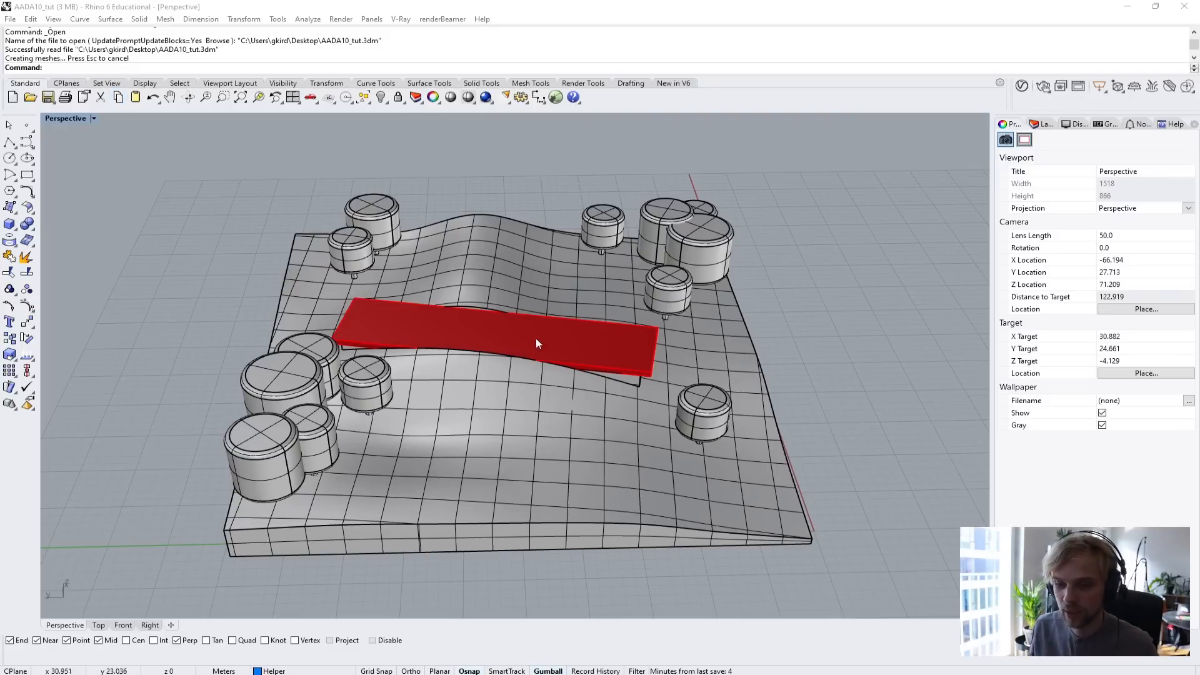
Measure the length of the red floor plate's long edge between its two end corners.
right_click_drag(535, 339, 568, 351)
scroll(524, 339, "up", 6)
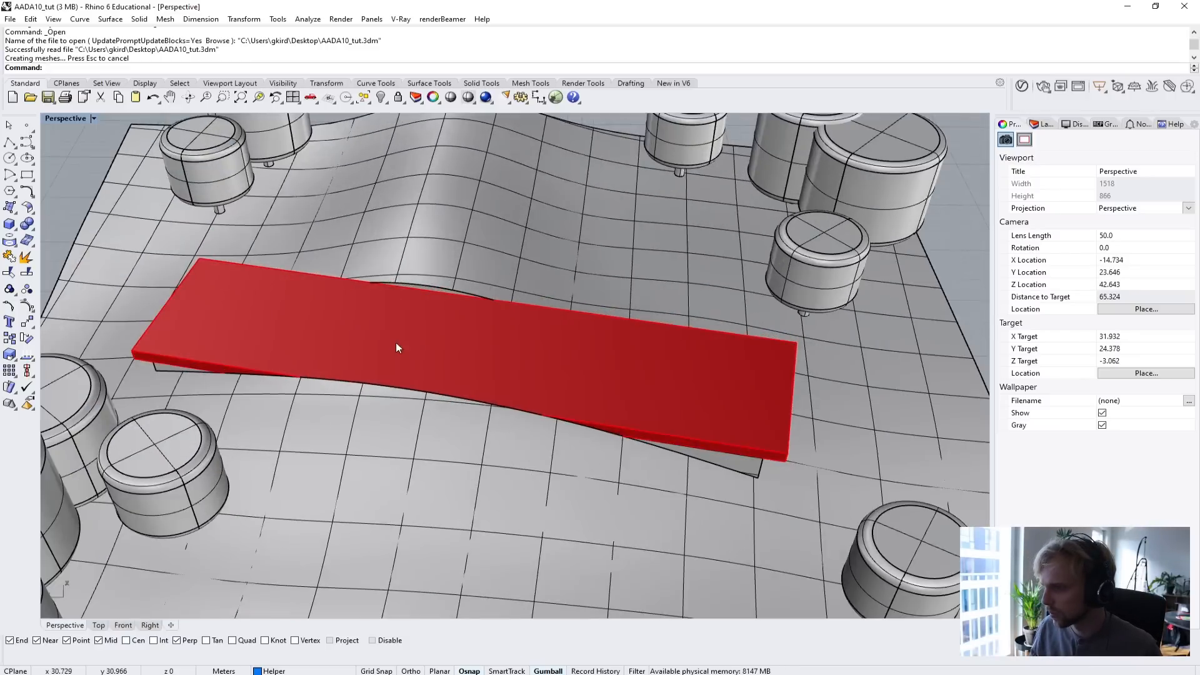
right_click_drag(396, 343, 409, 321)
type("Distance")
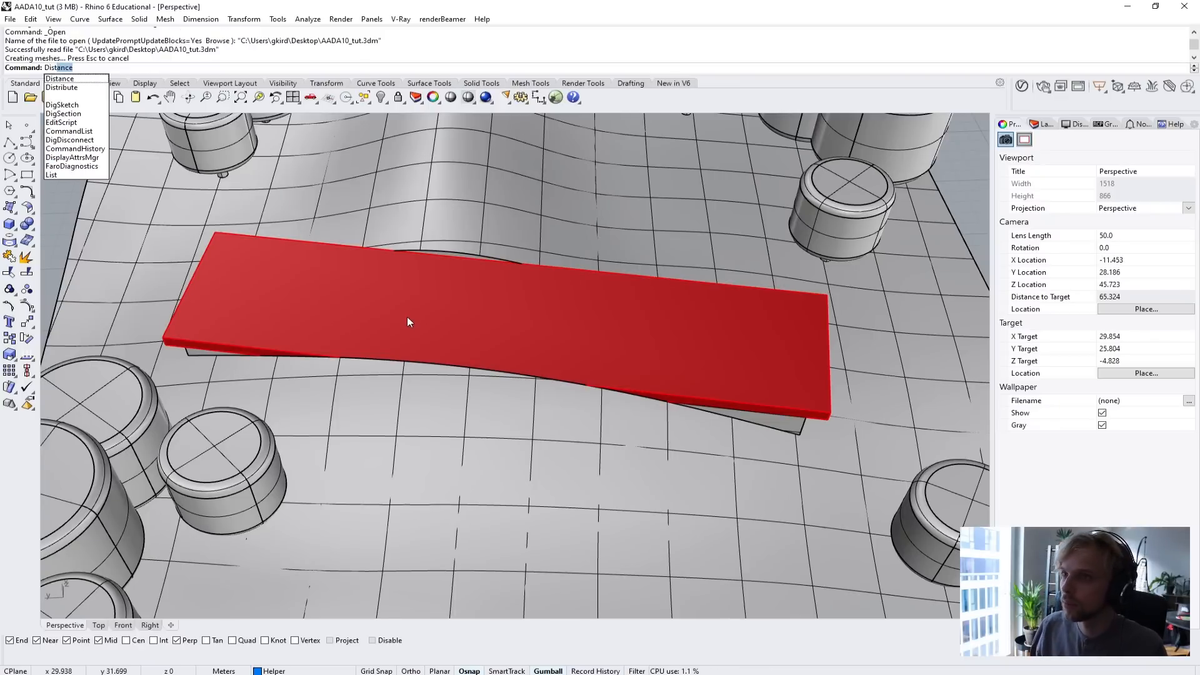
key("Return")
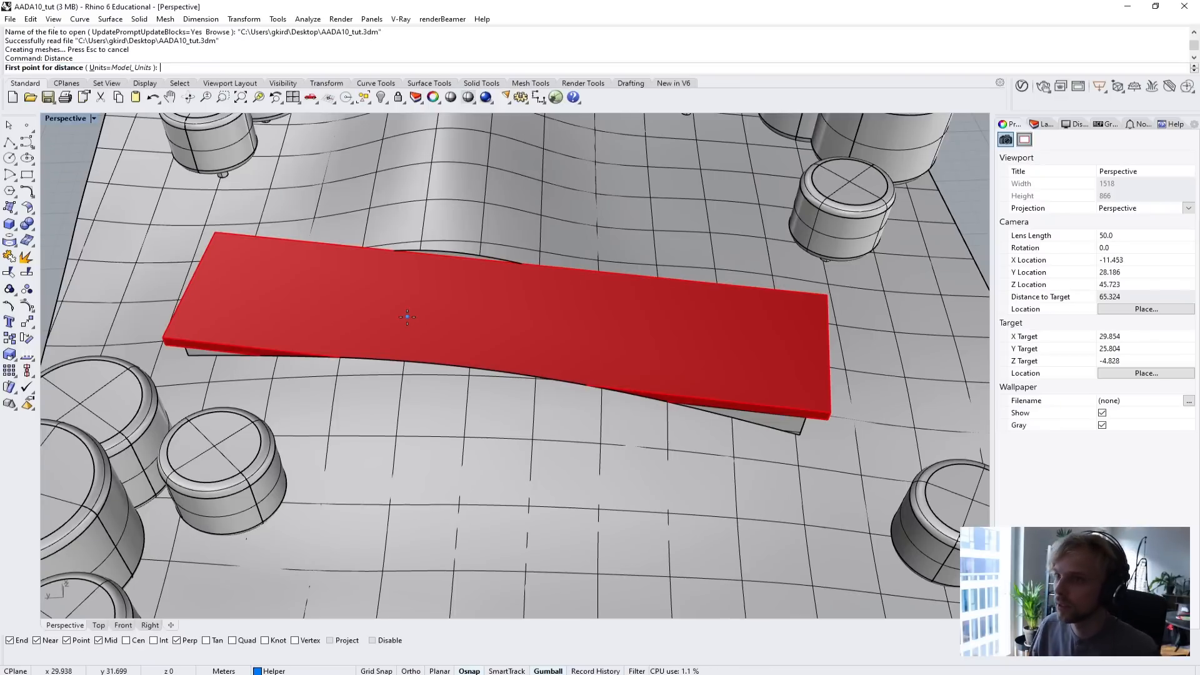
left_click(164, 343)
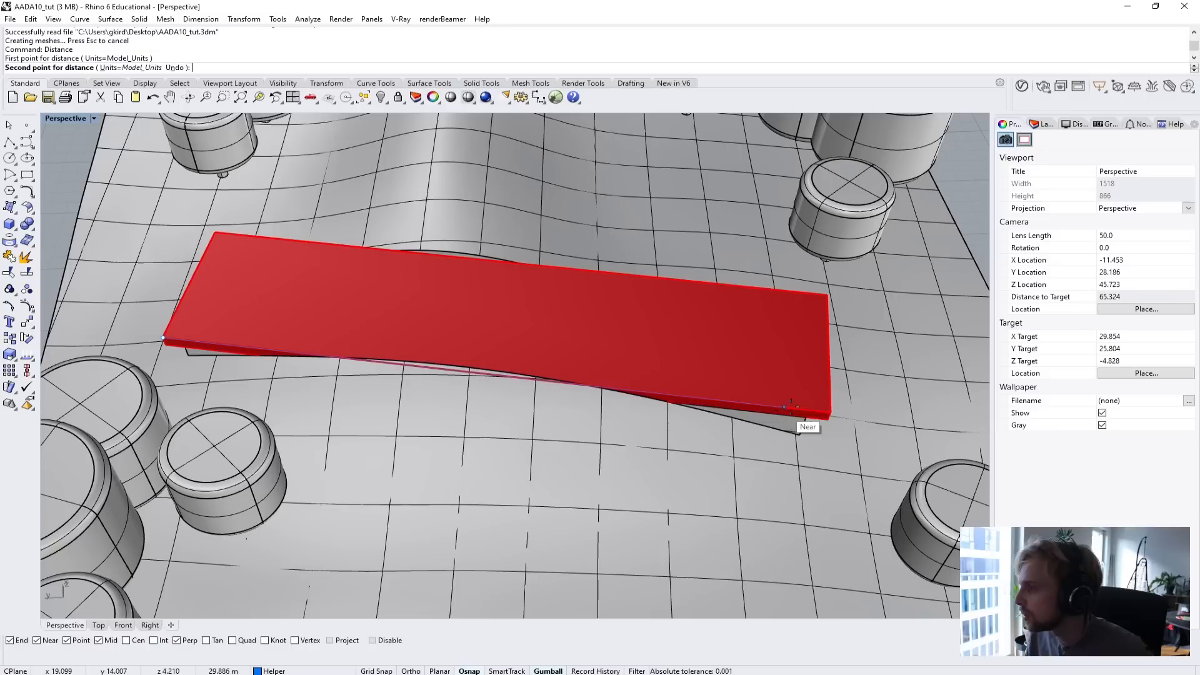
left_click(829, 417)
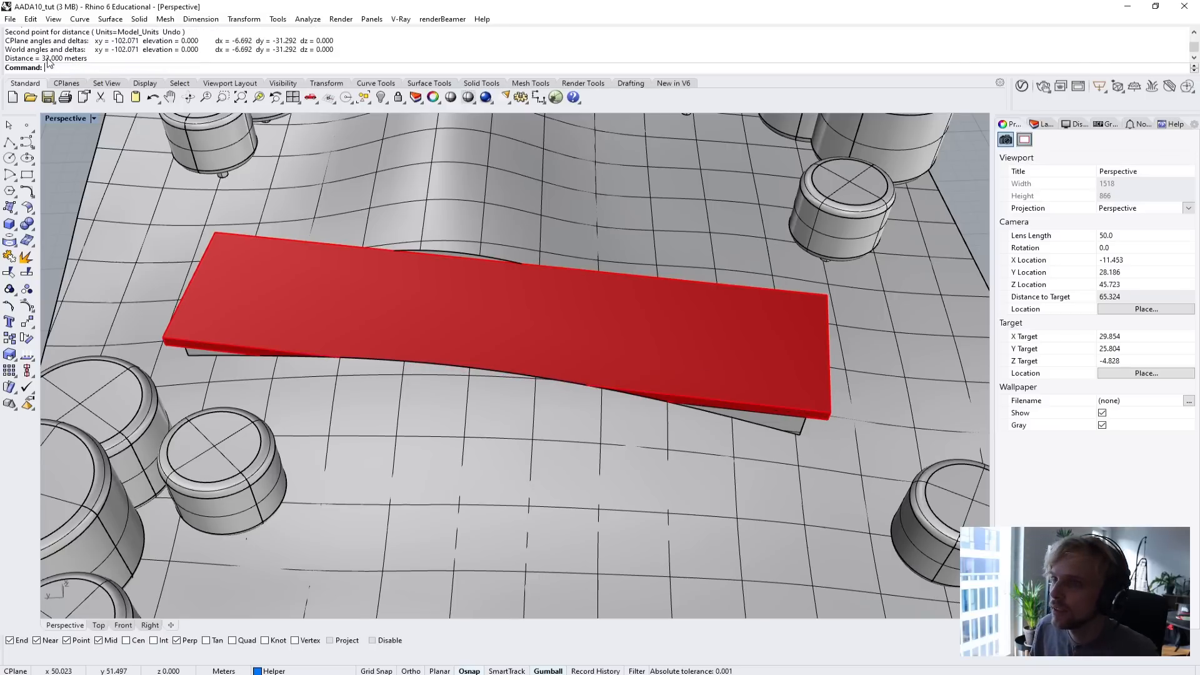
Measure the floor plate's short edge from corner to corner.
key("Return")
left_click(162, 338)
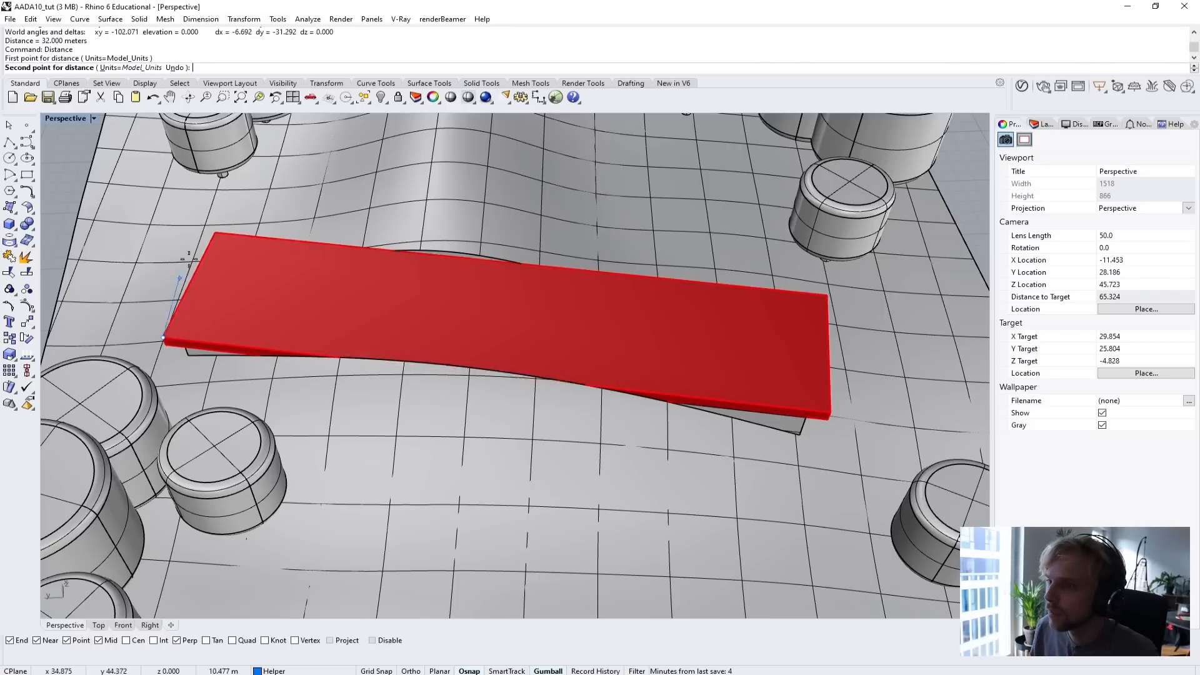
left_click(215, 234)
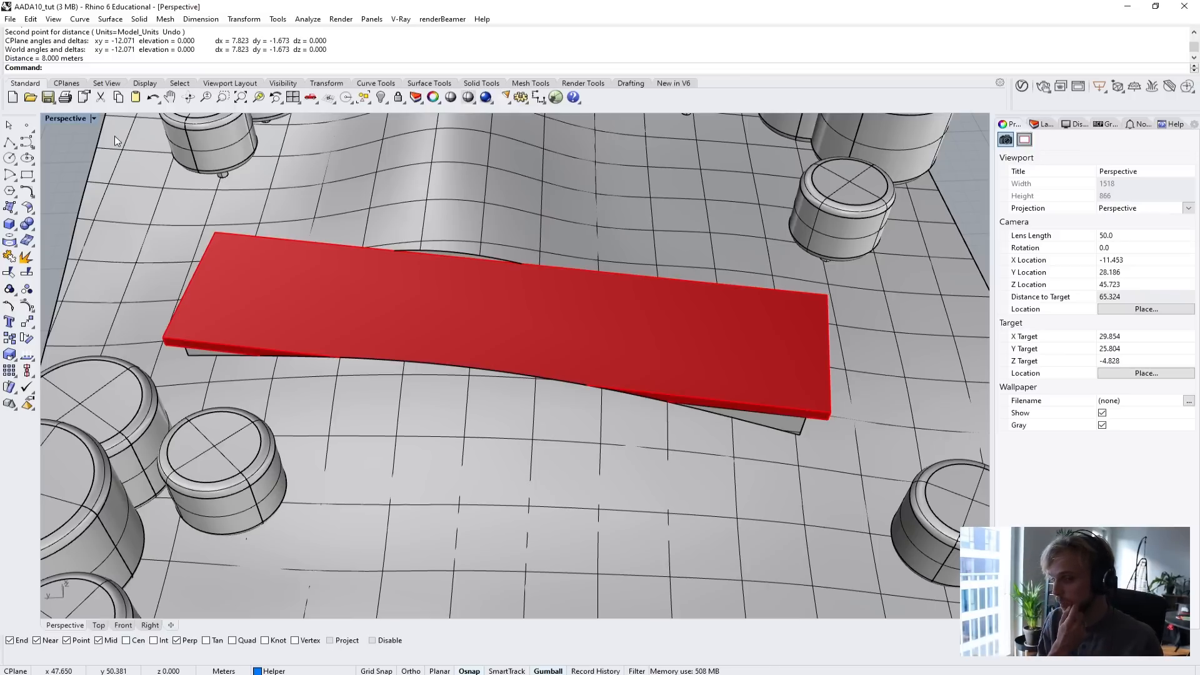
Copy the red floor plate vertically to a position a short distance above the original.
right_click_drag(354, 283, 424, 372)
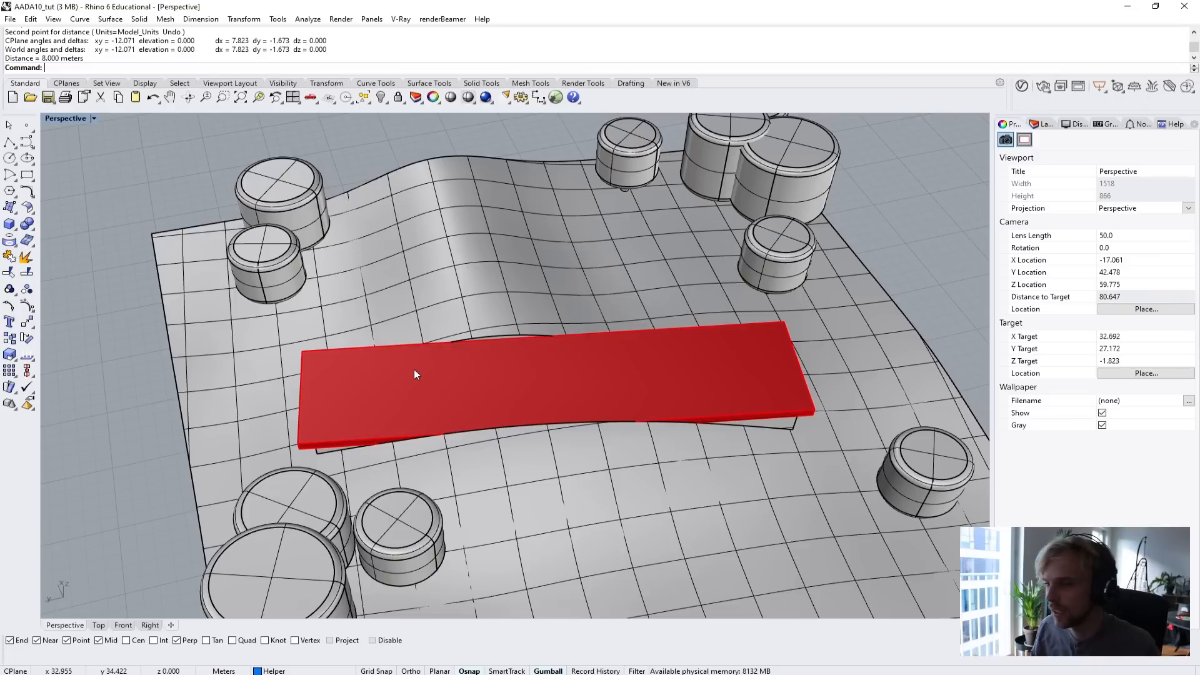
left_click(414, 369)
right_click_drag(258, 384, 455, 305)
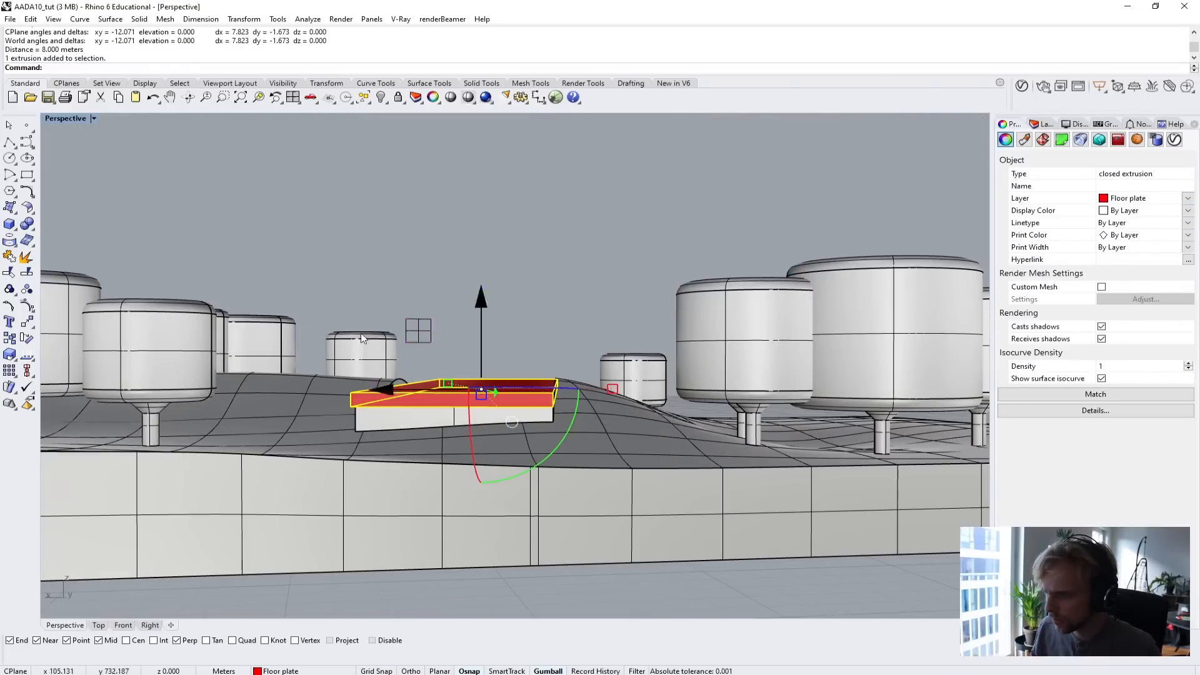
left_click_drag(479, 364, 478, 310)
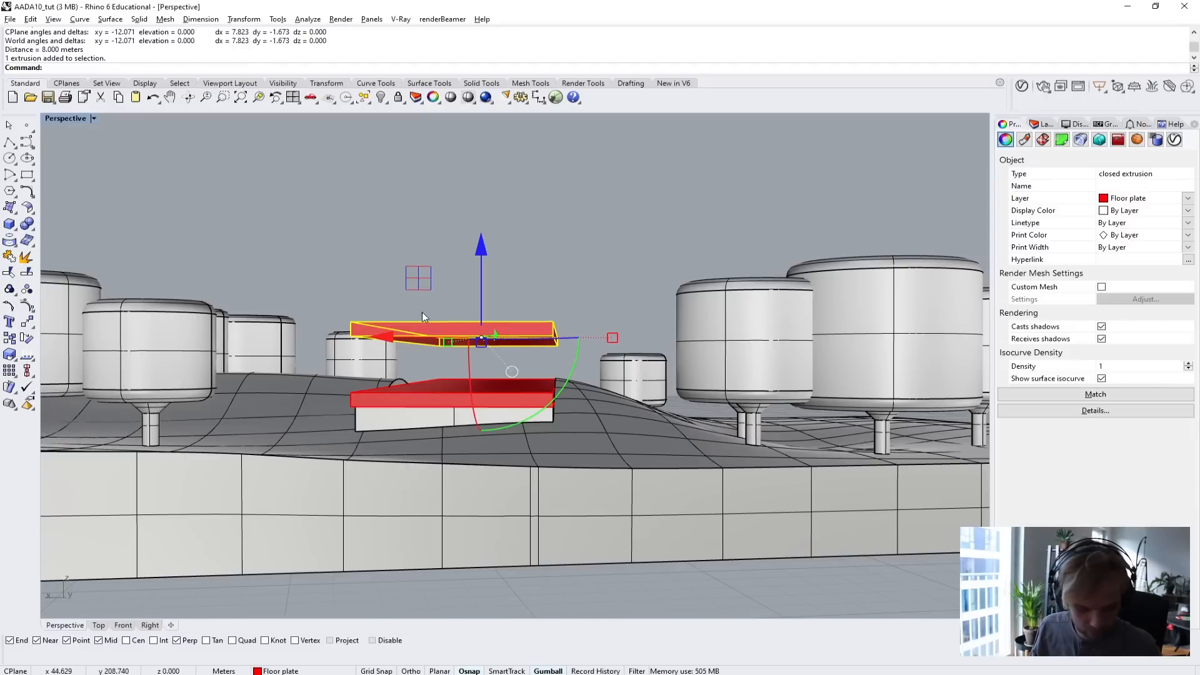
left_click(413, 242)
Delete the upper copy of the floor plate.
right_click_drag(413, 242, 376, 317)
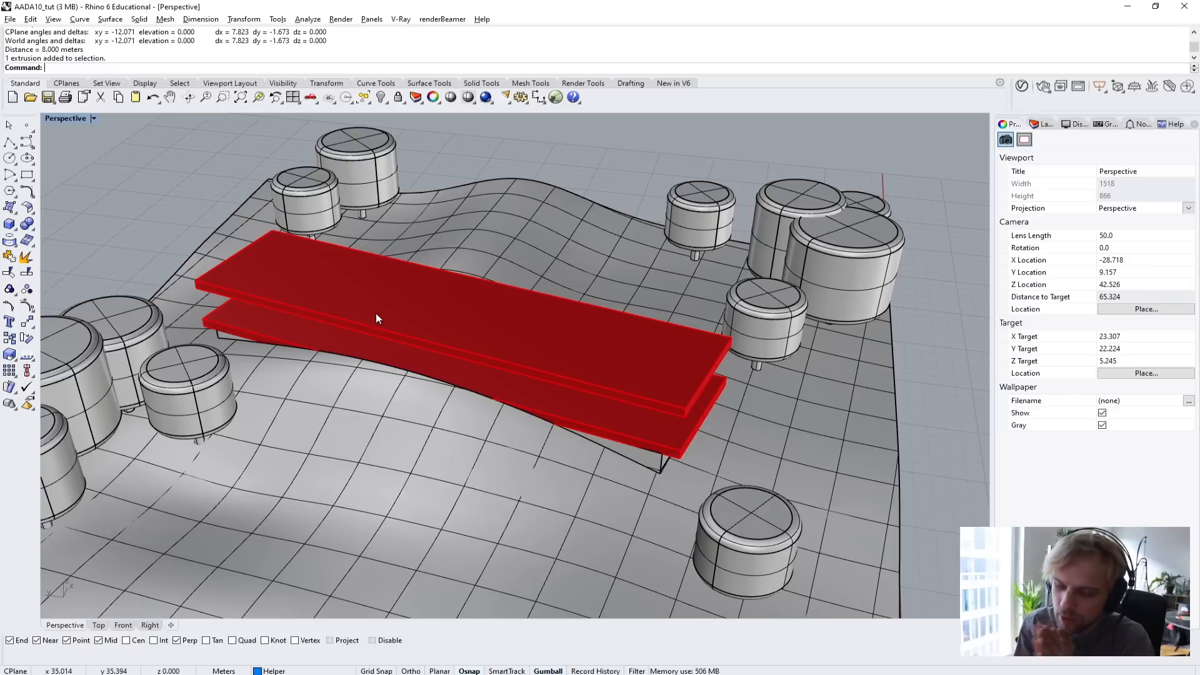
left_click(371, 280)
key("Delete")
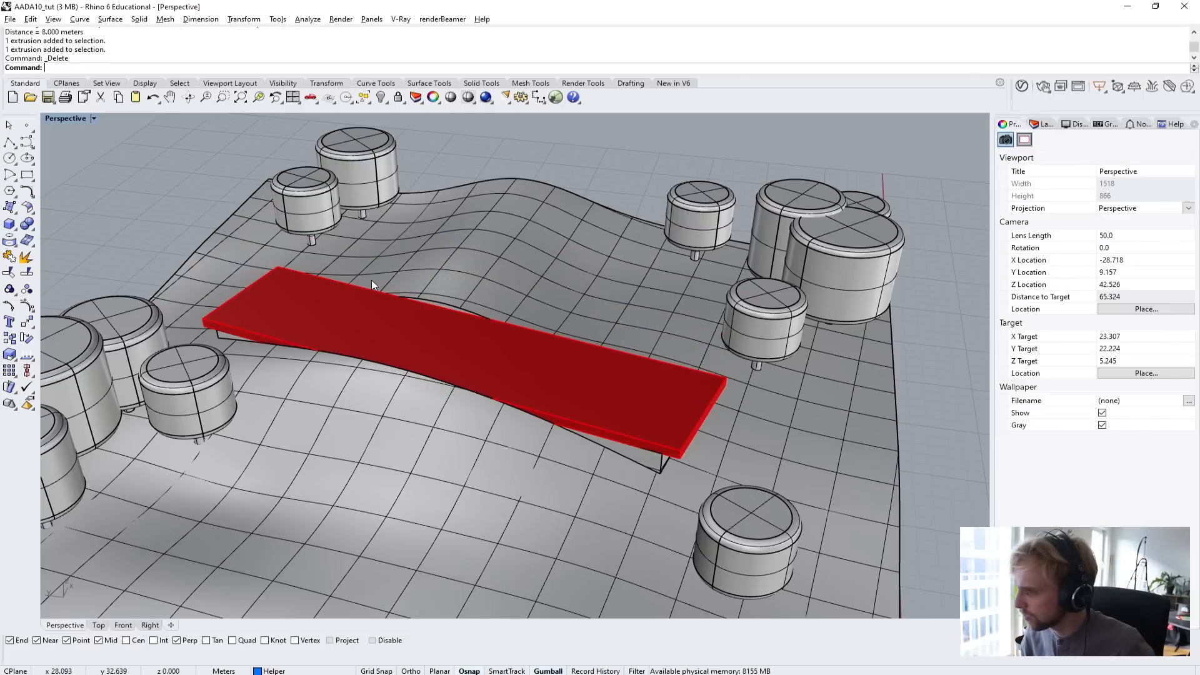
right_click_drag(371, 280, 361, 361)
scroll(401, 363, "down", 6)
scroll(375, 362, "up", 4)
left_click(388, 366)
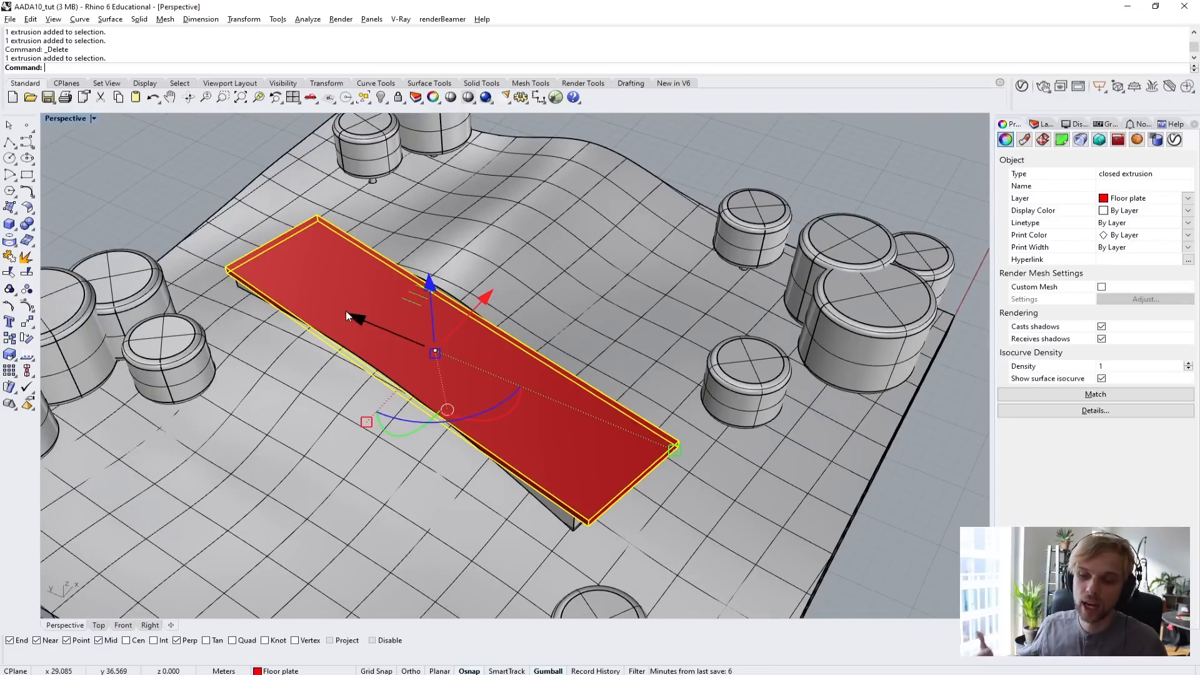
left_click(153, 156)
right_click_drag(435, 340, 433, 294)
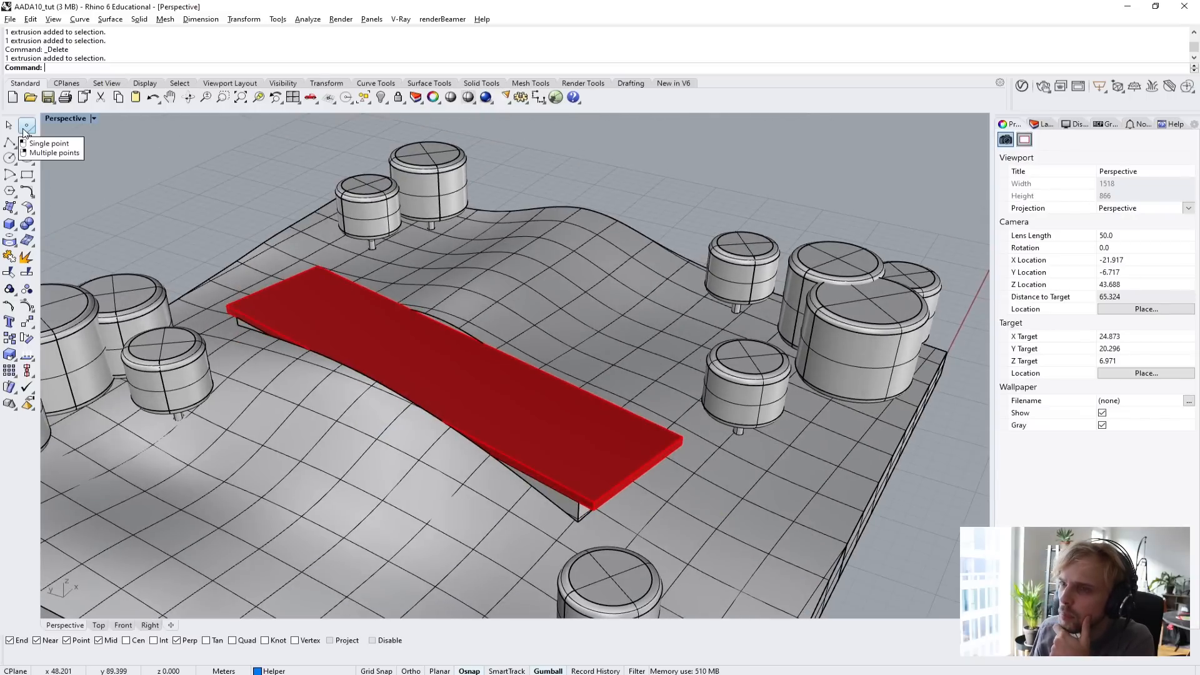
Place a point object at the midpoint of one long upper edge of the floor plate.
left_click(25, 128)
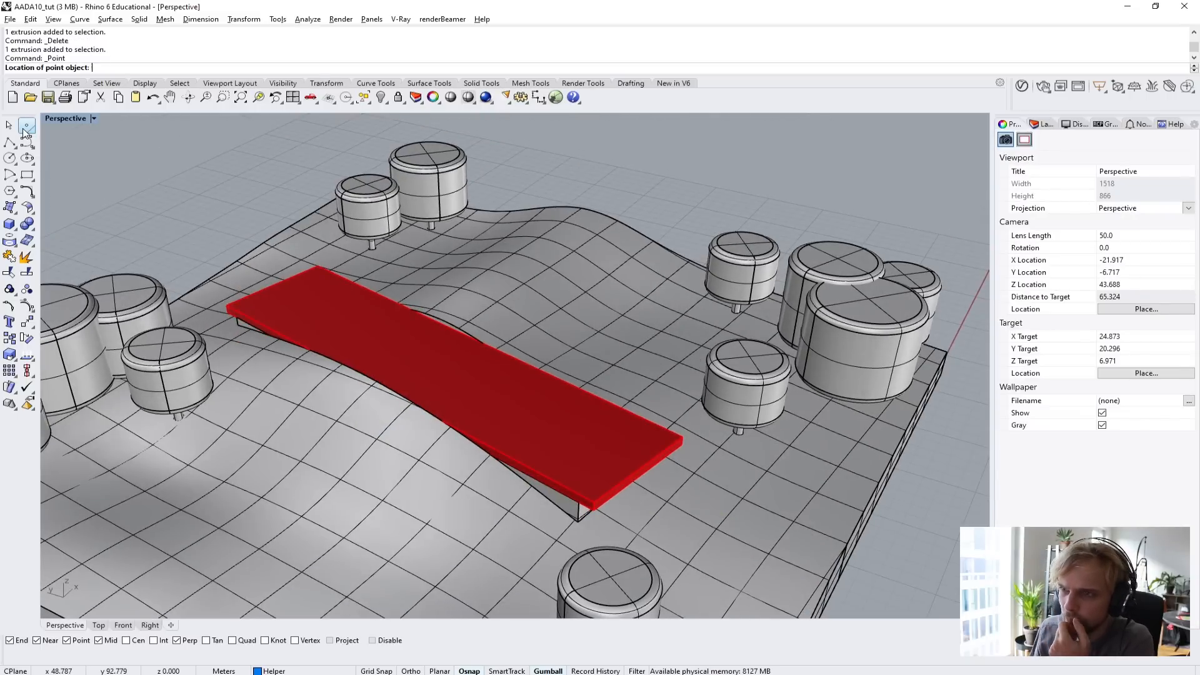
scroll(430, 332, "up", 5)
scroll(466, 340, "down", 6)
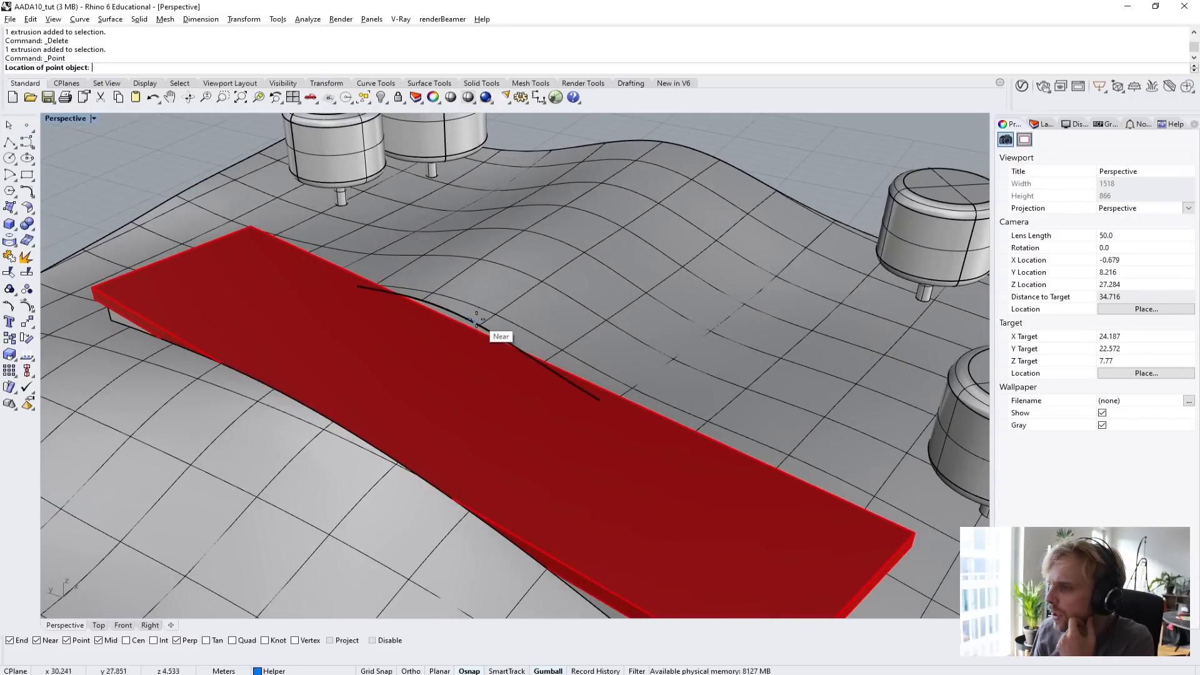
scroll(491, 322, "up", 5)
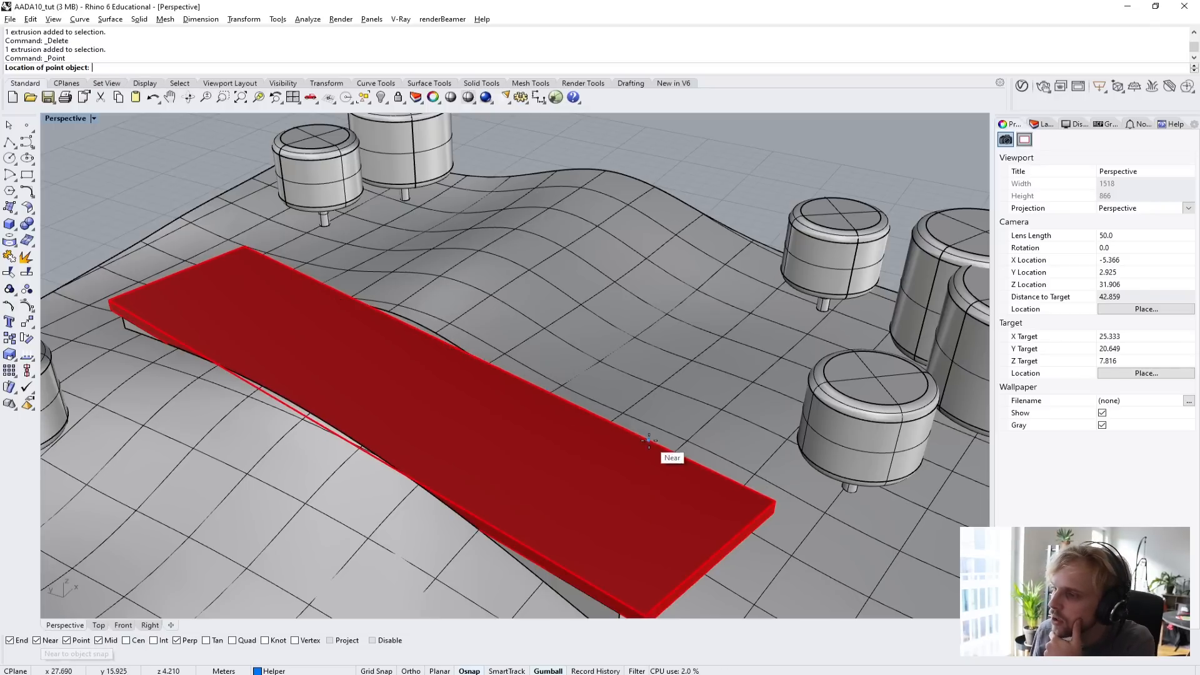
scroll(394, 327, "up", 3)
scroll(416, 353, "down", 3)
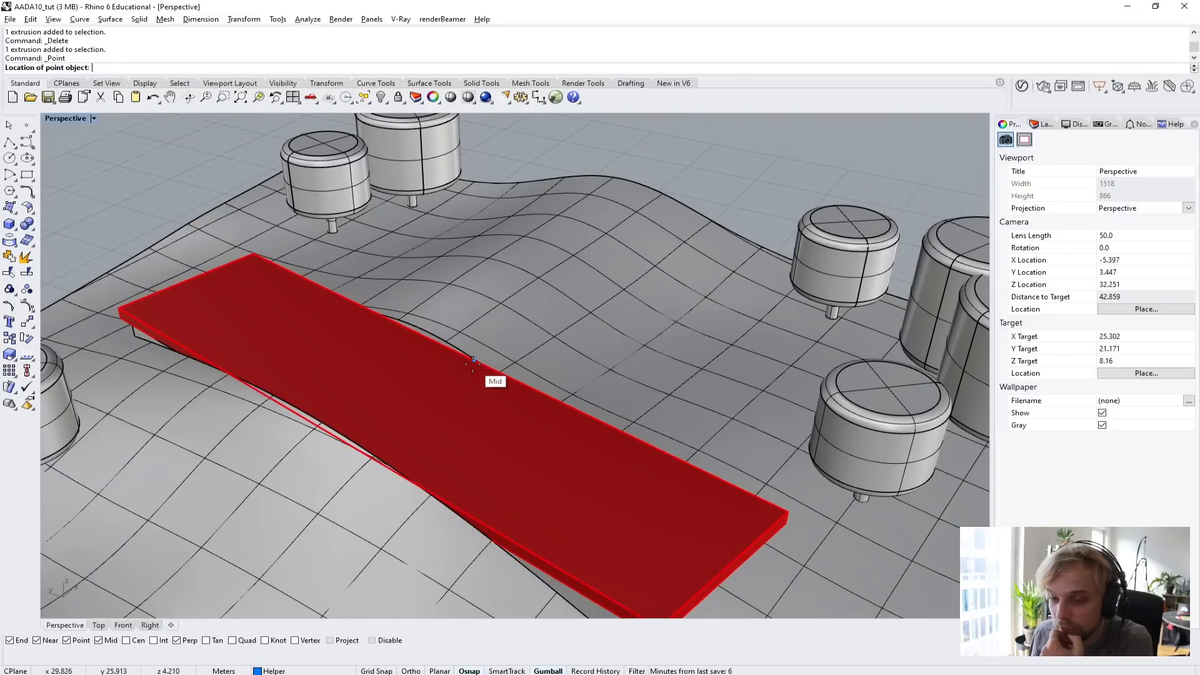
left_click(420, 341)
scroll(416, 336, "up", 5)
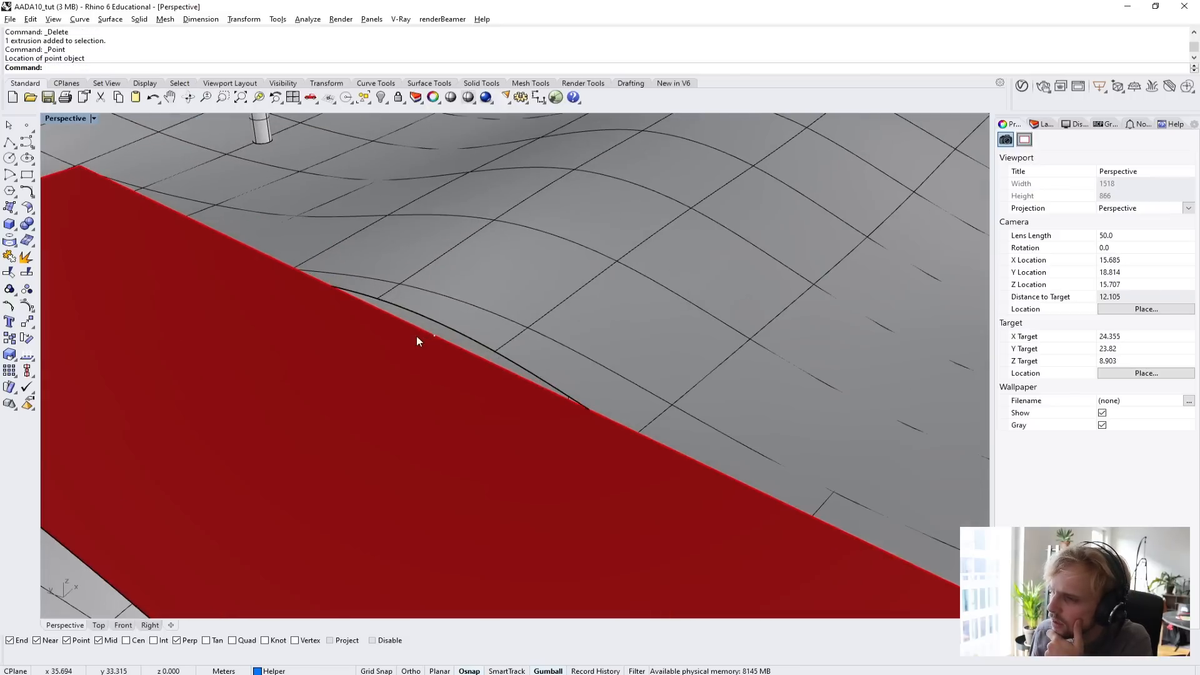
Place a second point object at the midpoint of the floor plate's opposite long upper edge.
scroll(426, 347, "down", 6)
right_click_drag(426, 347, 241, 373)
scroll(616, 354, "up", 8)
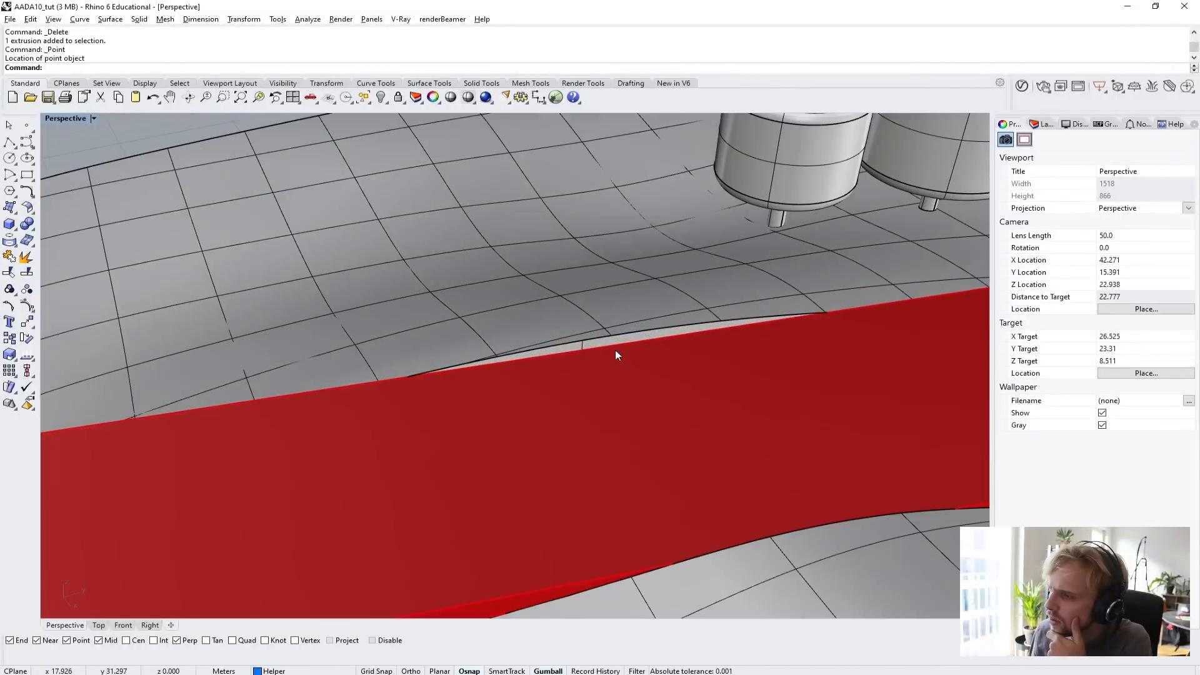
right_click(614, 350)
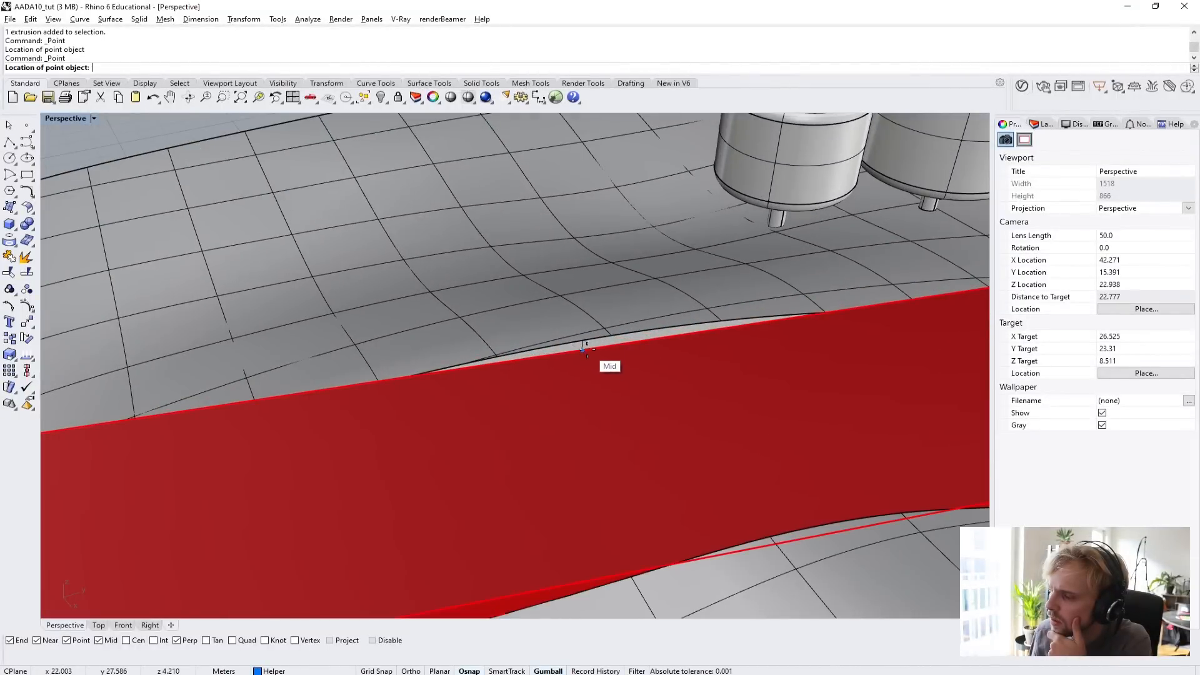
scroll(584, 353, "down", 8)
scroll(585, 358, "up", 8)
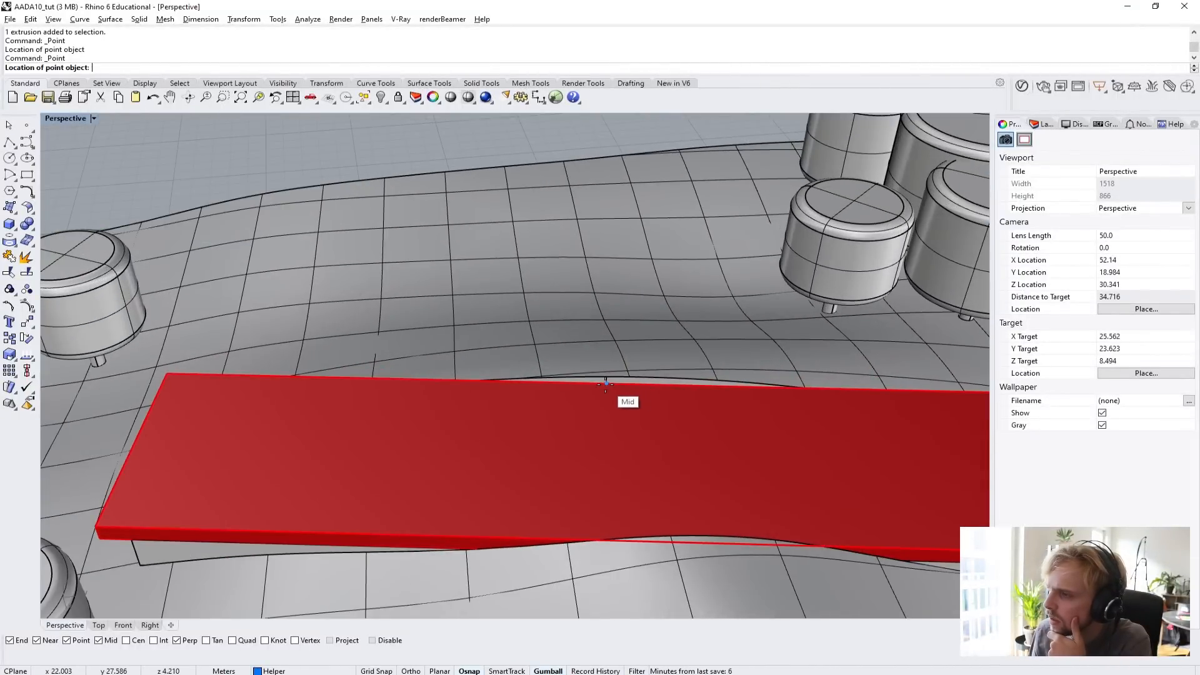
left_click(606, 385)
scroll(593, 422, "down", 6)
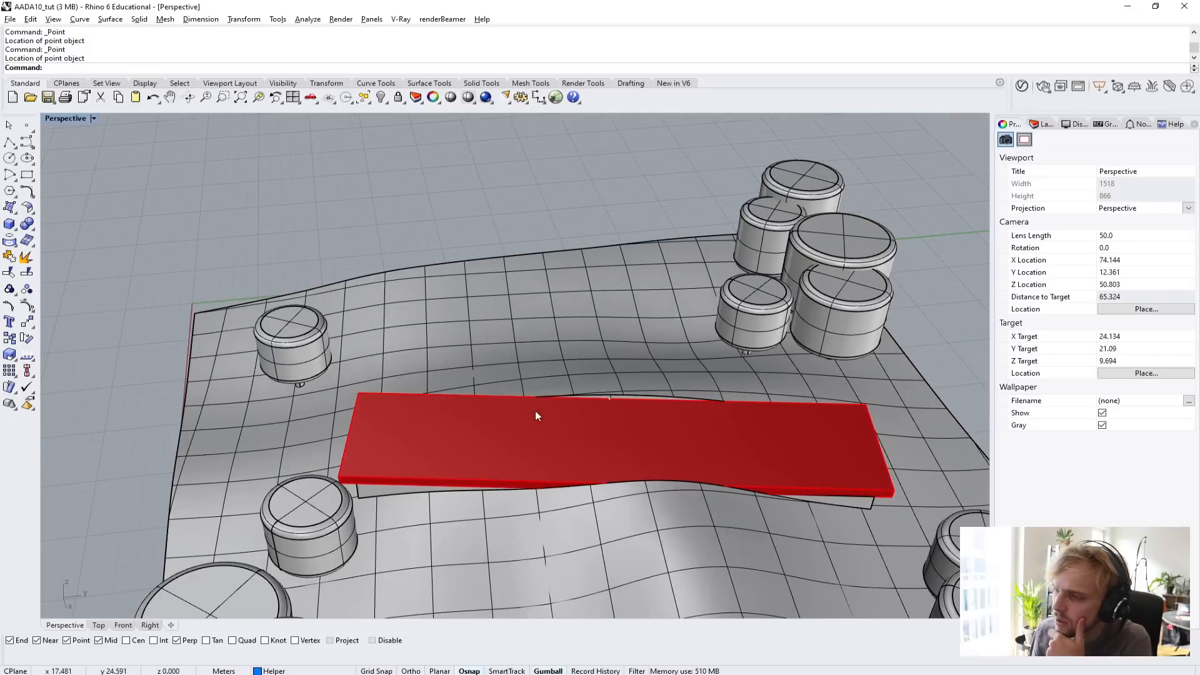
Isolate the floor plate together with its two edge midpoint points, hiding the terrain and the trees.
right_click_drag(437, 407, 633, 393)
scroll(514, 392, "up", 4)
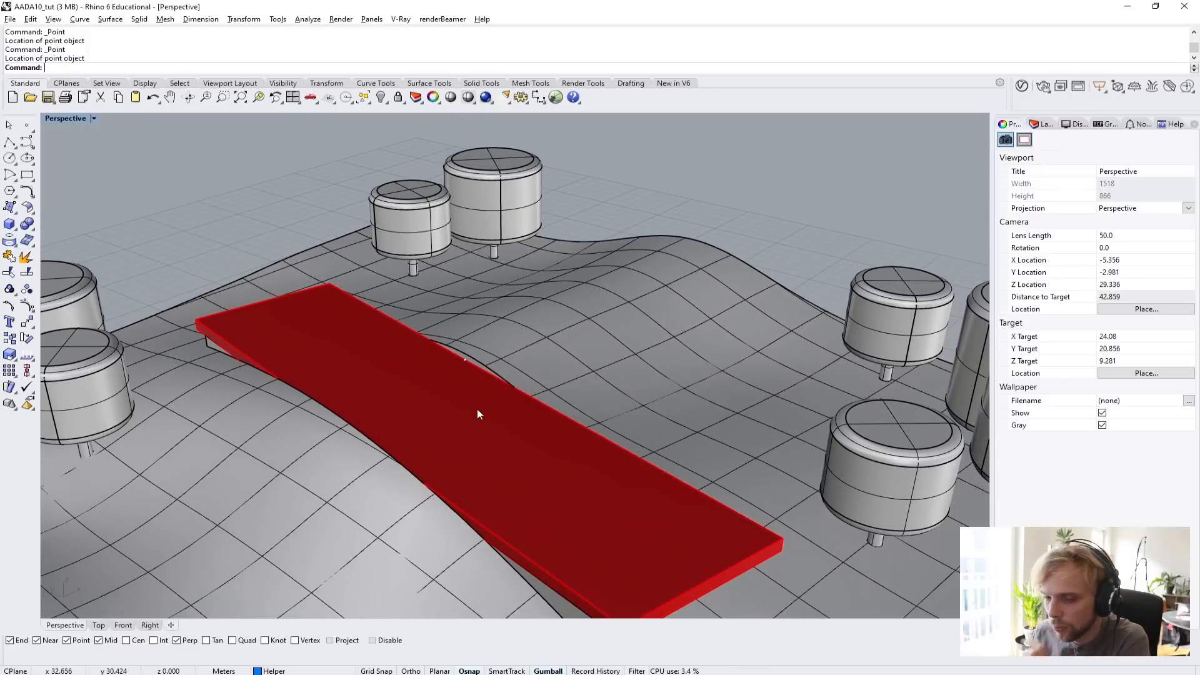
right_click_drag(478, 408, 392, 323)
scroll(399, 380, "down", 6)
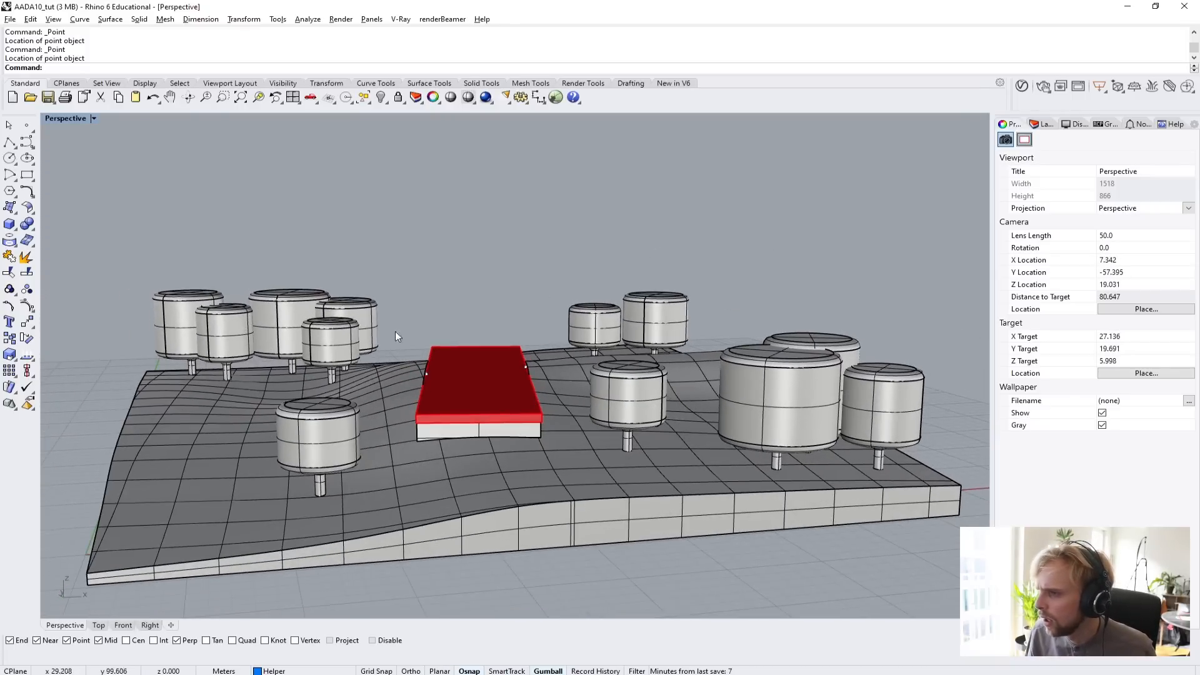
scroll(395, 331, "up", 8)
left_click(495, 349)
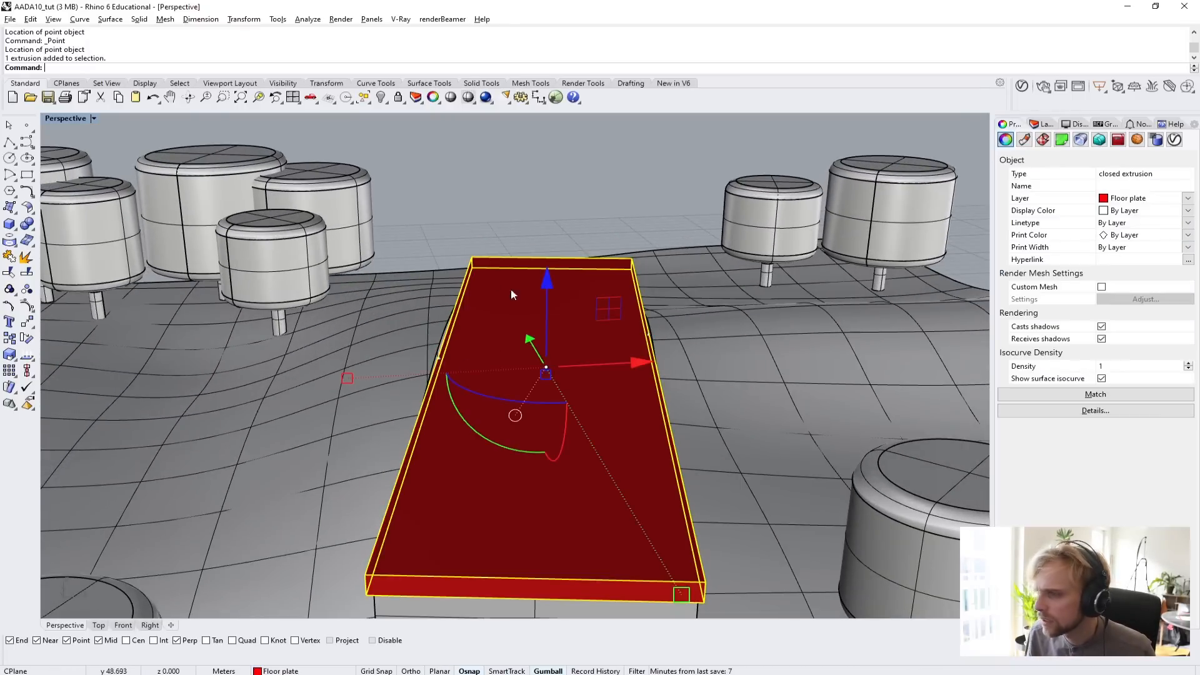
scroll(454, 362, "up", 3)
left_click(430, 363, "shift")
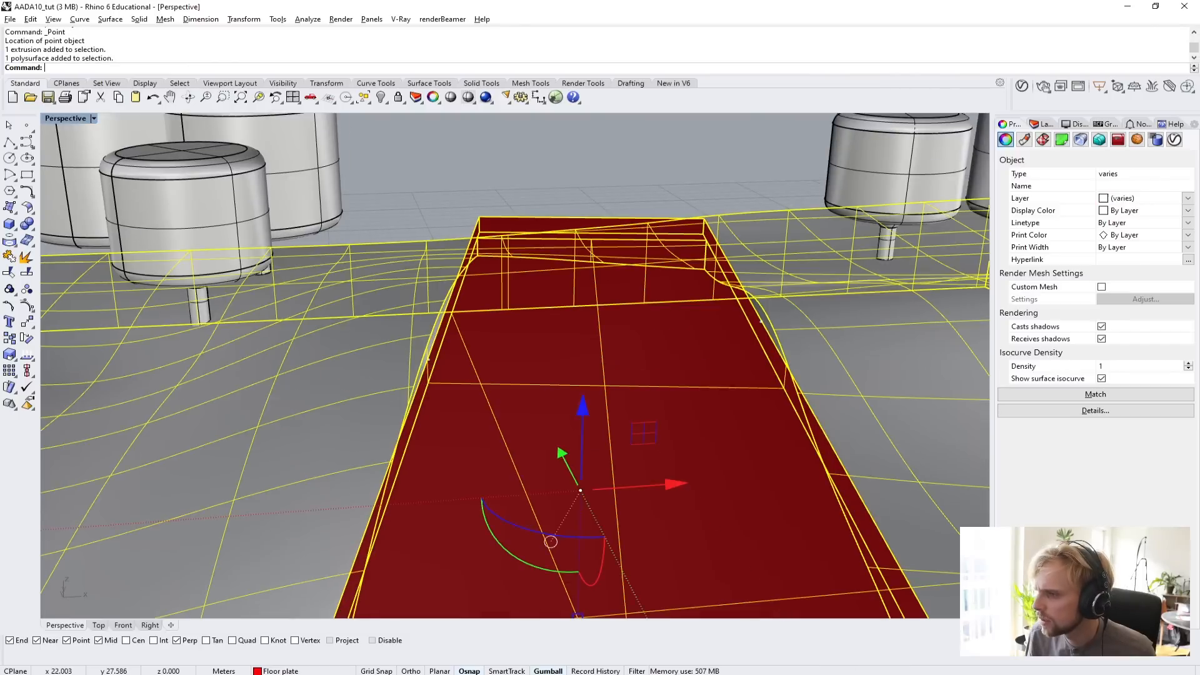
left_click(428, 361, "shift")
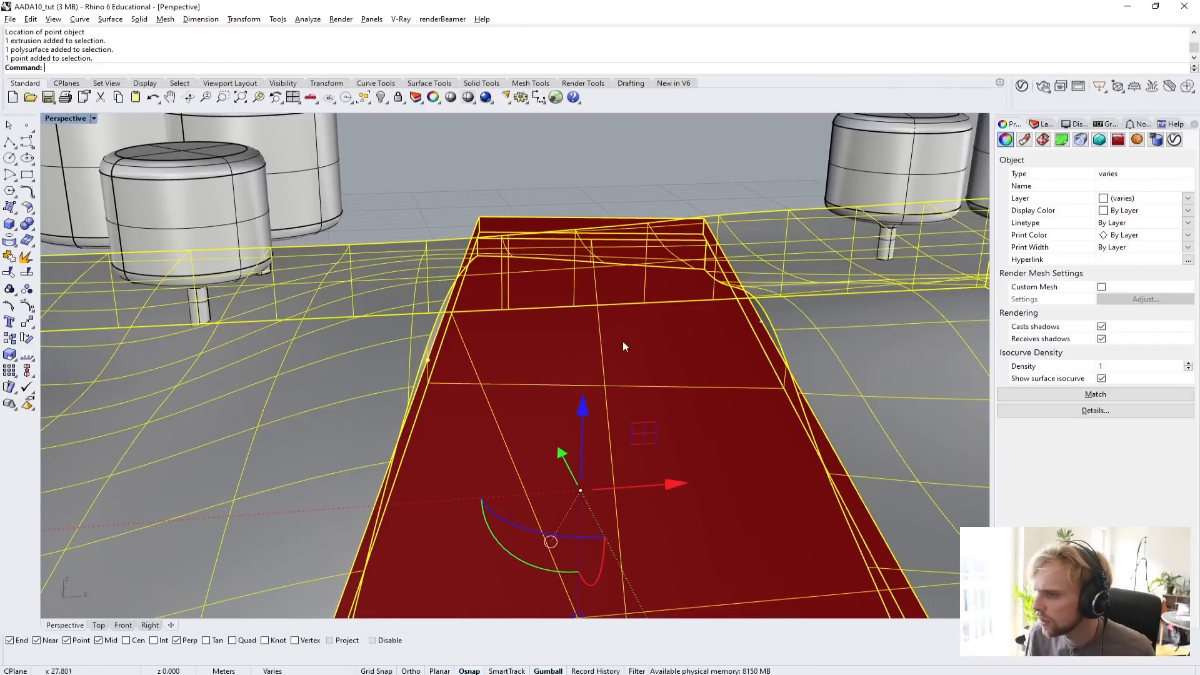
left_click(762, 322, "shift")
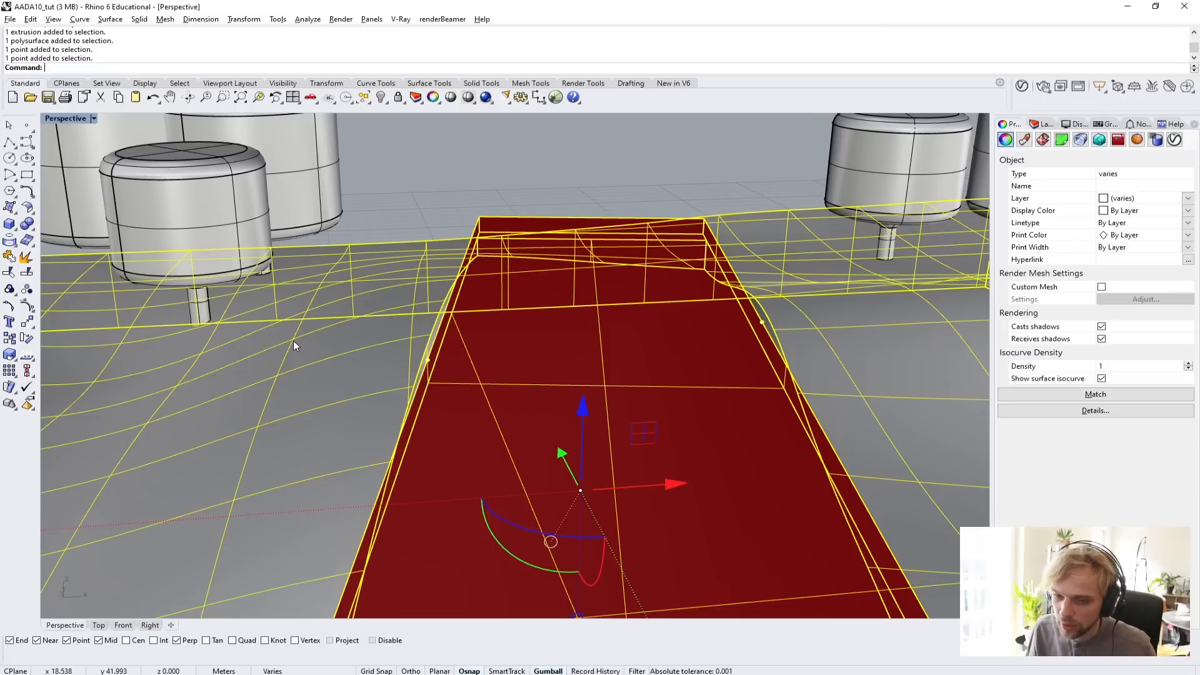
left_click(303, 306, "ctrl")
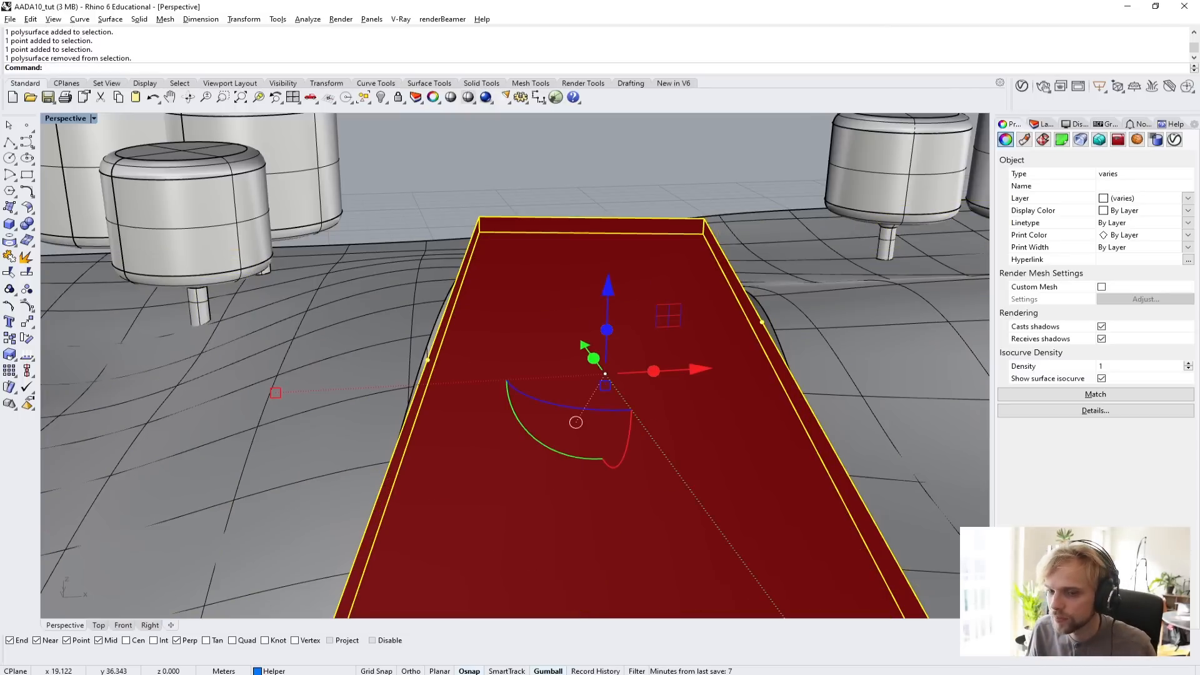
right_click_drag(352, 348, 513, 399)
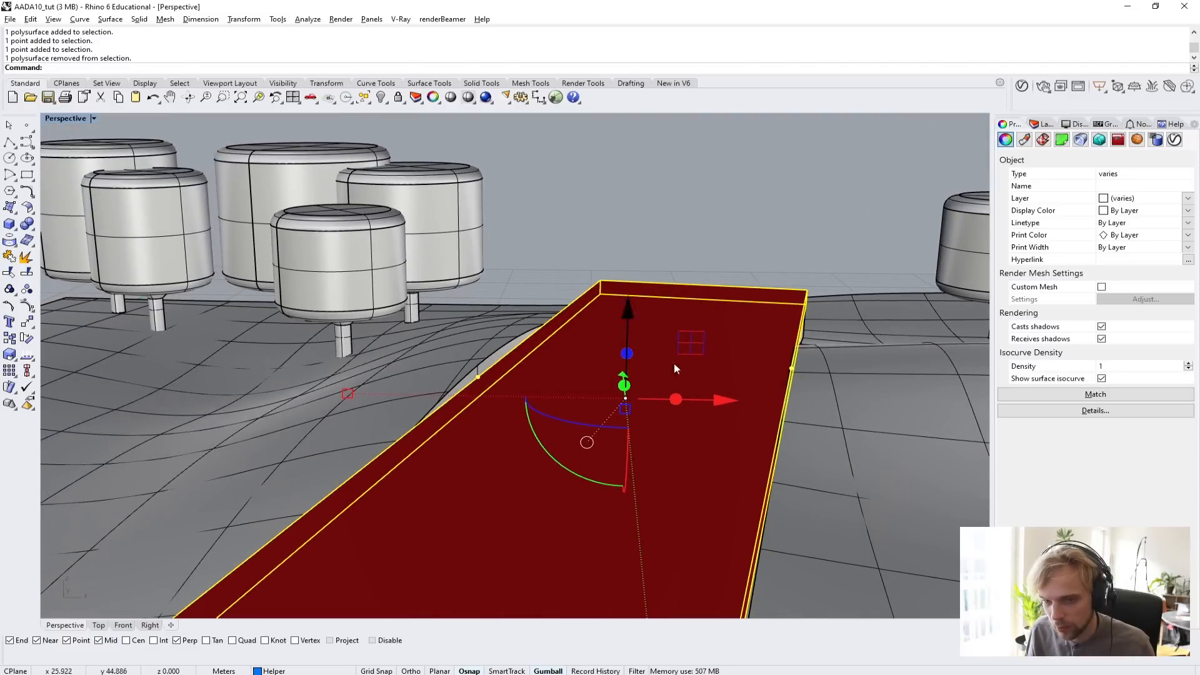
right_click_drag(674, 364, 459, 366)
scroll(522, 378, "down", 3)
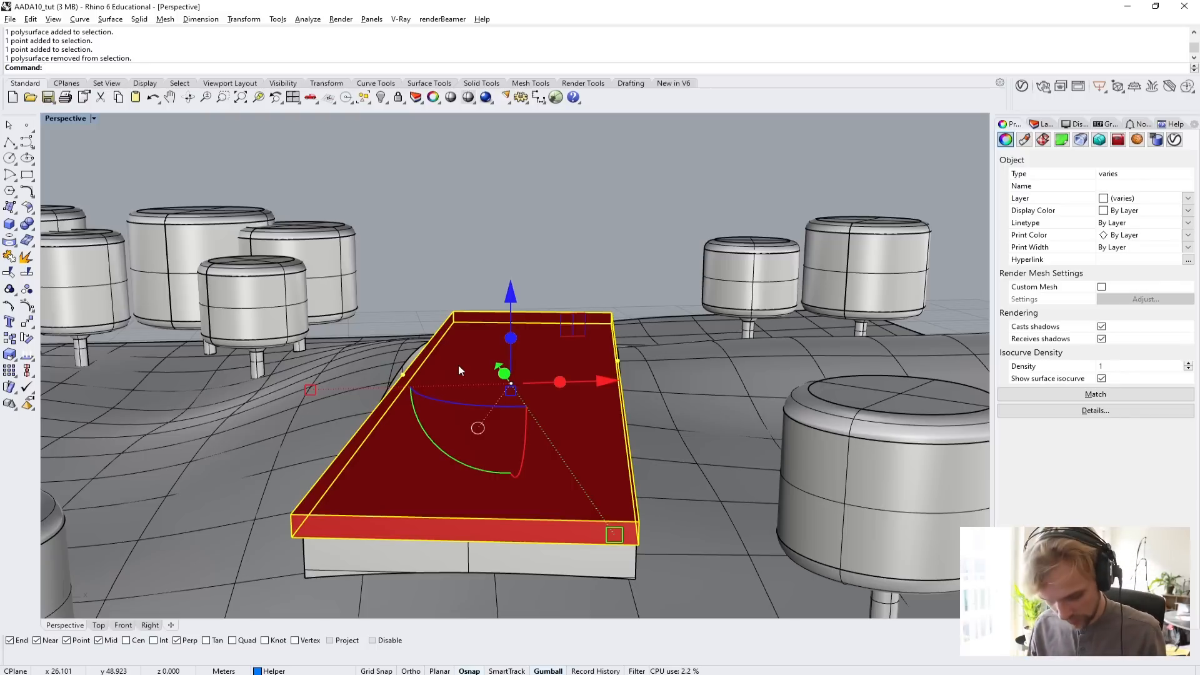
type("Isolate")
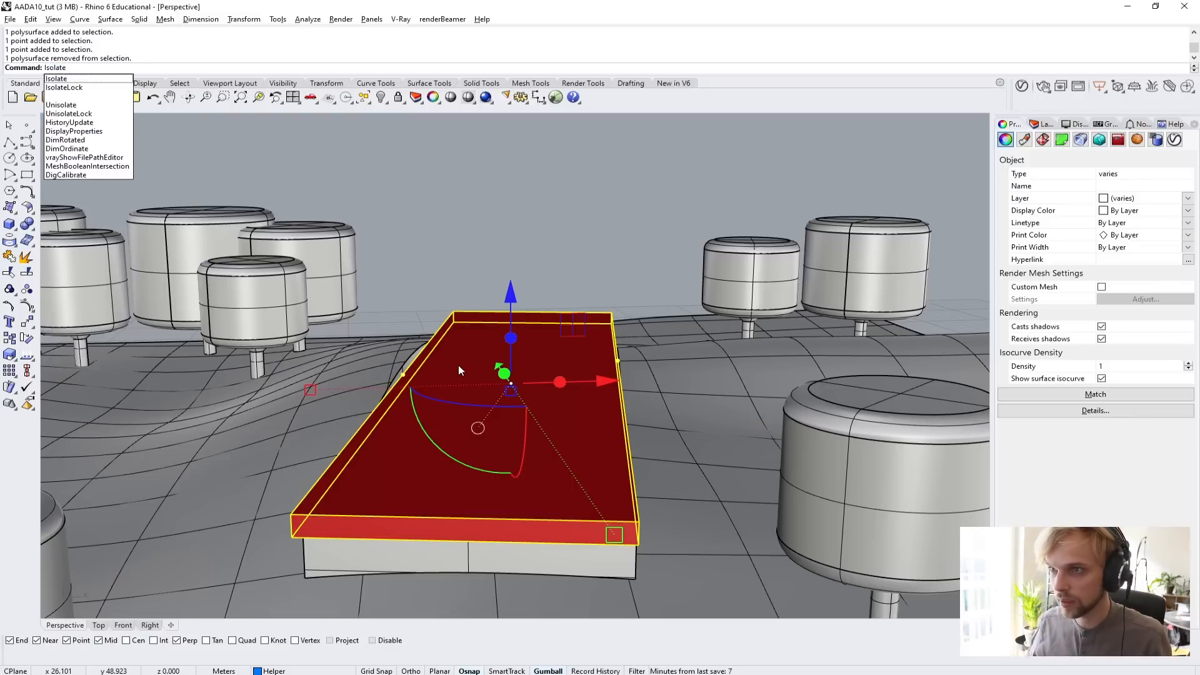
key("Return")
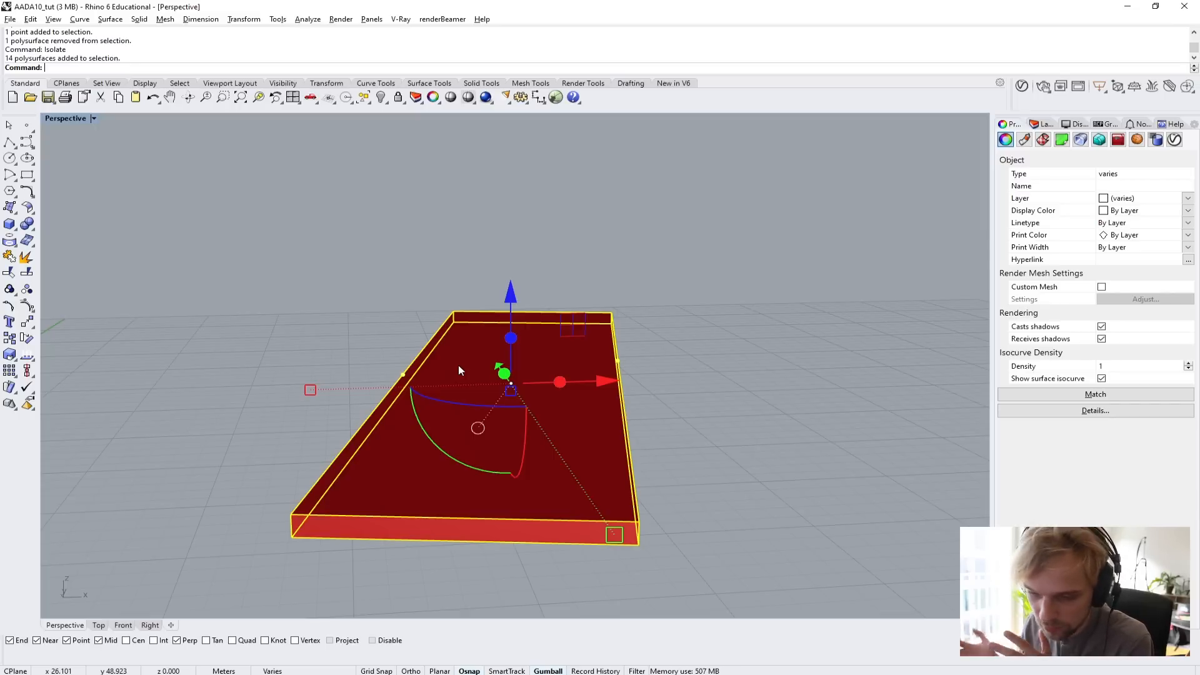
left_click(780, 398)
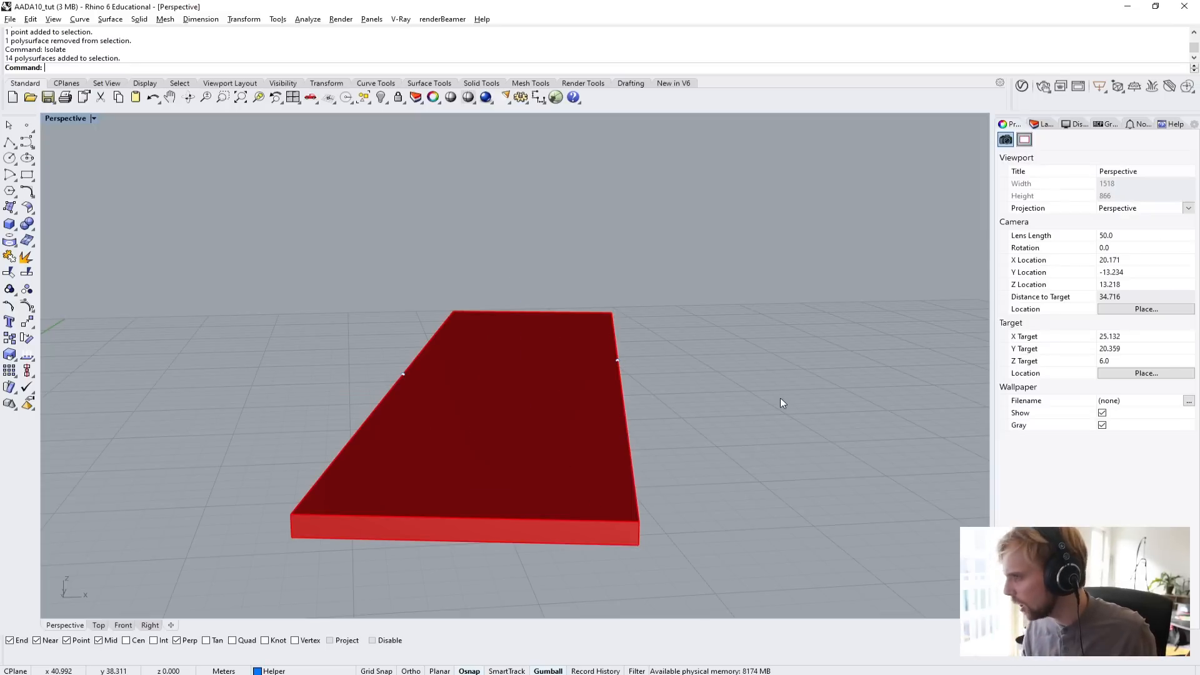
Show the layer list and examine the isolated floor plate with its edge points from several angles.
right_click_drag(780, 397, 437, 410)
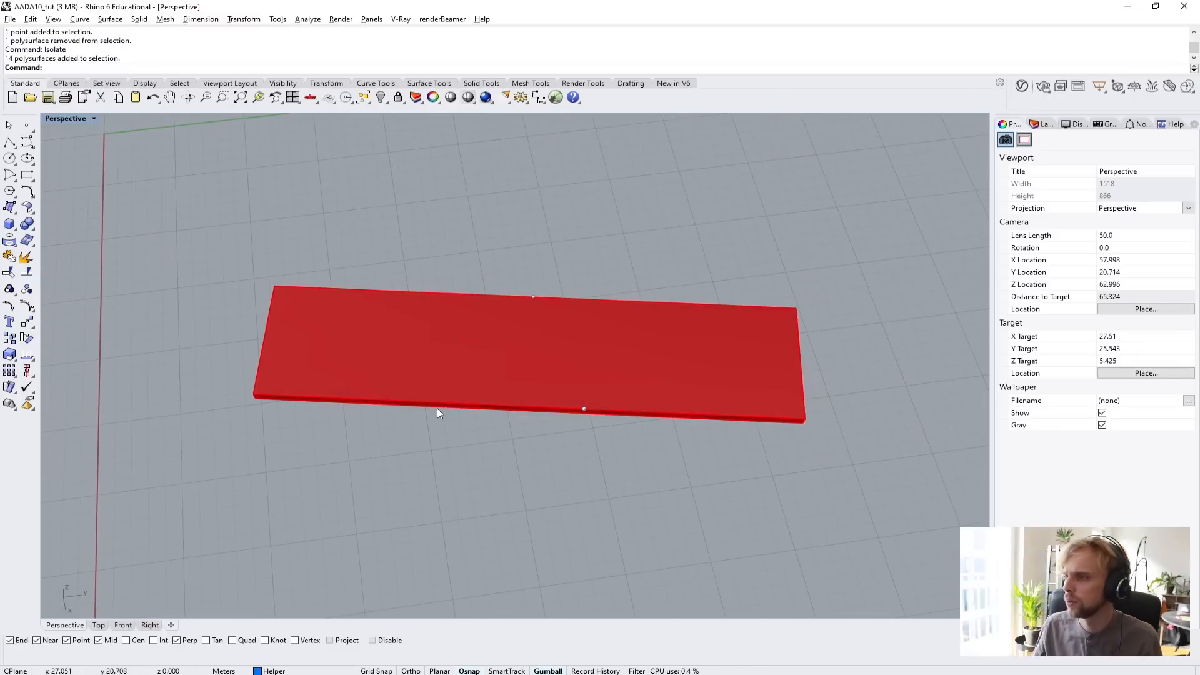
left_click(1043, 124)
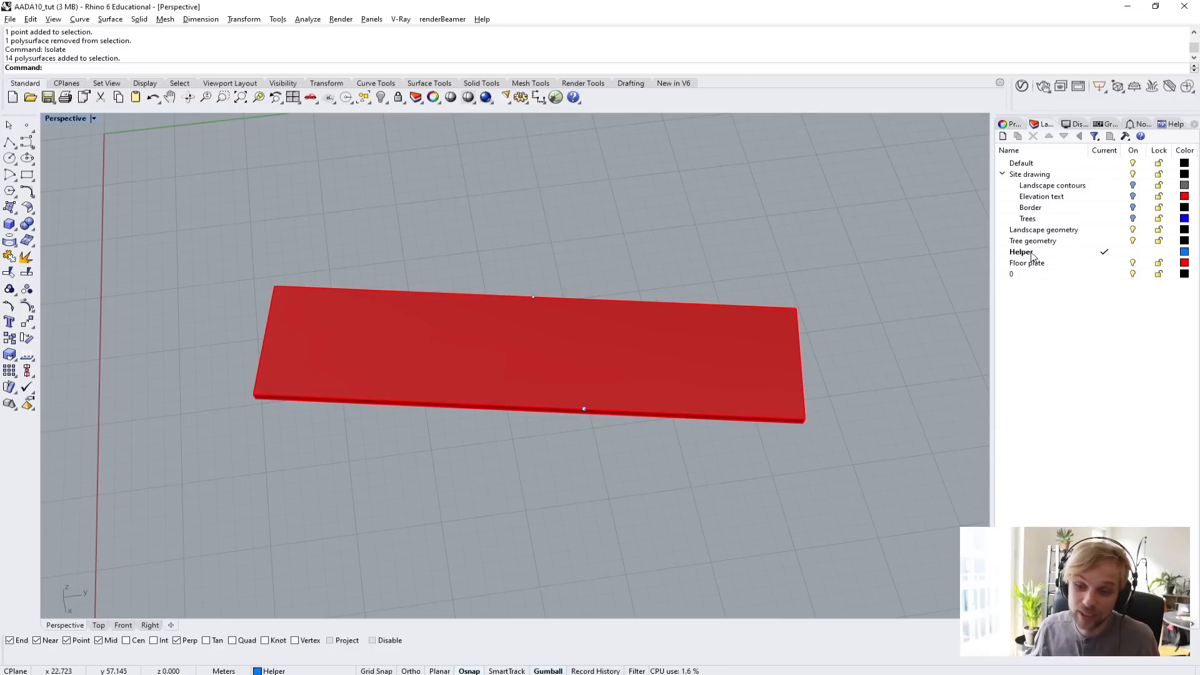
right_click_drag(589, 301, 537, 279)
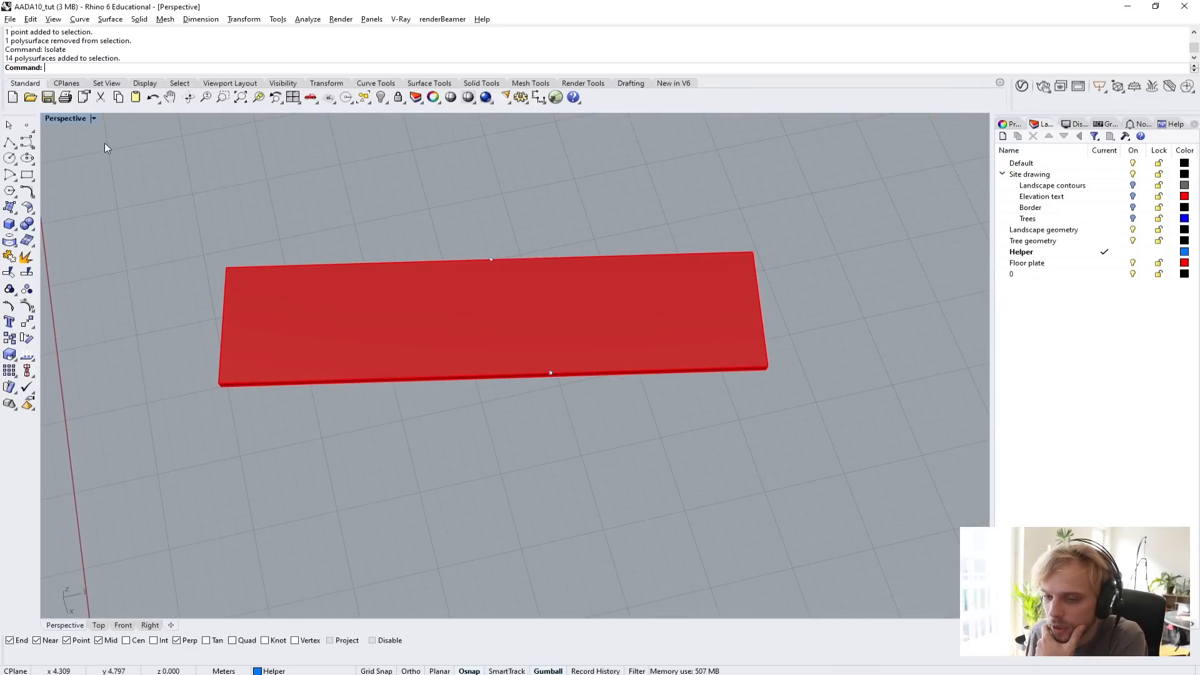
scroll(246, 397, "up", 5)
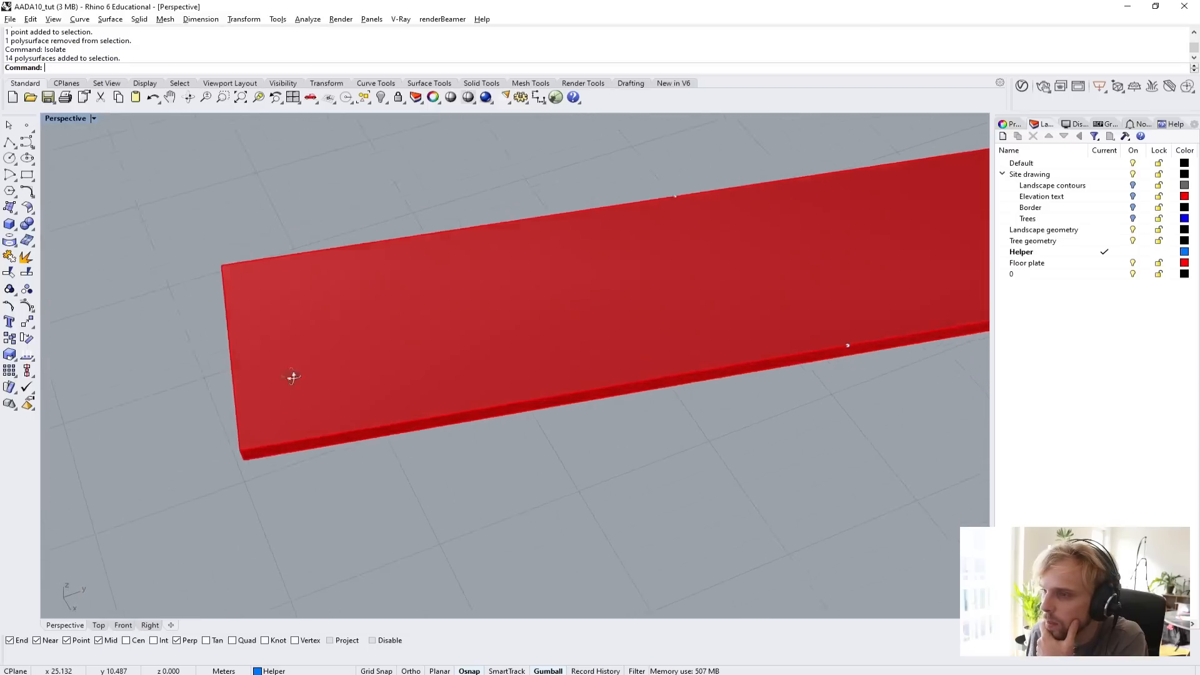
right_click_drag(293, 376, 353, 328)
right_click_drag(303, 362, 279, 408)
scroll(279, 407, "down", 4)
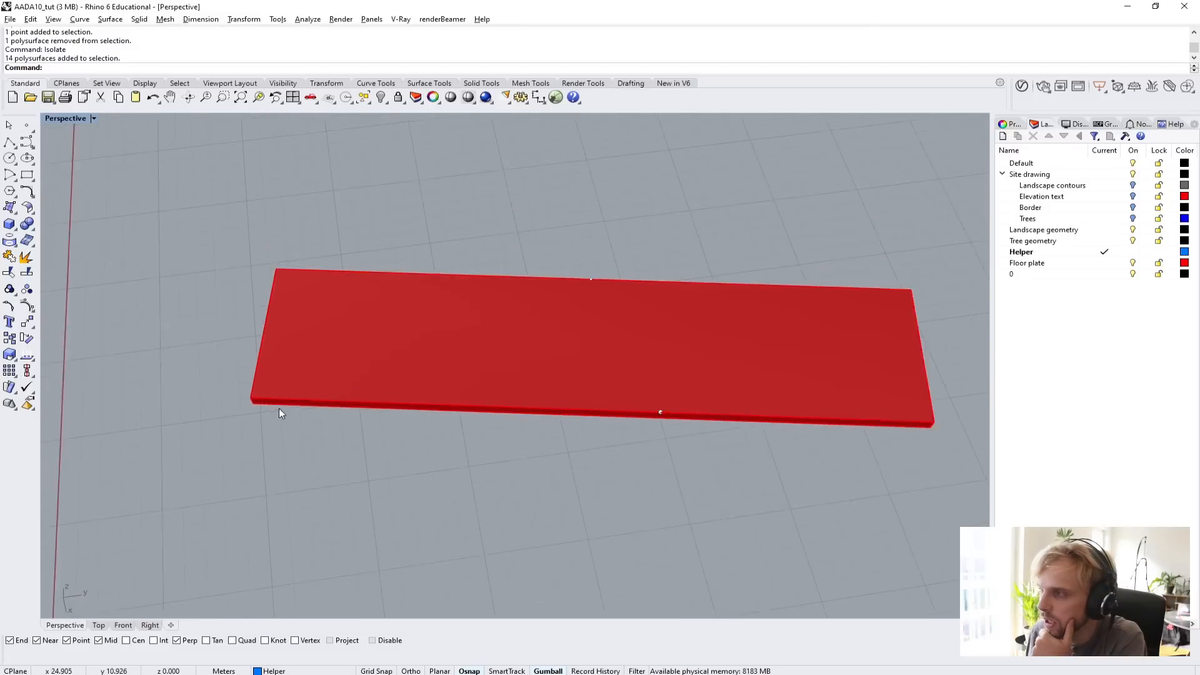
scroll(279, 408, "up", 1)
scroll(243, 385, "up", 2)
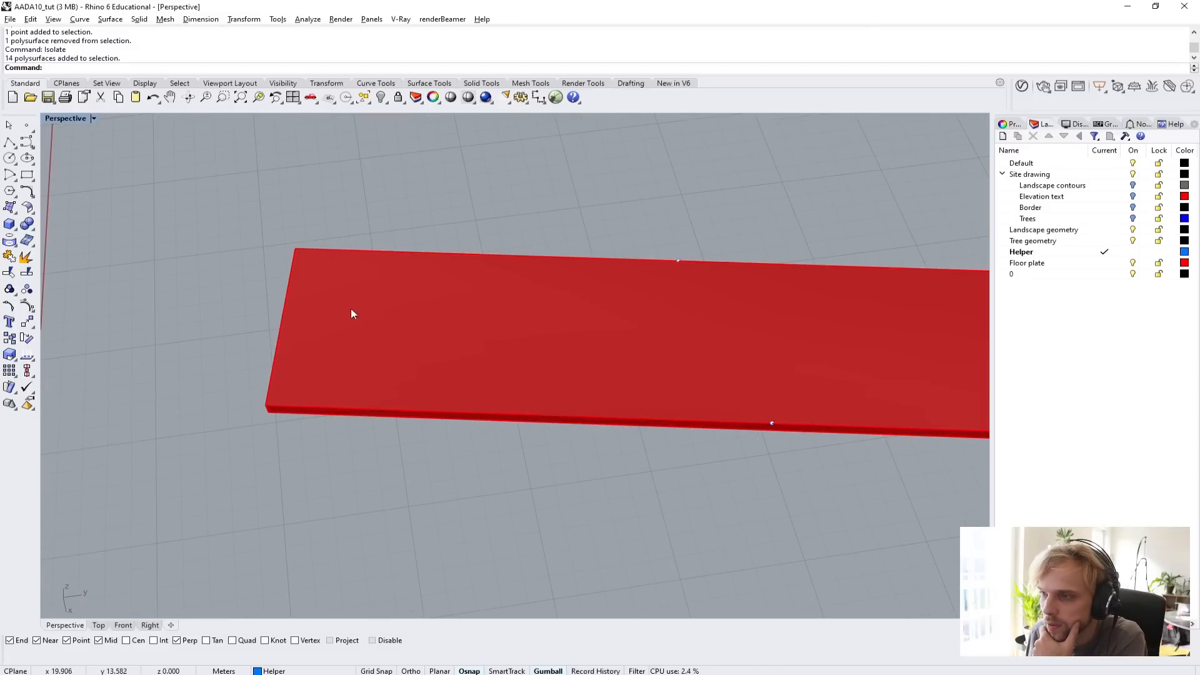
right_click_drag(357, 340, 387, 447)
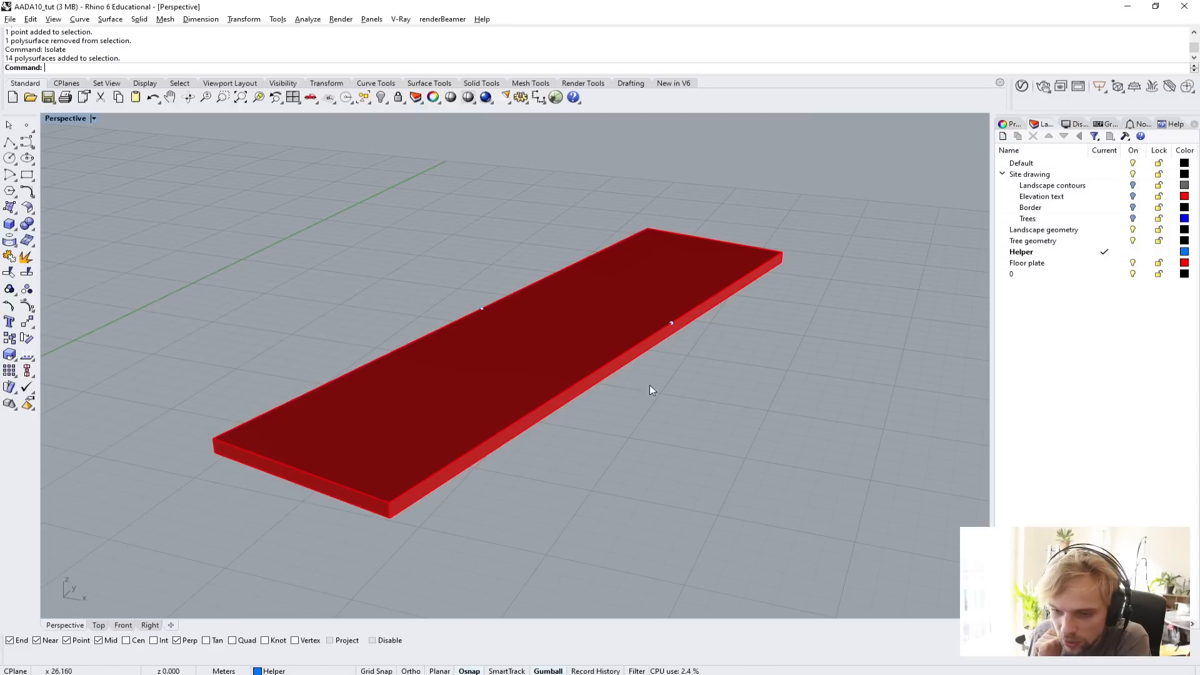
right_click_drag(612, 393, 348, 461)
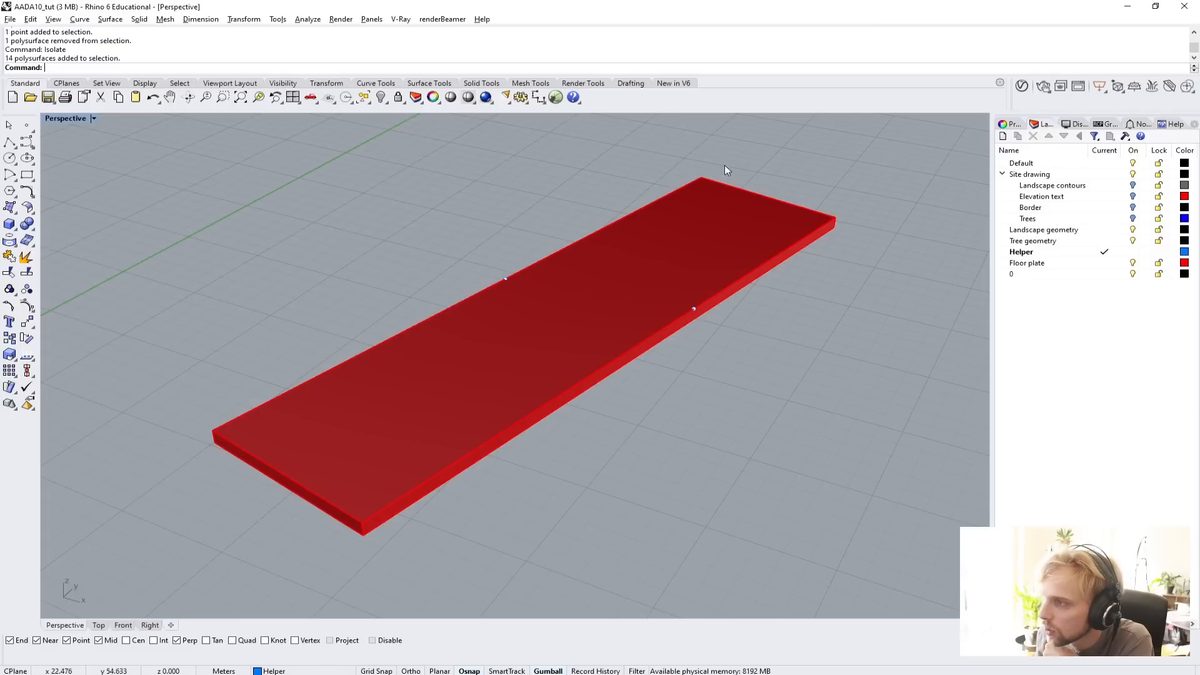
right_click_drag(540, 398, 446, 430)
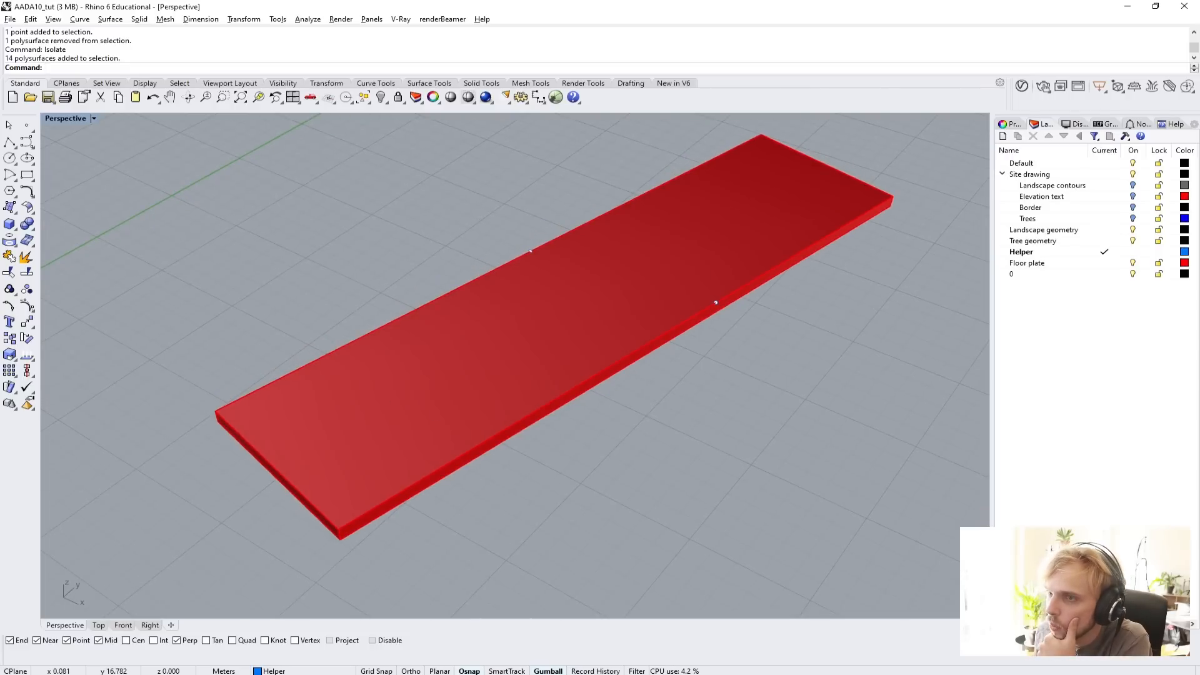
Start a degree 3 control point curve at an upper corner of the floor plate, with its second point at the adjoining long edge's midpoint.
left_click(25, 145)
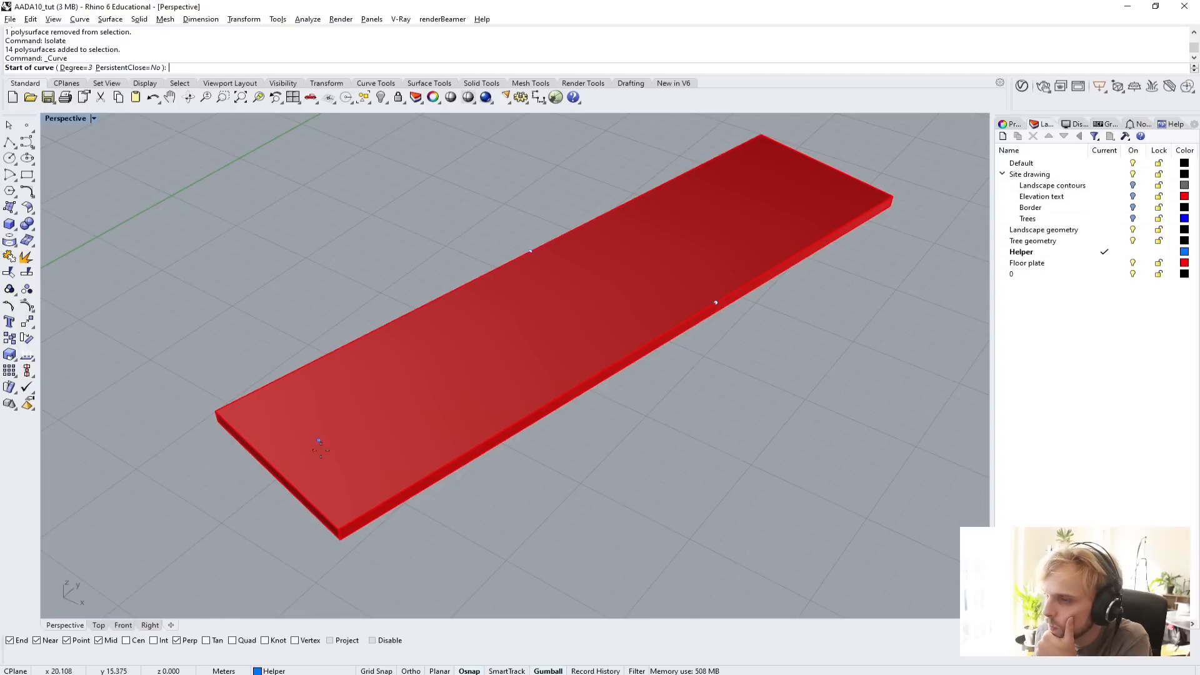
left_click(339, 528)
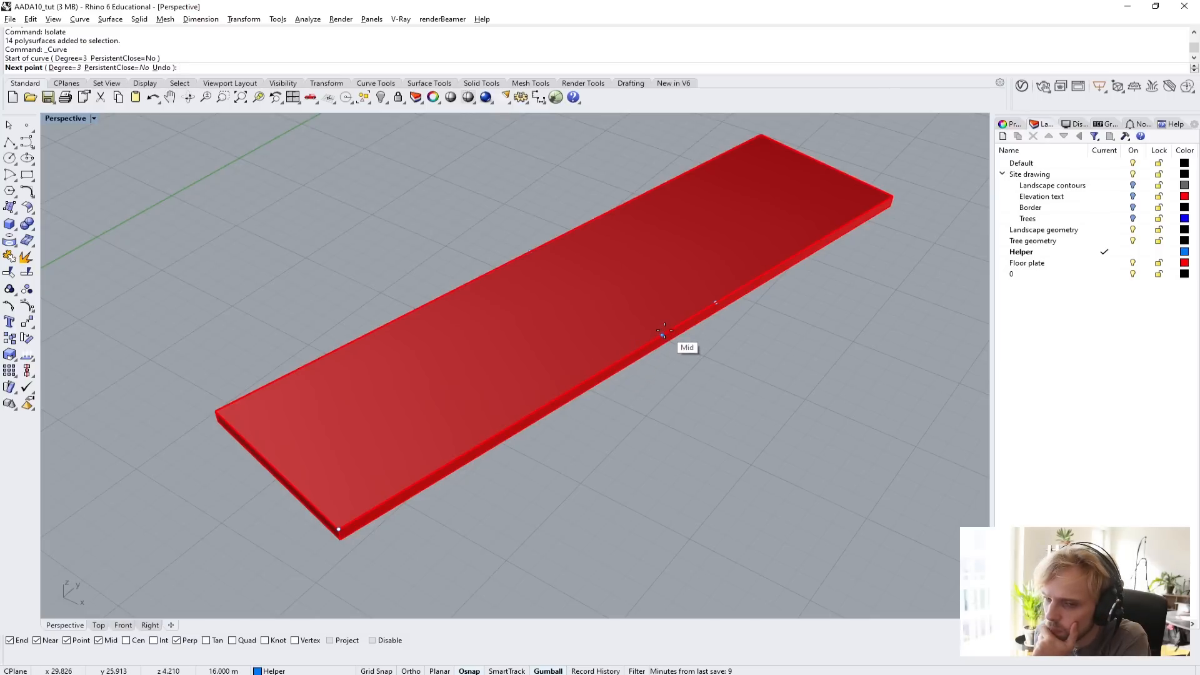
scroll(663, 335, "up", 4)
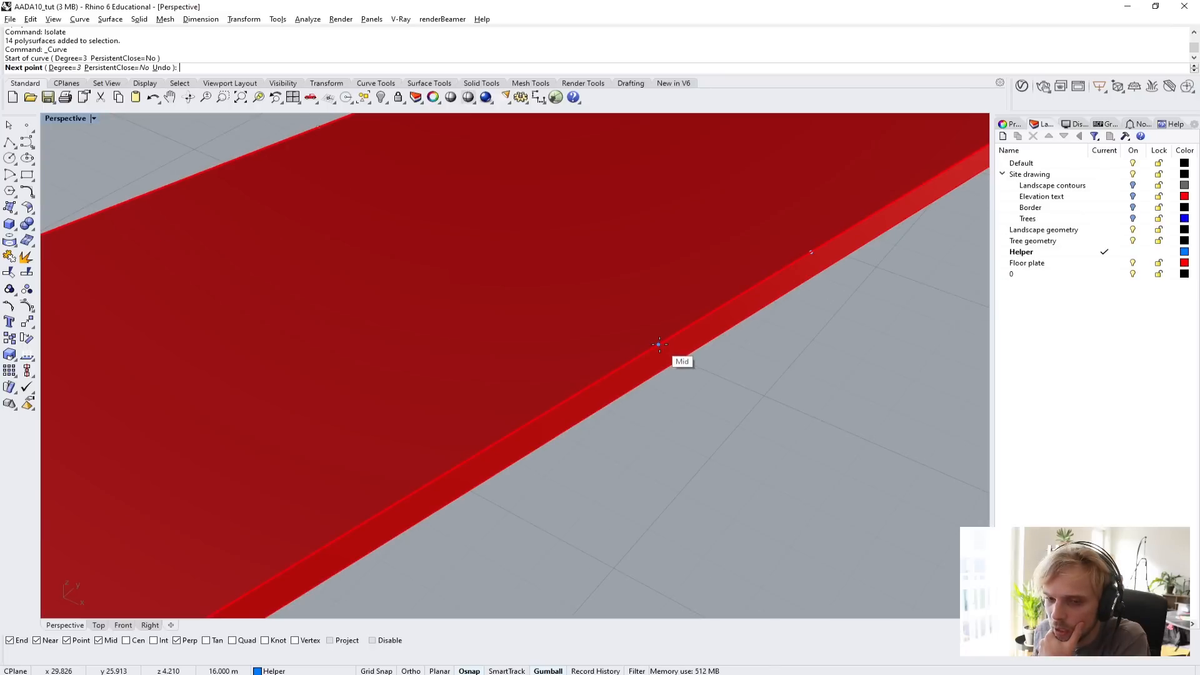
left_click(659, 344)
scroll(659, 344, "down", 5)
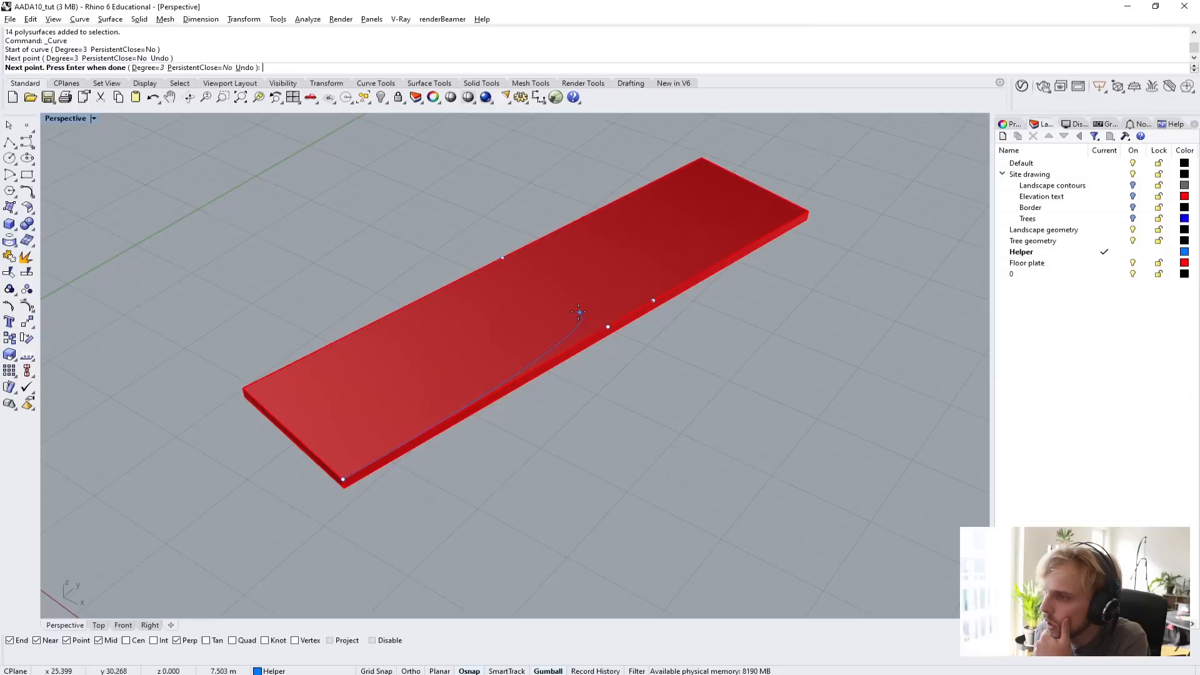
Continue the curve through the point object on the opposite long edge to the diagonally opposite upper corner, and finish it.
right_click_drag(463, 373, 544, 298)
right_click_drag(463, 354, 365, 461)
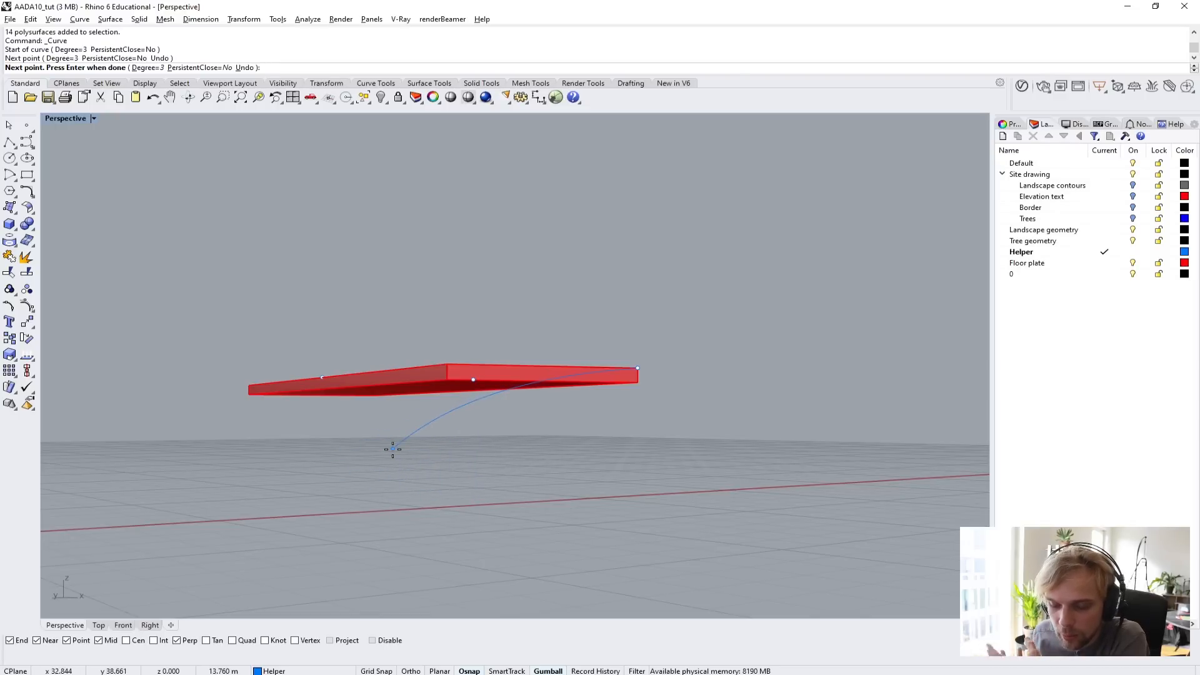
right_click_drag(407, 474, 438, 592)
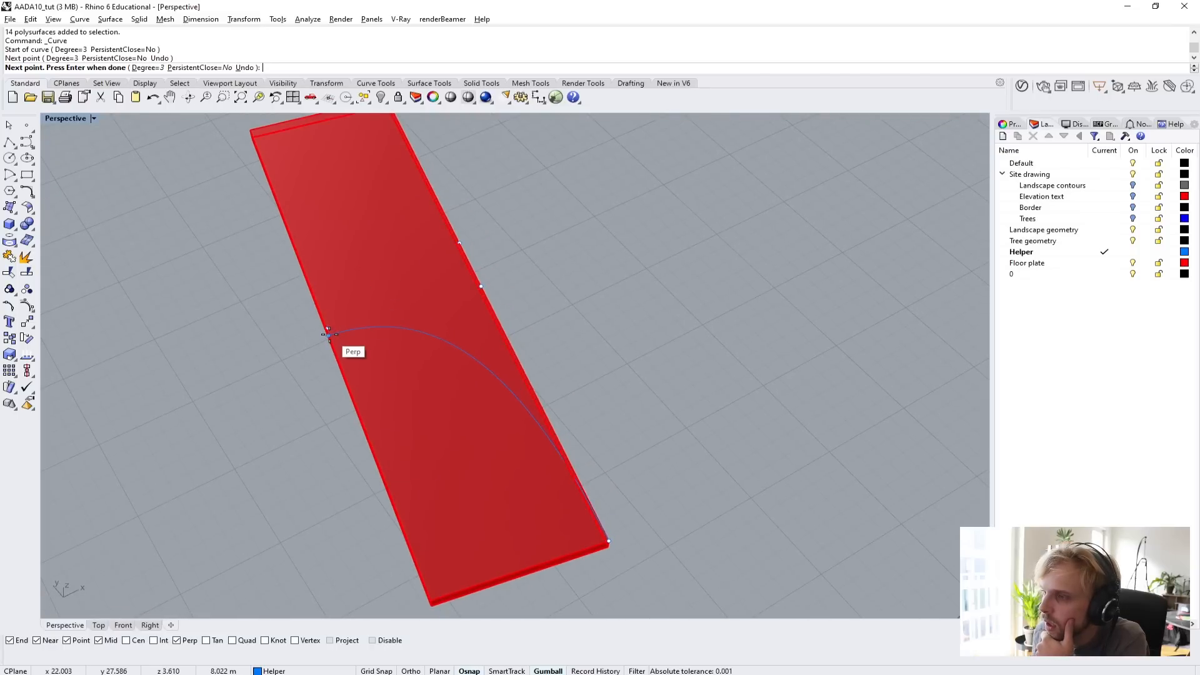
scroll(329, 335, "up", 3)
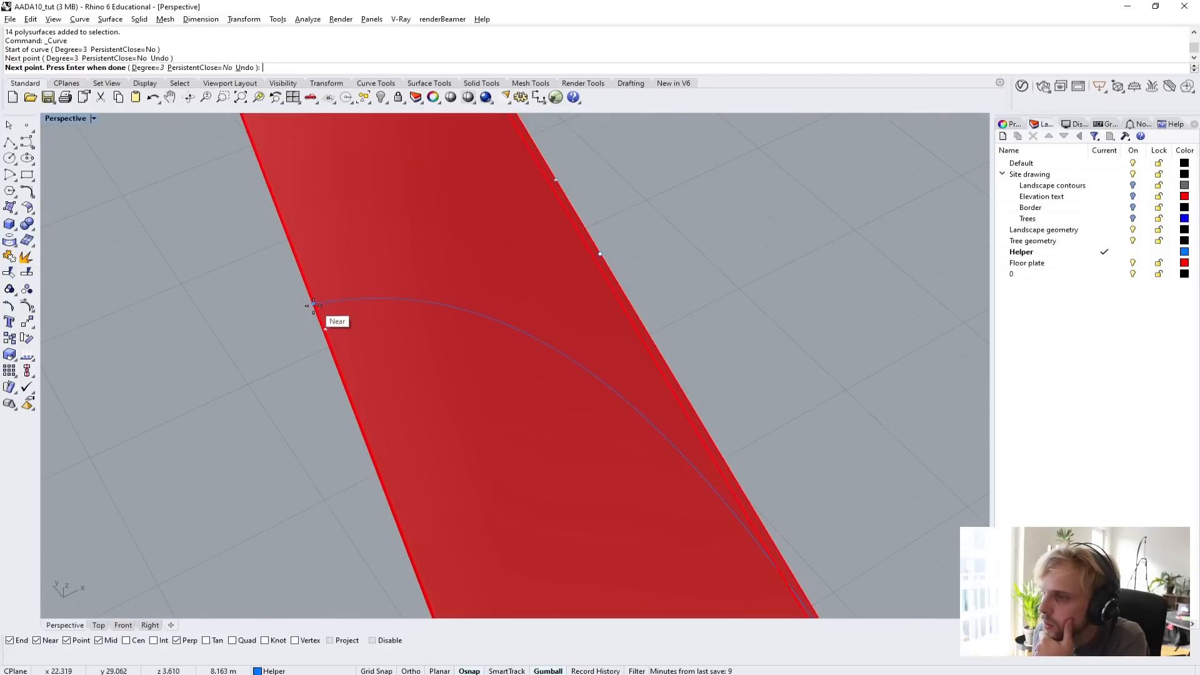
right_click_drag(314, 306, 442, 260)
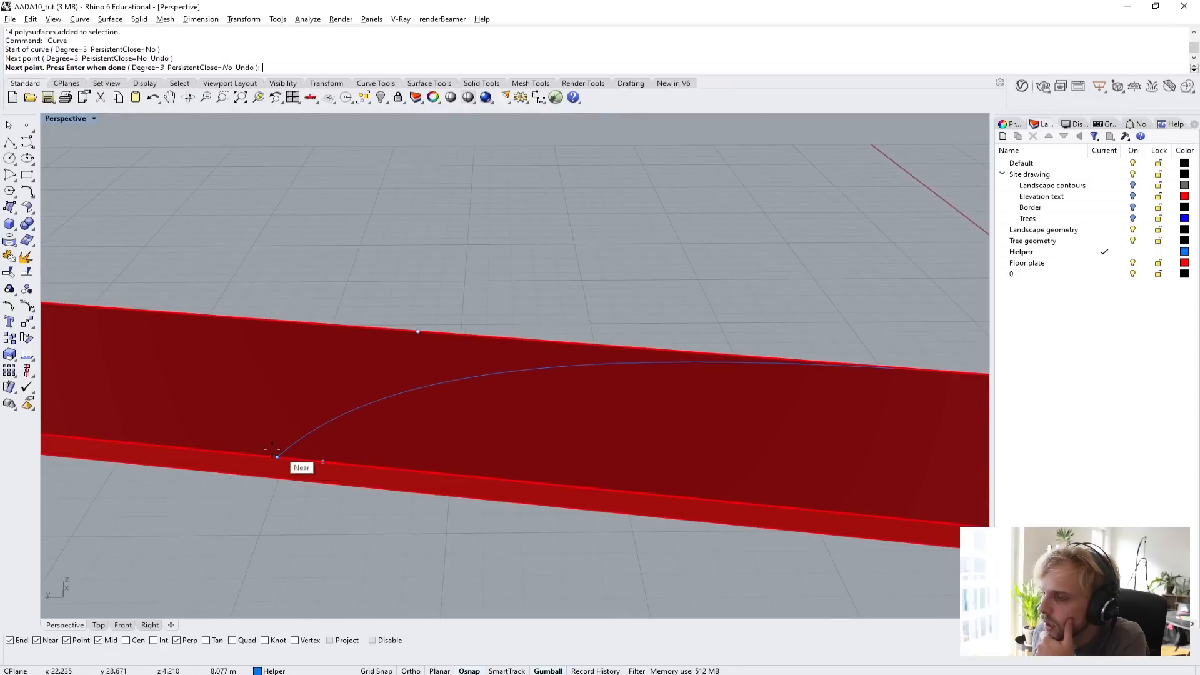
scroll(319, 460, "down", 5)
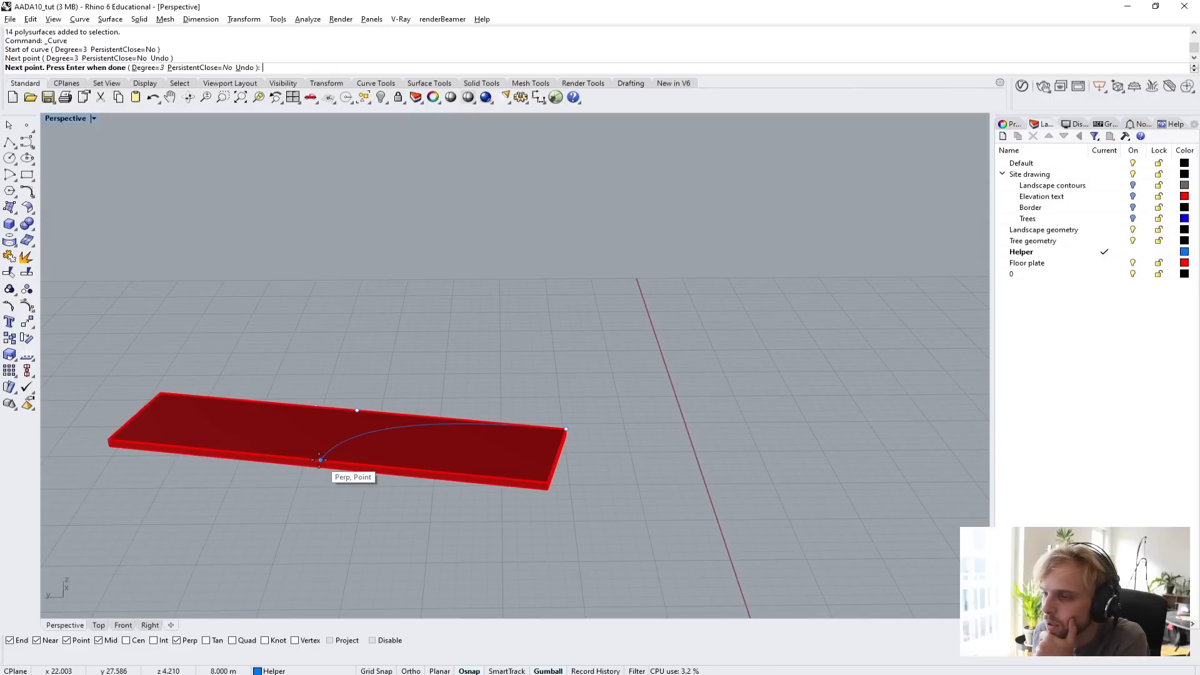
left_click(319, 460)
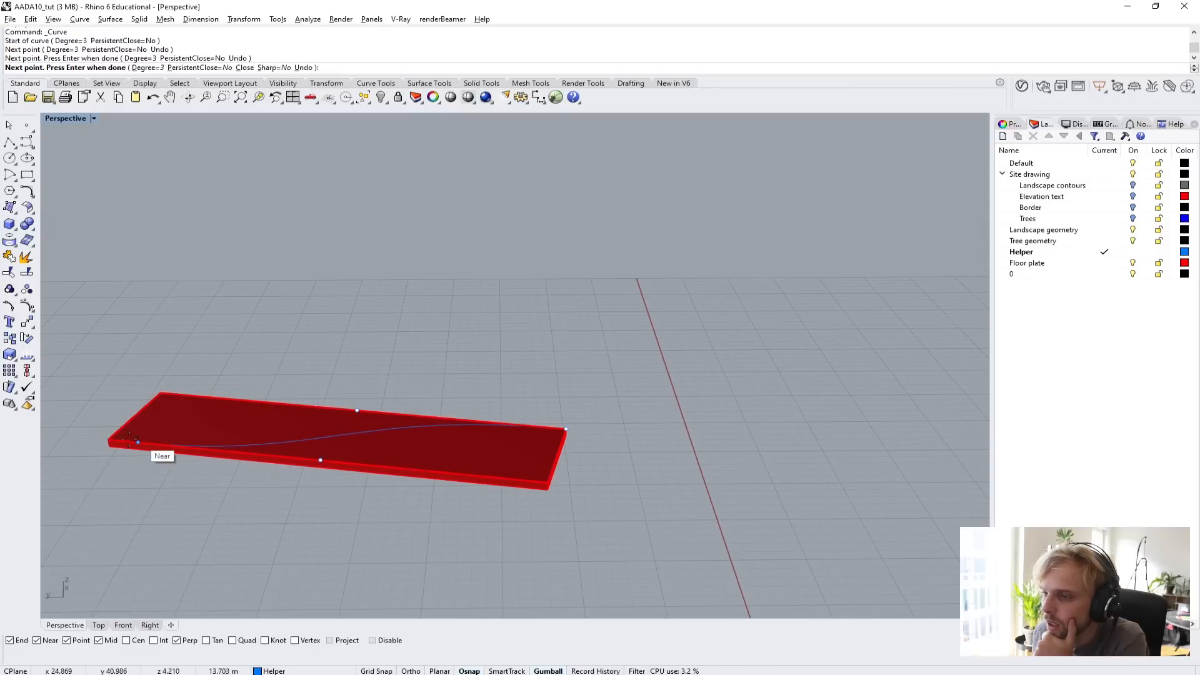
scroll(129, 439, "up", 5)
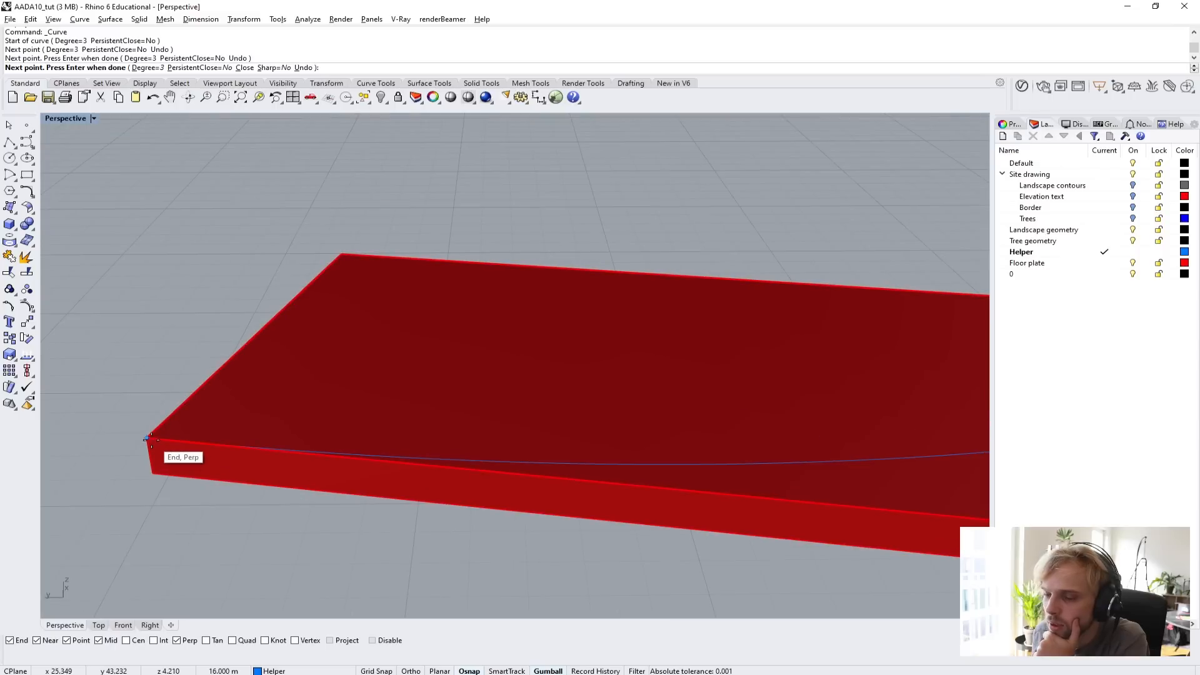
left_click(149, 438)
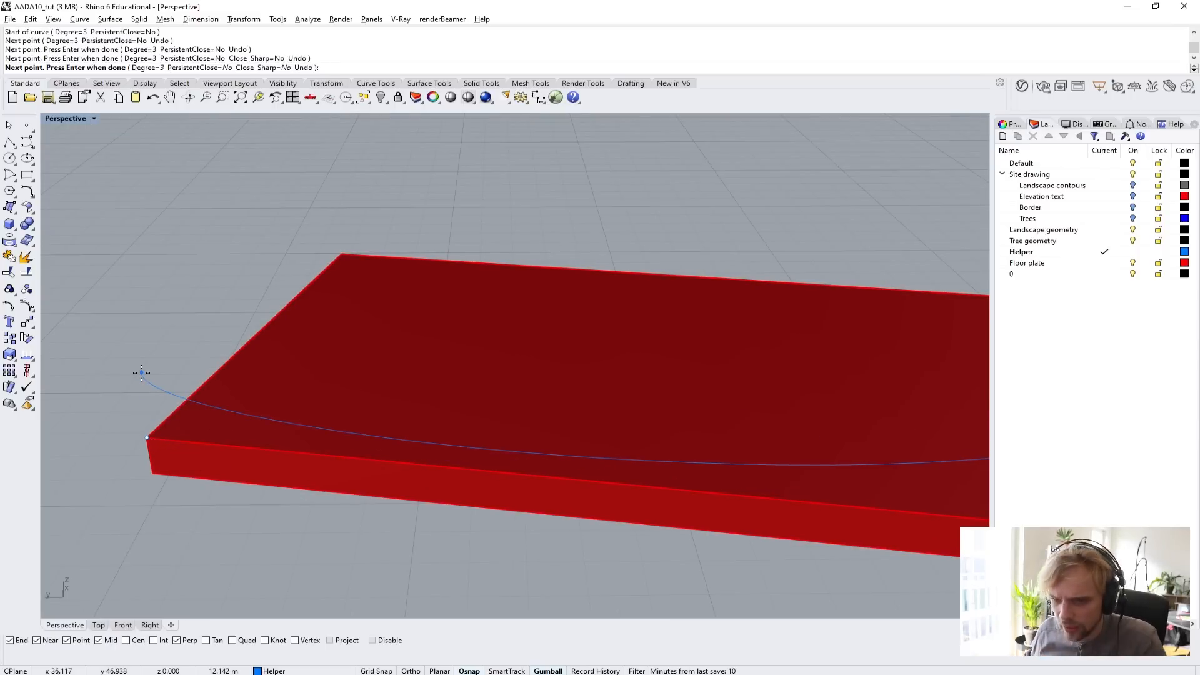
key("Return")
scroll(142, 378, "down", 10)
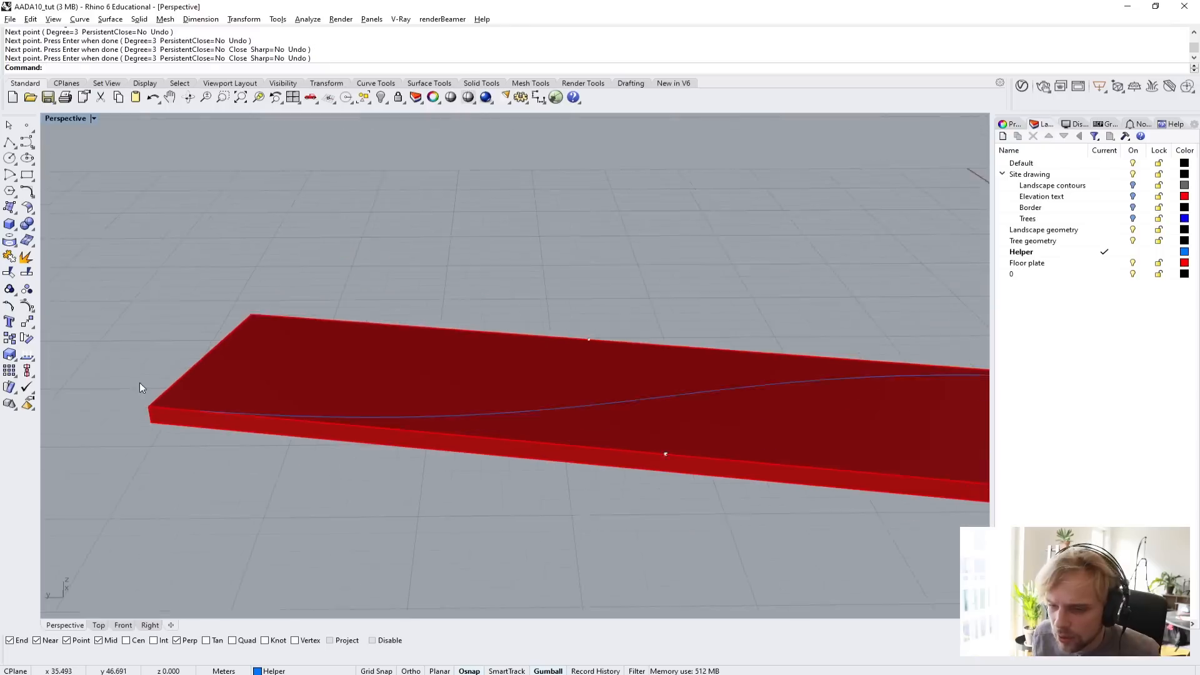
Select the S-shaped curve to inspect how it runs diagonally across the floor plate, and deselect it.
right_click_drag(337, 380, 145, 378)
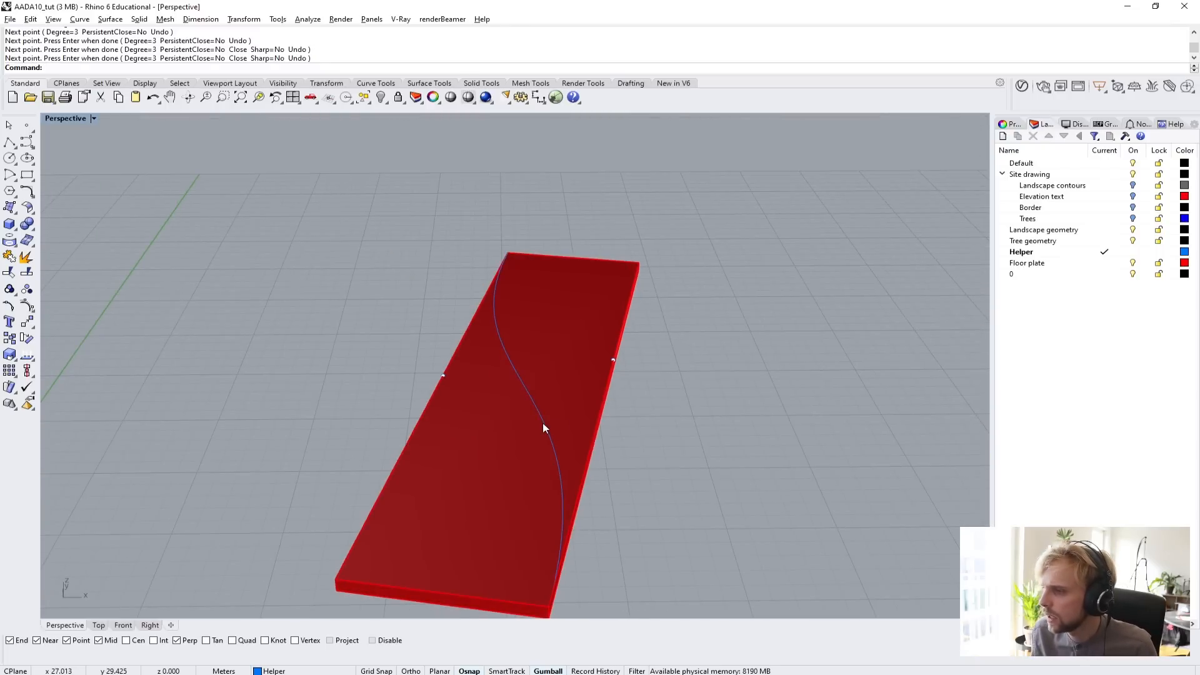
left_click(546, 428)
left_click(580, 454)
right_click_drag(494, 444, 539, 428)
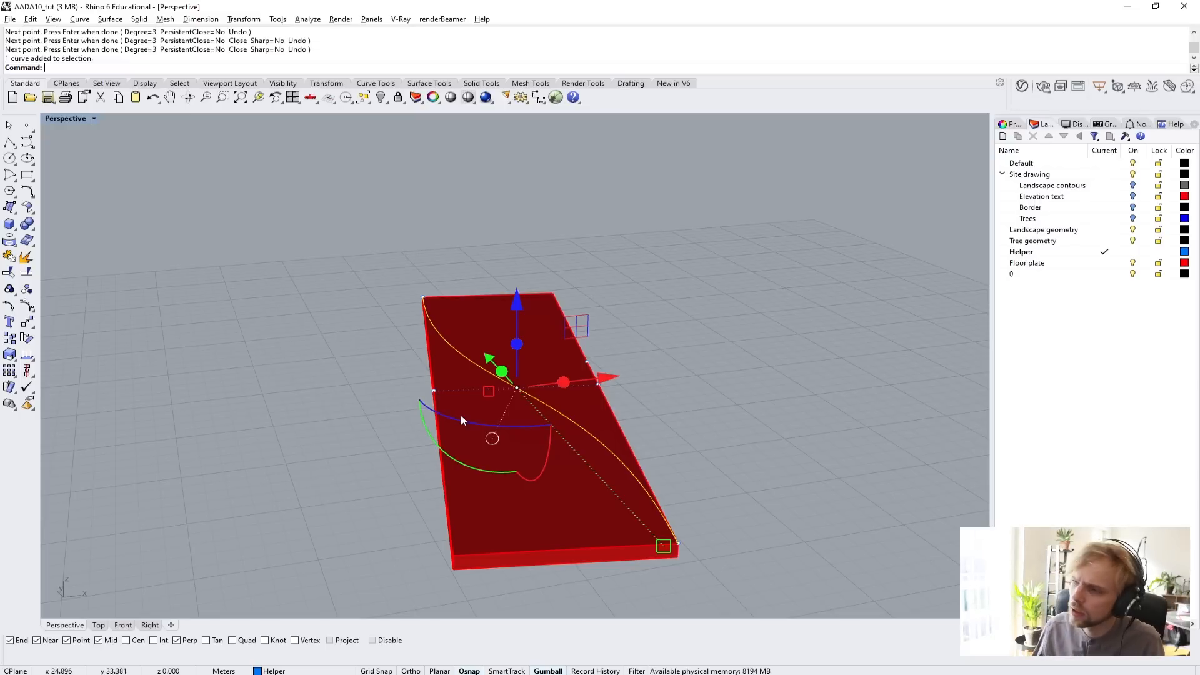
left_click(313, 329)
Draw a long, narrow horizontal rectangle beside the floor plate in the Top view.
scroll(314, 329, "down", 7)
right_click_drag(409, 348, 488, 500)
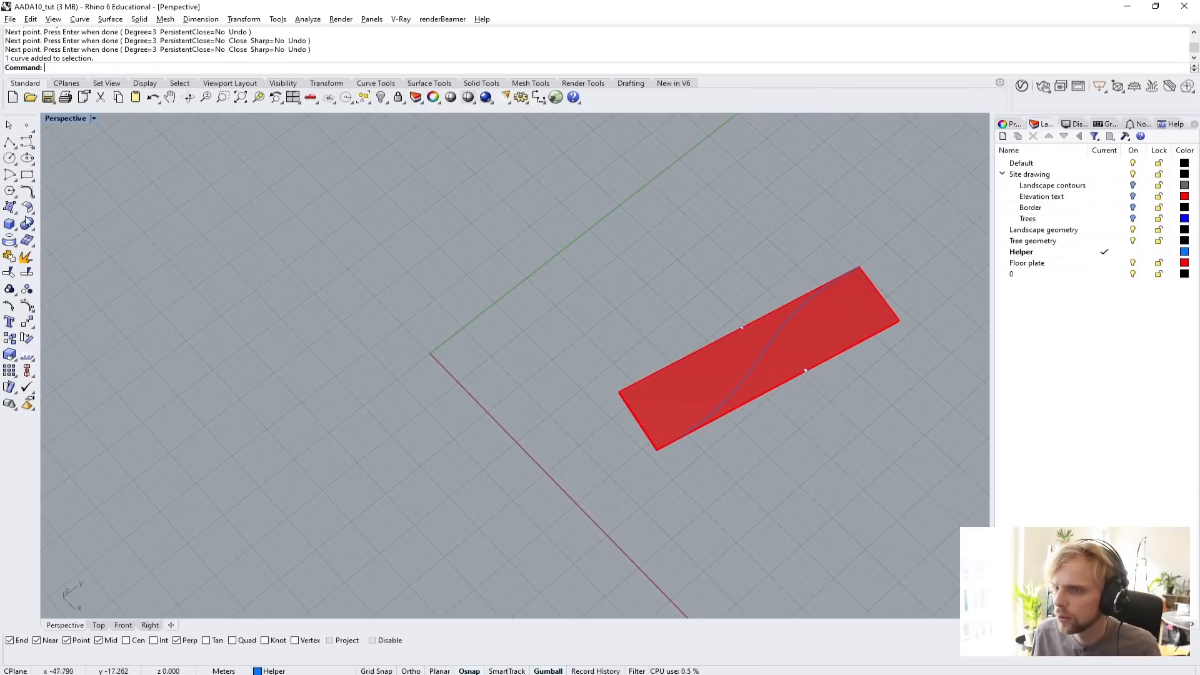
left_click(27, 175)
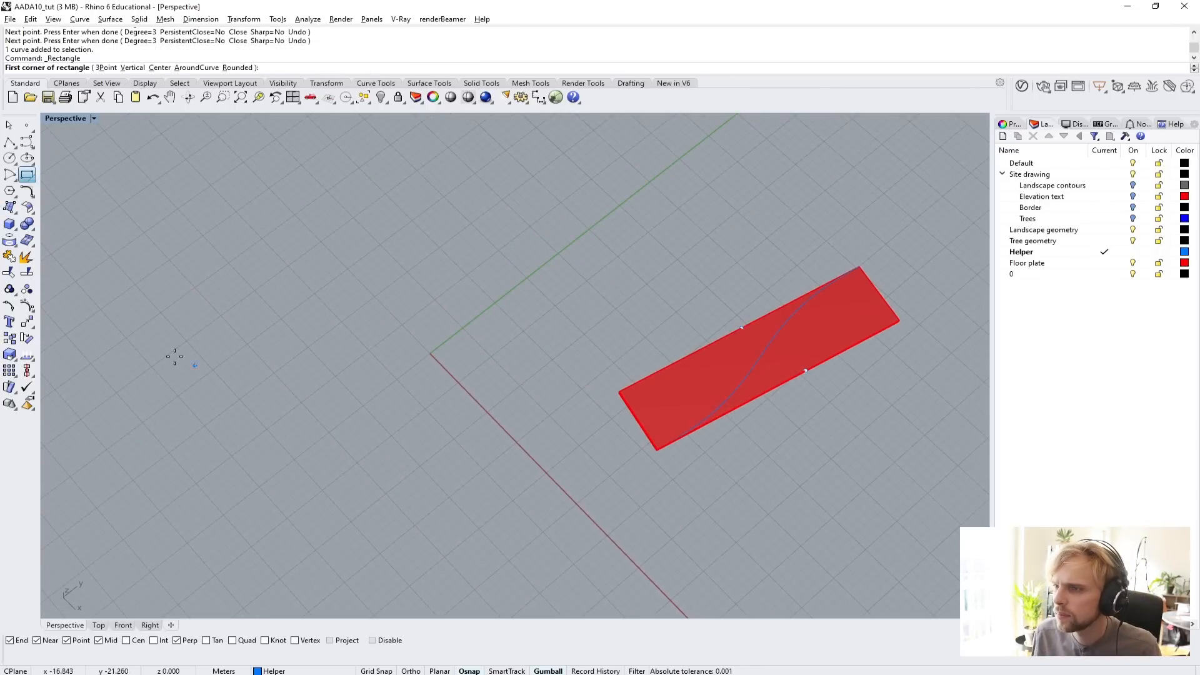
double_click(75, 118)
double_click(50, 121)
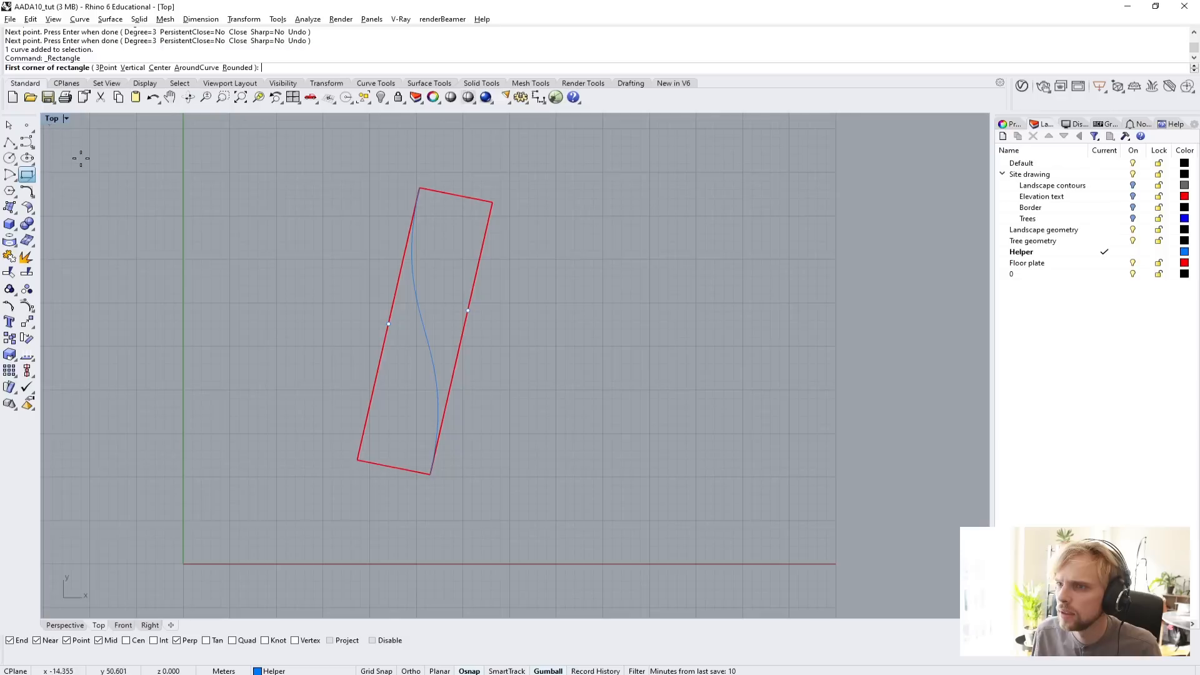
left_click(172, 277)
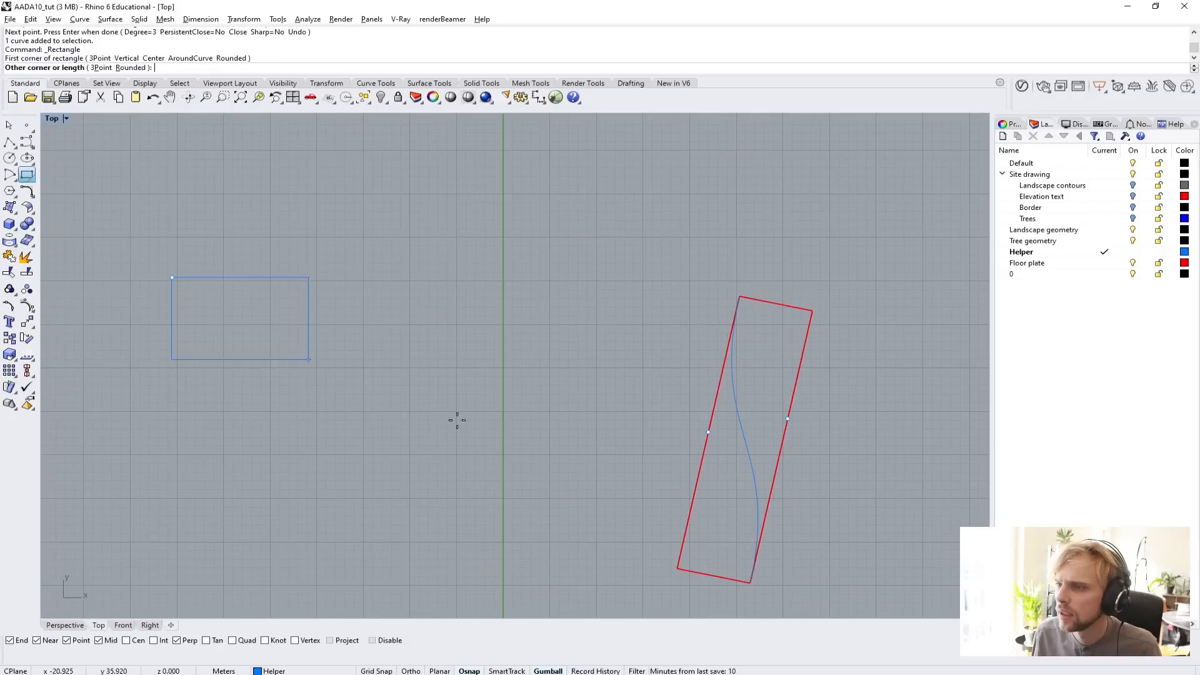
left_click(525, 317)
Make Tree geometry the current layer and move the new rectangle onto it.
left_click_drag(471, 396, 345, 190)
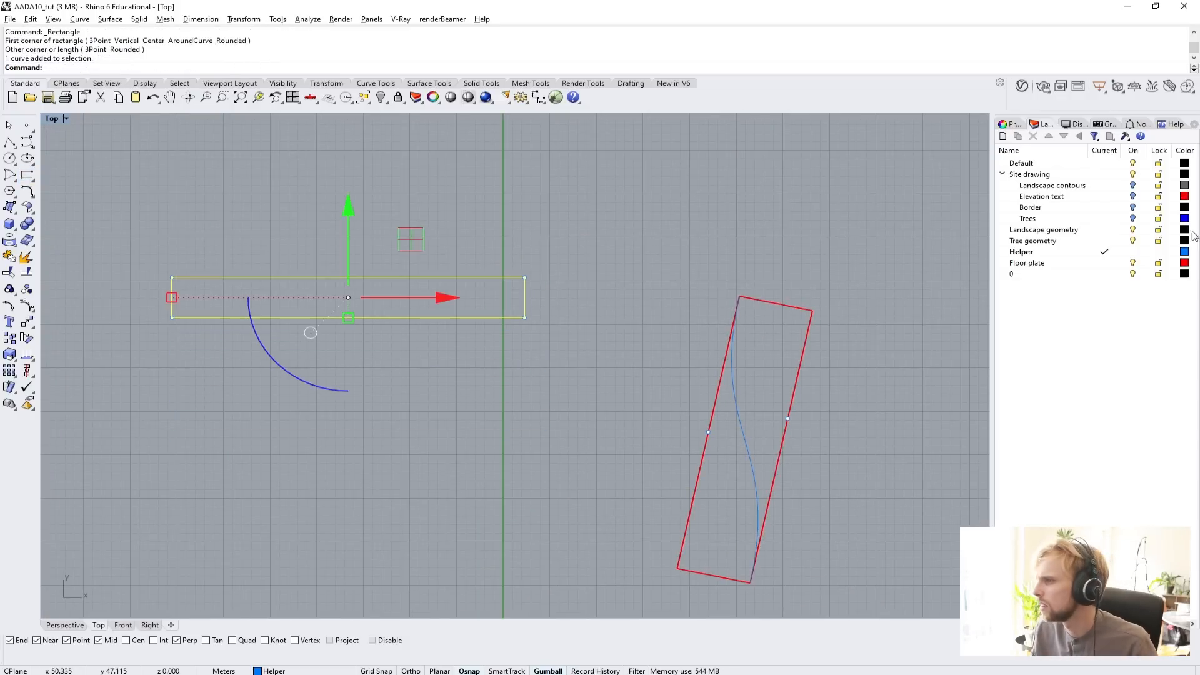
double_click(1084, 242)
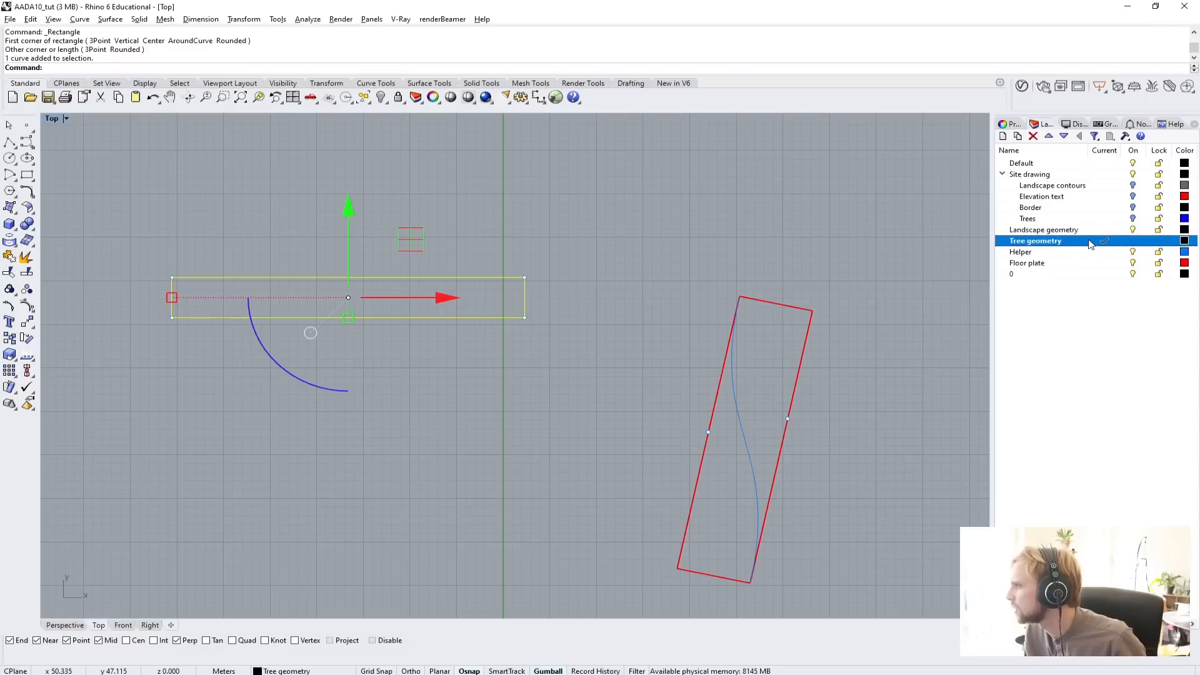
right_click(1078, 246)
left_click(1108, 444)
key("Escape")
Scale the rectangle vertically to roughly twice its height, keeping its length.
scroll(241, 313, "up", 3)
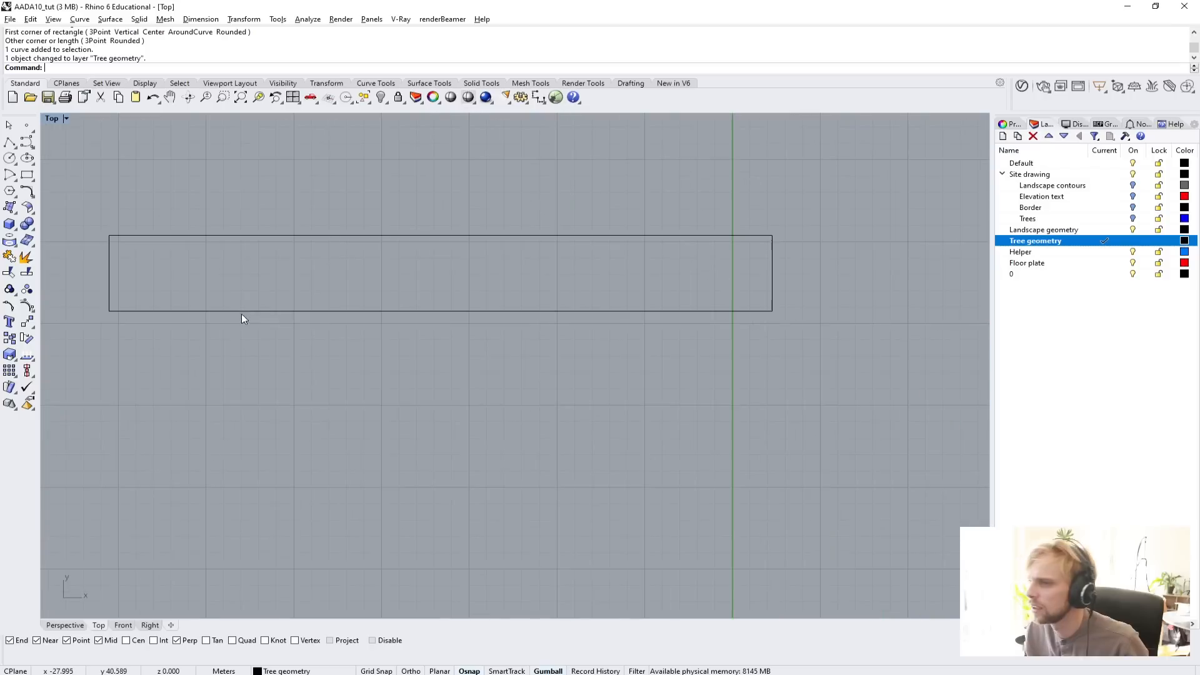
left_click_drag(545, 413, 381, 207)
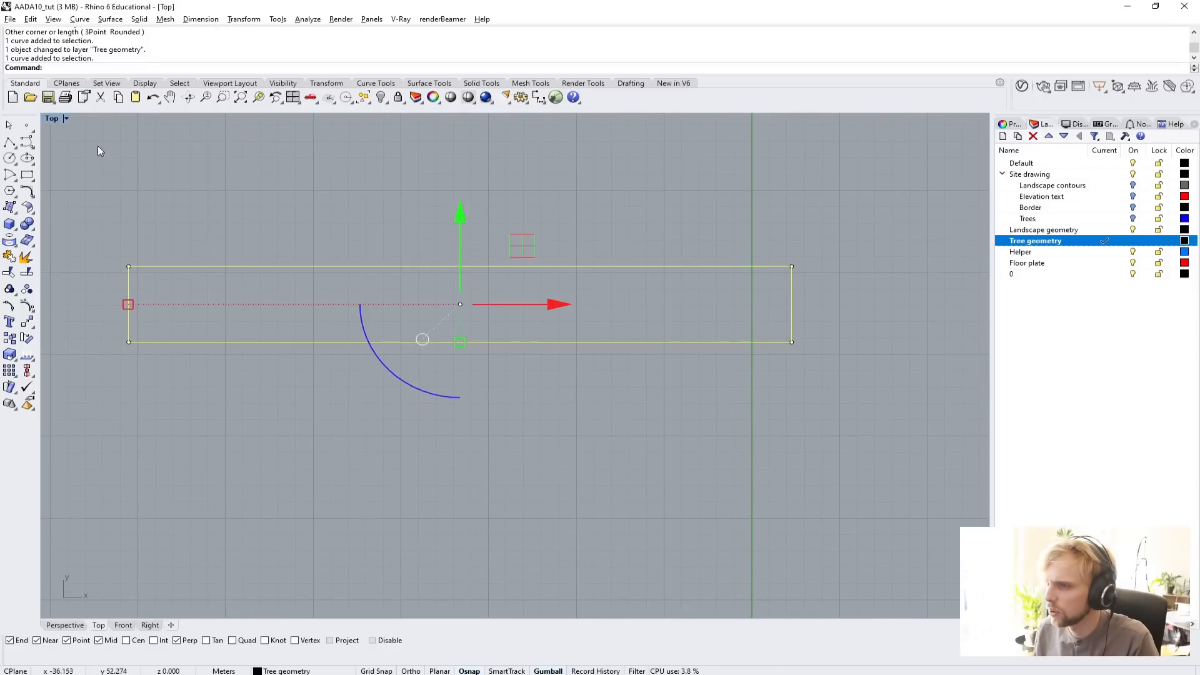
left_click_drag(460, 342, 467, 381)
key("Escape")
Draw a polyline arrow about 13 m long below the rectangle, its triangular head touching the rectangle's lower long edge.
scroll(544, 437, "down", 3)
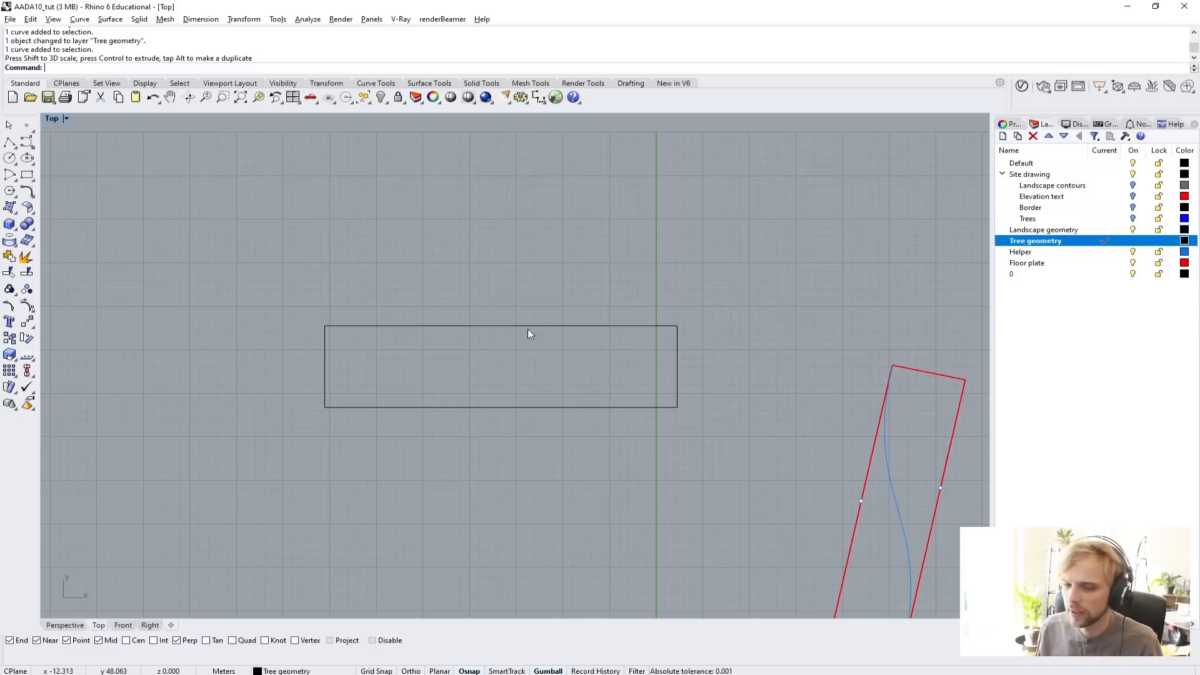
right_click_drag(527, 329, 423, 277)
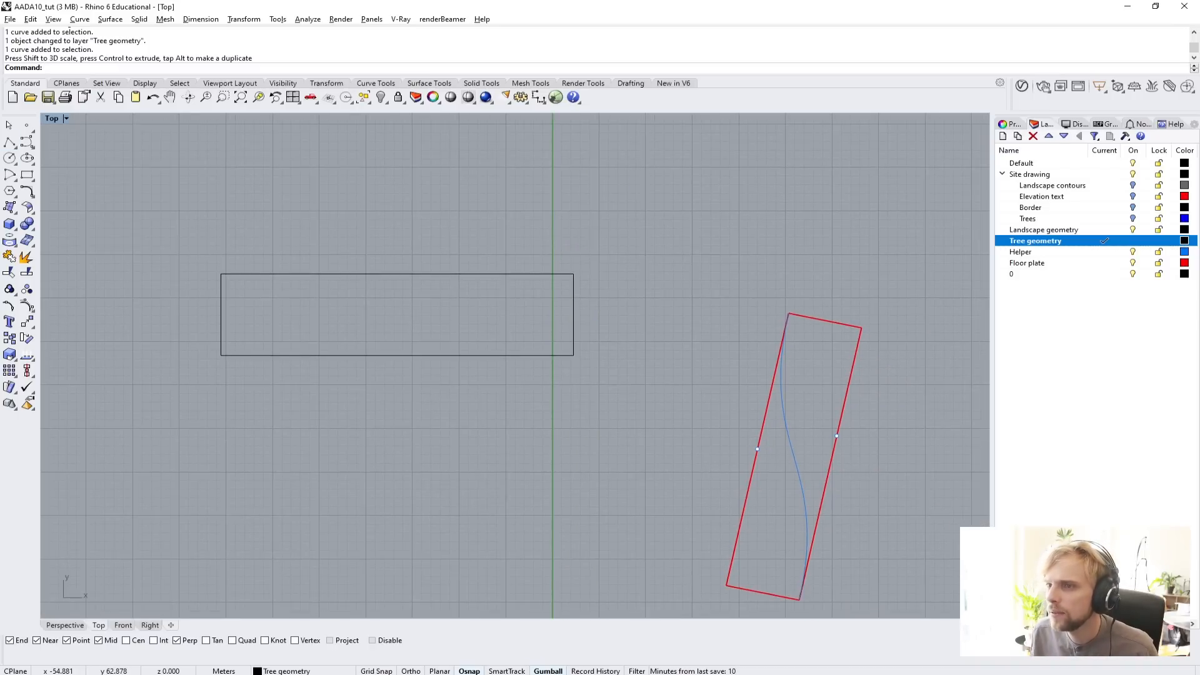
left_click(10, 142)
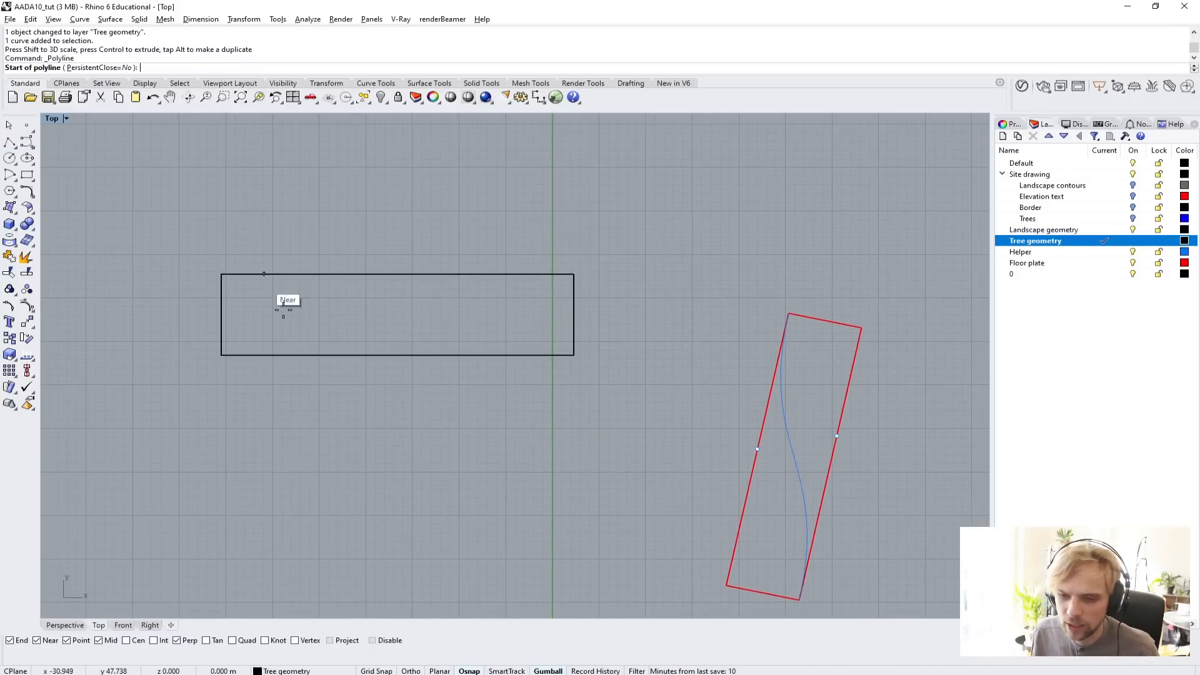
left_click(392, 471)
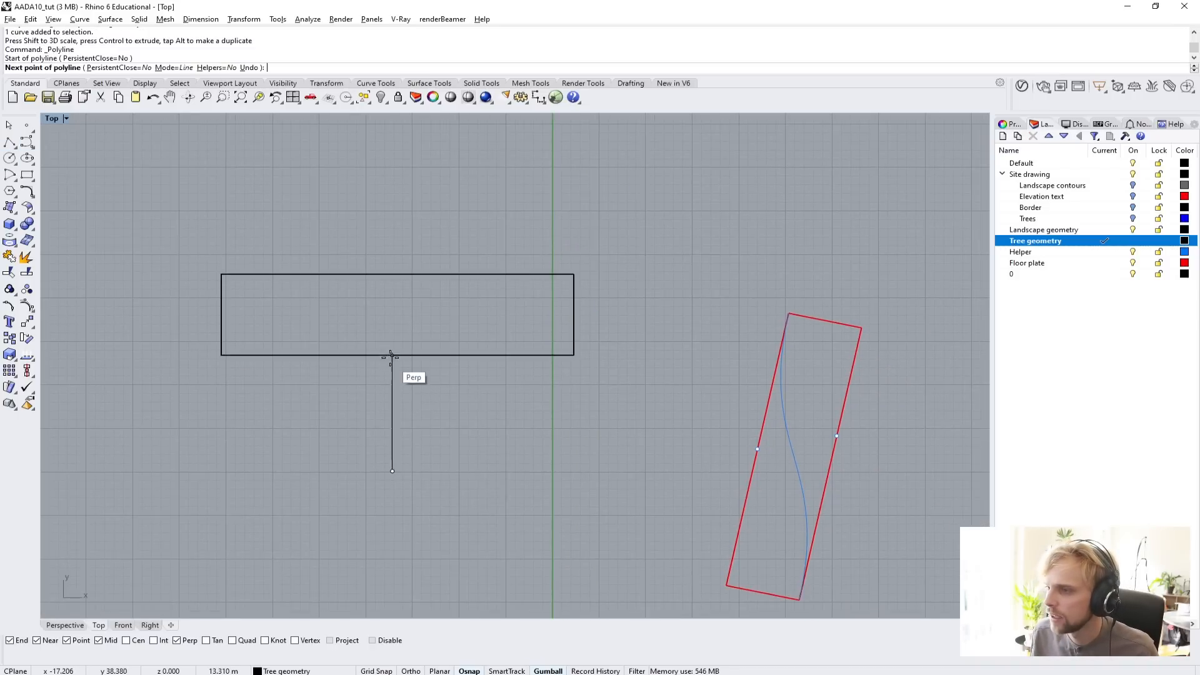
left_click(390, 356)
left_click(372, 380)
left_click(420, 387)
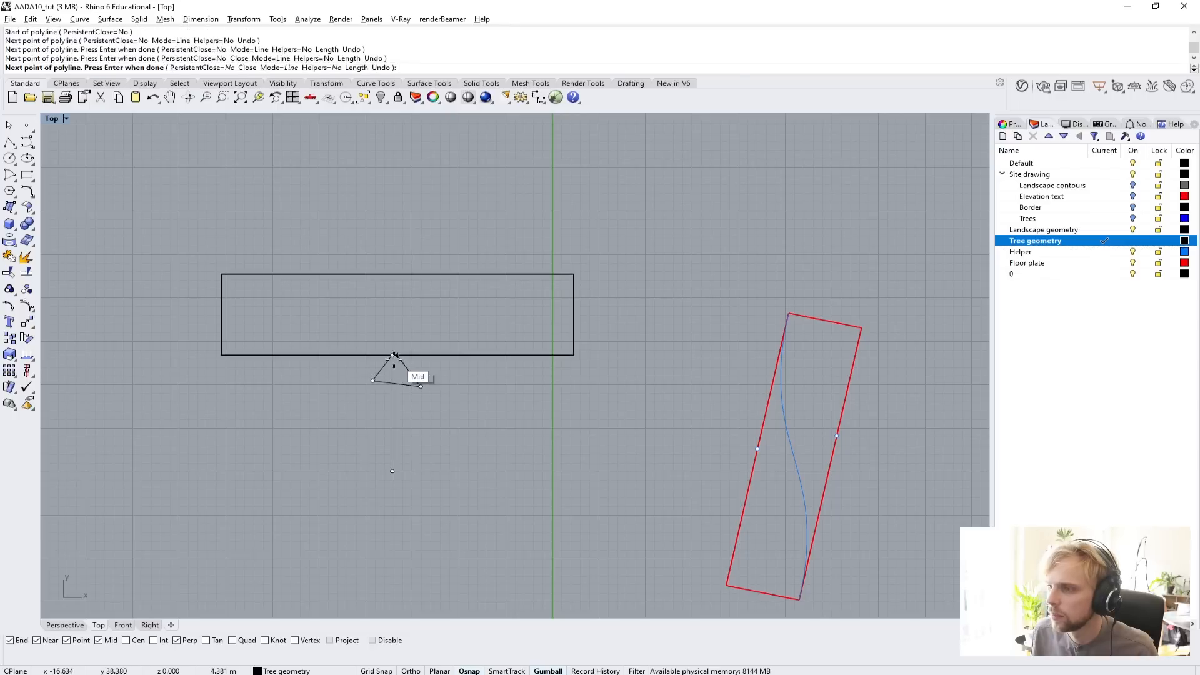
left_click(392, 356)
key("Return")
Draw a second polyline arrow rising from the rectangle's upper long edge, ending in a triangular head.
scroll(864, 455, "up", 5)
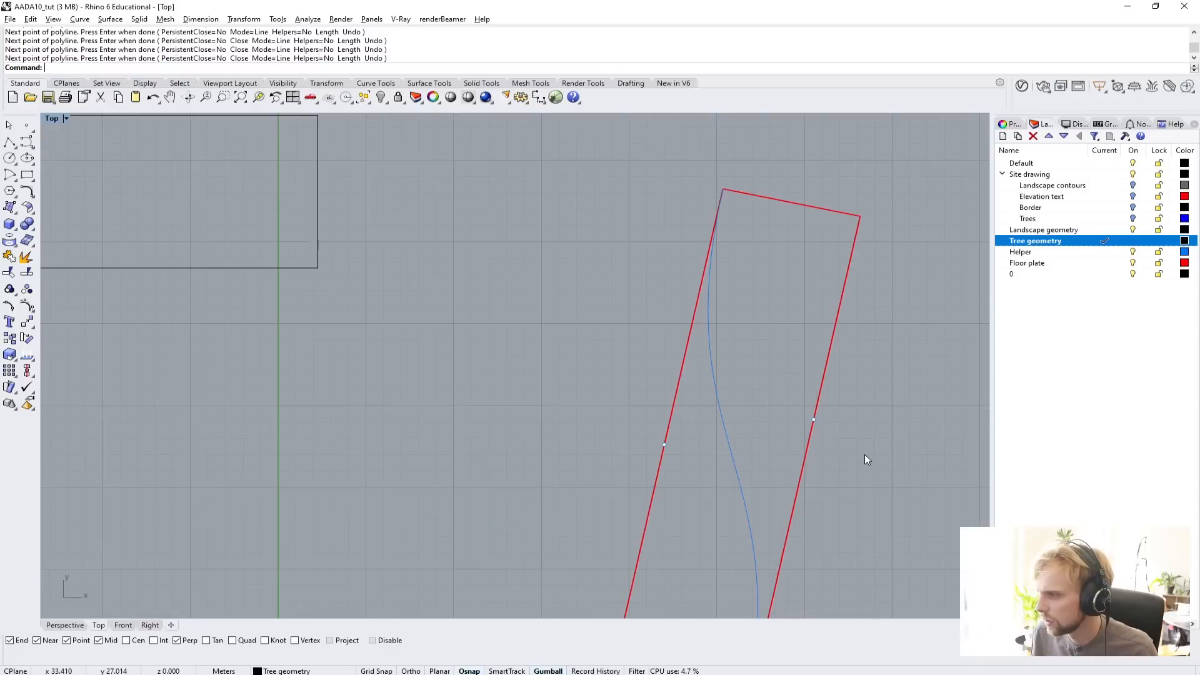
right_click_drag(865, 455, 782, 420)
left_click(730, 385)
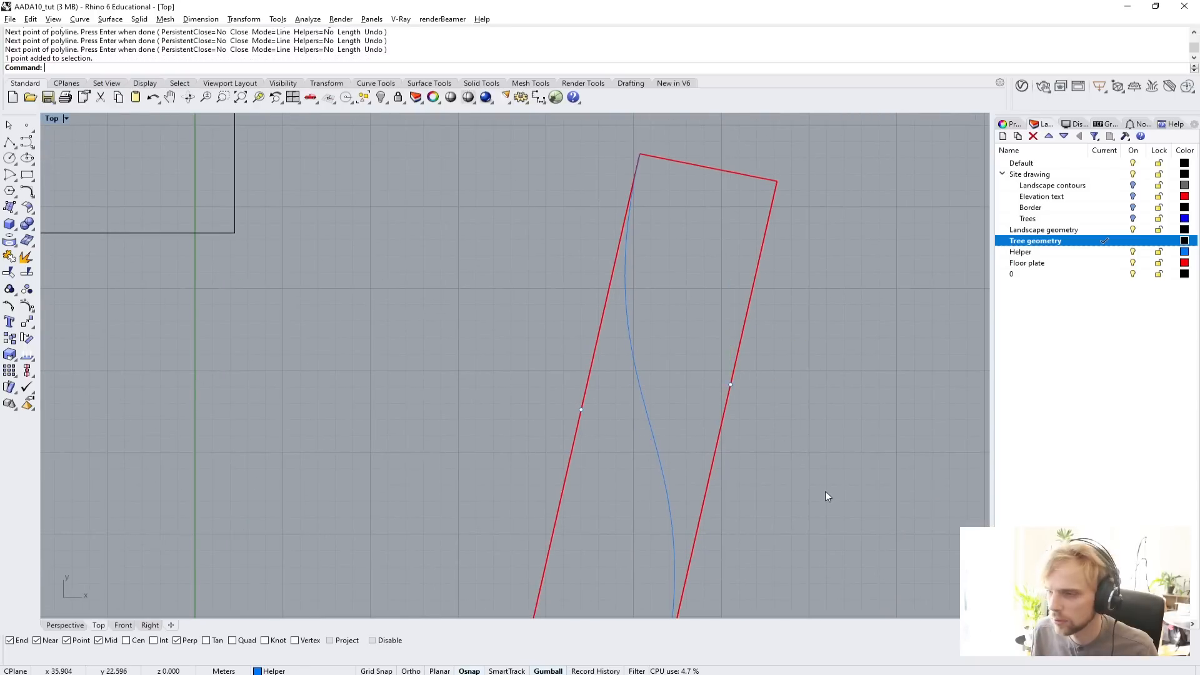
scroll(825, 496, "down", 5)
scroll(550, 367, "up", 3)
key("Return")
left_click(541, 388)
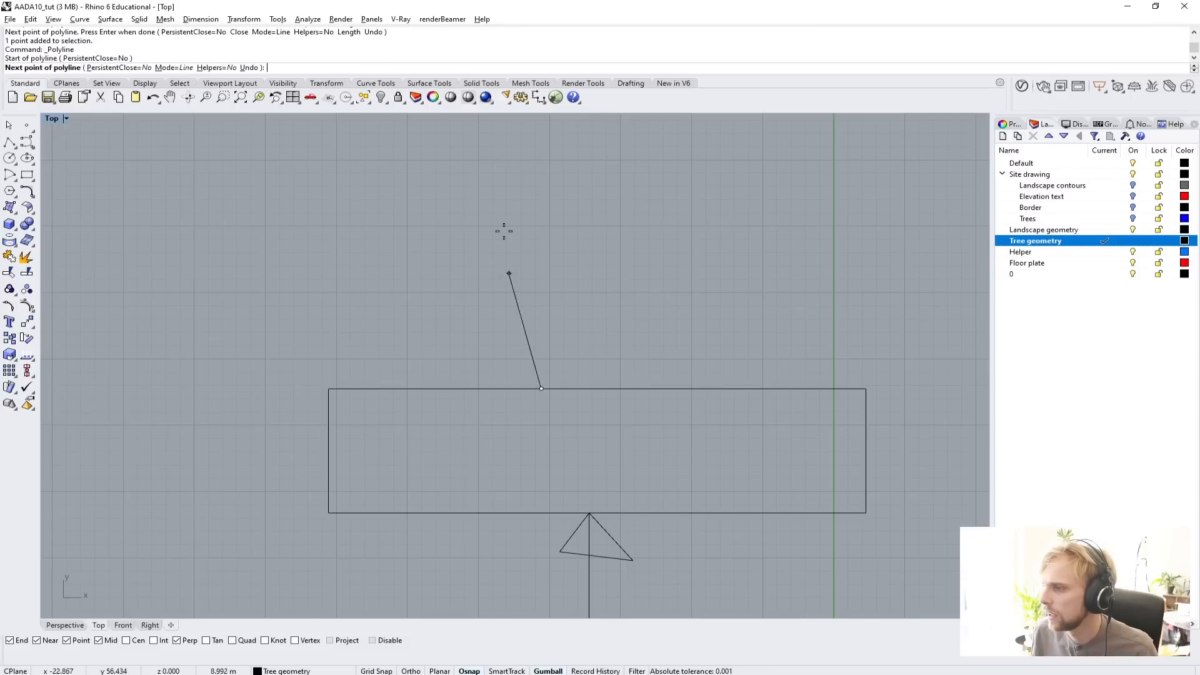
left_click(536, 190)
left_click(508, 245)
left_click(563, 244)
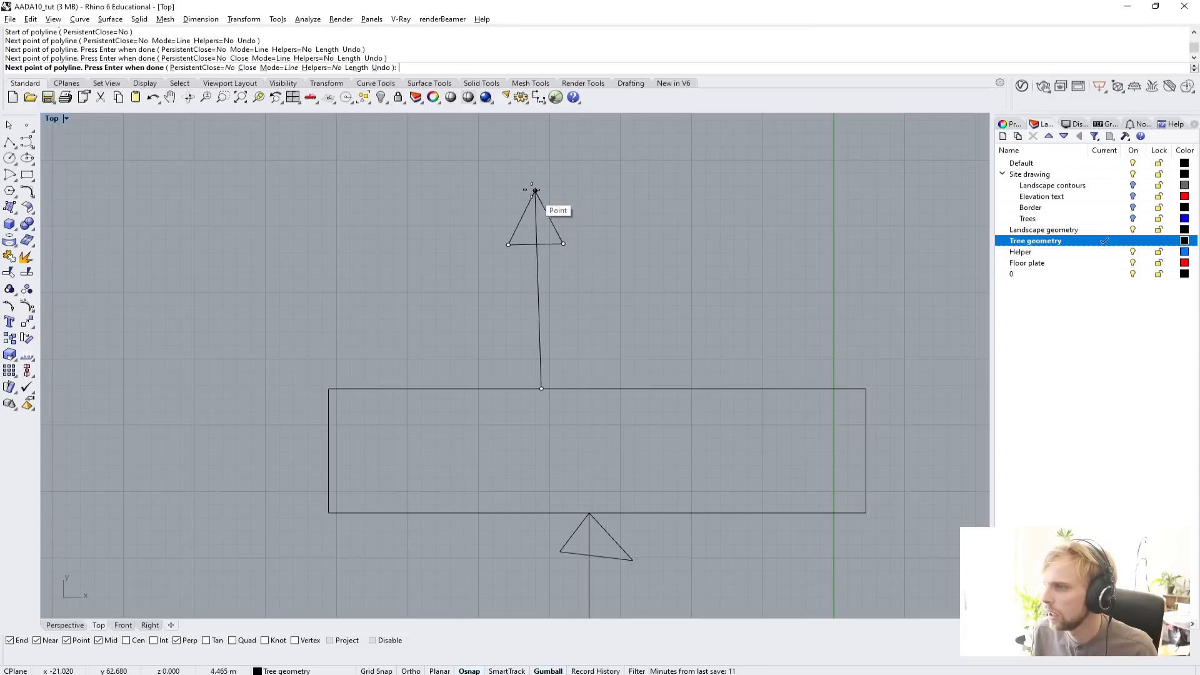
left_click(536, 190)
key("Return")
Try rotating the rectangle and both arrows to the floor plate's orientation, undo the rotation, and clear the selection.
scroll(460, 369, "down", 3)
scroll(449, 337, "up", 3)
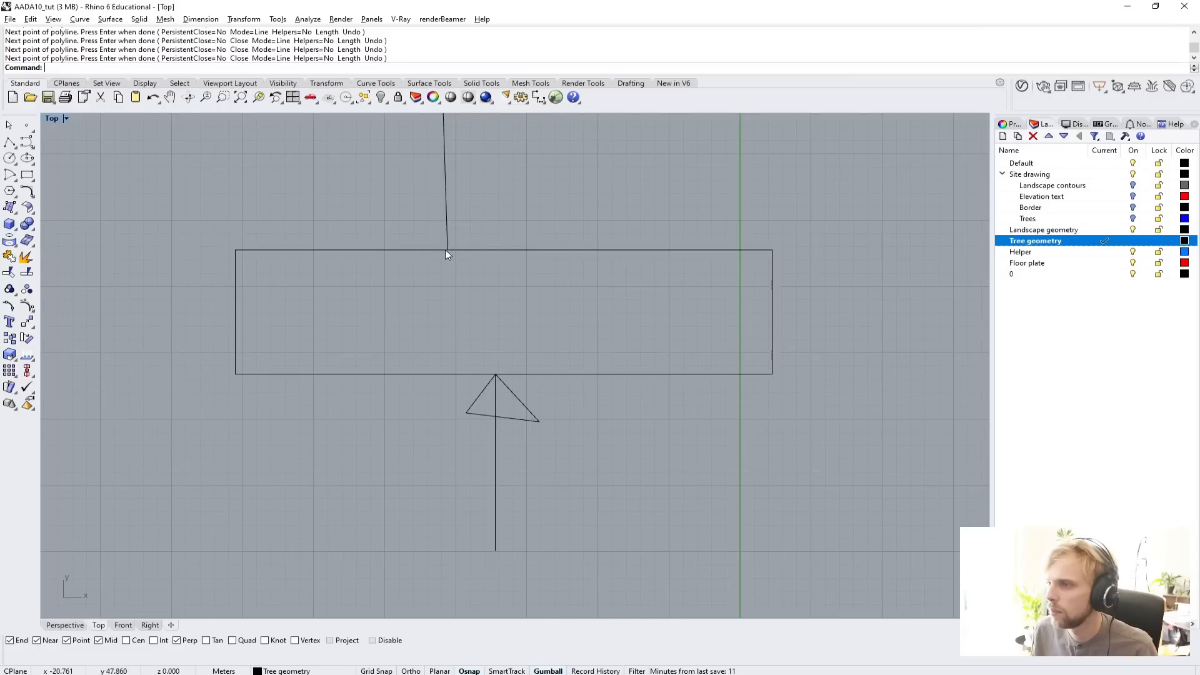
scroll(440, 254, "down", 3)
scroll(635, 335, "up", 4)
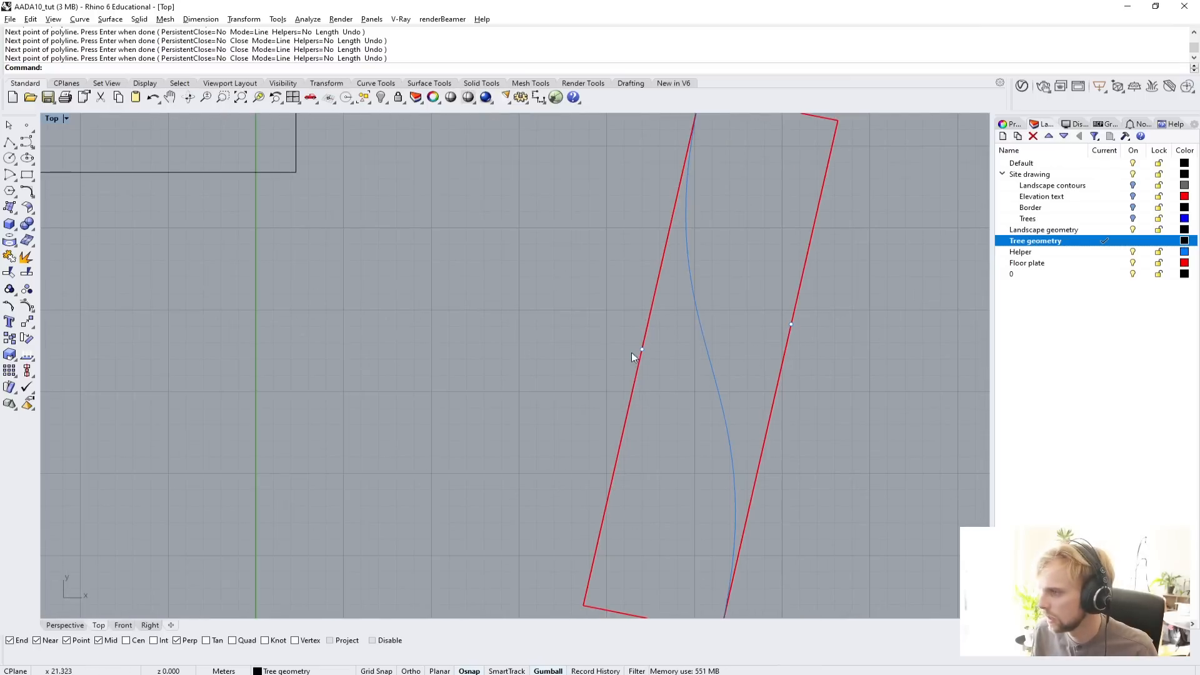
scroll(481, 288, "down", 8)
right_click_drag(415, 287, 496, 420)
left_click_drag(539, 489, 167, 213)
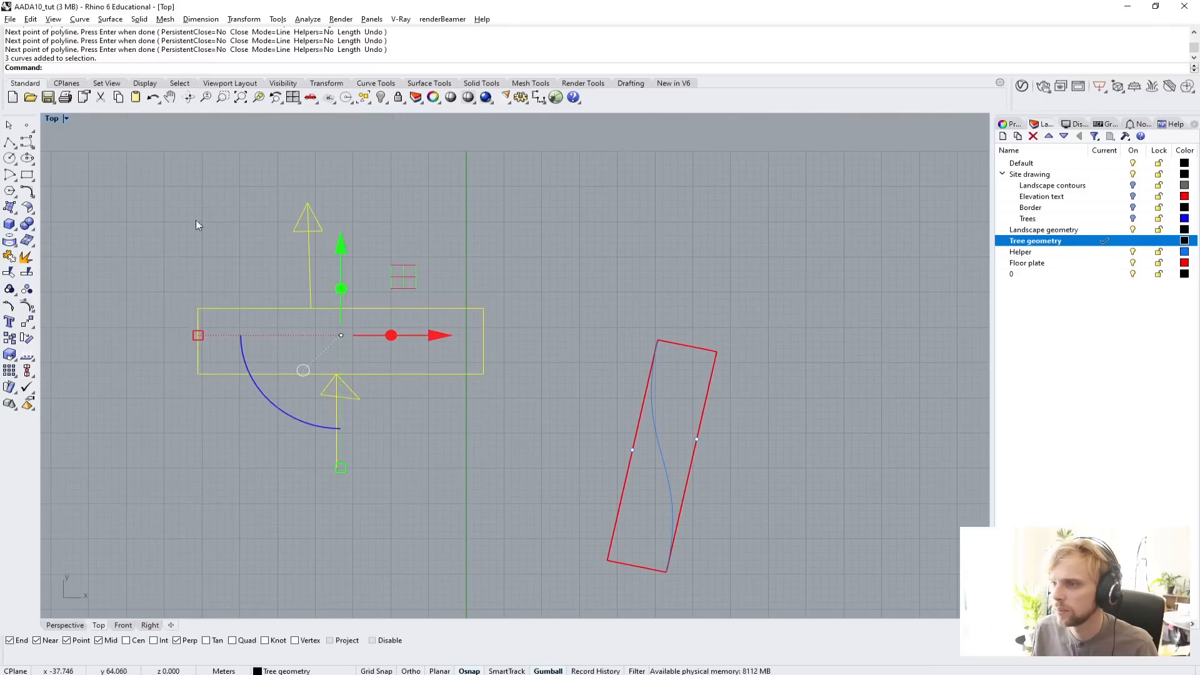
left_click_drag(288, 406, 415, 415)
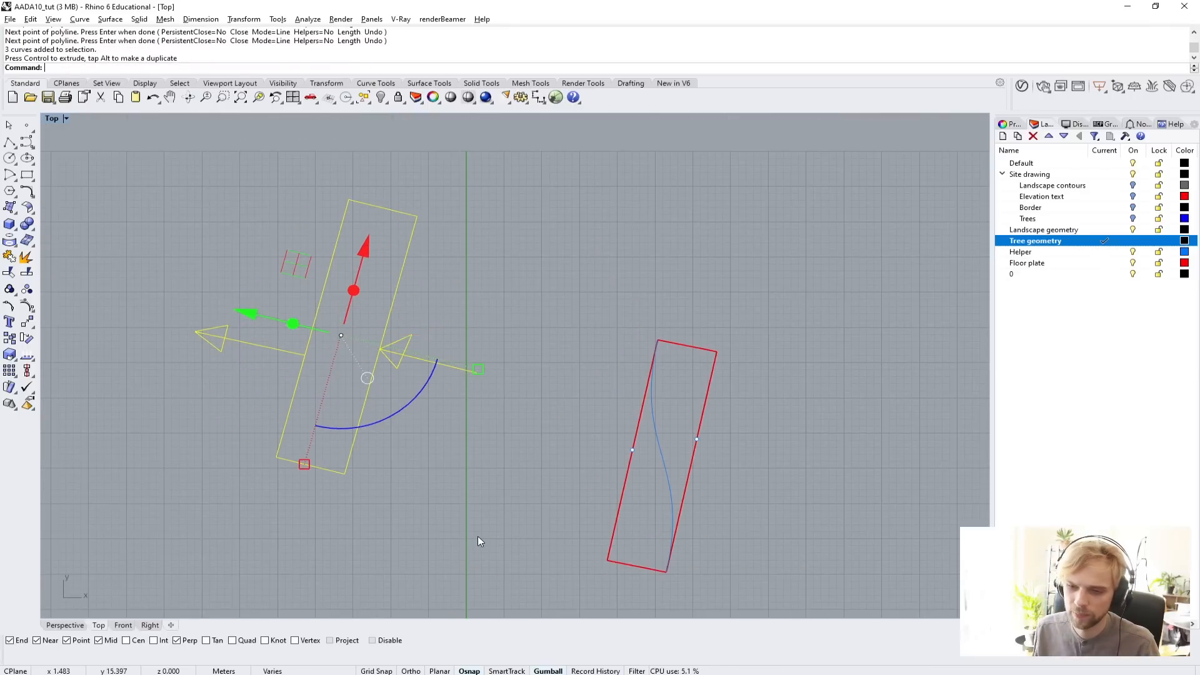
key("ctrl+z")
left_click(440, 527)
Draw a straight diagonal curve about 39 m long from the rectangle's lower-left corner to its upper-right corner.
scroll(345, 333, "up", 8)
right_click_drag(345, 332, 382, 287)
left_click(27, 142)
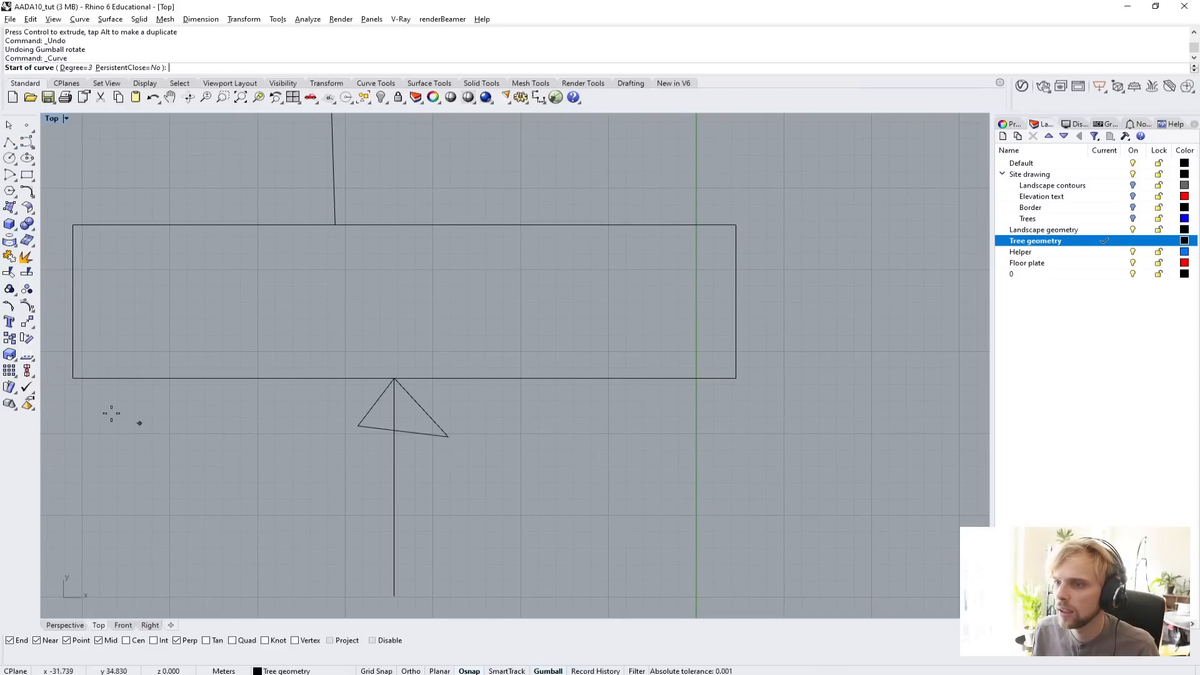
left_click(73, 377)
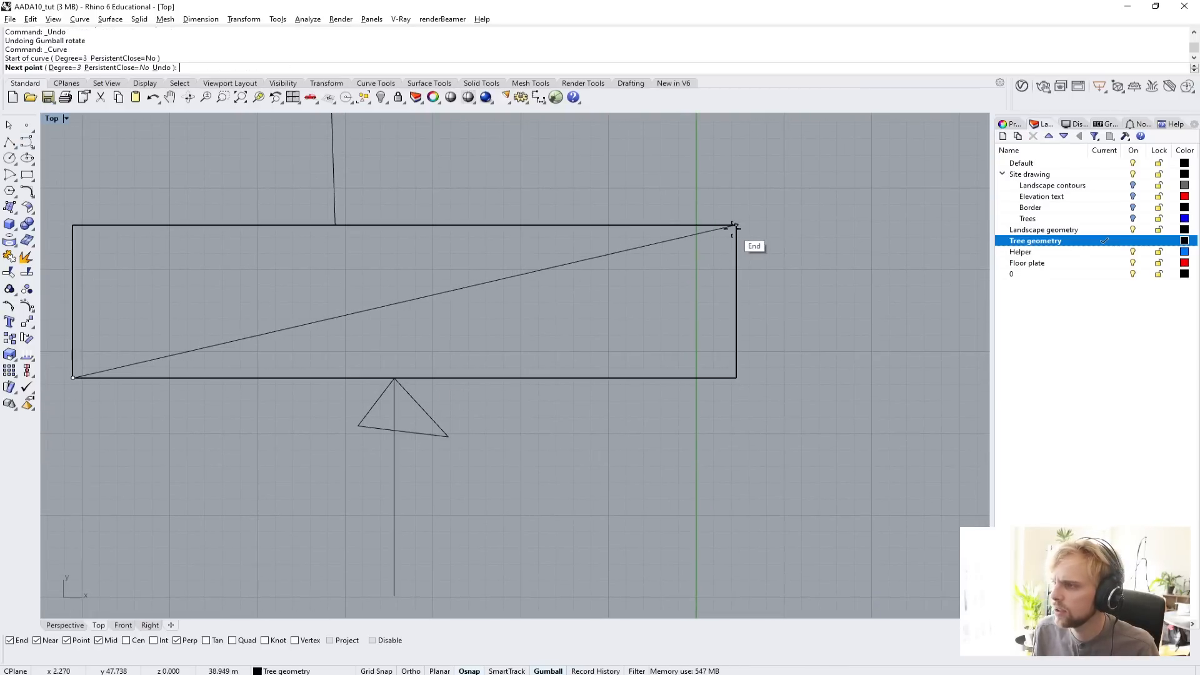
left_click(736, 226)
key("Return")
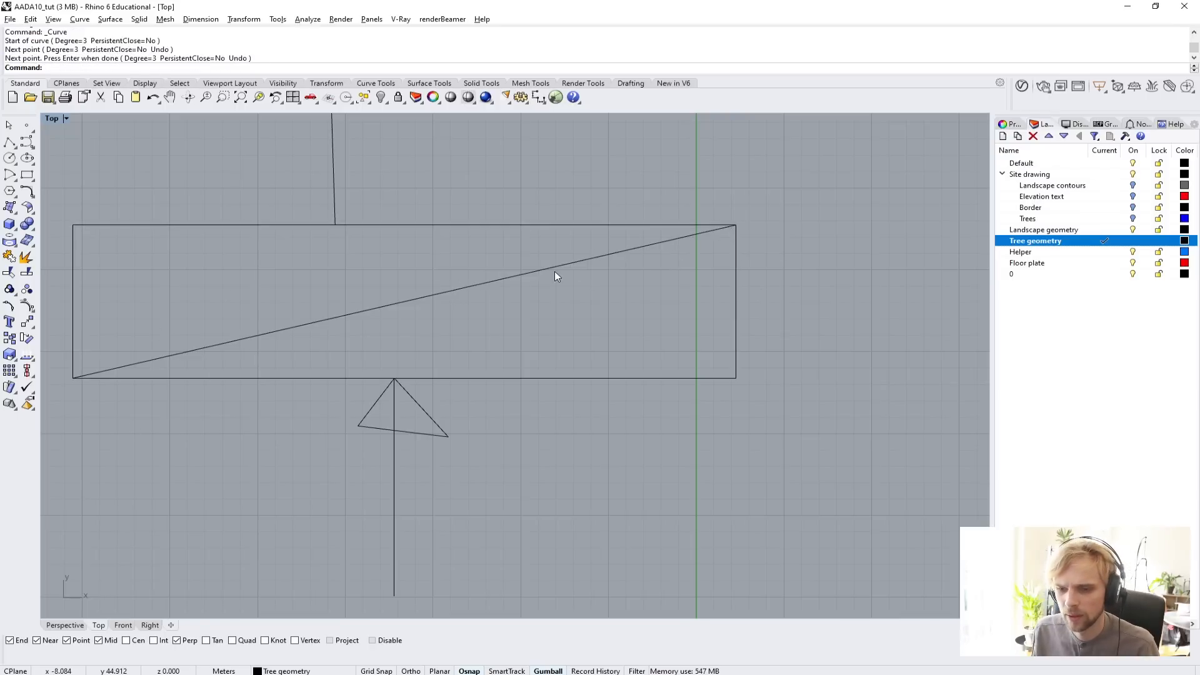
Draw a centre line about 38 m long between the midpoints of the rectangle's short edges, and delete the diagonal.
key("Return")
left_click(73, 302)
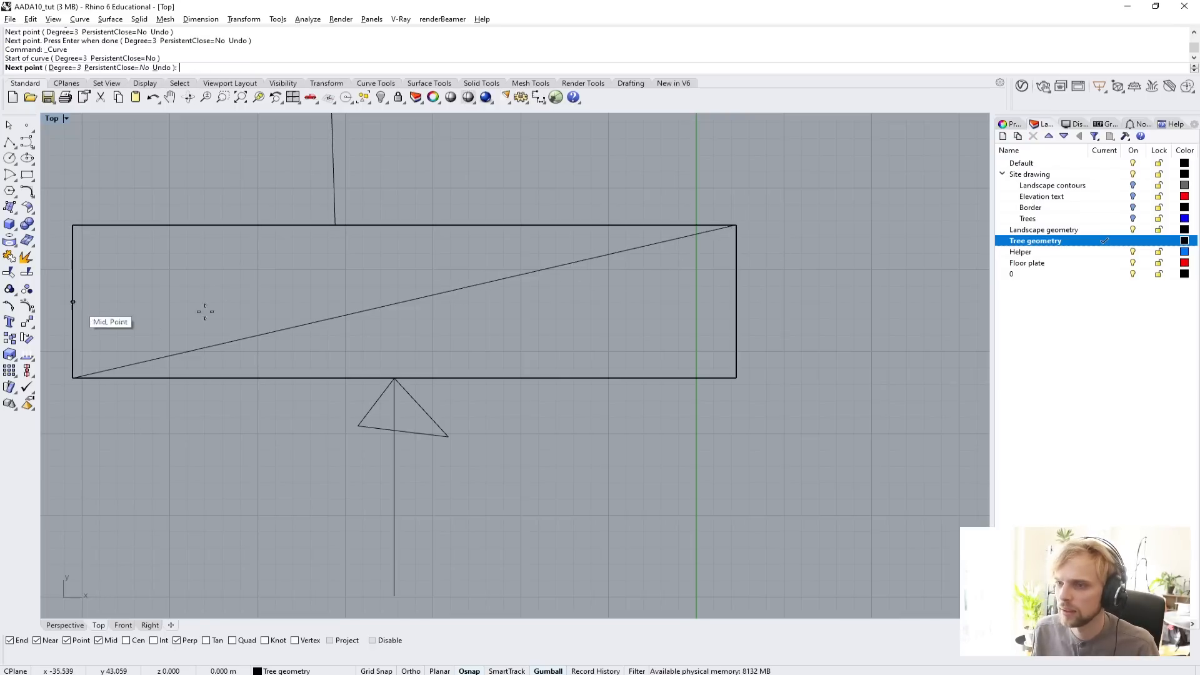
left_click(736, 301)
key("Return")
left_click(550, 267)
key("Delete")
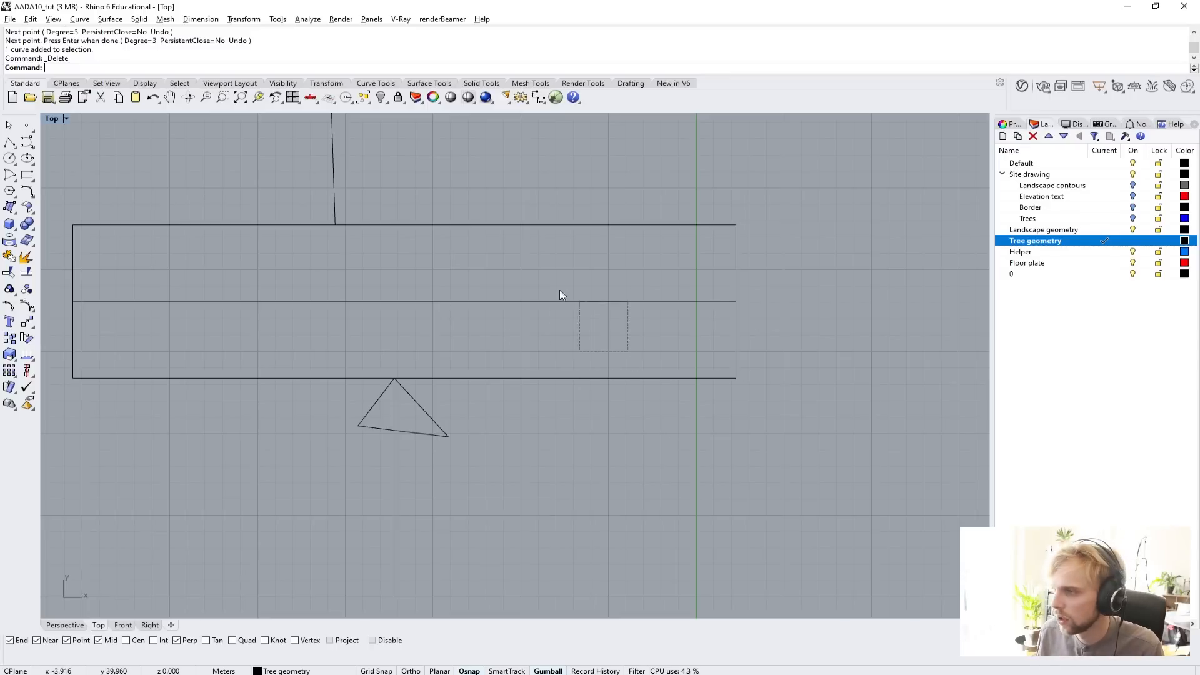
Draw a degree 3 S-curve between the rectangle's lower-left and upper-right corners, with control points at the lower arrow's tip and the upper edge's middle.
key("Return")
left_click(73, 378)
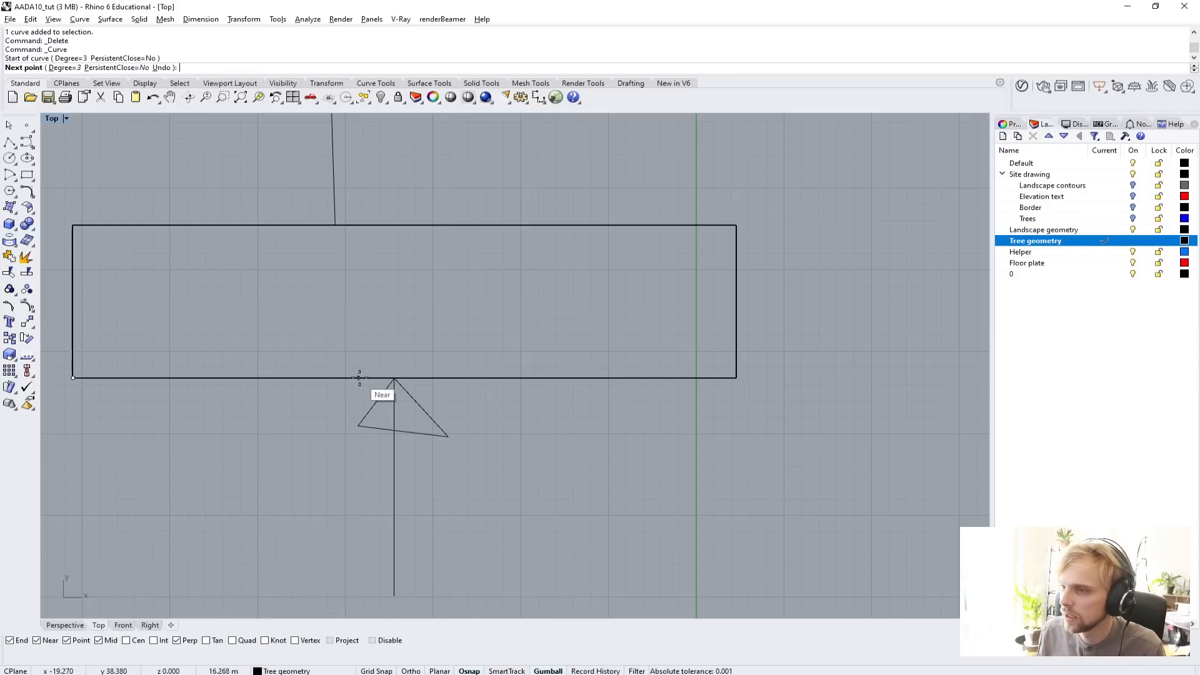
left_click(395, 377)
left_click(405, 225)
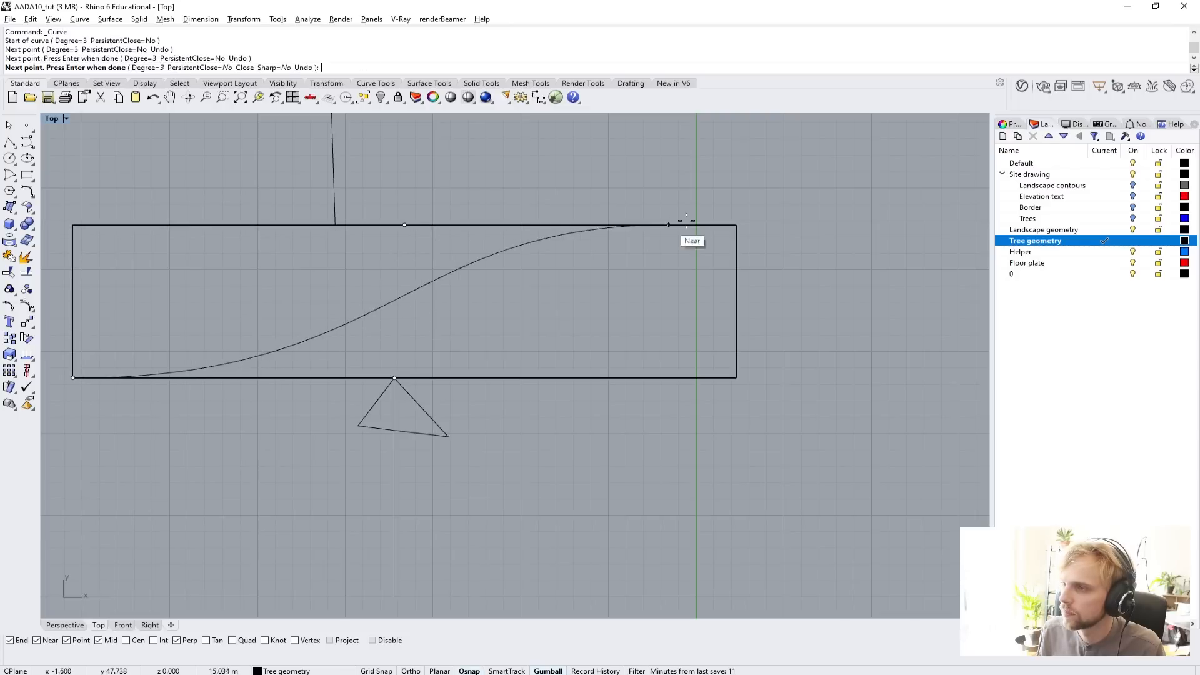
left_click(735, 225)
key("Return")
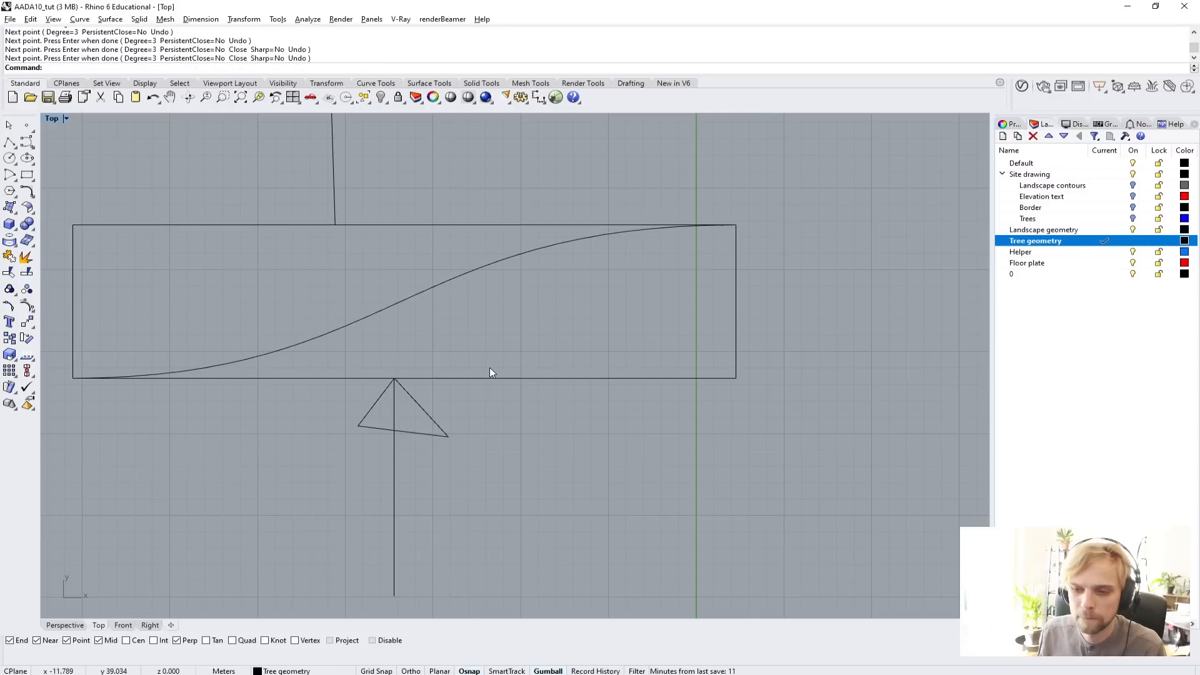
Compare the S-curve on the floor plate with the S-curve in the rectangle sketch and its arrows.
scroll(491, 363, "down", 12)
scroll(722, 455, "up", 10)
right_click_drag(707, 455, 691, 406)
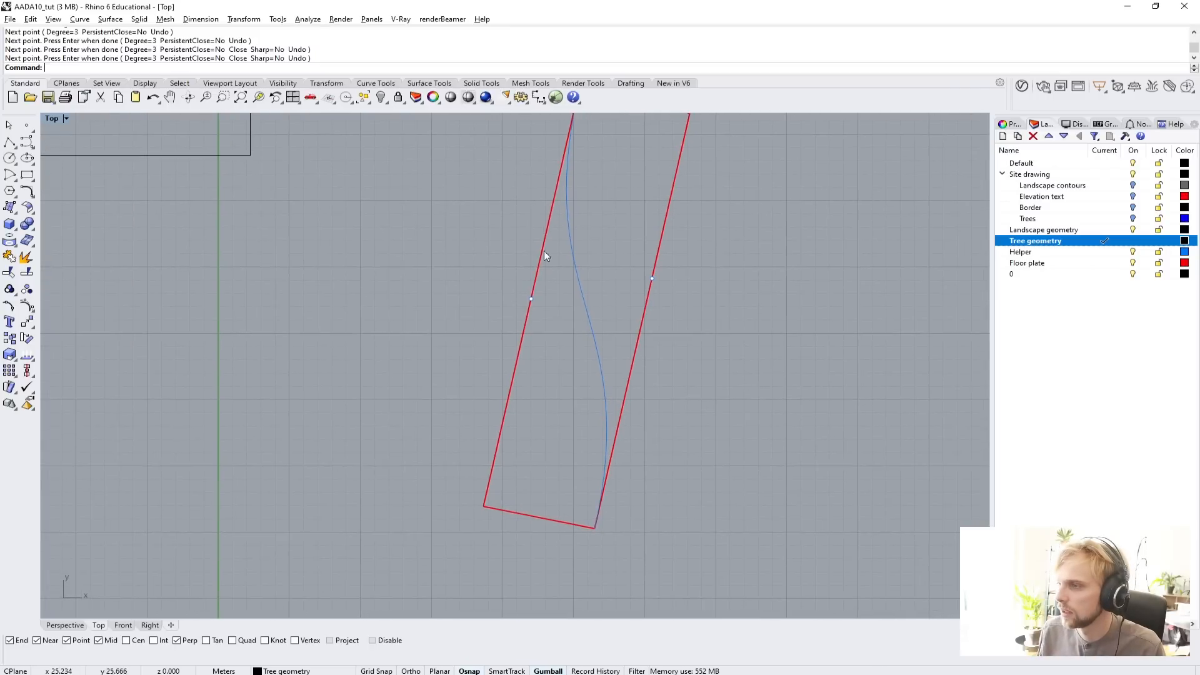
scroll(596, 446, "down", 8)
scroll(401, 345, "up", 8)
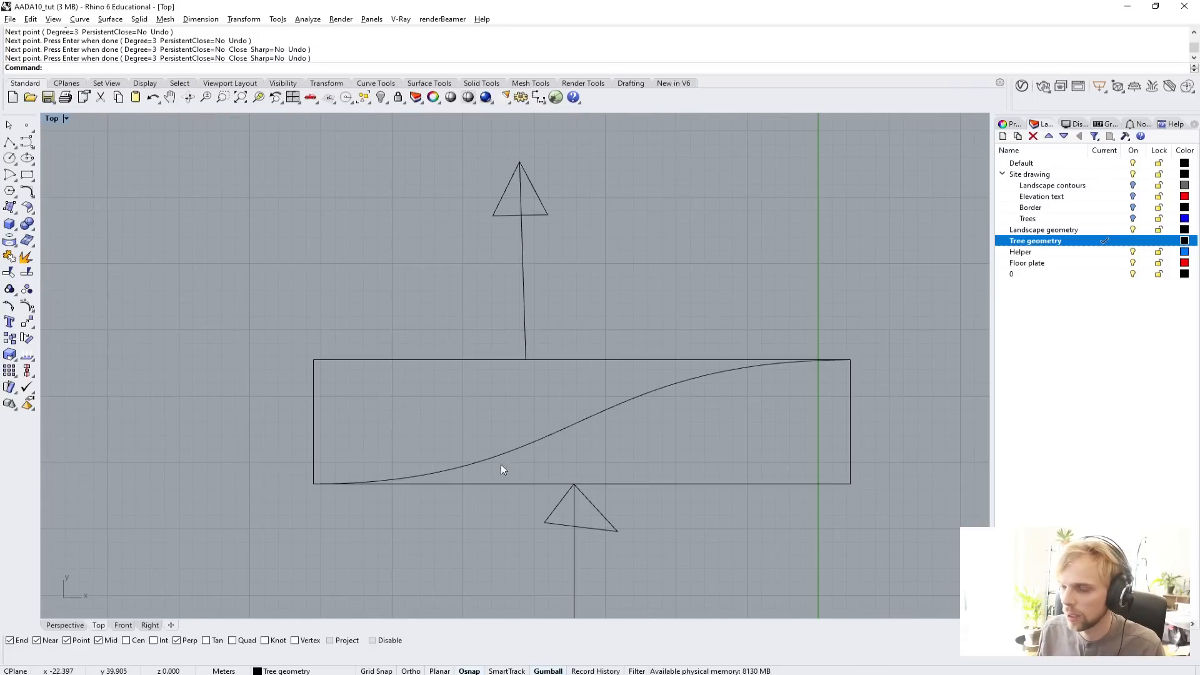
right_click_drag(629, 417, 547, 345)
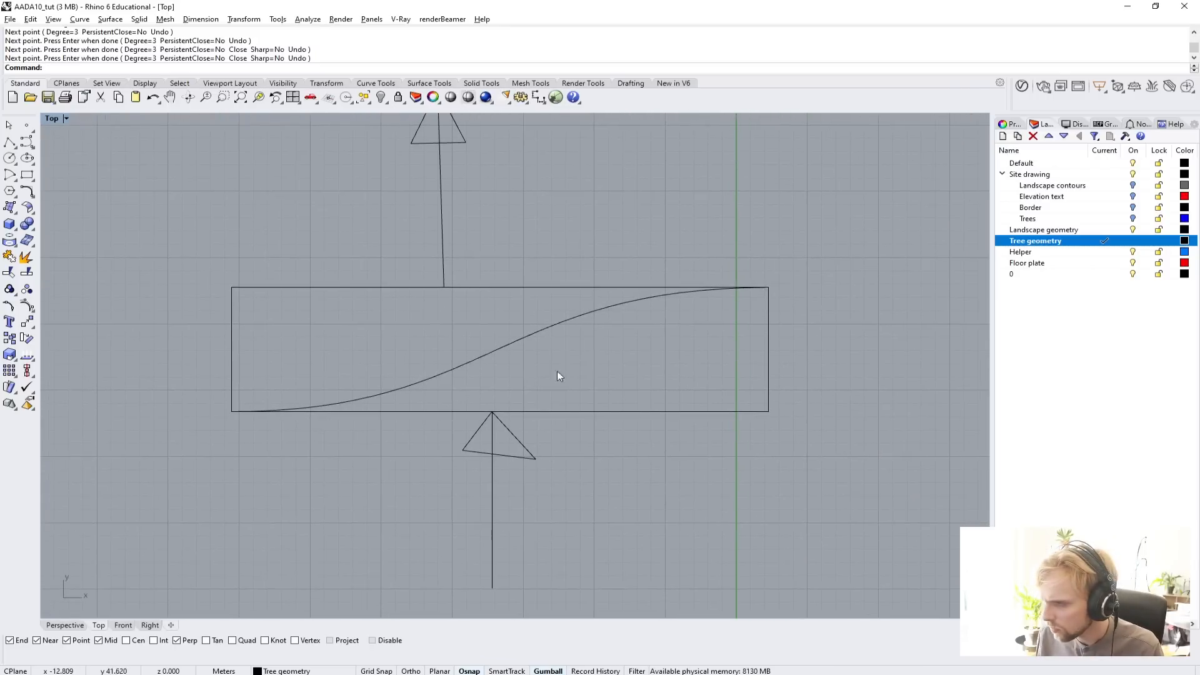
right_click_drag(628, 397, 507, 340)
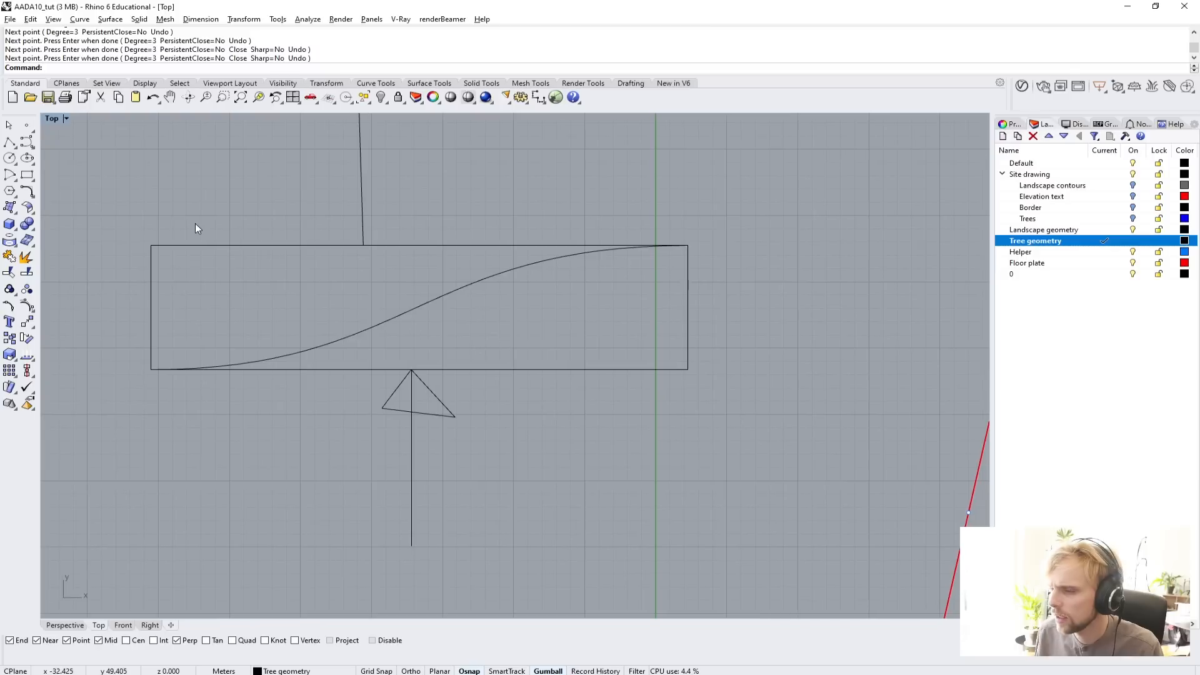
left_click(26, 141)
left_click(411, 370)
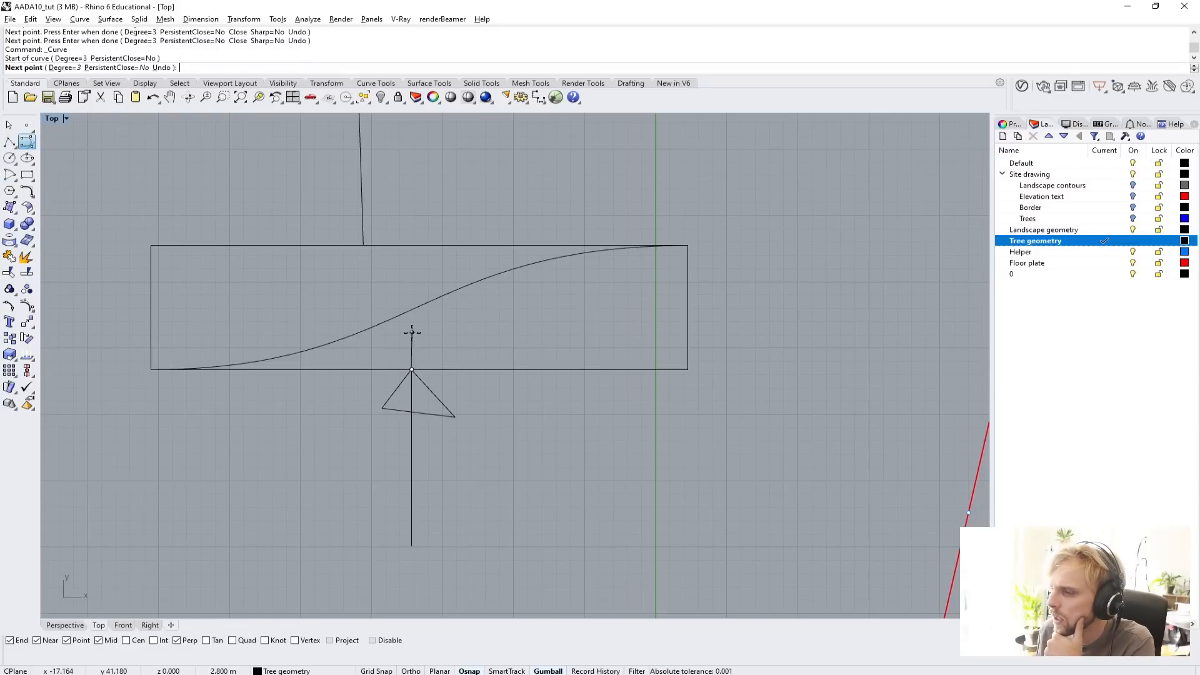
key("Escape")
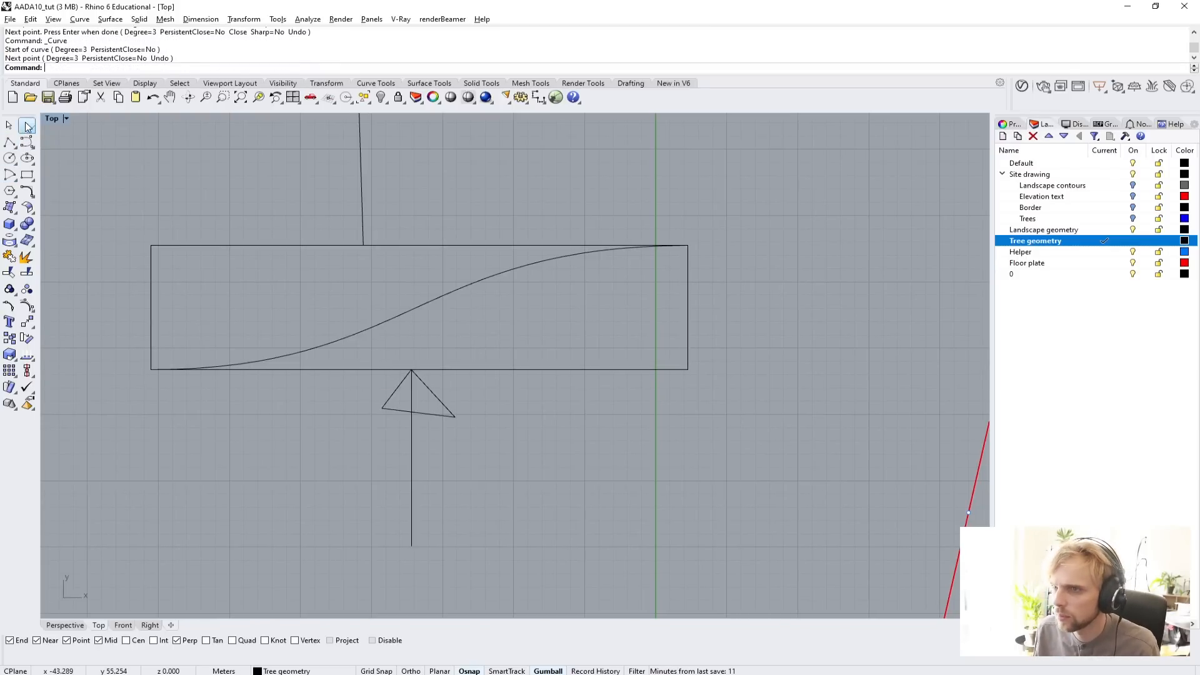
Place a point at the lower arrow's tip and move it 2 m in the positive X direction along the rectangle's edge.
scroll(393, 363, "up", 4)
left_click(27, 125)
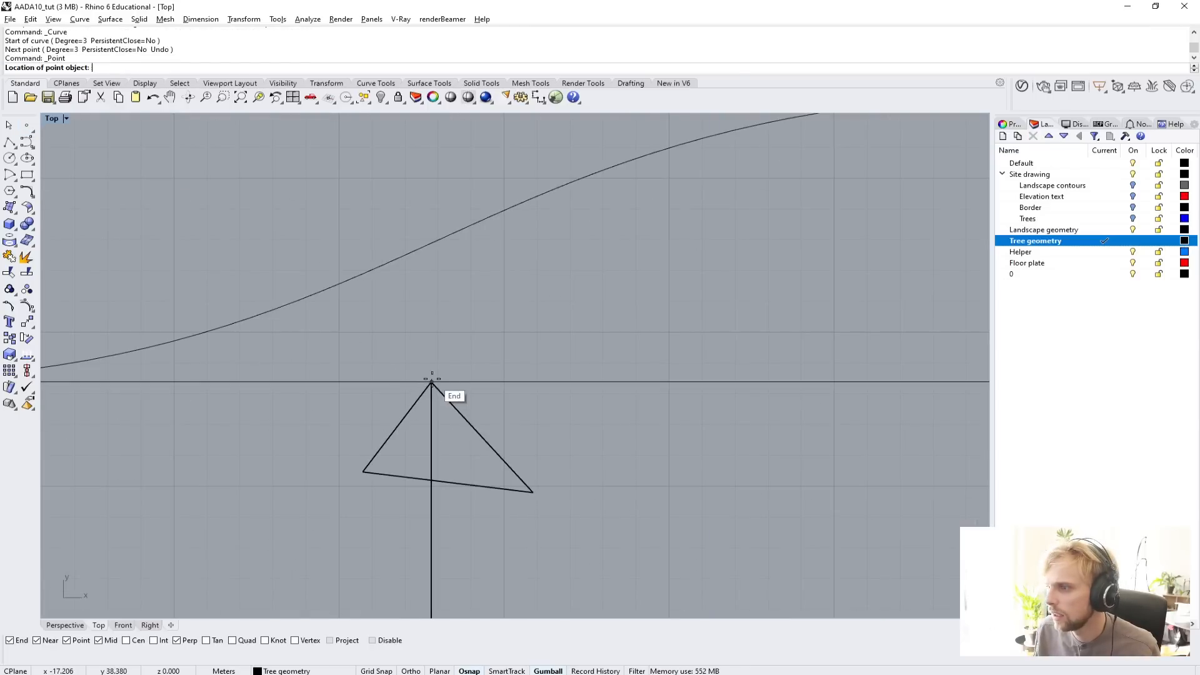
left_click(432, 380)
left_click_drag(420, 356, 494, 440)
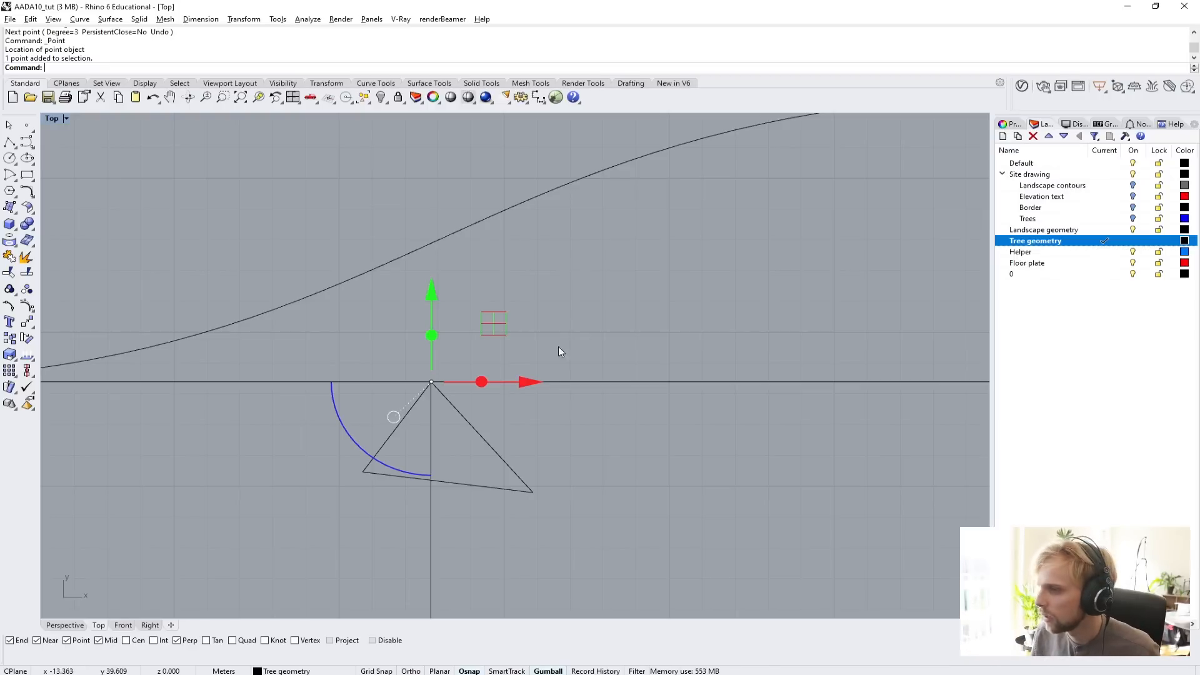
left_click_drag(389, 356, 493, 416)
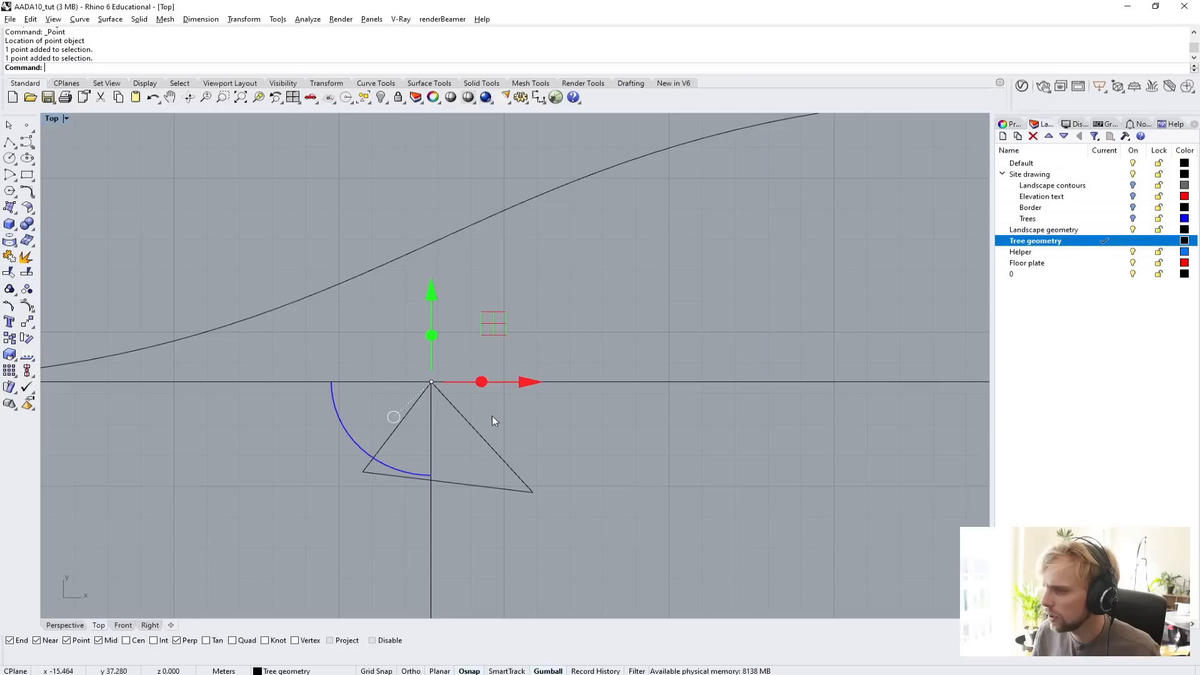
left_click(530, 382)
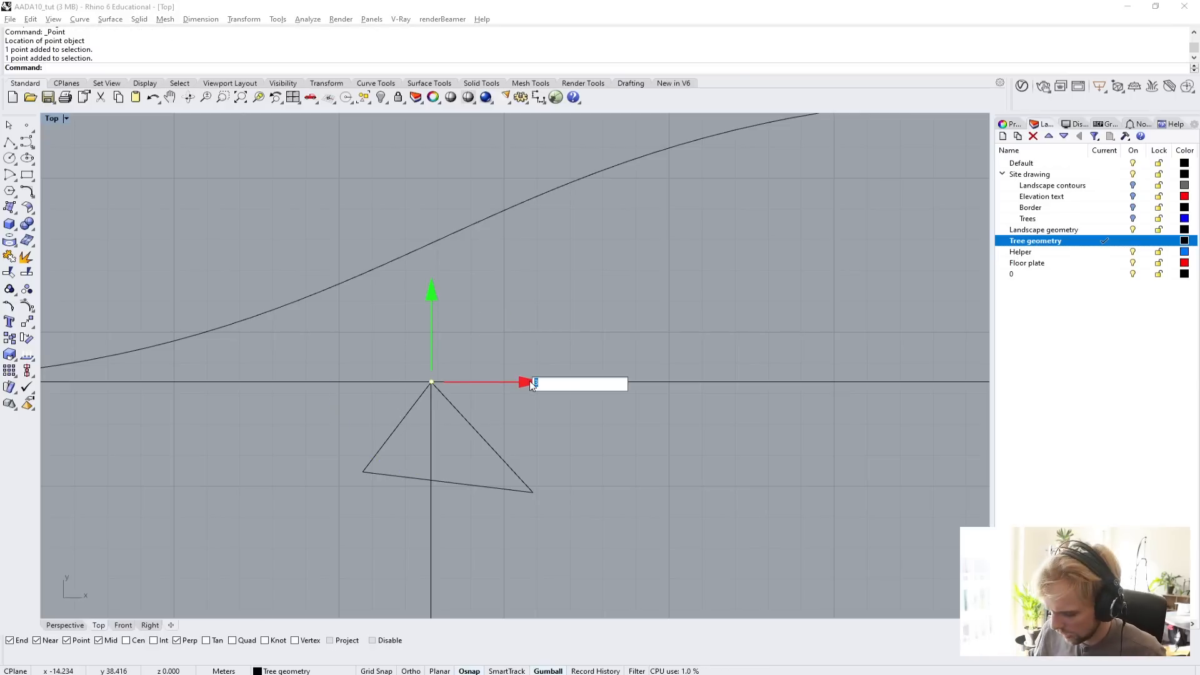
type("2")
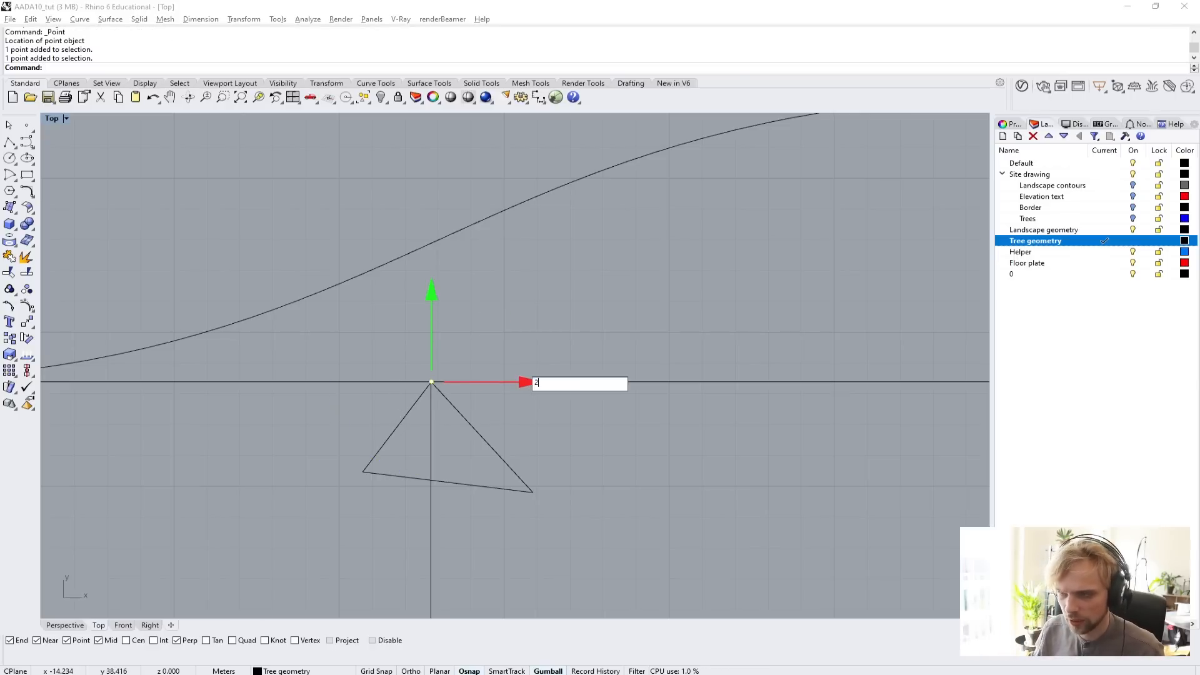
key("Return")
left_click(650, 428)
Draw a degree 3 curve from the offset point, with control points 2 m up, across on the rectangle's right edge, and 5 m up that edge.
scroll(651, 433, "down", 8)
right_click_drag(642, 433, 419, 366)
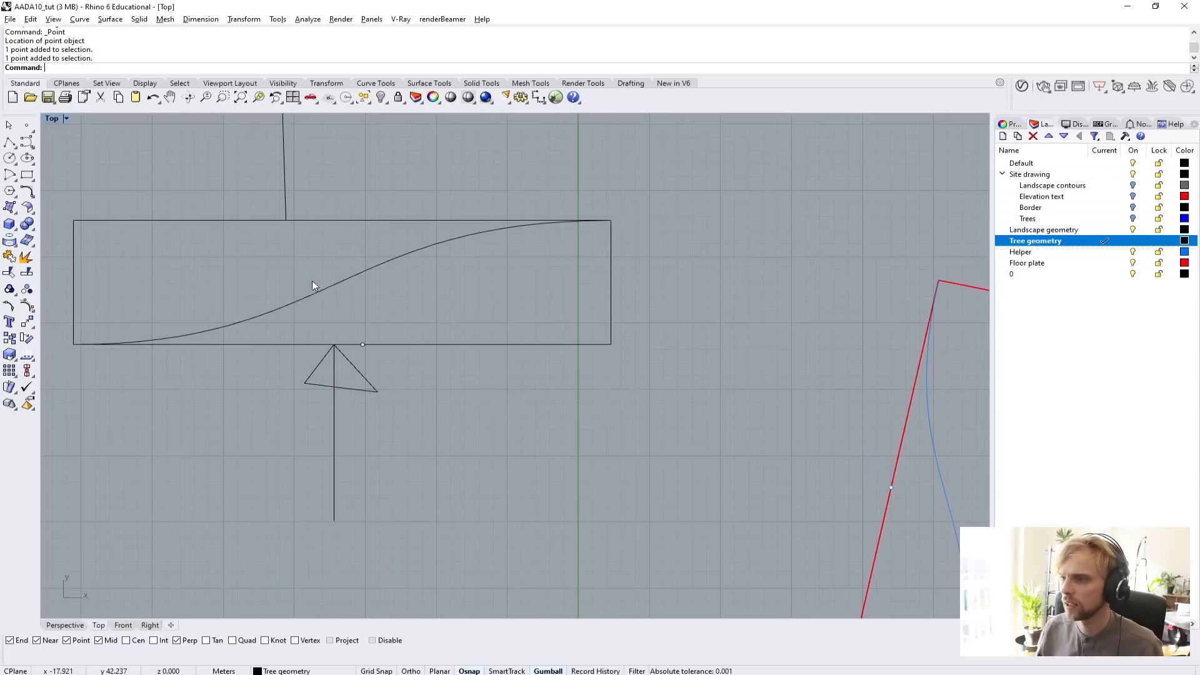
left_click(27, 142)
scroll(344, 337, "up", 2)
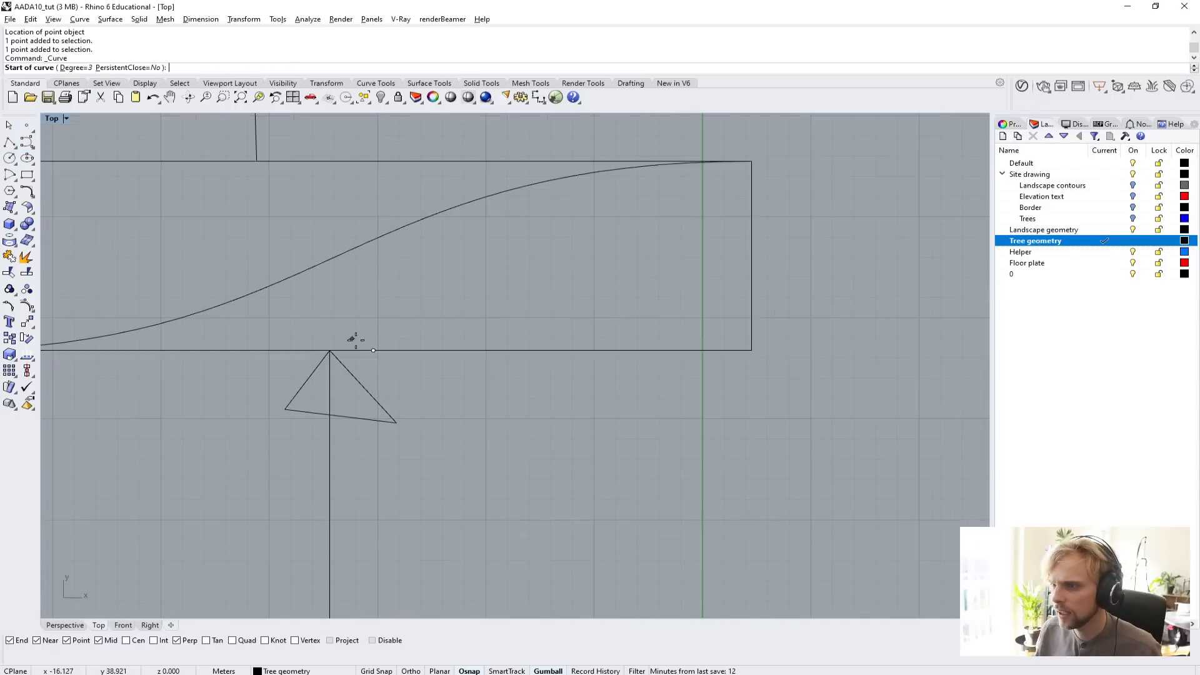
left_click(363, 344)
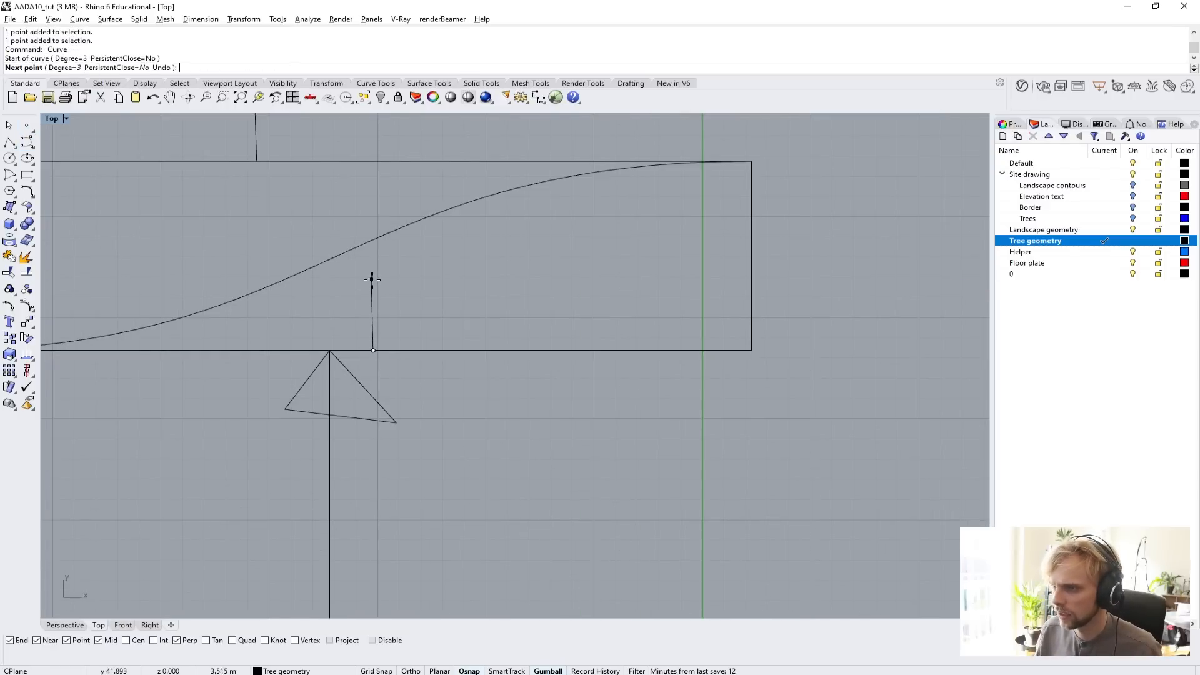
key("F8")
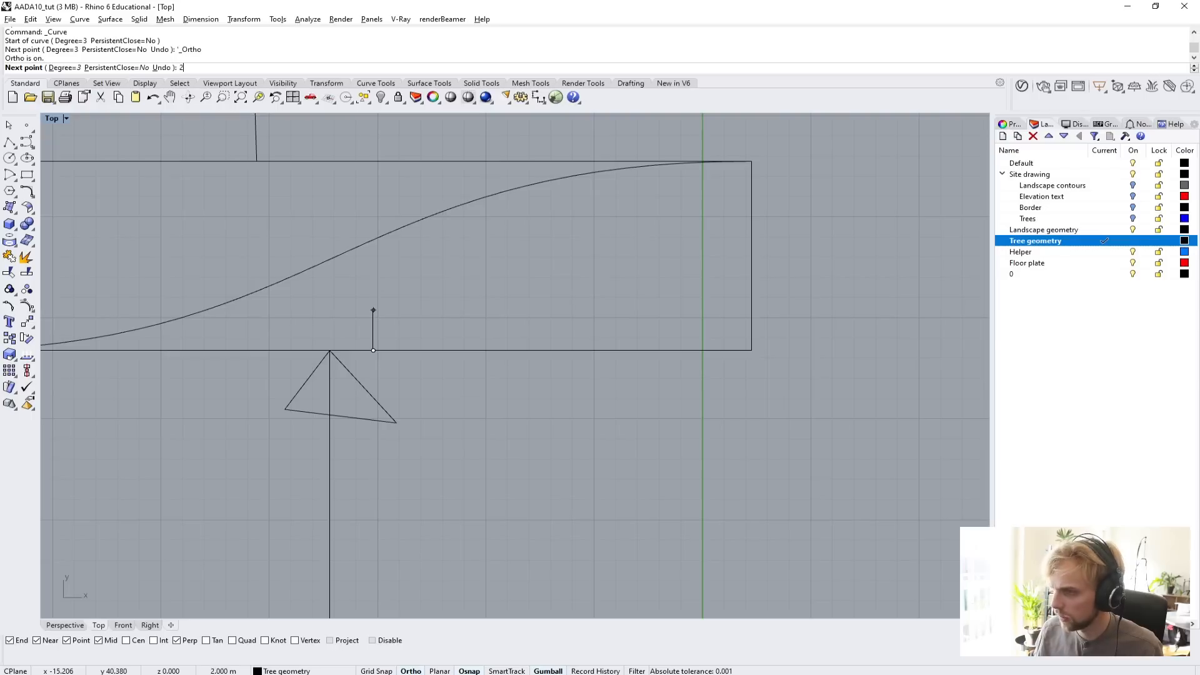
left_click(373, 310)
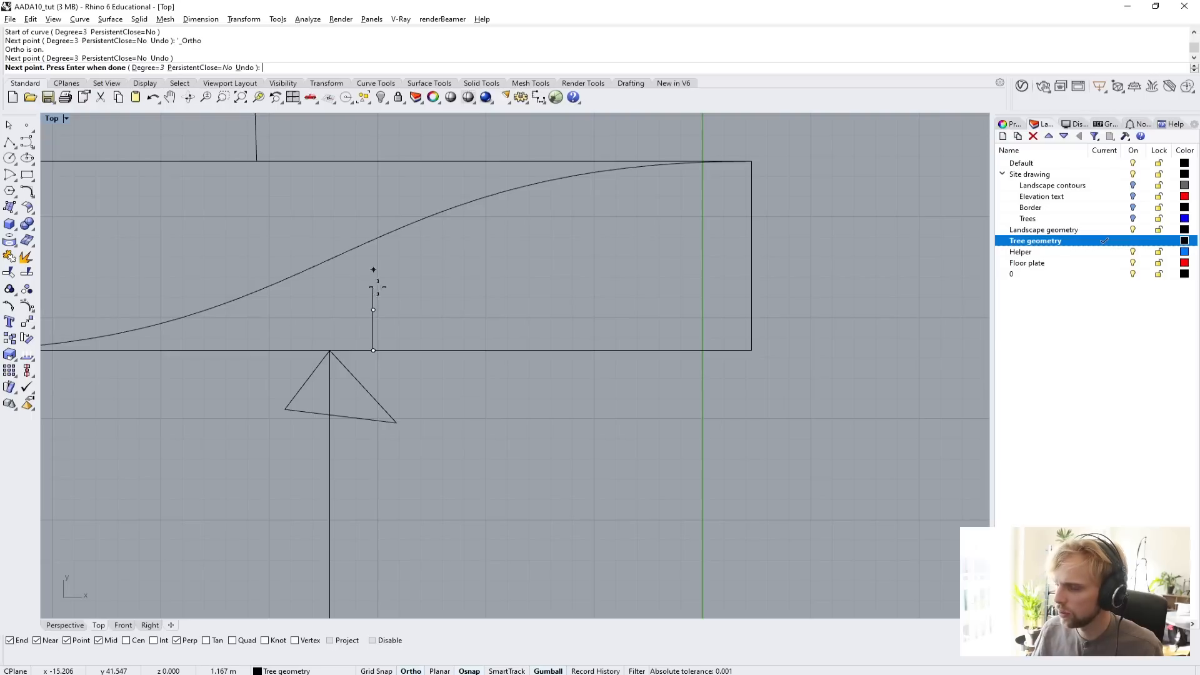
left_click(751, 310)
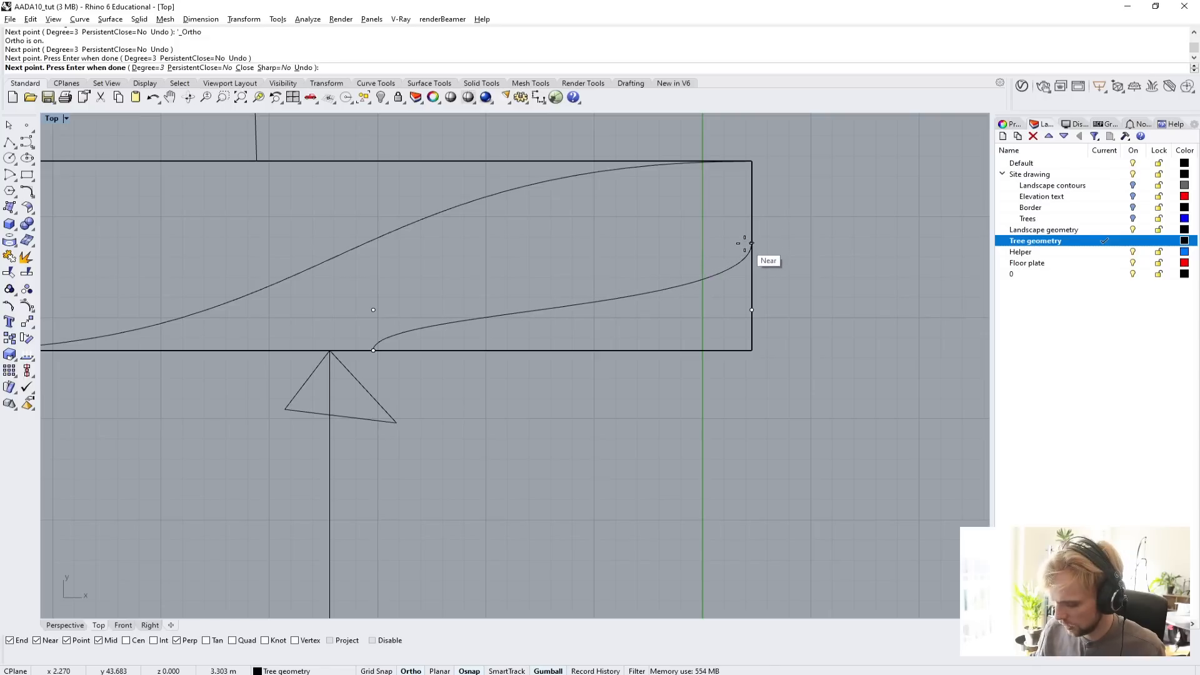
type("5")
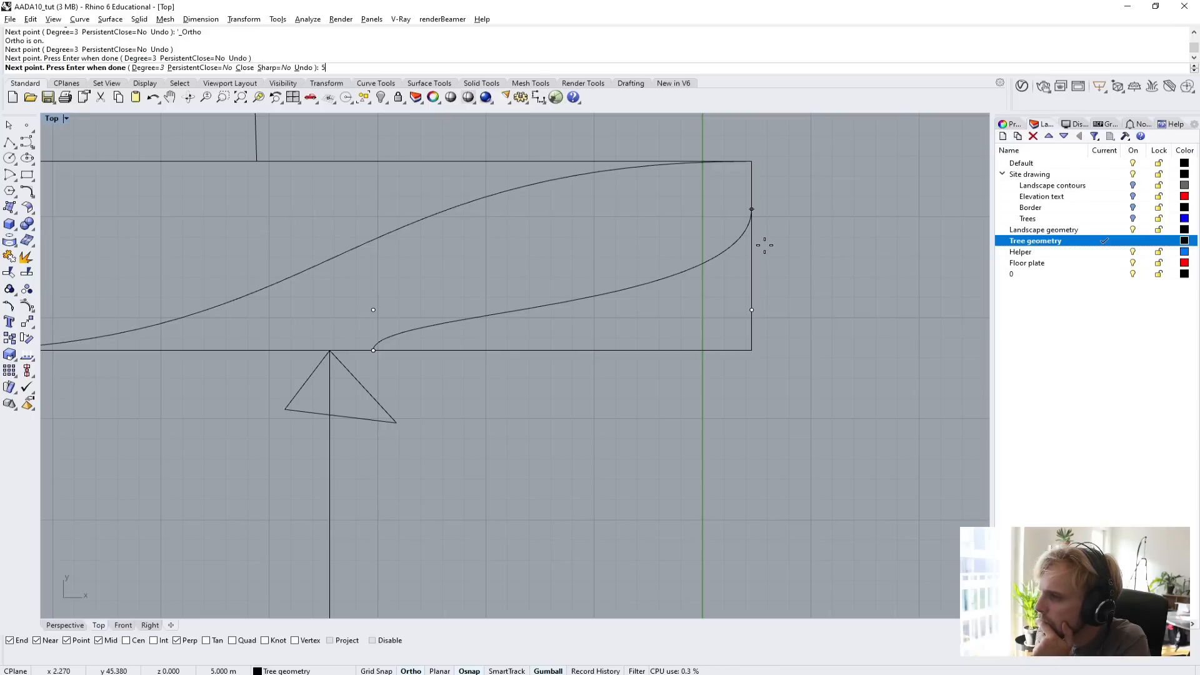
key("Return")
key("Return")
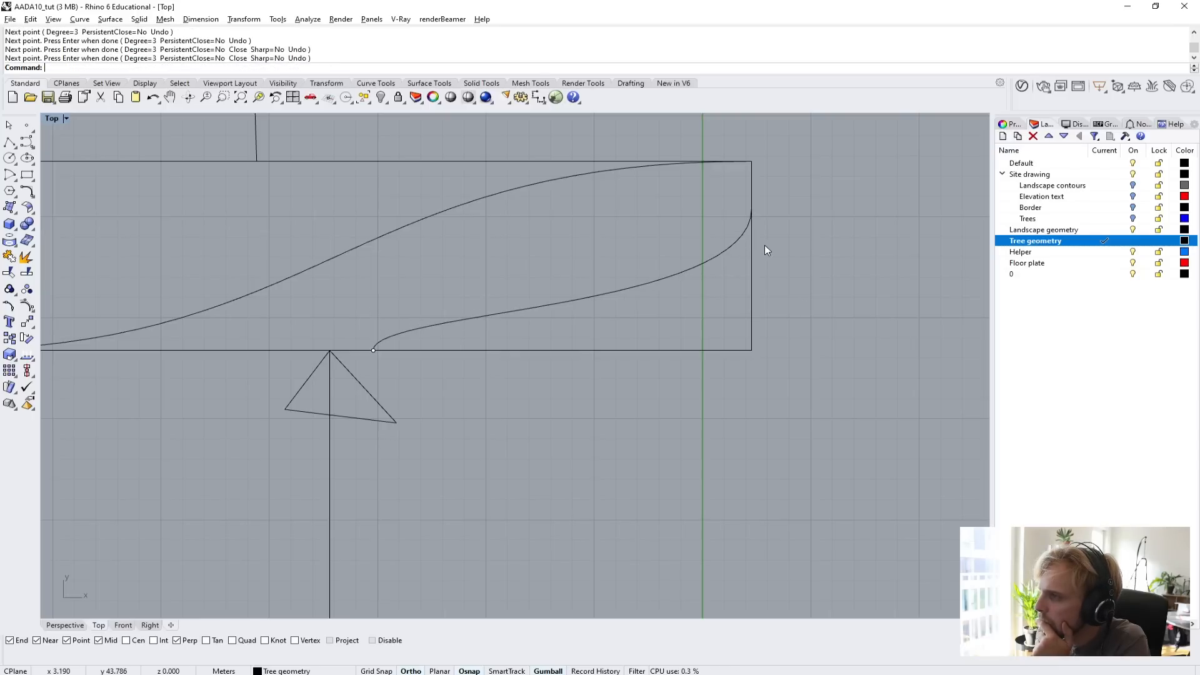
Move the new curve's second control point further up in the Y direction, directly above the curve's start.
left_click(544, 303)
left_click(315, 284)
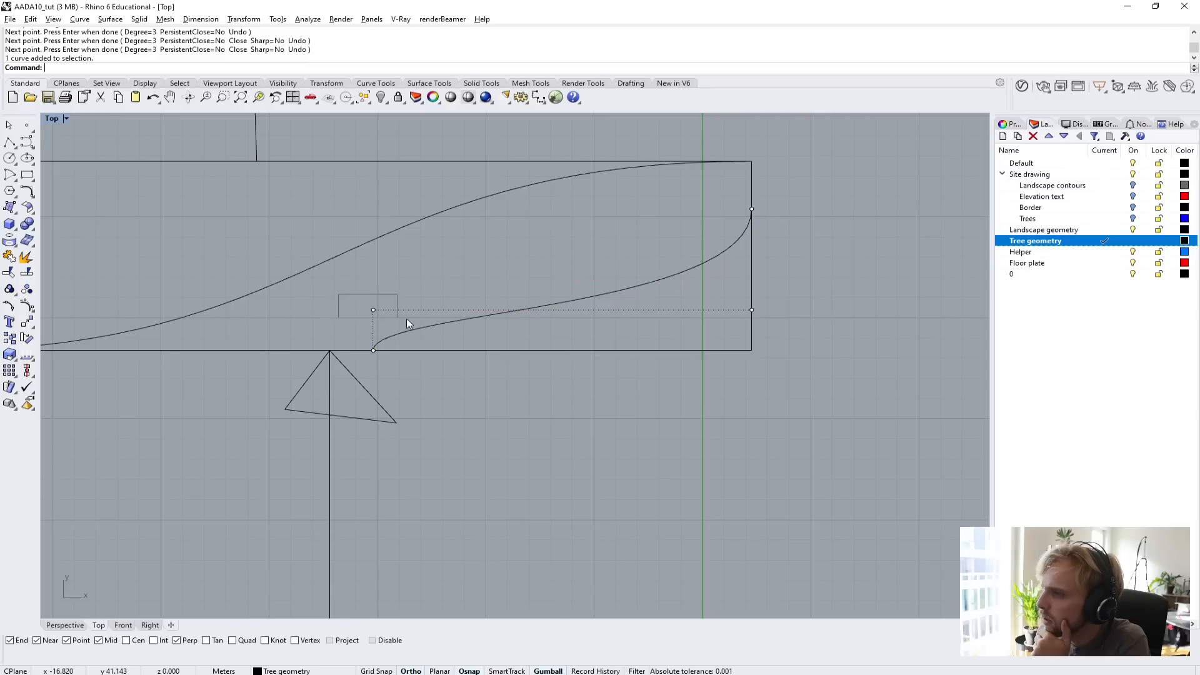
left_click(373, 310)
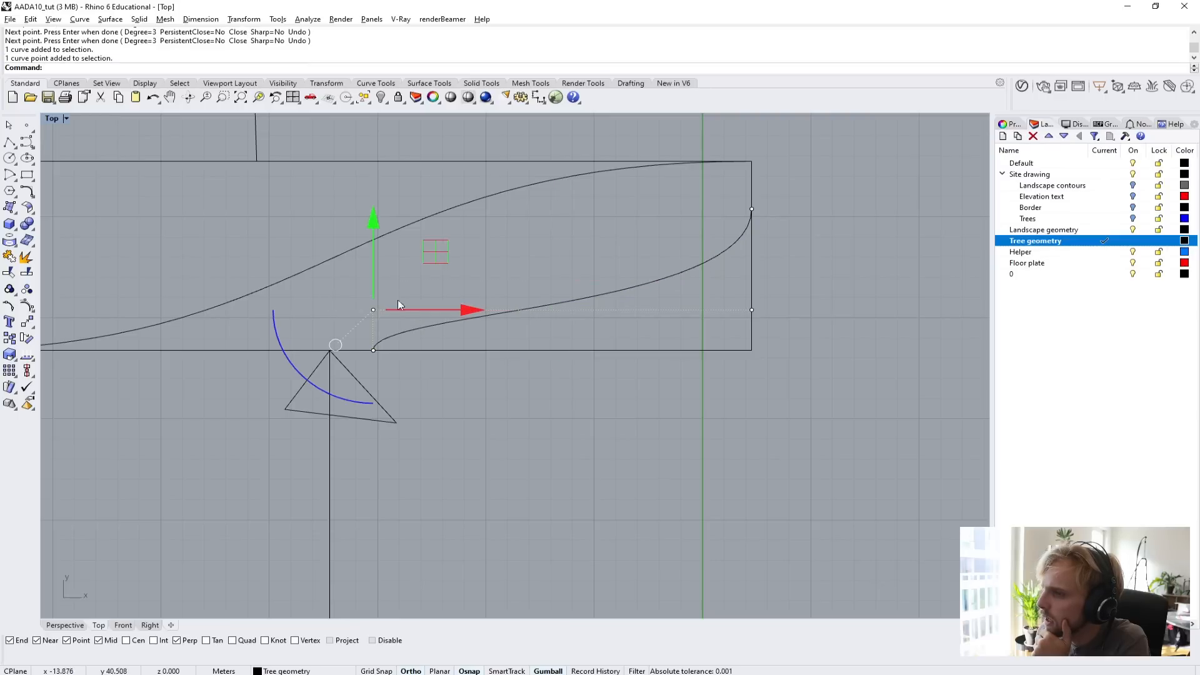
left_click(373, 265)
key("Return")
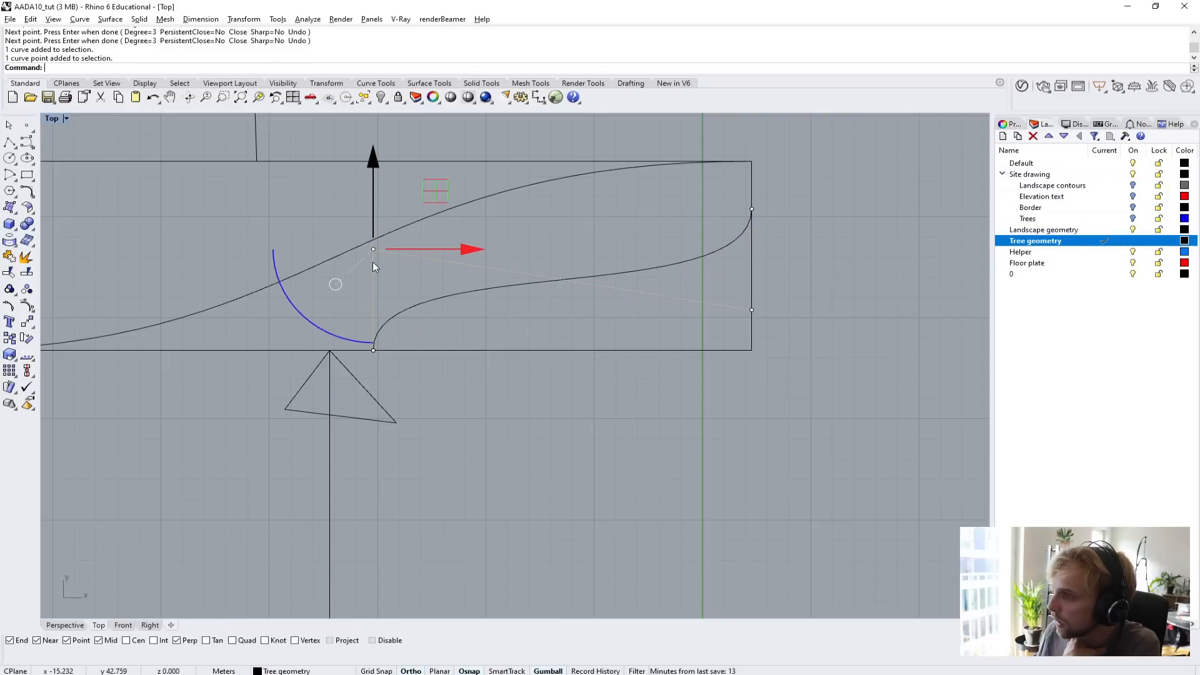
left_click(538, 326)
Create 25 tween curves between the S-curve and the lower entrance curve, with match method None and the start curve's output layer.
scroll(537, 322, "down", 2)
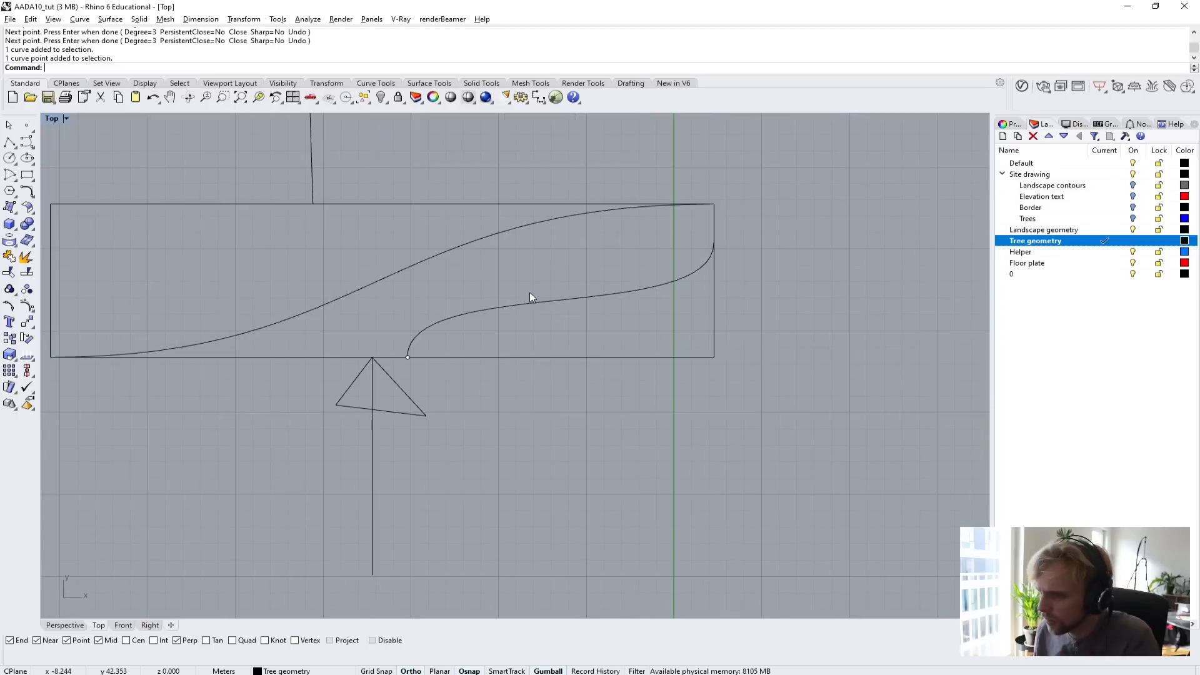
scroll(530, 293, "up", 2)
type("tween")
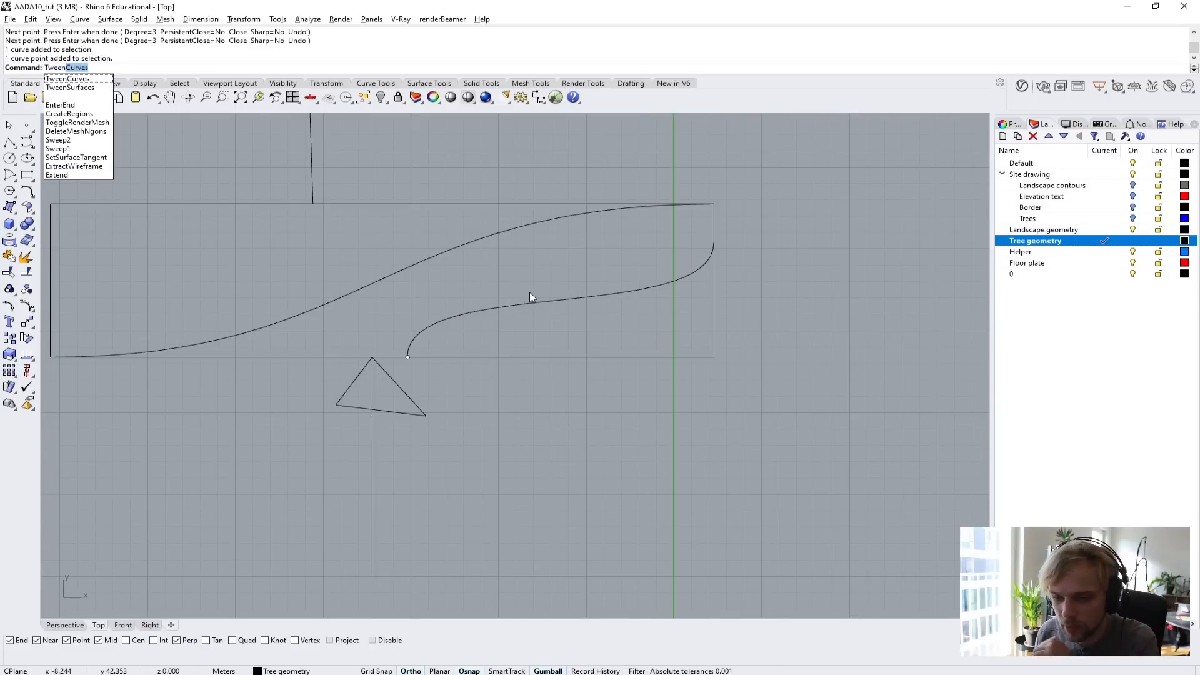
key("Return")
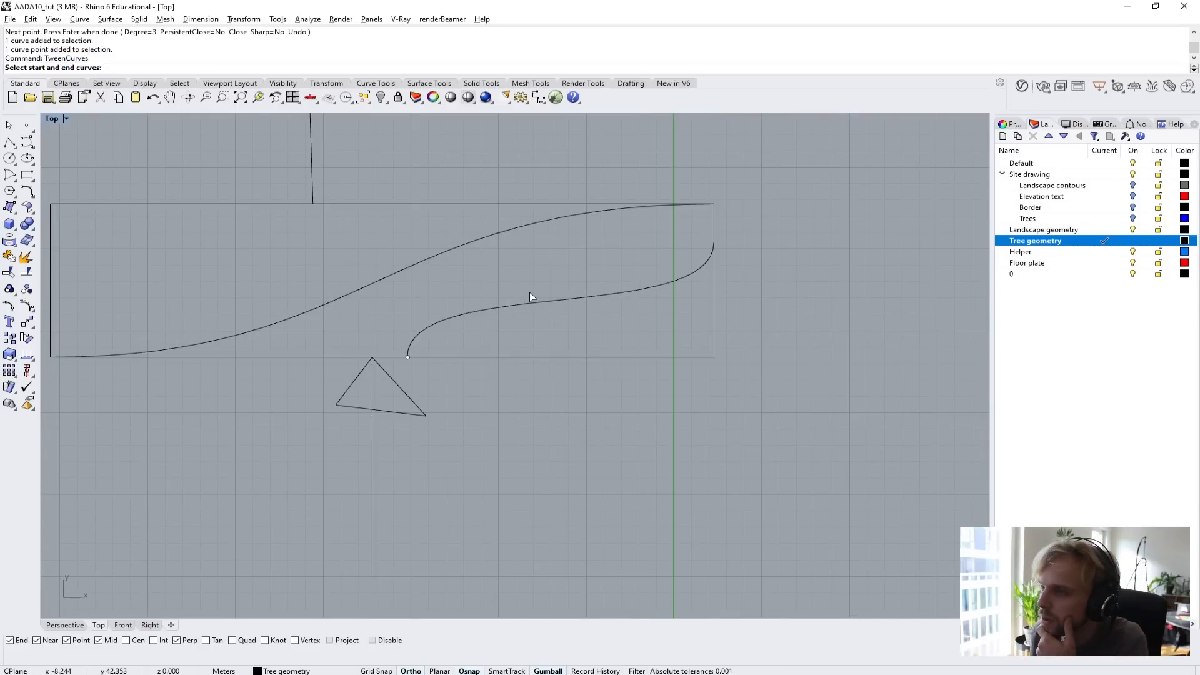
left_click(523, 230)
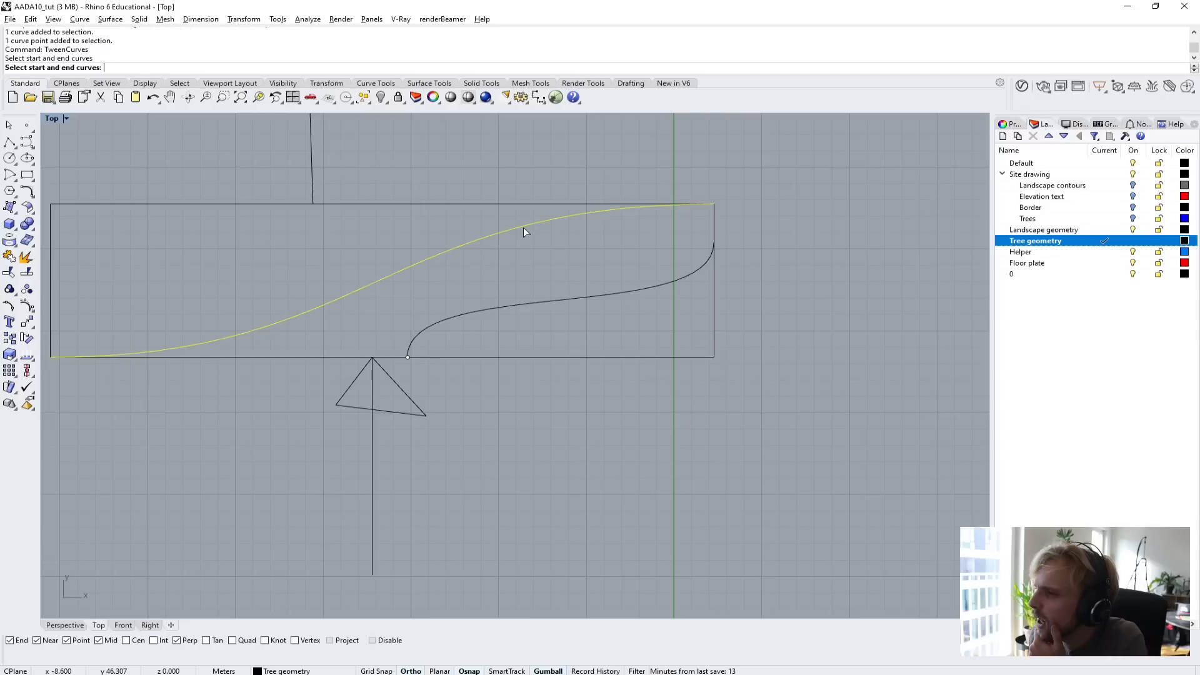
left_click(579, 298)
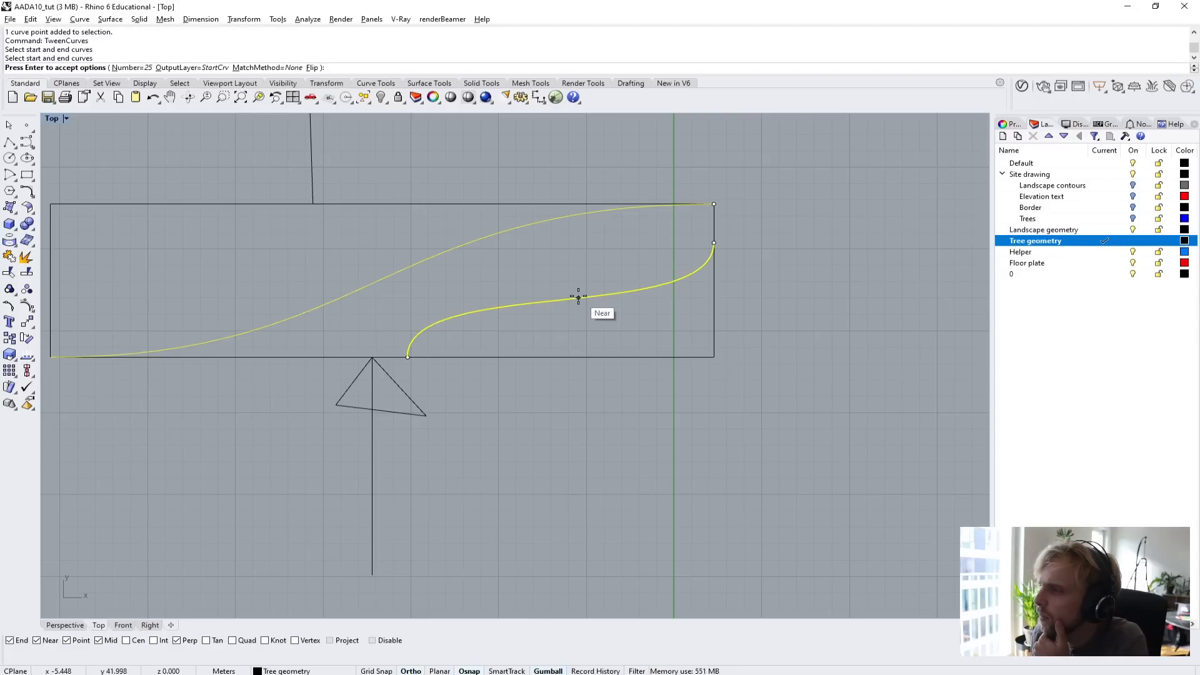
key("Return")
right_click_drag(579, 296, 650, 264)
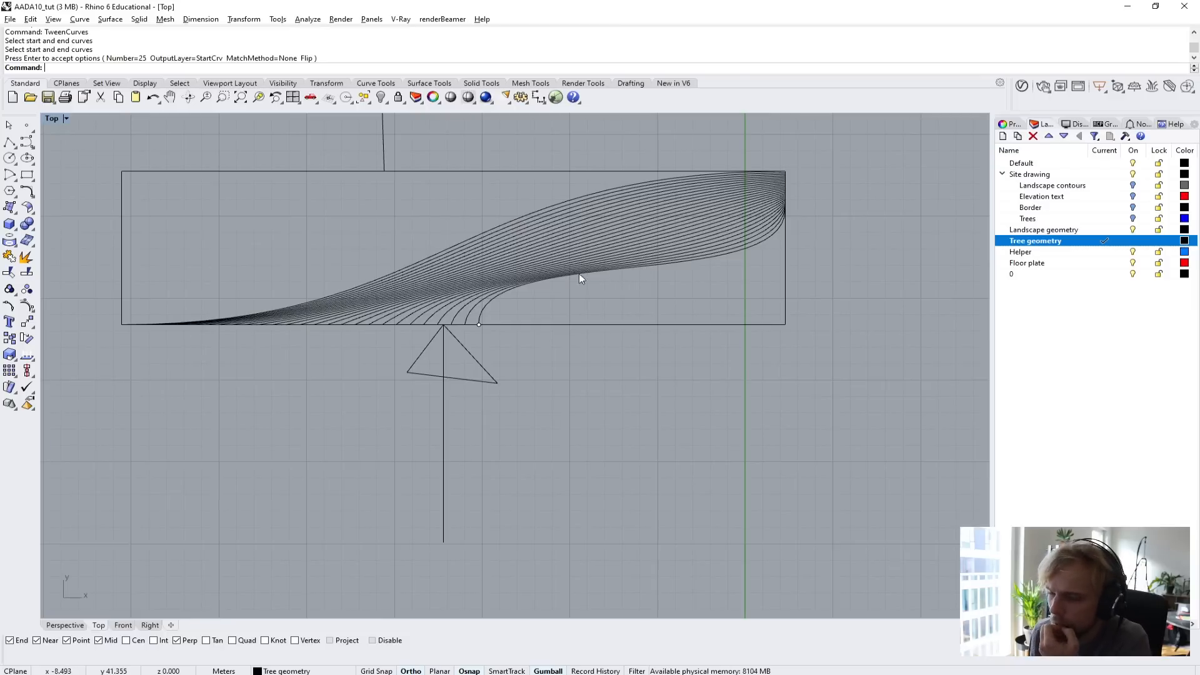
Examine how the tween curves spread along the rectangle's lower edge near the arrow and converge at its right edge.
scroll(414, 308, "up", 3)
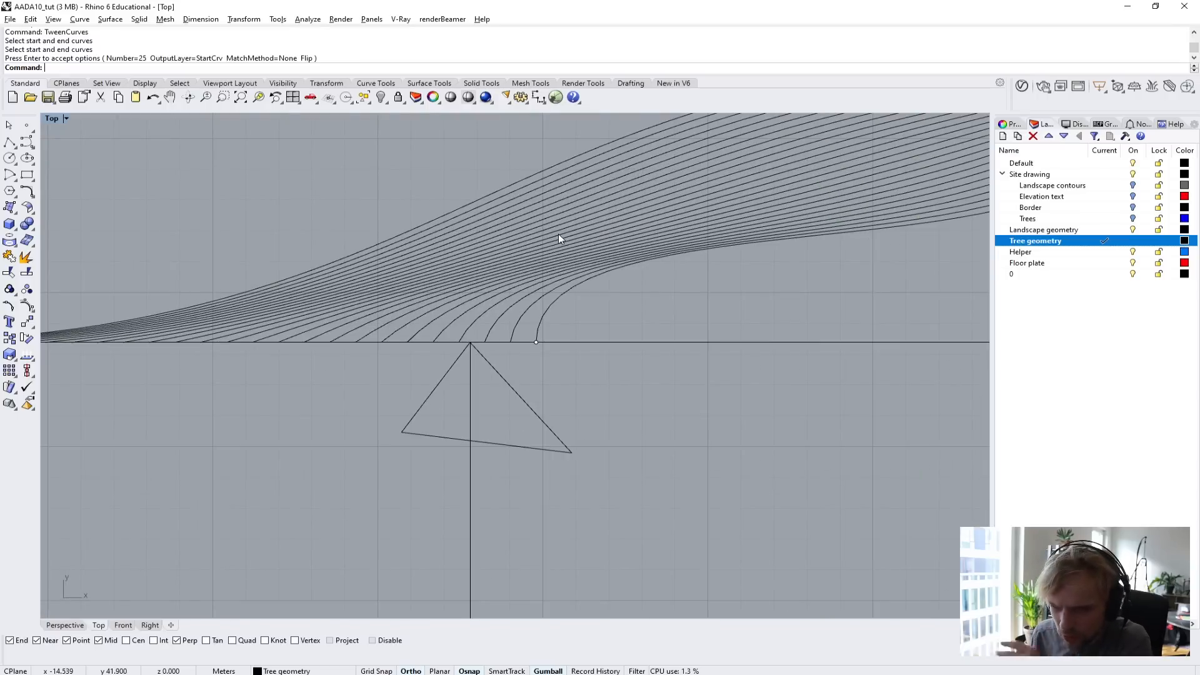
scroll(558, 234, "down", 3)
right_click_drag(605, 249, 530, 313)
scroll(617, 280, "up", 1)
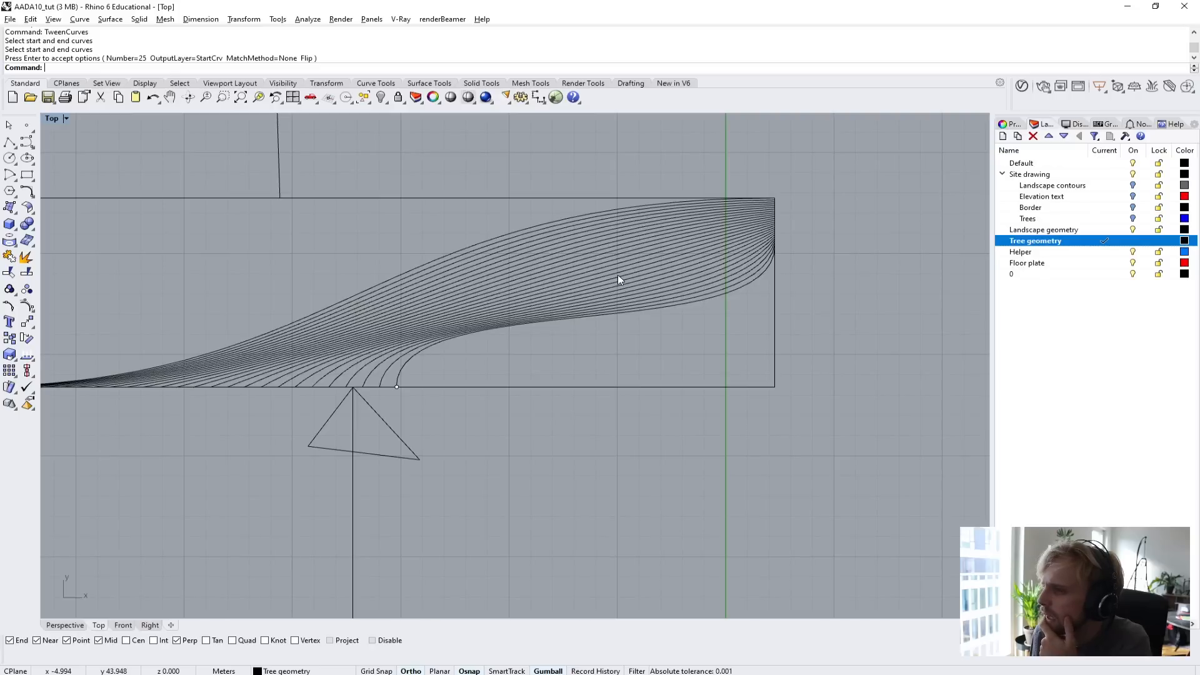
scroll(136, 396, "up", 2)
right_click_drag(192, 353, 316, 376)
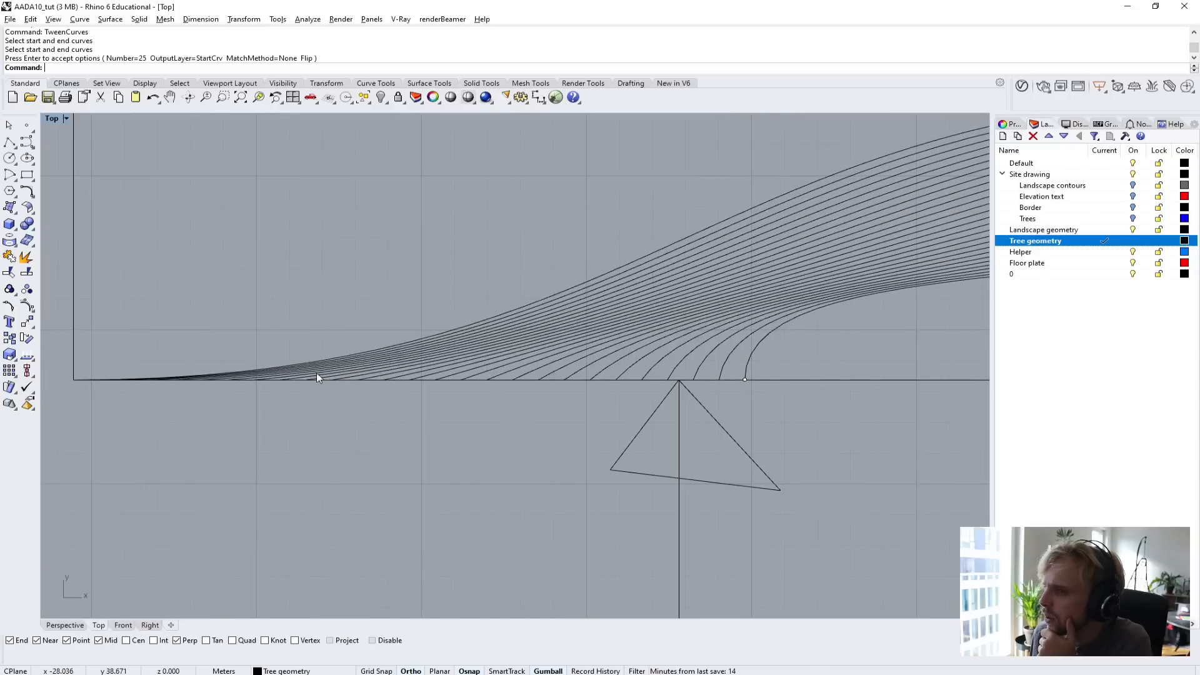
scroll(300, 374, "up", 3)
scroll(213, 351, "down", 10)
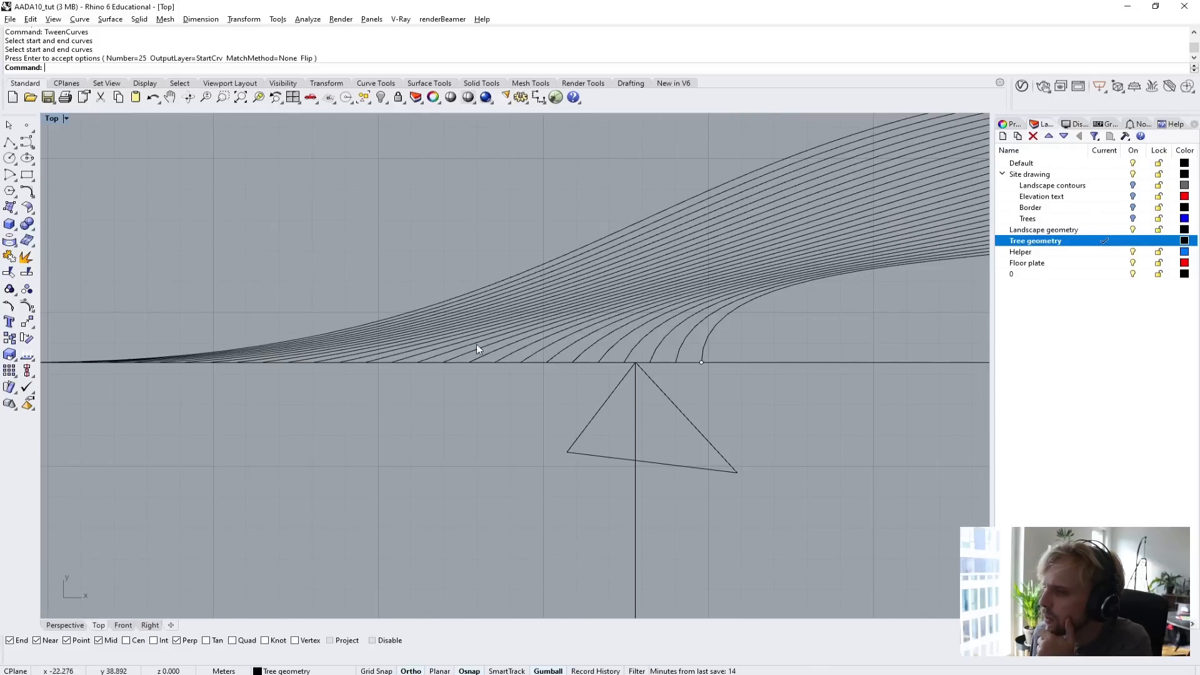
right_click_drag(512, 336, 375, 382)
scroll(375, 382, "down", 6)
scroll(792, 269, "up", 4)
scroll(793, 275, "up", 2)
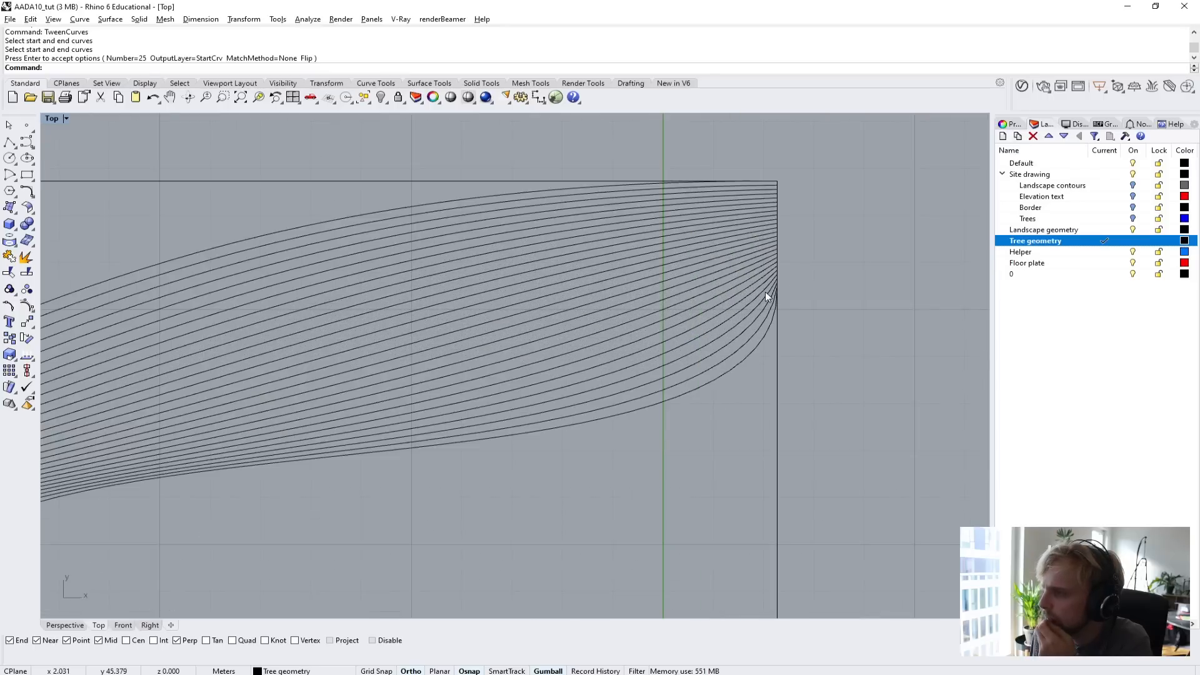
scroll(765, 292, "down", 2)
scroll(517, 377, "up", 5)
scroll(518, 379, "down", 4)
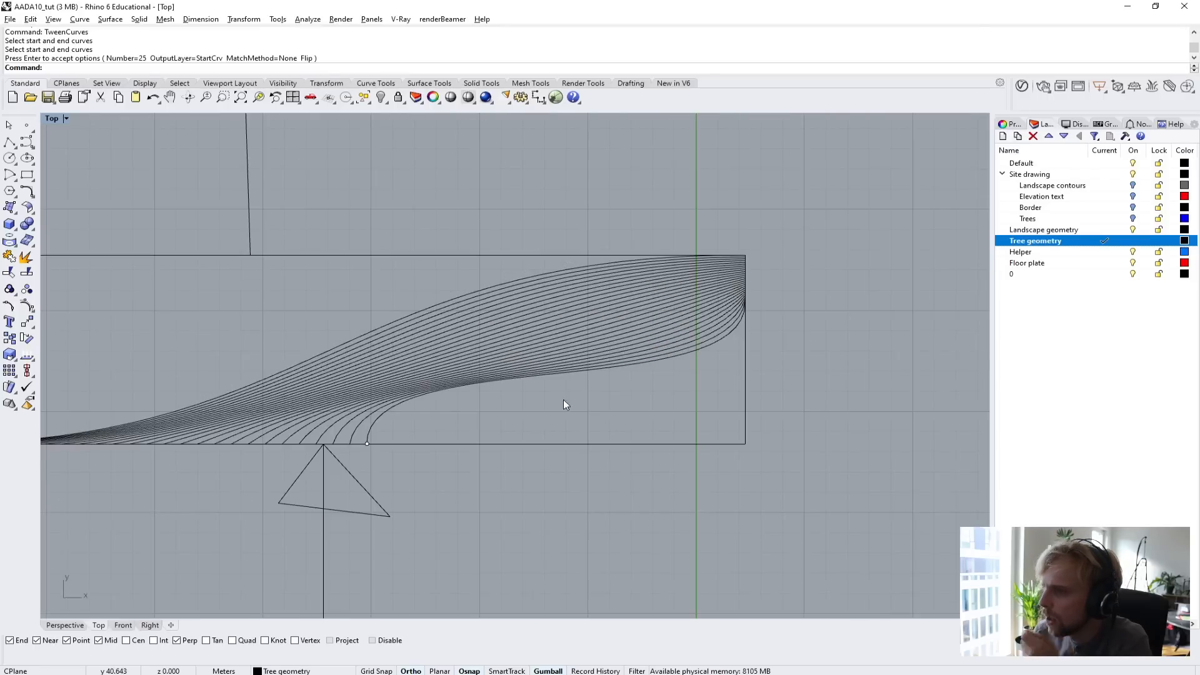
Delete the whole rectangle sketch beside the floor plate, including its curves, point and arrows.
scroll(625, 312, "down", 3)
left_click_drag(707, 432, 294, 182)
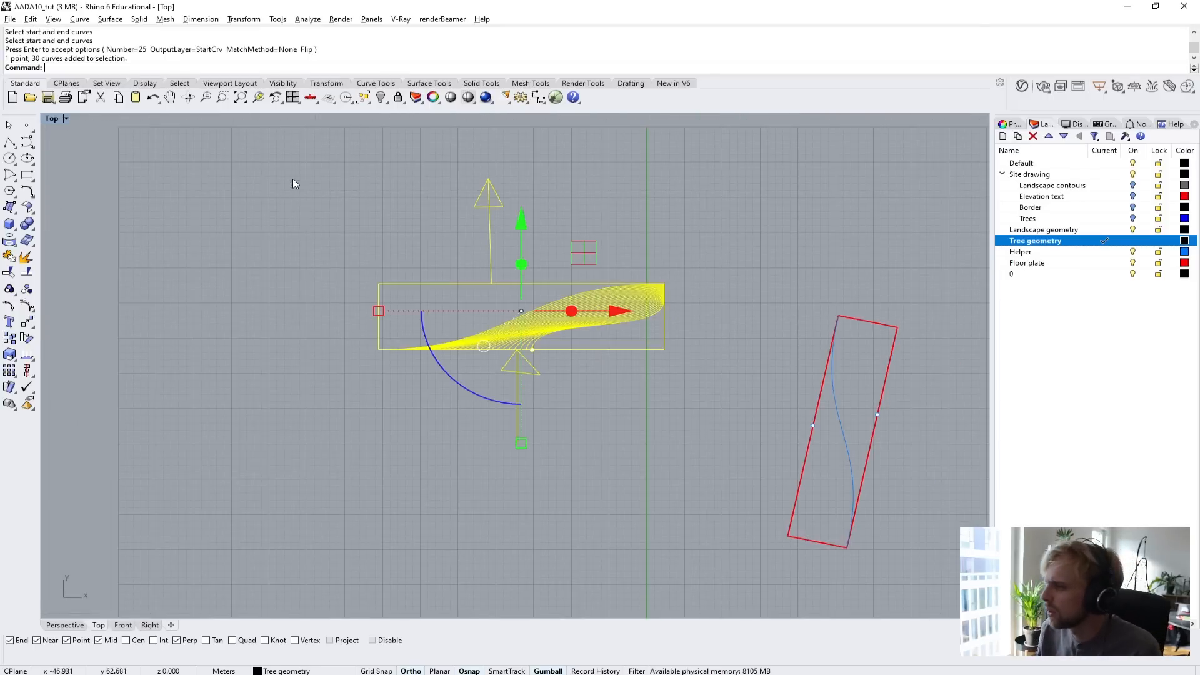
key("Delete")
Switch to the Perspective view of the floor plate and show all hidden objects.
right_click_drag(817, 445, 408, 370)
scroll(265, 236, "up", 4)
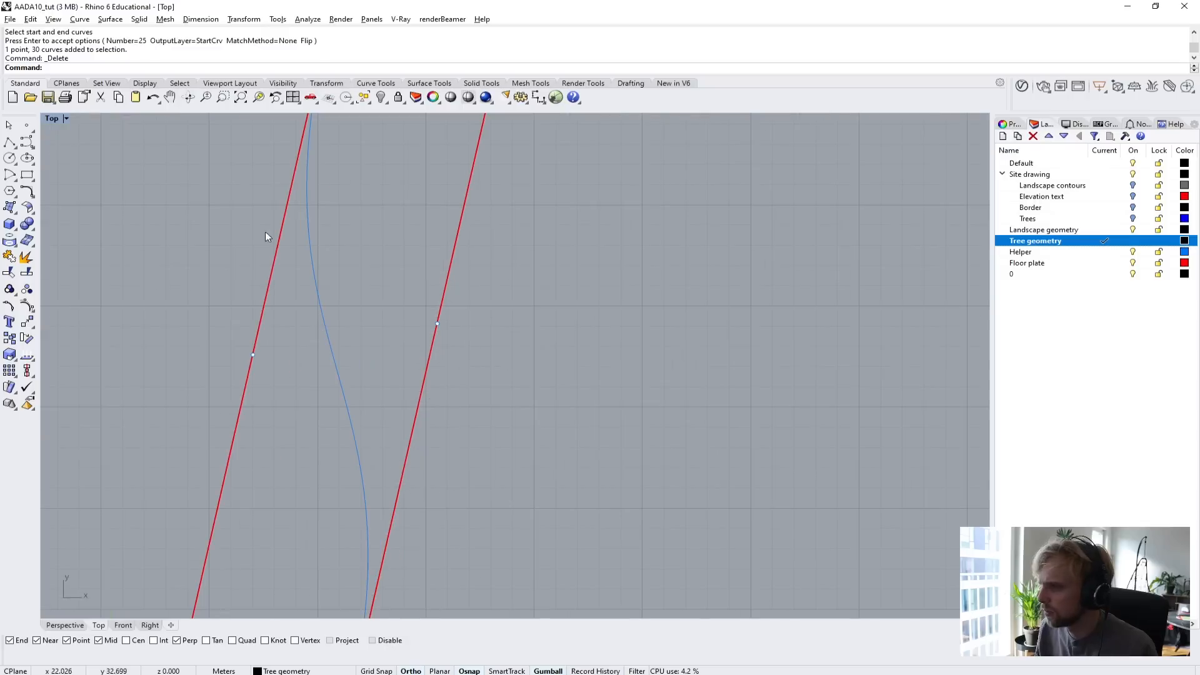
double_click(54, 118)
double_click(548, 118)
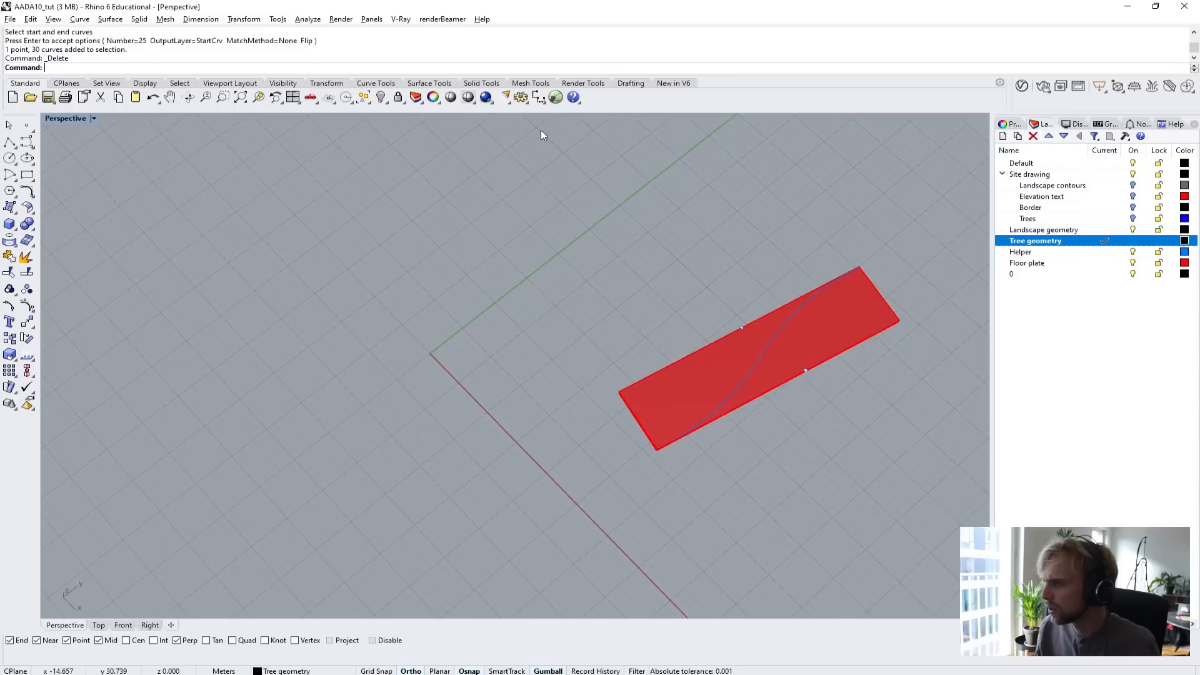
right_click_drag(713, 409, 737, 365)
right_click_drag(791, 375, 553, 351, "shift")
scroll(527, 351, "up", 7)
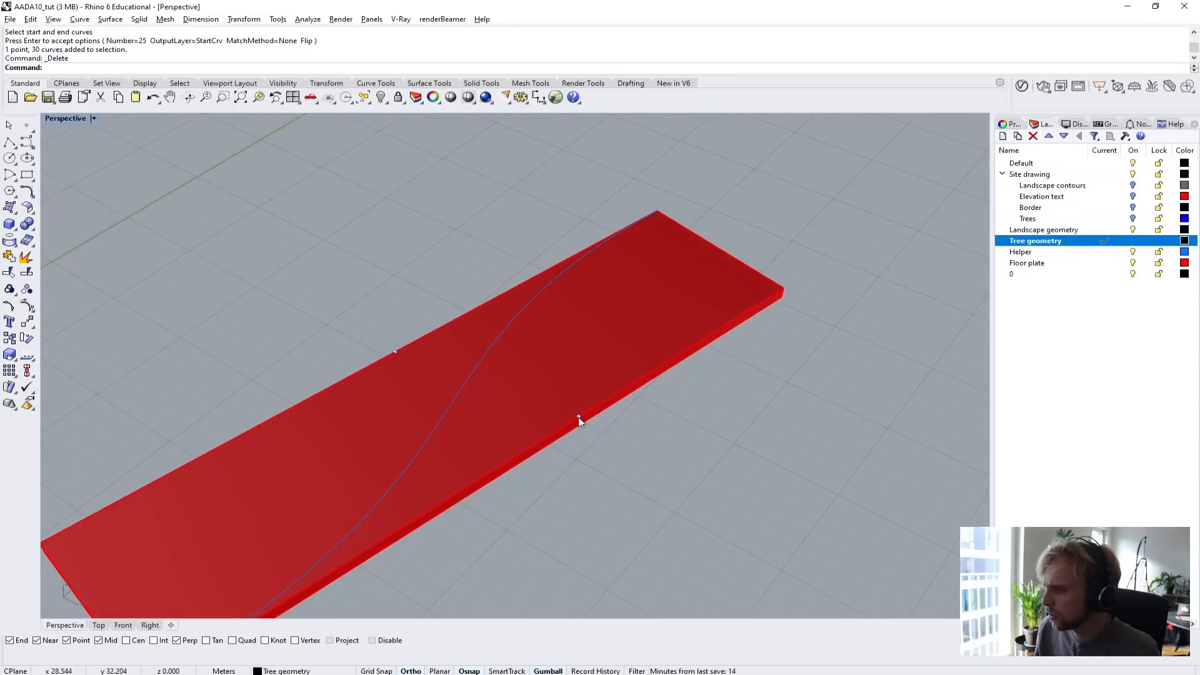
right_click_drag(580, 414, 984, 228)
type("Show")
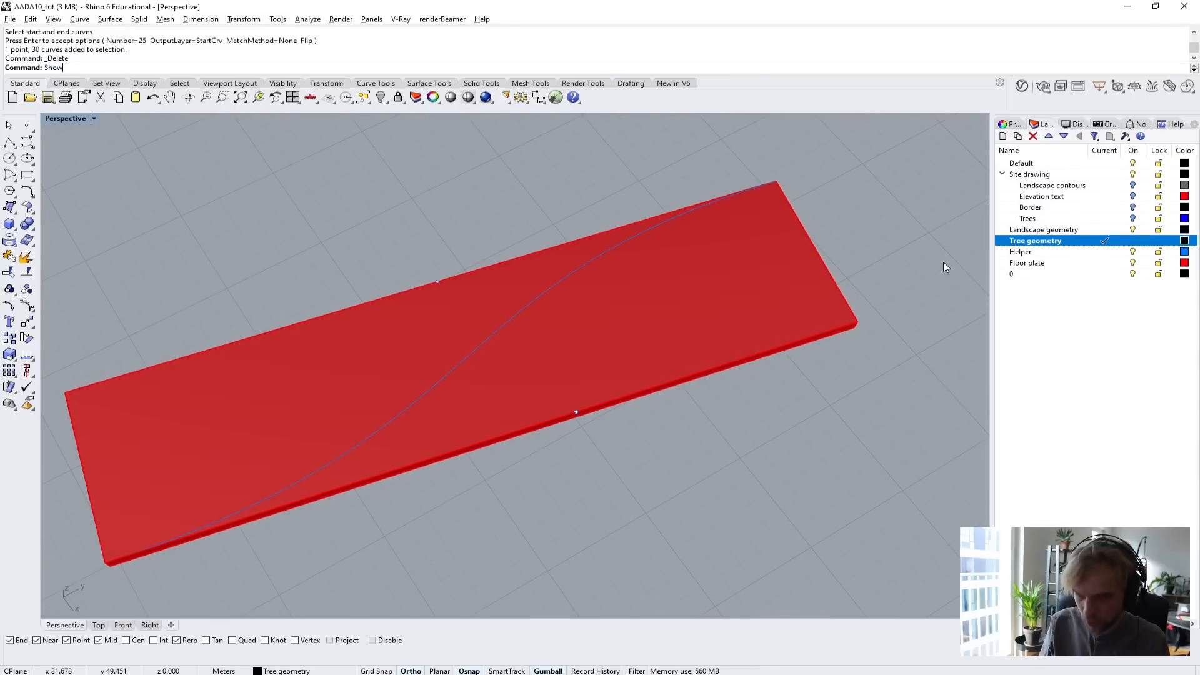
key("Return")
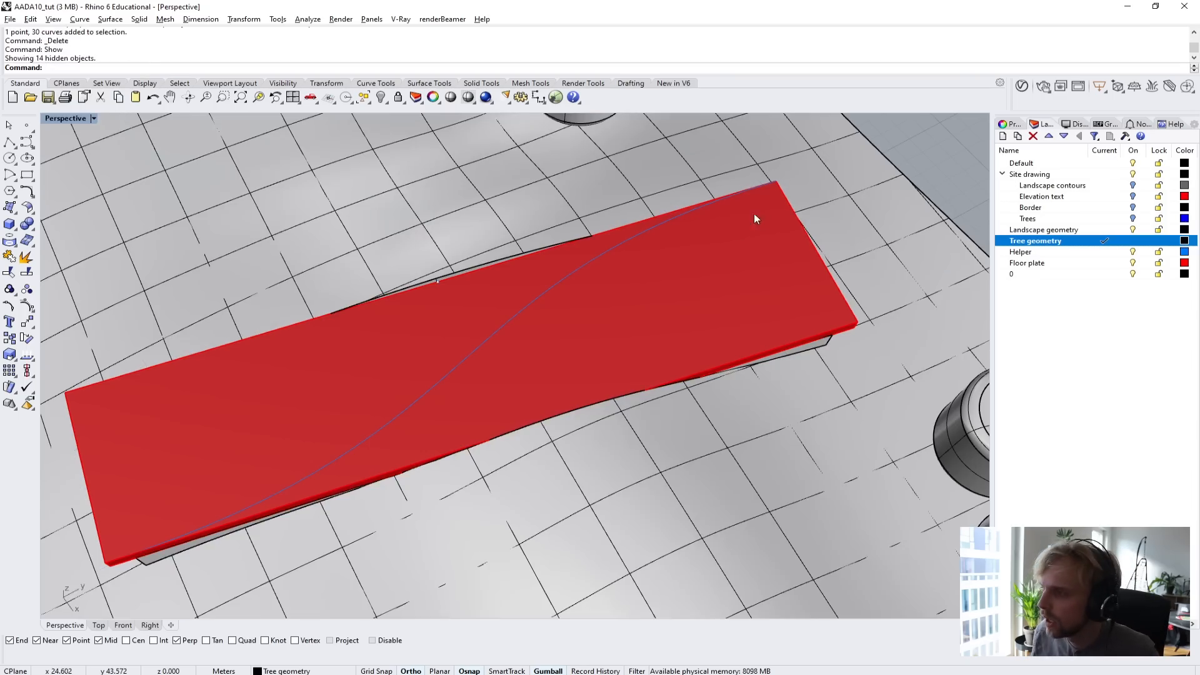
Move the entrance point on the floor plate's front long edge 2 m along that edge, away from the S-curve's end there.
right_click_drag(756, 213, 573, 412)
scroll(528, 321, "up", 4)
scroll(573, 412, "up", 4)
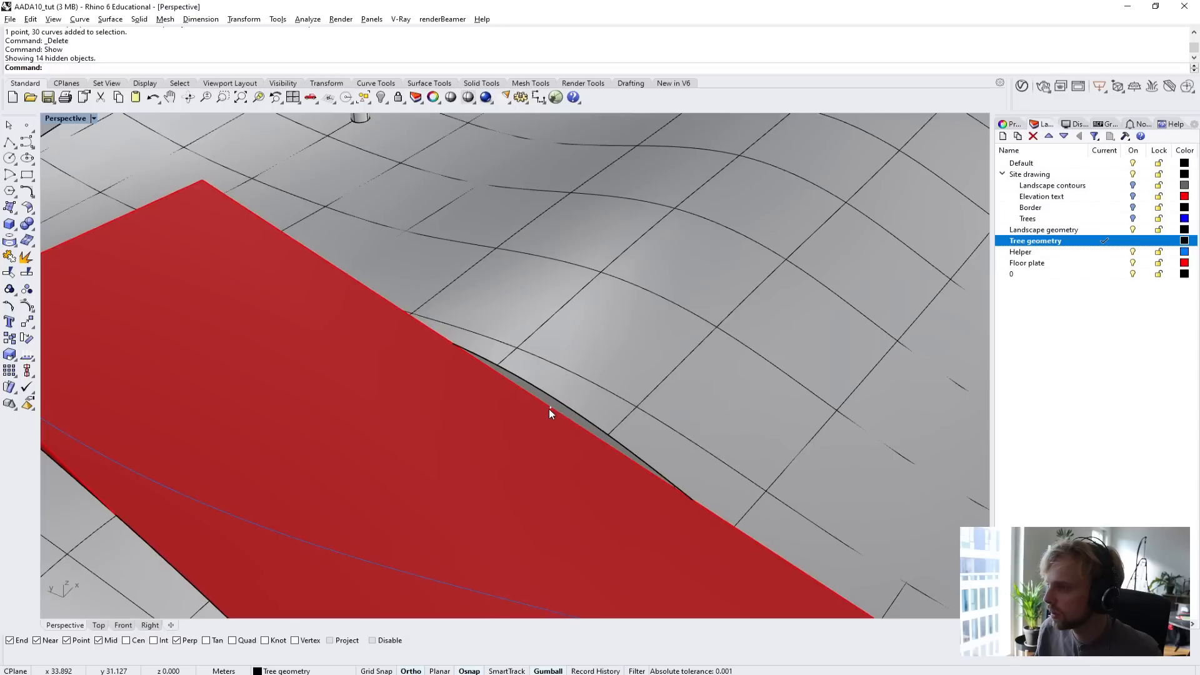
left_click(550, 408)
scroll(549, 408, "down", 3)
scroll(569, 407, "down", 1)
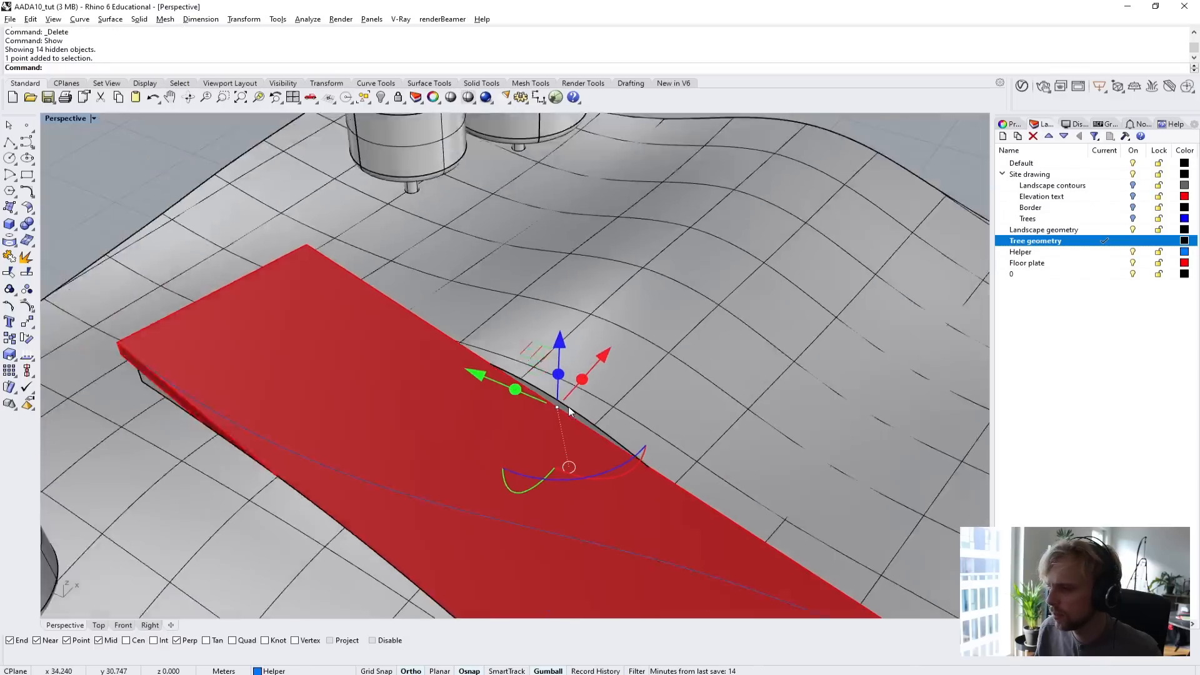
scroll(566, 408, "down", 5)
scroll(553, 406, "up", 6)
right_click_drag(557, 400, 636, 385)
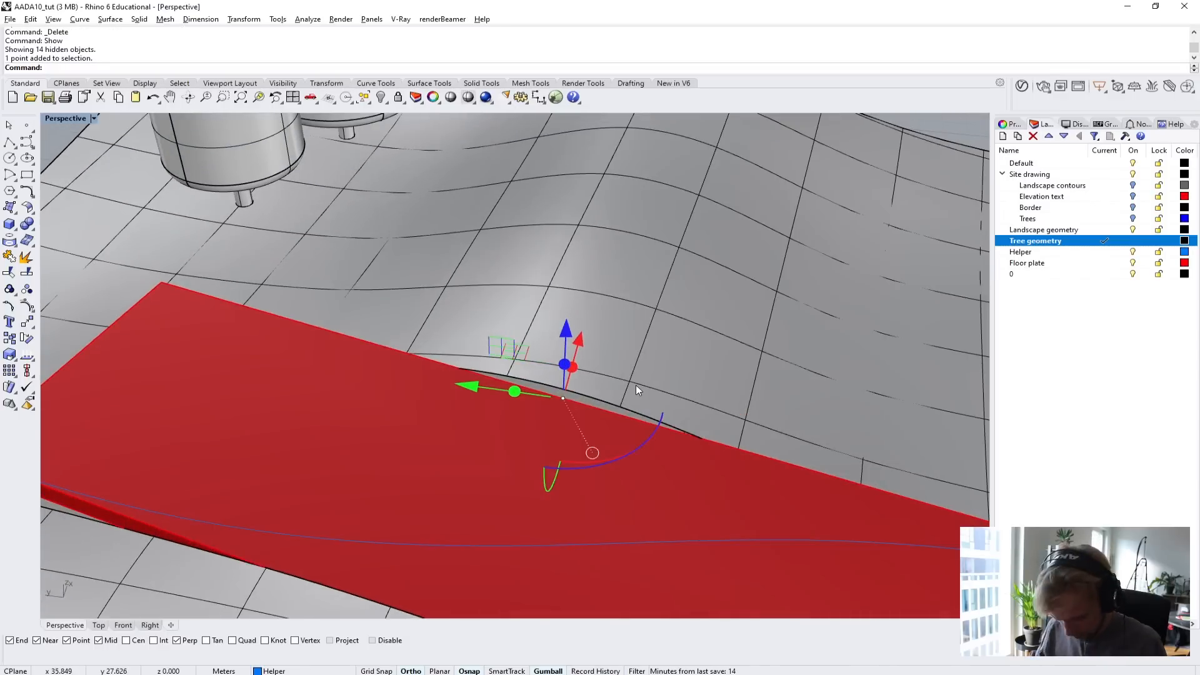
type("m")
key("Return")
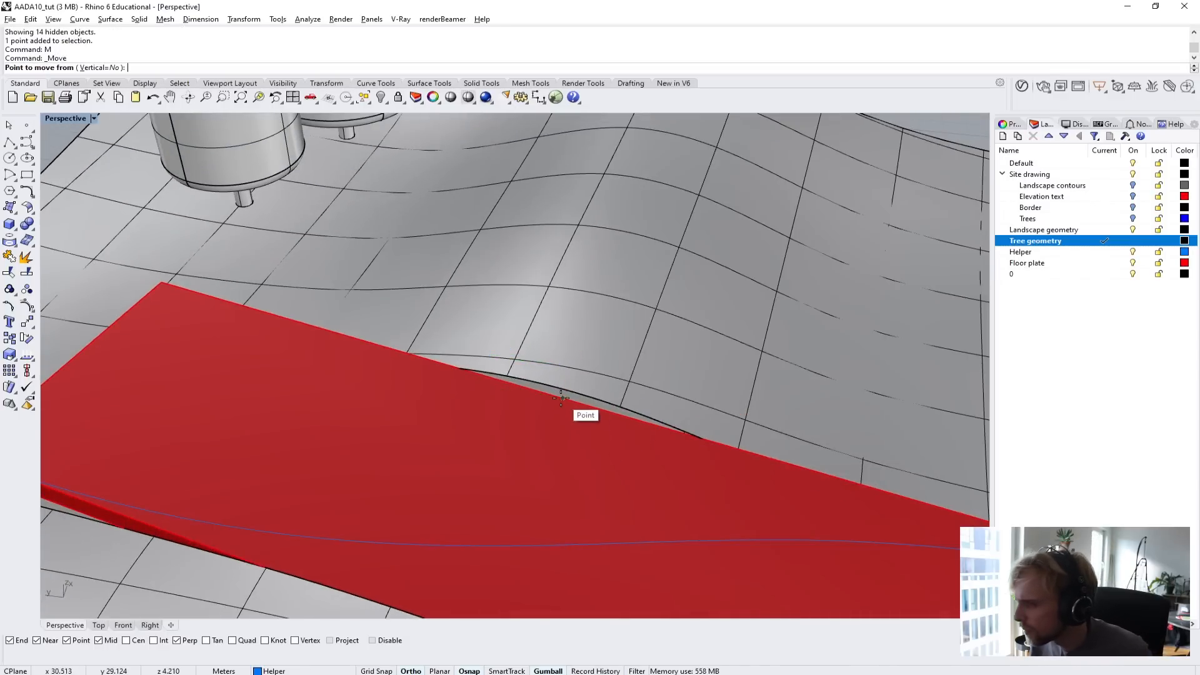
left_click(562, 398)
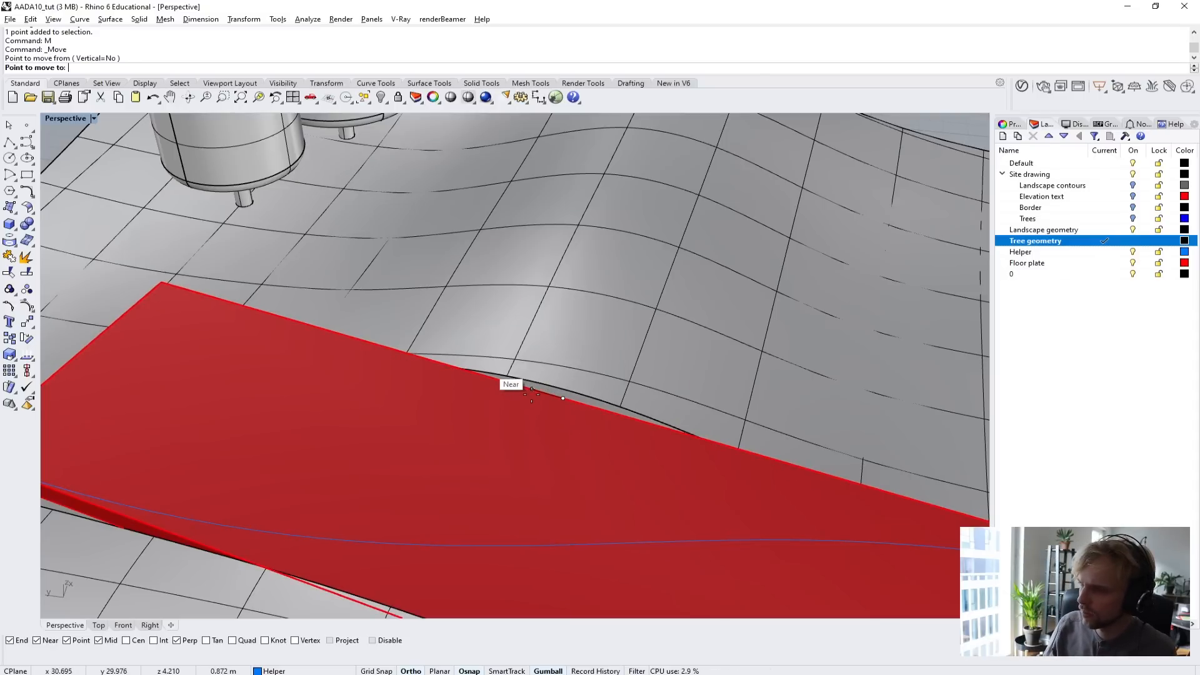
scroll(531, 392, "up", 2)
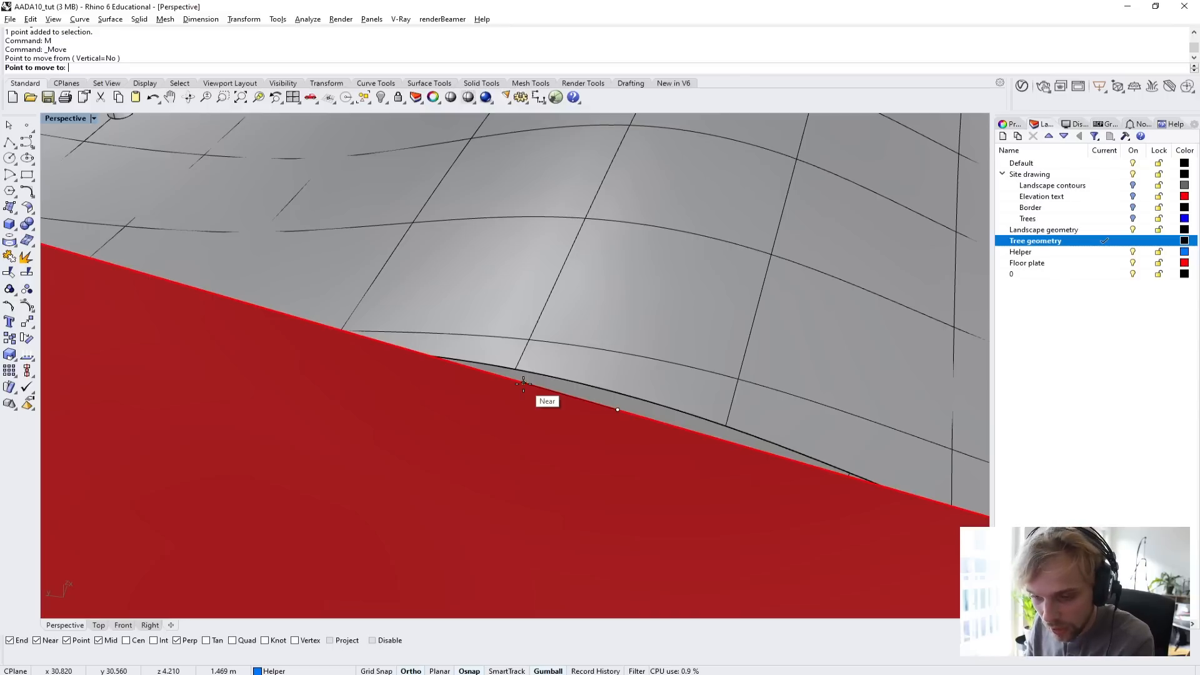
type("2")
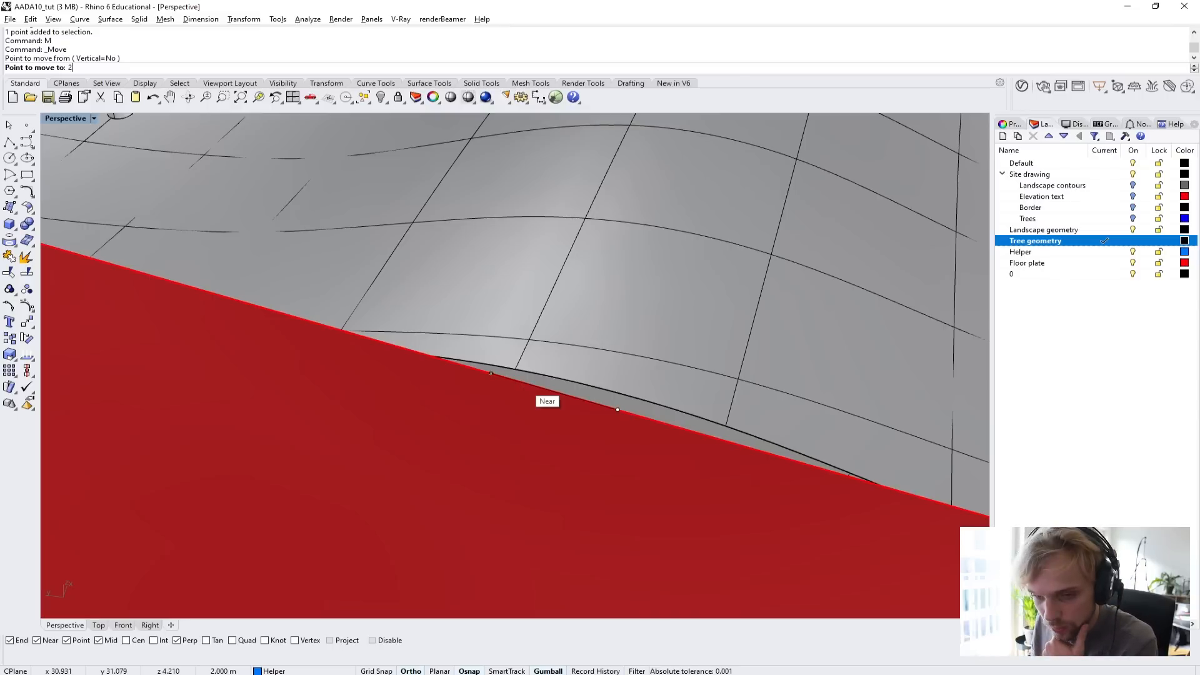
key("Return")
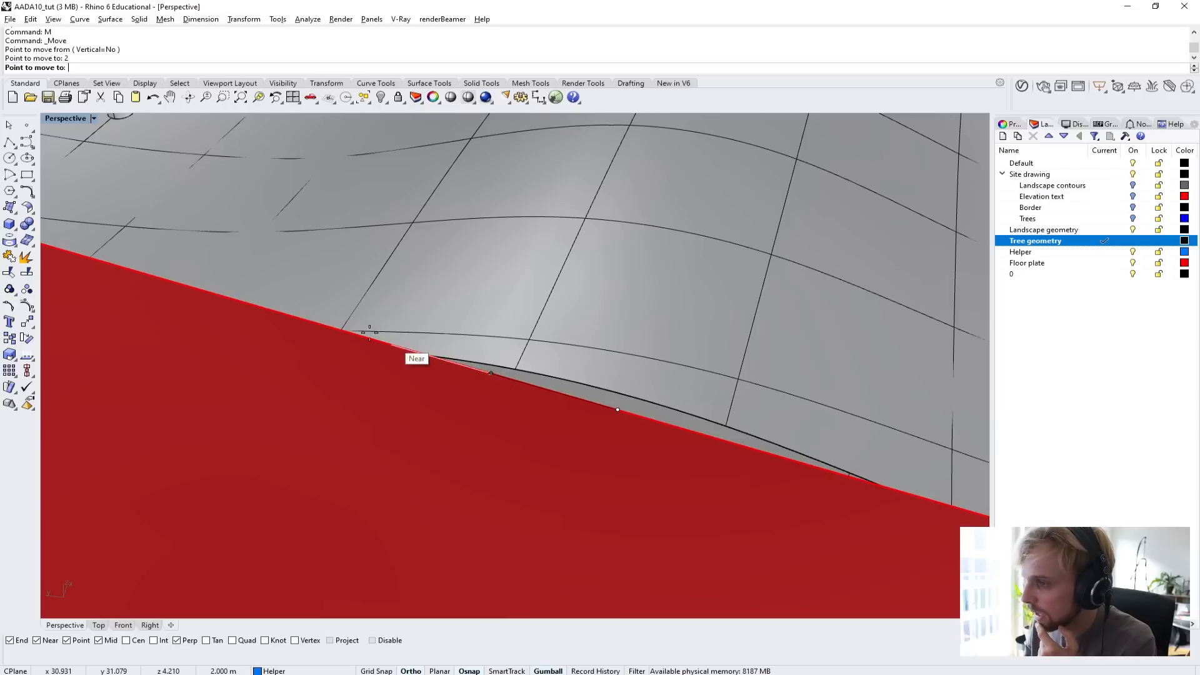
left_click(319, 324)
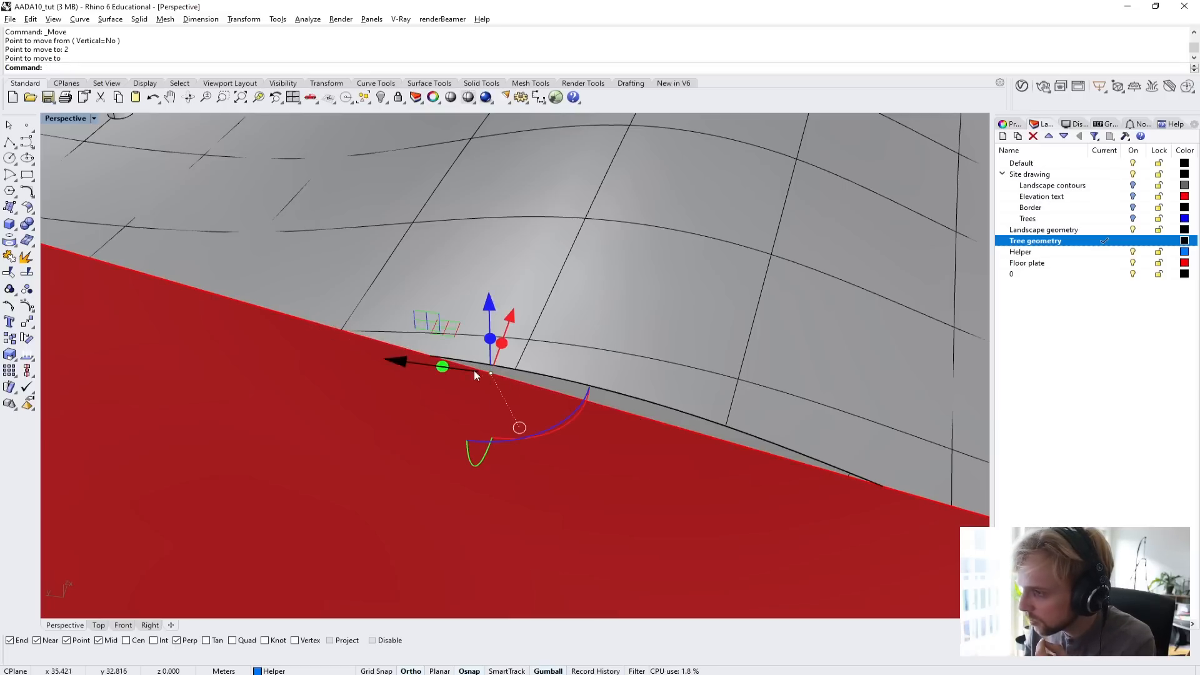
Move the entrance point on the opposite long edge 2 m along that edge, away from the S-curve's end there.
scroll(627, 410, "down", 12)
right_click_drag(628, 409, 431, 304)
scroll(334, 347, "up", 5)
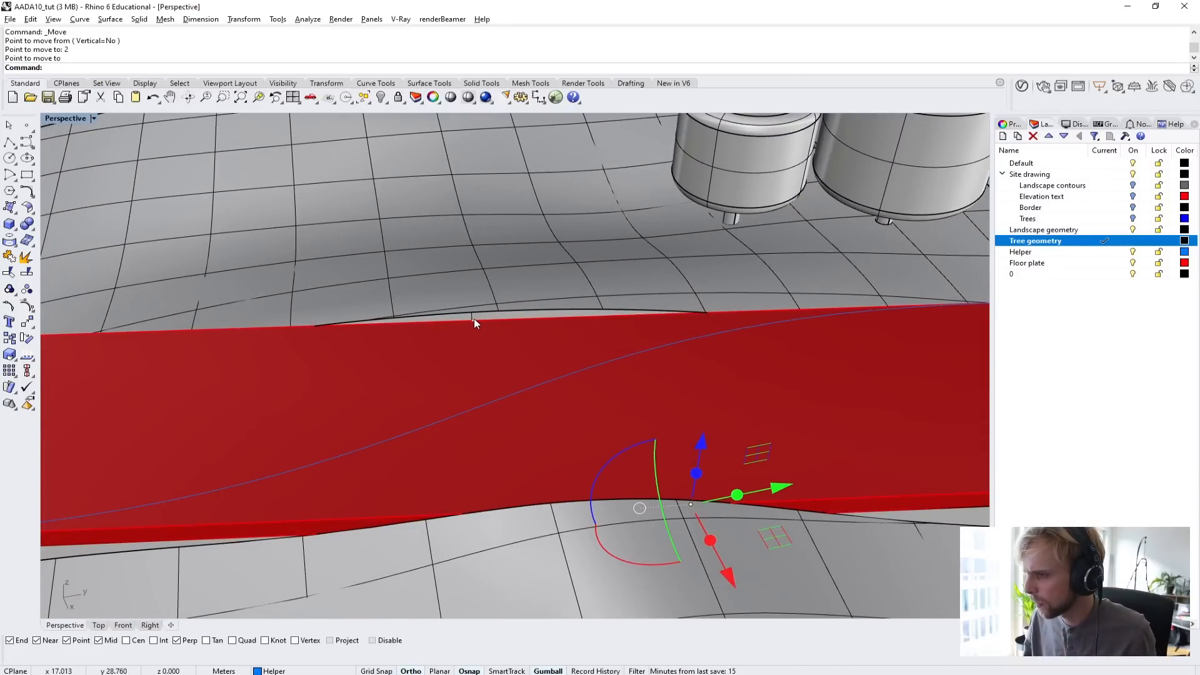
left_click(473, 318)
left_click(529, 351)
scroll(464, 327, "up", 2)
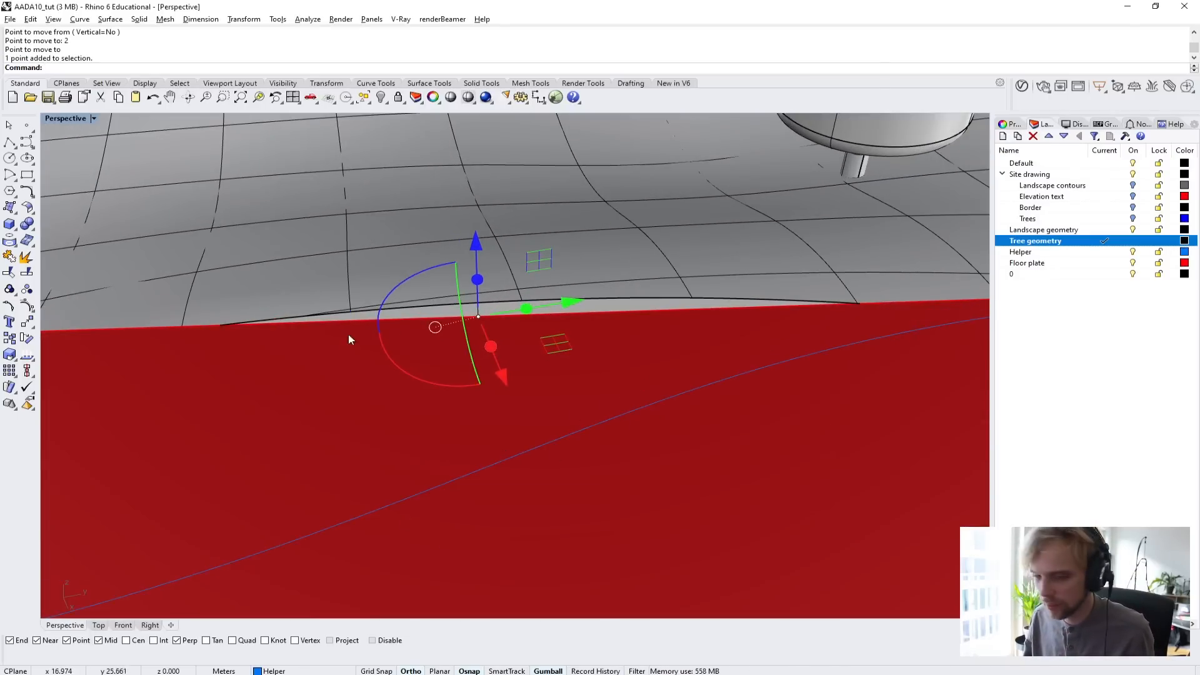
right_click_drag(348, 337, 525, 349, "shift")
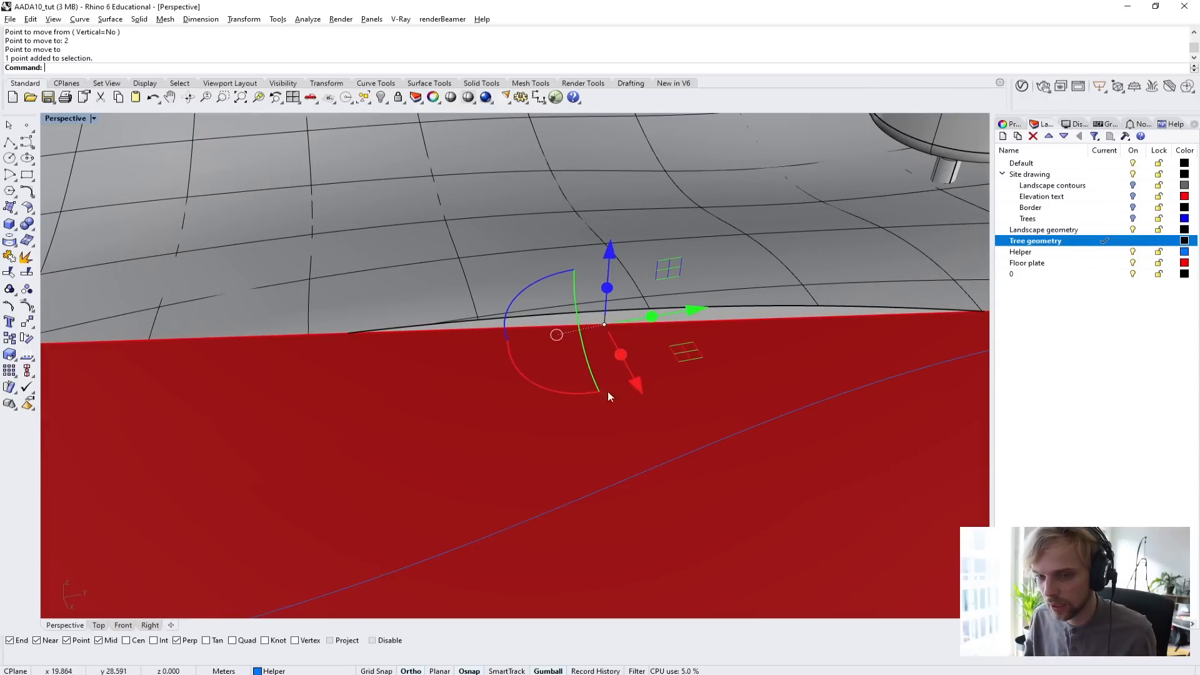
type("m")
key("Return")
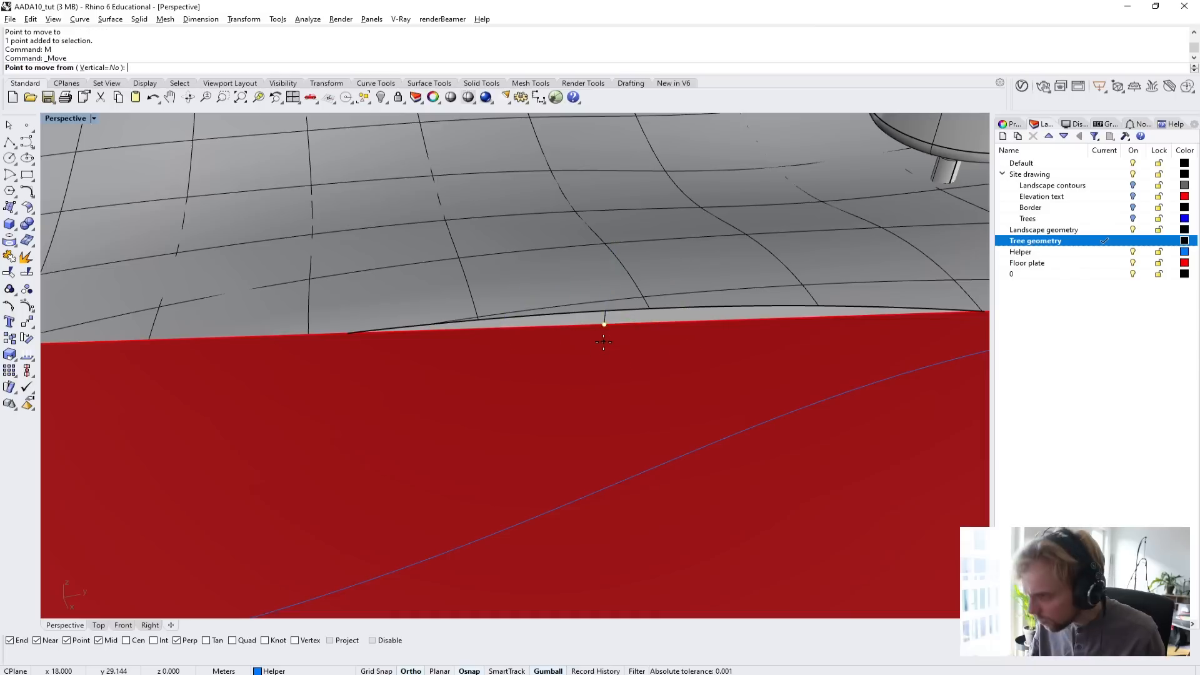
left_click(594, 330)
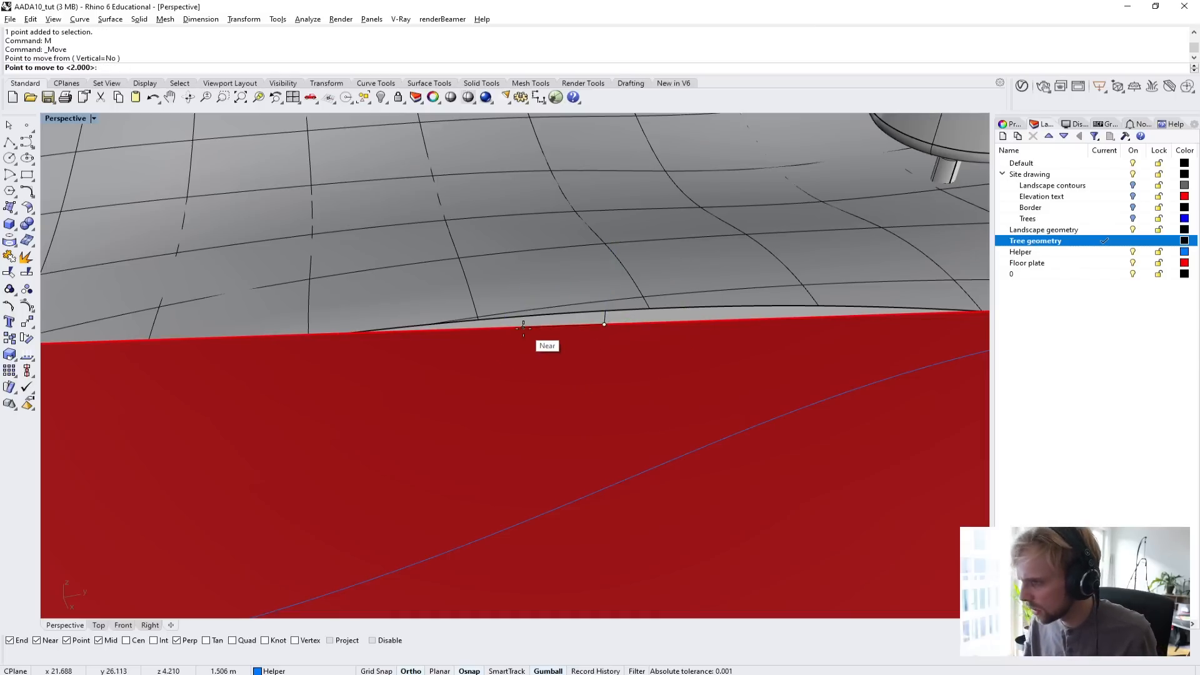
type("2")
key("Return")
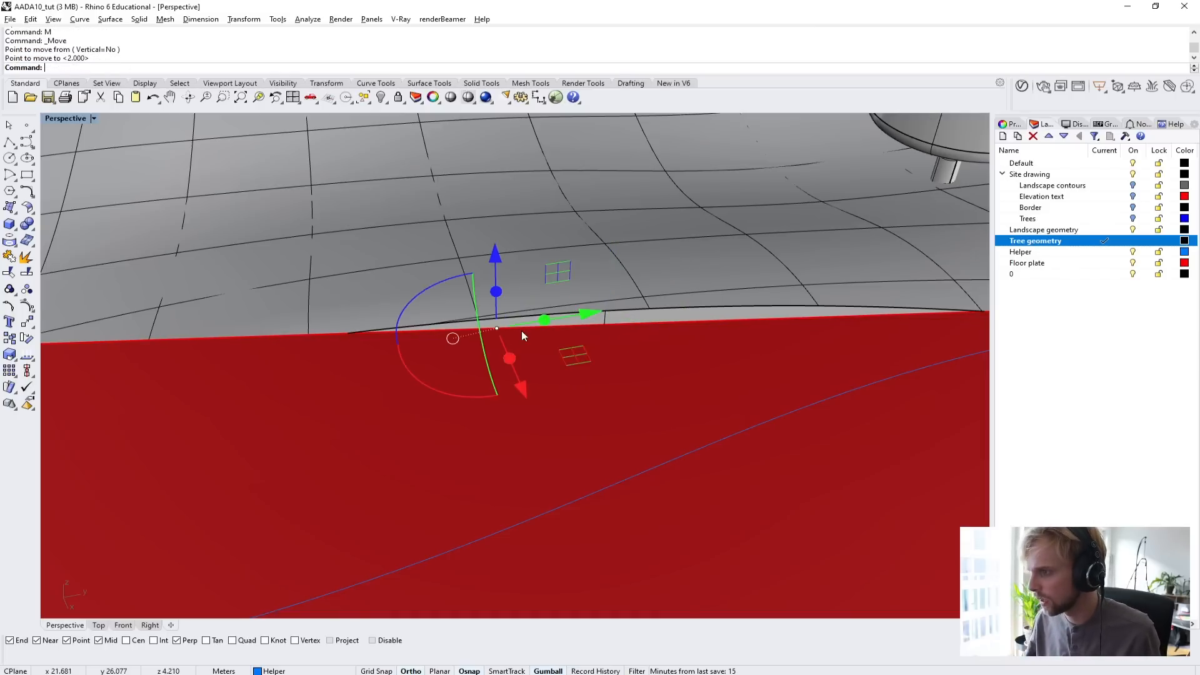
Hide the landscape polysurface around the floor plate and undo the hiding.
right_click_drag(522, 331, 563, 389)
scroll(566, 375, "down", 6)
right_click_drag(552, 341, 648, 303)
left_click(671, 379)
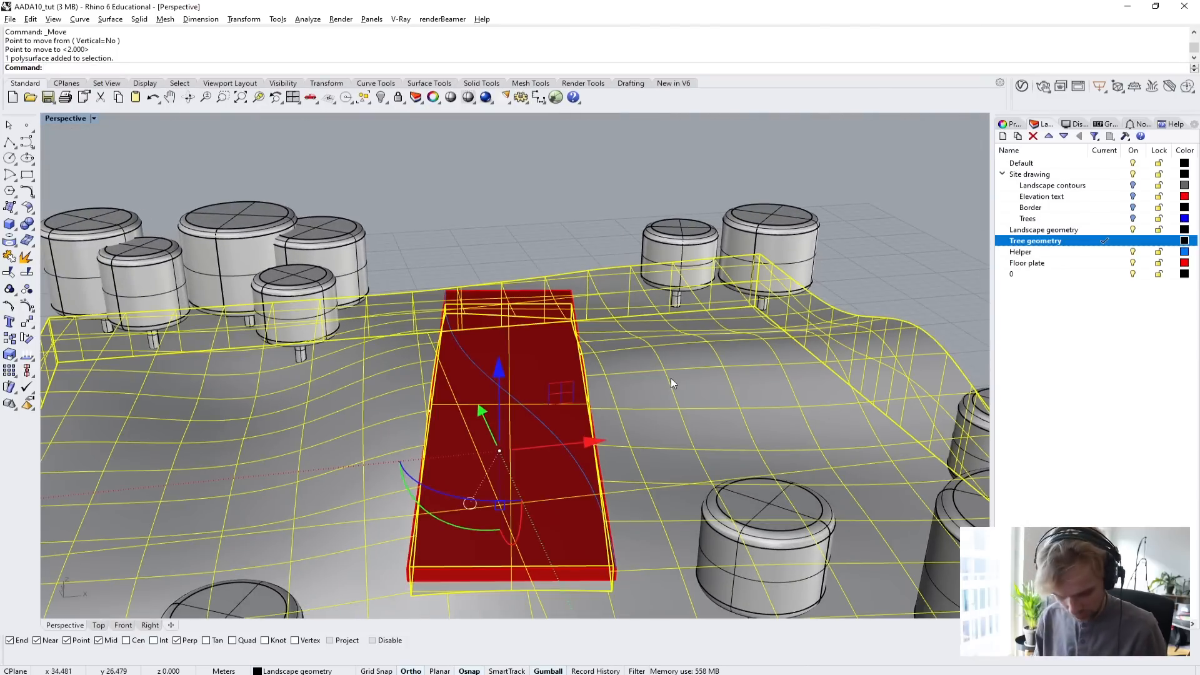
type("hide")
key("Return")
key("ctrl+z")
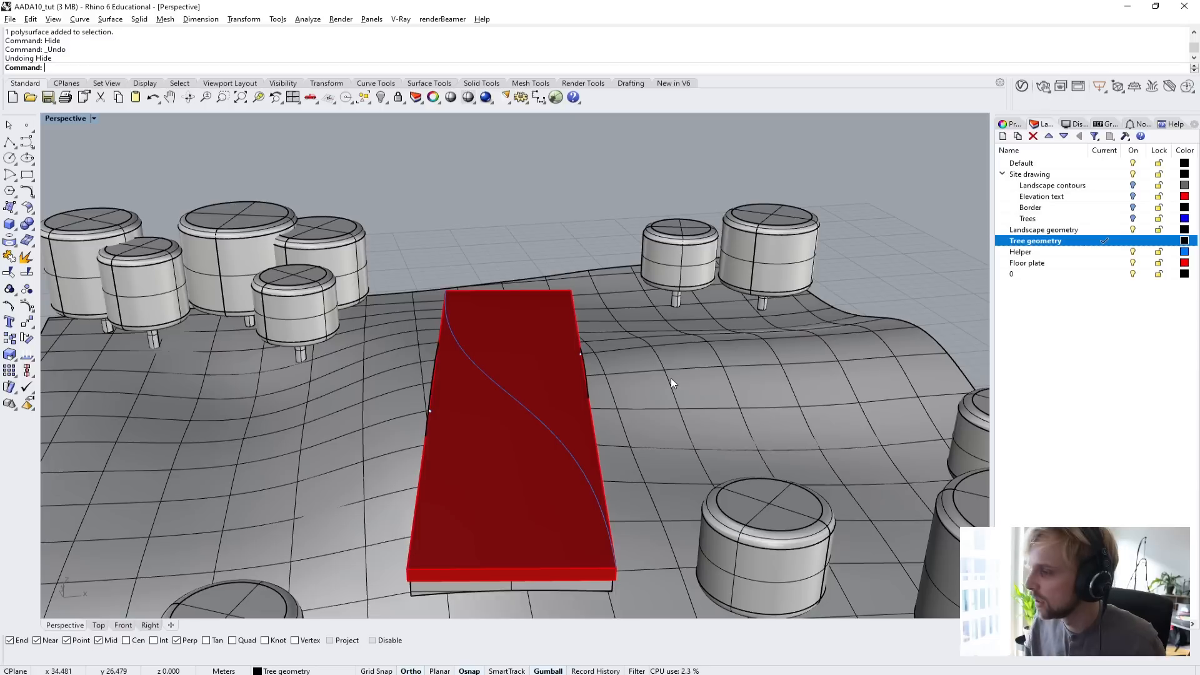
Switch the Landscape geometry layer's visibility off and back on.
left_click(1133, 231)
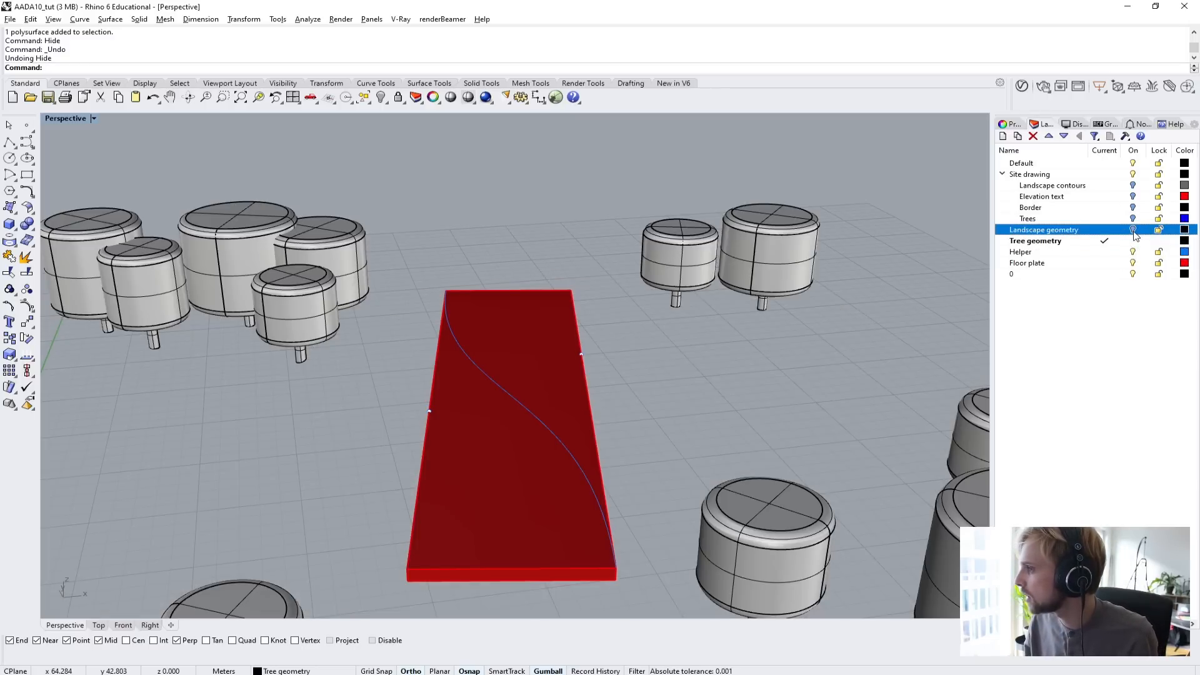
left_click(1133, 230)
left_click(1133, 230)
left_click(1134, 230)
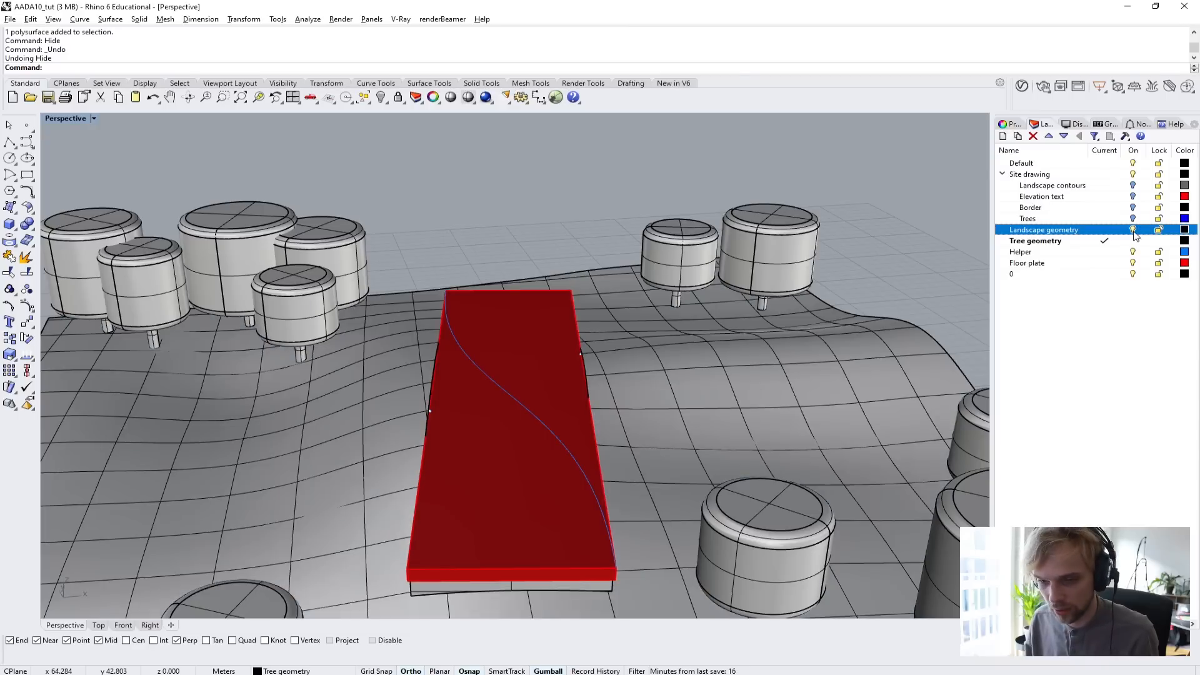
left_click(1133, 230)
left_click(1133, 230)
Hide the landscape polysurface with the Hide command and bring it back with Show.
left_click(700, 356)
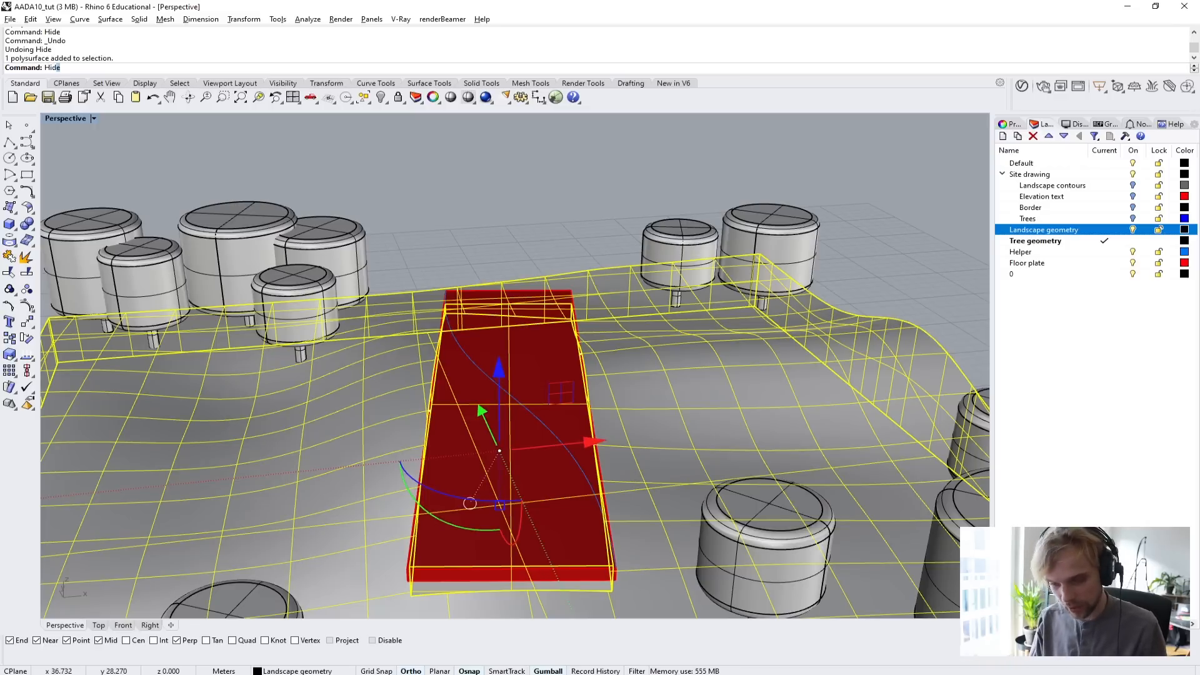
key("ctrl+h")
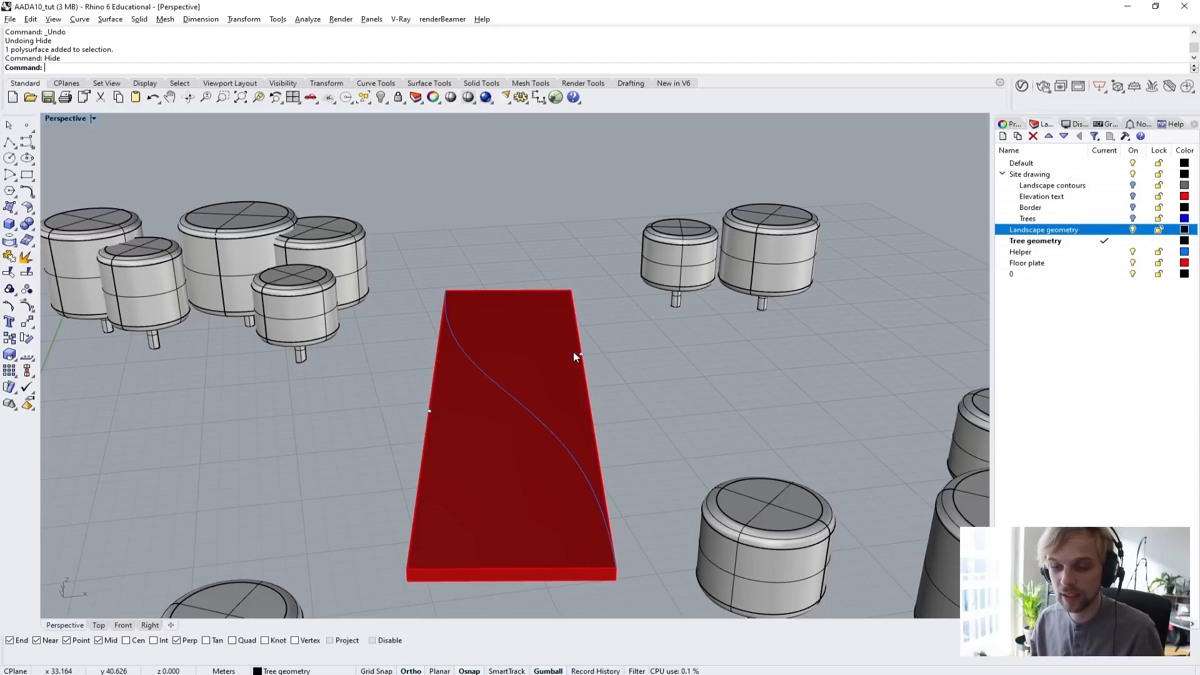
type("Show")
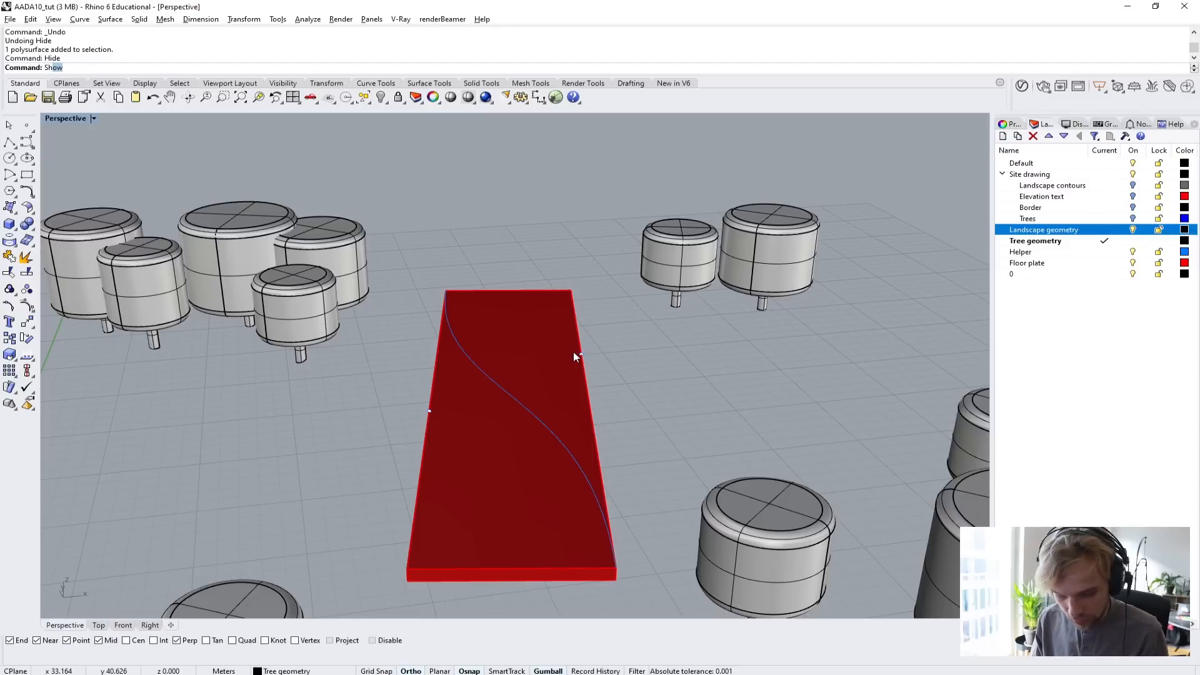
key("Return")
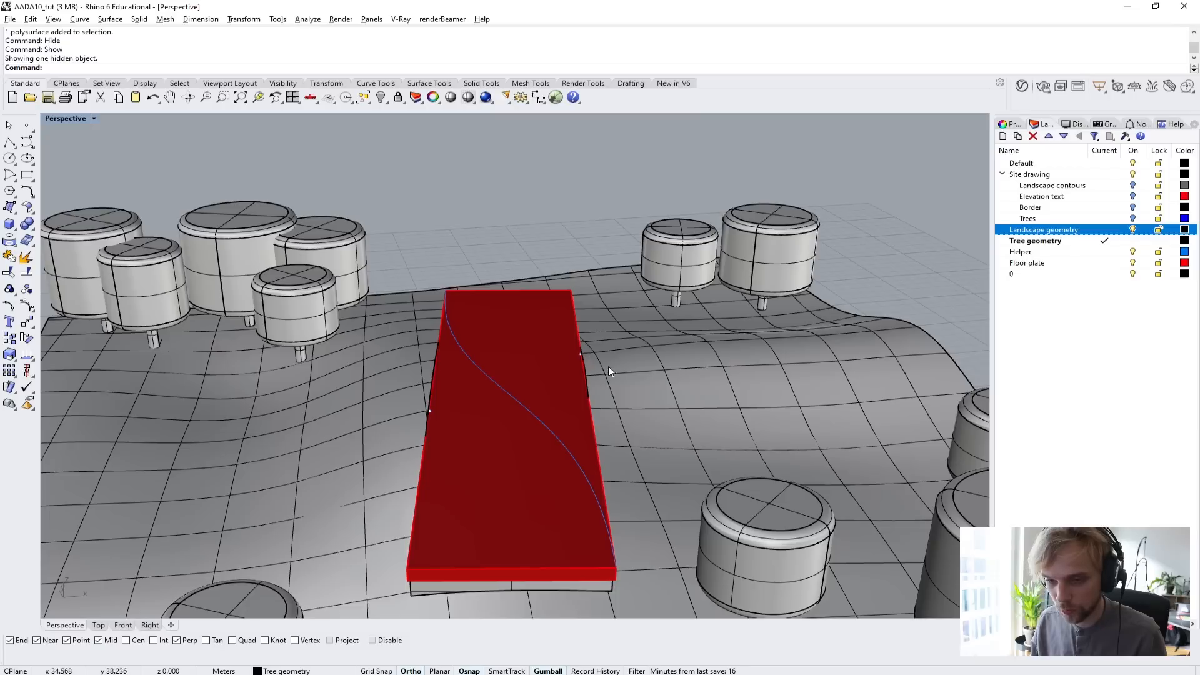
Hide the landscape polysurface so only the floor plate, its curve and points, and the trees remain displayed.
left_click(661, 388)
type("Hide")
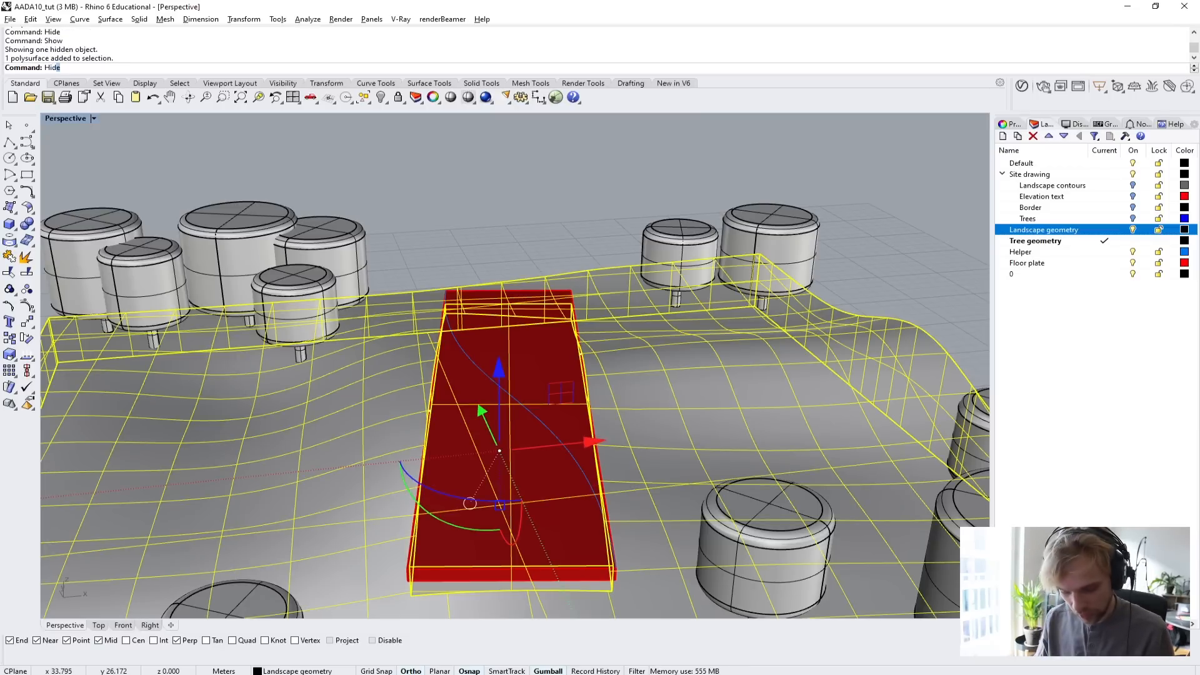
key("Return")
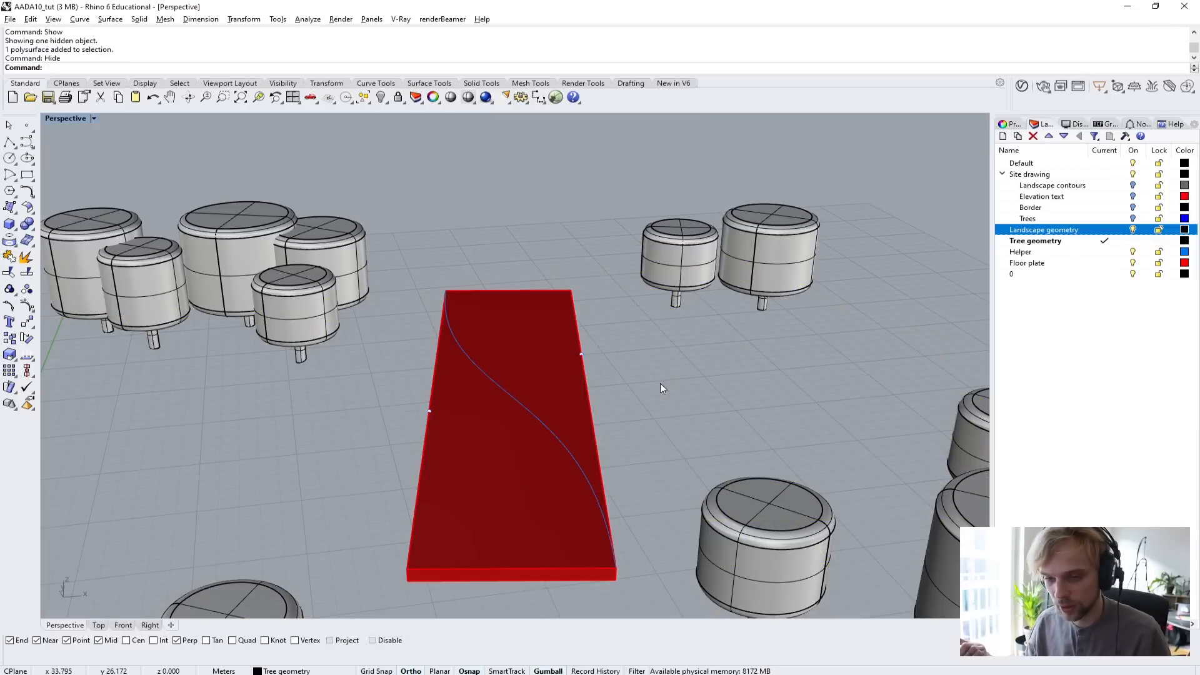
Start a degree 3 control point curve at the moved entrance point on the floor plate's front long edge.
right_click_drag(681, 395, 581, 441)
scroll(461, 407, "up", 6)
right_click_drag(466, 400, 488, 355, "shift")
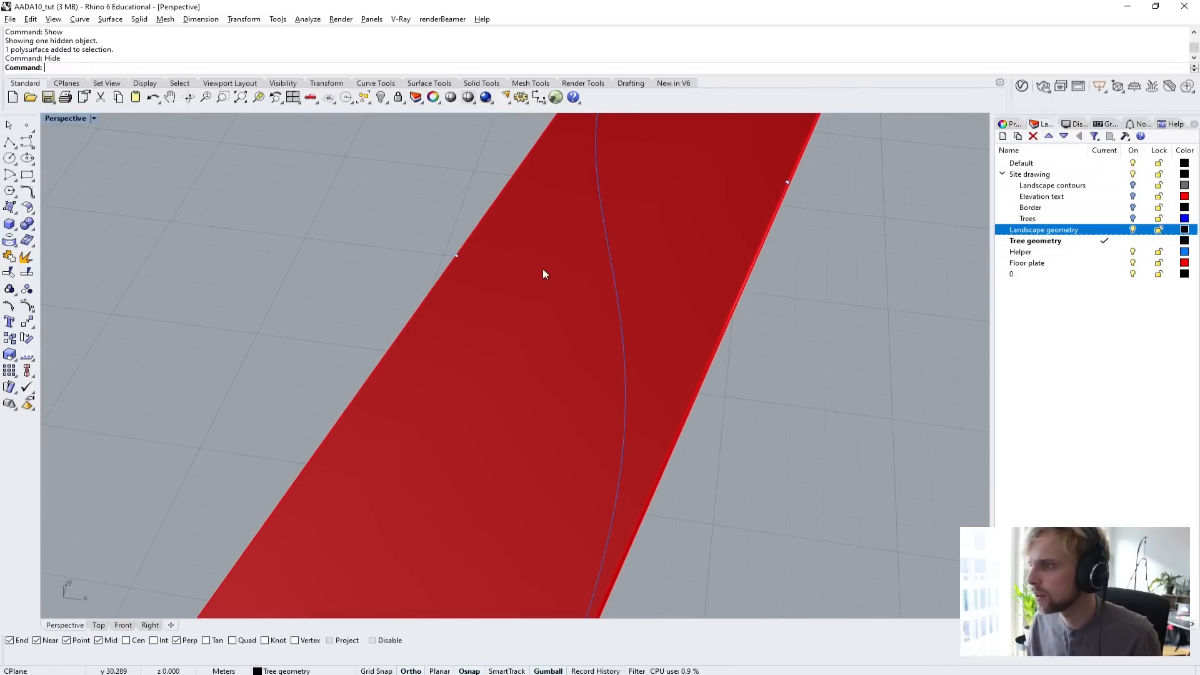
scroll(509, 346, "down", 5)
right_click_drag(450, 319, 509, 384)
scroll(436, 392, "up", 5)
scroll(436, 392, "down", 5)
right_click_drag(436, 392, 565, 347)
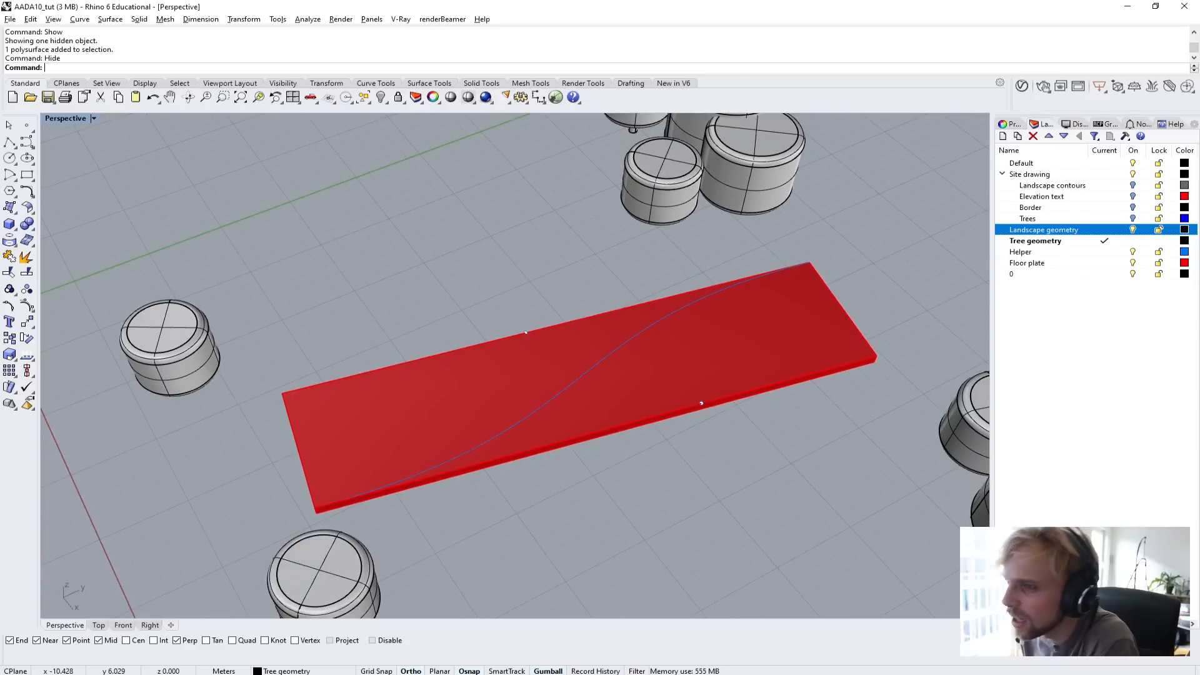
left_click(31, 145)
scroll(537, 337, "up", 4)
scroll(746, 401, "down", 2)
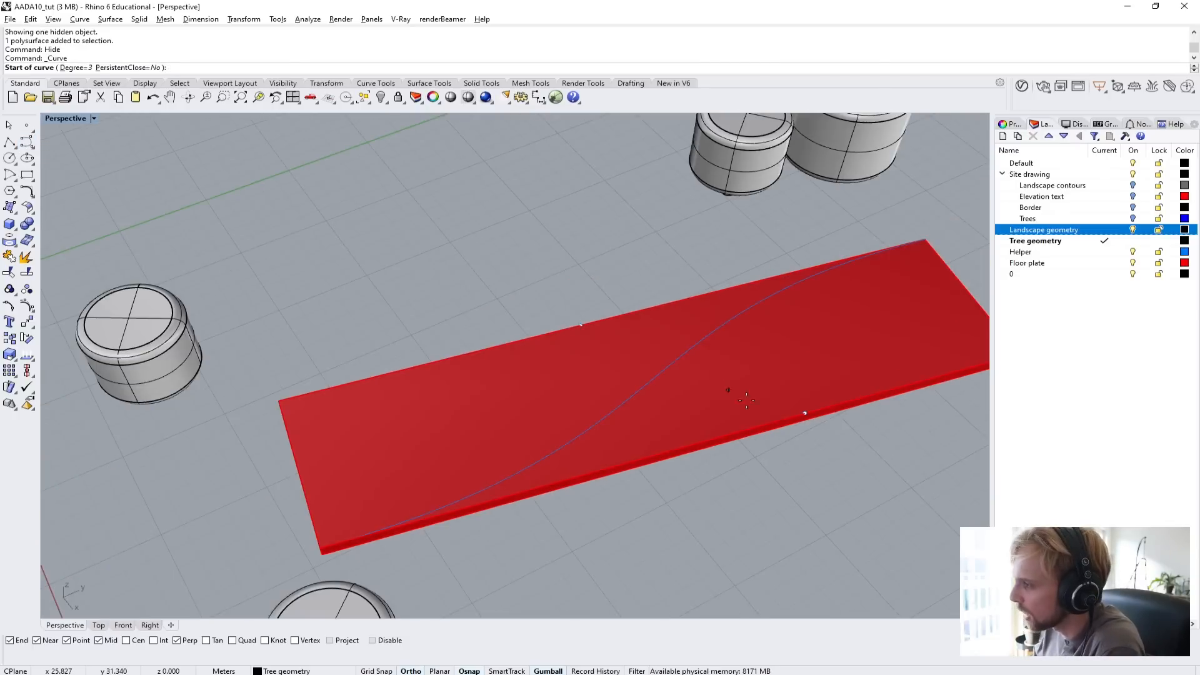
right_click_drag(778, 419, 452, 484, "shift")
scroll(477, 457, "up", 4)
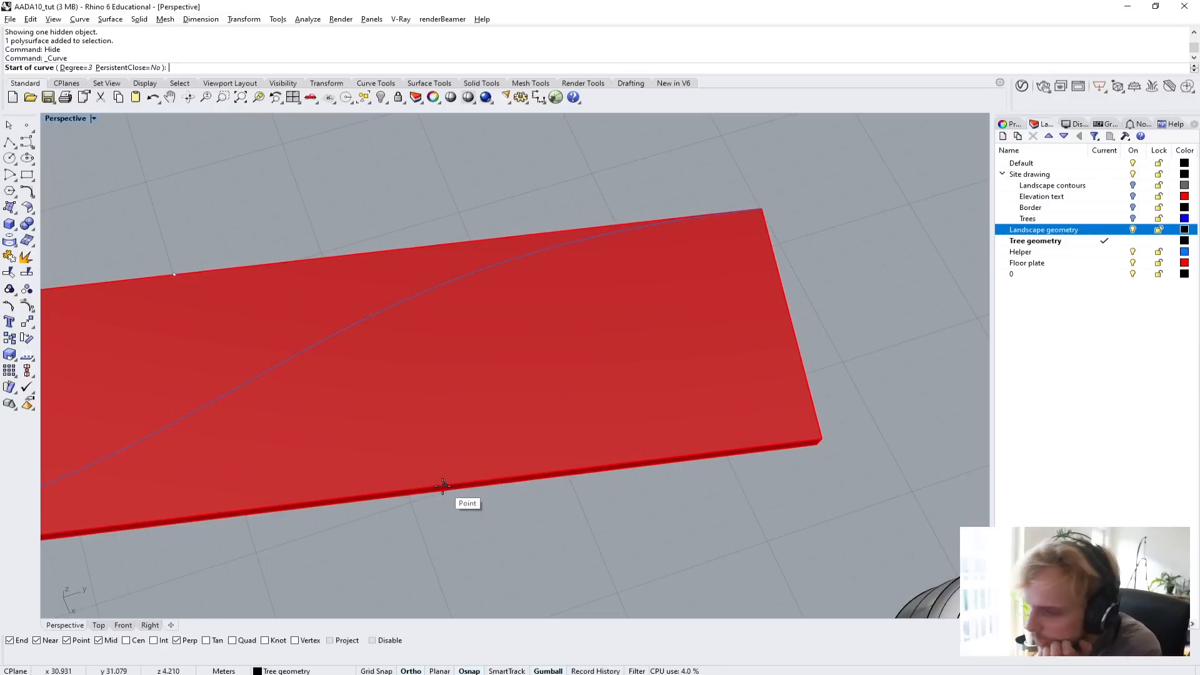
left_click(443, 485)
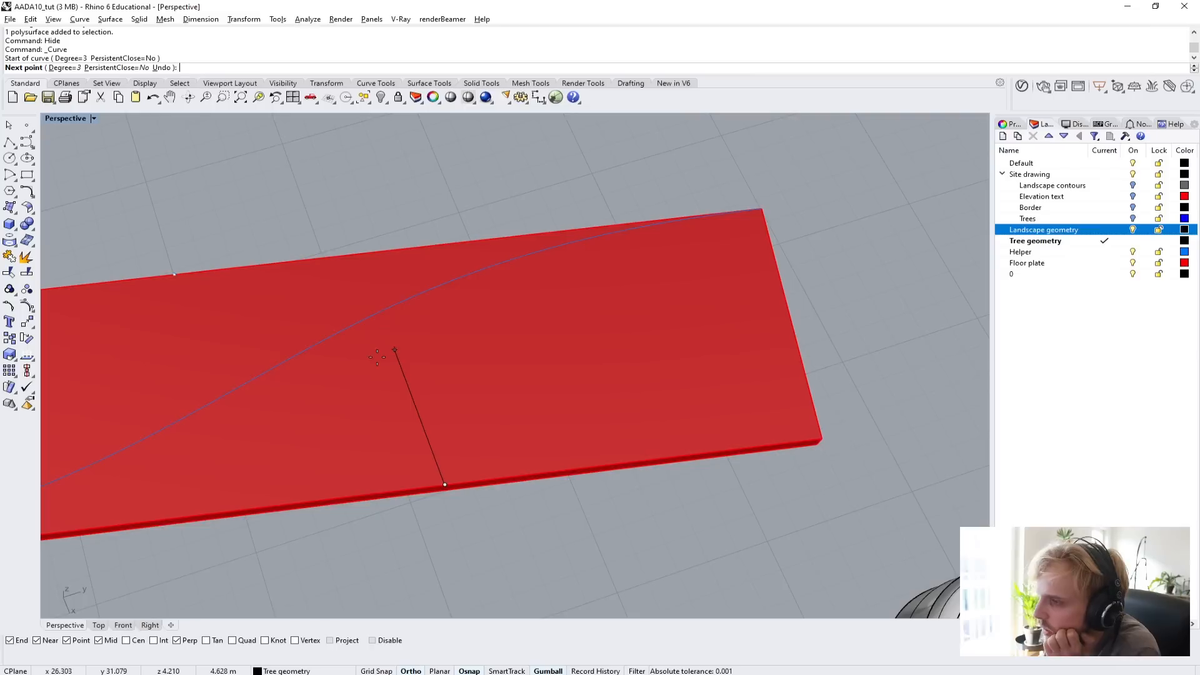
Make Helper the current layer and place the curve's second point 5 m from the entrance point, perpendicular to the opposite long edge.
left_click(1105, 251)
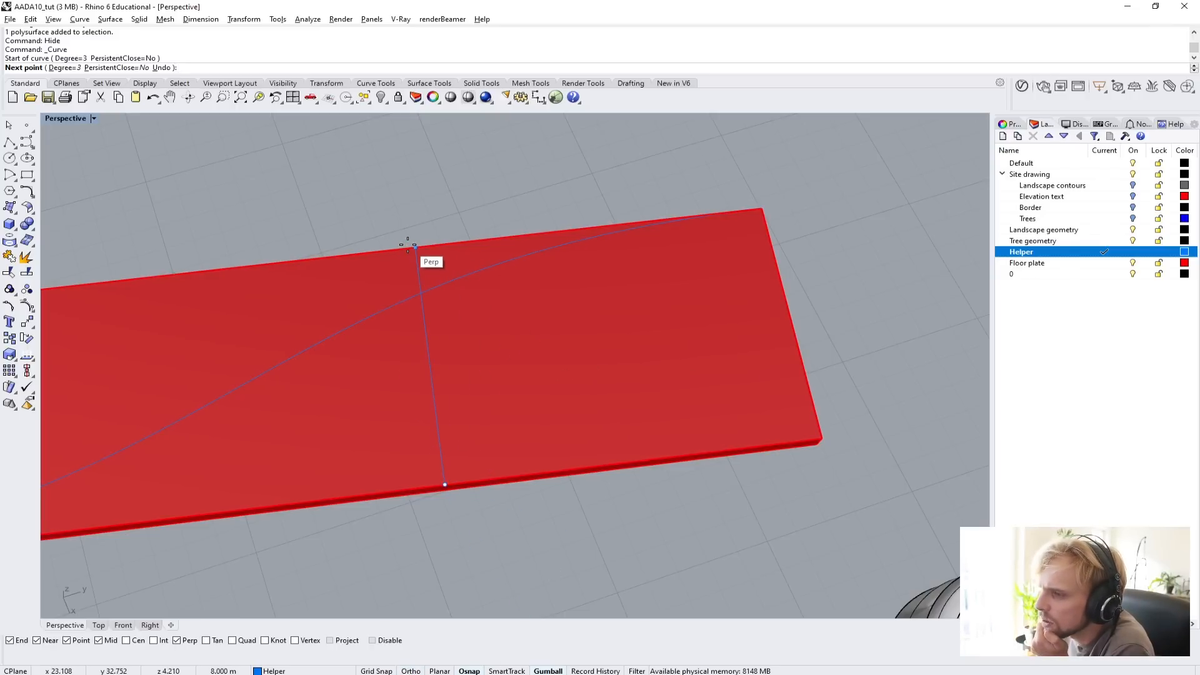
right_click_drag(407, 245, 575, 161)
scroll(378, 343, "up", 3)
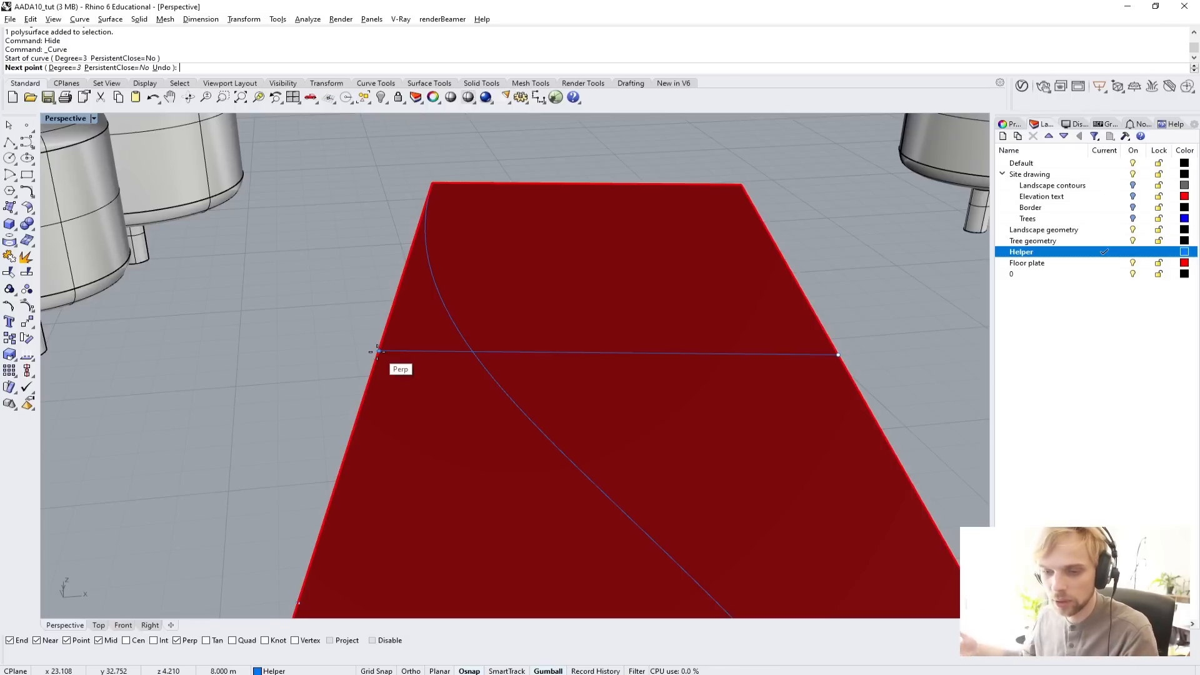
type("5")
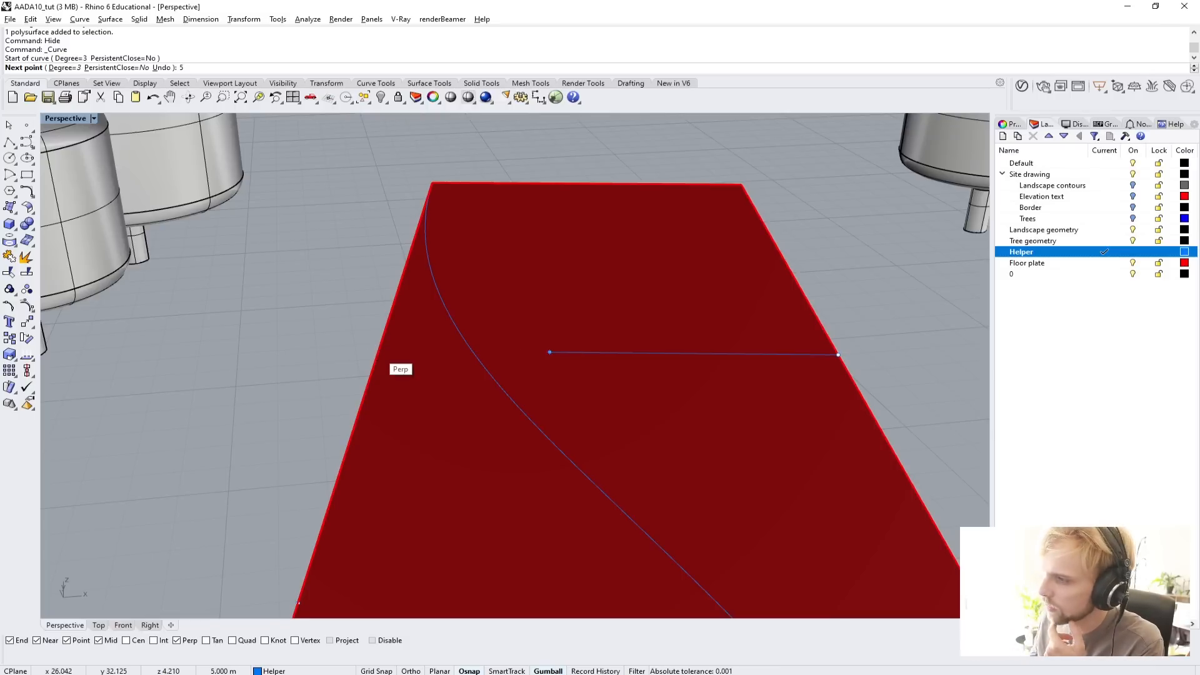
left_click(379, 348)
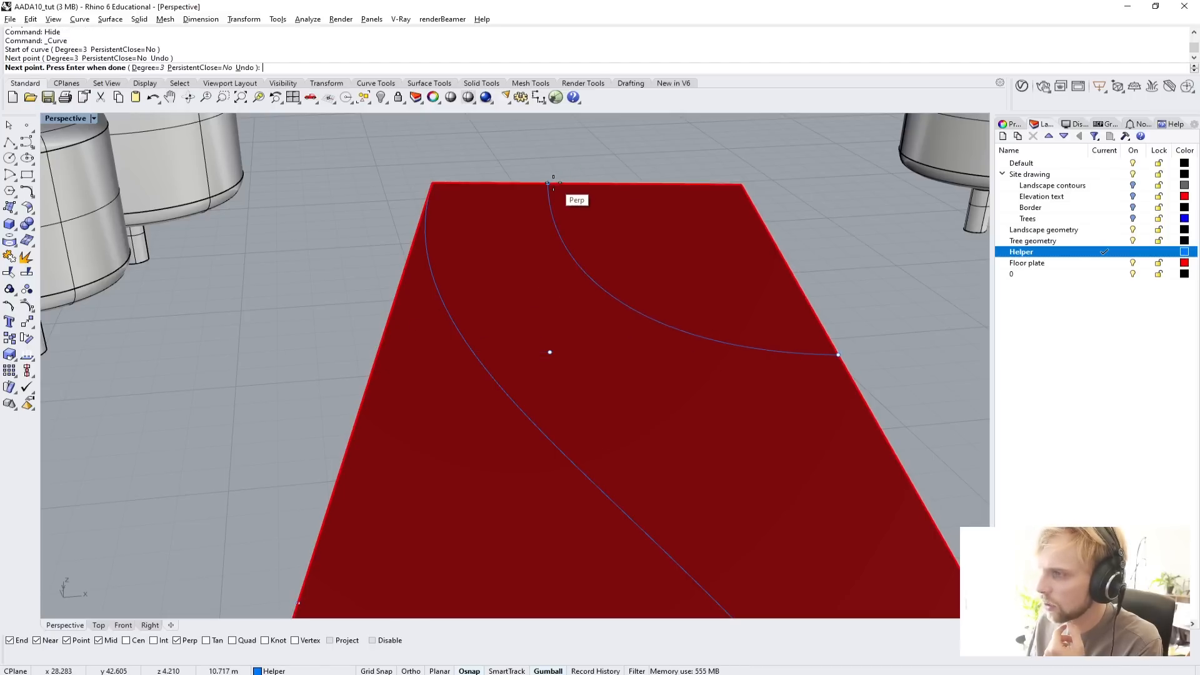
Place the third curve point perpendicular on the plate's short edge, add an end point 2 m along that edge towards the diagonal, and finish the curve.
right_click_drag(553, 182, 379, 231)
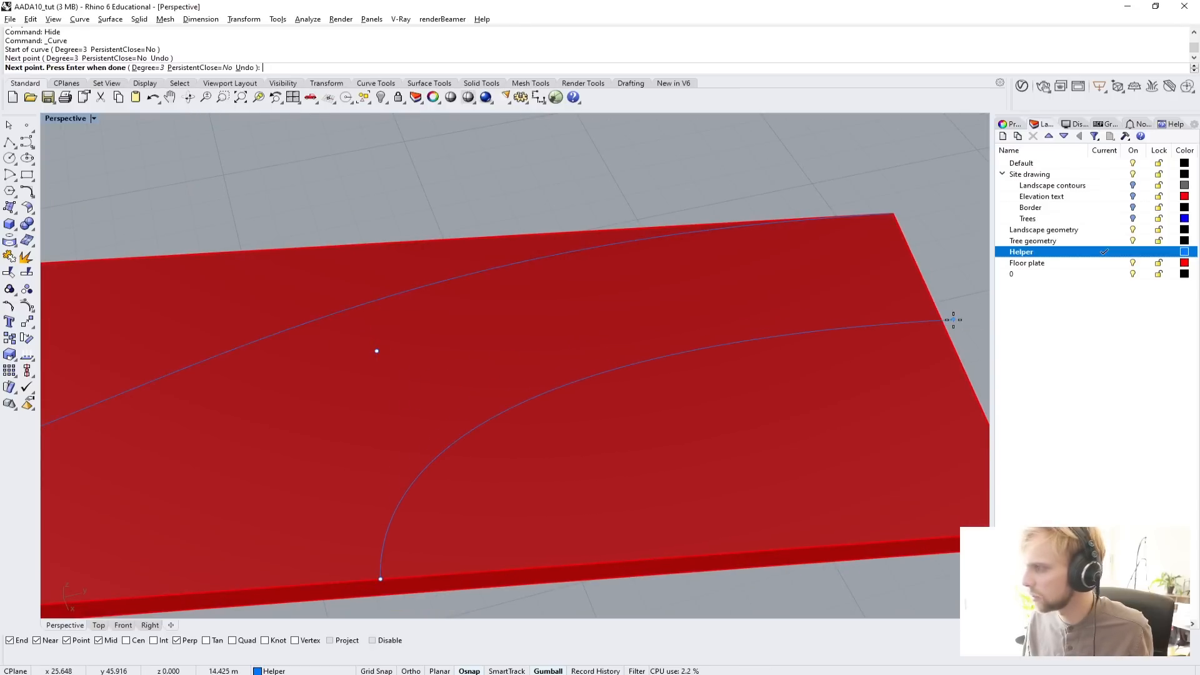
right_click_drag(951, 317, 678, 249, "shift")
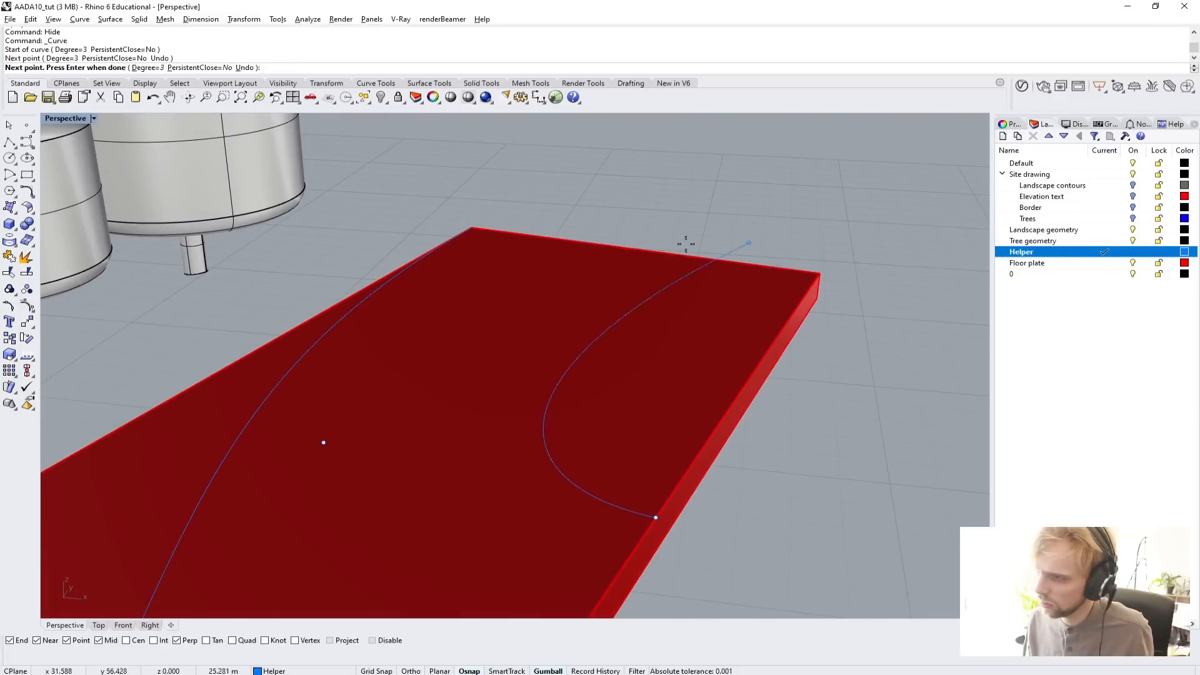
left_click(593, 244)
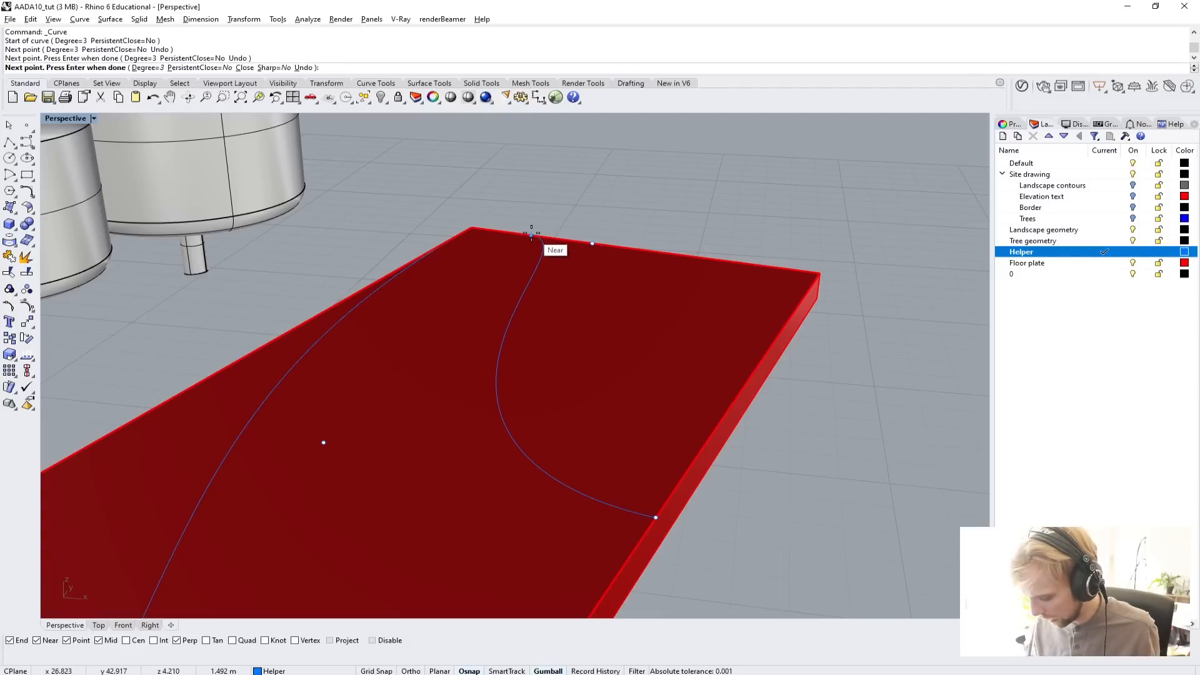
type("2")
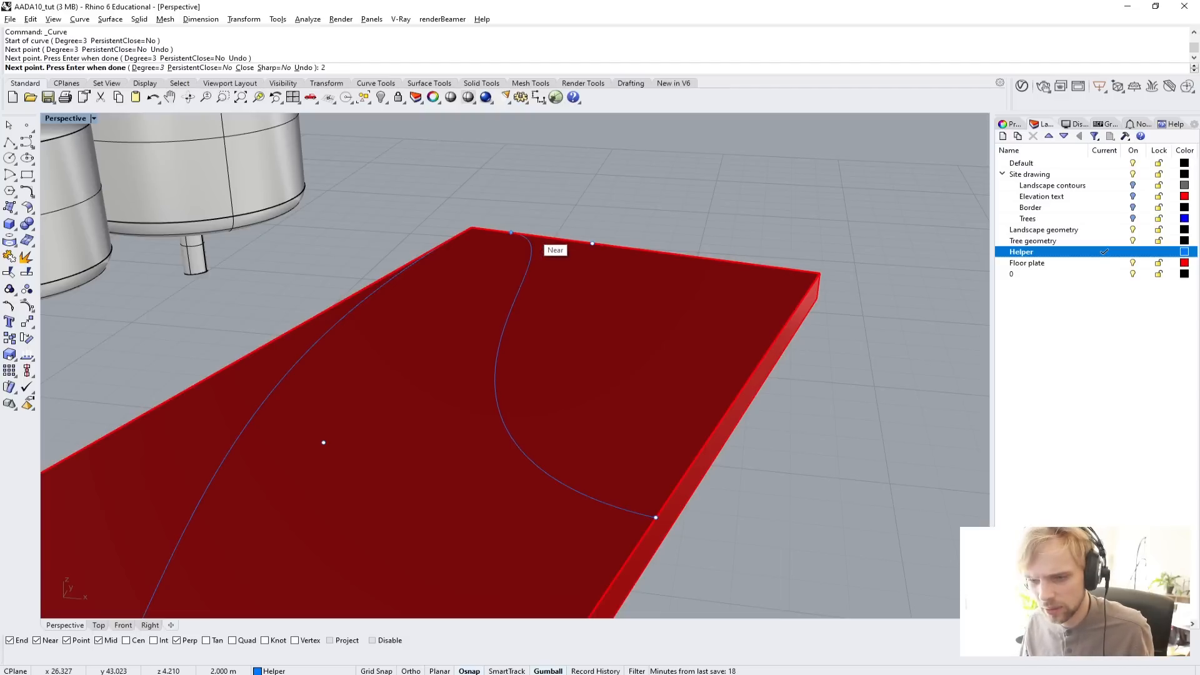
key("Return")
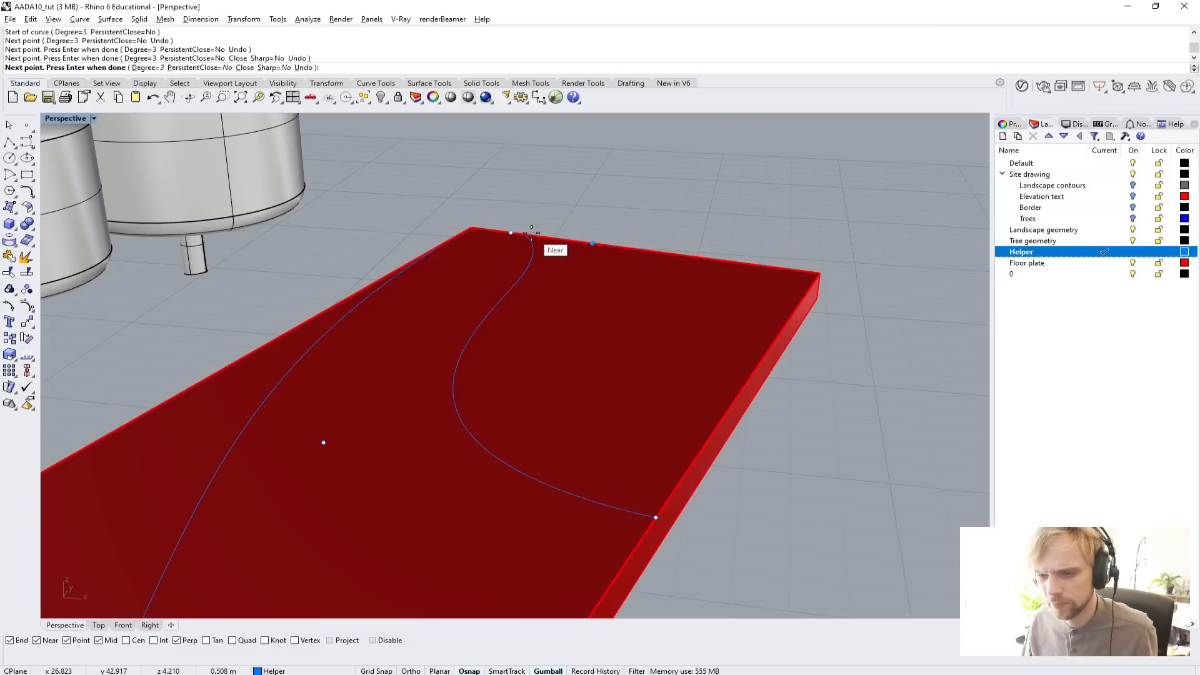
right_click(532, 233)
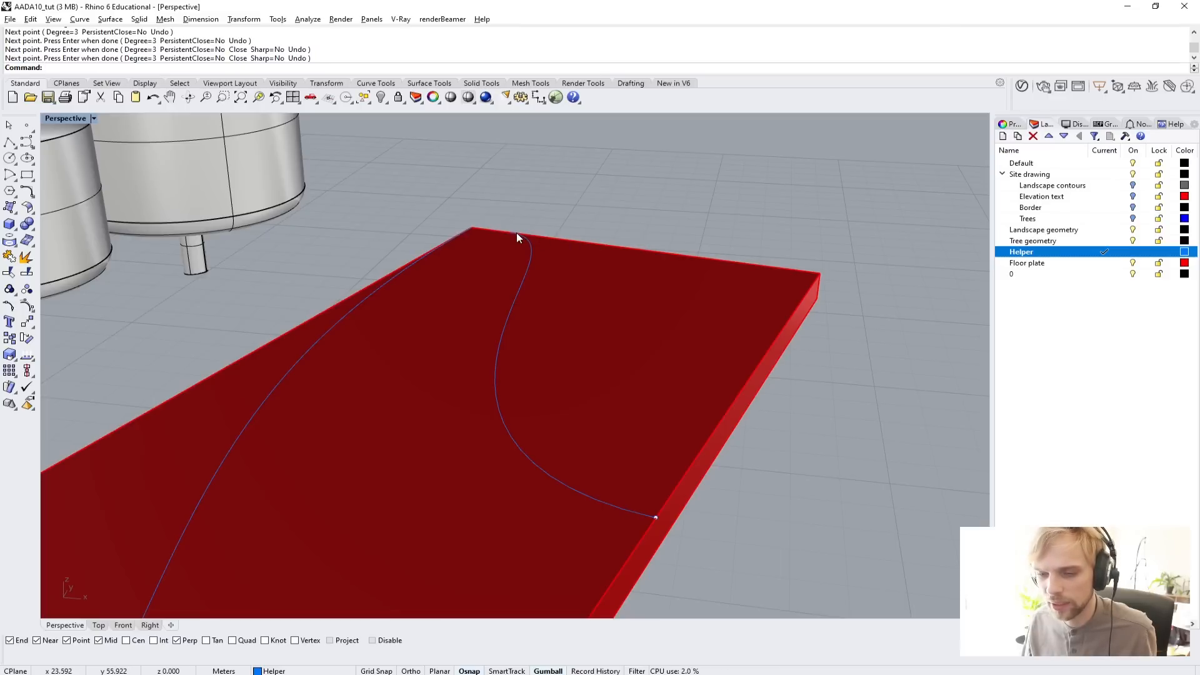
Select the new entrance curve on the floor plate and turn on its control points with PointsOn.
right_click_drag(515, 232, 412, 322)
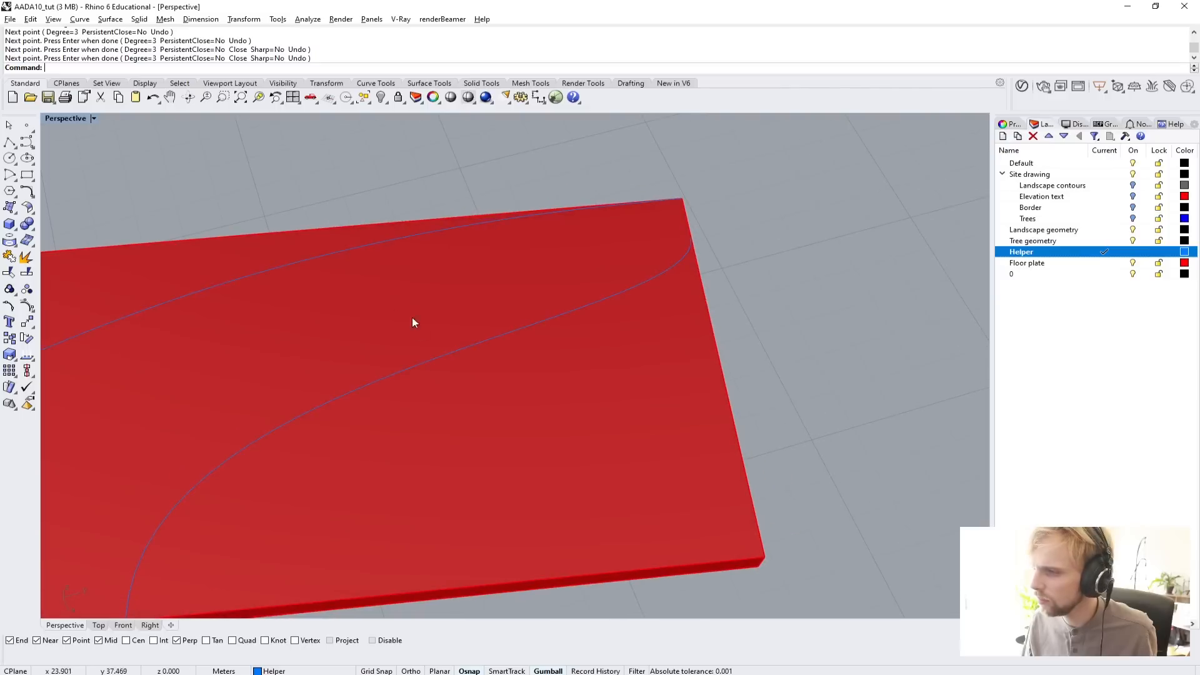
scroll(410, 337, "down", 4)
right_click_drag(388, 362, 357, 395)
scroll(367, 358, "down", 5)
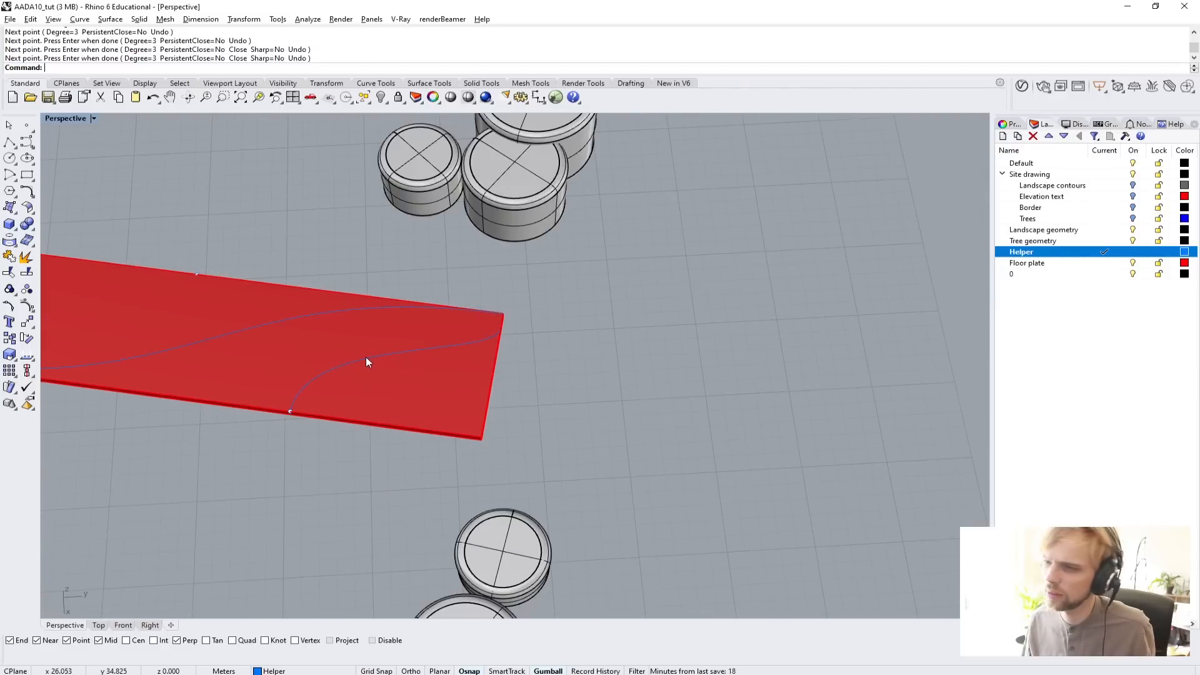
scroll(501, 375, "up", 4)
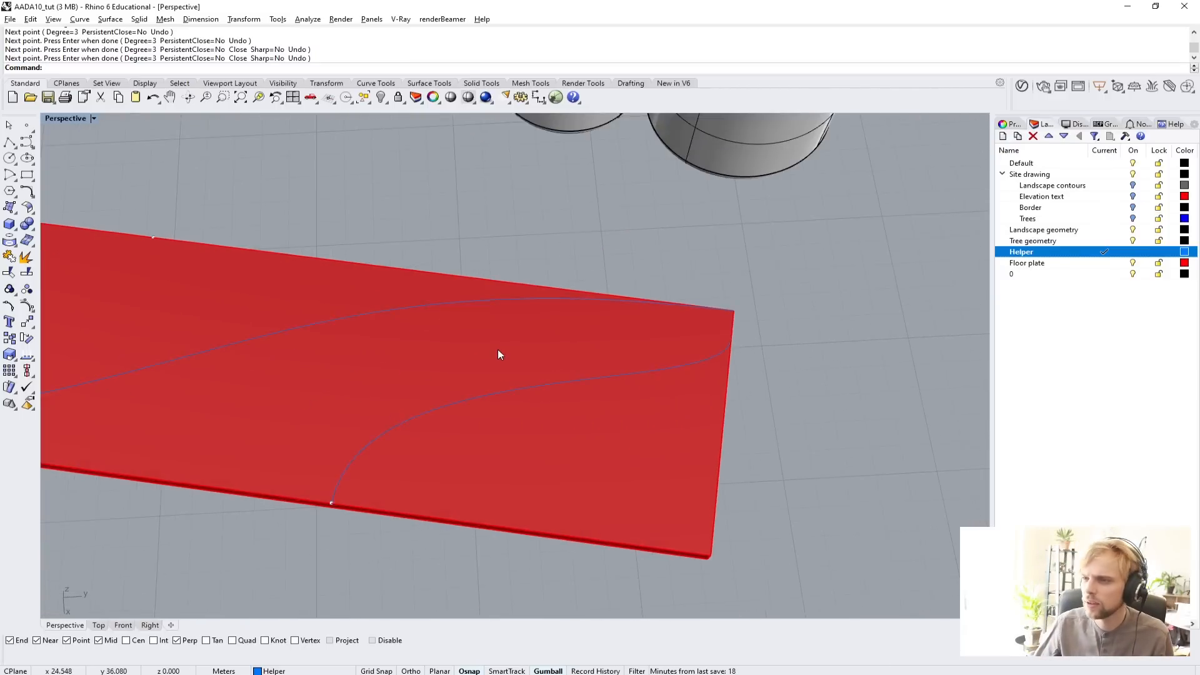
right_click_drag(497, 354, 517, 393)
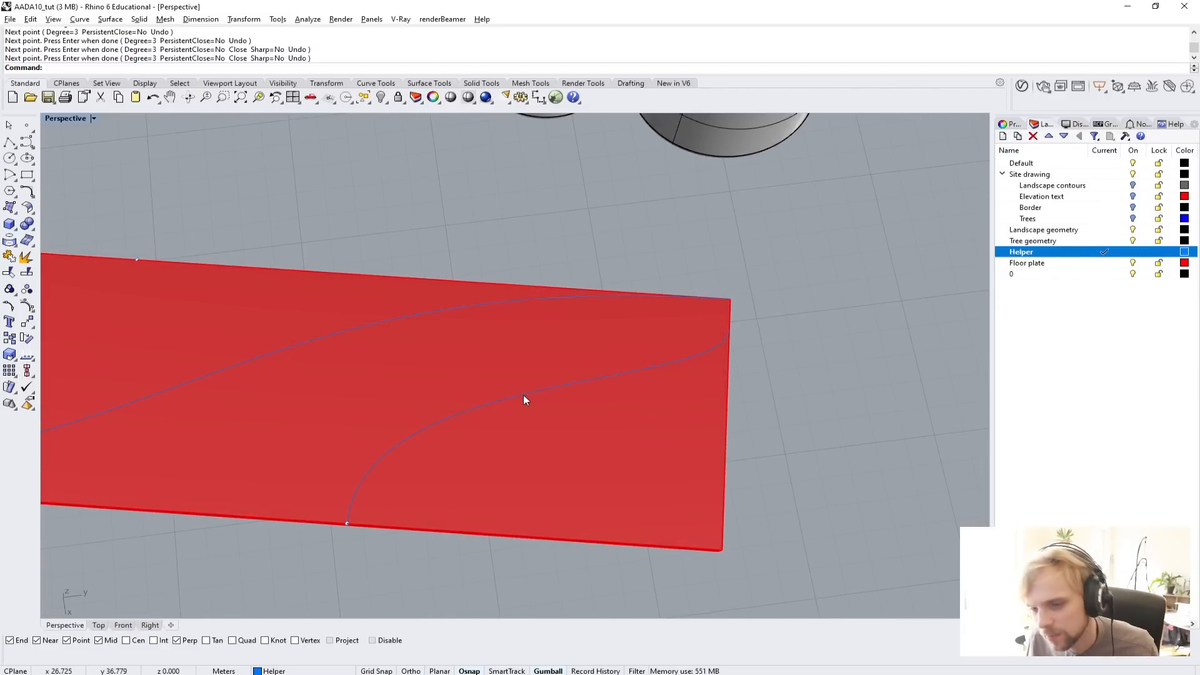
left_click(523, 395)
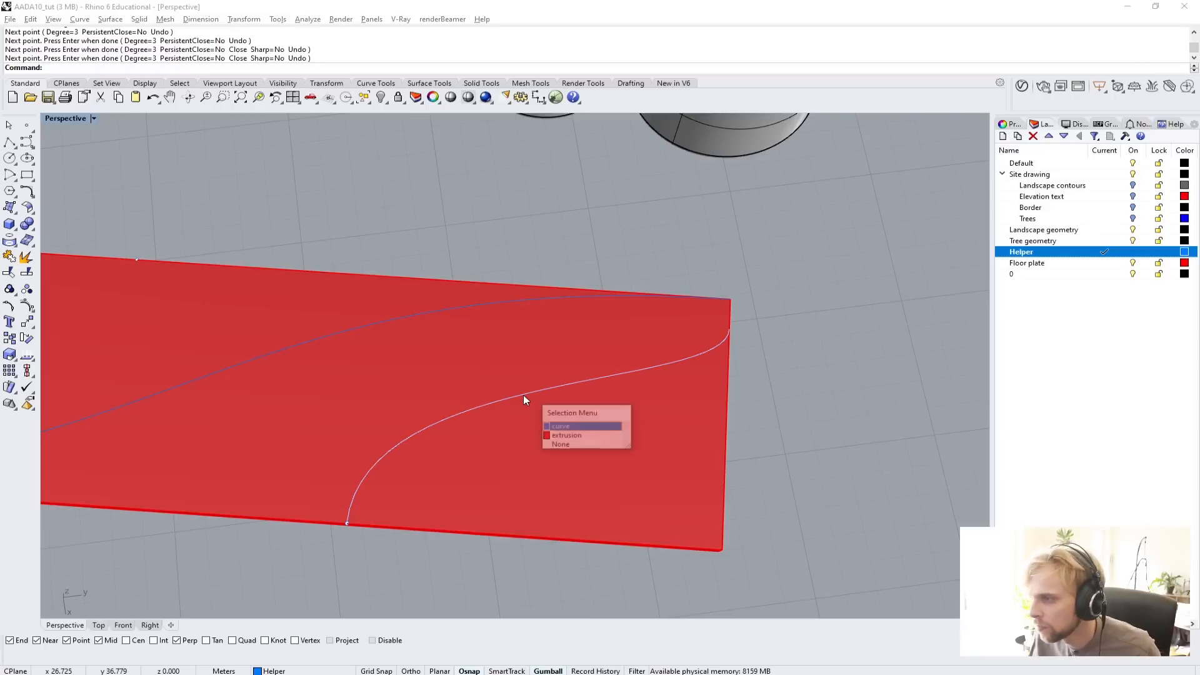
left_click(565, 425)
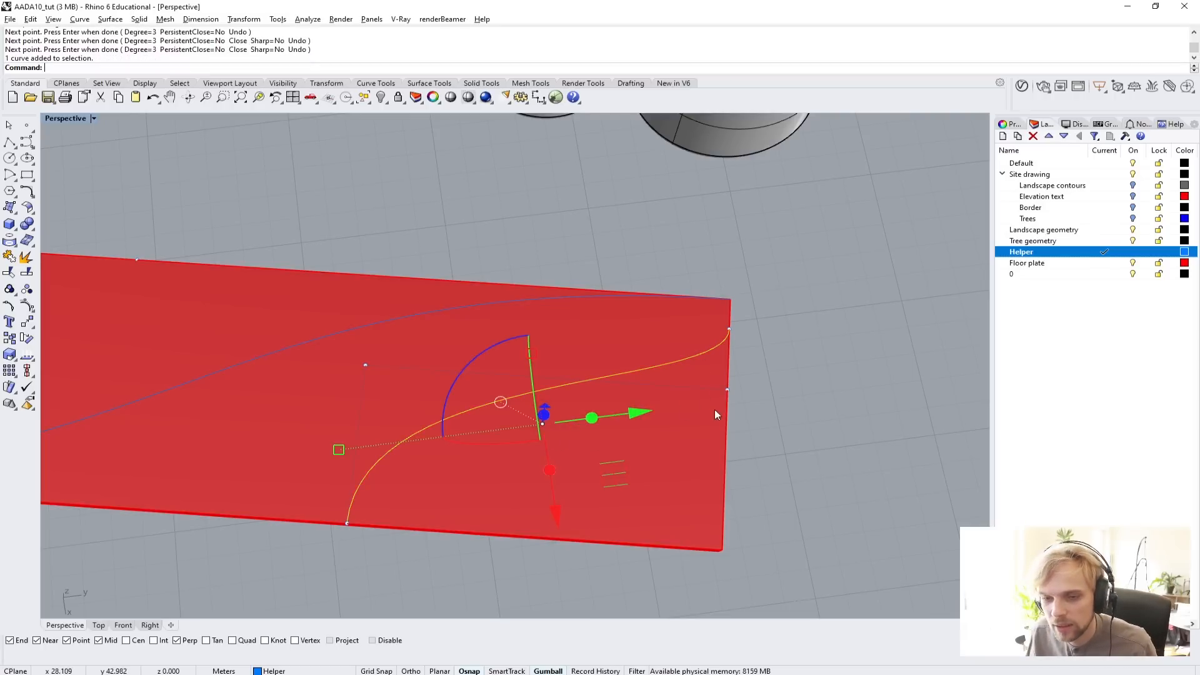
right_click_drag(716, 414, 707, 369)
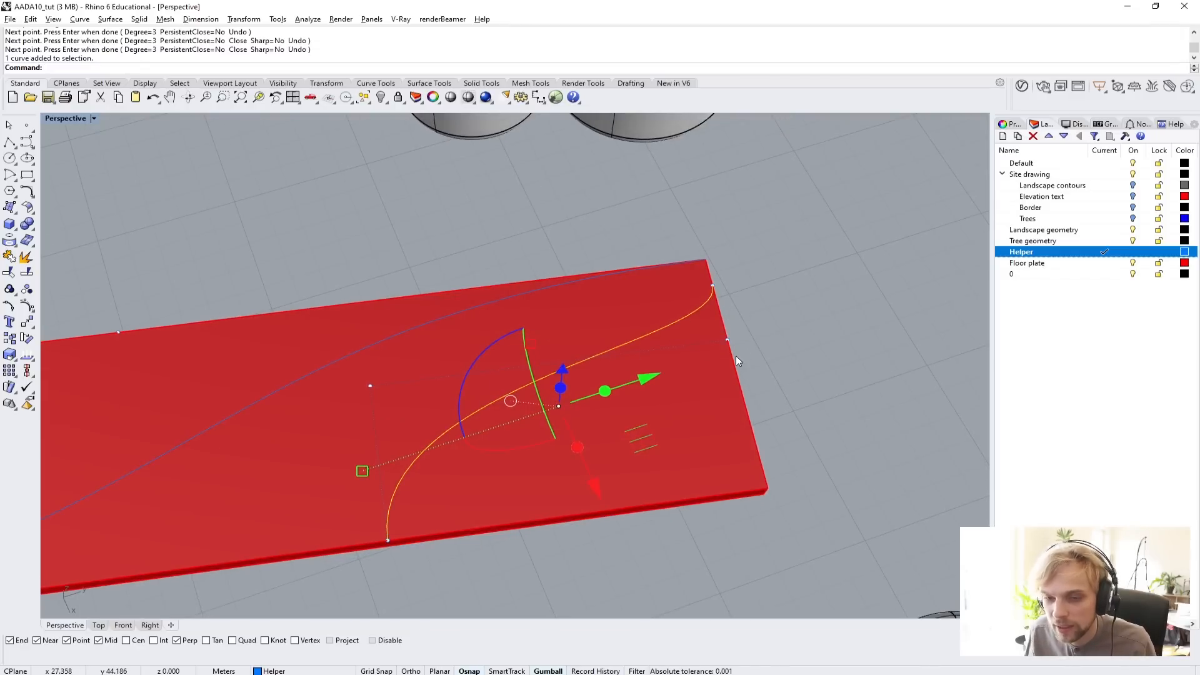
type("Points")
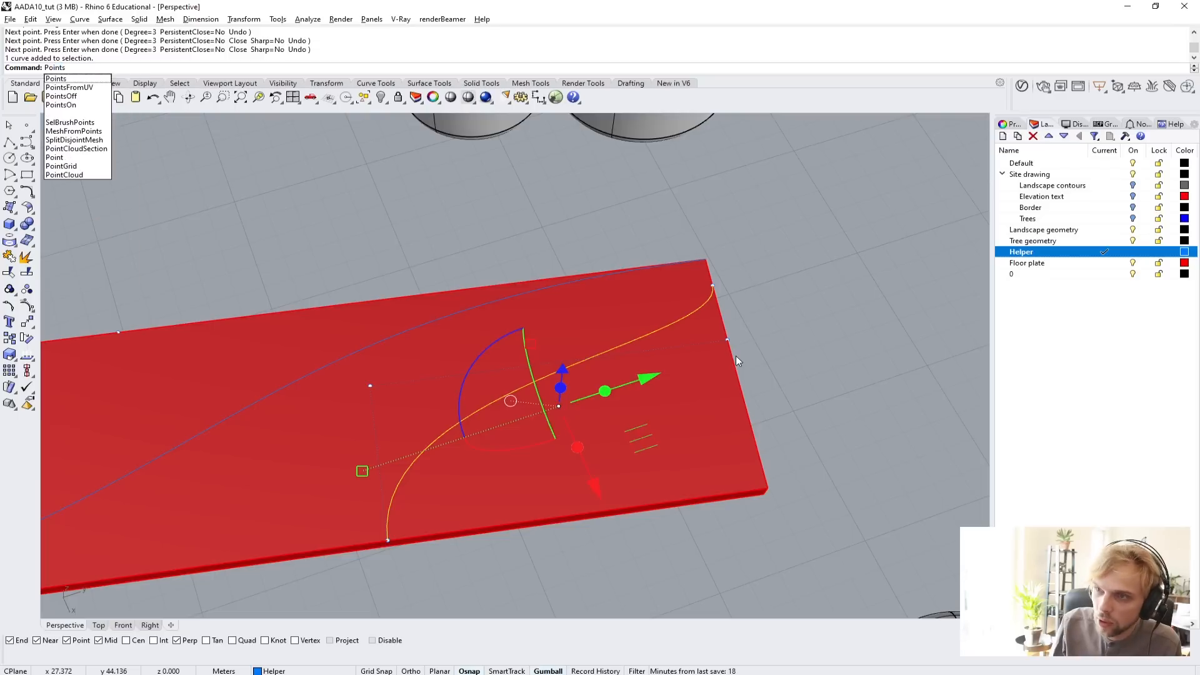
type("On")
key("Return")
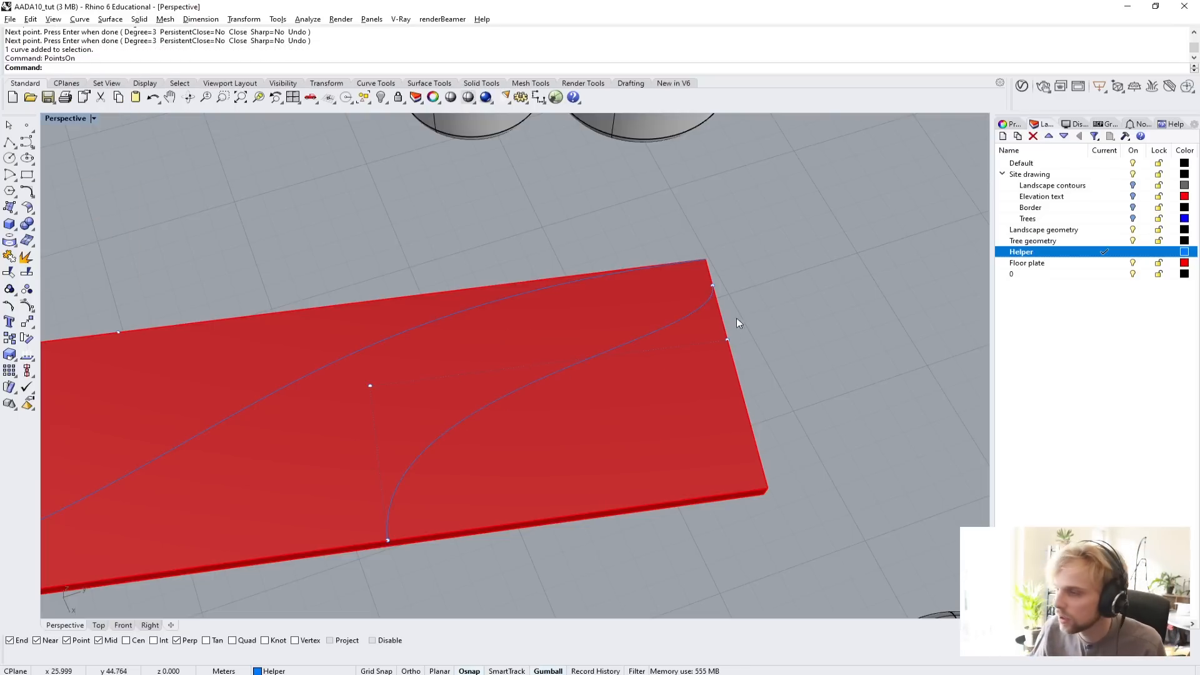
Move the curve's two control points on the short edge 2 m along that edge, away from the diagonal curve's corner.
right_click_drag(737, 319, 687, 236)
left_click_drag(688, 236, 796, 409)
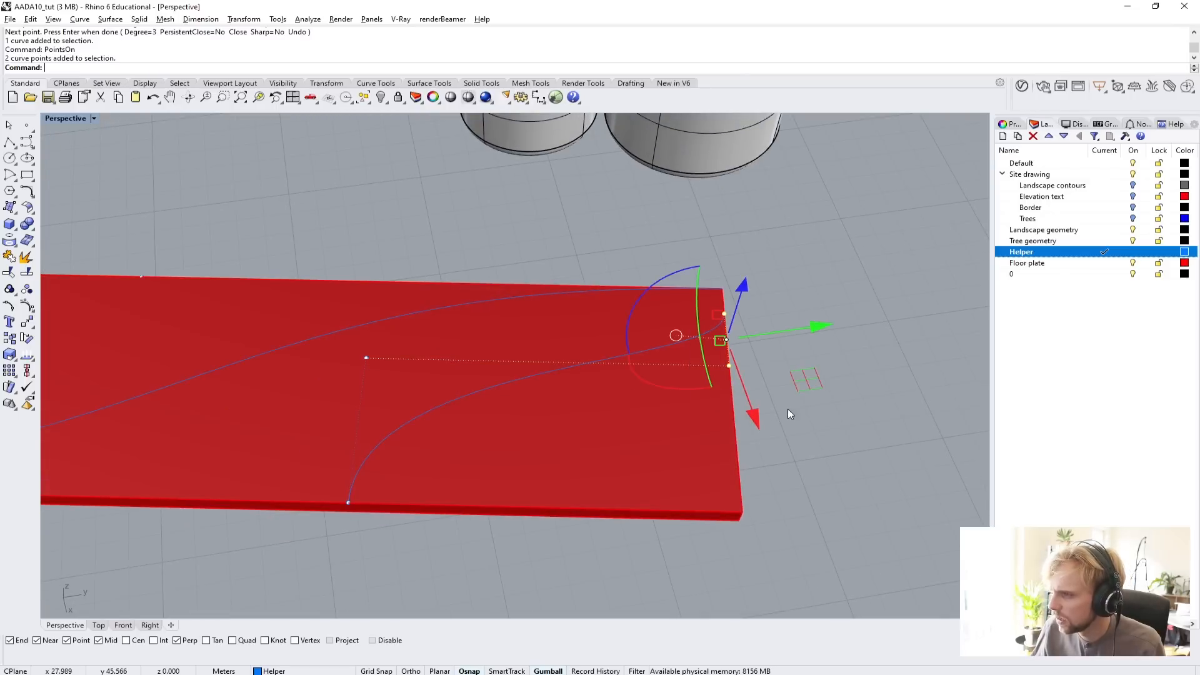
right_click_drag(788, 408, 646, 225)
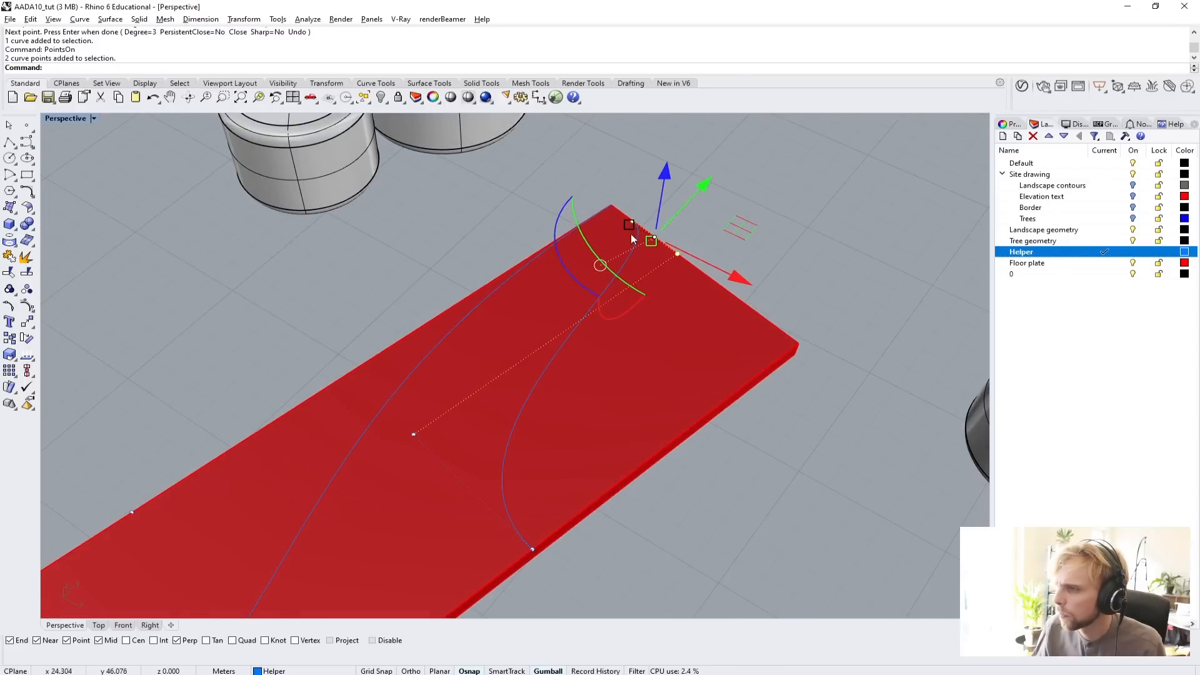
right_click_drag(750, 280, 704, 267)
type("m")
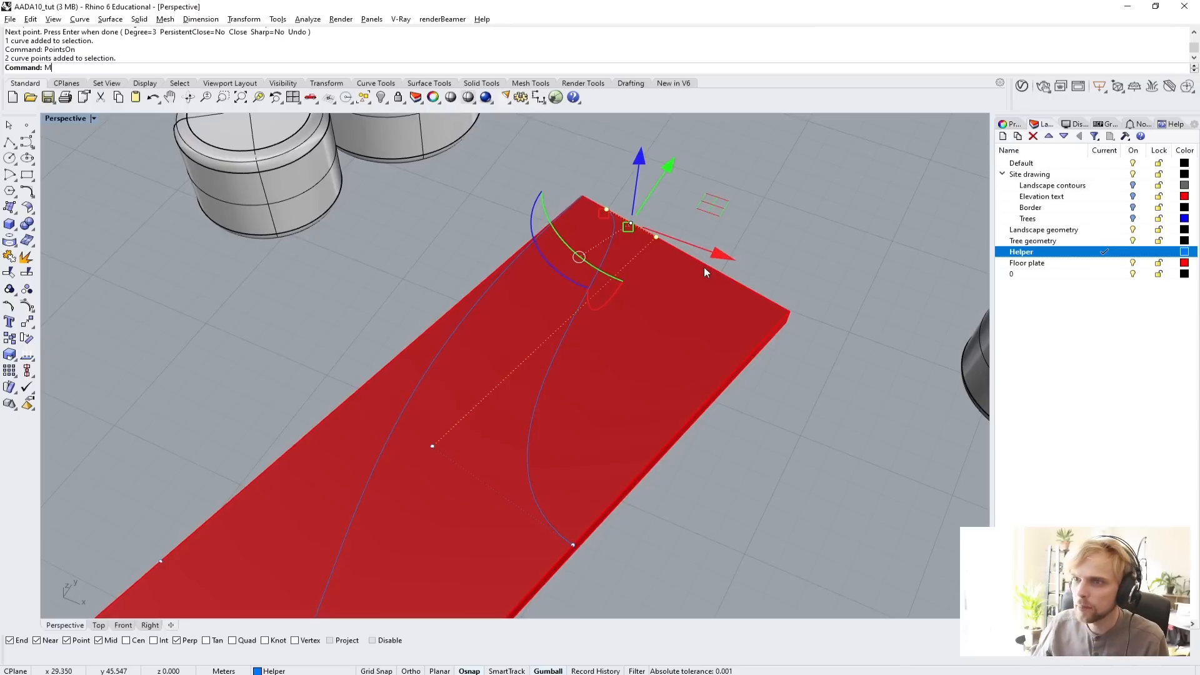
key("Return")
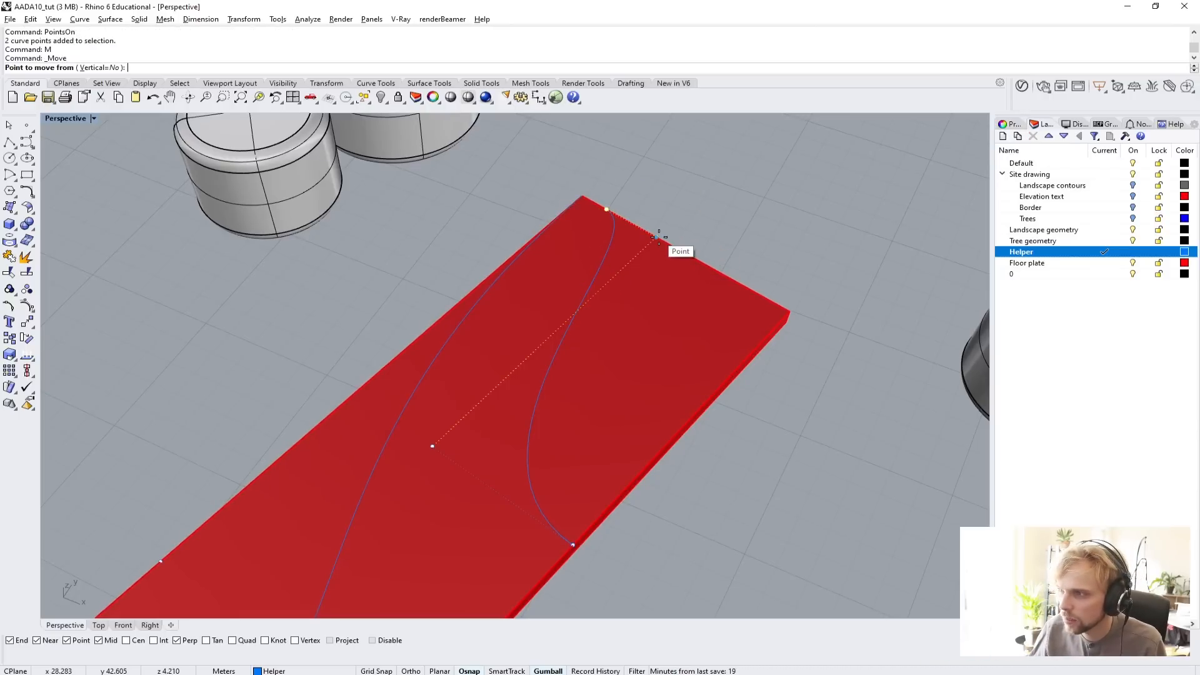
scroll(659, 236, "up", 3)
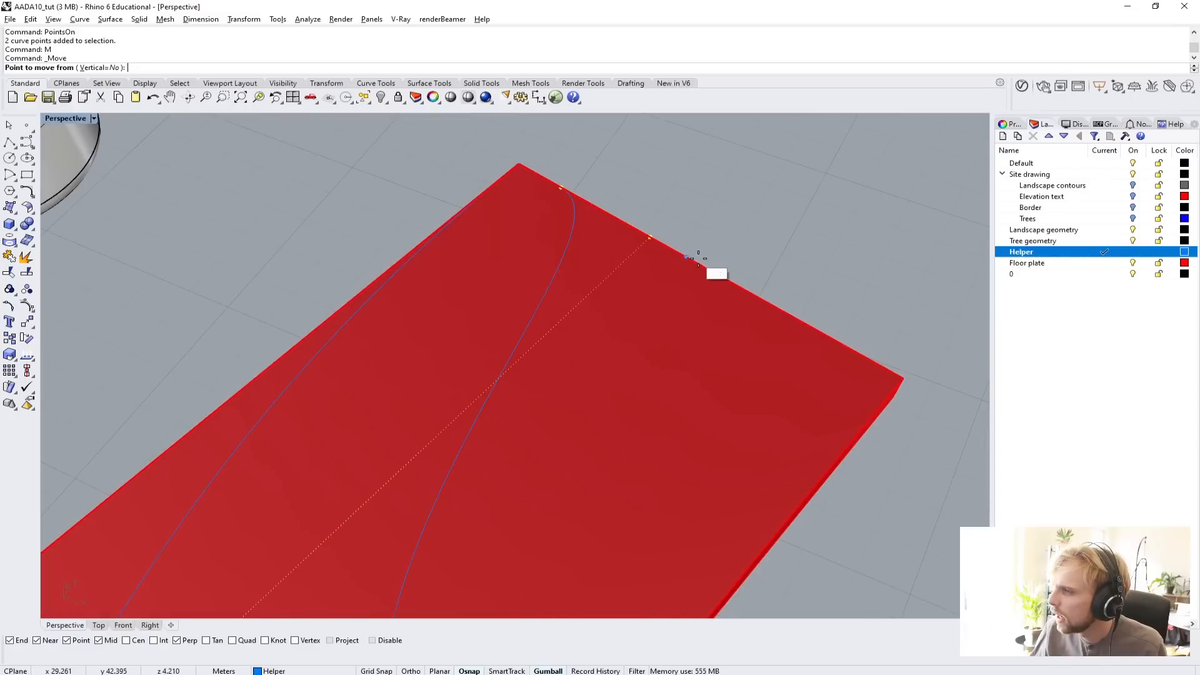
left_click(565, 188)
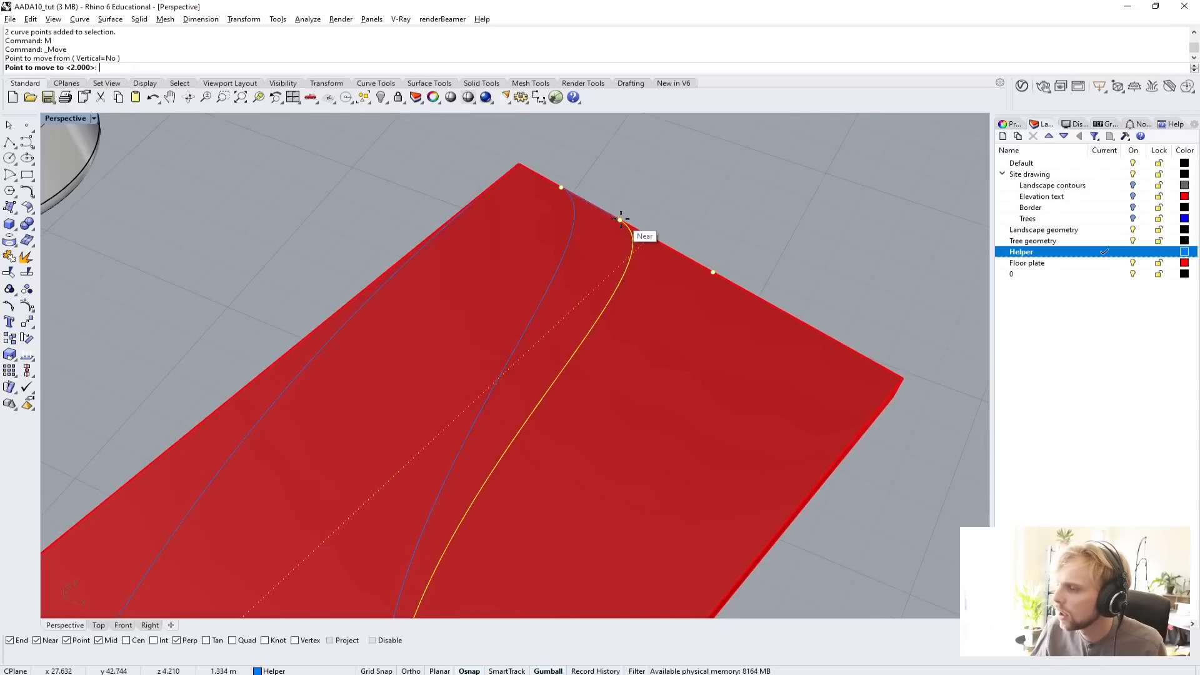
type("2")
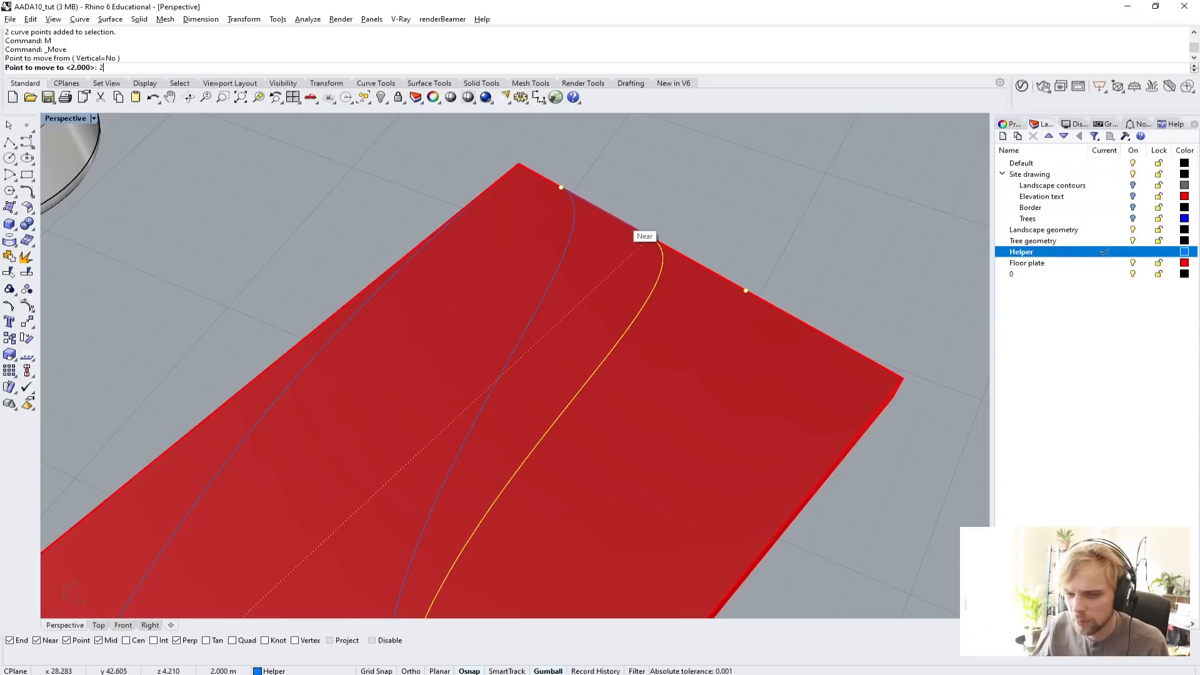
left_click(648, 239)
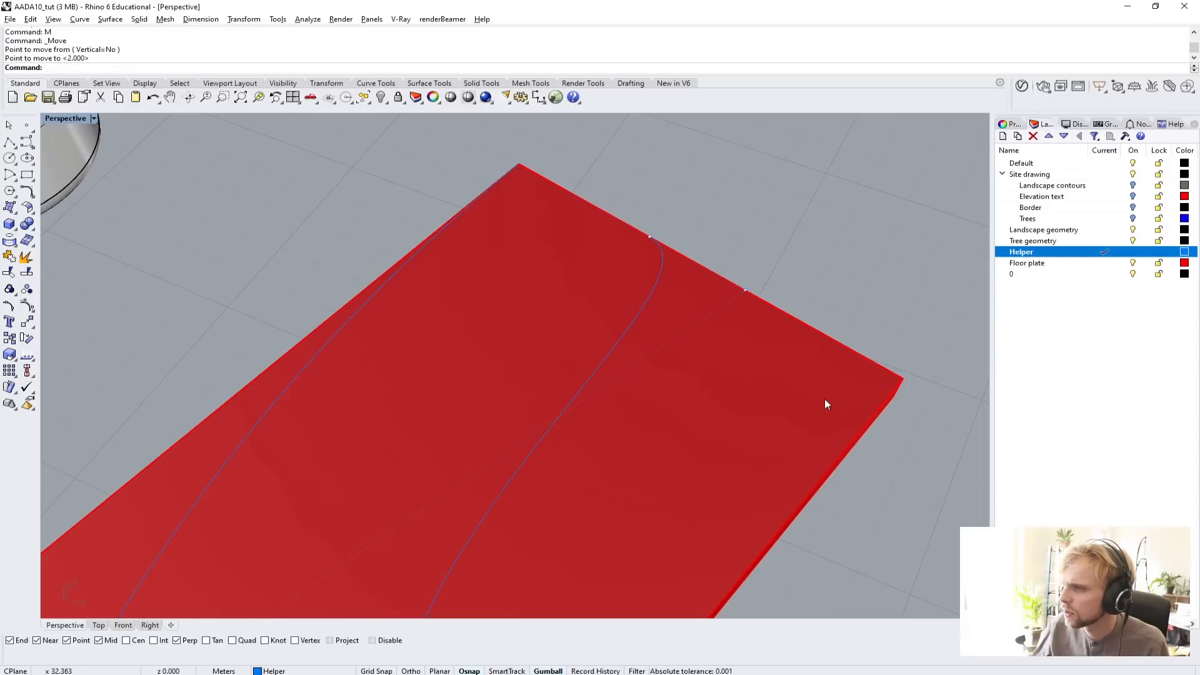
Move only the curve's end control point about 1.15 m along the short edge, back towards the diagonal curve's corner.
right_click_drag(824, 404, 687, 361)
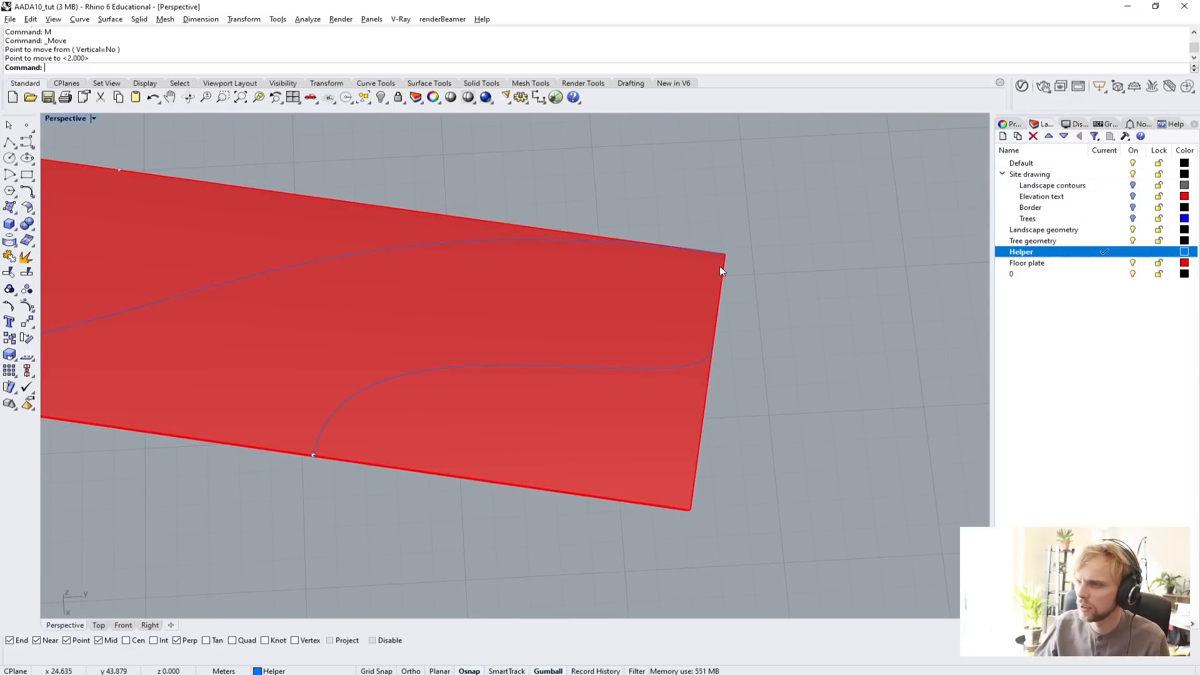
left_click(658, 374)
left_click(654, 372)
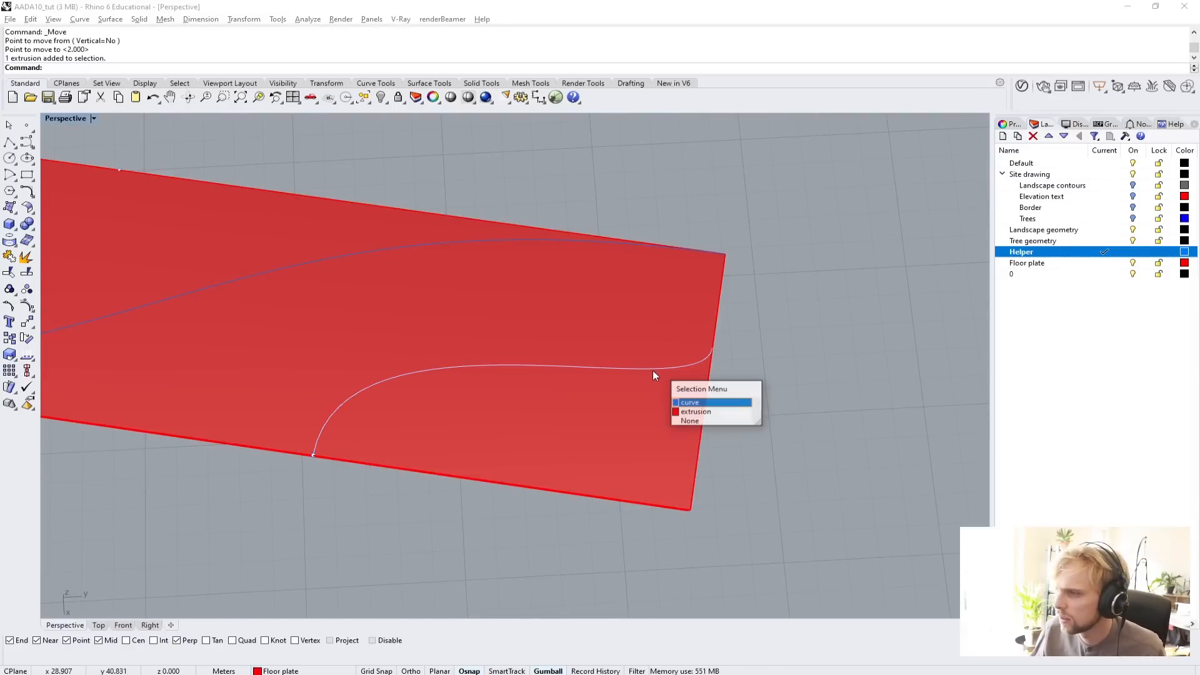
left_click(707, 403)
mouse_move(725, 375)
right_mouse_down()
mouse_move(715, 343)
mouse_move(716, 363)
right_mouse_up()
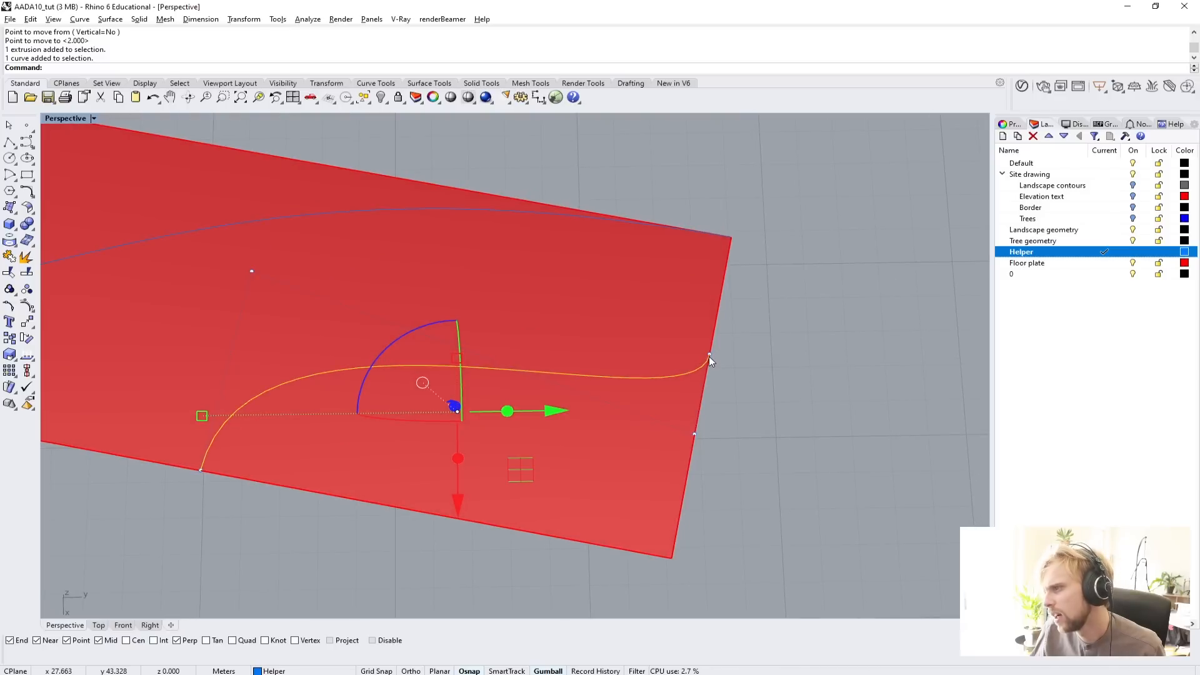
left_click(709, 355)
right_click_drag(740, 363, 625, 295)
type("m")
key("Return")
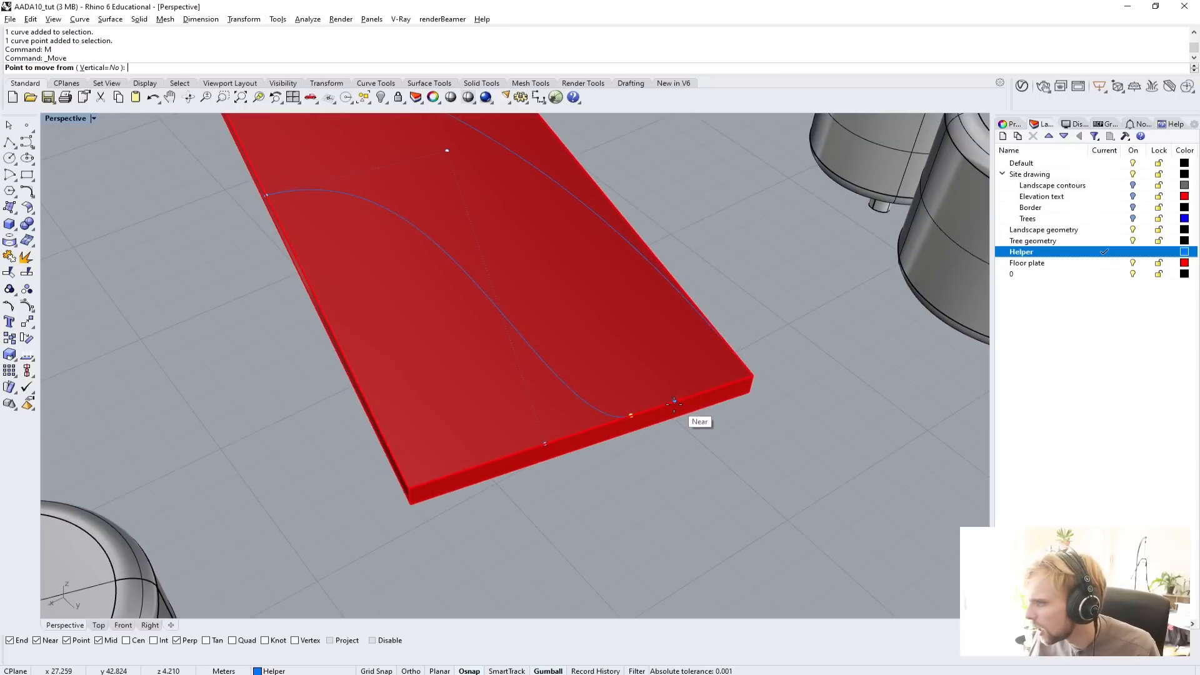
left_click(668, 406)
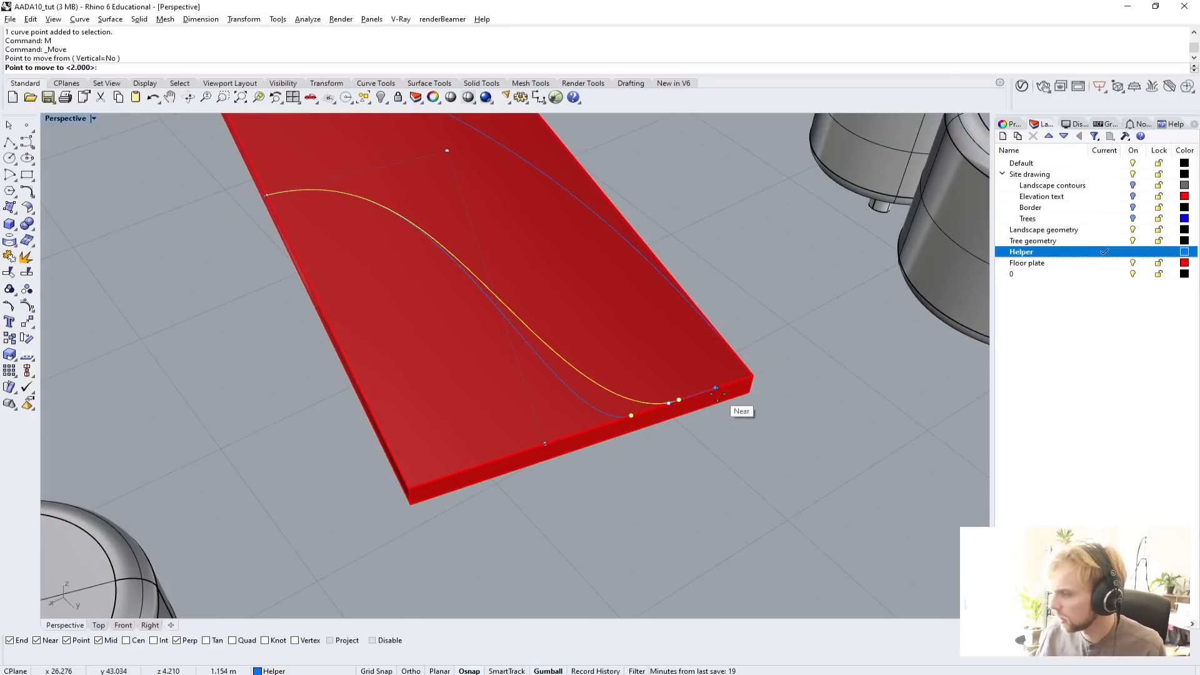
left_click(716, 394)
key("Escape")
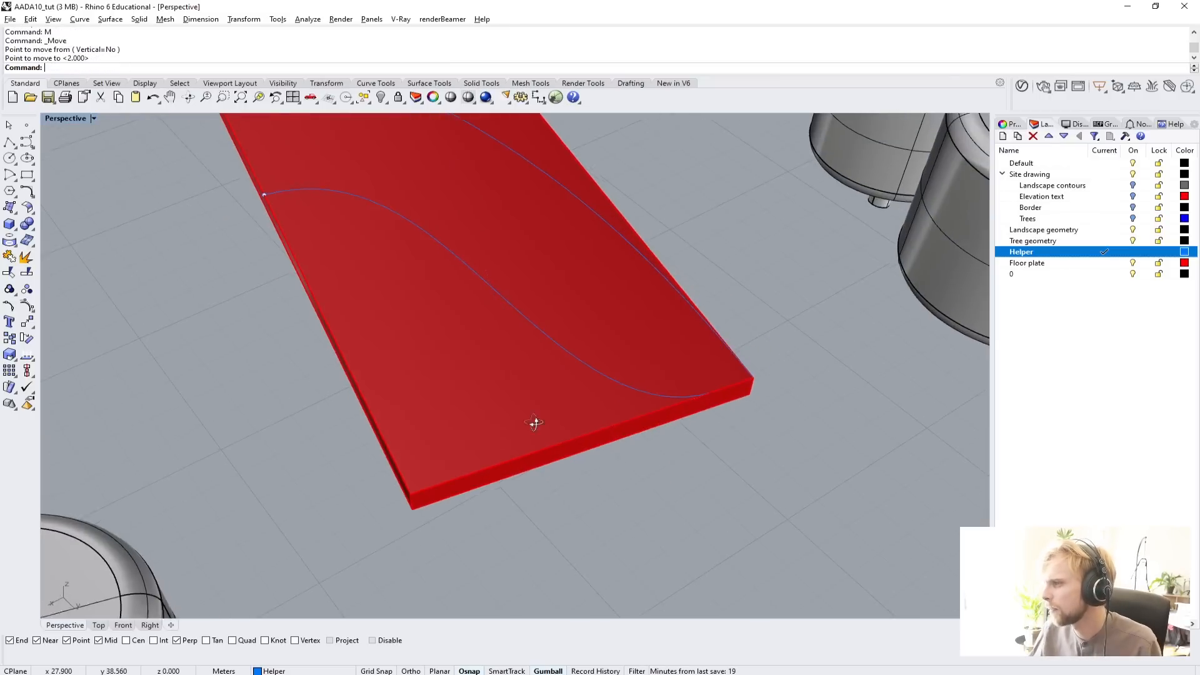
Move the first entrance curve's third control point 2 m along the short edge, away from the diagonal curve's corner.
right_click_drag(535, 423, 676, 460)
left_click(514, 345)
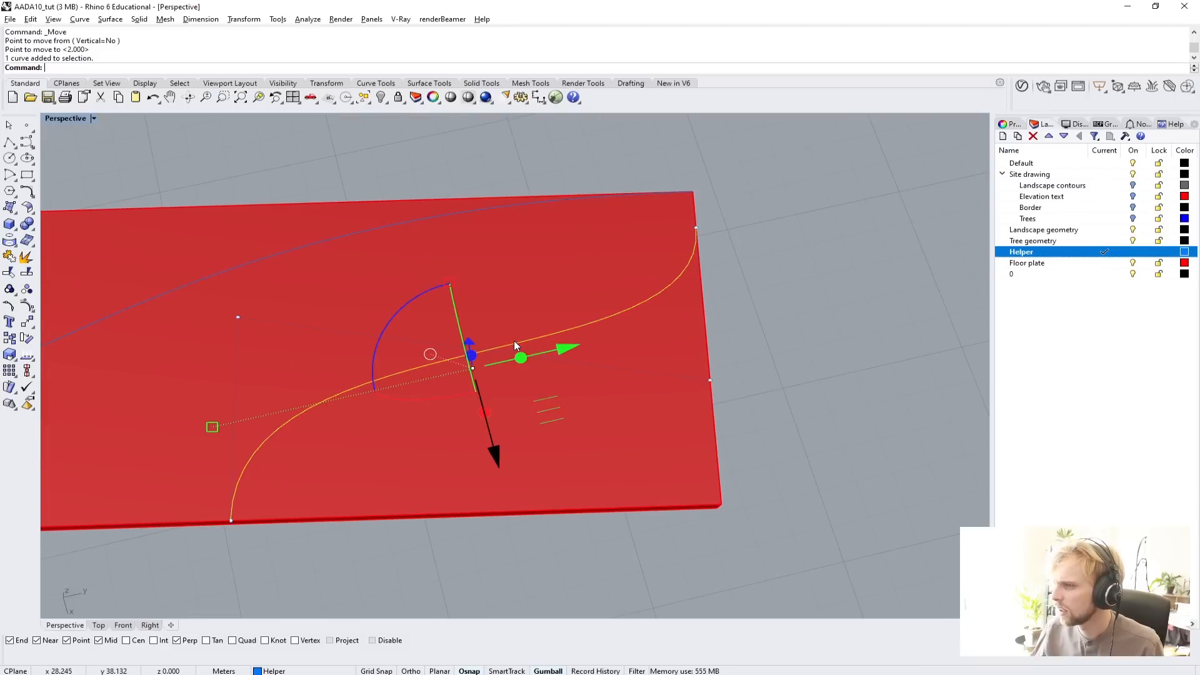
left_click(712, 380)
type("M")
key("Return")
scroll(725, 409, "up", 2)
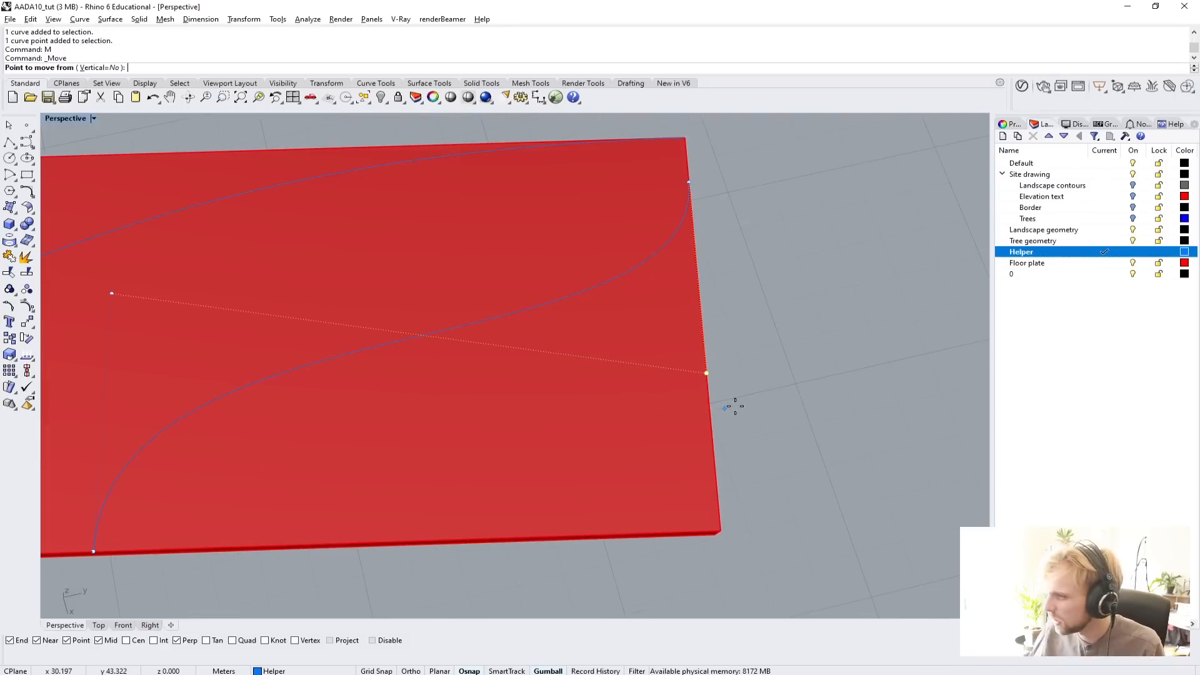
left_click(712, 374)
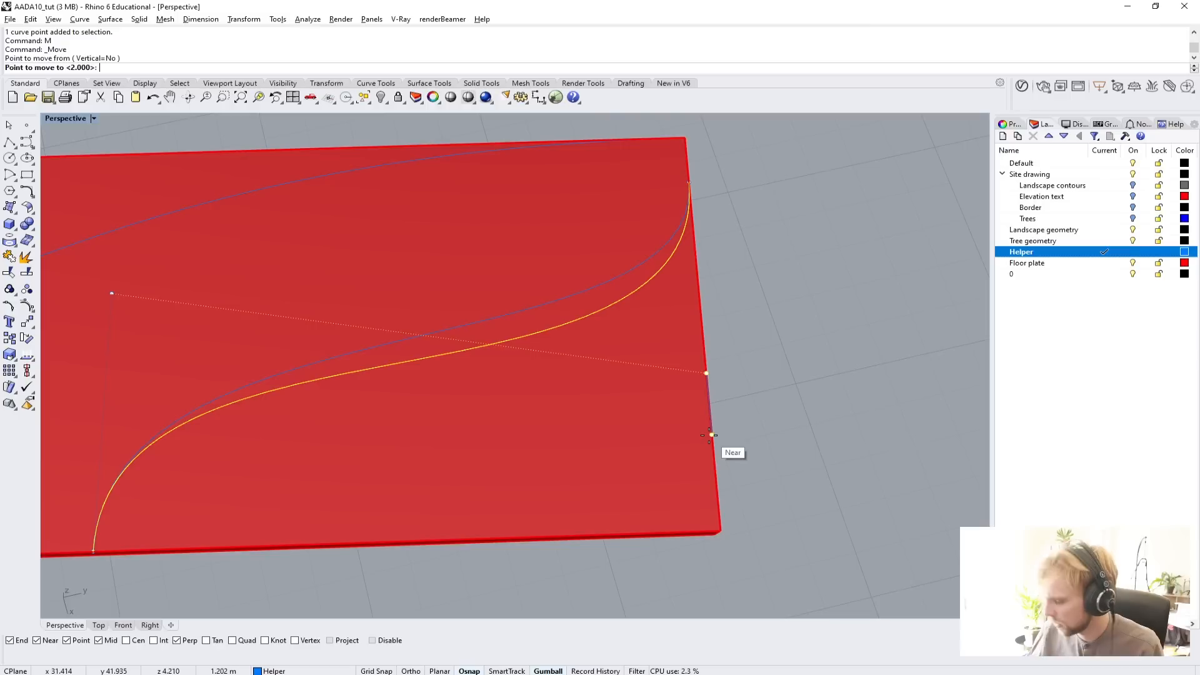
type("2")
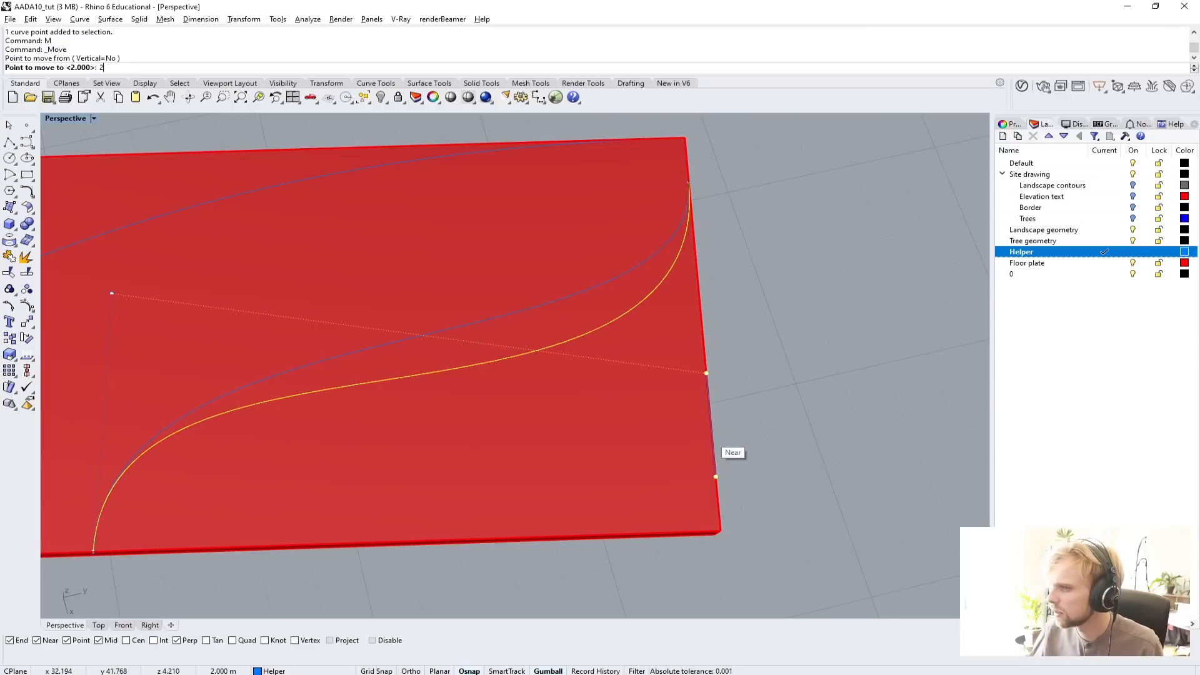
key("Return")
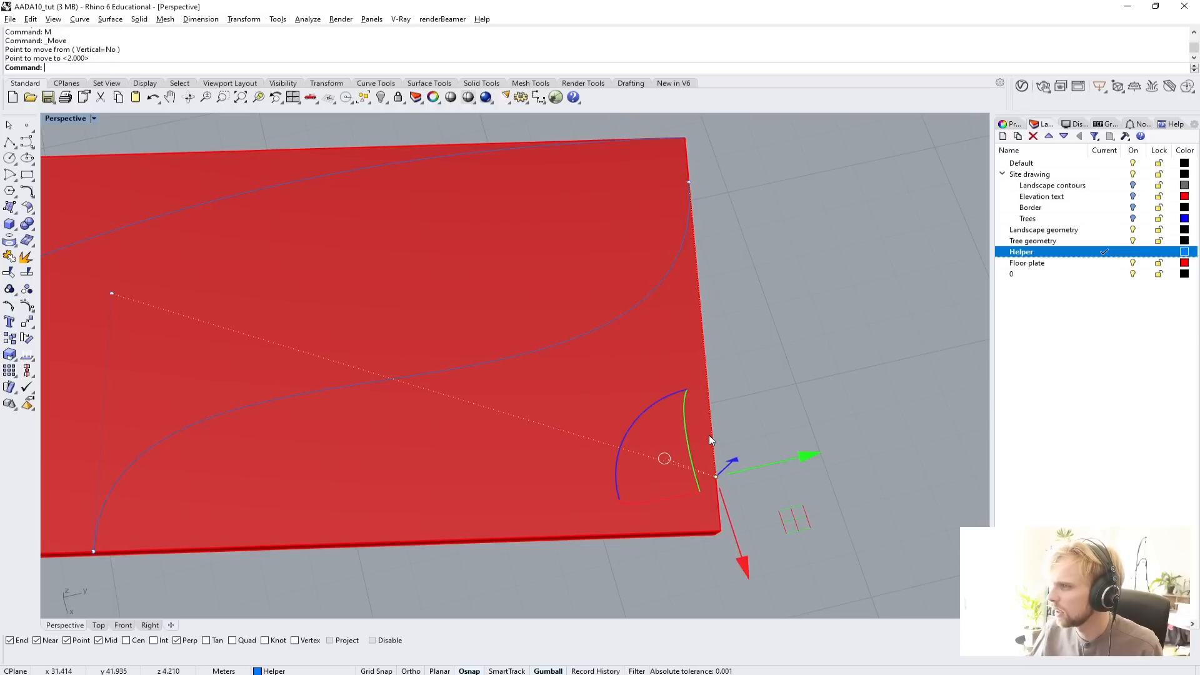
key("Escape")
scroll(709, 435, "down", 3)
right_click_drag(691, 437, 659, 452)
Try generating 25 tween curves between the S-shaped diagonal and the first entrance curve with TweenCurves.
right_click_drag(400, 468, 420, 381)
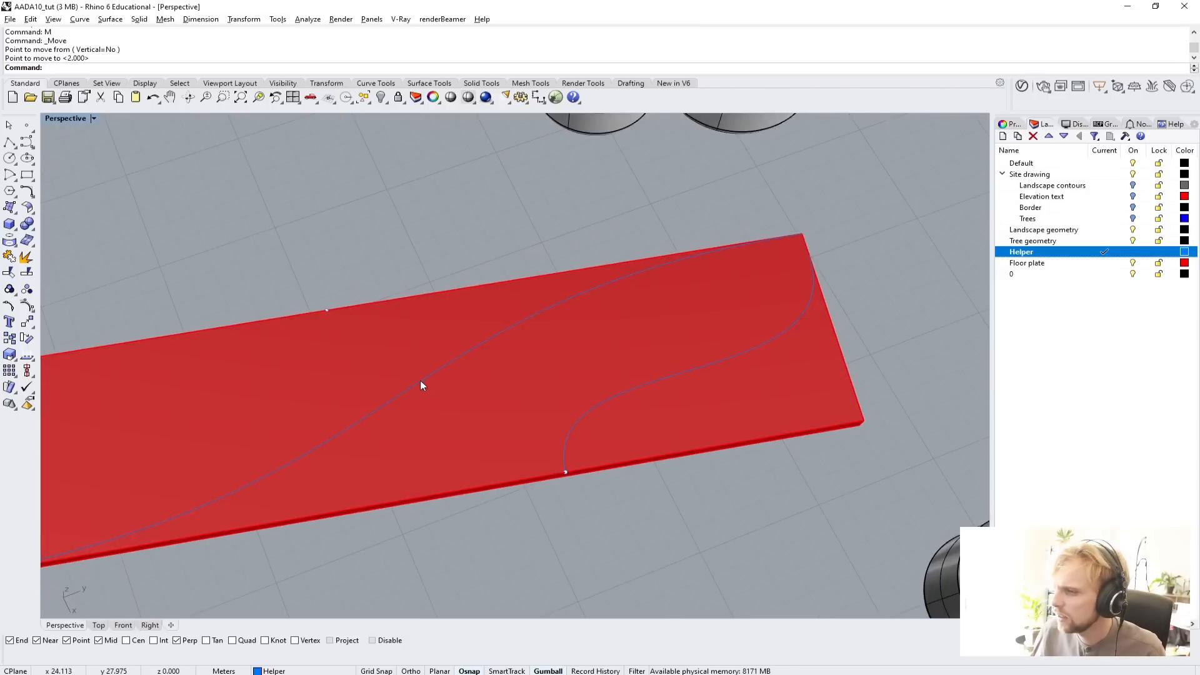
left_click(420, 381)
left_click(610, 399, "shift")
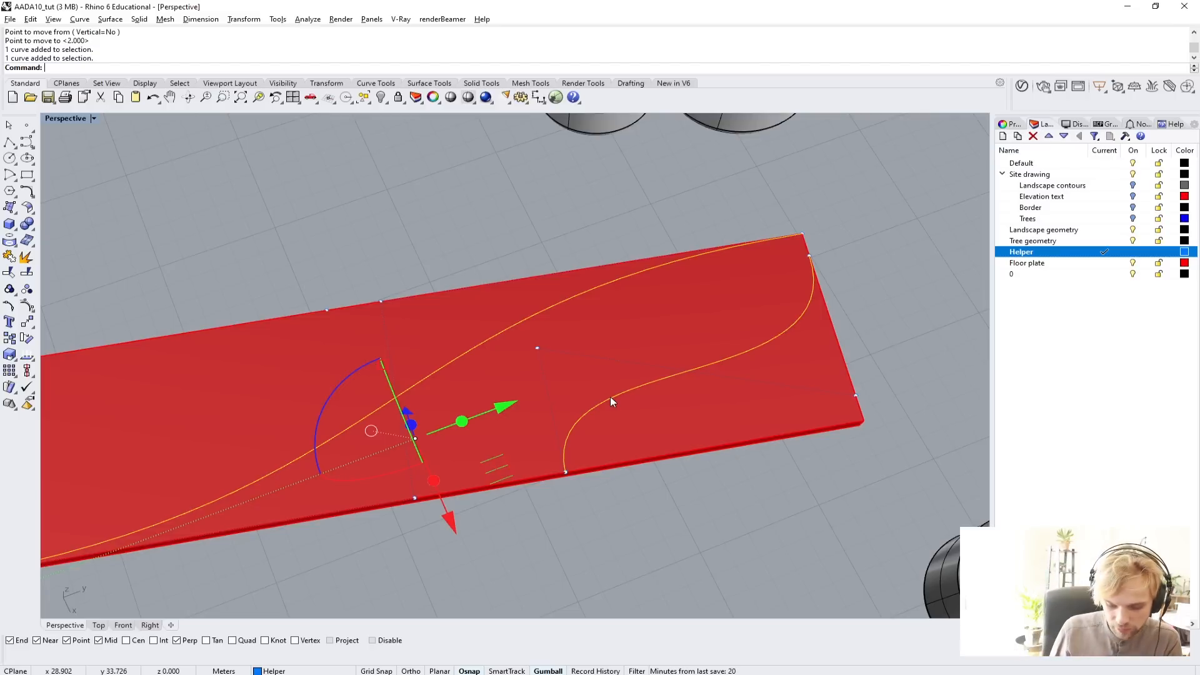
type("TweenCurves")
key("Return")
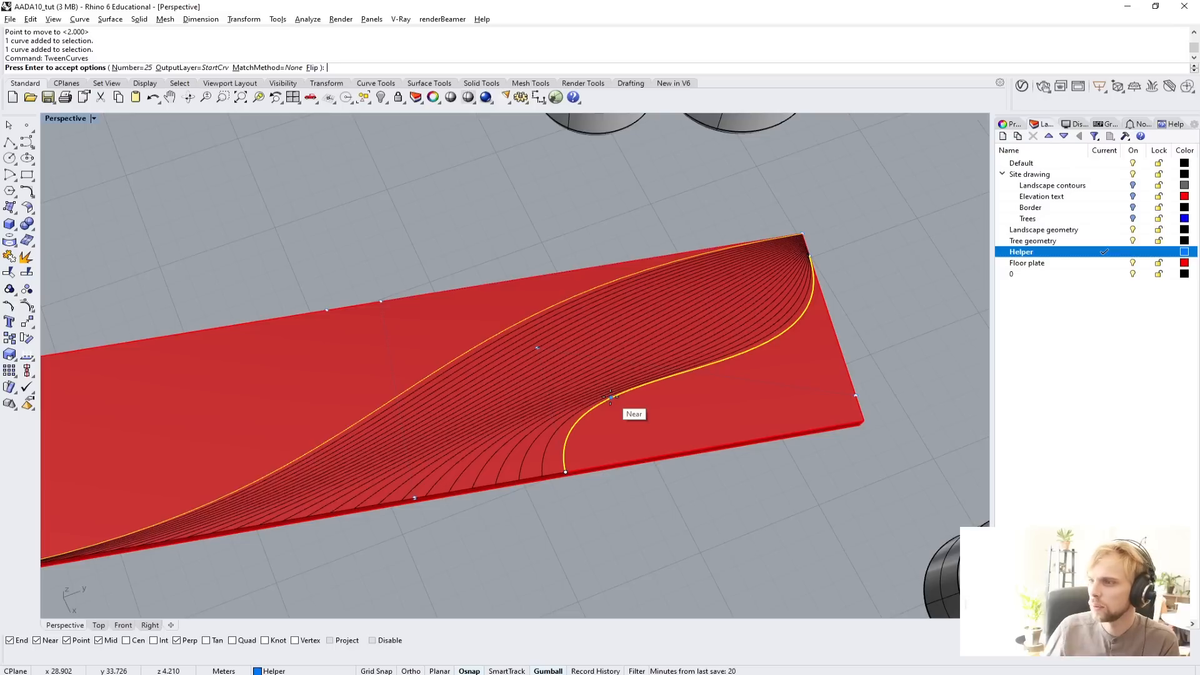
key("Return")
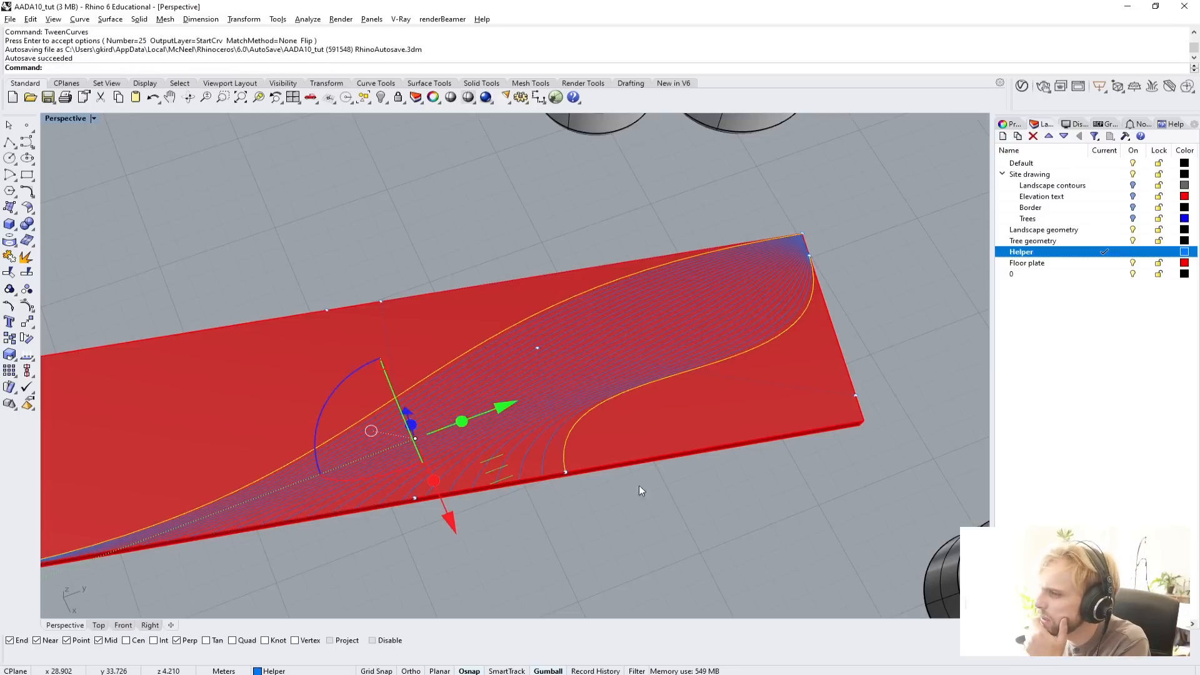
Hide the floor plate to examine the tween curves on their own.
left_click(657, 496)
right_click_drag(548, 441, 530, 426)
left_click(386, 331)
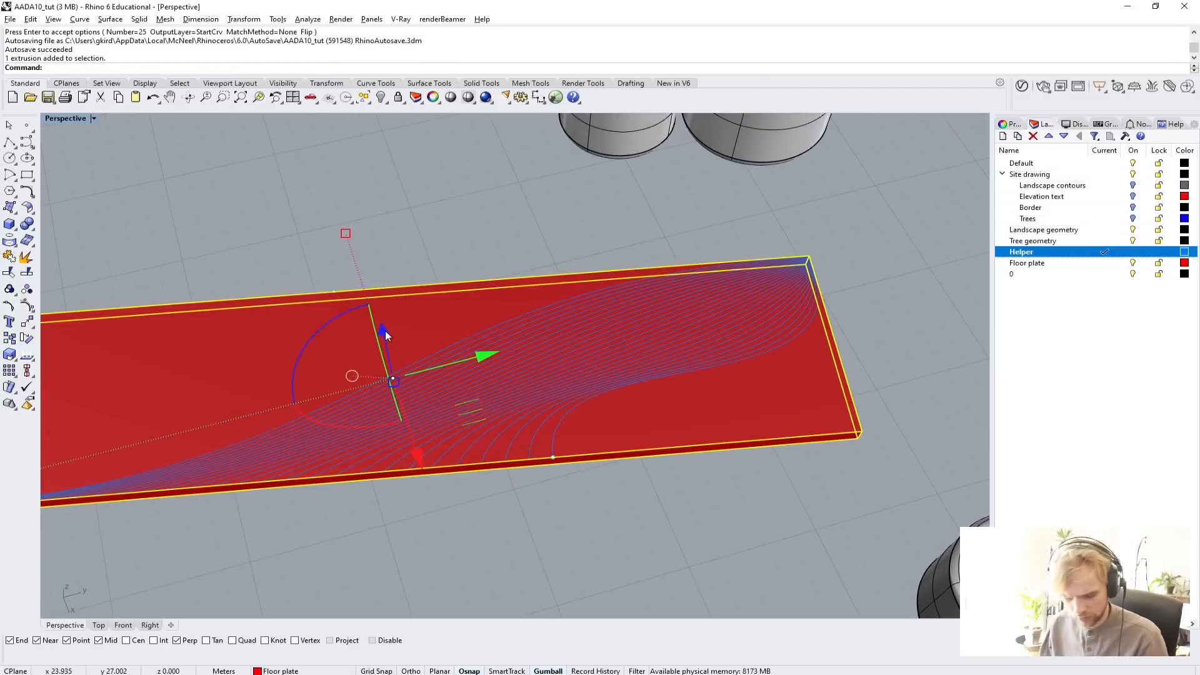
key("ctrl+h")
right_click_drag(385, 335, 431, 402)
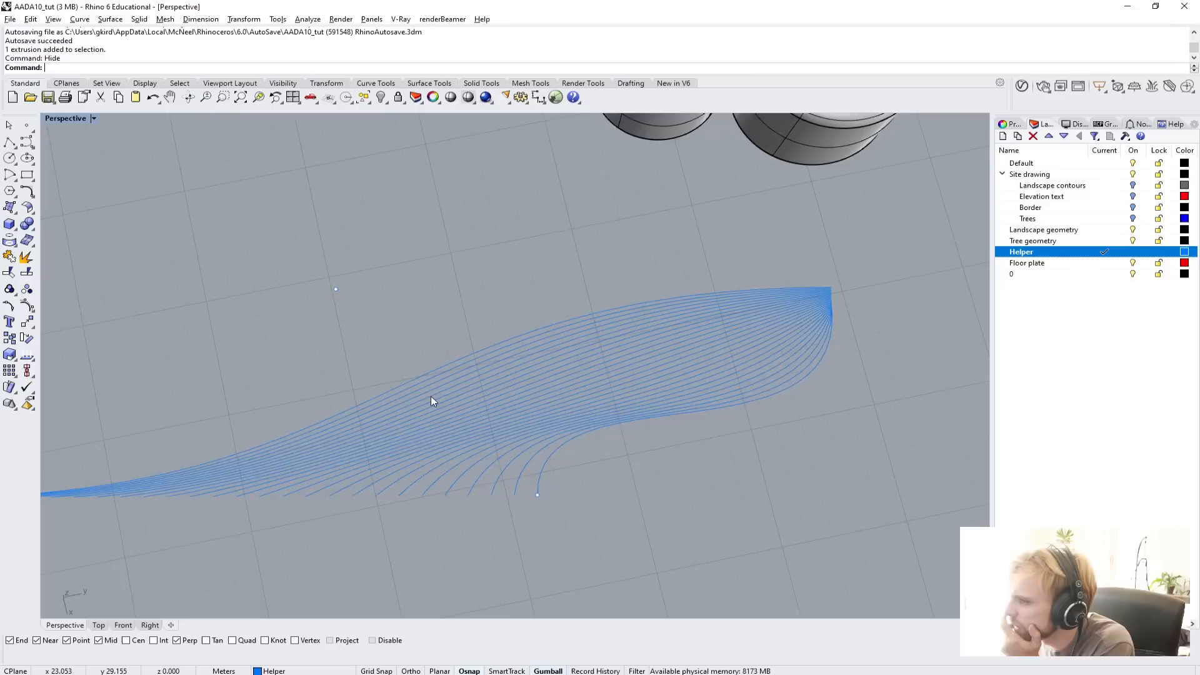
scroll(425, 425, "down", 3)
scroll(381, 413, "up", 1)
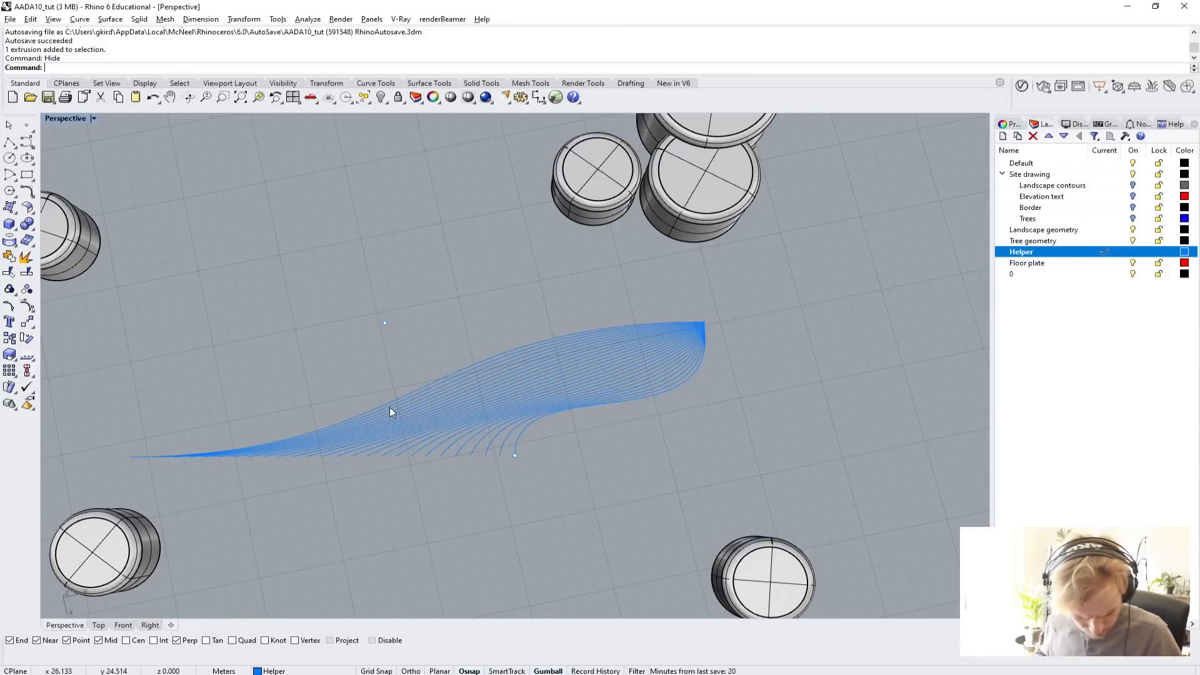
Undo the hiding of the floor plate and the creation of the tween curves.
key("ctrl+z")
key("ctrl+z")
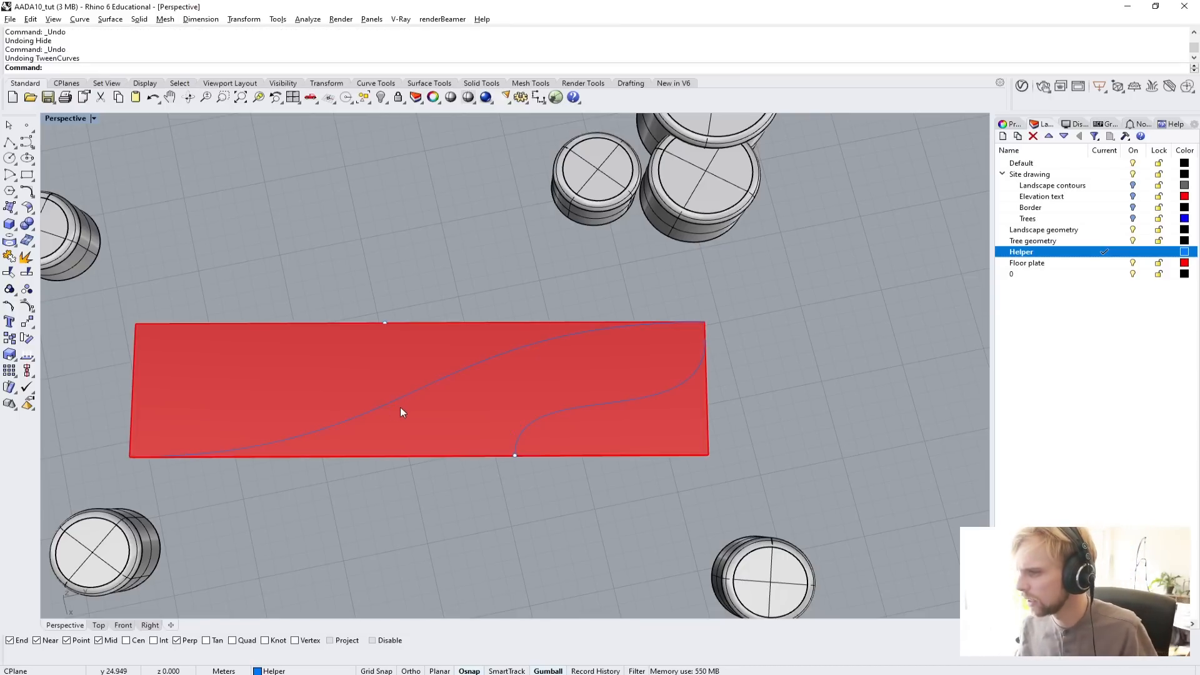
right_click_drag(402, 405, 478, 388, "shift")
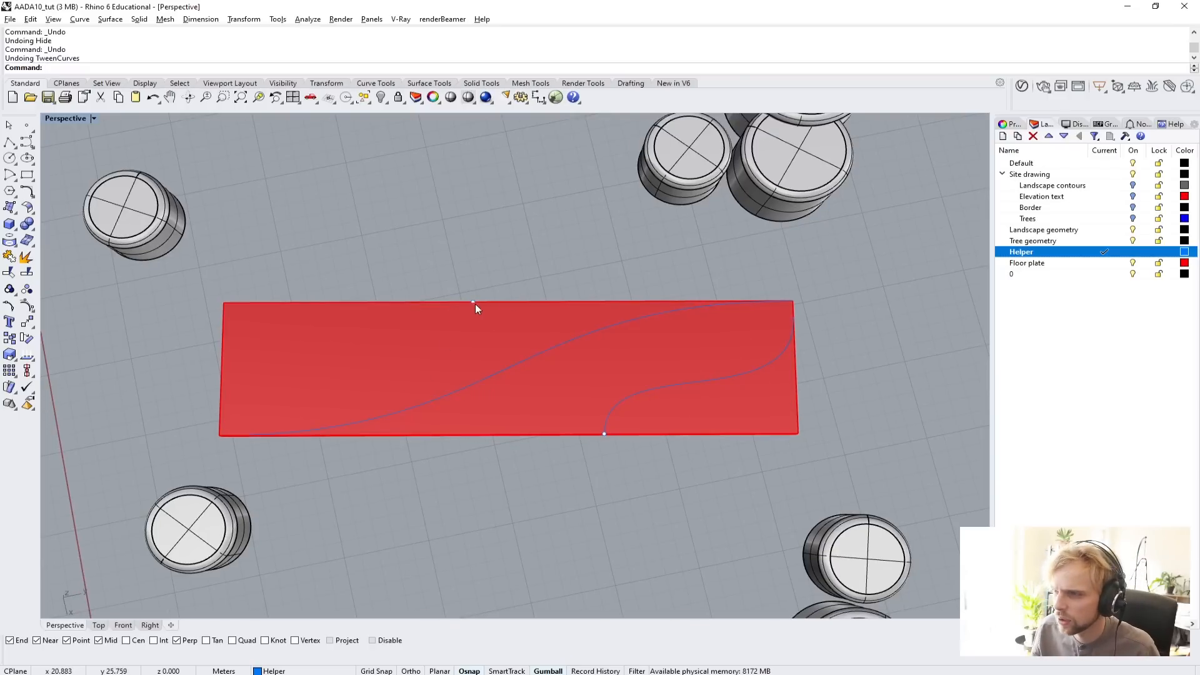
Start a second control point curve at the marker point on the opposite long edge, placing its second point 5 m perpendicular across the plate.
right_click_drag(478, 320, 570, 352)
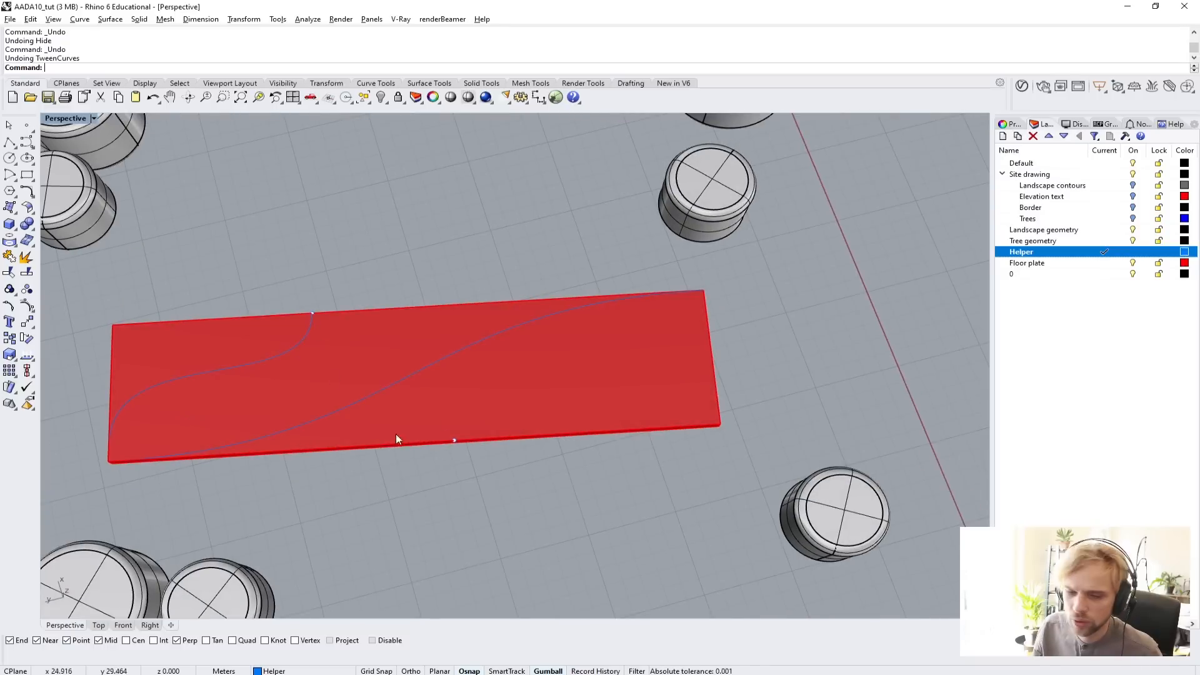
right_click_drag(541, 445, 272, 387)
scroll(254, 265, "down", 2)
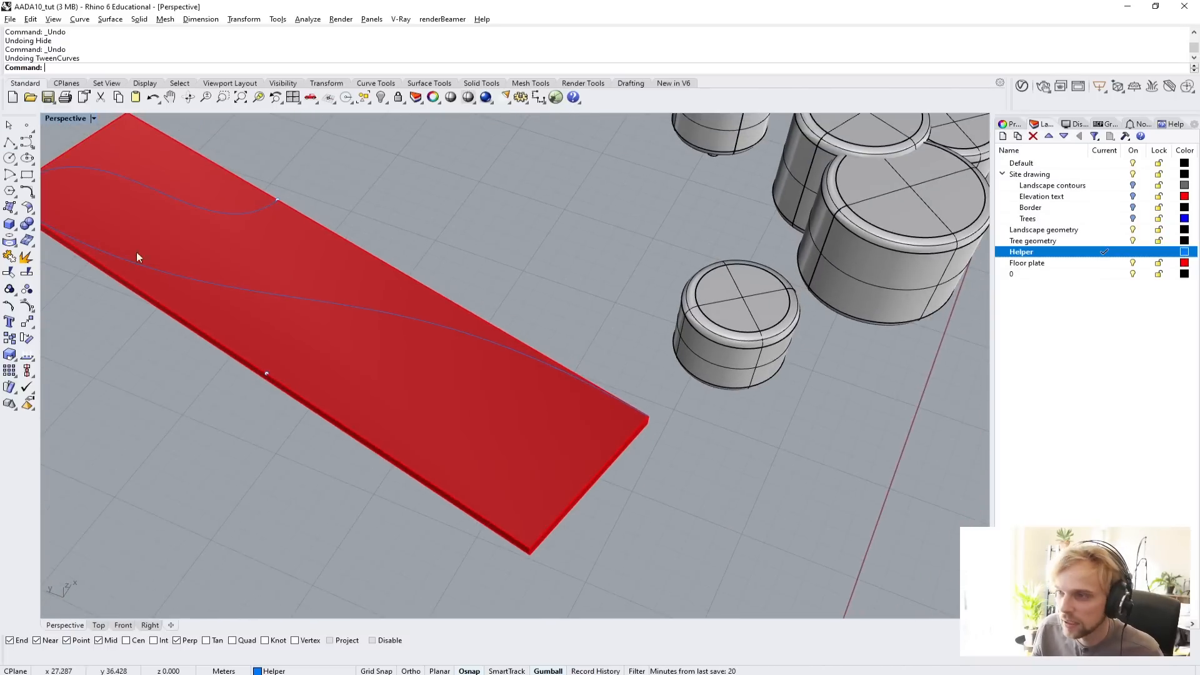
left_click(26, 145)
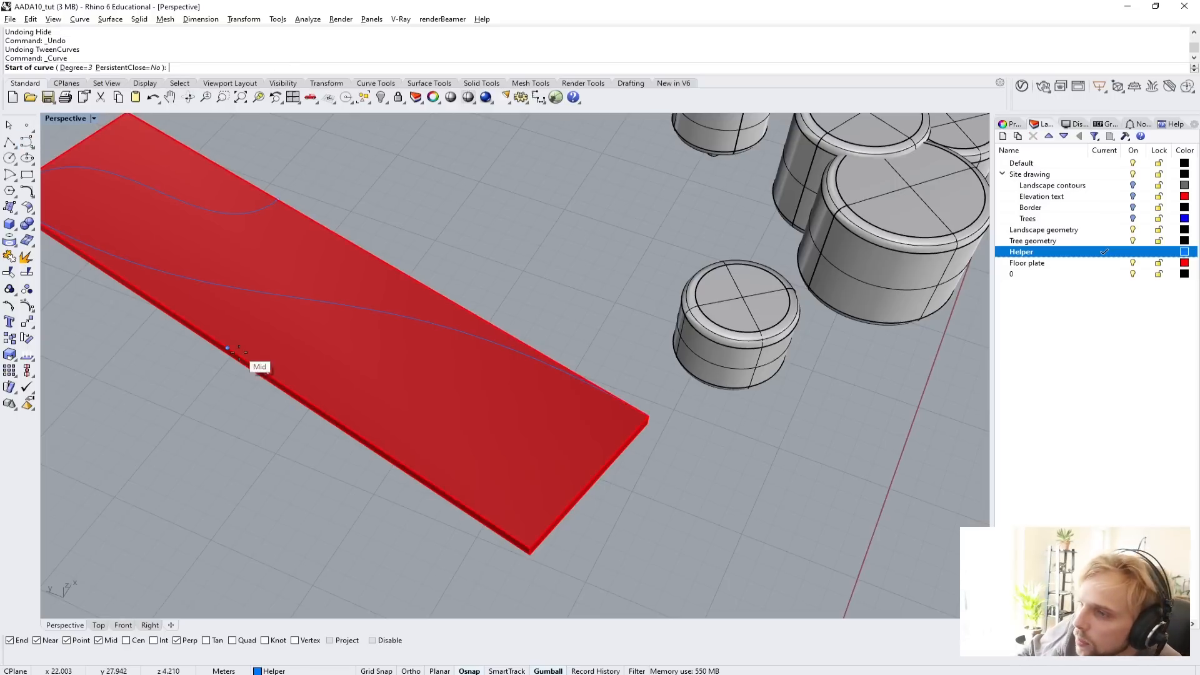
left_click(267, 374)
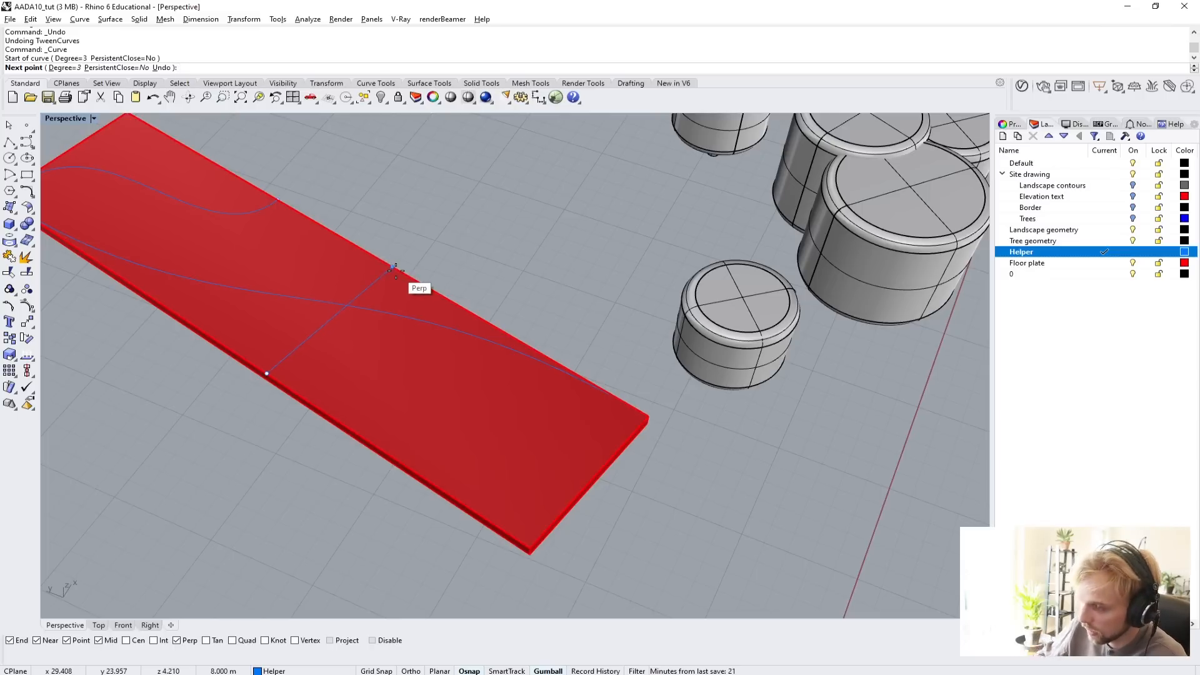
type("5")
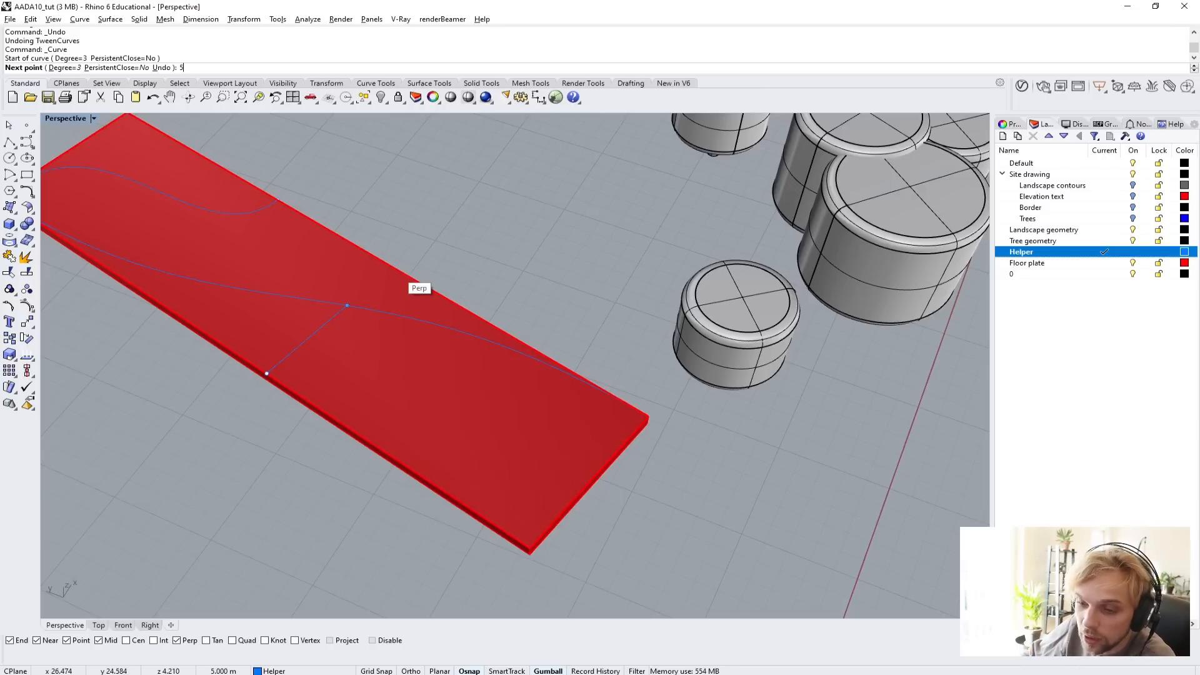
key("Return")
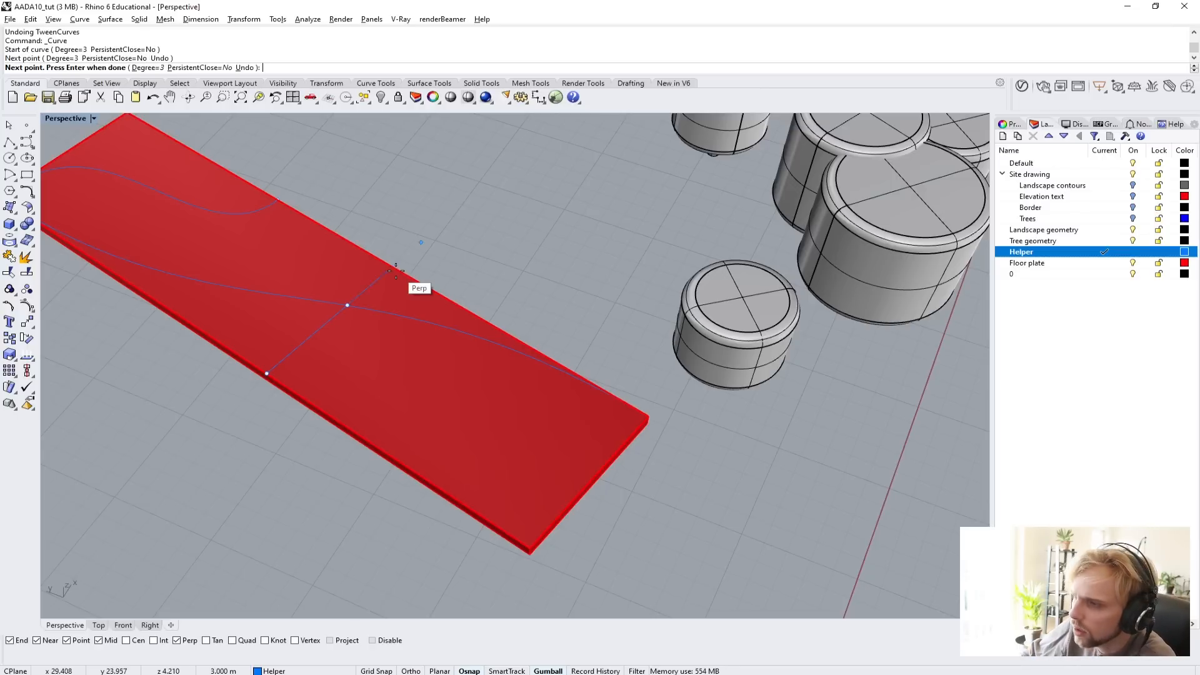
Place the second curve's third point perpendicular on the short edge, add an end point 2 m towards the diagonal's corner, and finish the curve.
left_click(605, 463)
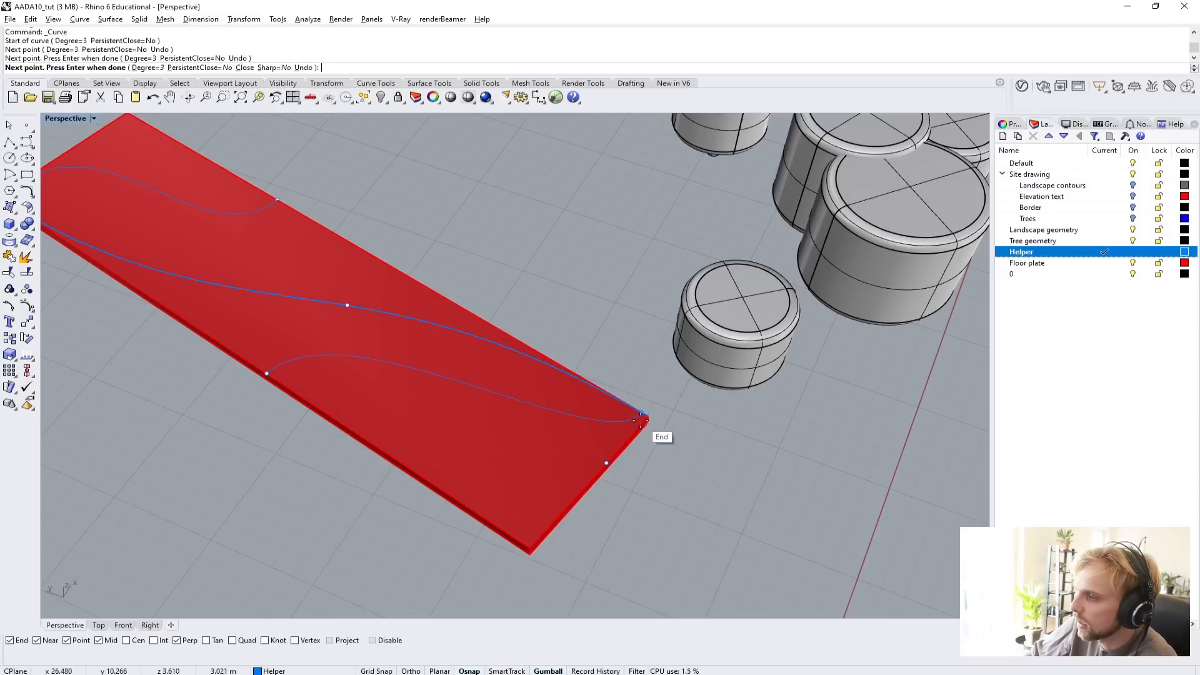
scroll(642, 420, "up", 2)
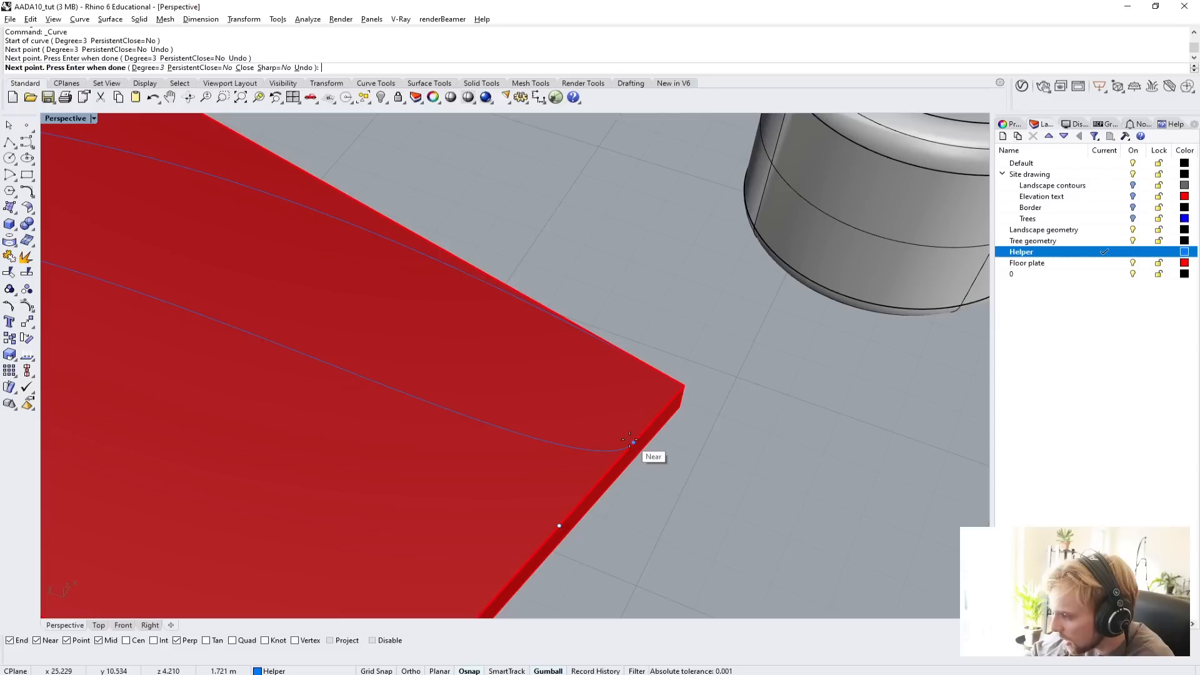
type("2")
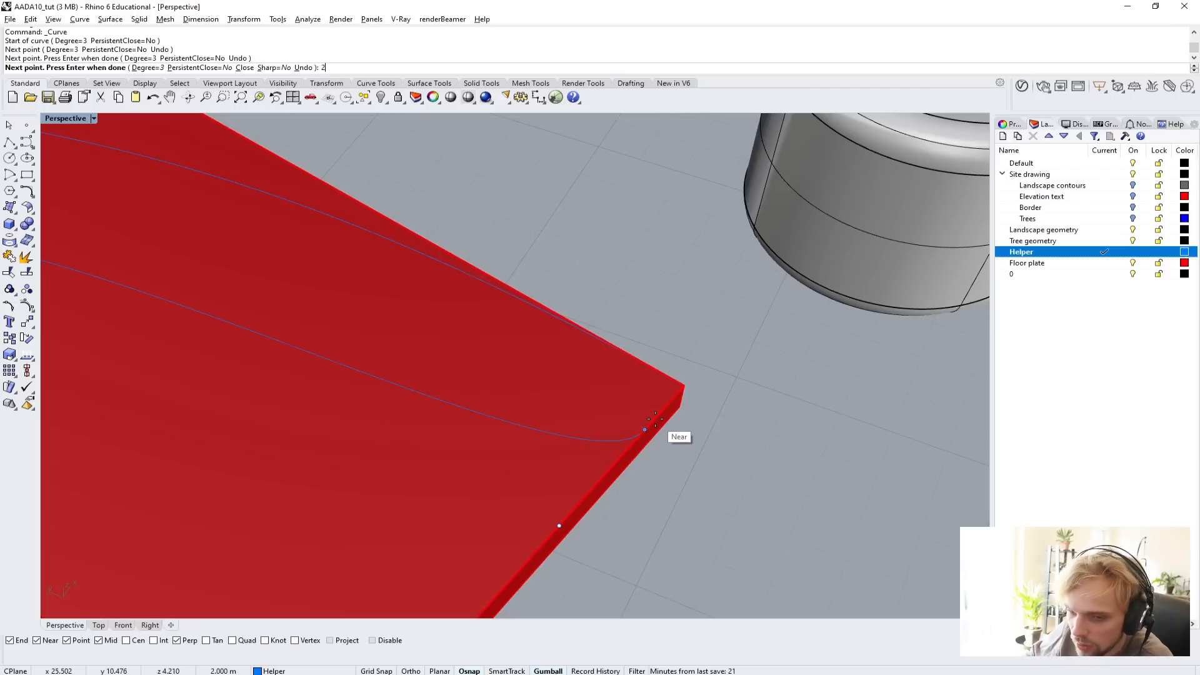
left_click(655, 419)
key("Return")
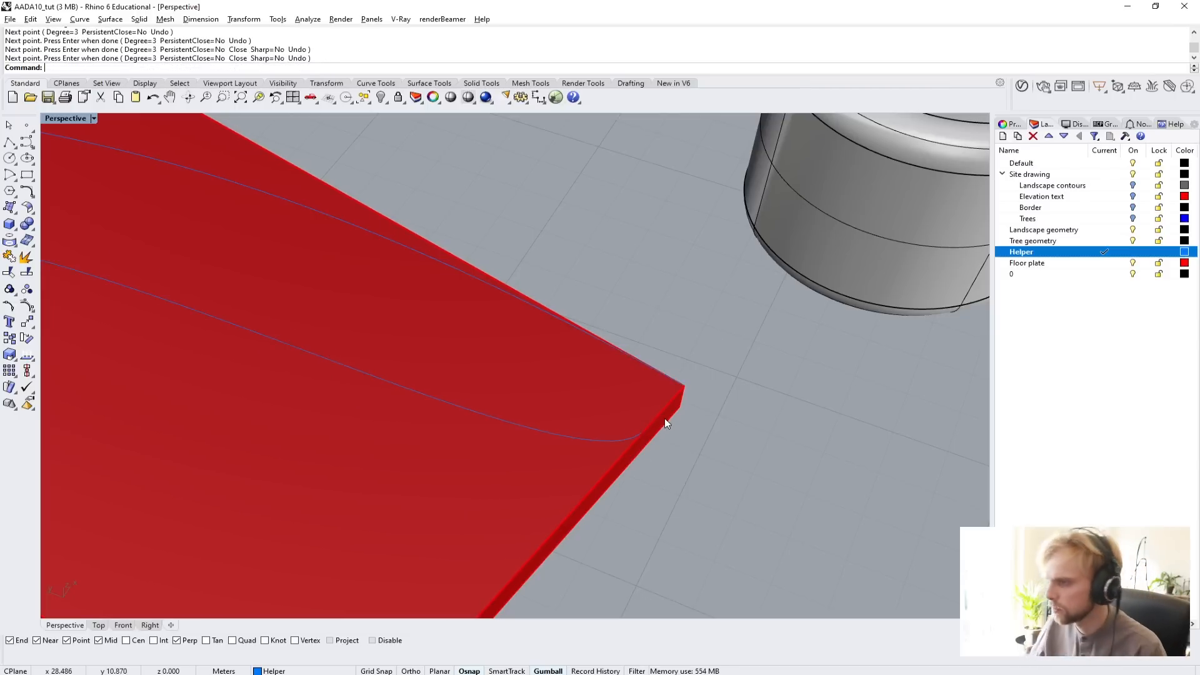
Move the second entrance curve's third control point 5 m along the short edge, away from the diagonal curve's corner.
left_click(496, 425)
scroll(505, 419, "down", 3)
right_click_drag(505, 418, 226, 409)
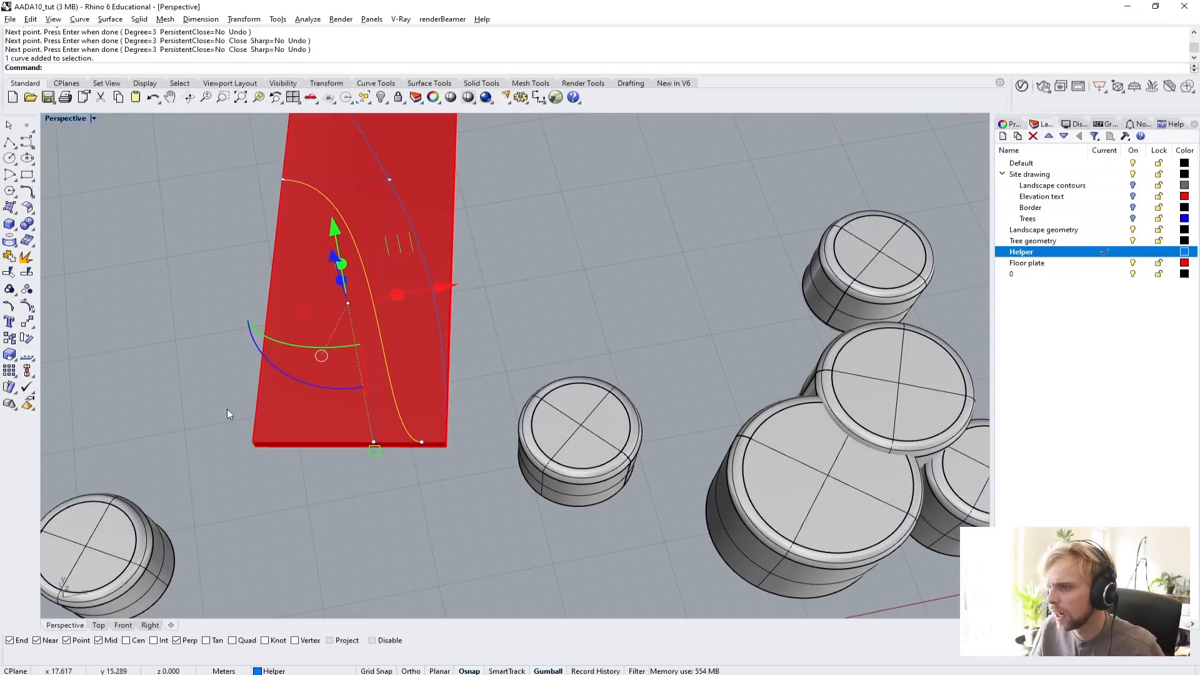
left_click_drag(189, 409, 384, 471)
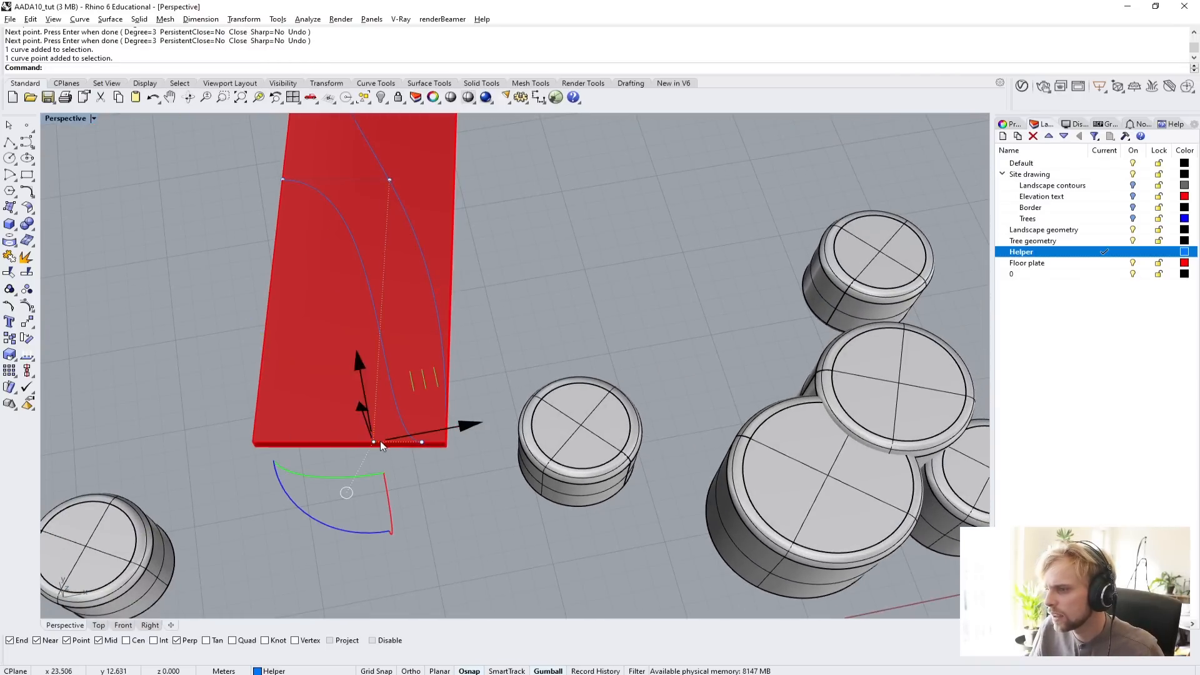
type("M")
key("Return")
scroll(397, 432, "up", 4)
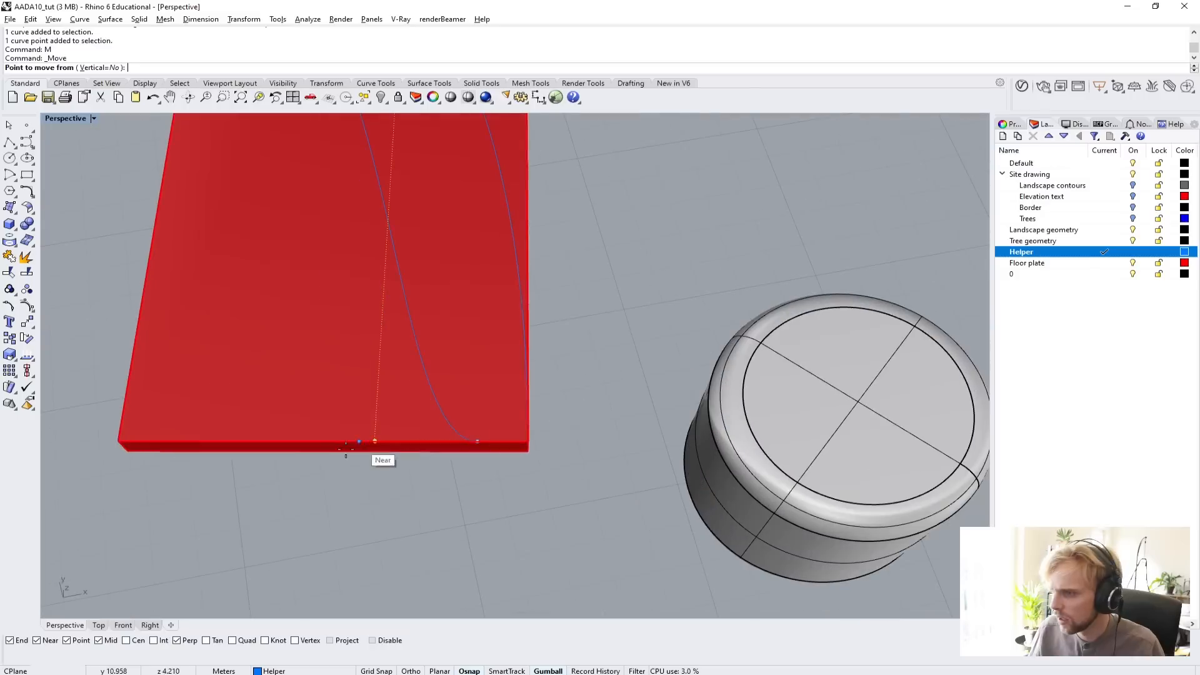
left_click(346, 445)
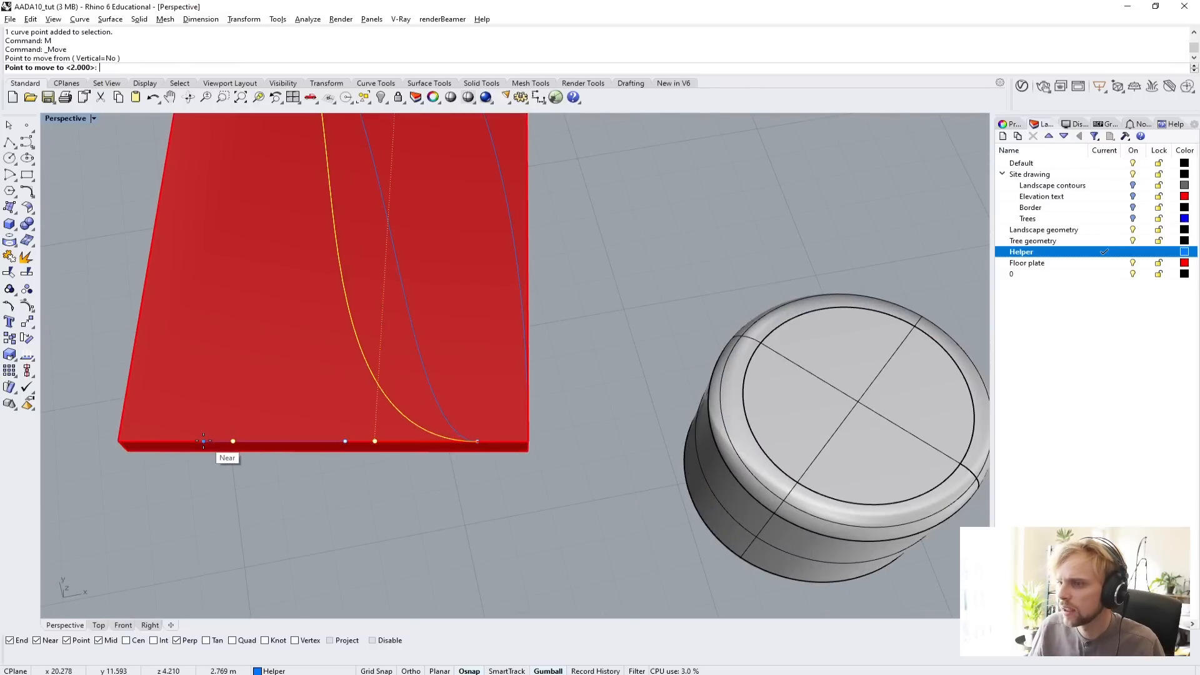
type("3")
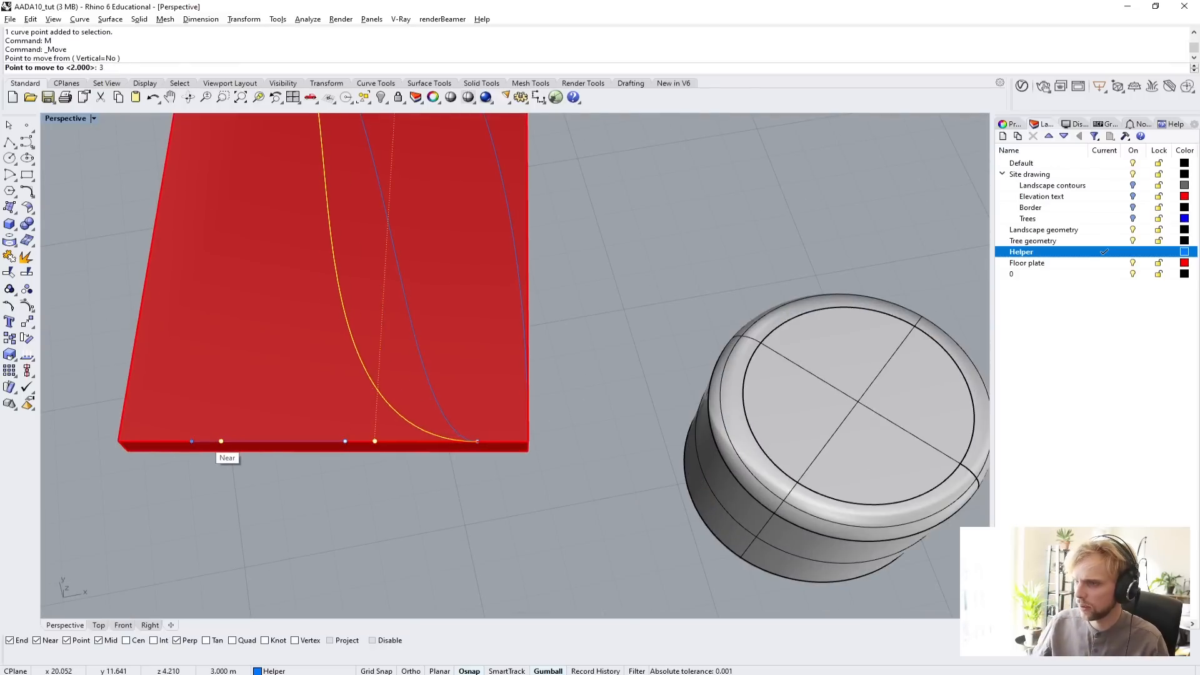
key("BackSpace")
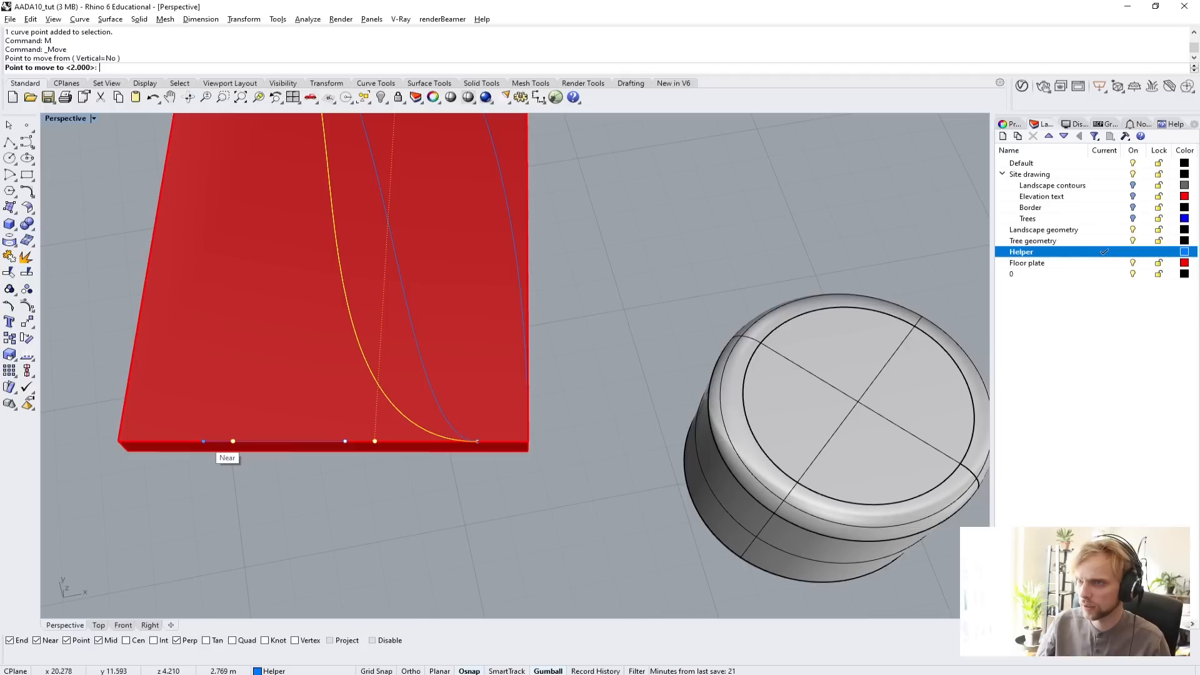
type("5")
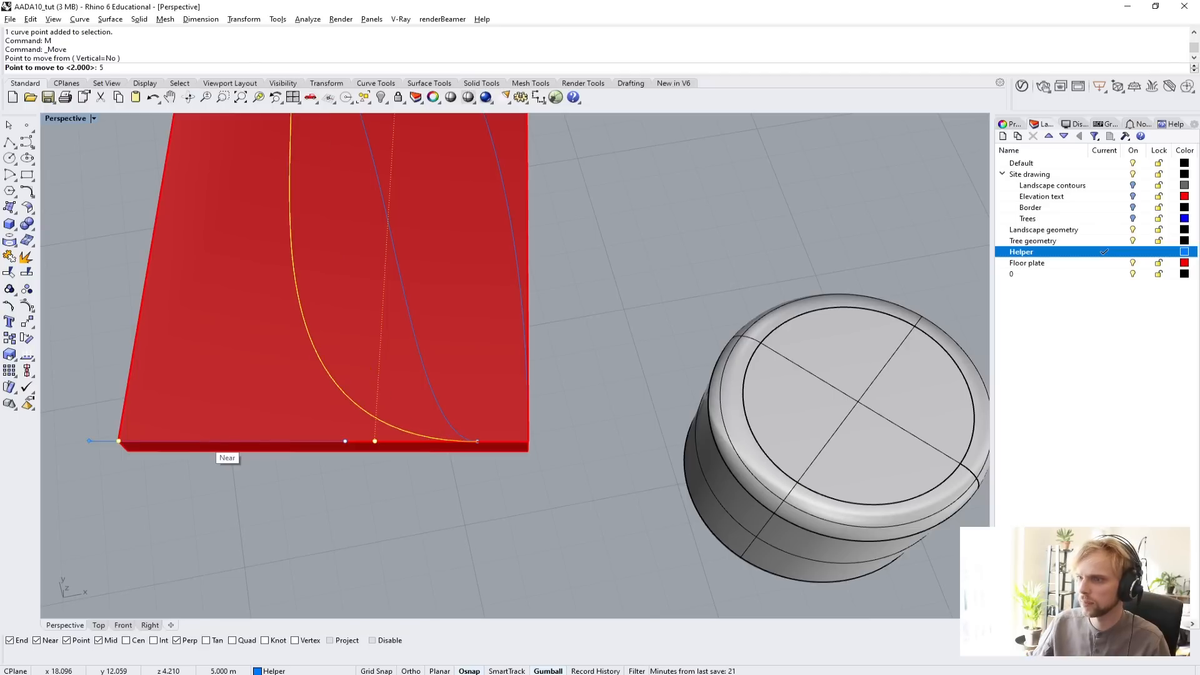
key("Return")
scroll(109, 374, "down", 5)
right_click_drag(142, 359, 340, 384)
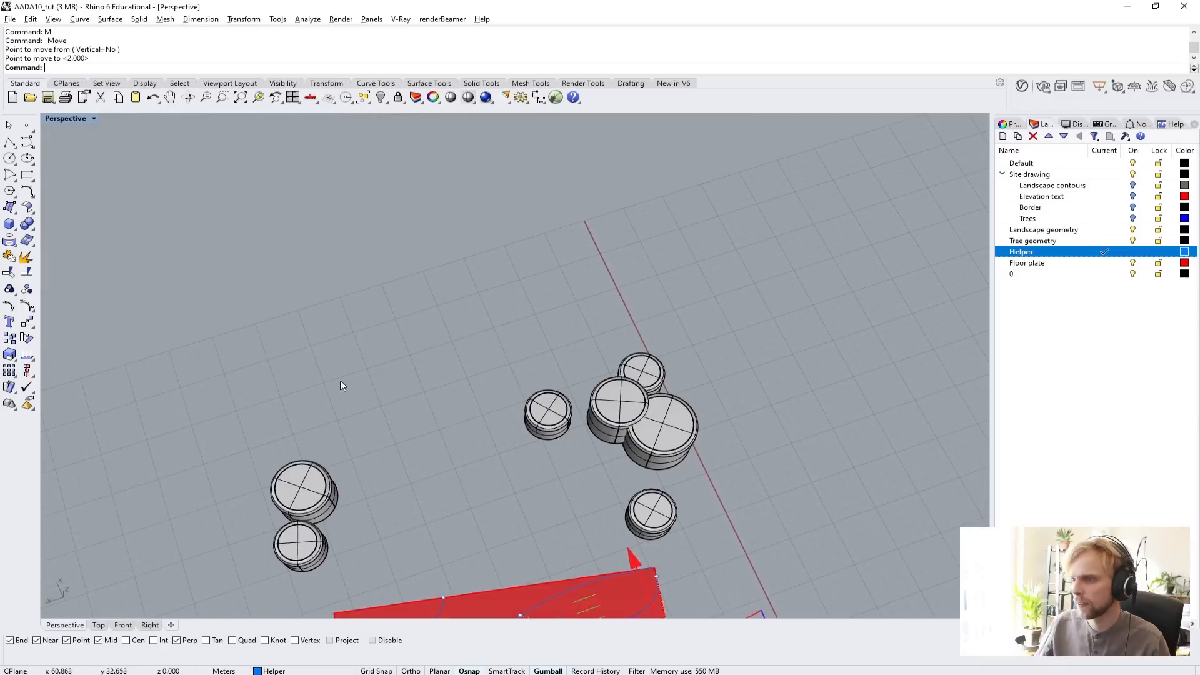
left_click(431, 542)
Delete the two marker points on the floor plate's long edges where the entrance curves start.
right_click_drag(434, 546, 391, 287, "shift")
scroll(439, 488, "up", 4)
scroll(439, 488, "up", 3)
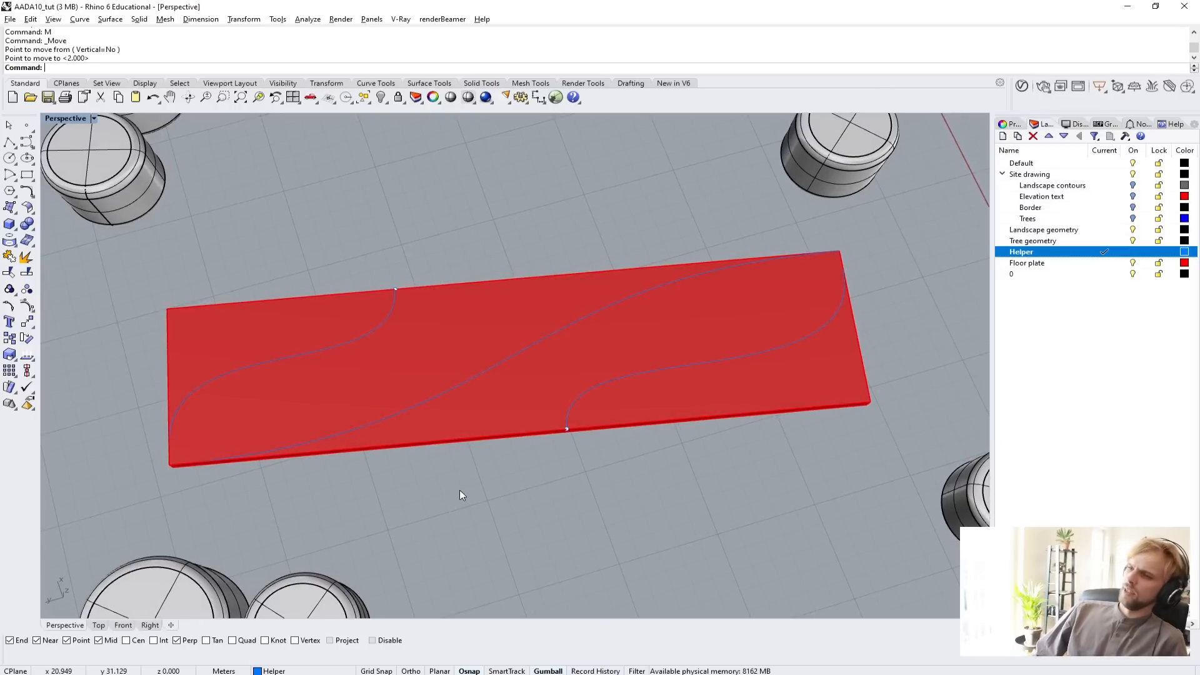
left_click_drag(503, 514, 603, 407)
key("Delete")
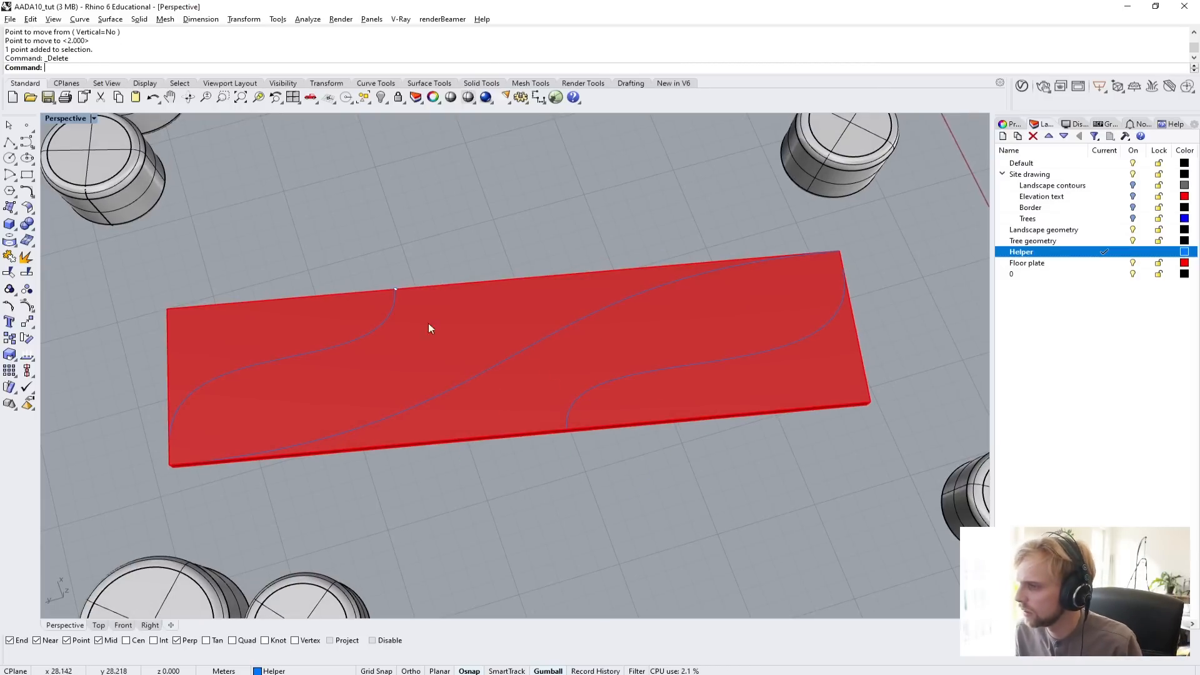
left_click_drag(361, 246, 431, 305)
key("Delete")
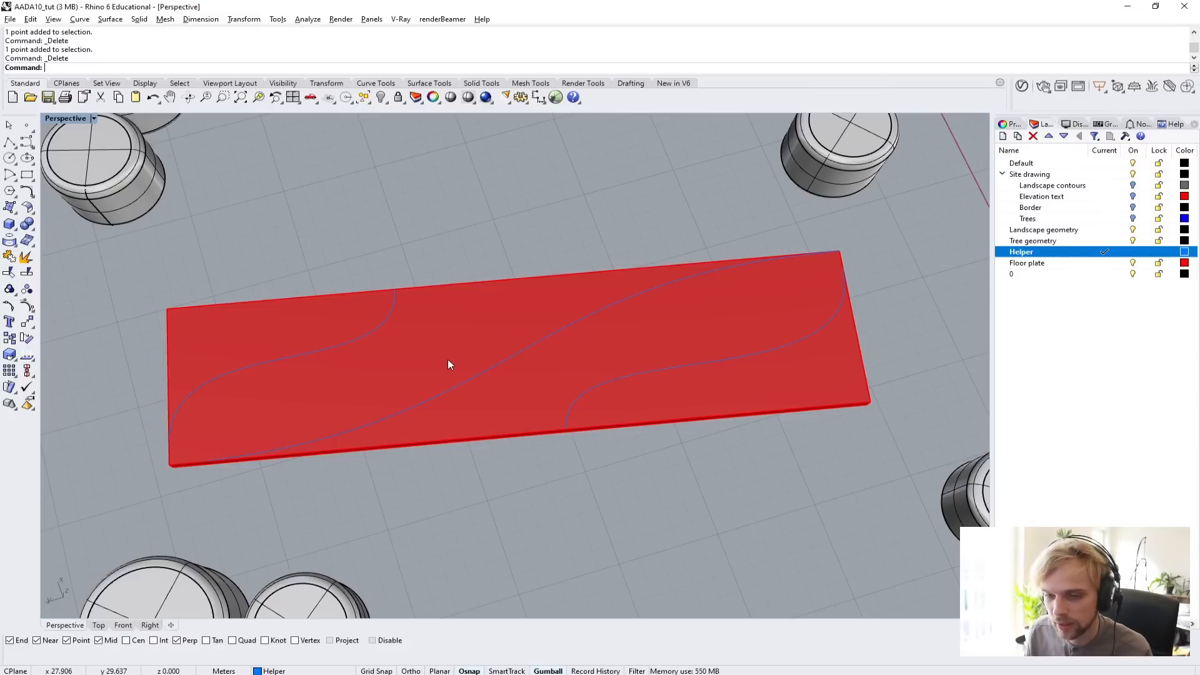
Examine the S-shaped diagonal and the two entrance curves on the floor plate by highlighting them in turn.
mouse_move(447, 357)
right_mouse_down()
mouse_move(467, 321)
mouse_move(433, 307)
mouse_move(425, 273)
mouse_move(460, 375)
mouse_move(395, 364)
mouse_move(373, 335)
mouse_move(453, 369)
right_mouse_up()
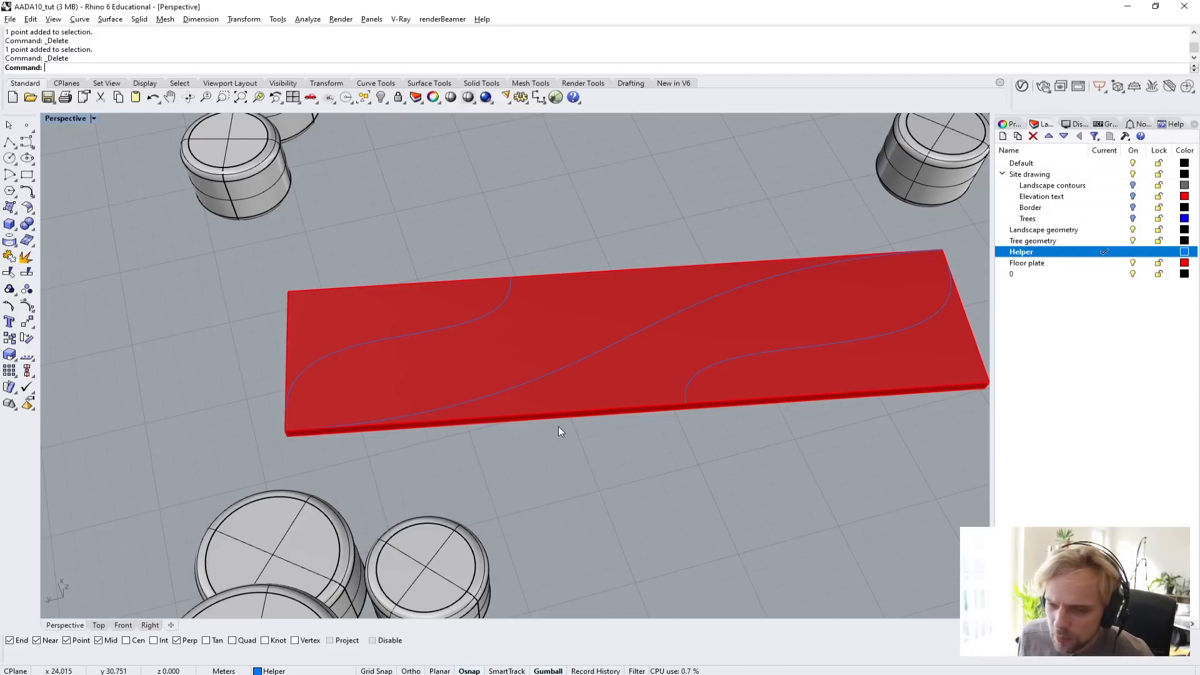
left_click(483, 314)
left_click(532, 383)
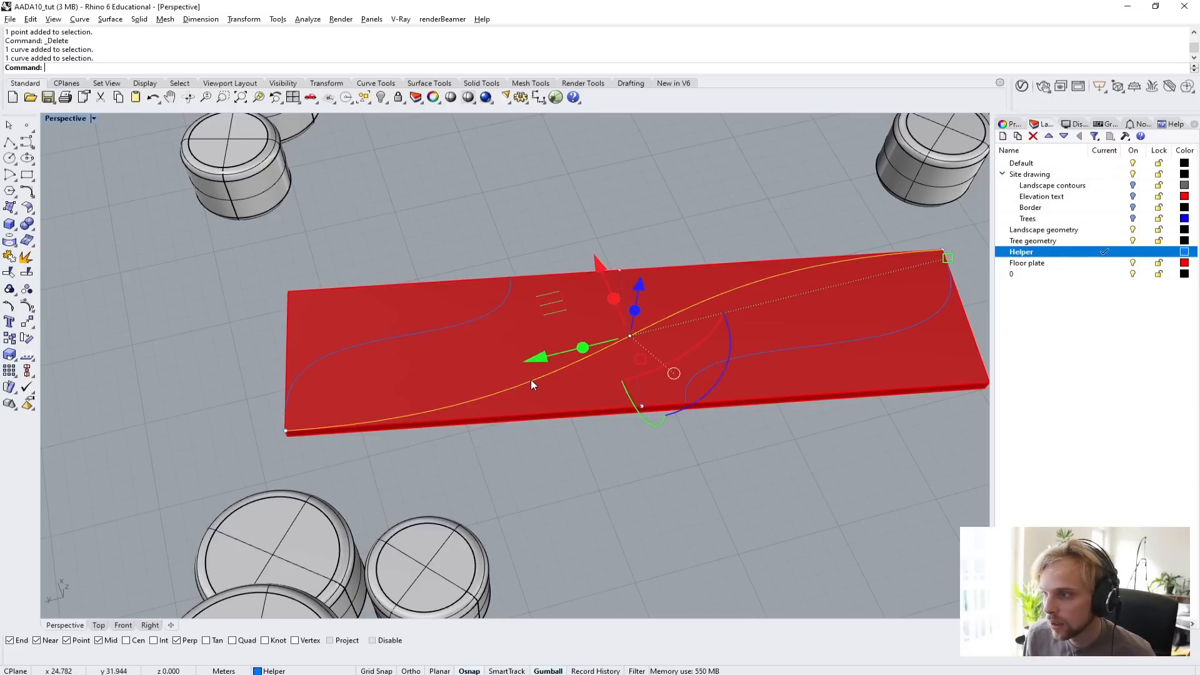
left_click(778, 349)
left_click(710, 463)
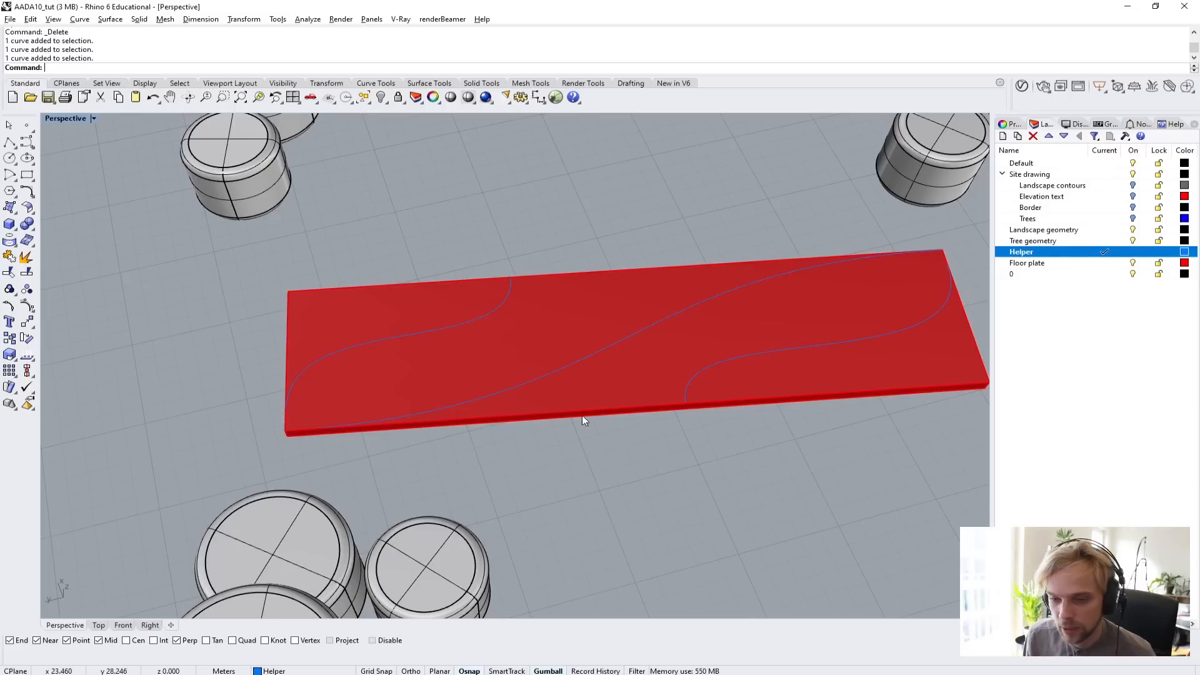
left_click(564, 373)
left_click(564, 371)
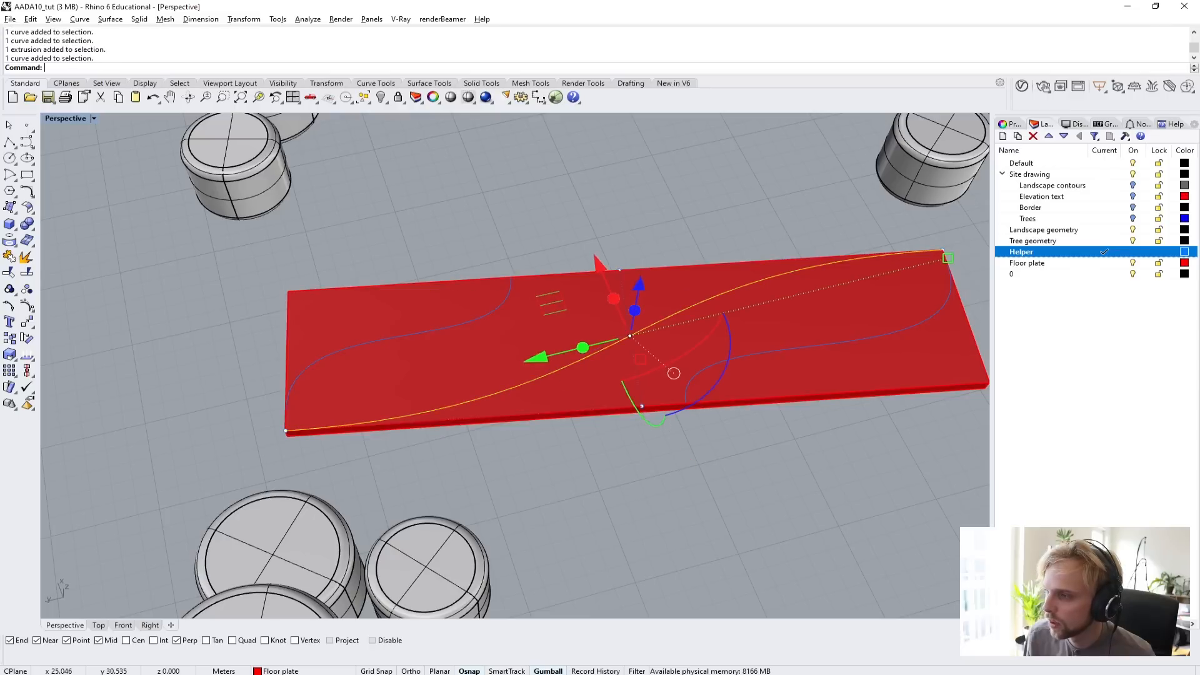
left_click(460, 331)
left_click(690, 376)
left_click(649, 504)
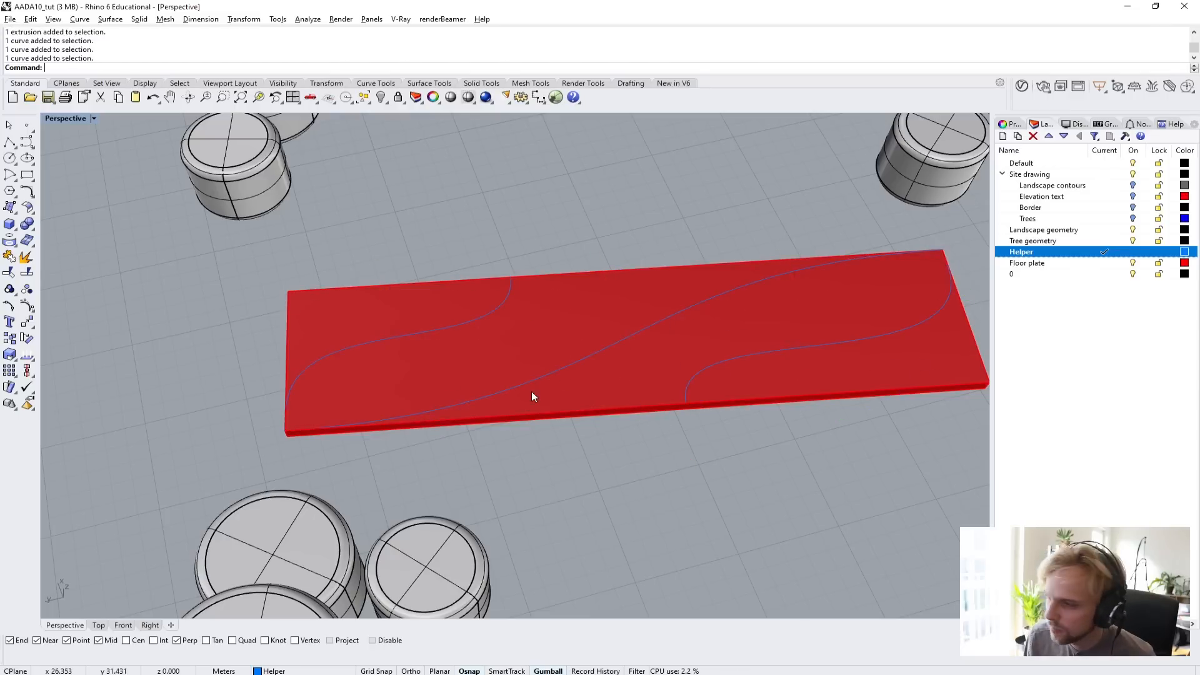
left_click(532, 396)
left_click(591, 413)
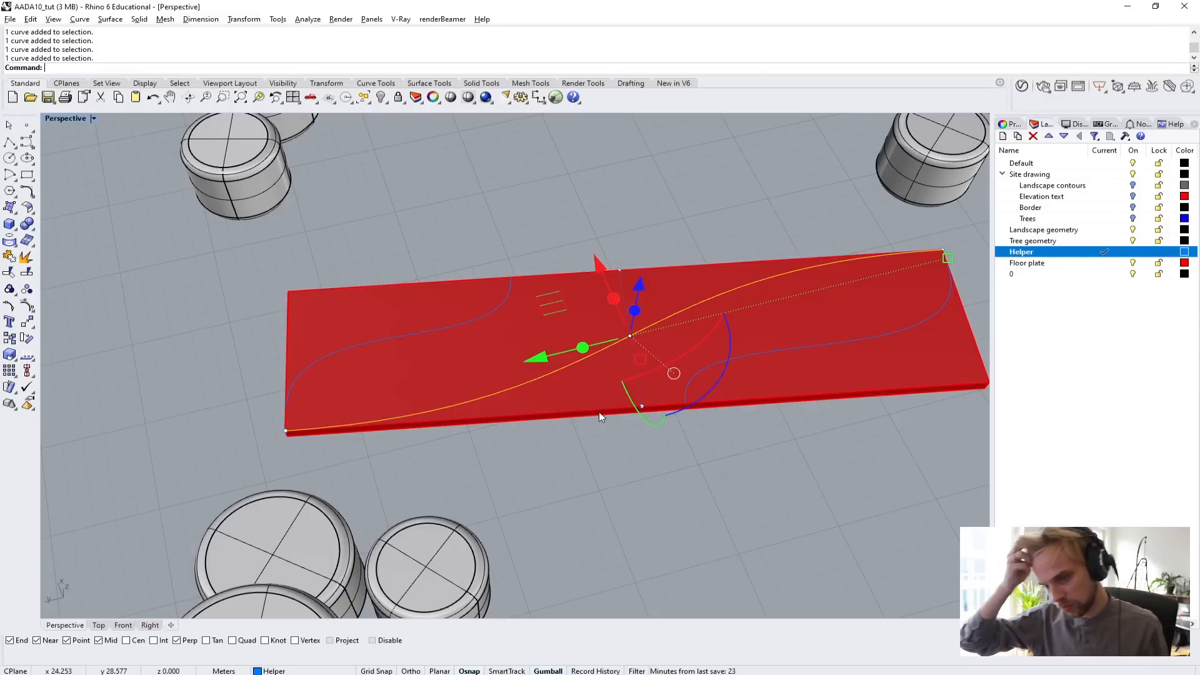
Clear the selection and hide the Tree geometry layer.
right_click_drag(441, 316, 501, 338)
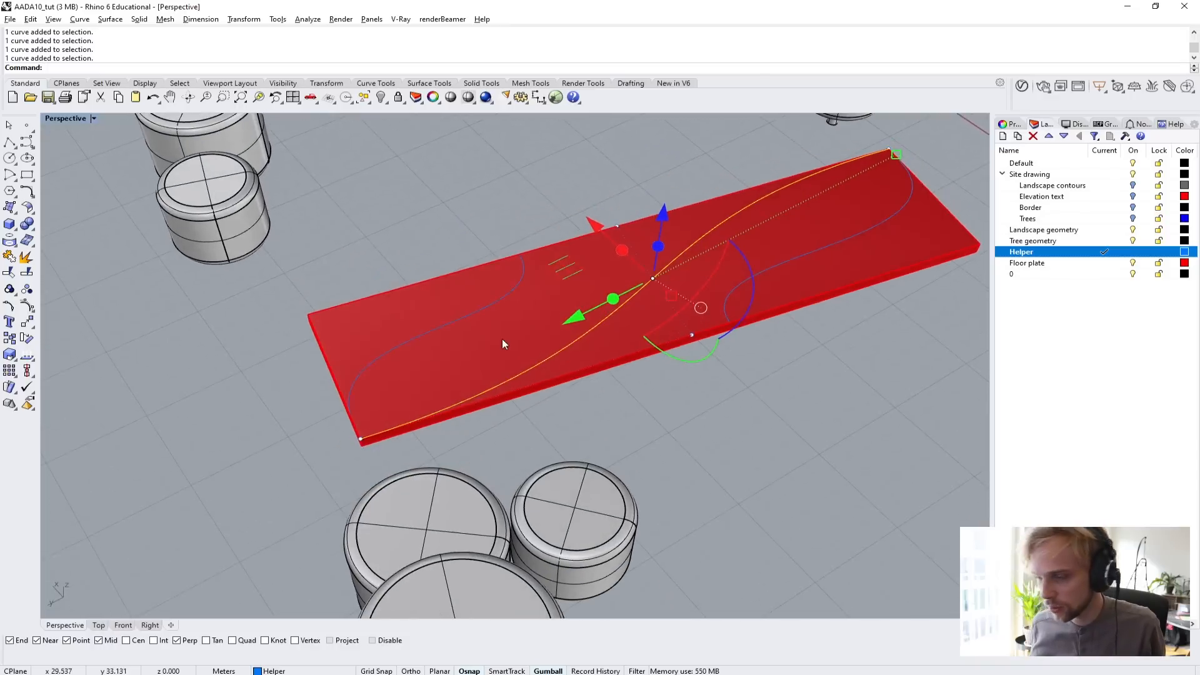
scroll(509, 339, "down", 8)
right_click_drag(594, 409, 748, 482)
key("Escape")
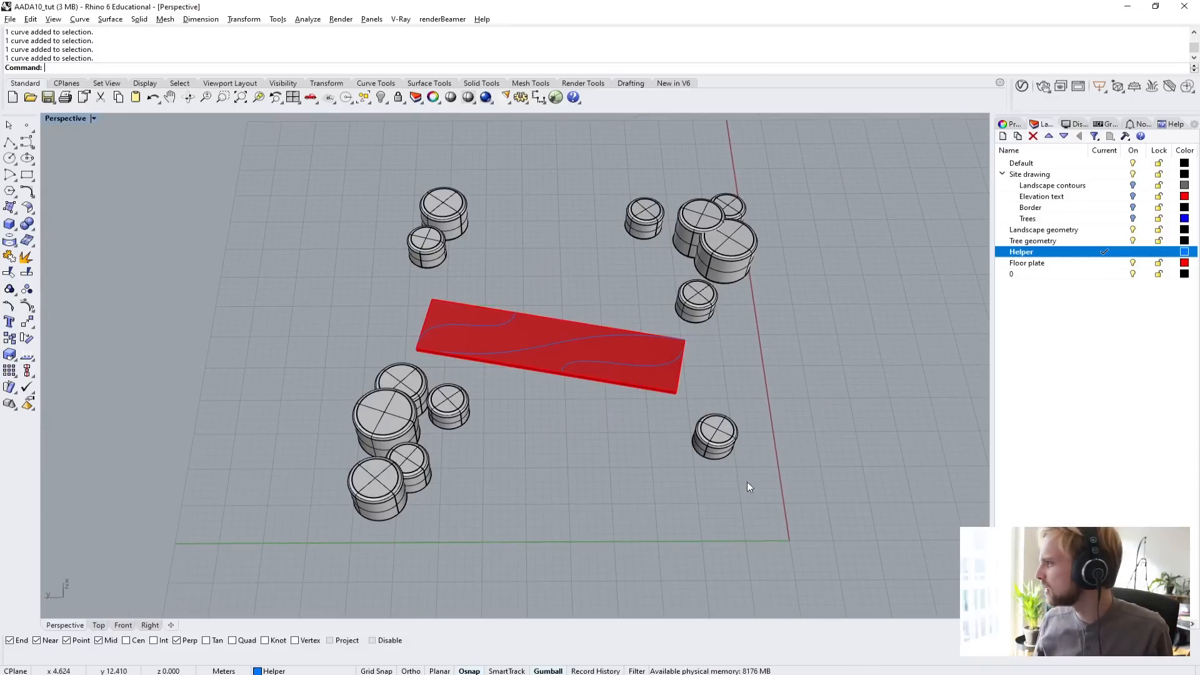
left_click(1133, 241)
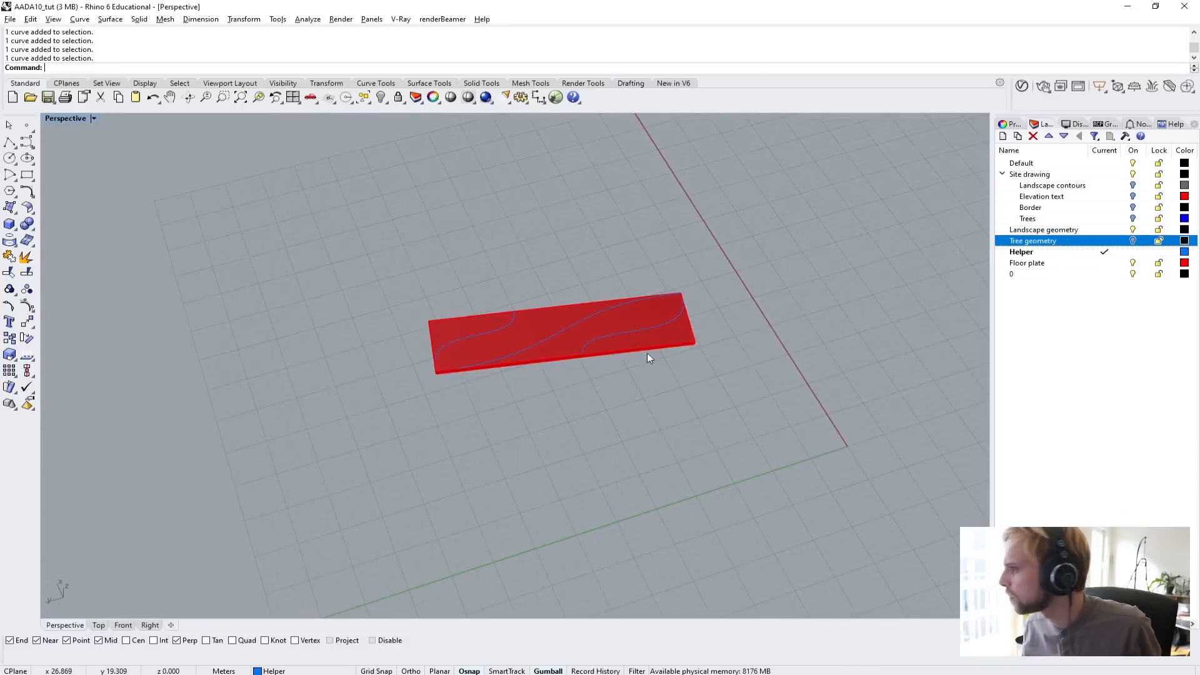
scroll(523, 350, "up", 6)
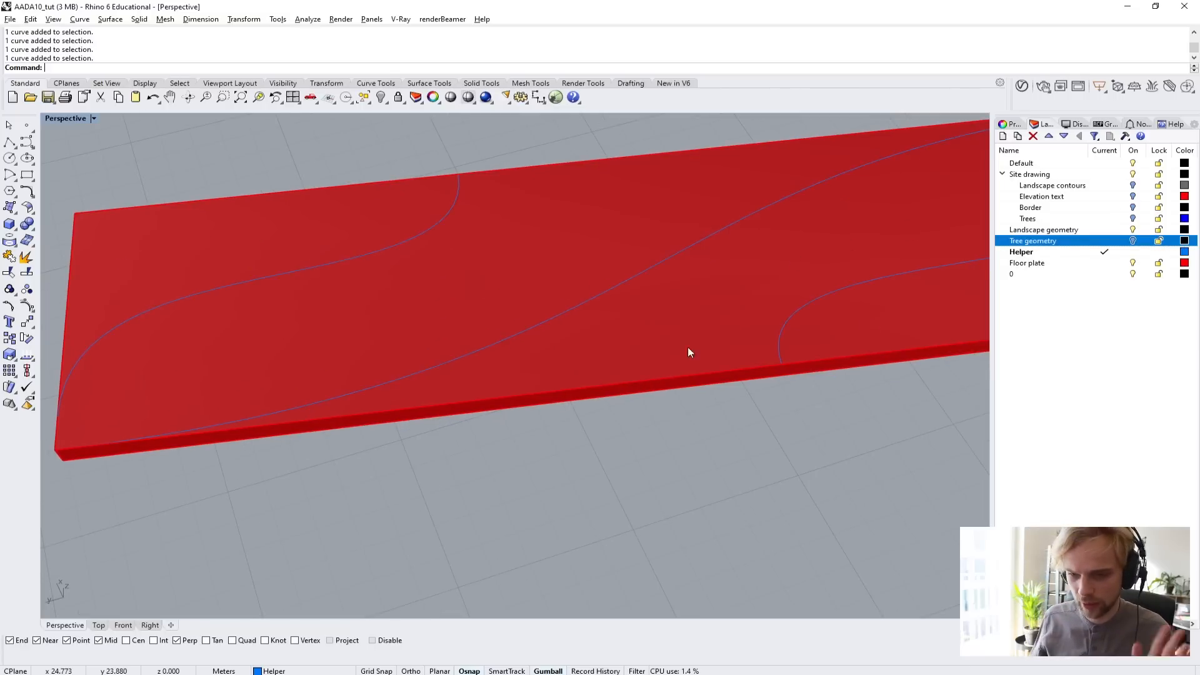
scroll(485, 325, "down", 5)
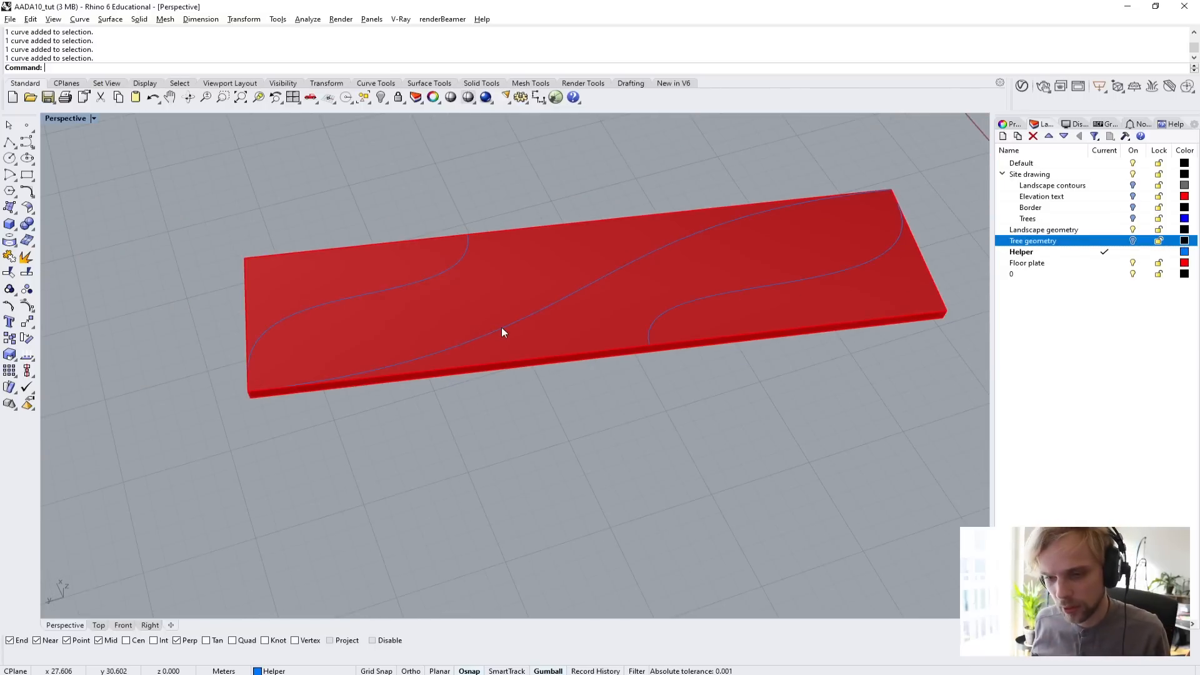
Extrude the S-shaped diagonal curve 5 m upward into an open wall surface with ExtrudeCrv.
left_click(502, 327)
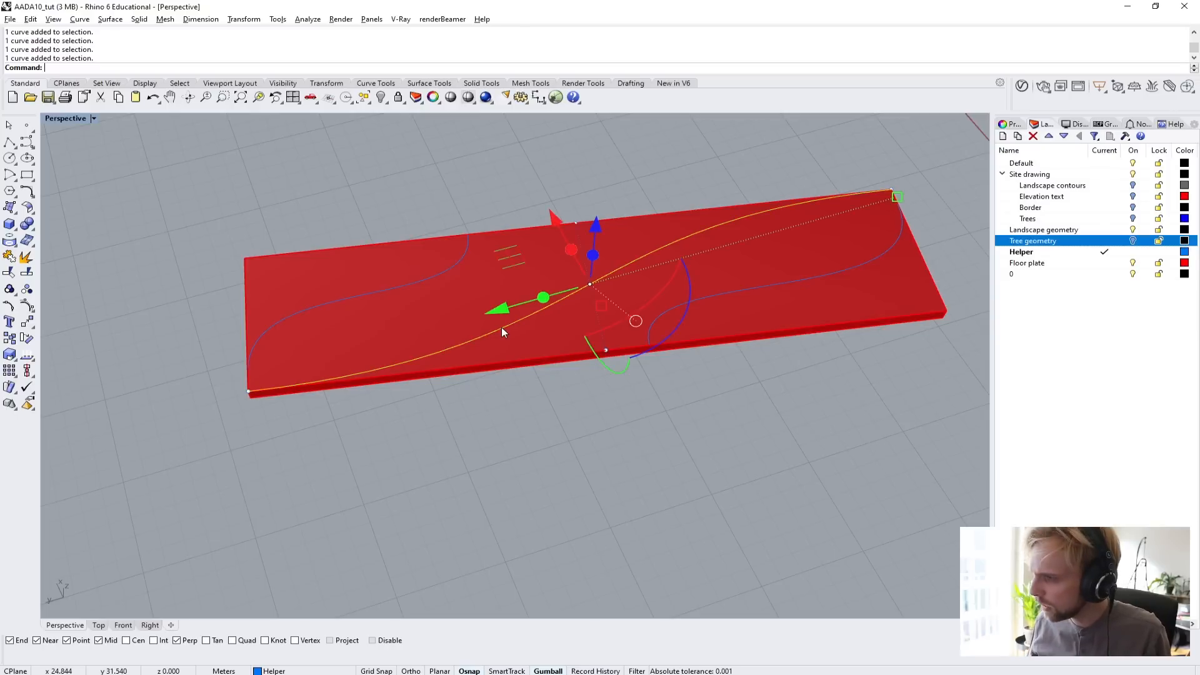
key("Up")
type("ExtrudeCrv")
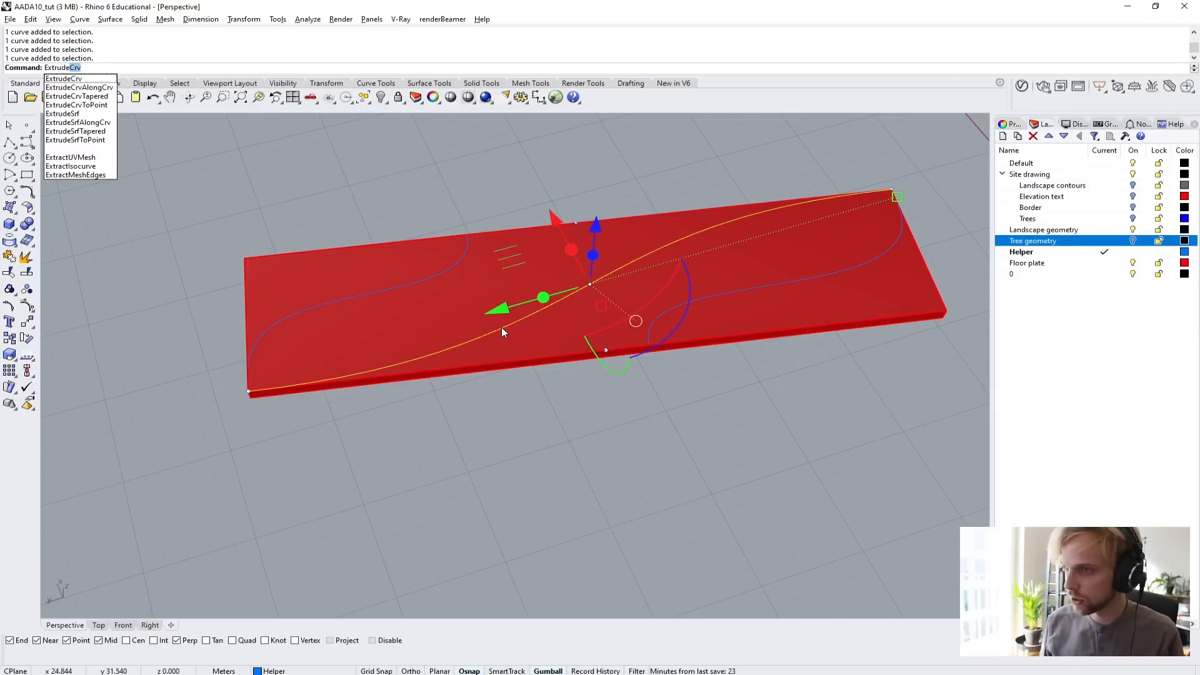
key("Return")
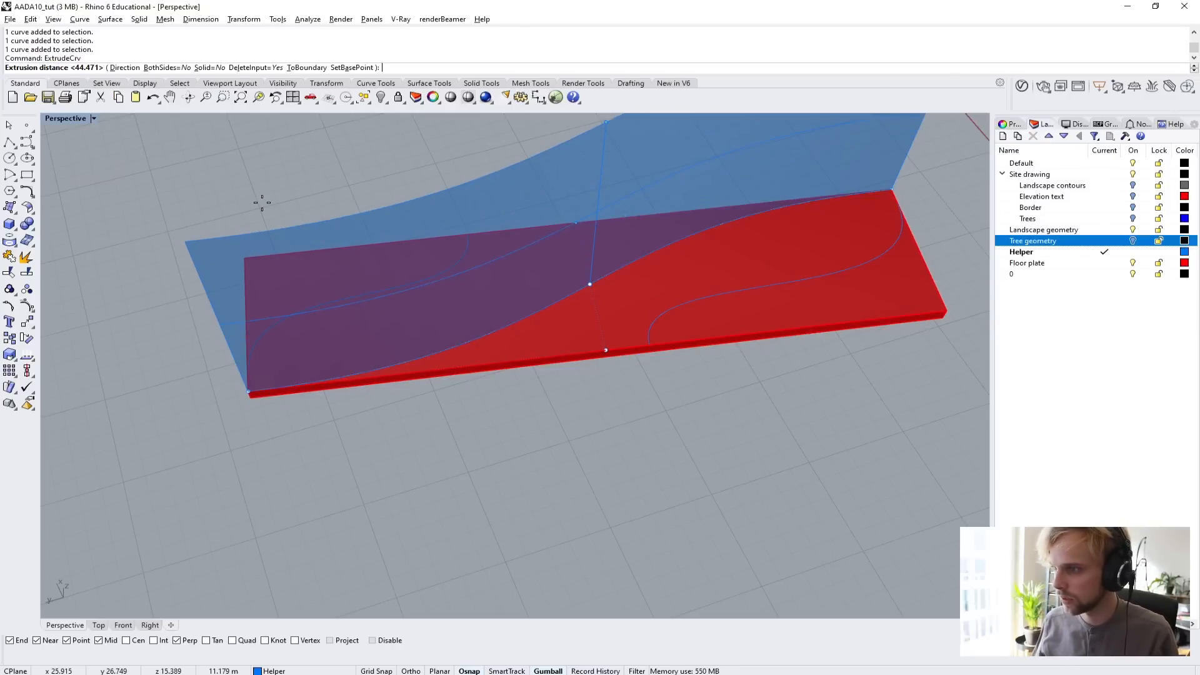
type("5")
key("Return")
Offset the extruded diagonal surface by 0.1 m into a solid wall with OffsetSrf.
left_click(464, 273)
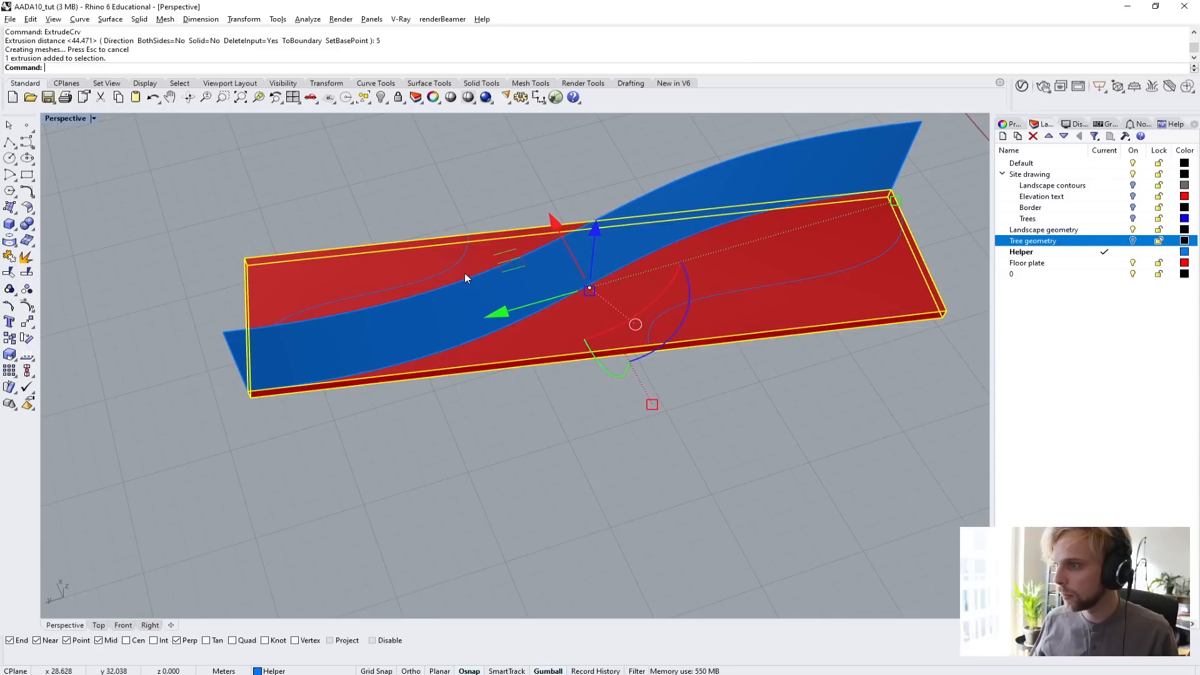
left_click(465, 290)
type("OffsetSrf")
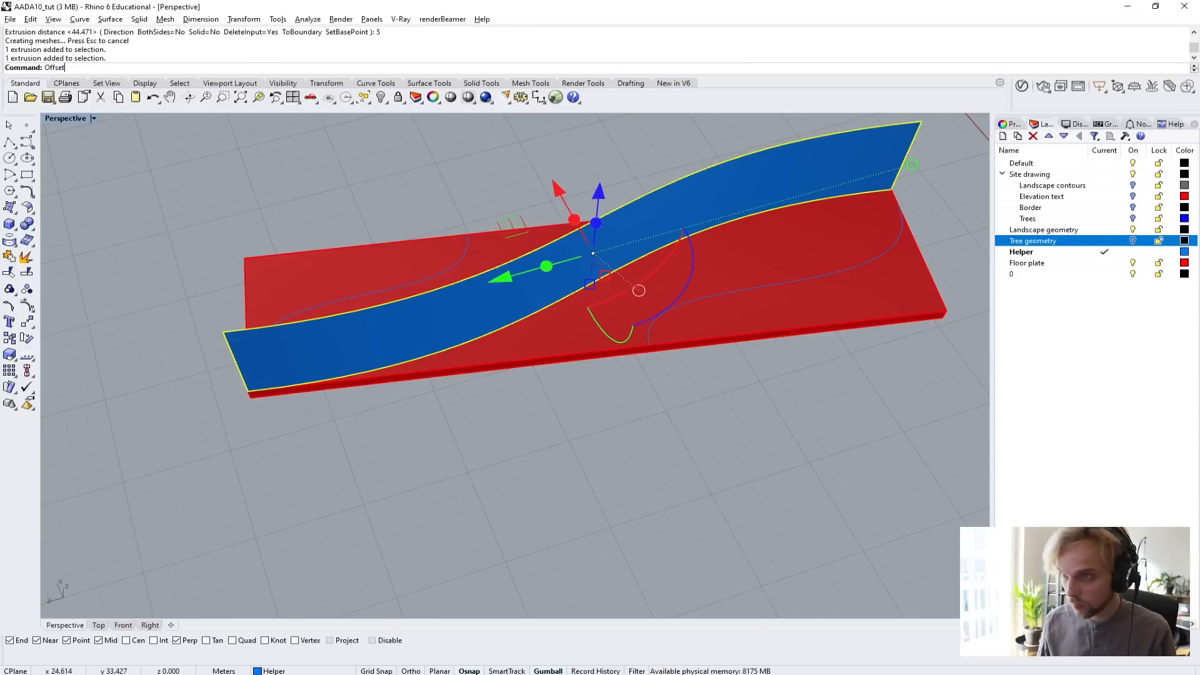
key("Return")
key("Return")
Set the viewport to Arctic display and examine how the wall's end meets the floor plate's corner.
left_click(294, 474)
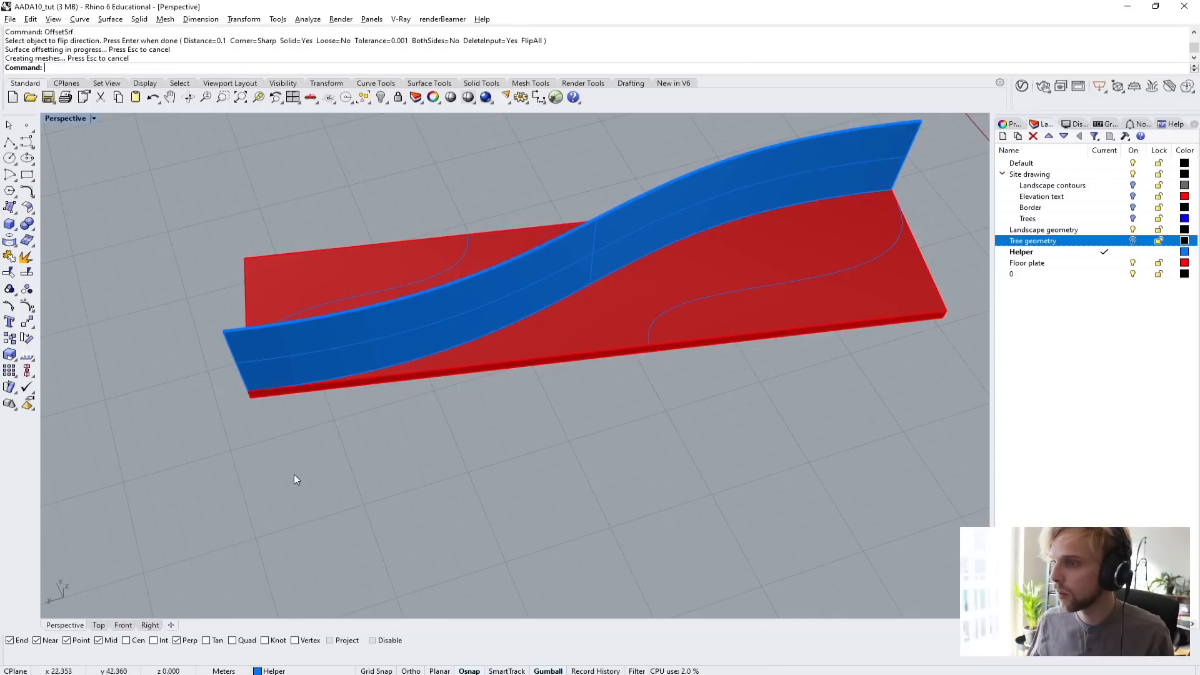
right_click_drag(293, 474, 389, 381)
scroll(595, 329, "up", 5)
right_click_drag(457, 279, 487, 346)
scroll(458, 279, "up", 5)
left_click(69, 118)
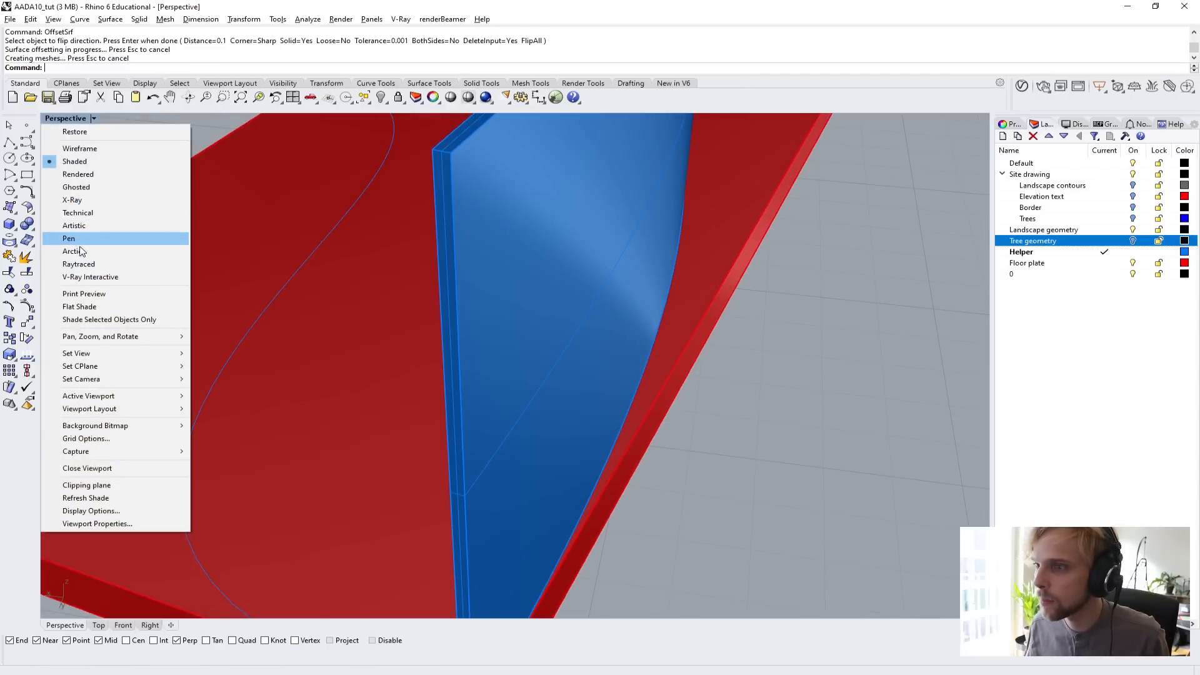
left_click(81, 251)
scroll(559, 345, "down", 5)
right_click_drag(501, 356, 345, 492)
scroll(476, 365, "up", 5)
scroll(463, 389, "down", 6)
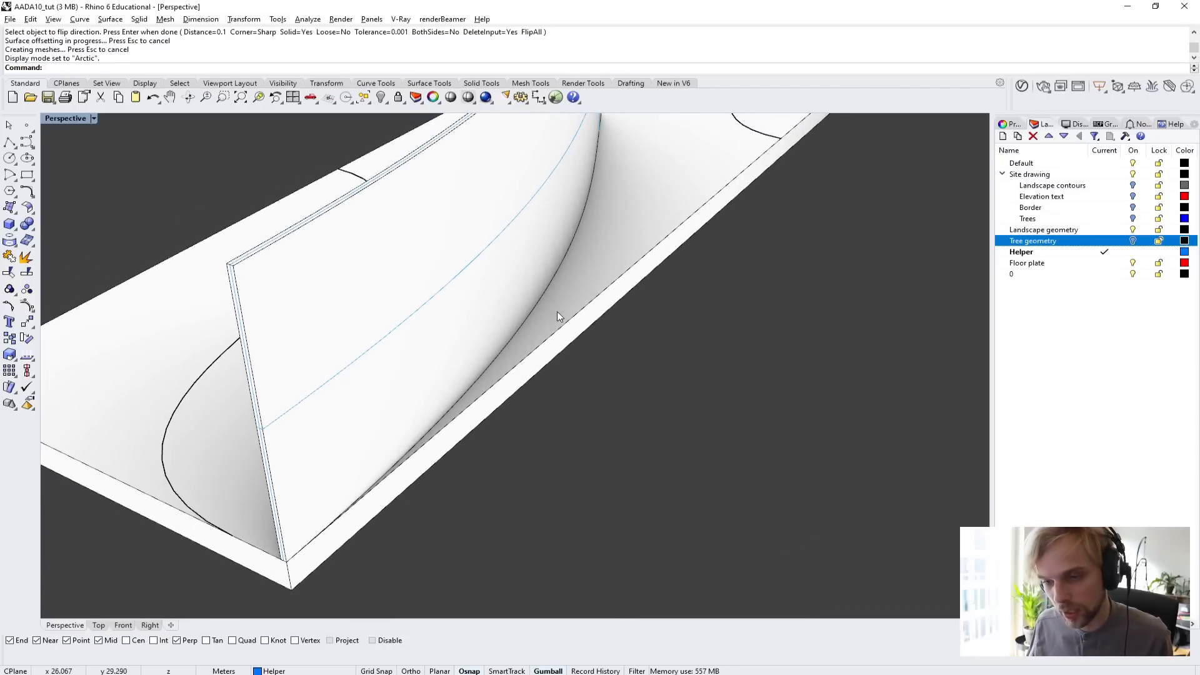
scroll(557, 311, "down", 4)
right_click_drag(557, 312, 479, 382)
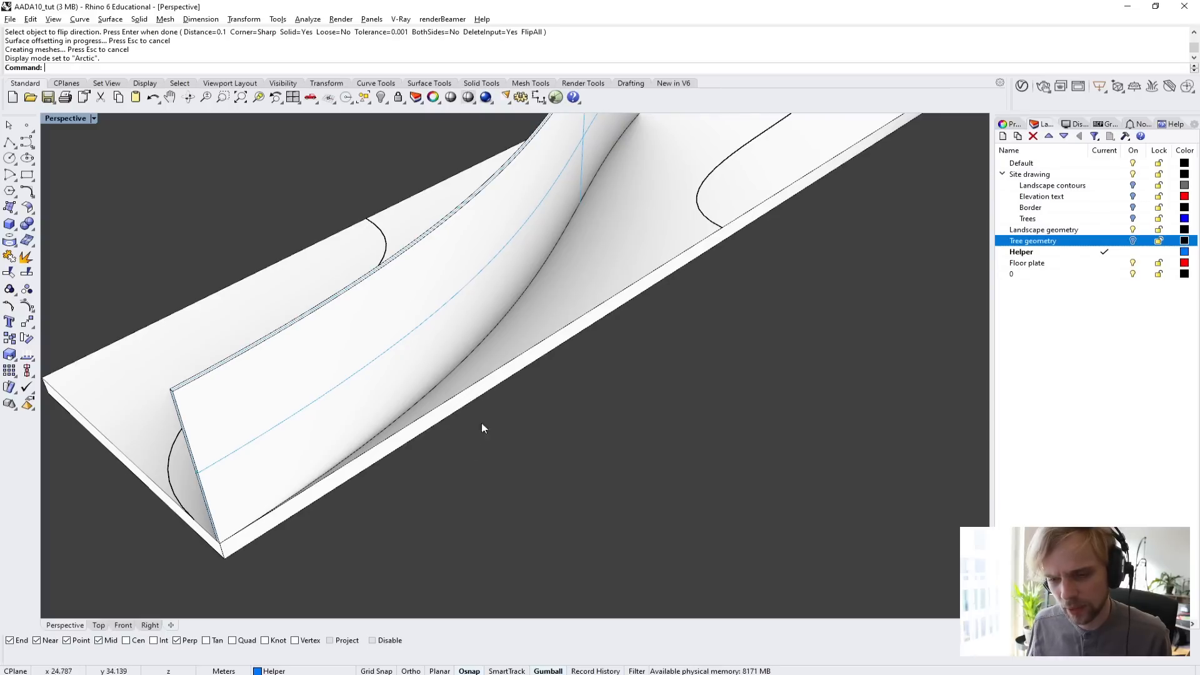
right_click_drag(445, 410, 491, 439)
scroll(461, 523, "up", 2)
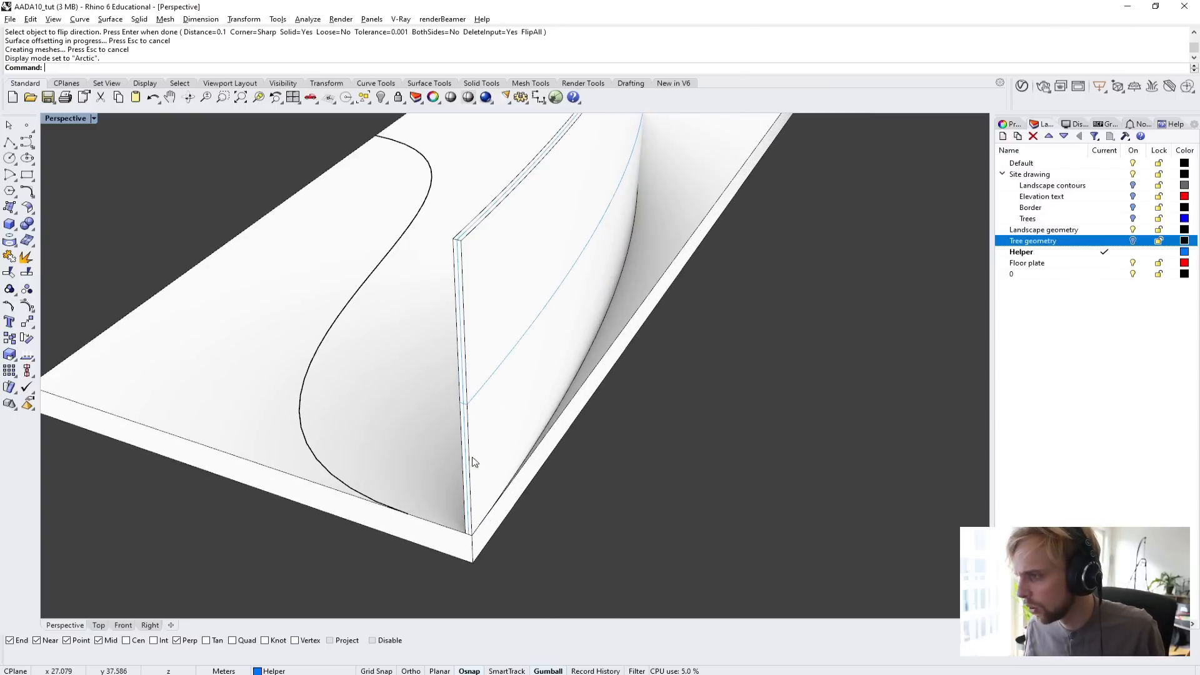
right_click_drag(526, 394, 562, 445)
scroll(450, 415, "up", 3)
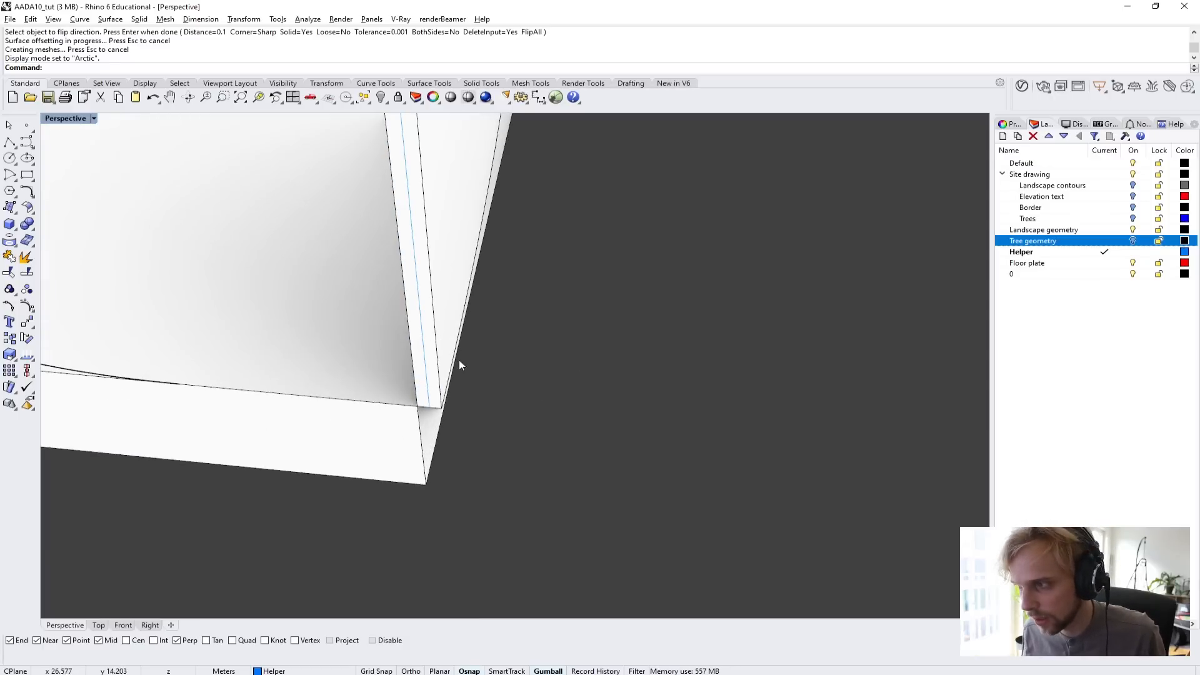
Undo the surface offset of the diagonal wall.
scroll(542, 398, "down", 6)
mouse_move(474, 380)
right_mouse_down()
mouse_move(511, 427)
mouse_move(586, 447)
mouse_move(479, 358)
right_mouse_up()
key("ctrl+z")
Offset the diagonal surface again by 0.1 m as a solid, with the offset direction flipped.
right_click_drag(526, 428, 639, 366)
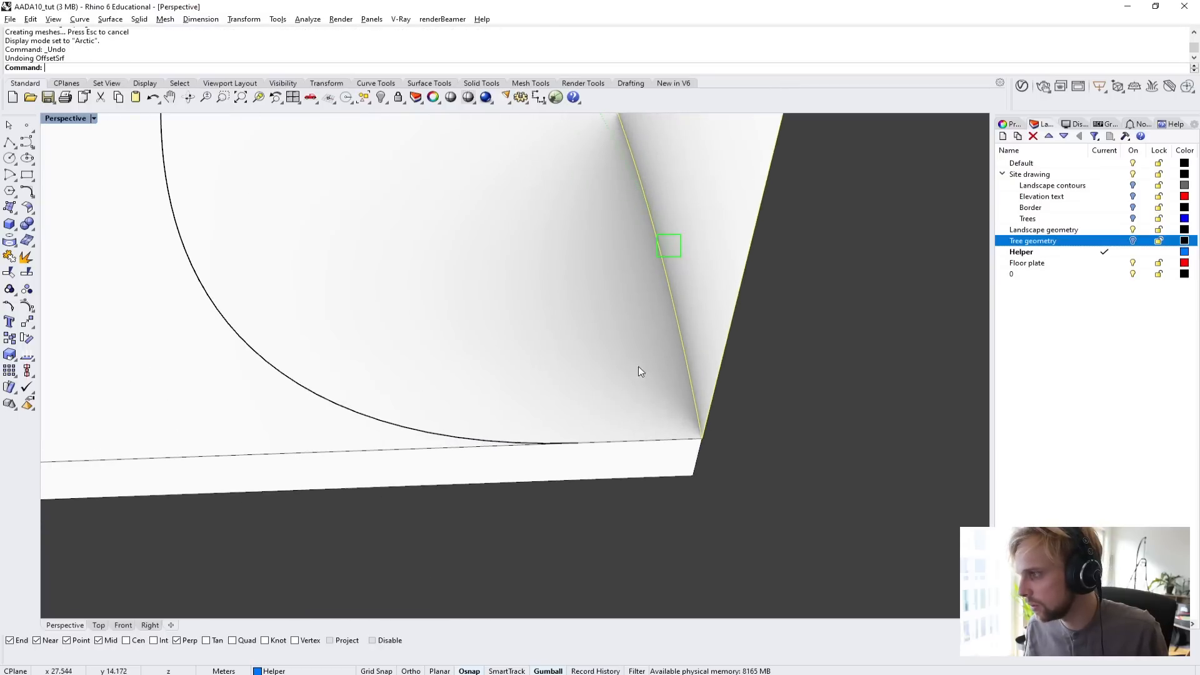
key("ctrl+alt+a")
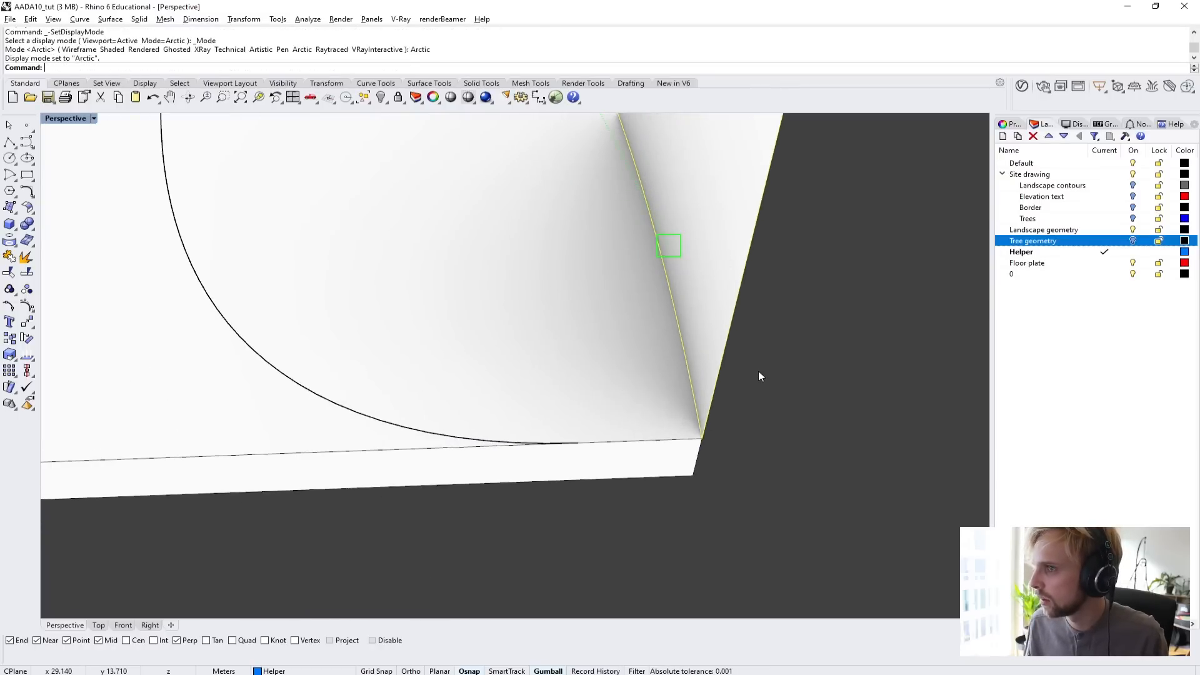
type("OffsetSrf")
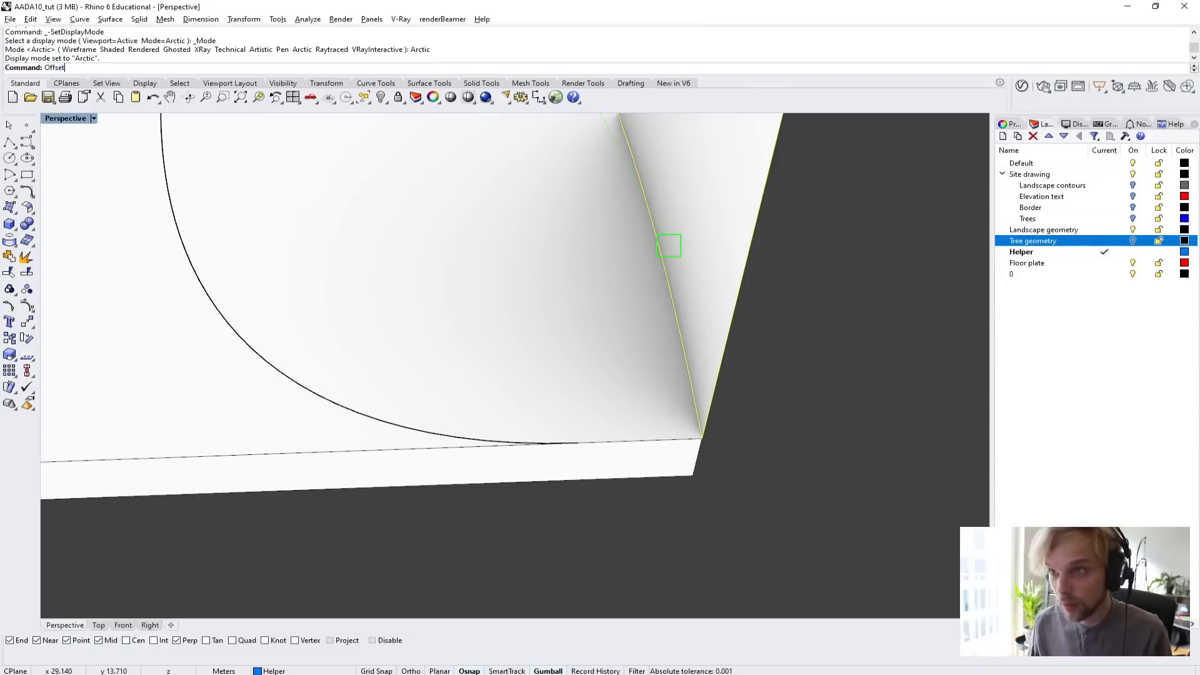
key("Return")
left_click(703, 254)
key("Return")
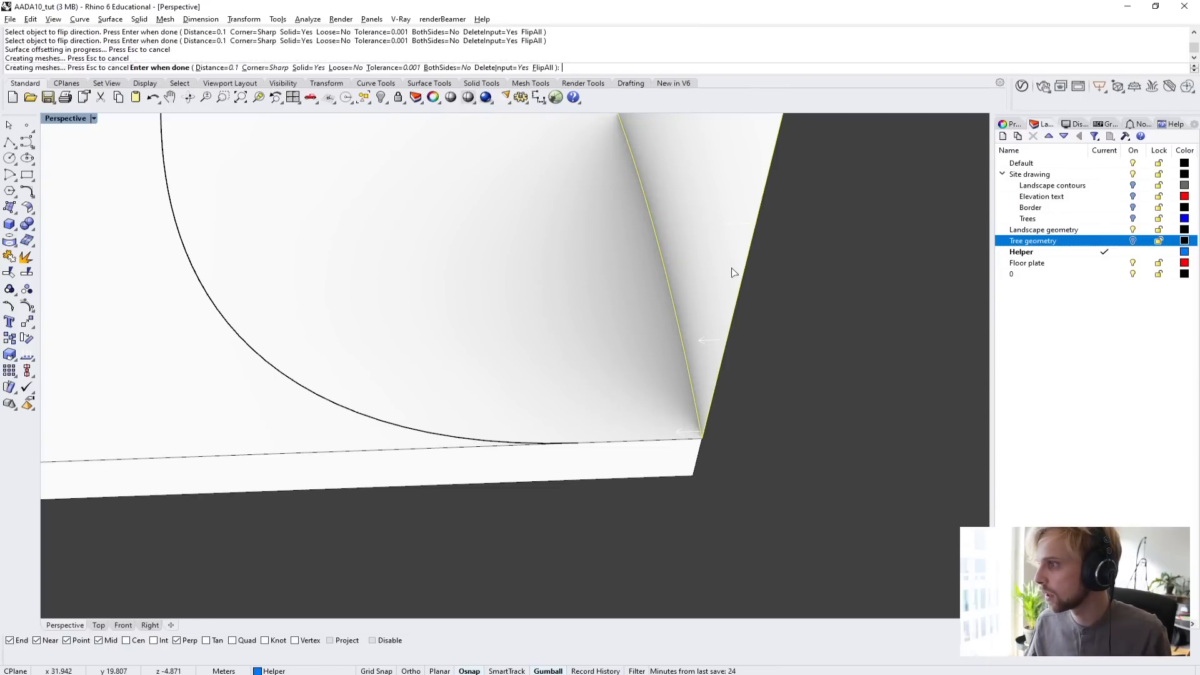
Check the wall's end at the plate corner, undo the flipped offset, and return the viewport to Shaded display.
right_click_drag(723, 463, 282, 427)
scroll(283, 427, "up", 5)
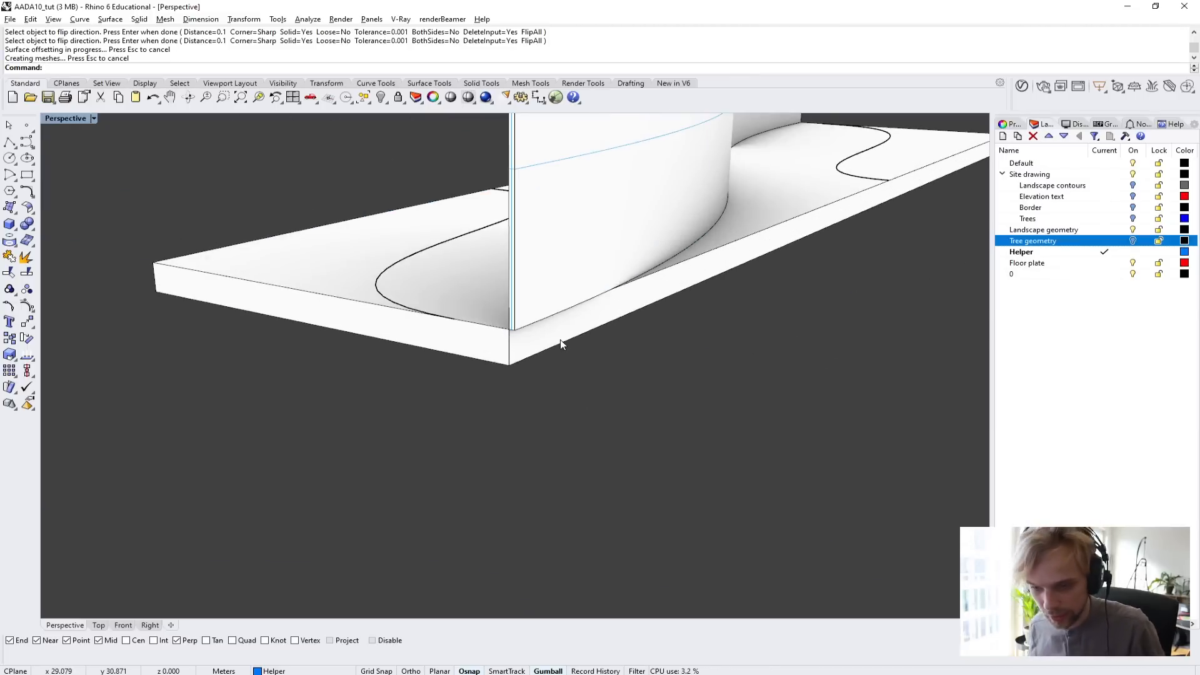
key("ctrl+z")
right_click_drag(555, 332, 480, 369)
left_click(69, 118)
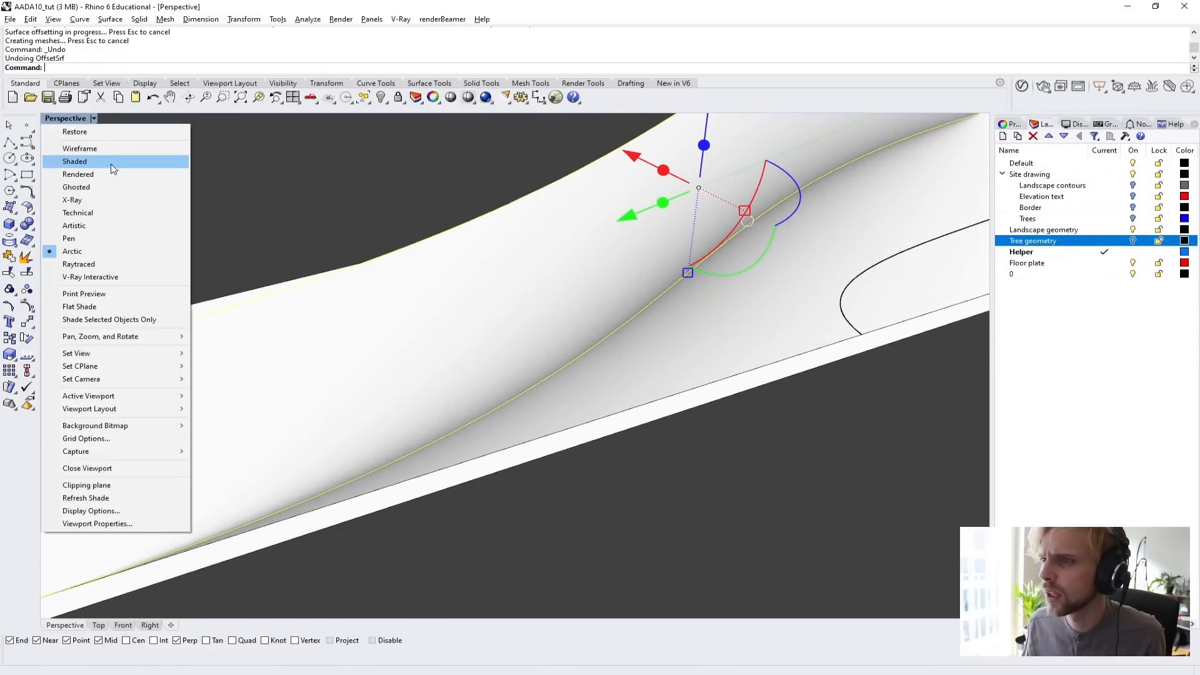
left_click(75, 161)
Delete the extruded diagonal wall surface.
scroll(467, 272, "down", 4)
left_click(414, 381)
right_click_drag(447, 288, 497, 305)
scroll(425, 290, "up", 4)
left_click(524, 306)
key("Delete")
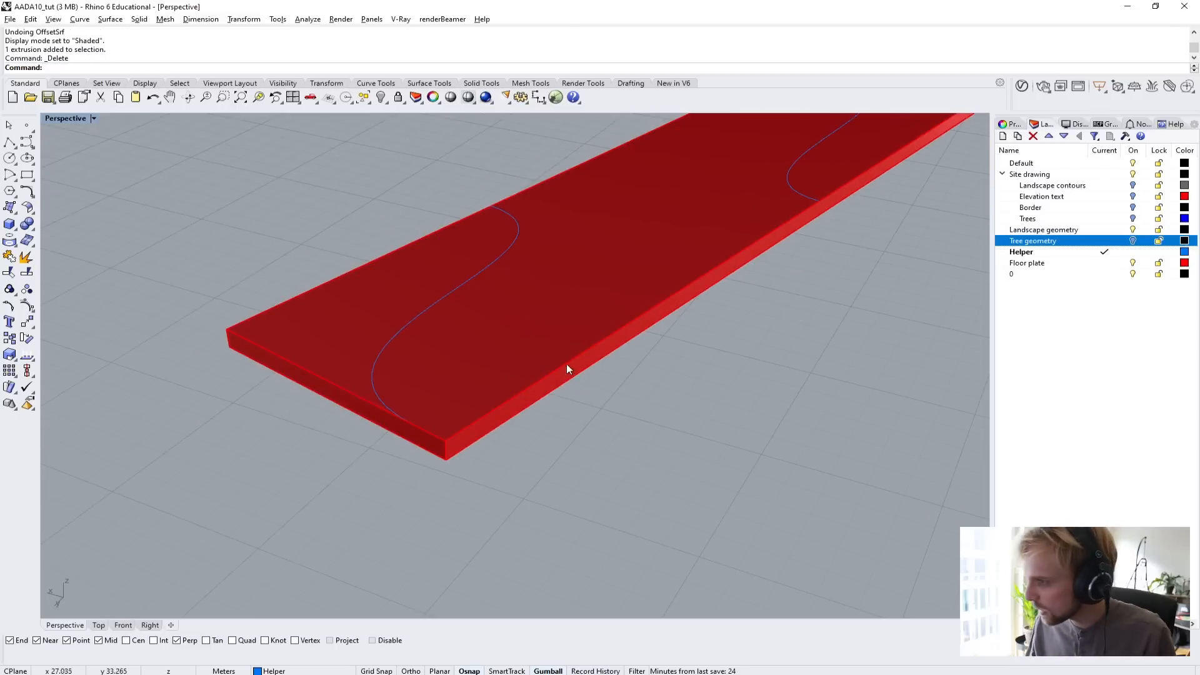
Undo the wall's deletion, the curve extrusion, and the layer visibility change.
right_click_drag(566, 364, 534, 373)
key("ctrl+z")
key("ctrl+z")
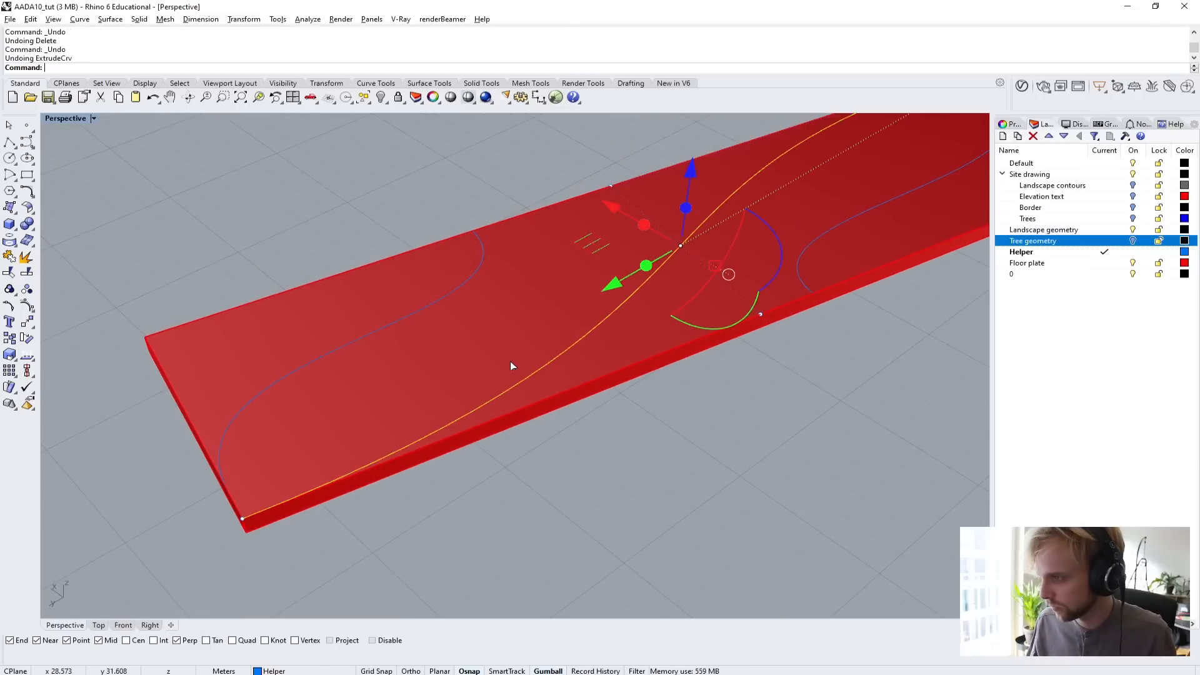
key("ctrl+z")
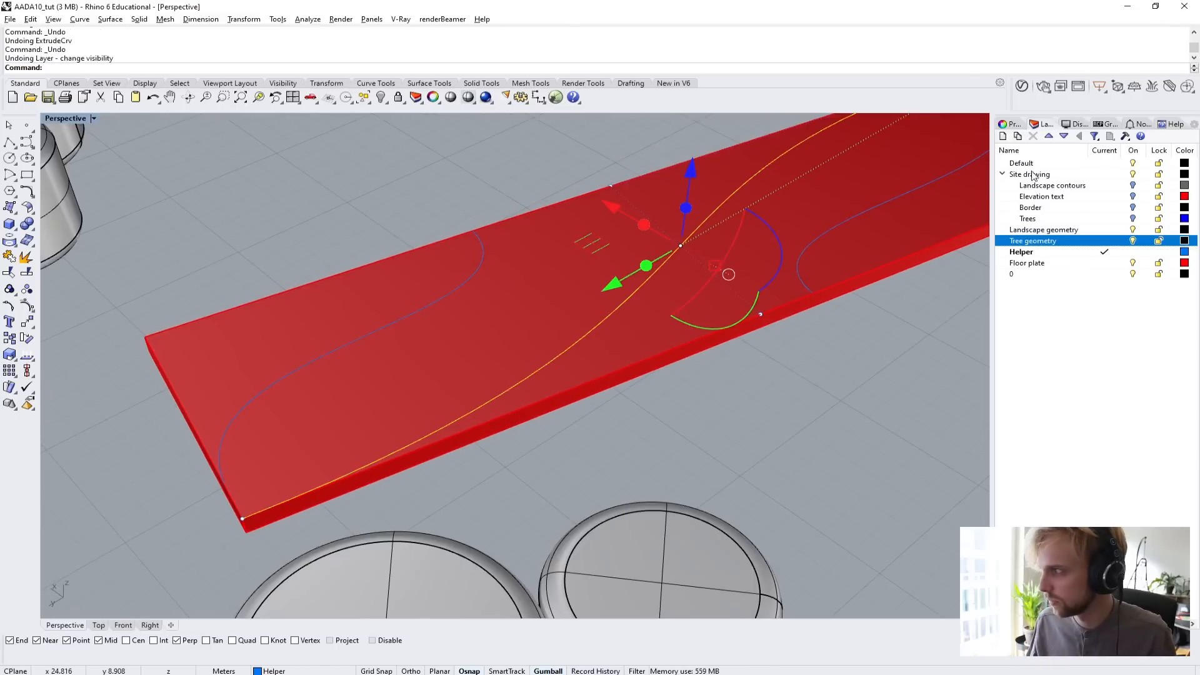
Hide the Tree geometry layer and clear the curve selection.
left_click(1133, 241)
left_click(850, 398)
right_click_drag(806, 394, 674, 361)
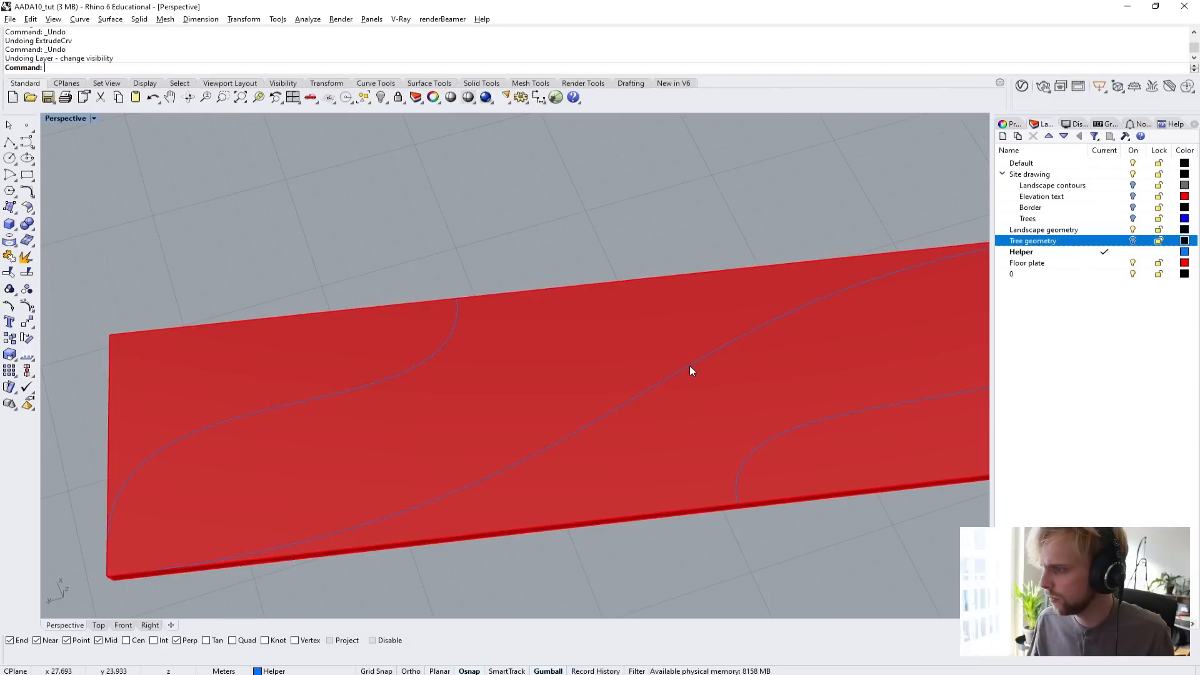
Select the S-shaped diagonal curve on the floor plate.
left_click(690, 366)
left_click(727, 397)
right_click_drag(726, 397, 448, 423)
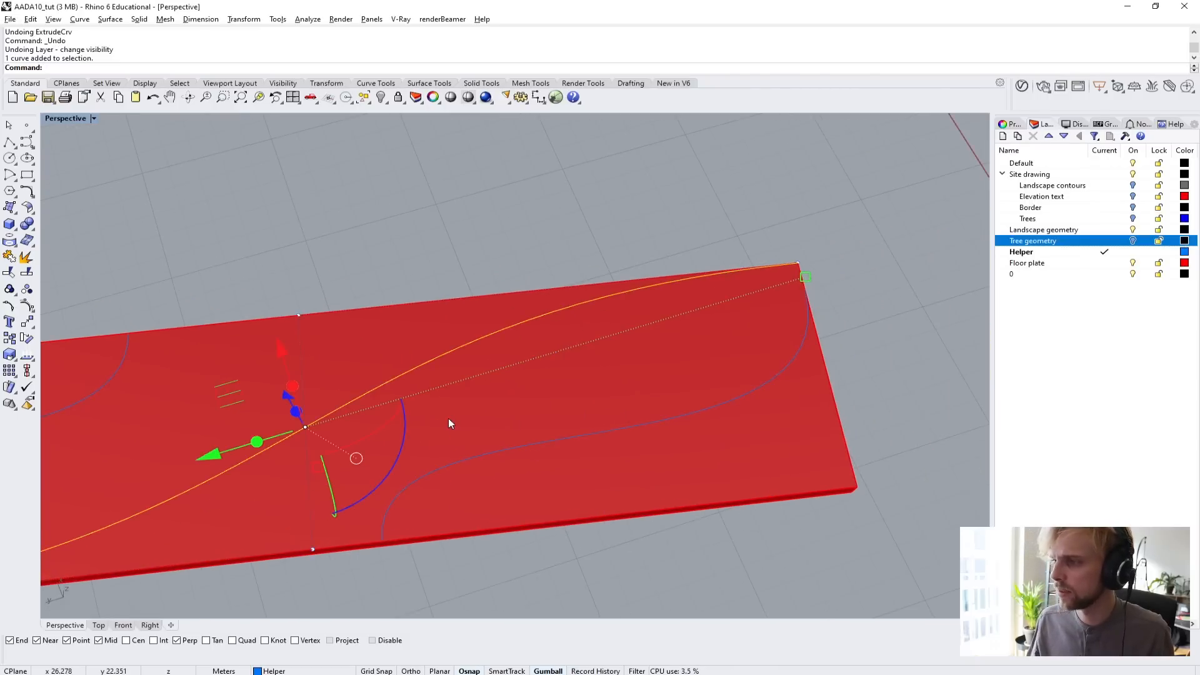
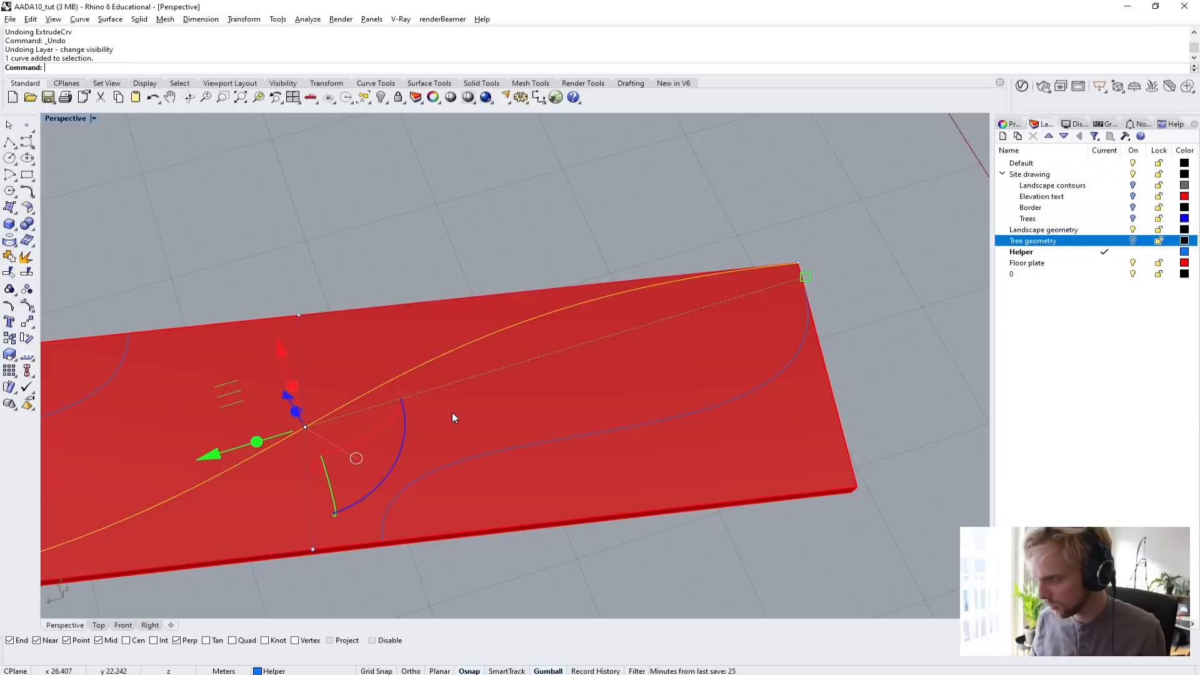
Move the two control points of the S-shaped diagonal along the plate's long edge 0.3 m inward, parallel to the short edge.
right_click_drag(337, 301, 341, 286)
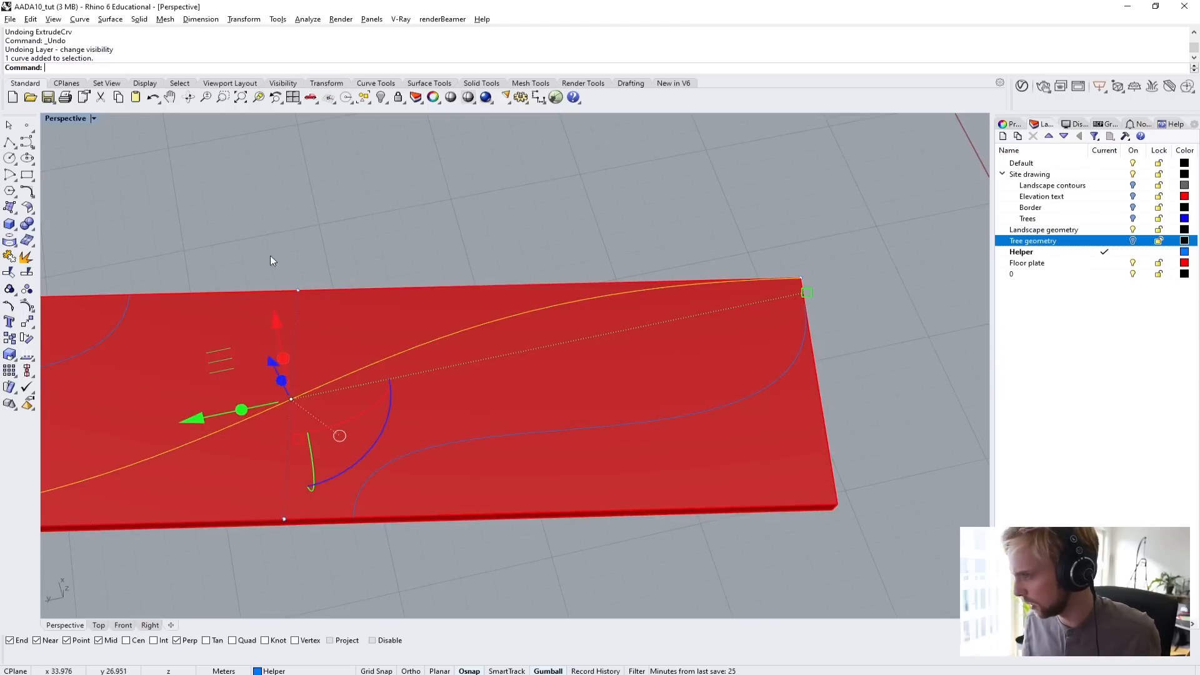
left_click_drag(257, 240, 352, 291)
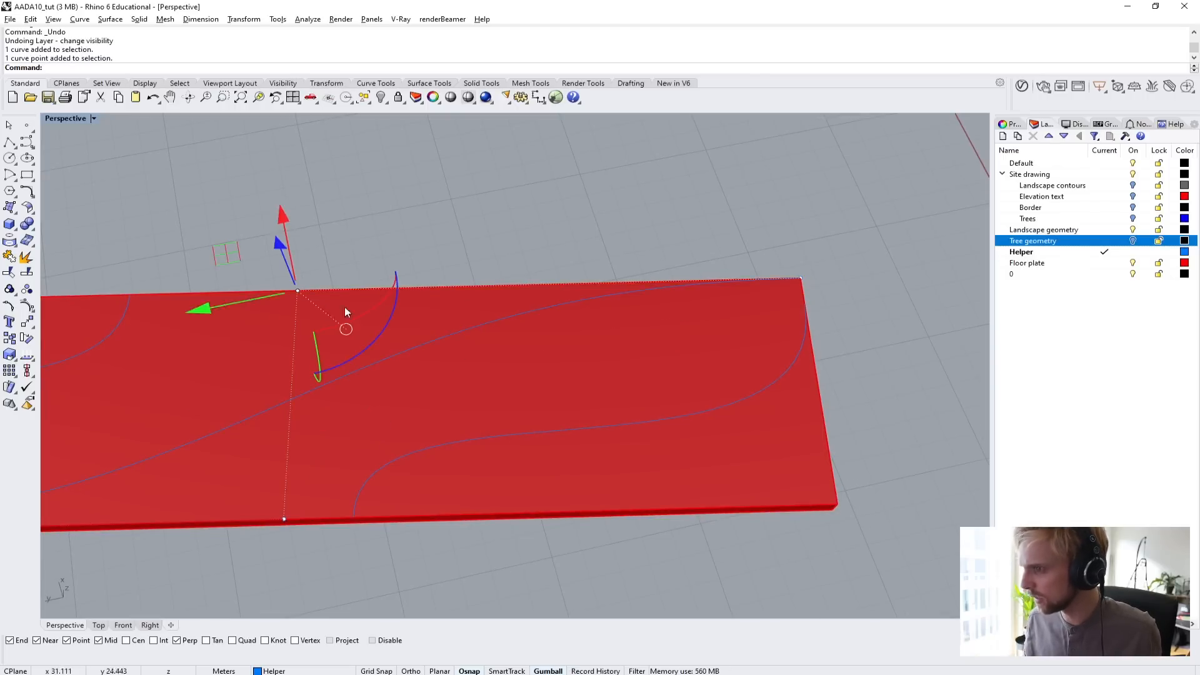
left_click(801, 279, "shift")
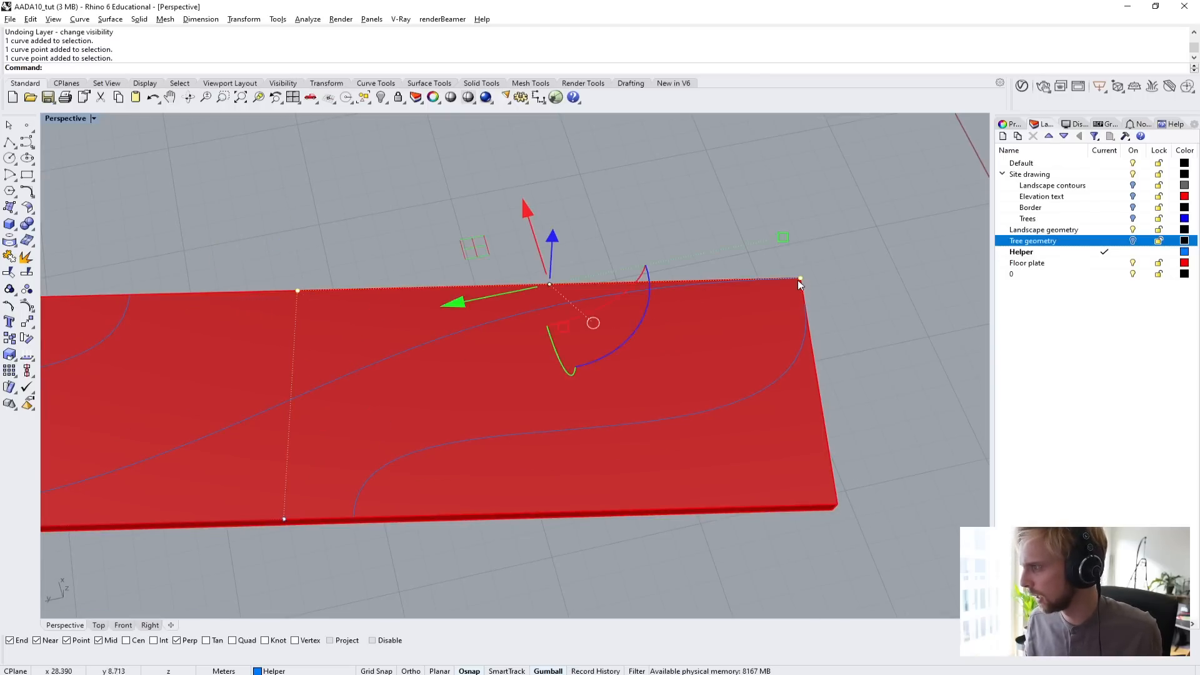
scroll(798, 280, "up", 3)
scroll(388, 299, "down", 5)
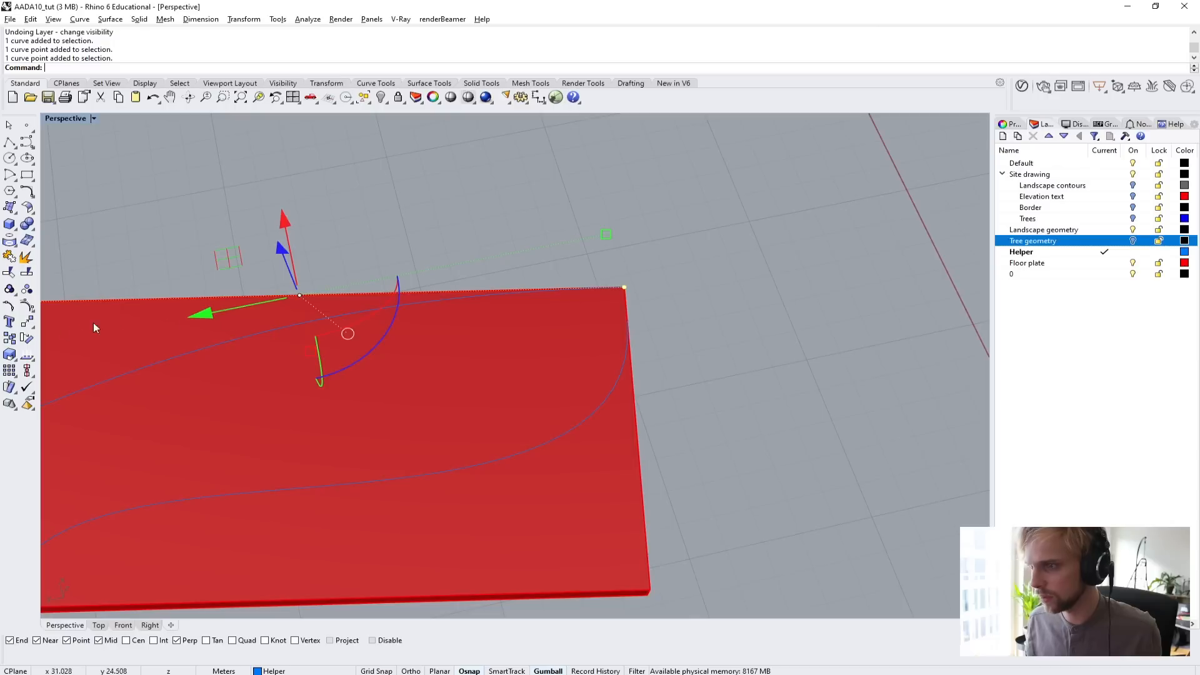
right_click_drag(93, 323, 414, 295, "shift")
scroll(415, 297, "down", 2)
right_click_drag(486, 315, 450, 311)
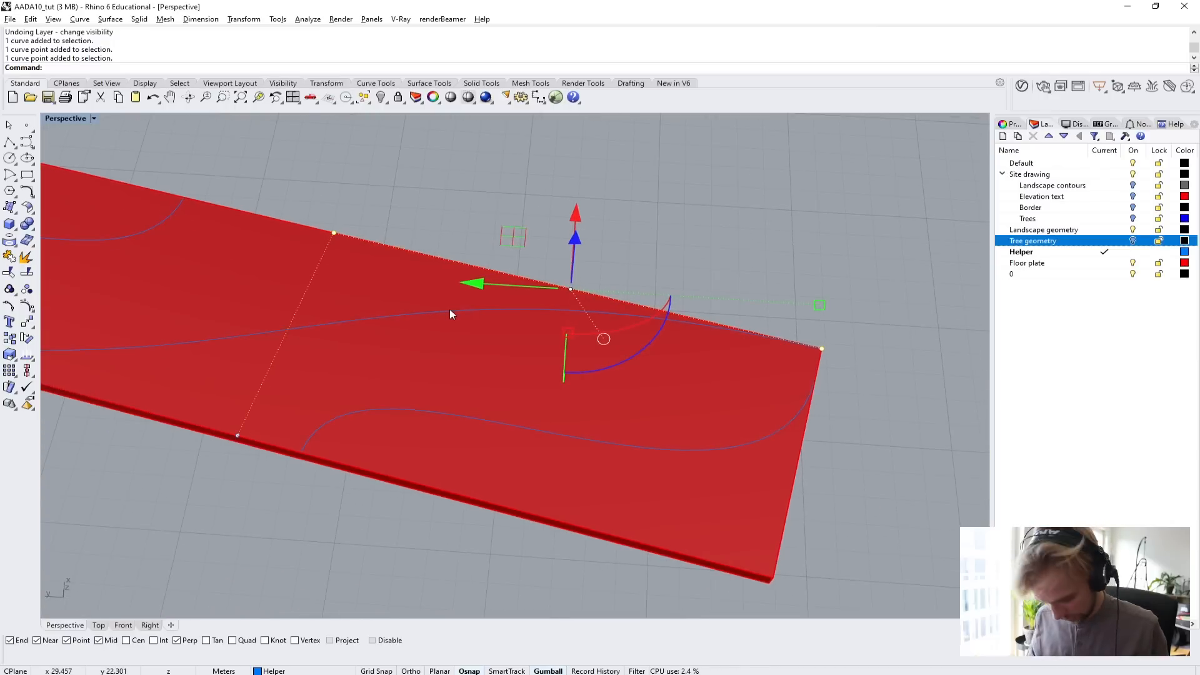
type("m")
key("Return")
right_click_drag(600, 404, 622, 383)
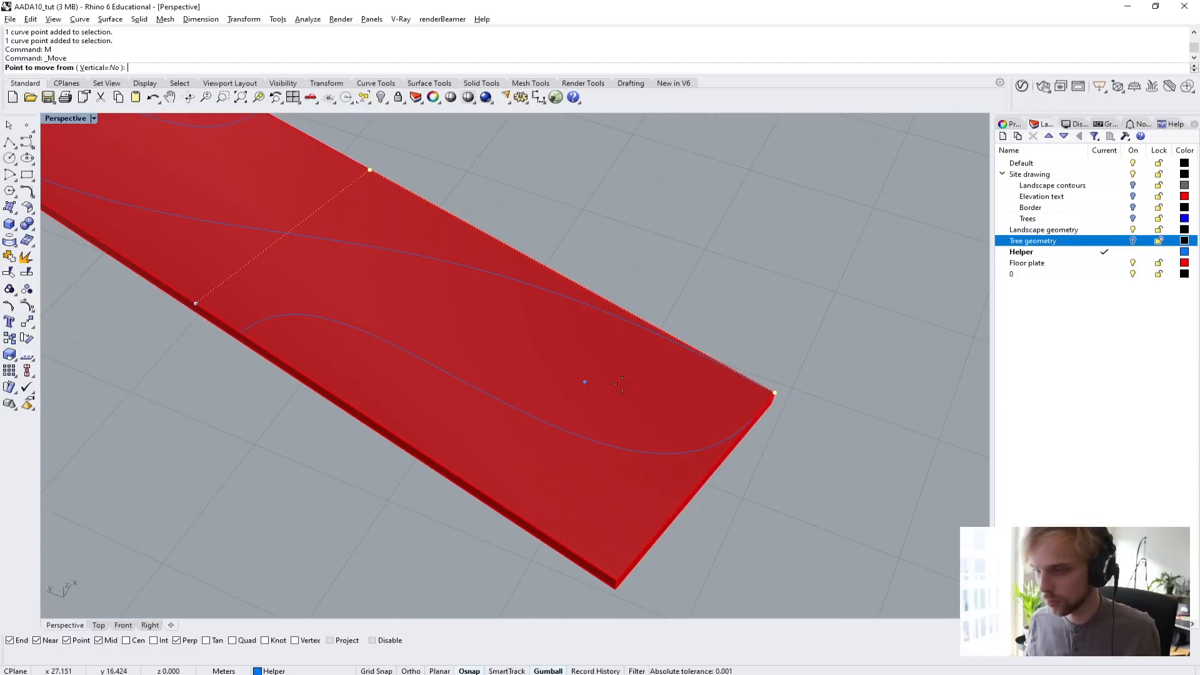
scroll(622, 384, "up", 2)
left_click(753, 384)
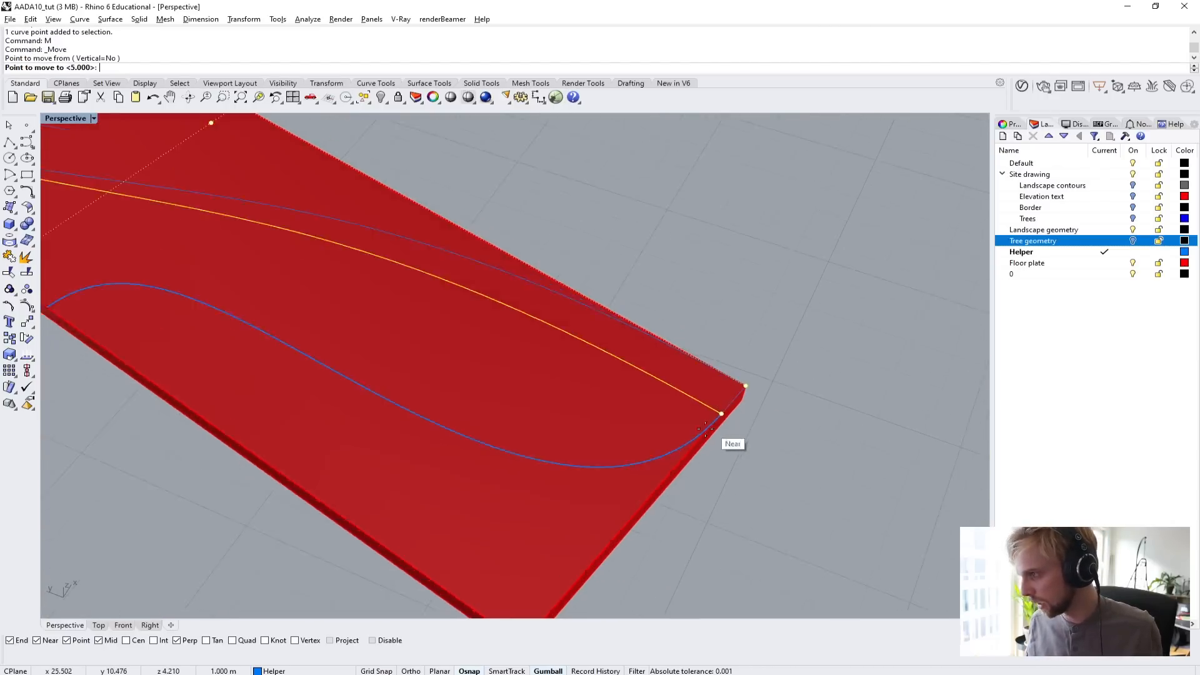
scroll(705, 427, "down", 2)
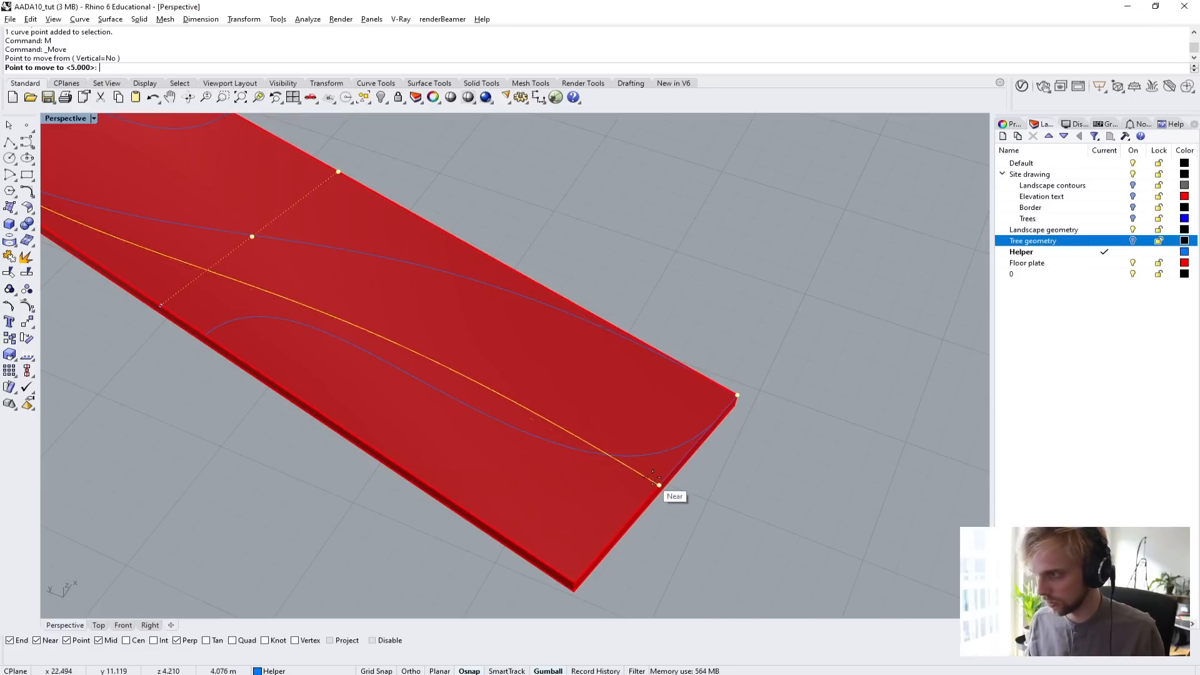
scroll(650, 485, "up", 3)
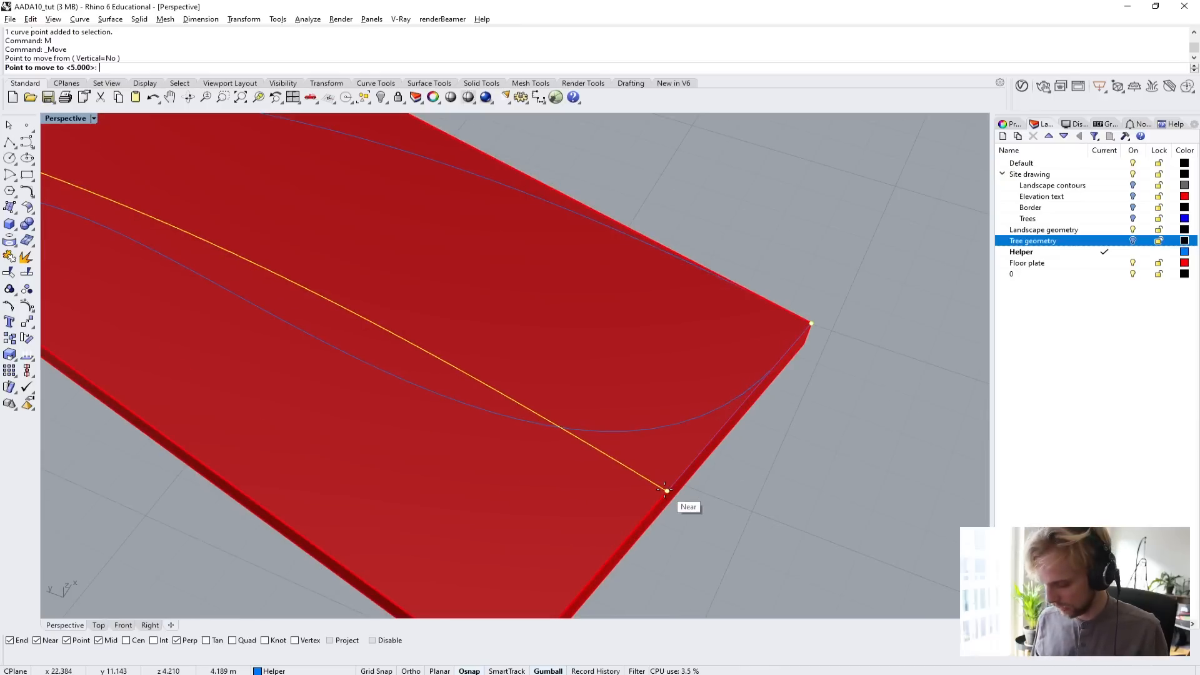
type("0.3")
left_click(665, 490)
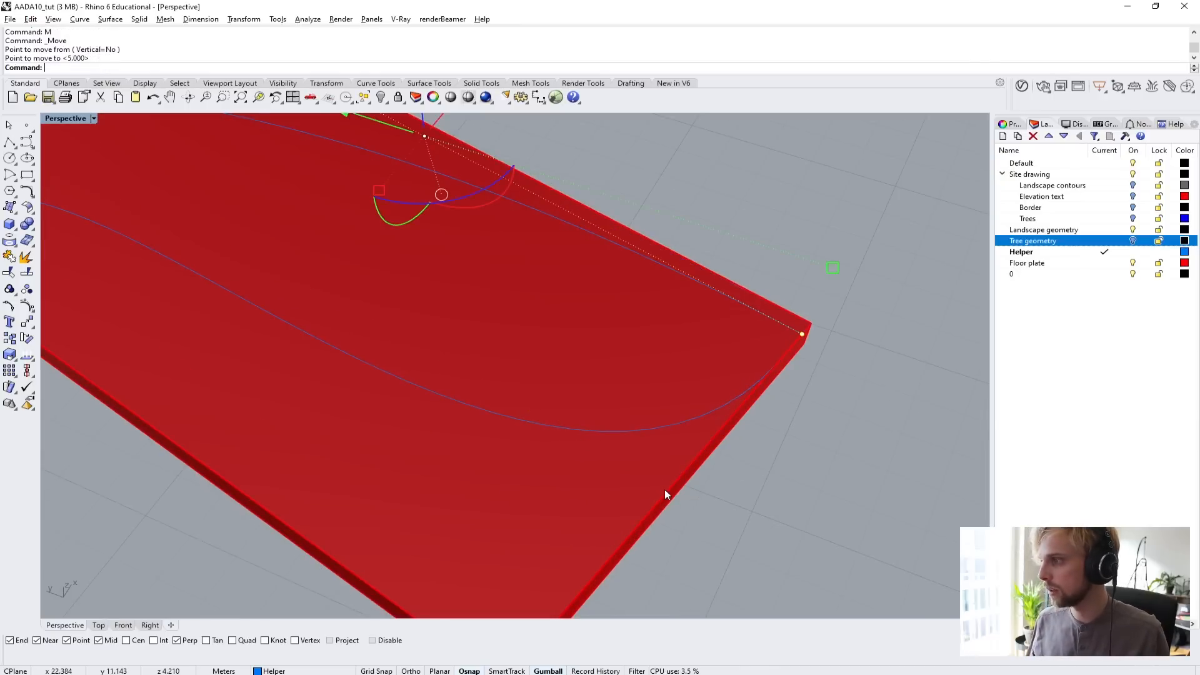
scroll(665, 489, "down", 4)
left_click(834, 389)
key("Escape")
Examine the spacing between both ends of the S-shaped diagonal and the floor plate's edges.
scroll(750, 380, "up", 6)
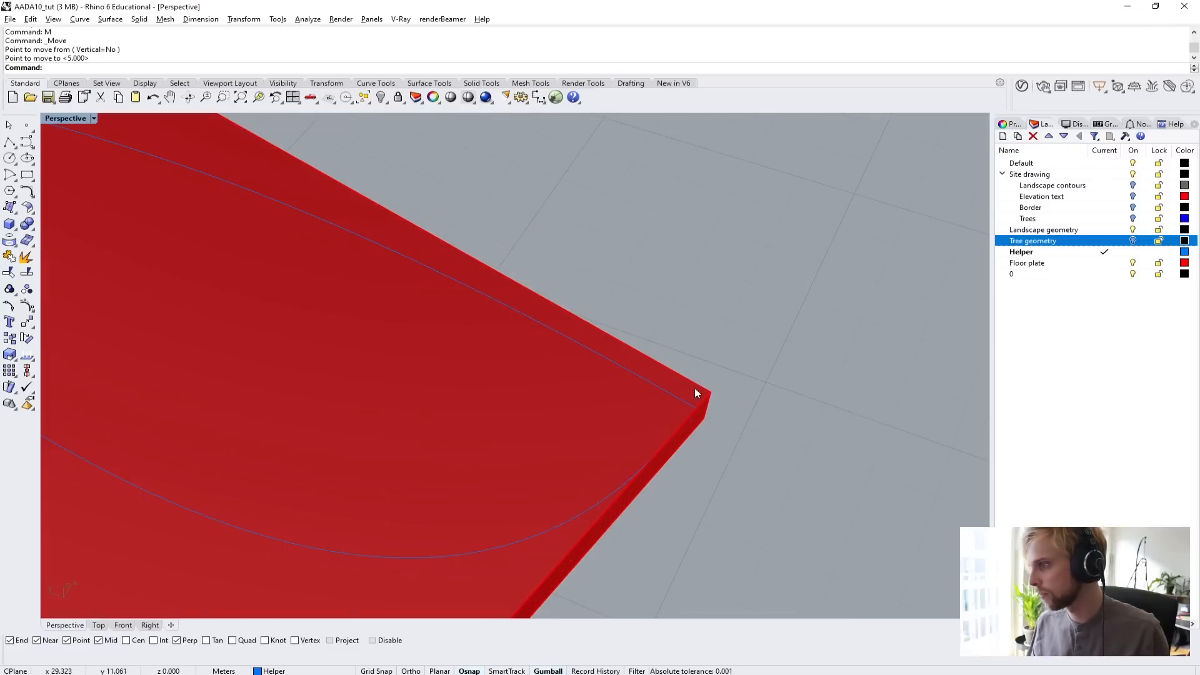
scroll(677, 399, "down", 8)
scroll(467, 309, "up", 3)
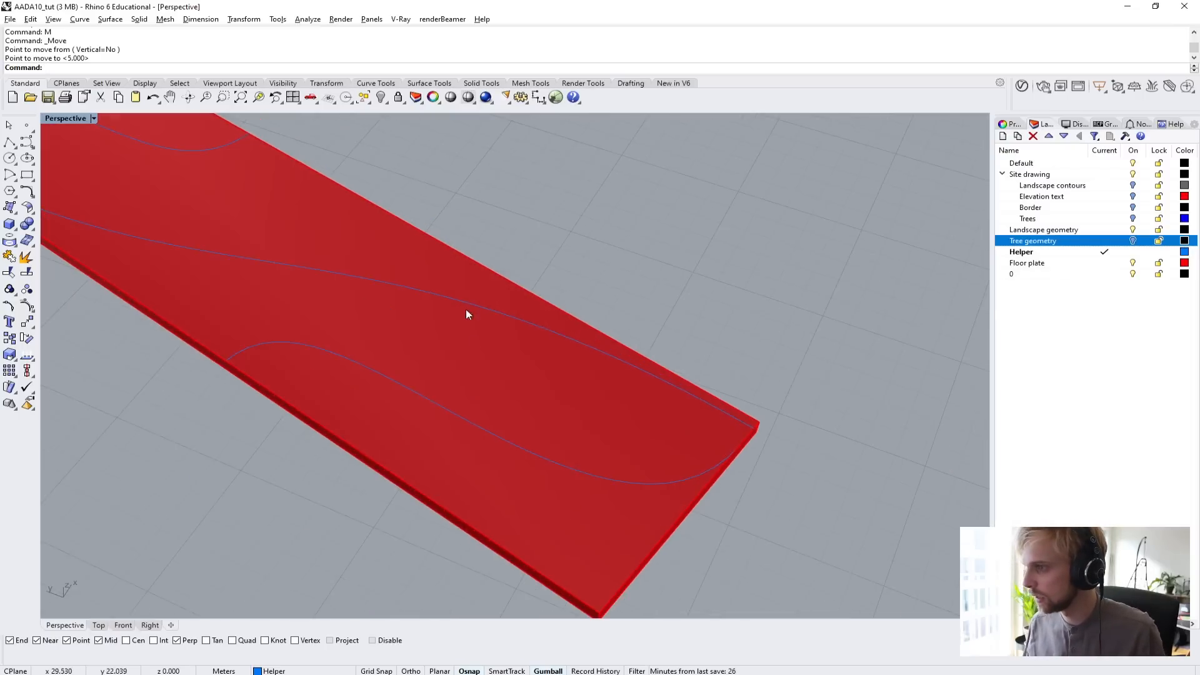
scroll(738, 413, "down", 5)
right_click_drag(491, 388, 684, 448, "shift")
scroll(414, 352, "up", 5)
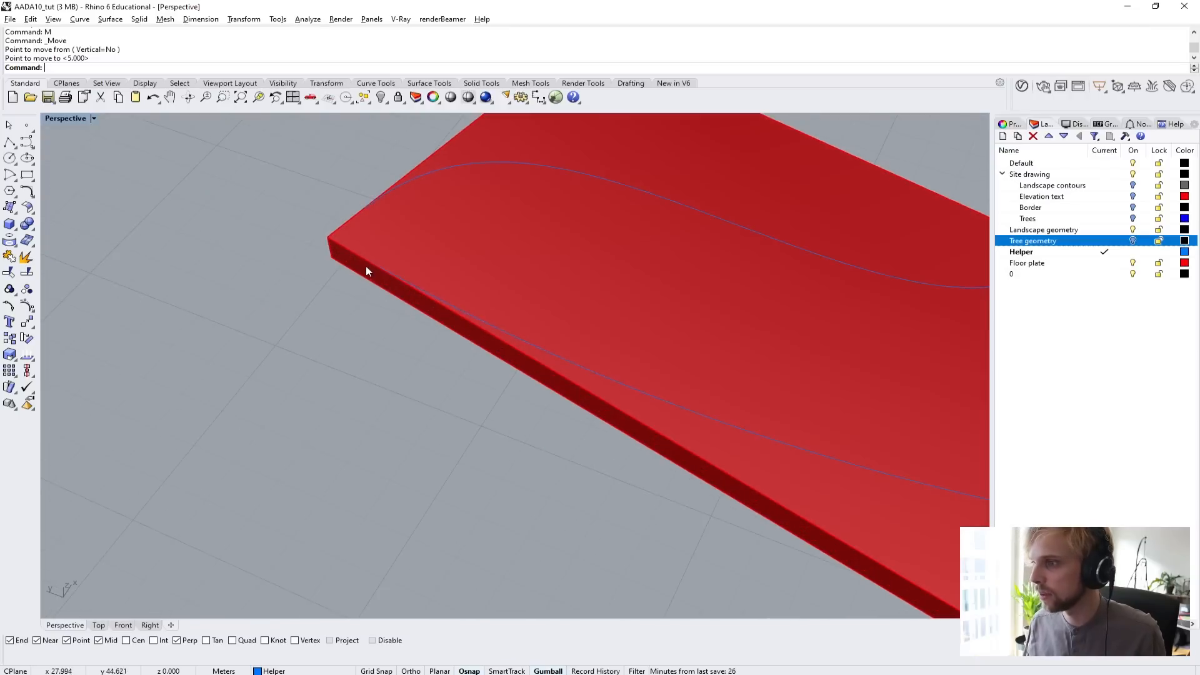
scroll(669, 405, "down", 4)
right_click_drag(669, 405, 489, 358, "shift")
scroll(489, 359, "up", 2)
Extrude the S-shaped diagonal curve upward 5 m into a wall surface.
left_click(489, 358)
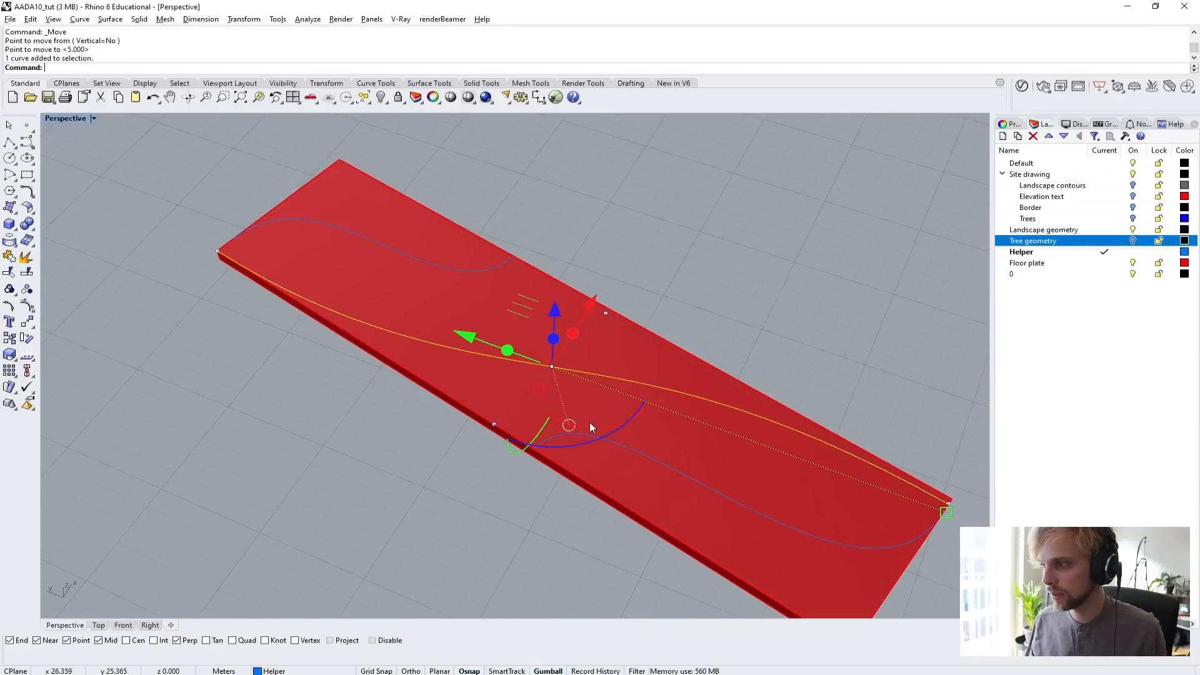
right_click_drag(590, 422, 427, 387)
type("ExtrudeCrv")
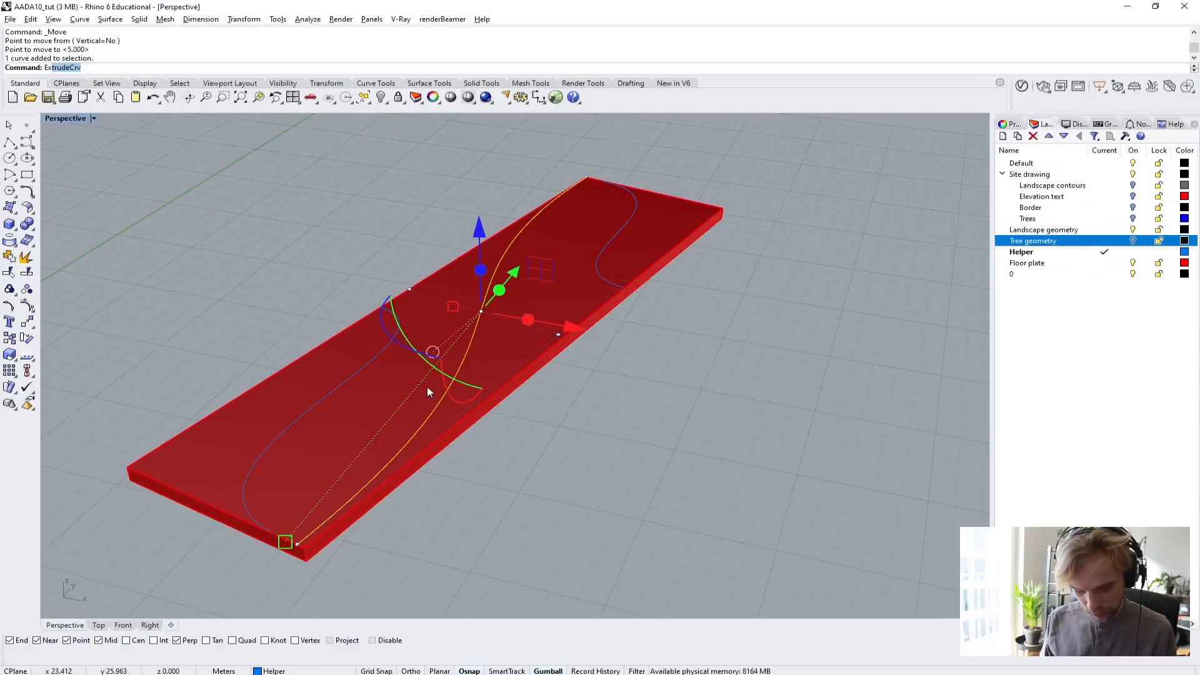
key("Return")
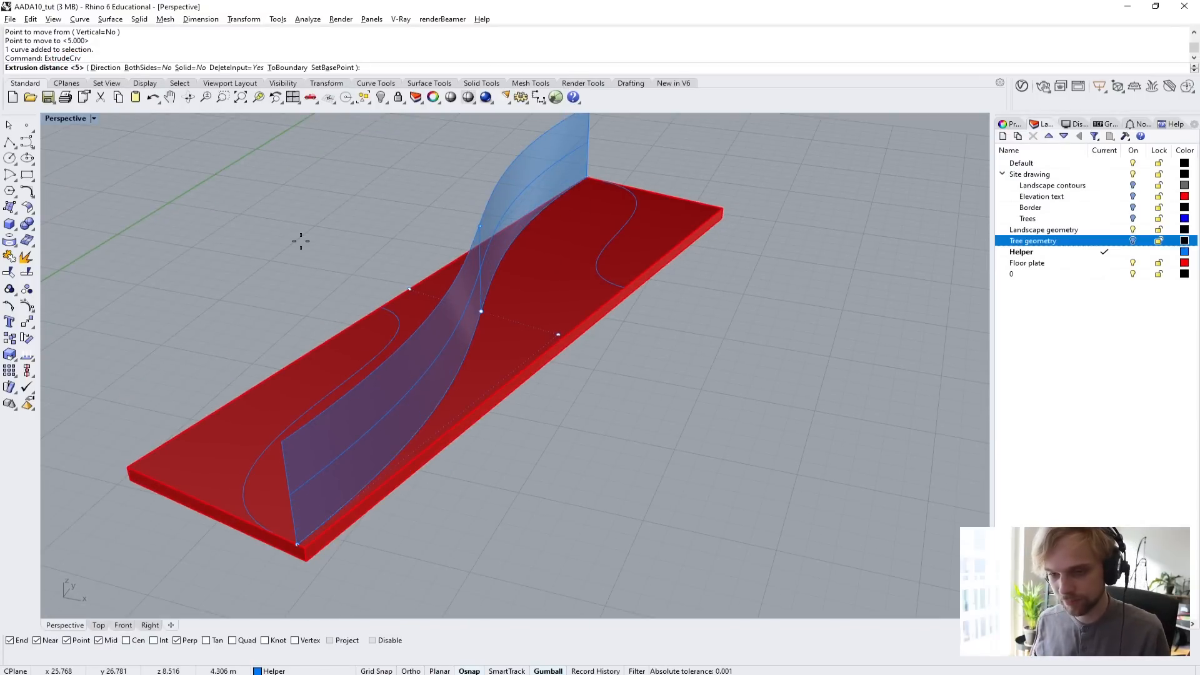
type("6")
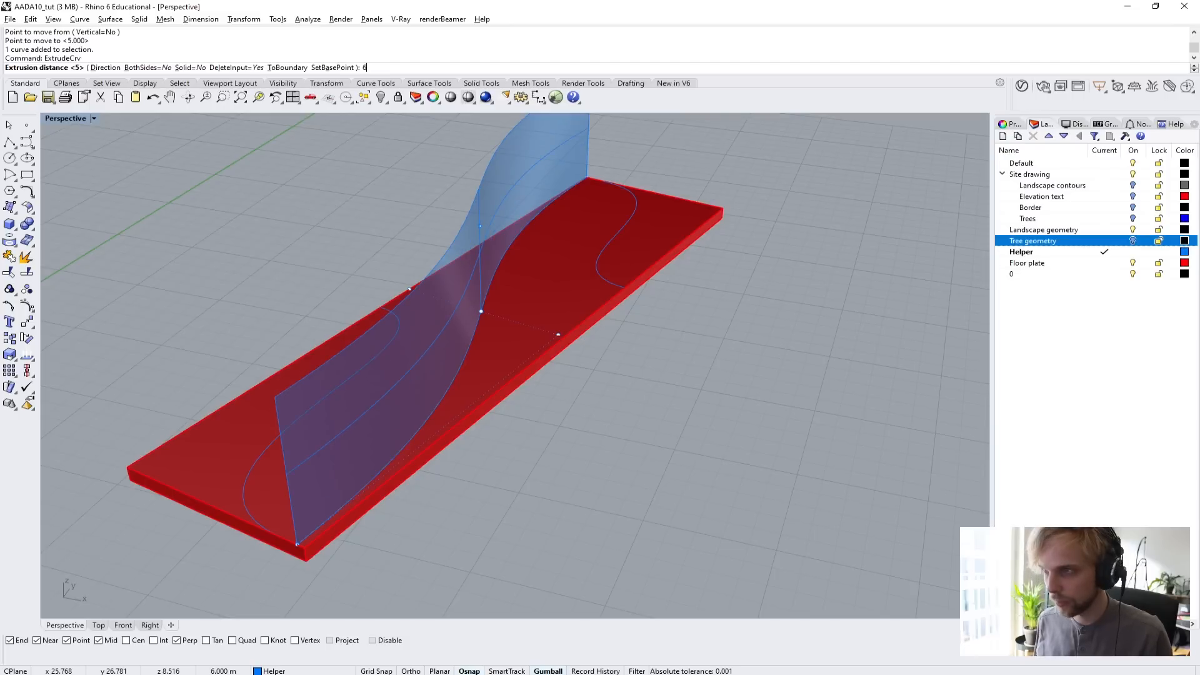
key("BackSpace")
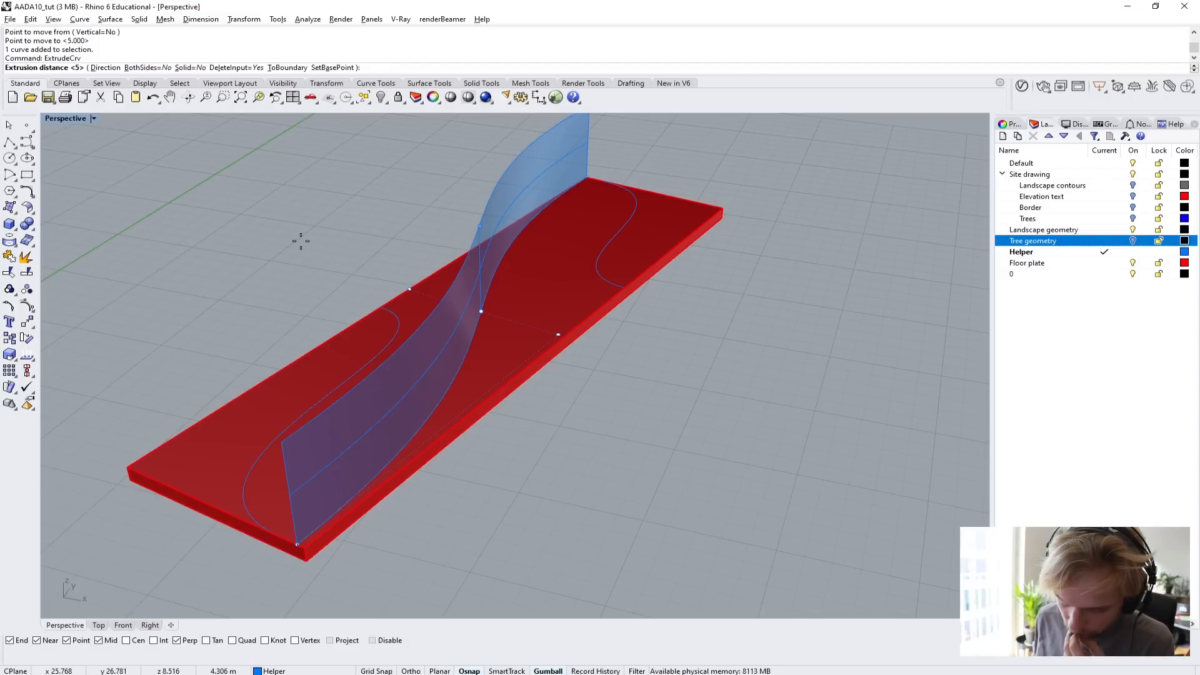
type("5")
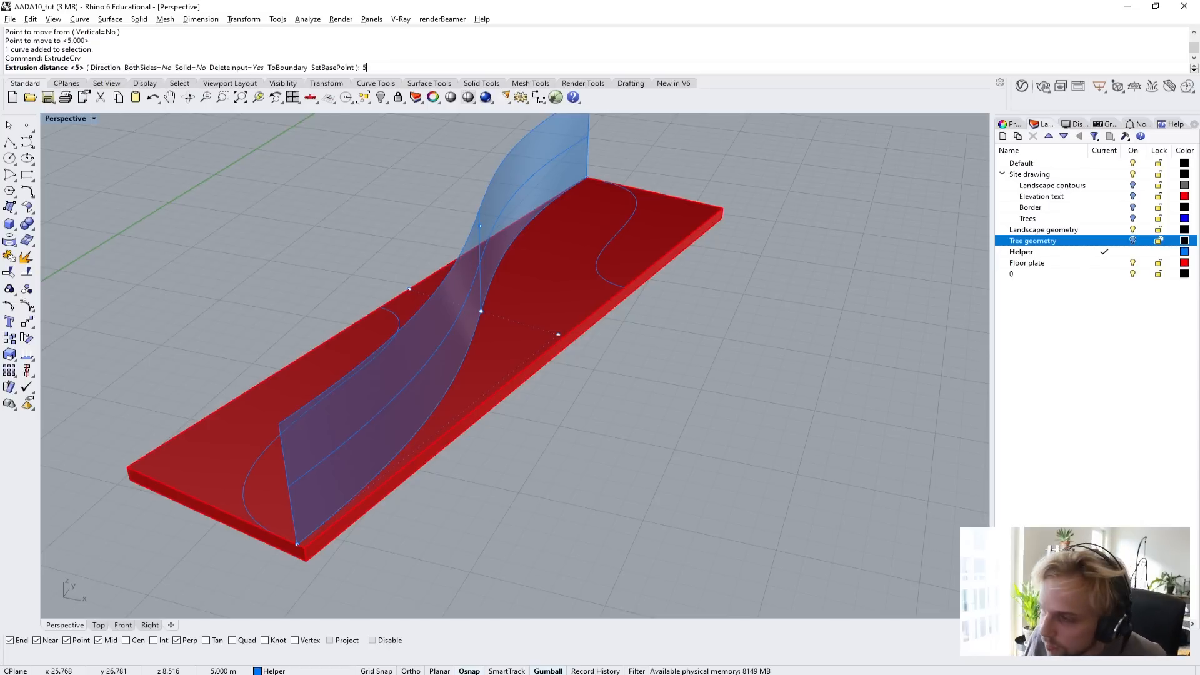
key("Return")
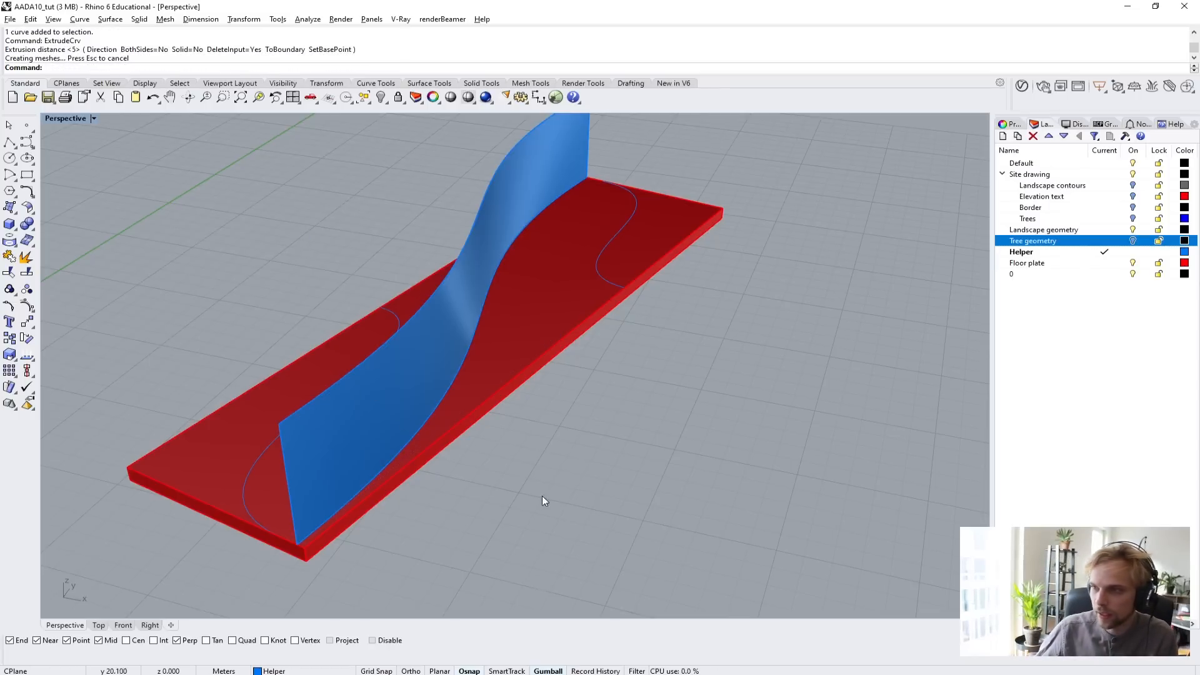
right_click_drag(542, 497, 377, 431)
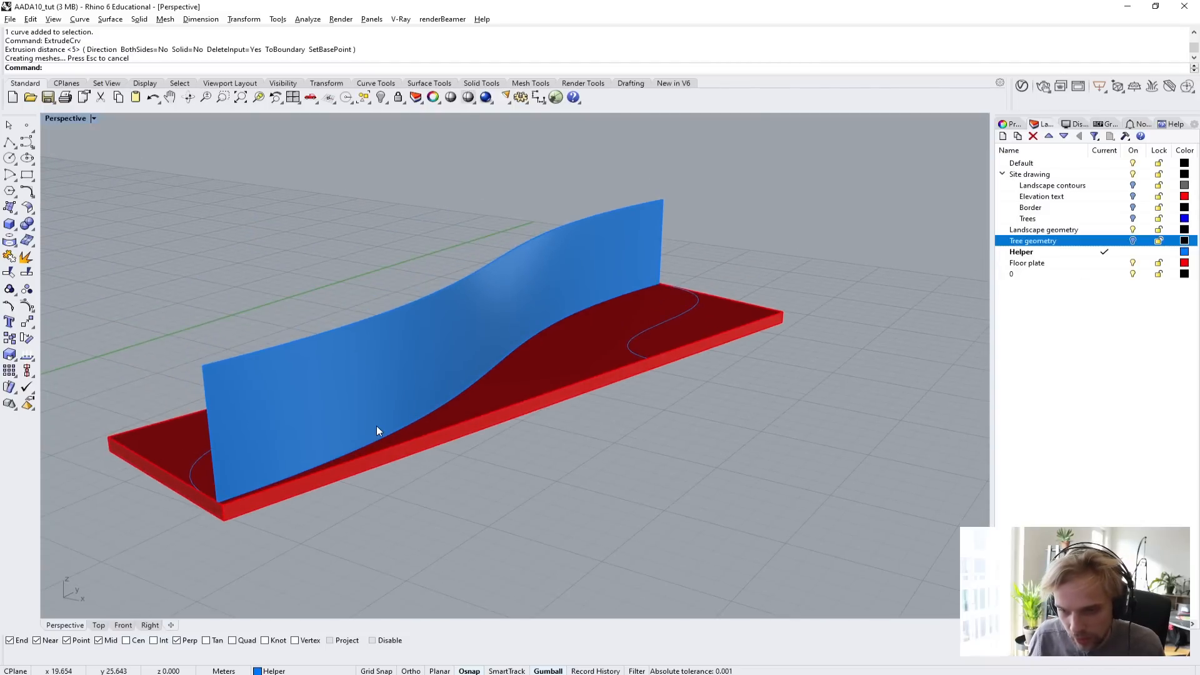
left_click(327, 414)
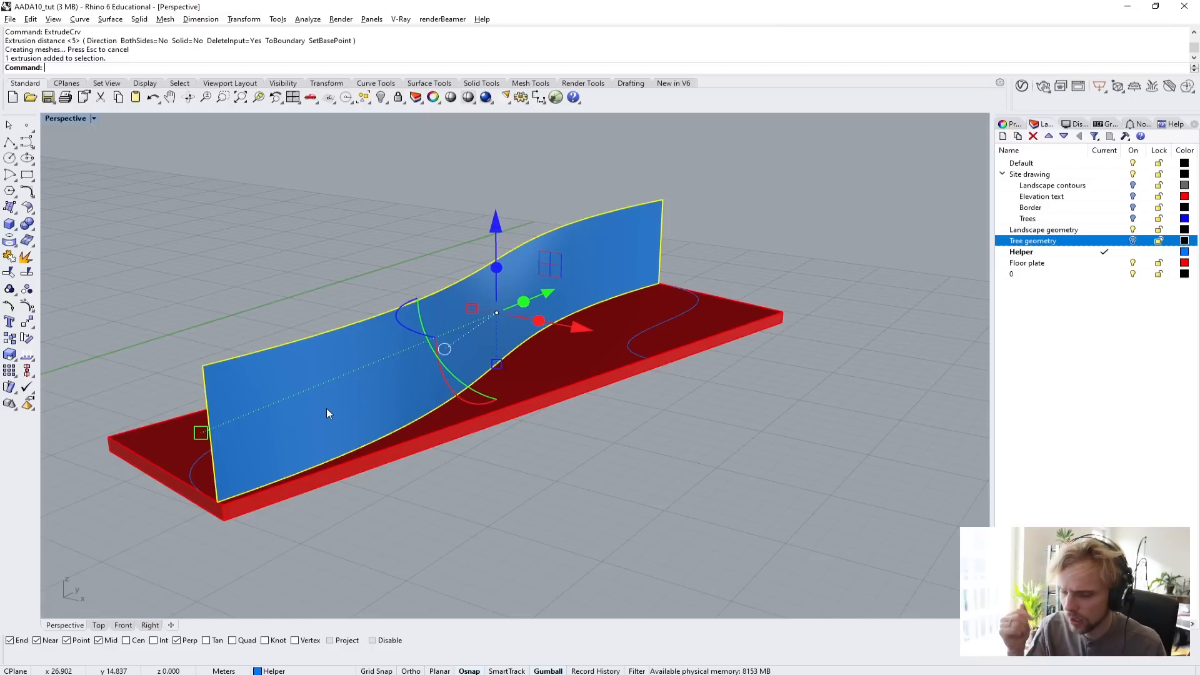
left_click(246, 261)
Create a flat four-sided surface from corner points on the ground beside the floor plate.
scroll(246, 262, "down", 7)
right_click_drag(434, 357, 350, 347)
left_click(10, 207)
left_click(318, 515)
left_click(442, 345)
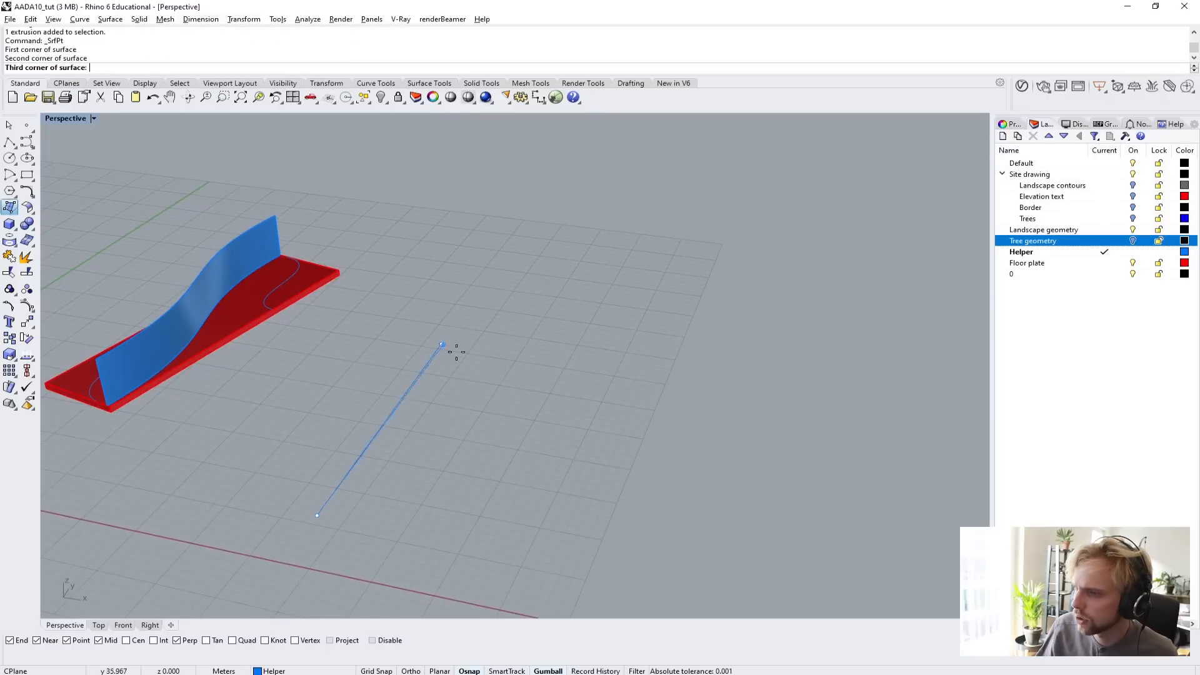
left_click(689, 410)
left_click(534, 598)
Show the flat surface's control points and raise two diagonally opposite corners vertically to twist it into a saddle shape.
left_click(490, 545)
right_click_drag(490, 545, 486, 513)
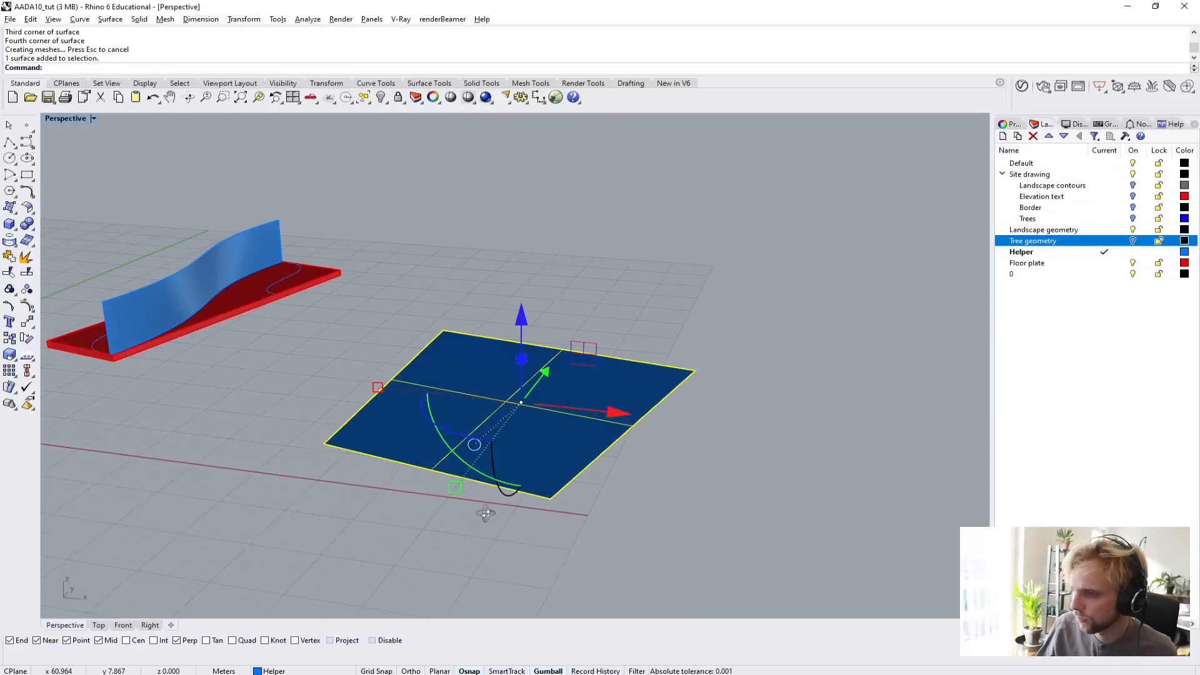
key("F10")
left_click_drag(281, 415, 361, 482)
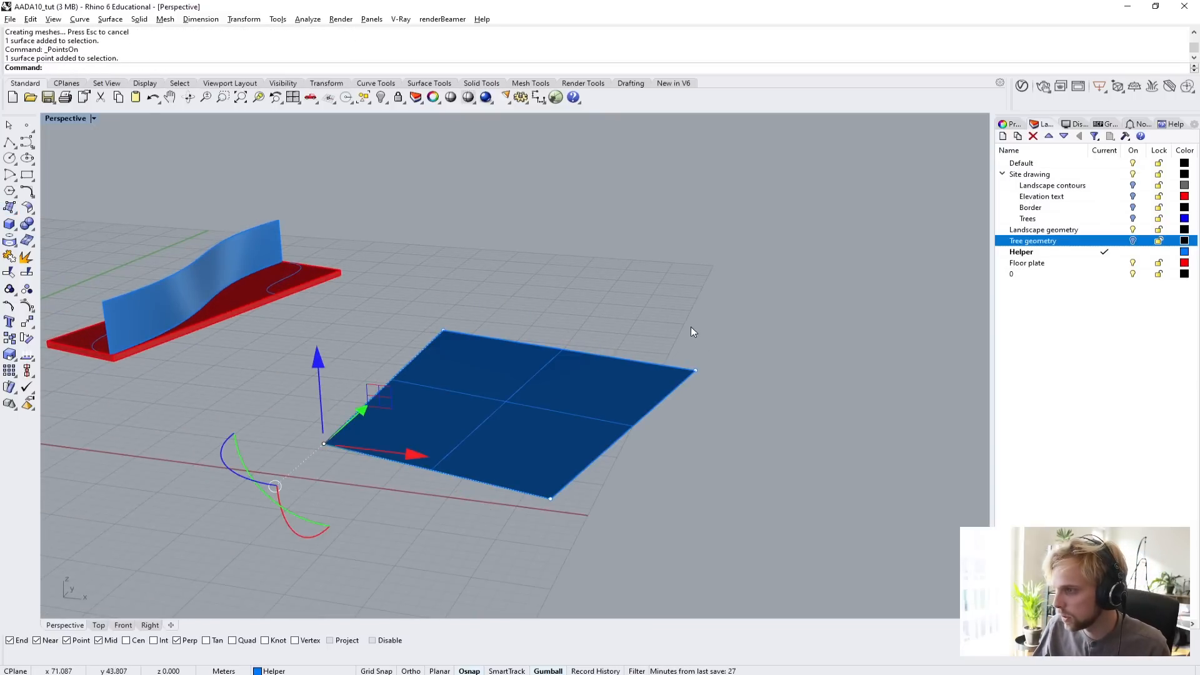
left_click_drag(732, 328, 689, 413, "shift")
right_click_drag(655, 456, 661, 517)
scroll(644, 378, "down", 5)
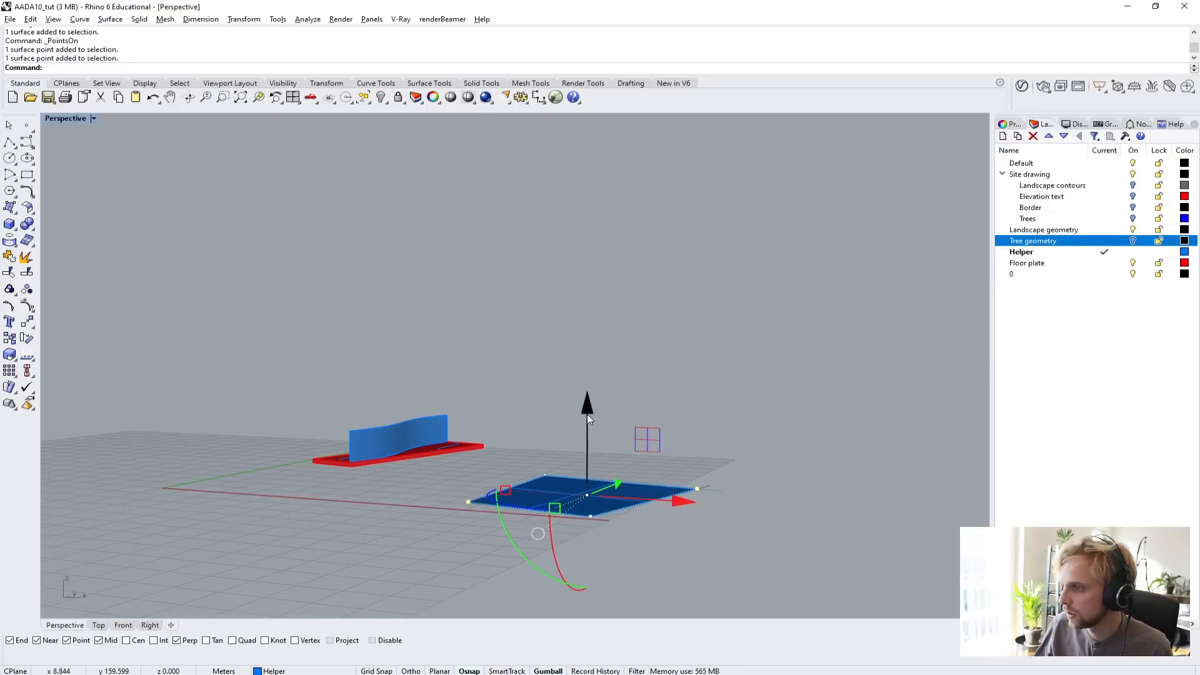
left_click_drag(587, 414, 580, 219)
right_click_drag(706, 447, 711, 480)
key("Escape")
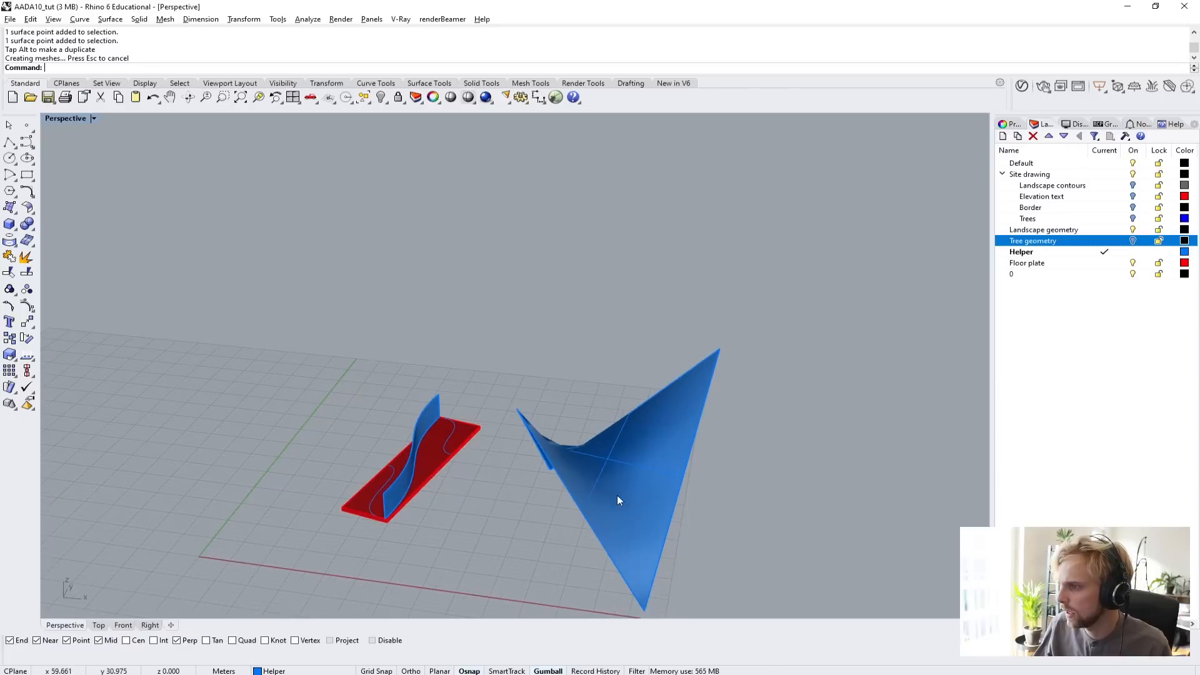
Duplicate the saddle surface along the X direction, placing the copy farther from the floor plate.
scroll(617, 497, "up", 5)
scroll(608, 487, "down", 9)
right_click_drag(605, 473, 522, 393, "shift")
left_click(523, 395)
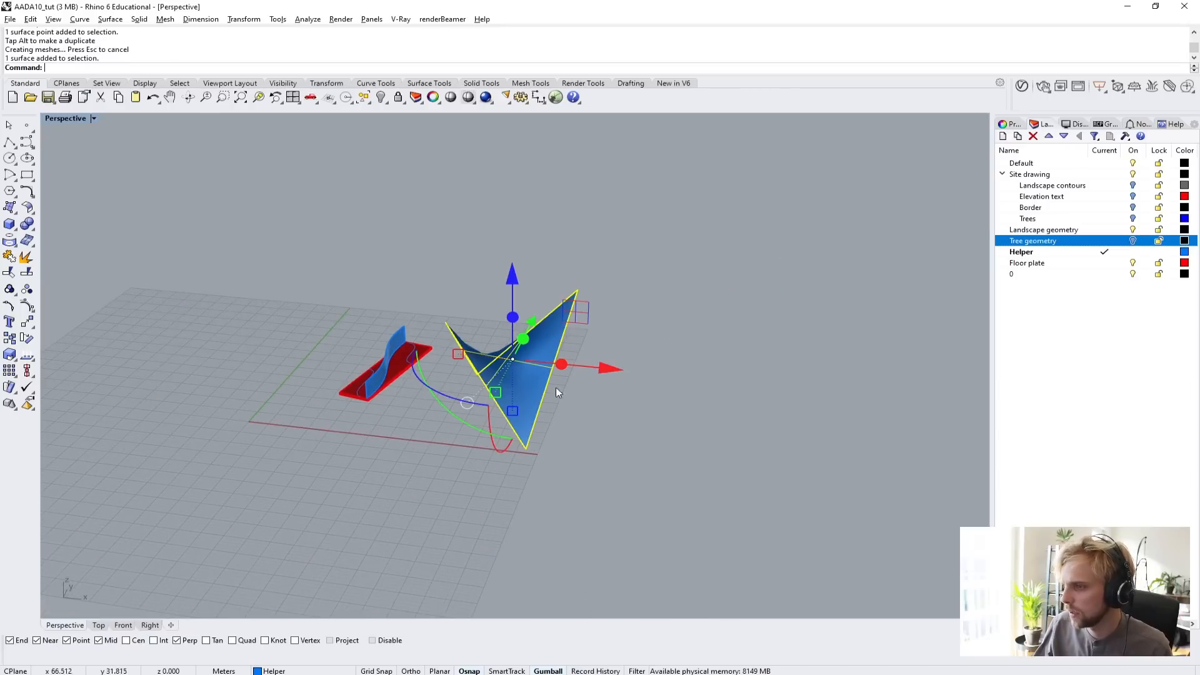
left_click_drag(614, 373, 787, 436)
key("Escape")
Extrude the original saddle surface vertically into a solid with ExtrudeSrf, deleting the input surface.
scroll(584, 388, "up", 9)
right_click_drag(582, 389, 555, 421)
left_click(425, 388)
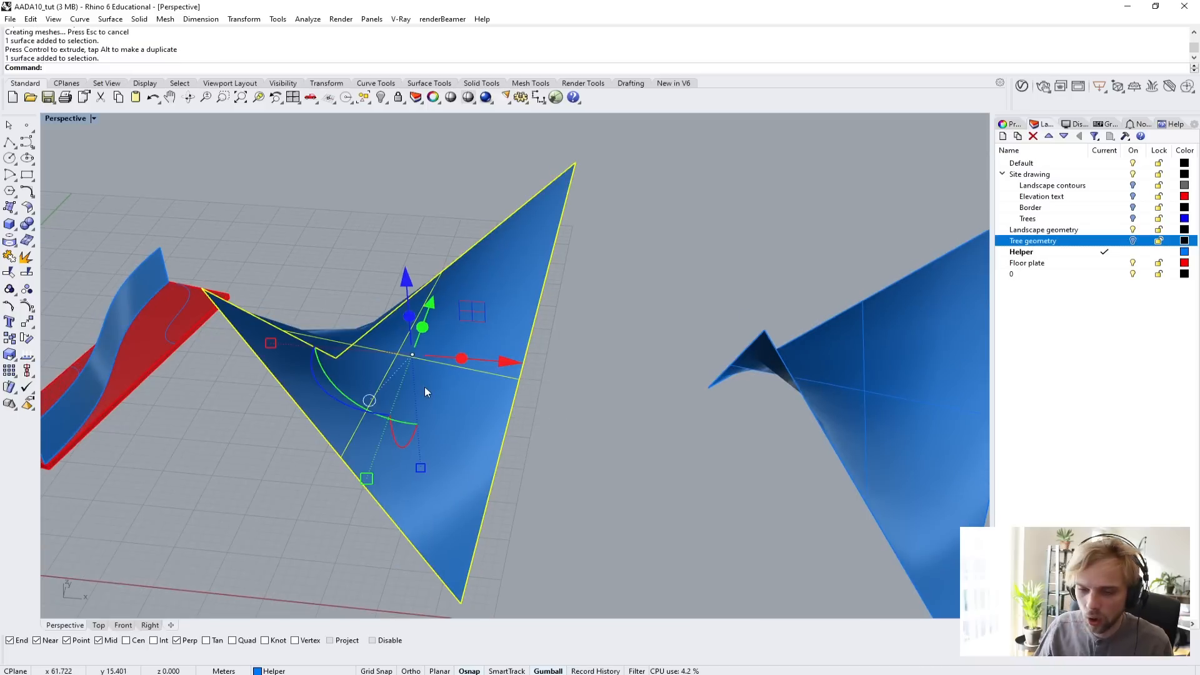
type("Extrude")
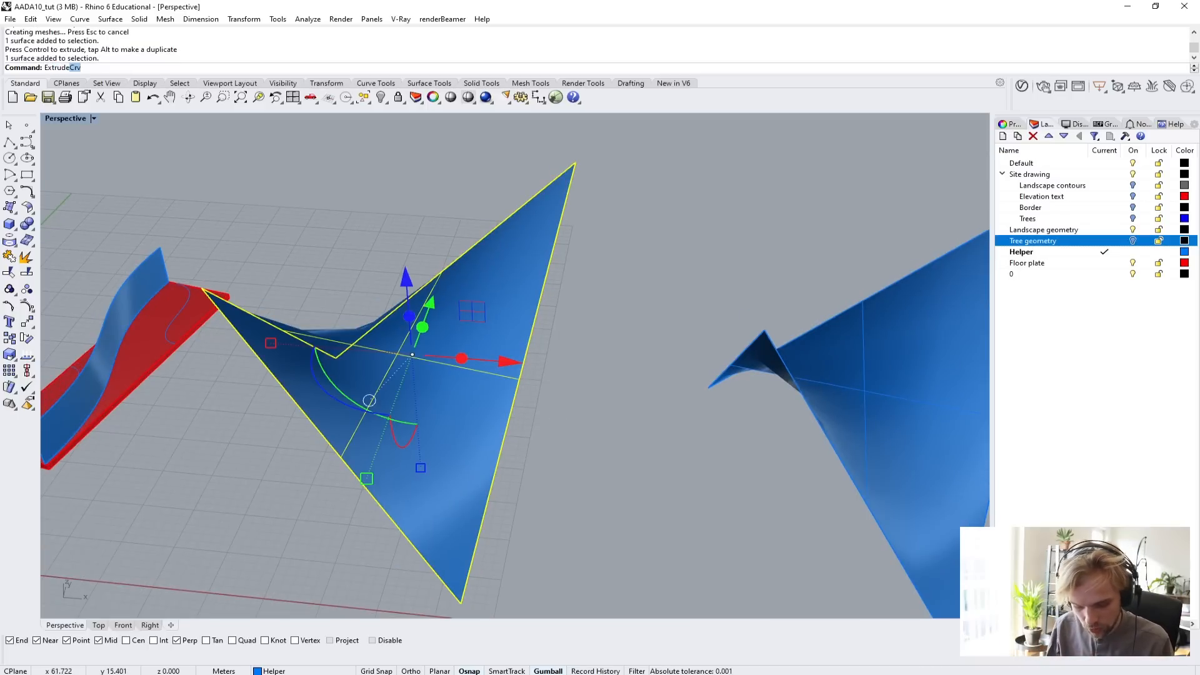
type("Srf")
key("Return")
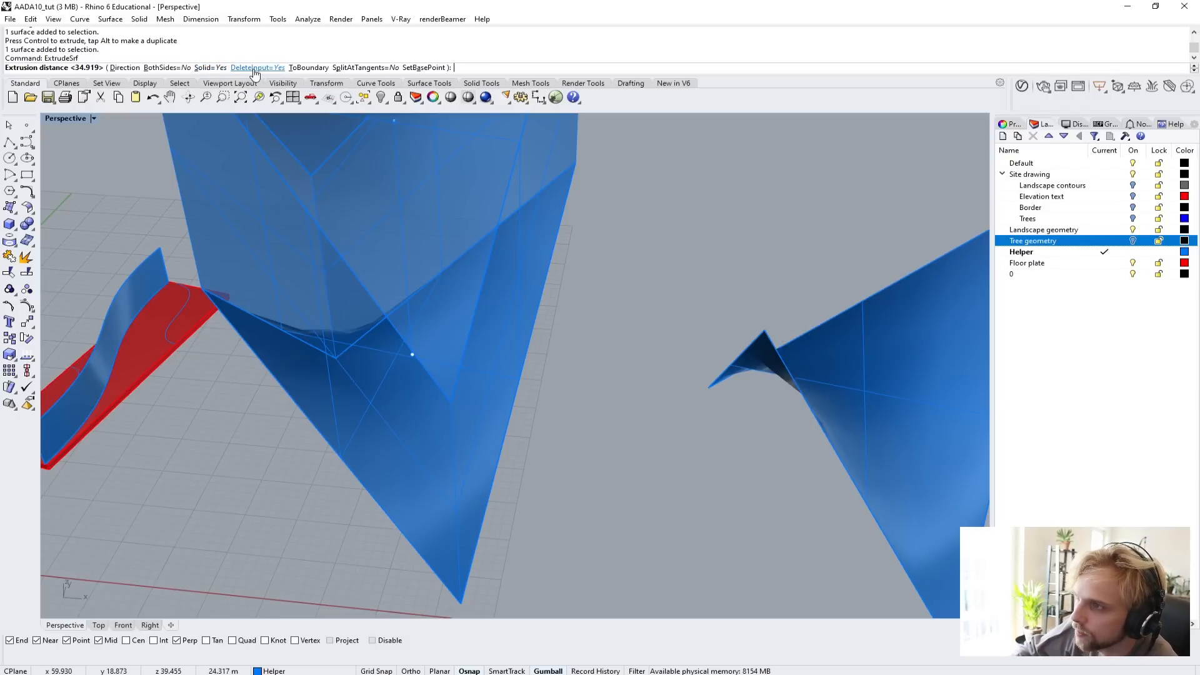
left_click(327, 275)
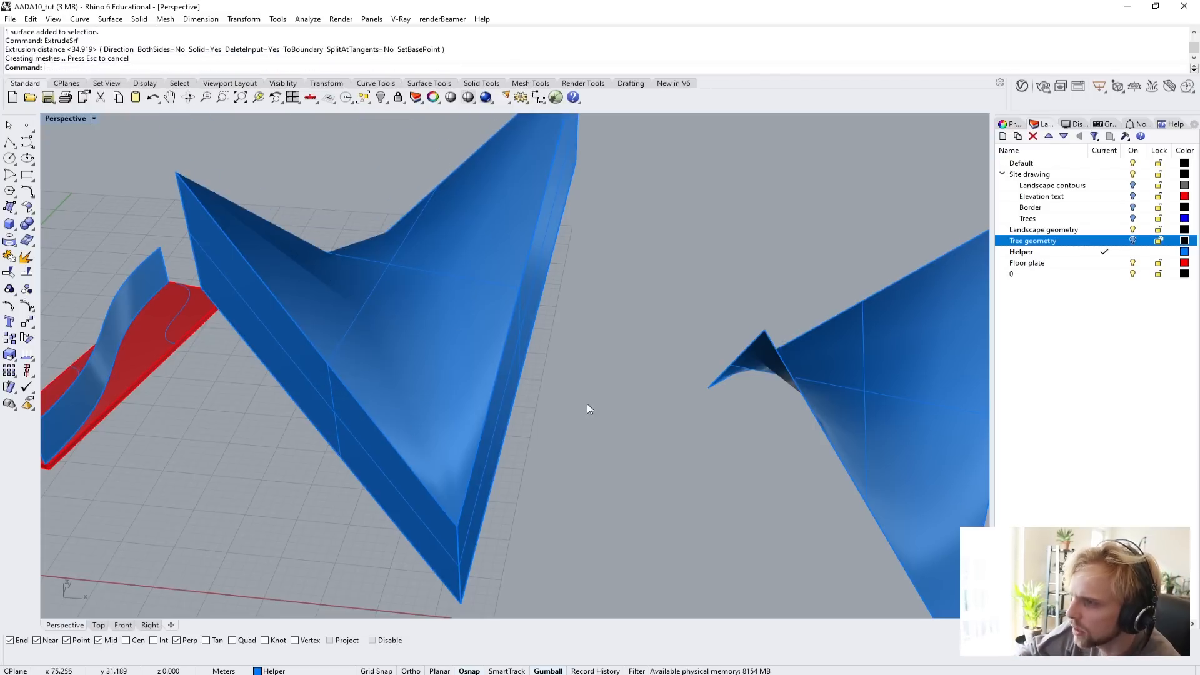
right_click_drag(587, 404, 388, 283)
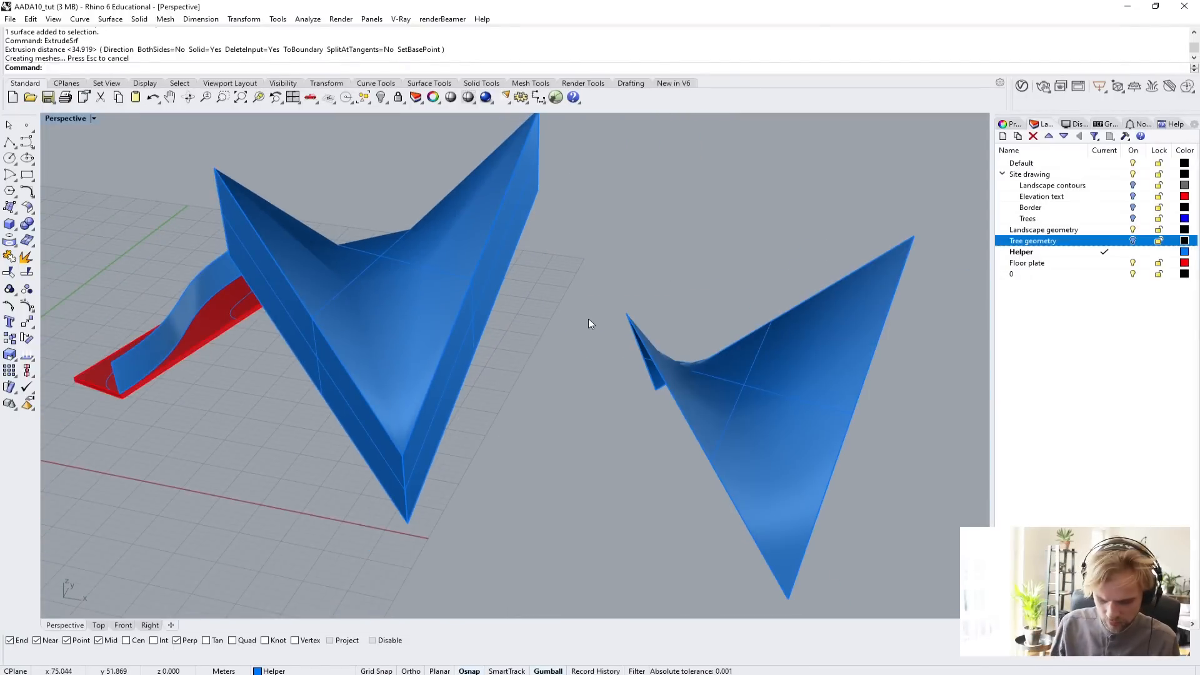
Set the document's render mesh quality to Smooth and slower.
type("Options")
key("Return")
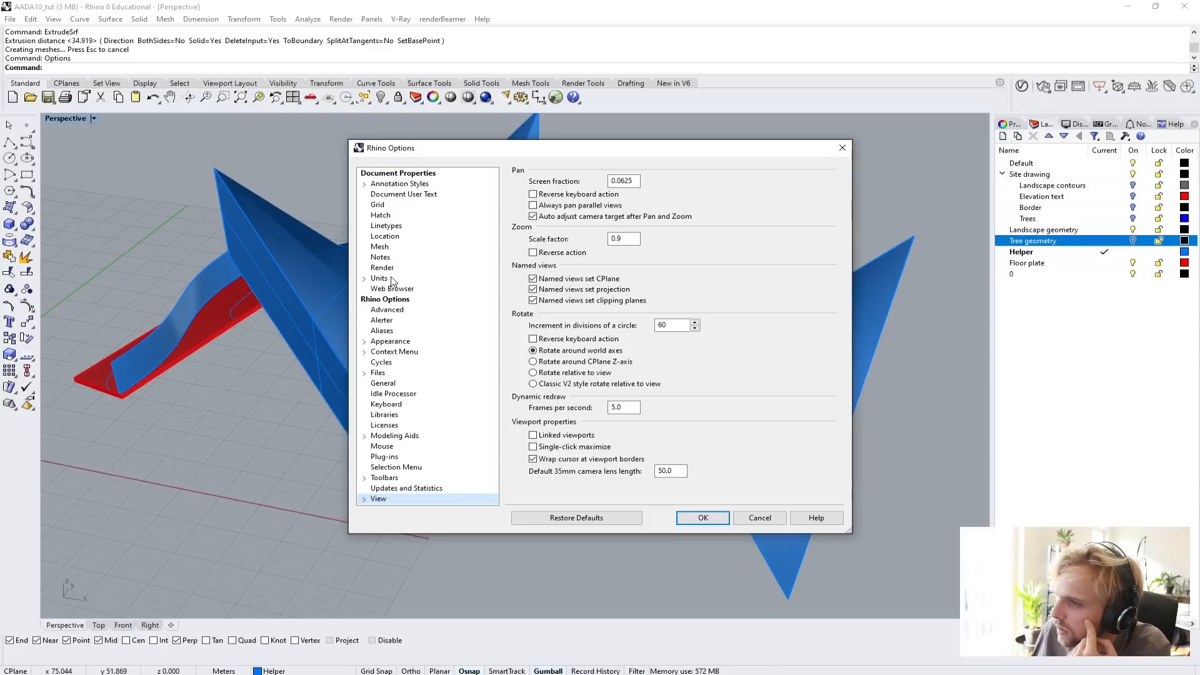
left_click(380, 246)
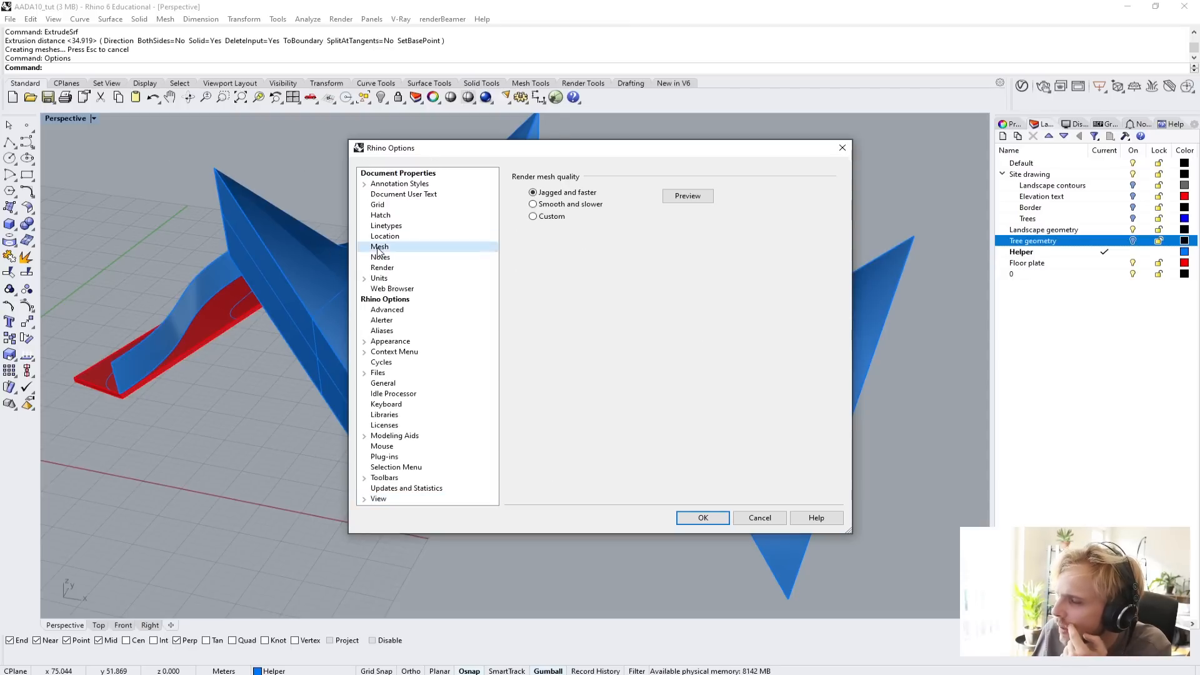
left_click(542, 205)
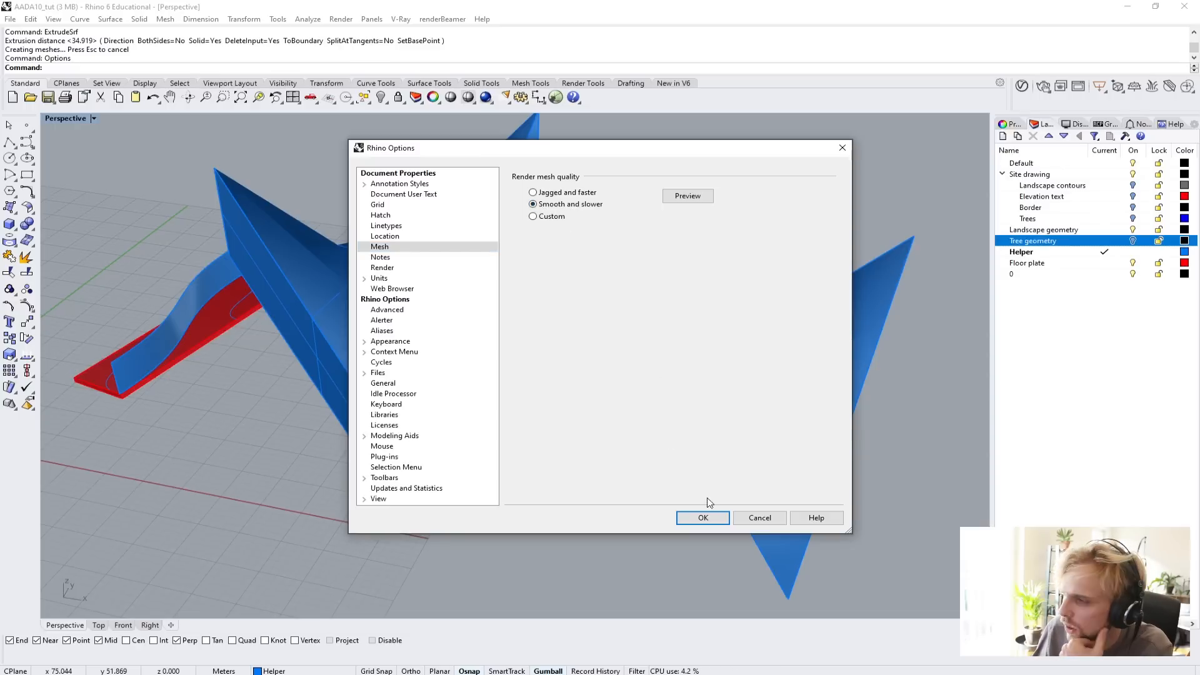
left_click(704, 517)
right_click_drag(352, 233, 418, 341)
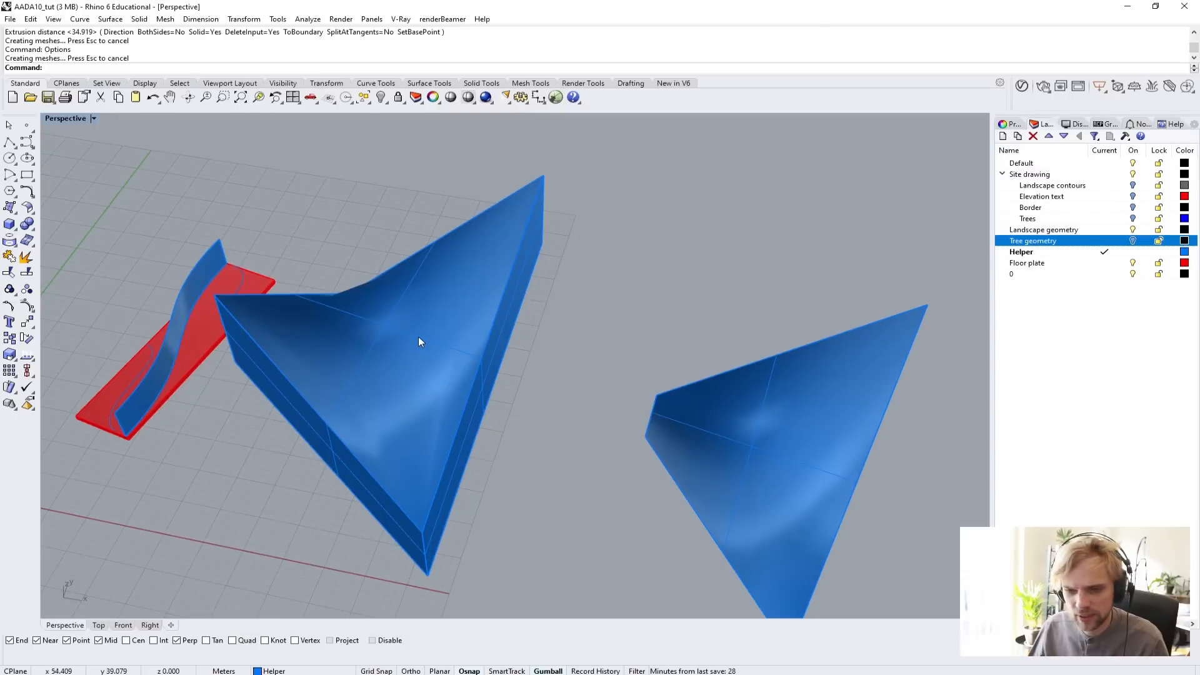
Switch the render mesh quality to Custom and set the maximum angle to 5 in the detailed controls.
type("Op")
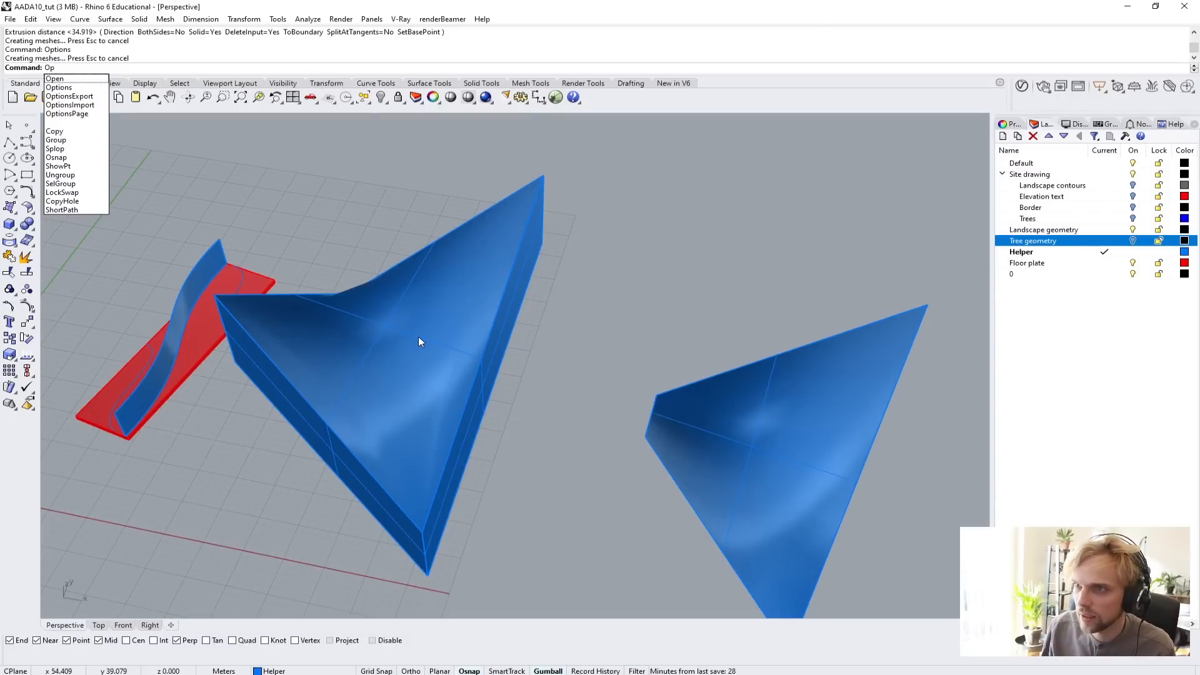
type("tions")
key("Return")
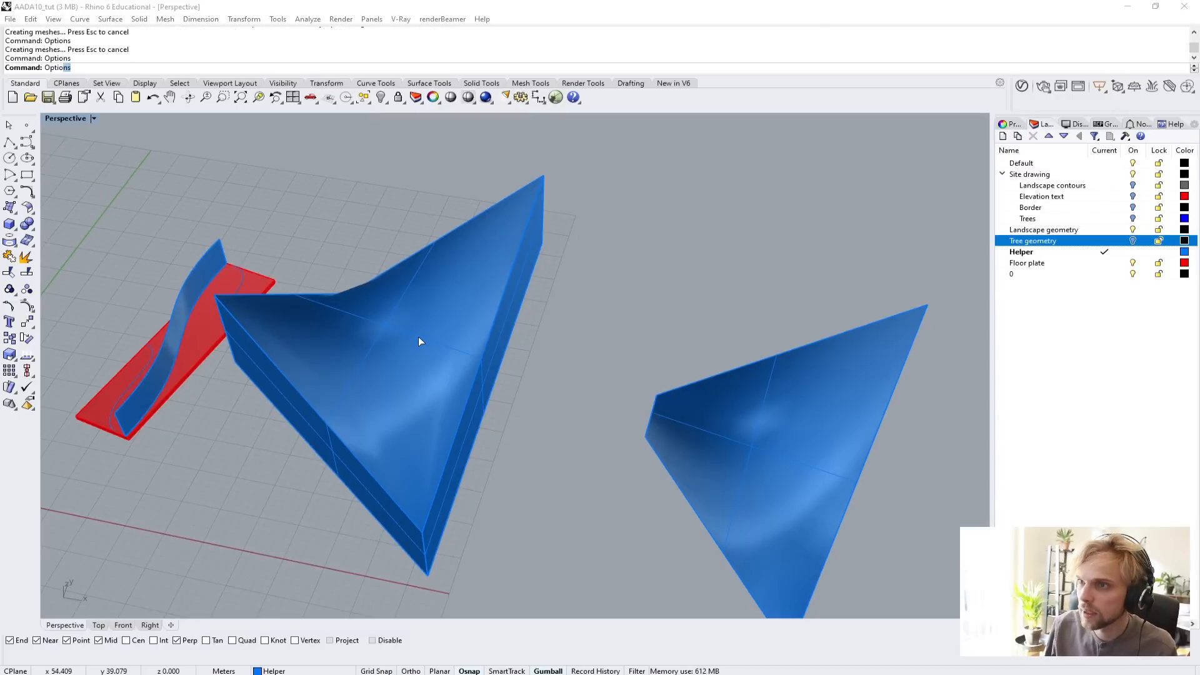
key("alt+c")
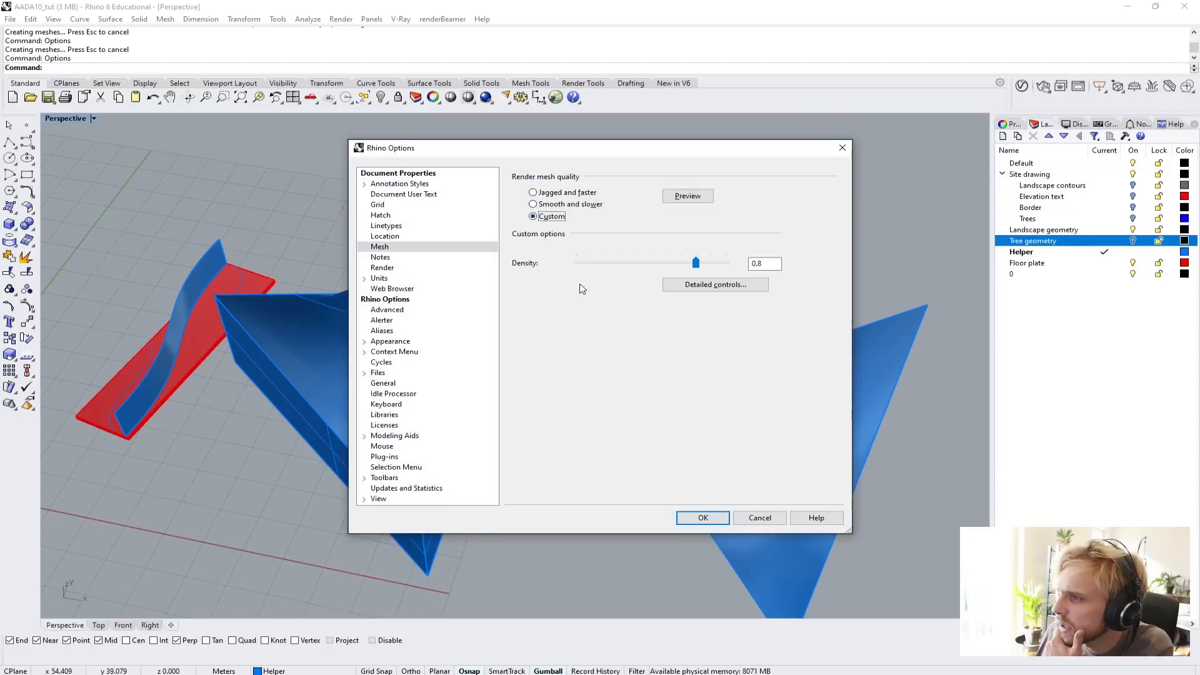
left_click(712, 285)
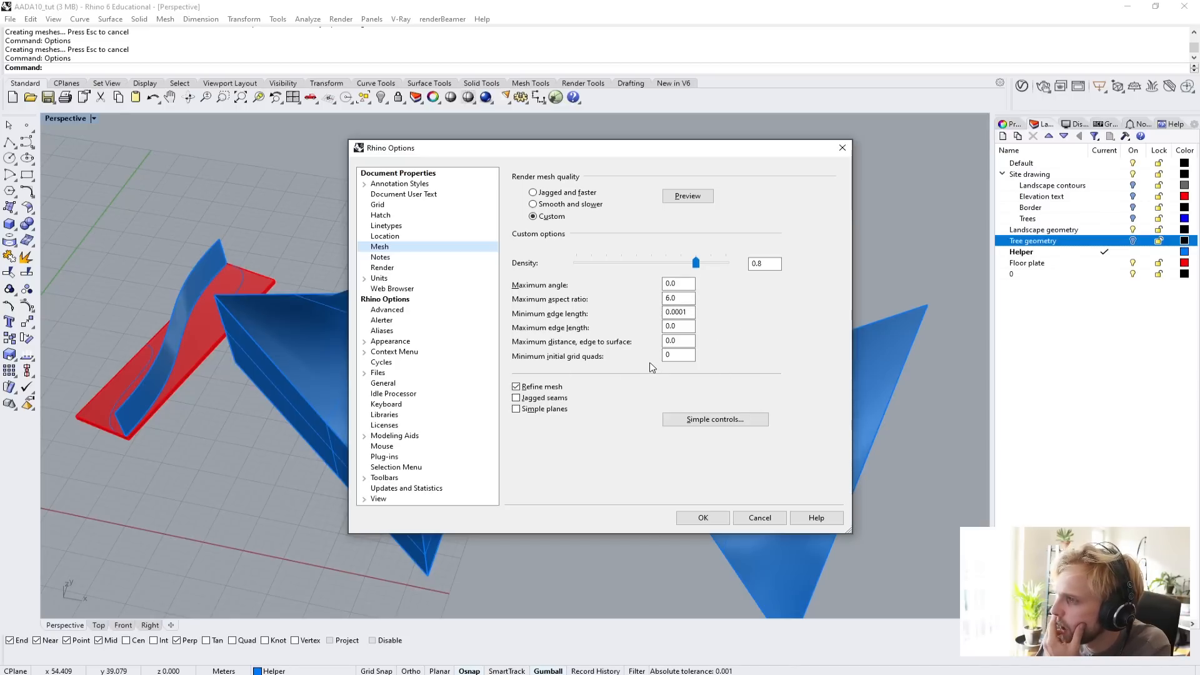
left_click(675, 283)
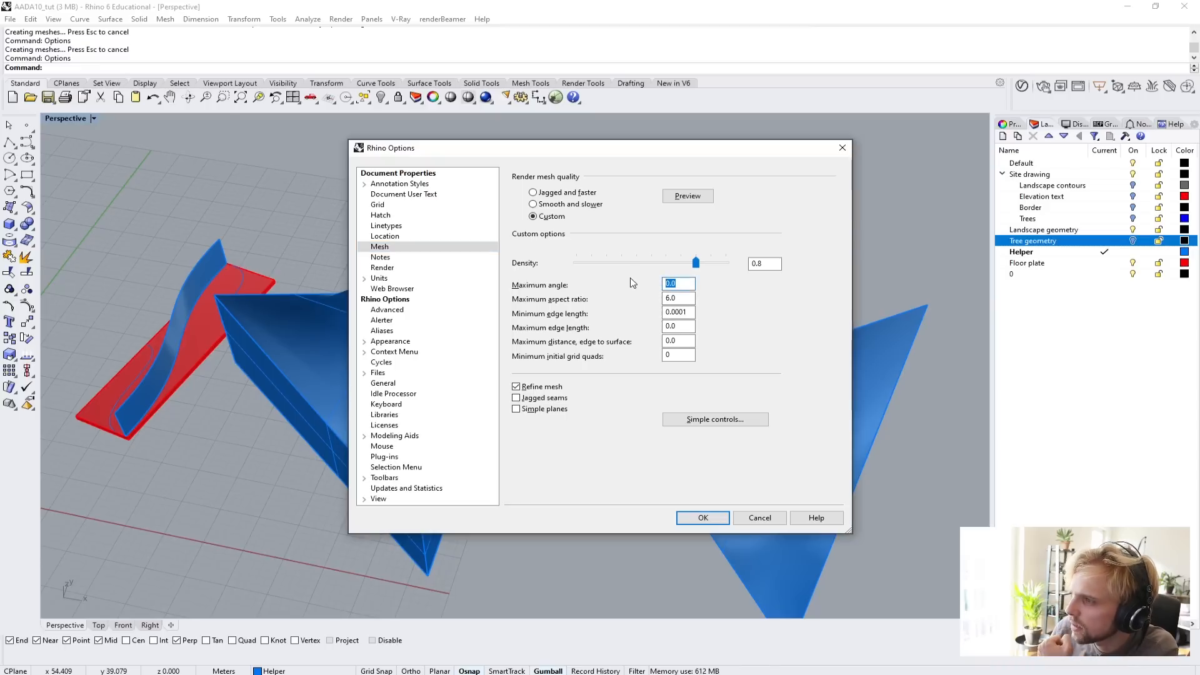
type("5")
left_click(701, 517)
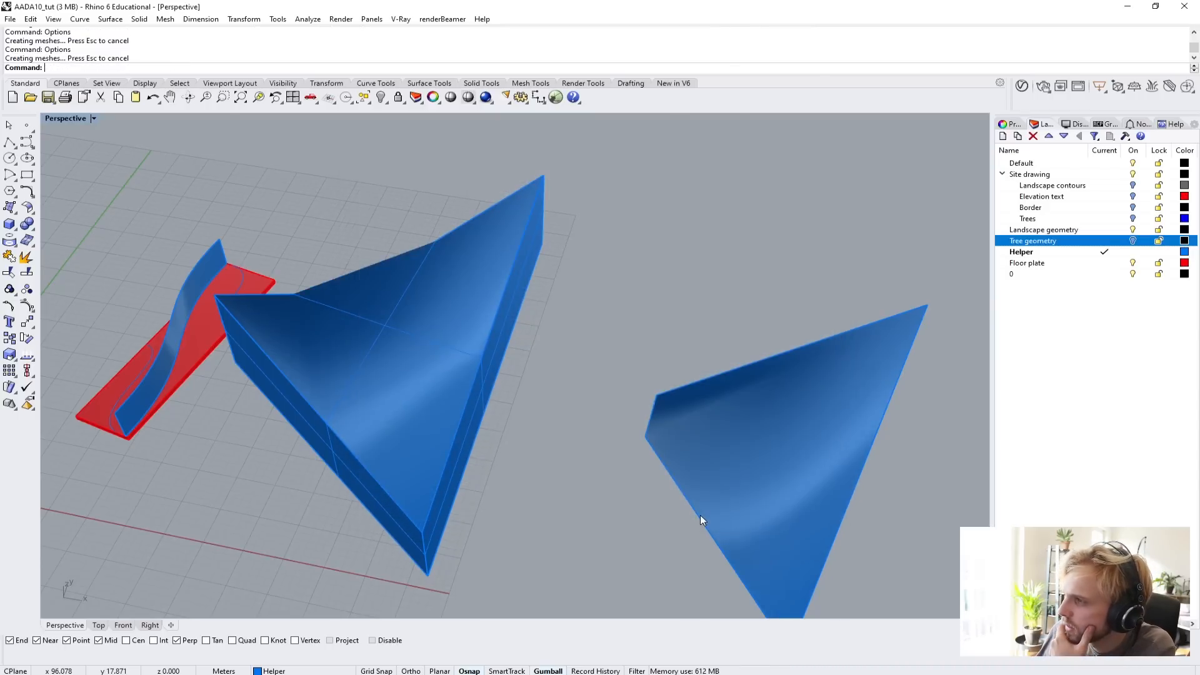
right_click_drag(701, 516, 471, 331)
scroll(487, 276, "up", 3)
scroll(485, 268, "down", 3)
Reset the custom render mesh's maximum angle to 0.
type("Options")
key("Return")
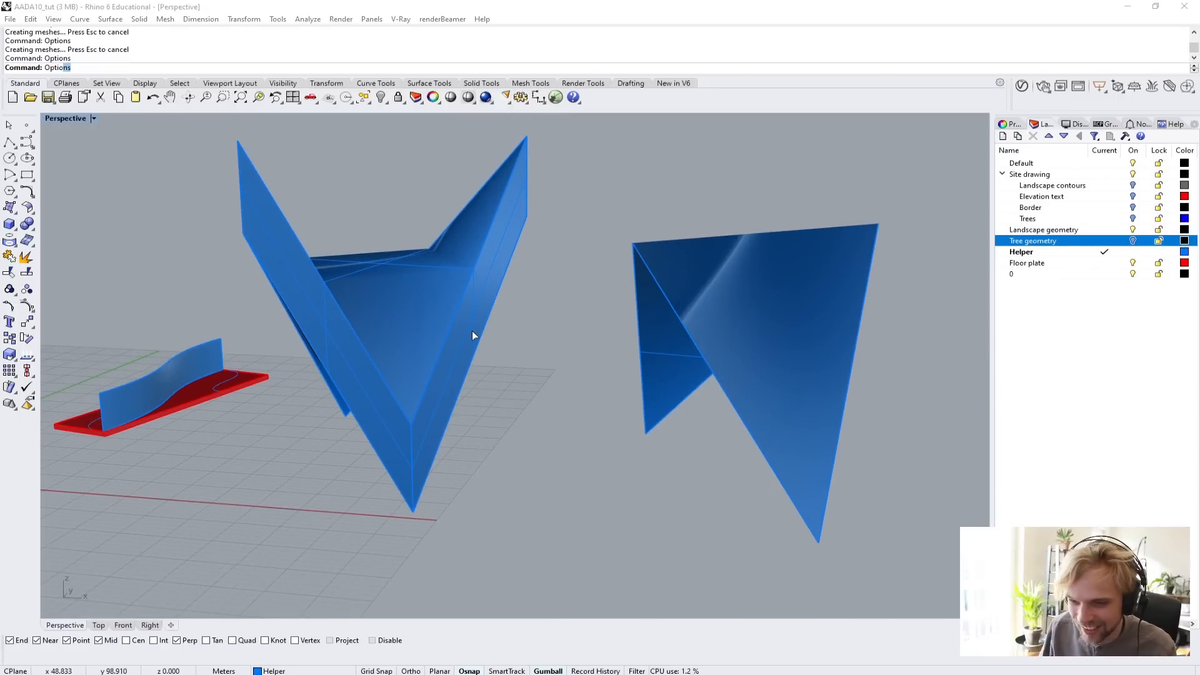
double_click(685, 282)
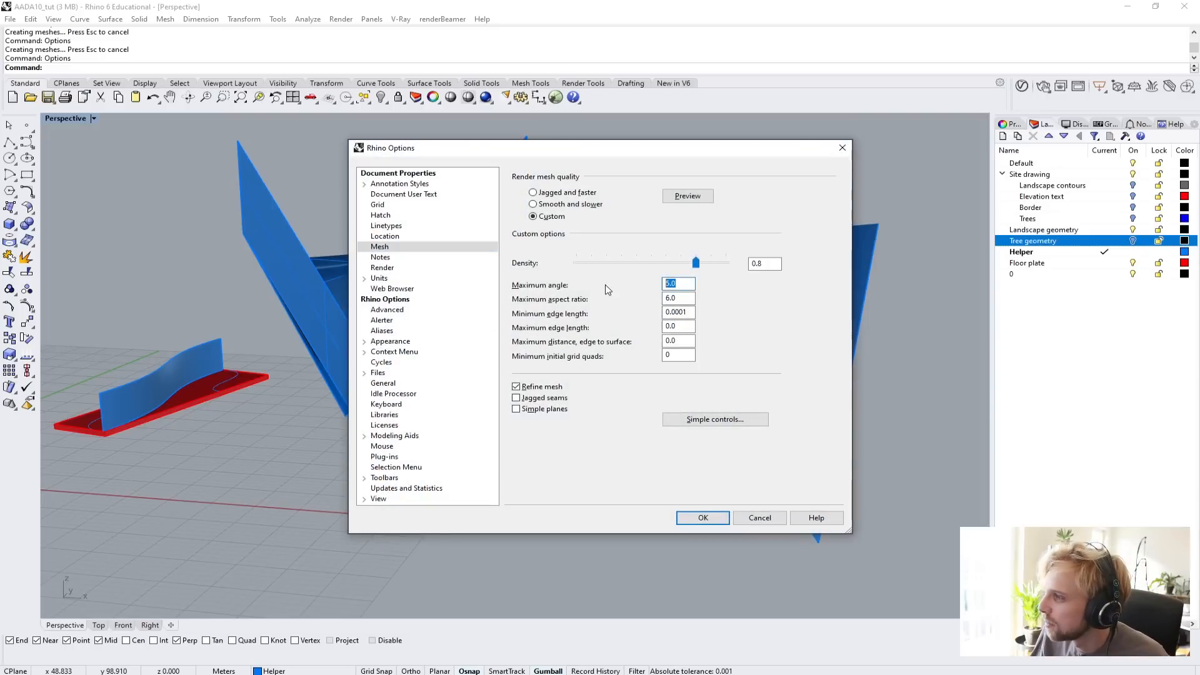
type("0")
left_click(722, 520)
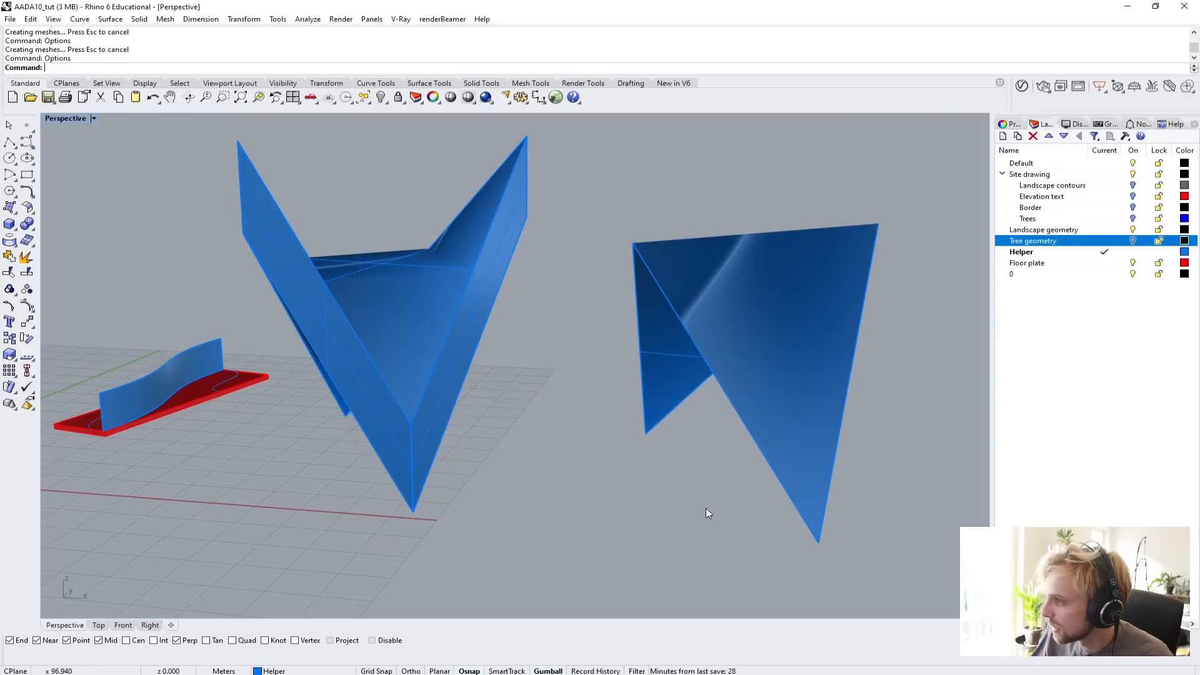
Set the custom render mesh's maximum distance from edge to surface to 0.001.
type("Options")
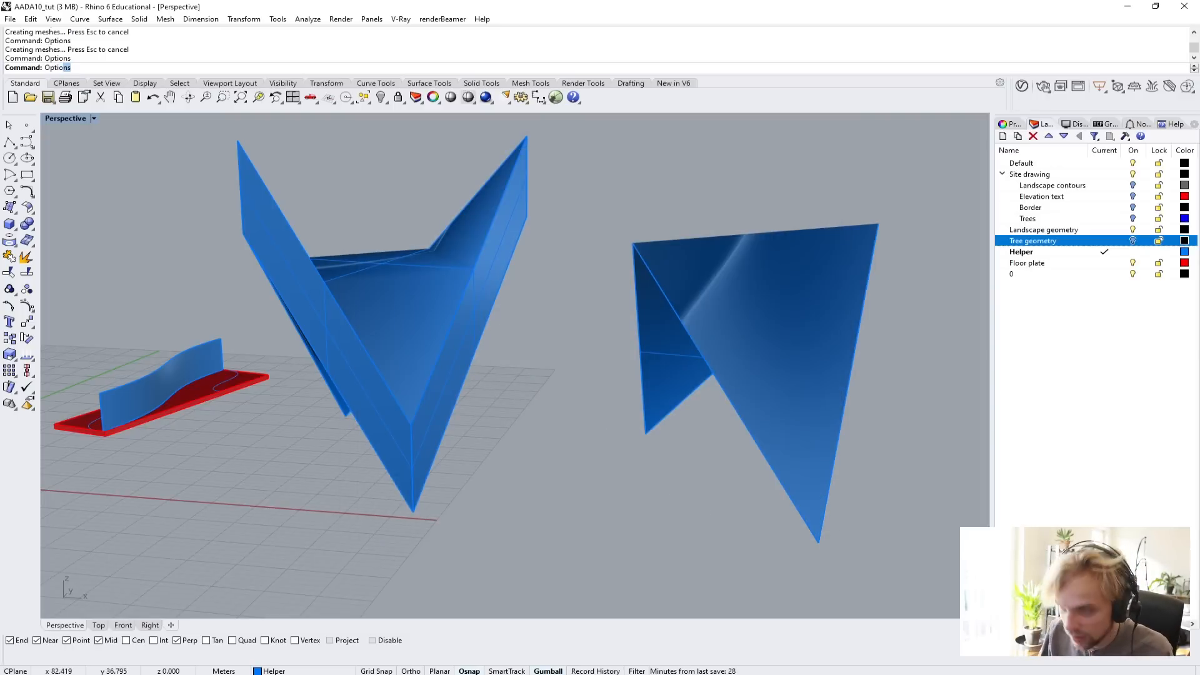
key("Return")
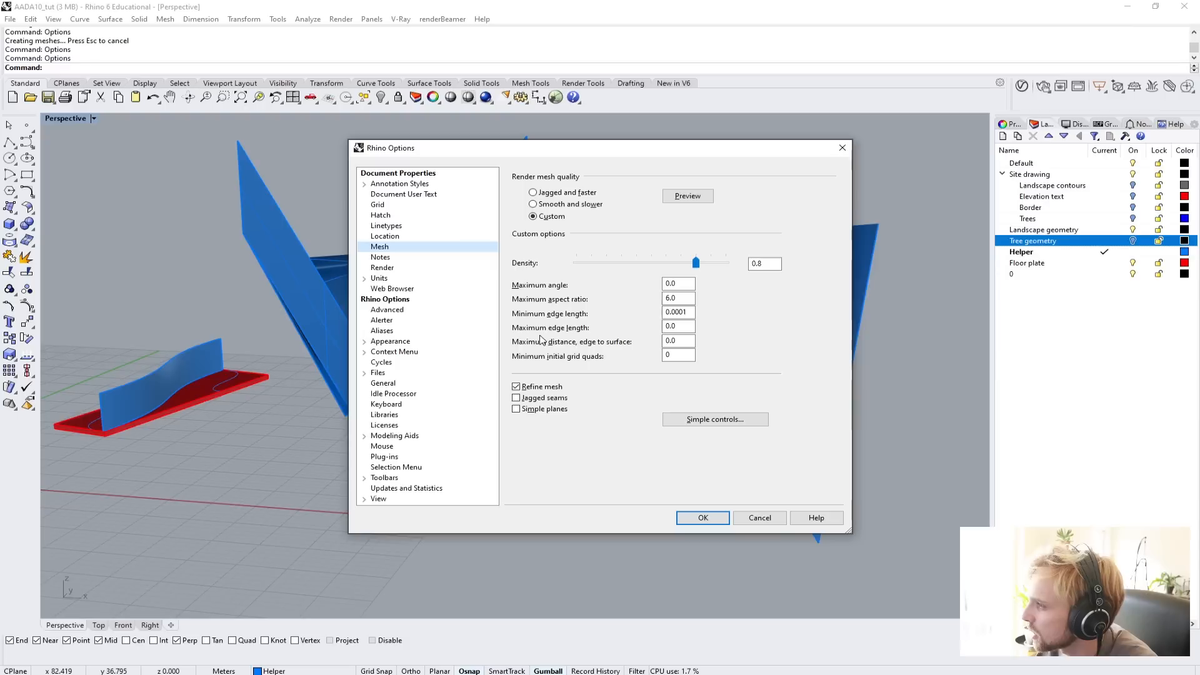
left_click(686, 340)
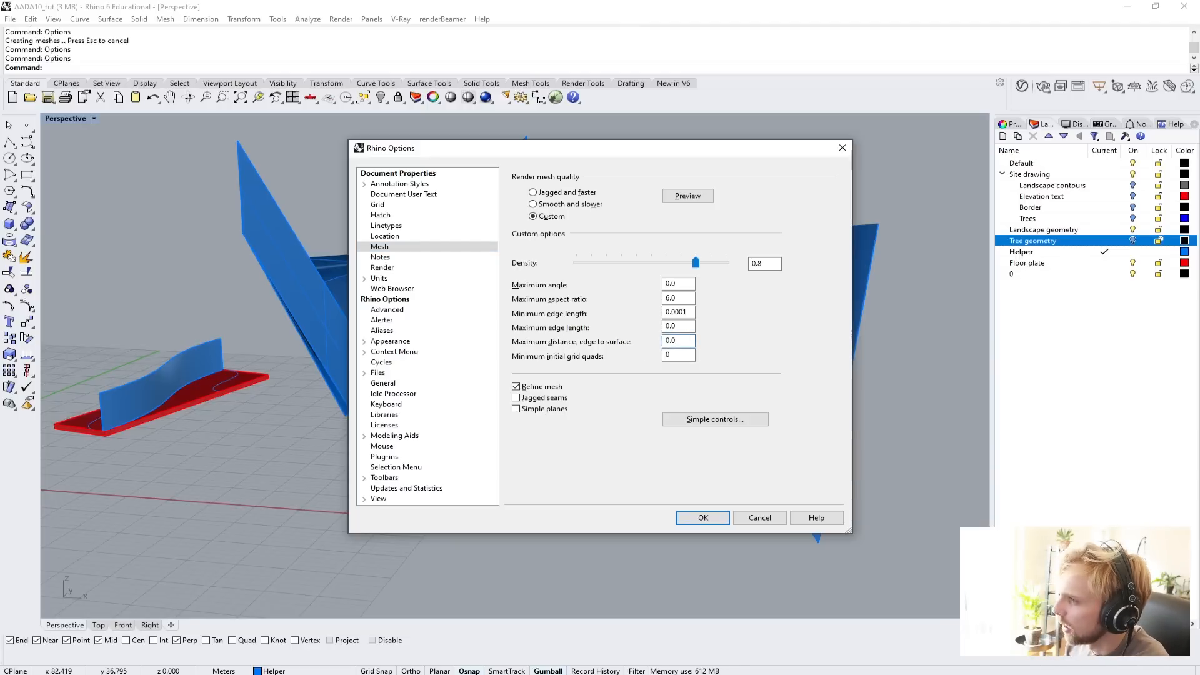
type("01")
key("Tab")
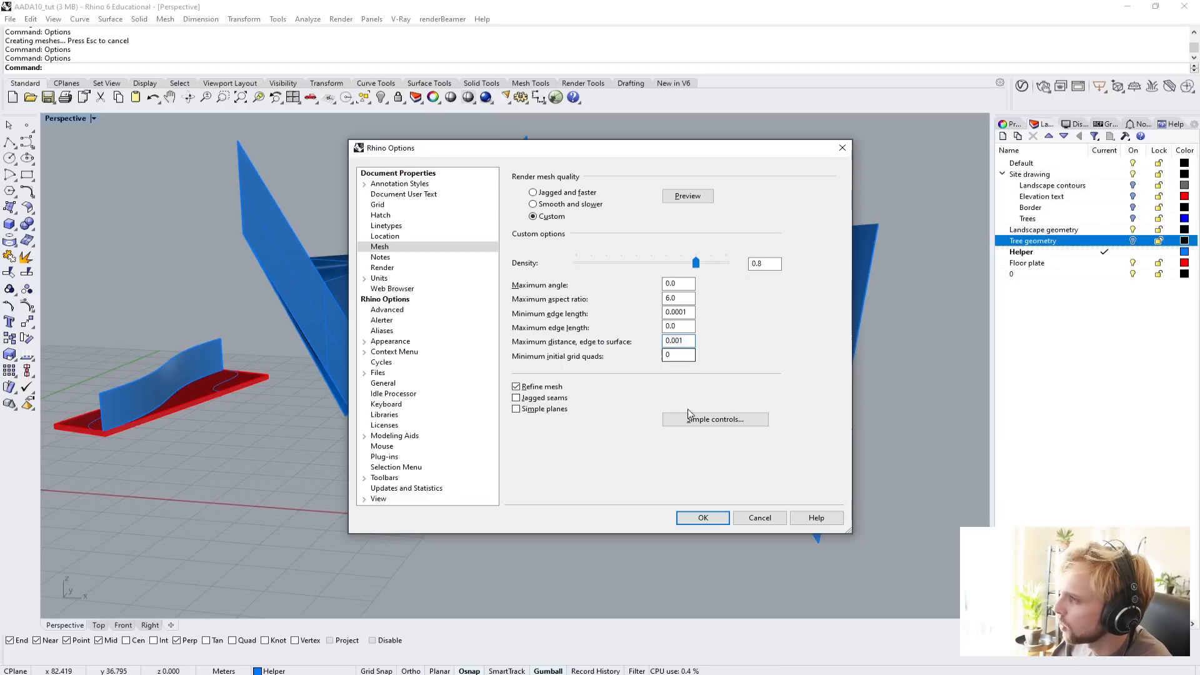
left_click(696, 518)
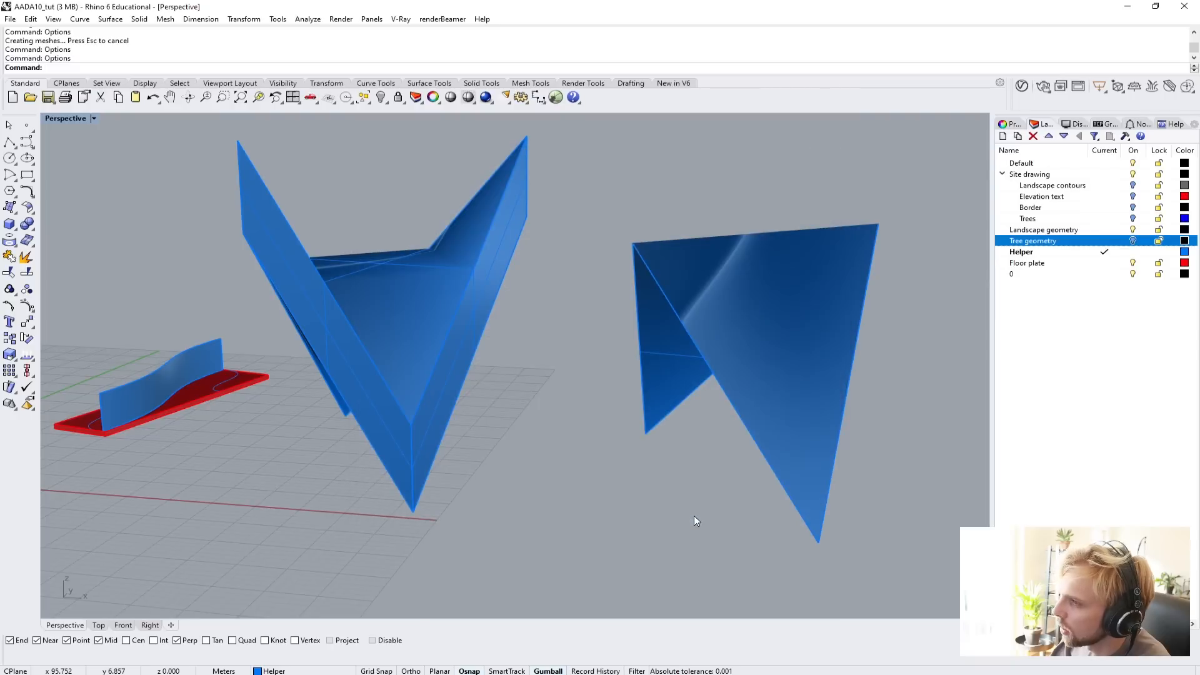
right_click_drag(538, 422, 467, 445)
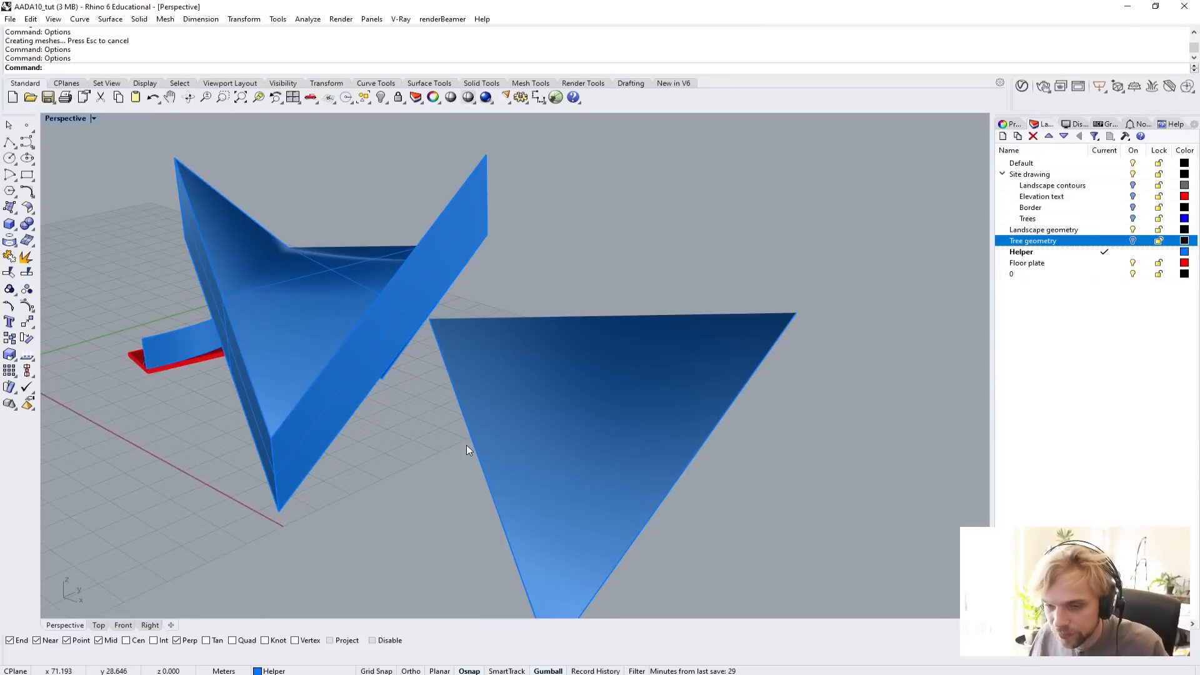
Change the render mesh quality from Custom back to Smooth and slower.
type("i")
key("BackSpace")
key("BackSpace")
type("Options")
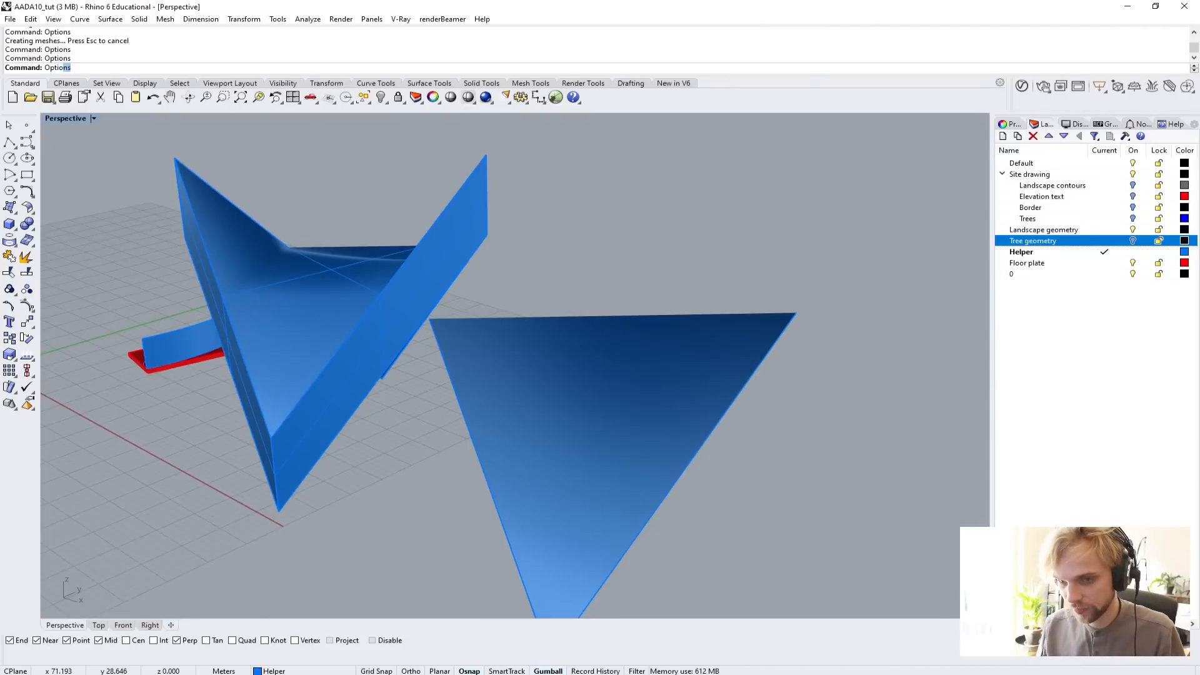
key("Return")
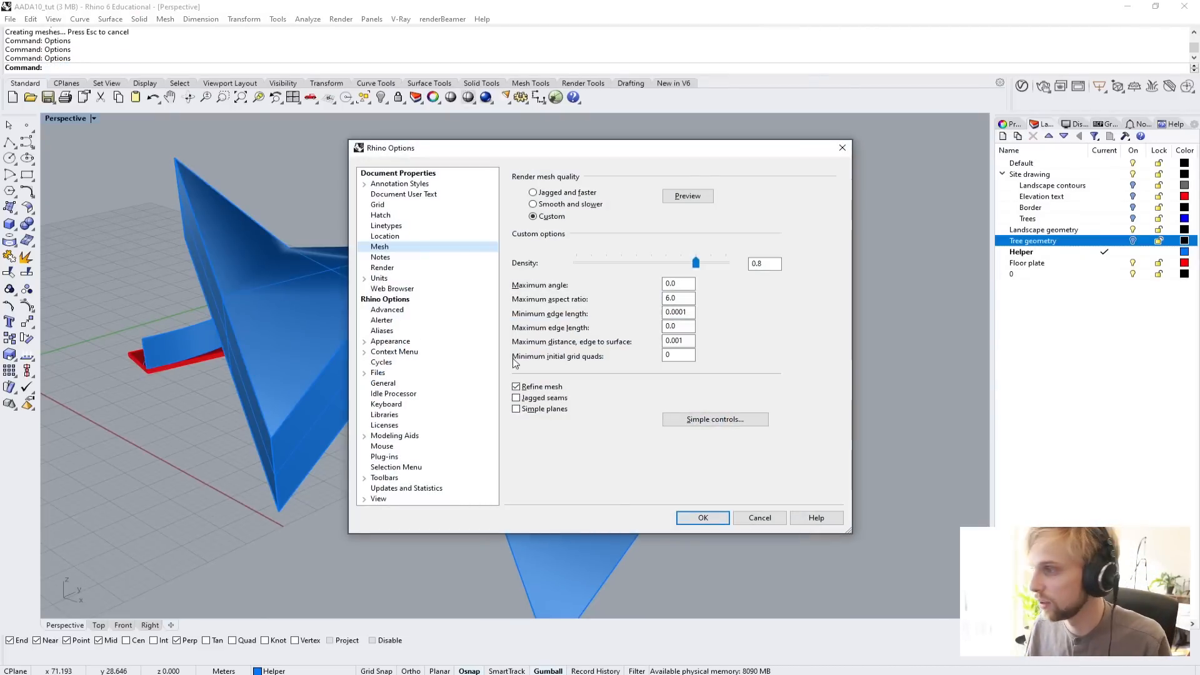
left_click(554, 204)
left_click(703, 518)
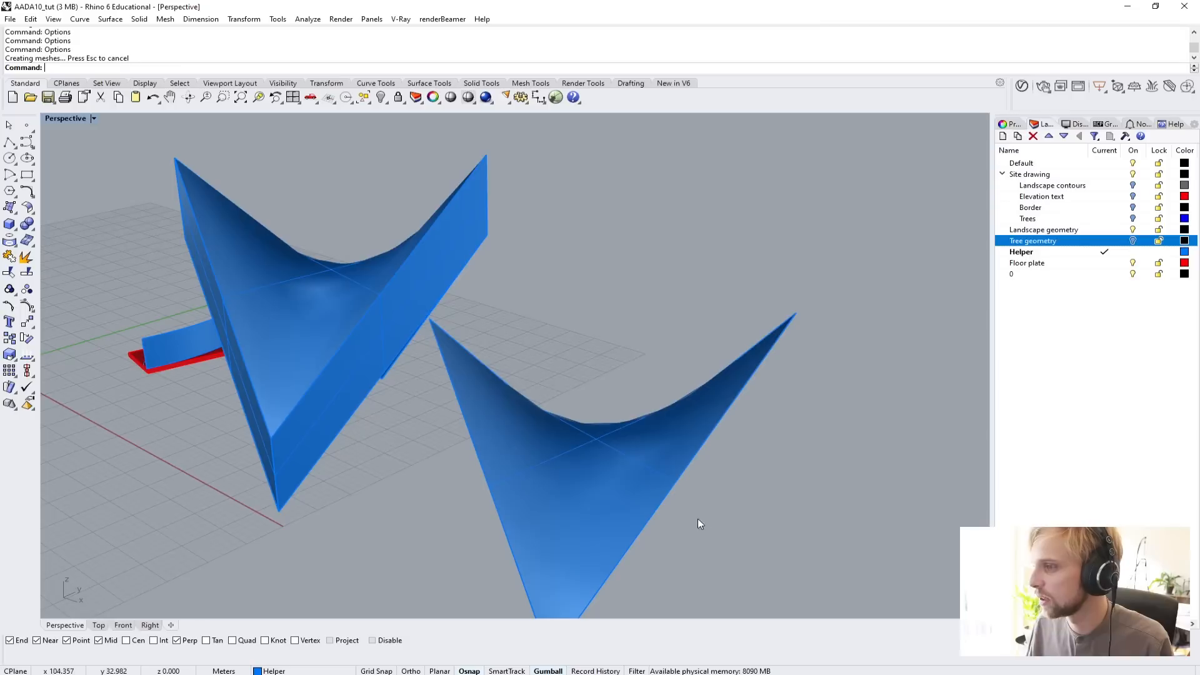
Start OffsetSrf on the unextruded saddle surface and flip its offset direction so that the arrows point upward.
right_click_drag(698, 518, 421, 409)
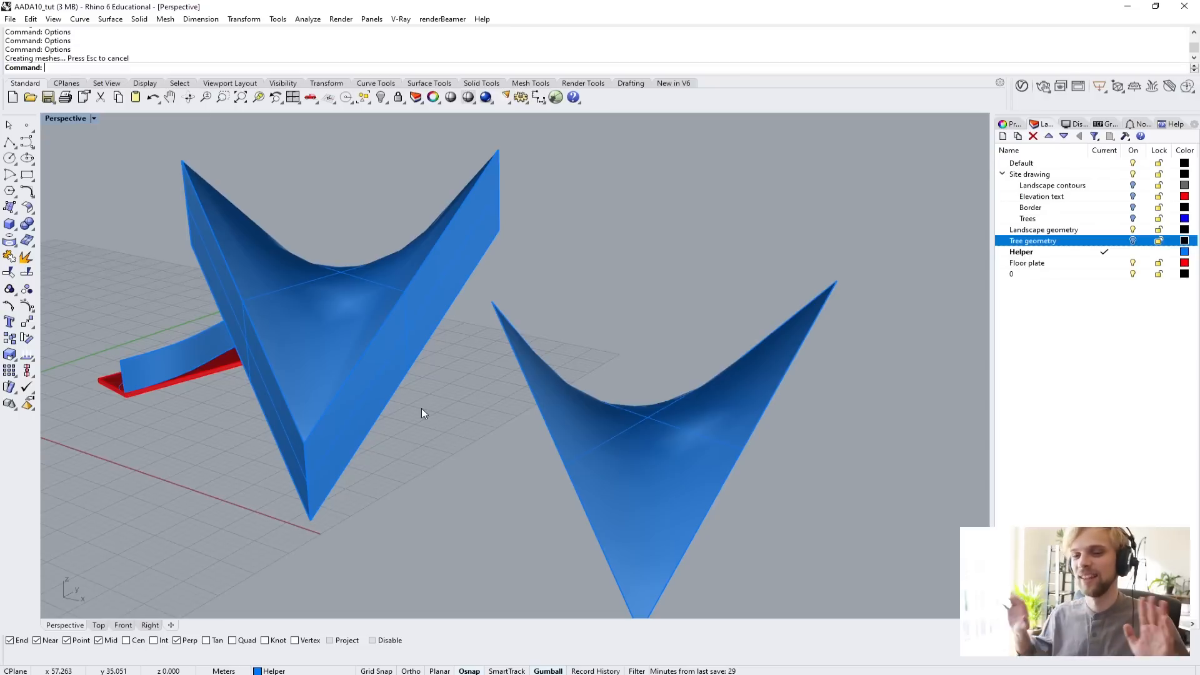
right_click_drag(449, 425, 379, 385)
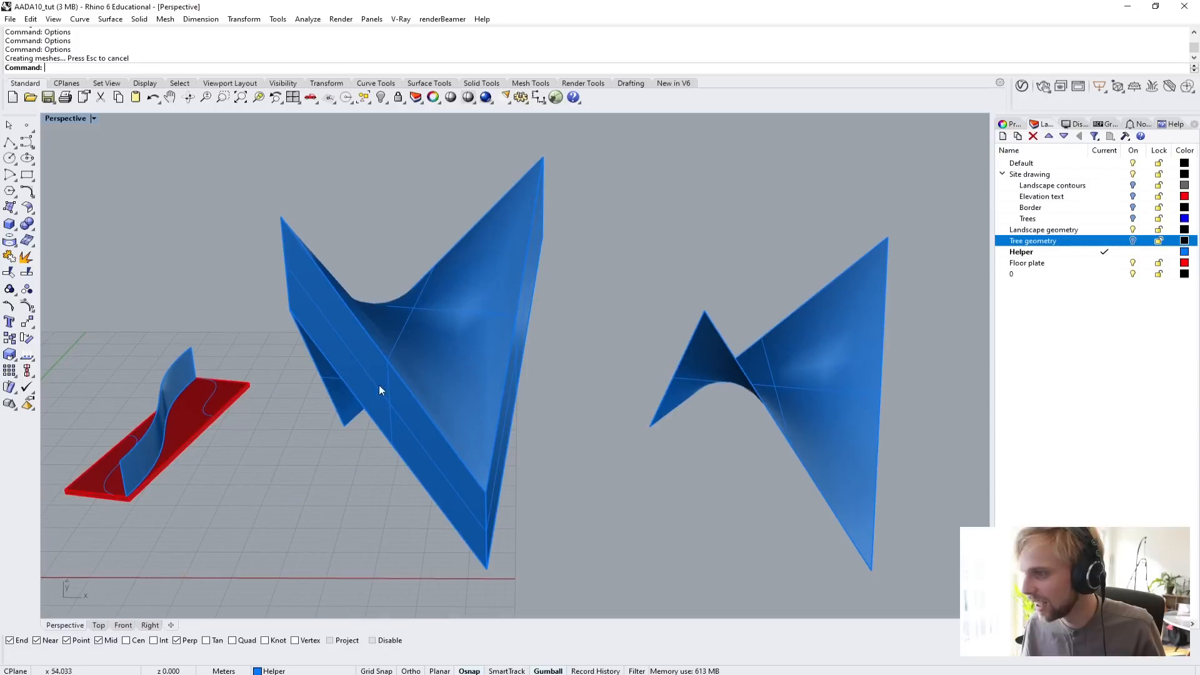
right_click_drag(362, 317, 344, 297)
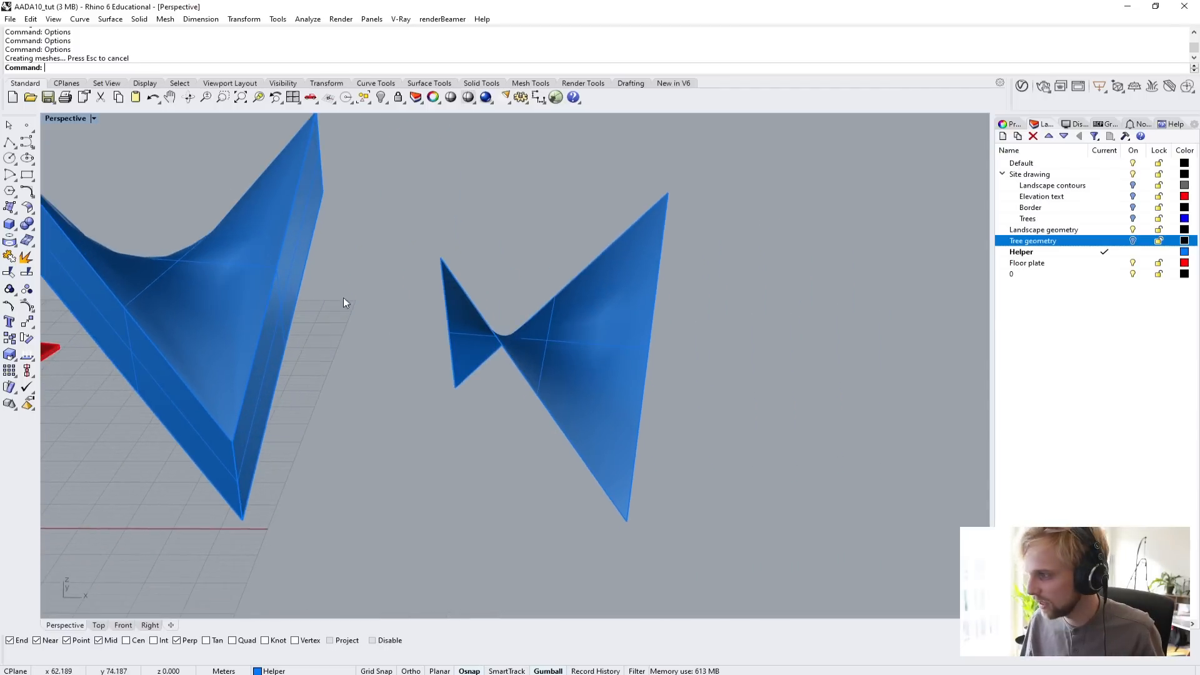
left_click(576, 341)
type("Off")
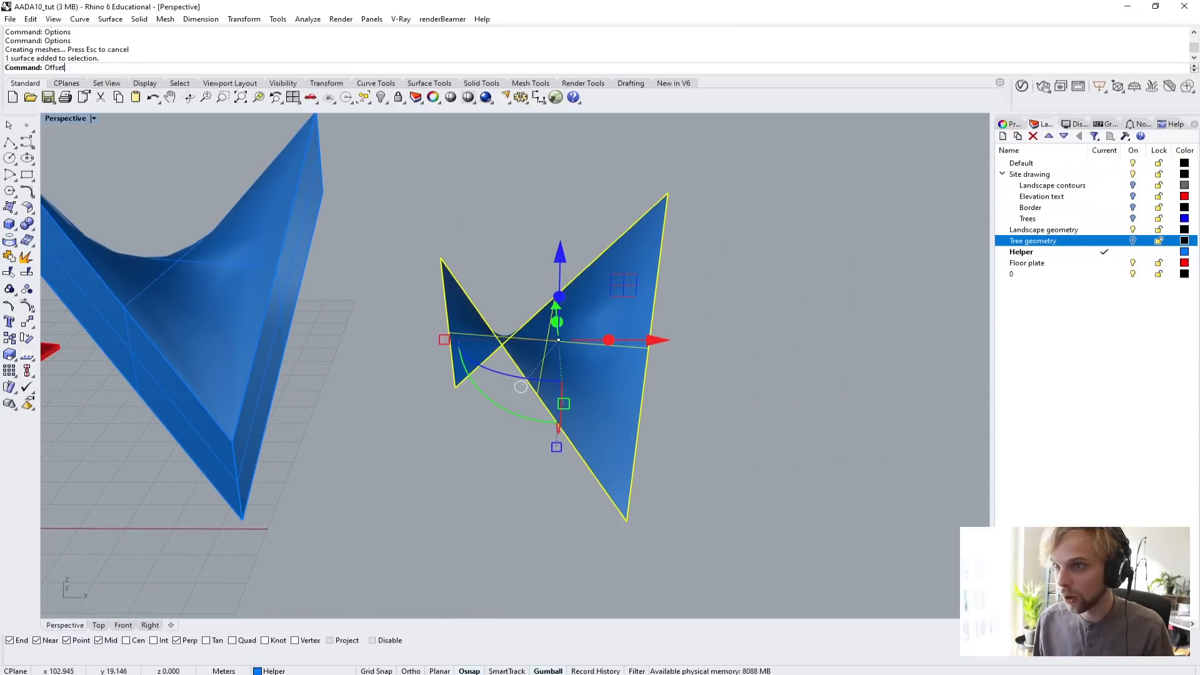
type("set")
key("Return")
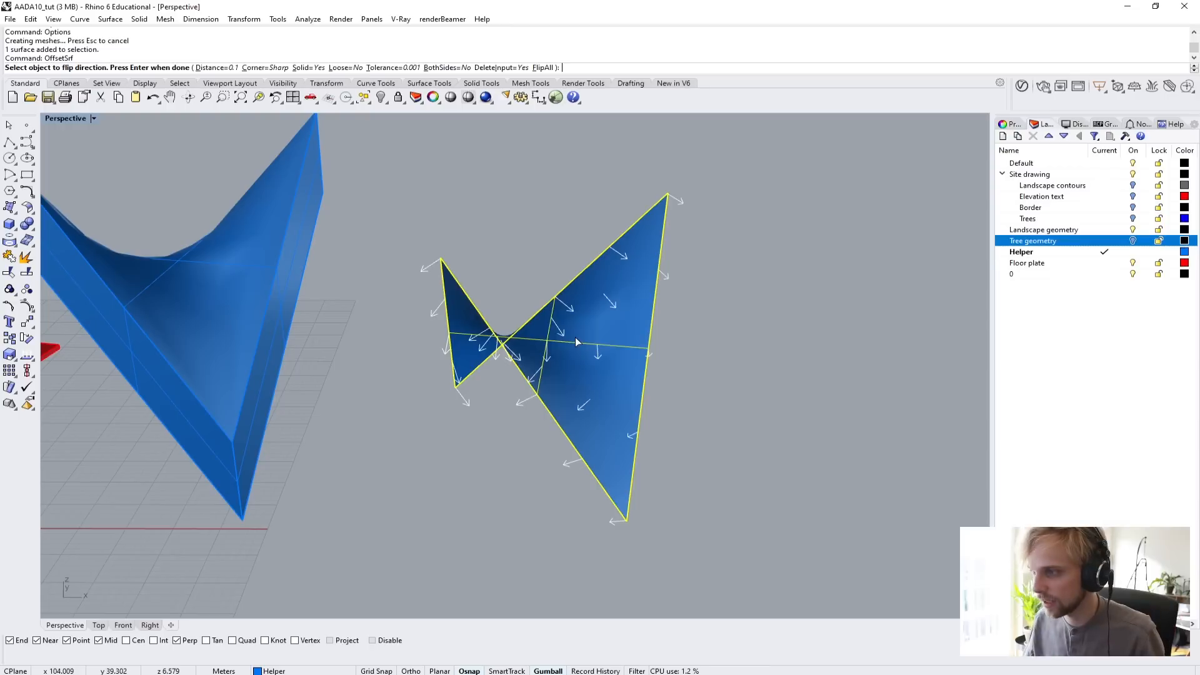
left_click(561, 362)
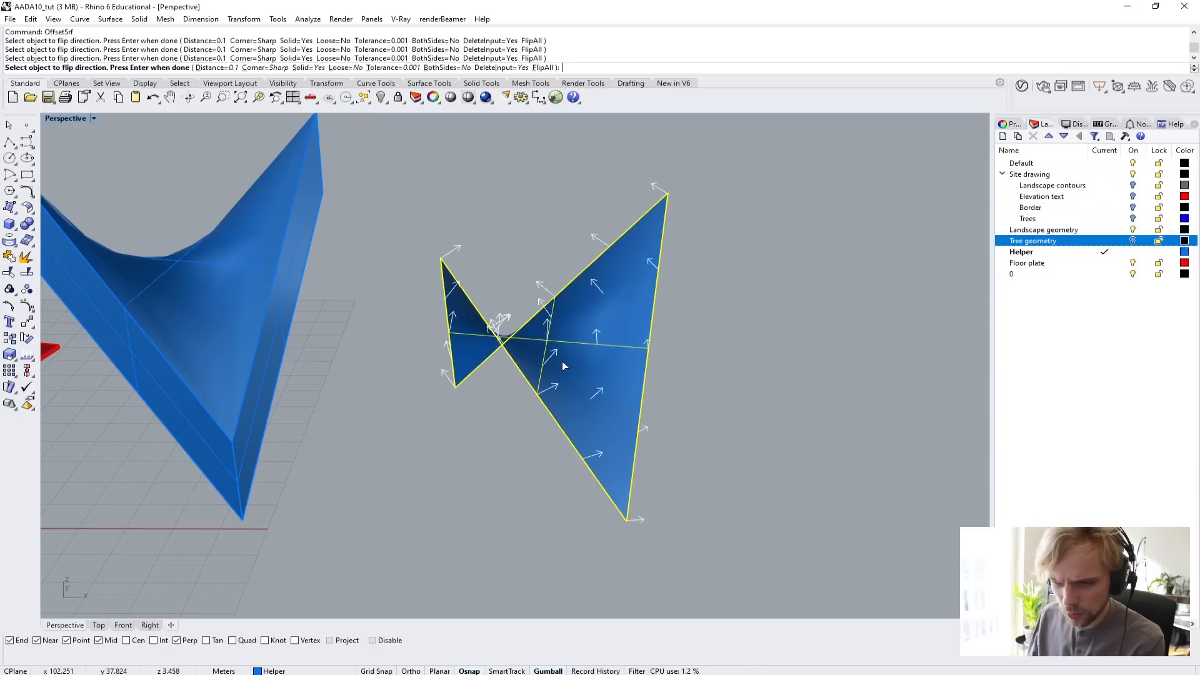
left_click(562, 361)
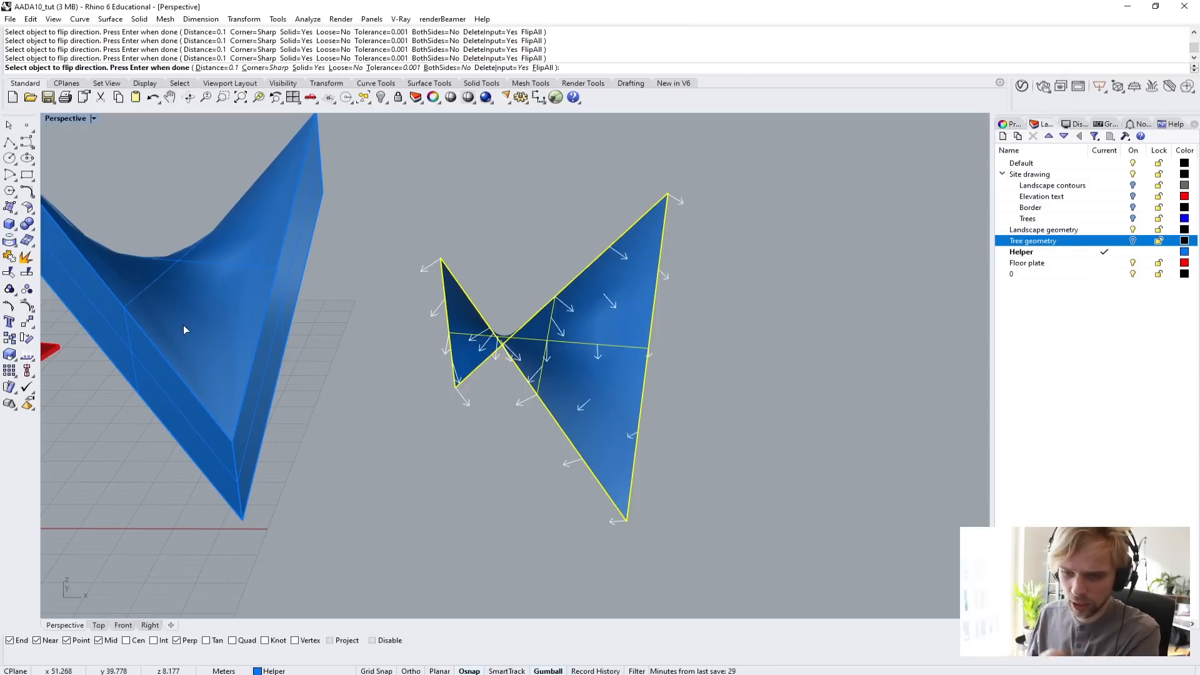
left_click(580, 405)
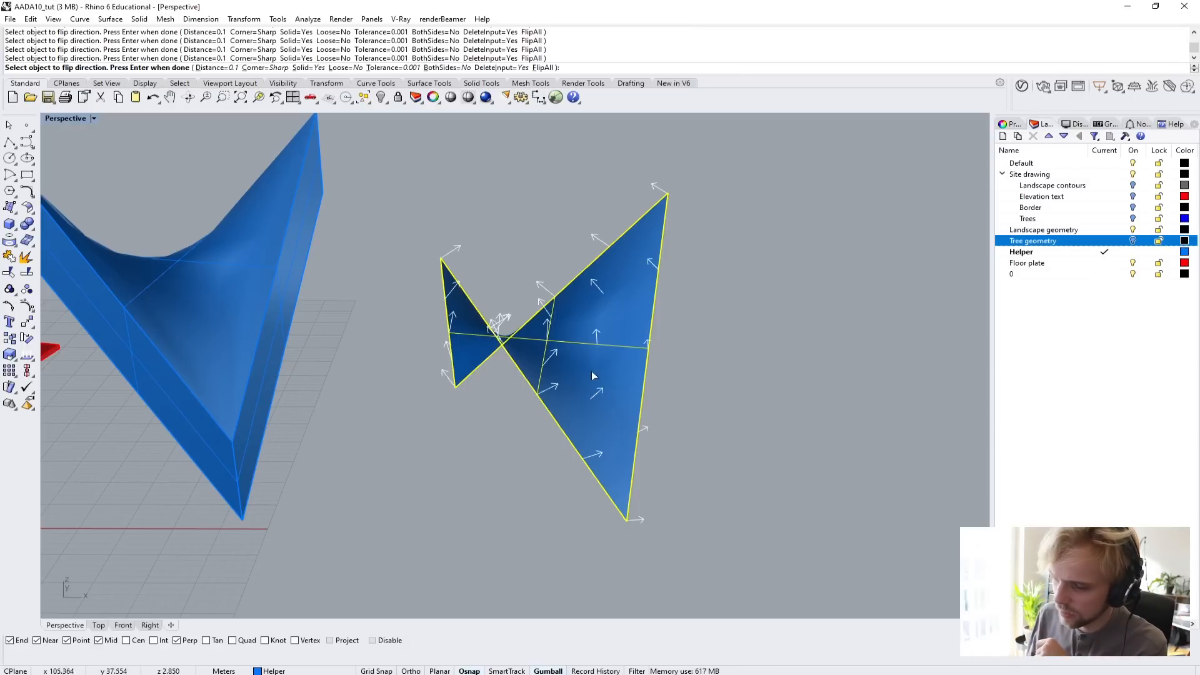
scroll(600, 374, "up", 5)
scroll(588, 373, "down", 5)
left_click(569, 366)
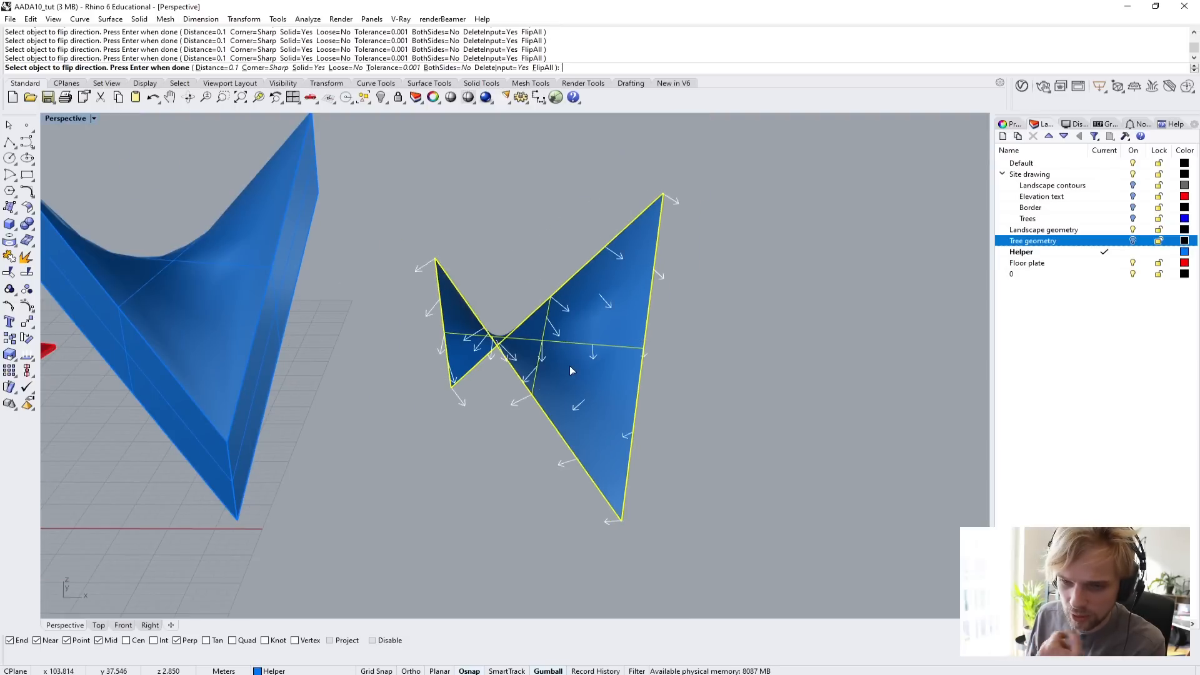
left_click(570, 369)
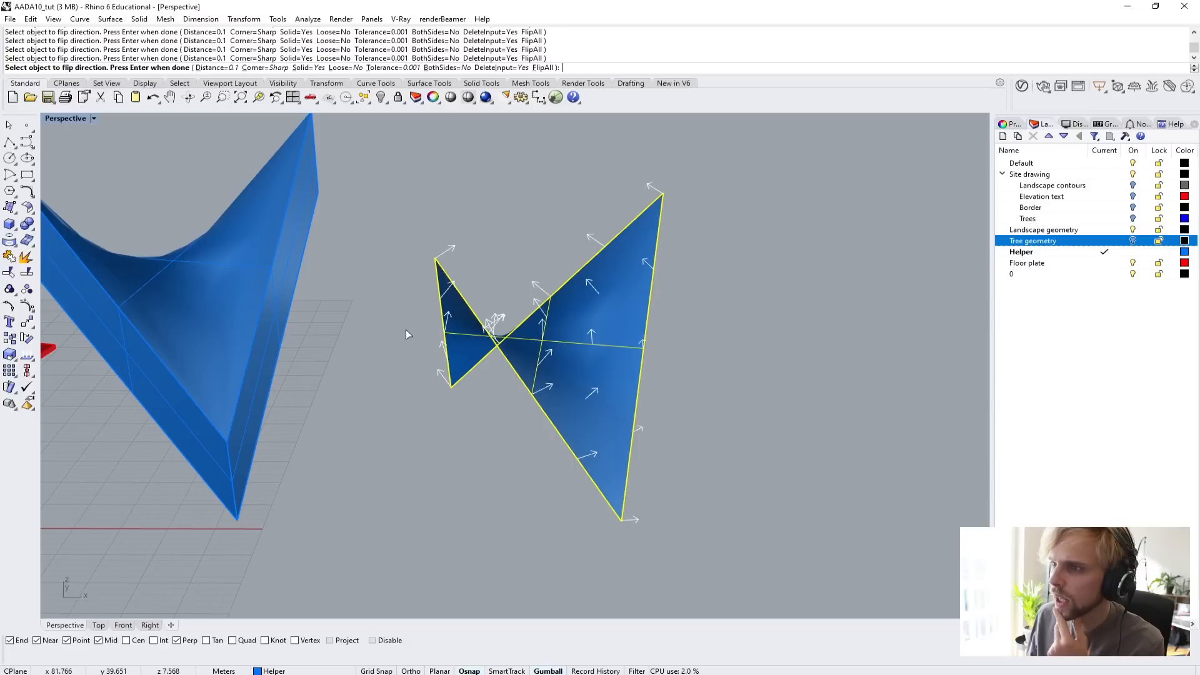
Offset the saddle surface into a solid with a distance of 5, deleting the input surface.
left_click(210, 68)
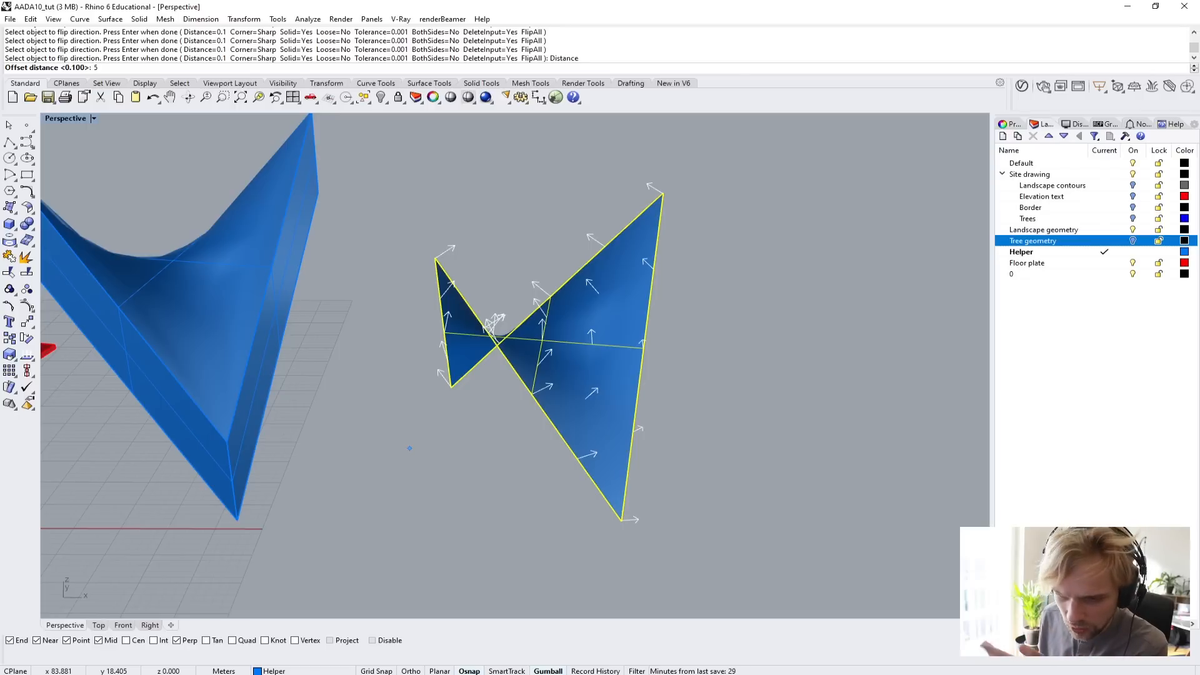
key("Return")
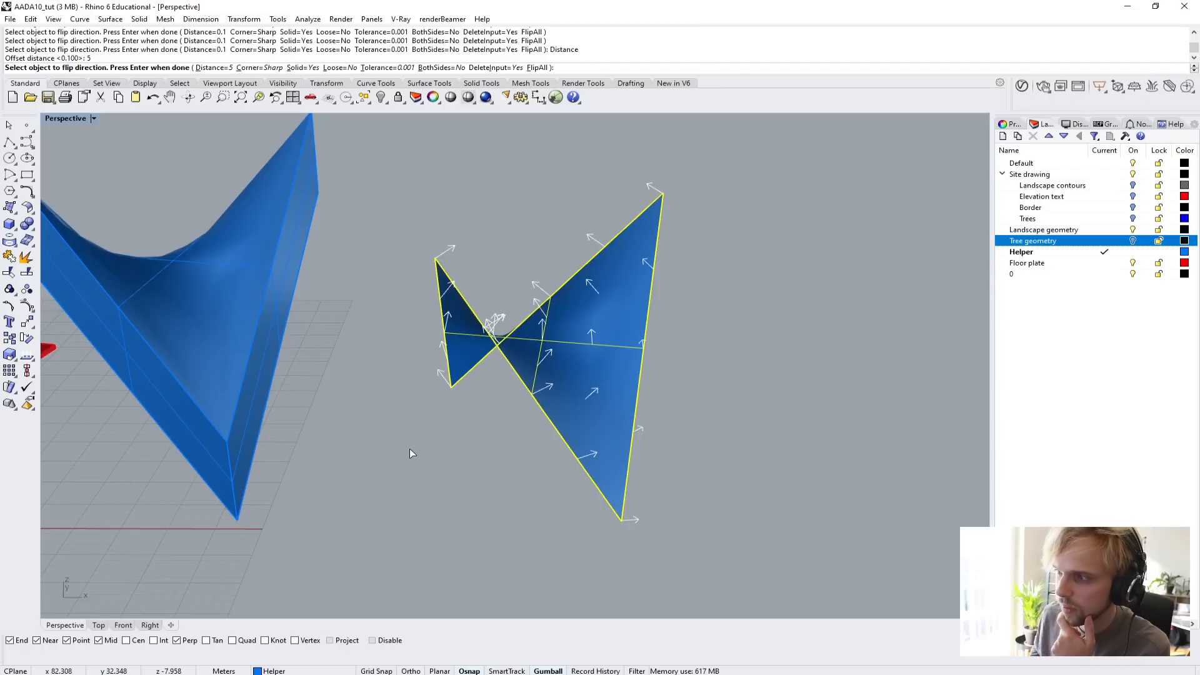
key("Return")
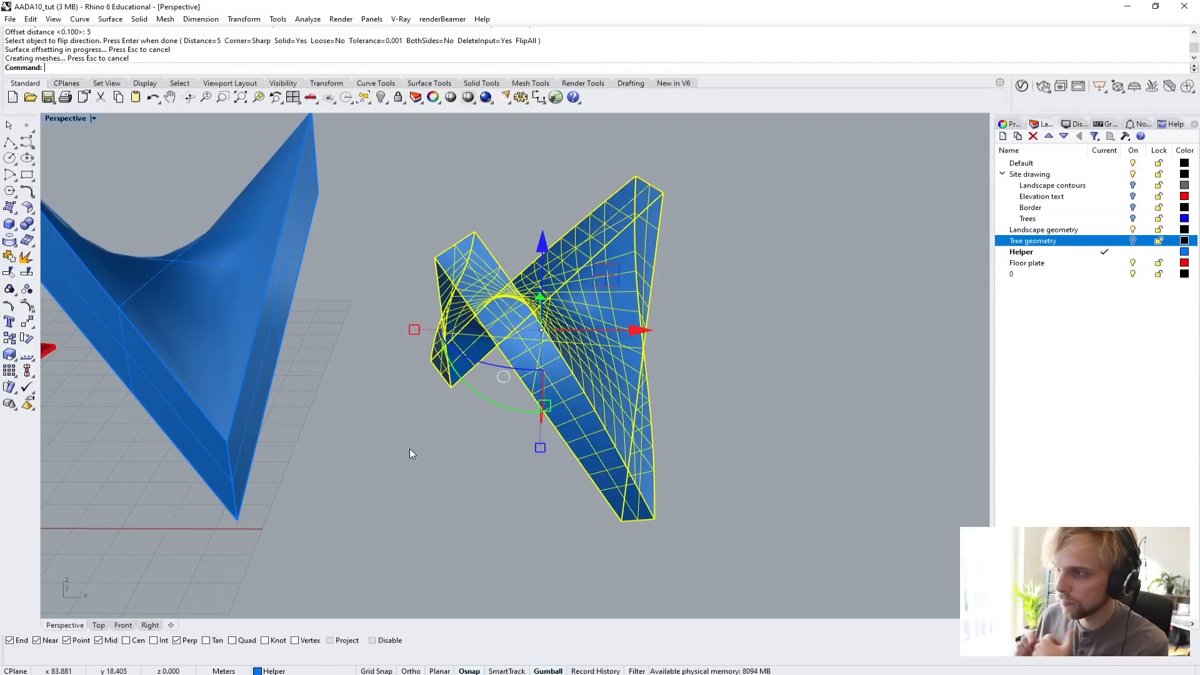
Examine the extruded and offset saddle solids side by side from several angles, comparing their edges and thickness.
left_click(453, 482)
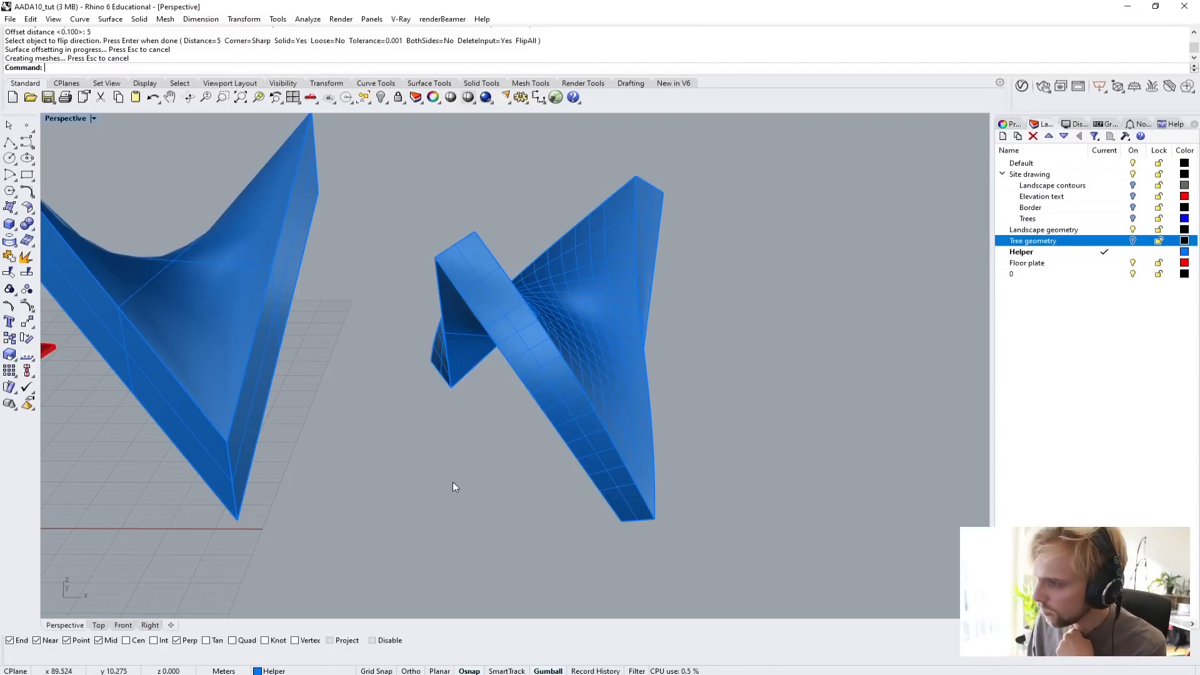
right_click_drag(453, 482, 487, 528)
right_click_drag(487, 528, 562, 466)
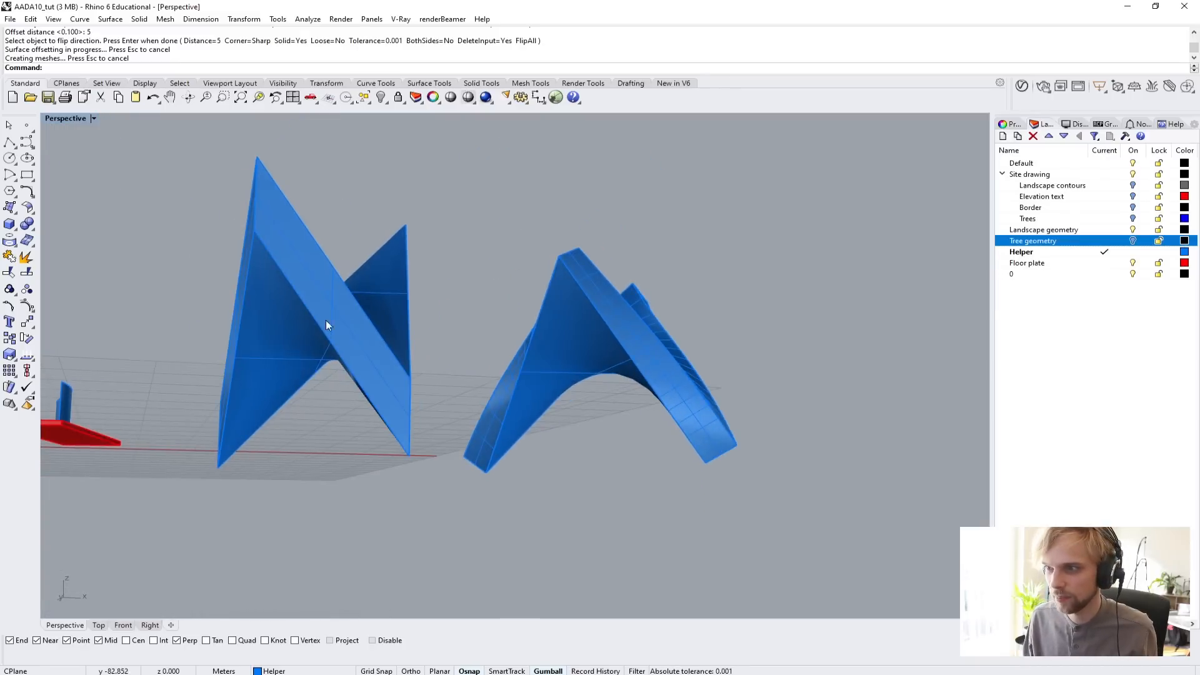
scroll(369, 327, "up", 6)
right_click_drag(381, 329, 389, 358)
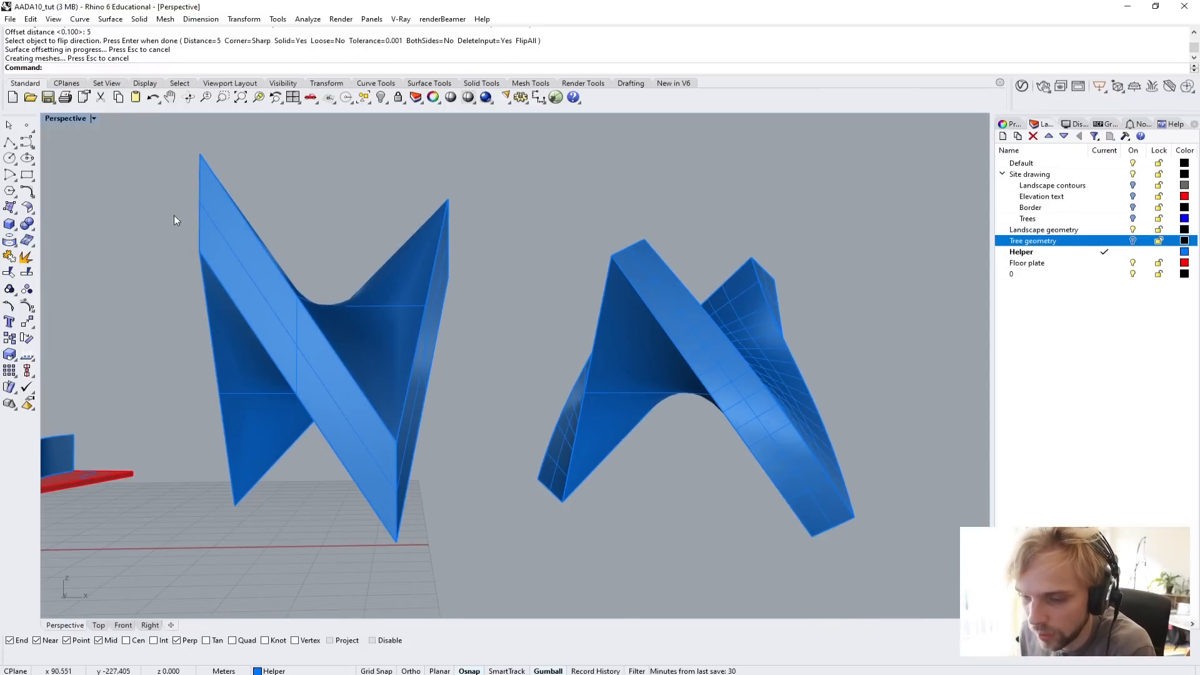
right_click_drag(295, 267, 271, 307)
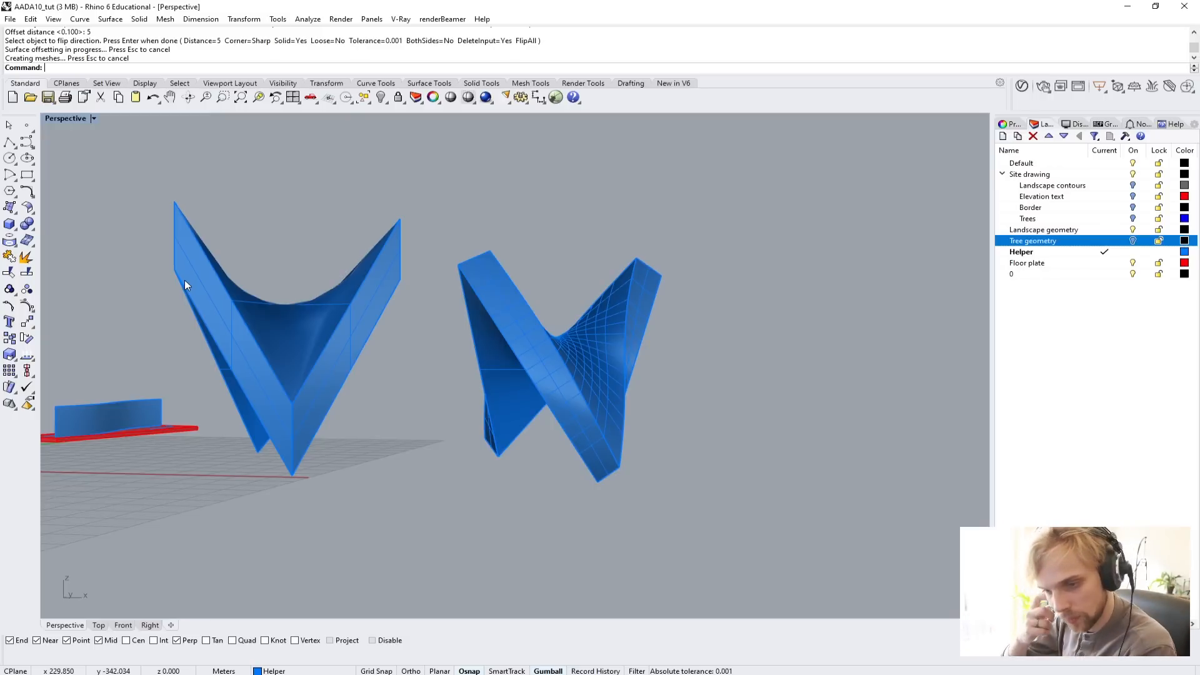
right_click_drag(594, 369, 509, 385)
scroll(459, 420, "up", 4)
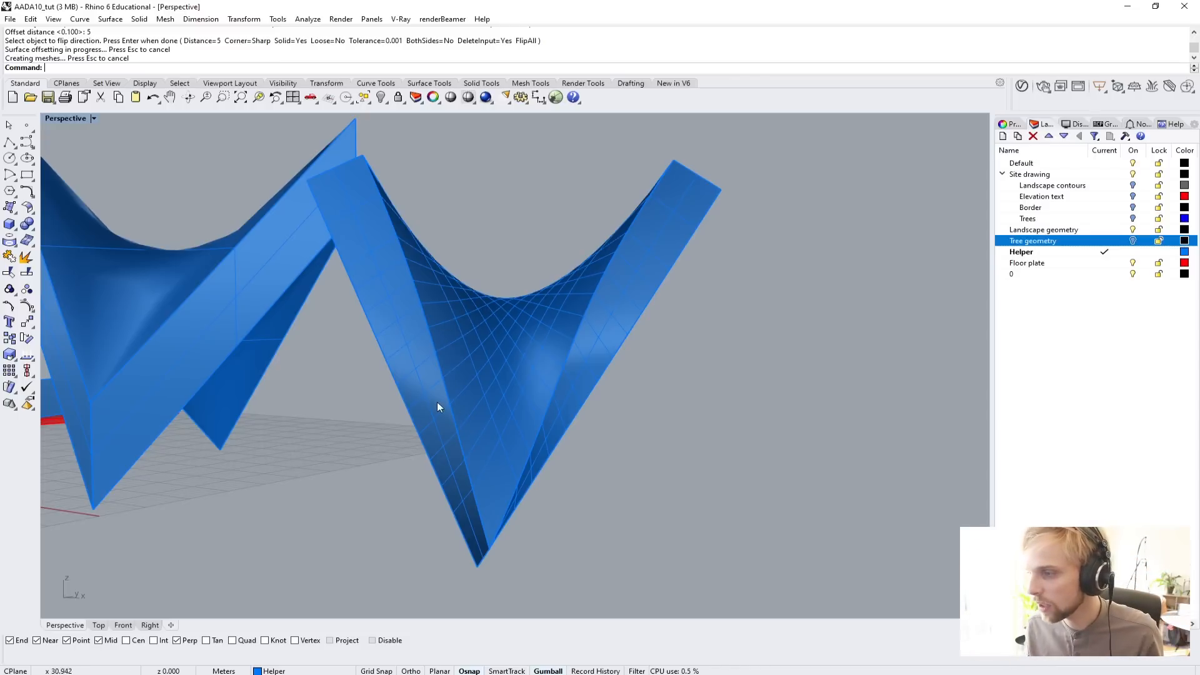
right_click_drag(436, 407, 597, 423)
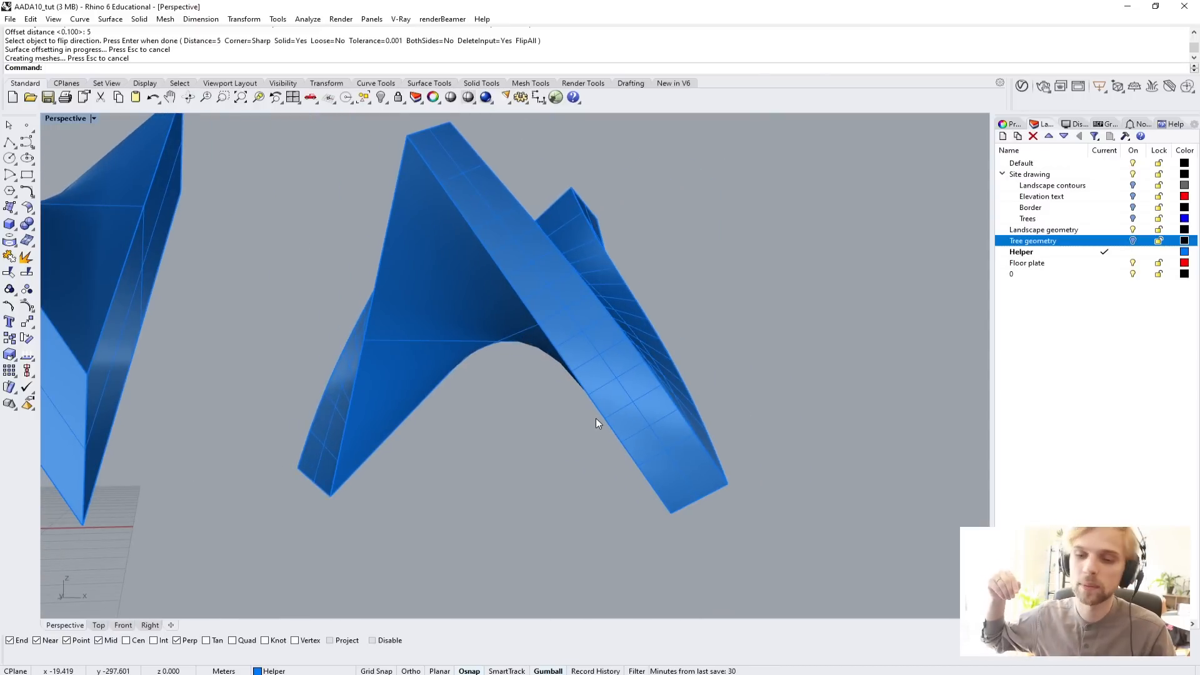
right_click_drag(595, 418, 463, 378)
Create a rectangular clipping plane near the two saddle solids with the ClippingPlane command.
type("ClippingPlane")
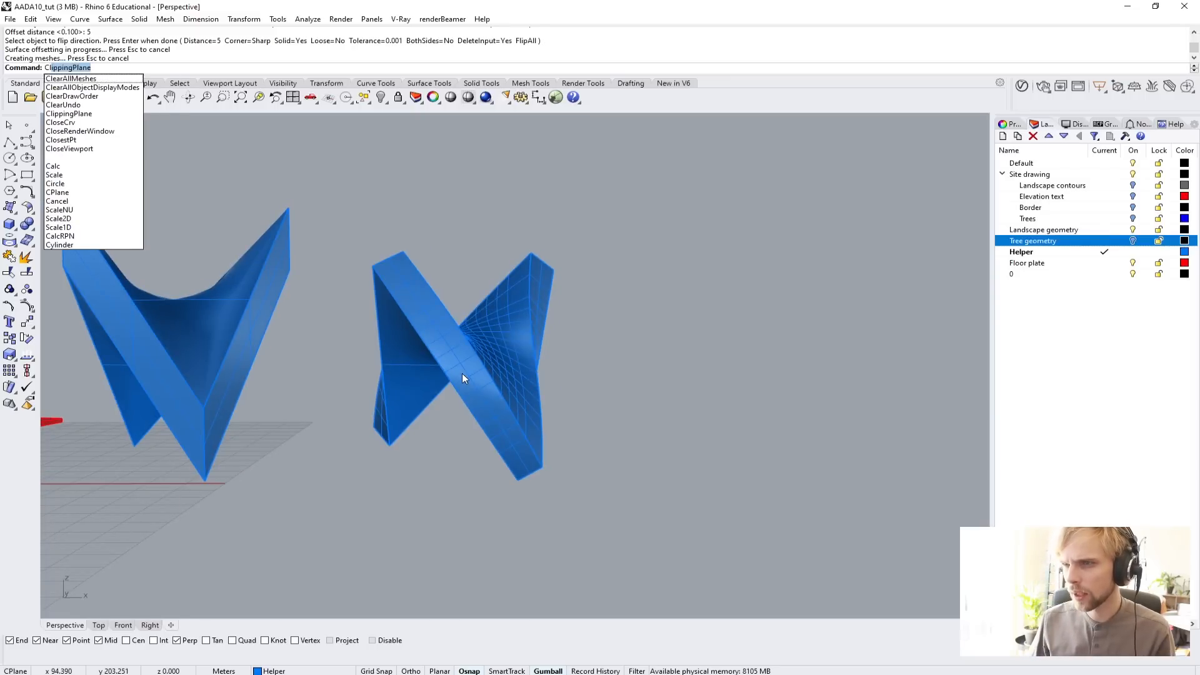
key("Return")
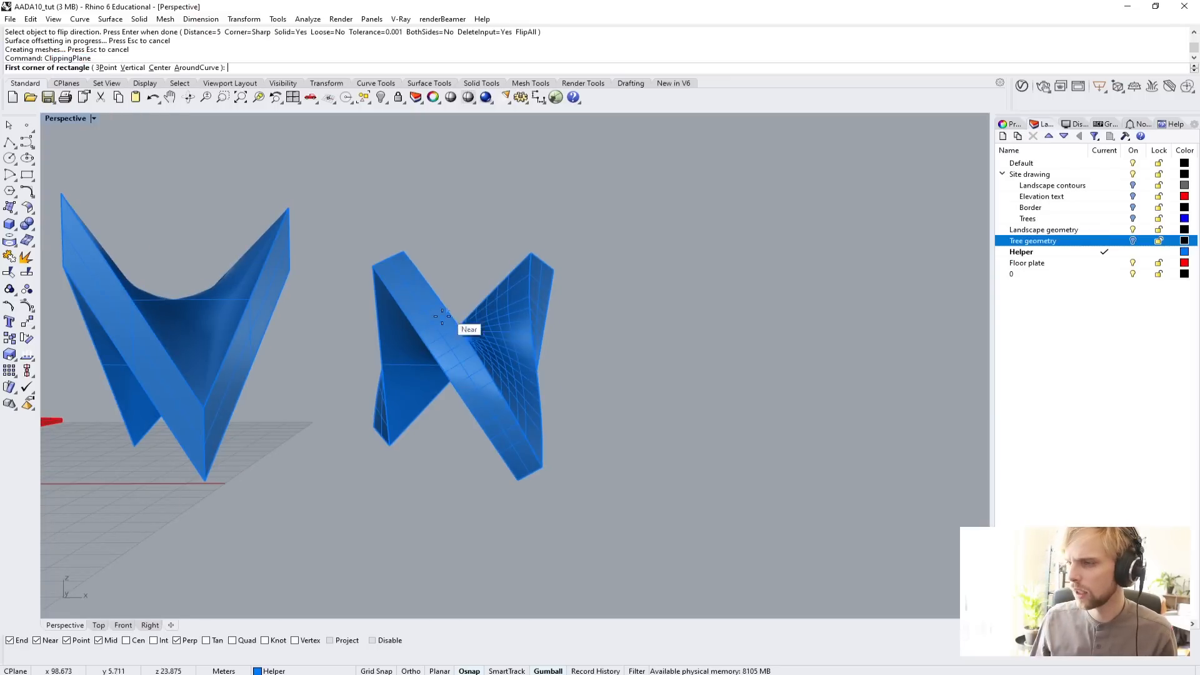
scroll(462, 373, "down", 2)
left_click(347, 409)
left_click(539, 448)
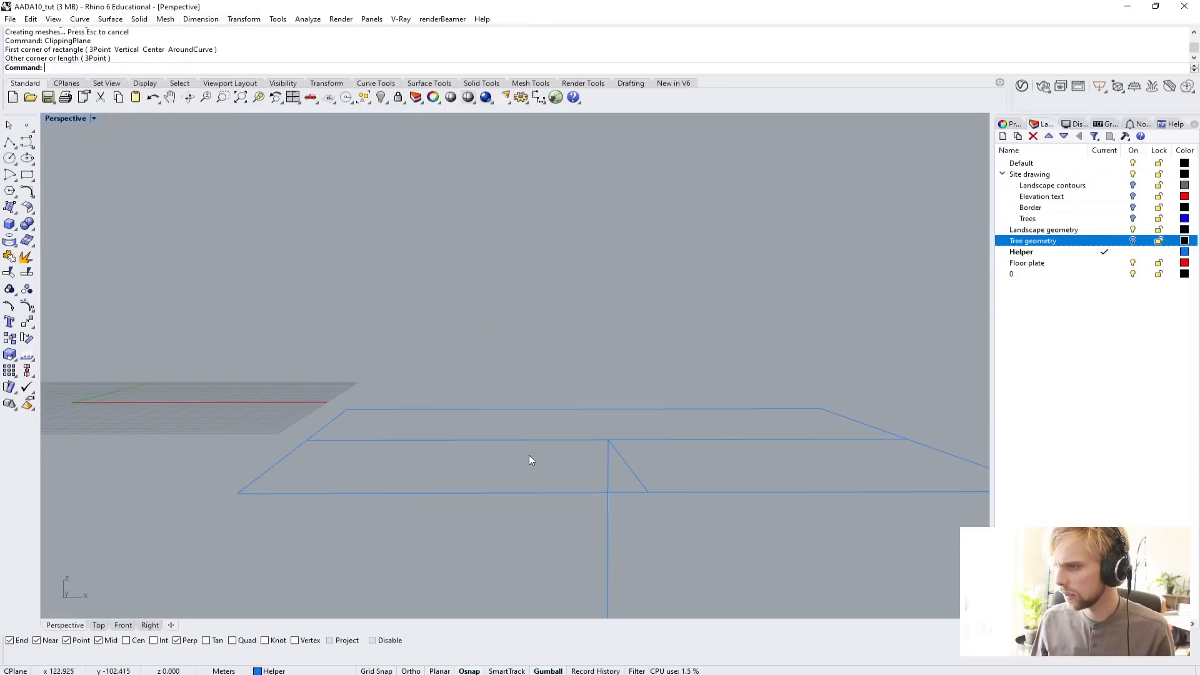
Rotate the clipping plane upright so that it stands vertically beside the saddle solids.
left_click(575, 444)
right_click_drag(492, 449, 595, 418)
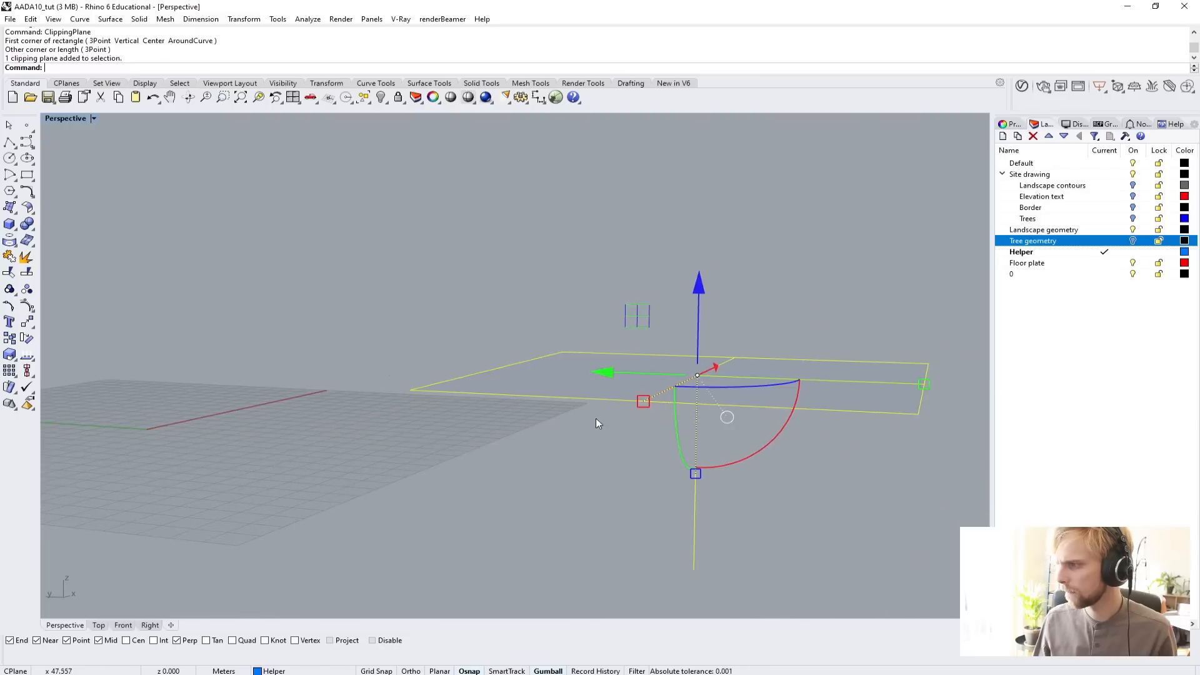
left_click_drag(761, 449, 576, 447)
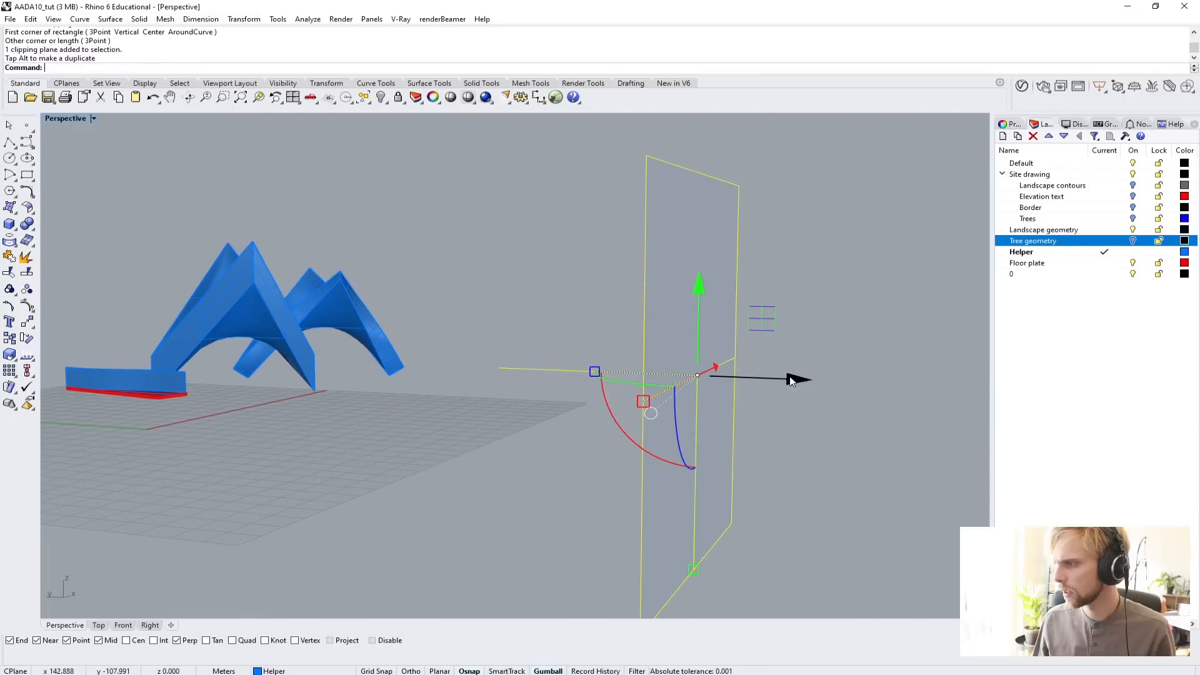
Slide the vertical clipping plane back and forth through both saddle solids to compare their cross-sections.
left_click_drag(788, 378, 466, 373)
right_click_drag(466, 373, 527, 351)
scroll(342, 333, "up", 5)
scroll(345, 334, "down", 3)
right_click_drag(527, 351, 508, 330)
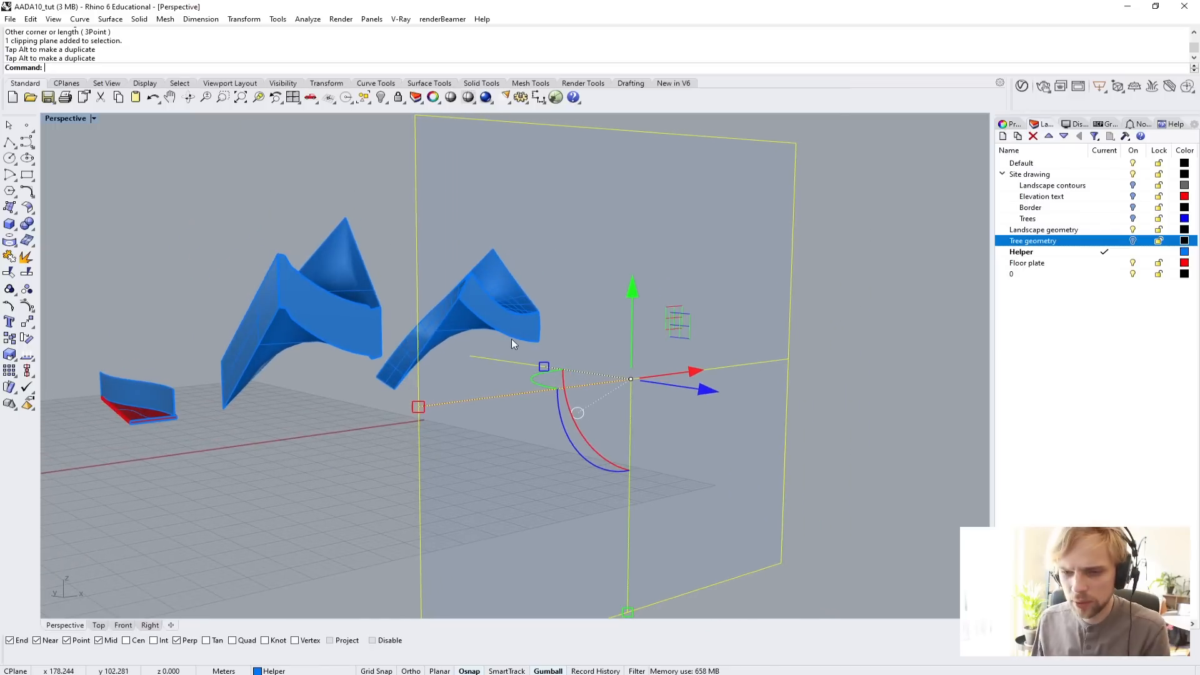
scroll(511, 339, "up", 1)
left_click_drag(724, 397, 634, 407)
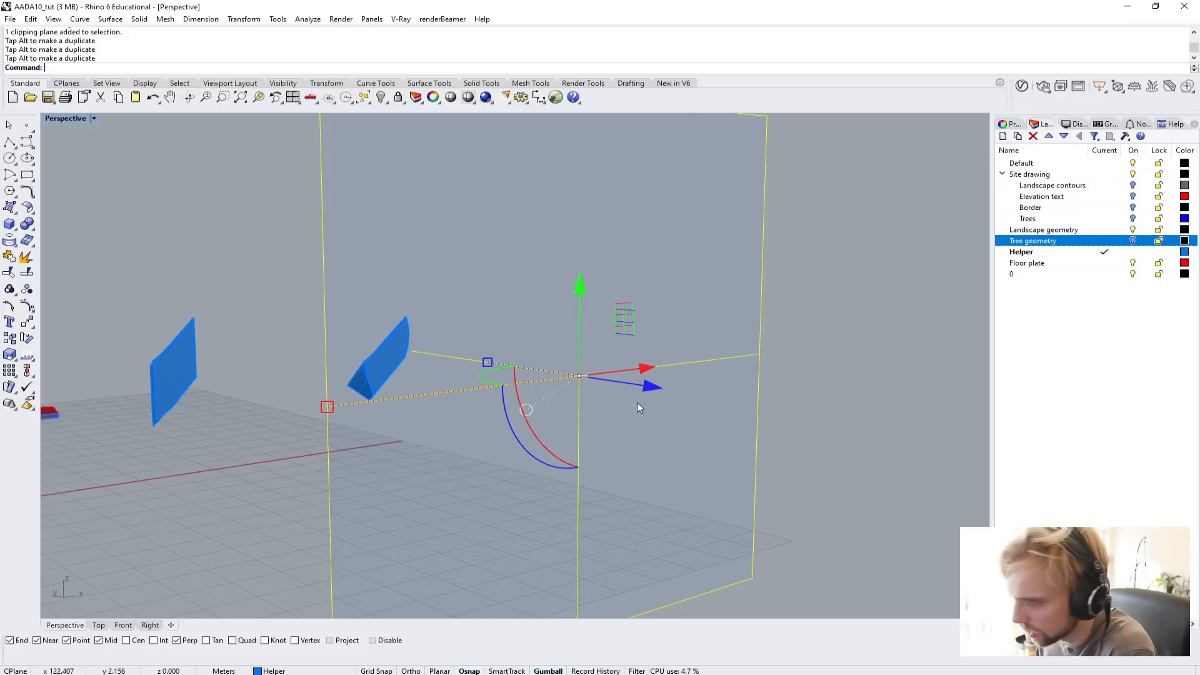
left_click_drag(646, 387, 373, 373)
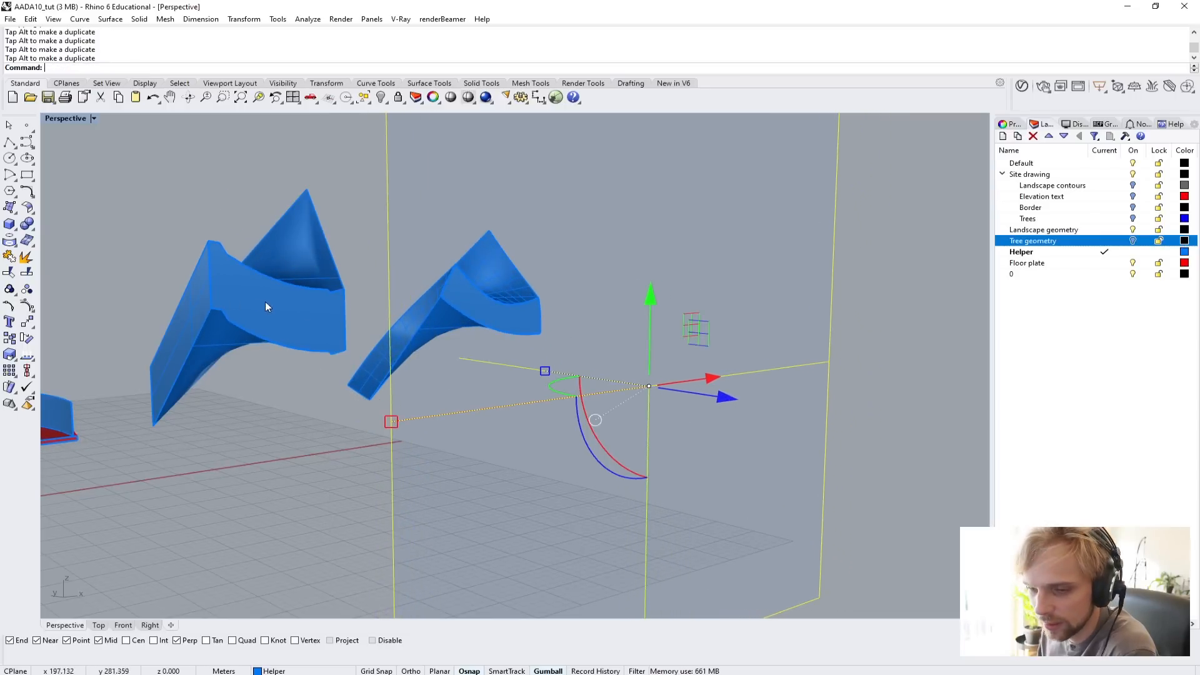
left_click_drag(710, 397, 647, 392)
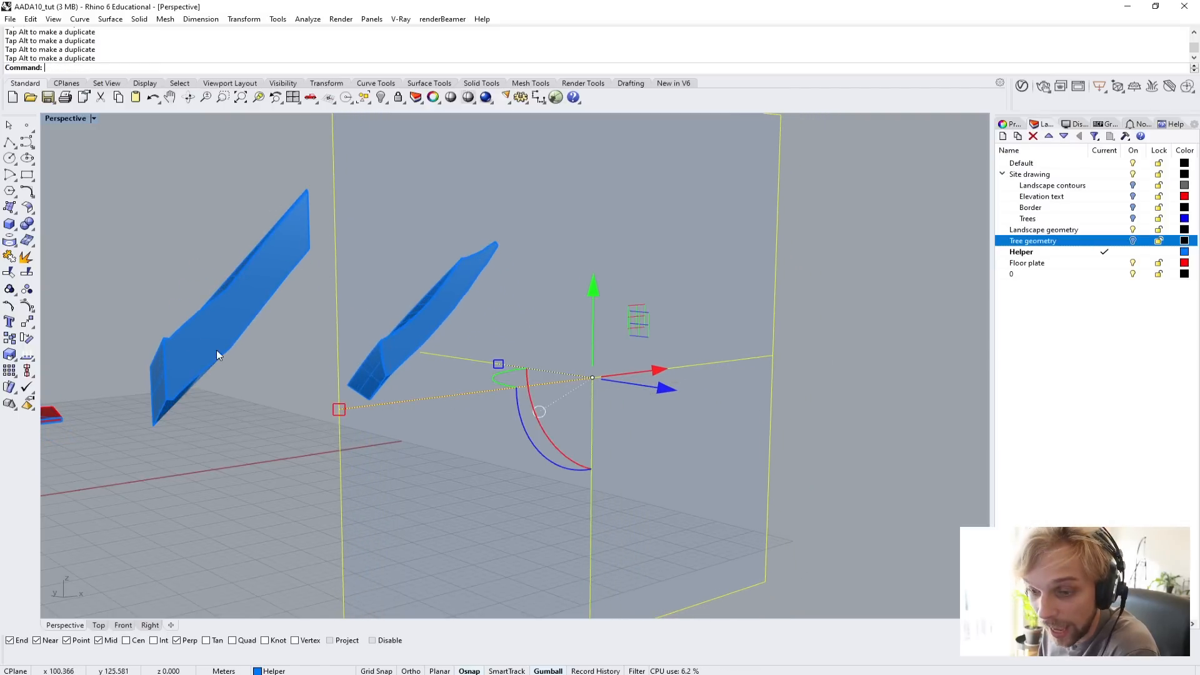
left_click_drag(662, 388, 683, 421)
Delete the clipping plane together with both saddle solids.
right_click_drag(672, 425, 611, 497)
left_click(610, 497)
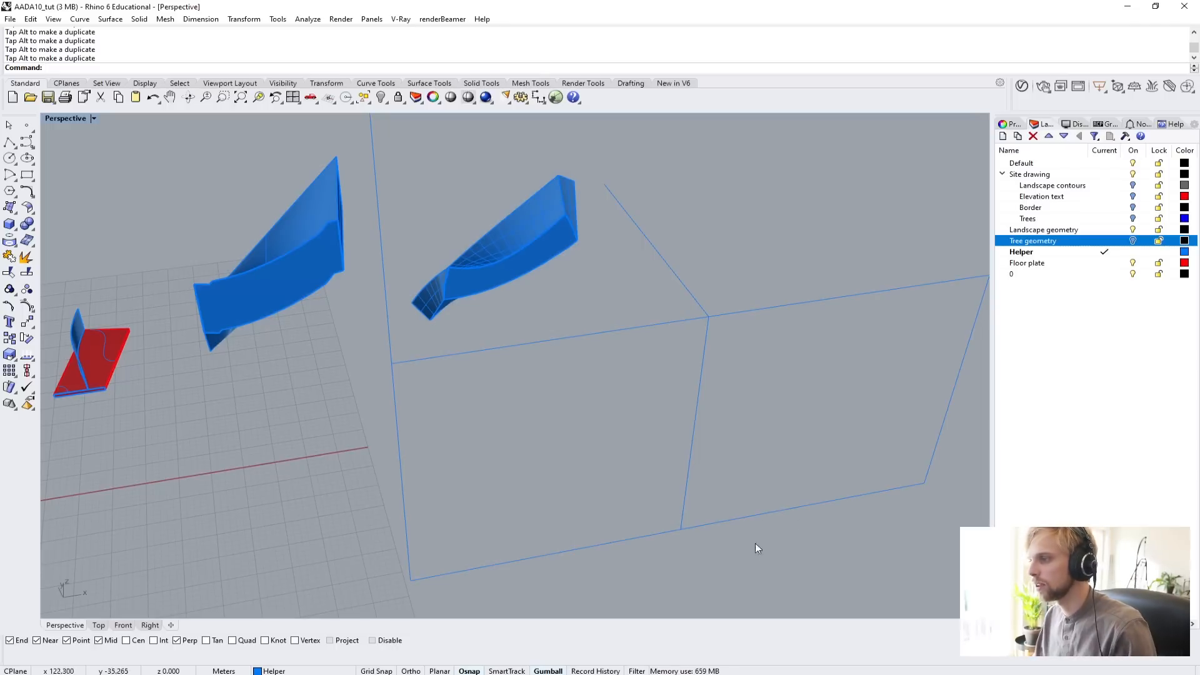
left_click_drag(755, 542, 272, 190)
key("Delete")
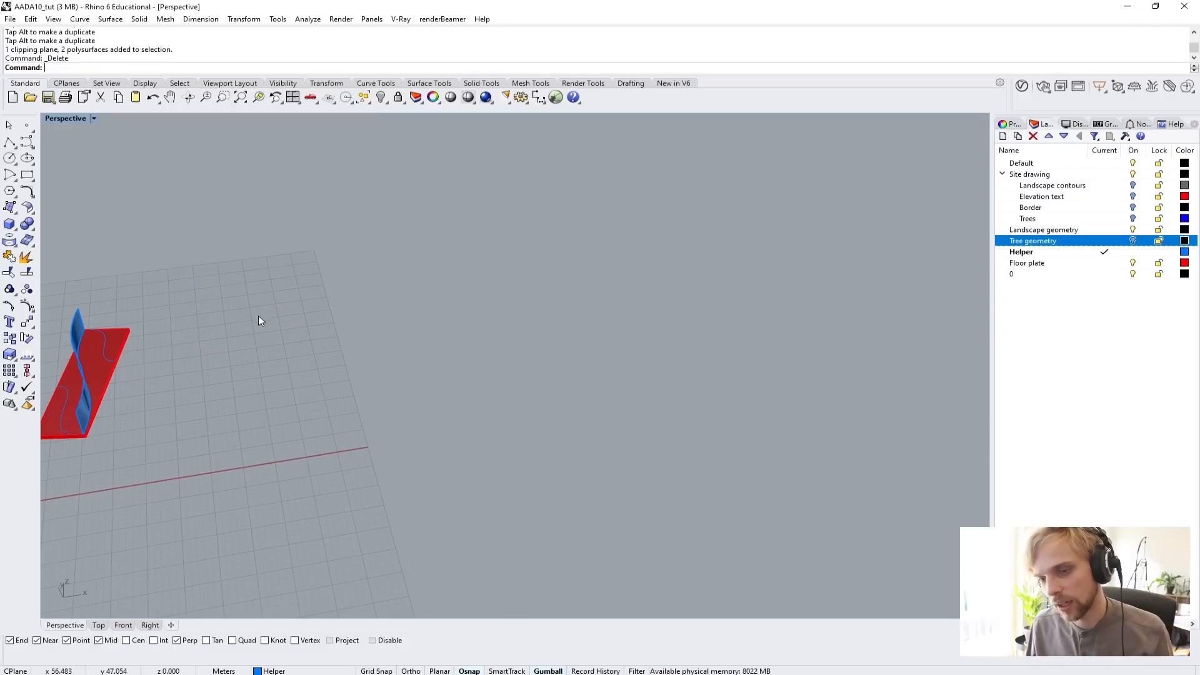
Zoom to the curved wall surface on the red floor plate and view it from its near end.
right_click_drag(247, 354, 412, 314)
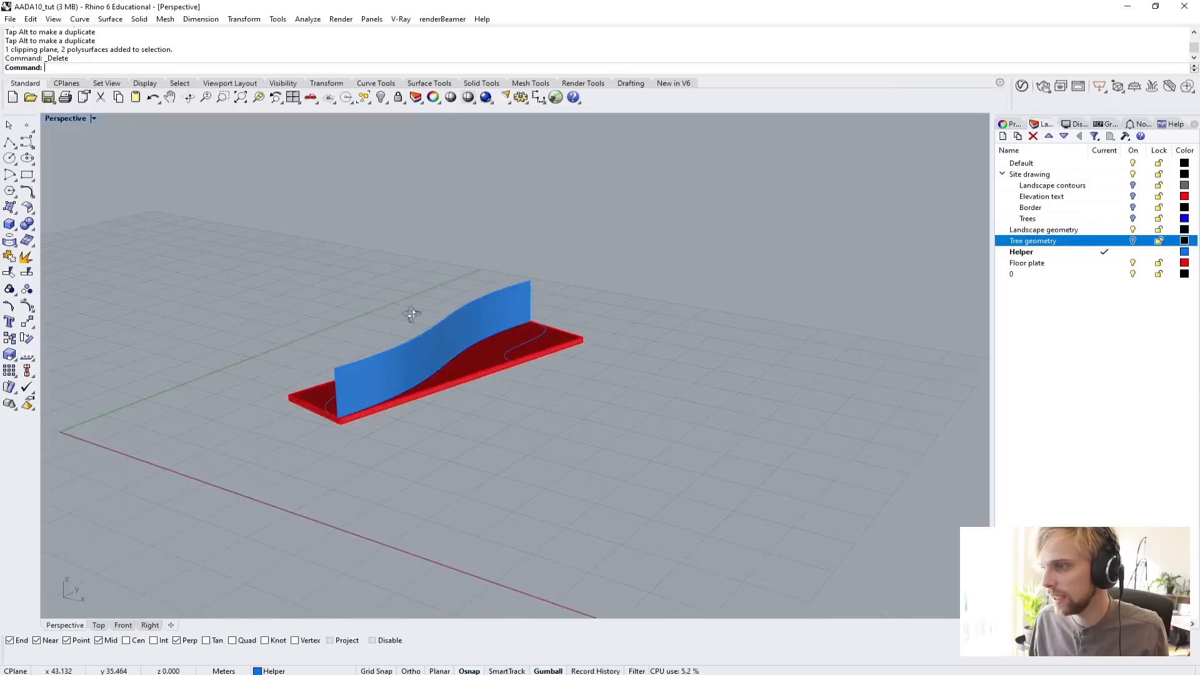
left_click(431, 363)
type("ZS")
key("Return")
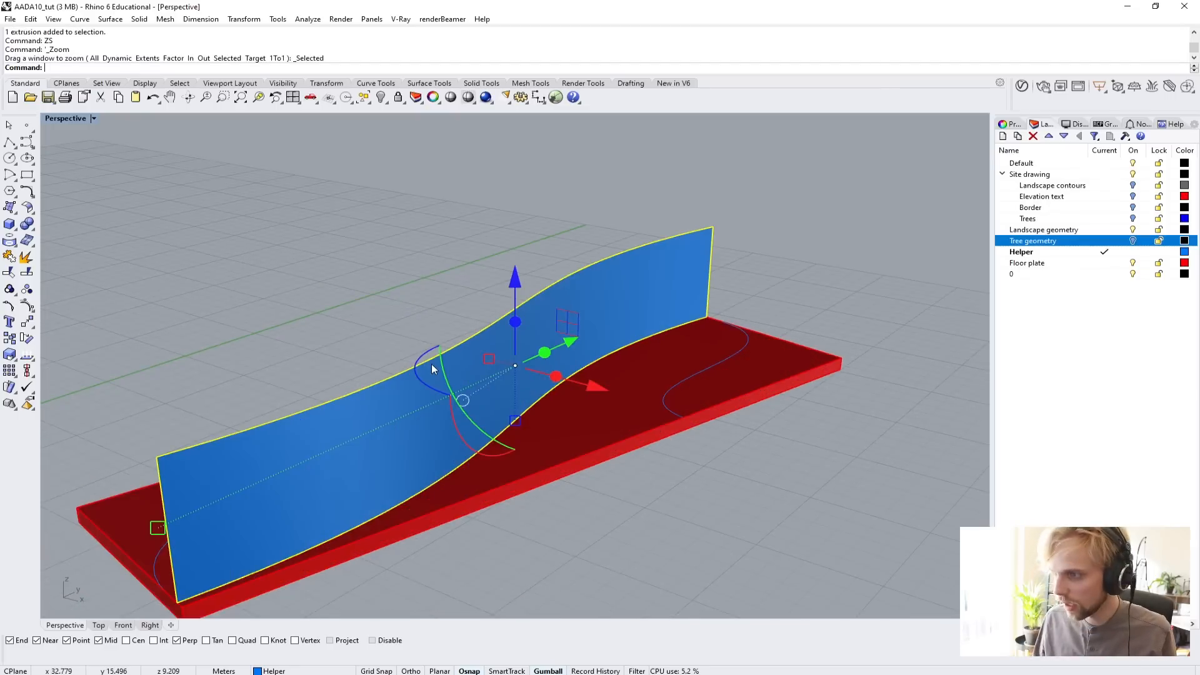
key("Escape")
right_click_drag(92, 360, 230, 301)
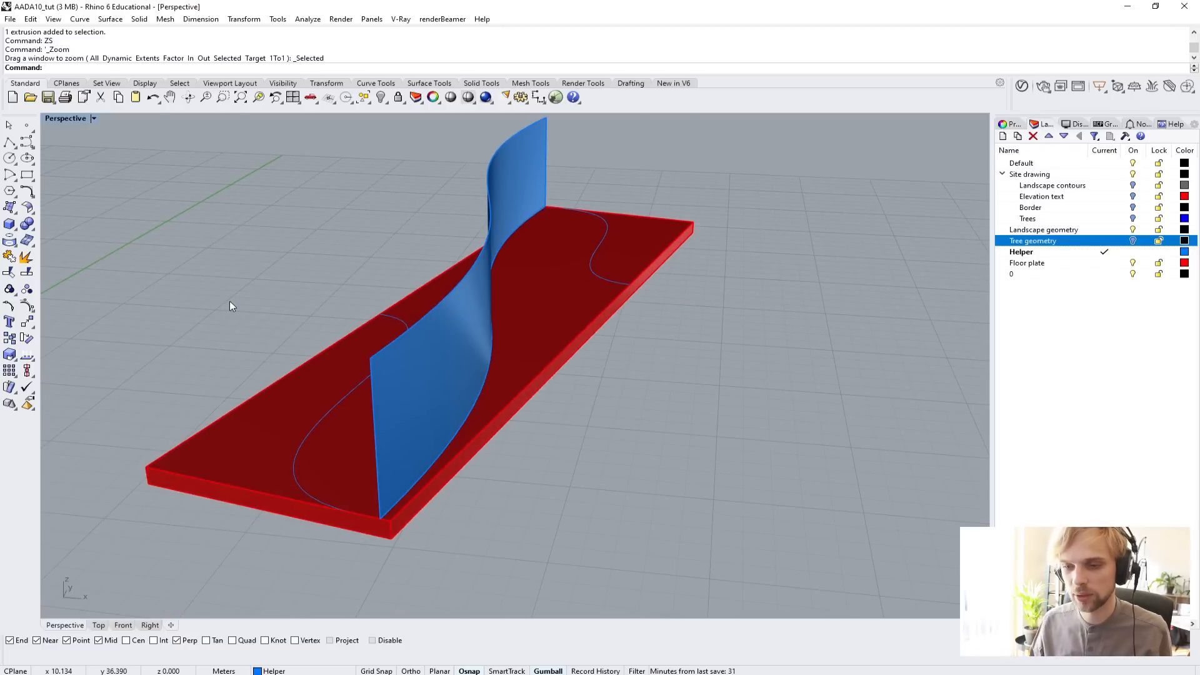
right_click_drag(400, 423, 337, 338, "shift")
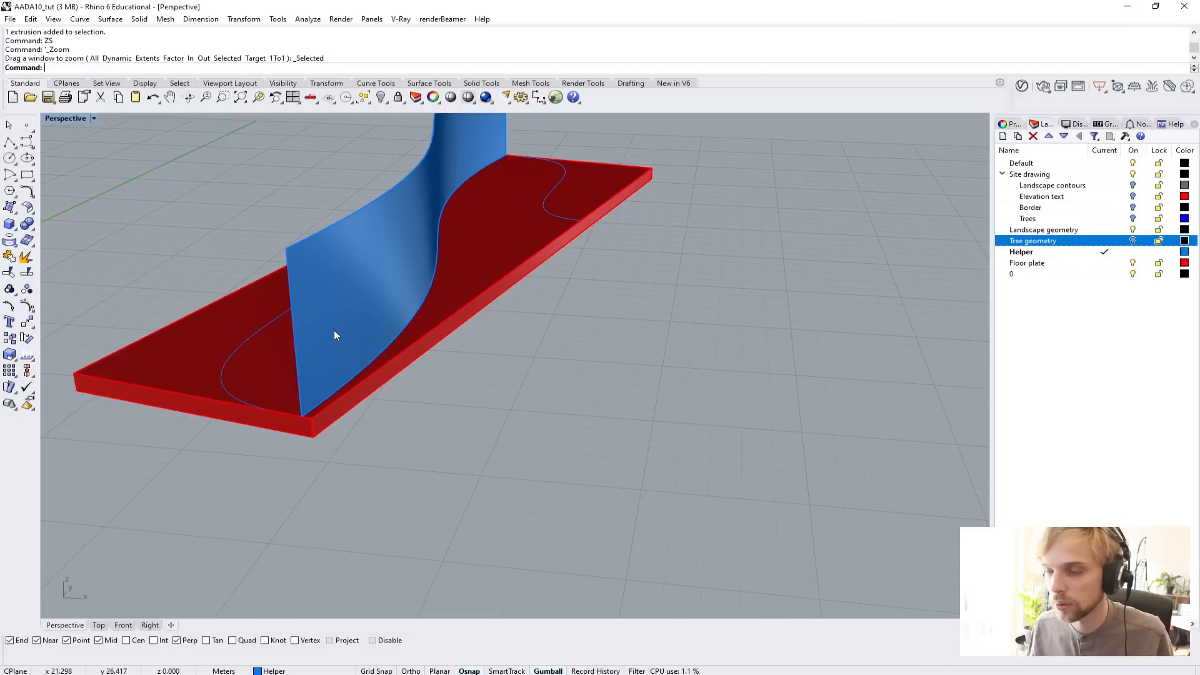
Try extruding the curved wall surface upward by about 11.13 m with ExtrudeSrf, and undo the extrusion.
left_click(334, 330)
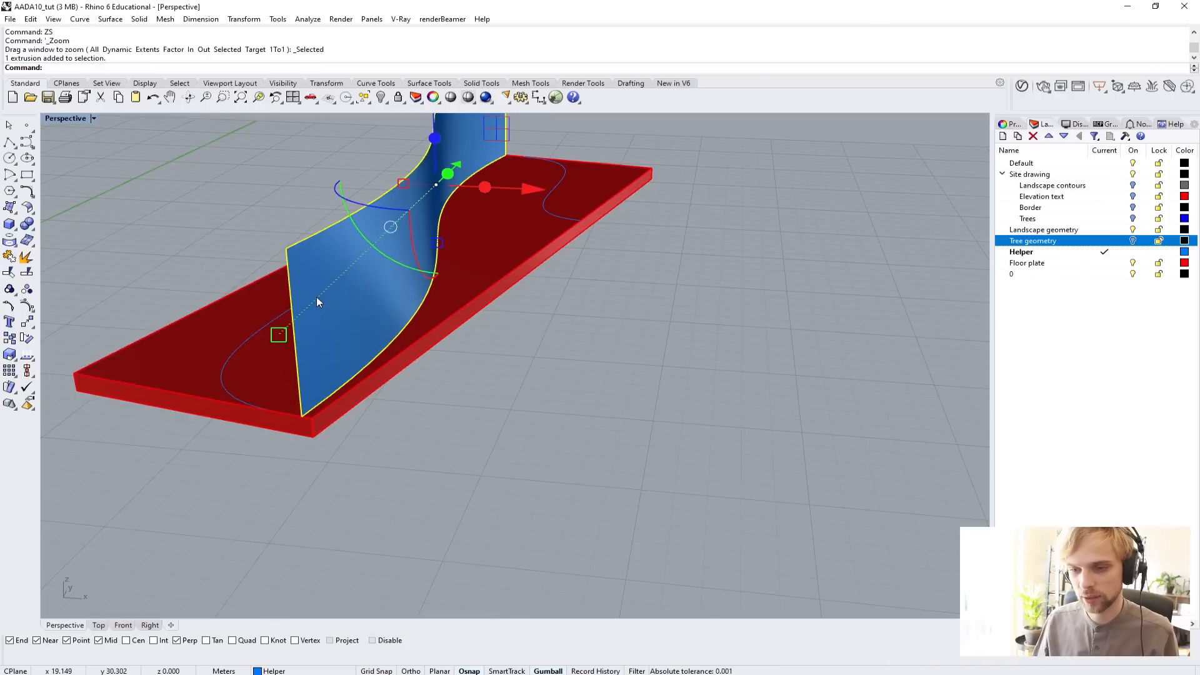
type("ExtrudeSrf")
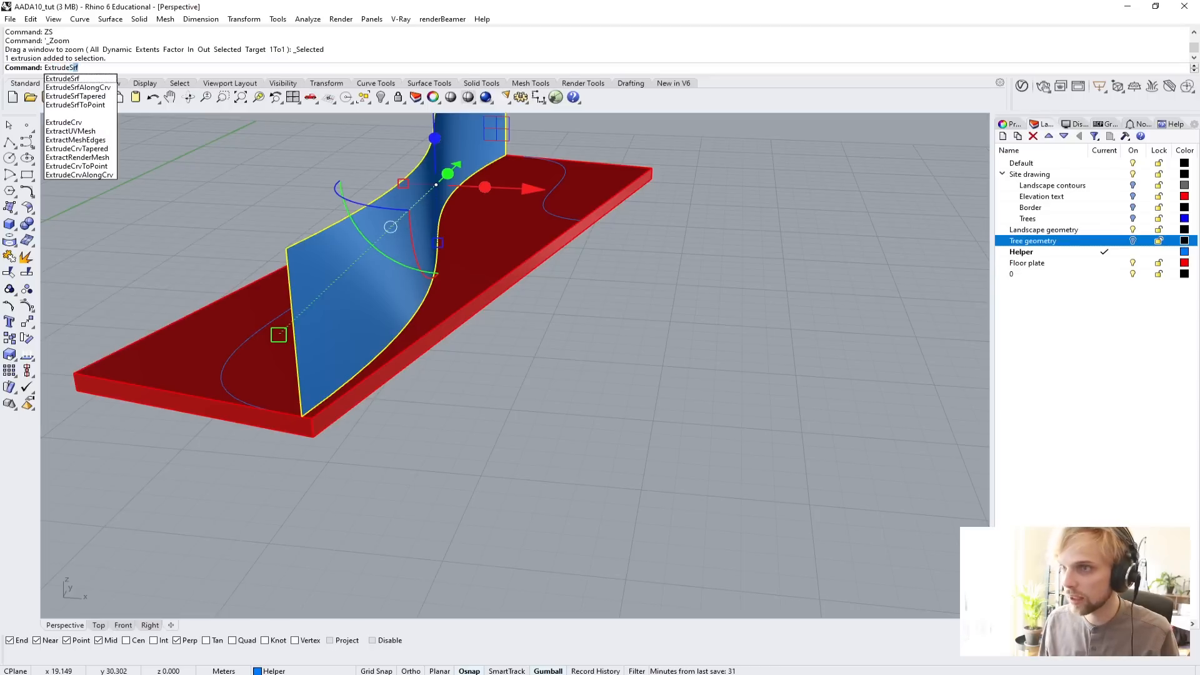
key("Return")
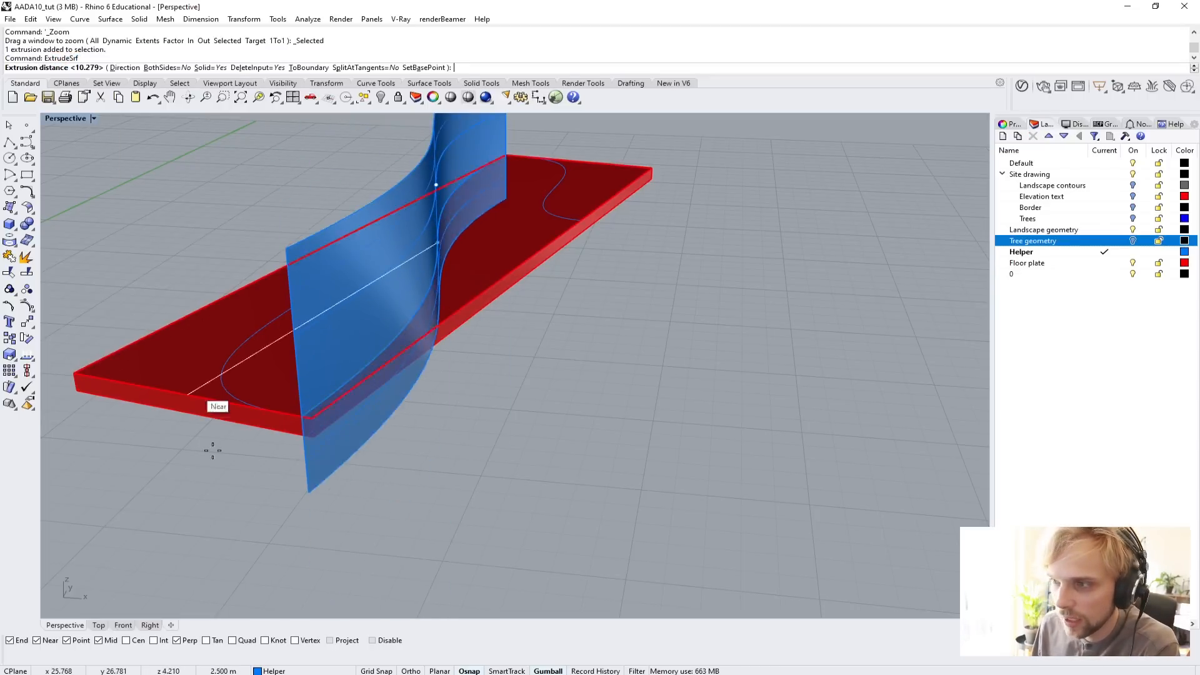
scroll(239, 445, "down", 7)
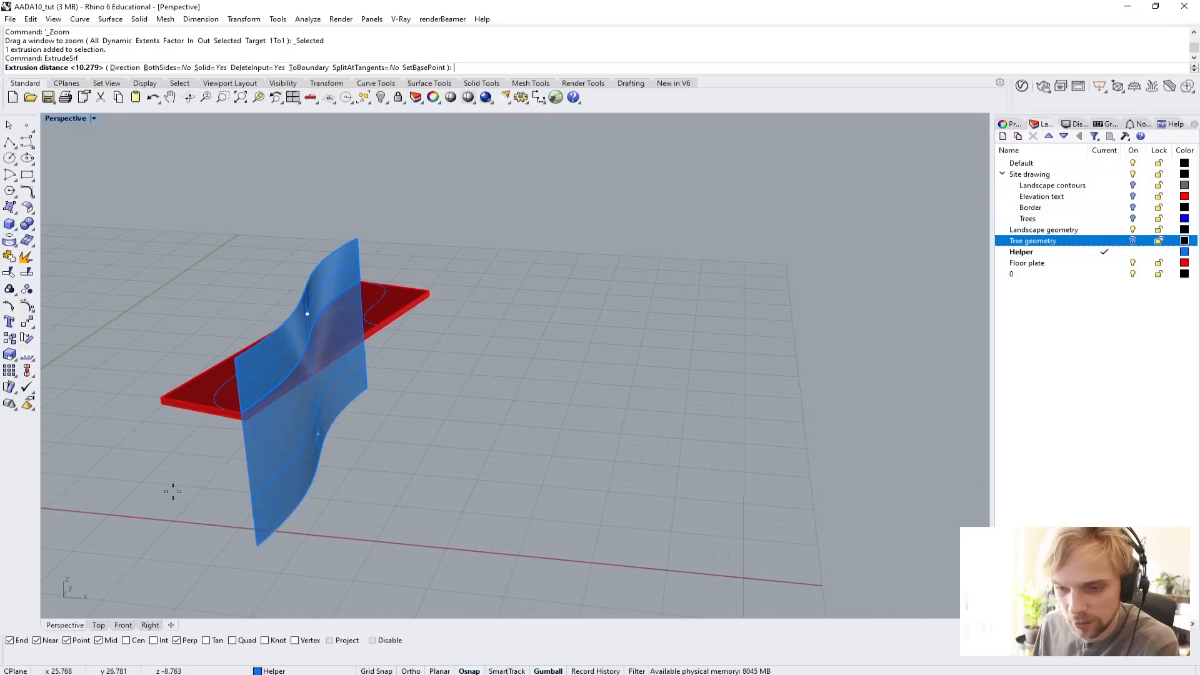
left_click(140, 212)
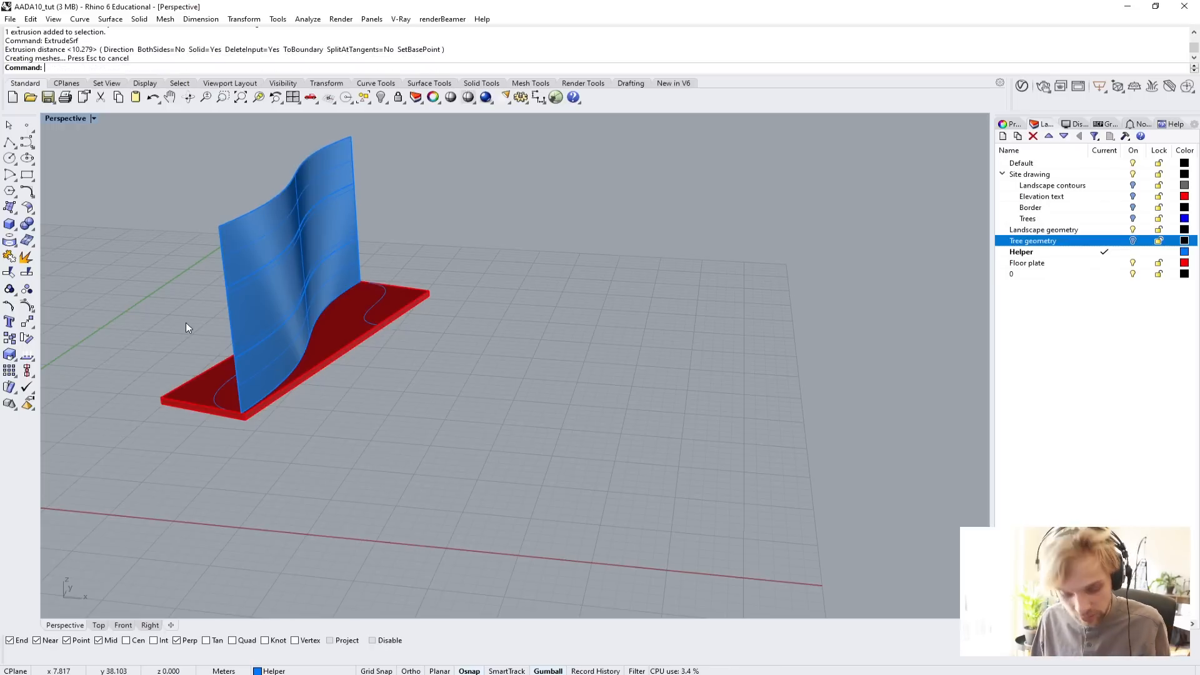
key("ctrl+z")
Extrude the curved wall surface into a 0.3 m thick solid with ExtrudeSrf, directed along the floor plate's short edge.
key("Return")
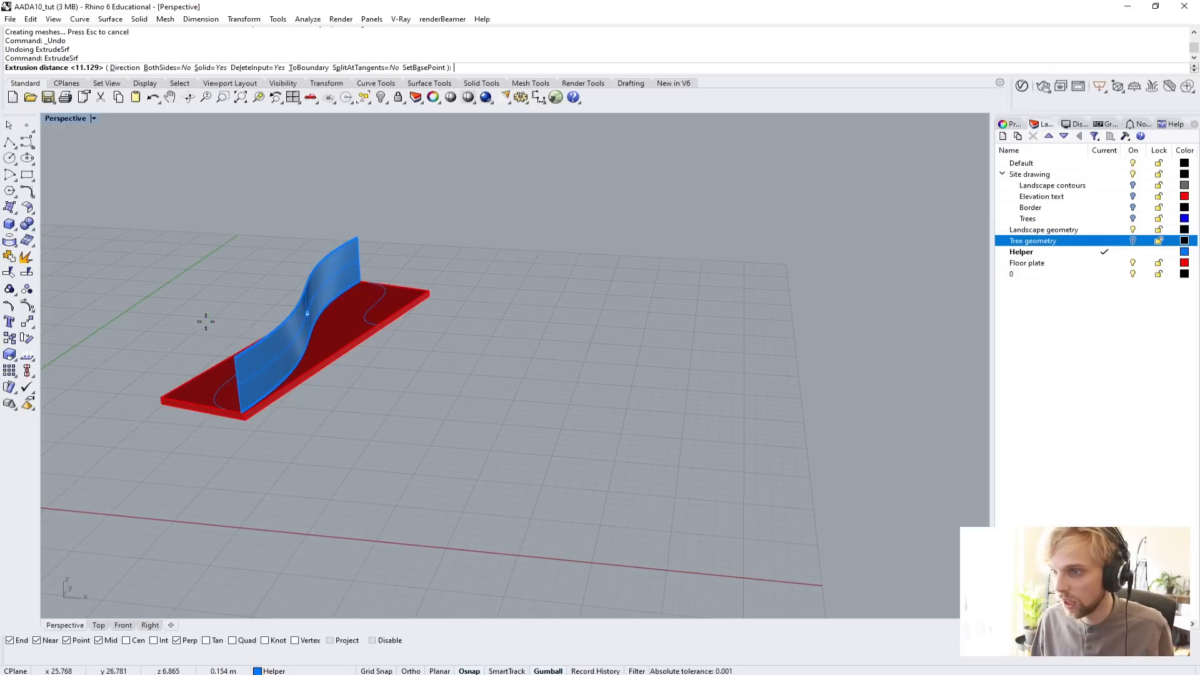
scroll(158, 347, "up", 3)
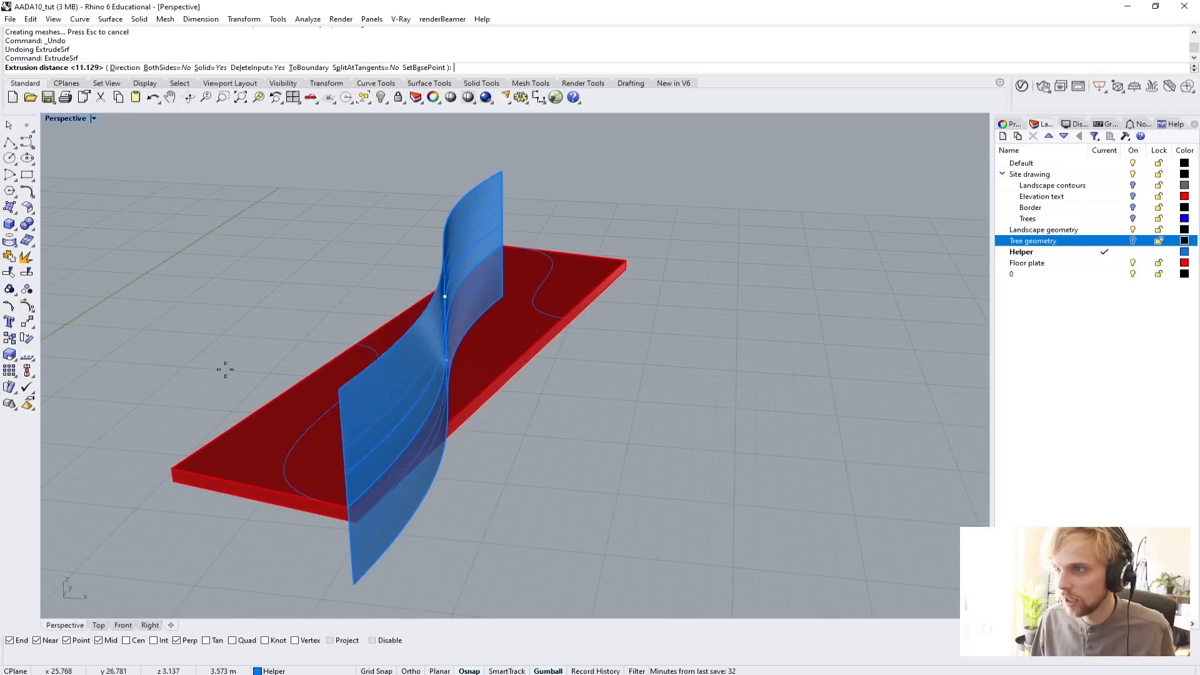
right_click_drag(225, 369, 150, 262, "shift")
scroll(156, 247, "up", 2)
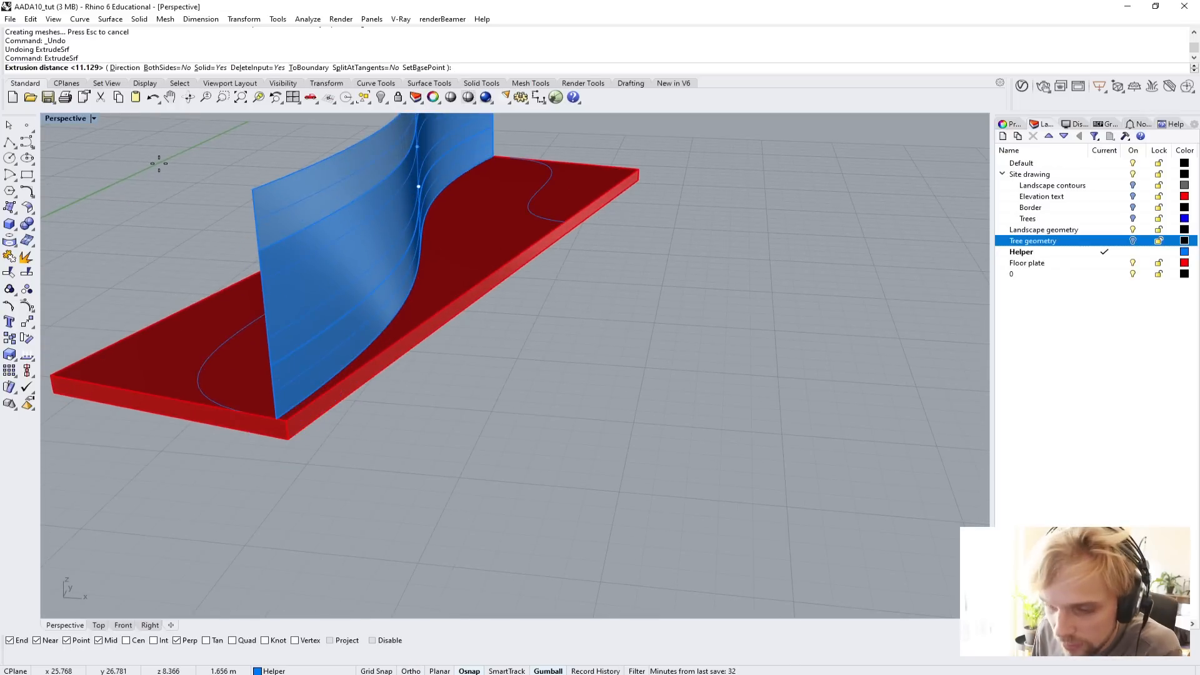
left_click(127, 68)
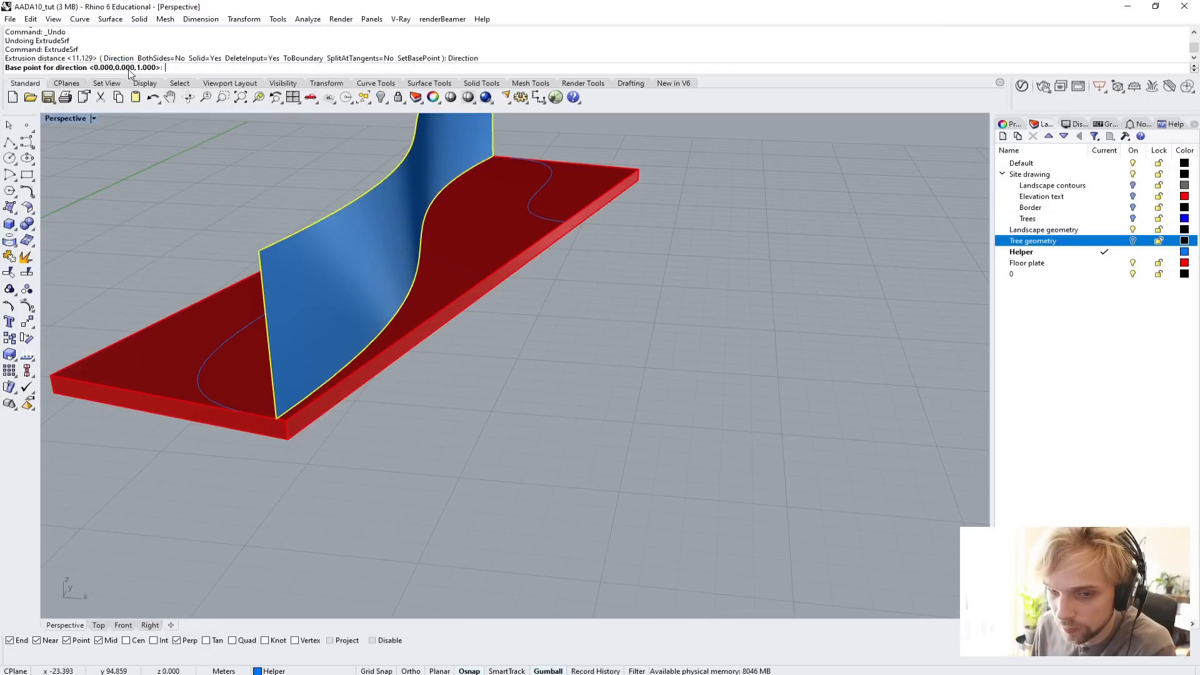
scroll(245, 416, "up", 5)
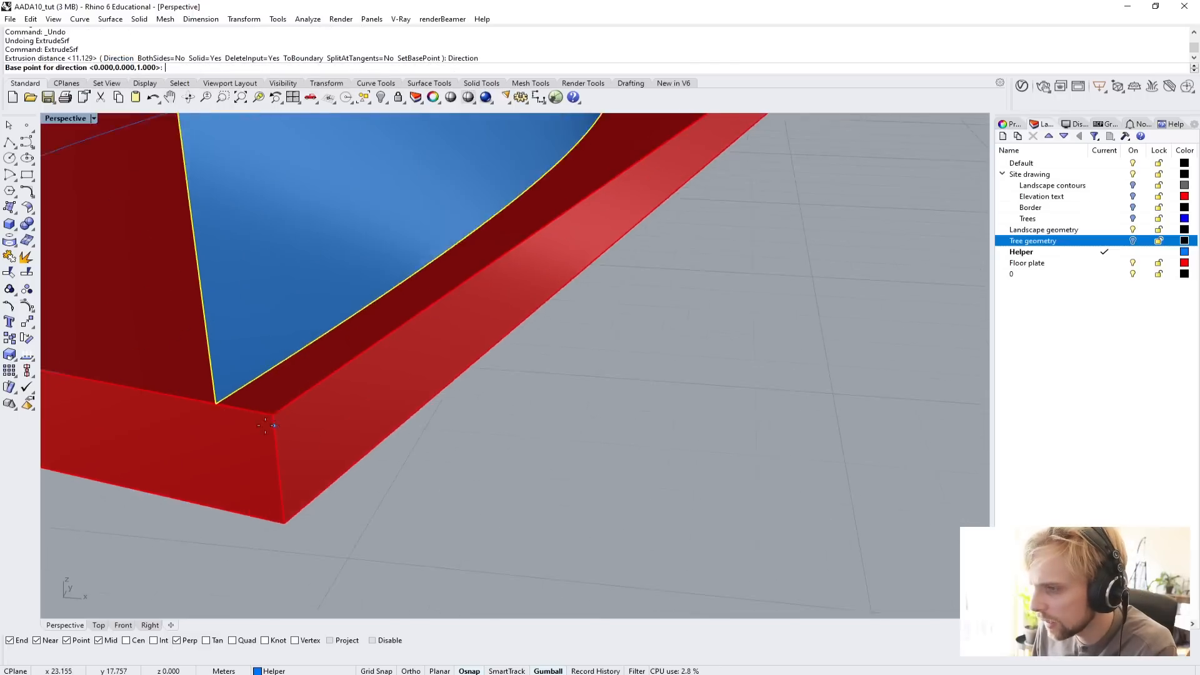
scroll(156, 385, "down", 1)
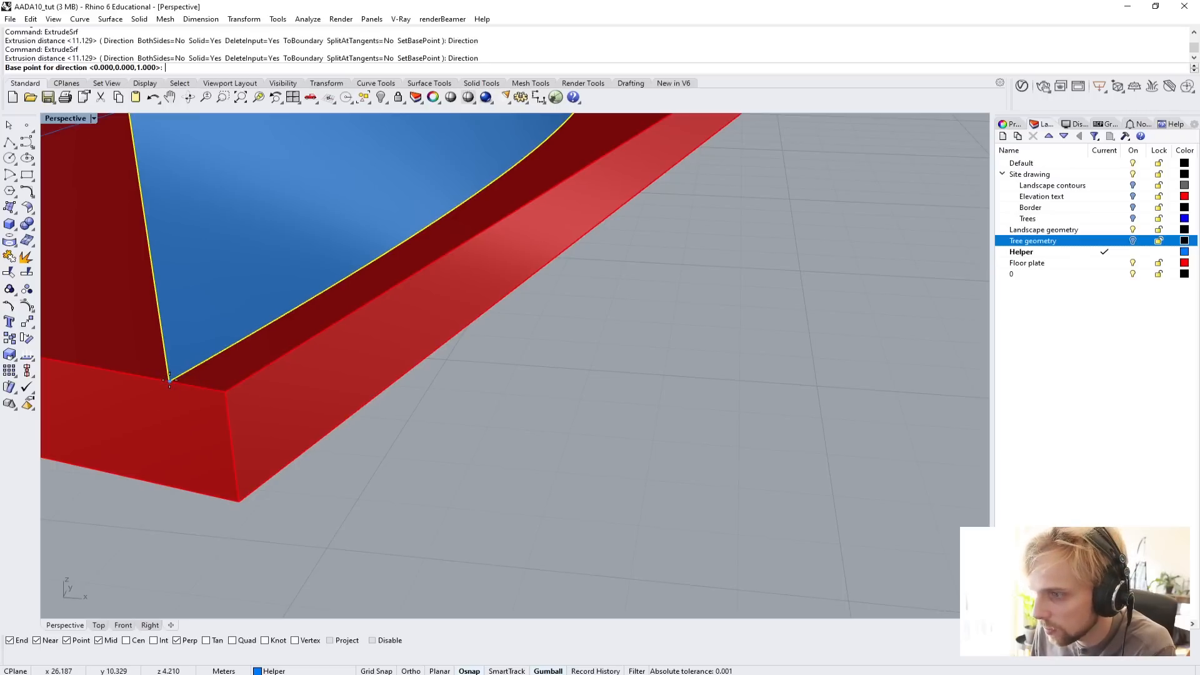
left_click(169, 379)
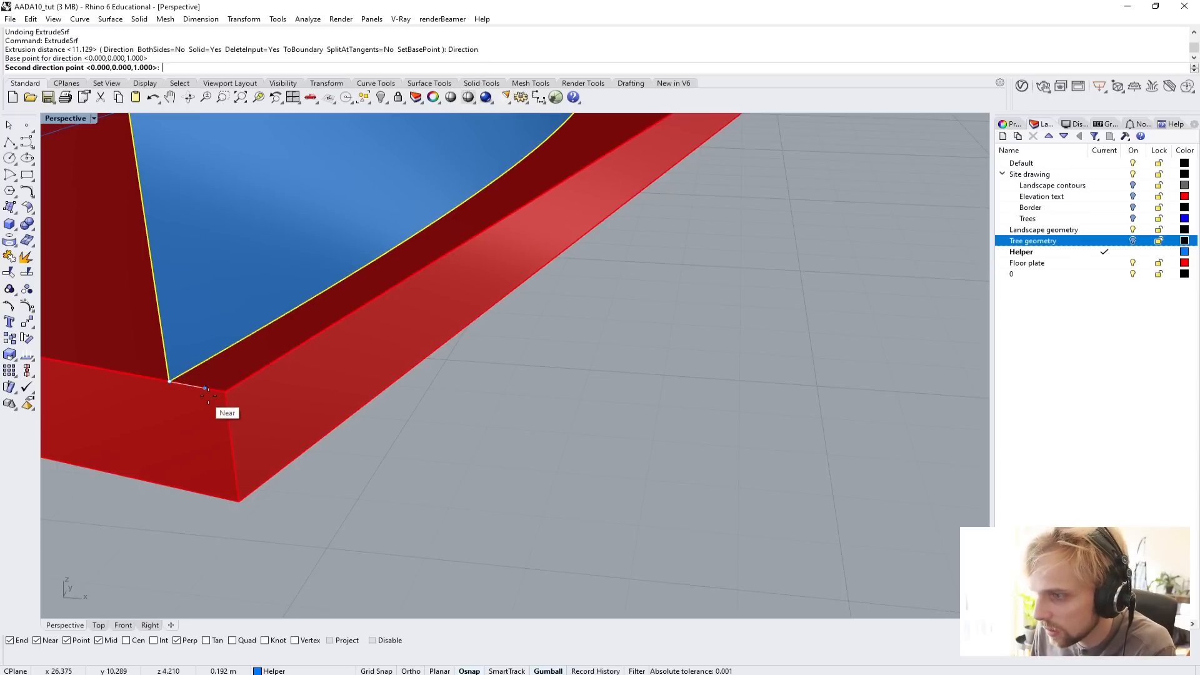
left_click(226, 391)
scroll(433, 466, "down", 5)
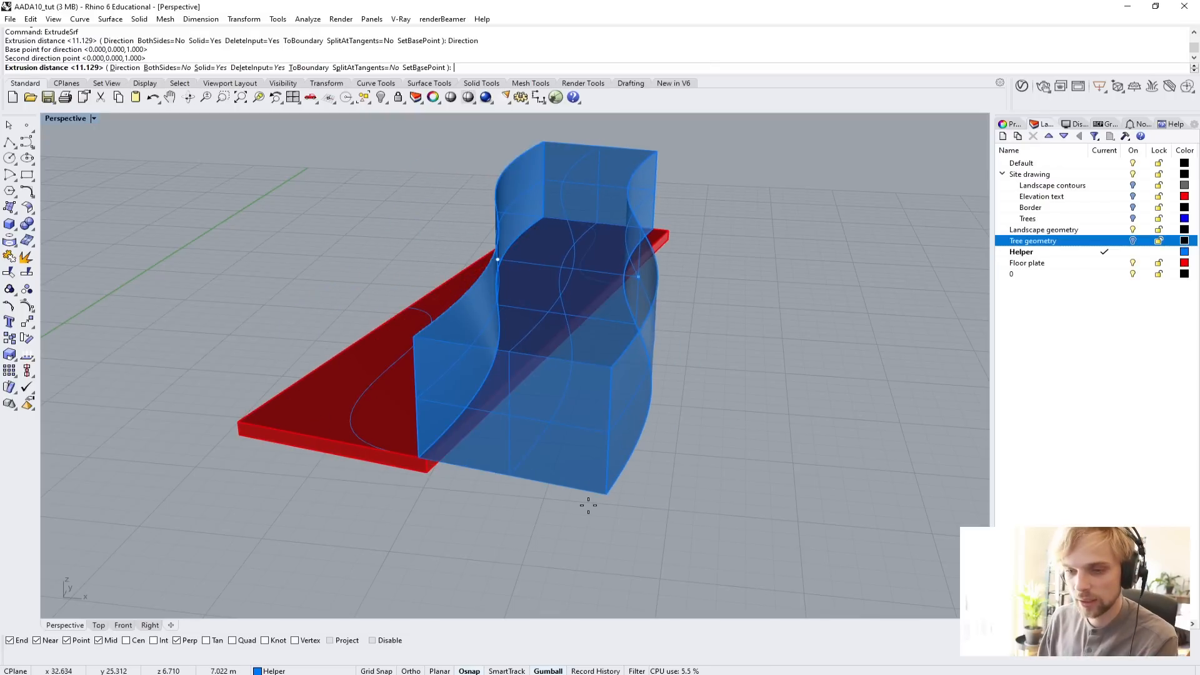
type("0.3")
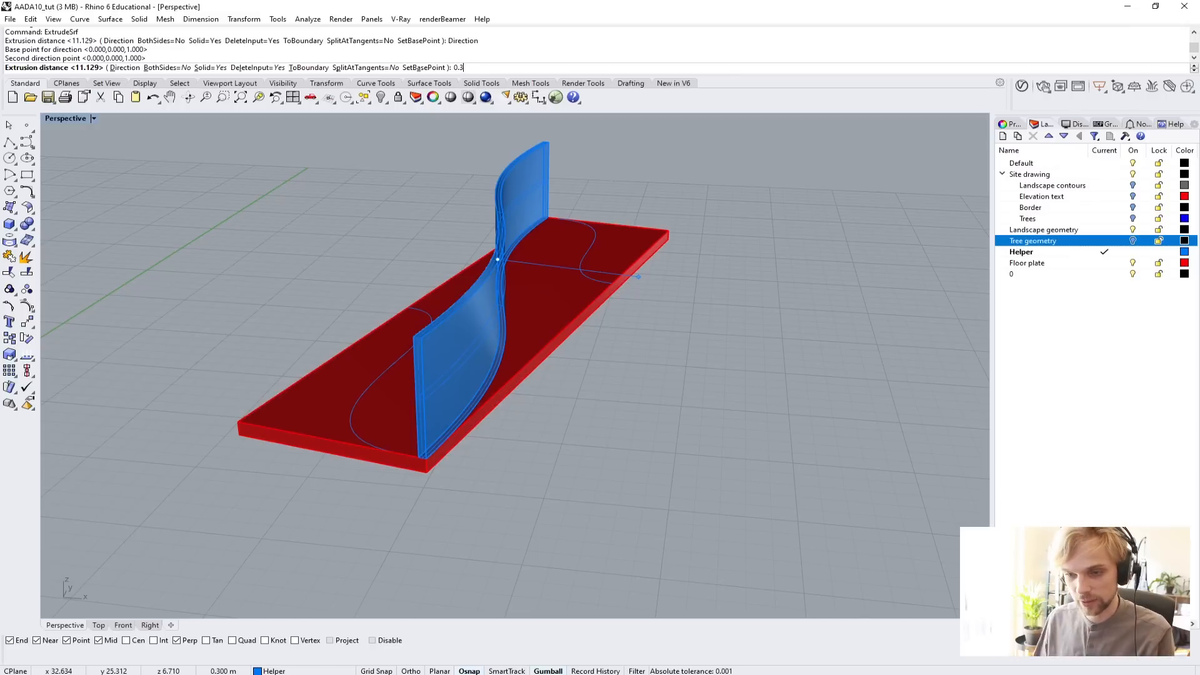
key("Return")
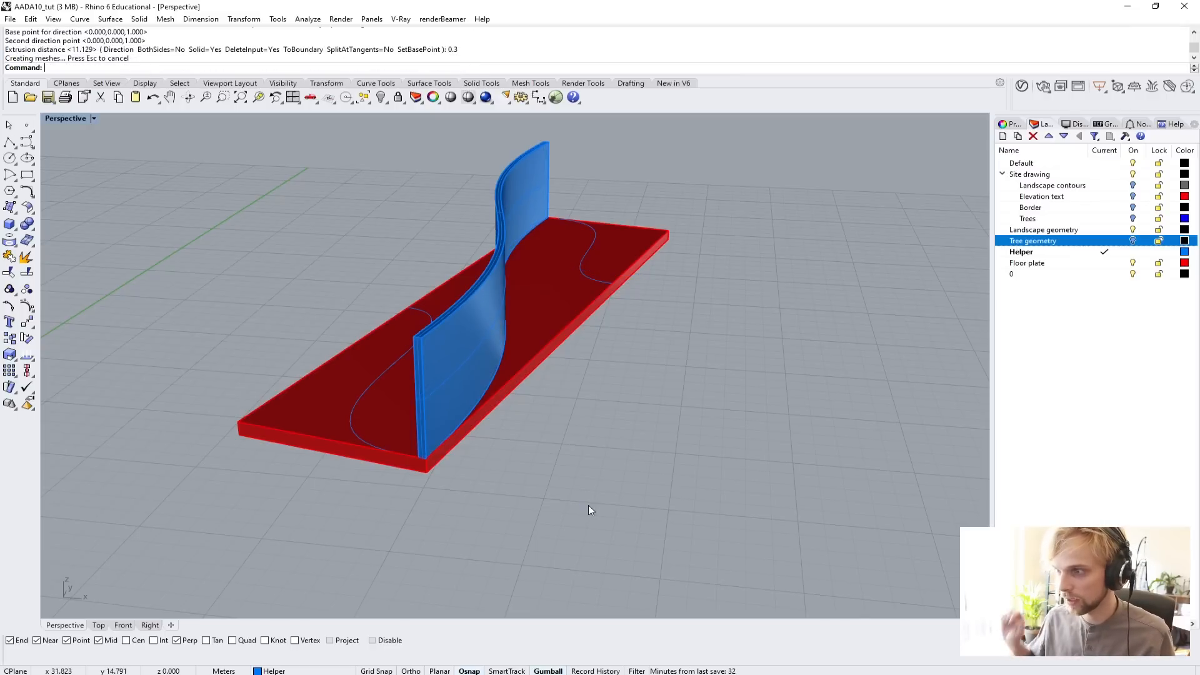
Hide the red floor plate, leaving the wall solid and the helper curves.
mouse_move(587, 430)
right_mouse_down()
mouse_move(528, 413)
mouse_move(389, 421)
mouse_move(235, 399)
mouse_move(429, 415)
mouse_move(444, 455)
right_mouse_up()
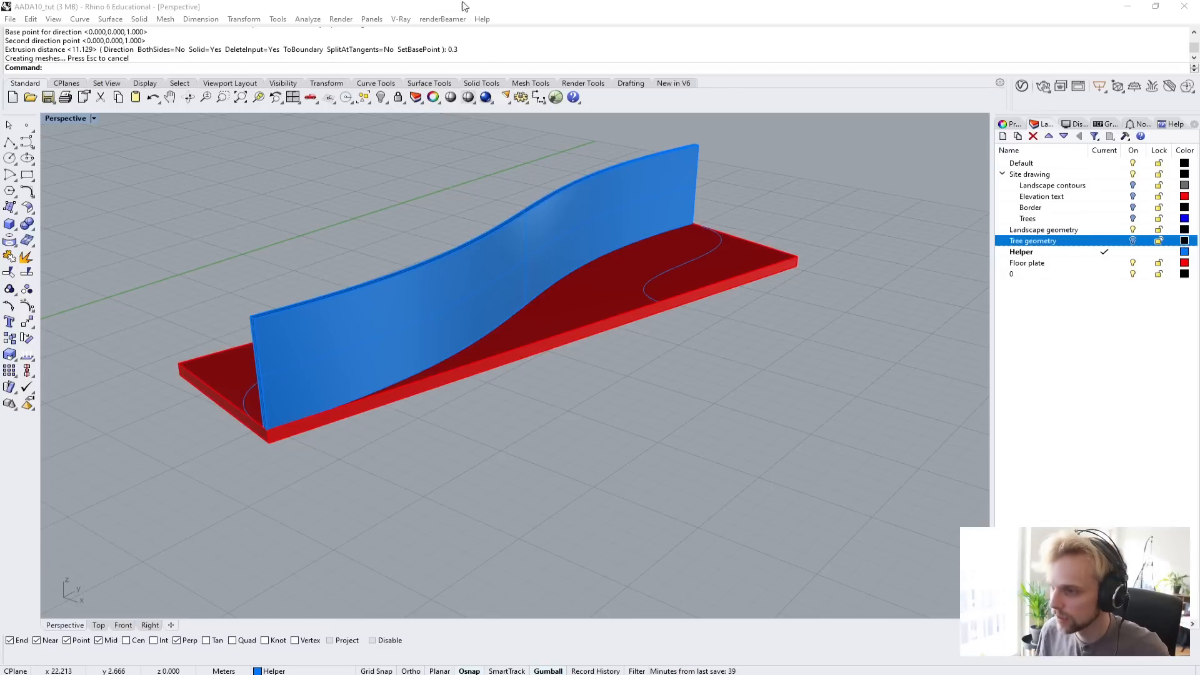
right_click_drag(673, 318, 823, 344)
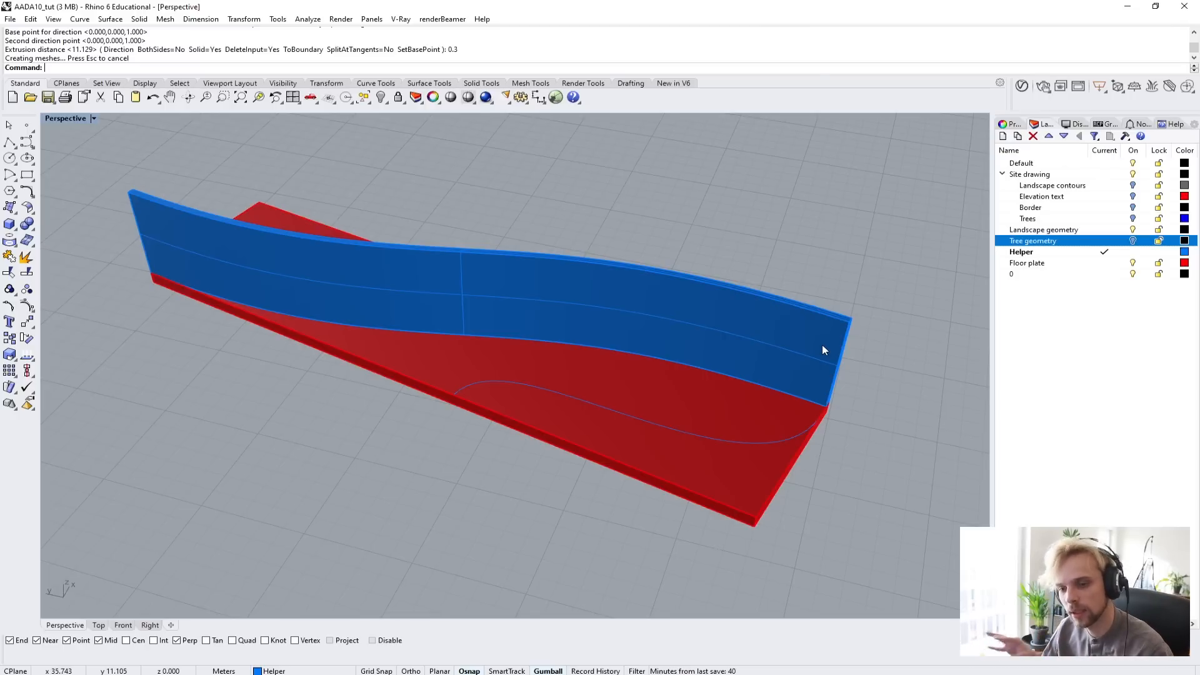
left_click(721, 440)
right_click_drag(614, 320, 325, 303)
left_click(703, 300, "shift")
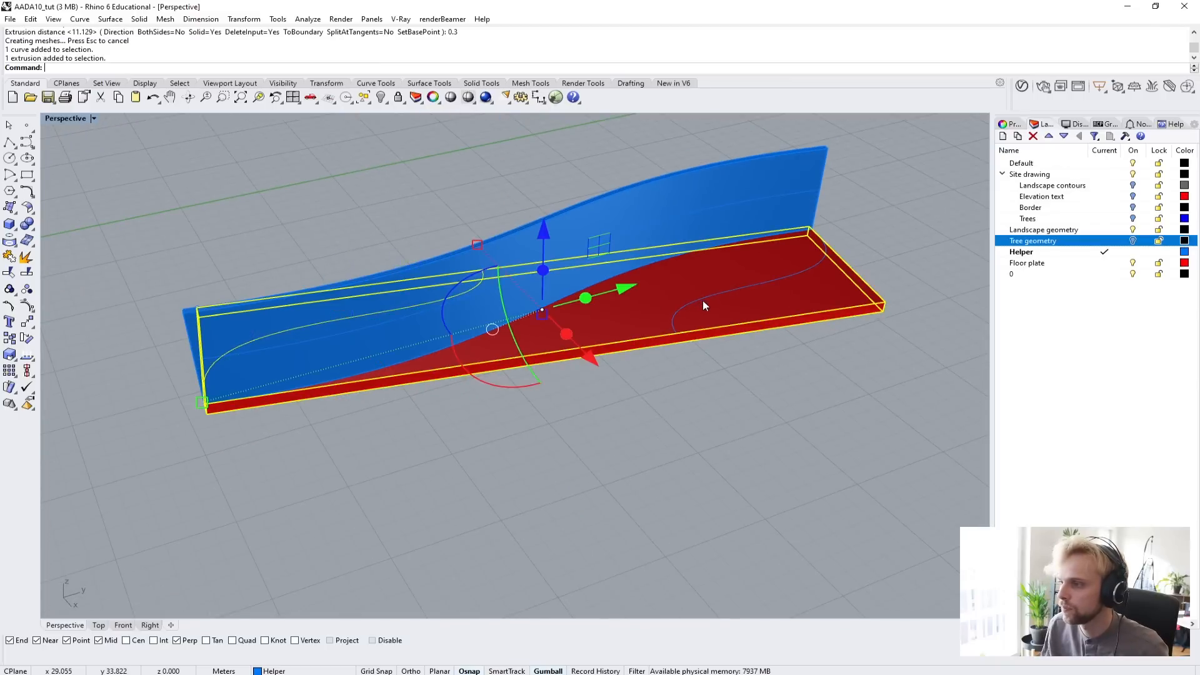
left_click(700, 300, "shift")
left_click(701, 304, "ctrl")
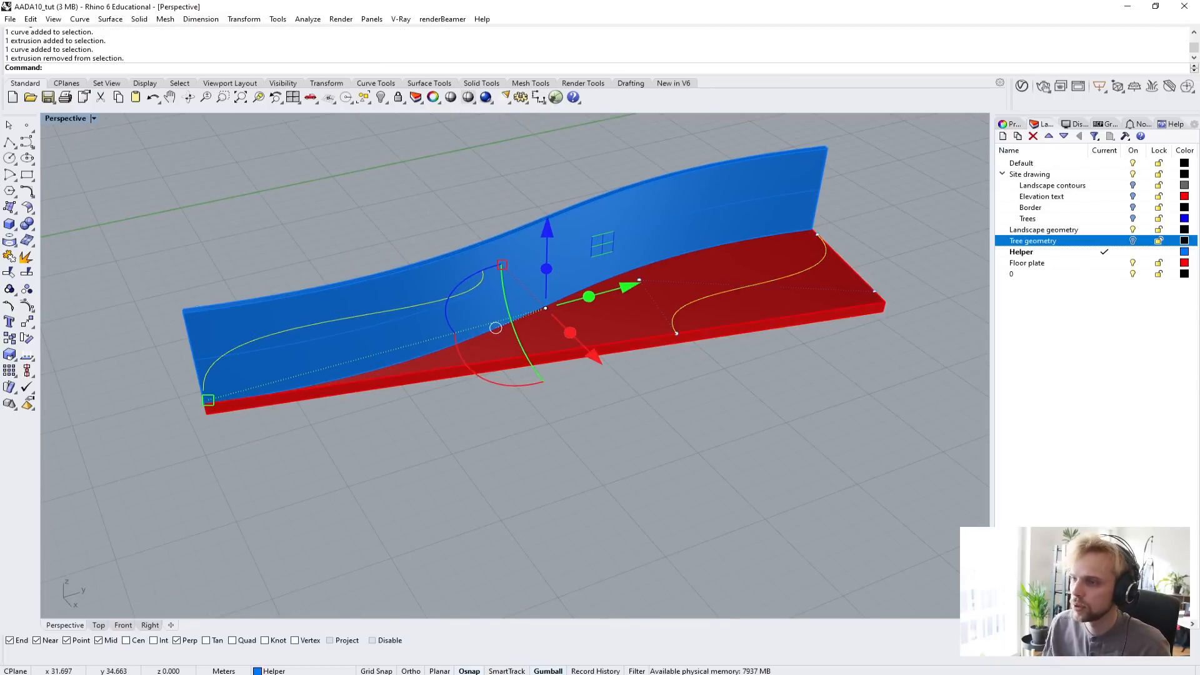
left_click(808, 316)
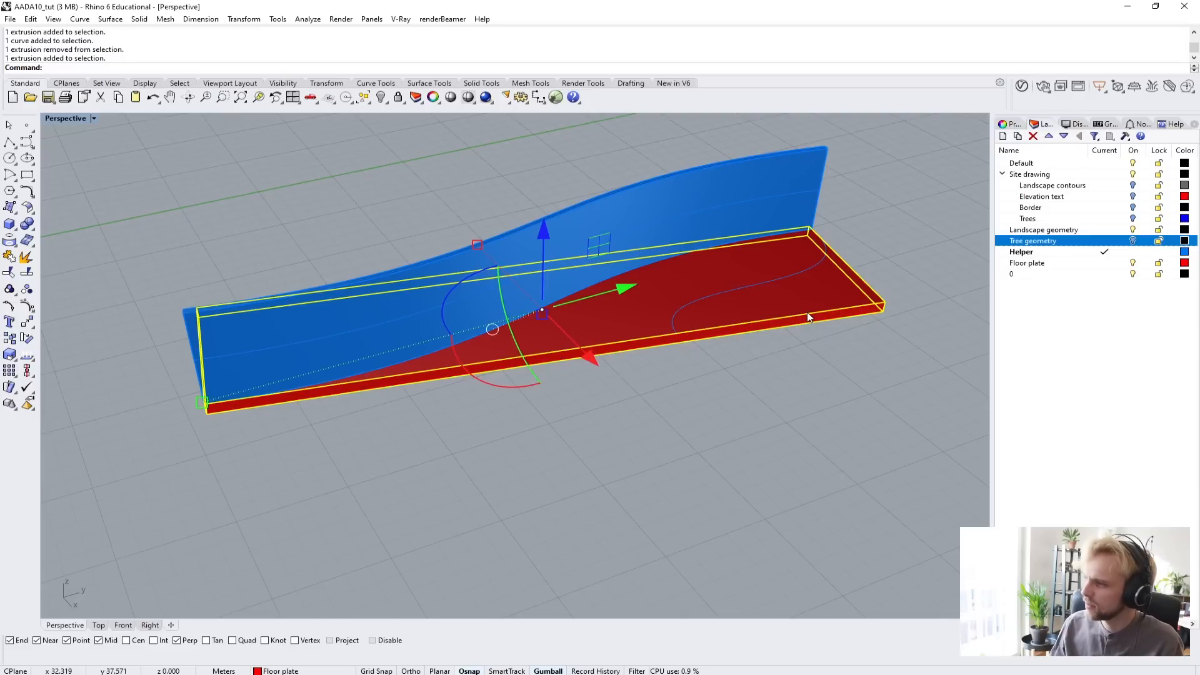
key("ctrl+h")
Copy both S-shaped helper curves beside the wall vertically upward by 5 m.
right_click_drag(807, 313, 827, 327)
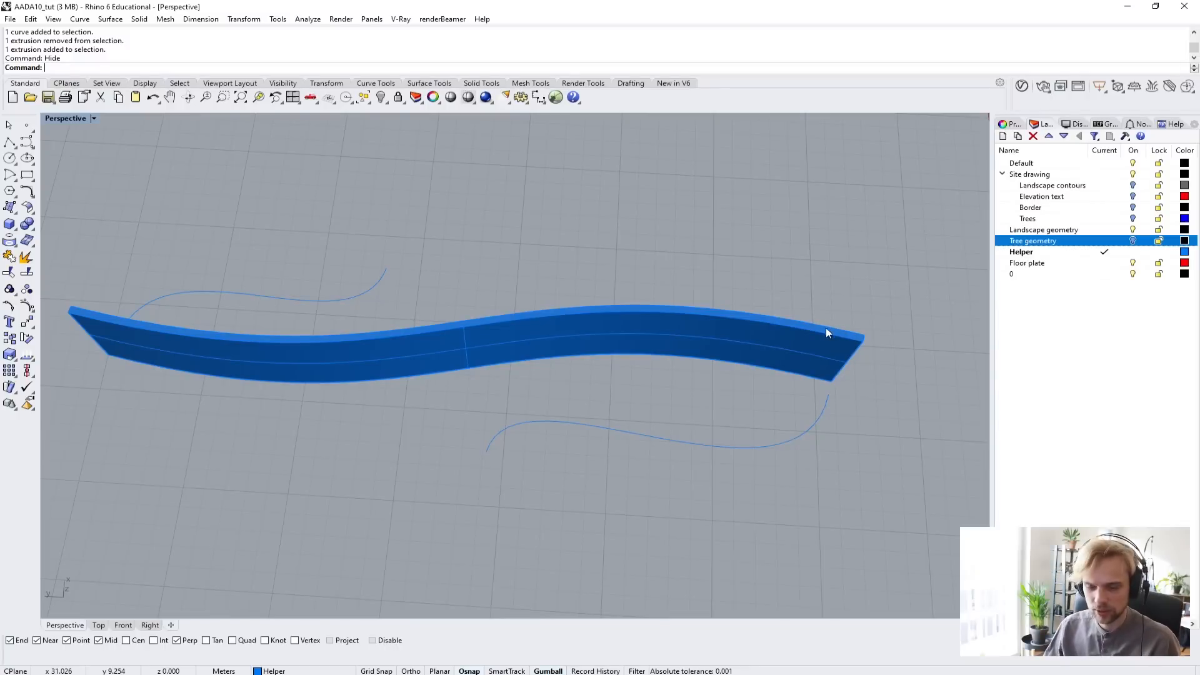
right_click_drag(718, 400, 718, 379)
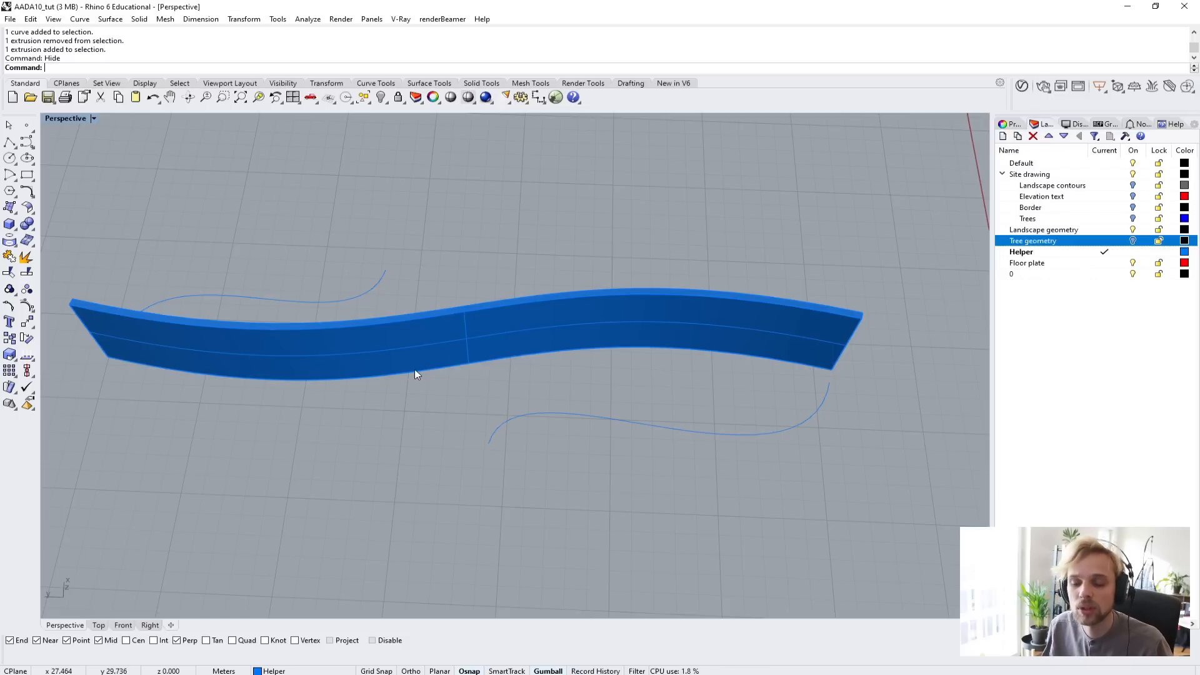
right_click_drag(415, 370, 658, 387)
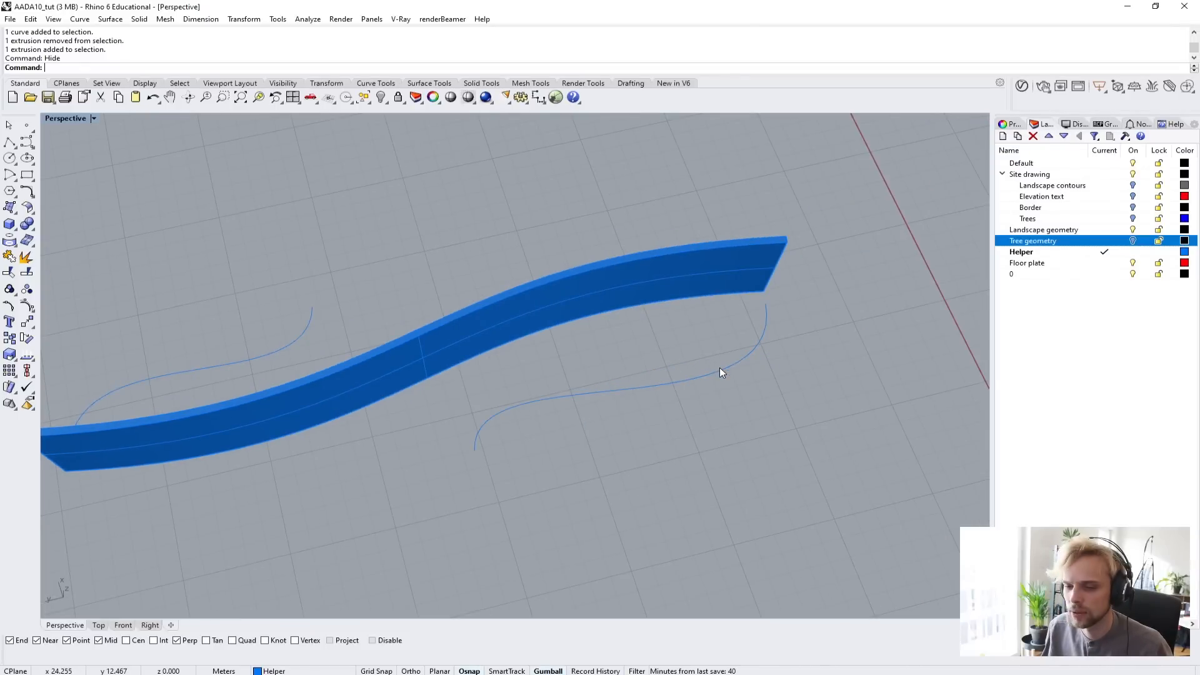
right_click_drag(716, 377, 690, 378)
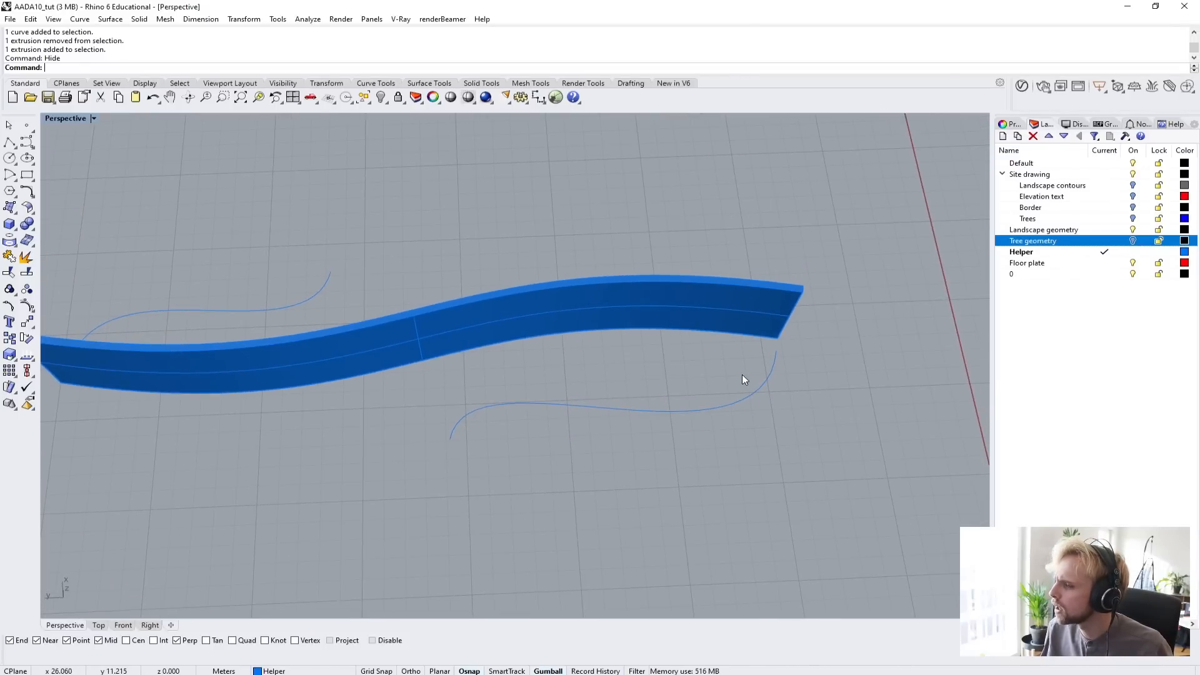
left_click(752, 396)
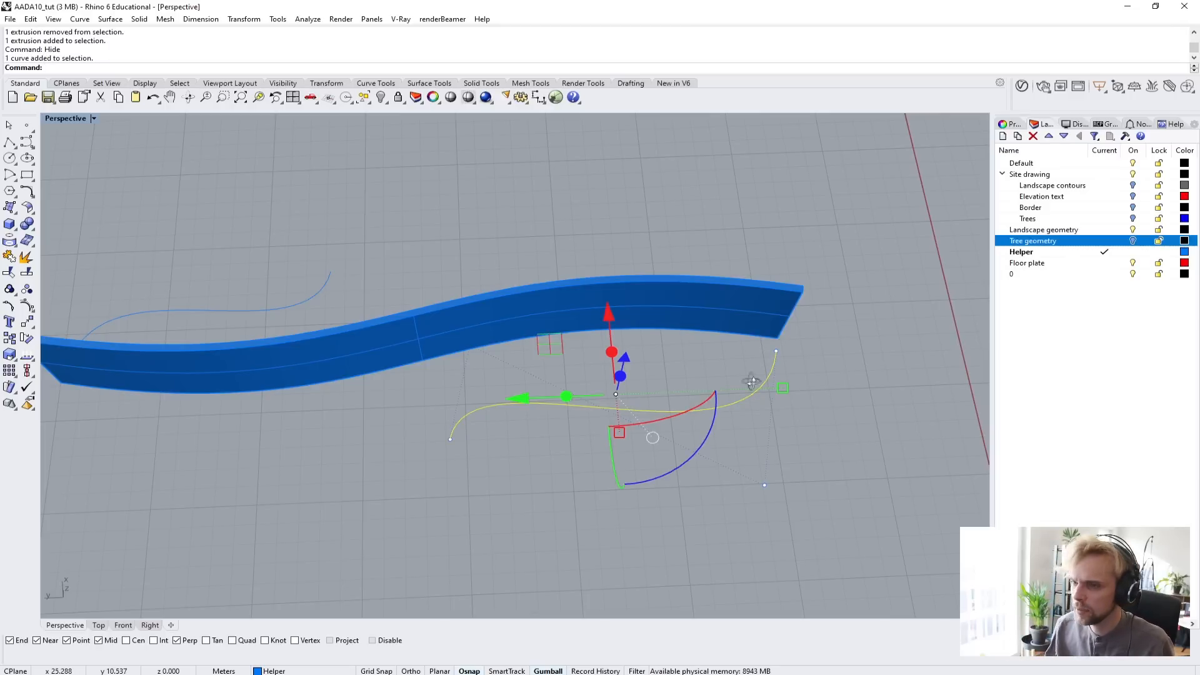
right_click_drag(751, 381, 941, 313)
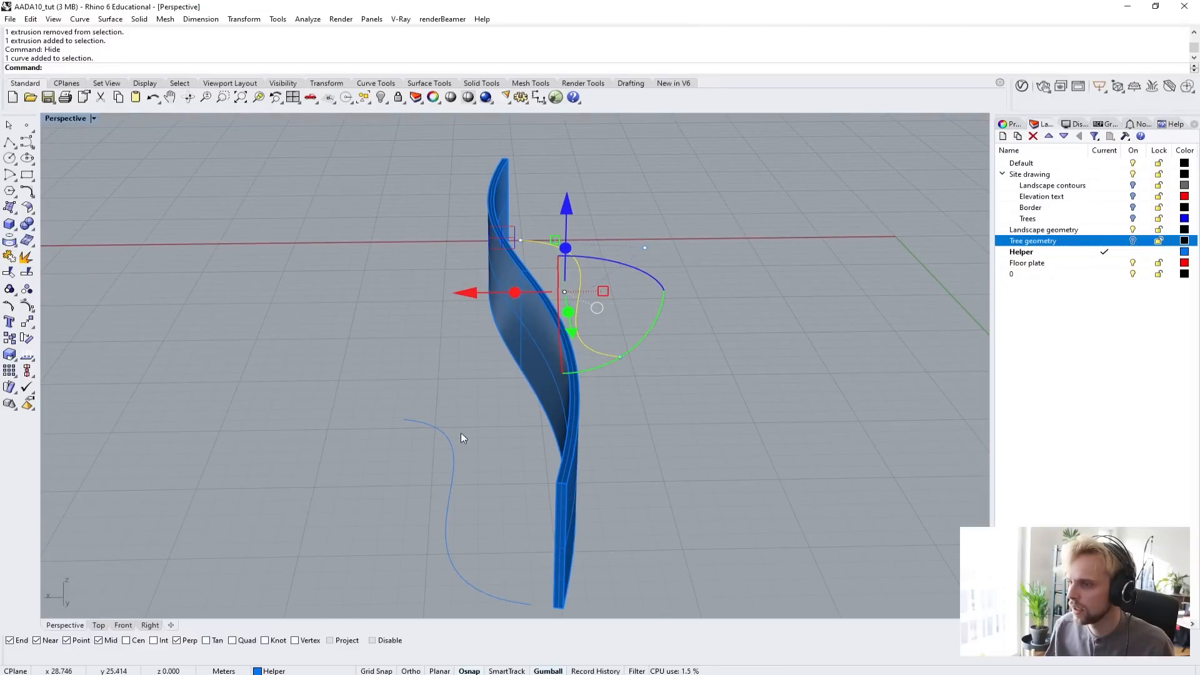
left_click(445, 441, "shift")
right_click_drag(682, 504, 292, 512)
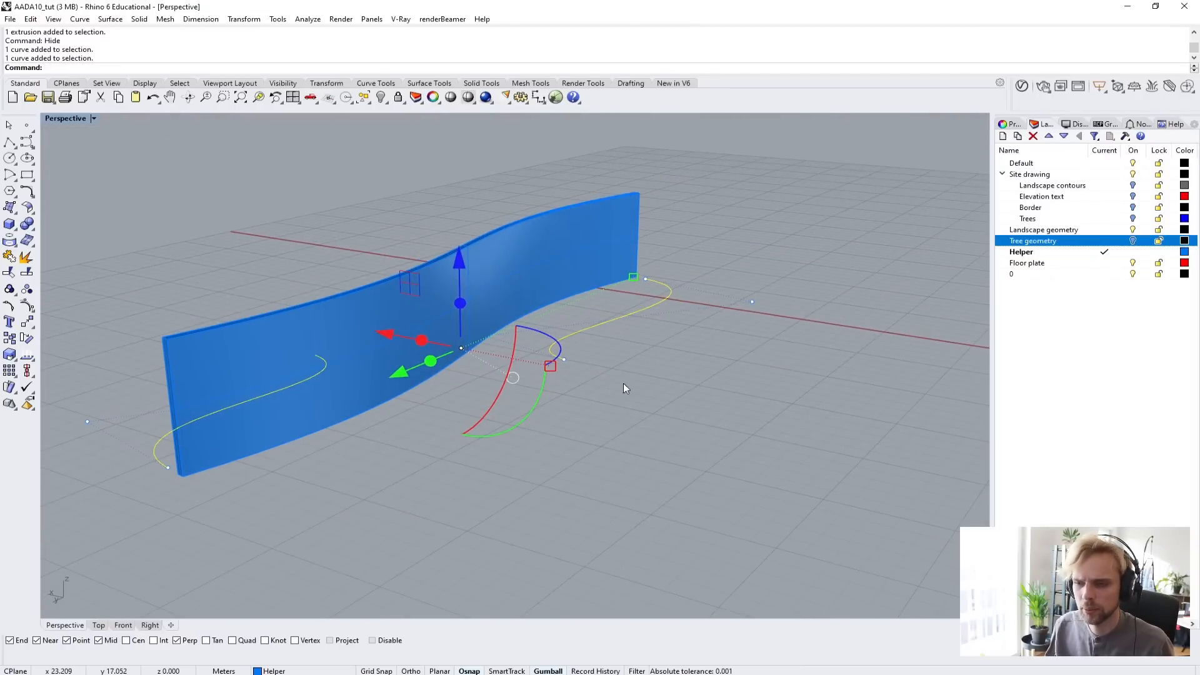
right_click_drag(624, 384, 595, 388)
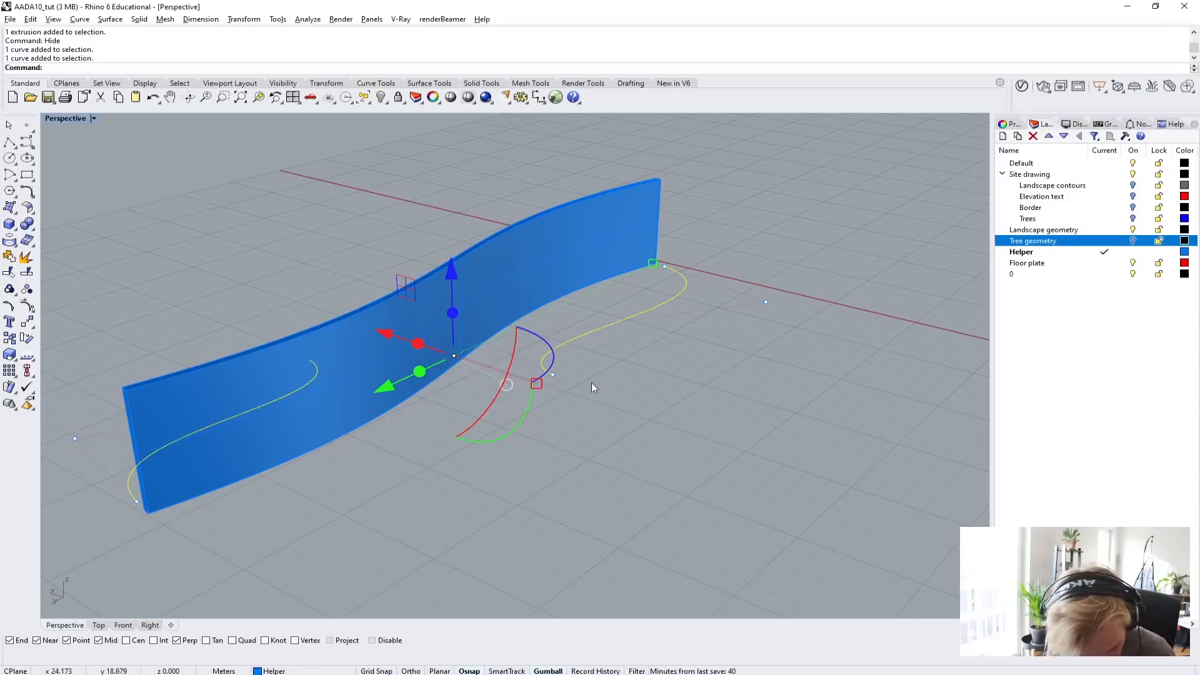
left_click(452, 282)
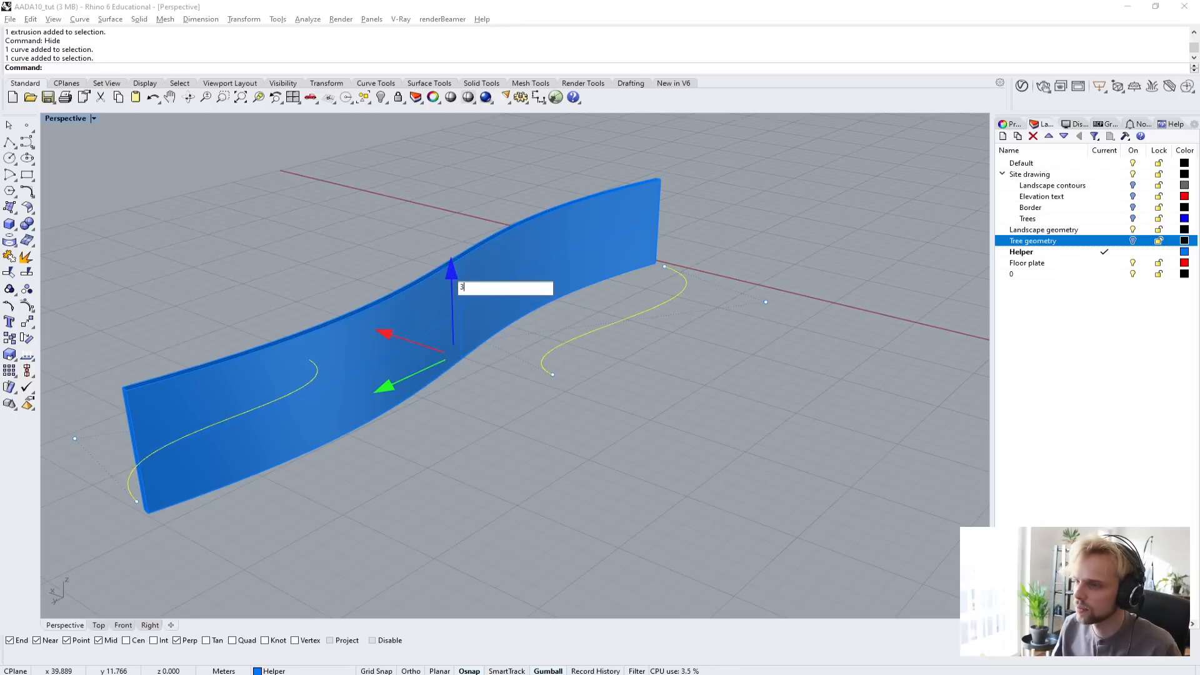
key("BackSpace")
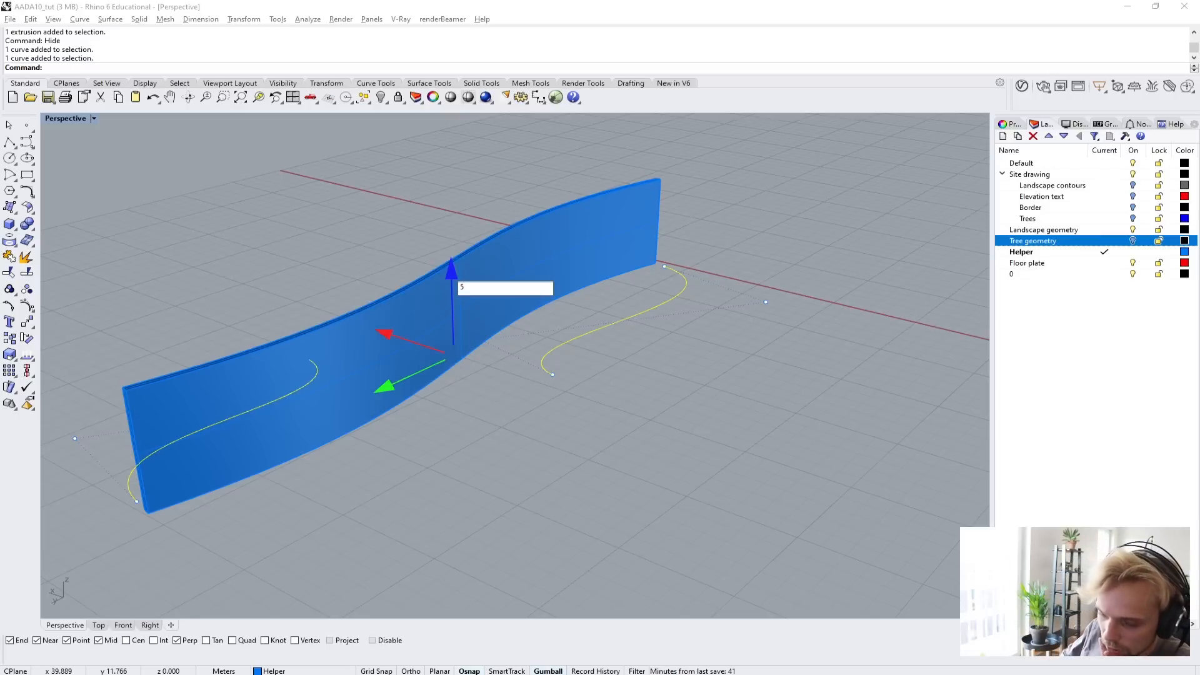
type("5")
key("Return")
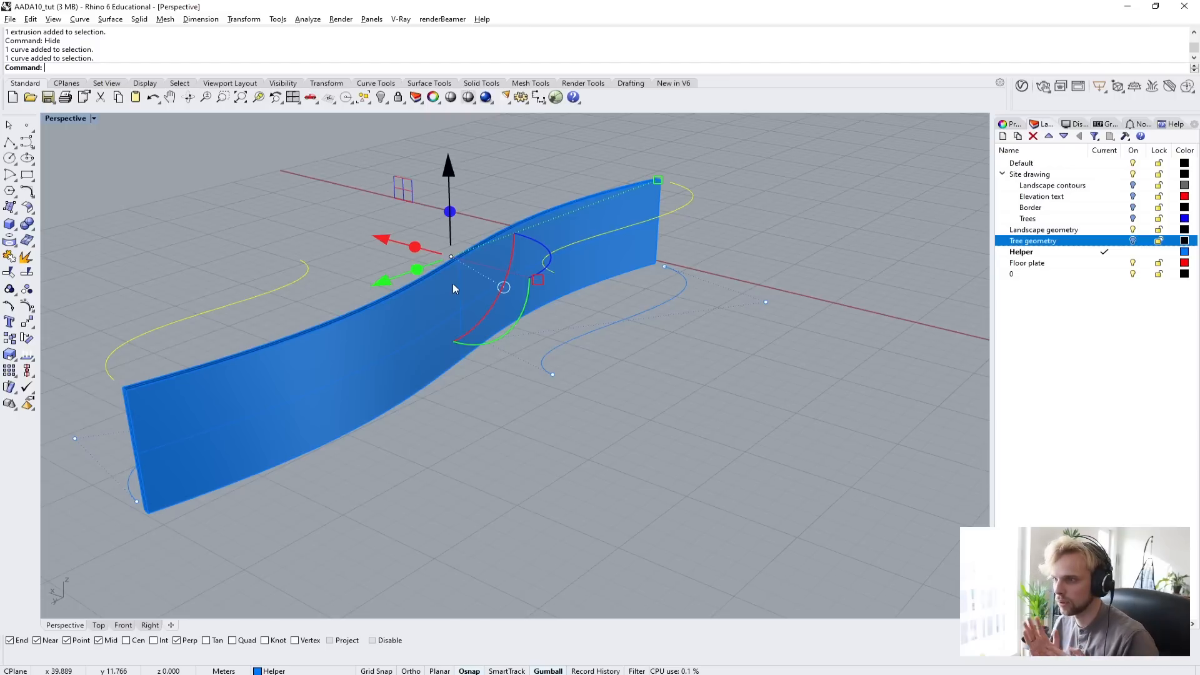
Move the two control points at the inner end of one raised curve down by 2.5 m.
left_click(328, 204)
right_click_drag(431, 225, 401, 261)
left_click(582, 281)
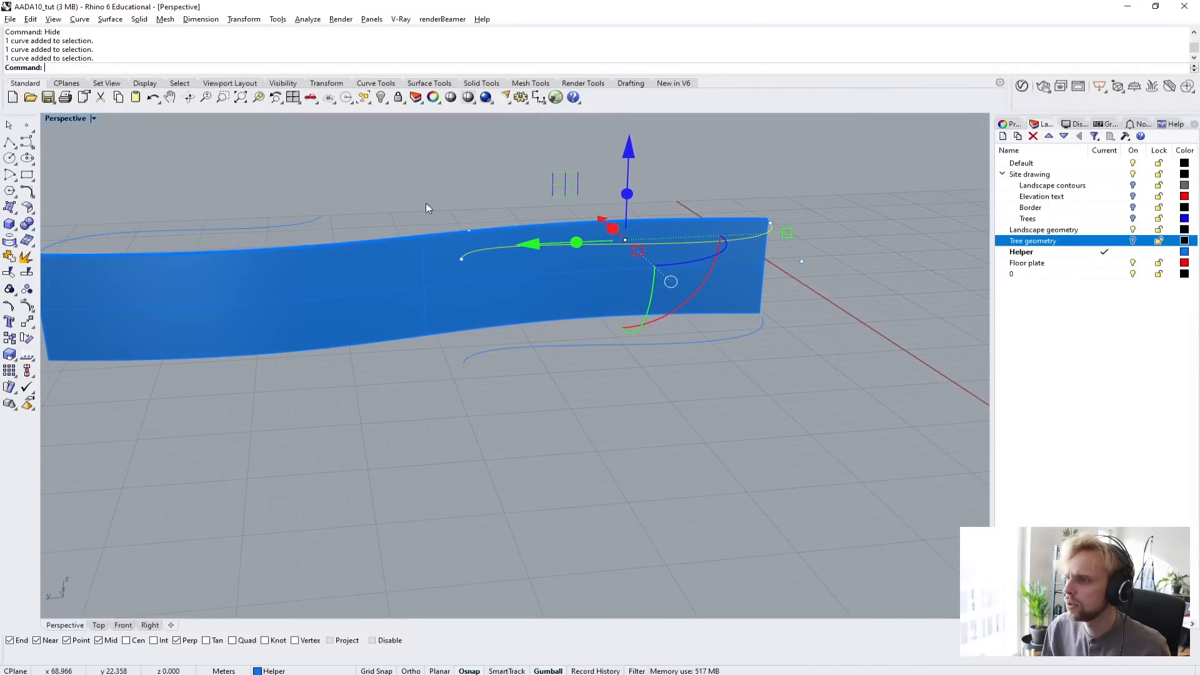
left_click_drag(426, 179, 476, 275)
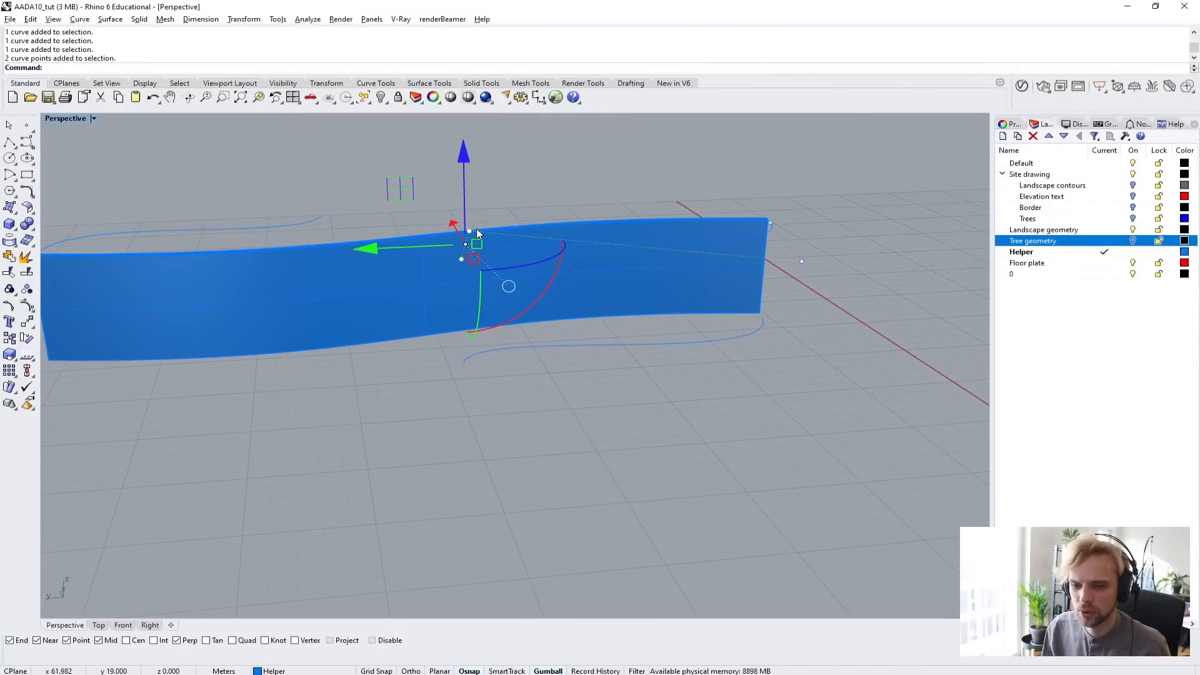
right_click_drag(470, 246, 488, 186)
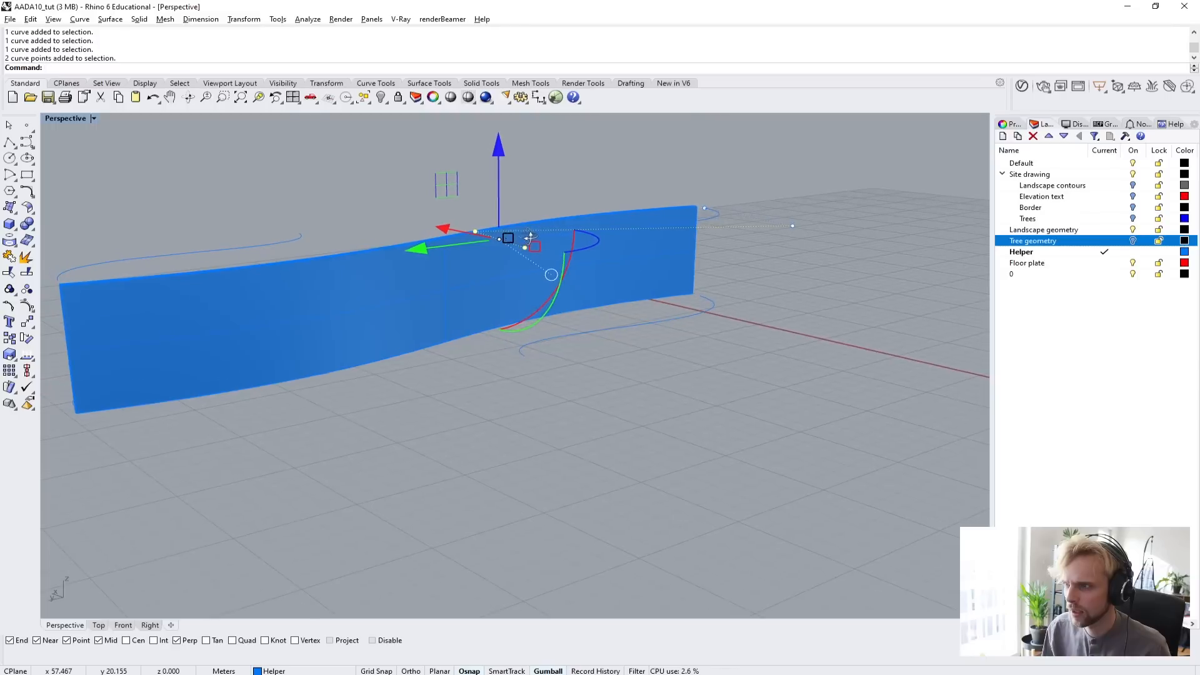
left_click(500, 164)
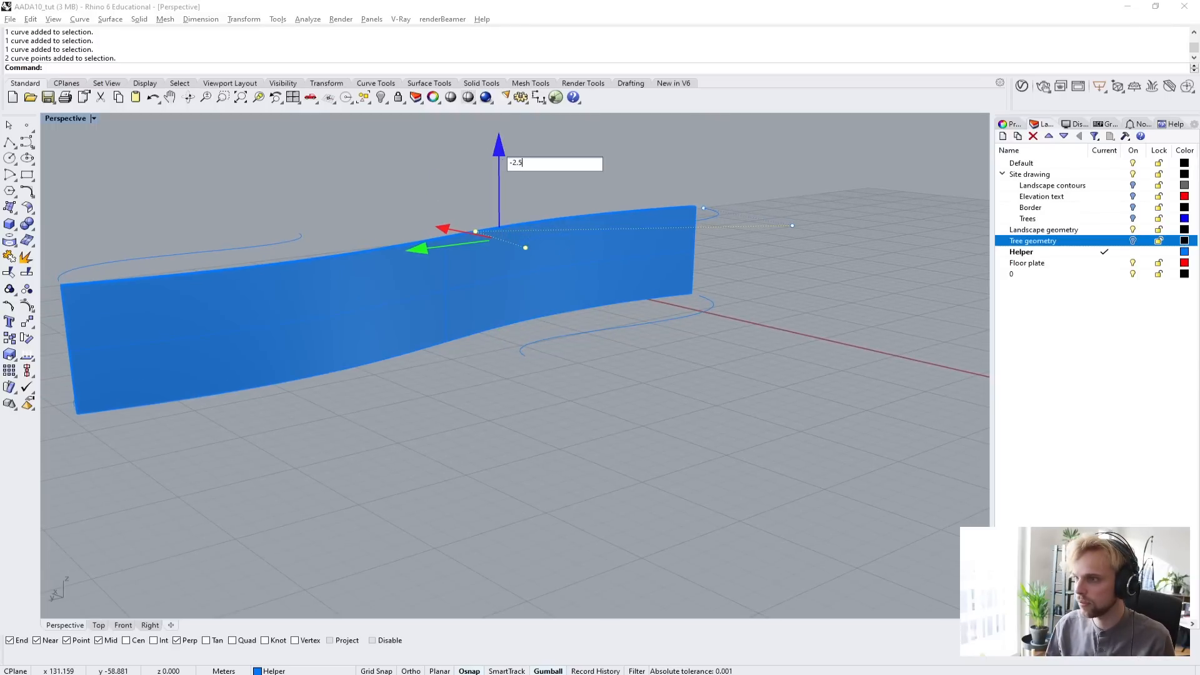
key("Return")
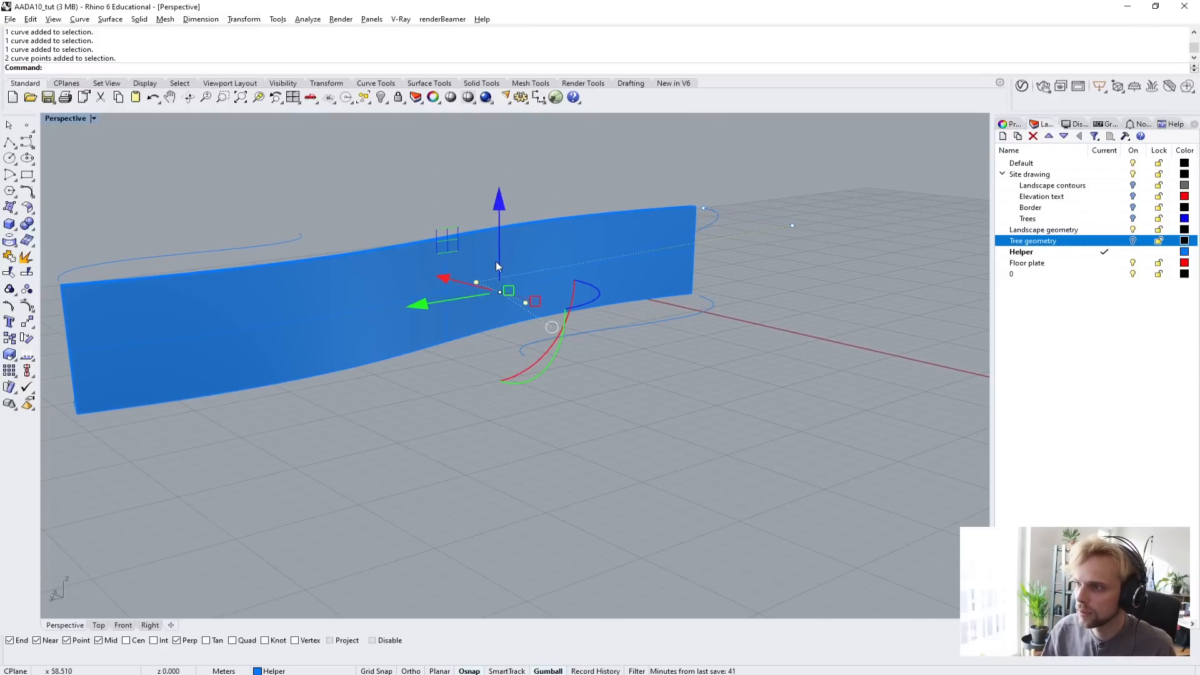
Lower the inner-end pair of control points on the other raised curve by 2.5 m and clear the selection.
right_click_drag(496, 262, 422, 467)
left_click(421, 468)
right_click_drag(360, 398, 325, 341)
left_click(436, 285)
left_click_drag(384, 208, 477, 354)
right_click_drag(322, 301, 426, 303)
left_click(492, 198)
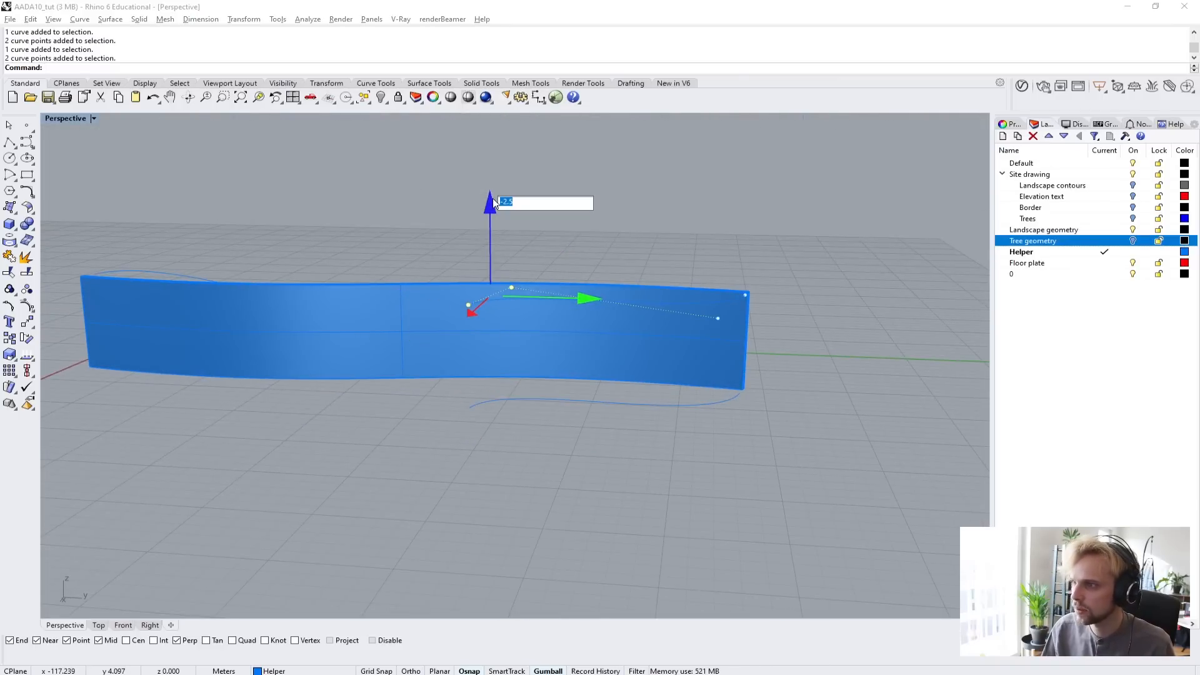
key("Return")
key("Escape")
Create a new layer named Walls and move the main curved wall solid onto it.
right_click_drag(391, 202, 429, 263)
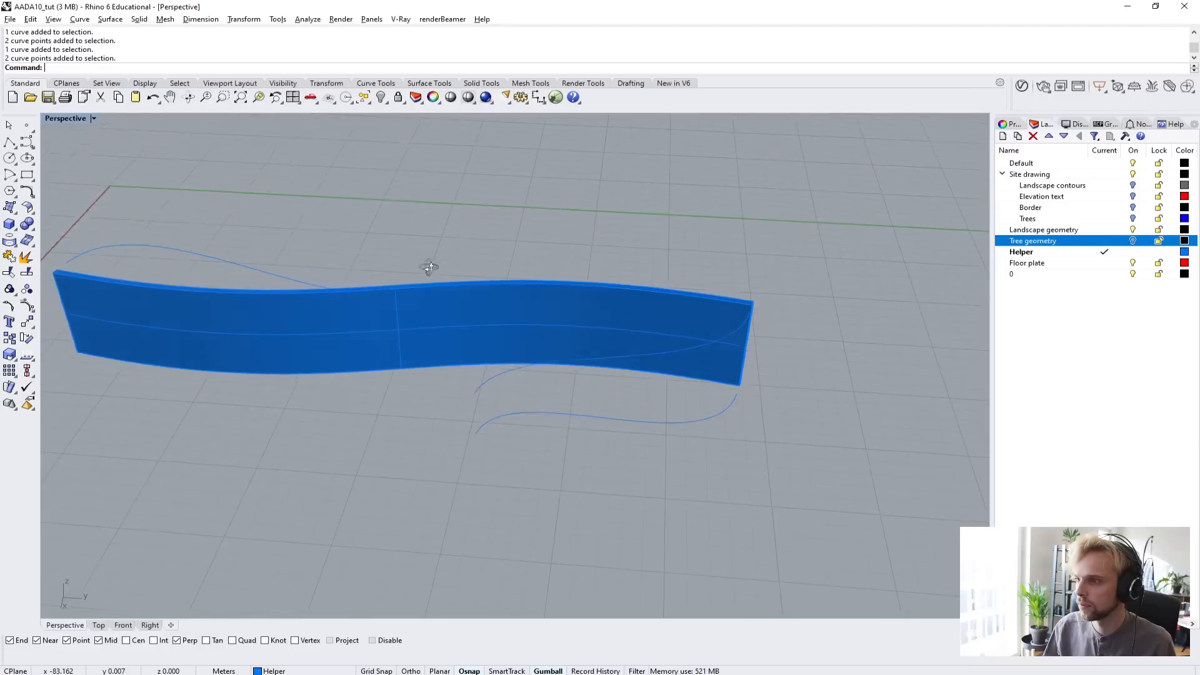
left_click(428, 324)
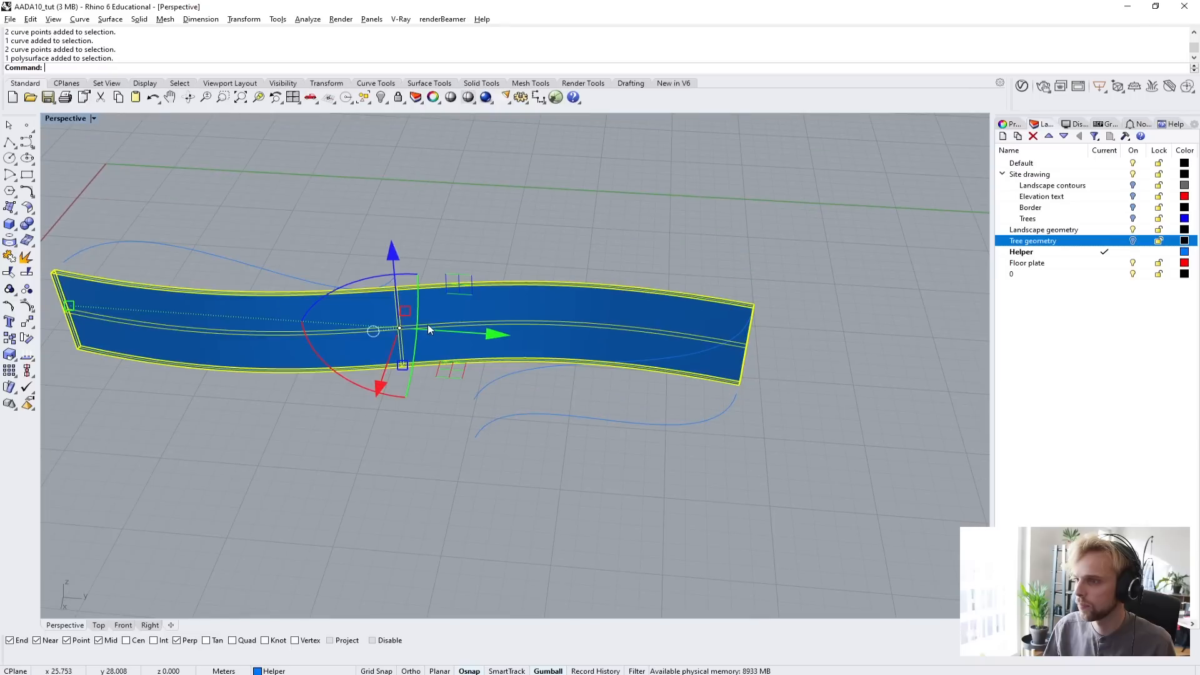
left_click(1065, 285)
left_click(1003, 135)
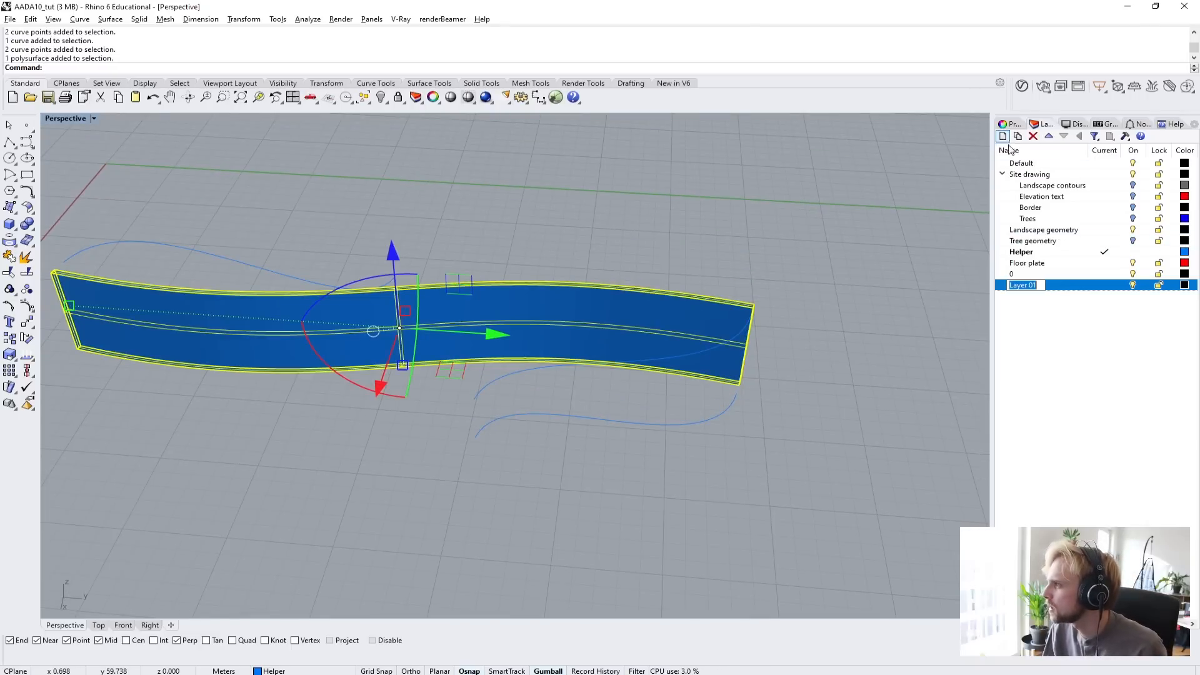
type("wALLS")
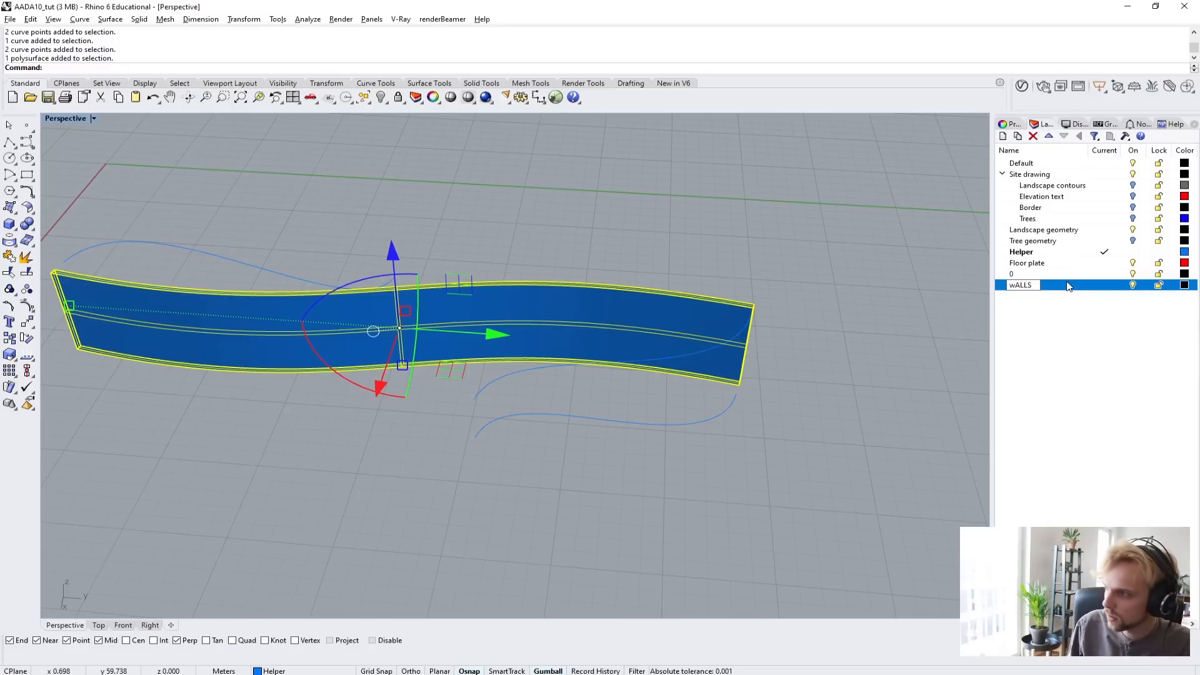
key("Return")
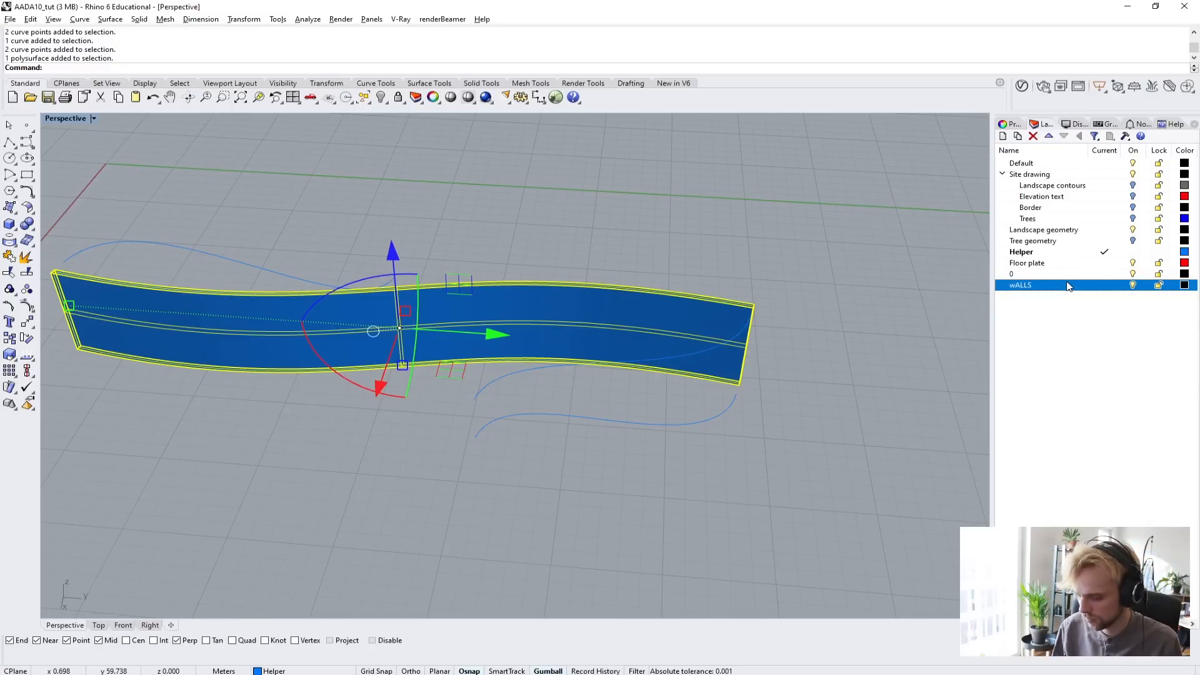
left_click(1024, 289)
key("ctrl+a")
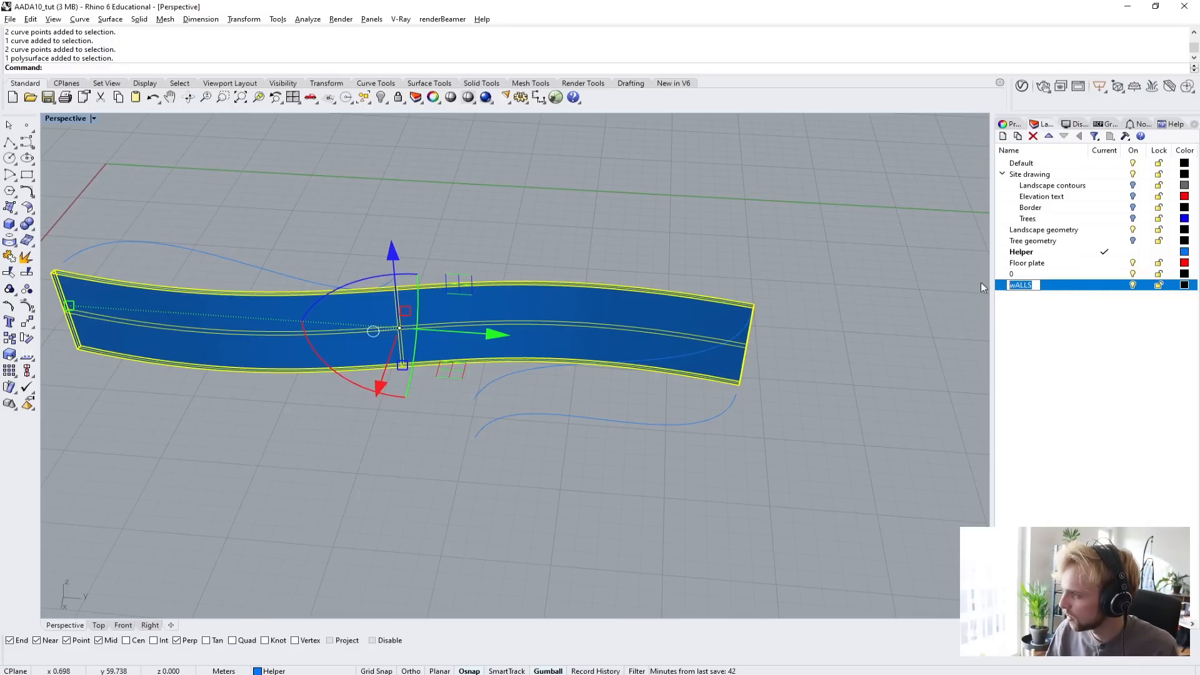
type("W")
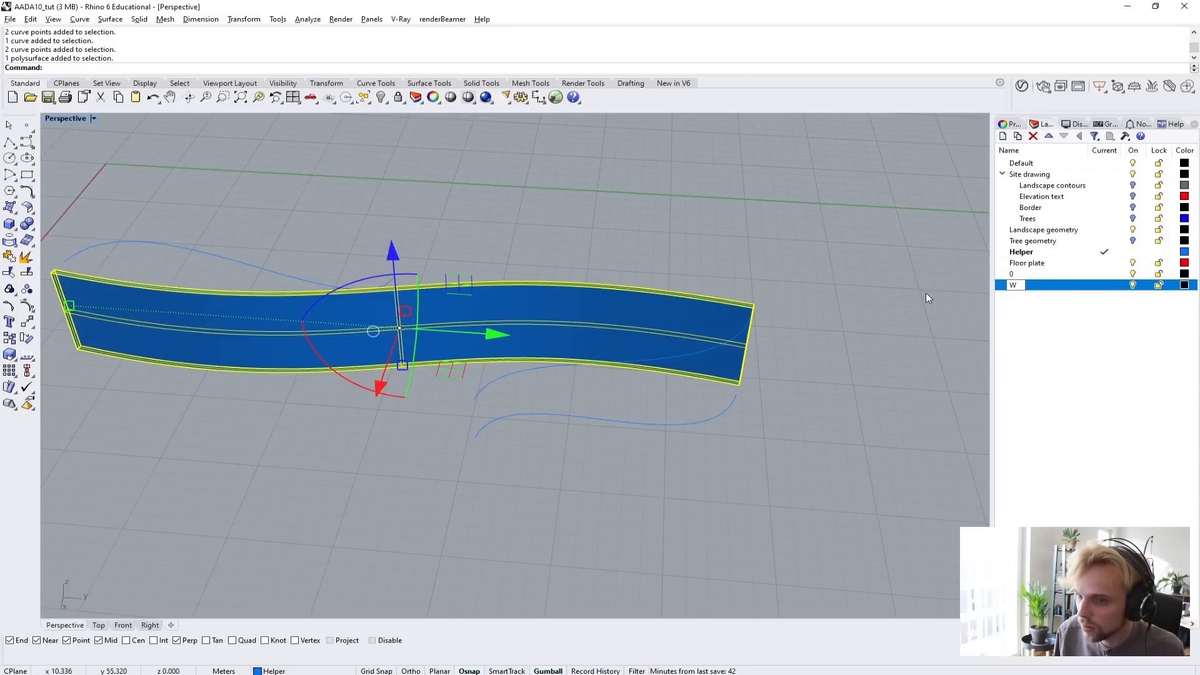
type("alls")
key("Return")
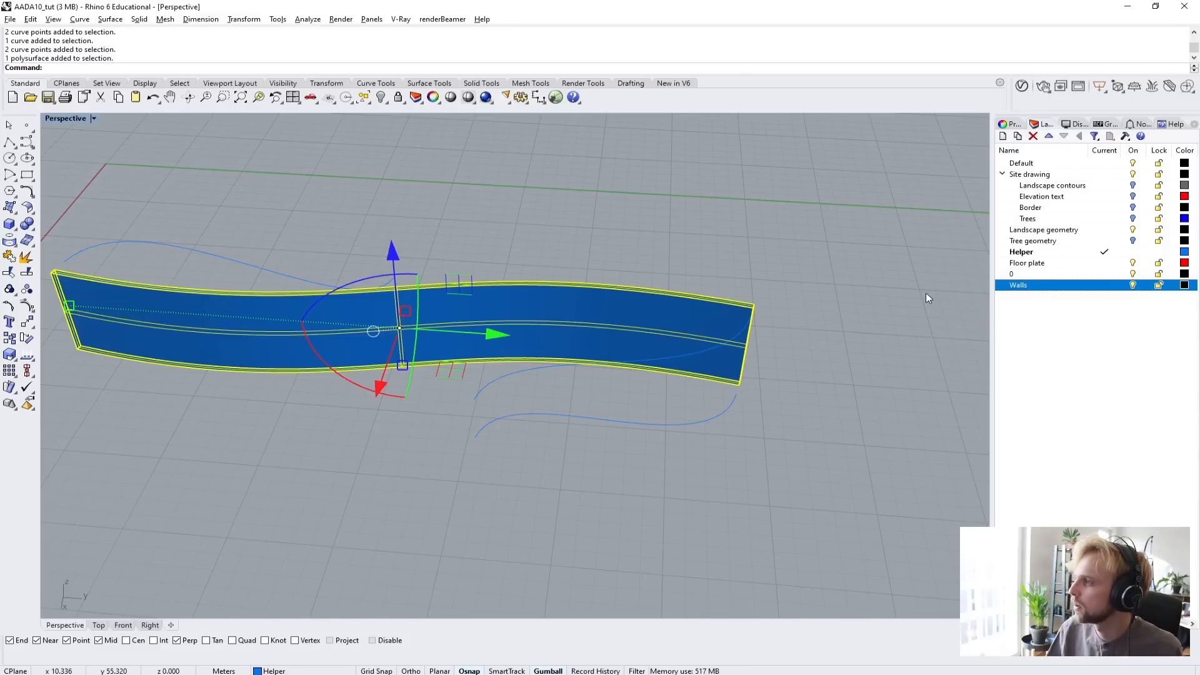
right_click(1031, 285)
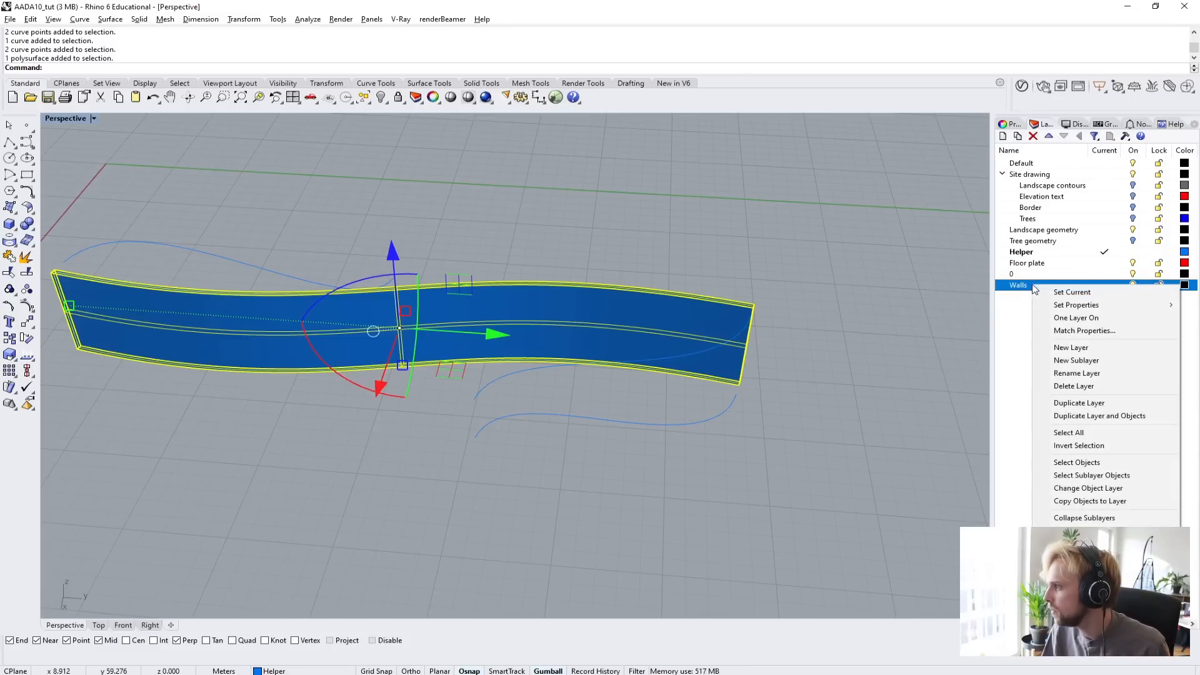
left_click(1066, 488)
Loft a Normal-style surface between the two S-shaped helper curves in front of the main wall and delete both source curves.
right_click_drag(506, 271, 459, 292)
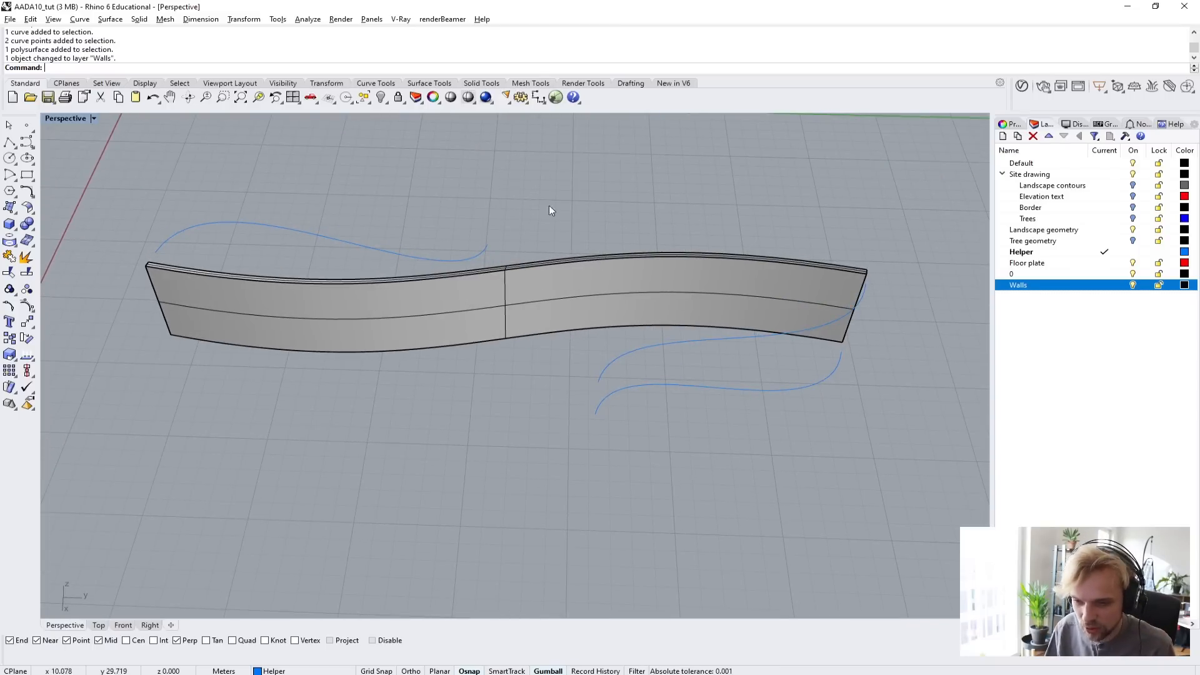
right_click_drag(544, 207, 531, 294)
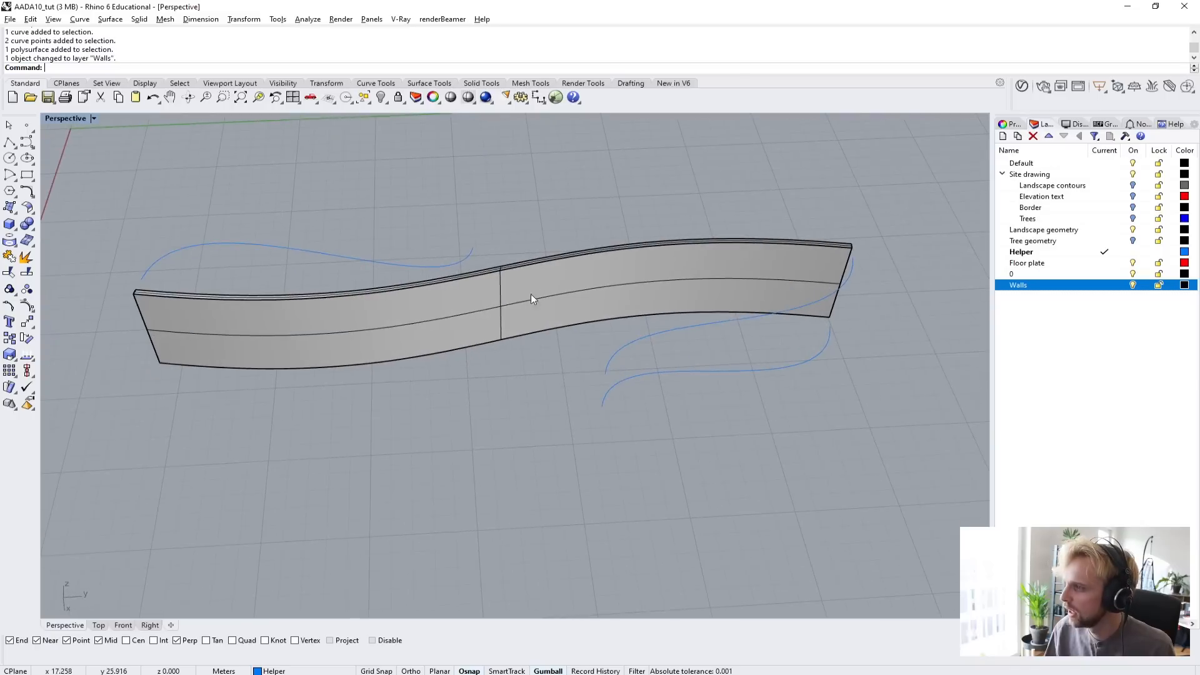
right_click_drag(643, 345, 355, 406)
right_click_drag(546, 403, 392, 400, "shift")
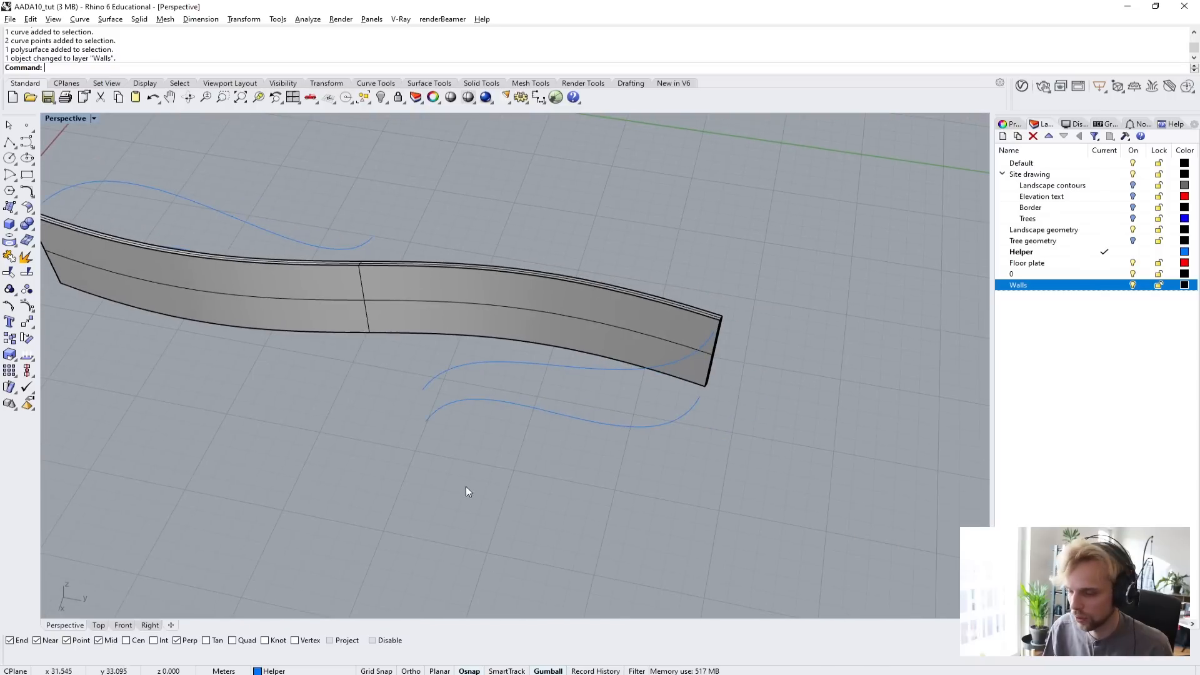
left_click_drag(463, 479, 422, 345)
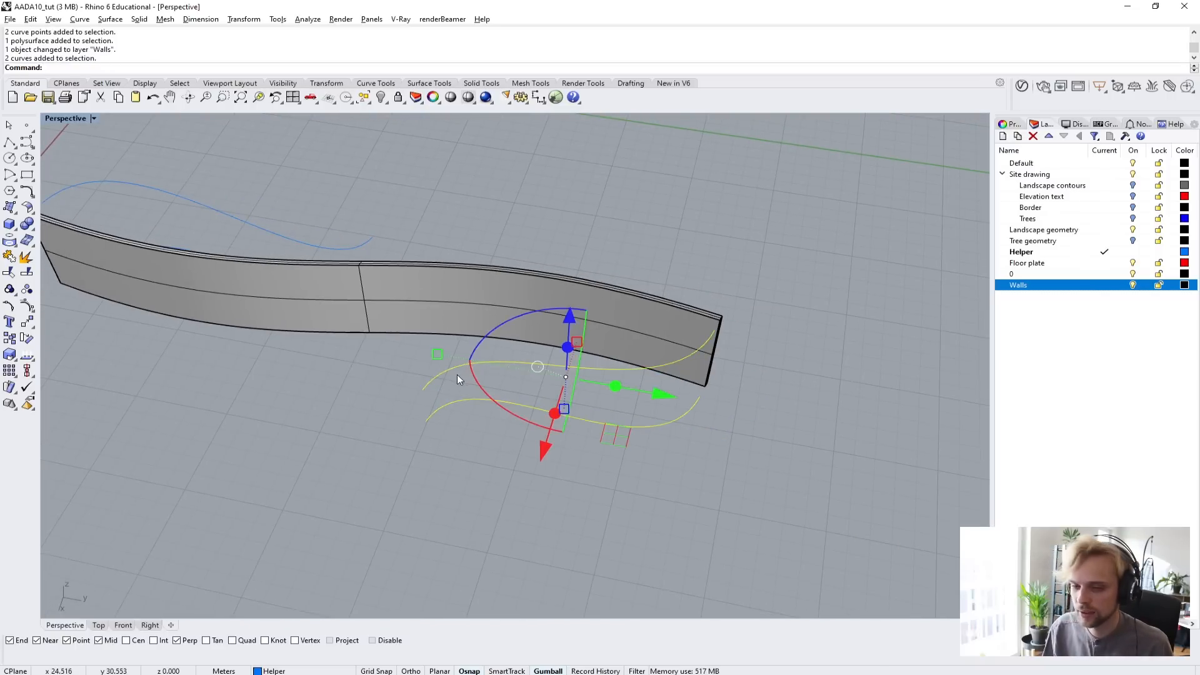
type("Loft")
key("Return")
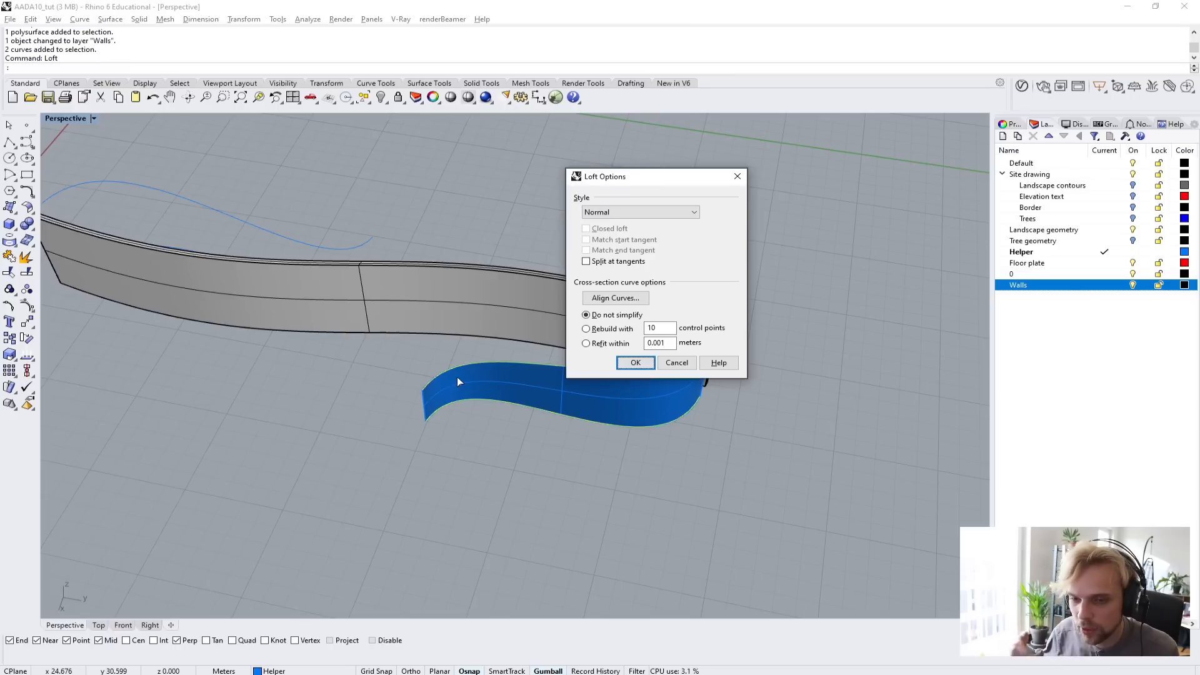
left_click(635, 362)
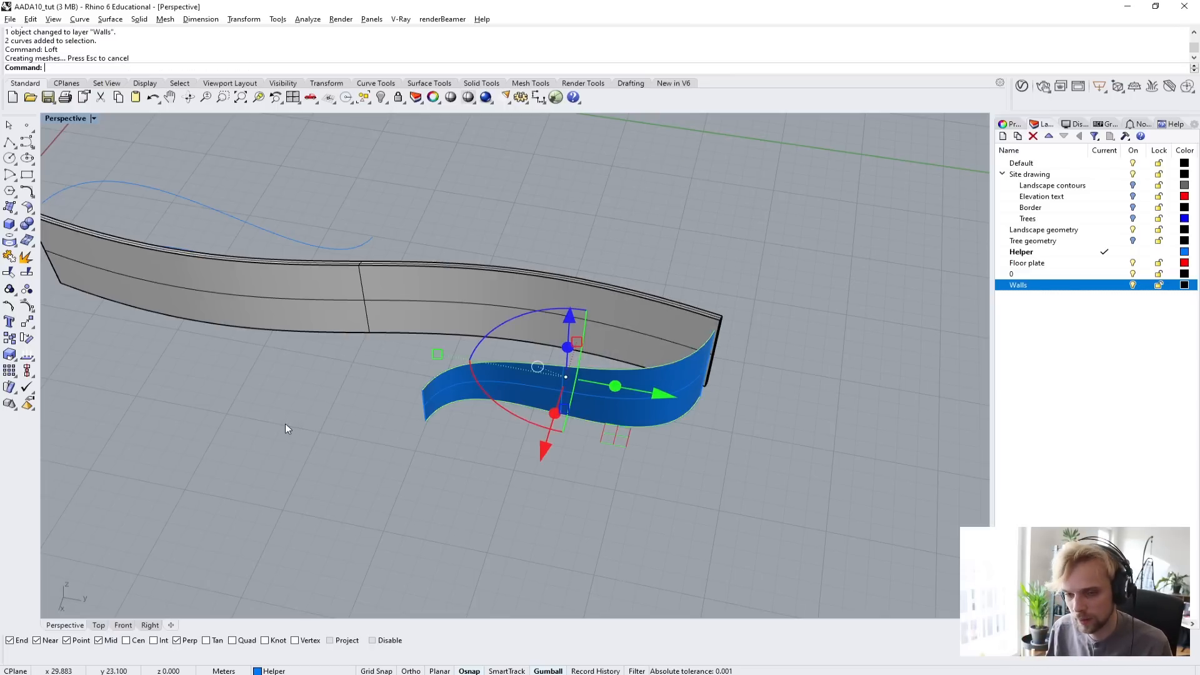
right_click_drag(231, 429, 369, 472, "shift")
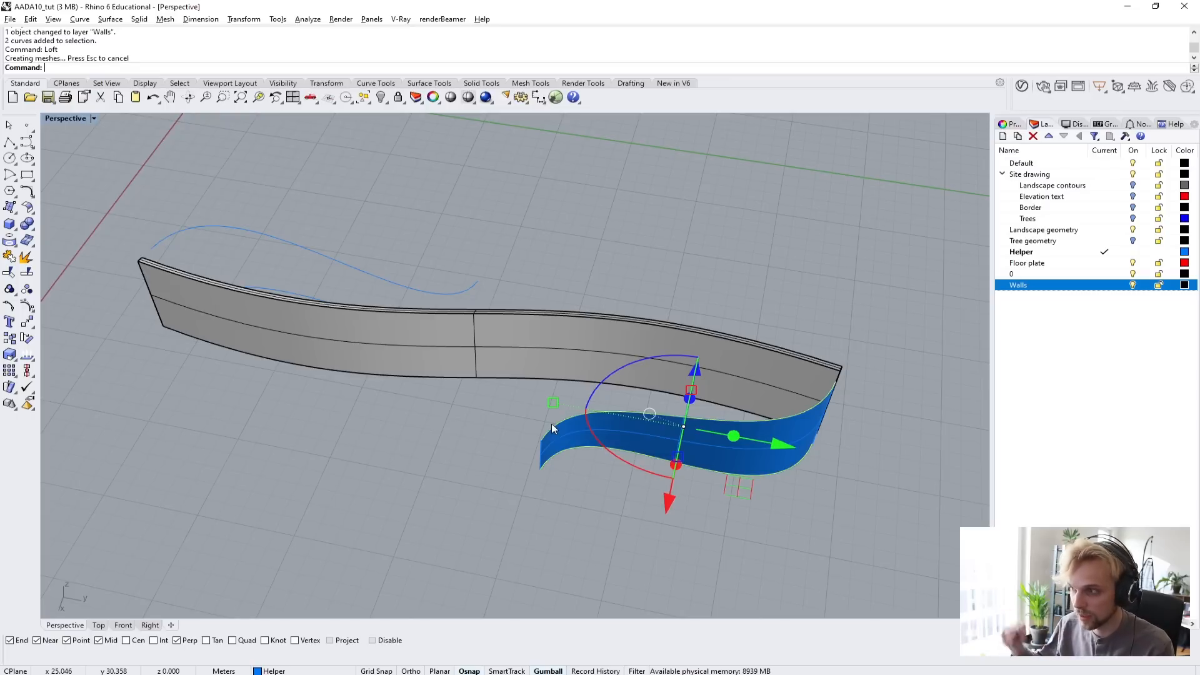
key("Delete")
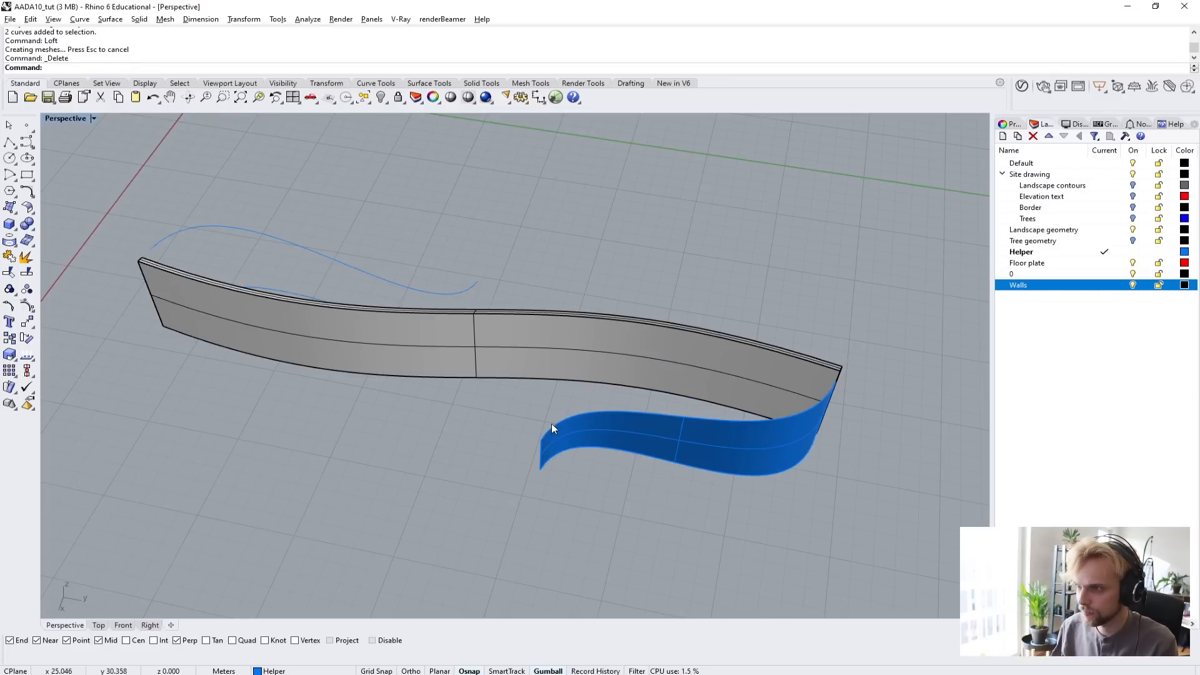
Loft the remaining pair of helper curves on the opposite side of the main wall and delete the source curves.
right_click_drag(551, 423, 232, 405)
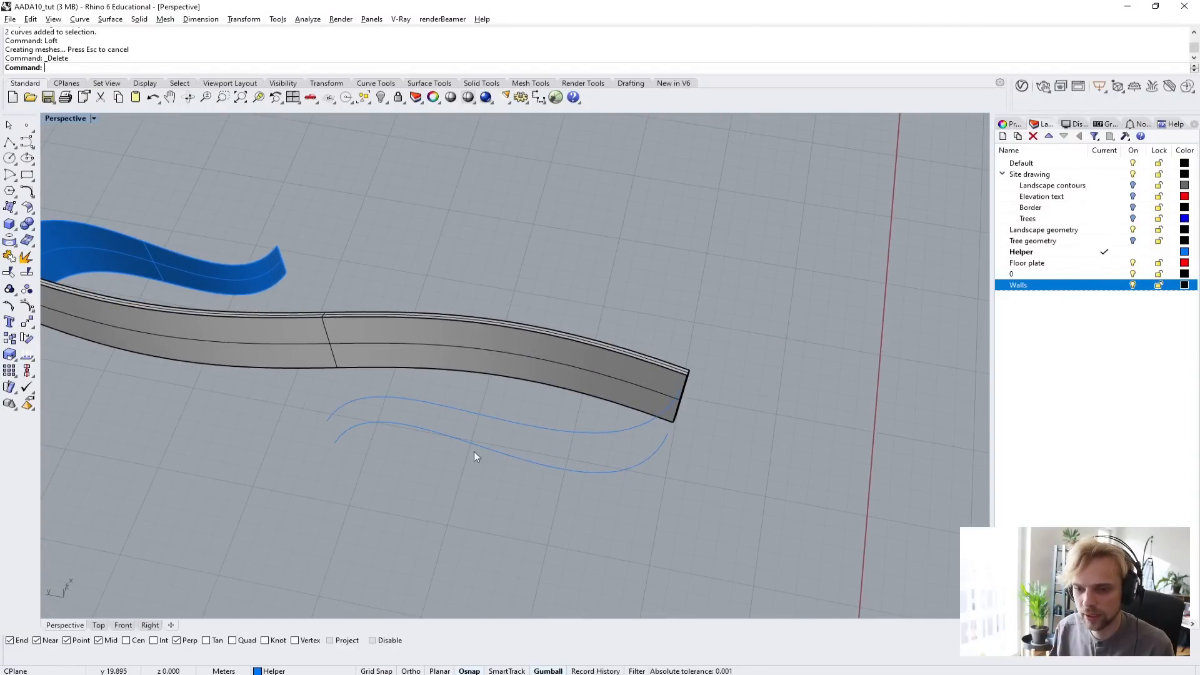
left_click_drag(502, 526, 463, 402)
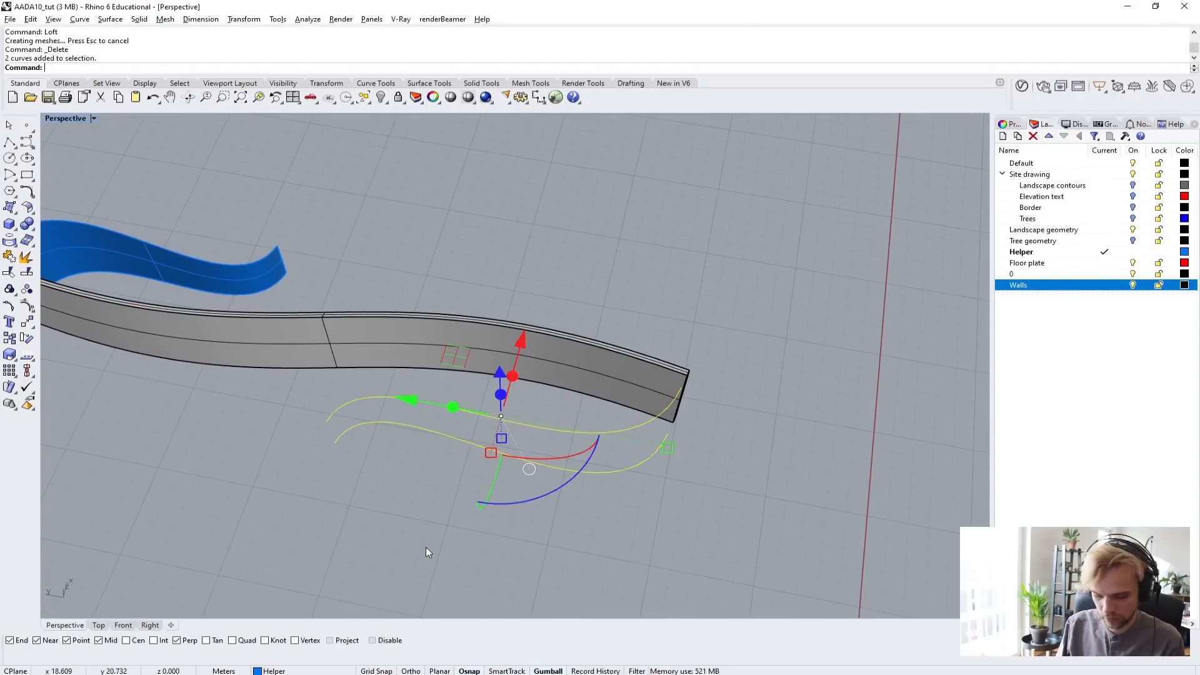
key("Return")
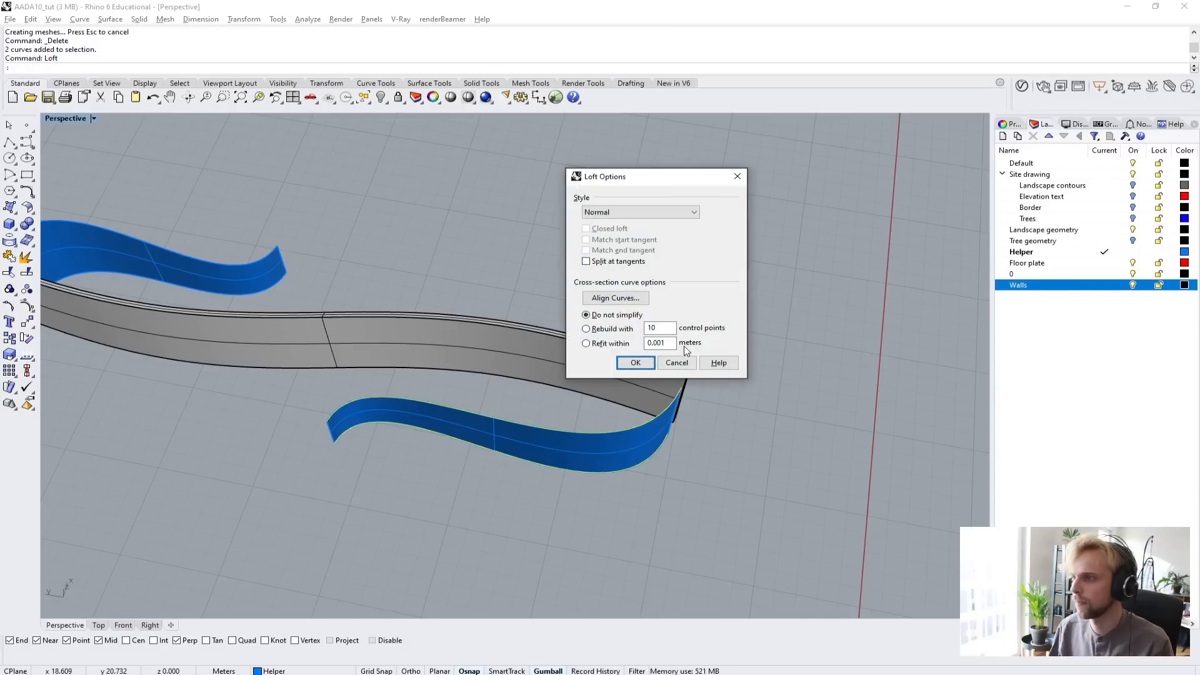
left_click(635, 363)
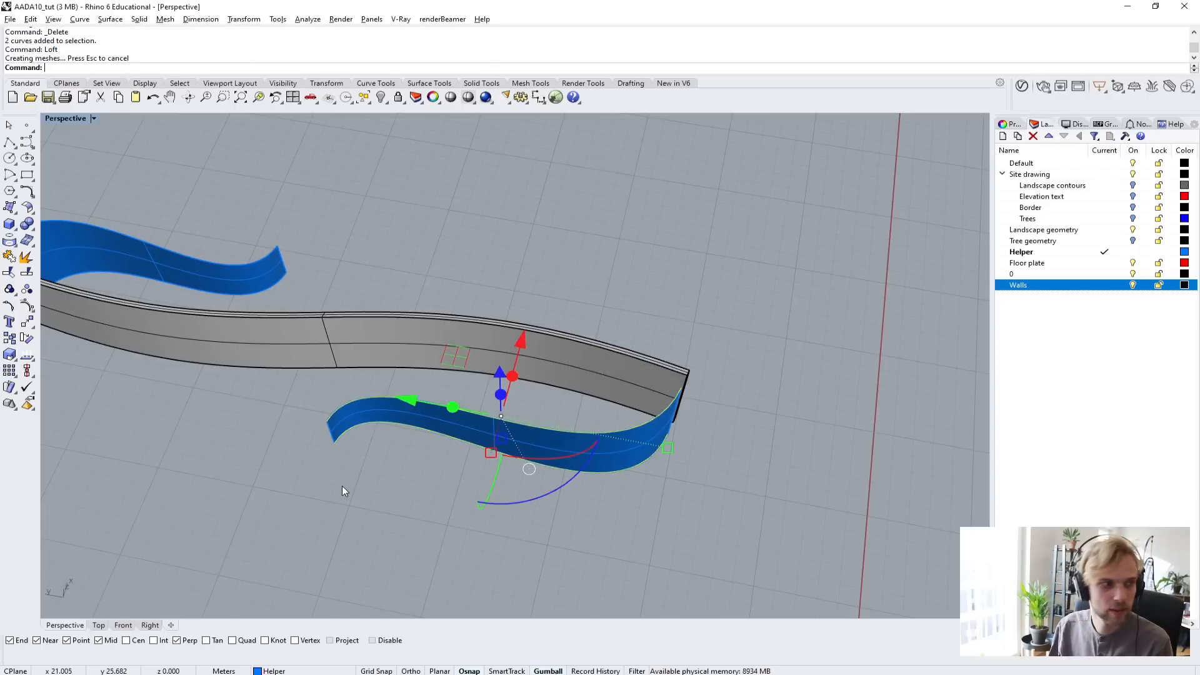
key("Delete")
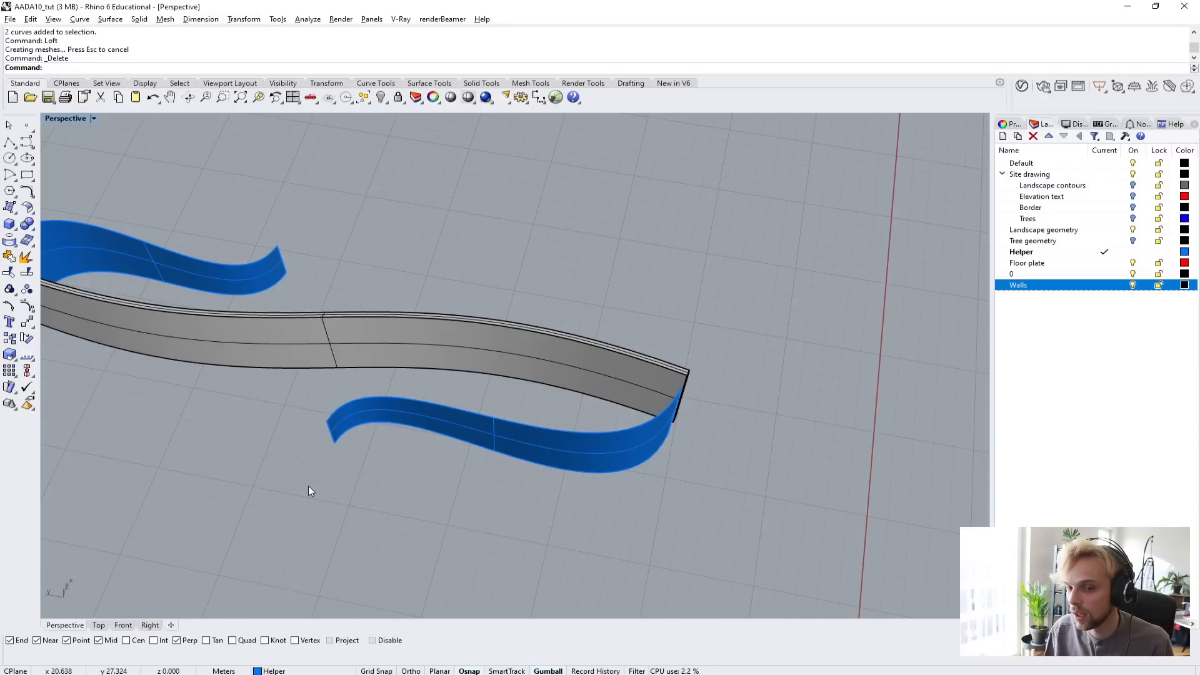
Thicken the first lofted side wall with OffsetSrf, using a distance of 0.2 m as a solid.
right_click_drag(308, 490, 401, 448)
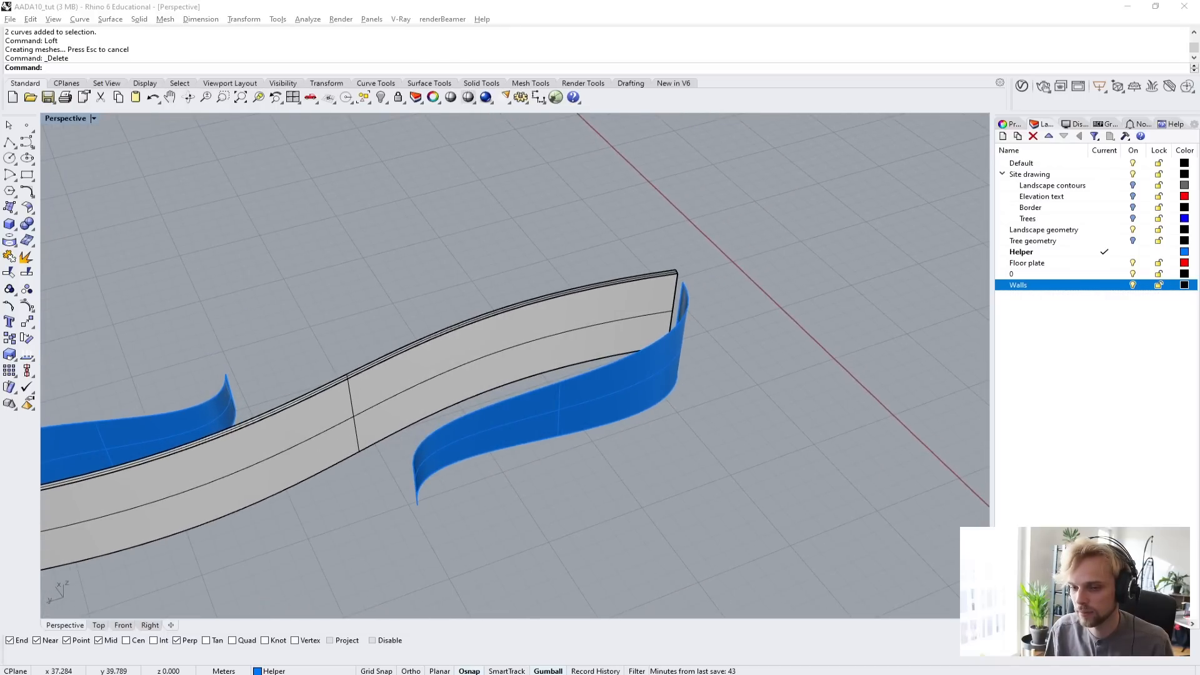
right_click_drag(161, 372, 488, 307)
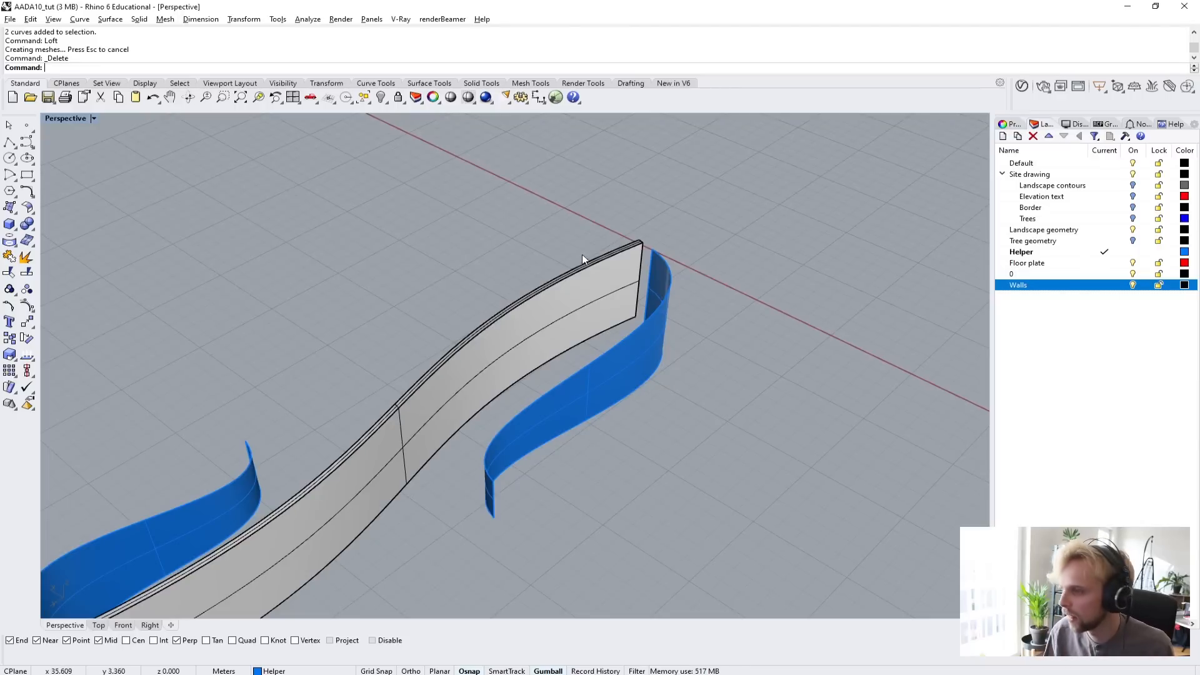
right_click_drag(582, 254, 614, 288)
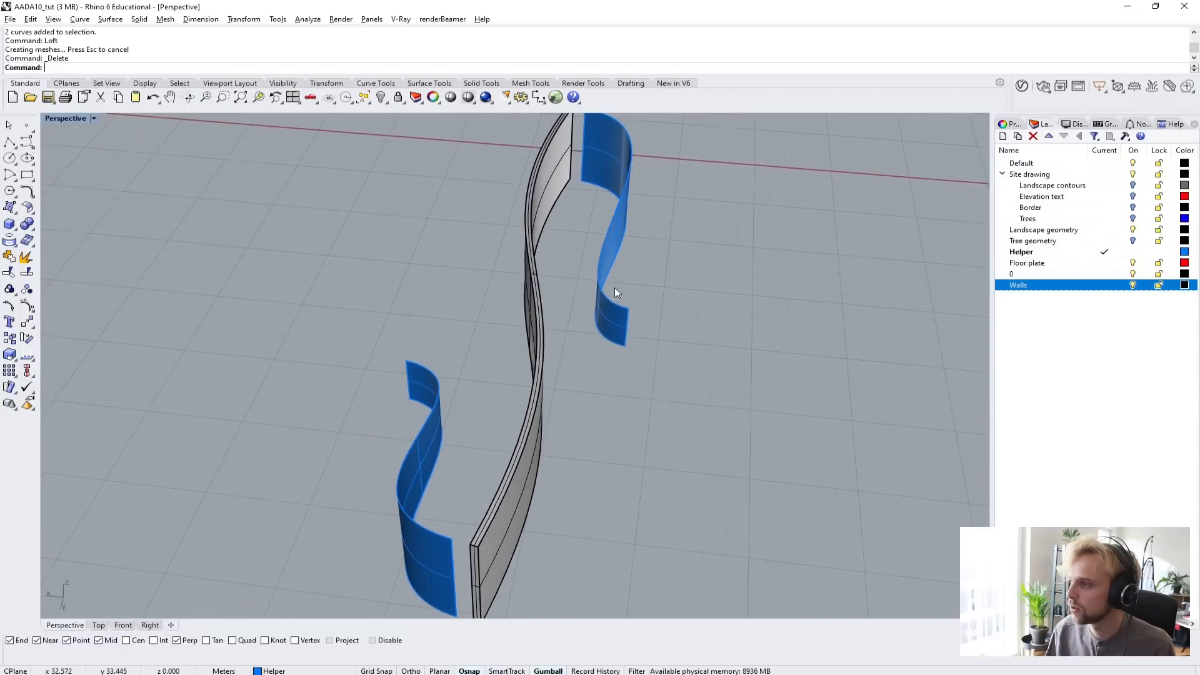
right_click_drag(683, 315, 309, 284)
right_click_drag(225, 266, 218, 208)
left_click(217, 209)
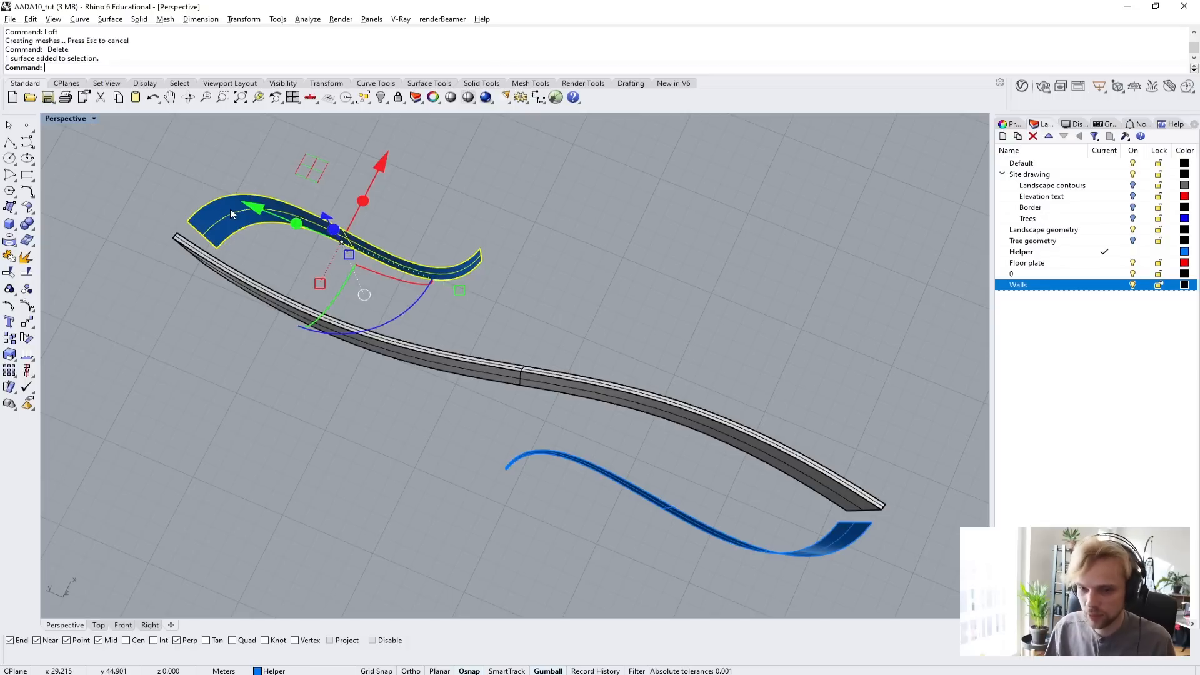
type("offsets")
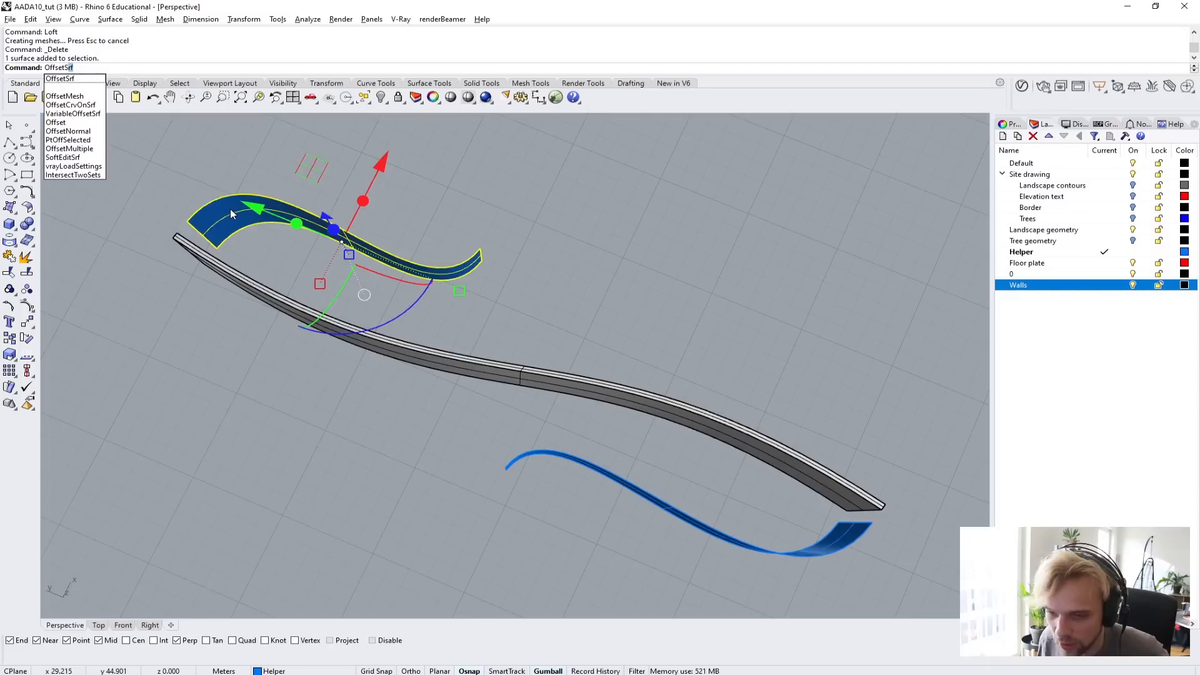
key("Return")
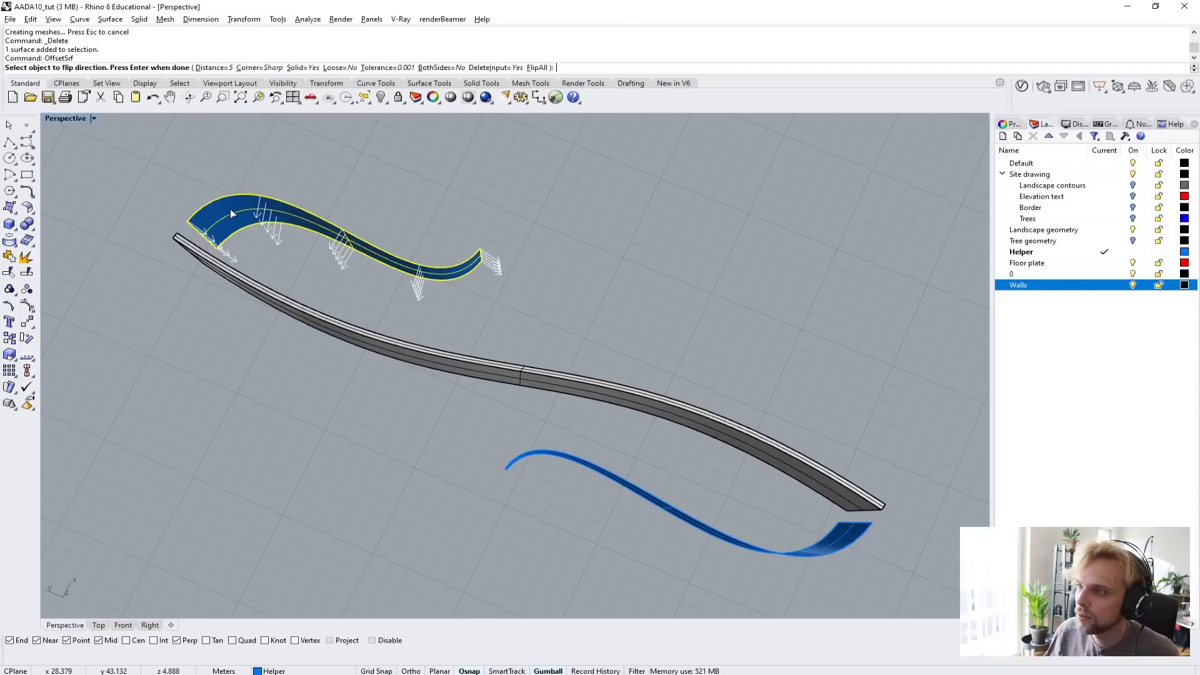
mouse_move(538, 303)
right_mouse_down()
mouse_move(472, 299)
mouse_move(553, 280)
mouse_move(545, 321)
right_mouse_up()
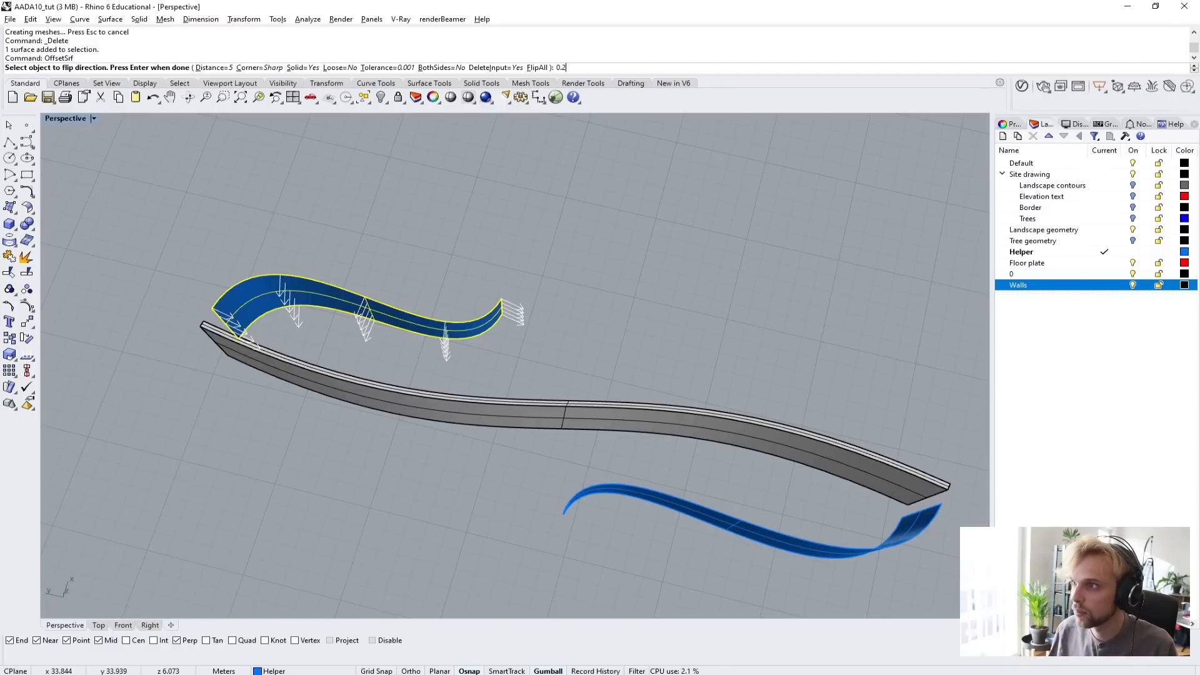
key("Return")
key("Return")
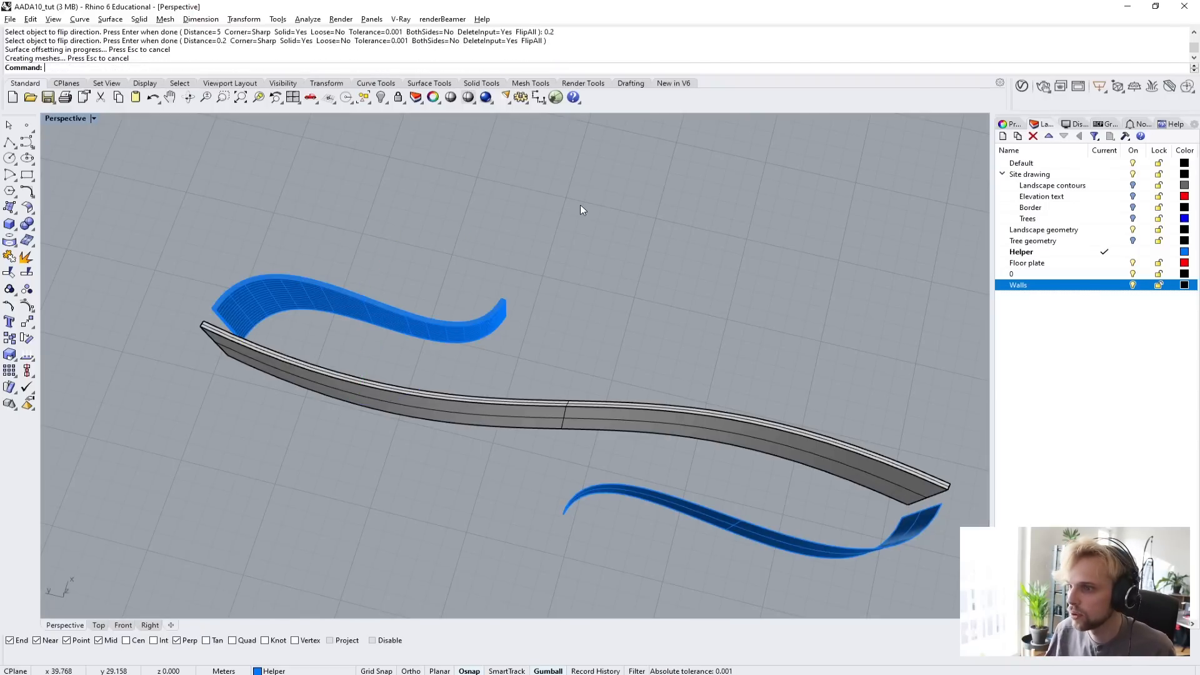
Examine the thickened side wall's edges, ends and offset direction relative to the main wall.
scroll(230, 321, "up", 8)
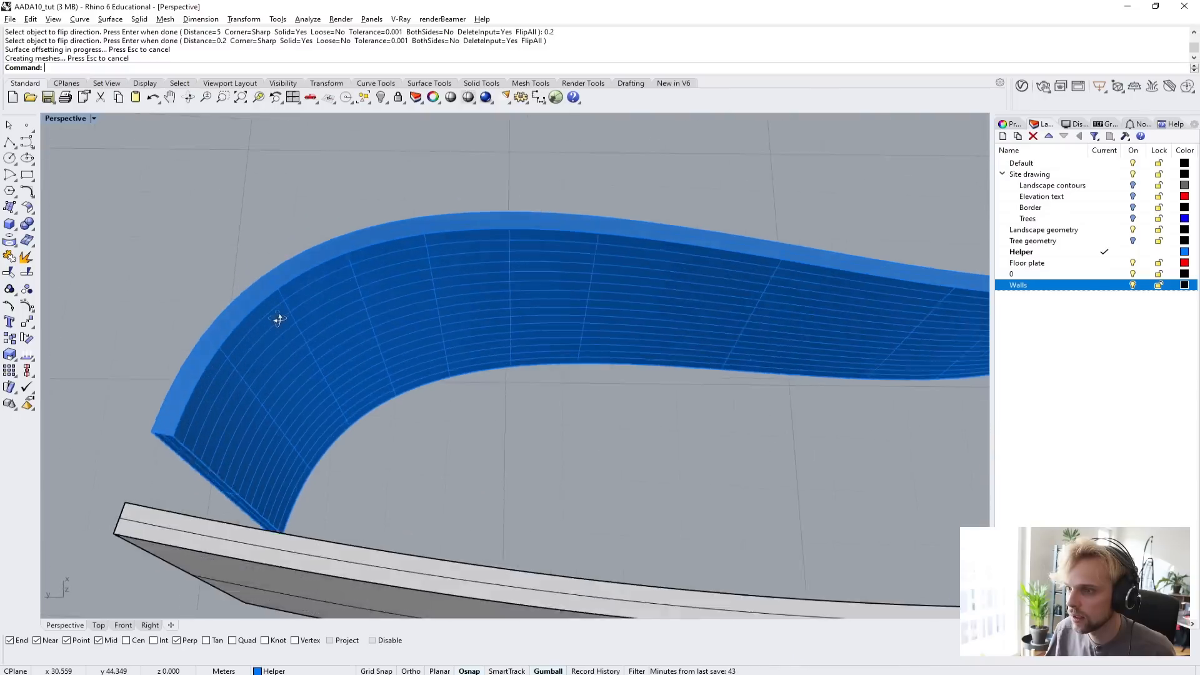
right_click_drag(278, 320, 245, 302)
scroll(245, 302, "down", 5)
right_click_drag(467, 365, 403, 328)
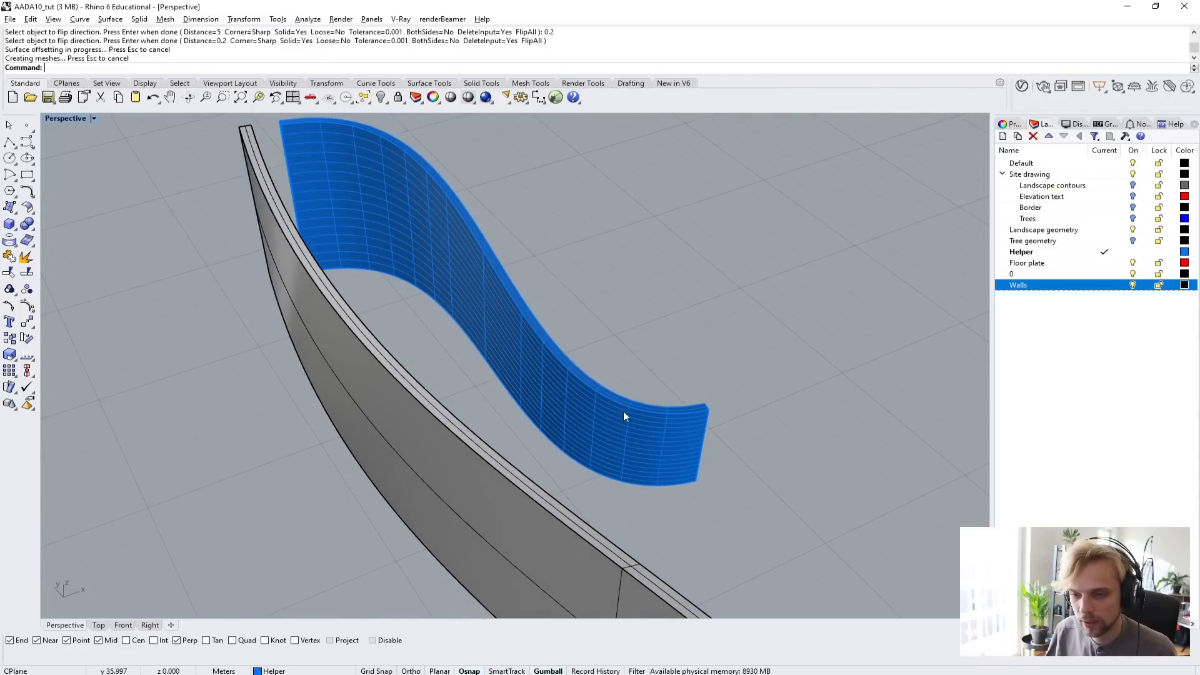
right_click_drag(365, 208, 485, 244)
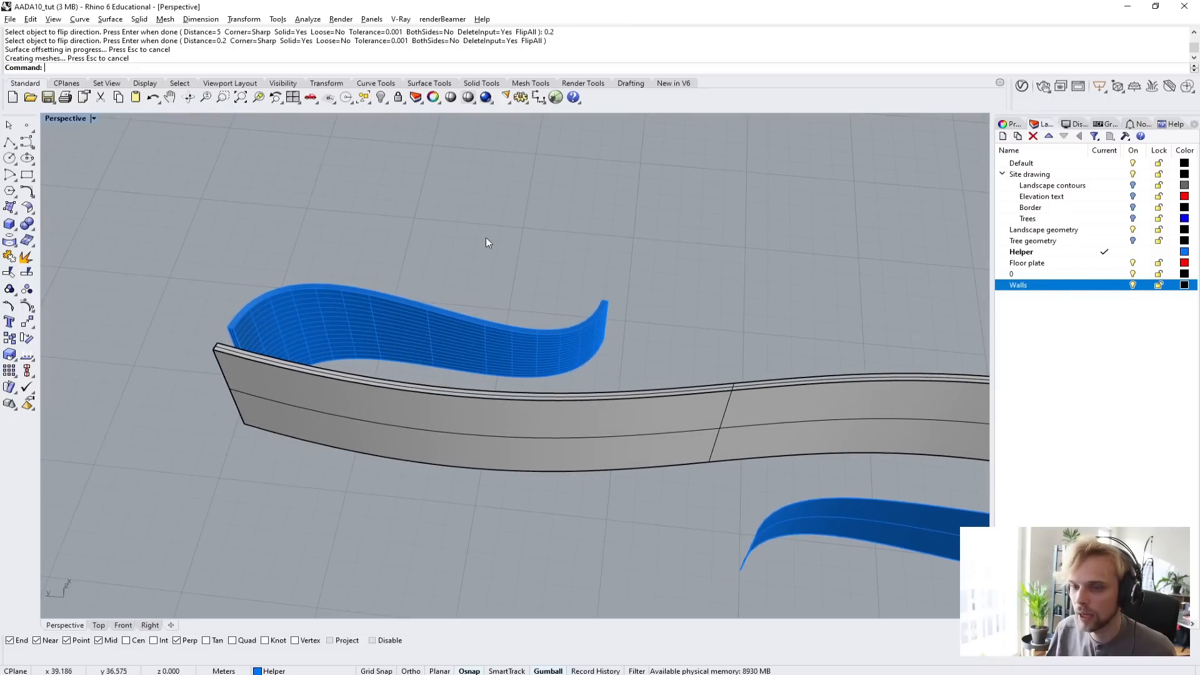
scroll(280, 330, "up", 2)
scroll(280, 328, "up", 2)
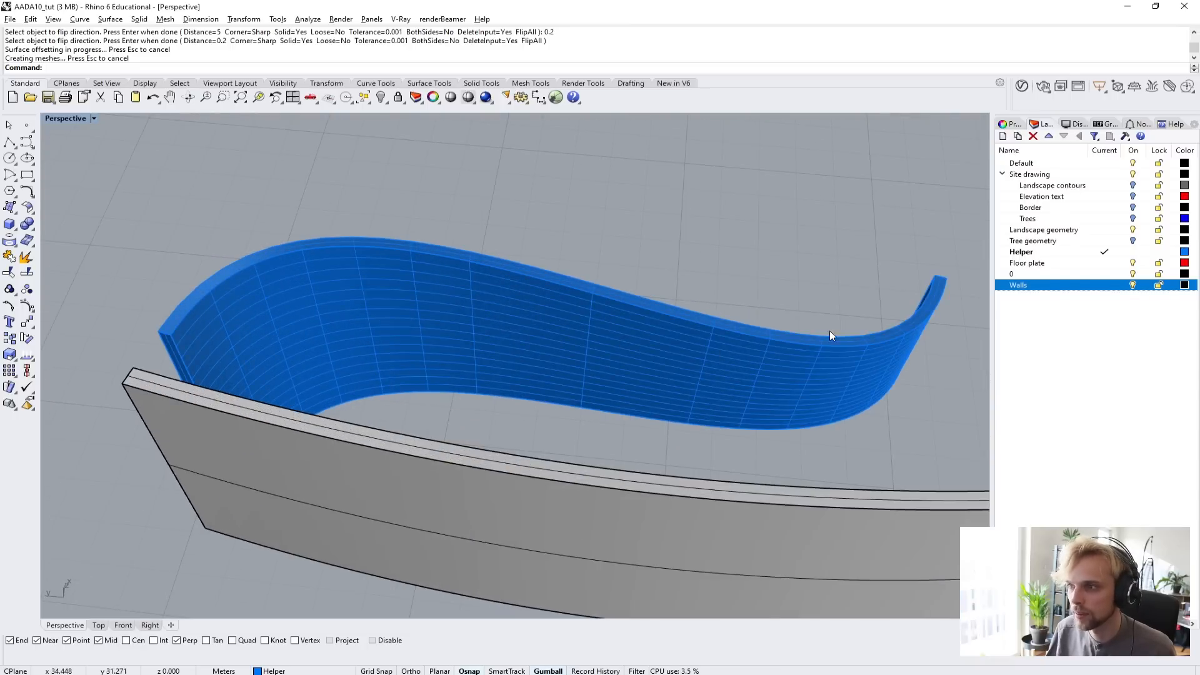
Thicken the second lofted side wall with OffsetSrf, using a distance of 0.2 m as a solid.
right_click_drag(204, 340, 388, 408)
left_click(388, 408)
key("Return")
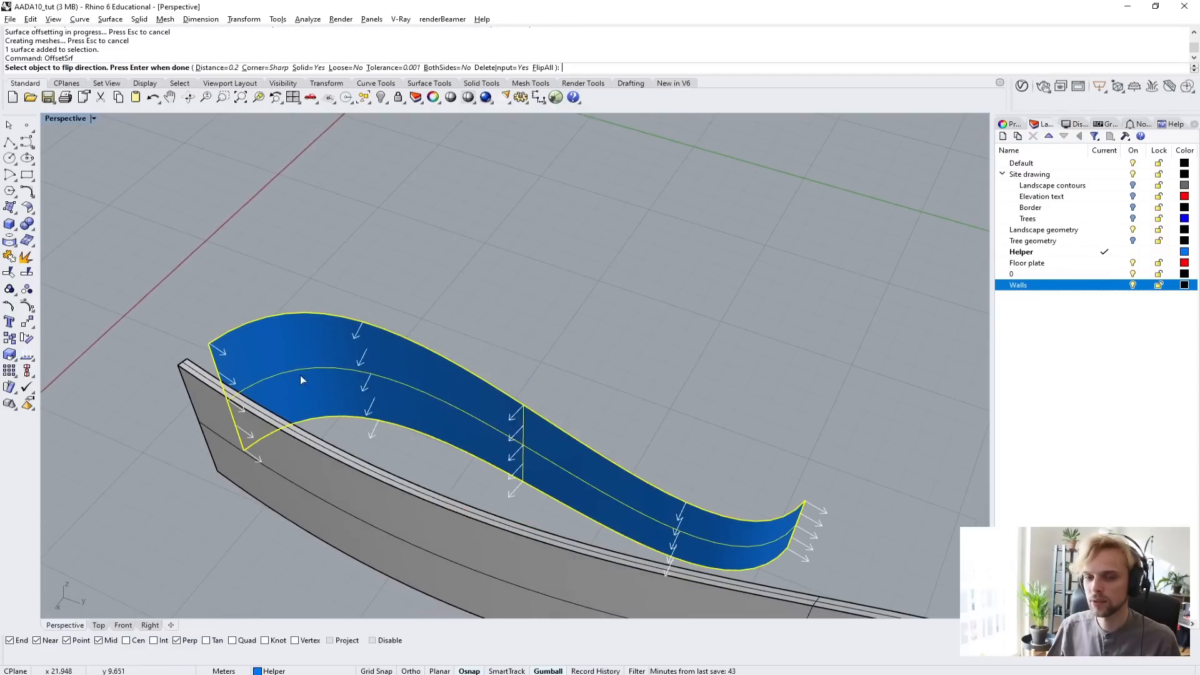
key("Return")
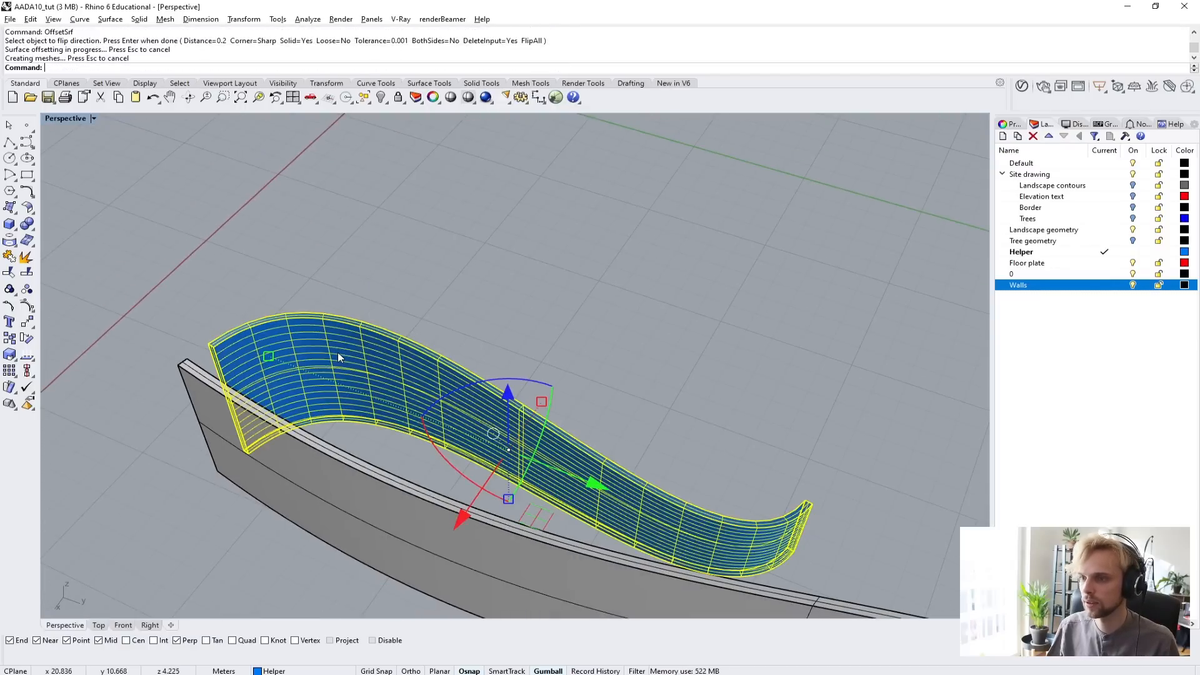
Examine how the top edges and ends of both thickened side walls line up with the main wall.
right_click_drag(406, 276, 637, 378)
right_click_drag(638, 379, 534, 388)
right_click_drag(340, 313, 266, 319)
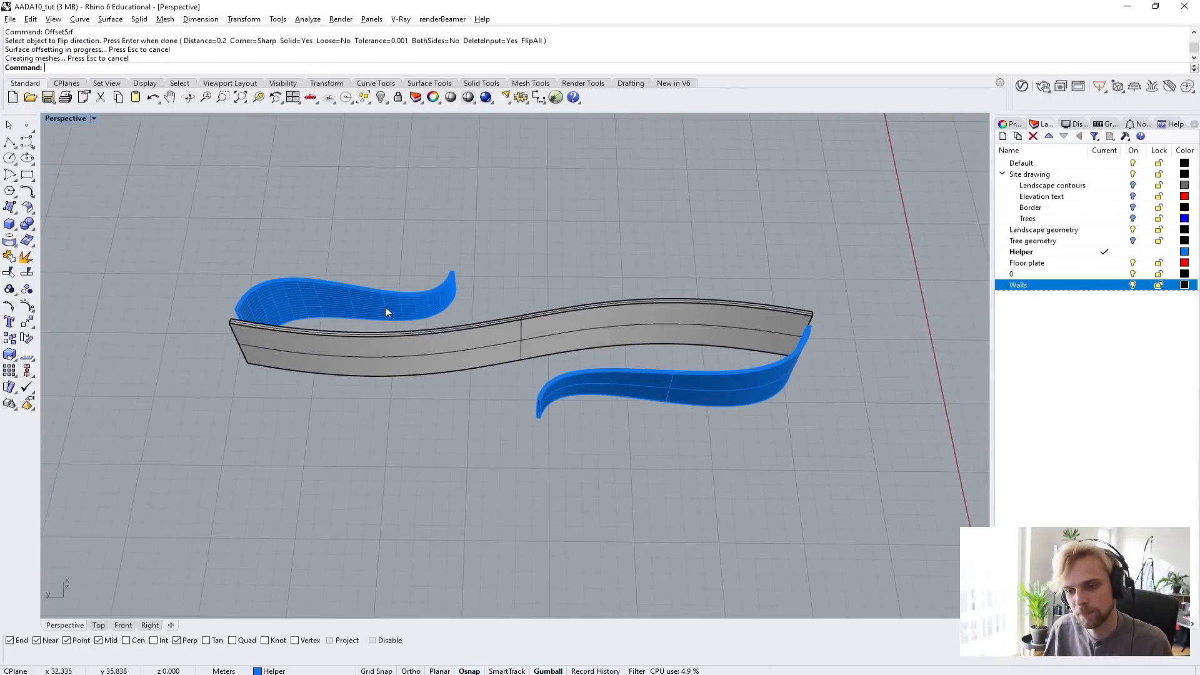
right_click_drag(385, 310, 445, 218)
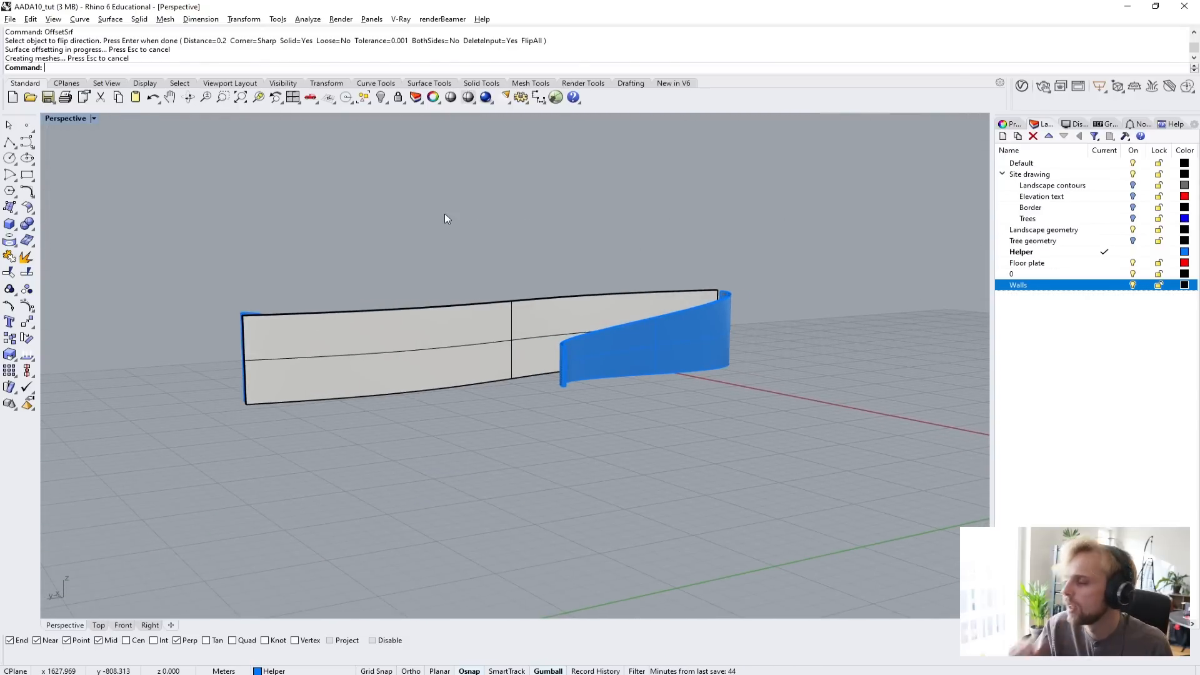
right_click_drag(724, 351, 617, 354)
scroll(836, 317, "up", 5)
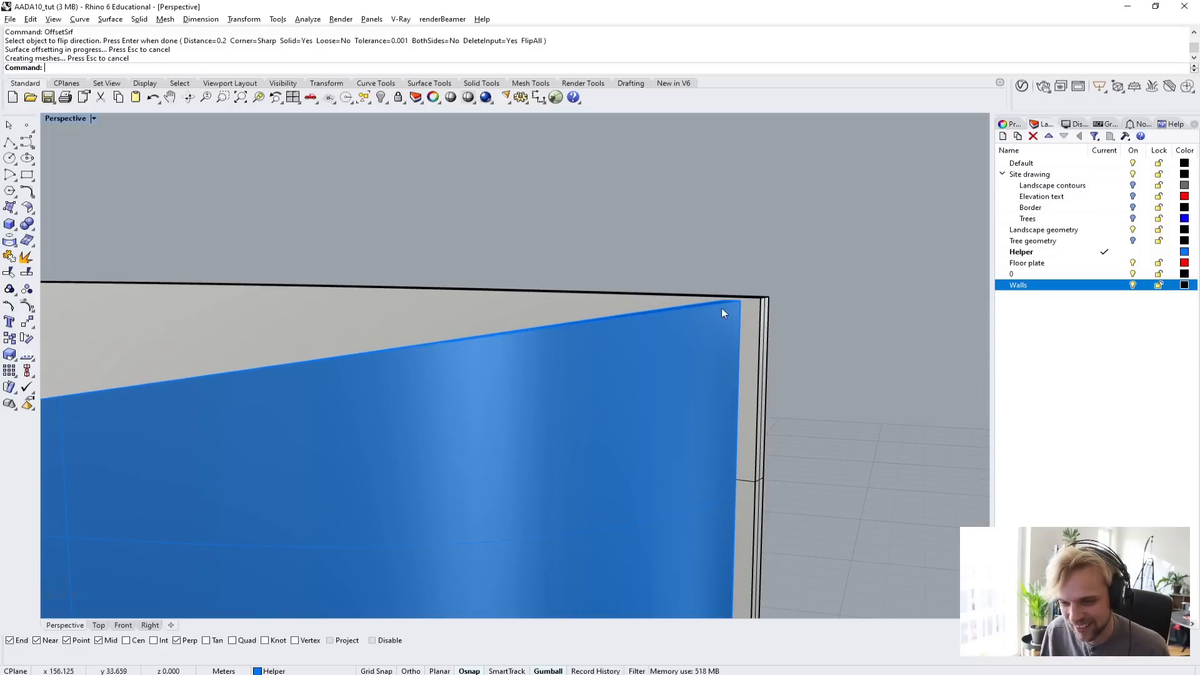
scroll(724, 312, "down", 7)
right_click_drag(590, 358, 705, 277, "shift")
right_click_drag(619, 272, 700, 288)
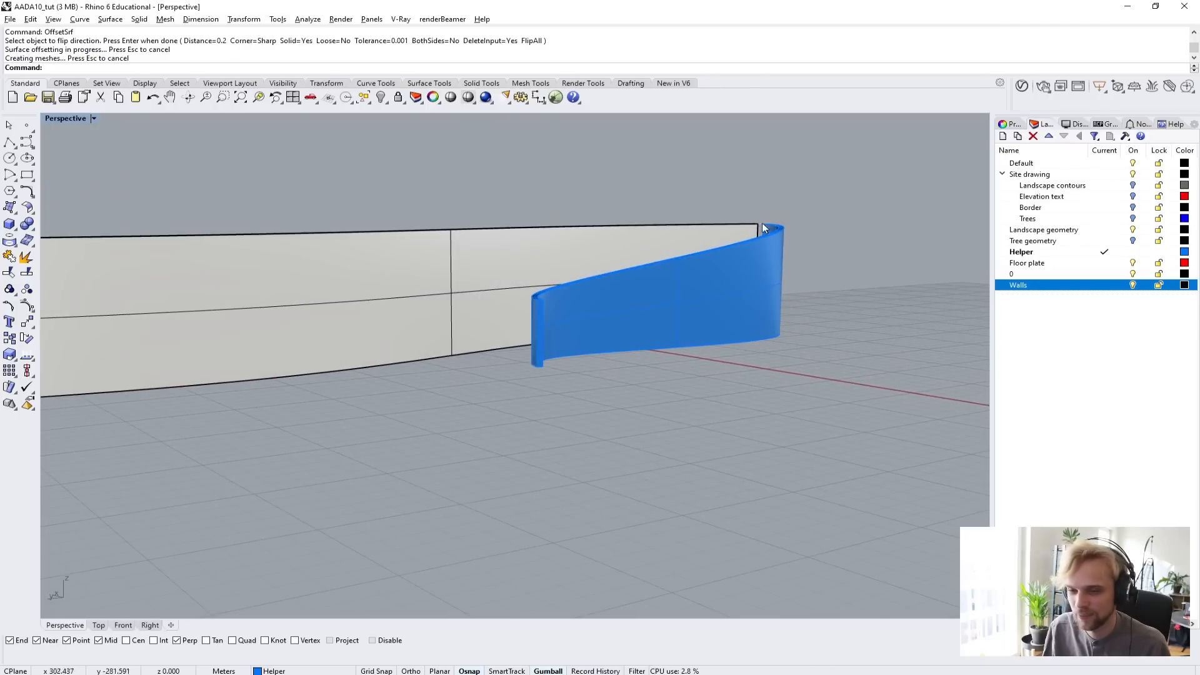
right_click_drag(804, 245, 710, 302)
Undo the OffsetSrf thickening of both side walls and clear the selection.
key("ctrl+z")
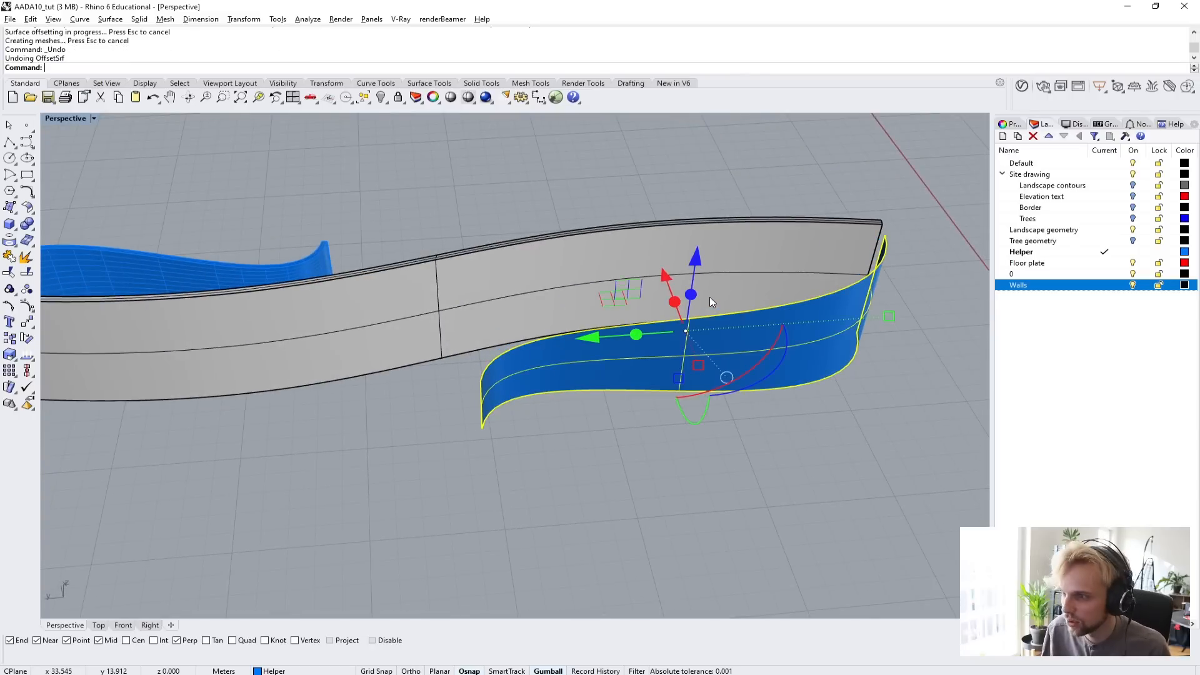
key("ctrl+z")
left_click(557, 165)
right_click_drag(775, 268, 708, 247)
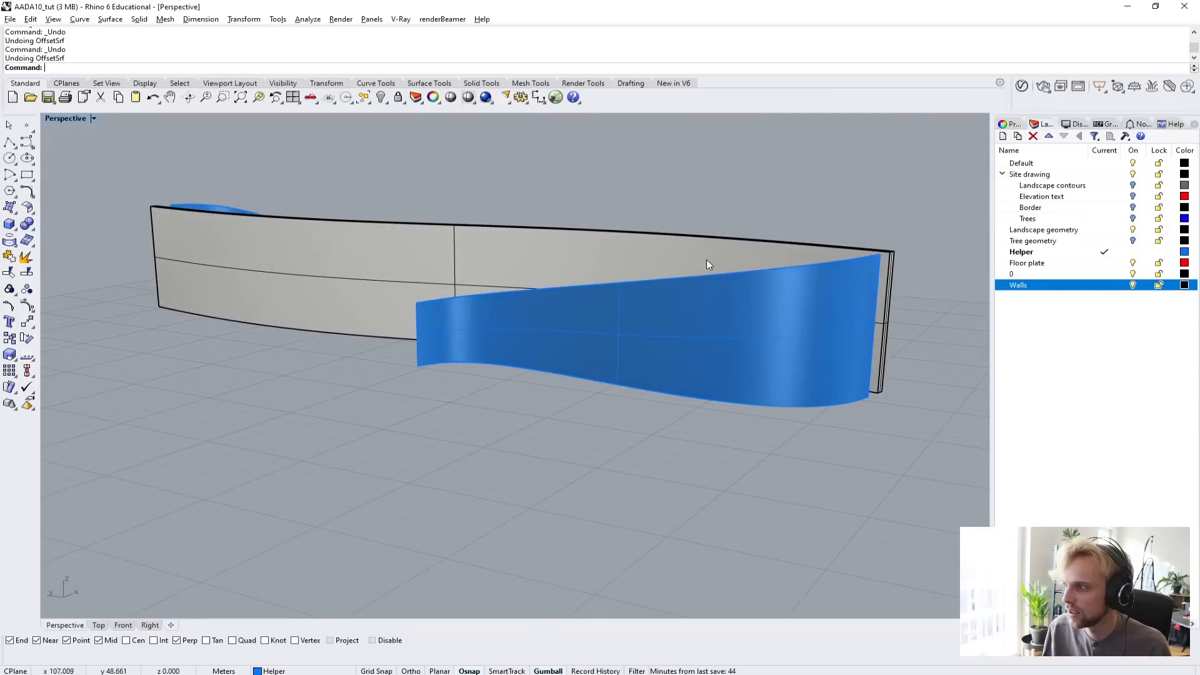
Turn on the control points of both lofted side surfaces with PointsOn and inspect their sloping top edges.
left_click(720, 296)
right_click_drag(740, 324, 757, 317)
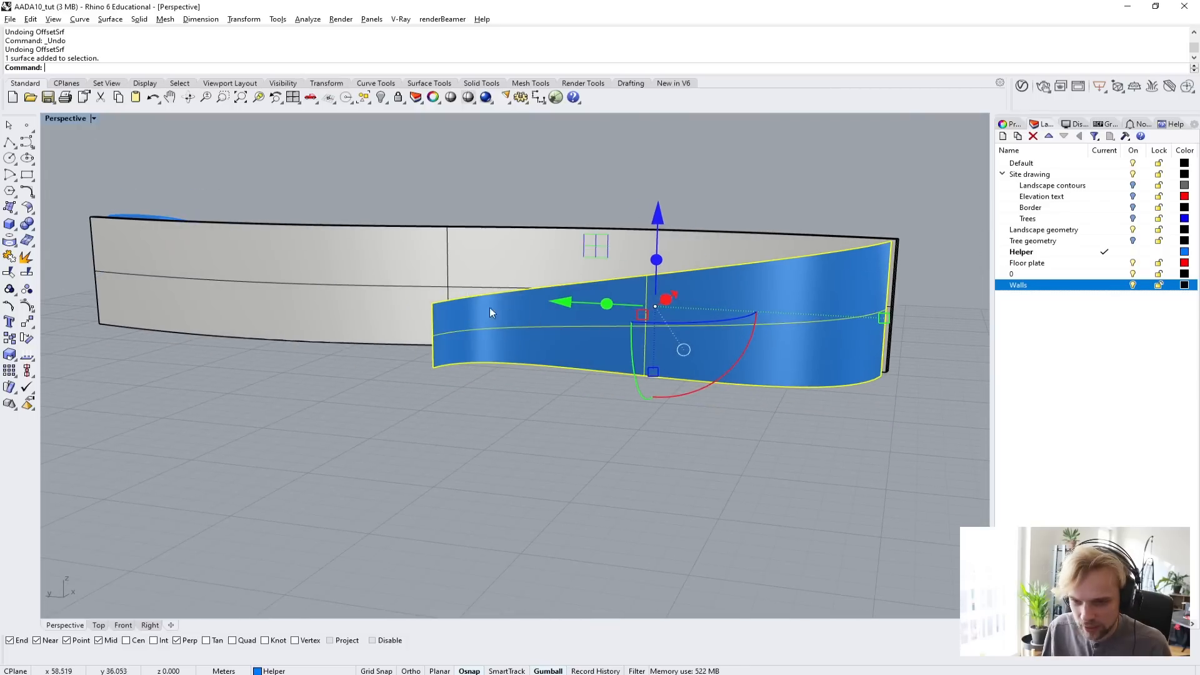
right_click_drag(334, 286, 657, 307)
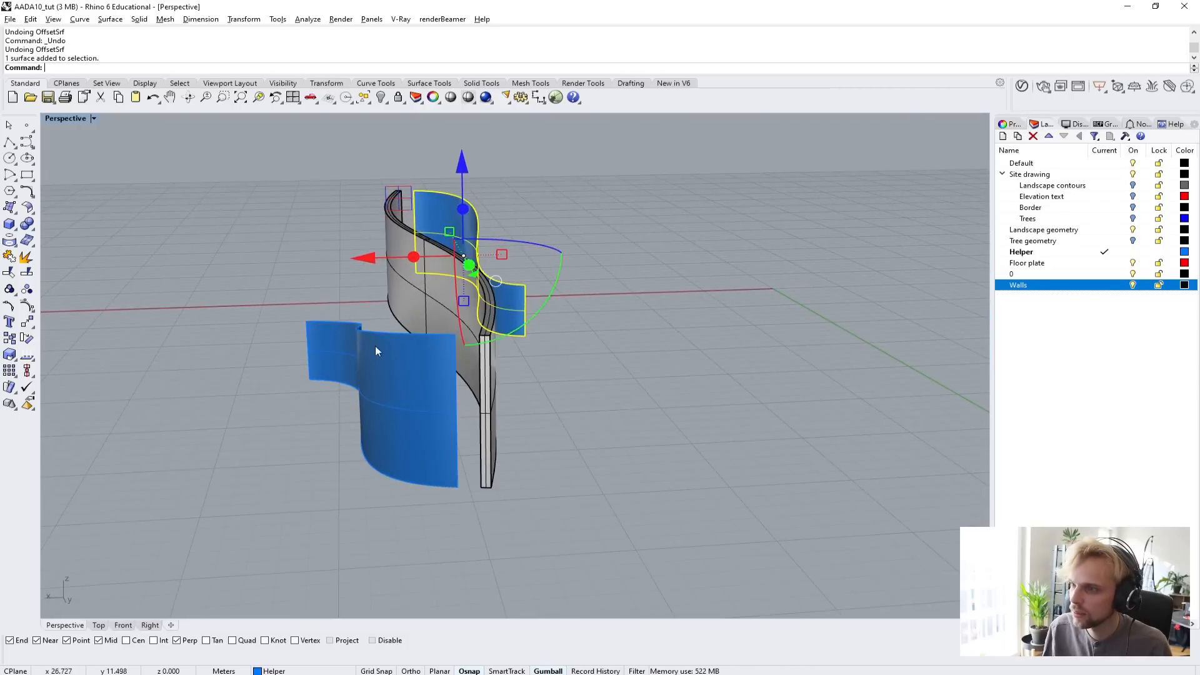
left_click(375, 346, "shift")
right_click_drag(480, 370, 304, 407)
type("Point")
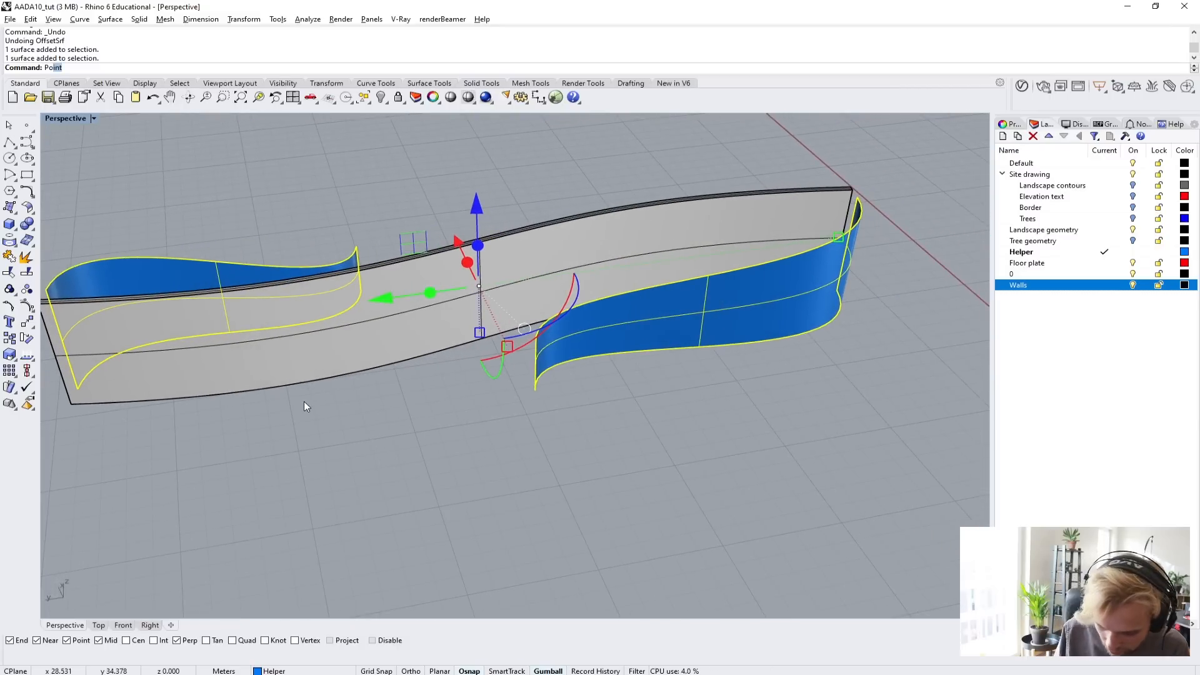
type("sOn")
key("Return")
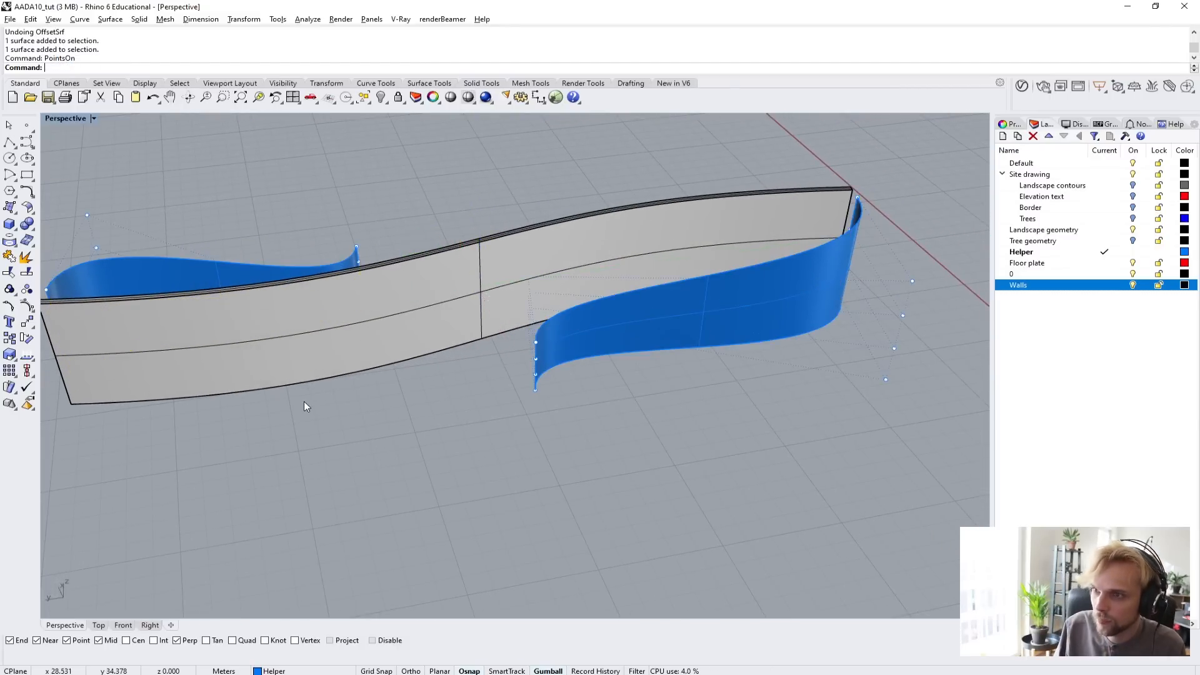
right_click_drag(417, 362, 633, 429, "shift")
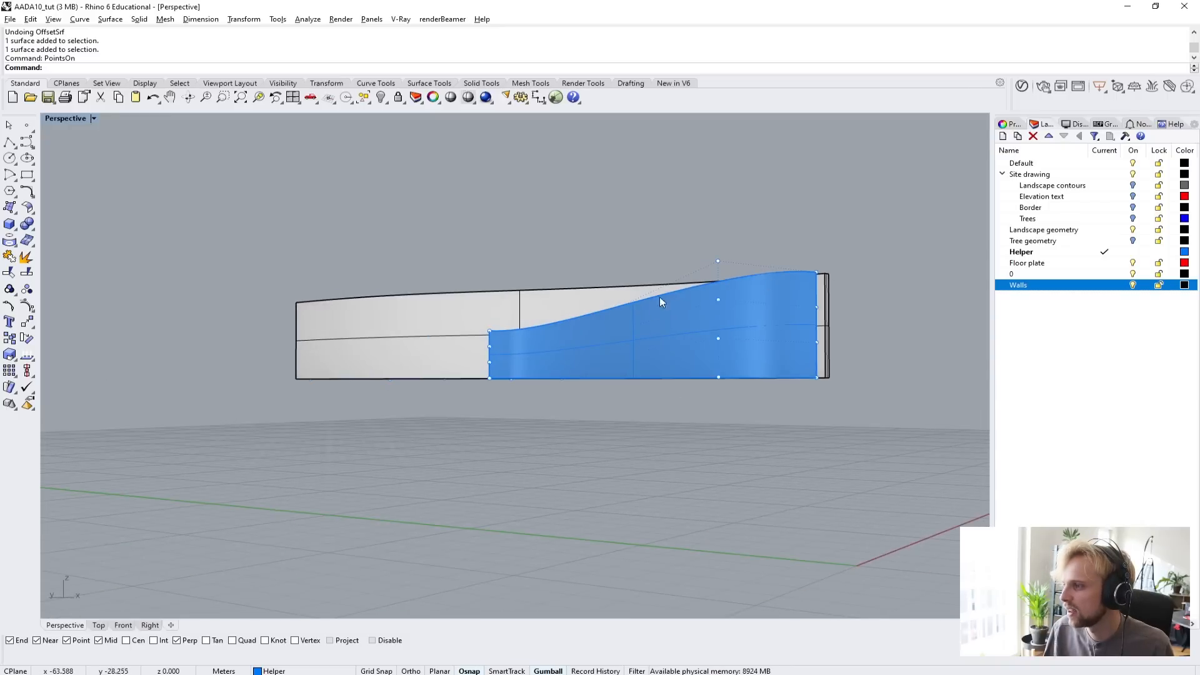
right_click_drag(772, 319, 624, 425)
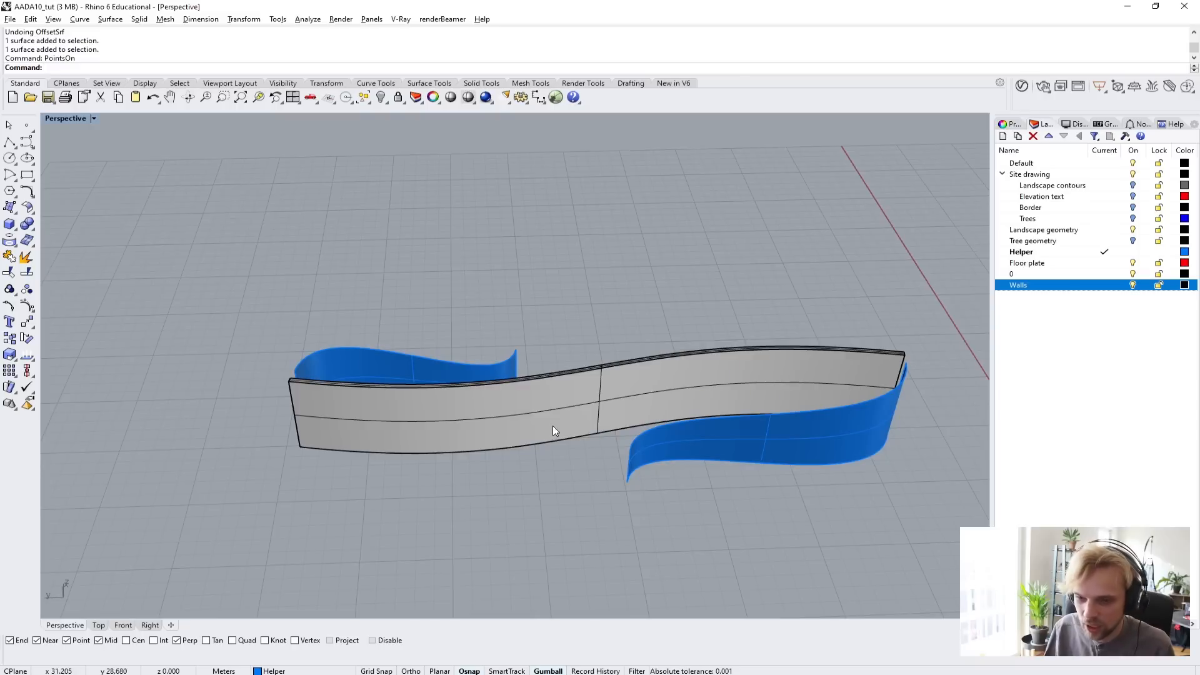
Undo the side wall lofts and the deletion of their source curves to restore the helper curves.
key("ctrl+z")
key("ctrl+z")
key("ctrl+z")
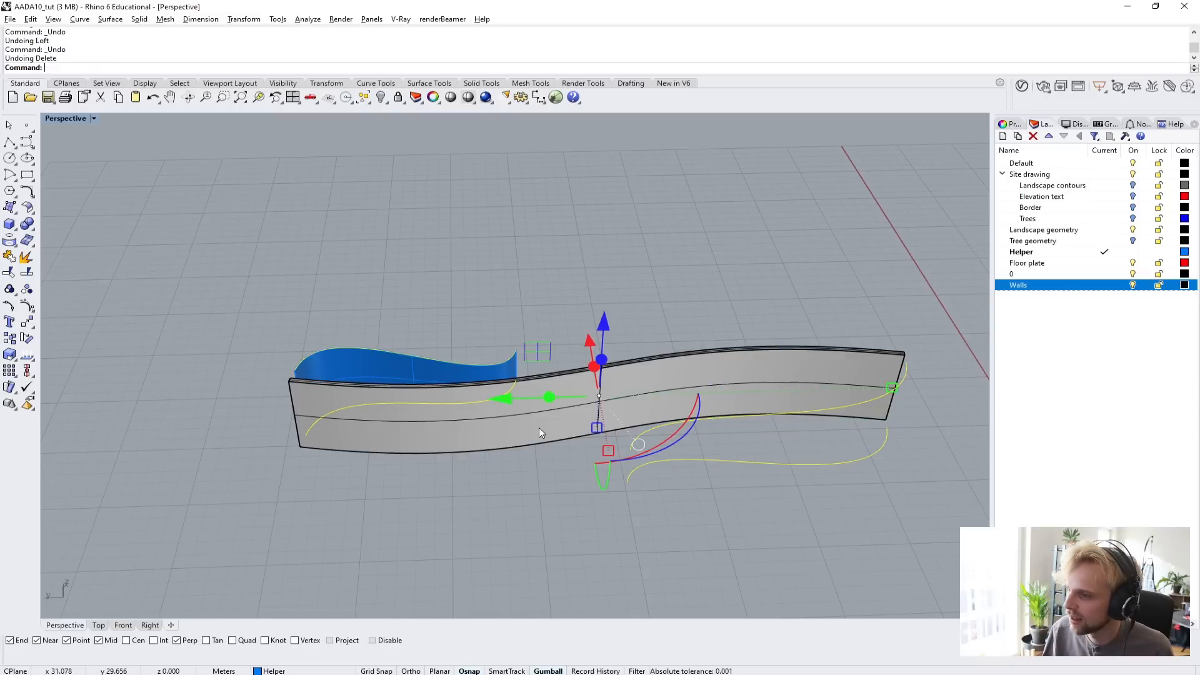
left_click(406, 566)
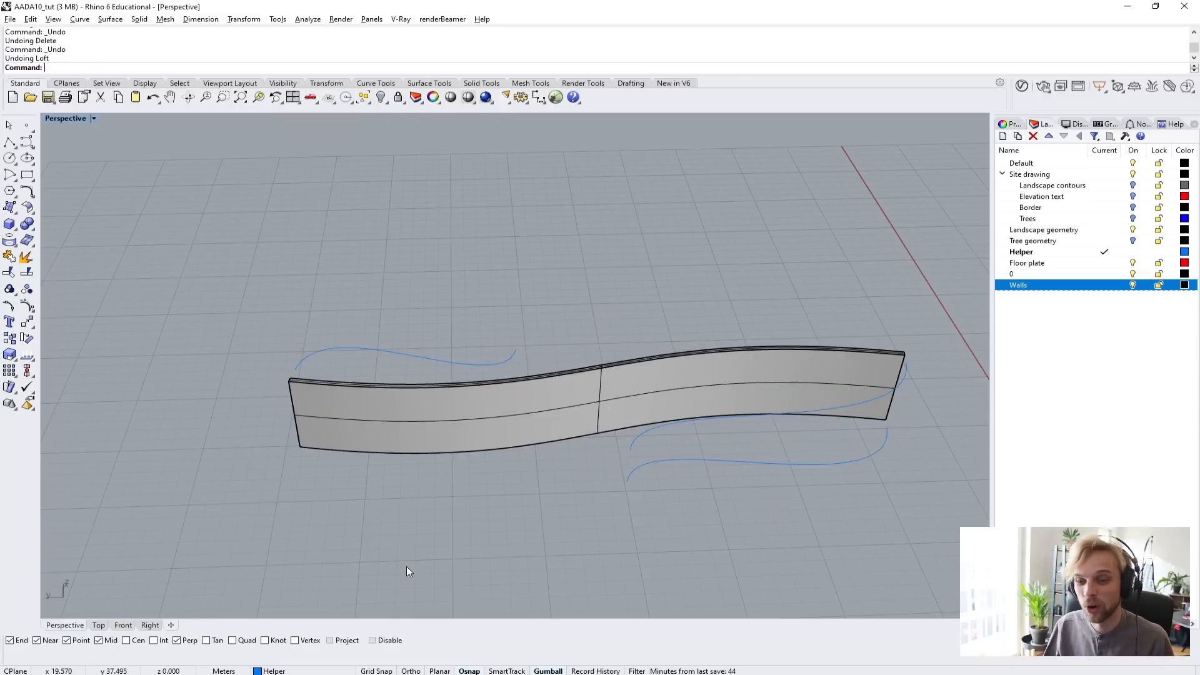
Lower the two control points at the main-wall end of the front upper helper curve by 1 m vertically.
right_click_drag(527, 449, 902, 469)
right_click_drag(822, 357, 729, 305)
left_click(762, 354)
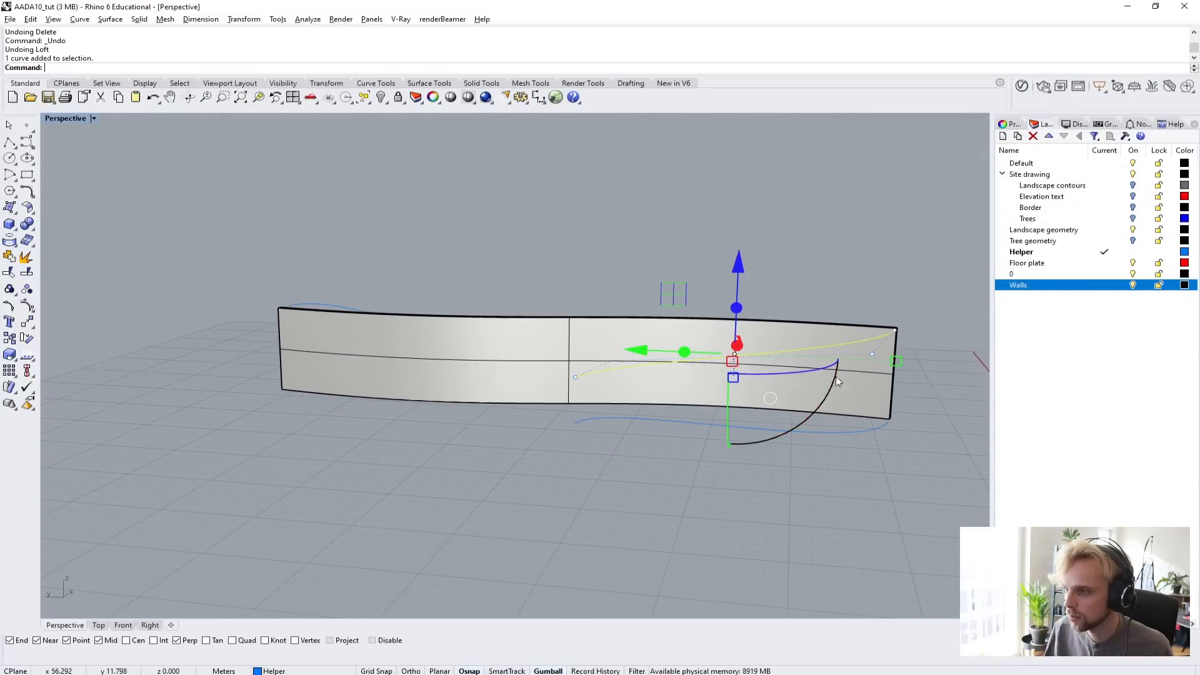
right_click_drag(768, 354, 721, 266)
left_click_drag(722, 267, 789, 335)
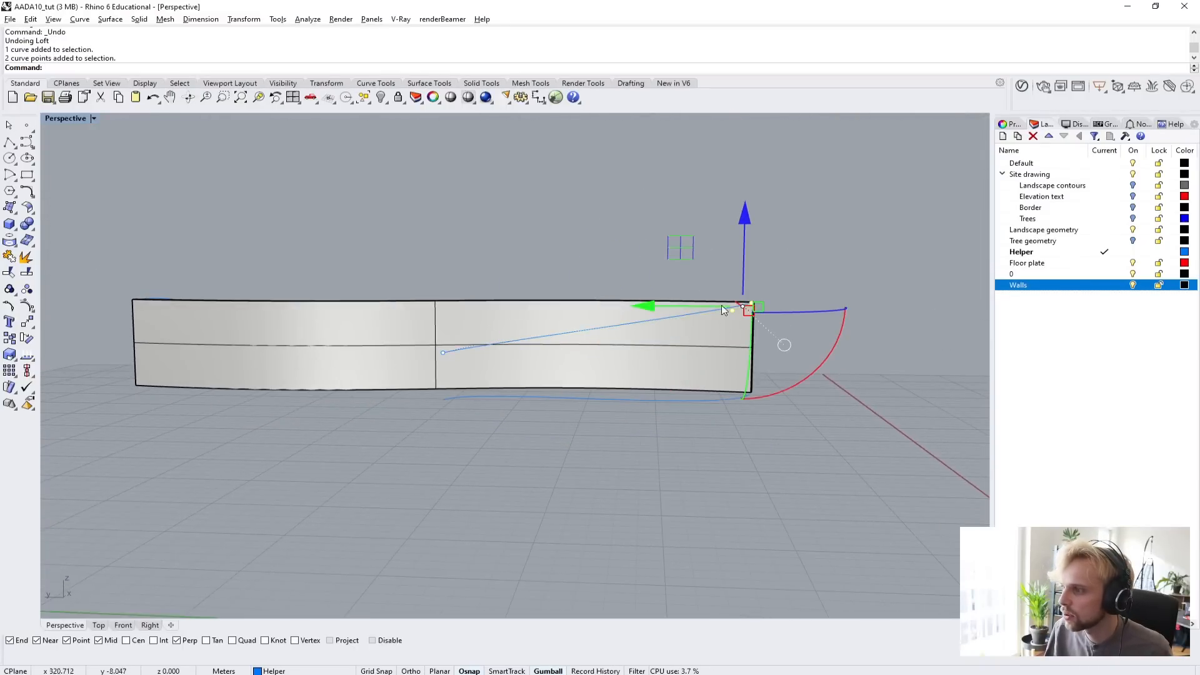
left_click(747, 241)
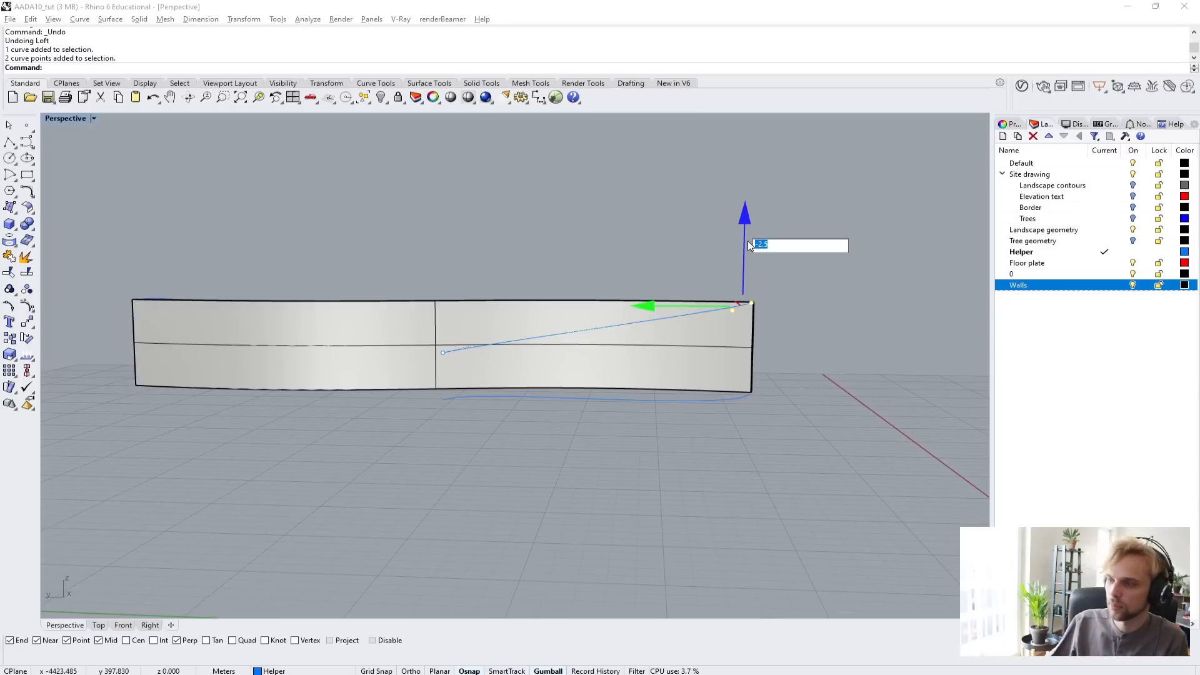
type("-1")
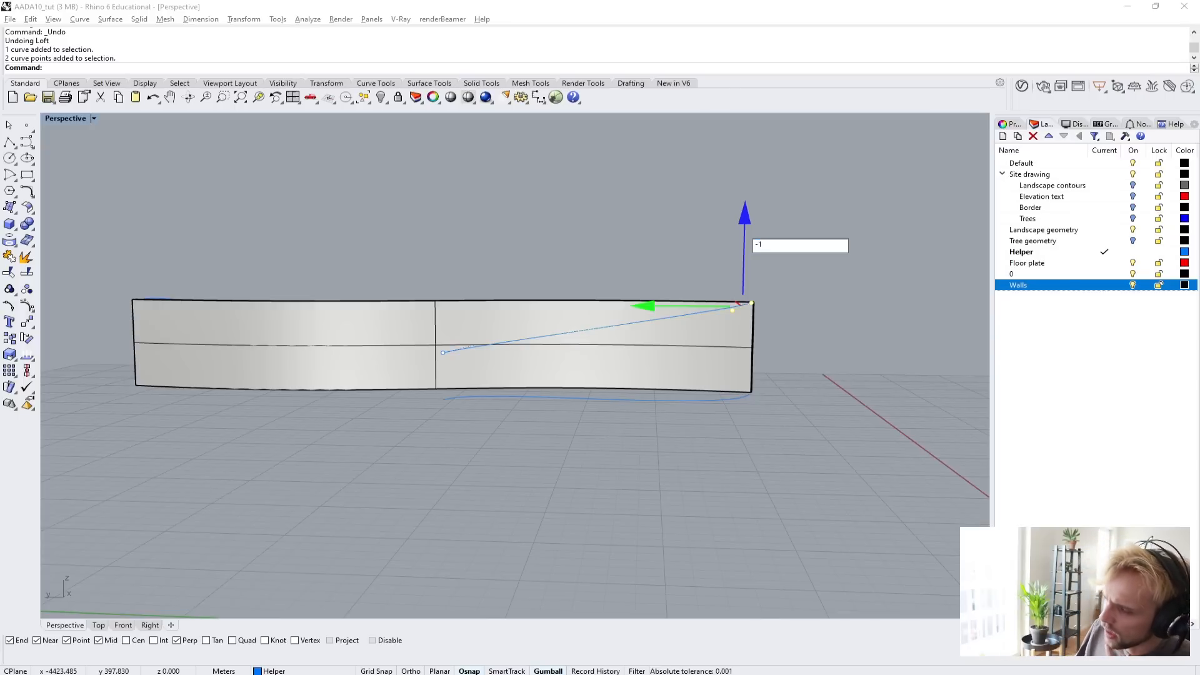
key("Return")
key("Escape")
Lower the two matching end control points of the upper helper curve on the opposite side by 1 m.
right_click_drag(613, 249, 492, 282)
scroll(492, 281, "up", 5)
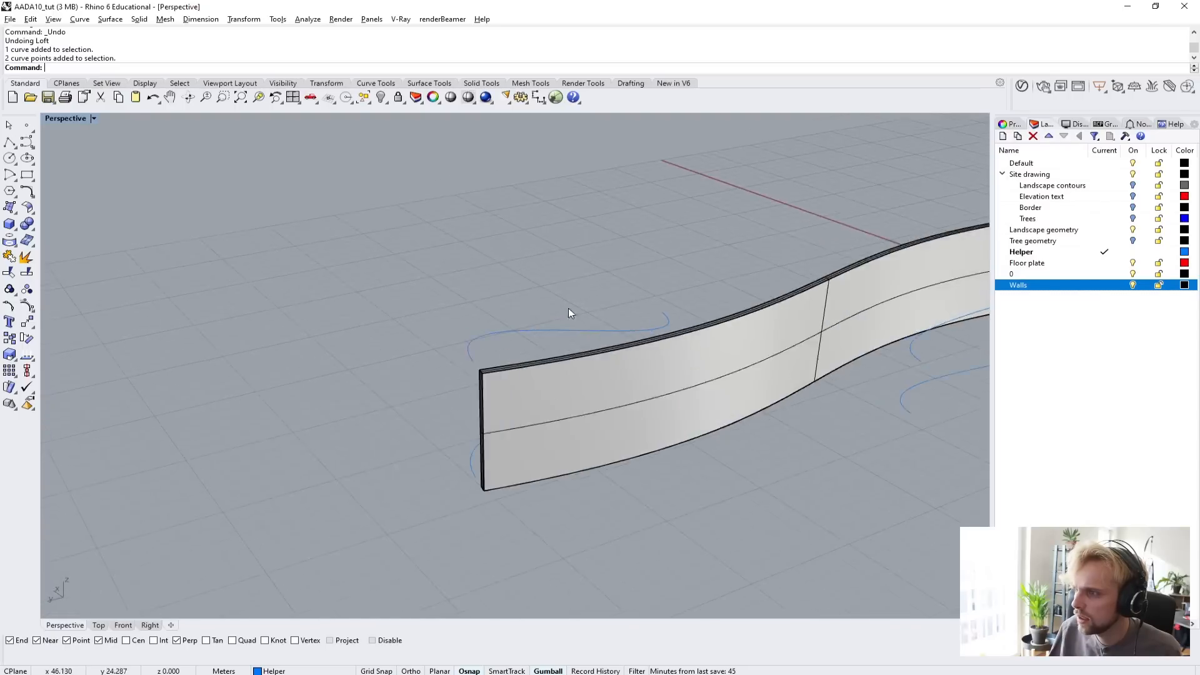
left_click(476, 342)
left_click_drag(344, 257, 438, 407)
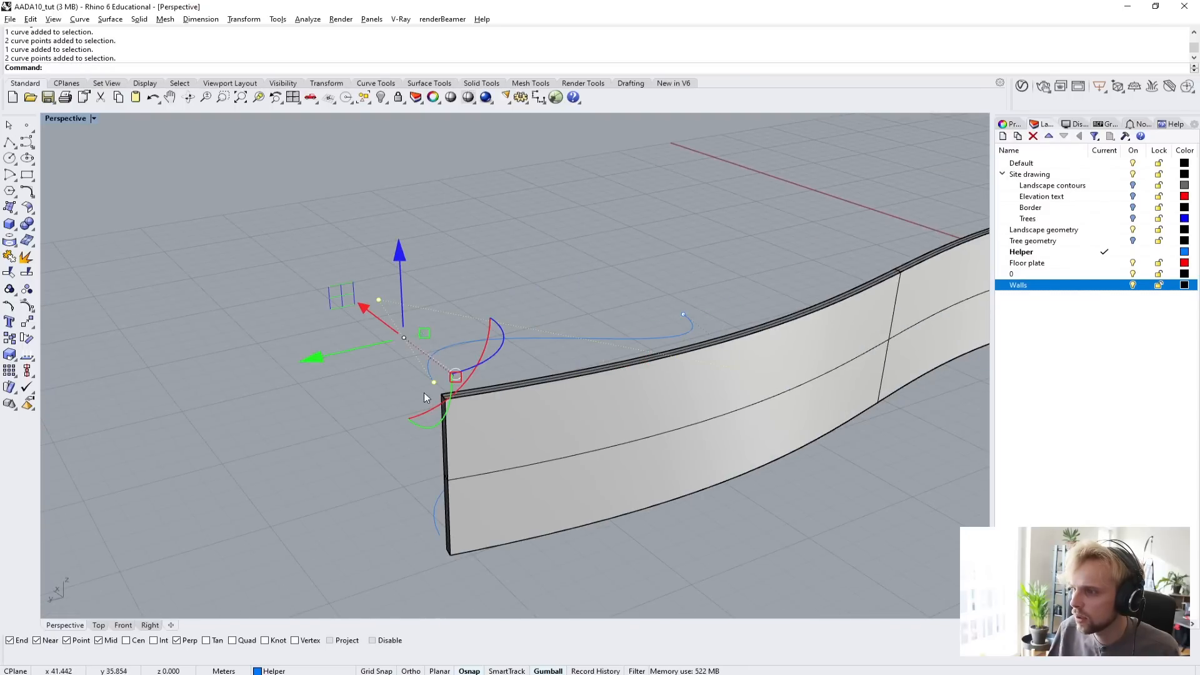
left_click(399, 253)
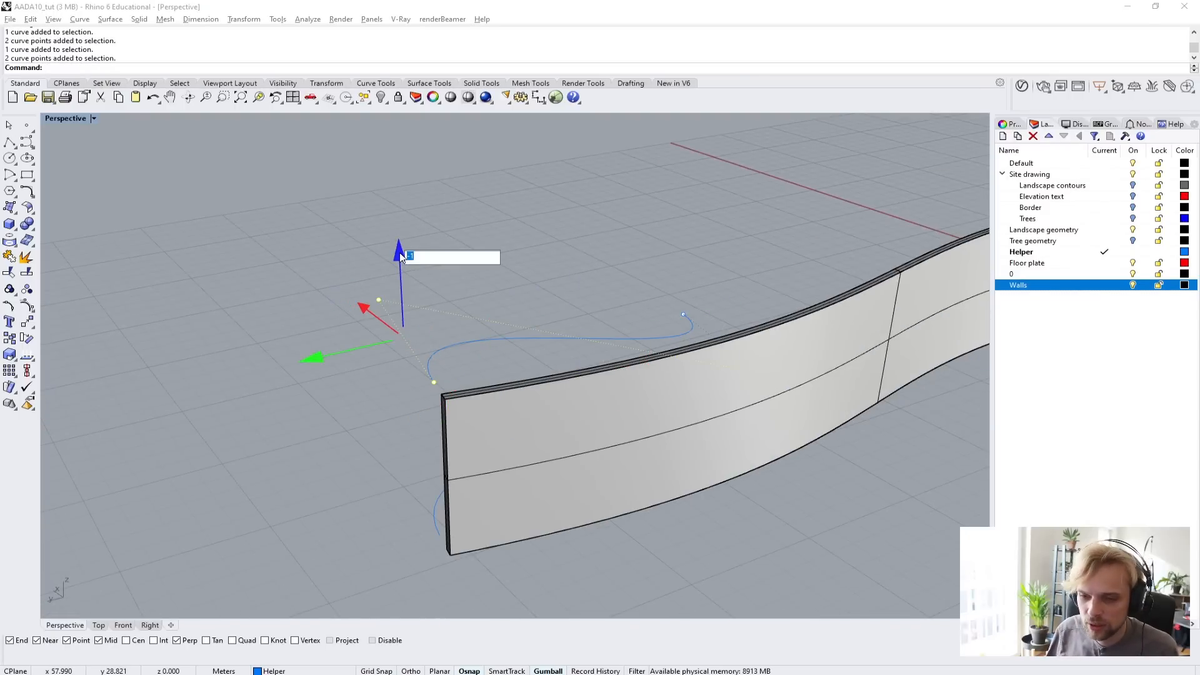
key("Return")
left_click(204, 235)
Loft each pair of helper curves on either side of the main wall and delete their source curves.
scroll(441, 387, "down", 8)
right_click_drag(452, 407, 619, 418)
scroll(649, 370, "up", 7)
left_click_drag(614, 496, 549, 382)
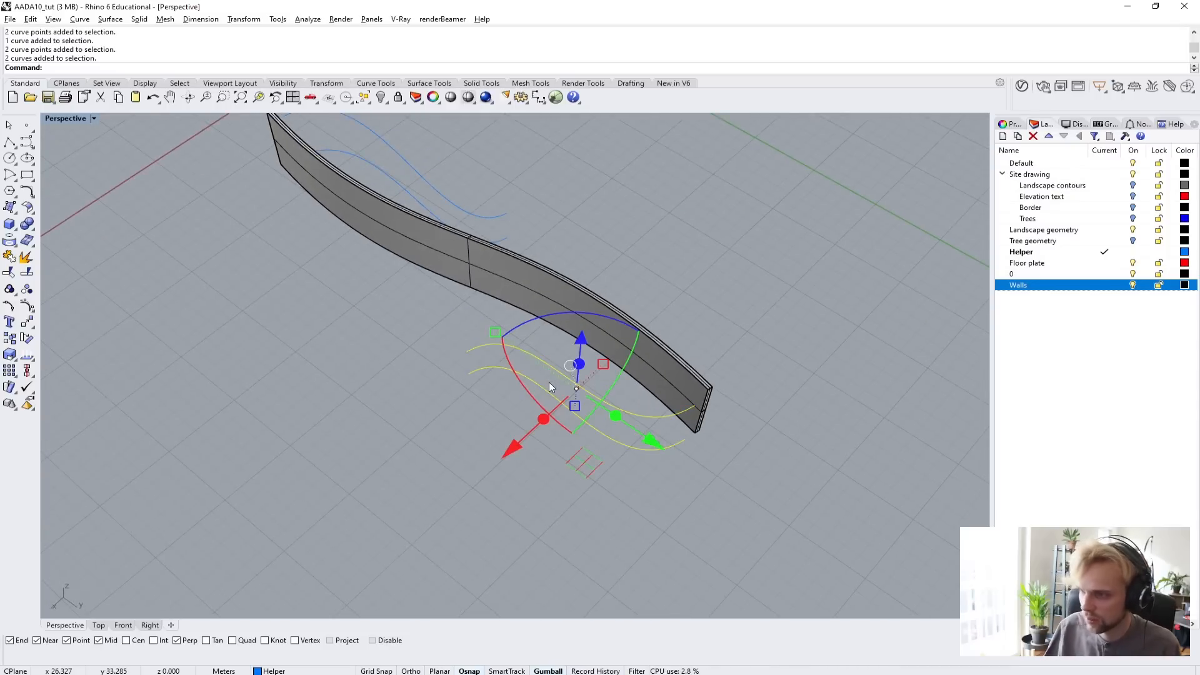
type("loft")
key("Return")
key("Return")
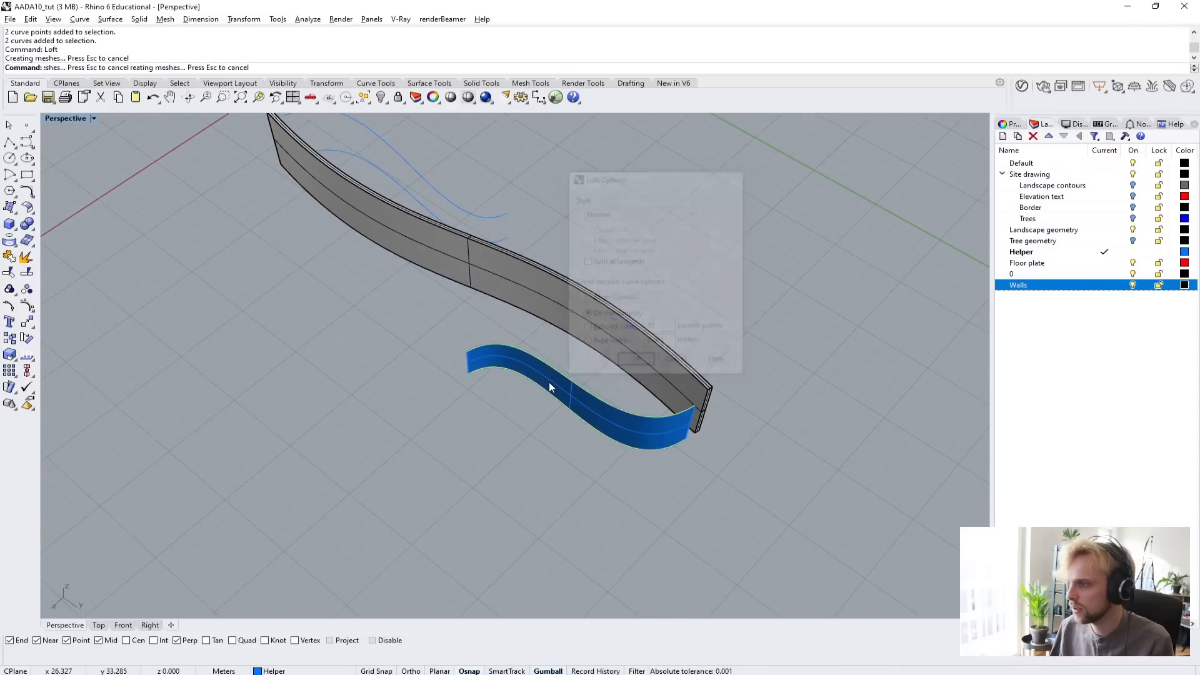
right_click_drag(549, 382, 551, 507, "shift")
key("Delete")
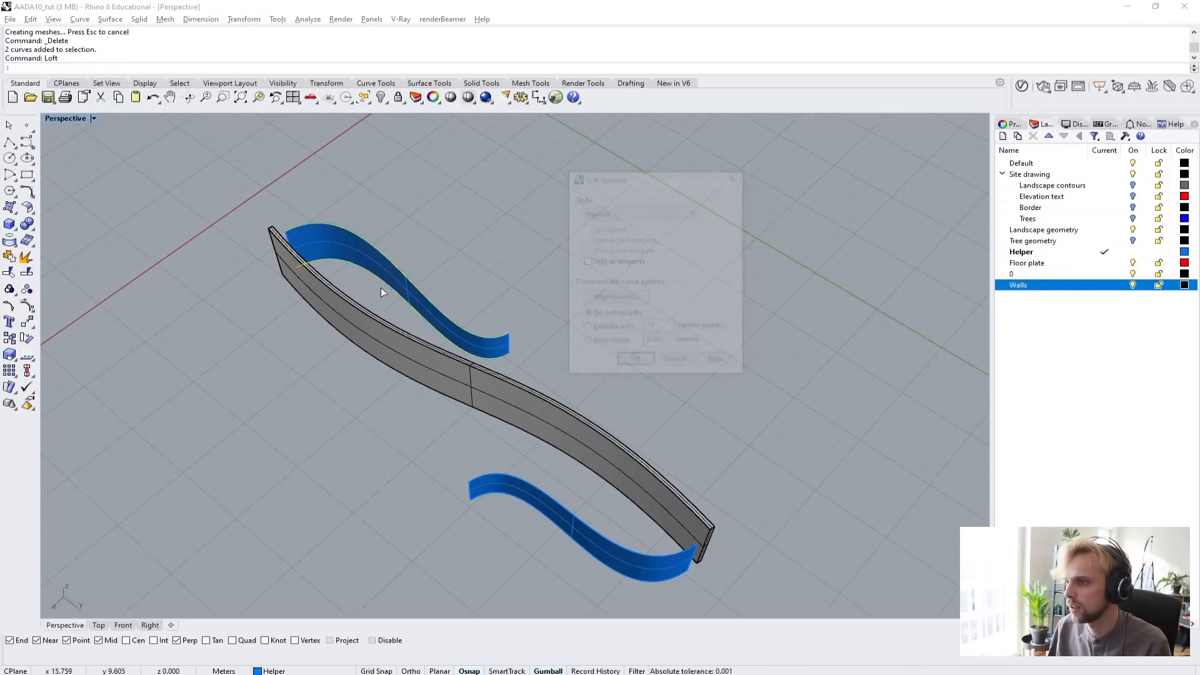
left_click(490, 287)
right_click_drag(490, 287, 455, 279)
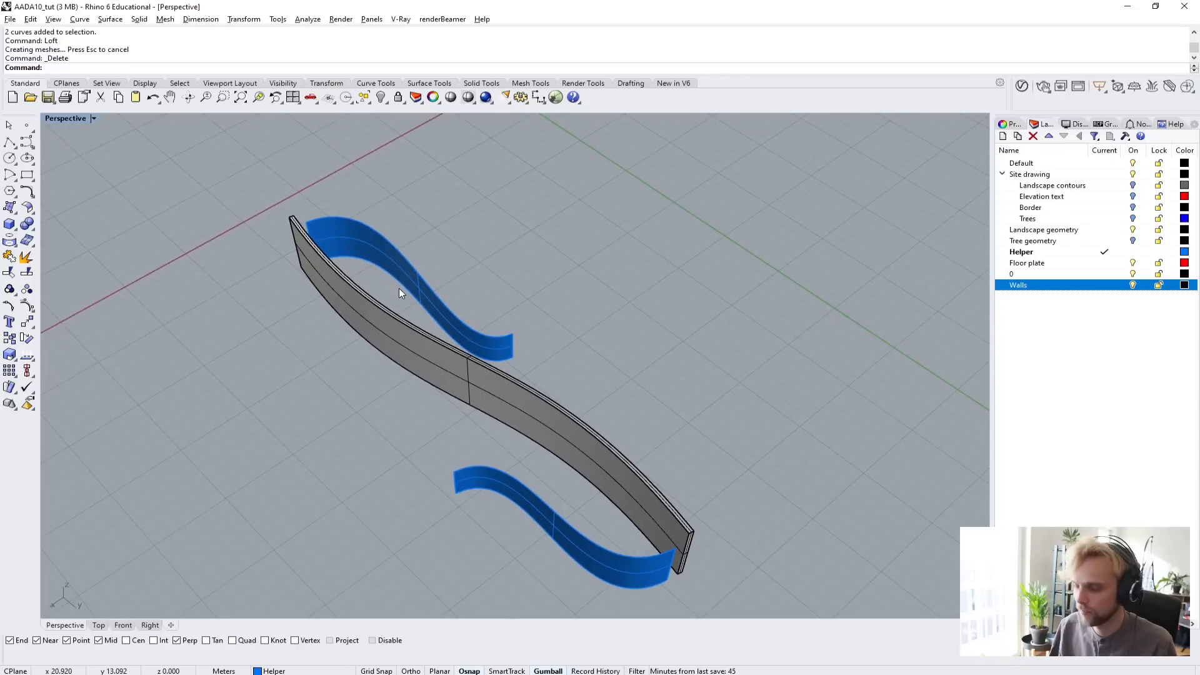
Thicken both lofted side walls together with OffsetSrf, using a distance of 0.2 m as a solid.
type("offsetsrf")
key("Return")
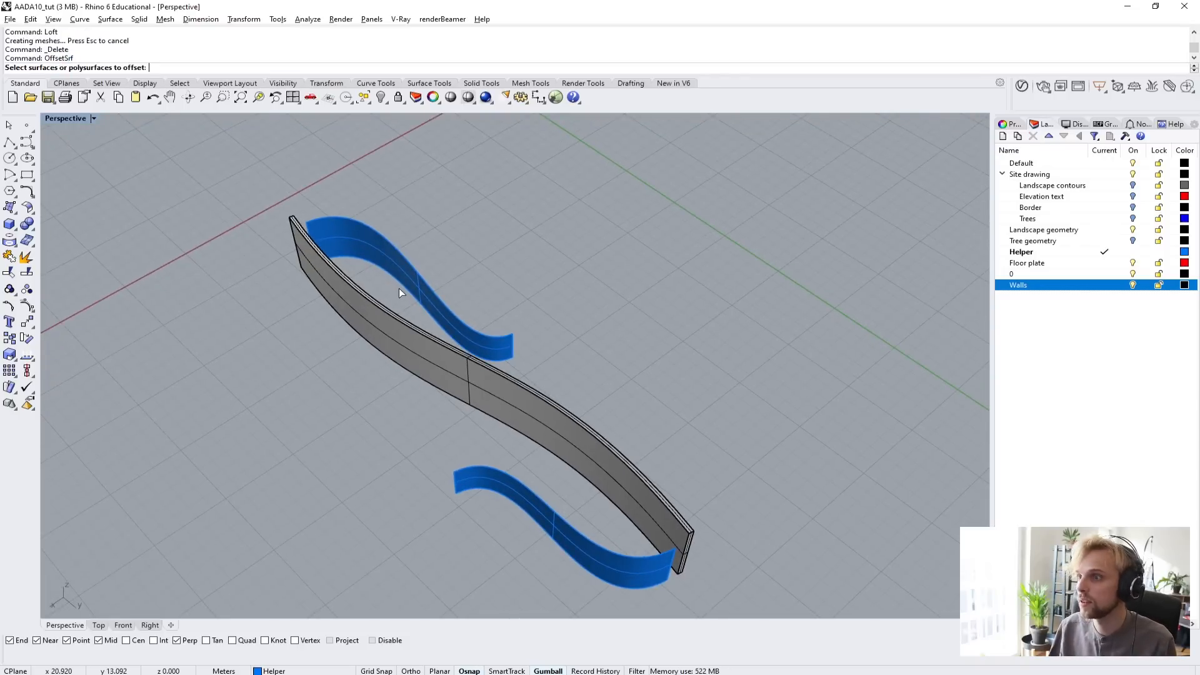
left_click(399, 287)
left_click(545, 507)
key("Return")
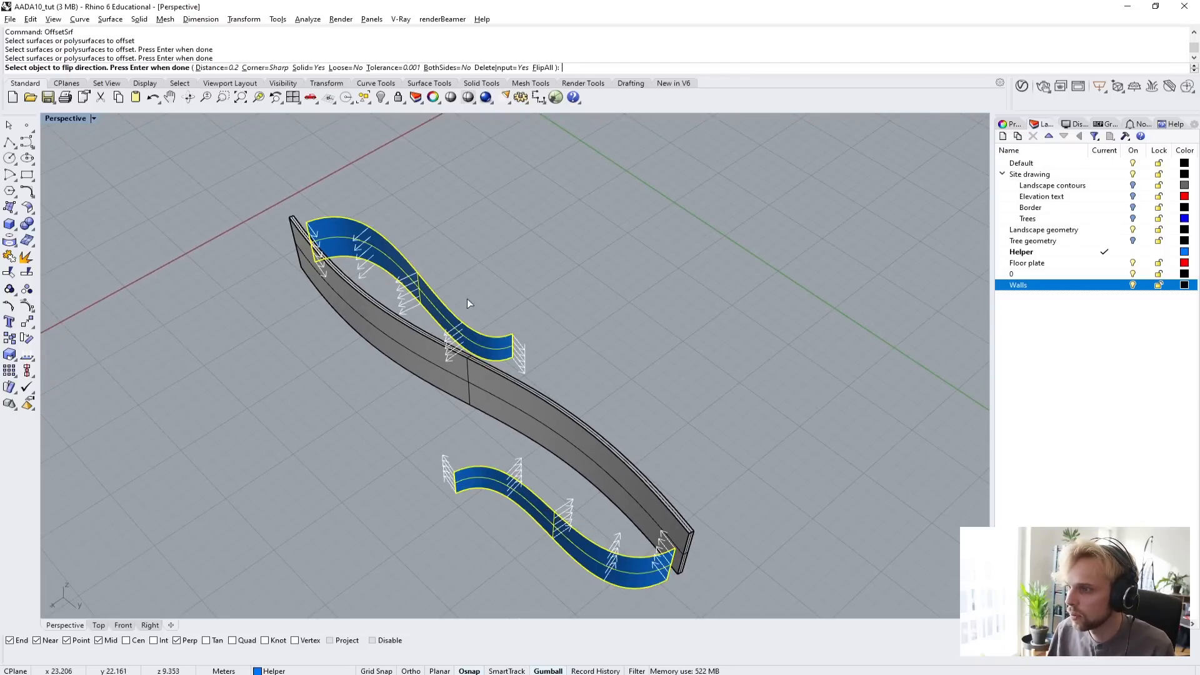
scroll(488, 331, "up", 3)
scroll(500, 338, "down", 5)
key("Return")
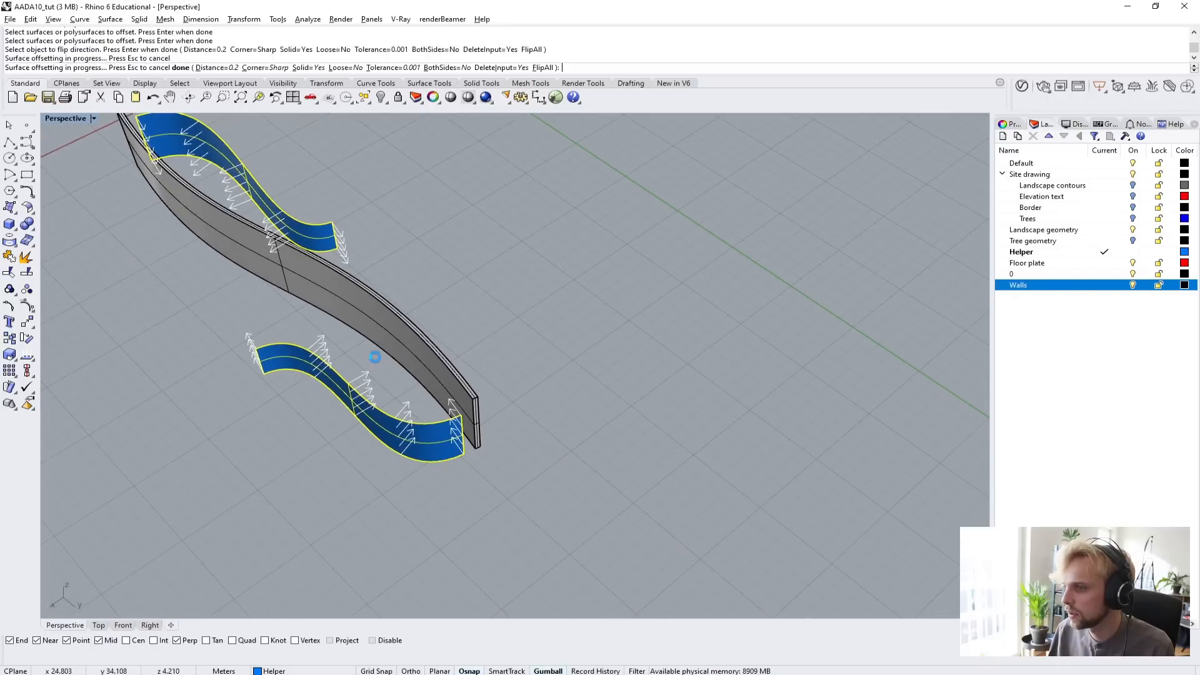
Bring back the hidden red floor plate beneath the walls with ShowSelected.
right_click_drag(376, 359, 232, 376)
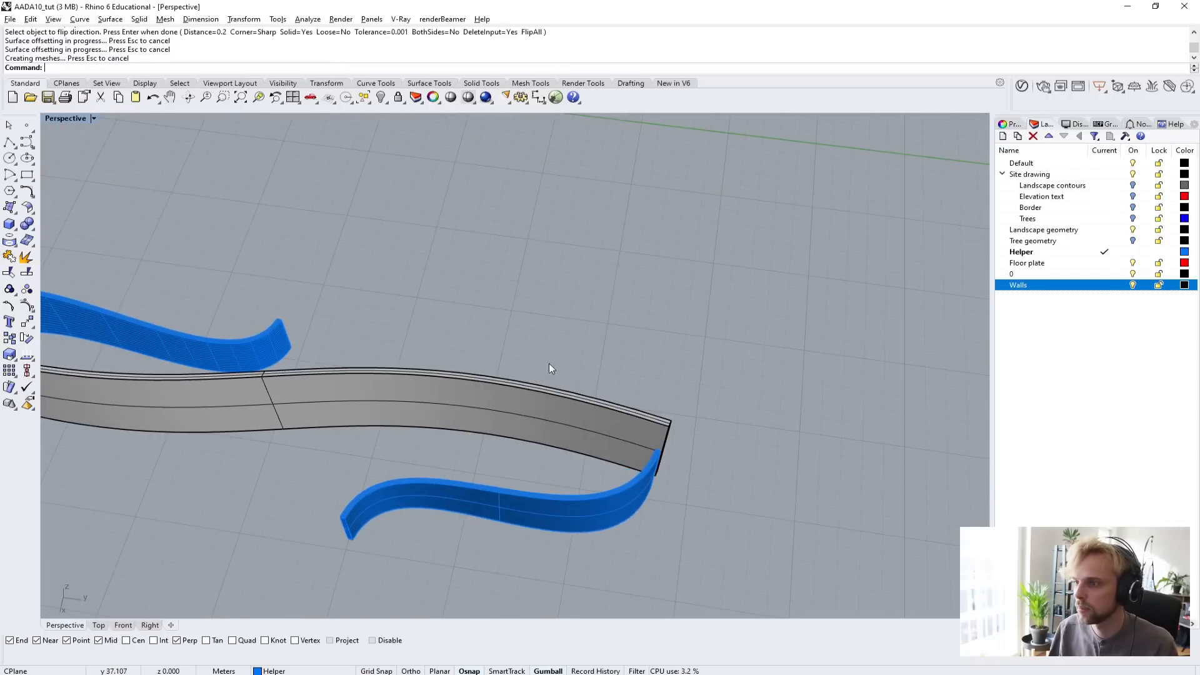
right_click_drag(549, 362, 718, 293)
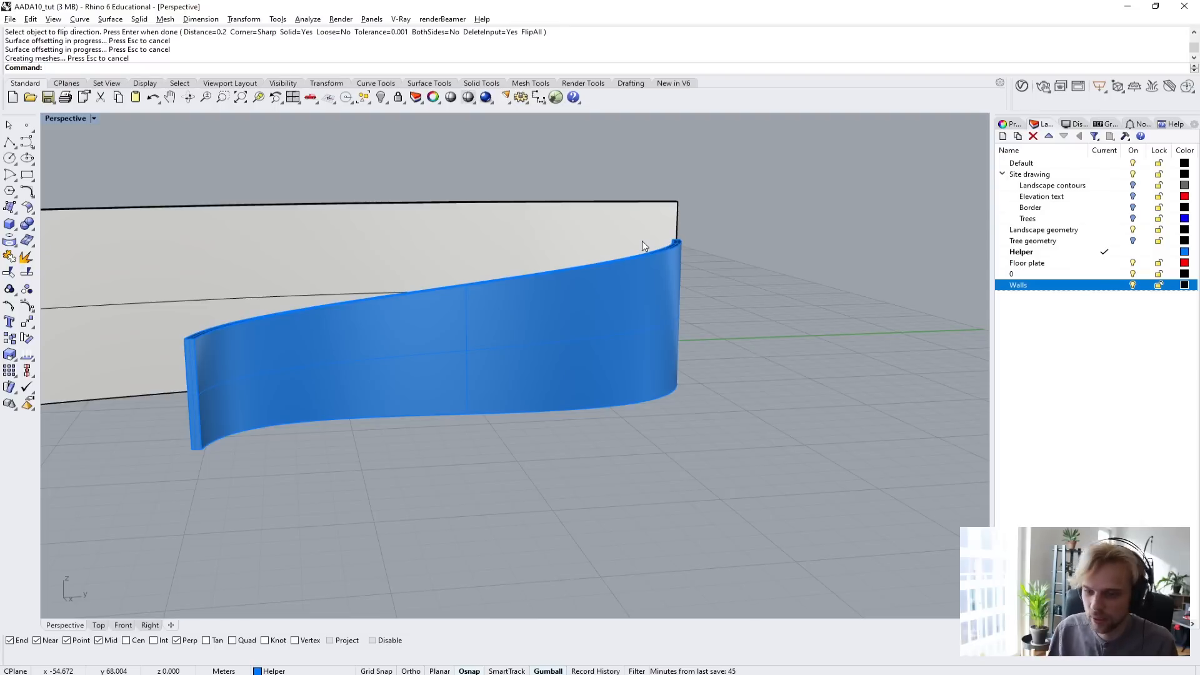
right_click_drag(642, 242, 686, 308)
scroll(594, 340, "down", 8)
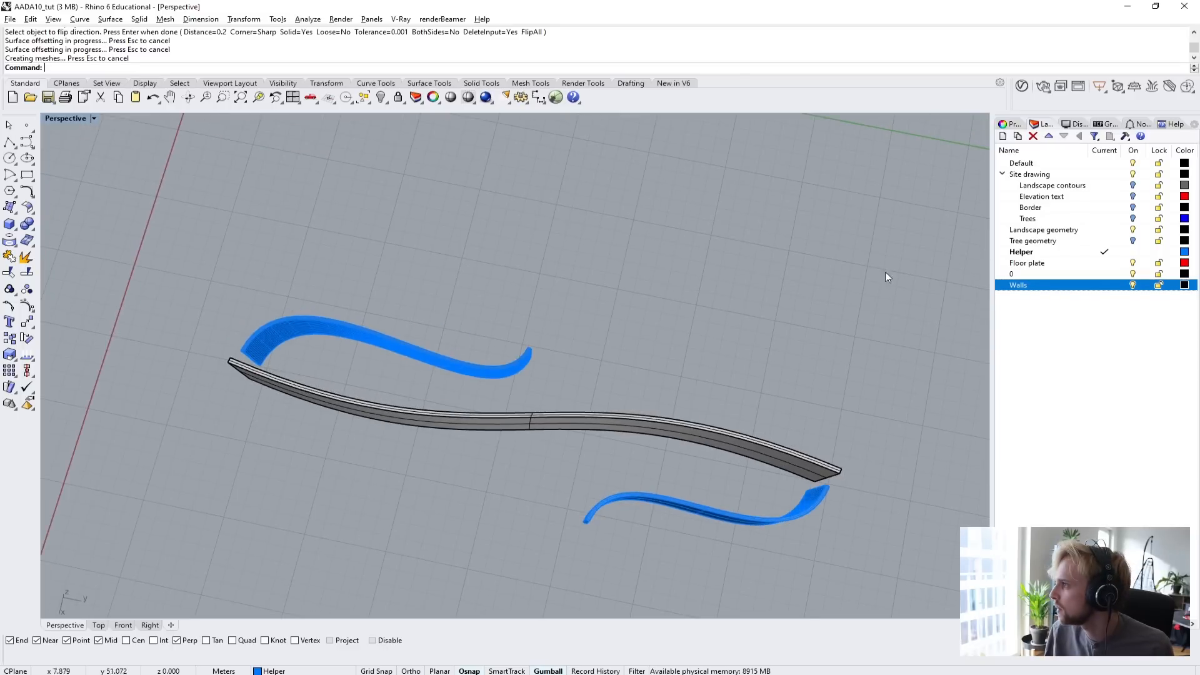
type("Show")
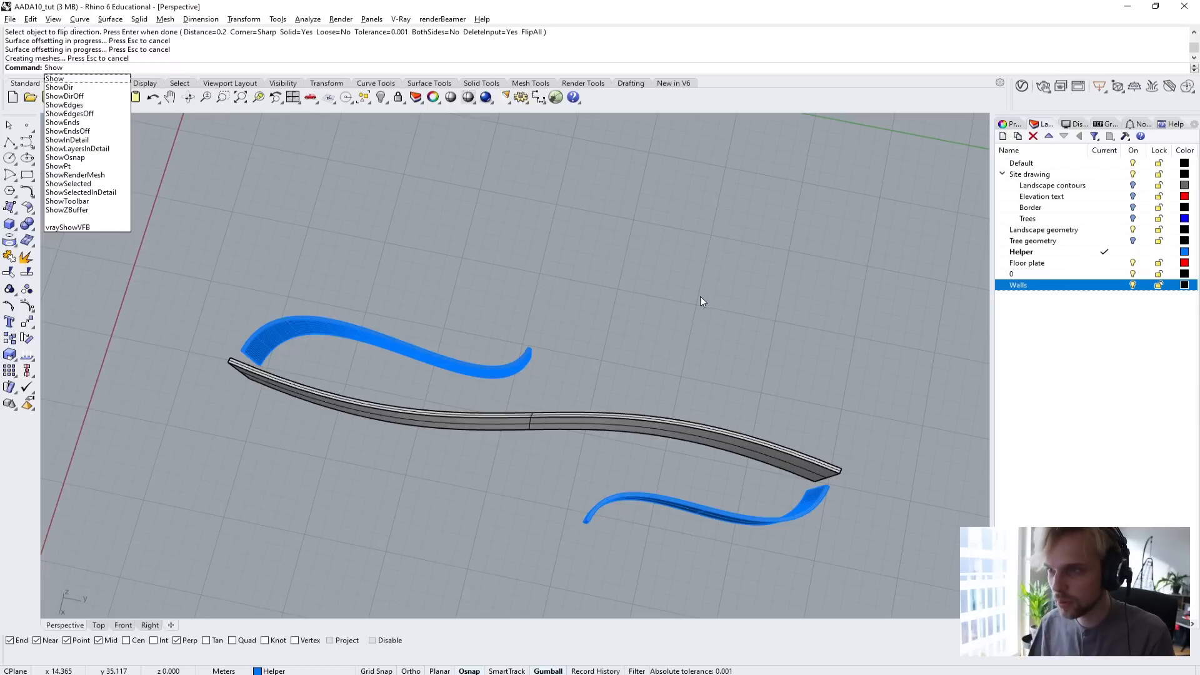
type("Selected")
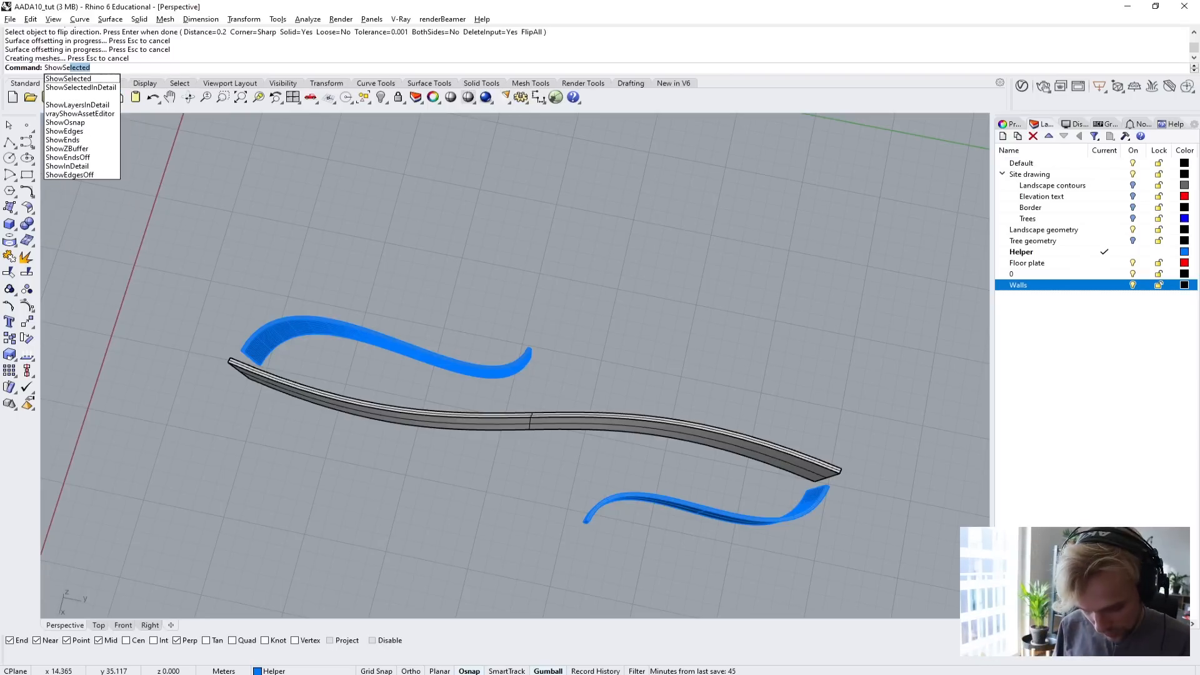
key("Return")
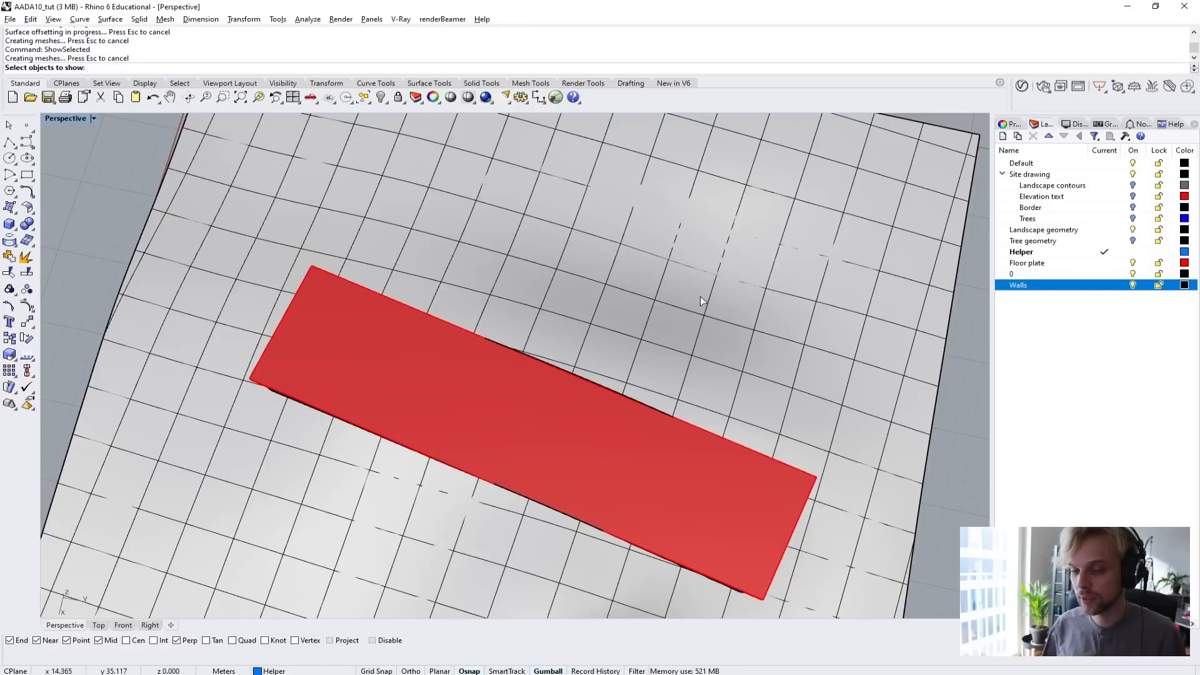
mouse_move(410, 432)
right_mouse_down()
mouse_move(482, 416)
mouse_move(490, 347)
right_mouse_up()
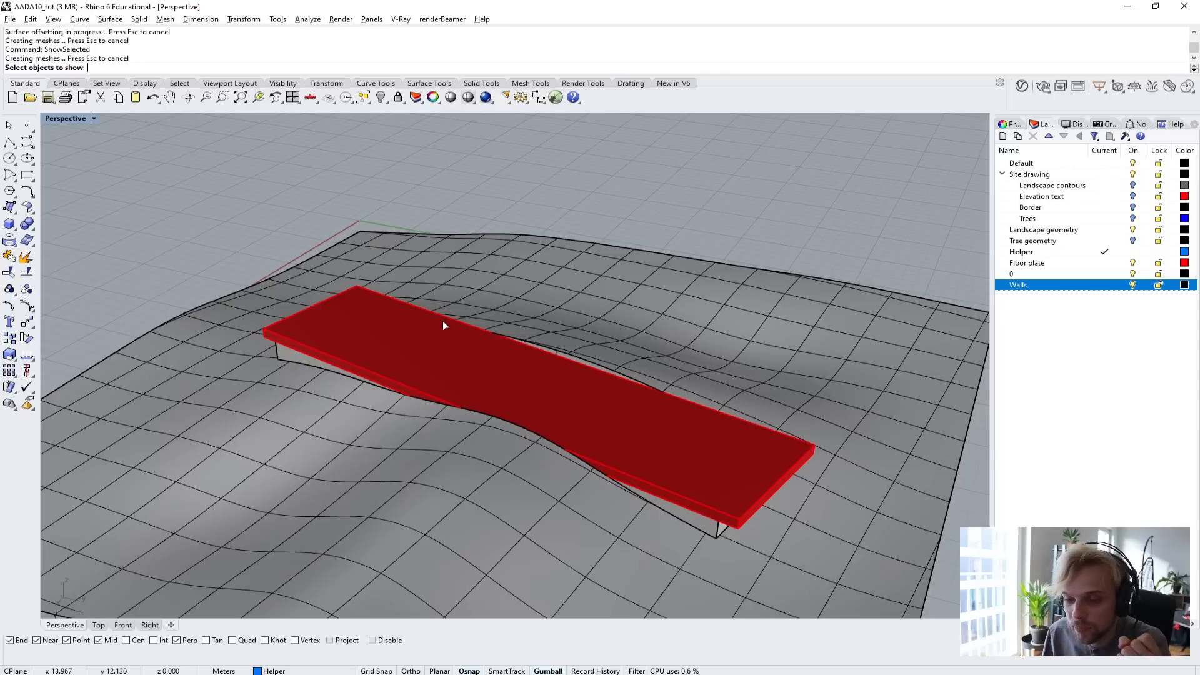
left_click(382, 349)
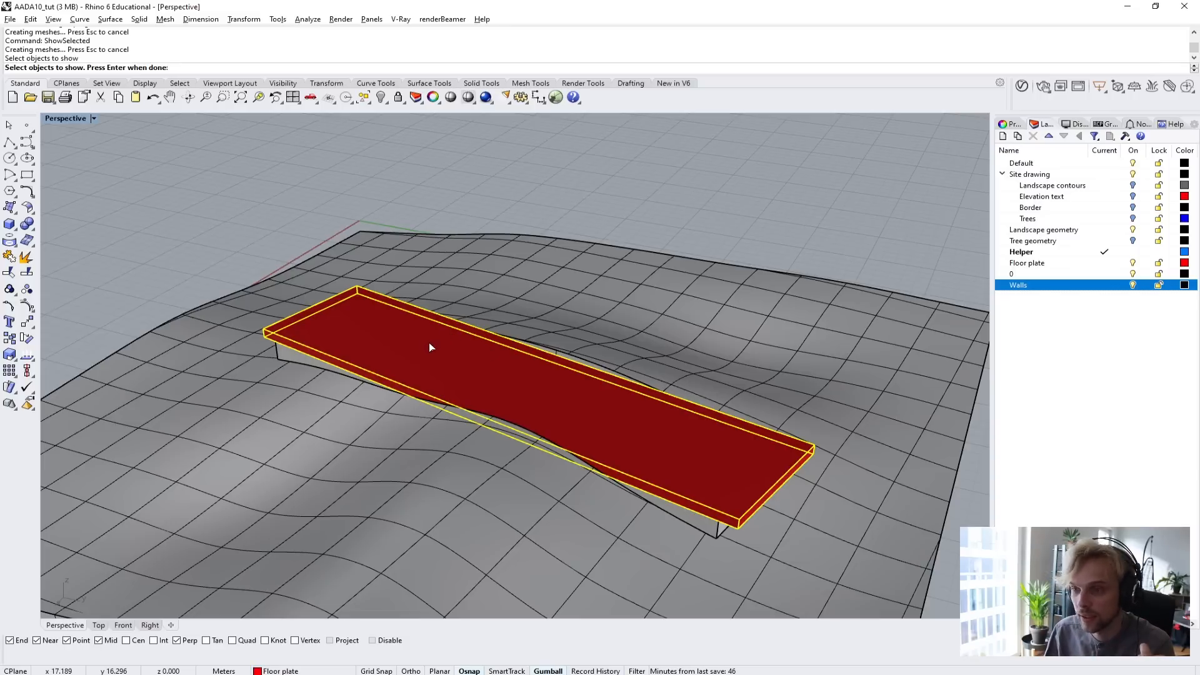
key("Return")
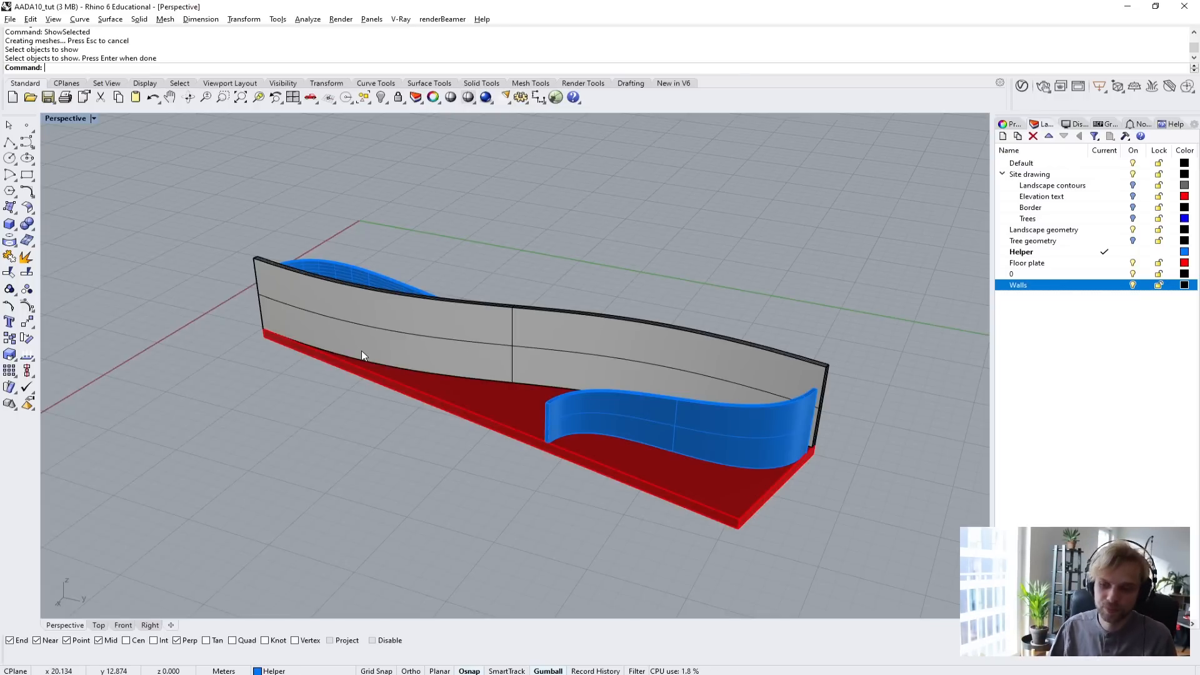
Move both thickened side walls to the Walls layer.
right_click_drag(362, 351, 377, 399)
left_click(377, 399)
left_click(662, 486, "shift")
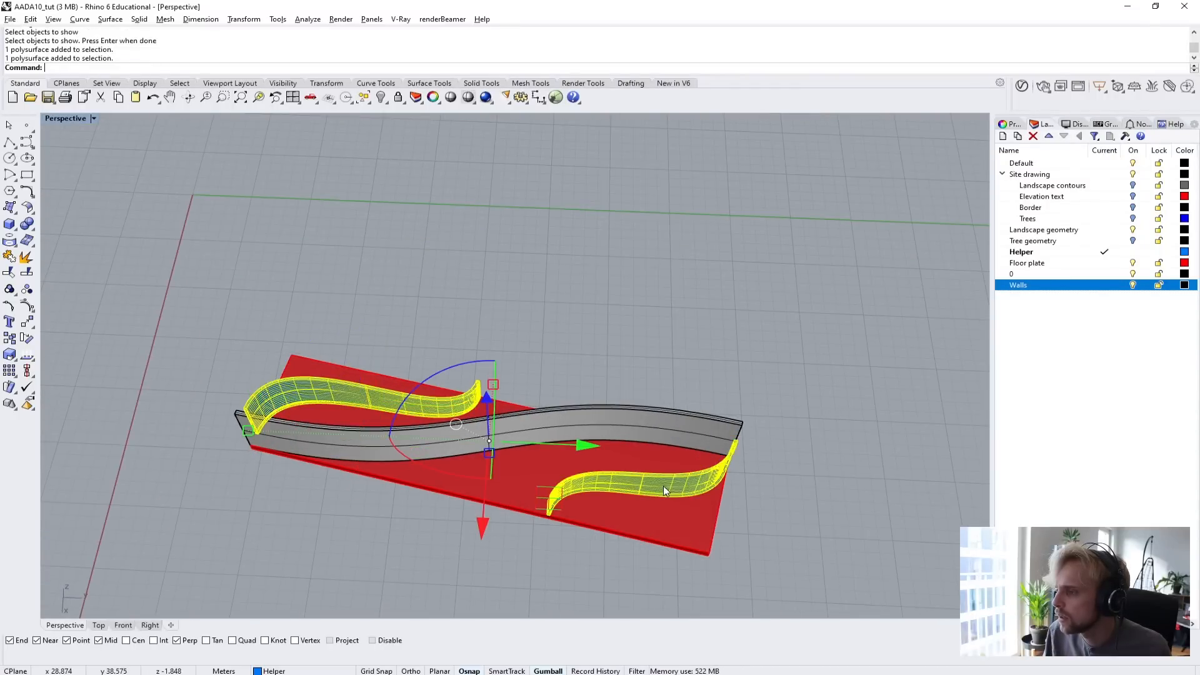
right_click(1050, 286)
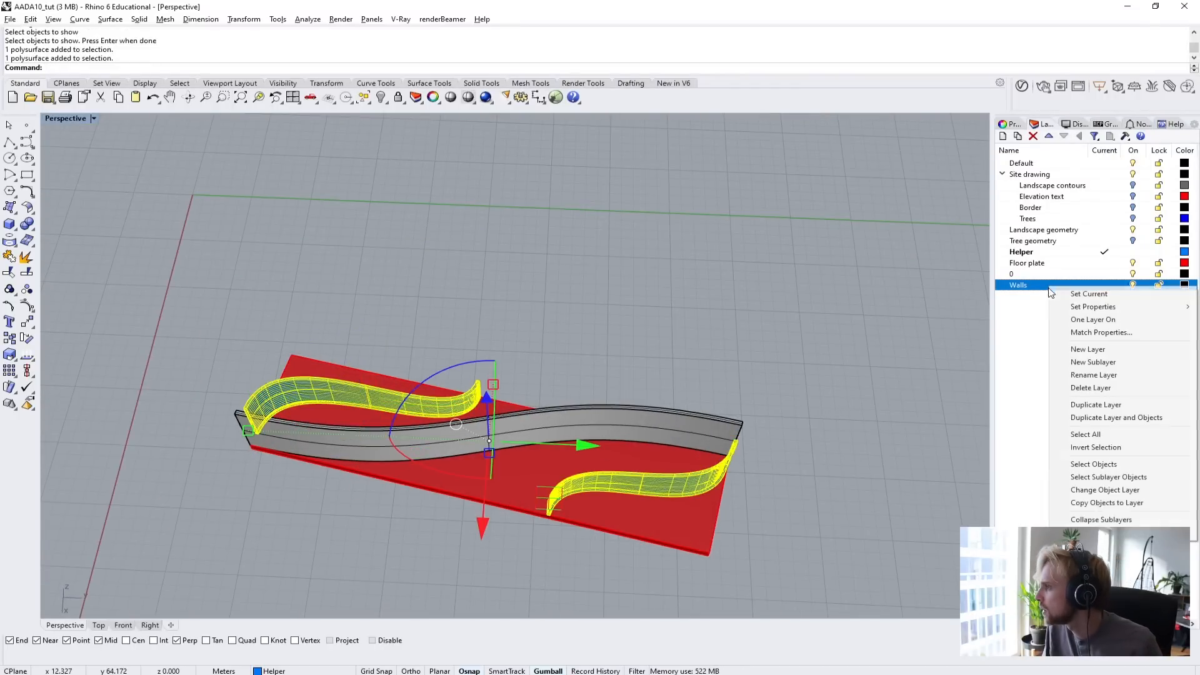
left_click(1105, 490)
Measure the height of the front side wall's free end from its bottom corner to its top corner.
right_click_drag(954, 480, 549, 351)
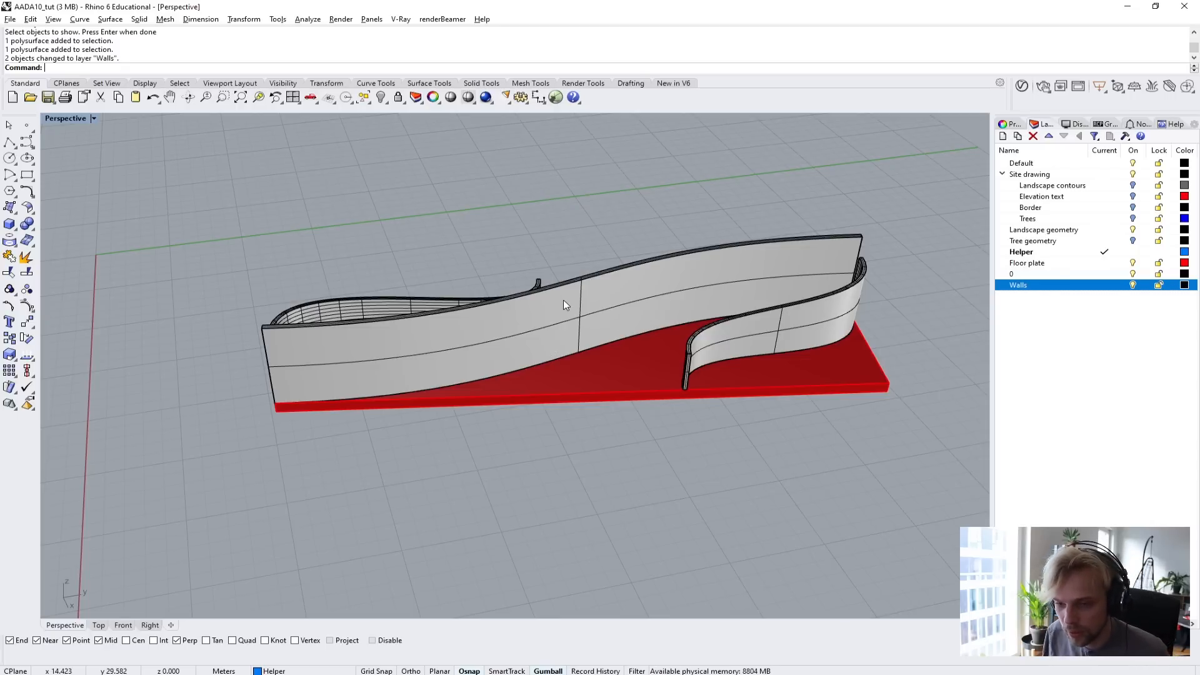
right_click_drag(603, 366, 541, 396)
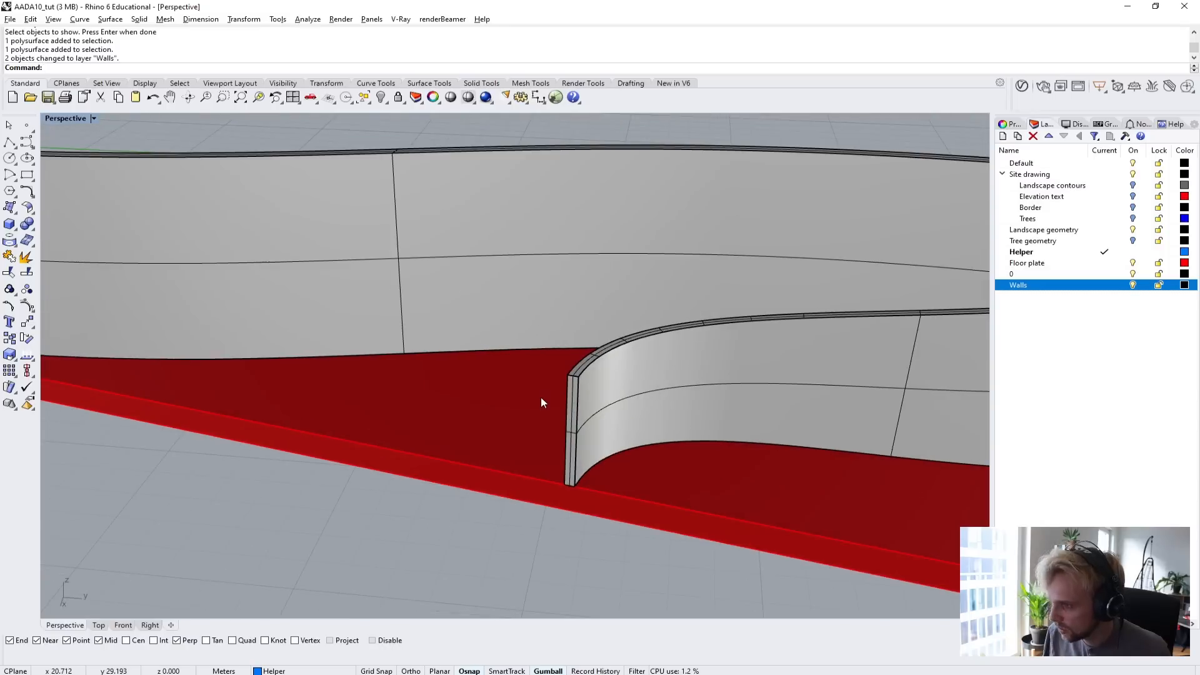
type("d")
key("Return")
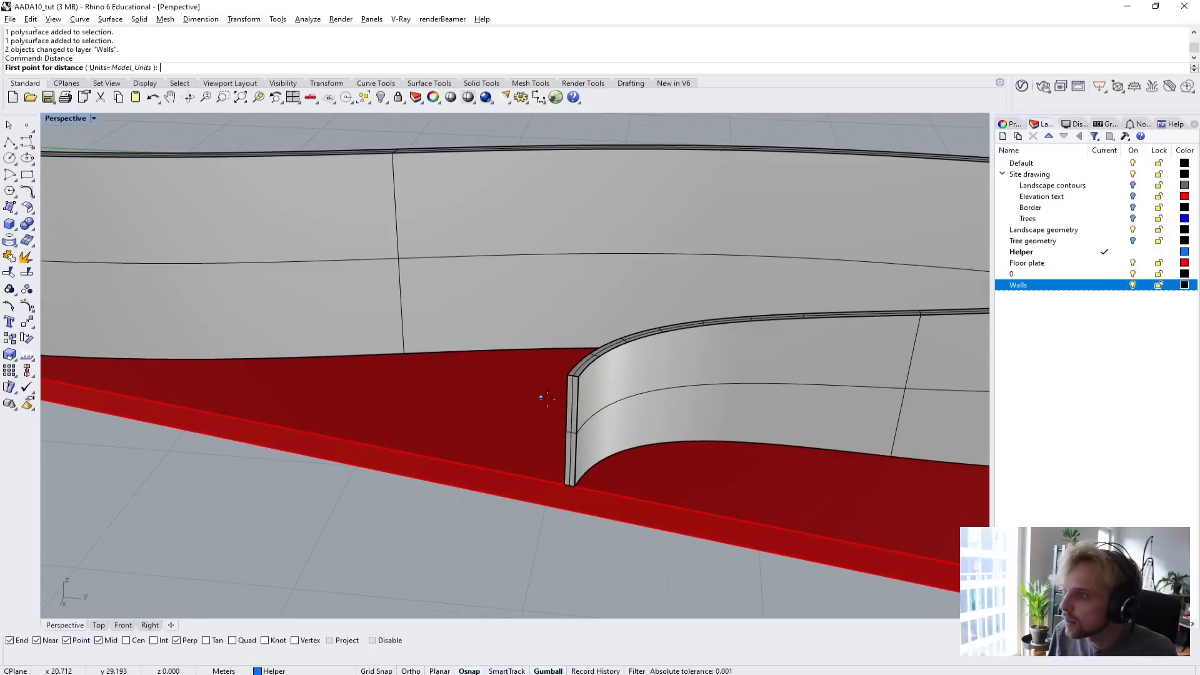
left_click(564, 485)
left_click(568, 378)
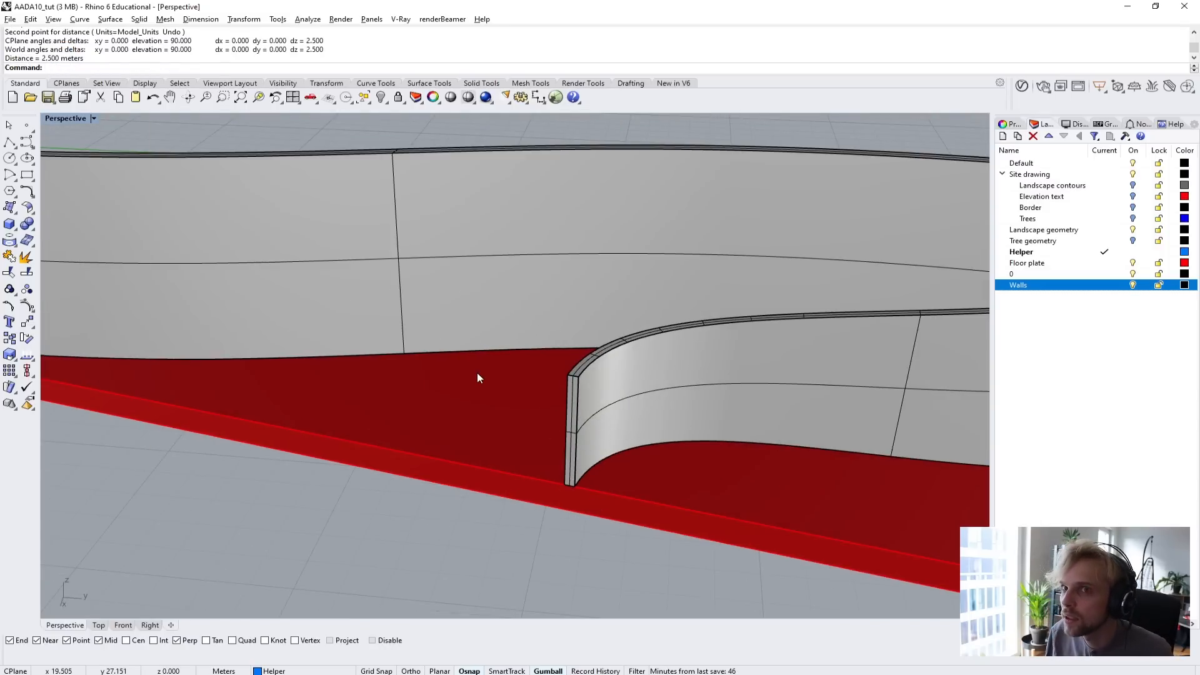
scroll(478, 373, "down", 10)
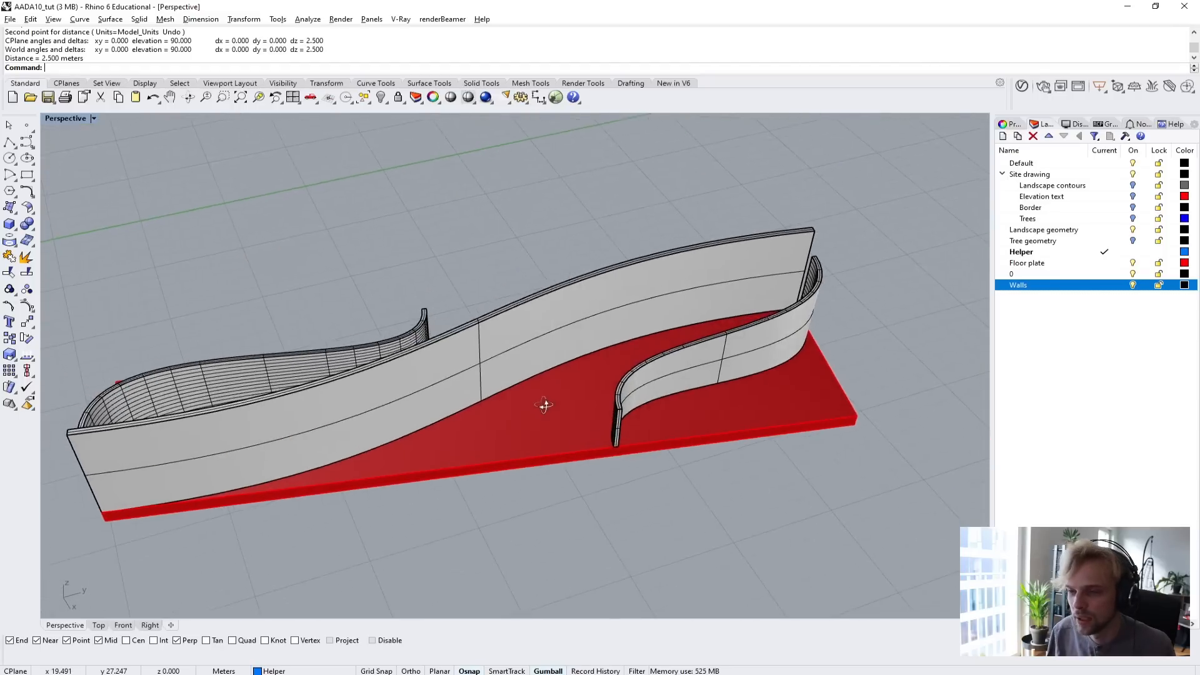
scroll(539, 409, "down", 3)
right_click_drag(538, 410, 683, 362, "shift")
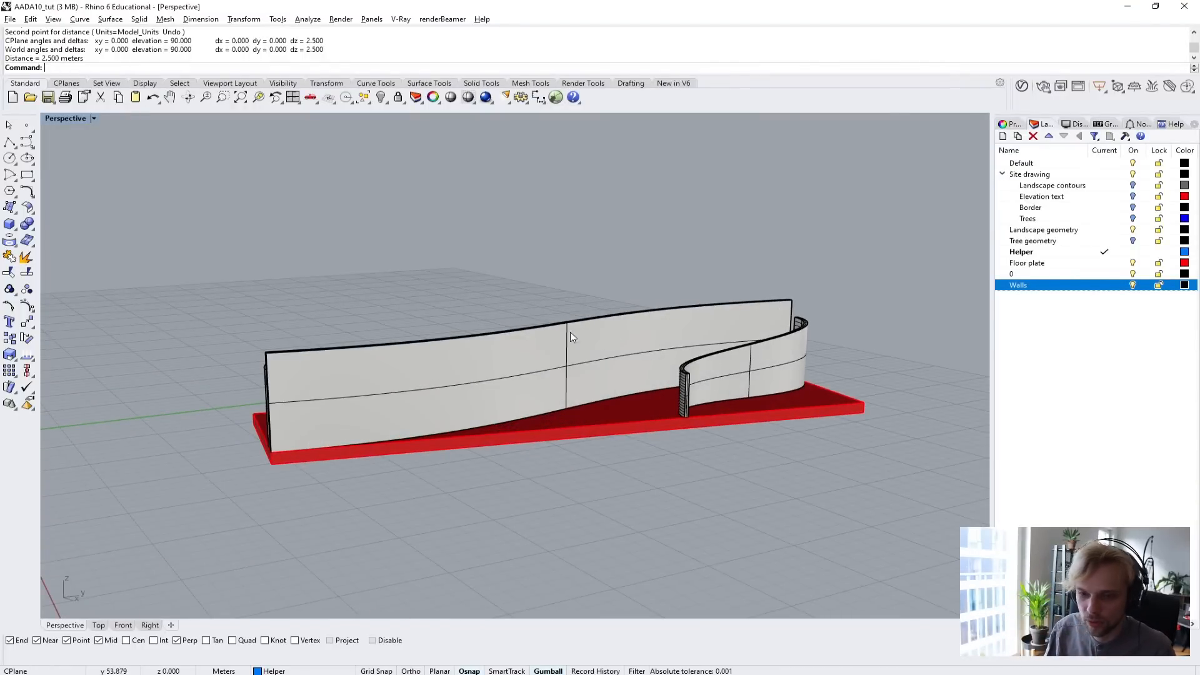
right_click_drag(543, 331, 489, 424)
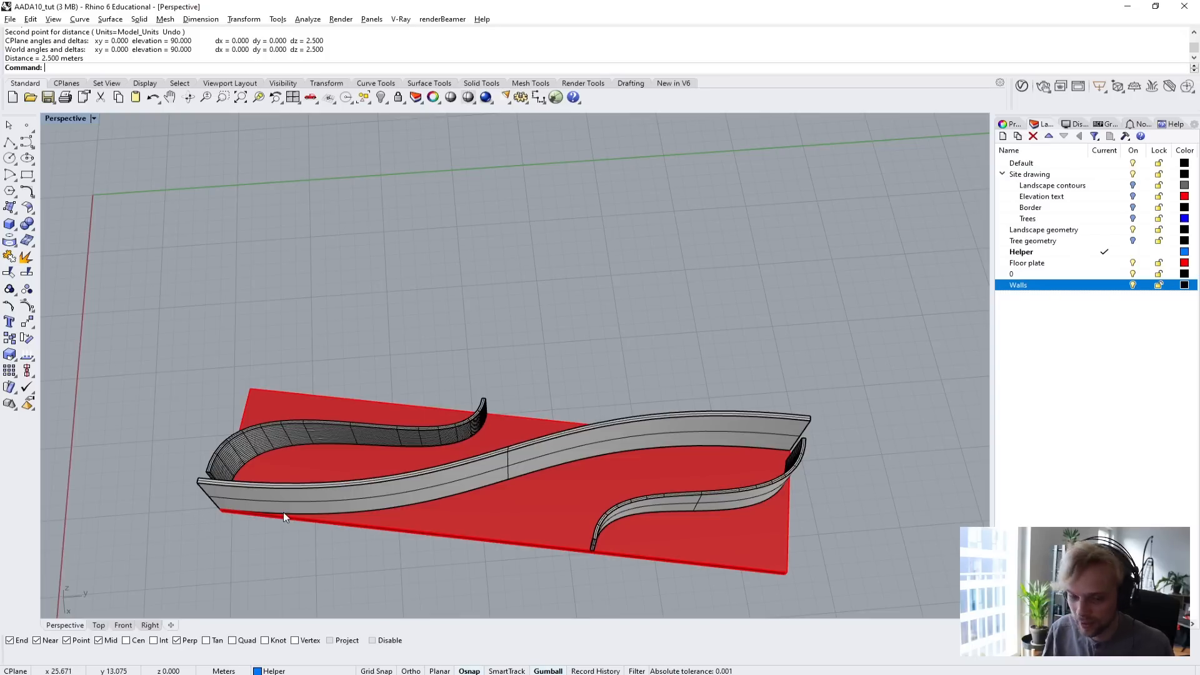
type("twe")
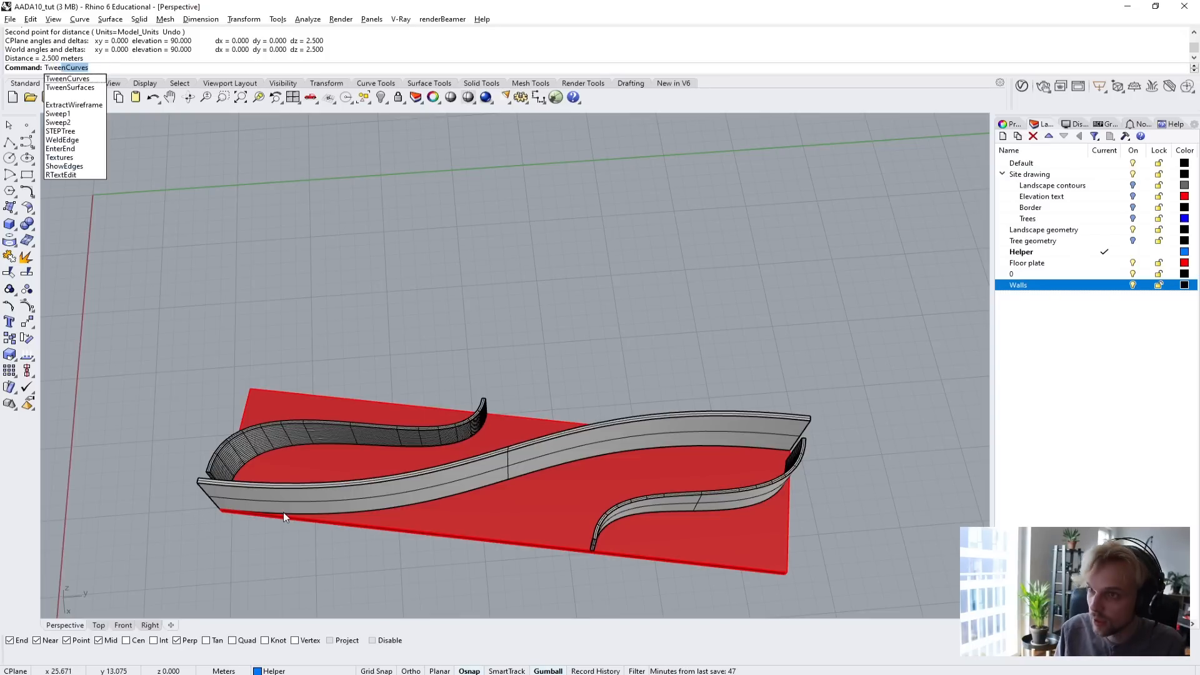
key("Return")
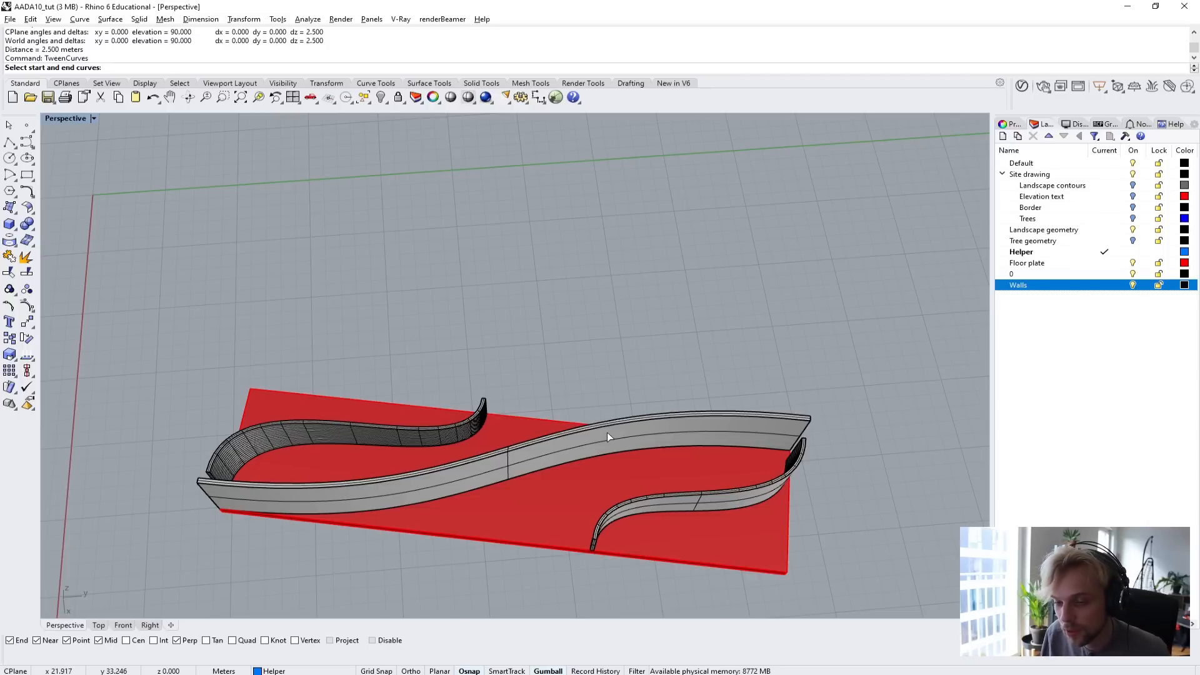
scroll(380, 488, "up", 3)
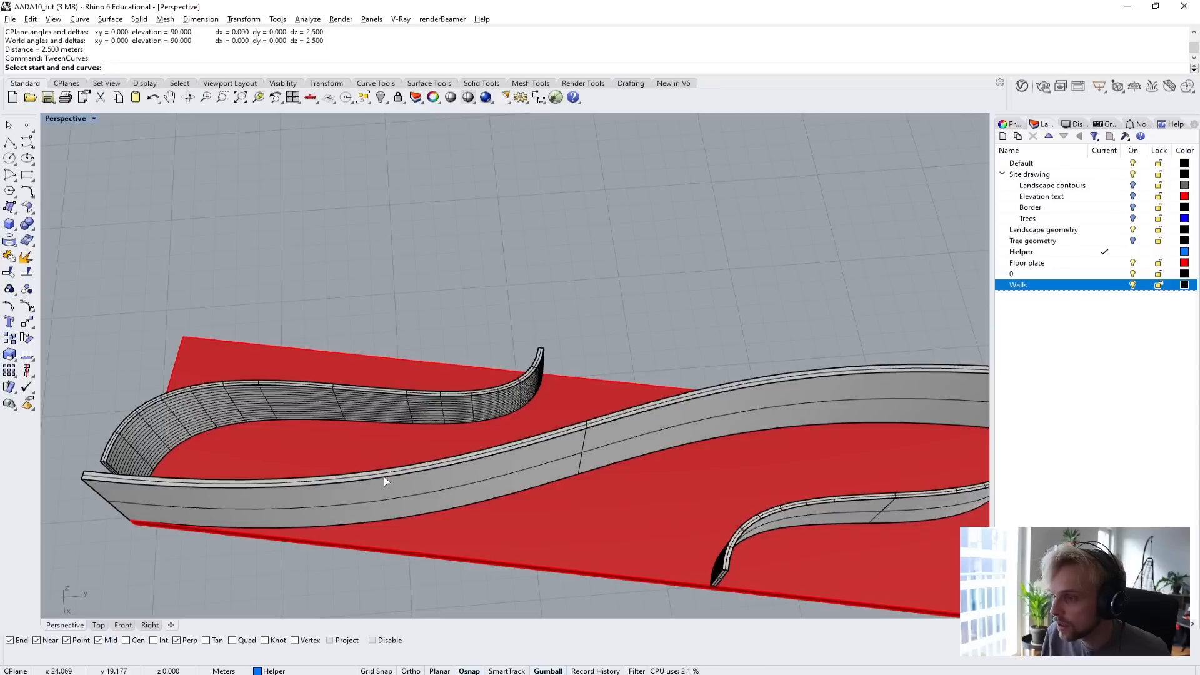
left_click(384, 476)
scroll(368, 475, "down", 3)
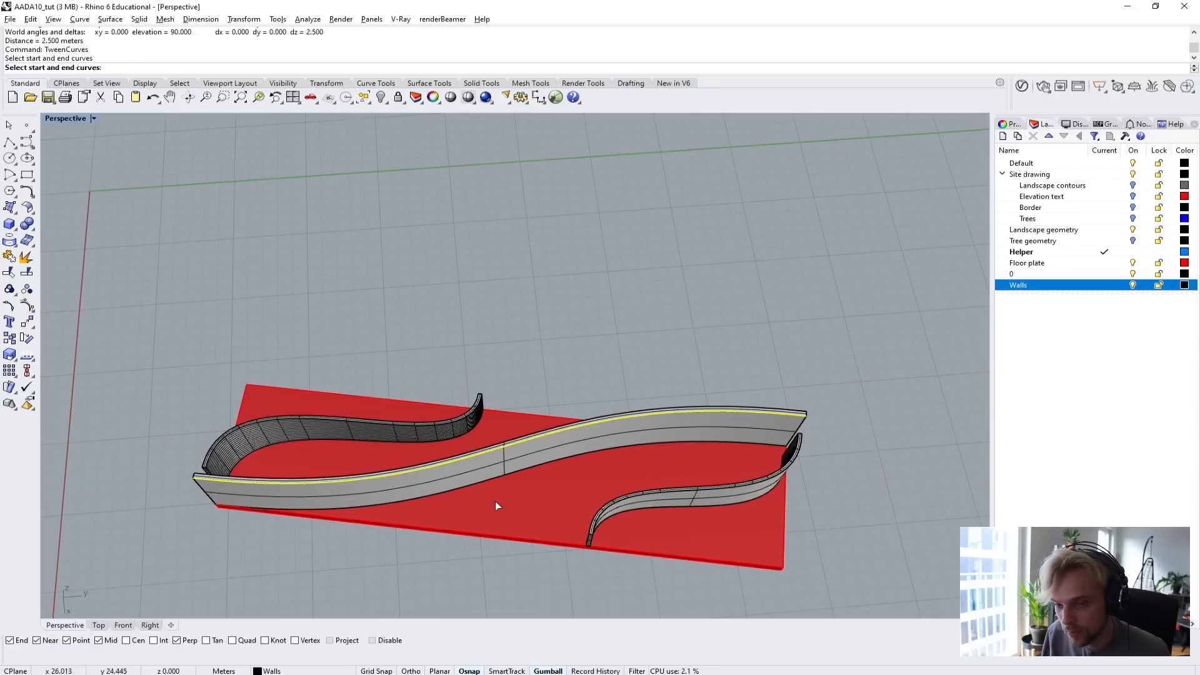
scroll(660, 488, "up", 1)
left_click(662, 490)
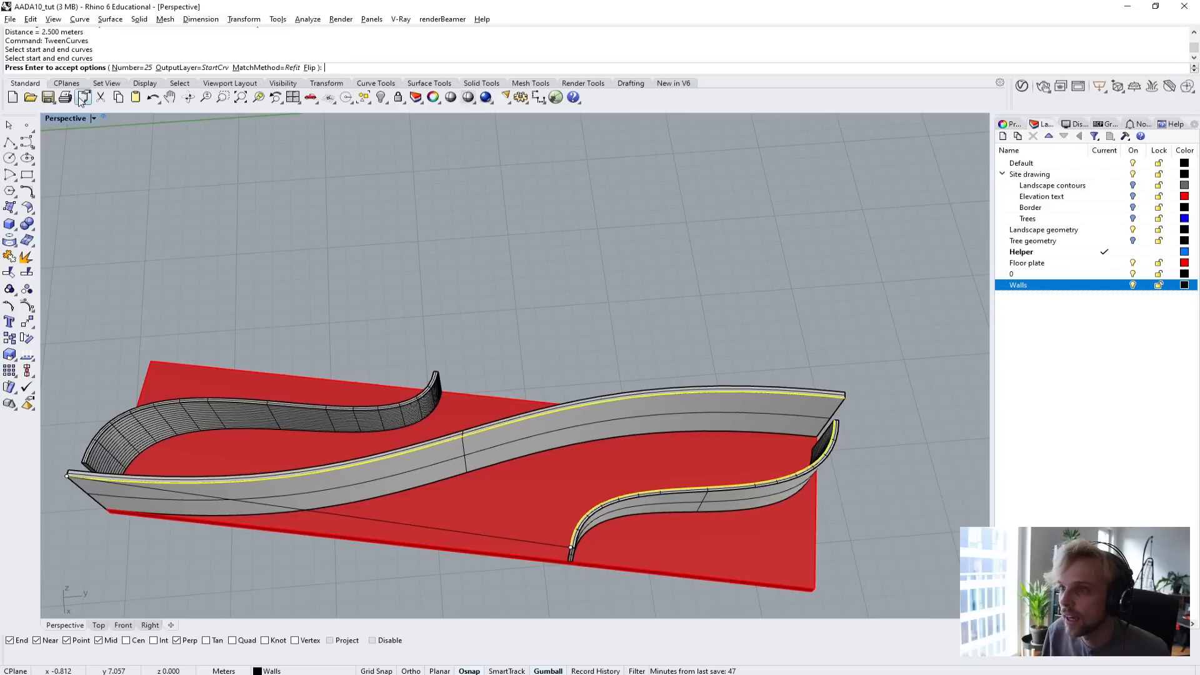
right_click_drag(532, 298, 460, 297)
scroll(662, 407, "up", 10)
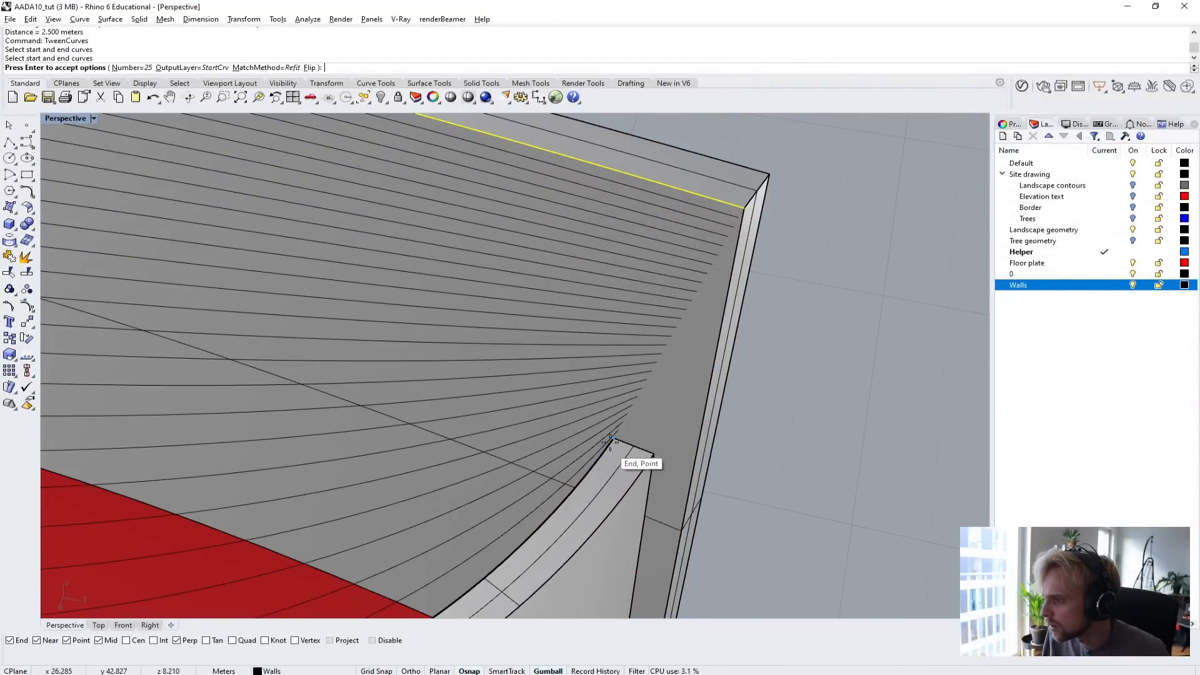
scroll(638, 453, "down", 3)
scroll(556, 519, "down", 4)
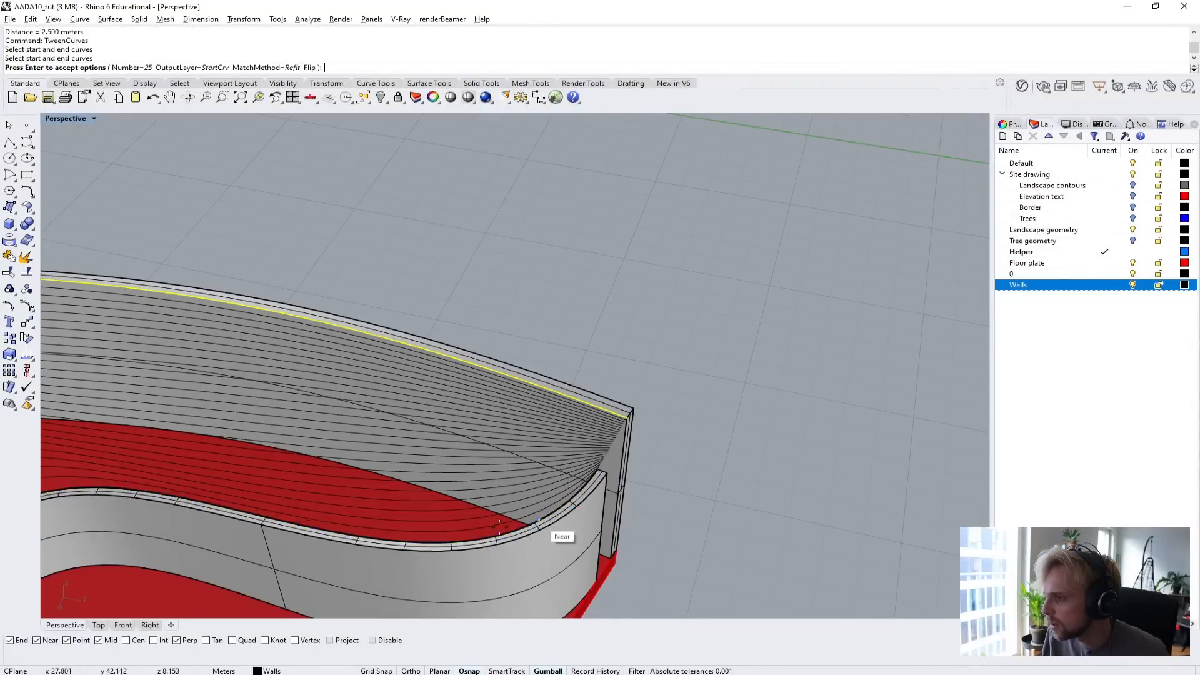
right_click_drag(543, 499, 325, 445)
key("Escape")
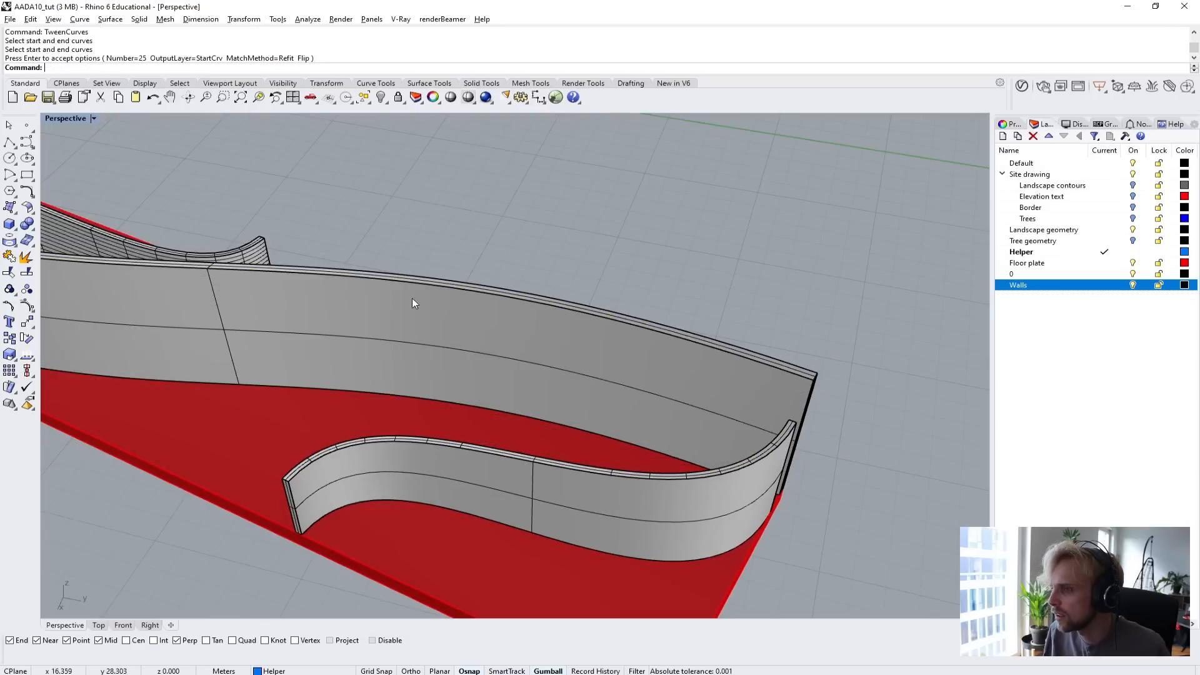
Start TweenCurves between the main wall's top edge facing the front side wall and that side wall's outer top edge, with 15 curves.
key("Return")
left_click(435, 287)
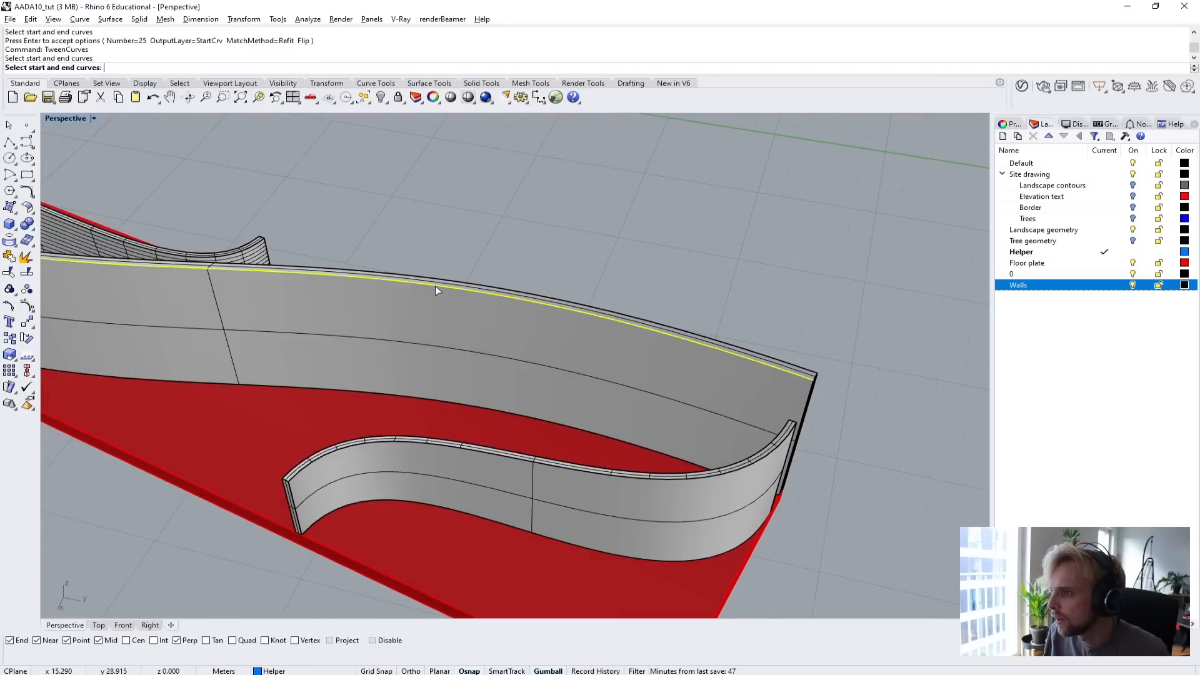
left_click(762, 458)
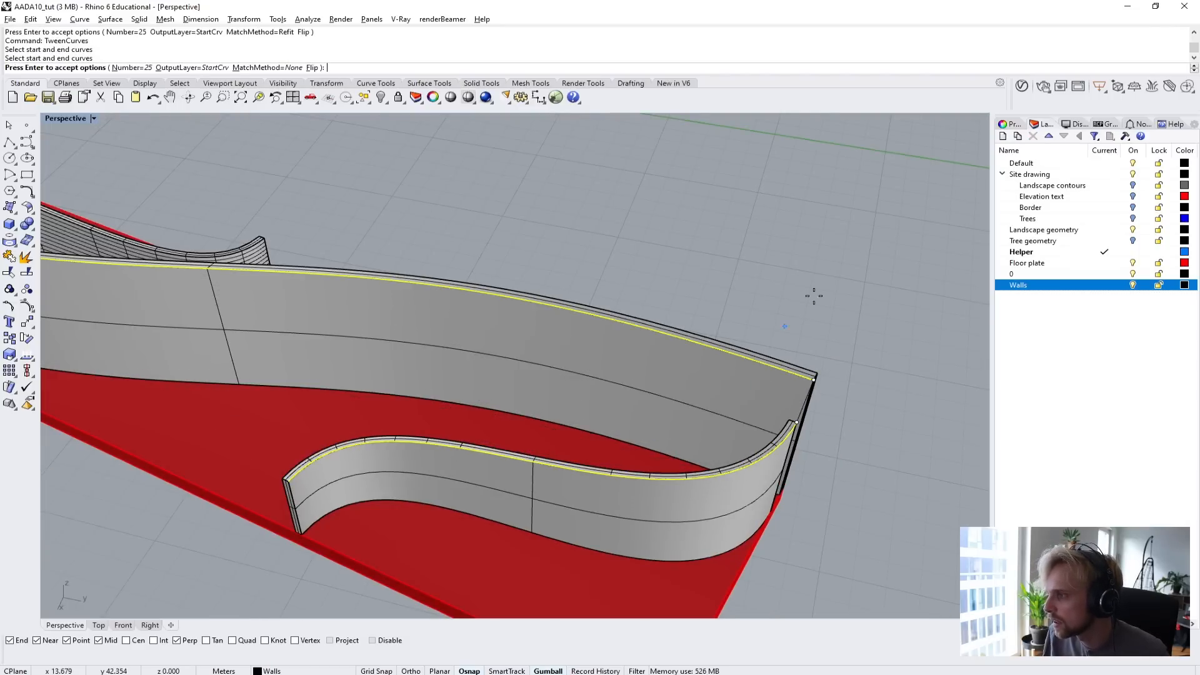
left_click(129, 68)
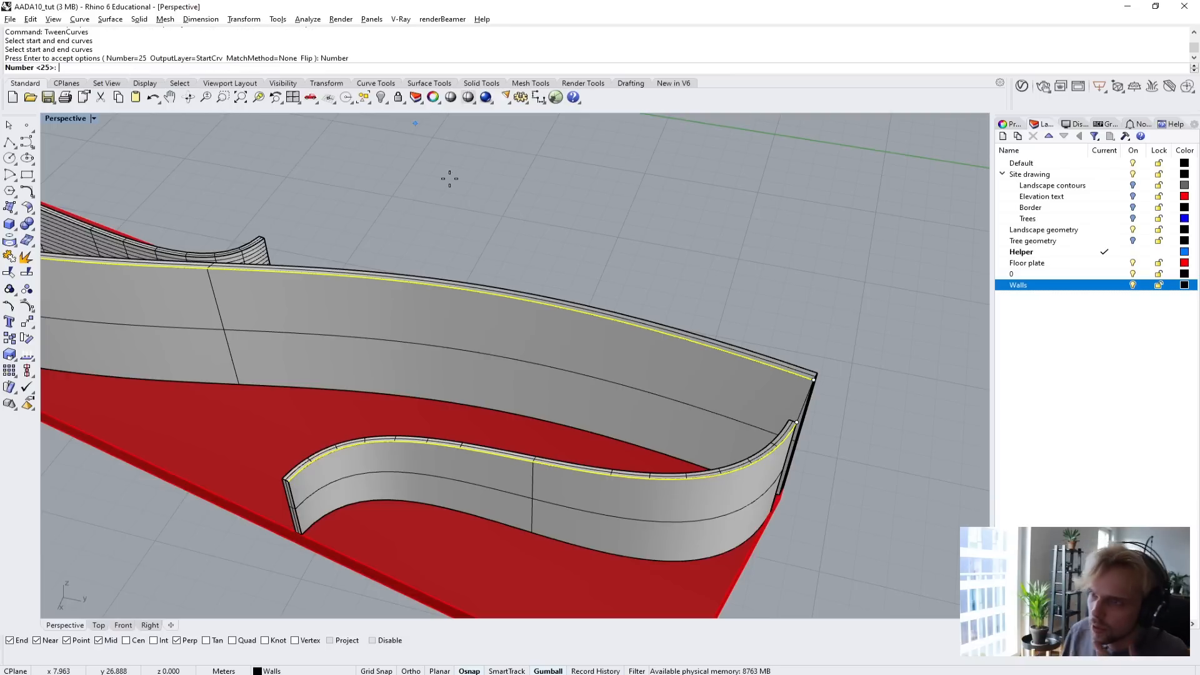
type("15")
key("Return")
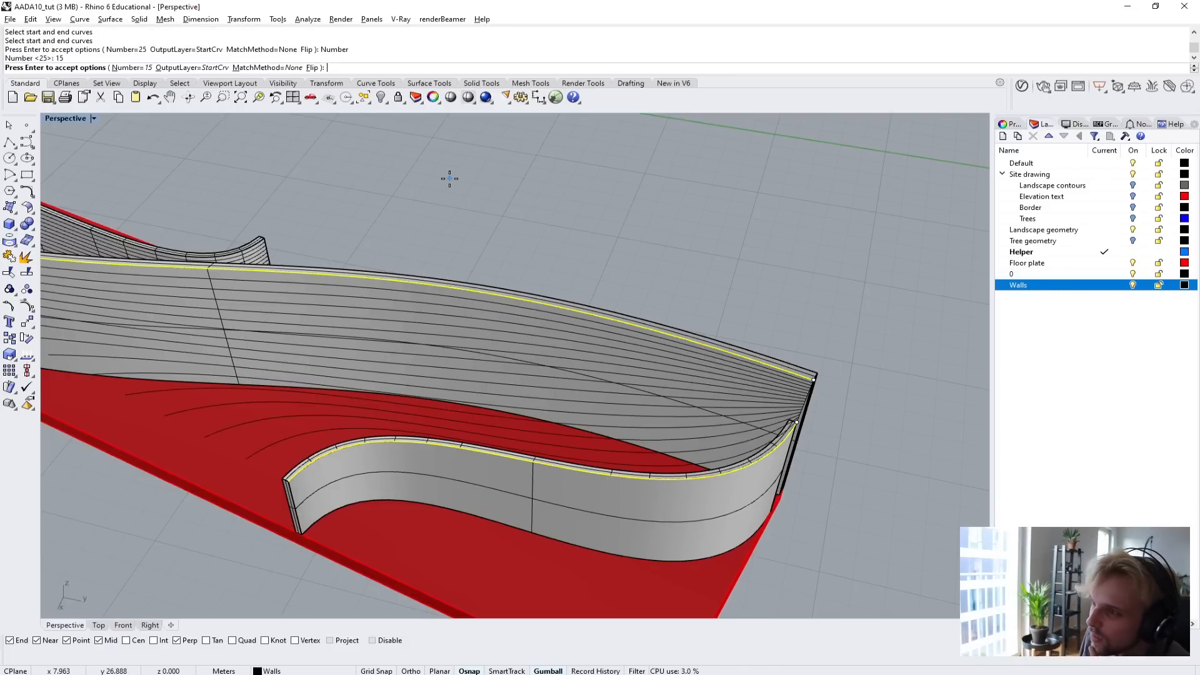
Examine the previewed tween curves between the two walls, especially where they converge at the shared end.
scroll(624, 318, "down", 5)
right_click_drag(627, 326, 619, 400)
scroll(644, 430, "up", 7)
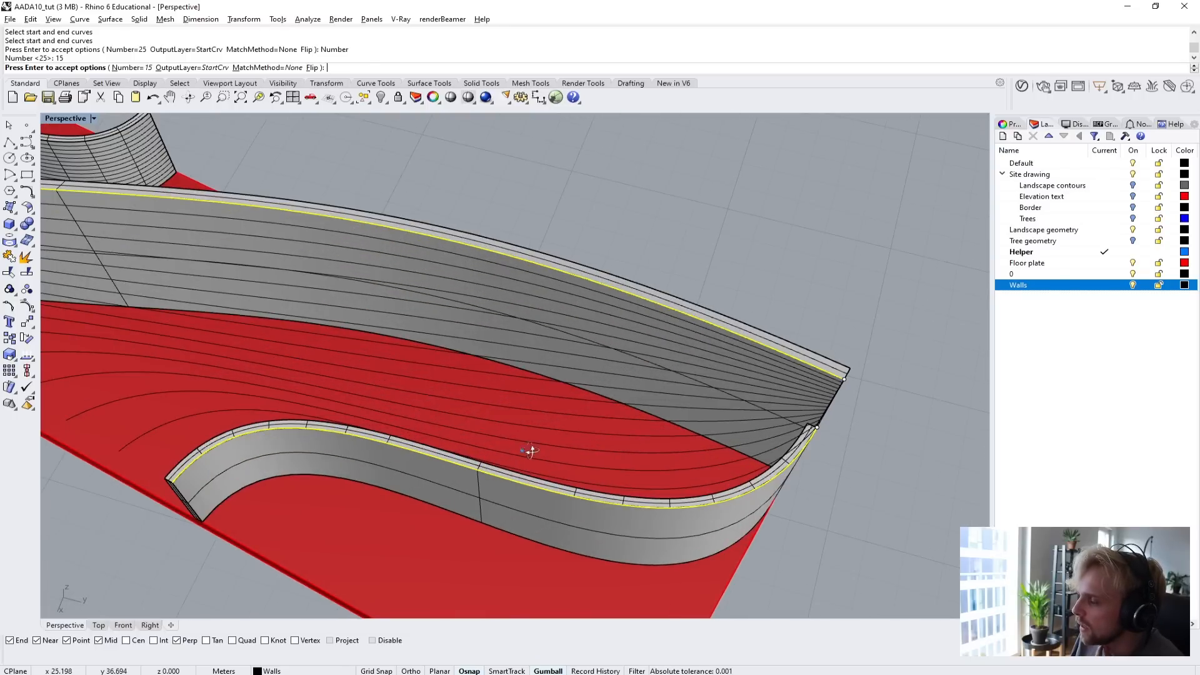
right_click_drag(530, 451, 407, 385)
scroll(697, 369, "down", 5)
scroll(460, 345, "up", 6)
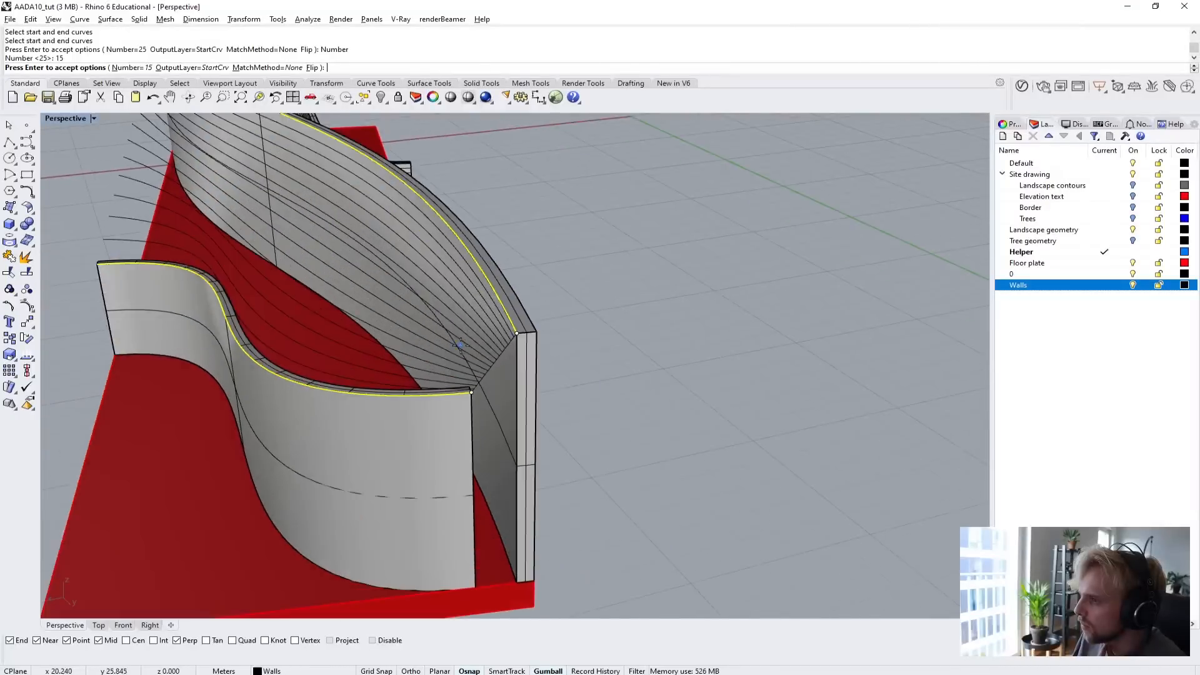
scroll(461, 345, "up", 2)
scroll(464, 346, "down", 6)
right_click_drag(473, 407, 494, 241)
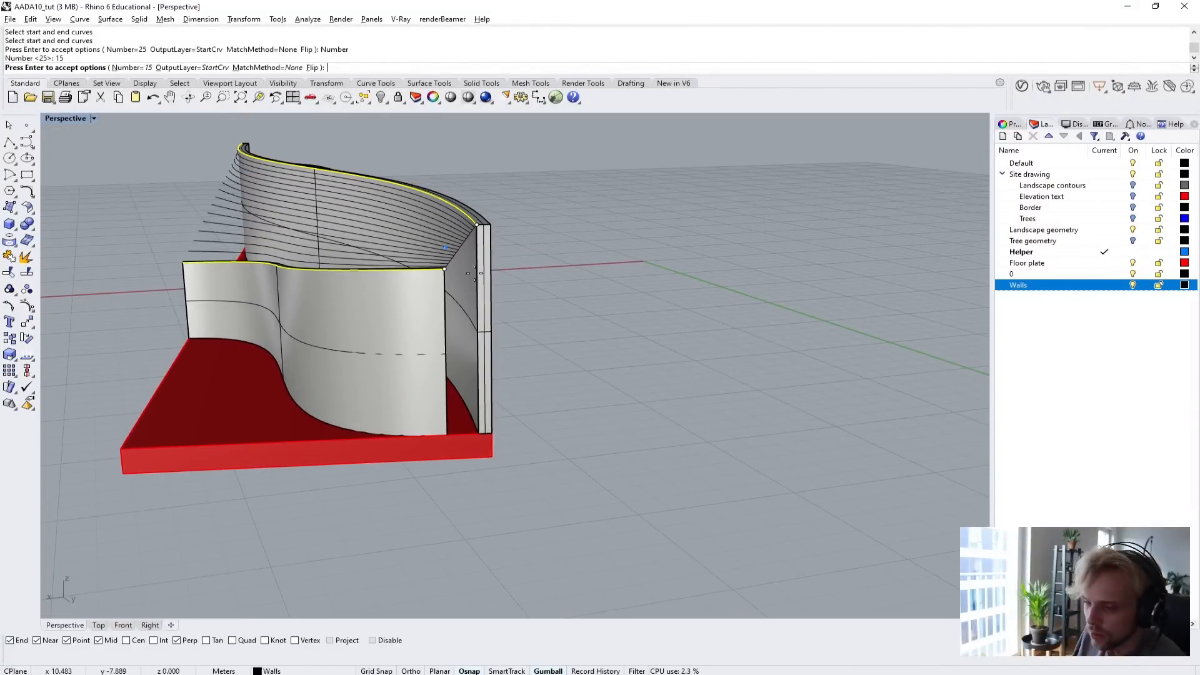
right_click_drag(410, 359, 550, 388)
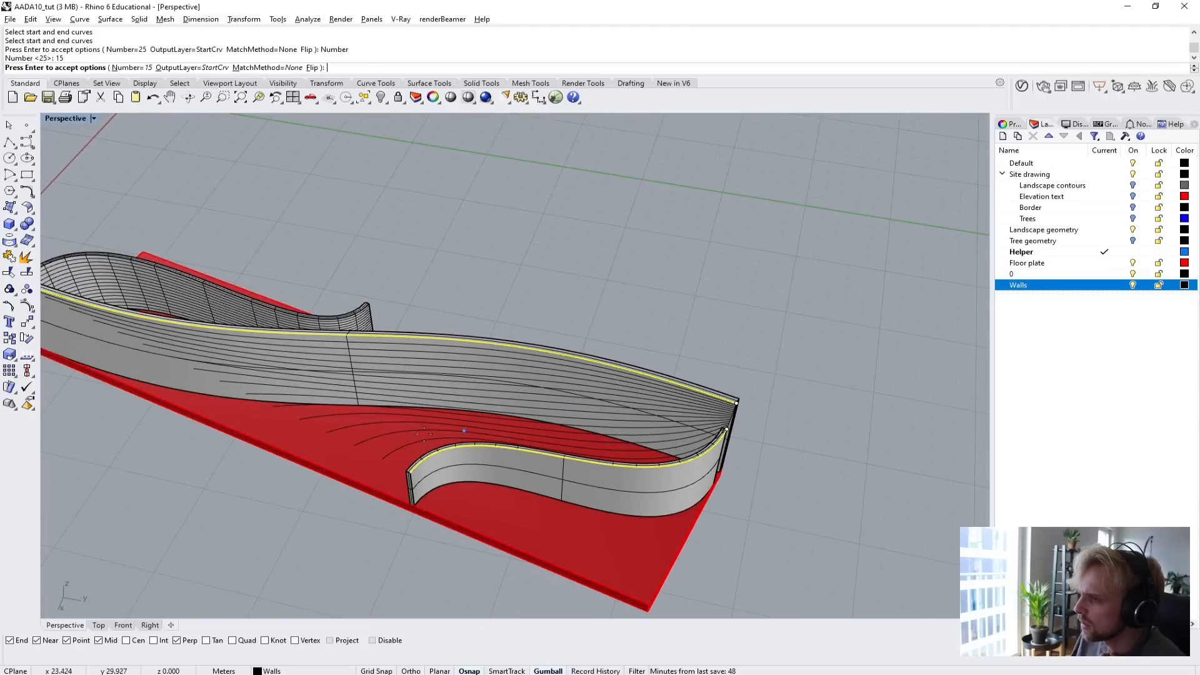
Set the number of tween curves to 10.
left_click(140, 68)
type("10")
key("Return")
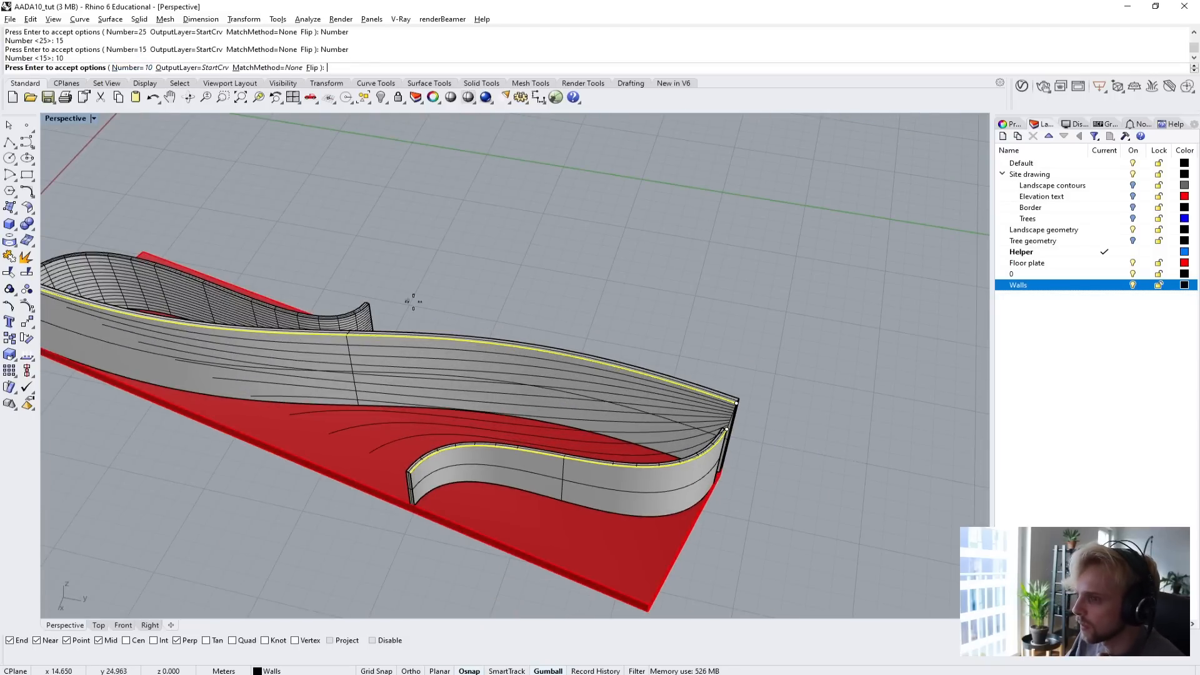
Accept the 10 tween curves between the main wall and the front side wall.
right_click_drag(413, 301, 543, 241)
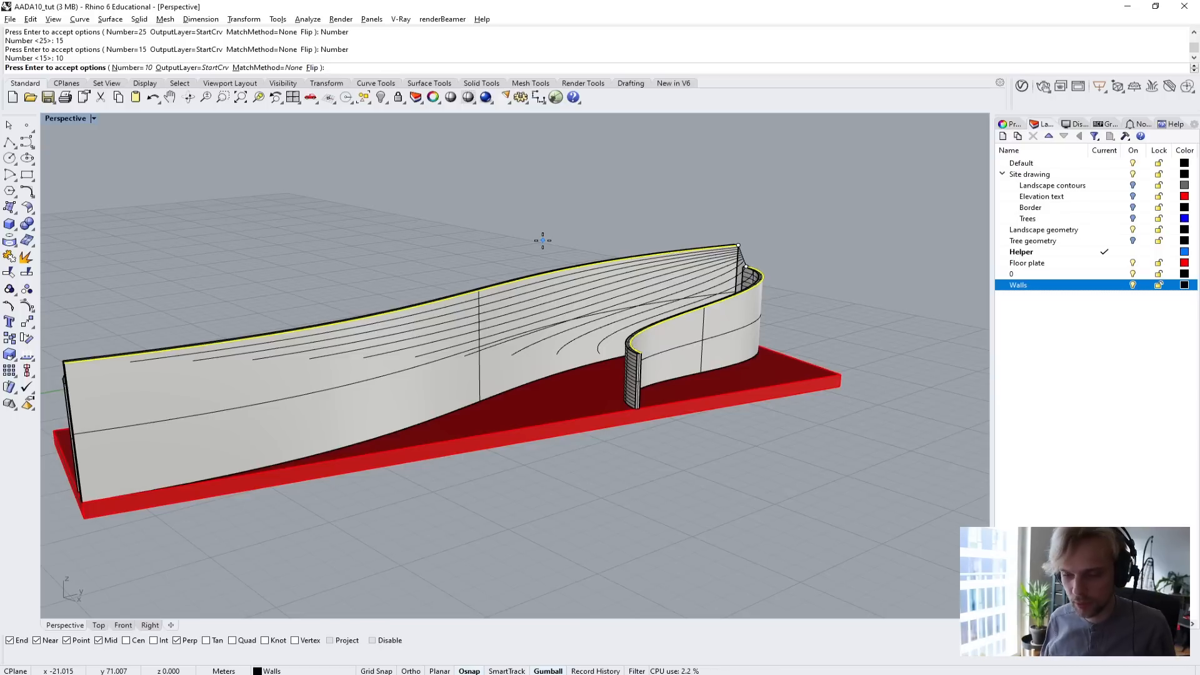
key("Return")
Start TweenCurves between the opposite side wall's outer top edge and the main wall's top edge facing it.
right_click_drag(543, 246, 555, 361)
key("Return")
left_click(536, 356)
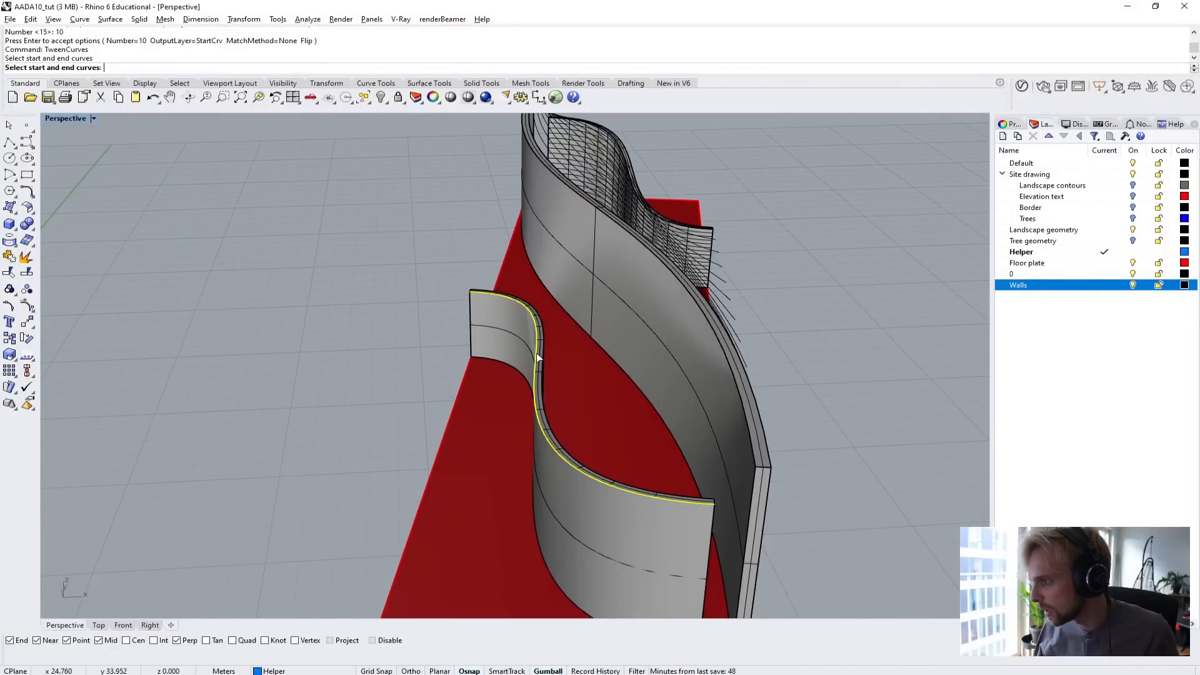
left_click(748, 428)
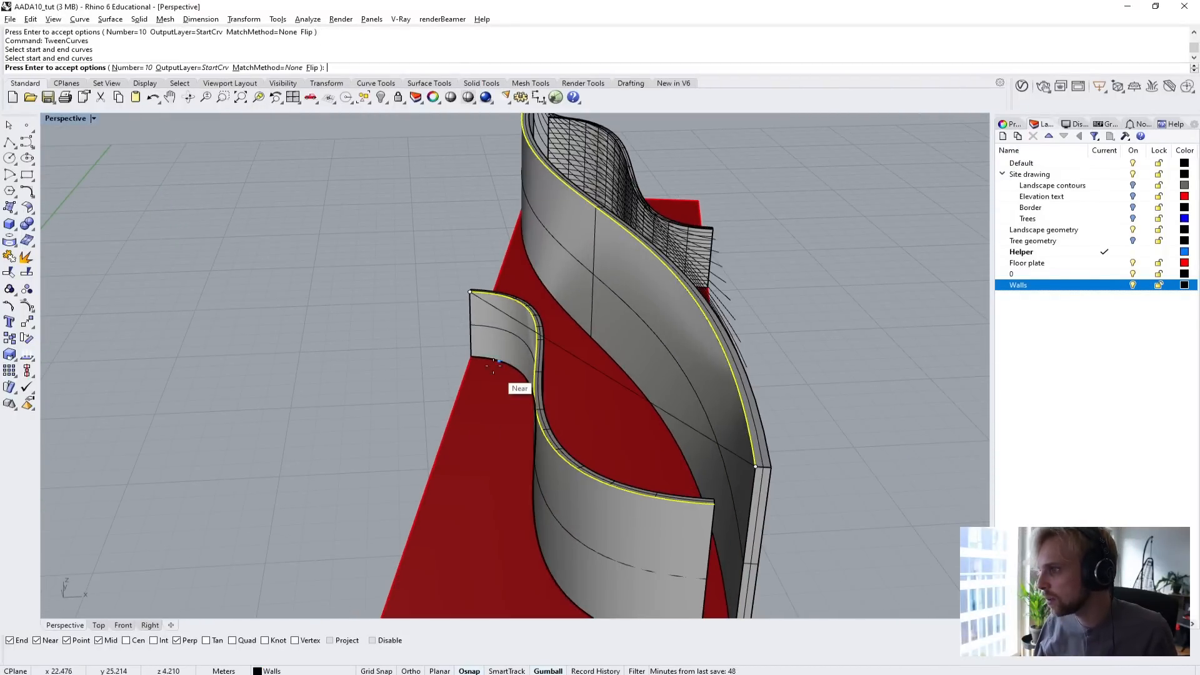
Flip the direction of the side wall's tween edge at its free end and accept the 10 tween curves.
right_click_drag(516, 388, 374, 393)
scroll(374, 393, "down", 3)
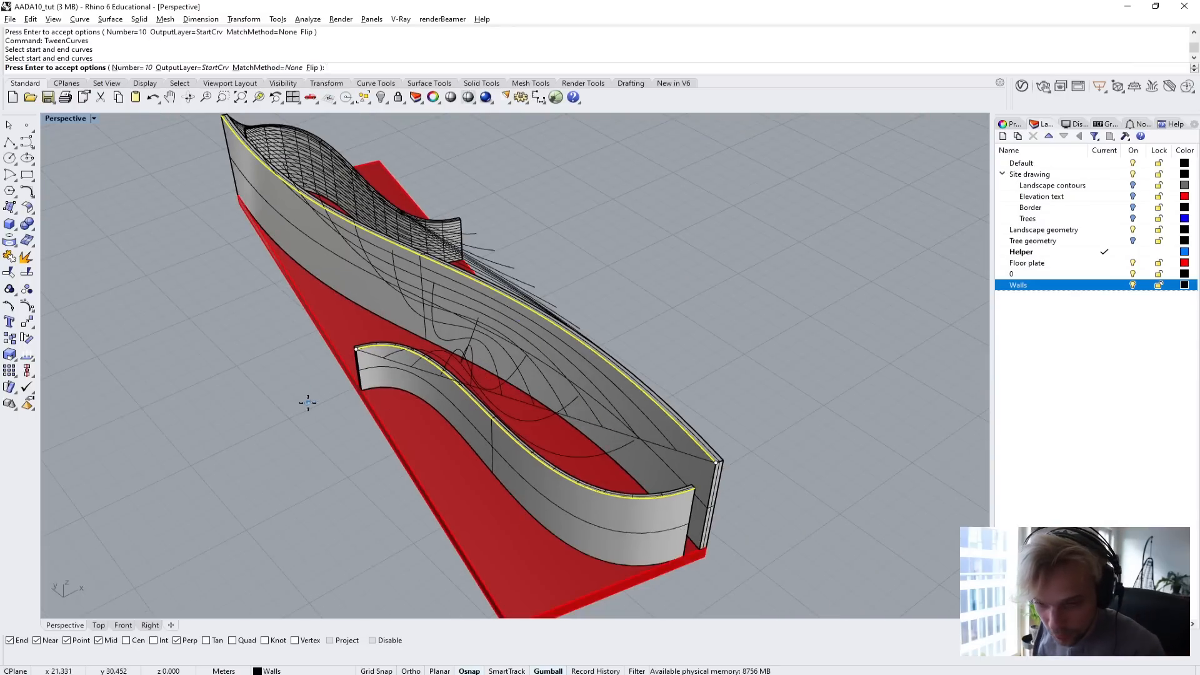
scroll(360, 344, "up", 5)
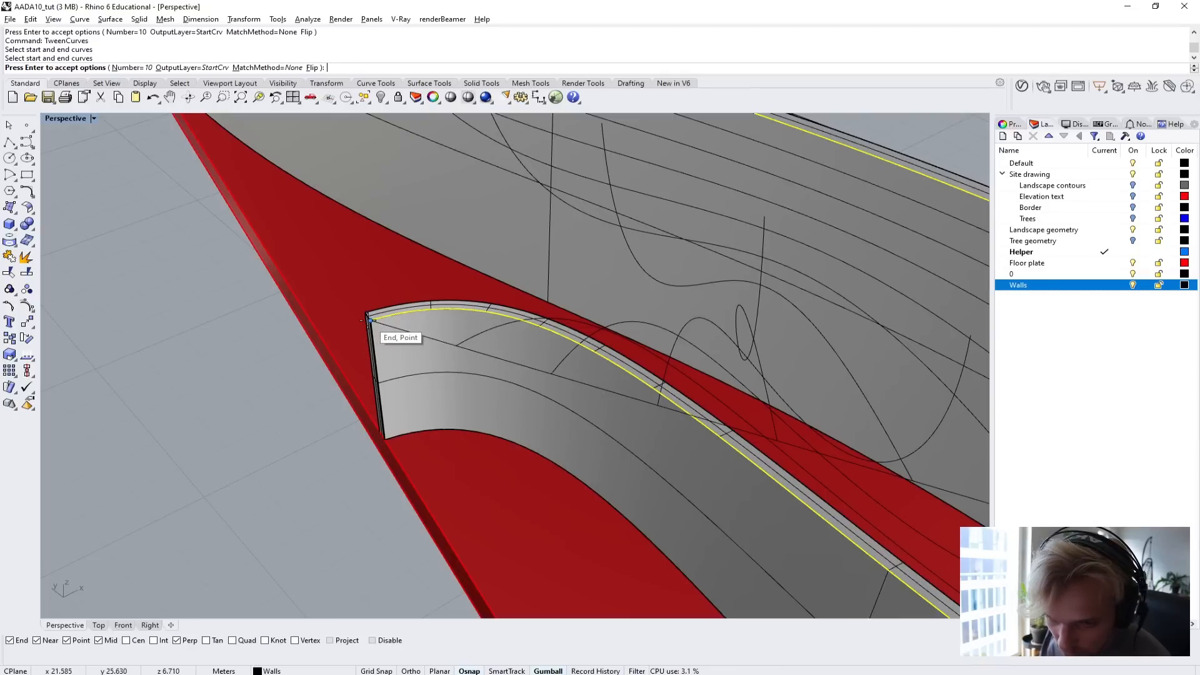
scroll(369, 322, "down", 3)
scroll(675, 390, "up", 4)
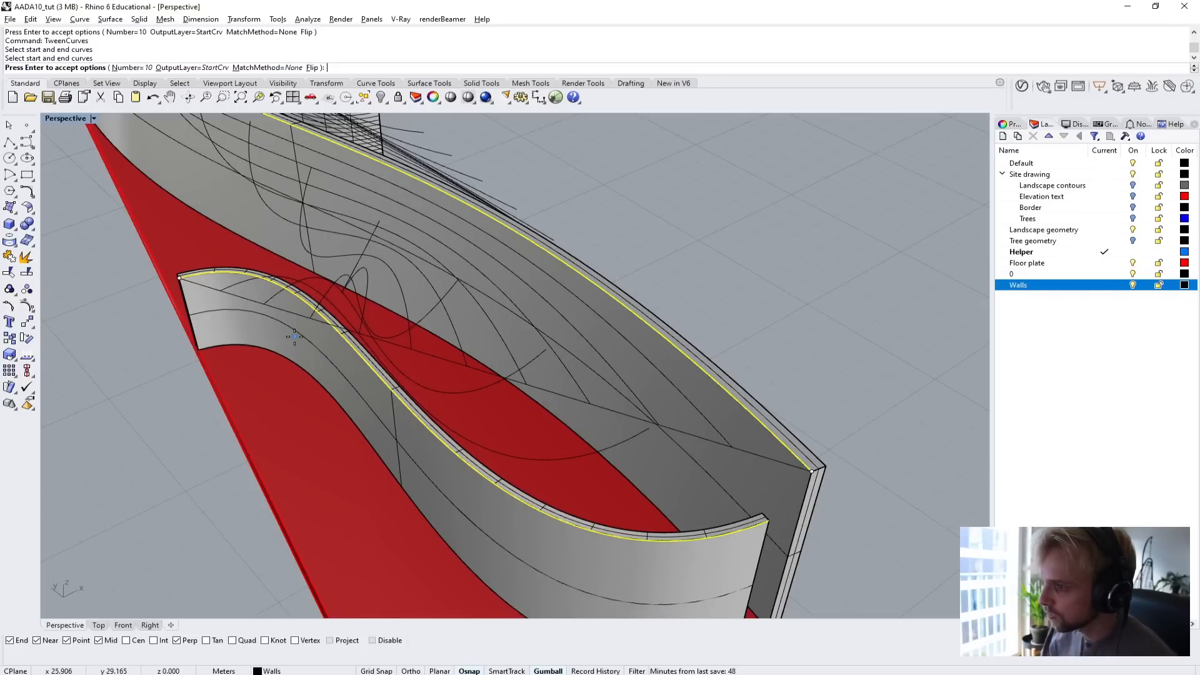
scroll(300, 338, "down", 6)
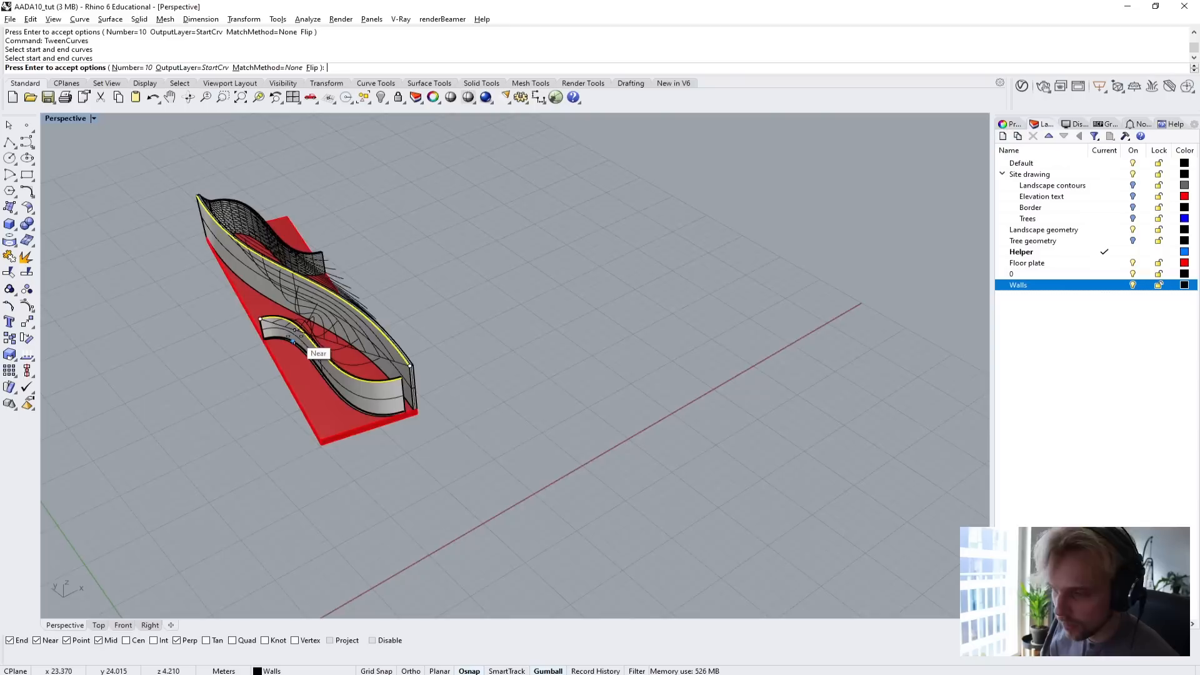
scroll(313, 343, "up", 5)
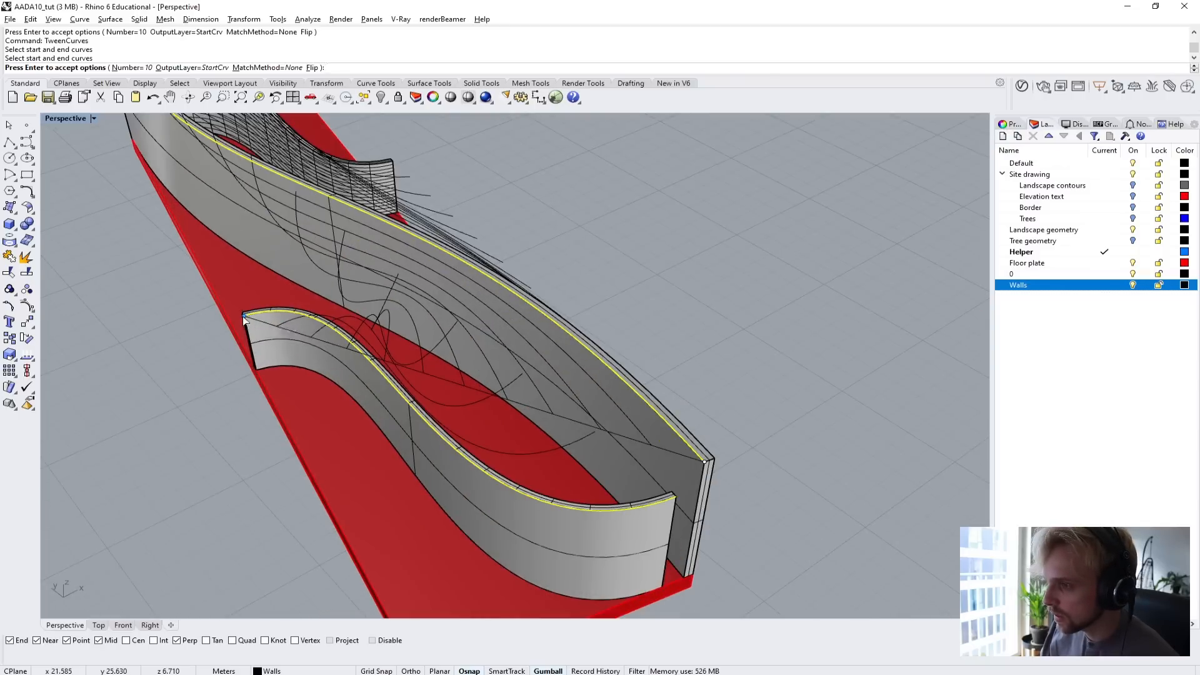
left_click(244, 316)
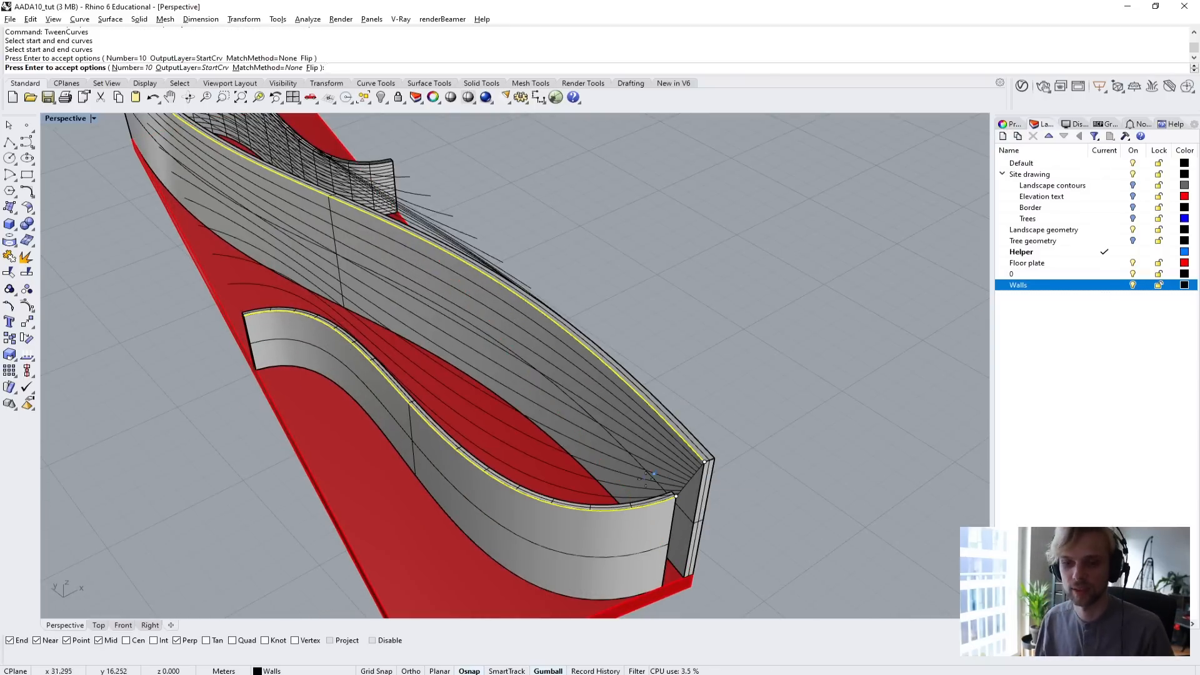
scroll(650, 473, "down", 5)
right_click_drag(485, 458, 432, 353)
key("Return")
Select all tween curves on both sides of the main wall, isolate them, and clear the selection.
left_click_drag(359, 214, 614, 345)
scroll(531, 313, "up", 5)
right_click_drag(531, 300, 484, 371)
type("I")
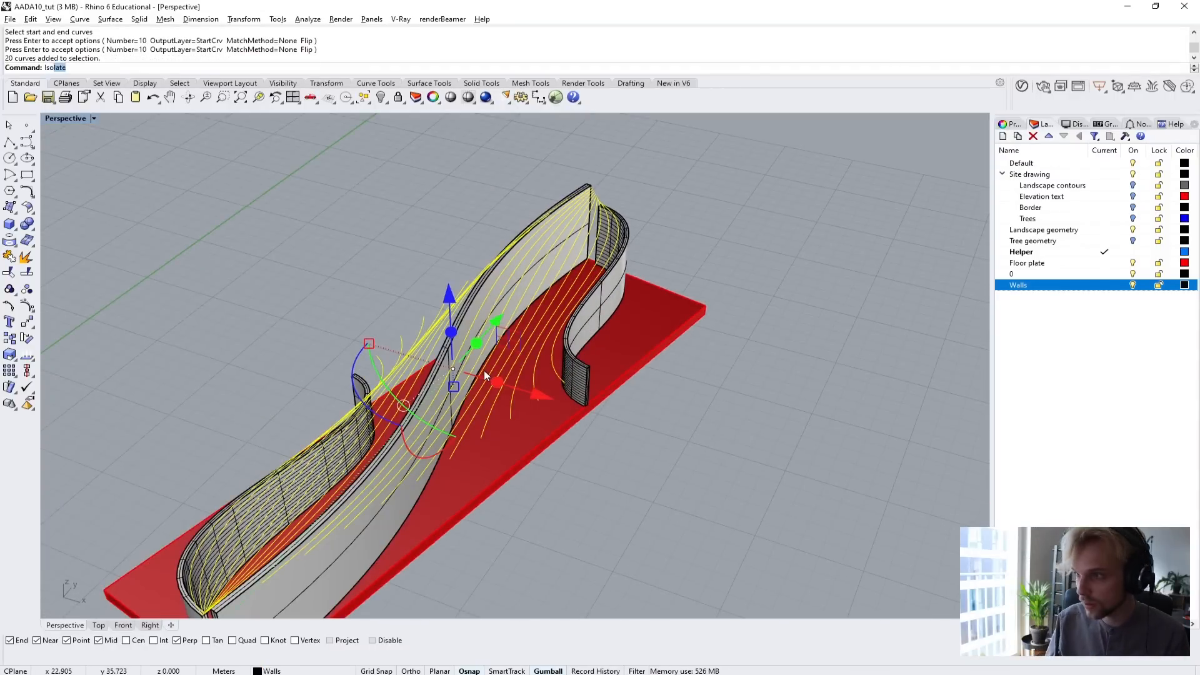
type("so")
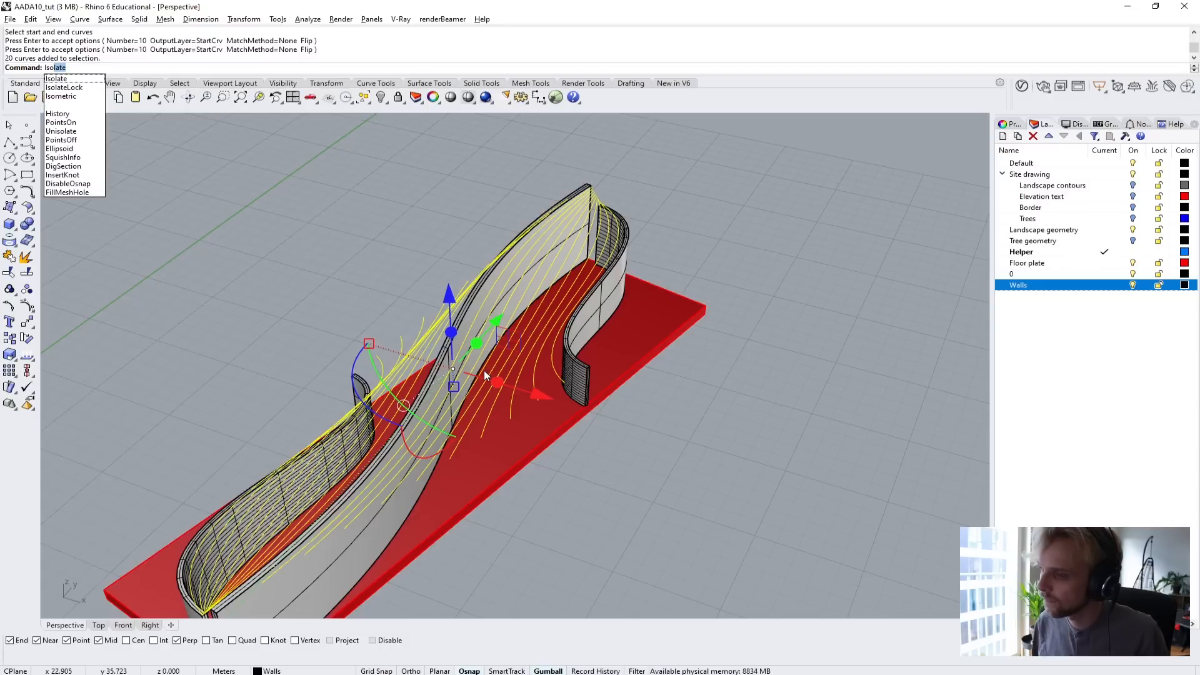
key("Return")
left_click(722, 372)
Select the outermost tween curve on the front side wall's side and start offsetting it.
right_click_drag(725, 371, 692, 422)
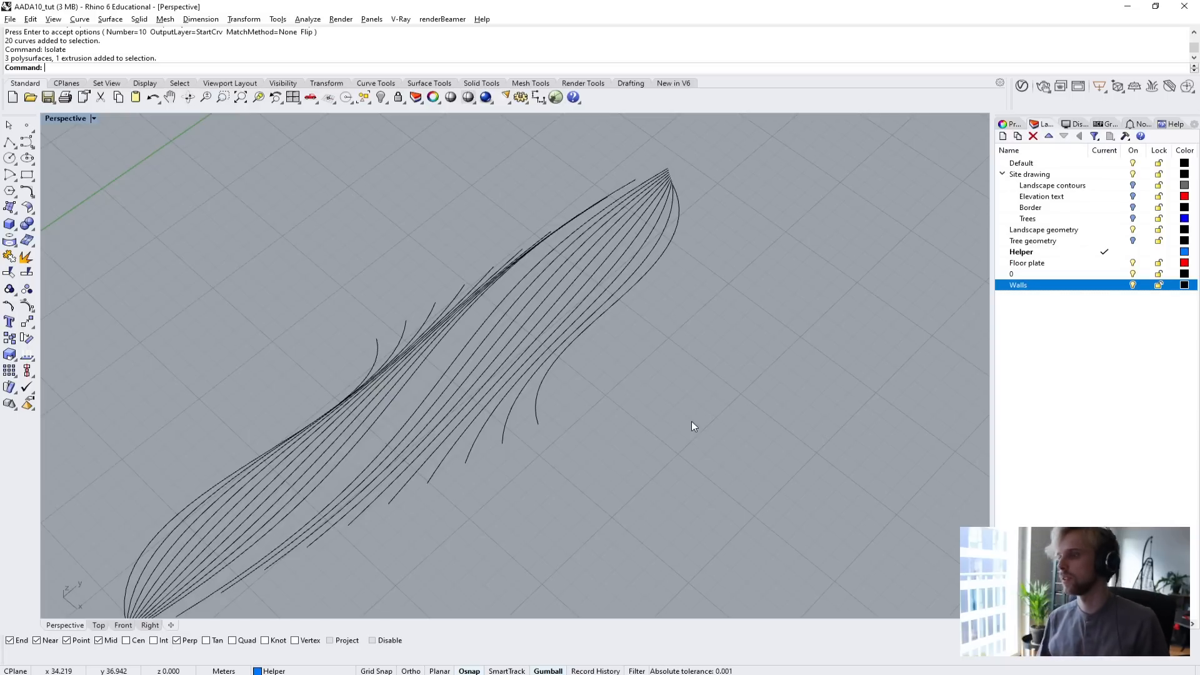
right_click_drag(631, 414, 557, 365)
scroll(606, 318, "up", 6)
right_click_drag(606, 317, 590, 343)
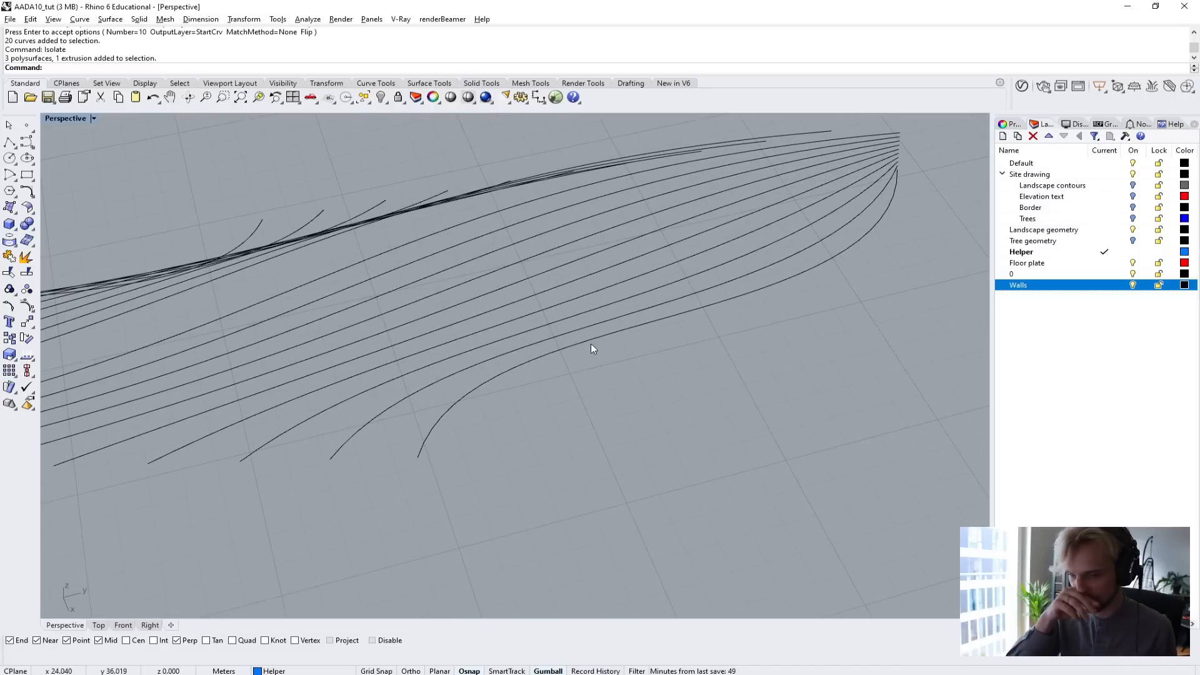
right_click_drag(591, 343, 443, 390, "shift")
scroll(607, 382, "up", 5)
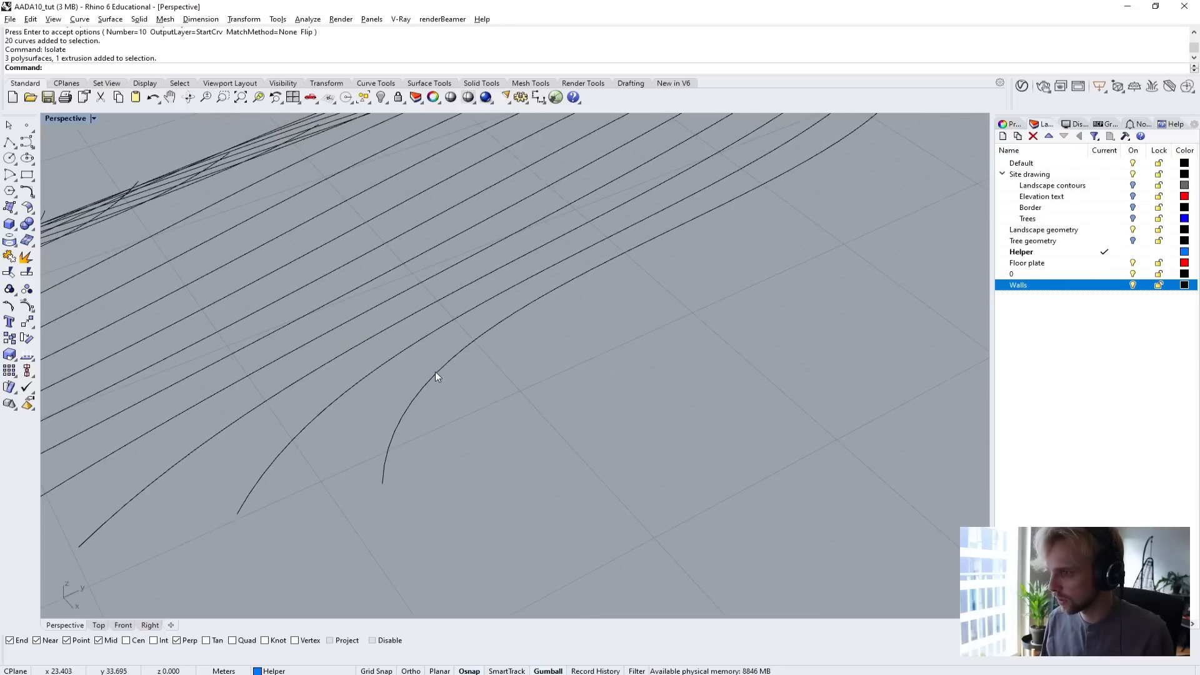
left_click(436, 375)
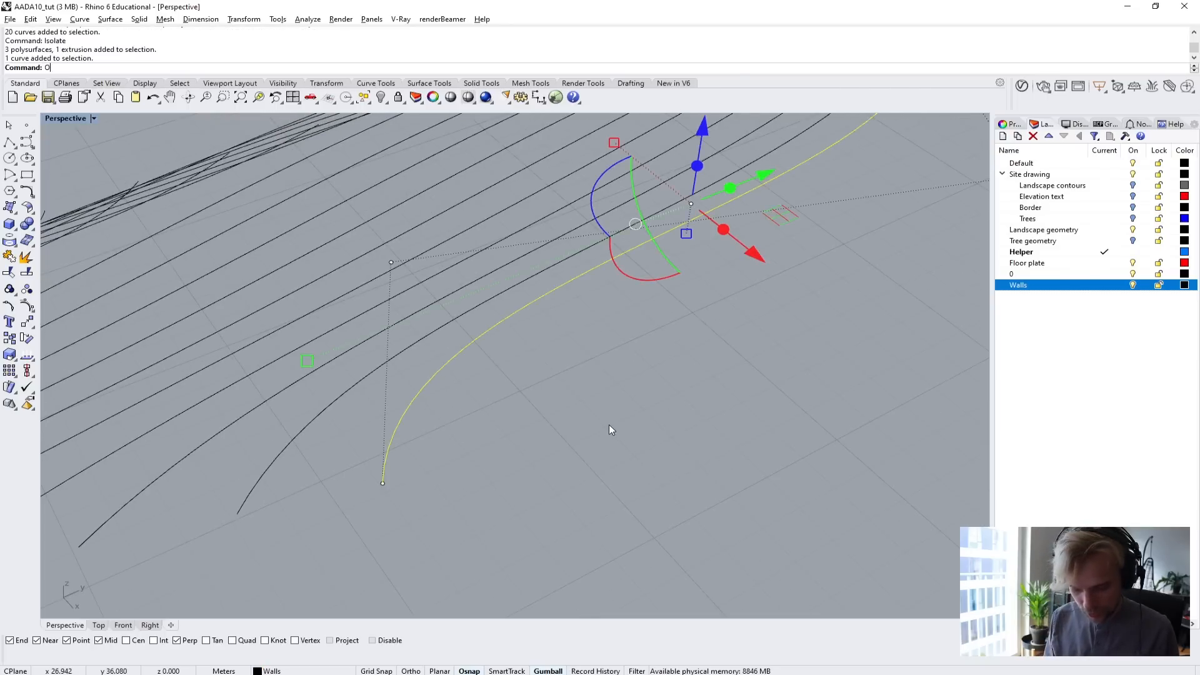
type("ffset")
key("Return")
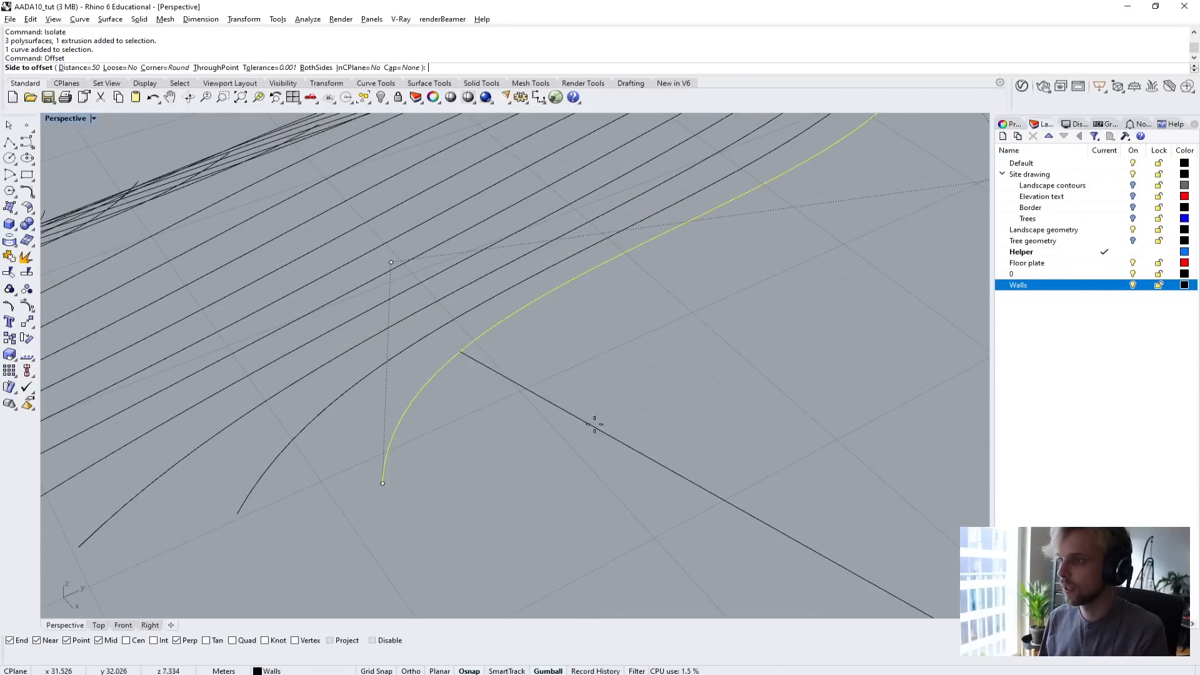
Try offset distances of 7.5 and 0.075 m on the outermost tween curve.
scroll(595, 407, "down", 5)
scroll(718, 310, "up", 5)
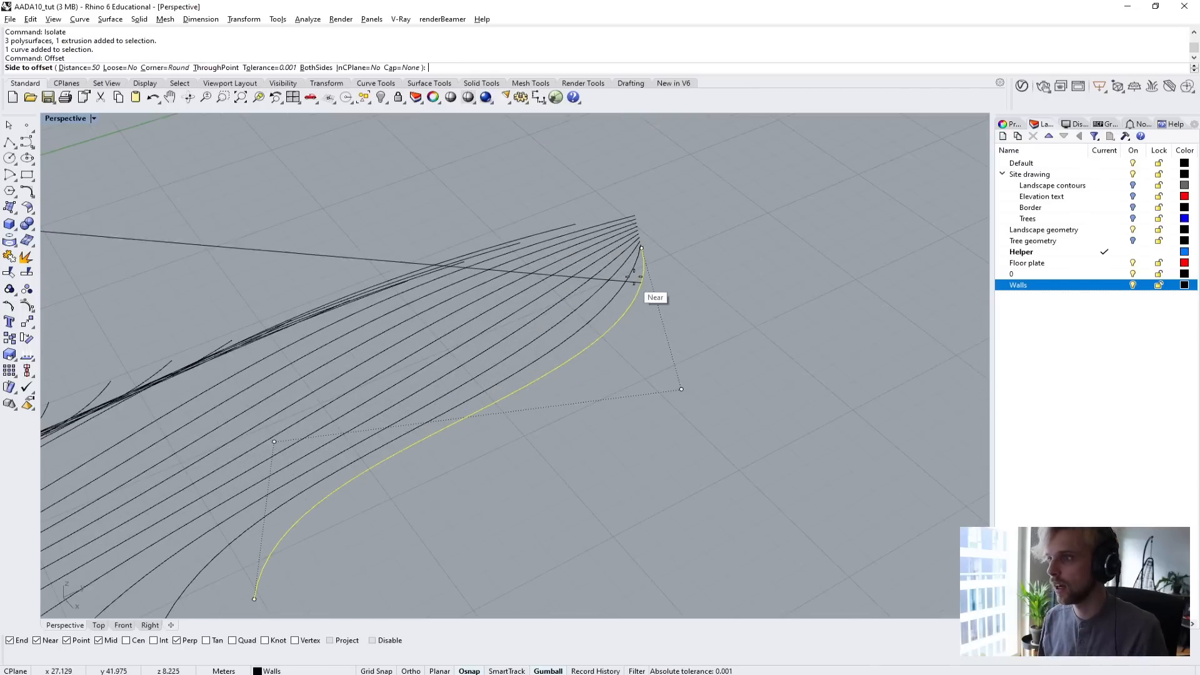
scroll(635, 276, "up", 3)
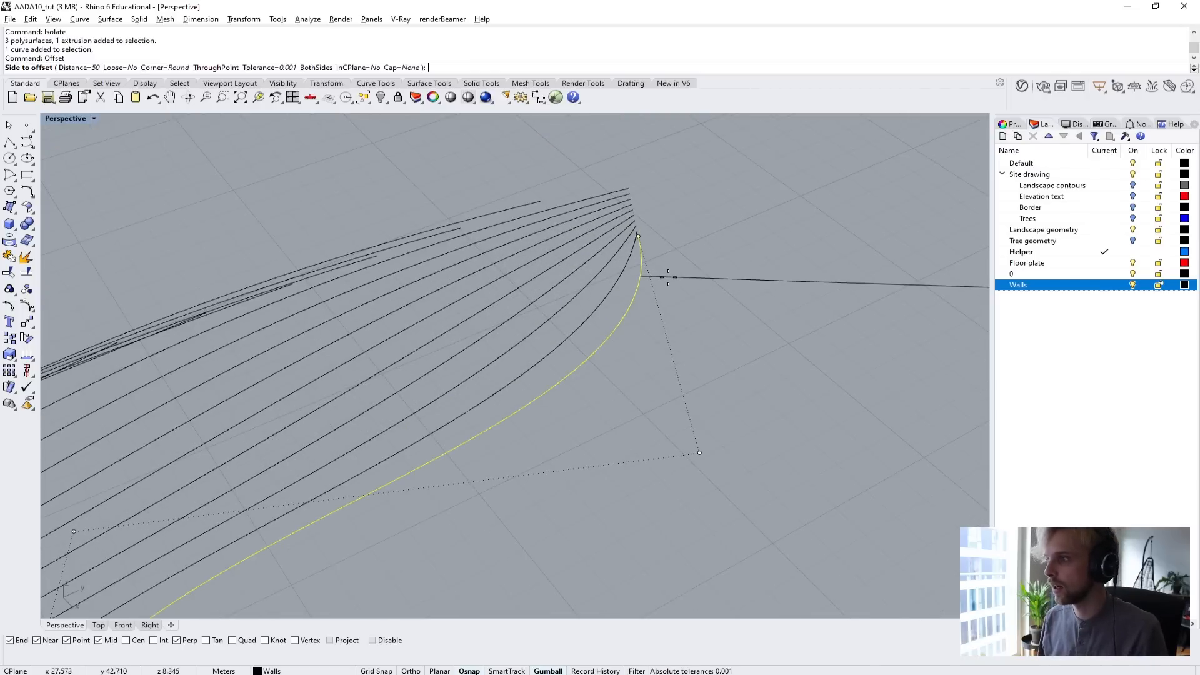
left_click(76, 68)
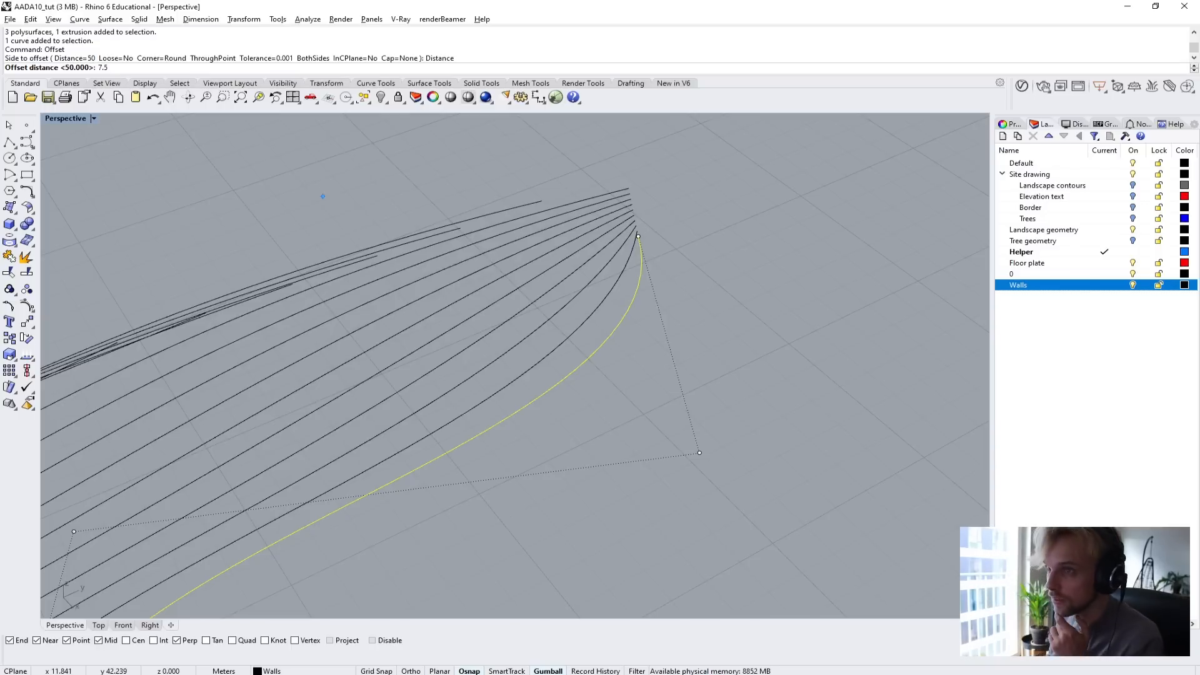
key("Return")
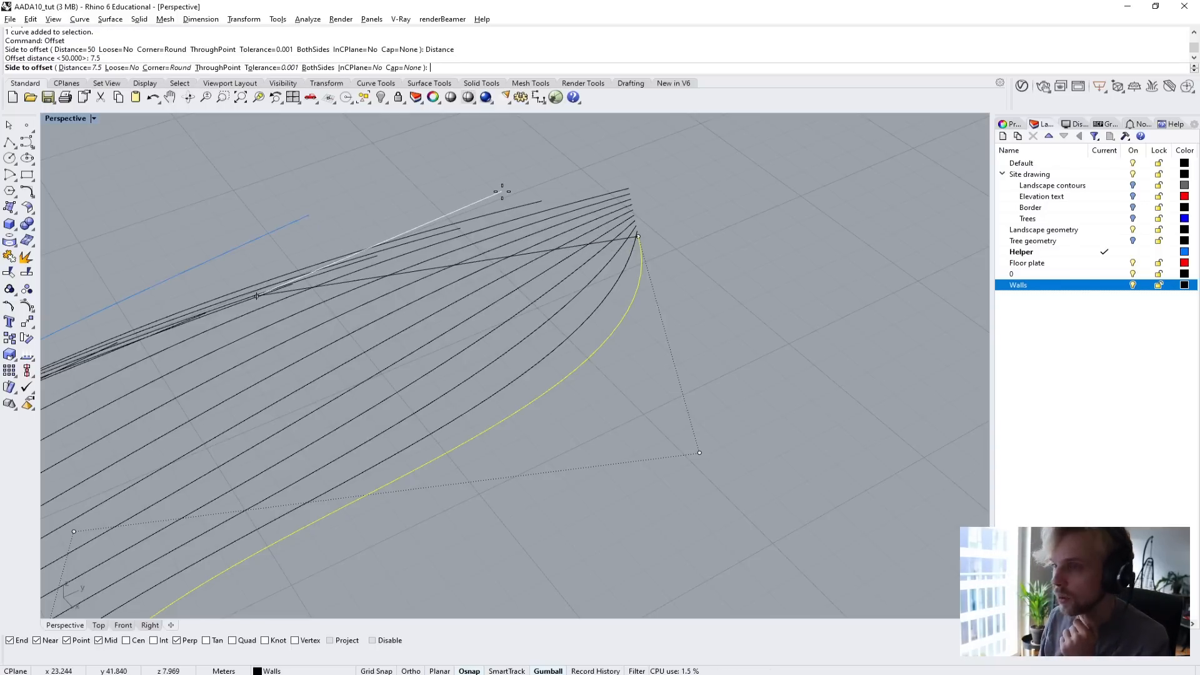
type("0.")
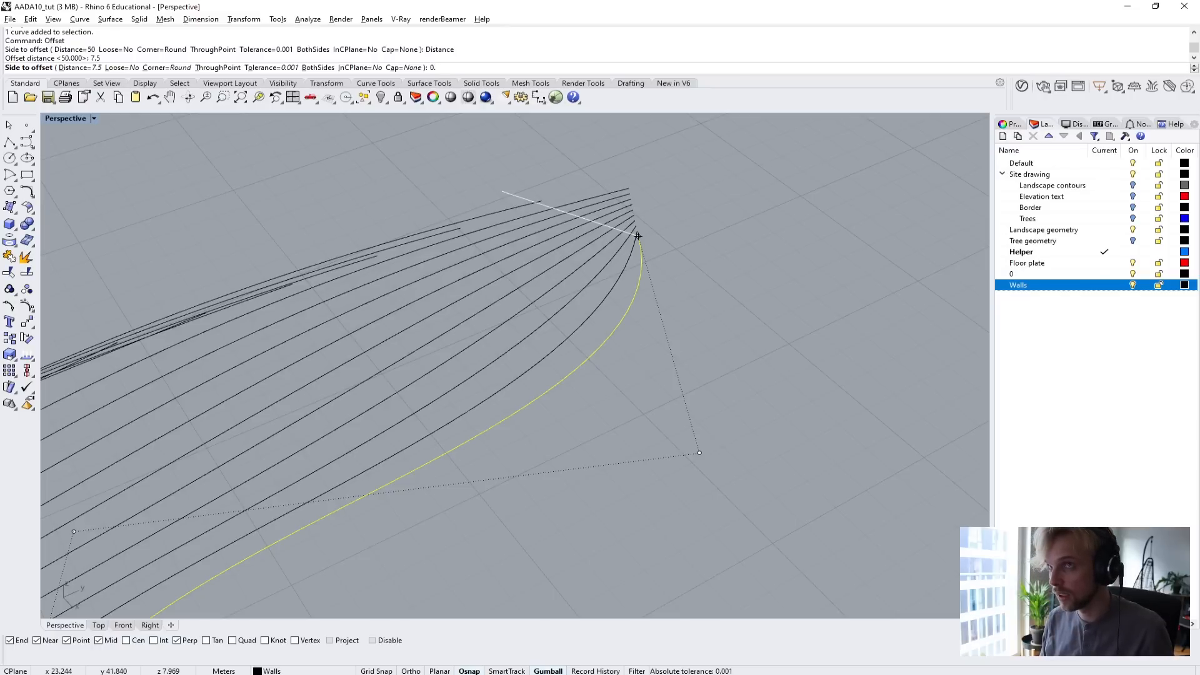
type("075")
key("Return")
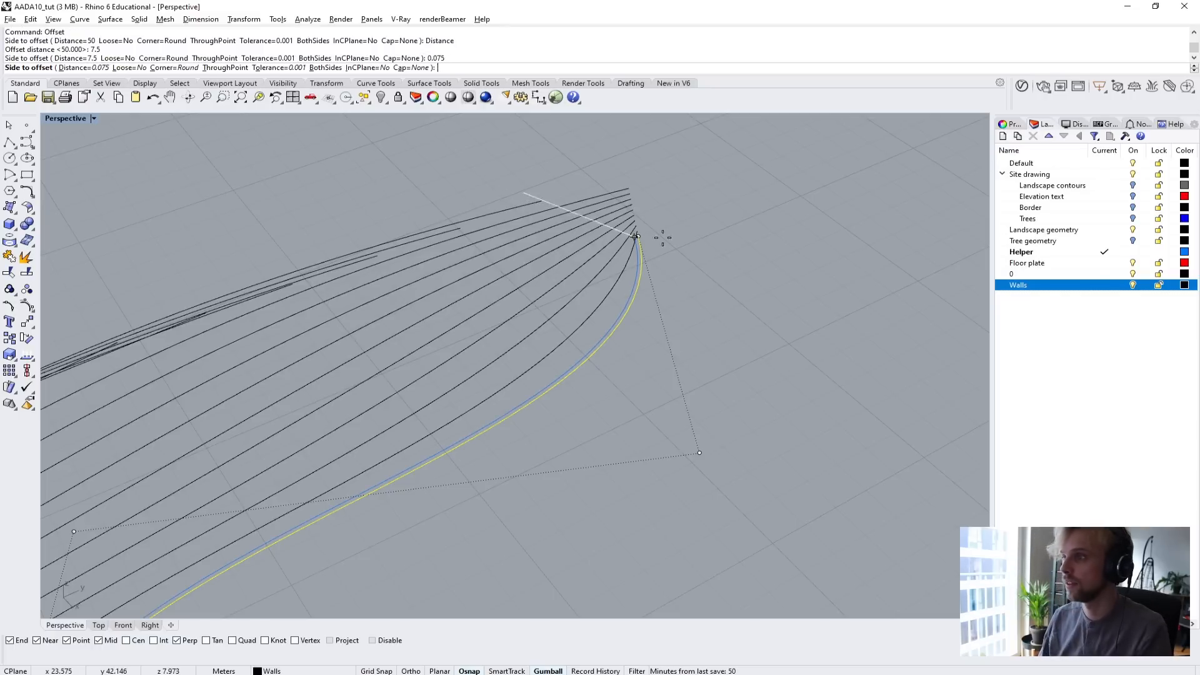
Set the offset distance for the outermost tween curve to 0.05 m.
scroll(757, 261, "up", 5)
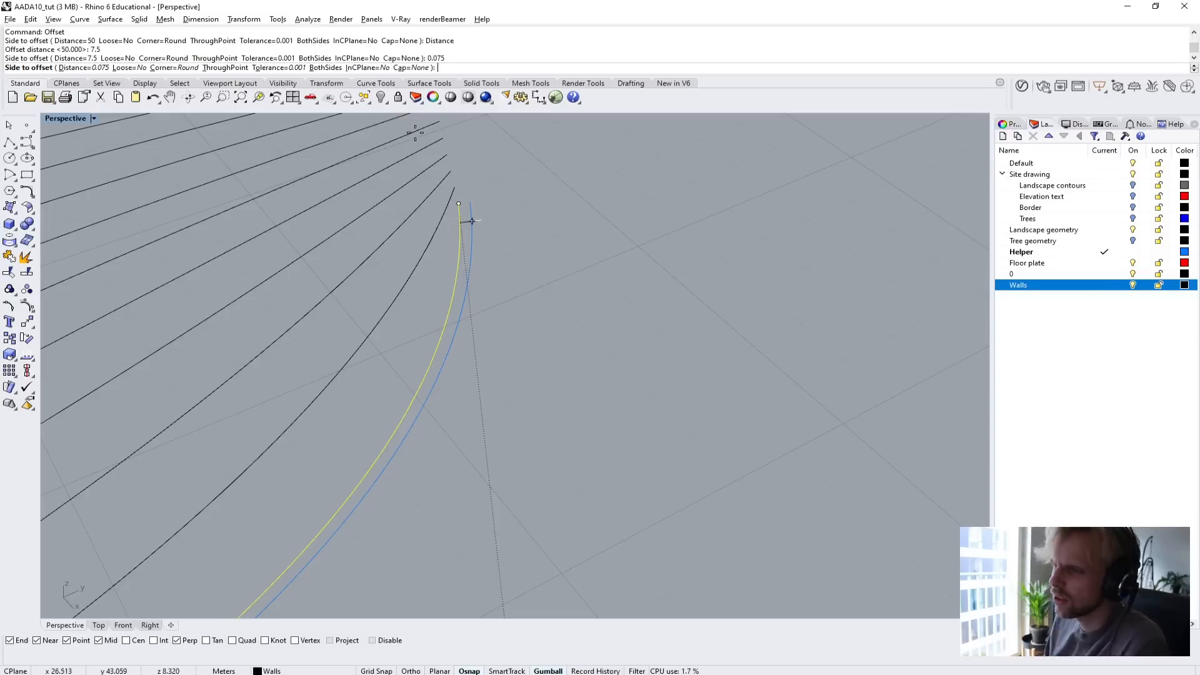
type("0")
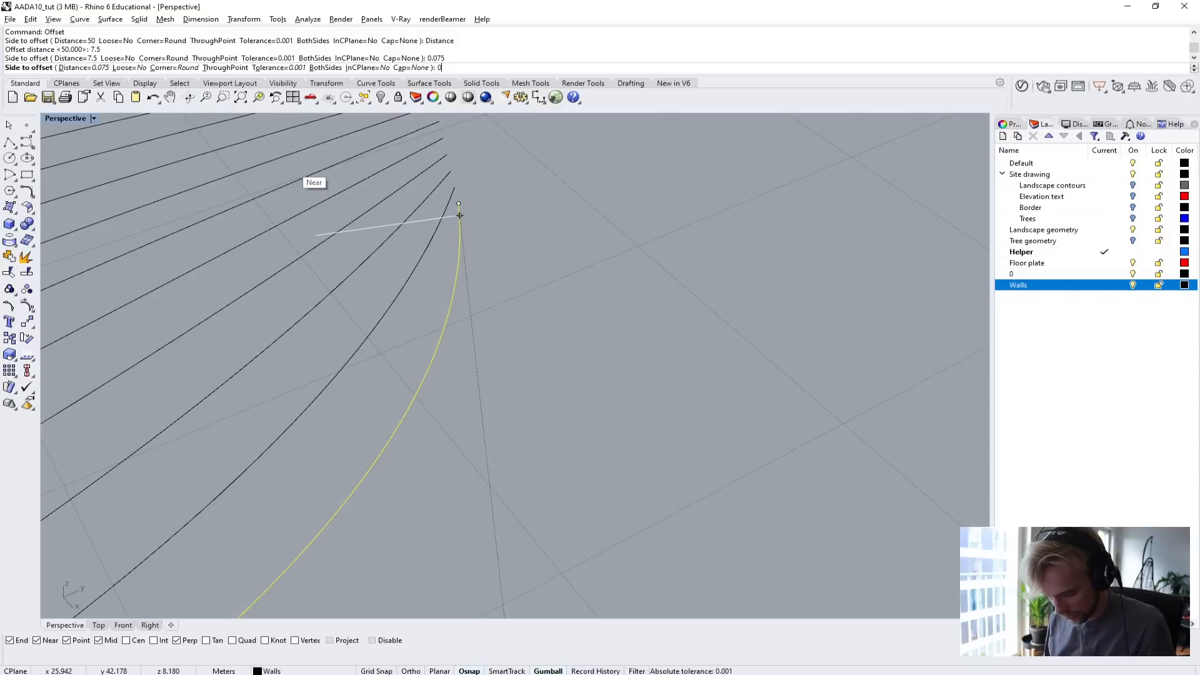
type(".05")
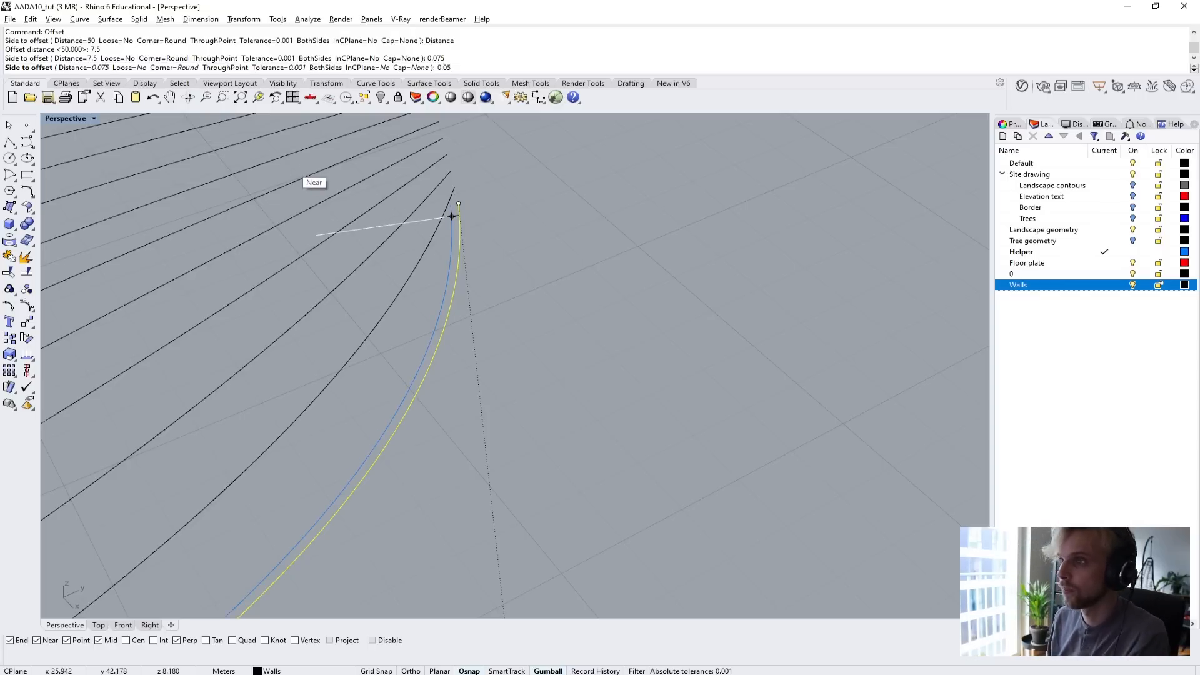
key("Return")
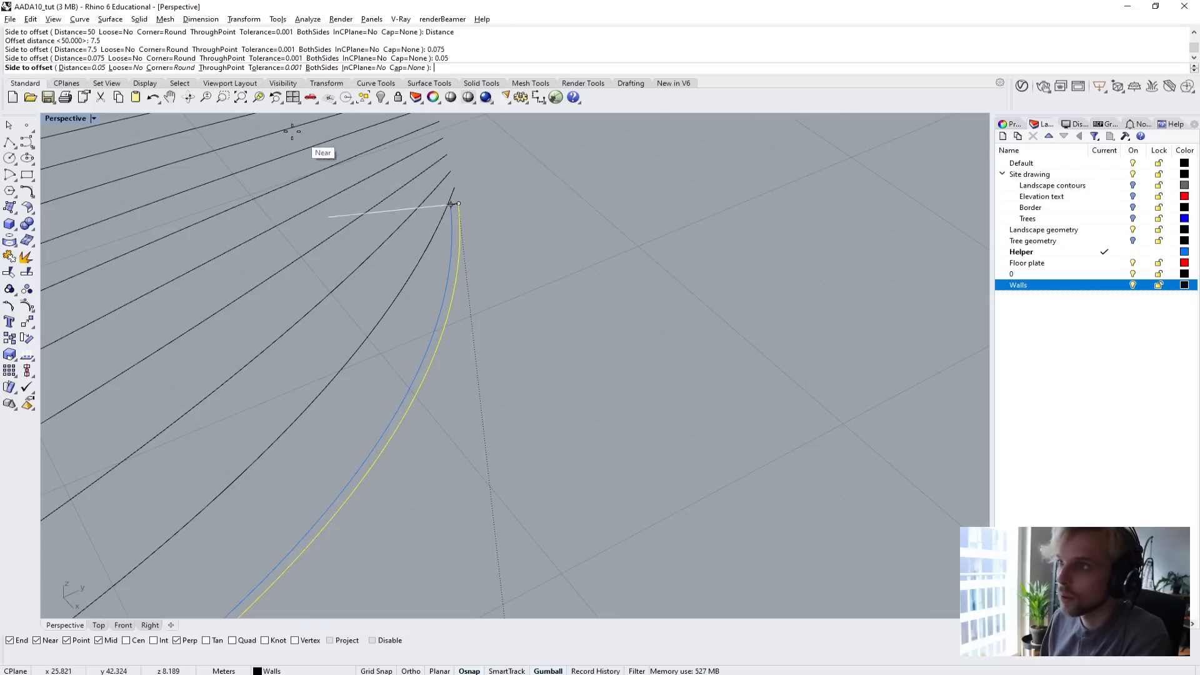
Set the offset to run on both sides of the curve with the Cap option at None.
left_click(322, 67)
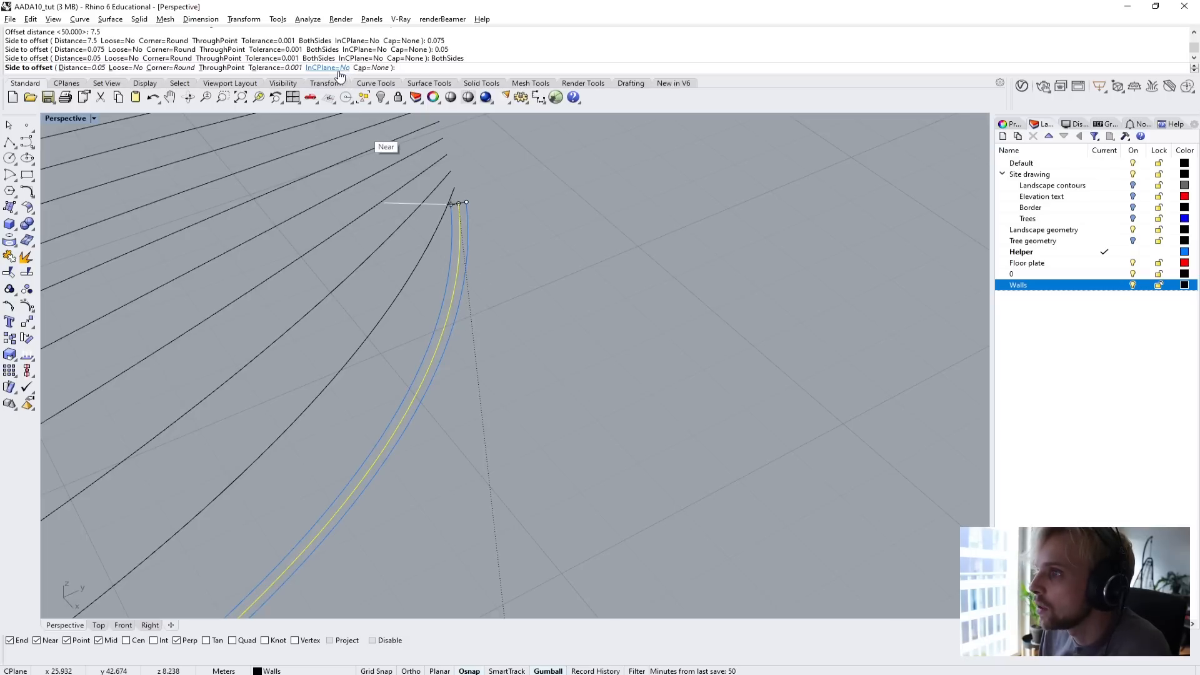
left_click(371, 67)
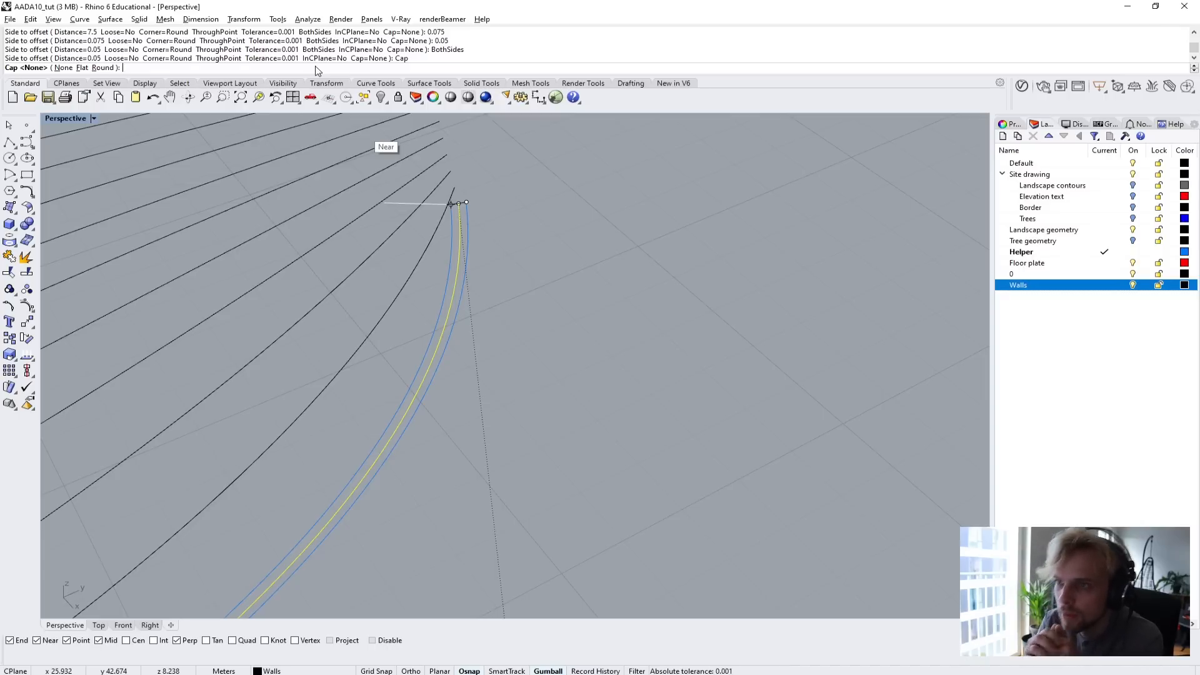
left_click(62, 68)
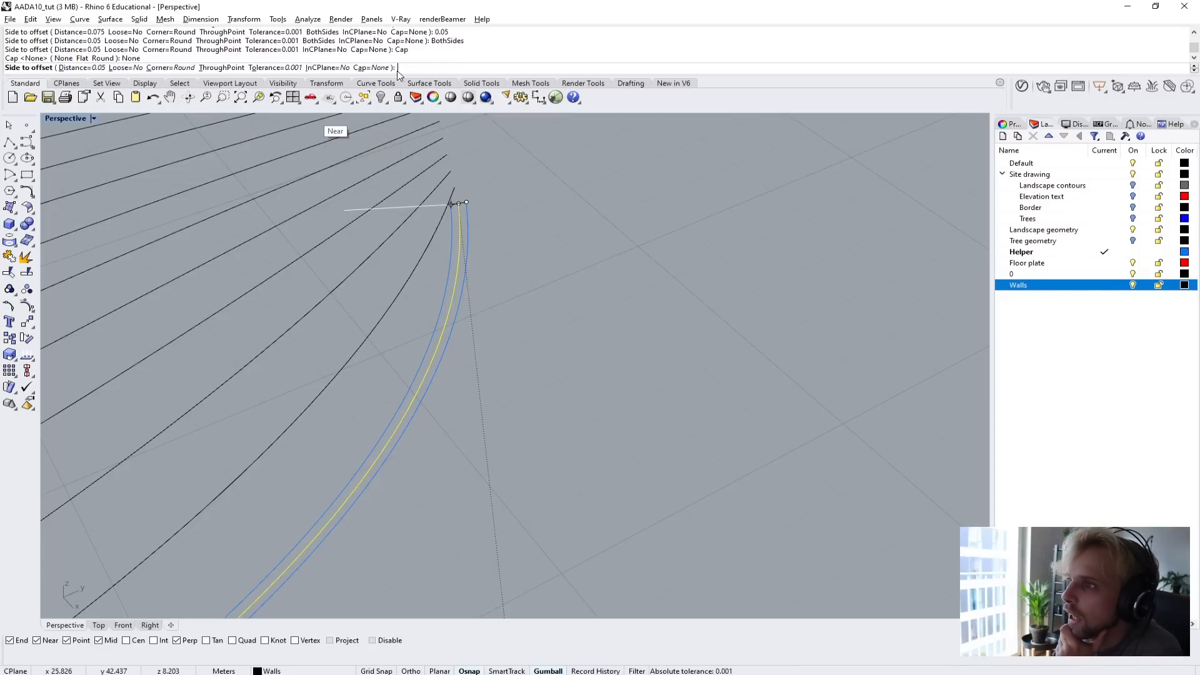
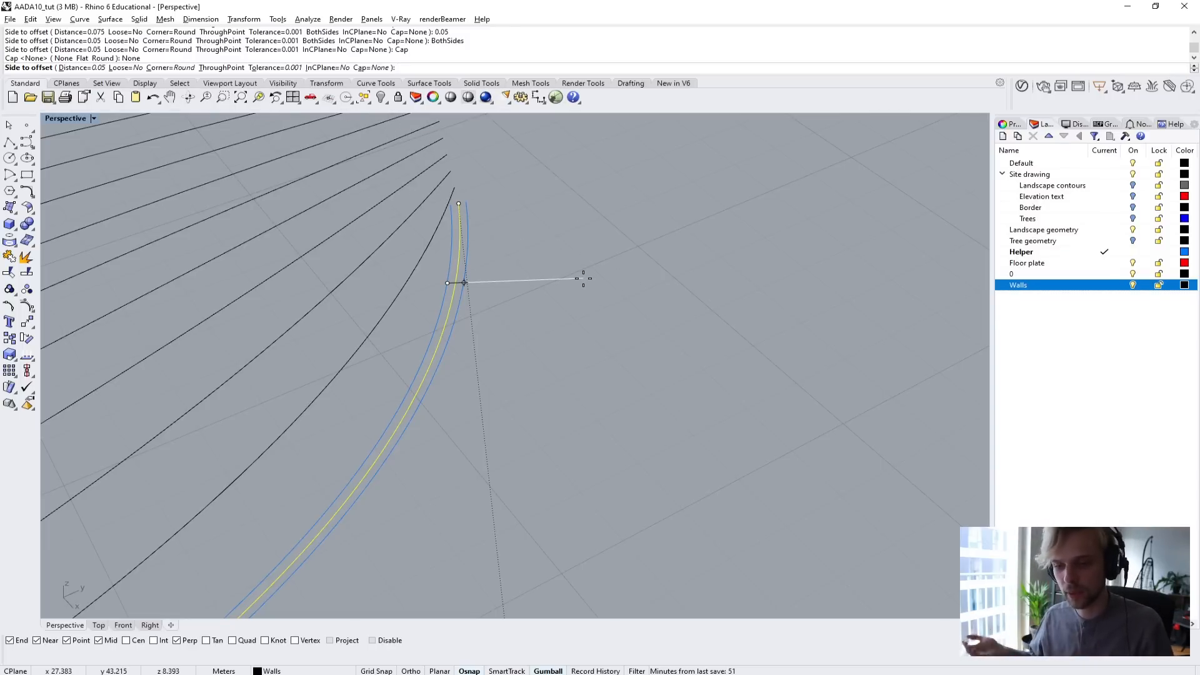
Offset the outermost tween curve to both sides and loft the two offset curves with the Normal style and Do not simplify.
left_click(584, 278)
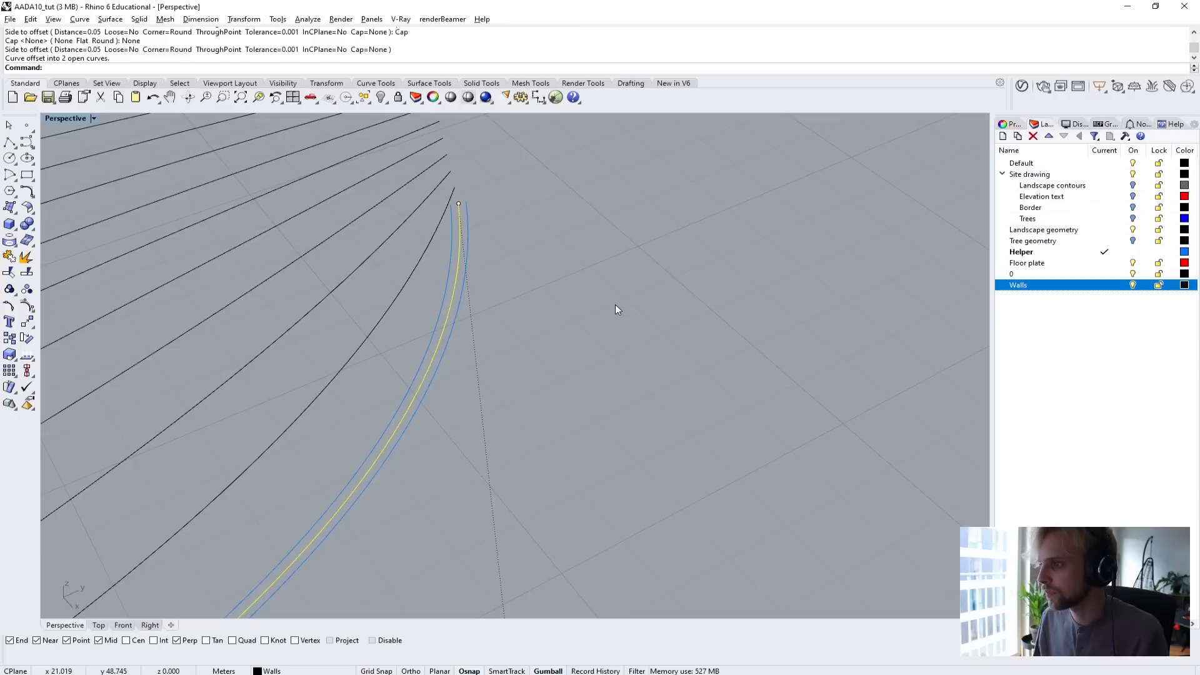
right_click_drag(615, 305, 500, 364)
scroll(475, 336, "up", 4)
left_click(490, 336)
left_click(479, 321, "shift")
key("Return")
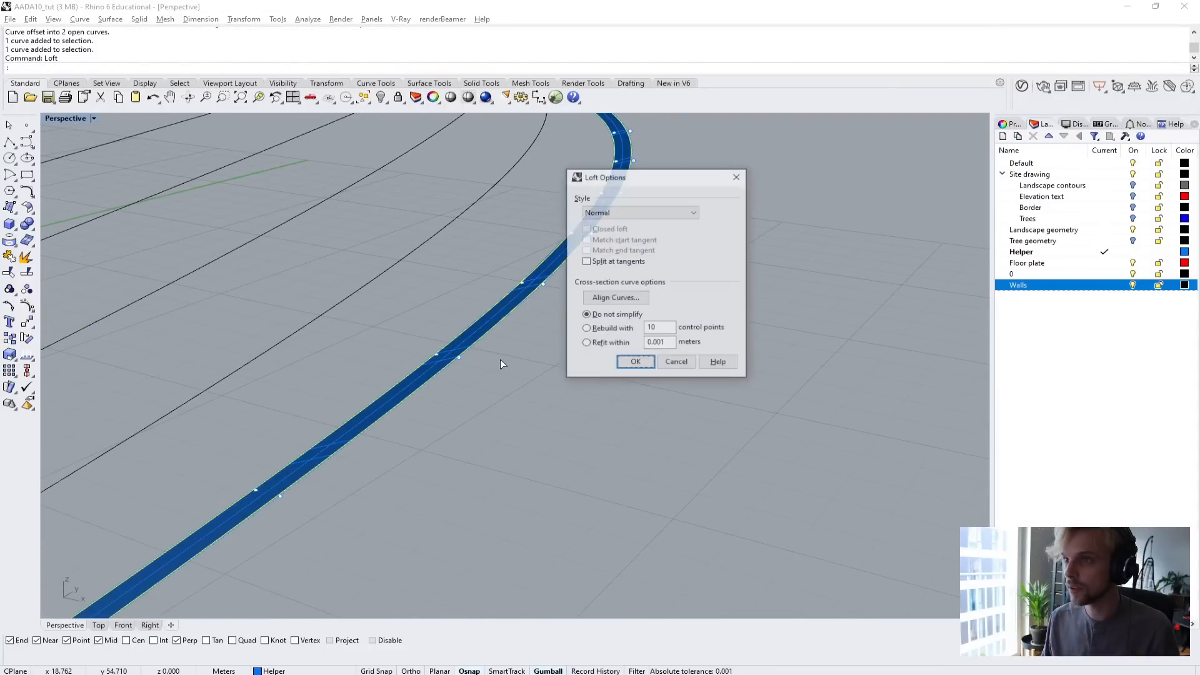
right_click_drag(508, 362, 361, 456)
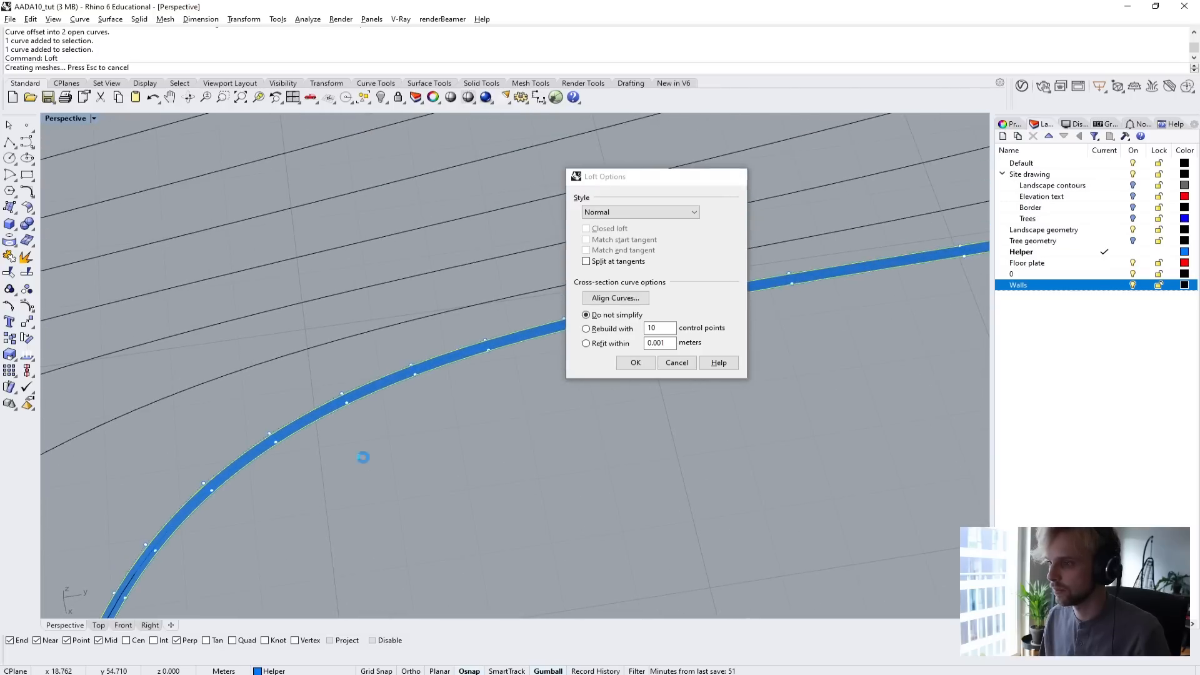
key("Return")
right_click_drag(474, 422, 533, 256)
left_click(561, 259)
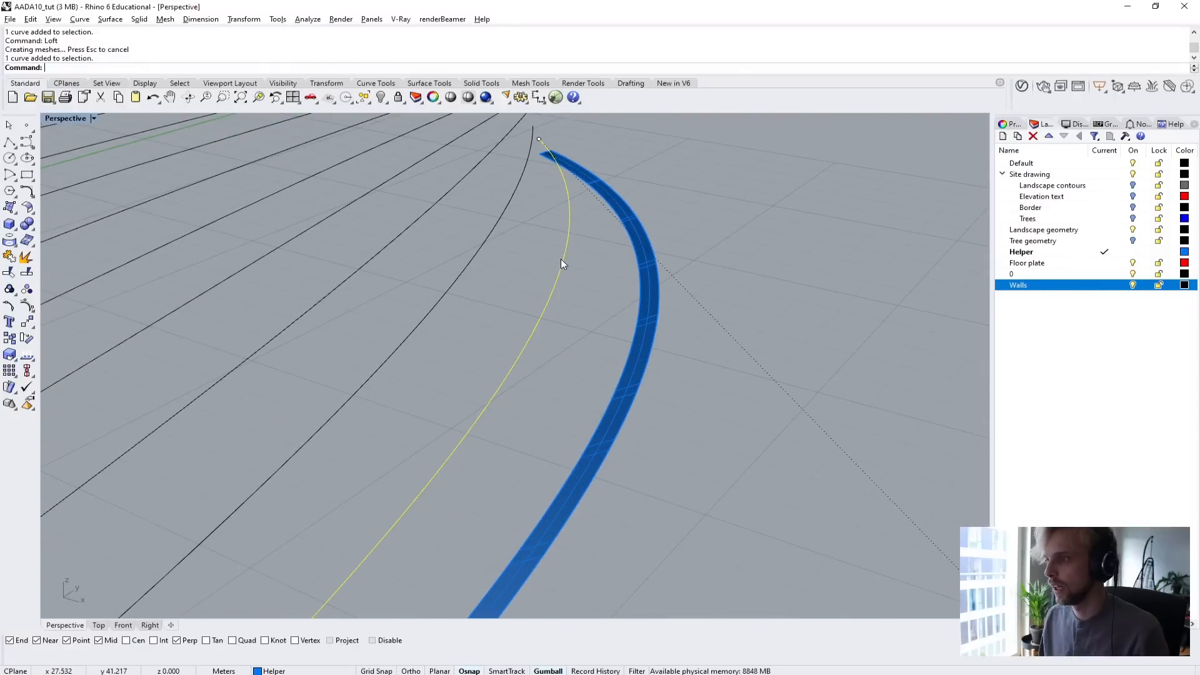
type("Off")
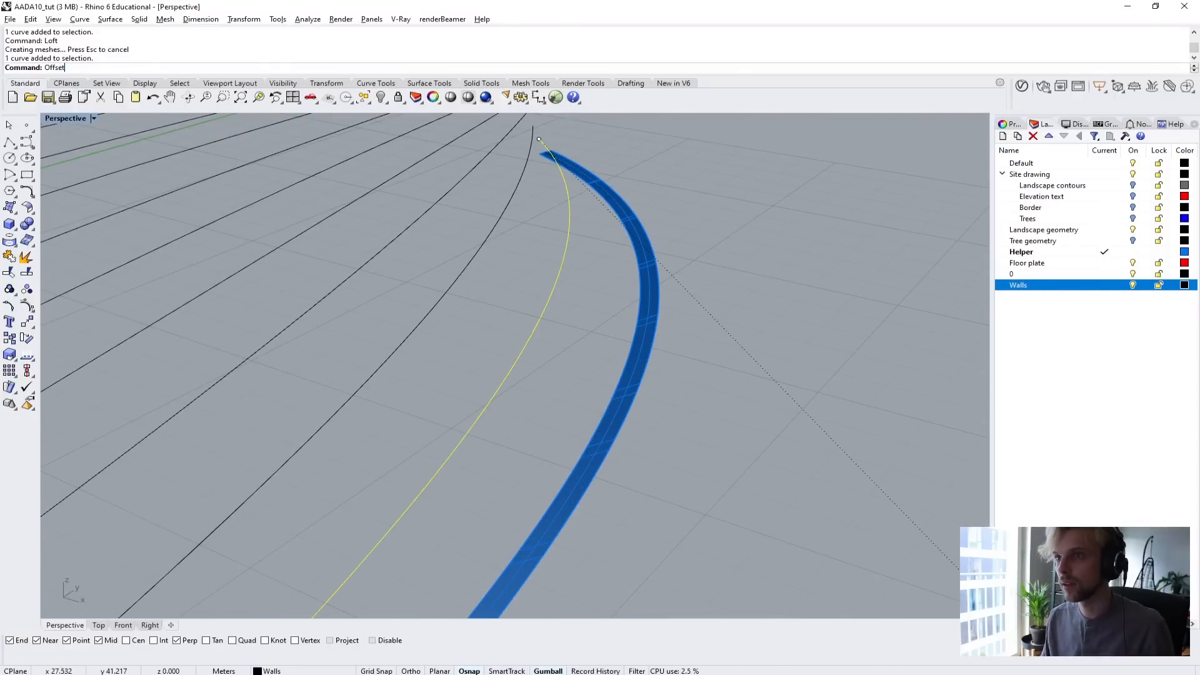
type("set")
key("Escape")
key("Escape")
Select the lofted strip surface along the outermost tween curve.
right_click_drag(561, 258, 638, 261)
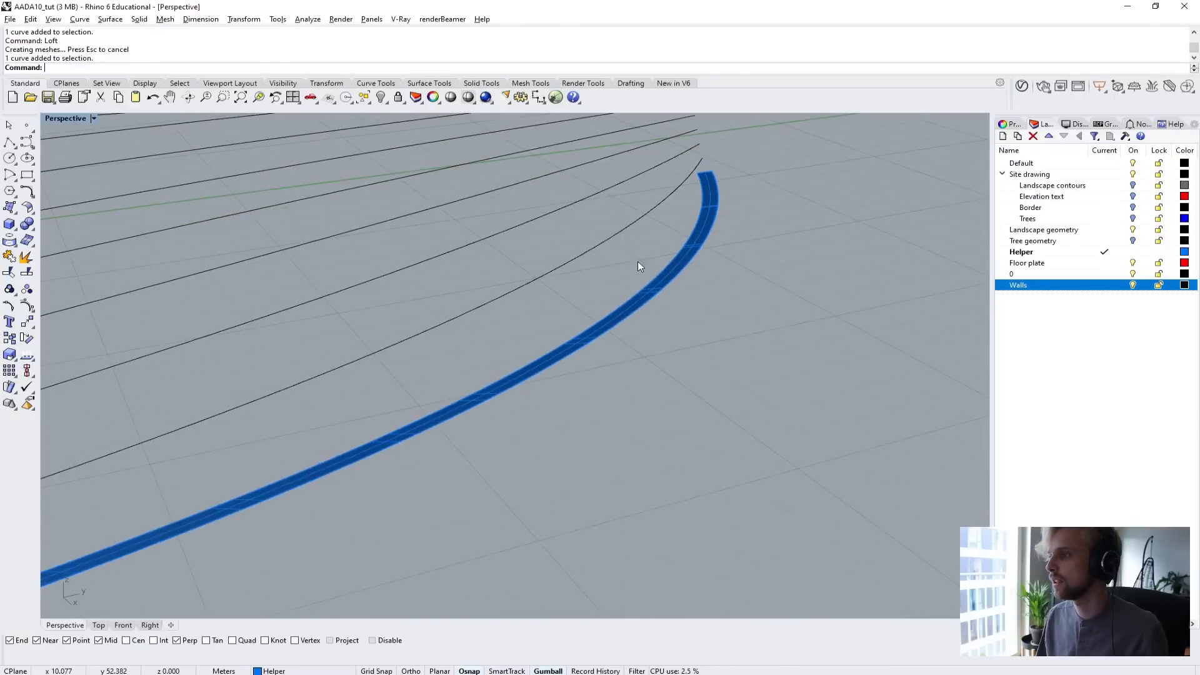
scroll(637, 261, "up", 3)
left_click(707, 264)
left_click(734, 300)
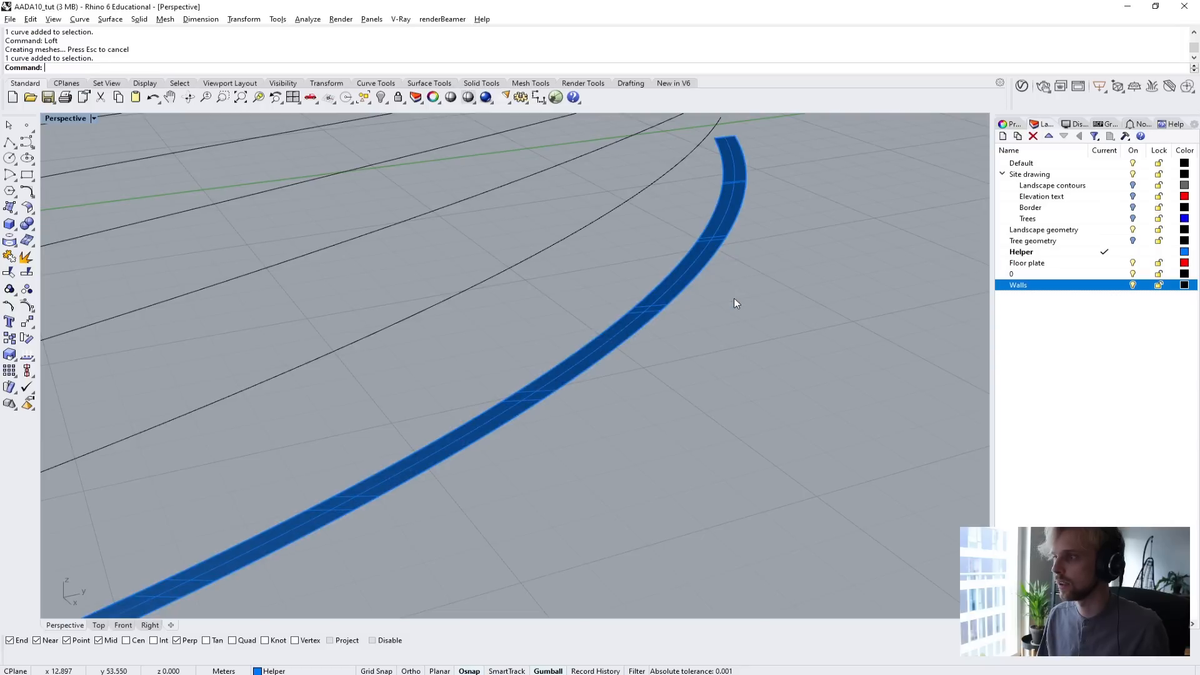
left_click(699, 268)
left_click(749, 306)
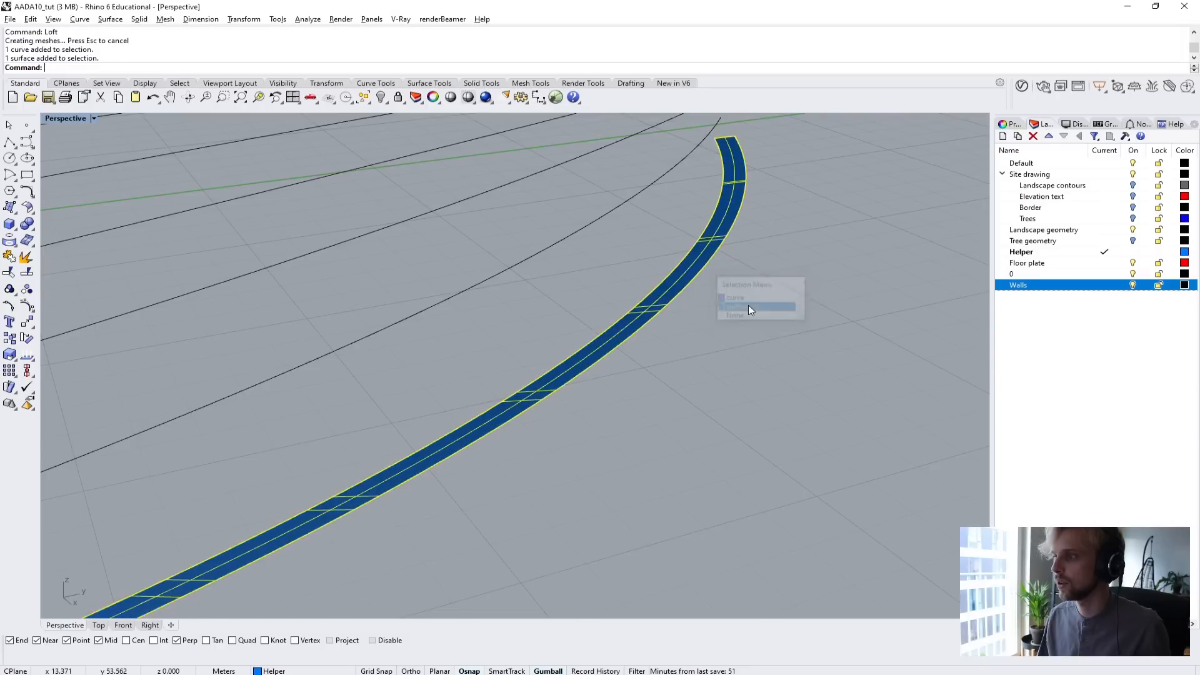
scroll(748, 306, "down", 4)
right_click_drag(743, 308, 469, 303)
right_click_drag(410, 190, 412, 293)
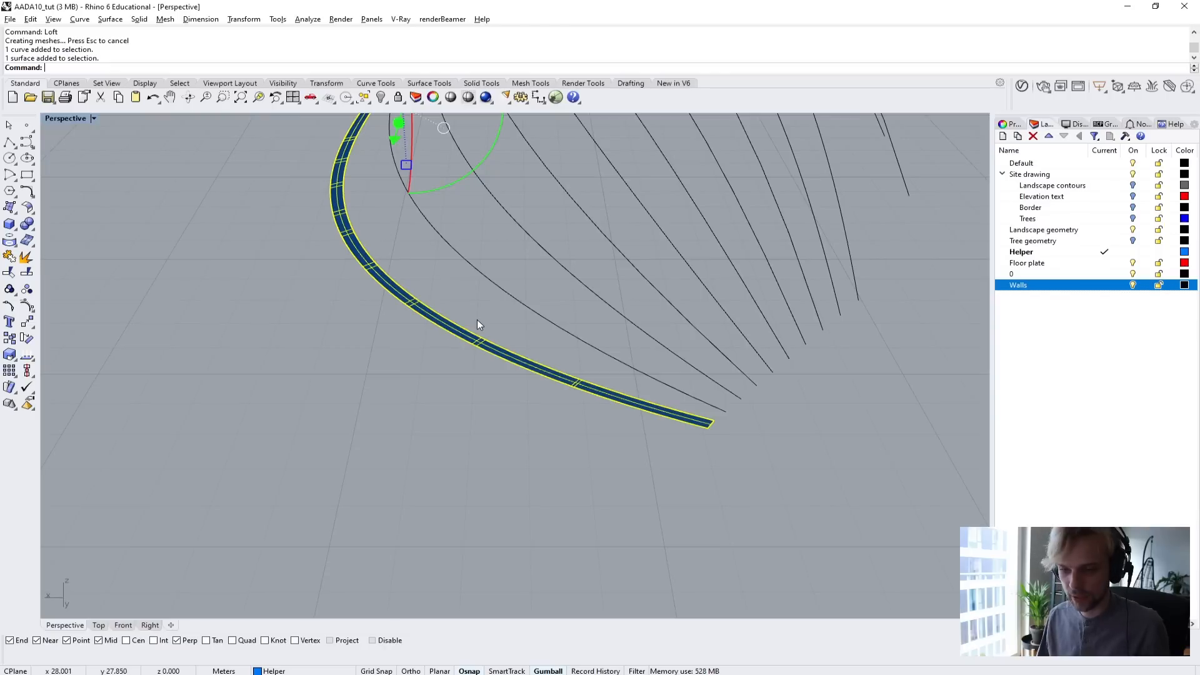
Start ExtrudeSrf on the lofted strip and set the base point of a custom direction at the strip's end.
type("OffsetS")
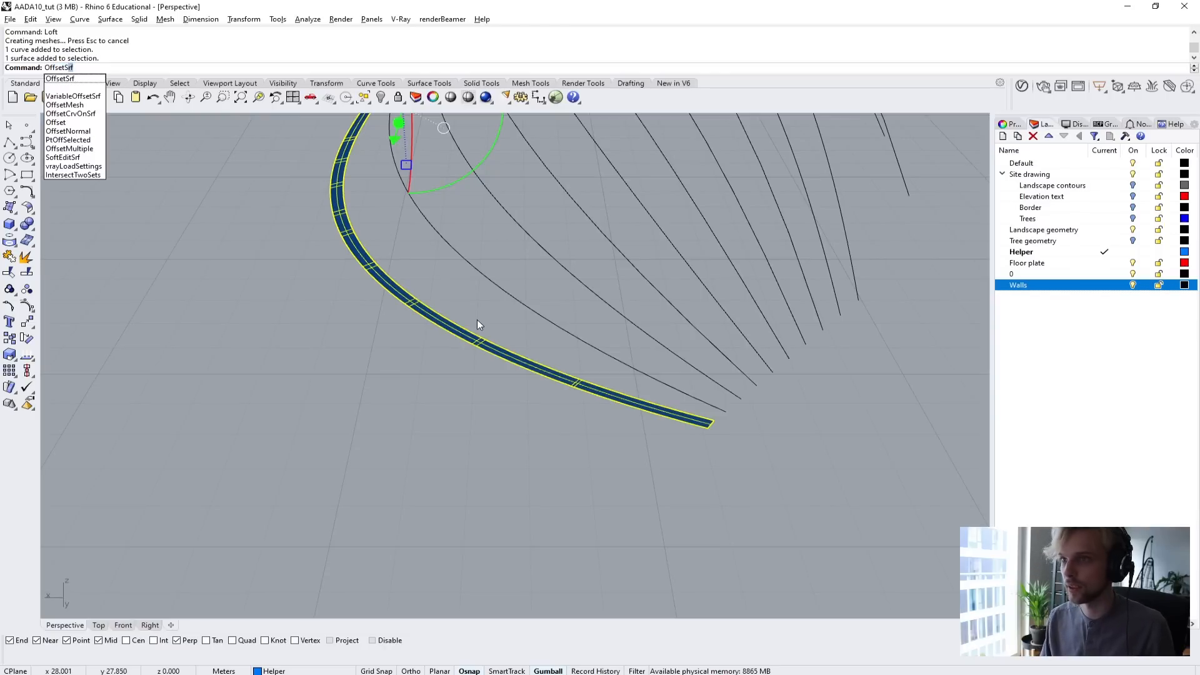
key("Escape")
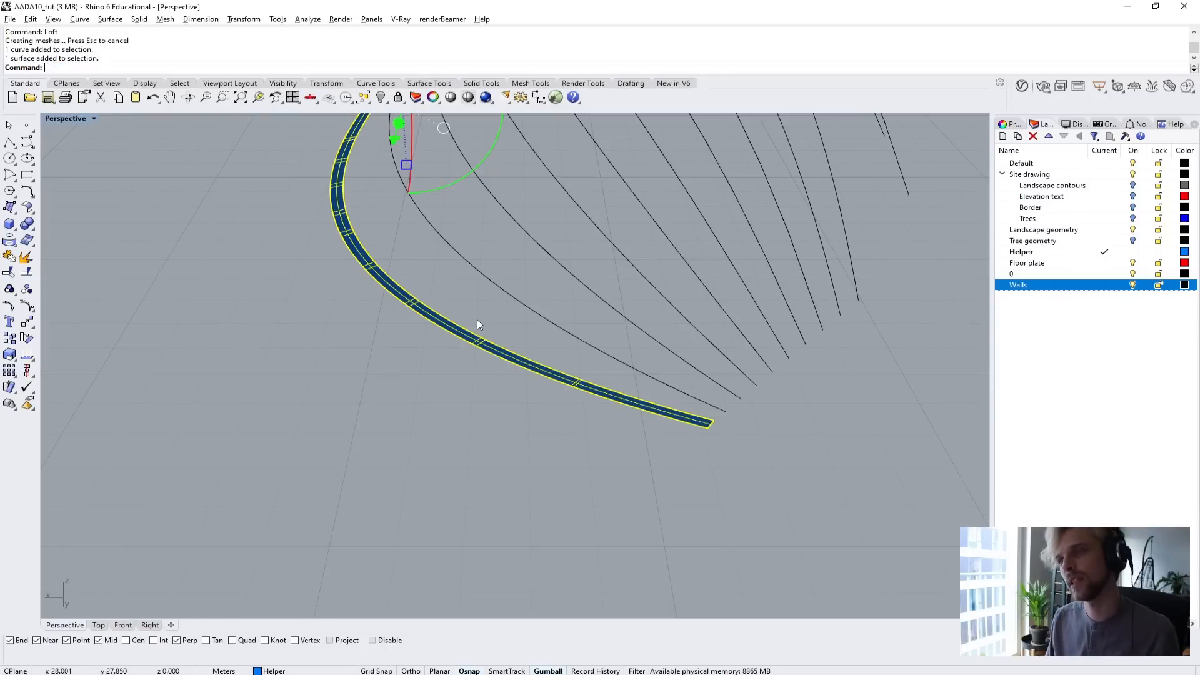
type("Extr")
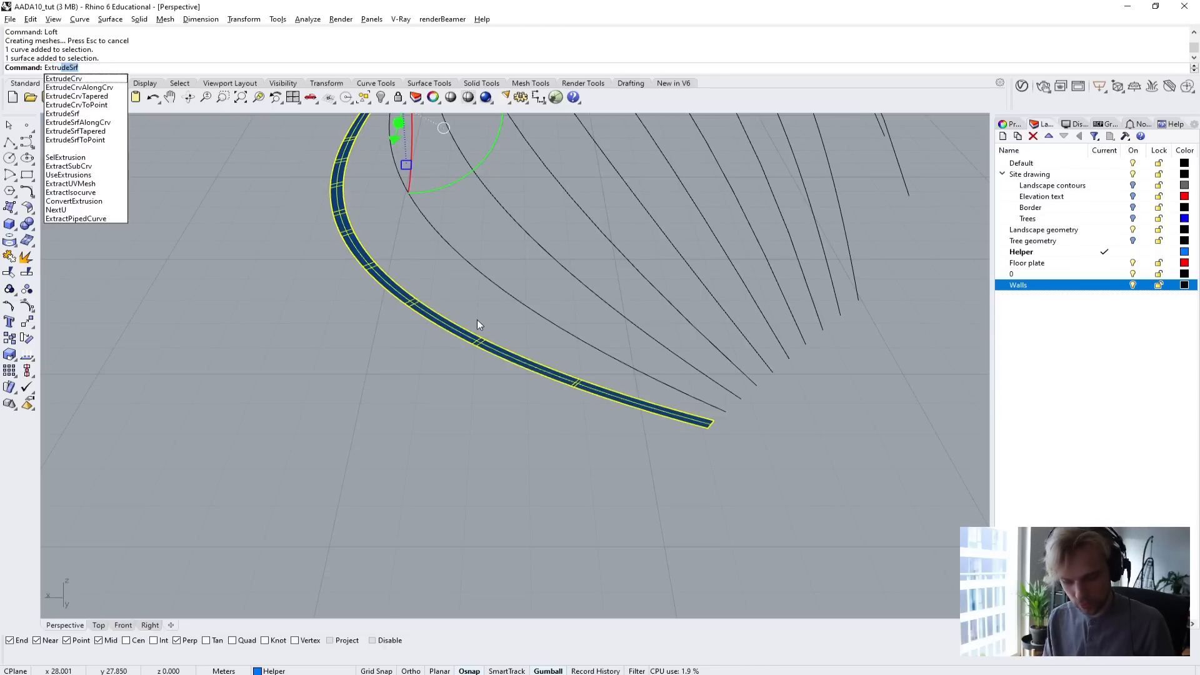
type("ude")
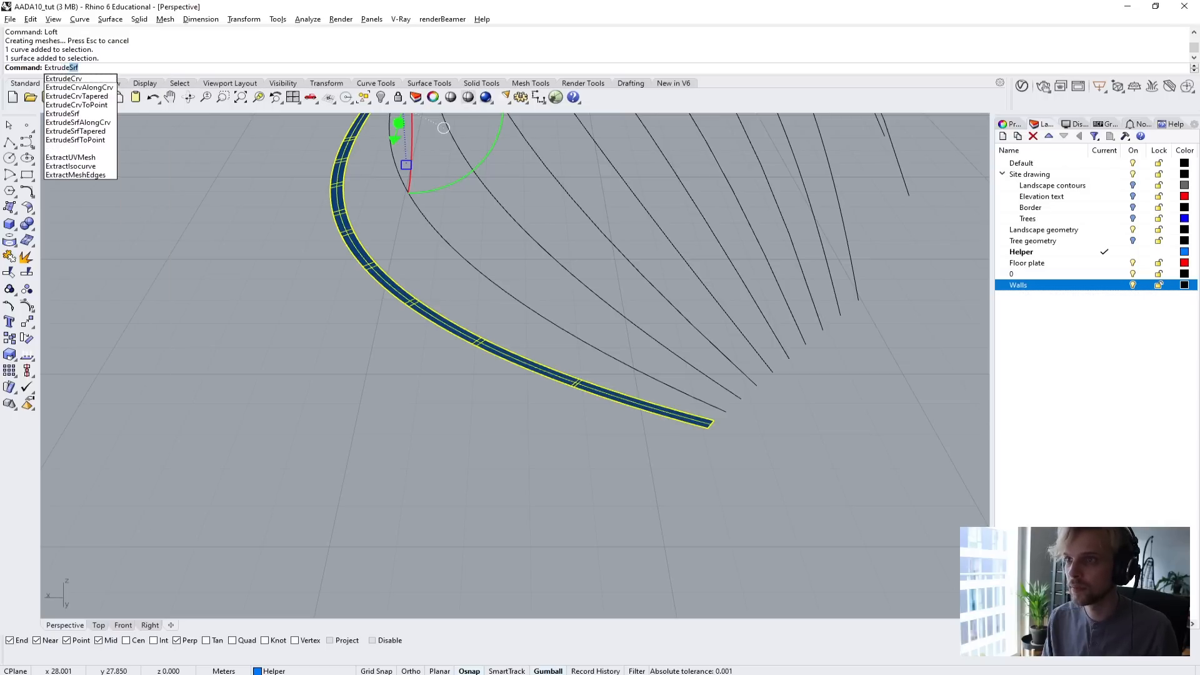
key("Return")
scroll(236, 300, "down", 6)
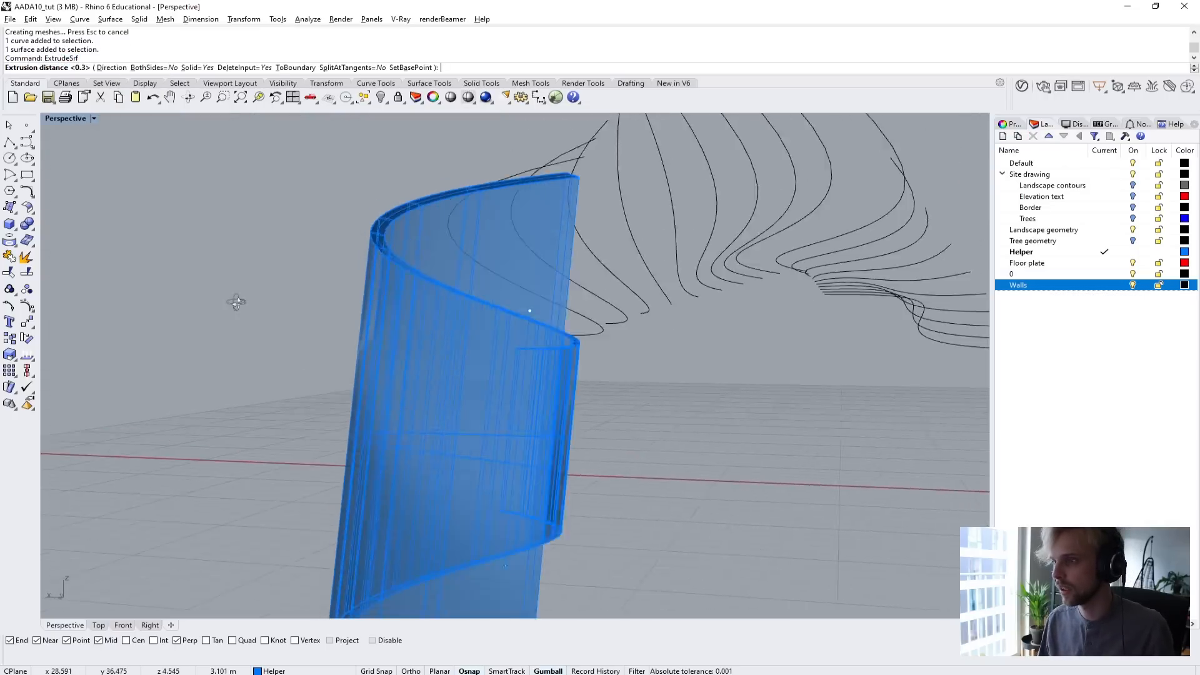
type("D")
key("Return")
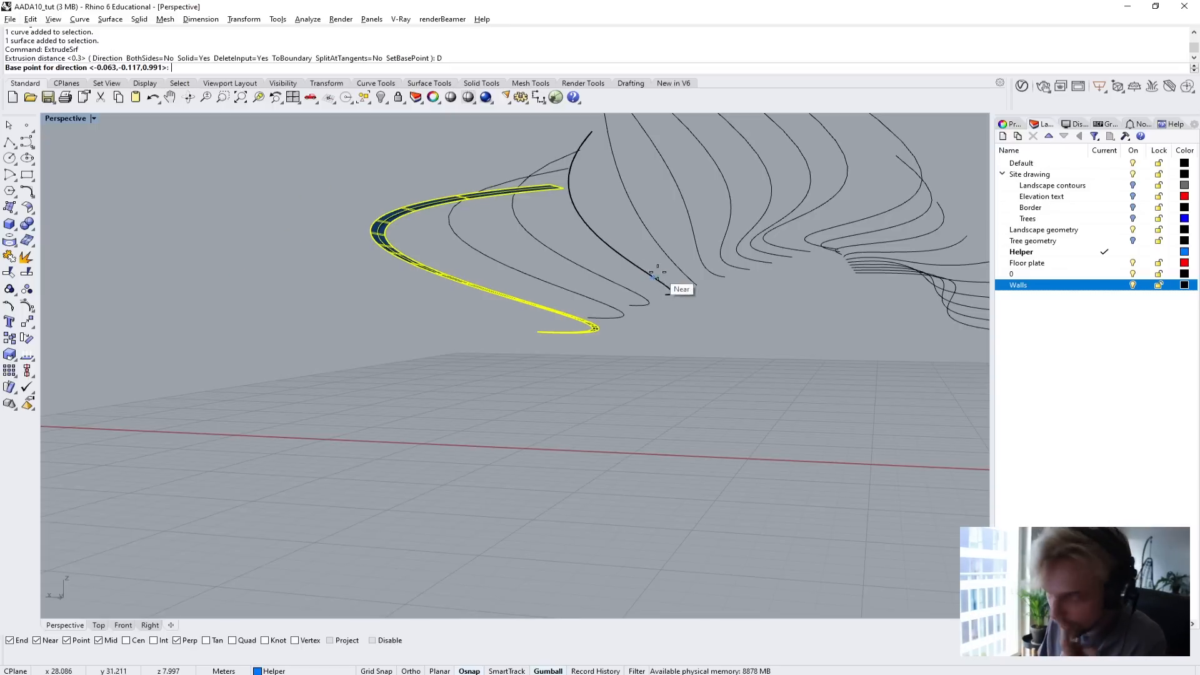
scroll(562, 192, "up", 2)
left_click(546, 196)
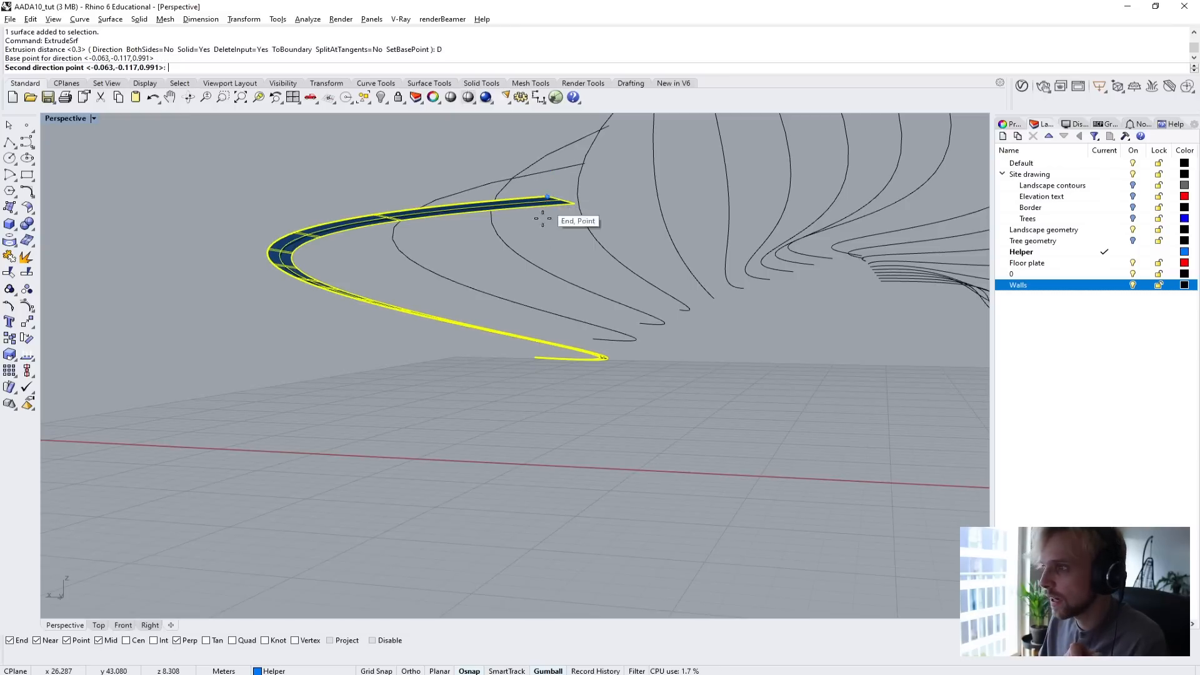
Turn on Ortho and point the extrusion direction straight down in the Front view.
scroll(547, 463, "down", 5)
scroll(393, 441, "up", 5)
right_click_drag(392, 441, 231, 423)
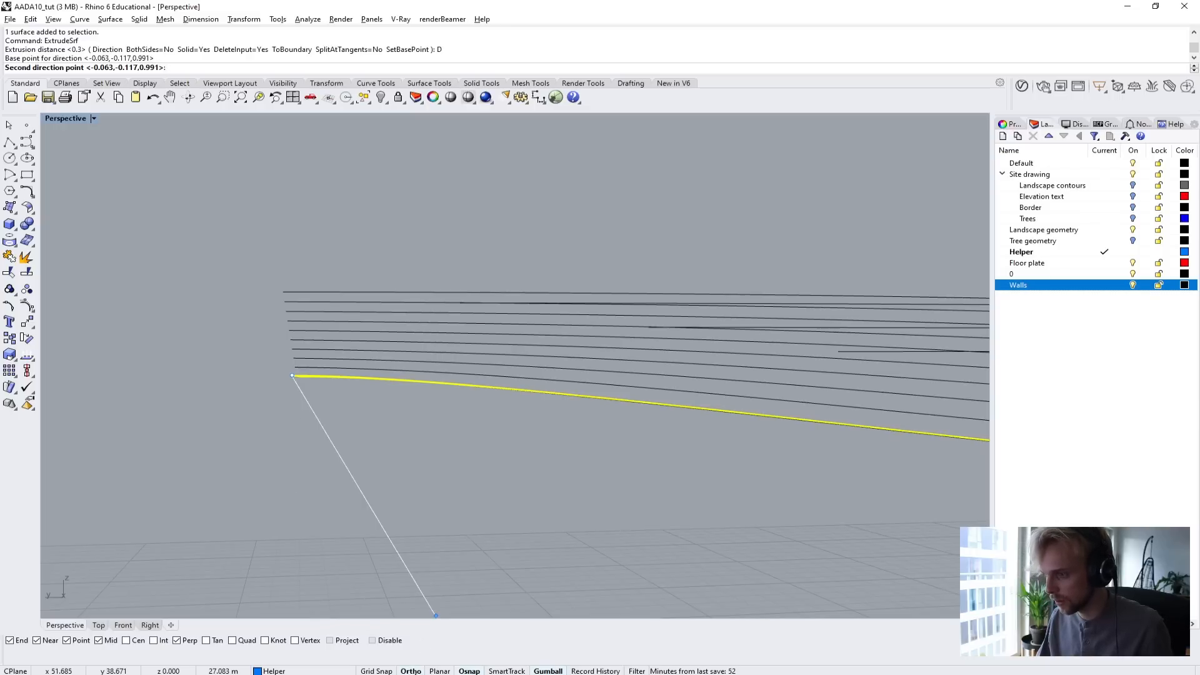
left_click(410, 671)
double_click(59, 119)
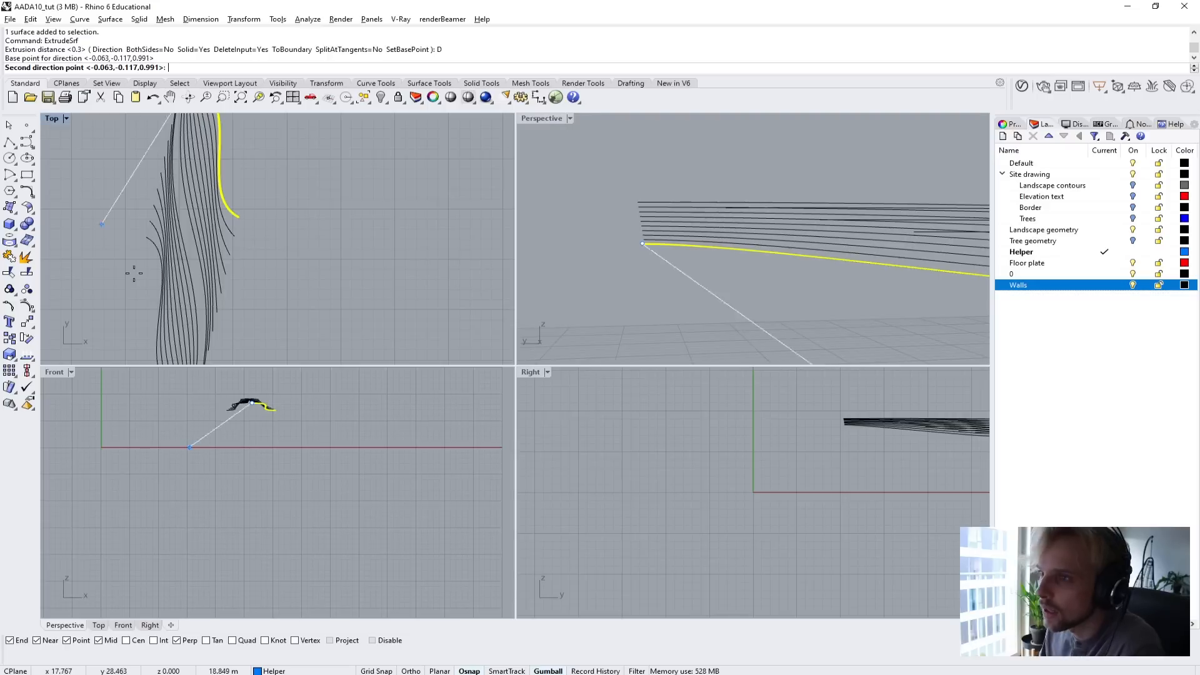
right_click_drag(263, 441, 258, 533)
scroll(263, 476, "up", 4)
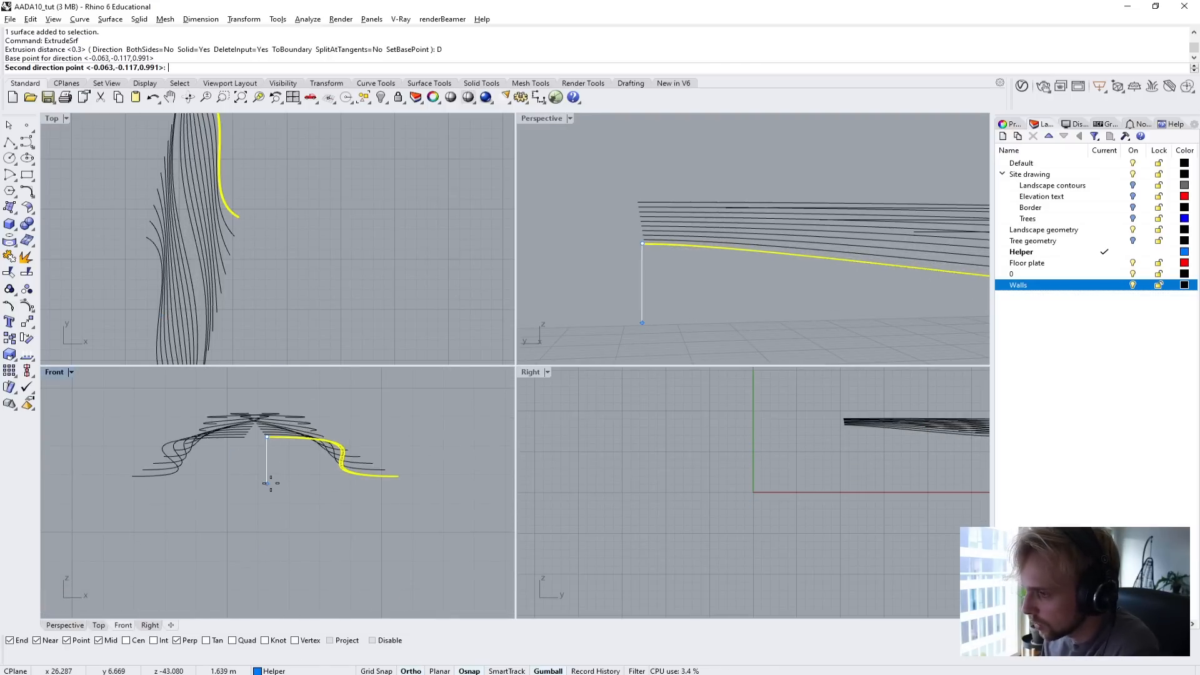
scroll(272, 475, "up", 4)
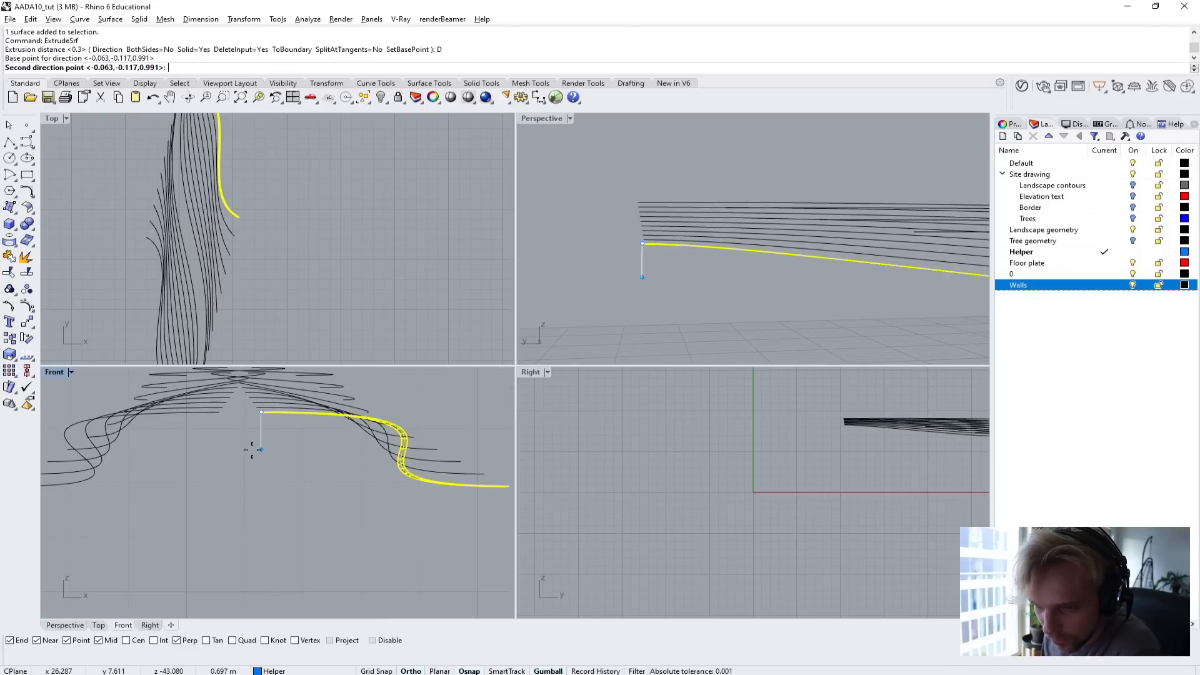
left_click(253, 450)
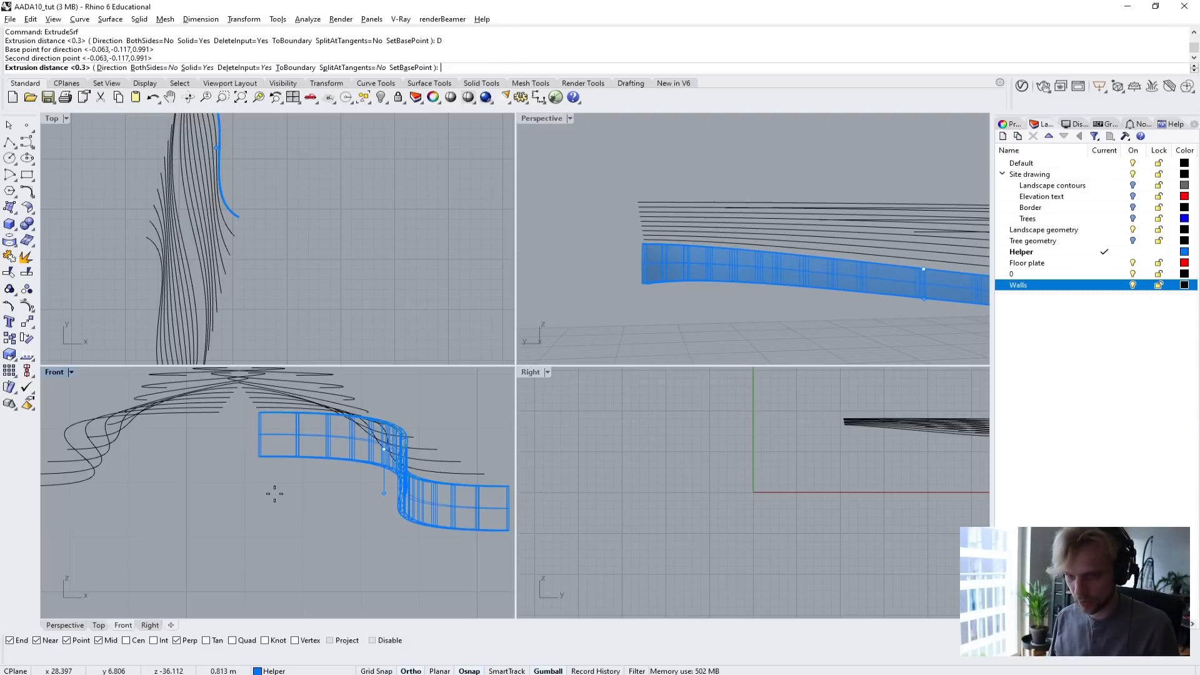
Extrude the strip downward by 0.4 m into a solid beam.
type("0.65")
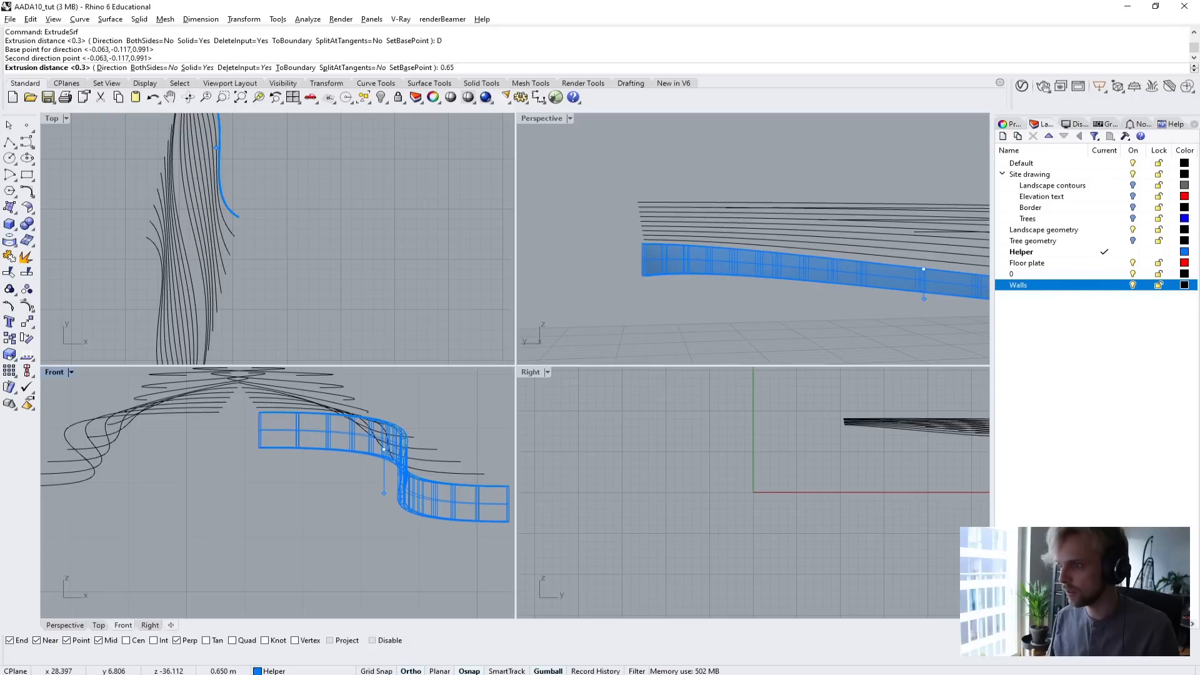
key("BackSpace")
key("BackSpace")
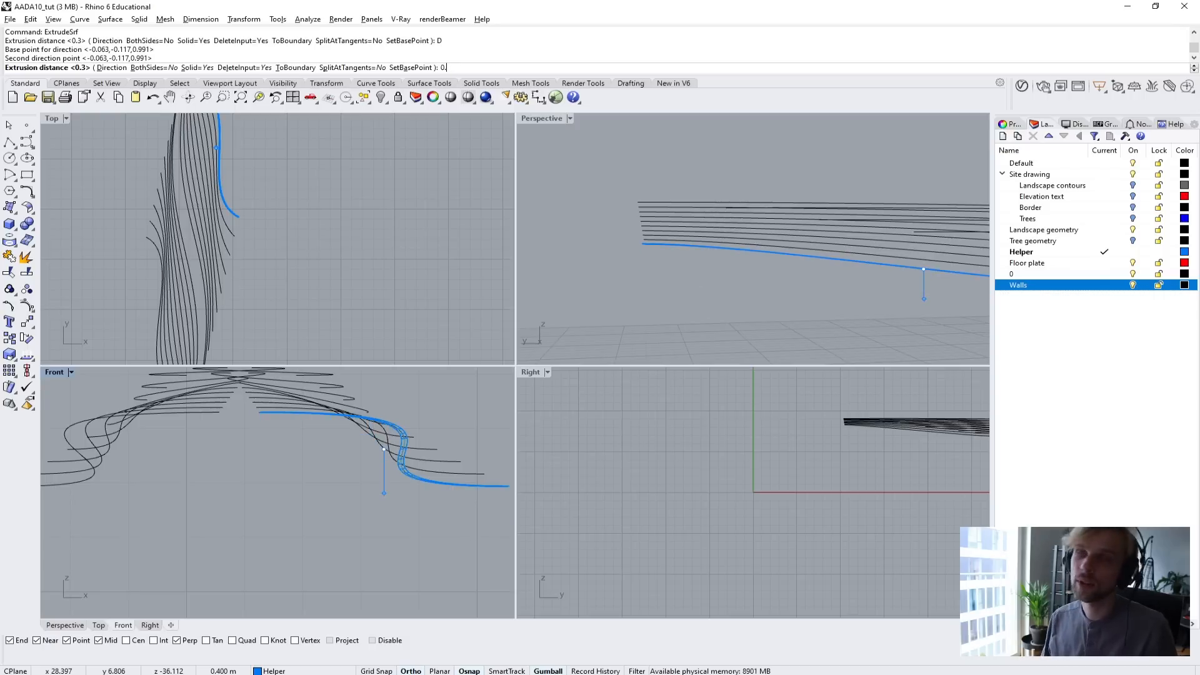
type("4")
key("Return")
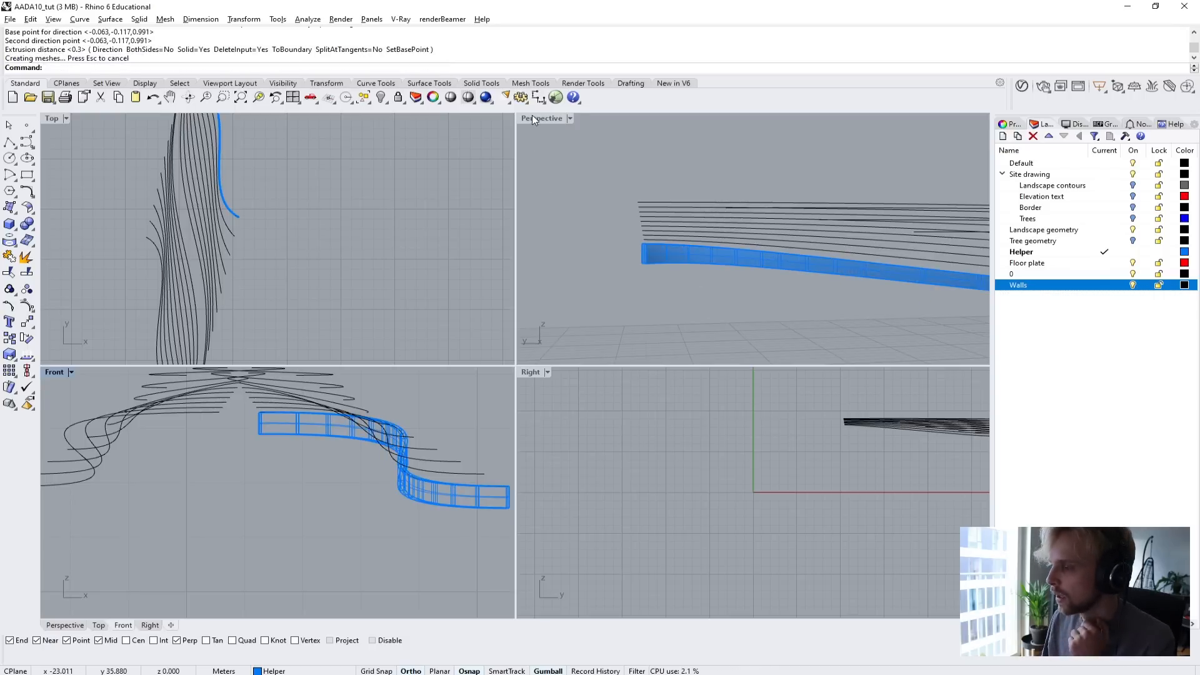
Show the hidden curved walls and the floor plate around the beam in the enlarged Perspective view.
double_click(533, 117)
right_click_drag(514, 208, 640, 342)
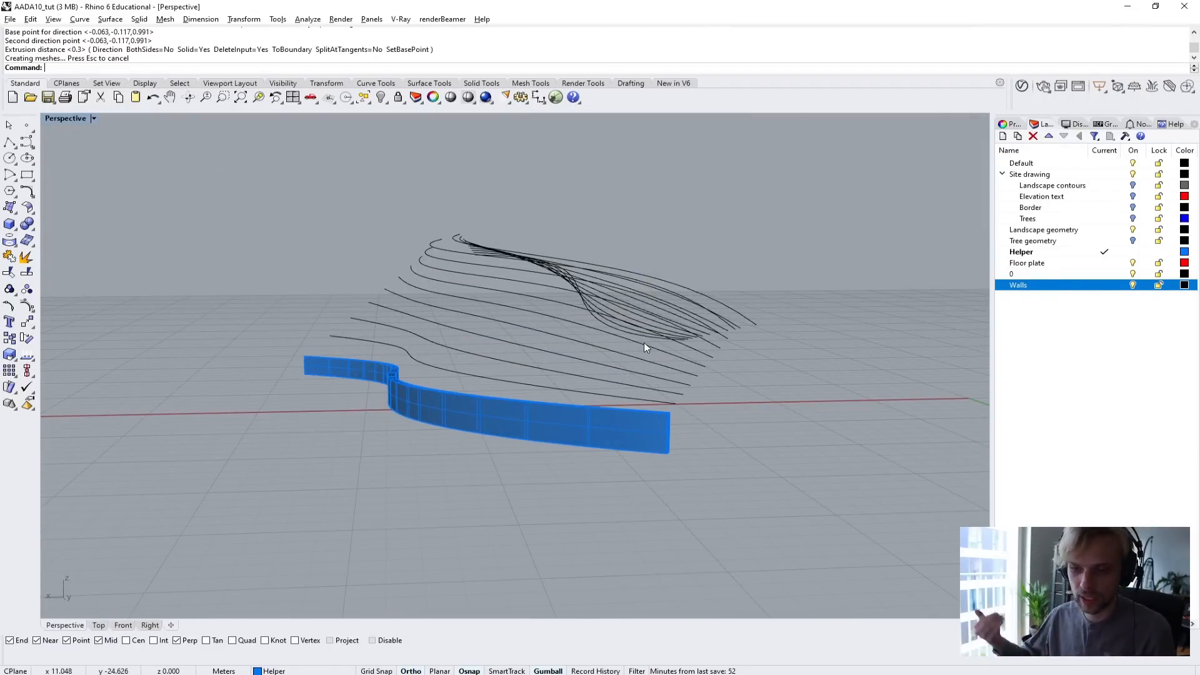
right_click_drag(472, 334, 604, 388)
type("Selected")
key("Return")
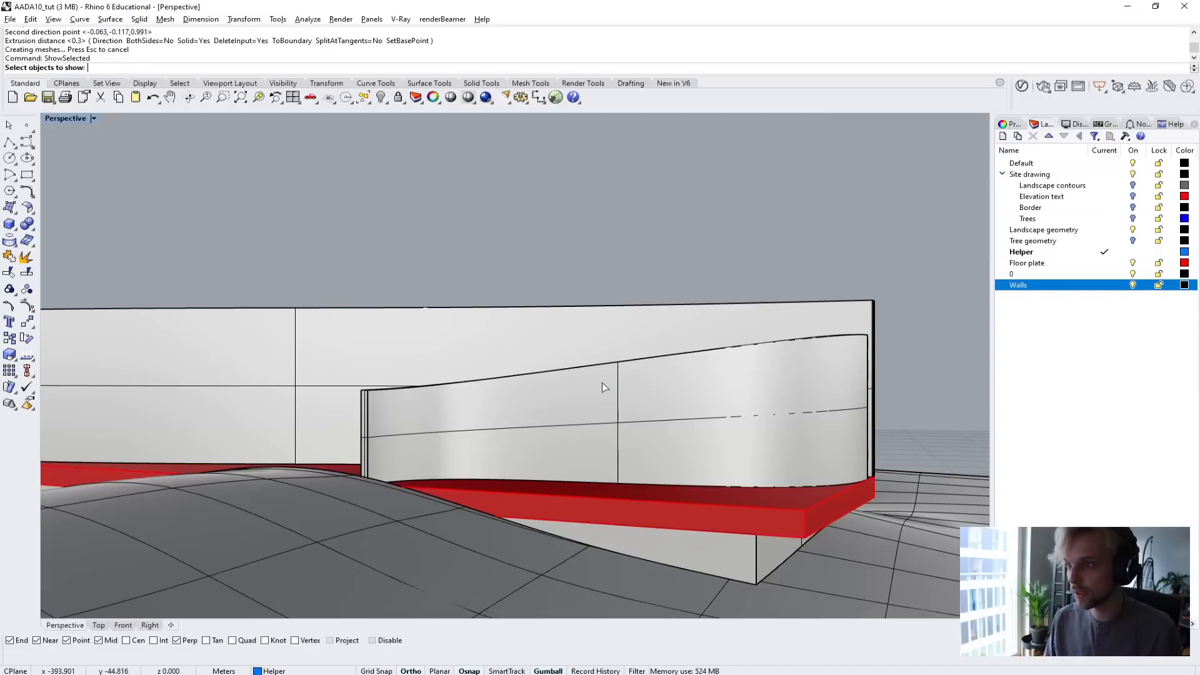
left_click(549, 355)
left_click(572, 332)
right_click_drag(572, 332, 434, 368)
left_click(705, 256)
left_click(586, 382)
key("Return")
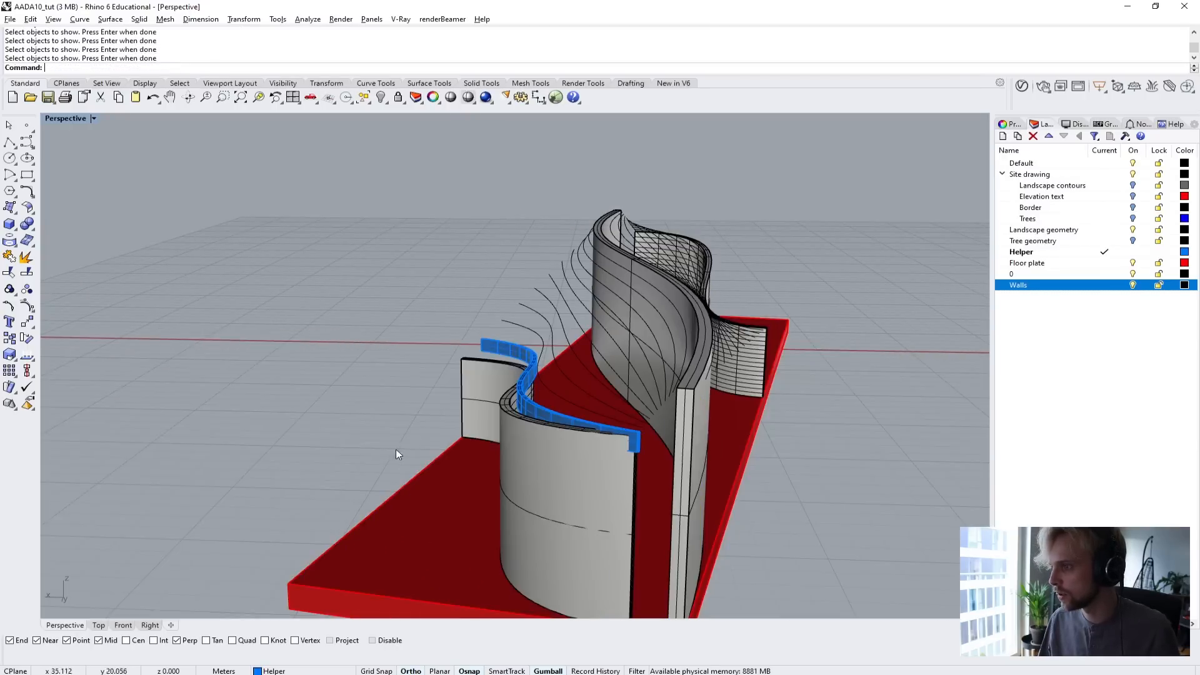
Examine how the beam meets the curved wall's top and end, and undo showing the walls and floor plate.
mouse_move(396, 449)
right_mouse_down()
mouse_move(715, 415)
mouse_move(527, 345)
mouse_move(515, 383)
mouse_move(450, 442)
mouse_move(409, 438)
right_mouse_up()
scroll(526, 348, "up", 5)
right_click_drag(683, 343, 725, 440, "shift")
right_click_drag(884, 469, 617, 313, "shift")
scroll(702, 421, "up", 6)
scroll(655, 500, "up", 3)
right_click_drag(655, 501, 548, 382)
scroll(549, 382, "up", 4)
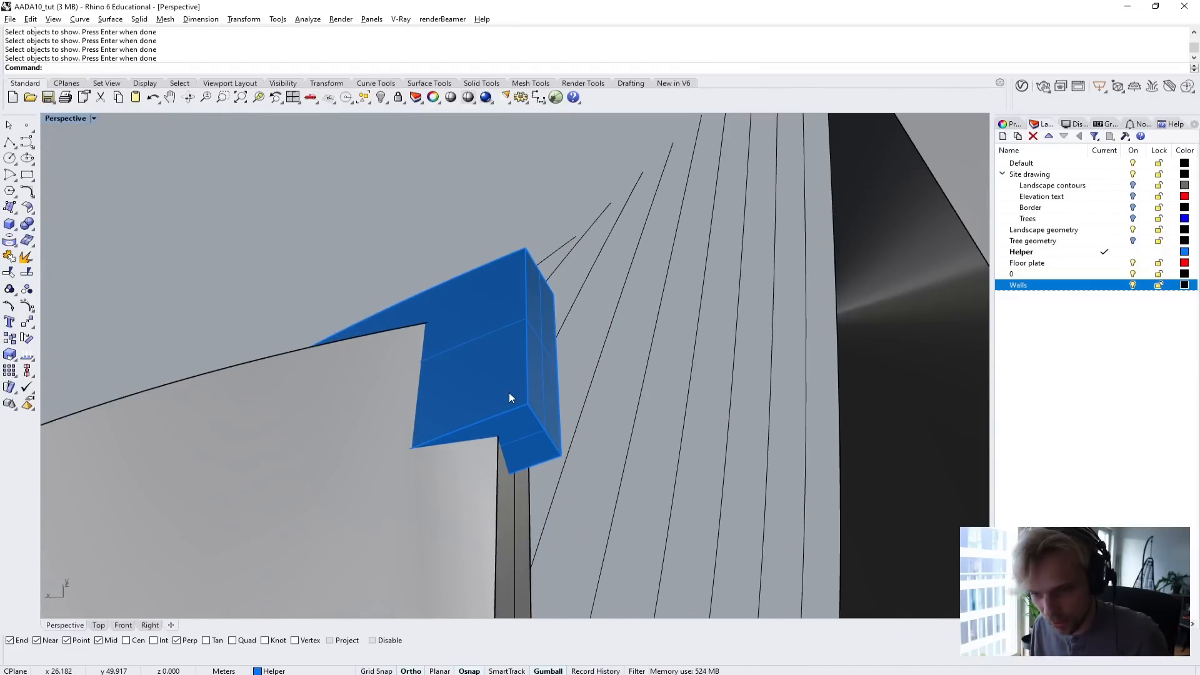
scroll(509, 394, "down", 1)
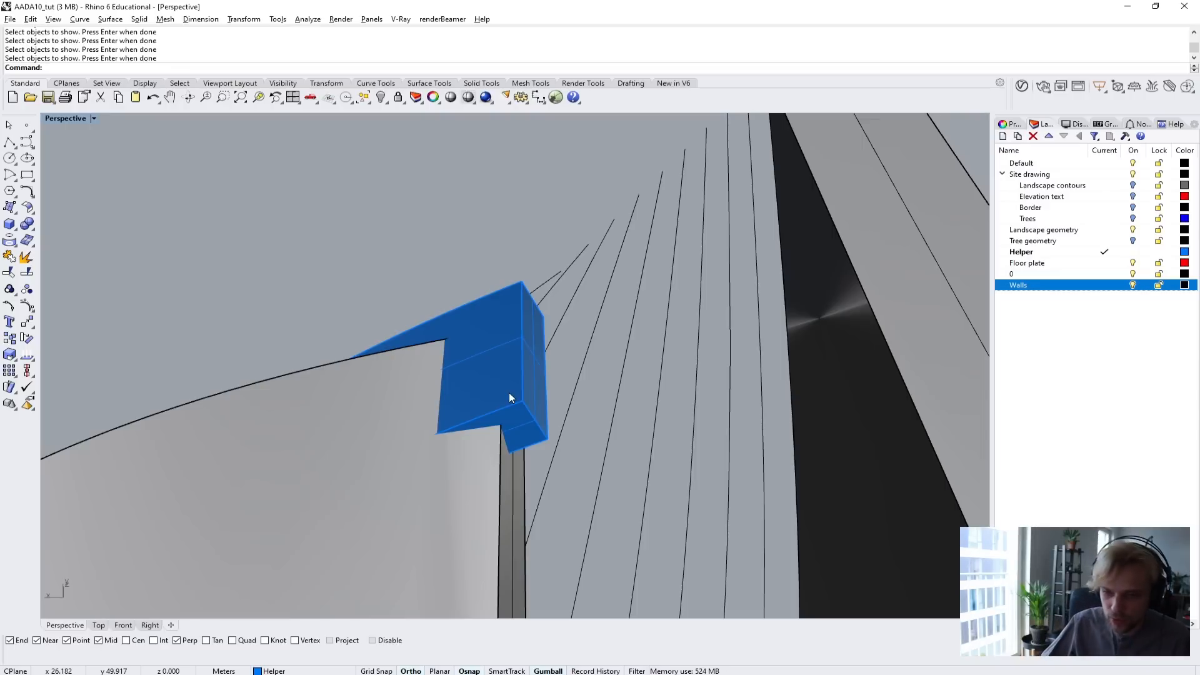
right_click_drag(509, 394, 559, 419)
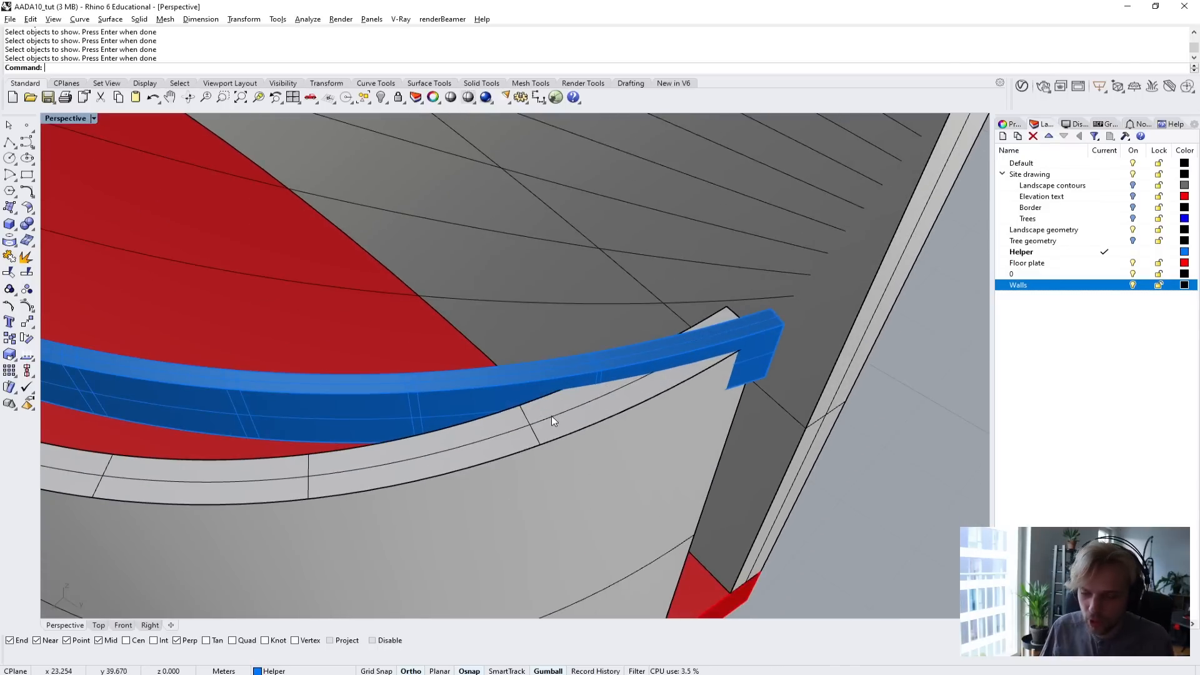
scroll(553, 425, "down", 8)
scroll(572, 416, "up", 6)
right_click_drag(573, 415, 451, 475)
key("ctrl+z")
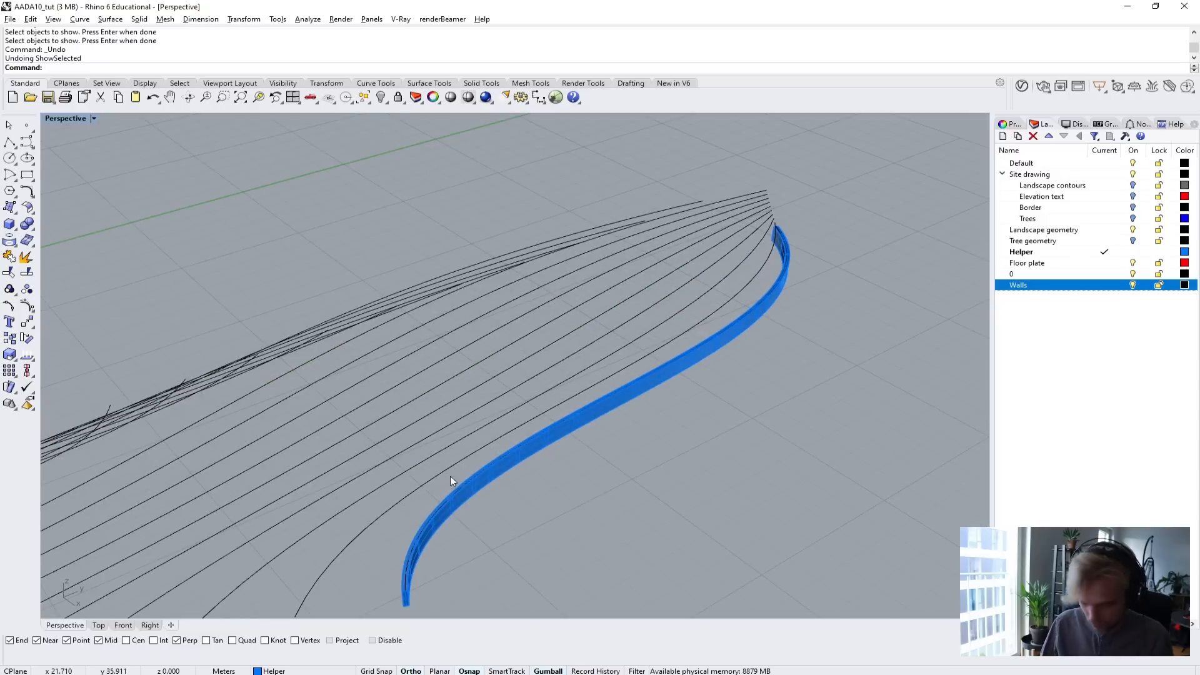
Offset the tween curve next to the beam by 0.05 m to both sides with the Cap option at None.
type("Offset")
key("Return")
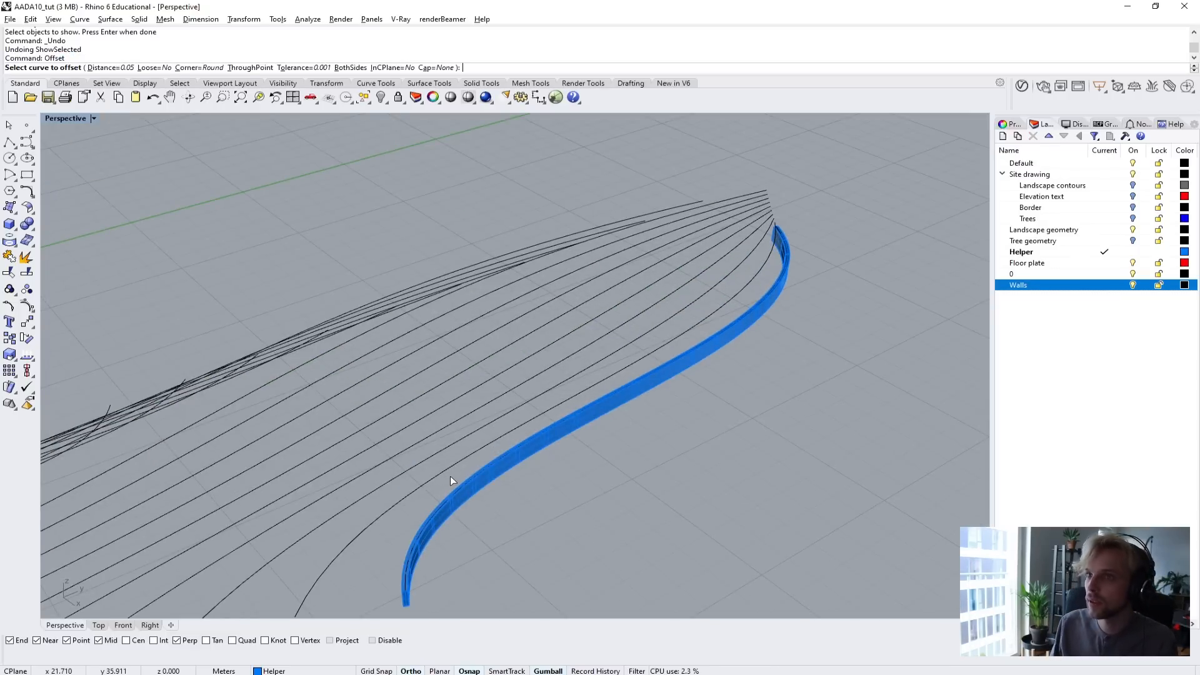
scroll(450, 475, "up", 2)
scroll(405, 507, "up", 2)
left_click(402, 508)
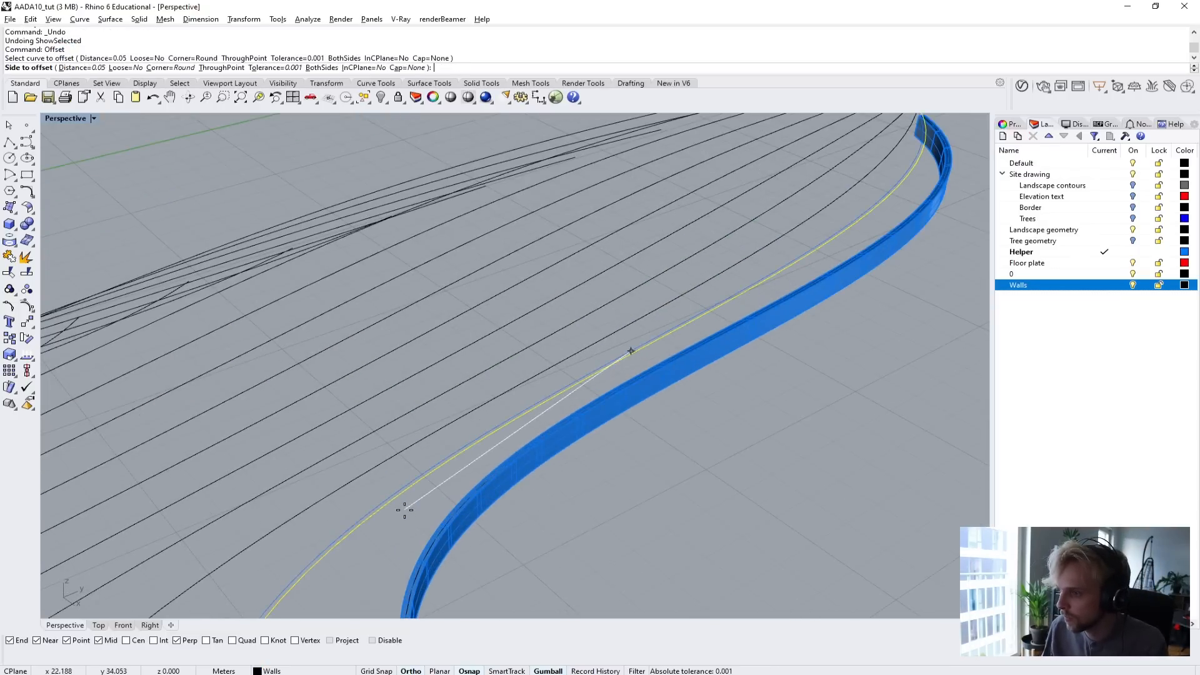
scroll(394, 500, "up", 2)
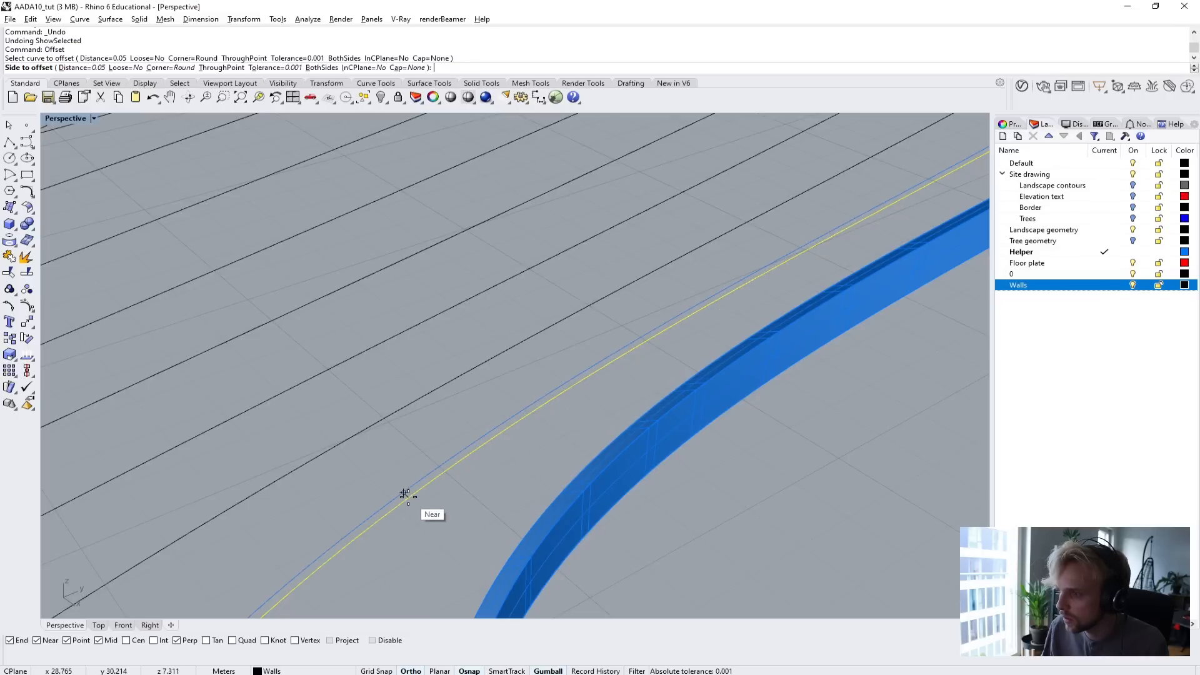
left_click(321, 68)
left_click(350, 505)
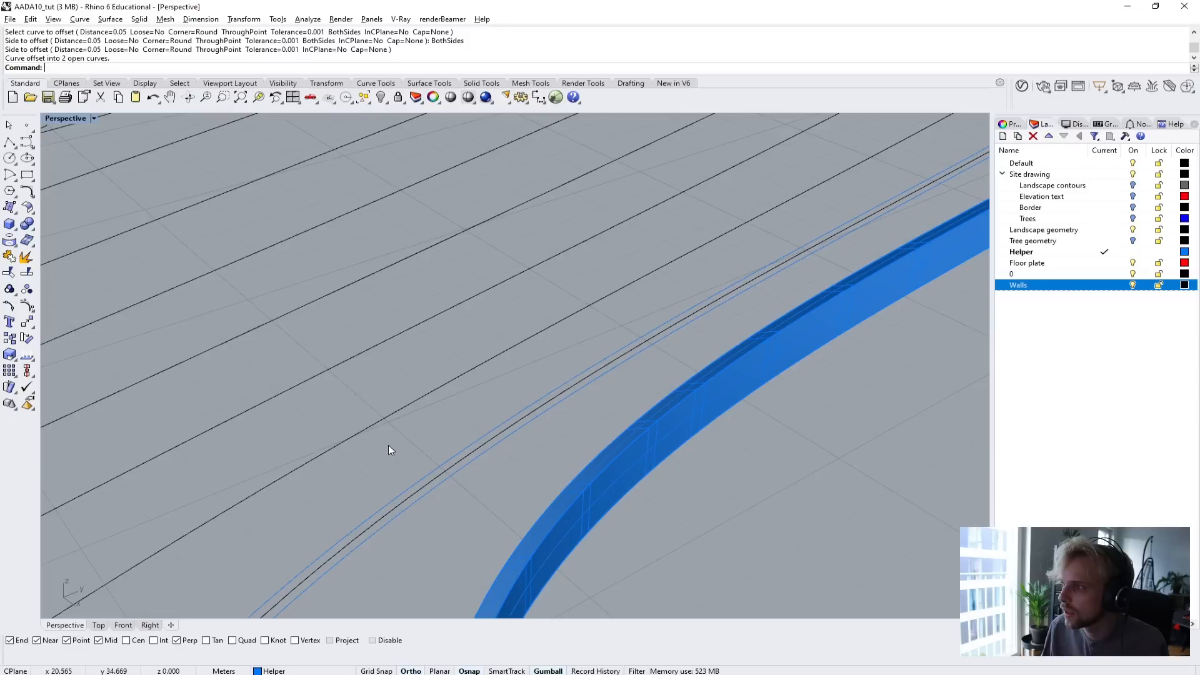
Offset the next two tween curves beyond the already offset one by 0.05 m to both sides, without end caps.
left_click(367, 428)
right_click(367, 427)
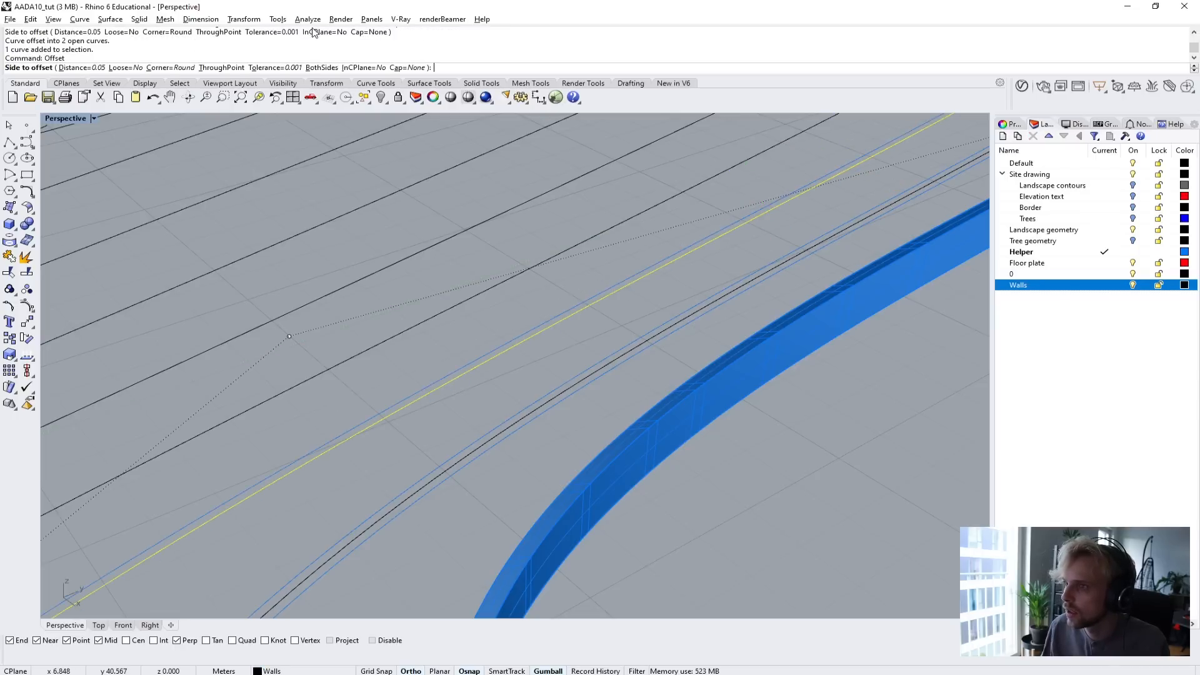
left_click(321, 68)
left_click(385, 376)
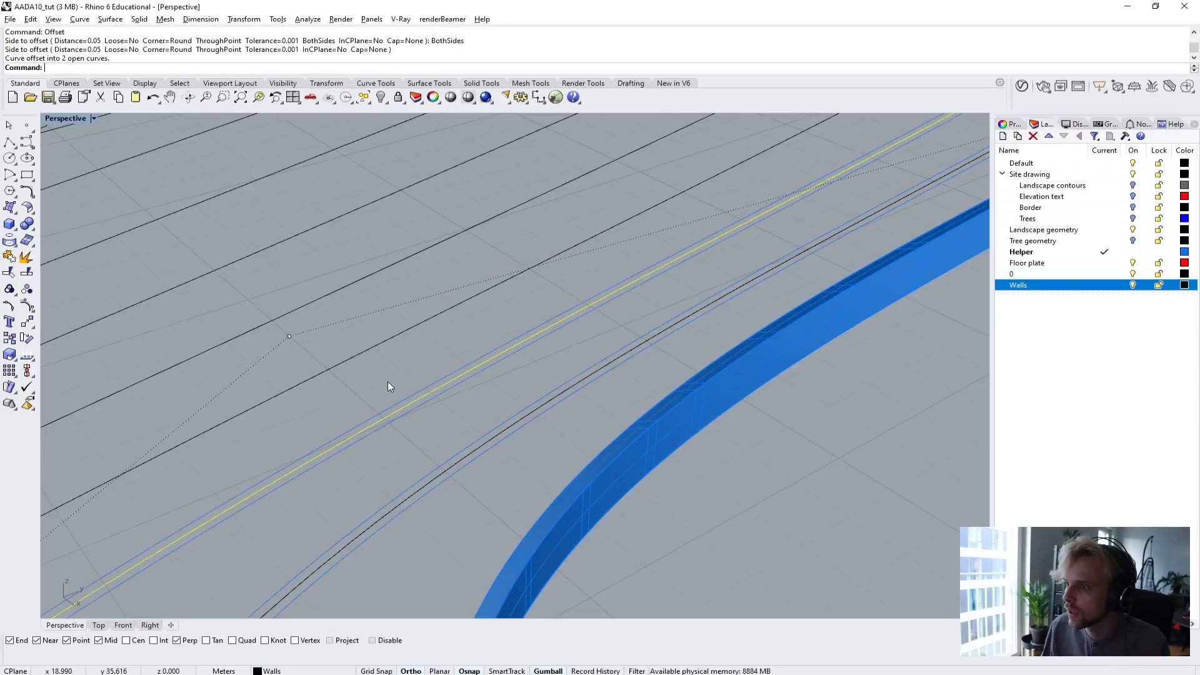
left_click(364, 356)
right_click(326, 334)
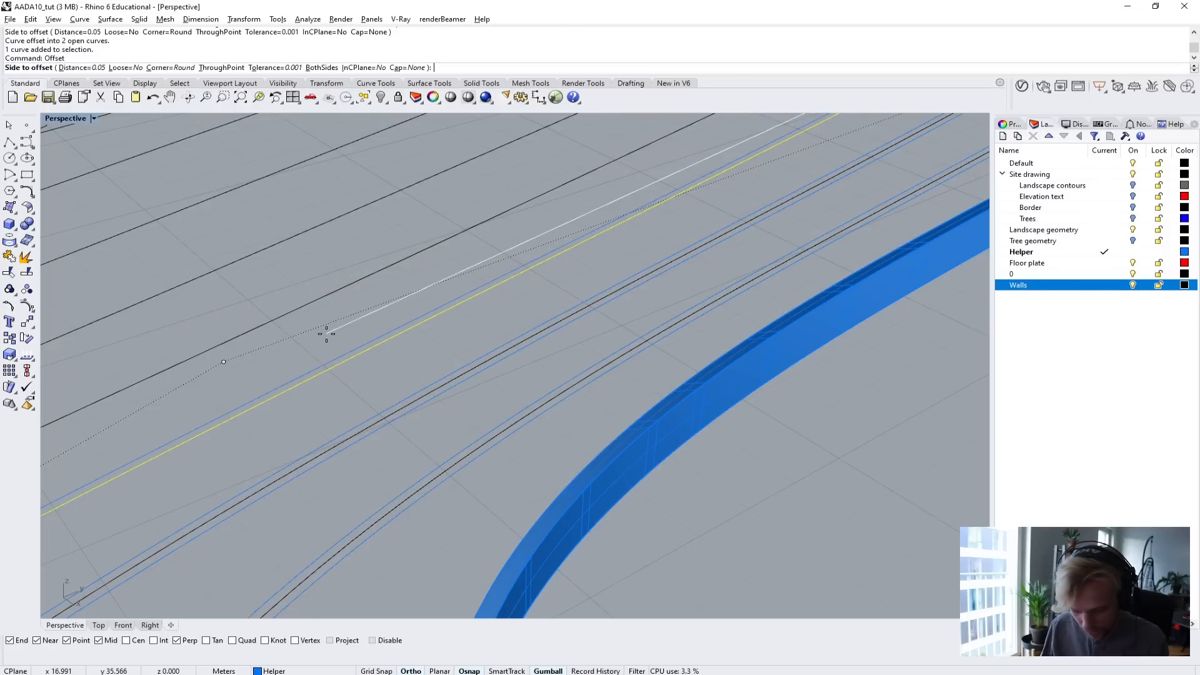
type("b")
key("Return")
left_click(325, 313)
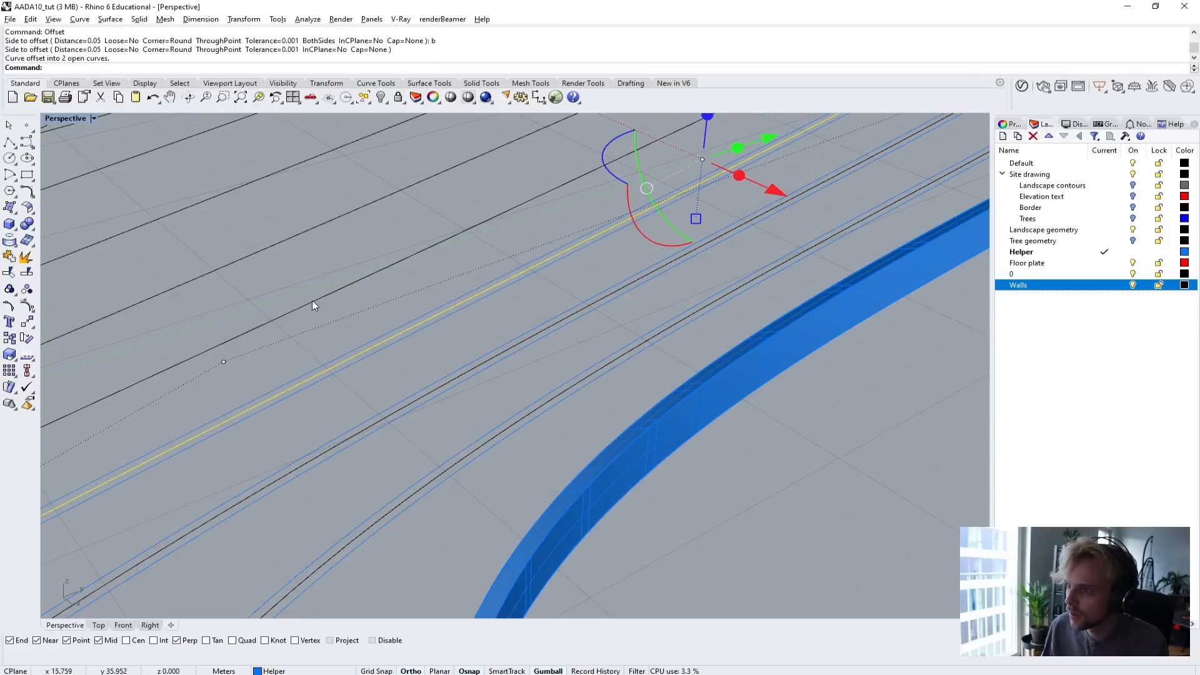
Offset the fourth tween curve from the beam by 0.05 m to both sides.
left_click(313, 300)
right_click(292, 276)
type("b")
key("Return")
left_click(291, 277)
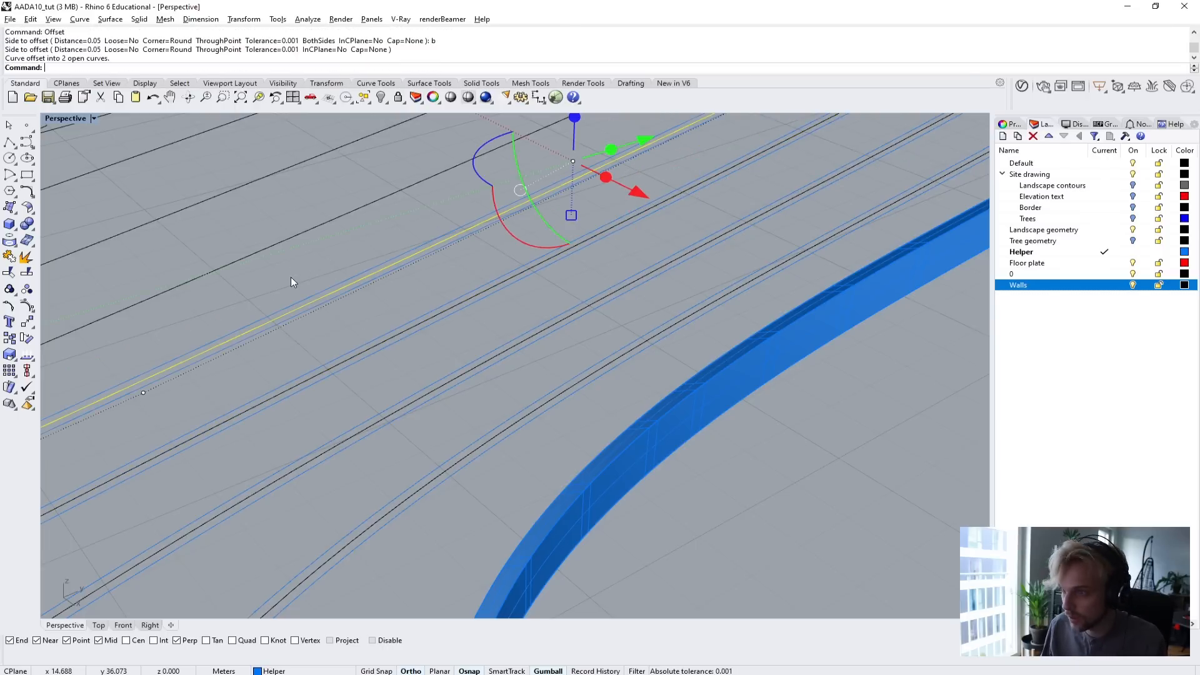
key("Escape")
Try to offset the fifth tween curve from the beam by 0.05 m.
left_click(263, 255)
right_click(241, 223)
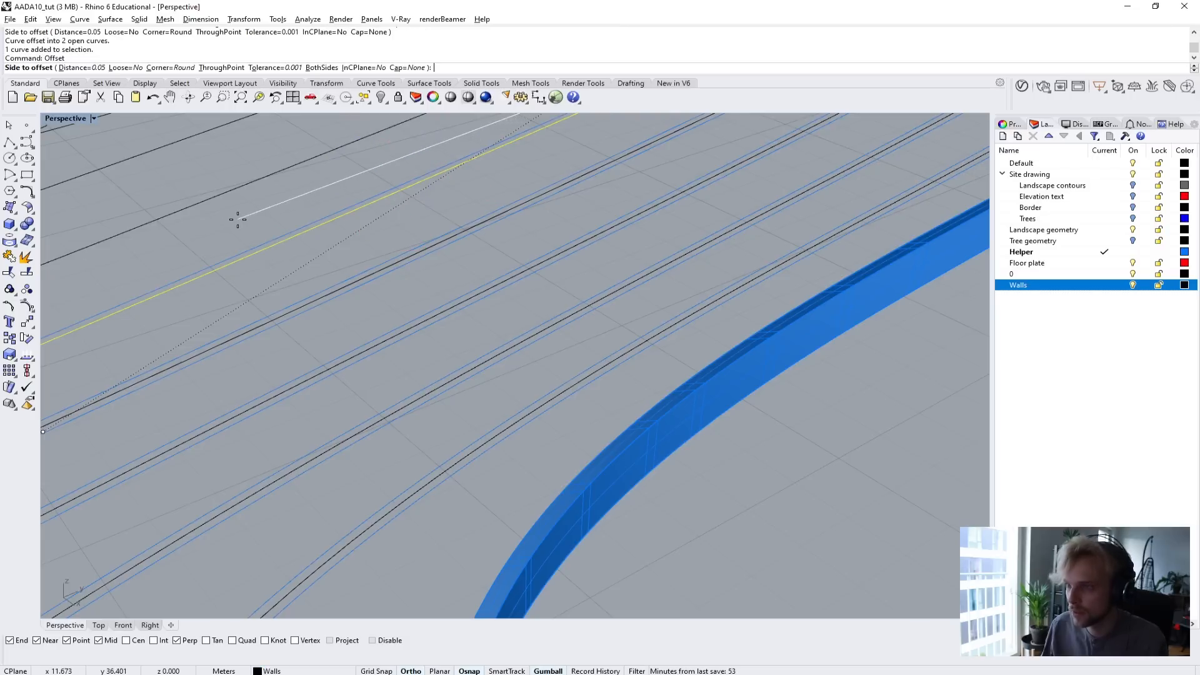
type("b")
left_click(238, 219)
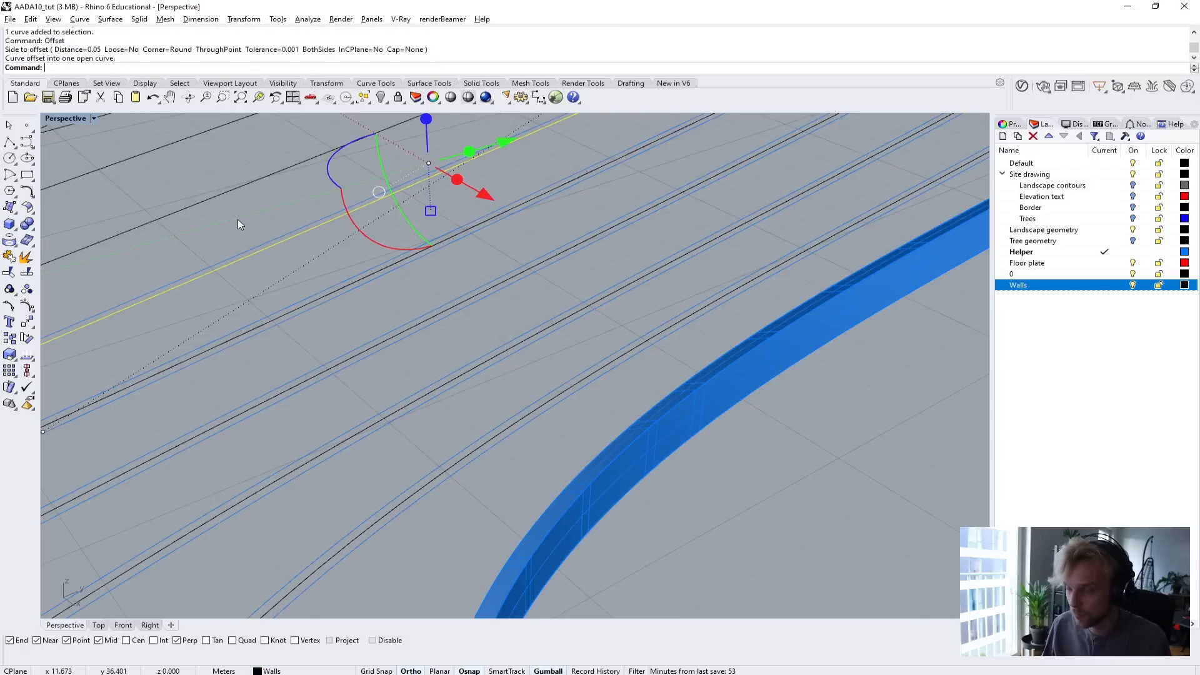
Inspect the end of the fifth tween curve and delete its one-sided offset.
right_click(266, 265)
scroll(285, 282, "down", 2)
scroll(285, 283, "down", 2)
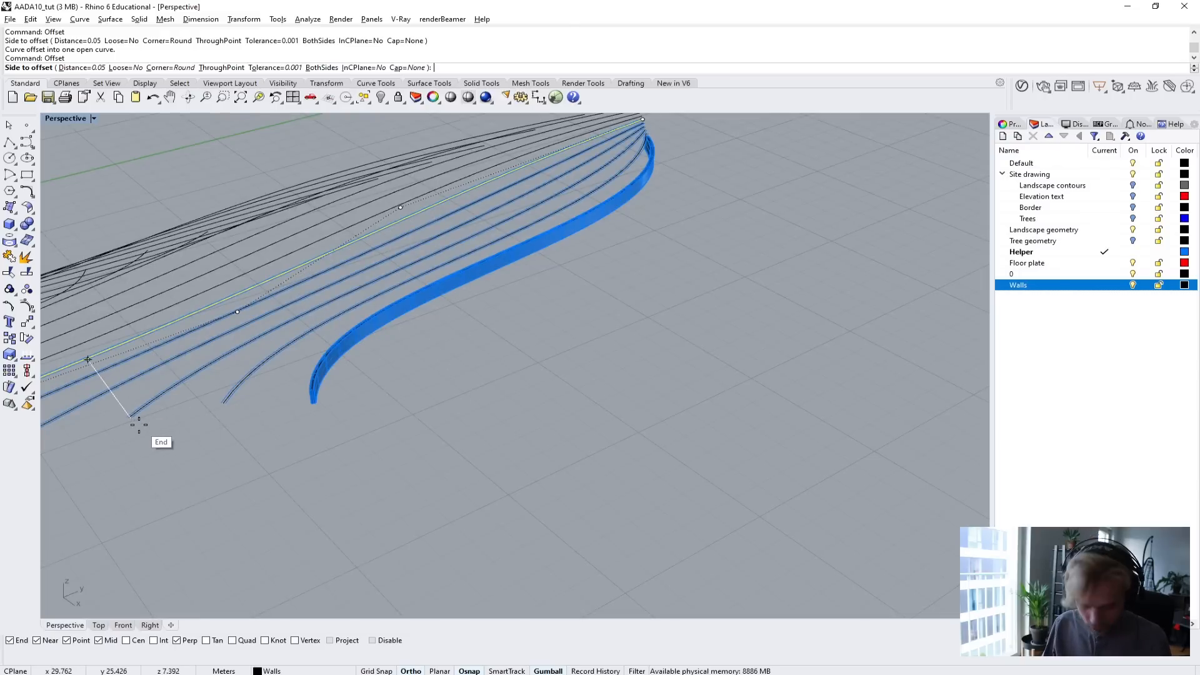
scroll(134, 409, "up", 5)
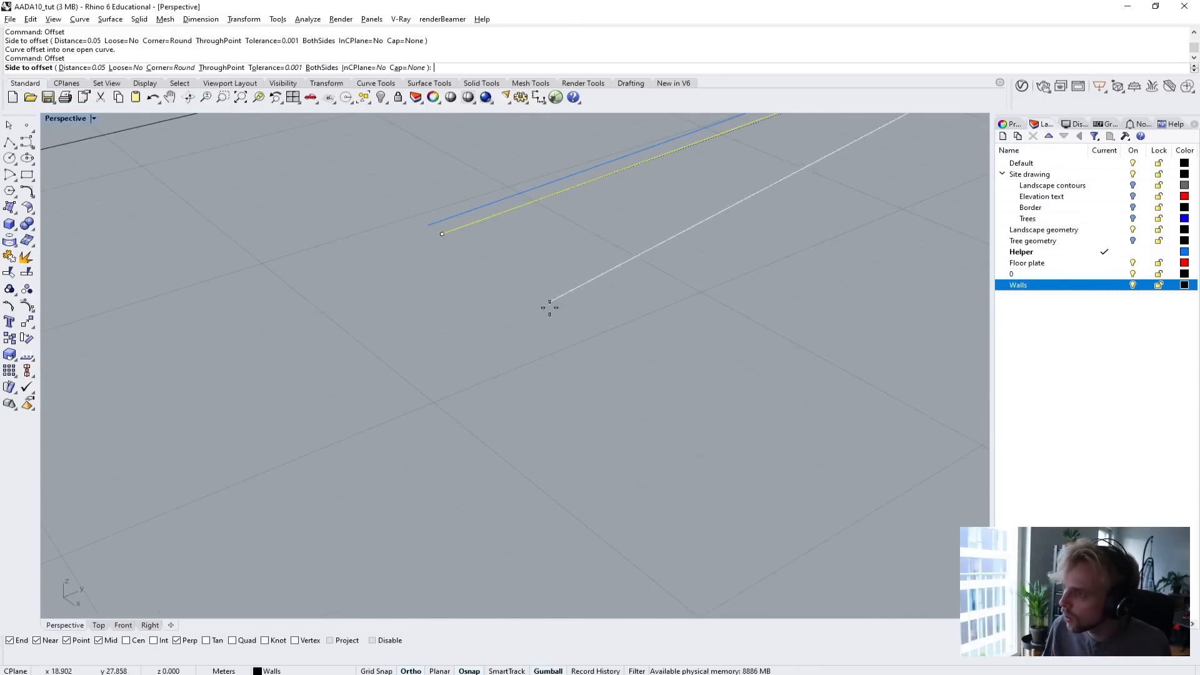
scroll(549, 309, "down", 4)
left_click(460, 410)
scroll(459, 409, "up", 3)
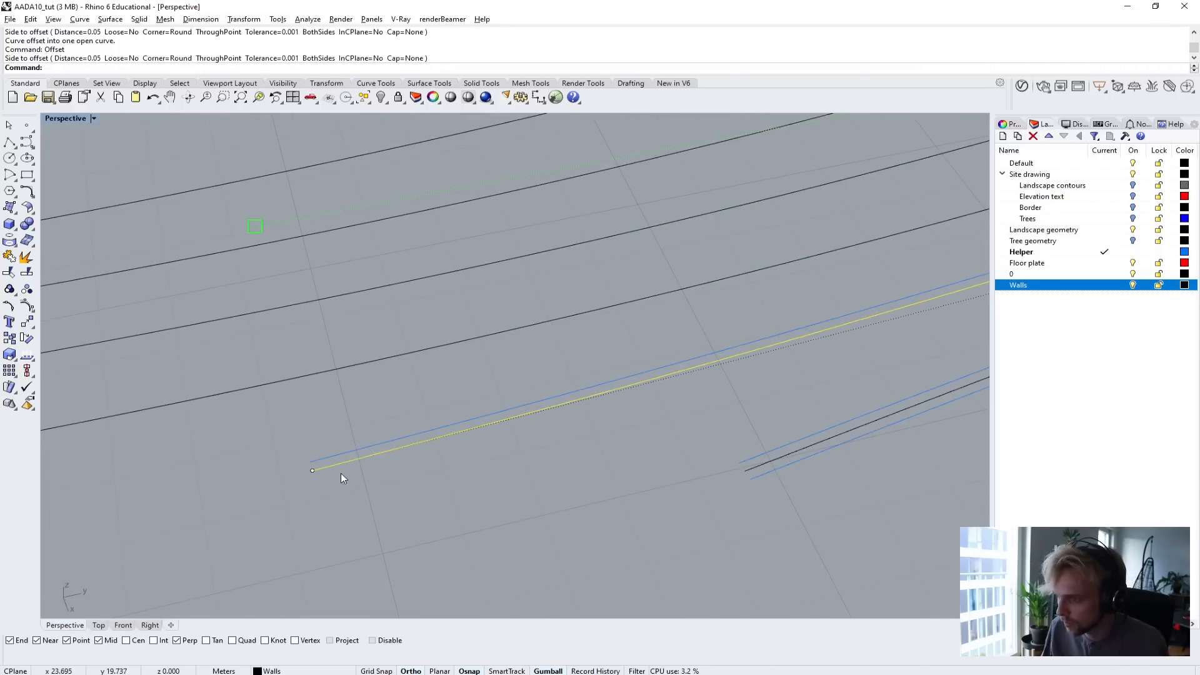
key("Return")
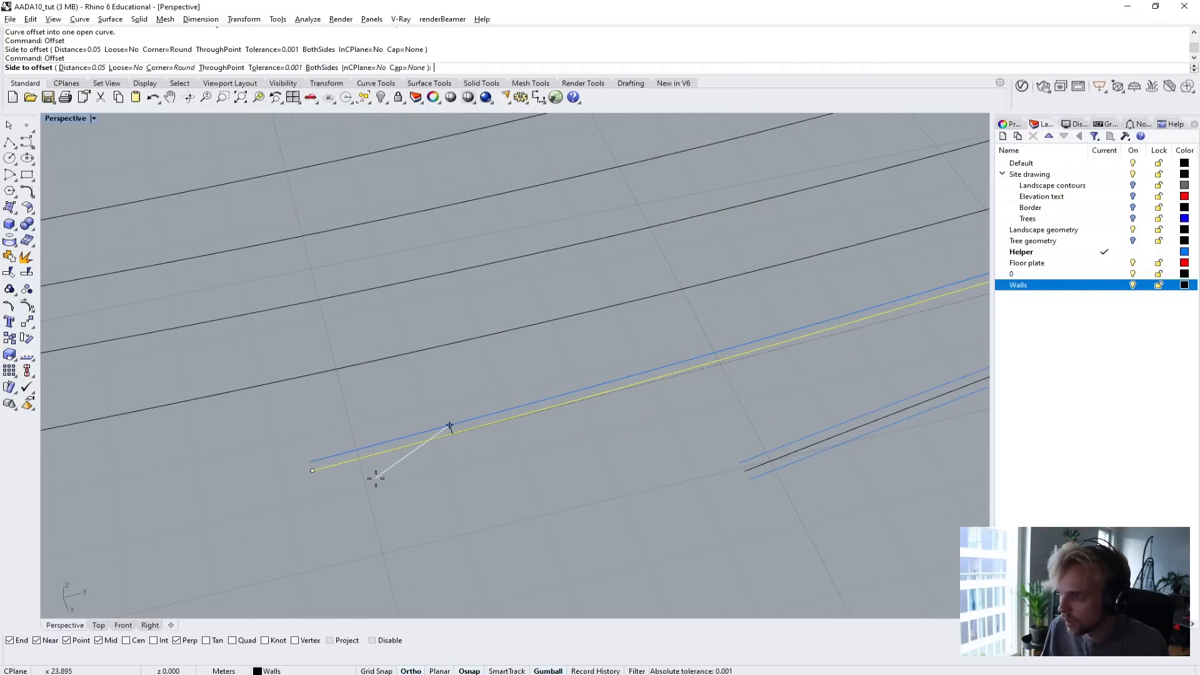
left_click(370, 432)
left_click(359, 445)
key("Delete")
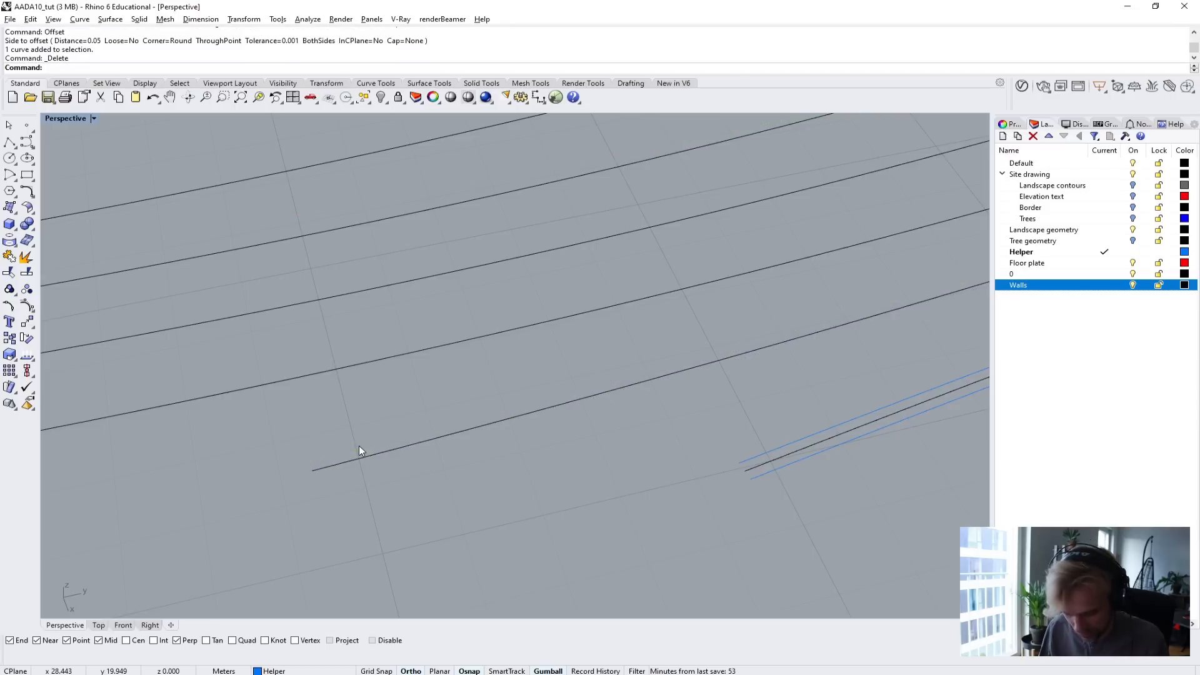
Offset the fifth tween curve again by 0.05 m, this time with the BothSides option.
type("Offset")
key("Return")
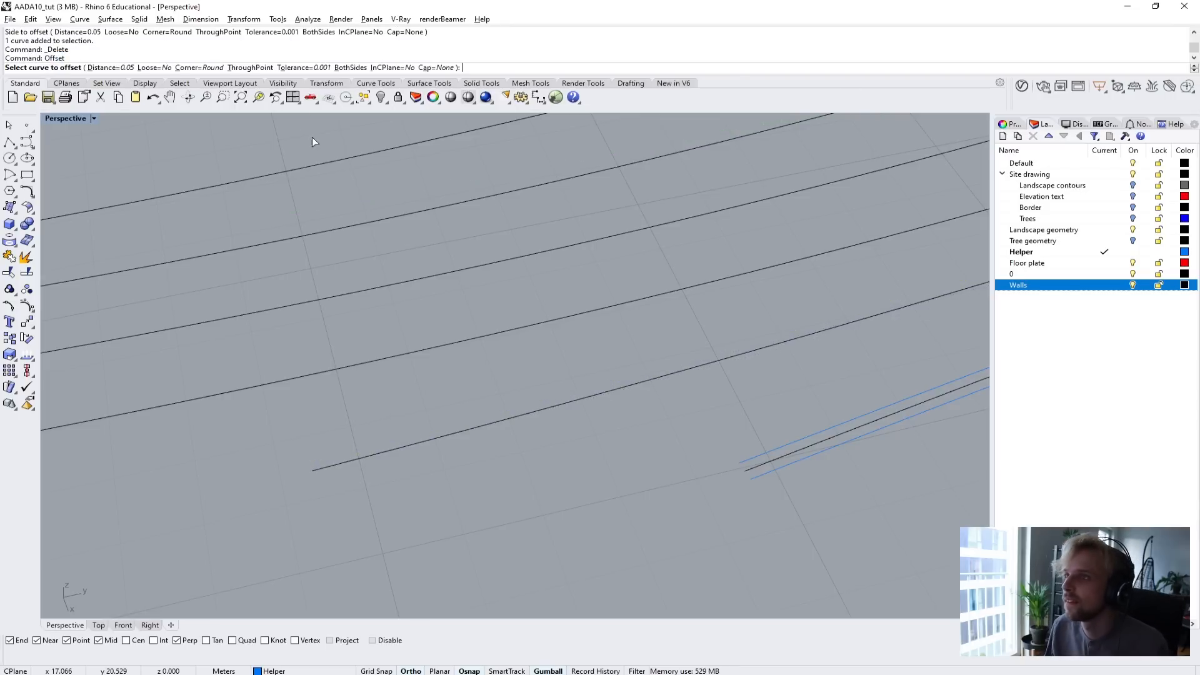
left_click(350, 68)
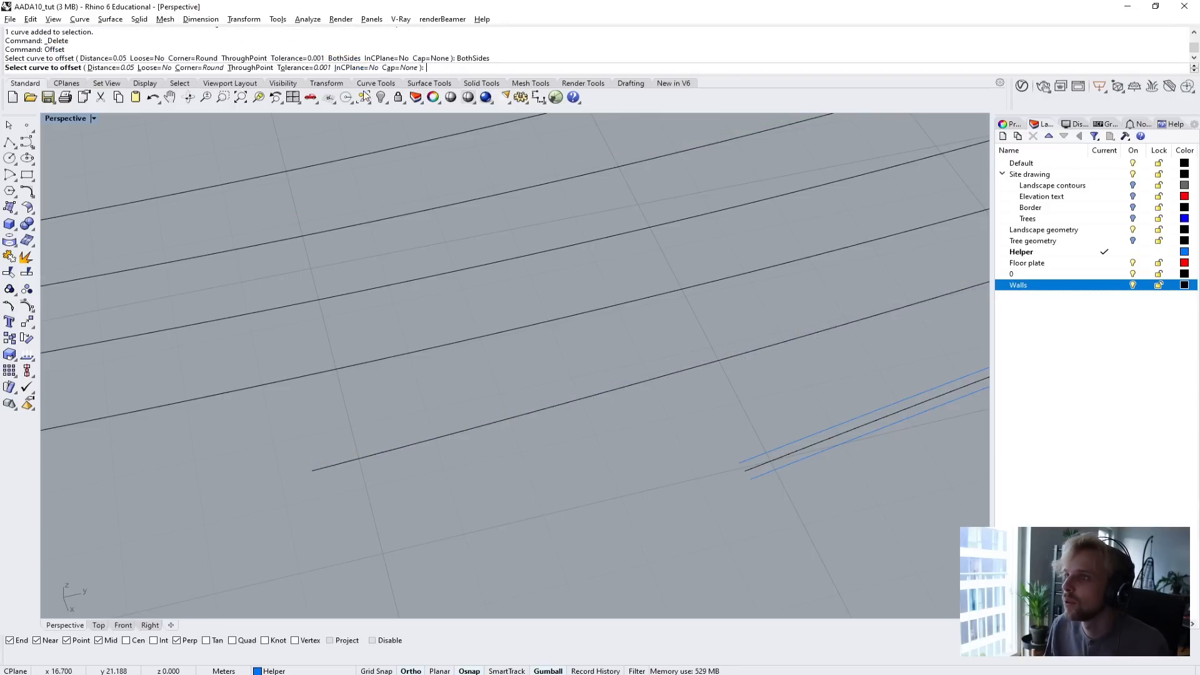
left_click(476, 420)
left_click(439, 353)
Offset the sixth and seventh tween curves from the beam by 0.05 m to both sides.
left_click(436, 343)
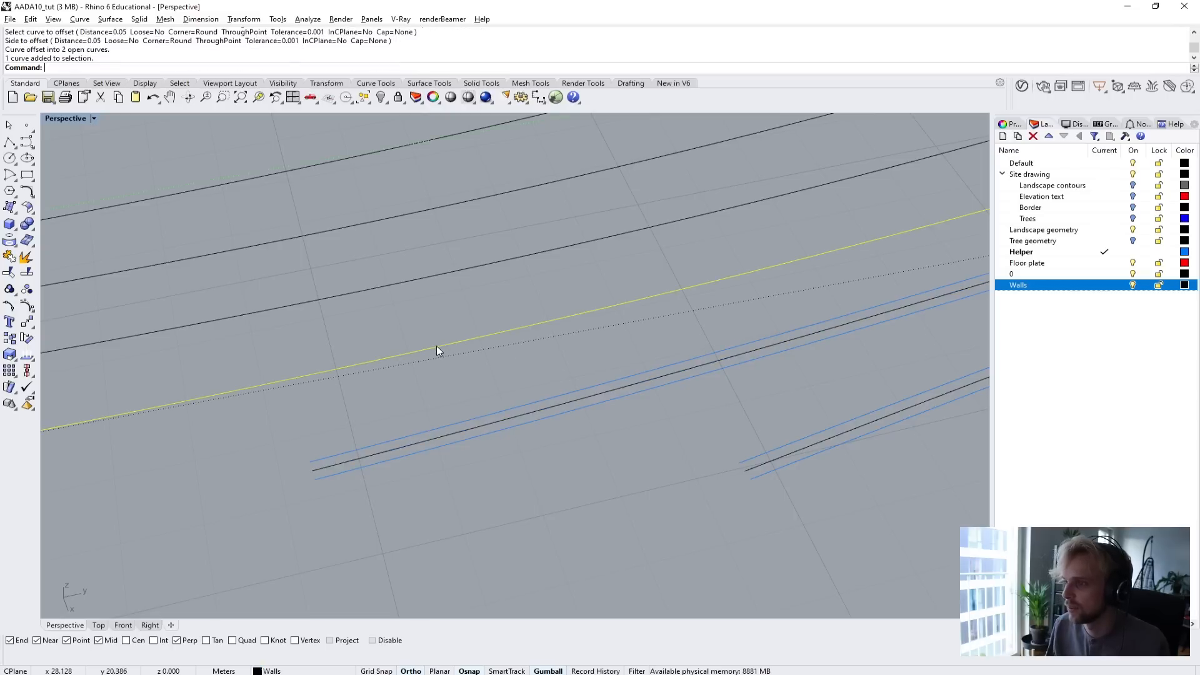
key("Return")
left_click(322, 67)
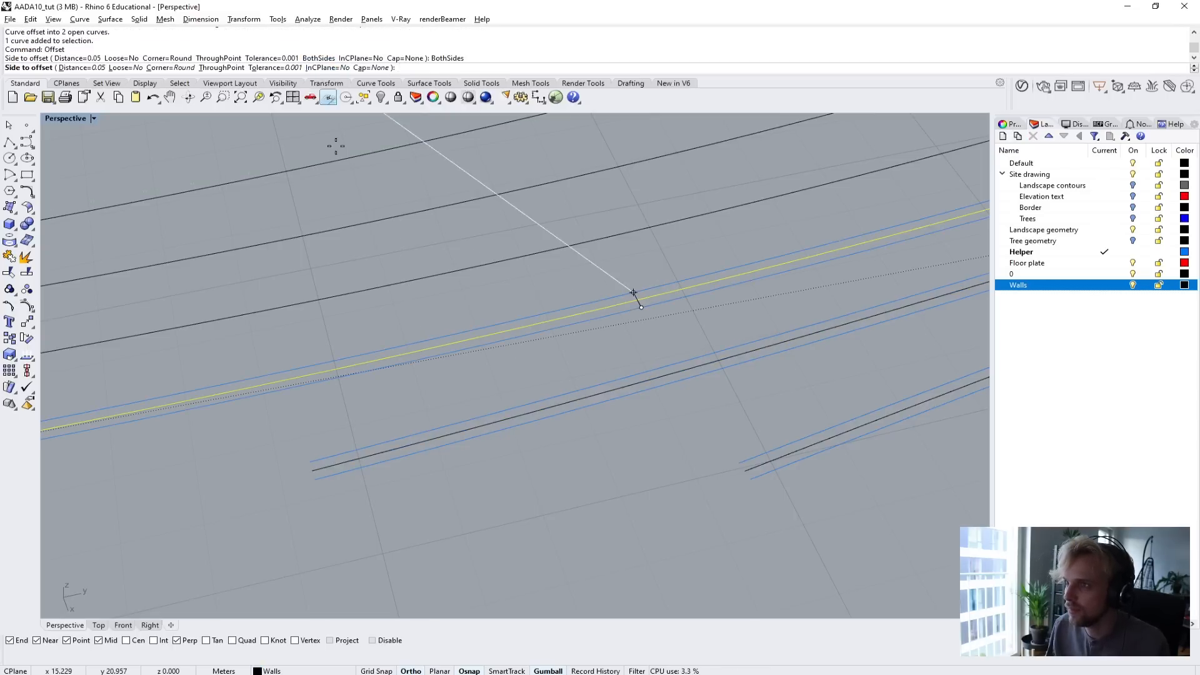
left_click(404, 273)
key("Return")
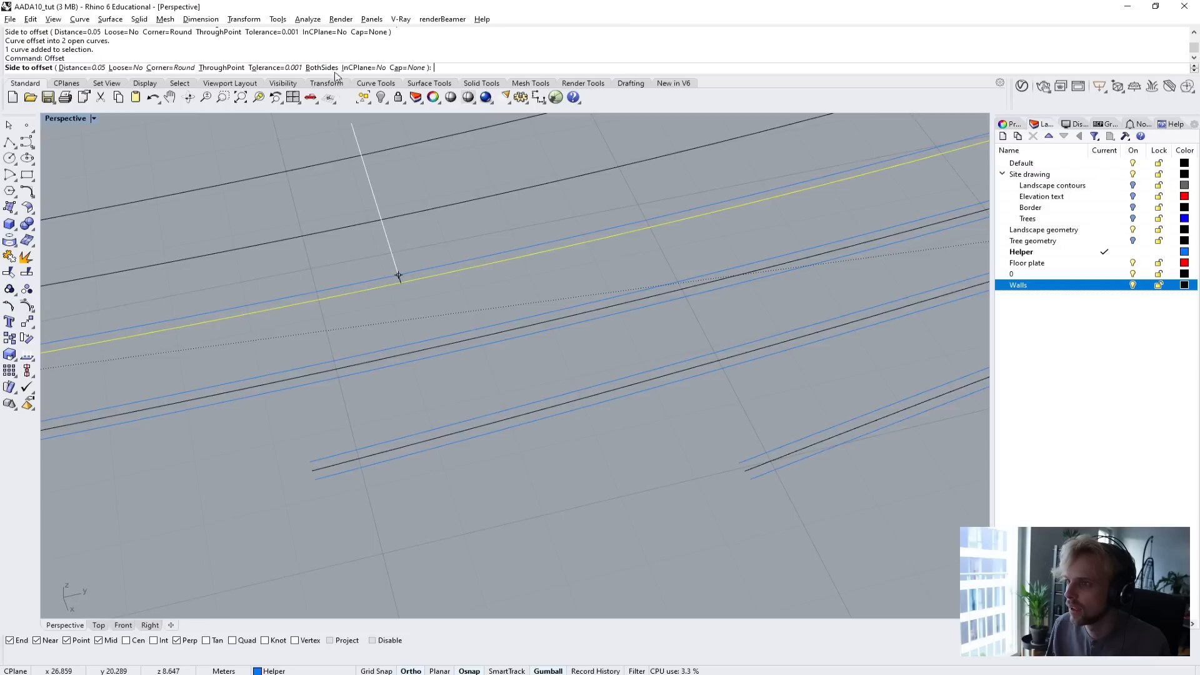
left_click(318, 67)
left_click(371, 234)
Offset the last two tween curves of the first group by 0.05 m to both sides.
left_click(354, 225)
key("Return")
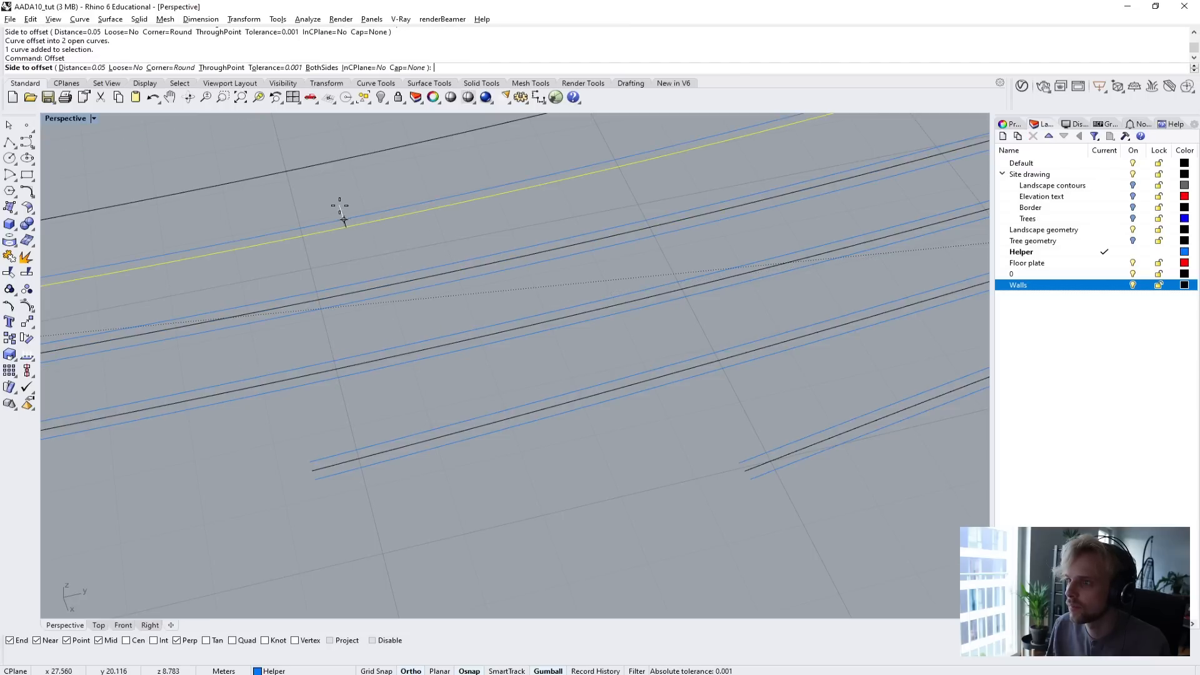
left_click(320, 67)
left_click(325, 176)
left_click(316, 161)
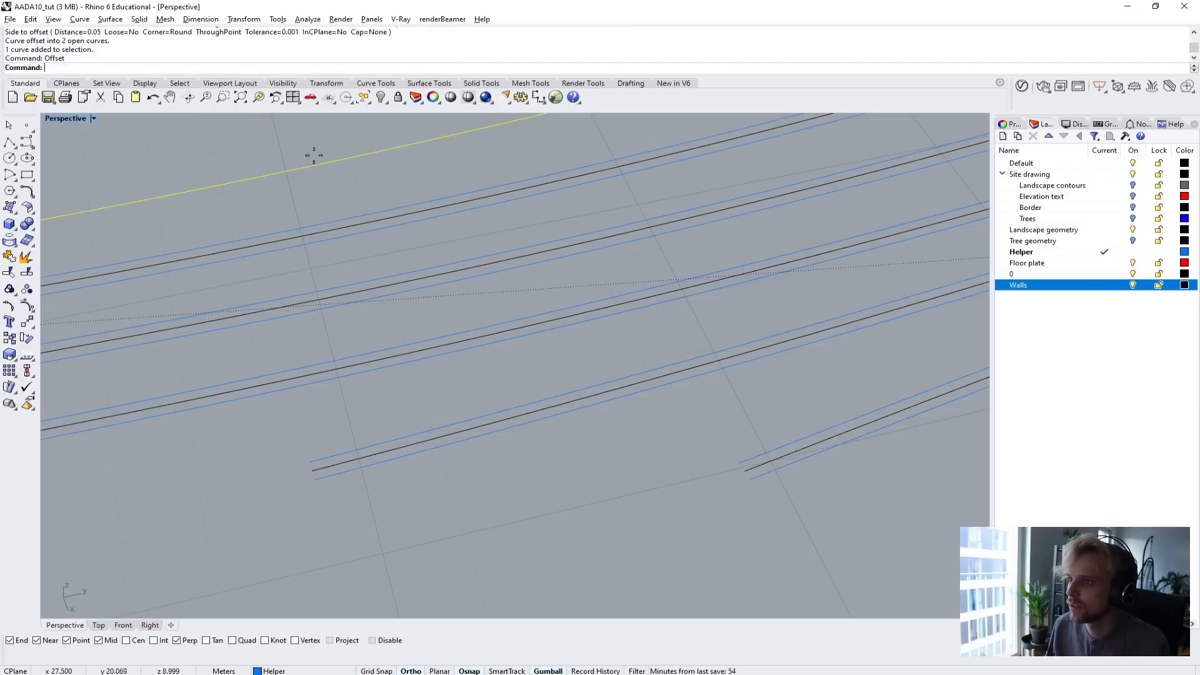
key("Return")
left_click(321, 68)
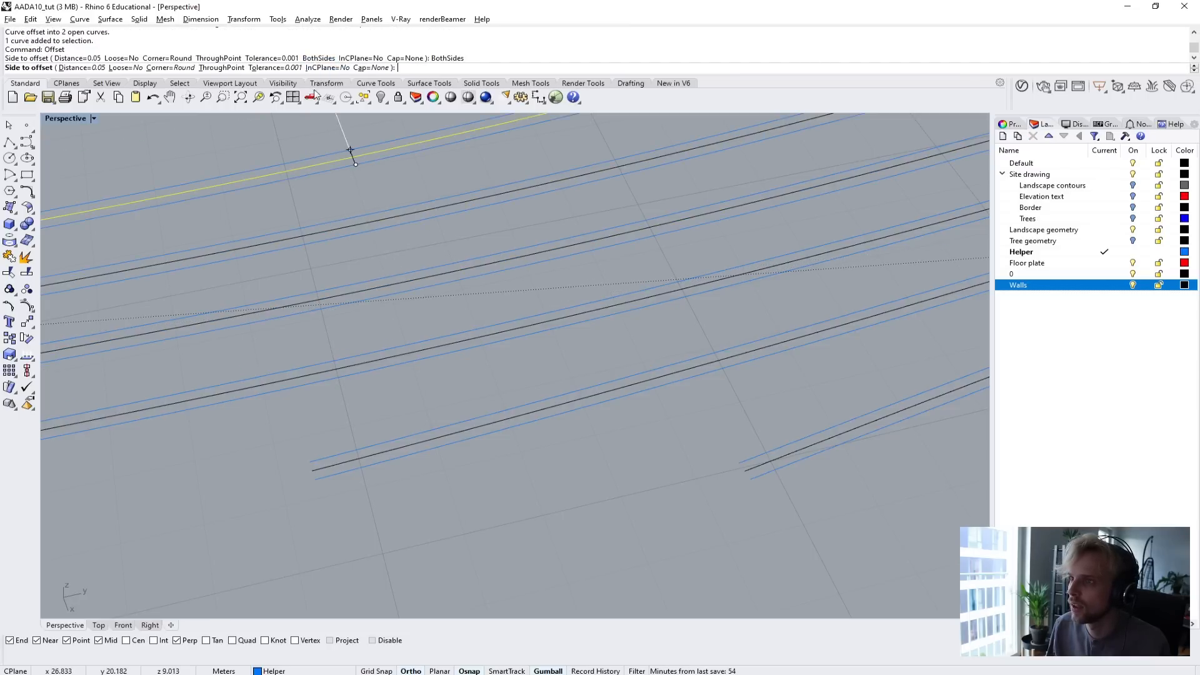
left_click(268, 150)
Offset the nearest curve of the second tween curve group, across the gap, by 0.05 m to both sides.
scroll(280, 172, "down", 10)
right_click_drag(280, 171, 487, 422, "shift")
scroll(421, 424, "up", 6)
left_click(420, 407)
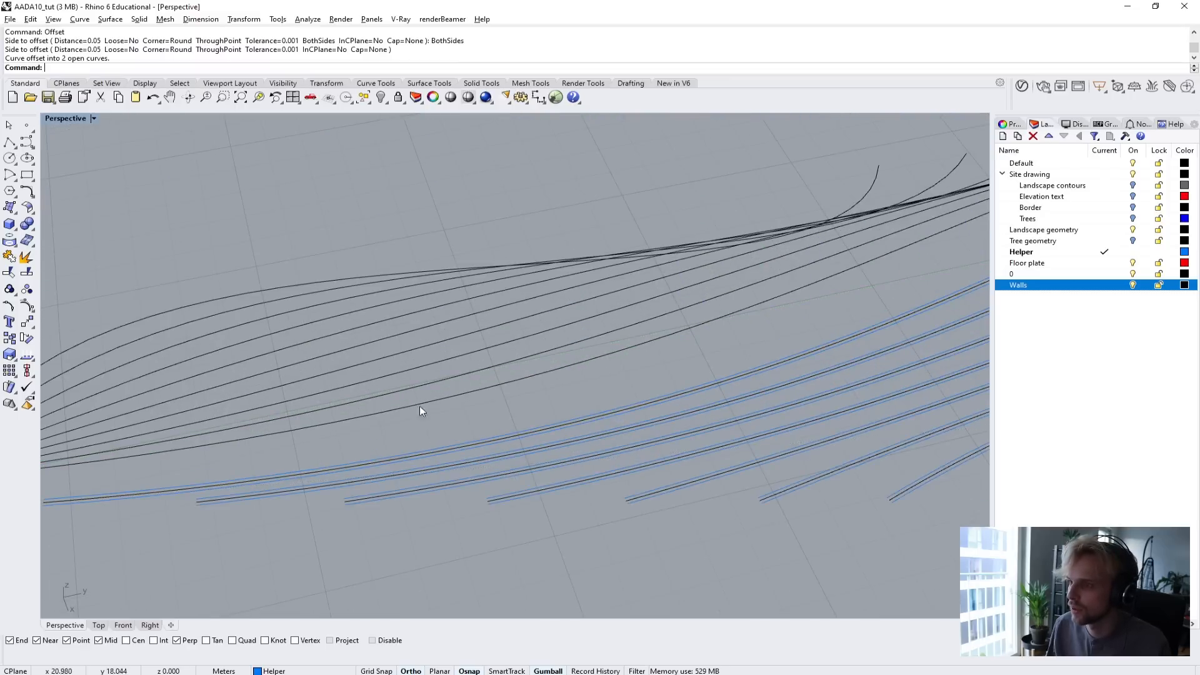
left_click(420, 407)
scroll(423, 406, "up", 5)
key("Return")
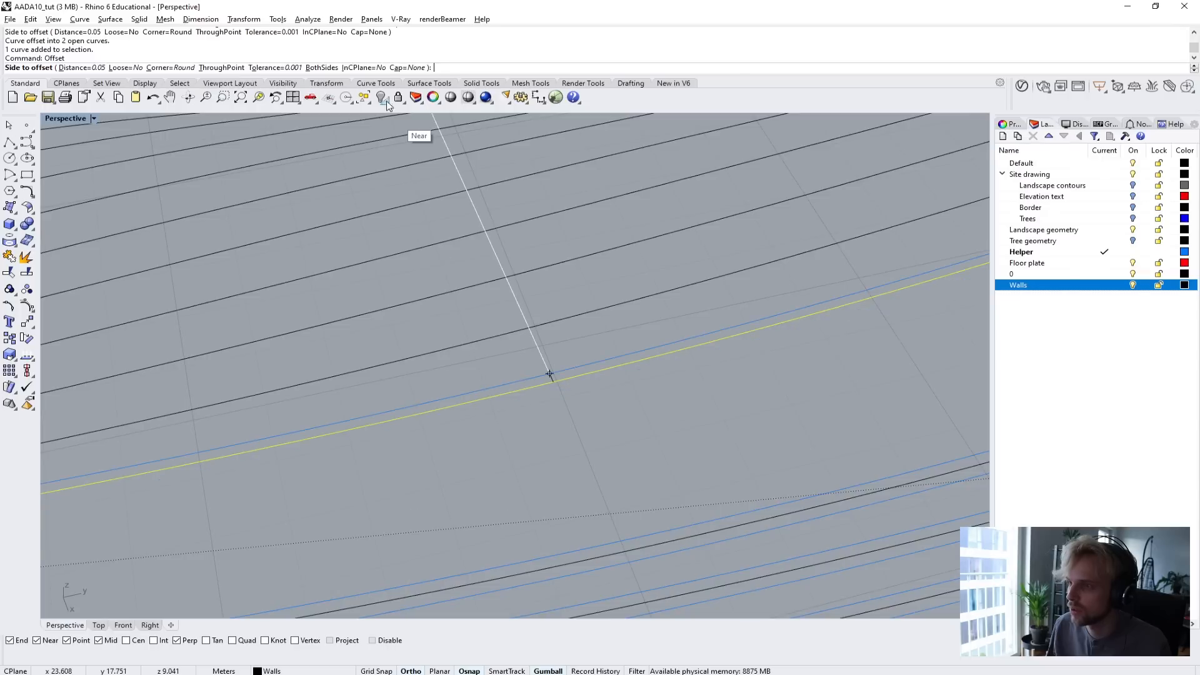
left_click(461, 388)
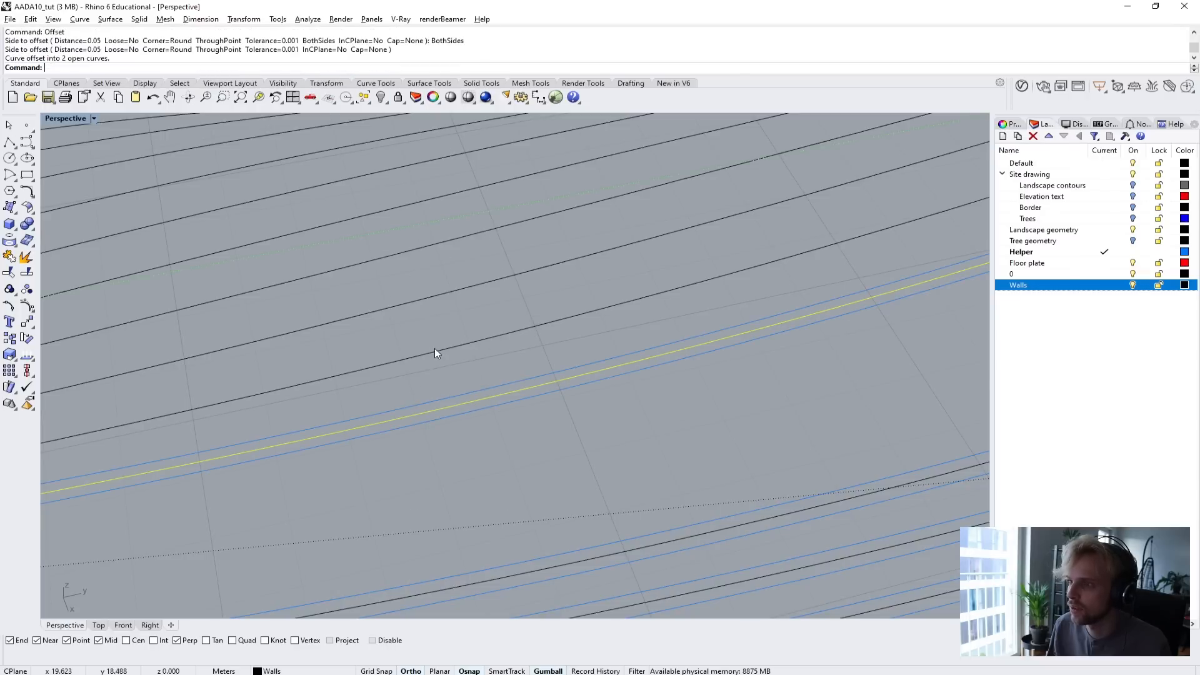
Offset the second and third curves of the second tween group by 0.05 m to both sides.
left_click(433, 347)
key("Return")
left_click(325, 71)
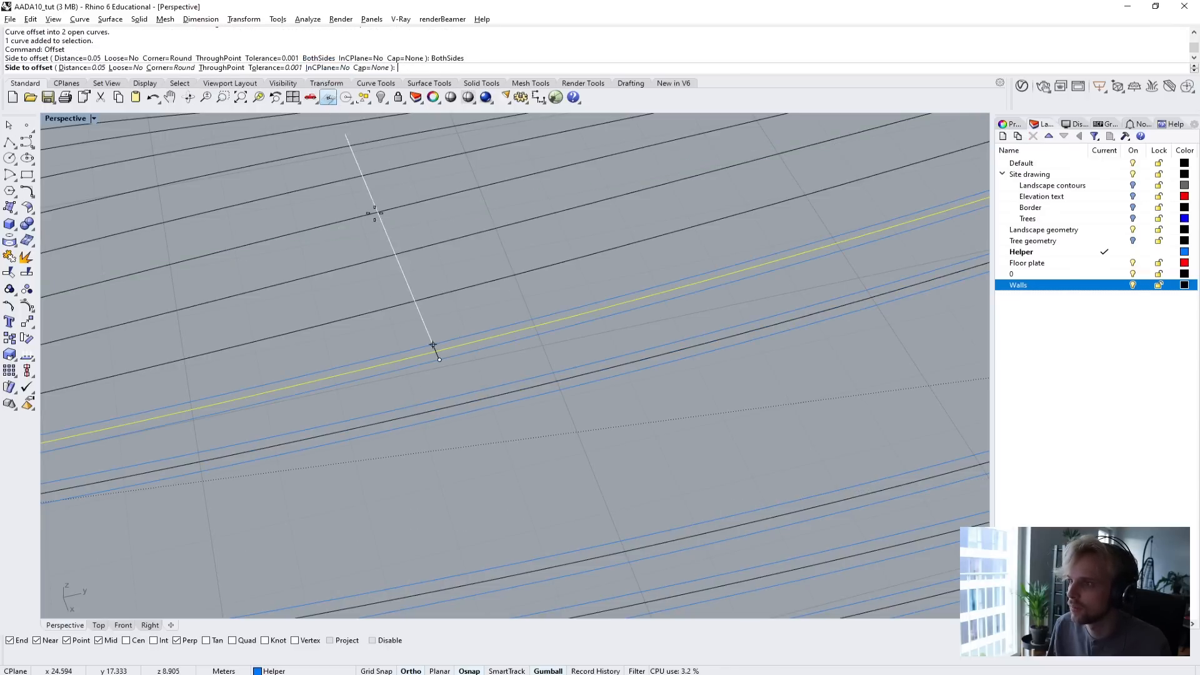
left_click(402, 295)
left_click(406, 302)
key("space")
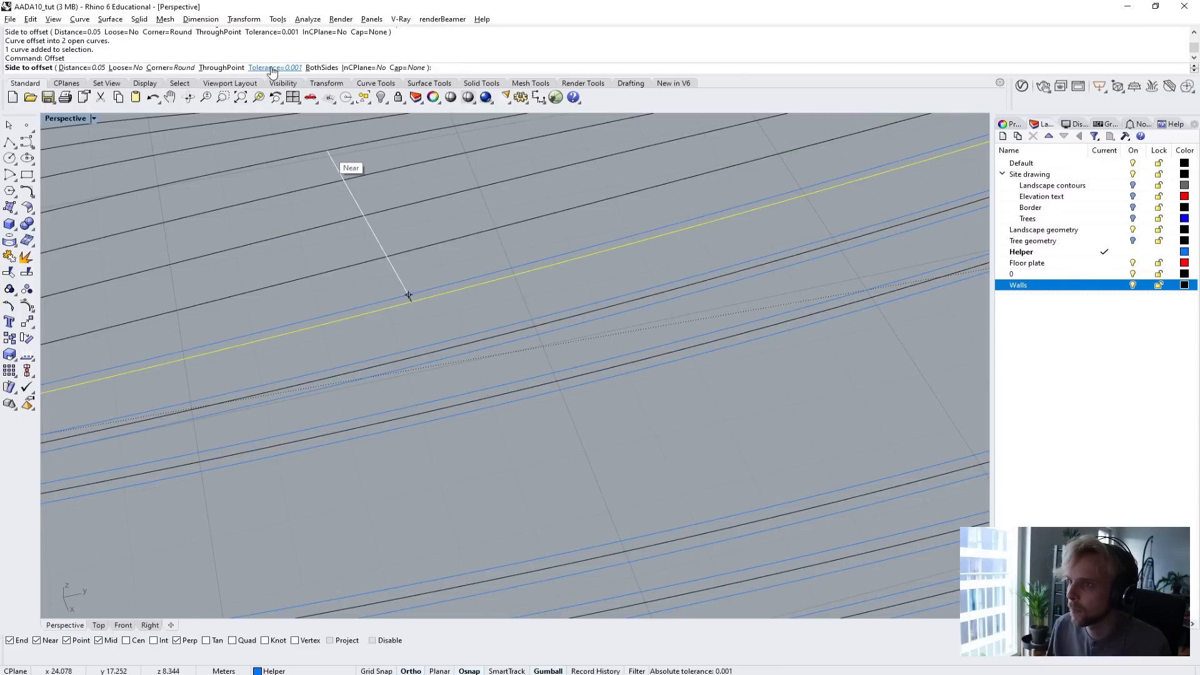
left_click(323, 70)
left_click(389, 273)
Offset the fourth and fifth curves of the second tween group by 0.05 m to both sides.
left_click(393, 253)
key("space")
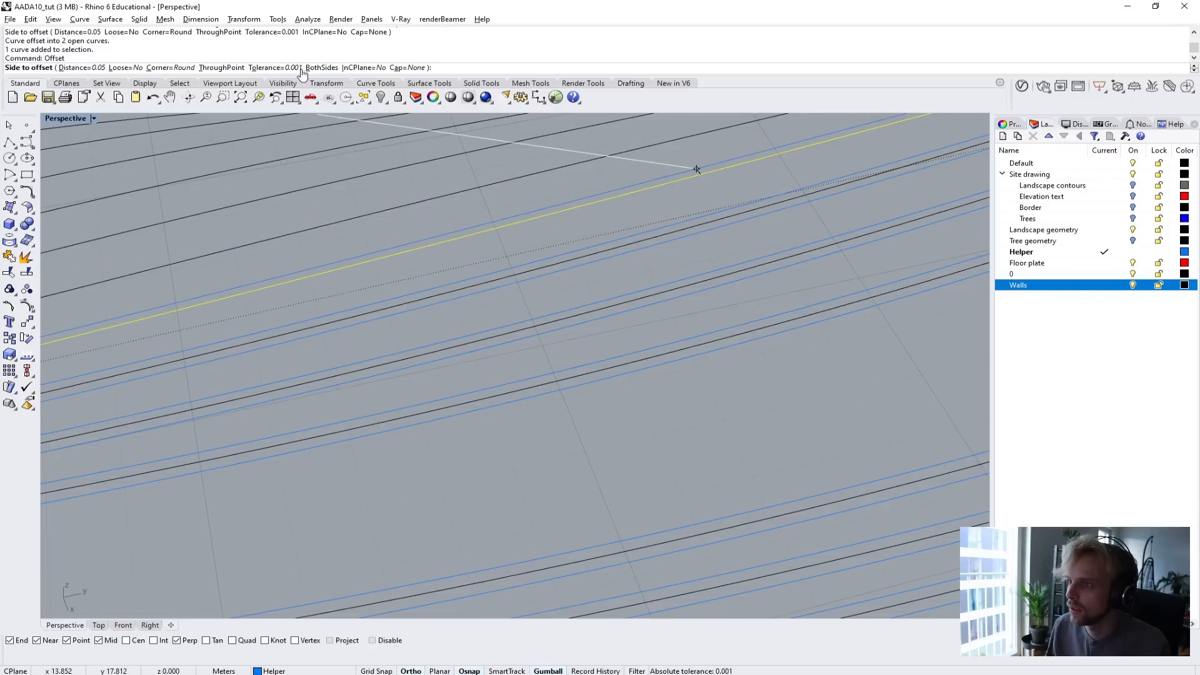
left_click(322, 70)
left_click(362, 248)
left_click(369, 209)
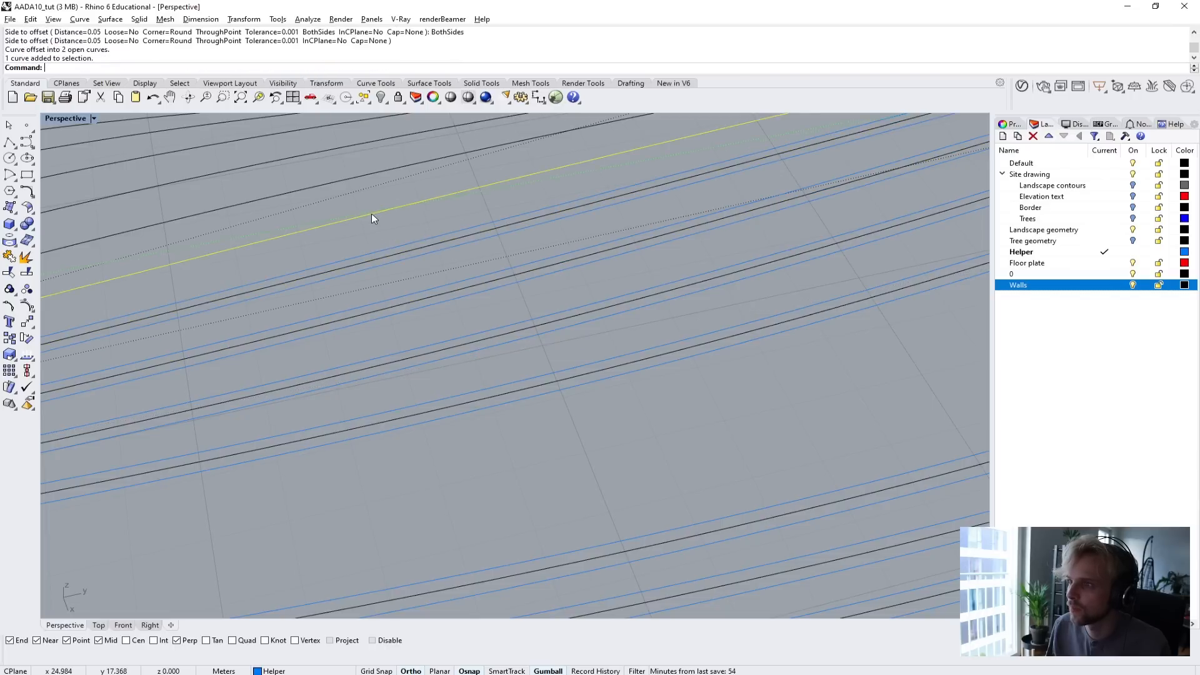
key("space")
left_click(317, 70)
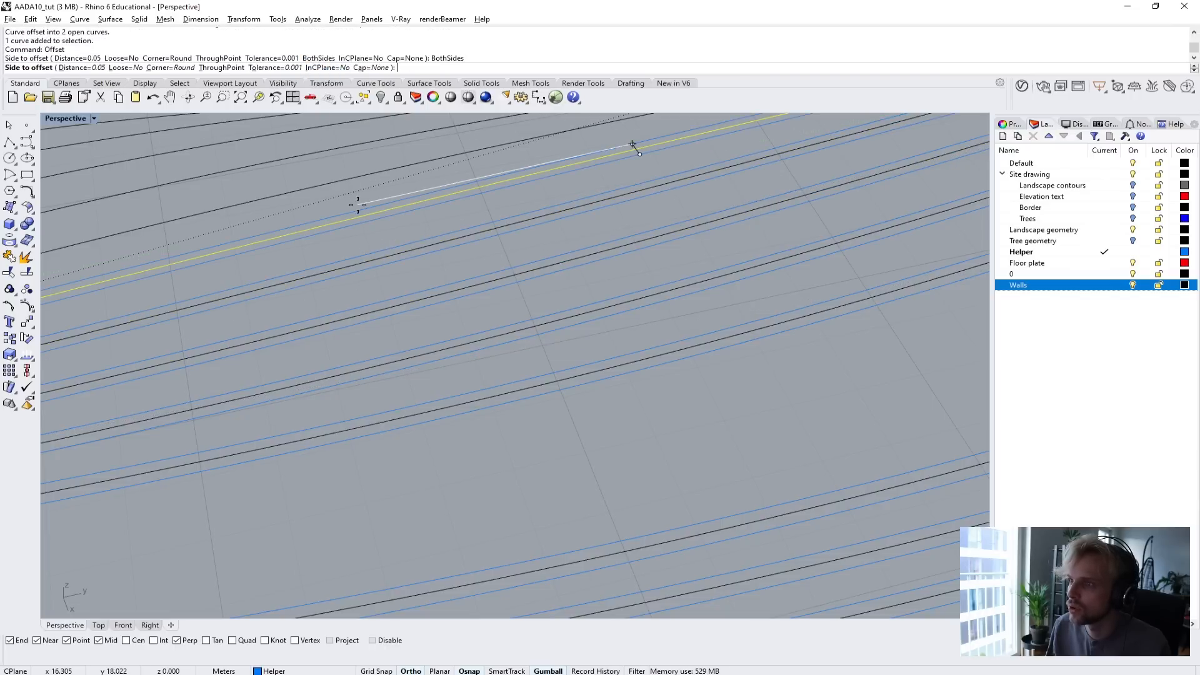
left_click(353, 200)
Offset the sixth curve of the second tween group by 0.05 m to both sides and clear the selection.
right_click_drag(354, 200, 463, 331, "shift")
left_click(347, 185)
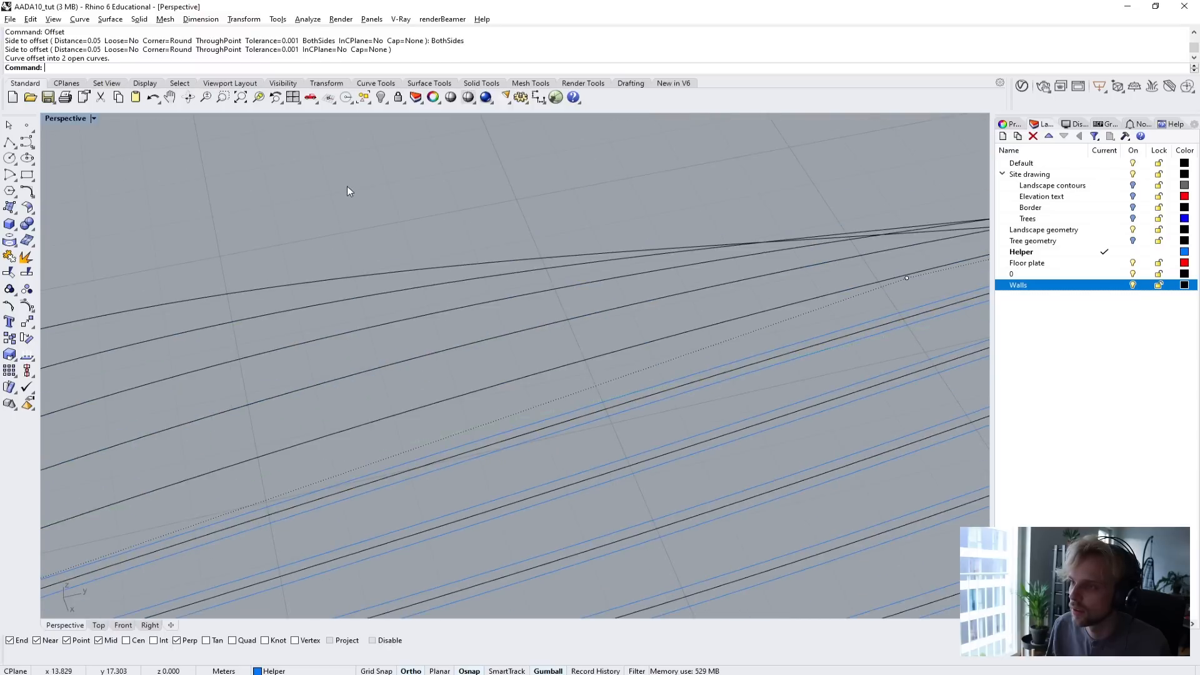
scroll(490, 398, "up", 5)
left_click(468, 309)
key("space")
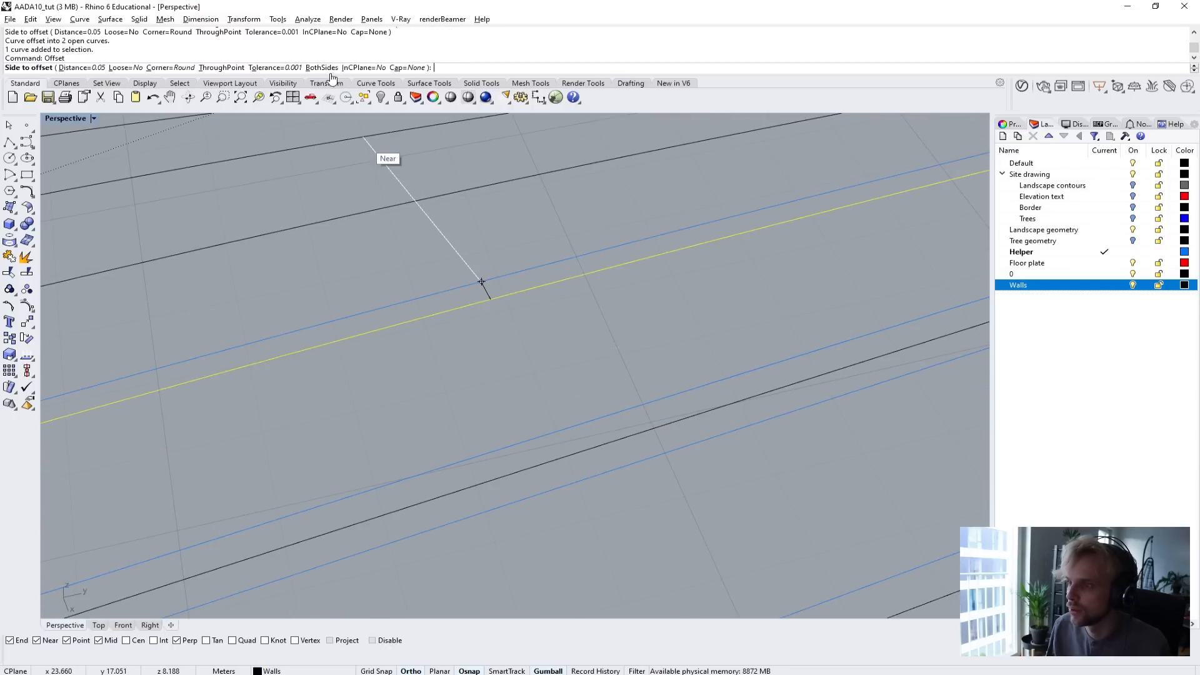
left_click(309, 69)
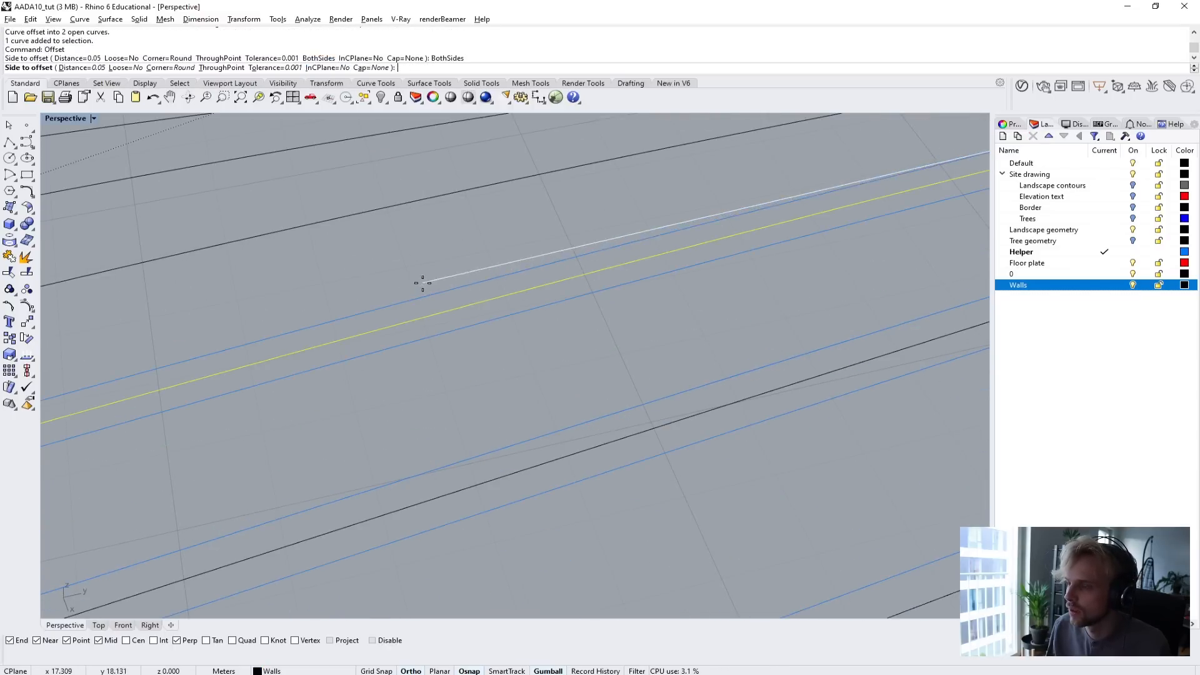
scroll(422, 285, "down", 3)
key("Escape")
Offset the next two unprocessed curves of the second tween group by 0.05 m to both sides.
scroll(347, 294, "up", 3)
left_click(358, 295)
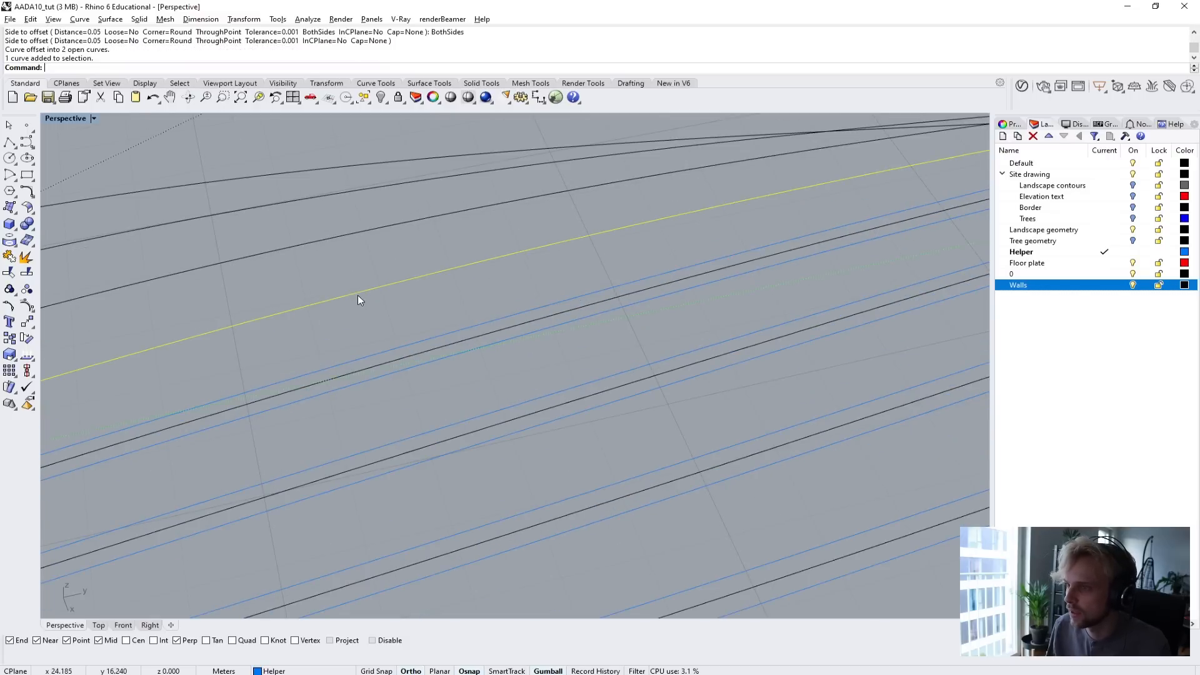
key("space")
left_click(322, 68)
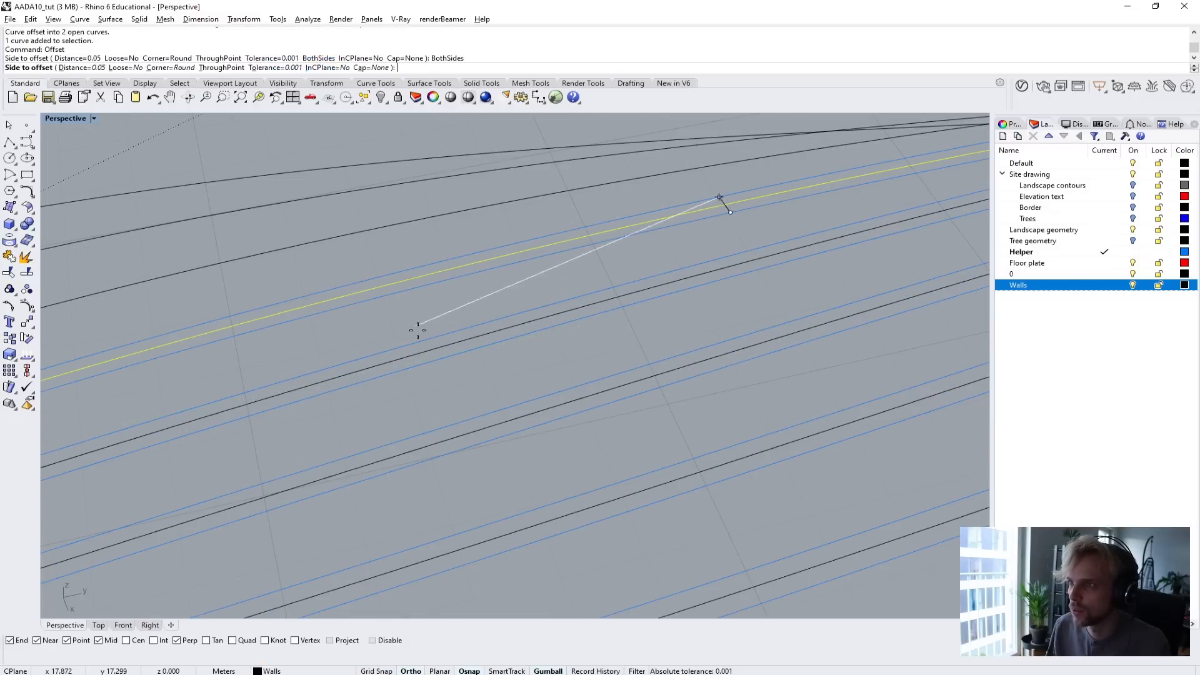
left_click(407, 272)
left_click(348, 235)
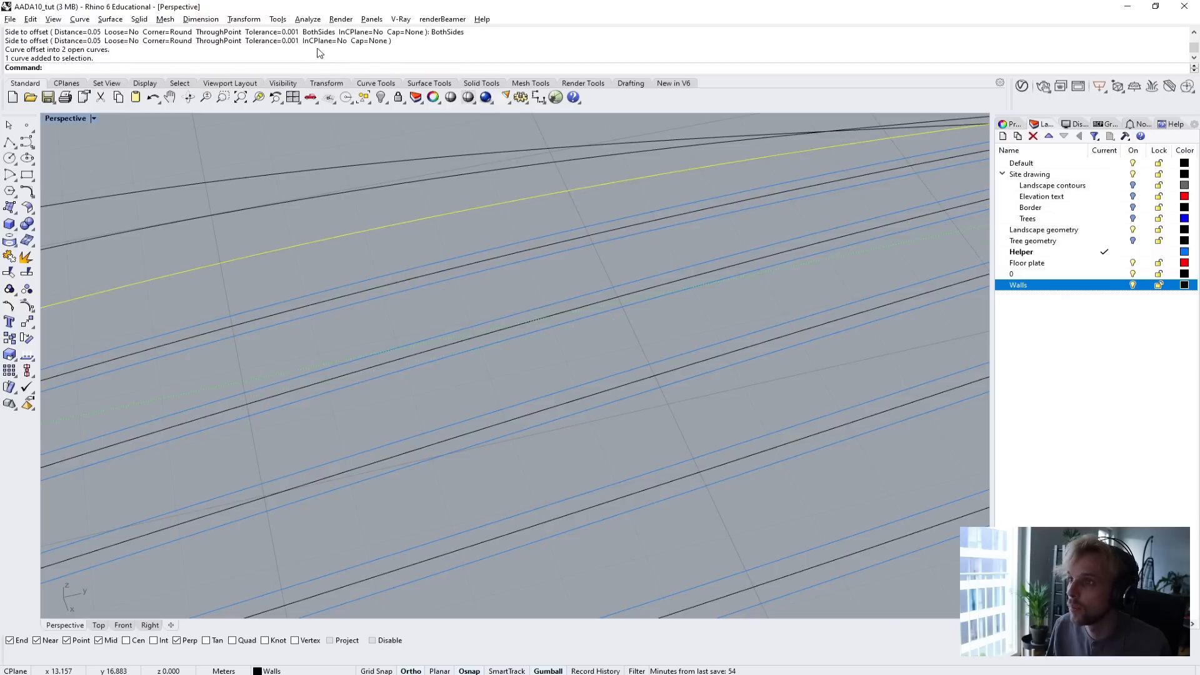
key("space")
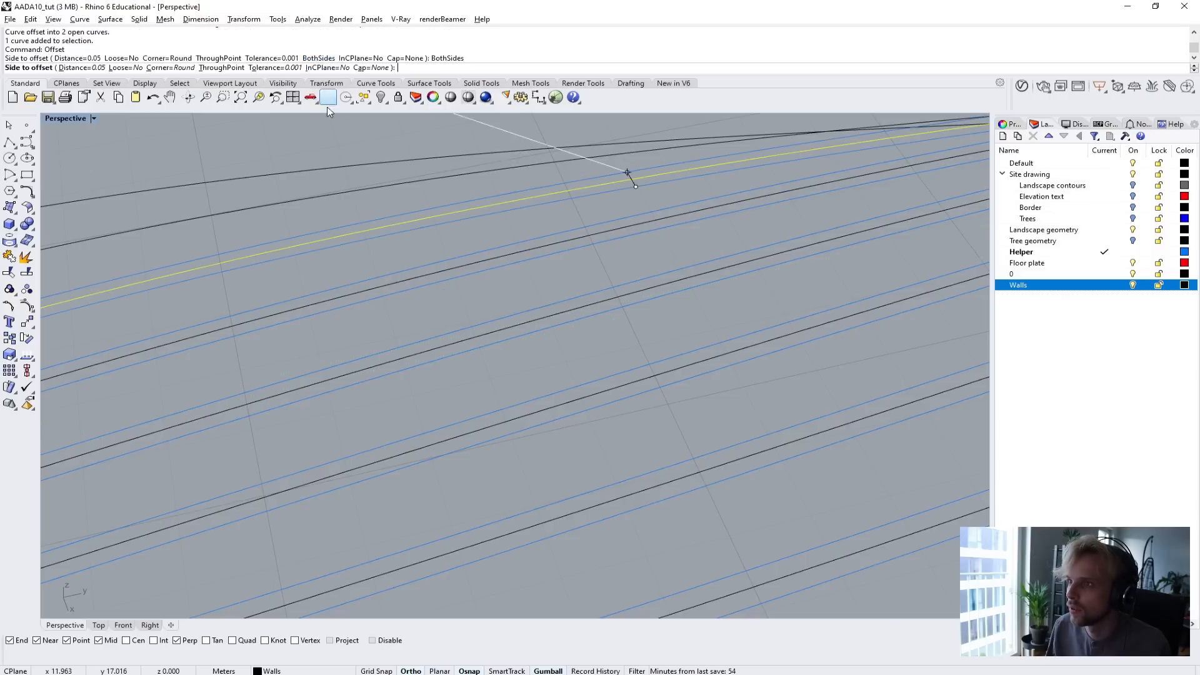
left_click(361, 226)
Offset the last two curves of the second tween group by 0.05 m to both sides and clear the selection.
right_click_drag(358, 216, 394, 292)
scroll(421, 318, "down", 5)
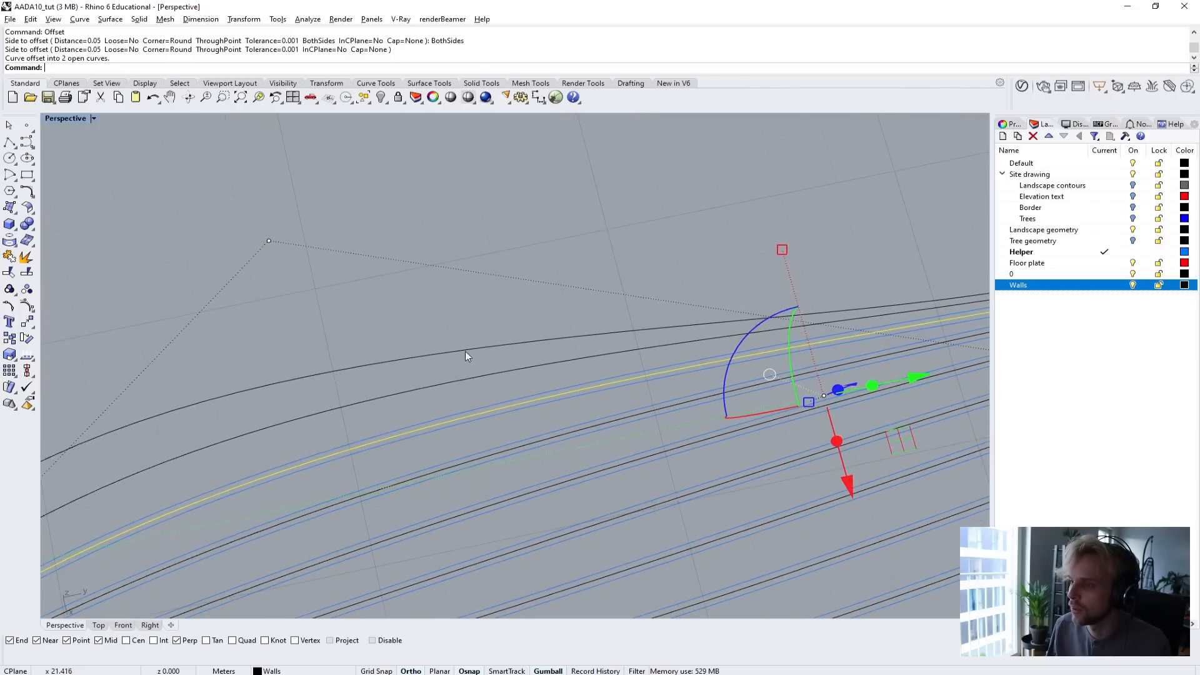
left_click(447, 384)
key("space")
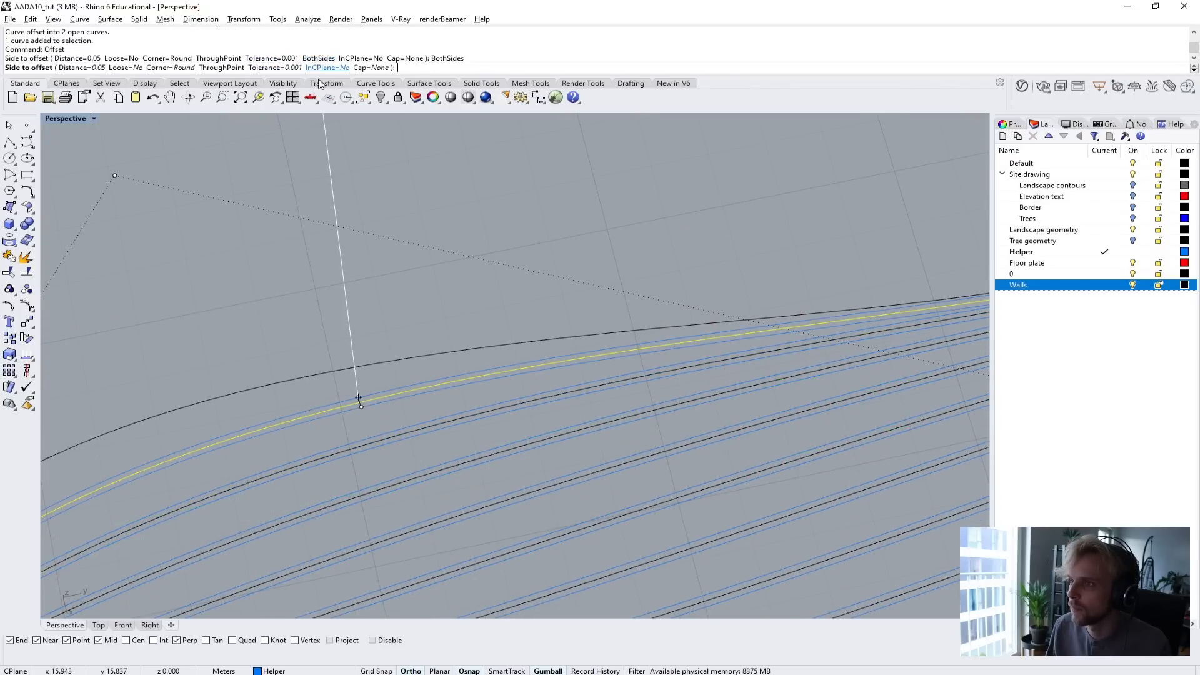
left_click(367, 377)
left_click(343, 371)
key("space")
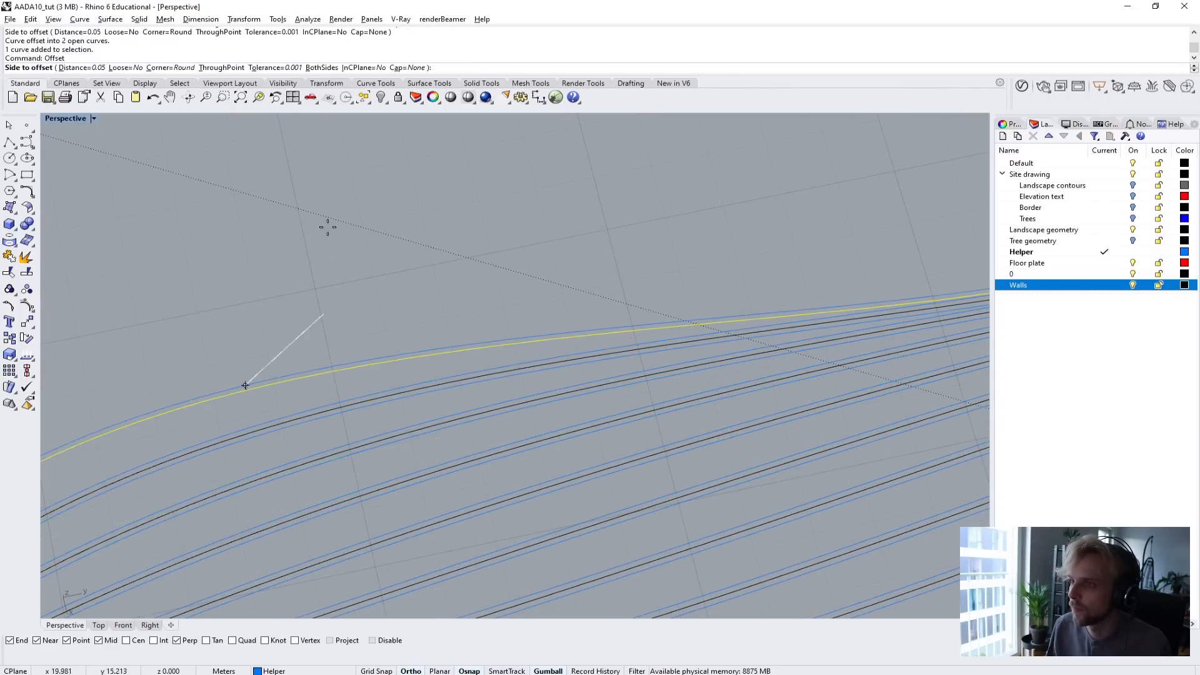
left_click(322, 68)
left_click(331, 350)
scroll(325, 356, "down", 5)
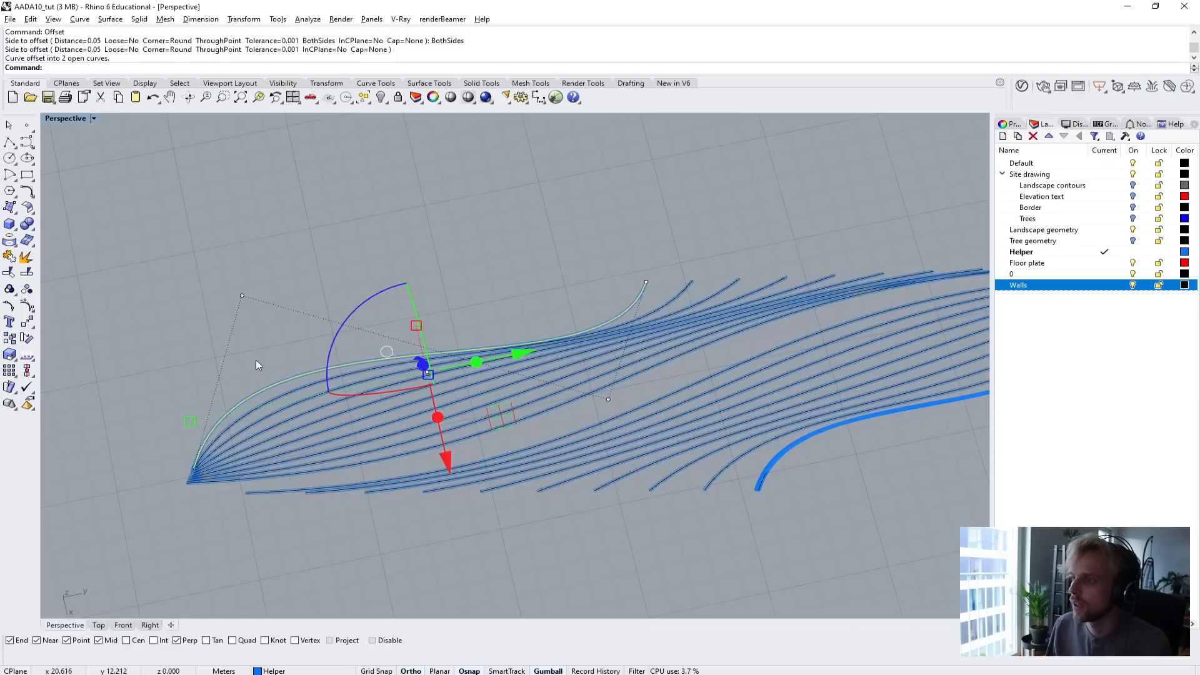
key("Escape")
Delete the first five original centre curves of the second tween group, starting from the outermost one and keeping the offsets.
scroll(110, 486, "up", 8)
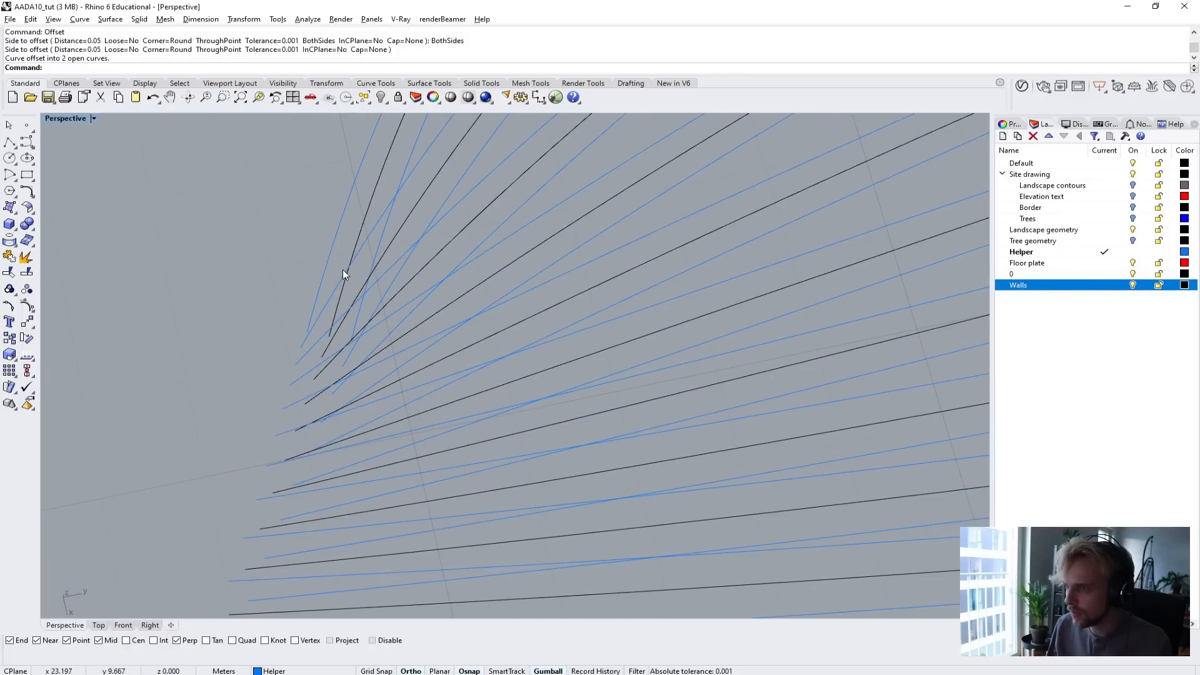
left_click(353, 239)
key("Delete")
left_click(382, 246)
key("Delete")
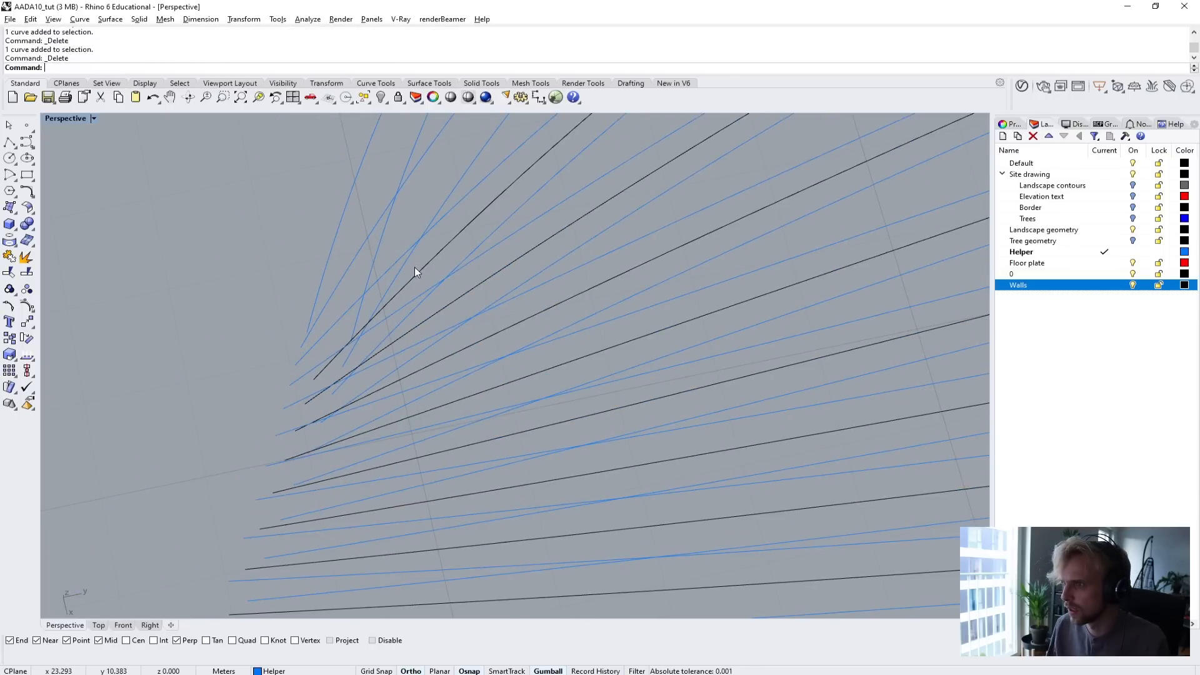
left_click(416, 268)
key("Delete")
left_click(467, 292)
key("Delete")
left_click(505, 332)
key("Delete")
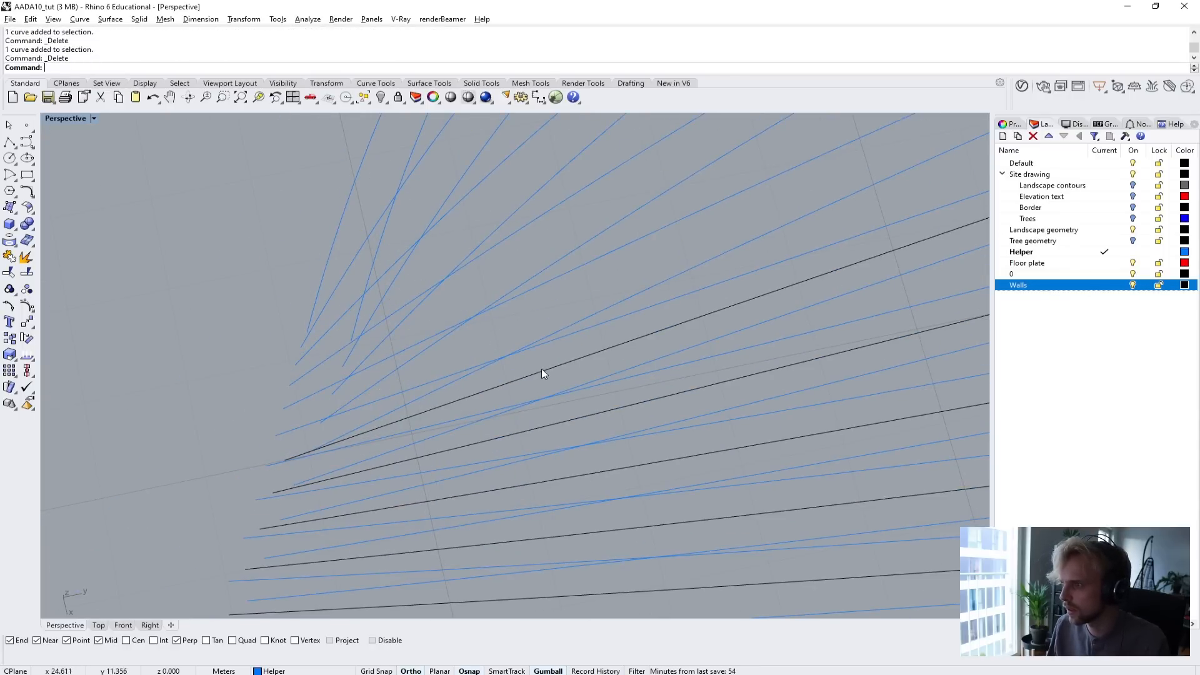
Delete the remaining original centre curves of the second tween group, leaving only their offset pairs.
left_click(541, 374)
key("Delete")
left_click(584, 416)
key("Delete")
left_click(601, 474)
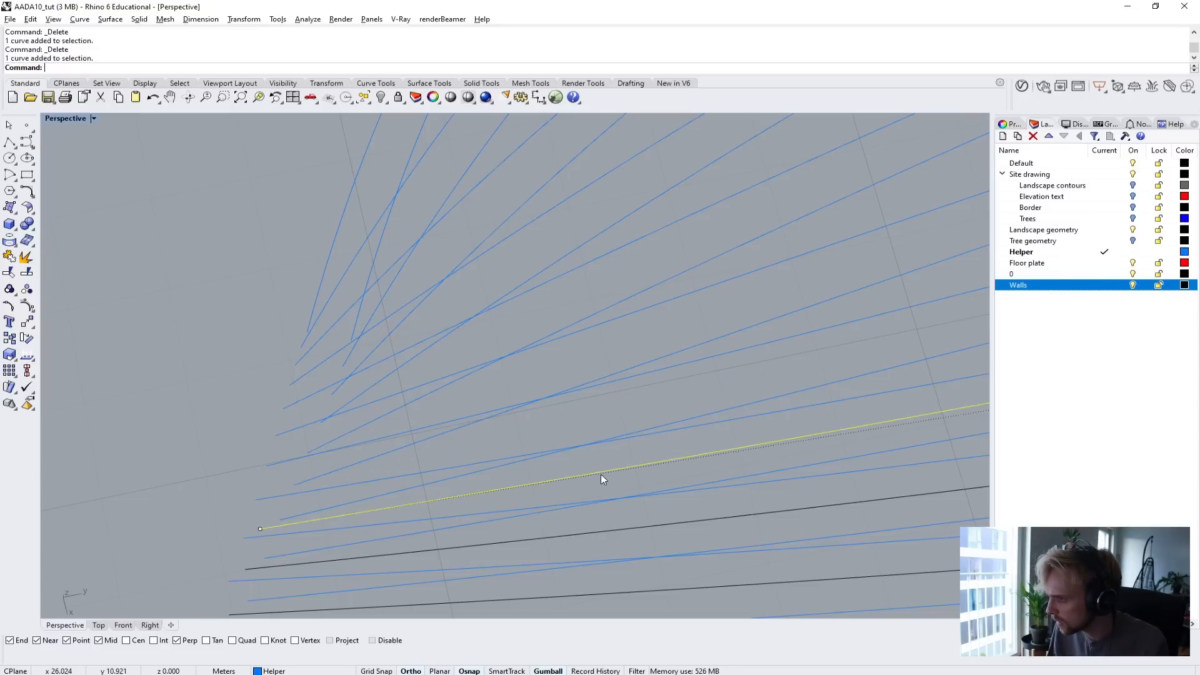
key("Delete")
left_click(633, 530)
key("Delete")
left_click(669, 580)
key("Delete")
Delete the original centre curves of the first tween group between their offset pairs.
right_click_drag(674, 580, 359, 399, "shift")
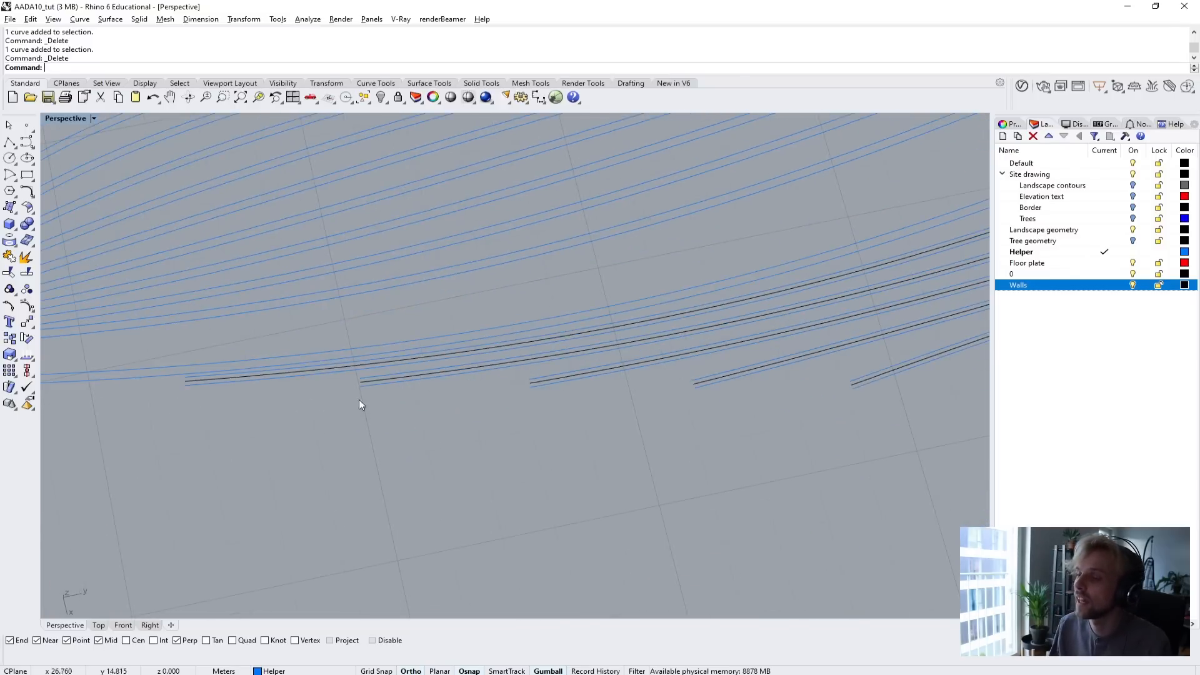
scroll(359, 373, "up", 6)
left_click(362, 356)
key("Delete")
left_click(402, 386)
key("Delete")
right_click_drag(578, 432, 263, 456, "shift")
left_click(422, 403)
key("Delete")
left_click(531, 441)
key("Delete")
right_click_drag(622, 452, 397, 378, "shift")
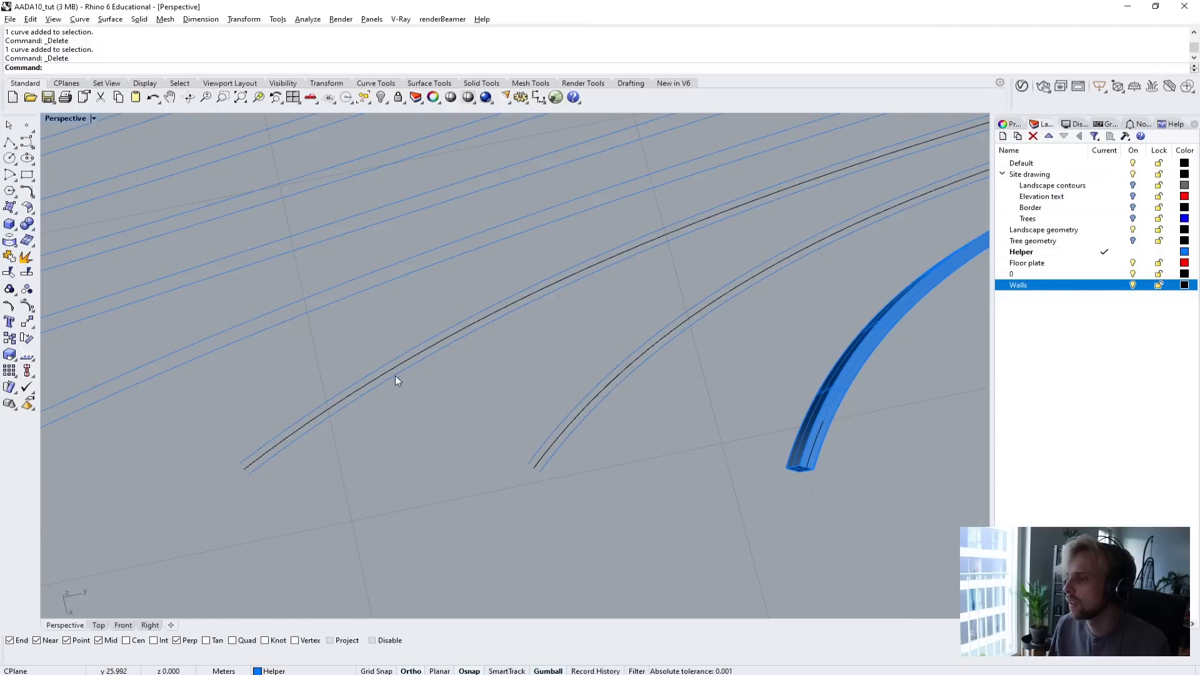
left_click(582, 410)
key("Delete")
Loft the offset curve pair closest to the finished solid beam into a flat strip.
left_click_drag(536, 444, 324, 345)
type("loft")
key("Return")
key("Return")
key("Return")
Loft the following offset curve pairs of the first tween group, working inward from the finished beam.
key("Return")
scroll(348, 389, "up", 4)
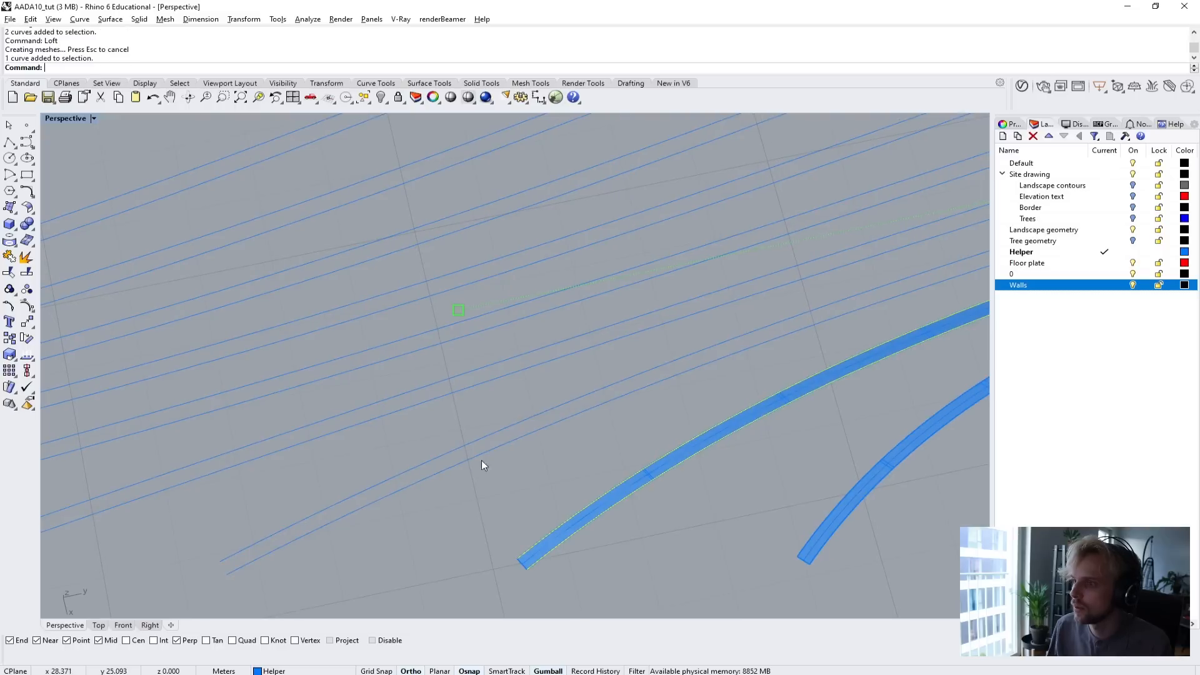
left_click(482, 463)
key("ctrl+z")
left_click_drag(471, 506, 323, 398)
key("Return")
key("Return")
key("Return")
key("Return")
right_click_drag(294, 393, 479, 501, "shift")
left_click_drag(479, 501, 439, 487)
key("Return")
key("Return")
scroll(431, 489, "down", 10)
scroll(429, 467, "up", 10)
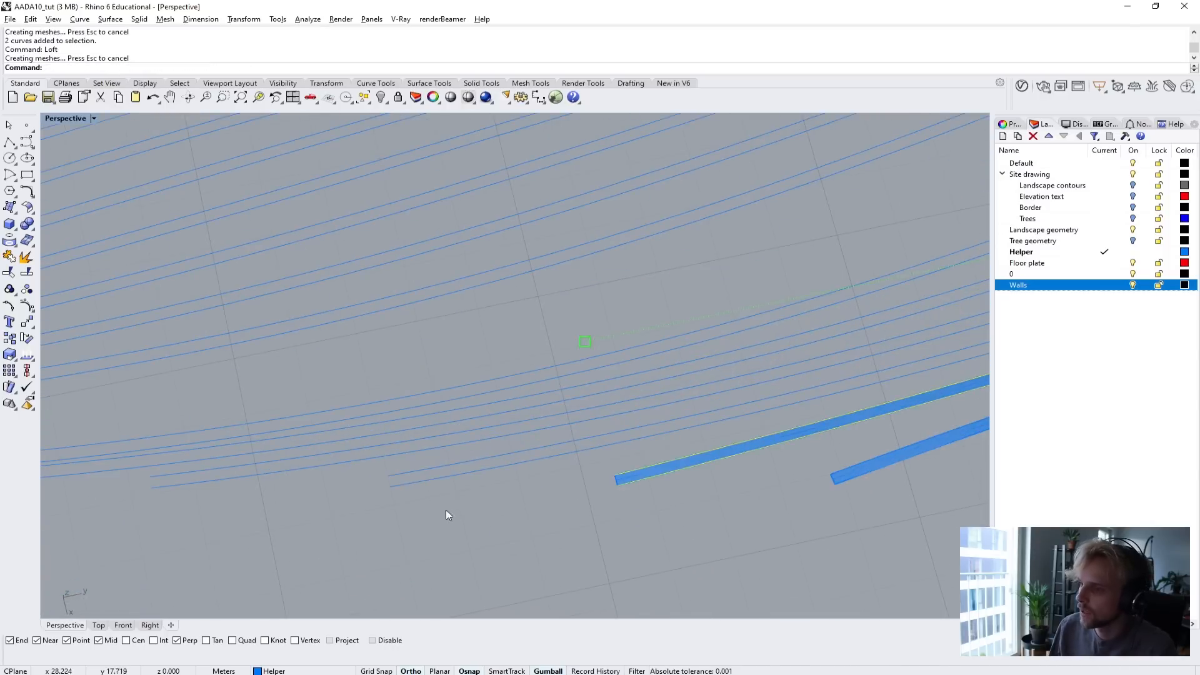
Loft the remaining offset curve pairs of the first tween group up to the gap between the groups.
key("Escape")
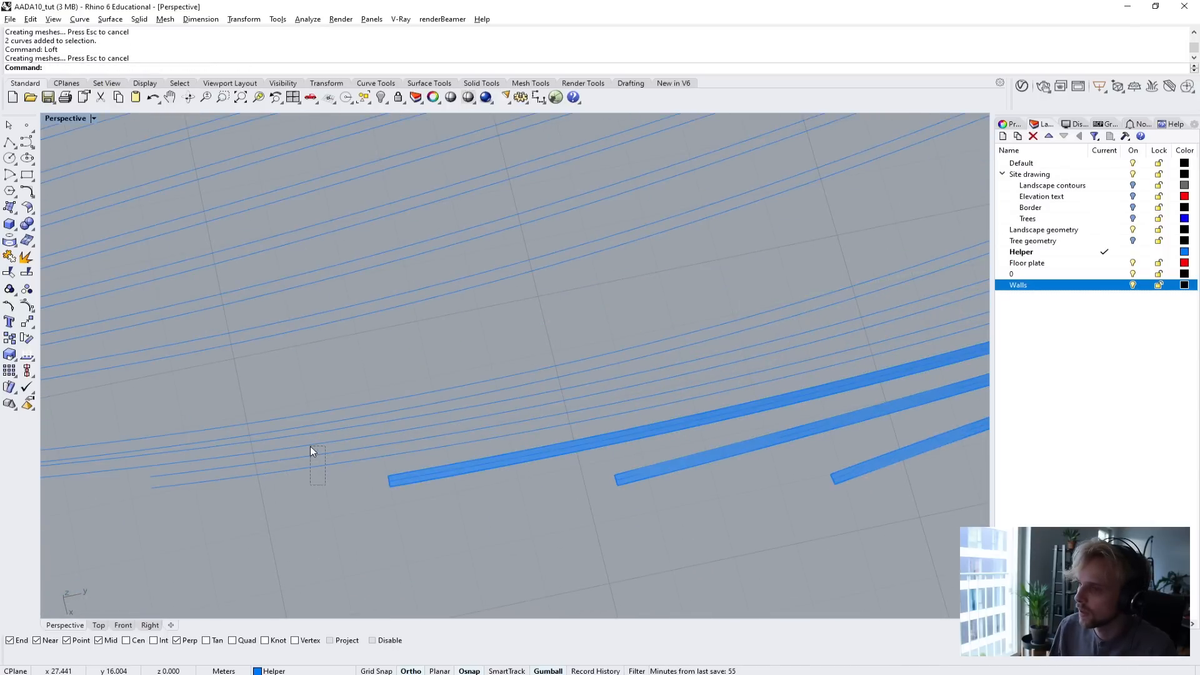
left_click_drag(310, 446, 314, 451)
key("Return")
key("Return")
scroll(281, 466, "up", 5)
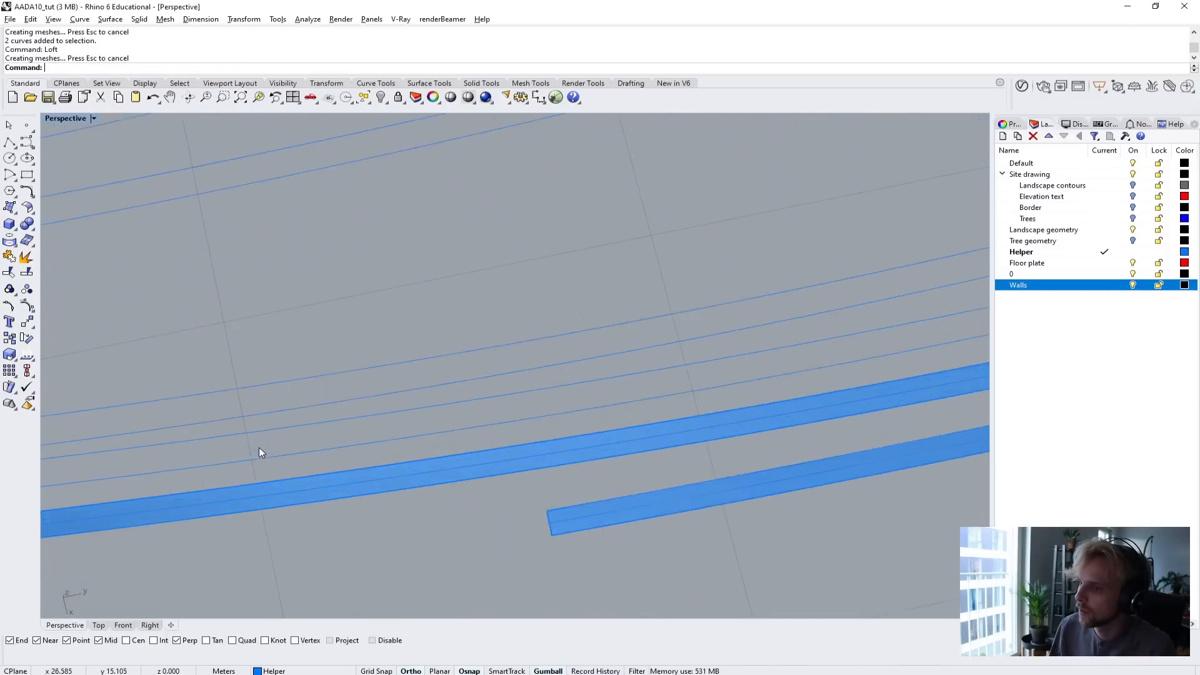
scroll(258, 448, "up", 7)
scroll(308, 501, "down", 7)
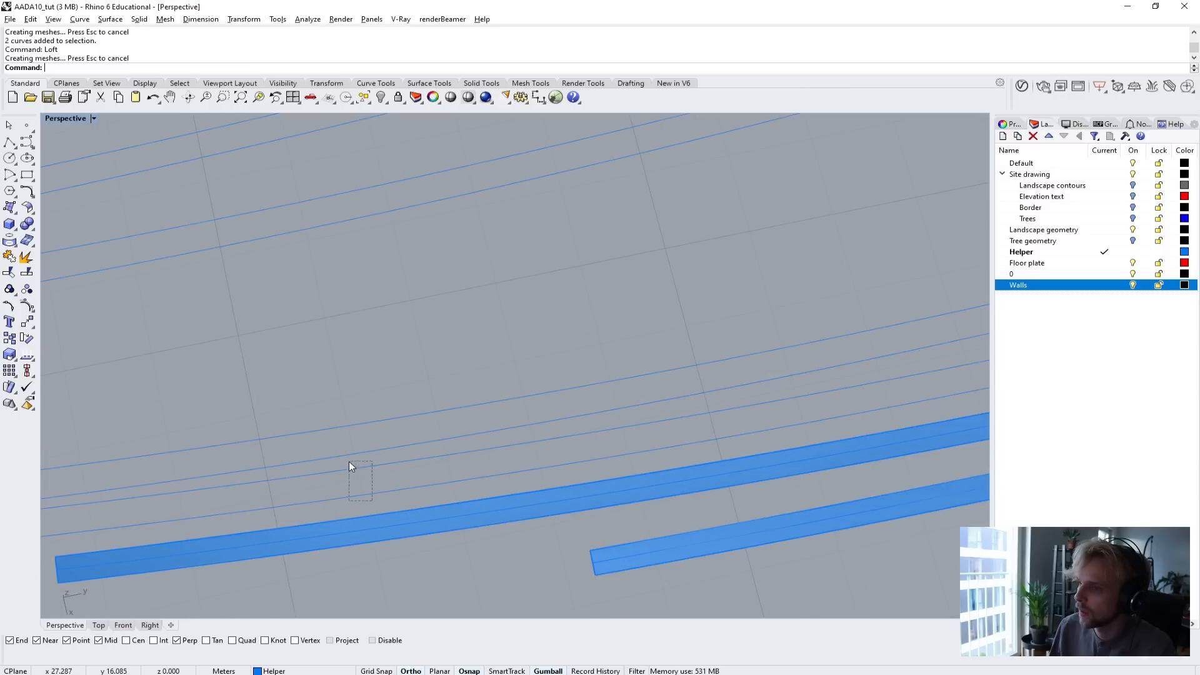
key("Return")
key("Return")
left_click_drag(349, 462, 295, 452)
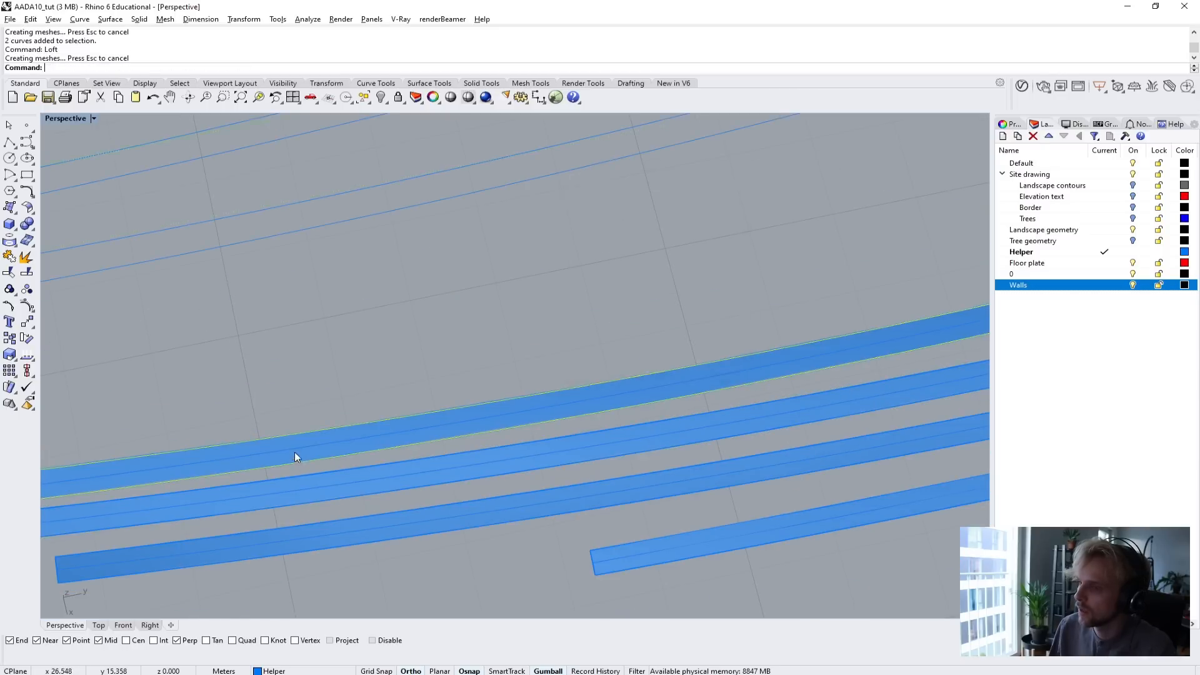
Loft the two offset curve pairs of the second tween group nearest the gap.
scroll(239, 383, "down", 10)
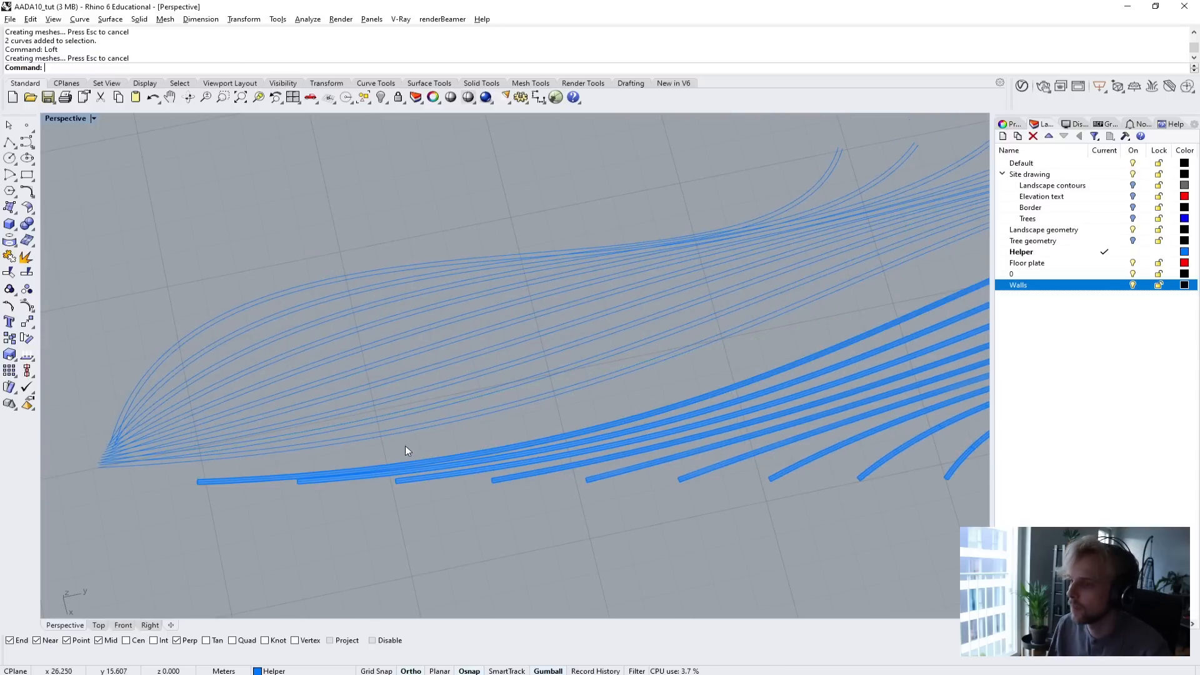
left_click(383, 421)
scroll(404, 426, "up", 5)
left_click_drag(382, 394, 382, 394)
scroll(350, 403, "down", 4)
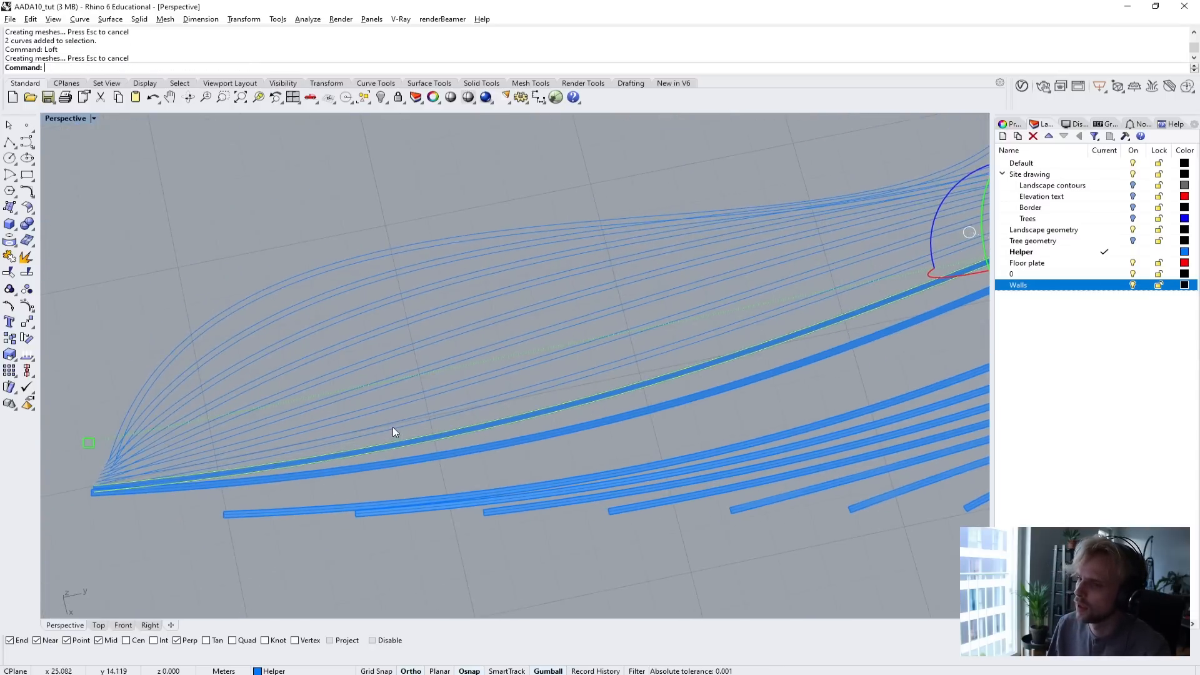
Loft the next five offset curve pairs in the middle of the second tween group.
scroll(396, 432, "up", 5)
left_click_drag(406, 394, 325, 280)
key("Return")
key("Return")
key("Return")
key("Return")
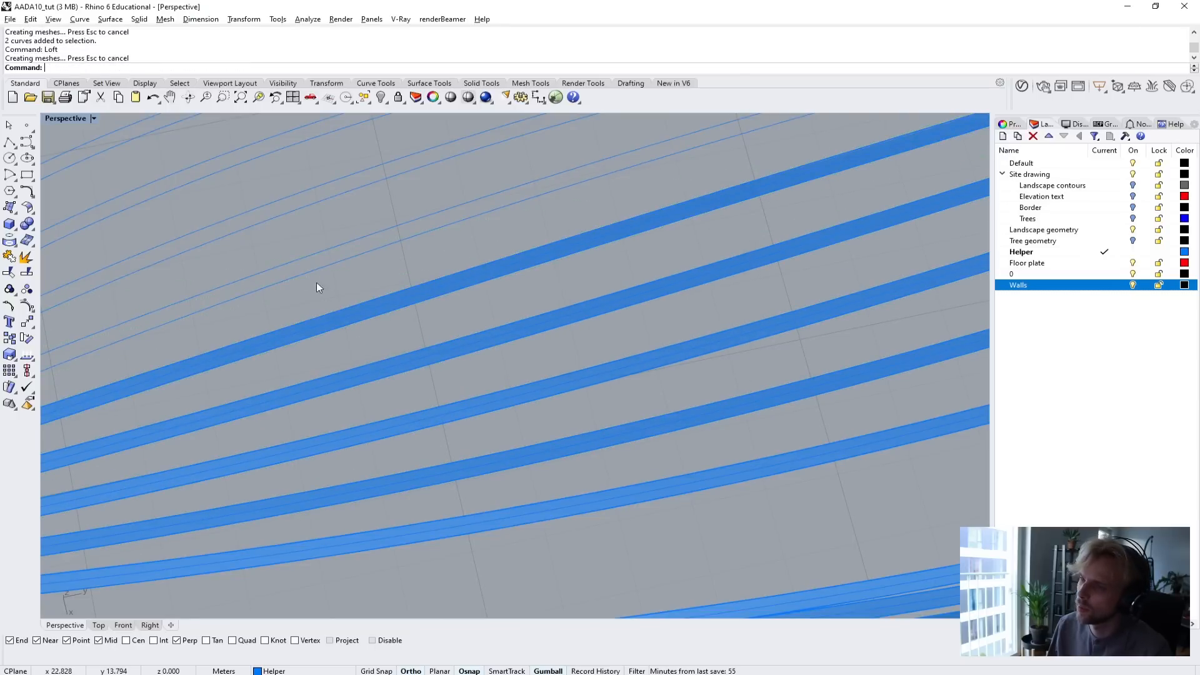
left_click_drag(317, 227, 289, 179)
Loft the remaining offset curve pairs at the outer edge of the second tween group and clear the selection.
key("Return")
key("Return")
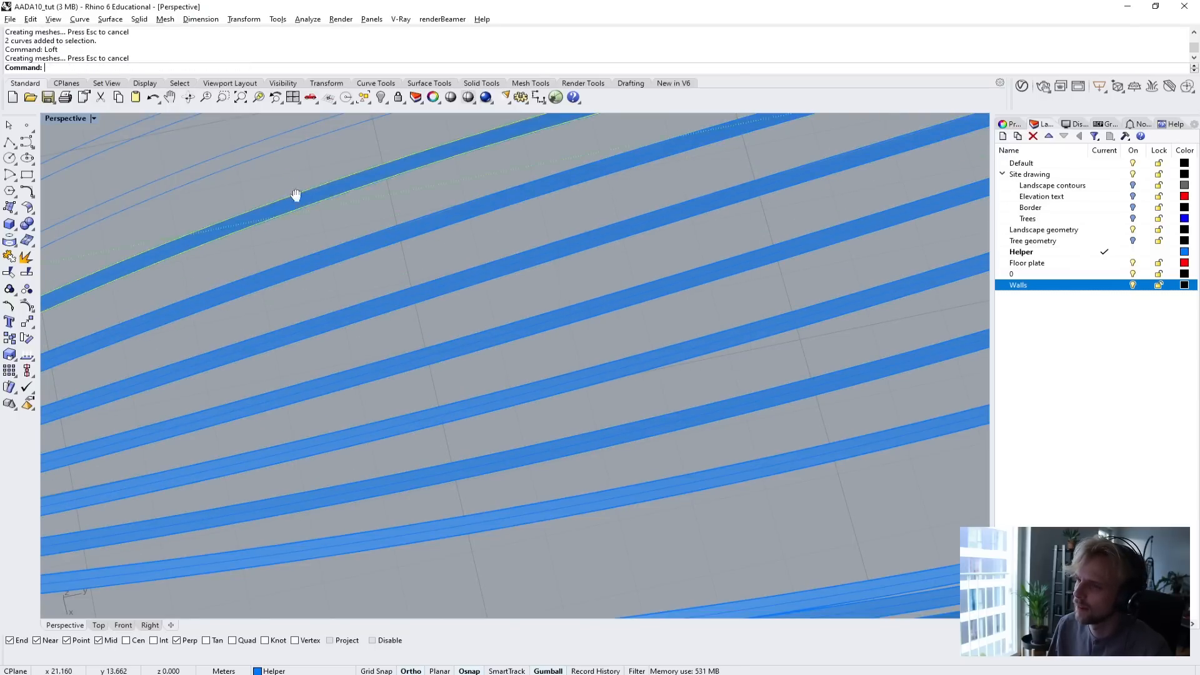
right_click_drag(294, 193, 373, 384, "shift")
left_click_drag(395, 440, 300, 269)
key("Return")
key("Return")
key("Return")
key("Return")
key("Return")
key("Return")
scroll(355, 344, "down", 13)
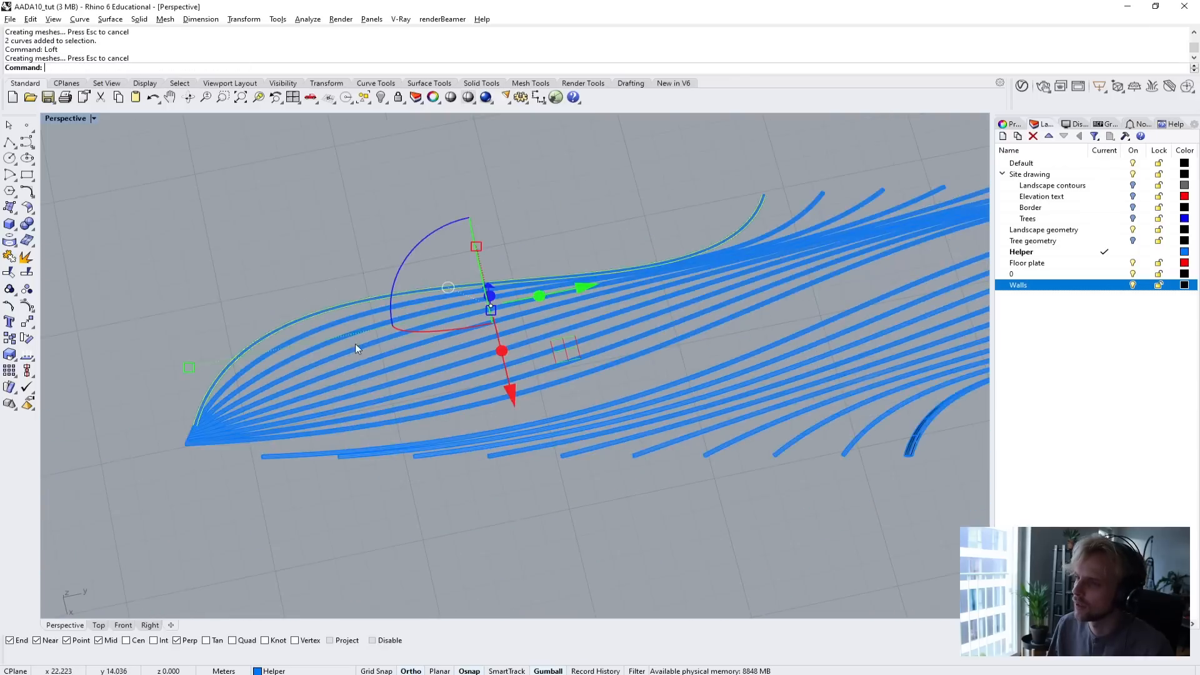
left_click(436, 524)
Select all lofted surfaces with SelSrf and extrude them 0.4 m downward as solids with ExtrudeSrf.
right_click_drag(437, 524, 492, 434)
scroll(493, 435, "up", 2)
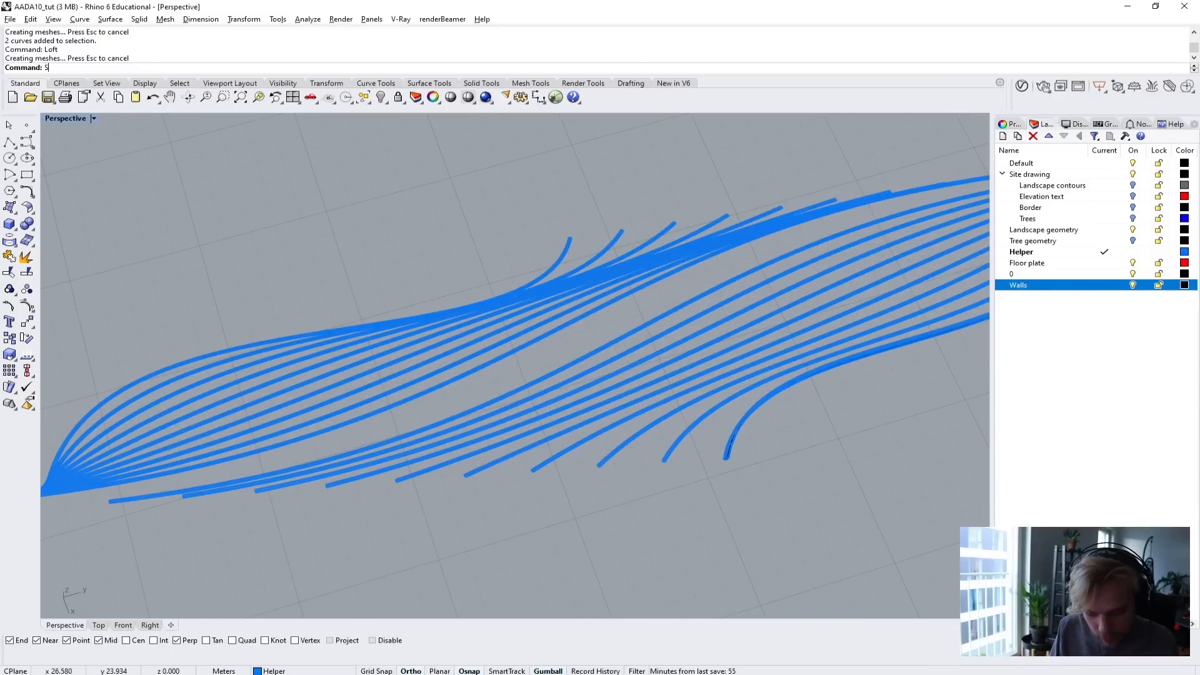
type("Srf")
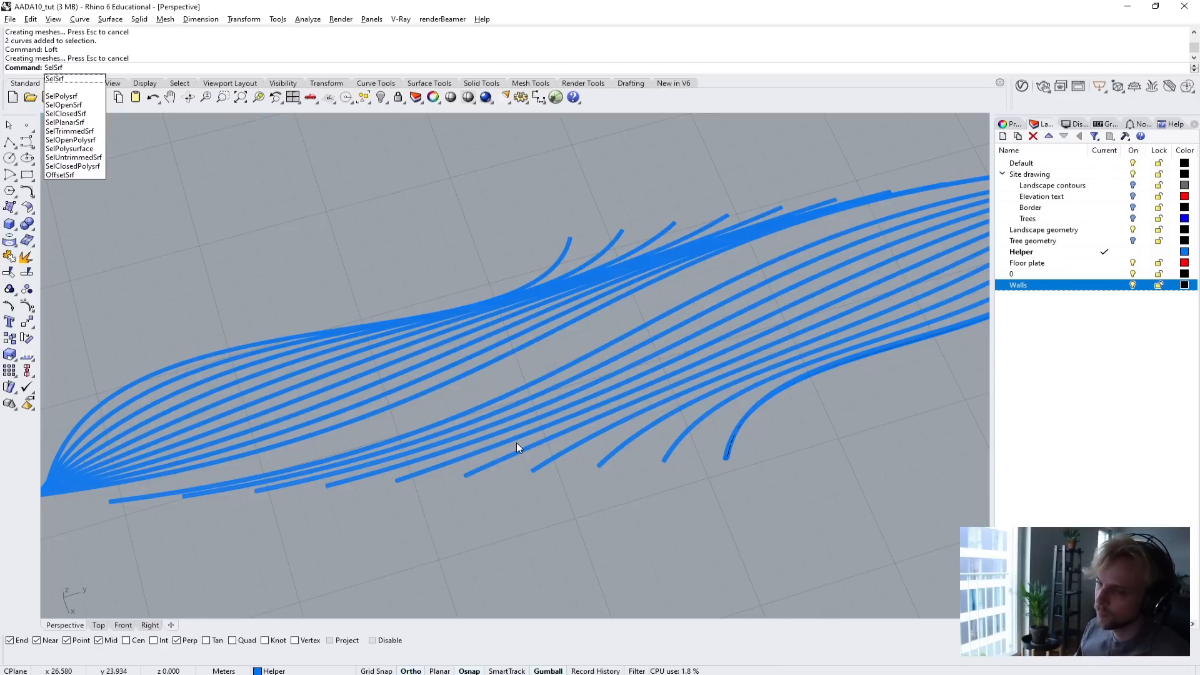
key("Return")
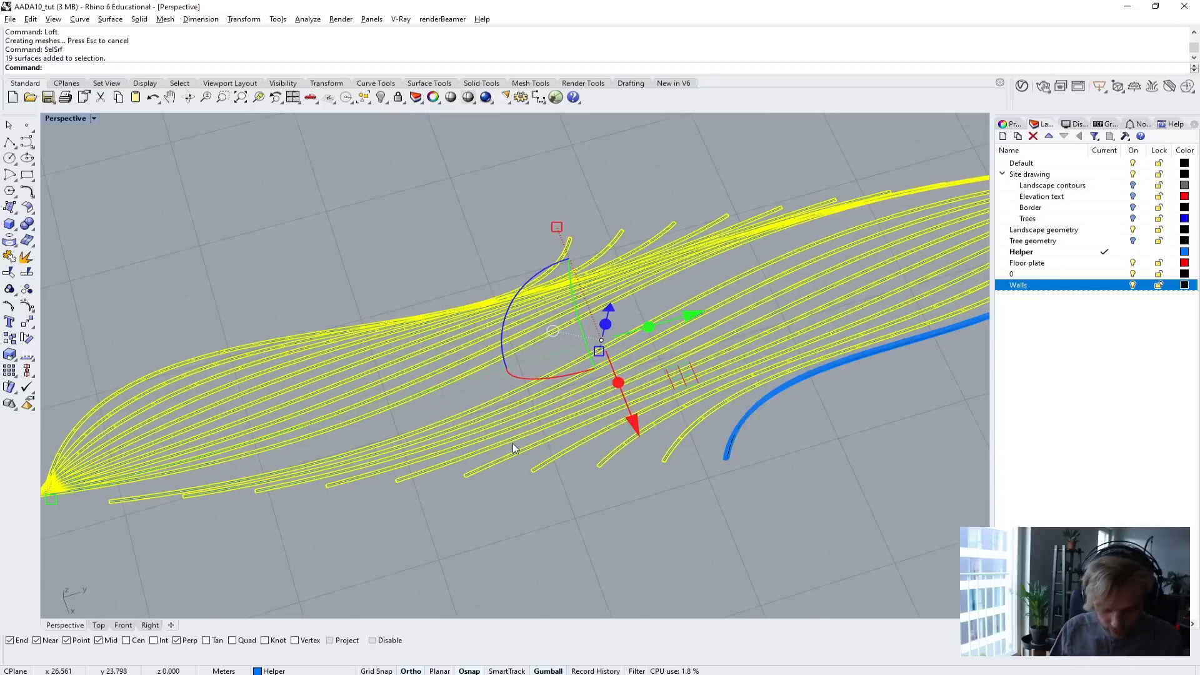
scroll(327, 415, "down", 1)
scroll(575, 419, "up", 5)
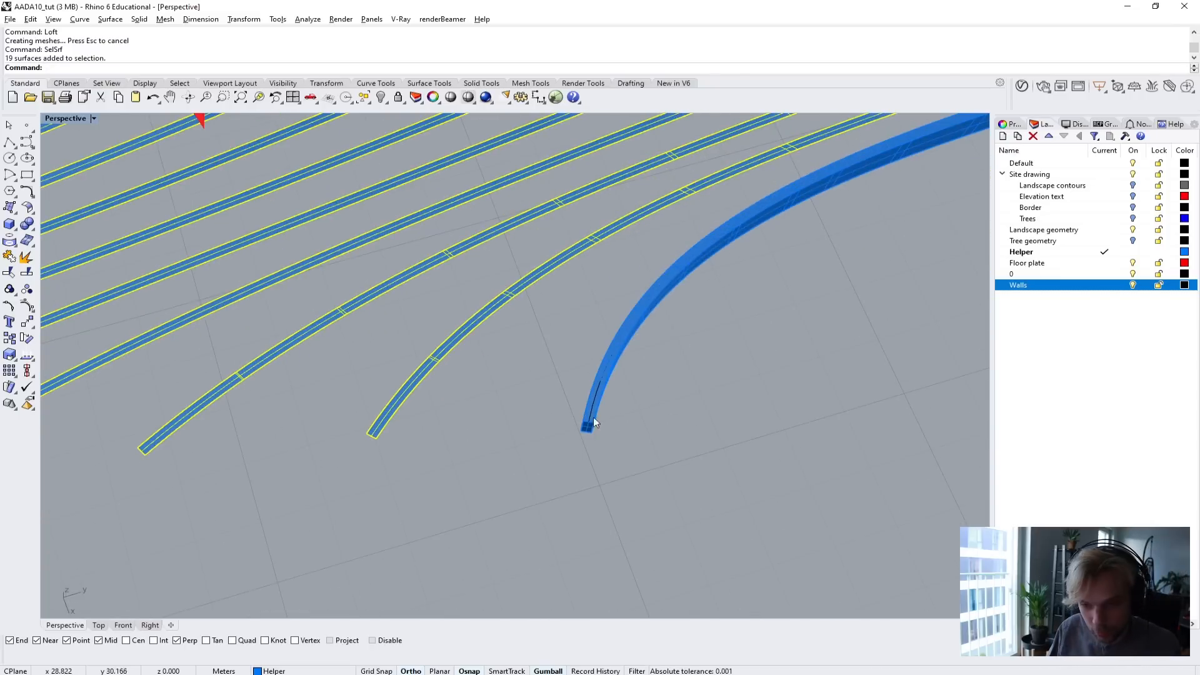
scroll(473, 414, "down", 4)
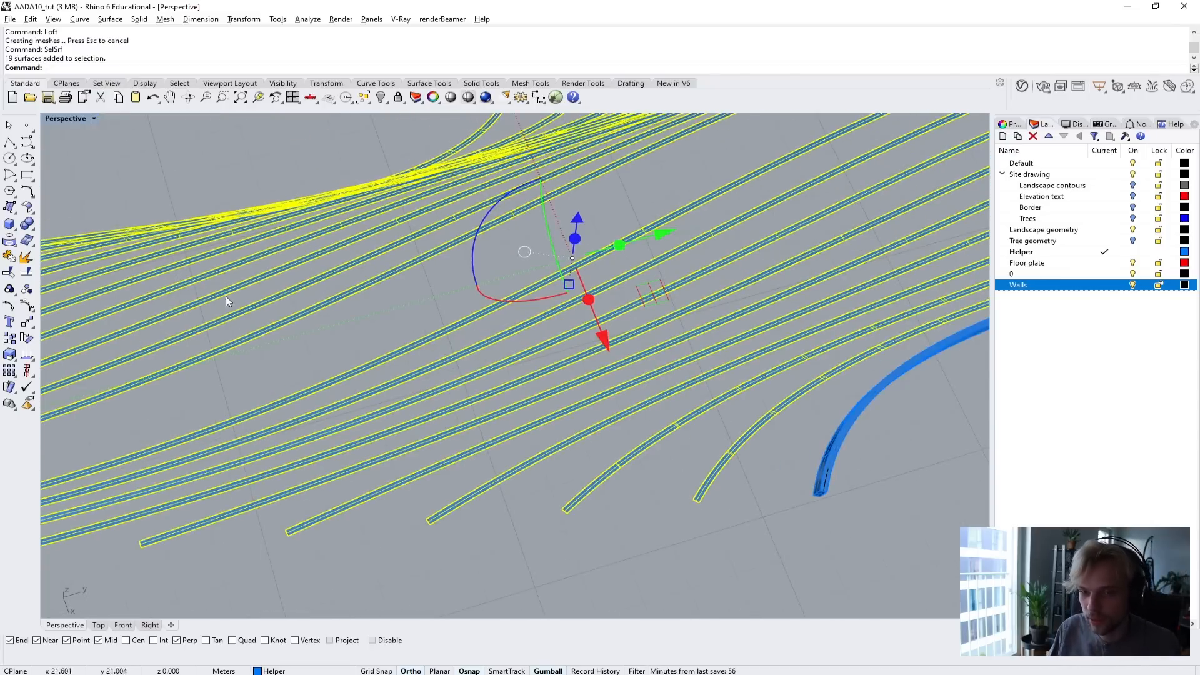
right_click_drag(527, 424, 572, 419)
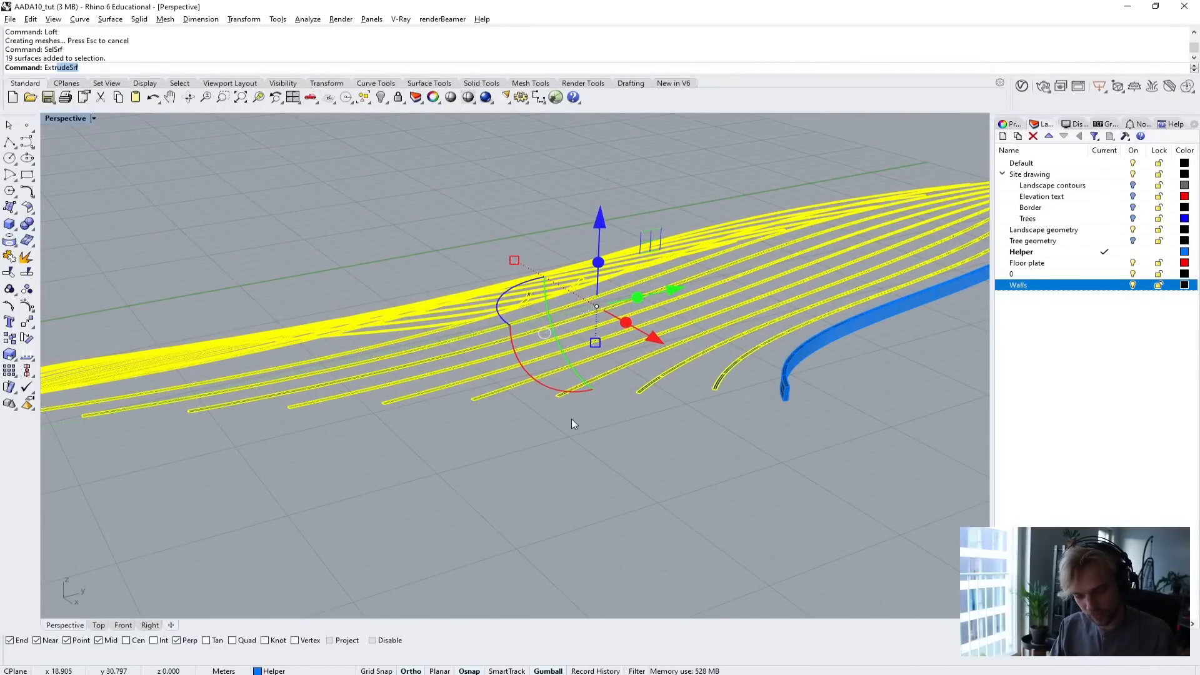
type("ude")
key("Return")
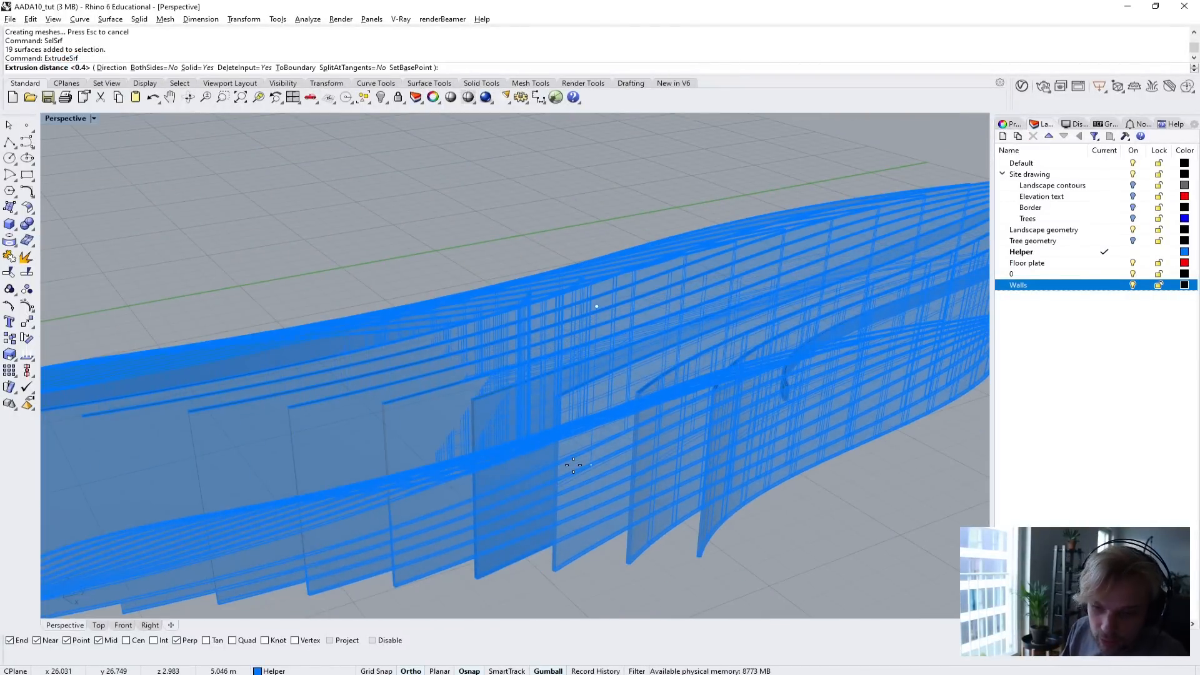
type("0.4")
key("Return")
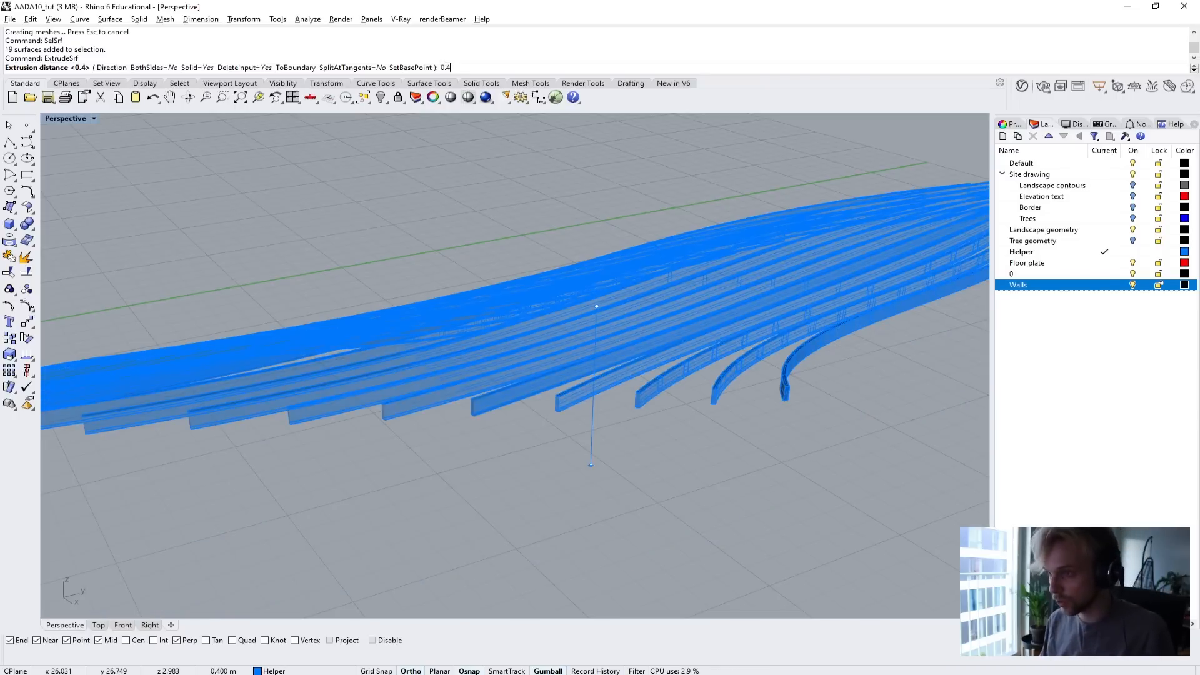
Select all remaining construction curves with SelCrv and delete them.
right_click_drag(682, 415, 646, 420)
scroll(582, 466, "down", 5)
type("SelCrv")
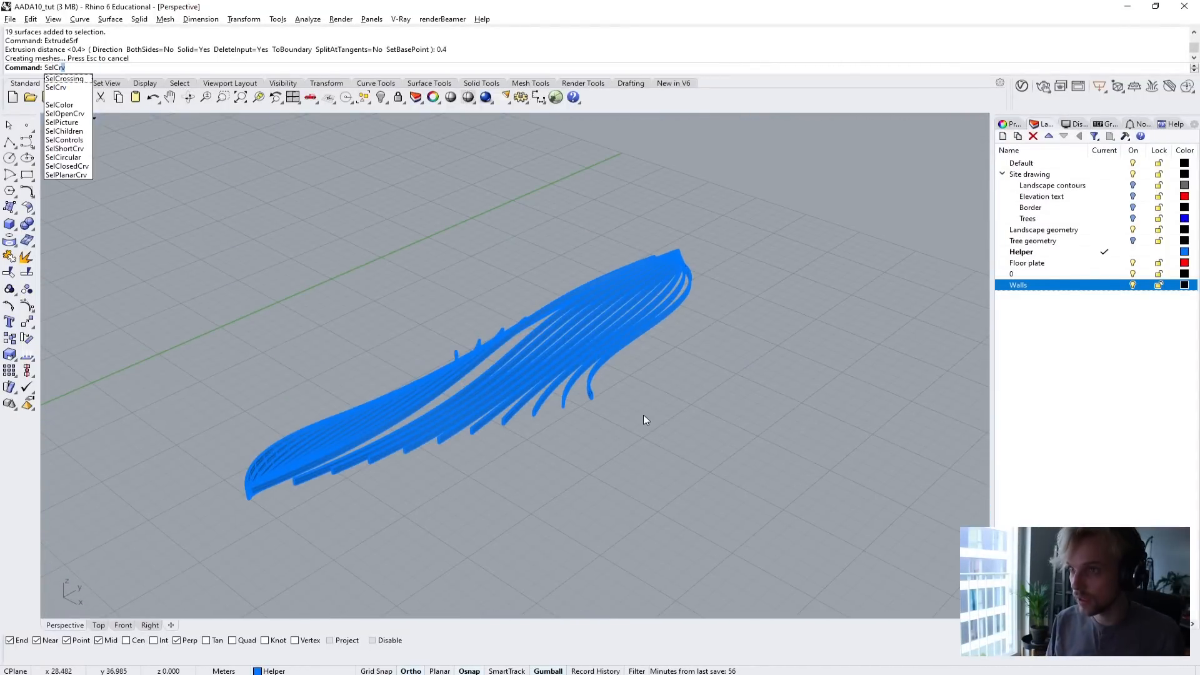
key("Return")
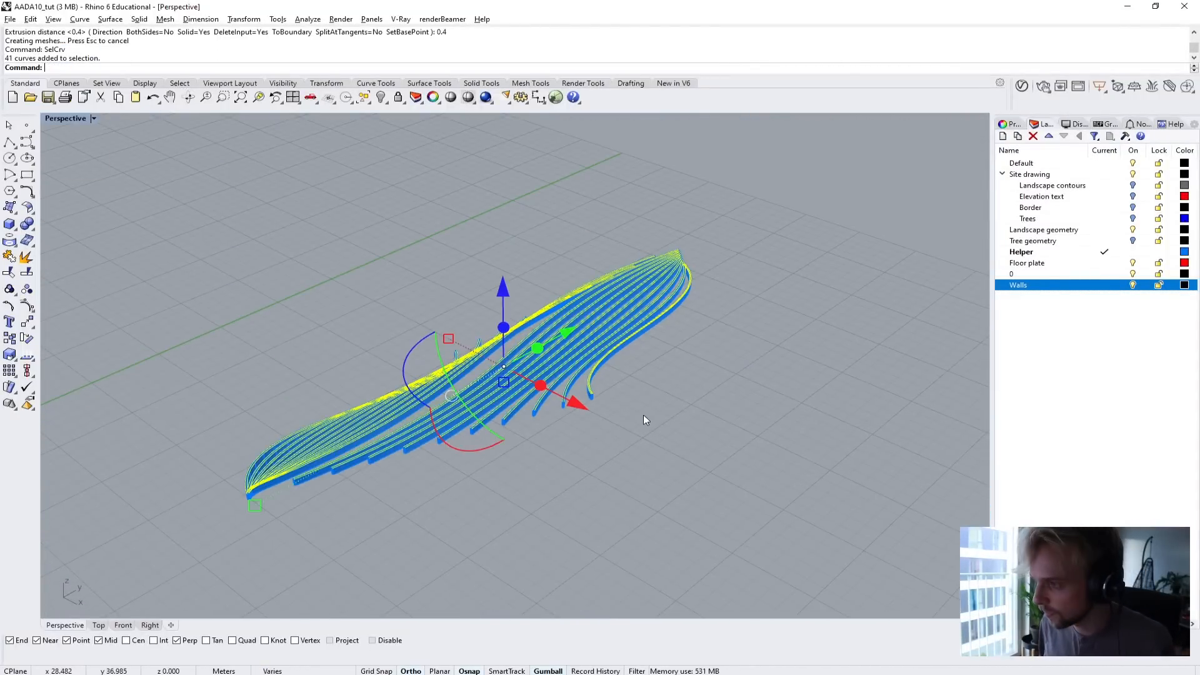
key("Delete")
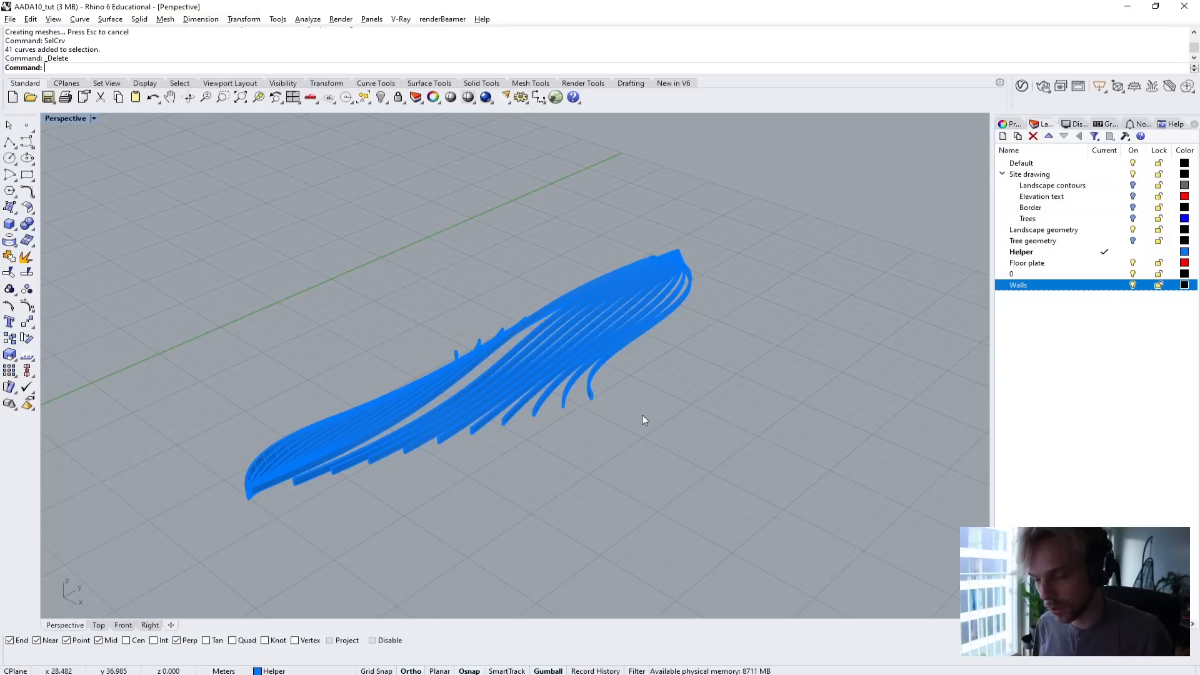
Unhide the hidden building and terrain objects with Show and turn on the Tree geometry layer.
right_click_drag(643, 420, 672, 412)
scroll(681, 383, "up", 5)
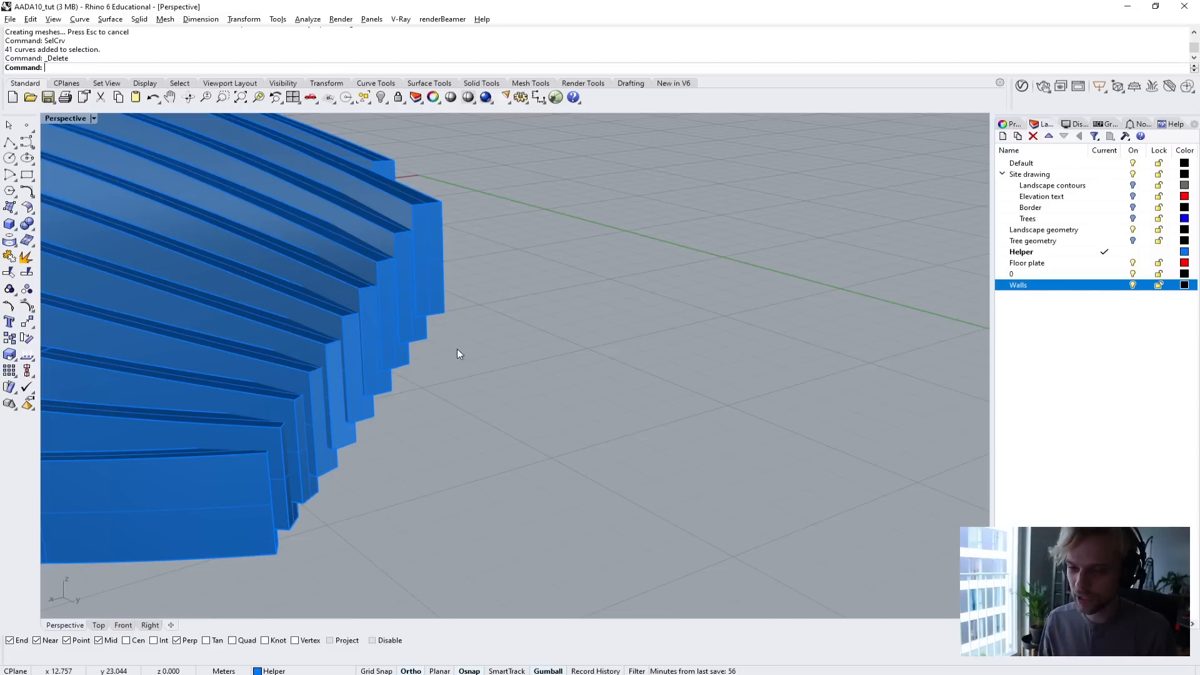
scroll(457, 350, "down", 6)
right_click_drag(369, 343, 553, 318)
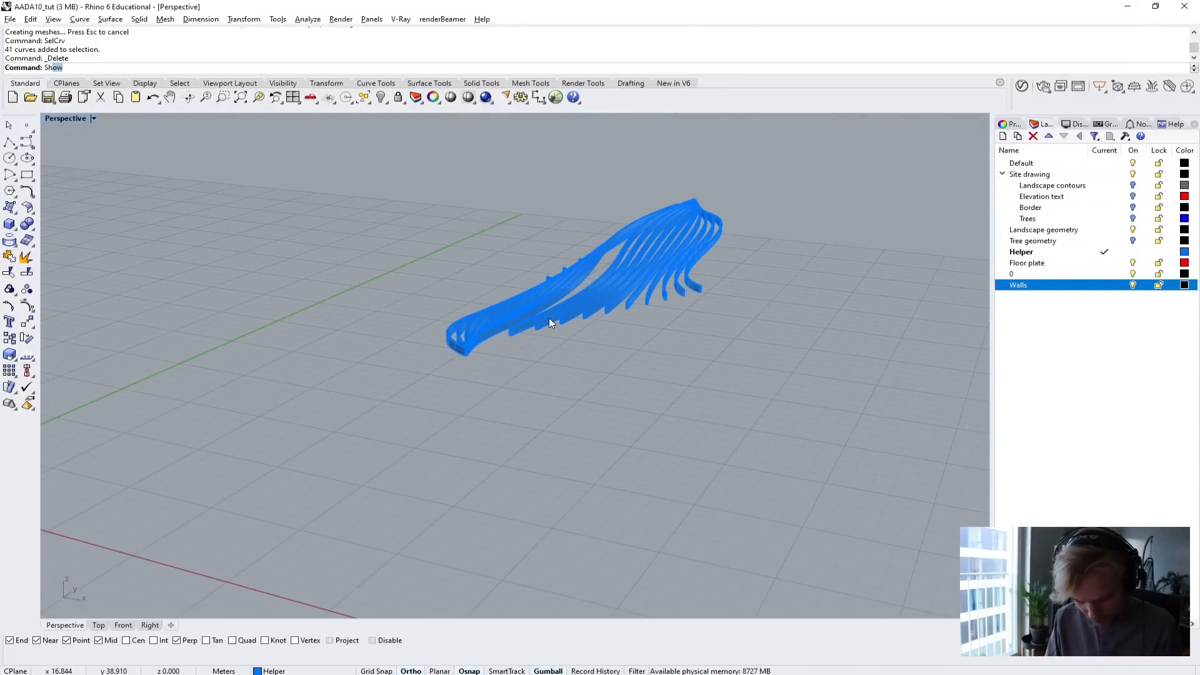
key("Return")
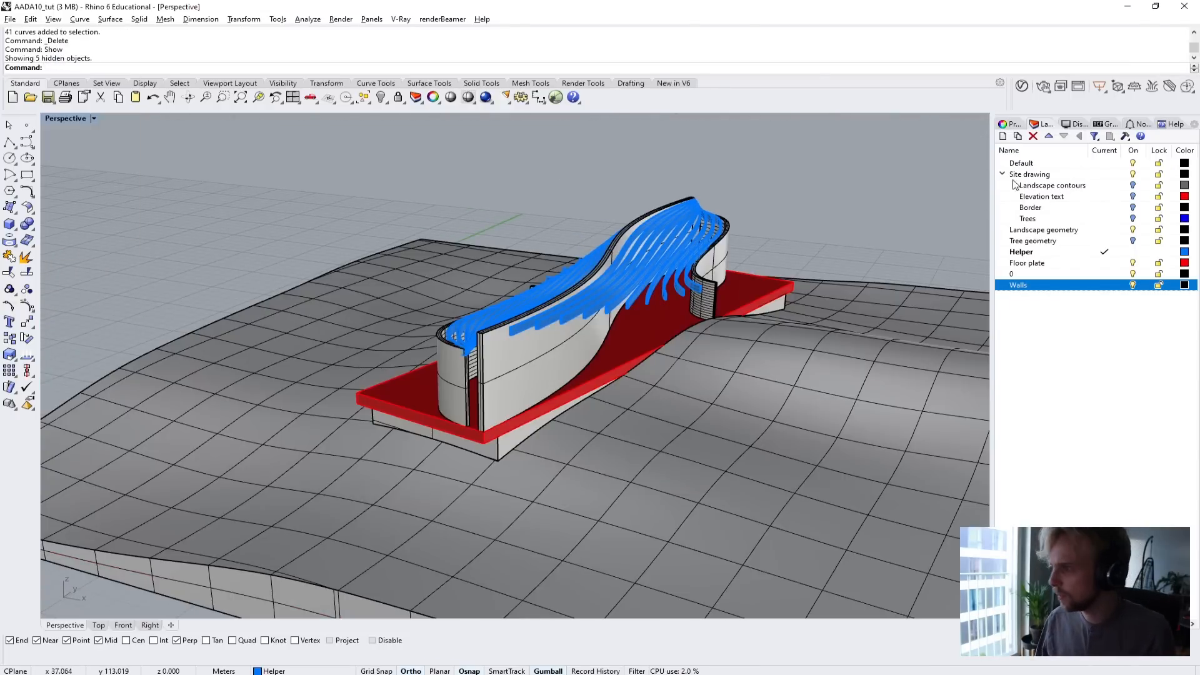
left_click(1132, 240)
Switch the perspective viewport to the Arctic display mode.
right_click_drag(903, 178, 646, 258)
right_click_drag(425, 243, 272, 319)
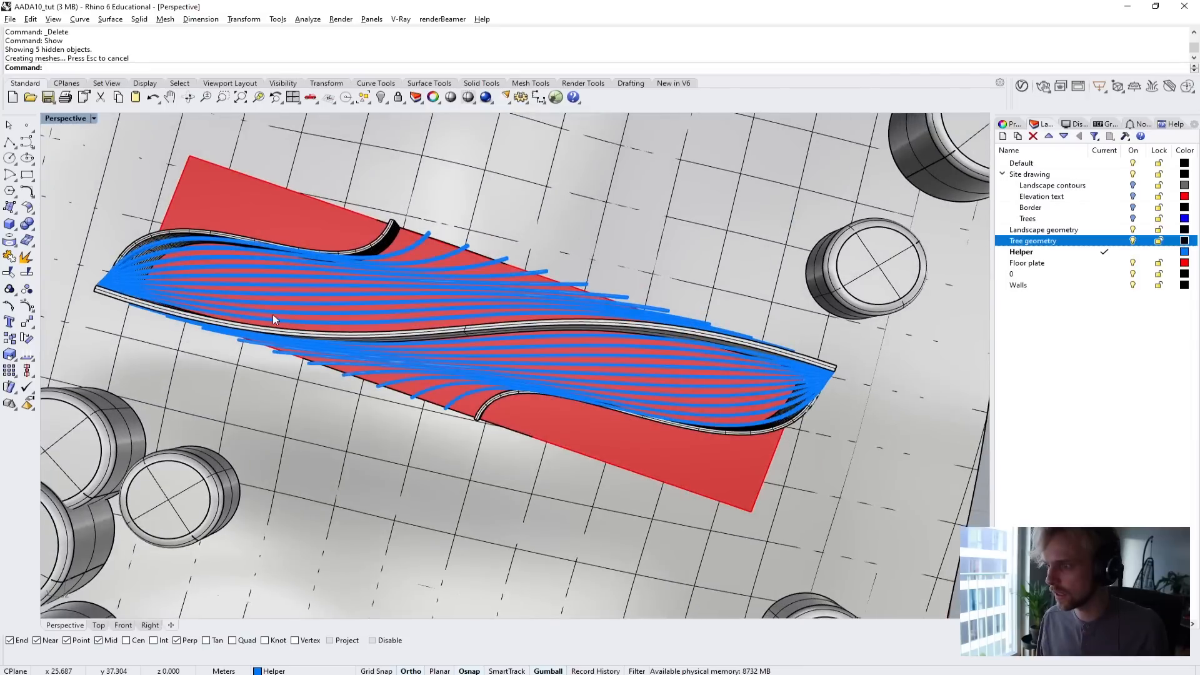
left_click(61, 120)
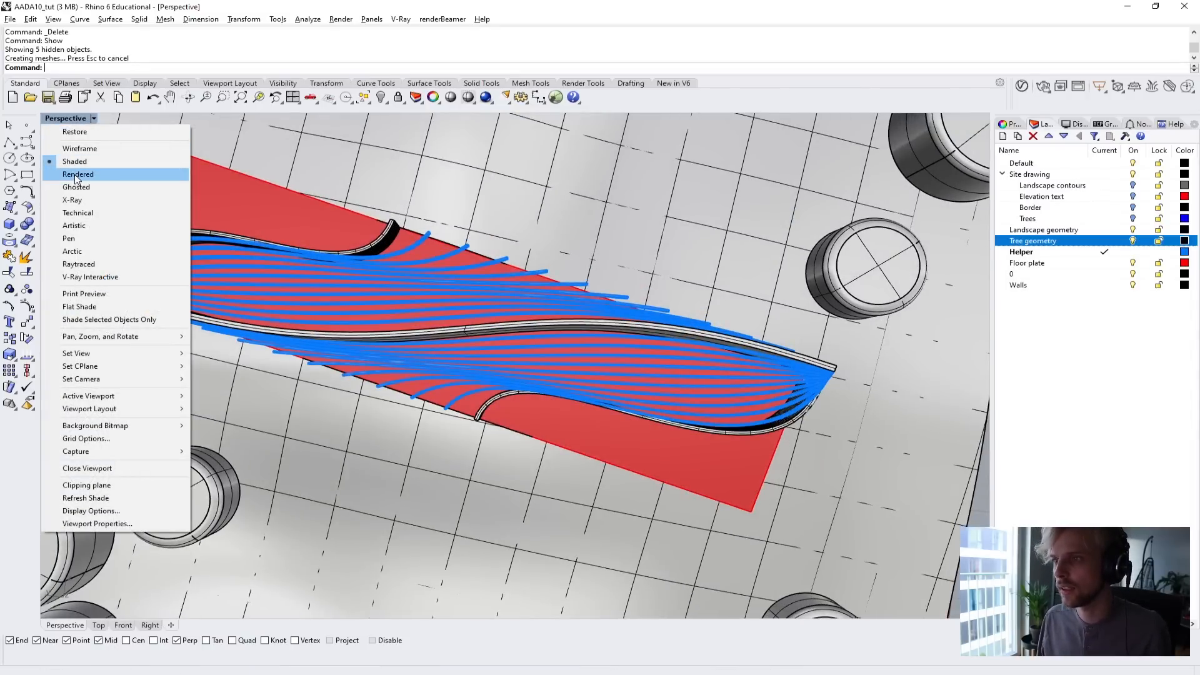
left_click(104, 252)
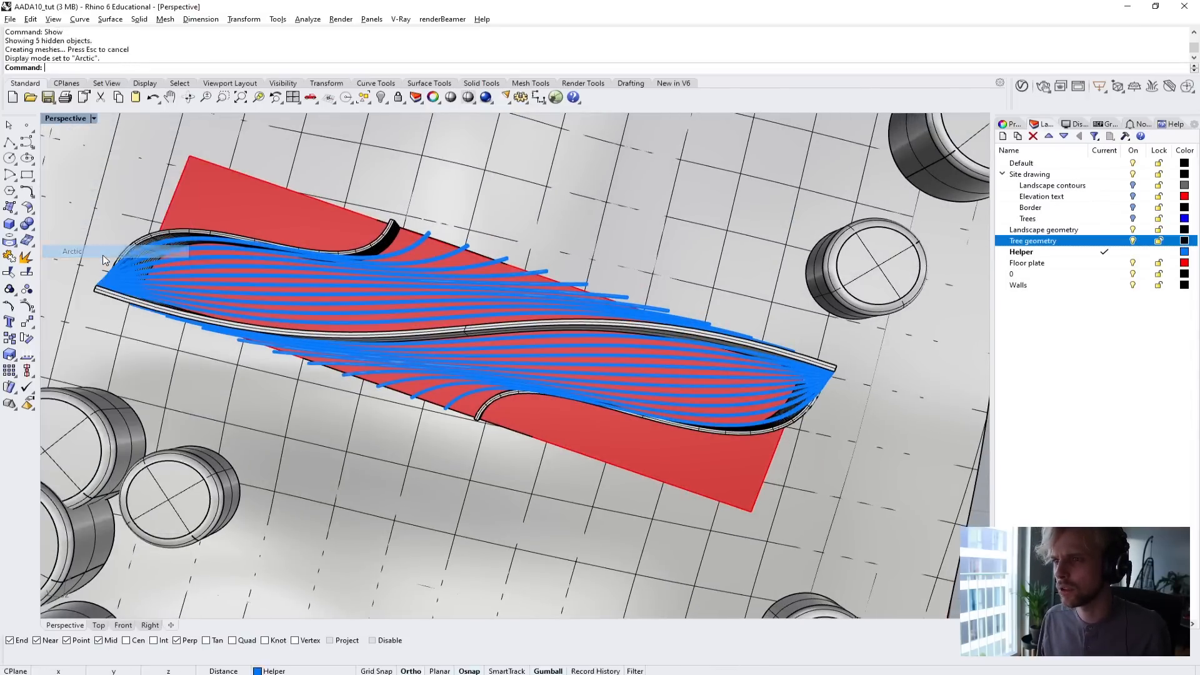
right_click_drag(356, 375, 406, 287)
scroll(459, 385, "up", 10)
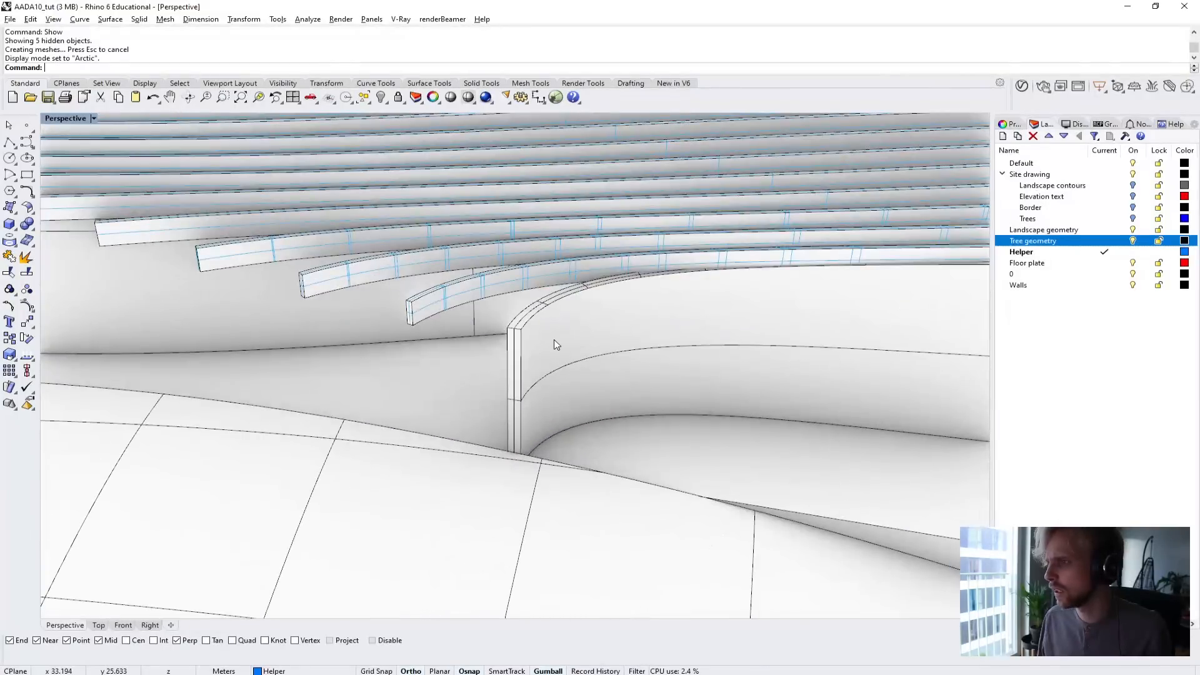
Turn off surface isocurves and surface edges in the Arctic display settings.
left_click(1071, 123)
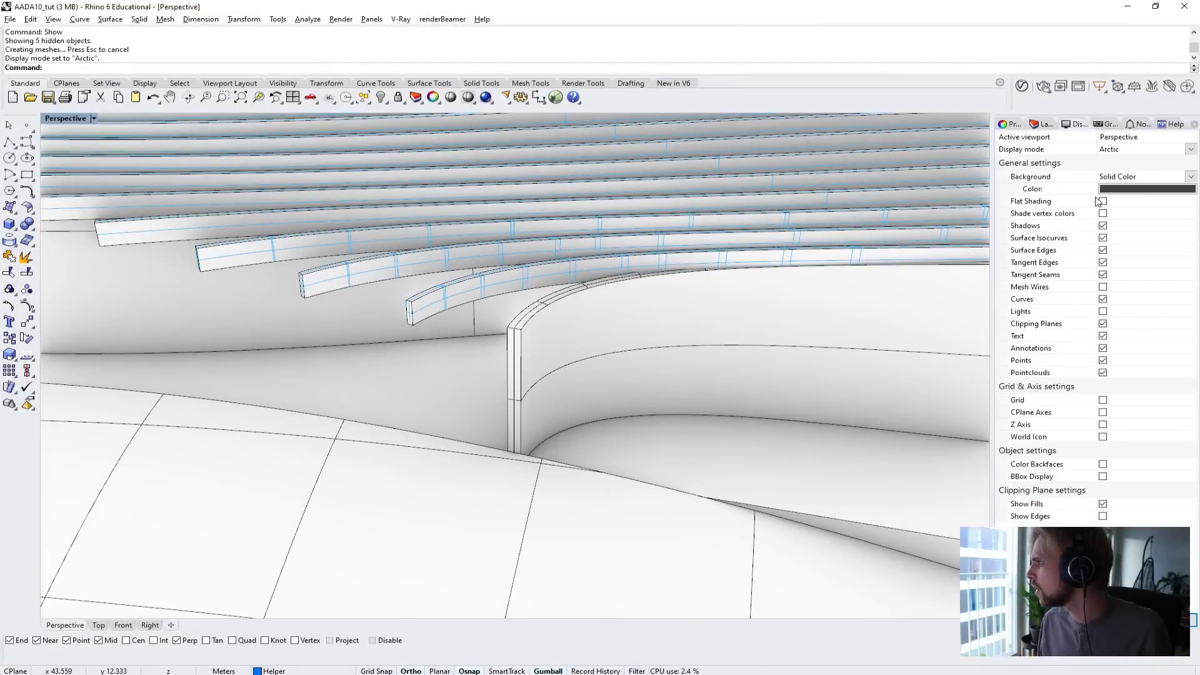
left_click(1102, 251)
left_click(1103, 251)
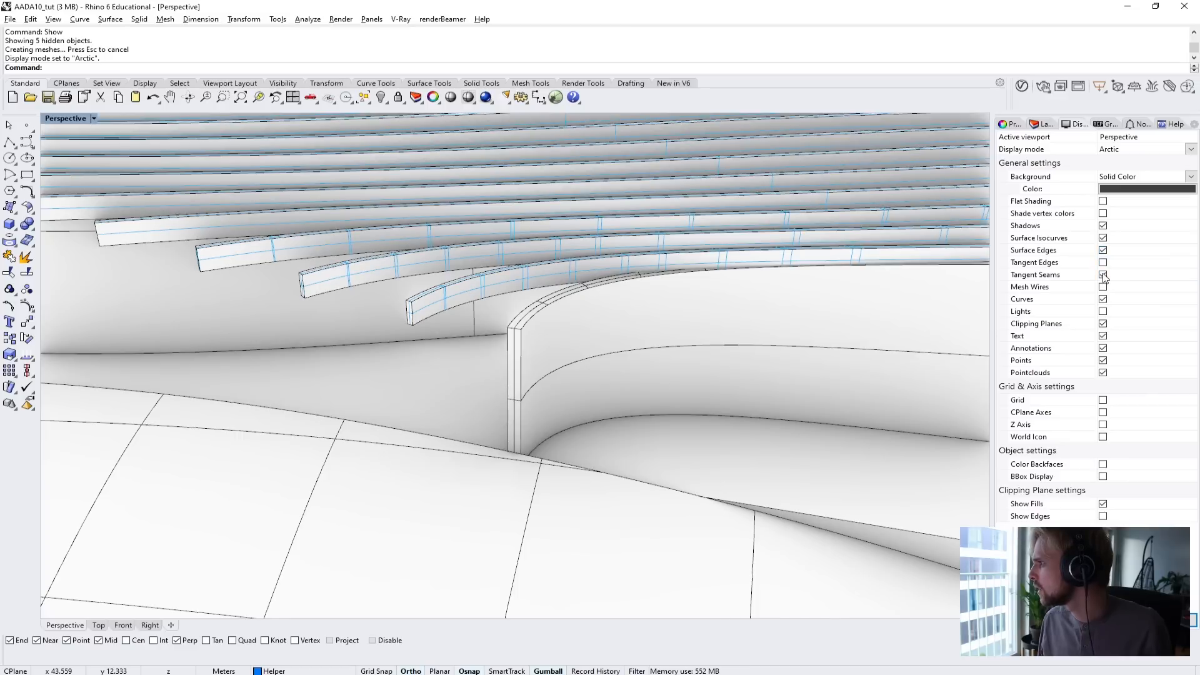
left_click(1105, 265)
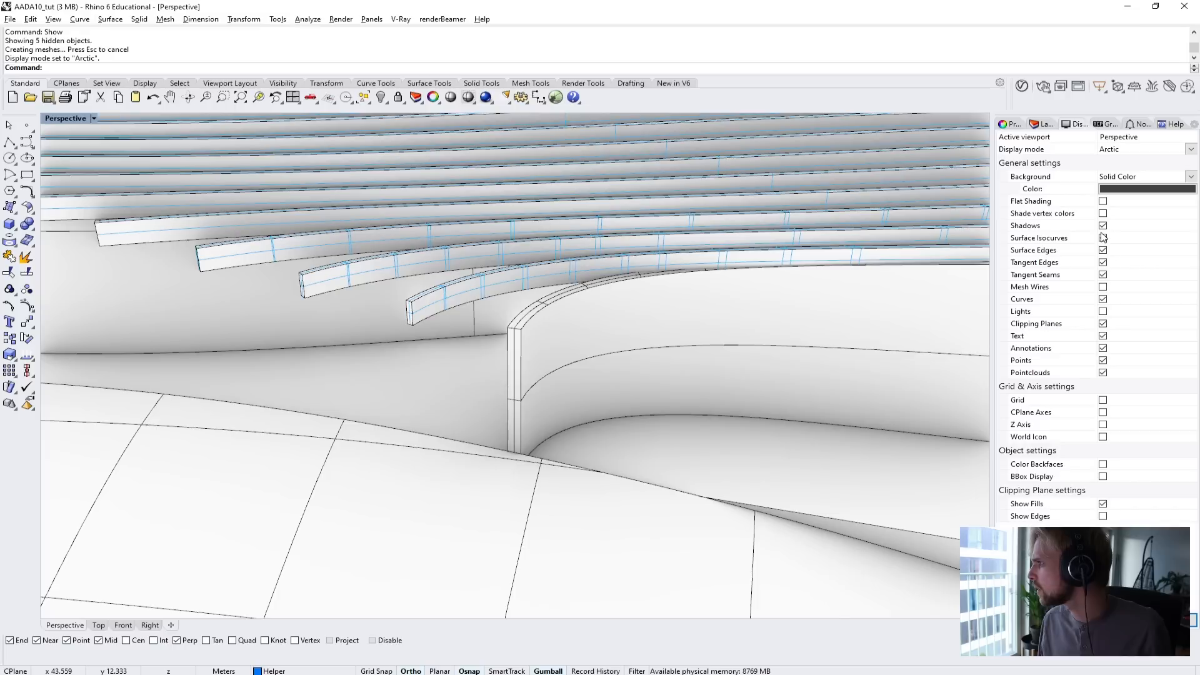
left_click(1103, 250)
left_click(1103, 238)
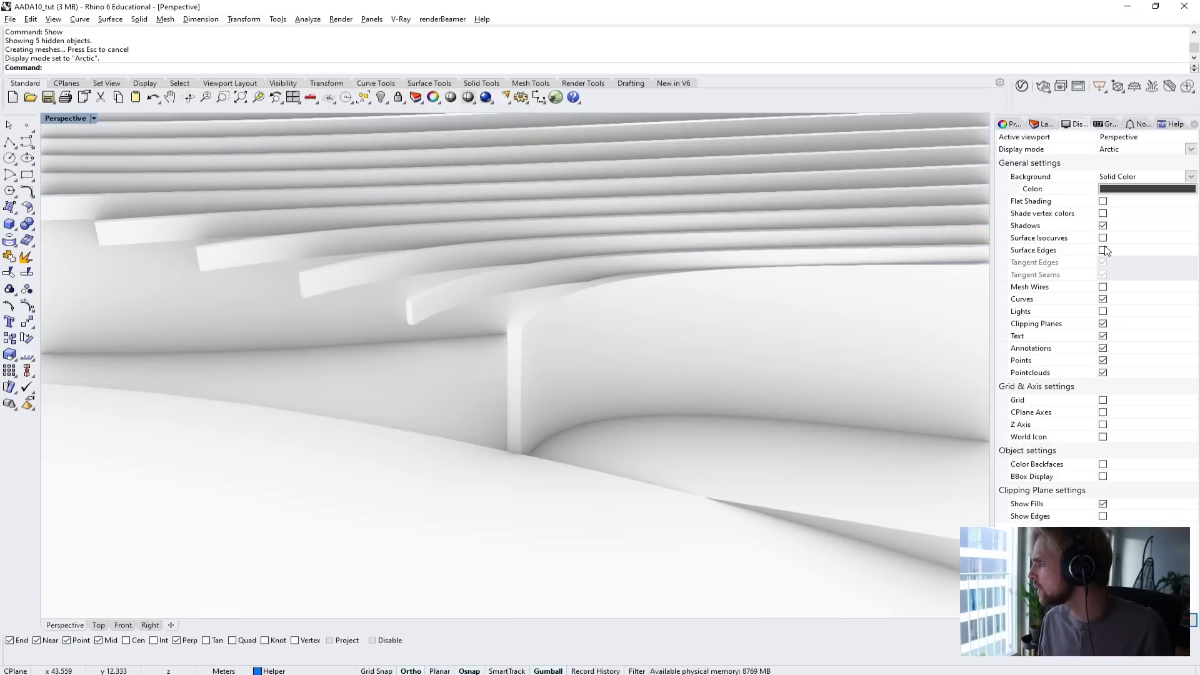
Review the roof beams and curved walls in Arctic display from above and near ground level.
scroll(642, 326, "down", 5)
right_click_drag(640, 321, 599, 423)
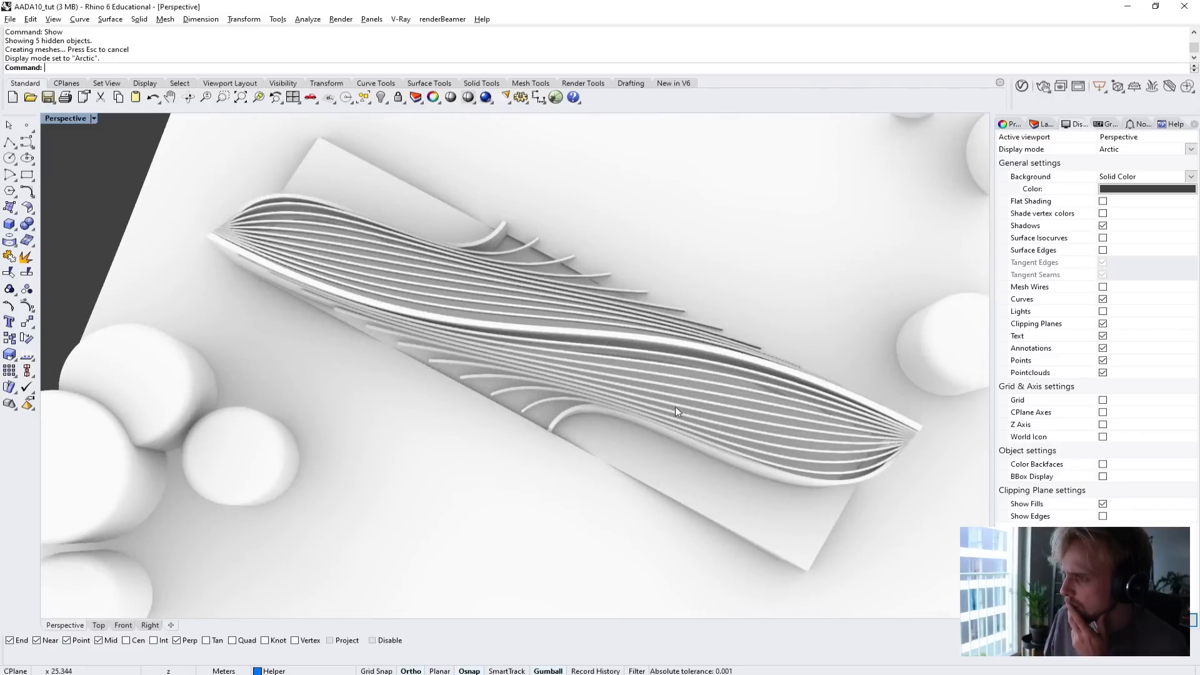
right_click_drag(675, 412, 680, 310)
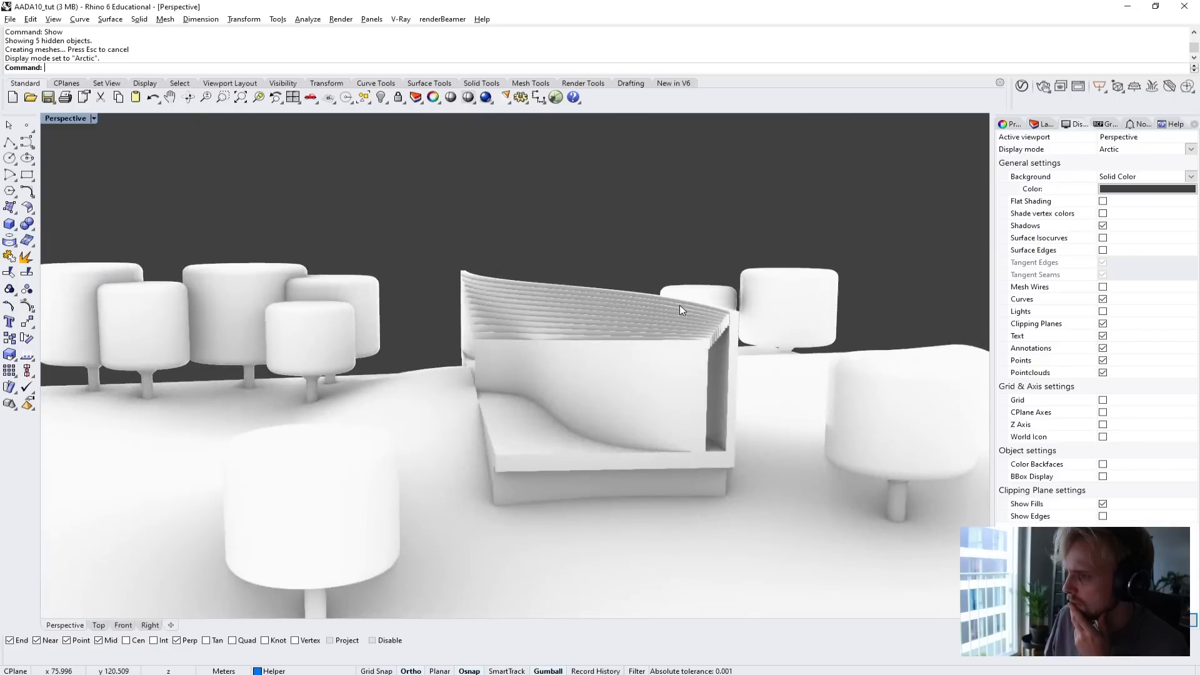
scroll(576, 319, "up", 8)
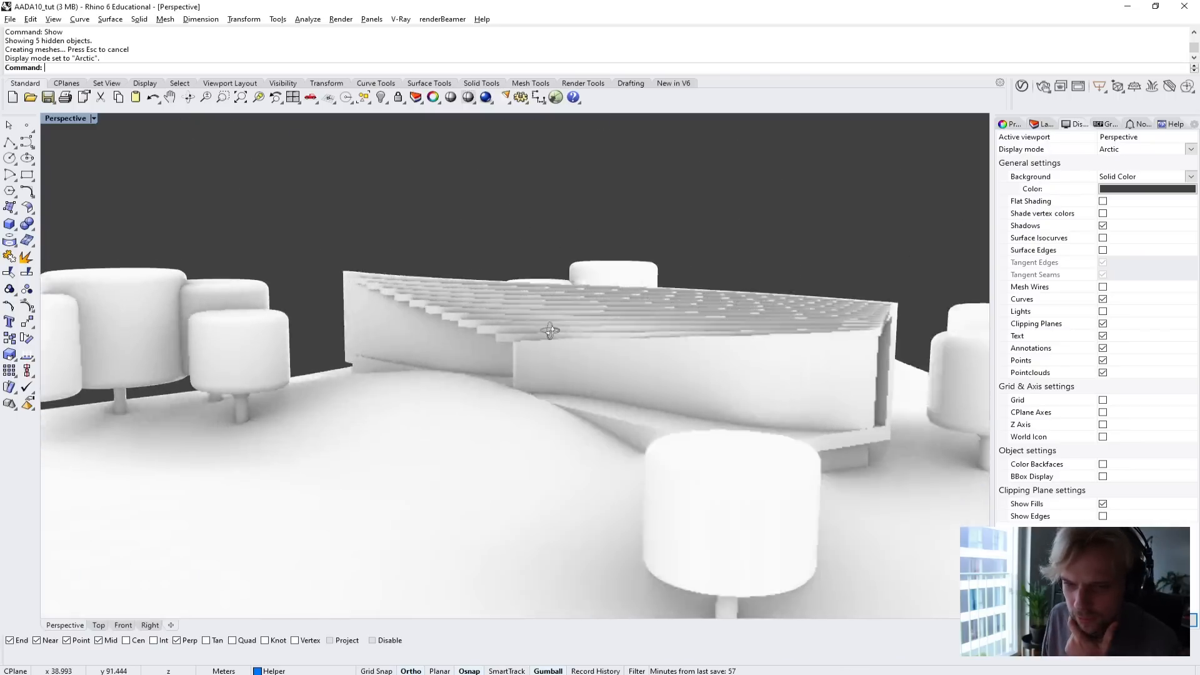
right_click_drag(576, 323, 643, 425)
right_click_drag(617, 494, 486, 457)
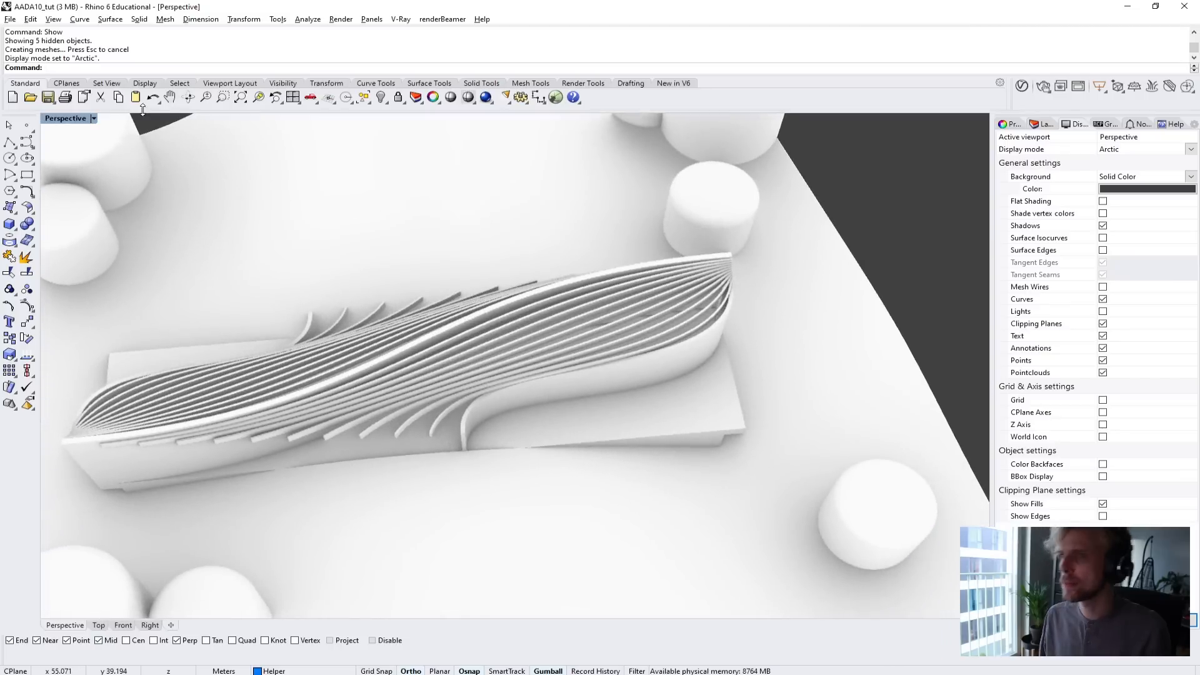
Switch the perspective viewport back to the Shaded display mode.
left_click(65, 119)
left_click(66, 156)
right_click_drag(604, 349, 532, 312)
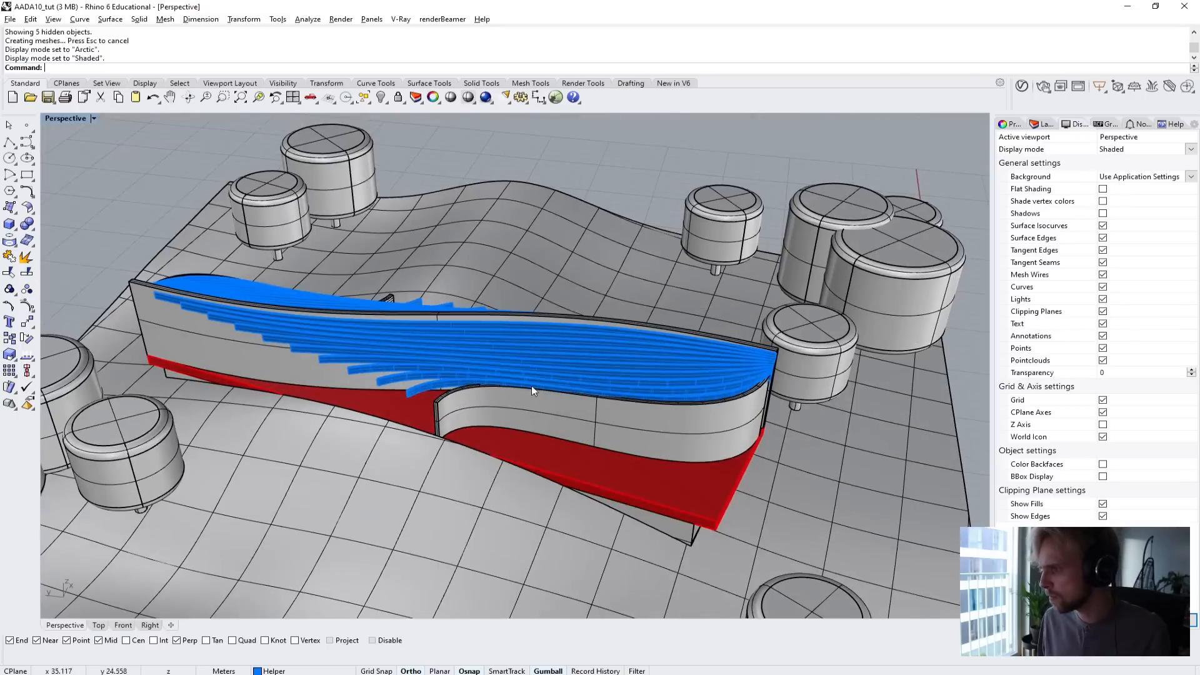
scroll(504, 295, "up", 2)
mouse_move(532, 386)
right_mouse_down("shift")
mouse_move(504, 296)
mouse_move(531, 387)
right_mouse_up("shift")
scroll(451, 328, "down", 4)
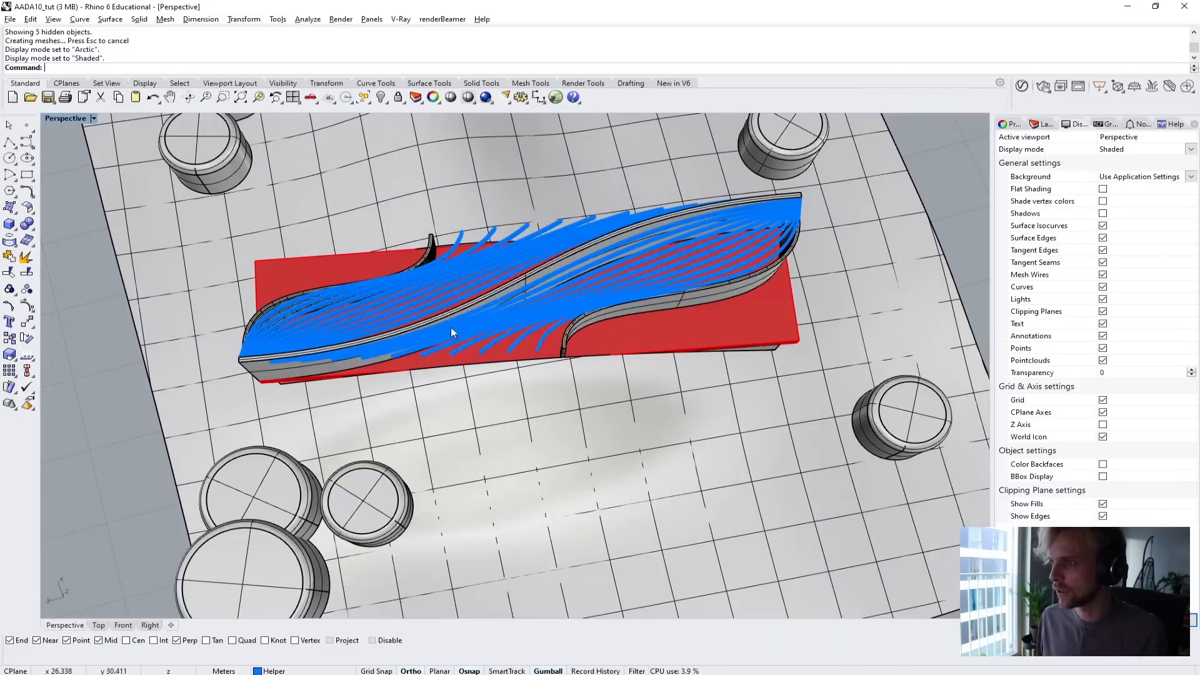
Turn off the Landscape geometry and Tree geometry layers to isolate the building.
scroll(609, 362, "up", 2)
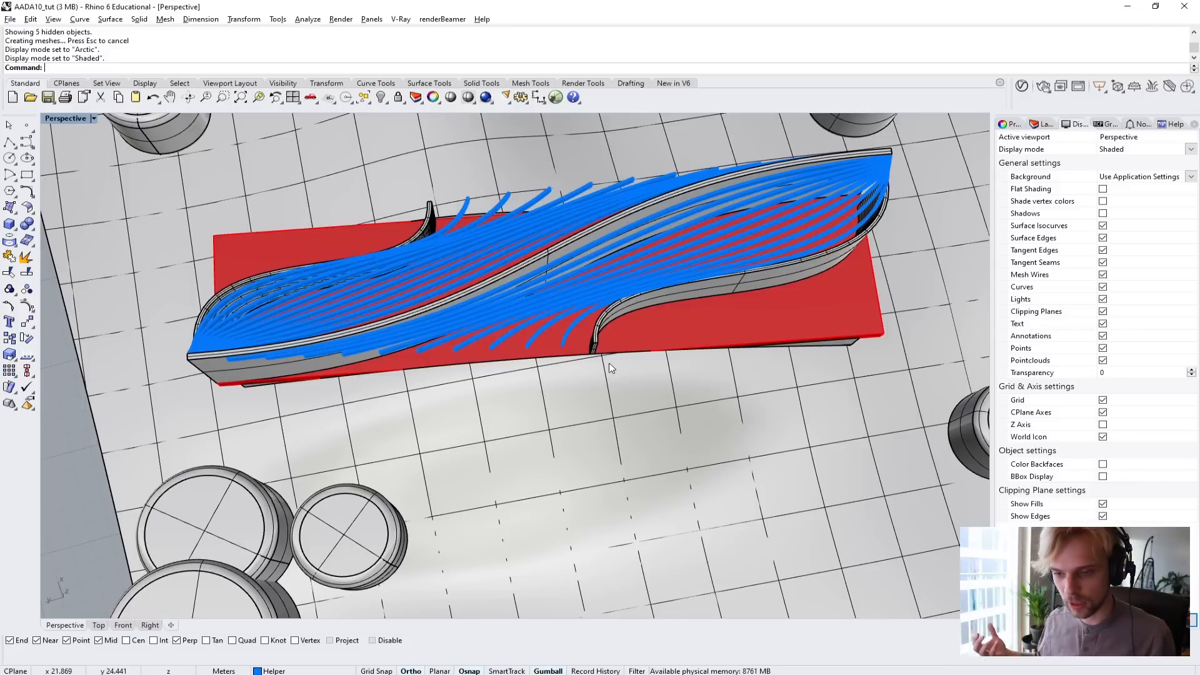
scroll(704, 349, "up", 8)
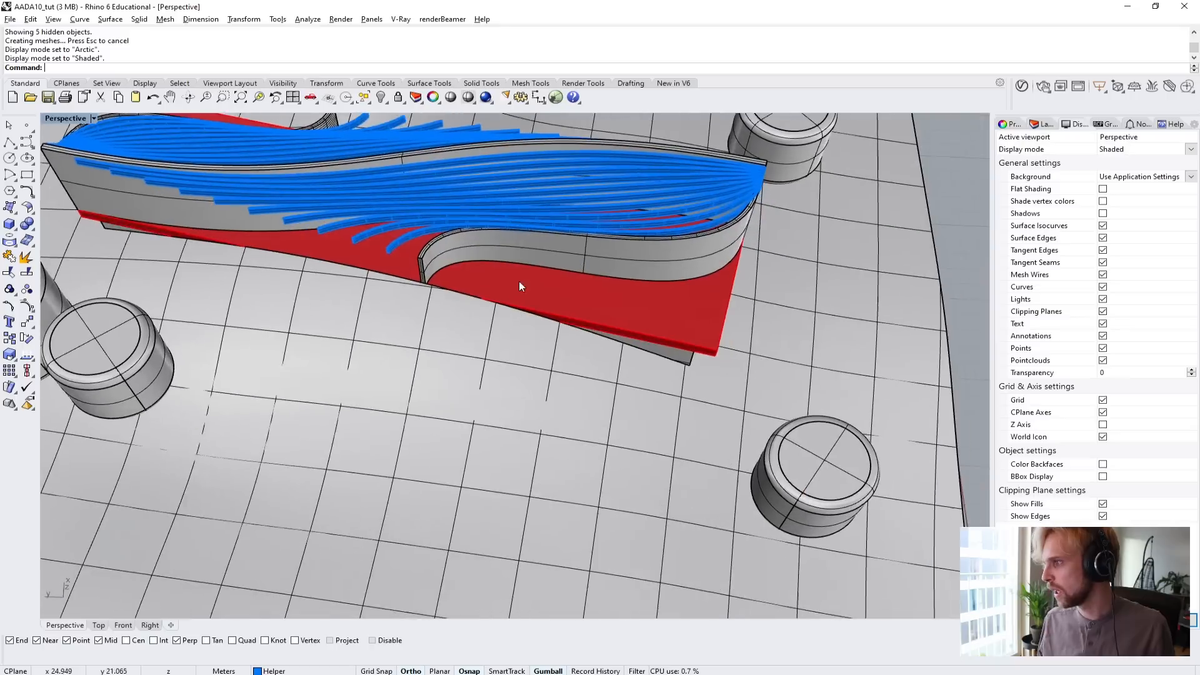
right_click_drag(561, 294, 541, 332)
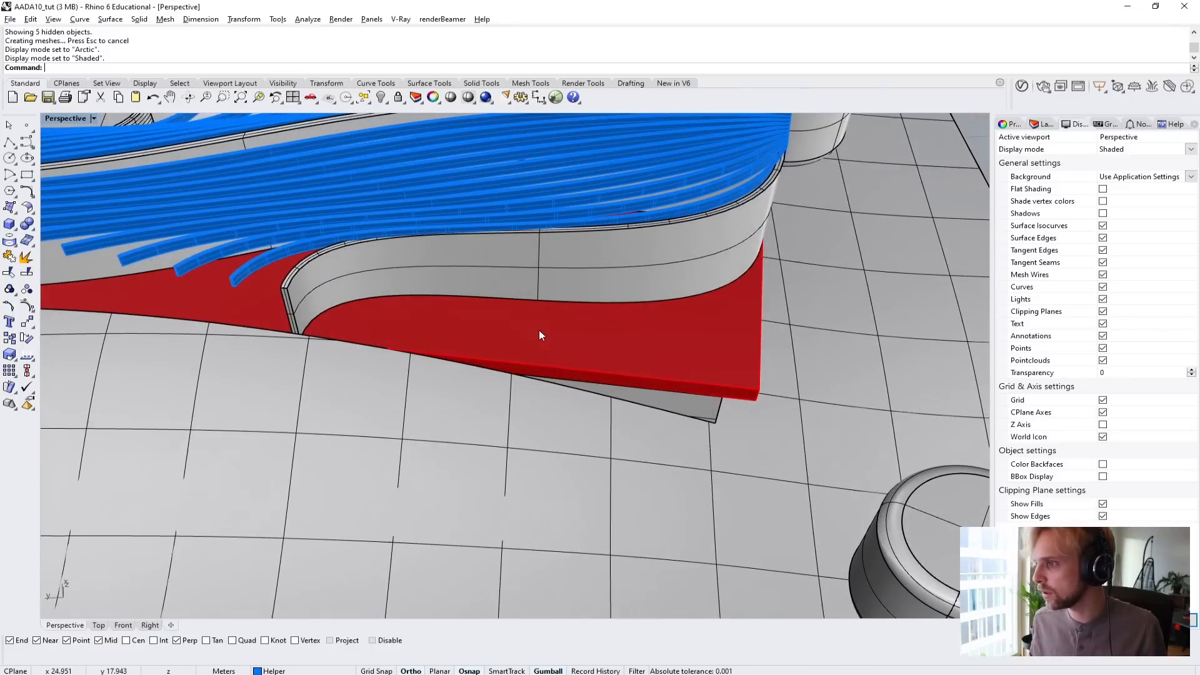
left_click(1044, 124)
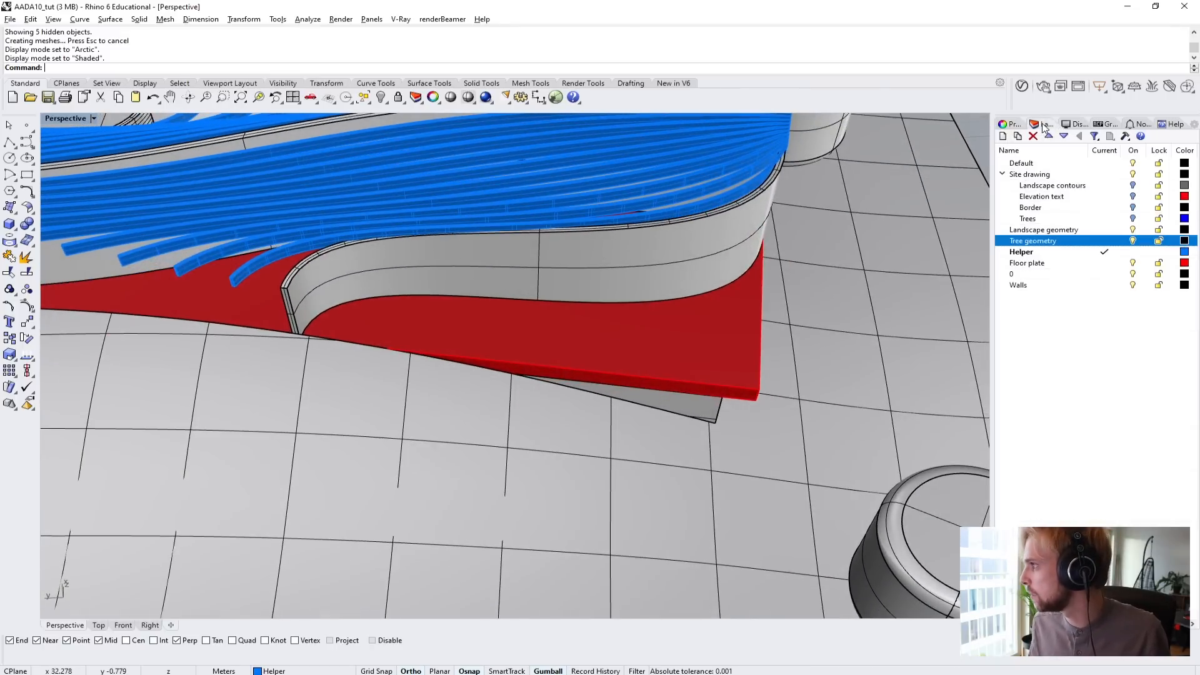
left_click(1133, 229)
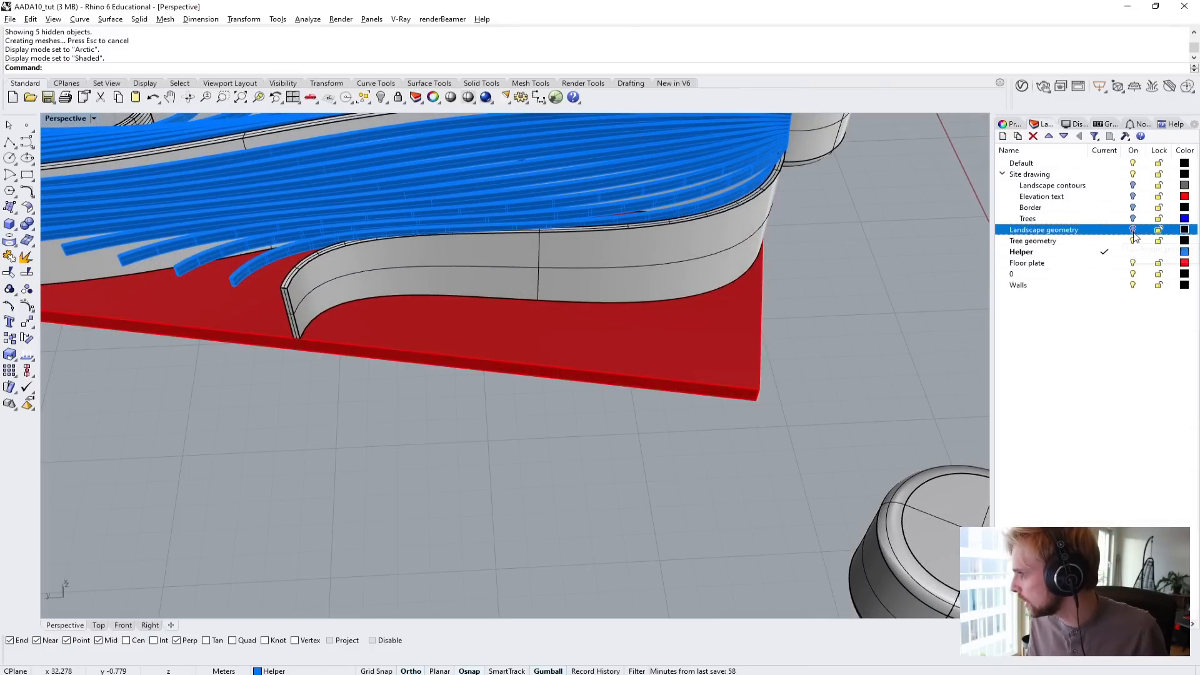
left_click(1133, 241)
right_click_drag(844, 275, 220, 281)
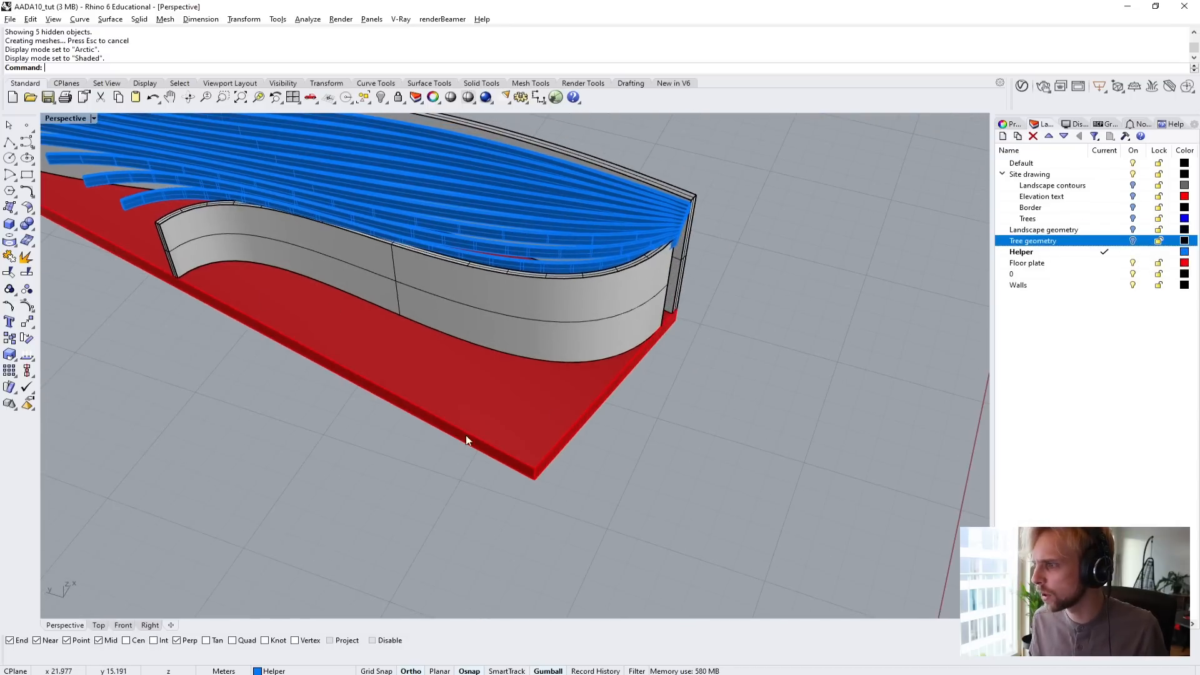
Duplicate the bottom outer edge of the short curved wall with DupEdge.
right_click_drag(401, 364, 484, 345)
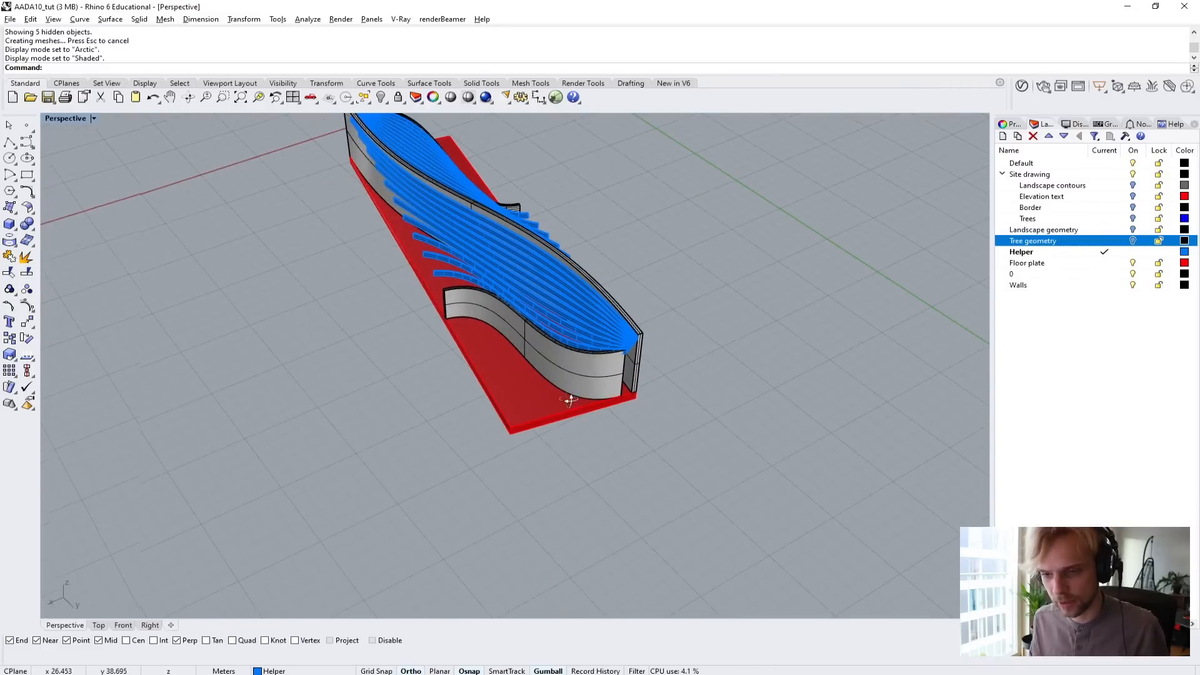
right_click_drag(570, 400, 332, 230)
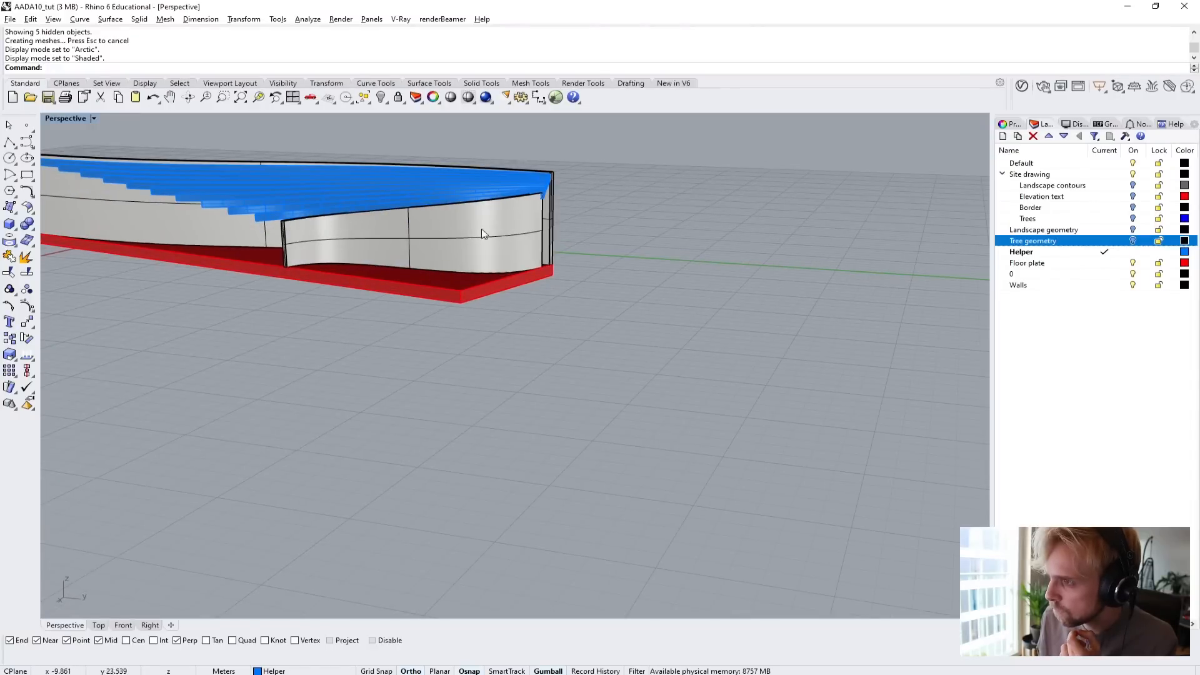
right_click_drag(299, 245, 243, 273)
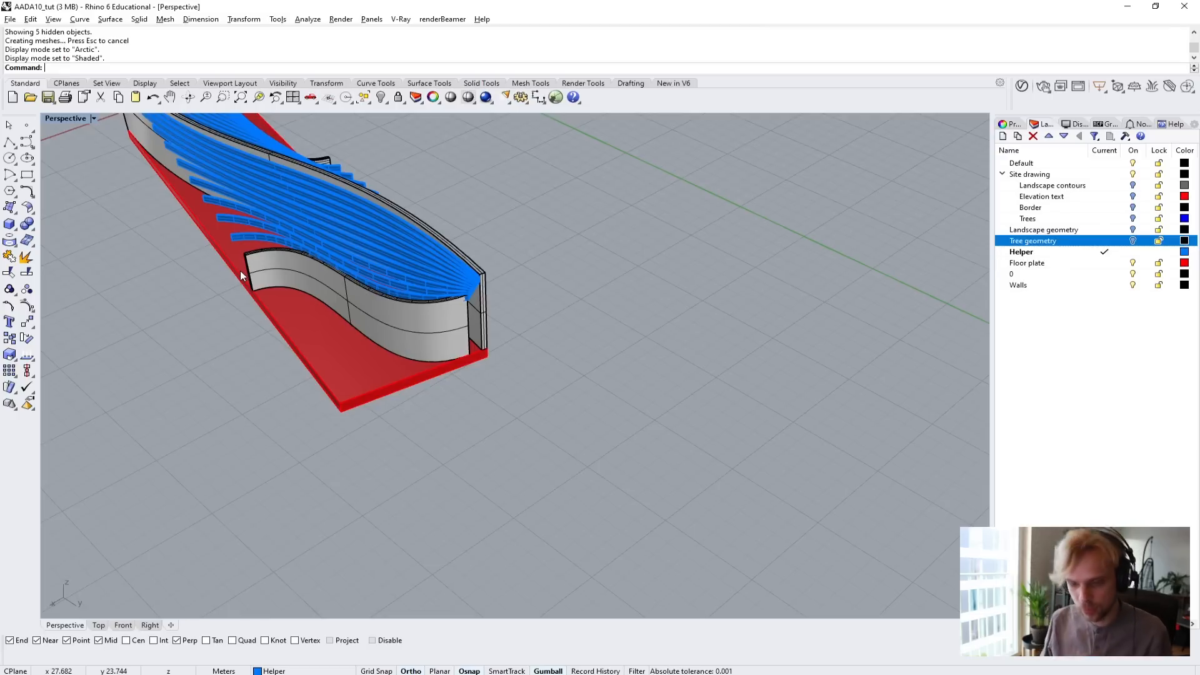
type("DupEdge")
key("Return")
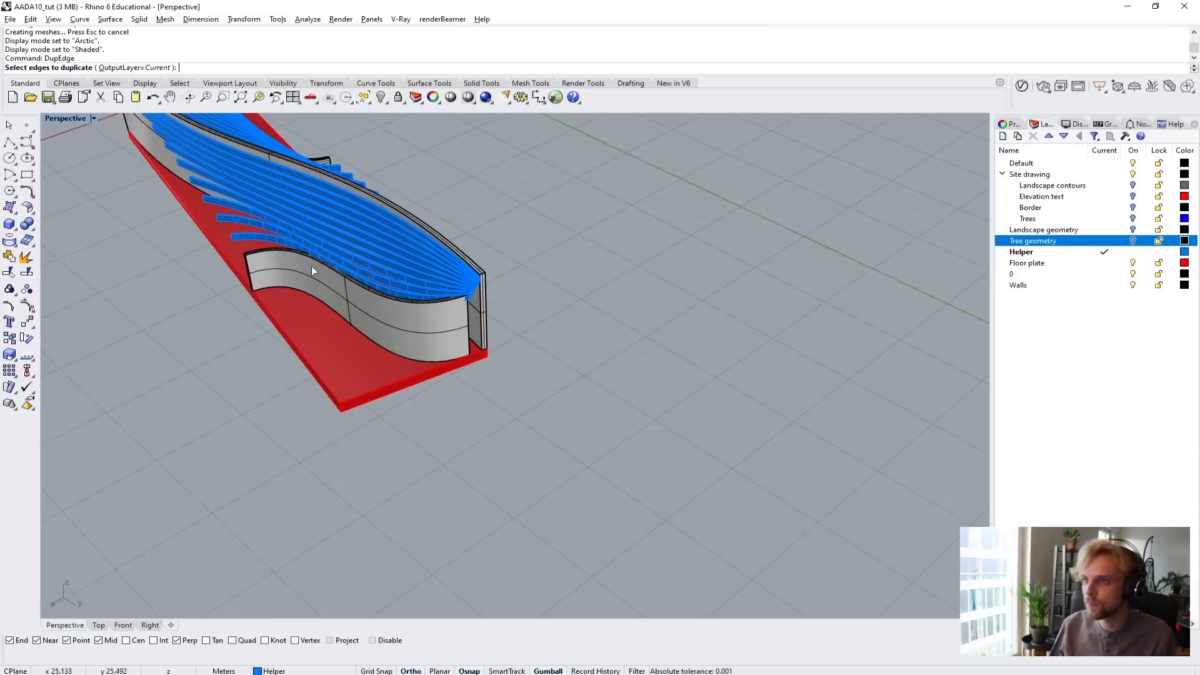
left_click(305, 298)
key("Return")
scroll(233, 290, "up", 3)
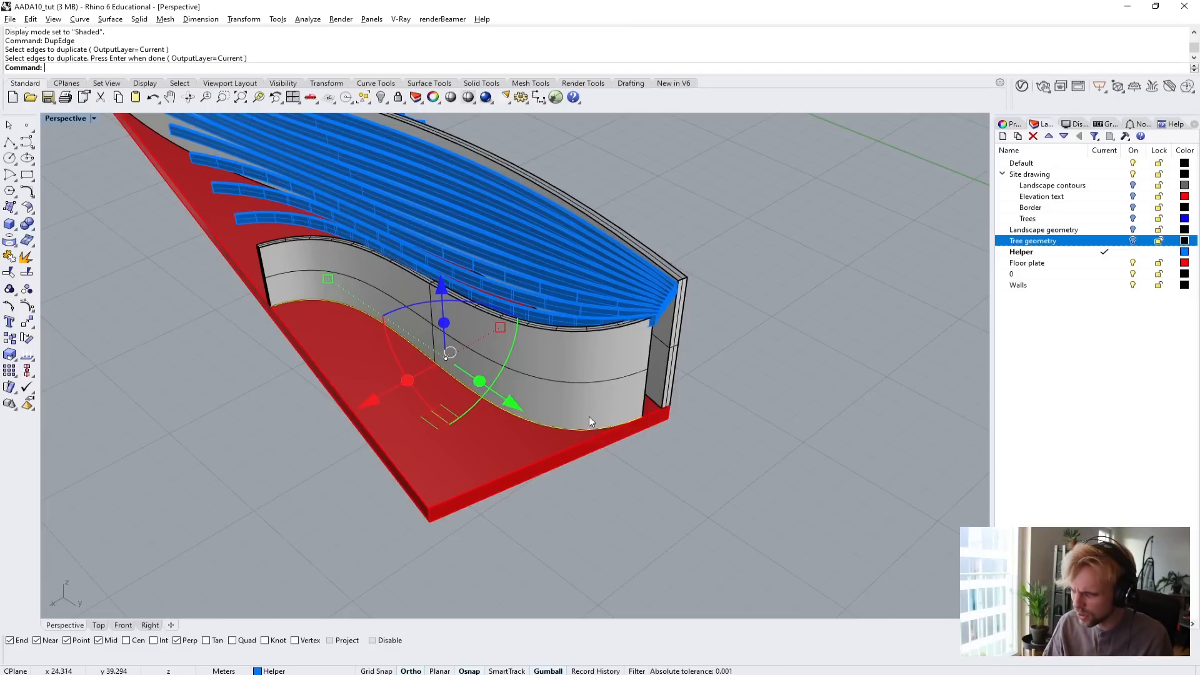
right_click_drag(589, 418, 264, 256)
scroll(275, 264, "up", 7)
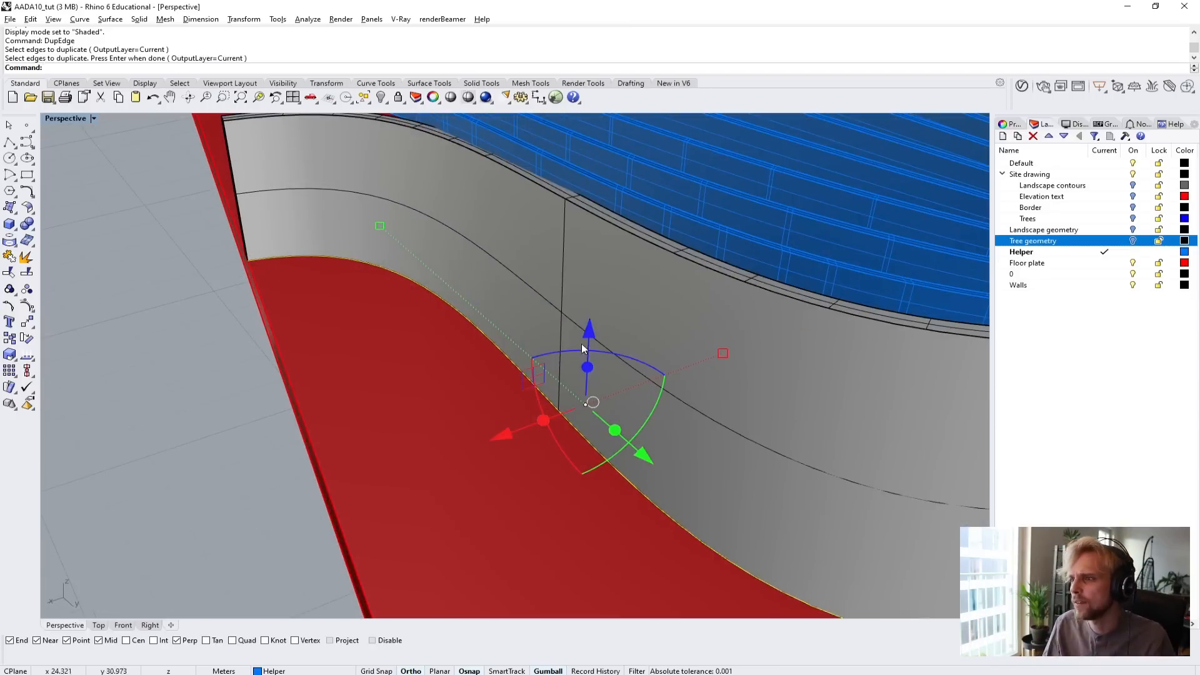
scroll(585, 349, "down", 9)
right_click_drag(585, 349, 633, 418)
scroll(633, 415, "up", 6)
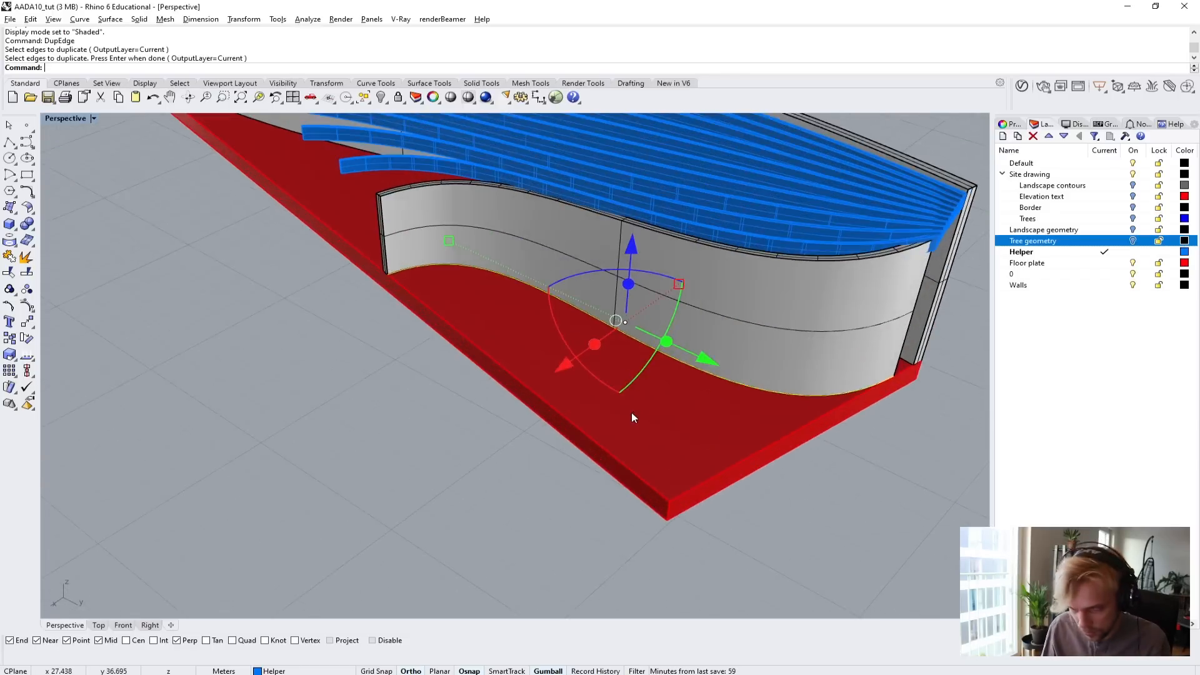
type("offset")
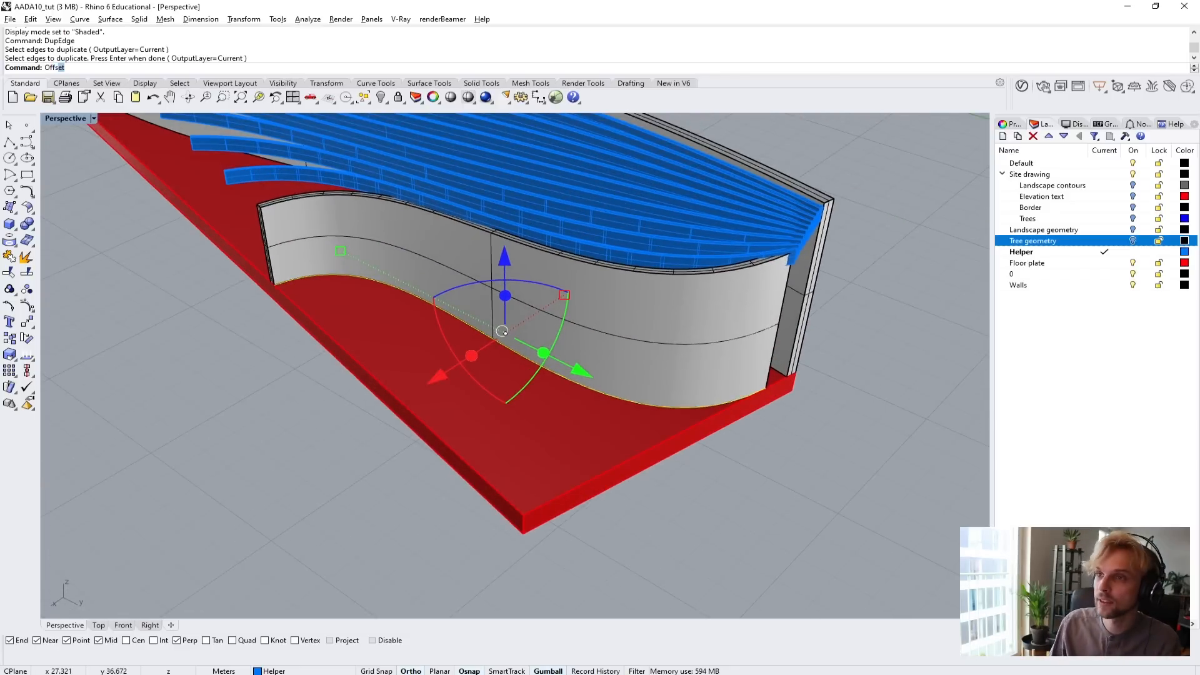
key("Return")
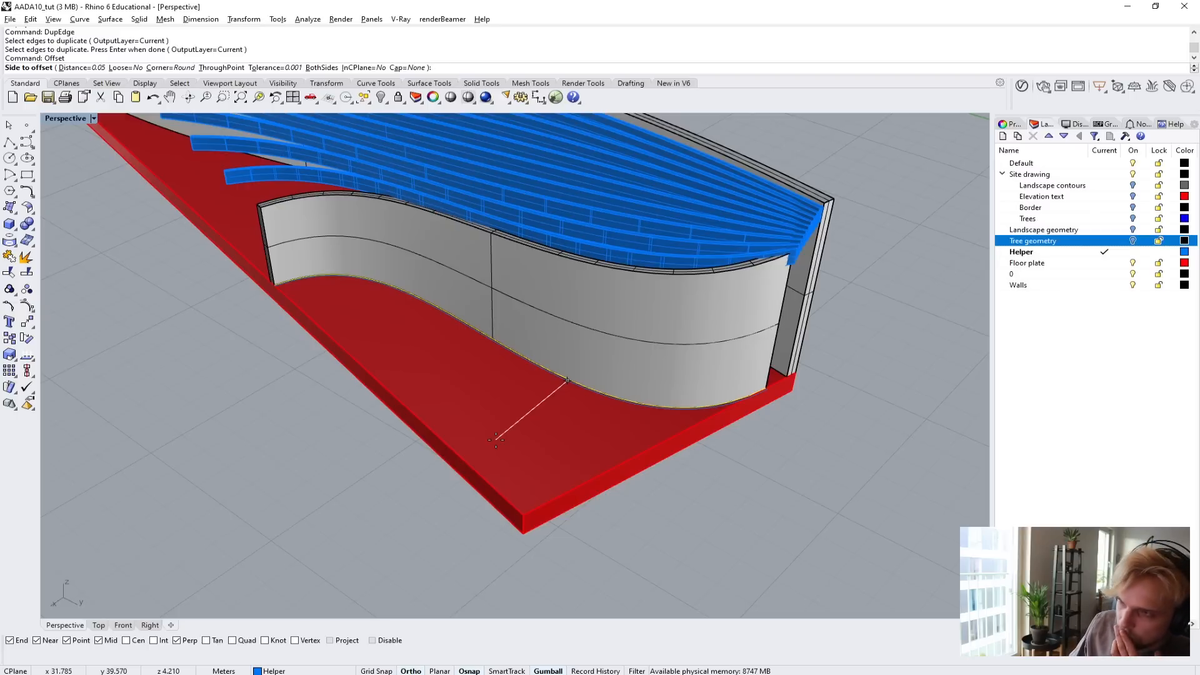
type("3")
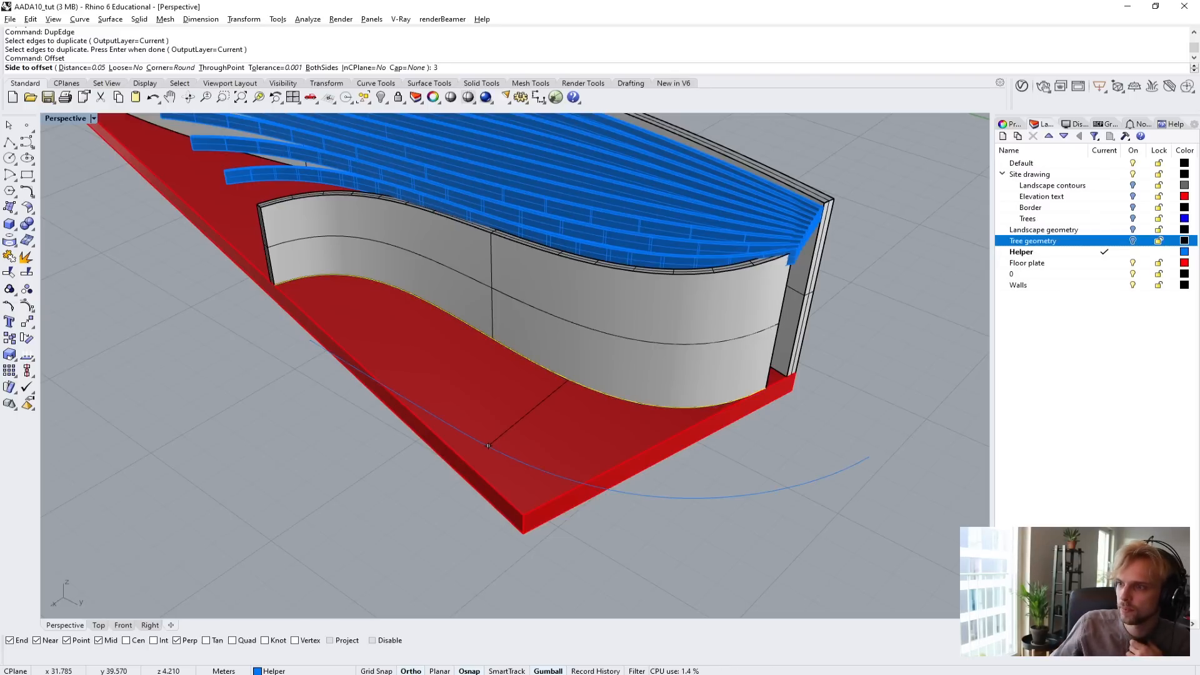
right_click_drag(488, 446, 381, 398)
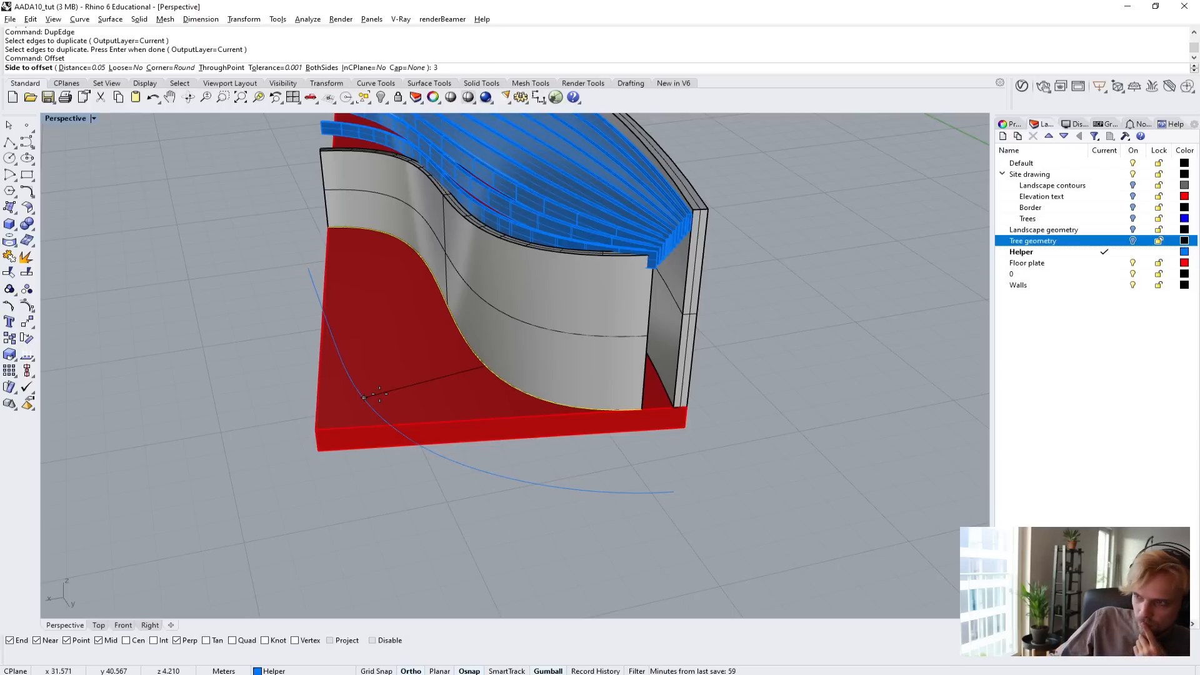
scroll(380, 394, "down", 3)
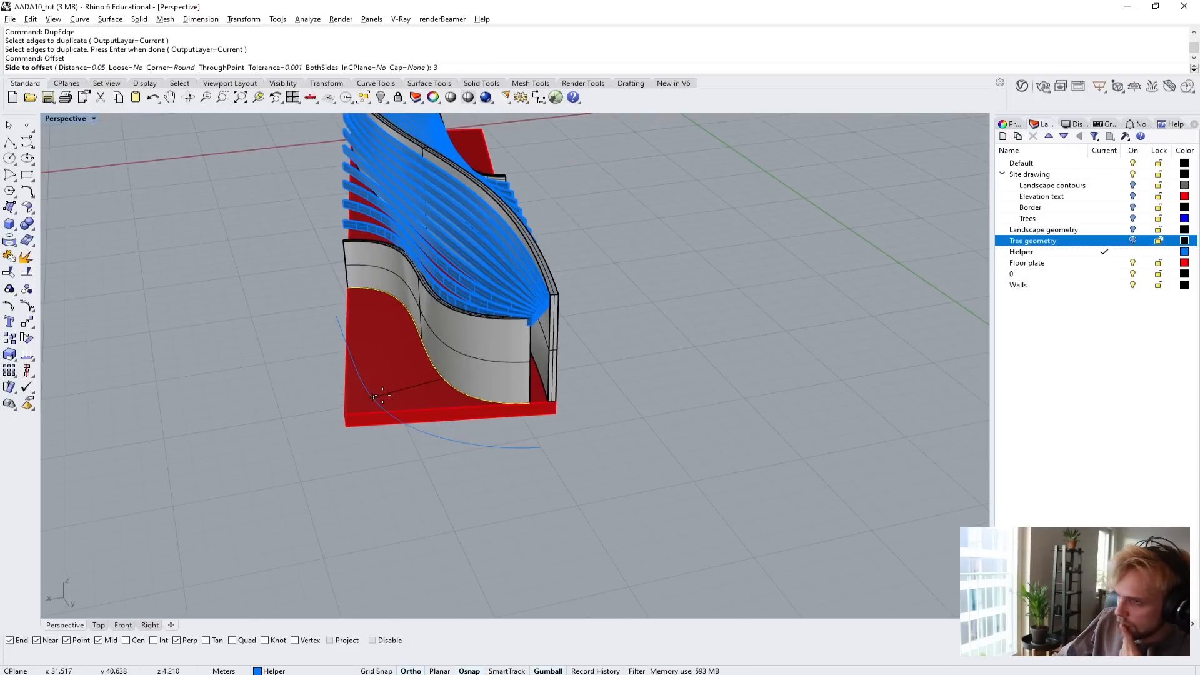
right_click_drag(374, 397, 483, 439)
key("Escape")
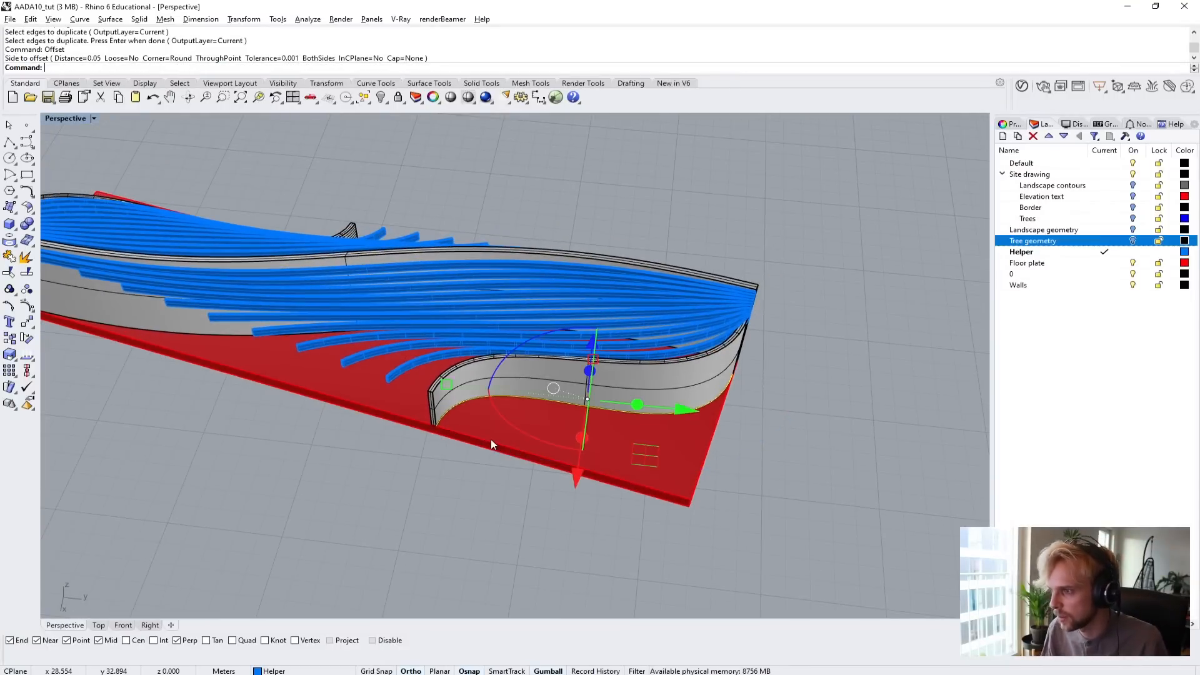
scroll(482, 427, "up", 5)
scroll(790, 432, "down", 2)
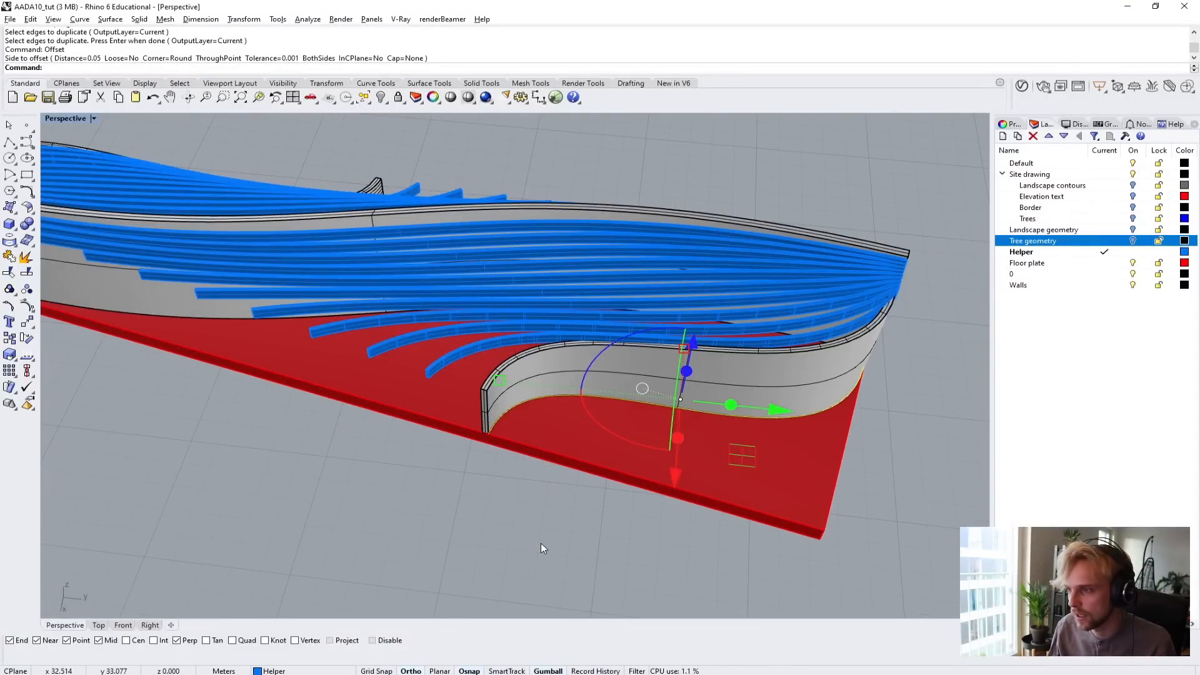
Start duplicating edges with DupEdge and pick the floor plate's top edges along its long sides.
left_click(542, 543)
right_click_drag(575, 528, 471, 508, "shift")
type("DupEdge")
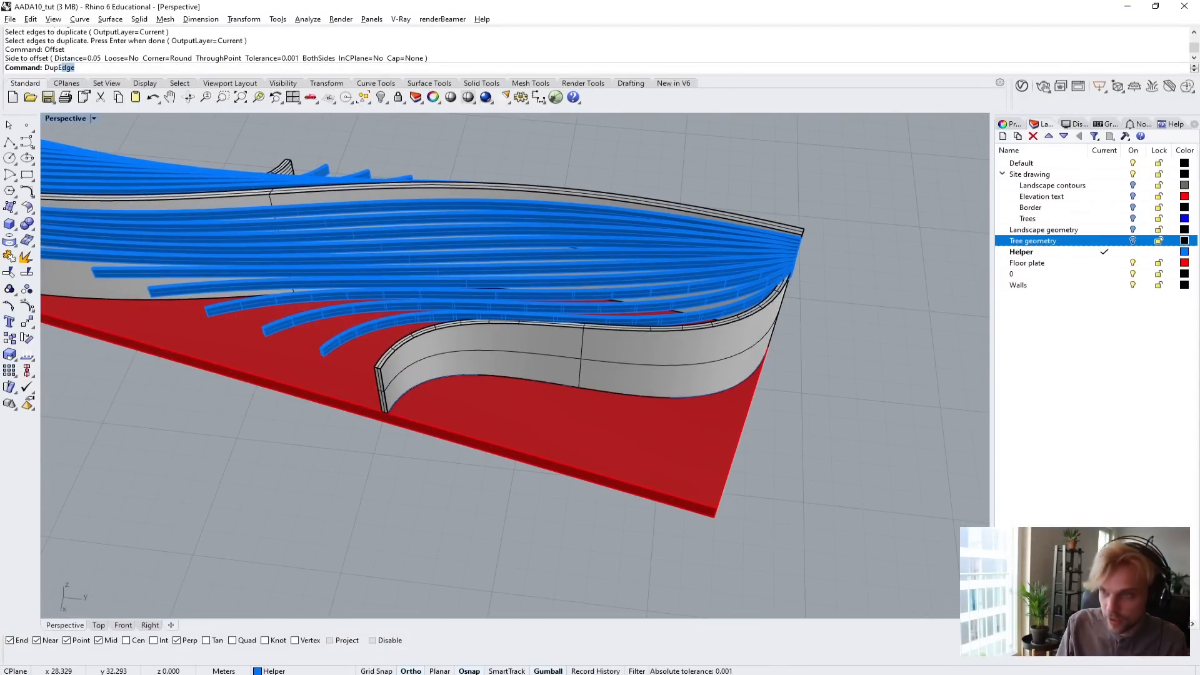
key("Return")
left_click(462, 435)
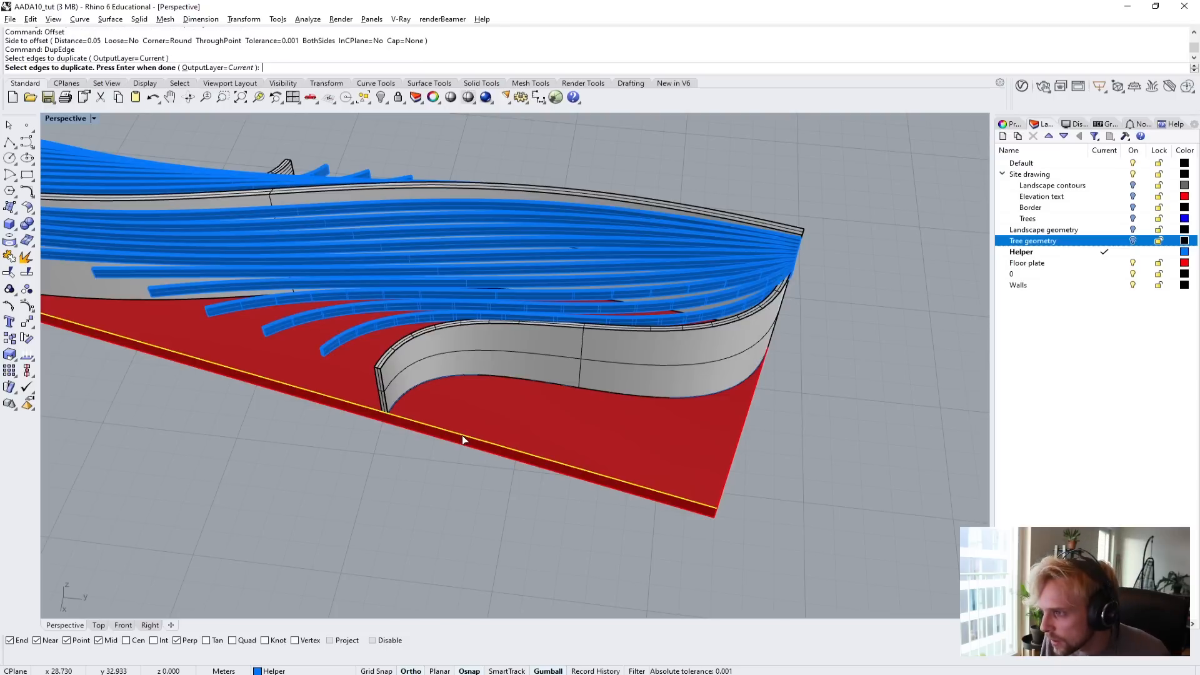
right_click_drag(554, 443, 507, 437)
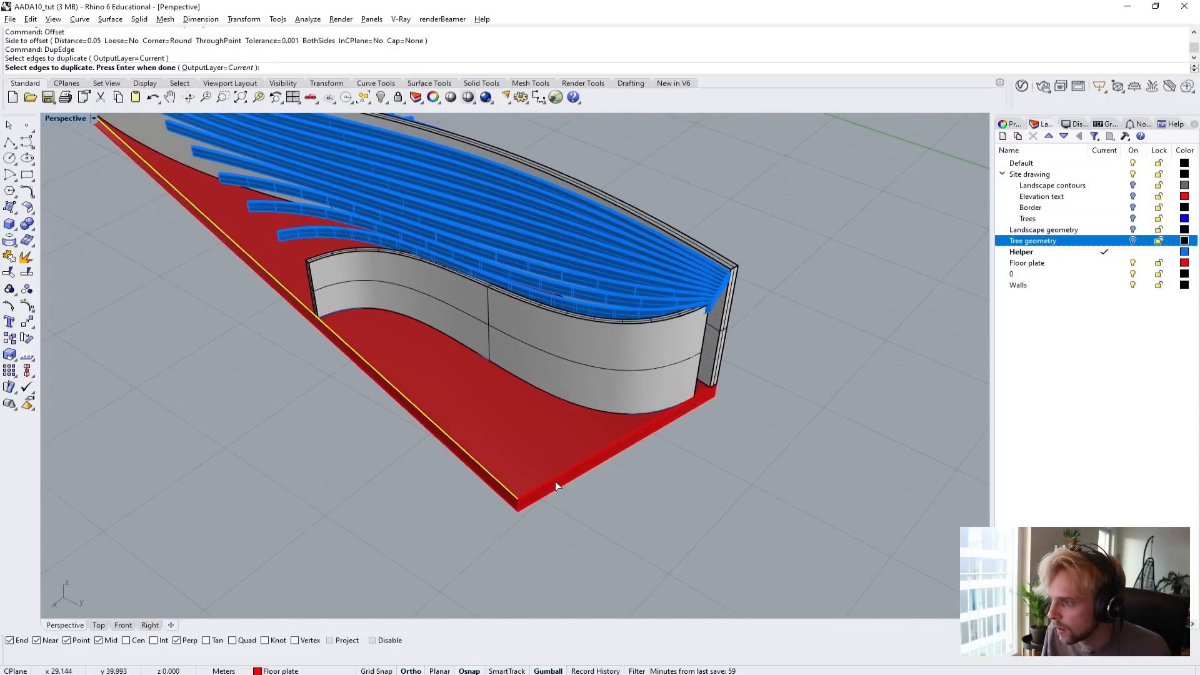
left_click(553, 479)
right_click_drag(679, 423, 369, 431)
right_click_drag(730, 353, 478, 344, "shift")
left_click(491, 356)
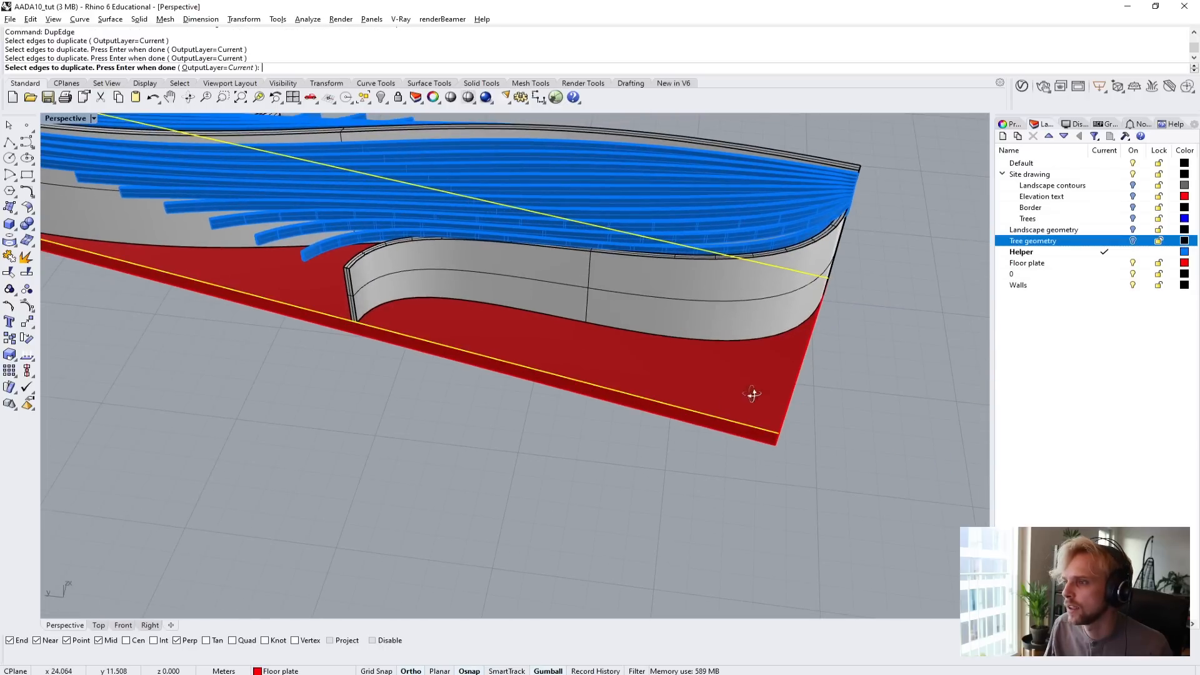
Add the floor plate's short edge and the curved walls' outer base edges, and complete the edge duplication.
right_click_drag(755, 393, 675, 382)
left_click(656, 399)
left_click(651, 382)
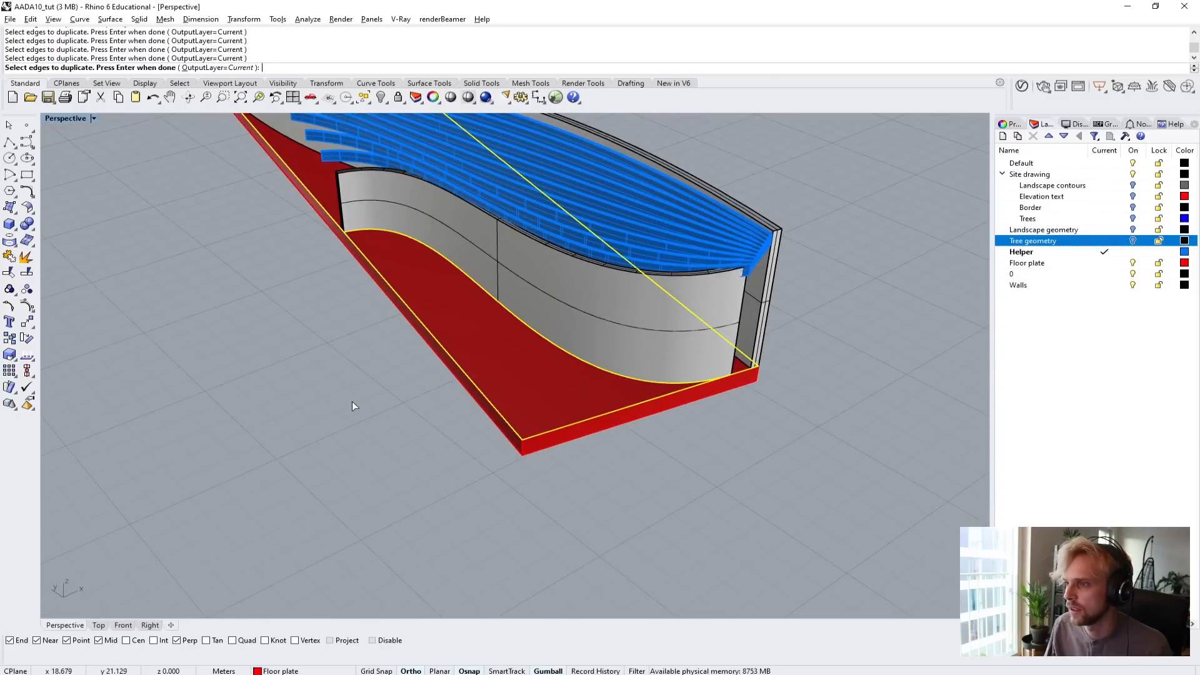
right_click_drag(315, 360, 418, 360)
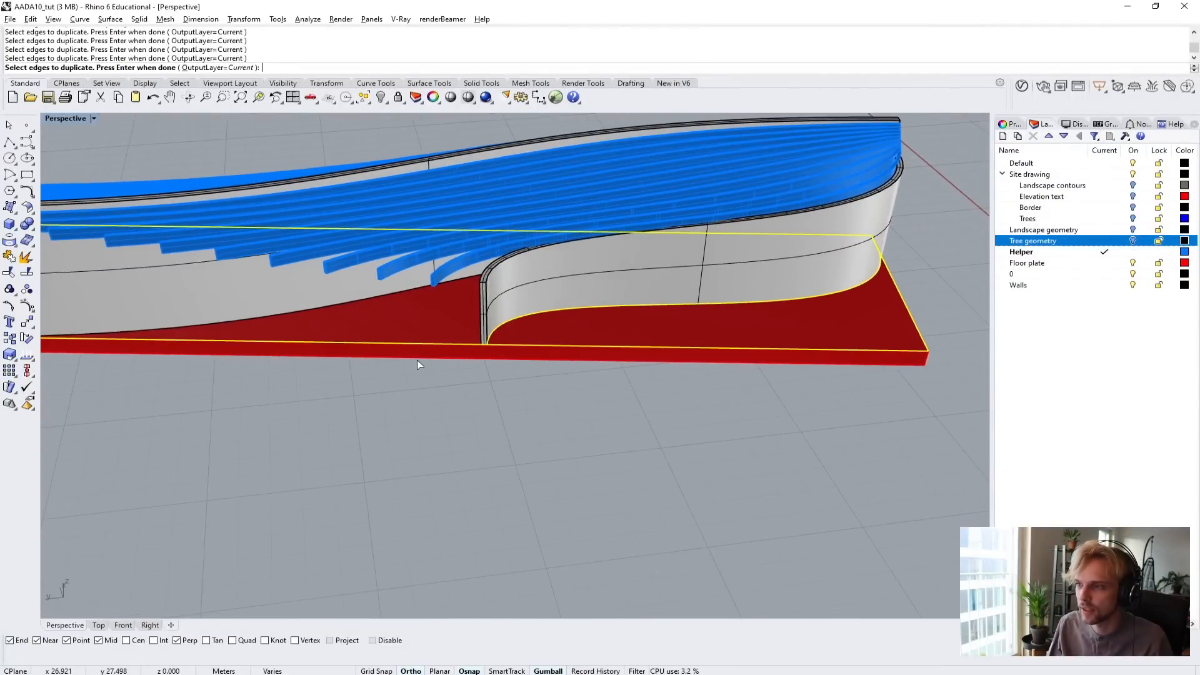
scroll(417, 360, "down", 9)
key("Return")
Complete the selection of the floor plate outline and both wall base curves, and isolate them with Isolate.
scroll(292, 343, "up", 6)
right_click_drag(291, 343, 155, 333)
left_click(644, 373)
left_click(675, 394)
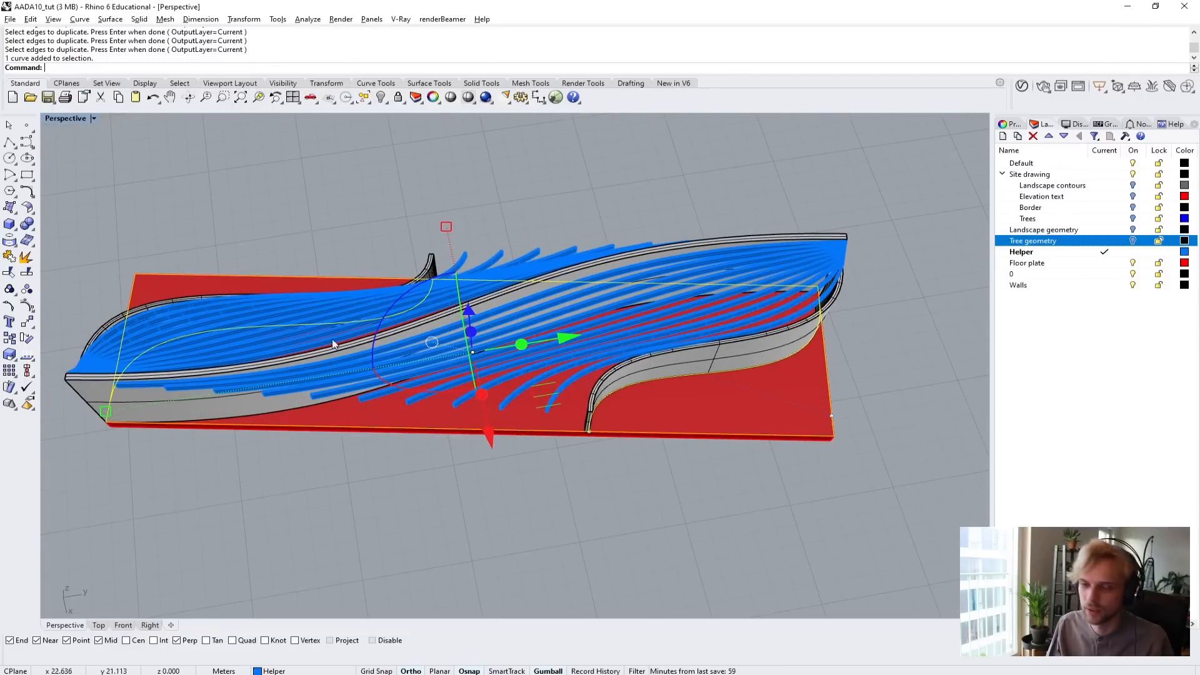
right_click_drag(359, 234, 487, 224)
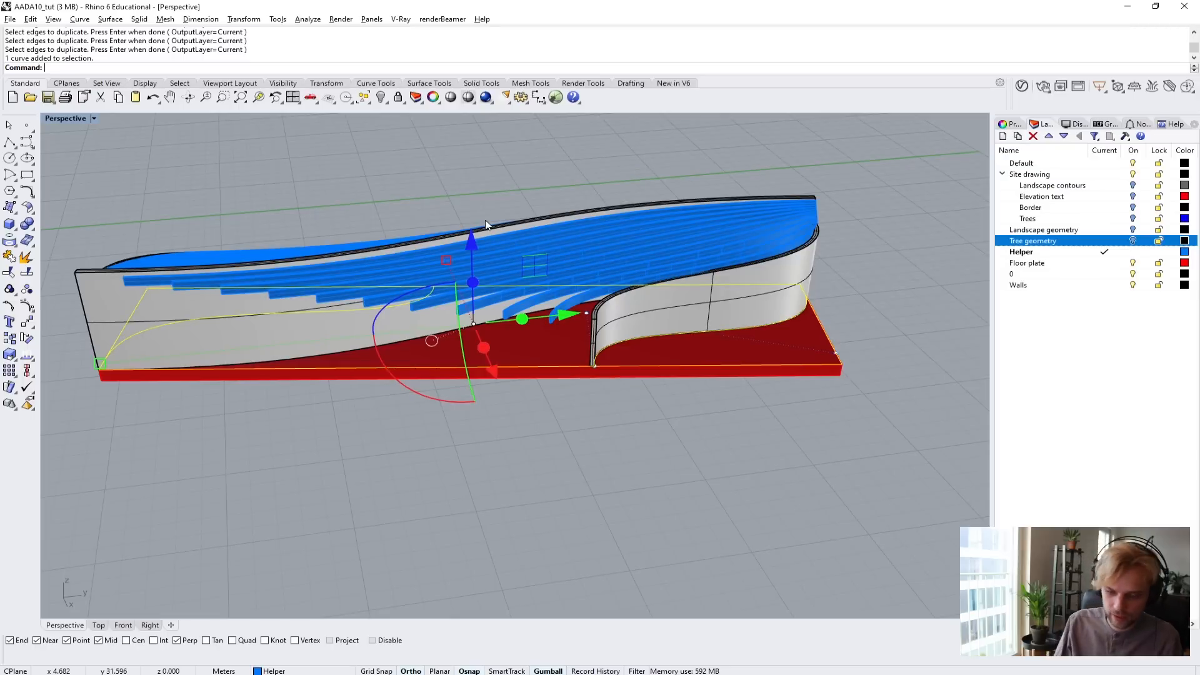
type("Isolate")
key("Return")
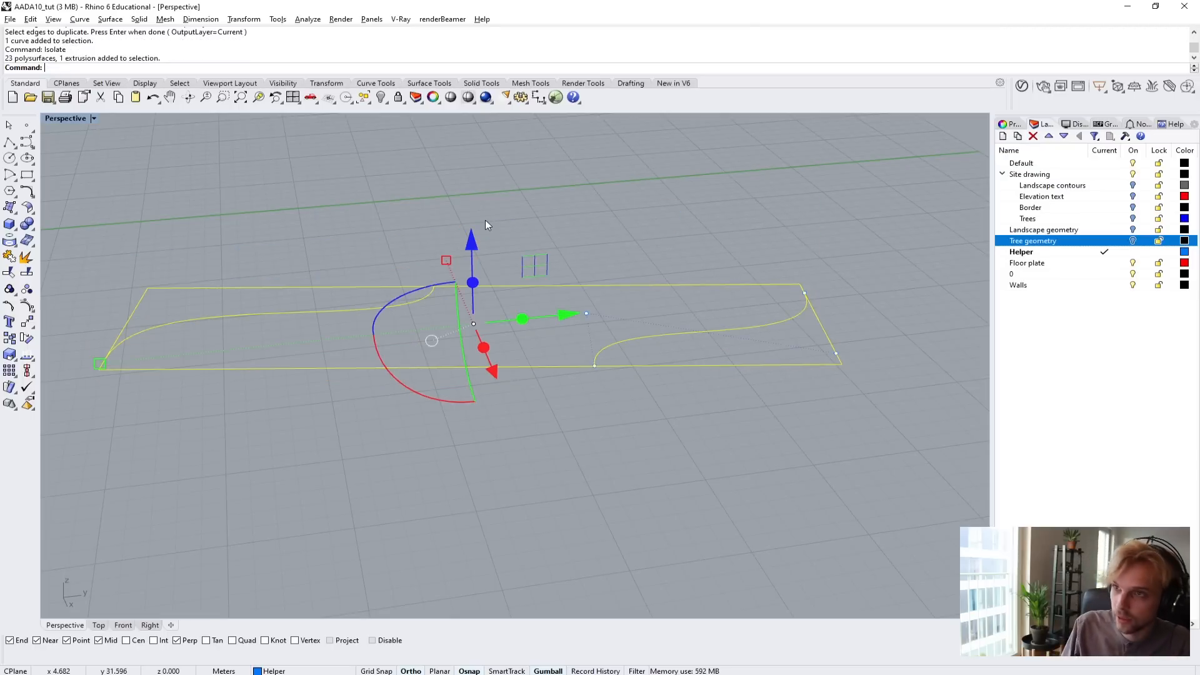
left_click(521, 427)
Trim away the parts of the two long outline edges between the wall curves, using all isolated curves as cutting objects.
right_click_drag(305, 311, 431, 406)
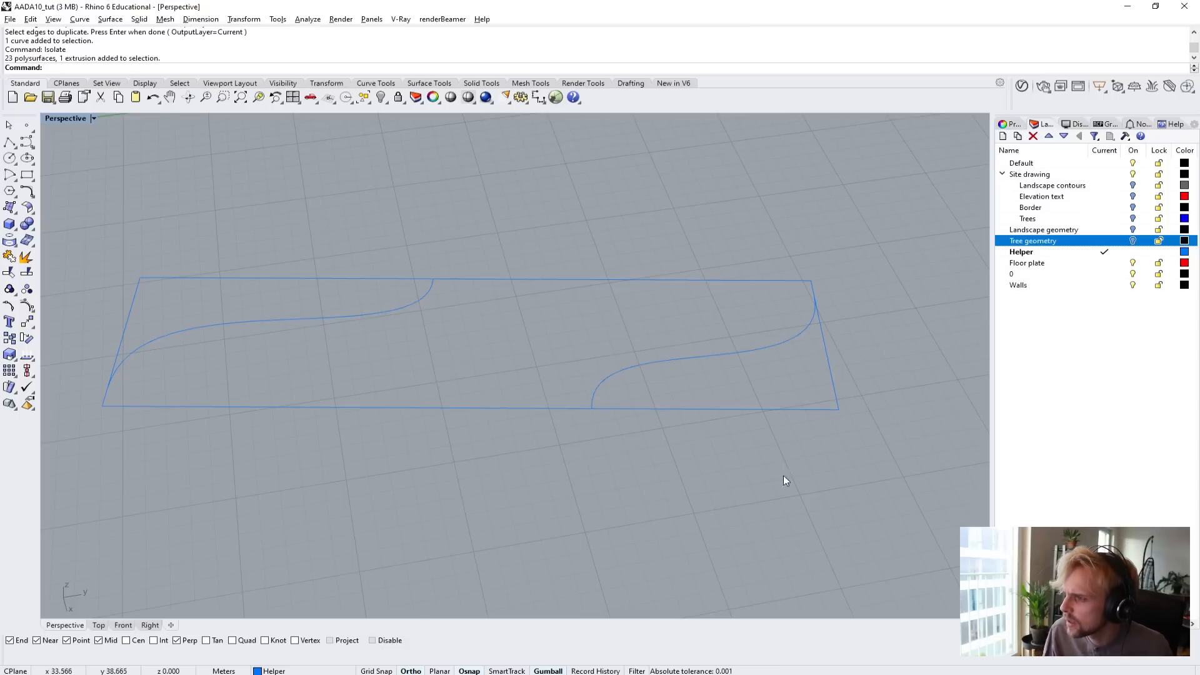
mouse_move(845, 468)
left_mouse_down()
mouse_move(421, 311)
mouse_move(56, 261)
left_mouse_up()
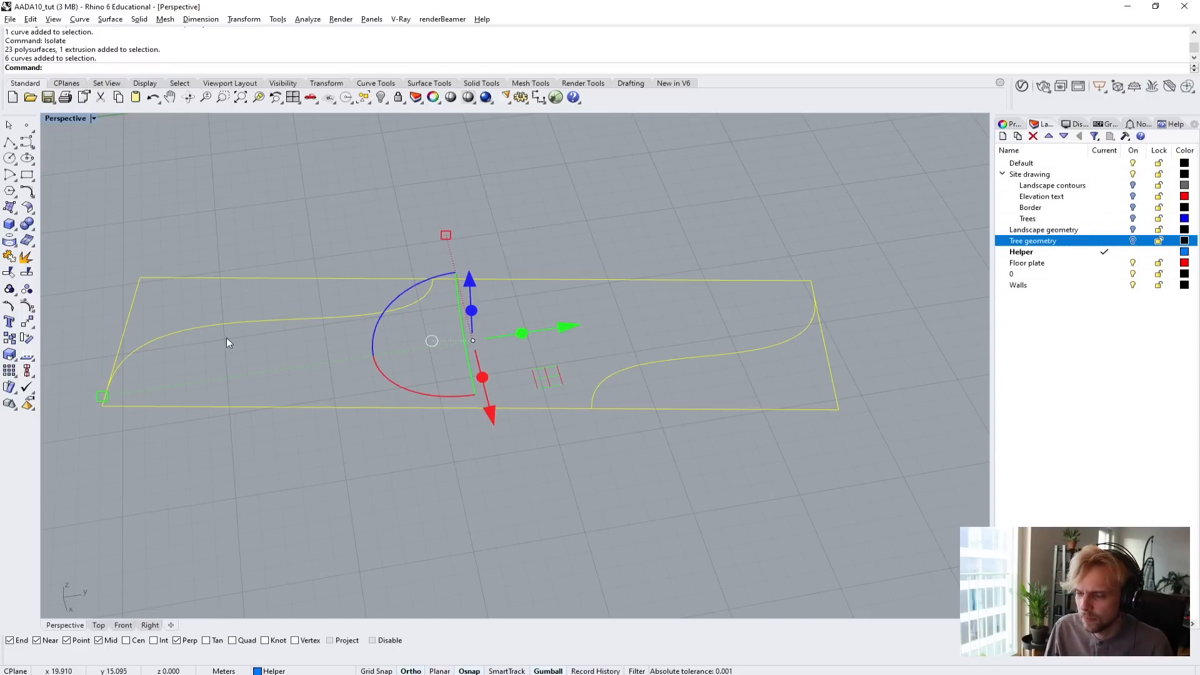
type("trim")
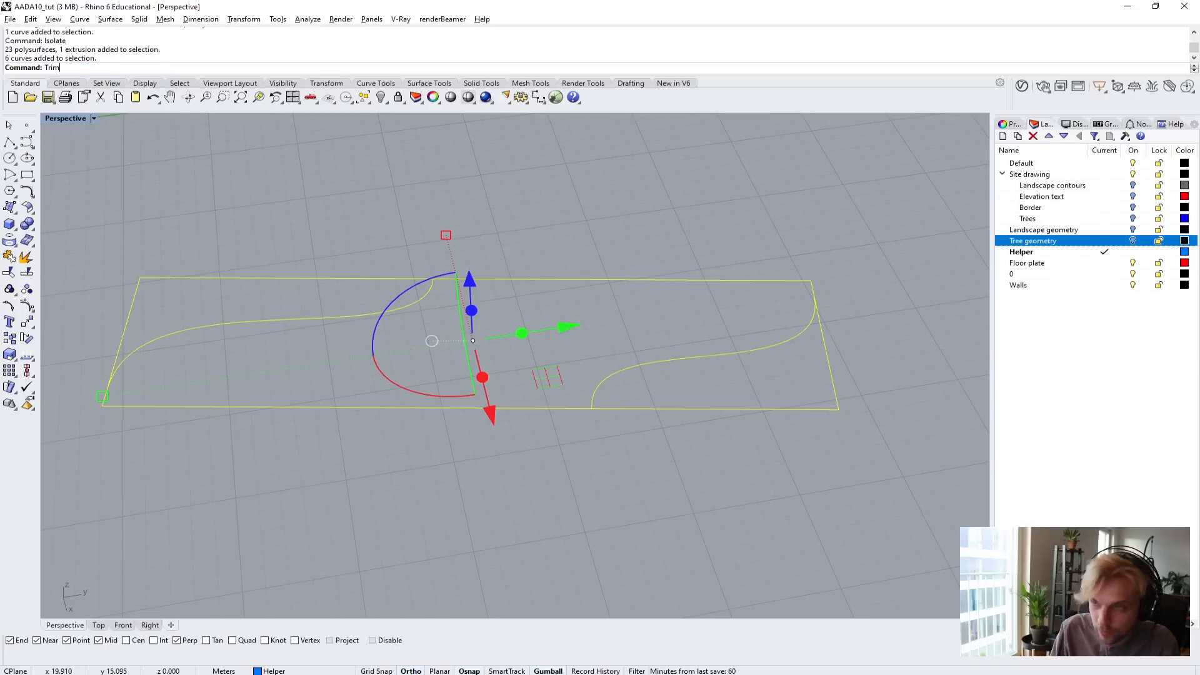
key("Return")
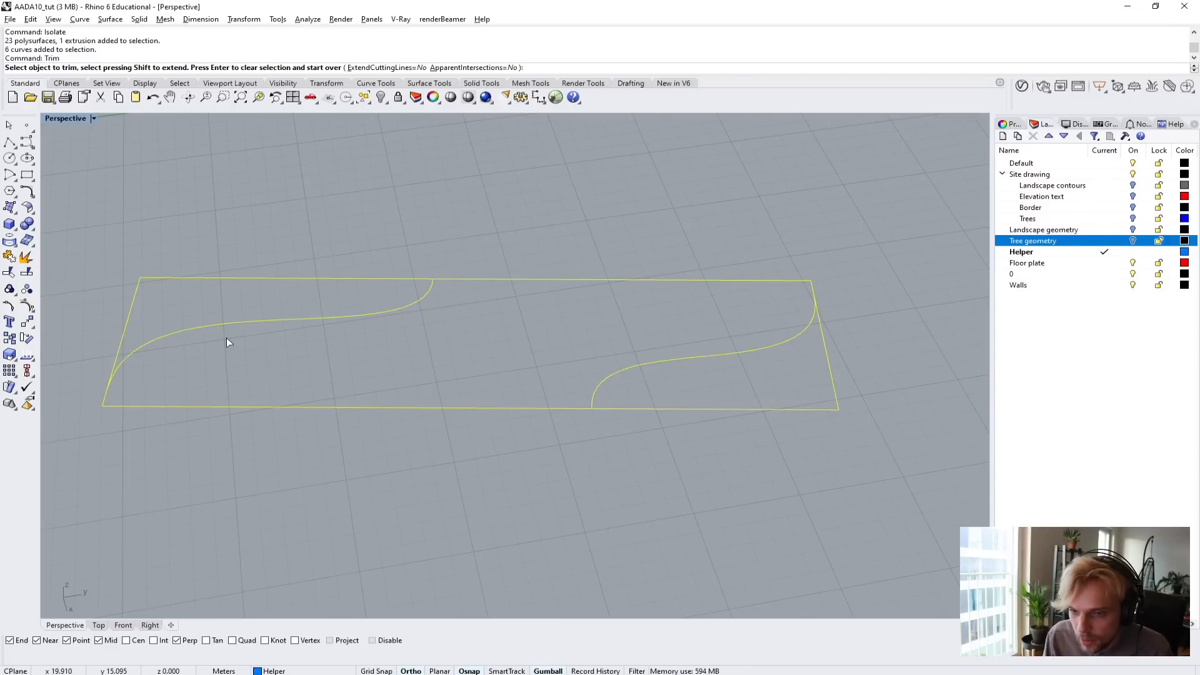
left_click(511, 280)
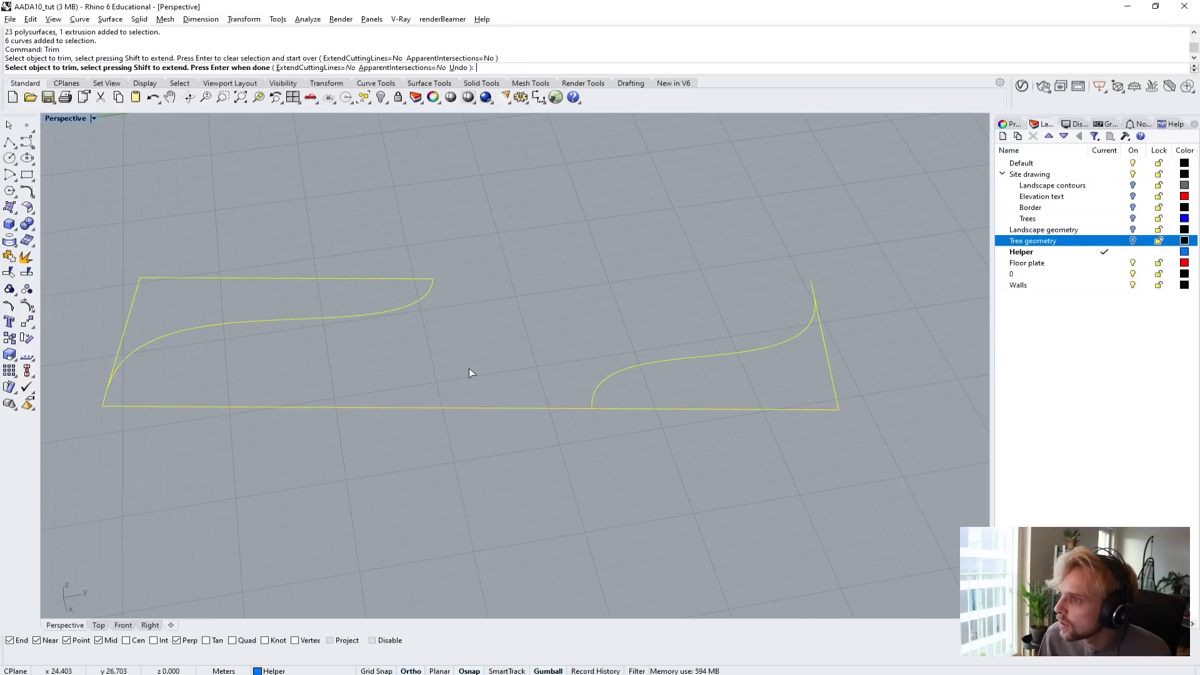
left_click(445, 407)
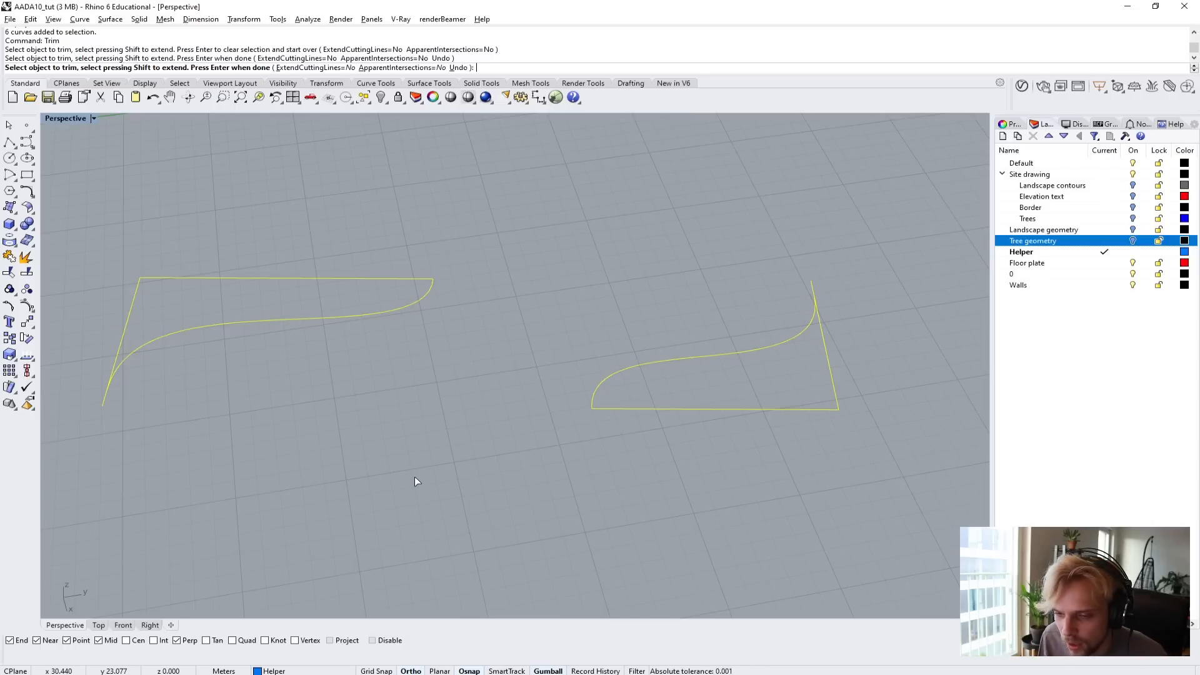
key("Return")
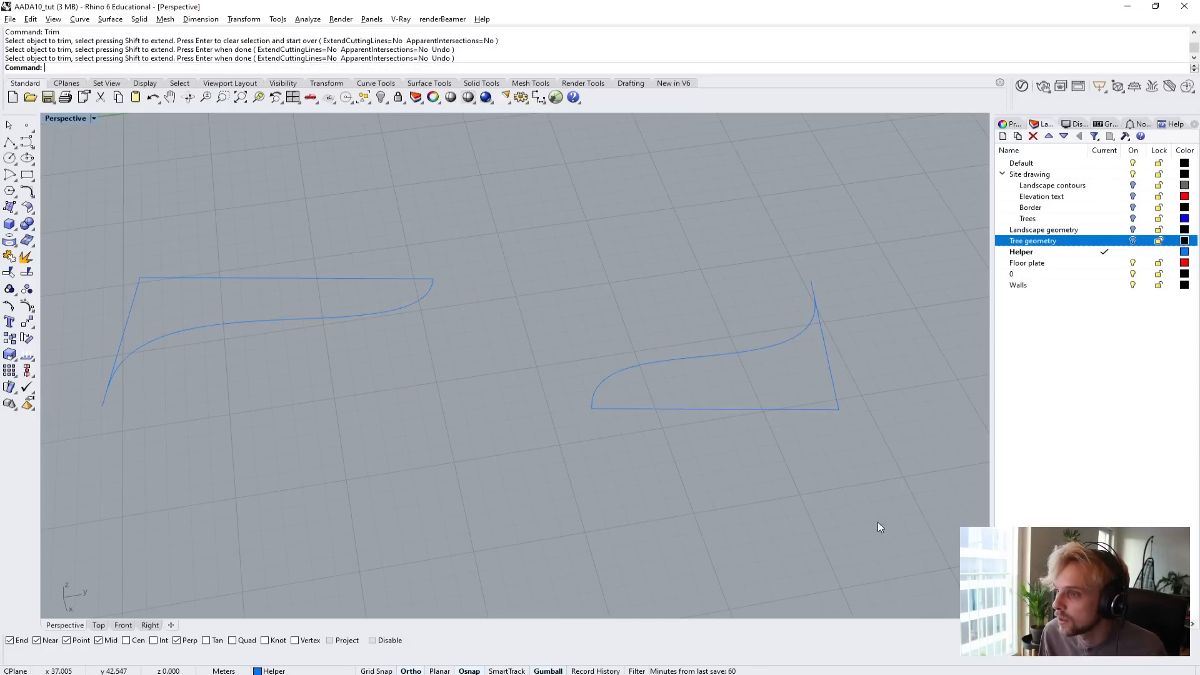
Create planar surfaces from all the curves with PlanarSrf using curve boolean processing, and delete the input curves.
left_click_drag(909, 491, 32, 240)
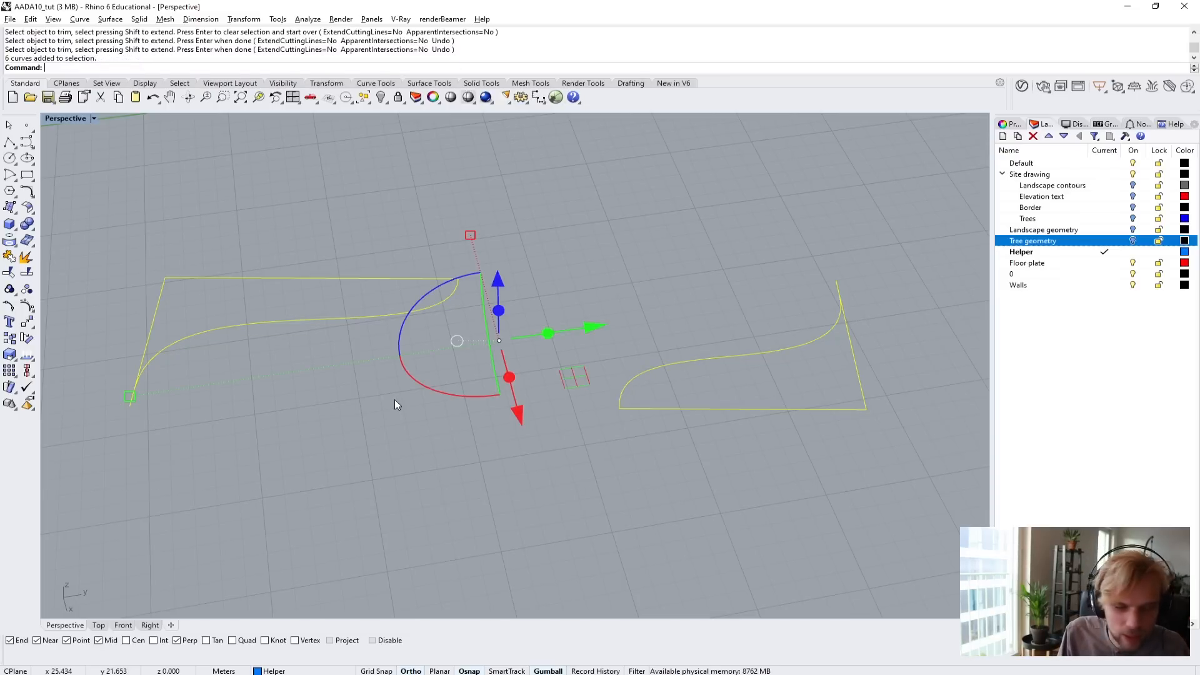
type("arSrf")
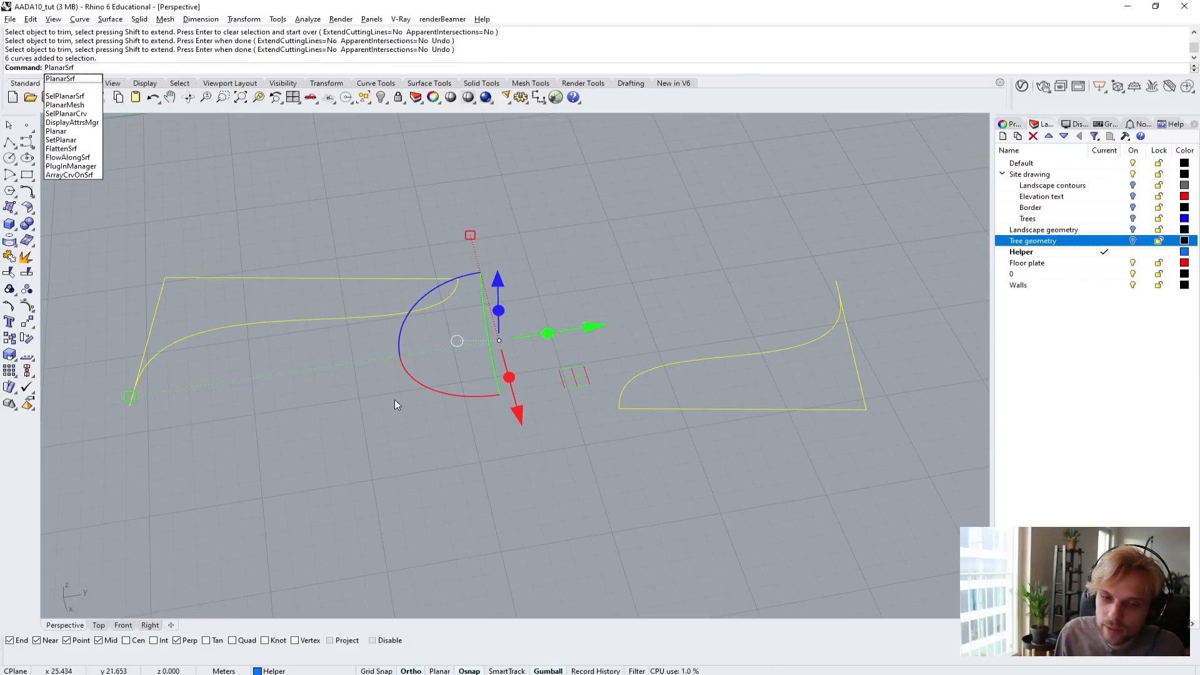
key("Return")
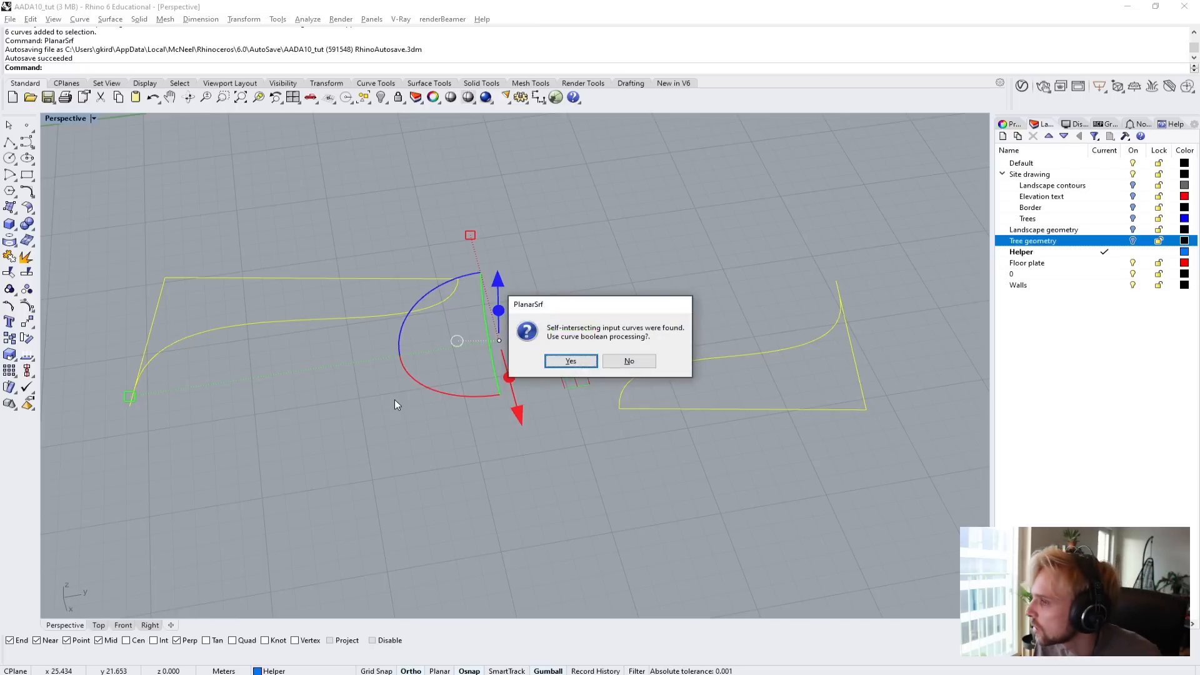
left_click(570, 361)
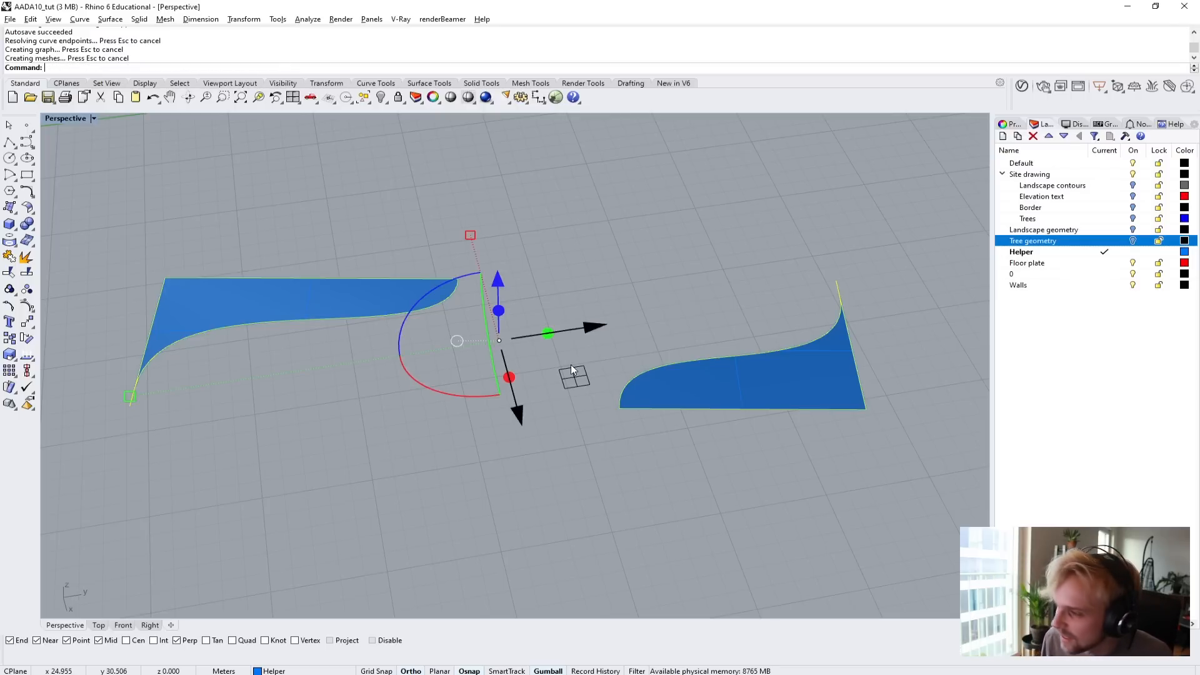
key("Delete")
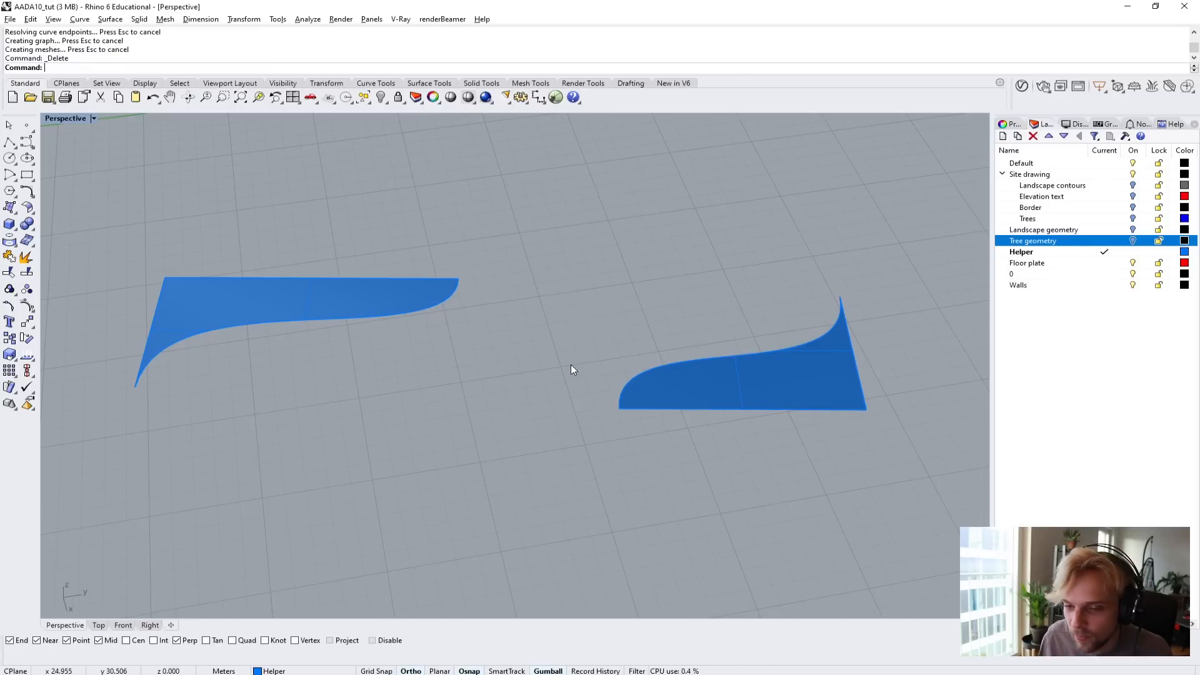
Try extruding both planar surfaces 0.15 m into solids with ExtrudeSrf, and undo the extrusion.
left_click(397, 297)
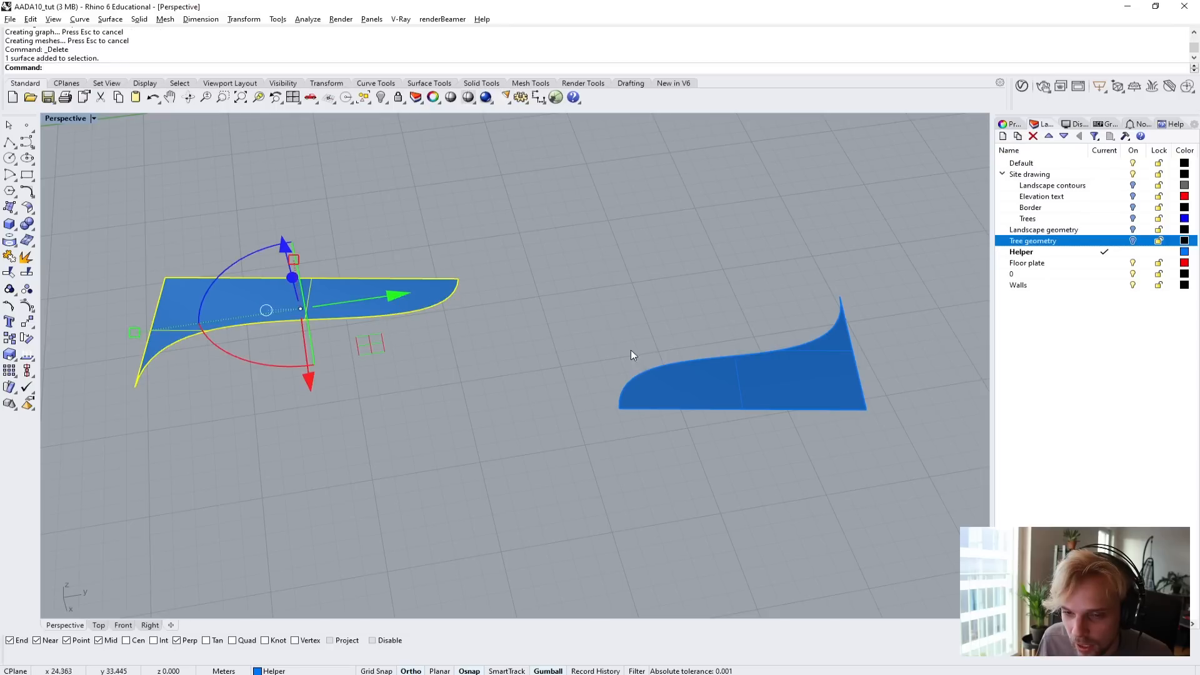
left_click(711, 369, "shift")
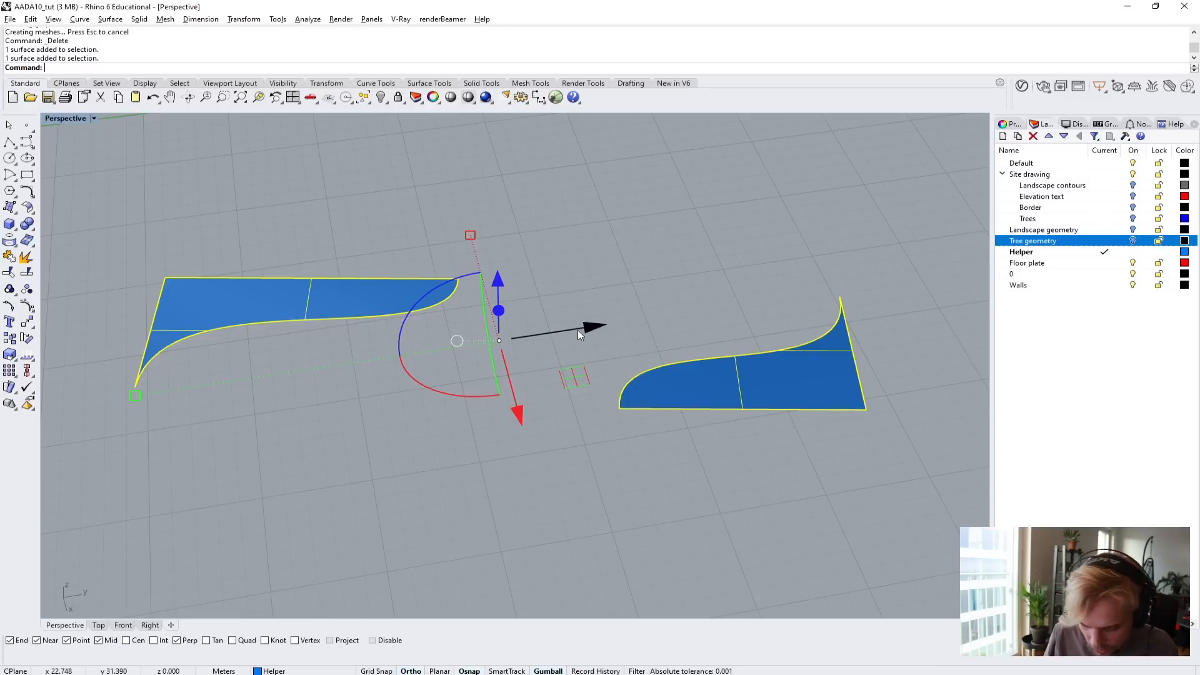
type("rudeSrf")
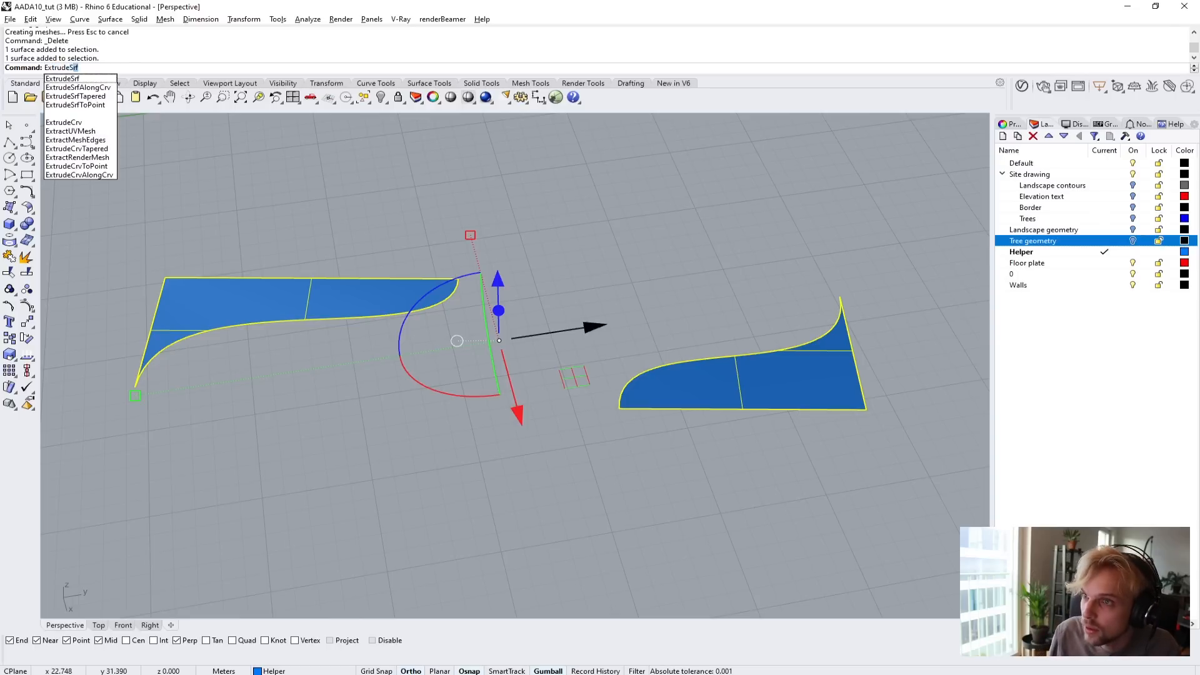
key("Return")
right_click_drag(601, 260, 576, 223)
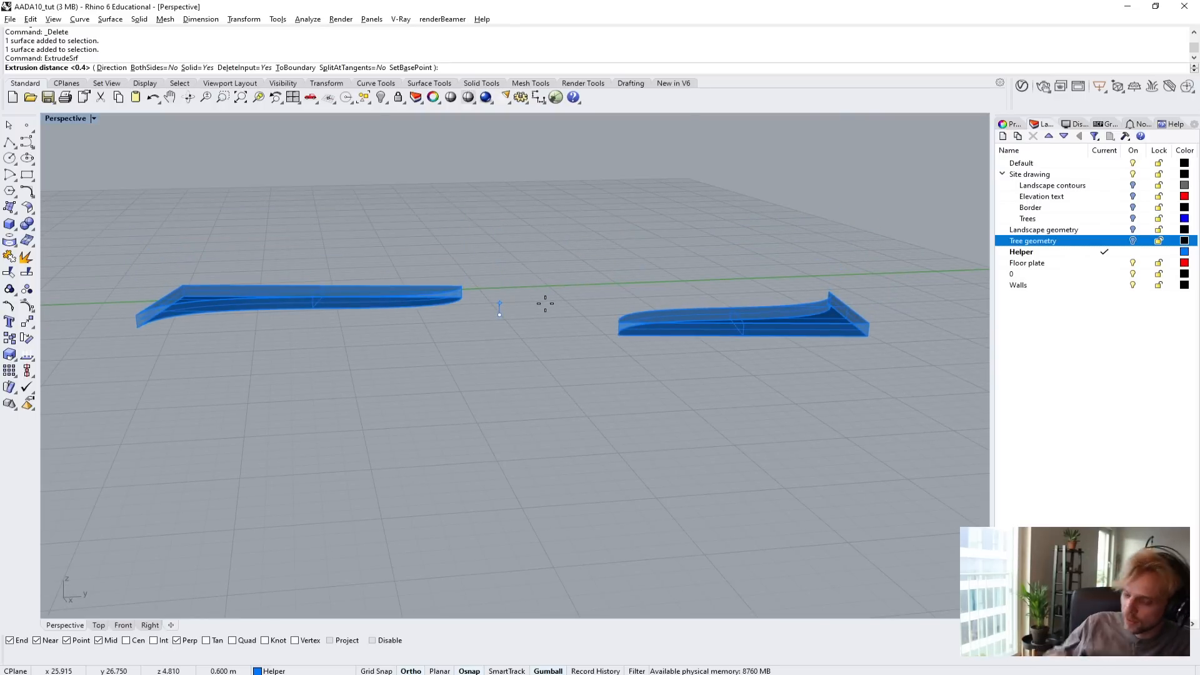
type("0.15")
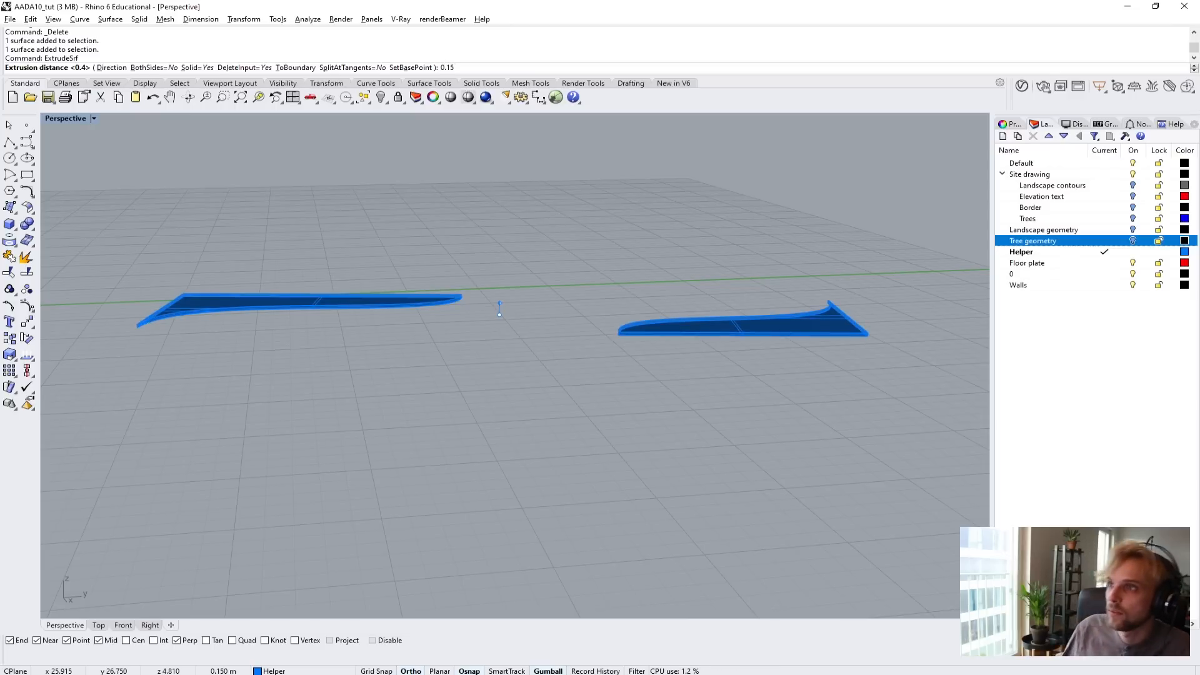
key("Return")
scroll(422, 303, "up", 5)
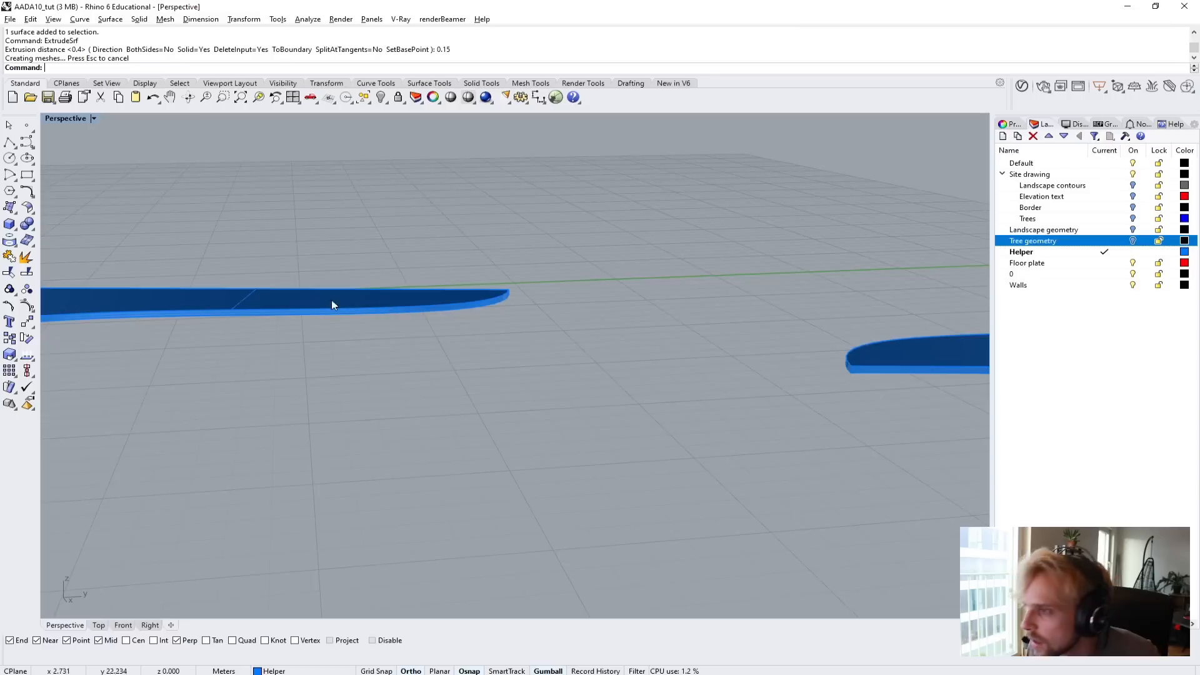
scroll(326, 305, "down", 4)
key("ctrl+z")
Extrude both planar surfaces upward 0.25 m into solids with ExtrudeSrf.
scroll(327, 305, "up", 4)
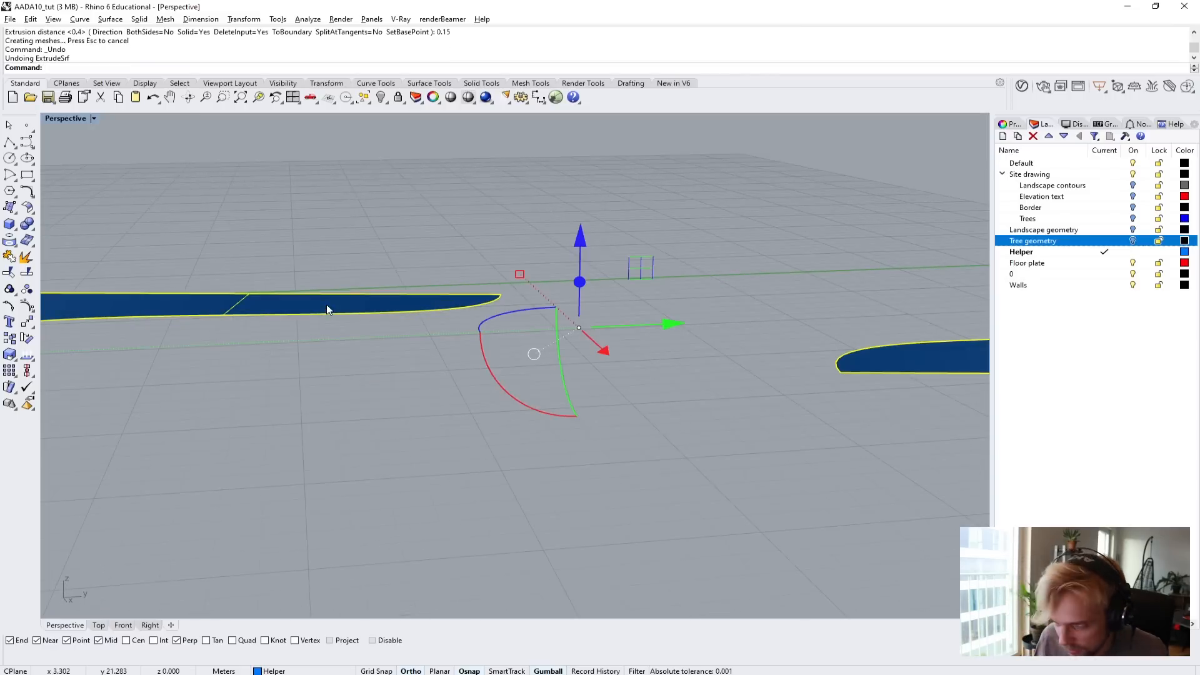
key("Return")
type("0.25")
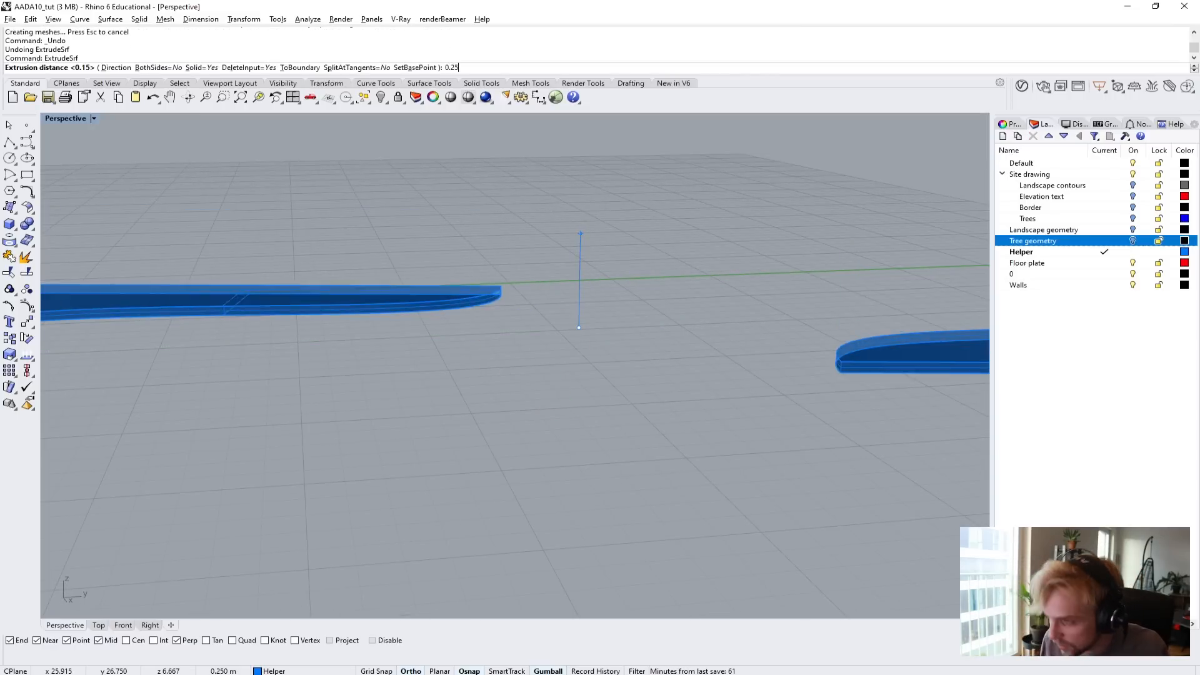
key("Return")
scroll(342, 239, "down", 5)
right_click_drag(343, 239, 369, 302, "shift")
Select both extruded slabs and bring back all hidden objects with Show.
left_click(358, 318)
left_click(661, 348)
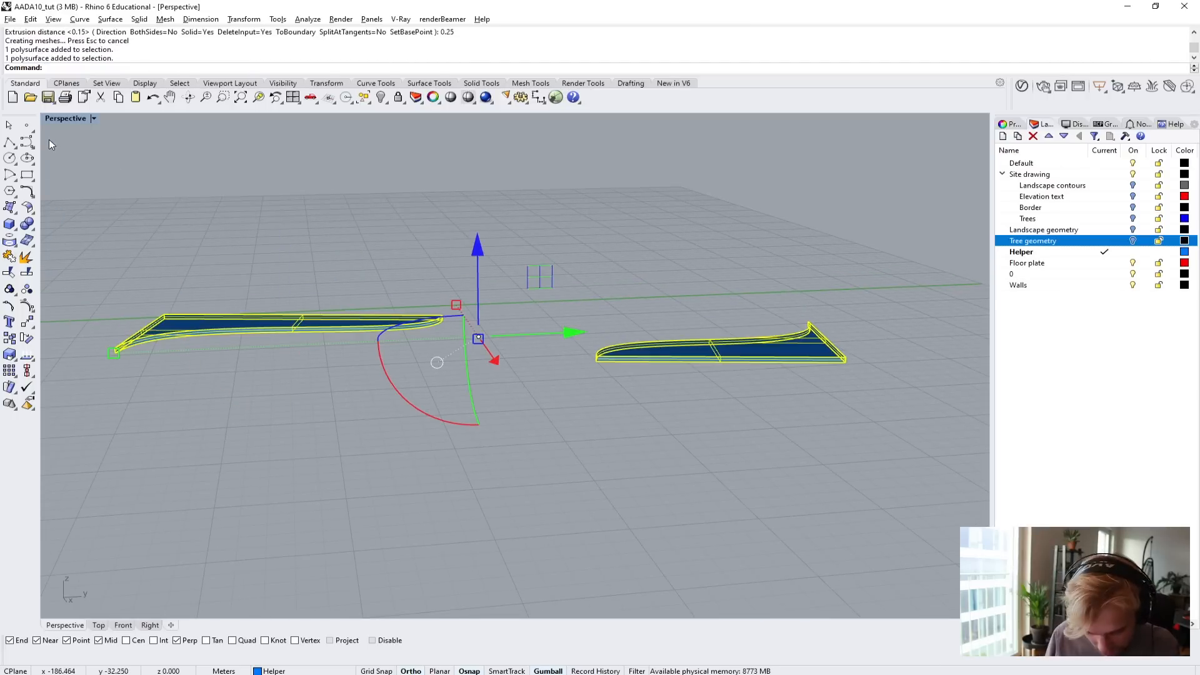
type("Show")
key("Return")
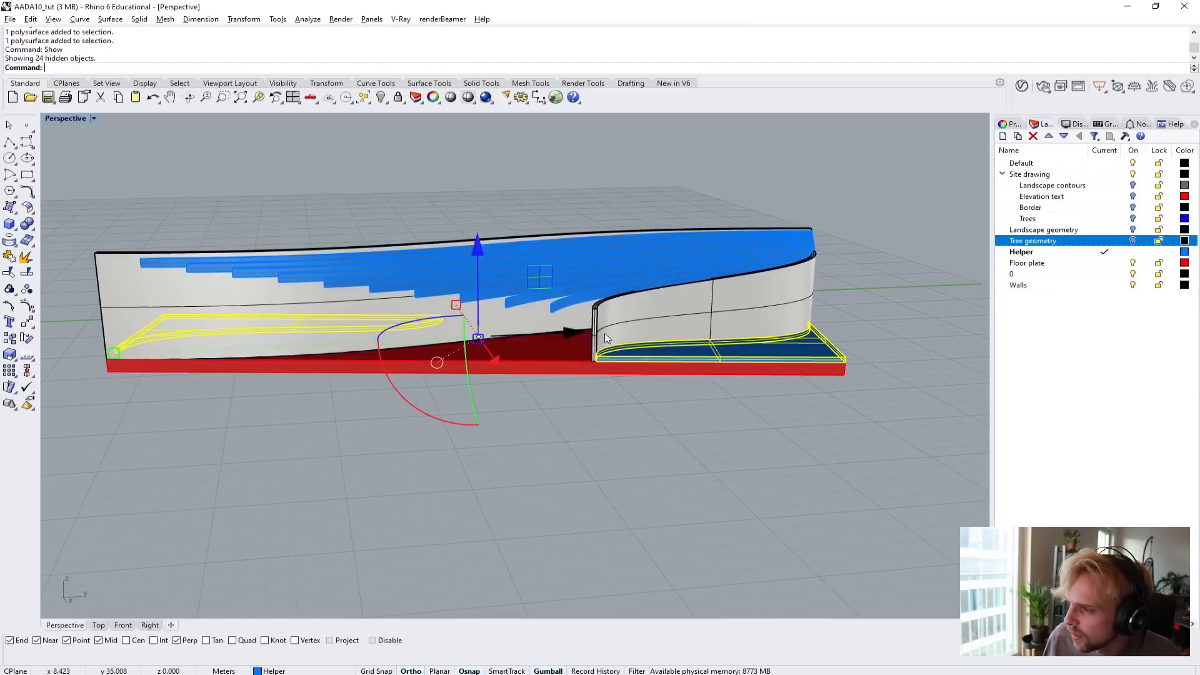
Move both slabs straight up from the top corner at the curved wall's end to the top endpoint of that wall's outer edge.
scroll(610, 341, "up", 5)
scroll(573, 397, "down", 2)
scroll(573, 399, "down", 3)
right_click_drag(574, 398, 557, 312)
right_click_drag(330, 382, 472, 422)
scroll(470, 422, "up", 3)
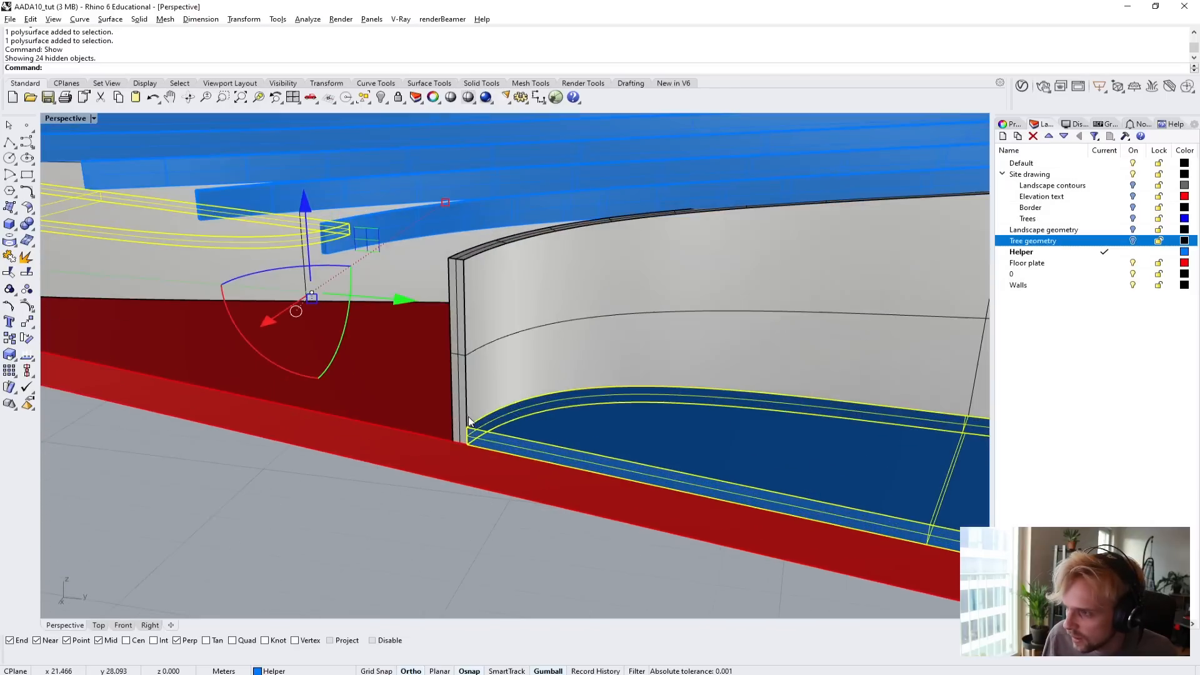
scroll(497, 425, "down", 4)
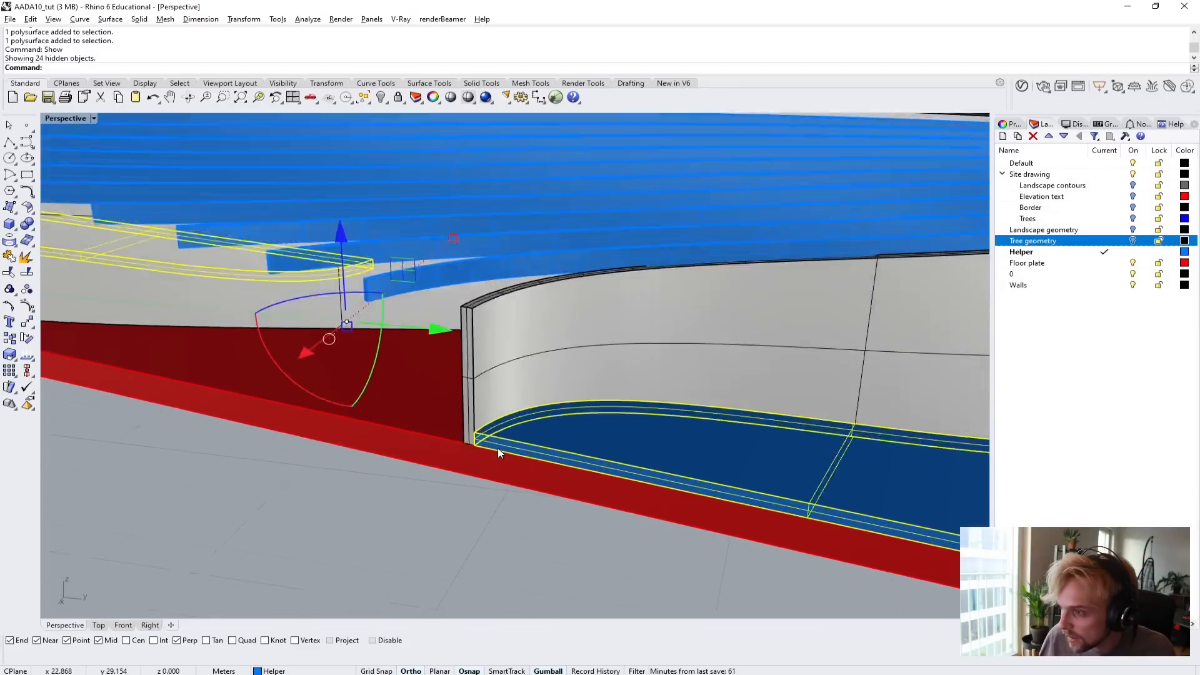
right_click_drag(501, 450, 202, 399)
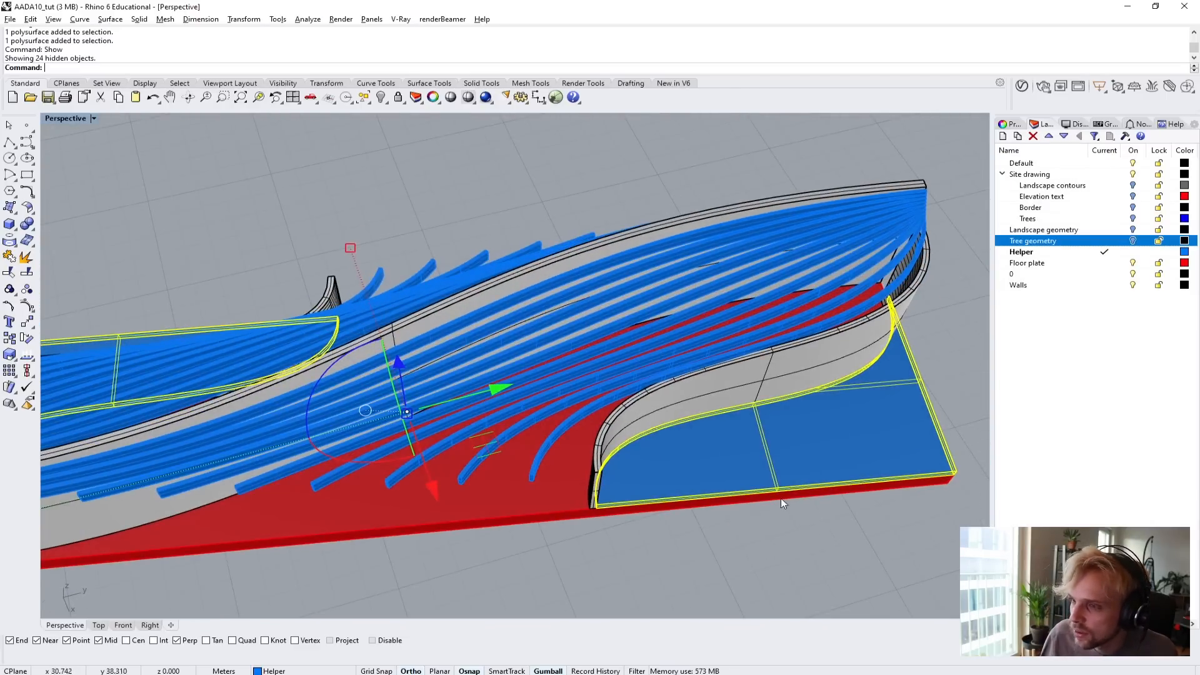
right_click_drag(781, 502, 459, 448)
scroll(458, 448, "up", 3)
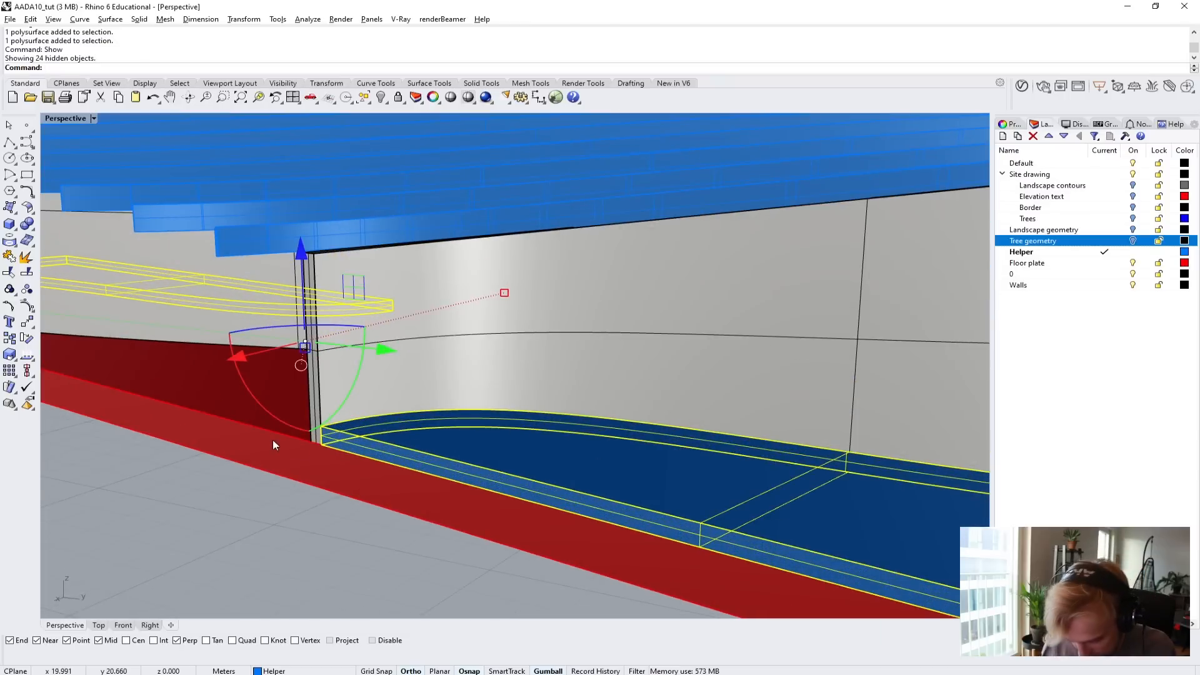
type("m")
key("Return")
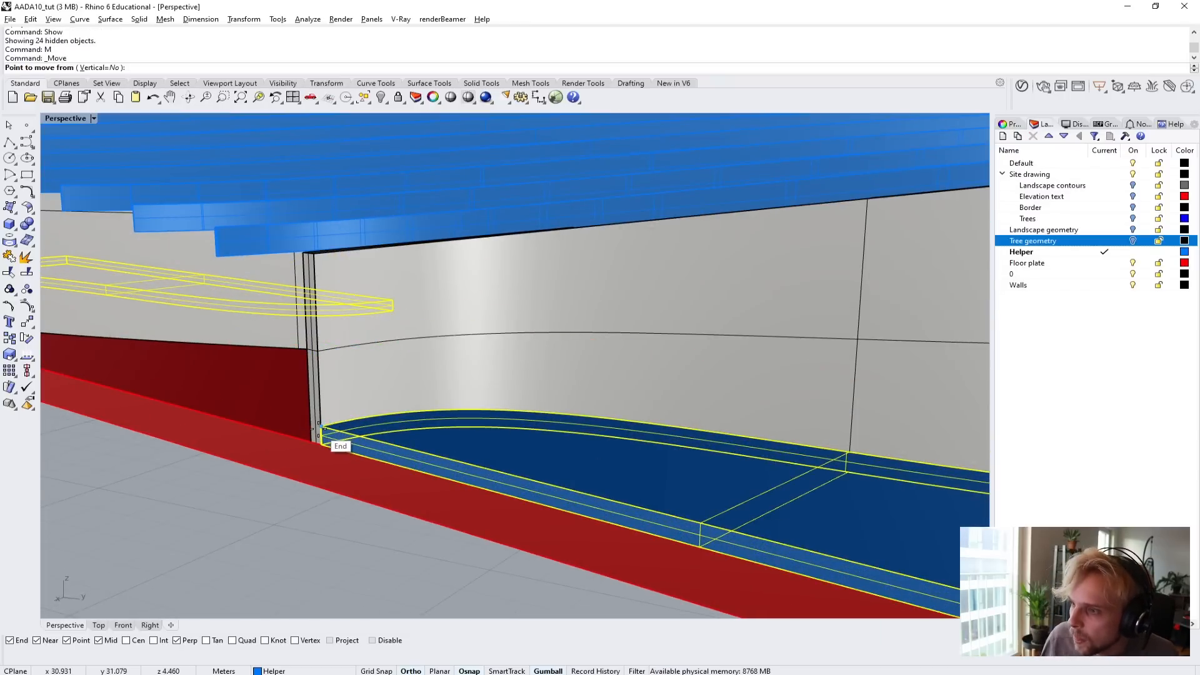
left_click(318, 429)
scroll(300, 280, "up", 3)
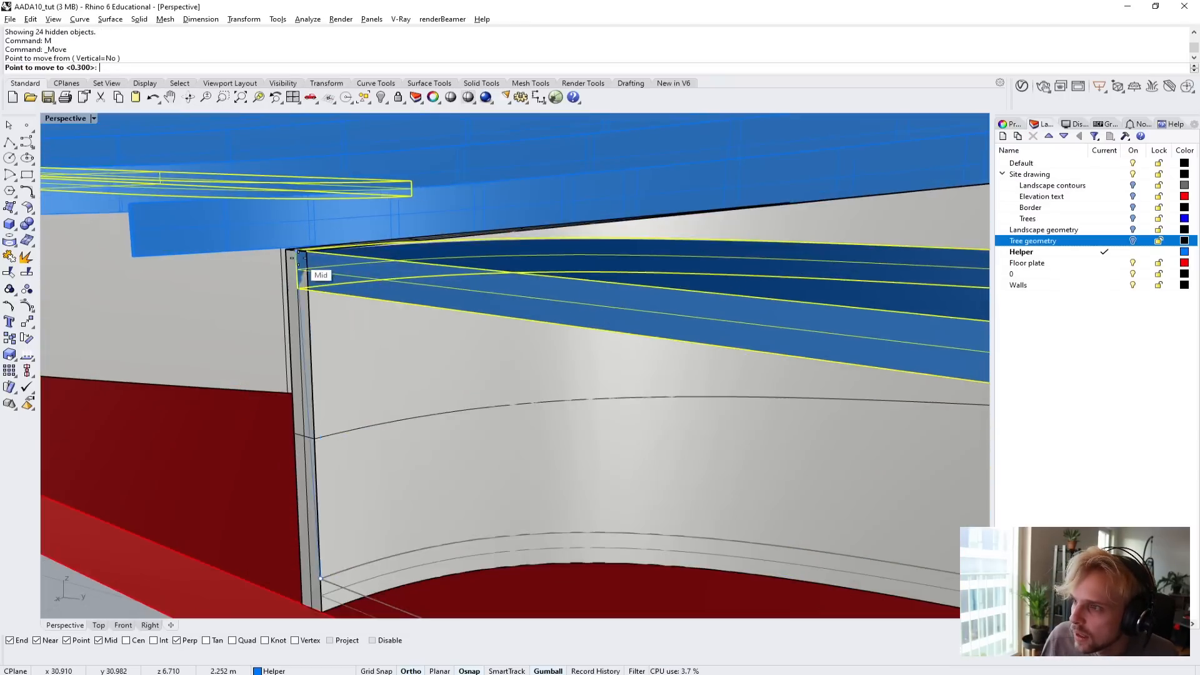
scroll(299, 255, "up", 5)
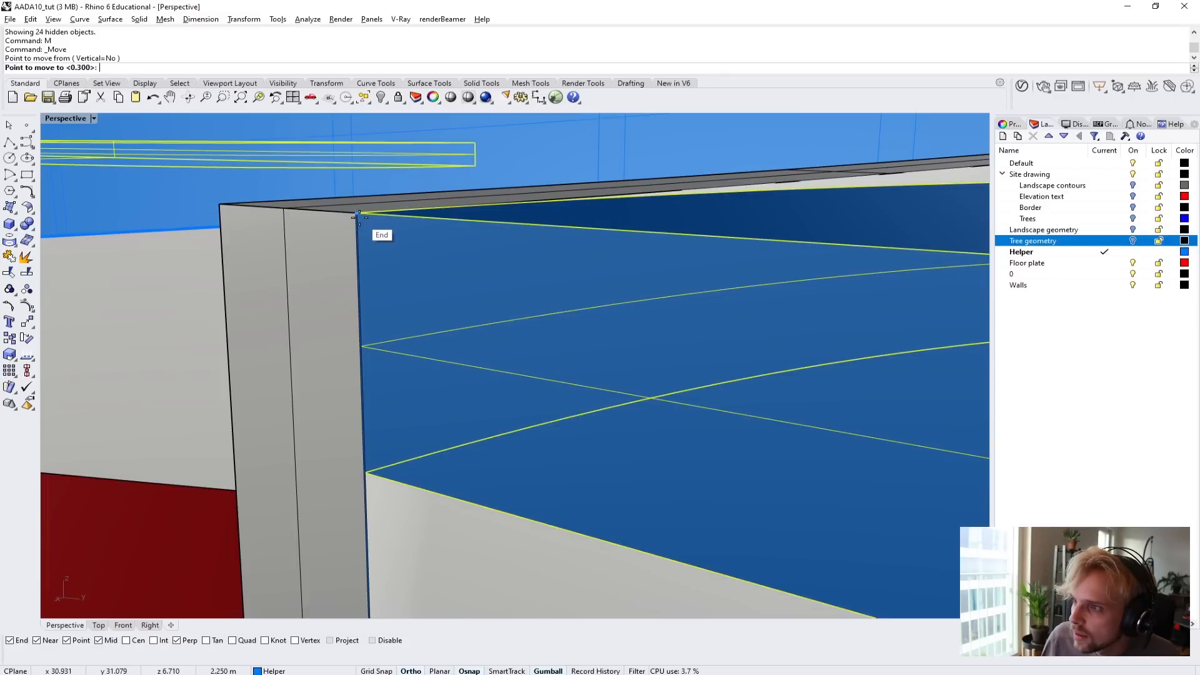
left_click(359, 215)
scroll(359, 217, "down", 8)
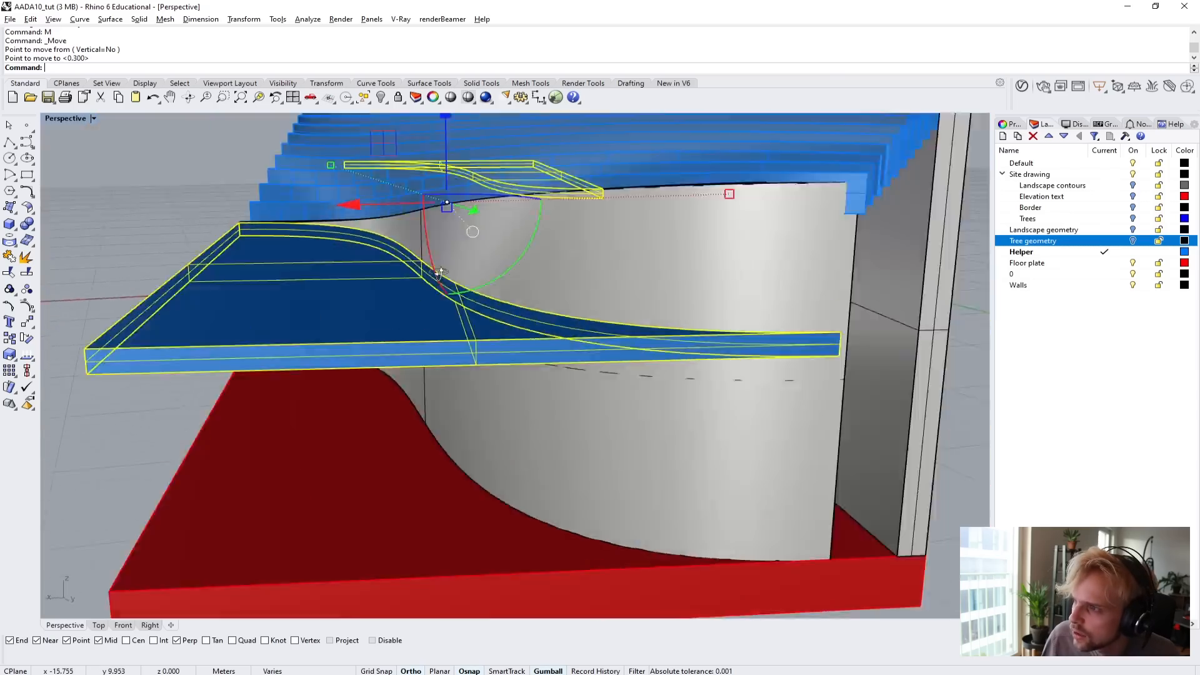
Deselect the slabs and examine from several angles how they sit against the curved walls and above the floor plate.
right_click_drag(440, 272, 37, 325)
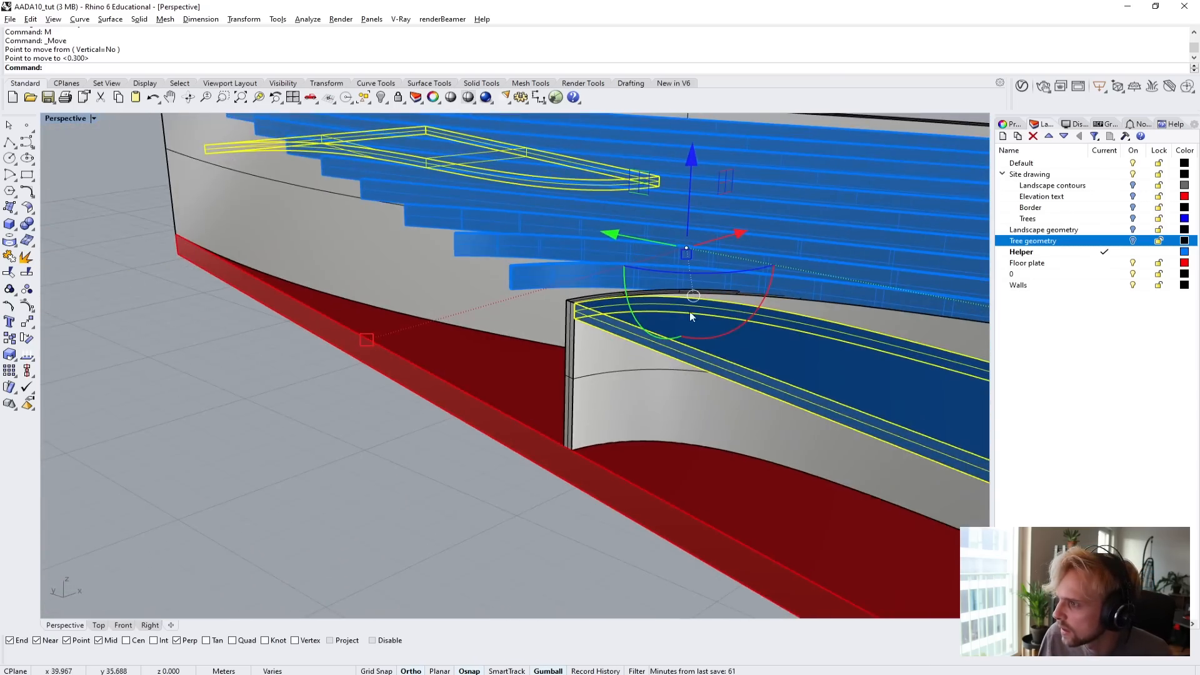
scroll(584, 308, "up", 8)
scroll(584, 309, "down", 11)
left_click(454, 426)
right_click_drag(451, 419, 376, 347)
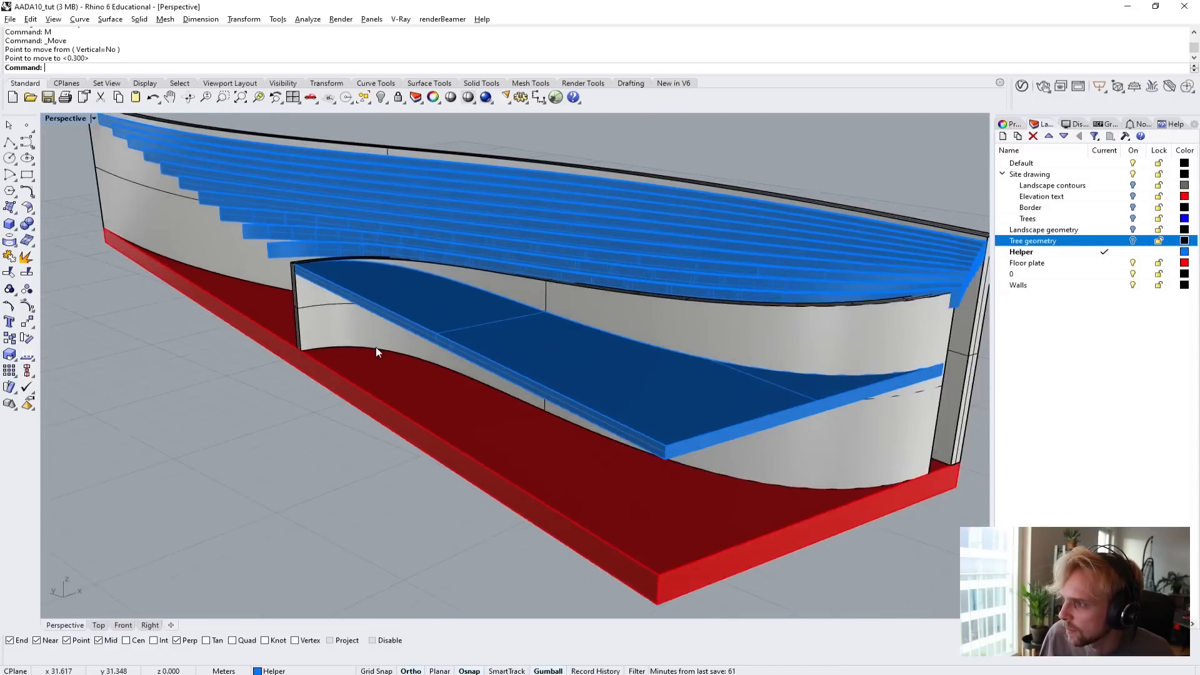
scroll(377, 347, "down", 6)
right_click_drag(507, 371, 561, 330)
right_click_drag(555, 374, 719, 369)
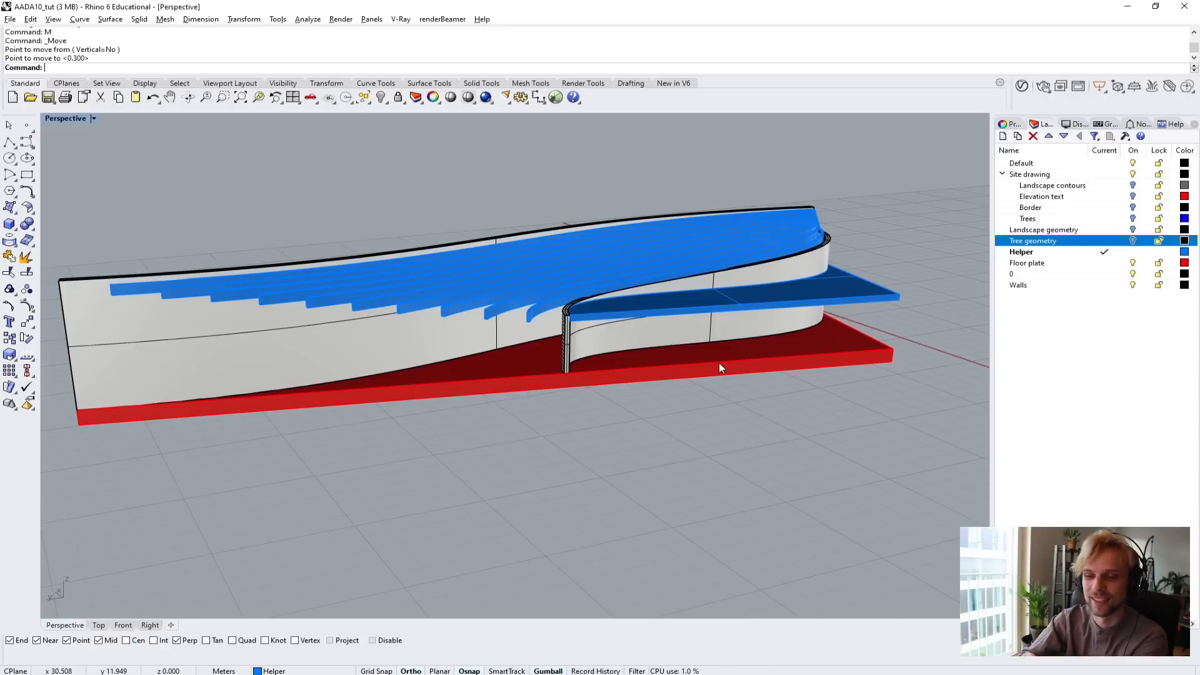
right_click_drag(725, 365, 644, 343)
right_click_drag(700, 411, 658, 369)
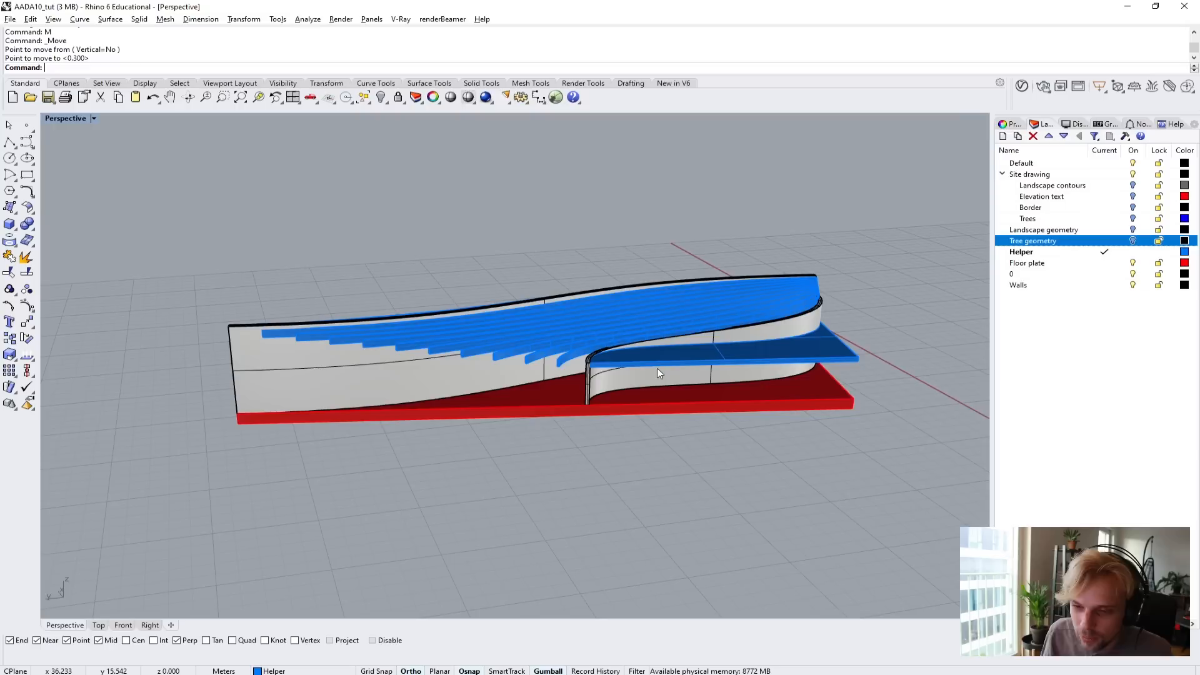
mouse_move(616, 347)
right_mouse_down()
mouse_move(619, 334)
mouse_move(606, 361)
right_mouse_up()
scroll(461, 406, "up", 2)
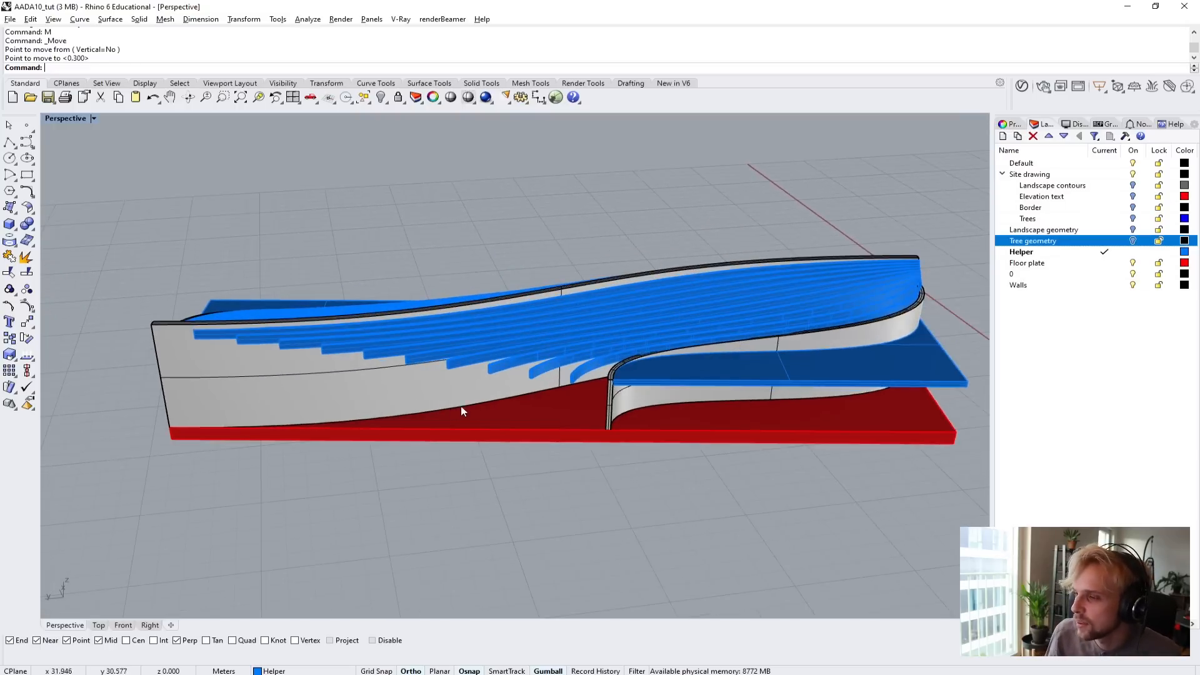
right_click_drag(462, 410, 817, 411)
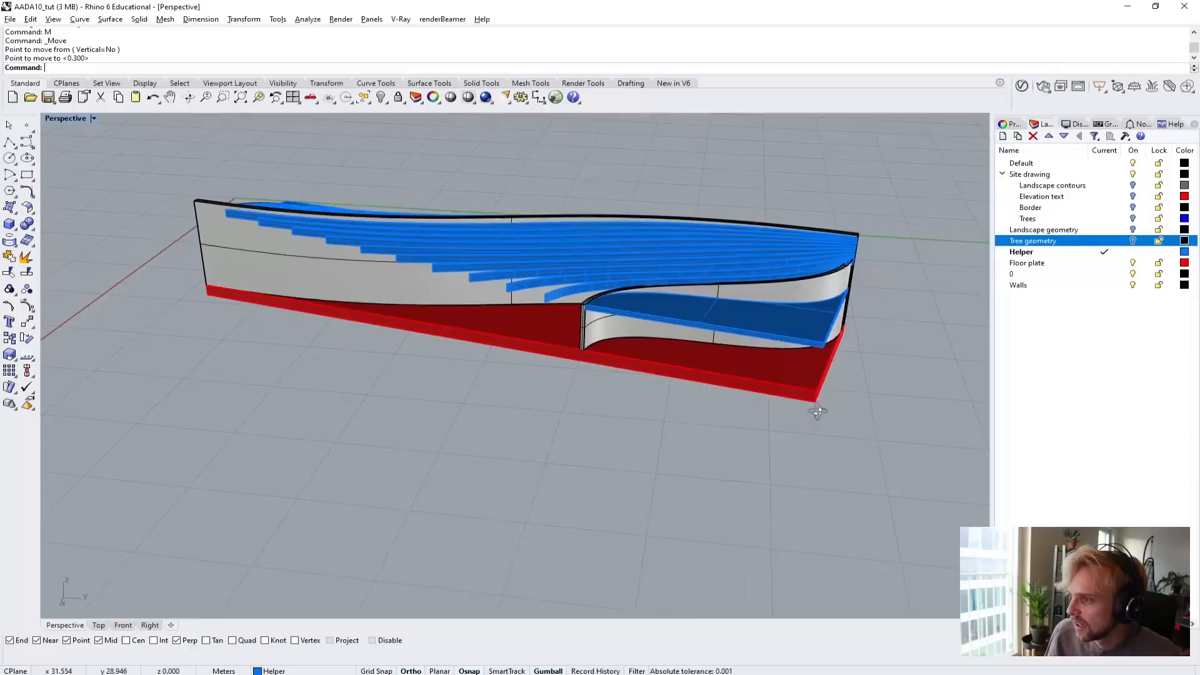
Draw a 3Point box from the floor plate's corner along its long edge, 0.3 m wide and reaching up to the raised slab's underside.
scroll(734, 343, "up", 5)
right_click_drag(734, 344, 499, 355, "shift")
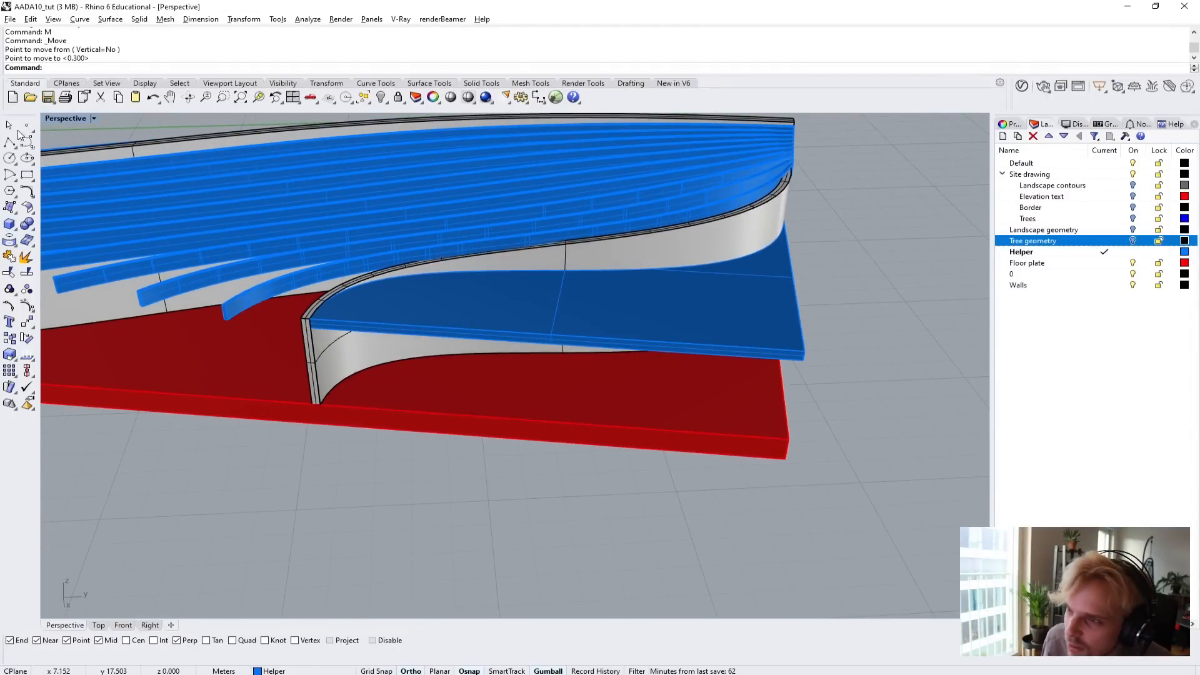
left_click(9, 225)
scroll(777, 429, "up", 6)
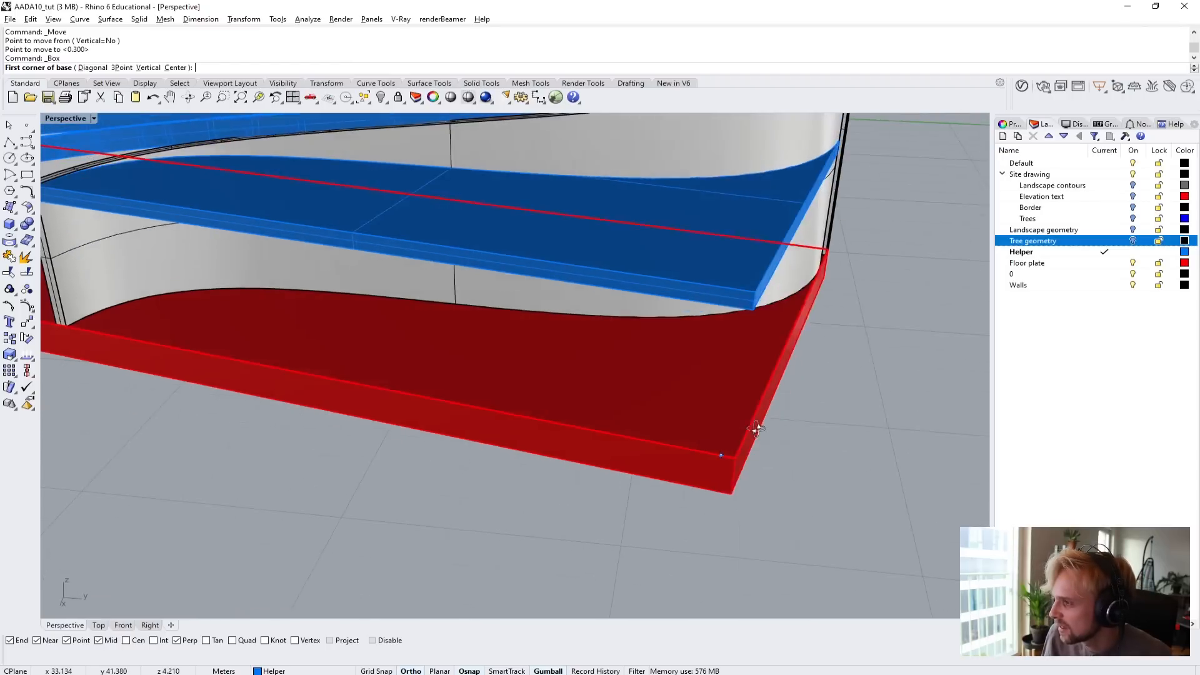
left_click(116, 68)
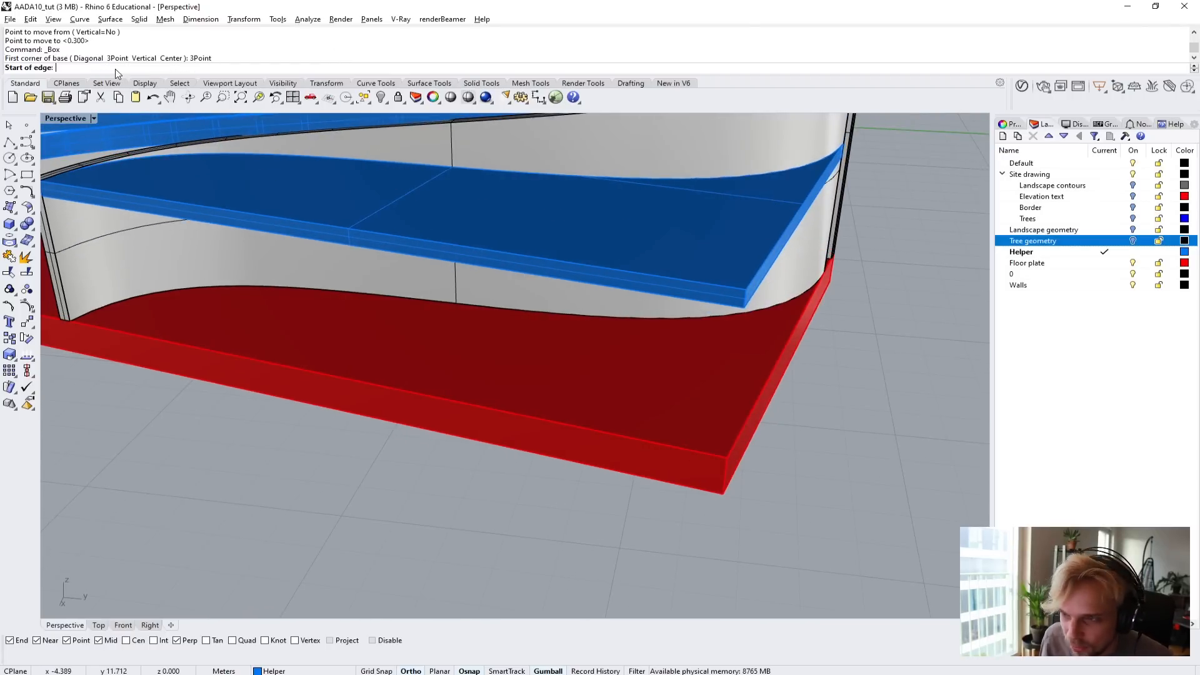
left_click(726, 458)
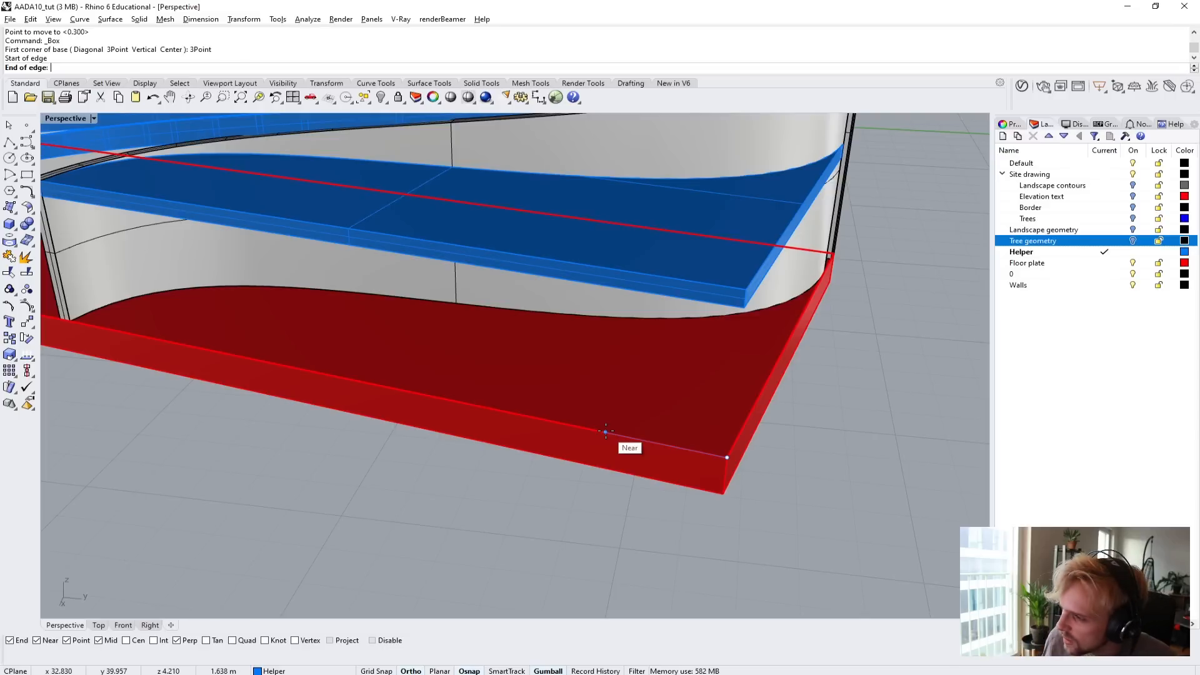
left_click(652, 442)
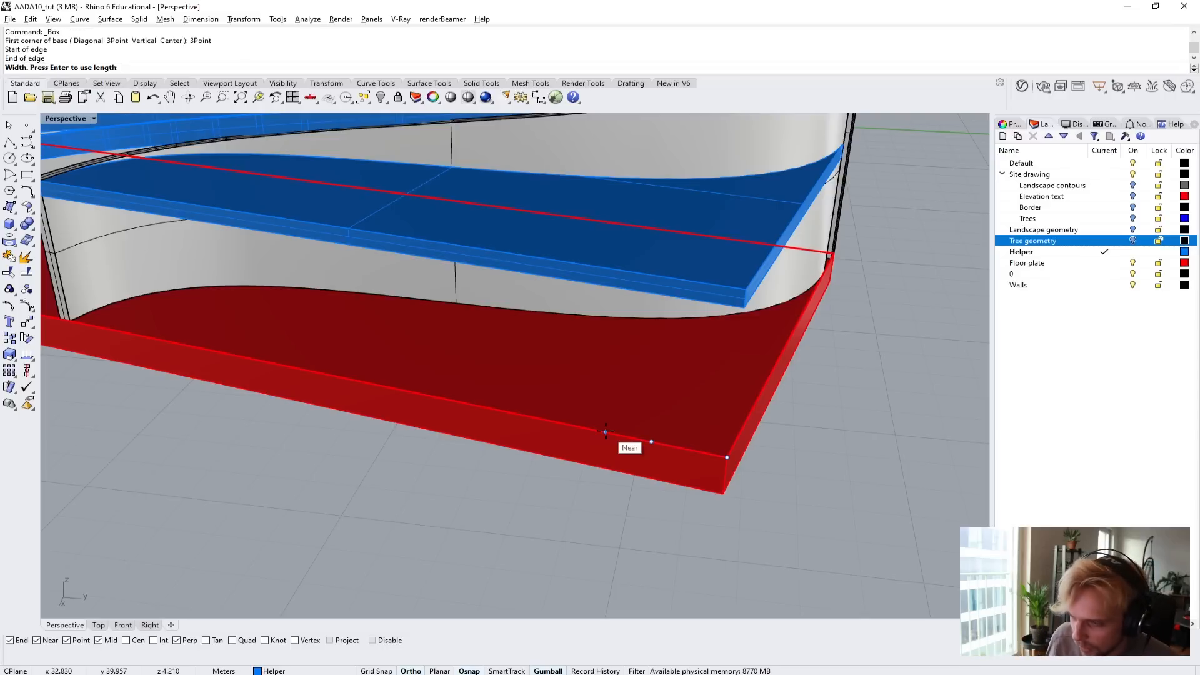
scroll(716, 449, "up", 2)
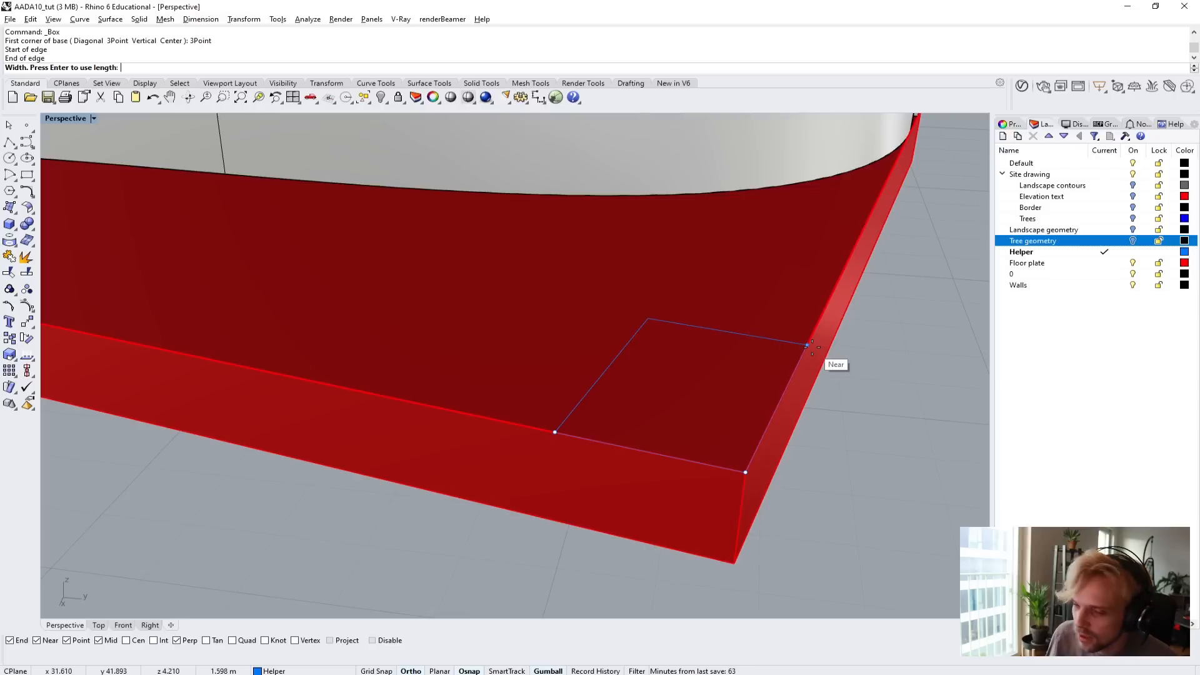
type("0.3")
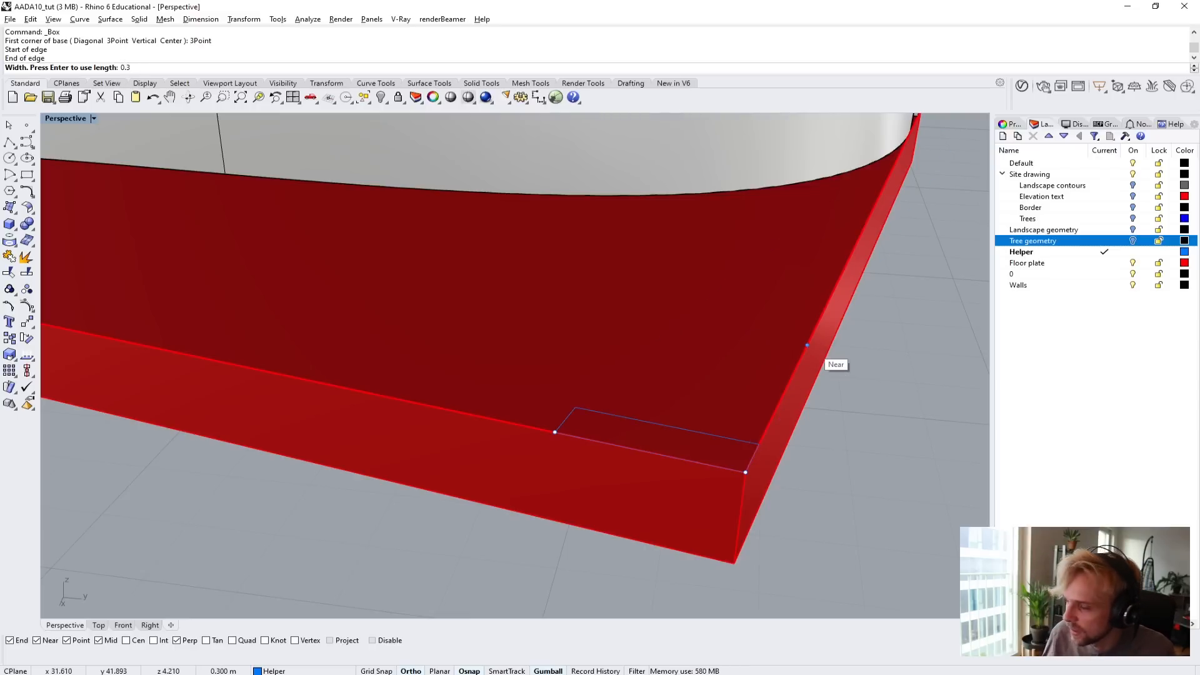
left_click(809, 346)
scroll(816, 340, "down", 10)
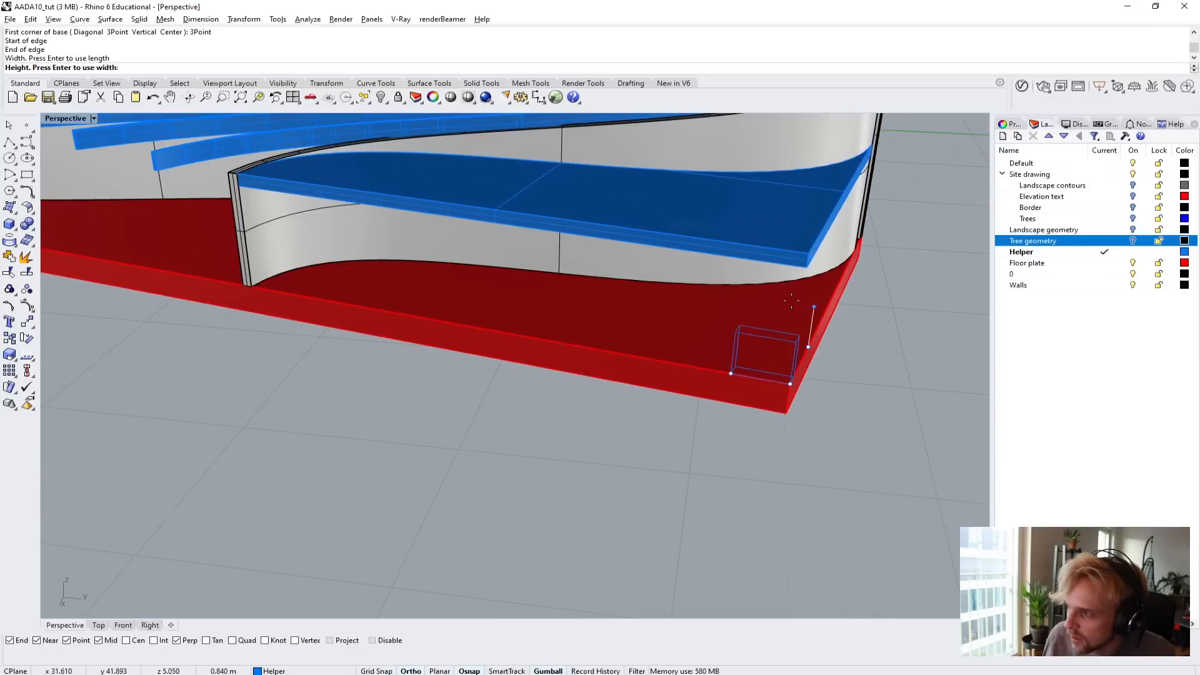
scroll(818, 274, "up", 5)
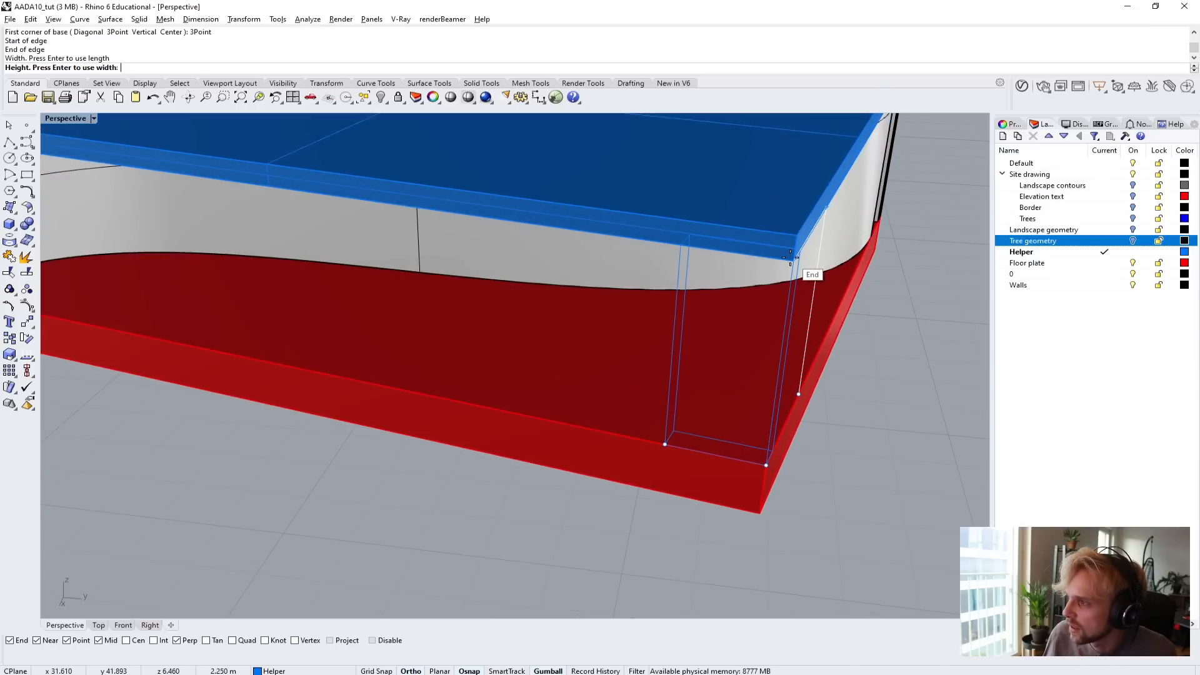
left_click(790, 258)
Finish the box column at the slab's underside corner and move it 0.5 m inward along the floor plate's short edge.
right_click_drag(790, 258, 789, 324)
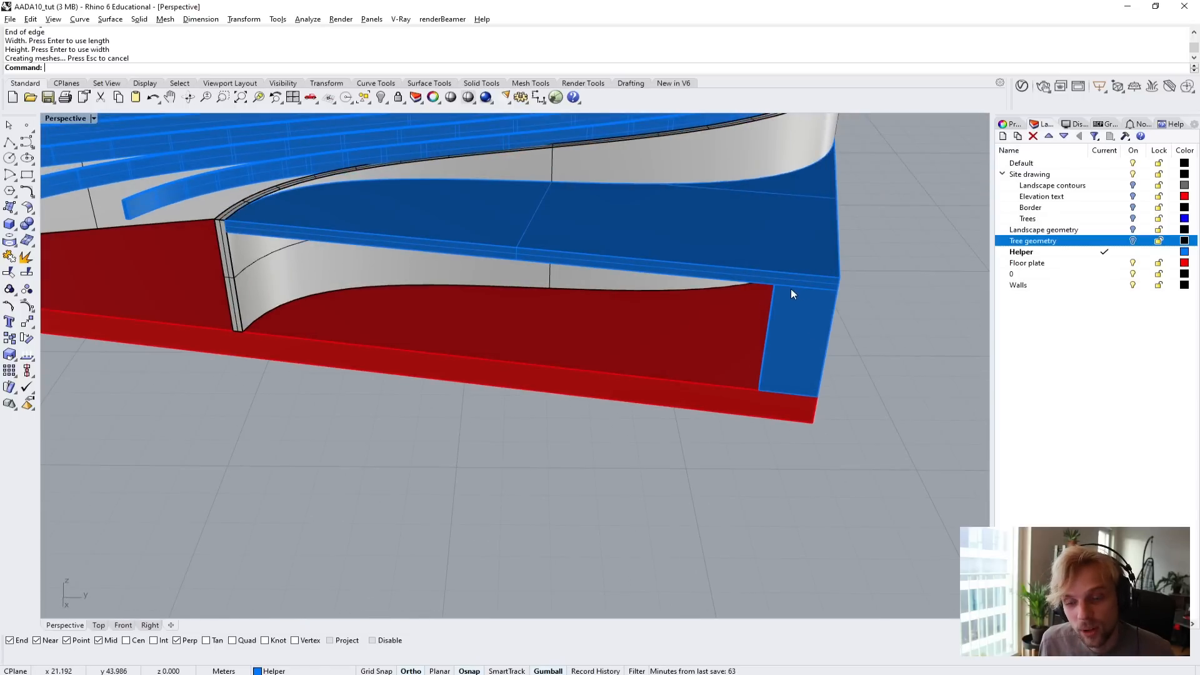
right_click_drag(787, 290, 563, 402)
left_click(652, 391)
scroll(418, 545, "up", 2)
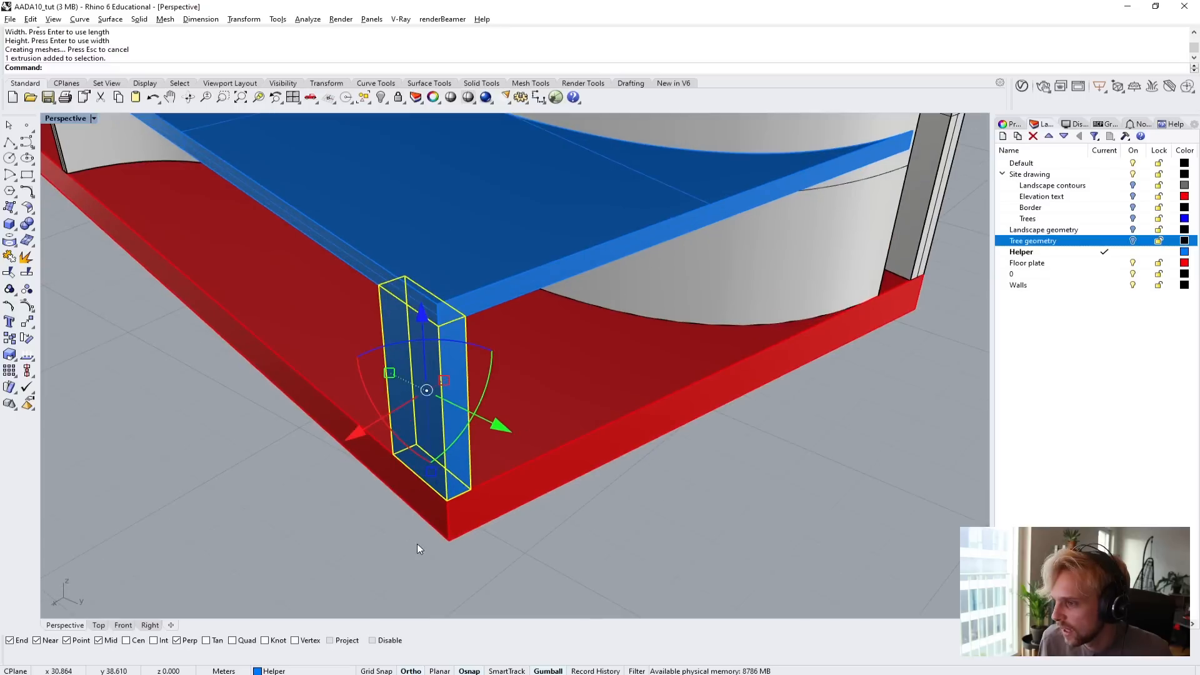
type("m")
key("Return")
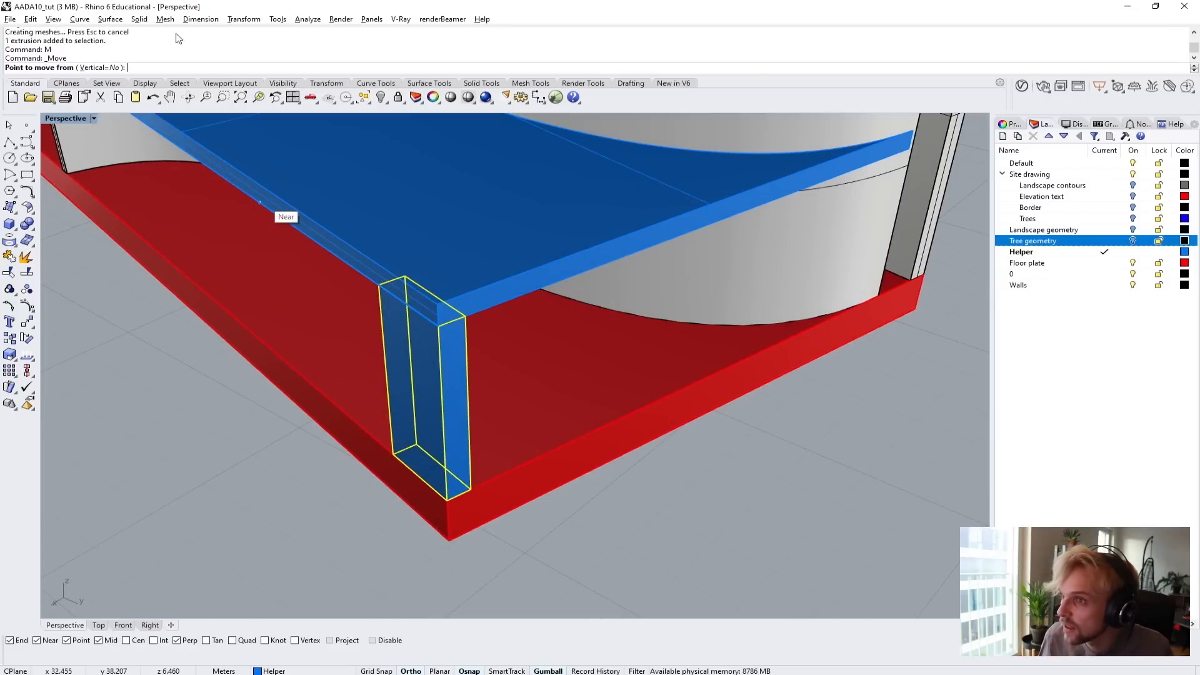
scroll(477, 518, "up", 3)
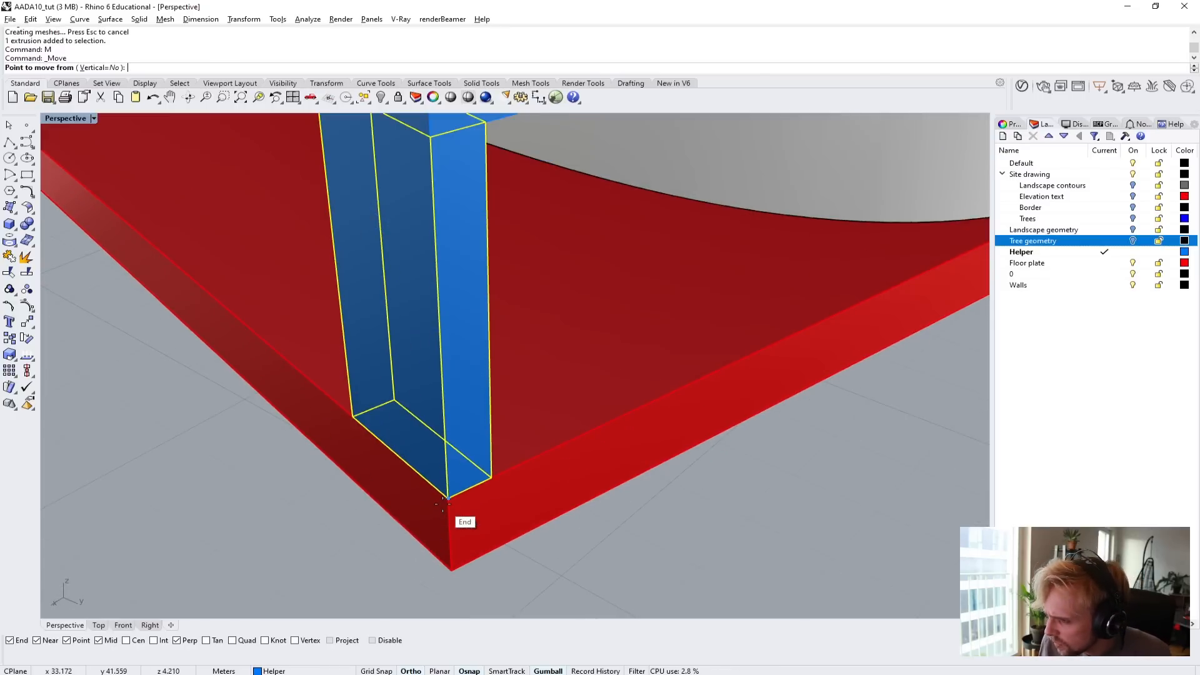
scroll(446, 497, "down", 2)
left_click(446, 498)
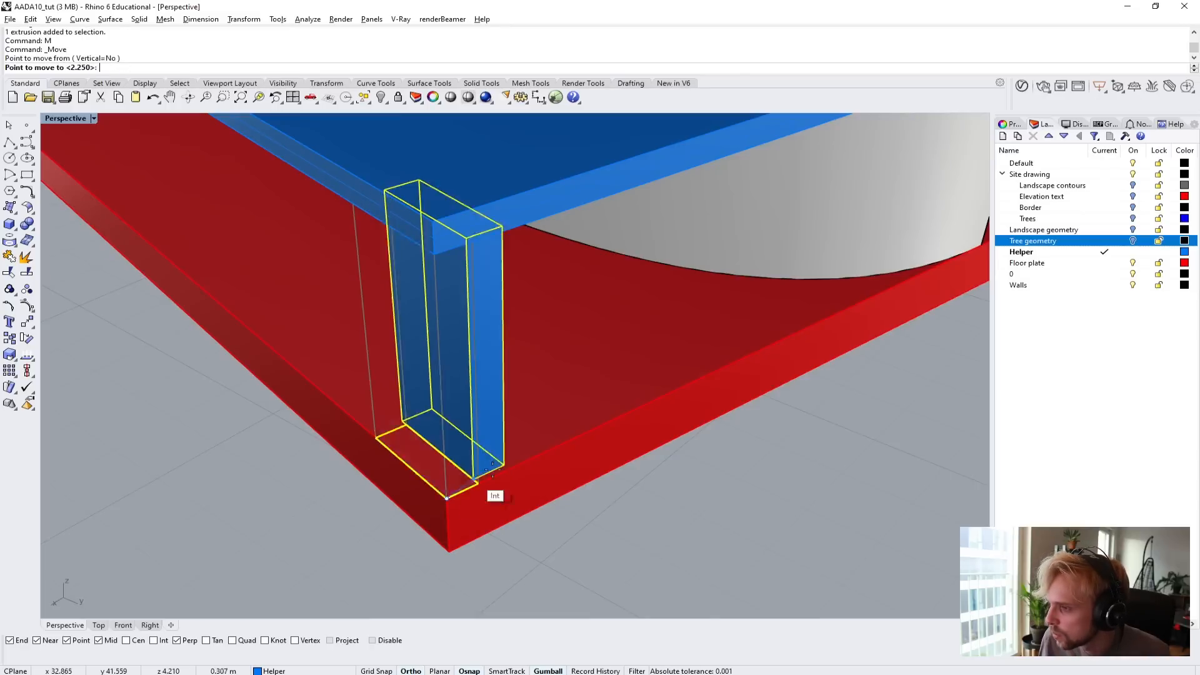
type("0")
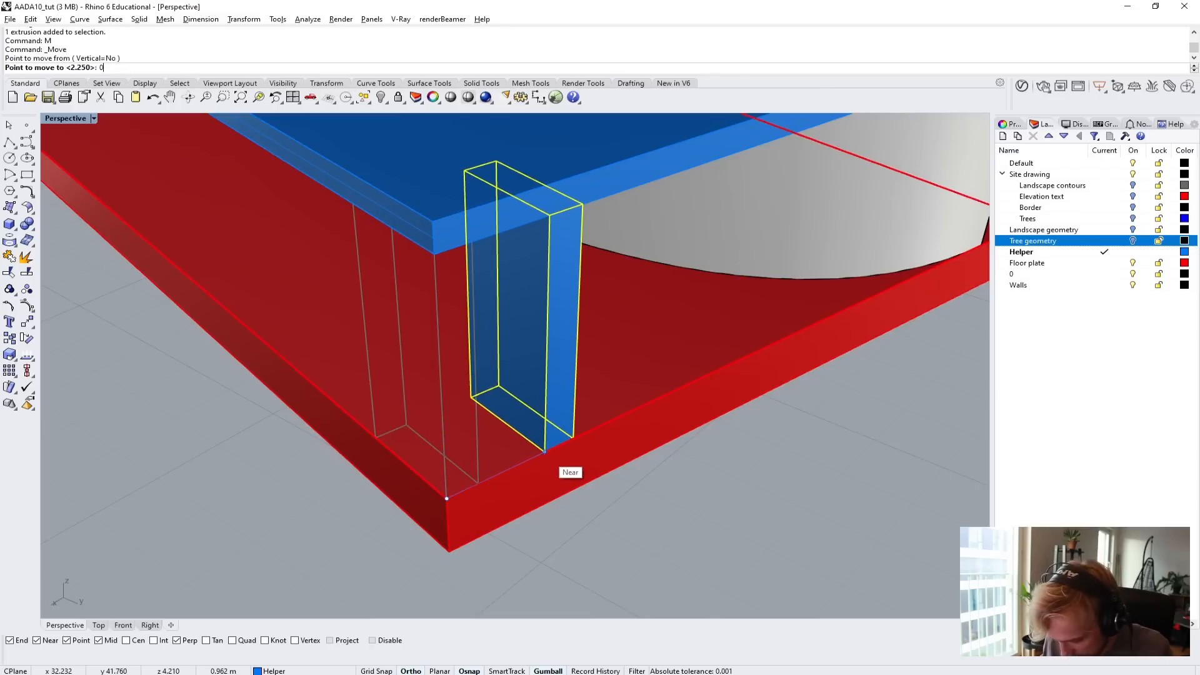
type(".5")
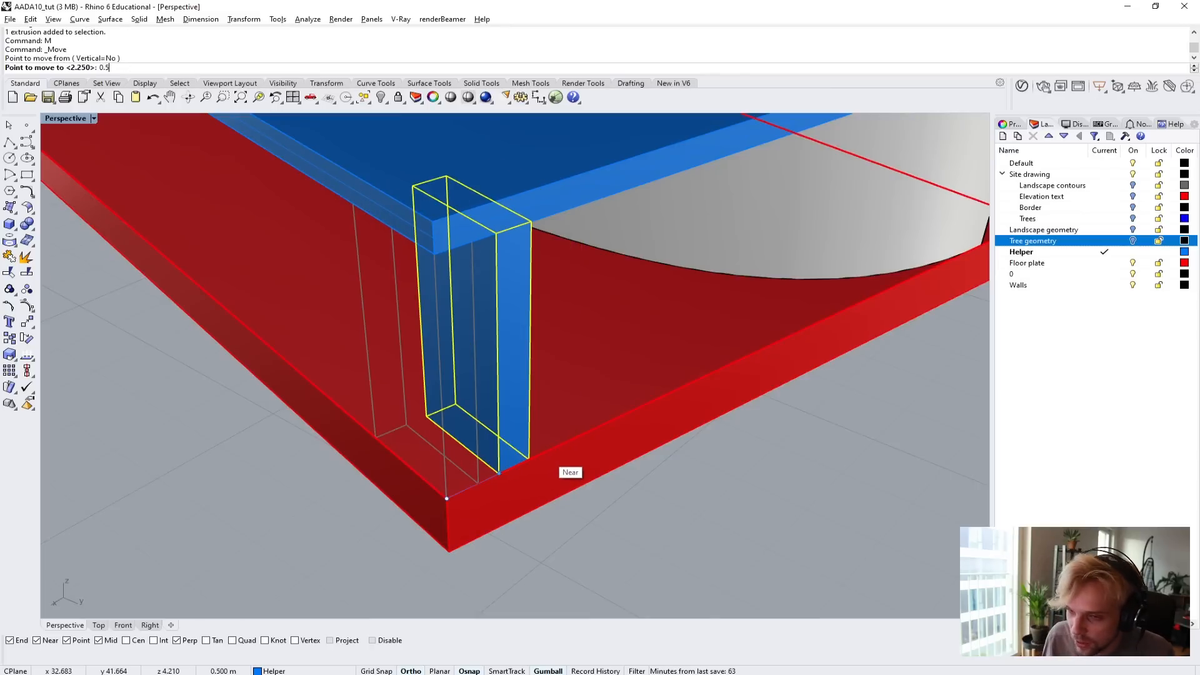
key("Return")
Move the column 0.5 m inward from the floor plate's corner along its long edge and deselect it.
right_click_drag(546, 455, 600, 485)
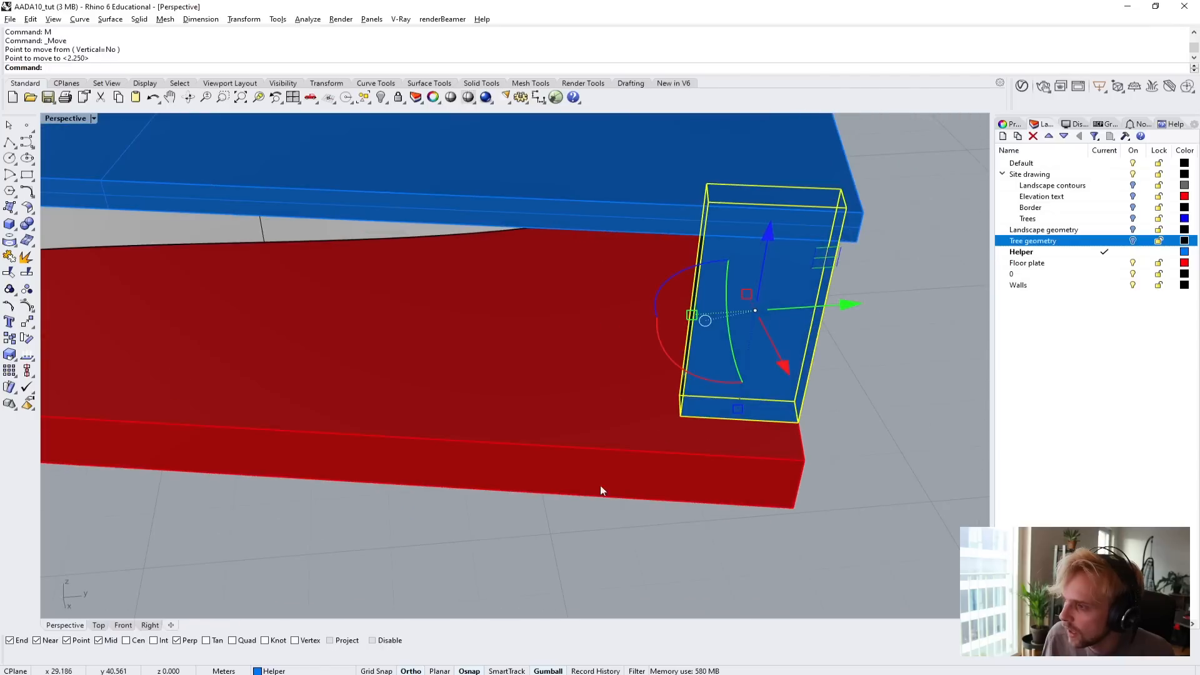
type("m")
key("Return")
left_click(804, 460)
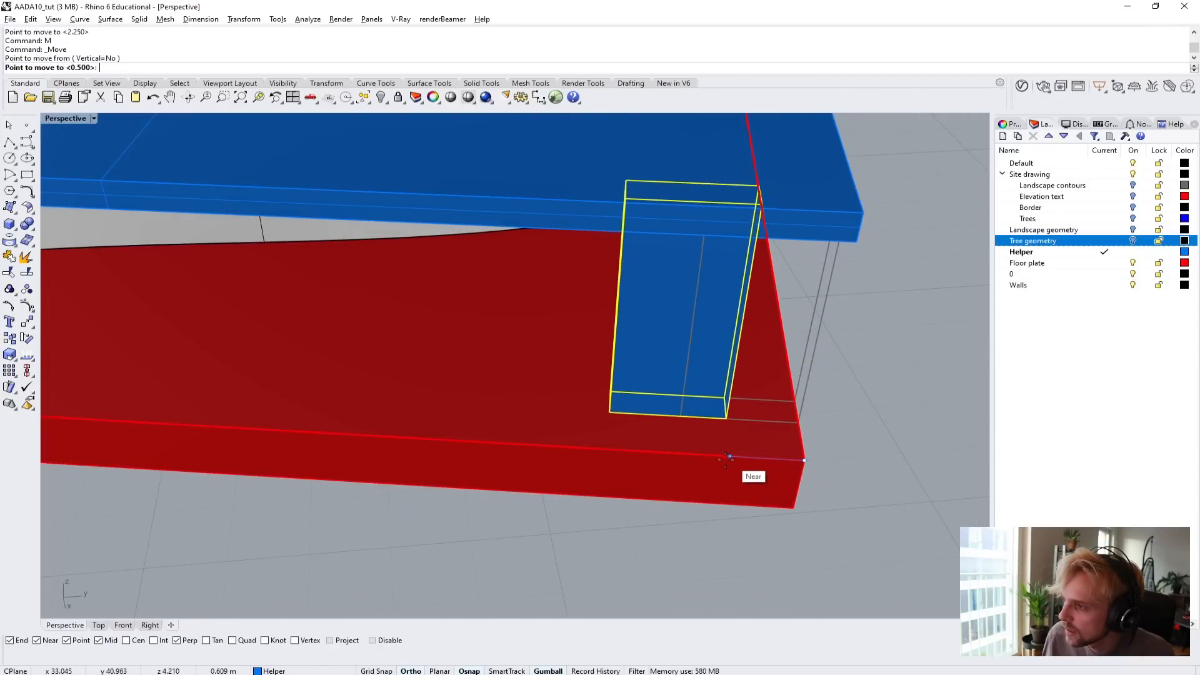
type("0.5")
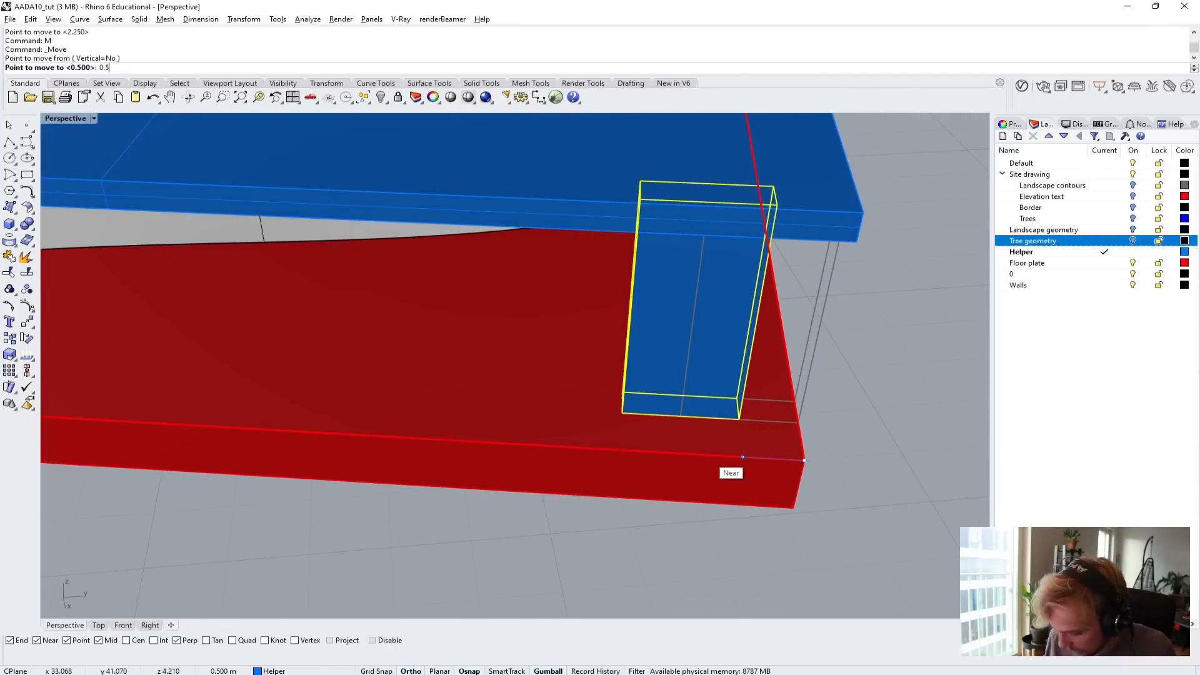
left_click(707, 455)
scroll(707, 456, "down", 7)
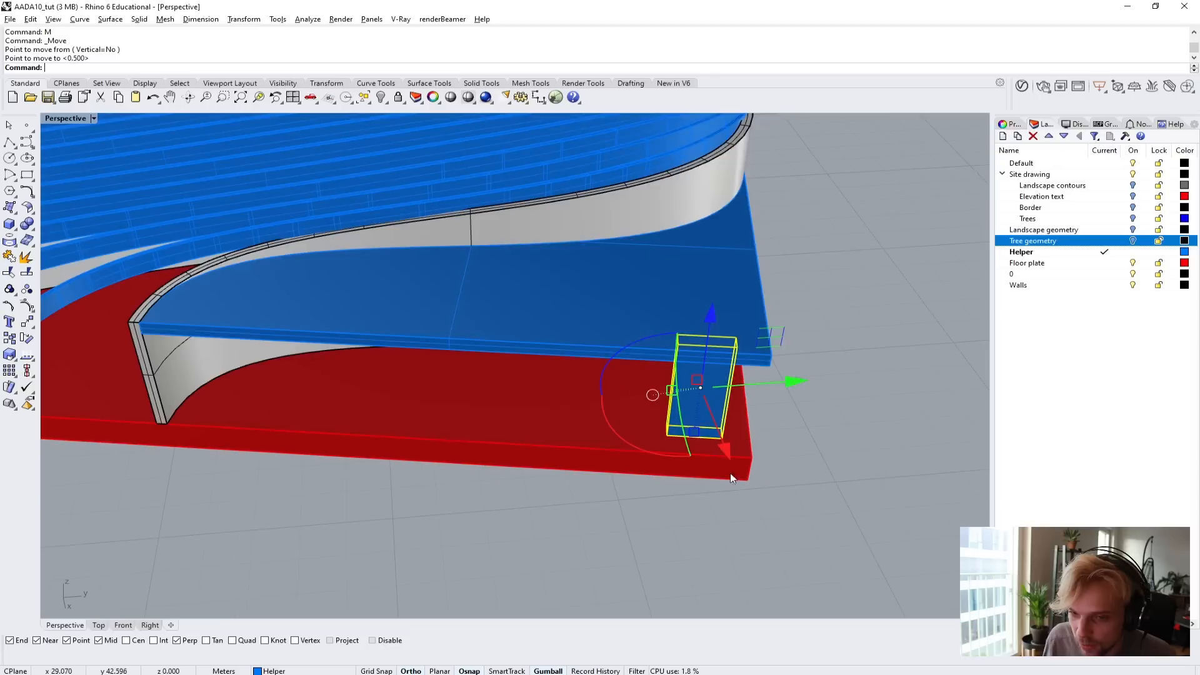
left_click(778, 460)
right_click_drag(778, 460, 555, 366)
scroll(535, 394, "up", 4)
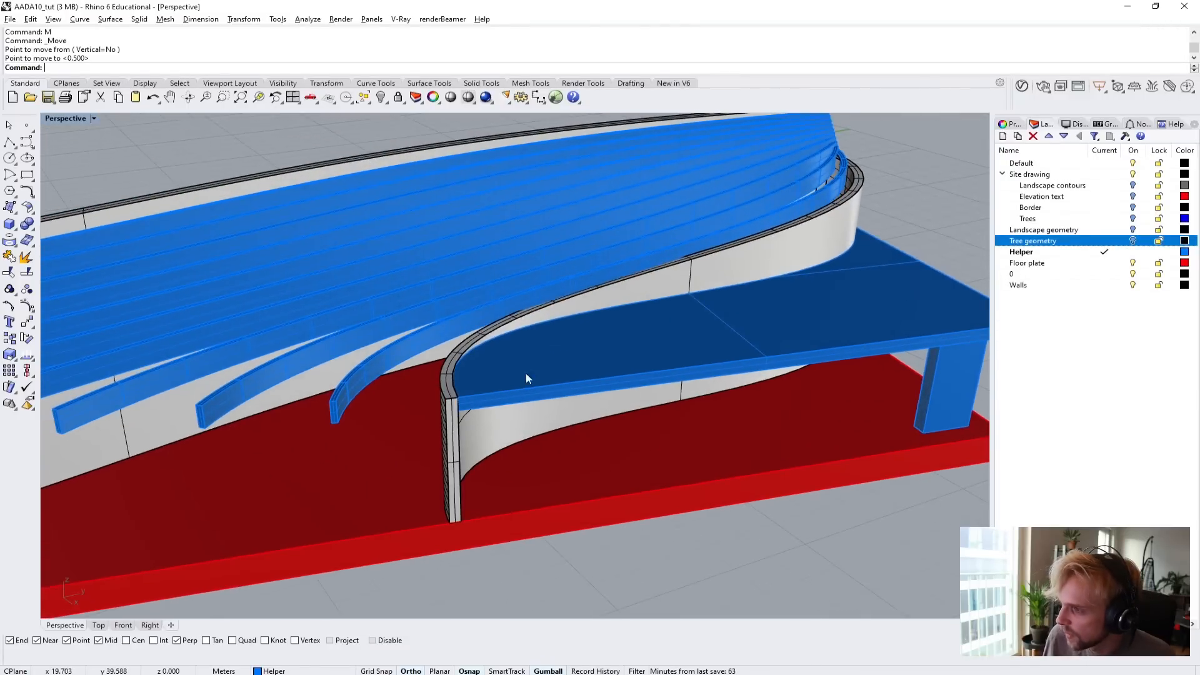
scroll(603, 428, "down", 8)
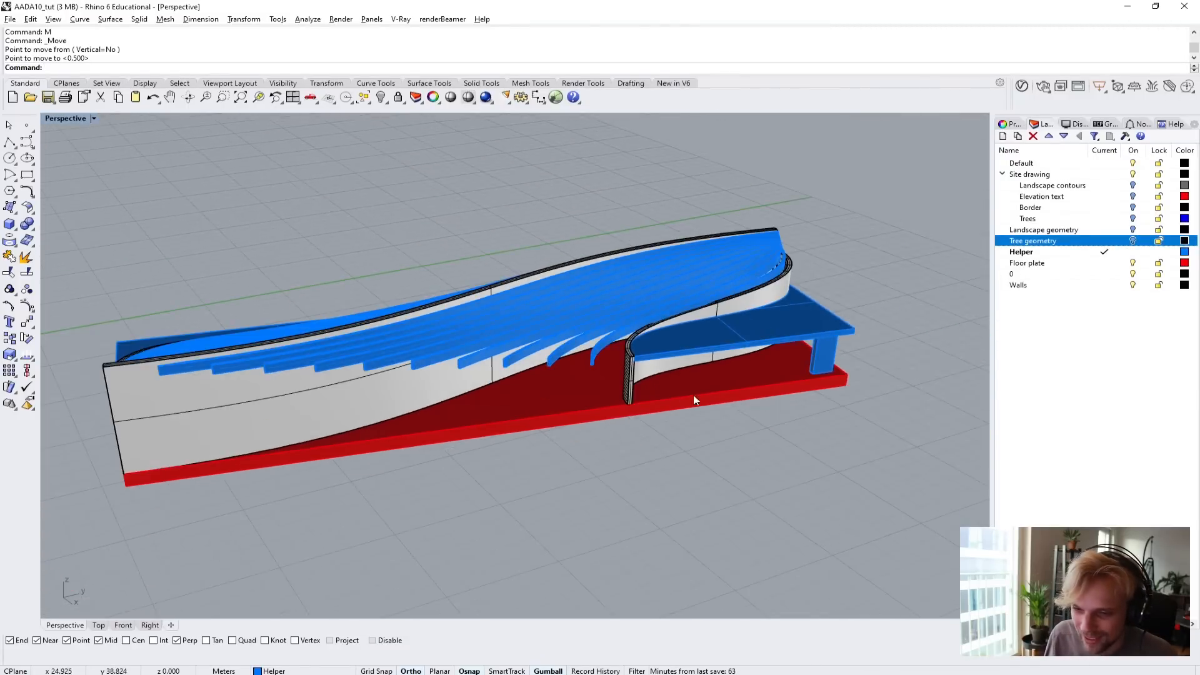
scroll(773, 377, "up", 4)
left_click(773, 400)
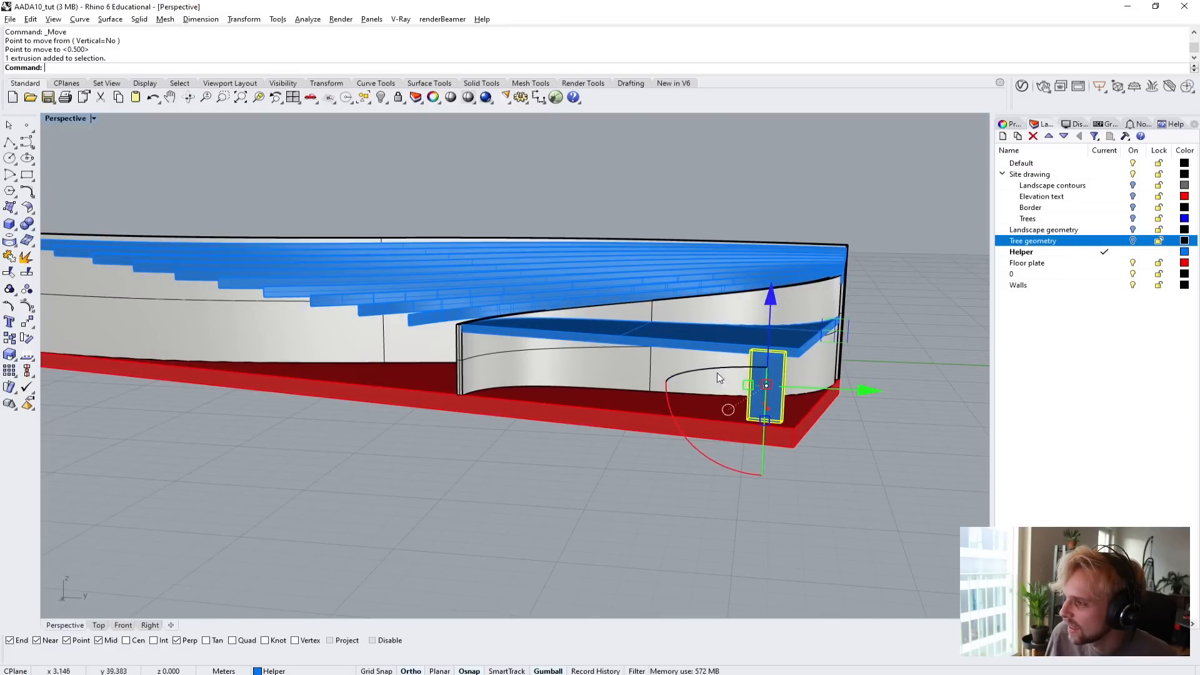
right_click_drag(809, 426, 797, 336)
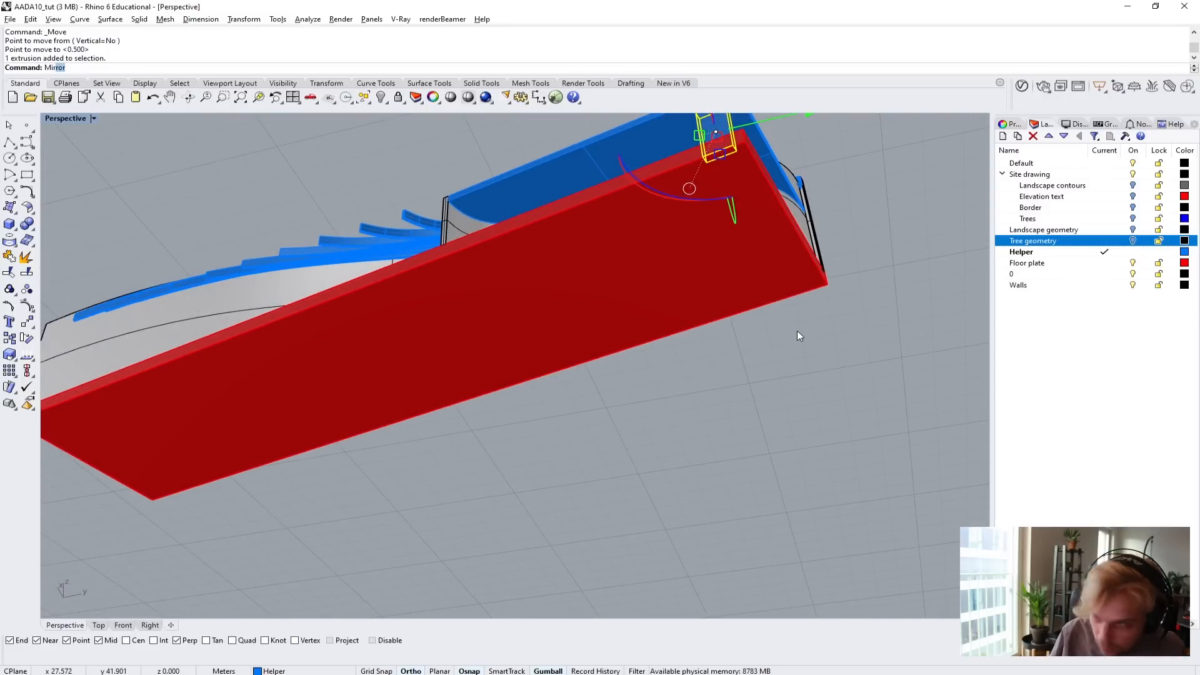
key("Return")
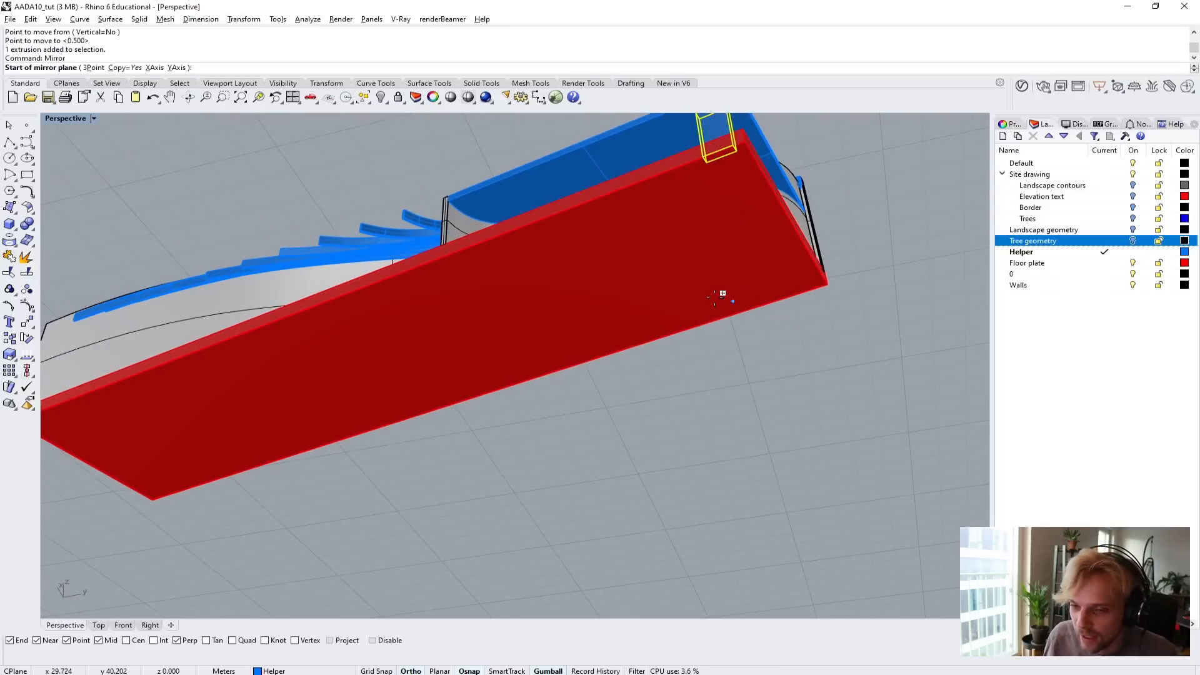
right_click_drag(731, 194, 812, 428)
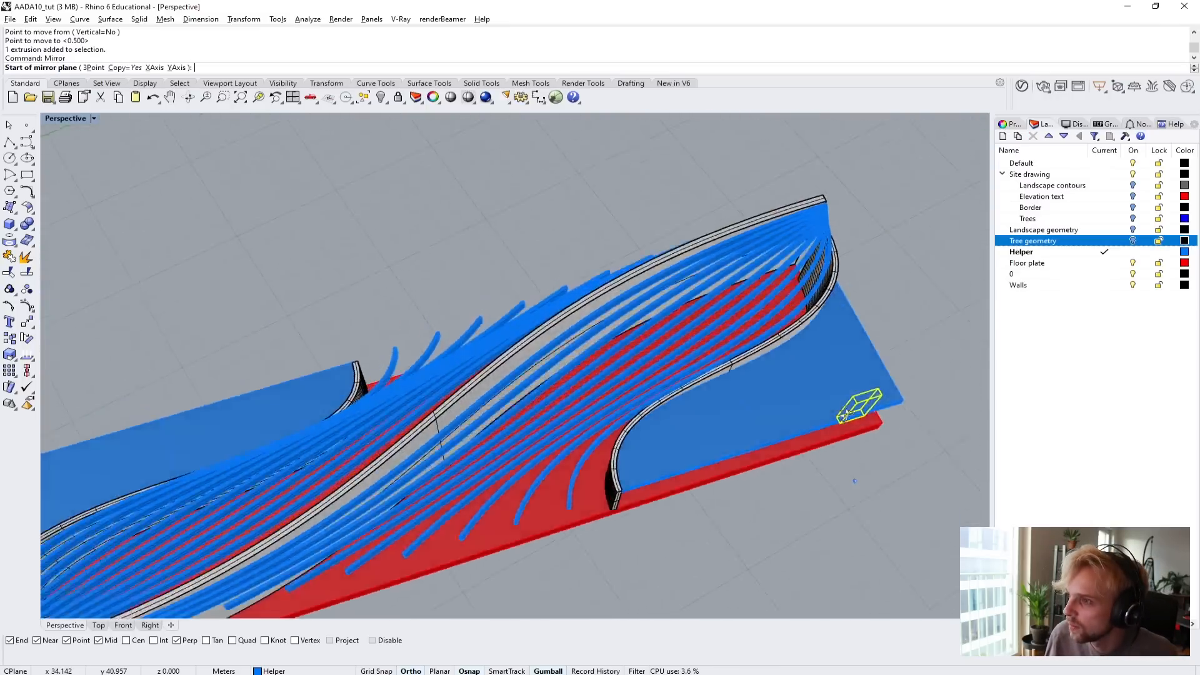
scroll(786, 425, "down", 4)
right_click_drag(469, 396, 642, 283, "shift")
scroll(471, 358, "up", 5)
right_click_drag(466, 362, 502, 358)
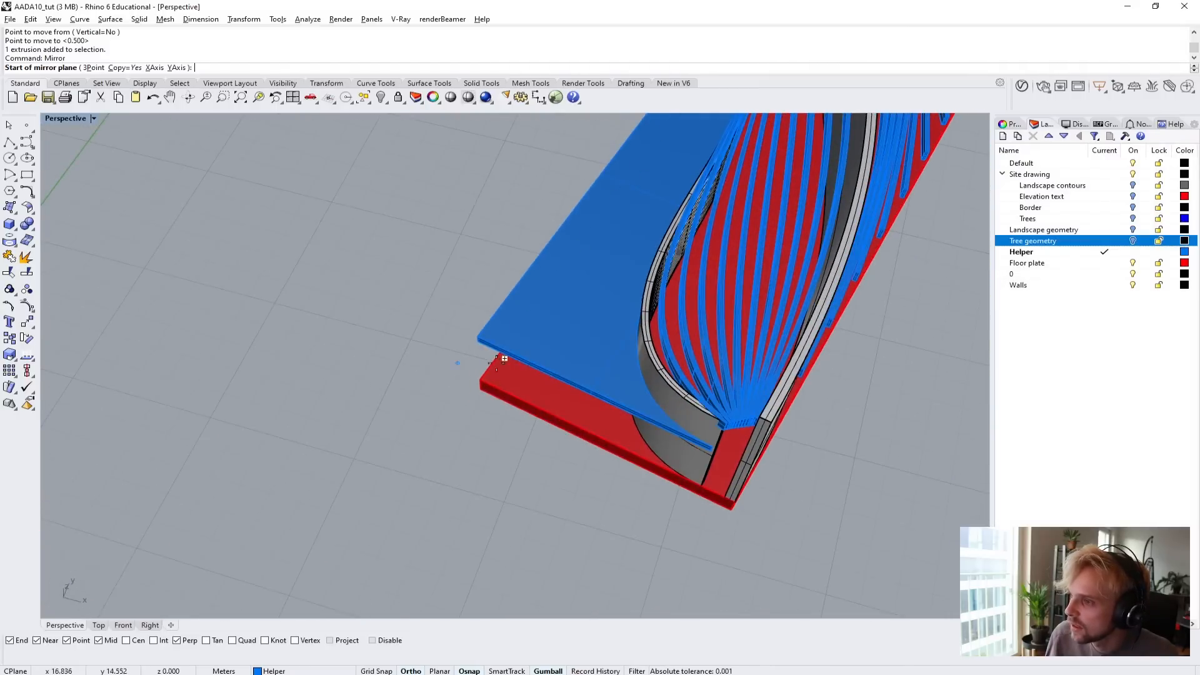
scroll(541, 469, "down", 7)
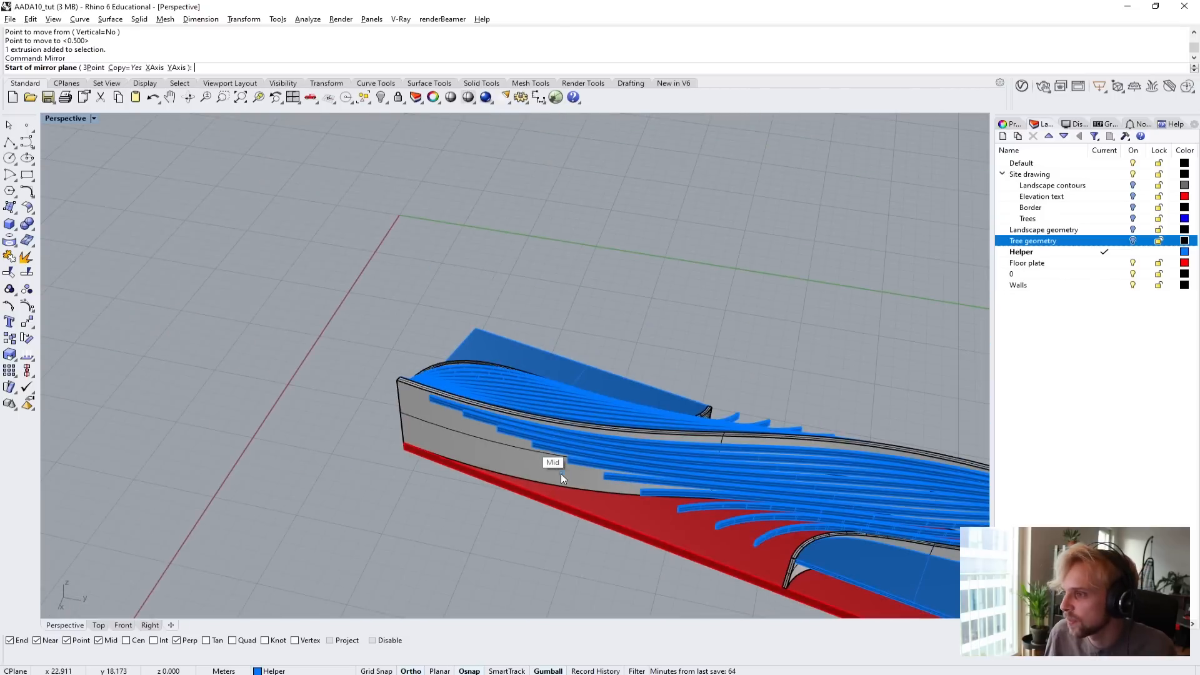
key("Escape")
Show the Top view maximized, framing the empty area beside the building near the origin.
right_click_drag(396, 296, 368, 400, "shift")
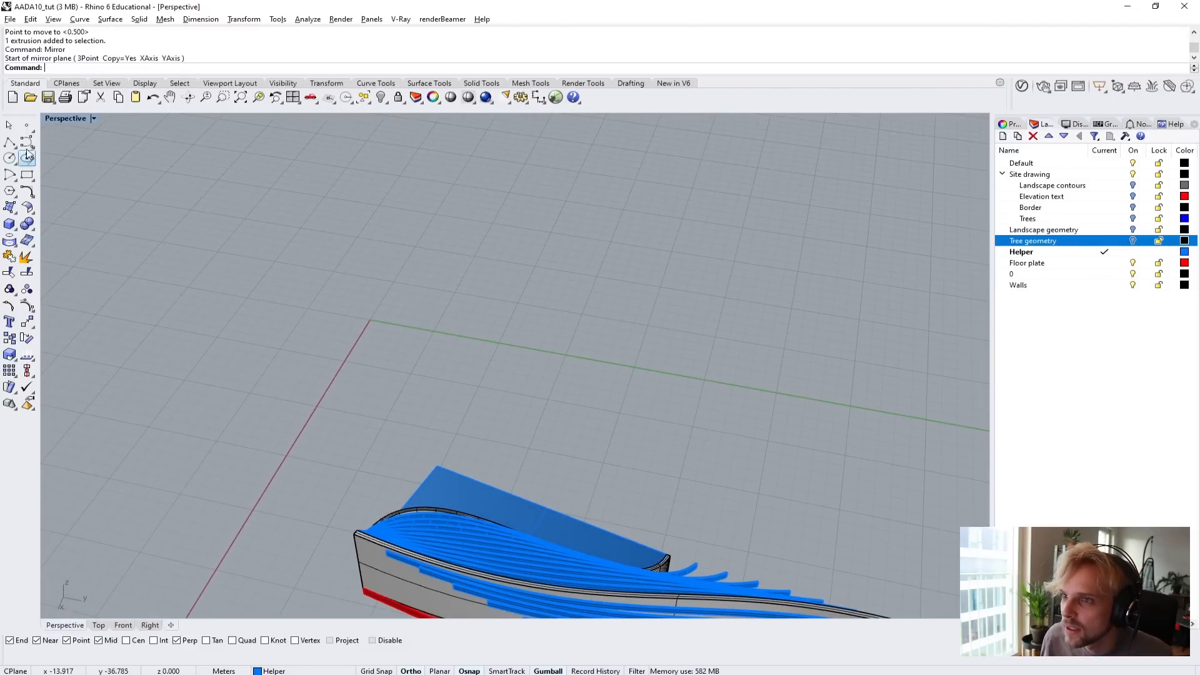
double_click(62, 117)
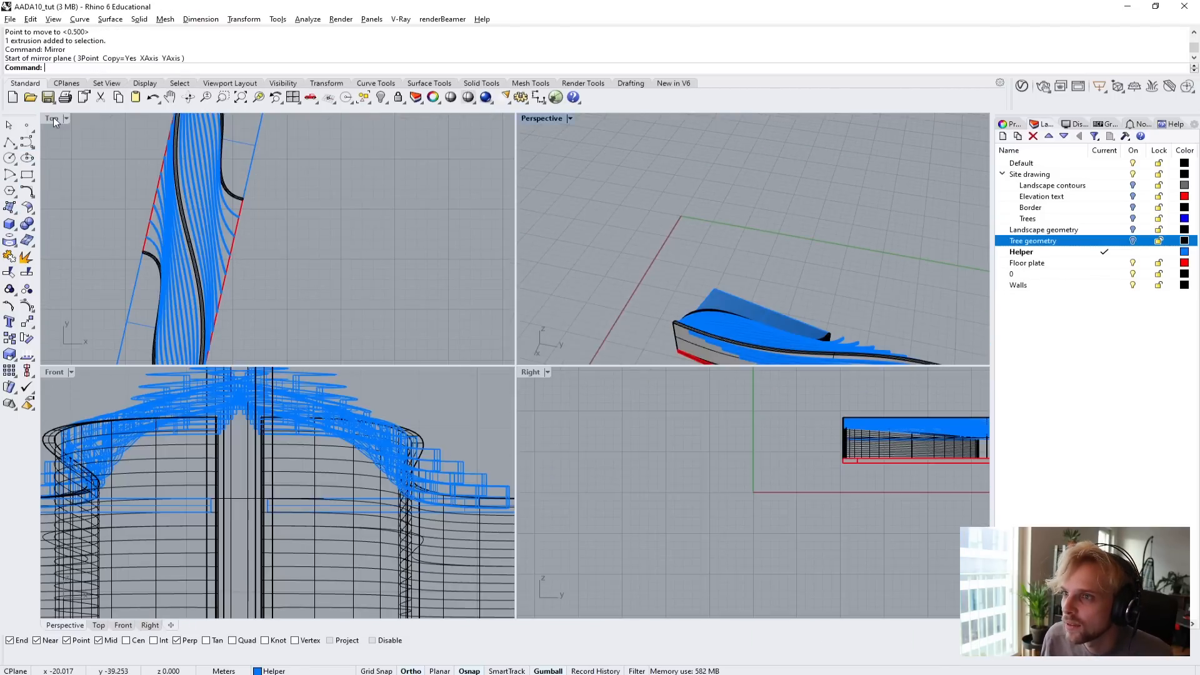
double_click(52, 118)
scroll(232, 268, "down", 10)
right_click_drag(239, 335, 477, 329)
scroll(287, 342, "up", 4)
right_click_drag(287, 342, 336, 202)
Draw a practice circle in the empty area beside the building in the Top view.
left_click(10, 158)
left_click(265, 326)
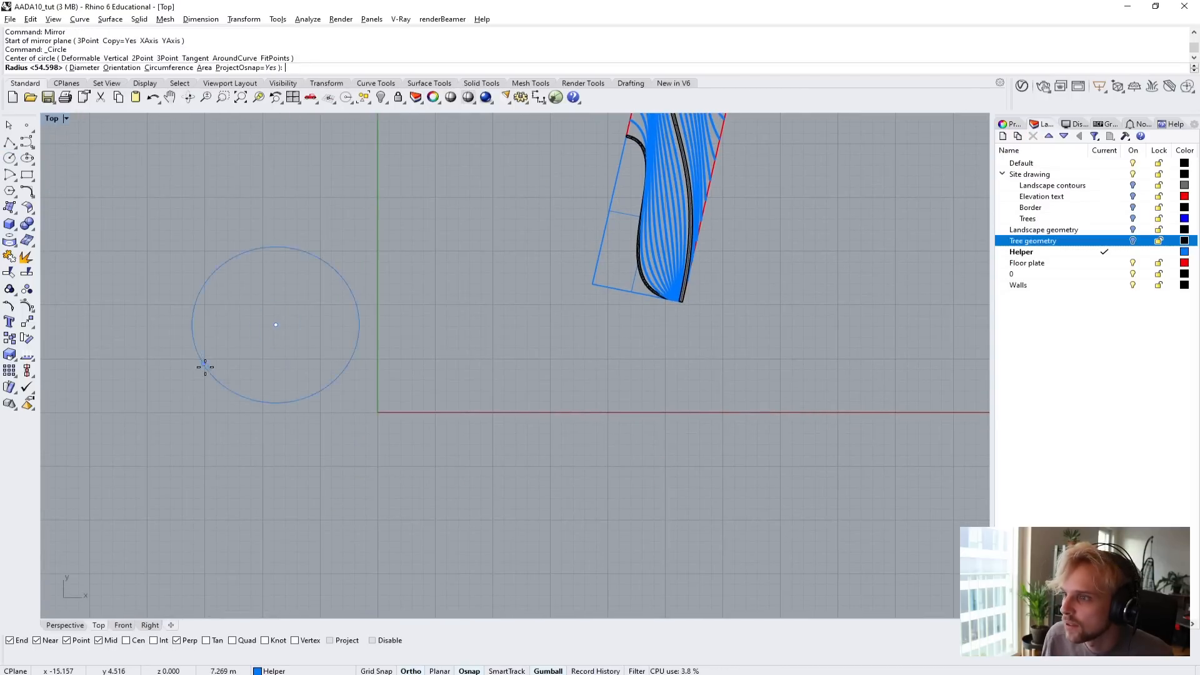
left_click(246, 341)
scroll(363, 387, "up", 2)
scroll(363, 388, "up", 2)
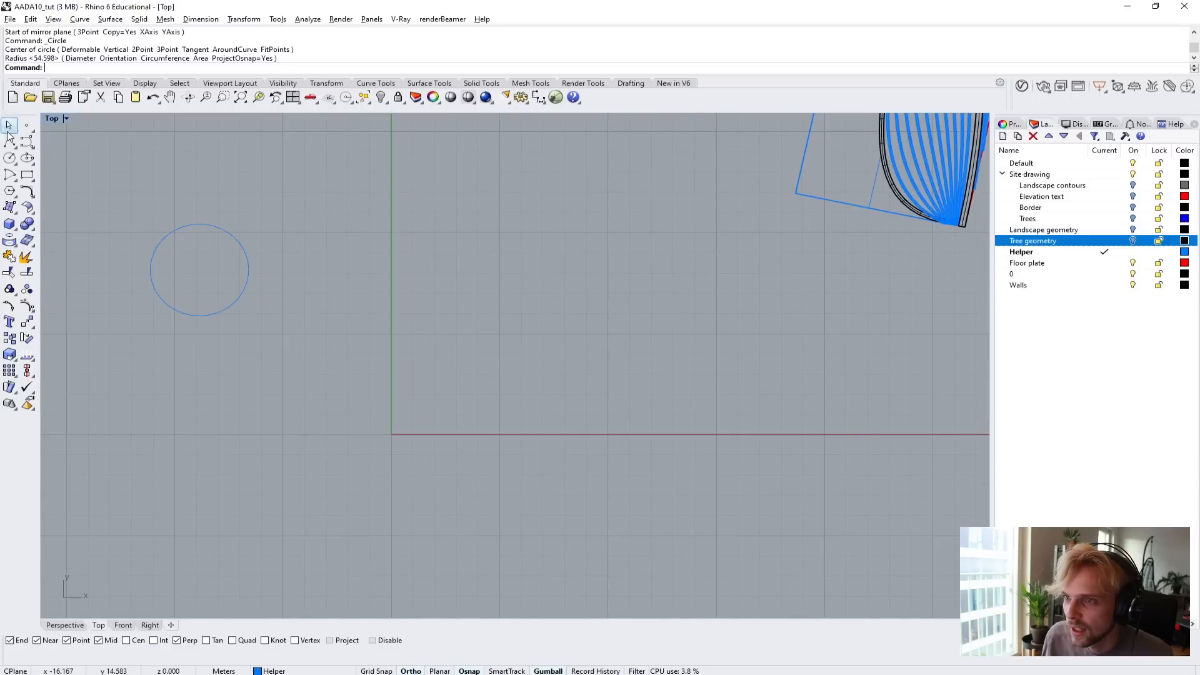
Try to mirror the practice circle about a vertical line between it and the green axis.
left_click(152, 279)
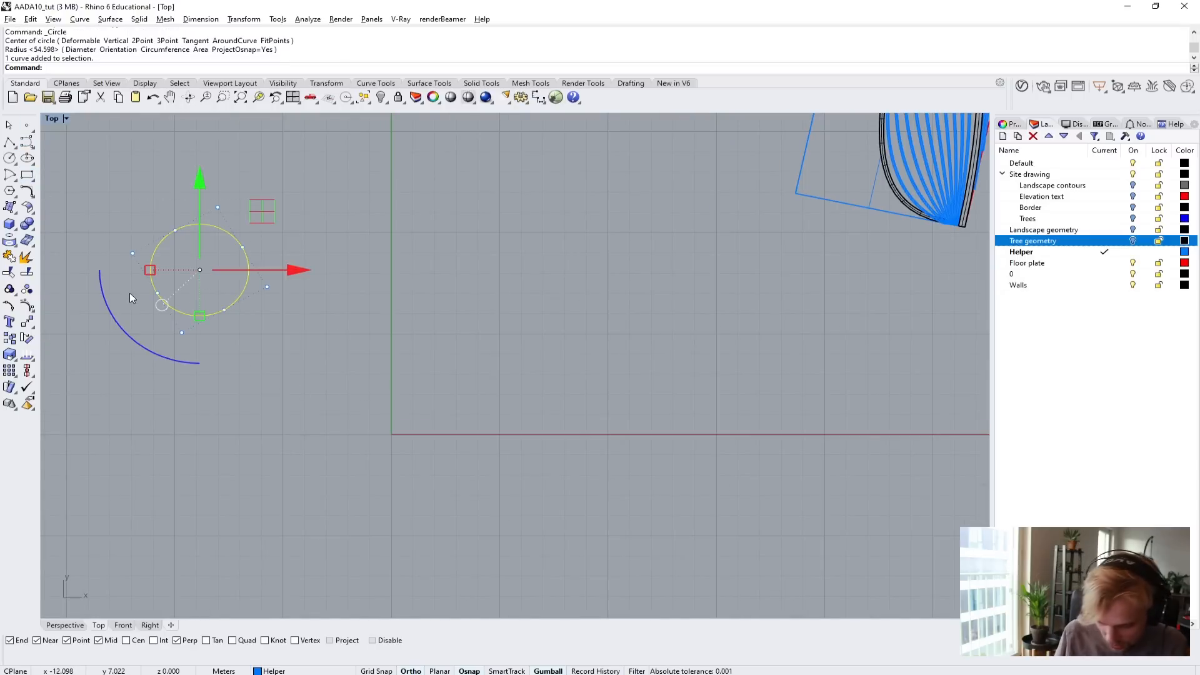
key("Return")
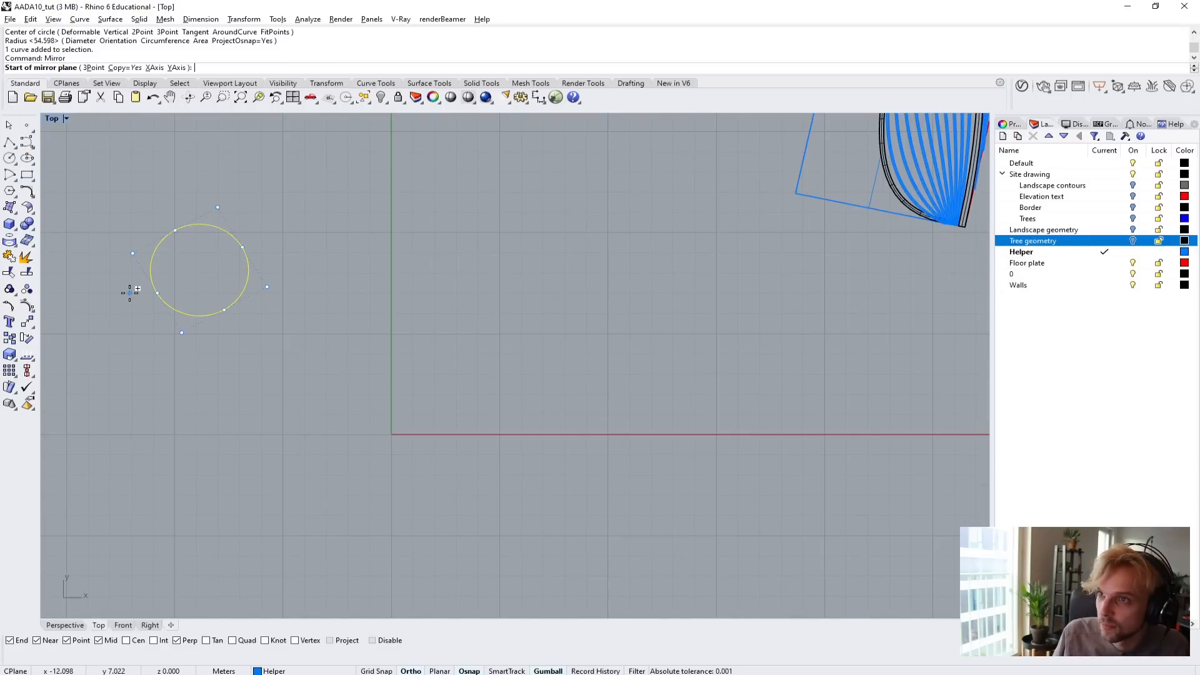
left_click(291, 430)
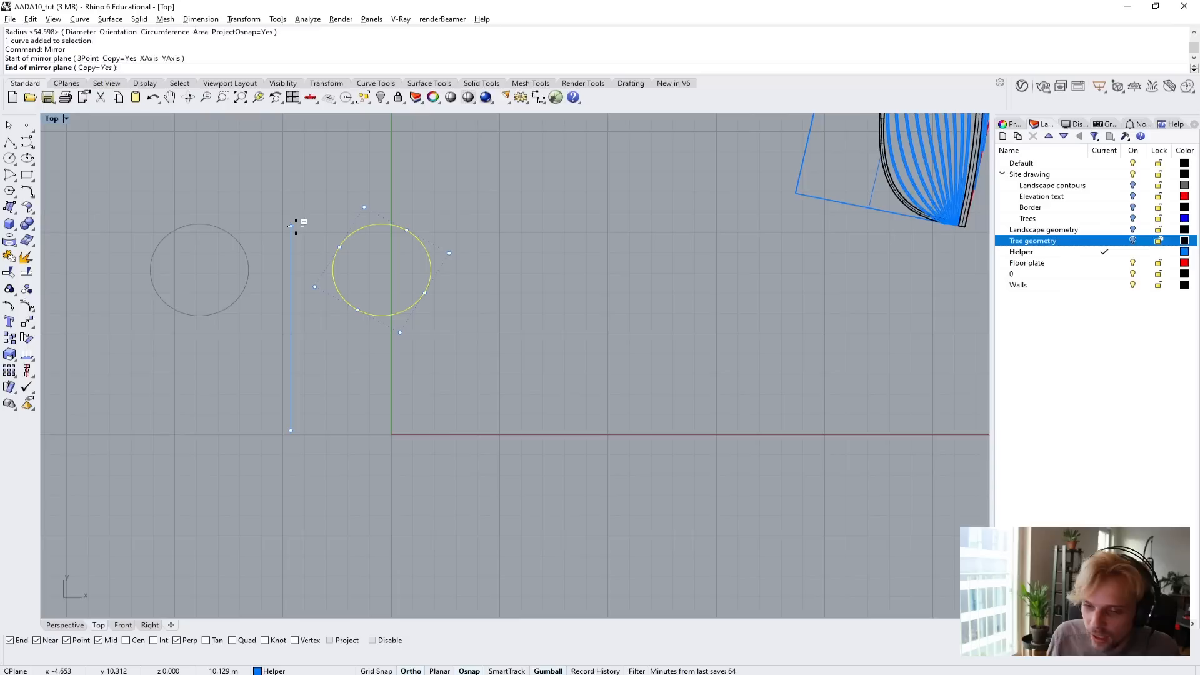
left_click(291, 153)
Stretch the practice circle horizontally into an ellipse roughly twice as wide as it is high.
left_click(234, 243)
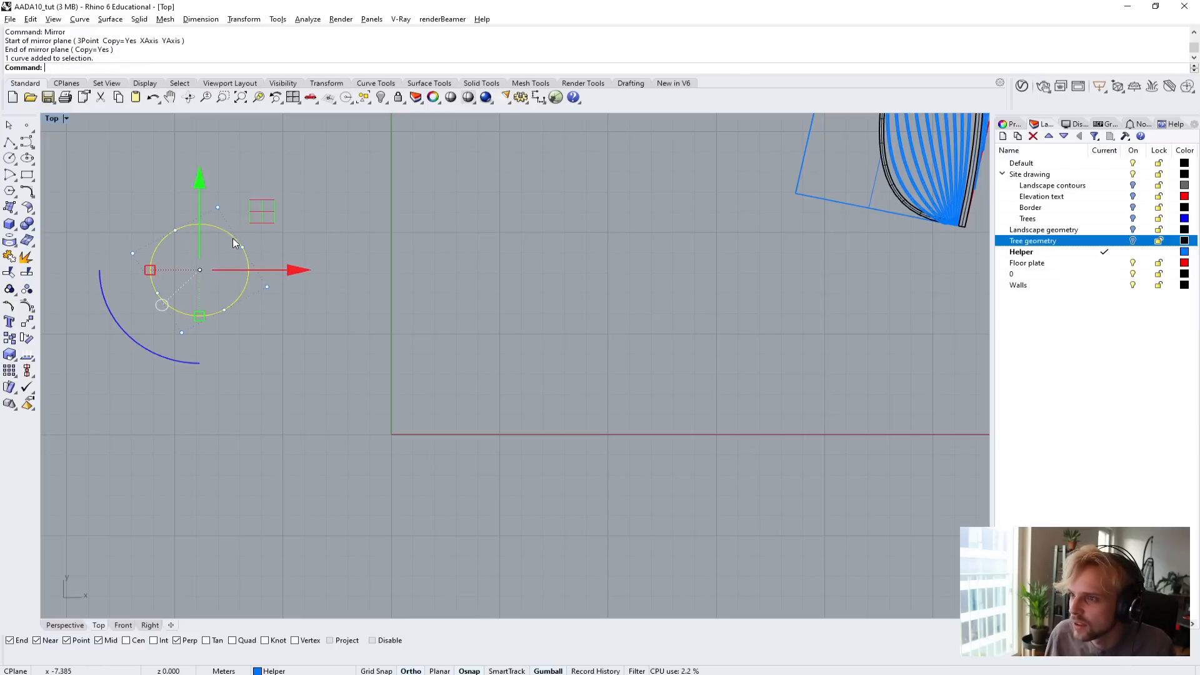
left_click_drag(150, 271, 94, 269)
left_click(384, 400)
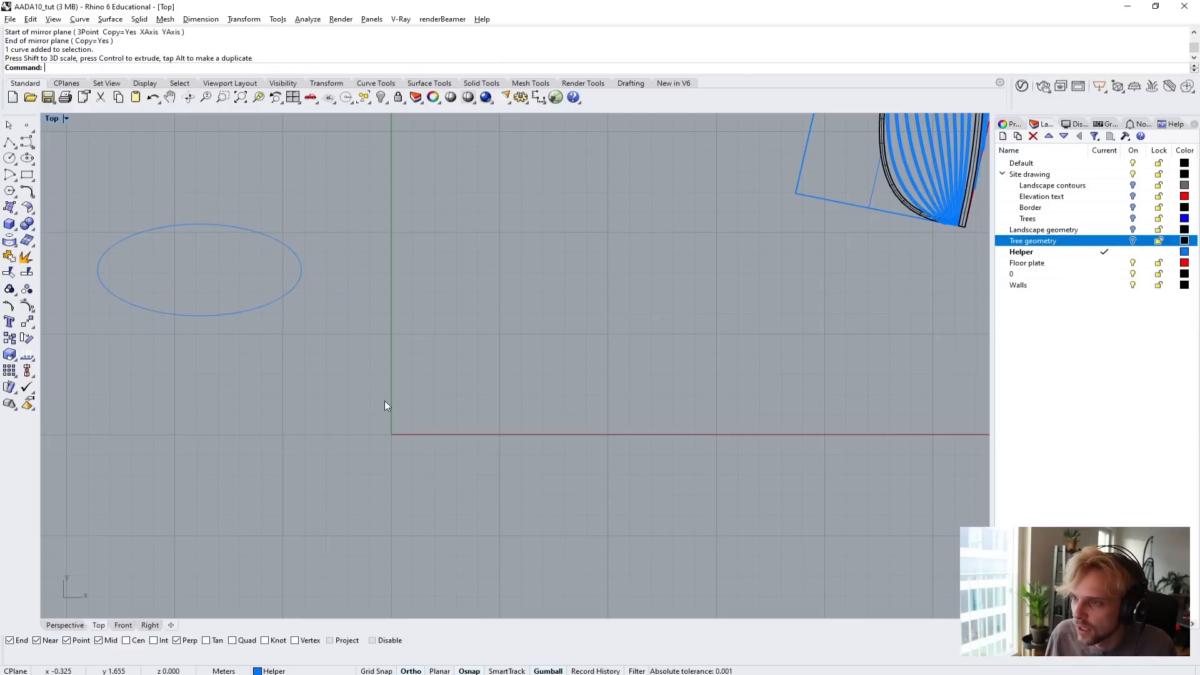
Try to mirror the practice ellipse about a diagonal line with Ortho off, and delete the ellipse.
scroll(385, 400, "down", 2)
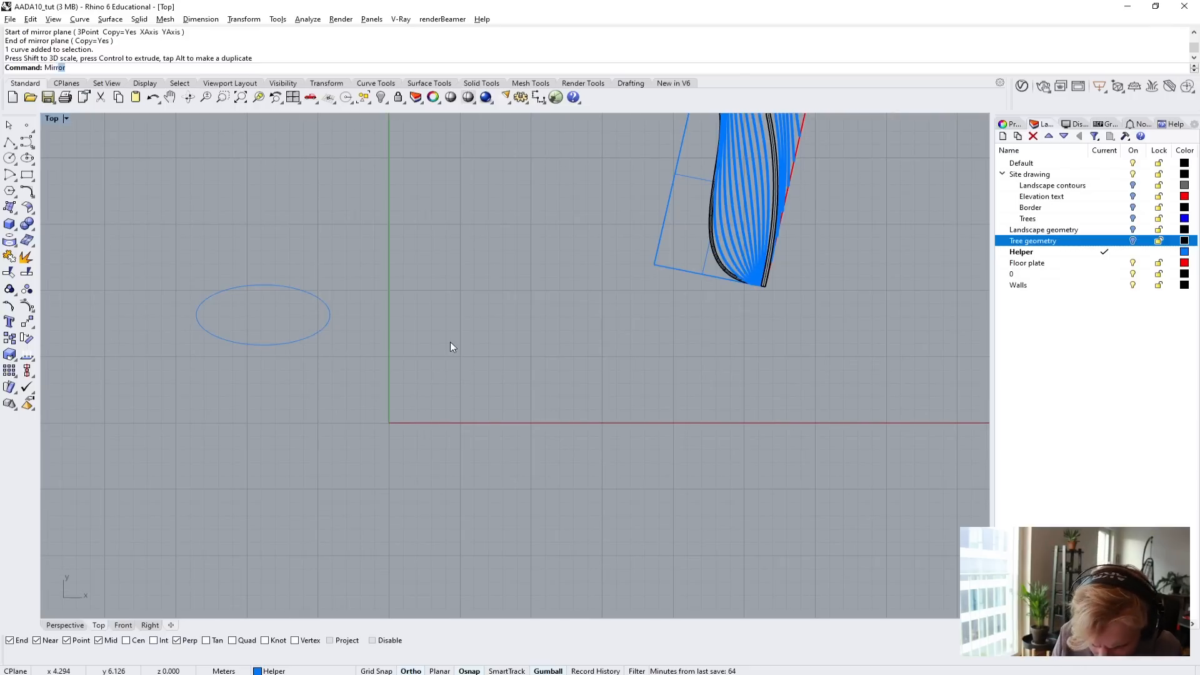
key("Return")
left_click(285, 342)
key("Return")
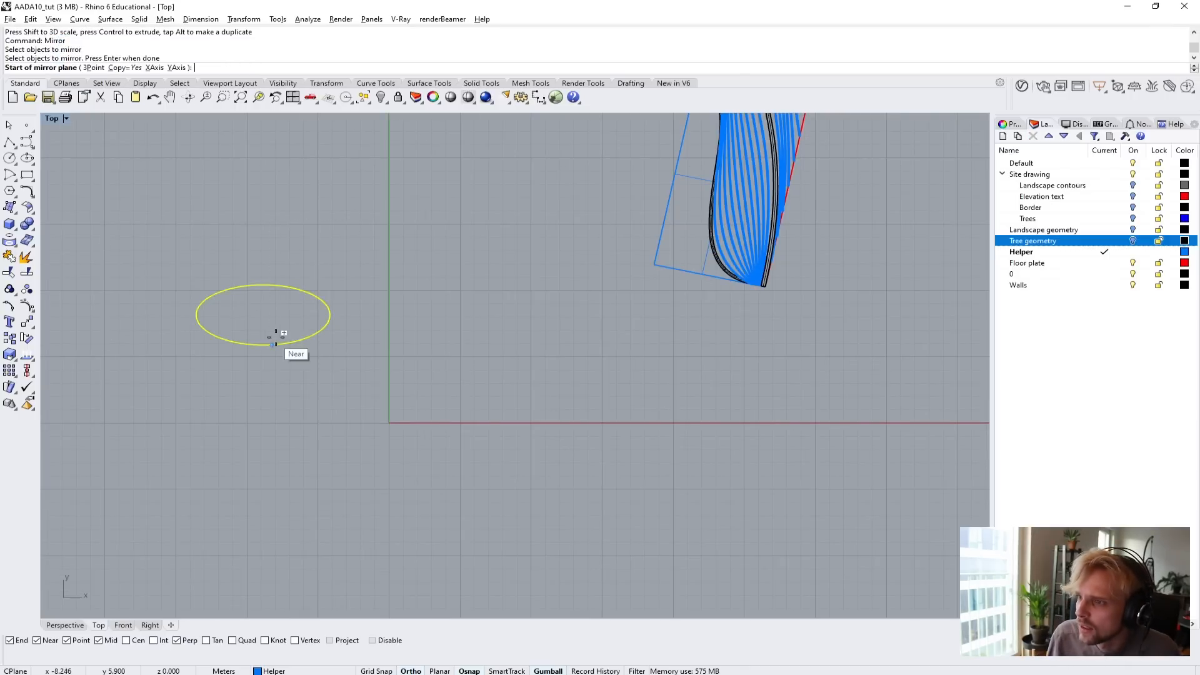
left_click(363, 262)
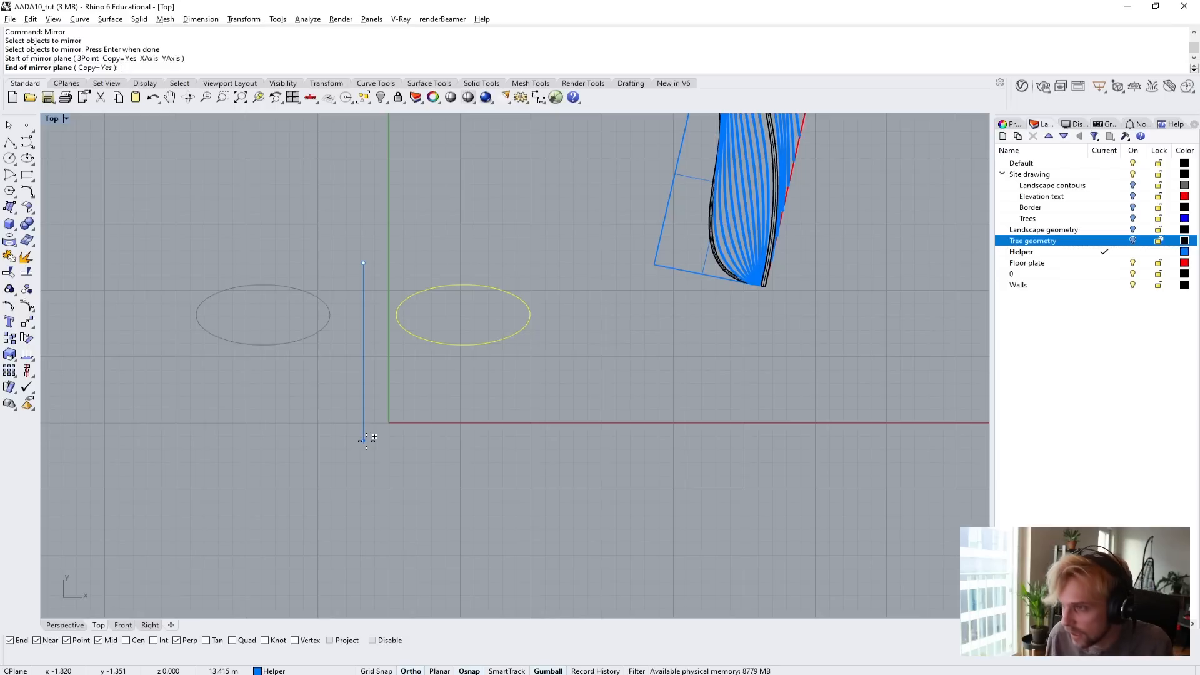
key("F8")
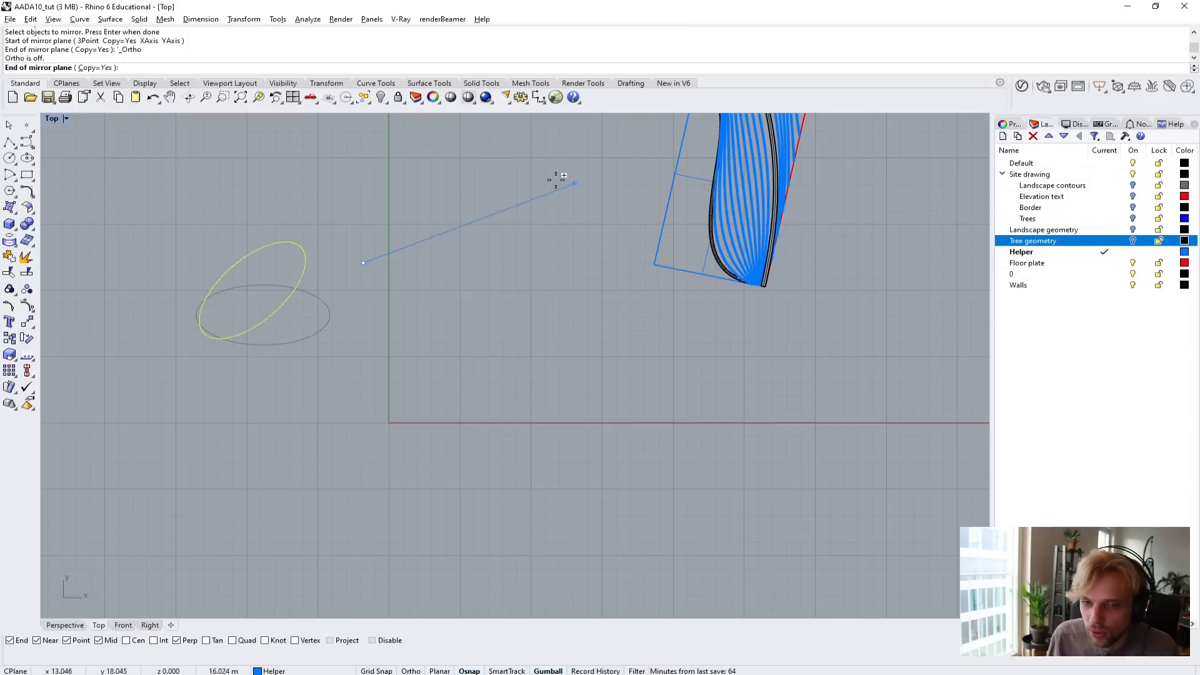
left_click(558, 375)
left_click_drag(494, 402, 262, 202)
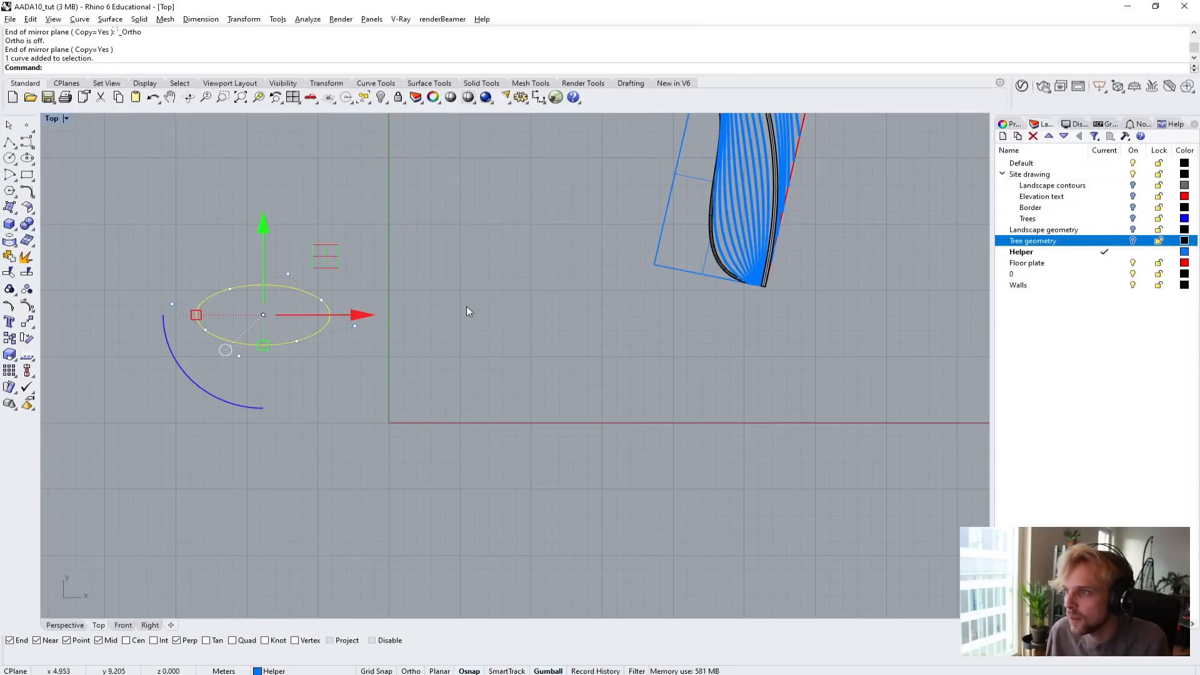
key("Delete")
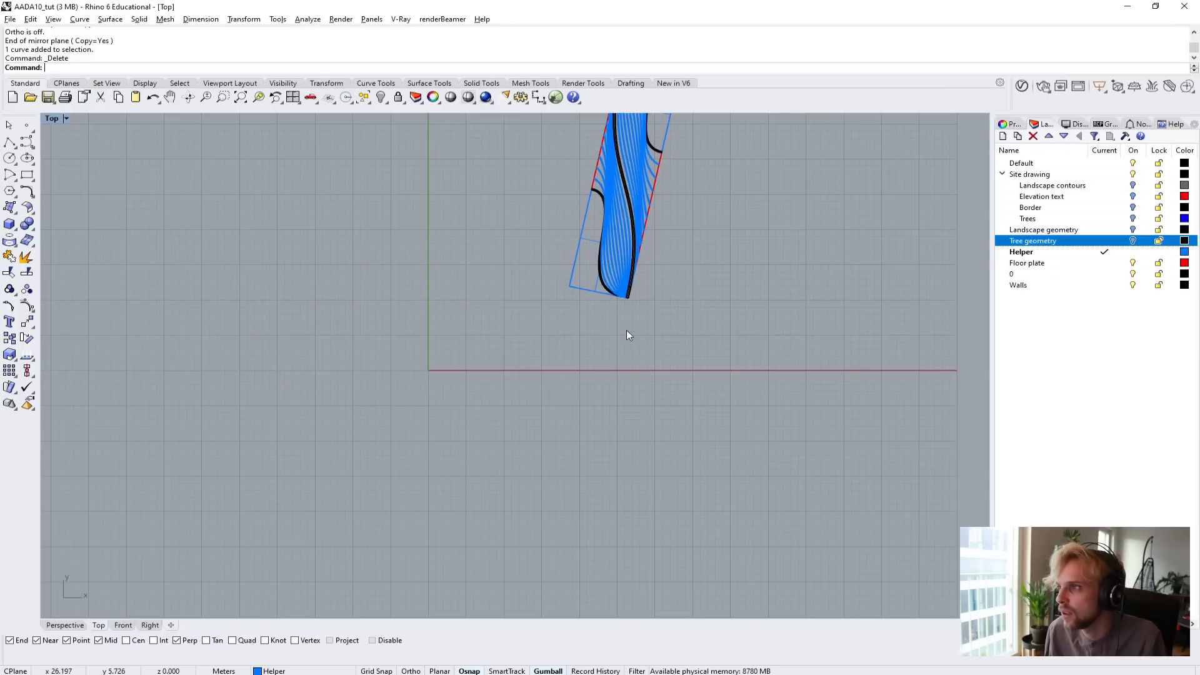
Select the box column and examine the curved wall's corners at both ends of the building for a mirror line.
right_click_drag(686, 169, 480, 343)
scroll(491, 277, "up", 6)
left_click_drag(410, 188, 503, 299)
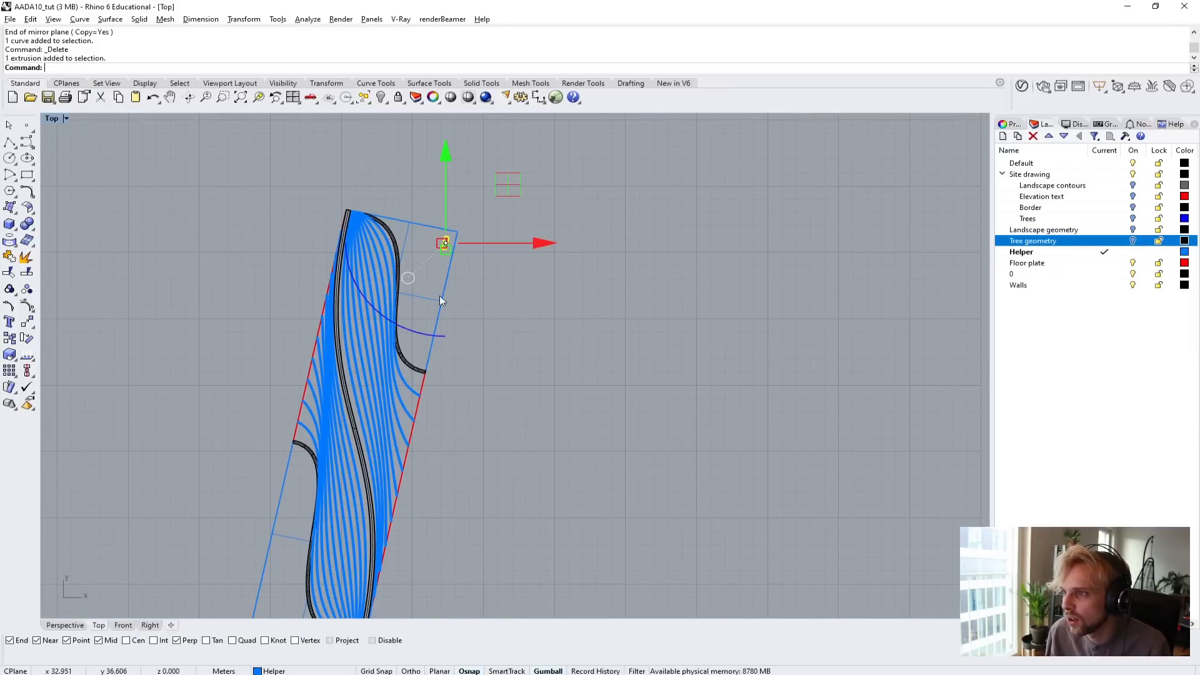
scroll(444, 244, "up", 8)
scroll(417, 273, "down", 8)
right_click_drag(352, 400, 462, 265)
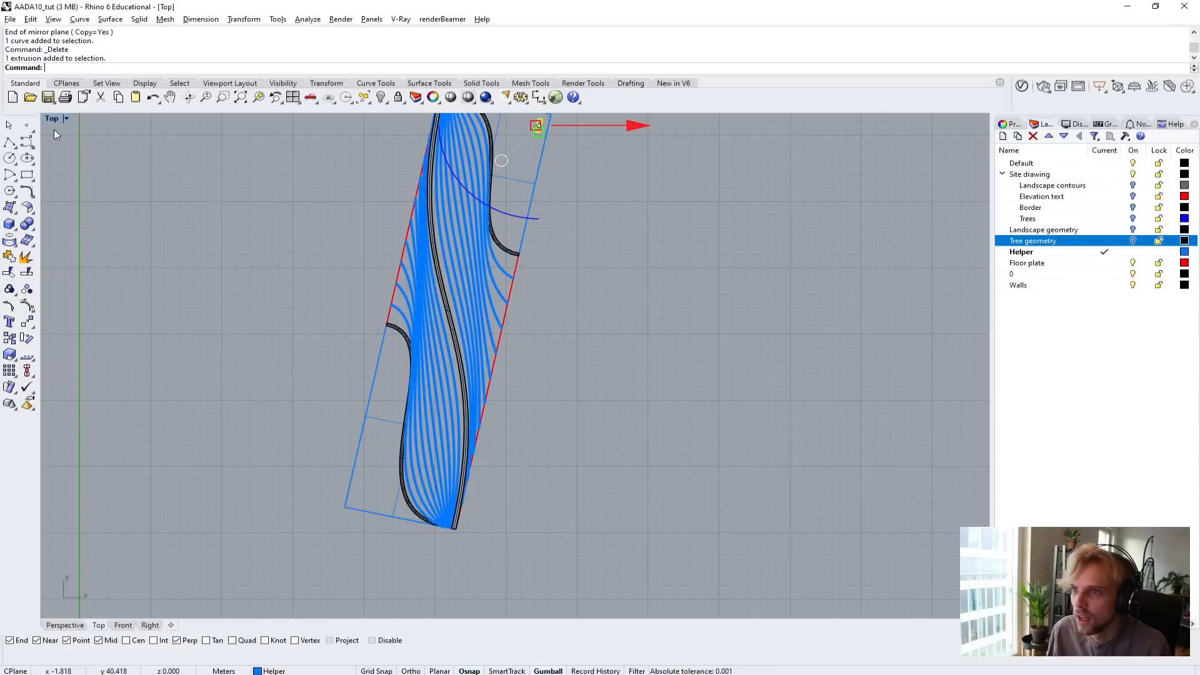
right_click_drag(381, 312, 321, 443)
scroll(368, 233, "up", 4)
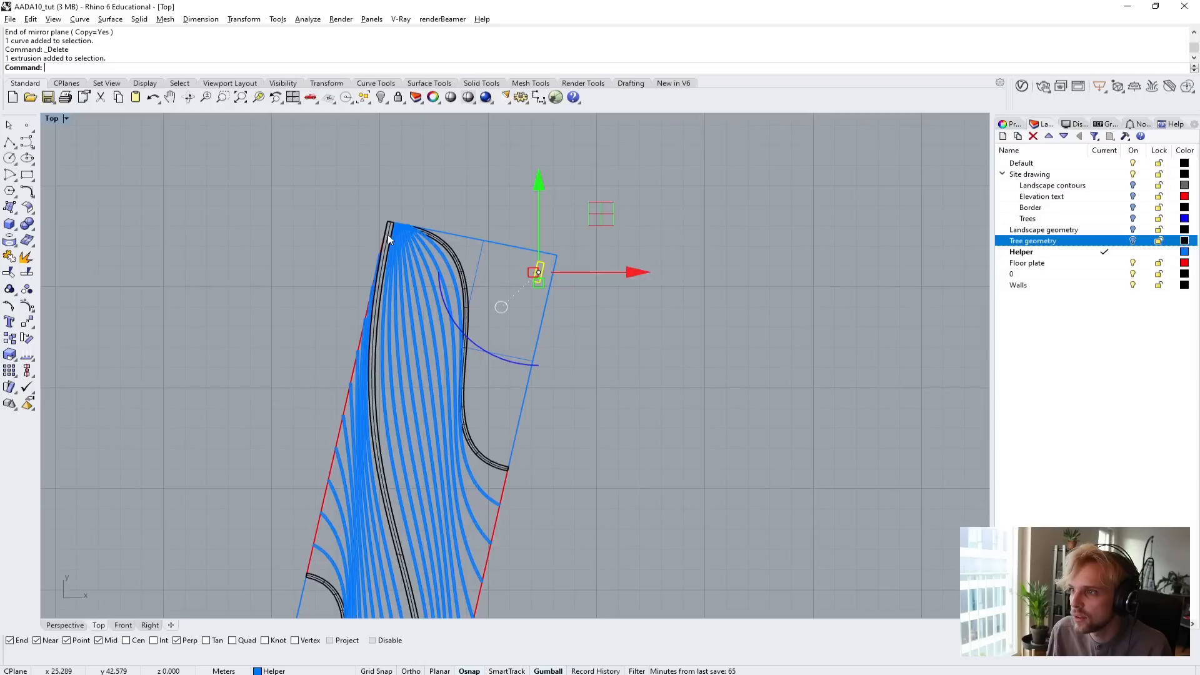
scroll(388, 238, "down", 2)
scroll(374, 284, "down", 2)
scroll(389, 238, "up", 5)
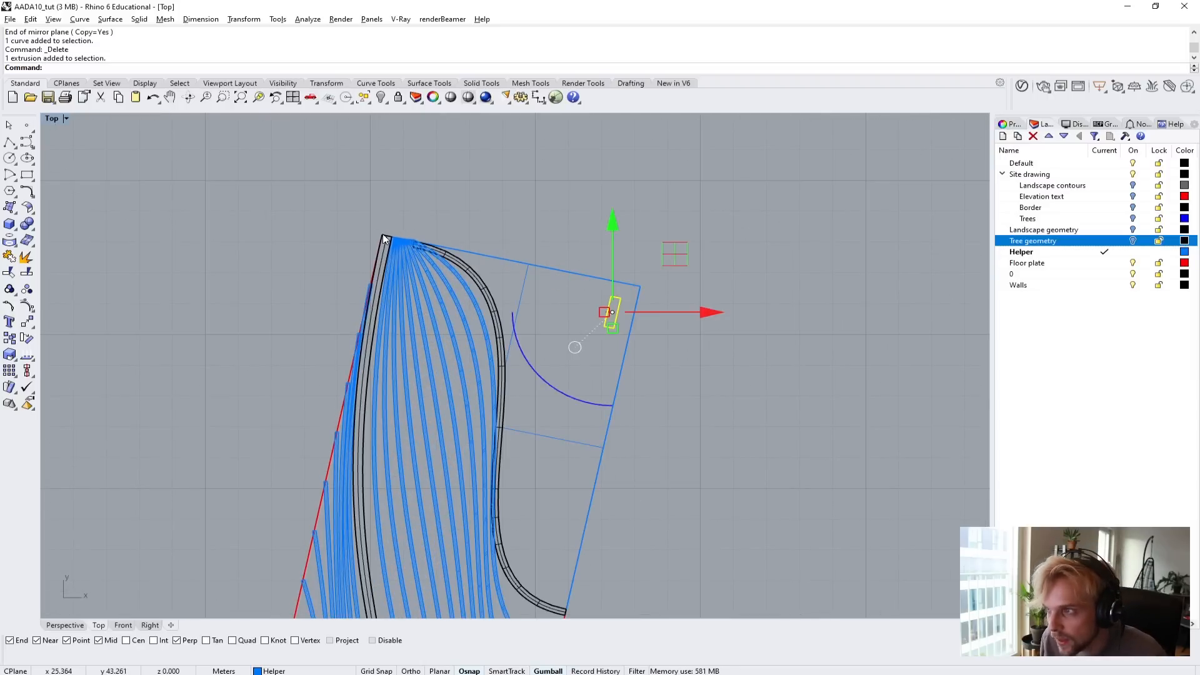
scroll(437, 356, "down", 3)
scroll(402, 499, "up", 5)
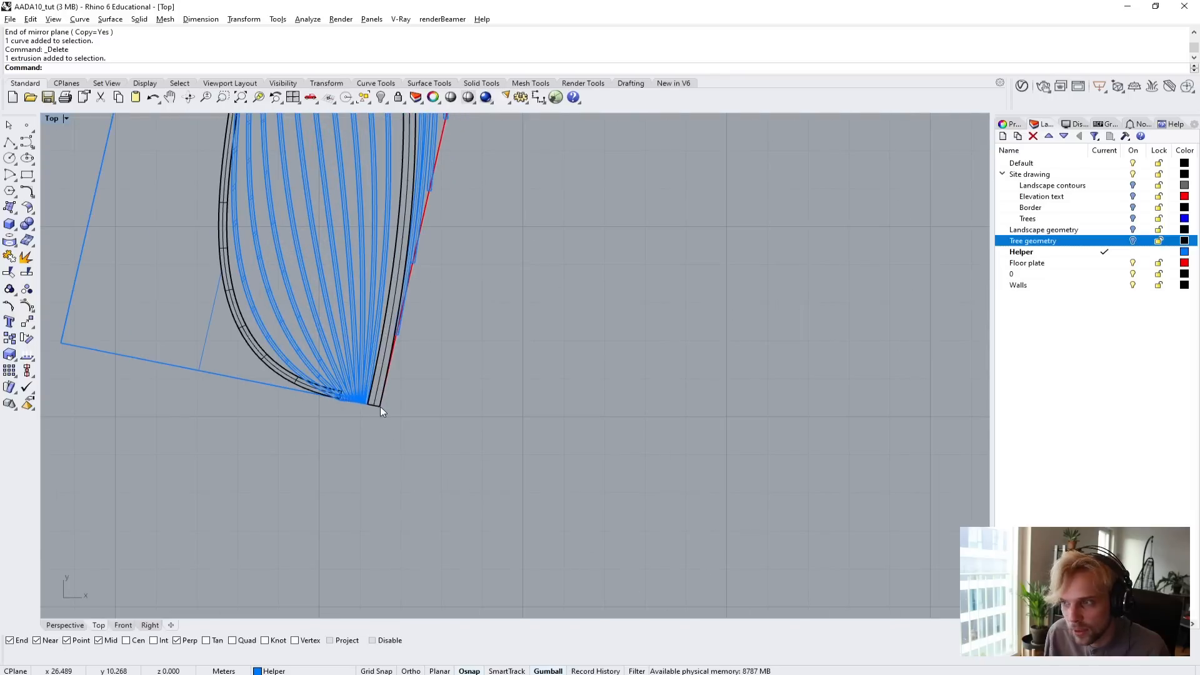
scroll(380, 407, "down", 5)
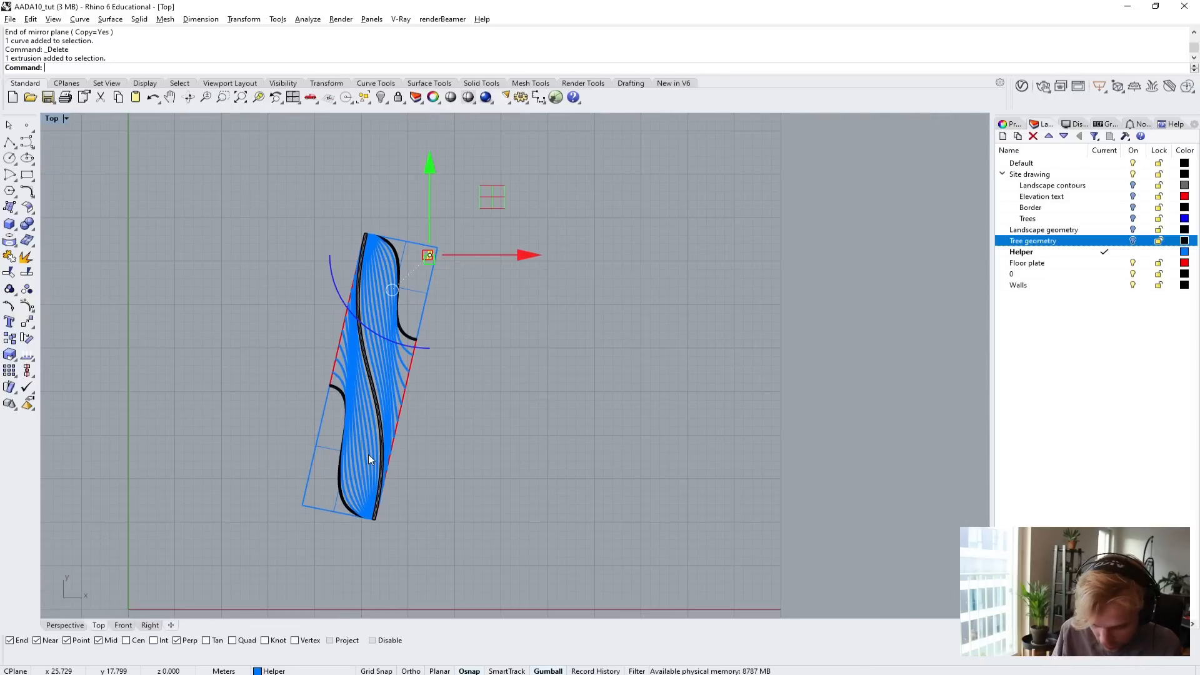
Try to mirror the column about a line between the central wall's outer corners at both ends, and delete the copy.
type("Mirror")
key("Return")
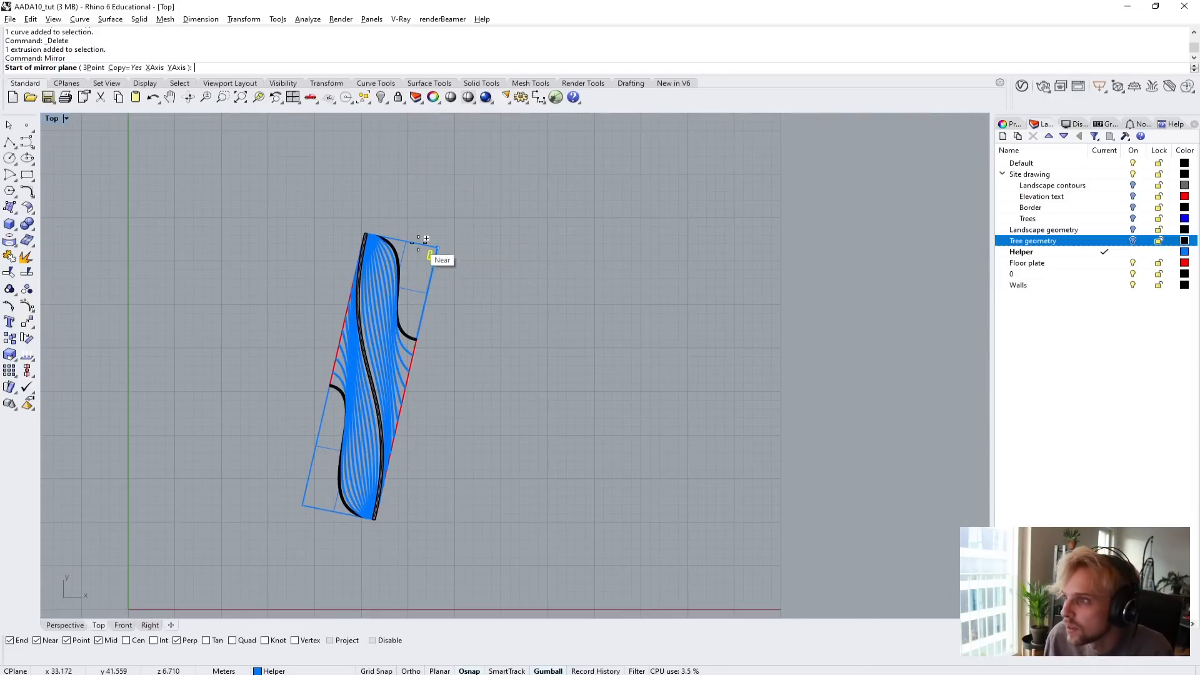
scroll(420, 241, "up", 6)
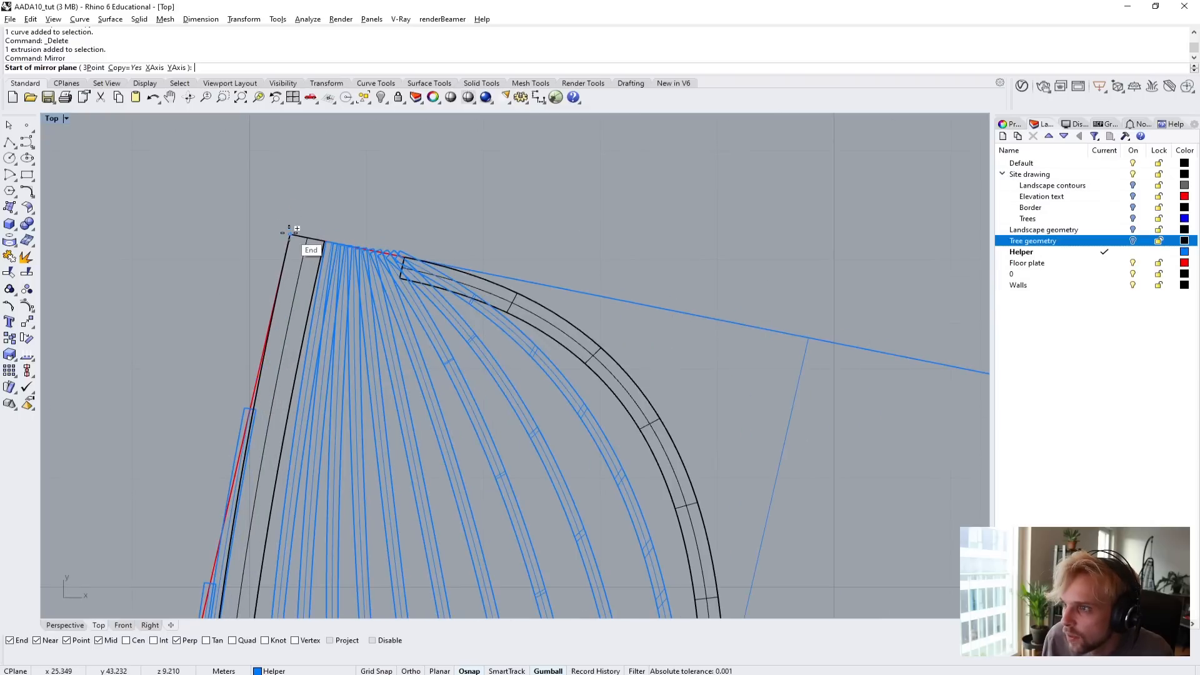
left_click(290, 236)
scroll(275, 263, "down", 4)
right_click_drag(180, 432, 244, 209)
scroll(325, 570, "up", 10)
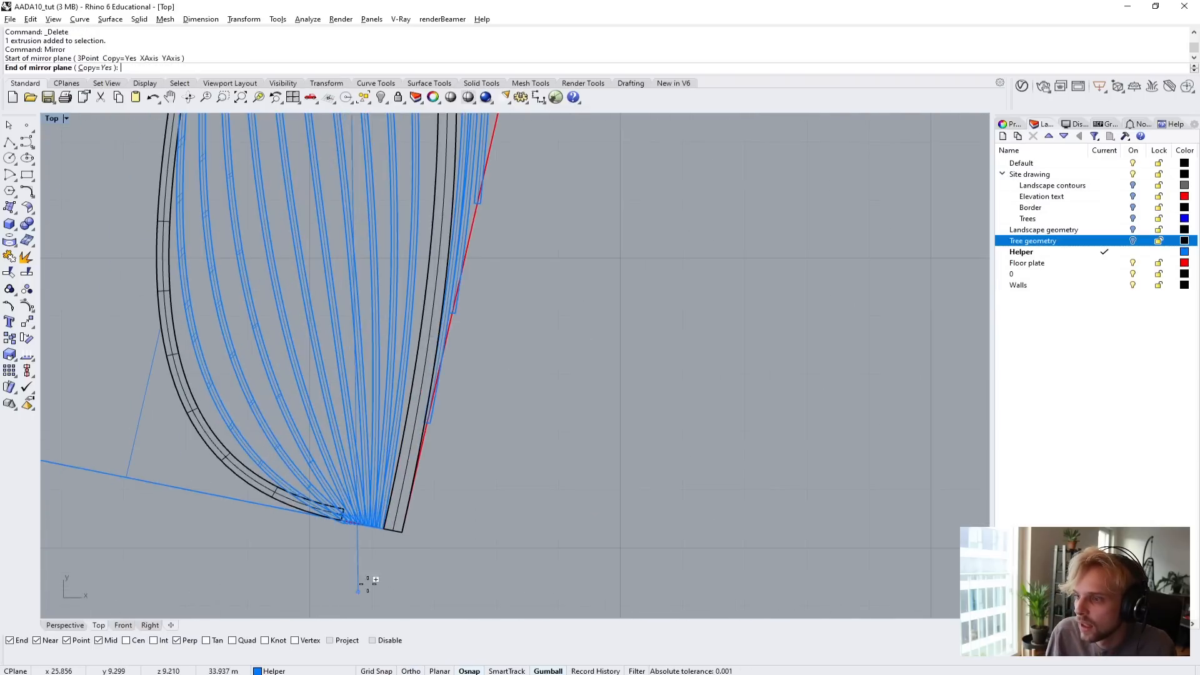
left_click(404, 533)
scroll(403, 516, "down", 6)
scroll(228, 316, "down", 2)
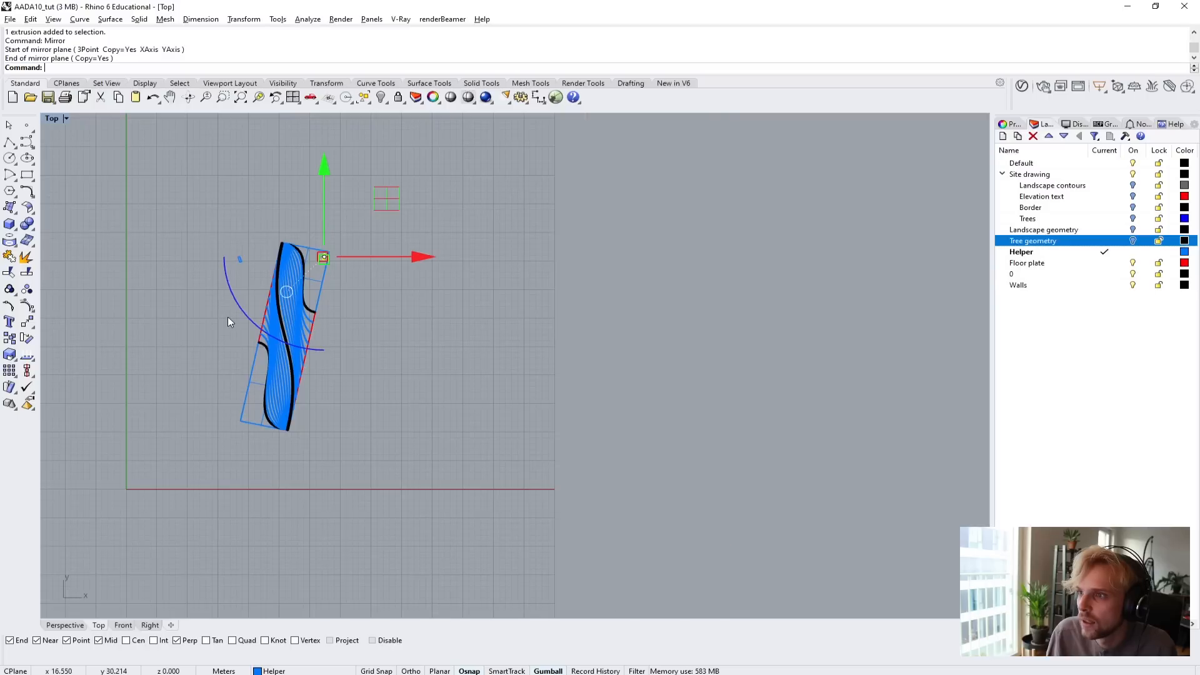
scroll(223, 271, "up", 4)
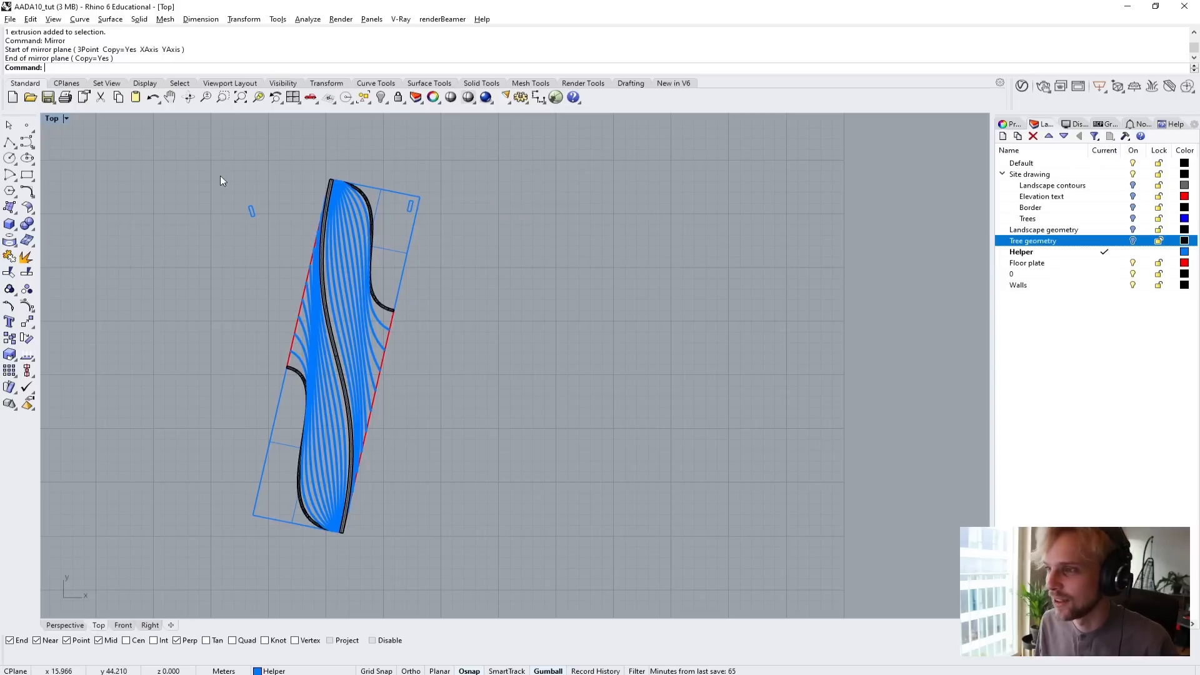
left_click(251, 212)
key("Delete")
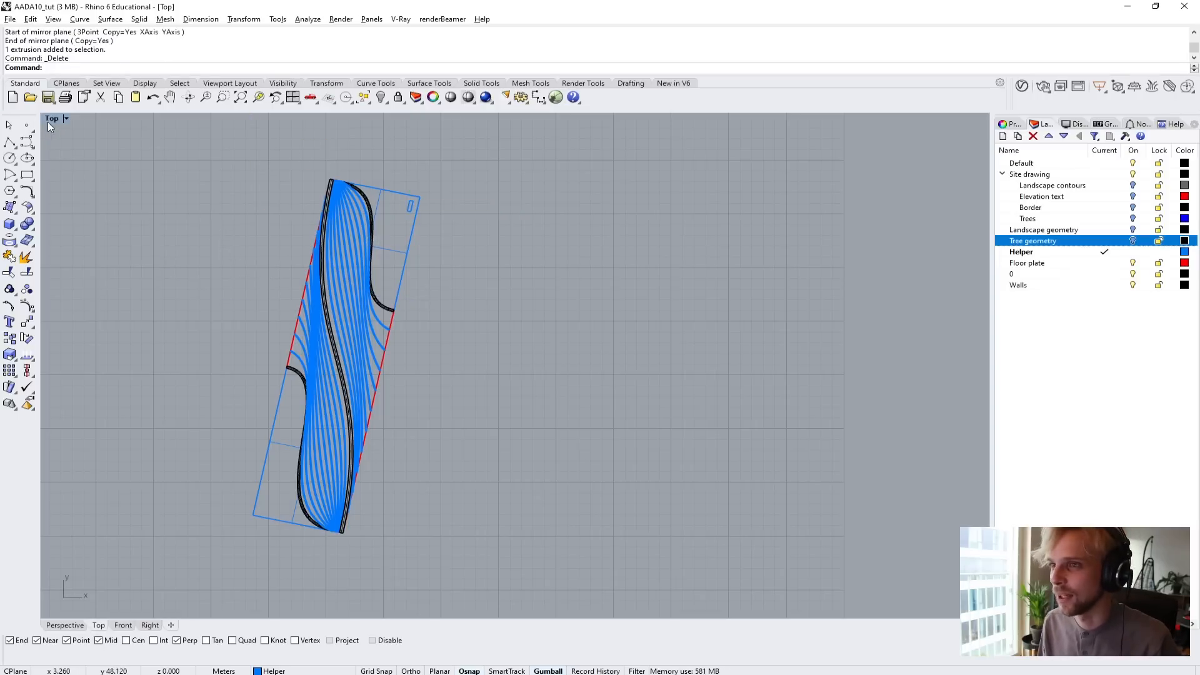
In the Perspective view, copy the column from its inner bottom corner to the floor plate's upper corner at the opposite end.
double_click(50, 119)
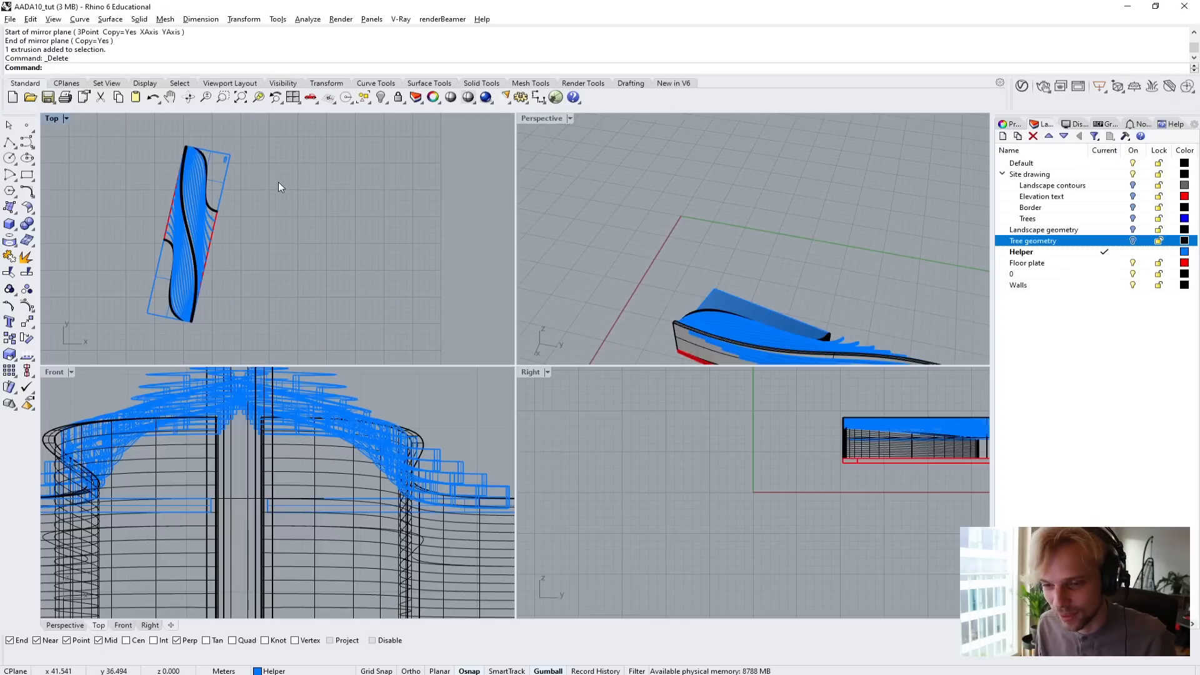
double_click(550, 118)
right_click_drag(649, 390, 556, 389)
scroll(558, 393, "up", 3)
left_click(433, 380)
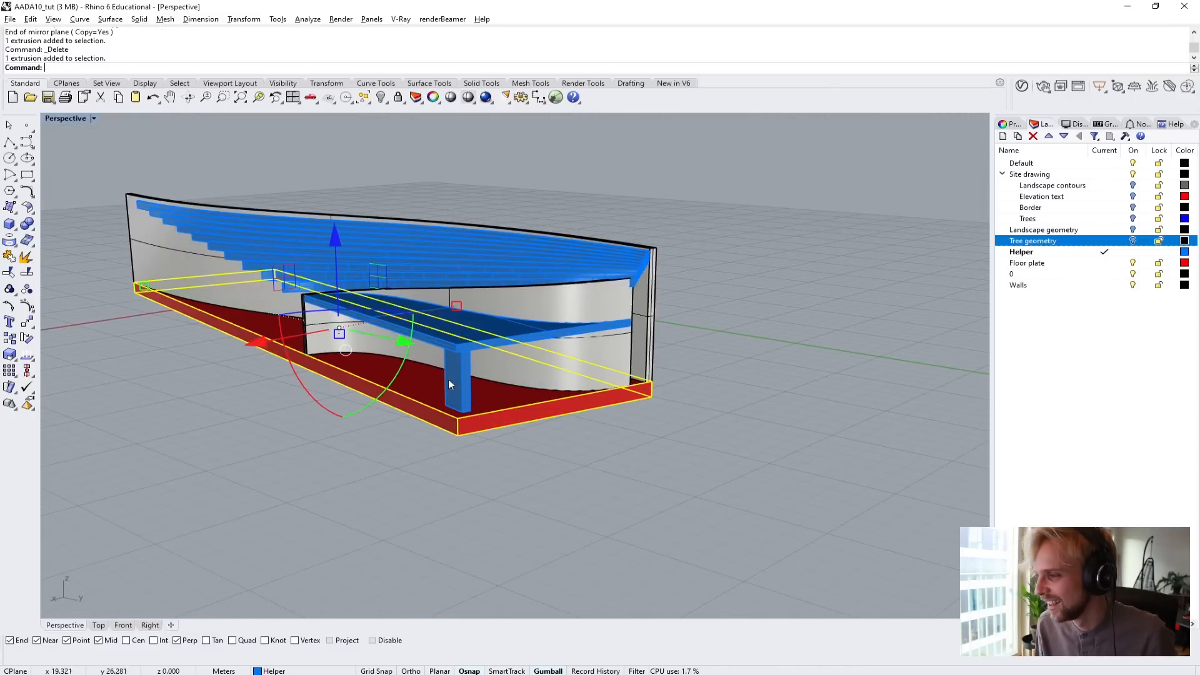
left_click(467, 380)
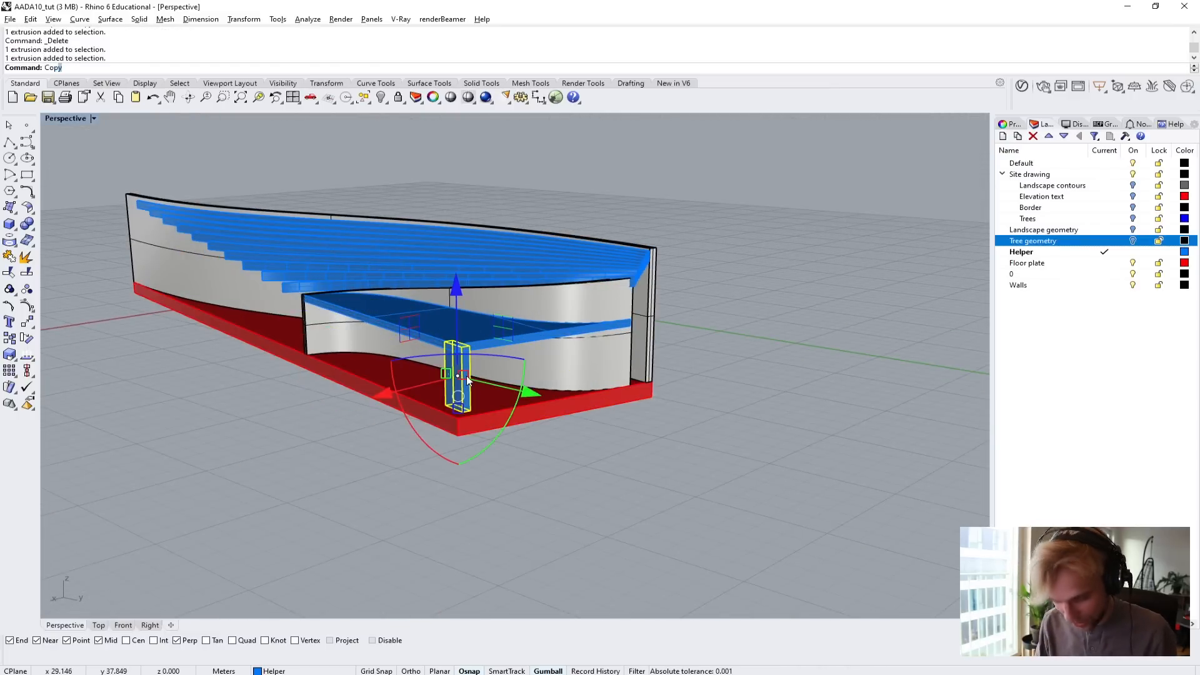
type("Cop")
key("Return")
scroll(465, 376, "up", 4)
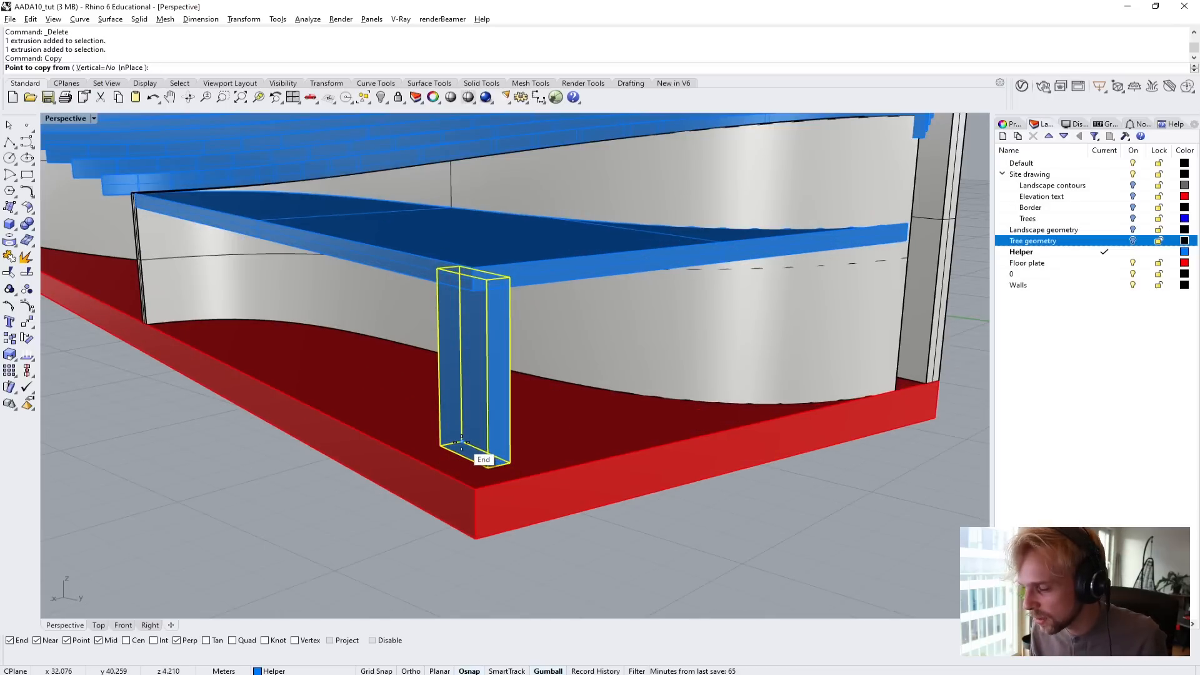
scroll(460, 441, "up", 3)
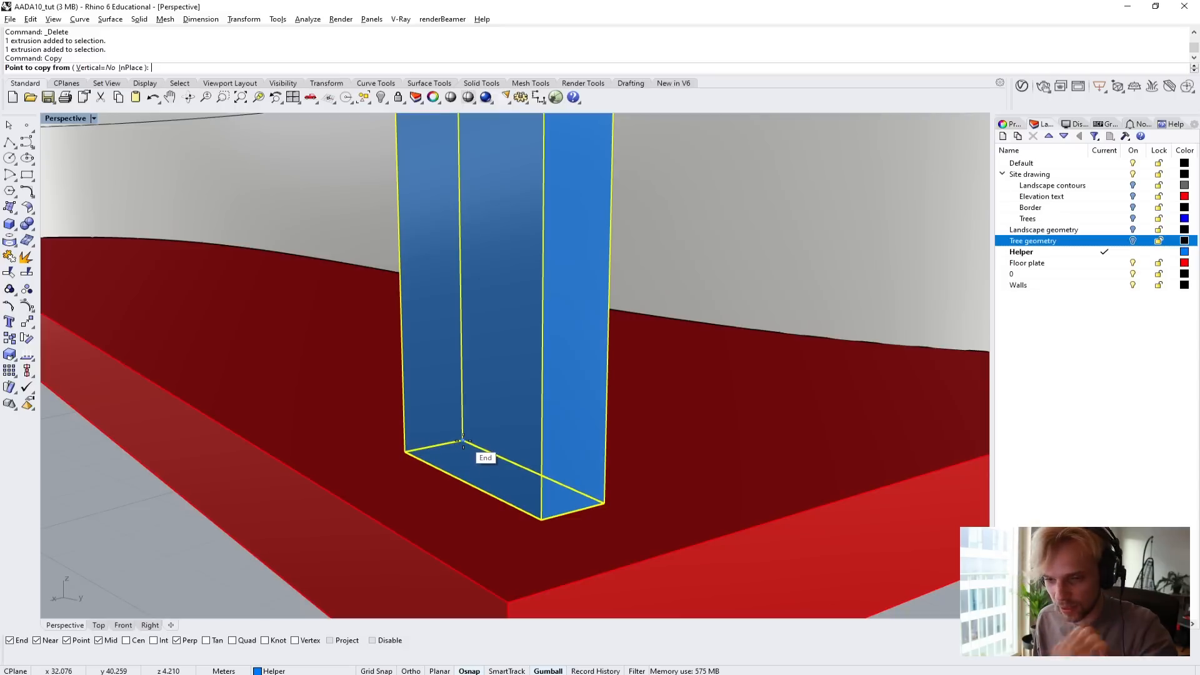
left_click(462, 441)
scroll(463, 442, "down", 10)
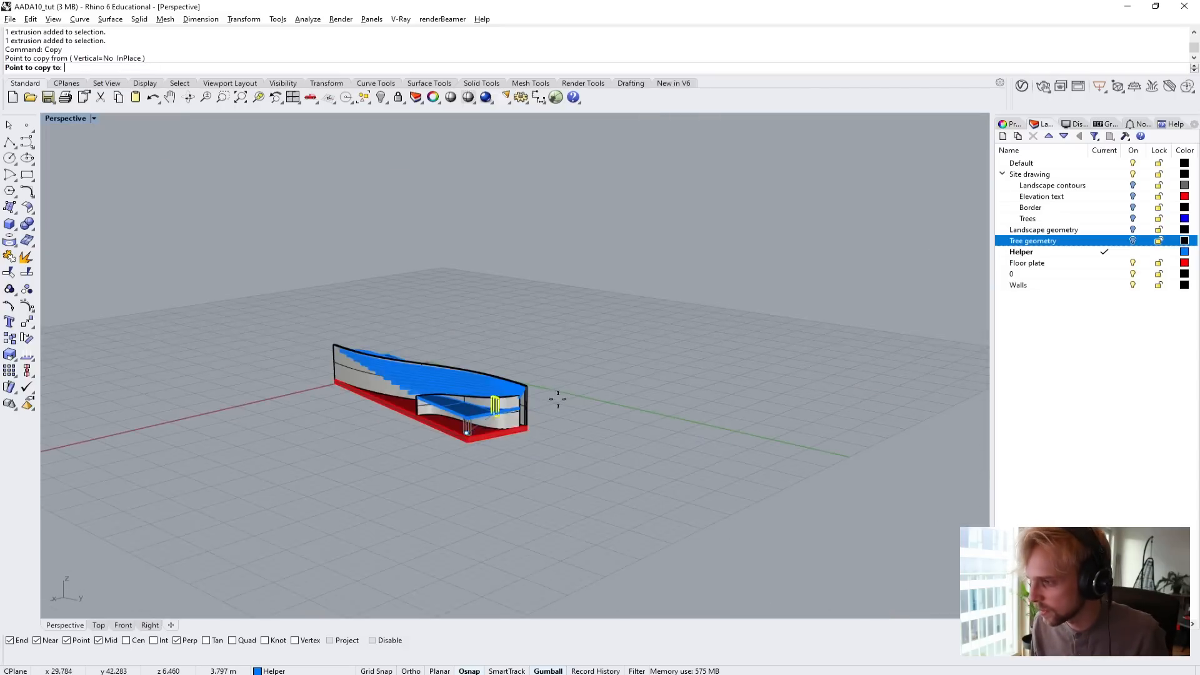
scroll(440, 370, "up", 8)
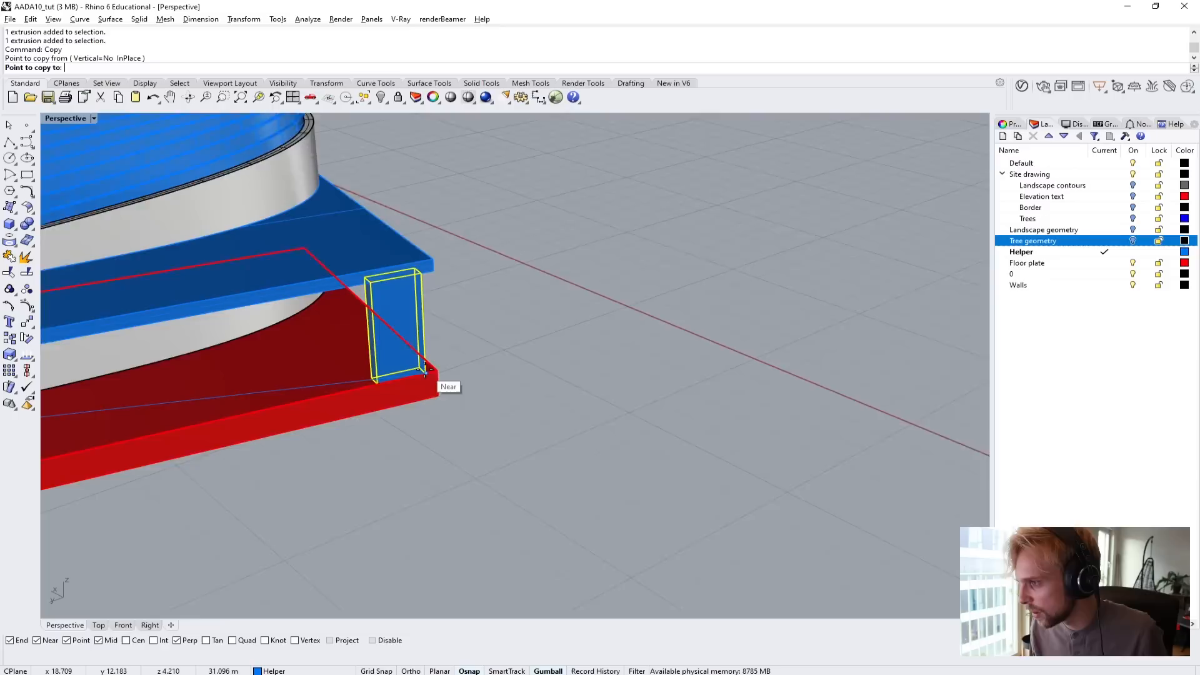
left_click(440, 371)
right_click(543, 335)
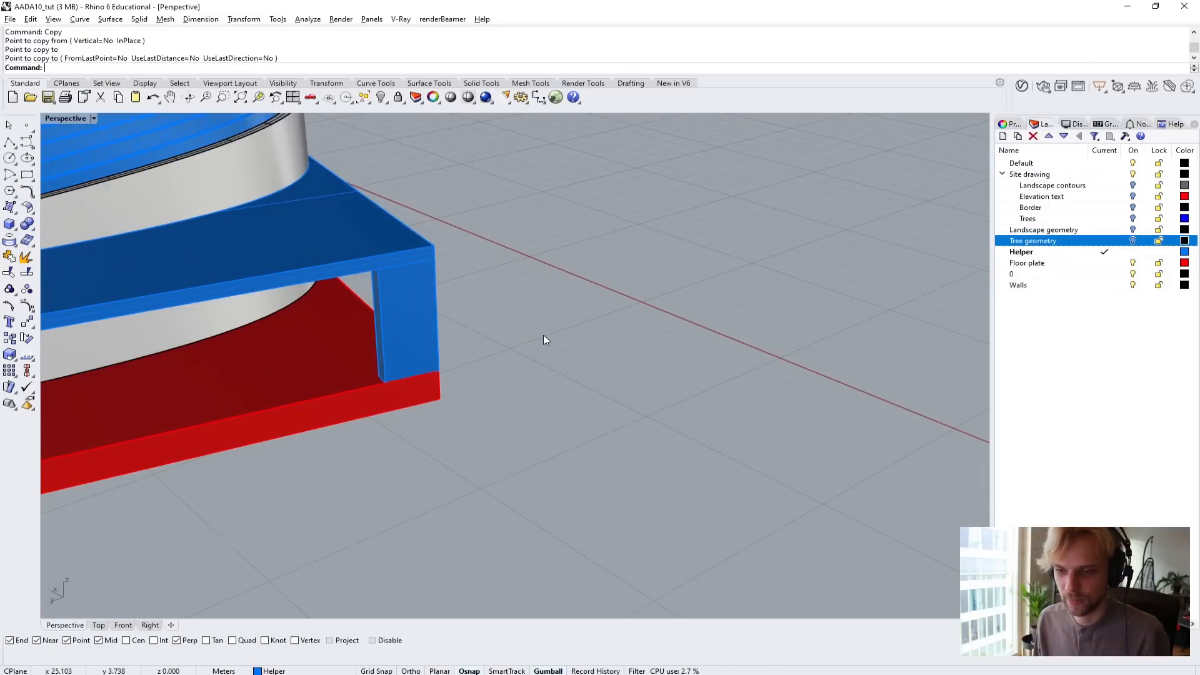
Select the copied column at the floor plate's corner and zoom the view to the selection with ZS.
left_click(417, 314)
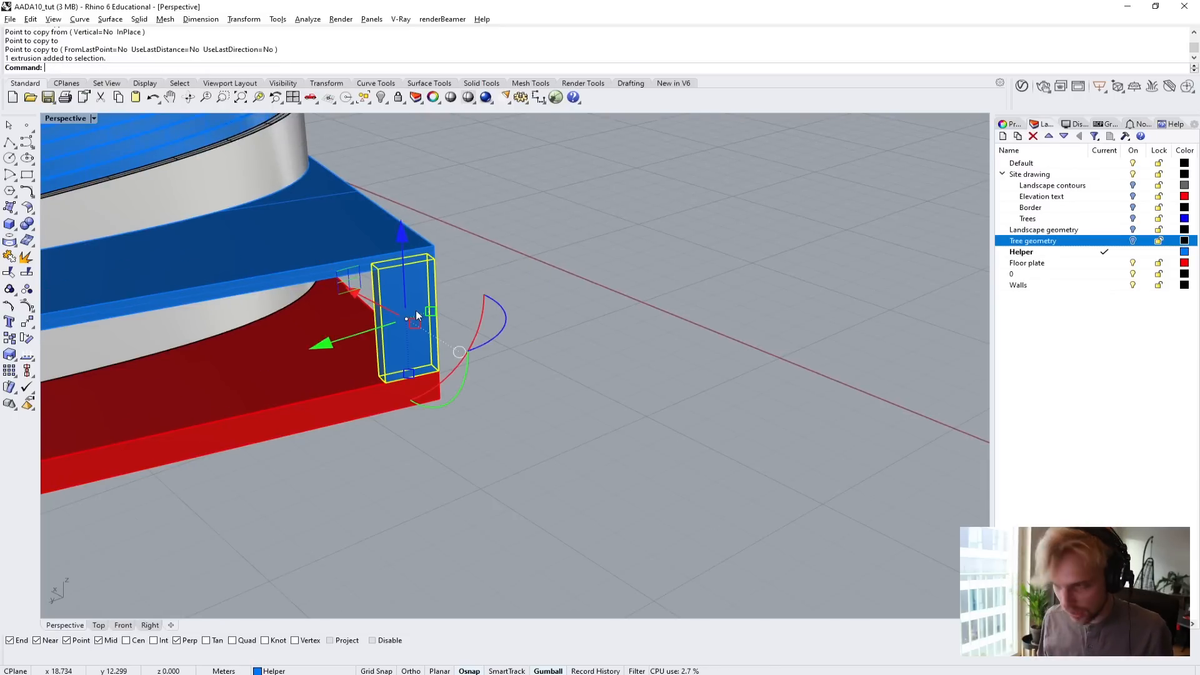
scroll(449, 403, "up", 2)
scroll(430, 386, "down", 2)
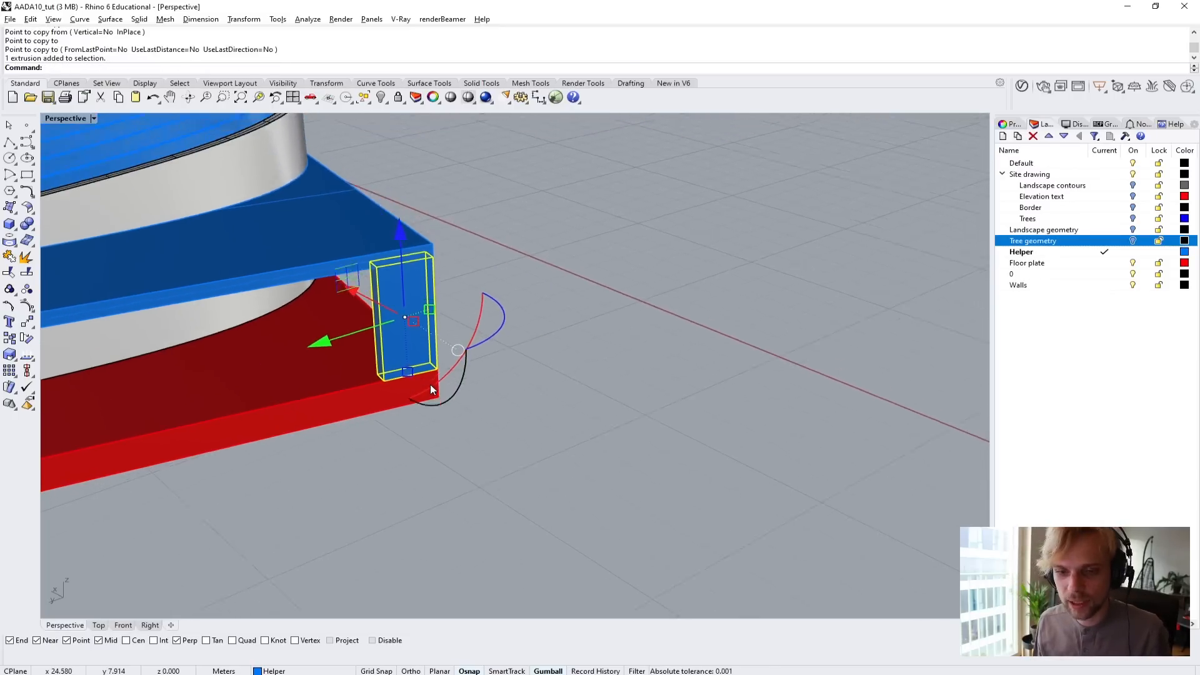
scroll(430, 383, "down", 1)
scroll(430, 383, "up", 3)
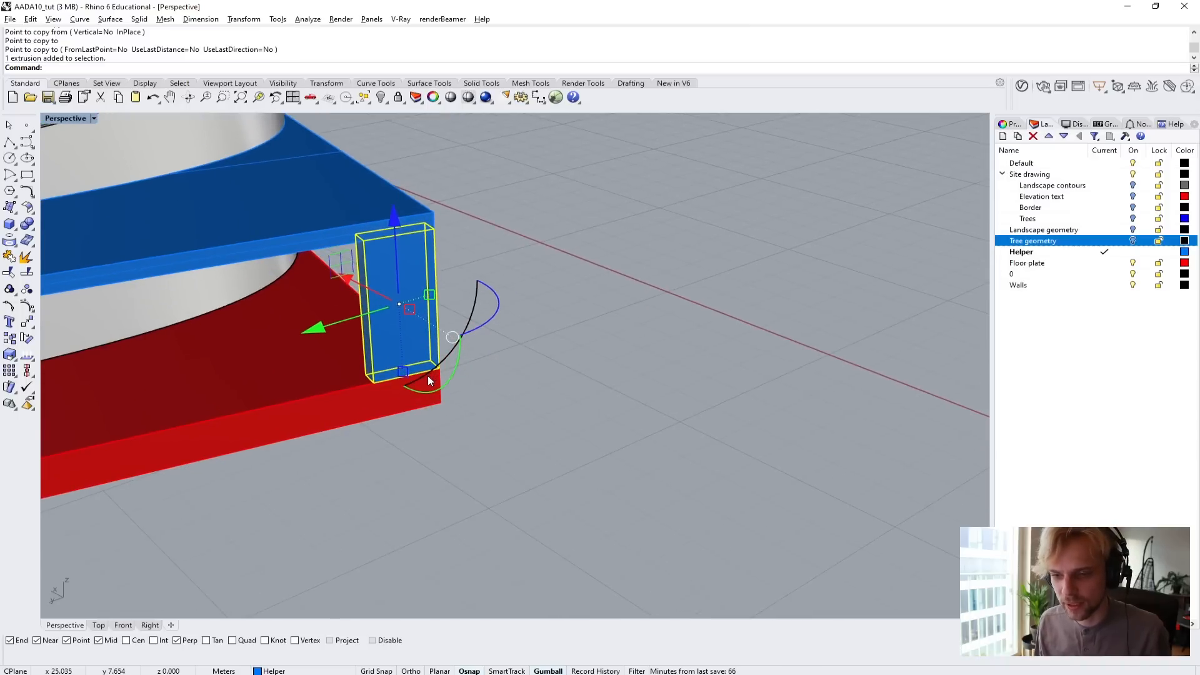
scroll(428, 380, "down", 2)
scroll(429, 380, "up", 2)
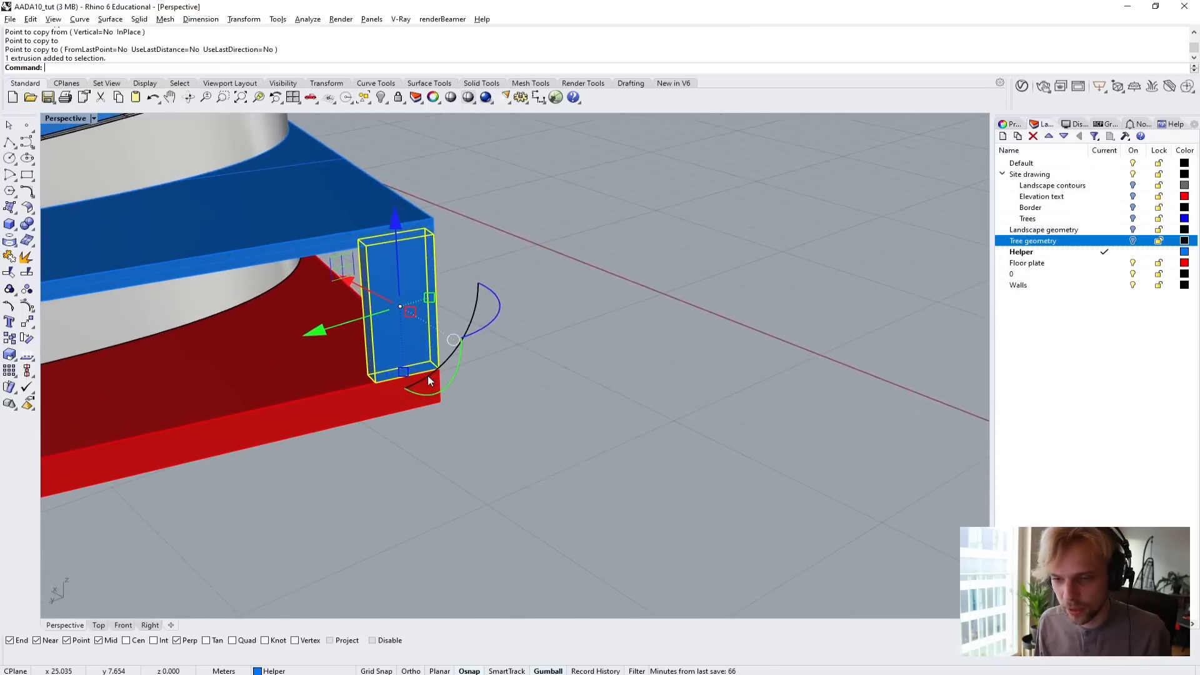
scroll(427, 376, "down", 3)
scroll(429, 372, "up", 3)
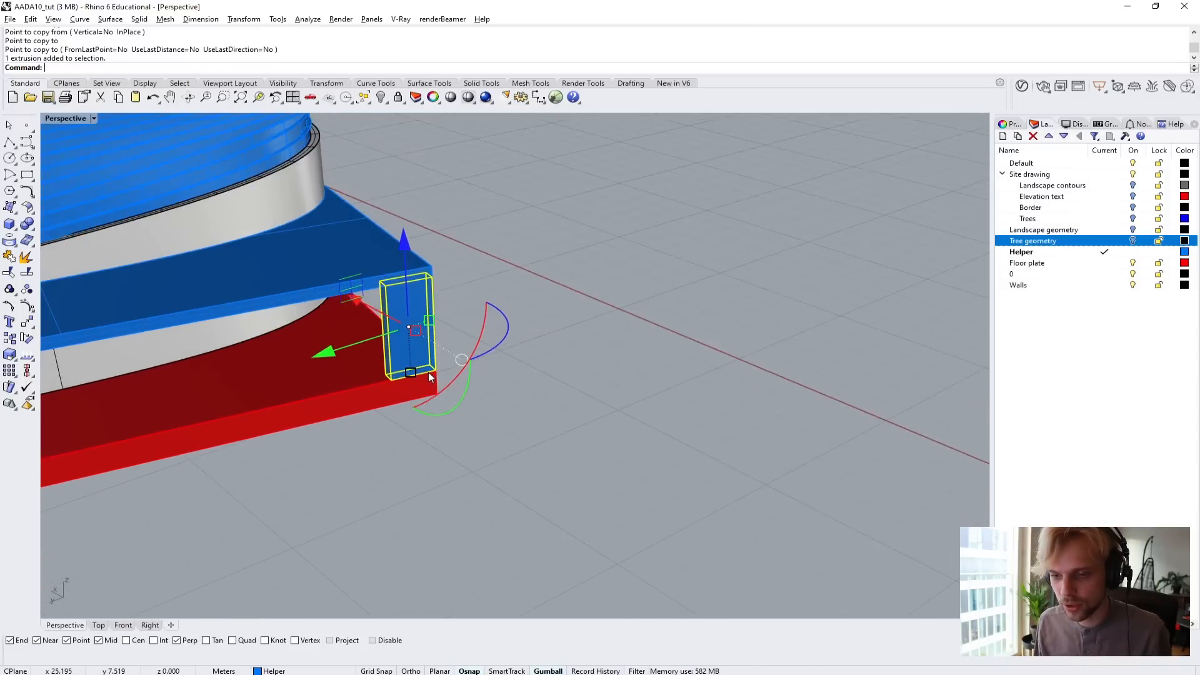
scroll(429, 372, "down", 6)
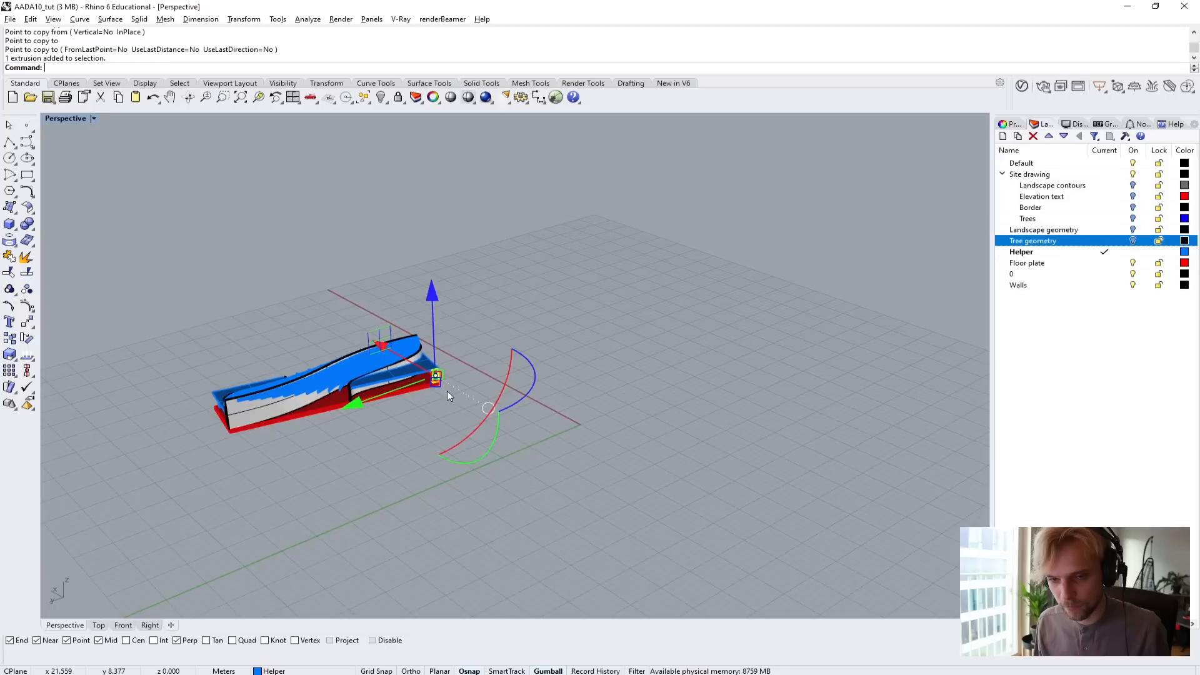
scroll(448, 391, "up", 3)
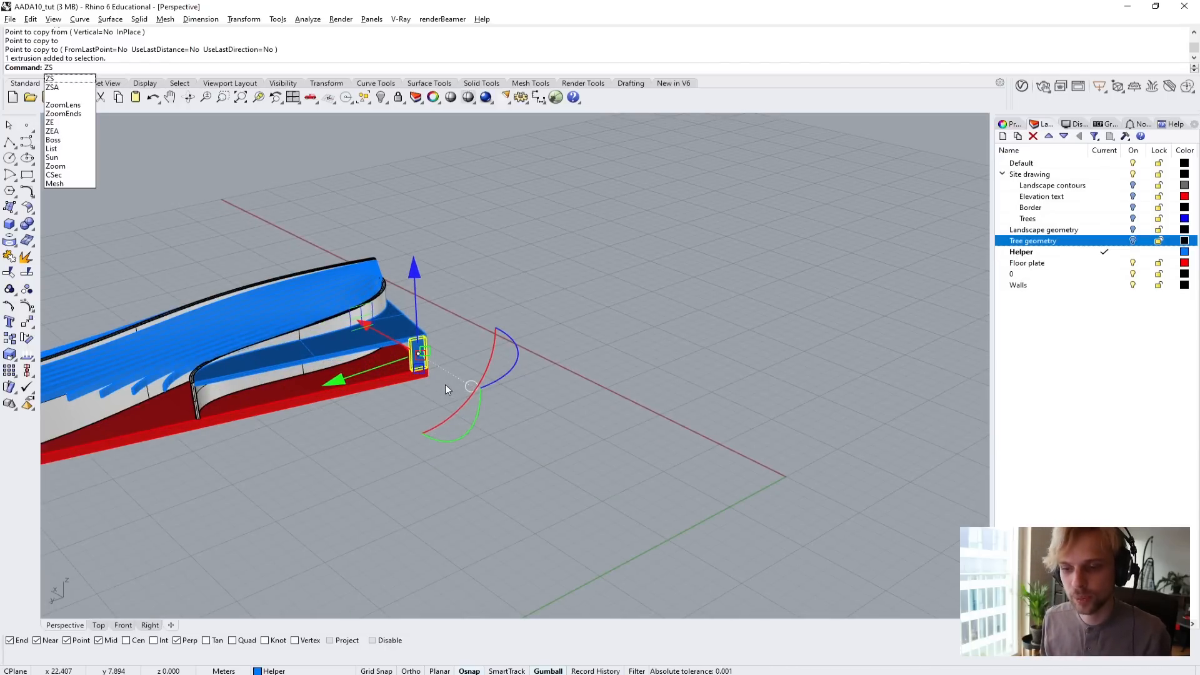
key("Return")
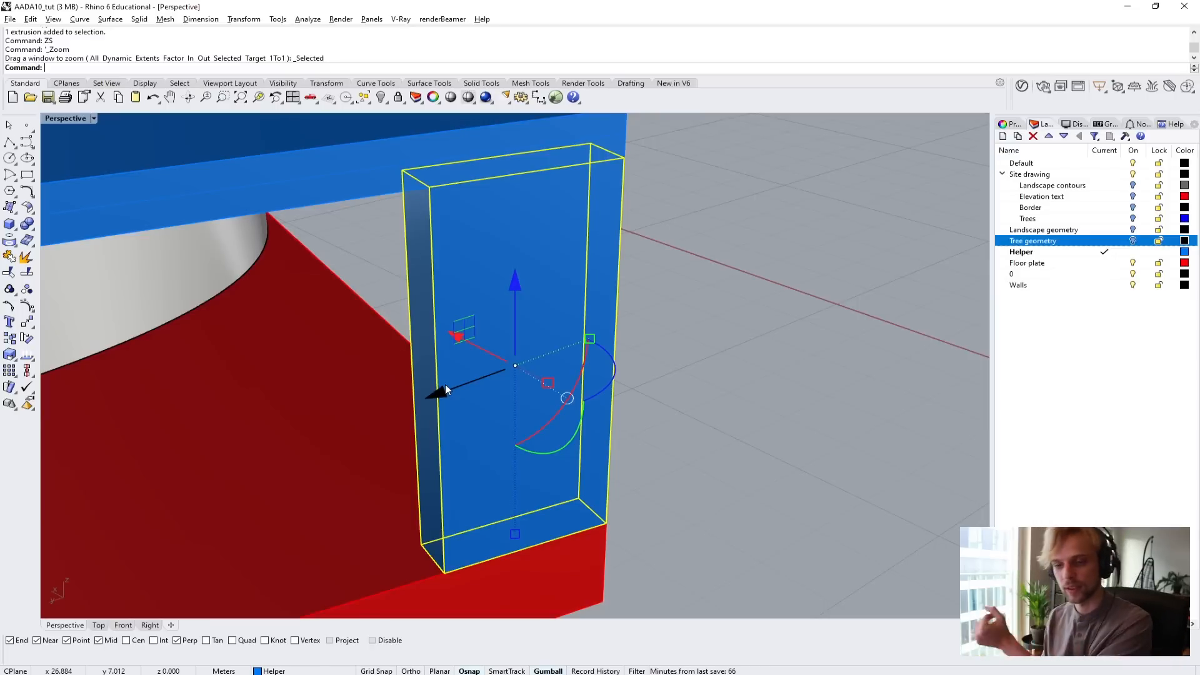
scroll(445, 384, "down", 5)
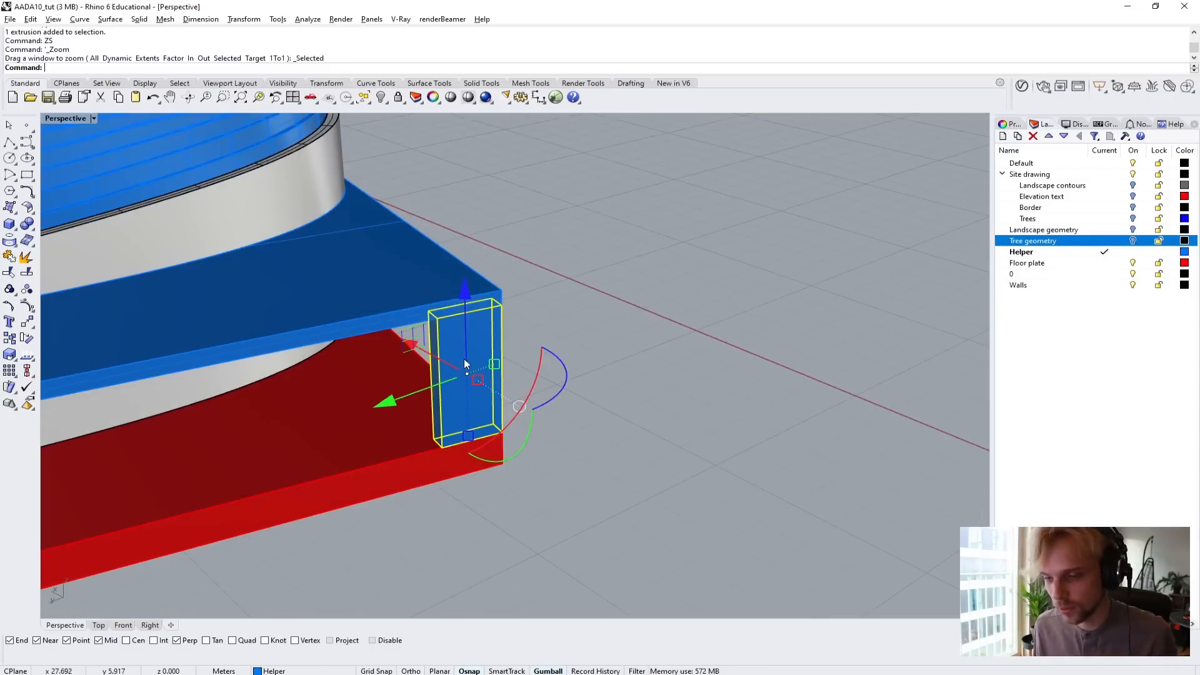
Move the copied column 0.5 m from the floor plate's corner along the plate's long edge.
right_click_drag(464, 359, 314, 361)
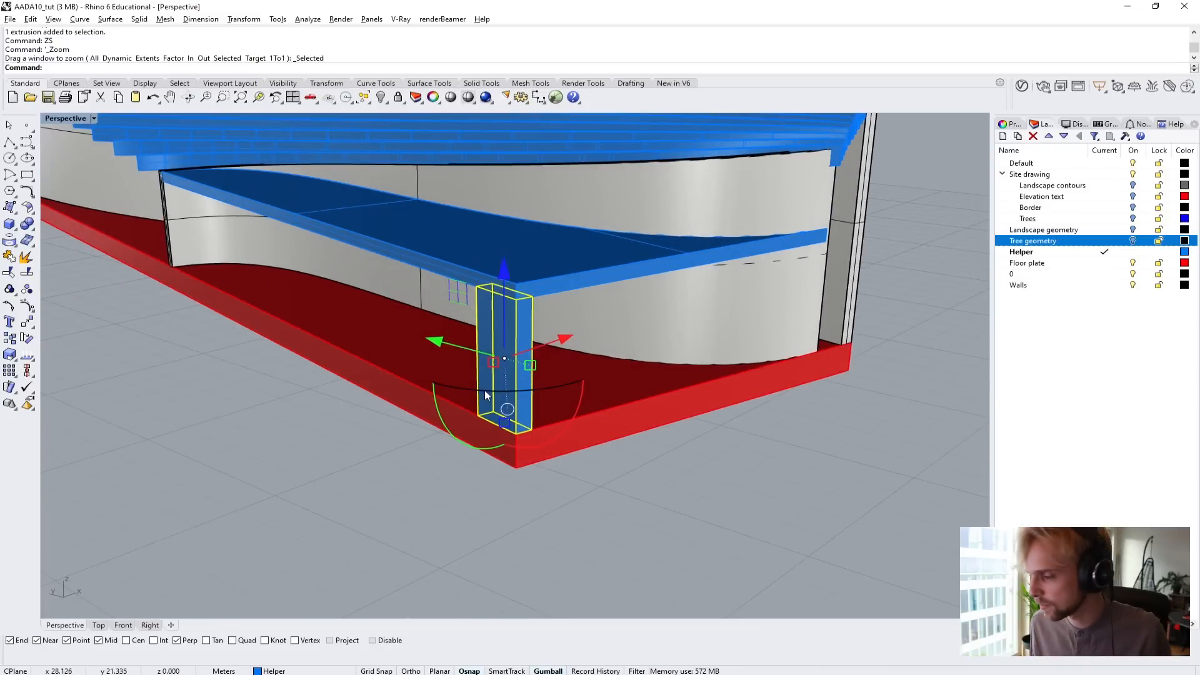
scroll(485, 390, "up", 5)
type("M")
key("Return")
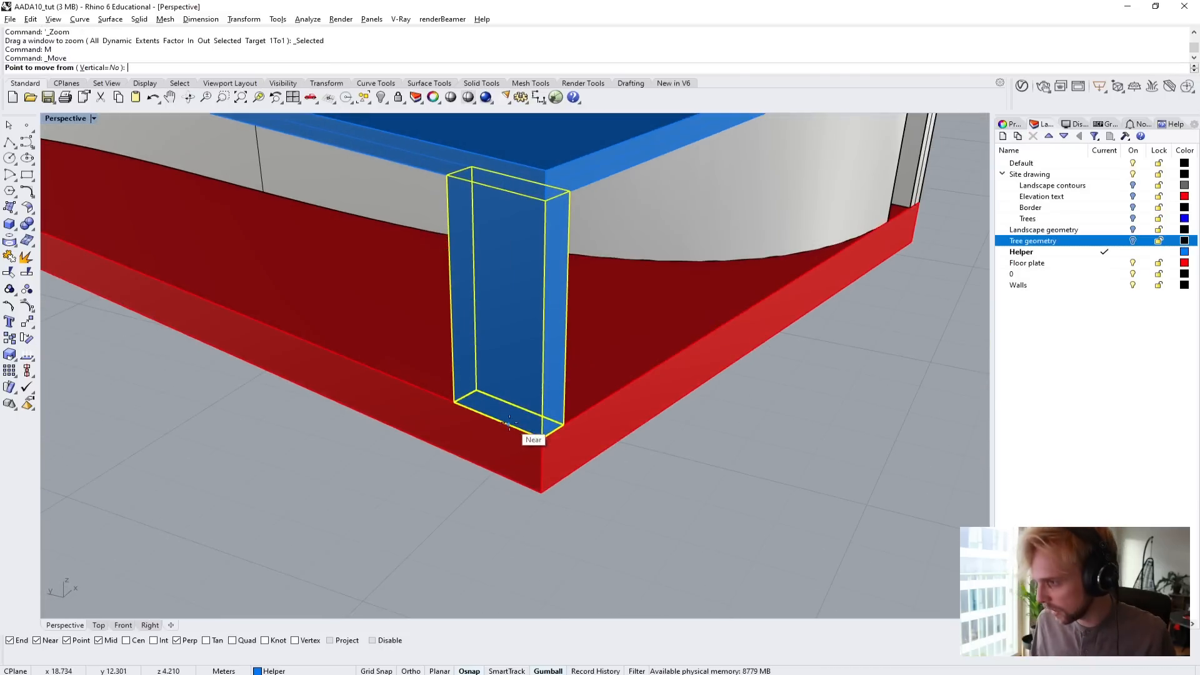
scroll(544, 441, "up", 3)
left_click(549, 441)
type("0")
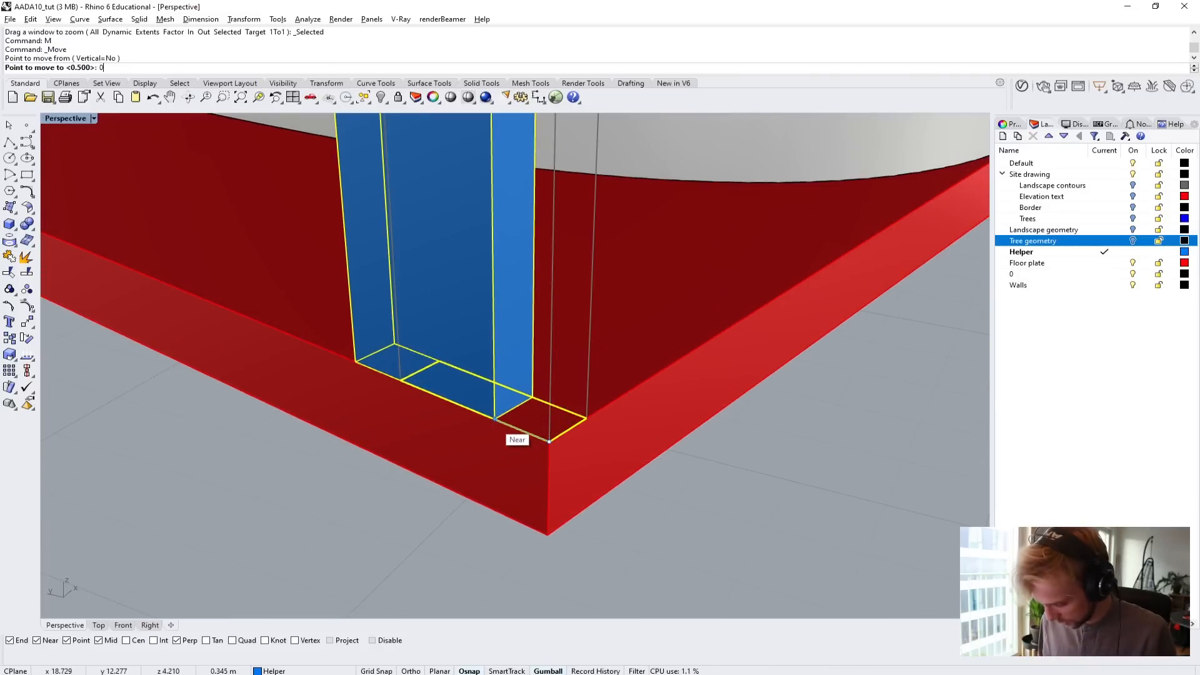
type(".5")
key("Return")
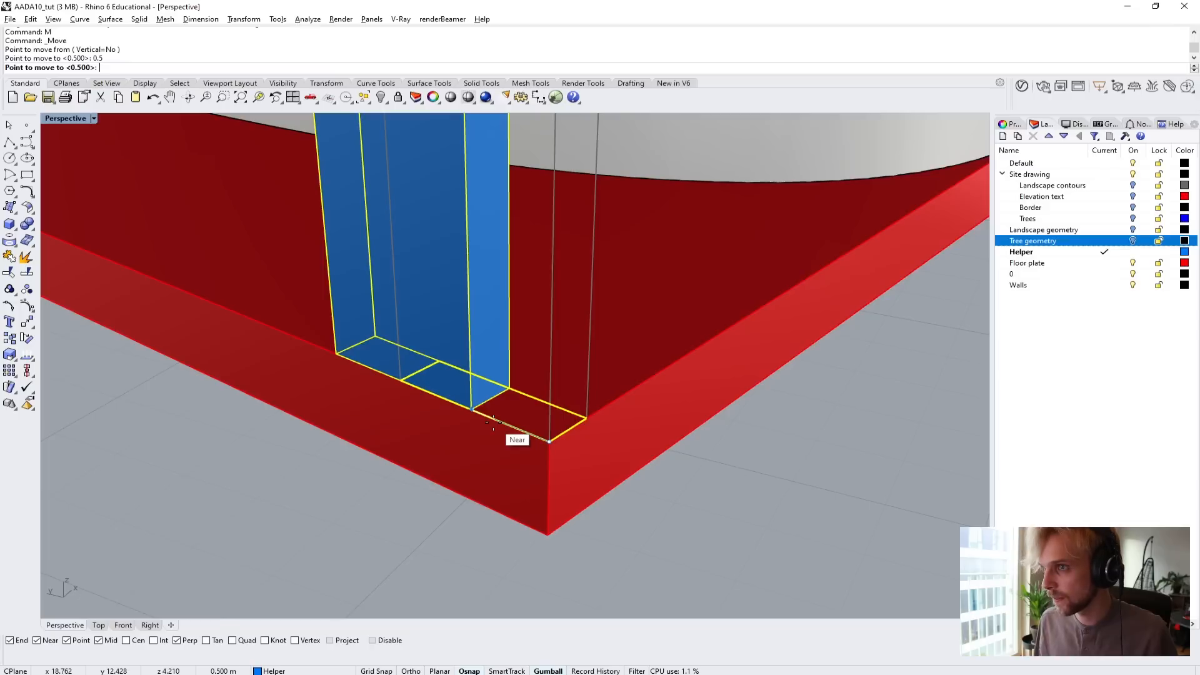
left_click(469, 407)
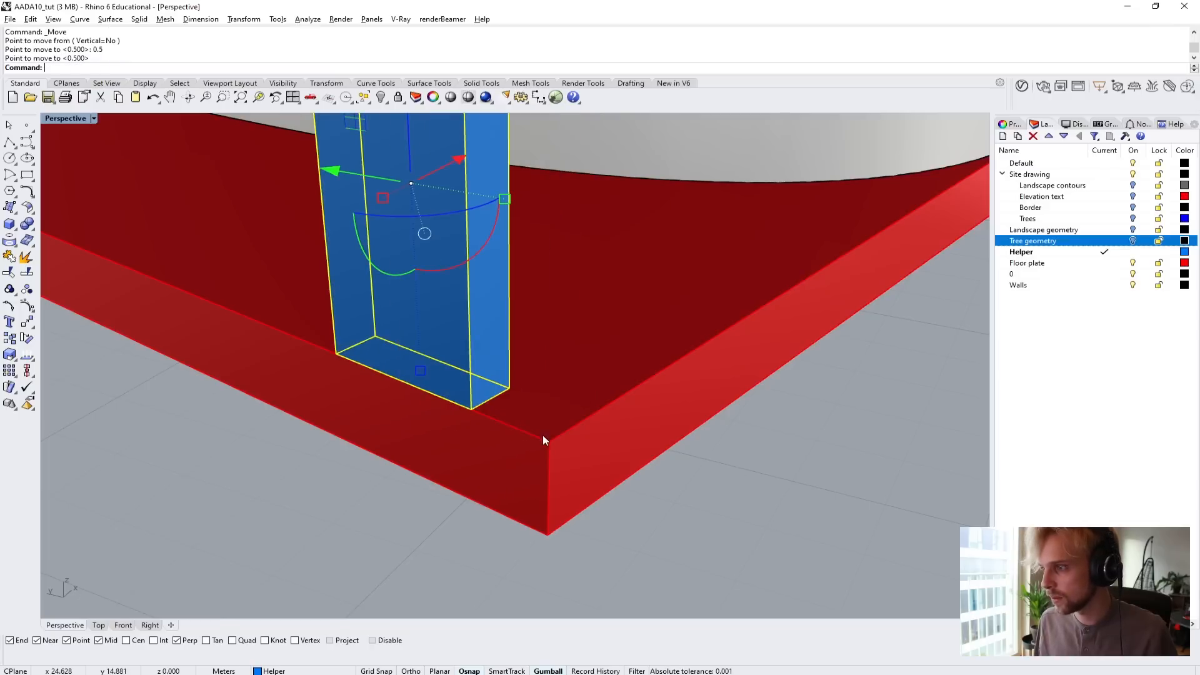
Move the copied column 0.5 m inward from the floor plate's corner along the plate's short edge.
type("M")
key("Return")
left_click(548, 442)
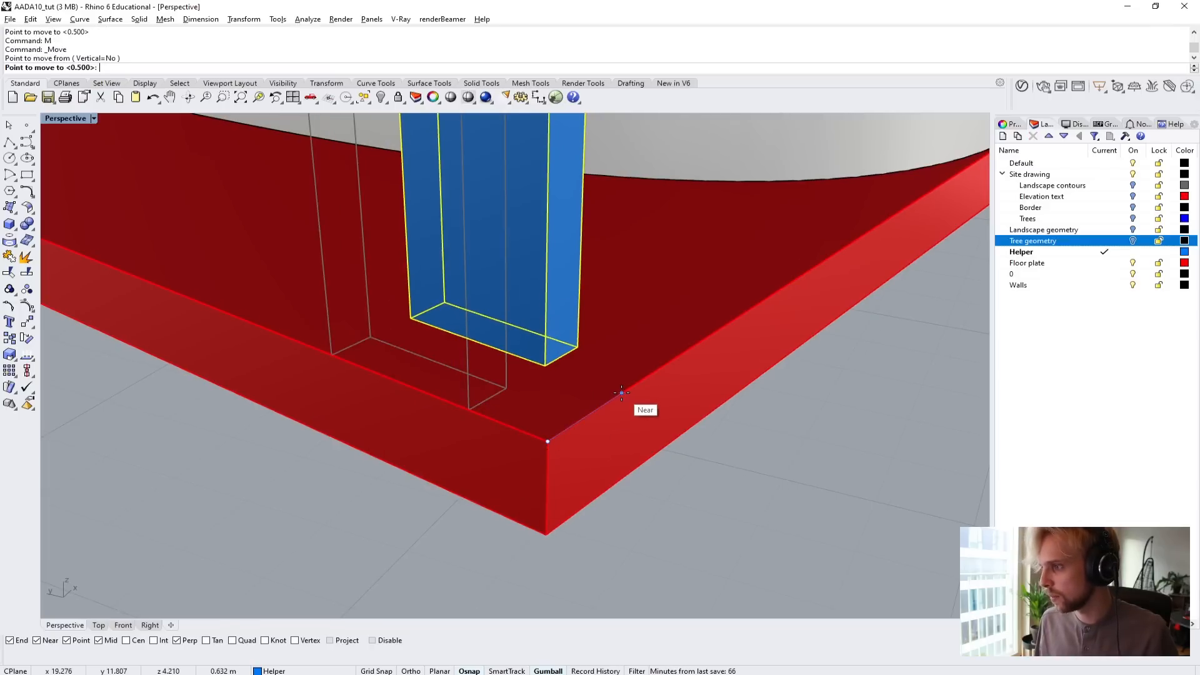
type("0.5")
key("Return")
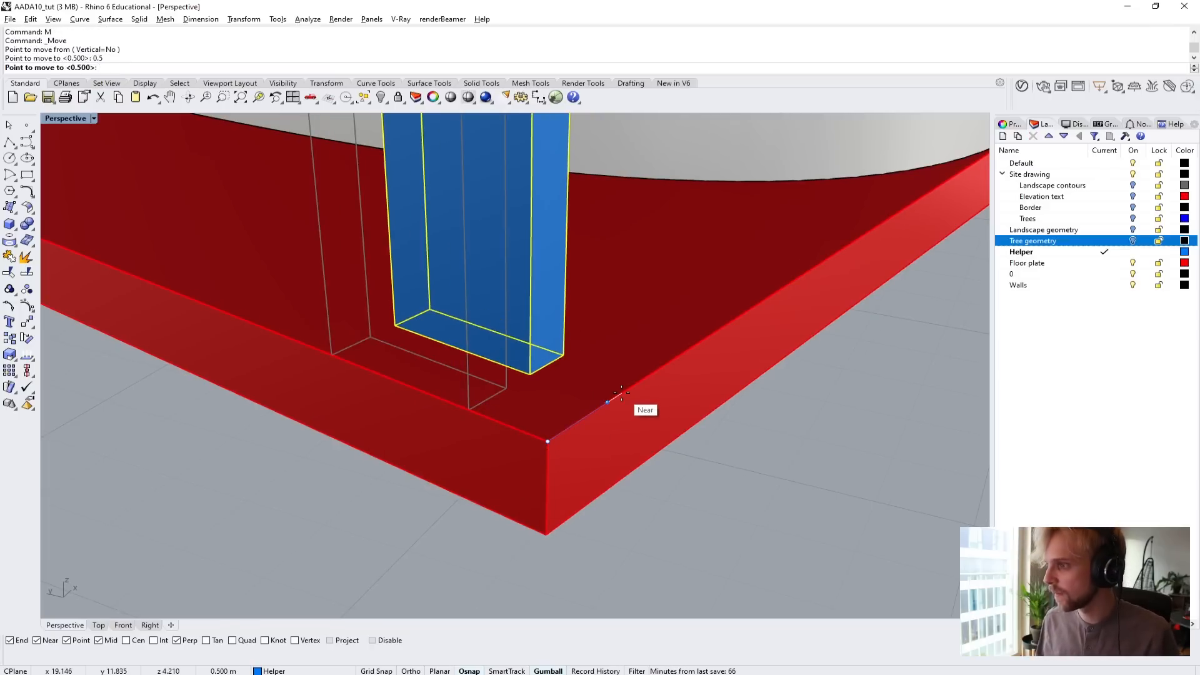
left_click(622, 393)
scroll(723, 482, "down", 6)
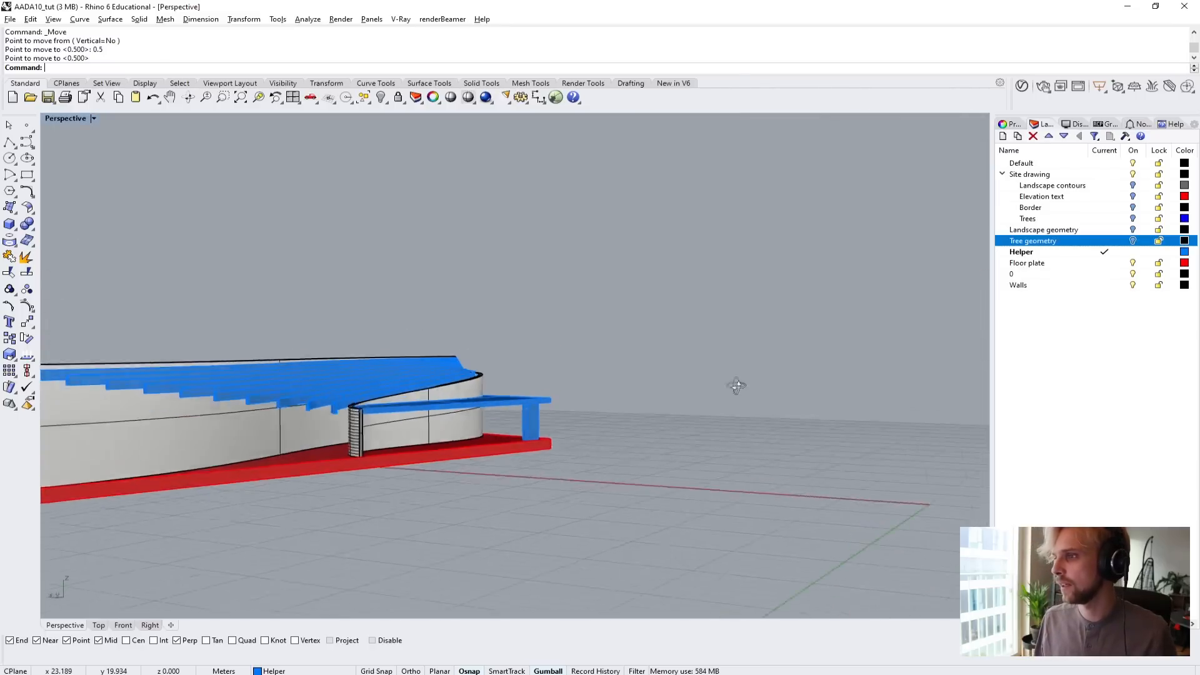
Turn on the Landscape geometry and Tree geometry layers to show the building on its site.
right_click_drag(737, 386, 438, 529)
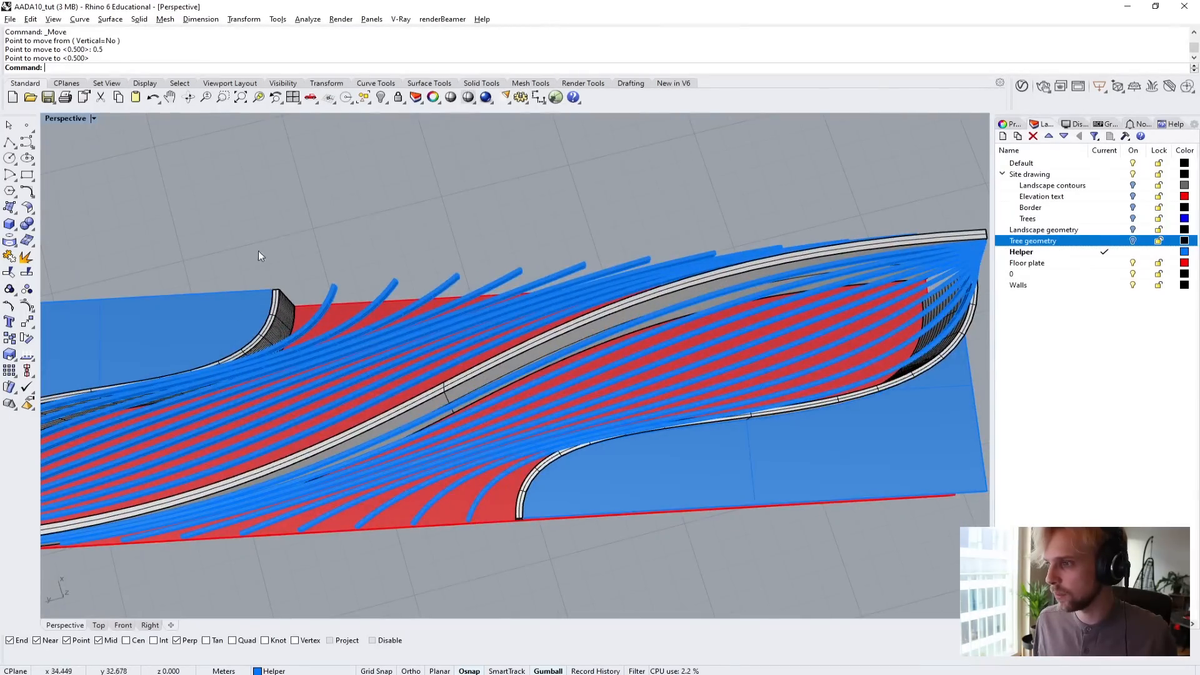
right_click_drag(424, 403, 441, 381)
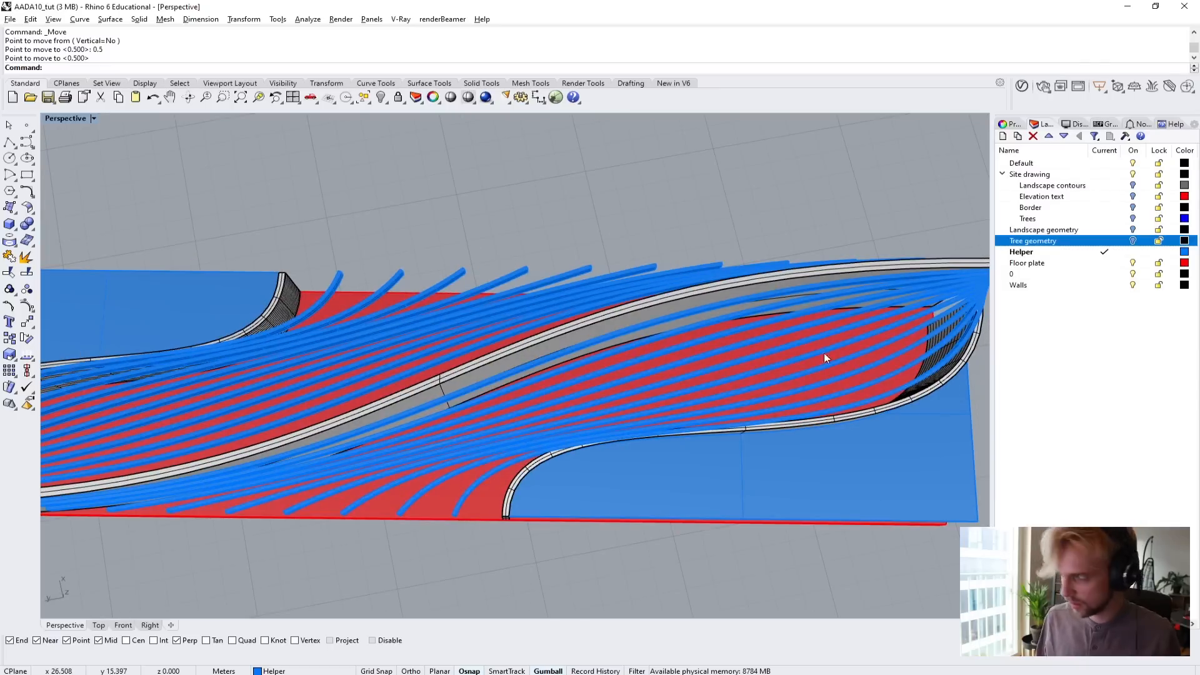
left_click(1133, 242)
scroll(752, 354, "down", 8)
right_click_drag(682, 429, 501, 324)
scroll(502, 323, "up", 5)
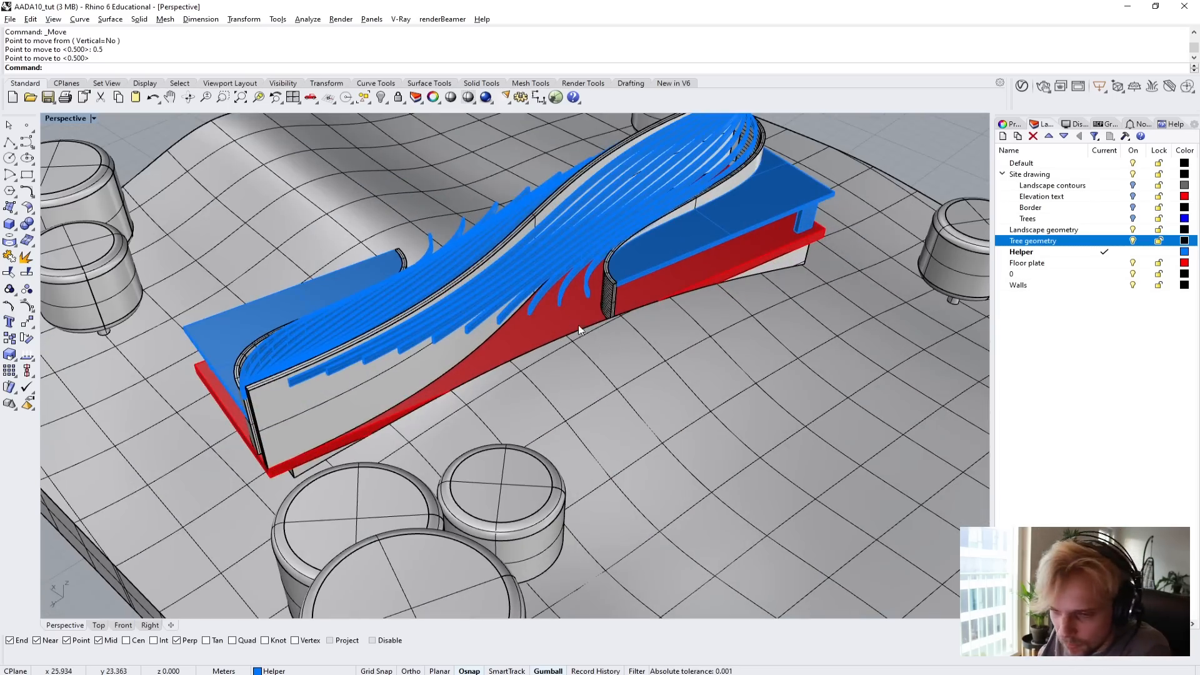
Examine the building on the terrain from several sides and at eye level, and select the central curved wall beneath the roof beams.
right_click_drag(621, 347, 411, 305)
right_click_drag(356, 269, 502, 223)
right_click_drag(542, 317, 794, 395)
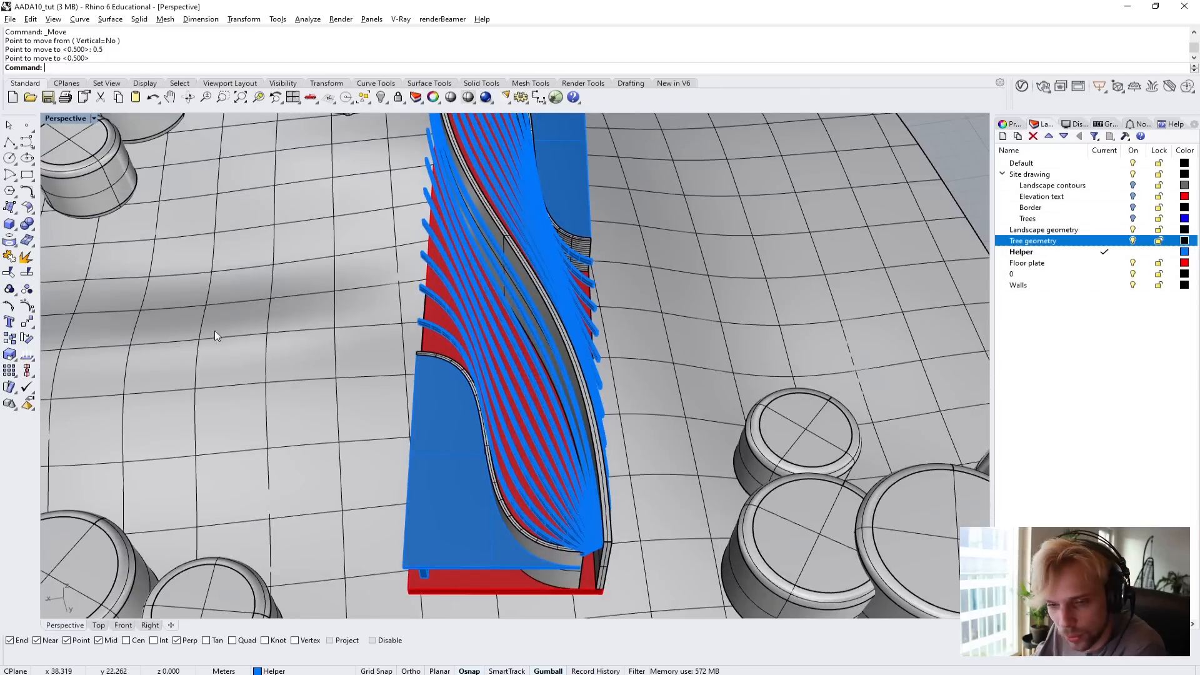
right_click_drag(224, 317, 515, 271)
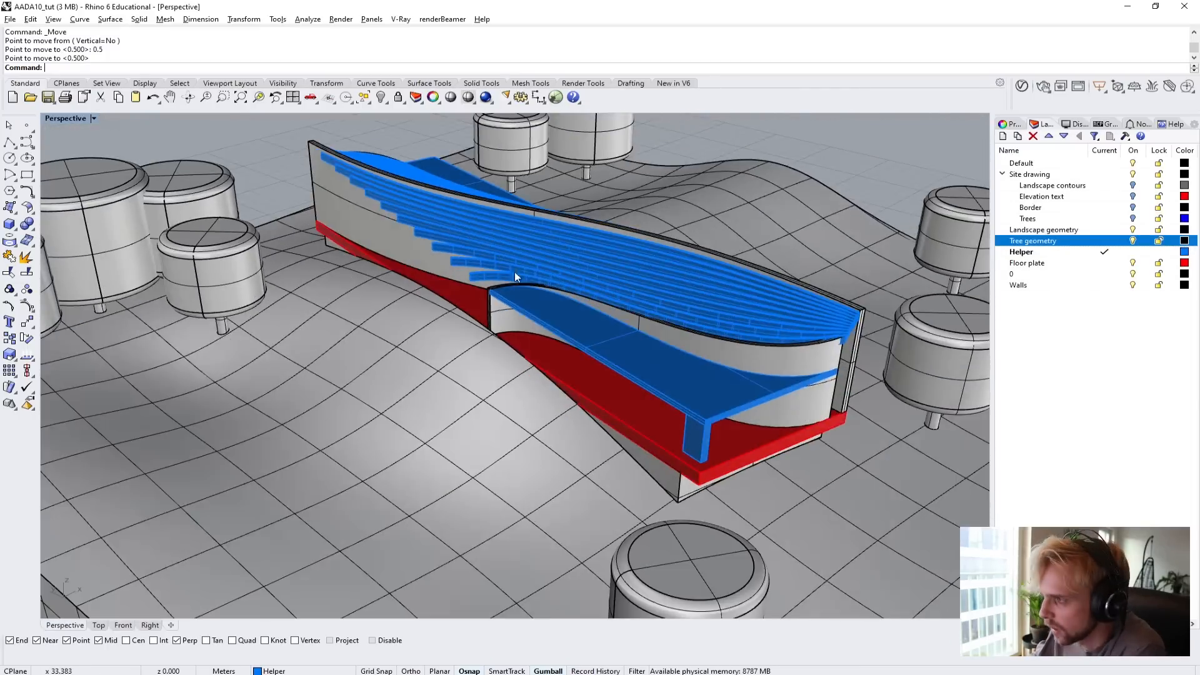
scroll(509, 274, "up", 6)
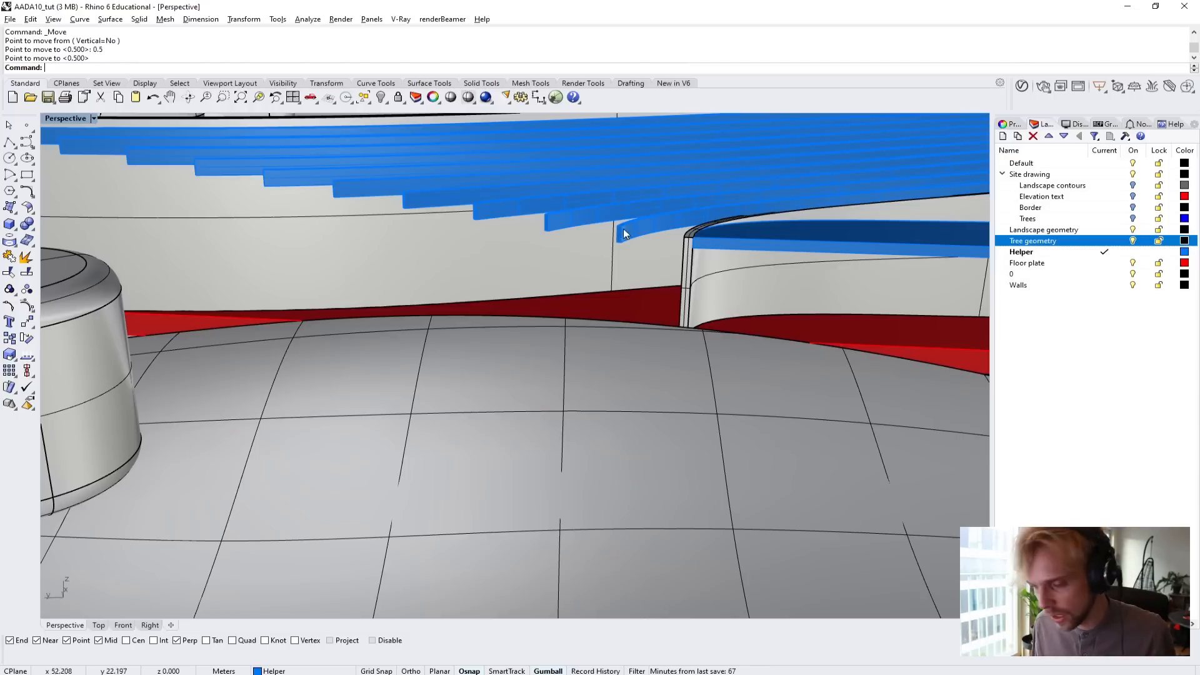
right_click_drag(624, 227, 468, 332)
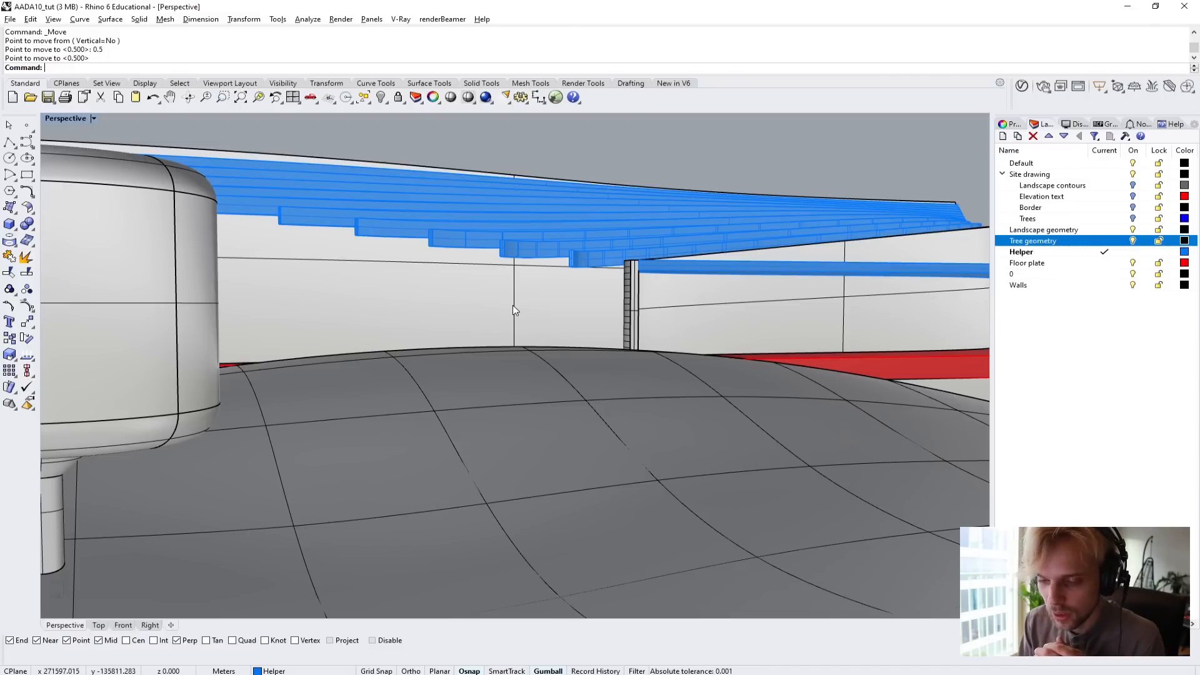
left_click(513, 311)
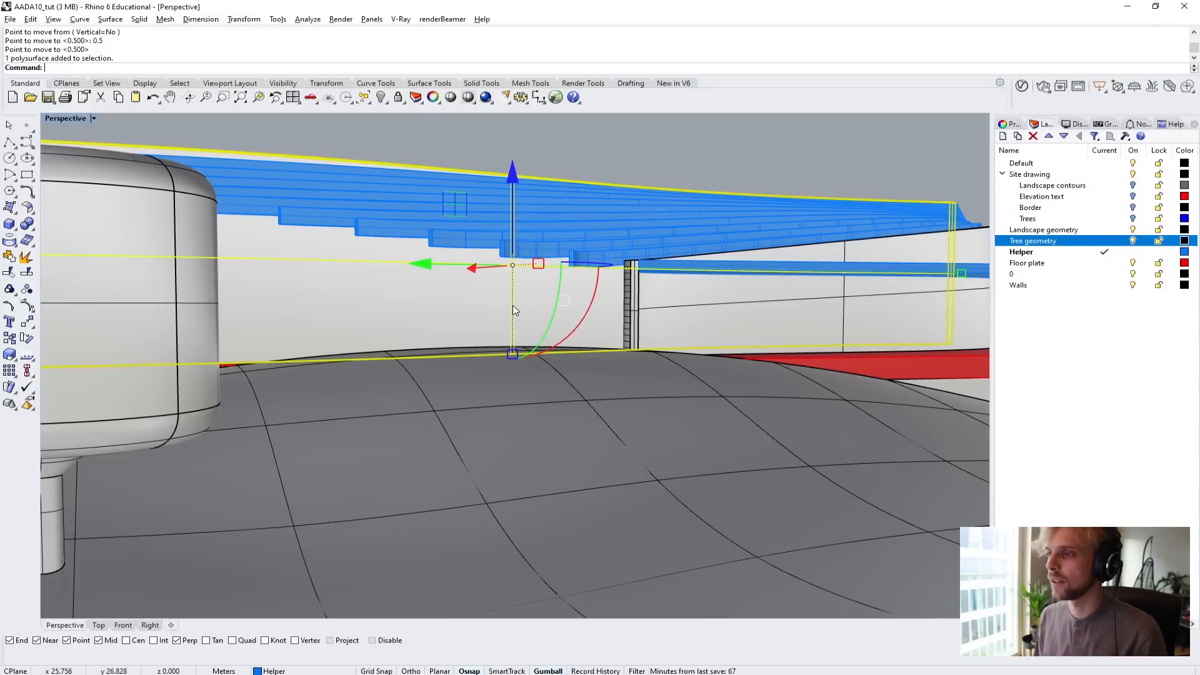
right_click_drag(521, 315, 489, 380)
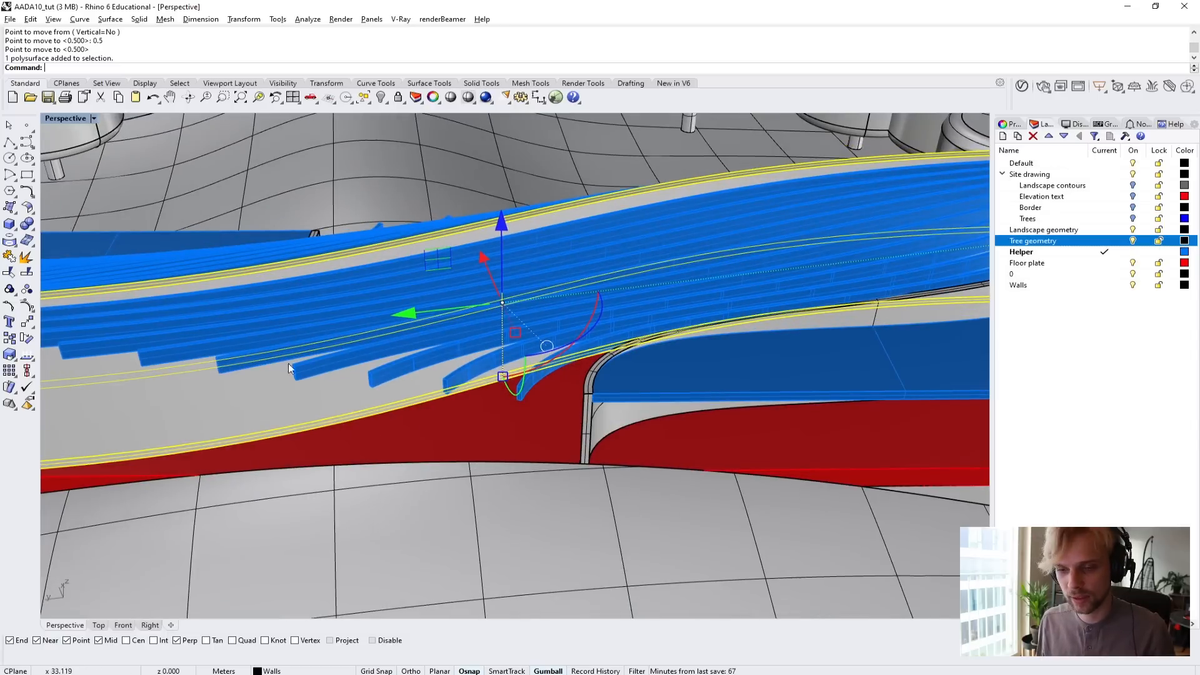
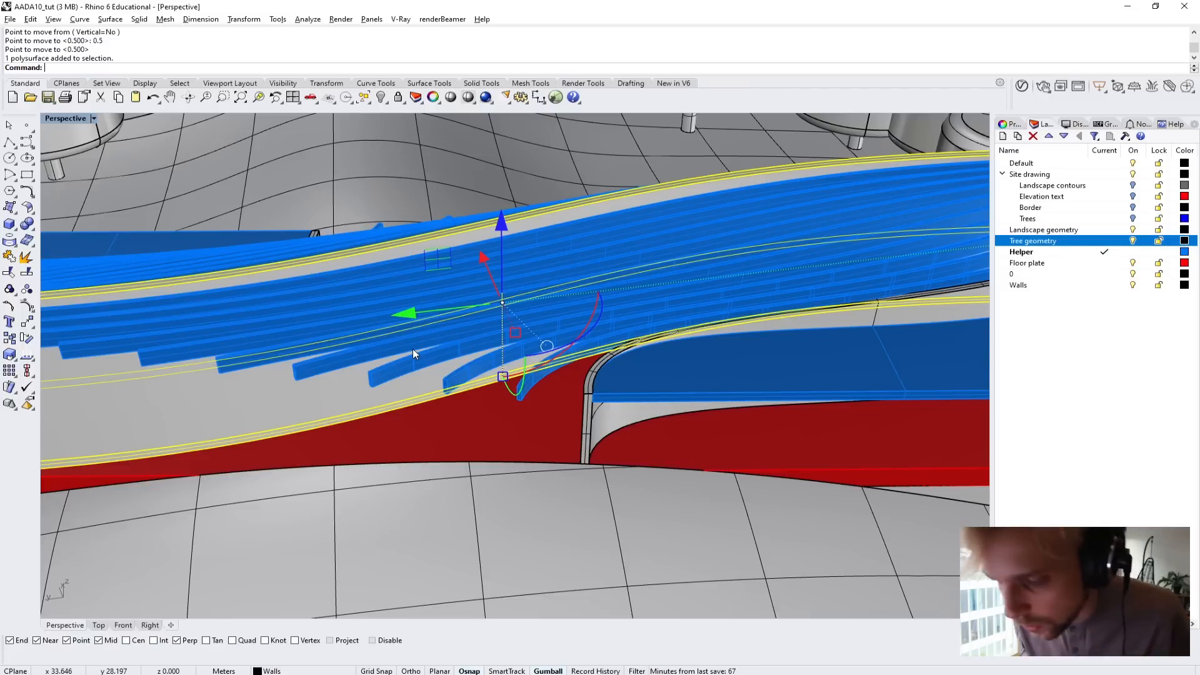
Isolate the selected central curved wall and clear the selection.
type("iso")
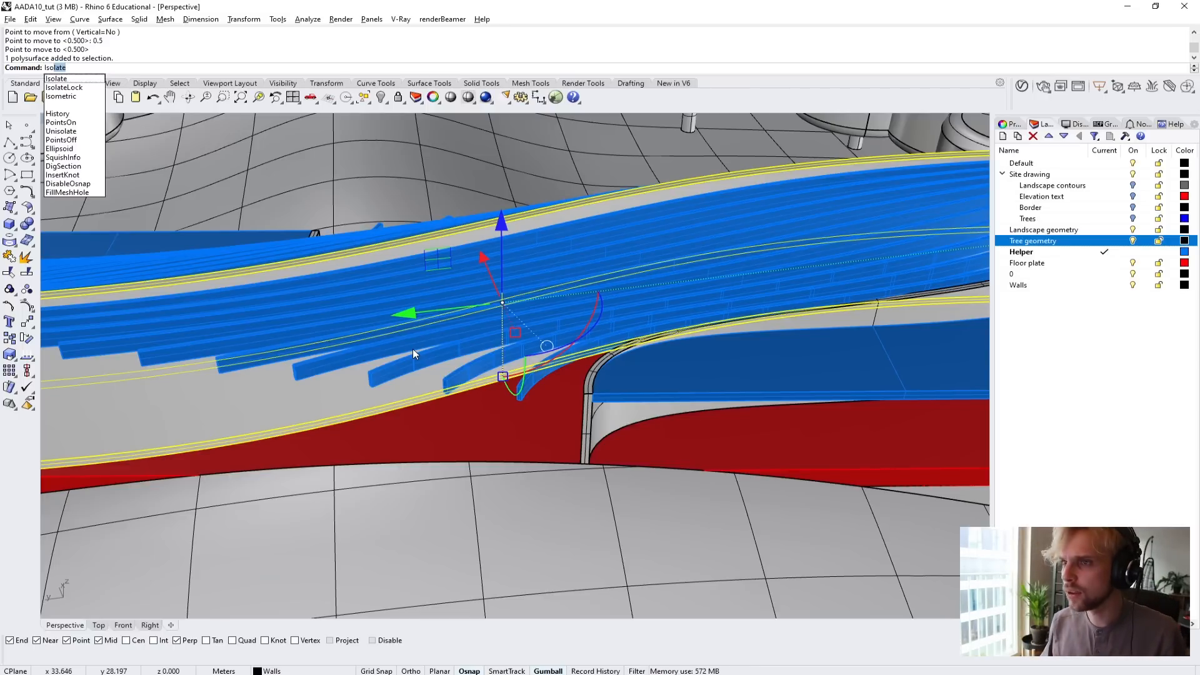
key("Return")
key("Escape")
scroll(413, 349, "down", 6)
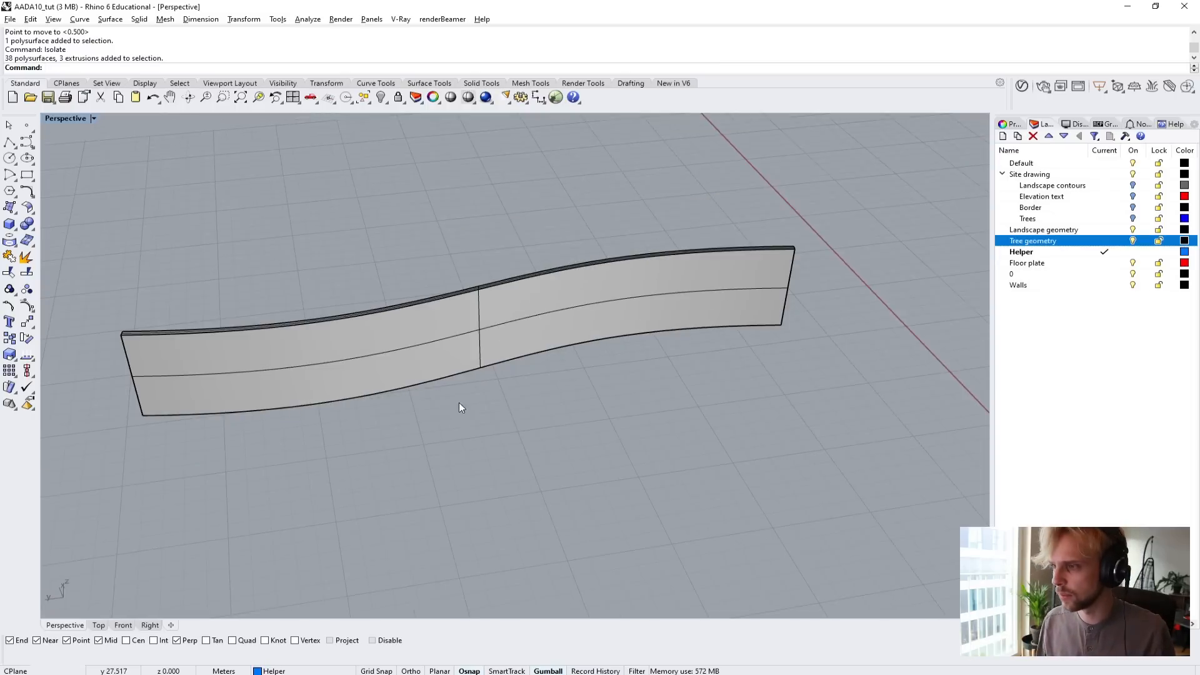
Draw a solid box crossing the middle of the curved wall.
right_click_drag(459, 402, 406, 340)
left_click(9, 224)
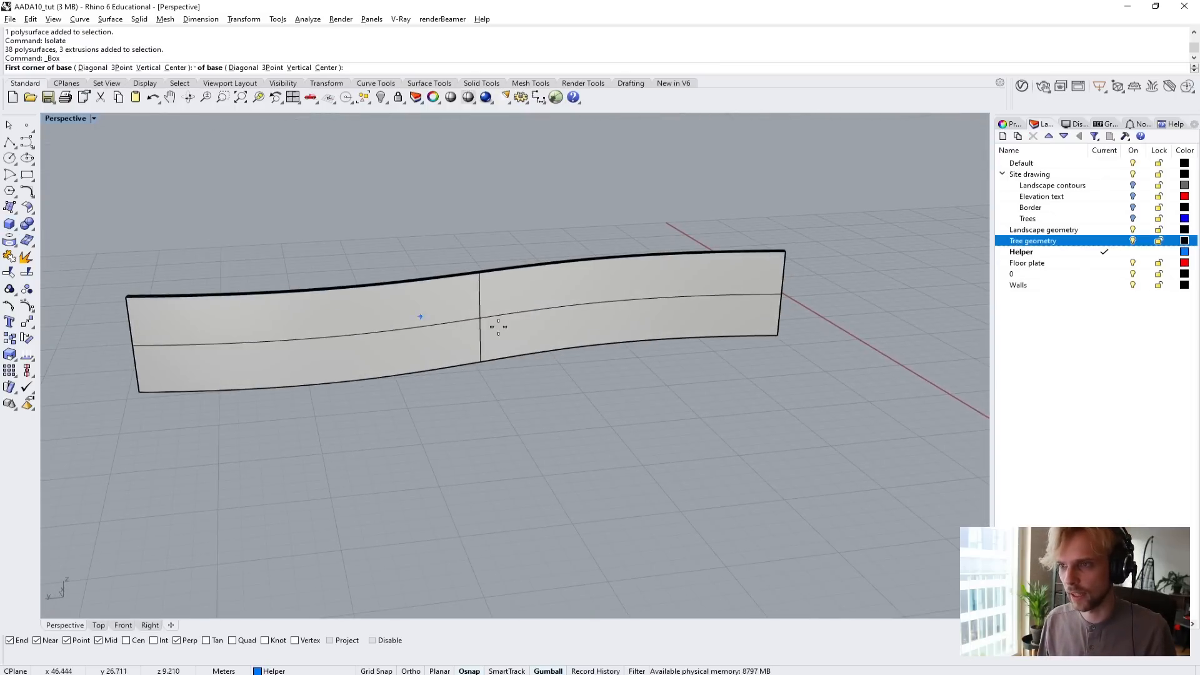
right_click_drag(498, 325, 426, 452)
left_click(407, 443)
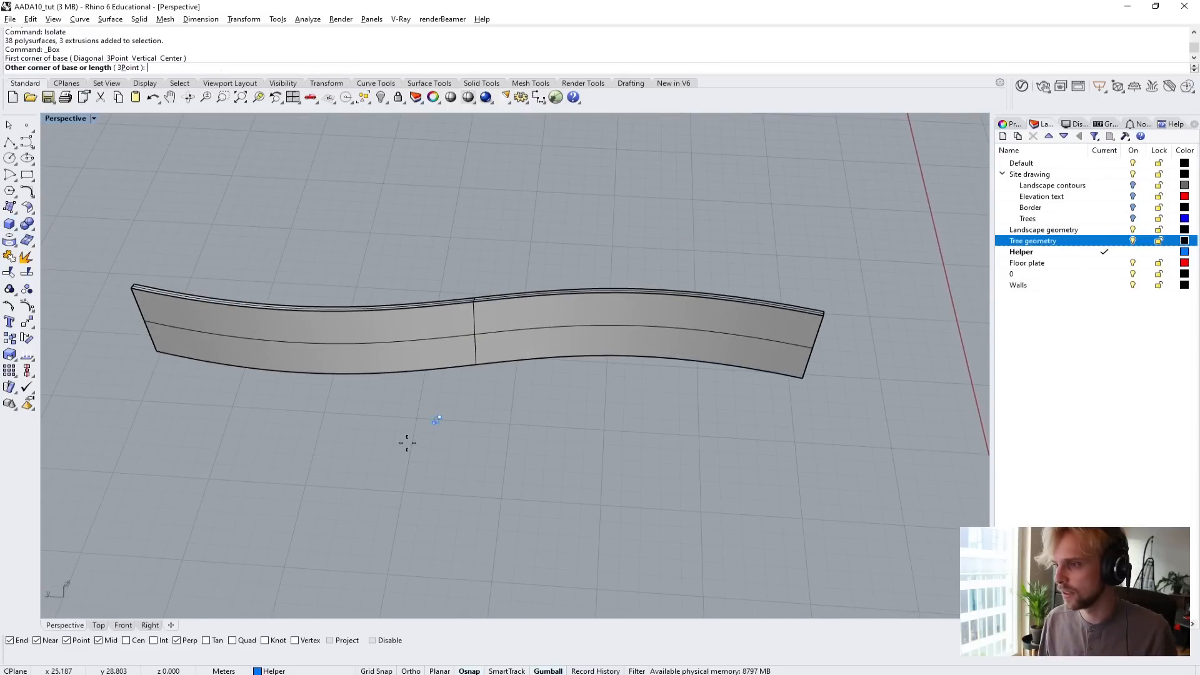
left_click(553, 222)
left_click(555, 168)
Raise the box vertically so that it overlaps the lower part of the wall.
right_click_drag(555, 406, 555, 256)
left_click_drag(453, 416, 467, 409)
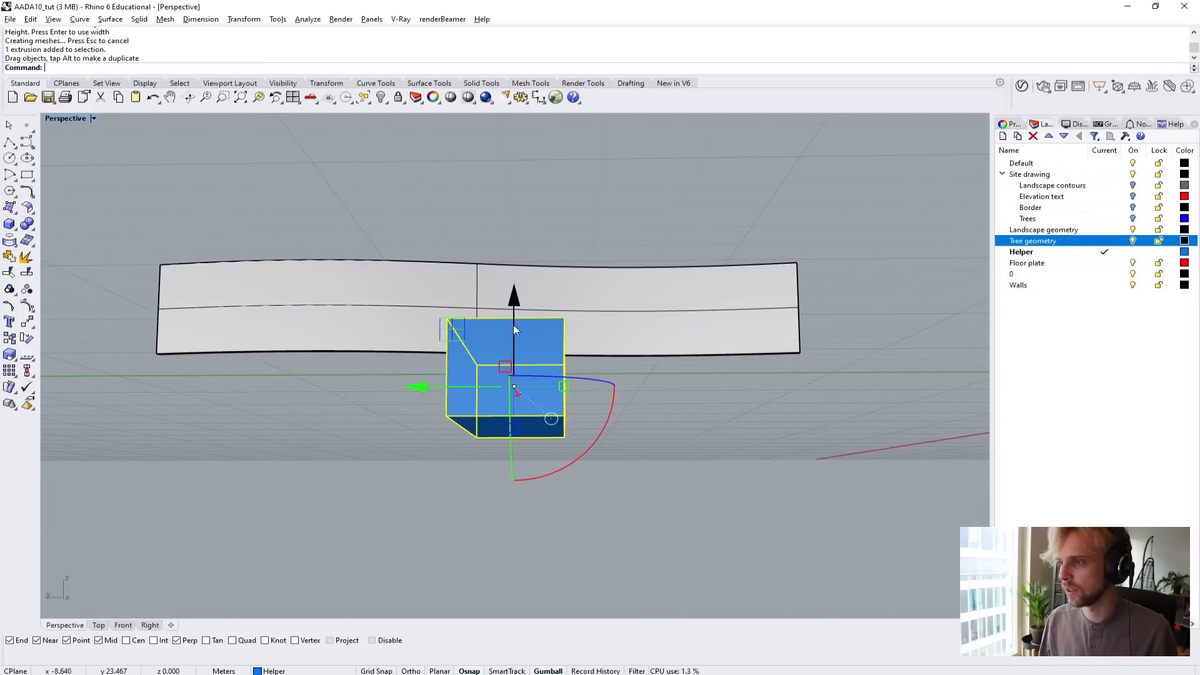
left_click_drag(513, 309, 509, 244)
right_click_drag(508, 244, 440, 382)
left_click(313, 429)
scroll(422, 336, "up", 4)
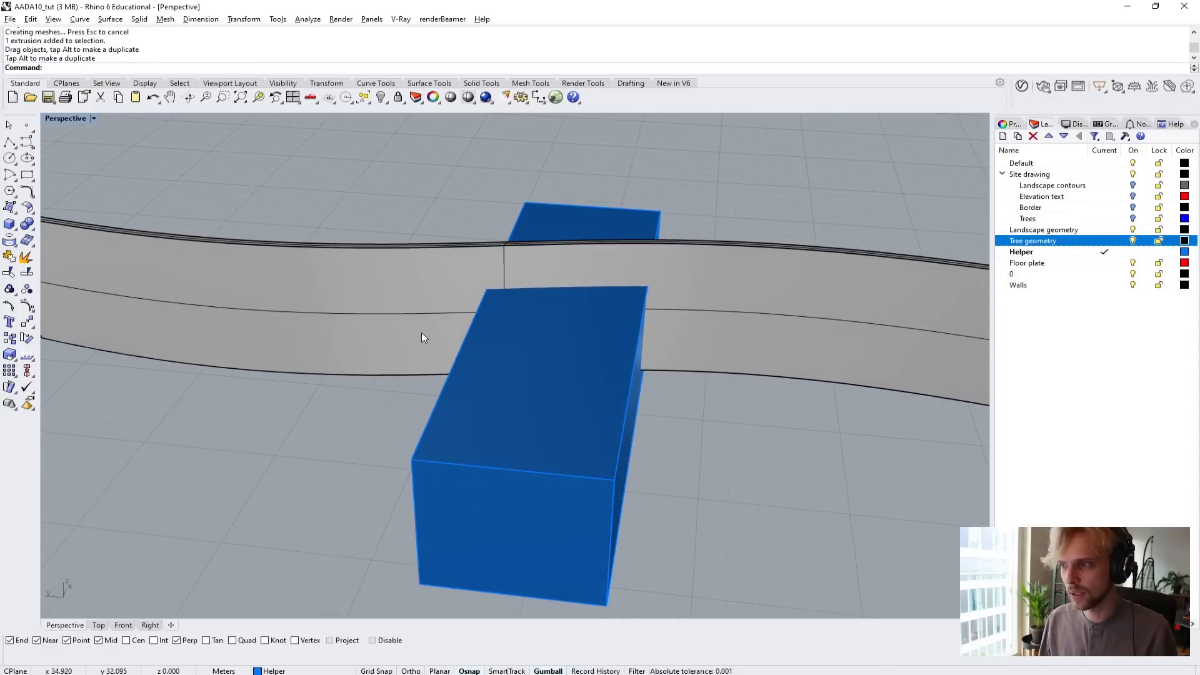
Scale the box along the wall's length to make it several times wider.
left_click(553, 419)
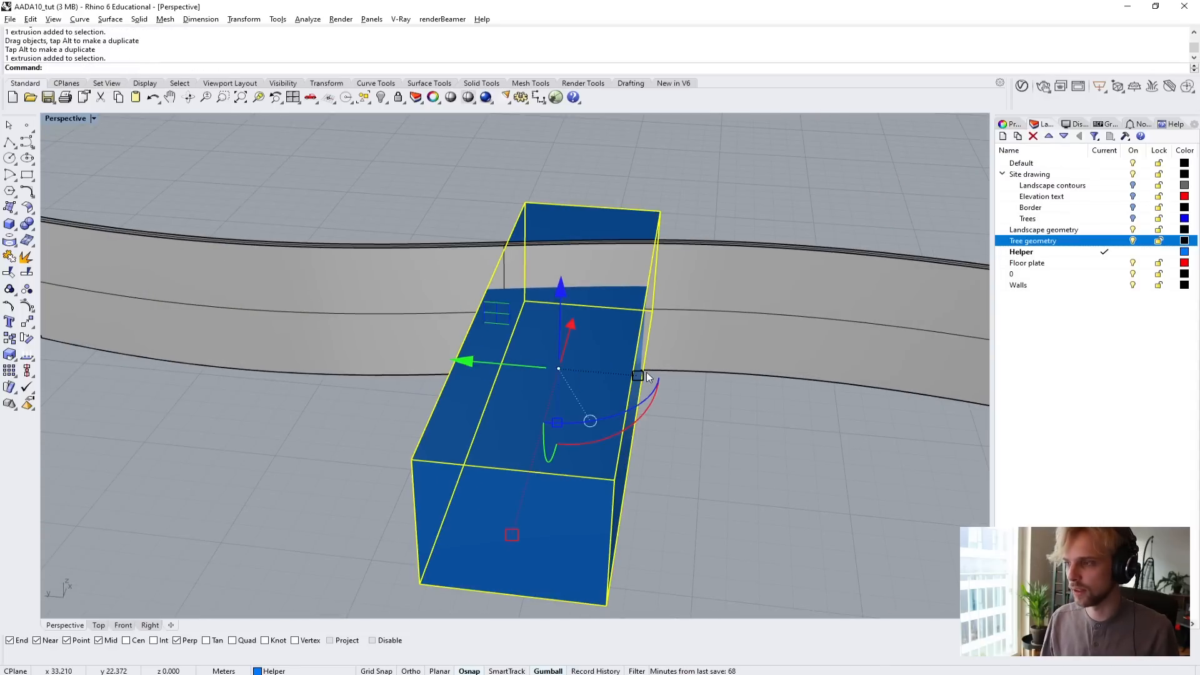
left_click_drag(647, 373, 797, 405)
right_click_drag(325, 281, 383, 201)
left_click(380, 206)
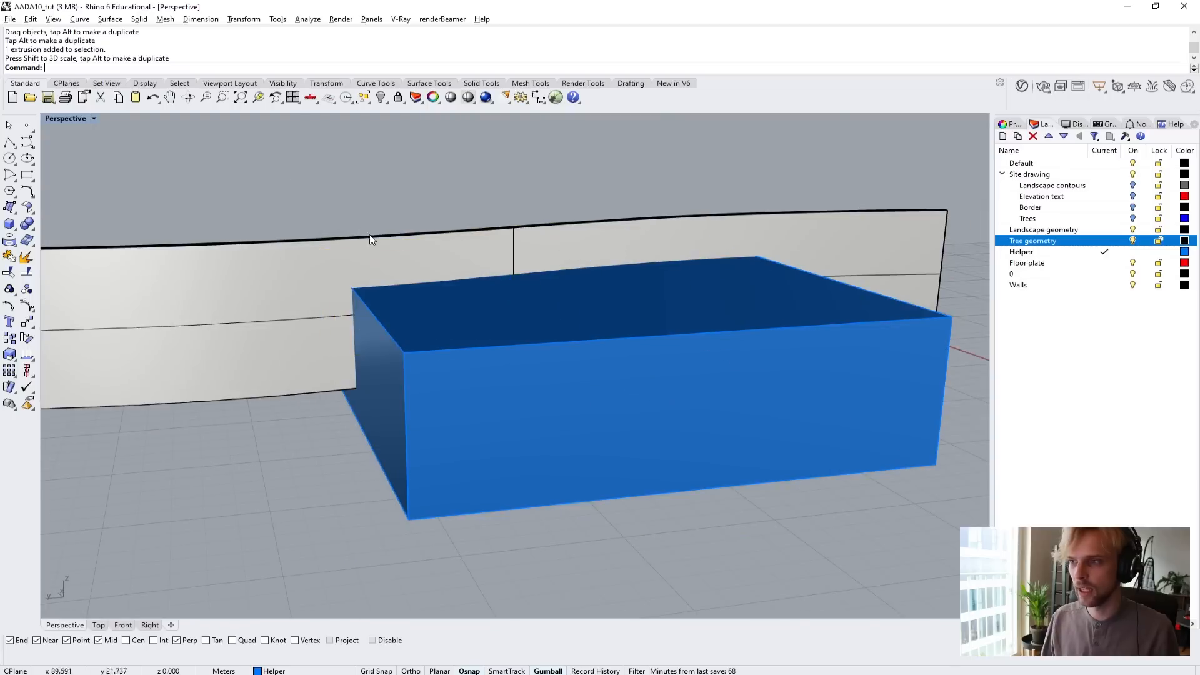
Cut an opening in the wall by subtracting the box with BooleanDifference, and delete the box.
type("booleandif")
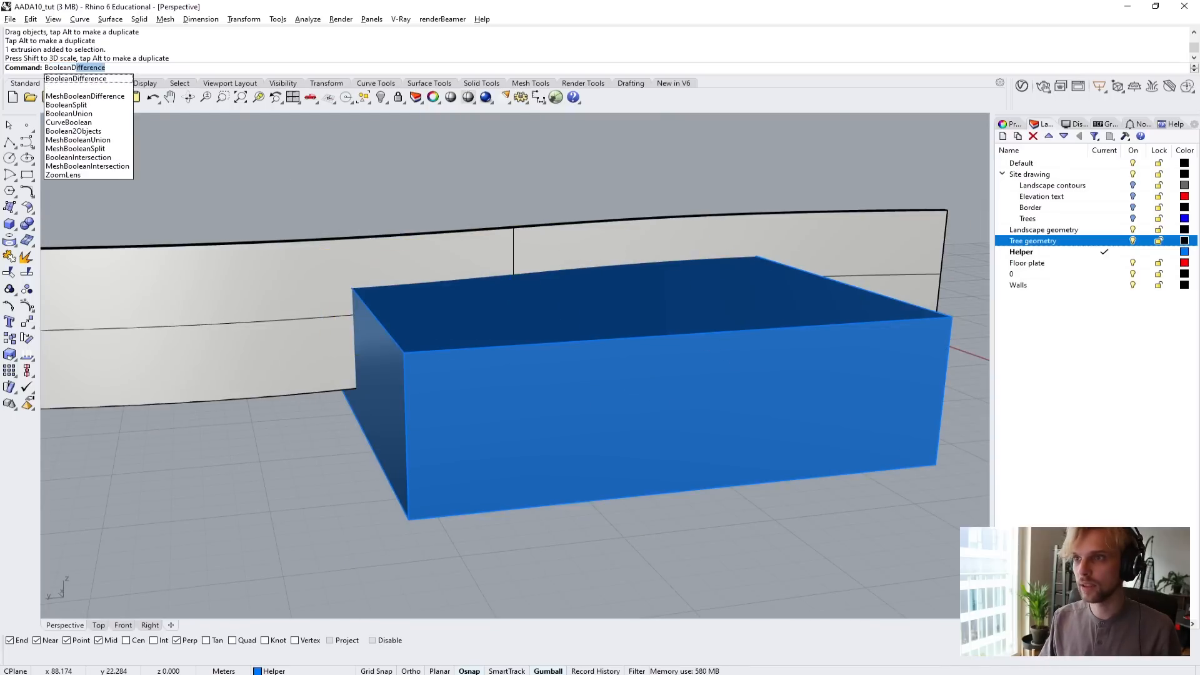
key("Return")
left_click(367, 239)
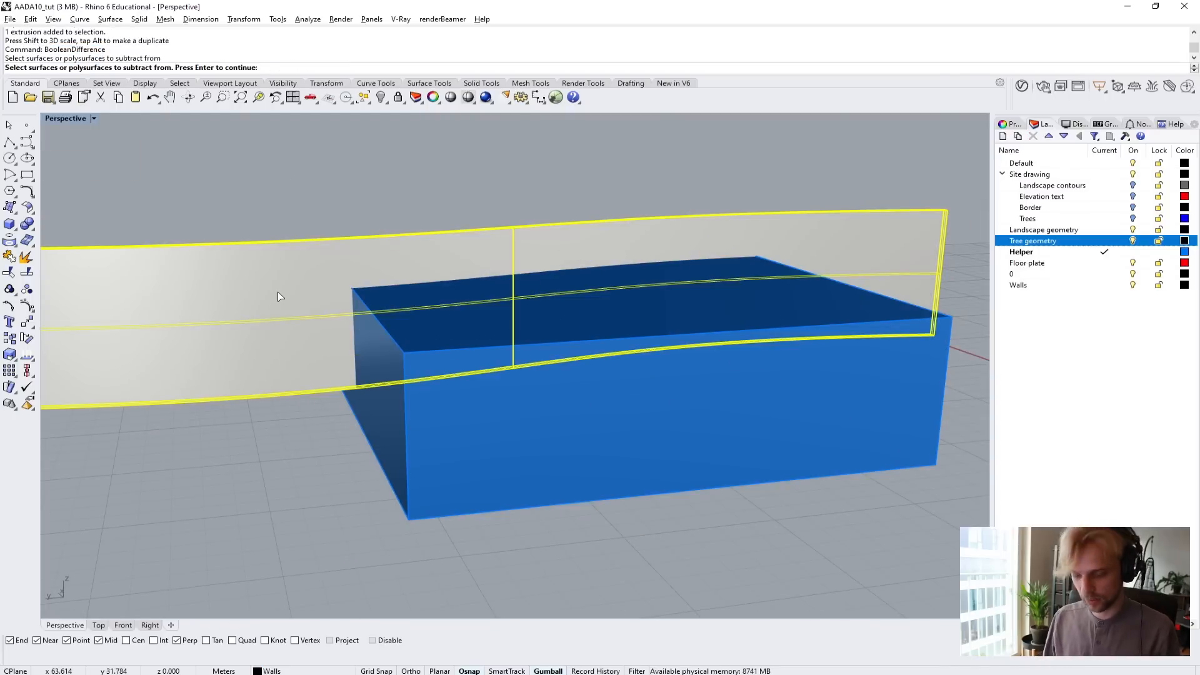
key("Return")
left_click(461, 451)
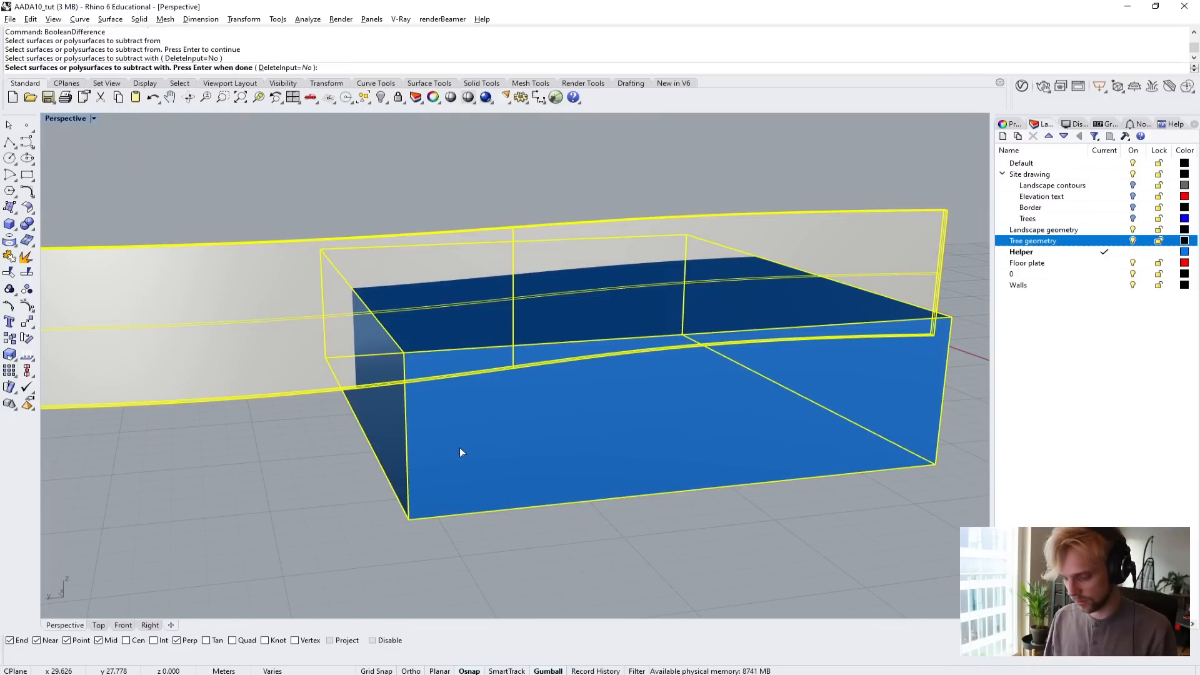
key("Return")
left_click(453, 425)
key("Delete")
right_click_drag(485, 414, 394, 274)
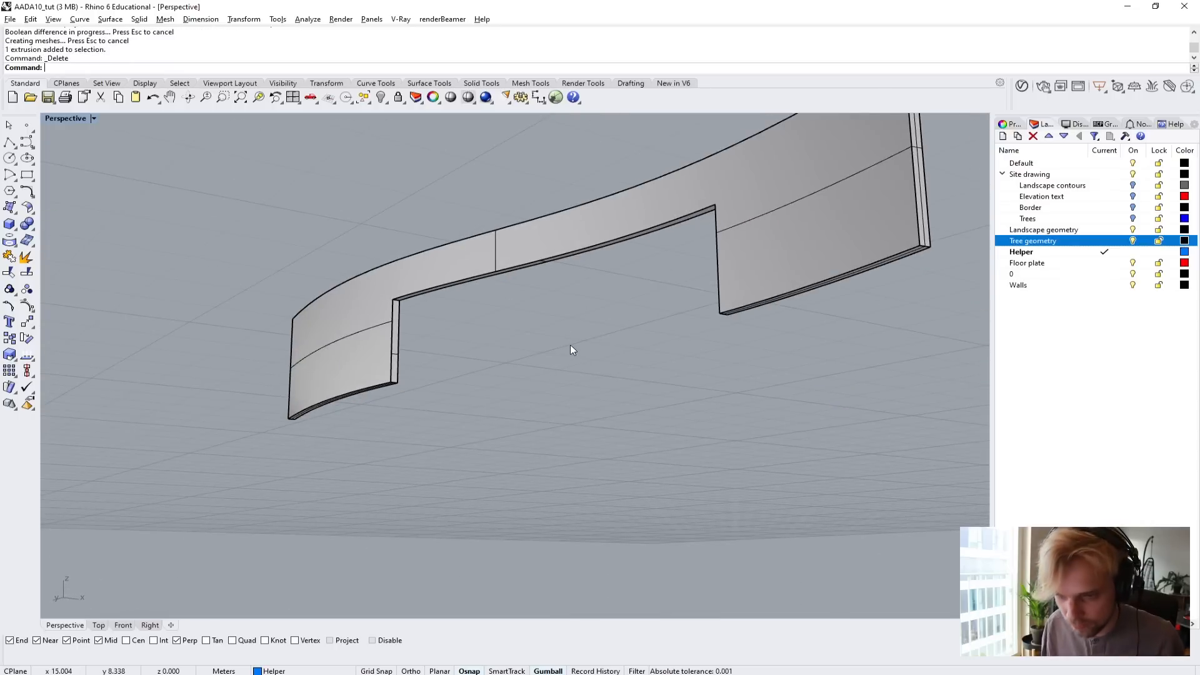
Undo the box deletion and the Boolean difference, and delete the box again to restore the uncut wall.
key("ctrl+z")
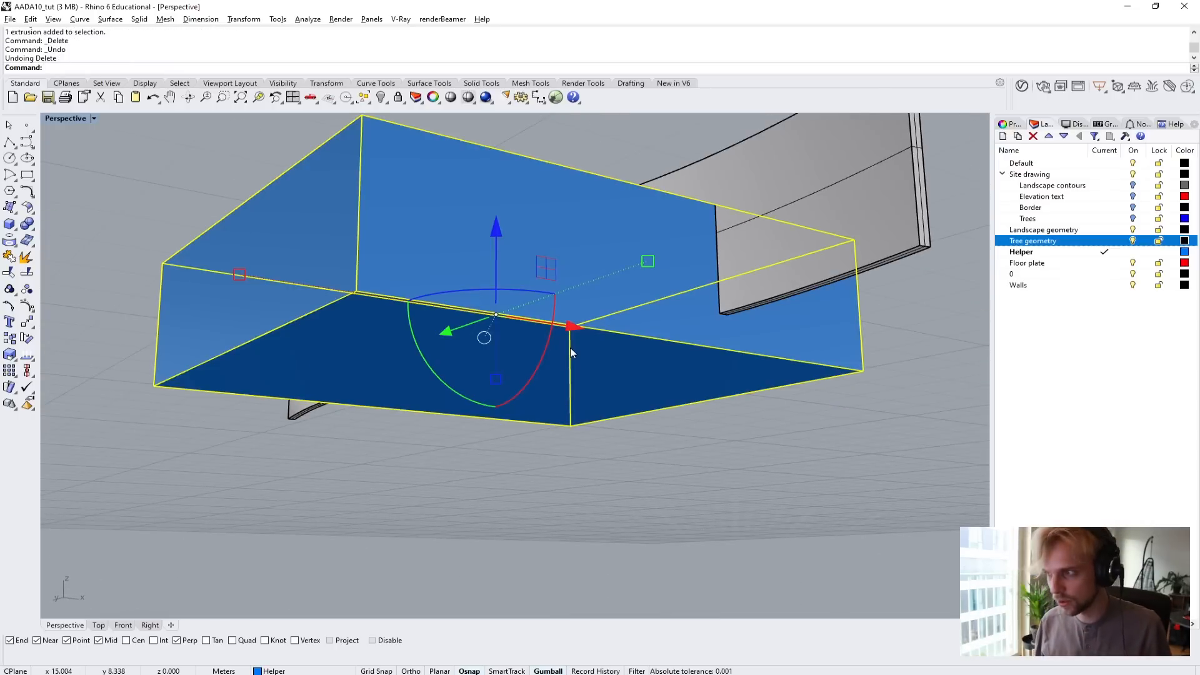
key("ctrl+z")
right_click_drag(436, 452, 429, 396)
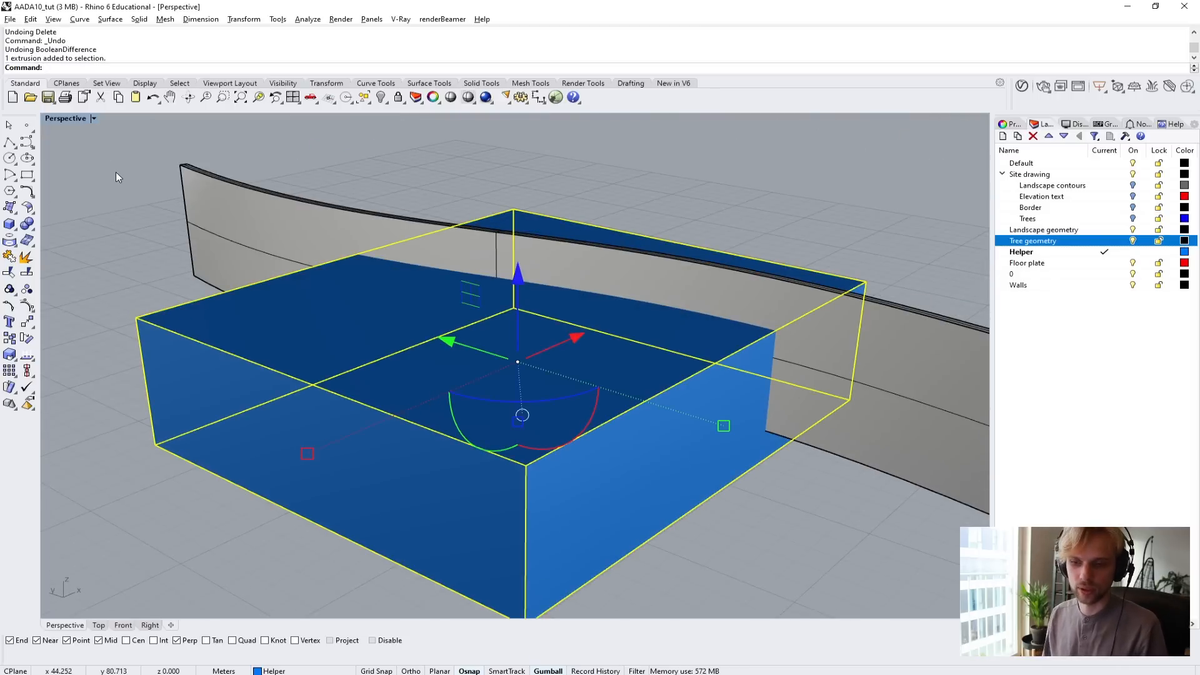
key("Delete")
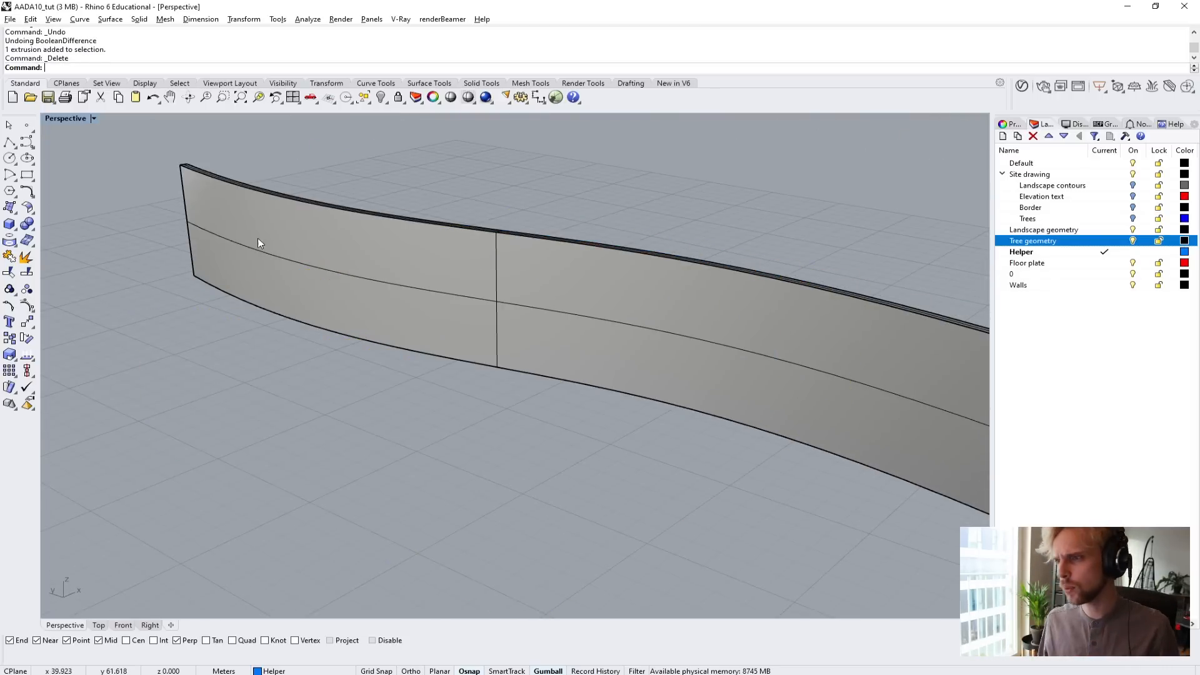
Explode the curved wall polysurface into separate surfaces.
right_click_drag(257, 238, 346, 294)
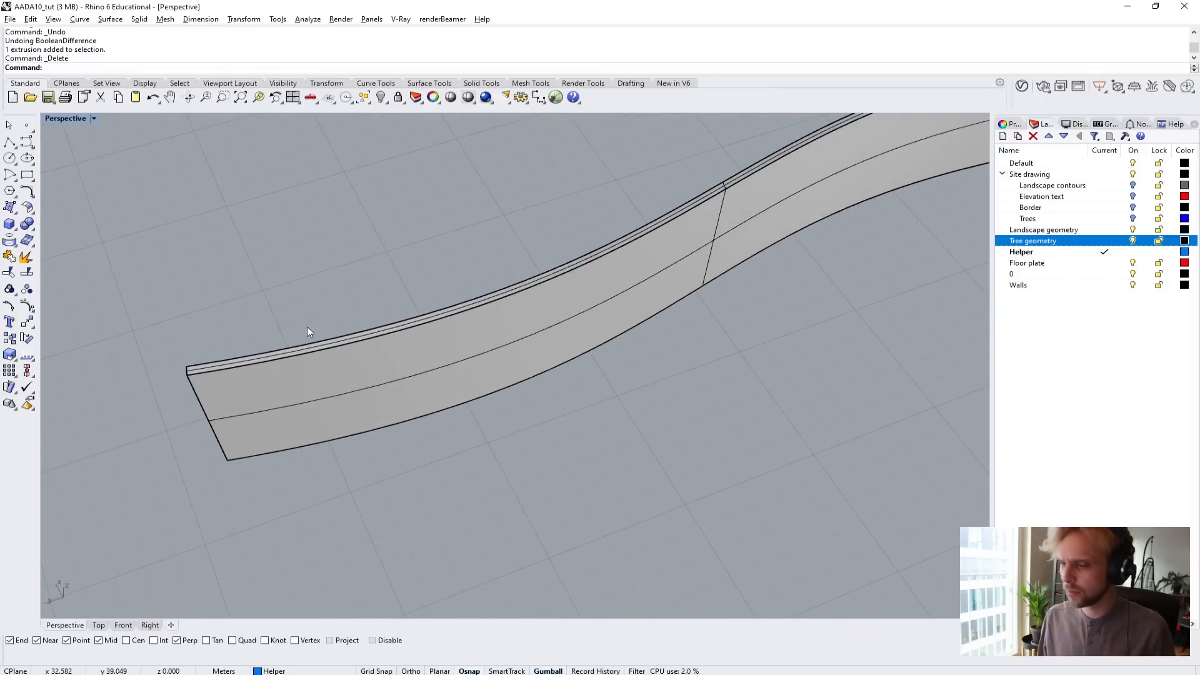
scroll(288, 355, "up", 3)
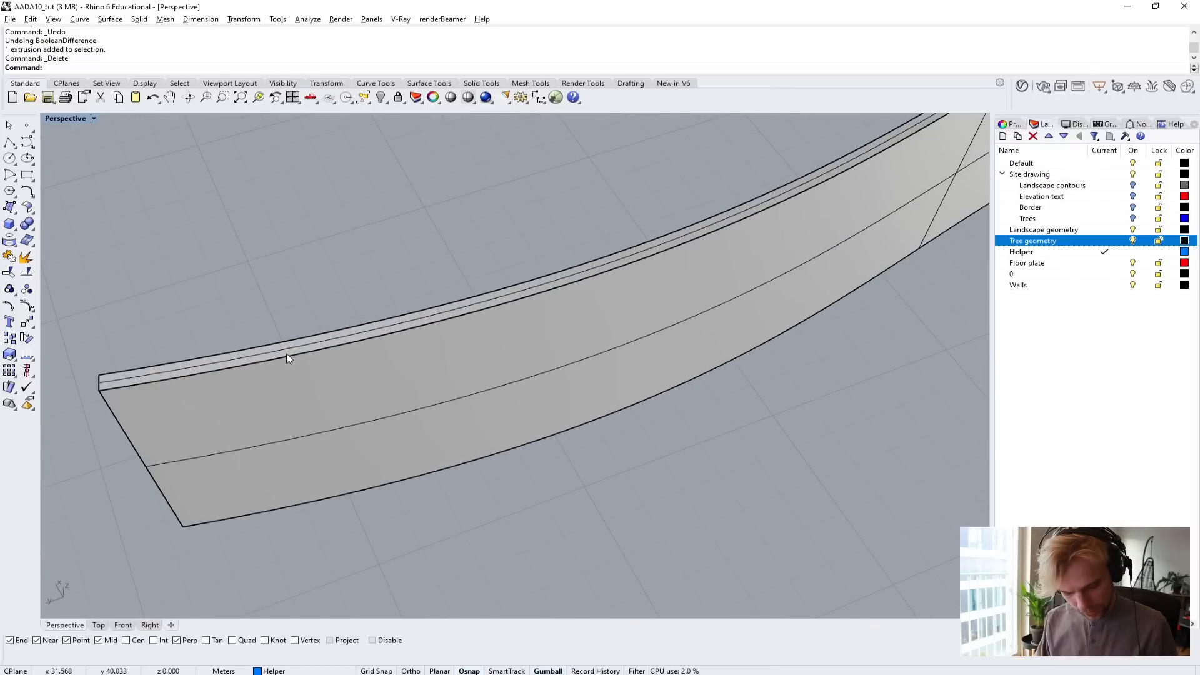
left_click(287, 354)
scroll(344, 365, "down", 4)
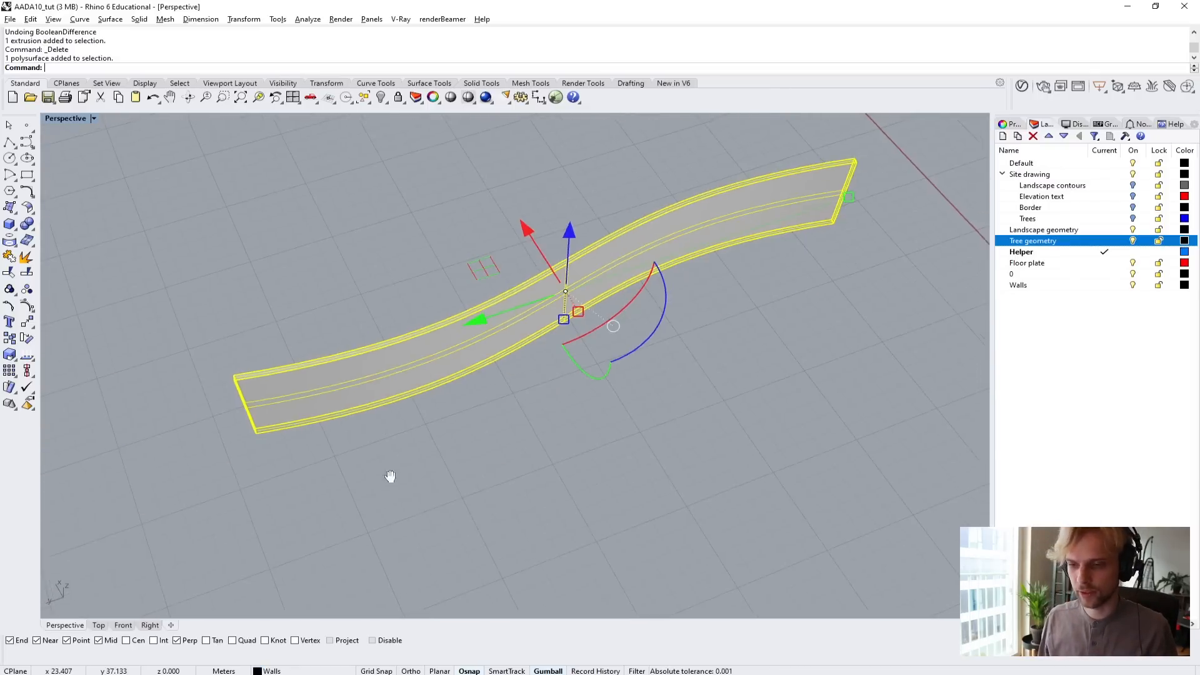
right_click_drag(390, 476, 372, 446)
type("Explode")
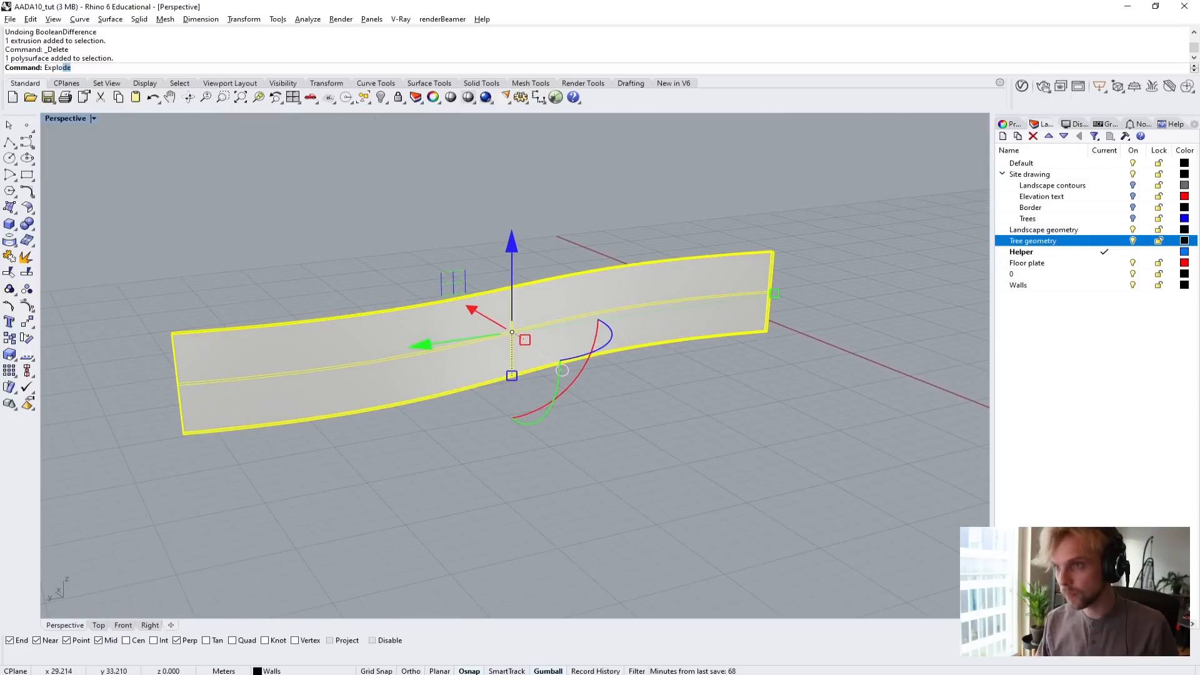
key("Return")
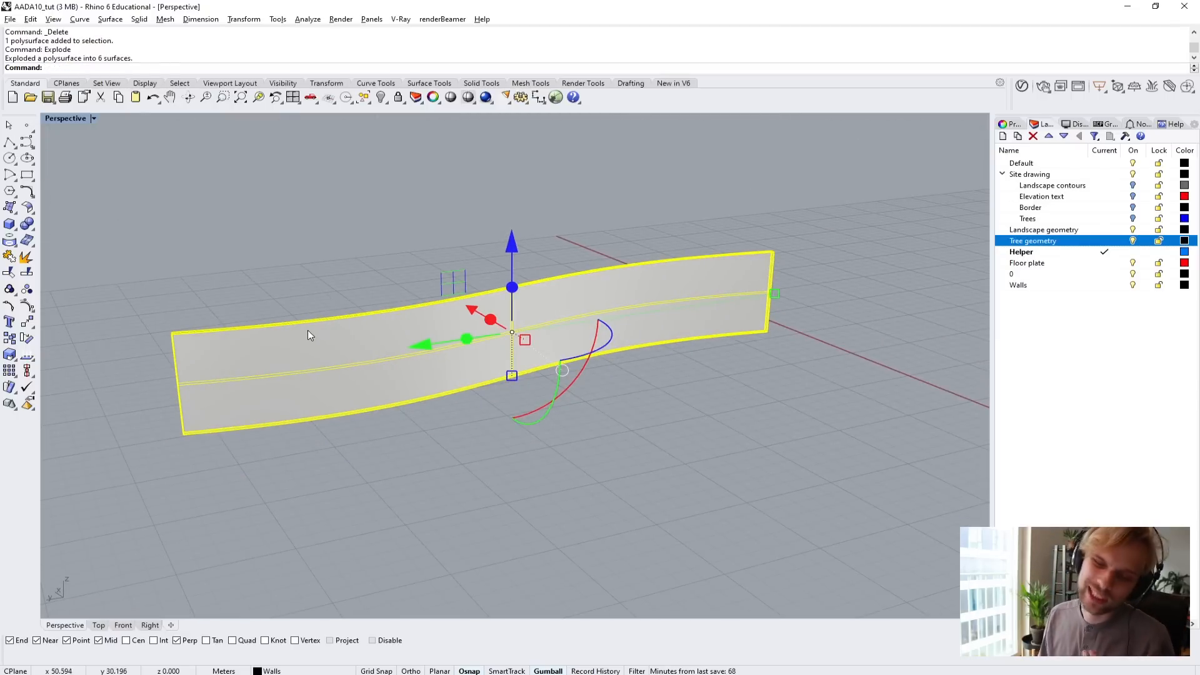
Examine the exploded wall's top, side and end faces by selecting individual surfaces.
left_click(299, 287)
right_click_drag(299, 286, 354, 306)
left_click(253, 366)
left_click(156, 355)
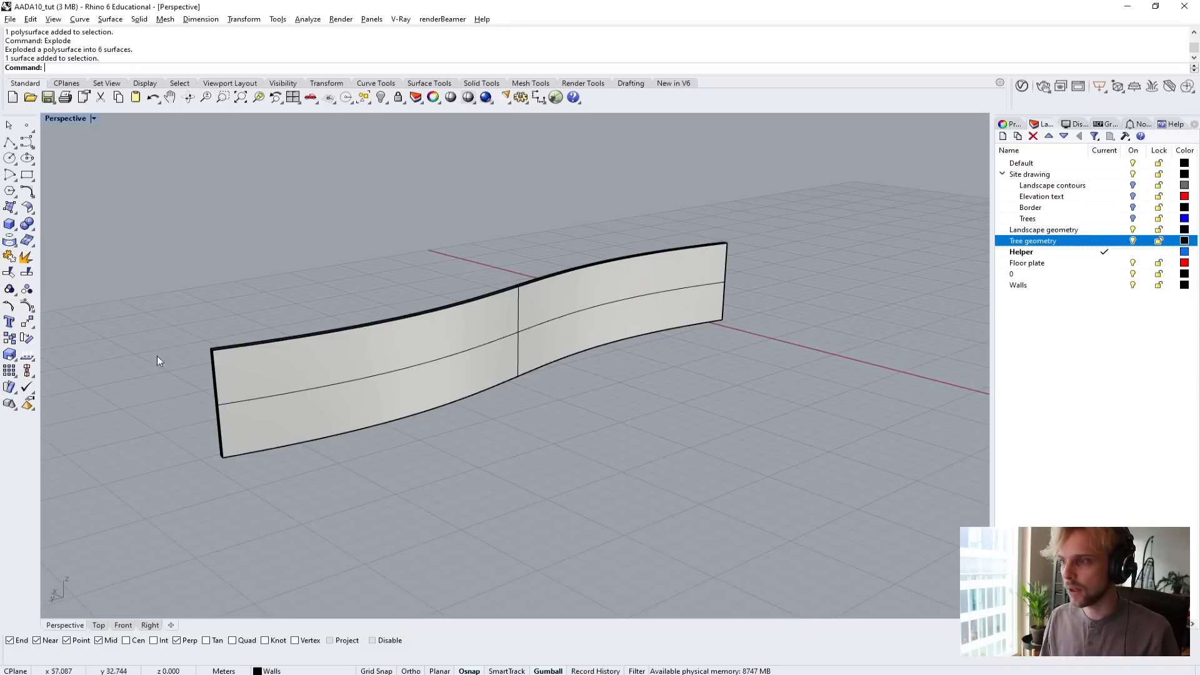
scroll(237, 340, "up", 8)
left_click(222, 343)
left_click(174, 256)
scroll(250, 321, "down", 9)
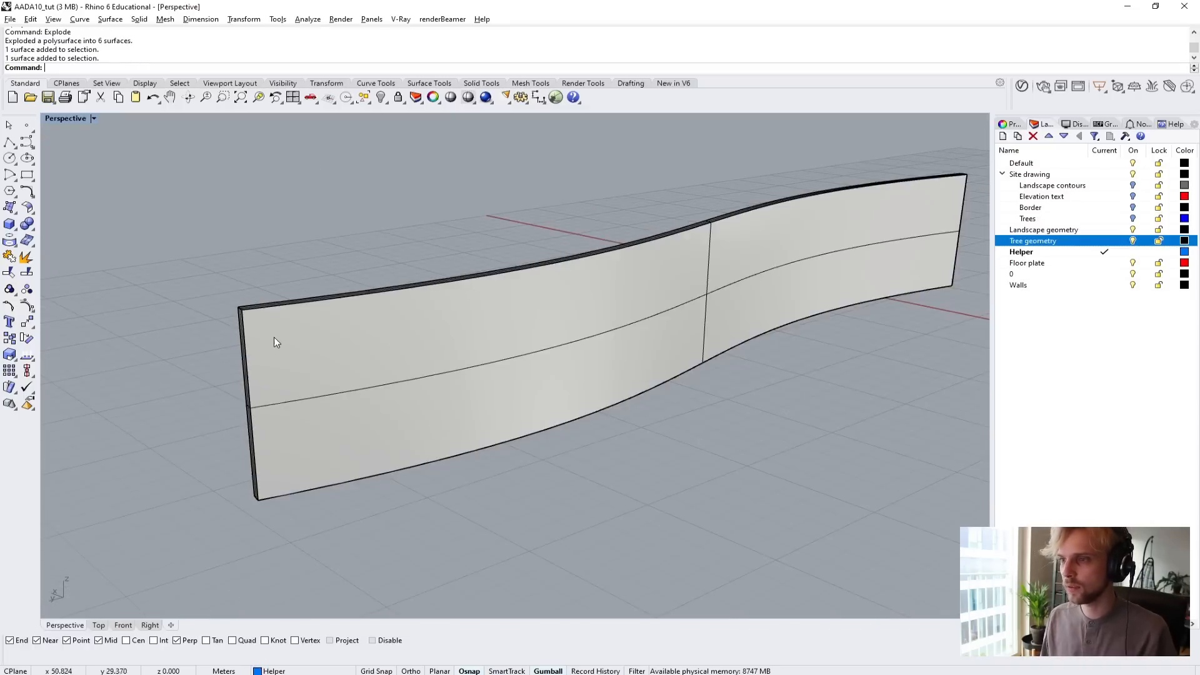
left_click(274, 336)
right_click_drag(681, 366, 550, 322)
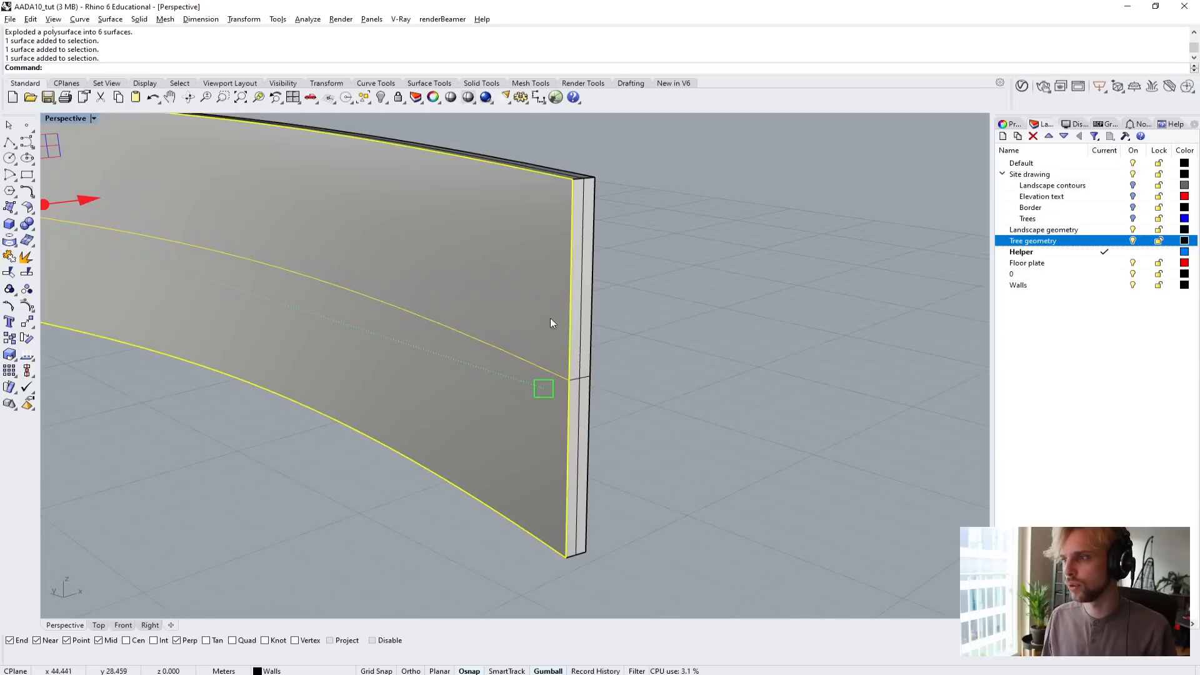
left_click(543, 389)
Delete the four vertical side and end surfaces of the wall, keeping its top and bottom strips.
right_click_drag(543, 389, 583, 437)
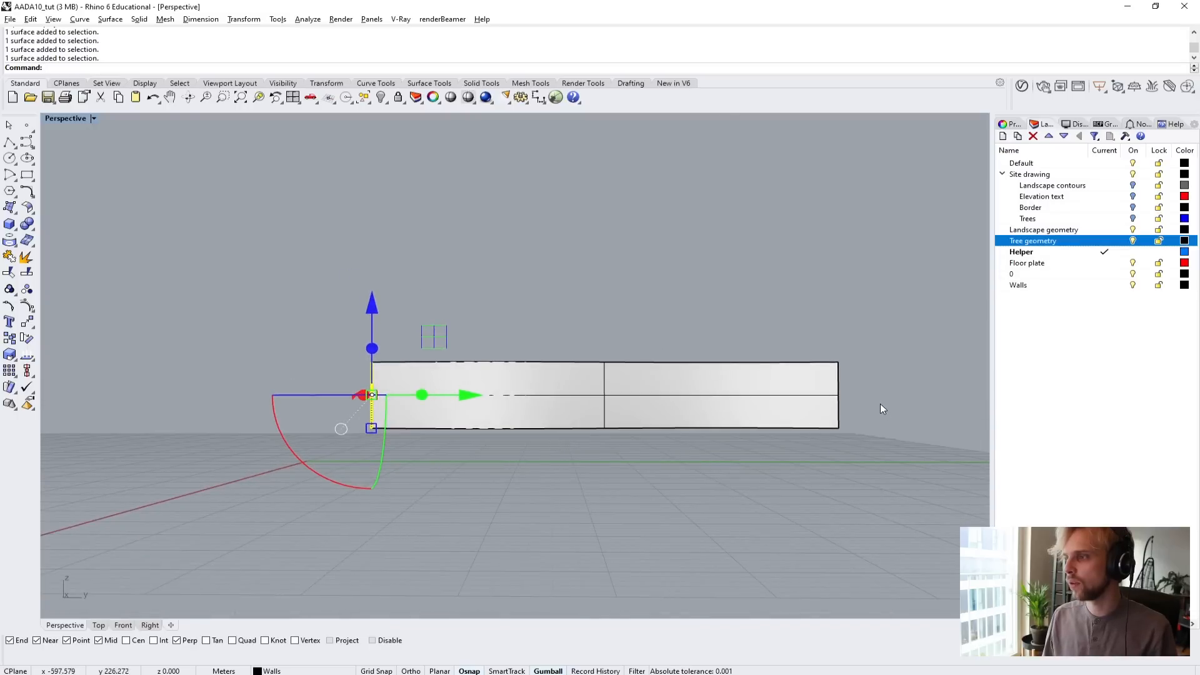
left_click_drag(878, 403, 284, 389)
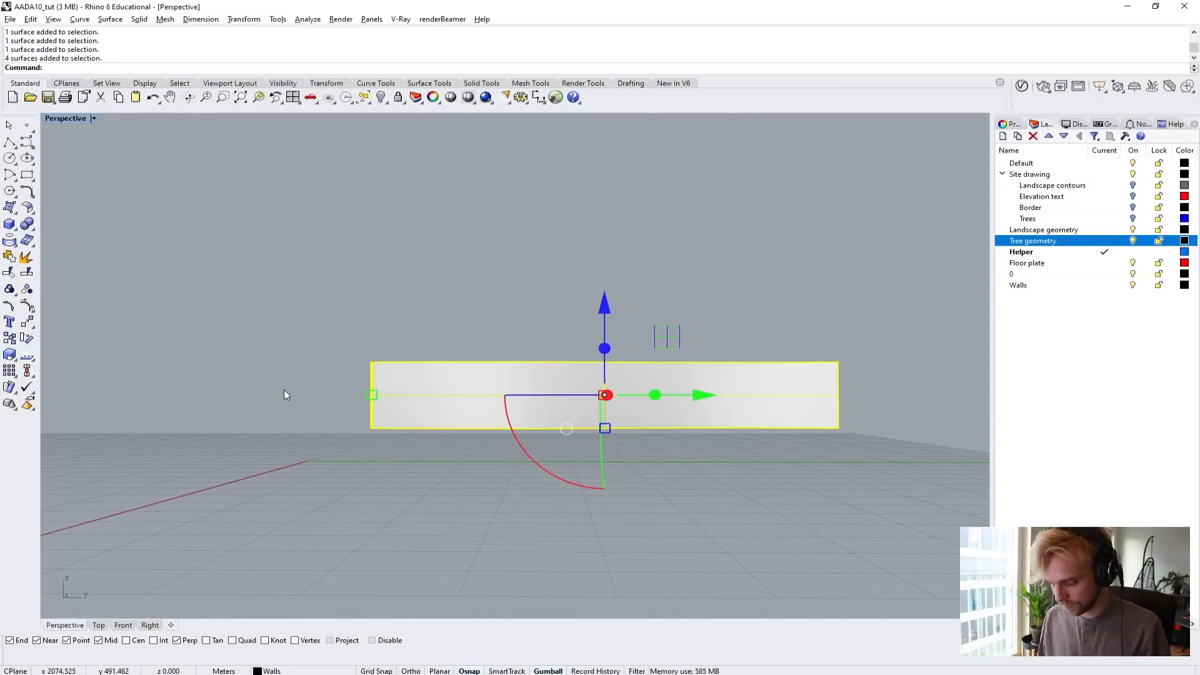
key("Delete")
right_click_drag(284, 393, 397, 325)
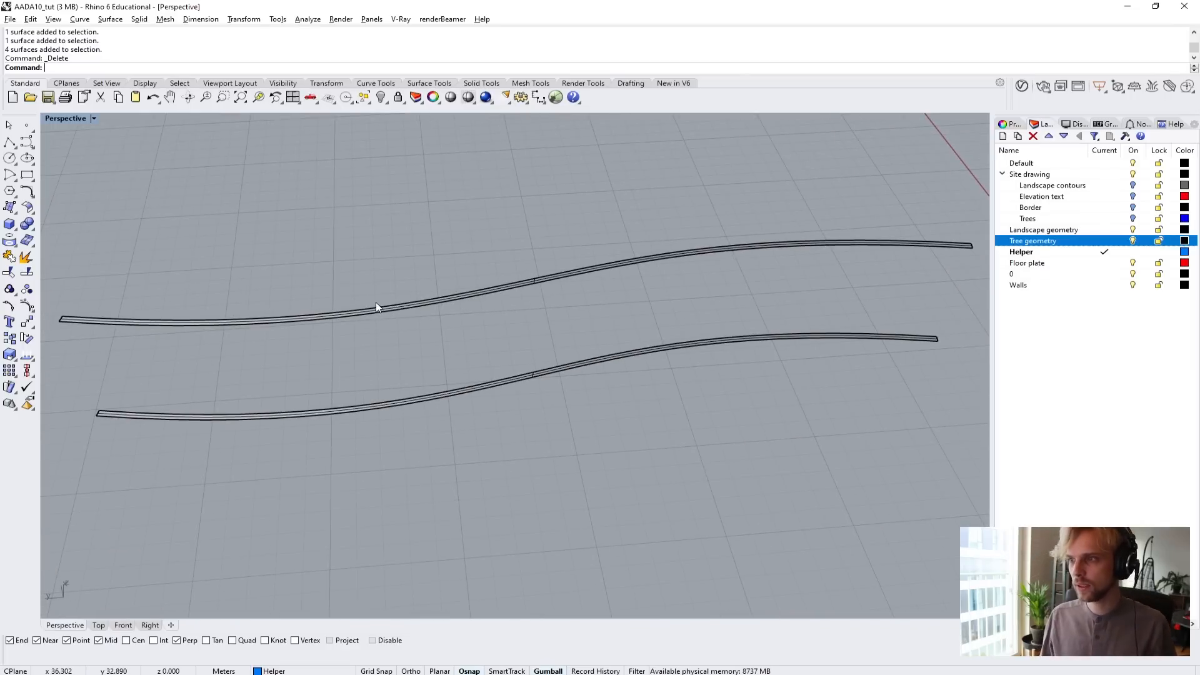
Inspect the wall's remaining top and bottom strips by selecting each one separately.
left_click(378, 306)
left_click(353, 407)
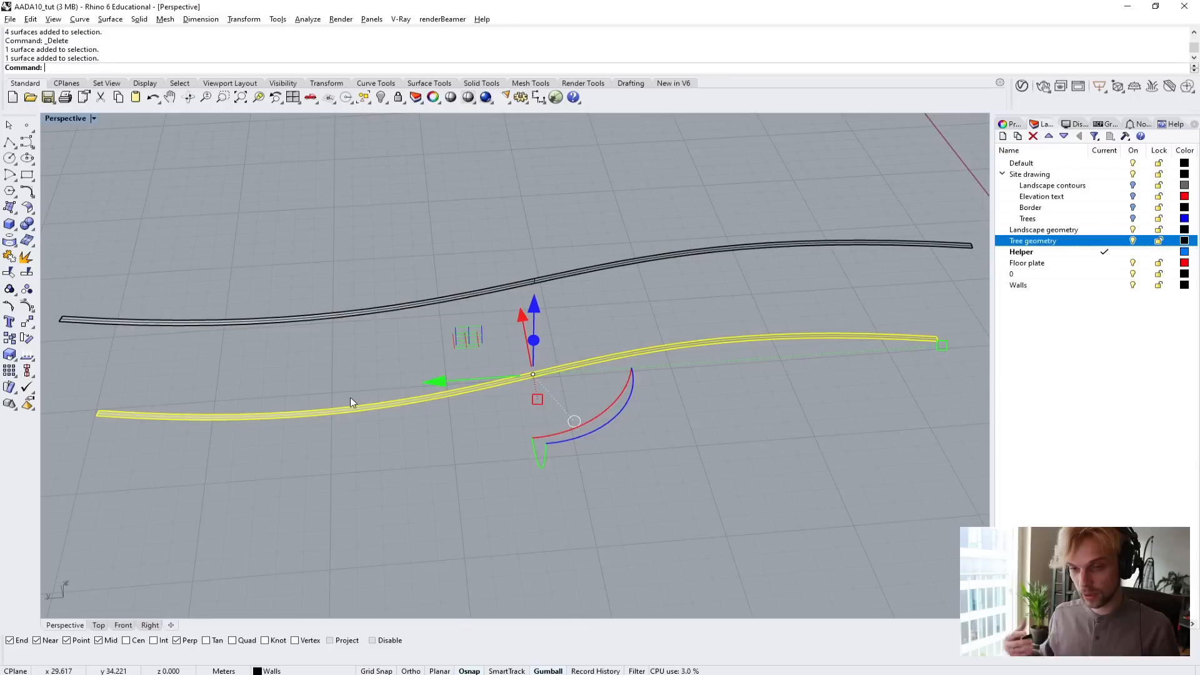
left_click(334, 311)
left_click(325, 371)
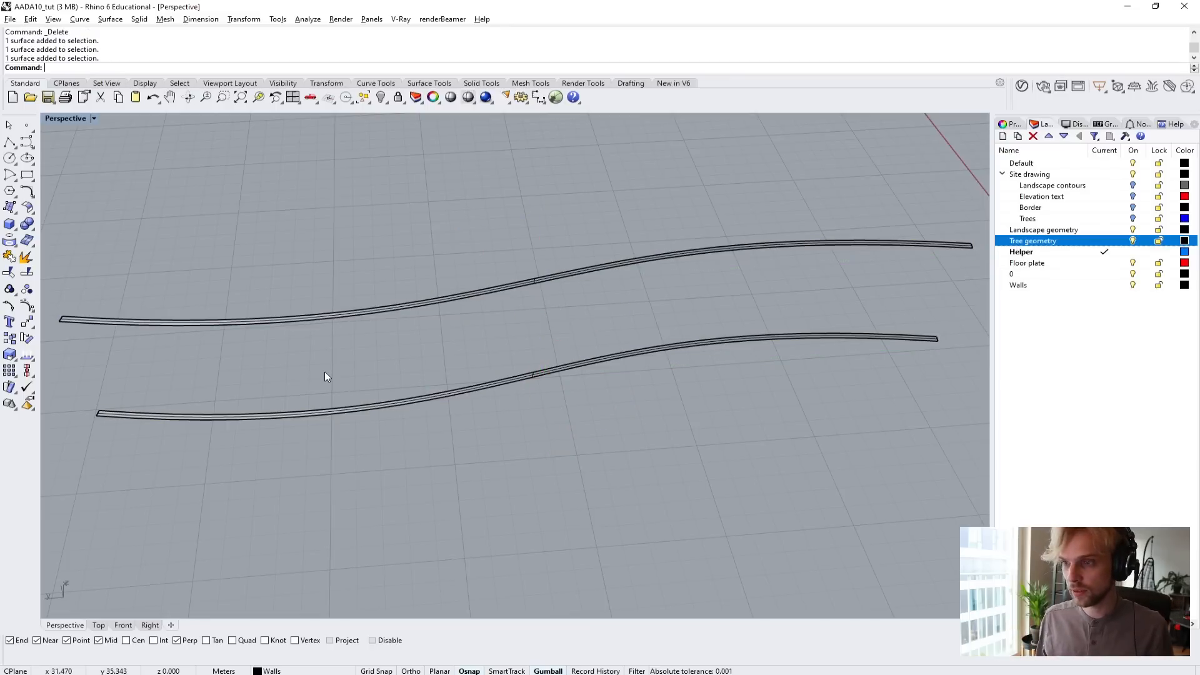
left_click(329, 408)
left_click(408, 467)
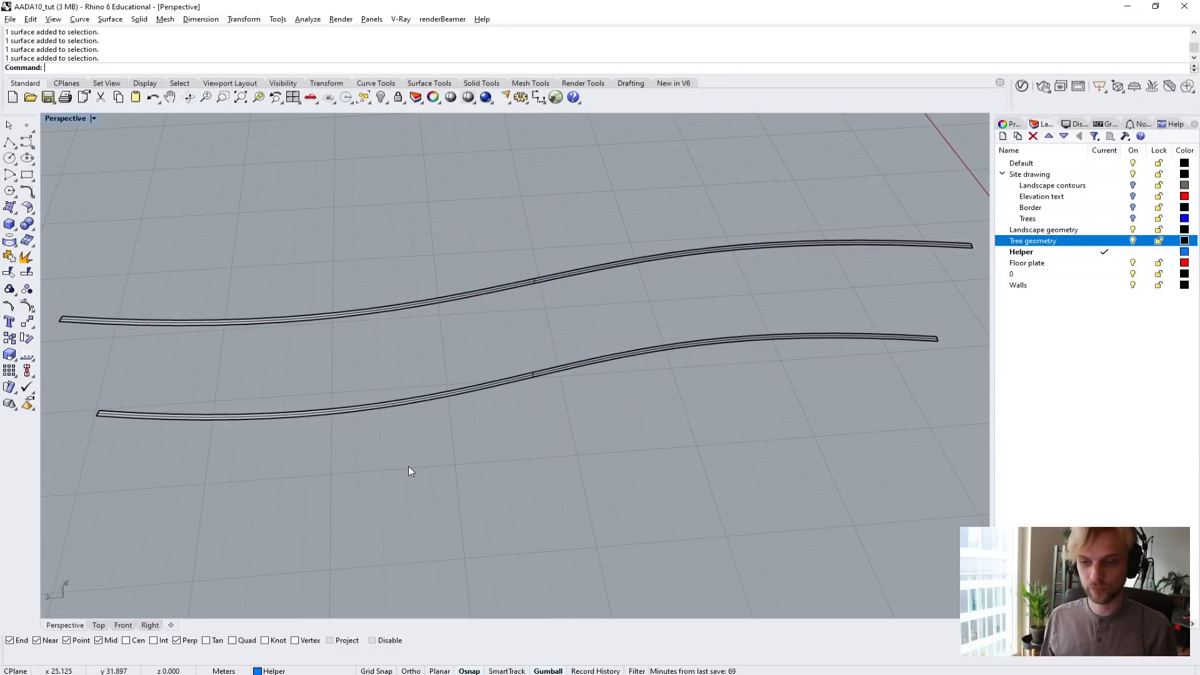
Show the bottom strip's control points, examine how they shape its curve, and turn them off.
right_click_drag(424, 308, 501, 345)
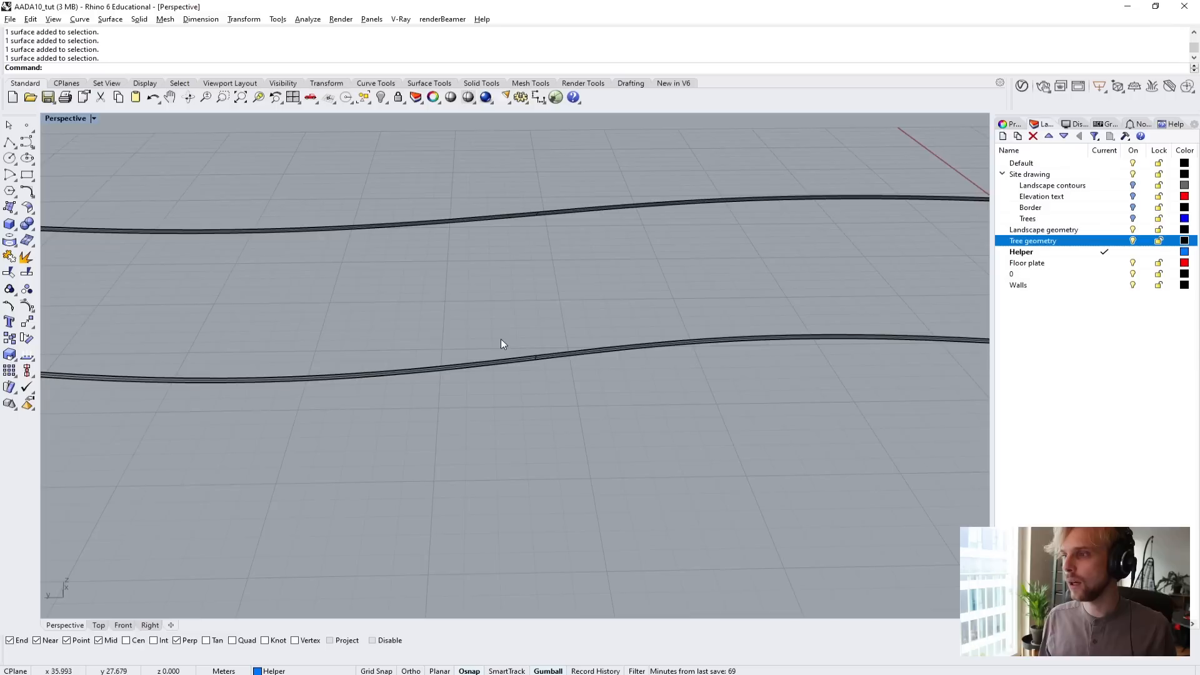
left_click(509, 363)
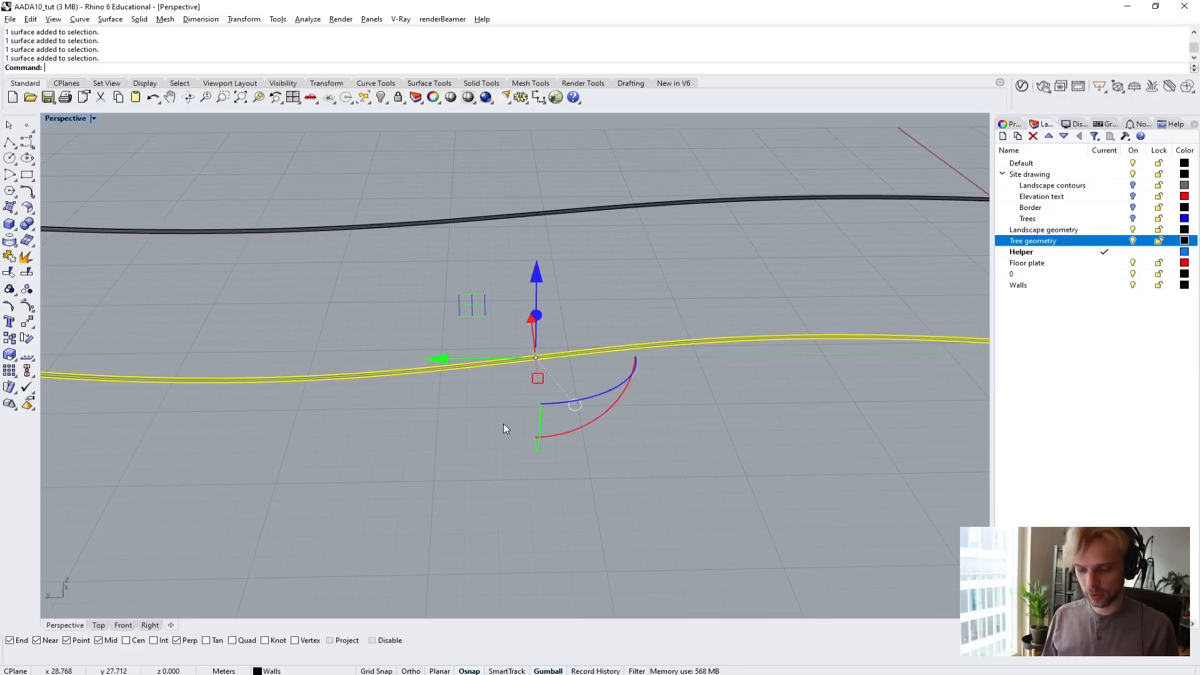
key("F10")
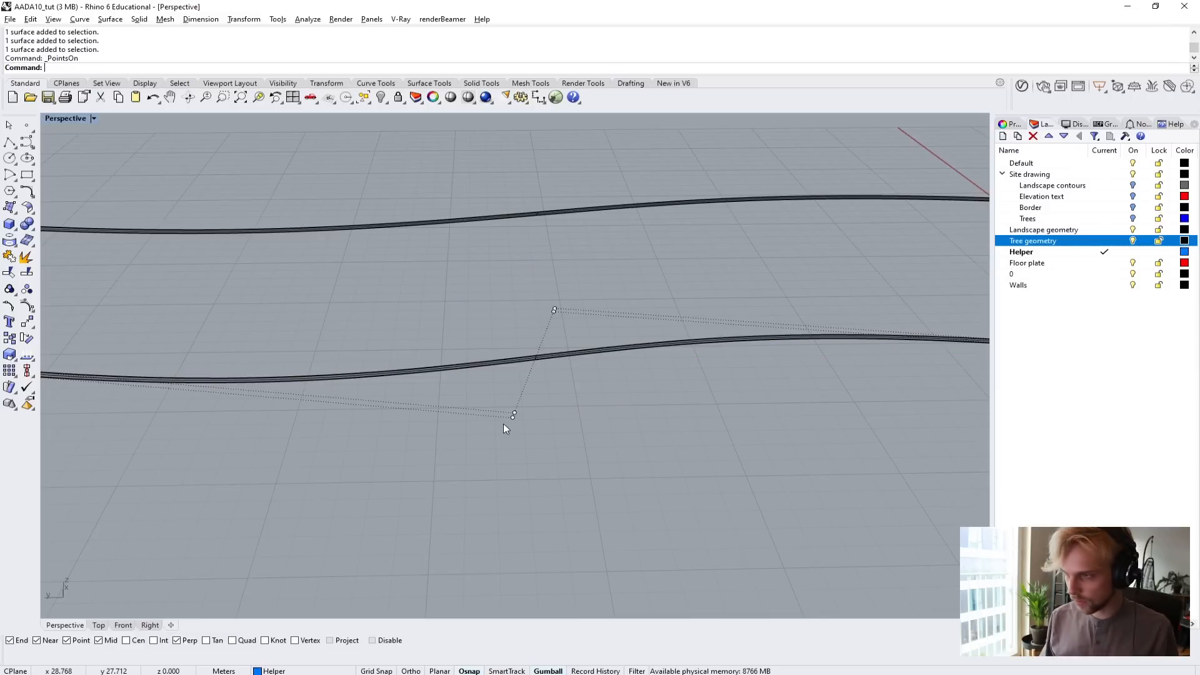
right_click_drag(542, 391, 510, 446)
scroll(547, 428, "up", 4)
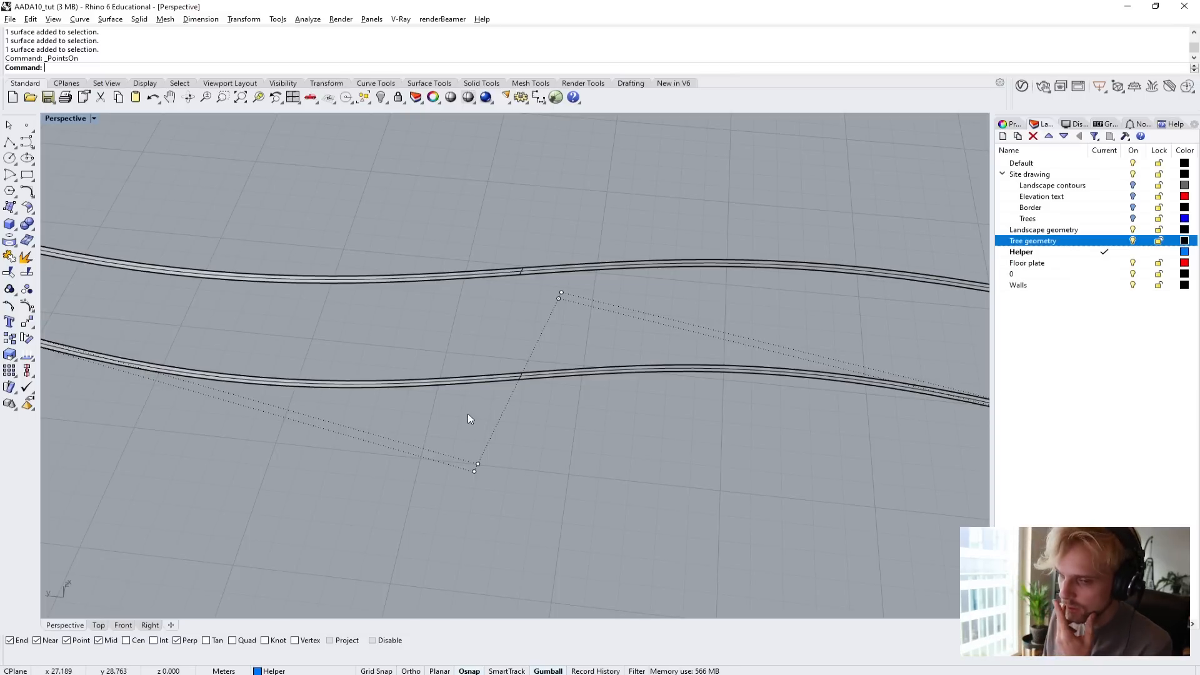
scroll(468, 418, "down", 2)
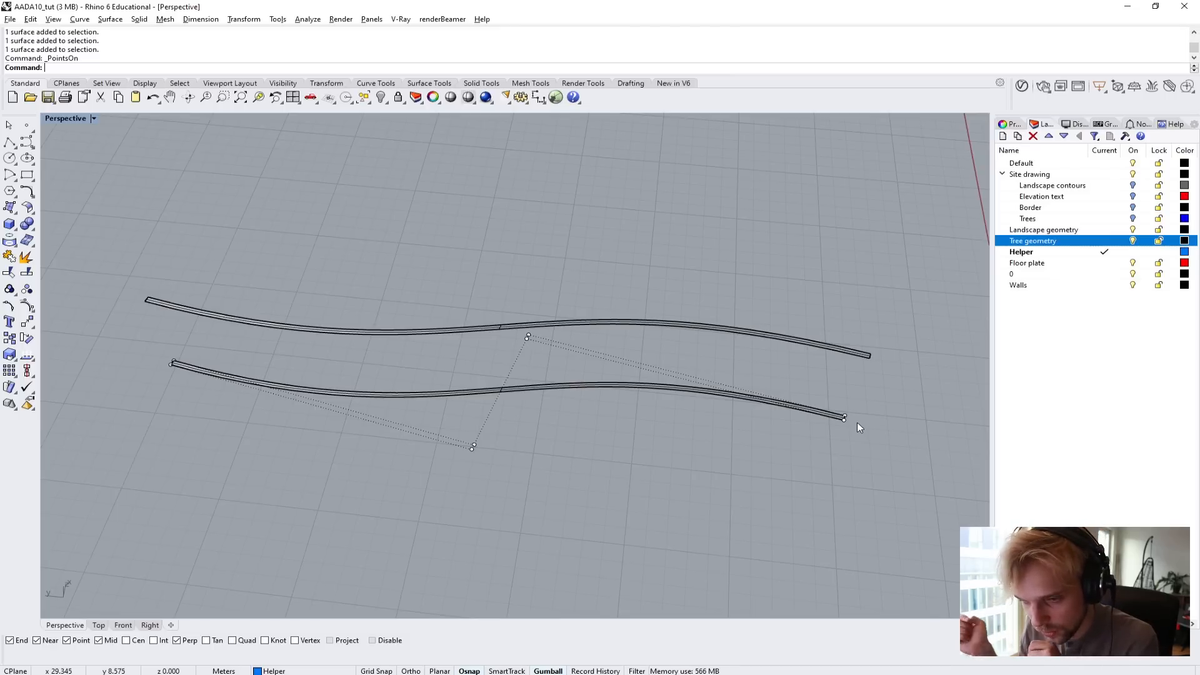
key("Escape")
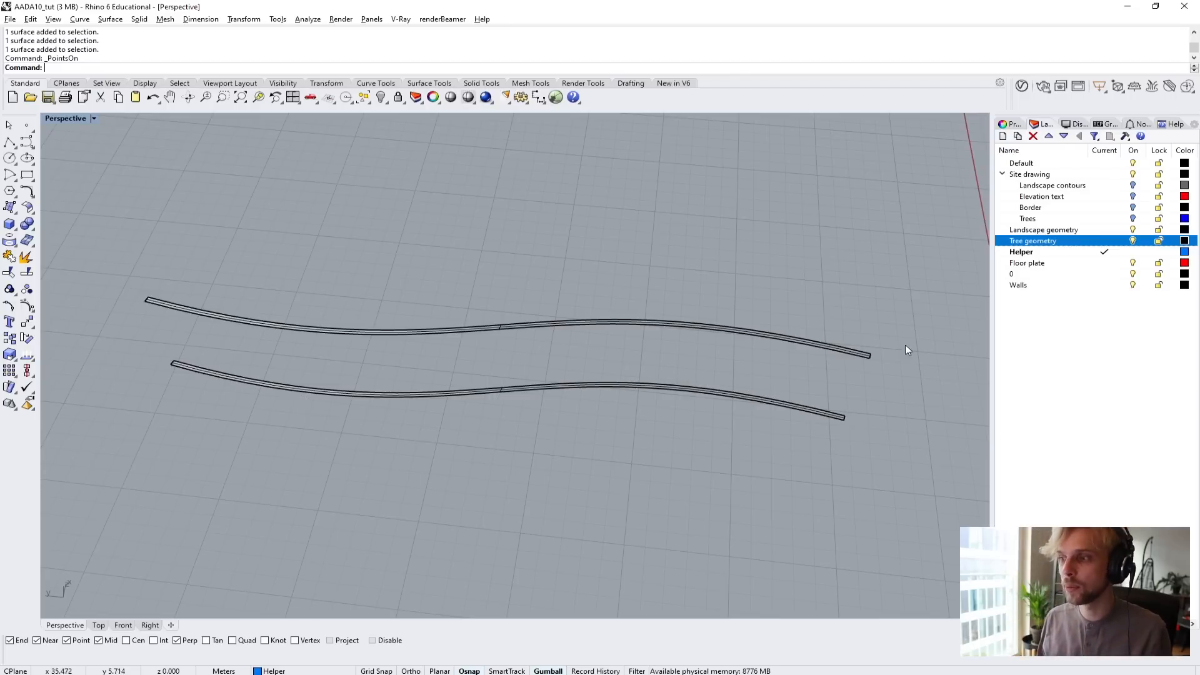
Rebuild the wall's bottom strip with point counts of 8 in U and 4 in V, using degree 3 in both directions.
left_click(600, 376)
right_click_drag(597, 384, 587, 449)
type("Rebuild")
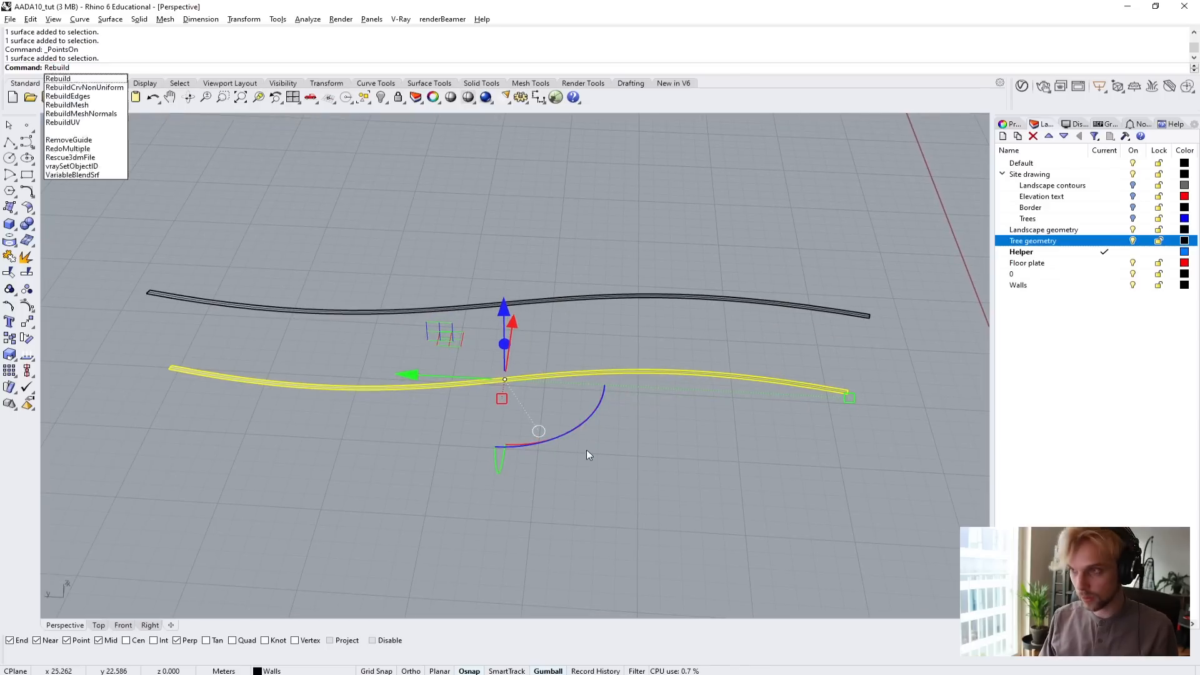
key("Return")
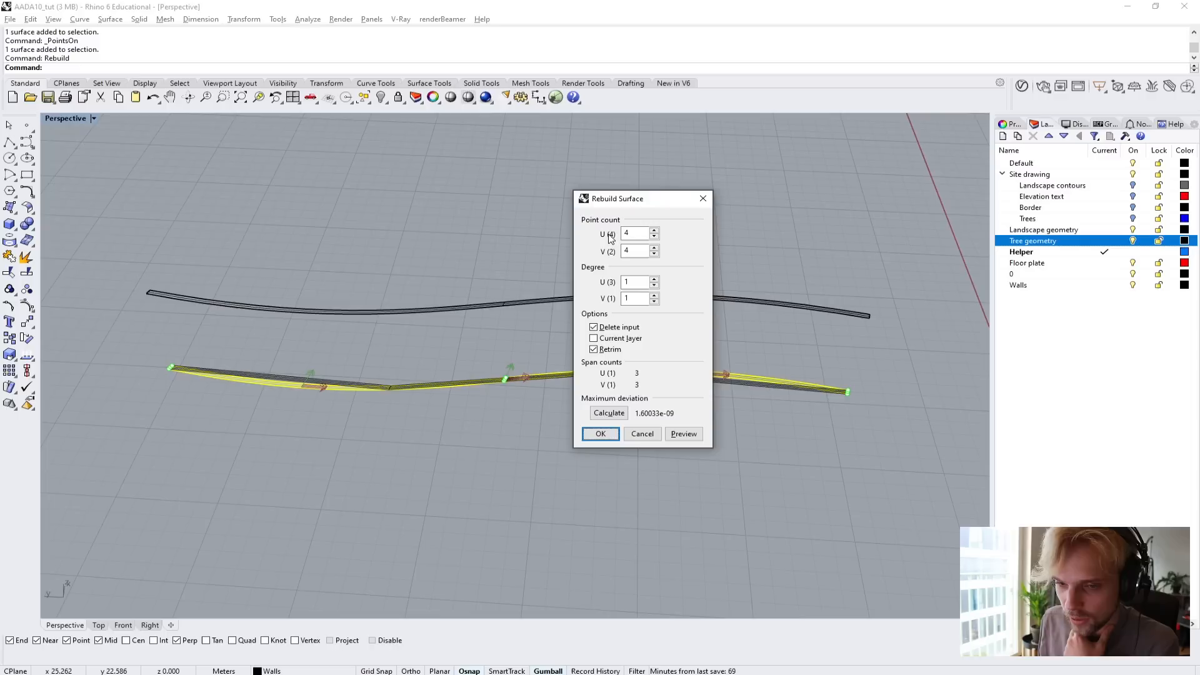
left_click_drag(642, 251, 603, 235)
type("2")
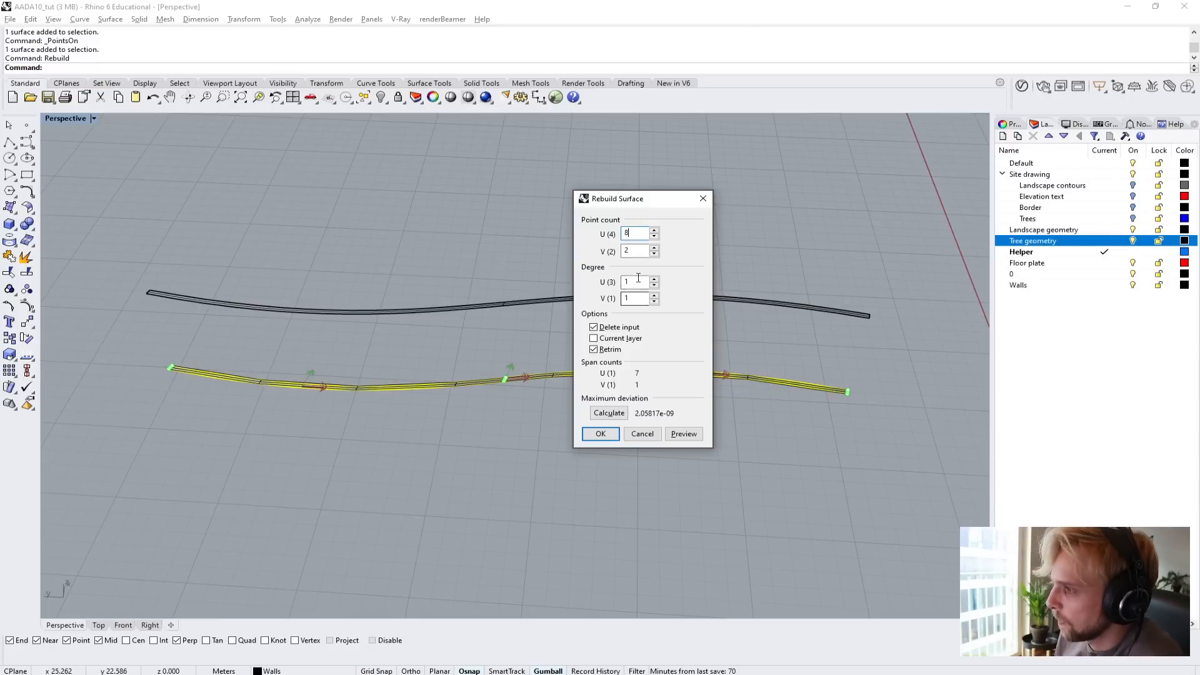
left_click_drag(632, 281, 606, 283)
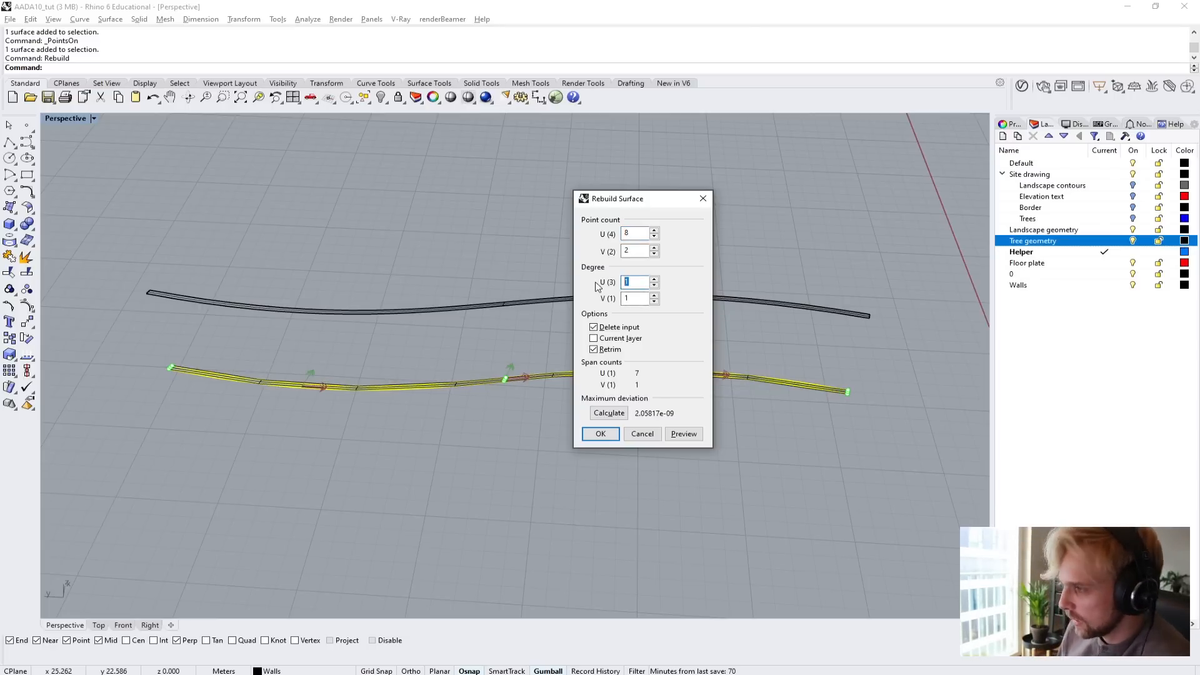
type("3")
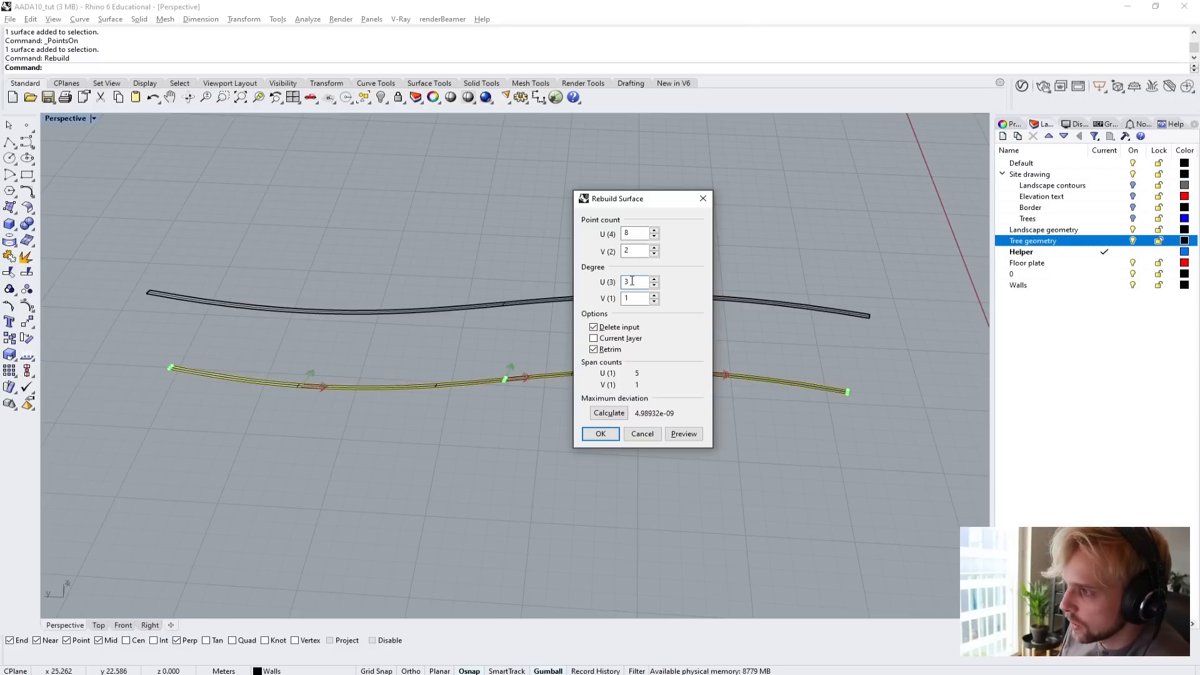
double_click(631, 298)
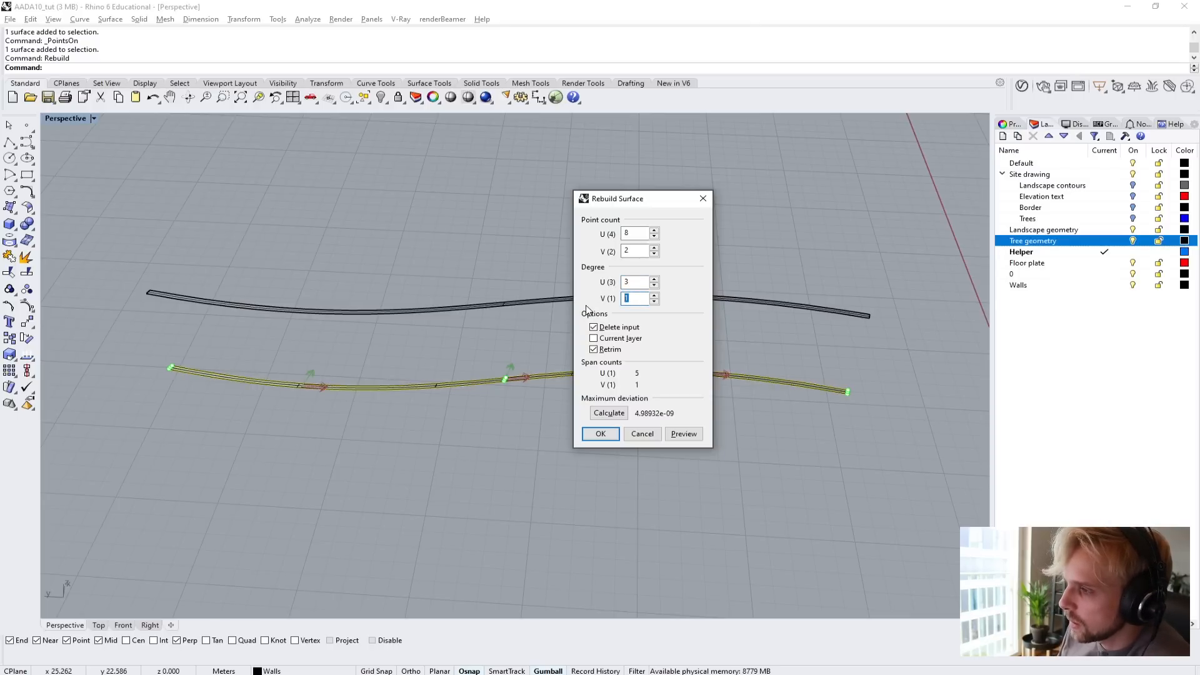
left_click(629, 282)
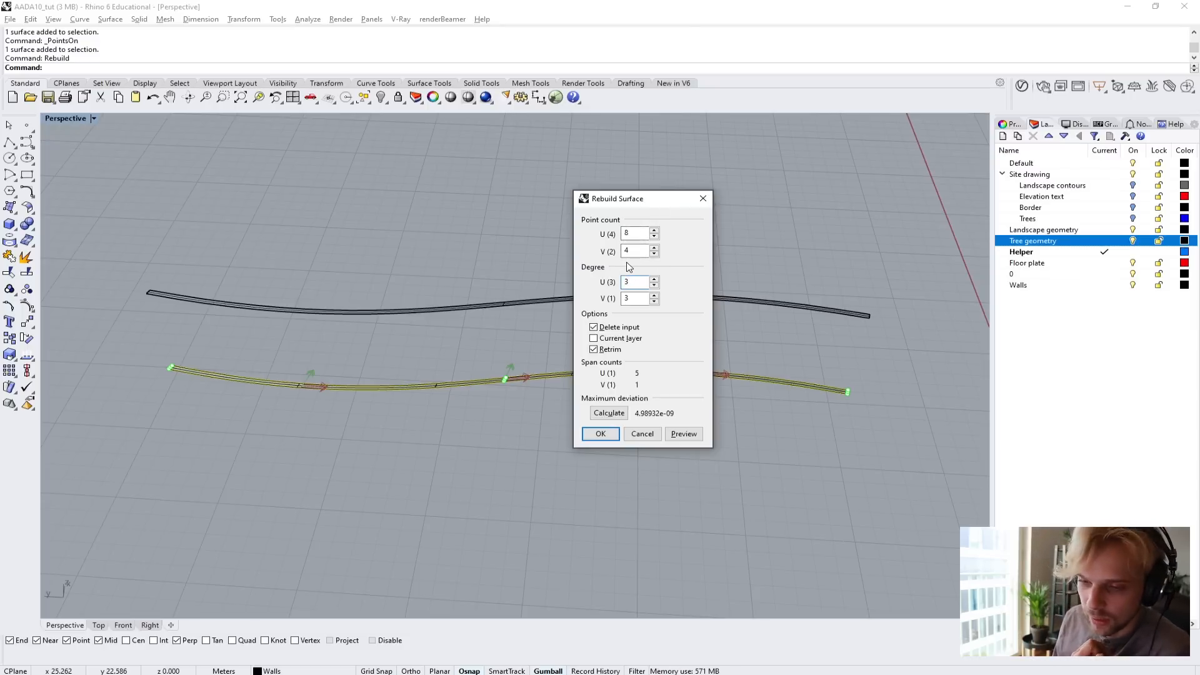
left_click(612, 433)
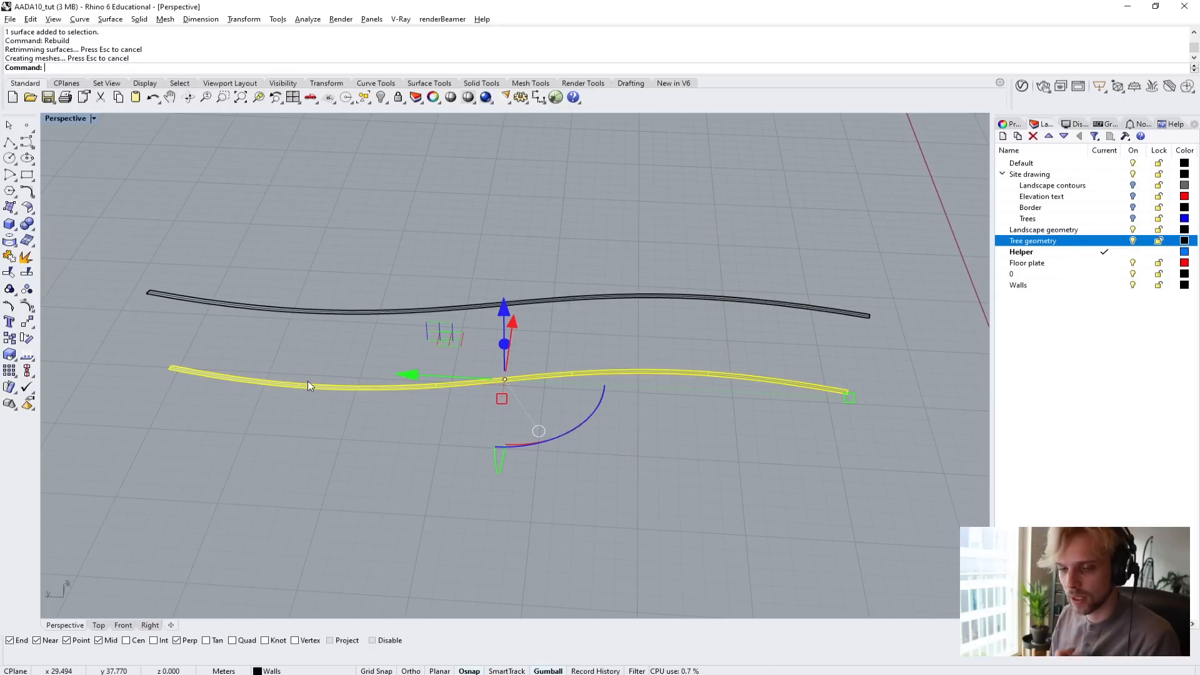
Show the rebuilt strip's control points, raise the two middle groups vertically by 2 m, and turn the points off.
key("F10")
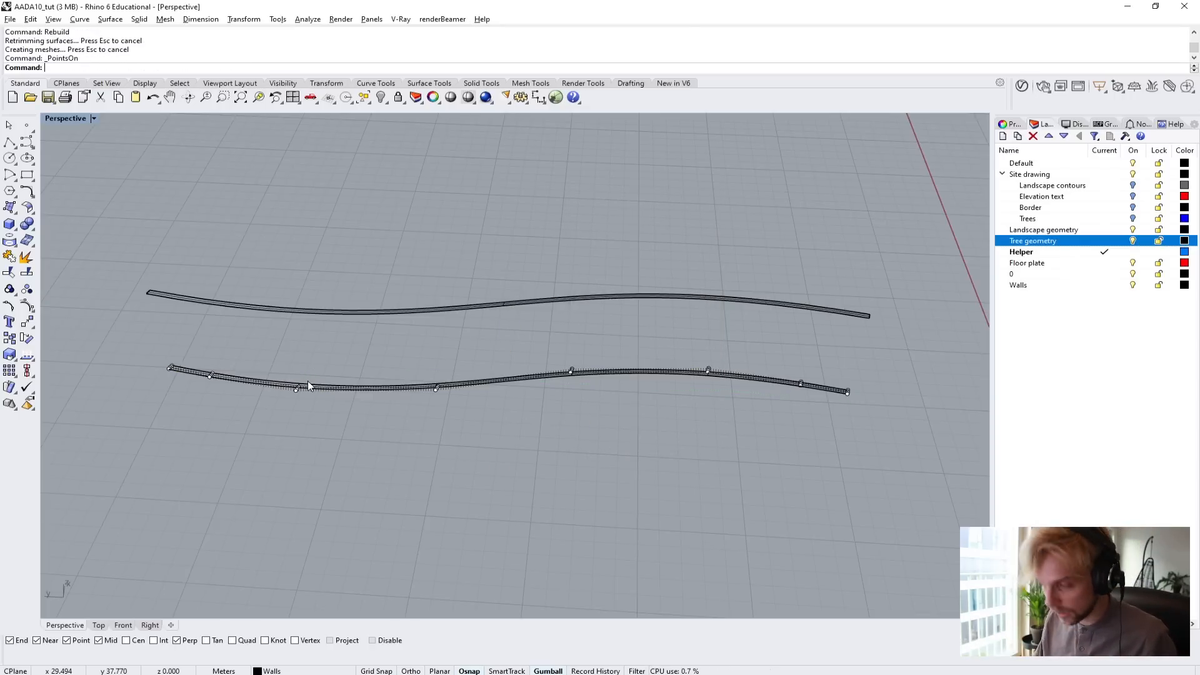
right_click_drag(439, 435, 514, 431)
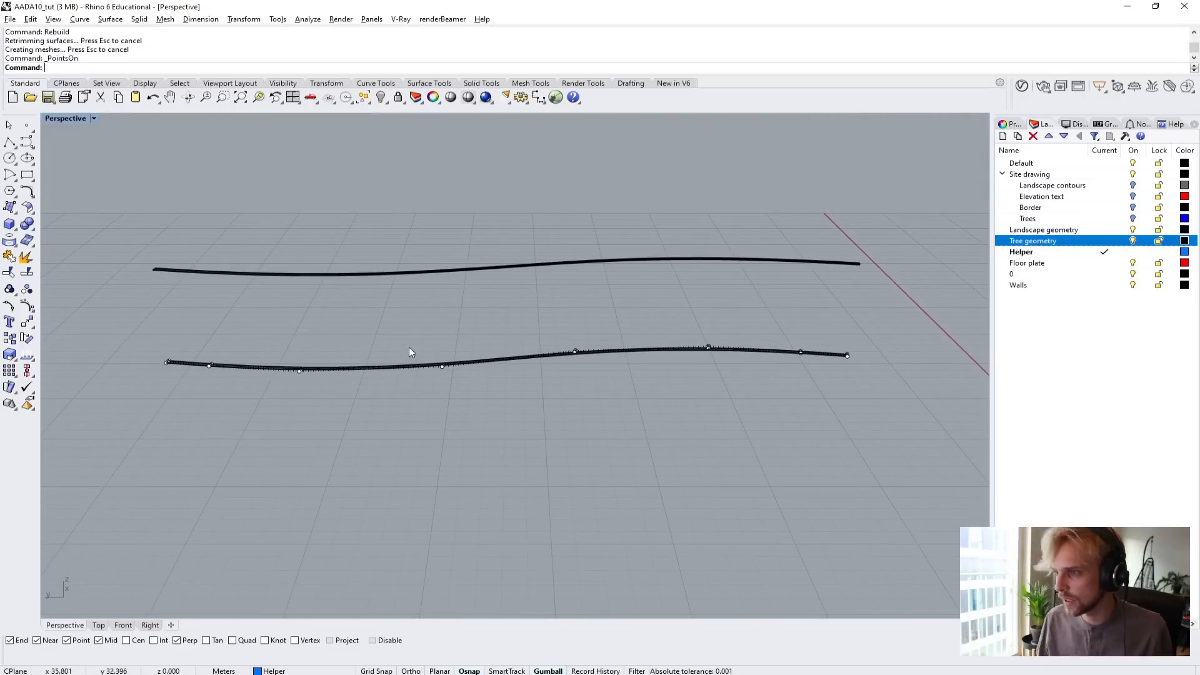
mouse_move(410, 330)
right_mouse_down()
mouse_move(407, 365)
mouse_move(406, 328)
right_mouse_up()
left_click_drag(404, 302, 611, 429)
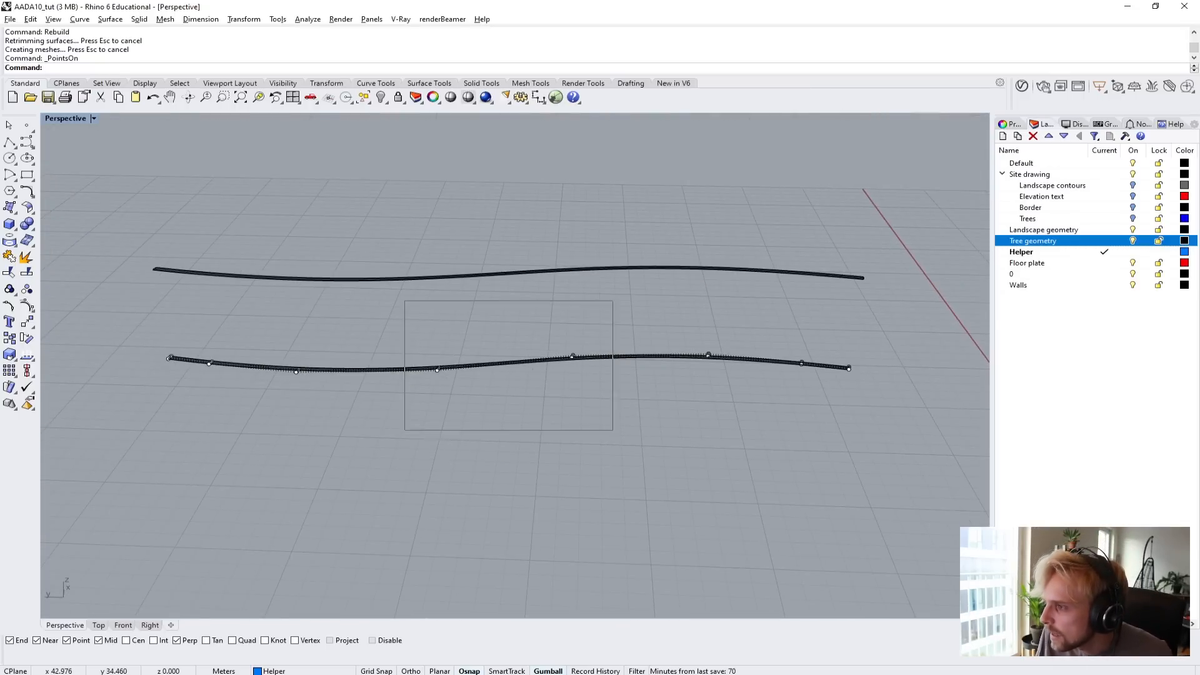
scroll(466, 370, "up", 3)
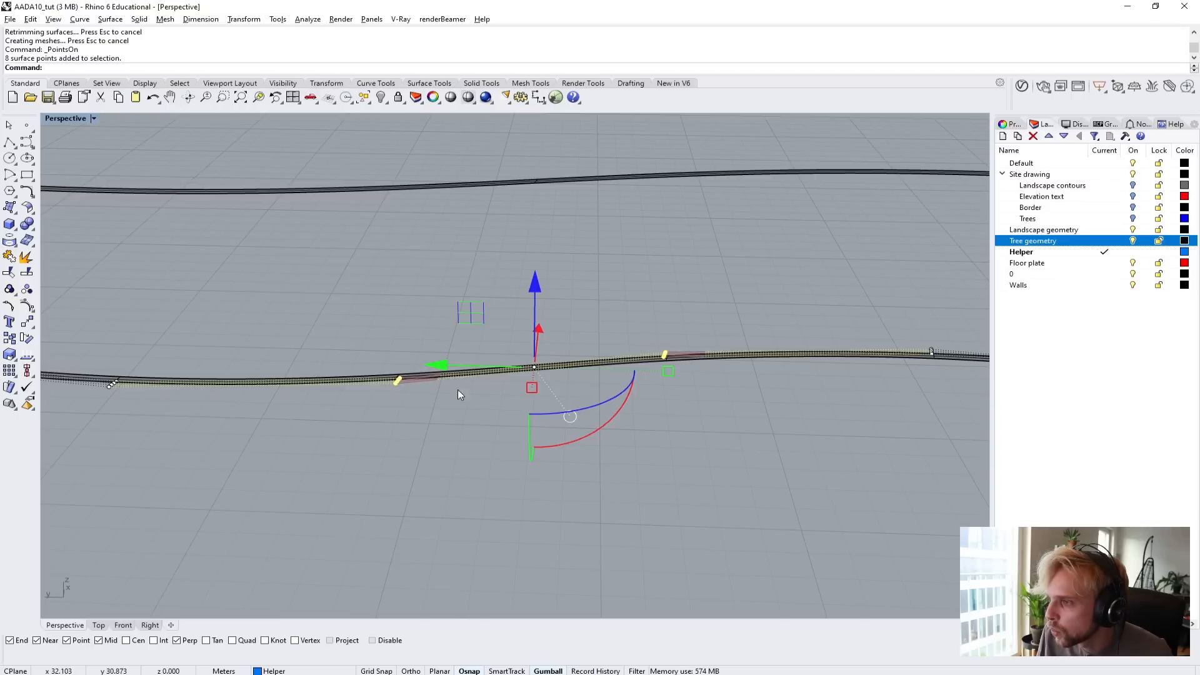
scroll(509, 384, "down", 3)
right_click_drag(509, 389, 511, 326)
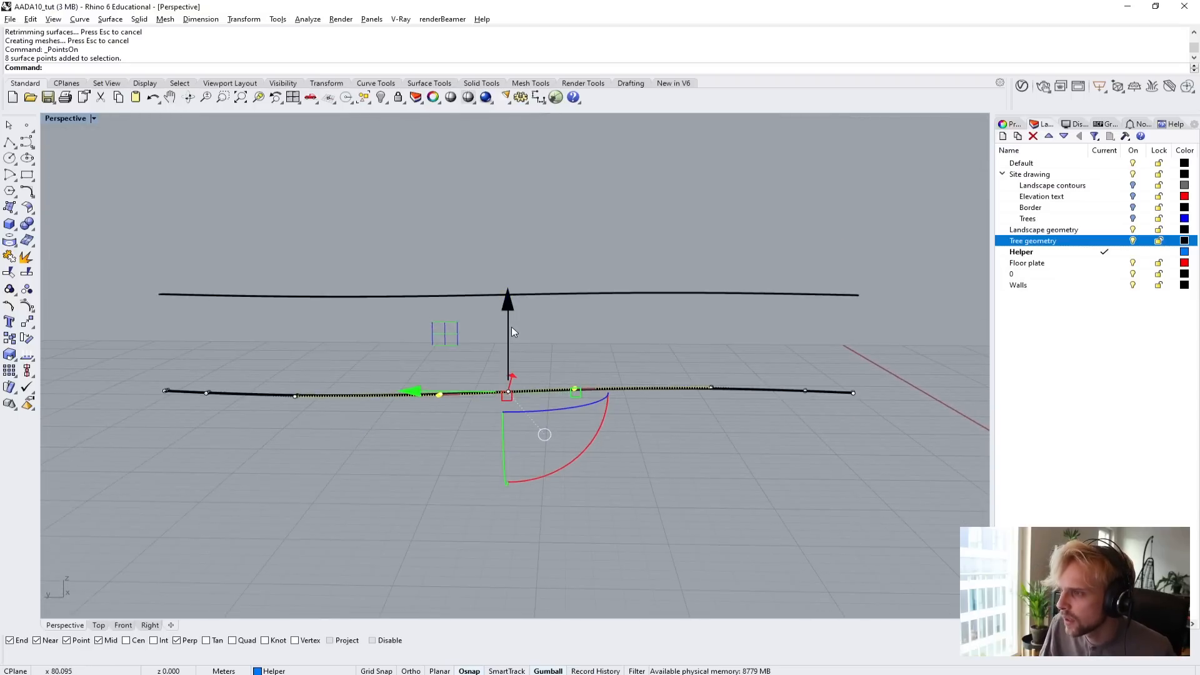
left_click(509, 325)
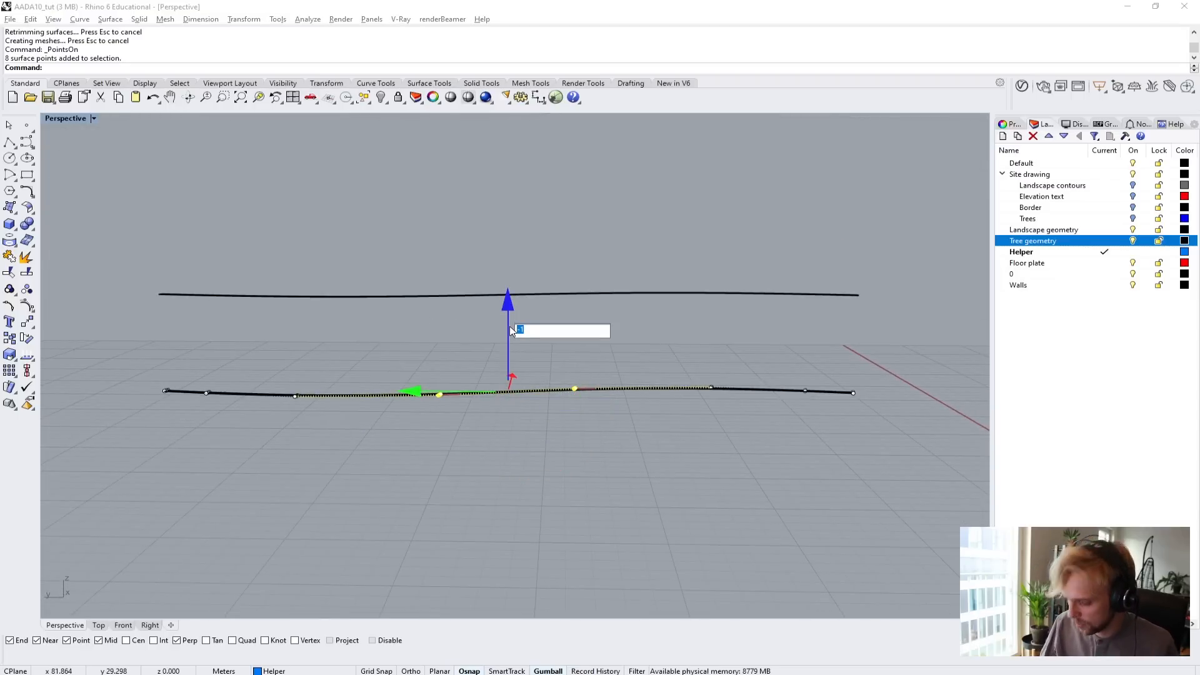
type("2")
key("Return")
right_click_drag(395, 452, 436, 397)
key("Escape")
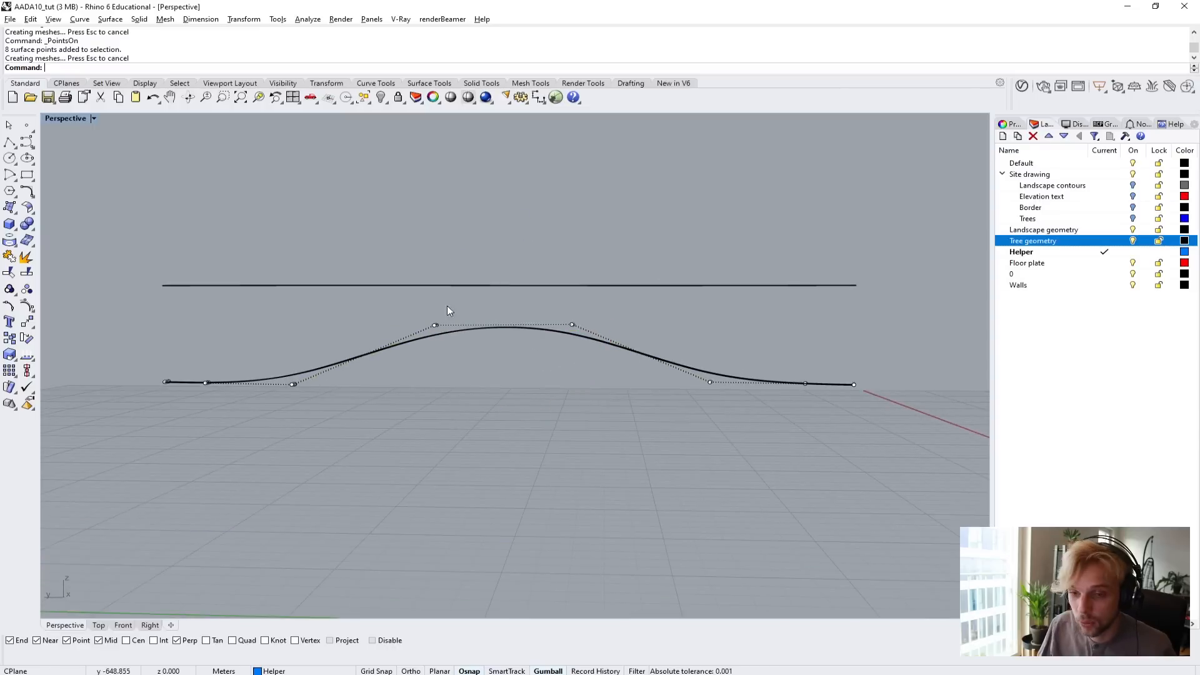
right_click_drag(567, 393, 508, 467)
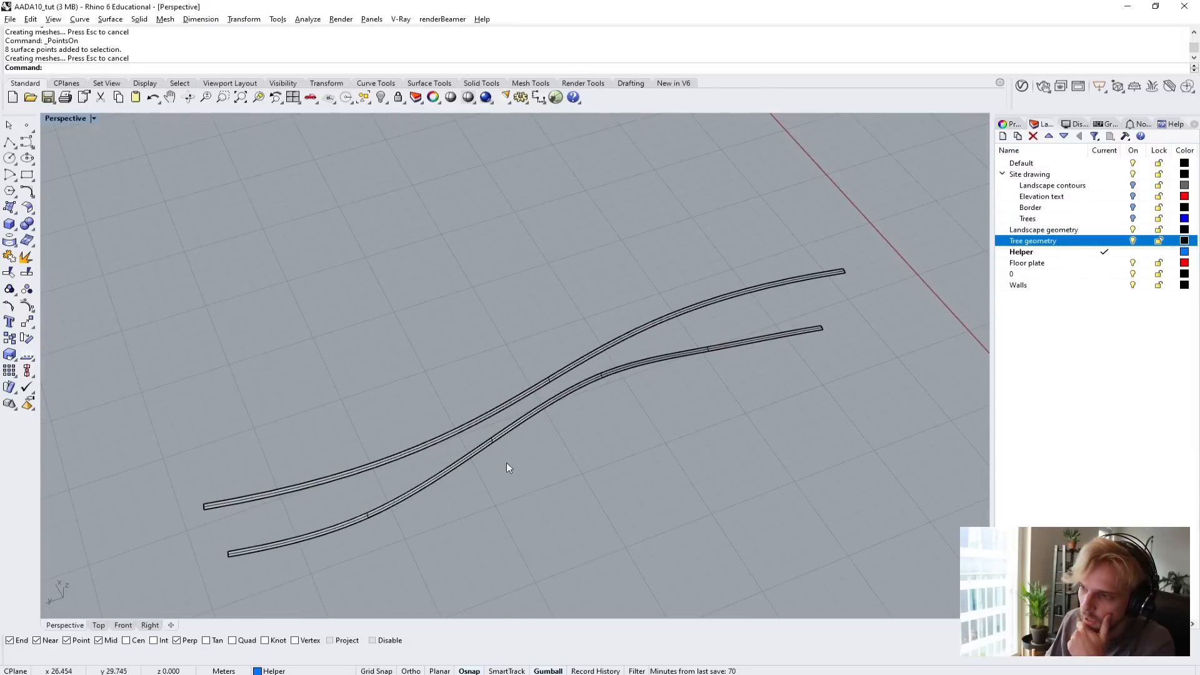
mouse_move(399, 445)
right_mouse_down()
mouse_move(434, 376)
mouse_move(500, 351)
mouse_move(395, 465)
right_mouse_up()
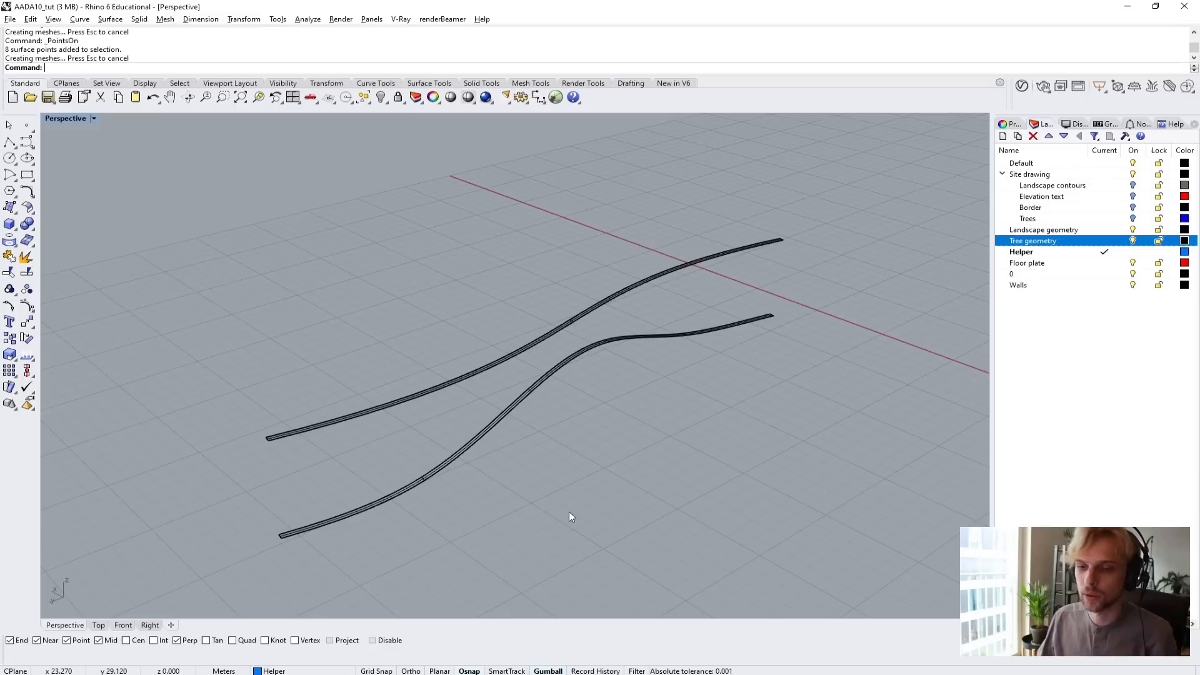
Duplicate the borders of both the top and bottom strips with DupBorder.
left_click_drag(569, 517, 440, 305)
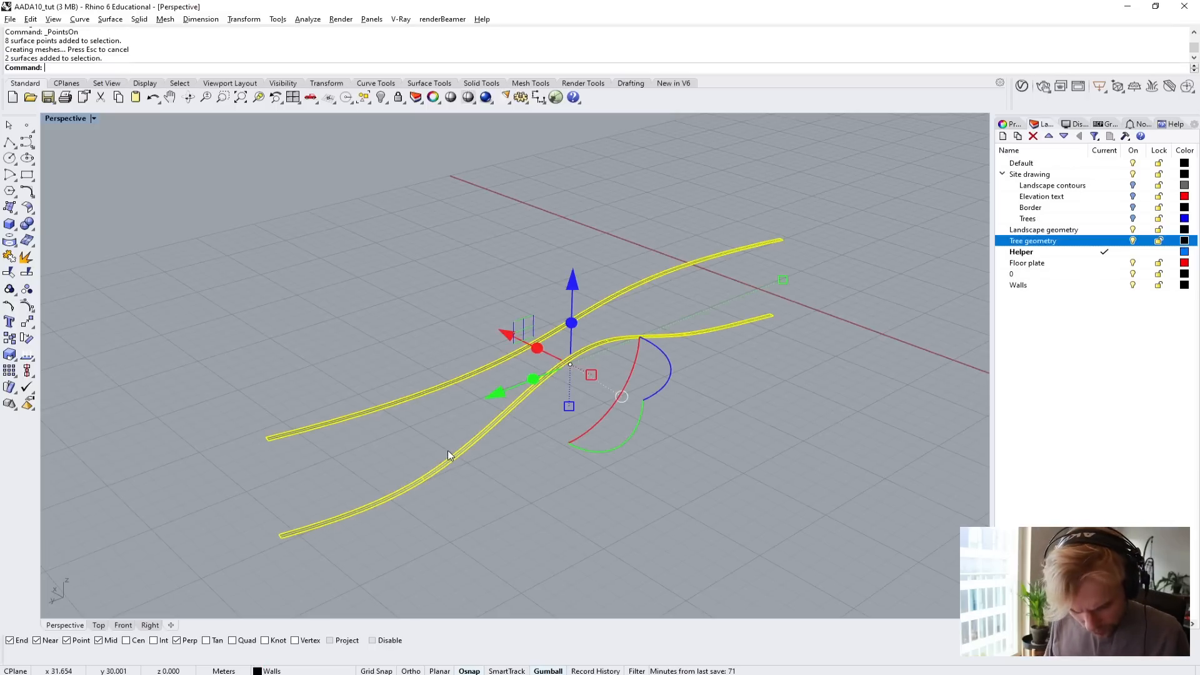
type("D")
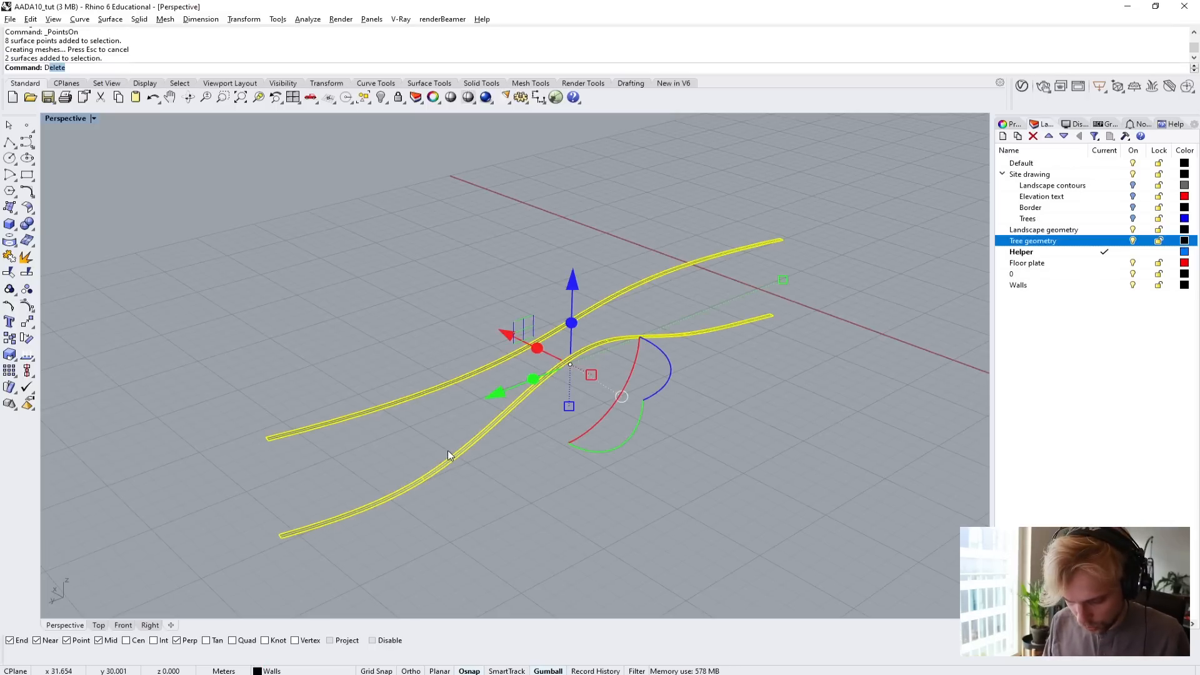
type("up")
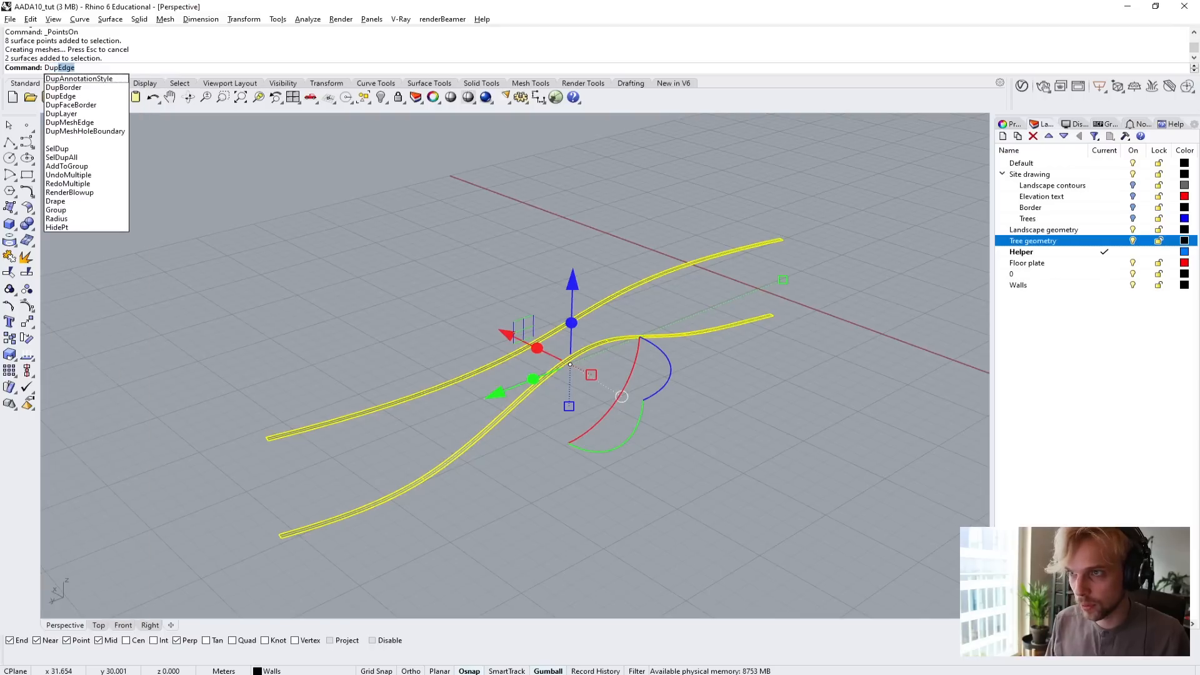
type("Border")
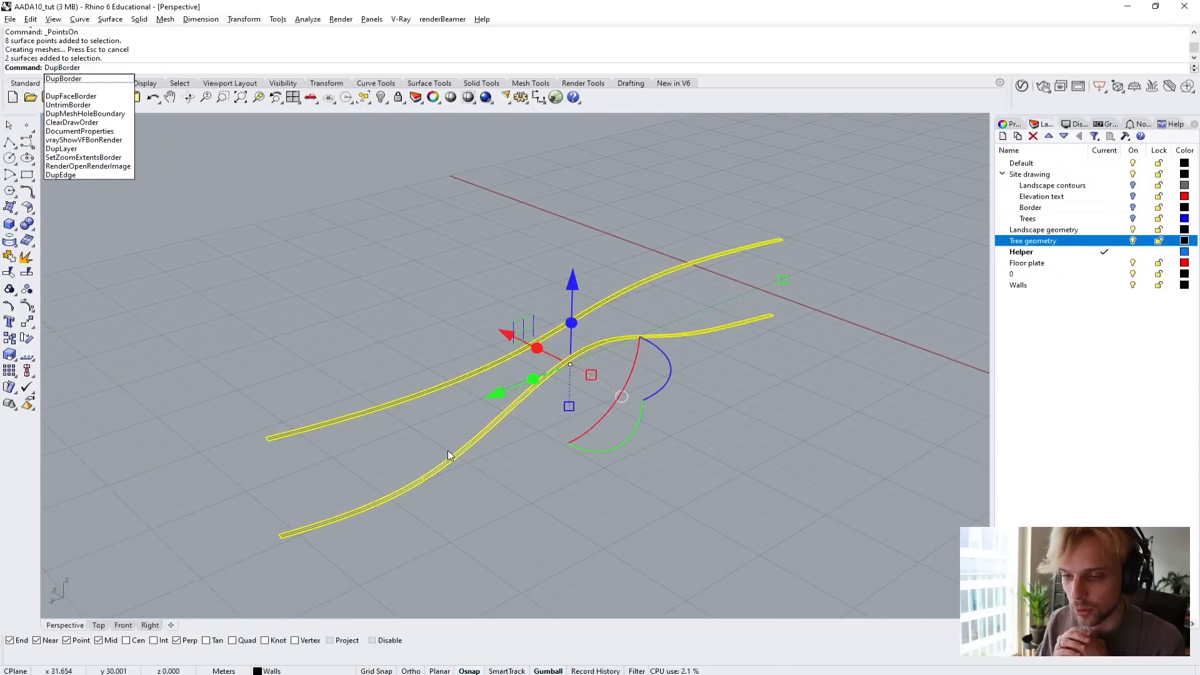
key("Return")
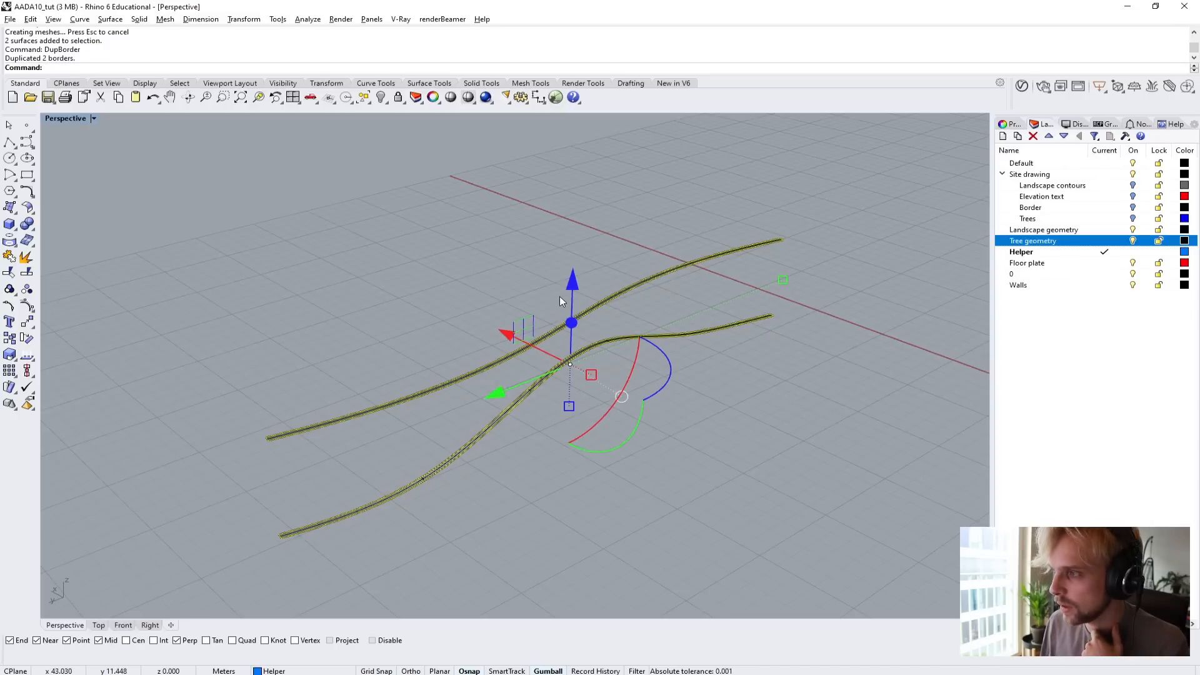
Move the duplicated border curves aside from the strips and select one to inspect it as a single outline.
left_click_drag(508, 332, 505, 555)
key("Escape")
scroll(466, 557, "up", 2)
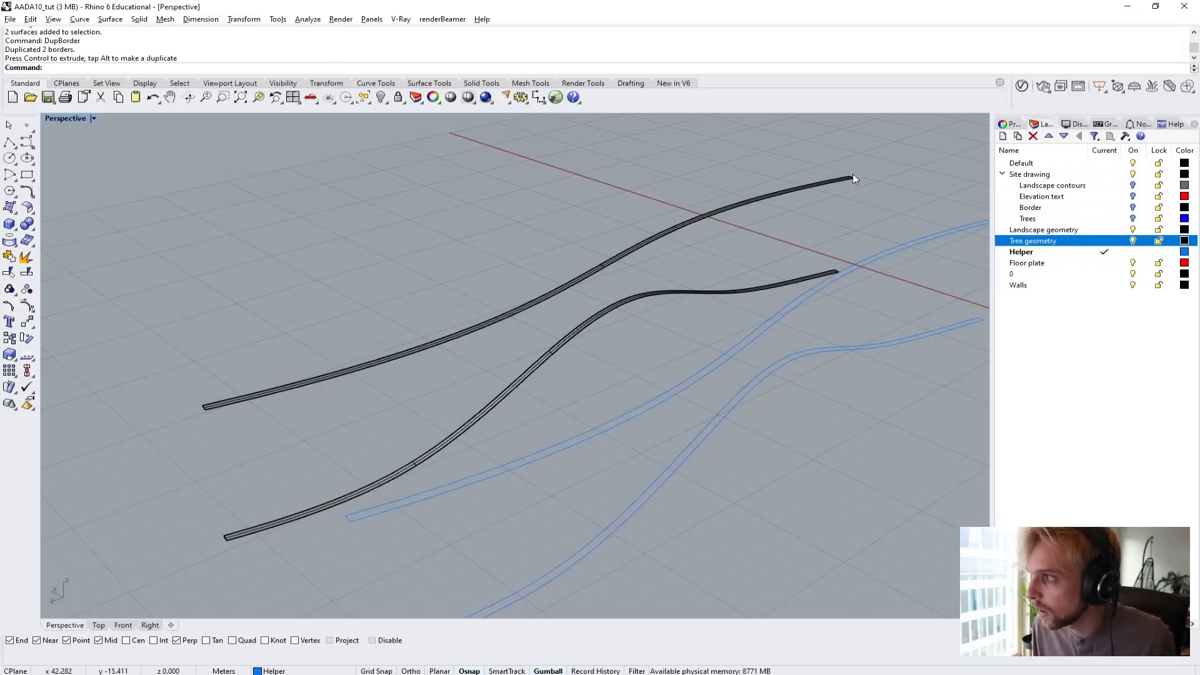
left_click(502, 466)
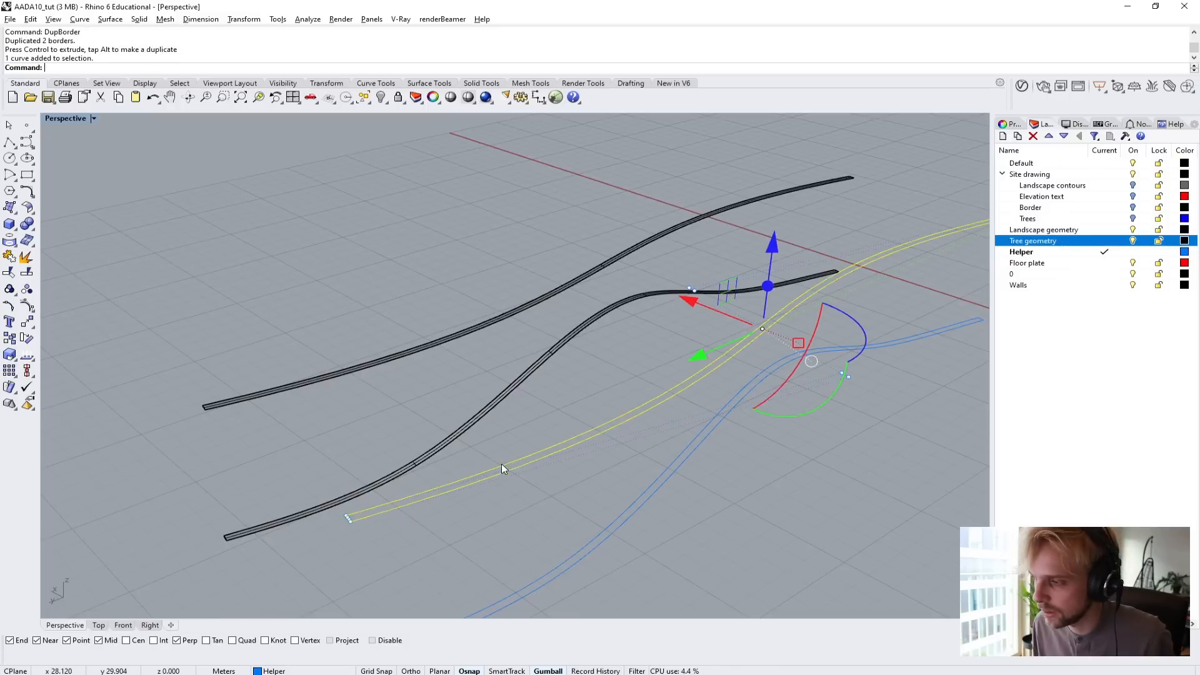
key("Escape")
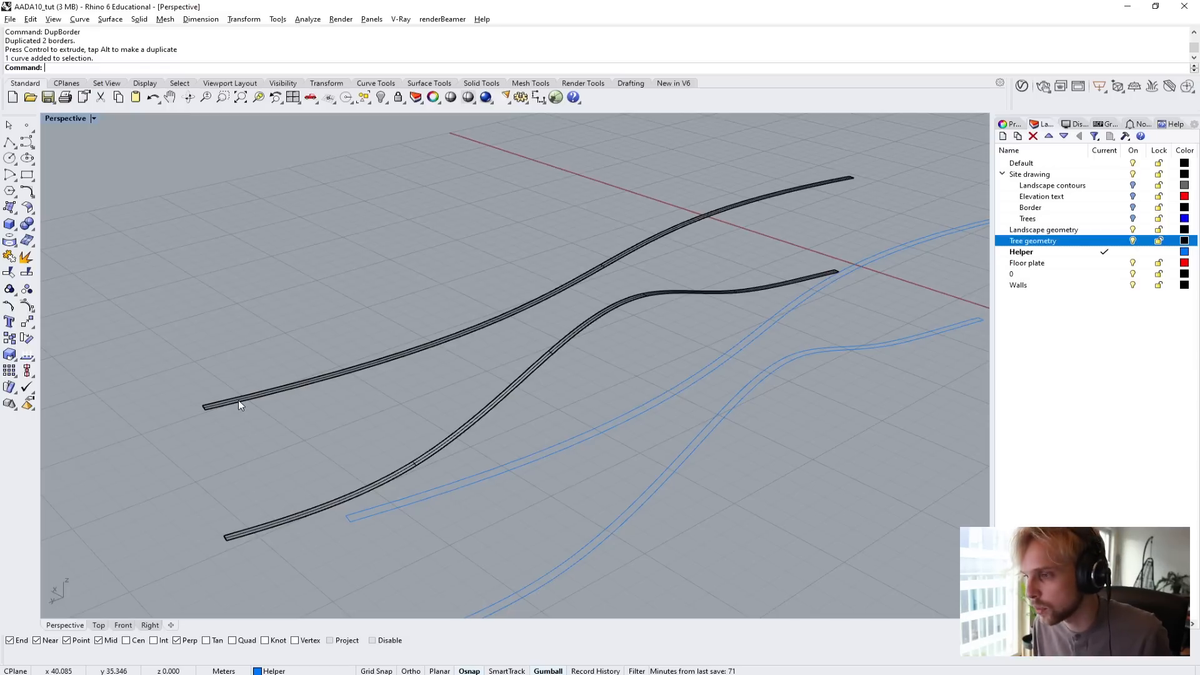
Duplicate one long edge of the top strip with DupEdge, move the copy slightly aside, and delete it.
type("DupEdge")
key("Return")
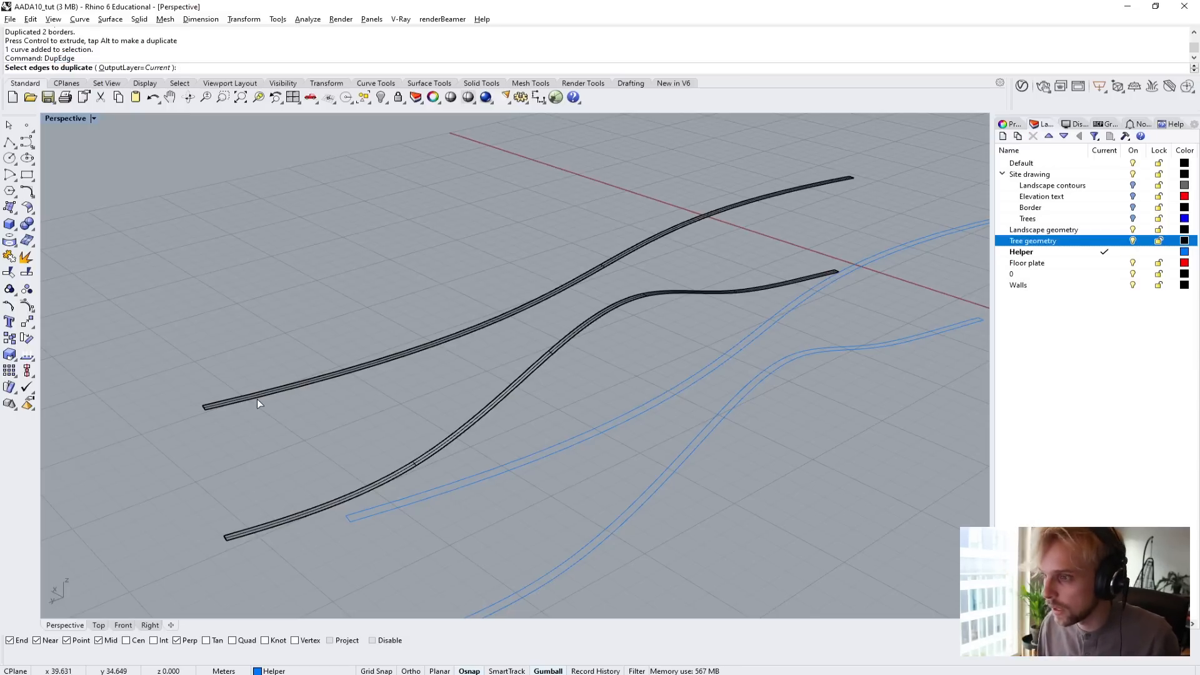
left_click(256, 399)
key("Return")
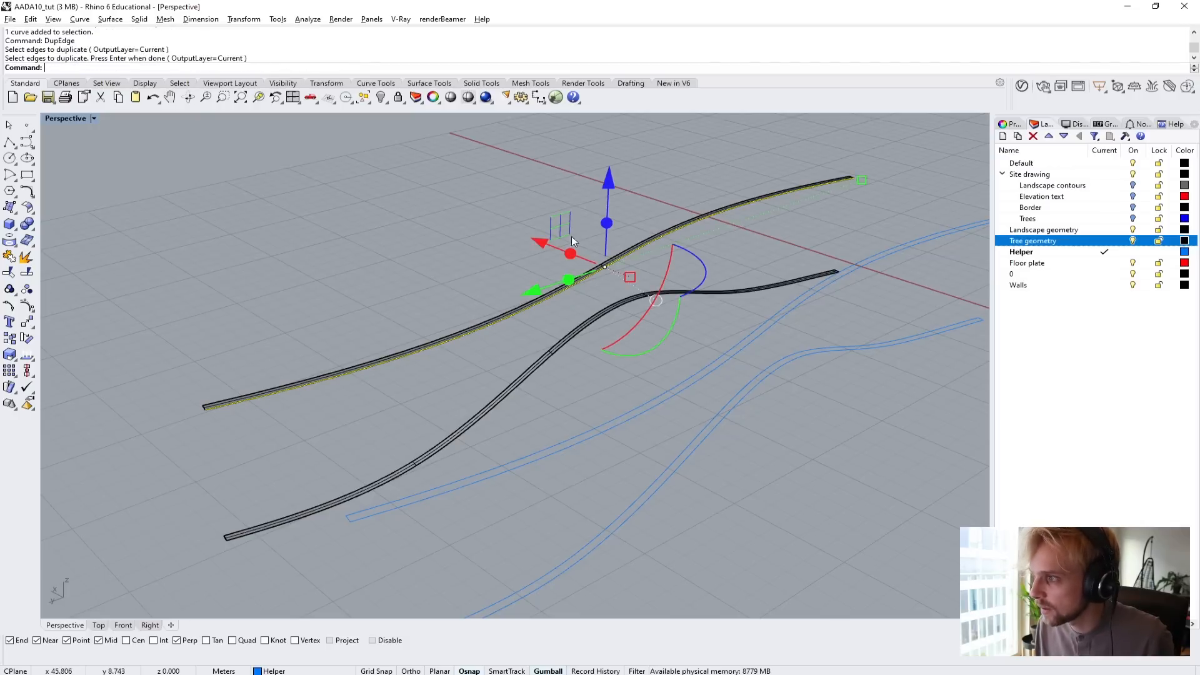
left_click_drag(573, 242, 395, 353)
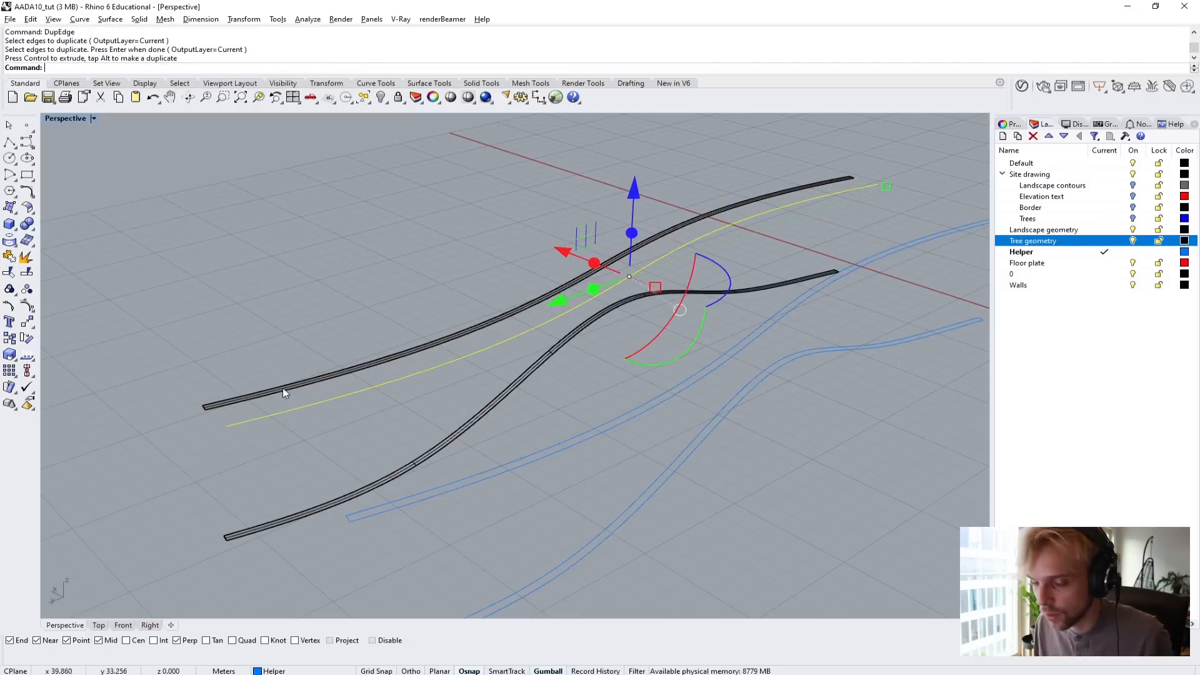
key("Delete")
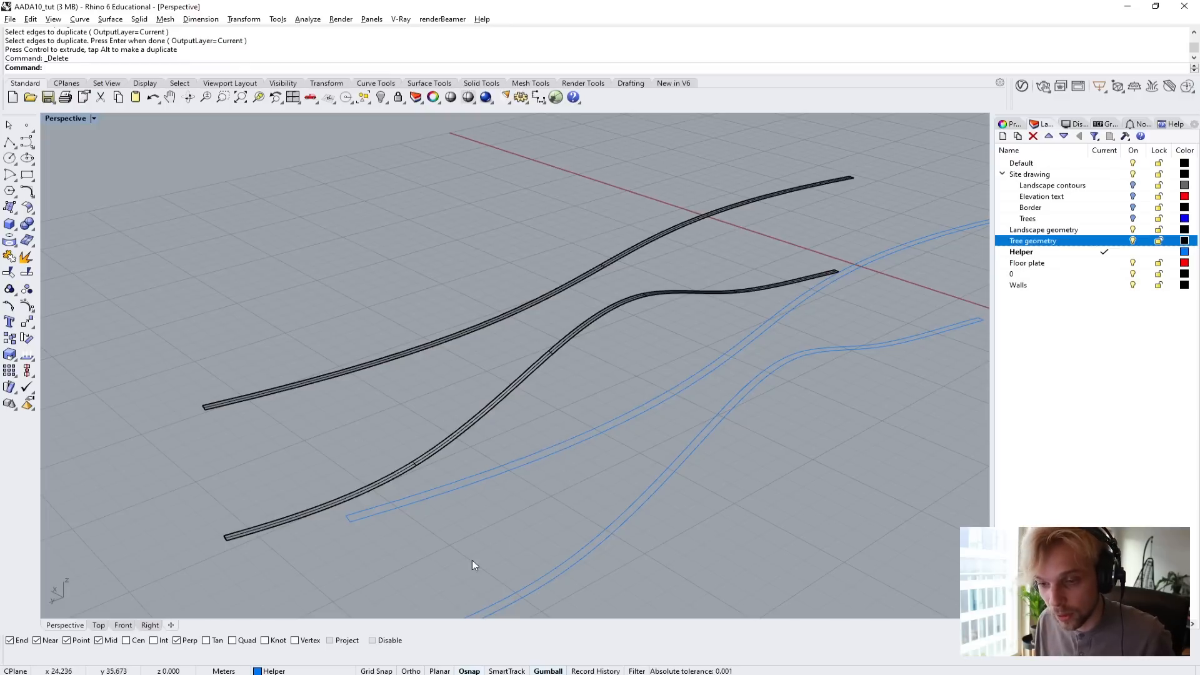
Undo the edge curve's deletion, move and duplication, and the sideways move of the border curves.
key("ctrl+z")
key("ctrl+z")
key("ctrl+z")
key("ctrl+z")
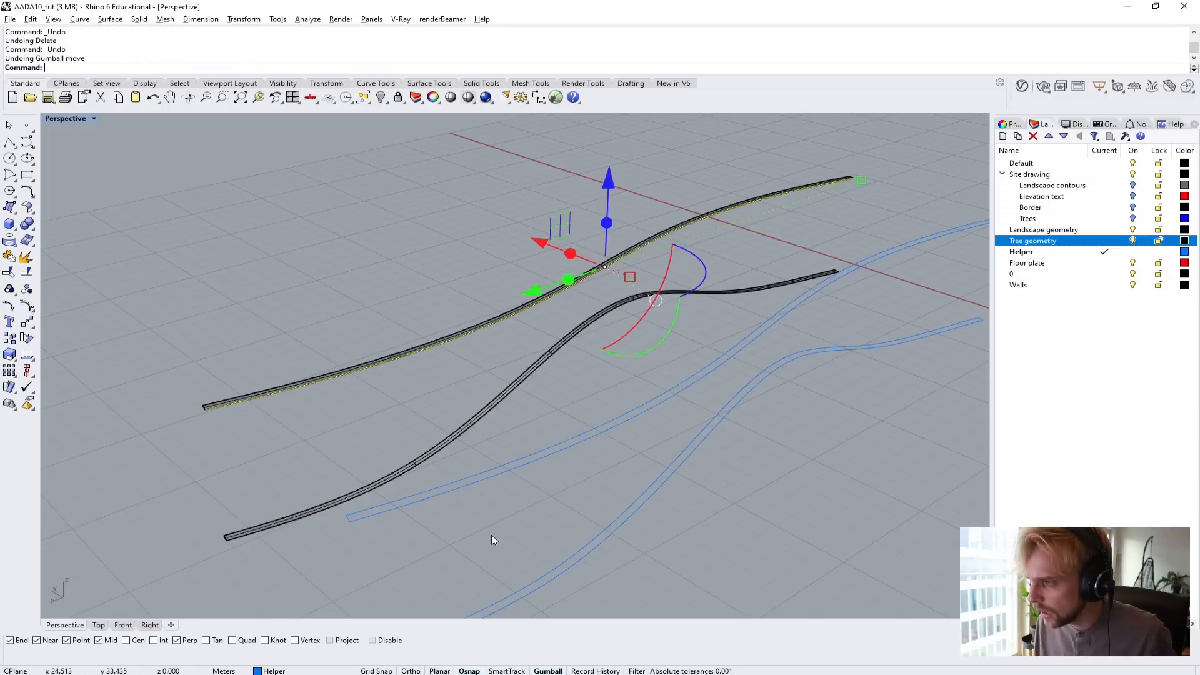
Loft between the top and bottom border curves with Normal style and no simplification, then delete the border curves.
scroll(234, 406, "up", 3)
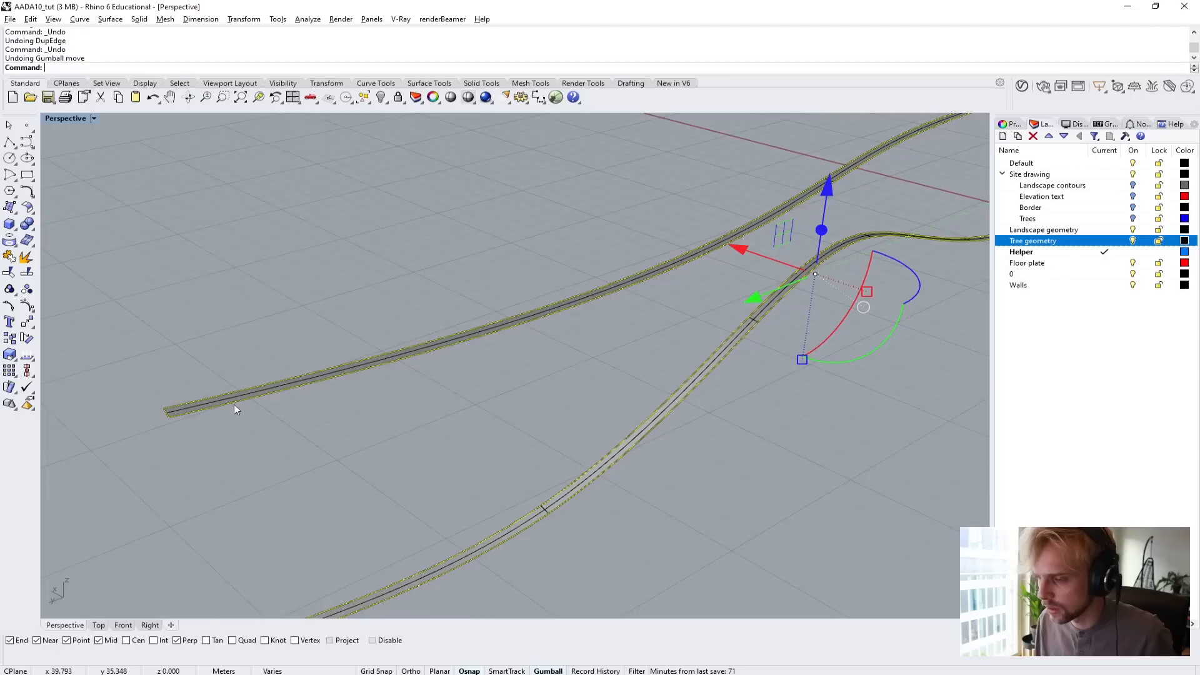
scroll(184, 414, "down", 4)
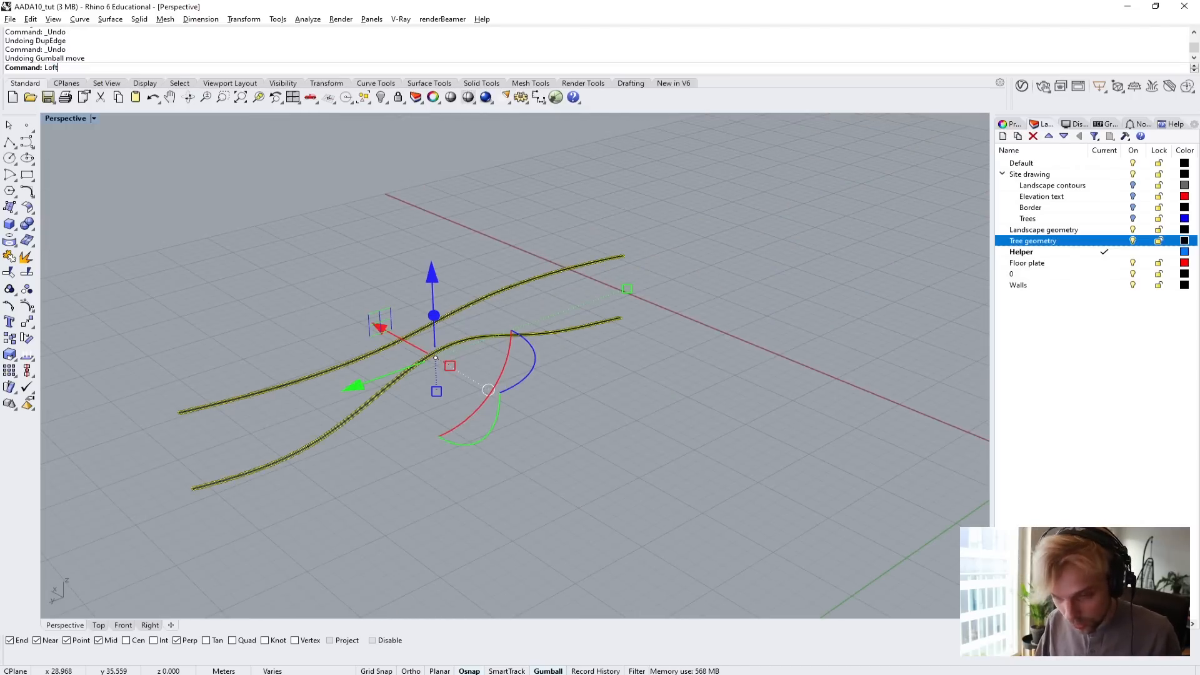
key("Return")
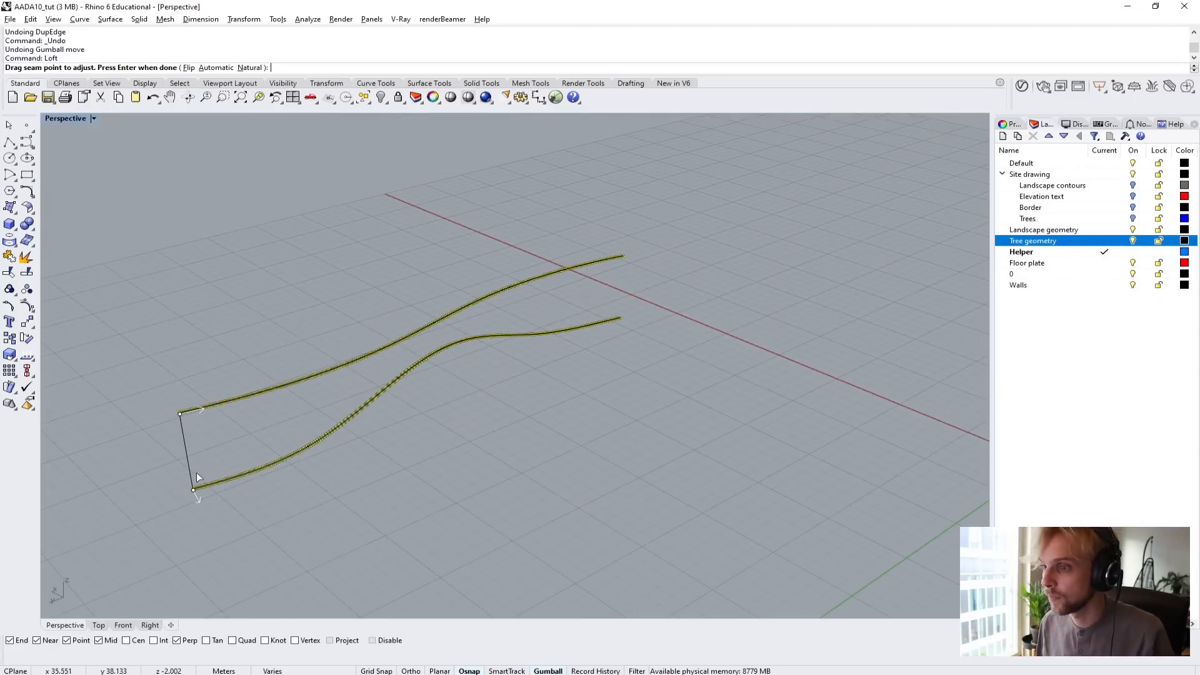
scroll(196, 475, "up", 5)
right_click_drag(194, 475, 239, 481)
right_click_drag(452, 572, 445, 532, "shift")
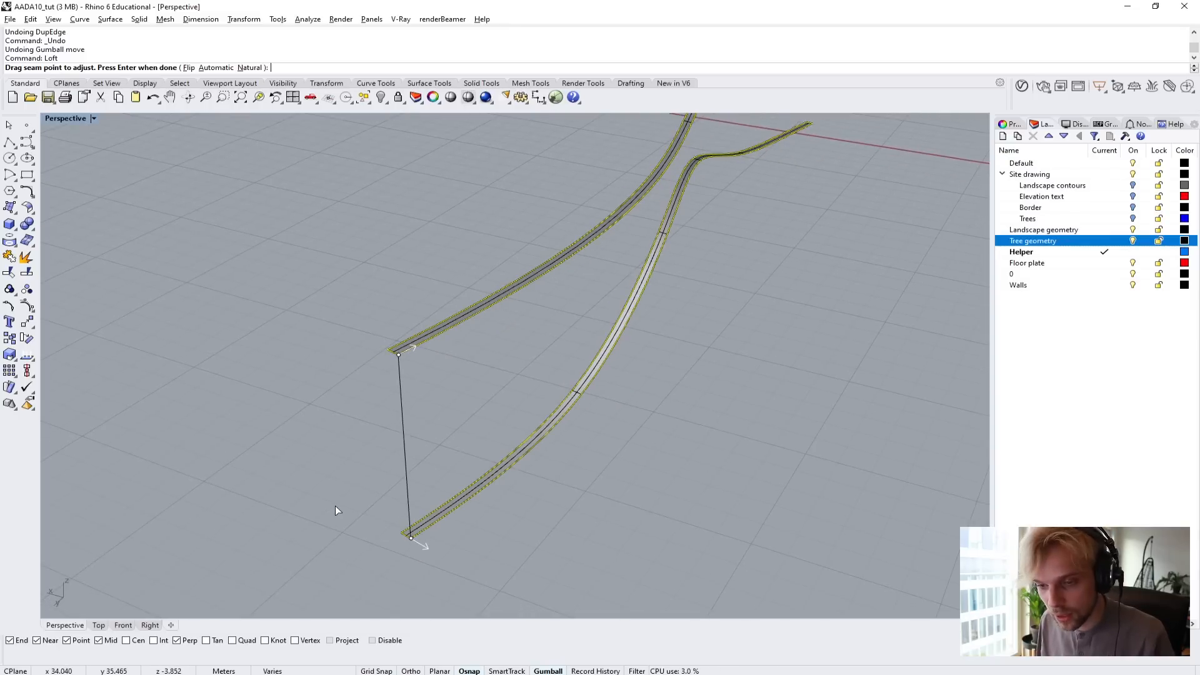
key("Return")
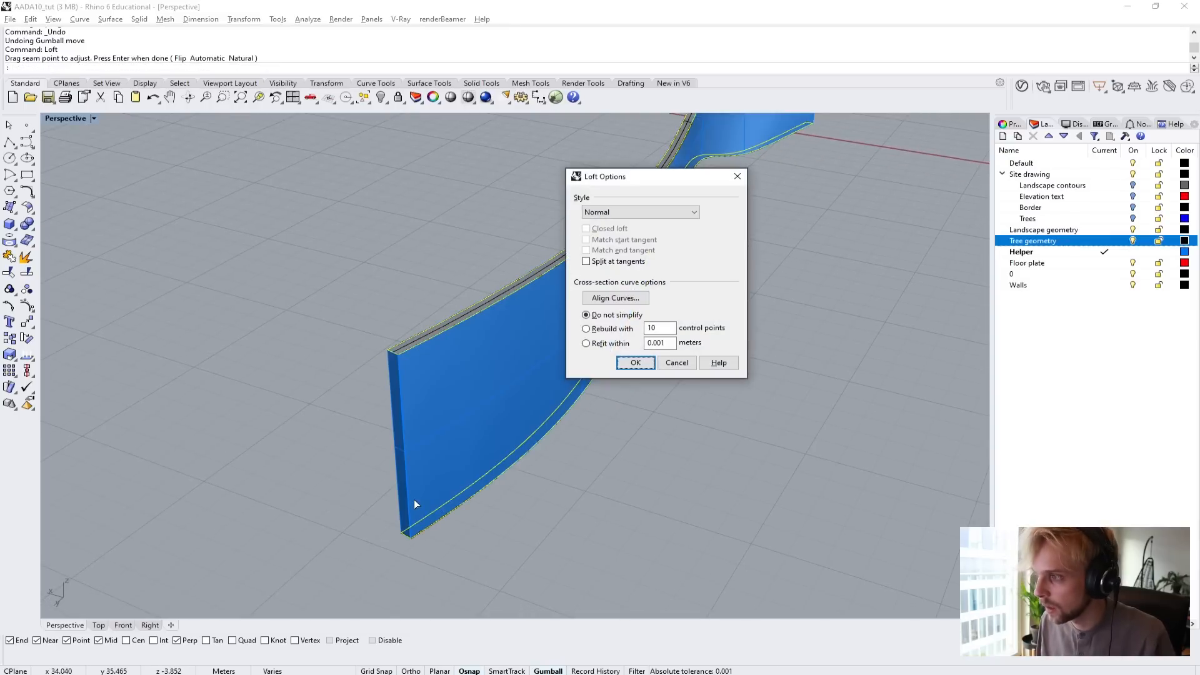
right_click_drag(414, 500, 530, 478)
left_click(635, 363)
key("Delete")
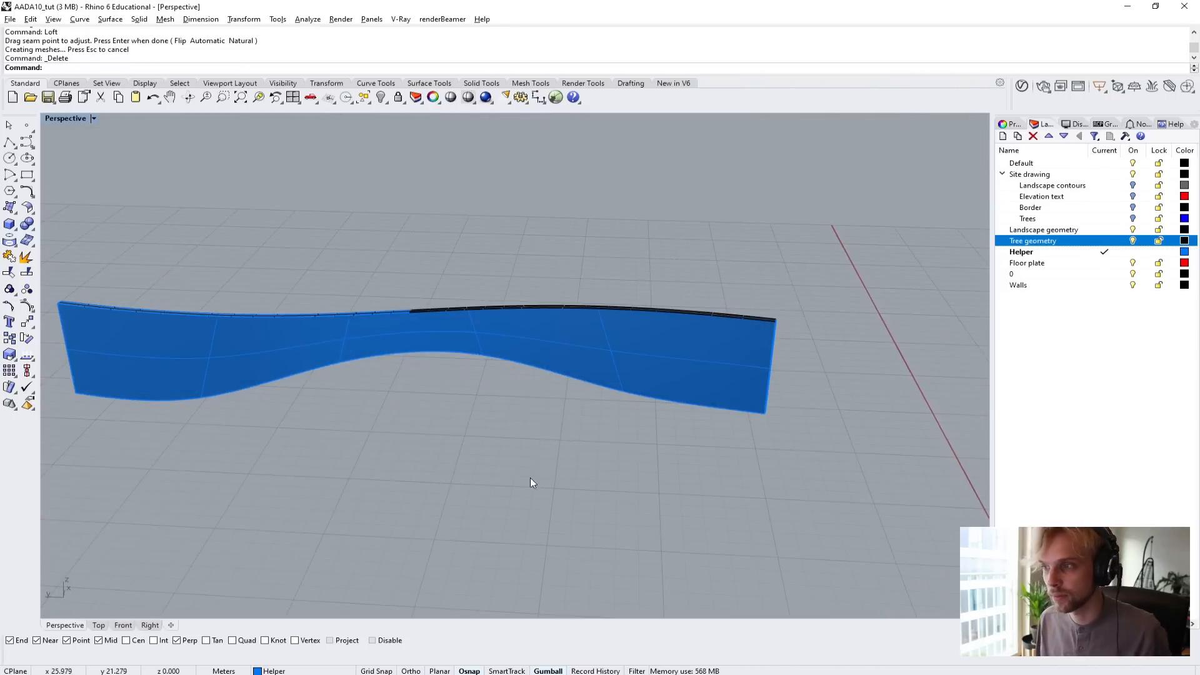
Join the lofted sides with the top and bottom strips into one closed wall solid.
left_click_drag(530, 477, 437, 445)
right_click_drag(243, 299, 326, 370)
left_click_drag(530, 443, 225, 250)
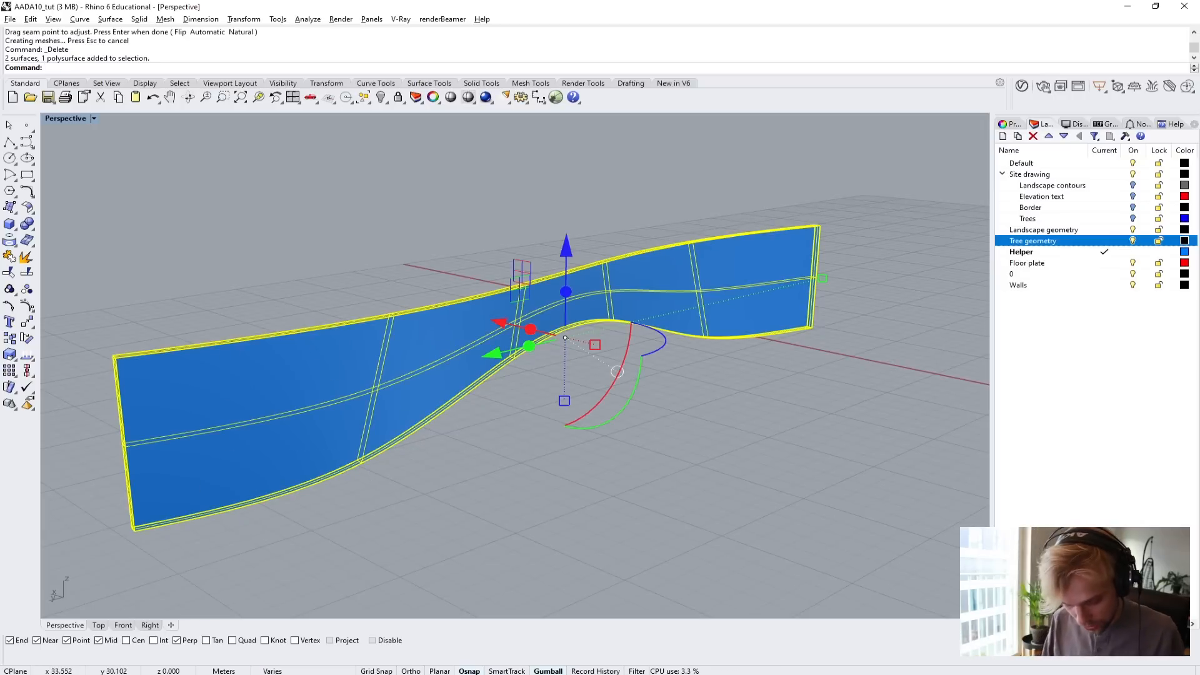
key("Return")
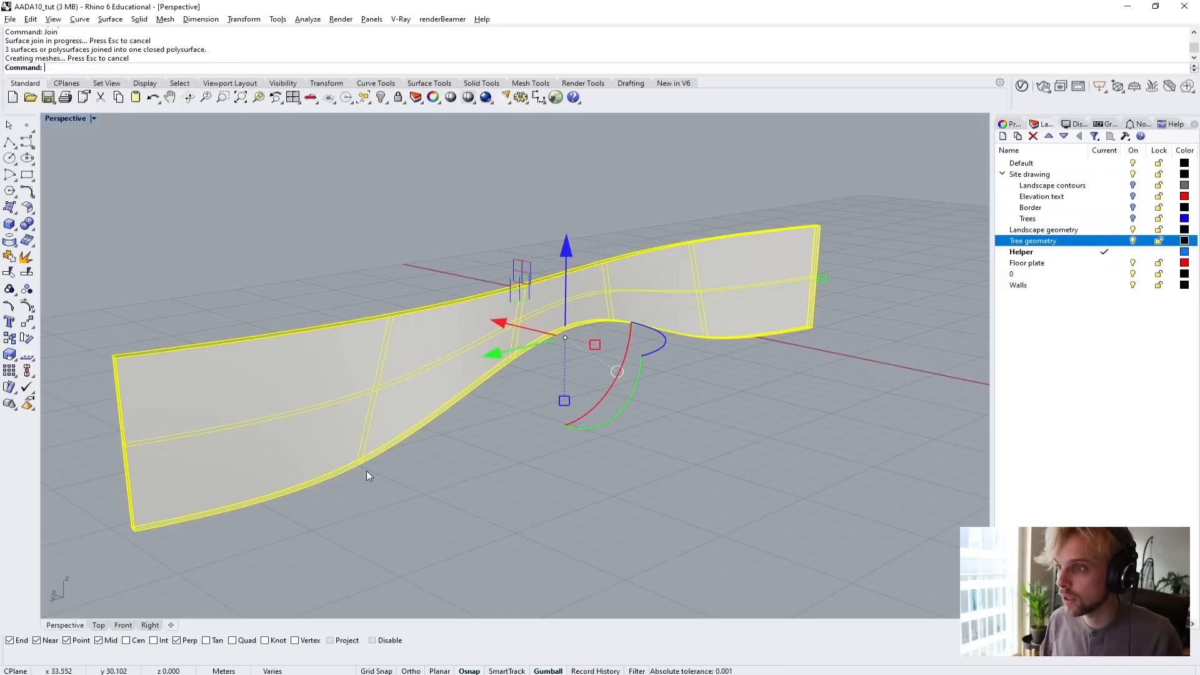
right_click_drag(367, 471, 622, 376)
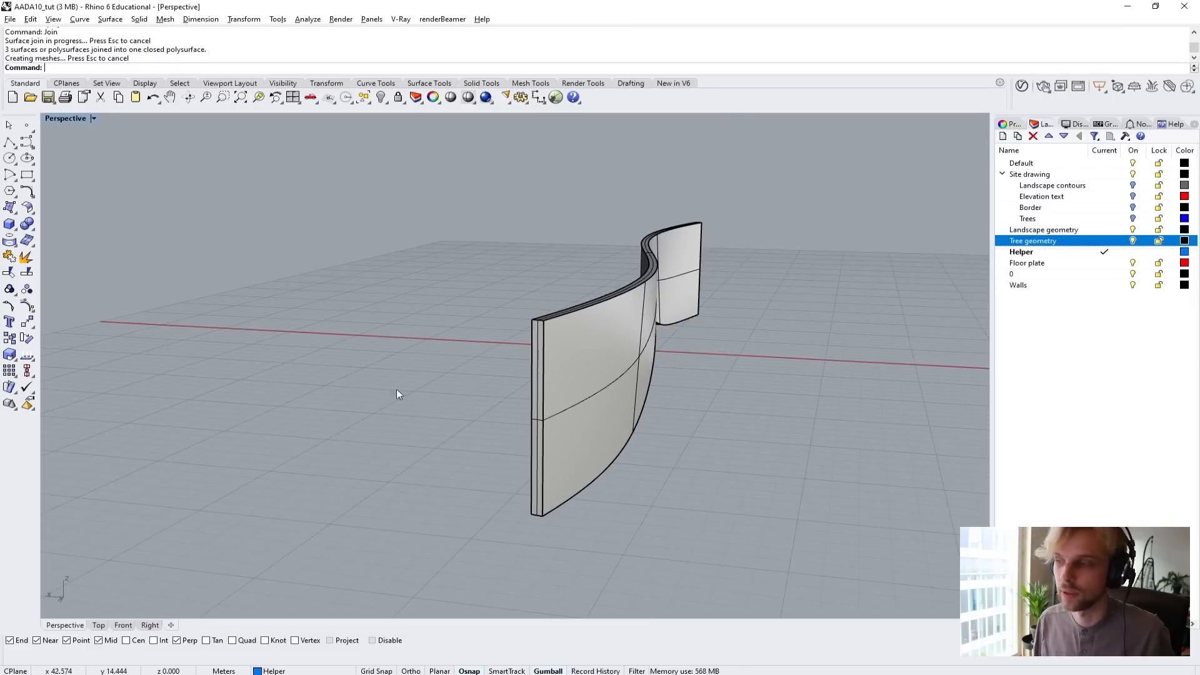
left_click(602, 348)
key("Escape")
Show all hidden objects and examine the arched wall against the roof beams, floor plates and terrain.
right_click_drag(835, 514, 756, 508)
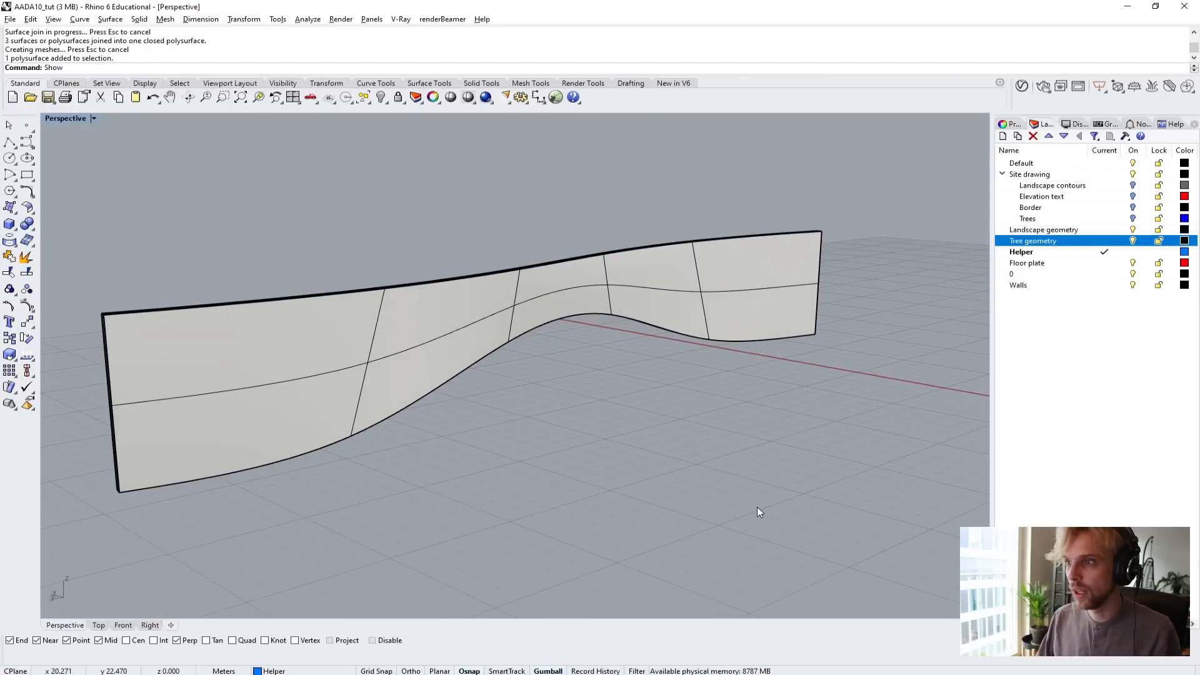
key("Return")
right_click_drag(625, 410, 463, 338)
scroll(481, 274, "up", 4)
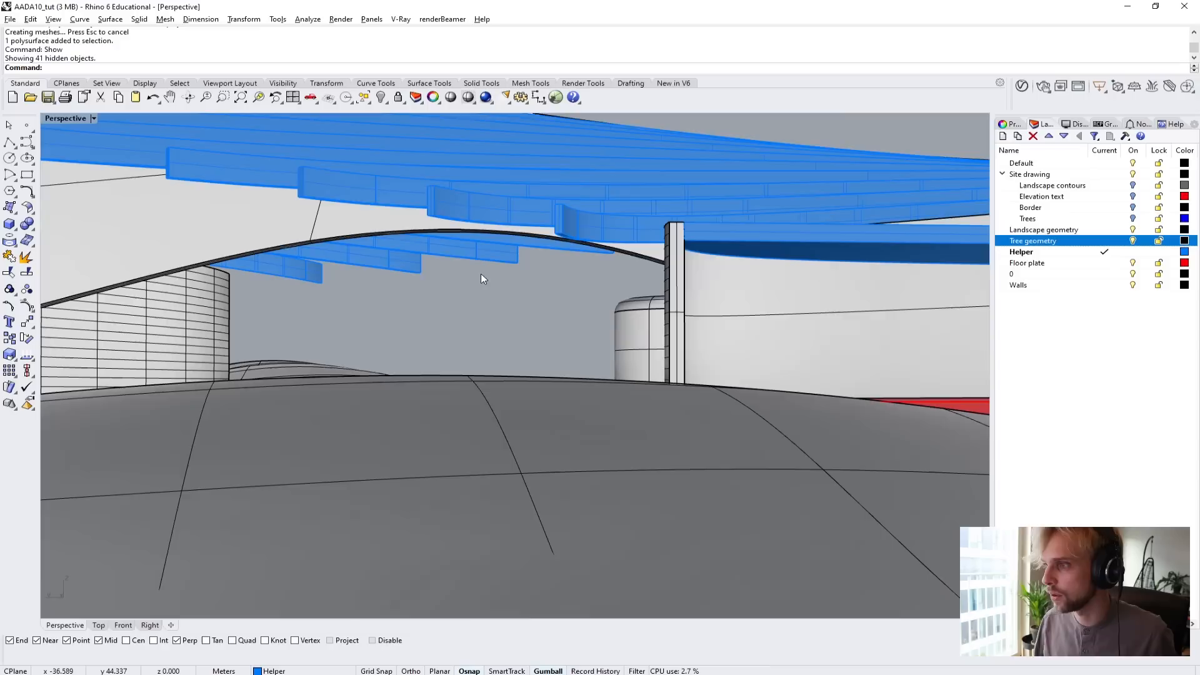
right_click_drag(474, 292, 479, 299)
scroll(439, 347, "up", 5)
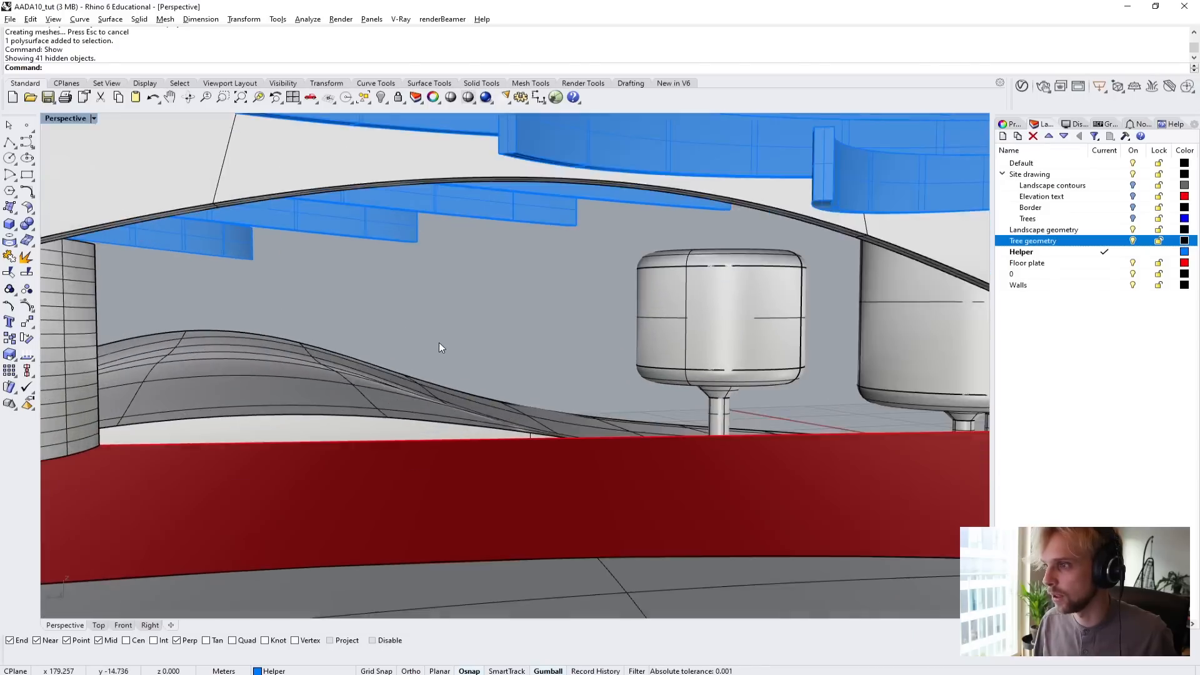
right_click_drag(438, 347, 543, 383)
scroll(642, 375, "down", 8)
scroll(519, 421, "up", 5)
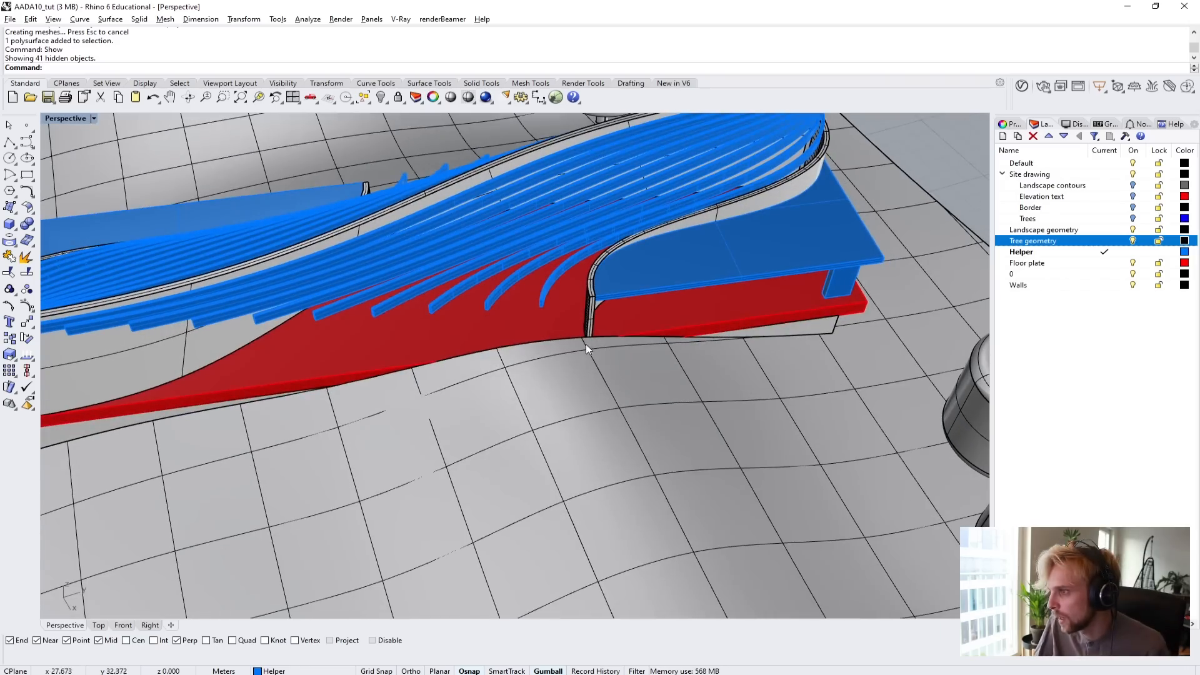
right_click_drag(586, 343, 373, 486, "shift")
scroll(704, 498, "up", 4)
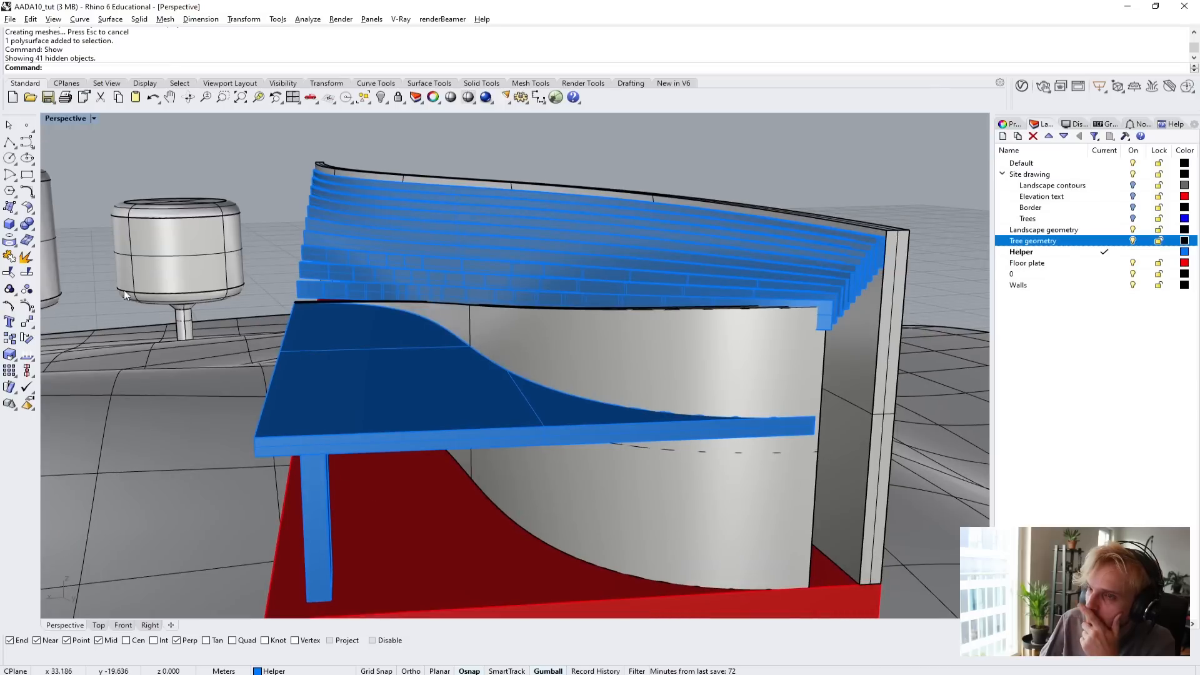
right_click_drag(140, 296, 576, 444)
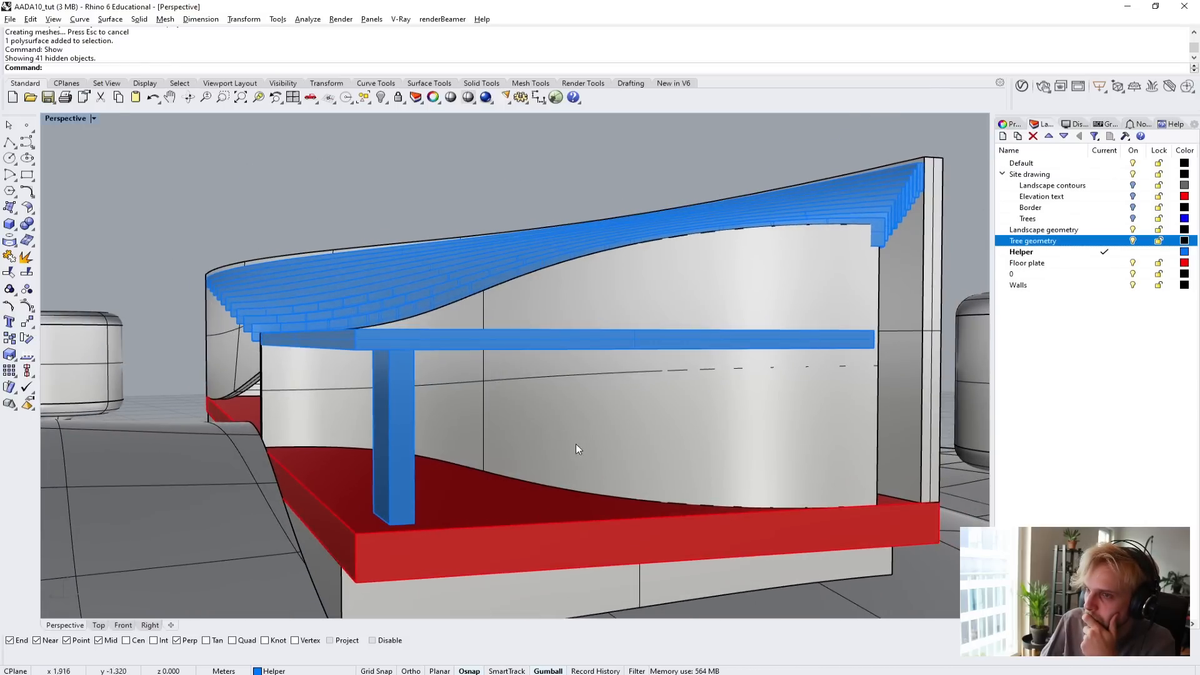
left_click(9, 223)
right_click_drag(611, 485, 437, 500)
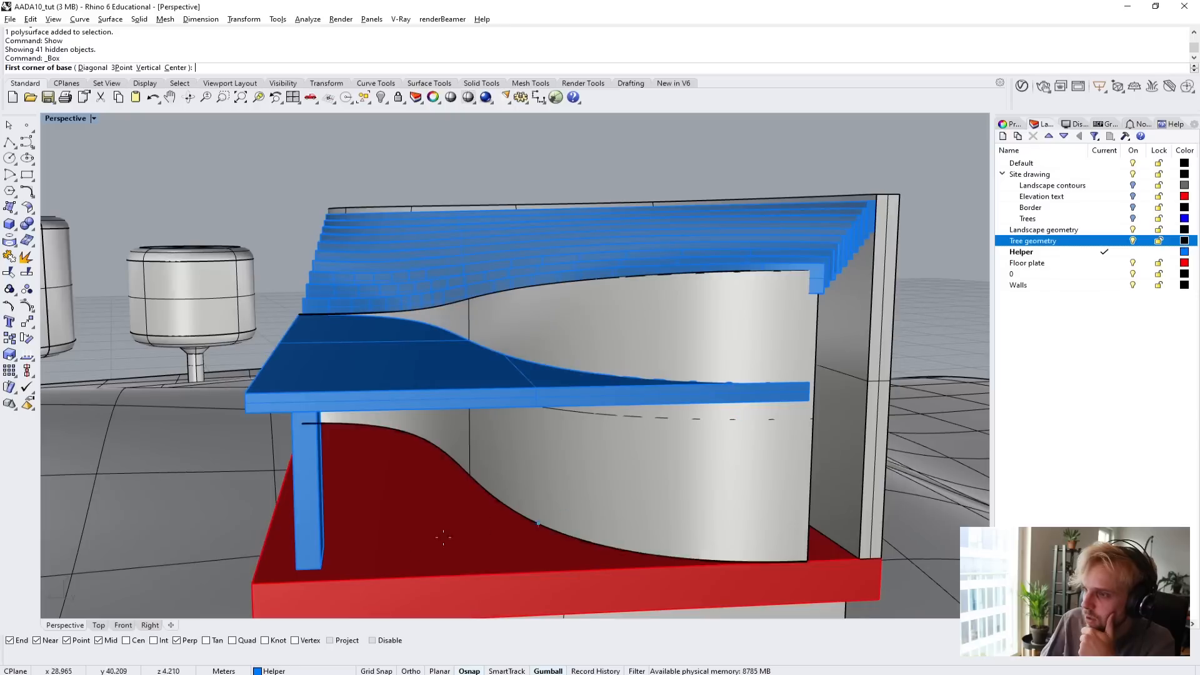
left_click(252, 583)
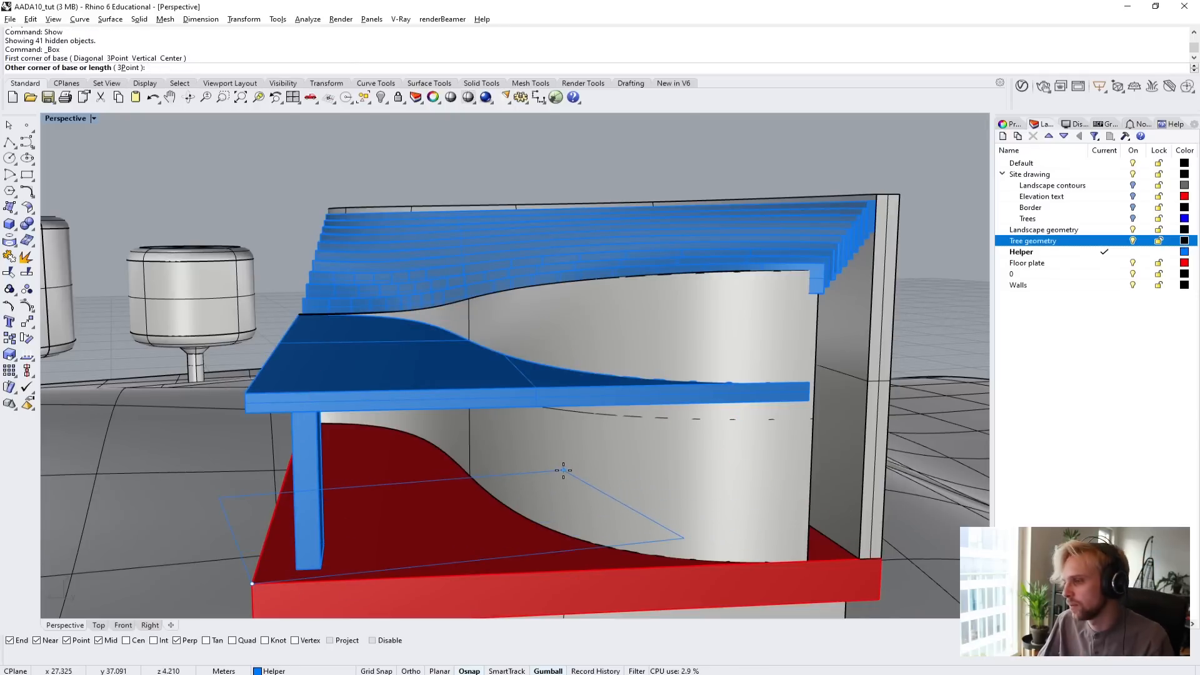
key("Escape")
right_click_drag(407, 413, 507, 373)
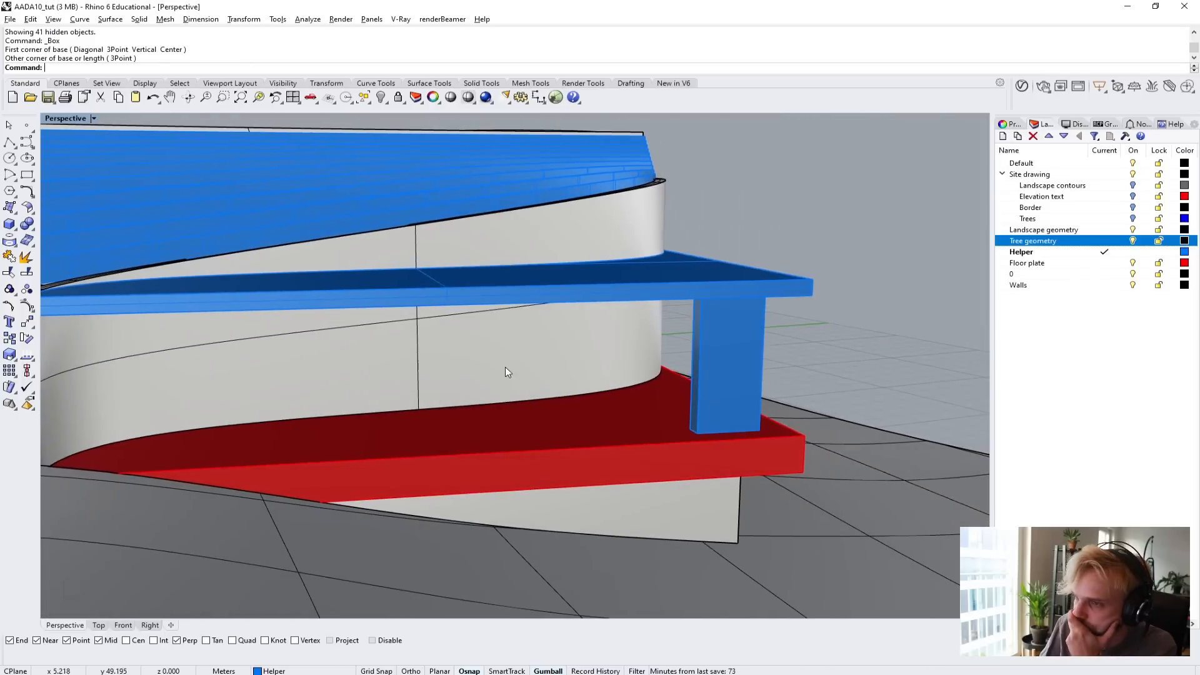
left_click(9, 225)
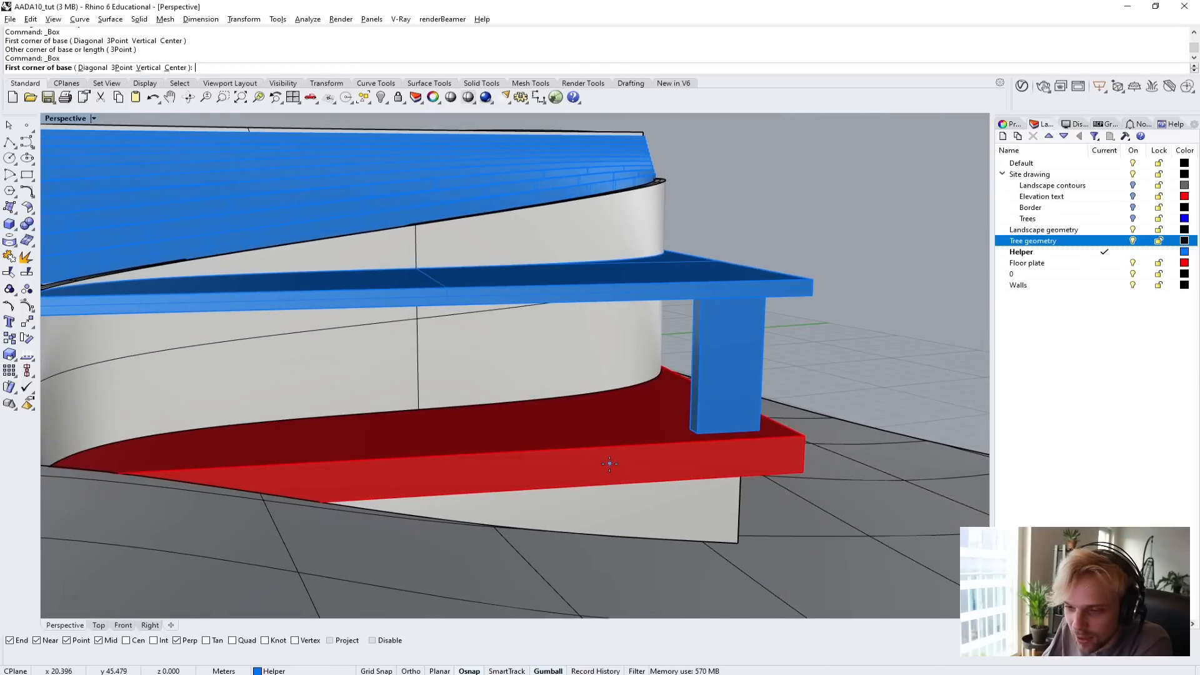
mouse_move(617, 465)
right_mouse_down()
mouse_move(603, 448)
mouse_move(600, 468)
right_mouse_up()
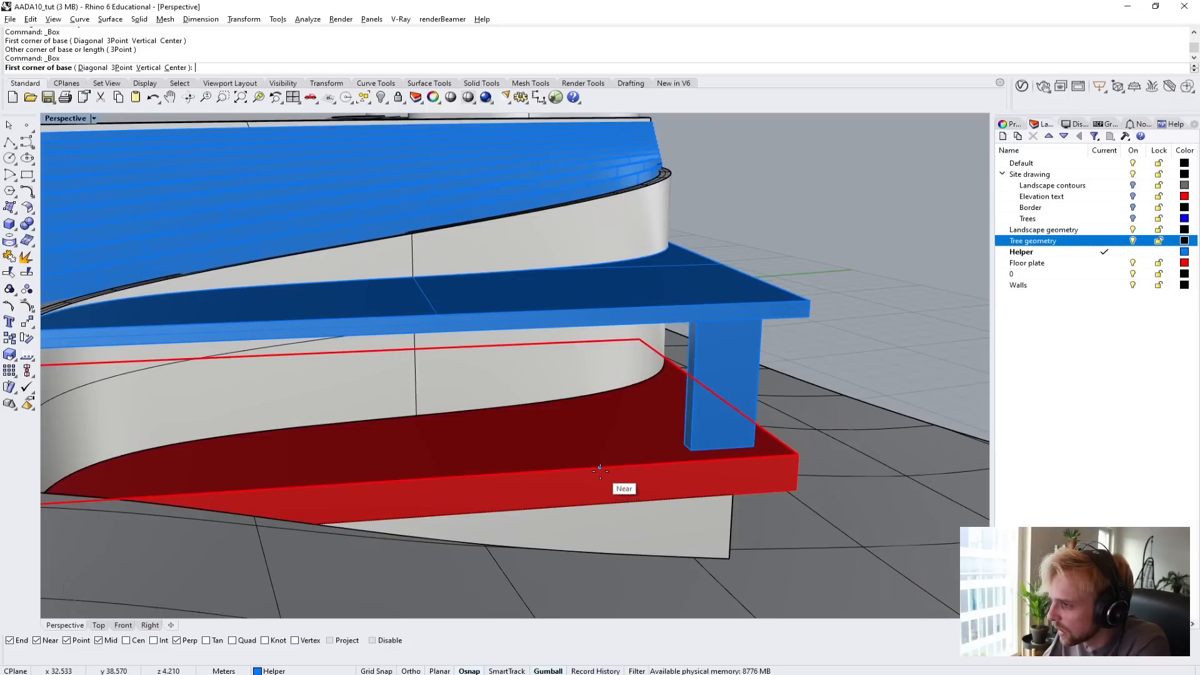
left_click(599, 467)
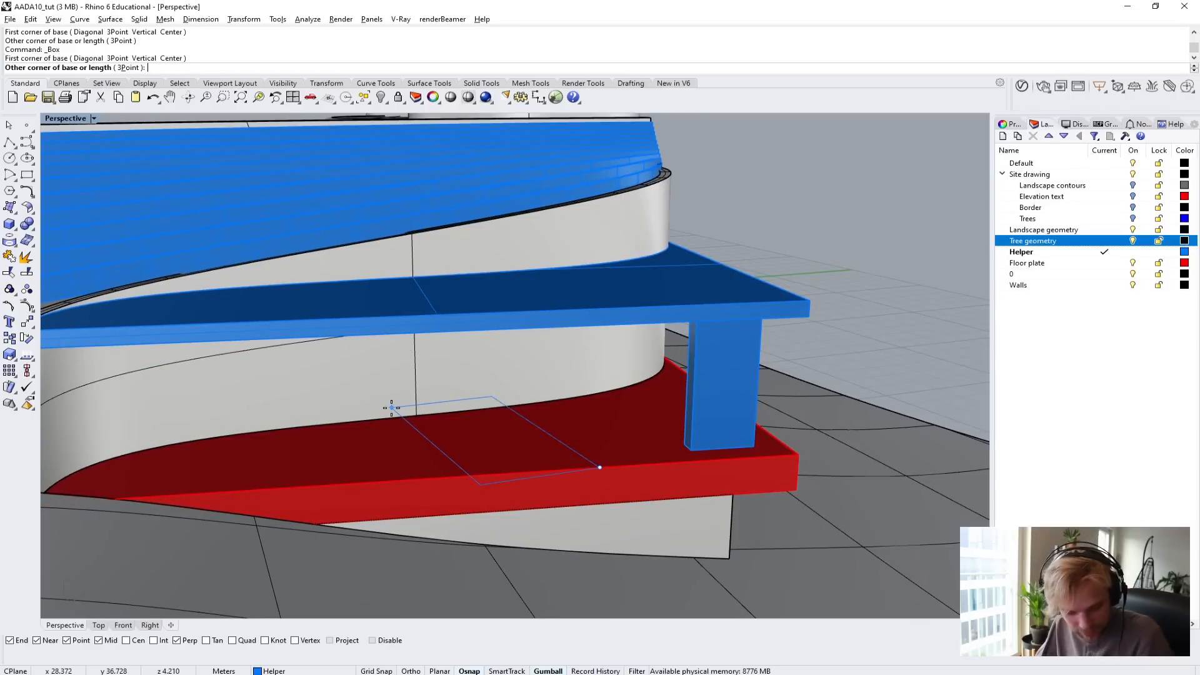
key("Escape")
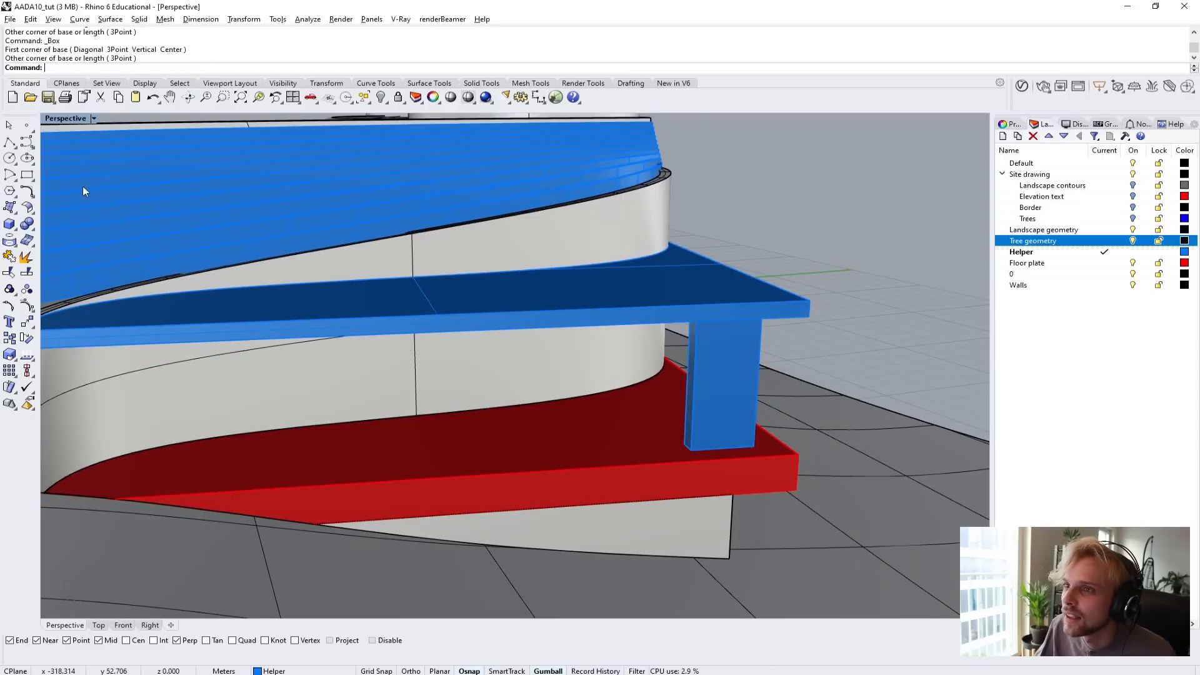
Create a three-point box from the red floor plate's top edge through the curved wall, about 4.3 m wide and 2.1 m high.
key("Return")
left_click(119, 68)
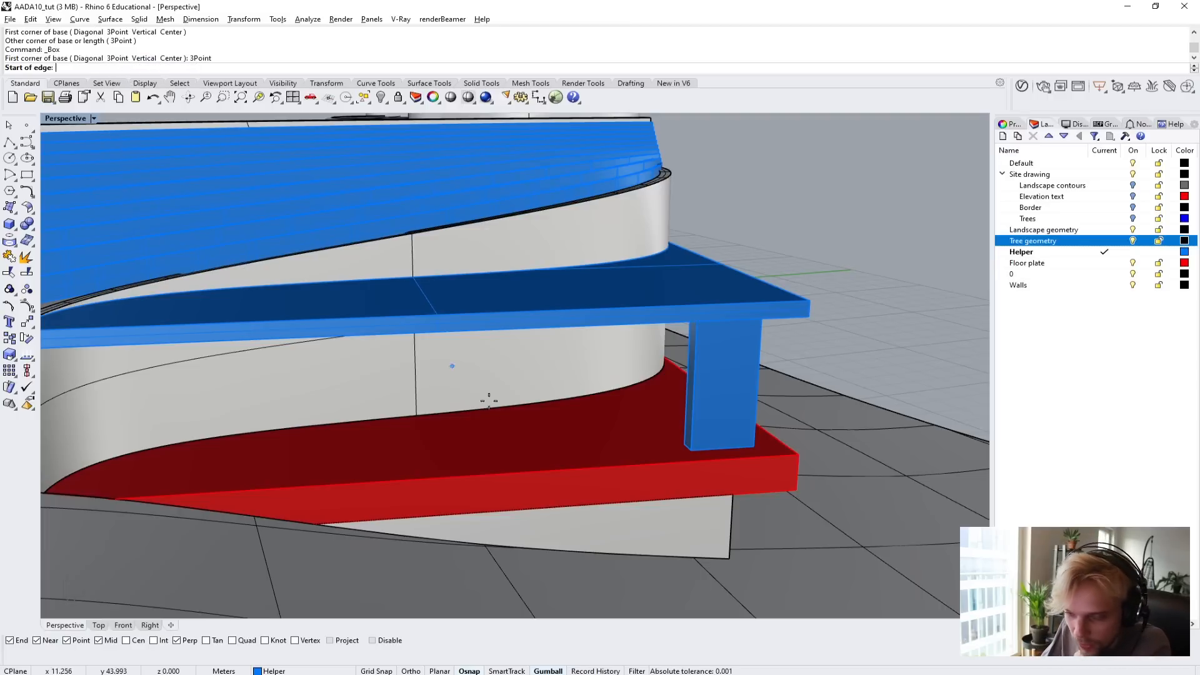
left_click(560, 470)
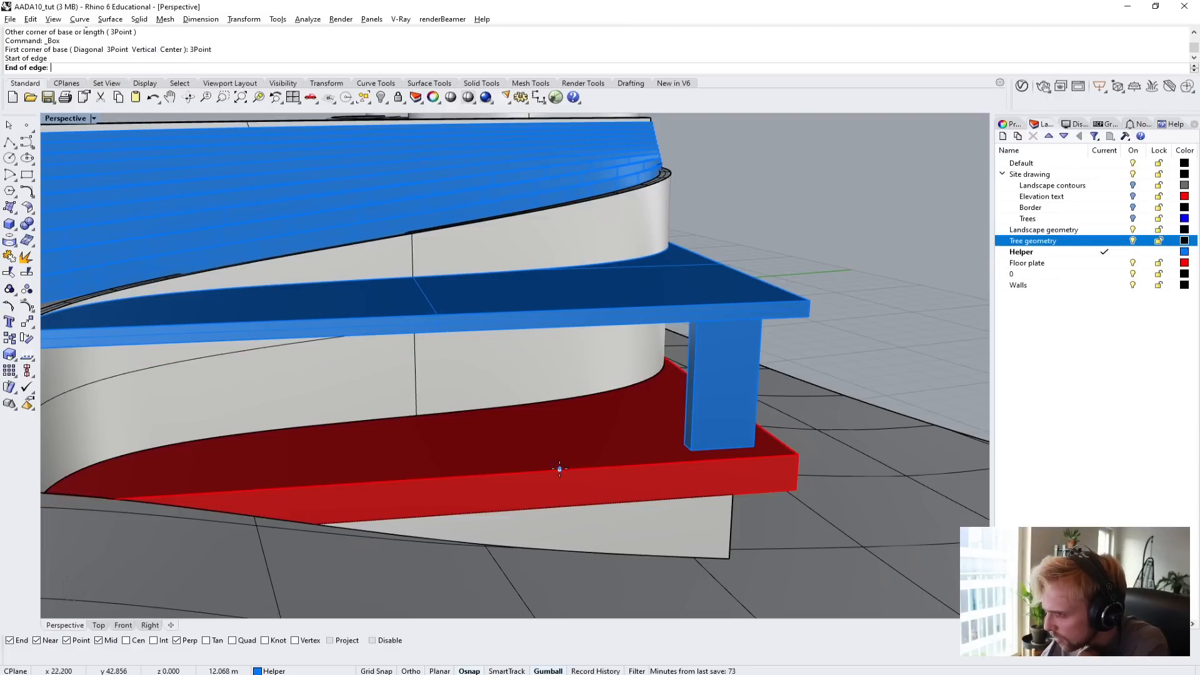
left_click(472, 476)
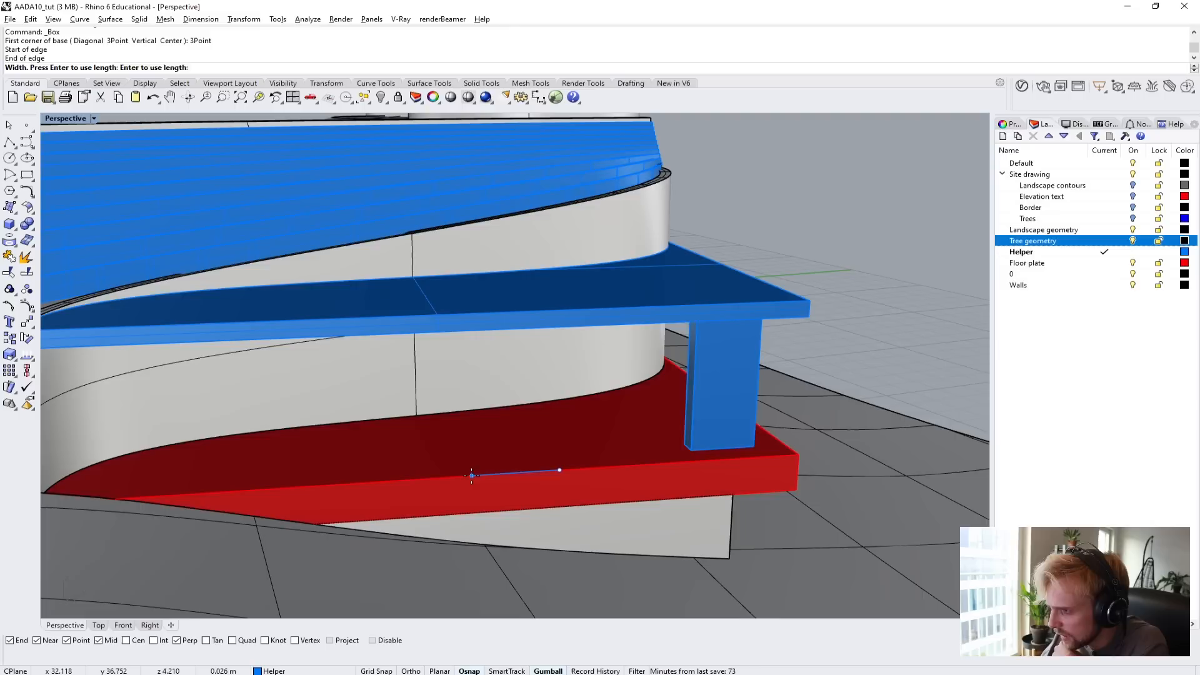
left_click(436, 391)
right_click_drag(450, 341, 251, 316)
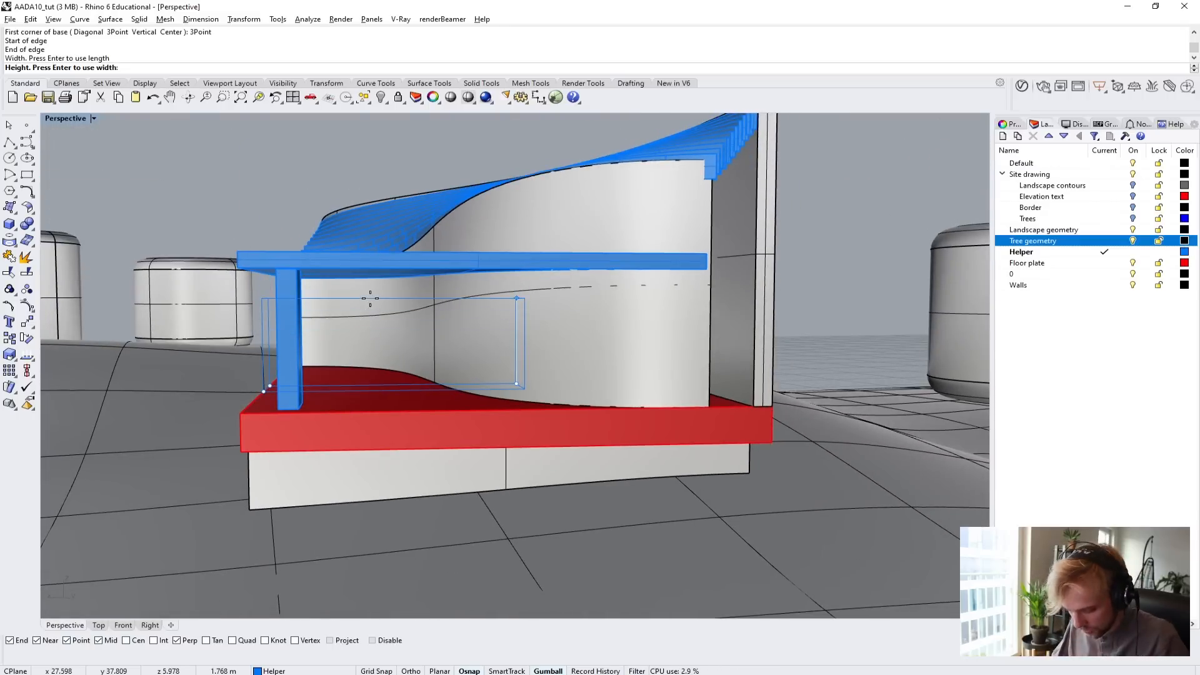
type("2.1")
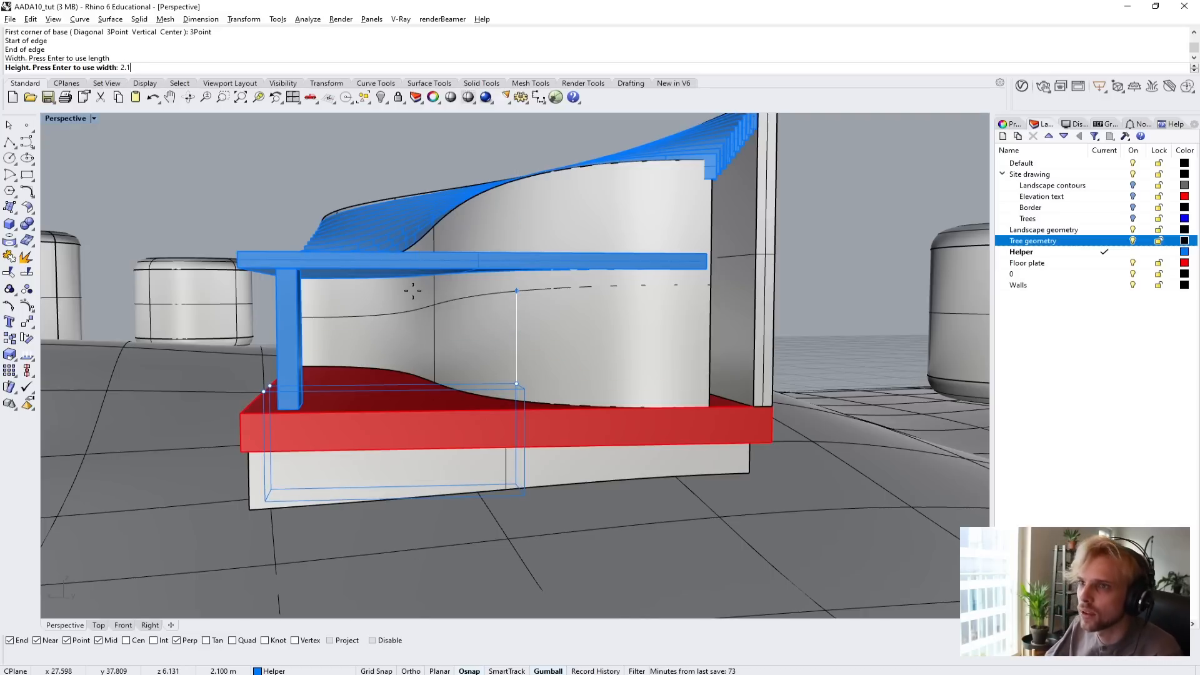
key("Return")
Move the new box up by 2.1 m so it stands on the red floor plate.
scroll(360, 353, "up", 10)
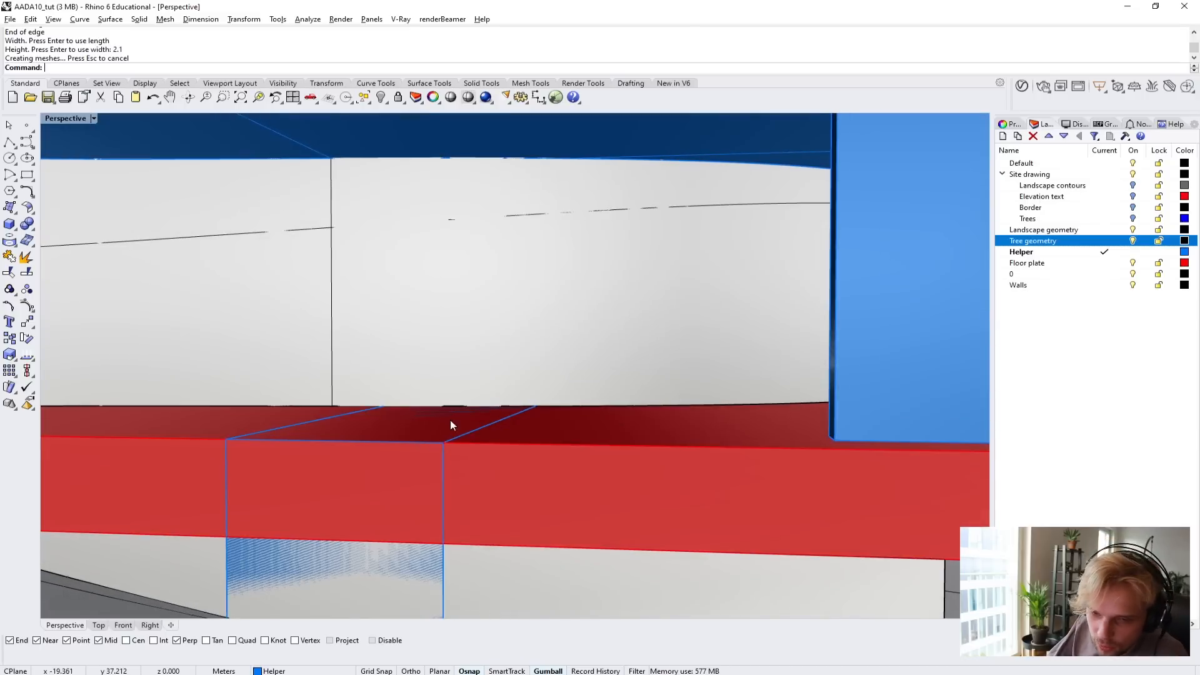
left_click(443, 536)
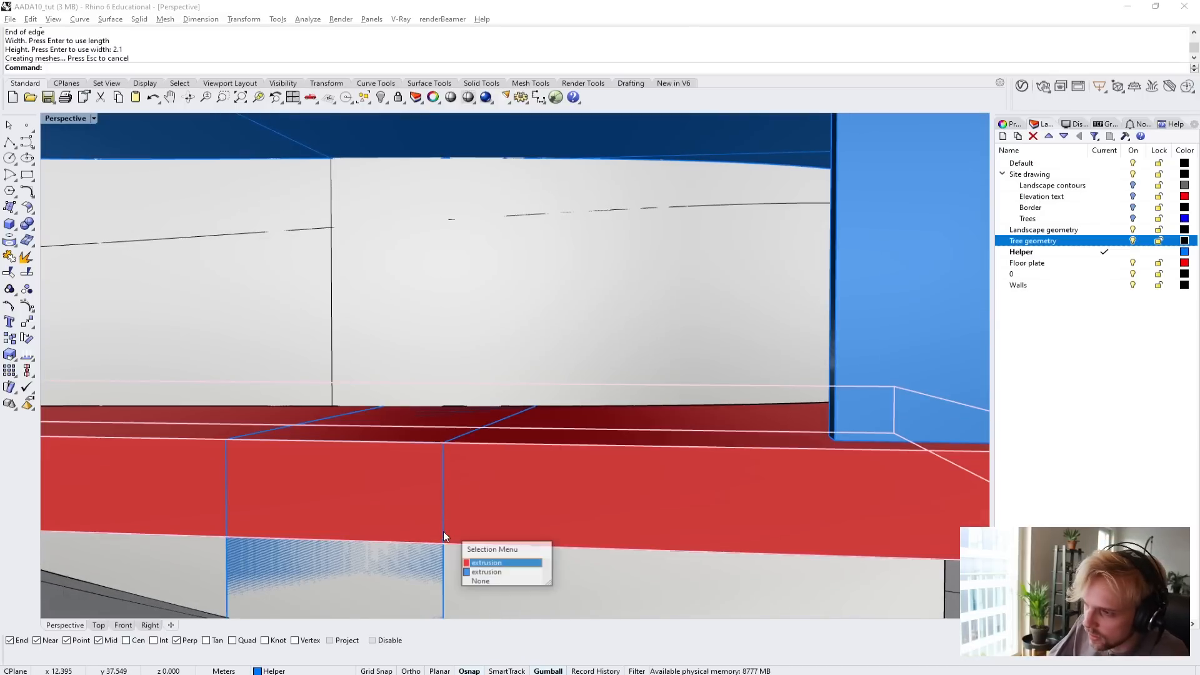
left_click(486, 572)
scroll(472, 533, "down", 5)
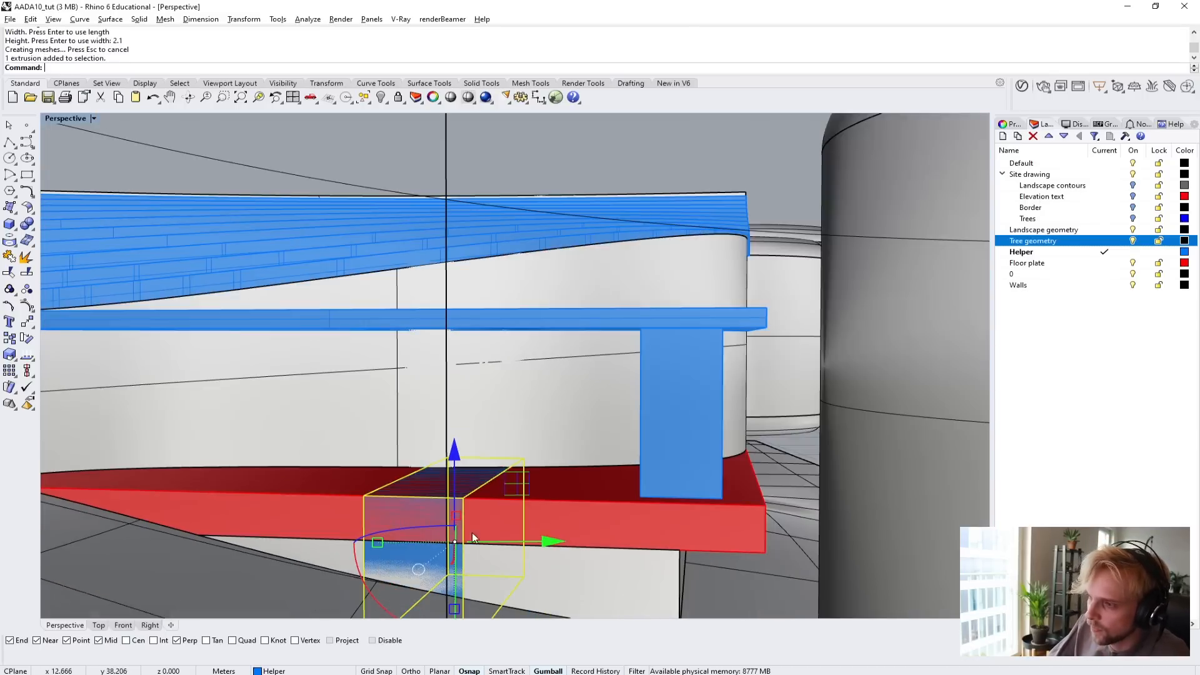
left_click(460, 465)
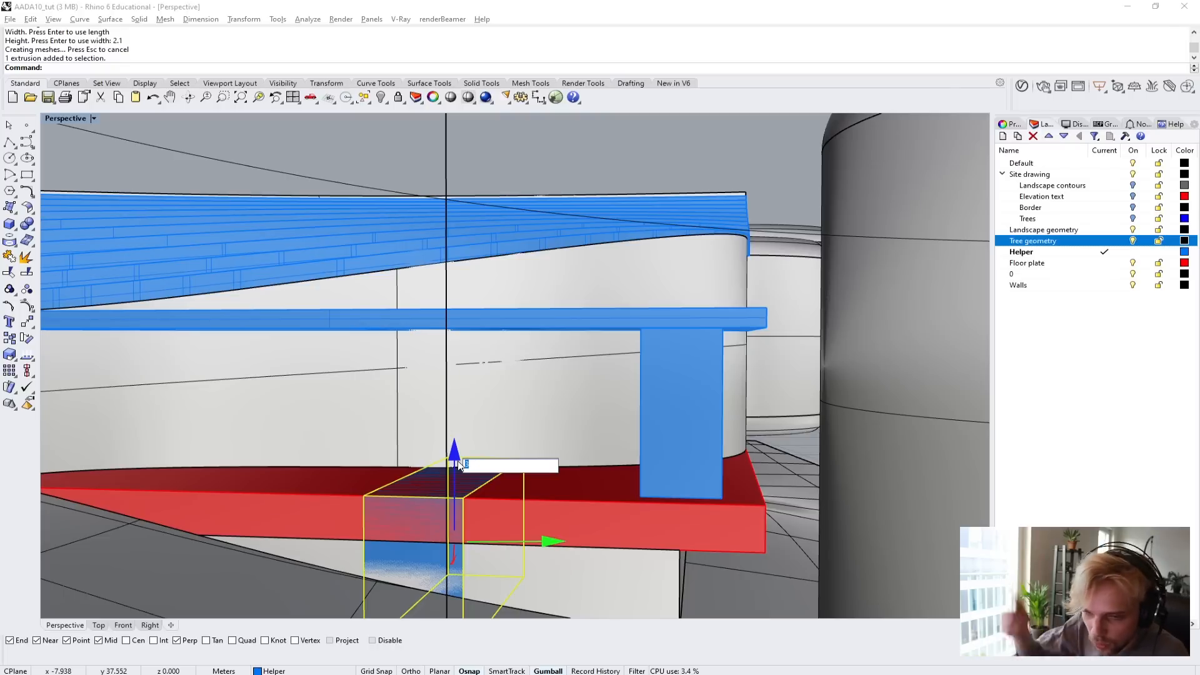
type("2.1")
key("Return")
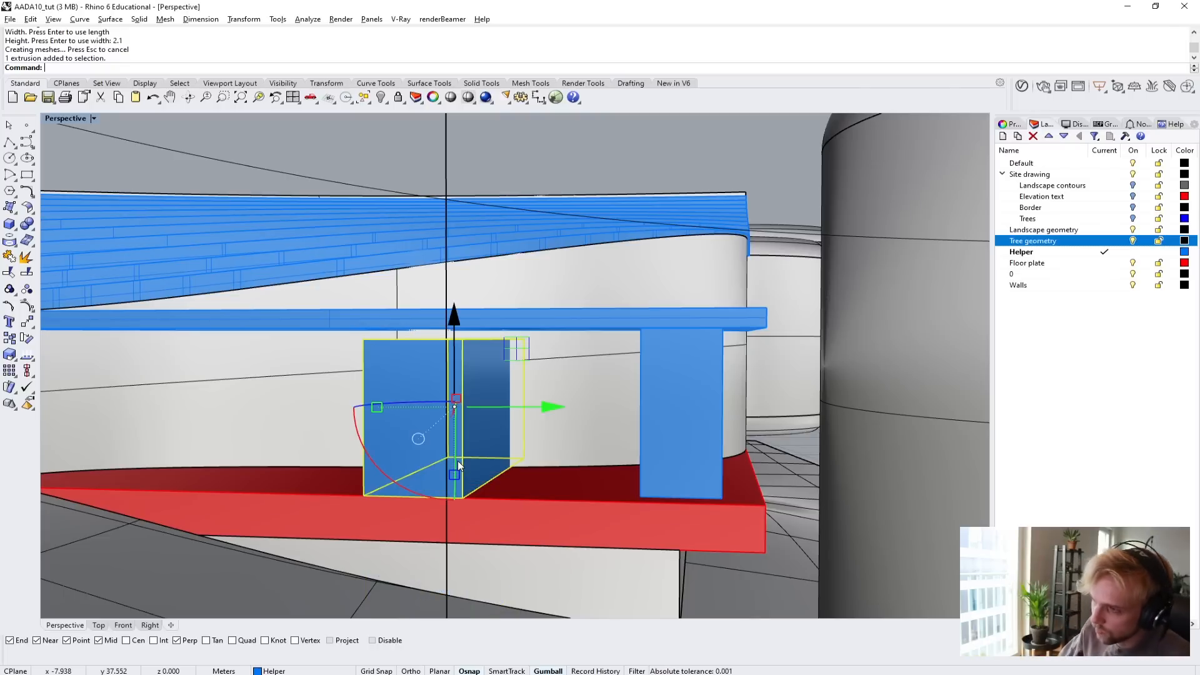
right_click_drag(467, 465, 560, 415)
key("Escape")
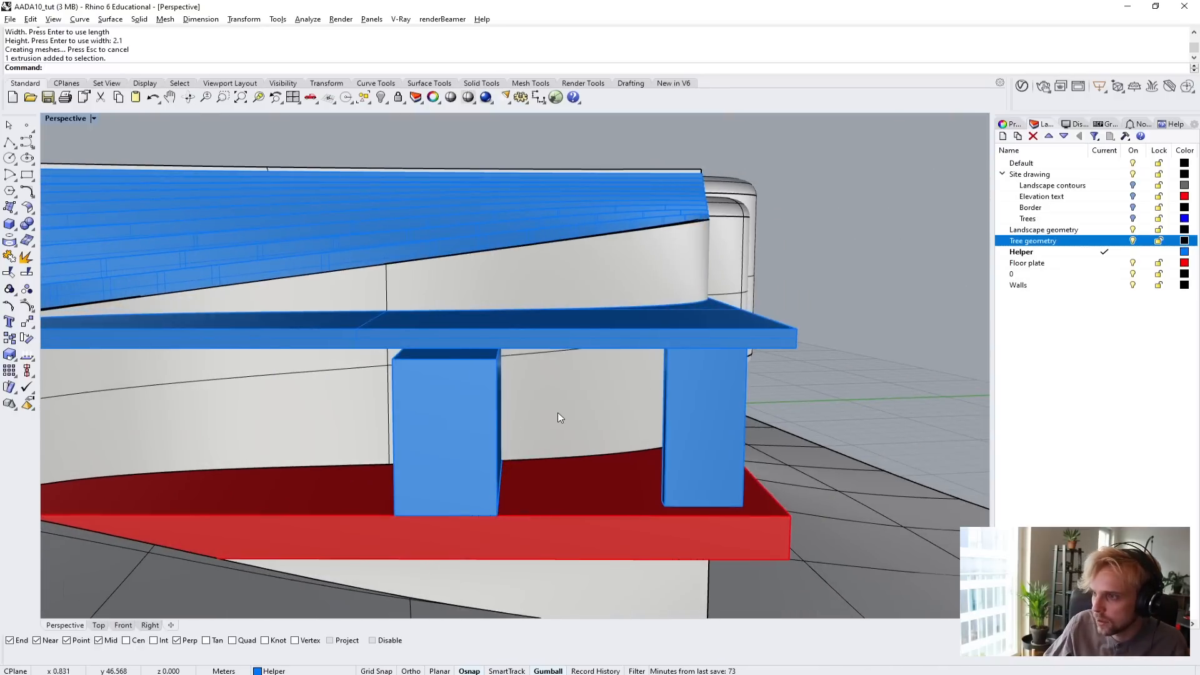
Subtract the standing box from the curved wall with BooleanDifference to cut the doorway, and delete the box.
left_click(559, 418)
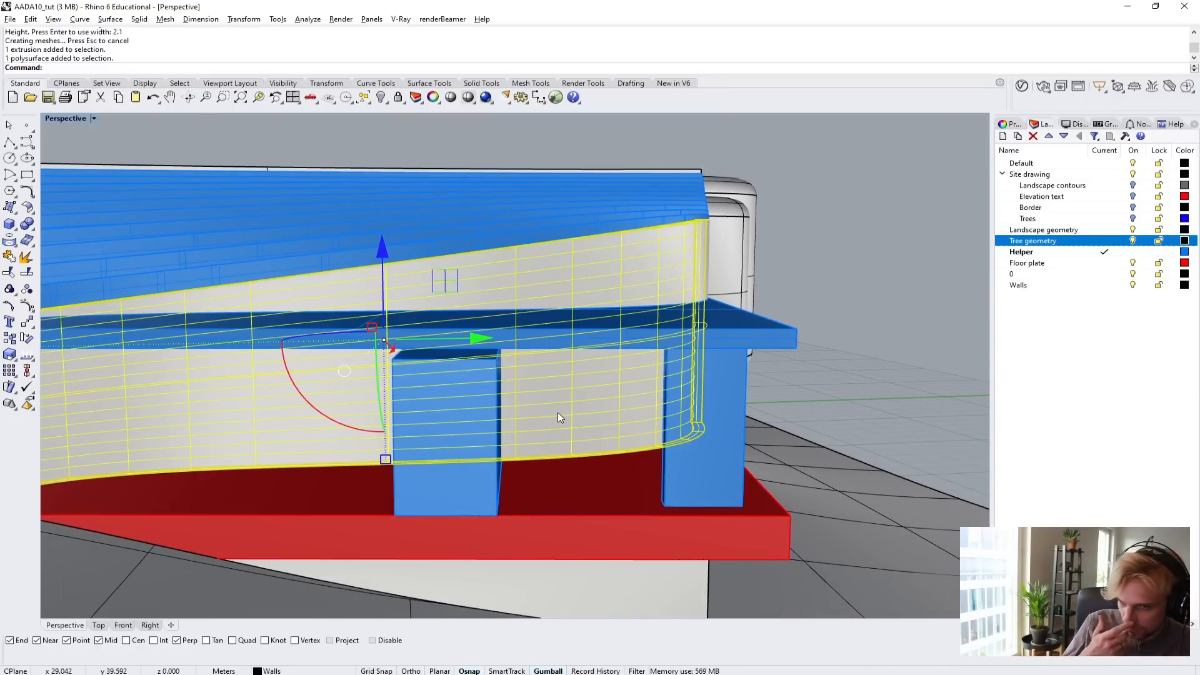
type("Boole")
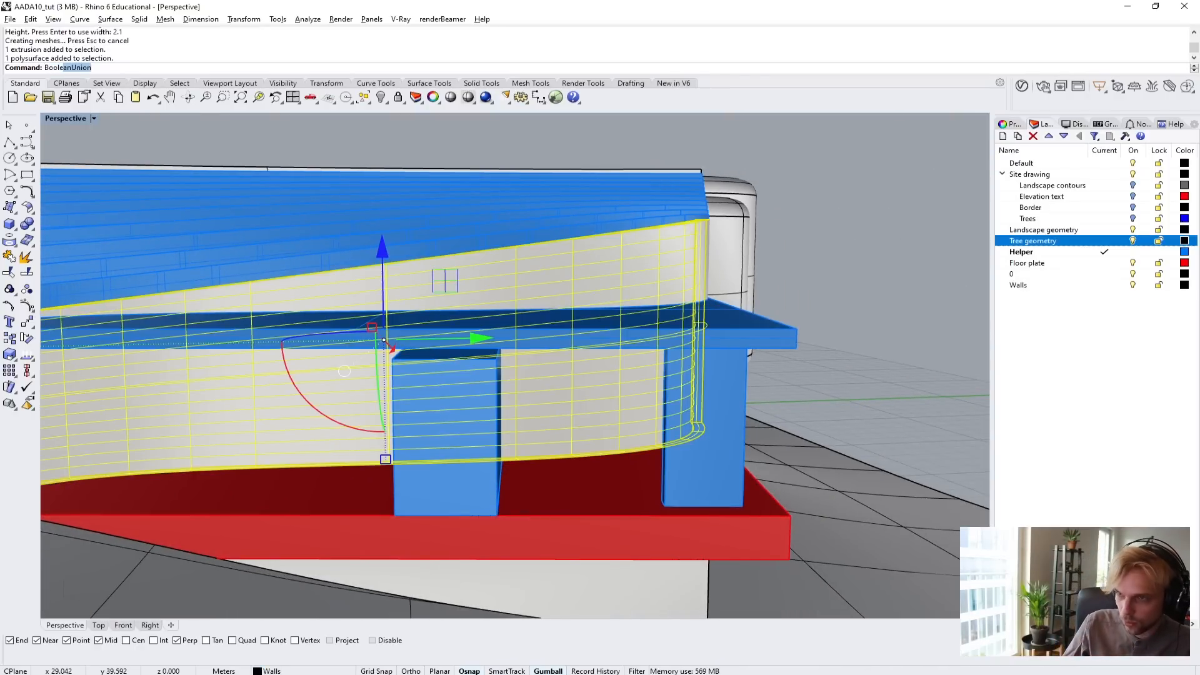
type("anDifference")
key("Return")
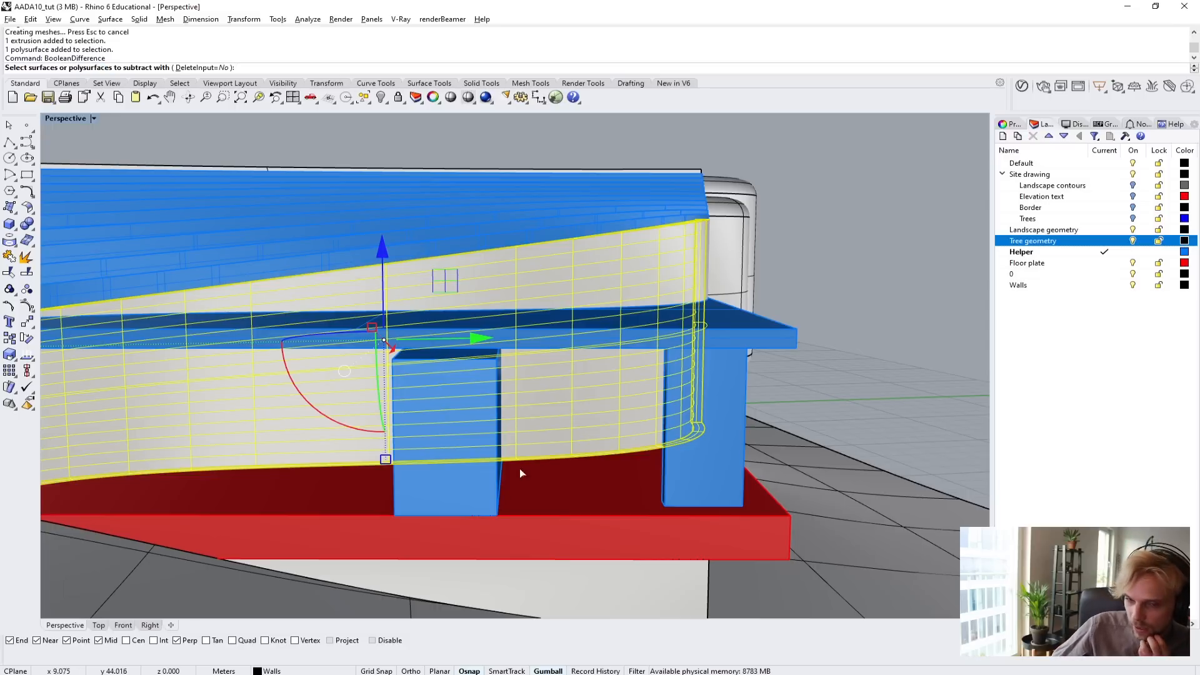
left_click(474, 498)
key("Return")
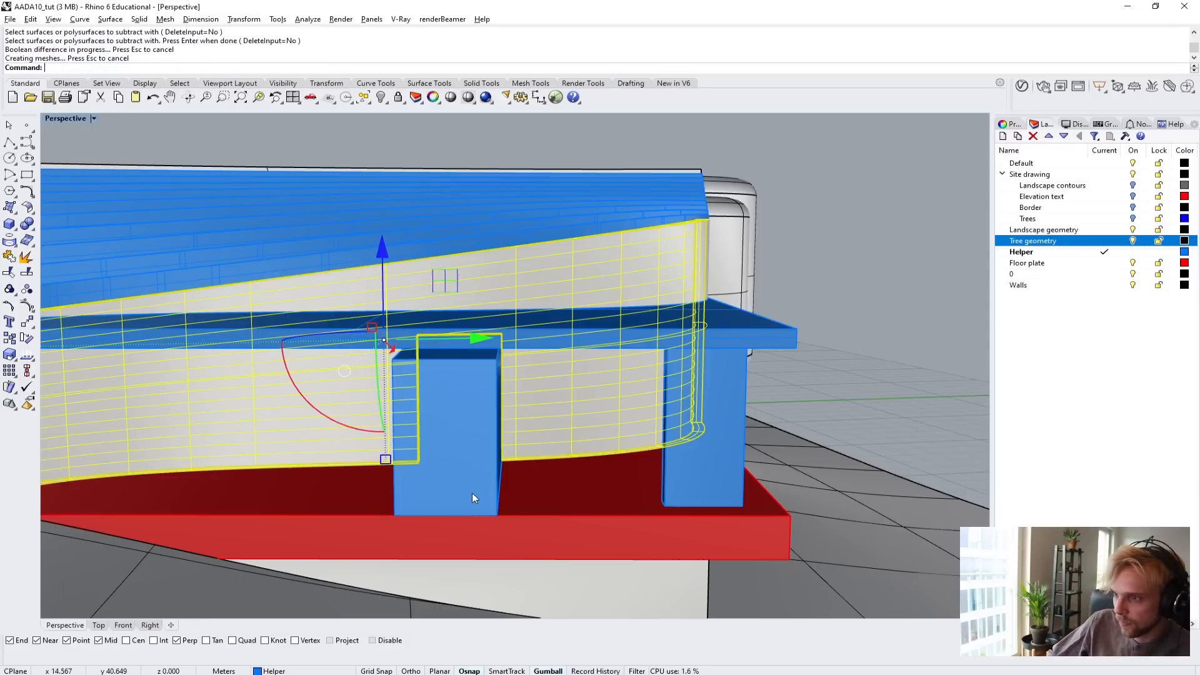
left_click(471, 493)
key("Delete")
right_click_drag(474, 496, 486, 469)
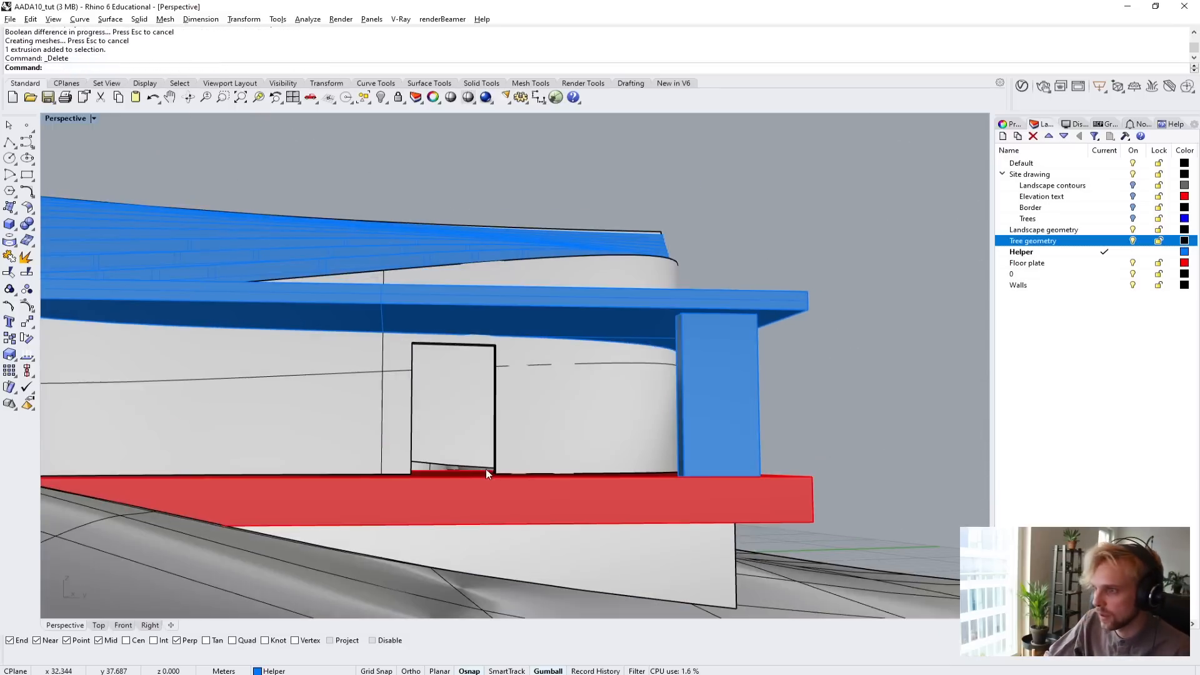
Try a fillet of radius 1 on one upper corner edge of the doorway, and undo it.
scroll(458, 389, "up", 6)
right_click_drag(458, 391, 410, 429)
right_click_drag(389, 380, 378, 425, "shift")
right_click_drag(378, 425, 355, 383)
scroll(385, 391, "up", 6)
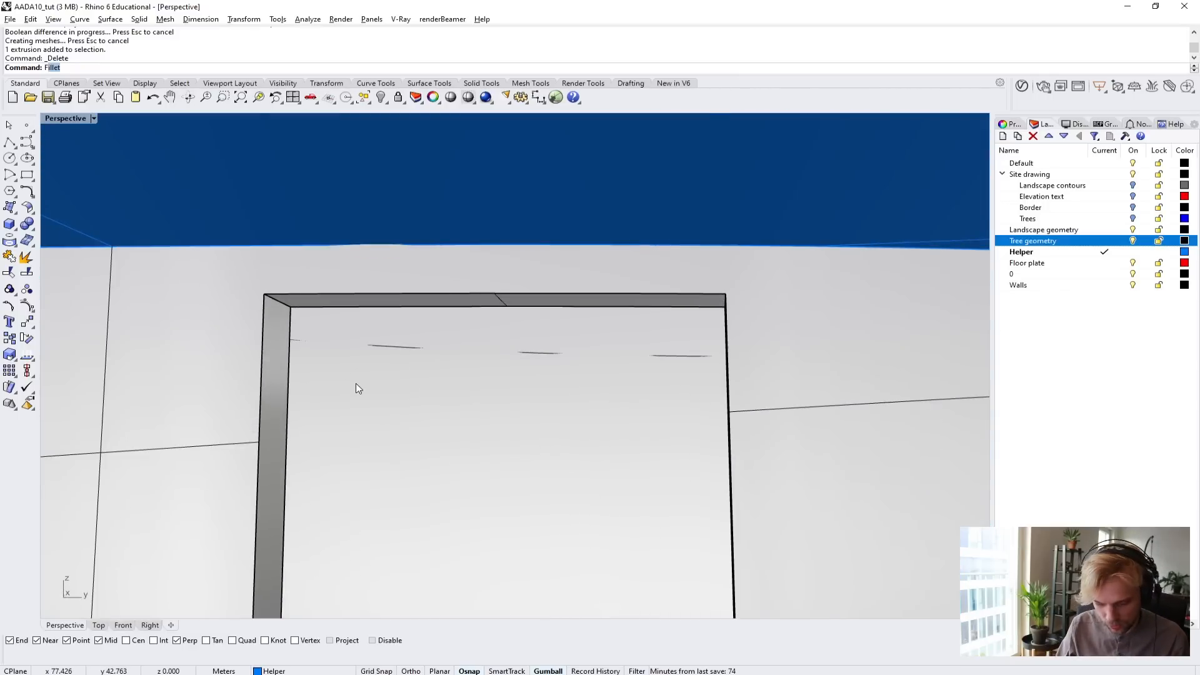
key("Return")
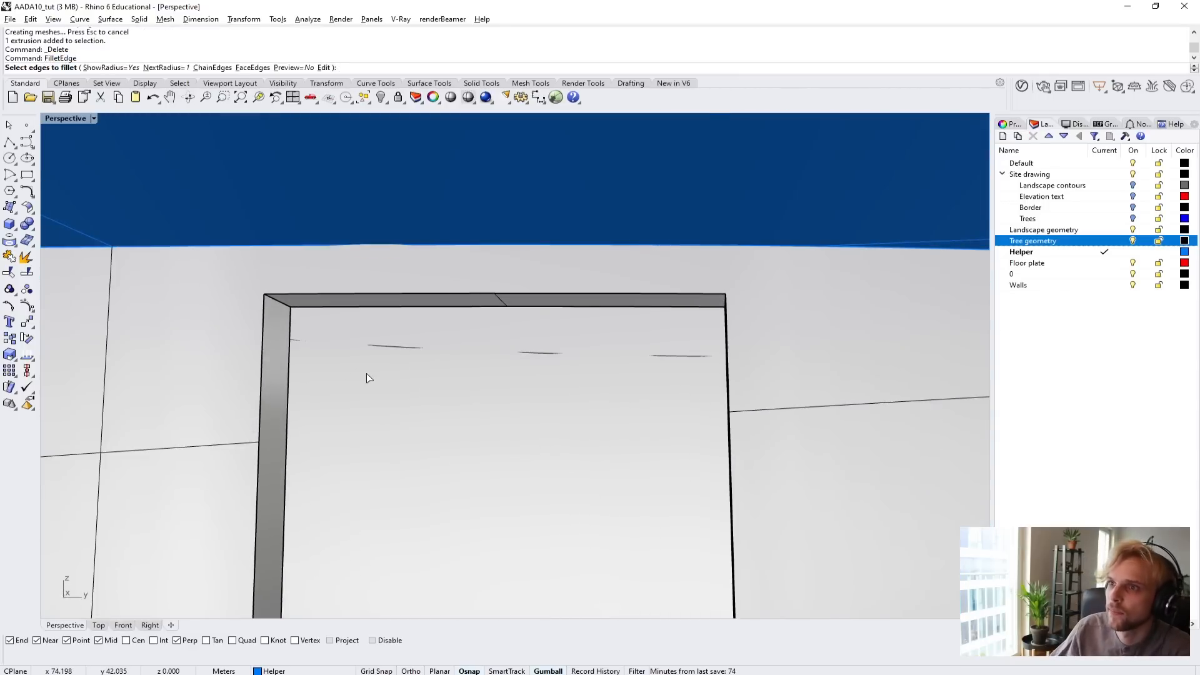
scroll(262, 312, "up", 2)
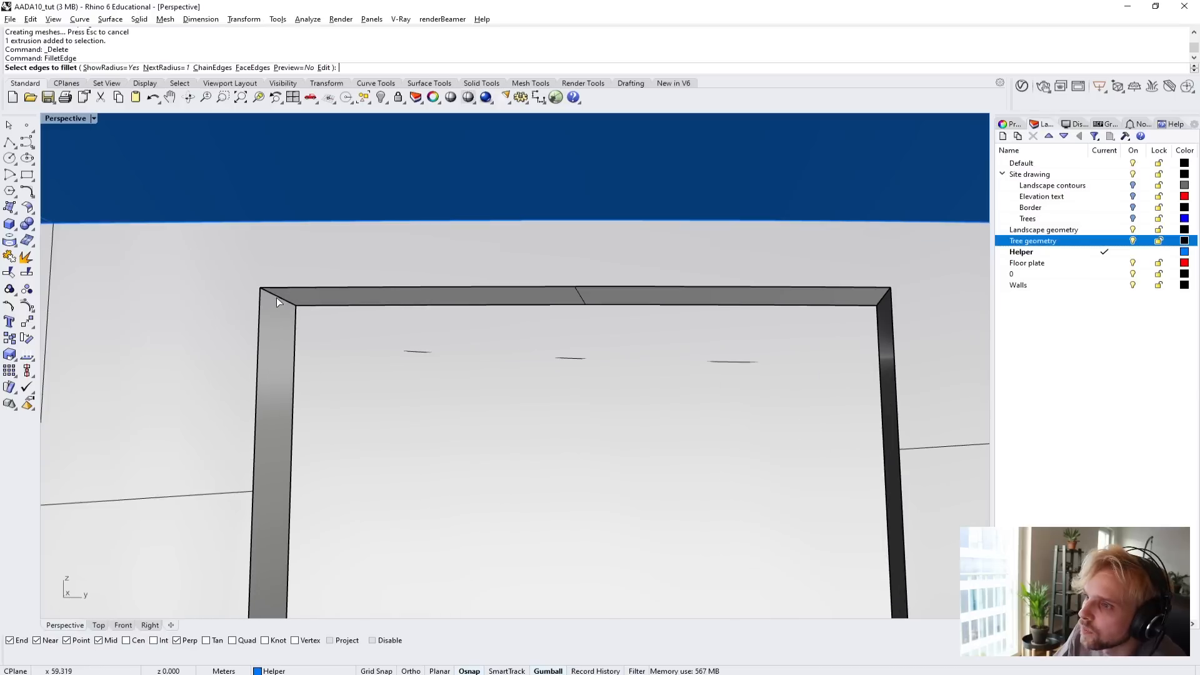
left_click(276, 298)
key("Return")
key("Return")
scroll(284, 325, "down", 3)
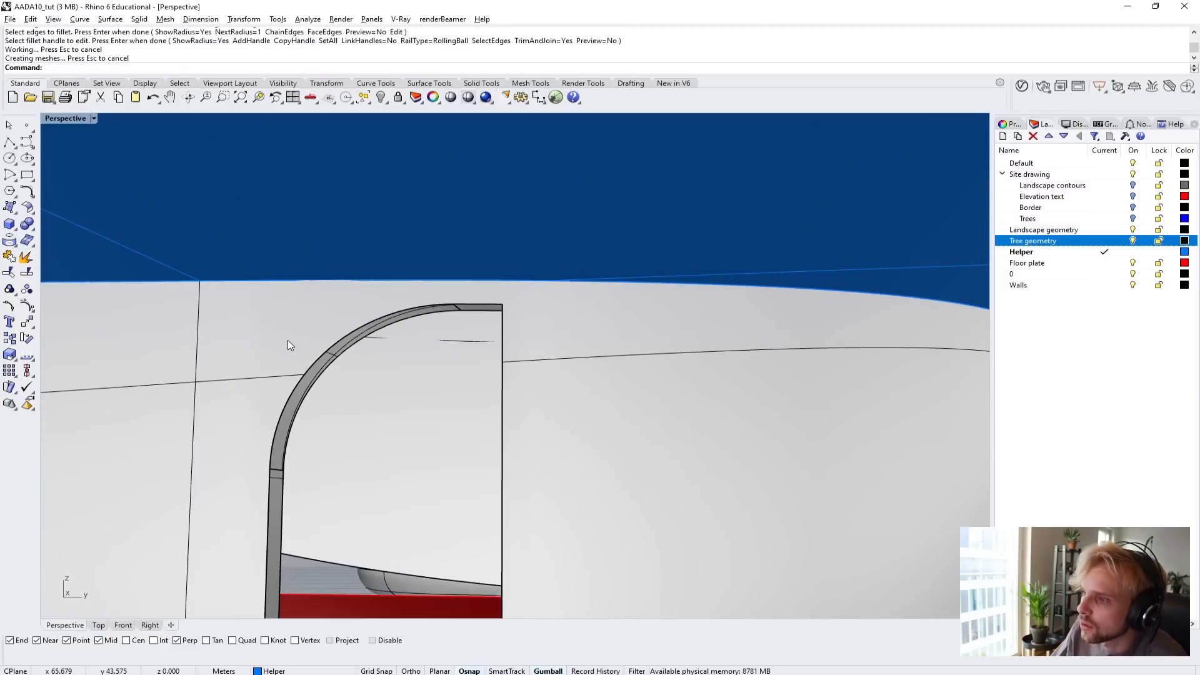
key("ctrl+z")
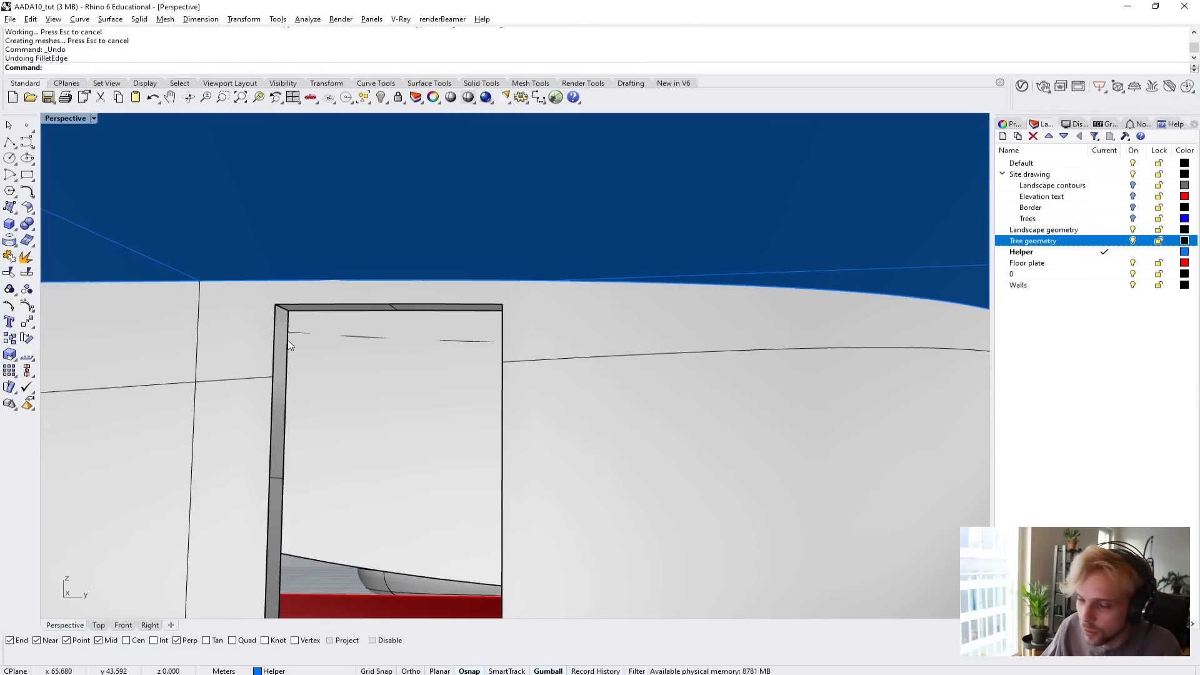
Fillet both upper corner edges of the doorway with a 0.5 m radius.
key("Return")
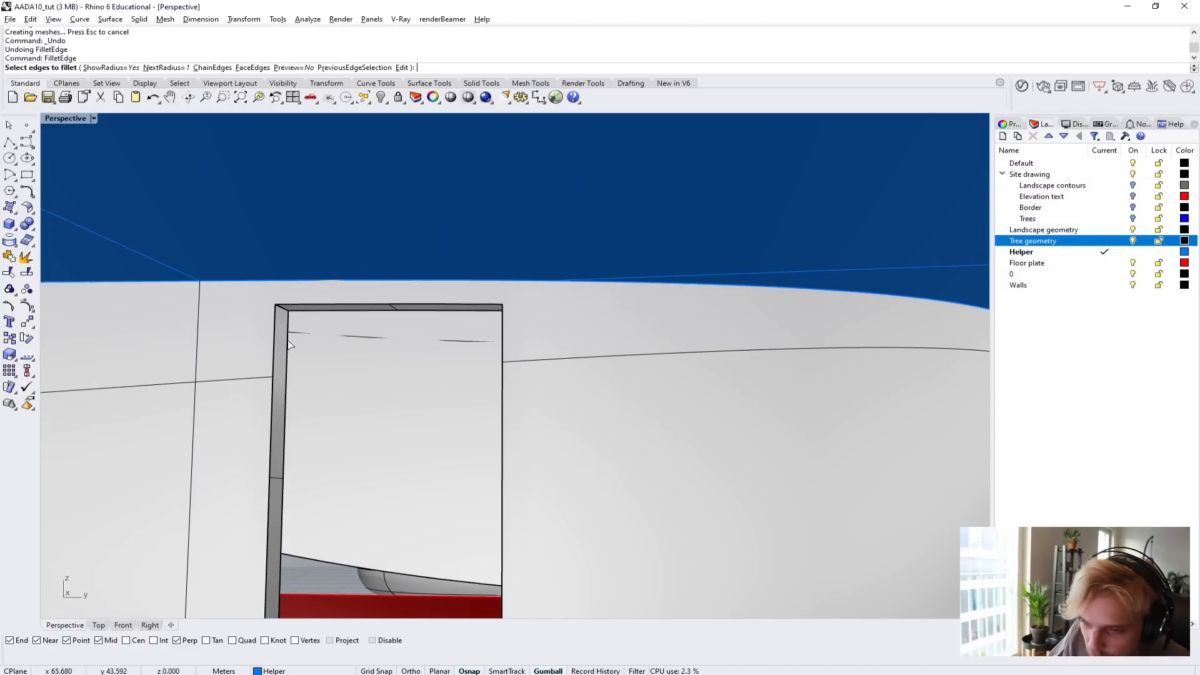
left_click(166, 68)
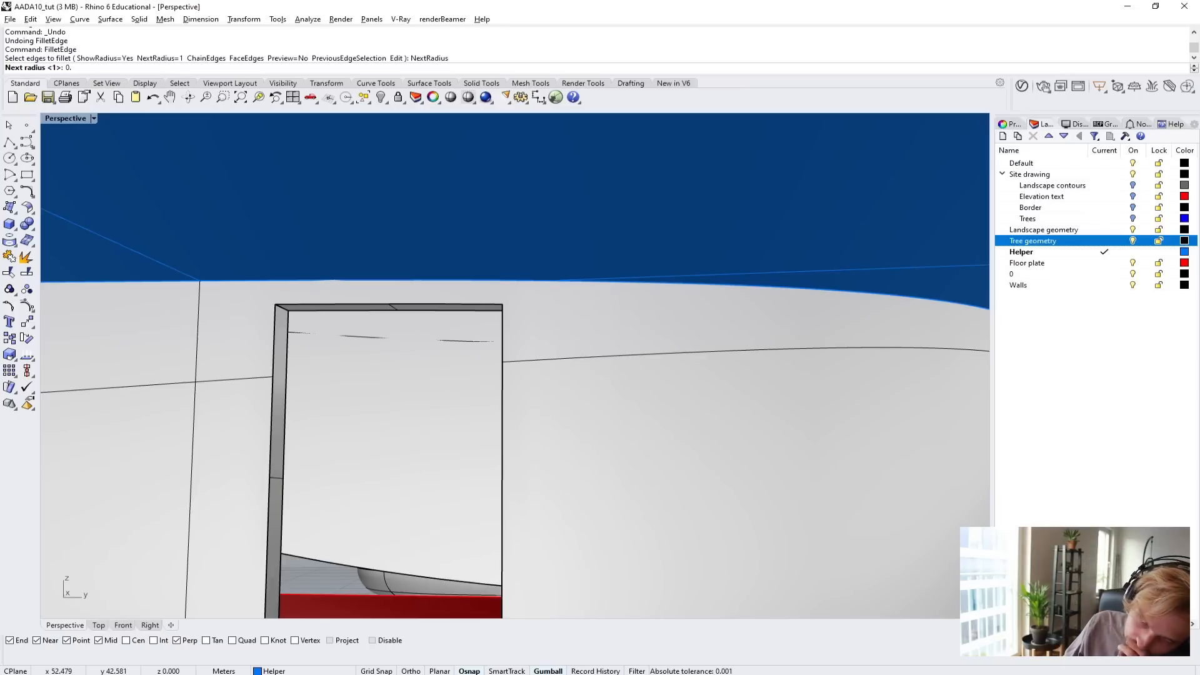
type("0.5")
key("Return")
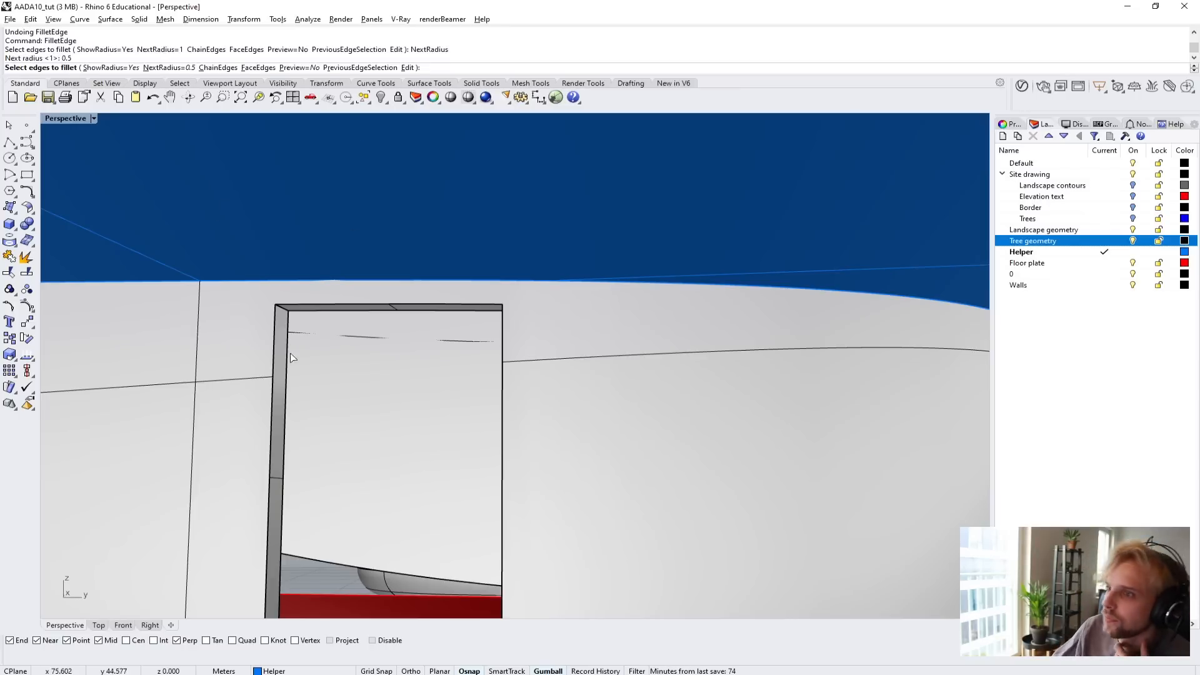
scroll(287, 283, "up", 3)
left_click(287, 283)
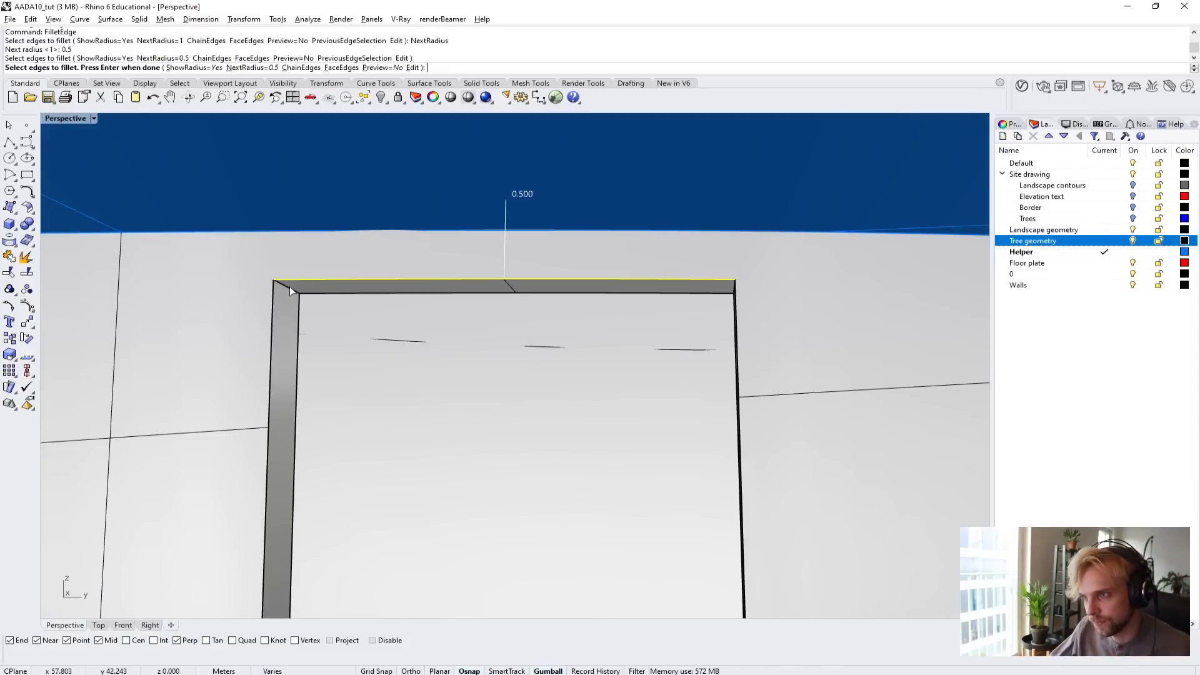
left_click(290, 287, "ctrl")
left_click(286, 290)
right_click_drag(276, 340, 418, 359)
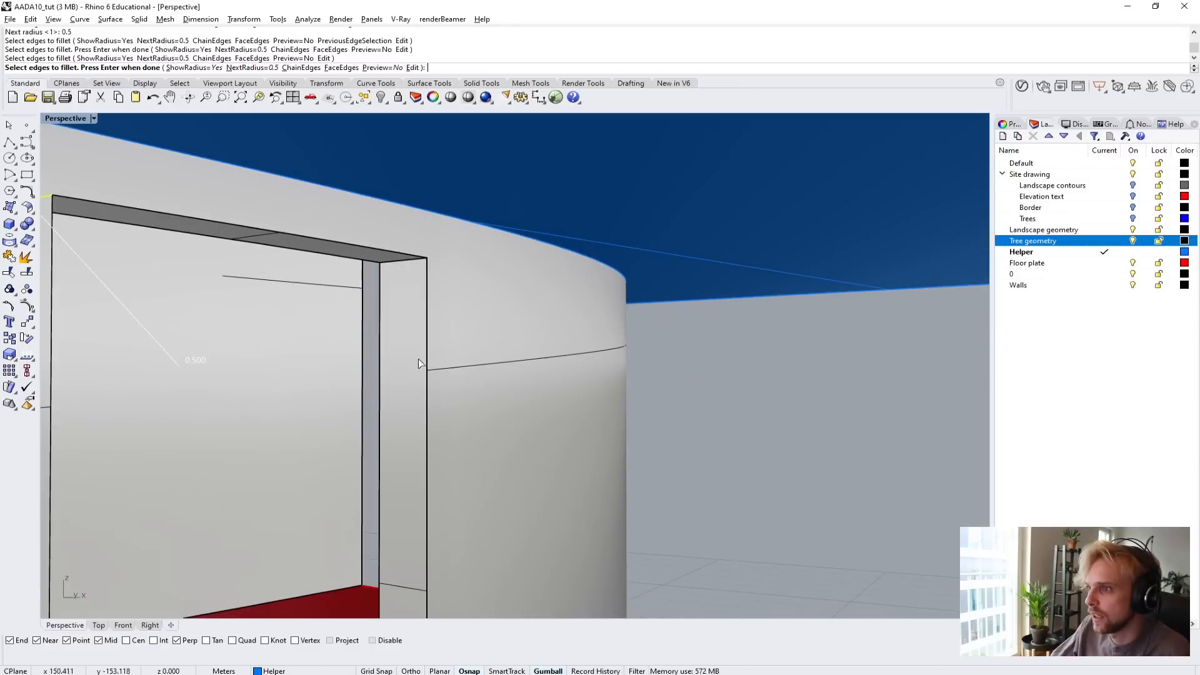
left_click(406, 261)
key("Return")
key("Return")
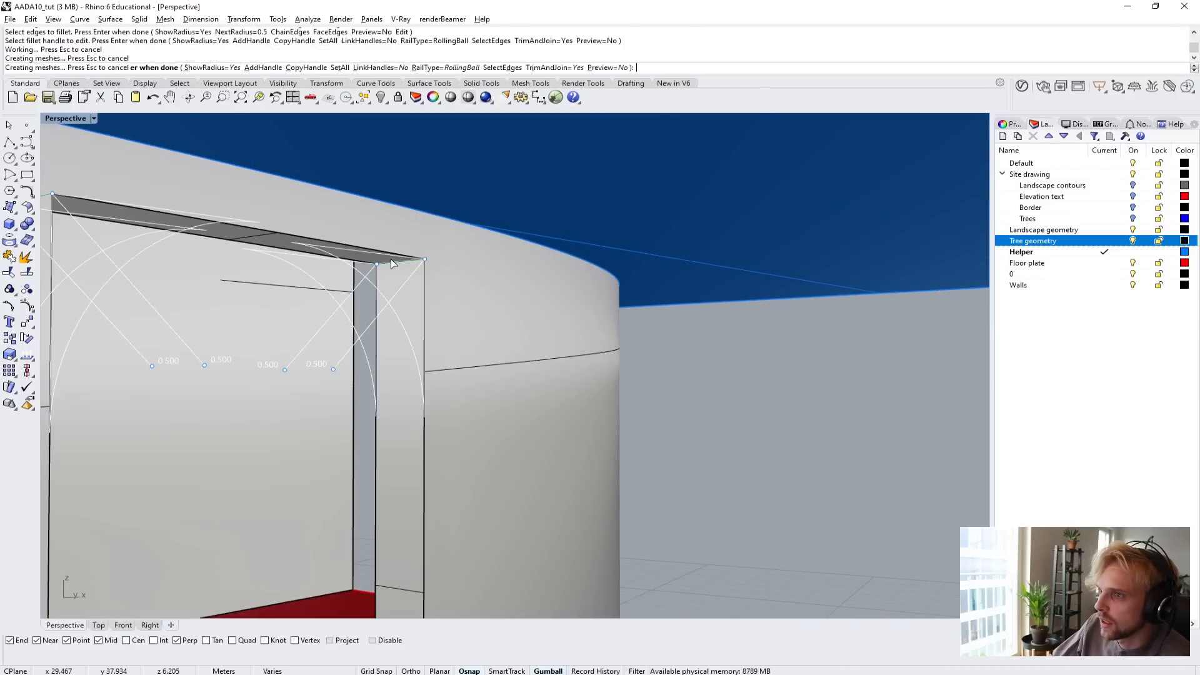
Fillet the wall's bottom corner edges on both sides of the doorway with a 0.5 m radius.
scroll(392, 259, "down", 6)
right_click_drag(392, 259, 323, 316)
scroll(306, 320, "down", 5)
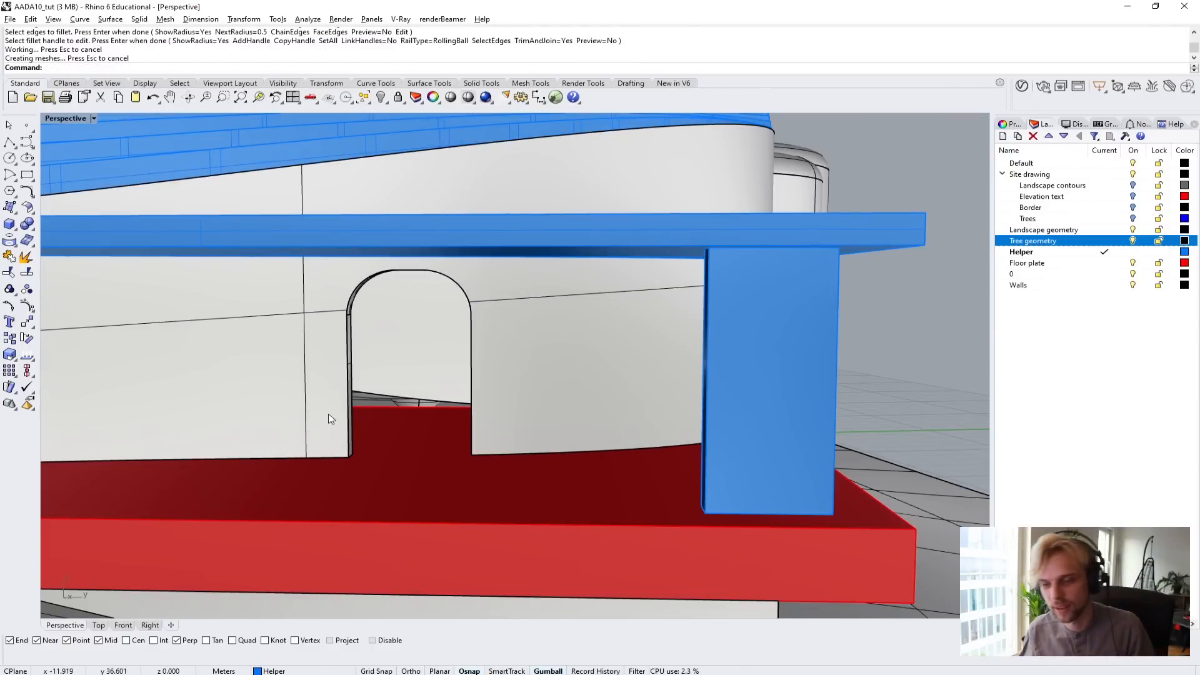
scroll(384, 463, "up", 5)
key("Return")
left_click(316, 455)
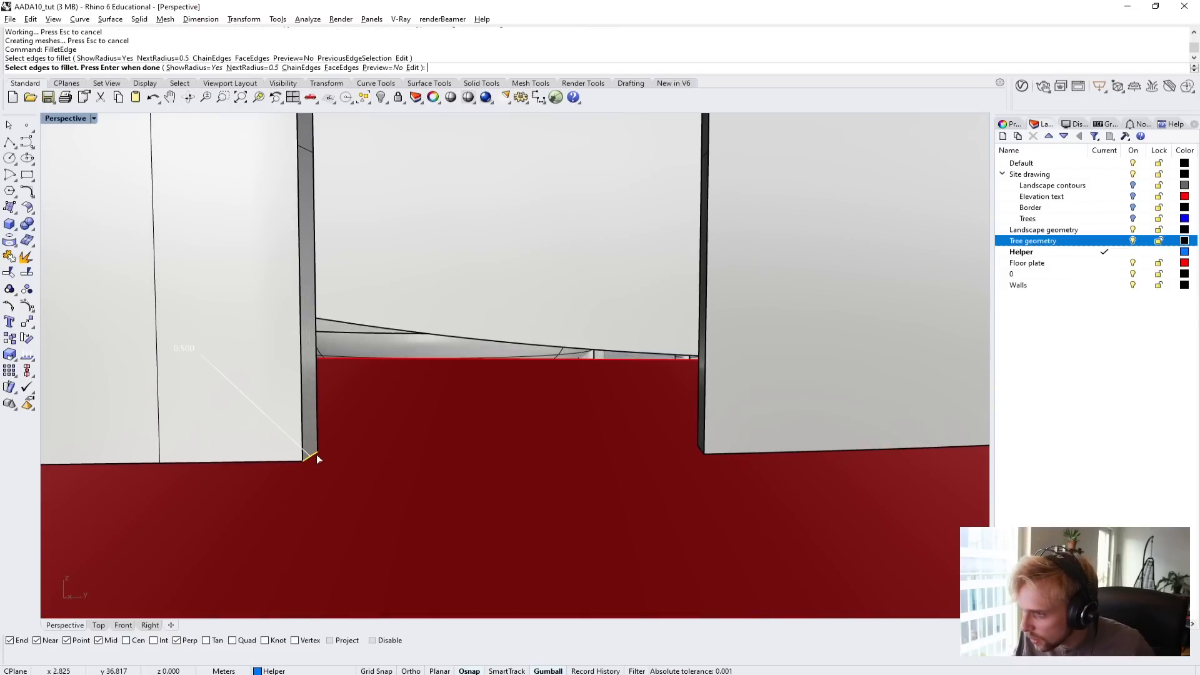
key("Return")
key("Return")
right_click_drag(539, 477, 752, 460)
key("Return")
left_click(461, 426)
key("Return")
key("Return")
scroll(481, 433, "down", 5)
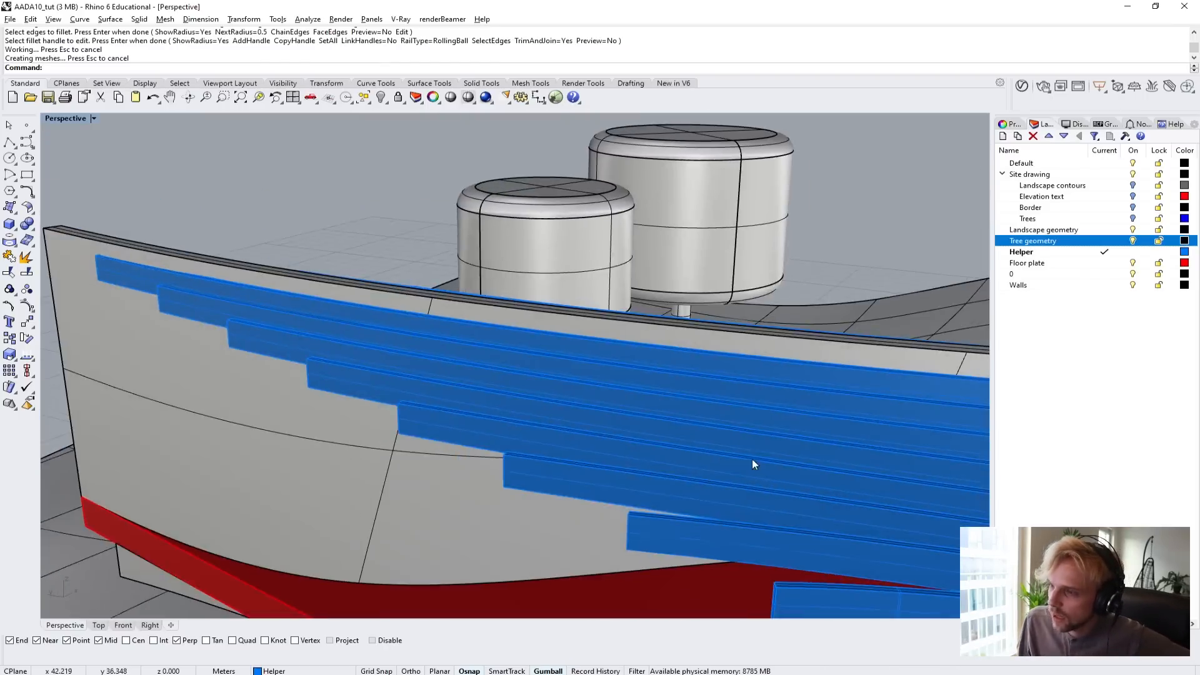
Create a three-point box from the floor plate's edge through the curved wall on the building's opposite side, 1.2 m wide and 2.1 m high.
scroll(738, 462, "down", 6)
scroll(663, 488, "up", 3)
right_click_drag(663, 489, 500, 394, "shift")
scroll(568, 430, "down", 6)
right_click_drag(568, 431, 285, 309)
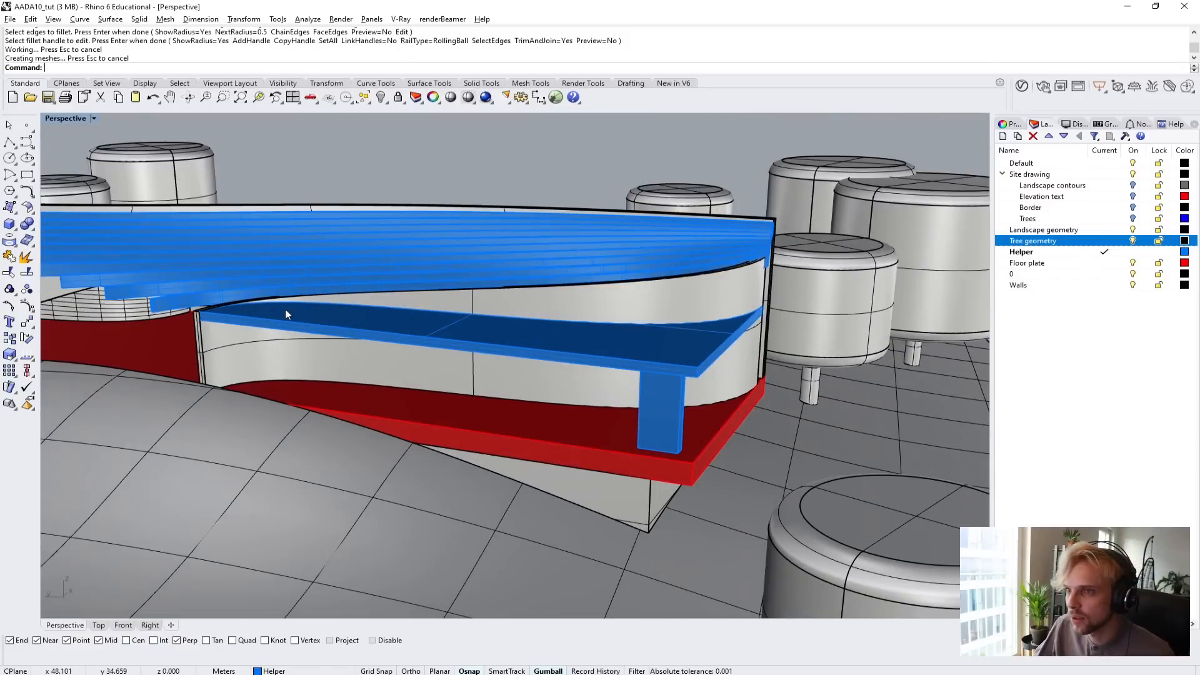
left_click(8, 227)
left_click(123, 67)
scroll(556, 425, "up", 5)
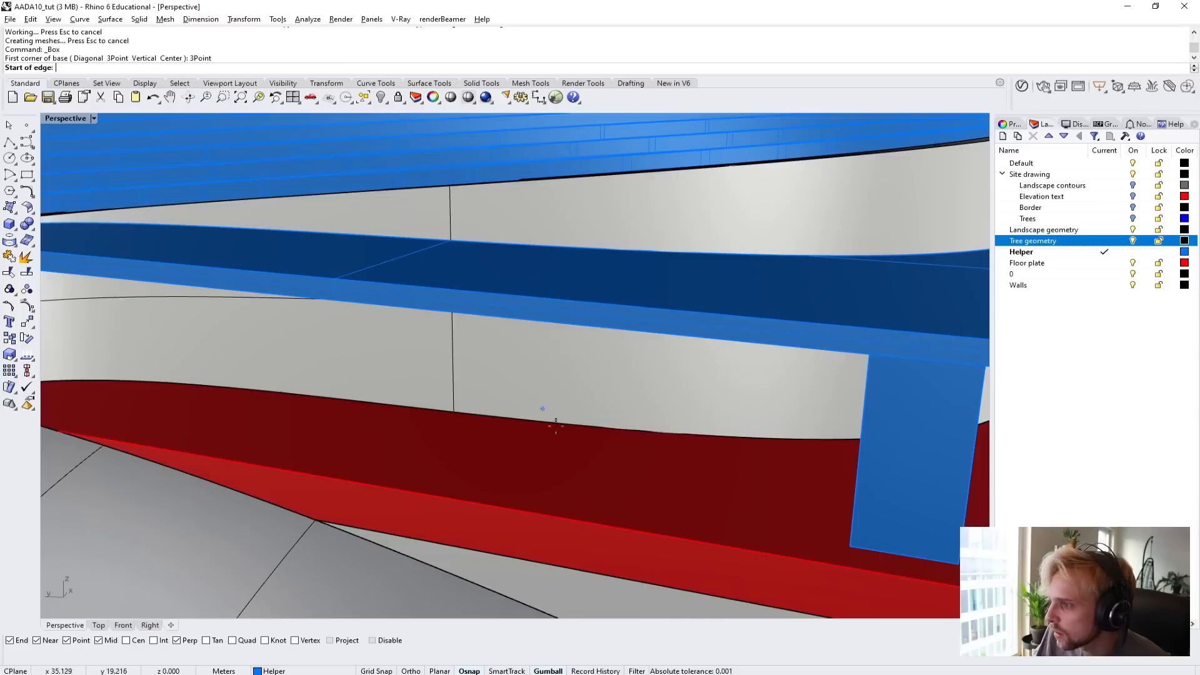
left_click(642, 532)
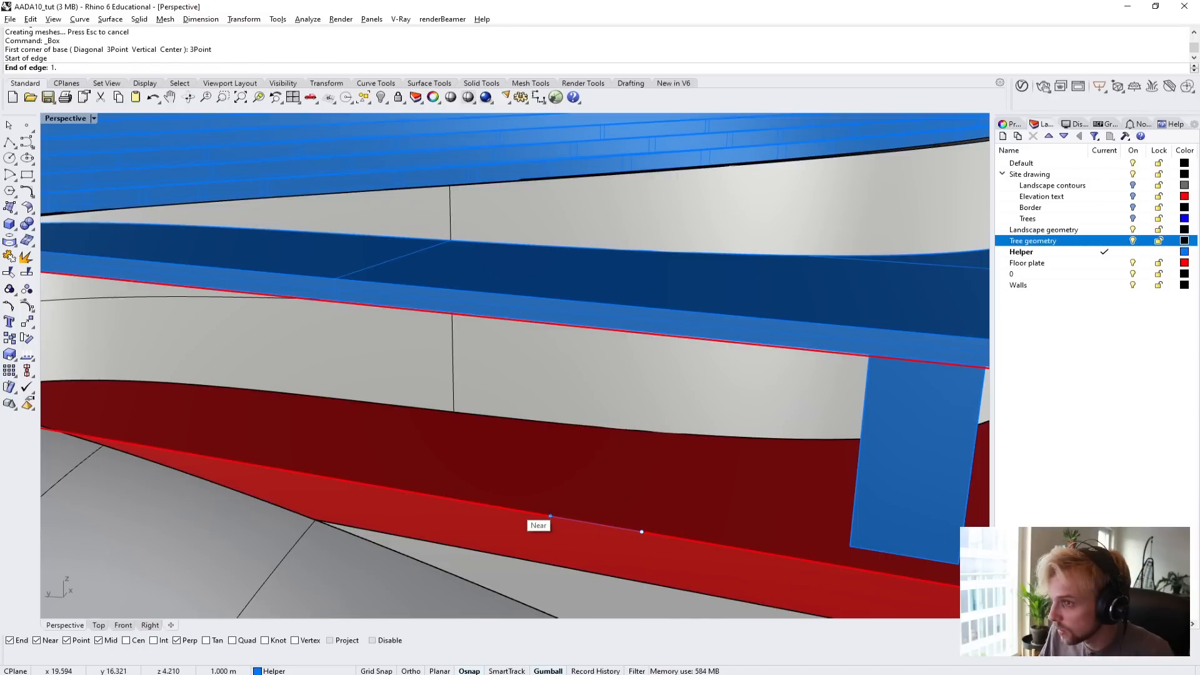
left_click(514, 508)
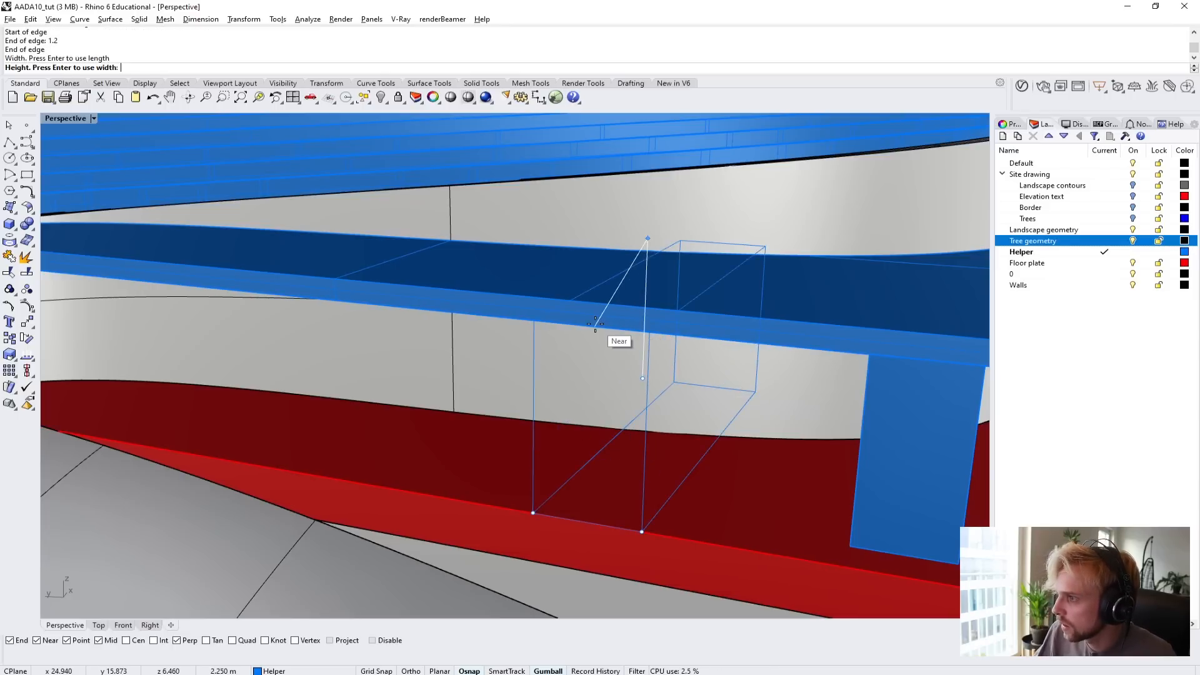
key("Return")
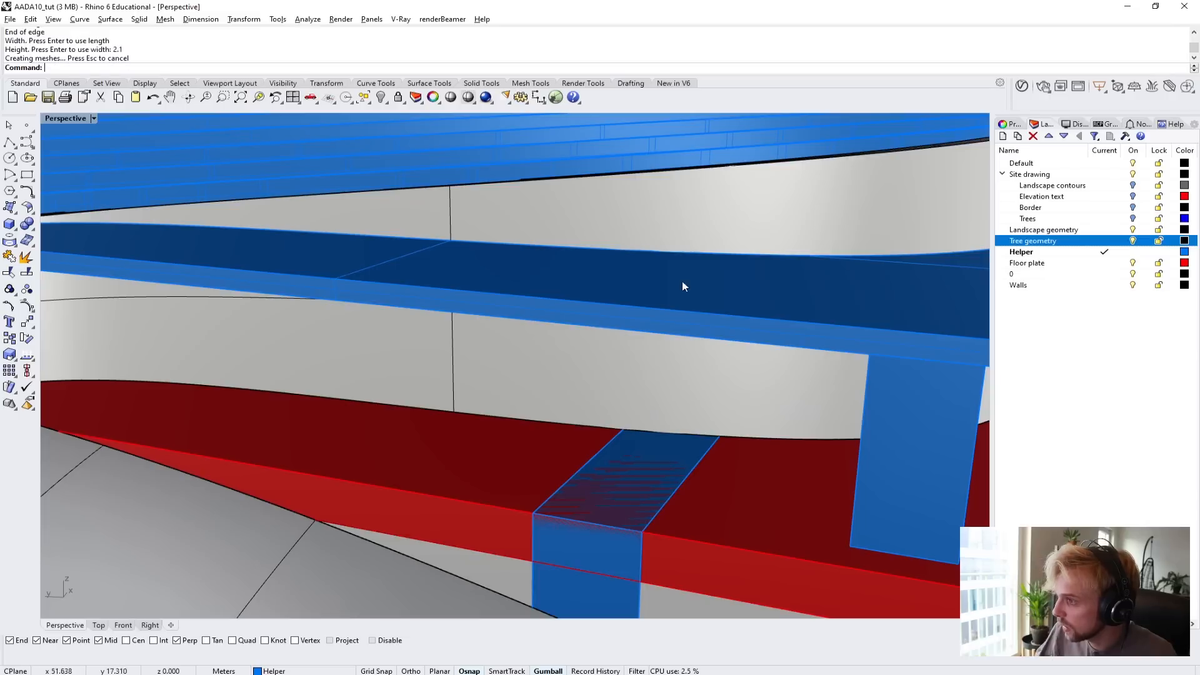
Move the new 1.2 m wide box up by 2.1 m so it stands on the floor plate.
left_click(566, 585)
left_click(603, 619)
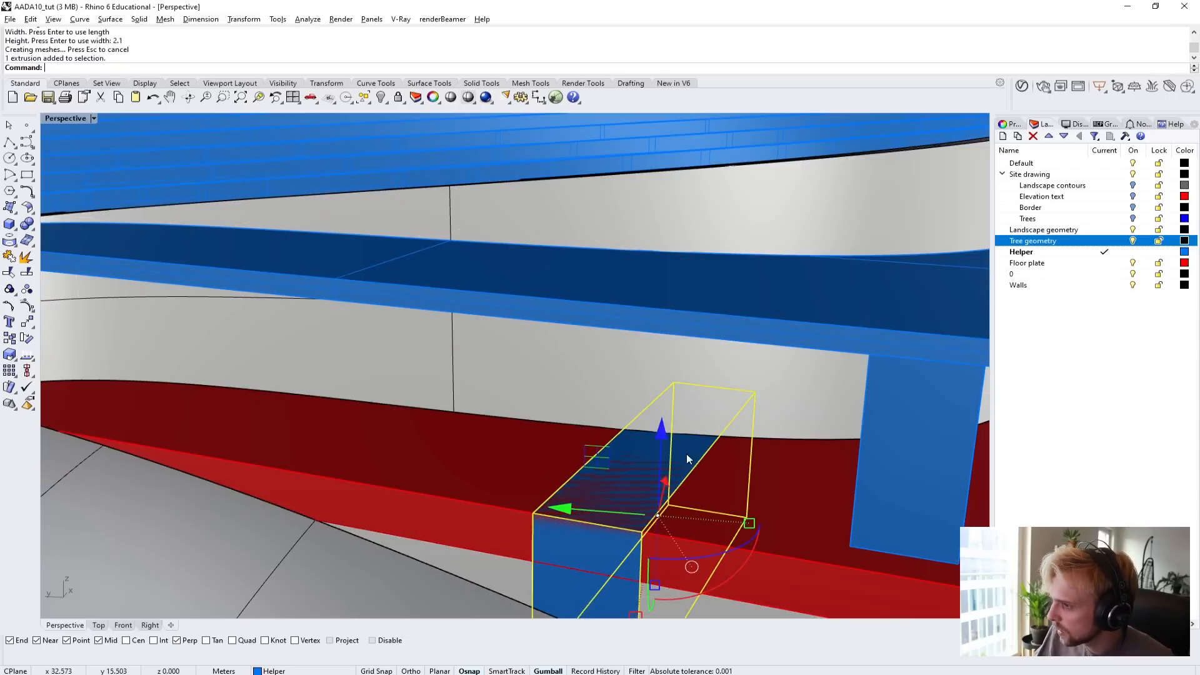
left_click(665, 443)
type("2.1")
key("Return")
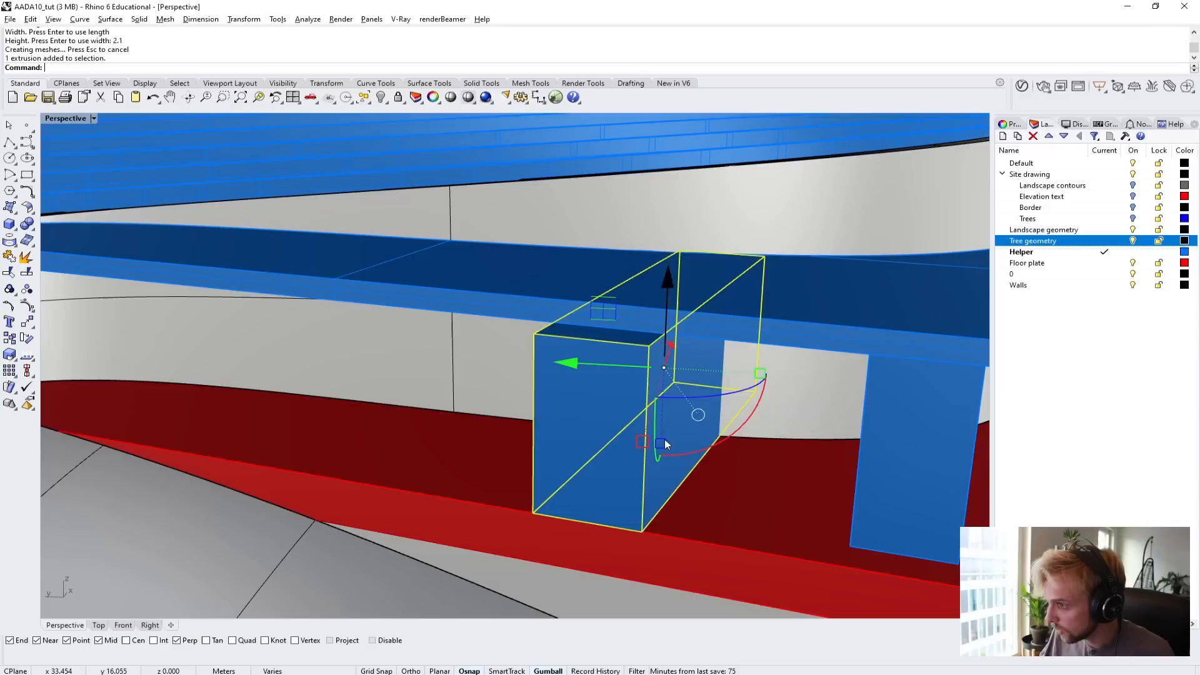
Cut the second doorway by subtracting the 1.2 m wide box from the curved wall with BooleanDifference, and delete the box.
left_click(515, 398)
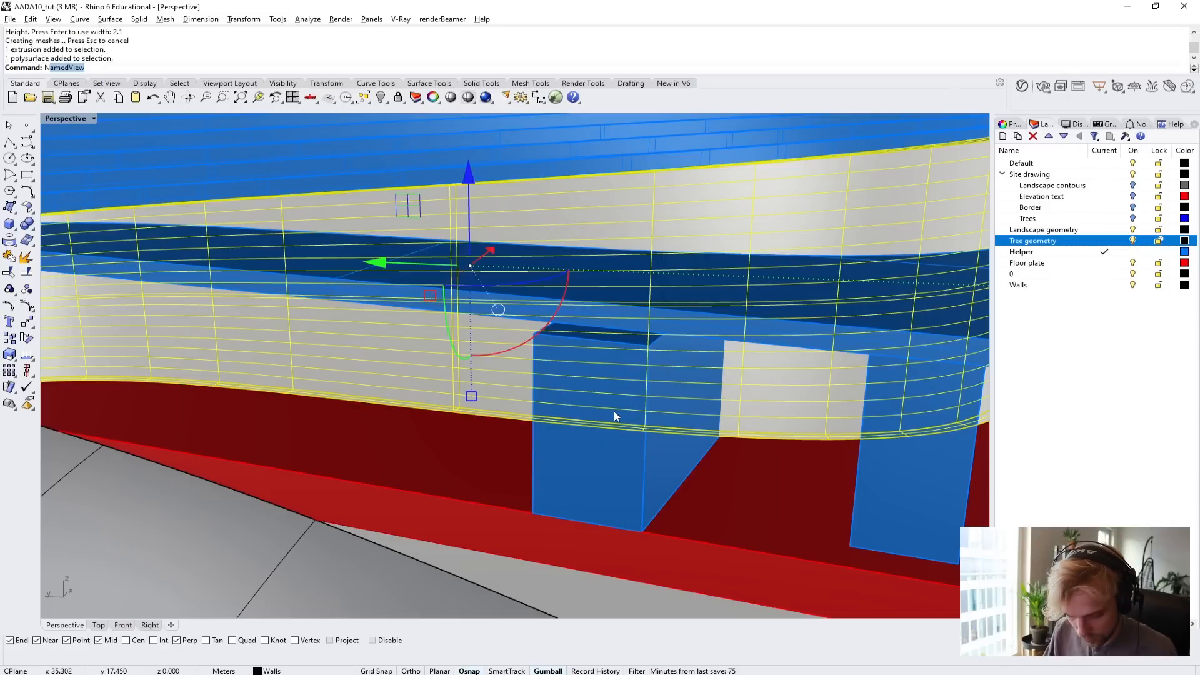
type("Boole")
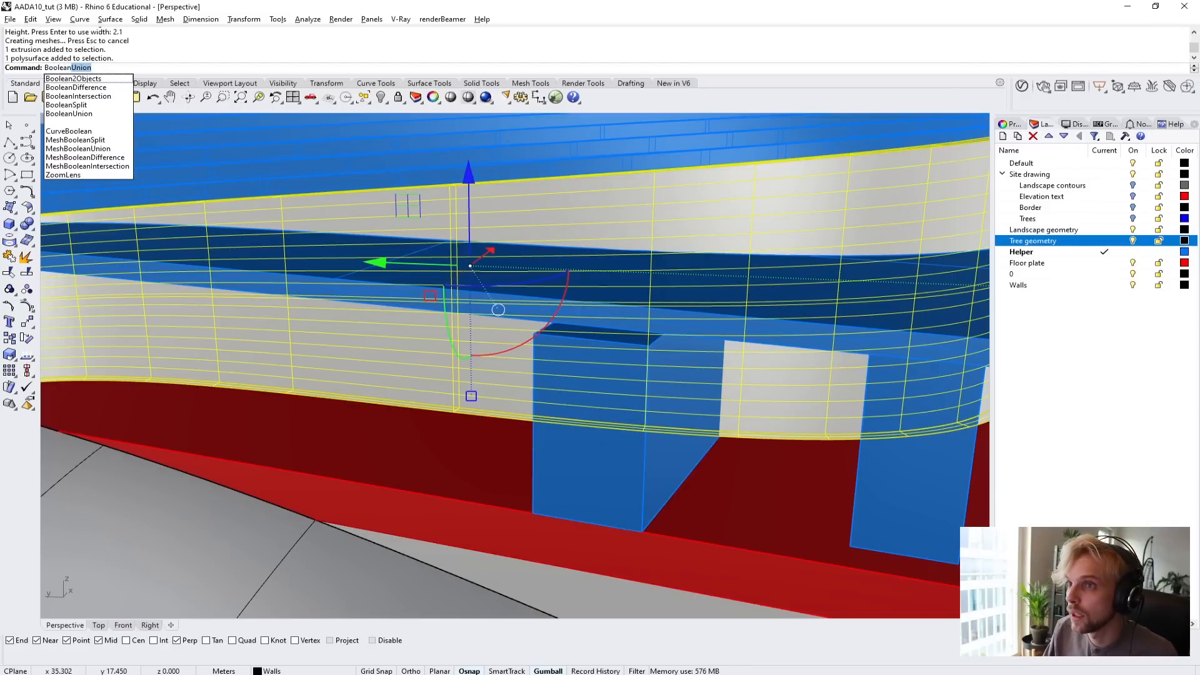
type("D")
key("Return")
left_click(614, 411)
key("Return")
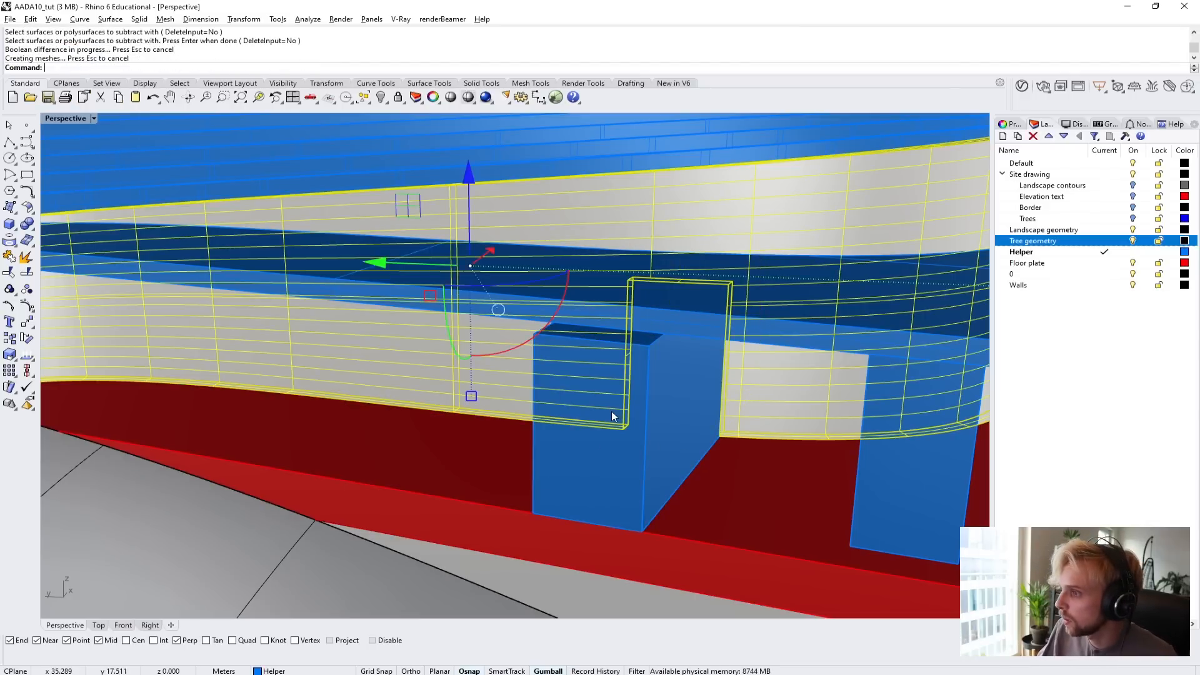
left_click(611, 411)
key("Delete")
right_click_drag(613, 410, 652, 380)
right_click_drag(723, 293, 630, 397, "shift")
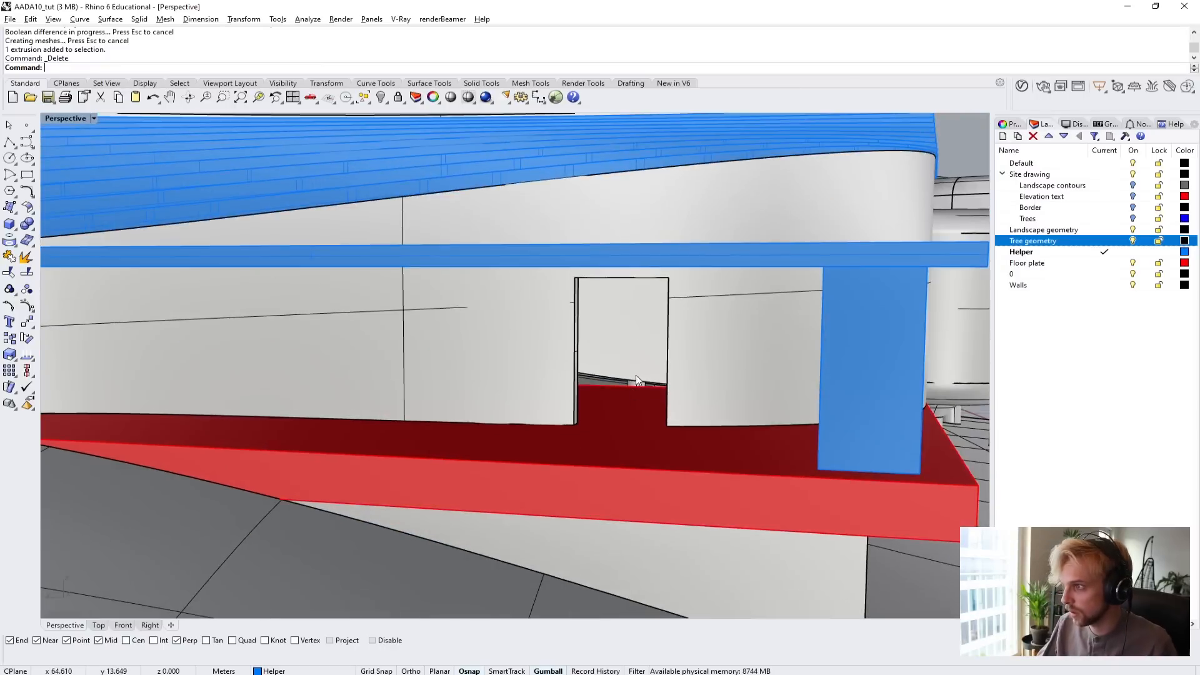
Begin a FilletEdge with a 0.5 m radius and select the second doorway's two top corner edges.
scroll(630, 262, "up", 5)
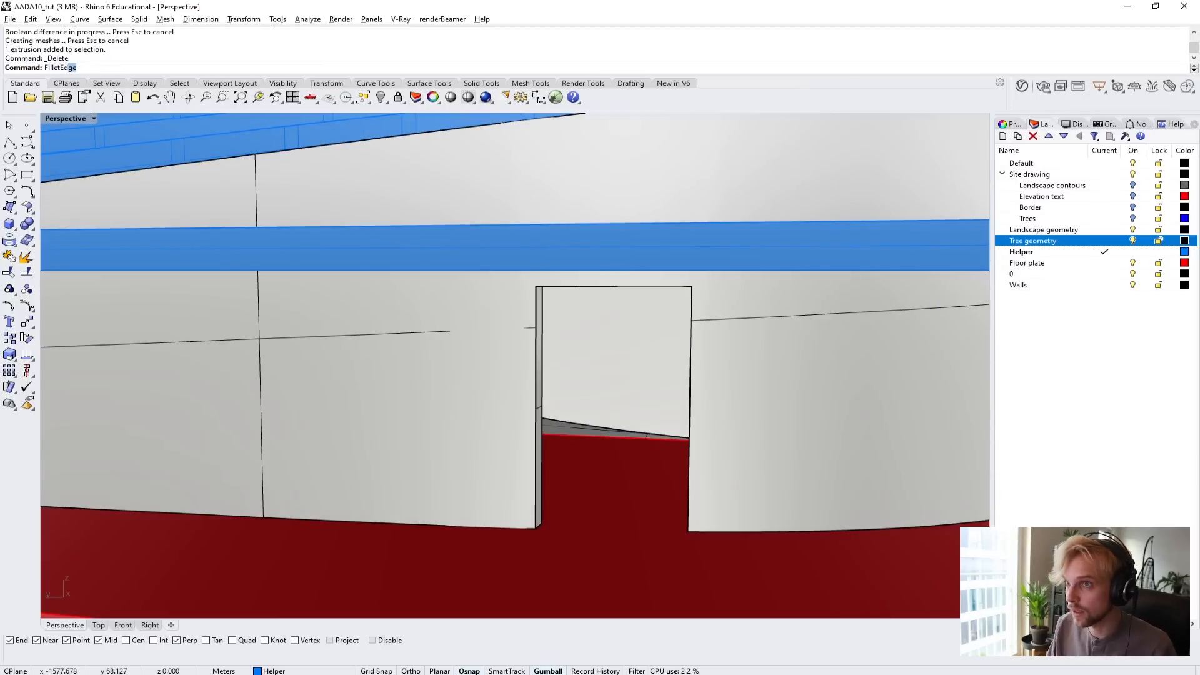
key("Return")
right_click_drag(630, 261, 530, 368)
scroll(530, 369, "down", 5)
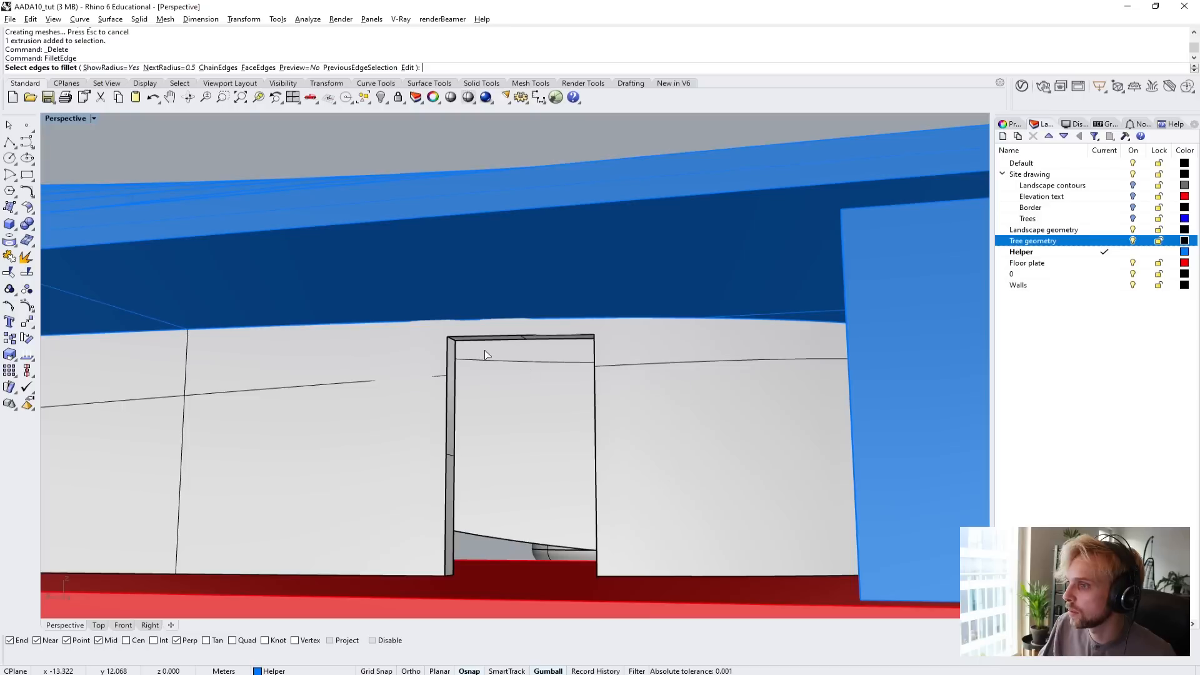
scroll(468, 347, "up", 4)
left_click(442, 342)
right_click_drag(441, 341, 585, 342, "shift")
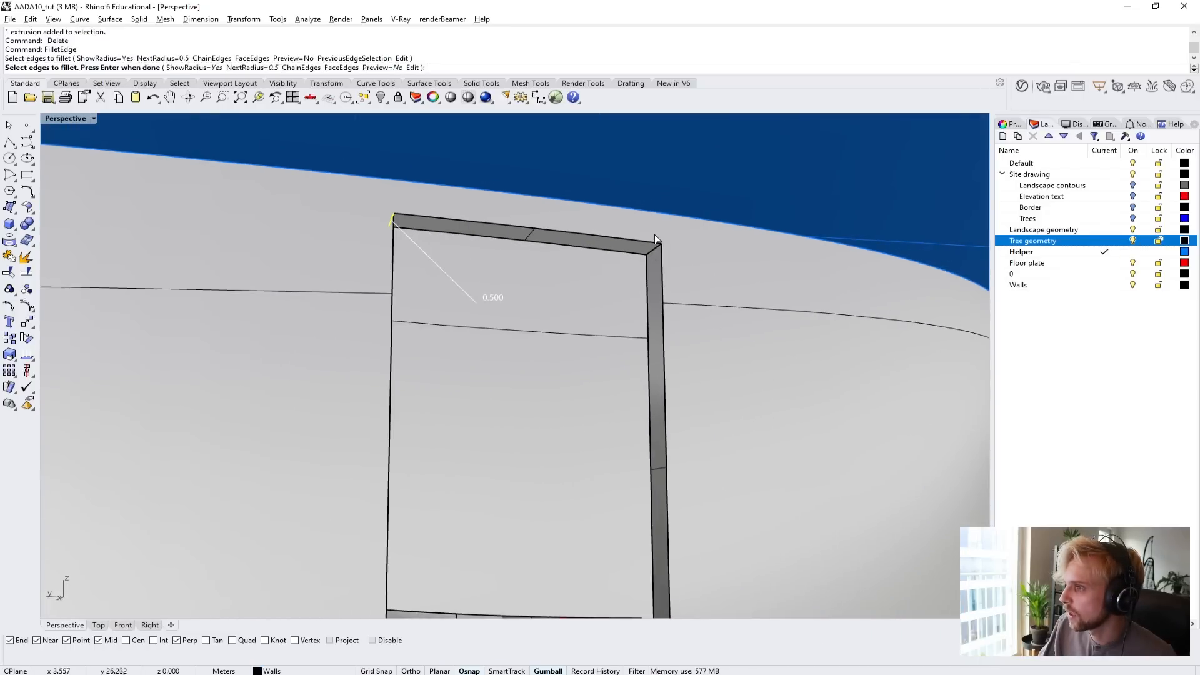
left_click(654, 237)
scroll(587, 350, "down", 6)
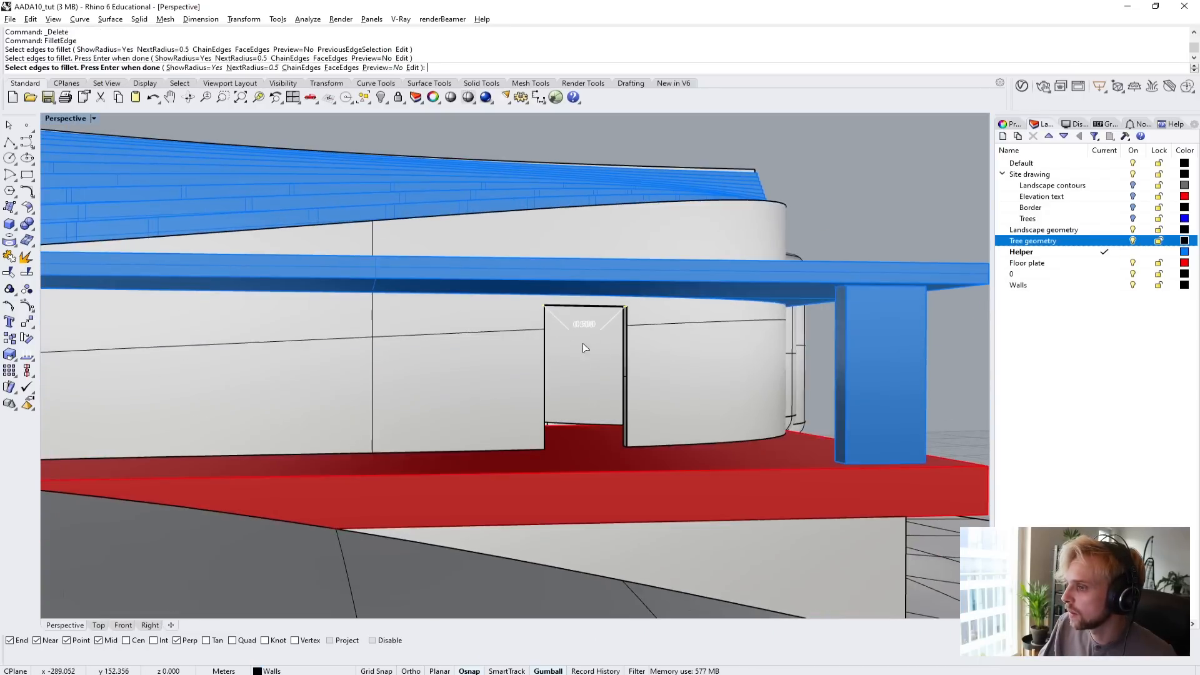
Add the wall's bottom corner edges on both sides of the second doorway and apply the 0.5 m fillets.
scroll(630, 448, "up", 5)
left_click(700, 456)
right_click_drag(700, 457, 611, 415)
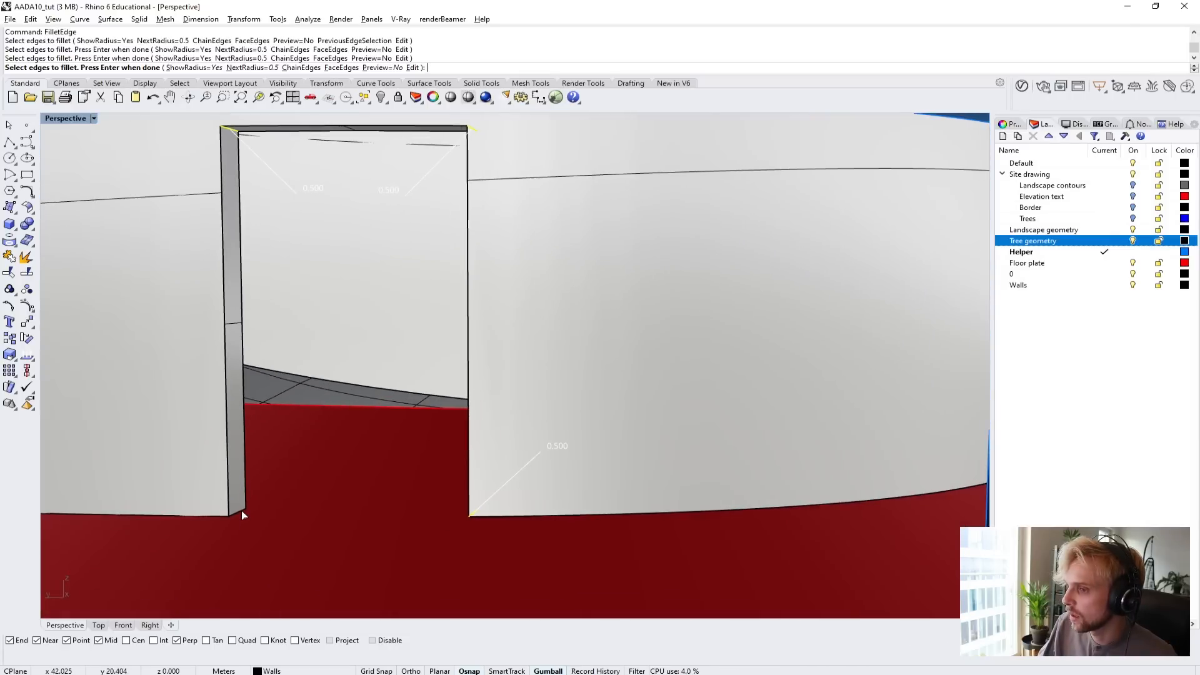
key("Return")
key("Return")
scroll(306, 460, "down", 8)
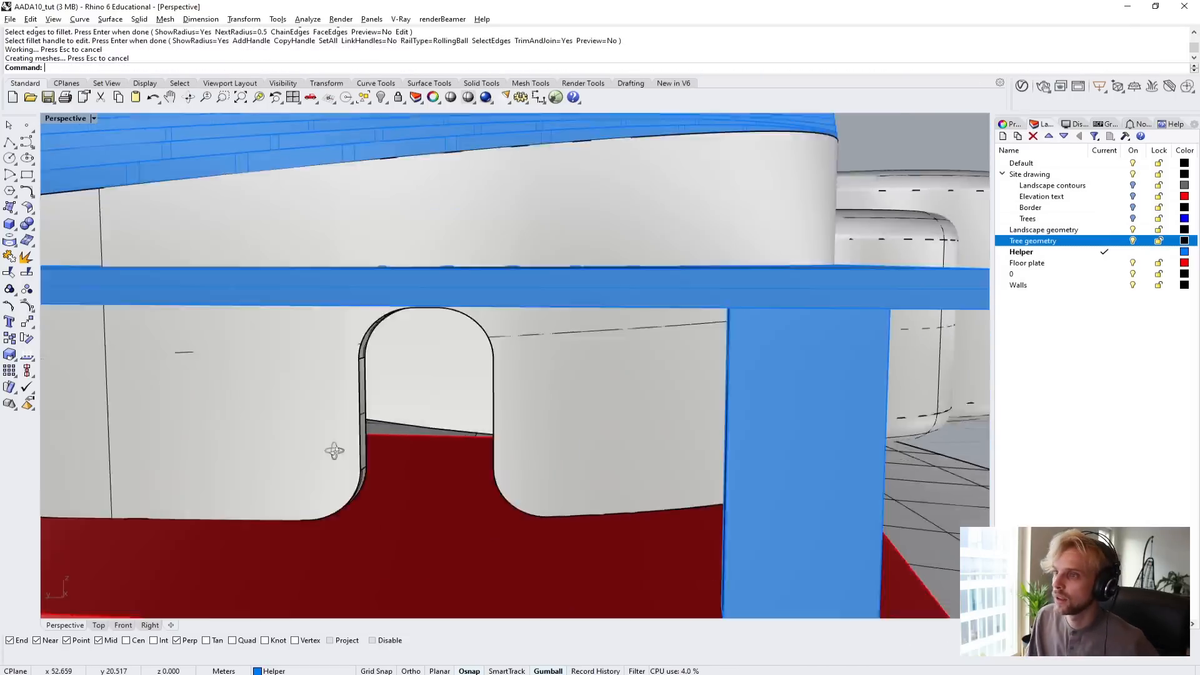
Try a 0.5 m fillet on the canopy slab's outer vertical corner edge above the column.
right_click_drag(360, 445, 561, 479)
scroll(594, 463, "up", 6)
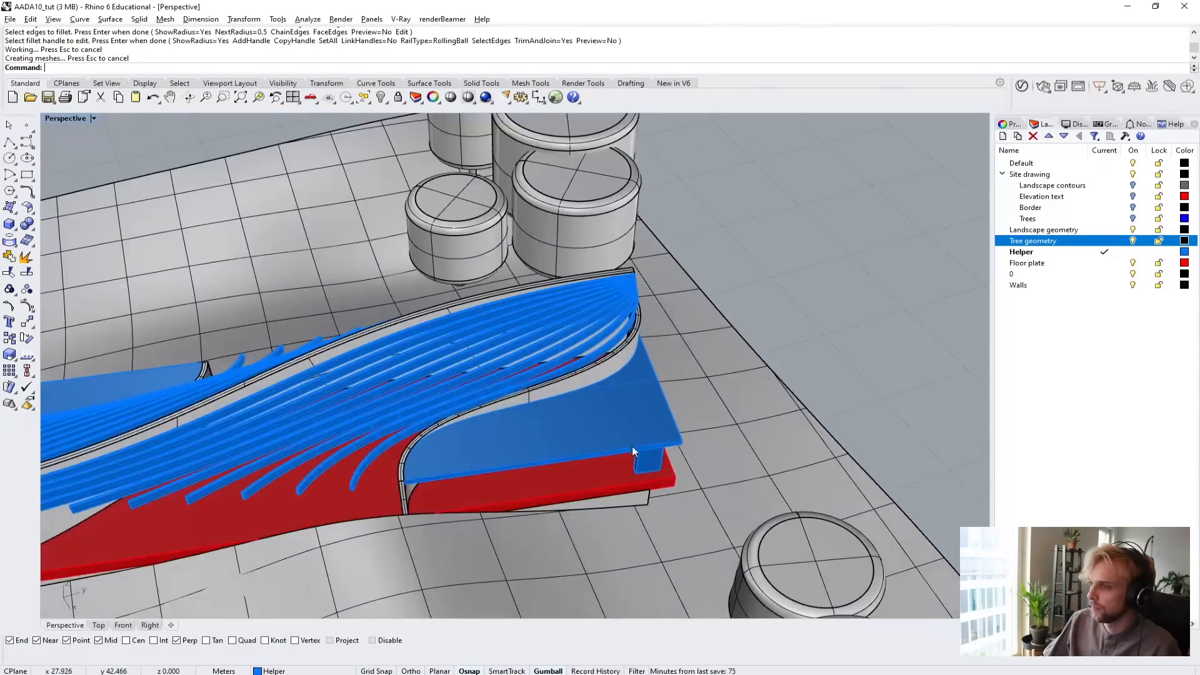
scroll(572, 495, "up", 10)
key("Return")
left_click(474, 456)
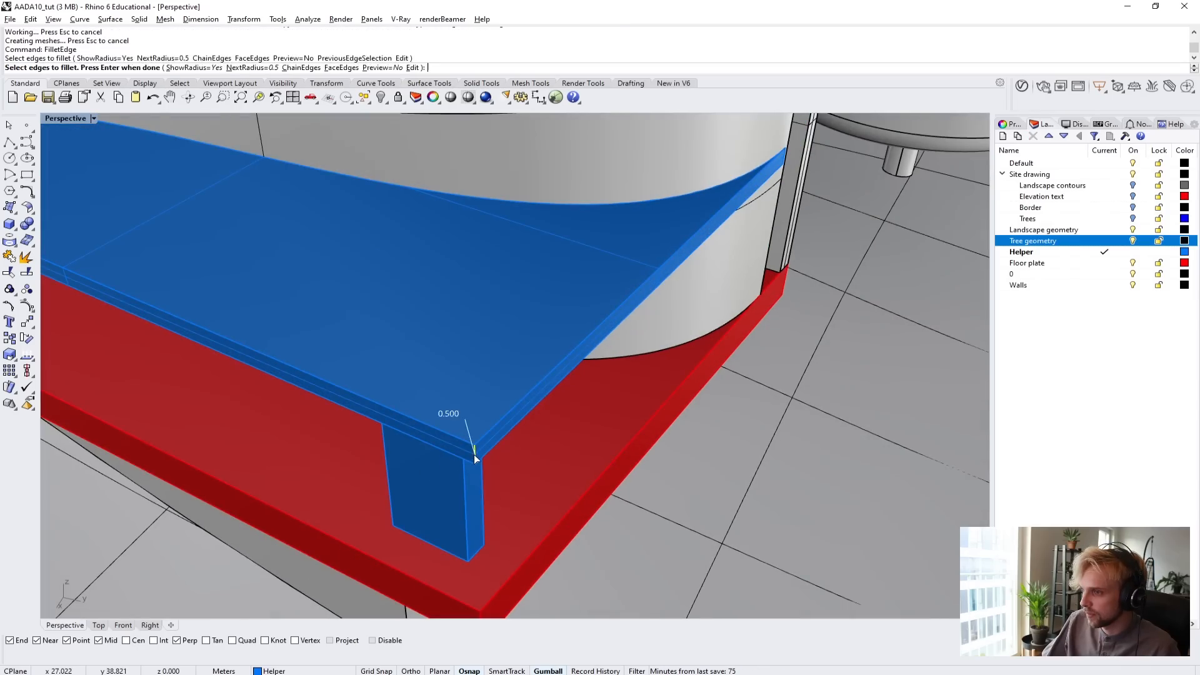
key("Return")
key("Return")
scroll(535, 458, "down", 10)
Check the canopy corner from around the building and undo its 0.5 m fillet.
right_click_drag(534, 458, 238, 468)
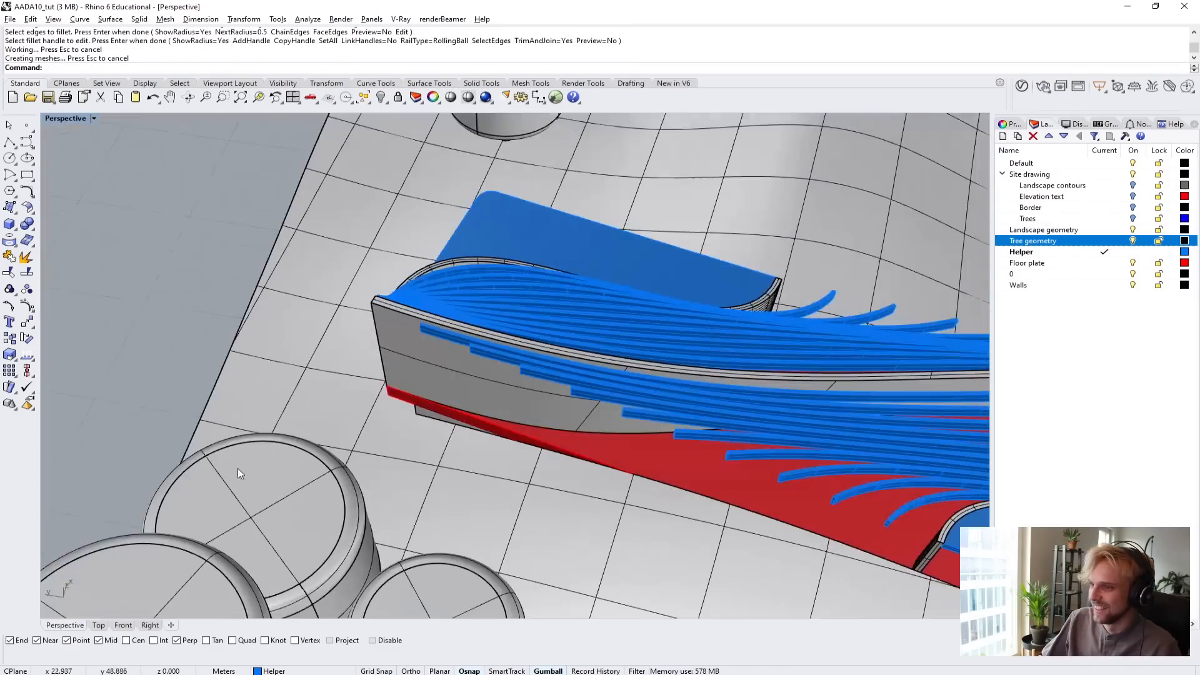
right_click_drag(667, 452, 149, 266, "shift")
right_click_drag(250, 332, 499, 337, "shift")
right_click_drag(313, 335, 656, 387)
key("ctrl+z")
Fillet the canopy slab's outer vertical corner edge above the column with a 1 m radius.
right_click_drag(496, 436, 456, 494)
scroll(546, 467, "up", 3)
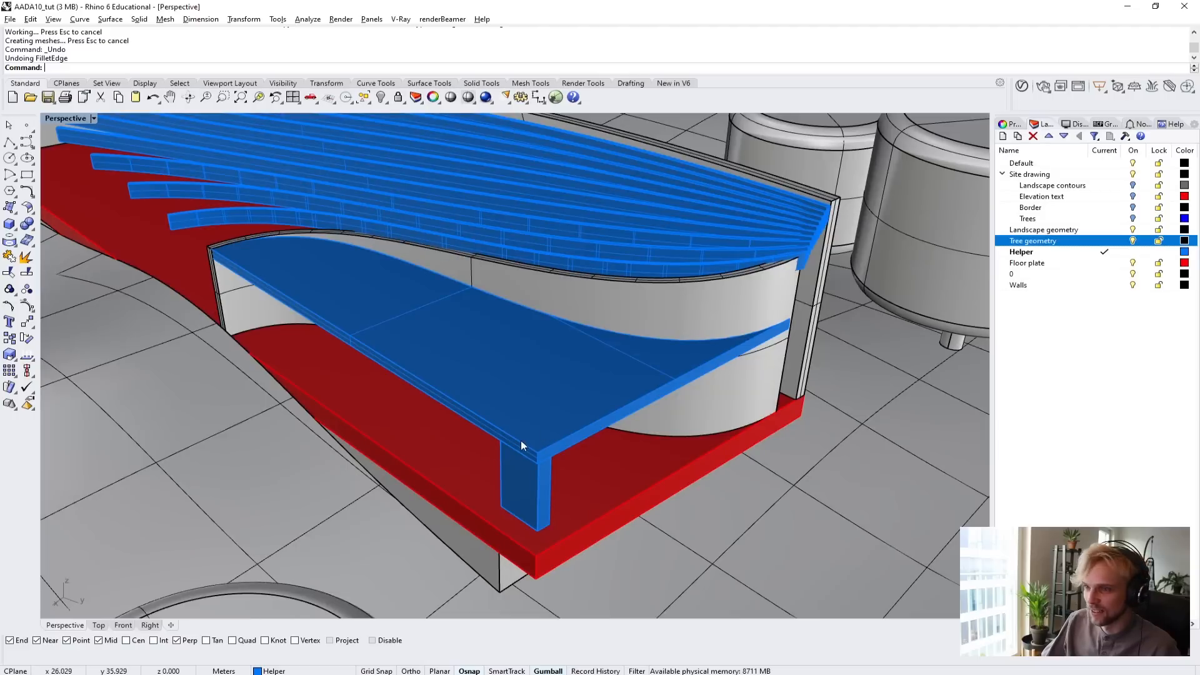
type("FilletEdge")
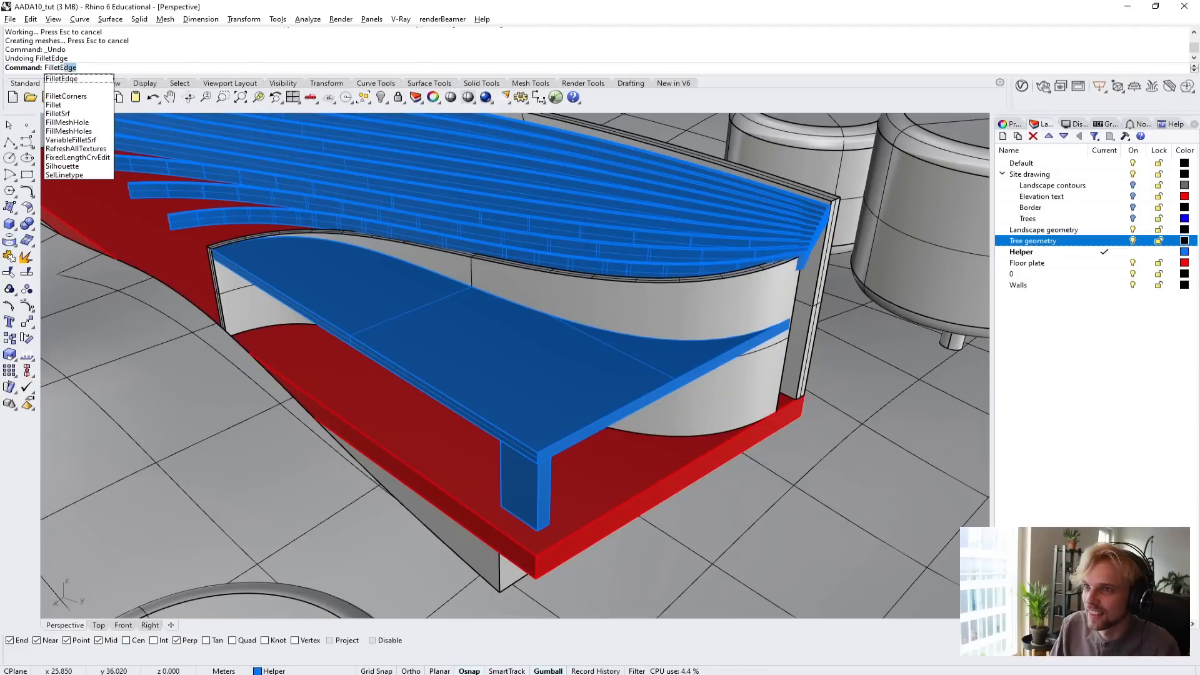
key("Return")
type("1")
key("Return")
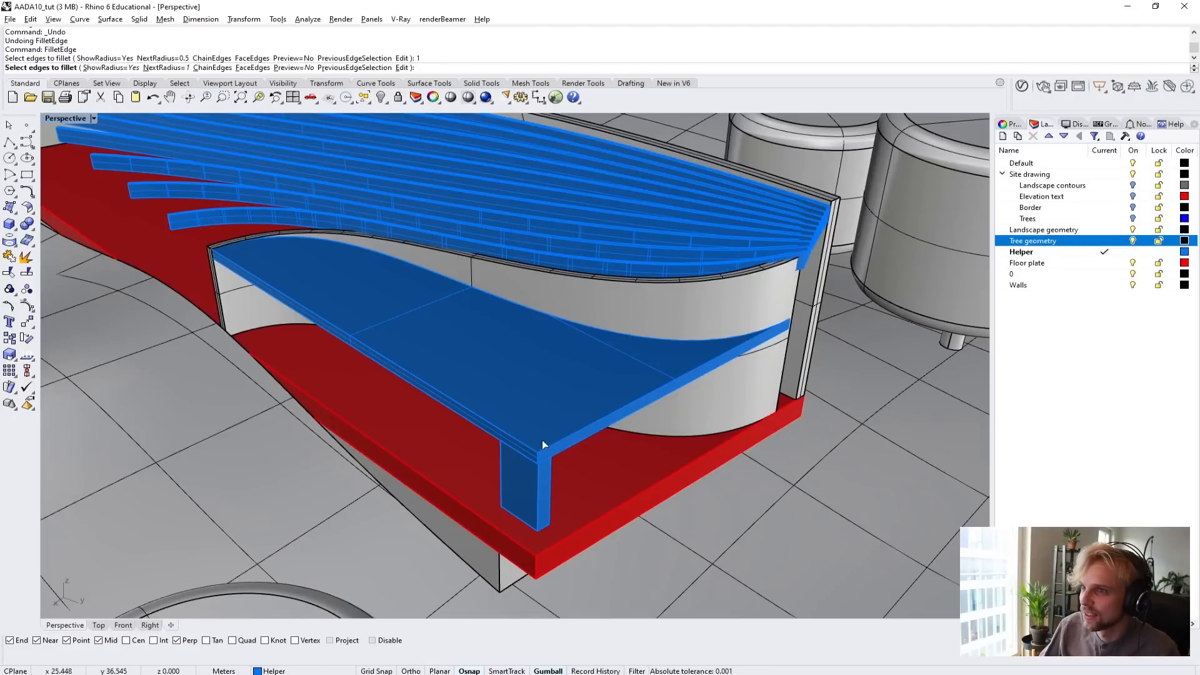
scroll(548, 493, "up", 2)
left_click(523, 410)
key("Return")
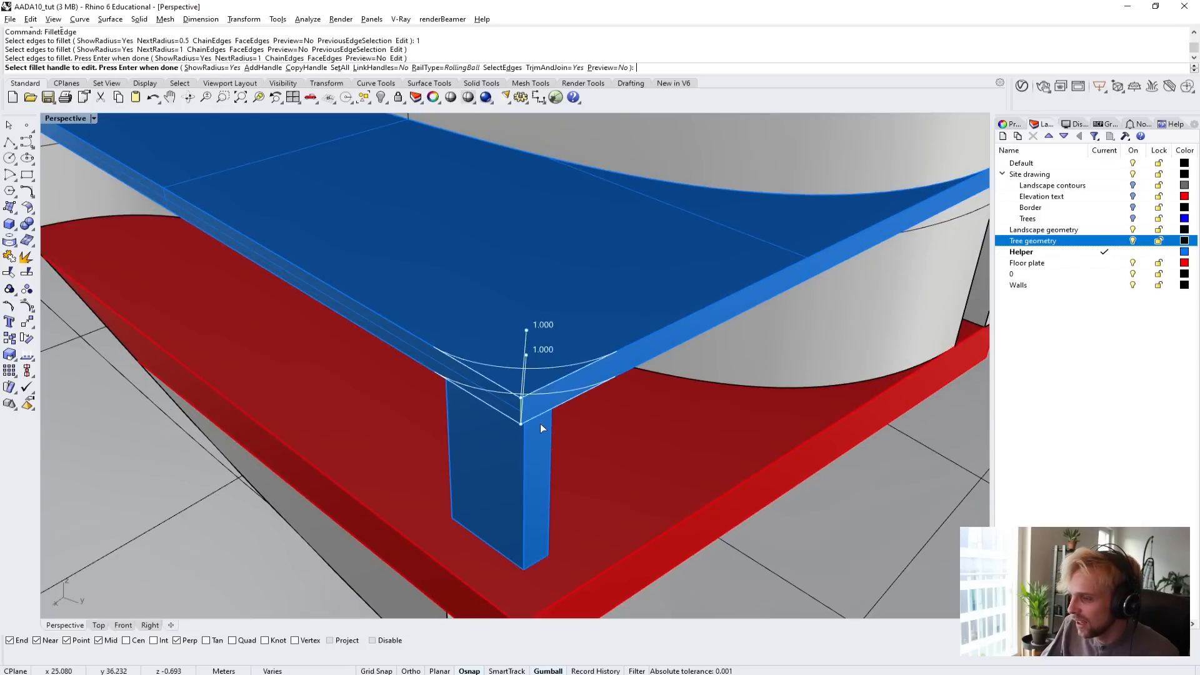
key("Return")
scroll(550, 425, "down", 4)
Fillet the floor plate's vertical corner edge below the rounded canopy corner with a 1 m radius.
right_click_drag(550, 425, 720, 427)
key("Return")
left_click(541, 440)
key("Return")
key("Return")
scroll(546, 437, "down", 5)
Fillet the outer corner edge of the canopy slab on the building's opposite side with a 1 m radius.
scroll(564, 405, "up", 6)
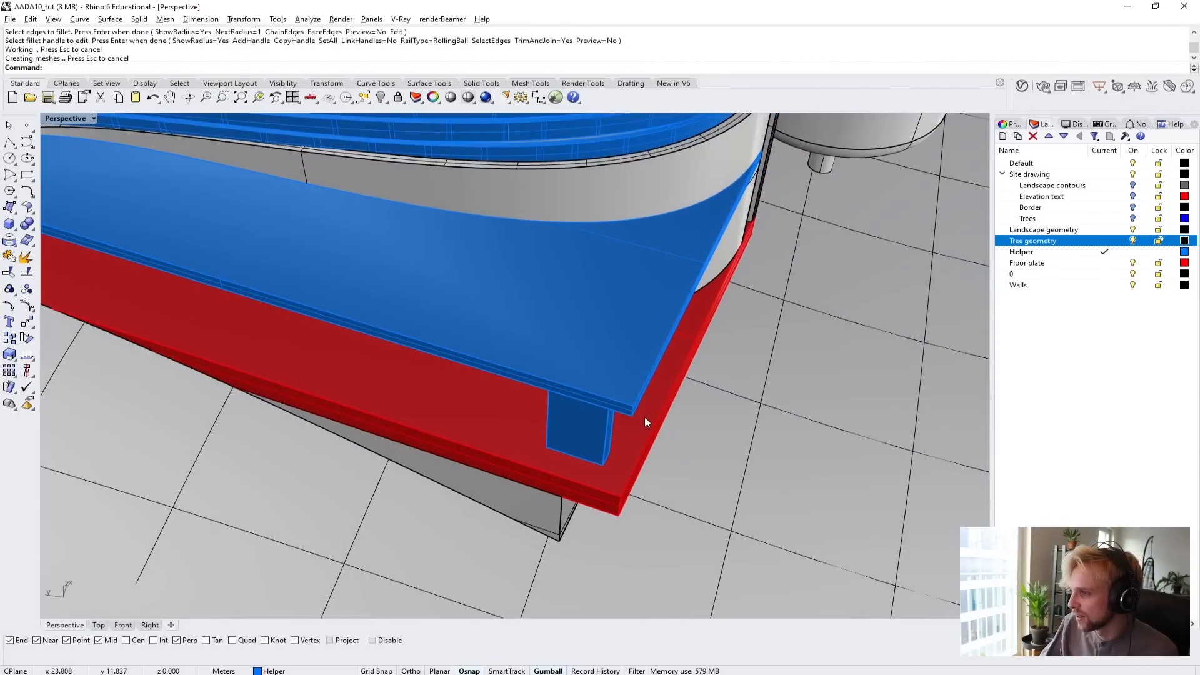
key("Return")
scroll(632, 420, "up", 3)
left_click(634, 425)
key("Return")
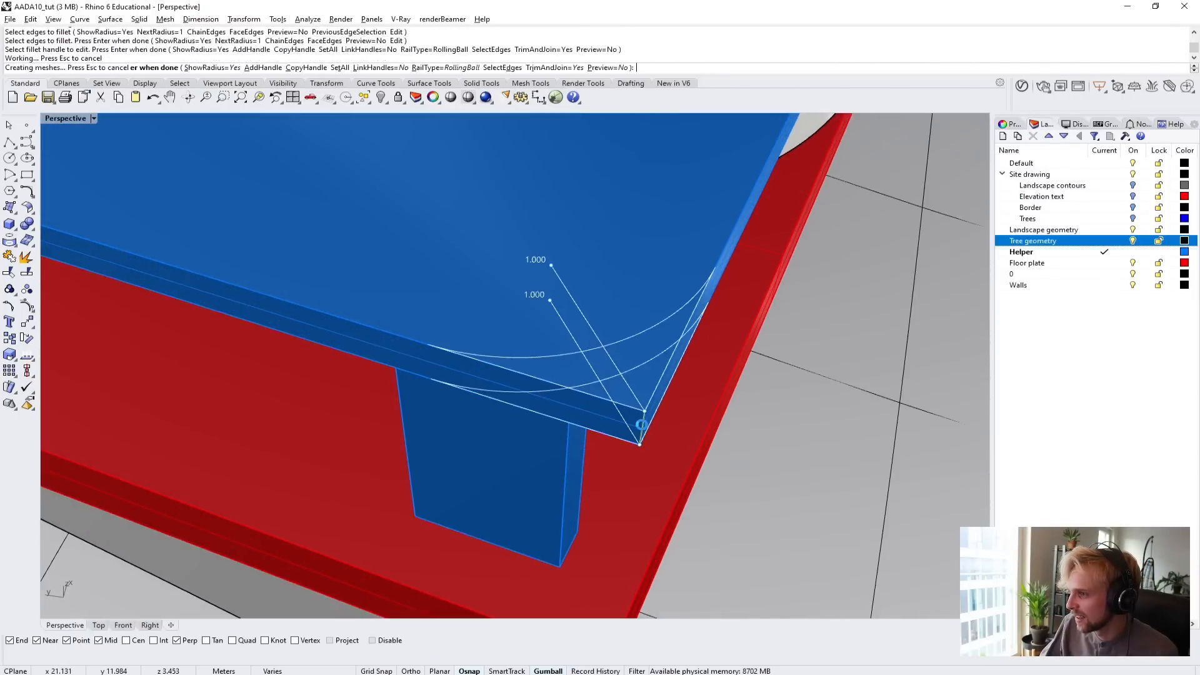
key("Return")
scroll(619, 407, "down", 3)
Fillet the floor plate's corner edge beneath the opposite canopy with a 1 m radius.
key("Return")
left_click(594, 461)
key("Return")
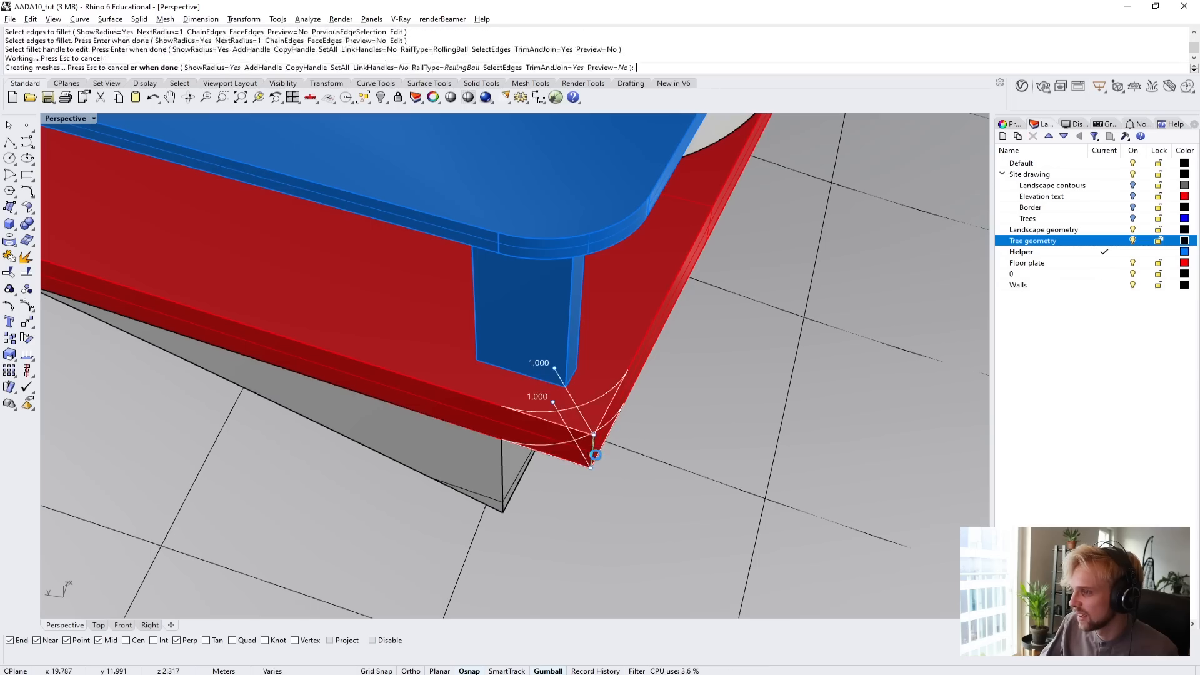
key("Return")
right_click_drag(594, 461, 662, 461)
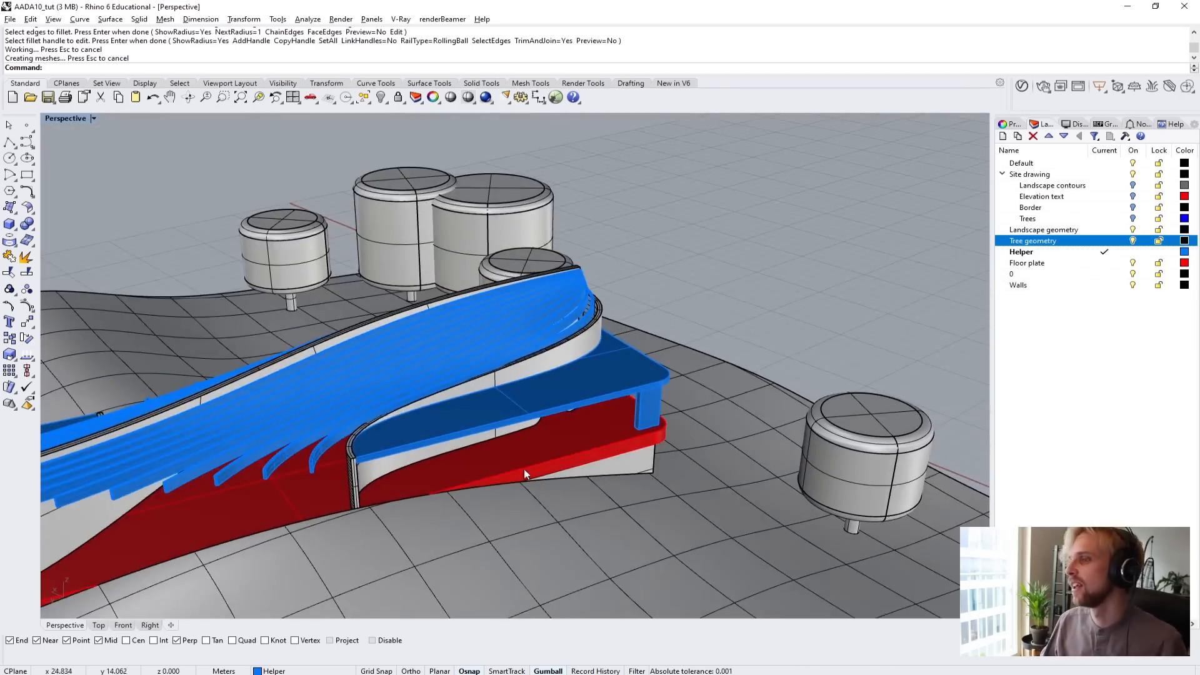
Show the whole building in the Perspective viewport with the Arctic display mode.
scroll(382, 450, "up", 5)
right_click_drag(383, 450, 552, 435)
scroll(563, 431, "down", 3)
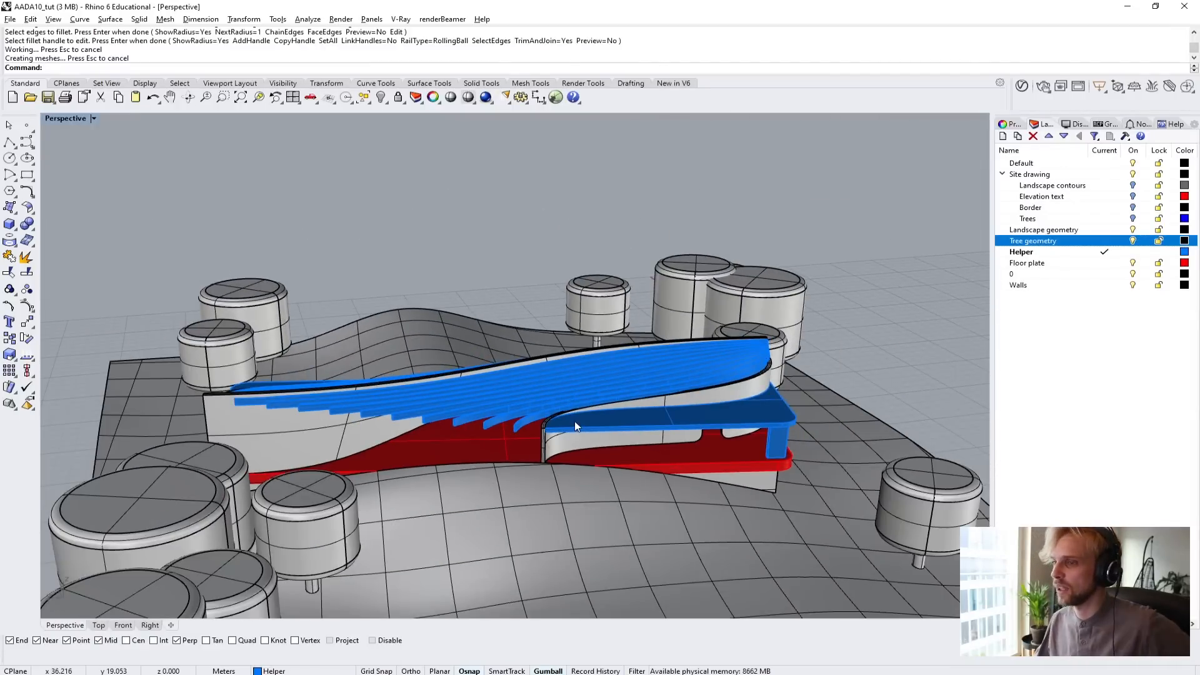
left_click(87, 119)
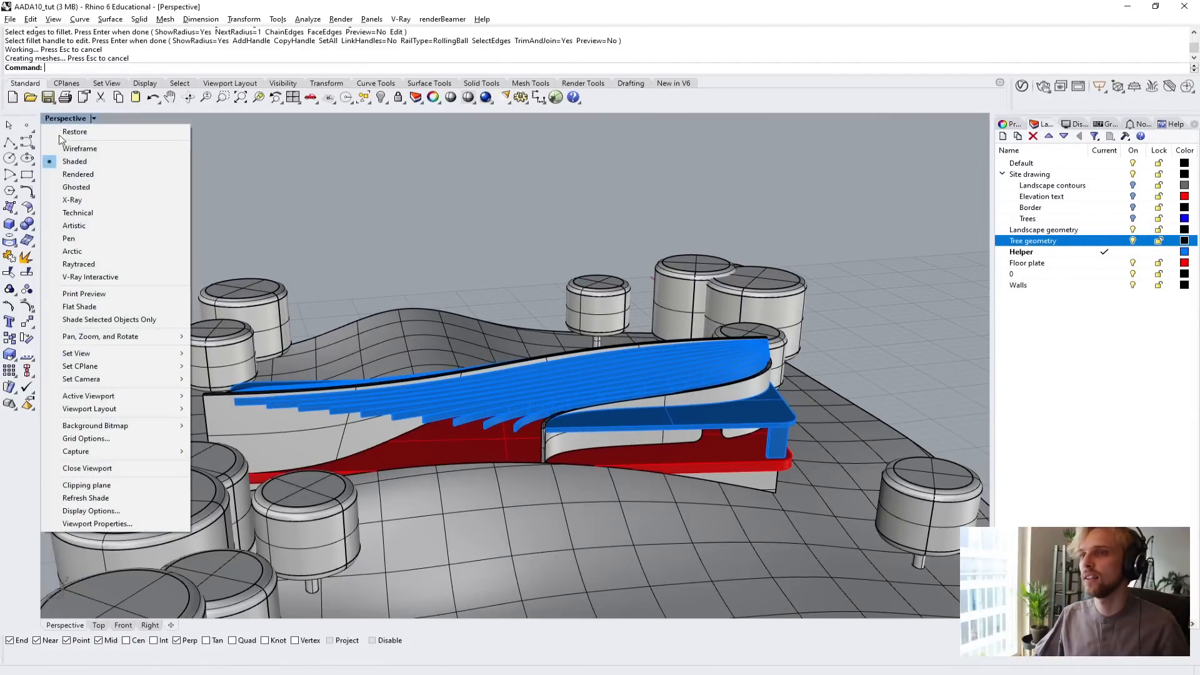
left_click(148, 251)
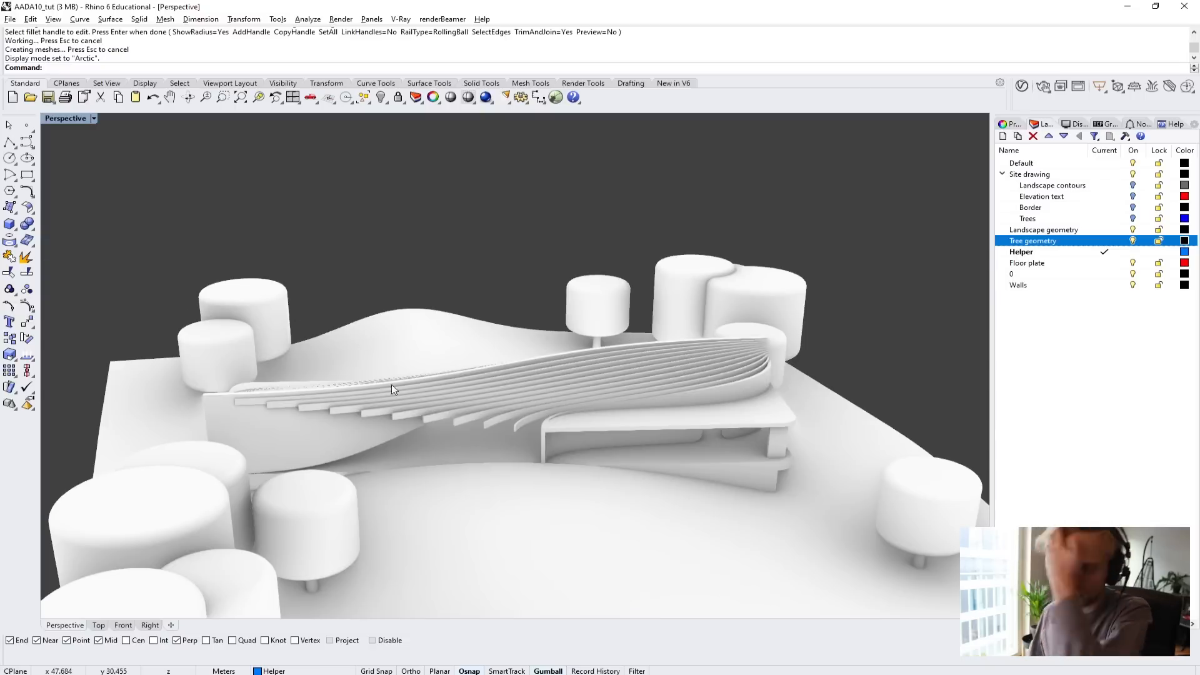
Examine the roof louvres, wall ends and canopies from several angles and up close.
right_click_drag(392, 384, 593, 543)
scroll(418, 476, "up", 6)
right_click_drag(379, 420, 173, 457)
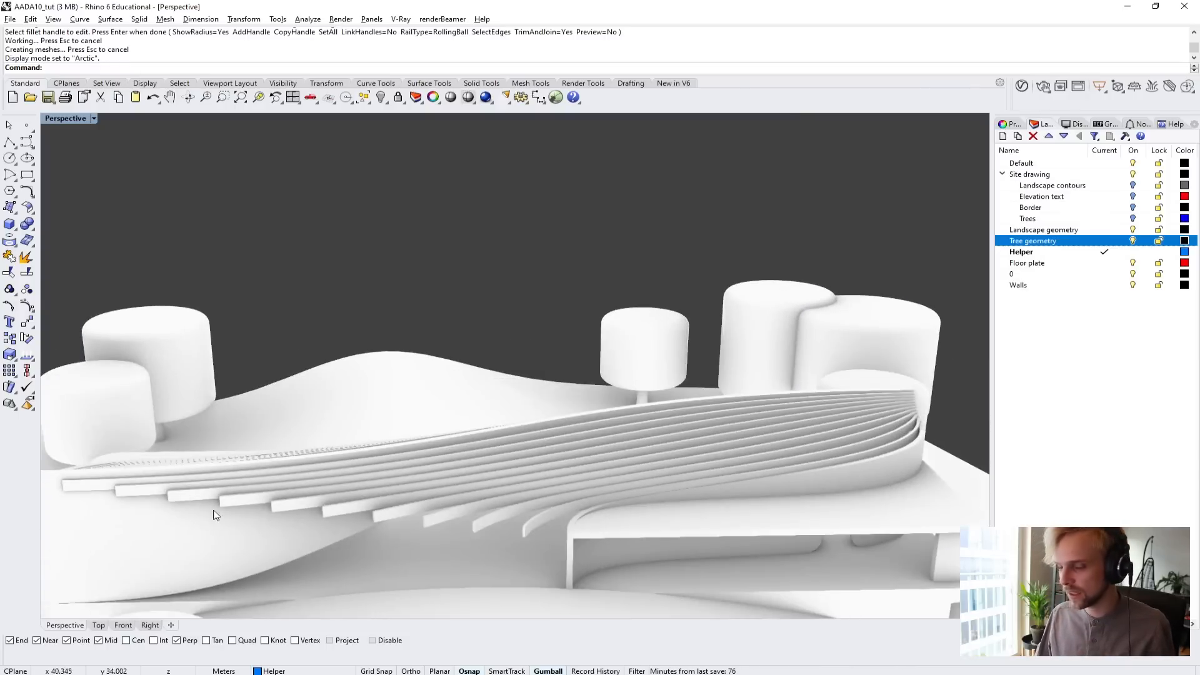
right_click_drag(481, 480, 464, 538)
scroll(438, 531, "up", 3)
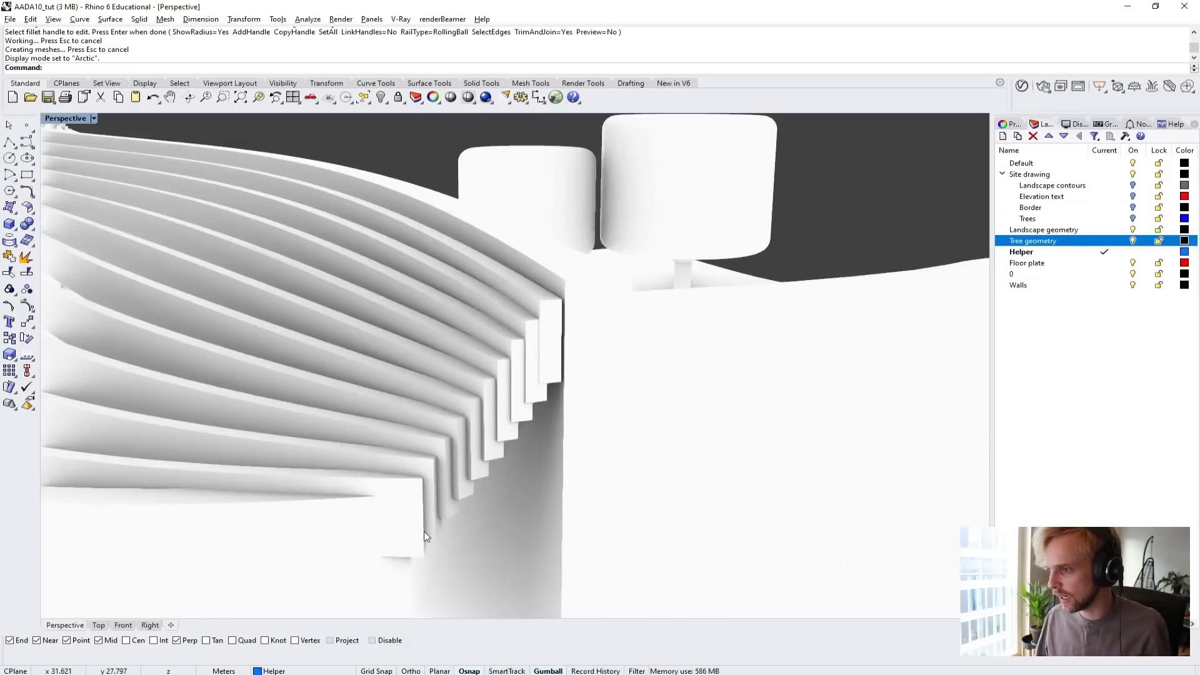
right_click_drag(455, 418, 566, 326)
scroll(700, 468, "down", 5)
scroll(470, 296, "up", 10)
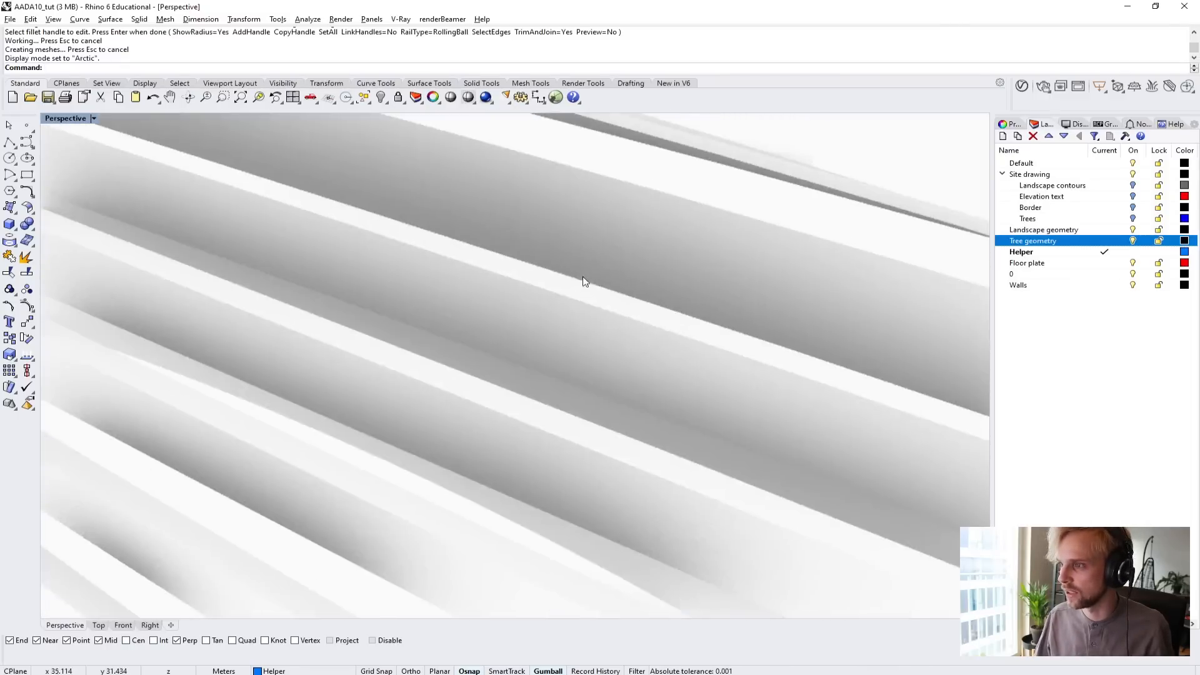
right_click_drag(584, 281, 536, 273)
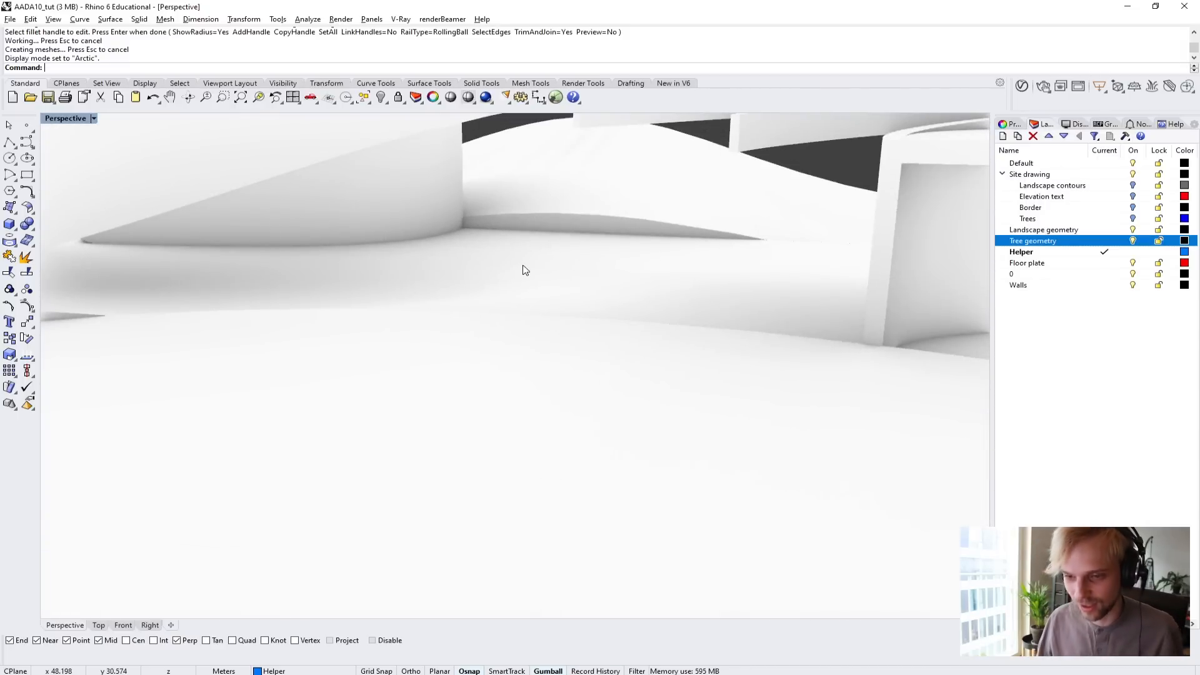
right_click_drag(523, 266, 420, 344)
scroll(467, 296, "down", 10)
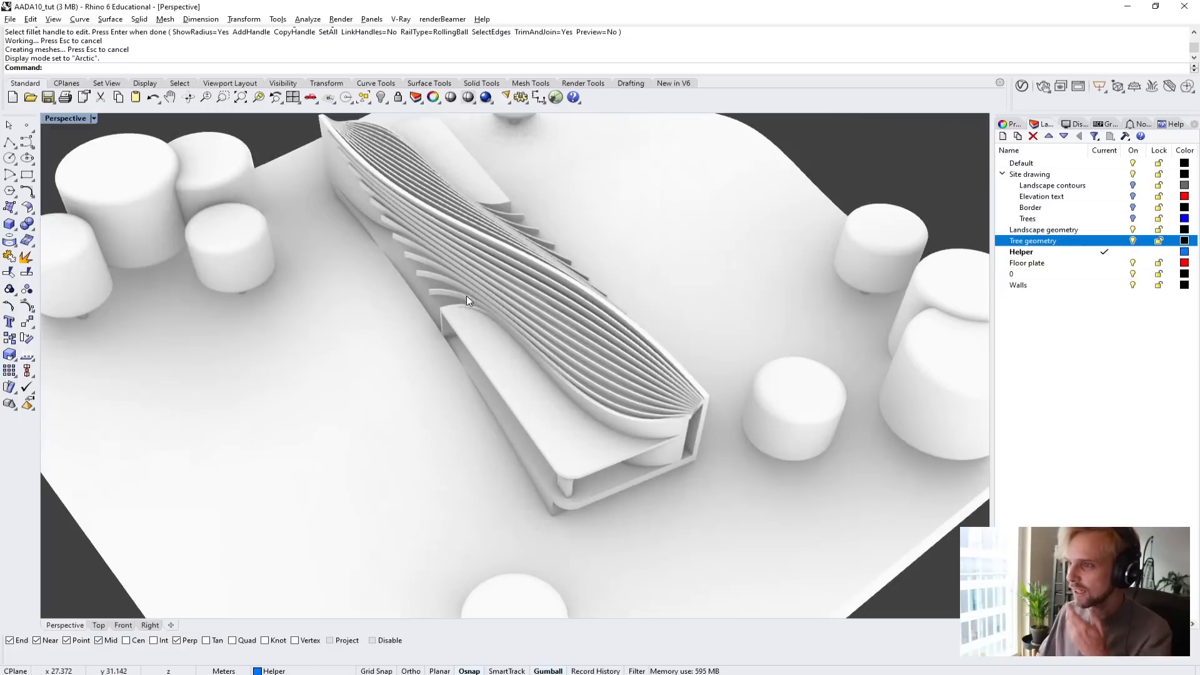
Set the Perspective viewport's display mode back to Shaded.
right_click_drag(466, 300, 86, 129)
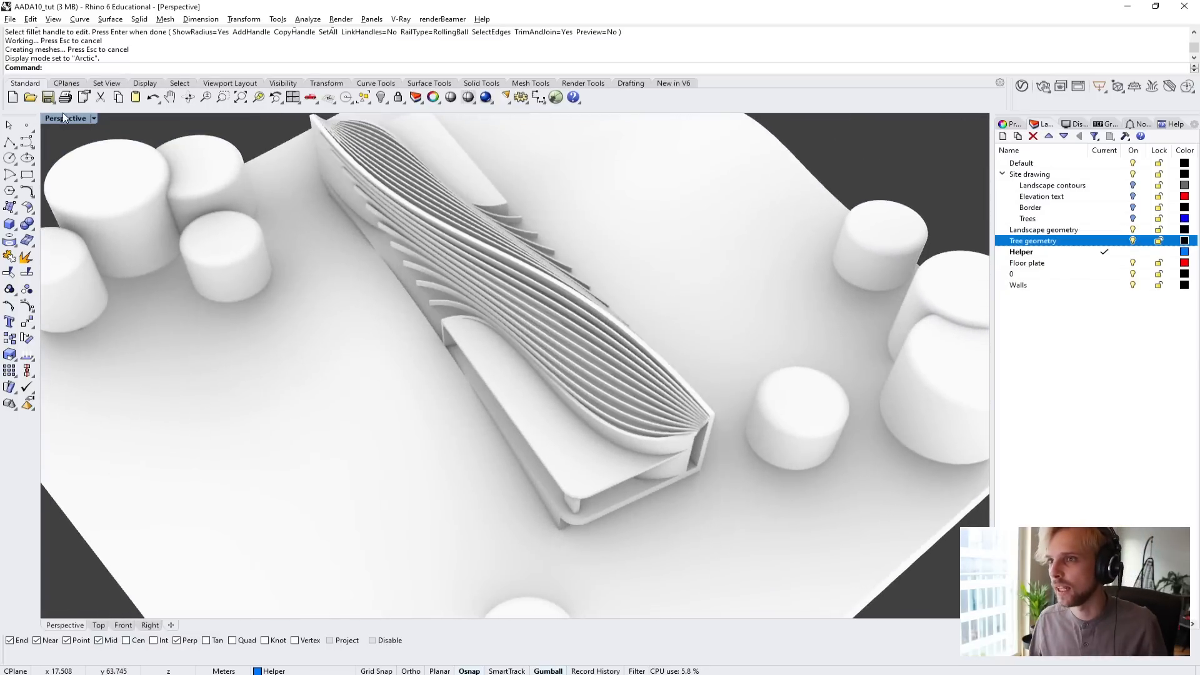
left_click(63, 118)
left_click(75, 162)
Examine where the curved wall's end and the louvre tips meet the floor plate's edge.
scroll(497, 318, "down", 3)
right_click_drag(398, 321, 525, 324)
scroll(434, 338, "up", 5)
right_click_drag(433, 338, 513, 303)
scroll(687, 243, "up", 6)
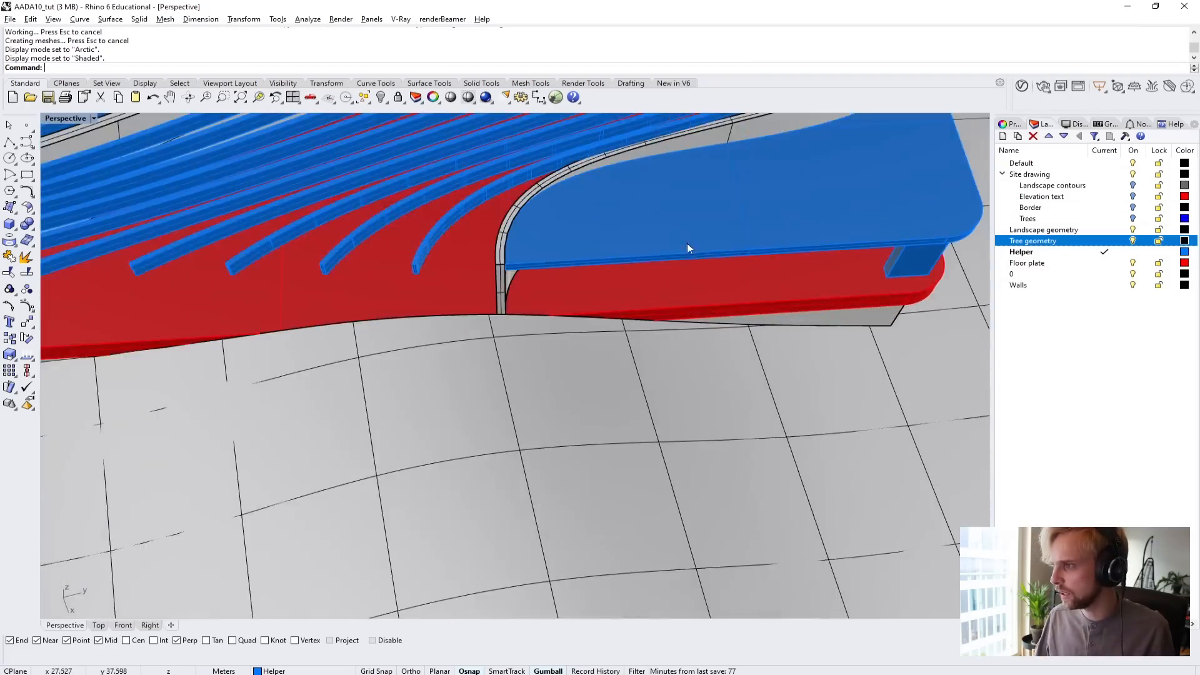
right_click_drag(687, 249, 344, 287)
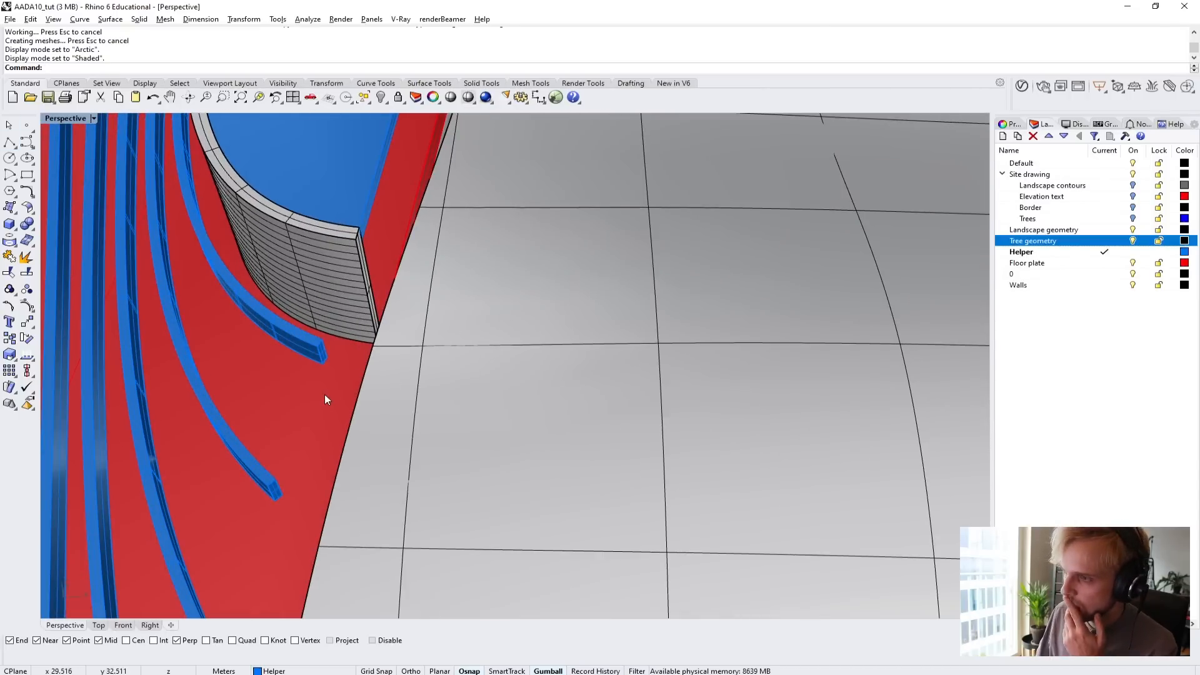
scroll(326, 395, "down", 6)
right_click_drag(331, 388, 276, 307)
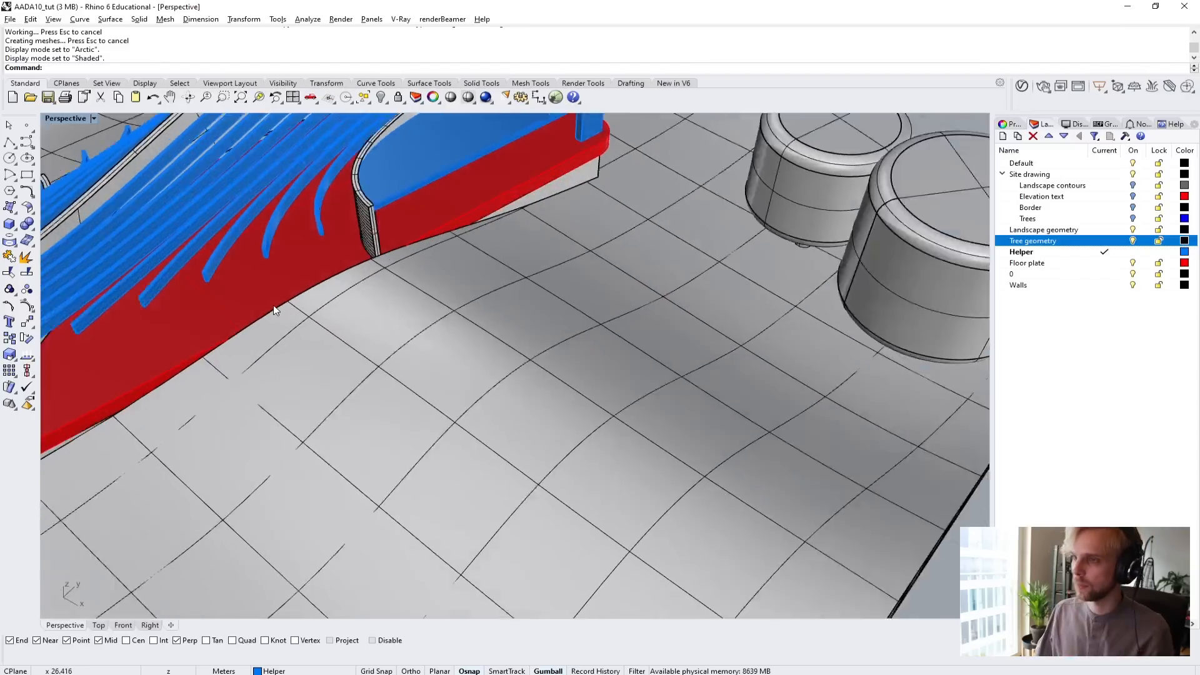
scroll(272, 294, "up", 2)
left_click(270, 286)
scroll(270, 284, "down", 3)
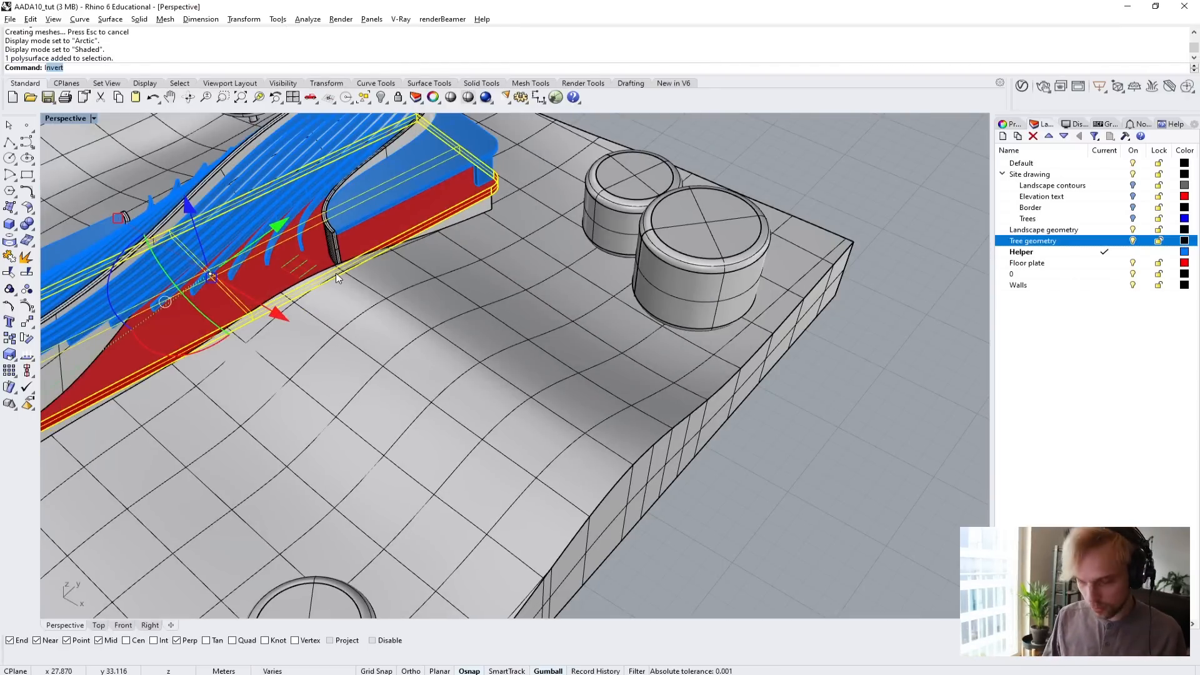
key("Escape")
key("Escape")
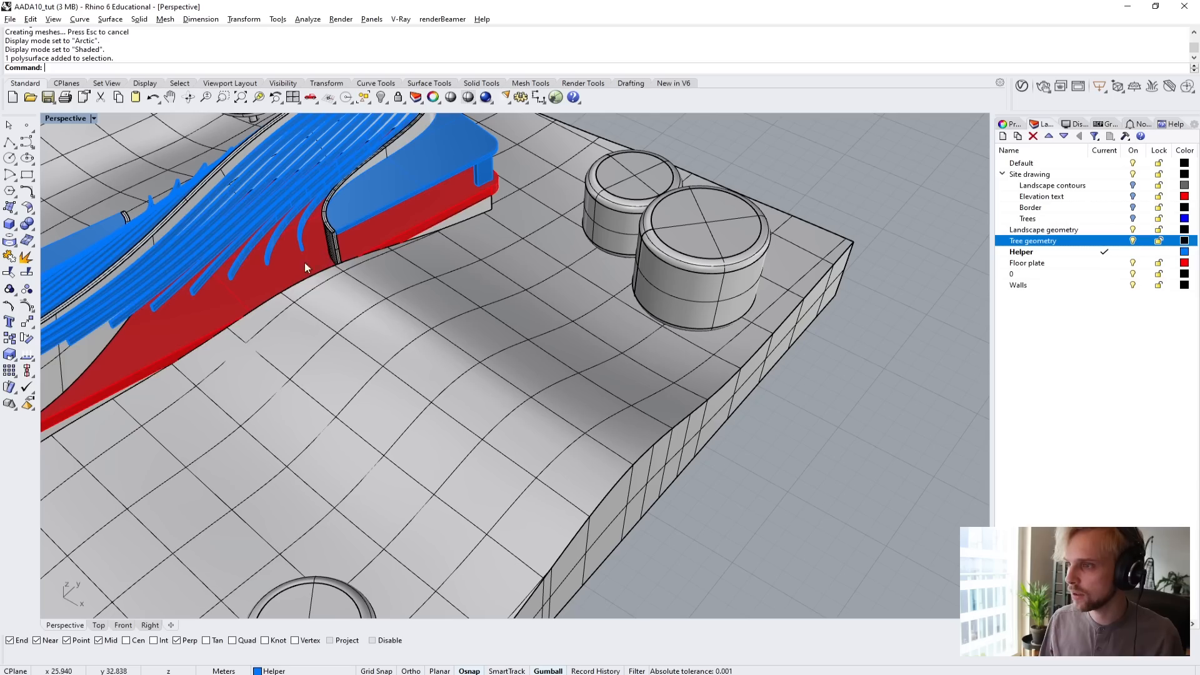
Isolate the floor plate together with the two curved walls standing on it.
left_click(331, 252)
right_click_drag(333, 253, 467, 309)
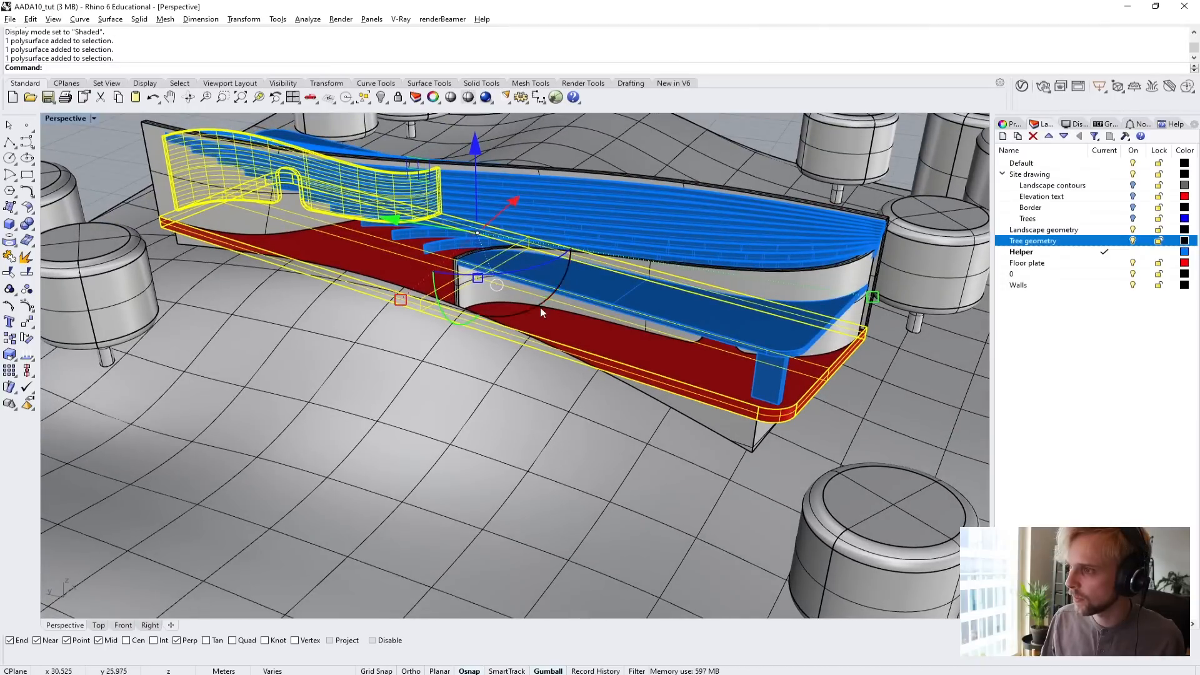
left_click(809, 277, "shift")
right_click_drag(809, 278, 605, 199)
type("Isolate")
key("Return")
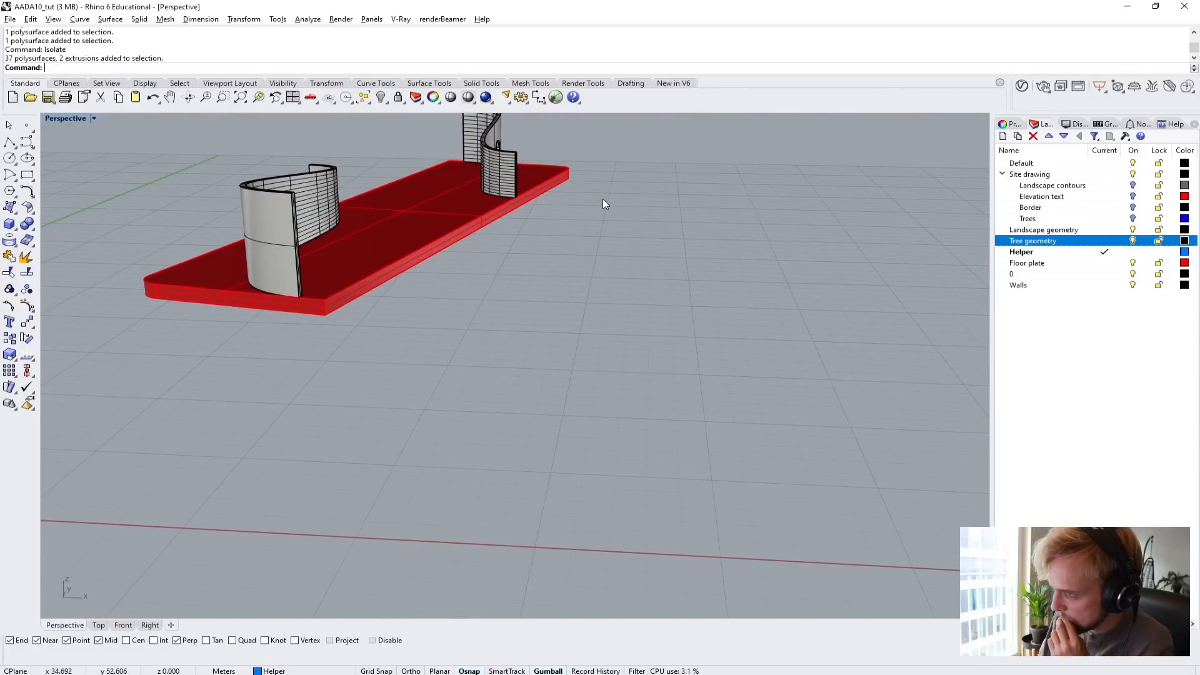
Draw an 8 m straight polyline across the floor plate, perpendicular between its two long edges in the gap between the curved walls.
right_click_drag(498, 195, 528, 243)
left_click(9, 142)
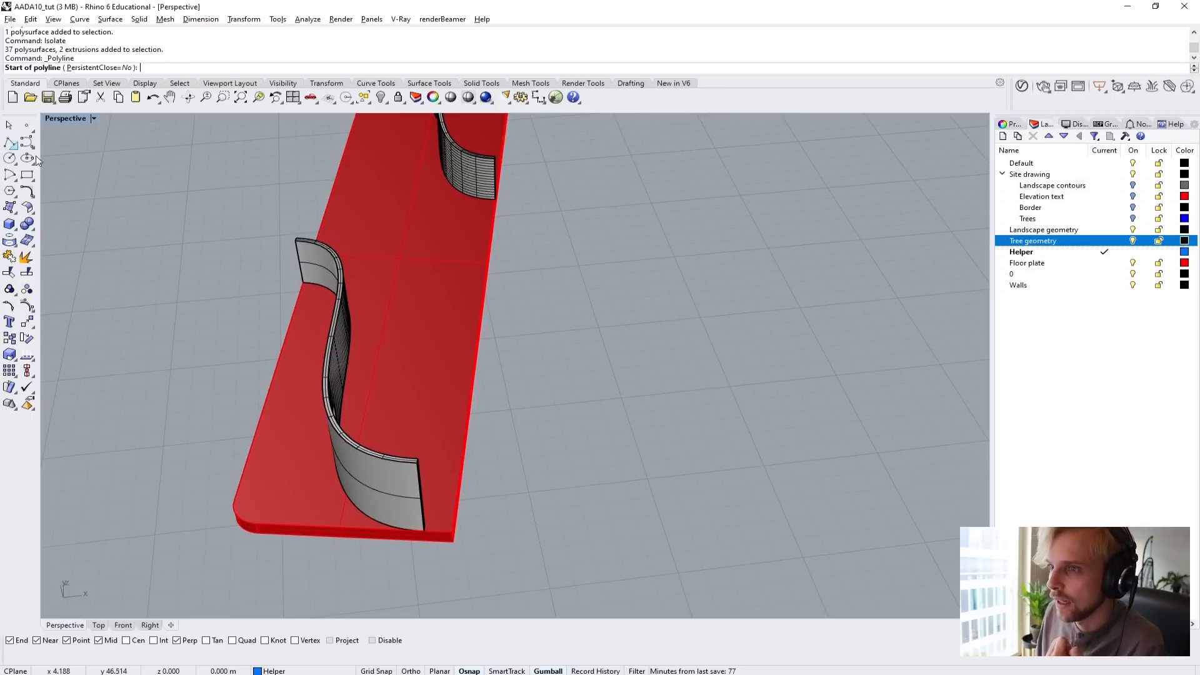
scroll(368, 191, "up", 4)
right_click_drag(351, 194, 279, 209)
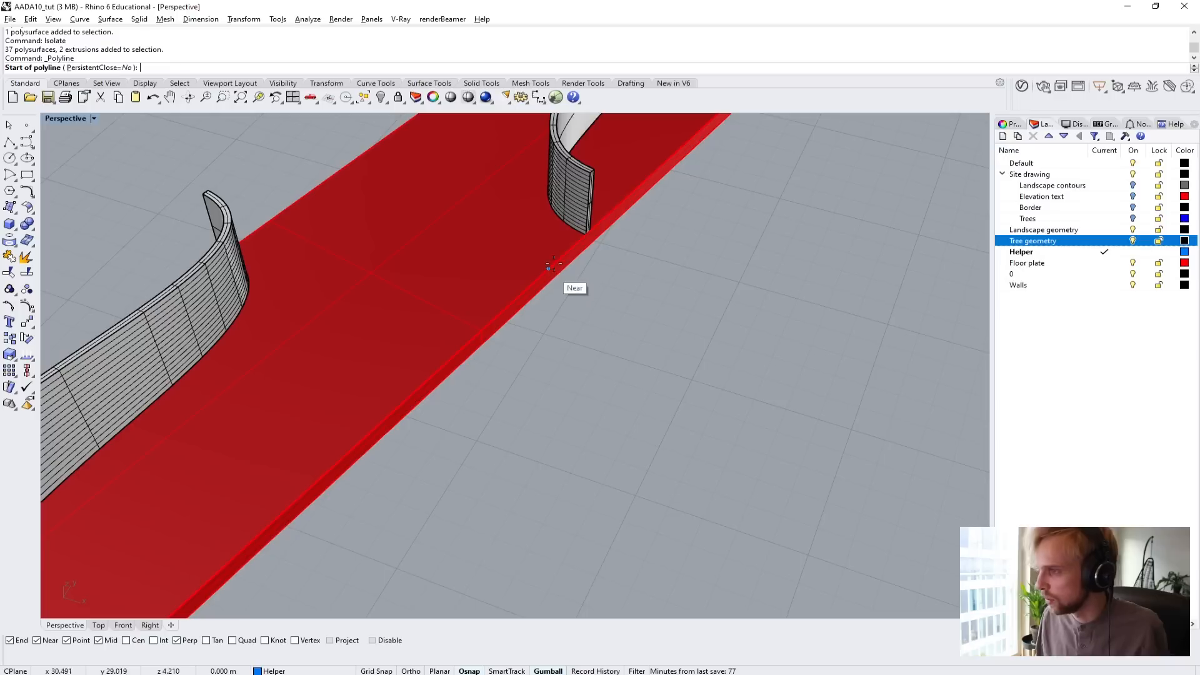
left_click(312, 192)
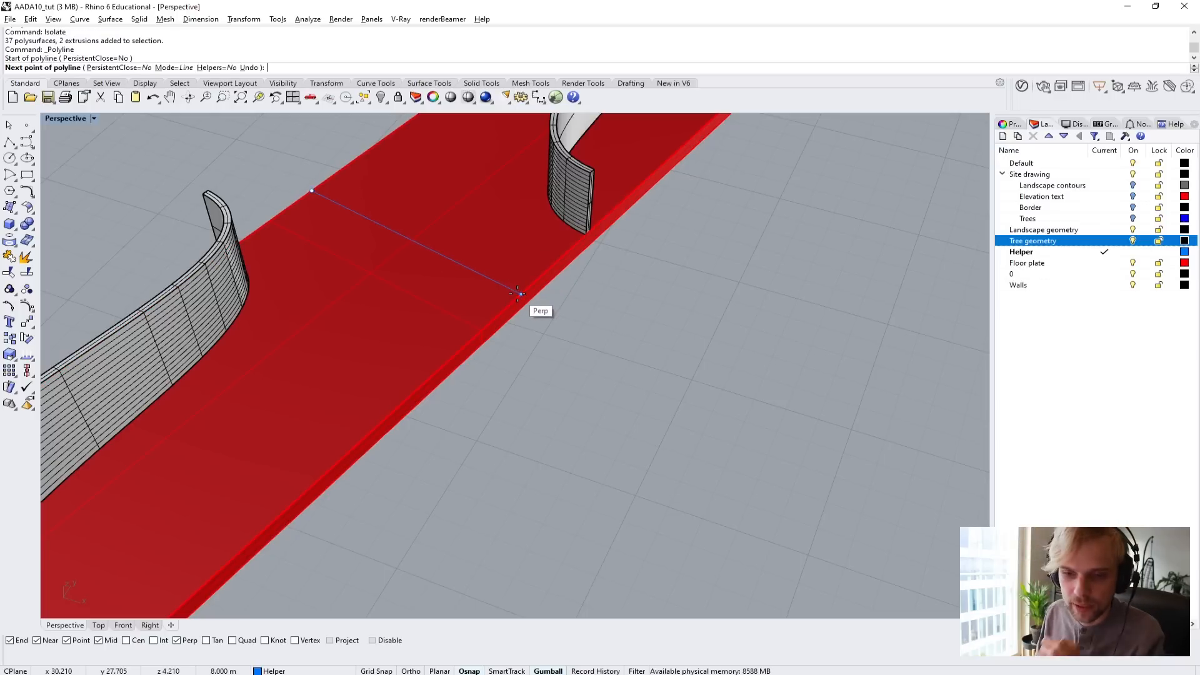
left_click(519, 294)
key("Return")
Move the new line horizontally off the floor plate, beyond its long edge.
left_click(499, 285)
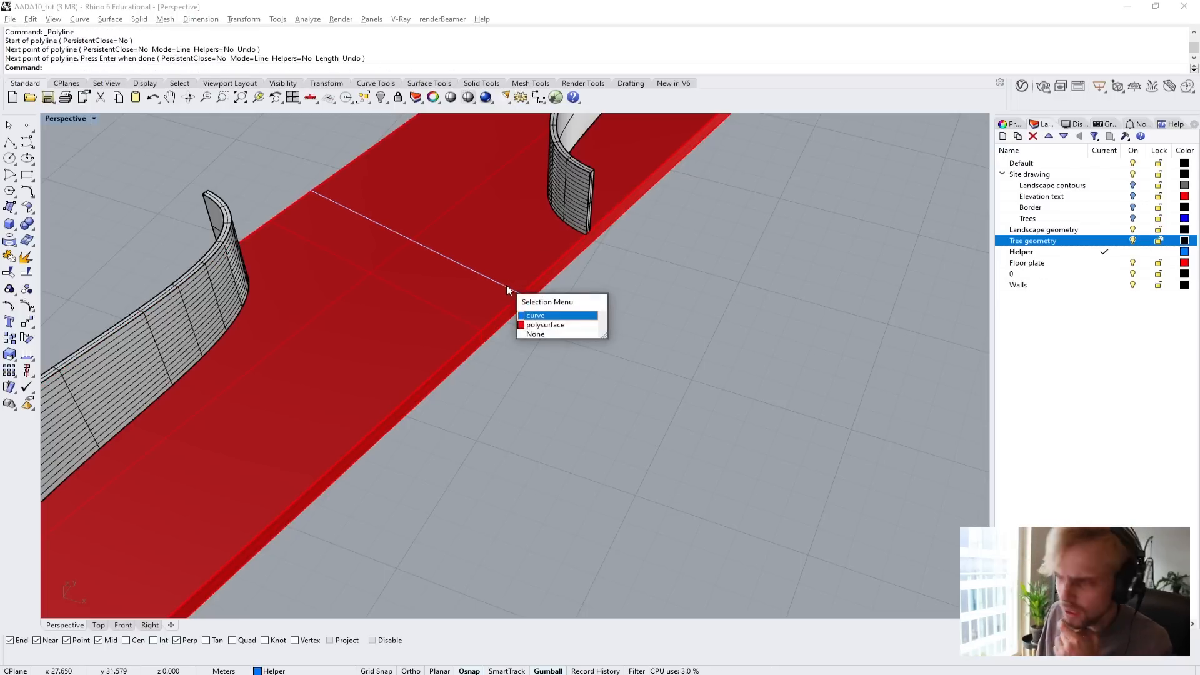
left_click(528, 316)
scroll(503, 284, "down", 5)
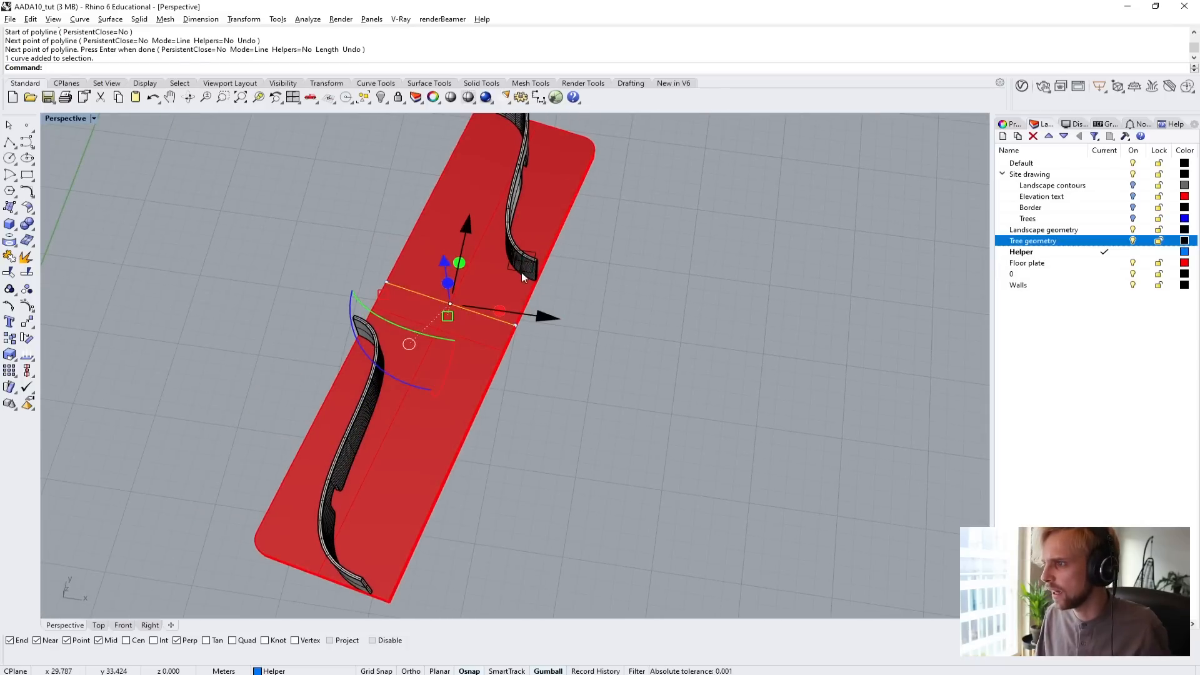
left_click_drag(522, 280, 749, 272)
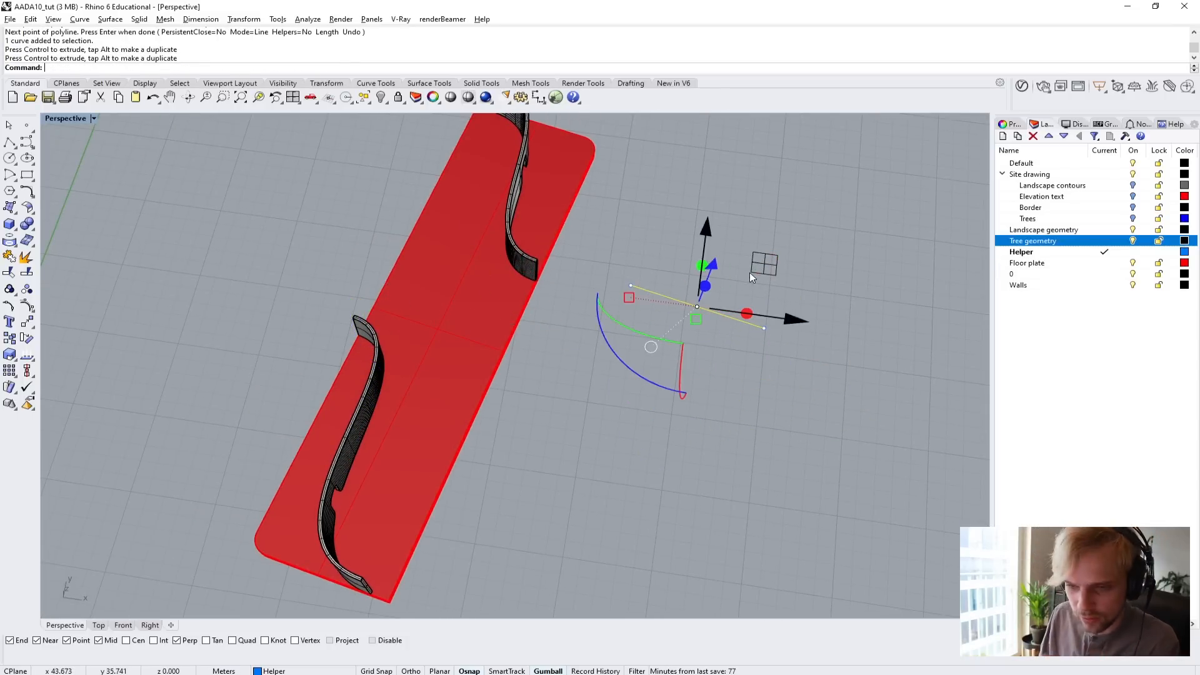
left_click(703, 394)
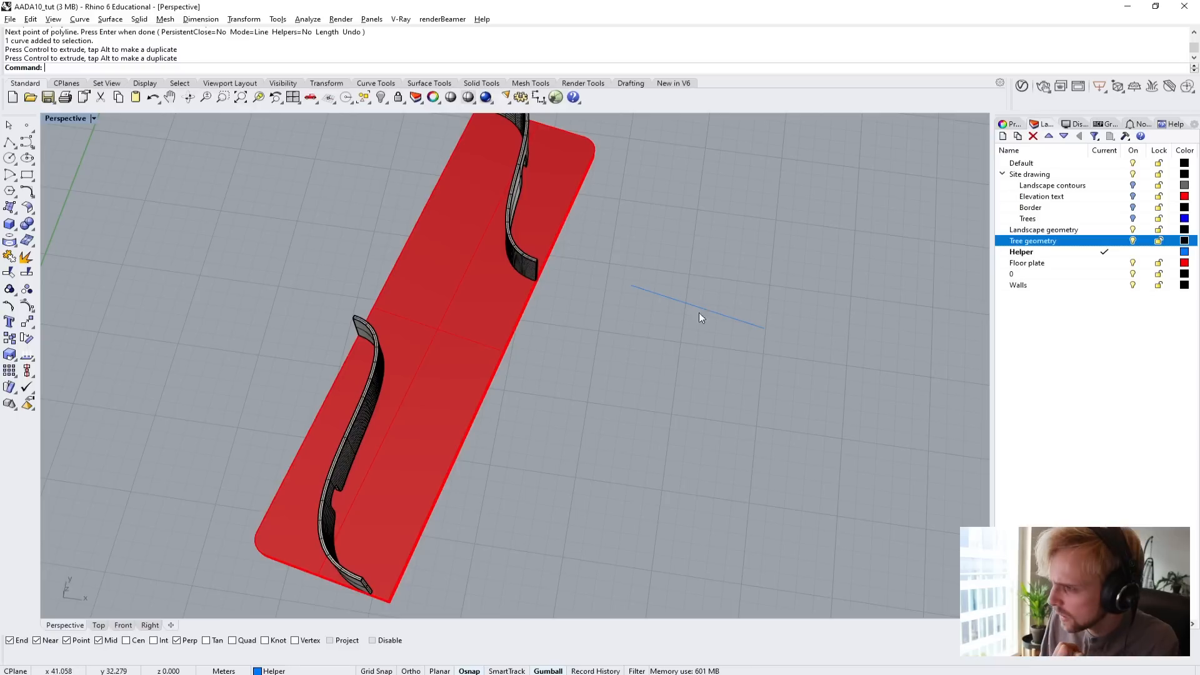
Move the line by its inner endpoint onto the bottom corner of the nearby louvred curved wall's end at the plate edge.
scroll(698, 312, "up", 5)
left_click_drag(673, 275, 670, 275)
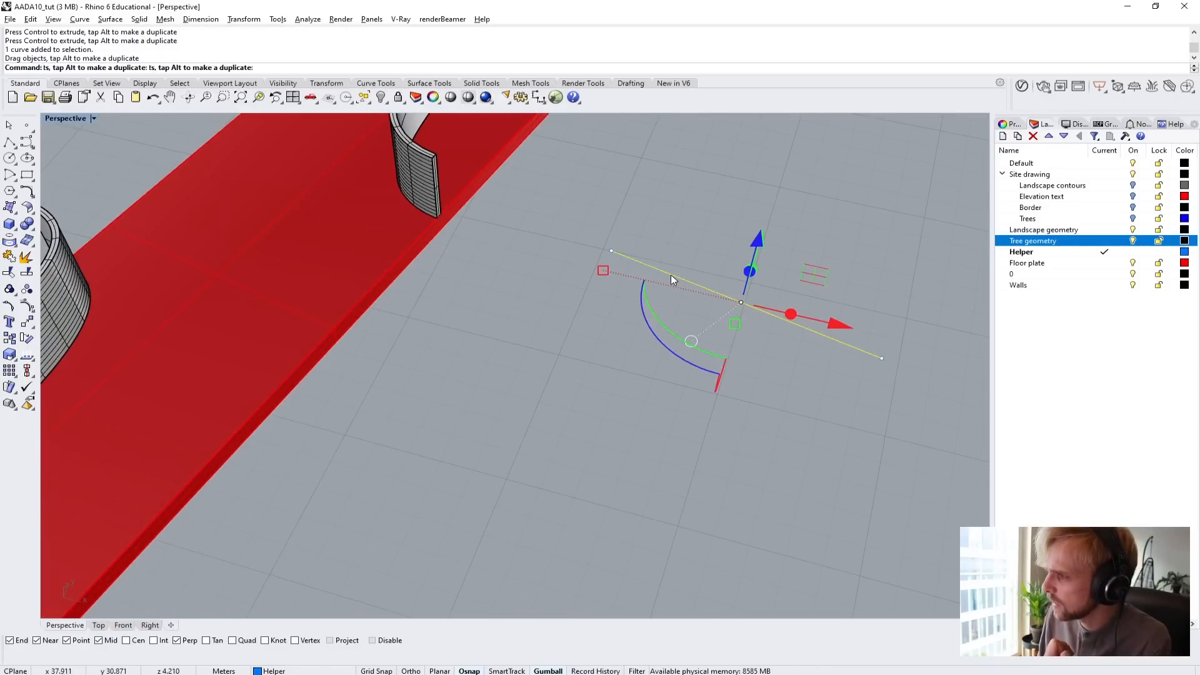
right_click_drag(719, 271, 722, 368, "shift")
scroll(602, 355, "up", 2)
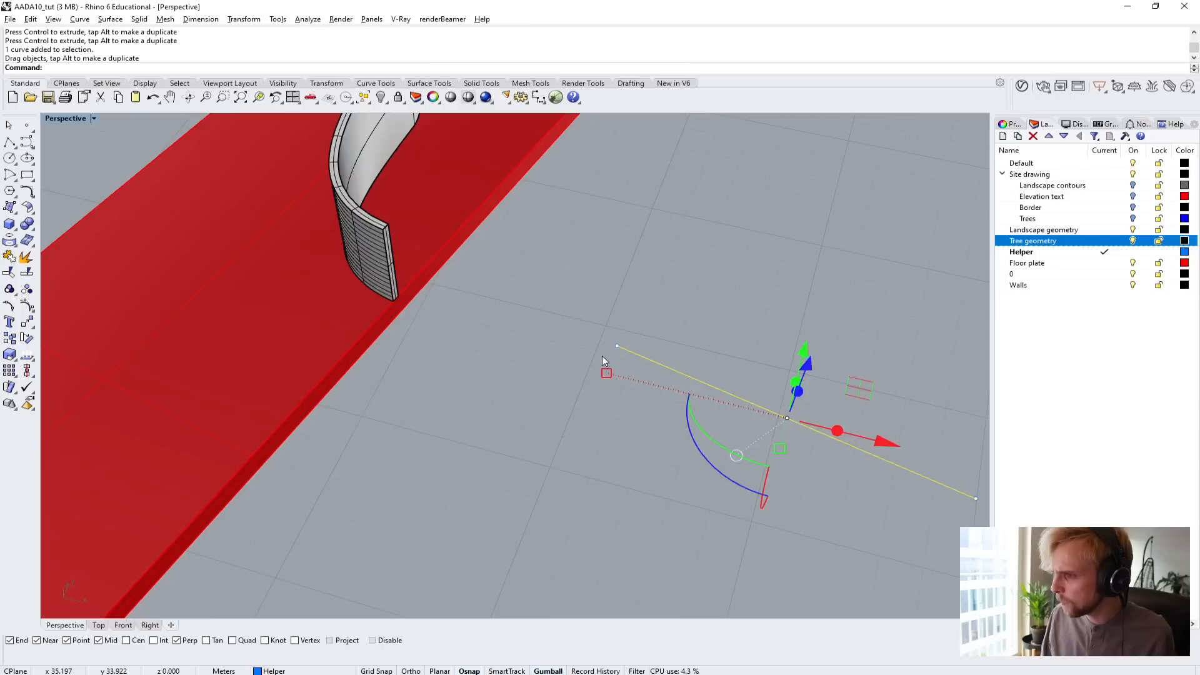
type("M")
key("Return")
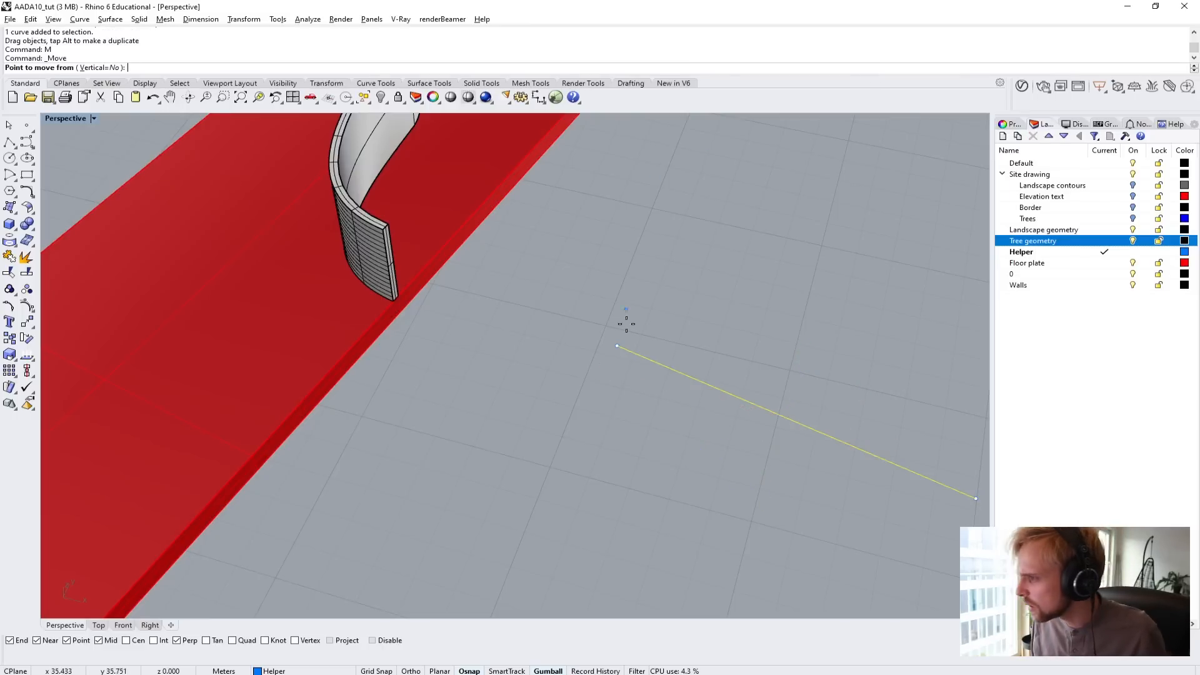
left_click(615, 346)
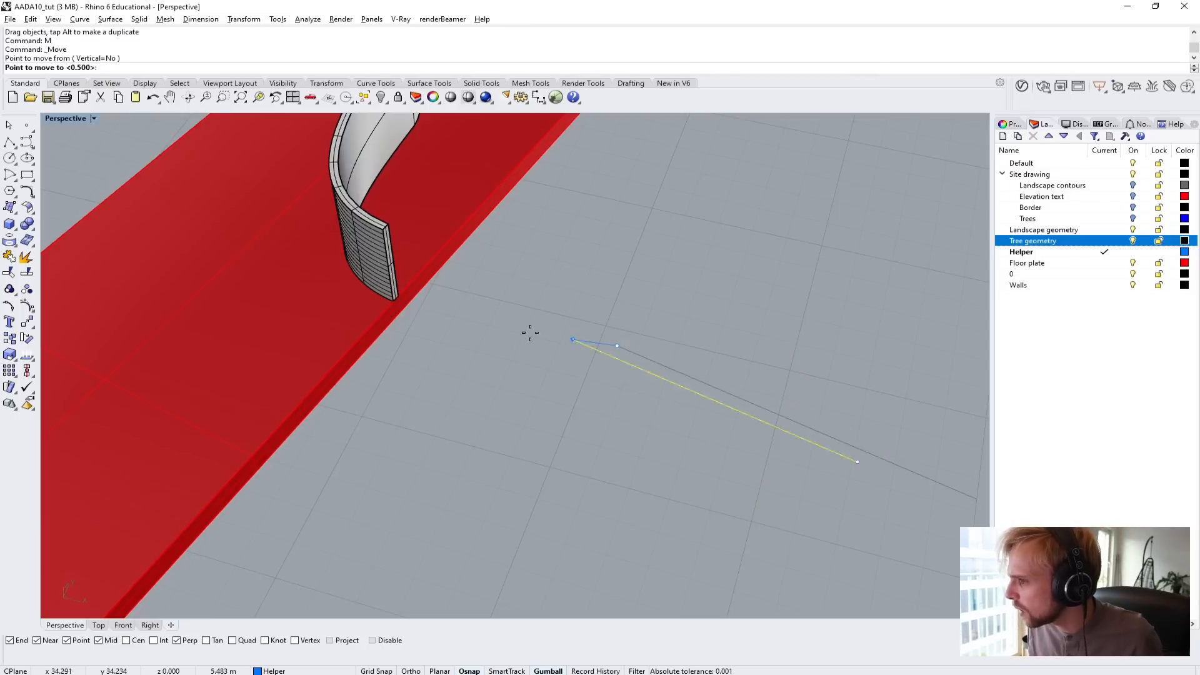
scroll(416, 335, "up", 5)
left_click(388, 267)
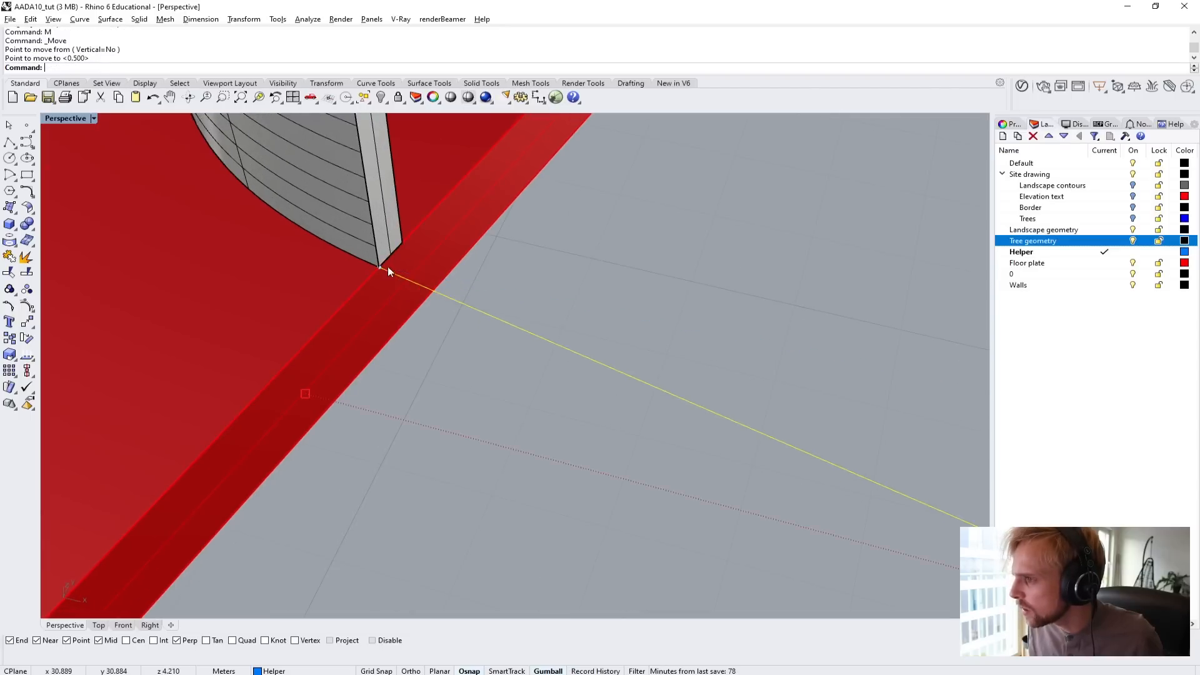
scroll(394, 266, "down", 5)
left_click(648, 220)
Copy the line from its outer endpoint to the bottom corner of the other curved wall's end on the opposite plate edge.
right_click_drag(648, 220, 552, 198)
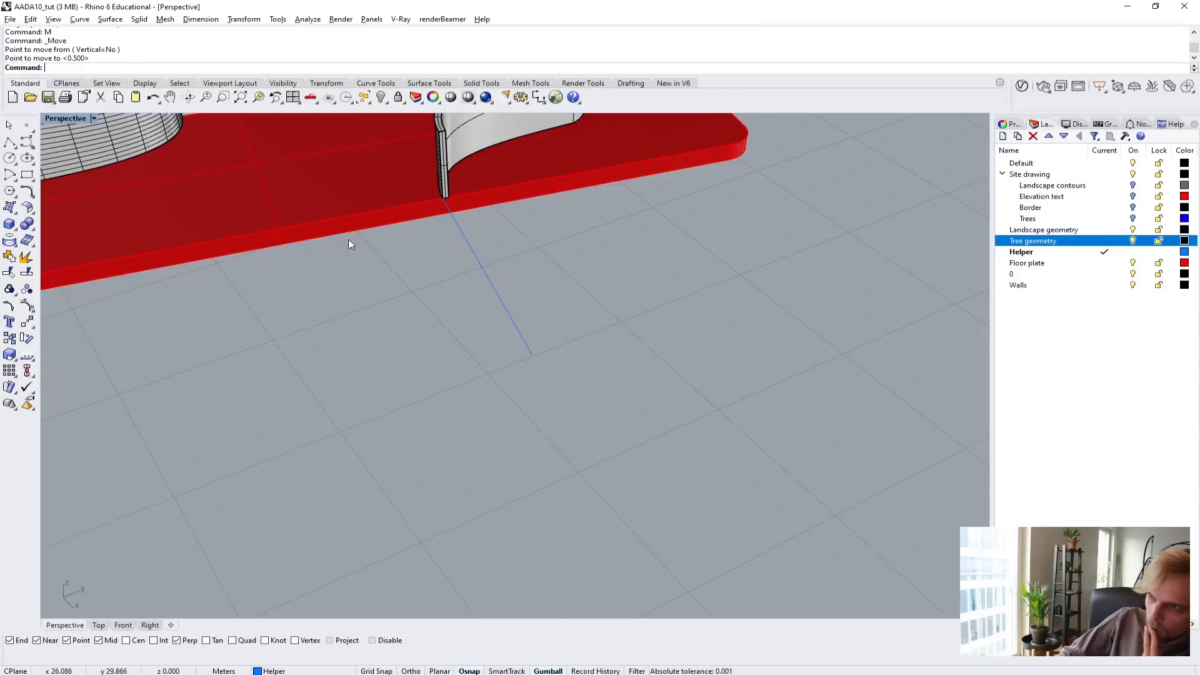
right_click_drag(456, 230, 580, 270)
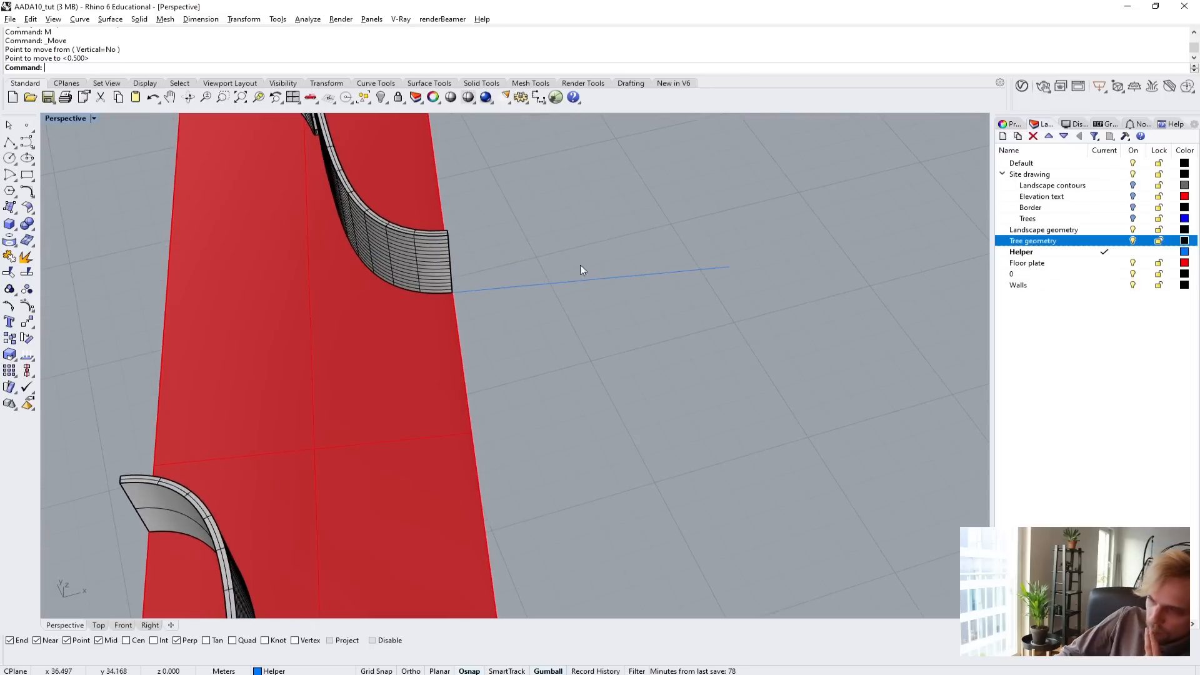
left_click(560, 284)
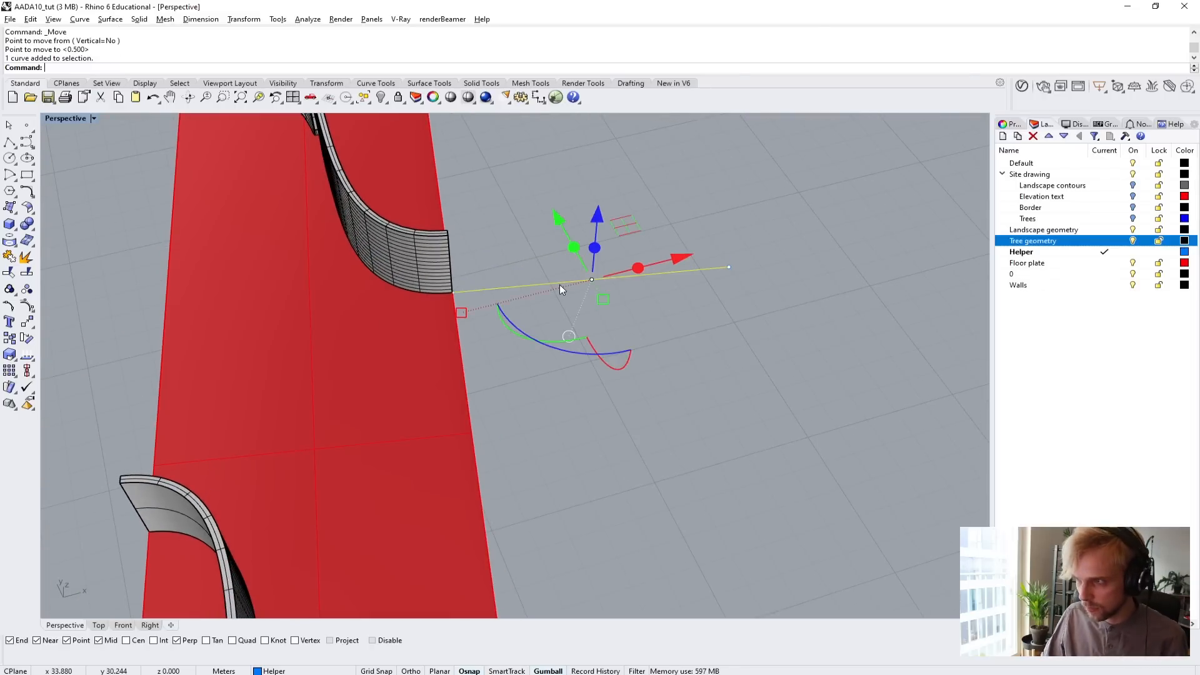
type("Copy")
key("Return")
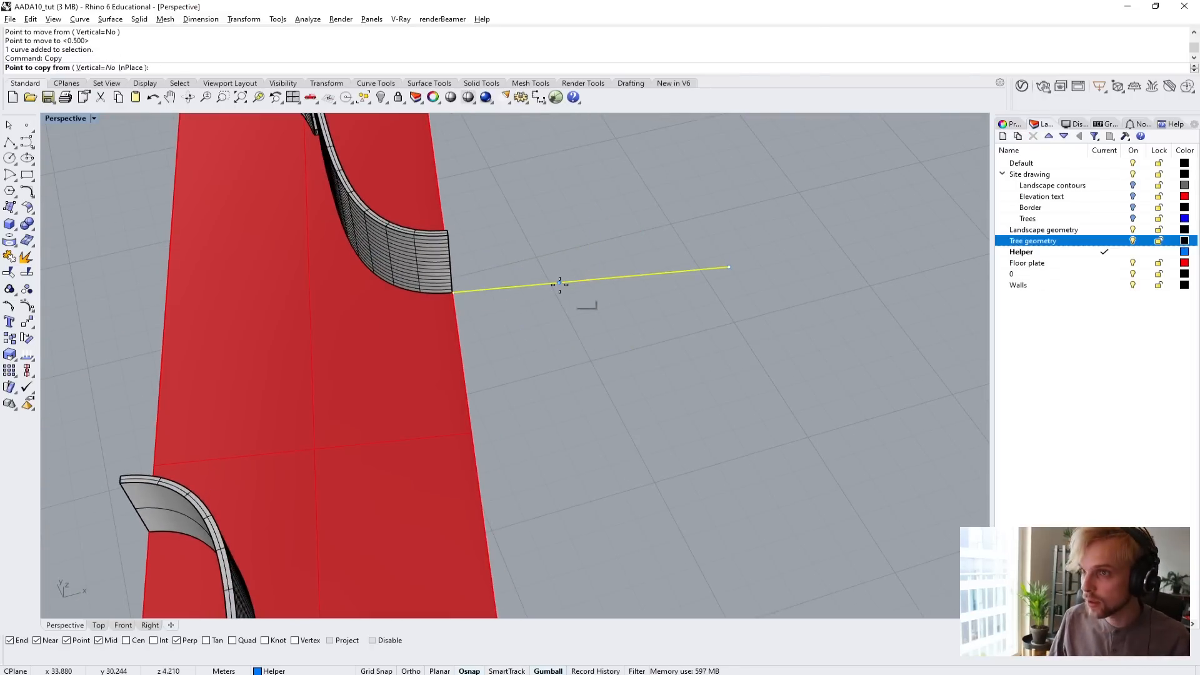
left_click(729, 267)
scroll(112, 482, "up", 5)
right_click_drag(113, 482, 254, 461)
scroll(255, 461, "down", 4)
scroll(443, 410, "up", 2)
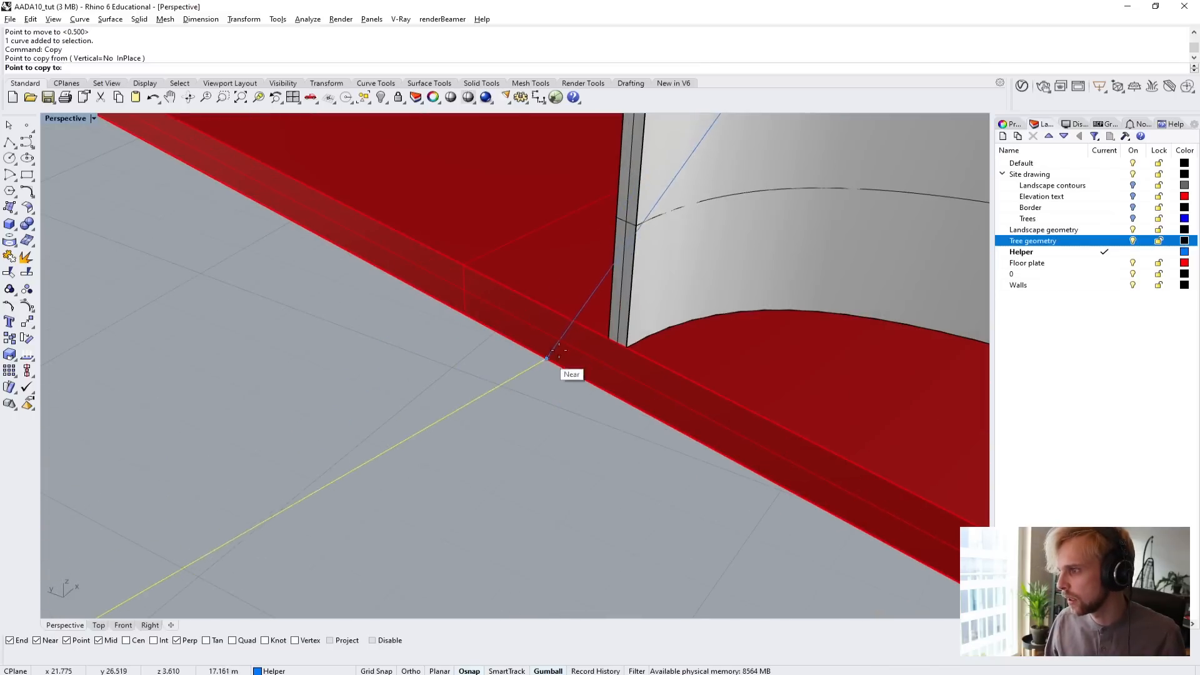
left_click(610, 341)
scroll(359, 378, "down", 4)
key("Escape")
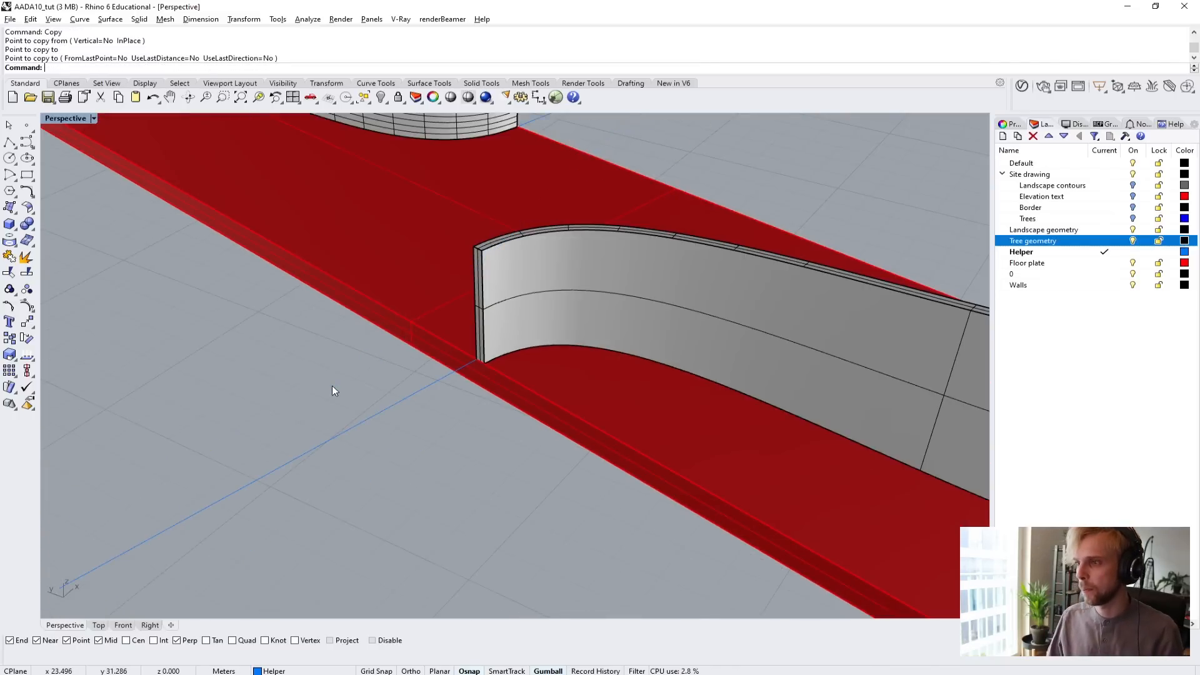
Bring back only the hidden landscape geometry with ShowSelected.
scroll(341, 384, "down", 5)
right_click_drag(344, 384, 421, 375)
type("ShowSelected")
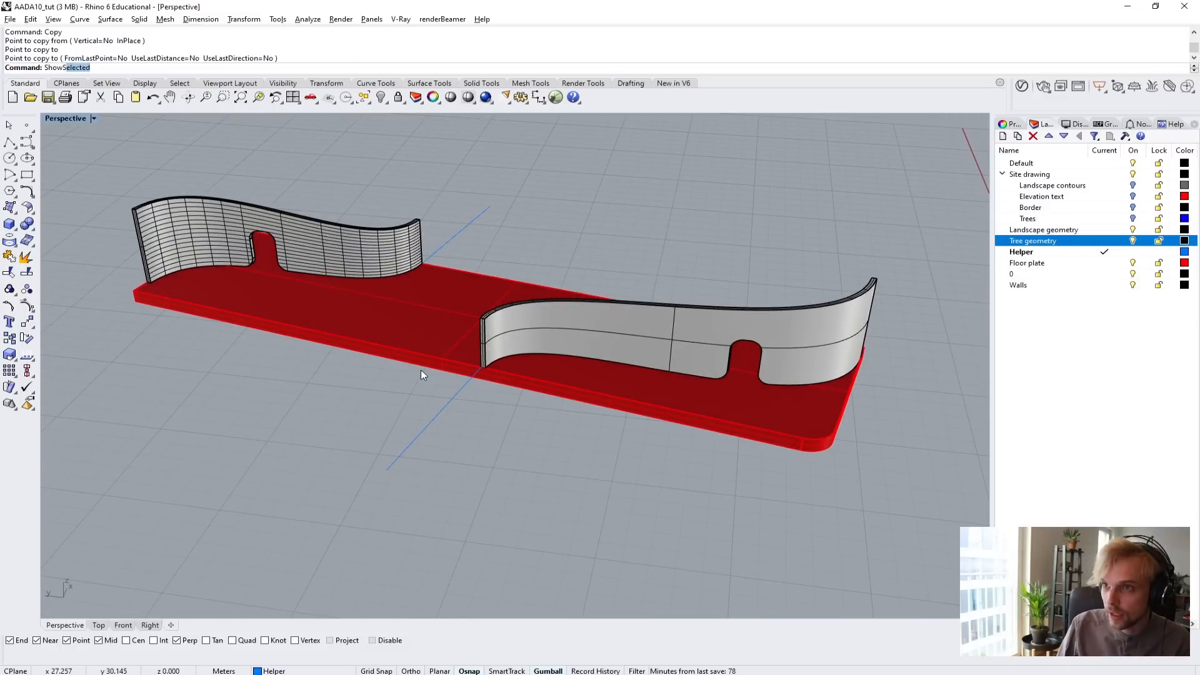
key("Return")
left_click(410, 385)
key("Return")
right_click_drag(410, 385, 452, 430)
scroll(472, 409, "up", 2)
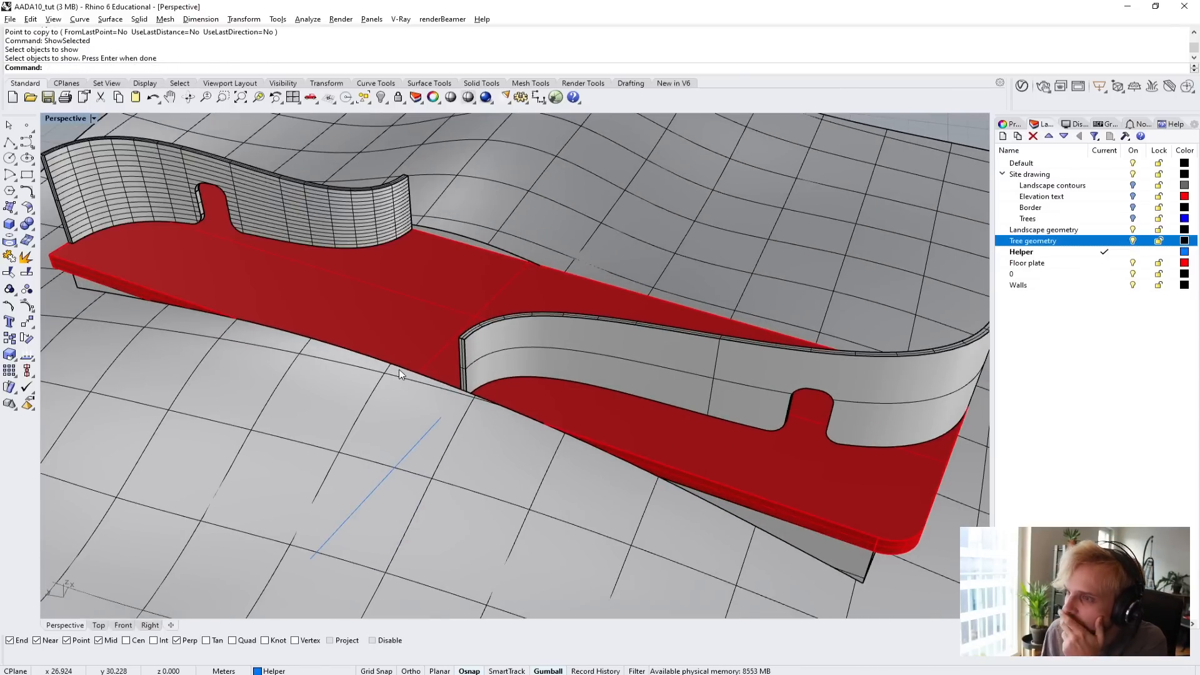
Examine from several angles how the terrain meets the floor plate edges and the projecting helper line.
right_click_drag(472, 356, 337, 342)
scroll(499, 269, "up", 7)
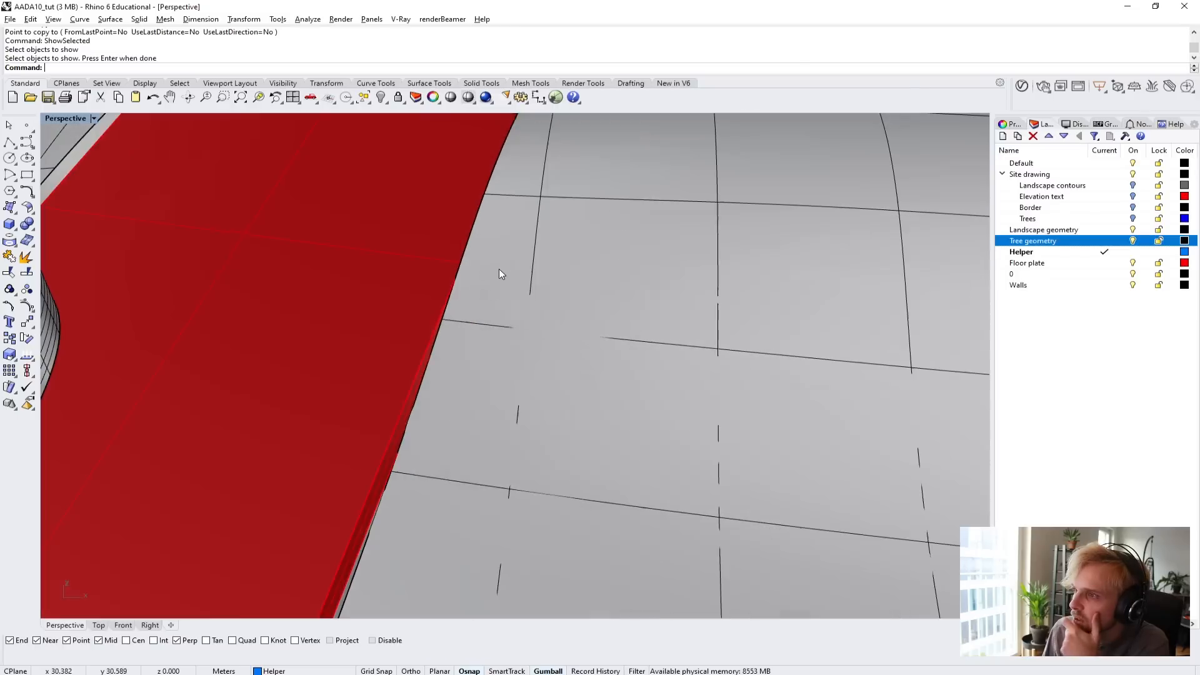
scroll(487, 262, "down", 5)
right_click_drag(485, 263, 470, 149)
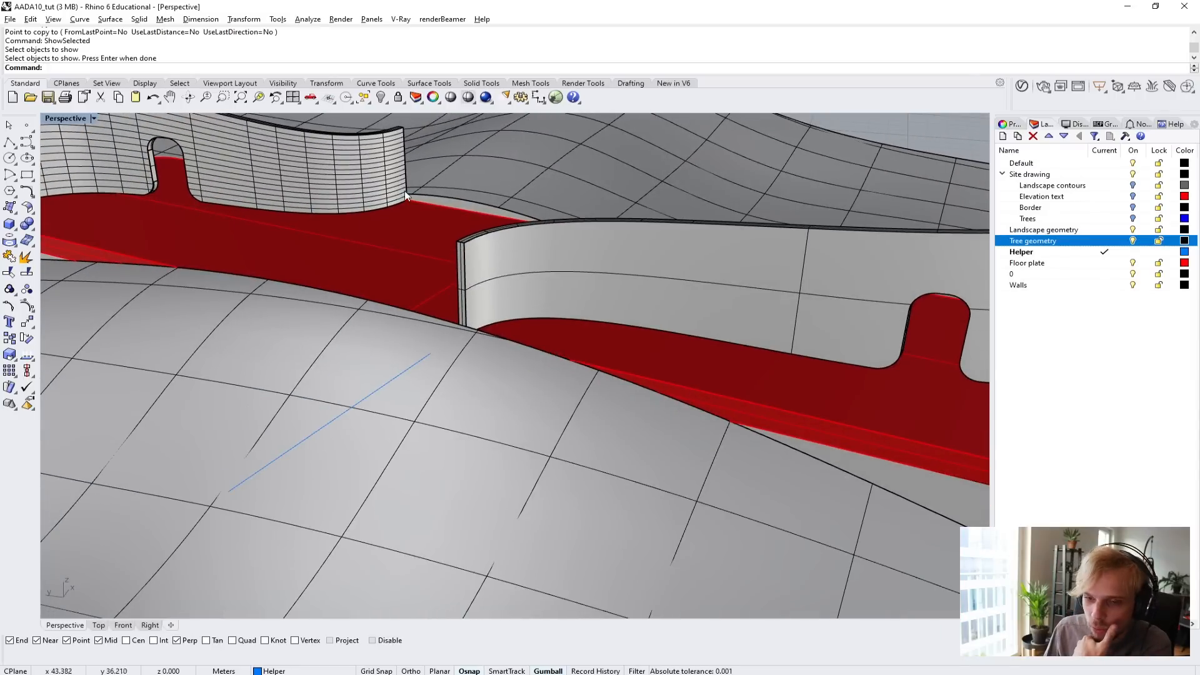
right_click_drag(467, 183, 321, 438)
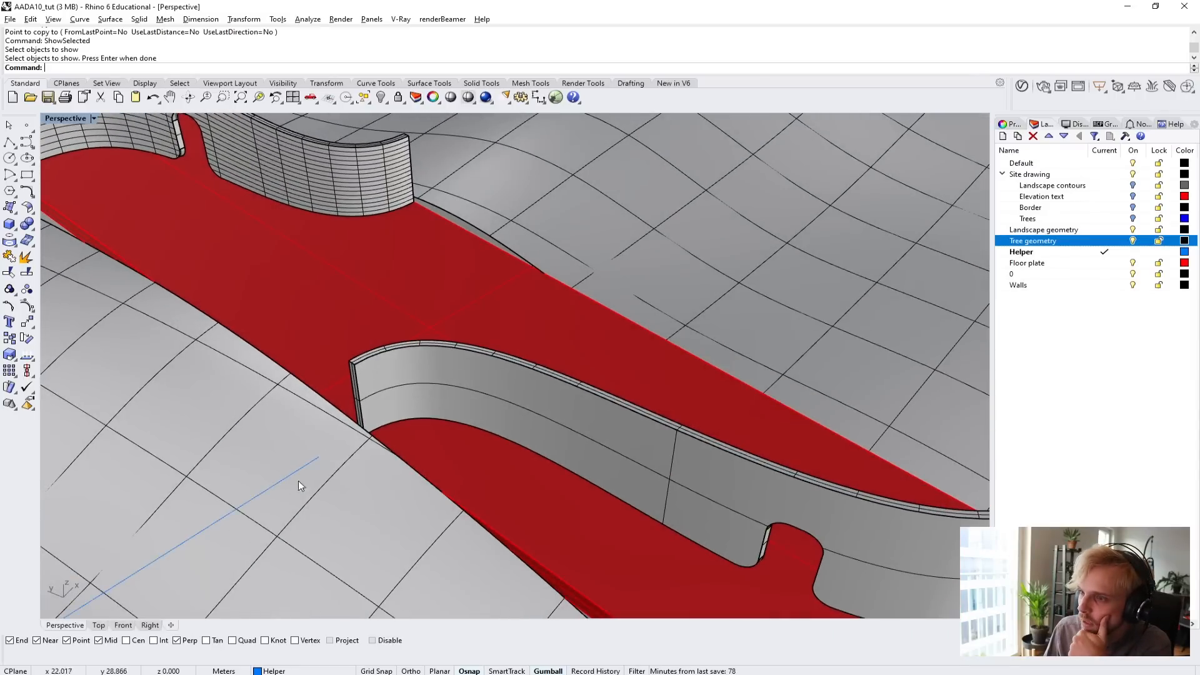
scroll(299, 482, "down", 5)
right_click_drag(258, 479, 311, 402)
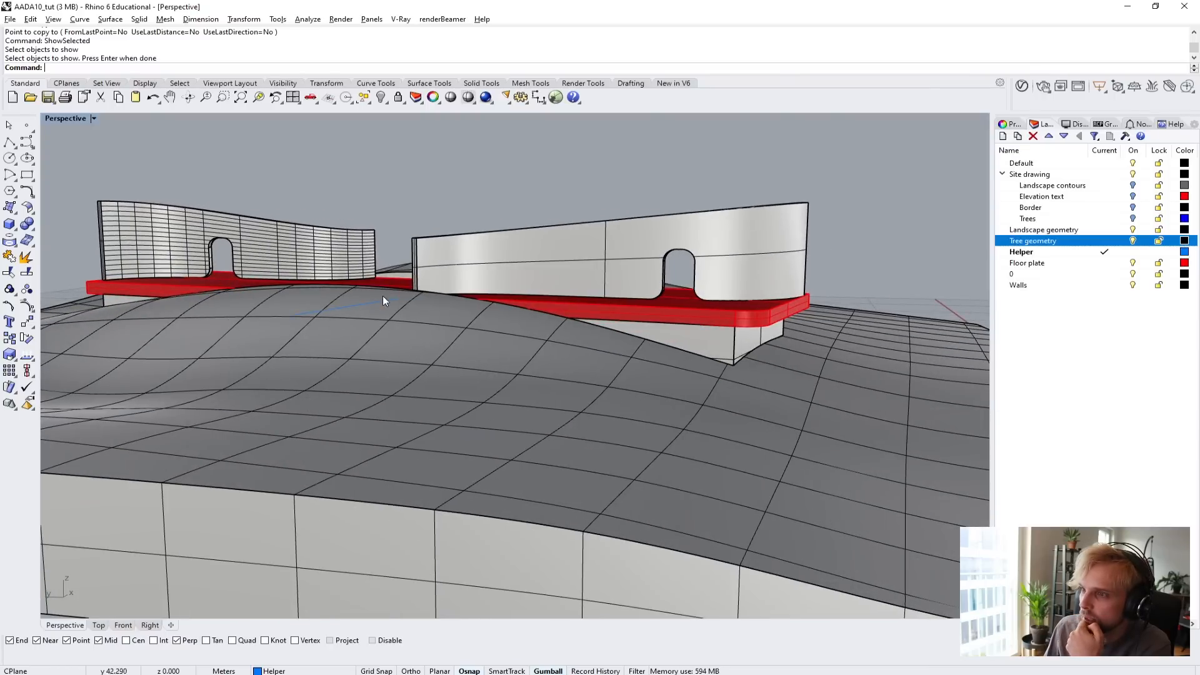
right_click_drag(382, 296, 279, 396)
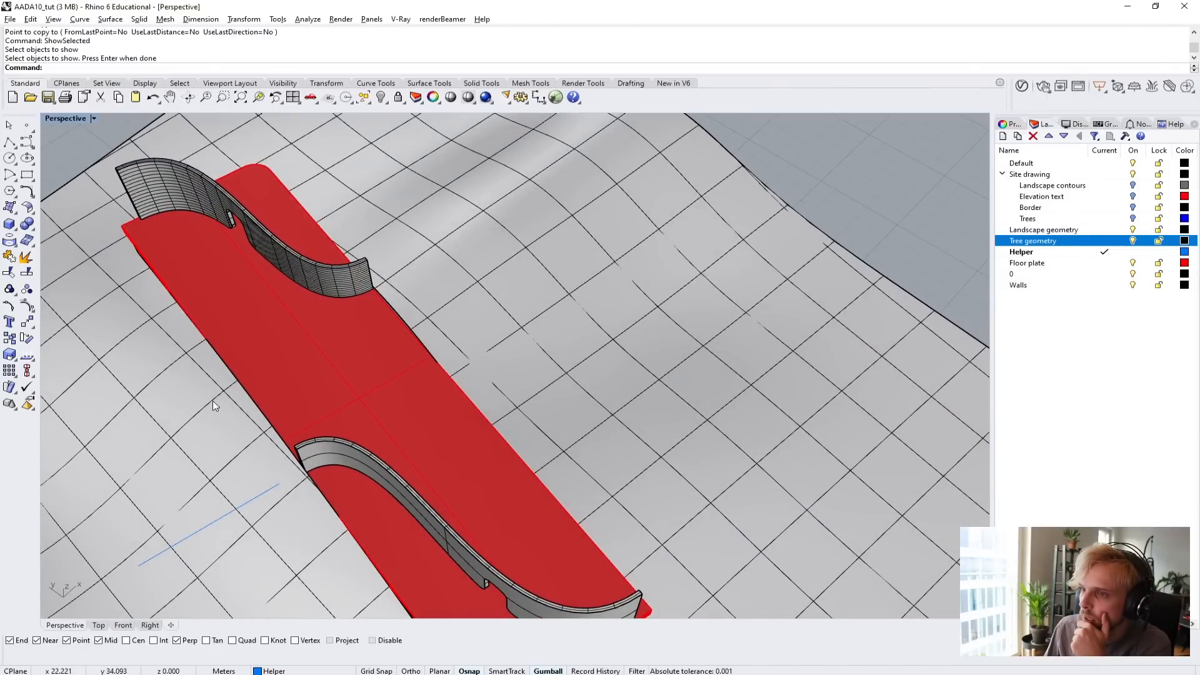
Copy the helper line at the plain curved wall's end 4 m along the plate edge, away from that wall.
left_click(219, 527)
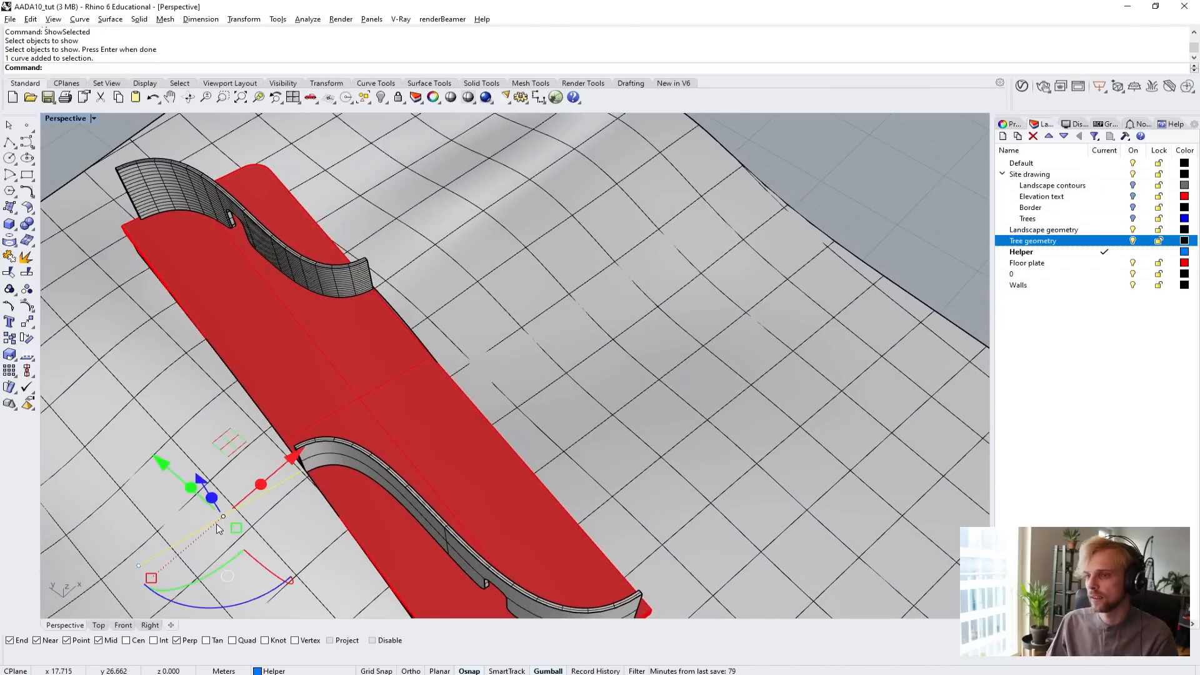
type("copy")
key("Return")
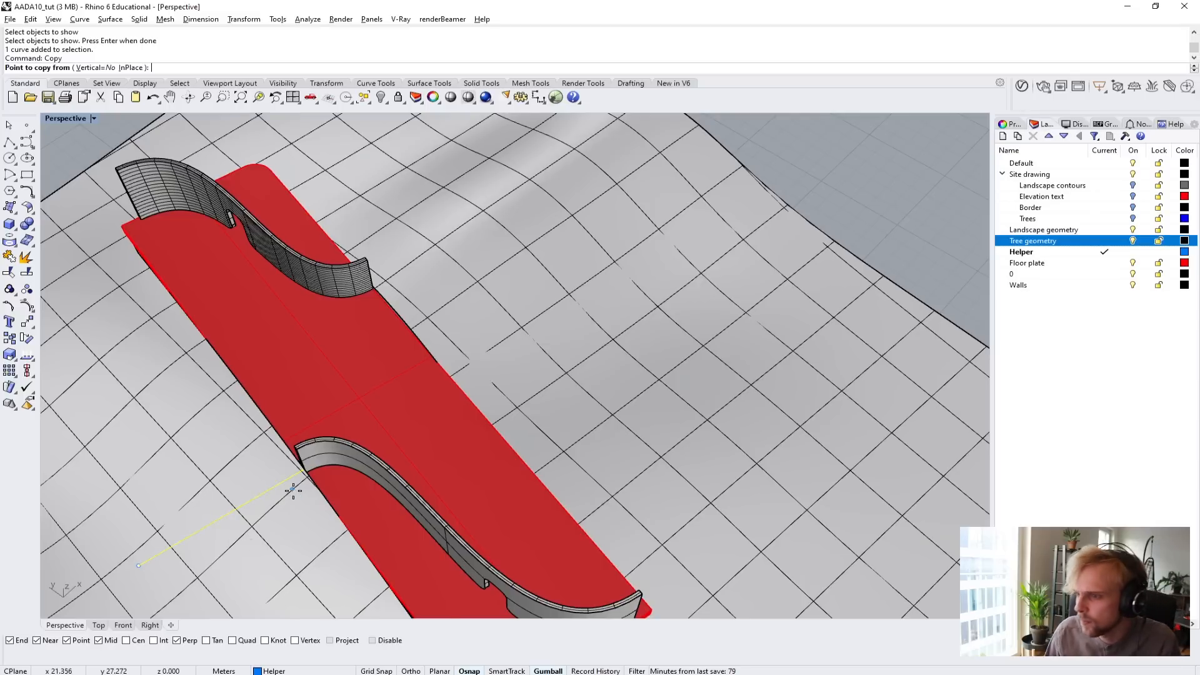
scroll(338, 471, "up", 5)
scroll(351, 464, "up", 4)
left_click(546, 411)
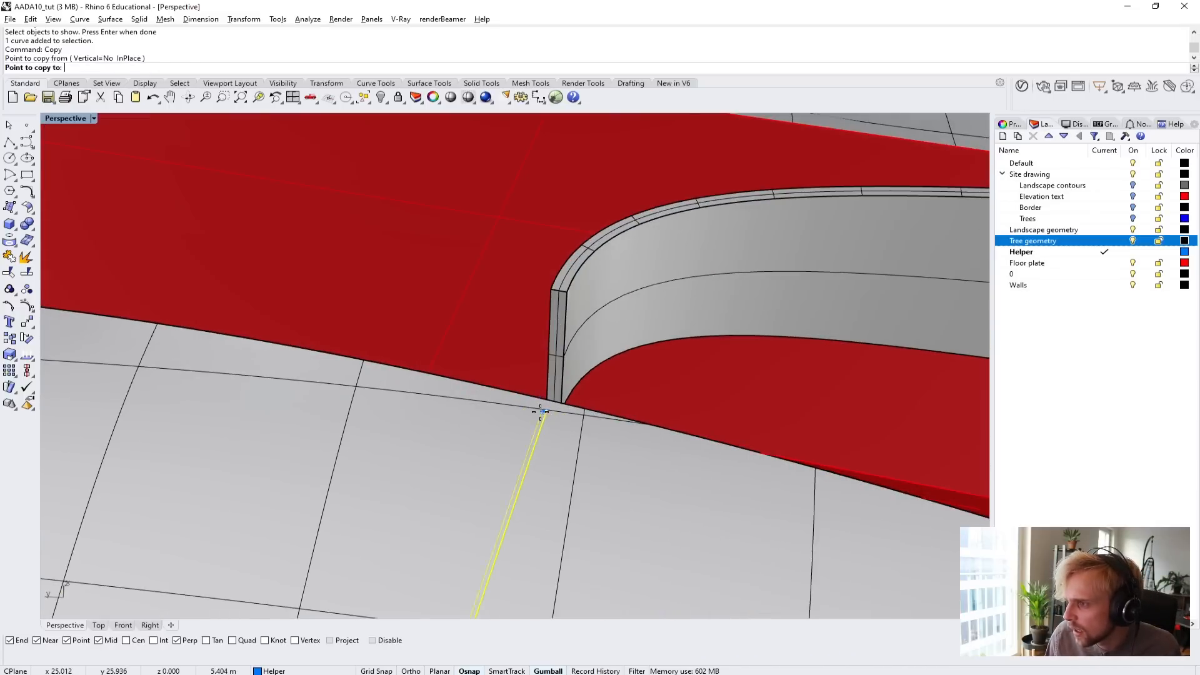
scroll(148, 325, "down", 5)
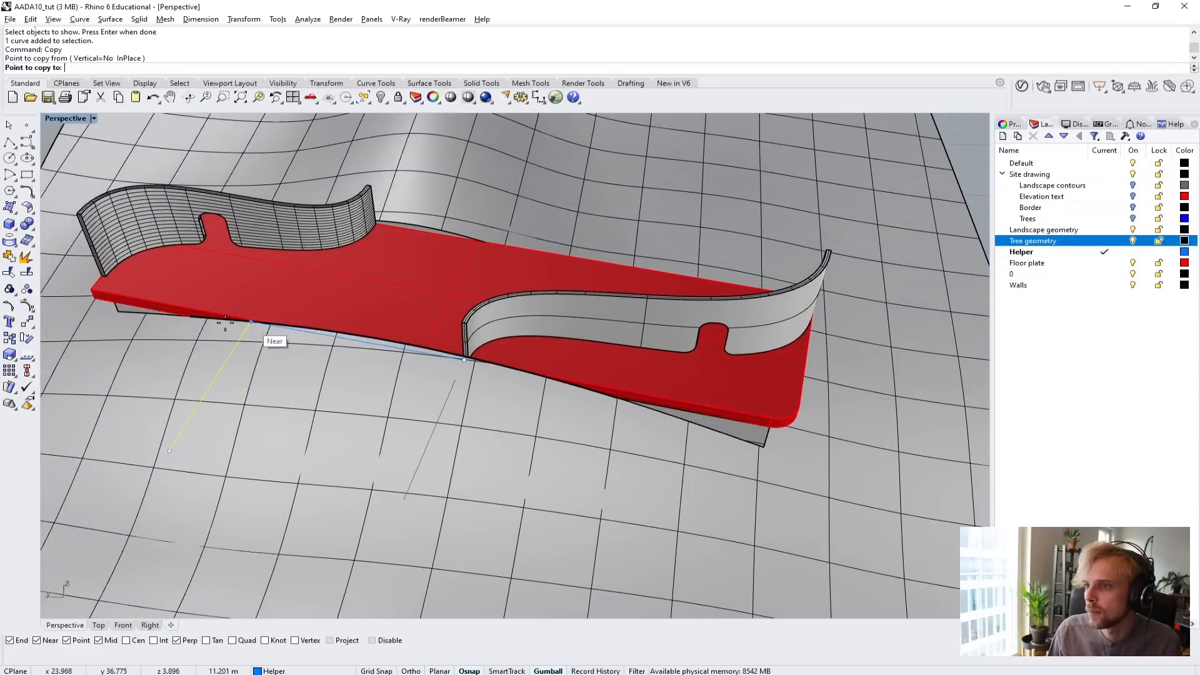
scroll(250, 331, "up", 5)
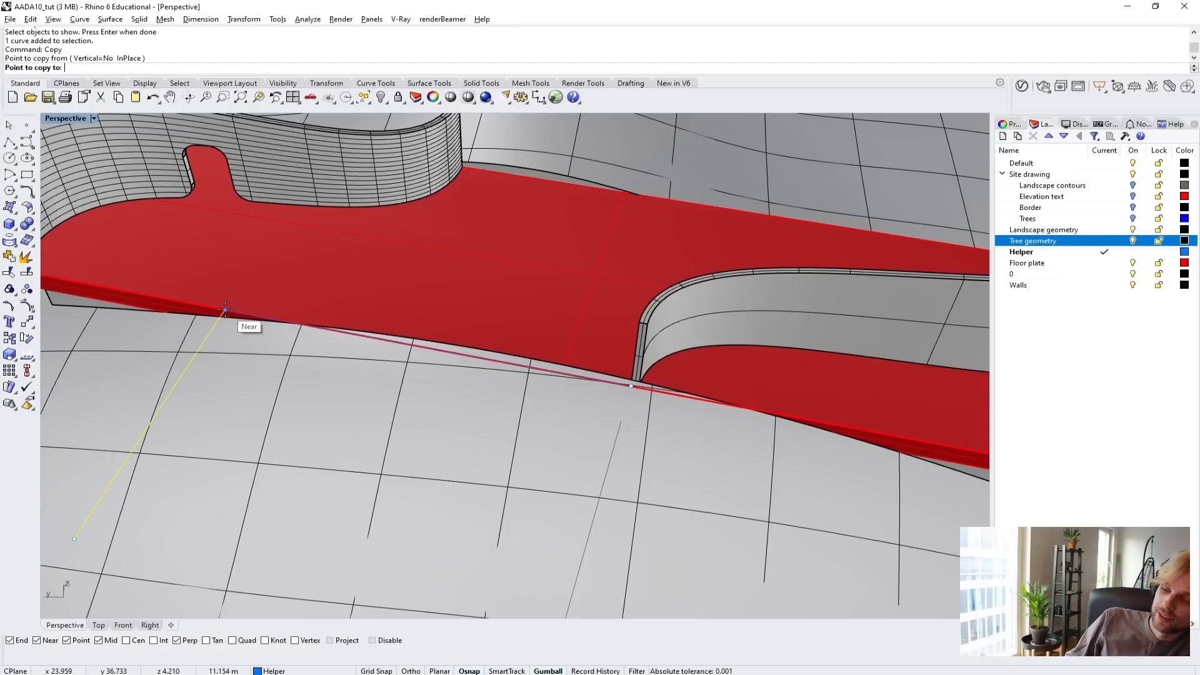
type("4")
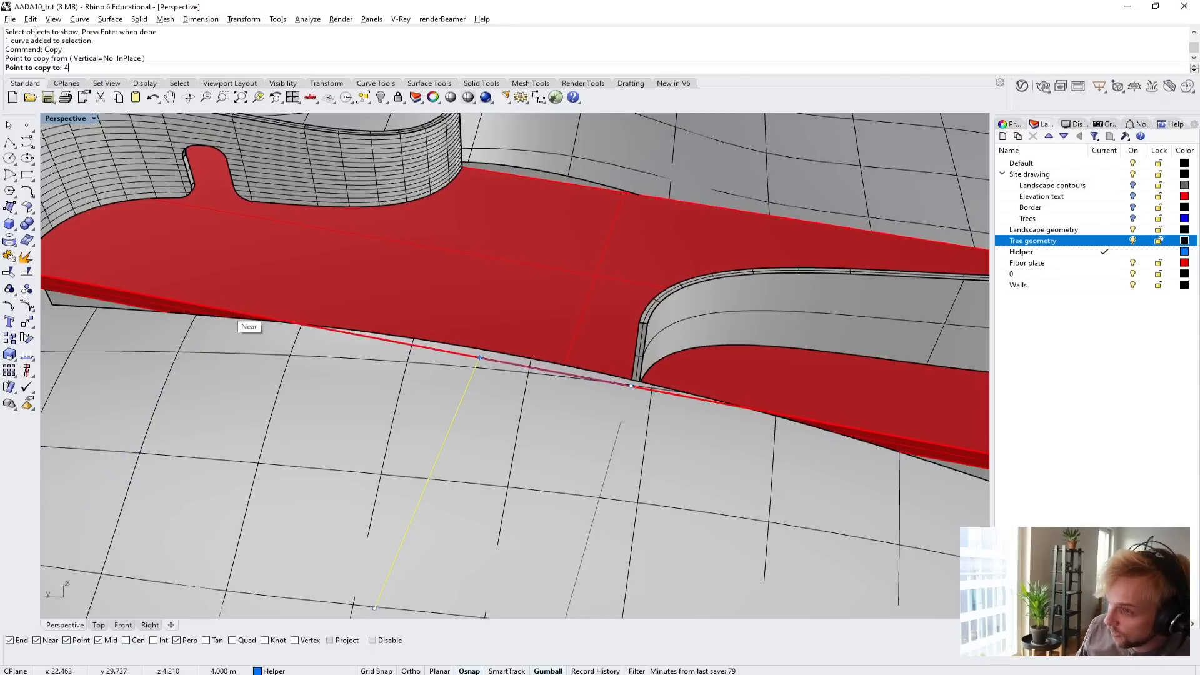
key("Return")
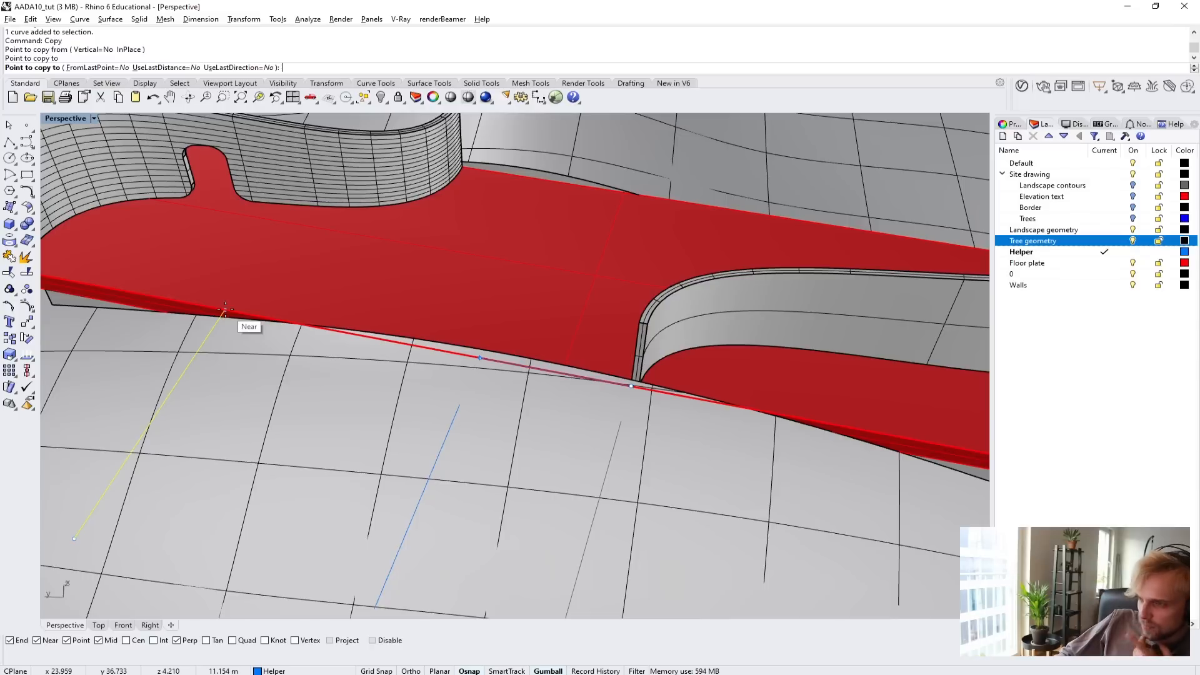
key("Escape")
key("Escape")
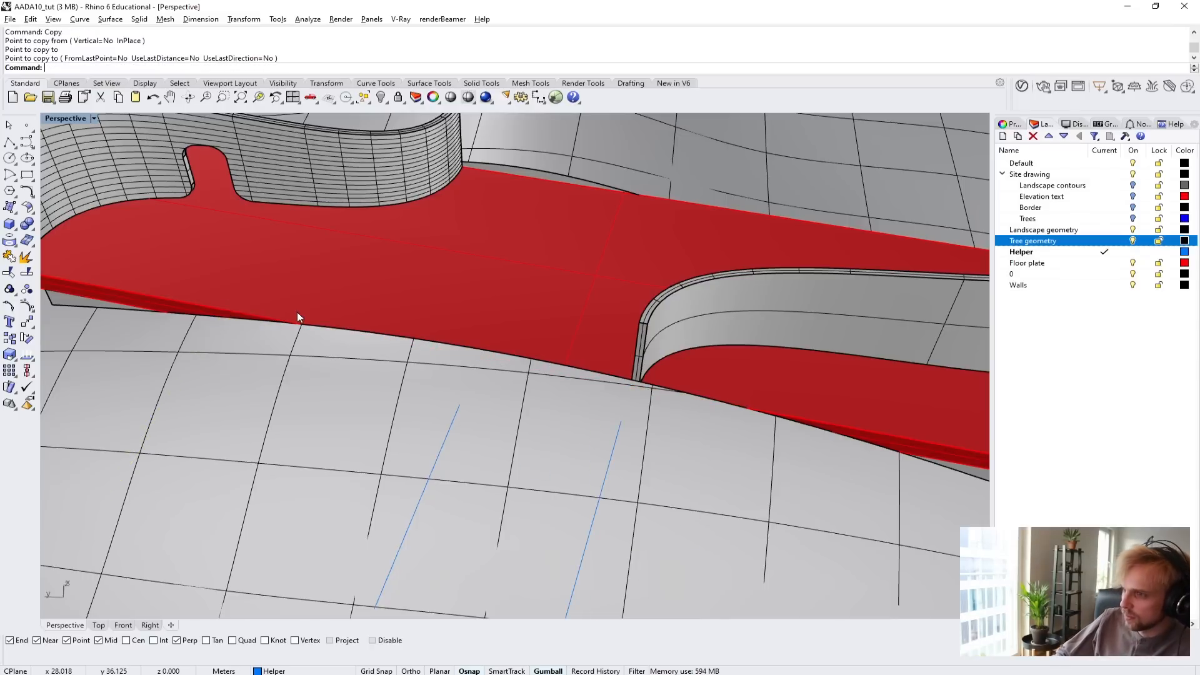
Hide the Landscape geometry layer and turn the view to the helper line at the louvred wall's end.
right_click_drag(654, 350, 610, 344)
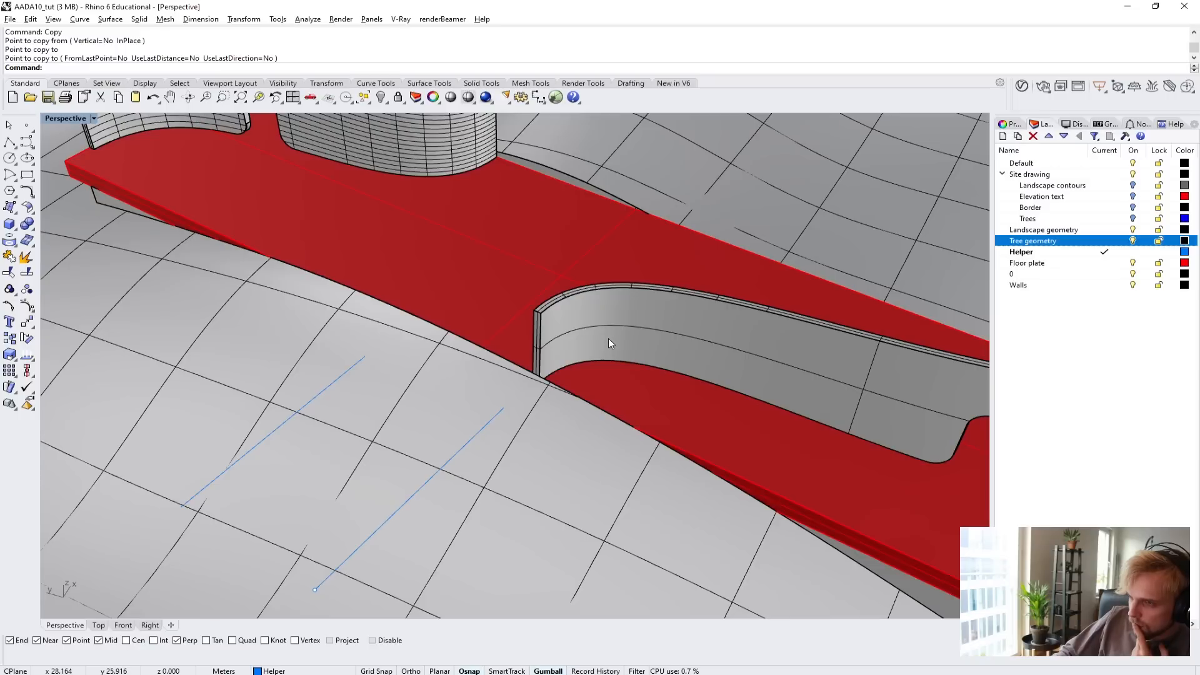
left_click(1133, 230)
right_click_drag(756, 199, 691, 285)
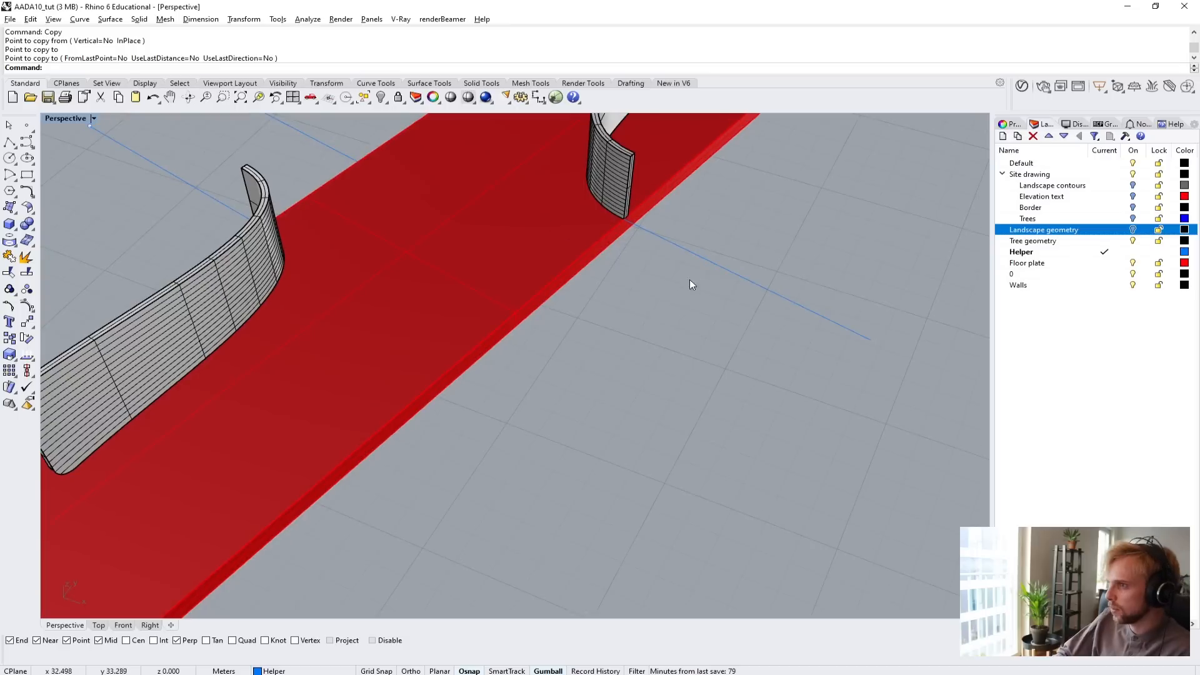
Copy the helper line at the louvred wall's end about 4 m along the floor plate edge, away from that wall.
left_click(745, 281)
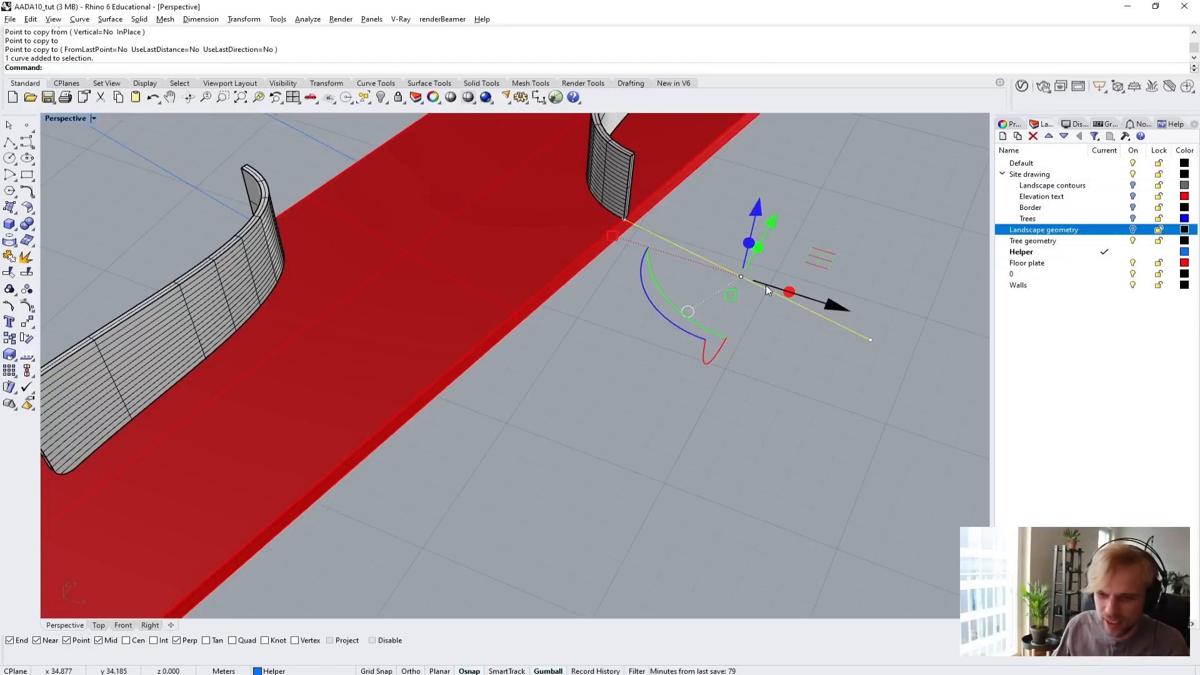
key("Return")
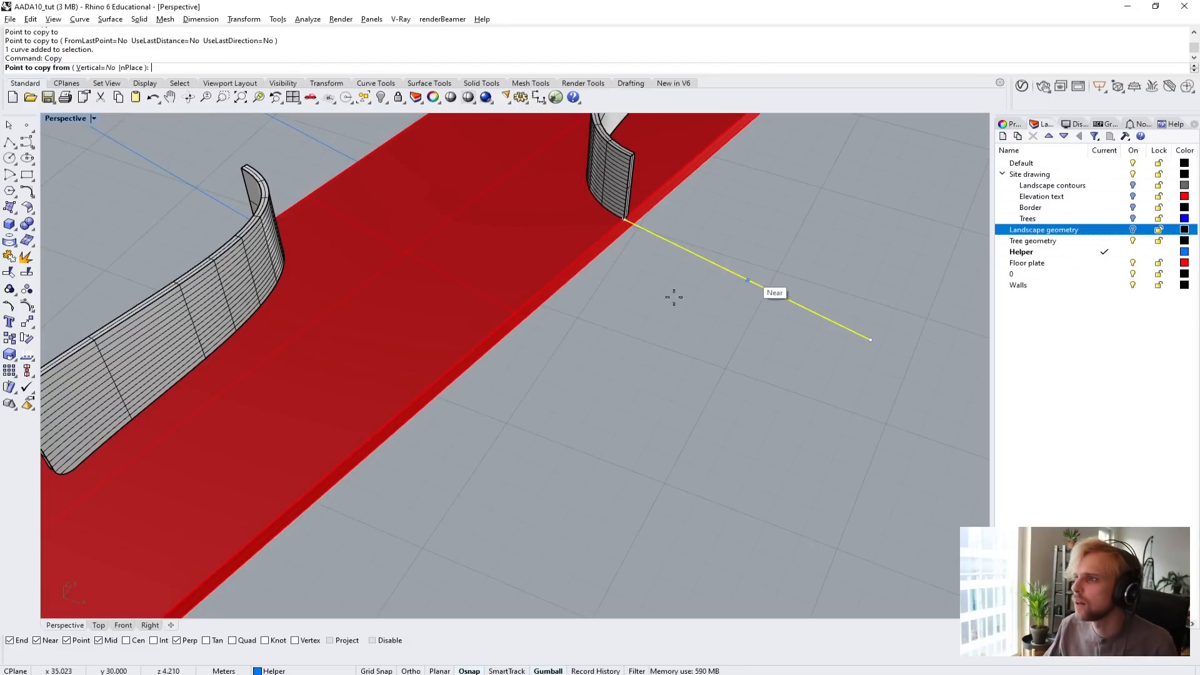
left_click(565, 271)
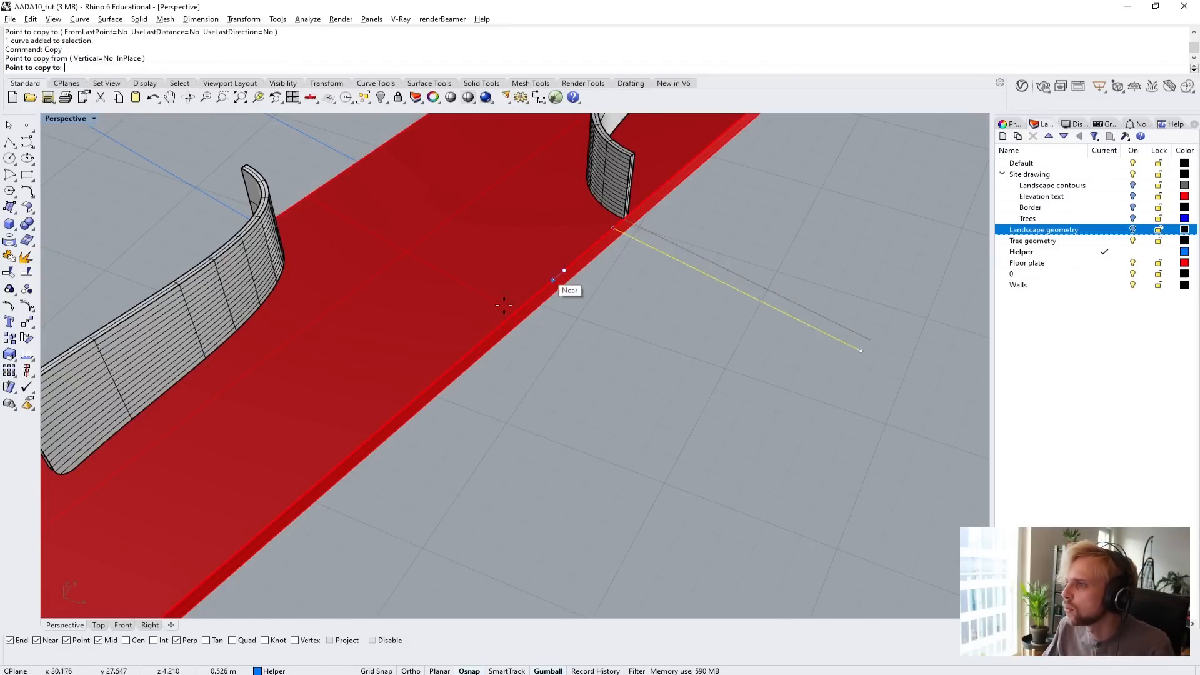
left_click(479, 345)
key("Return")
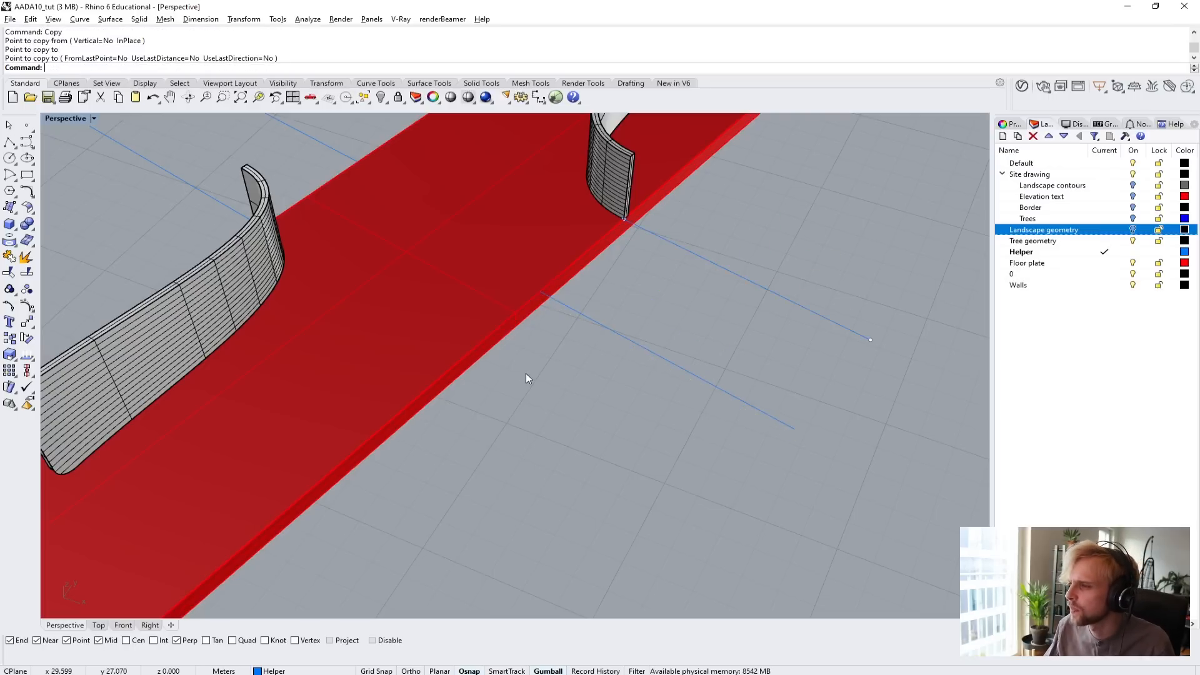
Lengthen both helper lines at the louvred wall's end with Scale1D, outward from the plate edge by a factor of about 3.9.
right_click_drag(565, 320, 553, 398, "shift")
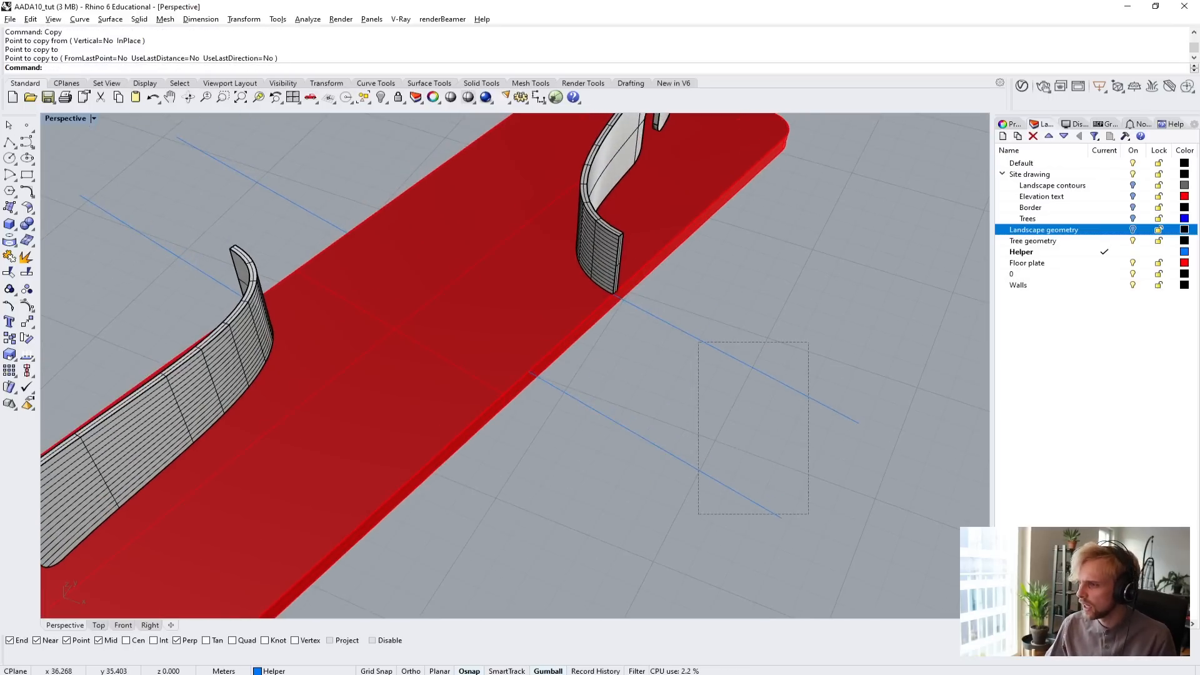
left_click_drag(699, 514, 698, 515)
right_click_drag(699, 515, 613, 459)
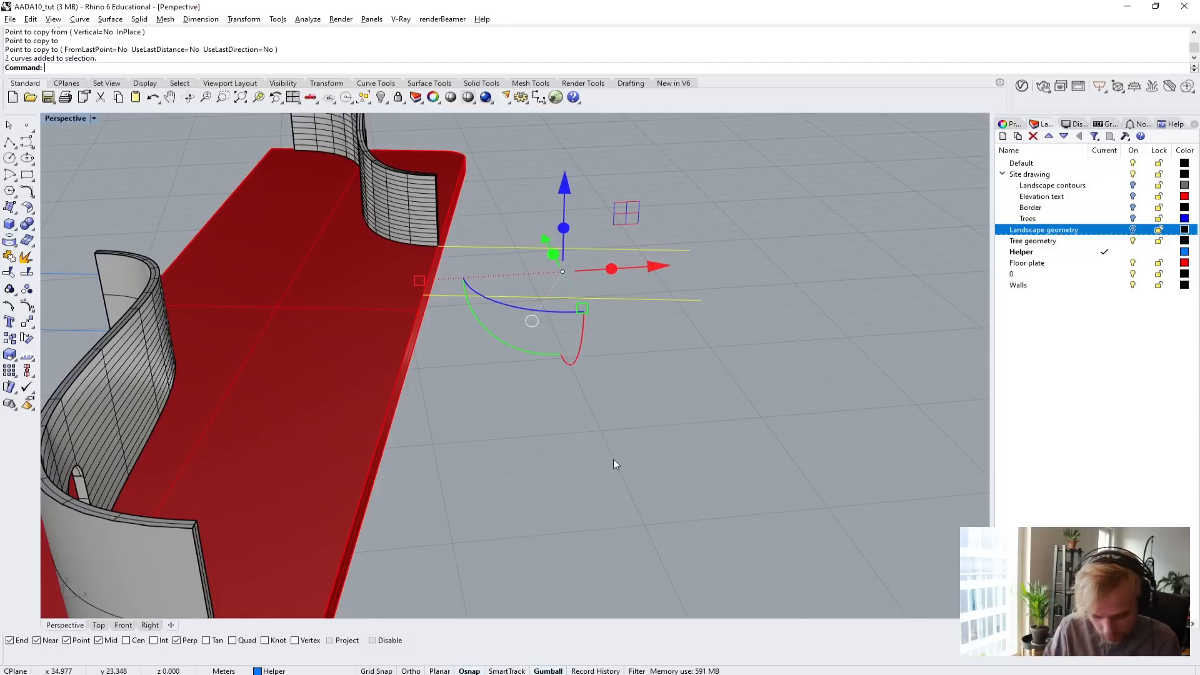
type("1D")
key("Return")
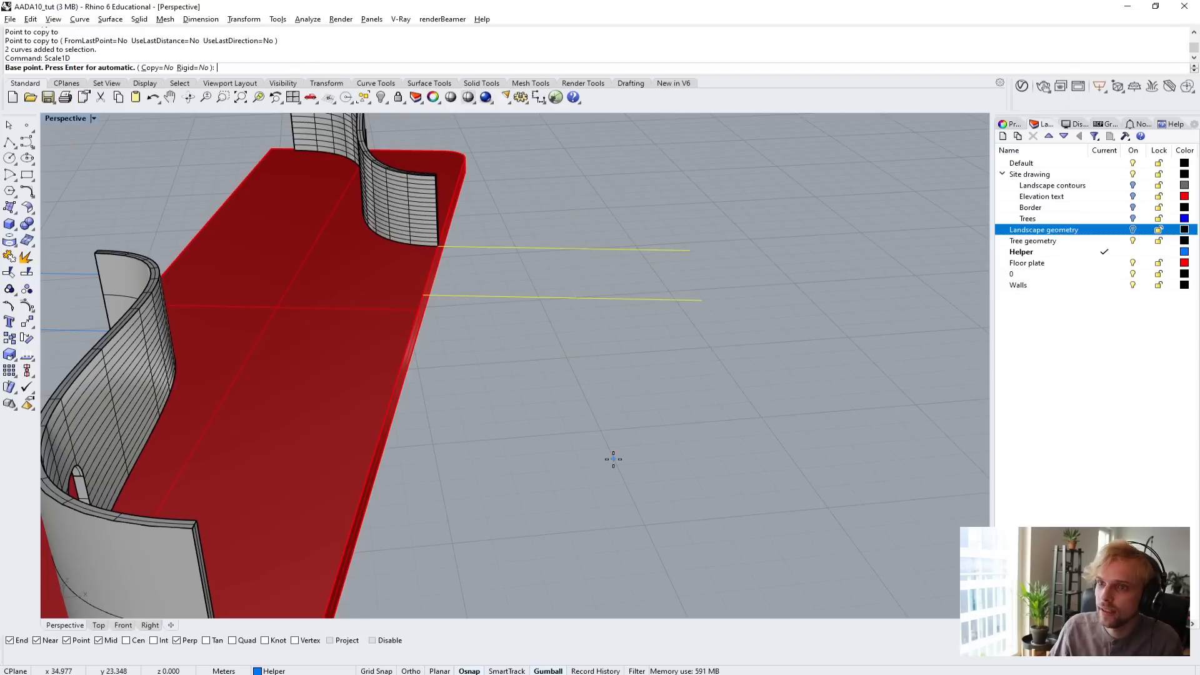
left_click(423, 296)
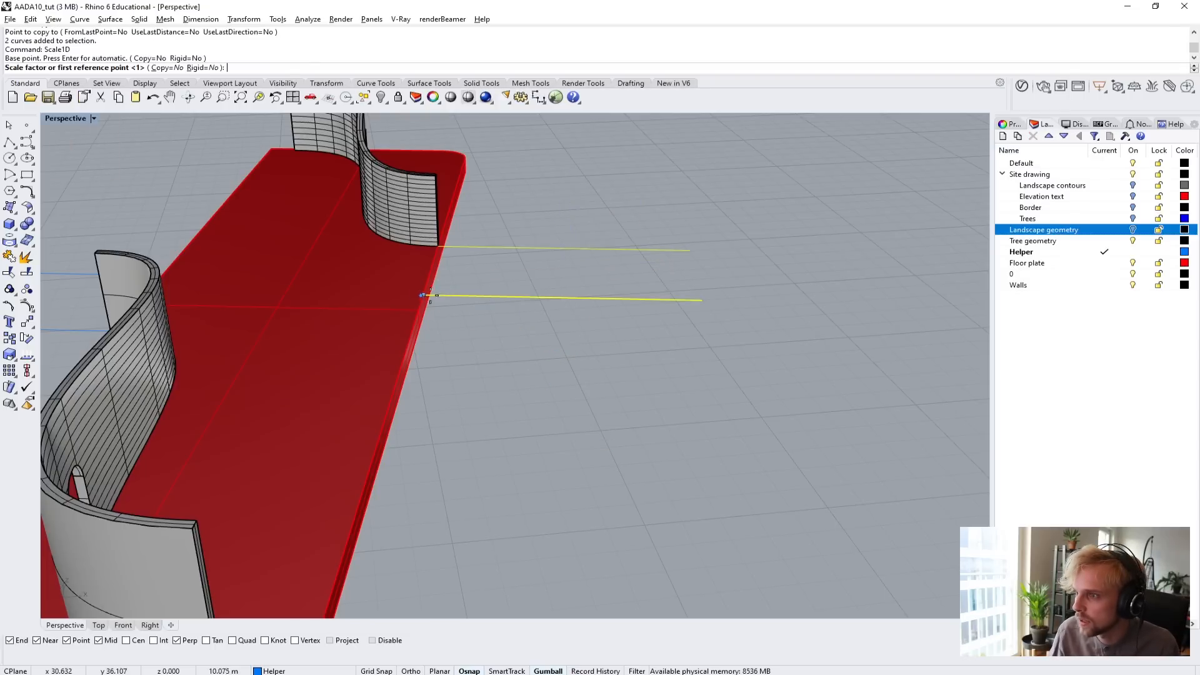
left_click(699, 300)
scroll(706, 309, "down", 5)
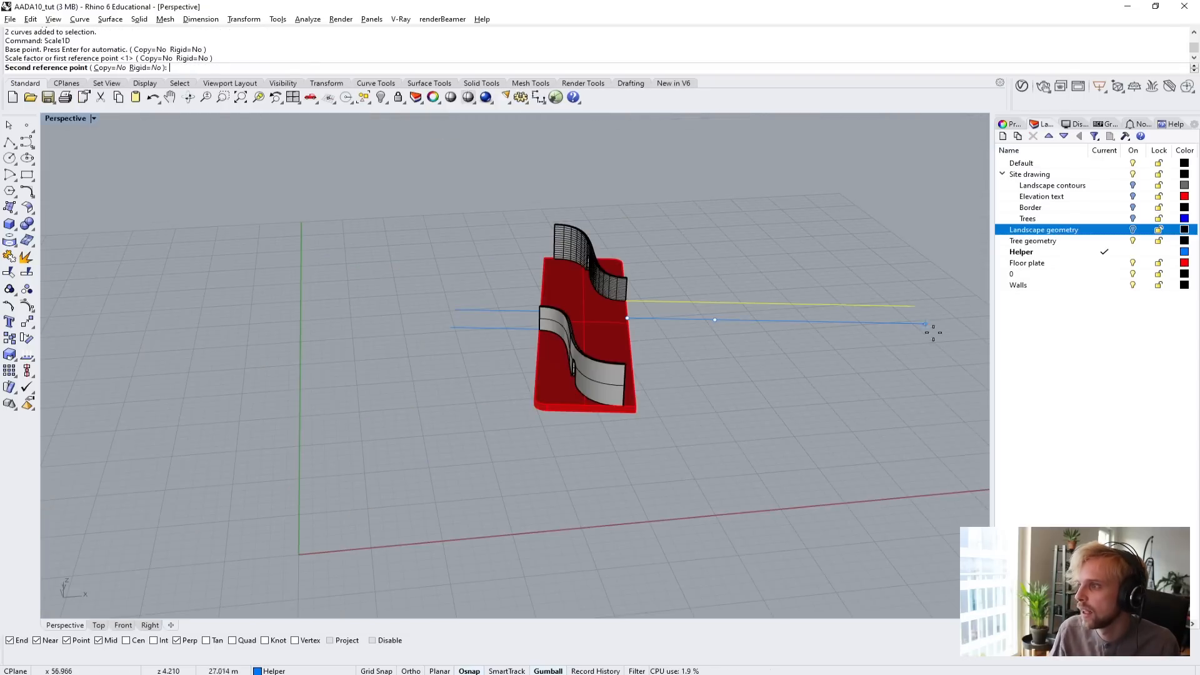
left_click(971, 333)
key("Escape")
Stretch the helper line pair at the plain curved wall's end outward from the plate edge with Scale1D to reach past the landscape area.
right_click_drag(751, 415, 527, 409)
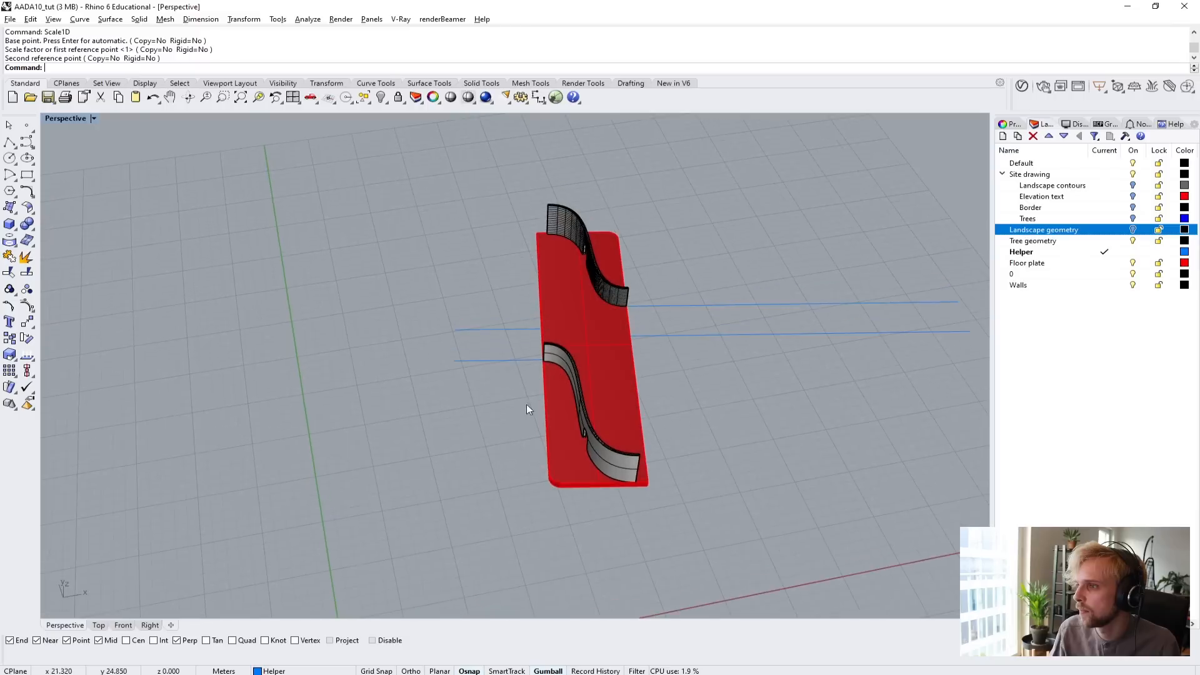
left_click_drag(449, 307, 454, 312)
key("Return")
scroll(519, 326, "up", 6)
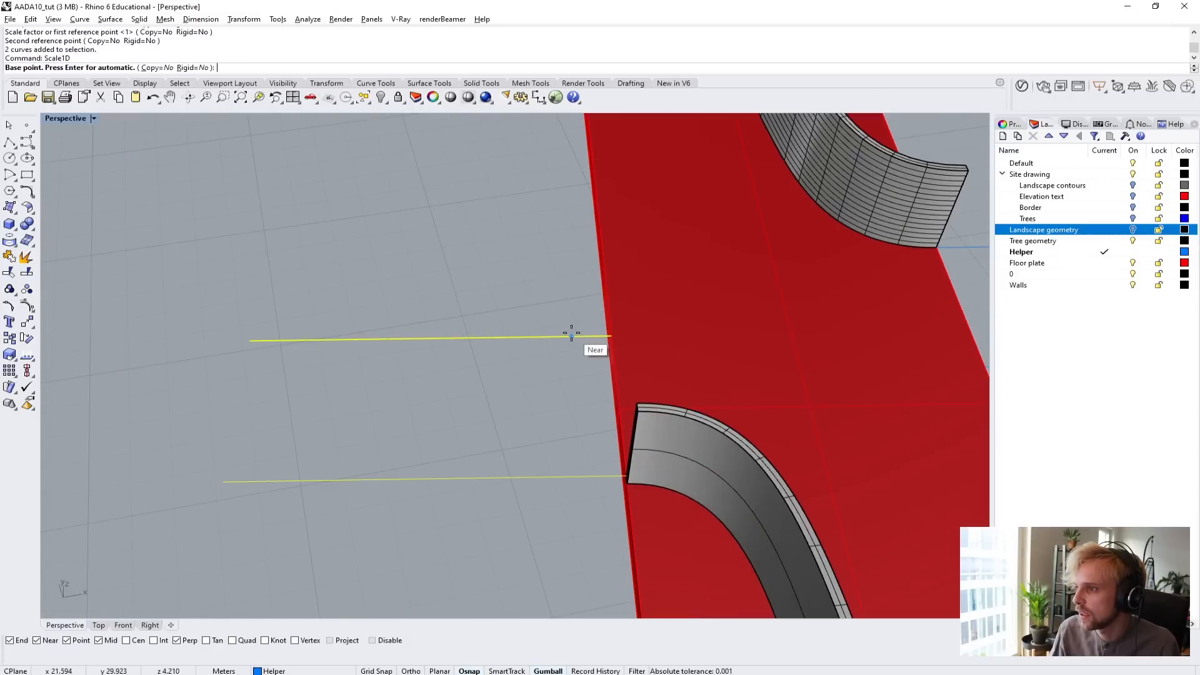
left_click(610, 337)
scroll(615, 336, "down", 3)
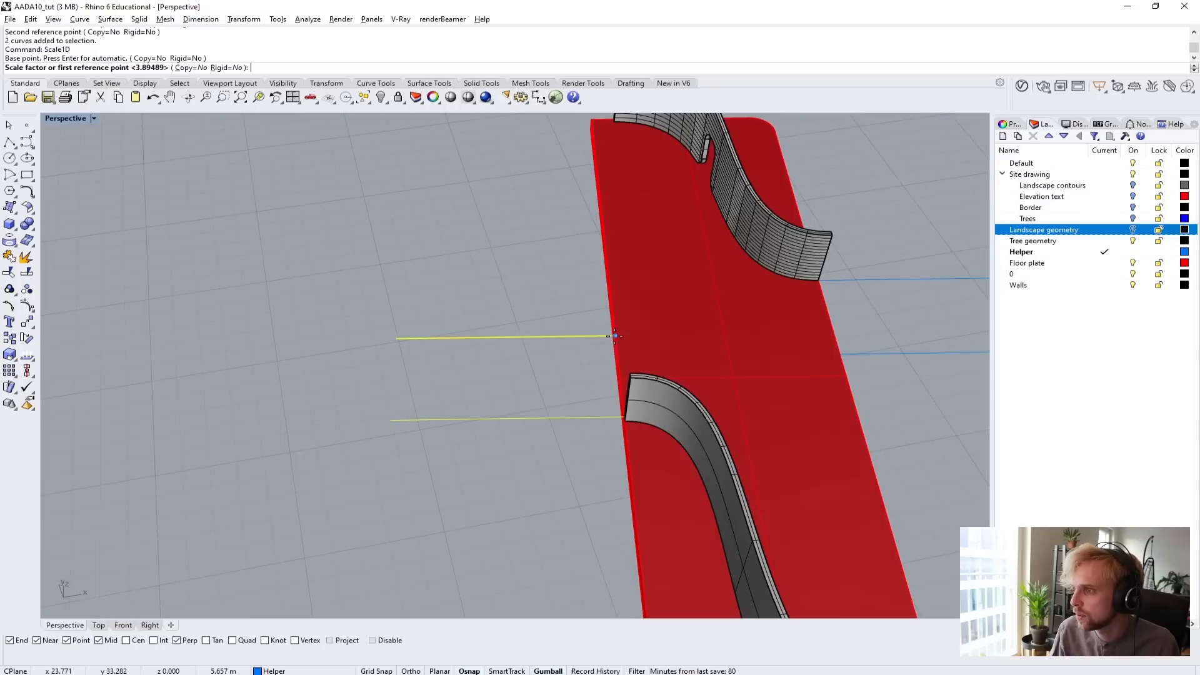
left_click(403, 337)
scroll(450, 360, "down", 5)
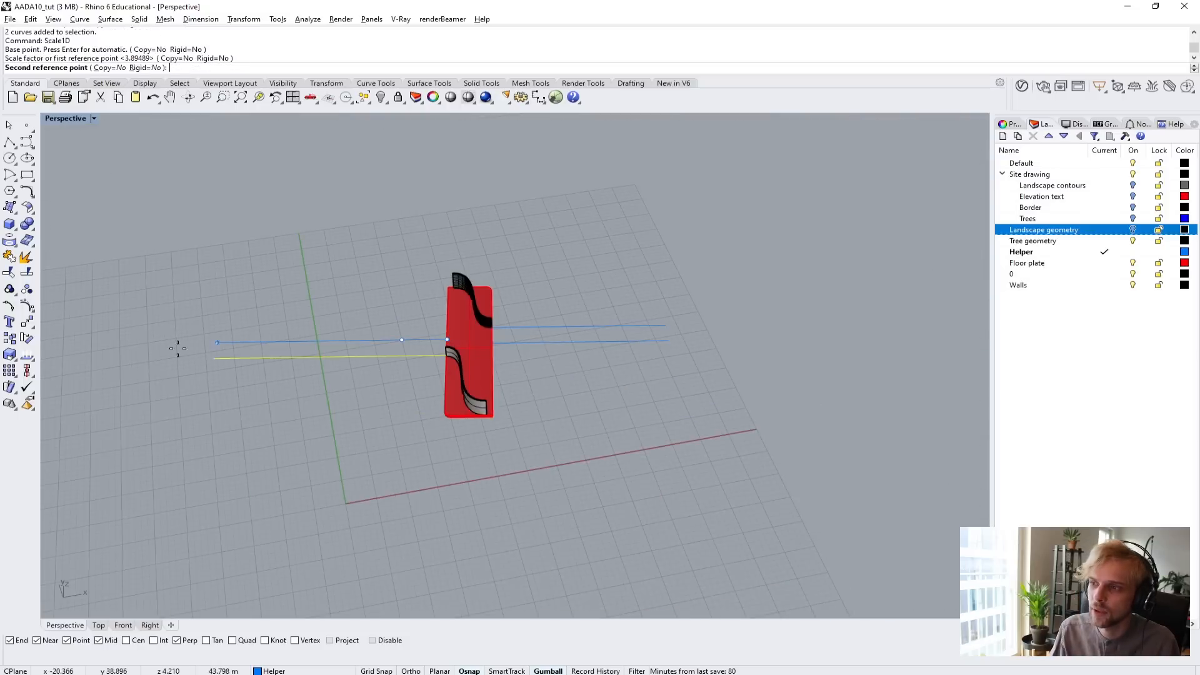
left_click(241, 369)
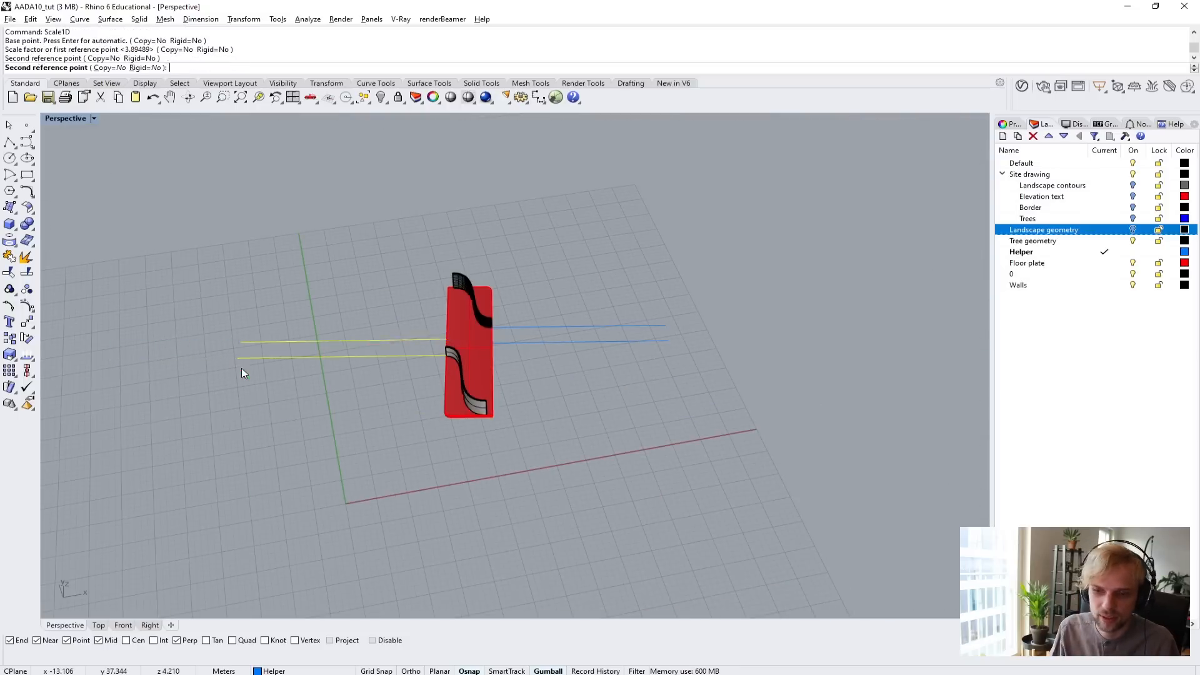
left_click(222, 485)
scroll(419, 380, "up", 6)
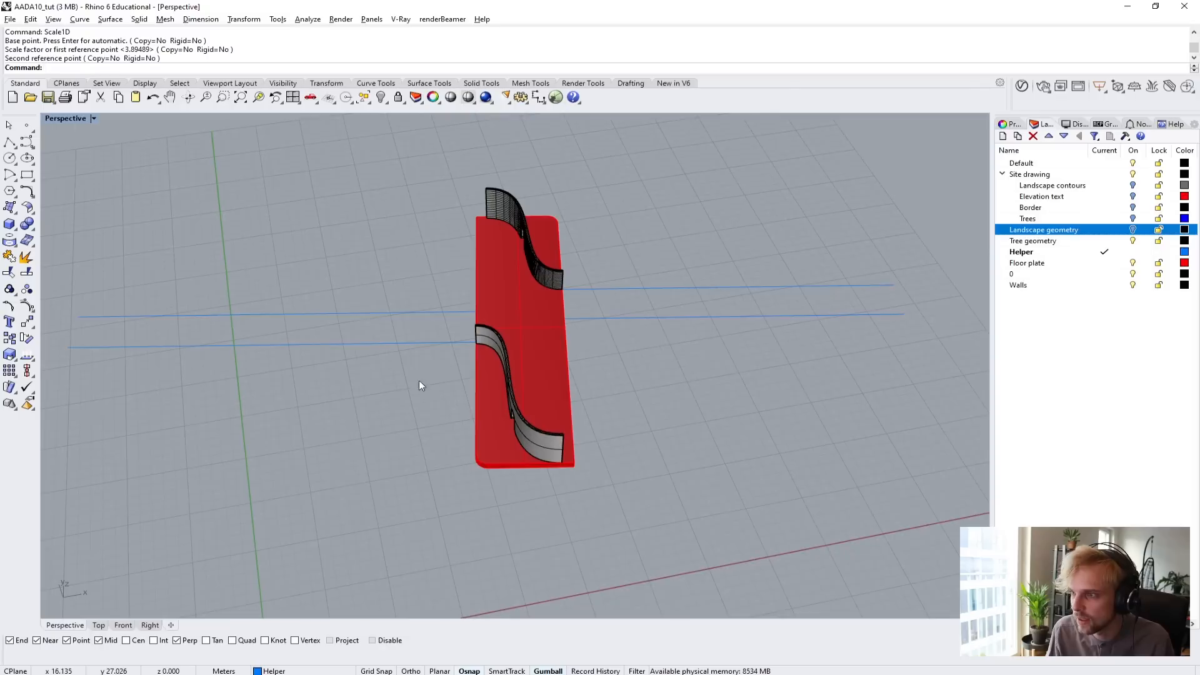
mouse_move(447, 425)
right_mouse_down()
mouse_move(501, 380)
mouse_move(461, 383)
mouse_move(440, 435)
right_mouse_up()
mouse_move(440, 434)
right_mouse_down("shift")
mouse_move(407, 441)
mouse_move(427, 441)
right_mouse_up("shift")
type("wSelected")
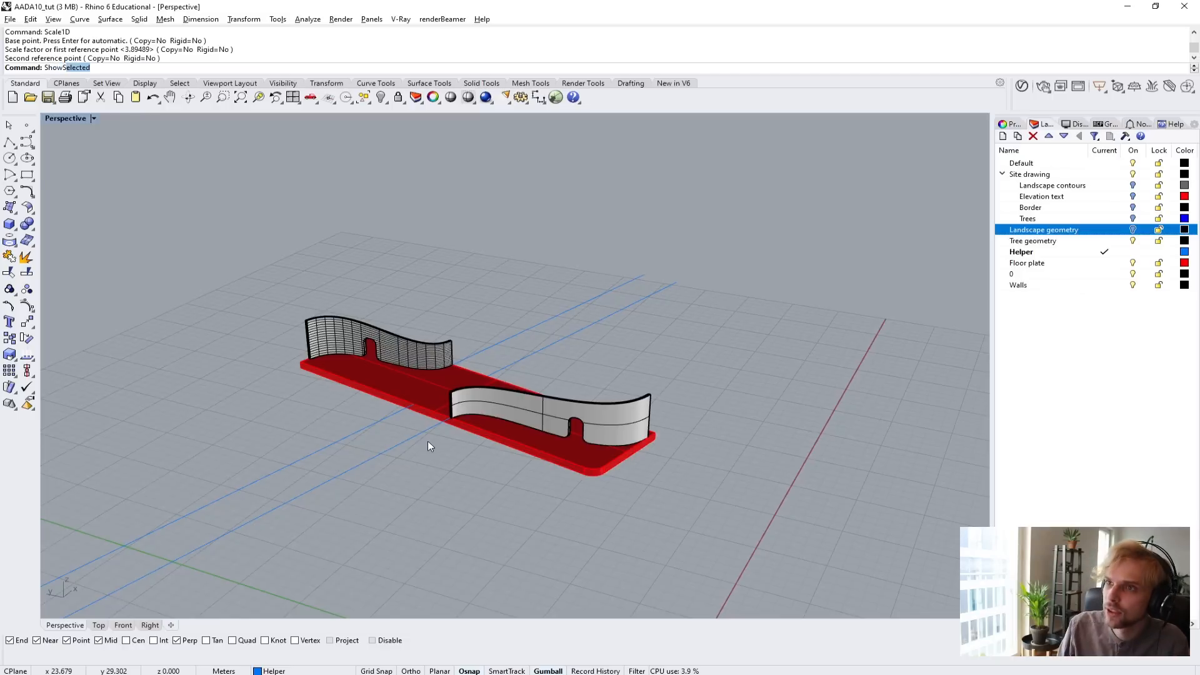
key("Return")
key("Escape")
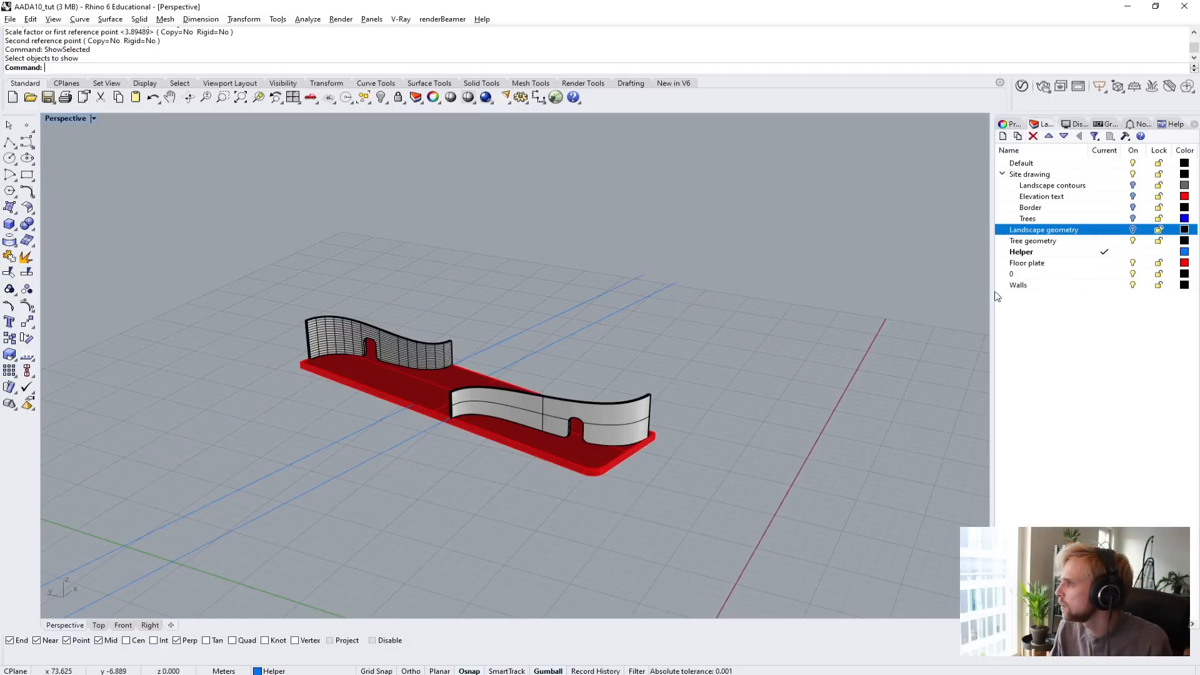
Turn the Landscape geometry layer on and loft a surface between the two helper lines at the louvred wall's end.
left_click(1133, 229)
right_click_drag(400, 375, 596, 425)
left_click_drag(613, 300, 613, 300)
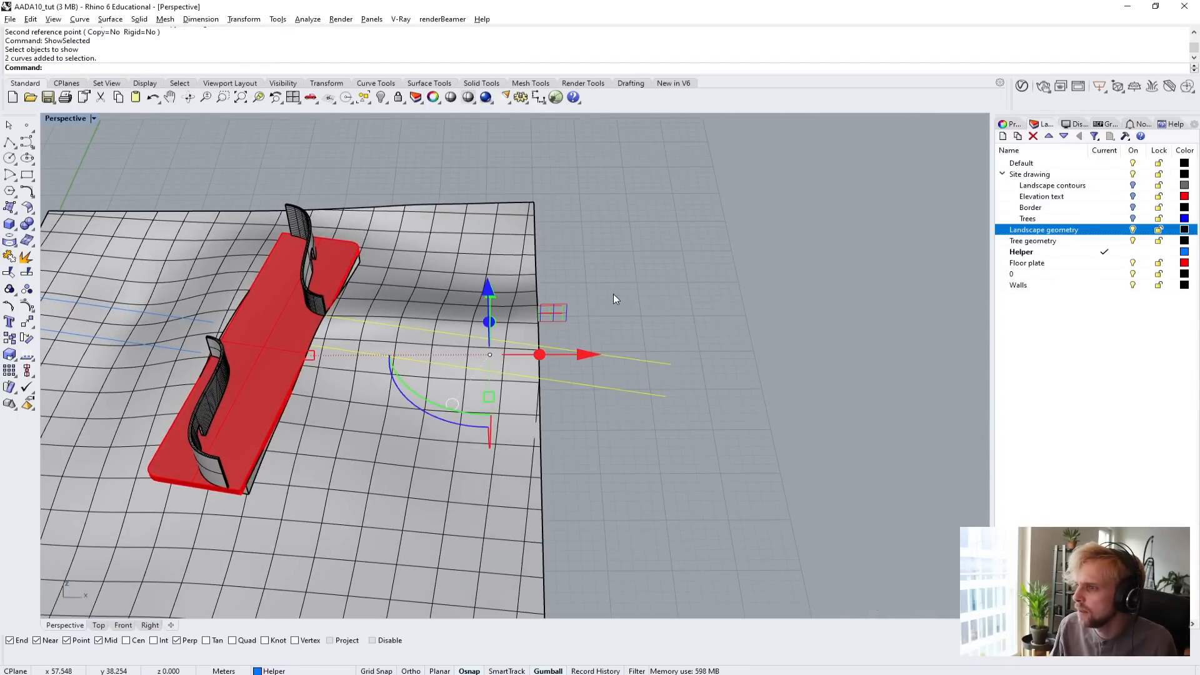
right_click_drag(614, 300, 606, 348)
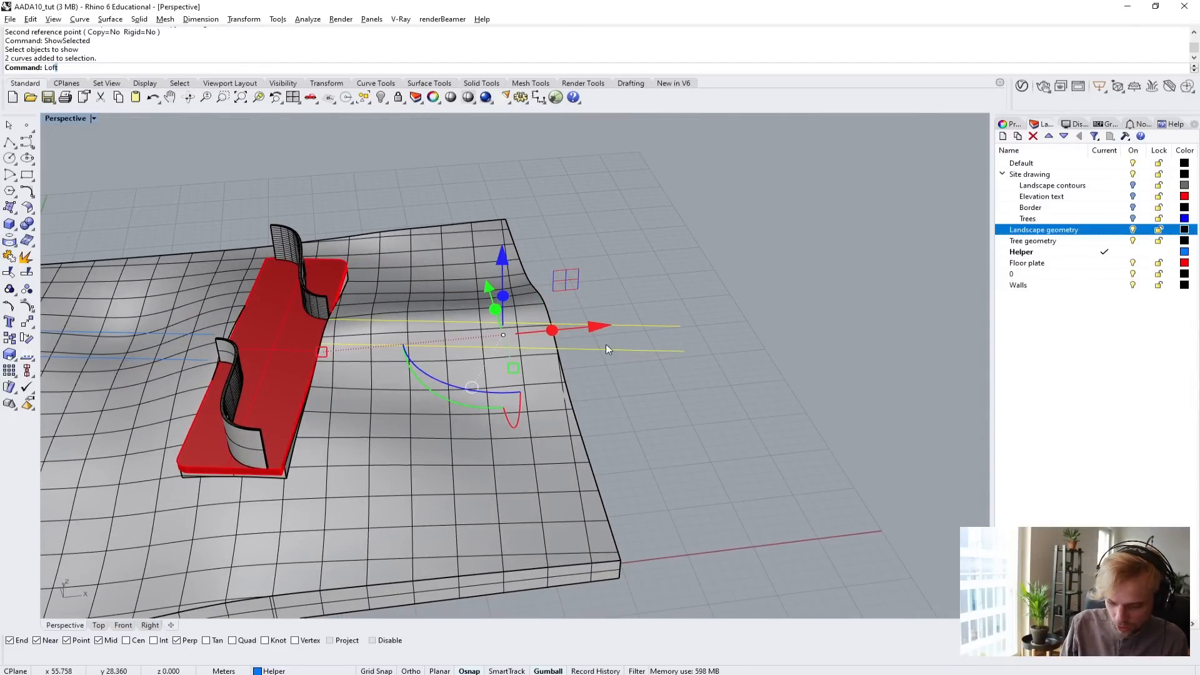
type("\\")
key("Return")
type("Lof")
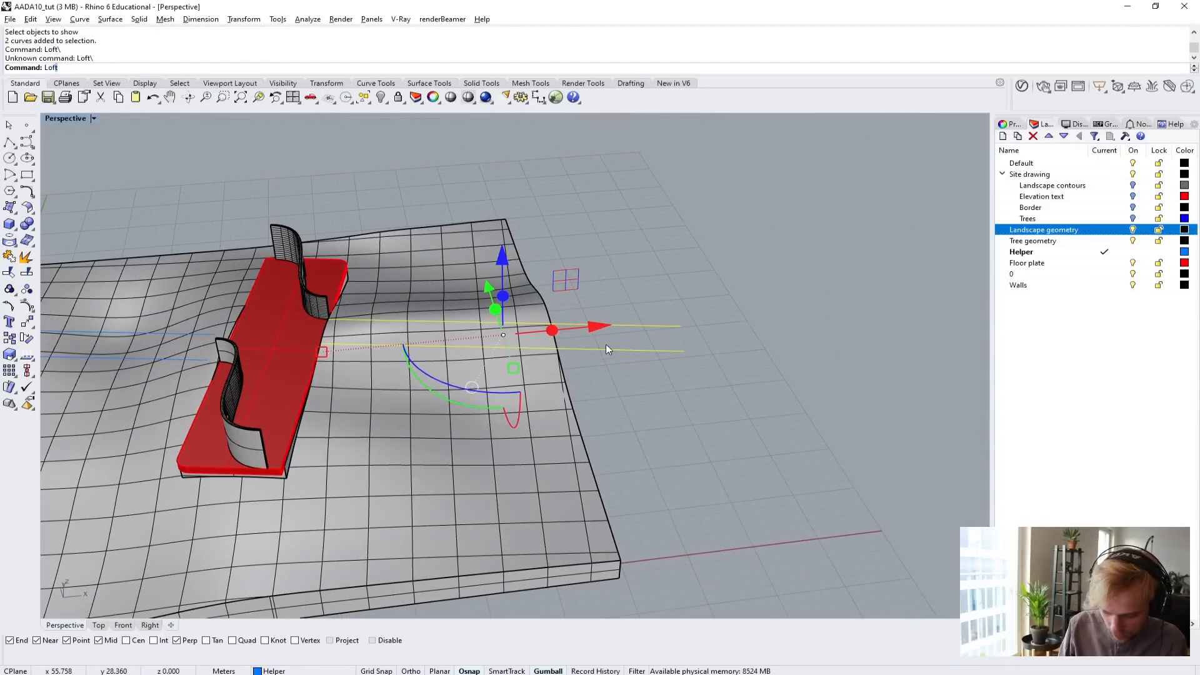
type("t")
key("Return")
key("Return")
Delete the two helper lines that bound the lofted strip at the louvred wall's end.
right_click_drag(238, 384, 679, 354, "shift")
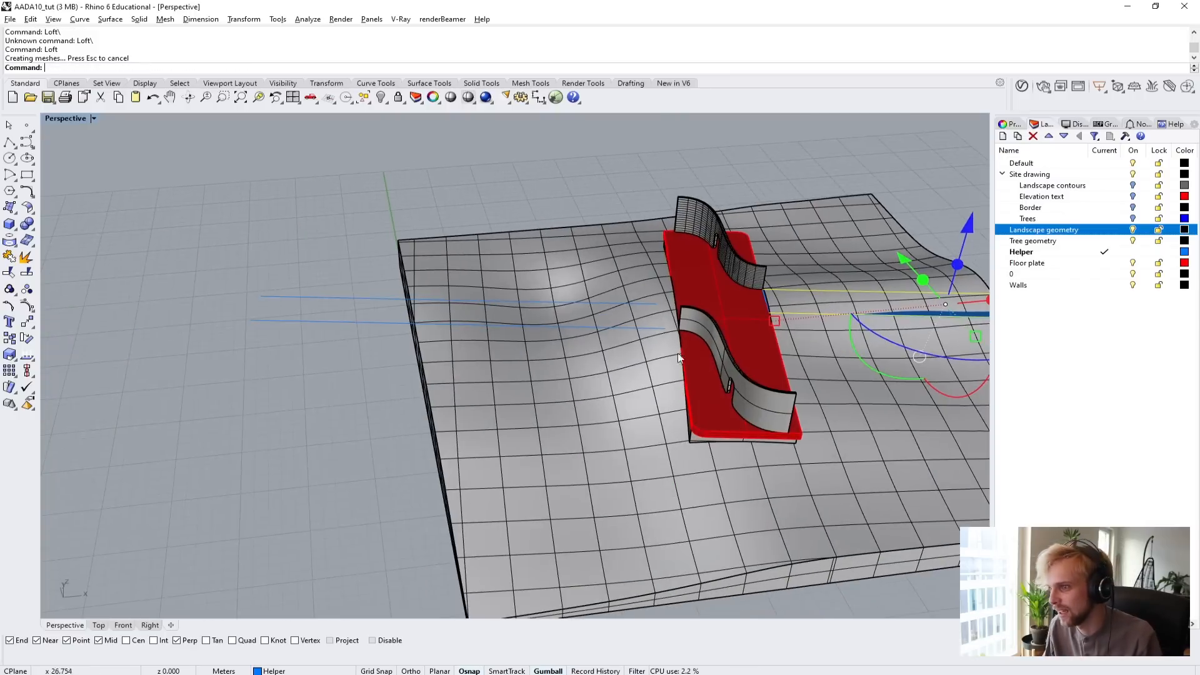
right_click_drag(412, 377, 710, 284)
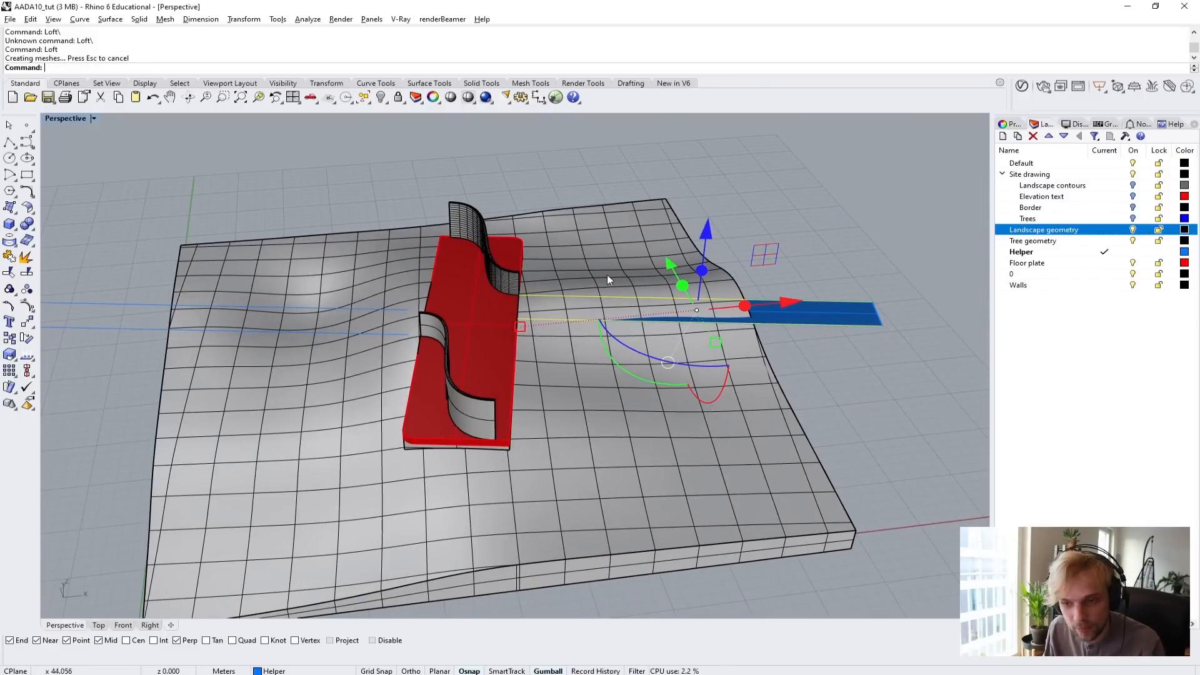
key("Delete")
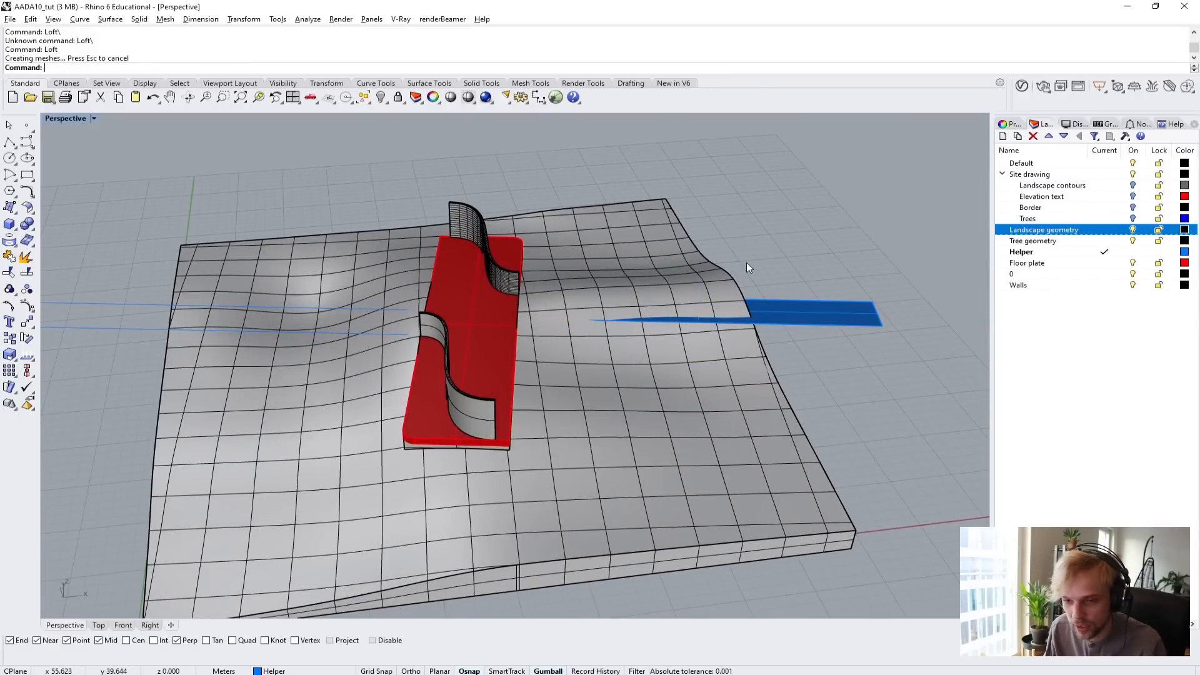
Loft a surface between the two helper lines at the plain curved wall's end.
right_click_drag(515, 306, 879, 328, "shift")
right_click_drag(493, 392, 706, 375, "shift")
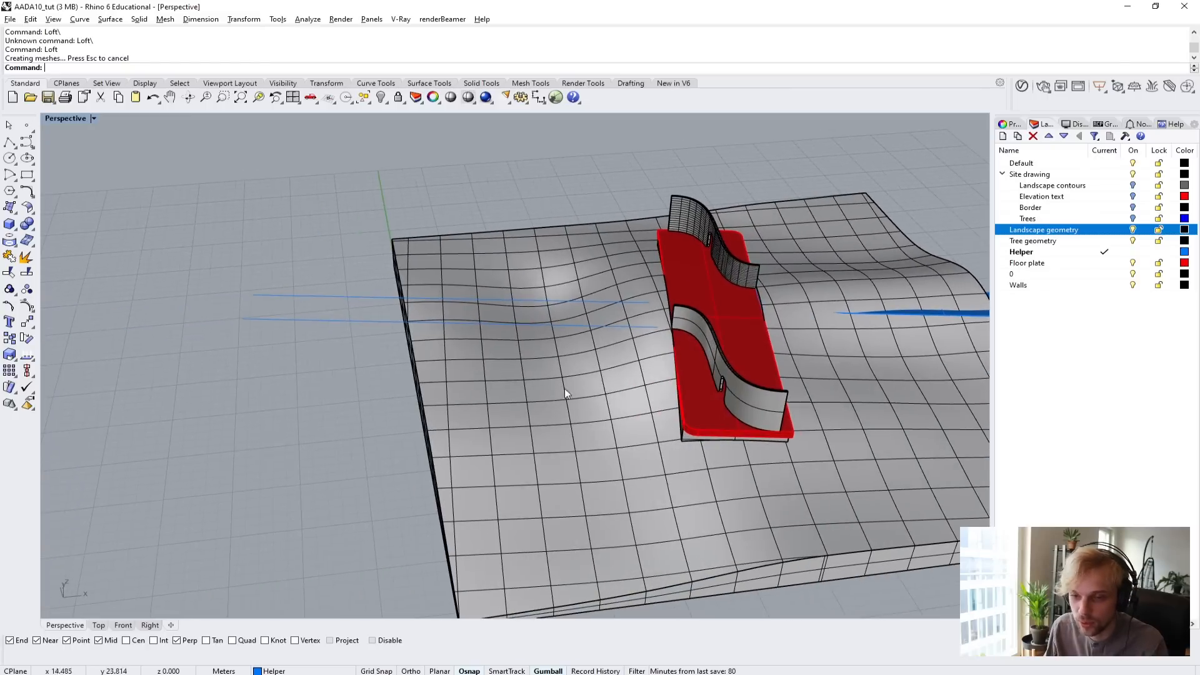
left_click_drag(335, 363, 299, 272)
right_click(299, 273)
key("Return")
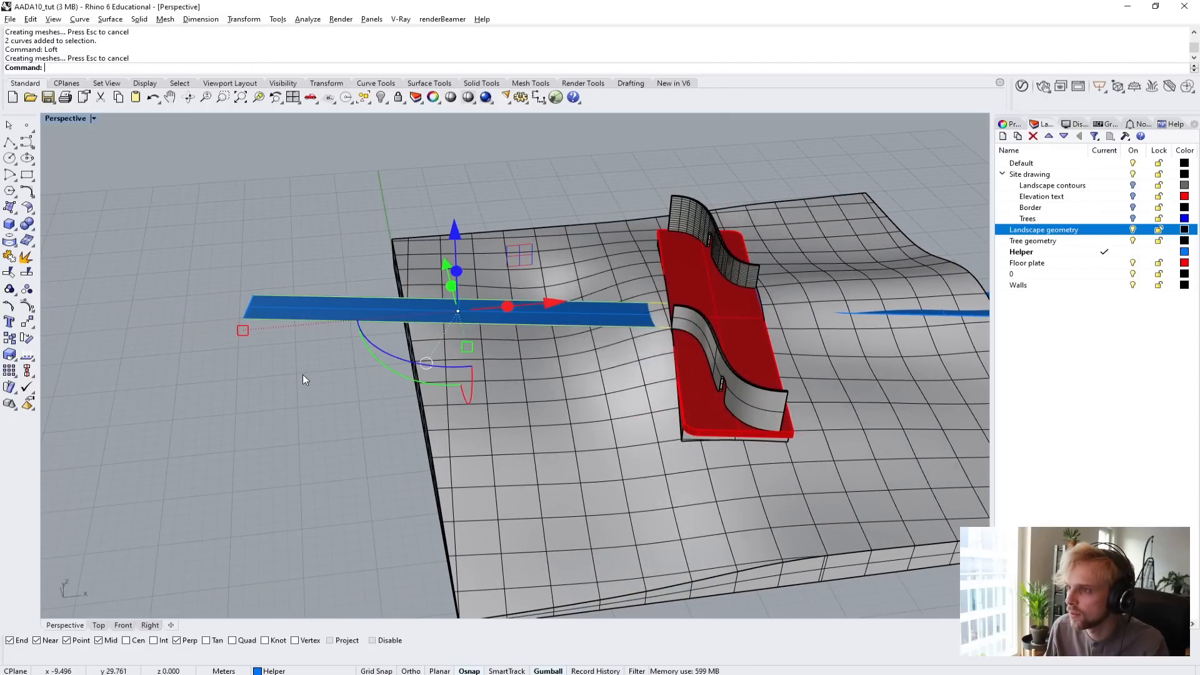
left_click(286, 414)
Extrude both lofted strips upward with ExtrudeSrf into solid blocks rising high above the curved walls.
right_click_drag(519, 347, 858, 330)
left_click(857, 330)
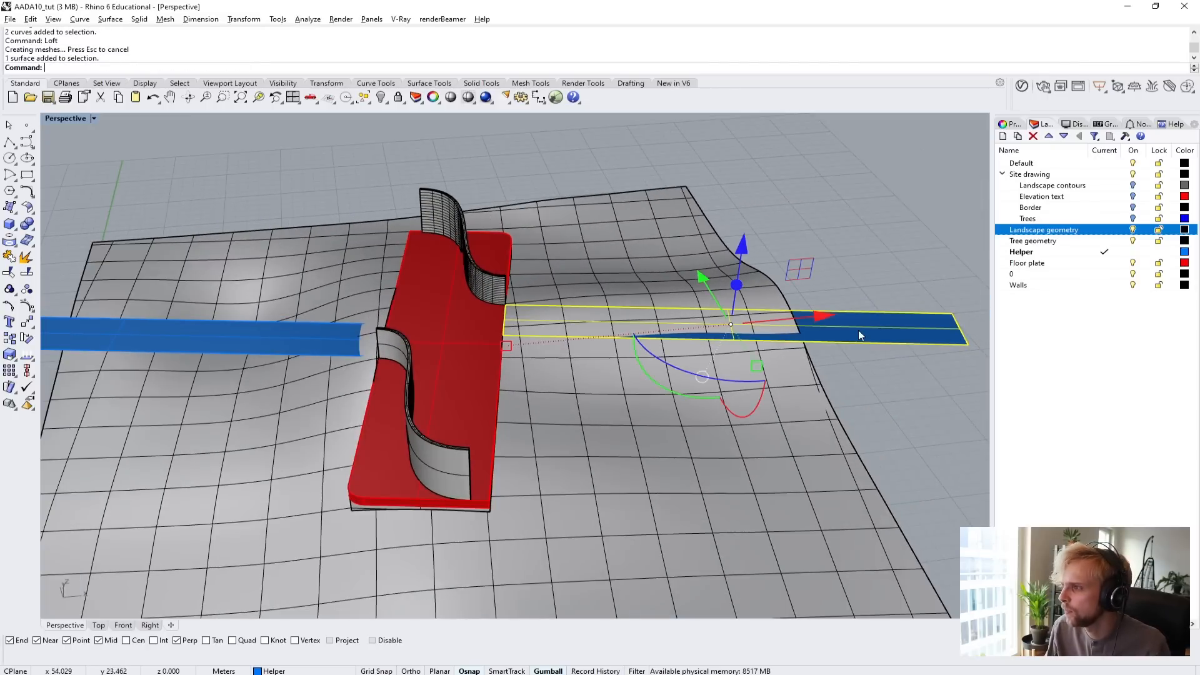
left_click(209, 330, "shift")
right_click_drag(211, 334, 343, 352)
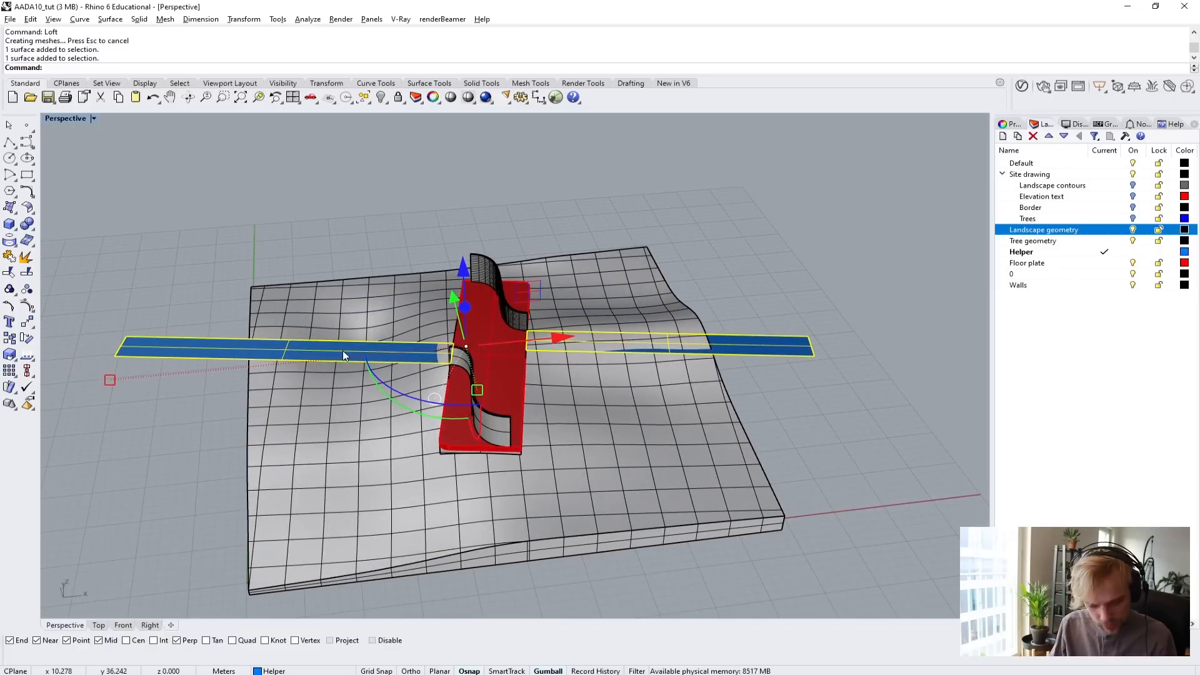
type("ExtrudeSrf")
key("Return")
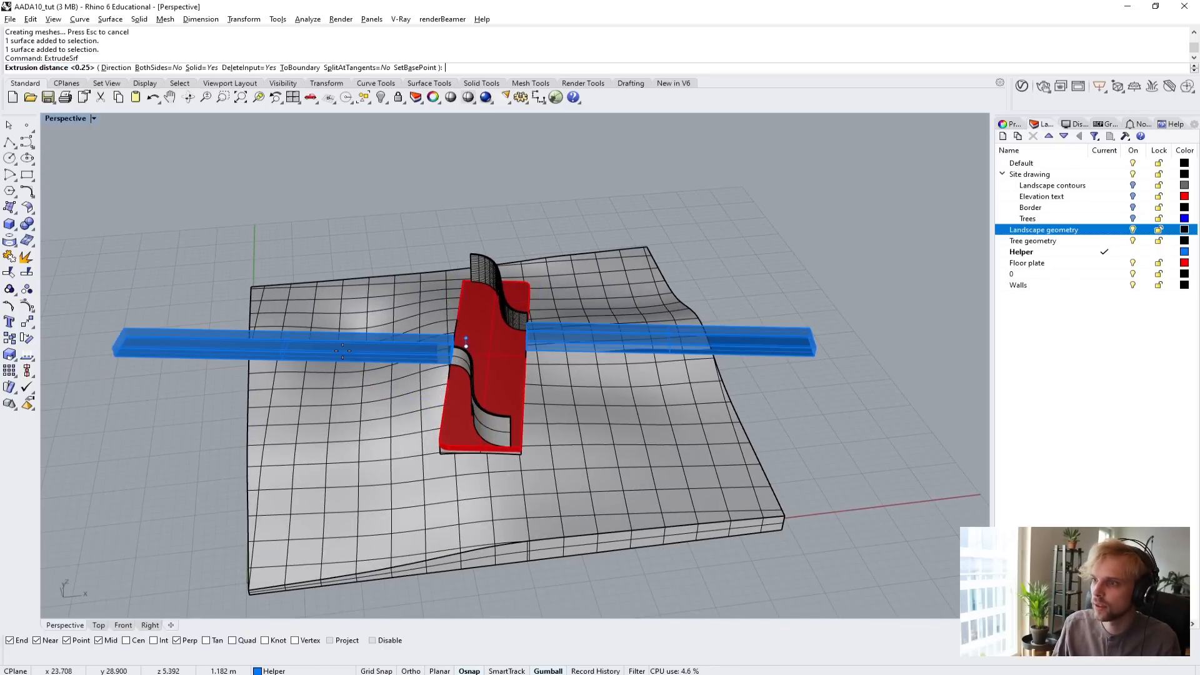
left_click(813, 171)
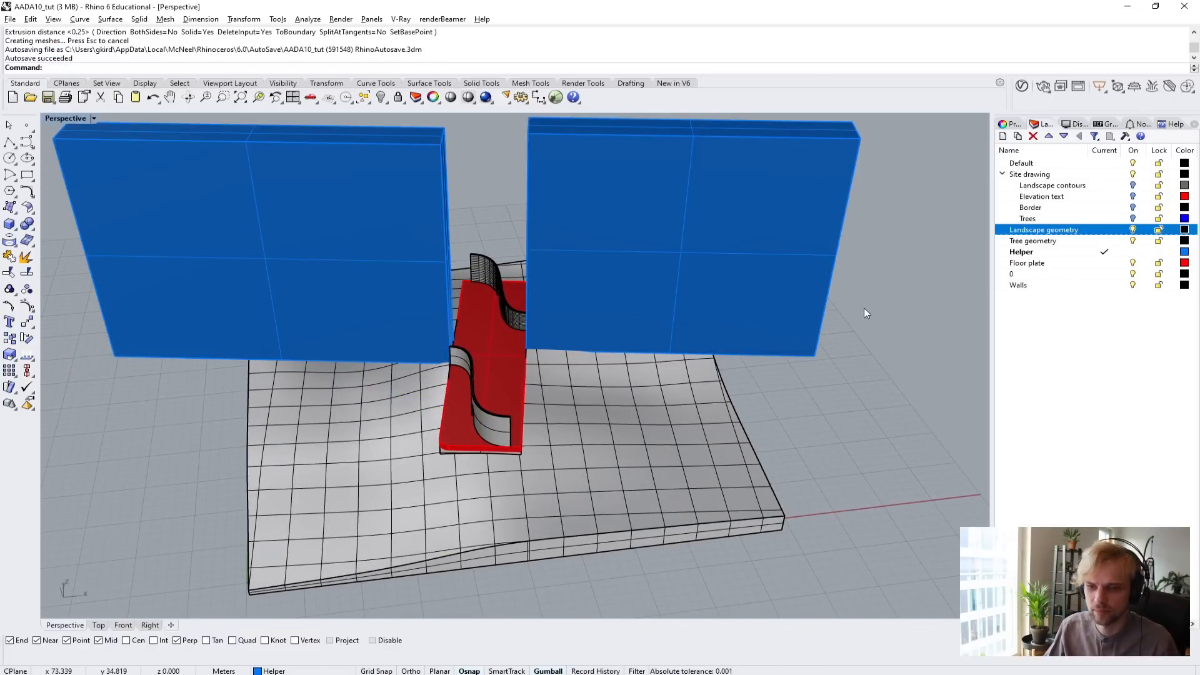
right_click_drag(864, 307, 584, 423)
left_click(576, 364)
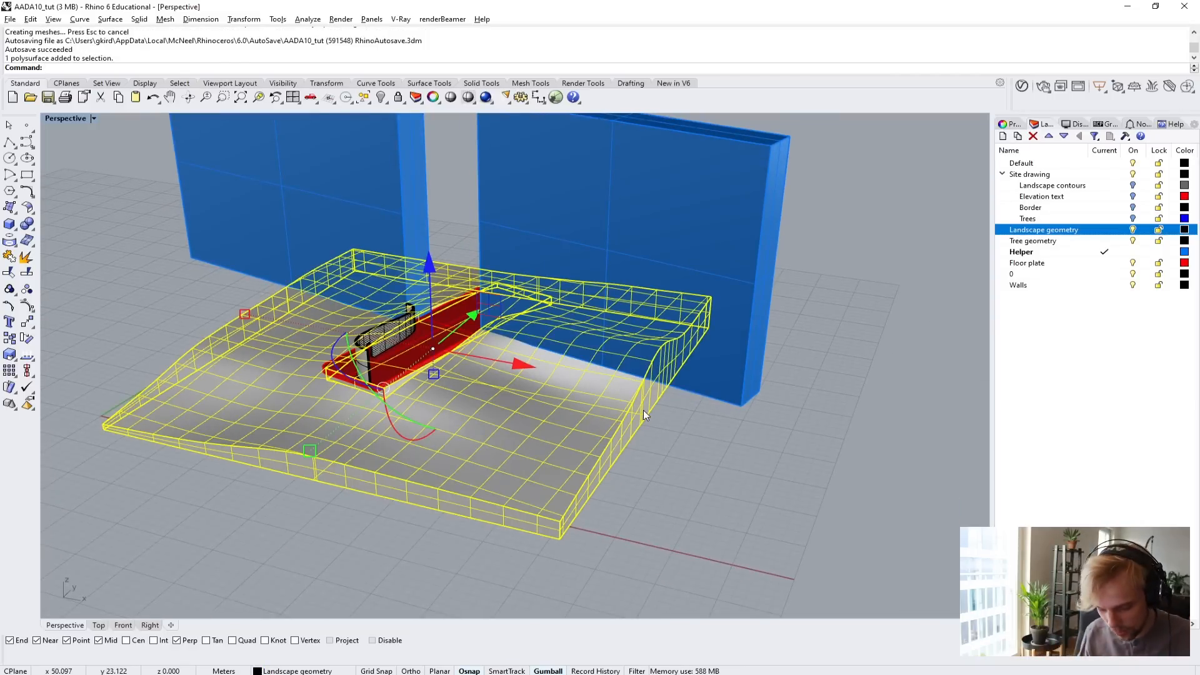
type("Boolean")
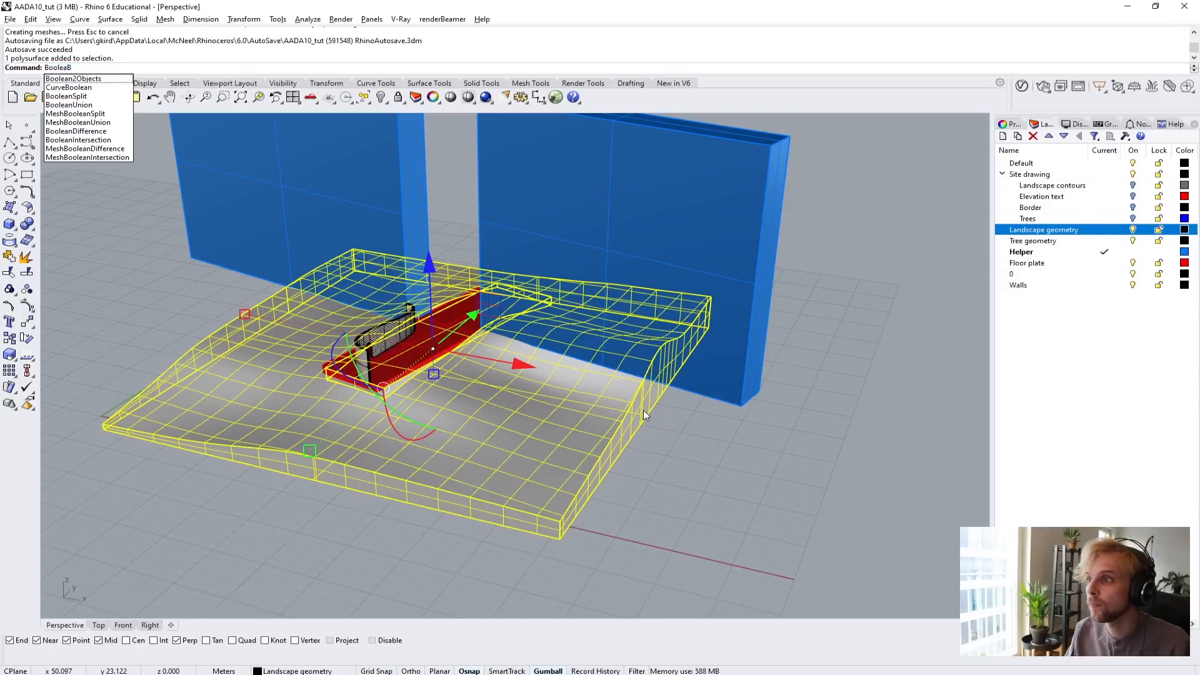
key("BackSpace")
key("Escape")
key("Escape")
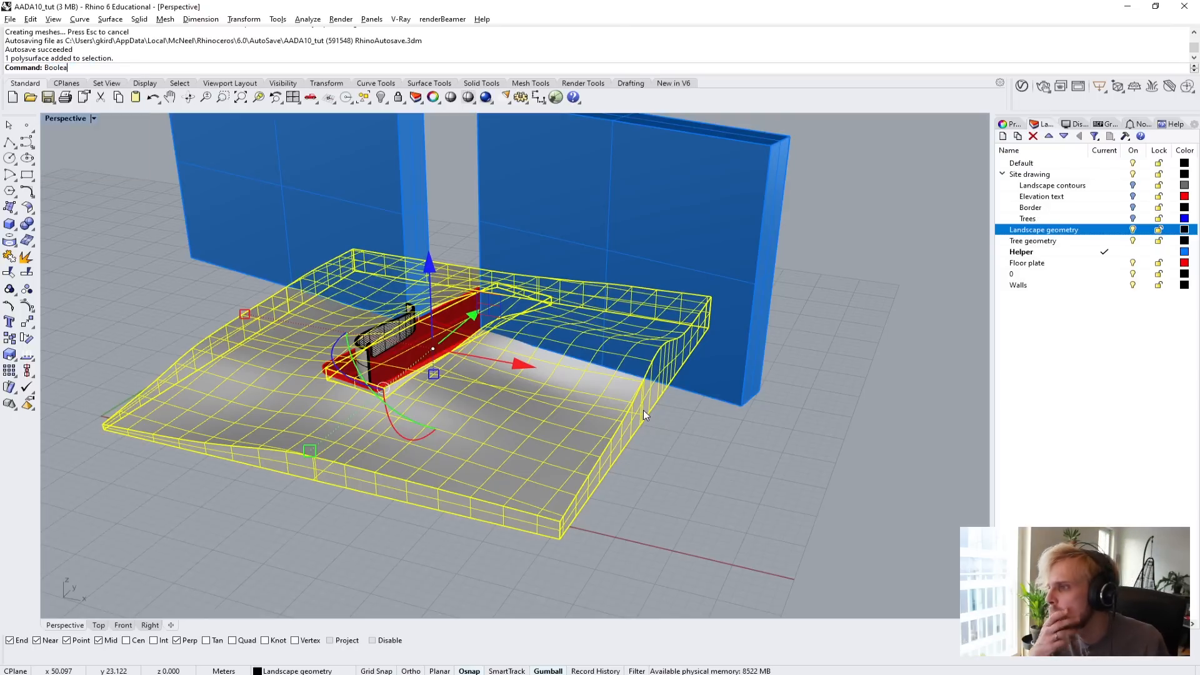
Subtract both tall helper blocks from the landscape solid with BooleanDifference, using DeleteInput=No to keep the blocks.
right_click_drag(643, 410, 470, 415)
left_click(470, 415)
type("BooleanDifference")
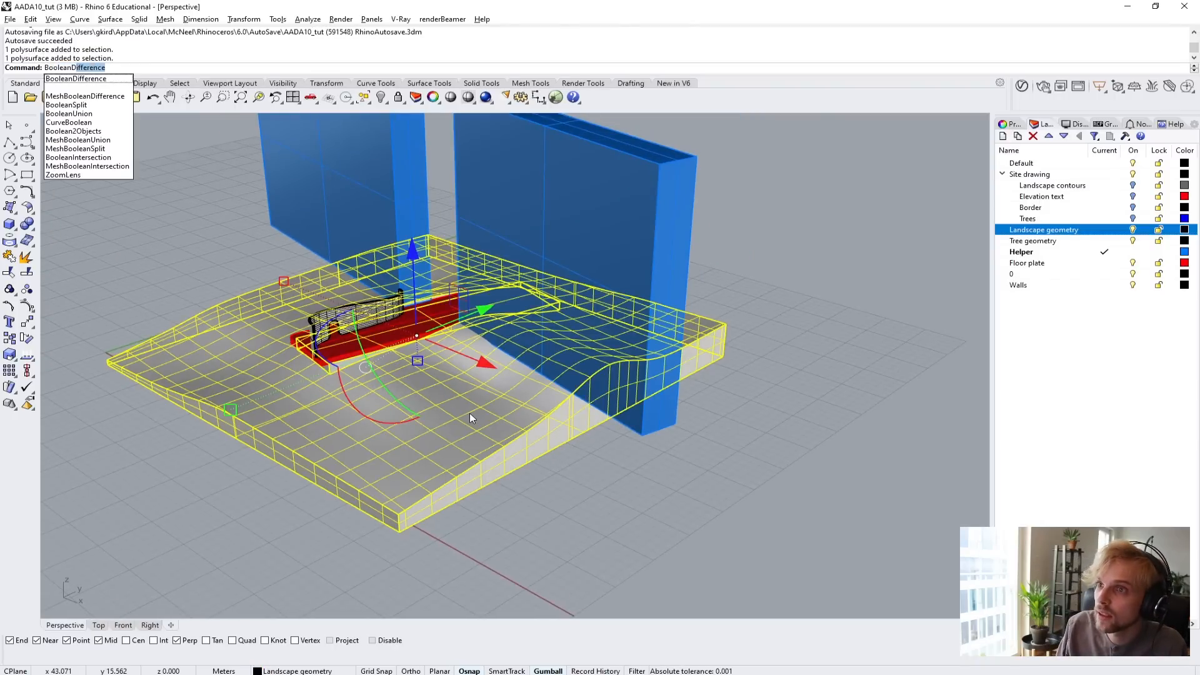
key("Return")
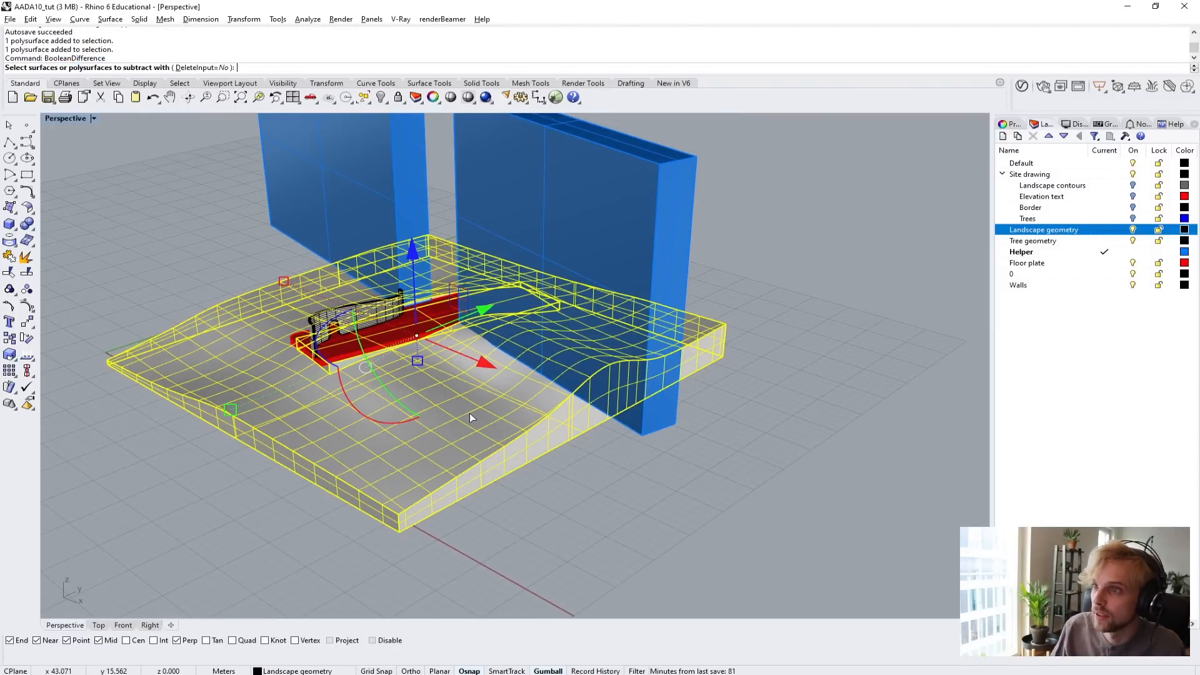
left_click(560, 264)
left_click(351, 198)
key("Return")
left_click(197, 245)
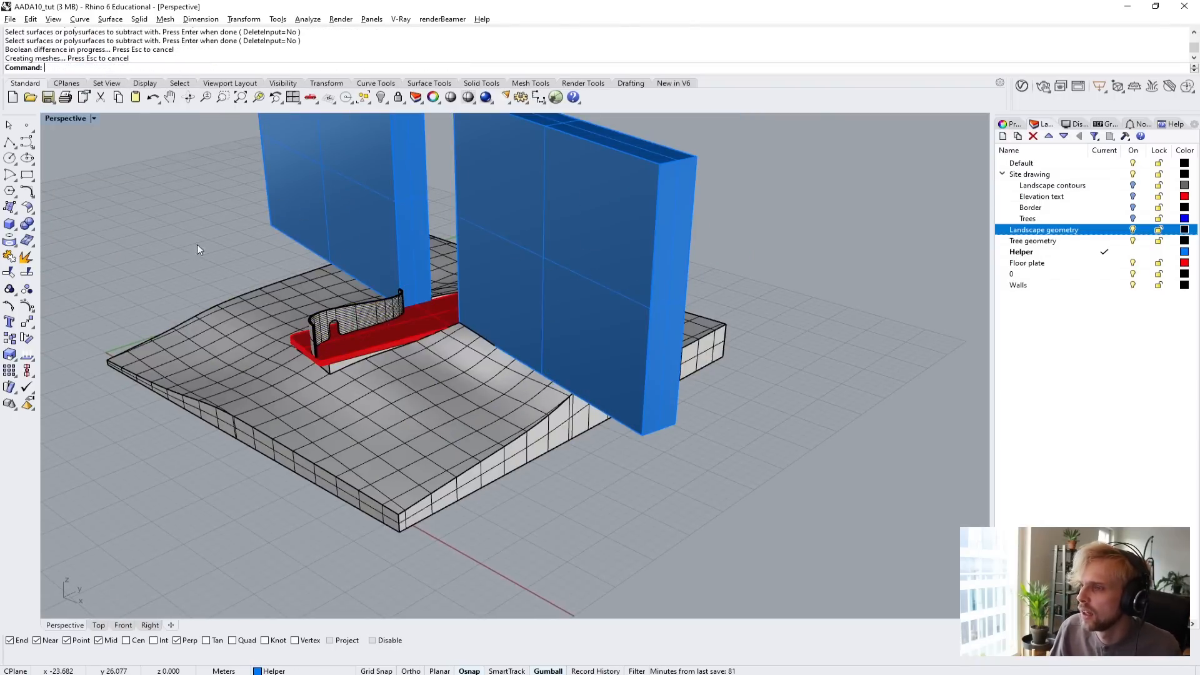
Delete both tall helper blocks standing over the landscape.
left_click(271, 320)
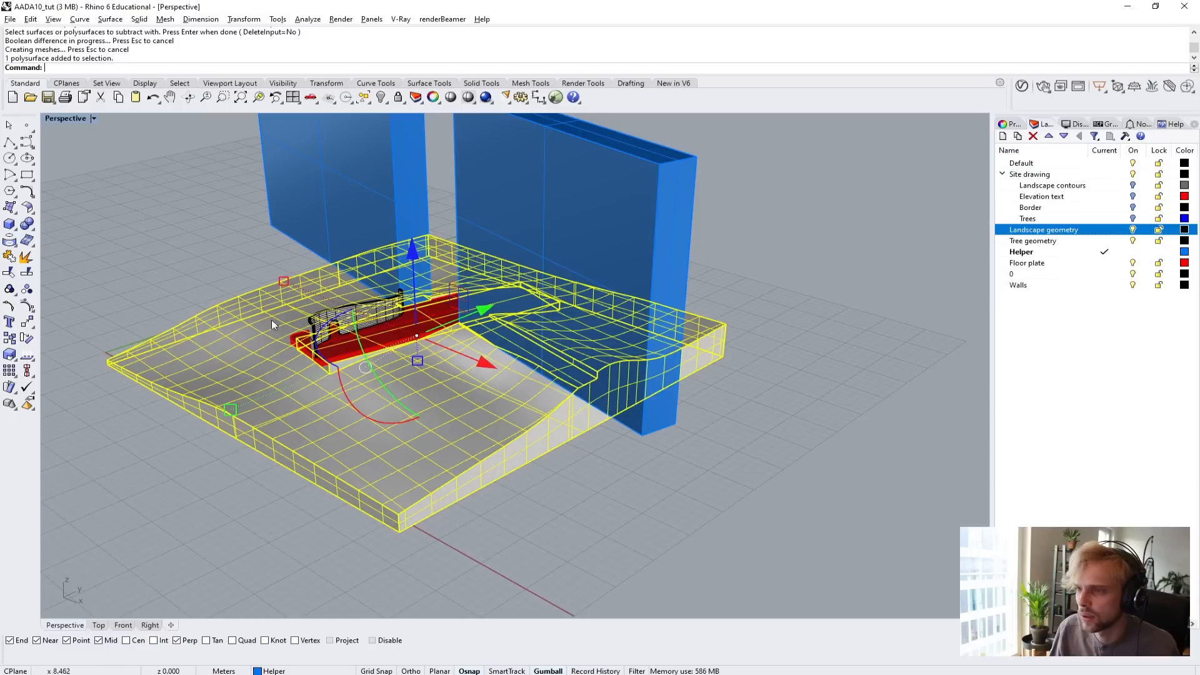
left_click(309, 217)
key("Delete")
left_click(572, 218)
key("Delete")
scroll(573, 216, "up", 10)
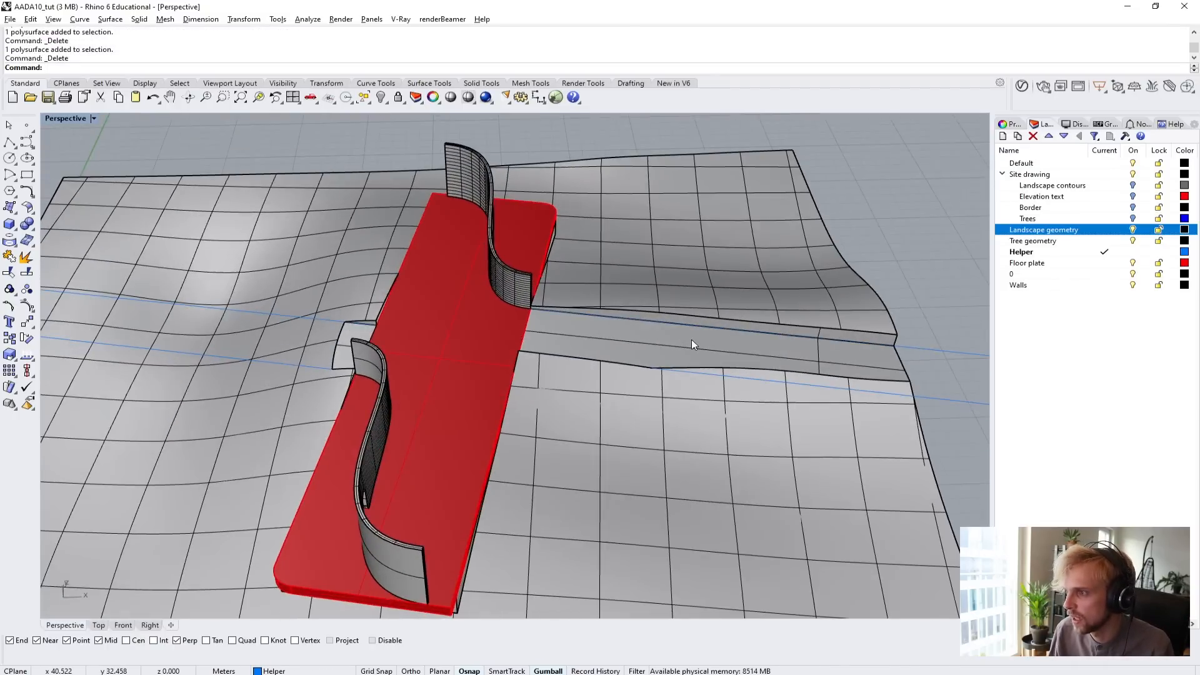
Examine the passages cut into the landscape on both sides of the floor plate, especially the short notch at the plain curved wall's end.
right_click_drag(692, 340, 578, 349, "shift")
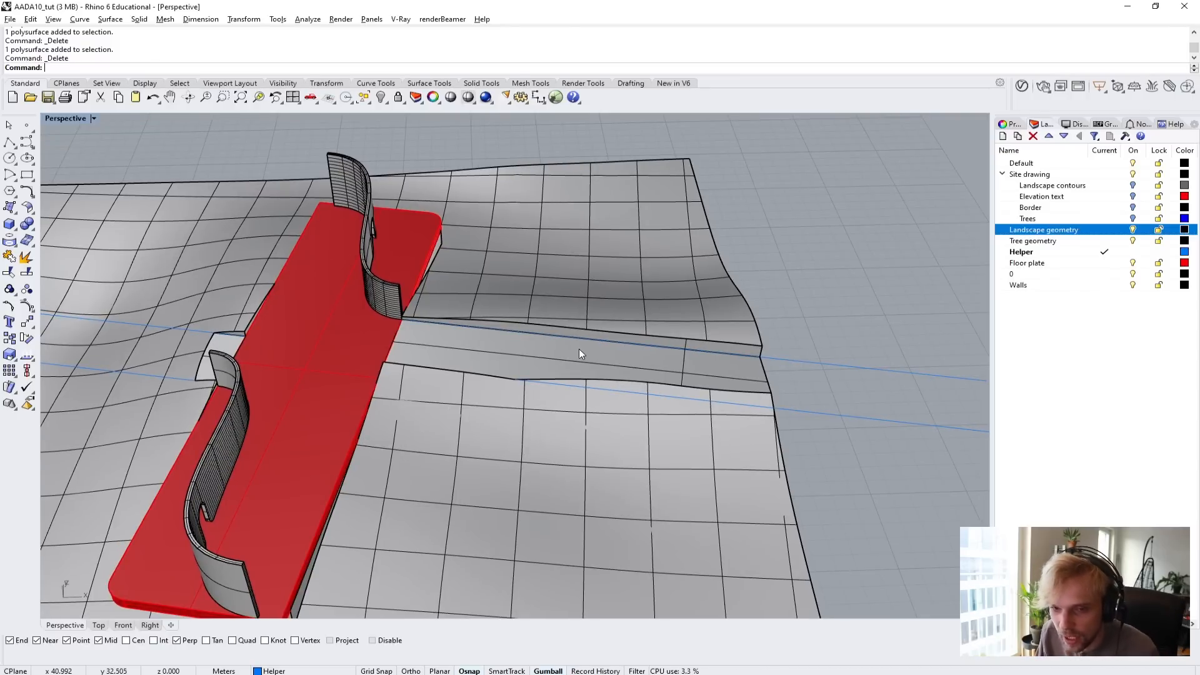
mouse_move(579, 348)
right_mouse_down()
mouse_move(460, 270)
mouse_move(536, 271)
mouse_move(529, 314)
mouse_move(594, 324)
mouse_move(602, 350)
right_mouse_up()
right_click_drag(388, 368, 532, 257)
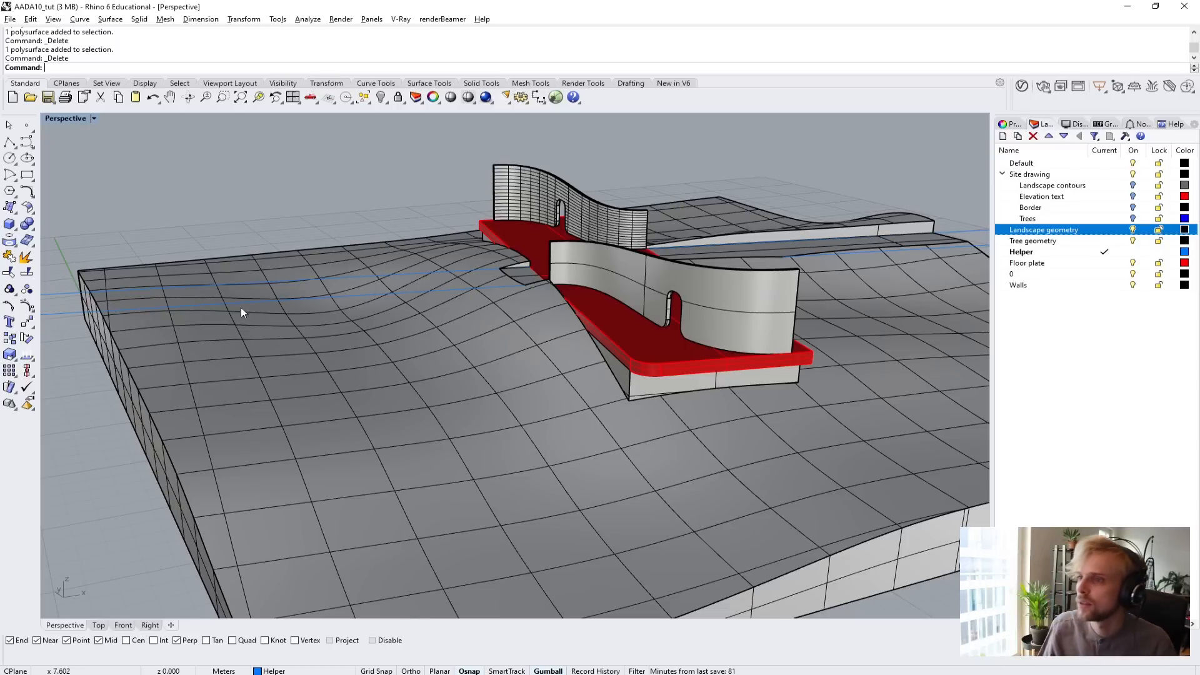
scroll(241, 307, "up", 10)
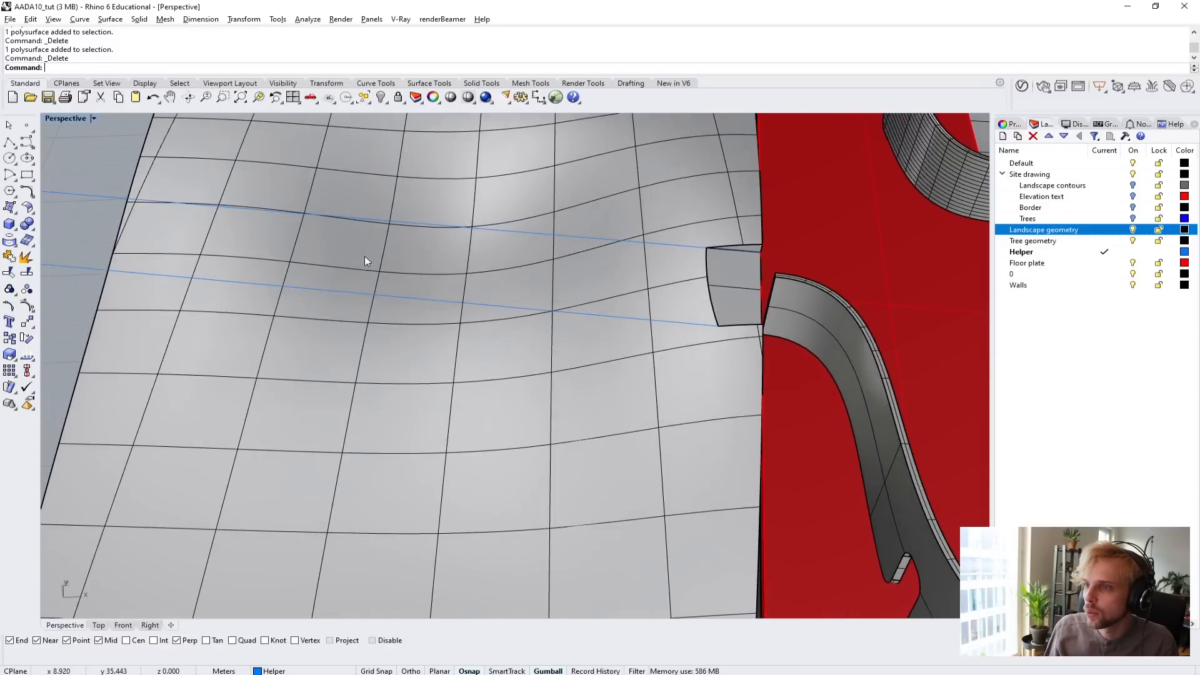
scroll(365, 258, "down", 10)
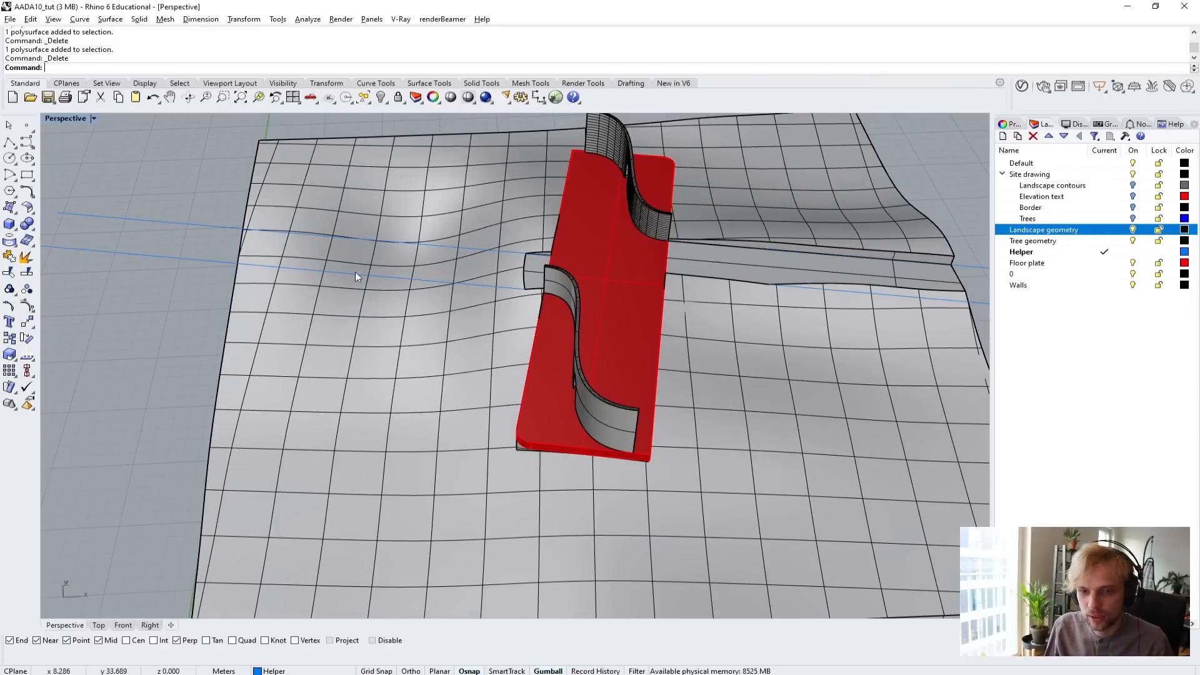
scroll(356, 273, "up", 4)
right_click_drag(355, 274, 548, 345)
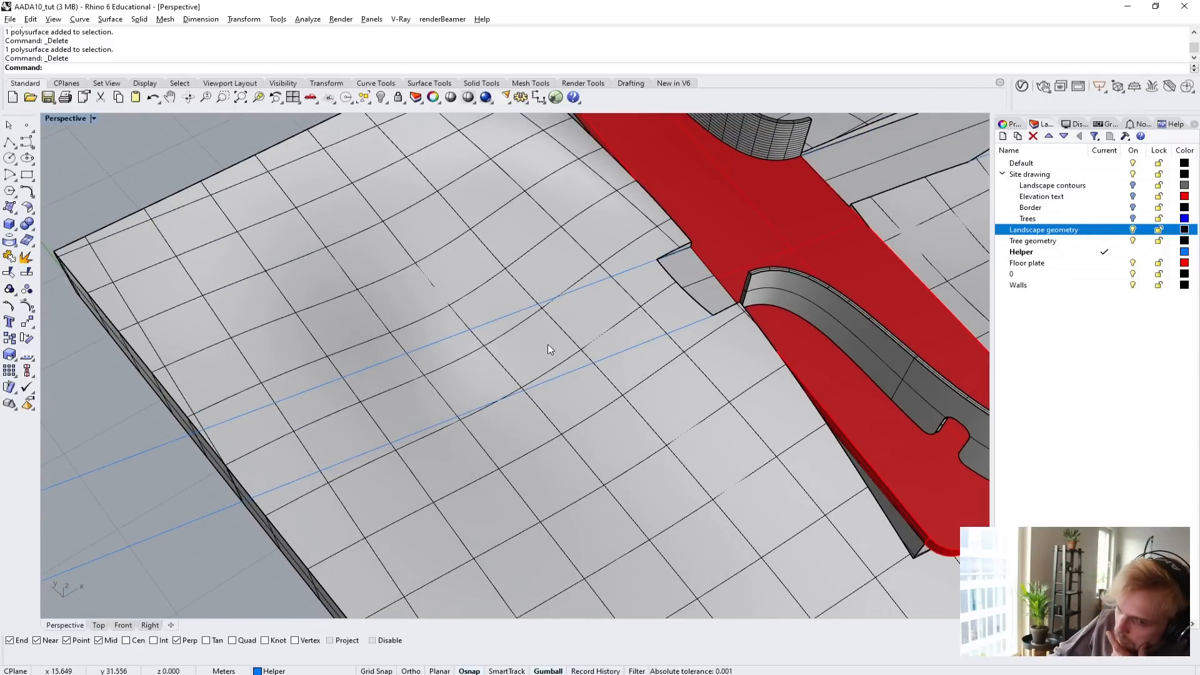
scroll(651, 304, "up", 2)
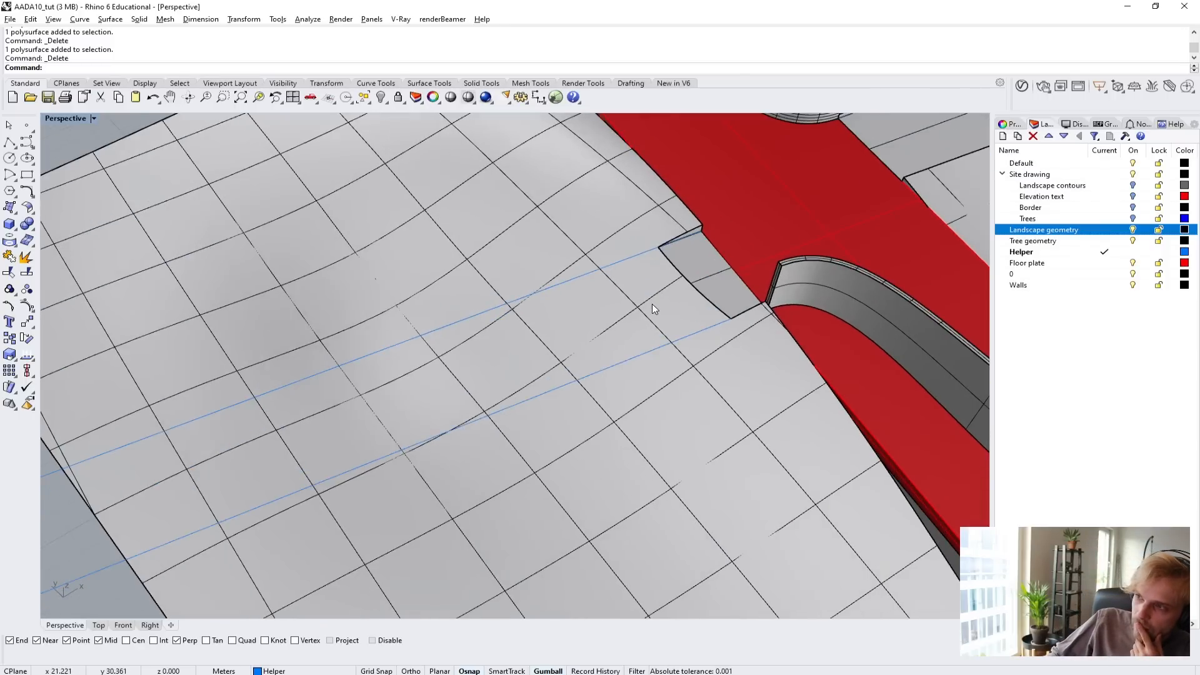
mouse_move(651, 304)
right_mouse_down()
mouse_move(710, 269)
mouse_move(704, 226)
mouse_move(651, 247)
mouse_move(637, 288)
right_mouse_up()
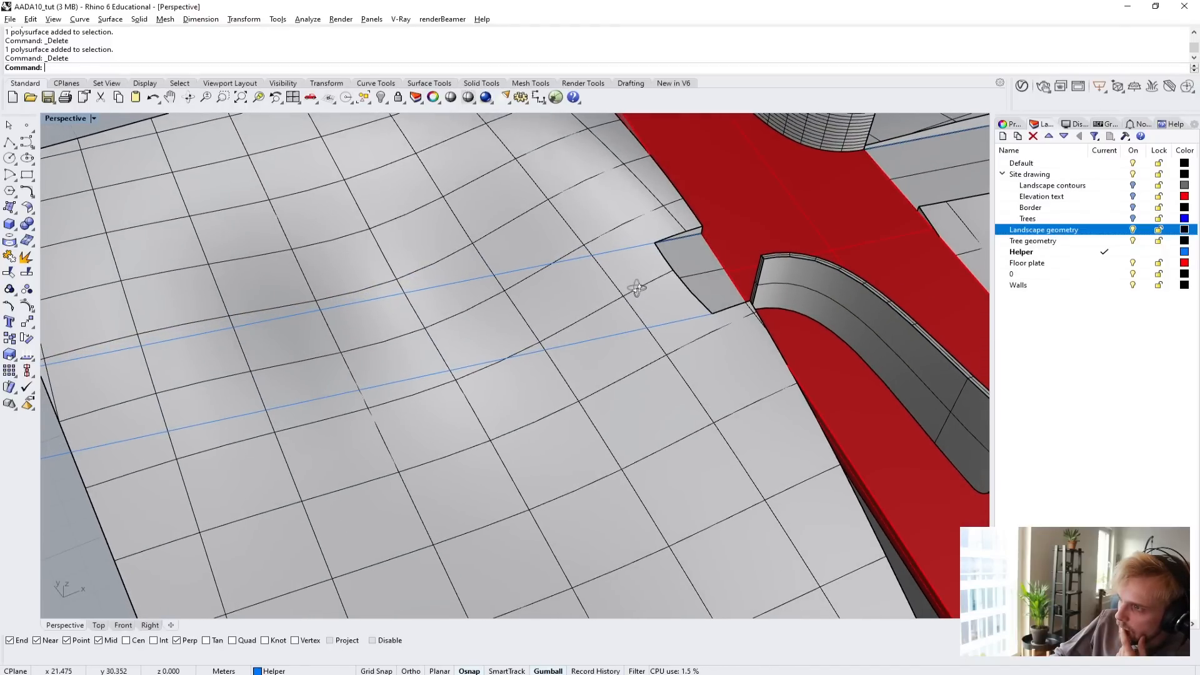
Move the helper line at the plain curved wall's end from its floor plate endpoint to the notch's outer corner.
left_click(707, 314)
type("m")
key("Return")
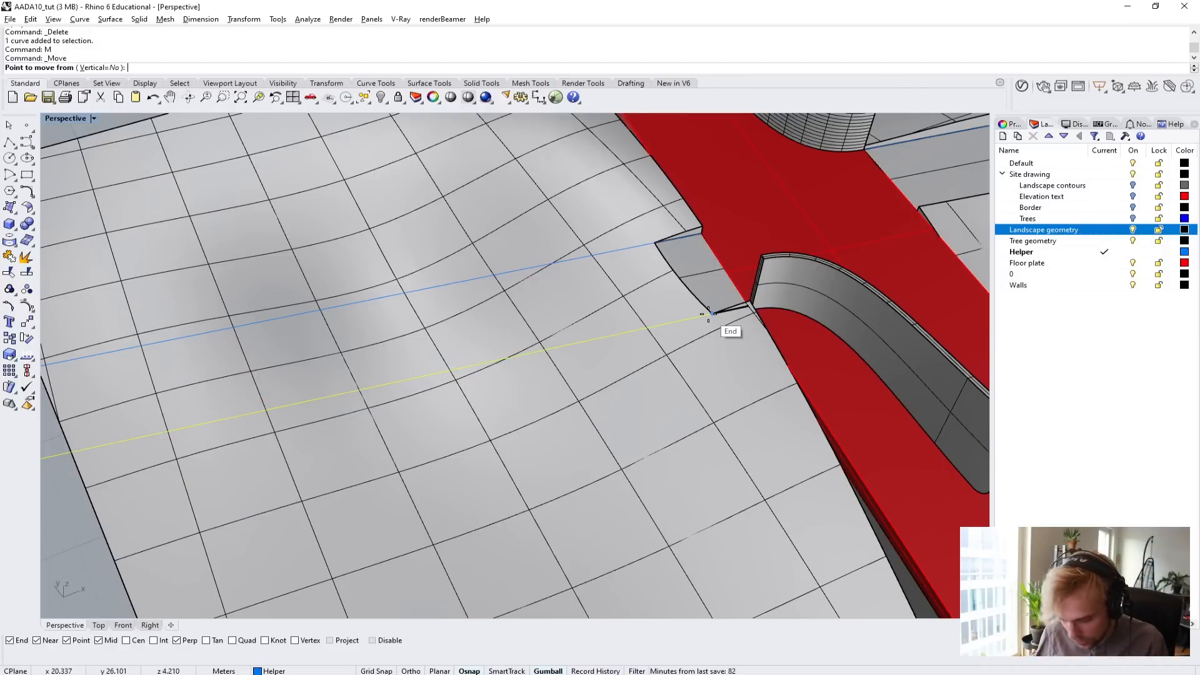
scroll(731, 307, "up", 1)
scroll(738, 306, "up", 1)
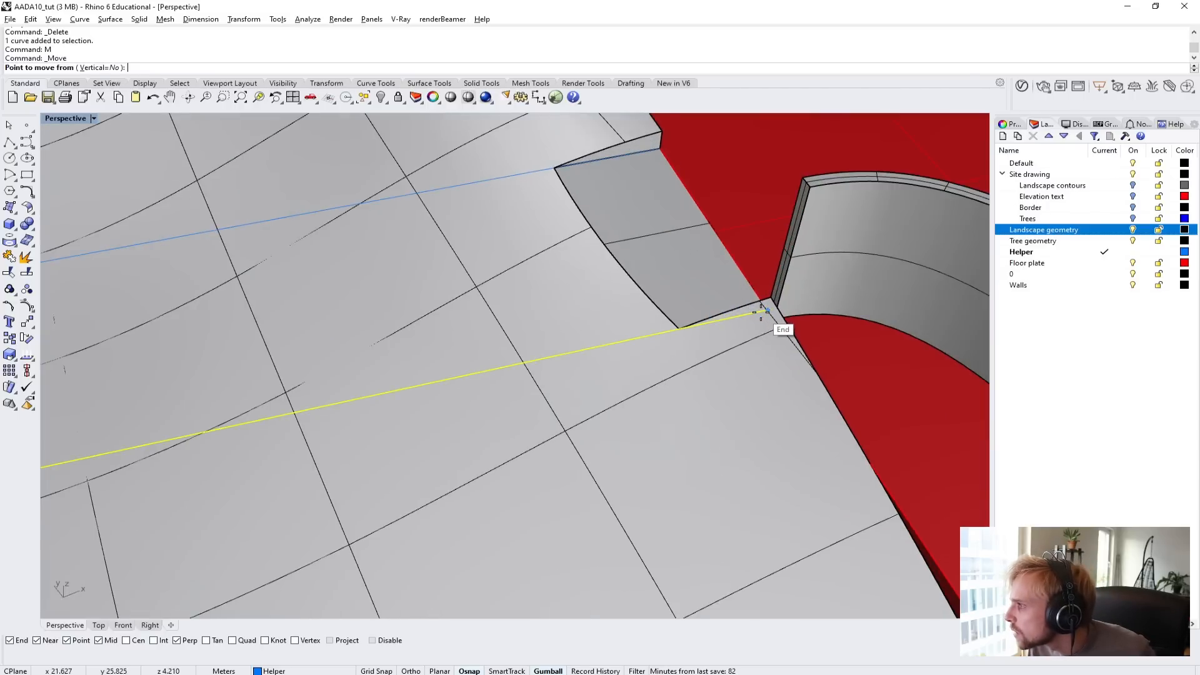
left_click(767, 310)
left_click(676, 330)
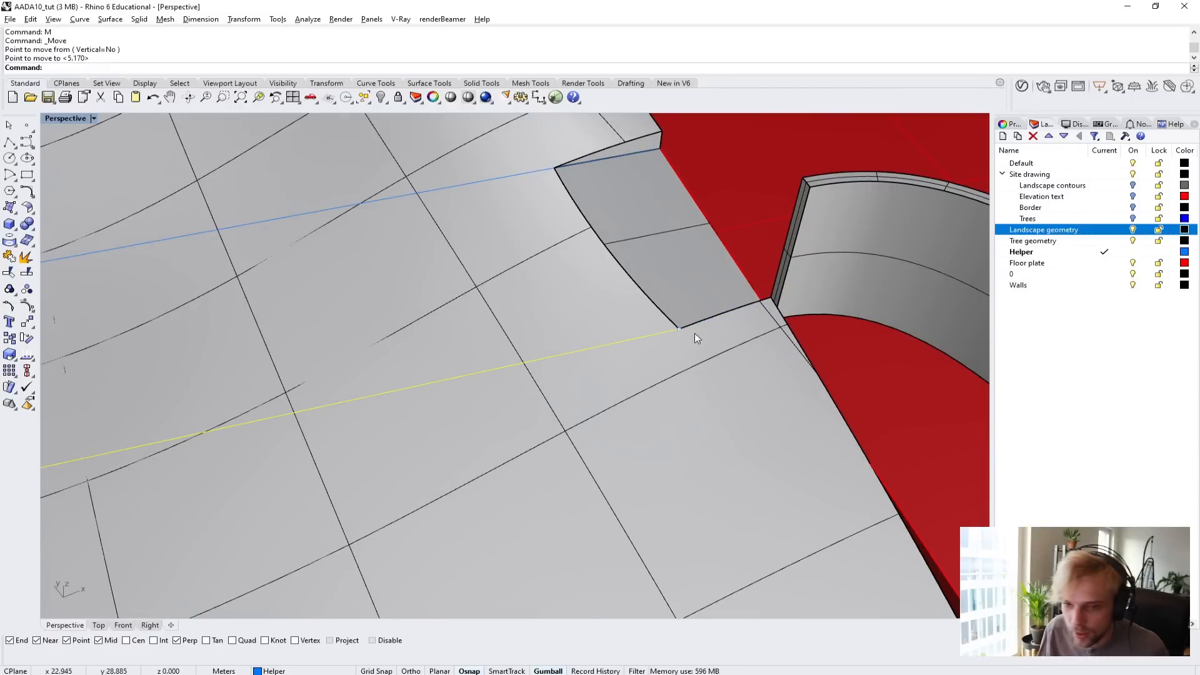
scroll(681, 340, "down", 2)
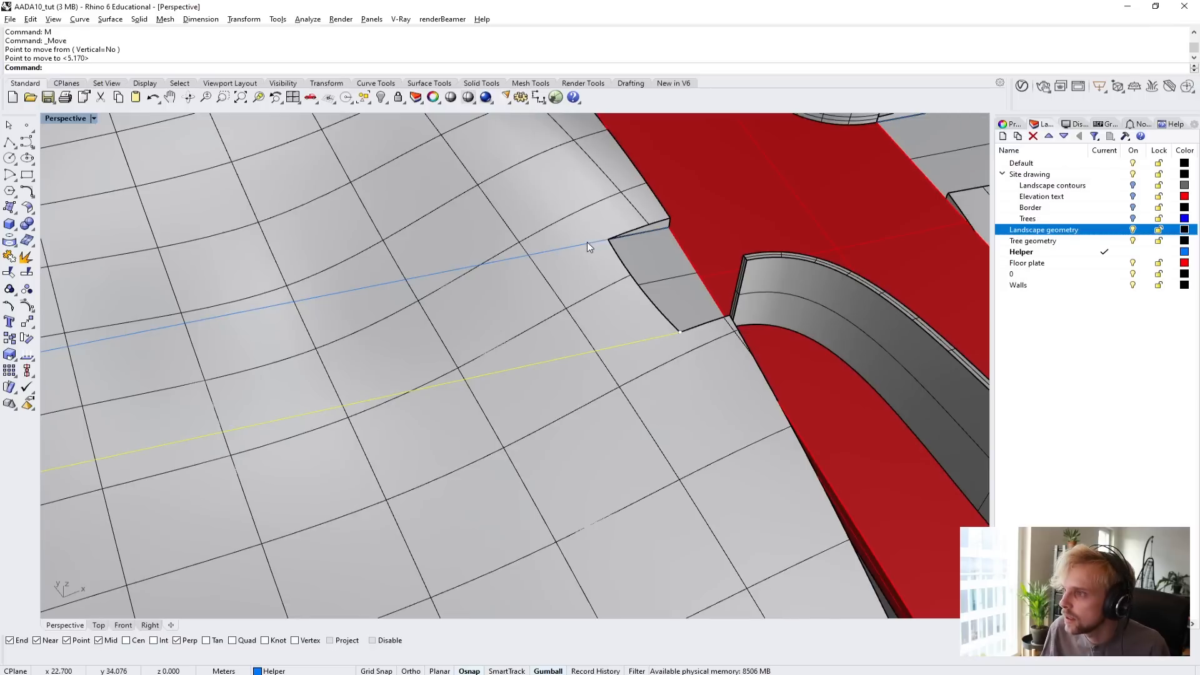
Move the parallel helper line on the notch's far side from its floor plate endpoint to the notch's other outer corner.
left_click(589, 242)
type("m")
key("Return")
scroll(656, 229, "up", 2)
scroll(656, 229, "up", 1)
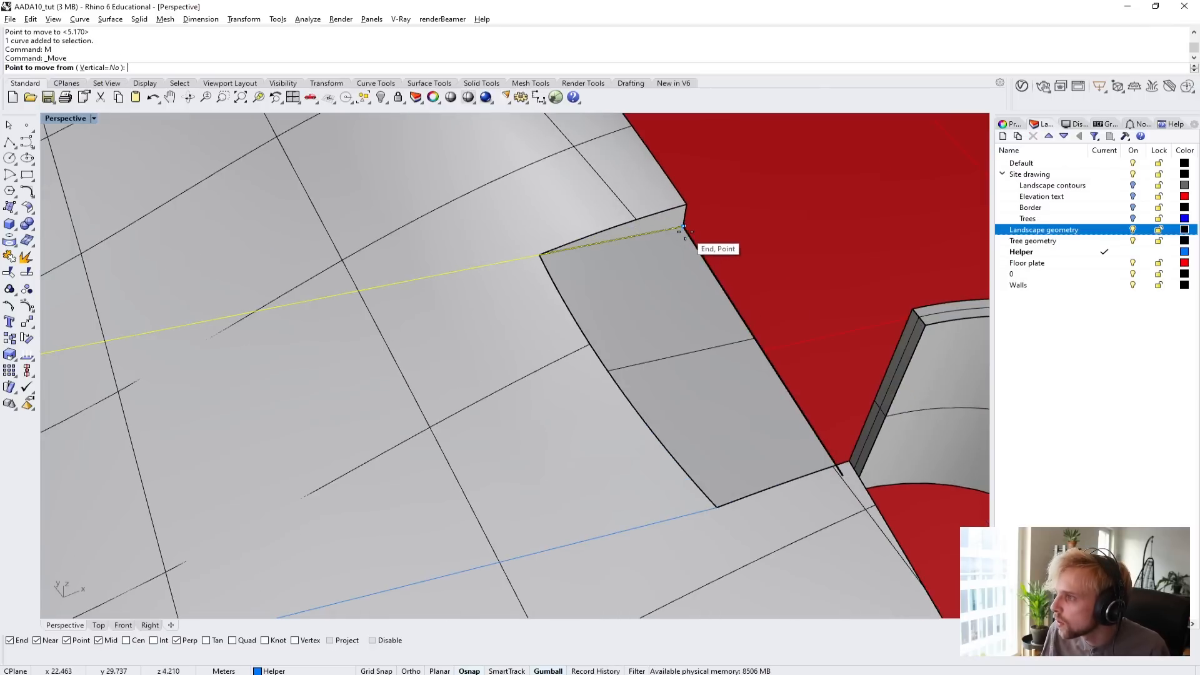
left_click(683, 229)
left_click(536, 256)
scroll(535, 257, "down", 4)
key("Escape")
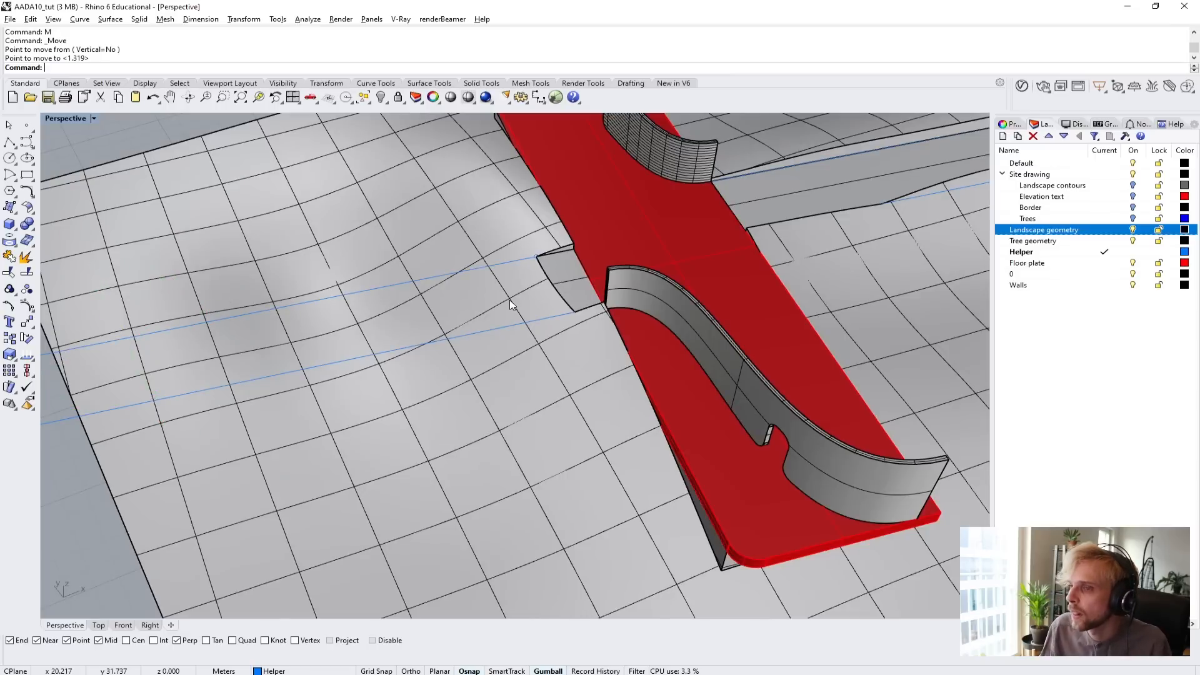
Project the two helper lines beside the notch onto the landscape solid with Project, using DeleteInput=No and Direction=CPlaneZ.
scroll(458, 334, "down", 1)
right_click_drag(418, 359, 417, 304, "shift")
type("P")
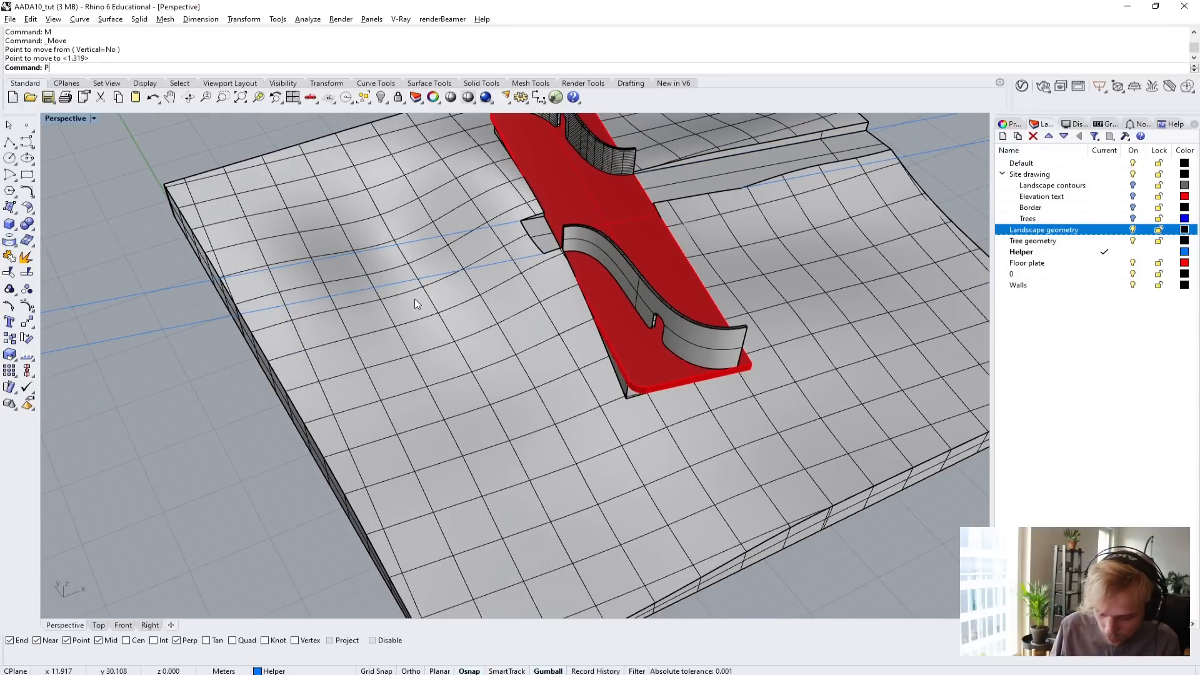
type("rojectR")
key("Return")
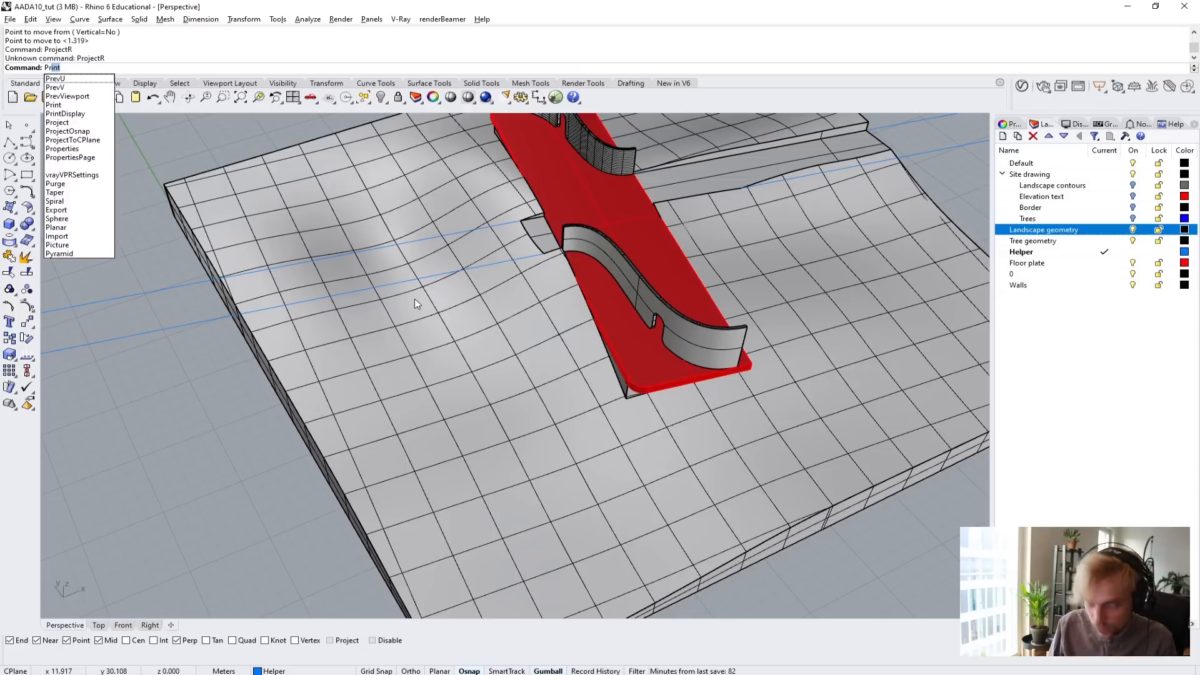
type("Projec")
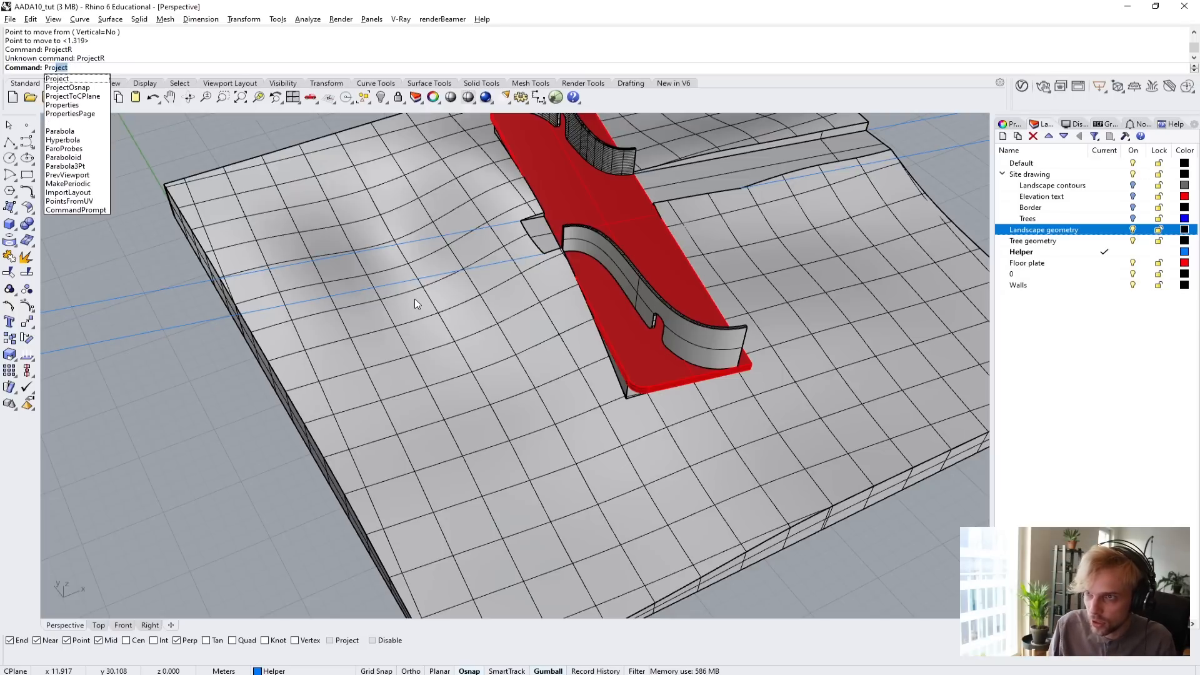
key("Return")
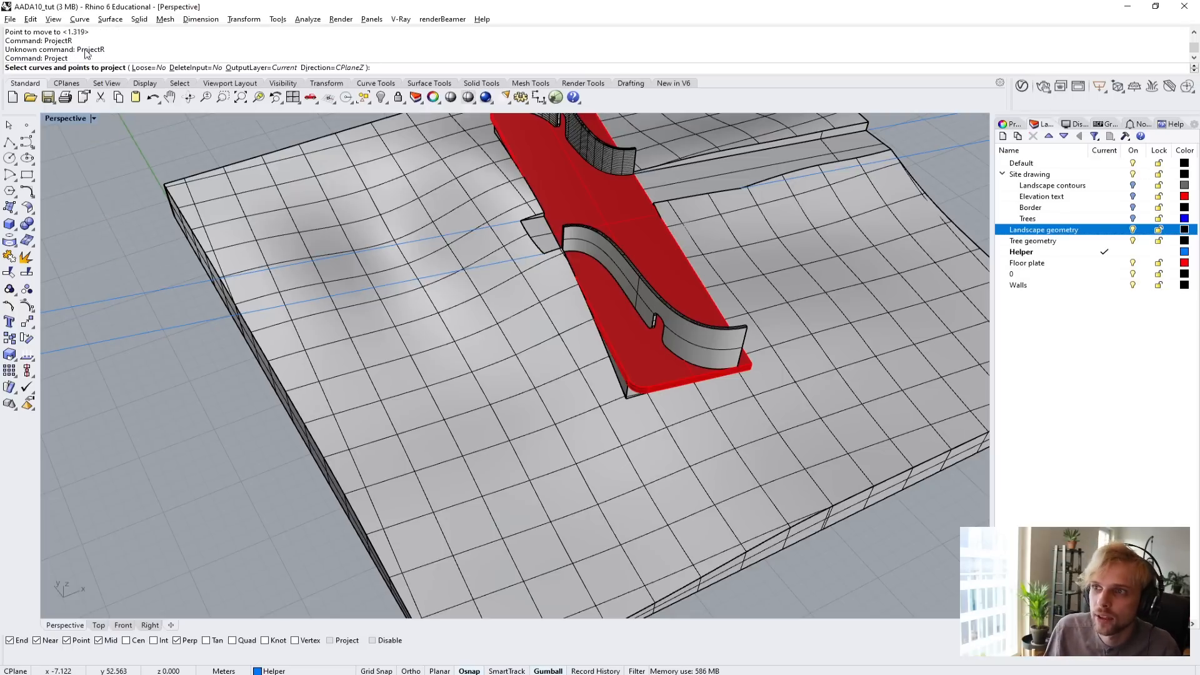
left_click_drag(137, 392, 54, 254)
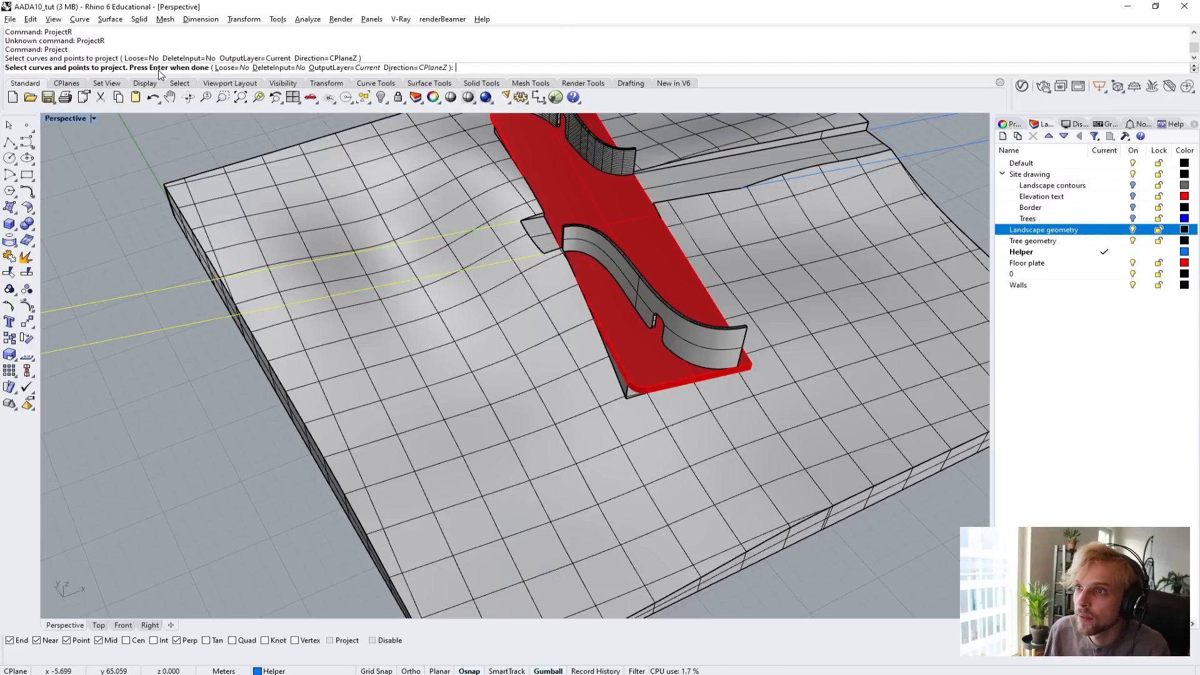
key("Return")
left_click(298, 222)
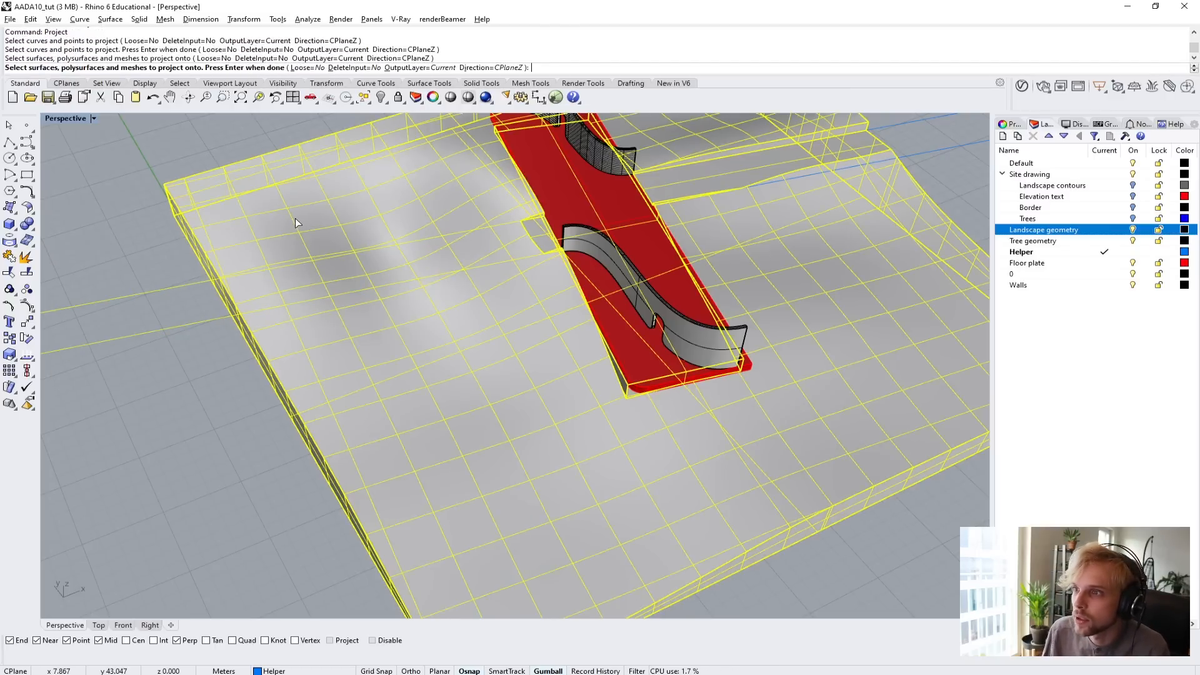
key("Return")
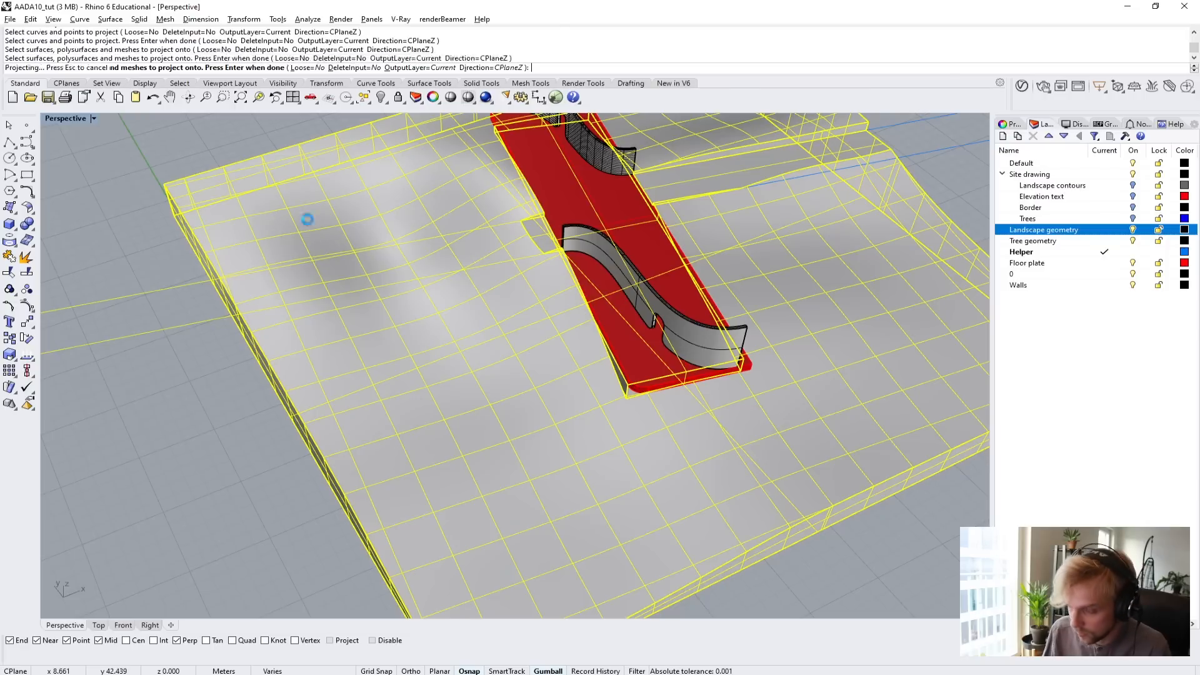
right_click_drag(307, 227, 333, 259)
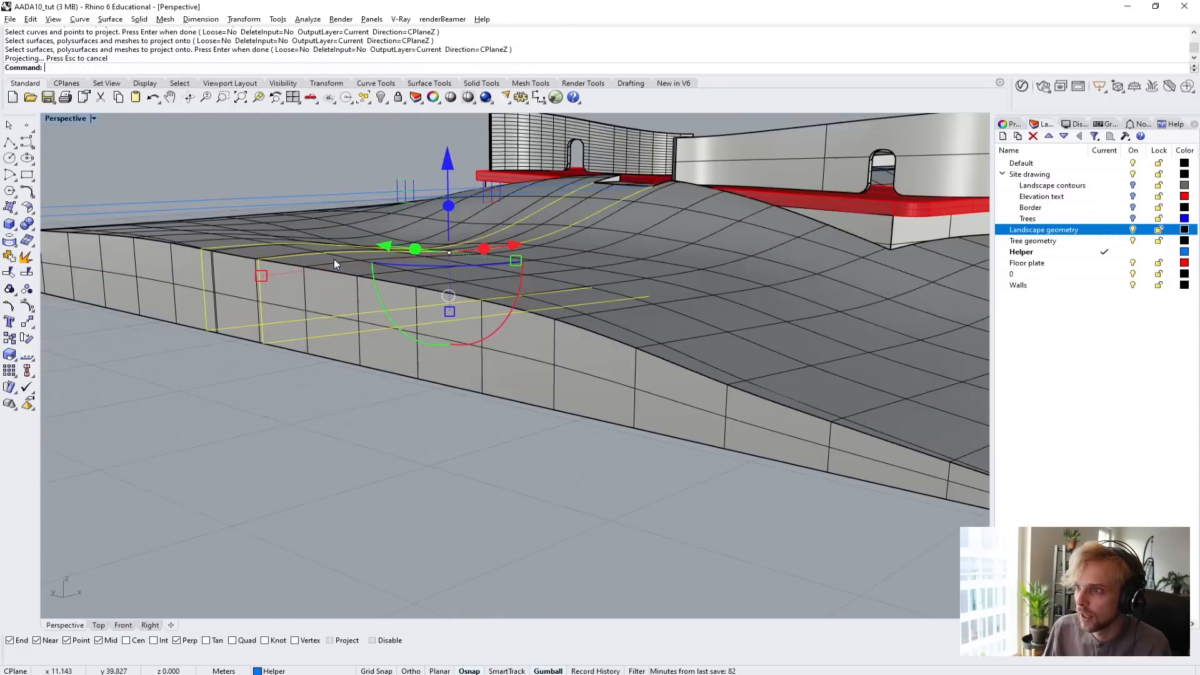
right_click_drag(335, 211, 306, 242)
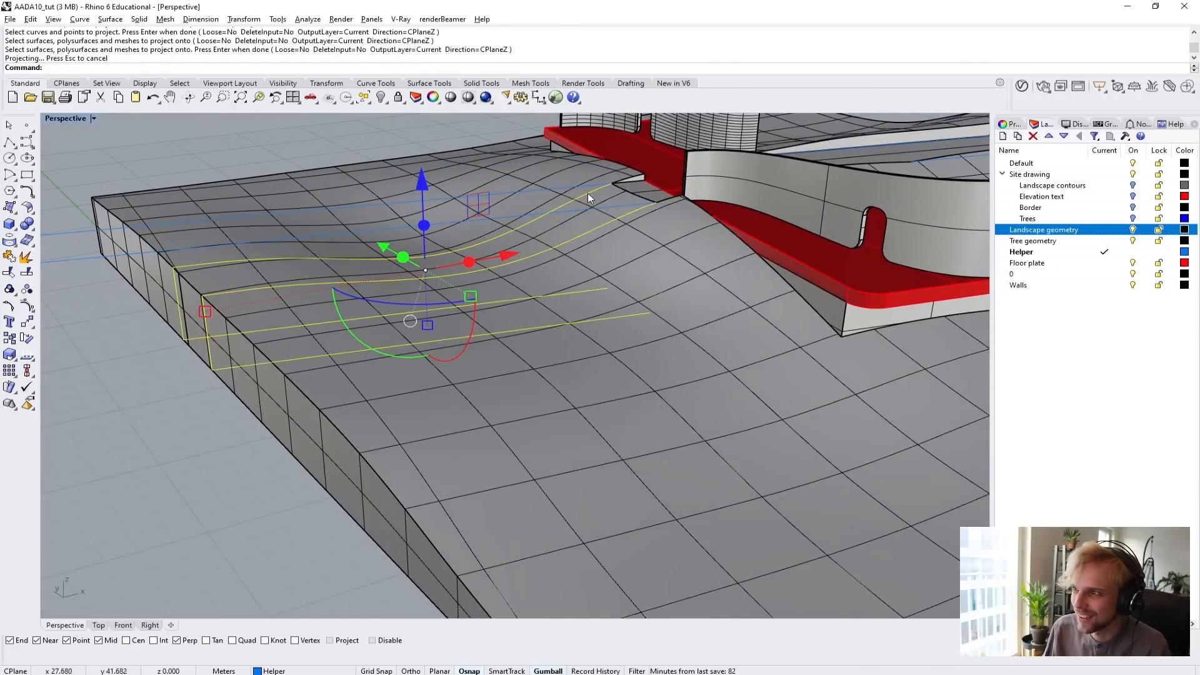
right_click_drag(659, 329, 651, 285)
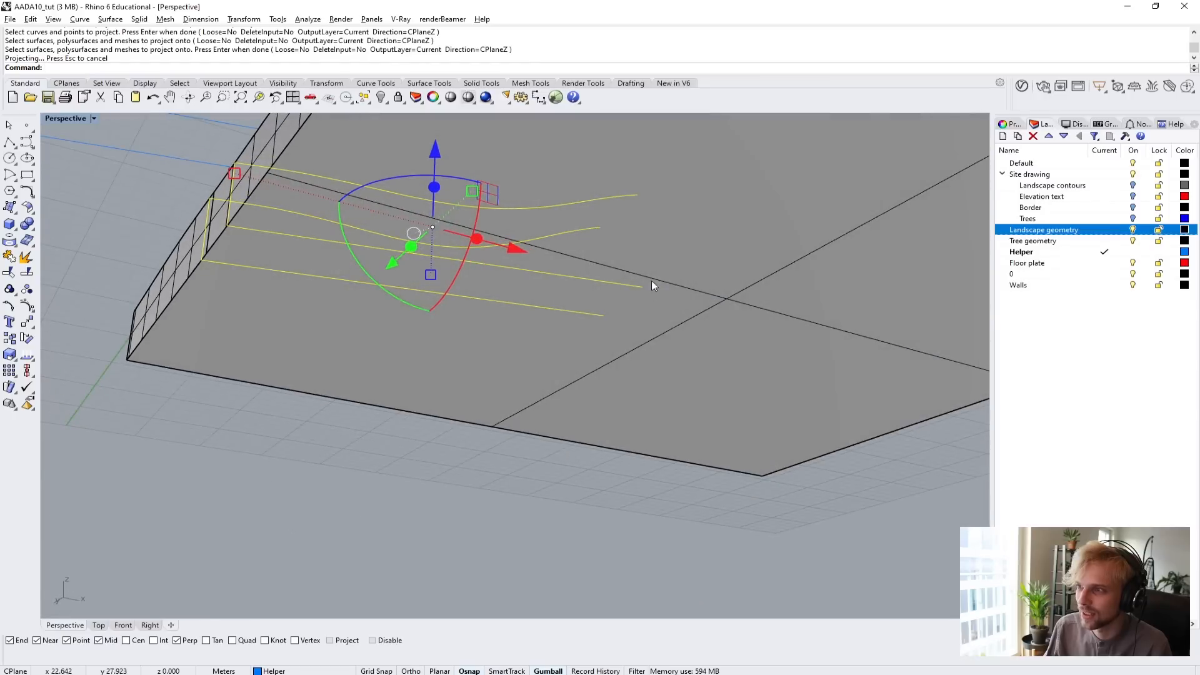
right_click_drag(451, 245, 282, 253)
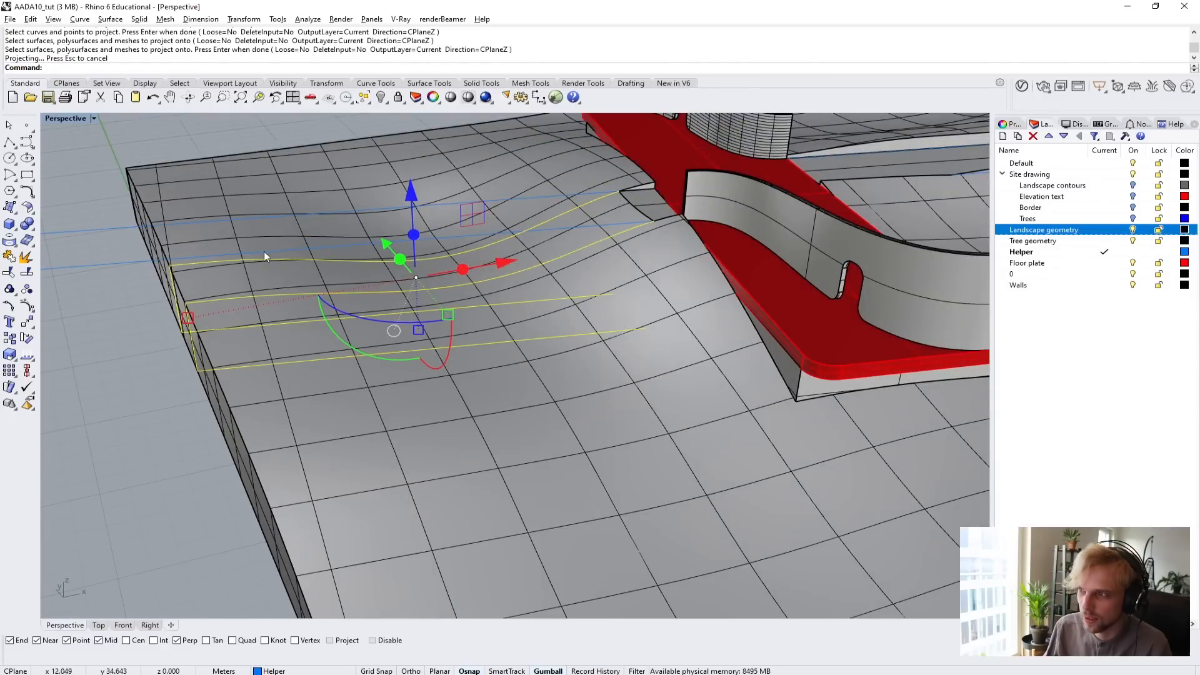
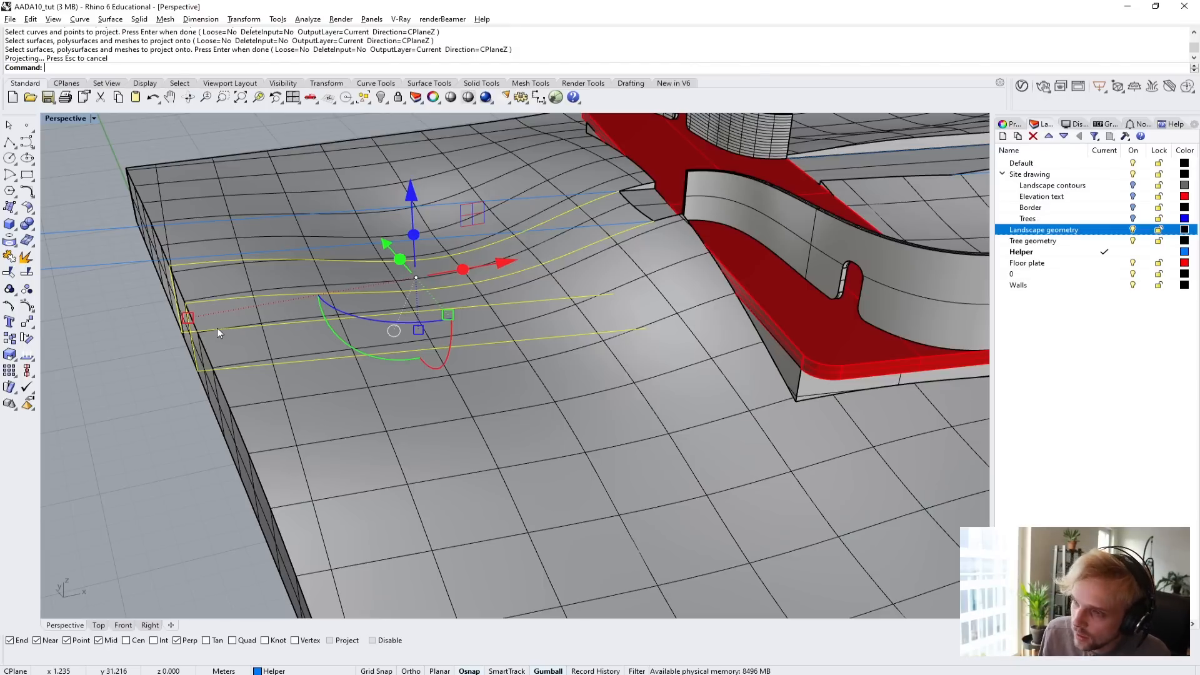
Explode the projected curves and delete all segments except the two long curves on the landscape's top surface.
type("Explode")
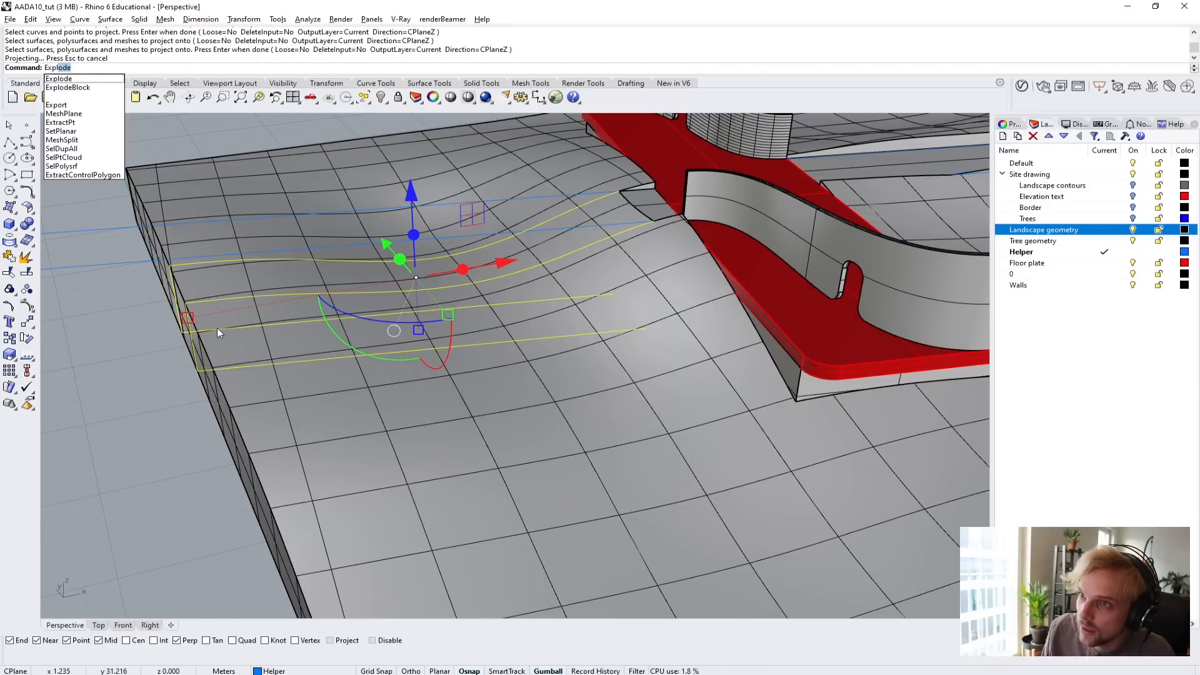
key("Return")
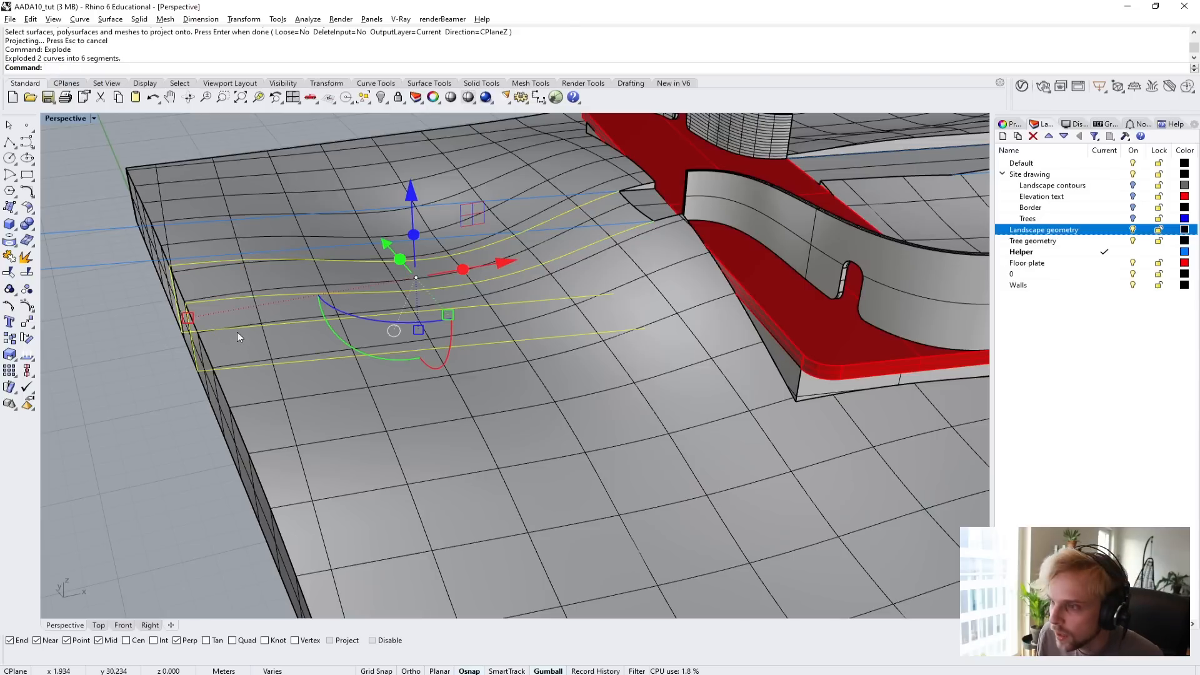
left_click(253, 296, "ctrl")
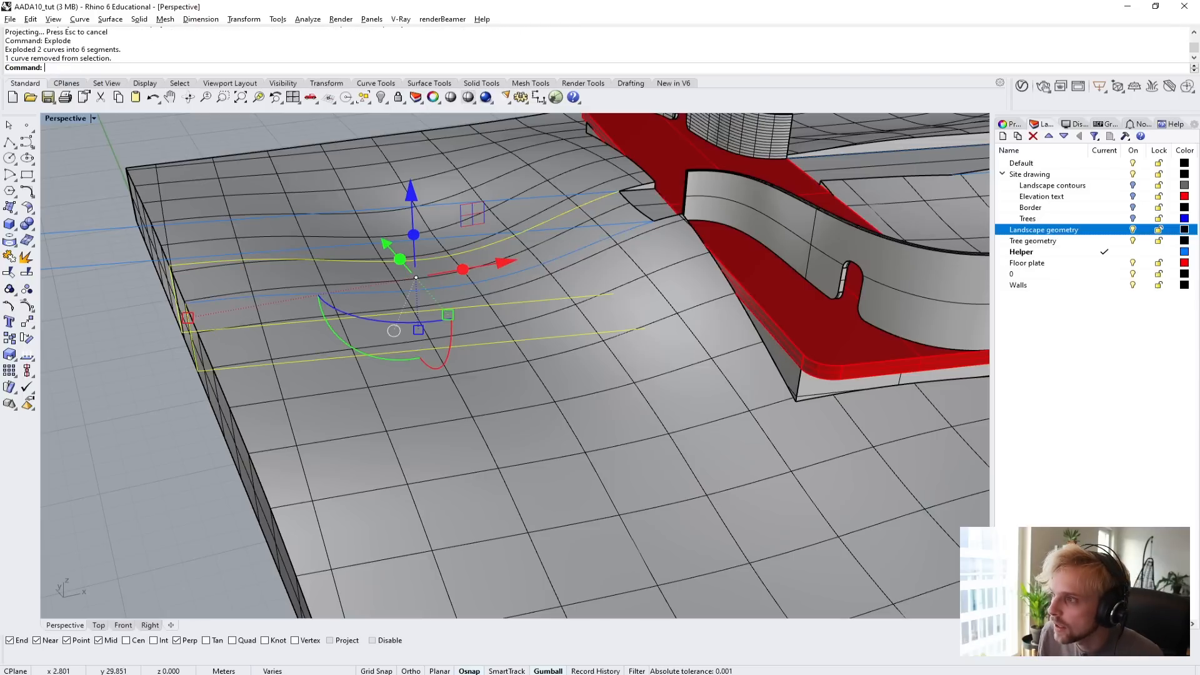
left_click(243, 263, "ctrl")
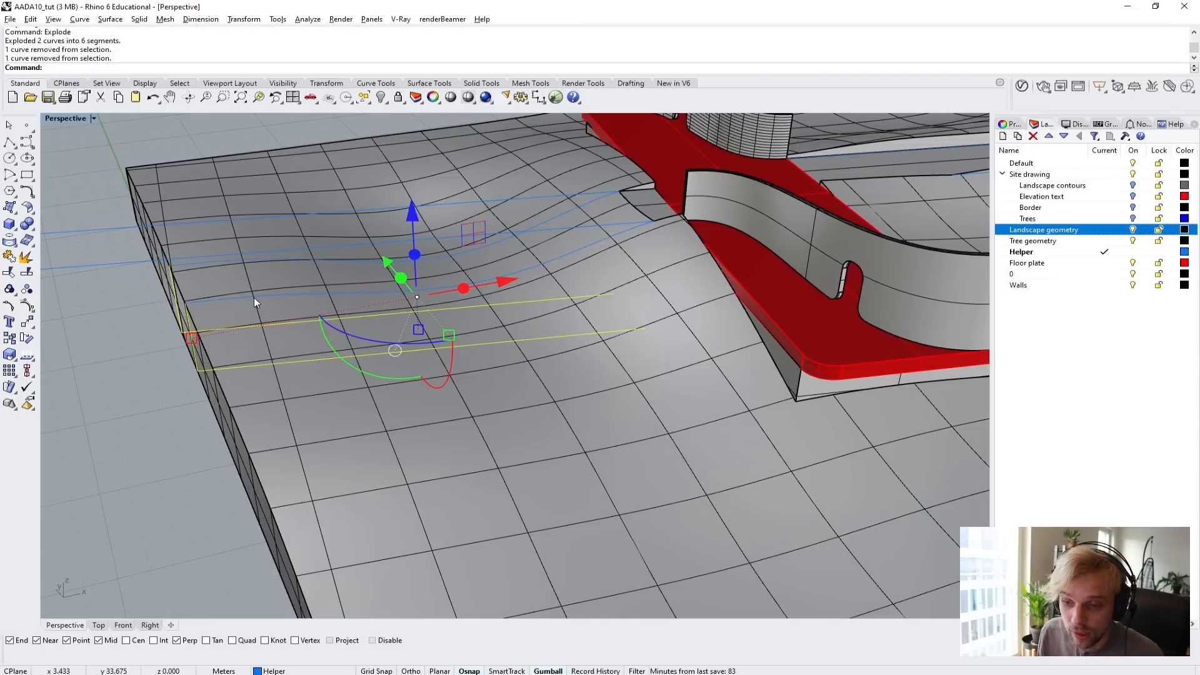
key("Delete")
Delete the two original straight helper lines that extend past the landscape's edge, keeping the projected curves.
right_click_drag(254, 297, 324, 302)
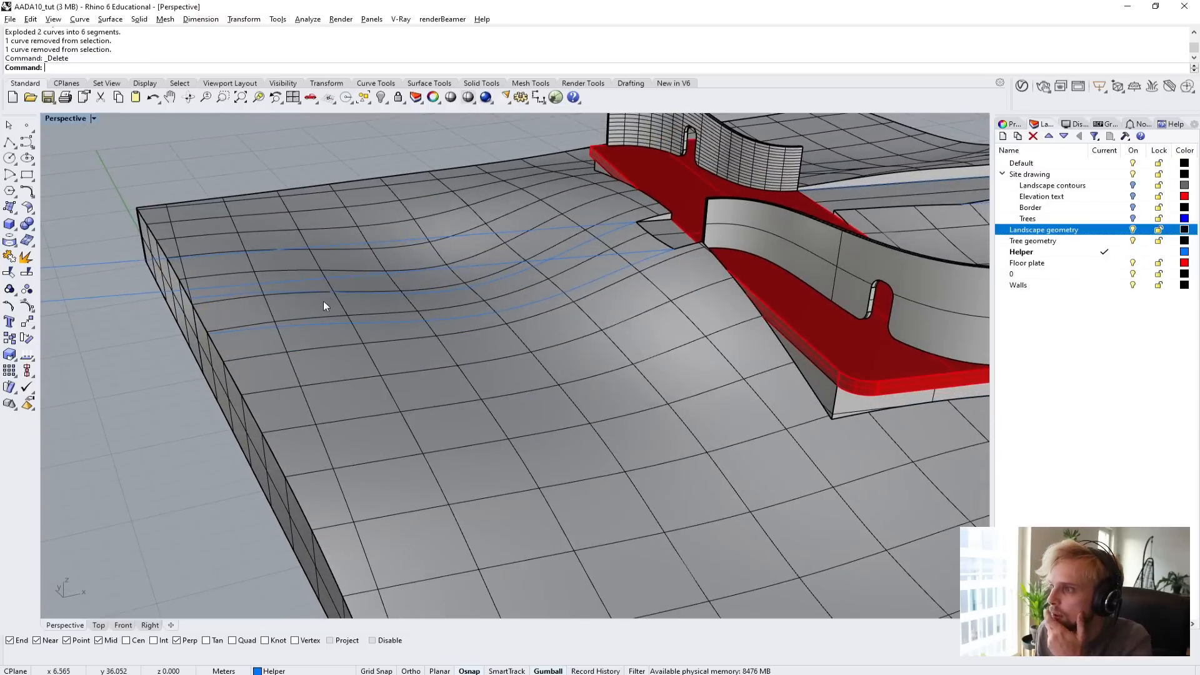
left_click(283, 249)
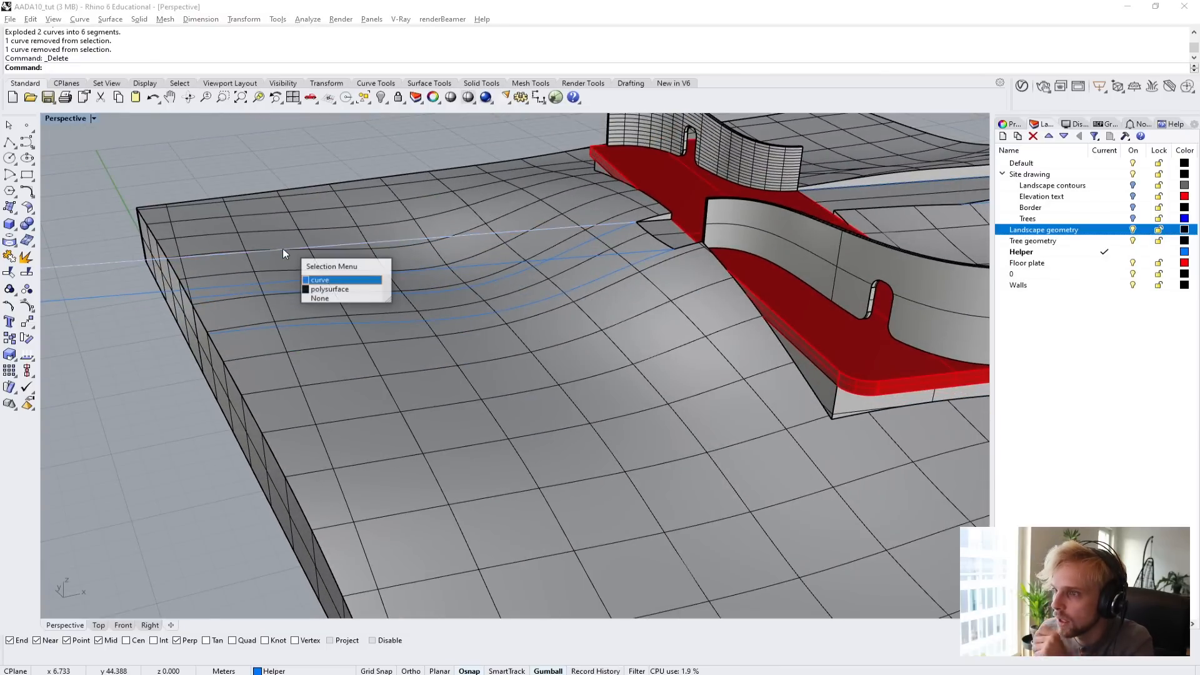
left_click(280, 247)
key("Delete")
left_click(111, 295)
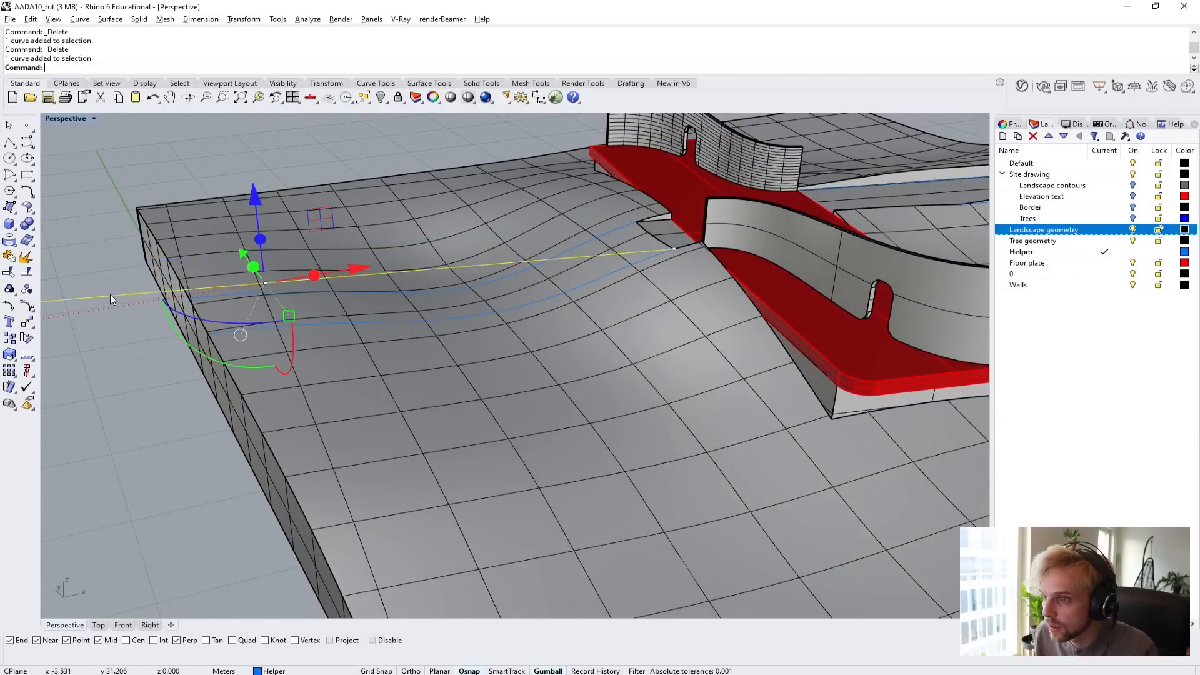
key("Delete")
Examine the two remaining projected curves along the landscape's top surface, from the floor plate notch to the outer edge.
right_click_drag(400, 266, 630, 227)
right_click_drag(378, 301, 354, 344)
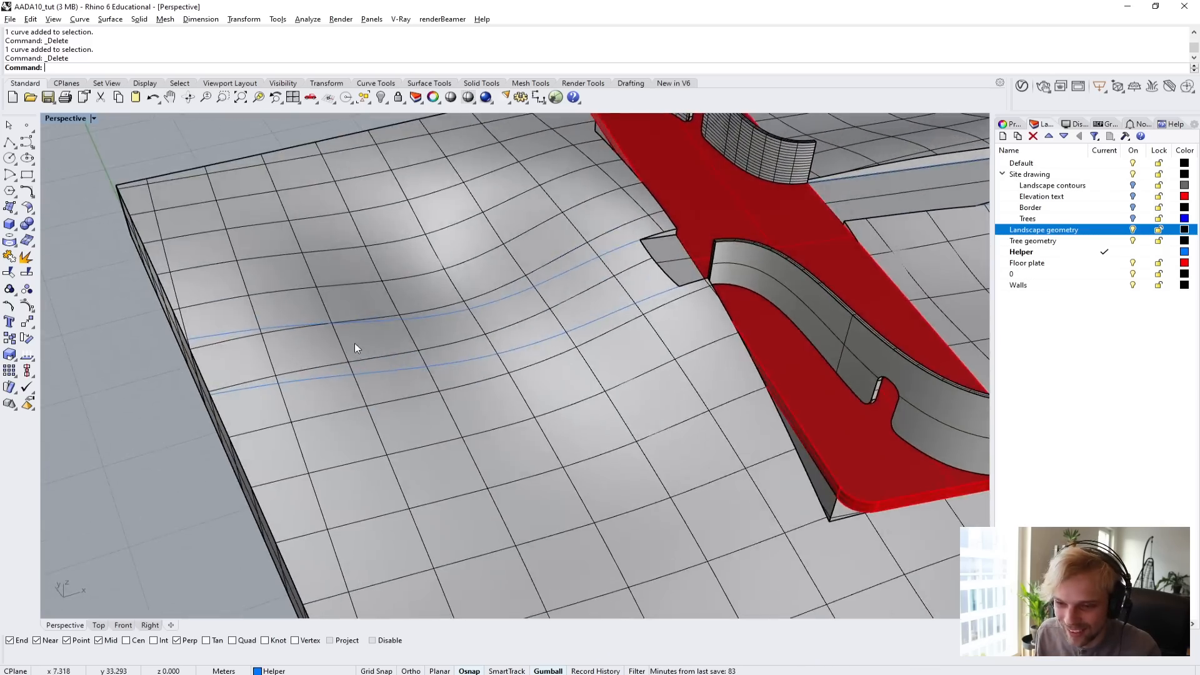
scroll(557, 294, "up", 2)
left_click(541, 275)
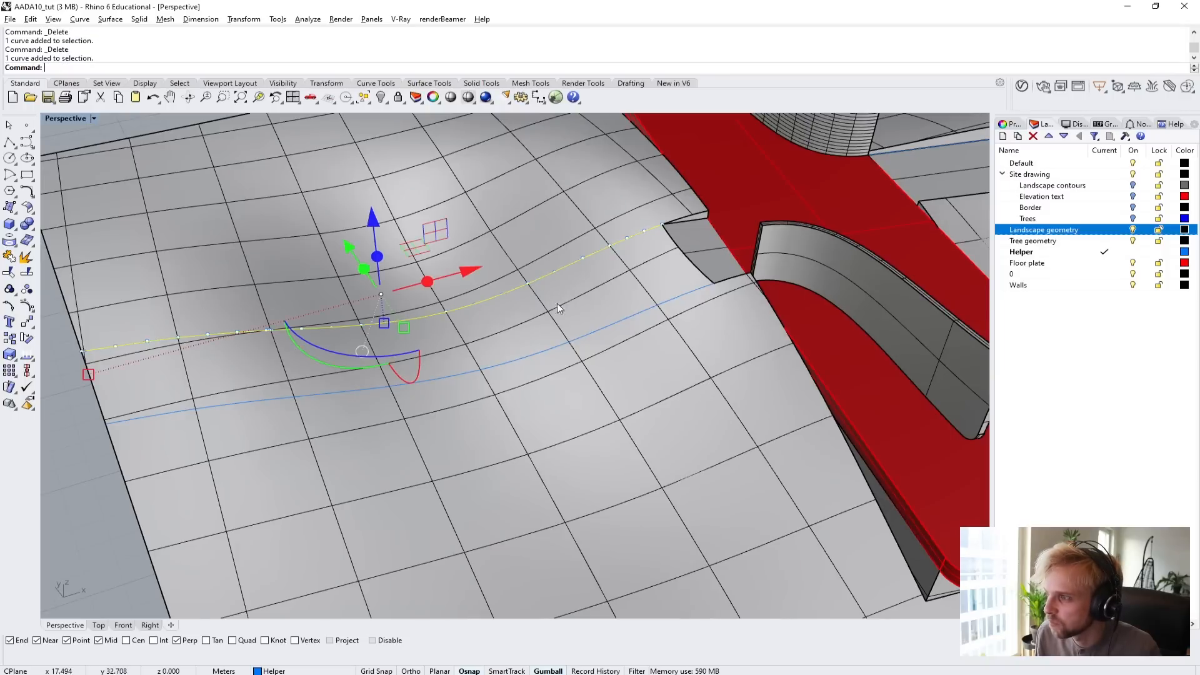
left_click(582, 338)
left_click(616, 368)
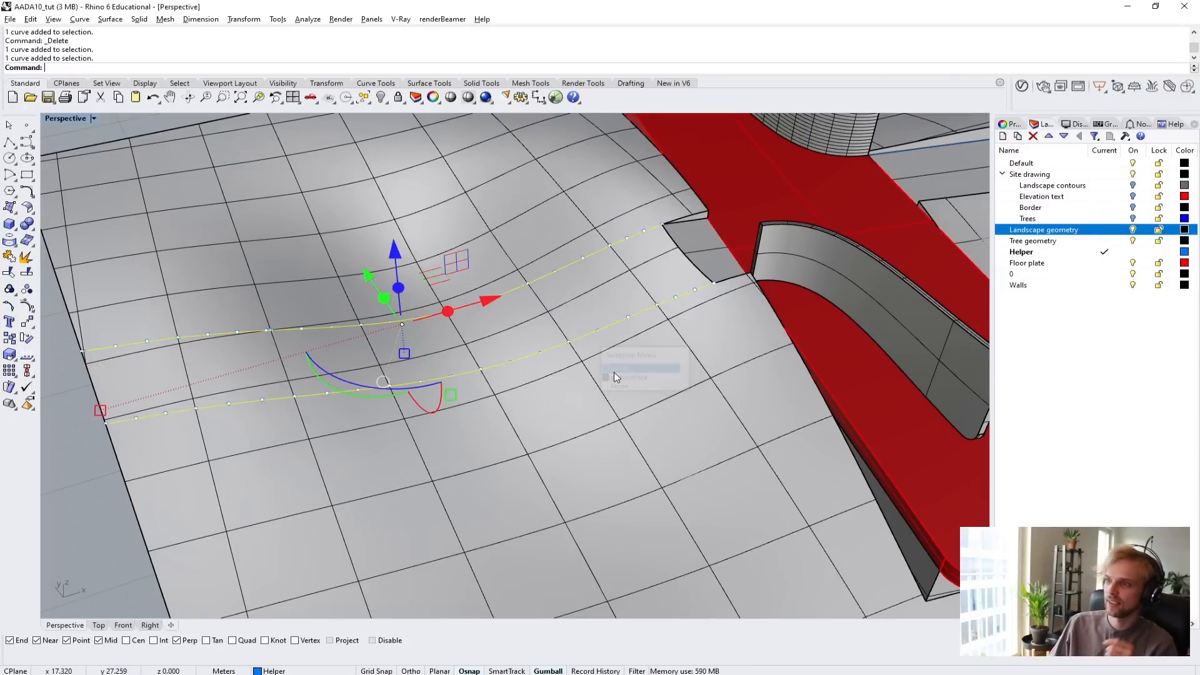
right_click_drag(570, 365, 258, 485)
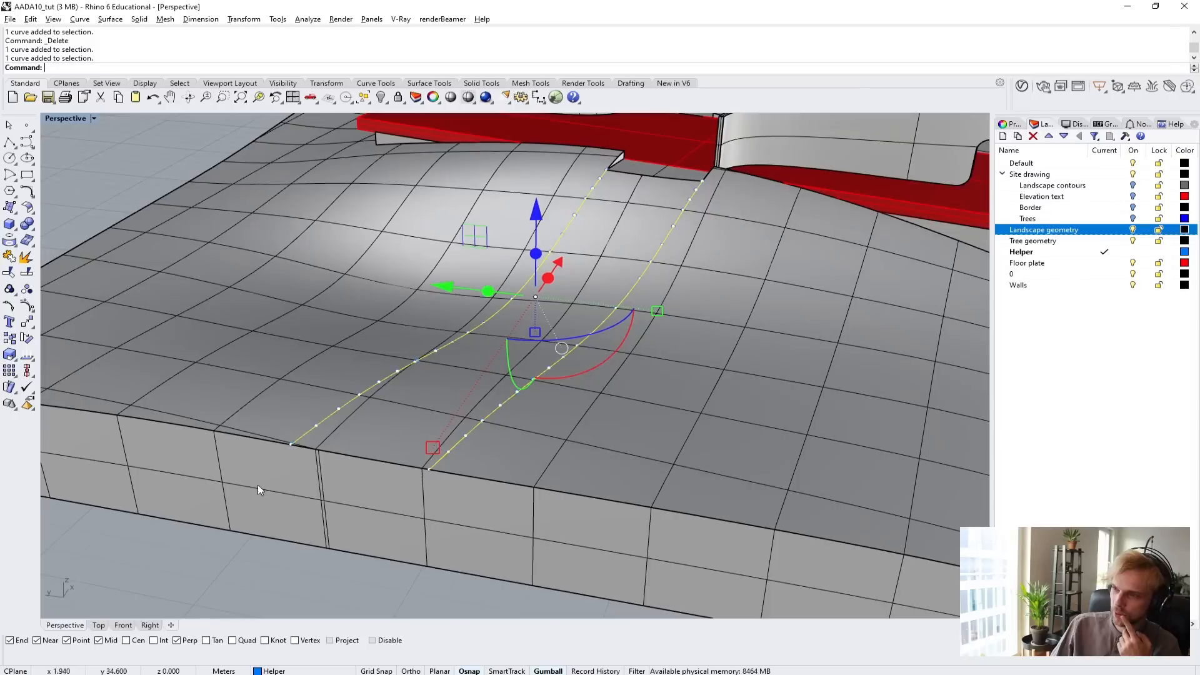
left_click(190, 588)
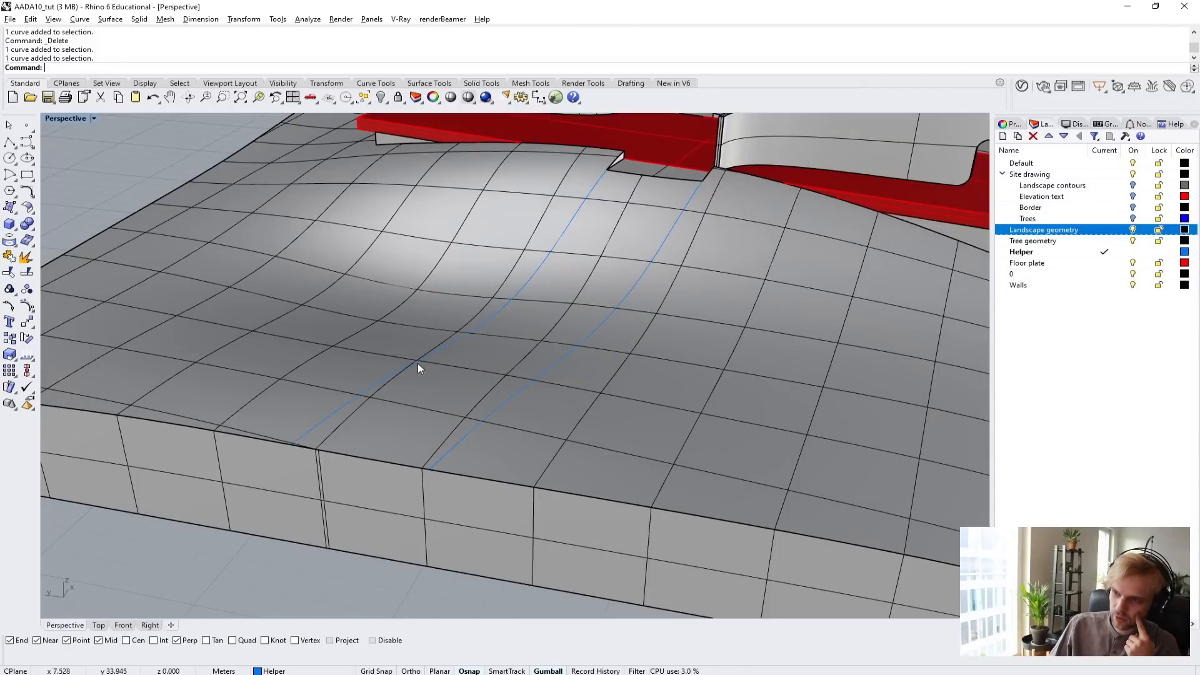
Try to split the landscape polysurface using the two projected curves as cutting objects.
left_click(302, 339)
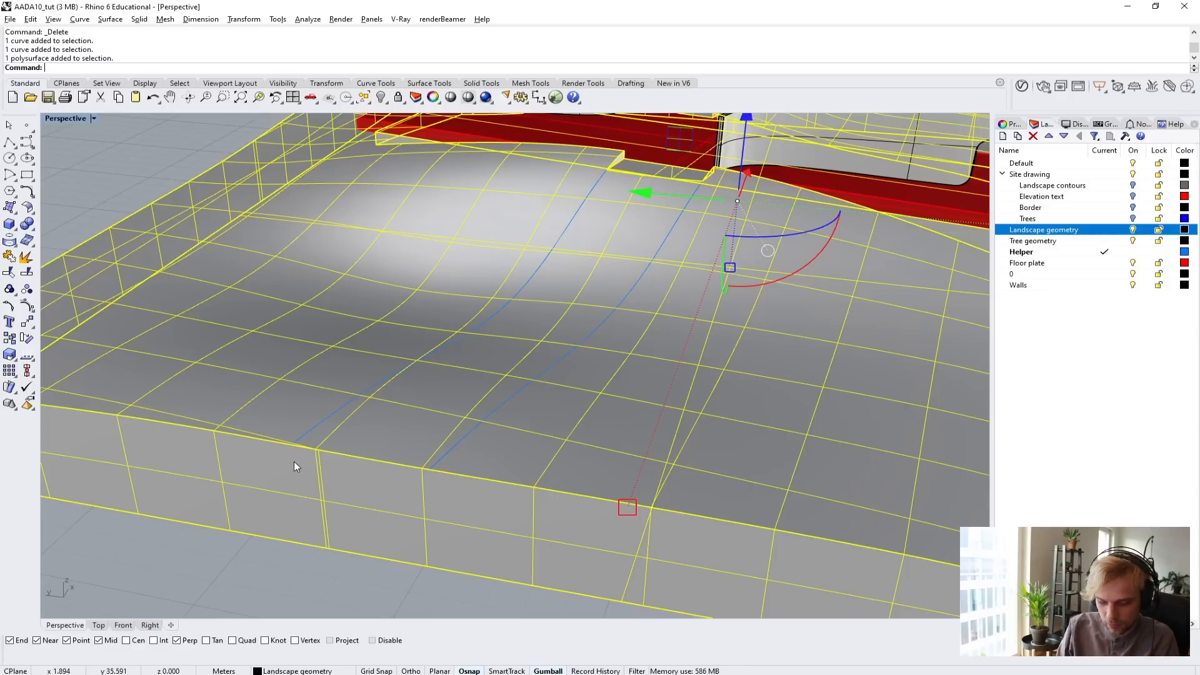
type("split")
key("Return")
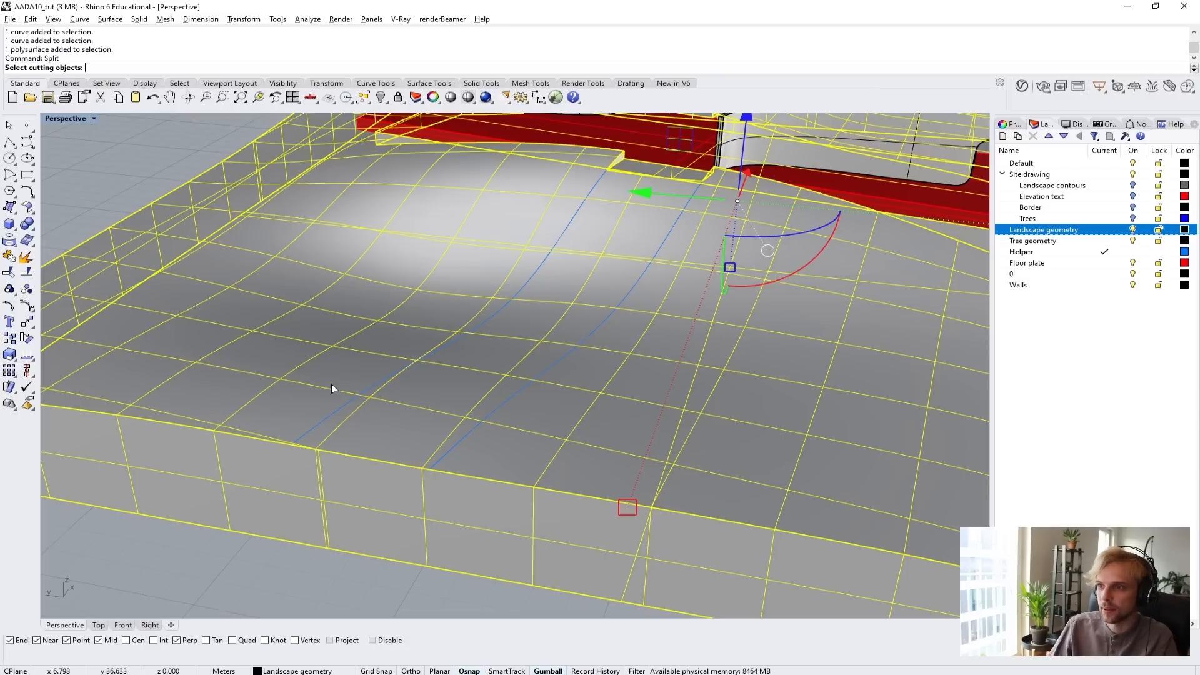
left_click(354, 392)
left_click(467, 429)
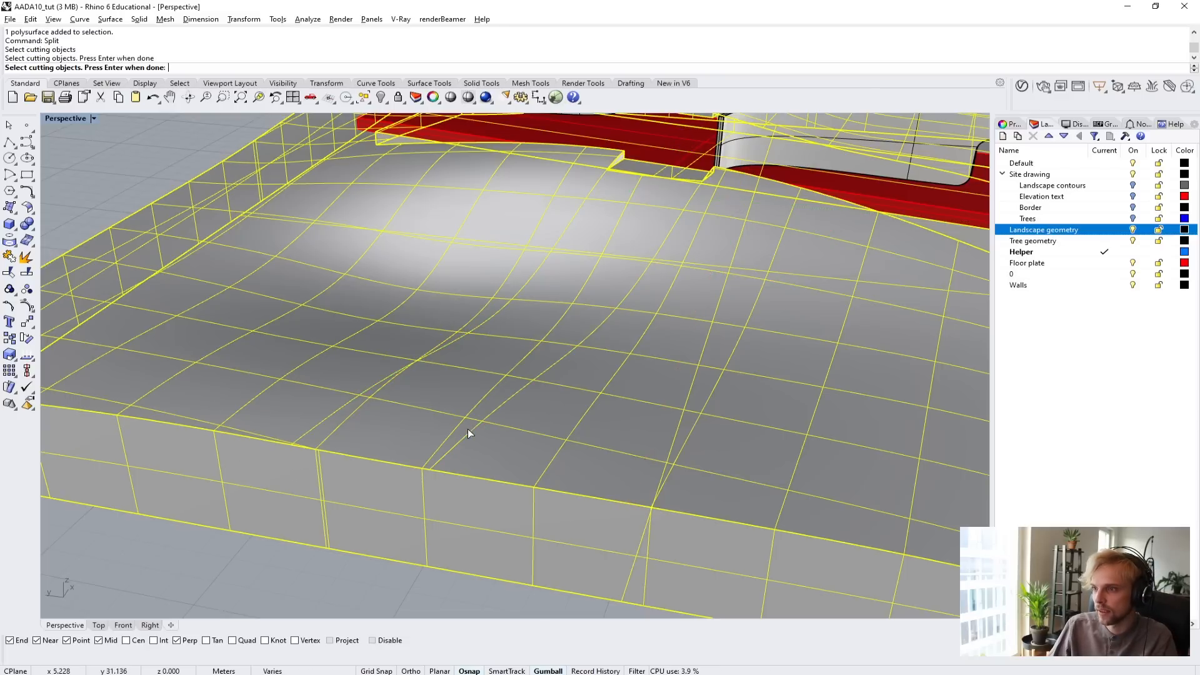
key("Return")
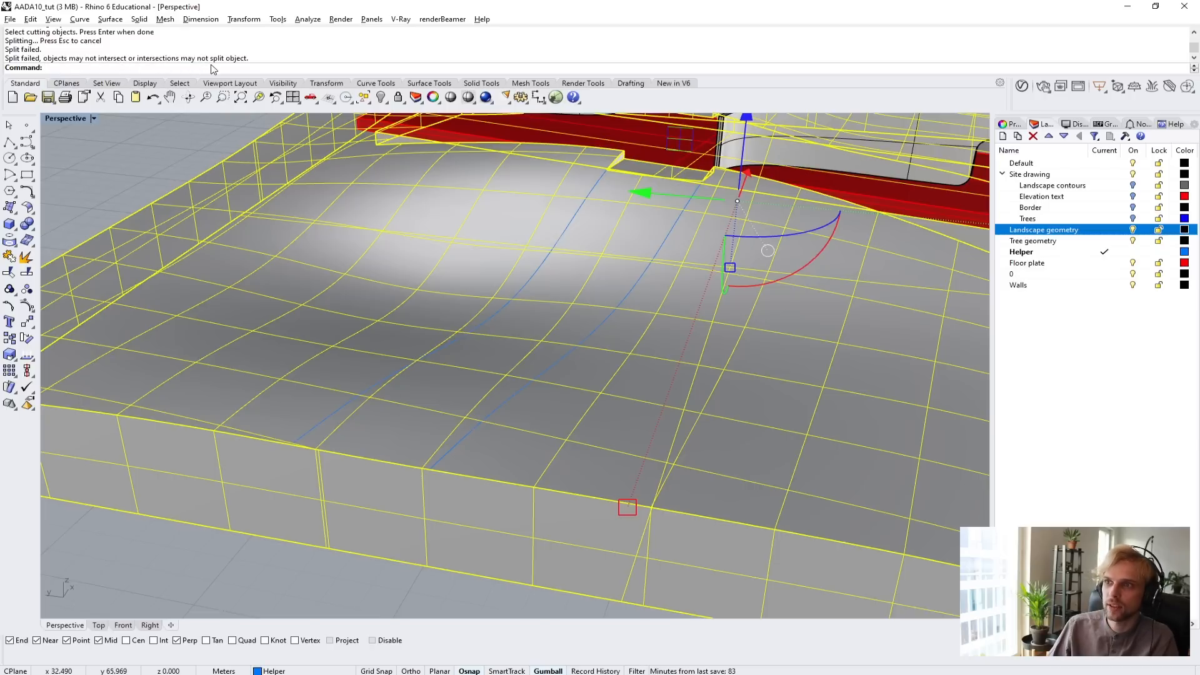
left_click(126, 146)
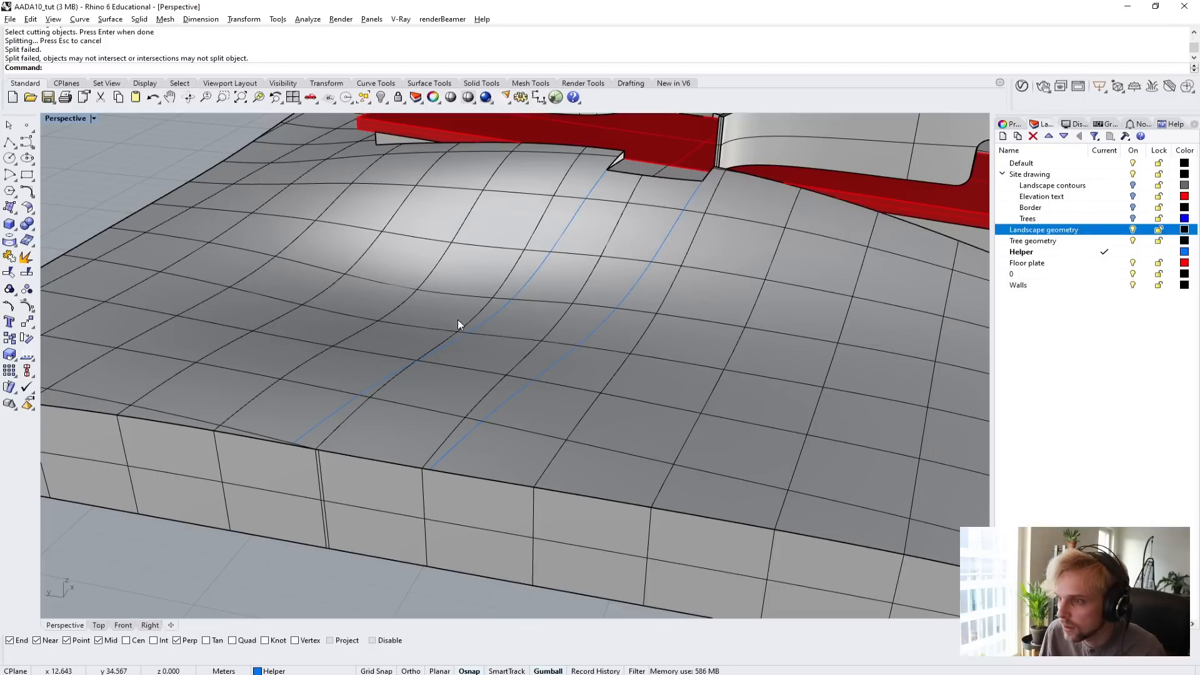
Inspect where the two projected curves meet the floor plate notch and the landscape's outer edge.
left_click(574, 217)
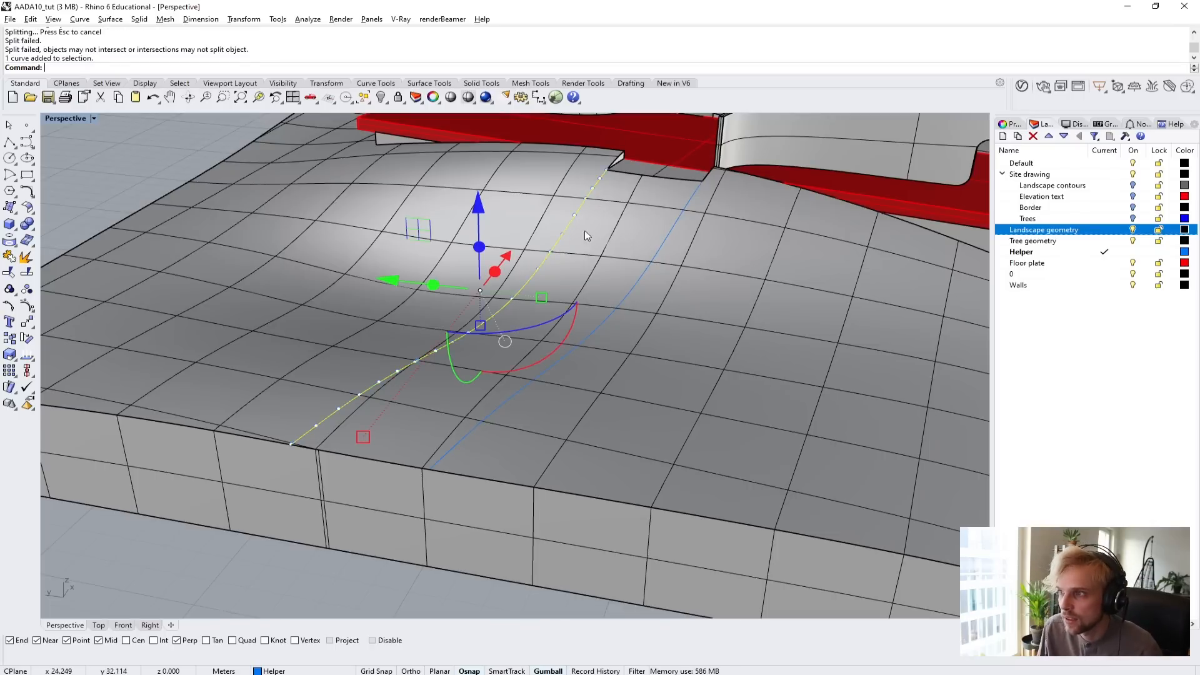
left_click(654, 258, "shift")
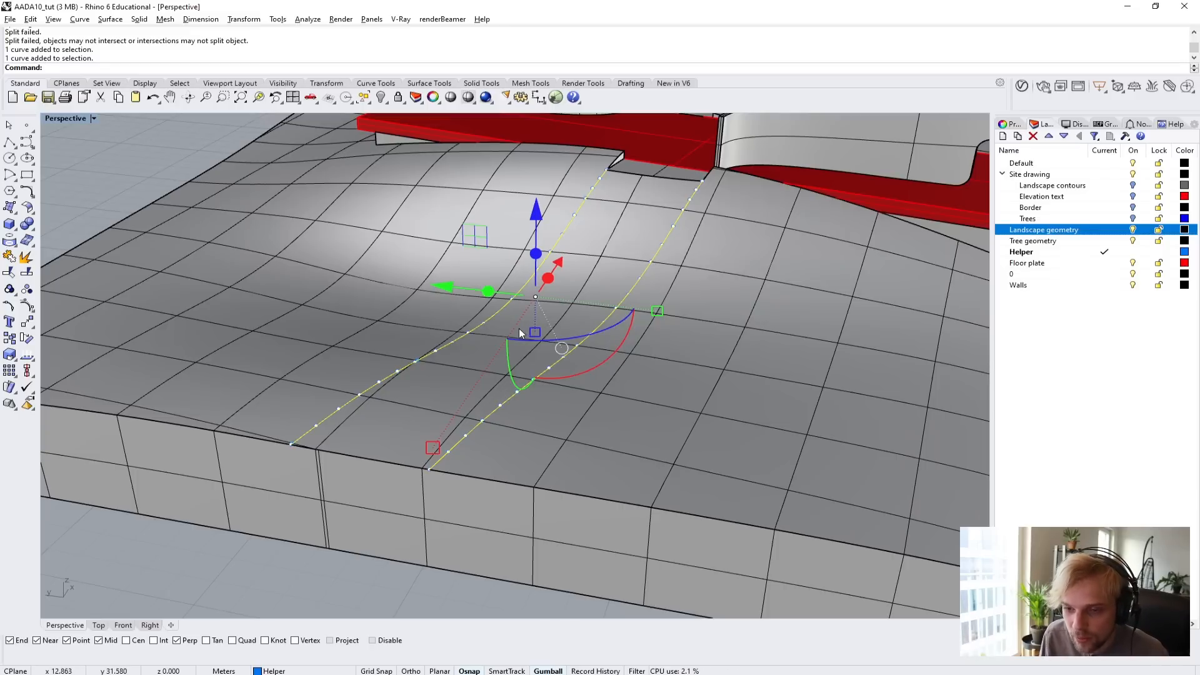
left_click(262, 566)
scroll(269, 544, "down", 10)
right_click_drag(445, 453, 476, 461)
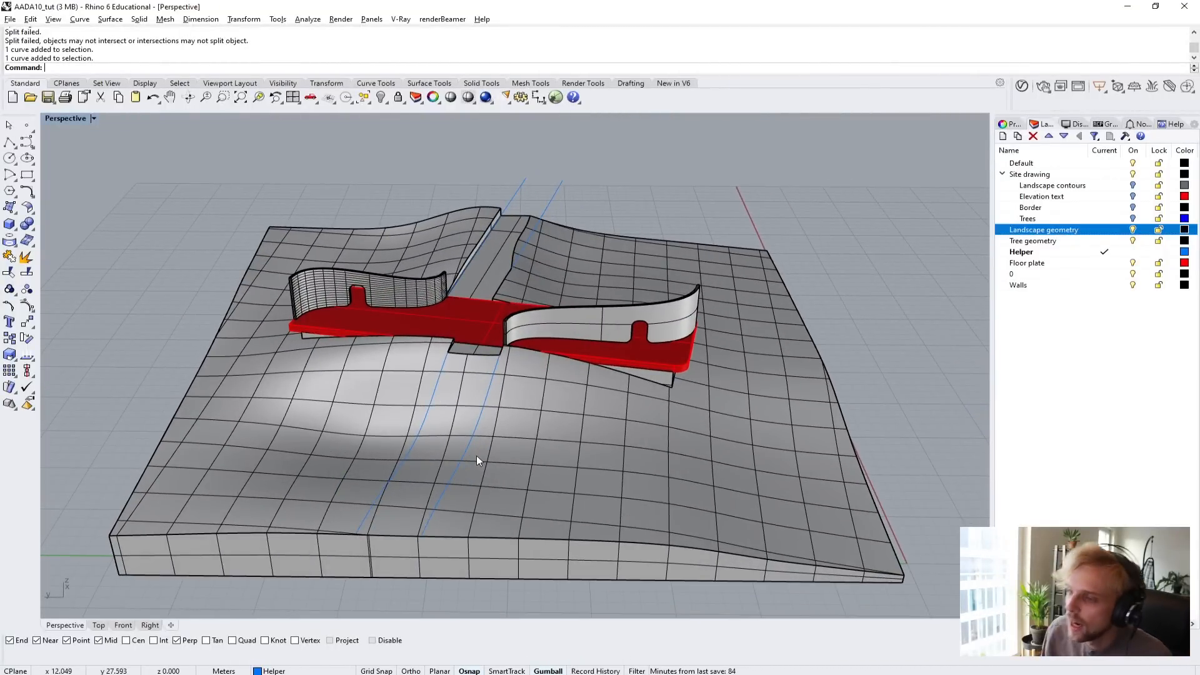
scroll(354, 544, "up", 5)
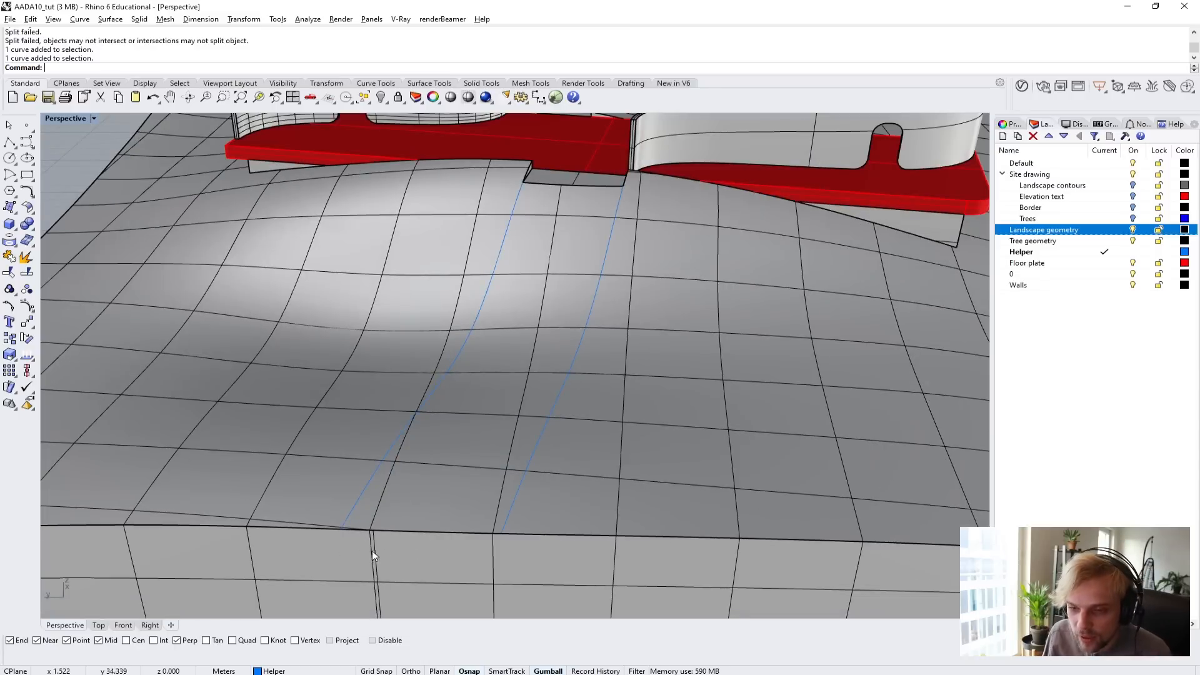
scroll(373, 551, "down", 3)
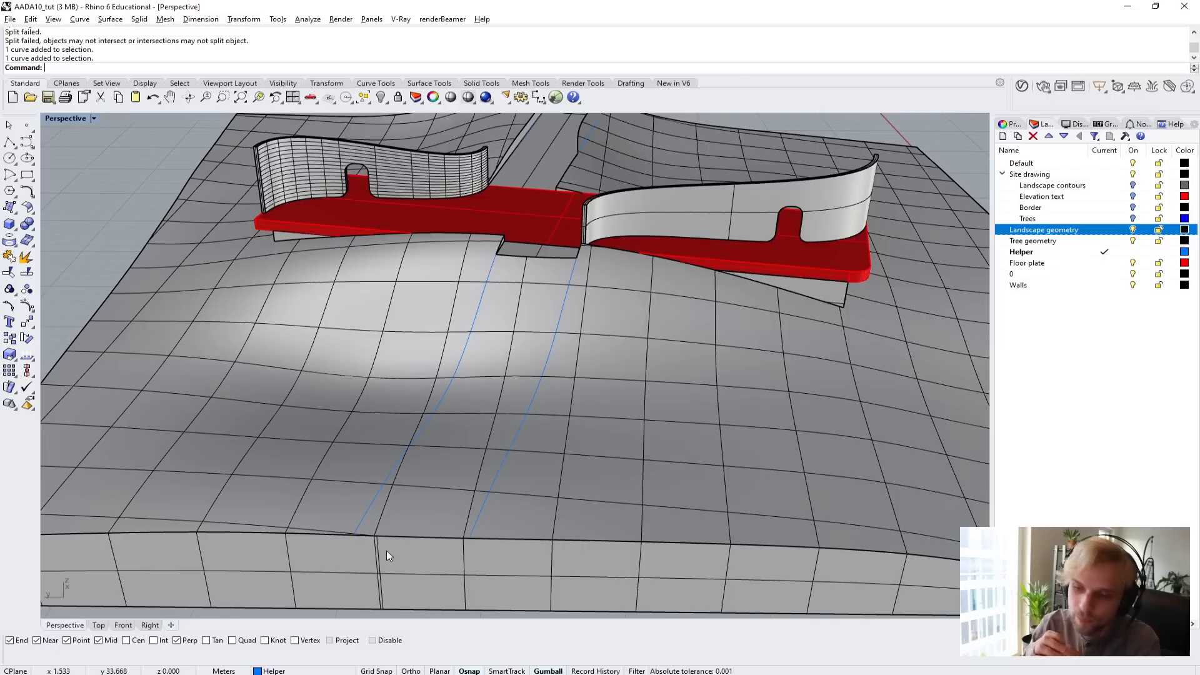
left_click(580, 497)
left_click(58, 221)
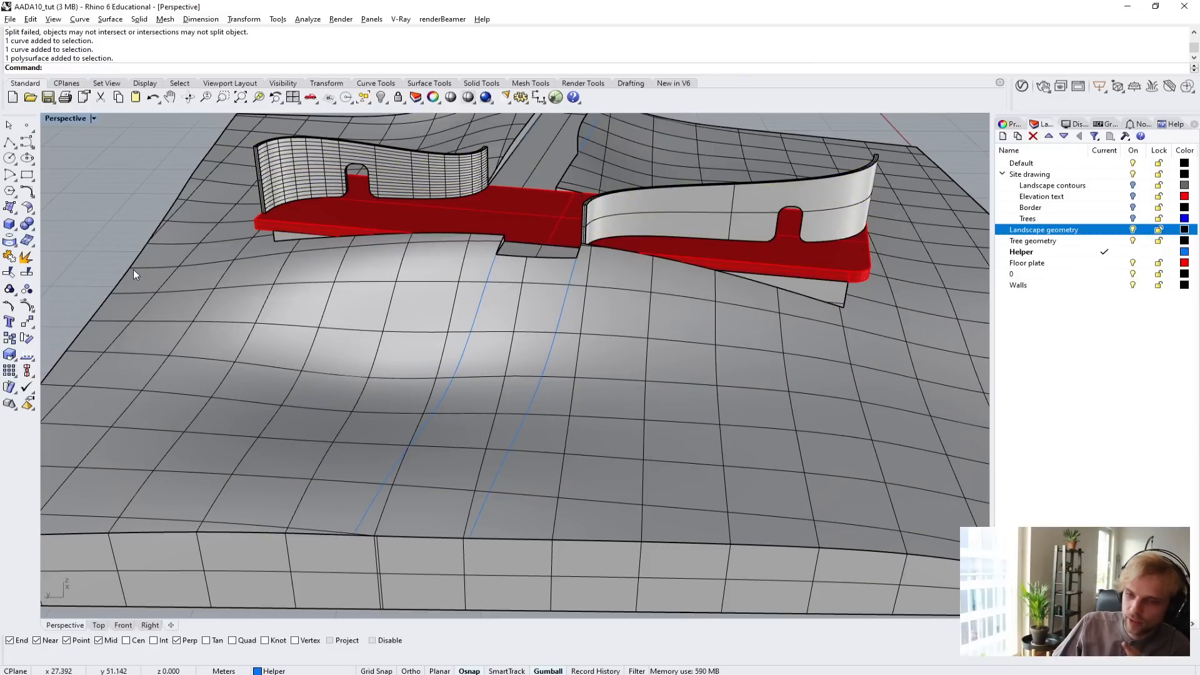
Extract the landscape's top surface with ExtractSrf, setting Copy=Yes so the original polysurface is kept.
type("Extract")
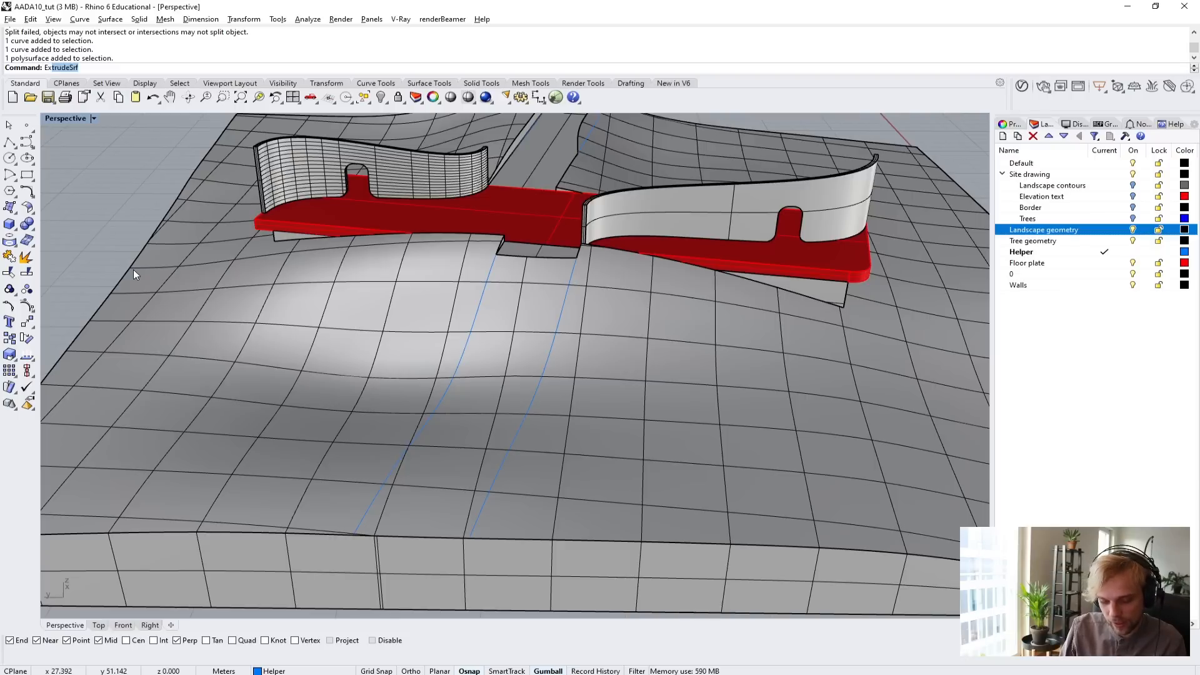
type("Srf")
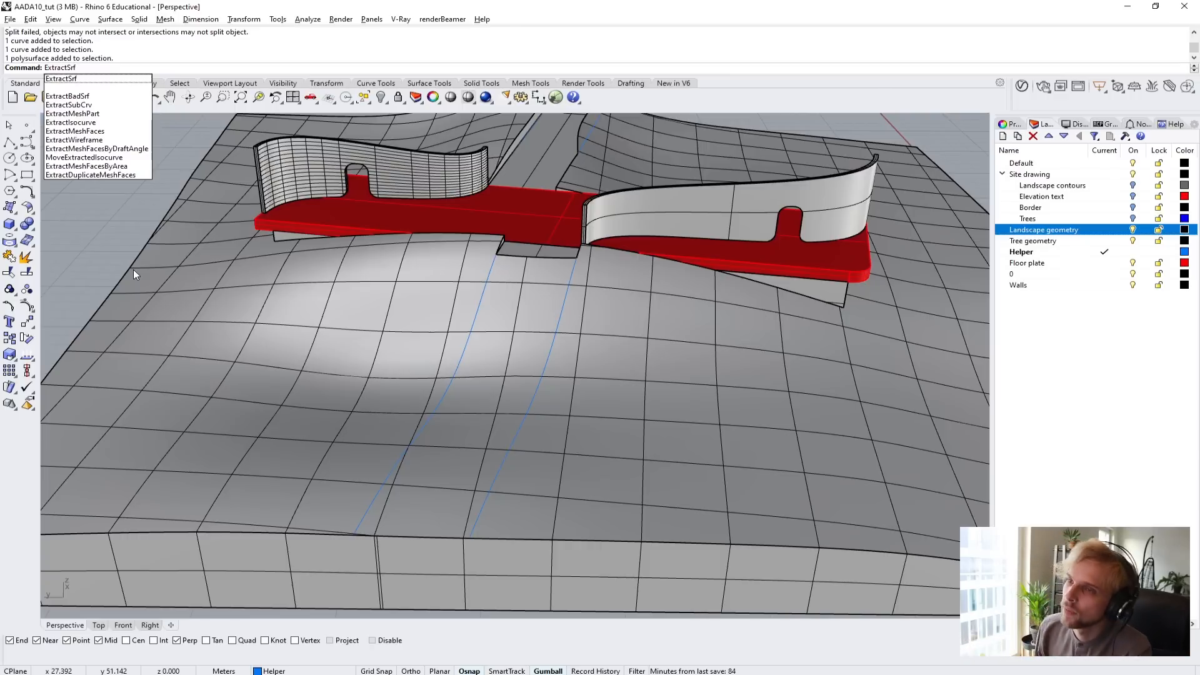
key("Return")
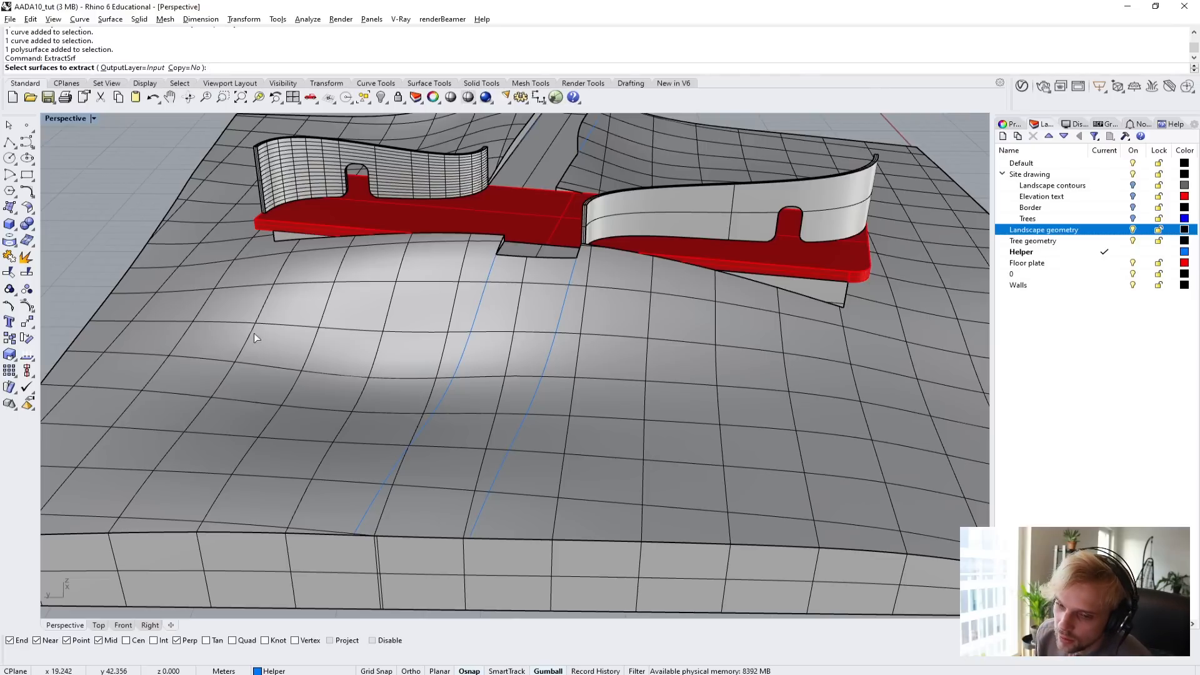
left_click(193, 68)
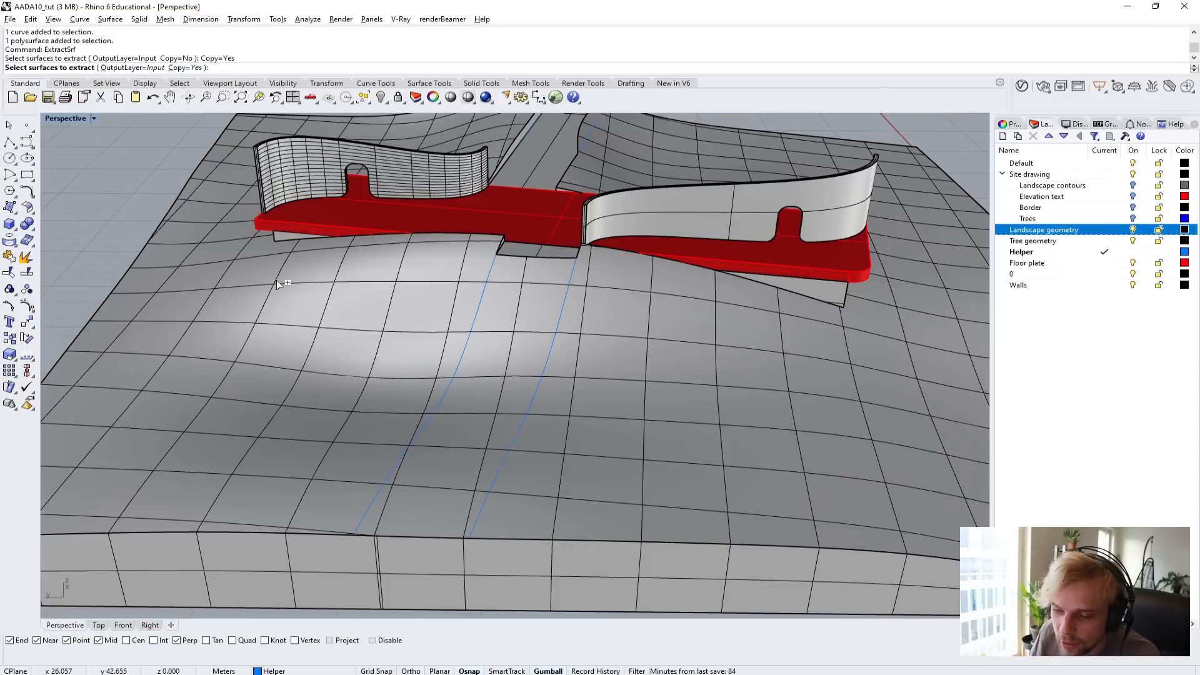
left_click(277, 344)
key("Return")
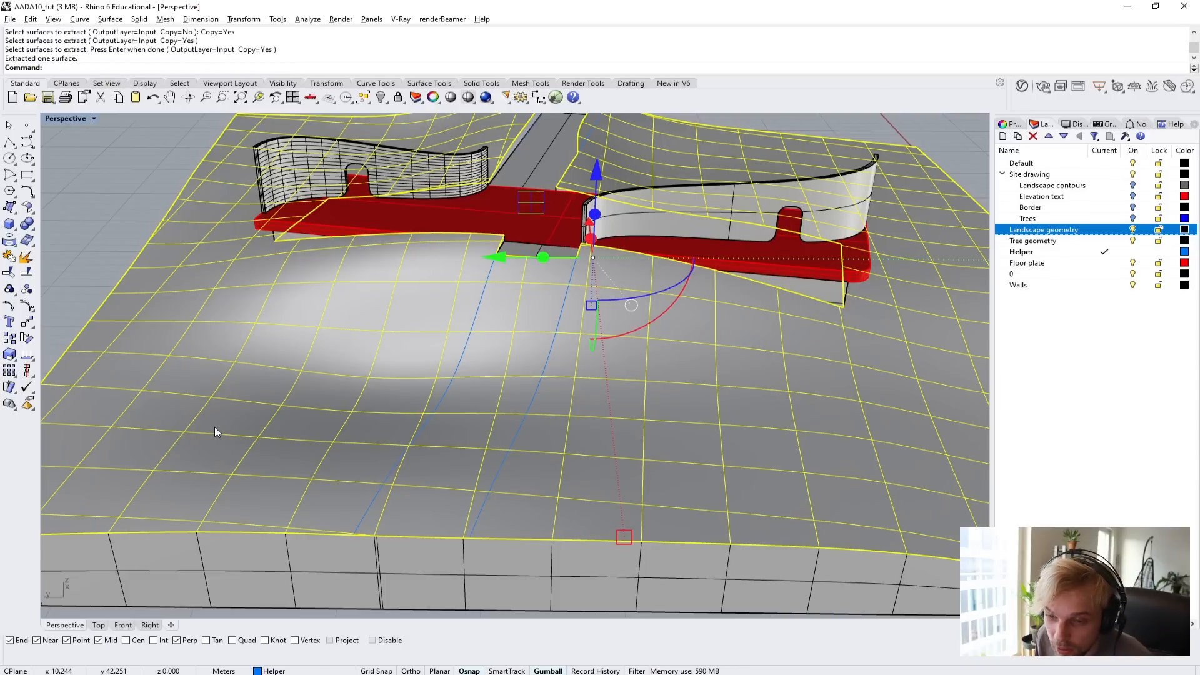
Move the extracted top surface well below the landscape to inspect the copy, and undo the move.
scroll(265, 586, "down", 6)
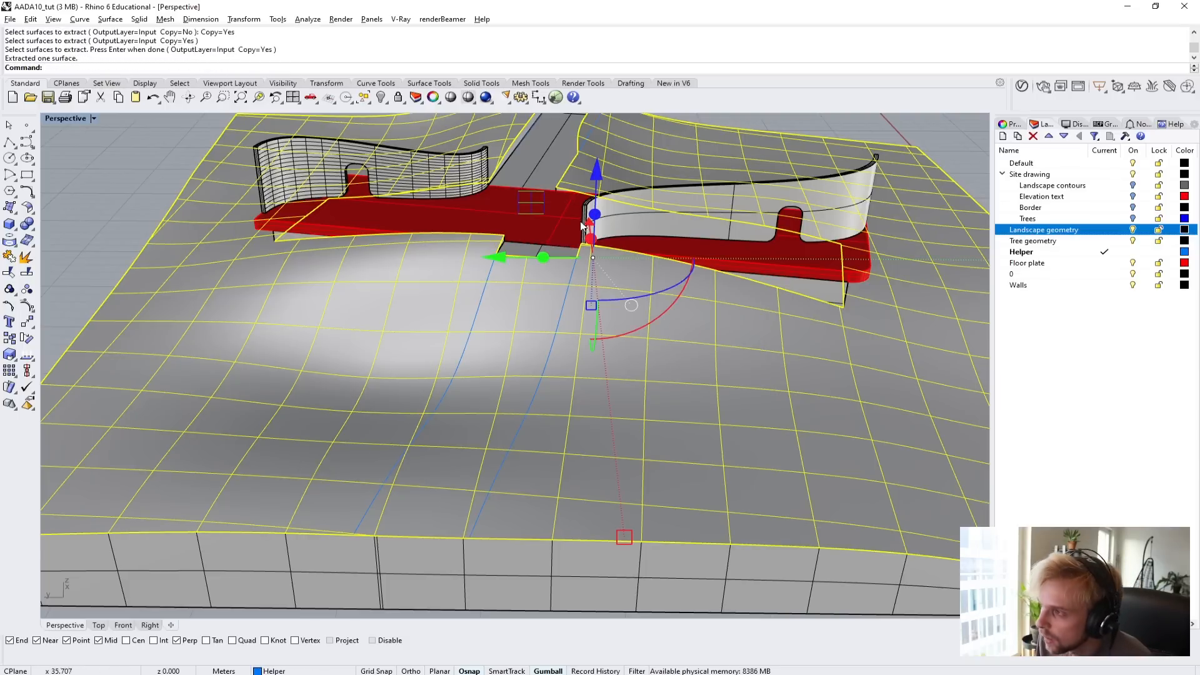
left_click_drag(590, 136, 716, 450)
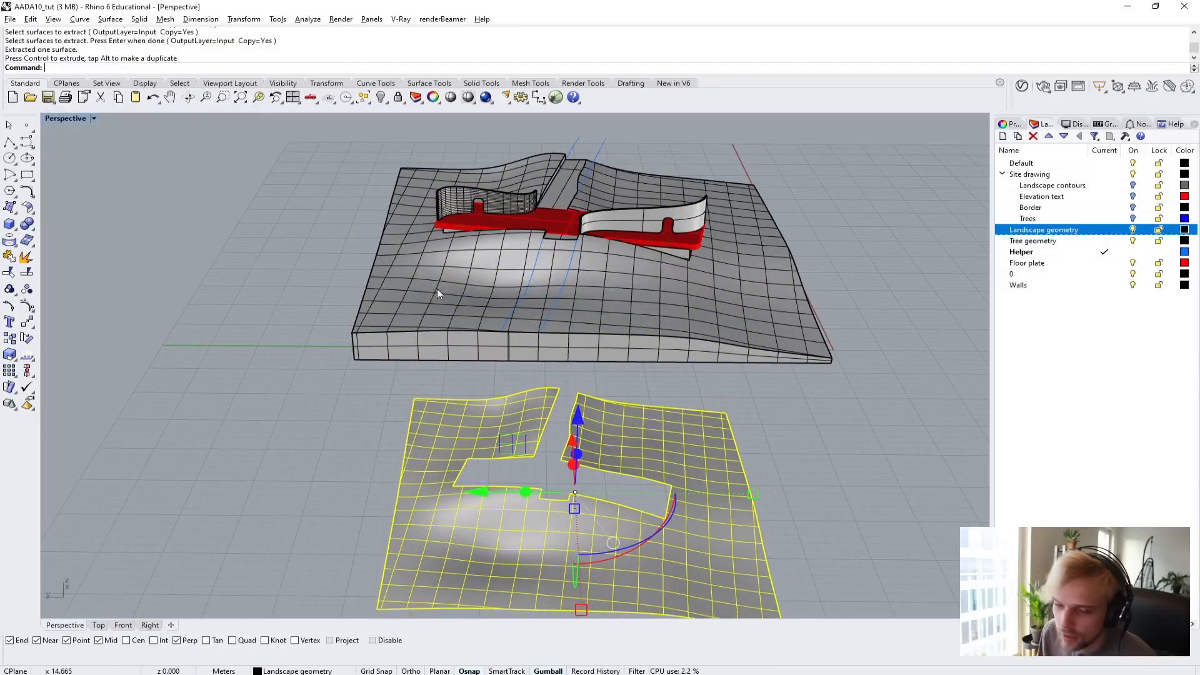
key("Escape")
right_click_drag(399, 492, 463, 550)
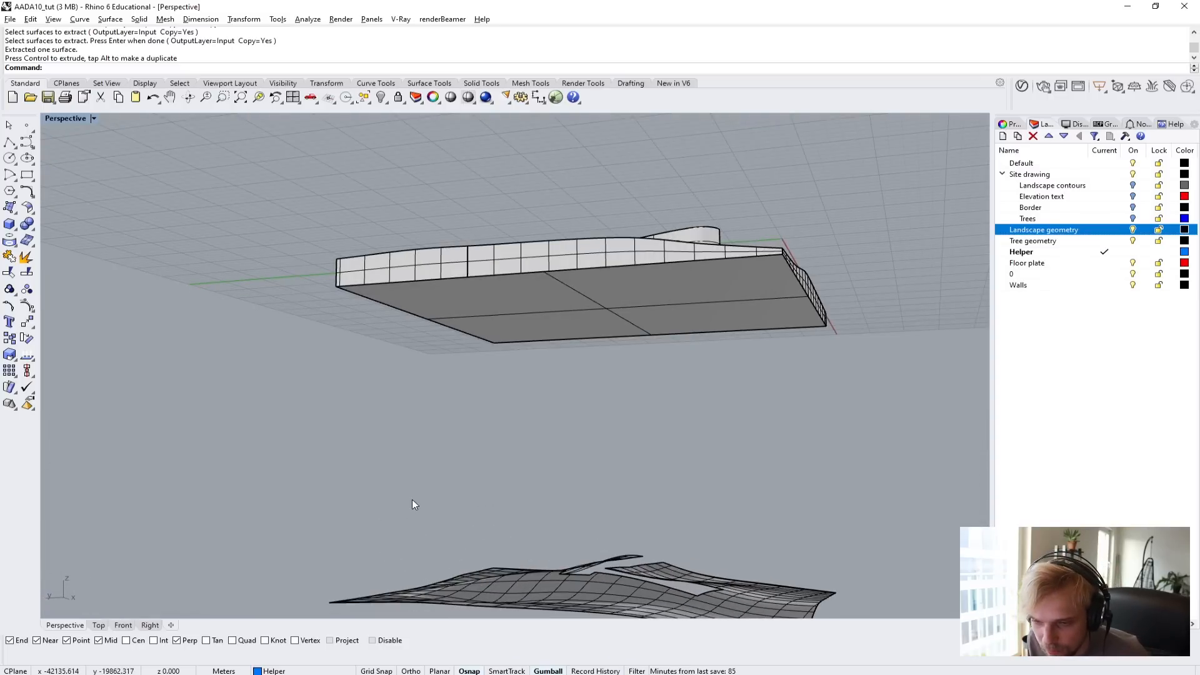
right_click_drag(411, 500, 435, 538)
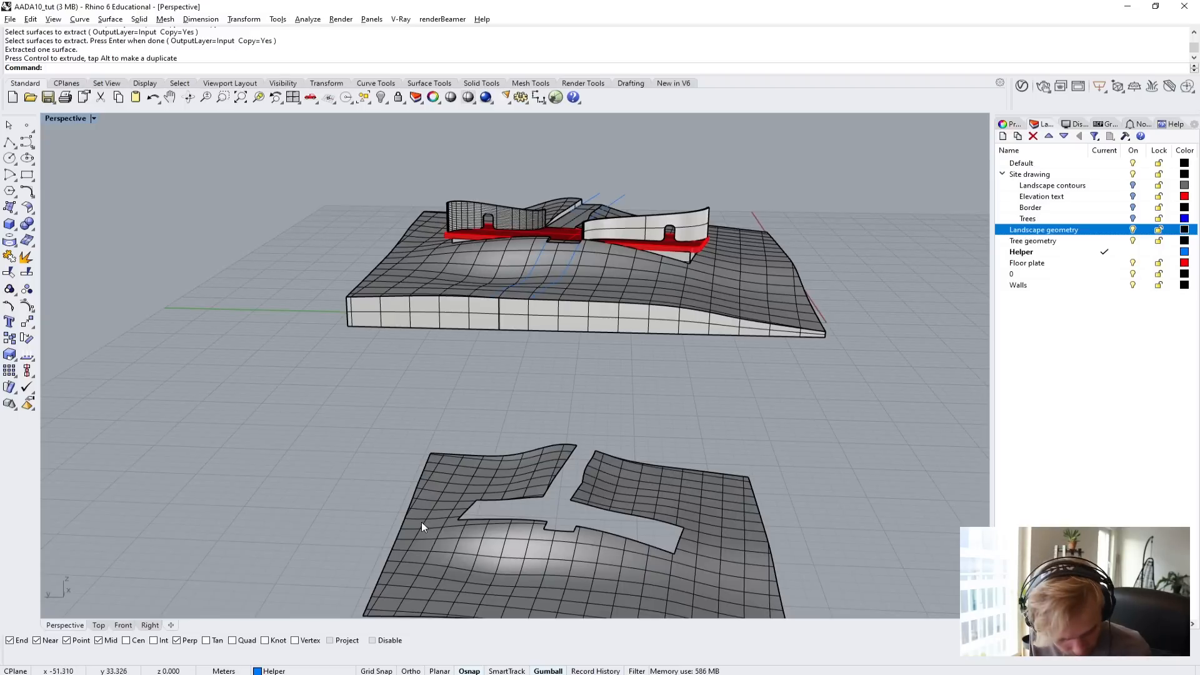
key("ctrl+z")
left_click(317, 455)
Select the extracted top surface and change its layer to Helper.
right_click_drag(570, 280, 577, 337)
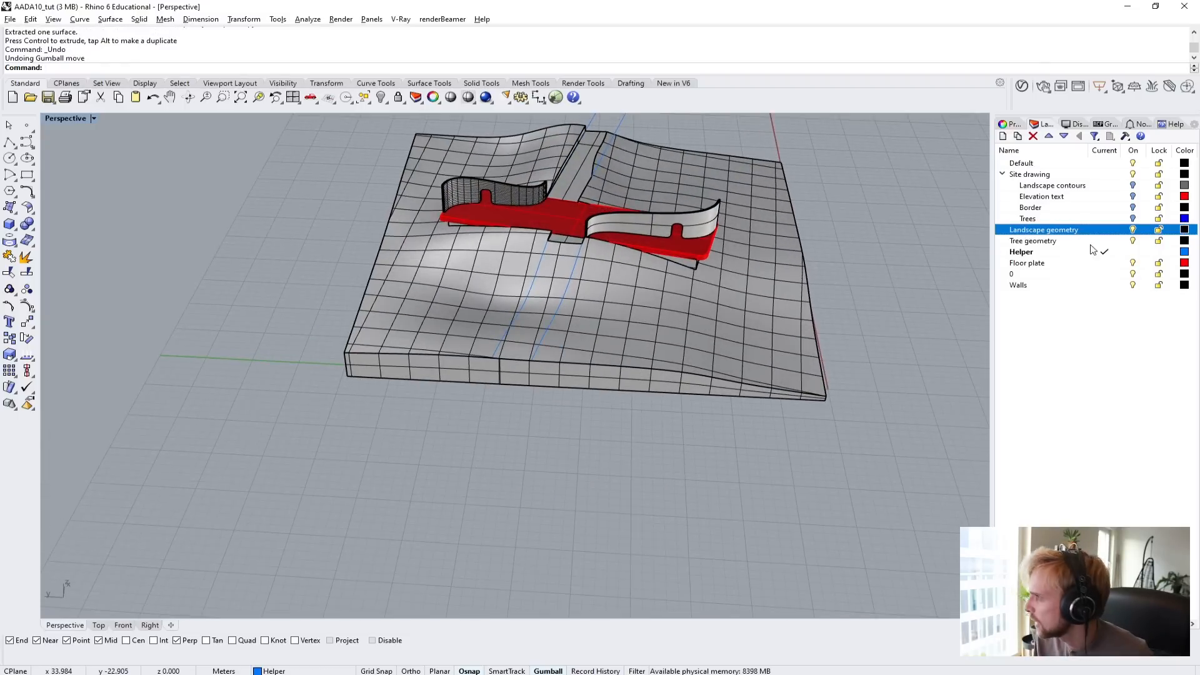
left_click(684, 329)
left_click(728, 365)
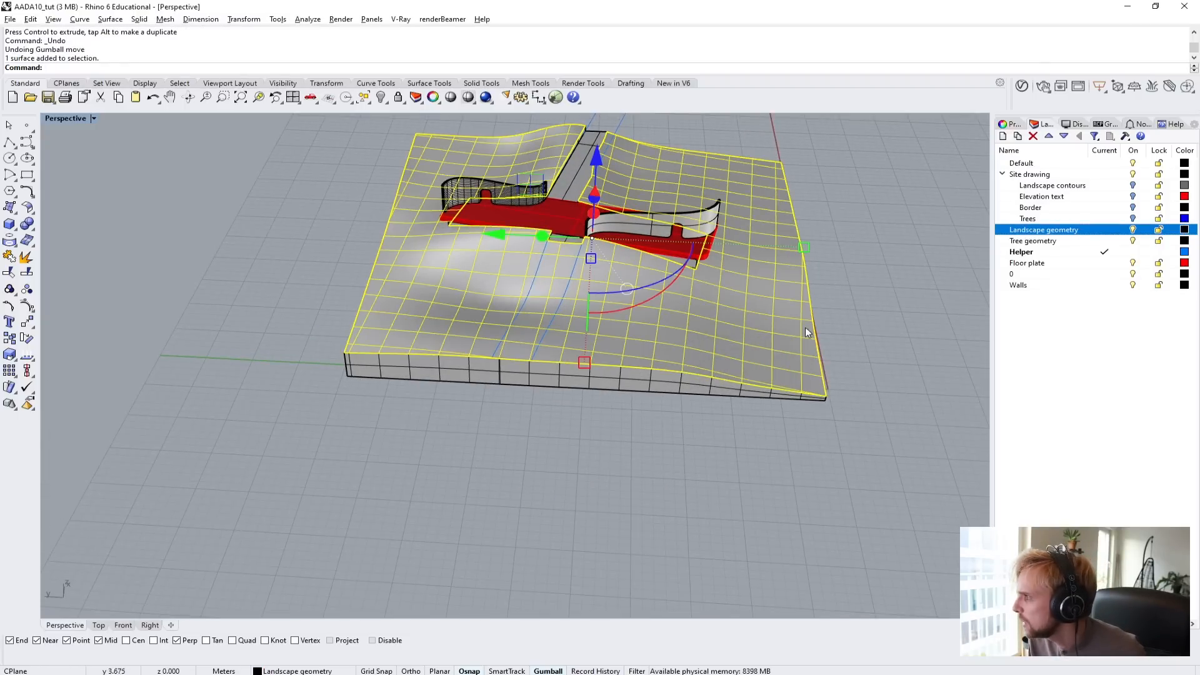
right_click(1043, 252)
left_click(1094, 442)
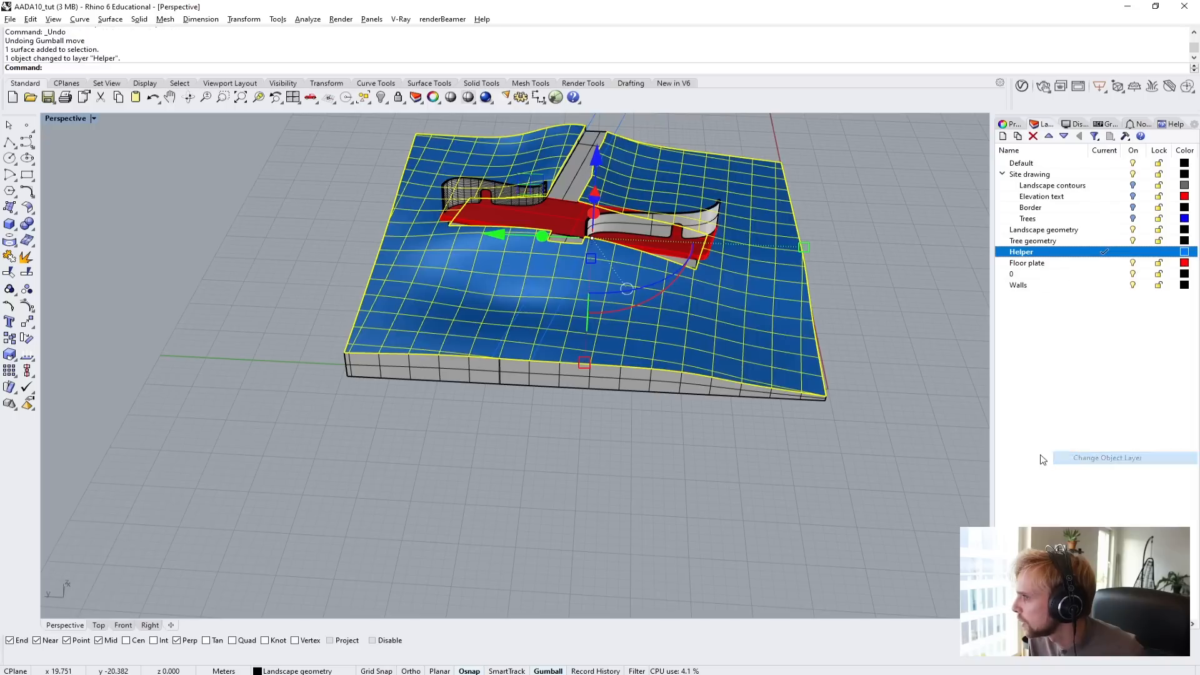
Hide the Landscape geometry layer to isolate the extracted top surface and its two projected curves.
left_click(1133, 229)
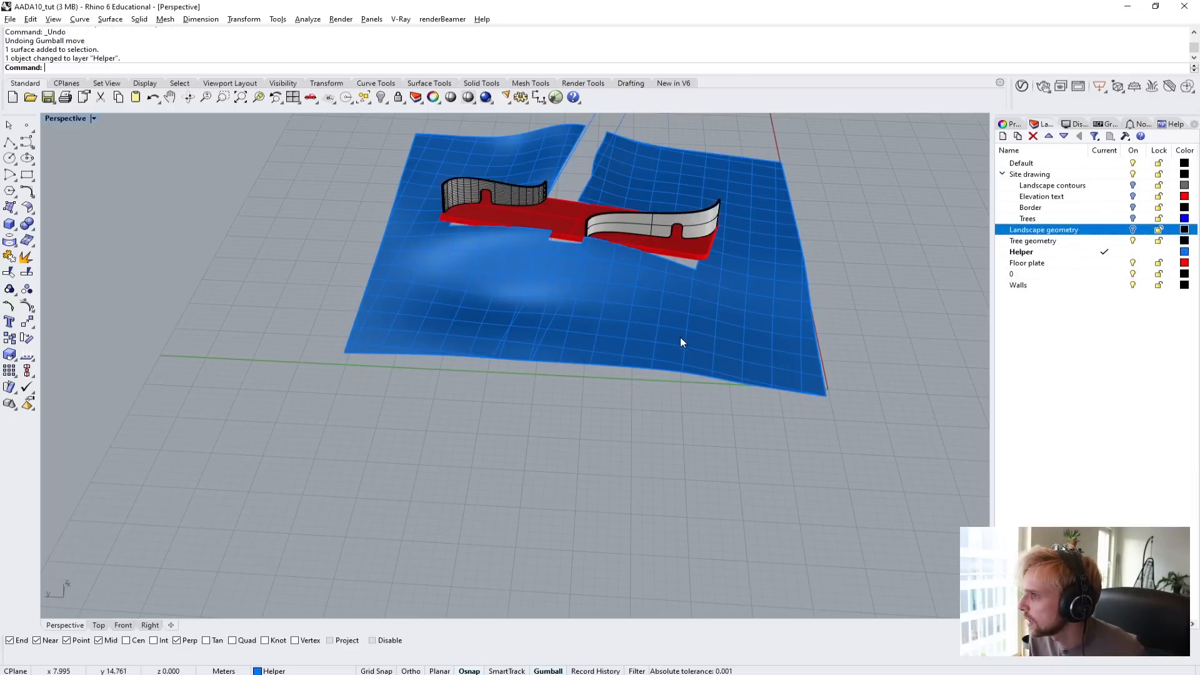
right_click_drag(680, 336, 564, 305)
scroll(564, 306, "up", 6)
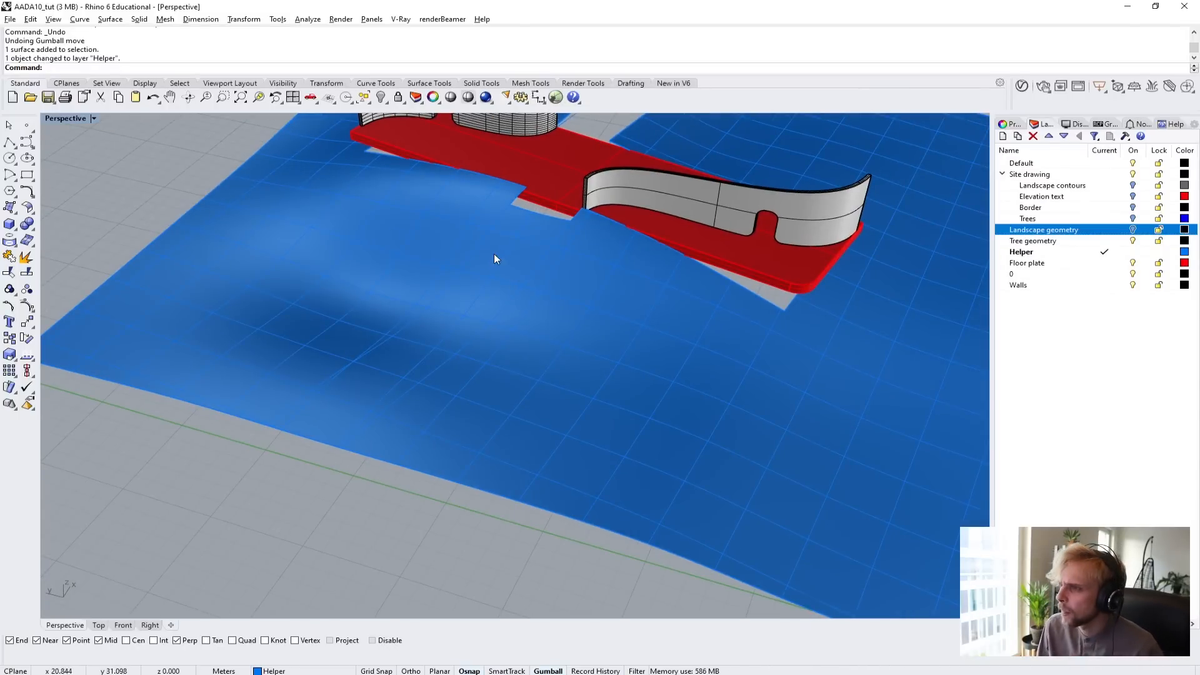
scroll(494, 250, "down", 4)
Split the extracted top surface using the two projected curves as cutting objects.
left_click(443, 233)
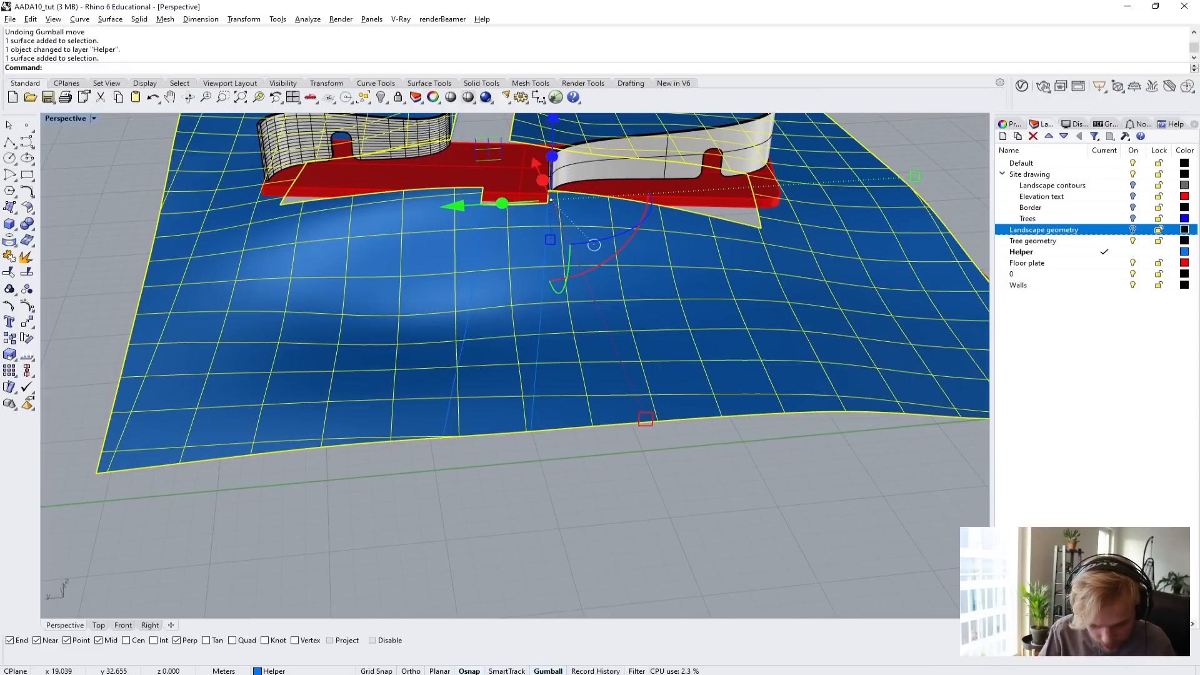
key("Return")
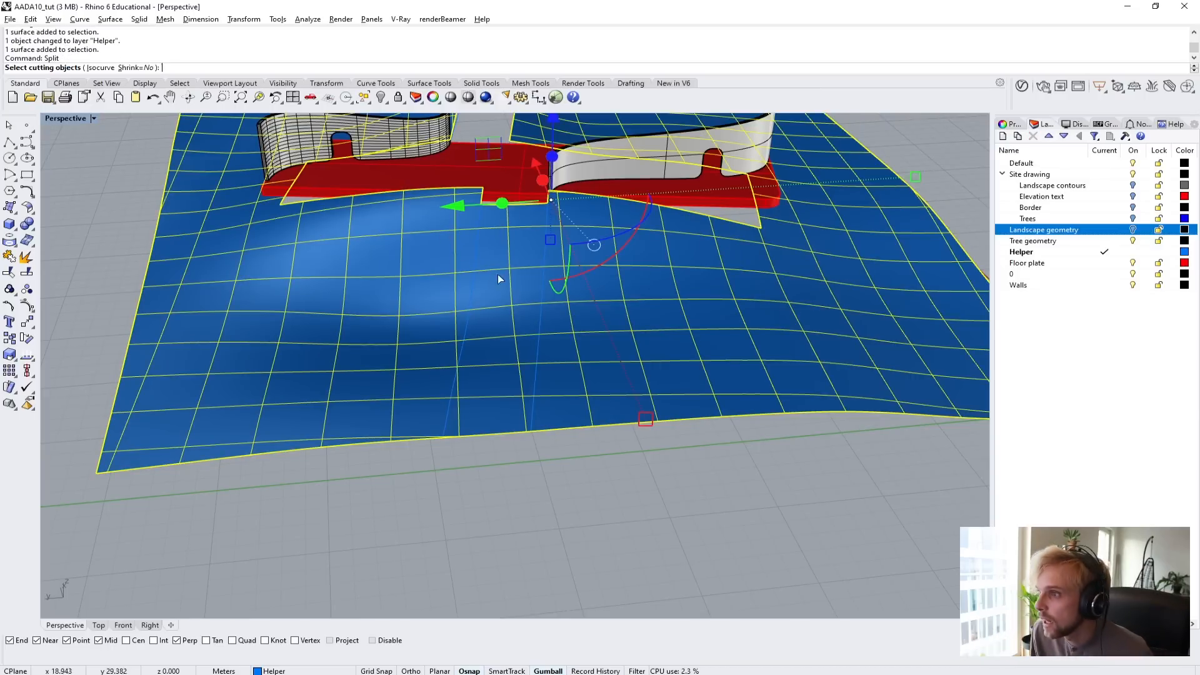
left_click(538, 258)
left_click(548, 258)
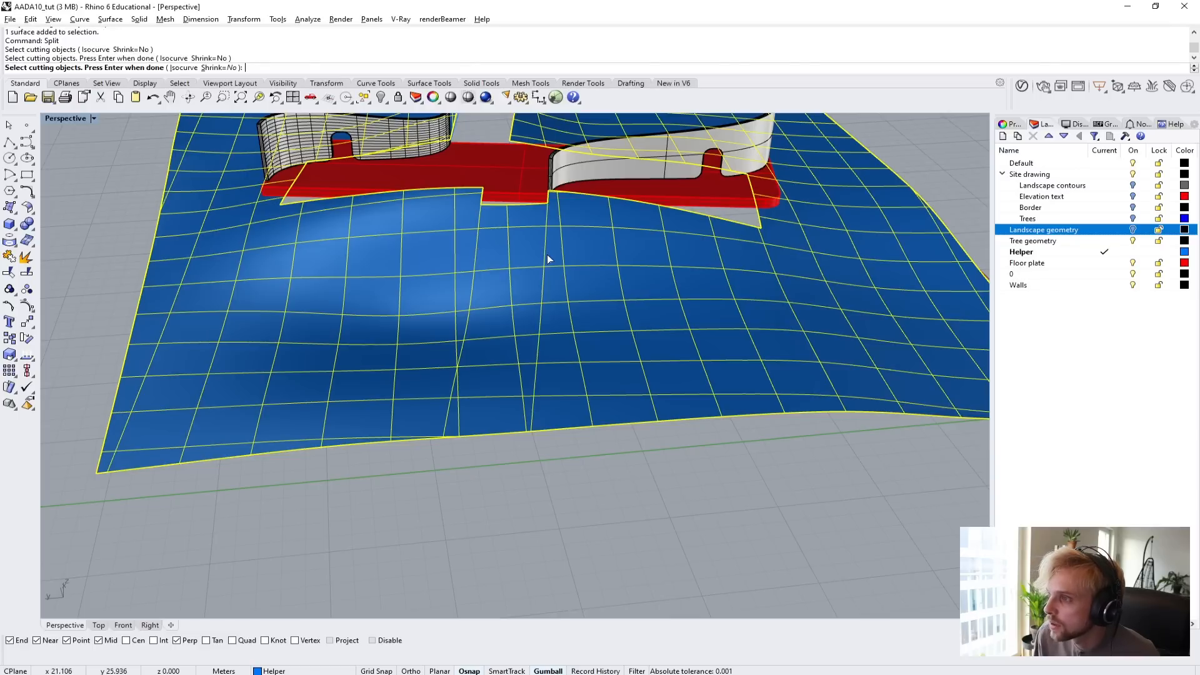
key("Return")
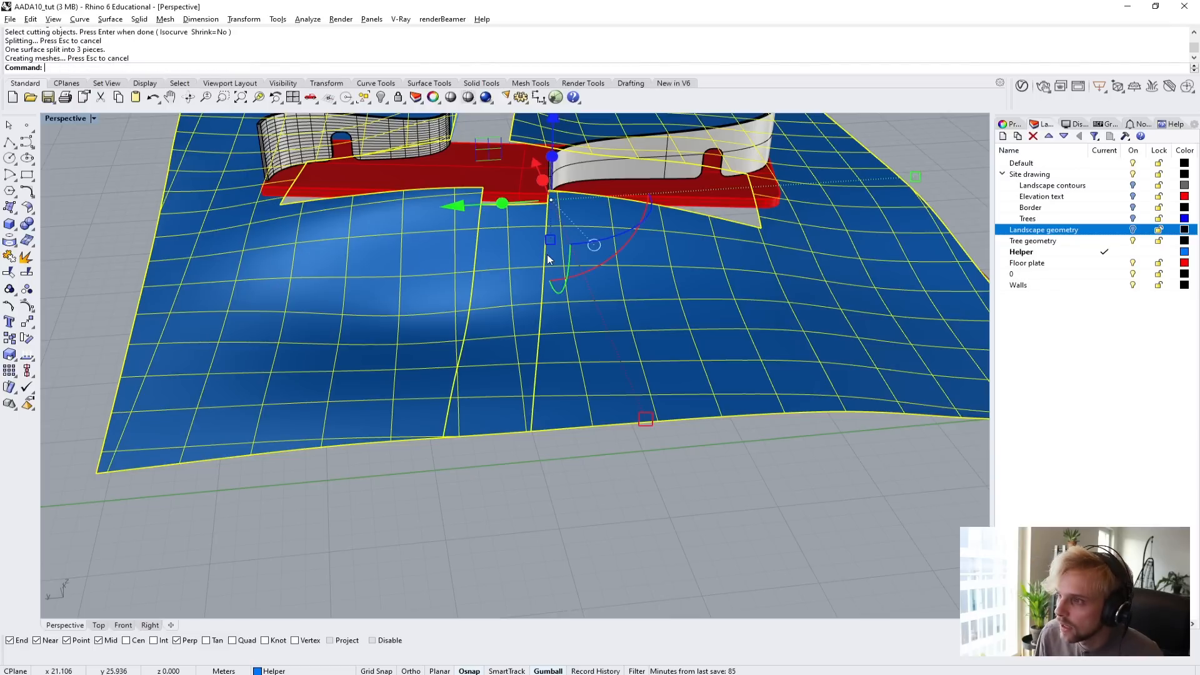
Select the split pieces of the top surface in turn to check how the strip between the curves is separated.
left_click(406, 499)
left_click(413, 337)
left_click(501, 320)
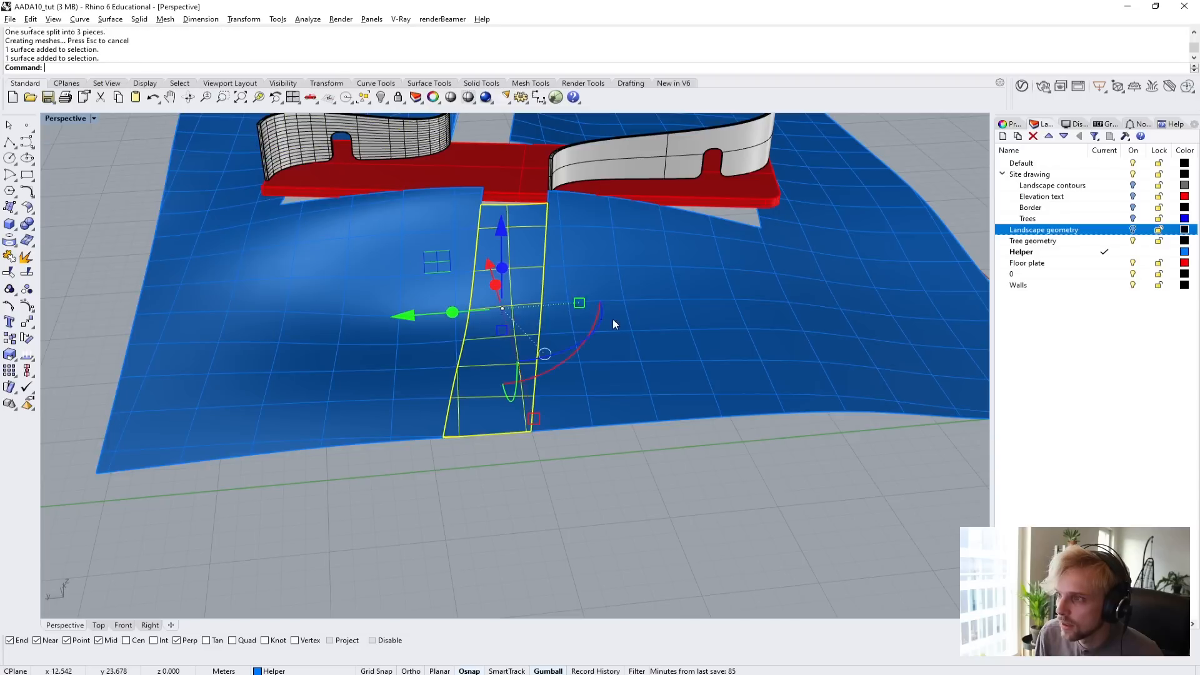
left_click(613, 318)
left_click(496, 354)
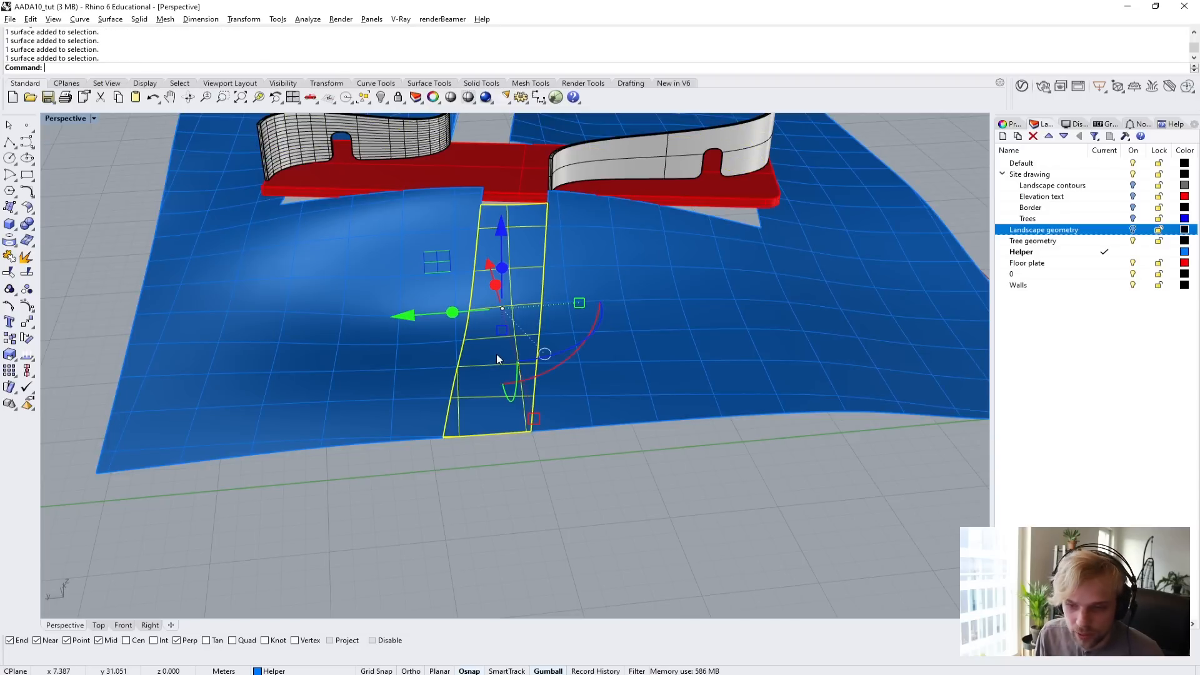
left_click(562, 473)
scroll(613, 365, "down", 5)
right_click_drag(638, 313, 428, 365)
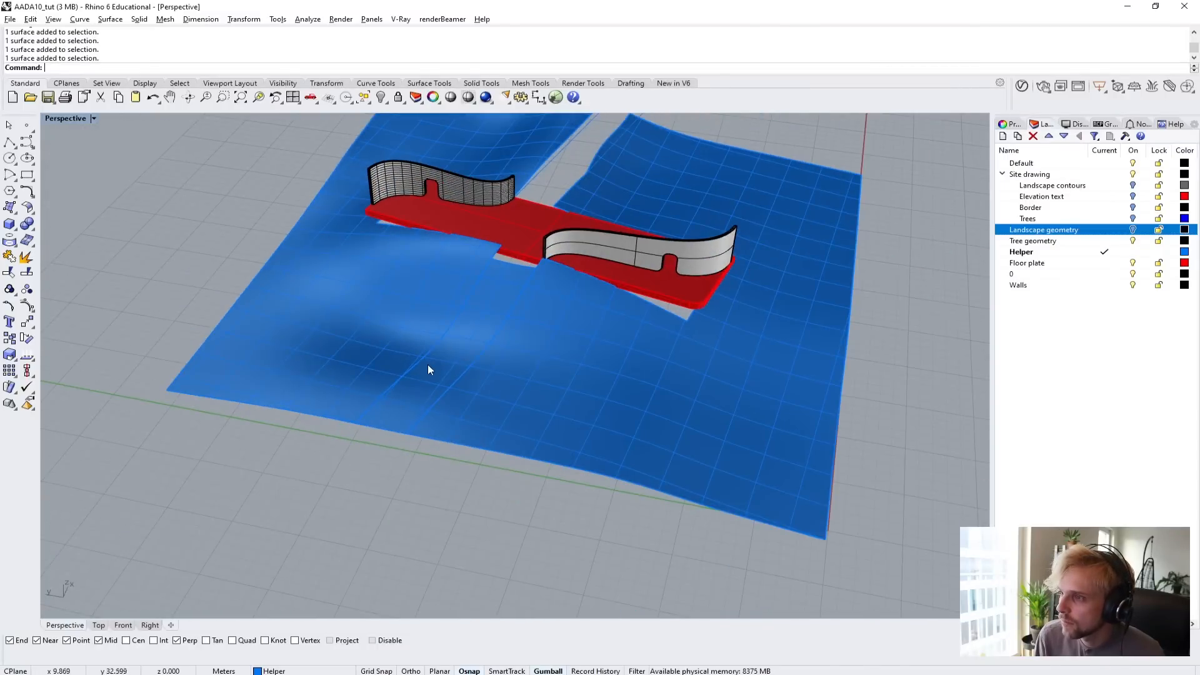
left_click(533, 279)
right_click_drag(559, 292, 549, 279)
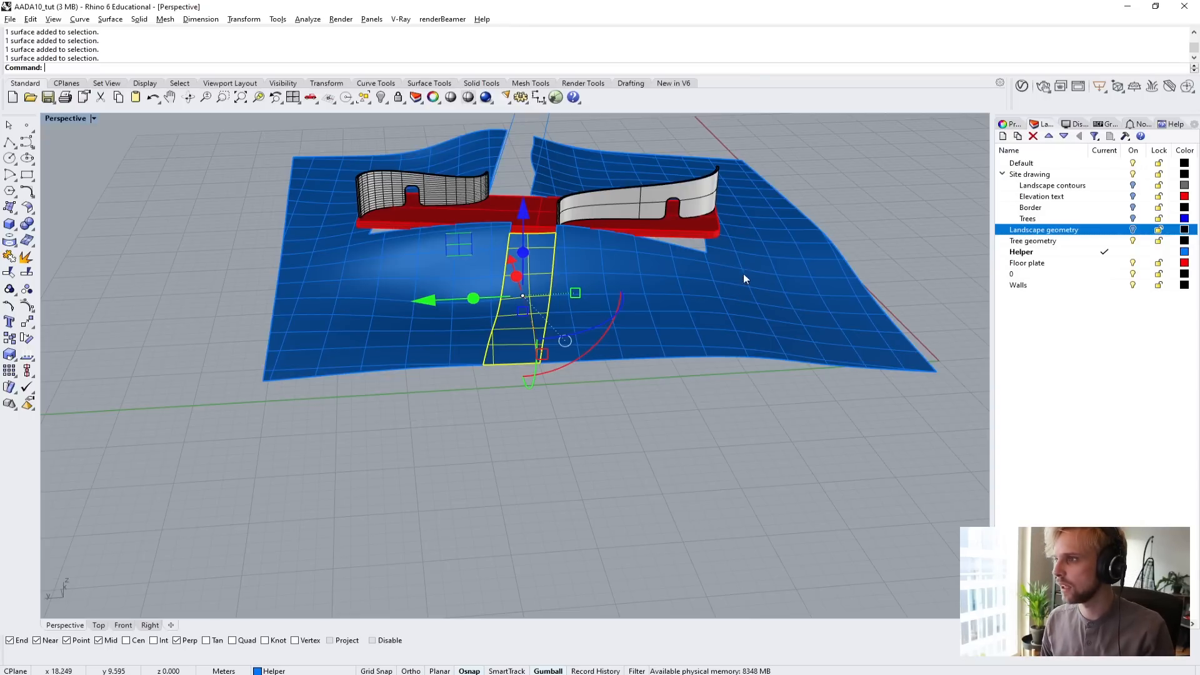
Delete the two large surface pieces on either side of the path strip.
right_click_drag(744, 273, 775, 247)
left_click(776, 247)
key("Delete")
left_click(385, 238)
key("Delete")
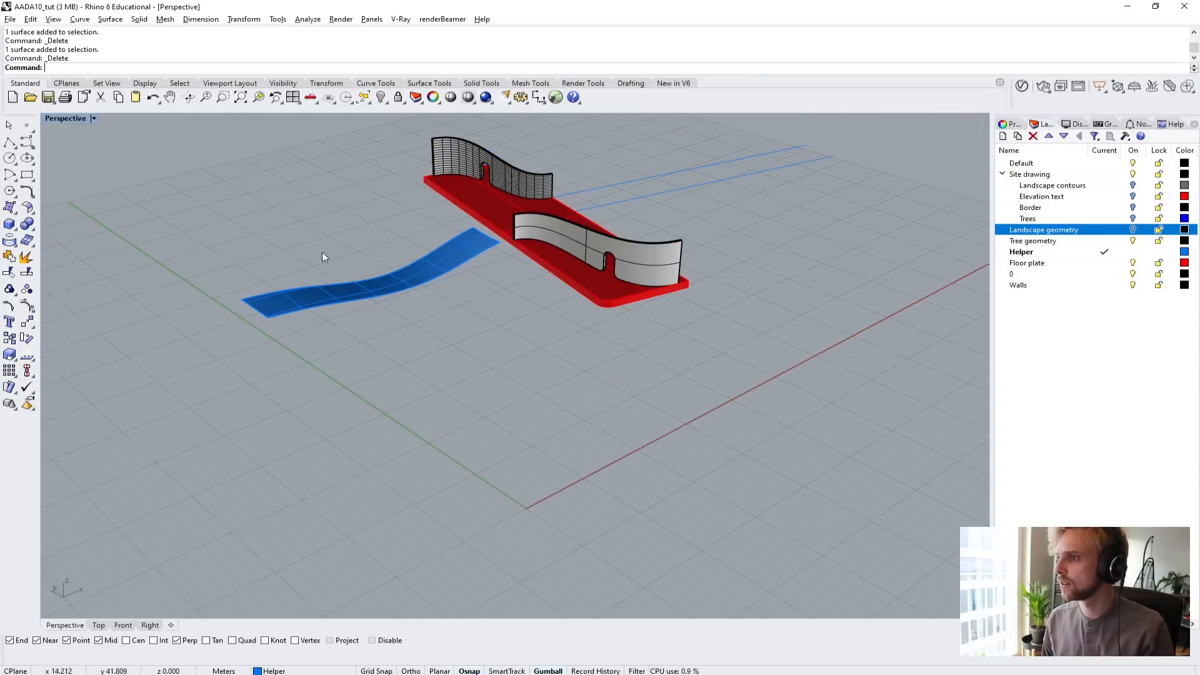
Try offsetting the path strip into a solid with OffsetSrf at a distance of 0.1, and undo the offset.
right_click_drag(321, 252, 423, 250)
left_click(523, 275)
right_click_drag(518, 290, 532, 306)
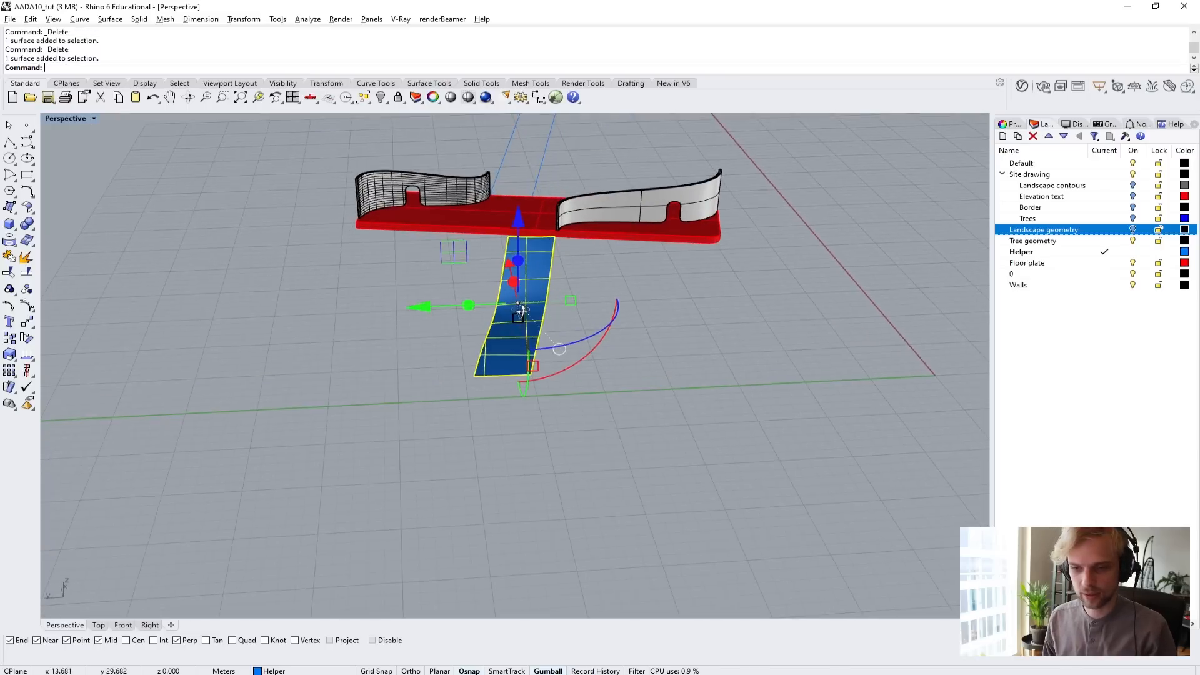
scroll(553, 306, "up", 2)
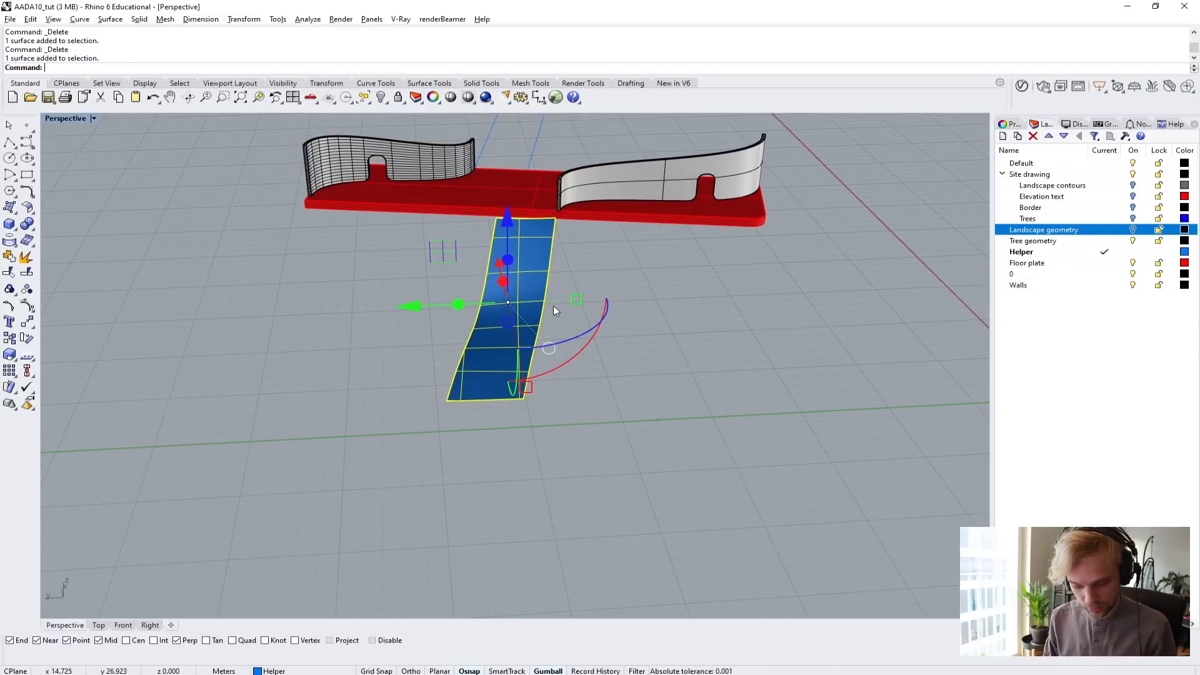
type("Off")
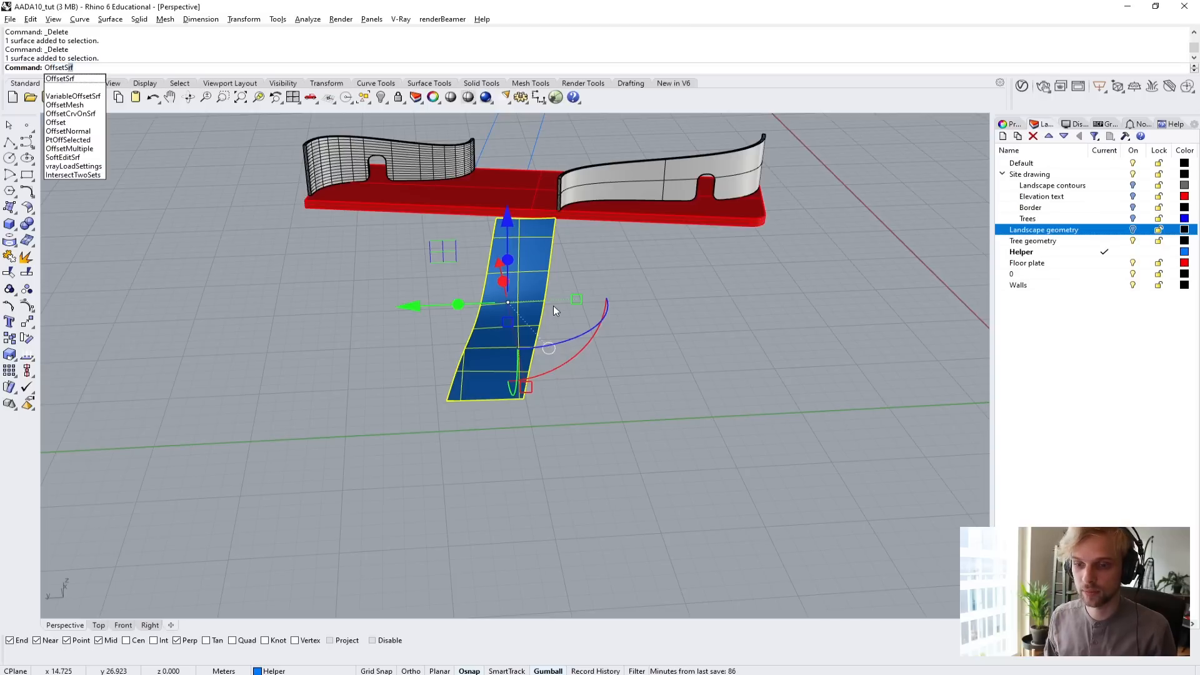
type("set")
key("Return")
type("0.")
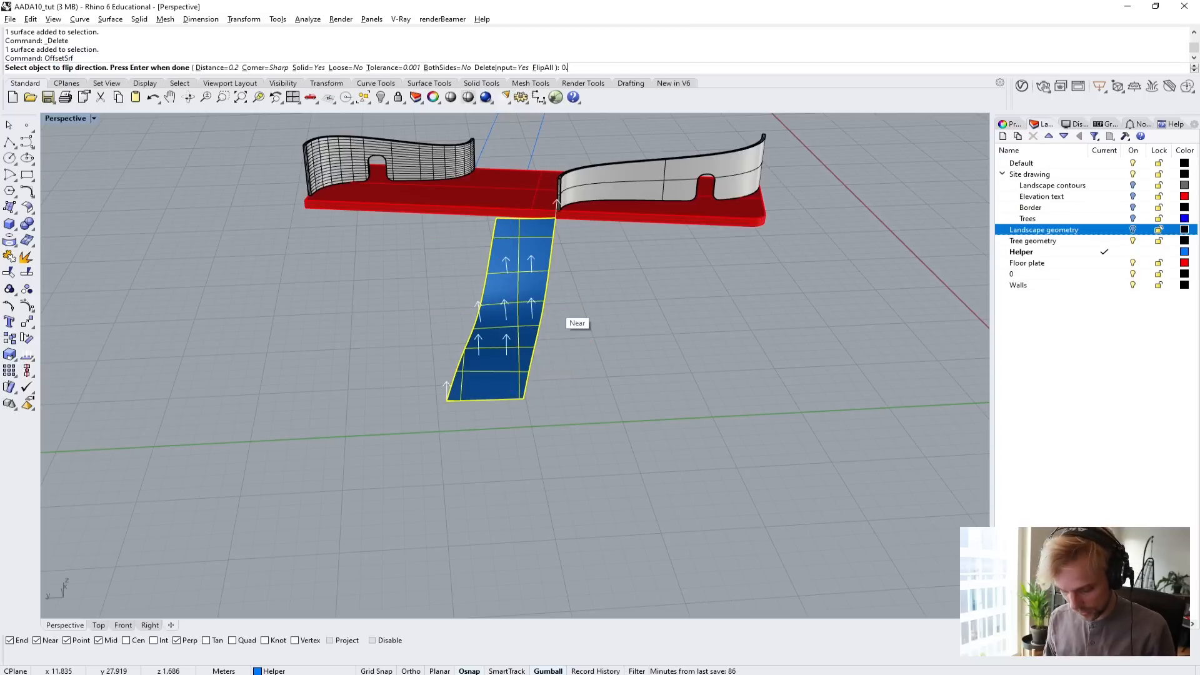
type("1")
key("Return")
Offset the path strip with OffsetSrf at a distance of 0.07 and Solid=Yes to give it thickness.
key("Return")
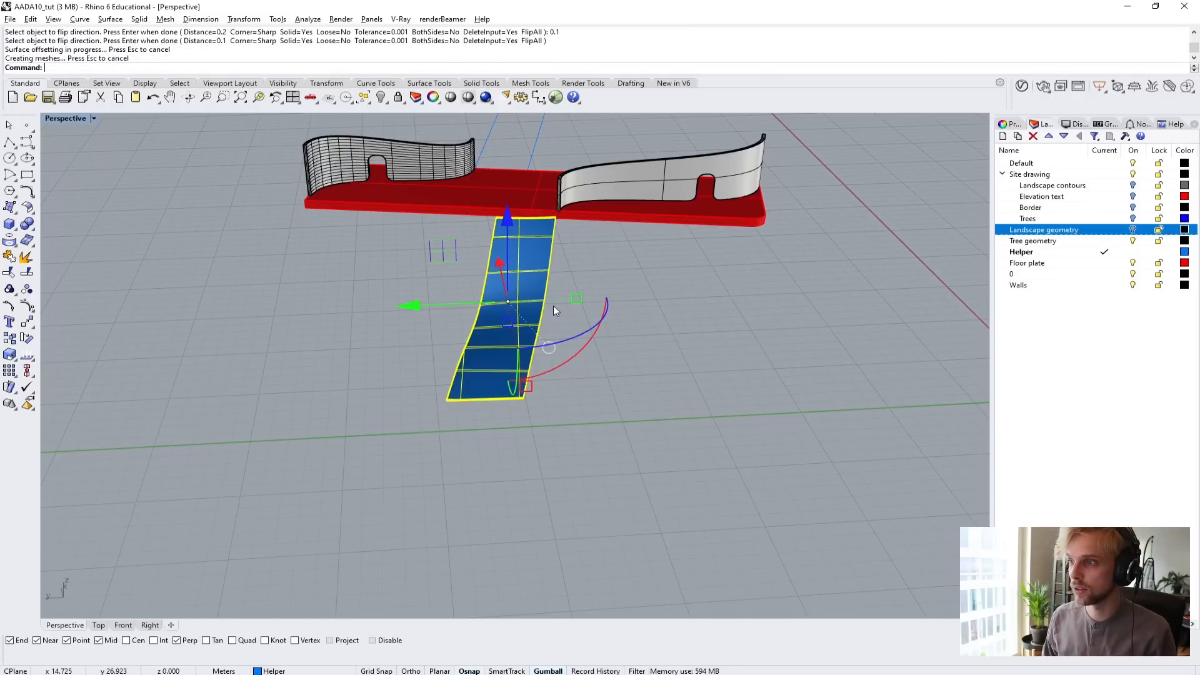
scroll(553, 306, "up", 5)
key("ctrl+z")
right_click_drag(650, 233, 401, 239)
key("Return")
type("0")
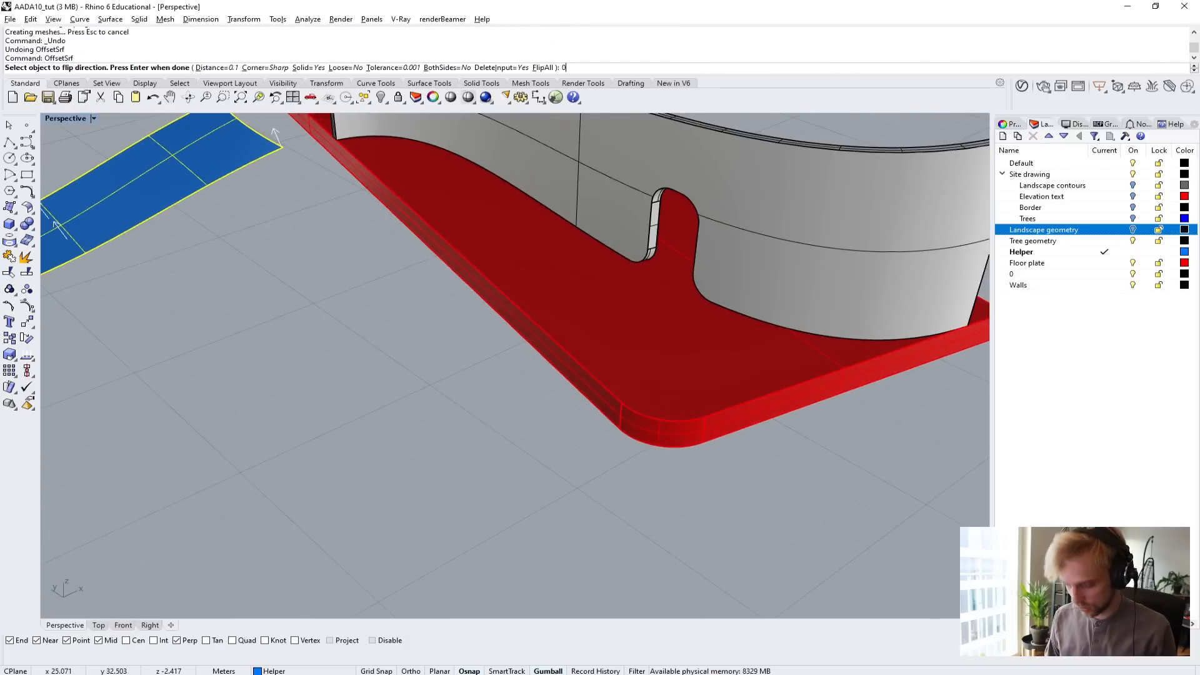
type(".07")
key("Return")
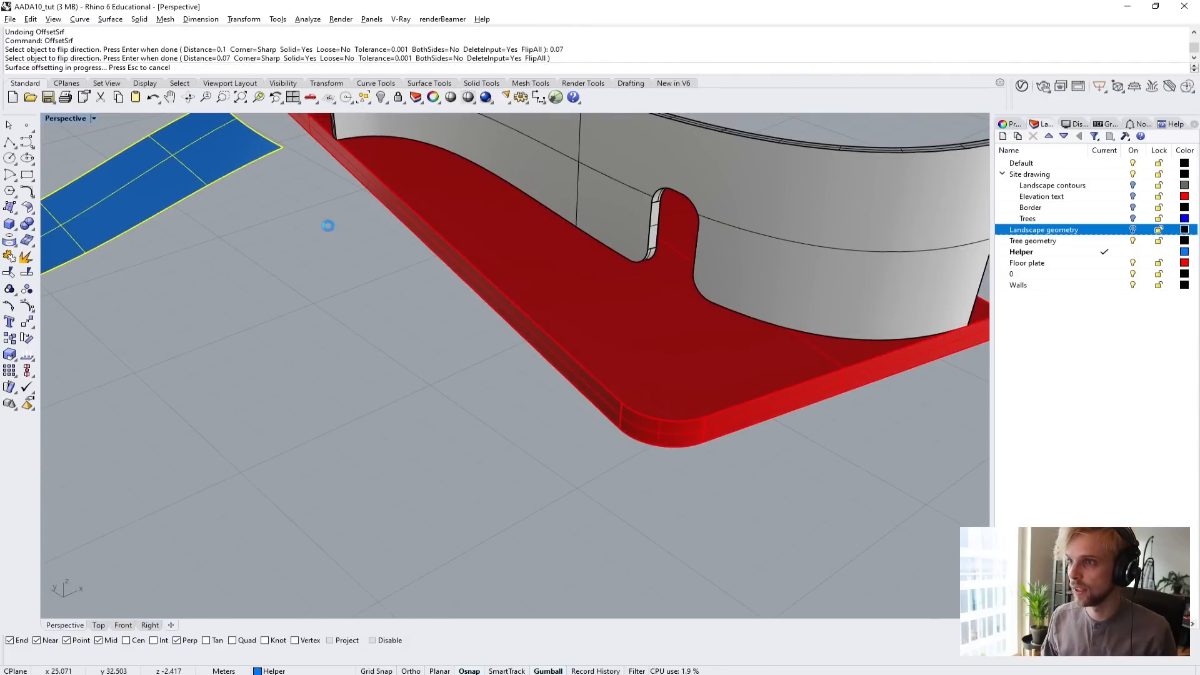
key("Return")
right_click_drag(321, 217, 427, 332)
scroll(315, 312, "up", 5)
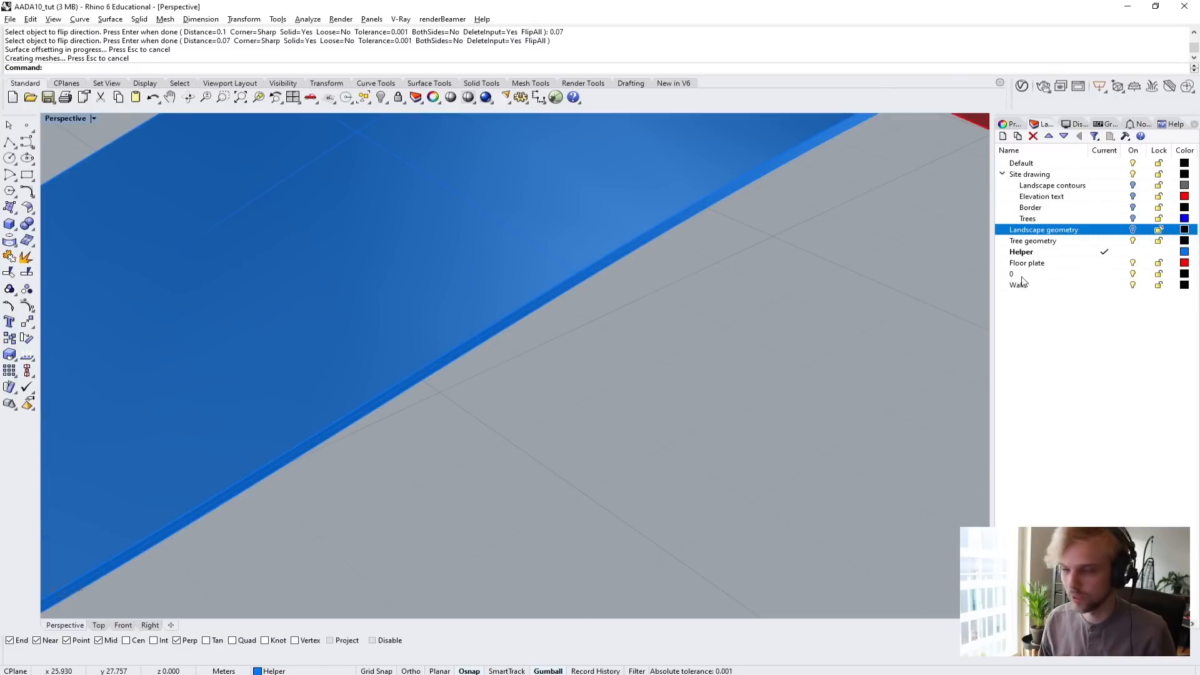
Show the Landscape geometry layer again and set the perspective view to Arctic display mode.
scroll(654, 374, "down", 5)
scroll(654, 373, "down", 3)
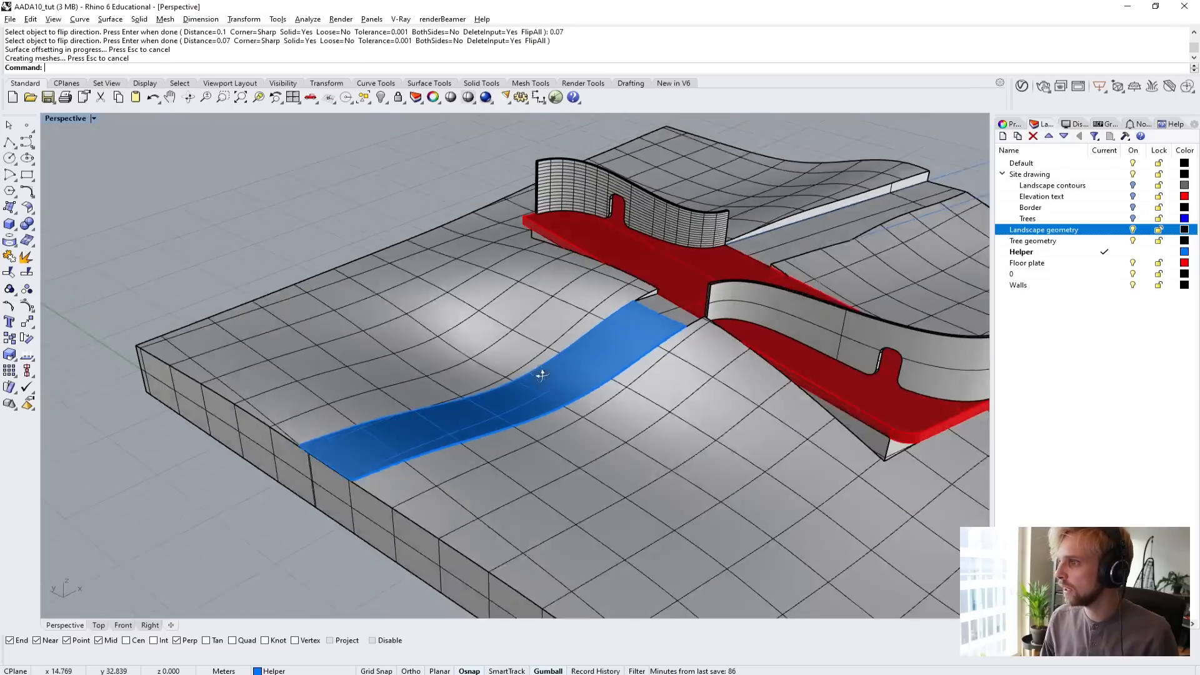
left_click(61, 118)
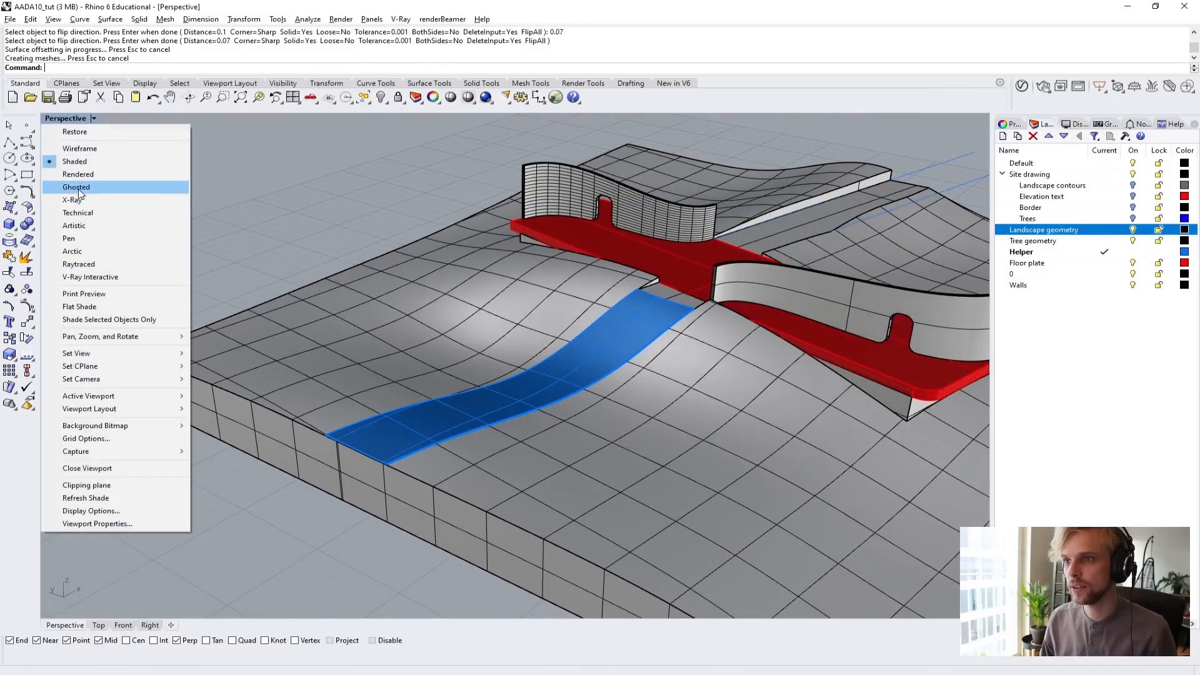
left_click(72, 251)
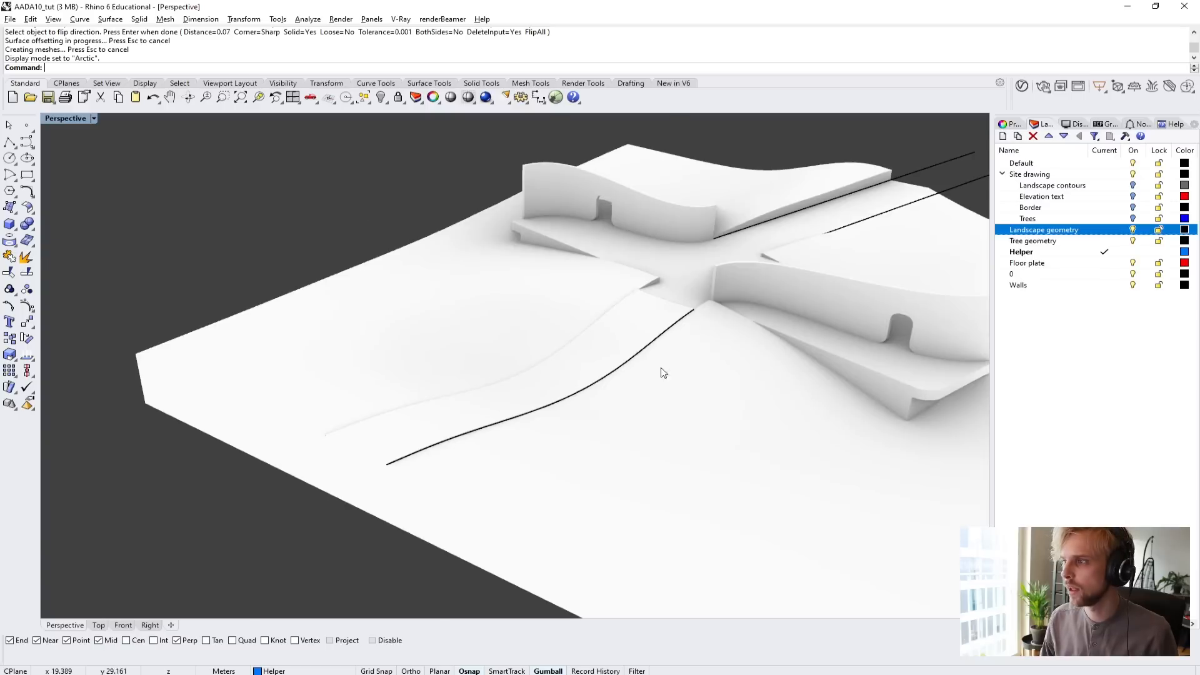
Examine how the thickened path sits on the landscape and meets the floor plate from several angles.
scroll(663, 373, "up", 2)
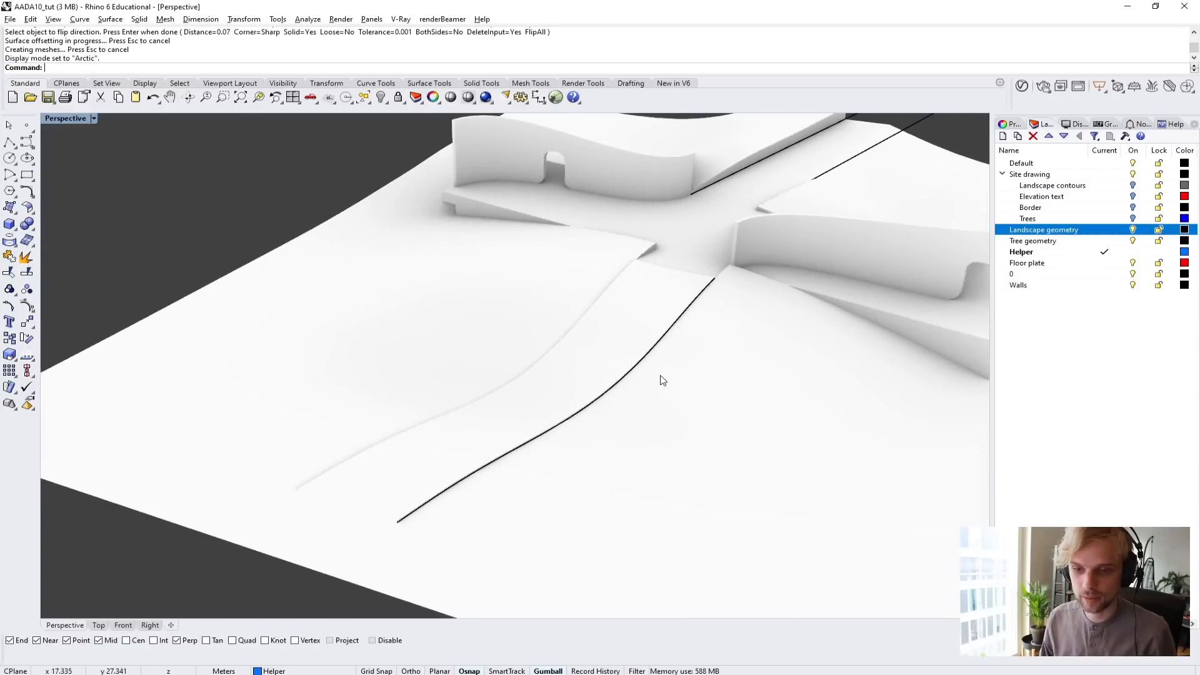
right_click_drag(664, 380, 531, 438)
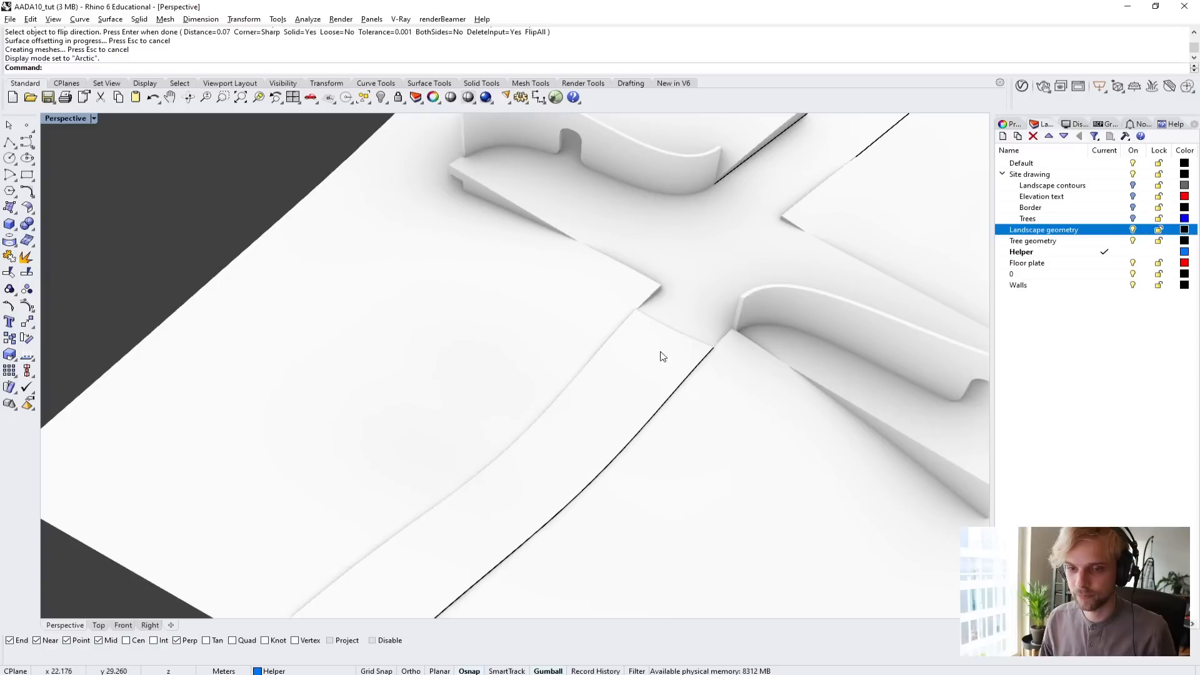
scroll(664, 357, "up", 3)
right_click_drag(752, 348, 584, 267)
scroll(585, 267, "up", 5)
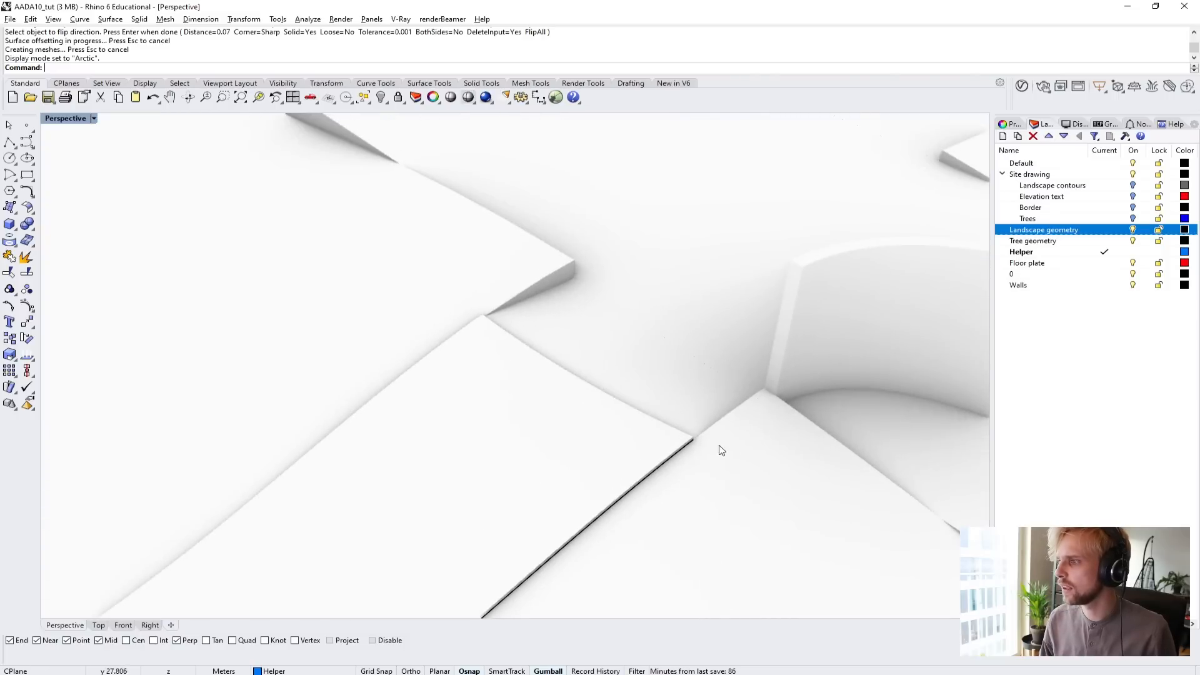
right_click_drag(722, 450, 730, 318)
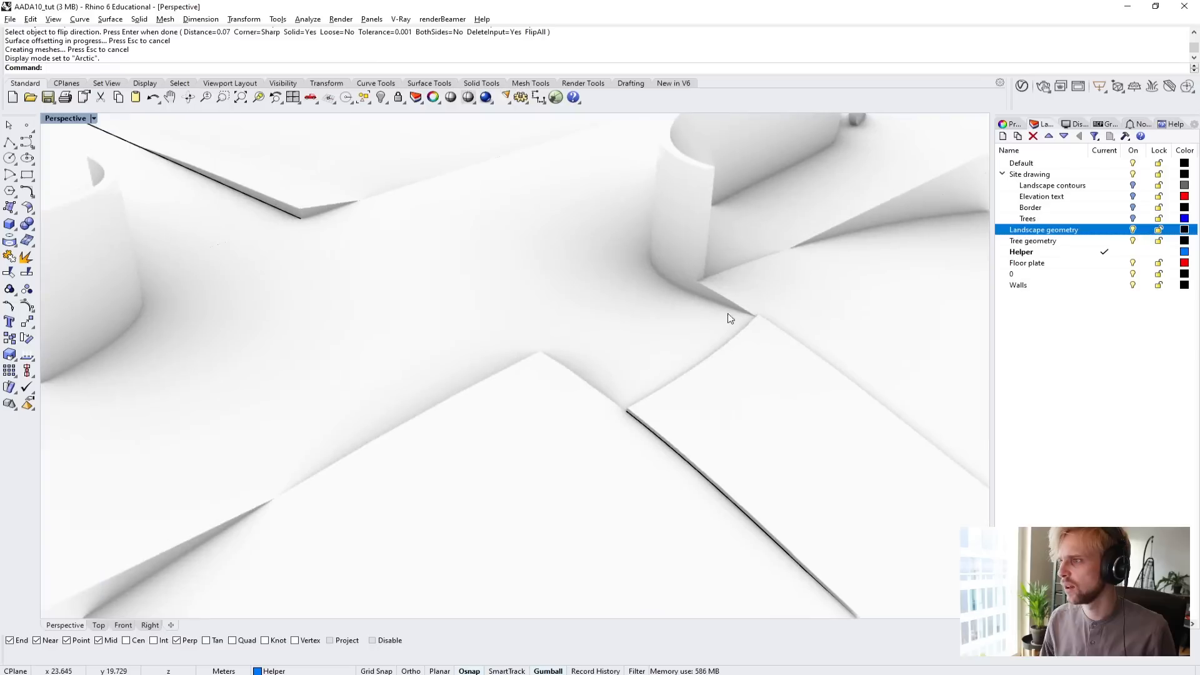
scroll(721, 264, "up", 4)
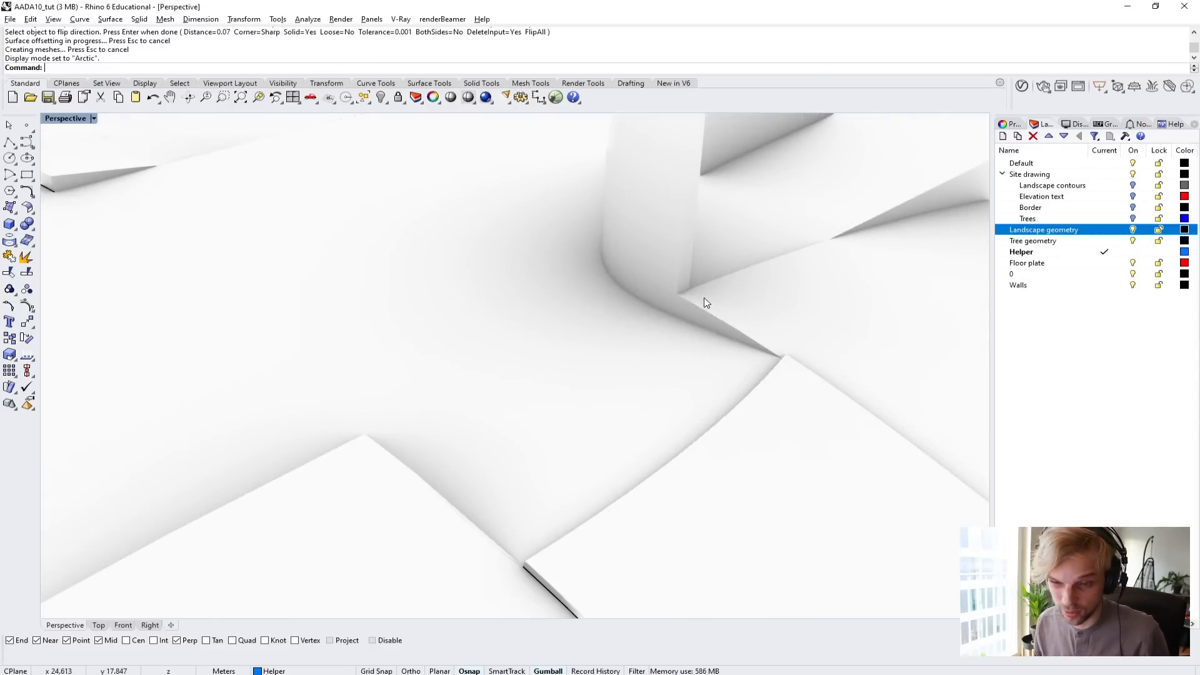
mouse_move(442, 485)
right_mouse_down()
mouse_move(369, 494)
mouse_move(445, 461)
right_mouse_up()
Set the perspective view back to Shaded display mode and face the notch from the floor plate side.
left_click(65, 118)
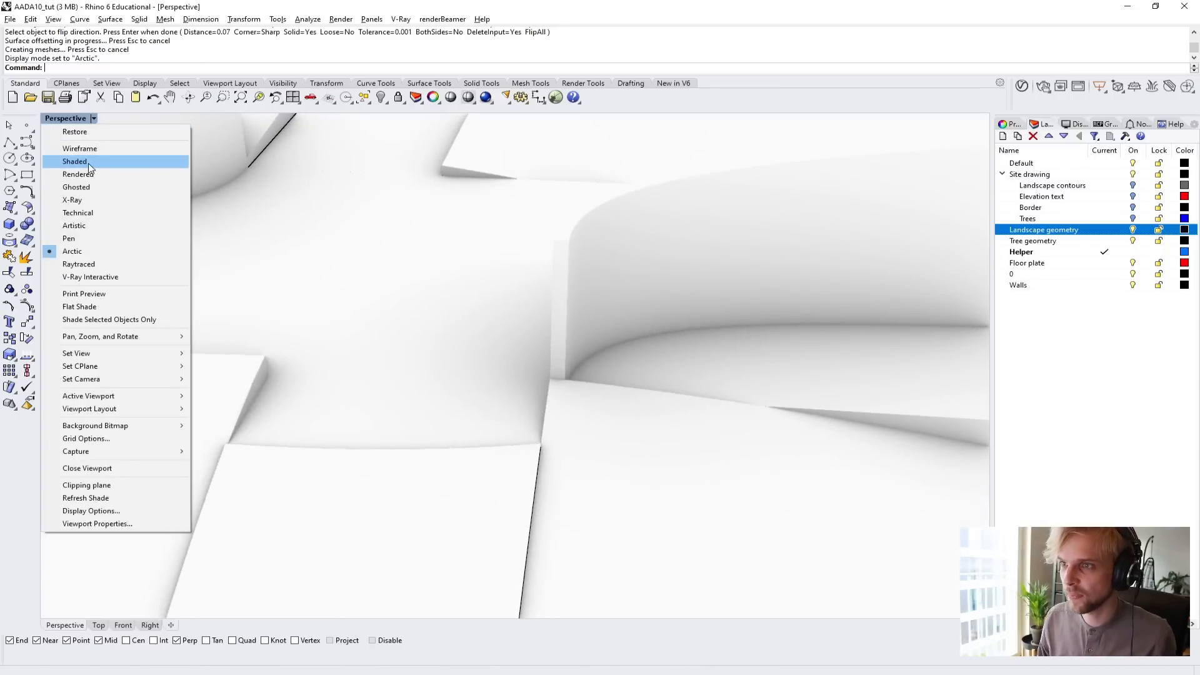
left_click(88, 163)
mouse_move(426, 384)
right_mouse_down()
mouse_move(270, 336)
mouse_move(386, 377)
mouse_move(477, 288)
mouse_move(463, 420)
right_mouse_up()
Draw a polyline from the path's end corner down the notch edge and along the floor plate edge past the landscape's exposed side.
left_click(10, 142)
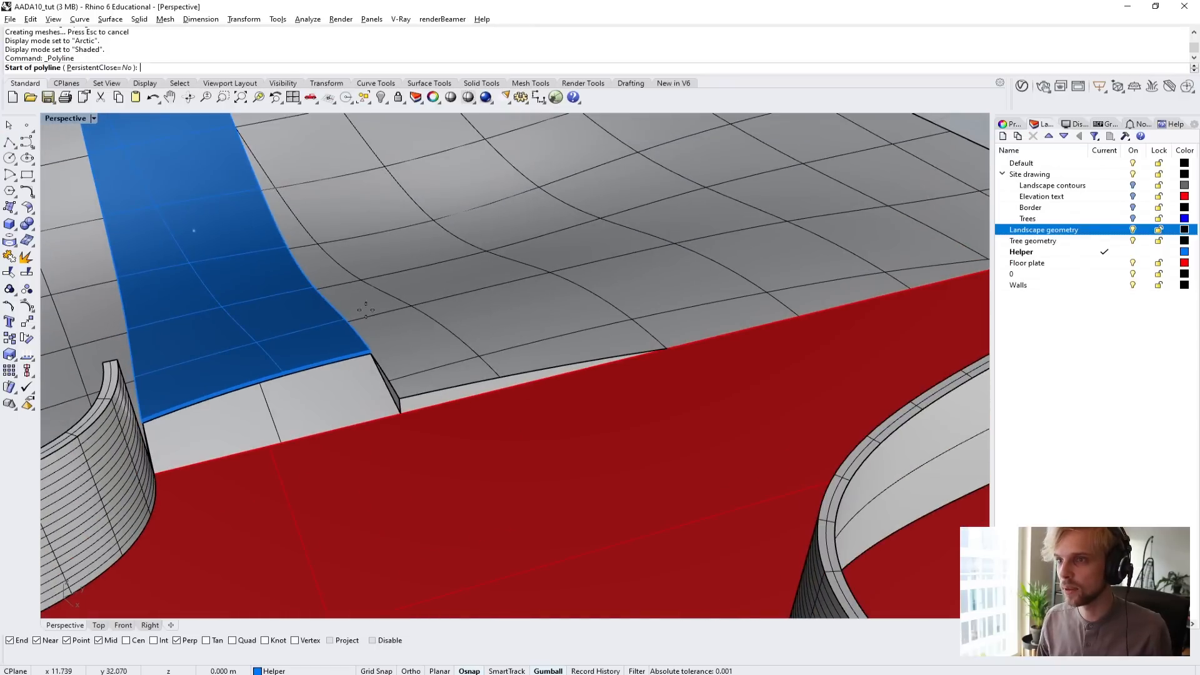
scroll(350, 359, "up", 10)
left_click(419, 361)
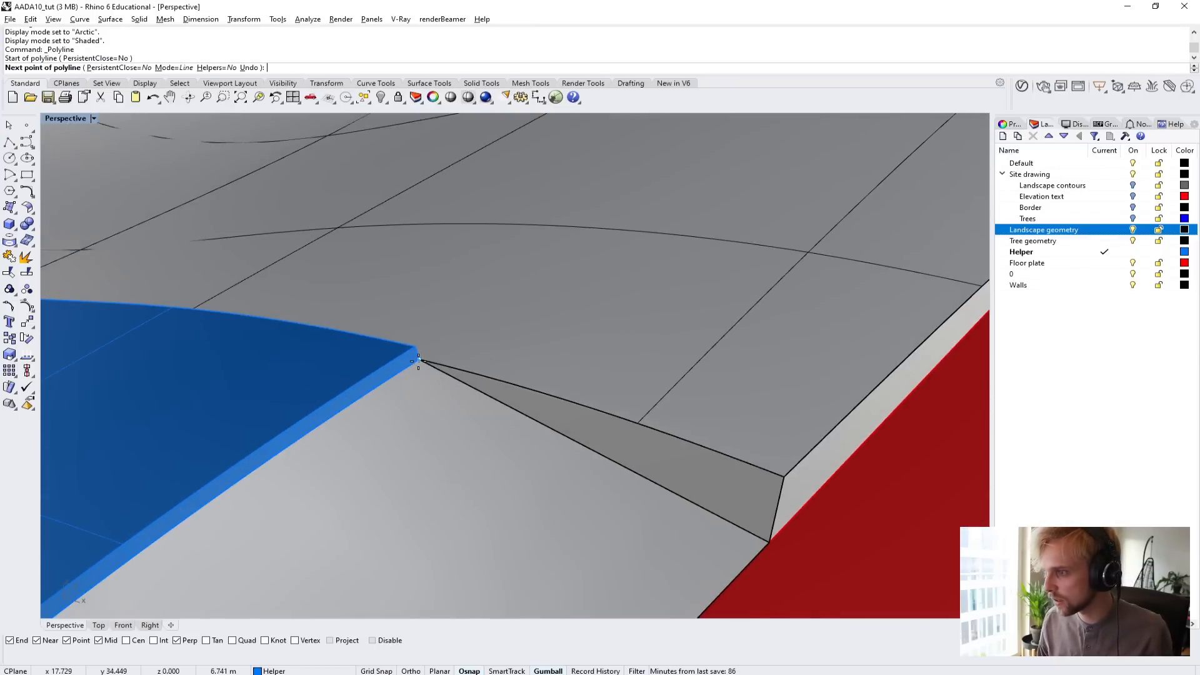
left_click(796, 560)
scroll(803, 531, "down", 8)
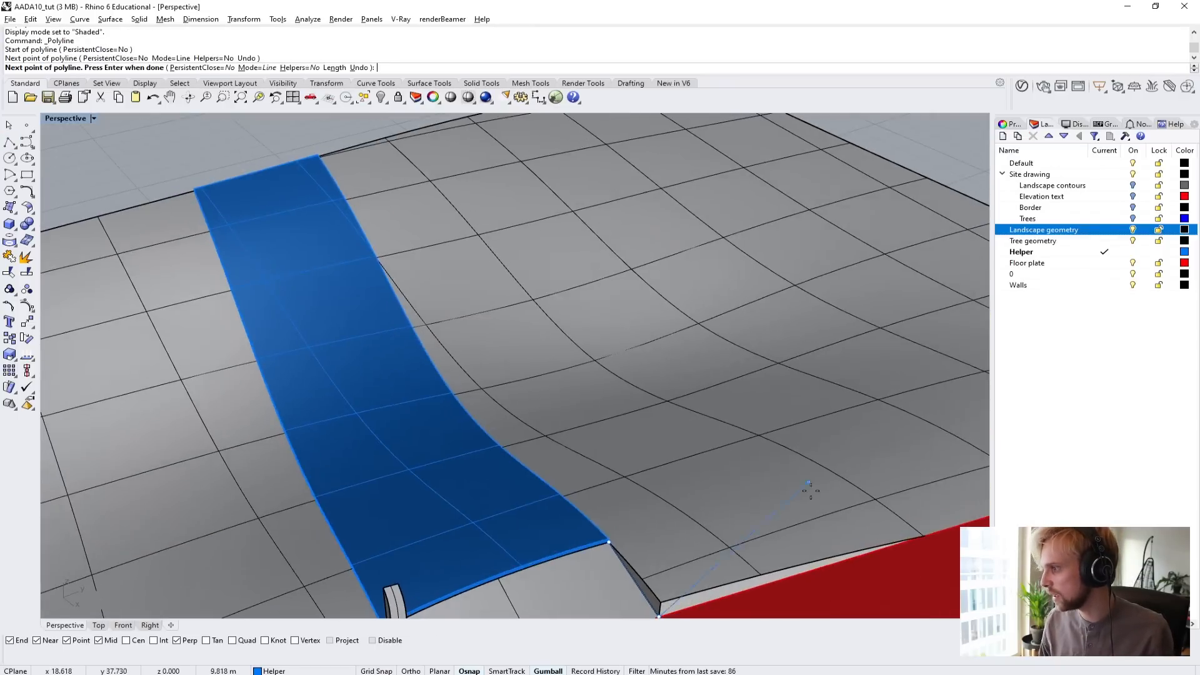
scroll(594, 475, "up", 6)
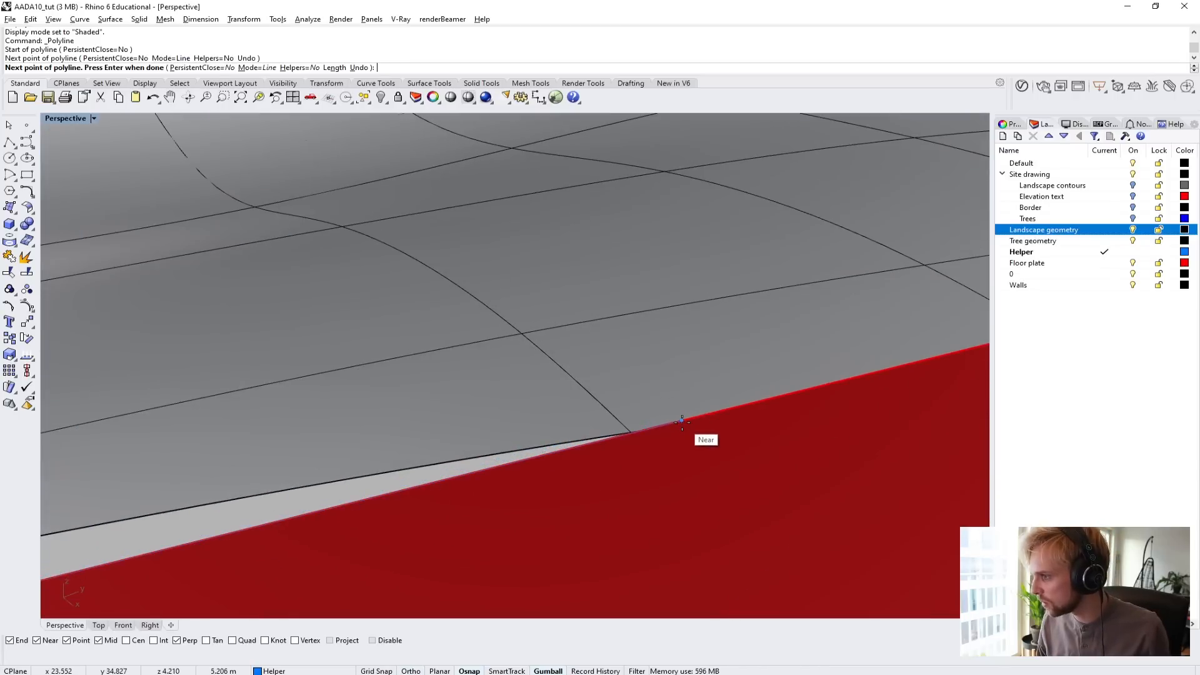
left_click(682, 423)
key("Return")
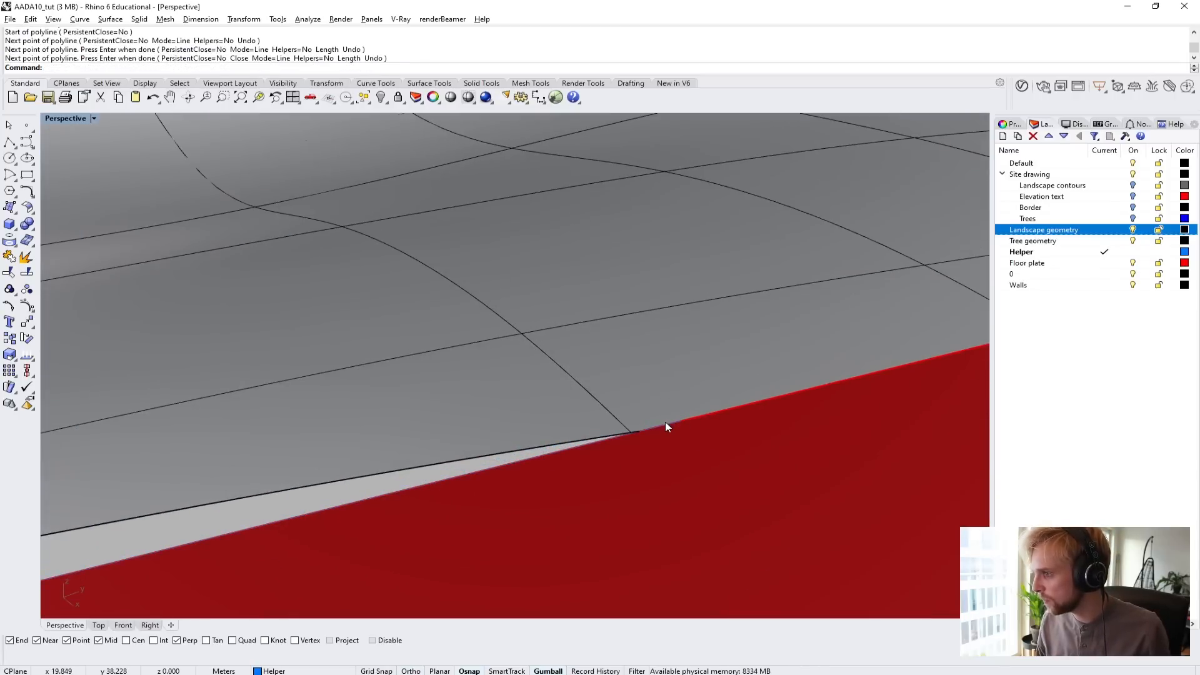
Select the new polyline and inspect how it follows the notch and the floor plate edge.
left_click(666, 424)
left_click(697, 454)
scroll(698, 454, "down", 6)
right_click_drag(512, 472, 692, 364, "shift")
scroll(325, 410, "up", 4)
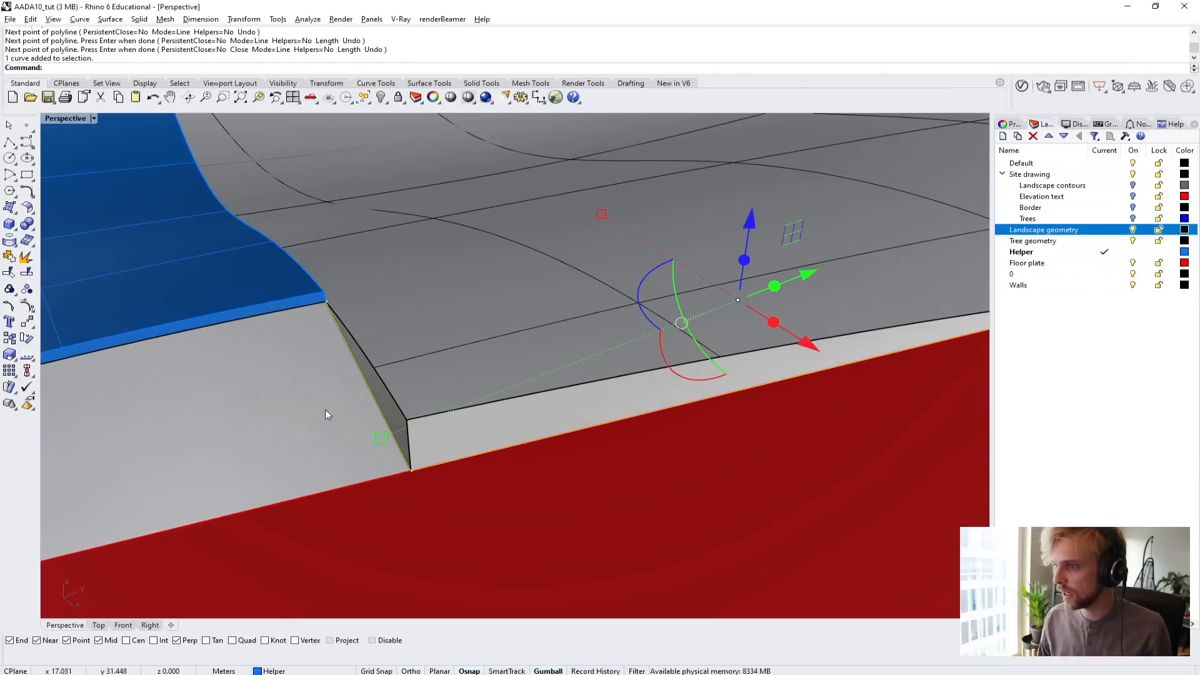
right_click_drag(413, 470, 499, 468)
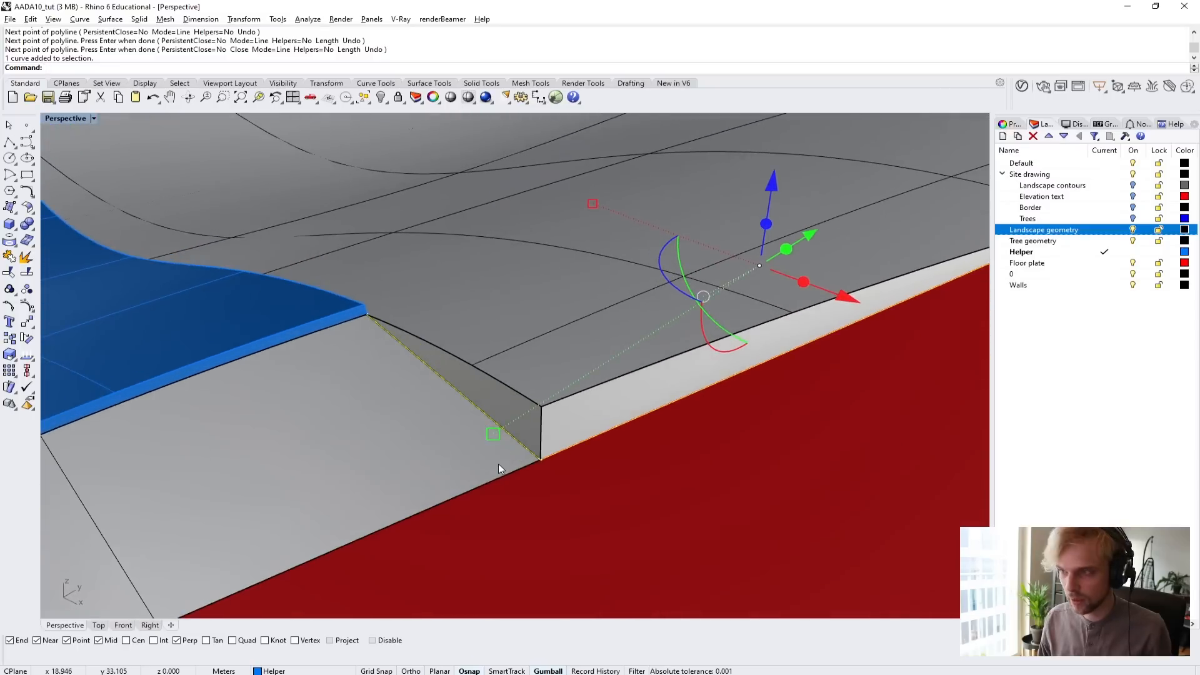
Offset the traced notch polyline 0.1 m outward, away from the landscape, with round corners.
type("offset")
key("Return")
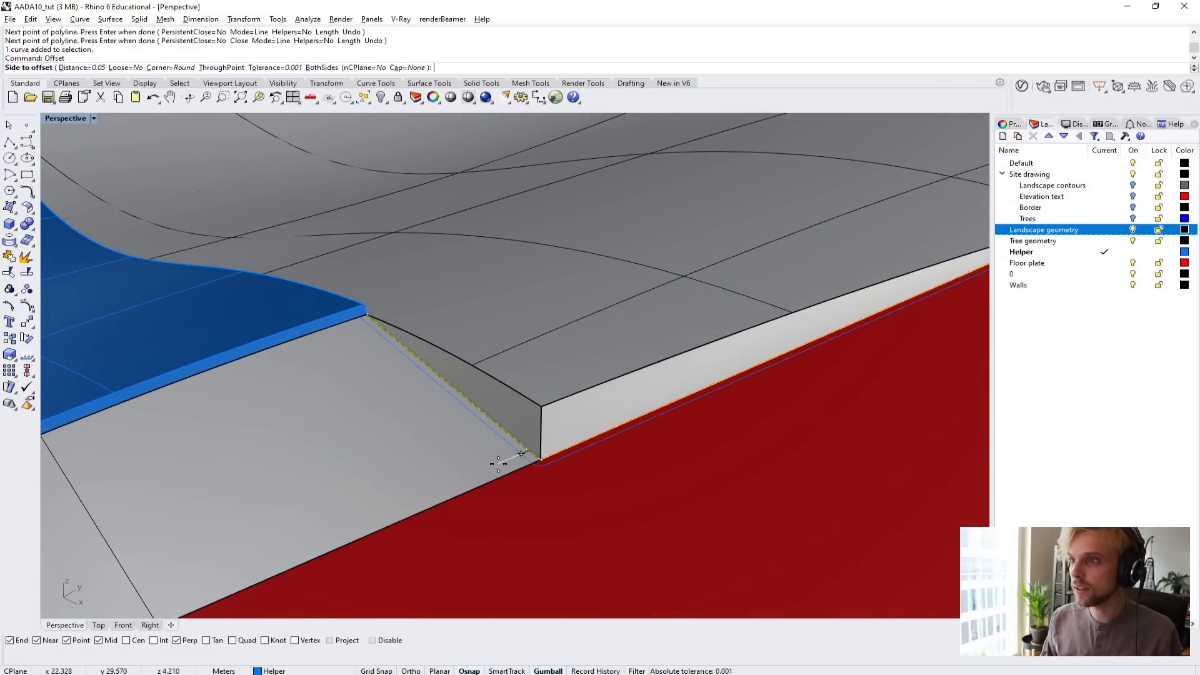
left_click(78, 69)
type("0.1")
key("Return")
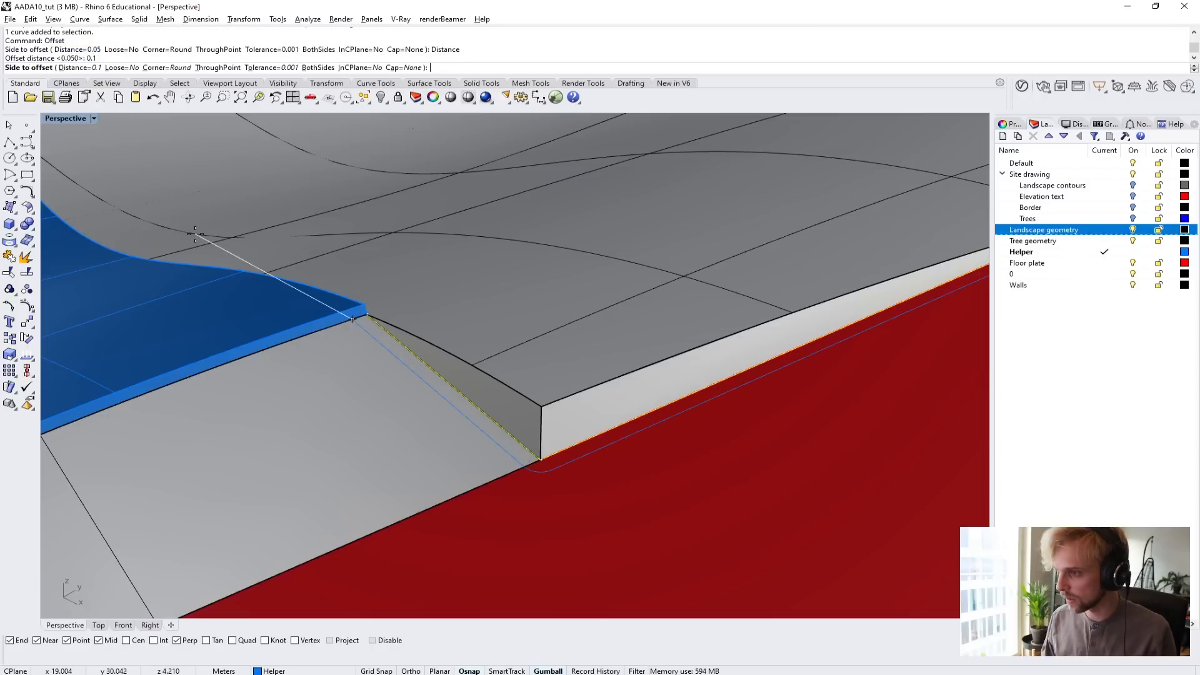
left_click(360, 374)
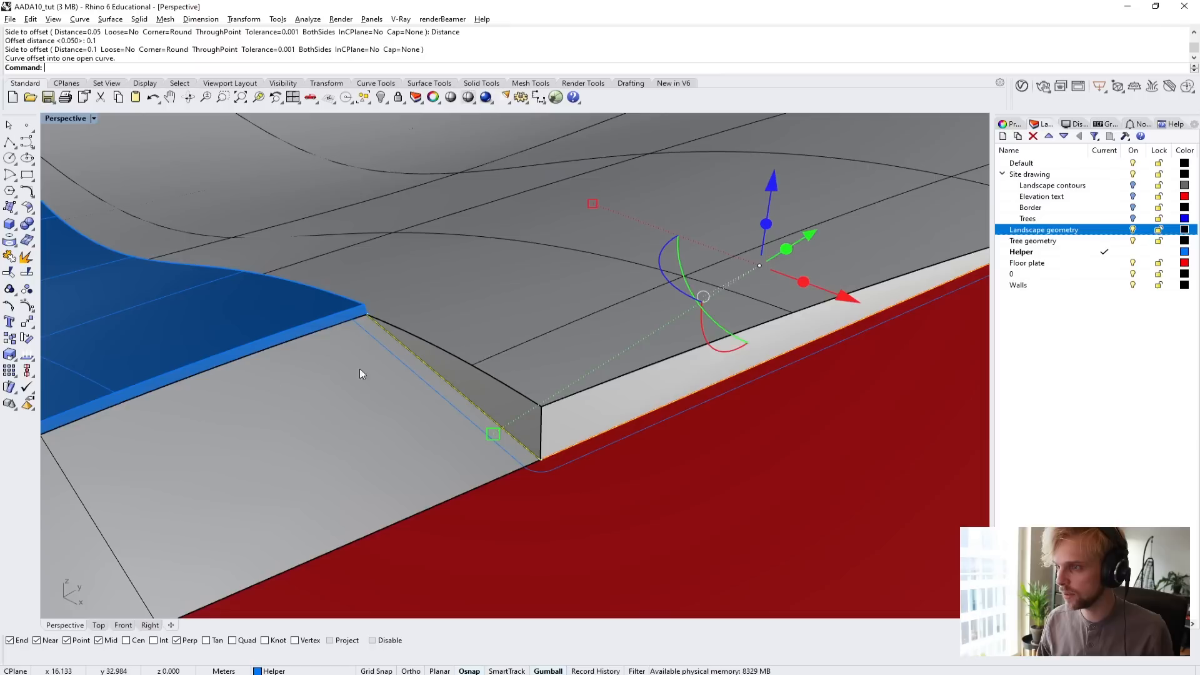
Loft a strip between the traced polyline and its round-cornered offset, and inspect the strip's corner.
left_click(422, 384)
left_click(475, 419)
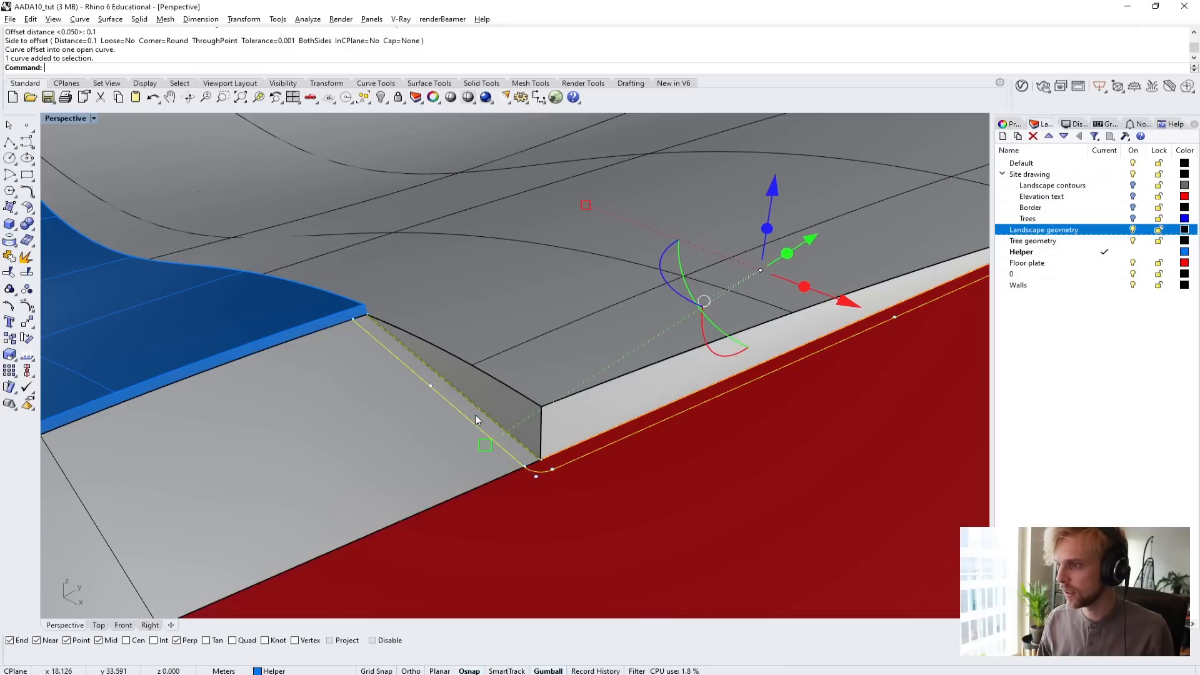
type("loft")
key("Return")
key("Return")
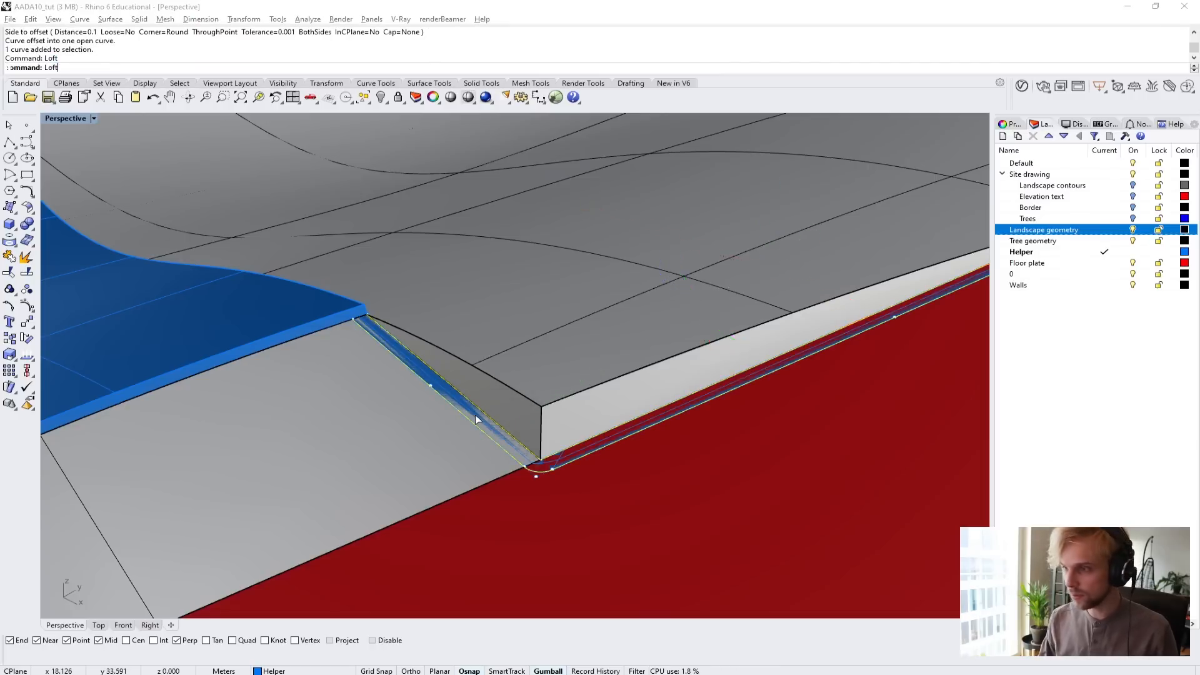
key("Return")
right_click_drag(594, 400, 450, 444)
right_click_drag(575, 475, 644, 531, "shift")
scroll(722, 506, "up", 5)
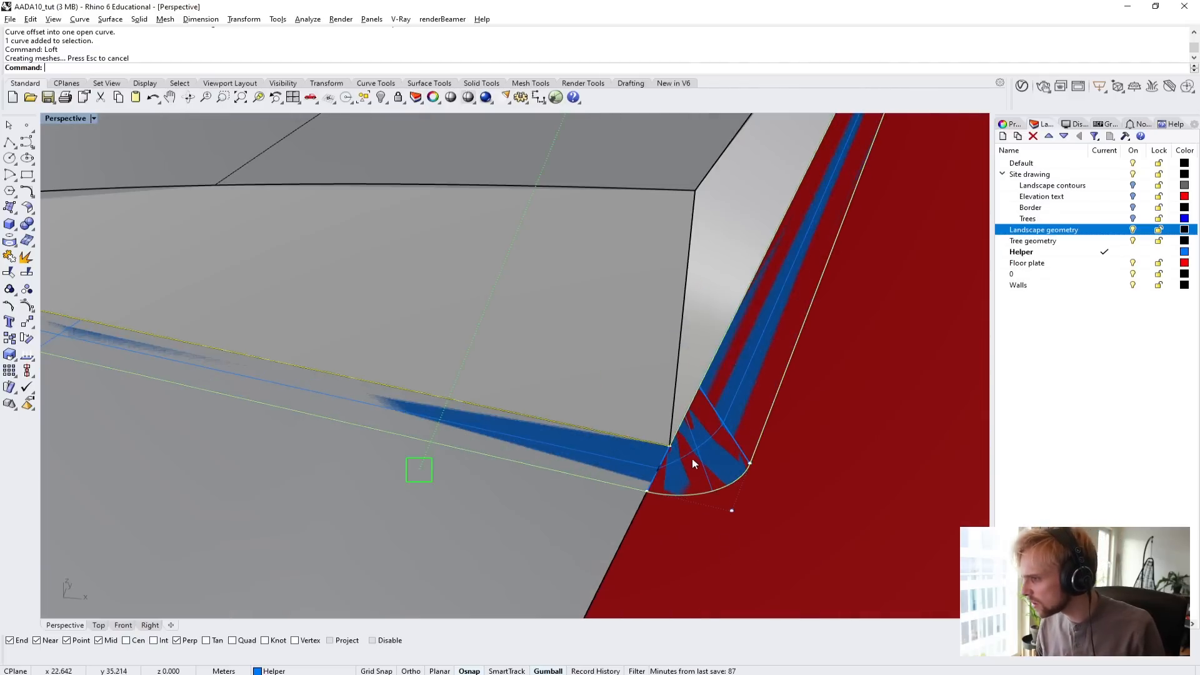
scroll(693, 464, "up", 5)
scroll(693, 465, "down", 5)
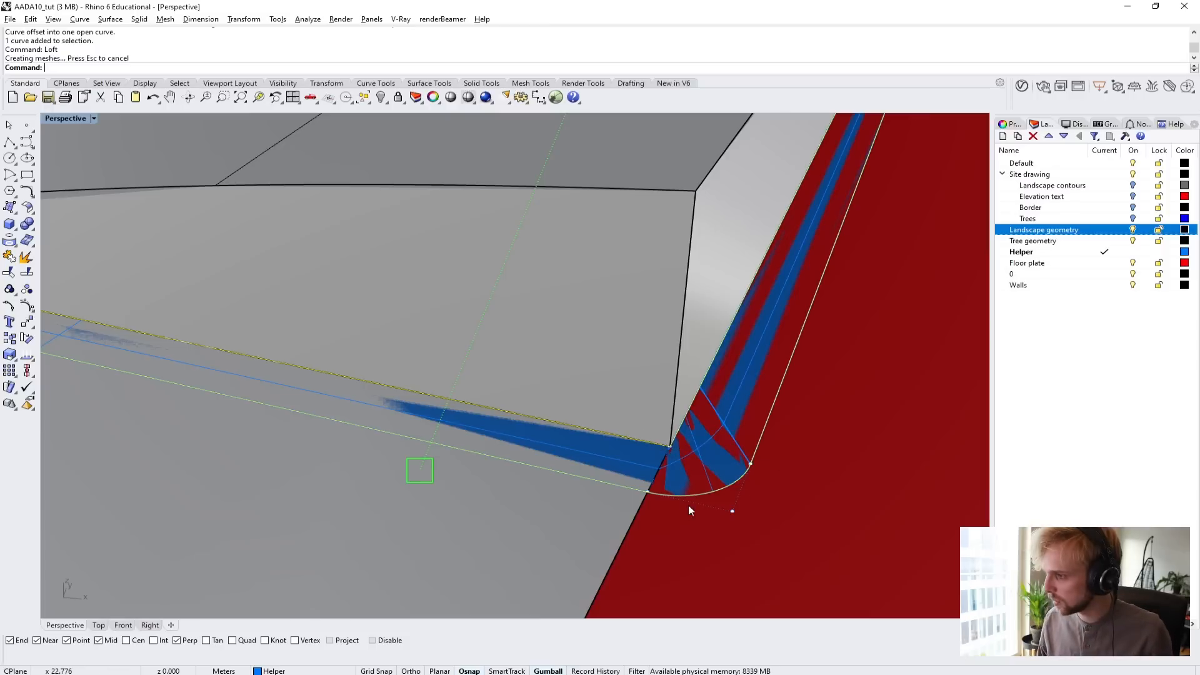
Undo the loft and the round-cornered offset.
key("ctrl+z")
key("ctrl+z")
key("space")
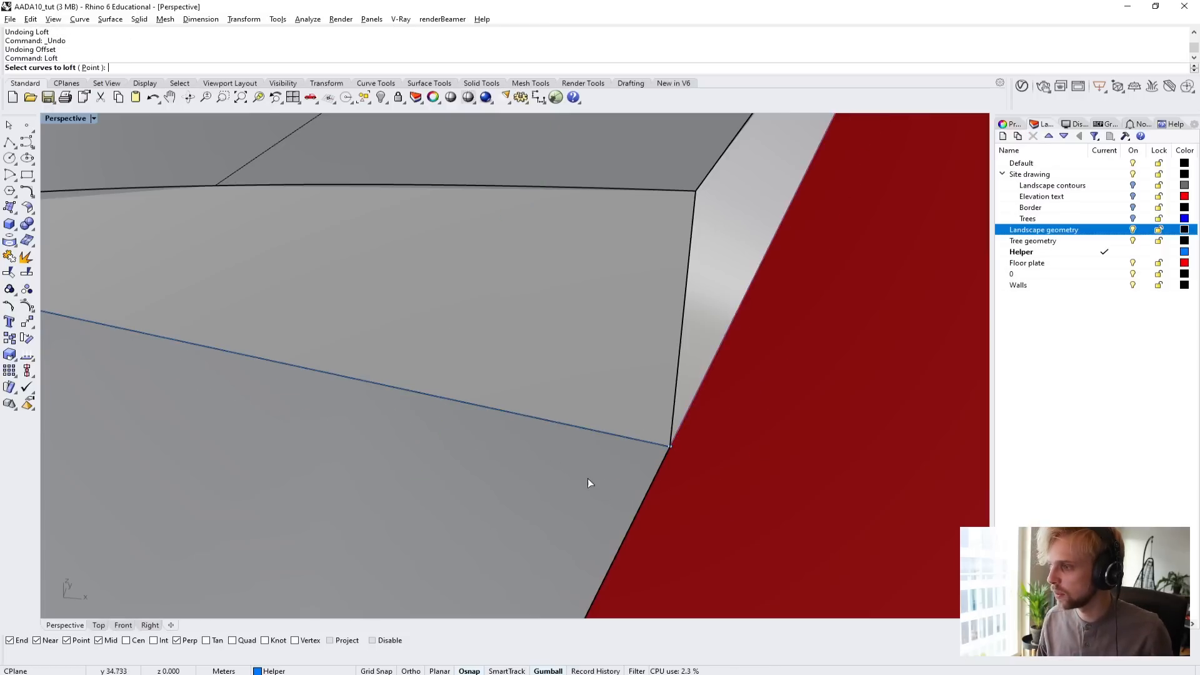
key("Escape")
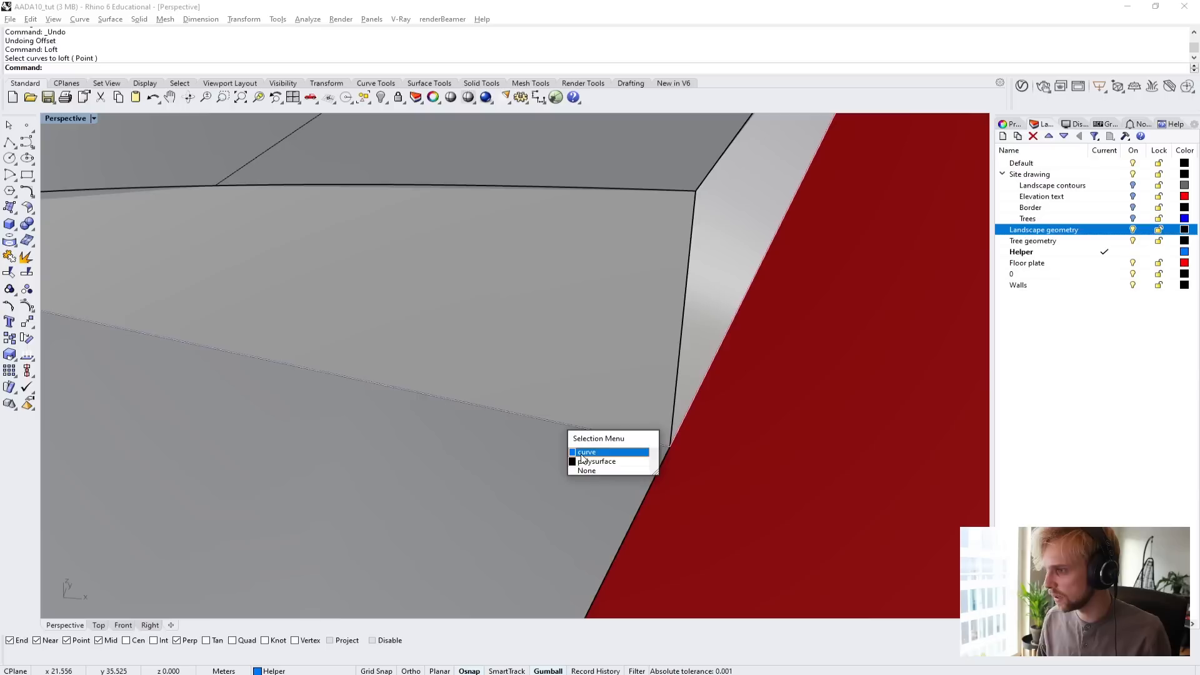
Offset the traced notch polyline 0.1 m outward, away from the landscape, with the corner option set to Sharp.
left_click(579, 452)
type("set")
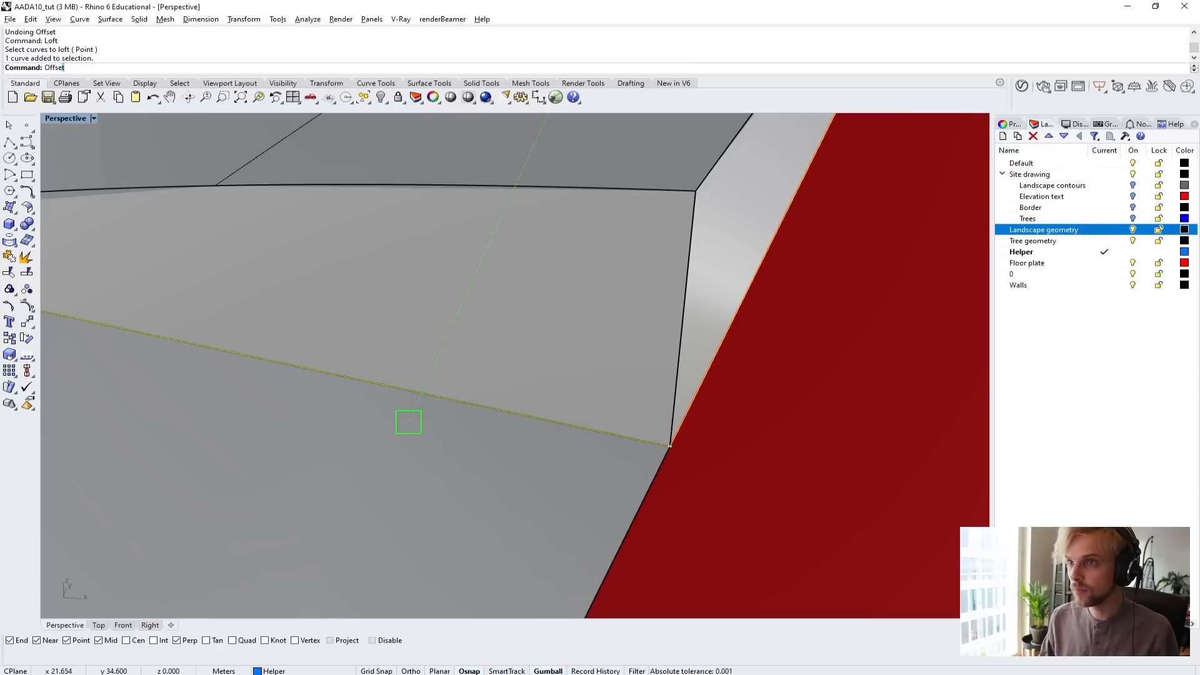
key("Return")
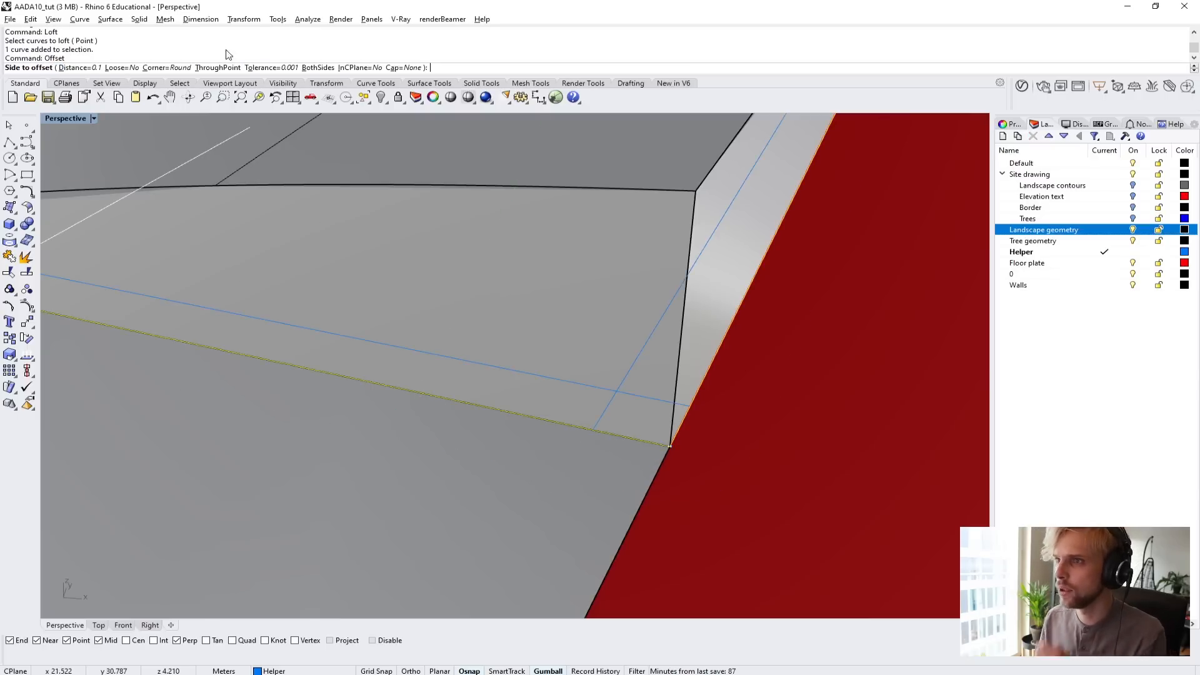
left_click(164, 68)
left_click(76, 68)
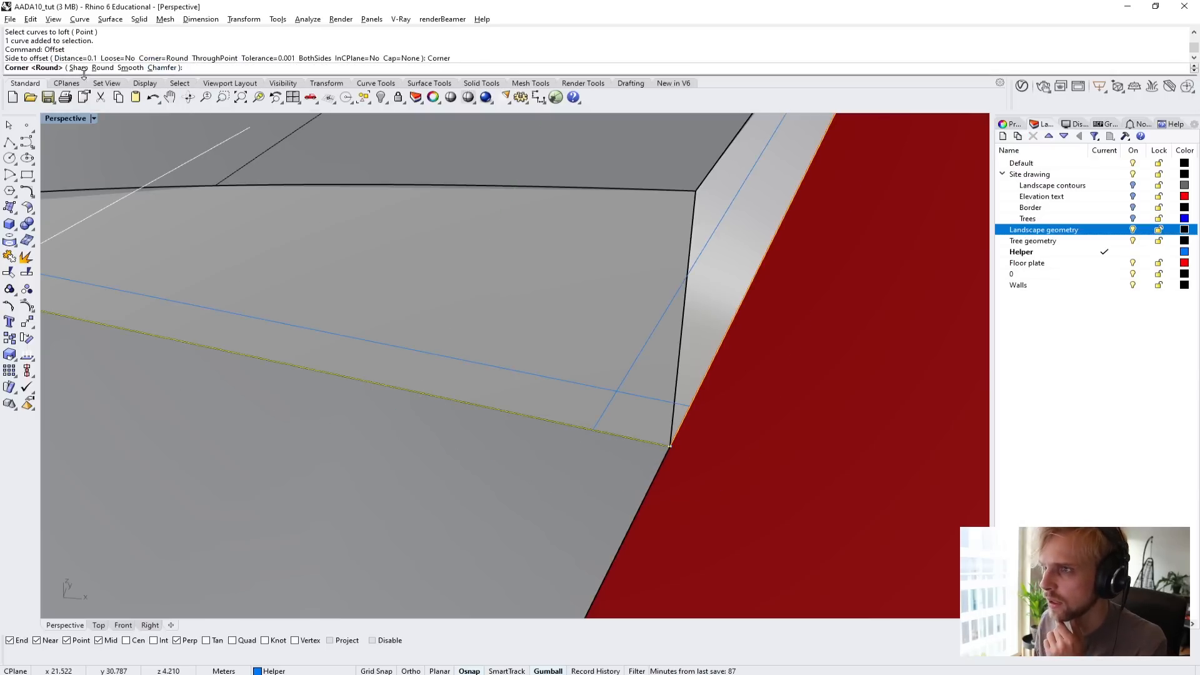
left_click(631, 487)
Loft a strip between the traced polyline and its sharp-cornered offset with the Normal style, and delete the two source curves.
left_click(608, 485)
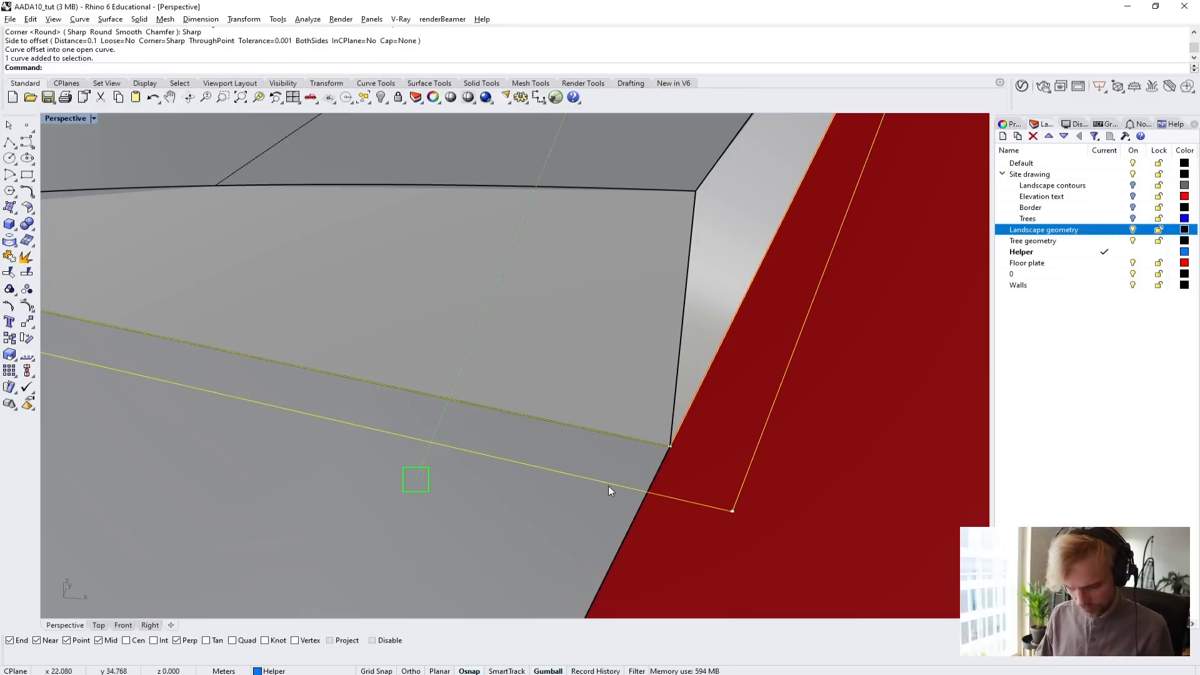
type("loft")
key("Return")
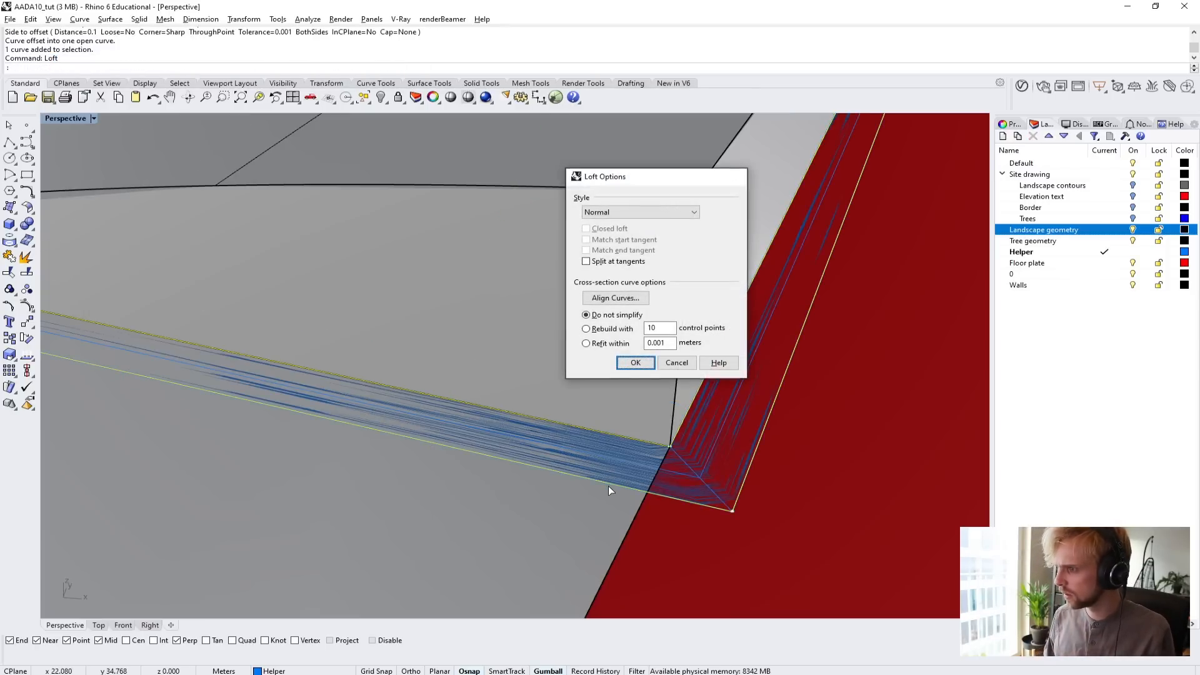
key("Return")
key("Delete")
Extrude both faces of the lofted strip upward by 0.4 m as a solid to form a low edge wall.
right_click_drag(689, 439, 494, 474)
left_click(512, 439)
left_click(572, 477)
scroll(551, 469, "up", 5)
type("E")
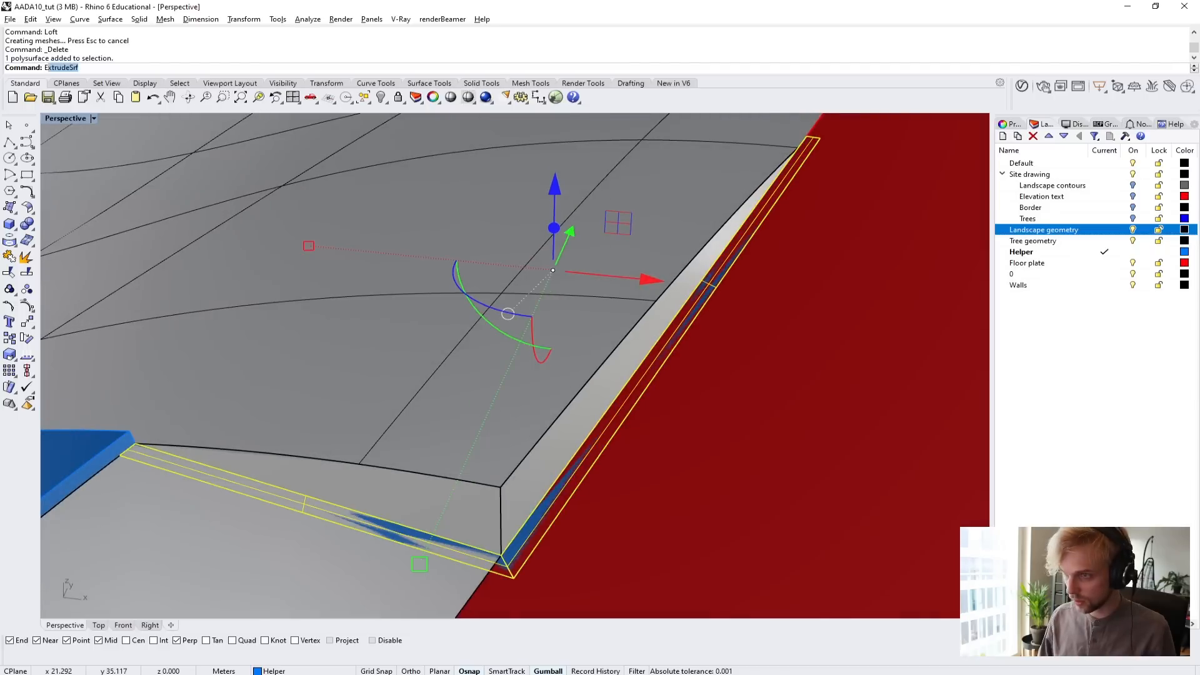
type("xtr")
key("Return")
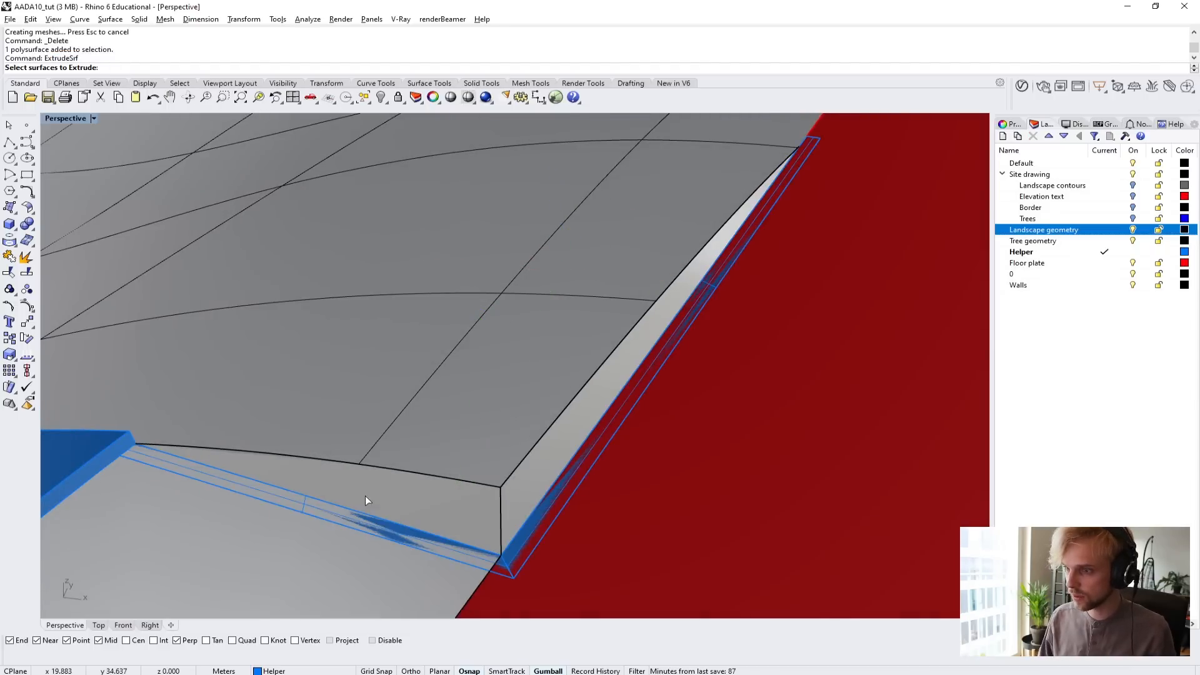
left_click(361, 516)
left_click(438, 548)
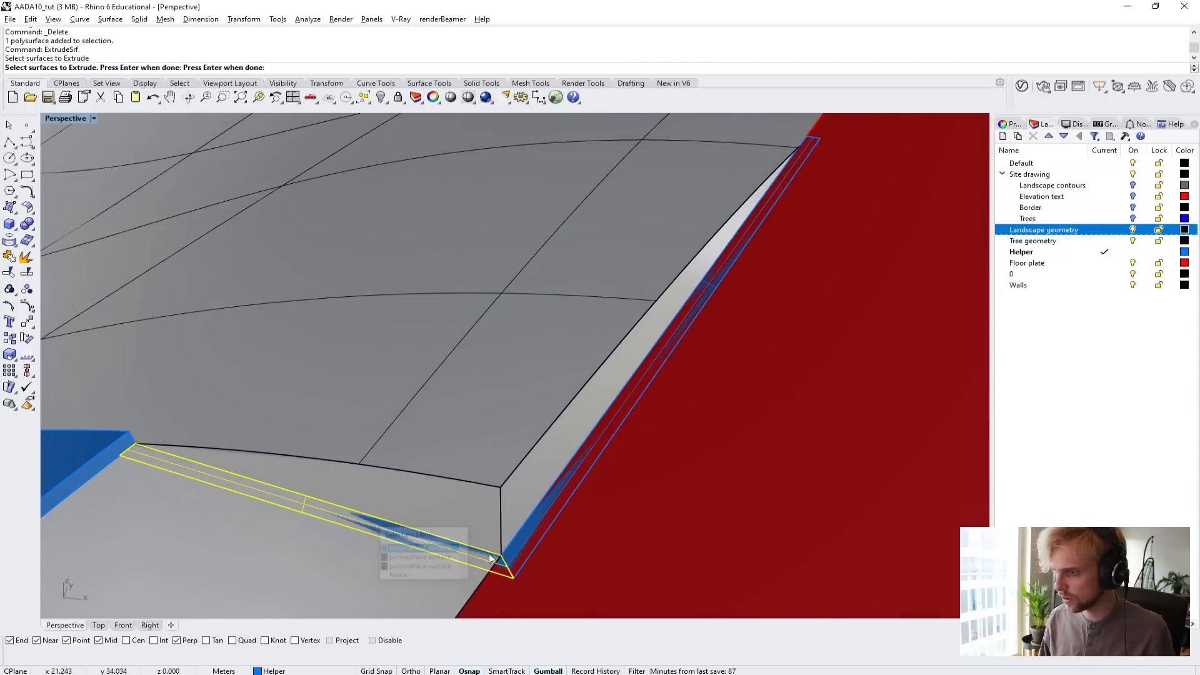
left_click(526, 550)
left_click(559, 585)
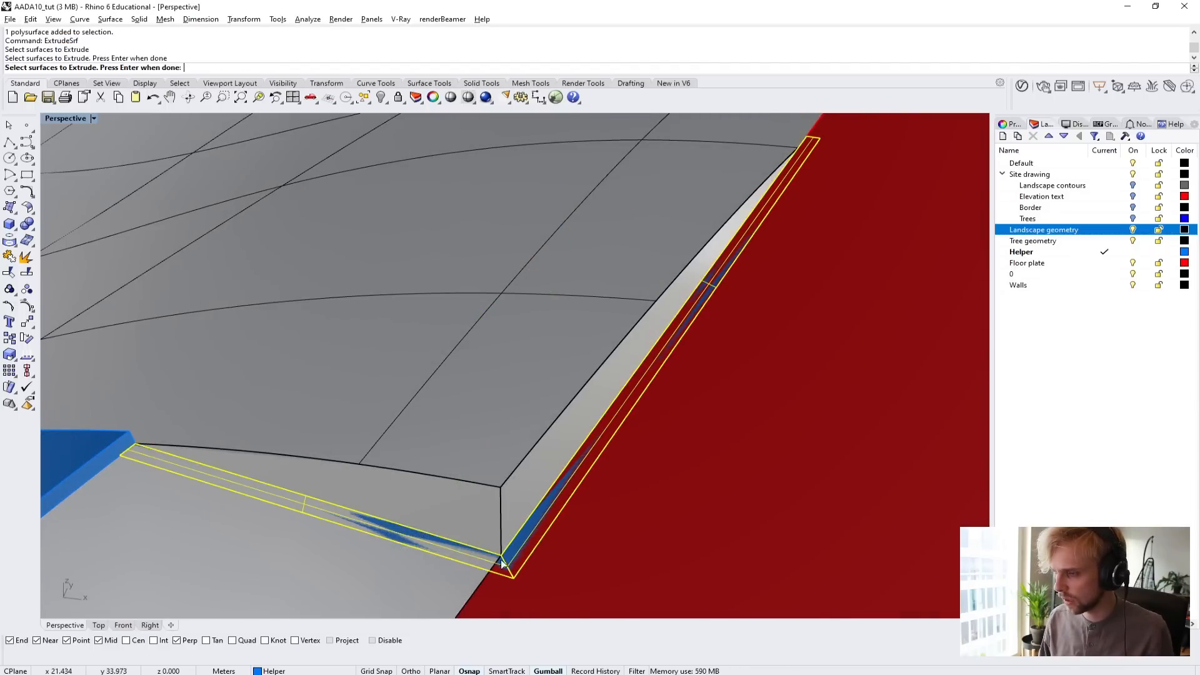
scroll(502, 562, "up", 5)
scroll(527, 572, "down", 5)
scroll(532, 527, "down", 3)
right_click_drag(523, 527, 488, 520, "shift")
key("Return")
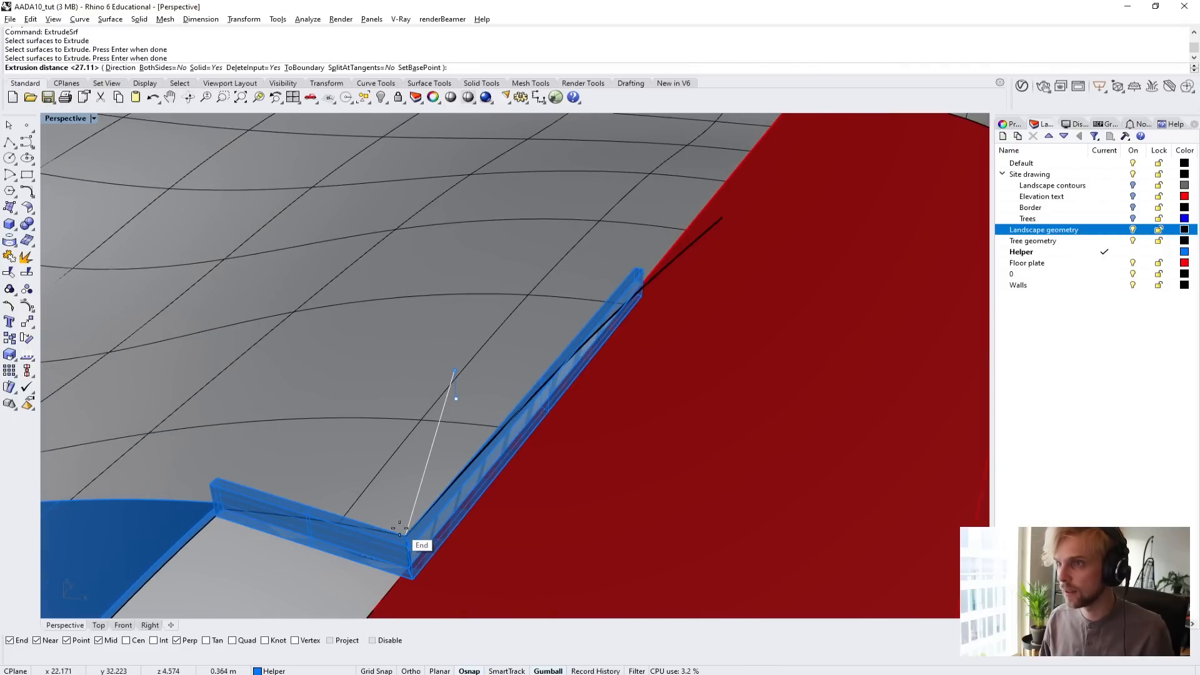
scroll(400, 528, "up", 5)
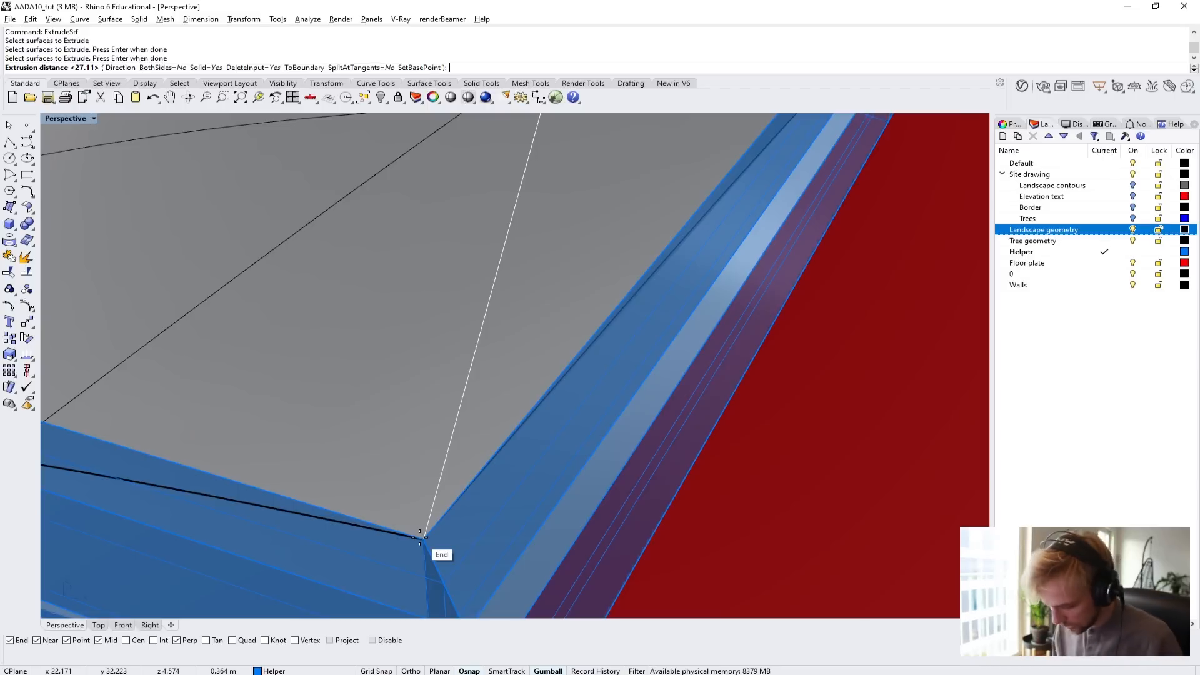
type("0.4")
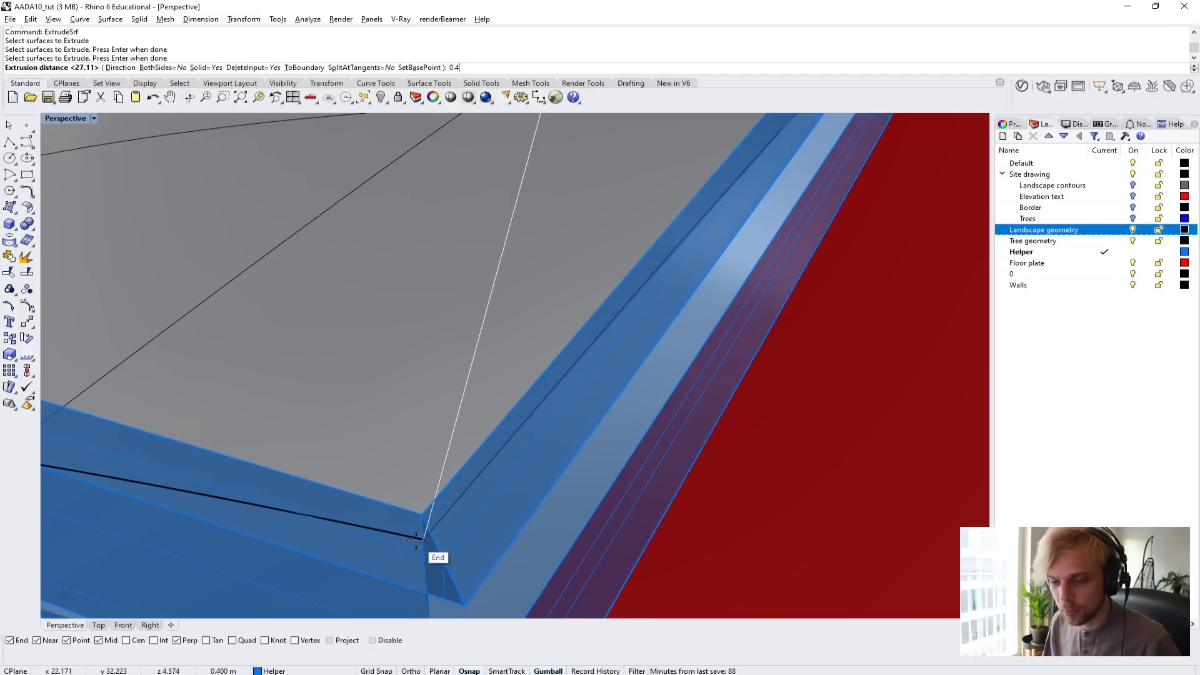
key("Return")
Fillet the upper end edge of the low wall beside the path with a radius of 0.3.
scroll(416, 540, "down", 7)
right_click_drag(415, 538, 507, 494)
scroll(663, 391, "up", 3)
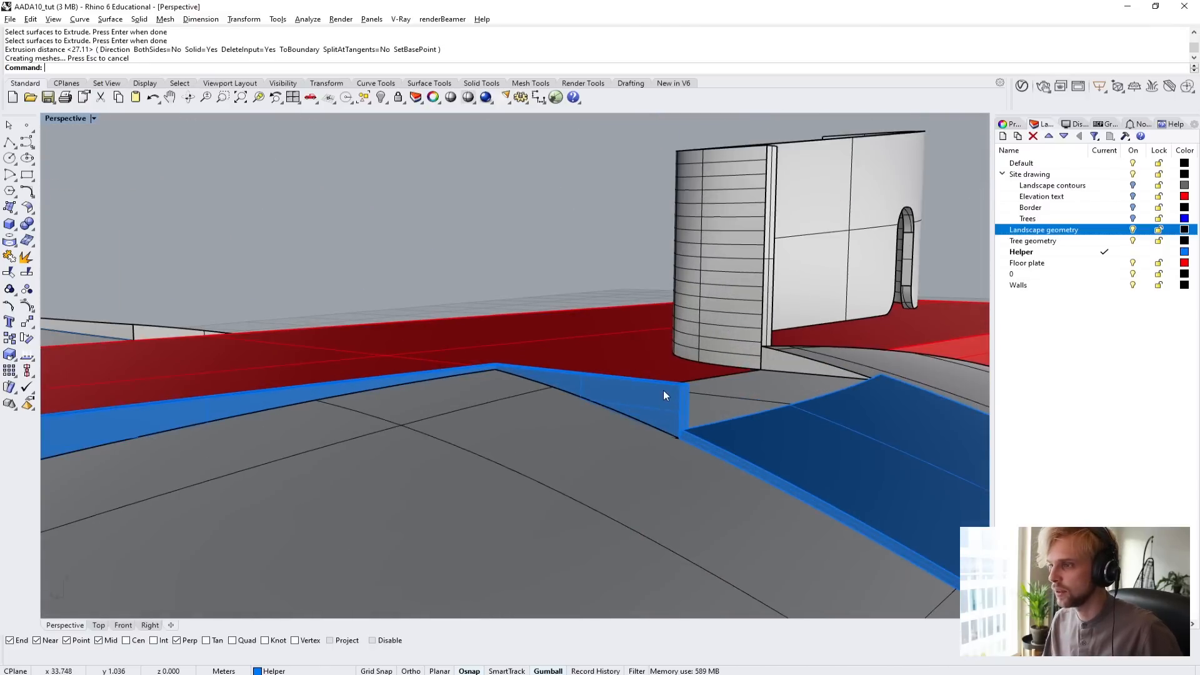
right_click_drag(662, 390, 624, 452)
scroll(614, 440, "up", 7)
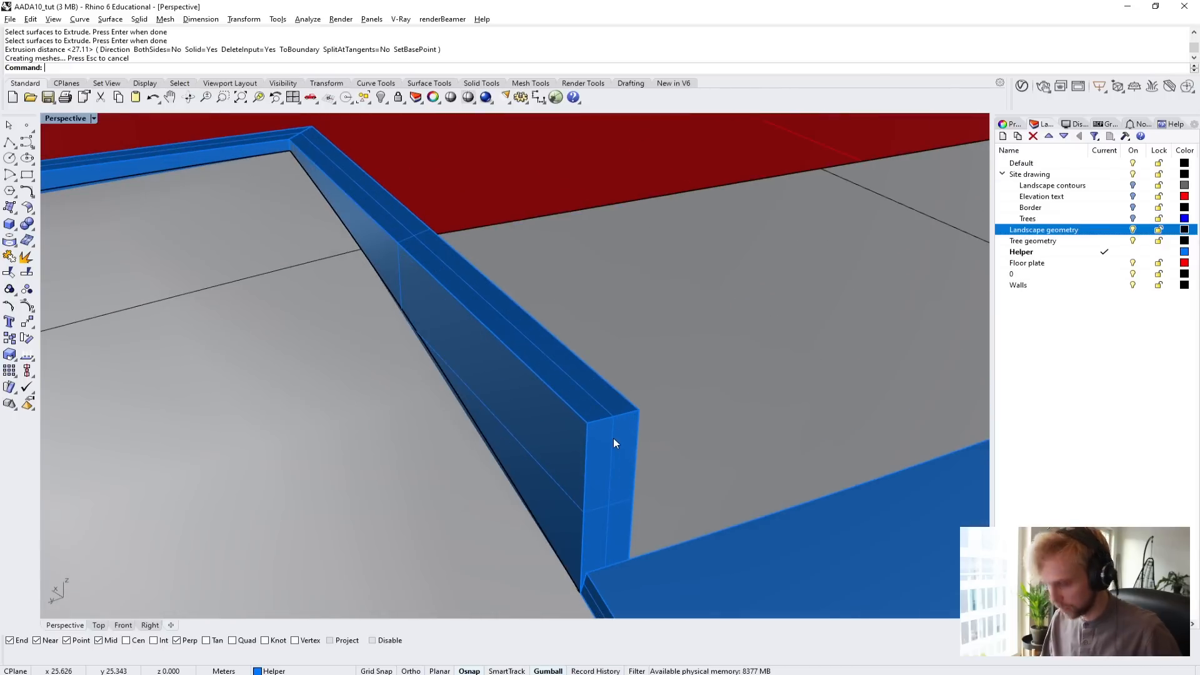
type("Fillet")
key("Return")
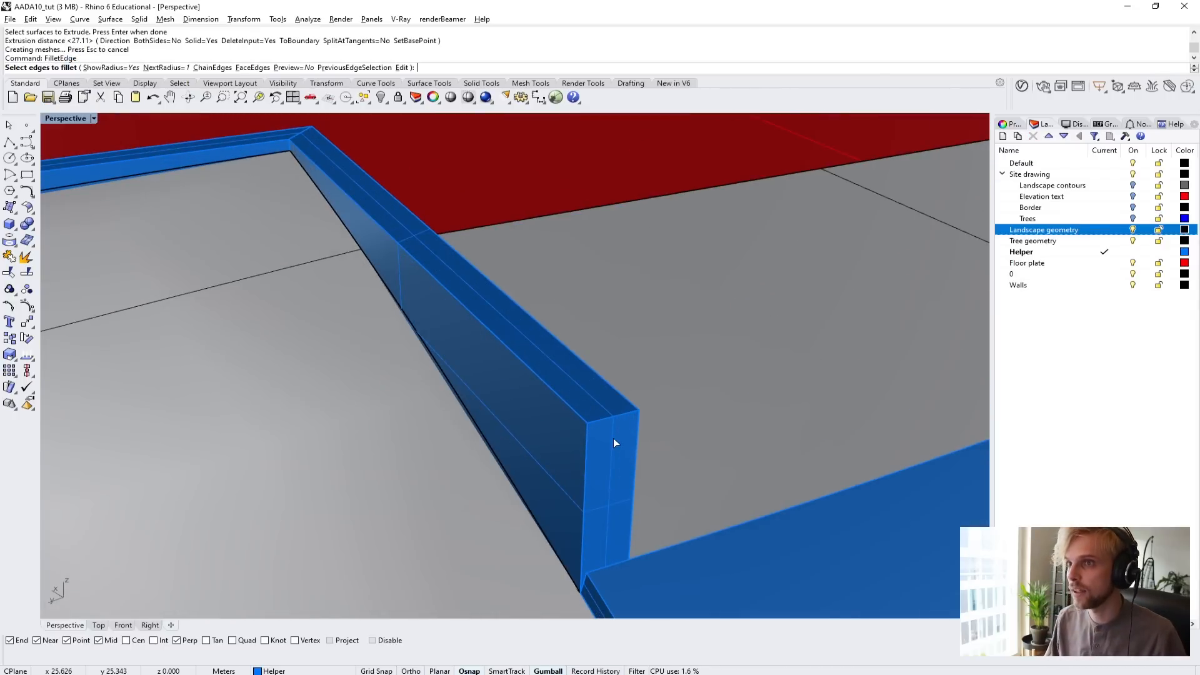
left_click(164, 67)
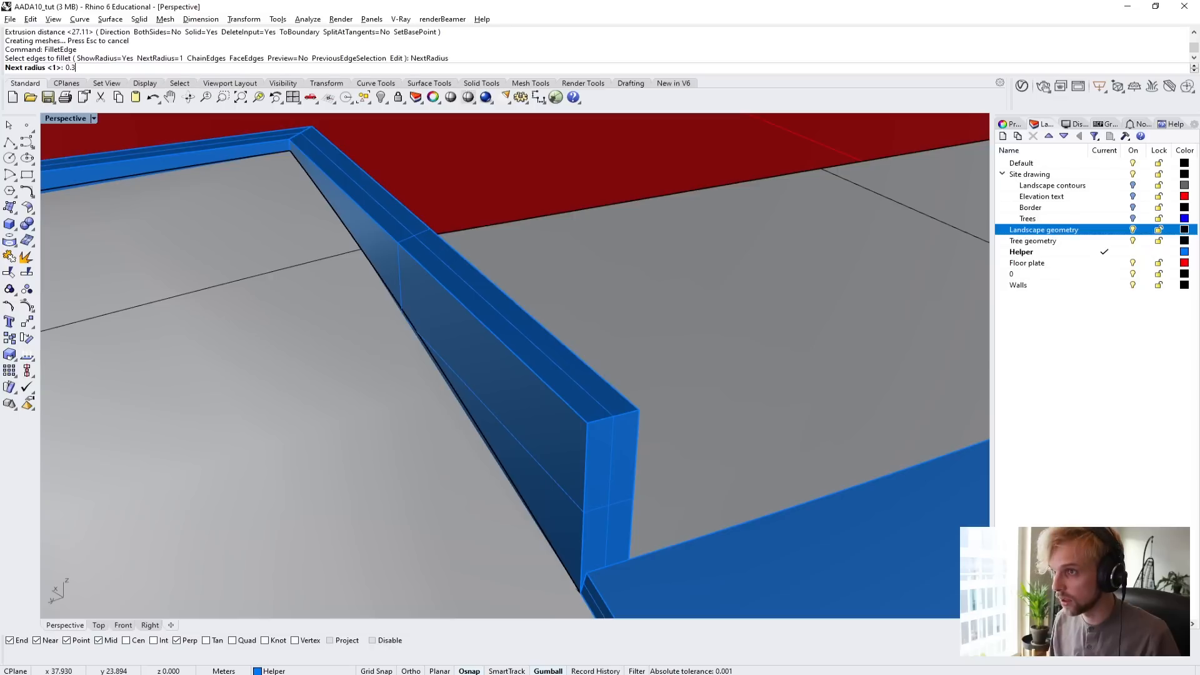
type("0.3")
key("Return")
left_click(611, 409)
key("Return")
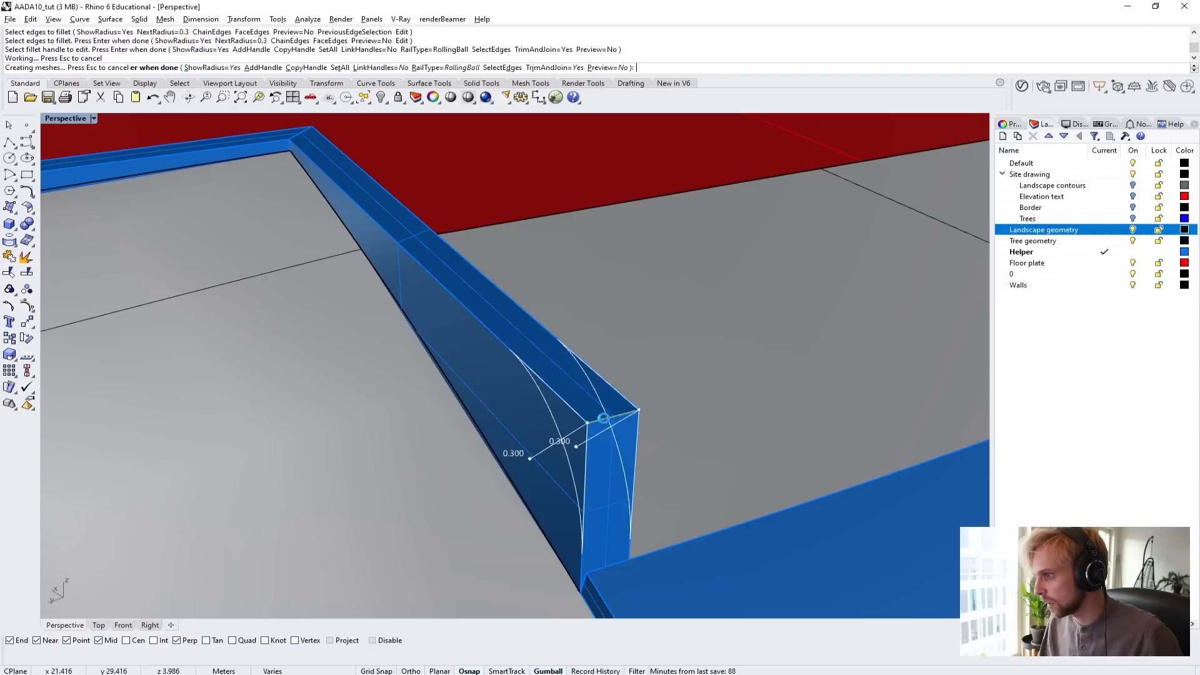
Fillet the upper edge at the low wall's other end, along the floor plate, with the same 0.3 radius.
scroll(603, 418, "down", 5)
right_click_drag(382, 392, 675, 356, "shift")
right_click_drag(182, 325, 555, 270, "shift")
right_click_drag(238, 345, 402, 309, "shift")
scroll(254, 321, "up", 6)
key("Return")
left_click(267, 329)
key("Return")
key("Return")
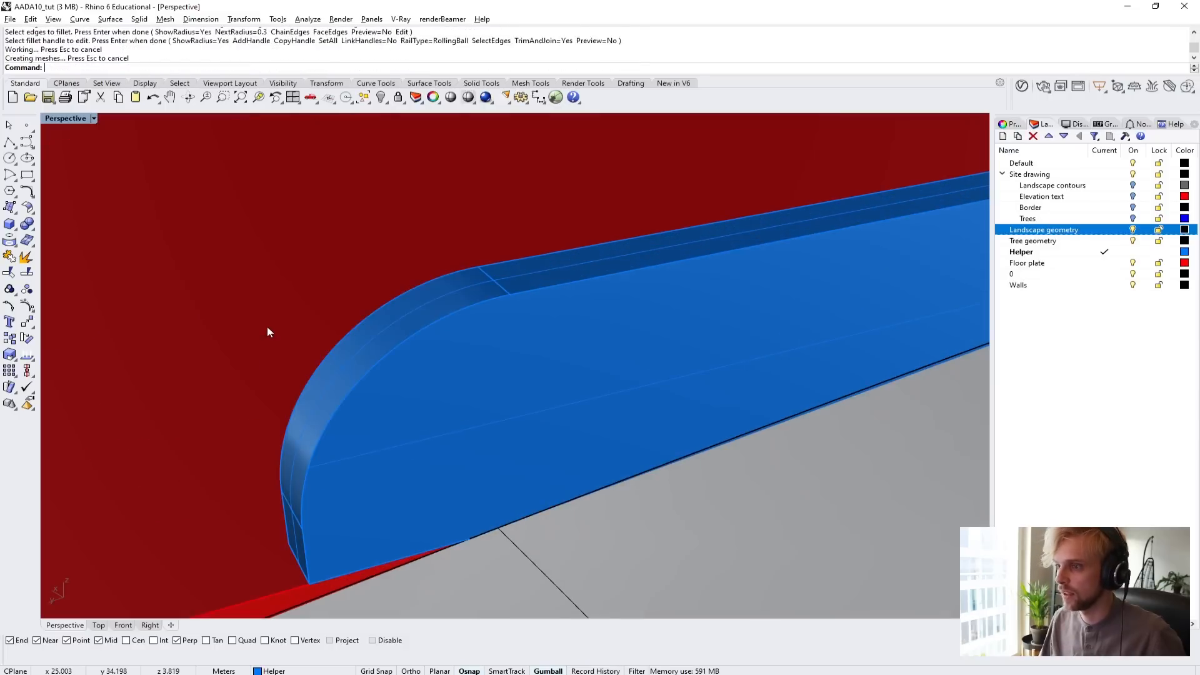
Draw a polyline from the path's opposite end corner down the notch edge and along the floor plate edge past the landscape's exposed side.
scroll(267, 327, "down", 10)
right_click_drag(339, 361, 361, 334)
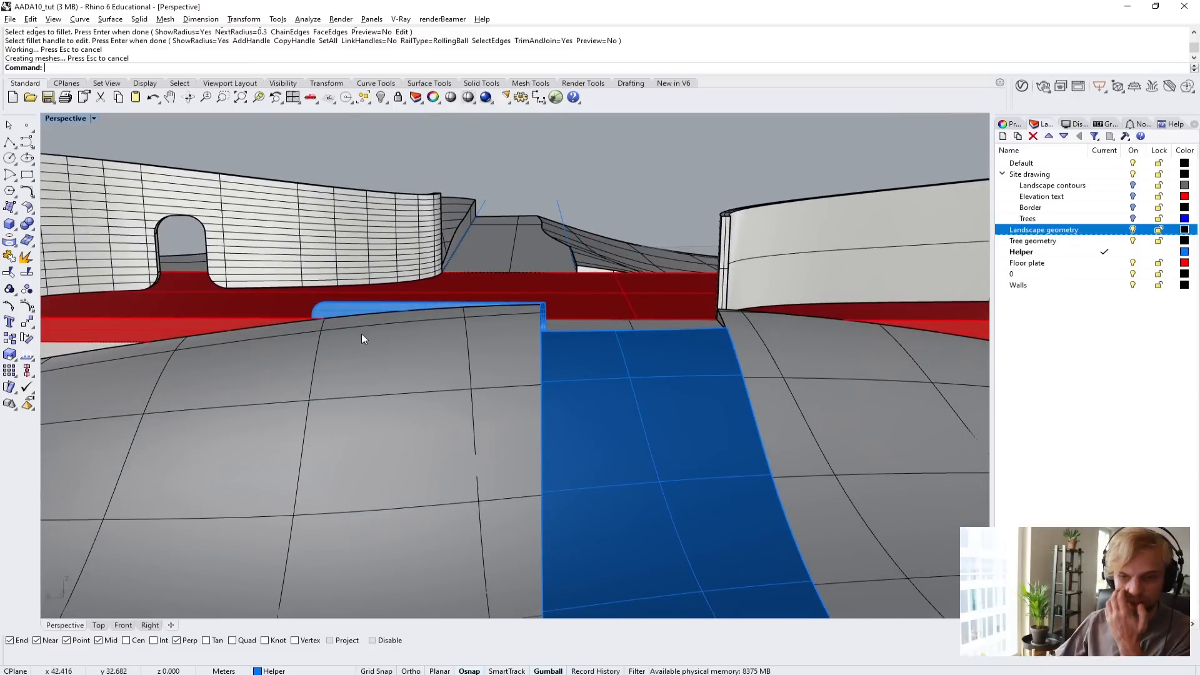
right_click_drag(765, 304, 631, 340)
scroll(753, 293, "up", 9)
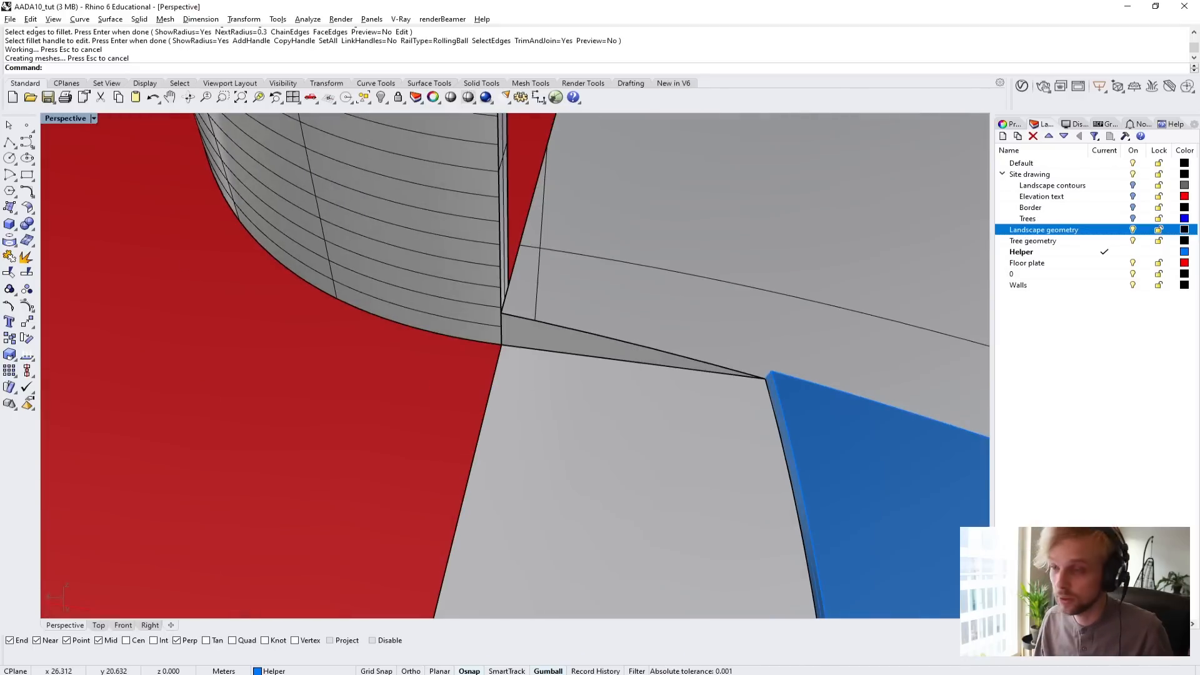
left_click(9, 142)
scroll(794, 378, "up", 2)
scroll(797, 378, "up", 2)
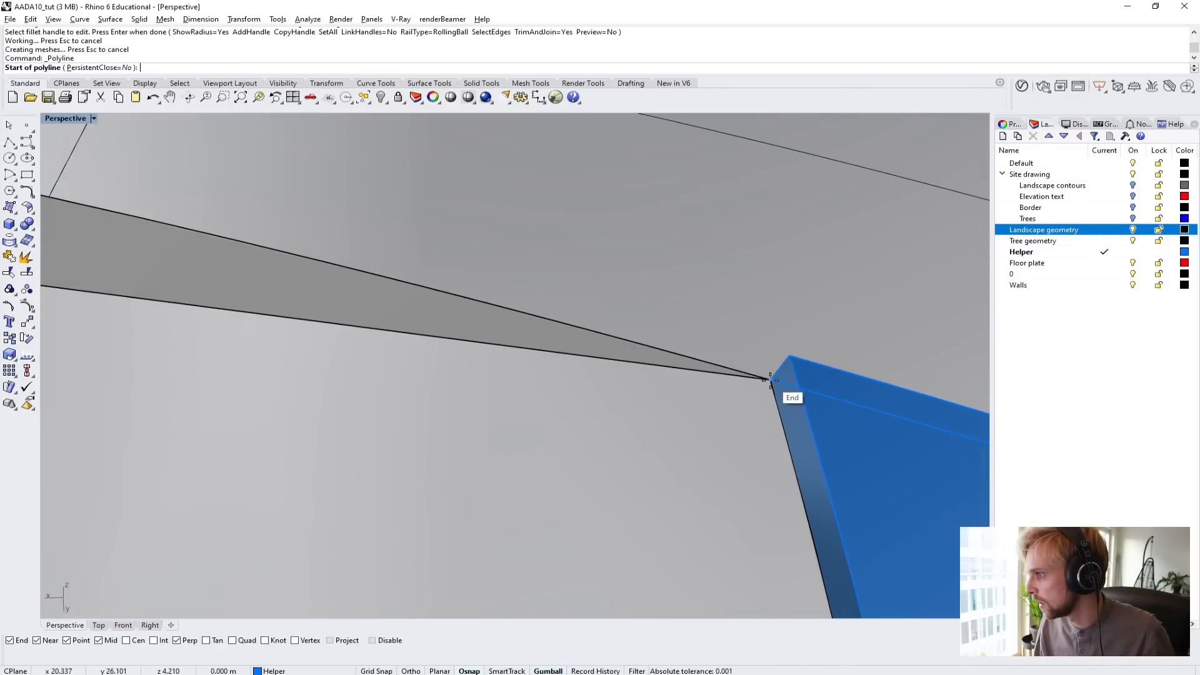
left_click(781, 375)
scroll(625, 366, "down", 2)
left_click(217, 307)
right_click_drag(217, 307, 257, 187)
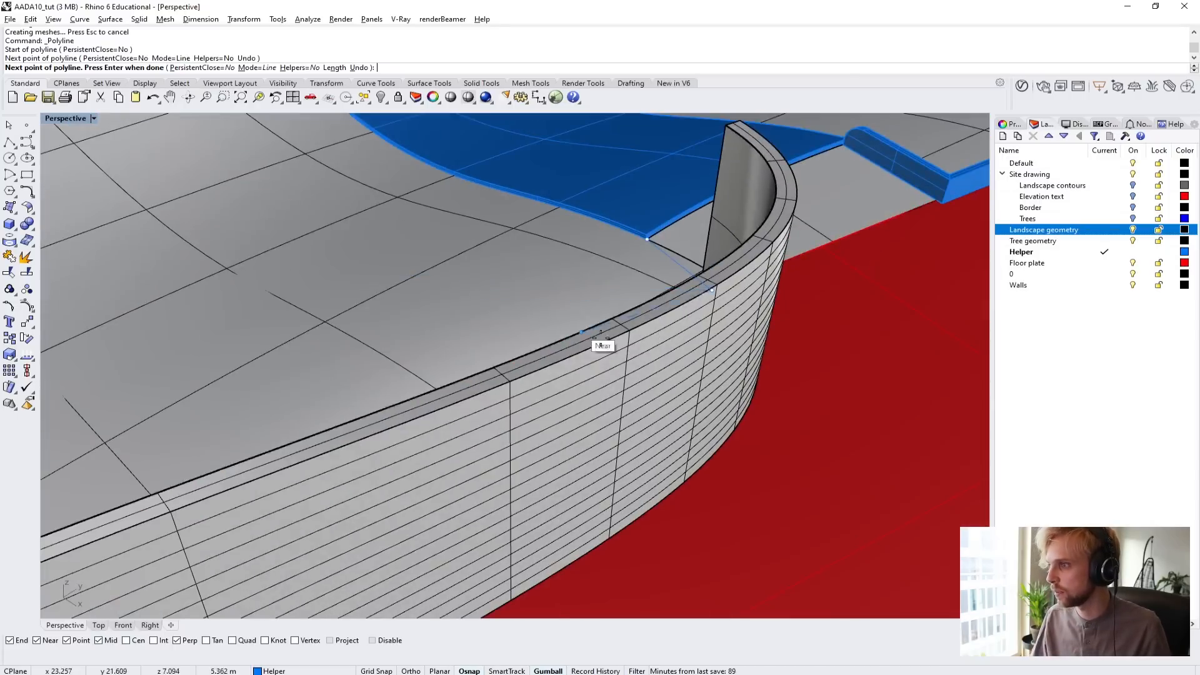
scroll(477, 335, "up", 4)
right_click_drag(477, 335, 528, 387)
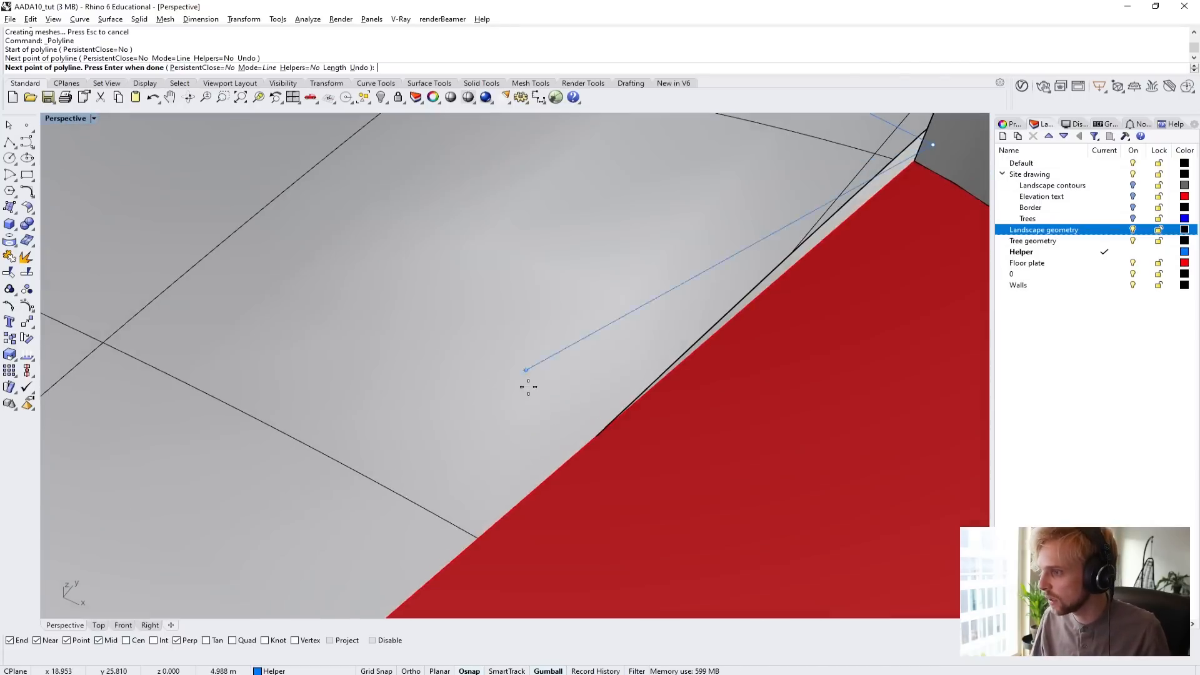
left_click(582, 450)
key("Return")
Offset the polyline along the notch and floor plate edge by 0.1 m toward the floor plate side.
left_click(735, 348)
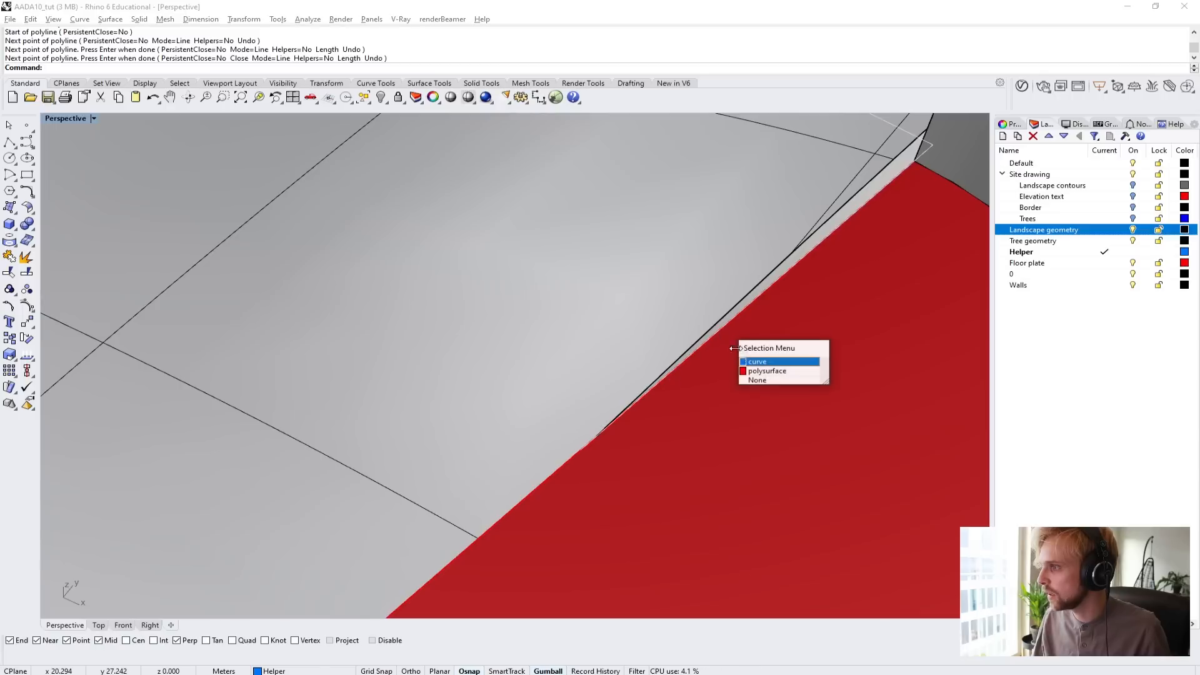
left_click(752, 363)
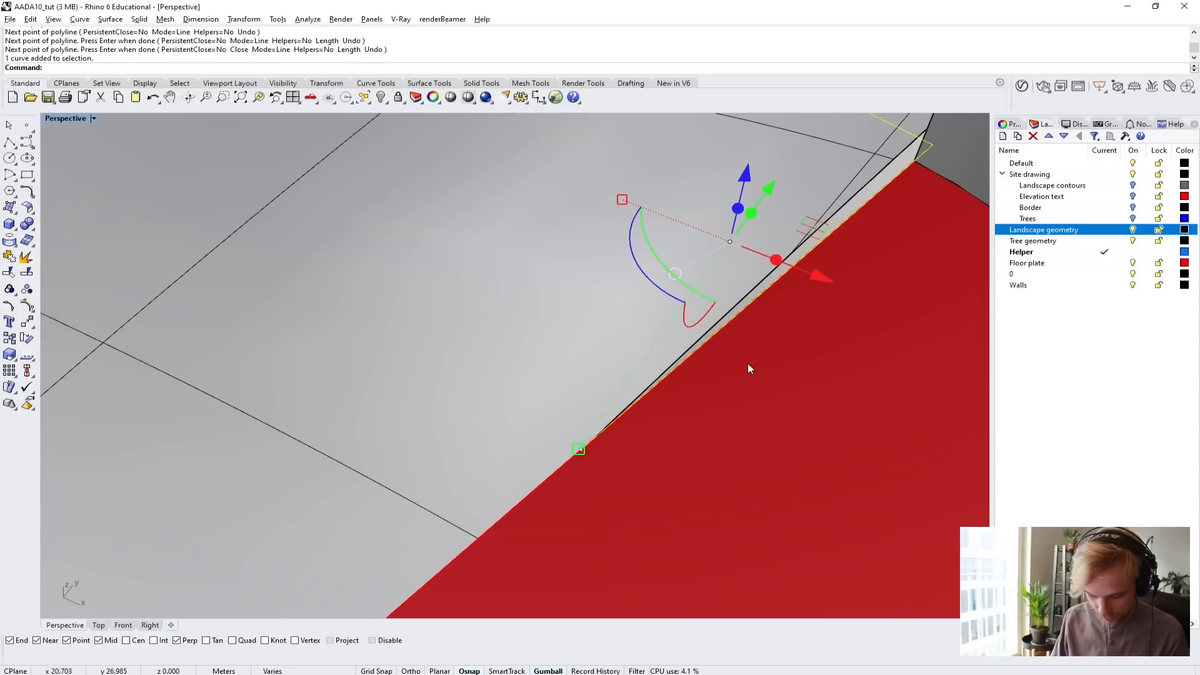
type("Offset")
key("Return")
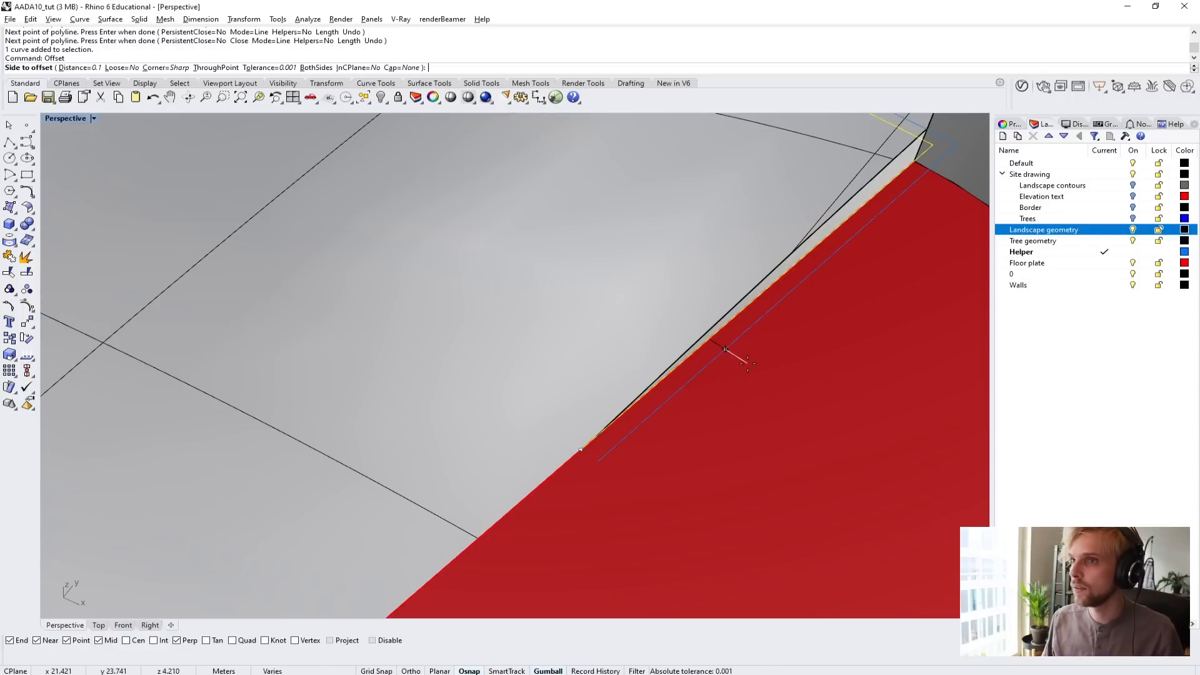
left_click(744, 363)
Loft a strip between the edge polyline and its offset, and delete both source curves.
left_click(725, 363)
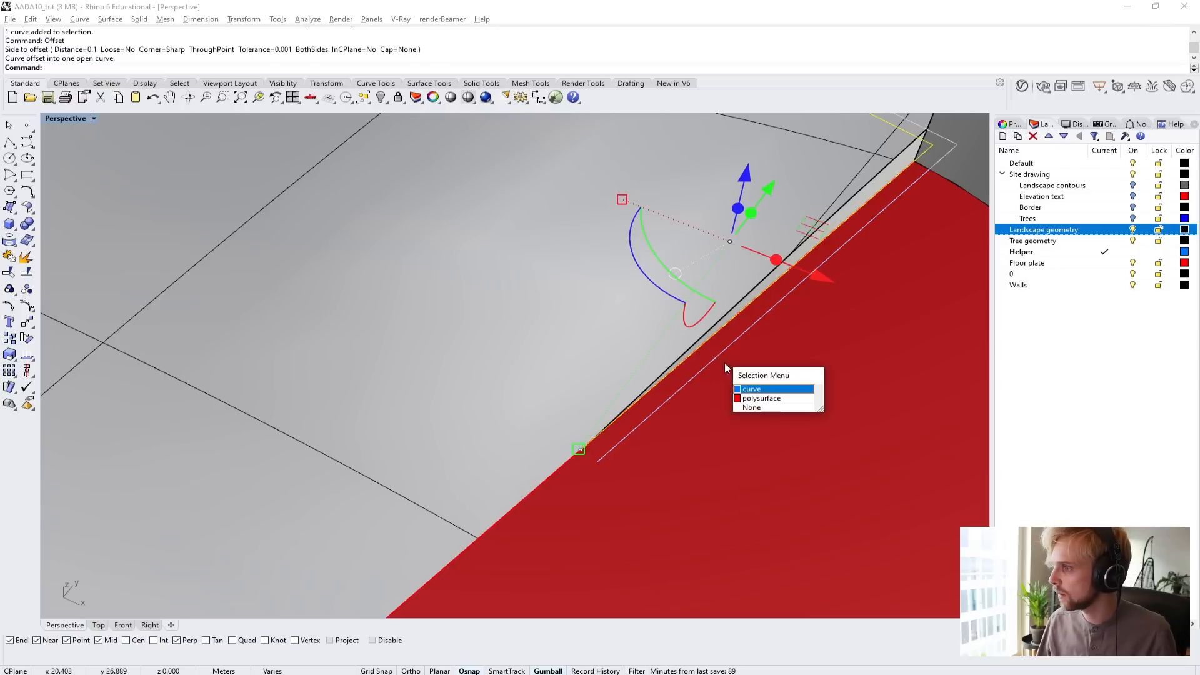
left_click(743, 390)
type("loft")
key("Return")
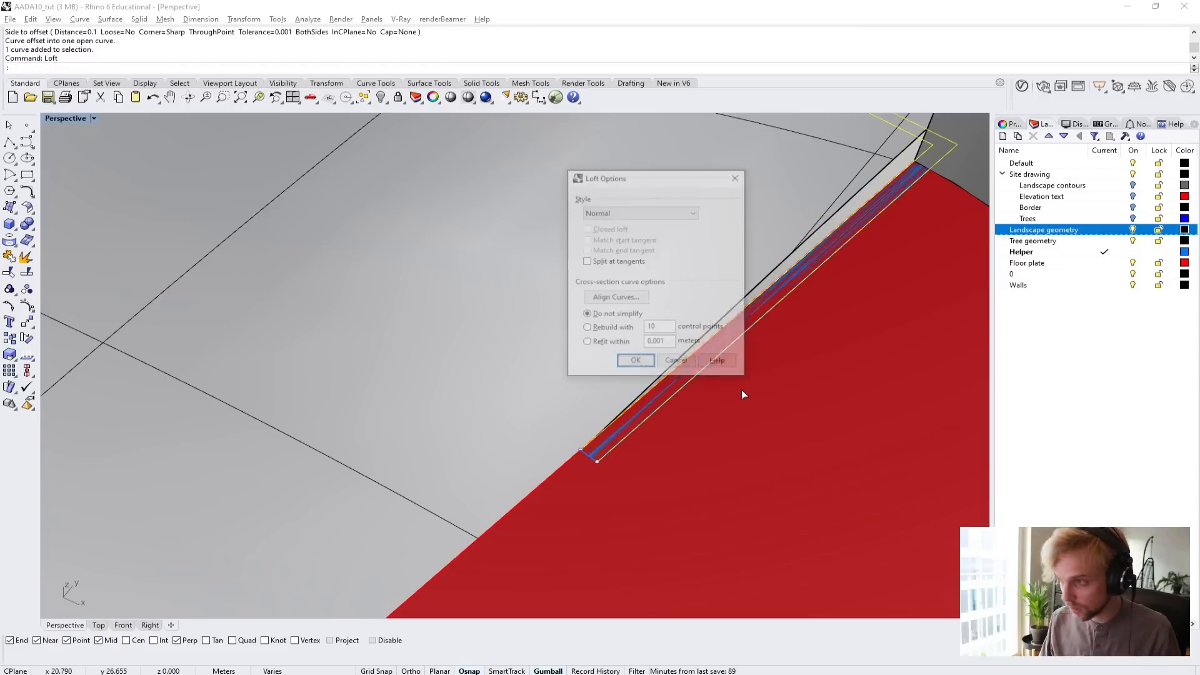
key("Delete")
Extrude both faces of the new strip upward by 0.4 m as a solid, matching the opposite low wall's height.
left_click(717, 349)
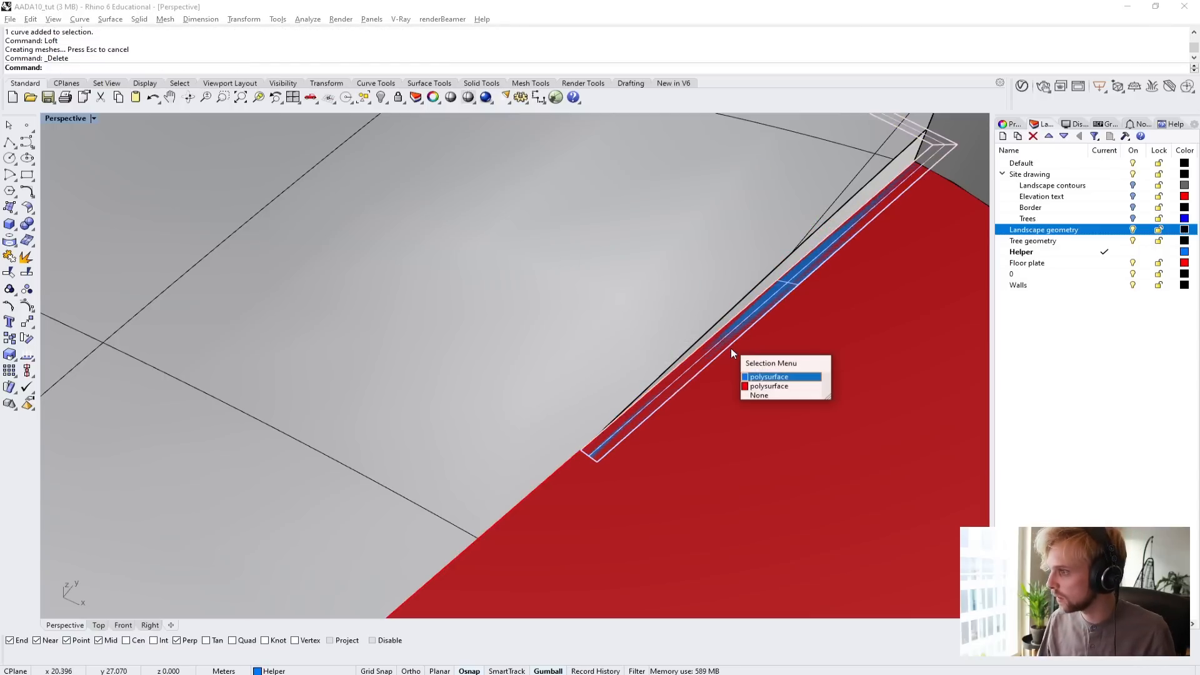
left_click(754, 375)
scroll(632, 419, "down", 3)
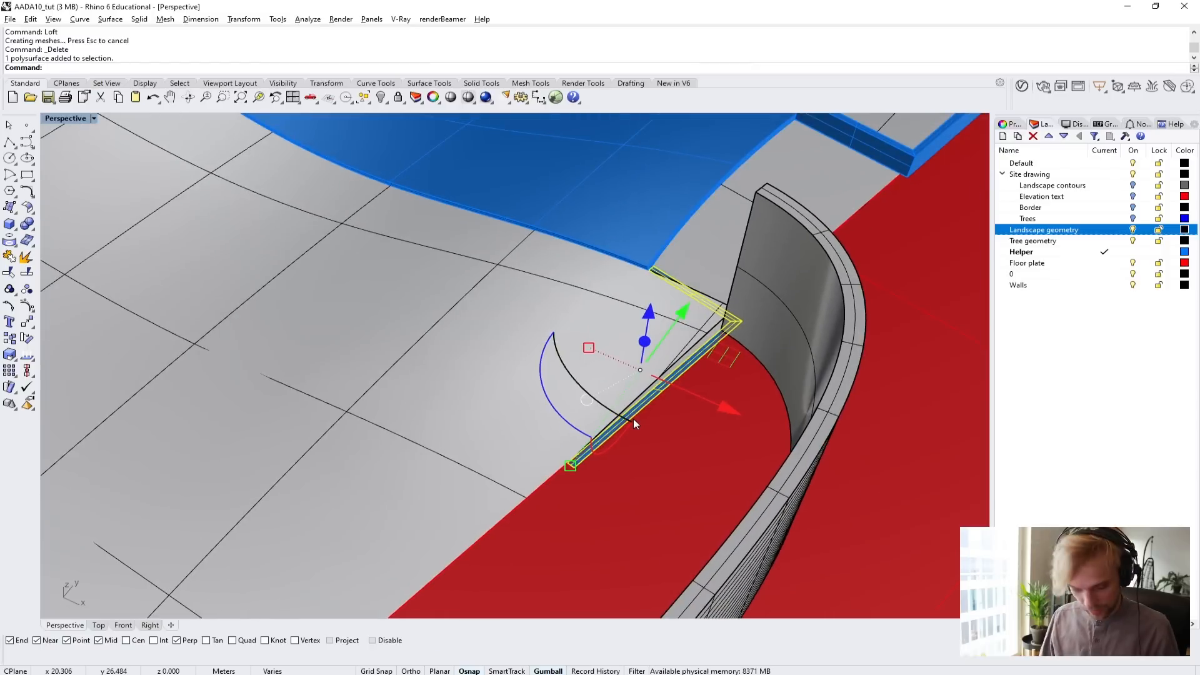
type("ExtrudeSrf")
key("Return")
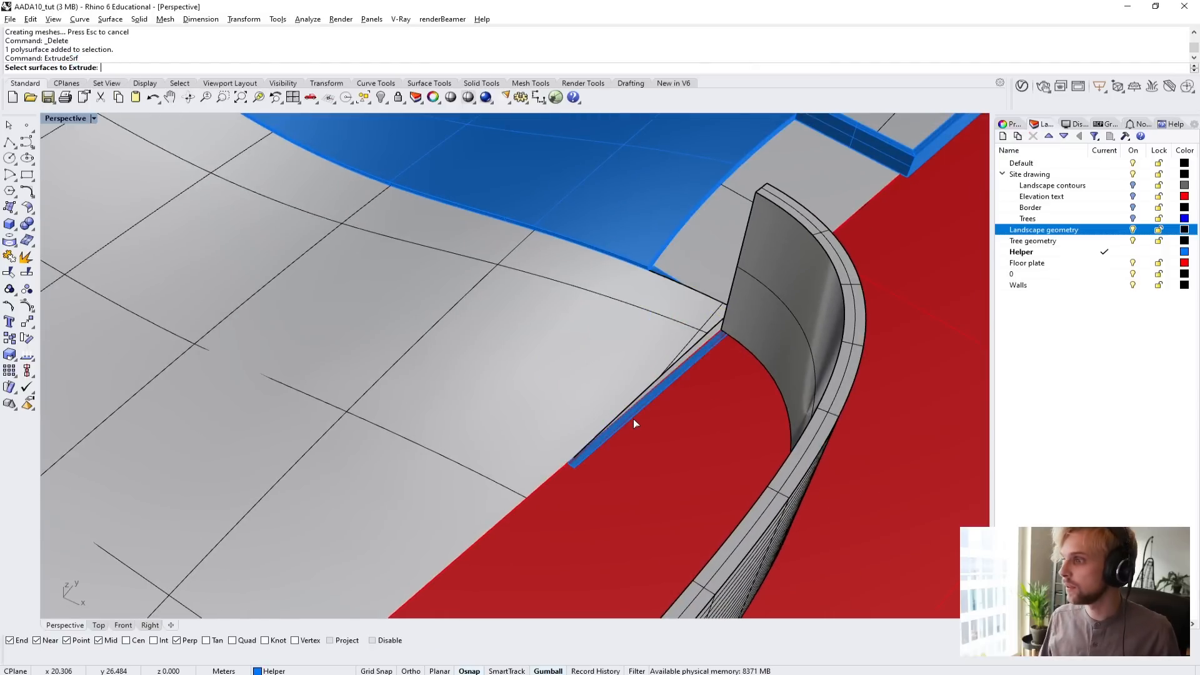
scroll(682, 267, "up", 4)
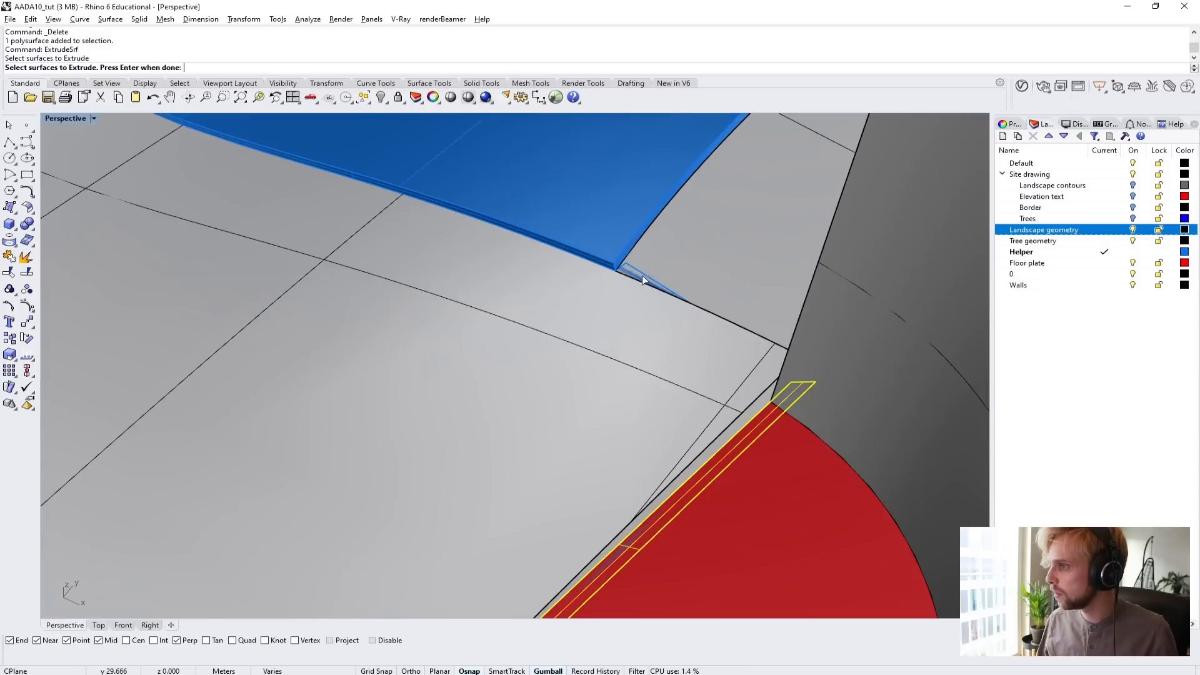
left_click(663, 302)
key("Return")
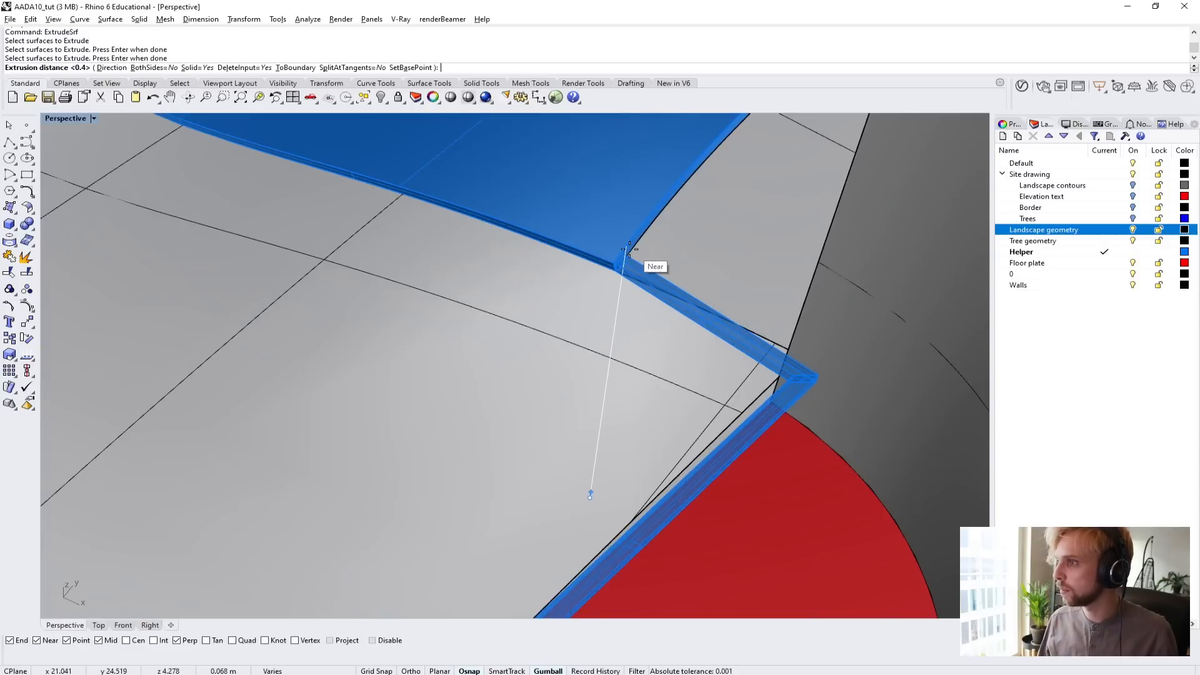
scroll(891, 422, "up", 3)
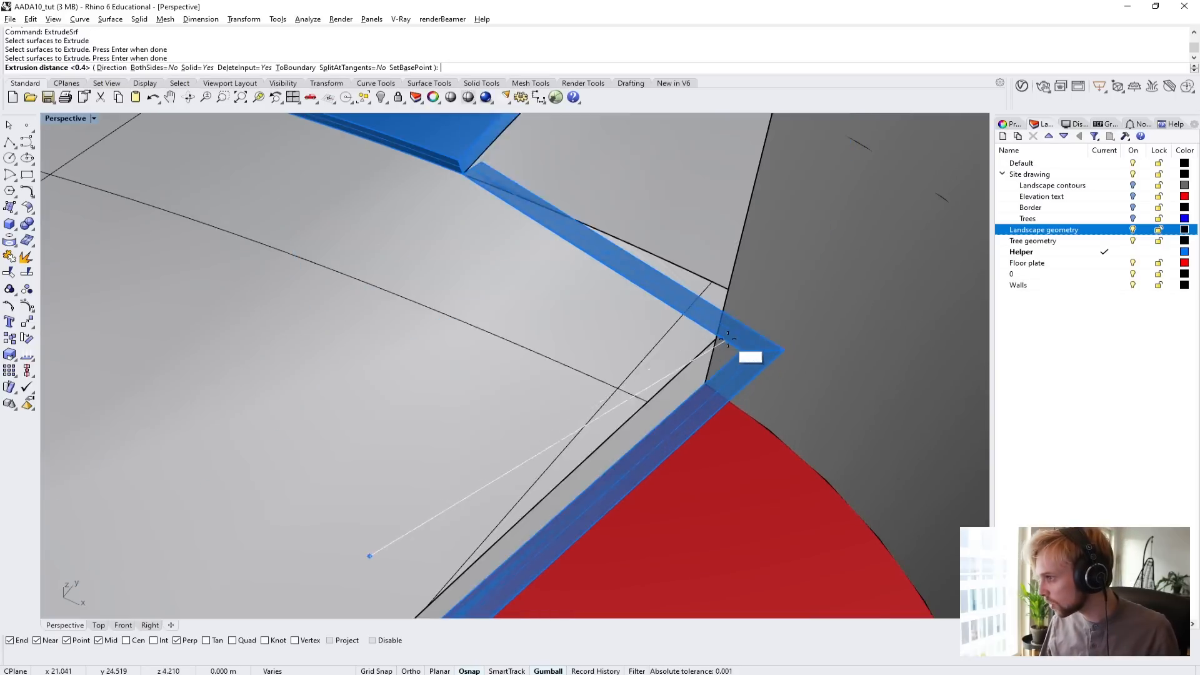
scroll(777, 354, "down", 9)
scroll(777, 354, "down", 5)
scroll(795, 309, "up", 6)
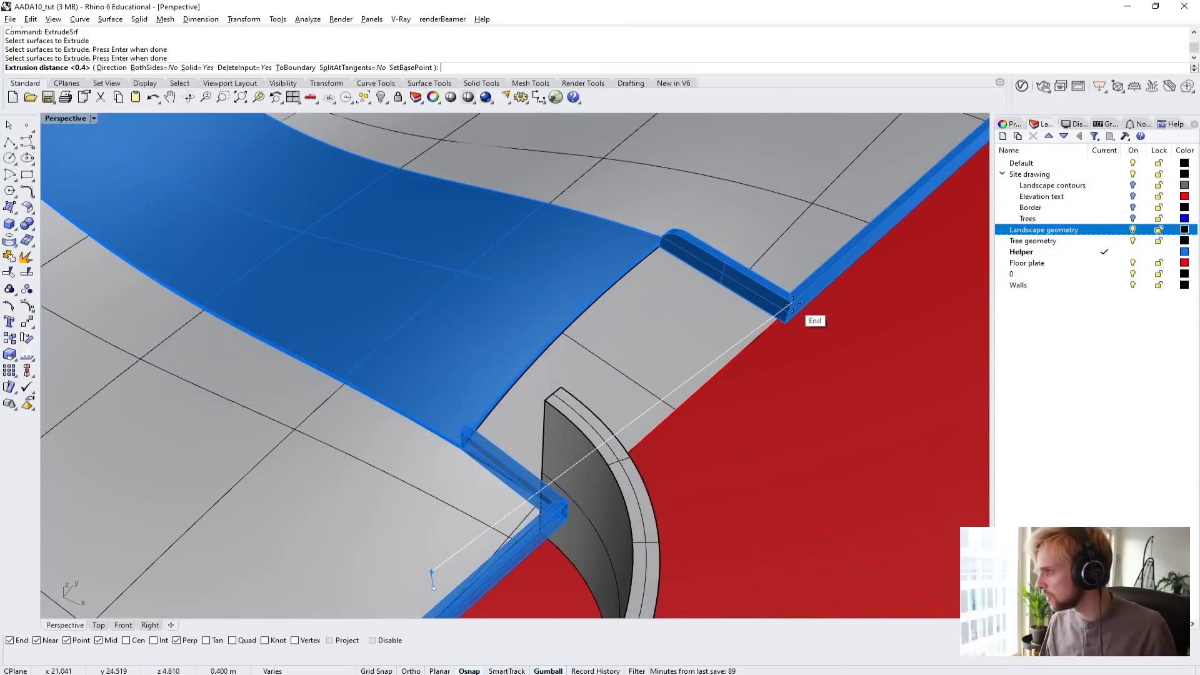
left_click(795, 309)
Fillet the upper end edges at both ends of the new low wall with a radius of 0.3.
right_click_drag(795, 309, 588, 422)
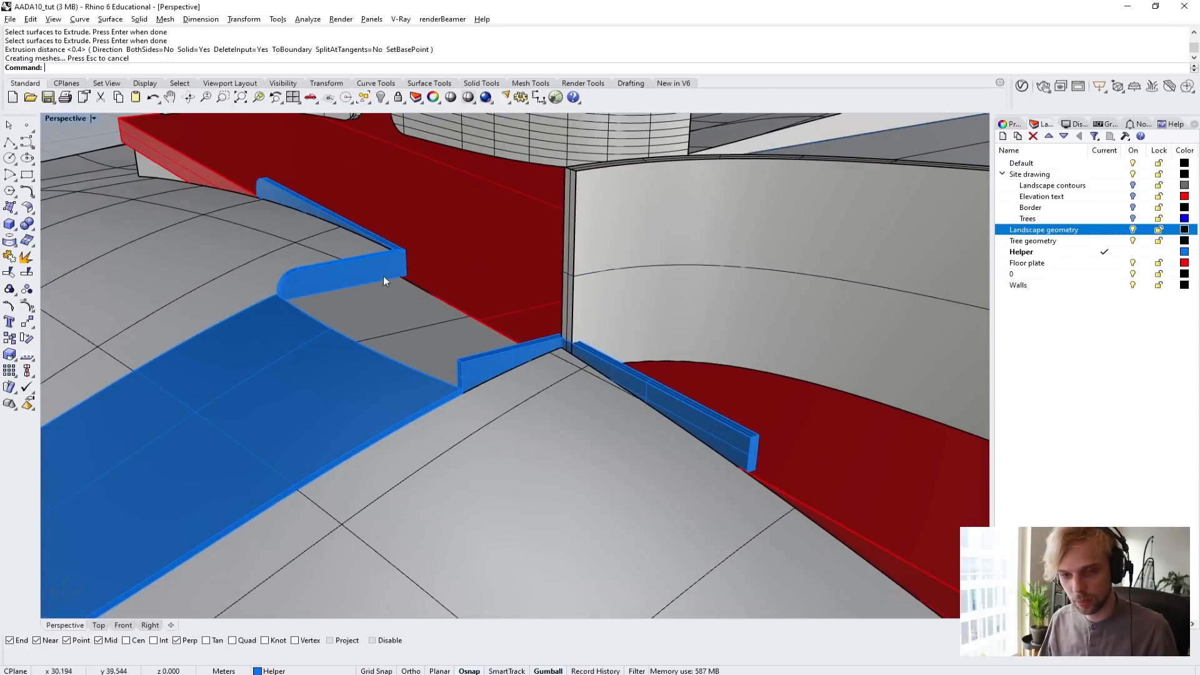
right_click_drag(391, 377, 533, 343)
scroll(391, 377, "up", 4)
type("f")
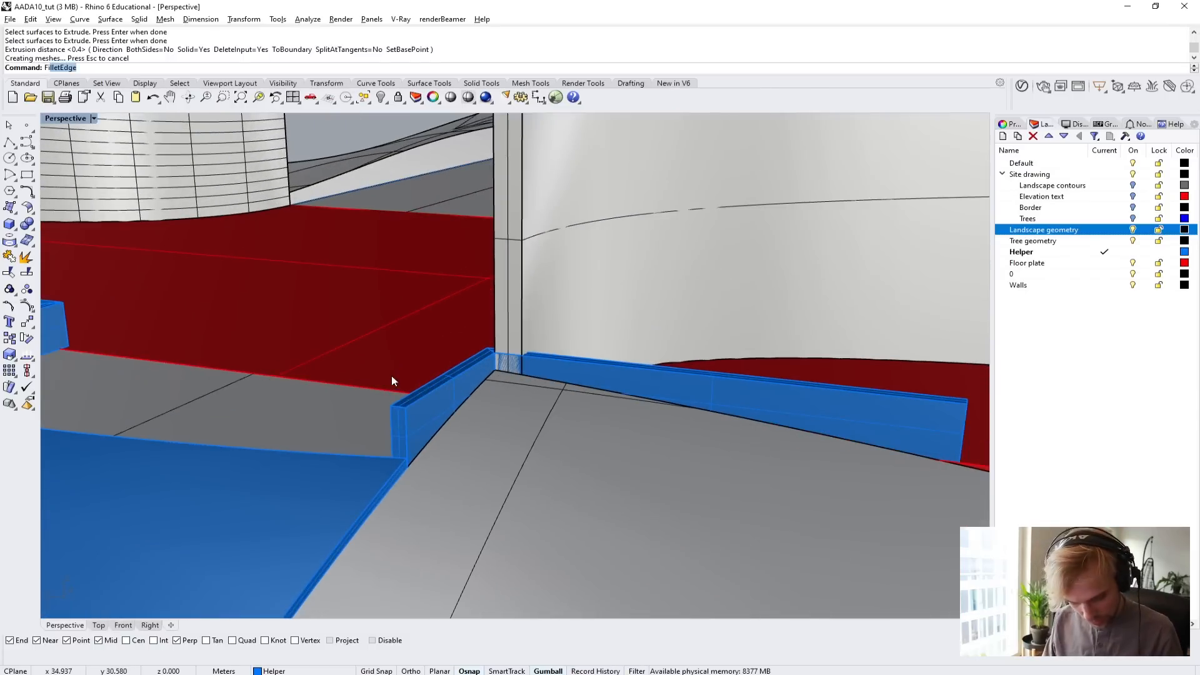
type("illet")
key("Return")
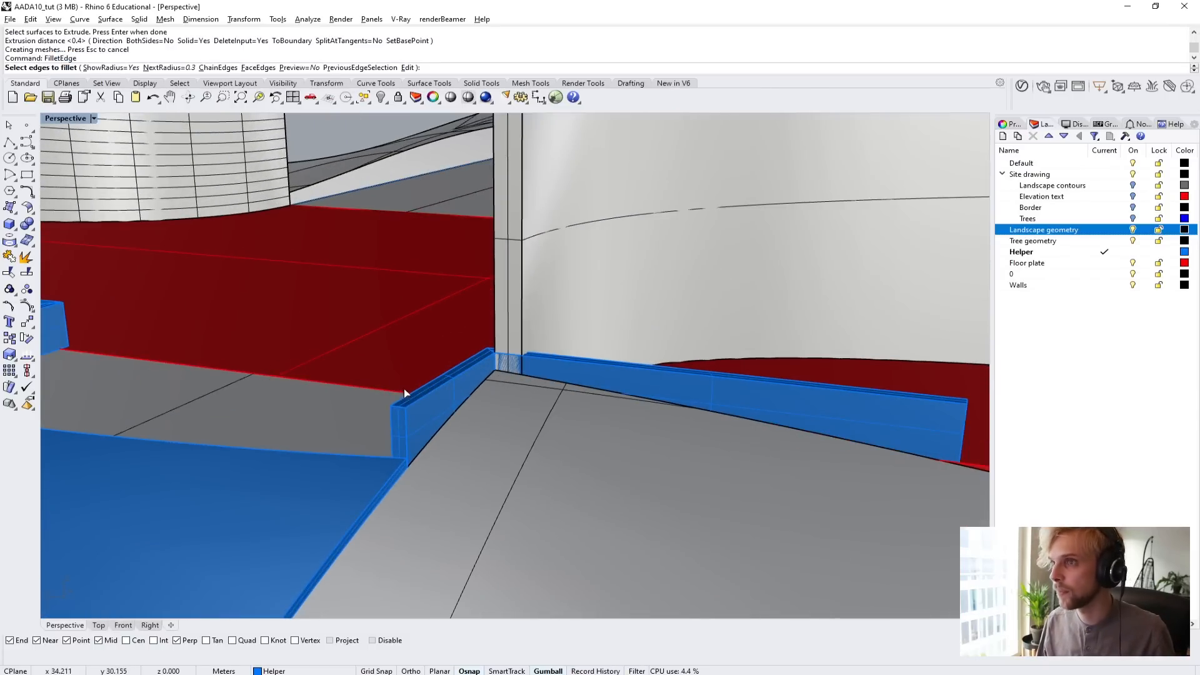
scroll(404, 388, "up", 3)
left_click(395, 430)
right_click_drag(412, 415, 782, 426)
left_click(782, 426)
key("Return")
key("Return")
scroll(782, 429, "down", 5)
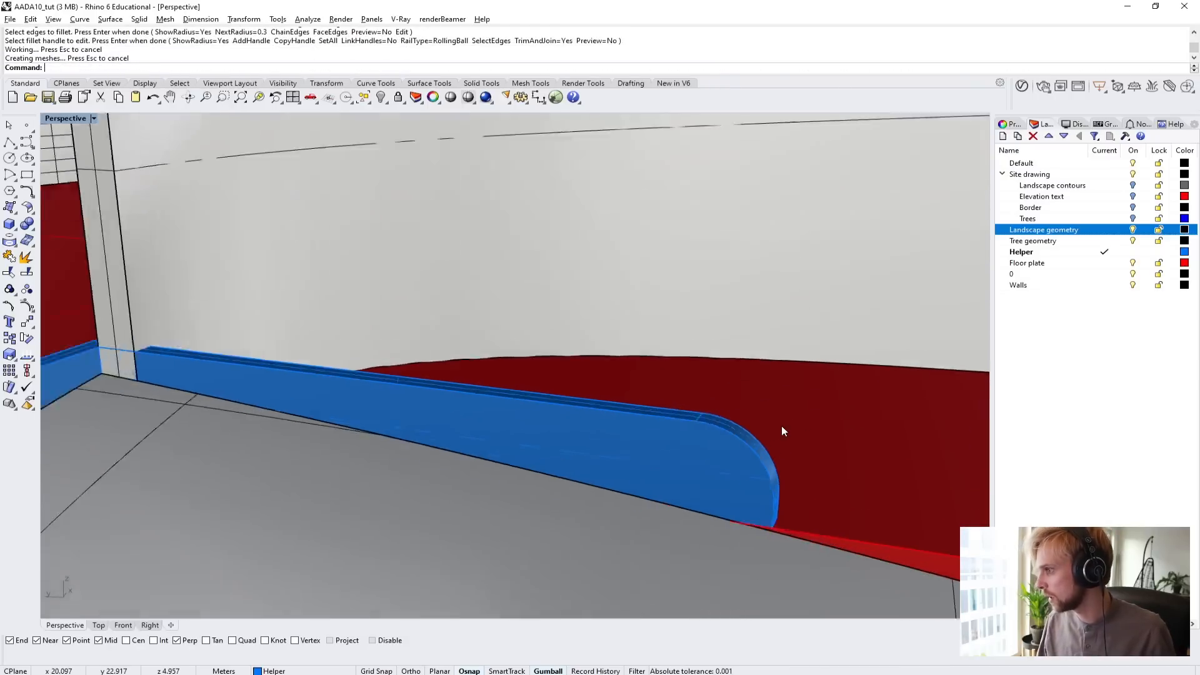
Examine the corner where the new low wall intersects the end of the curved building wall.
scroll(515, 411, "up", 6)
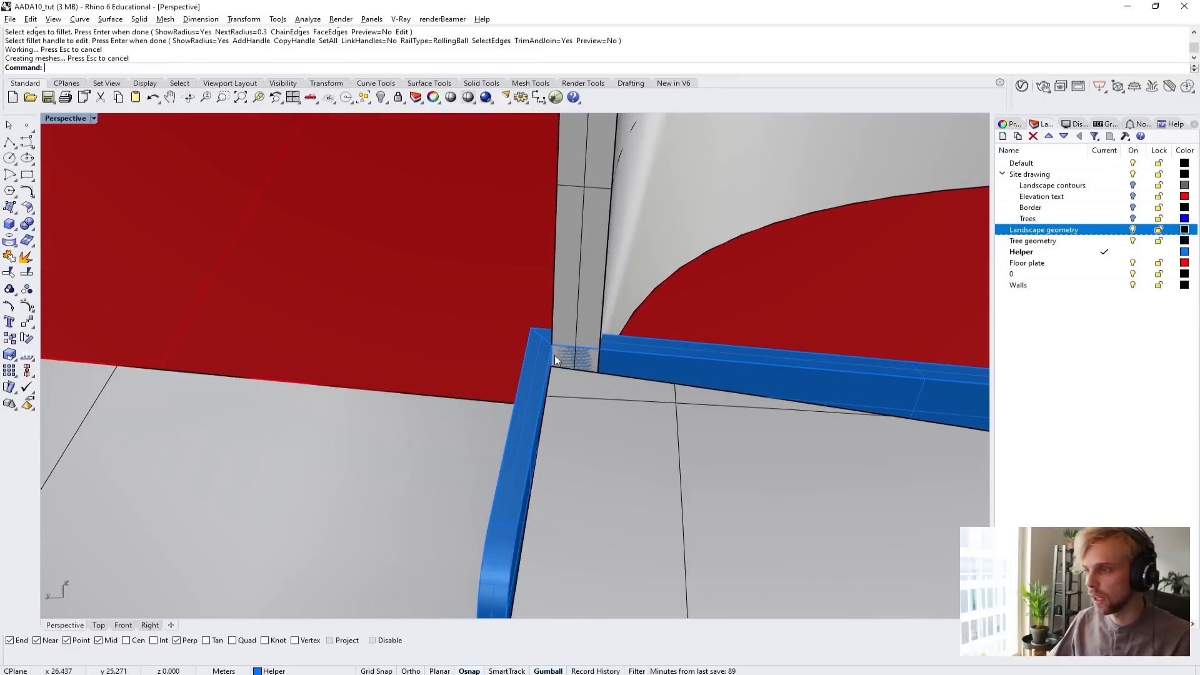
scroll(643, 360, "down", 3)
right_click_drag(642, 360, 486, 419)
scroll(632, 434, "up", 8)
left_click(643, 368)
left_click(481, 407)
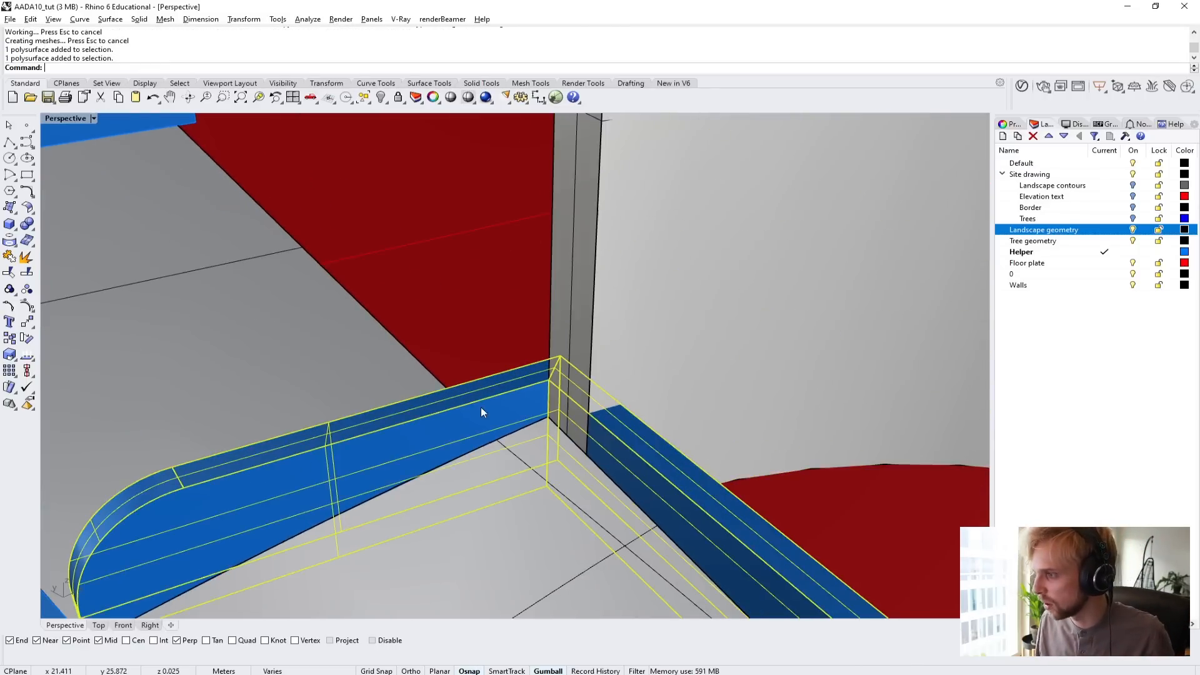
left_click(697, 421)
left_click(502, 407)
left_click(669, 400)
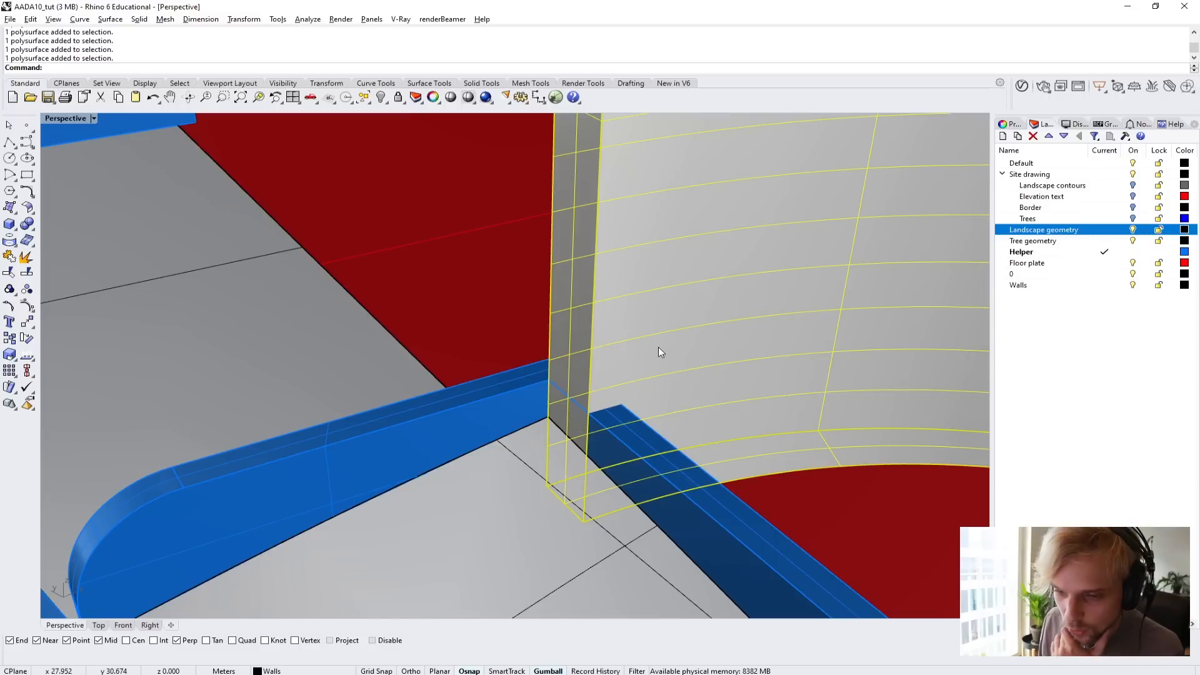
left_click(492, 394)
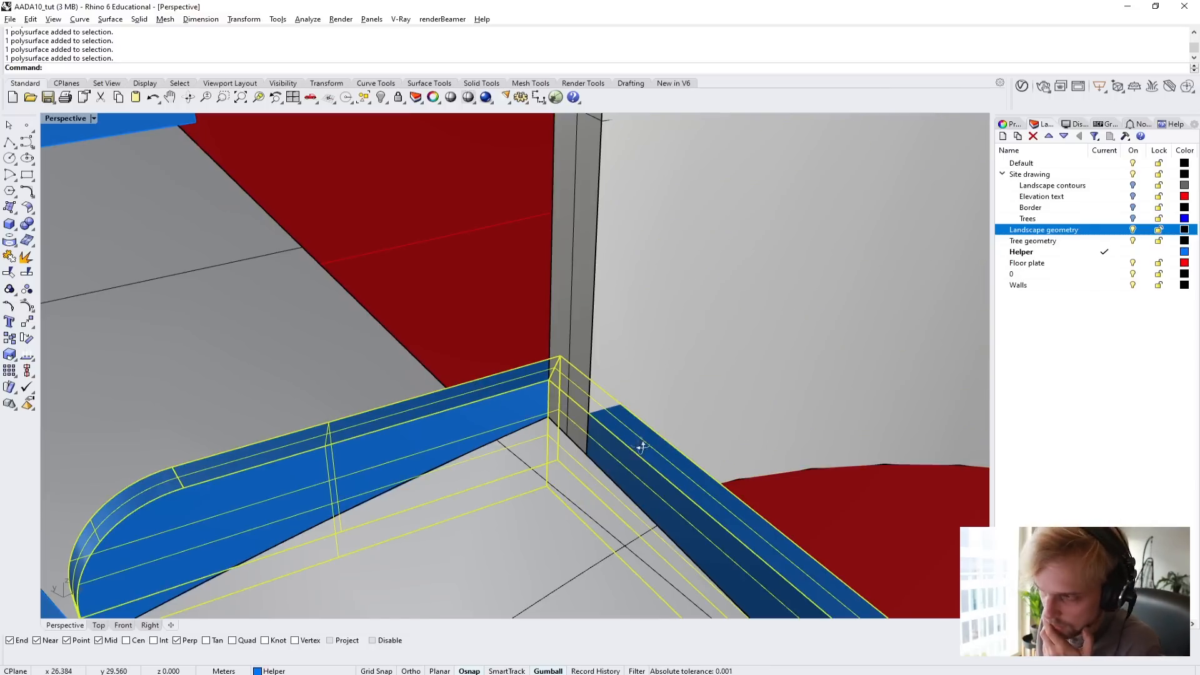
mouse_move(639, 445)
right_mouse_down()
mouse_move(696, 471)
mouse_move(617, 445)
right_mouse_up()
scroll(728, 405, "down", 3)
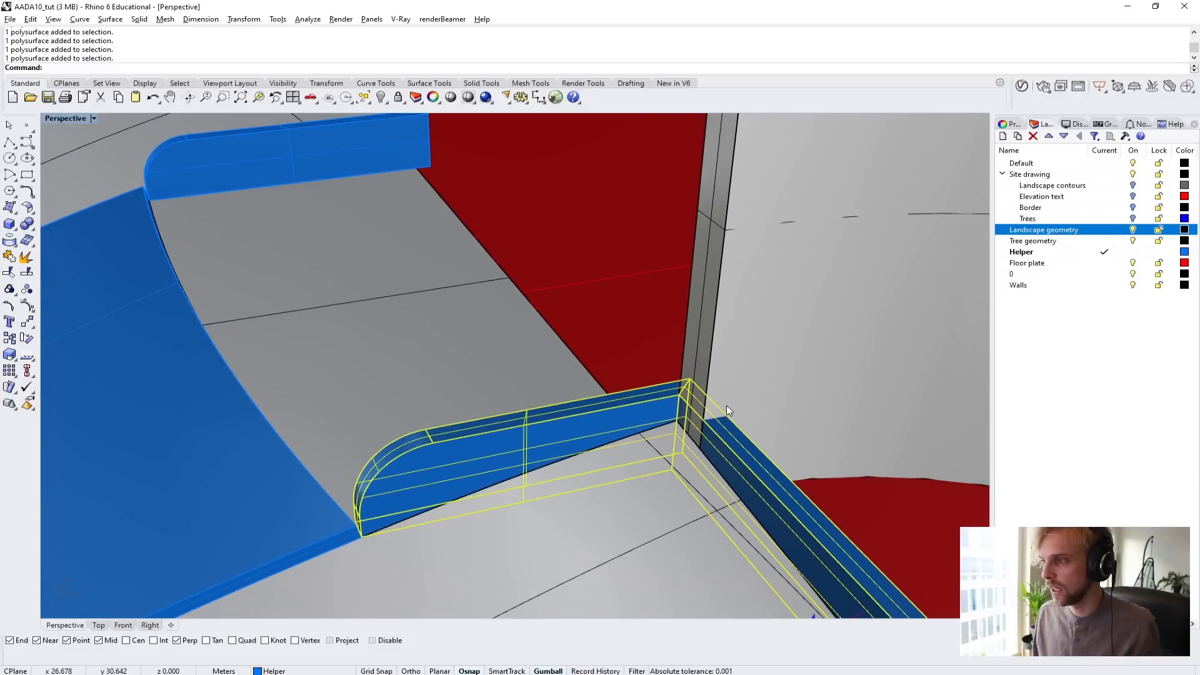
left_click(782, 393)
scroll(652, 408, "up", 5)
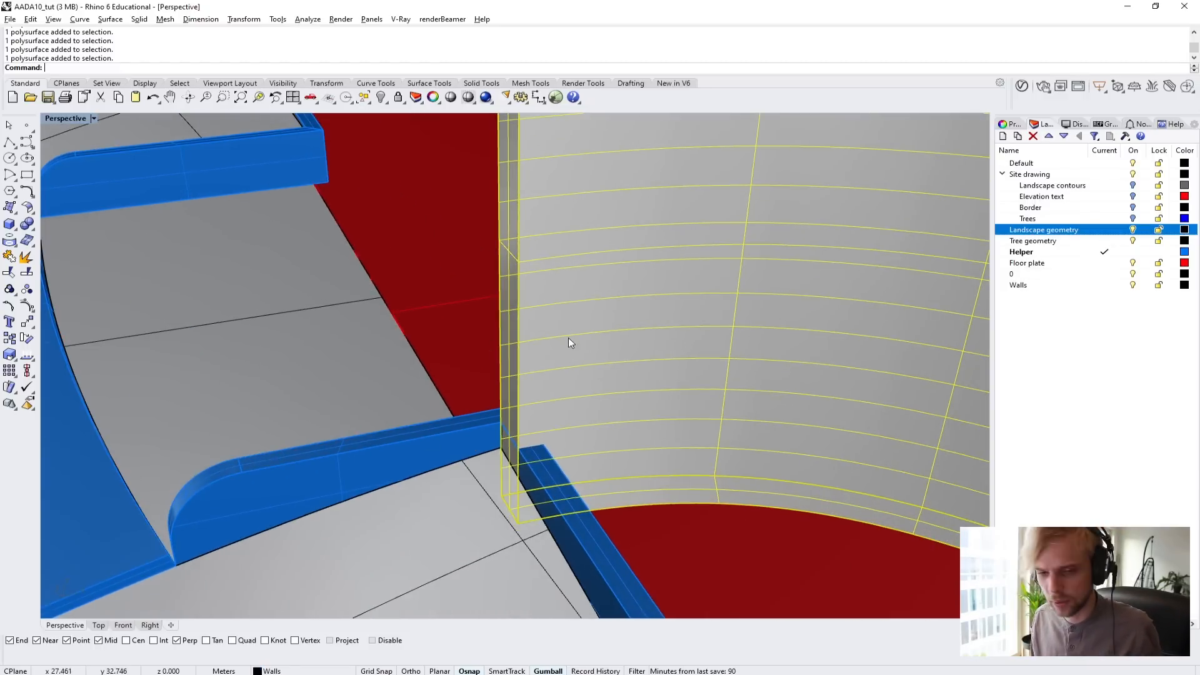
scroll(543, 379, "up", 2)
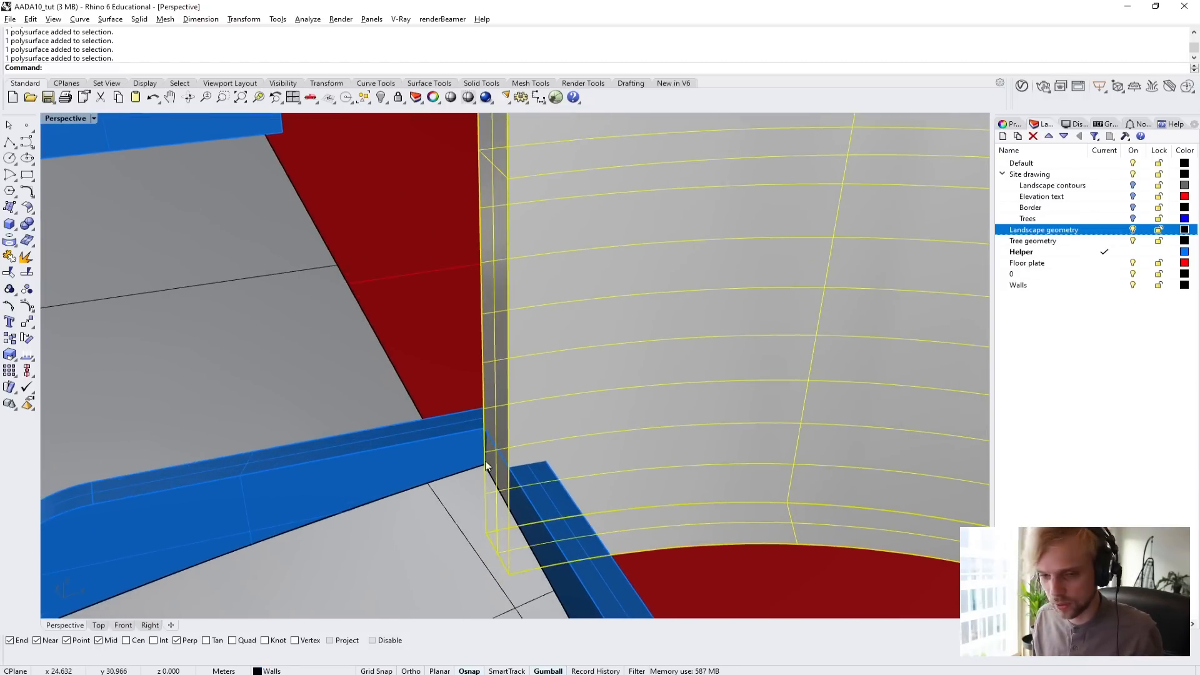
scroll(469, 467, "down", 2)
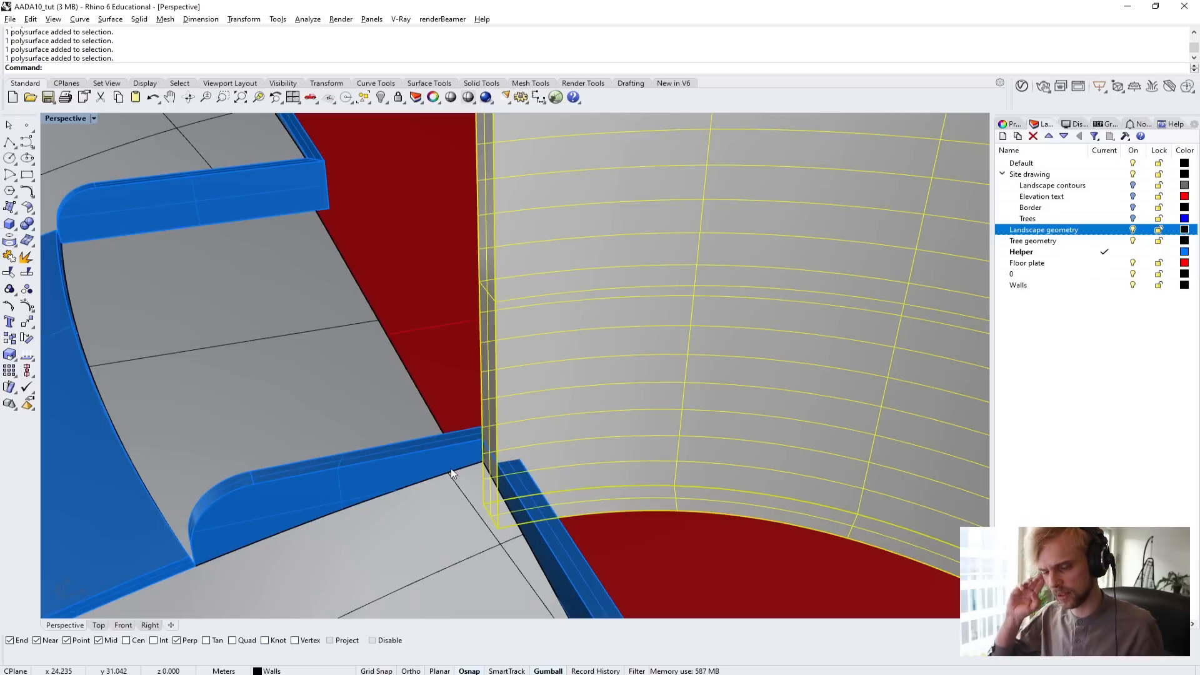
key("Escape")
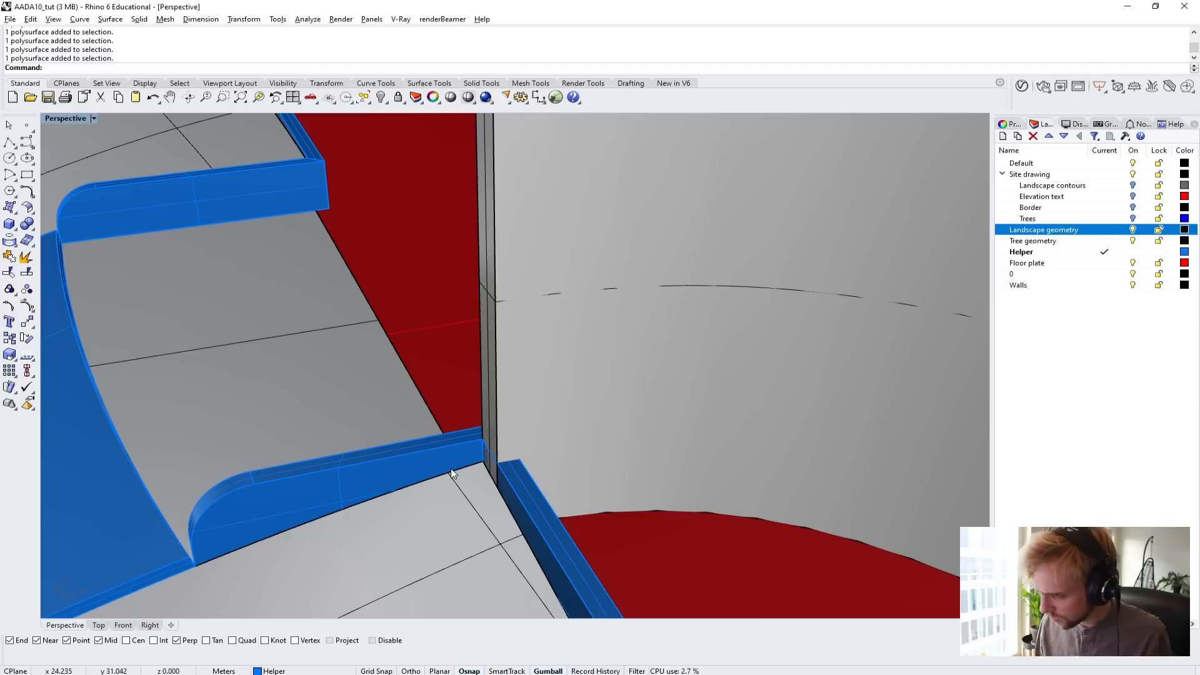
Try to subtract the low edge wall from the curved building wall with a Boolean difference, and undo it.
type("Boole")
key("Return")
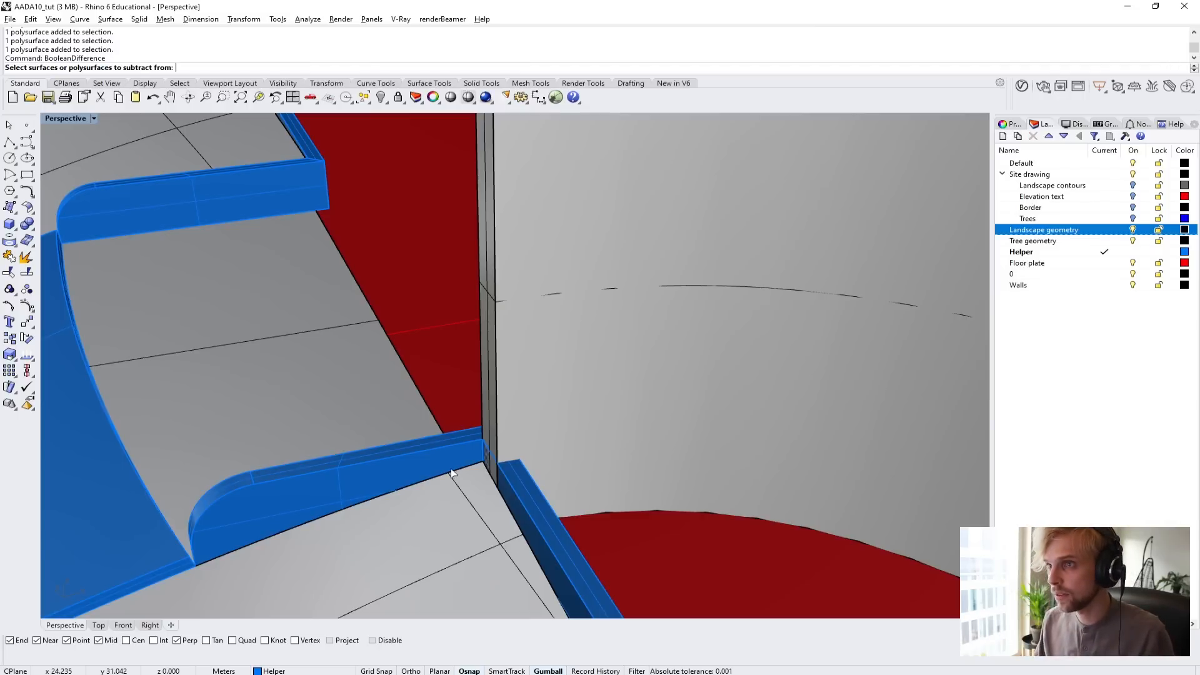
left_click(552, 227)
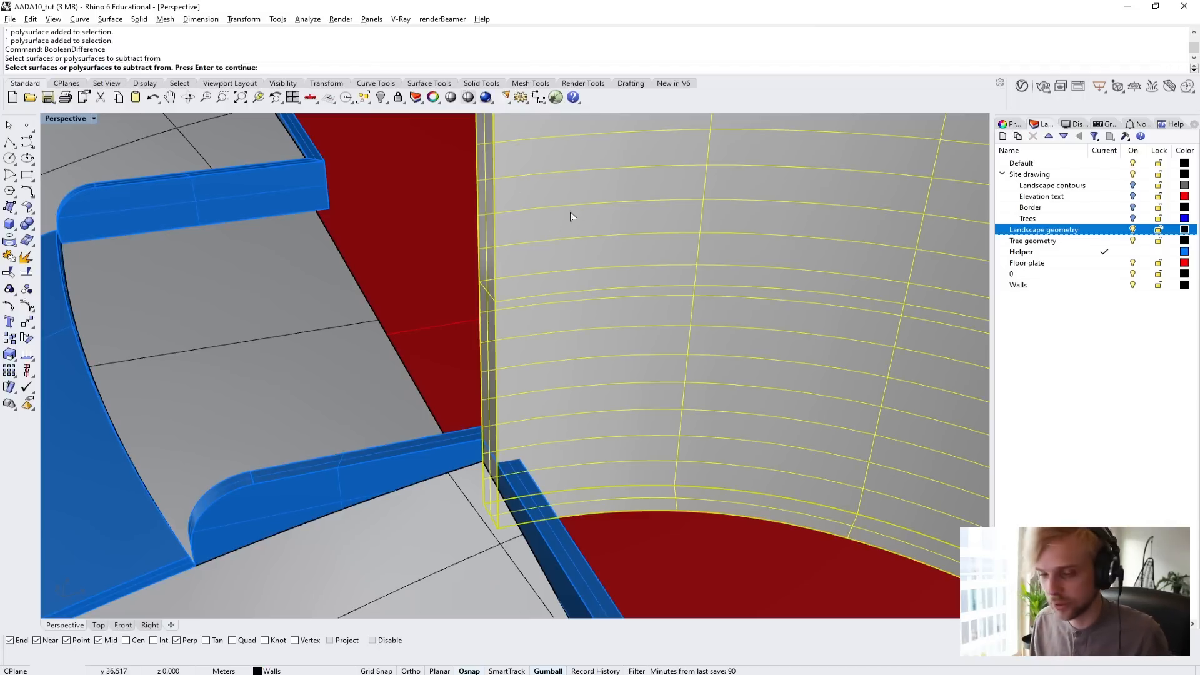
key("Return")
left_click(374, 461)
key("Return")
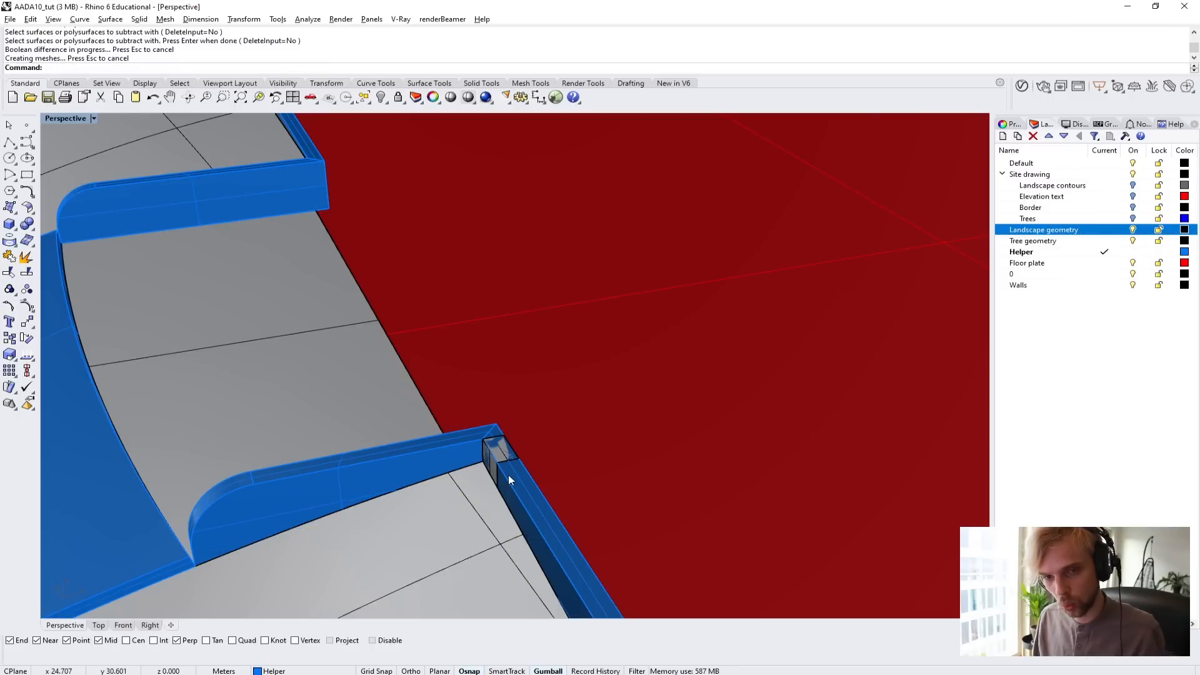
right_click_drag(524, 460, 438, 386)
scroll(496, 418, "up", 3)
key("ctrl+z")
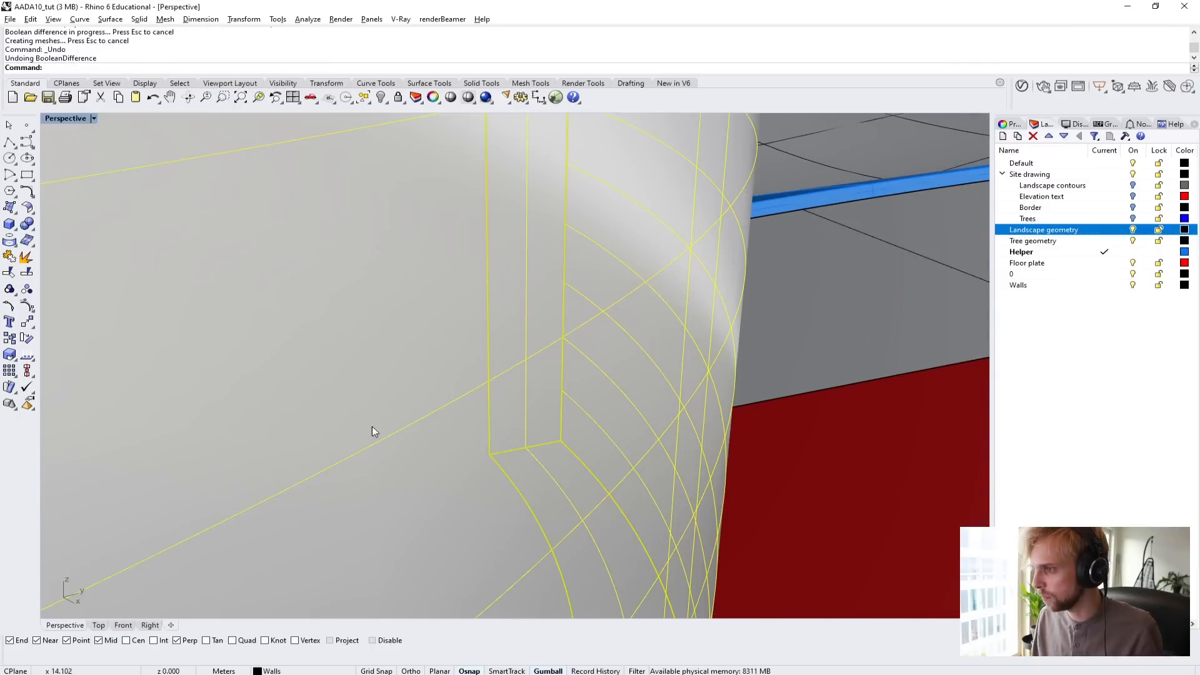
Isolate the curved building wall and the low edge wall that intersects its end.
right_click_drag(372, 426, 565, 447)
key("Escape")
left_click(561, 451)
scroll(524, 505, "up", 3)
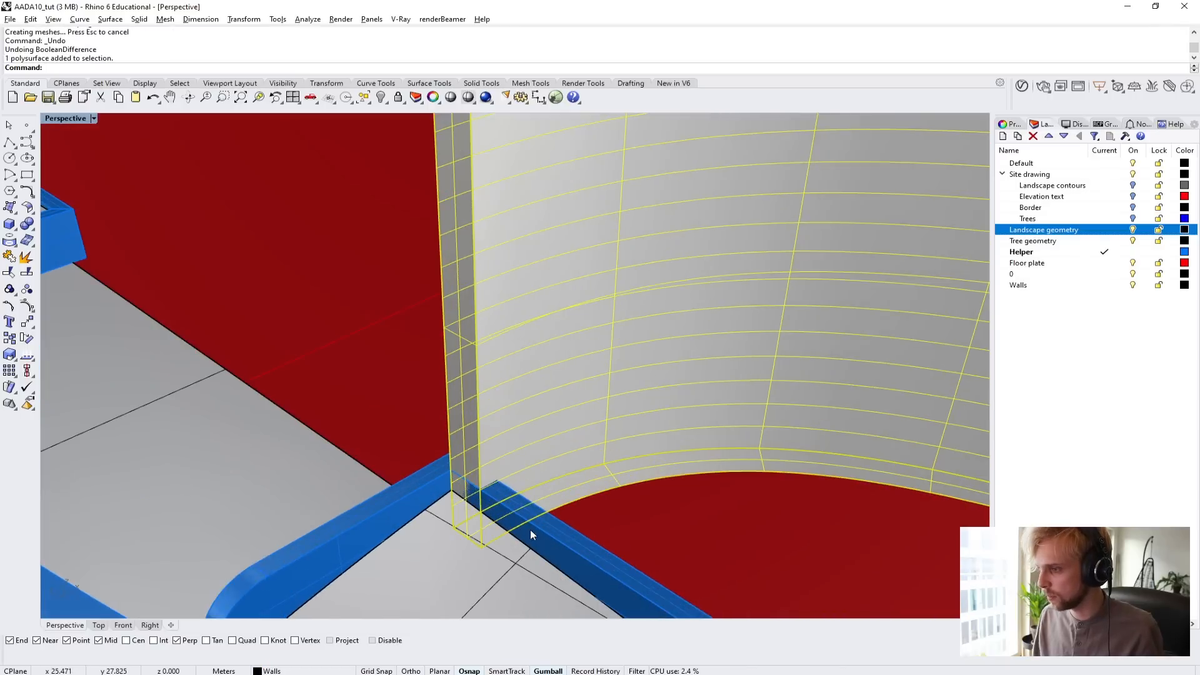
left_click(542, 528, "shift")
key("ctrl+shift+h")
key("Escape")
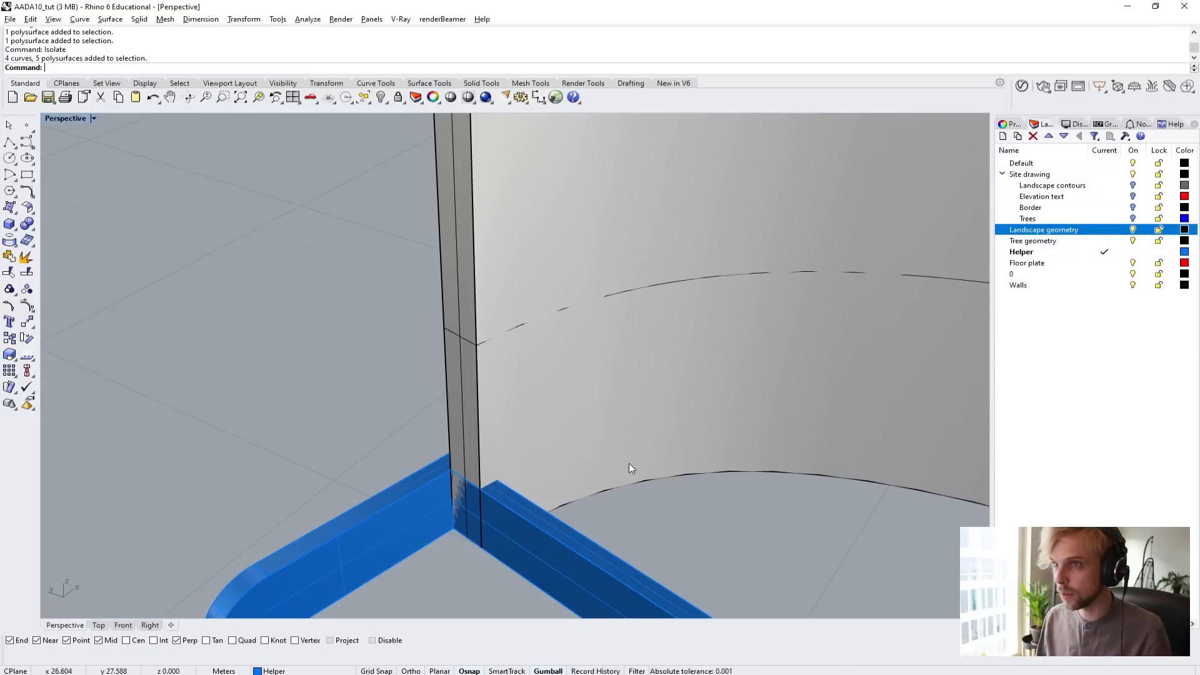
Check the curved wall's geometry in its object description to see whether it is a valid closed solid.
scroll(635, 463, "down", 3)
right_click_drag(565, 494, 438, 472)
left_click(432, 379)
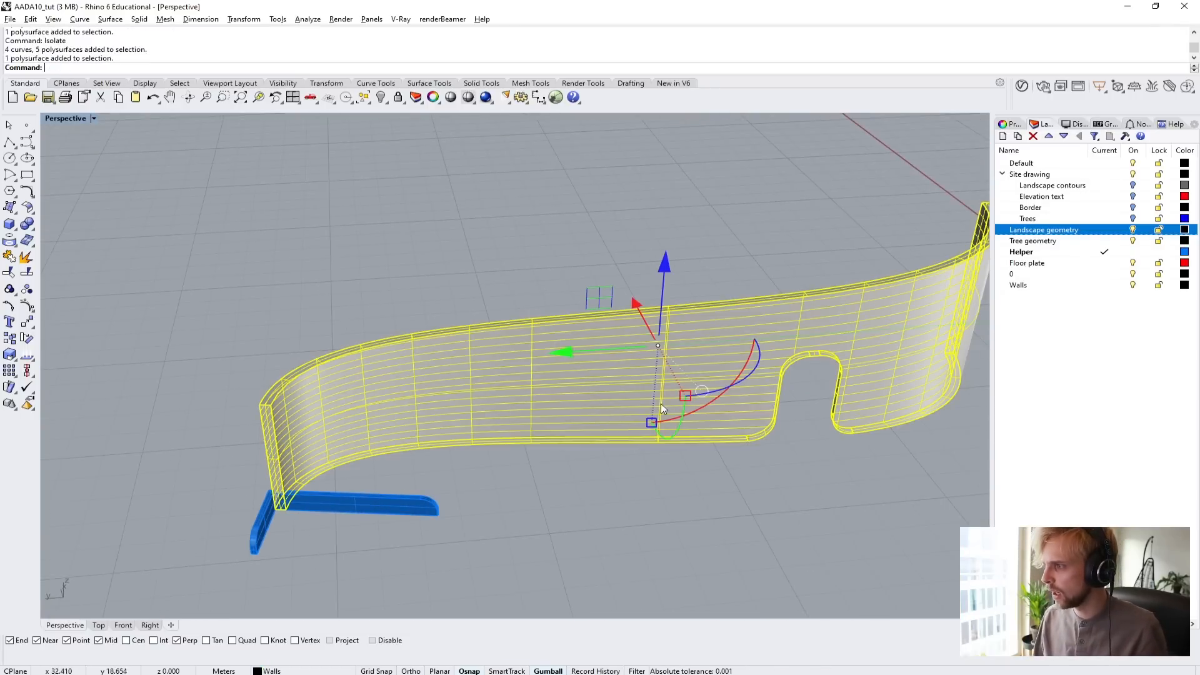
right_click_drag(662, 405, 613, 443)
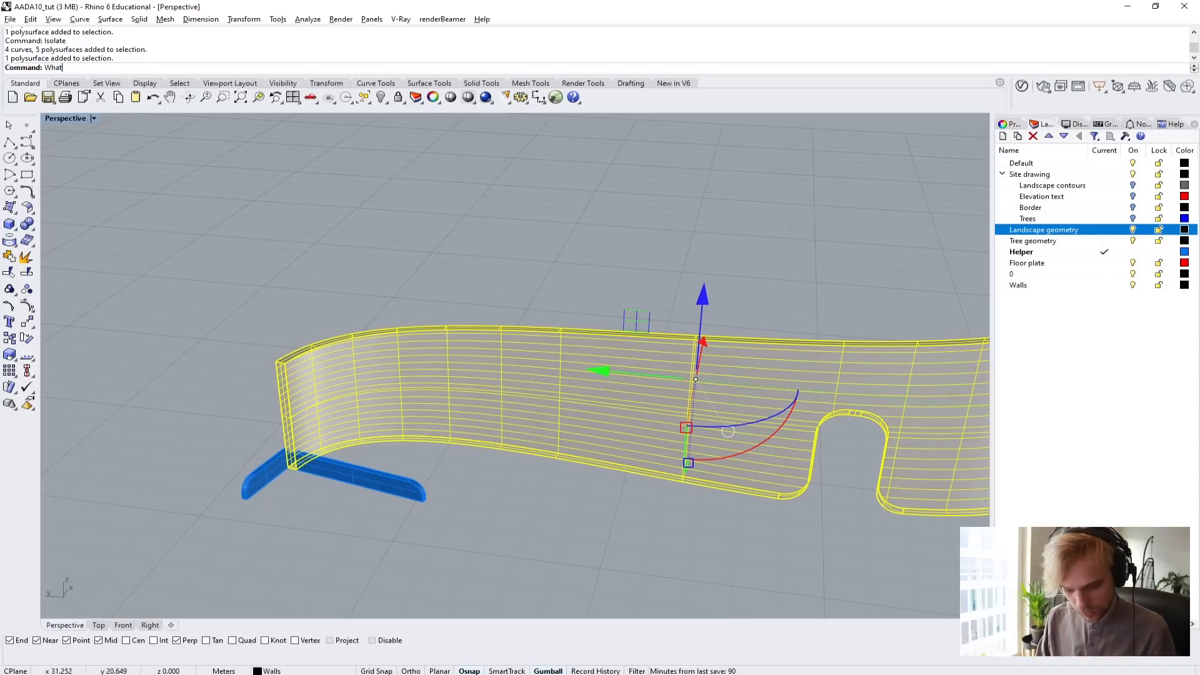
key("Return")
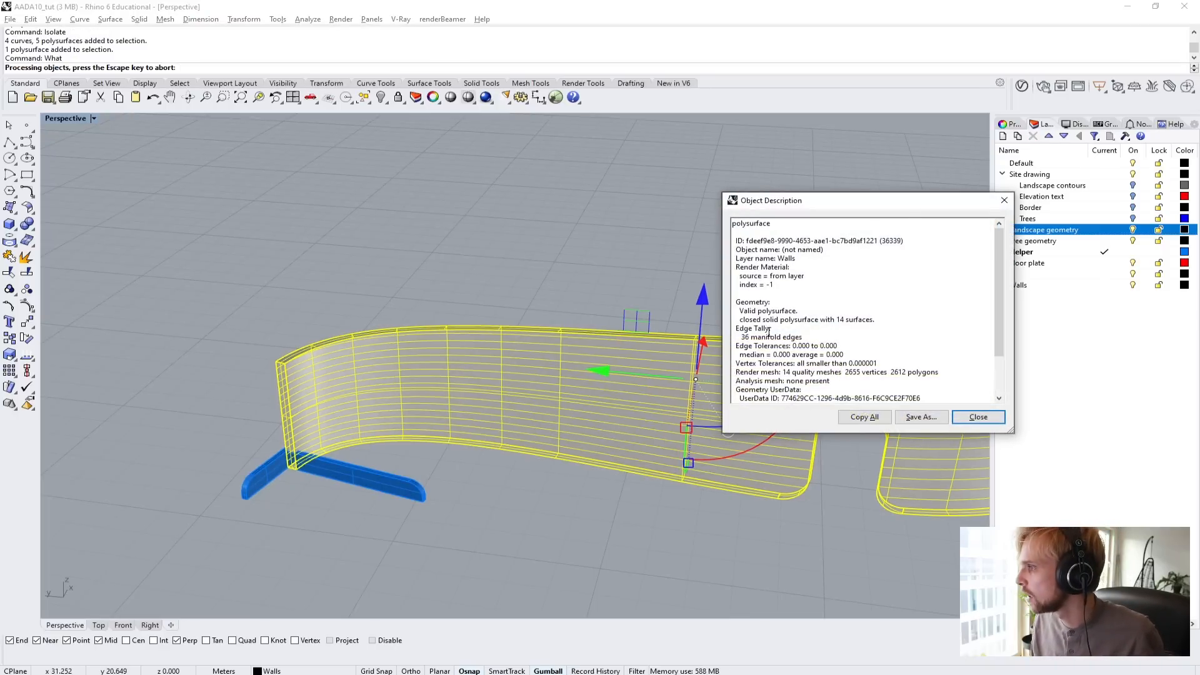
left_click(970, 421)
Check the low edge wall's geometry in its object description to see whether it is a closed solid.
left_click(464, 563)
scroll(304, 480, "up", 8)
left_click(352, 457)
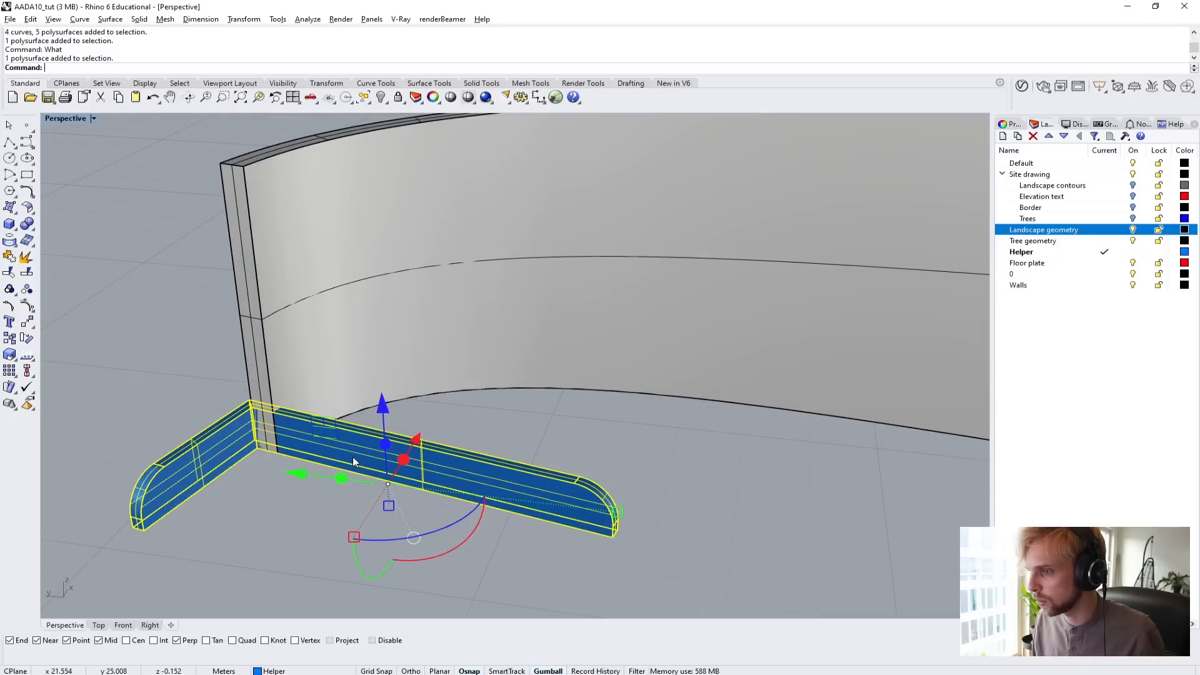
right_click(353, 457)
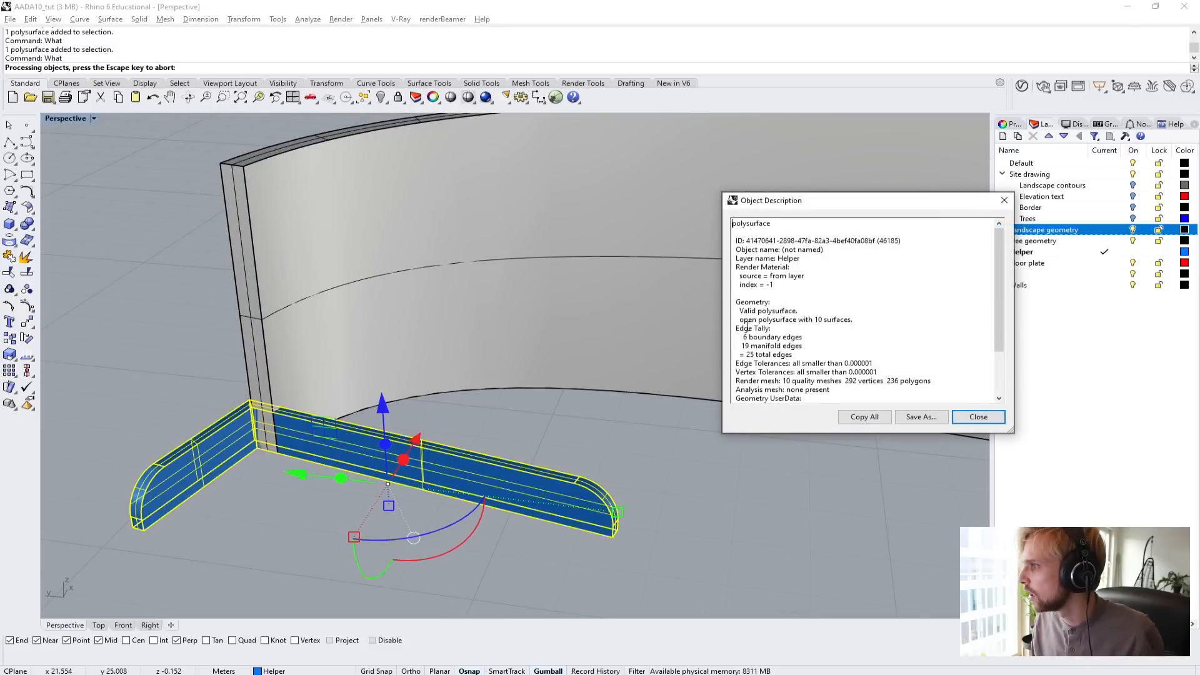
left_click(978, 417)
left_click(739, 470)
Cap the open low edge wall at the end of the curved wall to make it a closed solid.
scroll(541, 483, "up", 5)
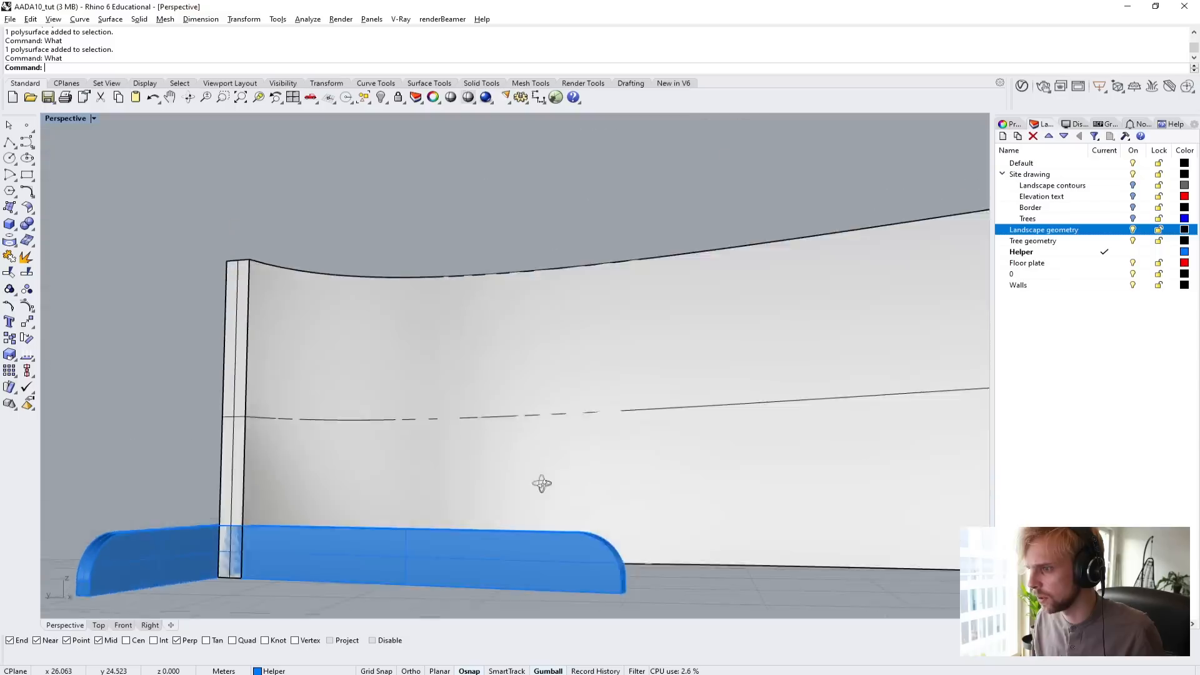
right_click_drag(542, 483, 175, 474)
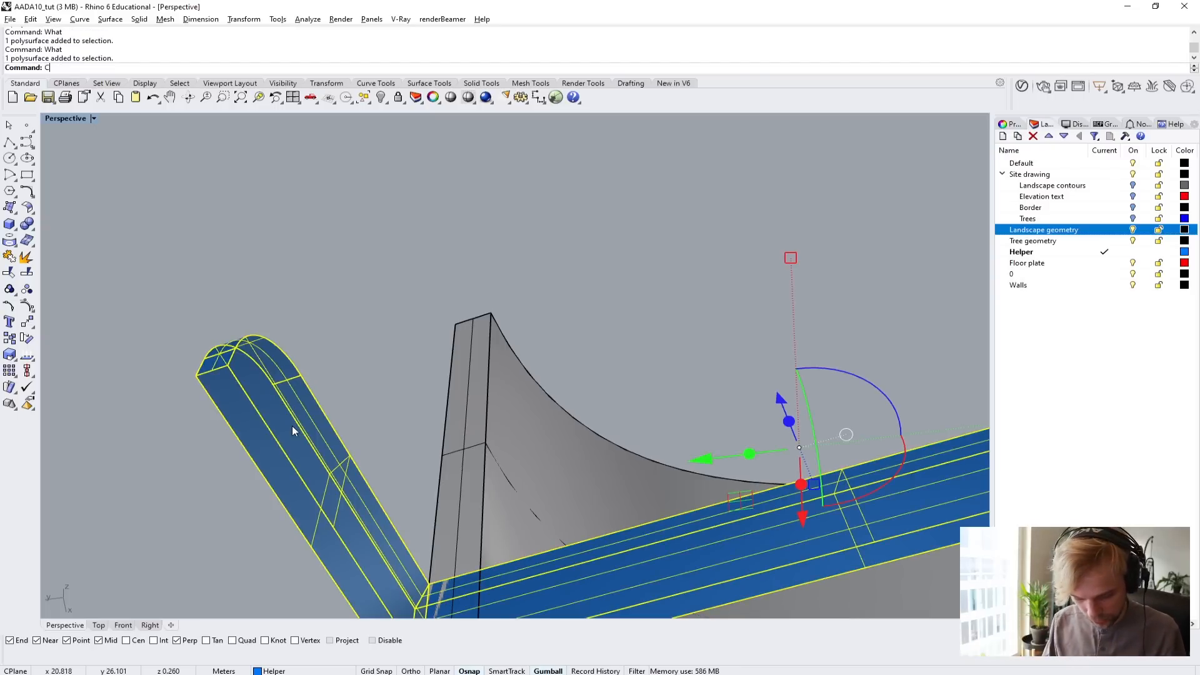
type("ap")
key("Return")
scroll(294, 368, "down", 3)
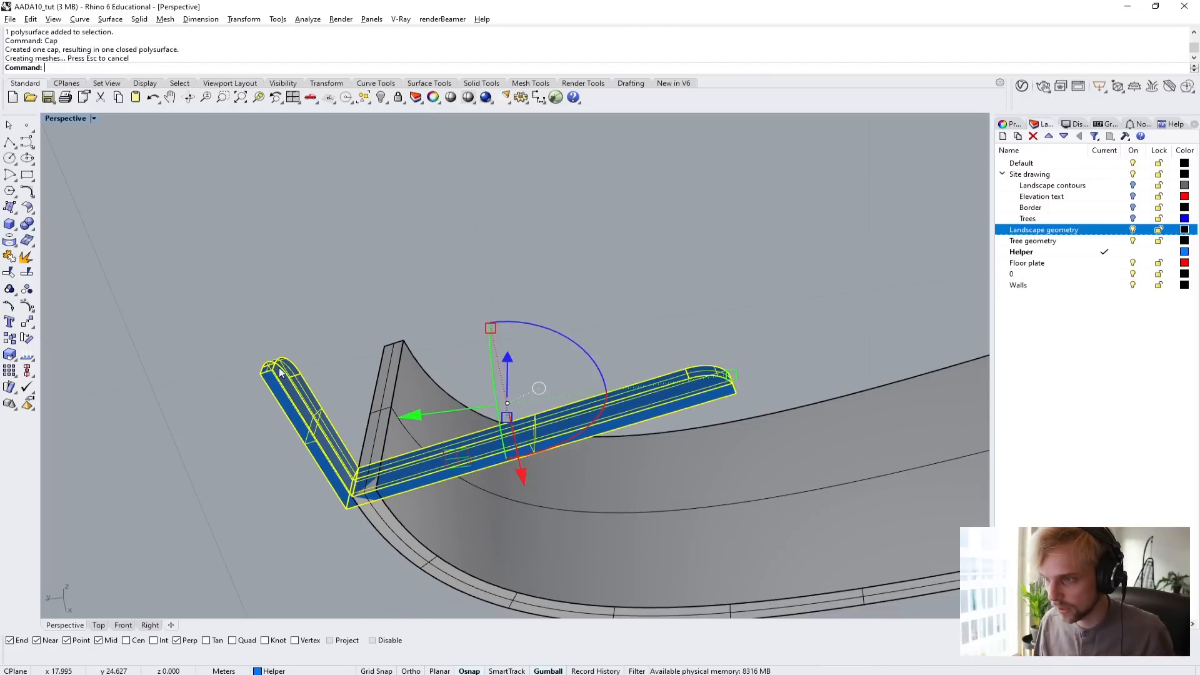
Subtract the capped low edge wall from the curved building wall with a Boolean difference, keeping the input objects.
left_click(336, 343)
right_click_drag(336, 344, 332, 407)
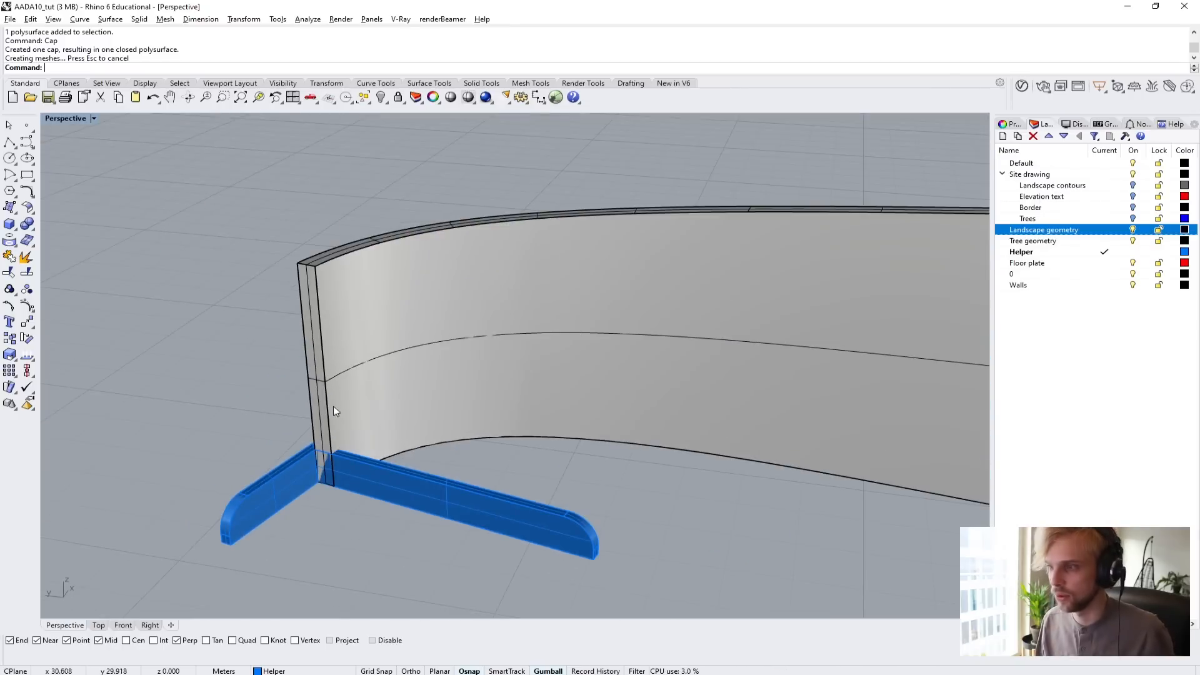
type("booleandifference")
key("Return")
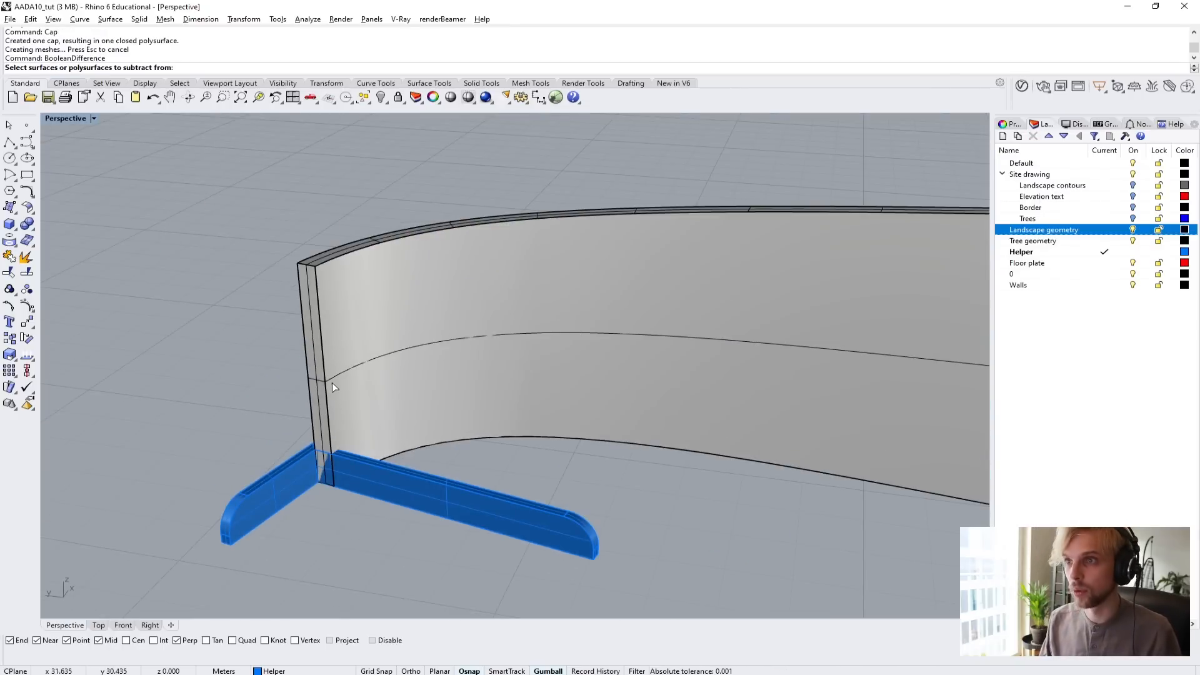
left_click(332, 382)
key("Return")
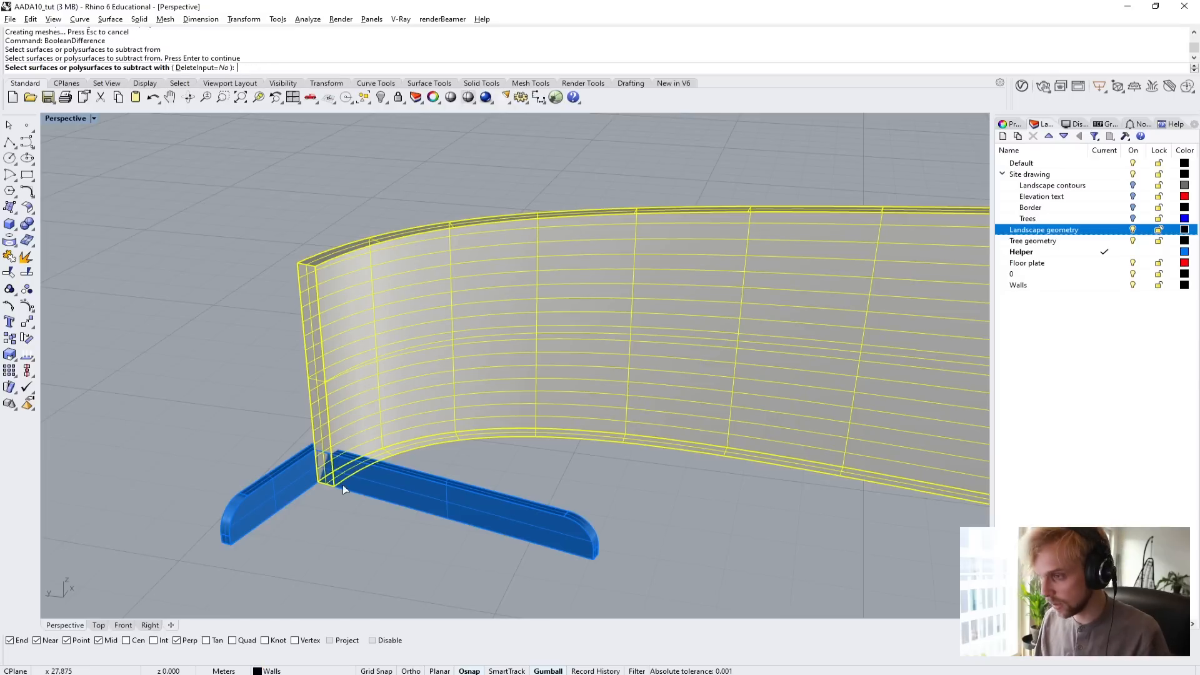
left_click(413, 505)
key("Return")
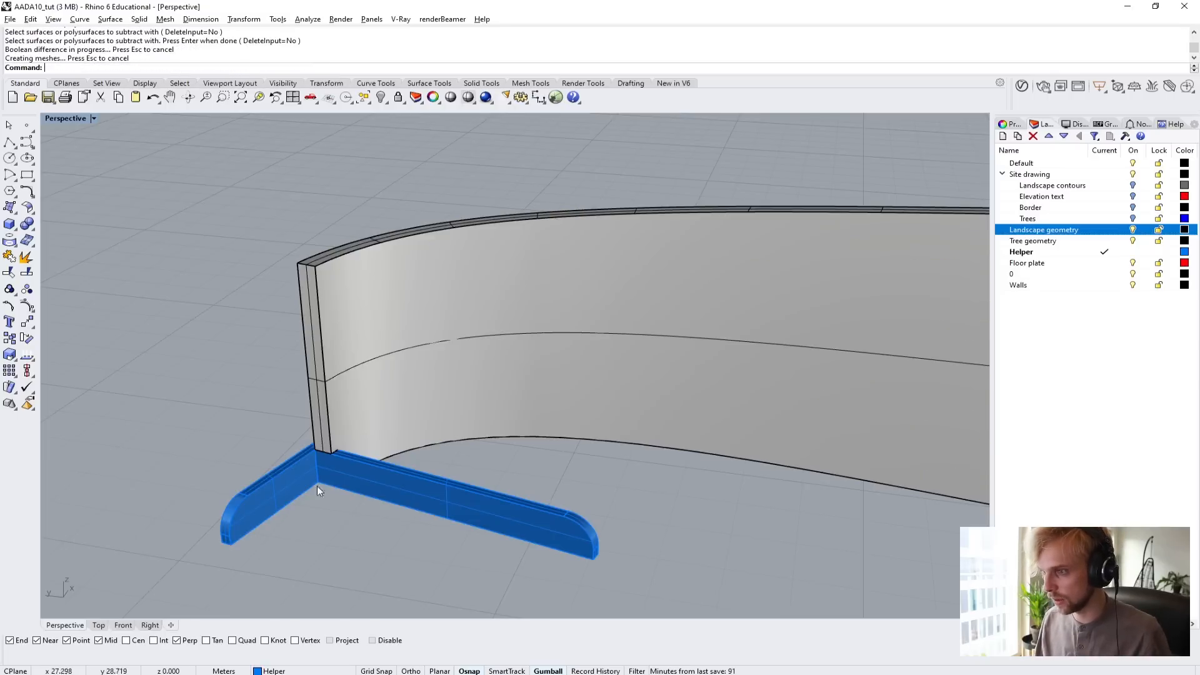
Hide the low edge wall to inspect the cut in the curved wall, and undo the hiding.
scroll(317, 486, "up", 5)
right_click_drag(357, 443, 512, 362)
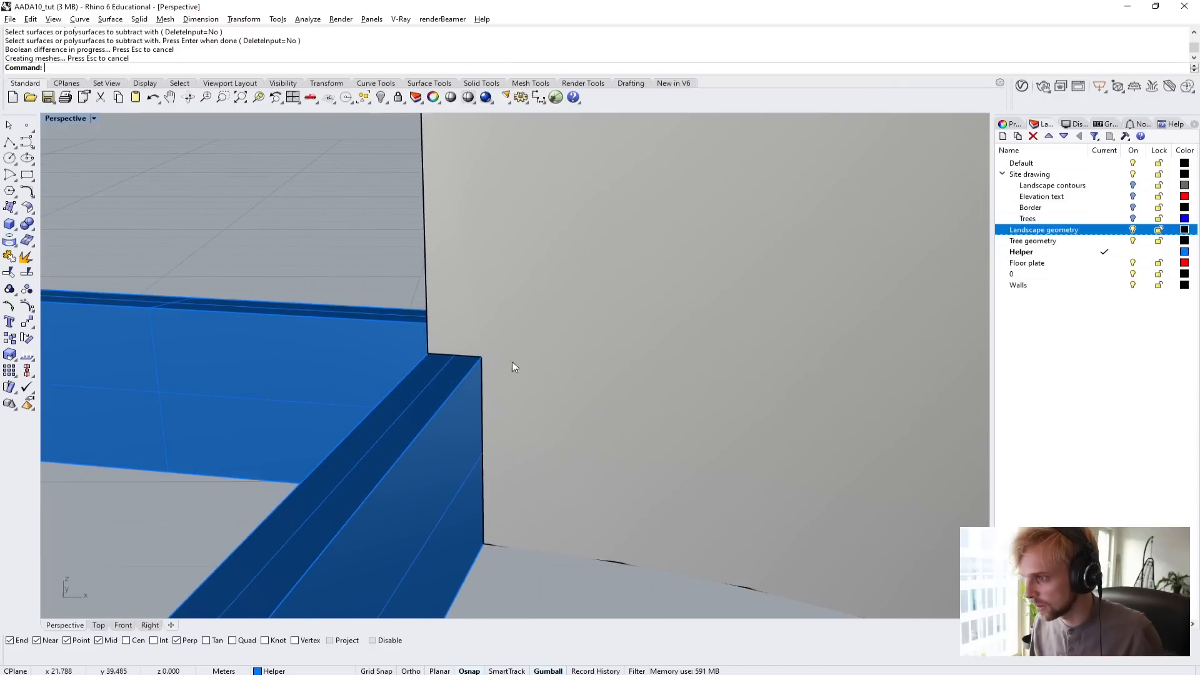
left_click(410, 450)
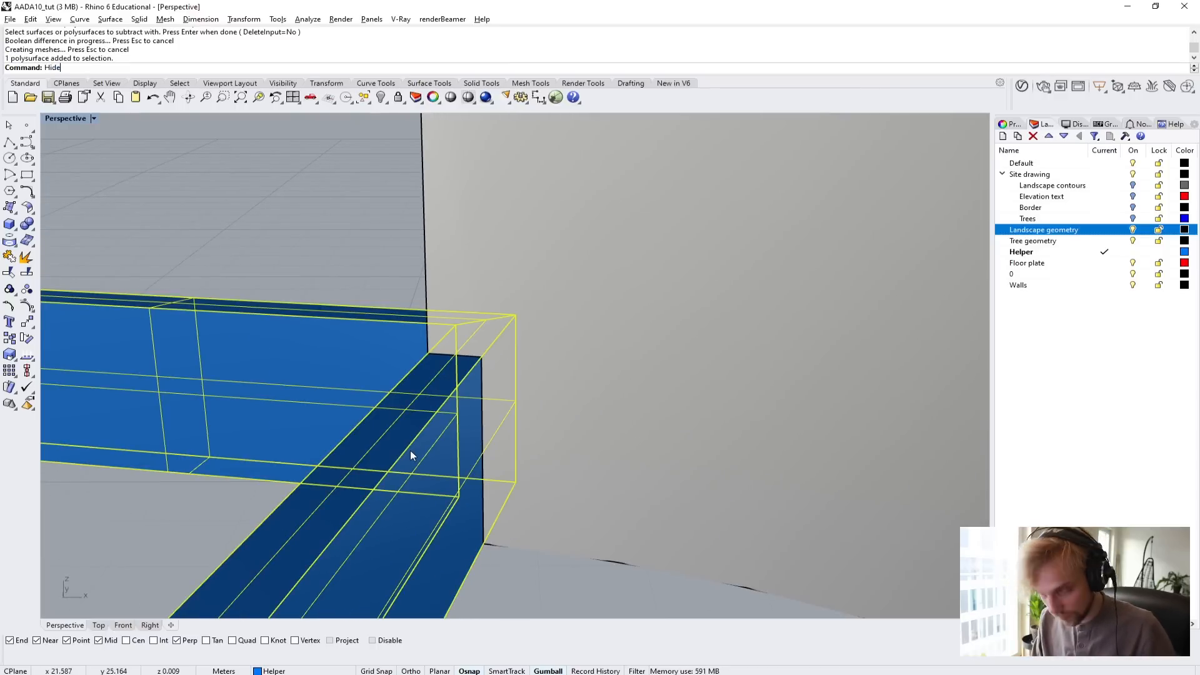
type("hide")
key("Return")
right_click_drag(410, 451, 399, 392)
key("ctrl+z")
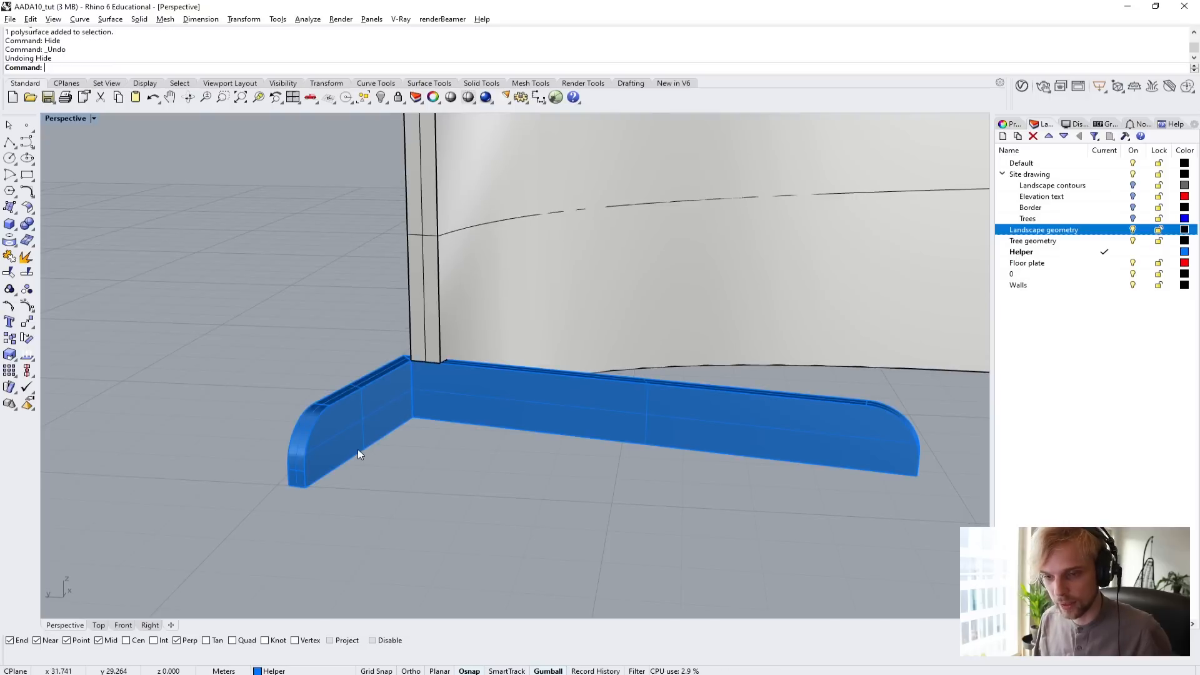
Undo the Boolean difference on the curved wall and redo it to compare the wall end before and after.
key("ctrl+z")
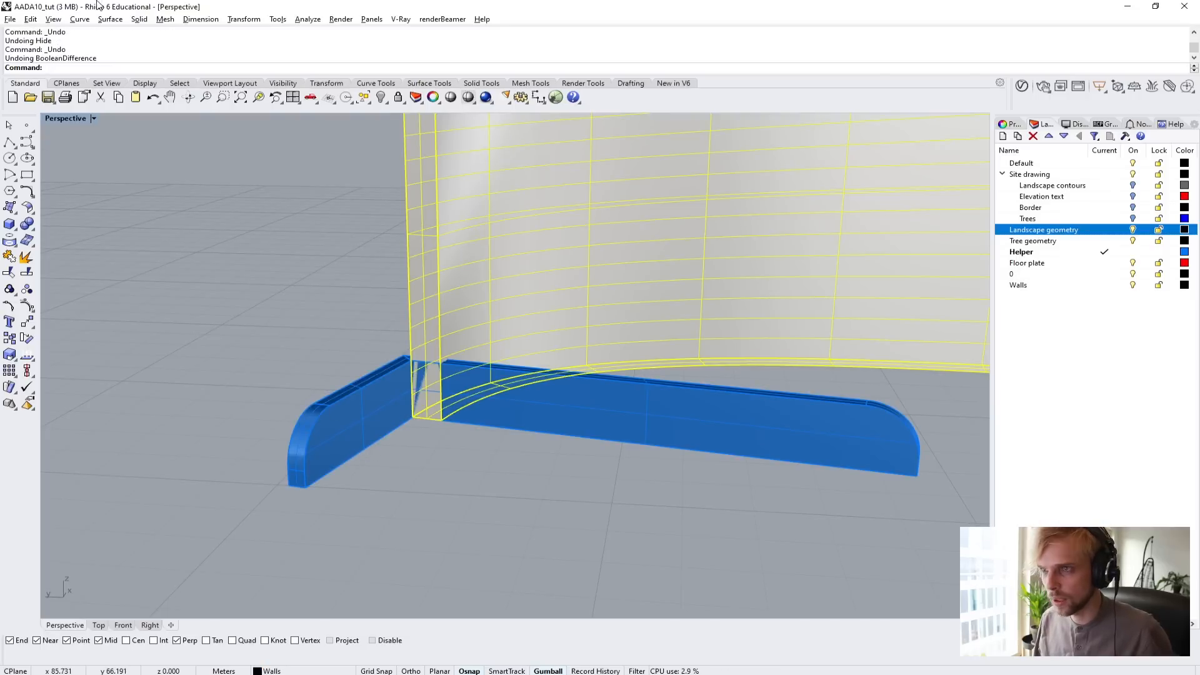
left_click(31, 21)
left_click(51, 46)
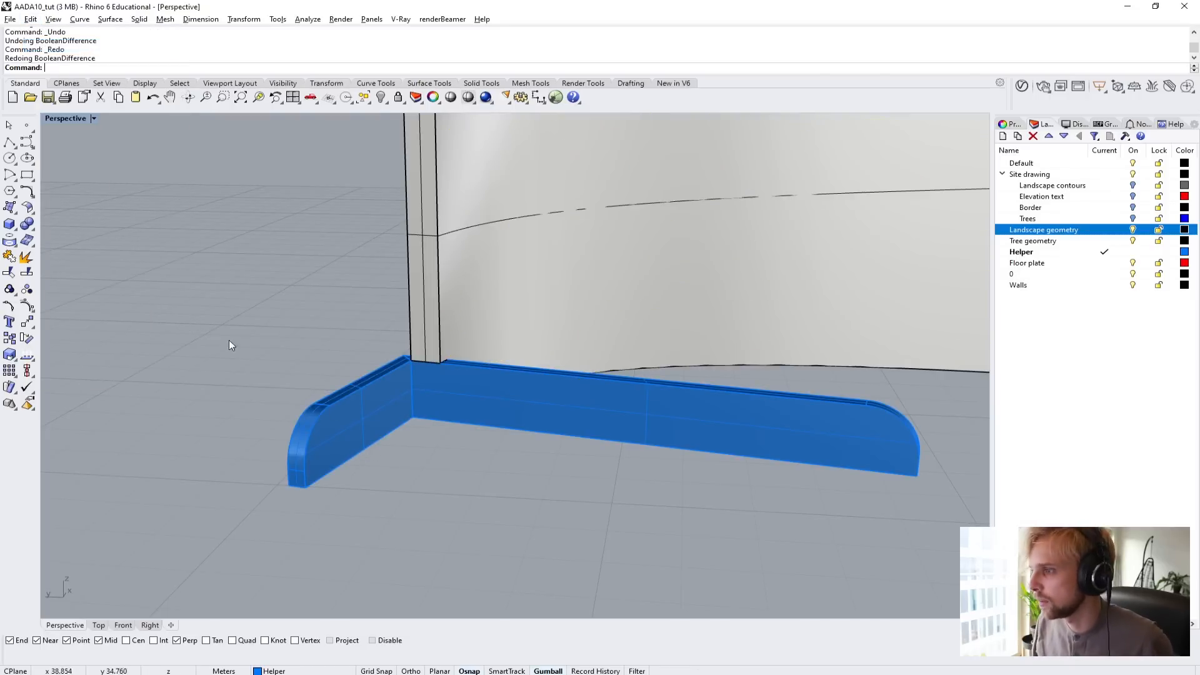
Show all hidden objects and isolate the low edge wall on the opposite side of the path.
right_click_drag(229, 340, 398, 402)
type("Show")
key("Return")
scroll(410, 427, "up", 4)
left_click(426, 432)
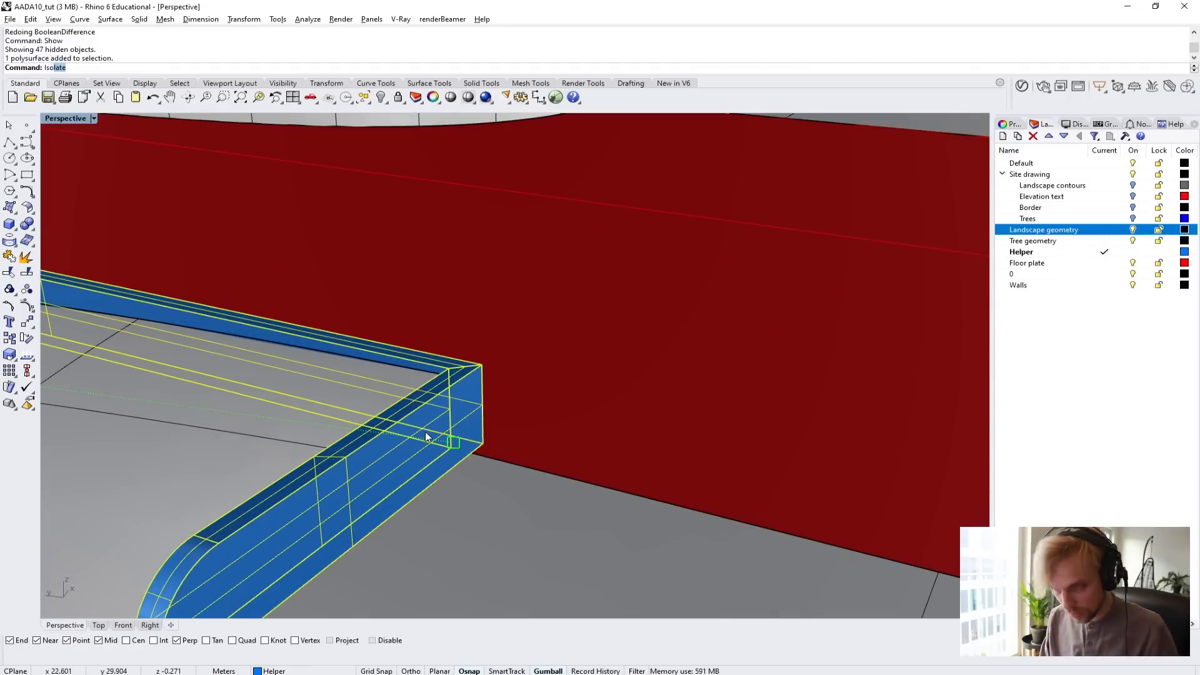
type("Iso")
key("Return")
Cap the open underside of the isolated low edge wall to make it a closed solid.
left_click(718, 484)
right_click_drag(717, 484, 464, 391)
left_click(554, 407)
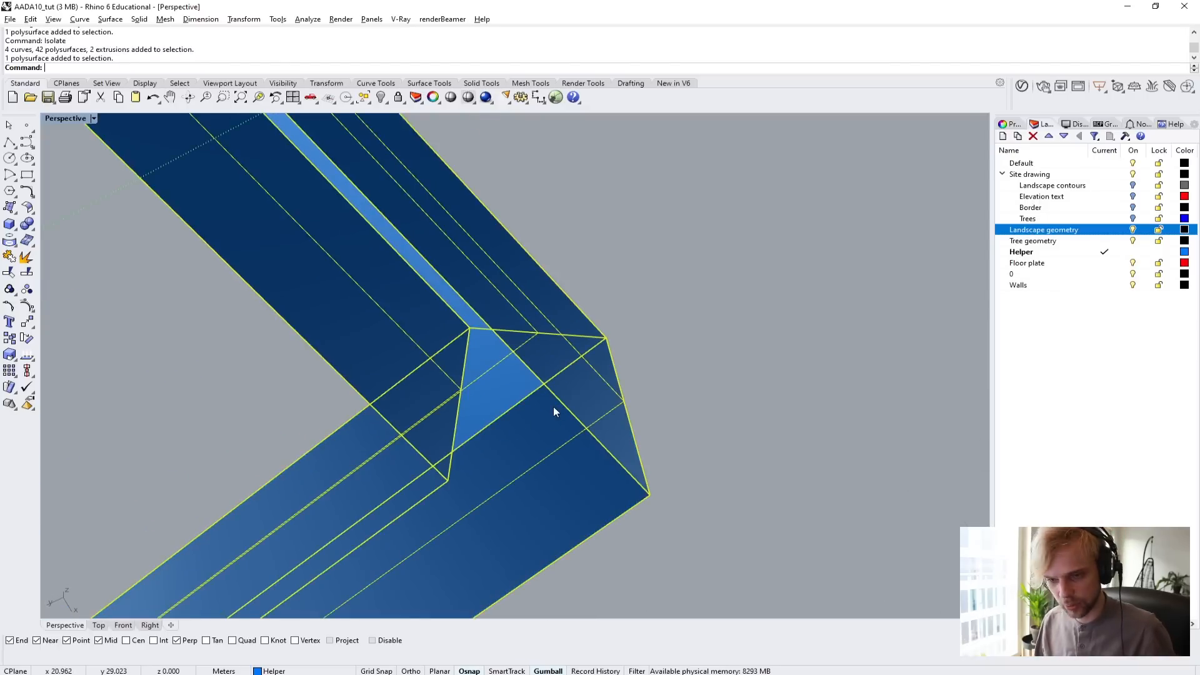
type("Cap")
key("Return")
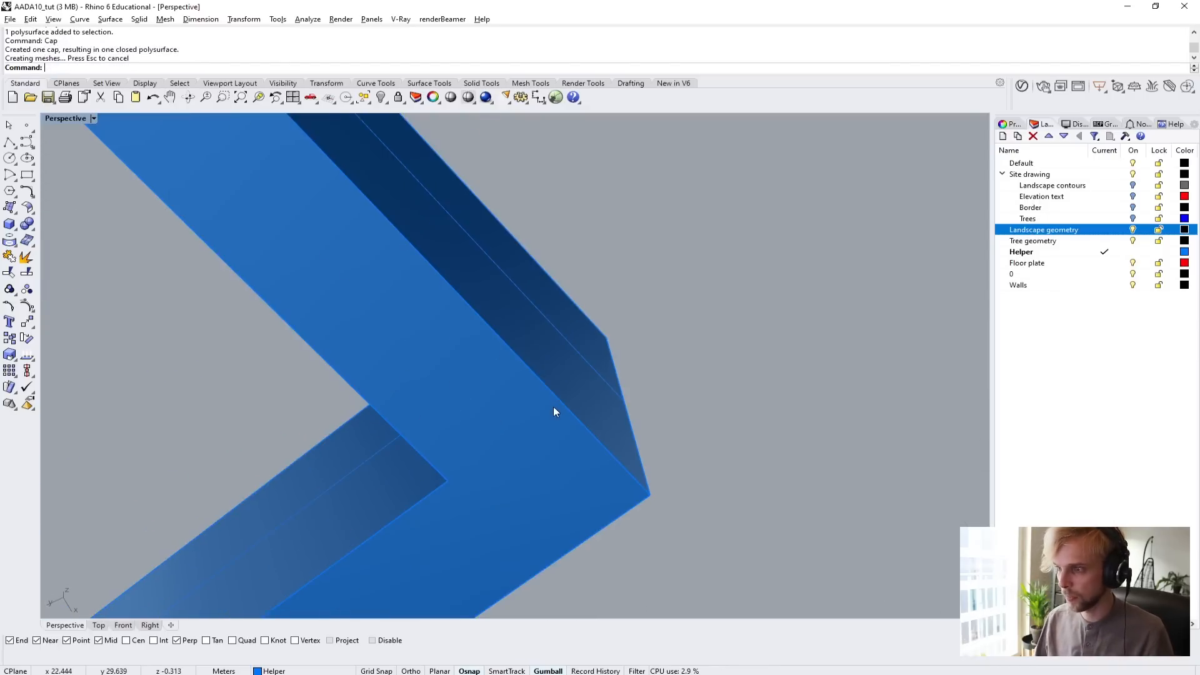
scroll(555, 404, "down", 5)
right_click_drag(557, 399, 576, 379)
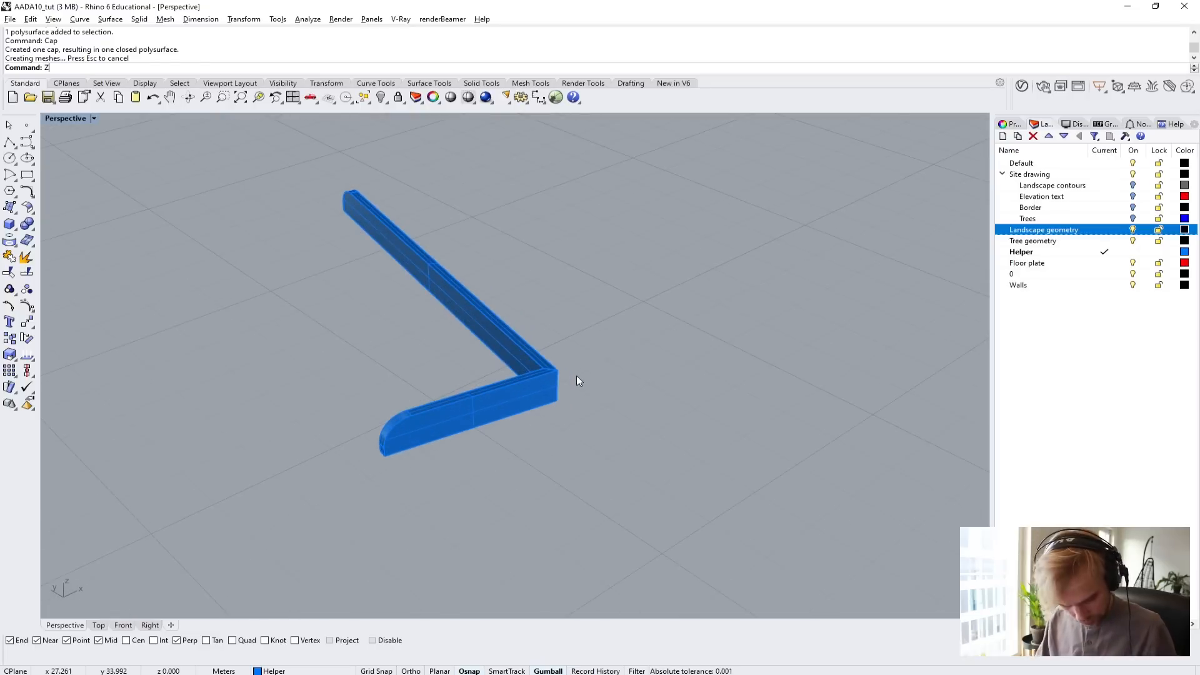
Show all hidden objects of the model again.
type("Show")
key("Return")
scroll(575, 375, "down", 9)
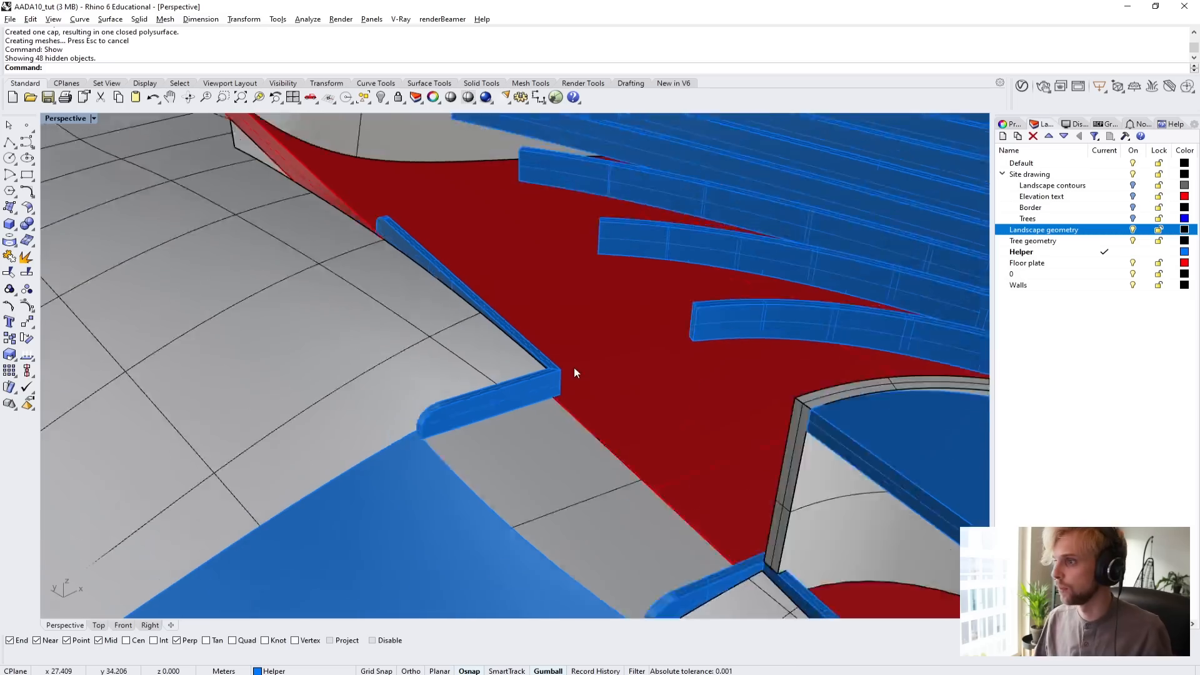
Examine the curved roof beams and how they run along and between the building's curved walls.
right_click_drag(573, 368, 484, 440, "shift")
scroll(487, 341, "up", 7)
scroll(489, 441, "down", 4)
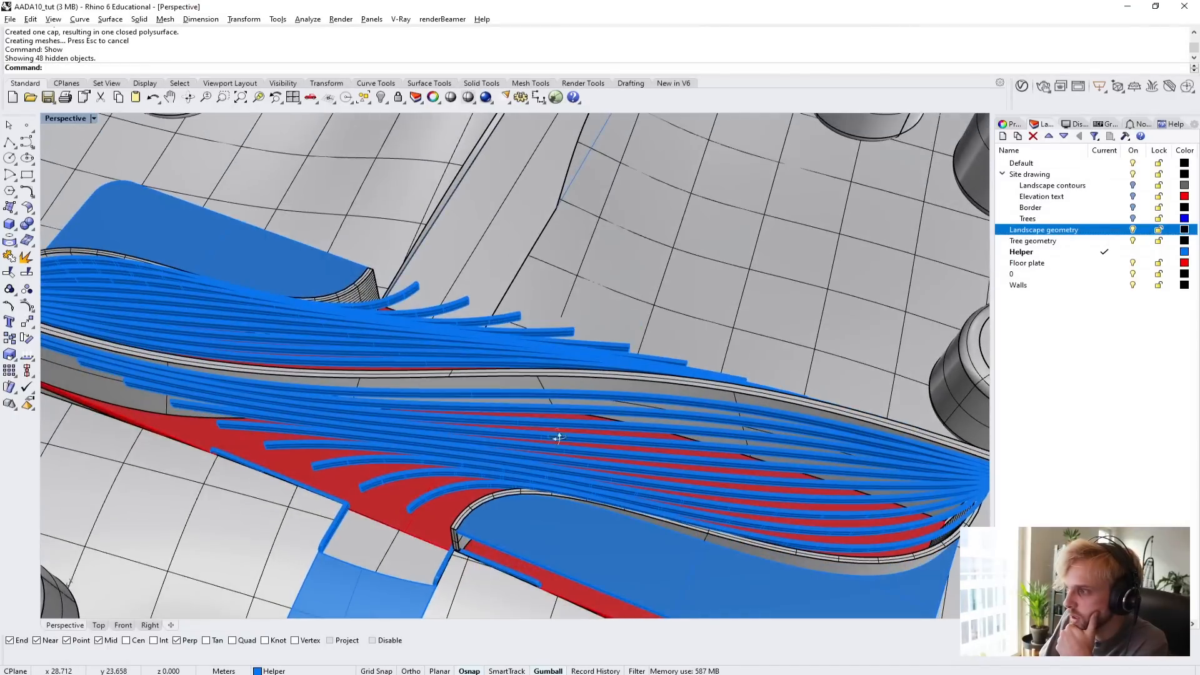
right_click_drag(557, 437, 549, 455)
left_click(276, 432)
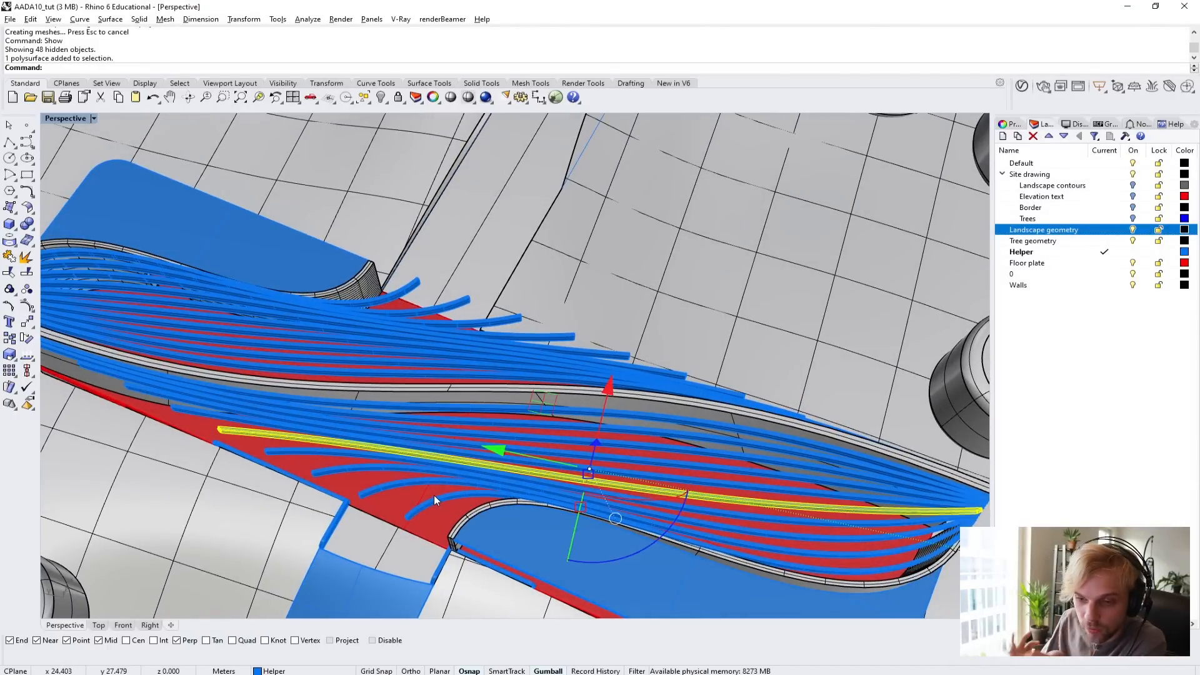
right_click_drag(437, 504, 453, 410)
scroll(529, 382, "up", 5)
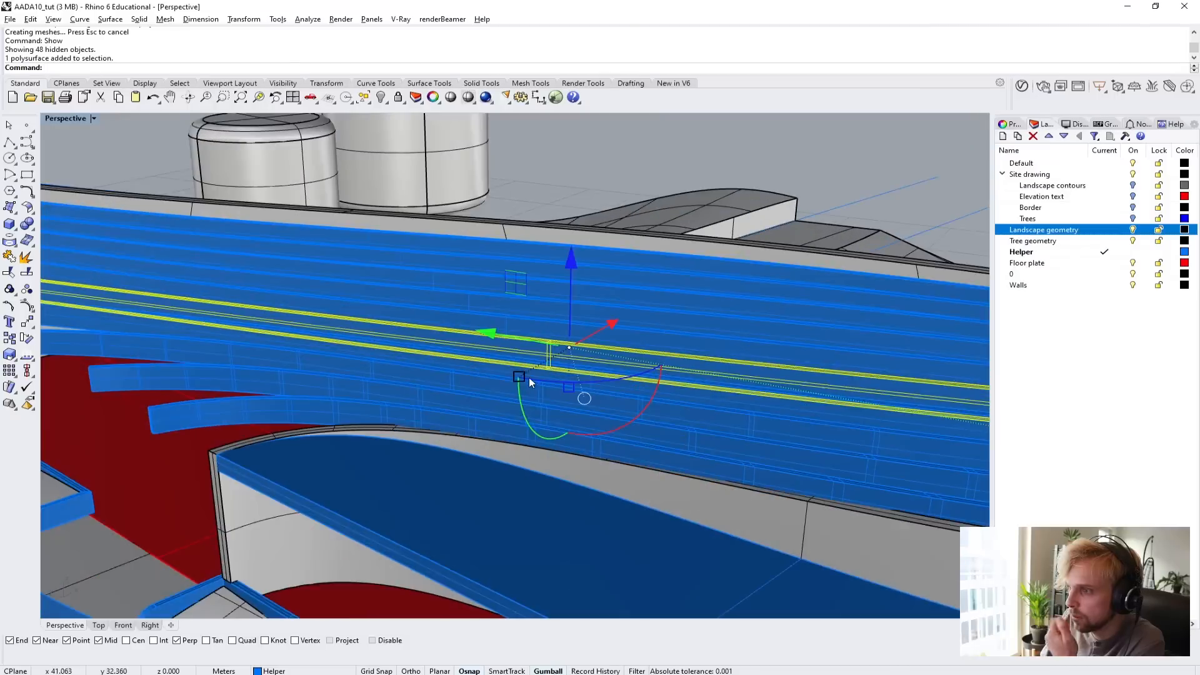
right_click_drag(529, 377, 565, 409)
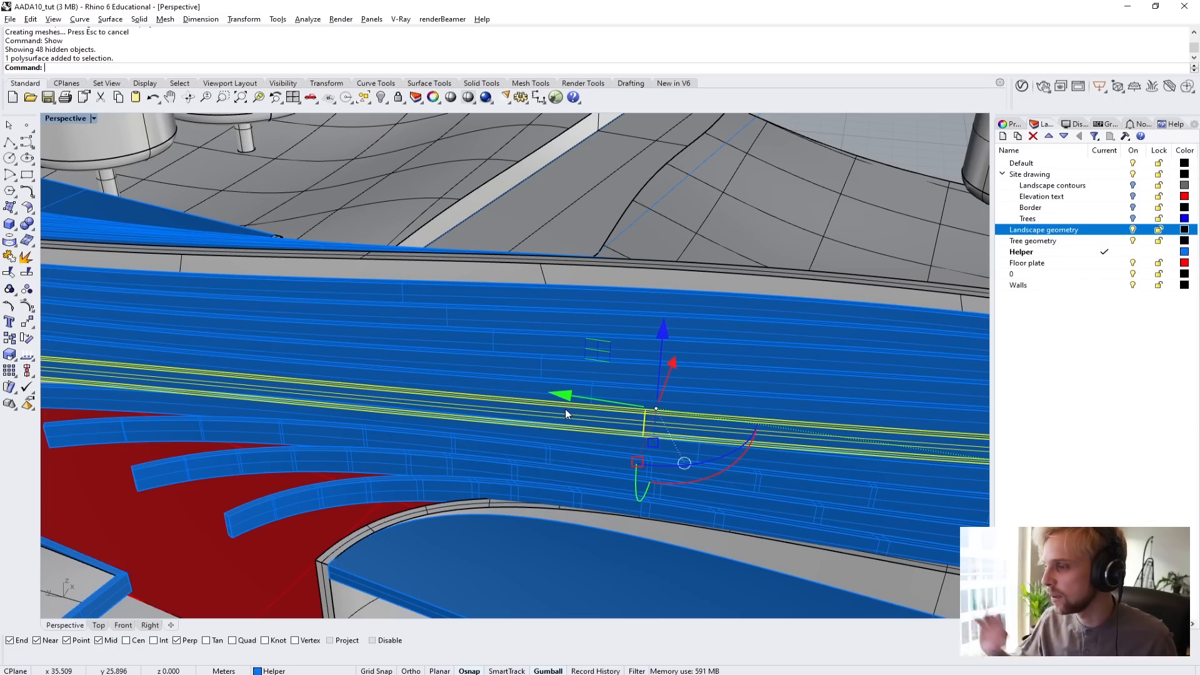
right_click_drag(565, 409, 561, 385)
left_click(564, 388)
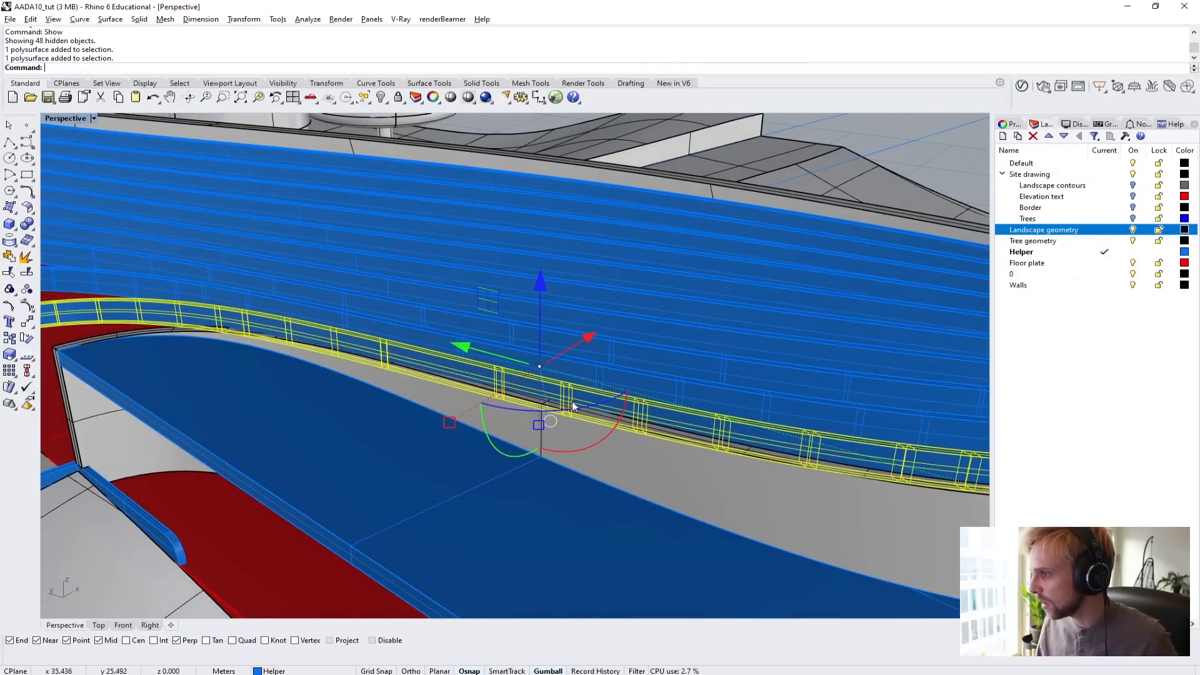
right_click_drag(628, 440, 471, 400)
Examine the gap between the ends of the two curved walls where the roof beams converge.
left_click(636, 496)
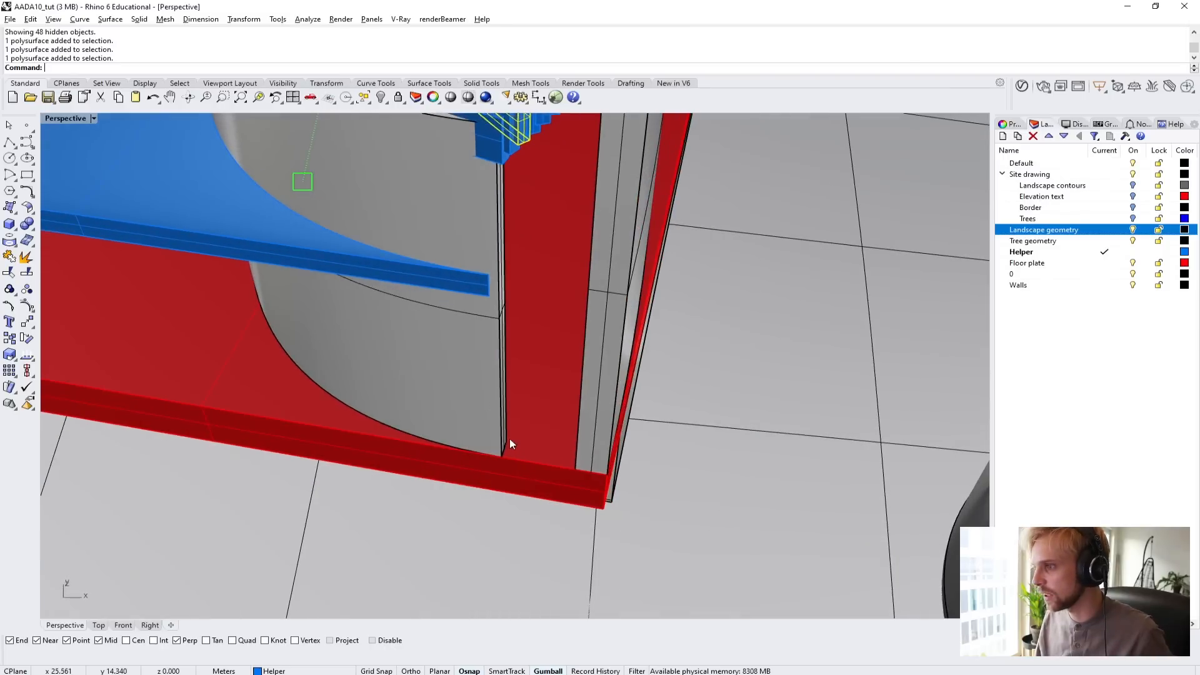
right_click_drag(520, 437, 416, 613)
scroll(444, 517, "down", 8)
right_click_drag(470, 362, 404, 456)
scroll(429, 407, "down", 8)
scroll(410, 552, "down", 2)
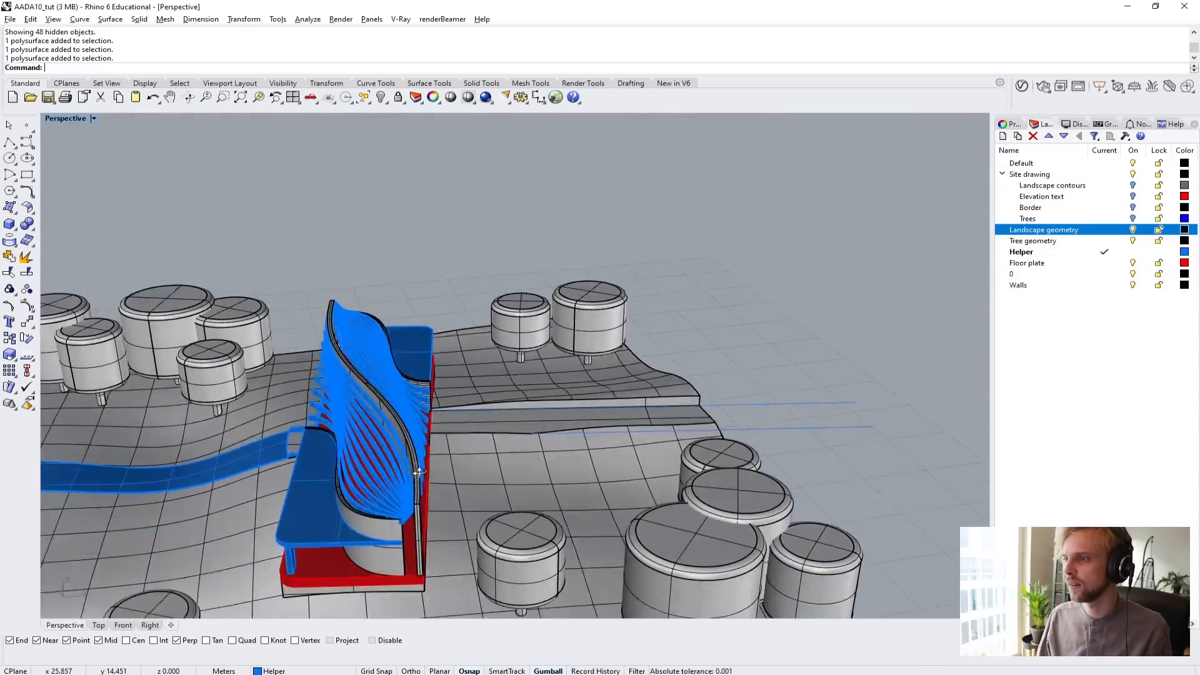
scroll(395, 548, "up", 8)
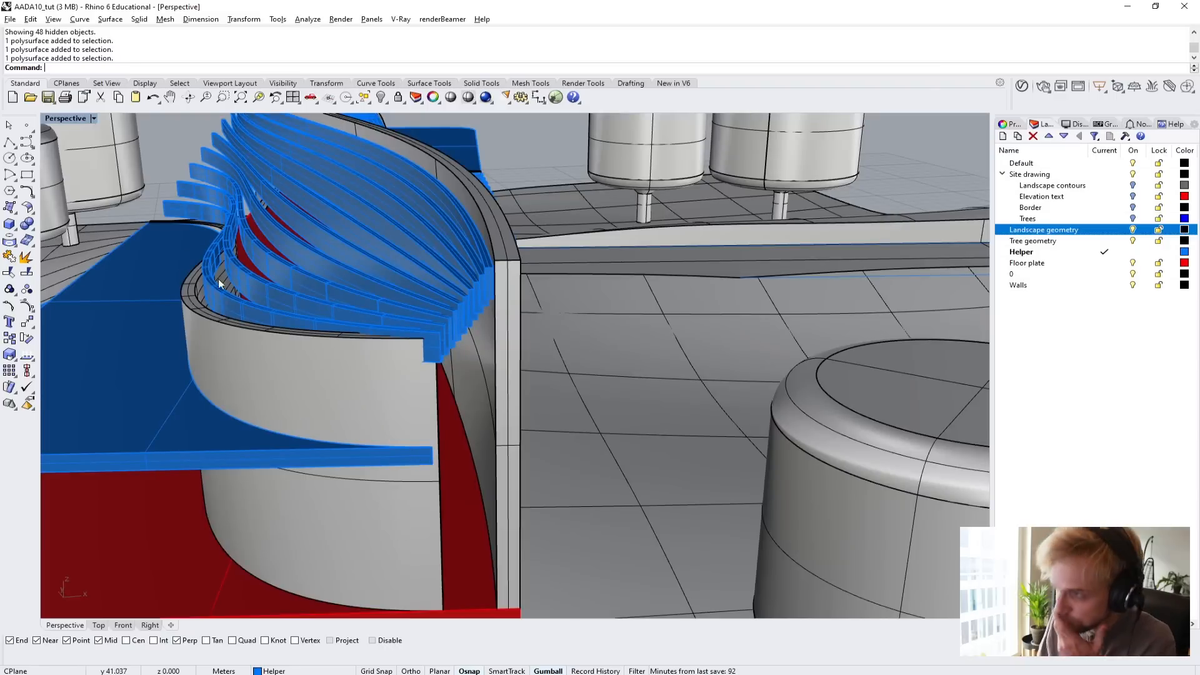
Draw a three-point box filling the gap between the two curved wall ends, from the floor plate up to the taller wall's top corner.
left_click(9, 224)
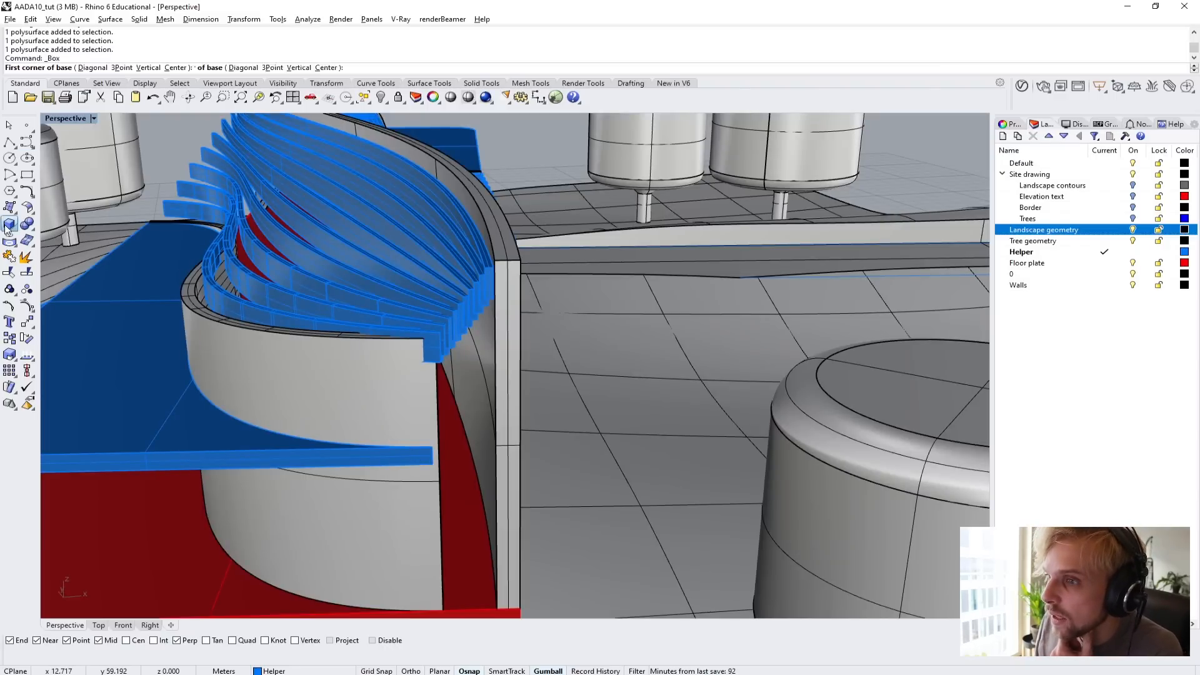
left_click(122, 67)
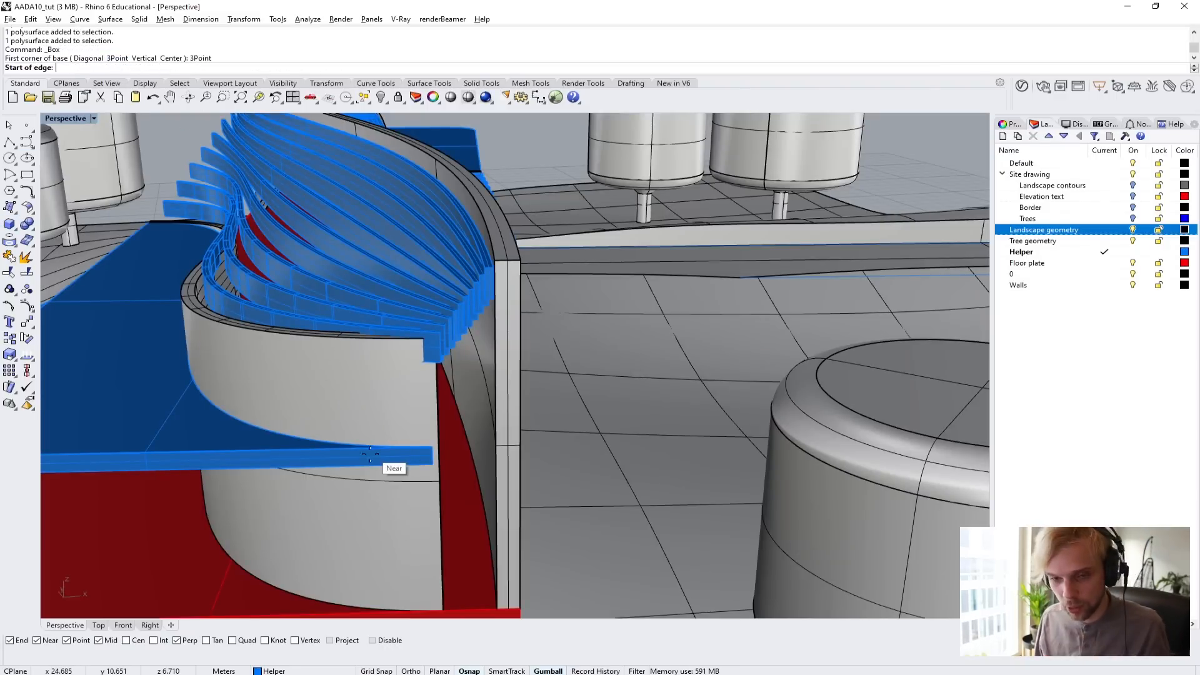
scroll(447, 566, "up", 10)
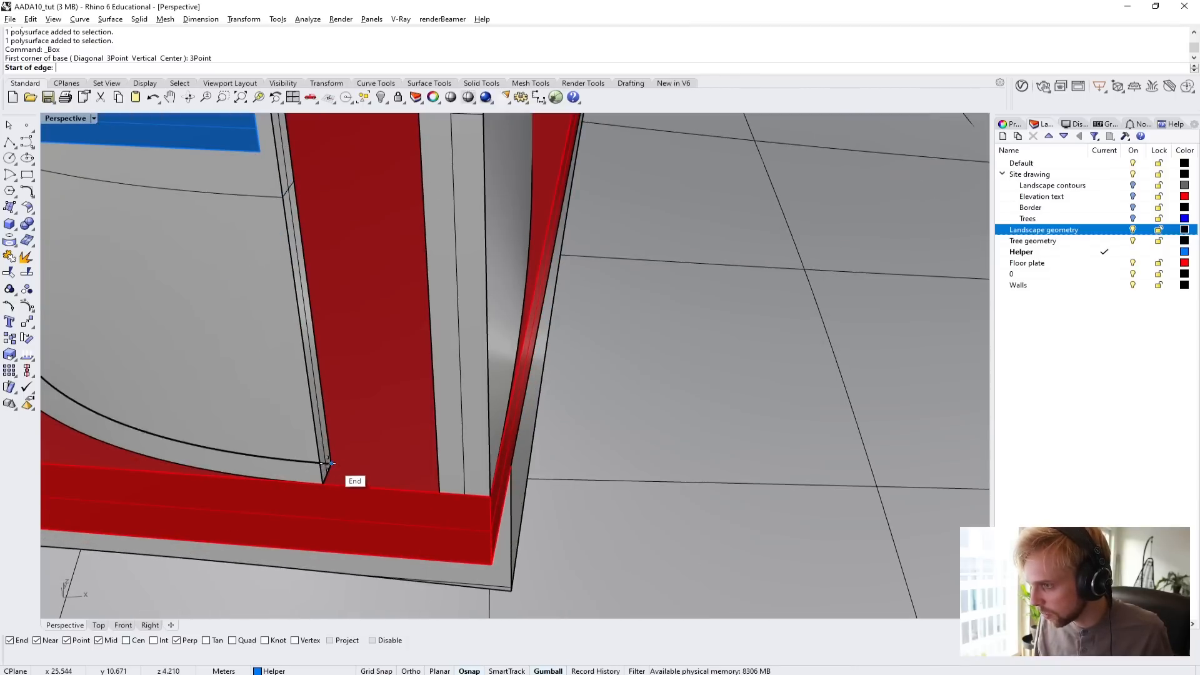
scroll(331, 475, "up", 3)
scroll(330, 464, "down", 2)
left_click(359, 471)
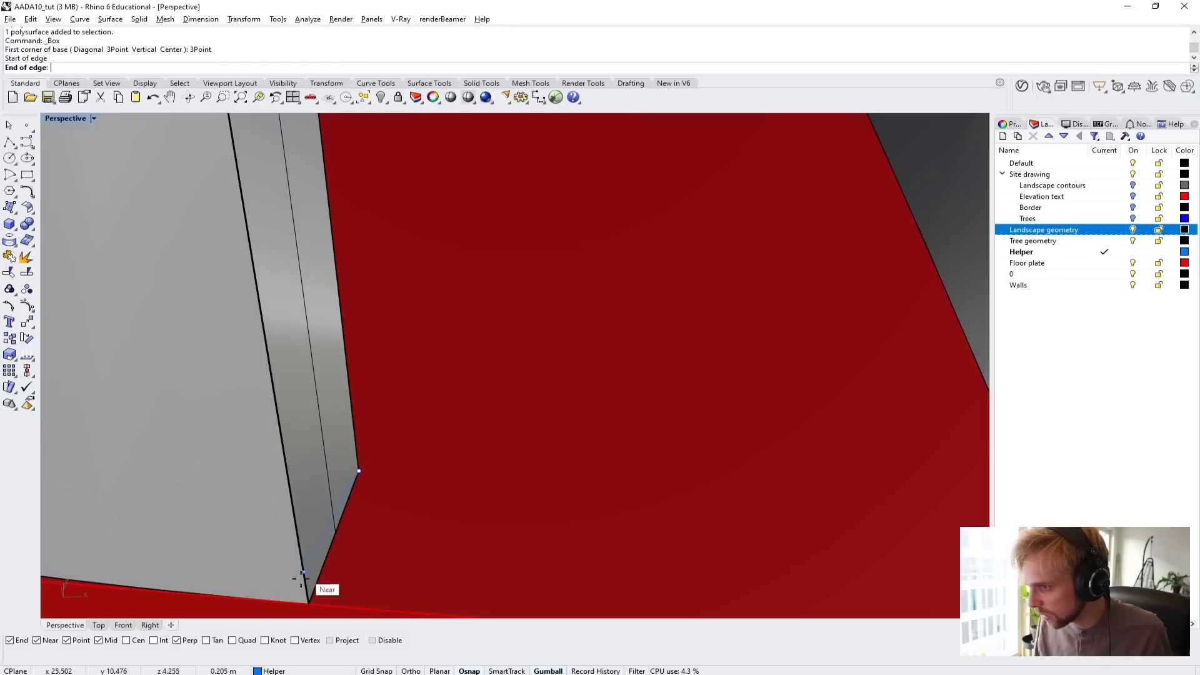
left_click(306, 603)
scroll(315, 581, "down", 3)
scroll(350, 587, "up", 3)
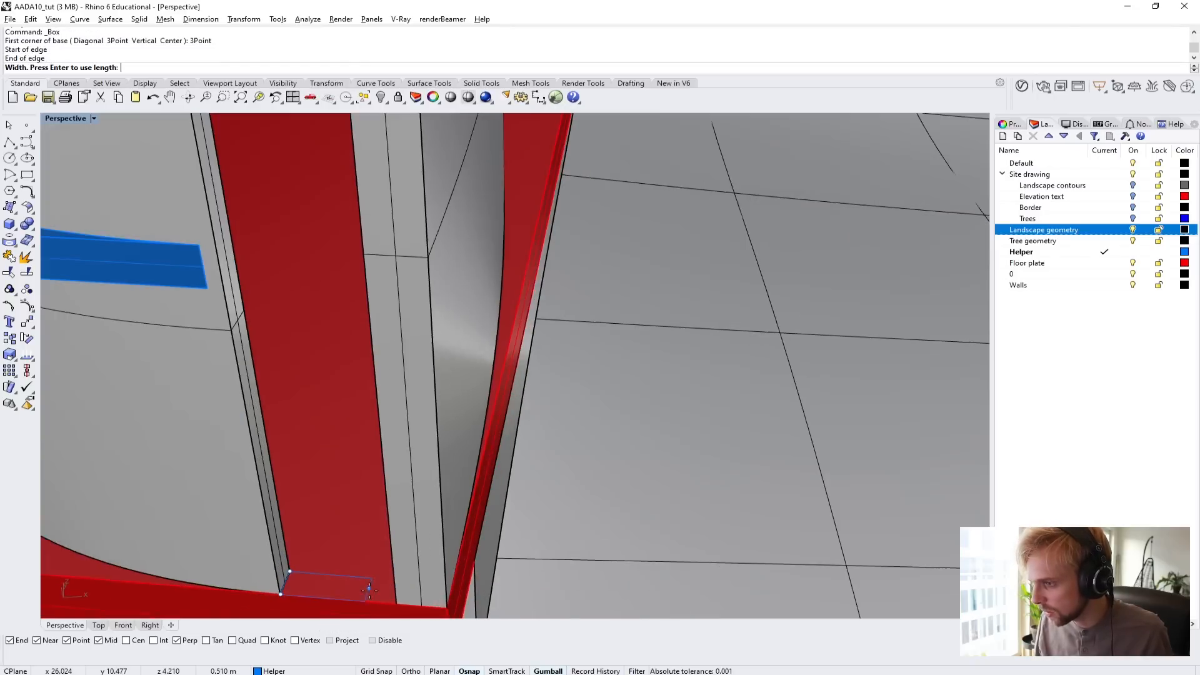
left_click(394, 603)
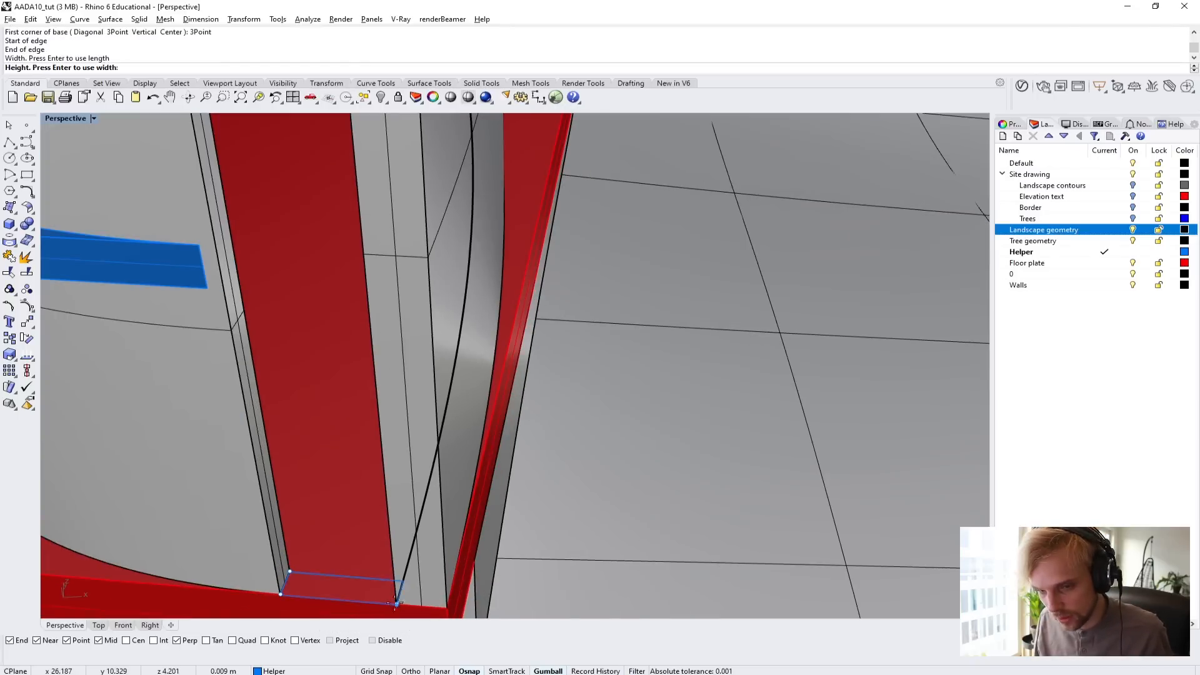
scroll(315, 355, "down", 3)
scroll(320, 351, "up", 3)
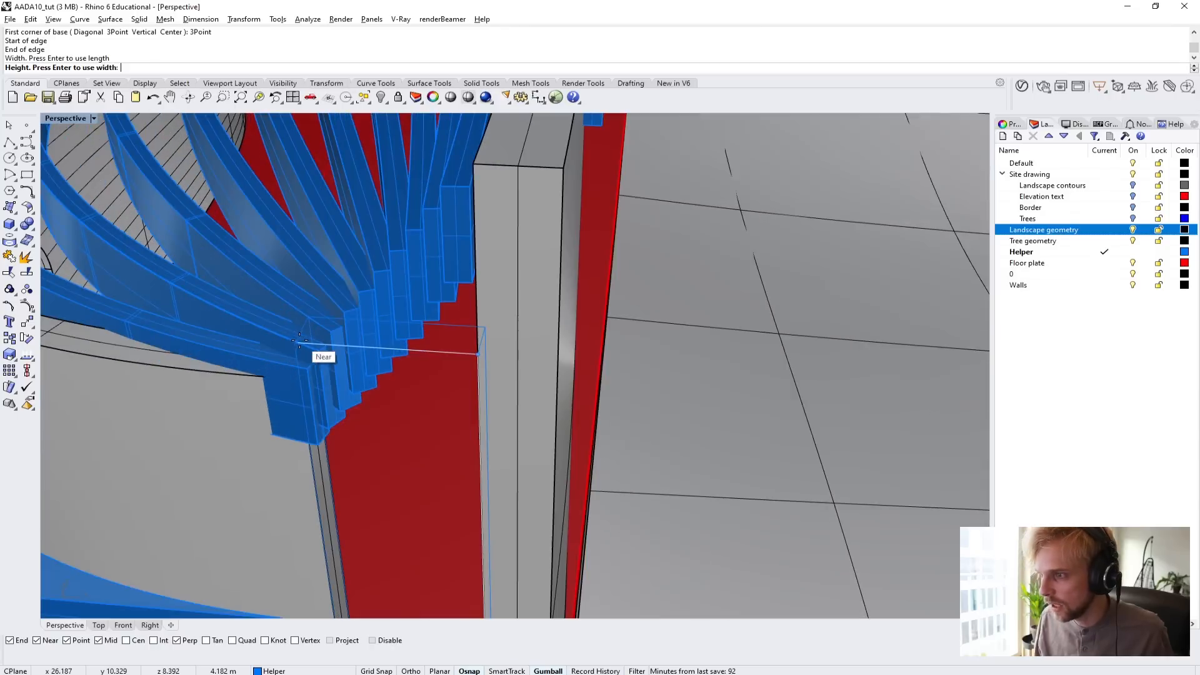
left_click(478, 164)
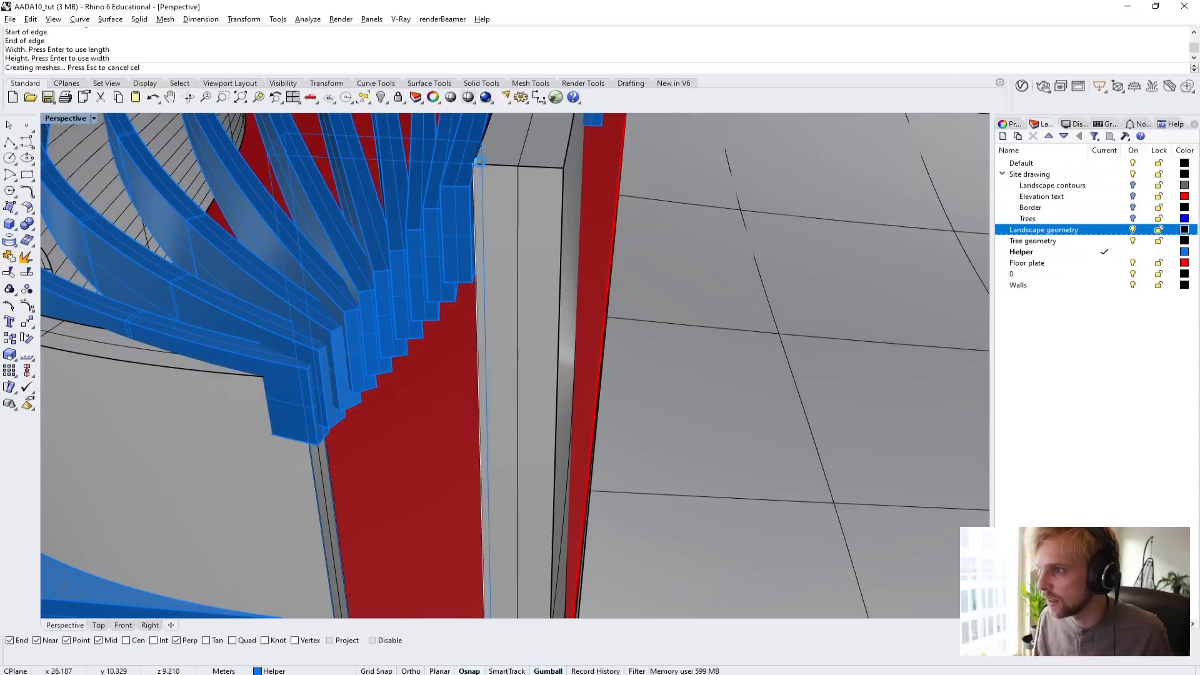
Examine the new box between the two curved wall ends and how the roof beam ends run into it.
scroll(479, 163, "down", 6)
right_click_drag(479, 164, 462, 281)
scroll(349, 294, "up", 4)
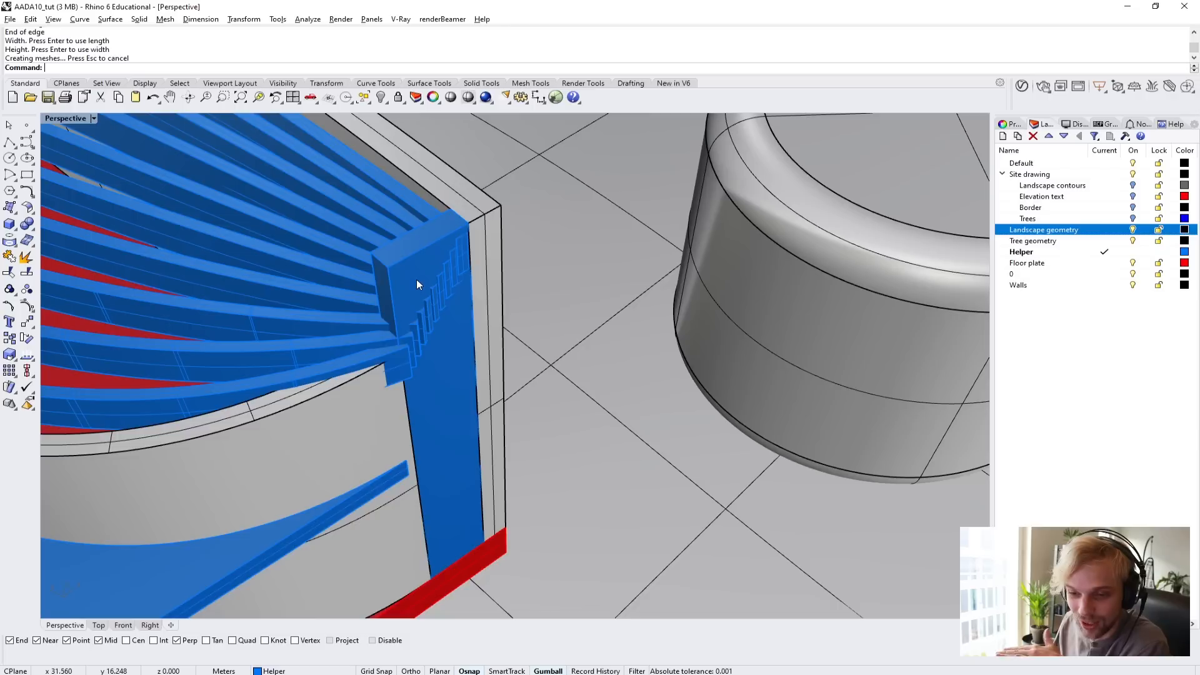
scroll(422, 309, "up", 3)
scroll(424, 320, "down", 3)
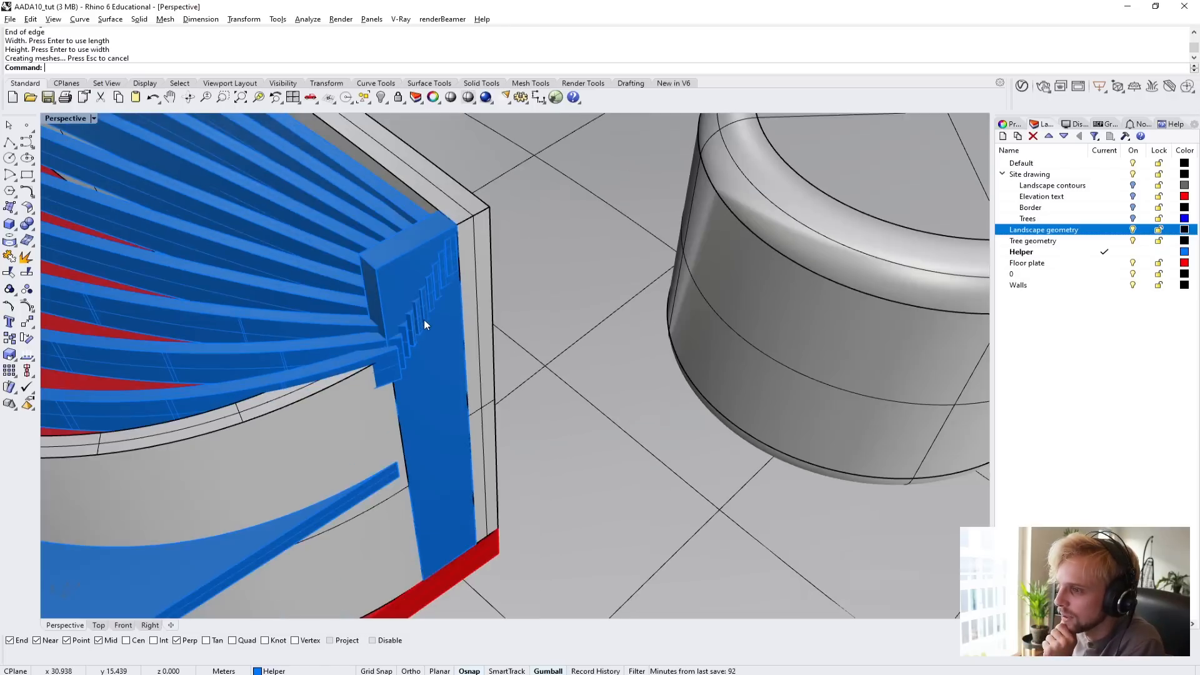
mouse_move(424, 321)
right_mouse_down()
mouse_move(388, 329)
mouse_move(420, 319)
right_mouse_up()
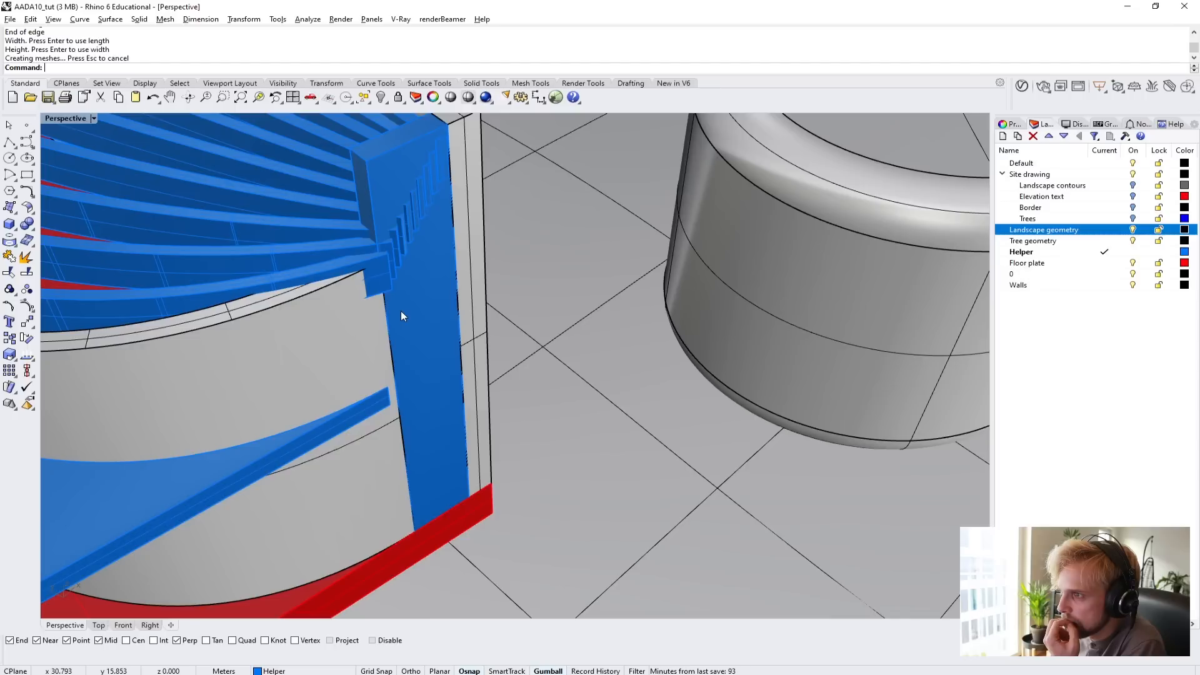
right_click_drag(372, 338, 345, 230)
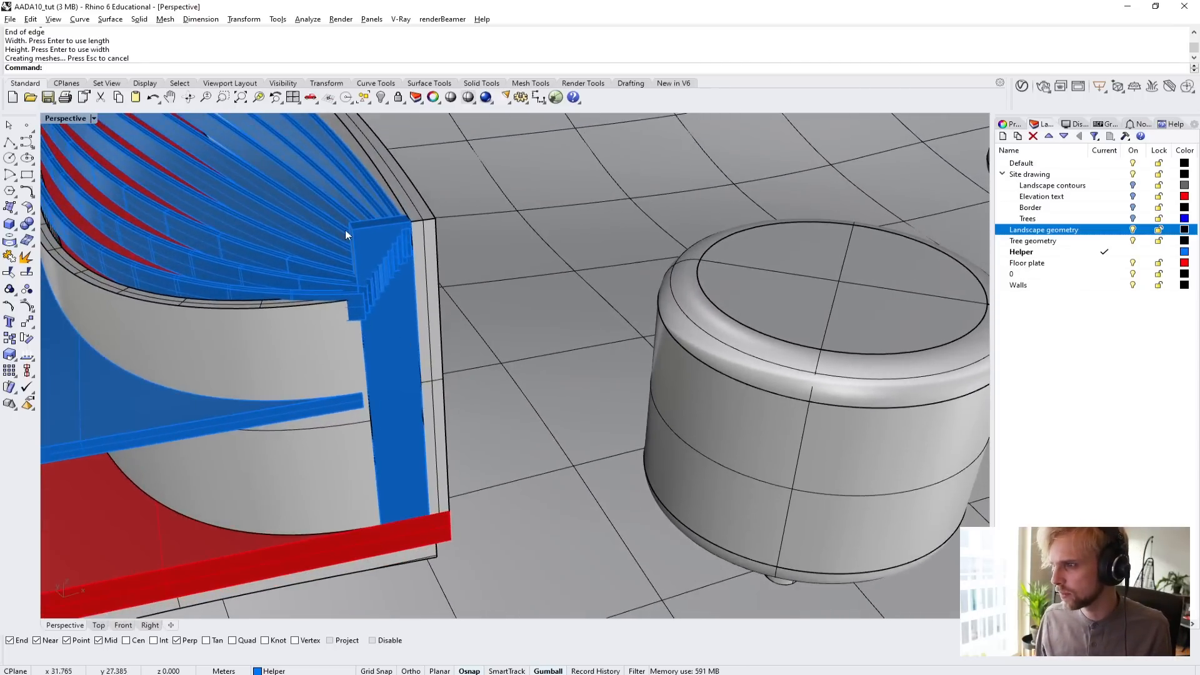
scroll(345, 230, "up", 3)
left_click(354, 230)
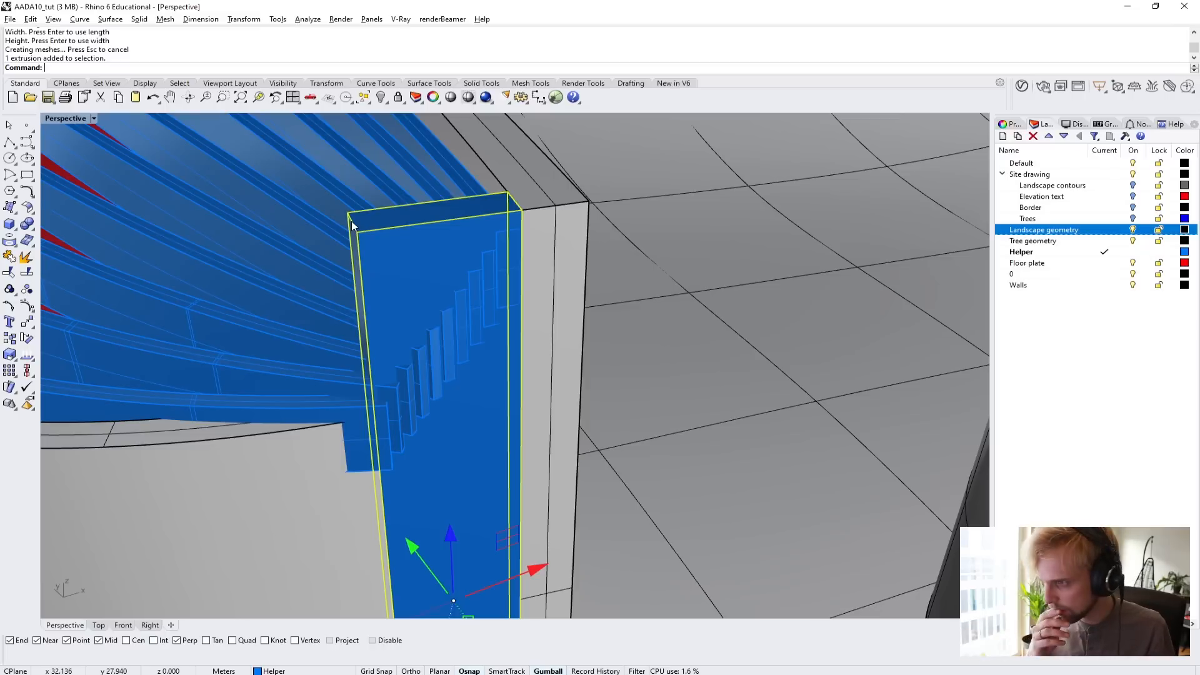
scroll(351, 222, "down", 6)
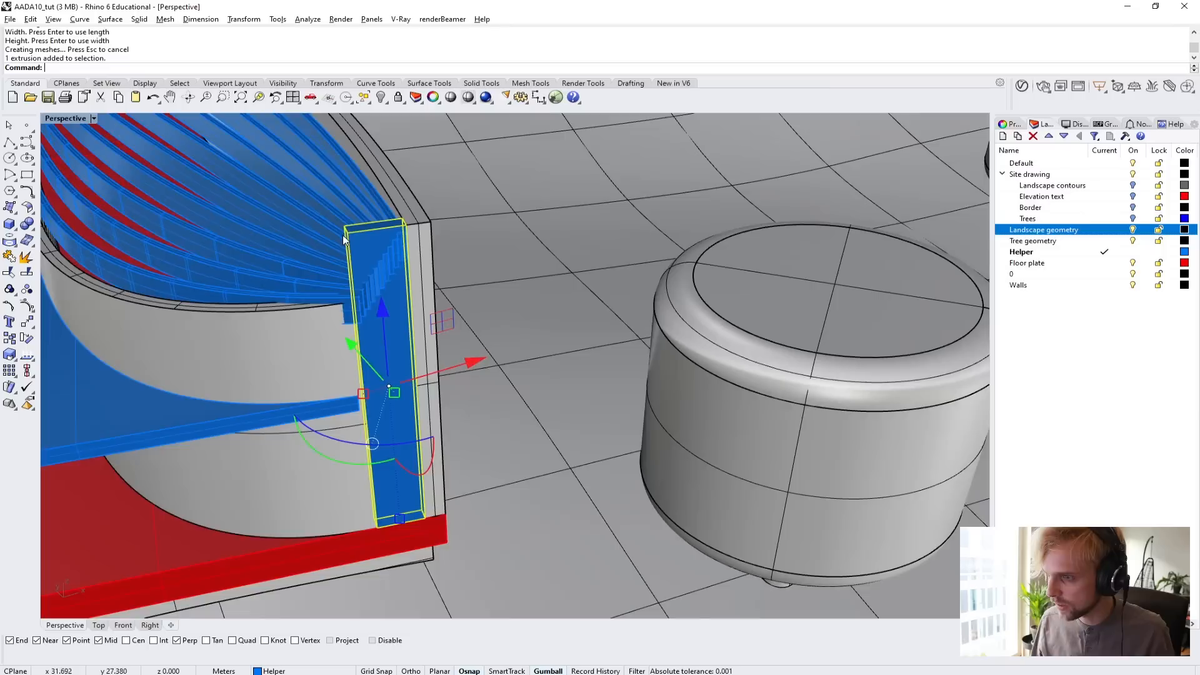
right_click_drag(347, 231, 385, 299)
key("Escape")
Examine how the roof beams follow the top of the lower curved wall up to the filler box.
scroll(775, 380, "up", 3)
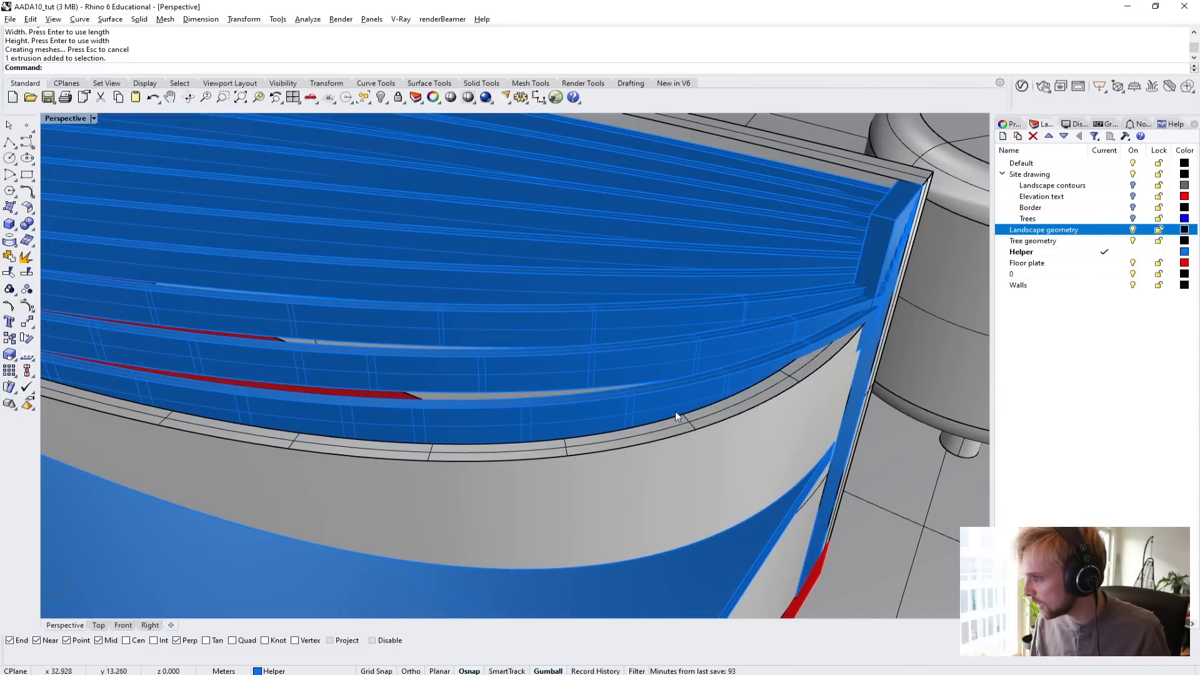
scroll(437, 422, "down", 3)
scroll(118, 369, "up", 2)
right_click_drag(116, 367, 295, 361, "shift")
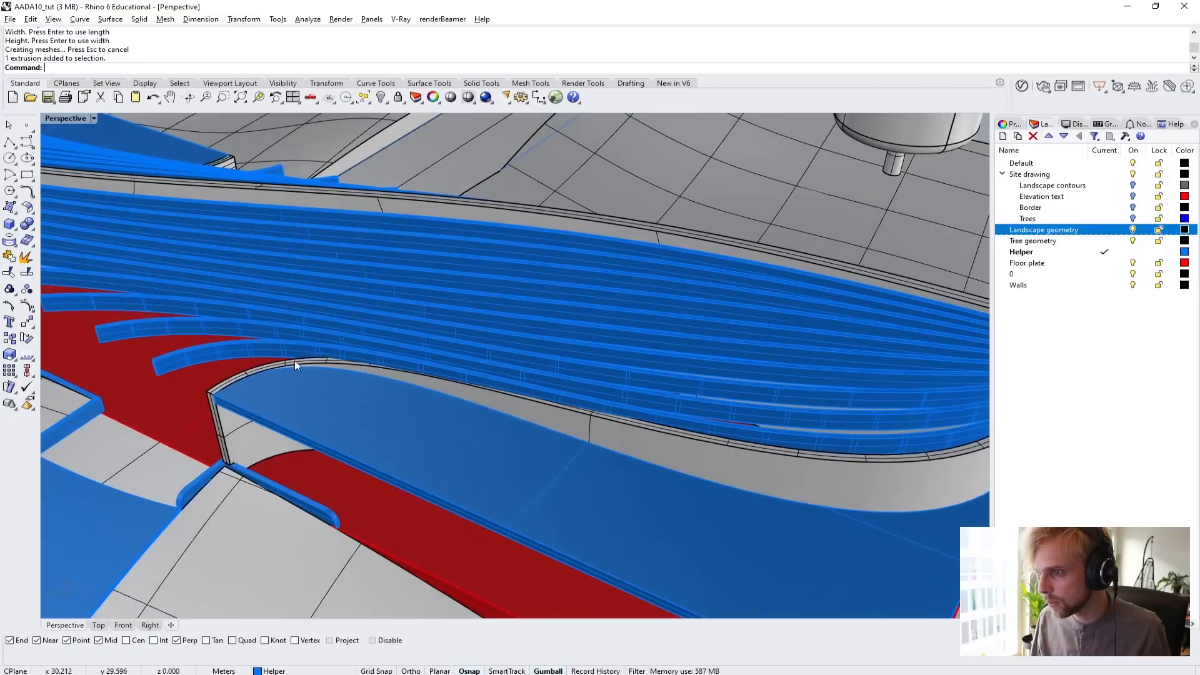
scroll(388, 364, "down", 5)
right_click_drag(524, 370, 566, 404)
scroll(569, 400, "up", 4)
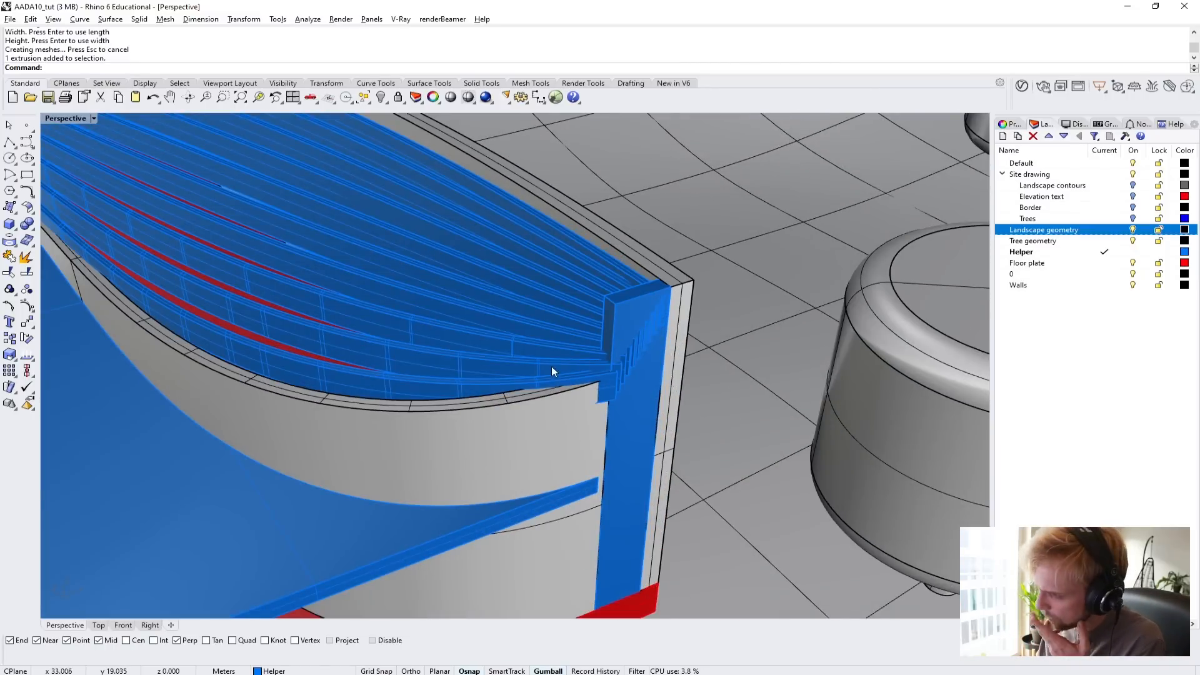
right_click_drag(551, 367, 591, 359)
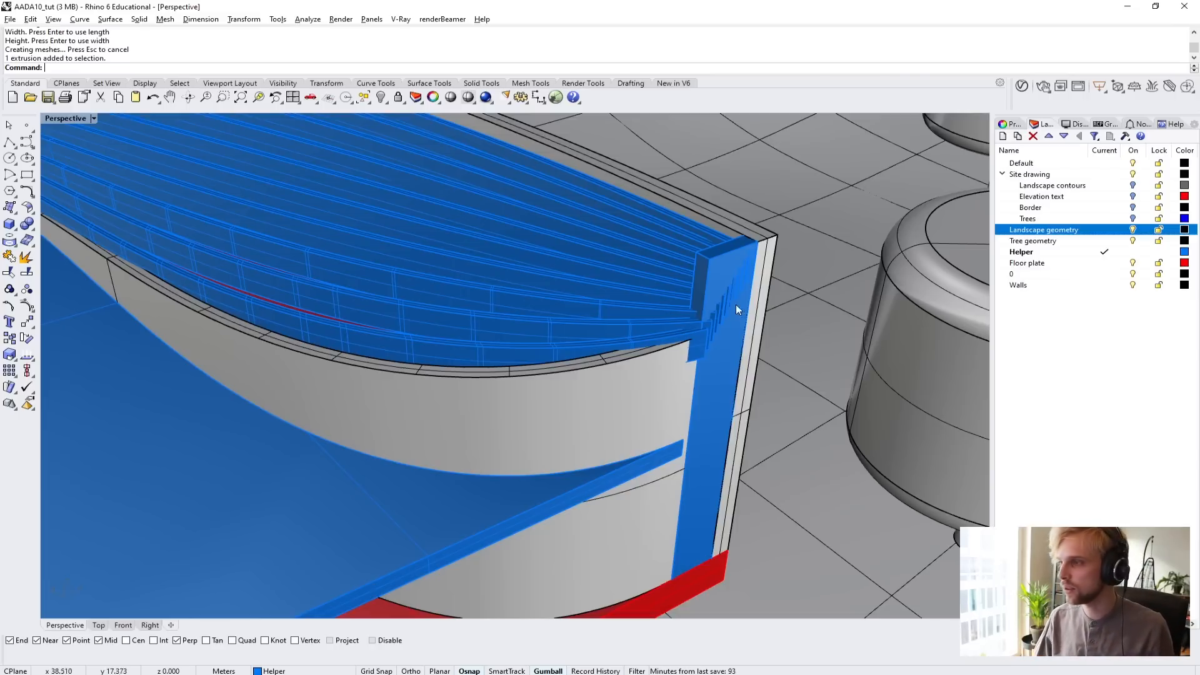
Hide the box filling the gap between the curved wall ends, and undo the hiding.
left_click(736, 391)
left_click(714, 406)
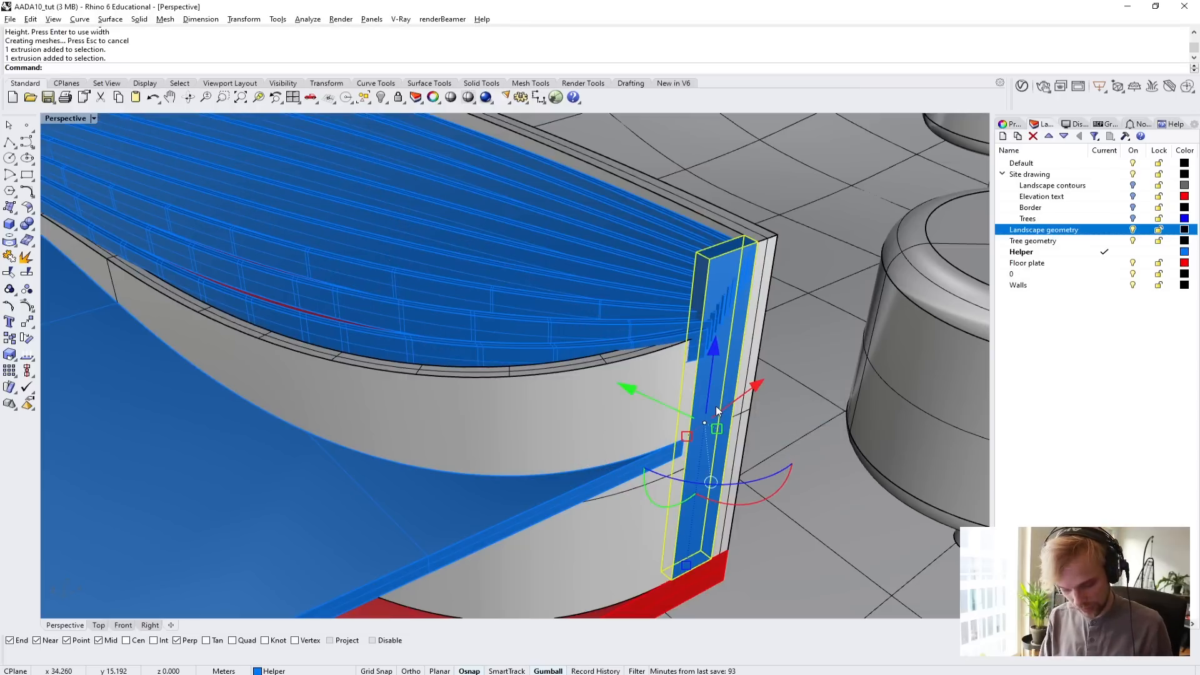
key("ctrl+h")
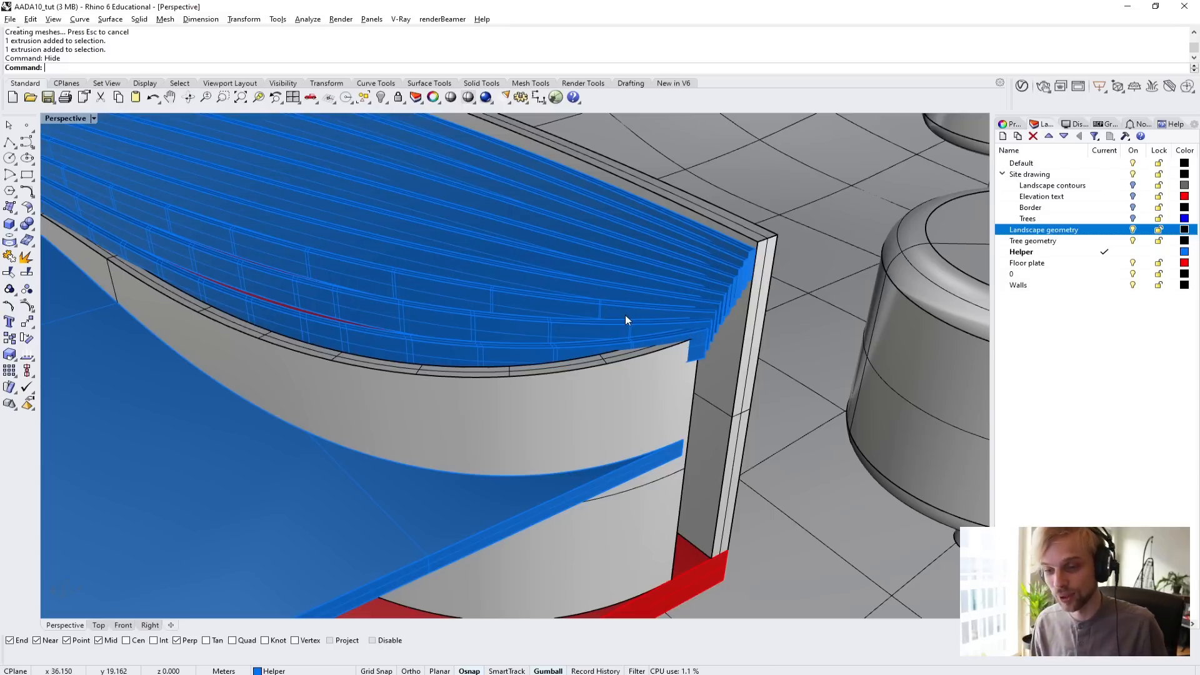
key("ctrl+z")
Turn off the Landscape geometry and Tree geometry layers.
left_click(789, 387)
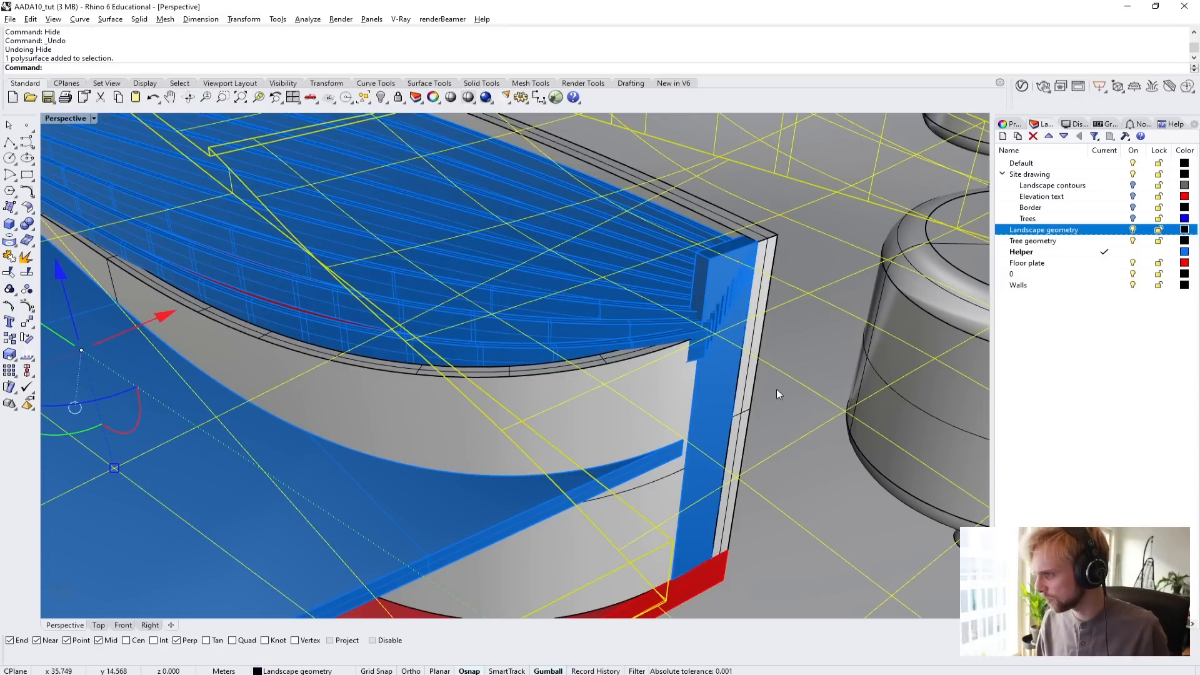
scroll(776, 389, "down", 5)
key("Escape")
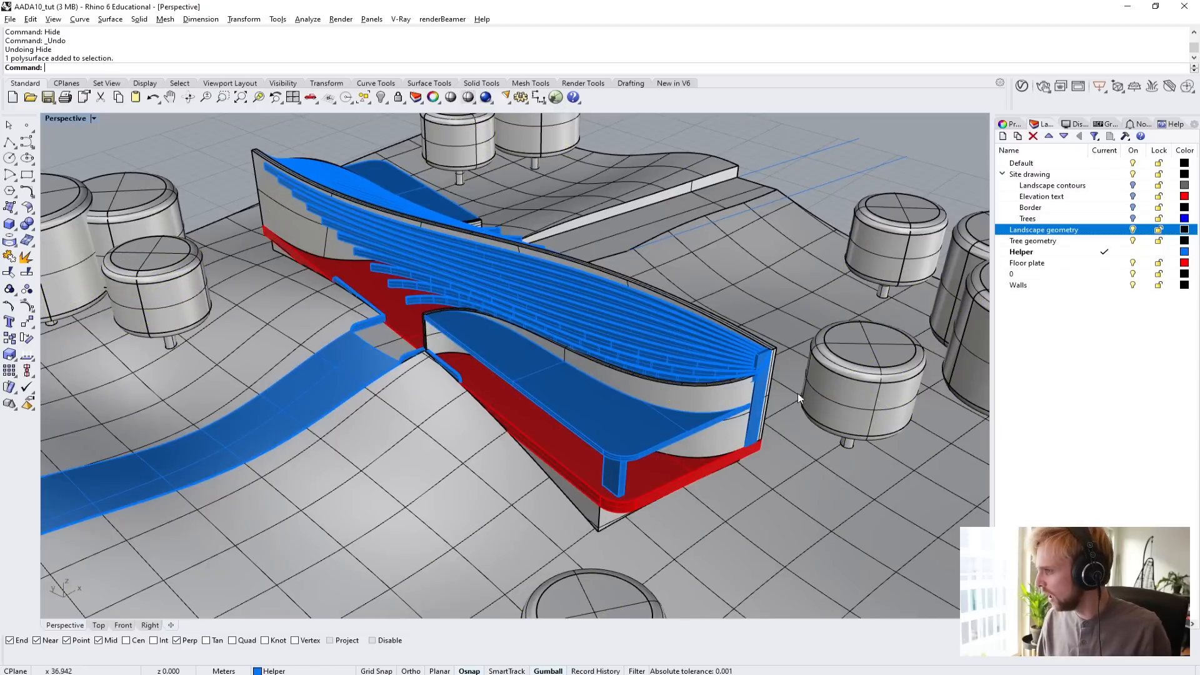
left_click(1134, 230)
left_click(1133, 241)
Hide the floor plate, the upper slab beside the lower curved wall, its column, the ramp and the low edge walls.
right_click_drag(816, 256, 677, 509)
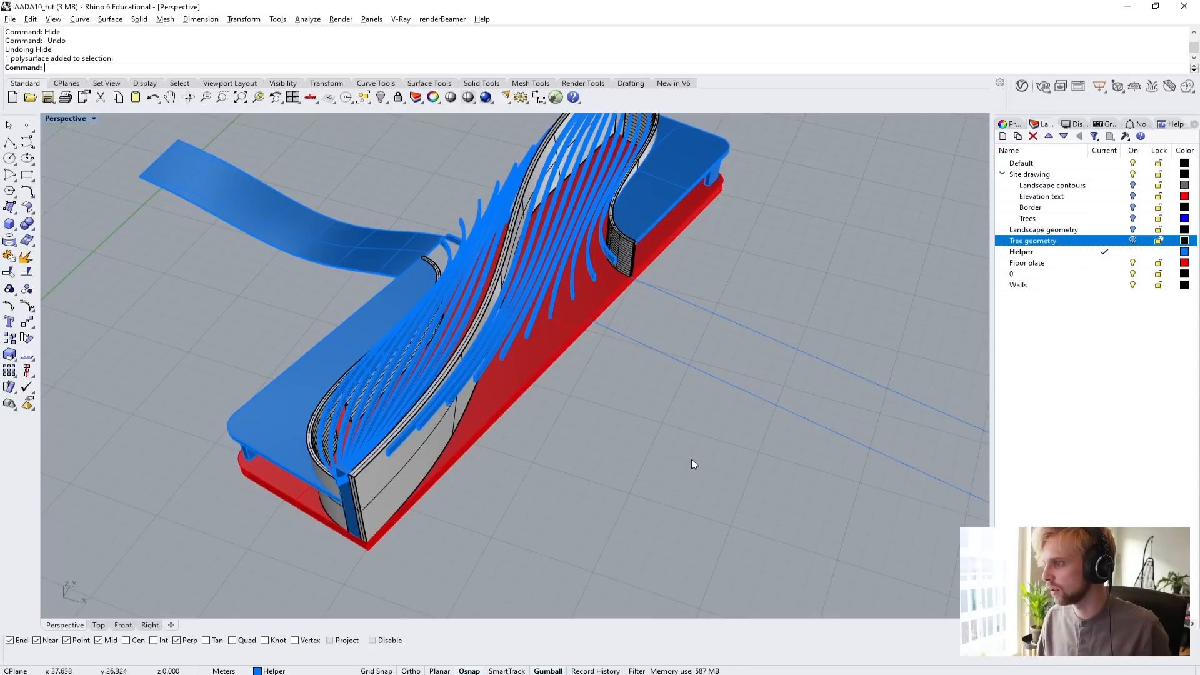
right_click_drag(707, 392, 602, 396)
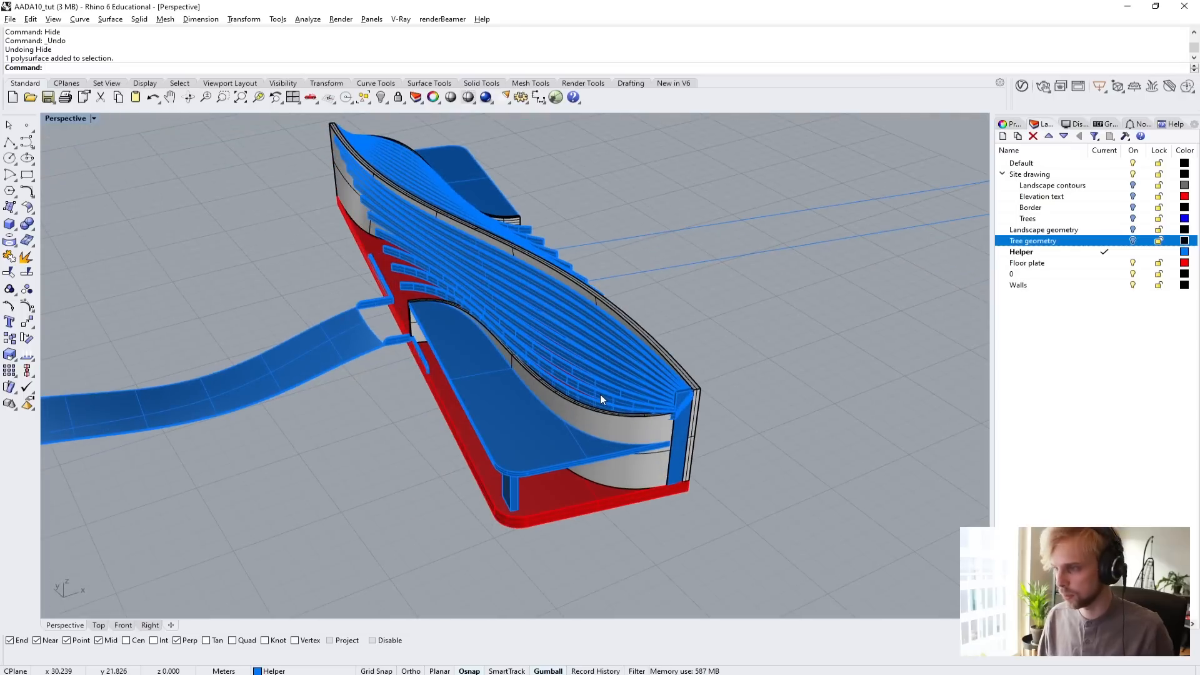
scroll(635, 410, "up", 3)
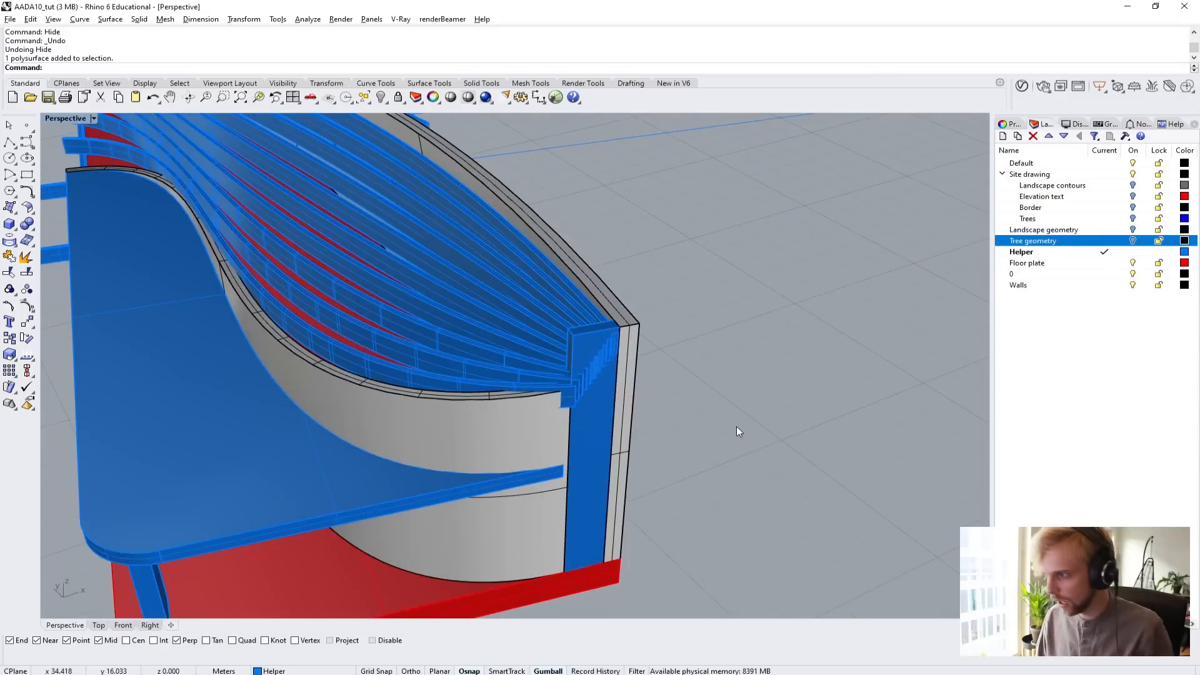
scroll(630, 414, "up", 3)
scroll(504, 269, "up", 2)
right_click_drag(508, 258, 533, 367)
left_click(534, 369)
right_click_drag(755, 470, 699, 438)
left_click(531, 392, "shift")
right_click_drag(406, 394, 541, 434, "shift")
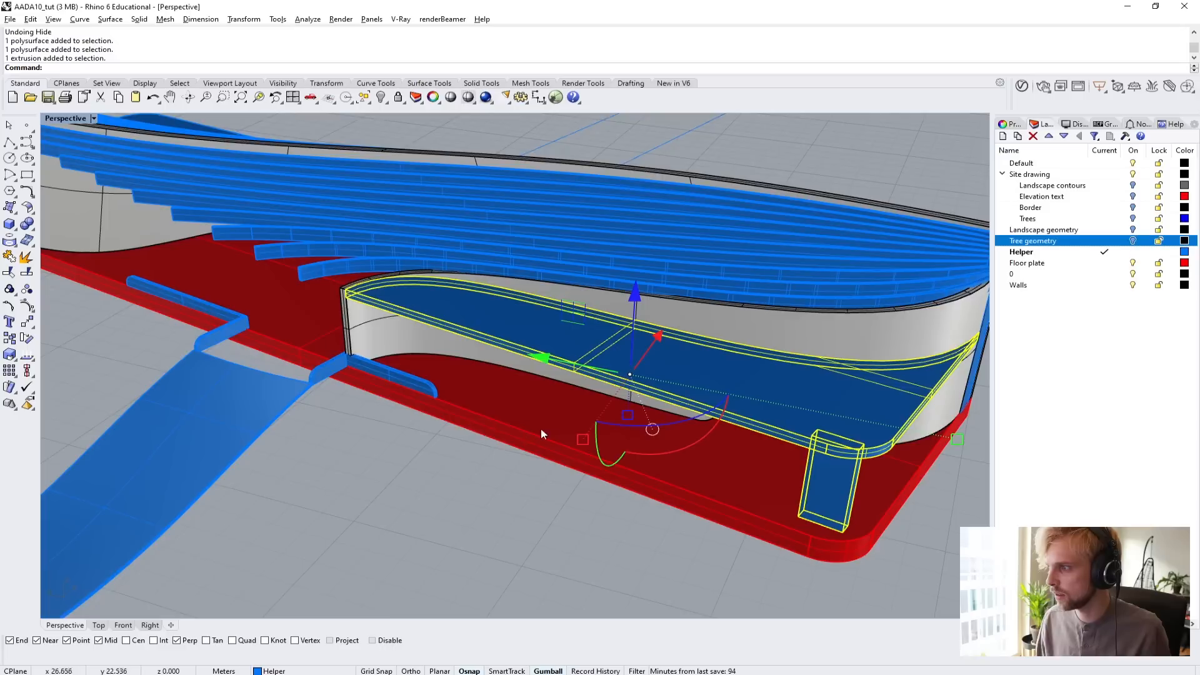
left_click(410, 406, "shift")
left_click(409, 382, "shift")
left_click(275, 408, "shift")
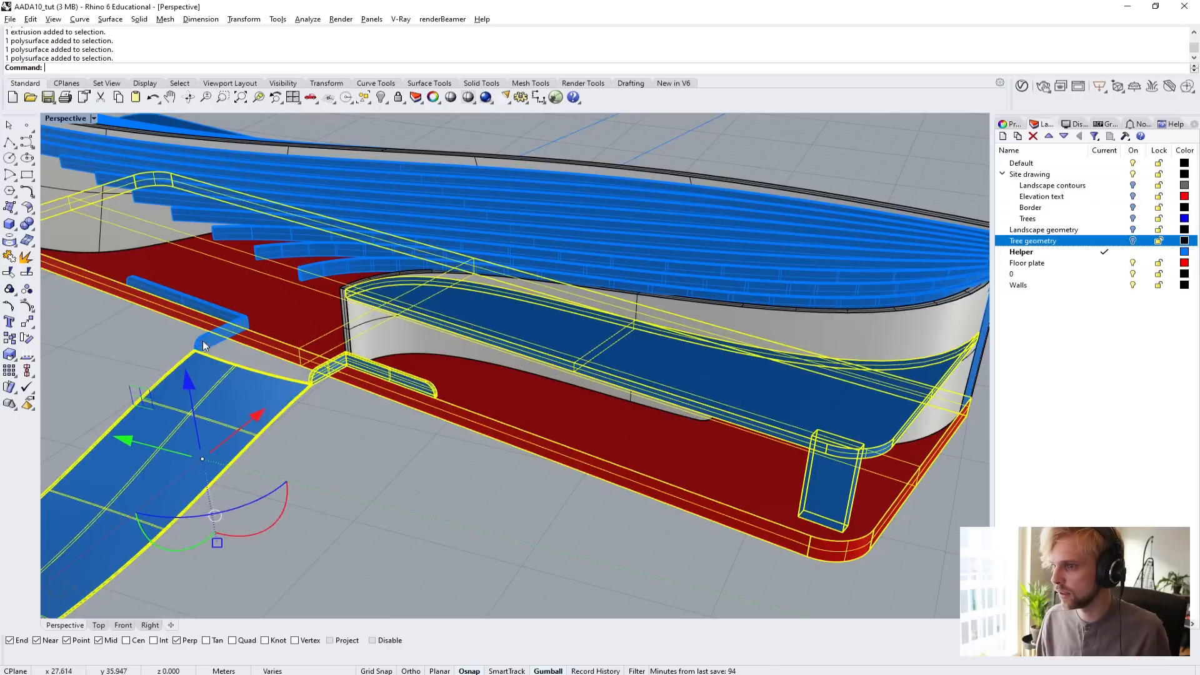
left_click(207, 346, "shift")
key("ctrl+h")
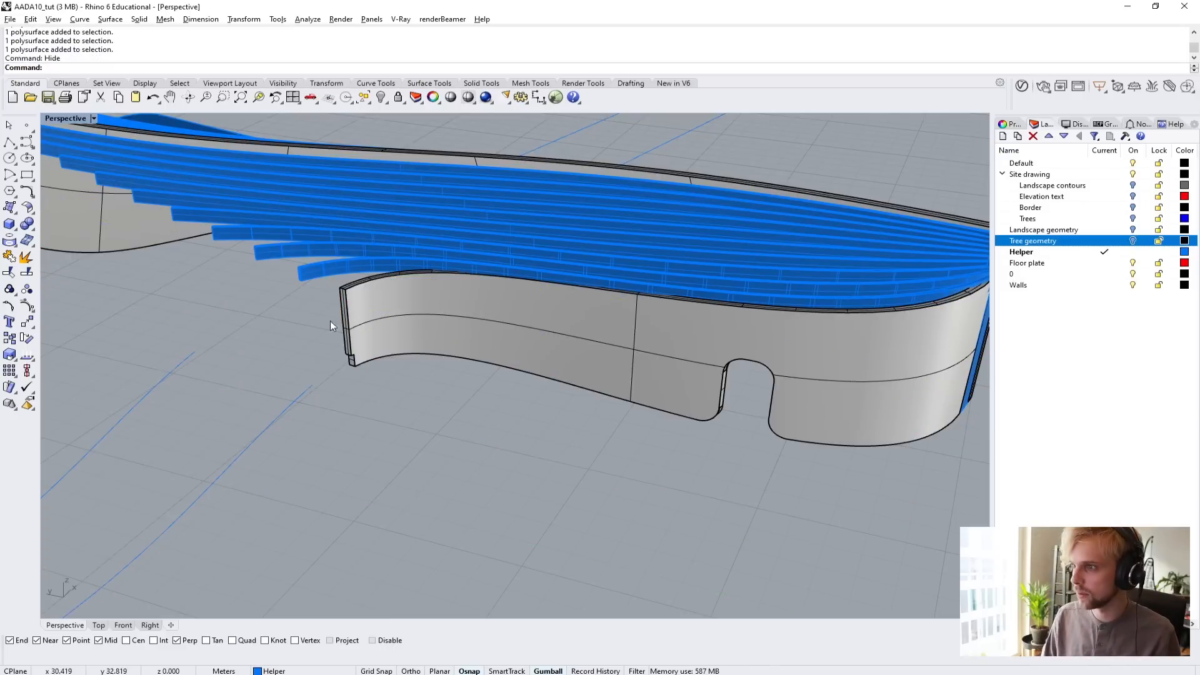
Examine the lower curved wall from its free end to the filler box, including its top edges under the beams.
right_click_drag(330, 321, 632, 313)
scroll(556, 354, "down", 7)
right_click_drag(557, 353, 369, 346, "shift")
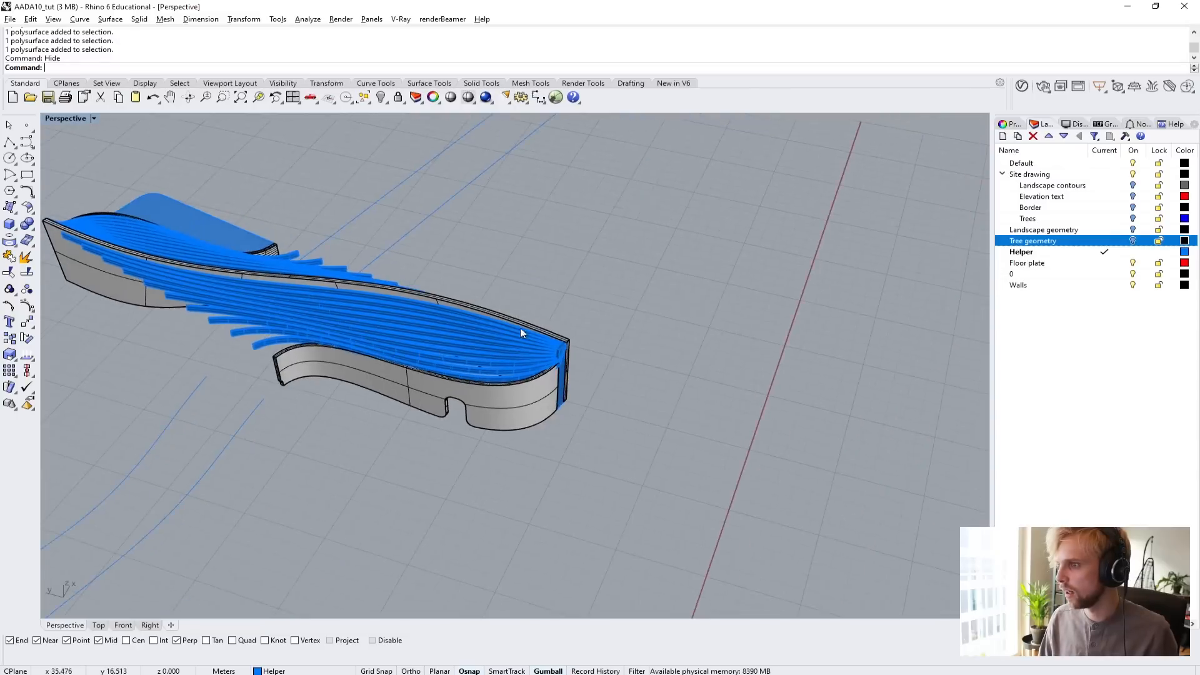
scroll(520, 328, "up", 5)
right_click_drag(462, 370, 404, 348)
scroll(405, 354, "up", 2)
scroll(509, 386, "up", 2)
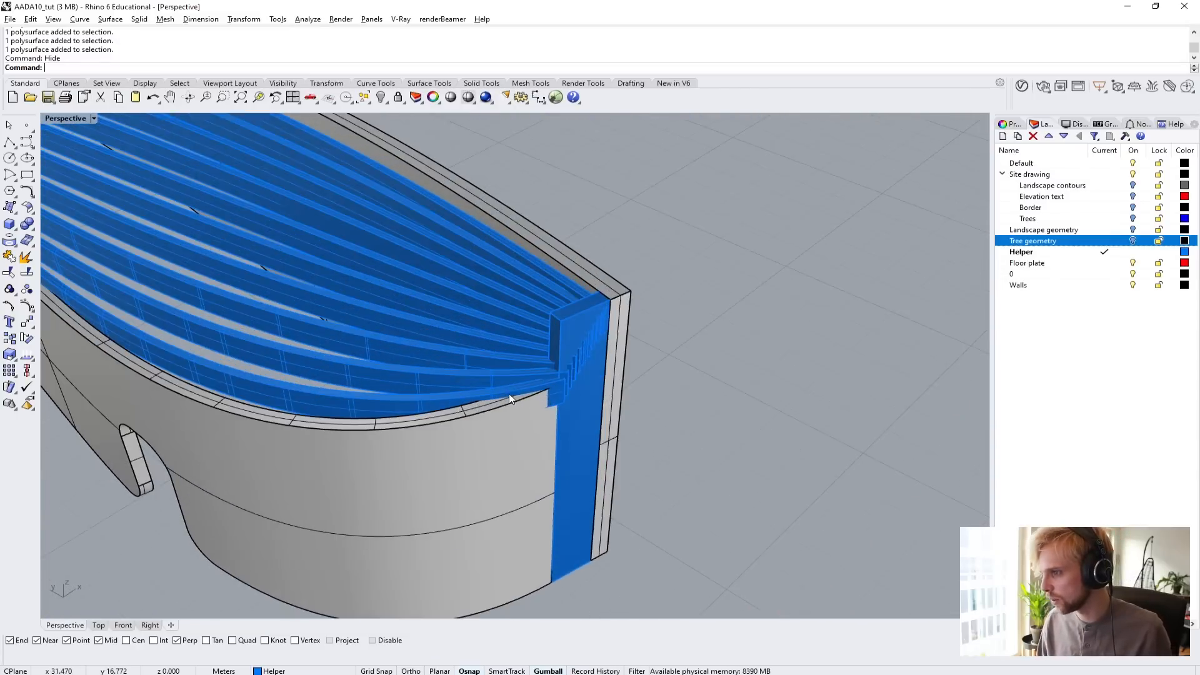
scroll(508, 382, "up", 2)
right_click_drag(526, 384, 494, 284)
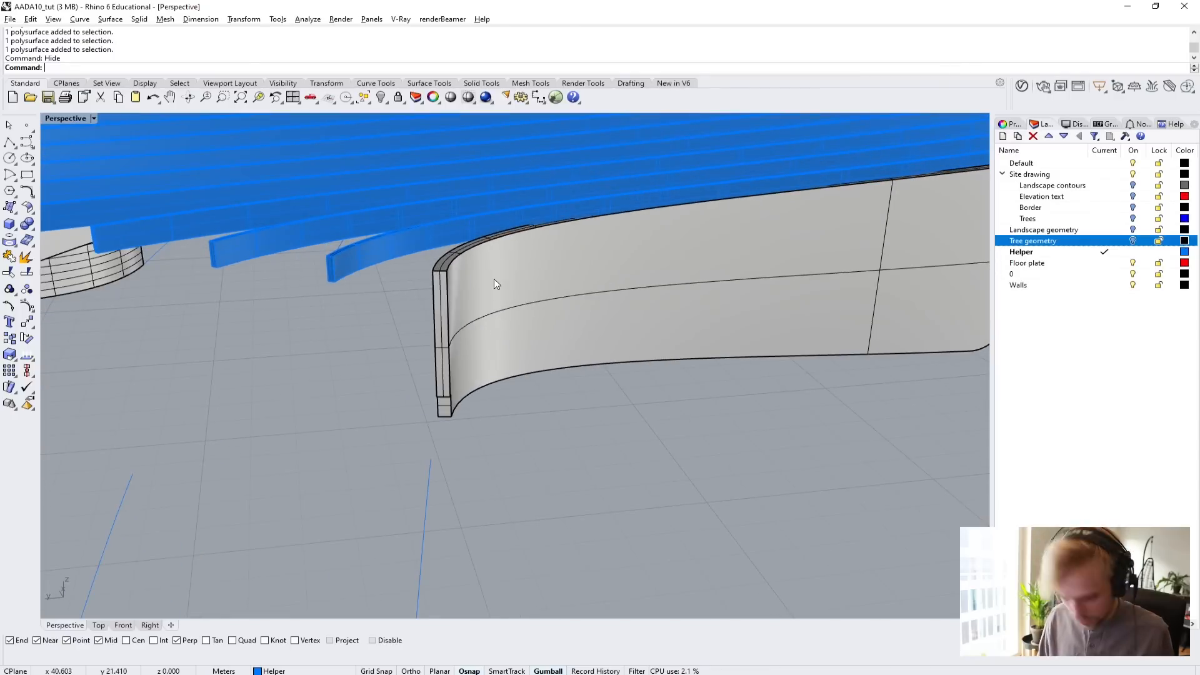
Duplicate the lower curved wall's inner top edge as a curve.
type("DupEdge")
key("Return")
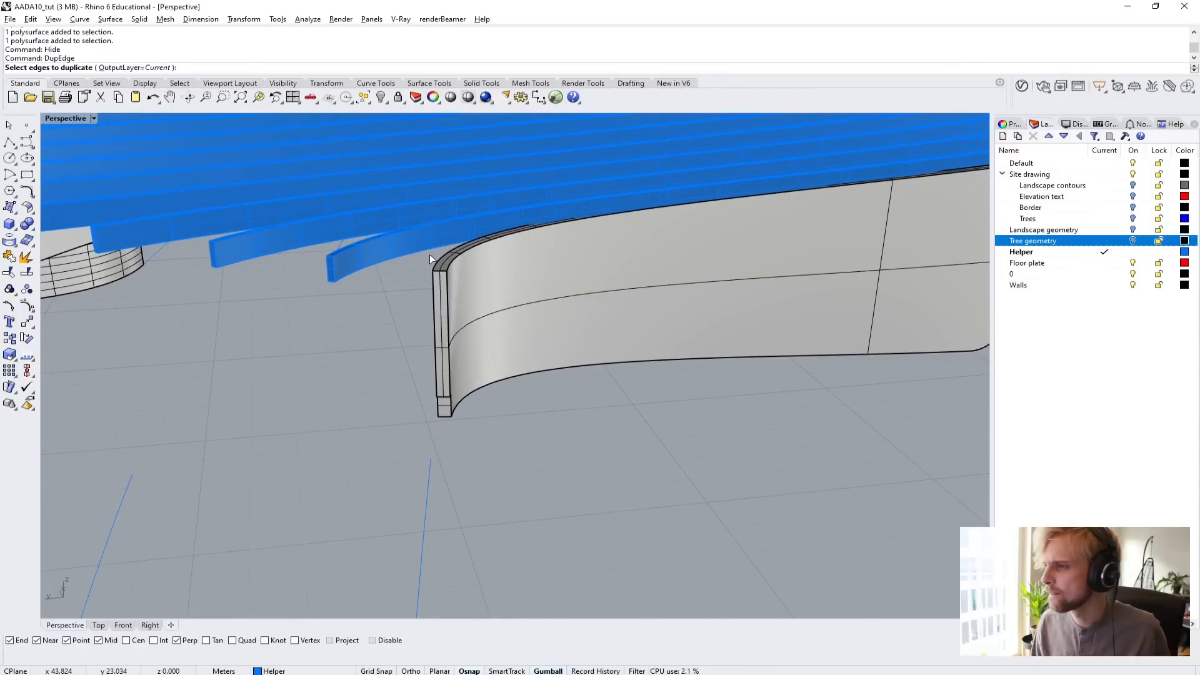
scroll(437, 255, "up", 3)
left_click(460, 257)
scroll(460, 257, "down", 8)
right_click_drag(501, 264, 742, 307)
scroll(741, 306, "up", 4)
scroll(662, 302, "up", 3)
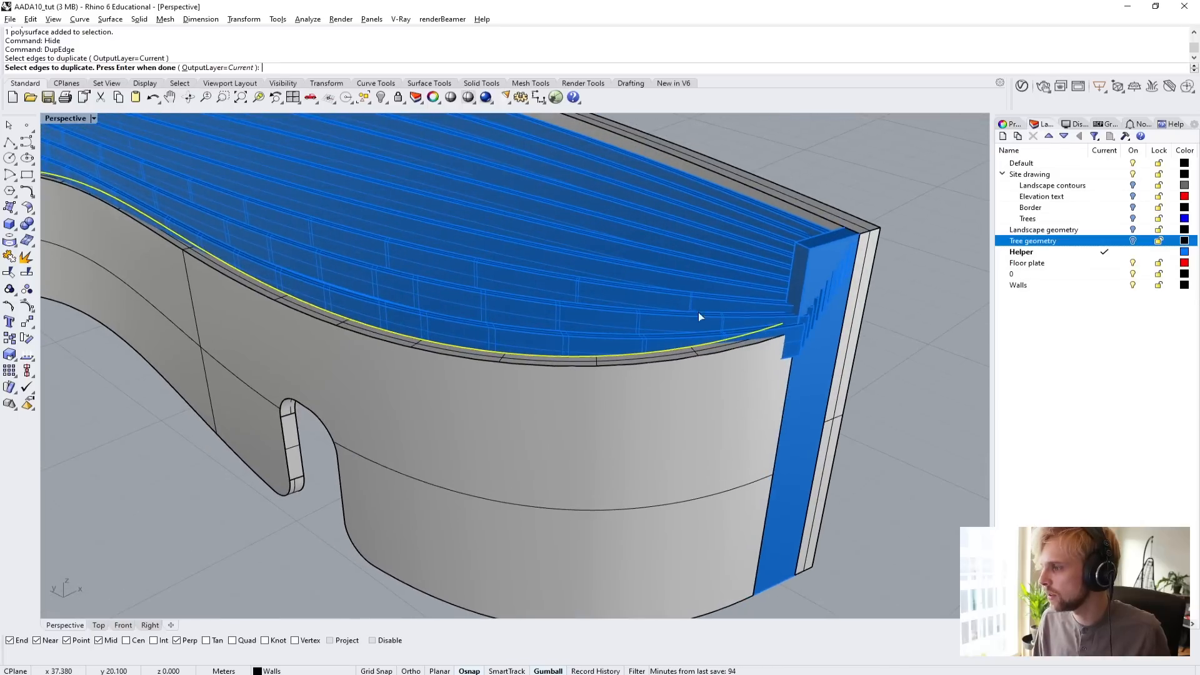
scroll(900, 339, "down", 2)
right_click(879, 333)
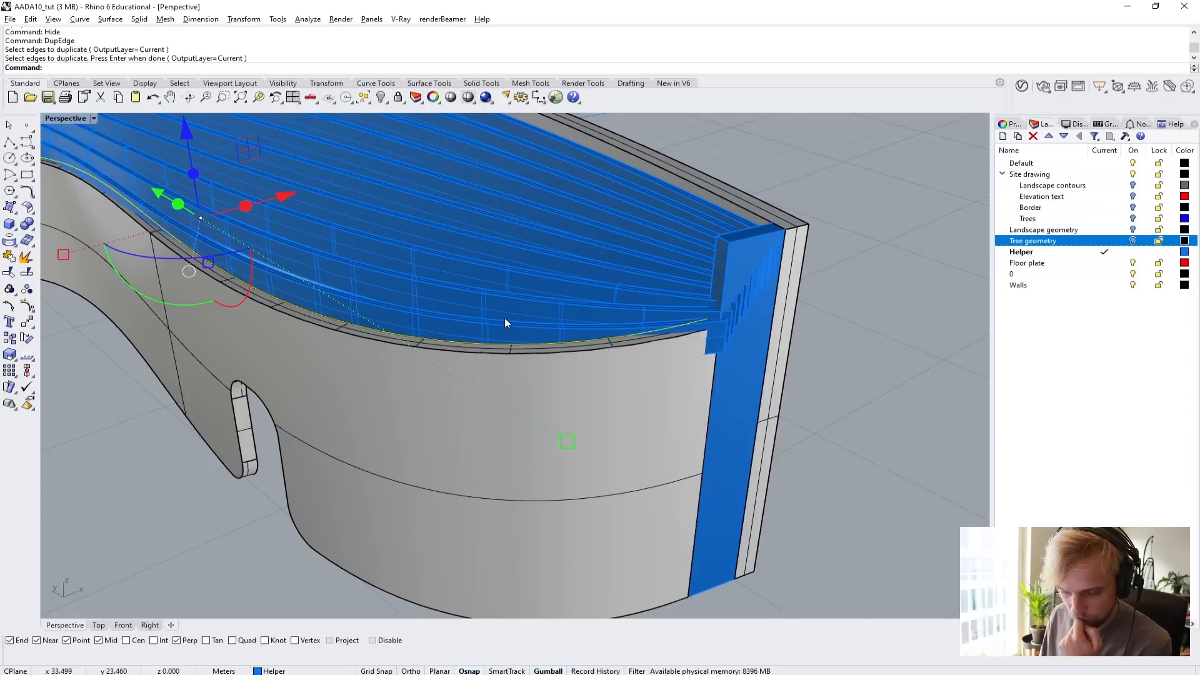
Move the duplicated edge curve vertically above the lower wall, and undo the move.
scroll(299, 293, "down", 5)
right_click_drag(299, 292, 439, 293)
left_click_drag(554, 248, 545, 199)
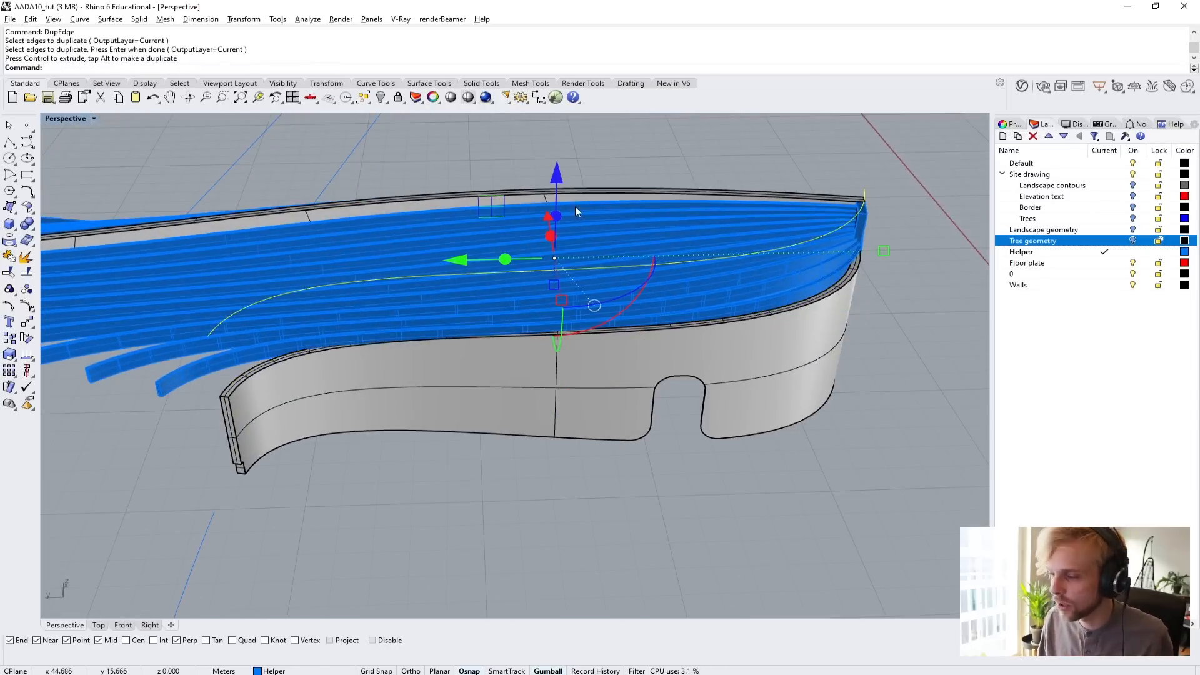
right_click_drag(653, 230, 777, 464)
key("ctrl+z")
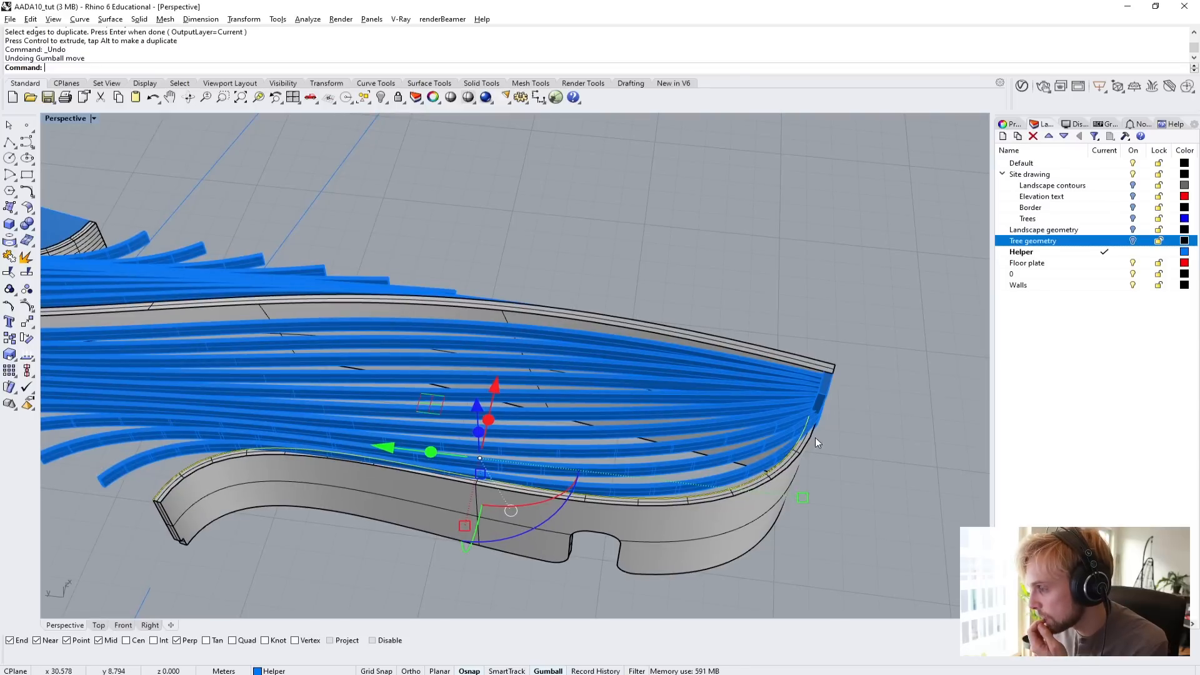
key("Up")
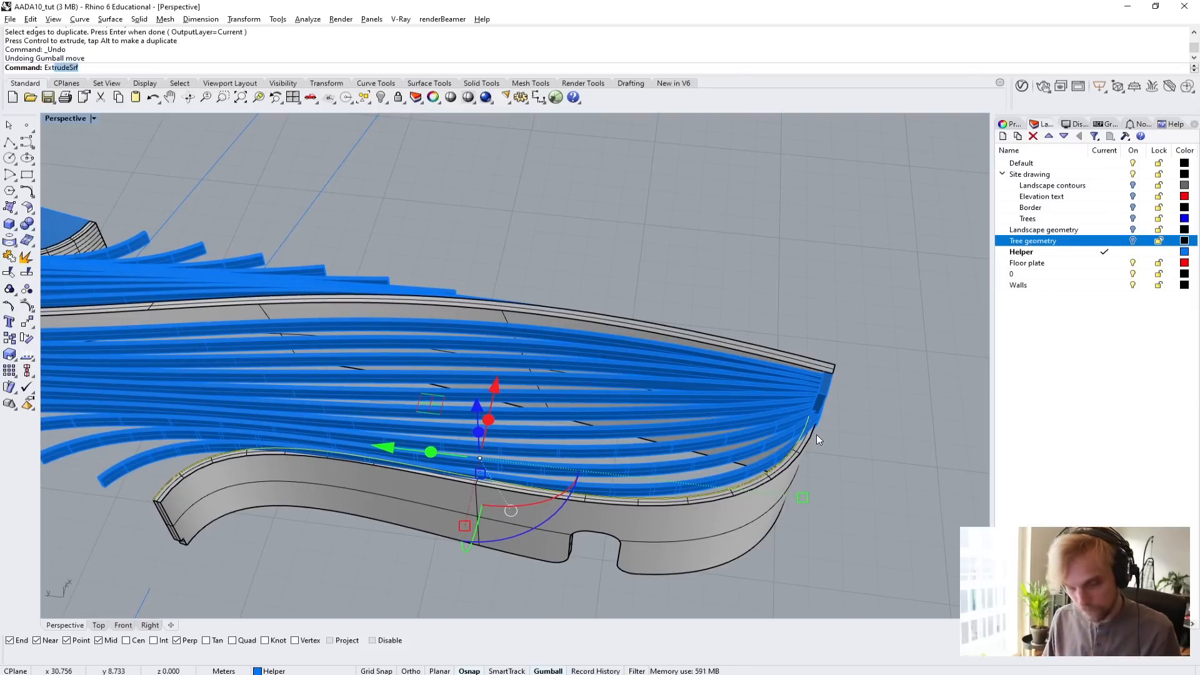
type("tend")
key("Return")
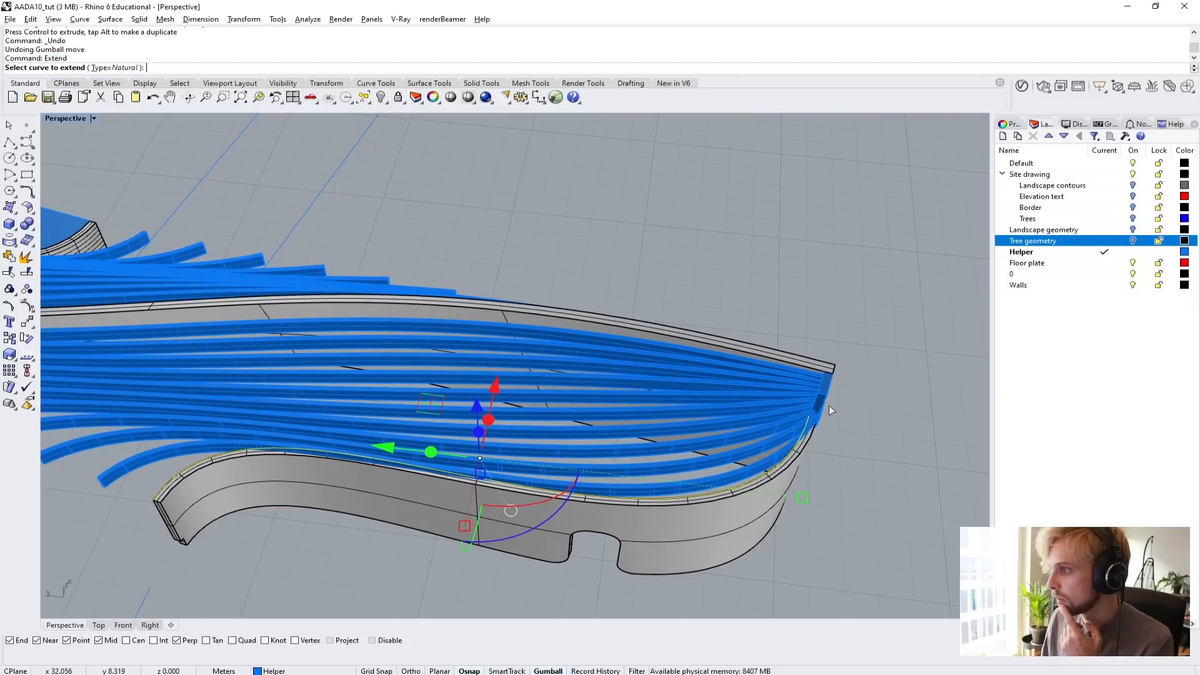
right_click_drag(829, 405, 740, 332)
key("Escape")
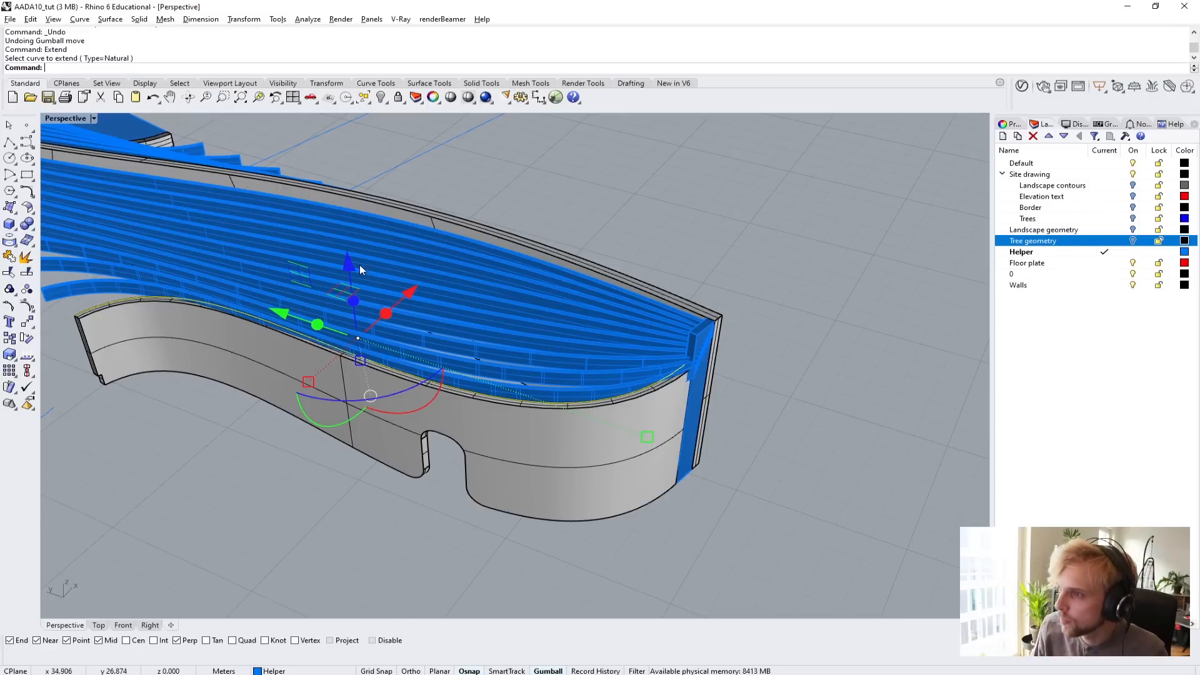
Lower the duplicated edge curve below the lower wall and extrude it vertically about 27.6 m, well above the roof beams.
left_click_drag(360, 270, 407, 449)
right_click_drag(407, 448, 497, 452)
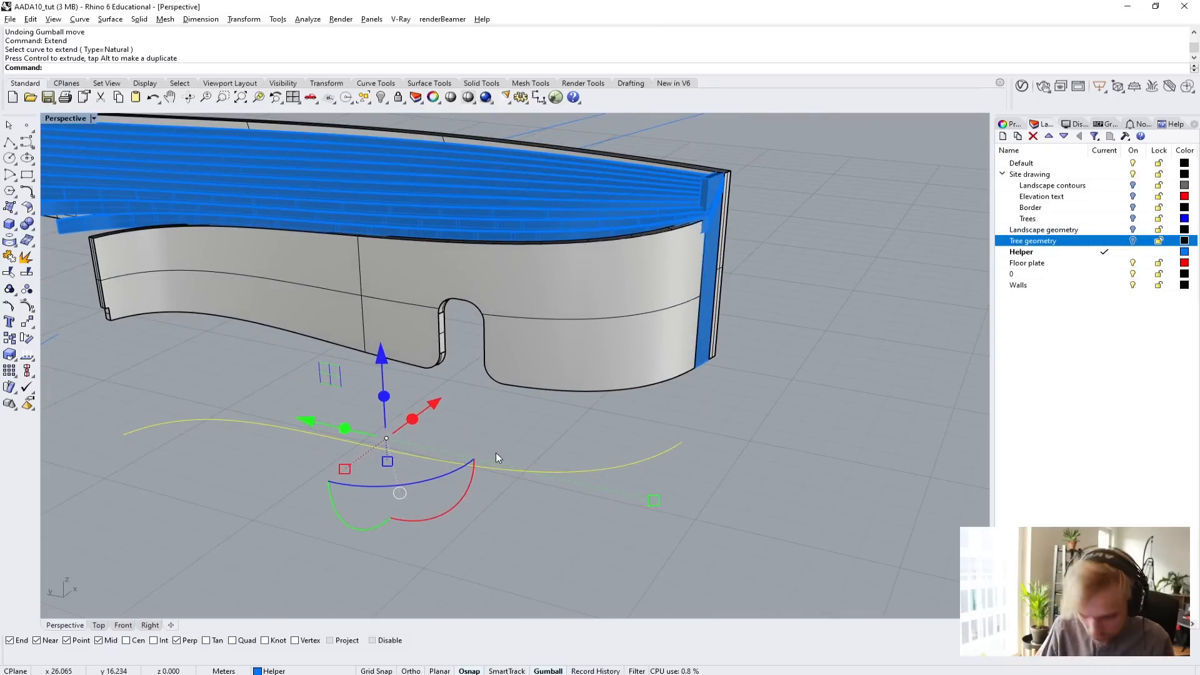
type("Extrude")
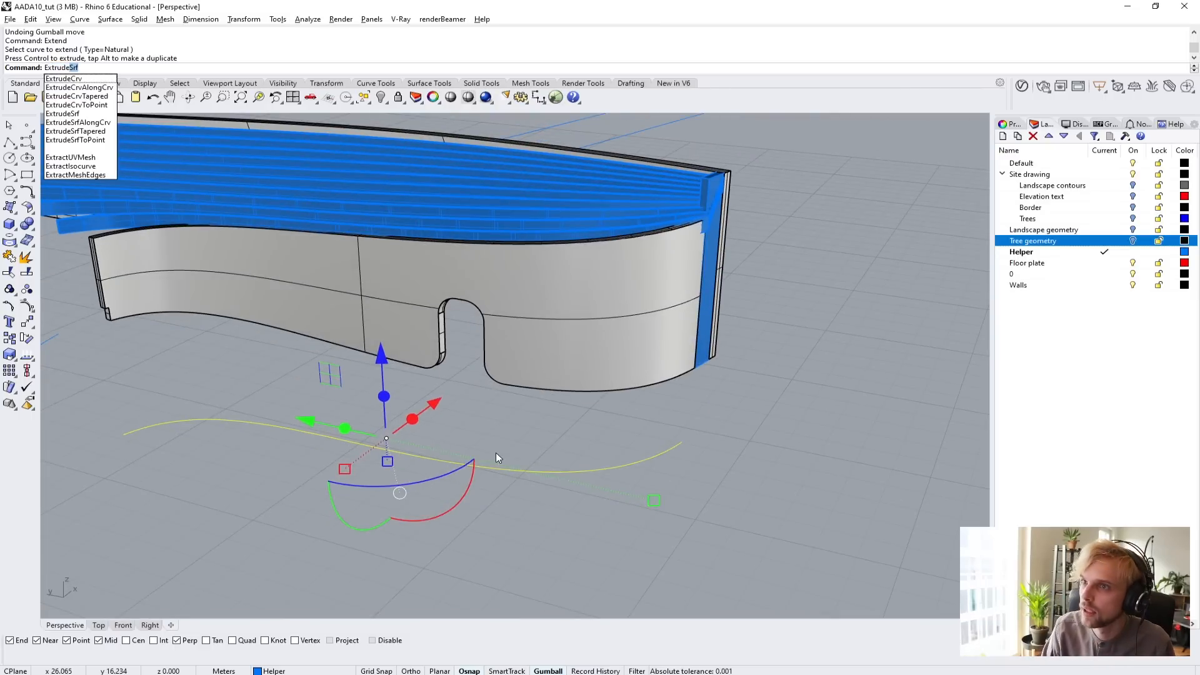
type("Crv")
key("Return")
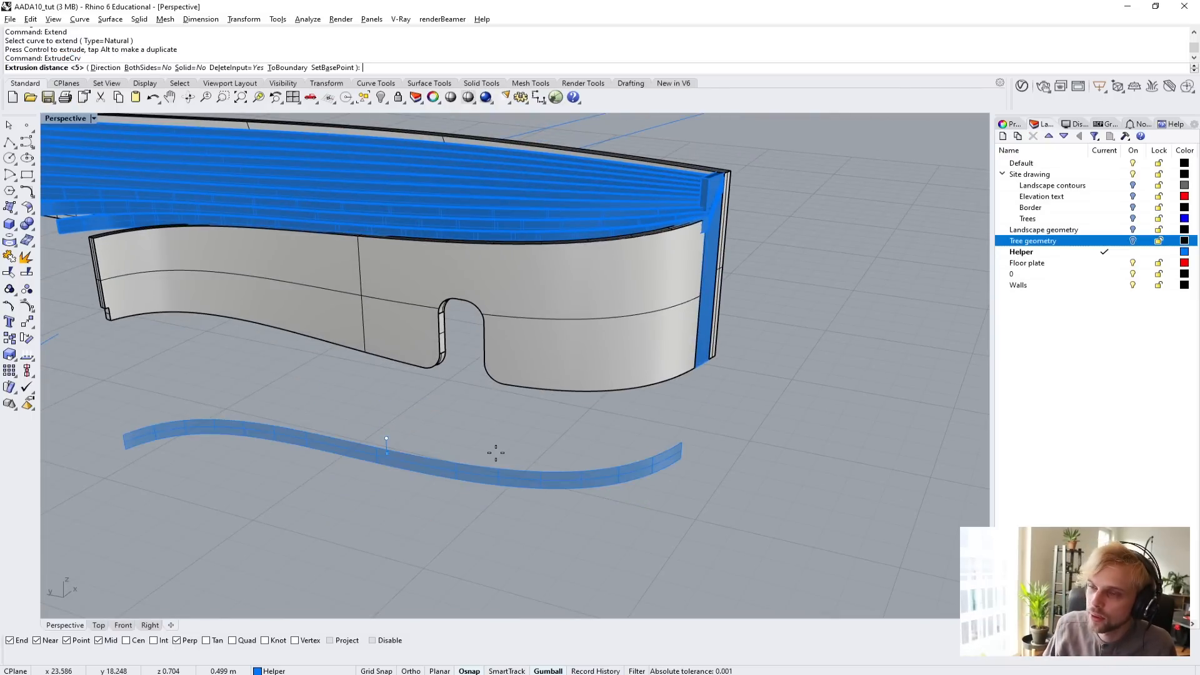
scroll(496, 453, "down", 5)
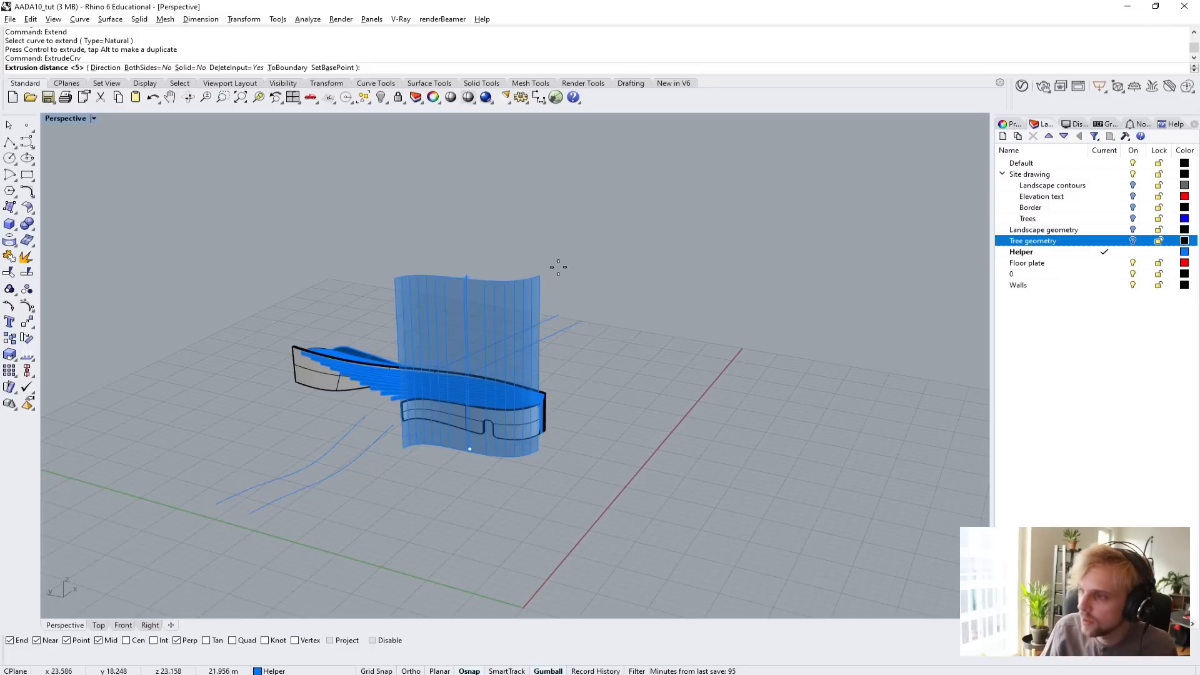
left_click(576, 233)
Delete the filler box between the two curved wall ends under the roof beams.
right_click_drag(694, 477, 628, 510)
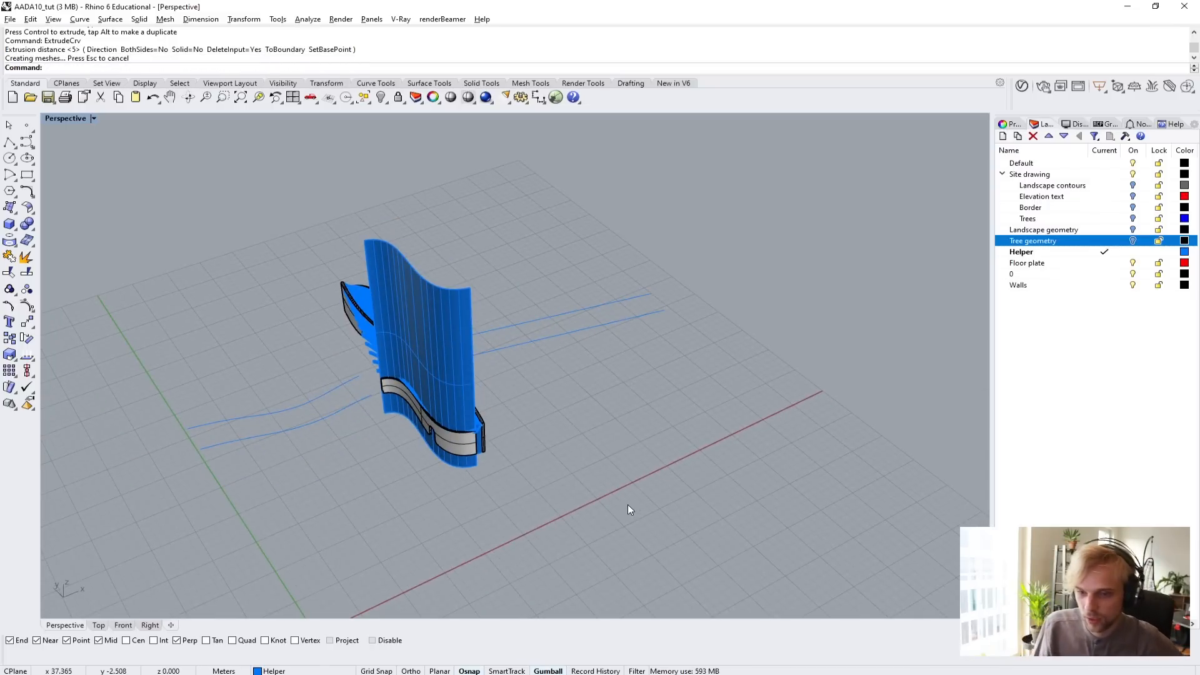
scroll(504, 468, "up", 10)
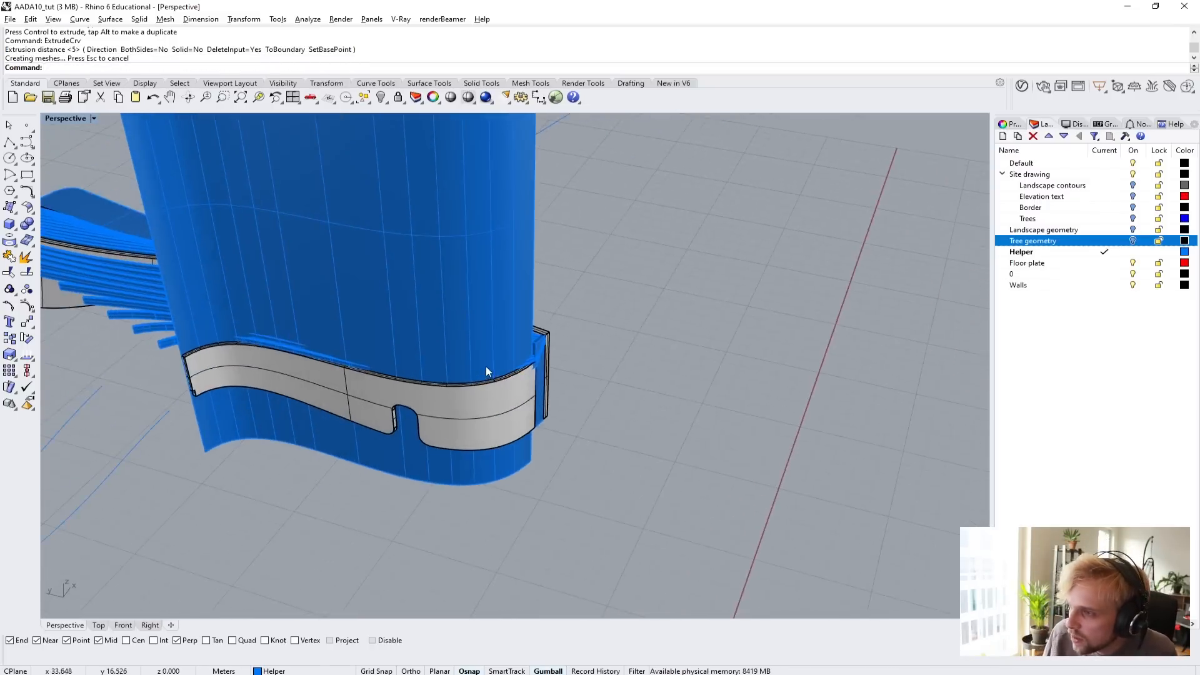
scroll(486, 367, "up", 10)
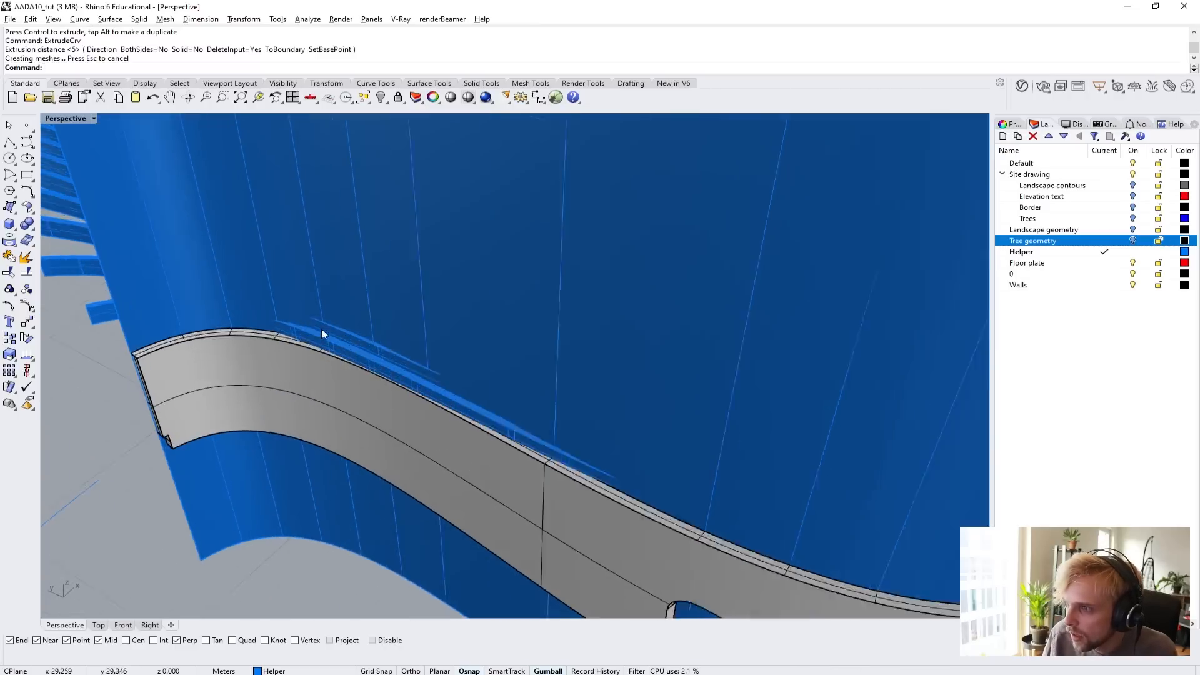
scroll(322, 334, "up", 3)
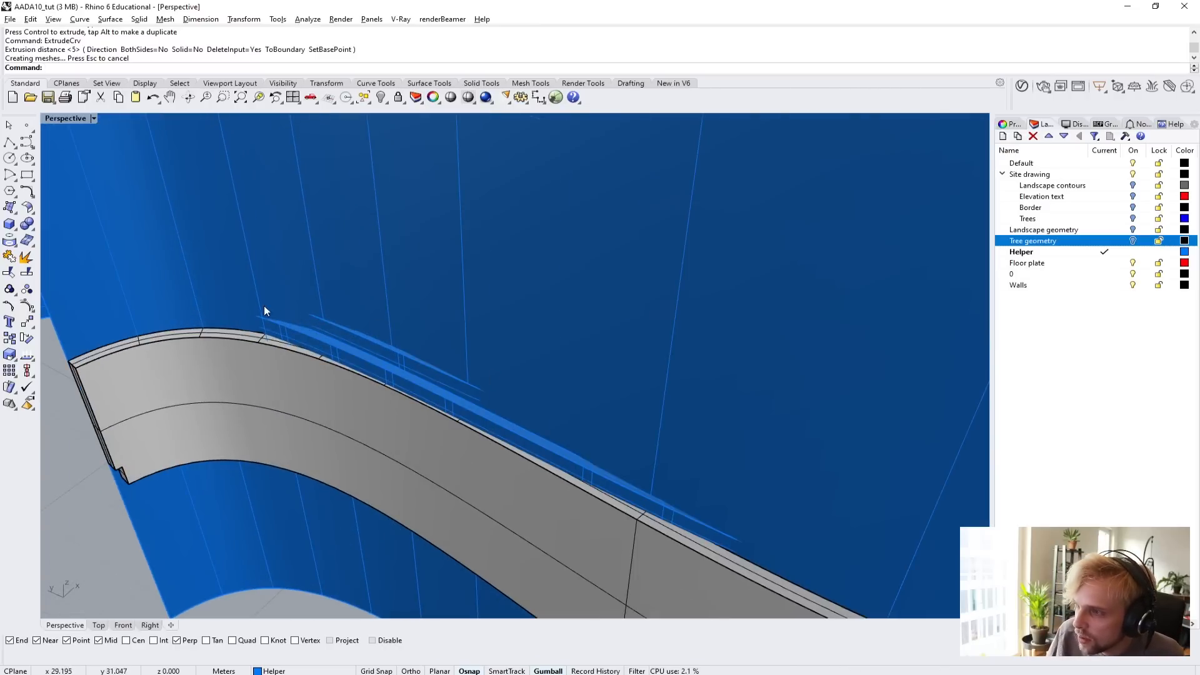
scroll(564, 415, "down", 8)
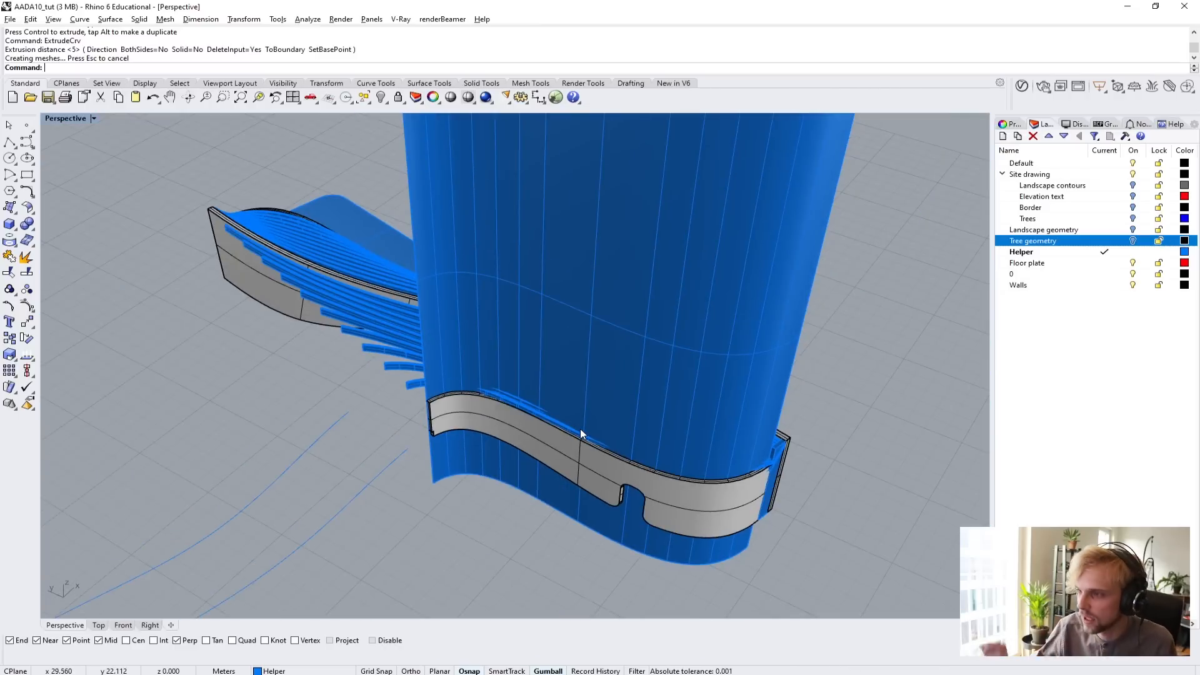
right_click_drag(580, 429, 614, 525)
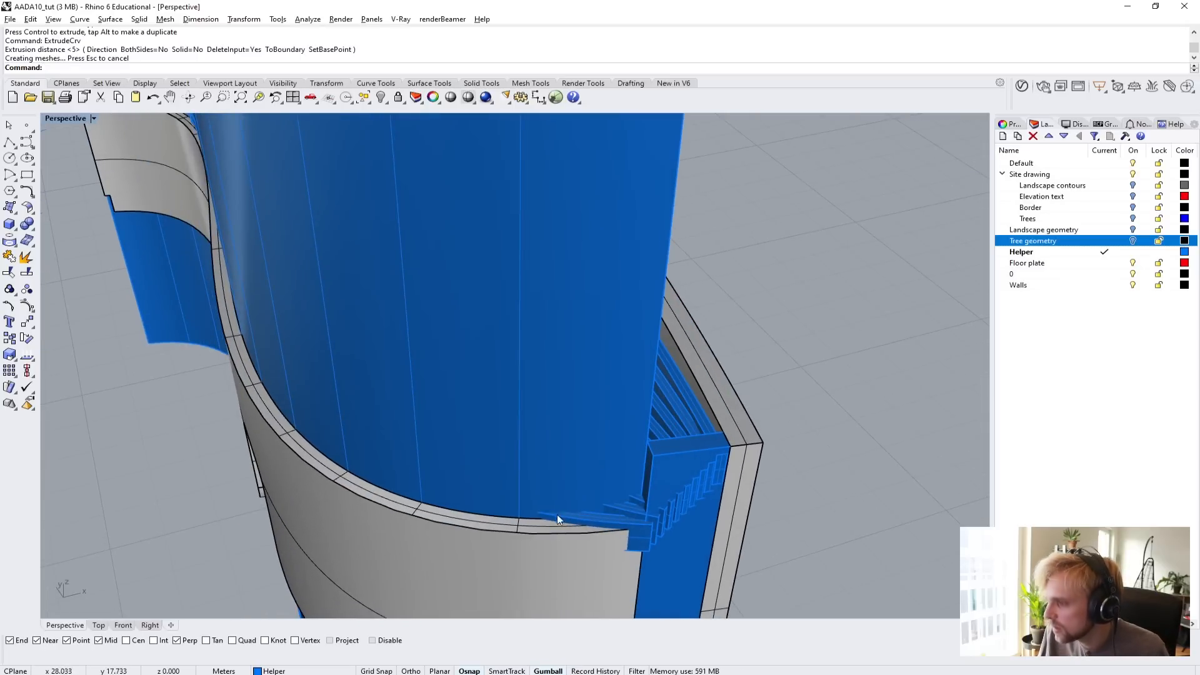
left_click(684, 489)
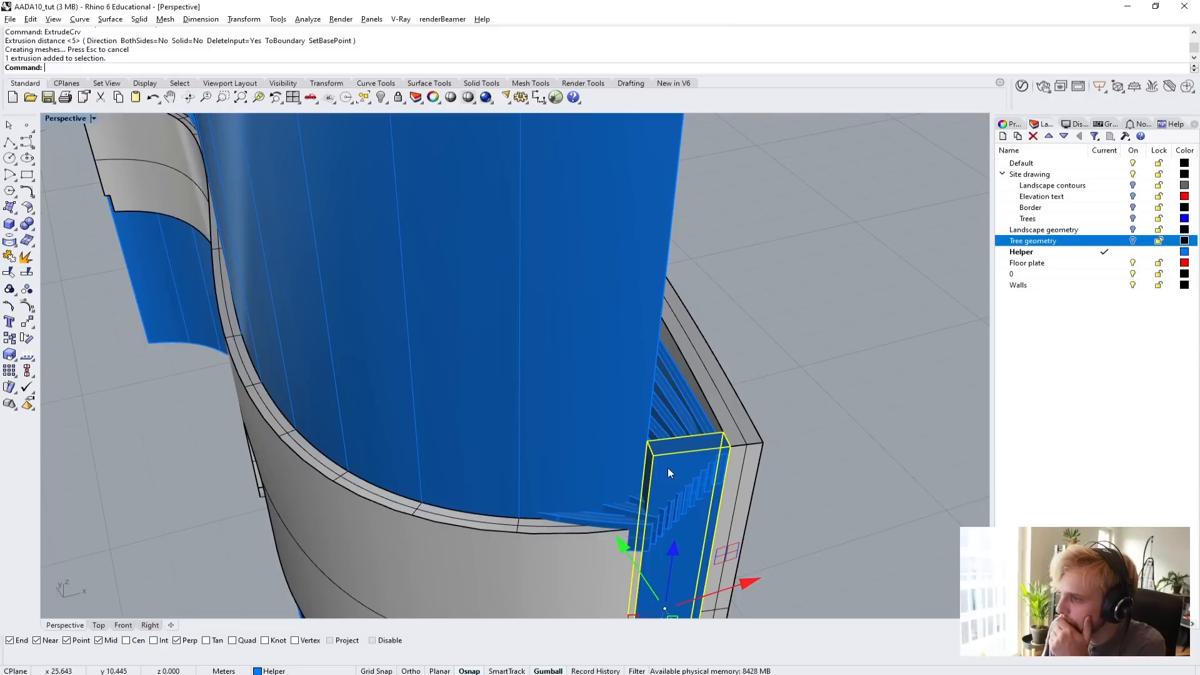
key("Delete")
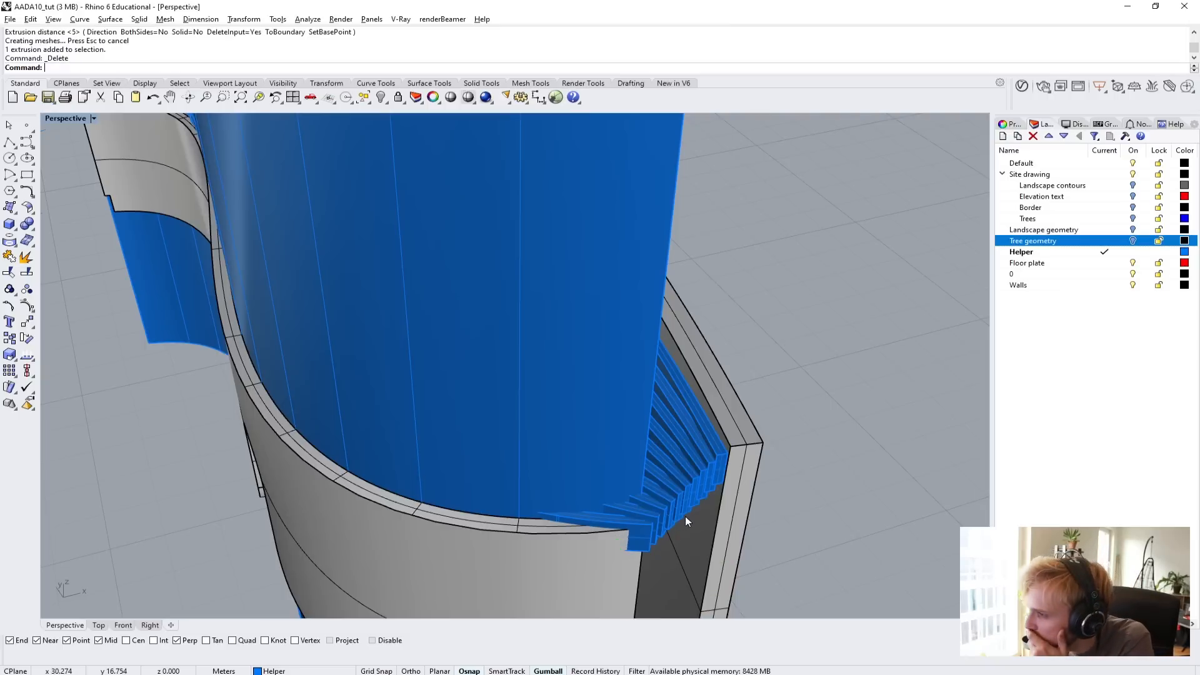
Measure the thickness of the taller curved wall across its top end edge.
right_click_drag(694, 509, 432, 386)
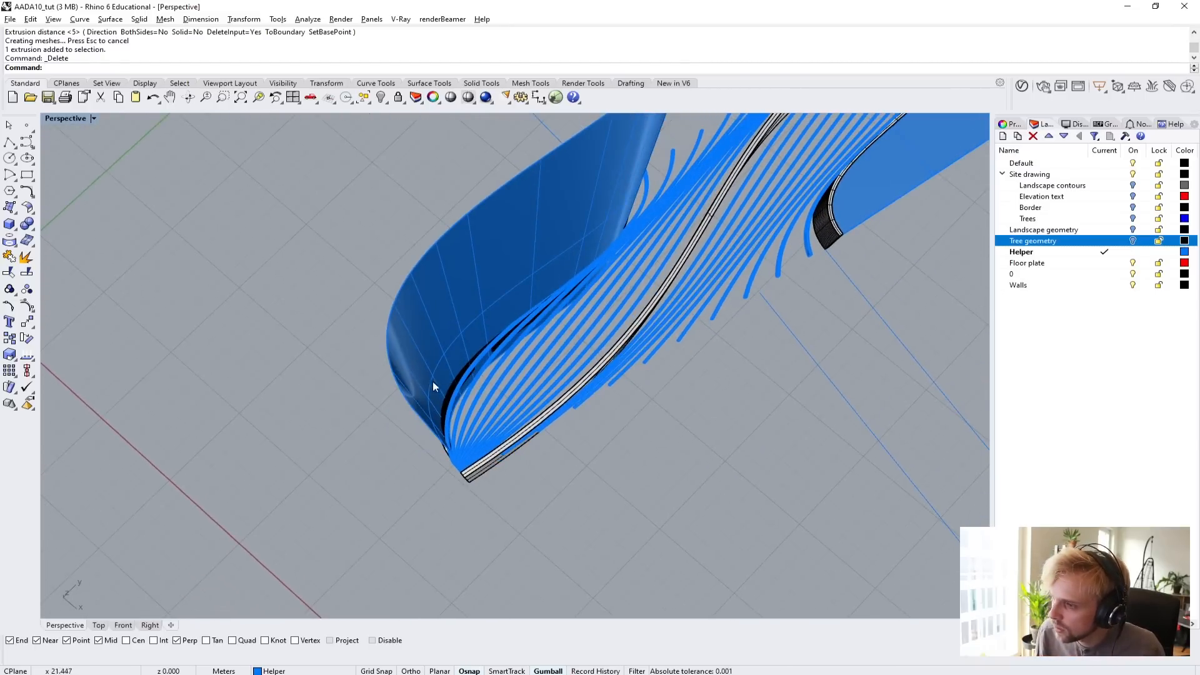
scroll(406, 412, "up", 3)
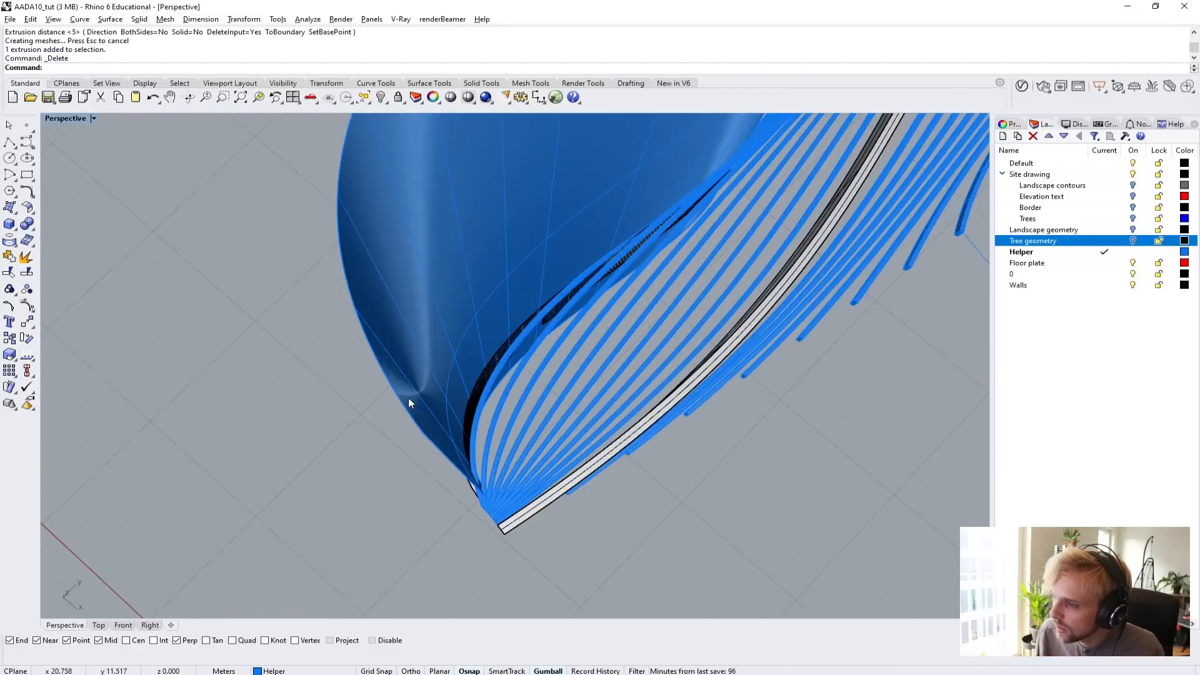
right_click_drag(482, 497, 539, 427)
type("Distance")
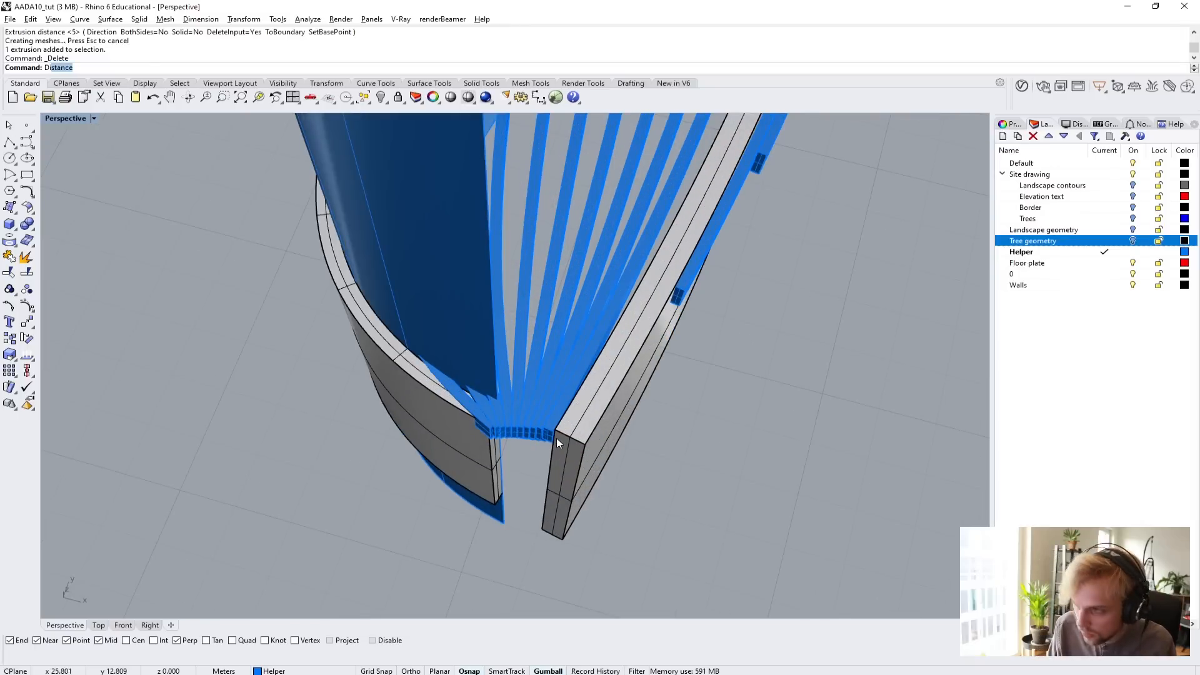
key("Return")
scroll(556, 438, "up", 3)
scroll(556, 438, "down", 2)
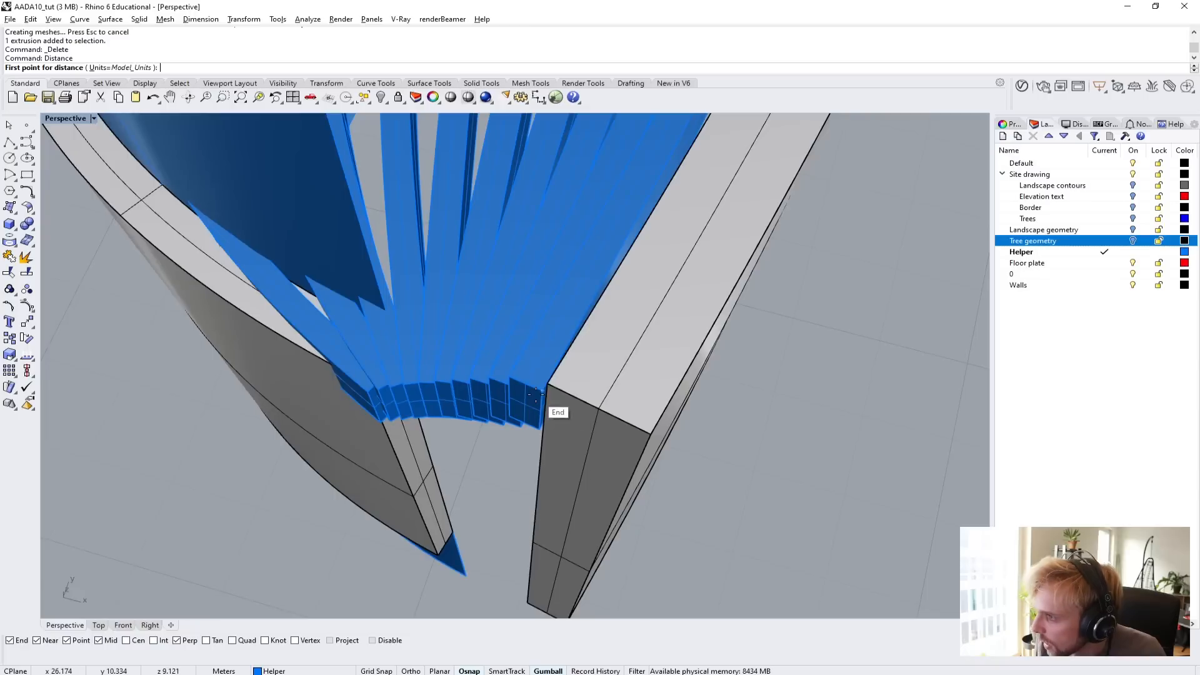
left_click(550, 386)
left_click(638, 425)
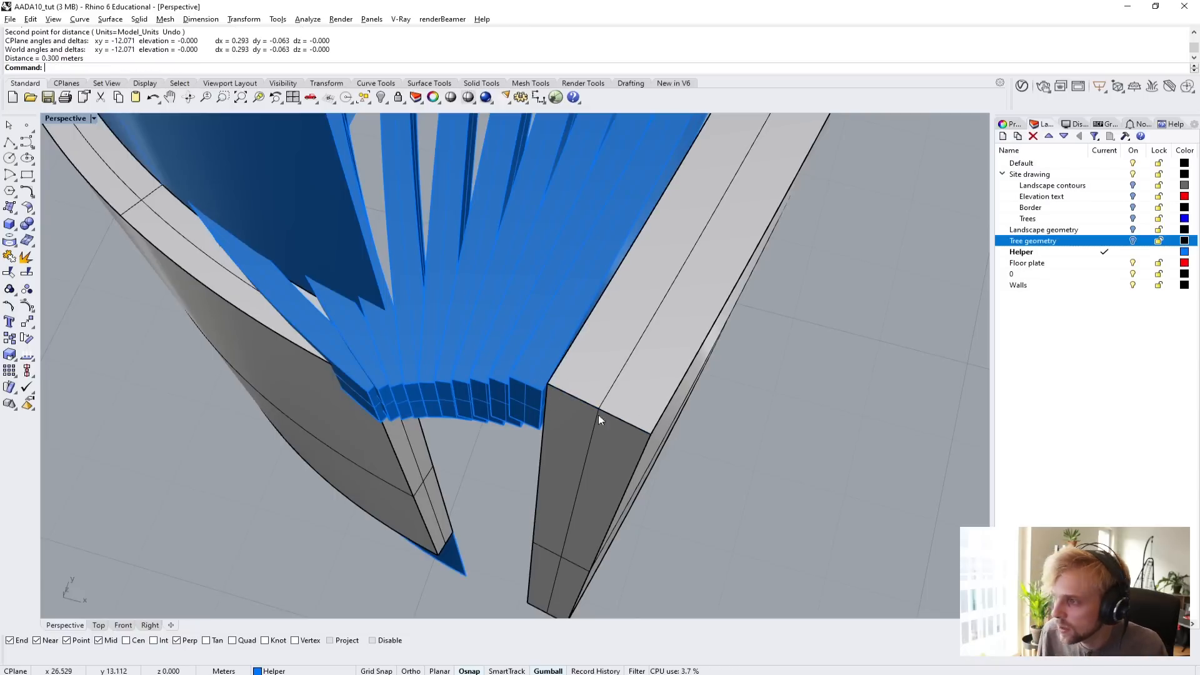
Duplicate the extruded surface's vertical edge beside the open wall ends as a curve.
right_click_drag(651, 410, 455, 323)
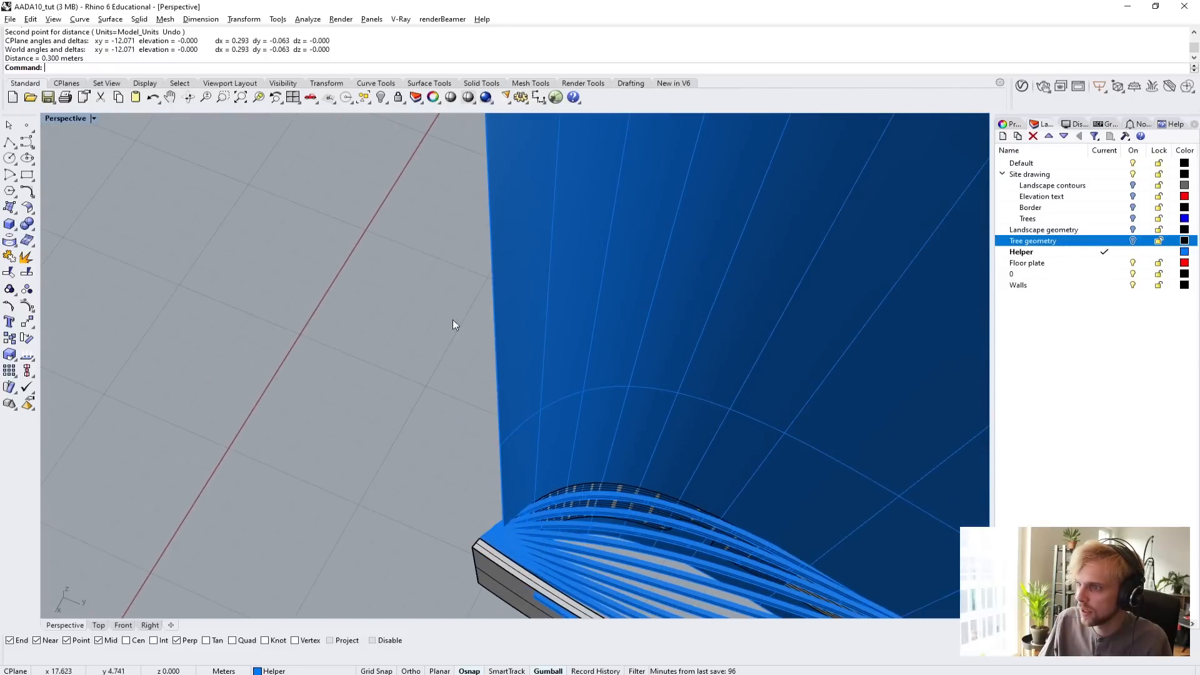
type("upEdge")
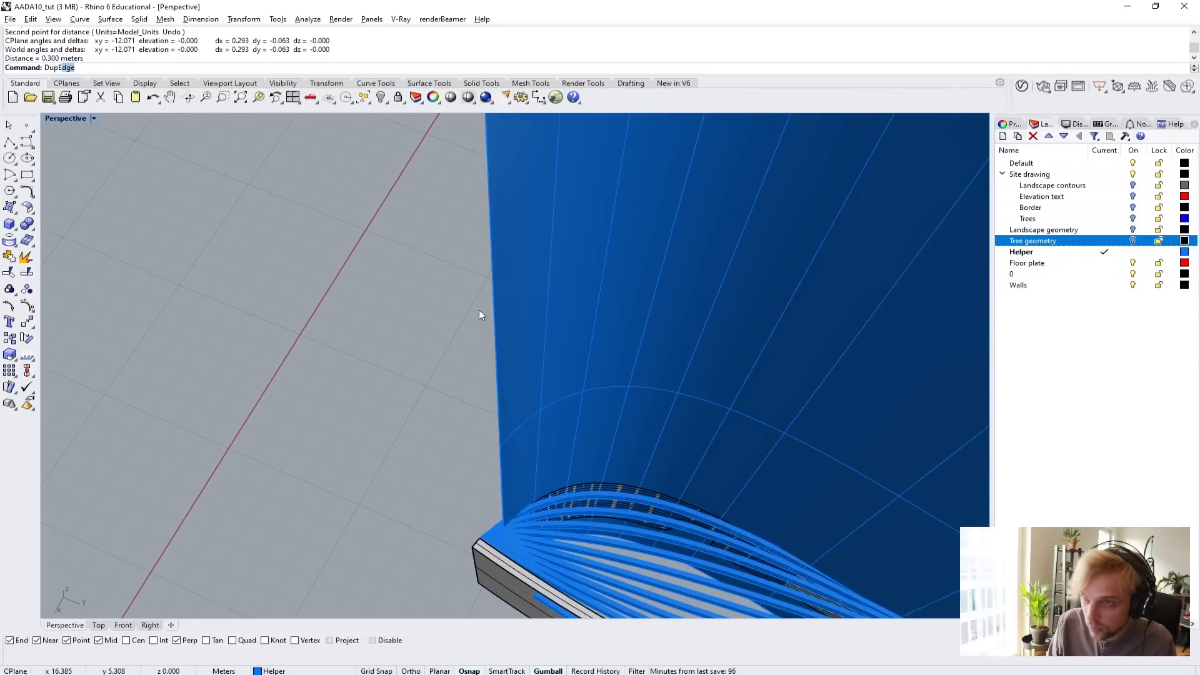
key("Return")
left_click(493, 308)
key("Return")
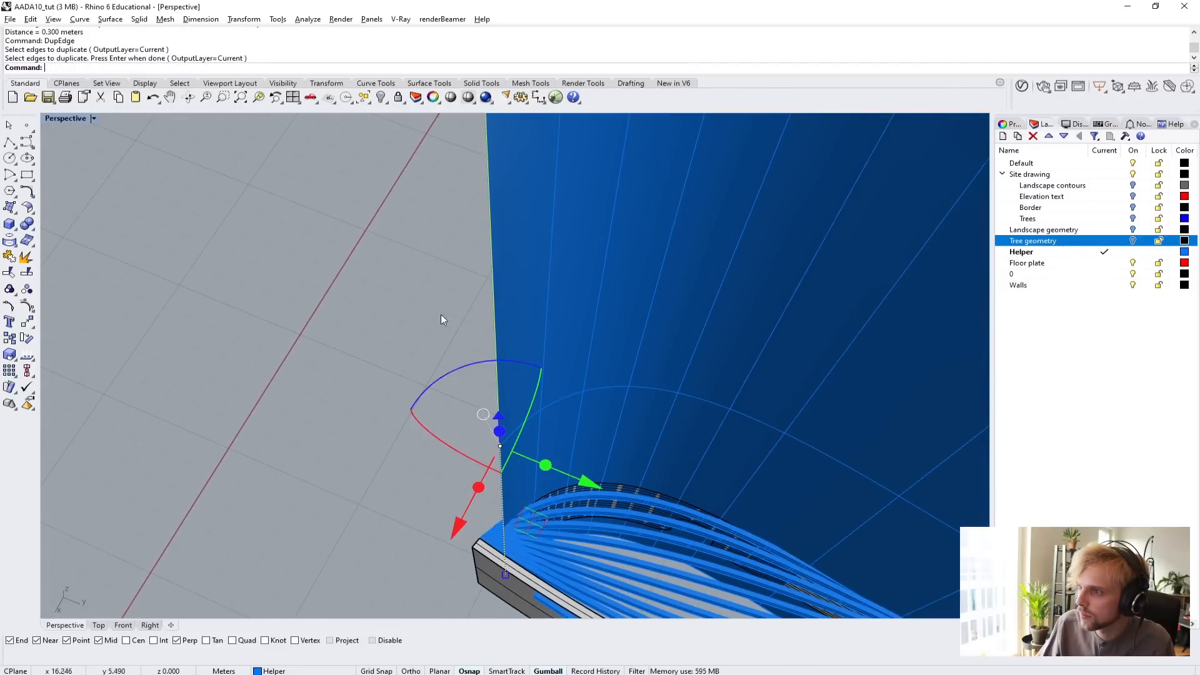
Extrude the duplicated vertical edge past the taller wall's end, with the direction picked between the corners of that wall's top end edge.
type("Extrude")
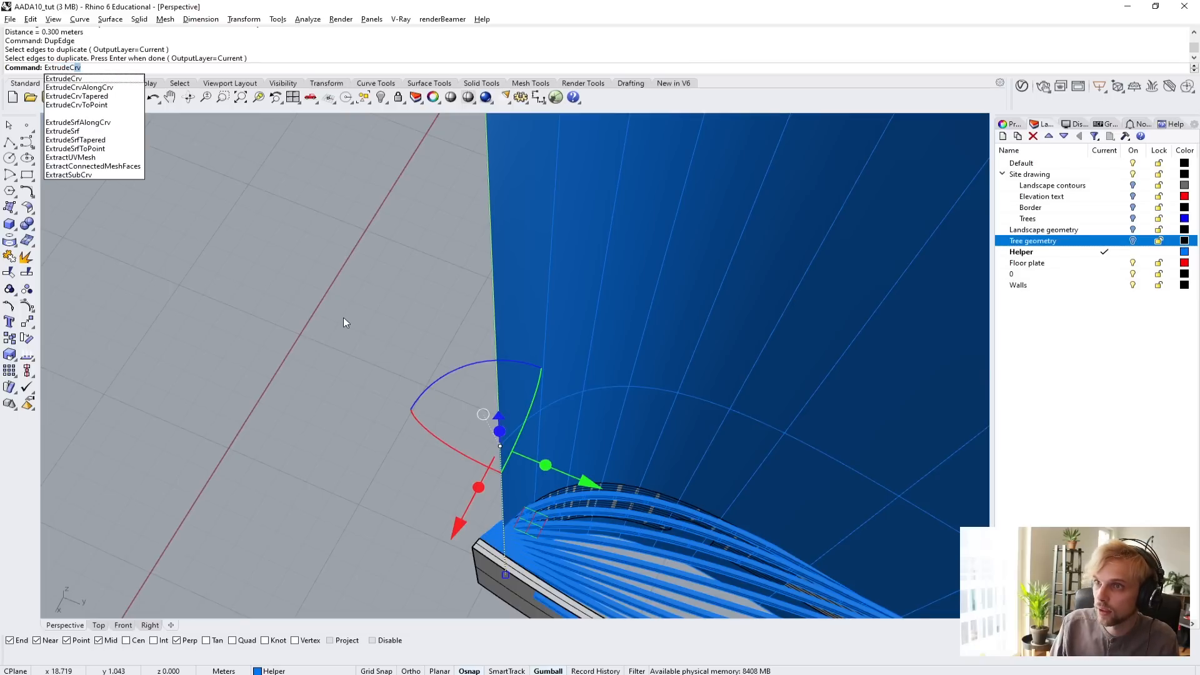
type("Crv")
key("Return")
scroll(372, 355, "down", 5)
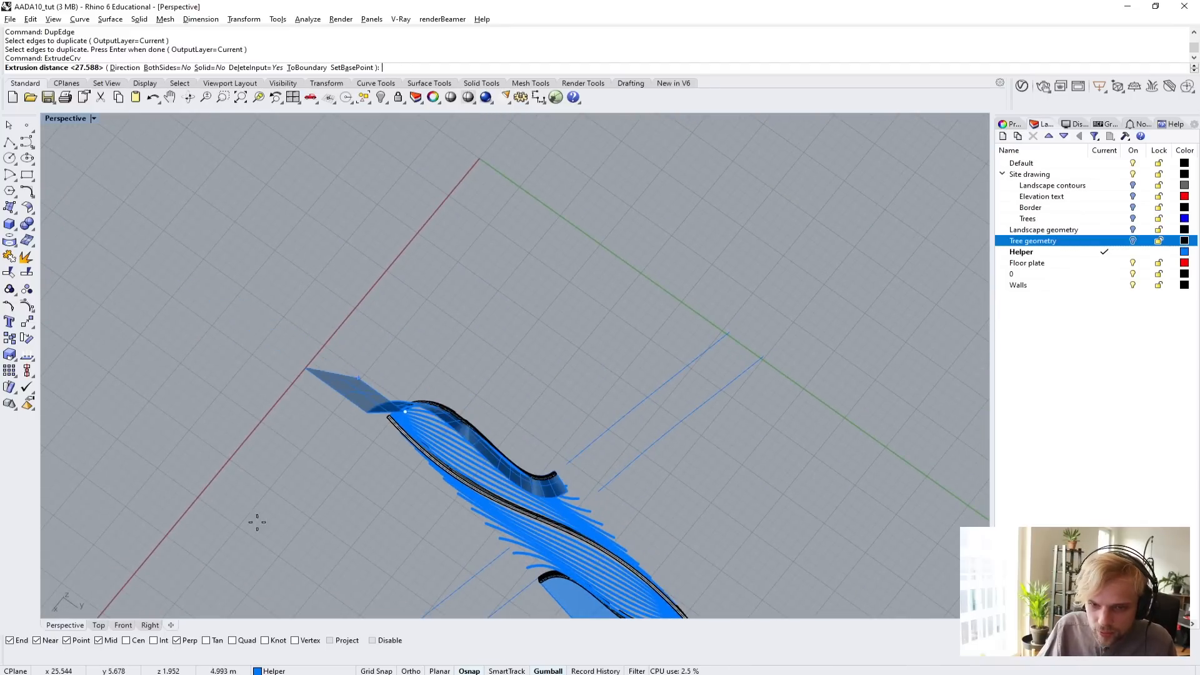
right_click_drag(223, 404, 249, 337)
scroll(250, 341, "up", 3)
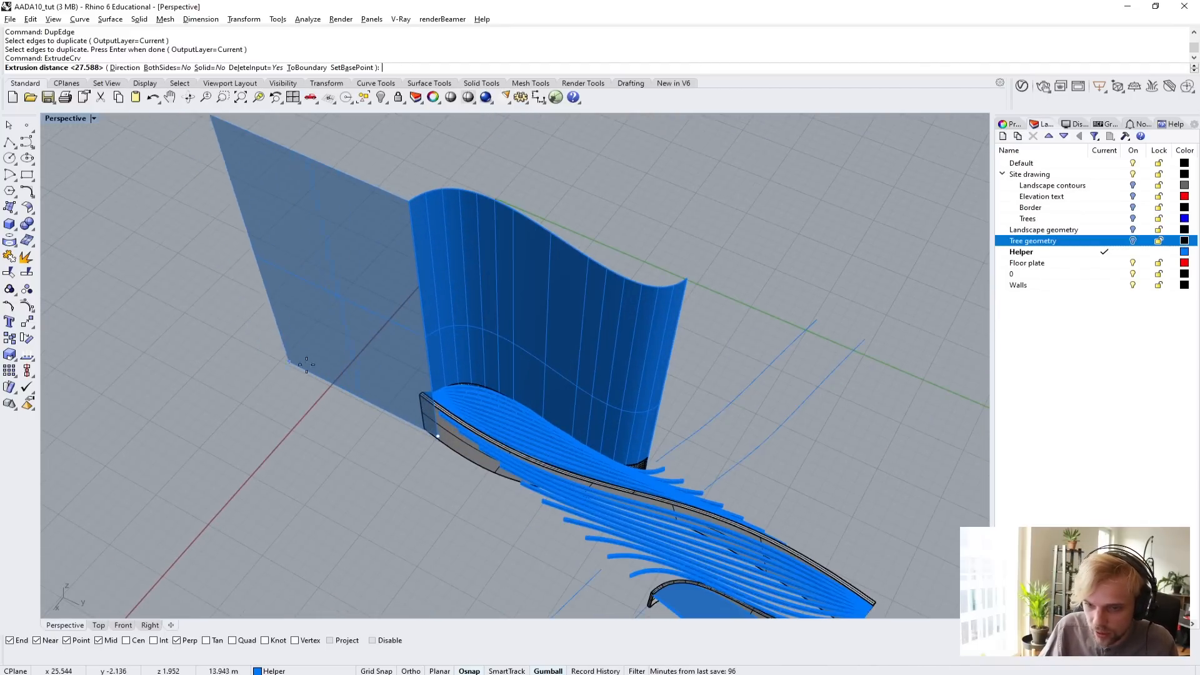
scroll(296, 369, "up", 2)
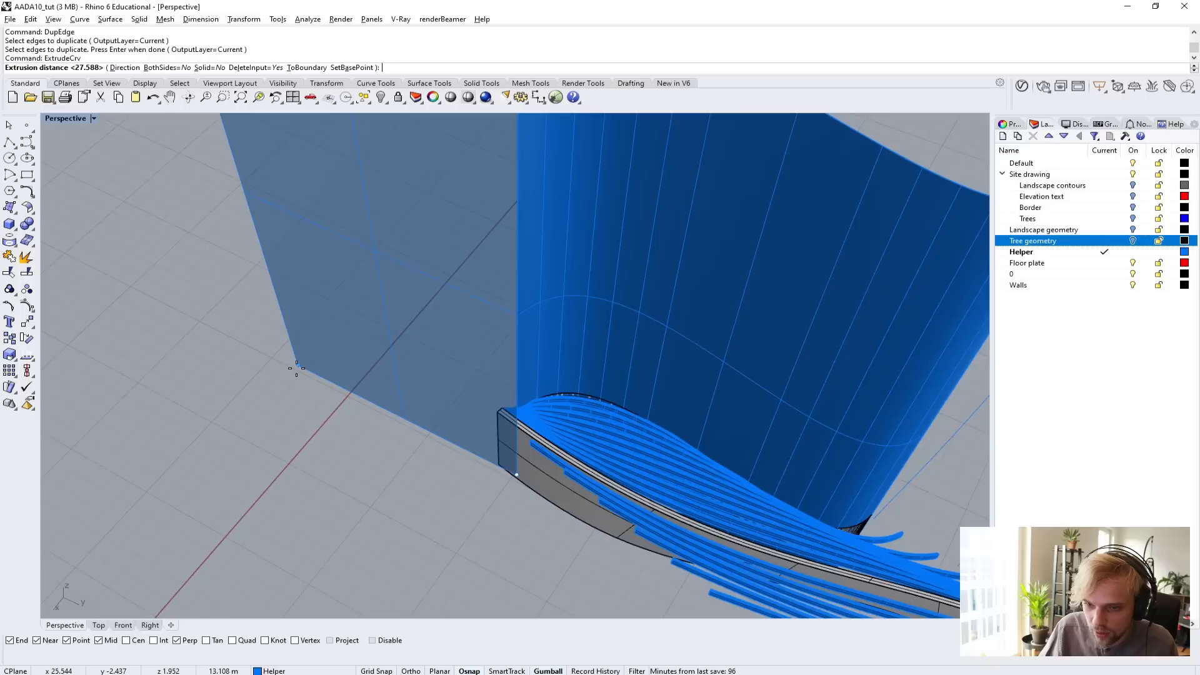
left_click(127, 68)
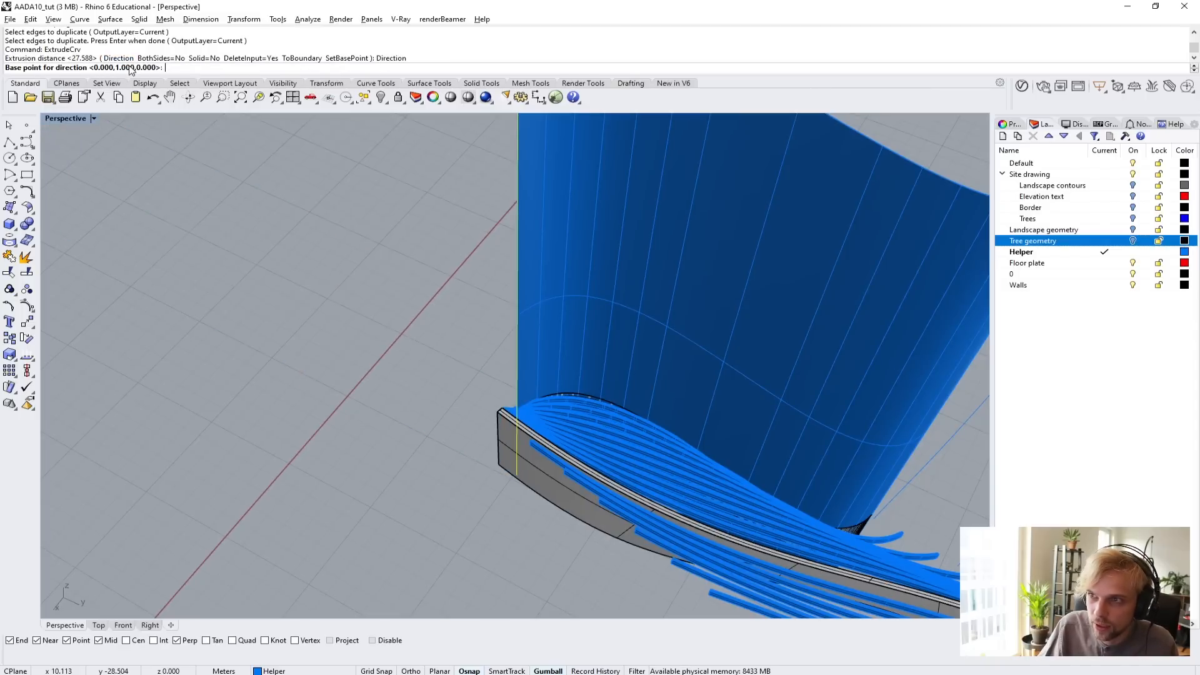
scroll(513, 425, "up", 6)
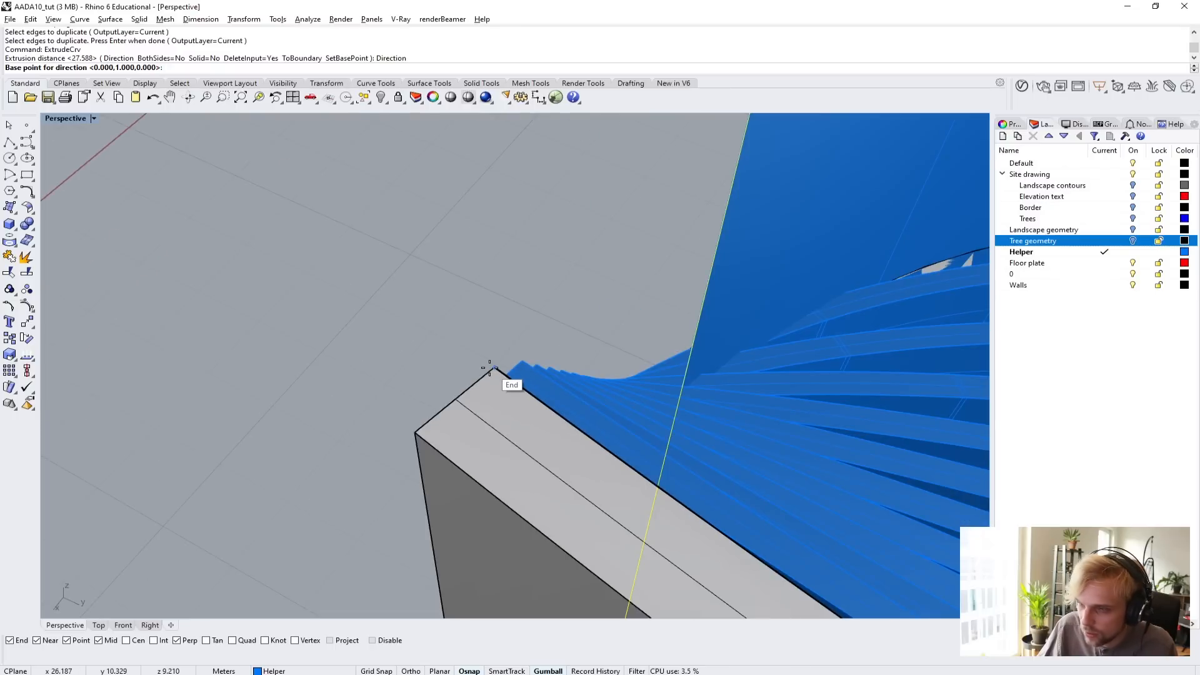
left_click(490, 368)
scroll(412, 413, "down", 1)
left_click(400, 429)
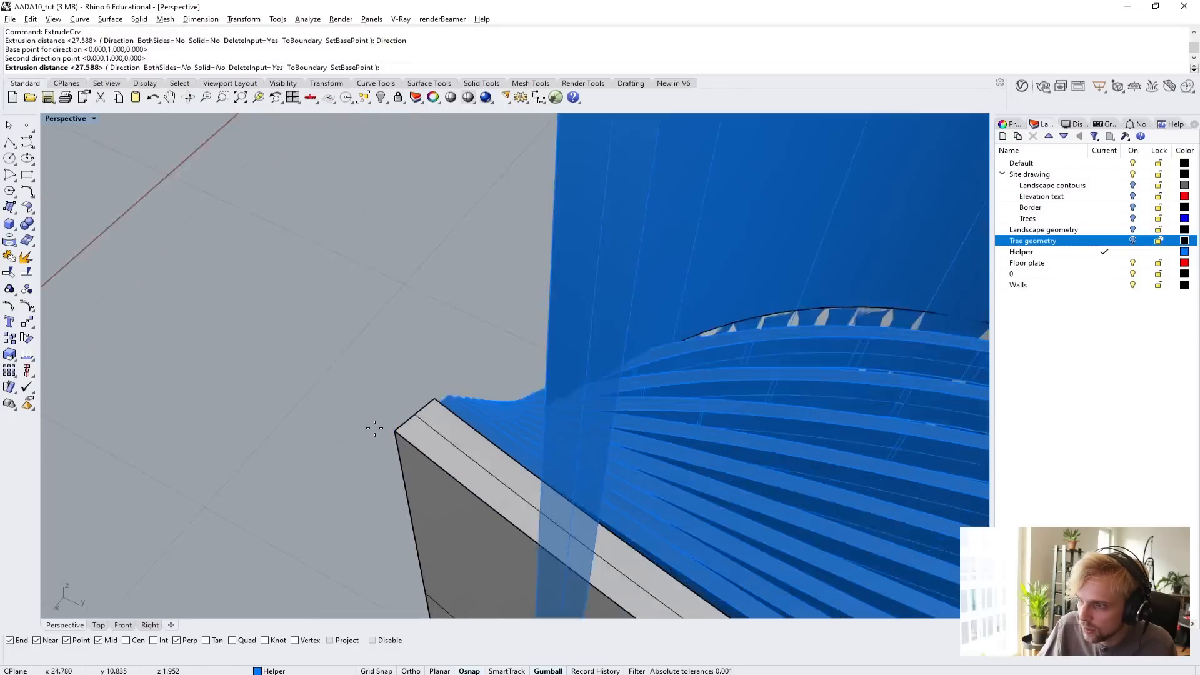
scroll(225, 474, "down", 6)
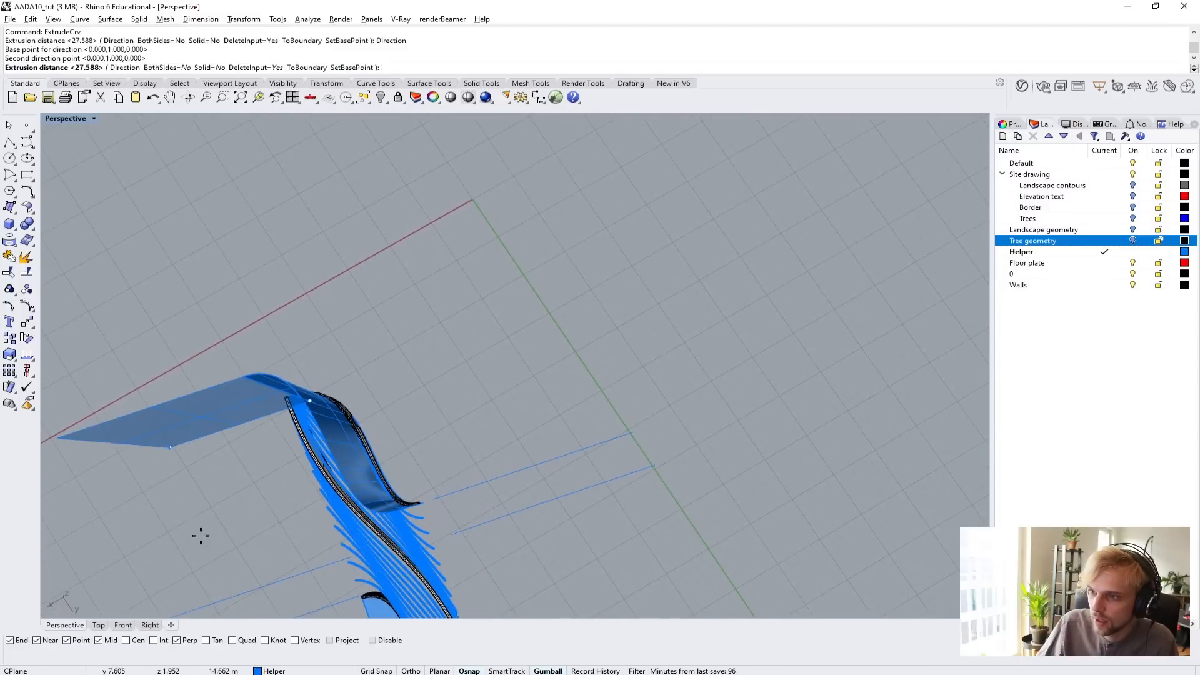
left_click(219, 497)
Join the flat extruded surface and the curved extruded surface into one polysurface.
right_click_drag(239, 512, 415, 233)
scroll(489, 237, "up", 4)
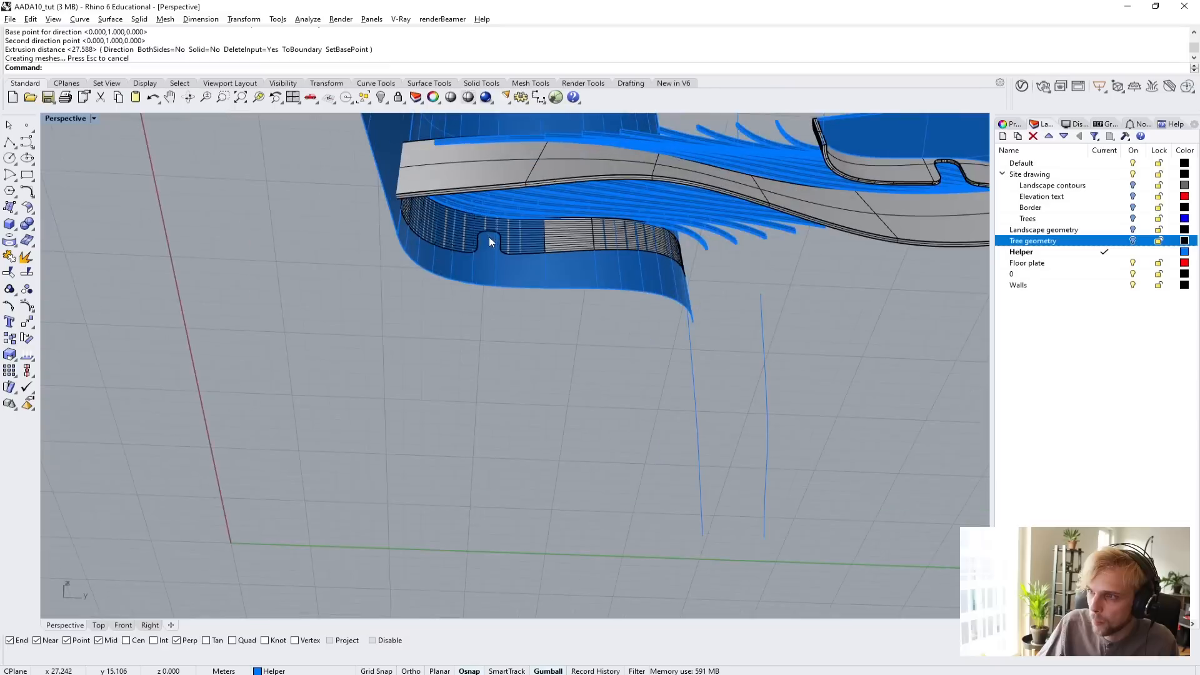
right_click_drag(489, 237, 500, 475)
scroll(501, 478, "up", 5)
left_click(378, 366)
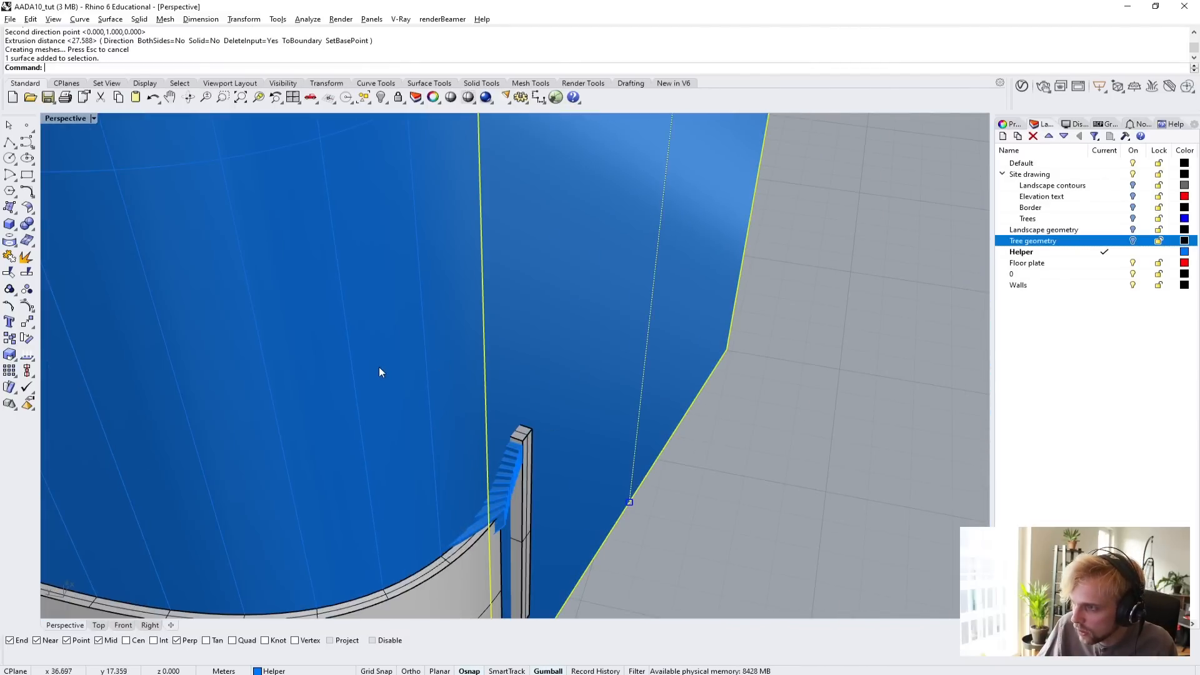
scroll(380, 367, "down", 4)
left_click(318, 340, "shift")
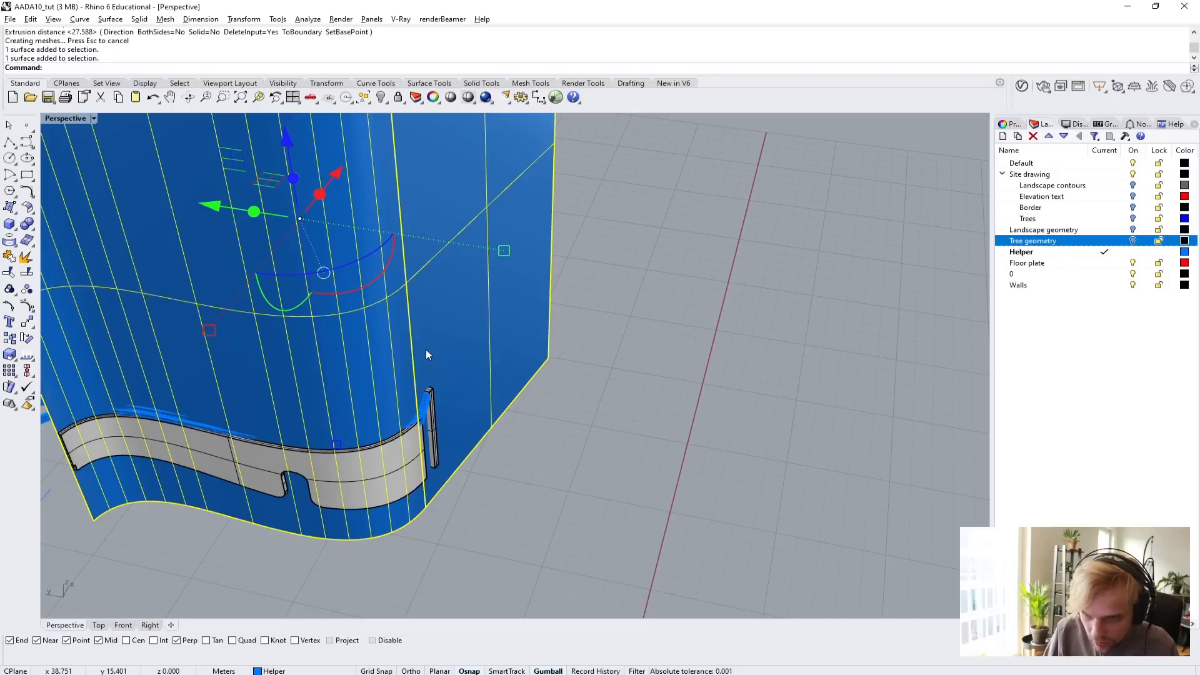
type("join")
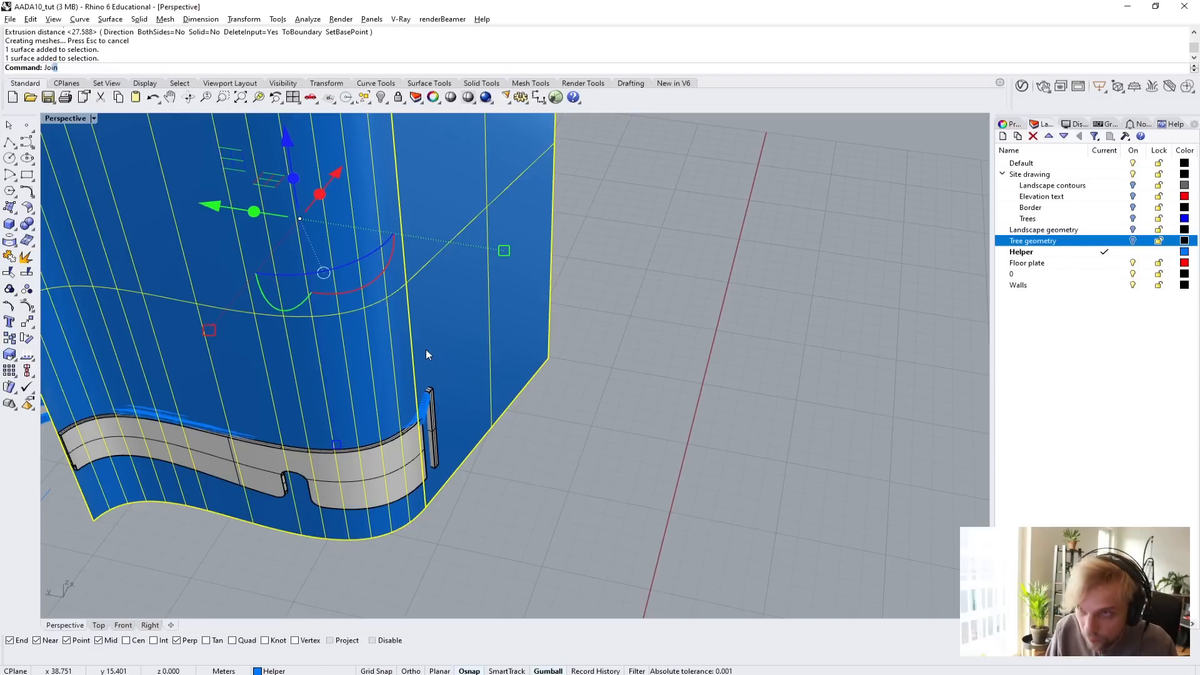
key("Return")
Try to offset the joined polysurface by 5 m into a solid.
right_click_drag(410, 357, 373, 400)
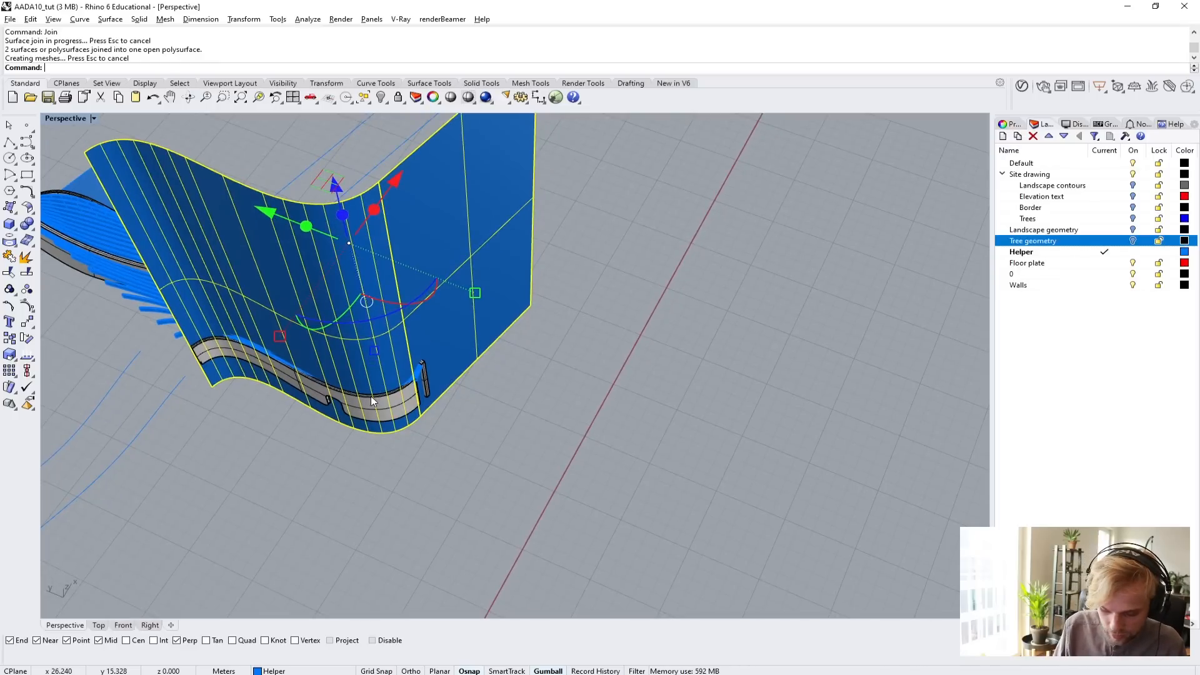
type("OffsetSrf")
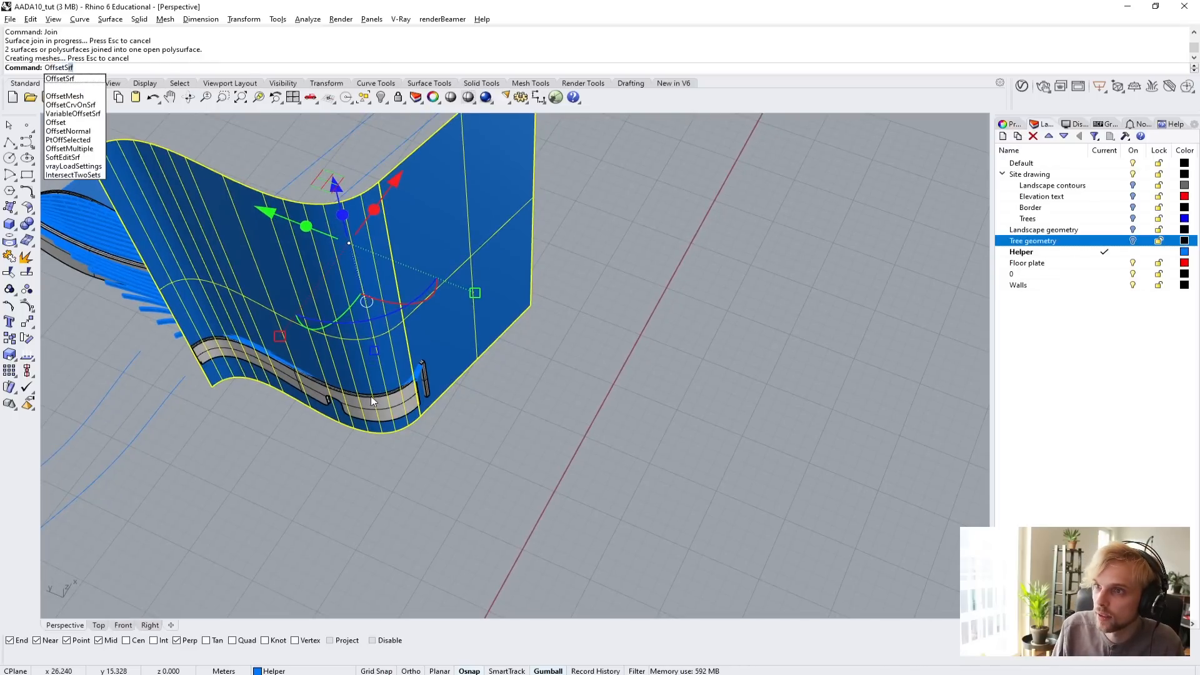
key("Return")
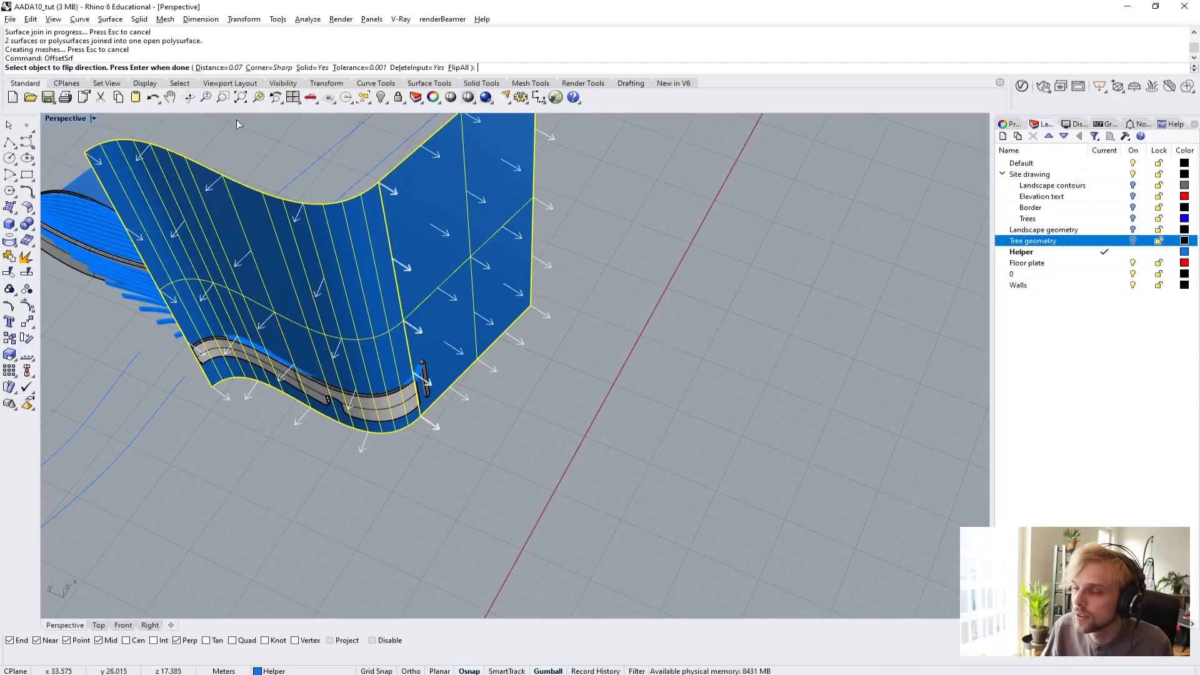
left_click(220, 68)
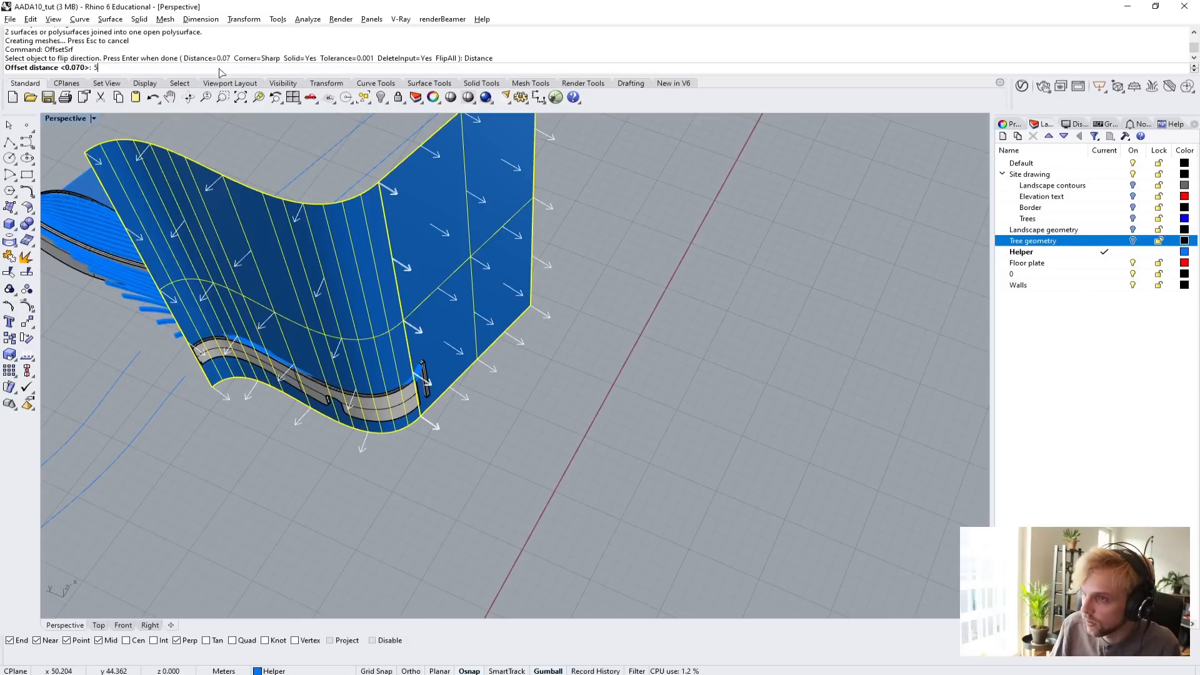
key("Return")
key("Return")
right_click_drag(598, 384, 631, 350)
key("ctrl+z")
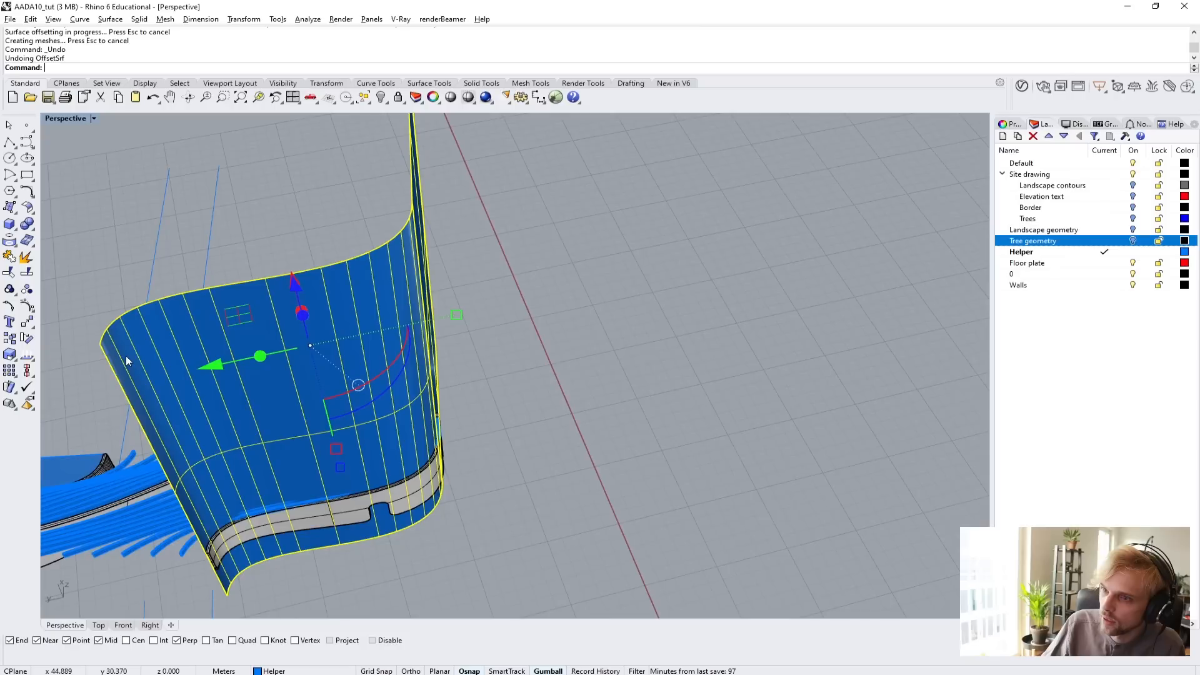
Try to offset the joined polysurface by 1 m into a solid and inspect it at the beam ends.
right_click_drag(126, 356, 266, 278, "shift")
right_click(266, 278)
left_click(213, 70)
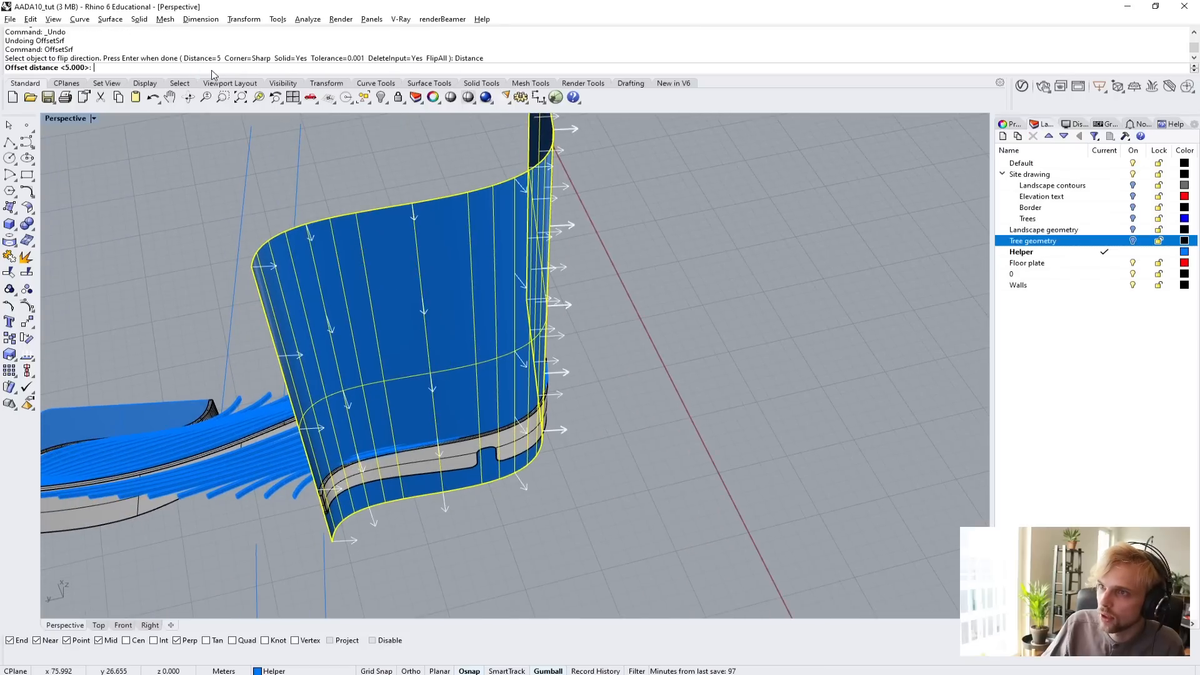
type("1")
key("Return")
key("Return")
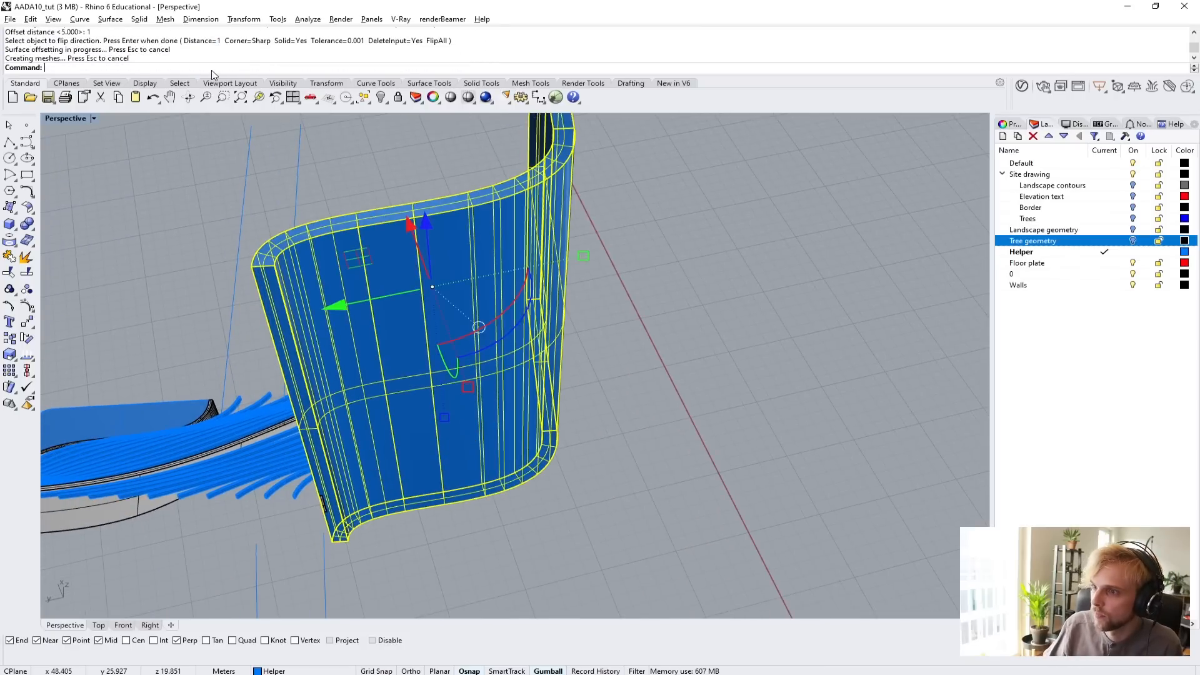
left_click(235, 211)
right_click_drag(381, 210, 213, 200)
right_click_drag(618, 244, 364, 361, "shift")
scroll(424, 320, "up", 6)
right_click_drag(424, 320, 395, 398)
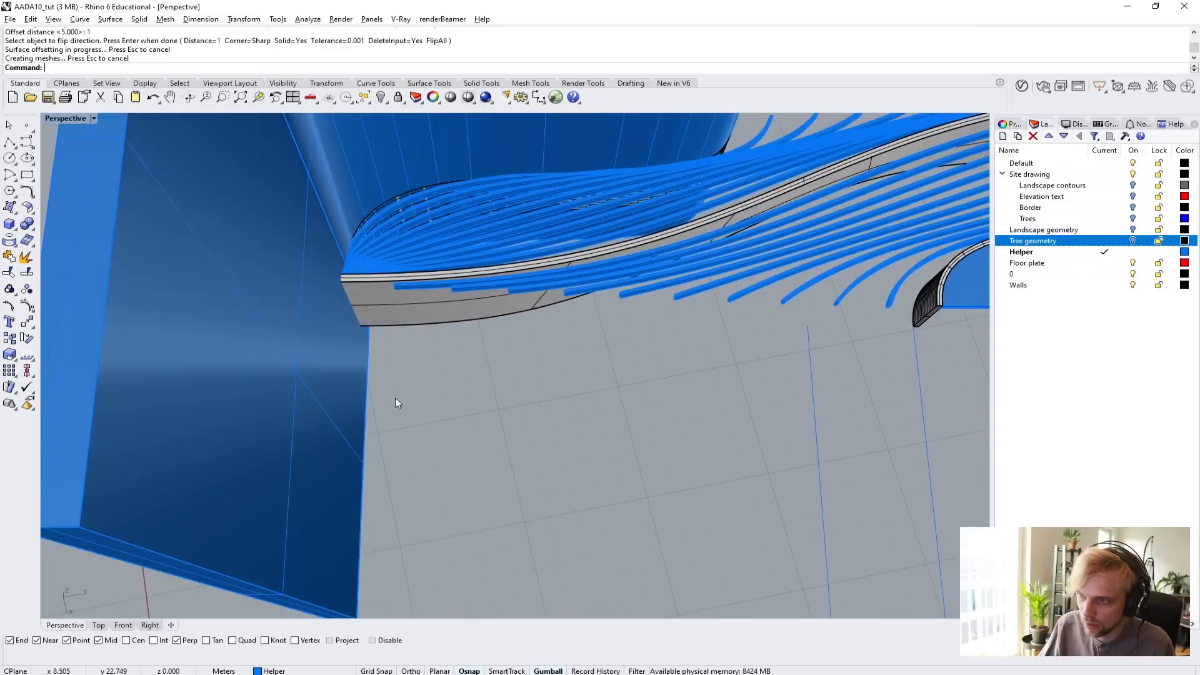
key("ctrl+z")
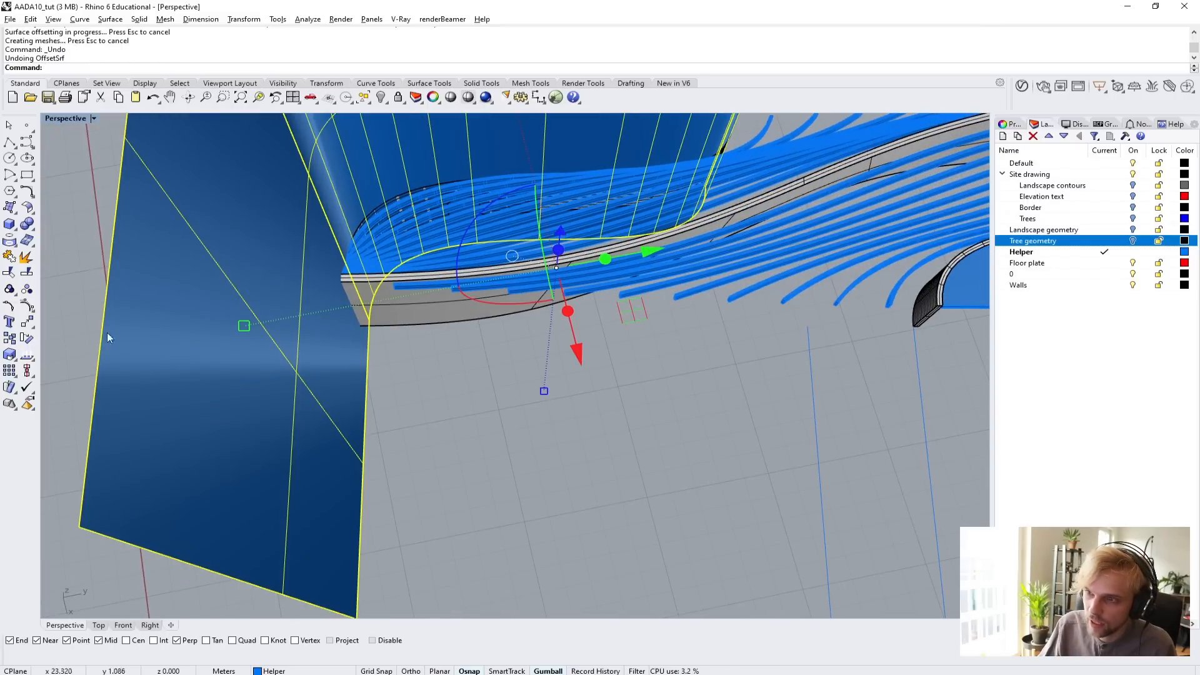
Offset the joined polysurface by 1 m into a solid with sharp corners, deleting the input.
right_click_drag(158, 306, 419, 332)
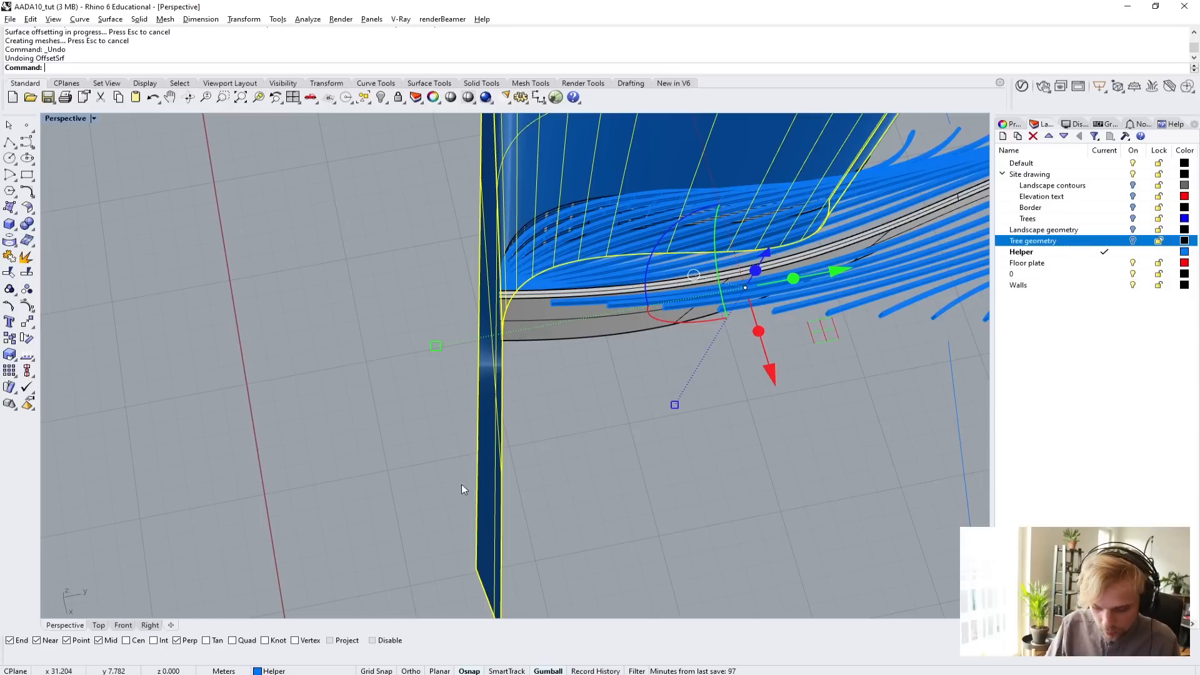
type("OffsetSrf")
key("Return")
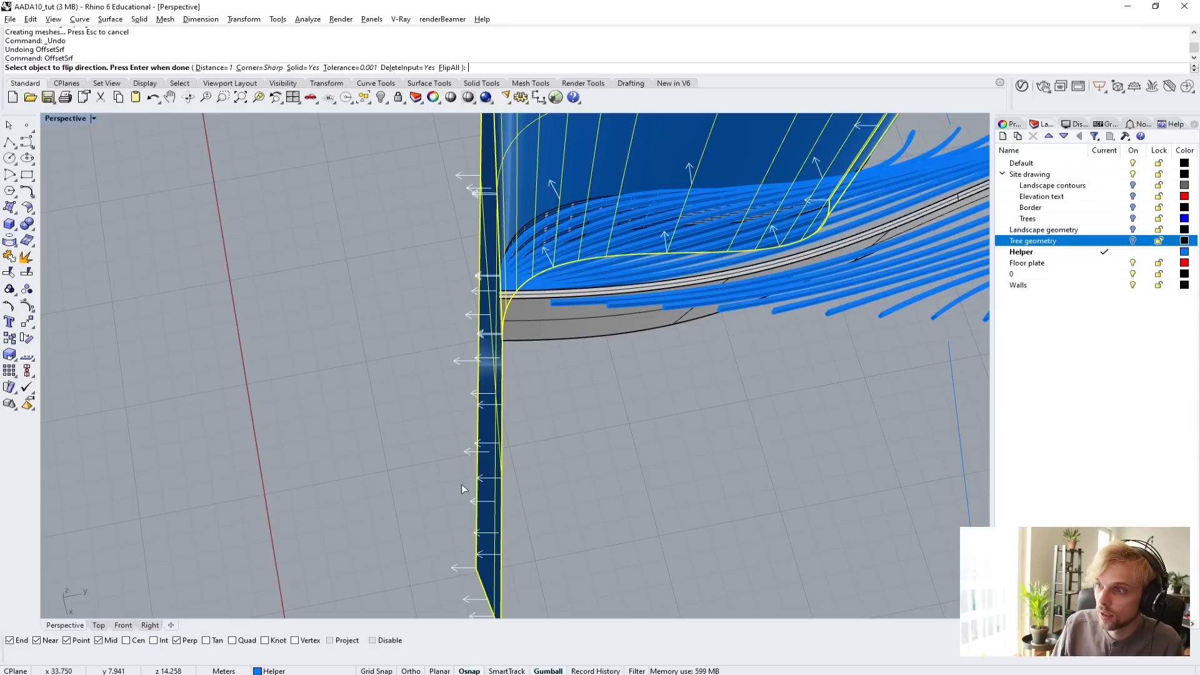
key("Return")
Subtract the offset solid from the group of roof beams beside the lower curved wall with BooleanDifference, and delete the solid.
mouse_move(461, 484)
right_mouse_down()
mouse_move(617, 463)
mouse_move(579, 433)
mouse_move(475, 476)
right_mouse_up()
scroll(550, 373, "up", 4)
right_click_drag(550, 373, 392, 316)
scroll(391, 316, "up", 7)
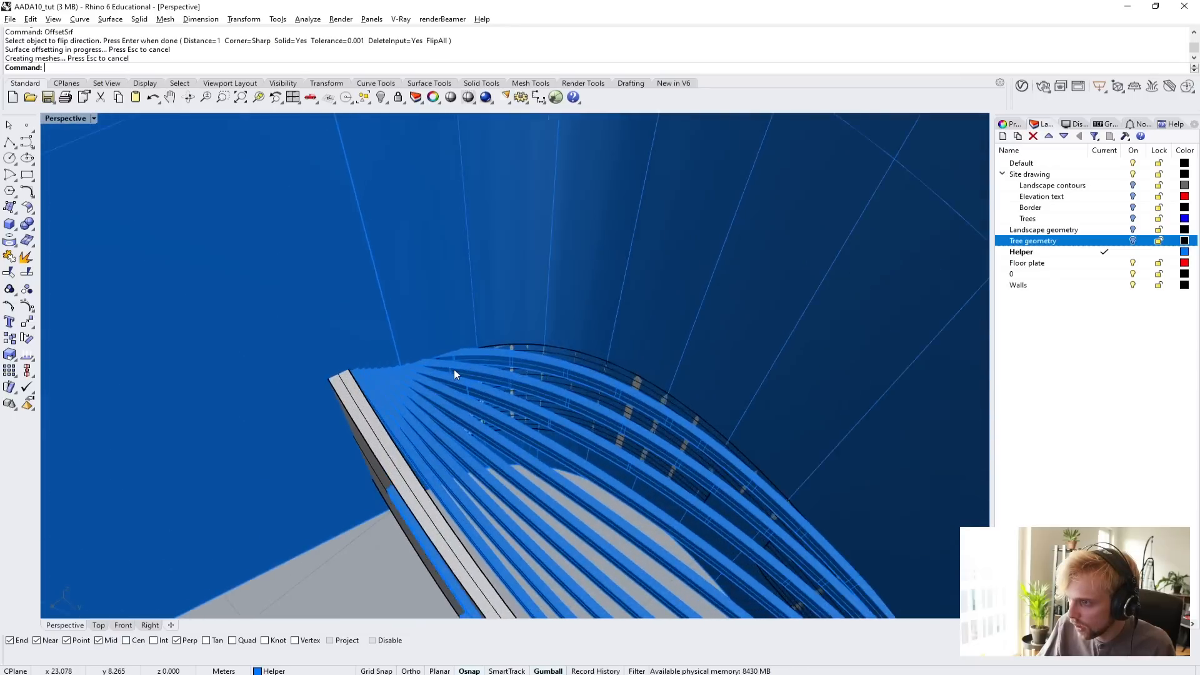
right_click_drag(454, 370, 692, 424)
scroll(482, 367, "up", 3)
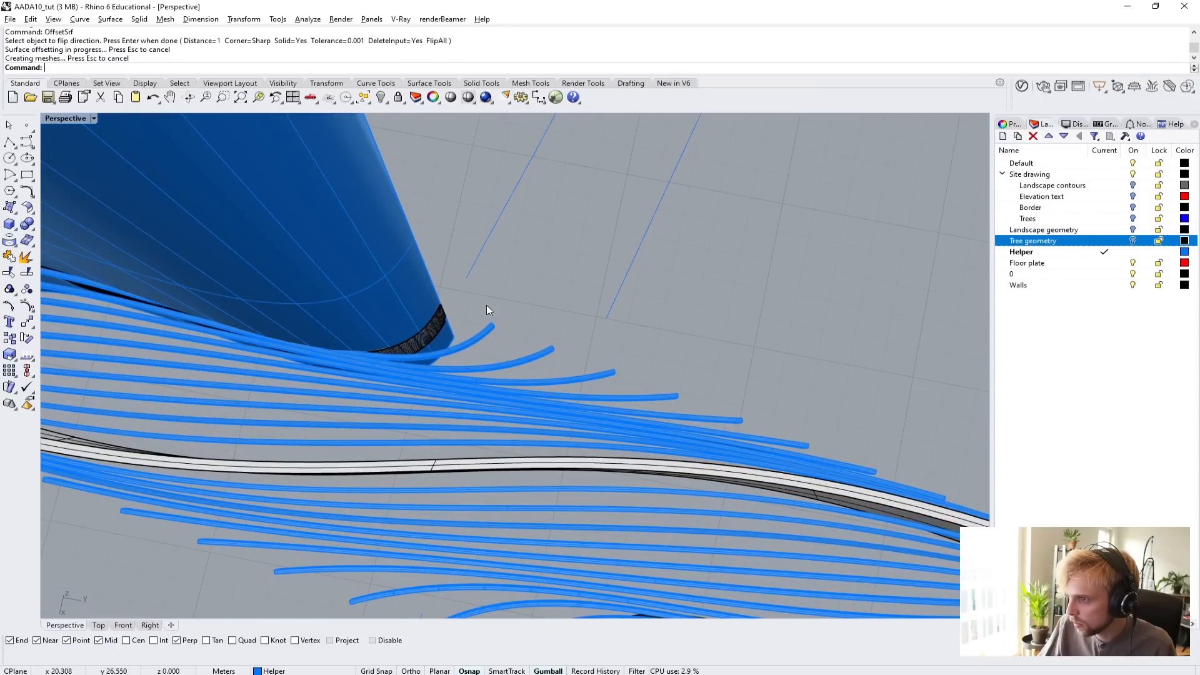
left_click(477, 452)
right_click_drag(471, 412, 626, 404)
scroll(432, 303, "up", 8)
scroll(556, 330, "down", 8)
scroll(330, 386, "up", 3)
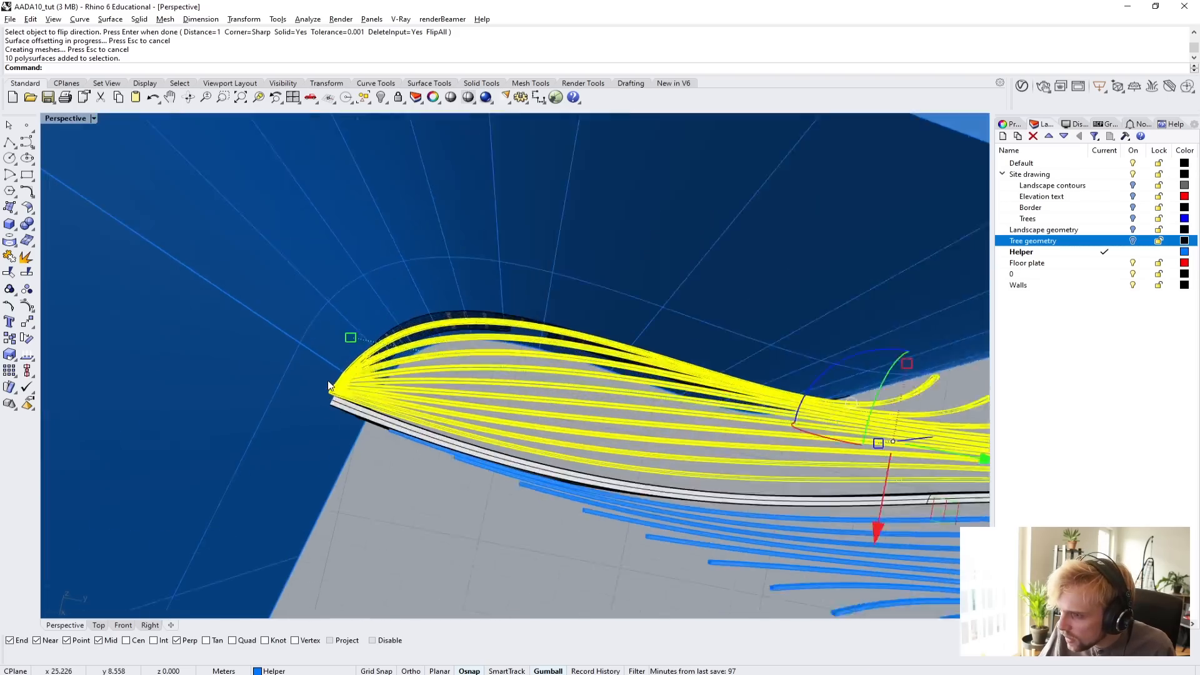
right_click_drag(328, 381, 358, 436)
scroll(341, 385, "down", 7)
type("BooleanDifference")
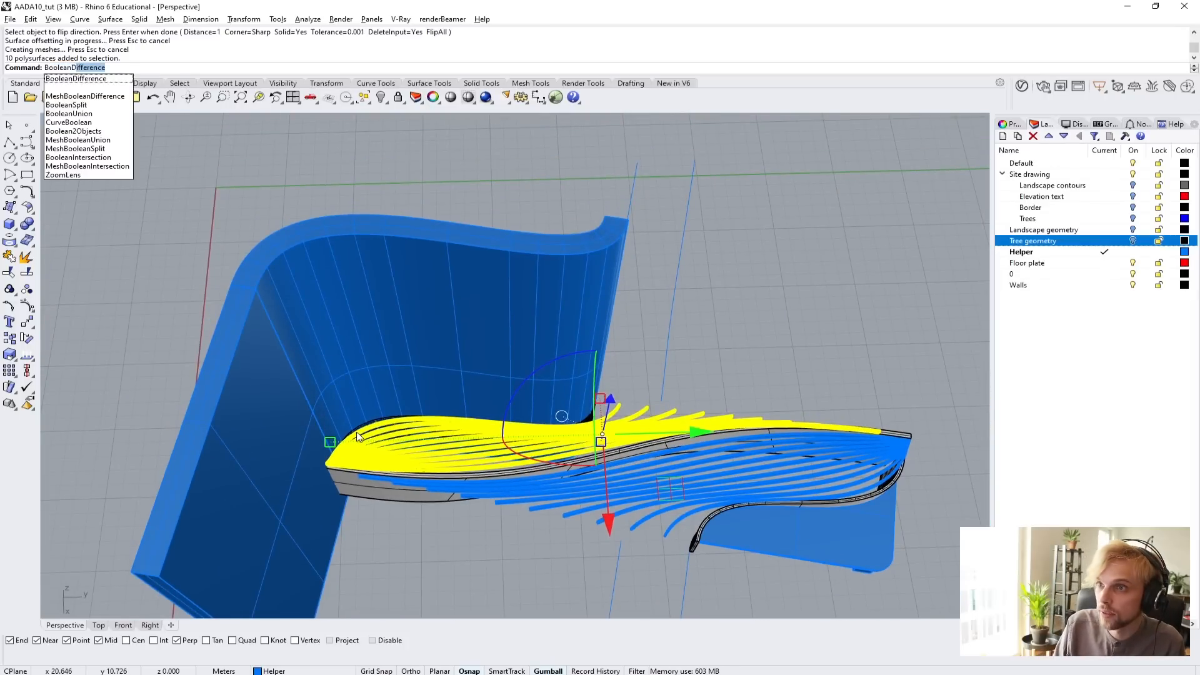
key("Return")
left_click(399, 374)
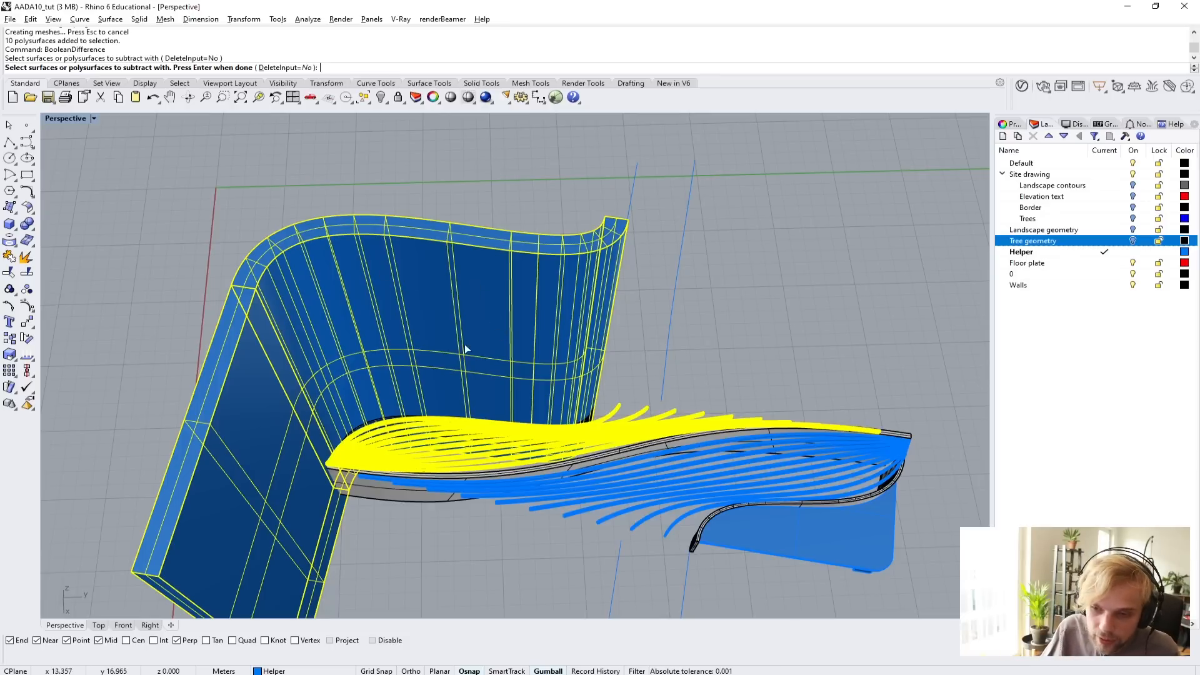
key("Return")
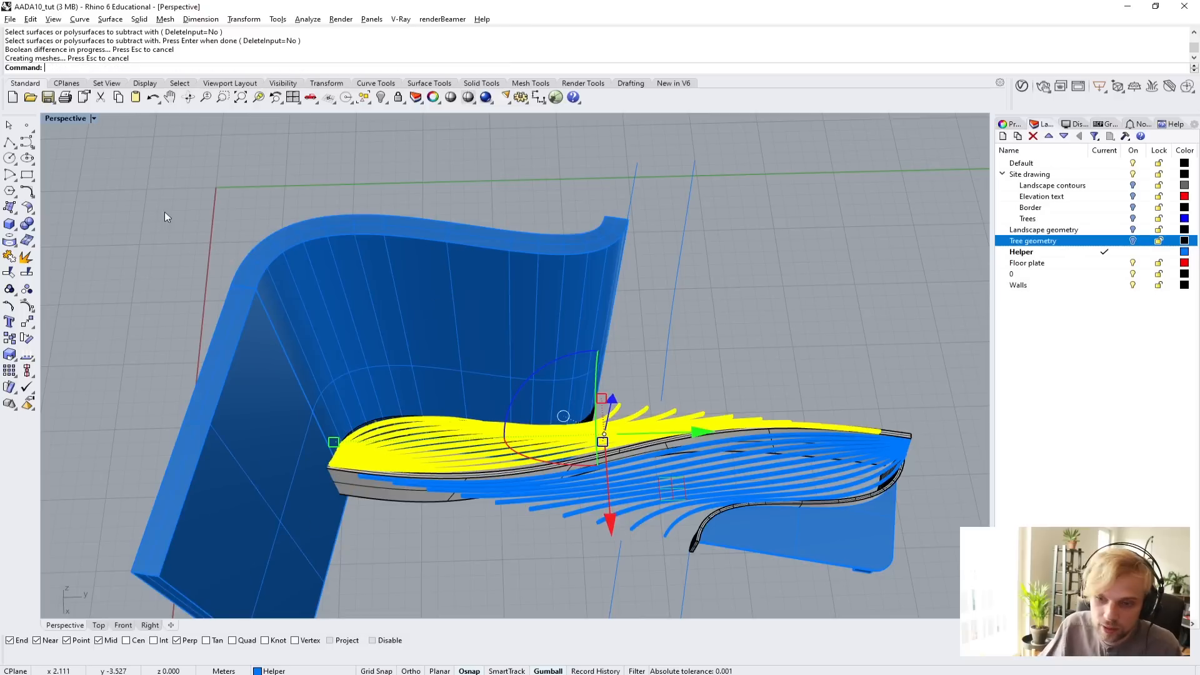
left_click(333, 311)
key("Delete")
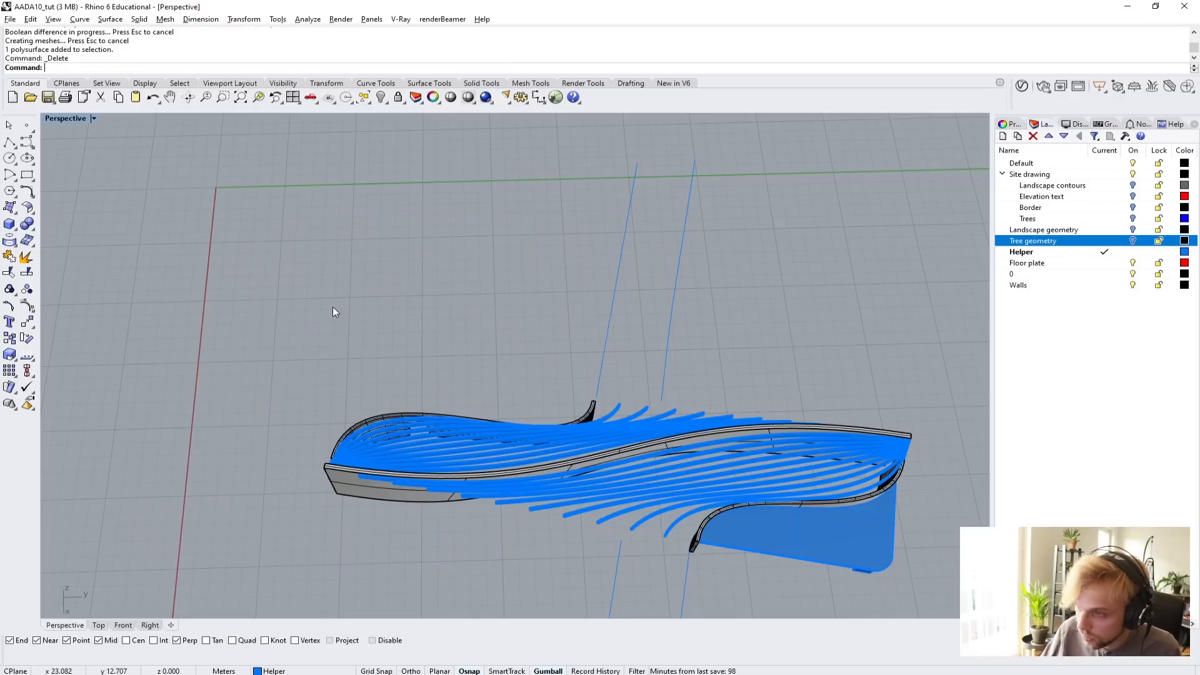
Examine how the trimmed roof beams meet the top of the lower curved wall.
right_click_drag(280, 425, 659, 441)
scroll(601, 411, "up", 3)
scroll(658, 441, "down", 4)
right_click_drag(476, 497, 405, 386)
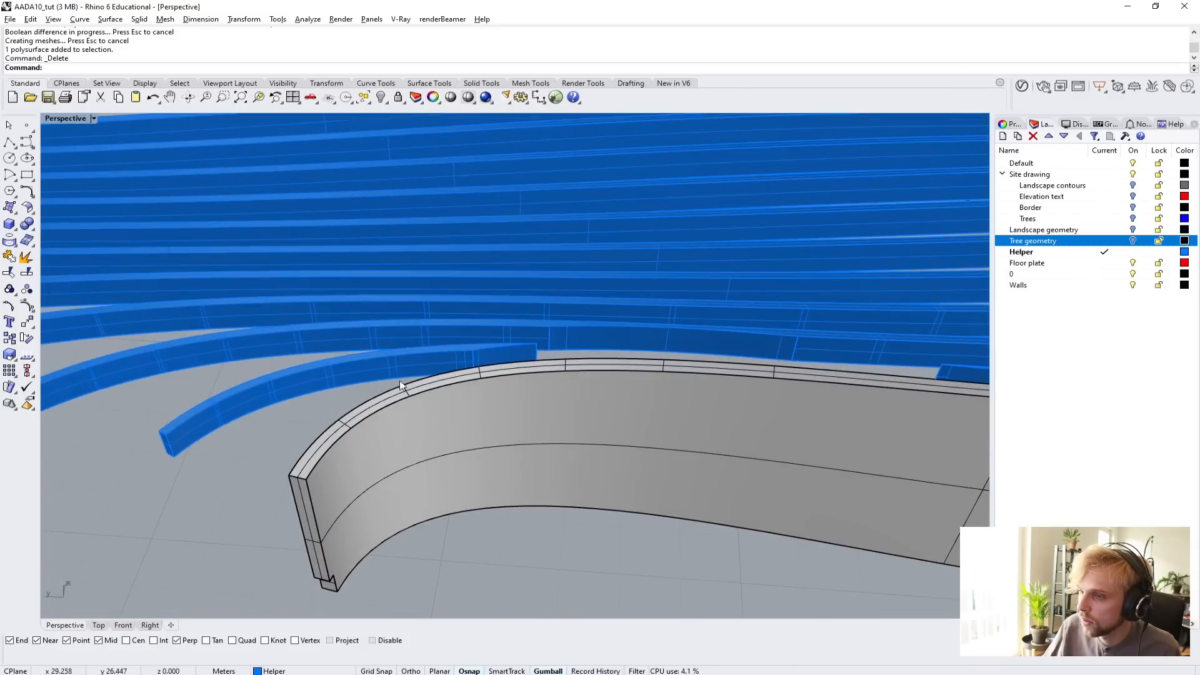
scroll(553, 348, "up", 5)
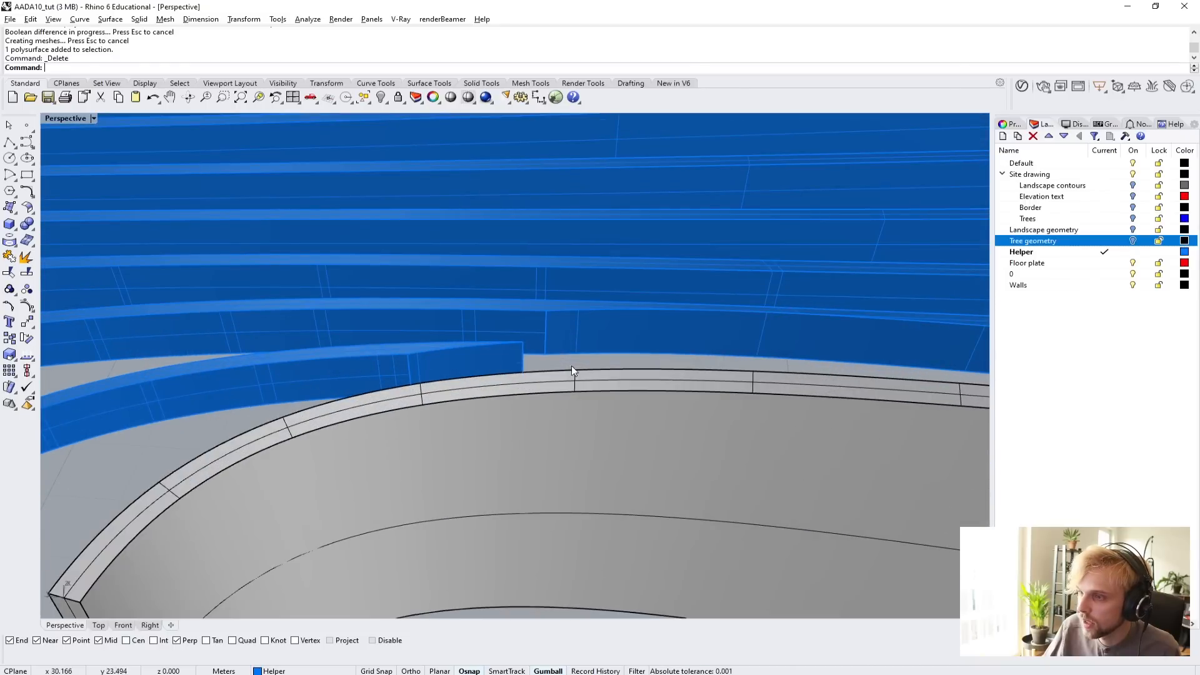
scroll(659, 376, "down", 8)
right_click_drag(680, 377, 503, 407, "shift")
scroll(470, 408, "up", 5)
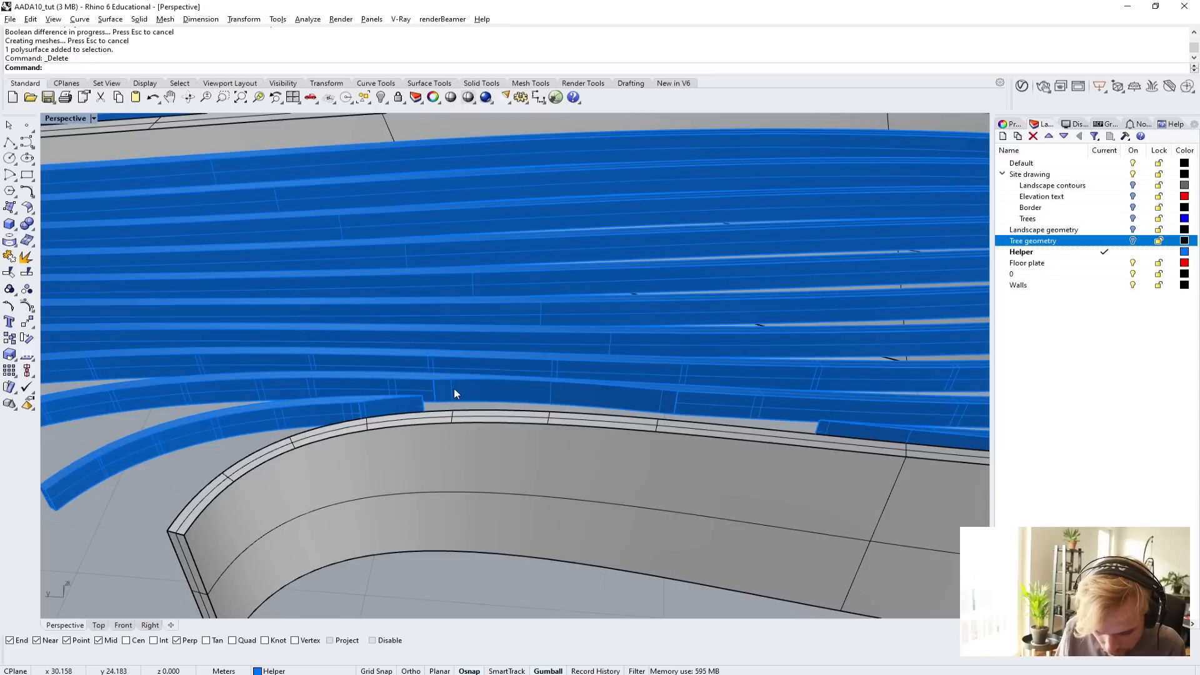
Duplicate the lower curved wall's top edge on the side facing the roof beams as a curve.
type("DupEdge")
key("Return")
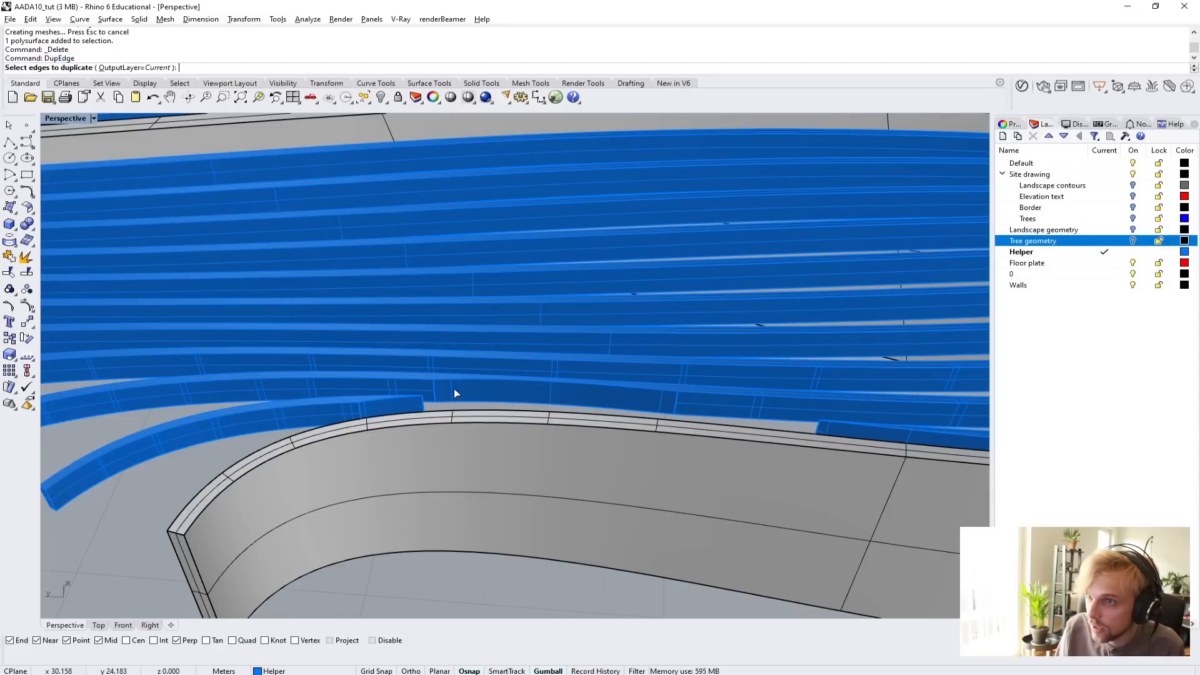
left_click(480, 412)
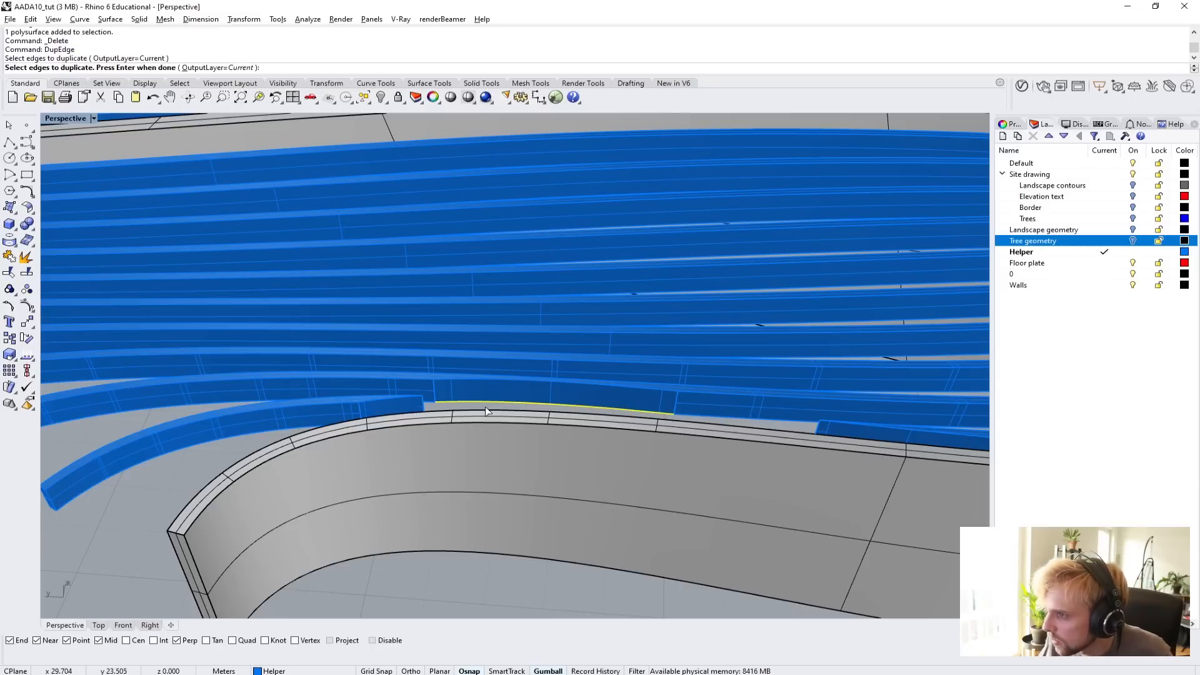
left_click(490, 403)
left_click(493, 410)
key("Return")
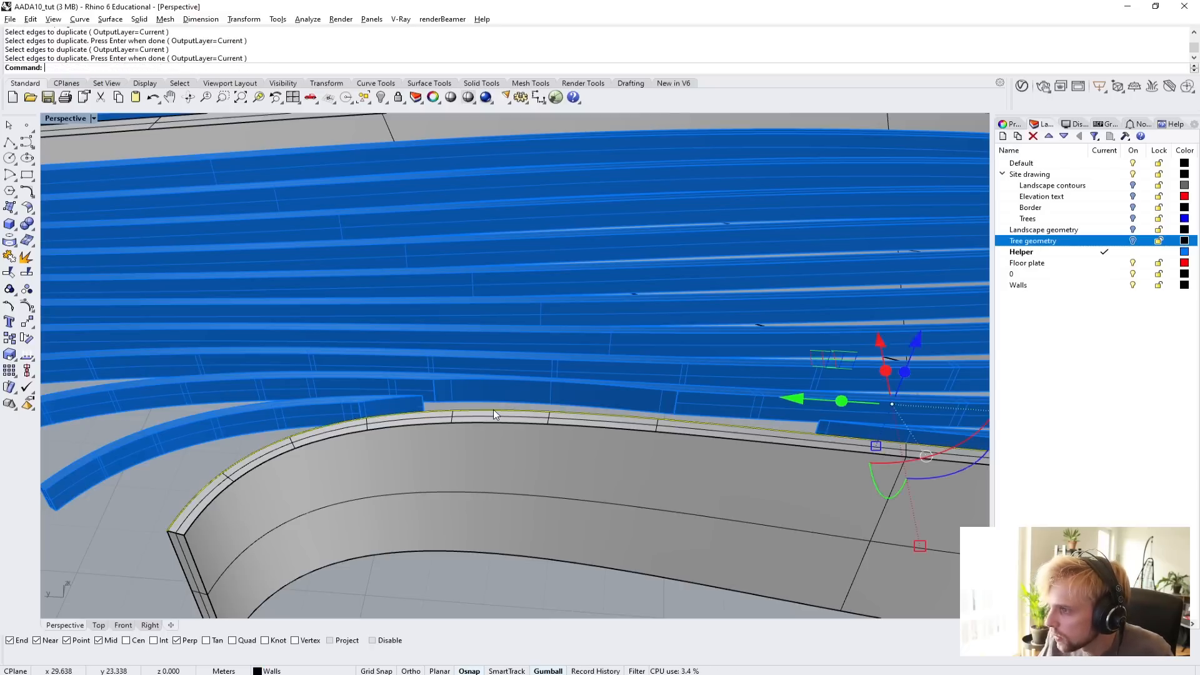
Offset the duplicated edge curve by 0.1 m toward the middle of the lower wall's top face.
right_click_drag(493, 410, 604, 394)
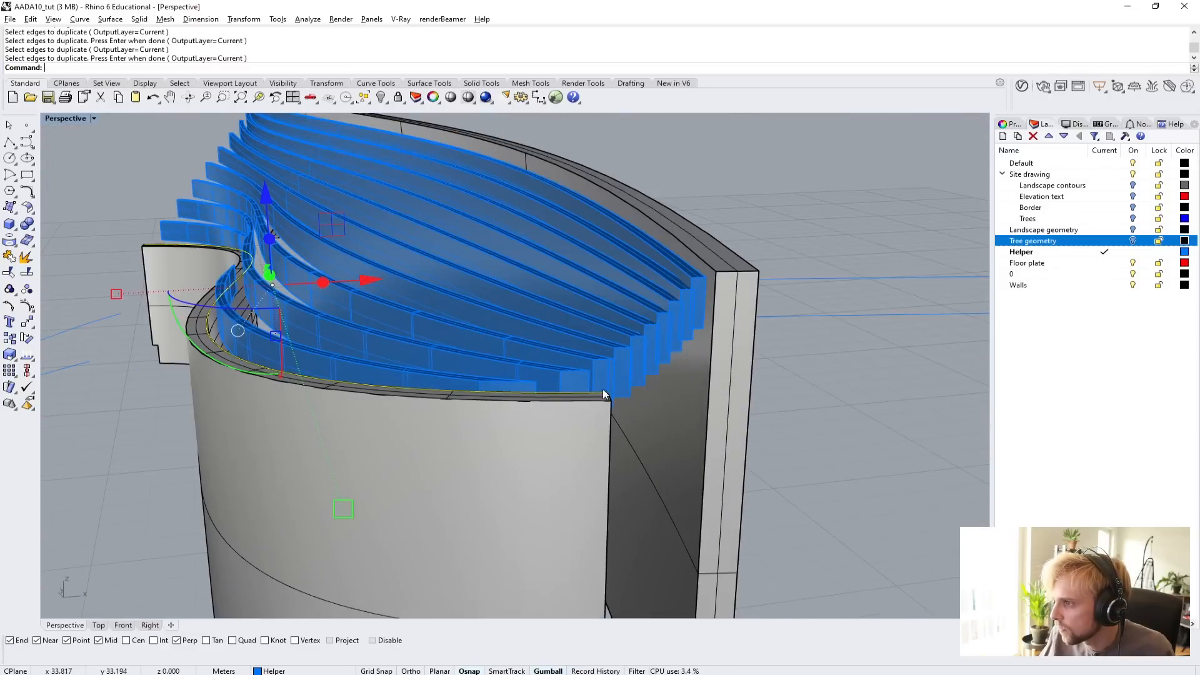
scroll(568, 391, "up", 3)
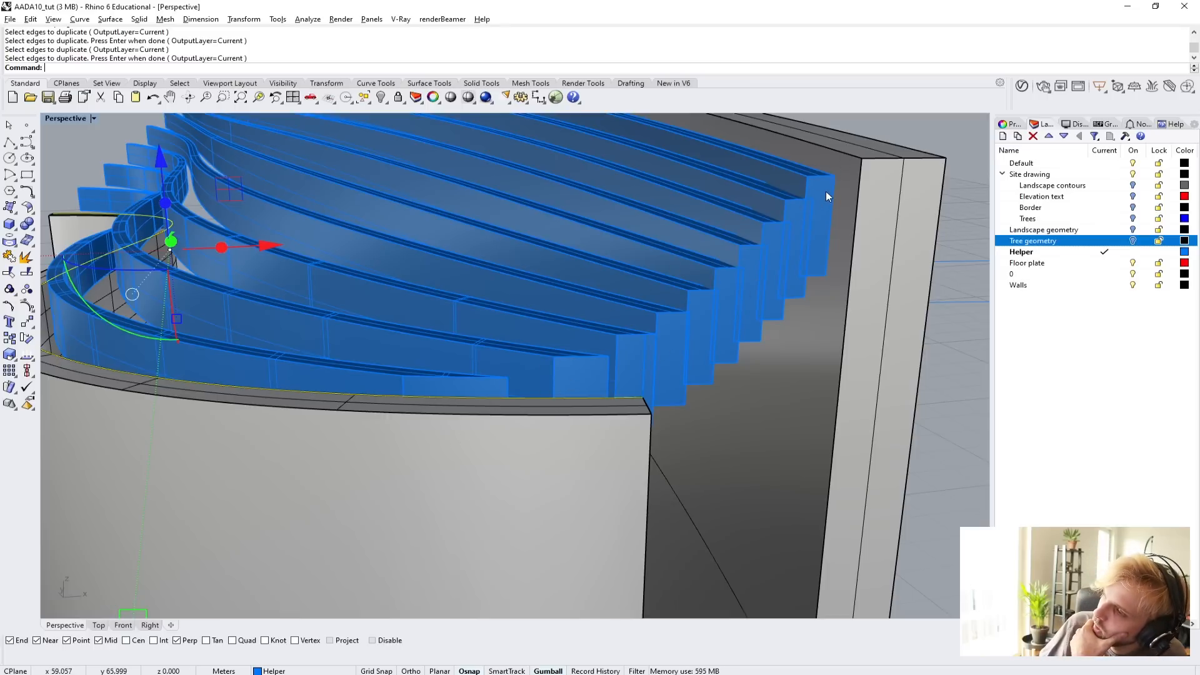
mouse_move(692, 286)
right_mouse_down()
mouse_move(706, 288)
mouse_move(692, 286)
right_mouse_up()
scroll(655, 304, "down", 6)
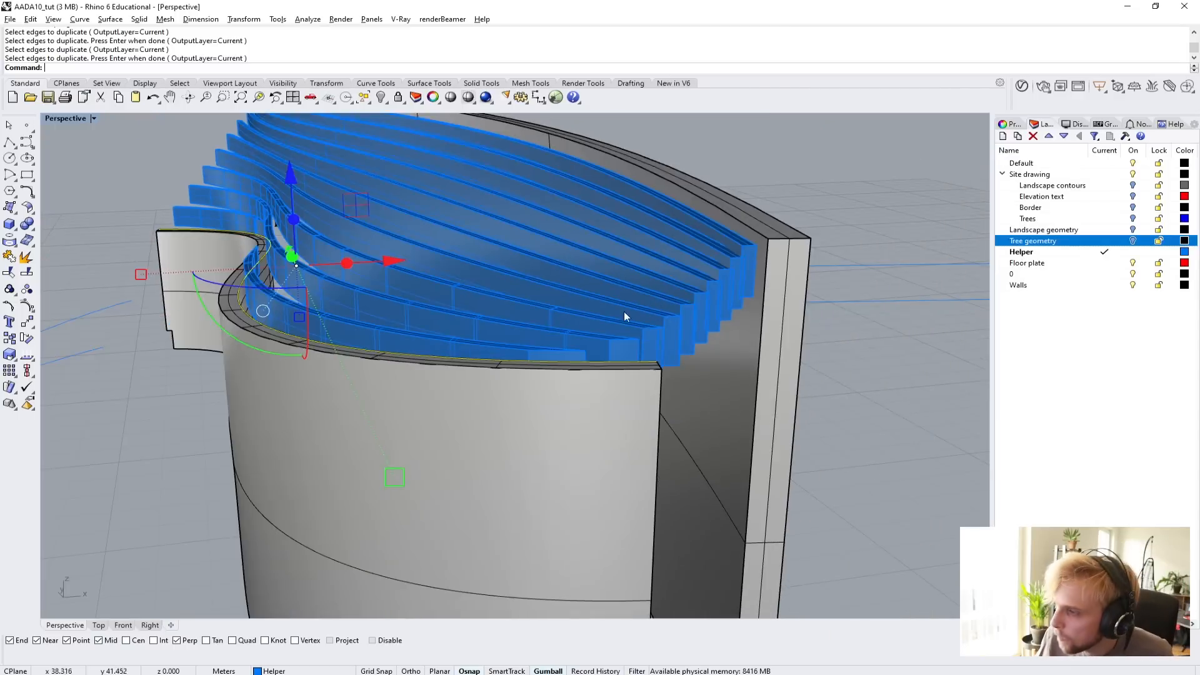
right_click_drag(624, 312, 635, 350)
type("offset")
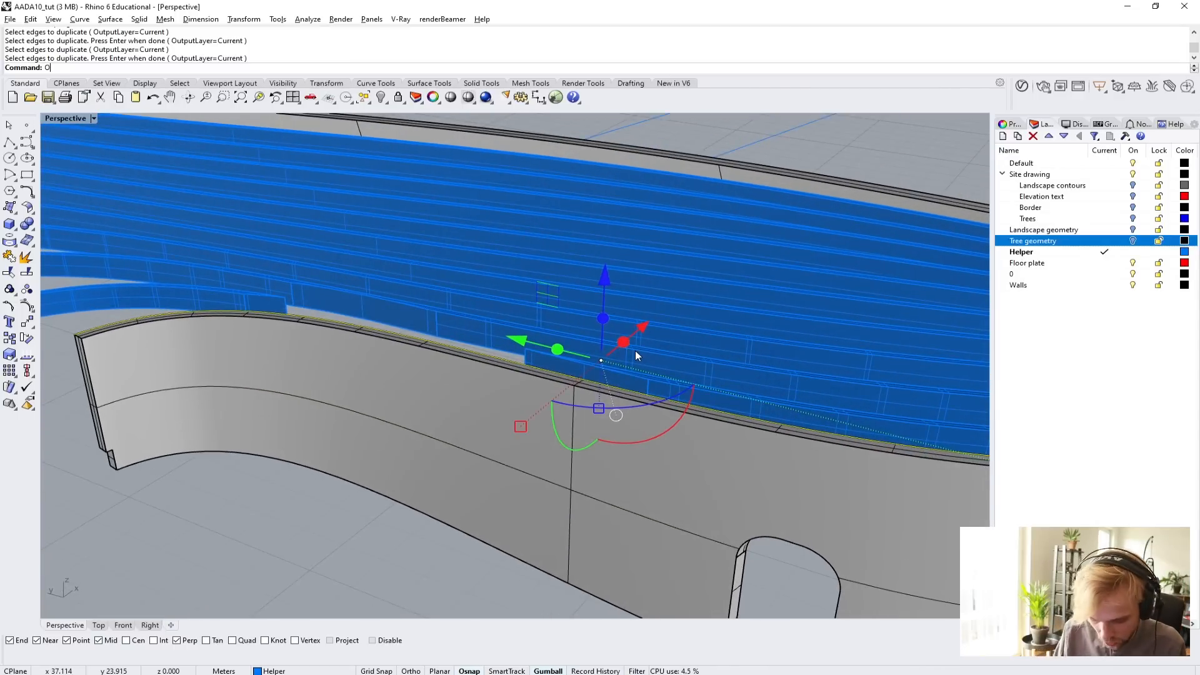
key("Return")
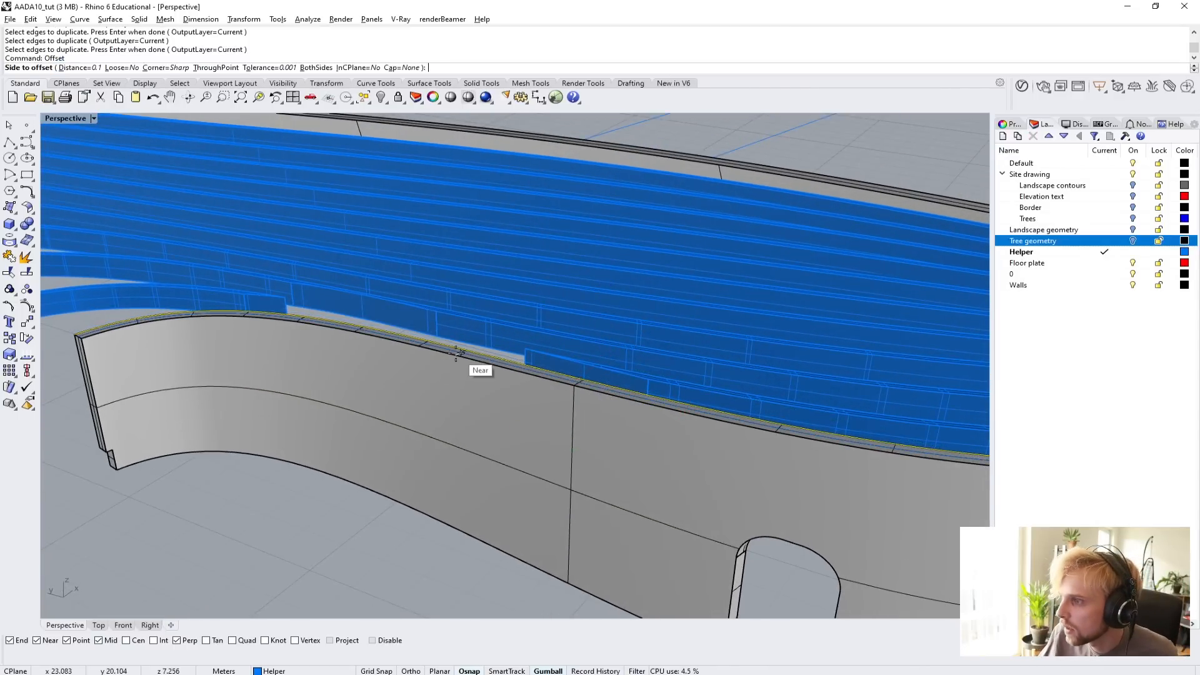
scroll(477, 366, "up", 3)
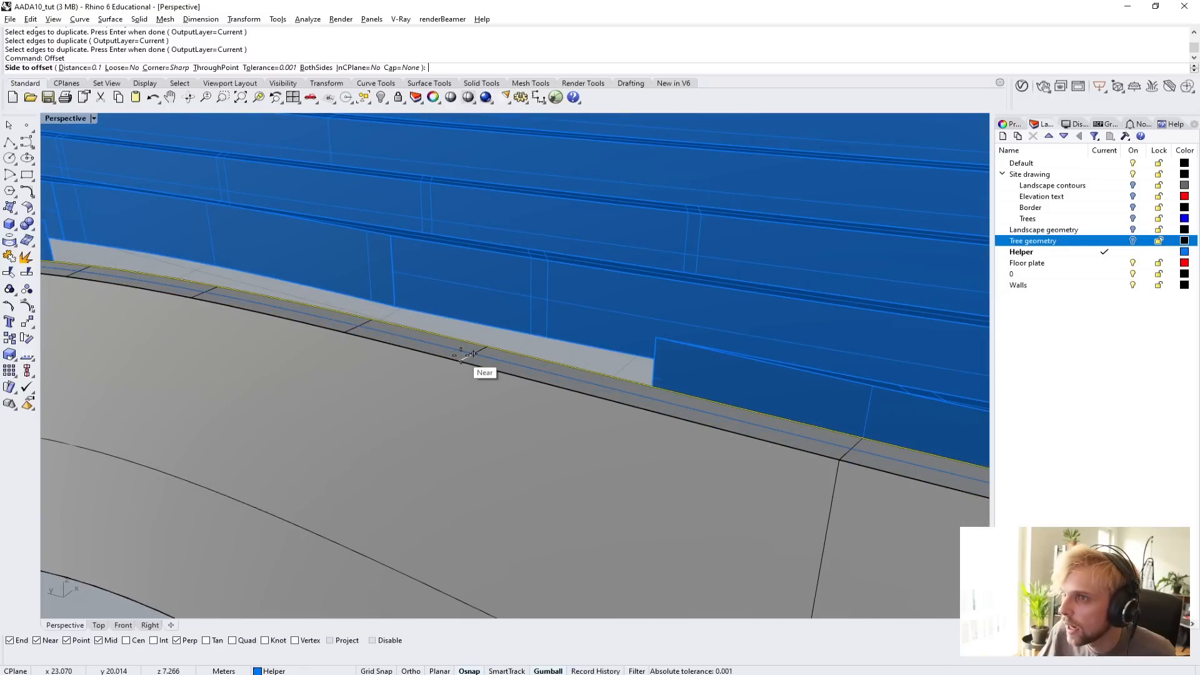
left_click(461, 355)
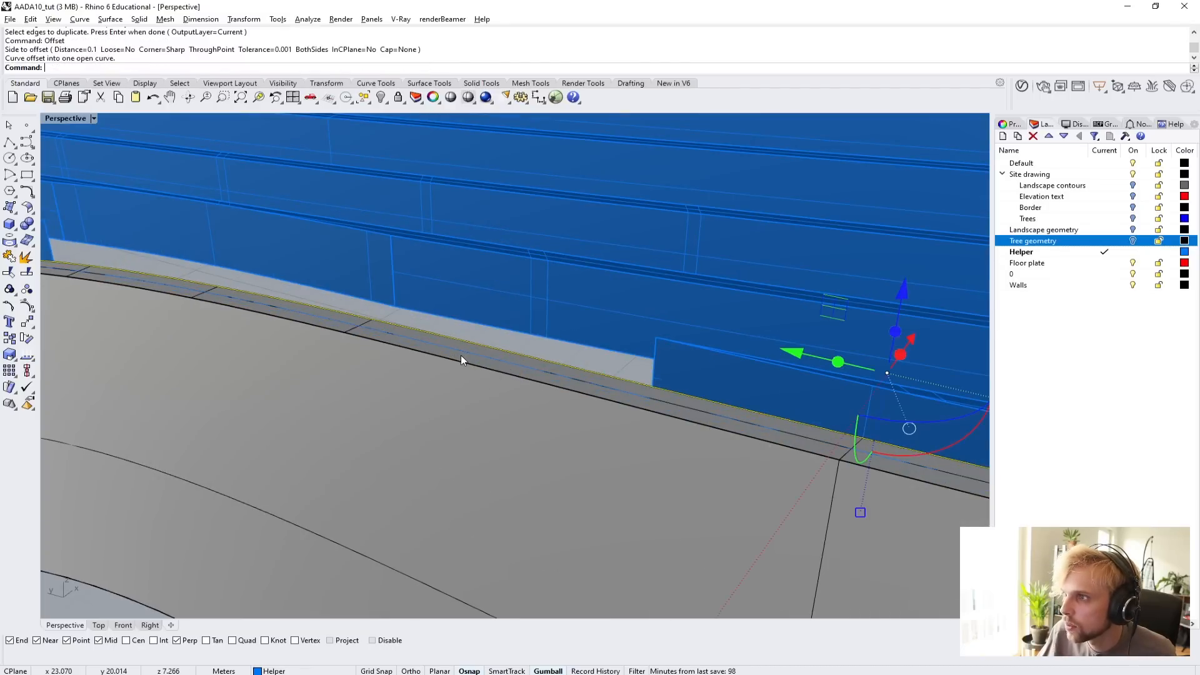
Loft a surface between the duplicated edge curve and its offset along the lower wall's top.
left_click(493, 362)
left_click(543, 396)
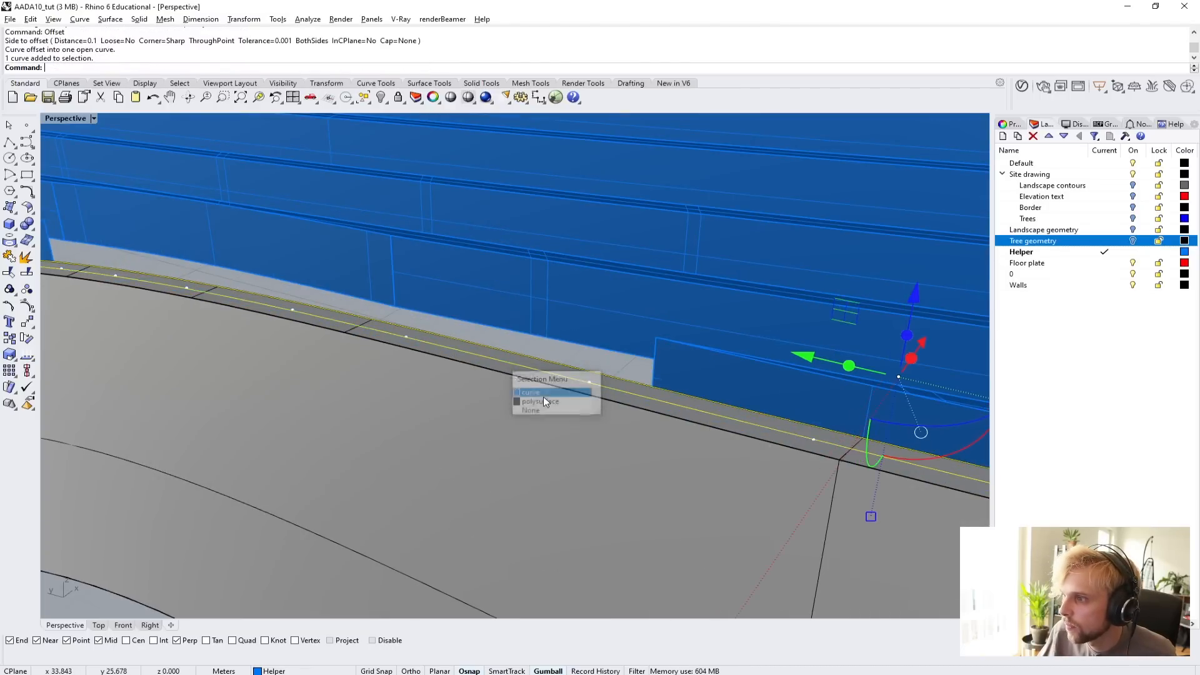
scroll(543, 382, "down", 10)
scroll(306, 363, "up", 9)
scroll(255, 390, "down", 2)
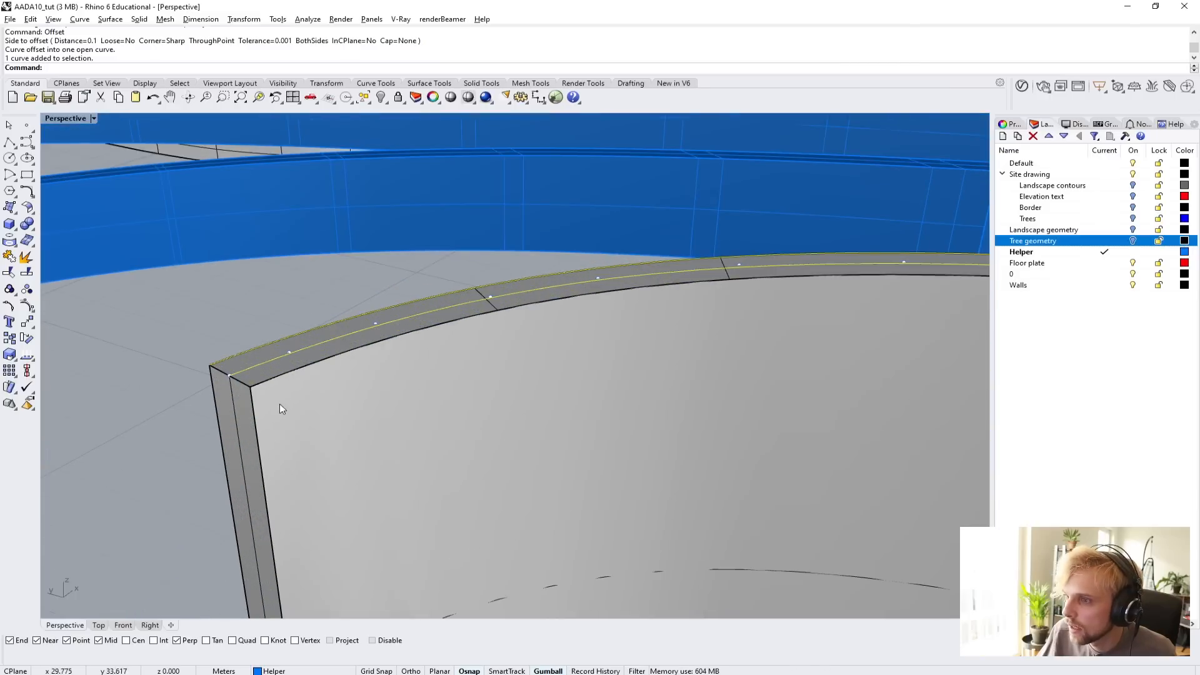
scroll(249, 358, "down", 2)
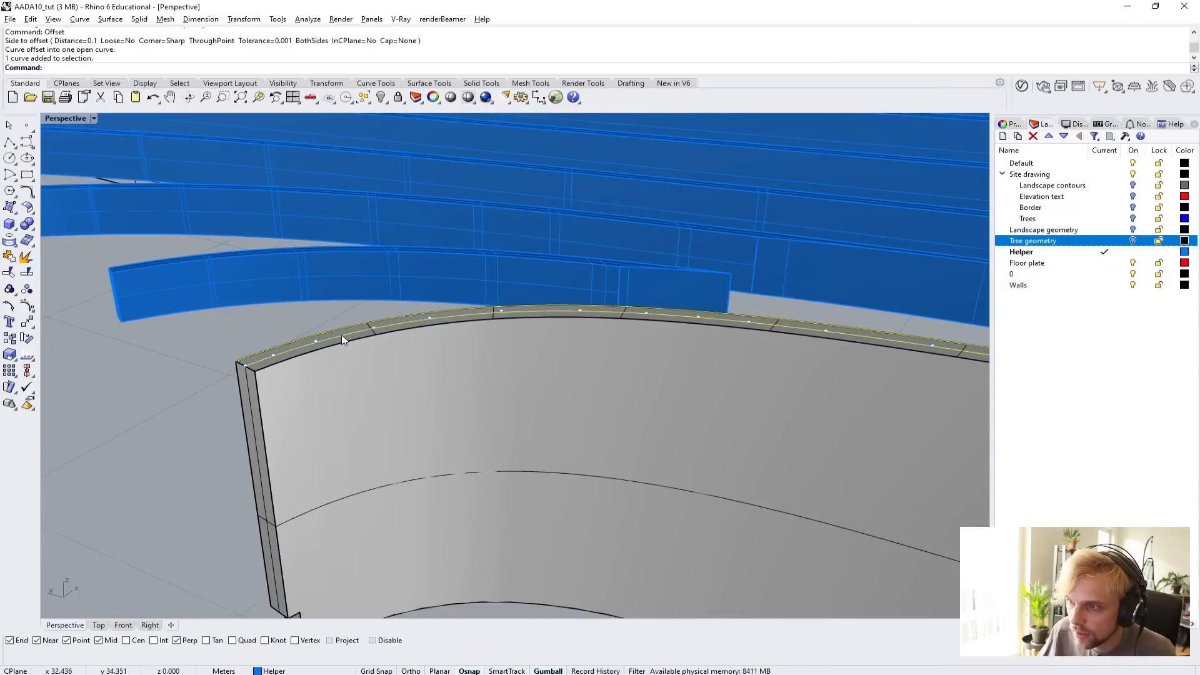
type("loft")
key("Return")
key("Return")
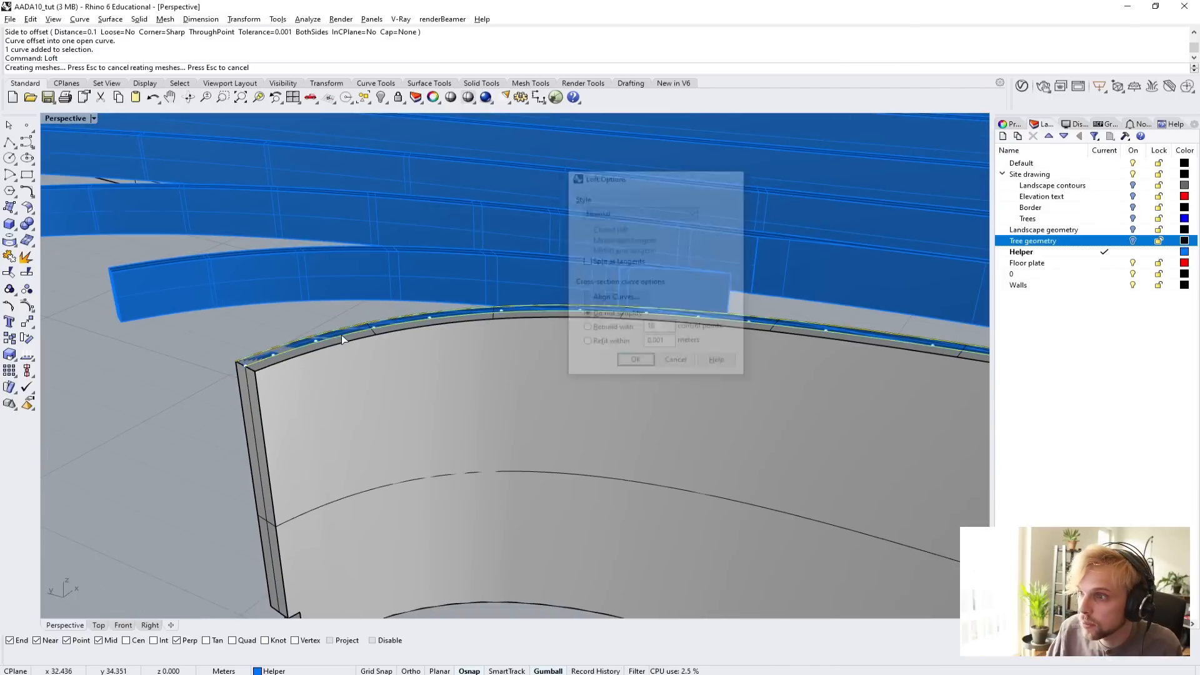
Delete the source curves used for the loft along the lower wall's top.
key("Delete")
scroll(342, 335, "up", 2)
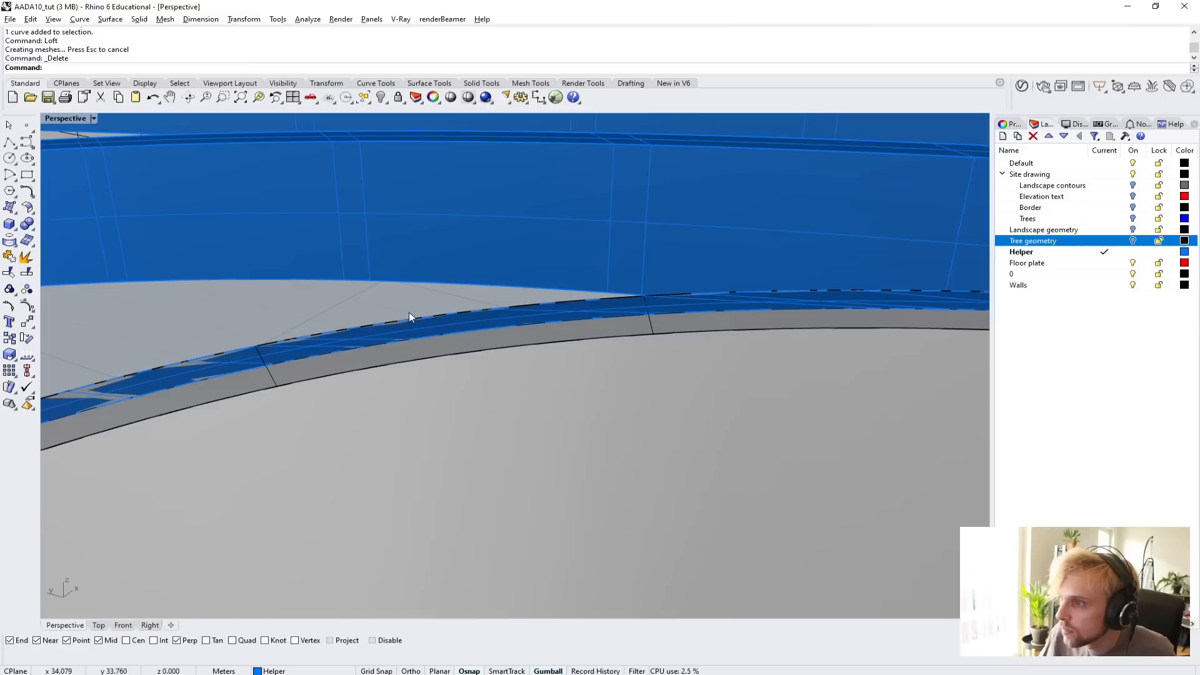
Extrude the lofted surface strip on the lower wall's top upward by 0.3 m as a solid.
left_click(383, 340)
scroll(388, 344, "down", 14)
scroll(724, 437, "up", 7)
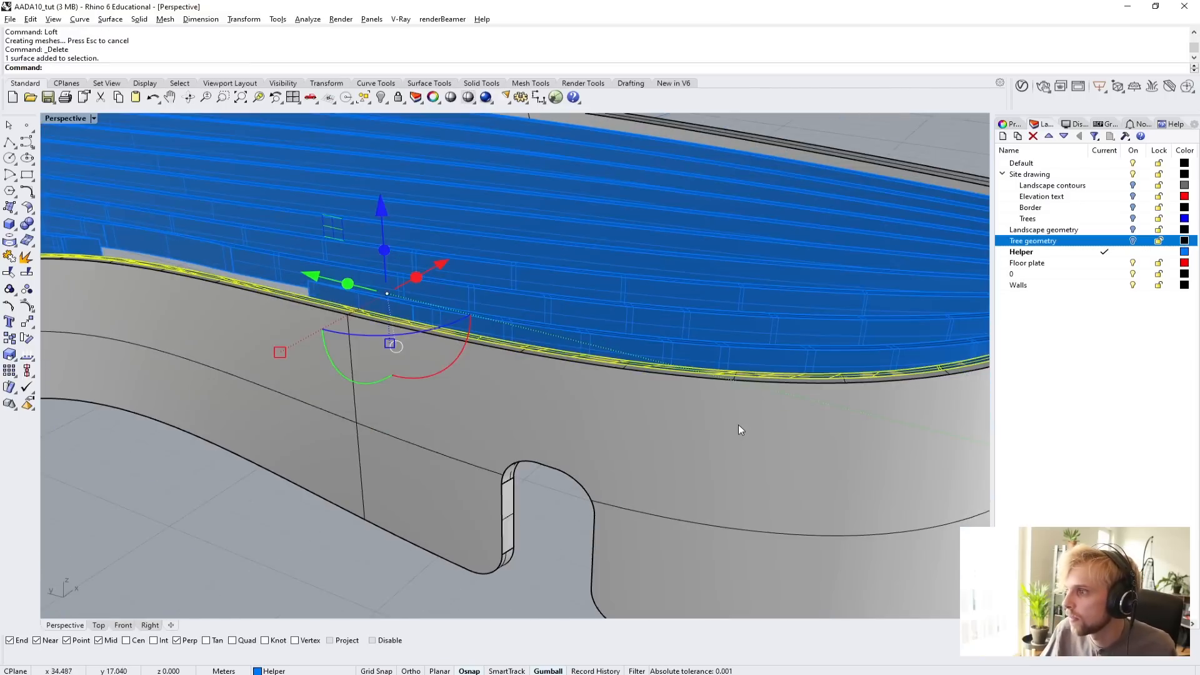
right_click_drag(738, 425, 691, 419)
type("Ex")
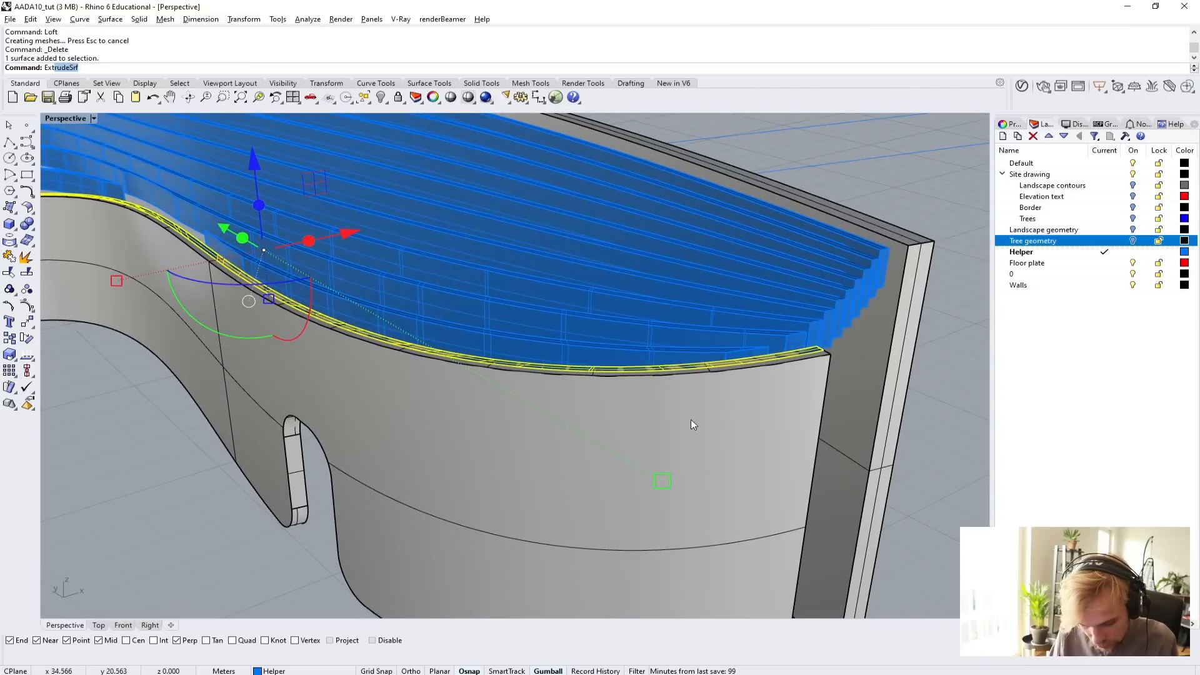
type("trude")
key("Down")
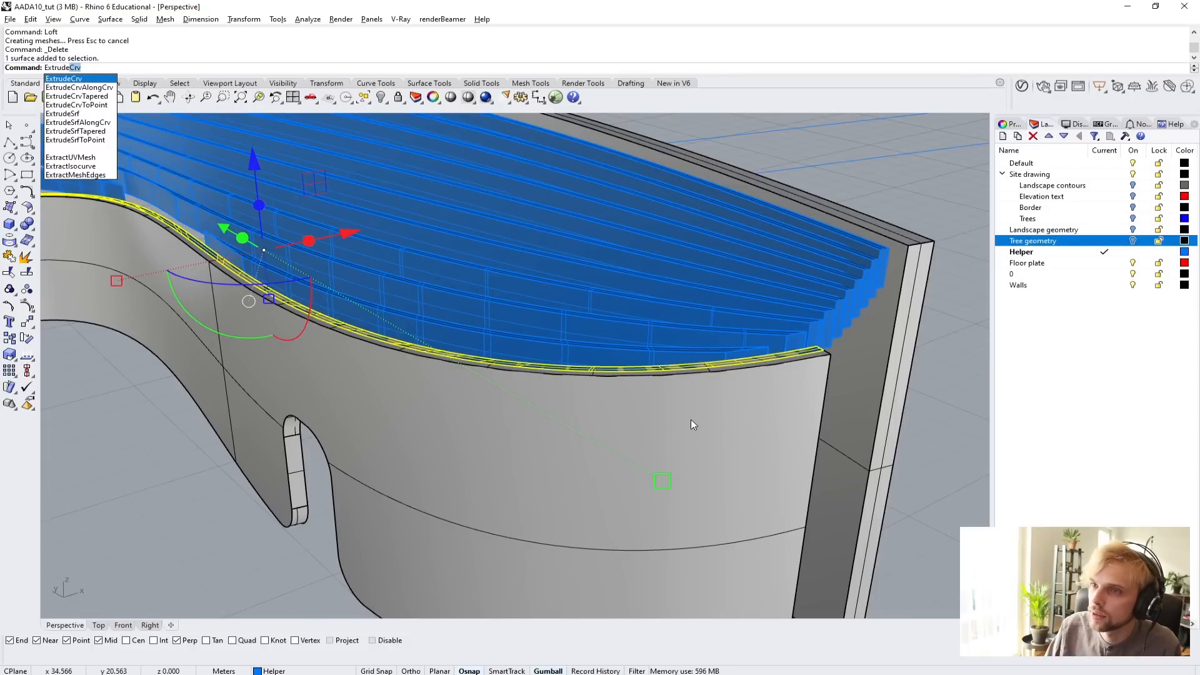
key("BackSpace")
key("BackSpace")
type("eSrf")
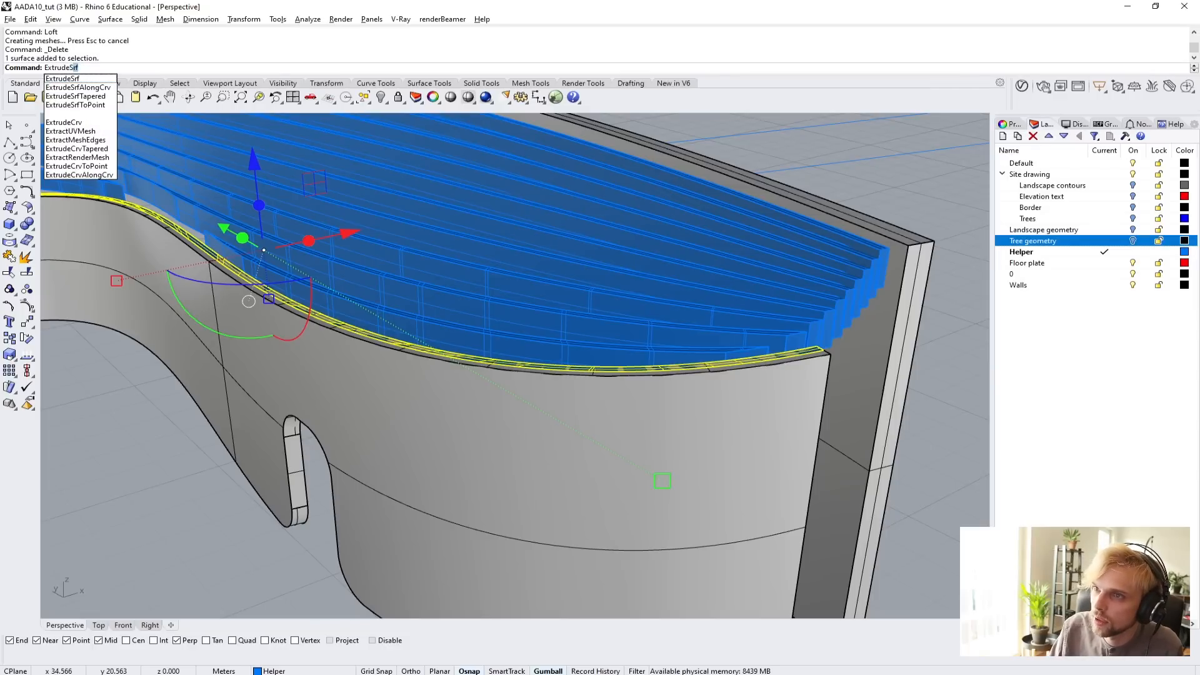
key("Return")
scroll(816, 338, "up", 10)
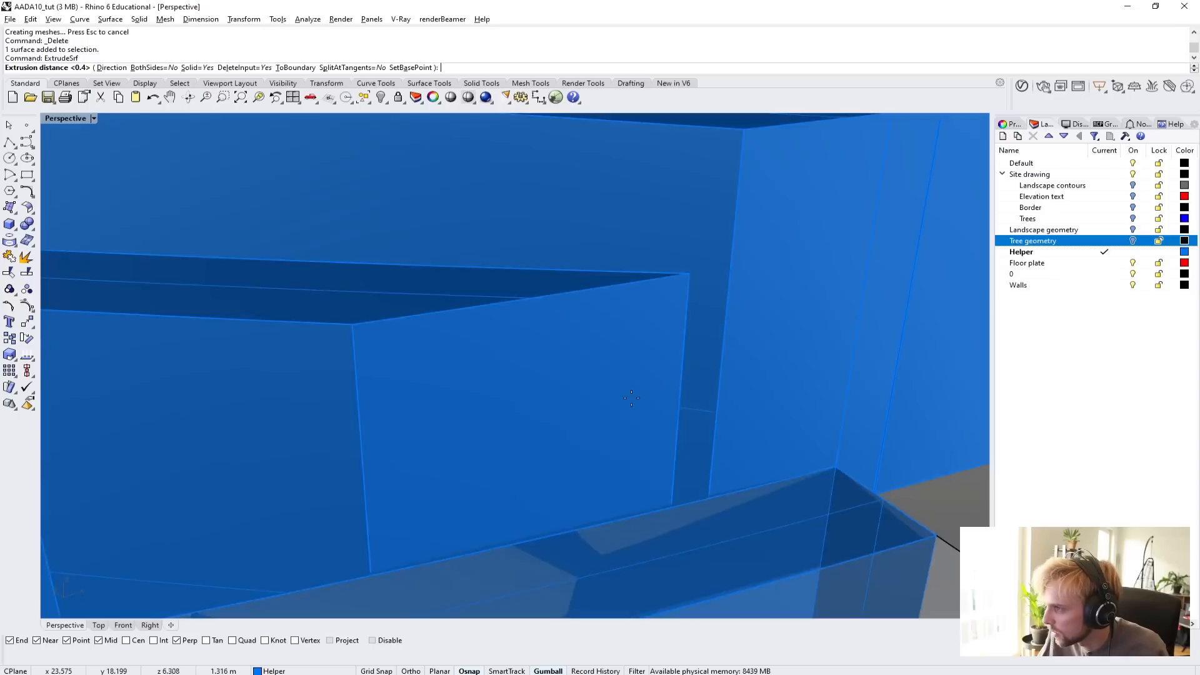
scroll(637, 407, "down", 13)
scroll(250, 325, "up", 8)
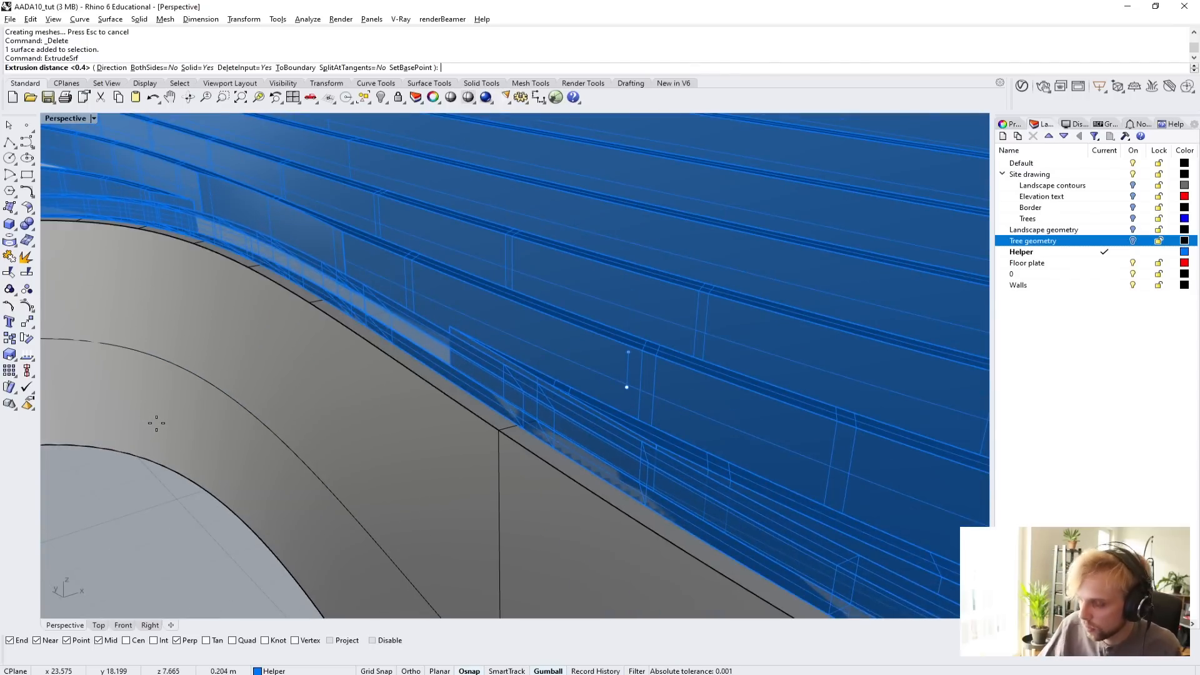
type("0.3")
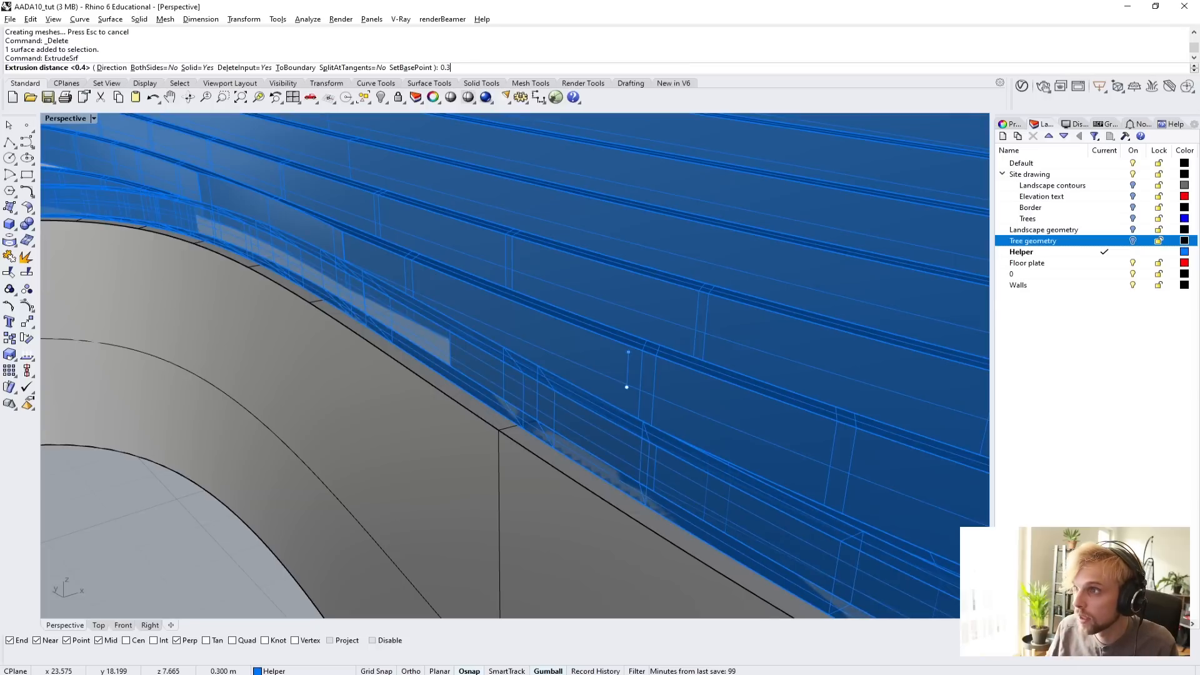
key("Return")
Set the perspective viewport to Arctic display and examine how the extruded strip meets the roof beams and wall ends.
scroll(177, 322, "down", 10)
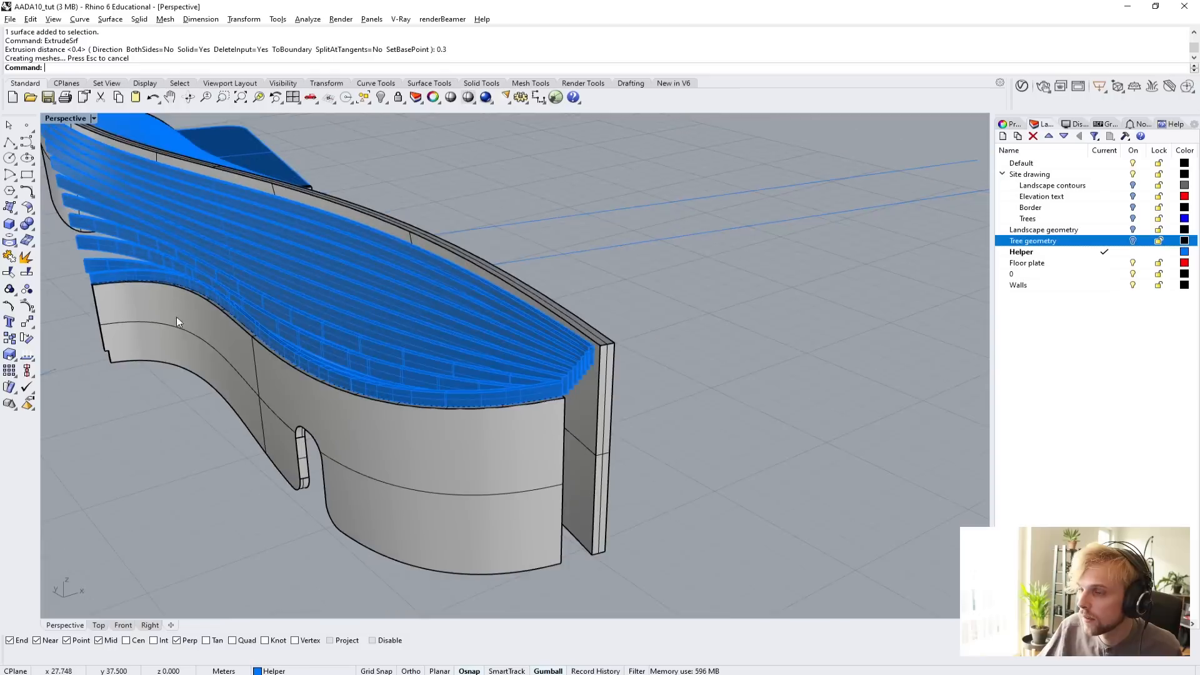
right_click_drag(176, 316, 346, 294)
scroll(625, 292, "up", 5)
left_click(80, 117)
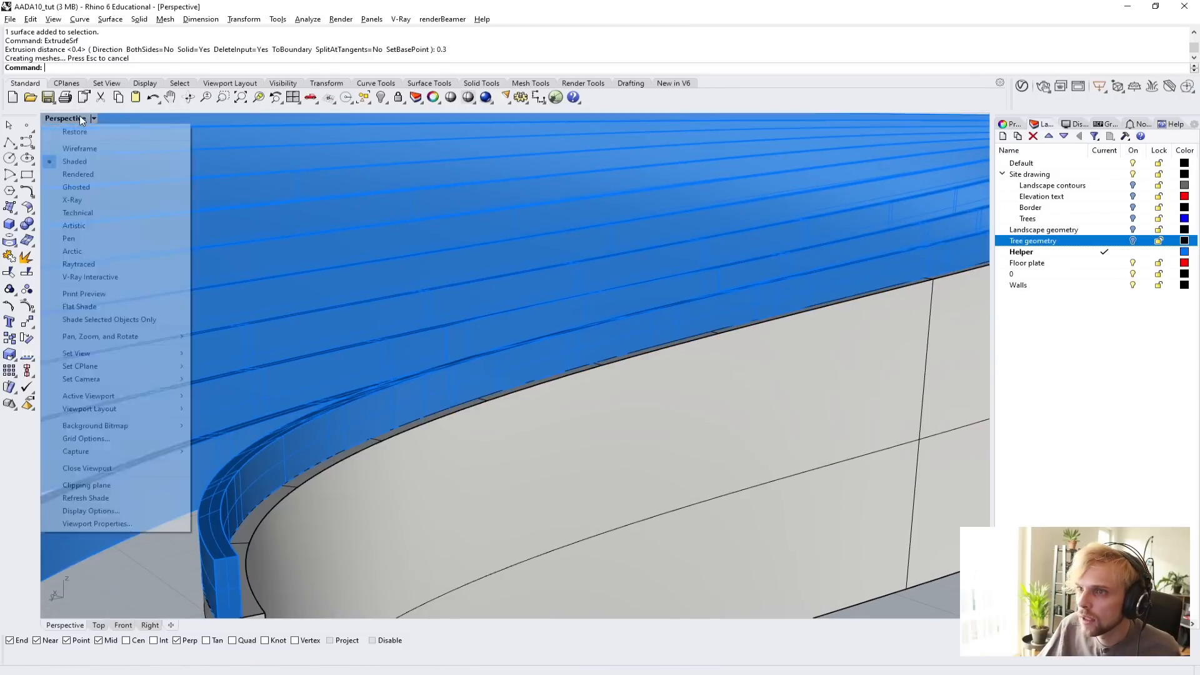
left_click(94, 252)
right_click_drag(485, 286, 540, 330)
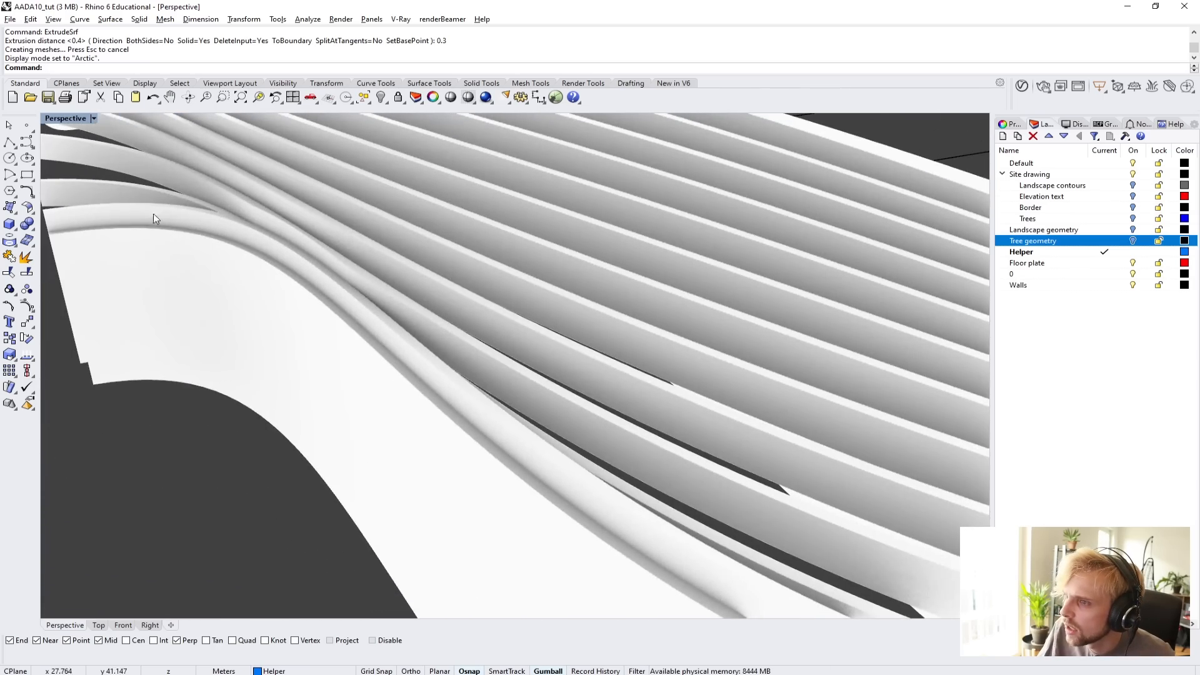
right_click_drag(150, 210, 211, 314)
scroll(250, 309, "up", 4)
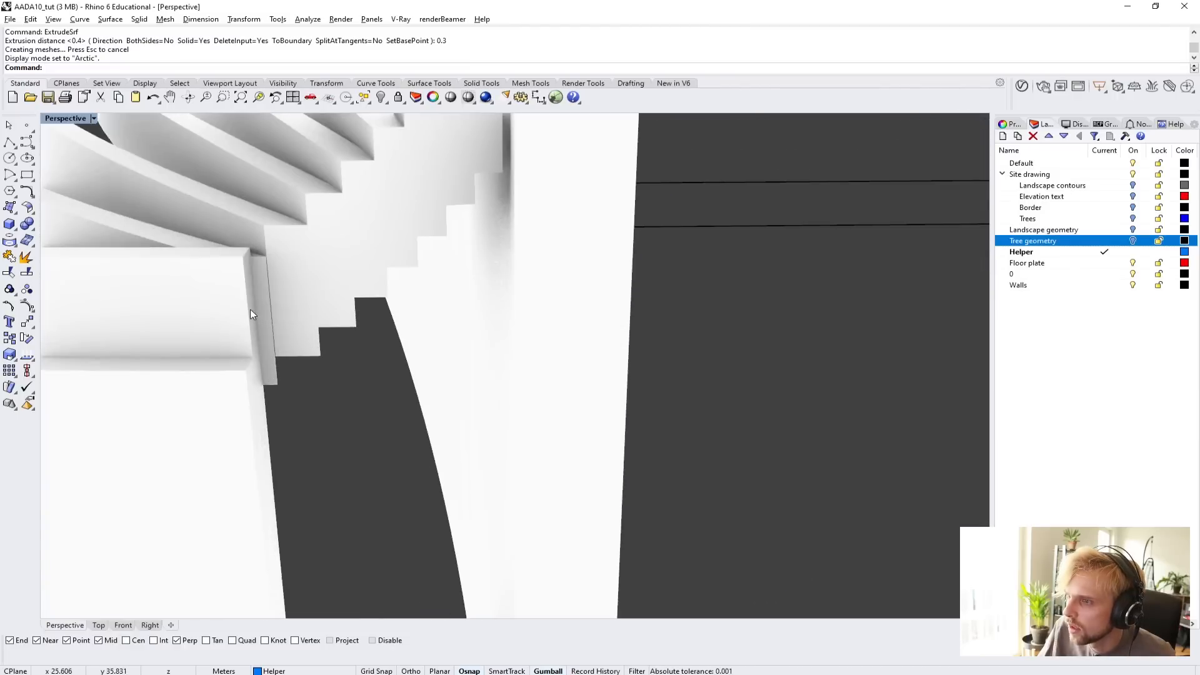
scroll(336, 305, "down", 8)
right_click_drag(398, 267, 453, 250)
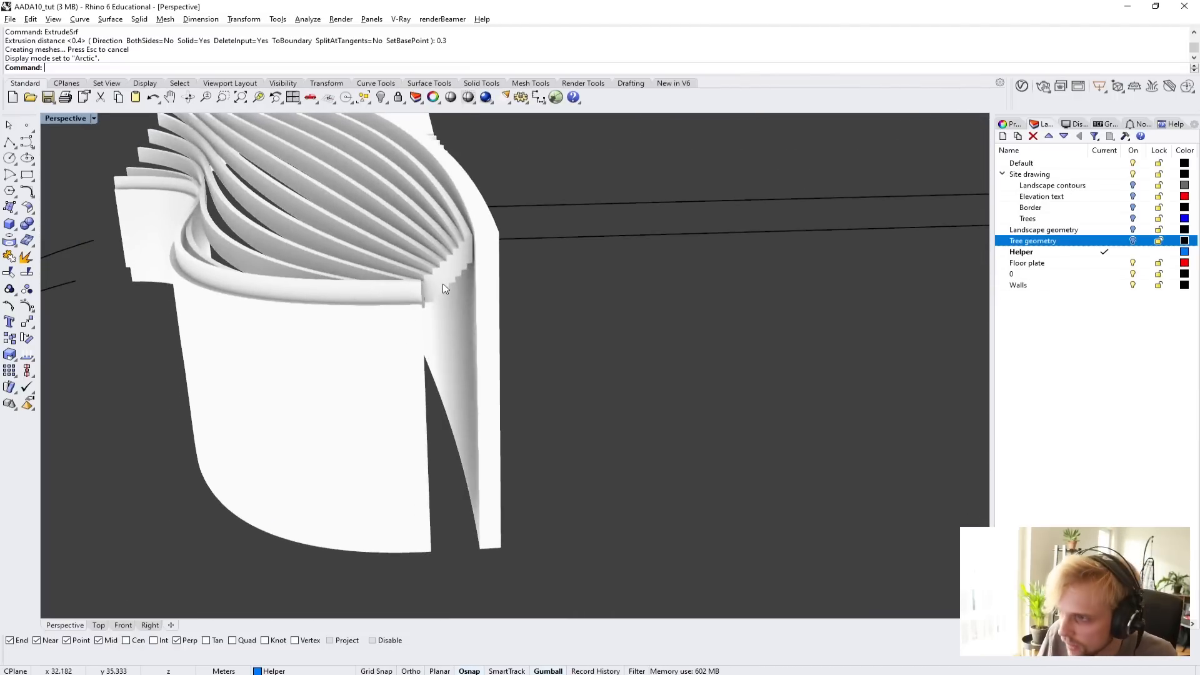
scroll(443, 284, "up", 1)
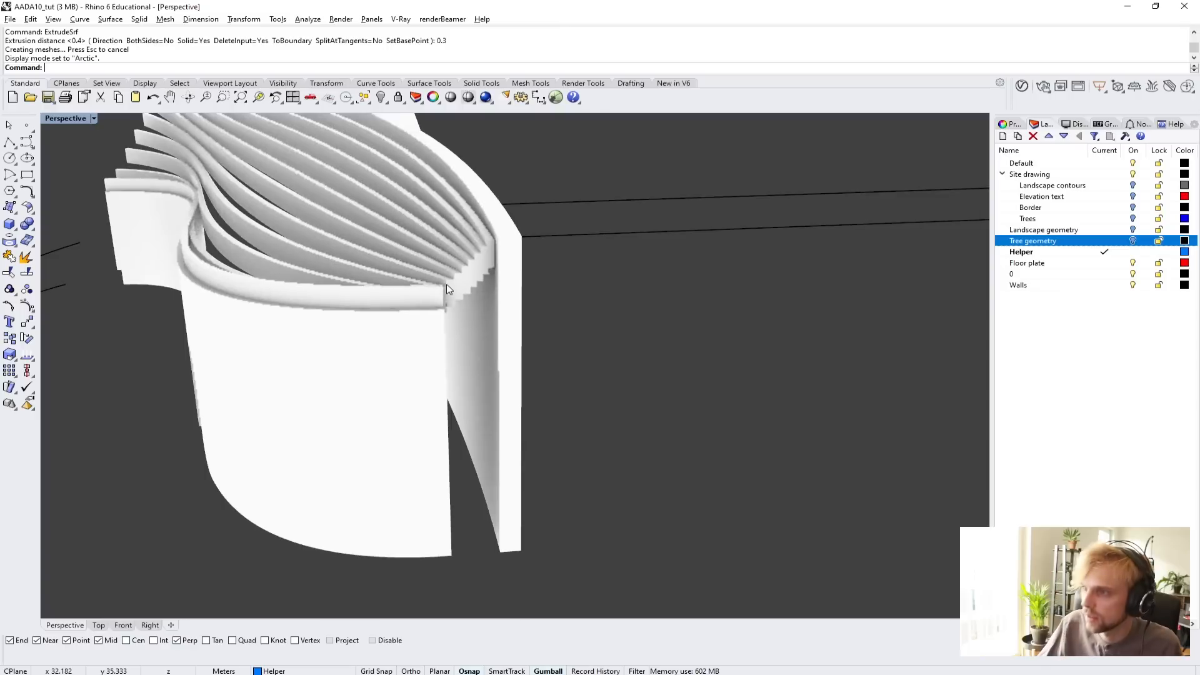
Return the perspective viewport to Shaded display and examine the strip's end face next to the stepped beam ends.
left_click(59, 118)
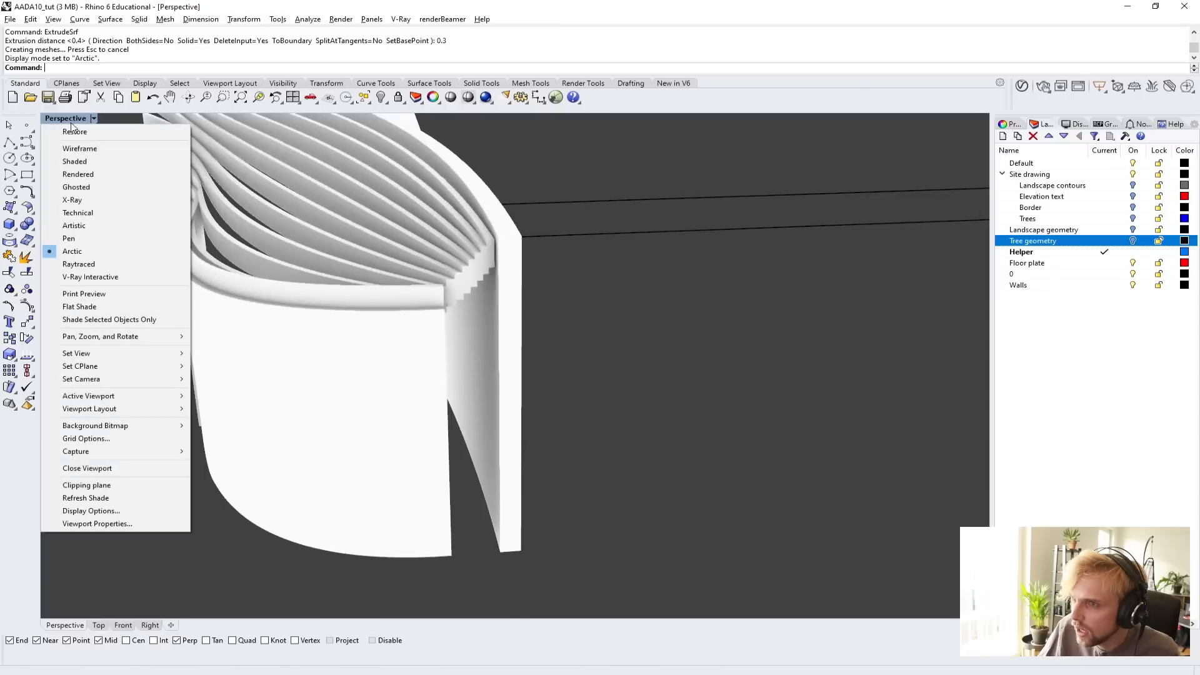
left_click(76, 162)
scroll(497, 294, "up", 5)
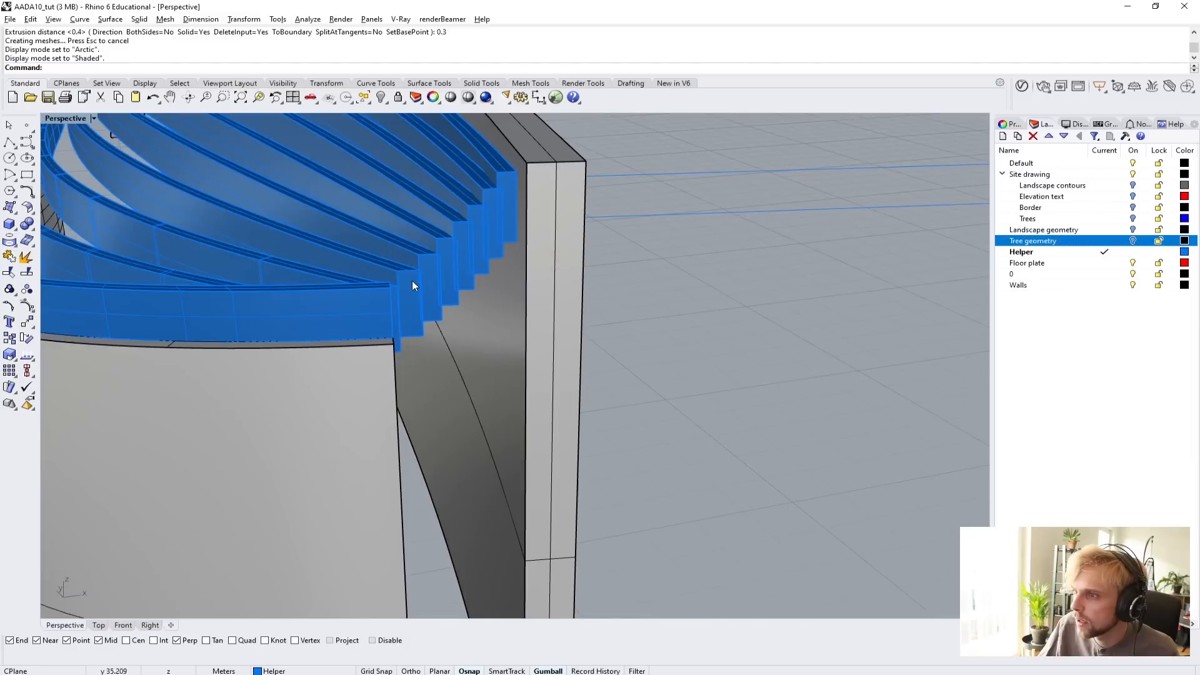
right_click_drag(388, 284, 356, 290)
right_click_drag(195, 415, 187, 320, "shift")
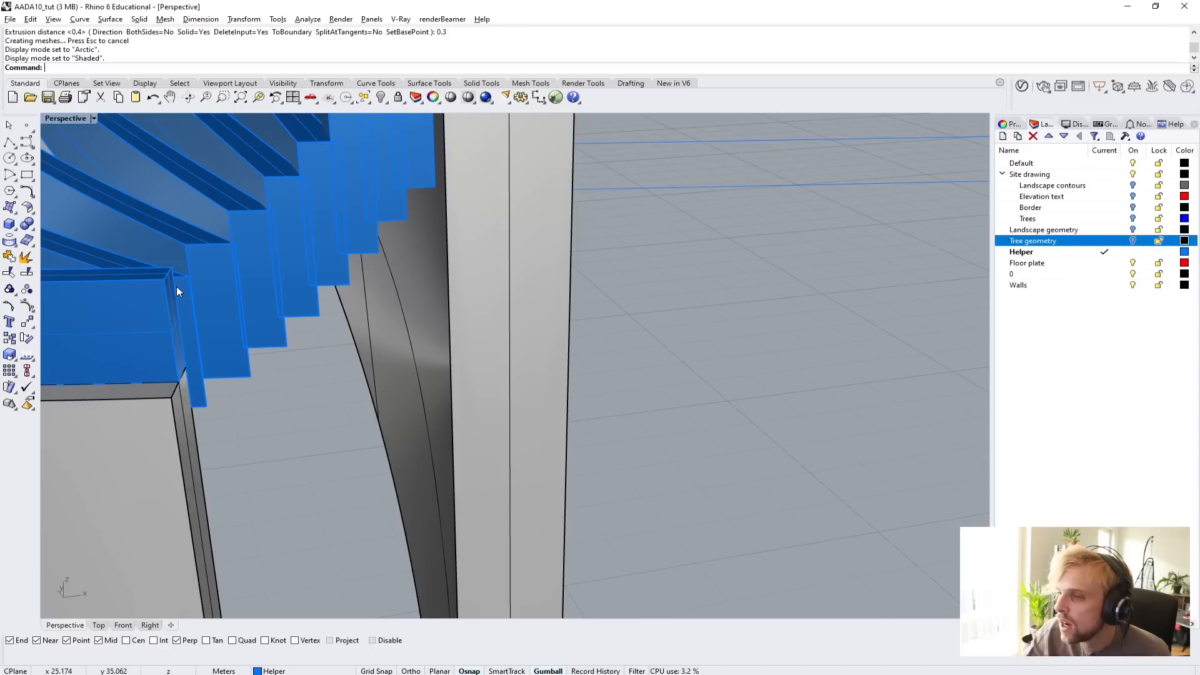
scroll(182, 381, "up", 3)
scroll(185, 385, "down", 5)
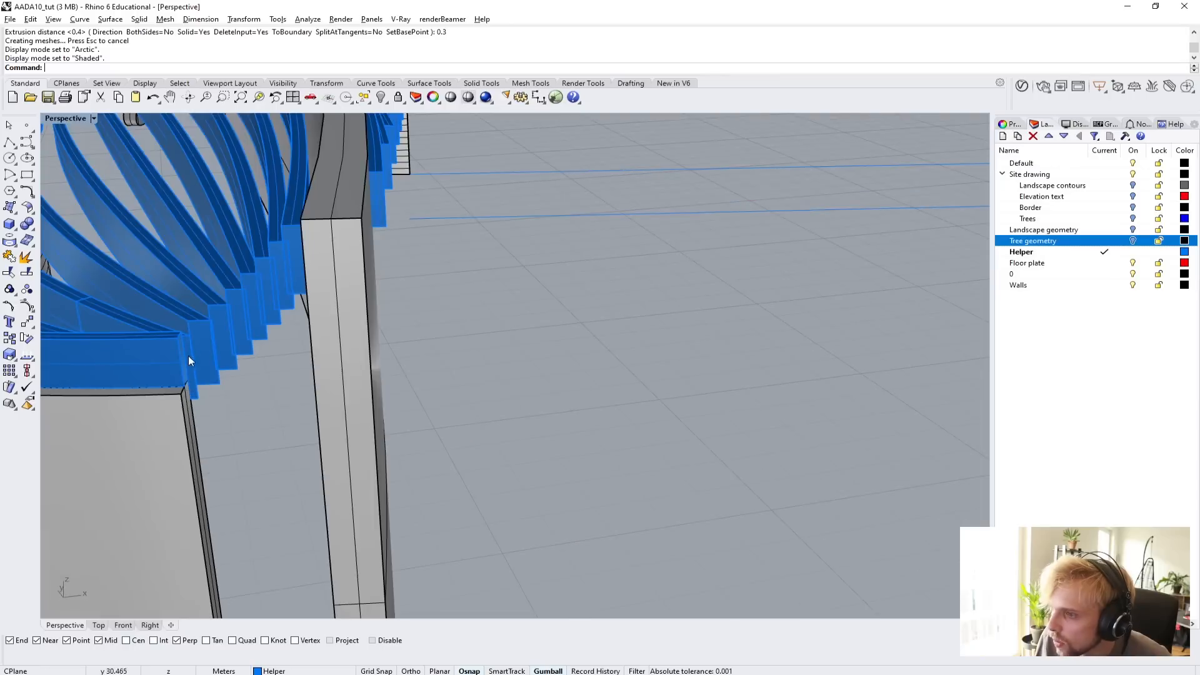
scroll(188, 359, "up", 2)
Extract a copy of the end face of the extruded strip beside the beam ends with ExtractSrf, using the input layer.
key("Up")
type("Ext")
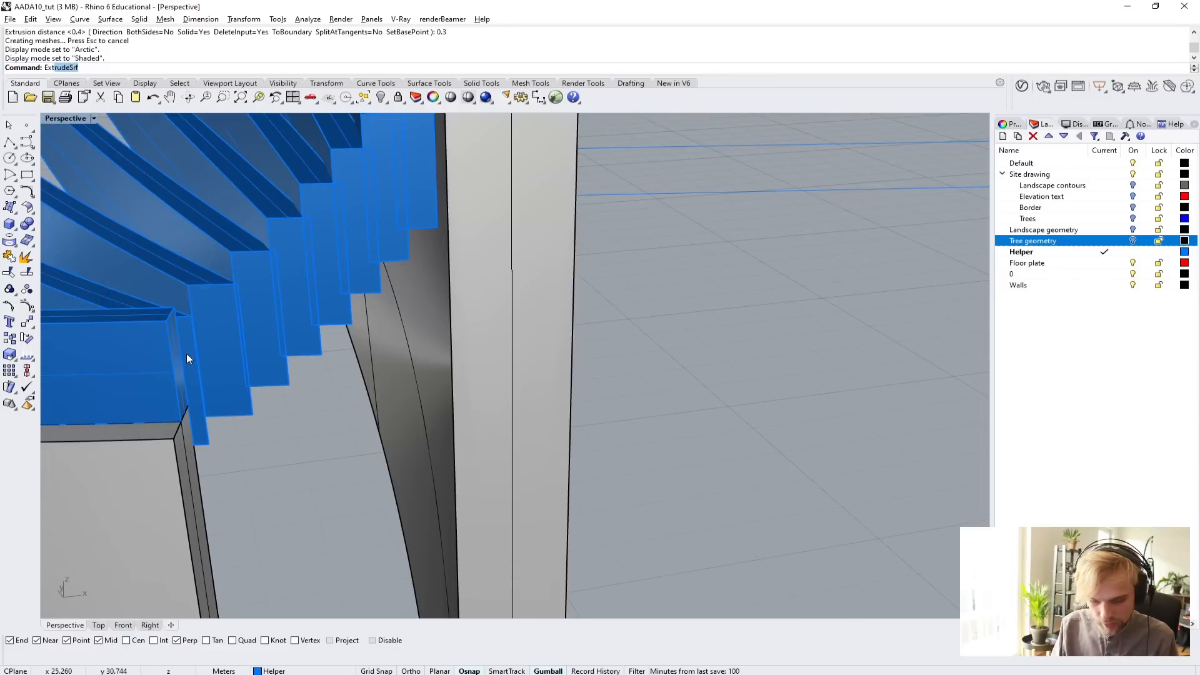
type("ractSrf")
key("Return")
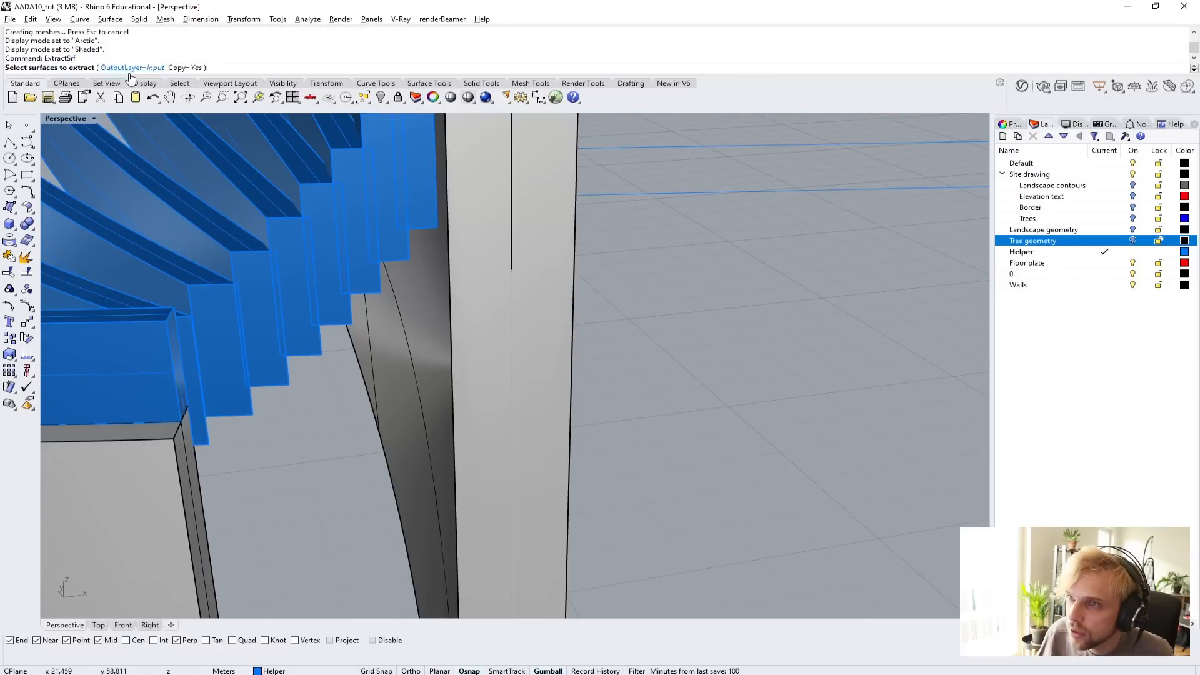
left_click(173, 333)
key("Return")
scroll(178, 349, "down", 6)
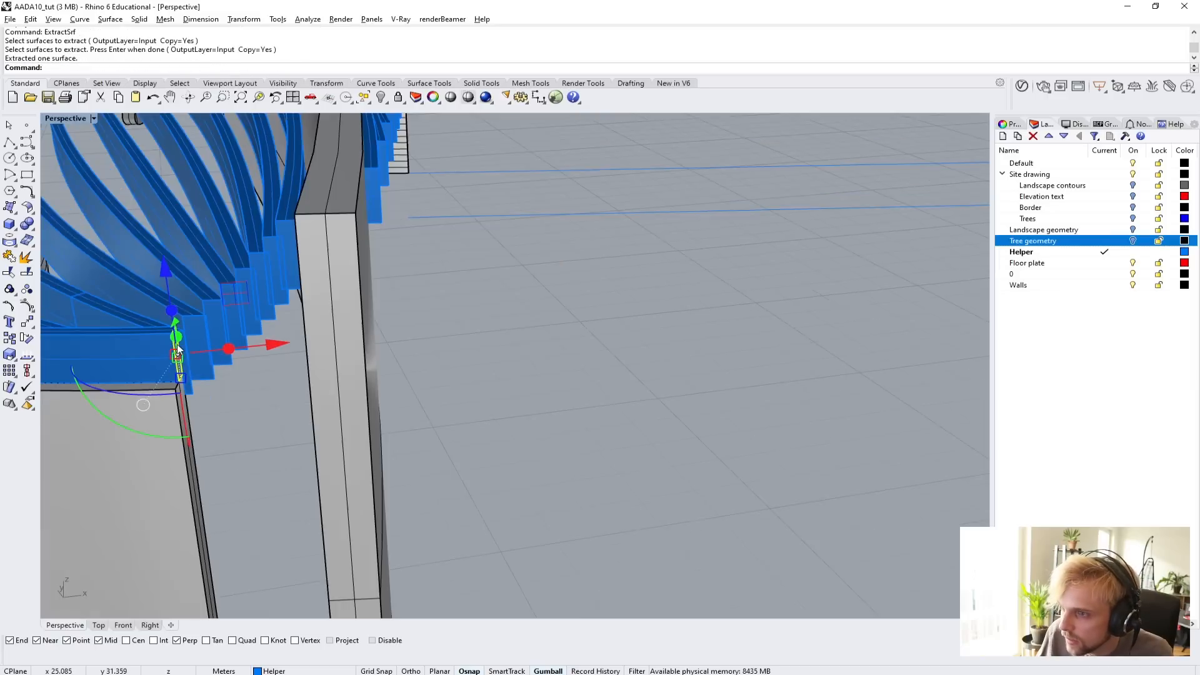
right_click_drag(178, 348, 171, 358, "shift")
scroll(239, 353, "up", 5)
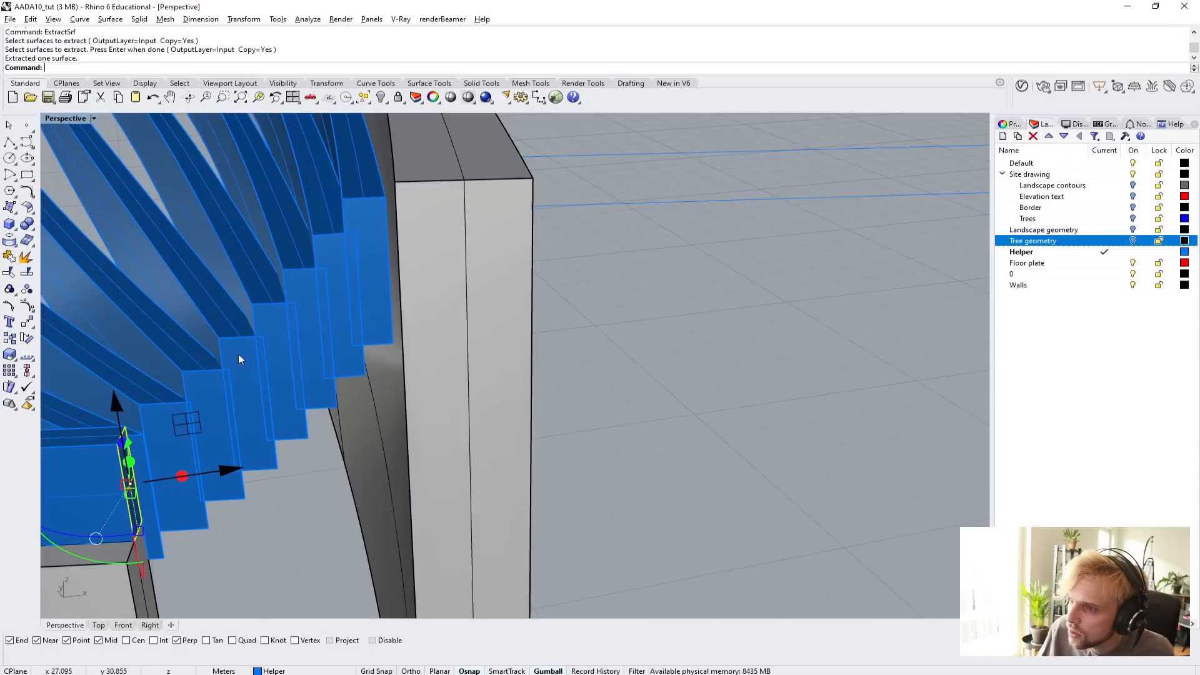
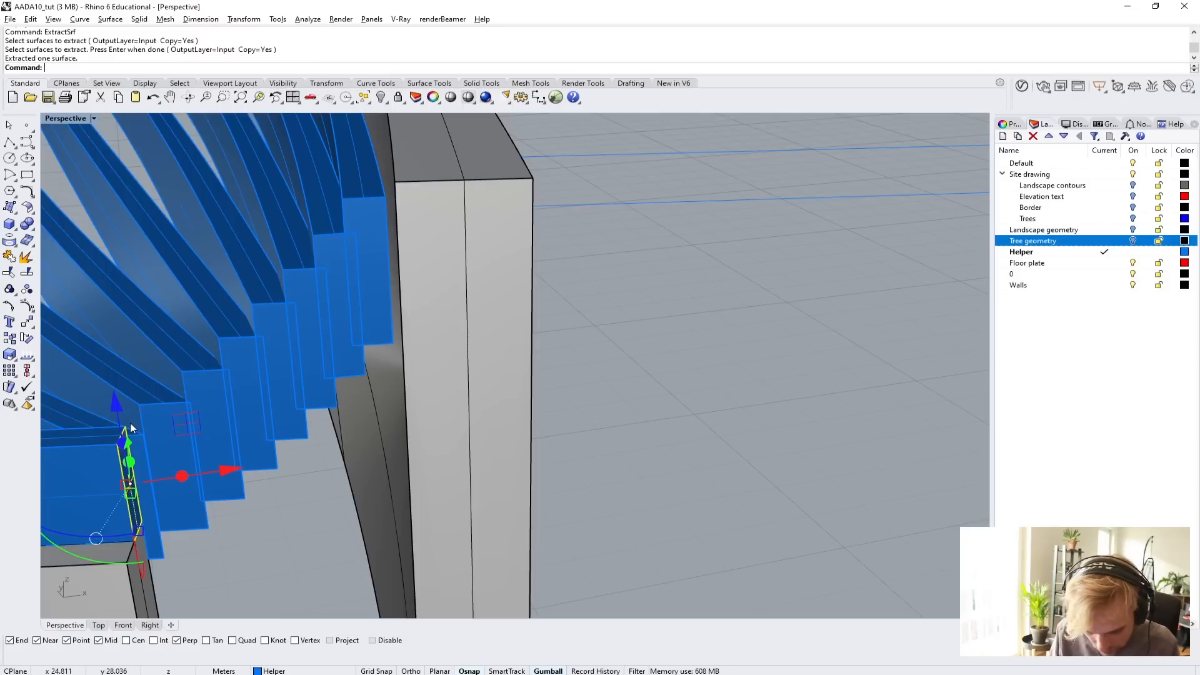
Extrude the extracted end face as a solid along the slope from the lowest to the highest beam-end corner, reaching the upper wall's top end edge.
type("Ext")
key("Return")
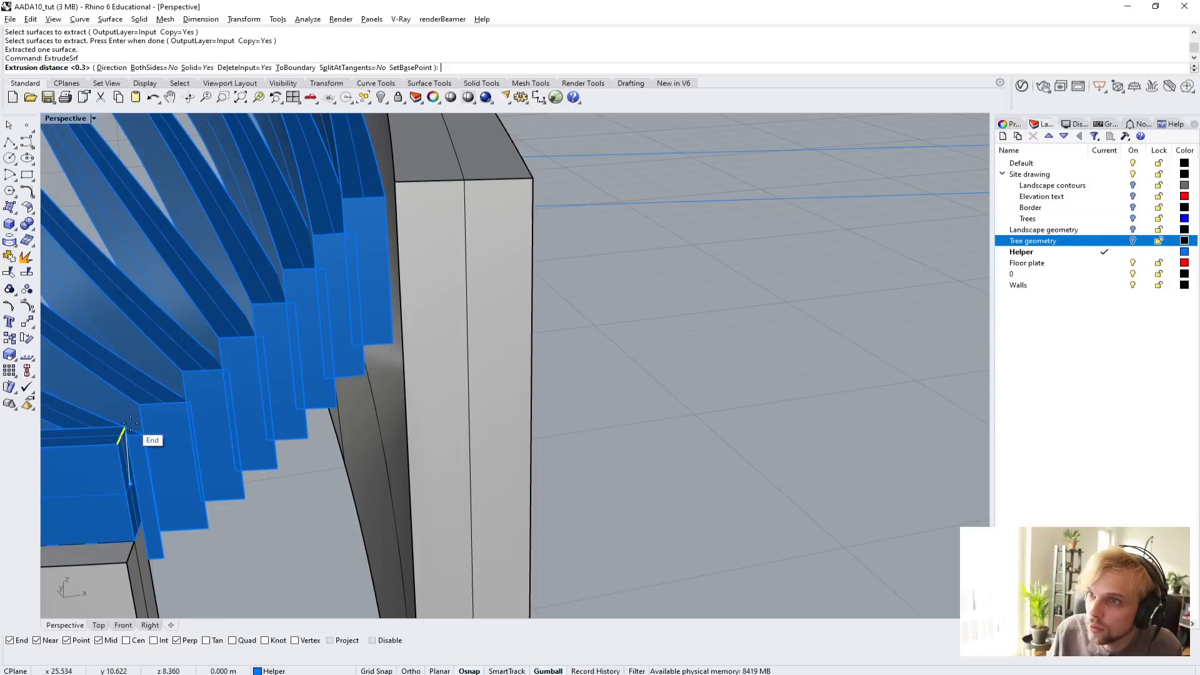
left_click(120, 68)
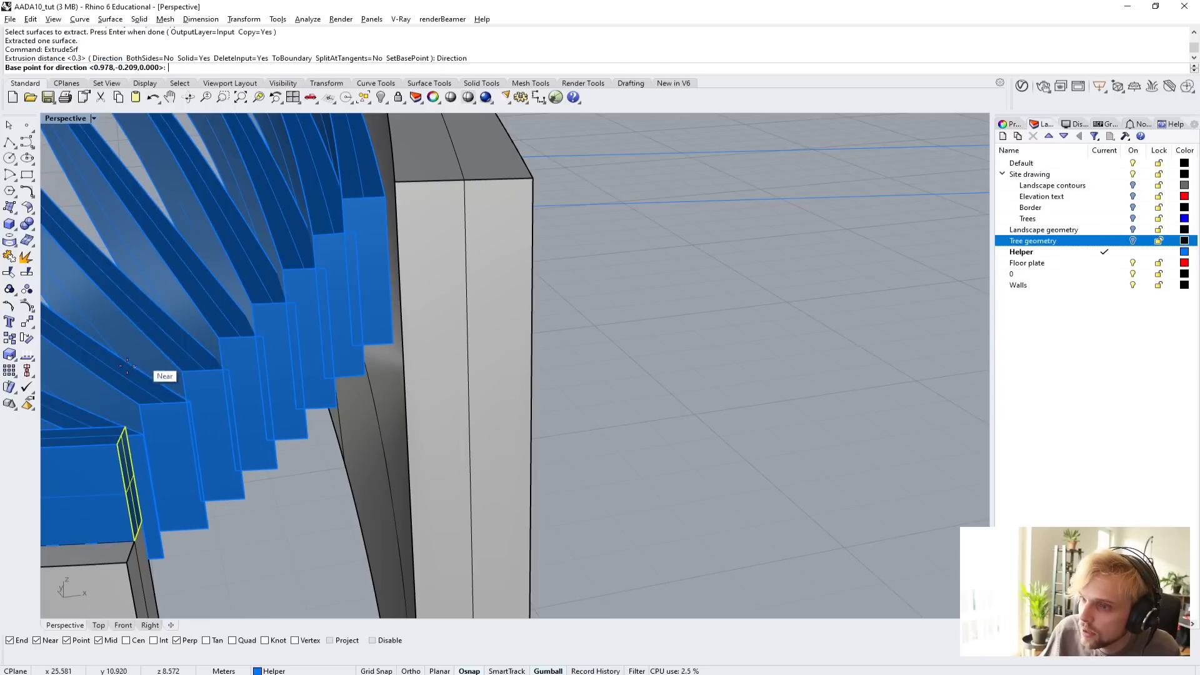
left_click(142, 402)
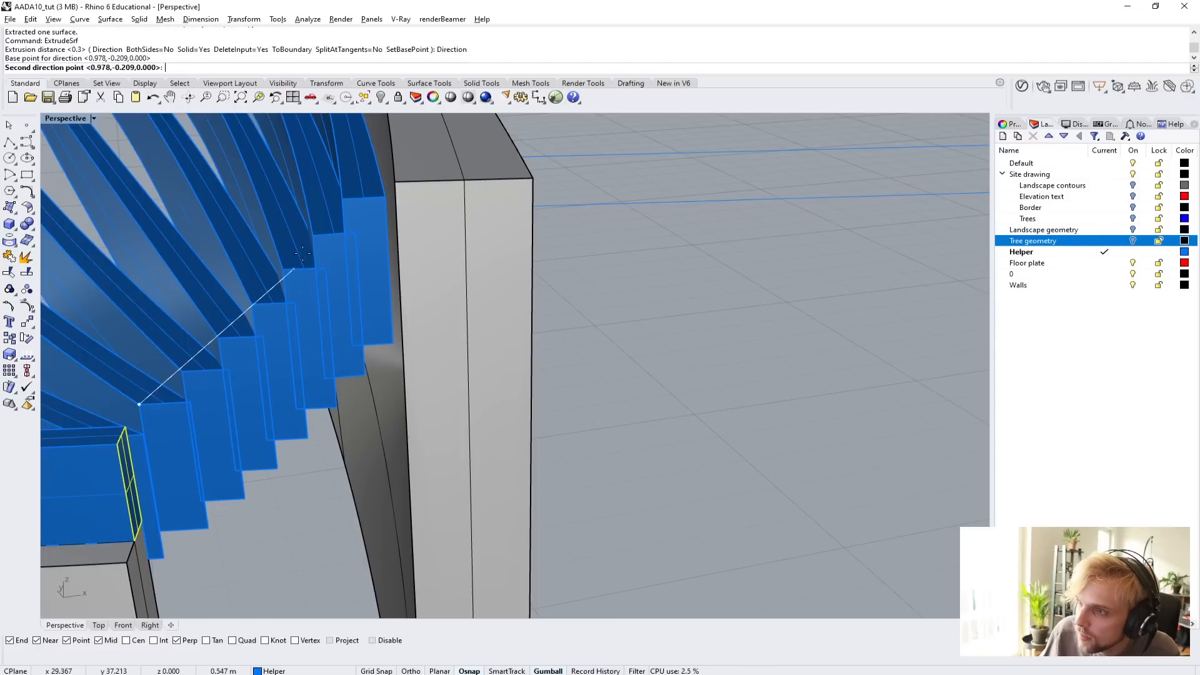
left_click(344, 199)
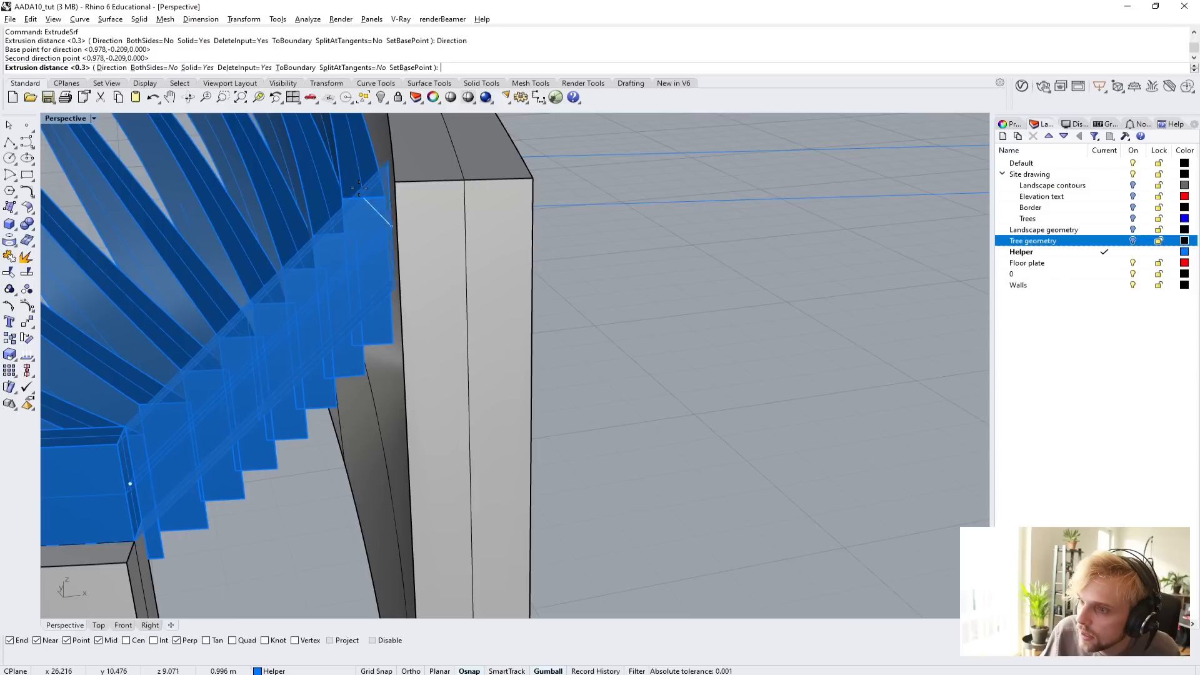
right_click_drag(522, 181, 471, 193)
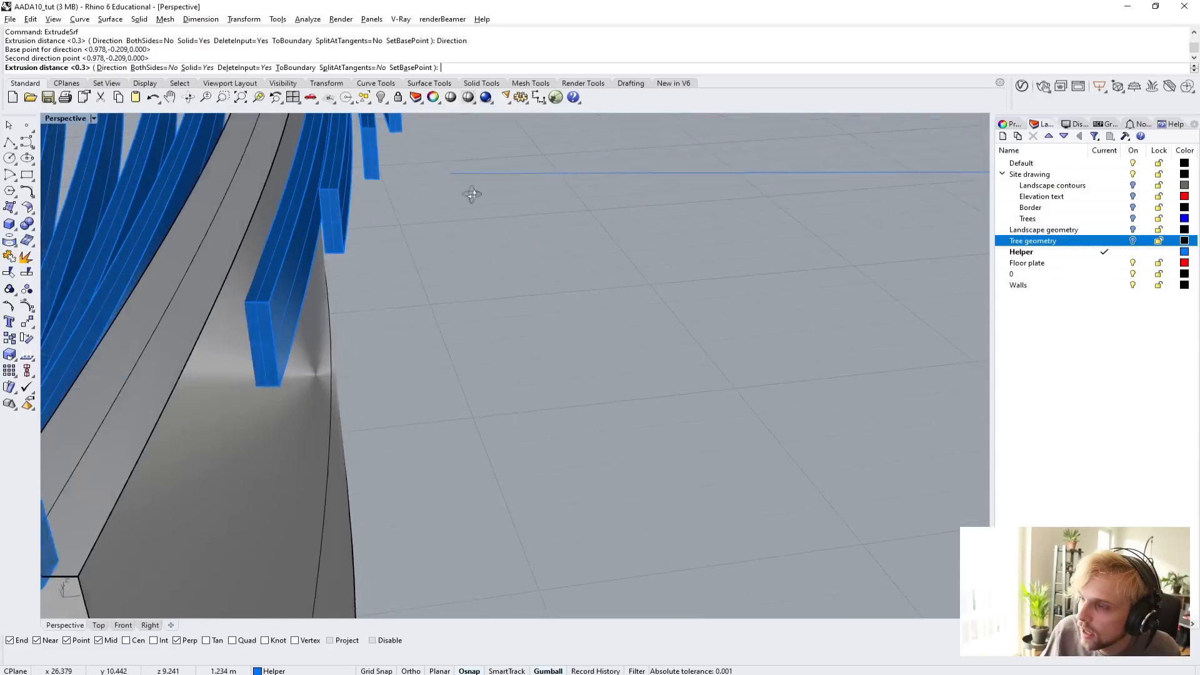
scroll(472, 193, "down", 4)
scroll(237, 368, "up", 5)
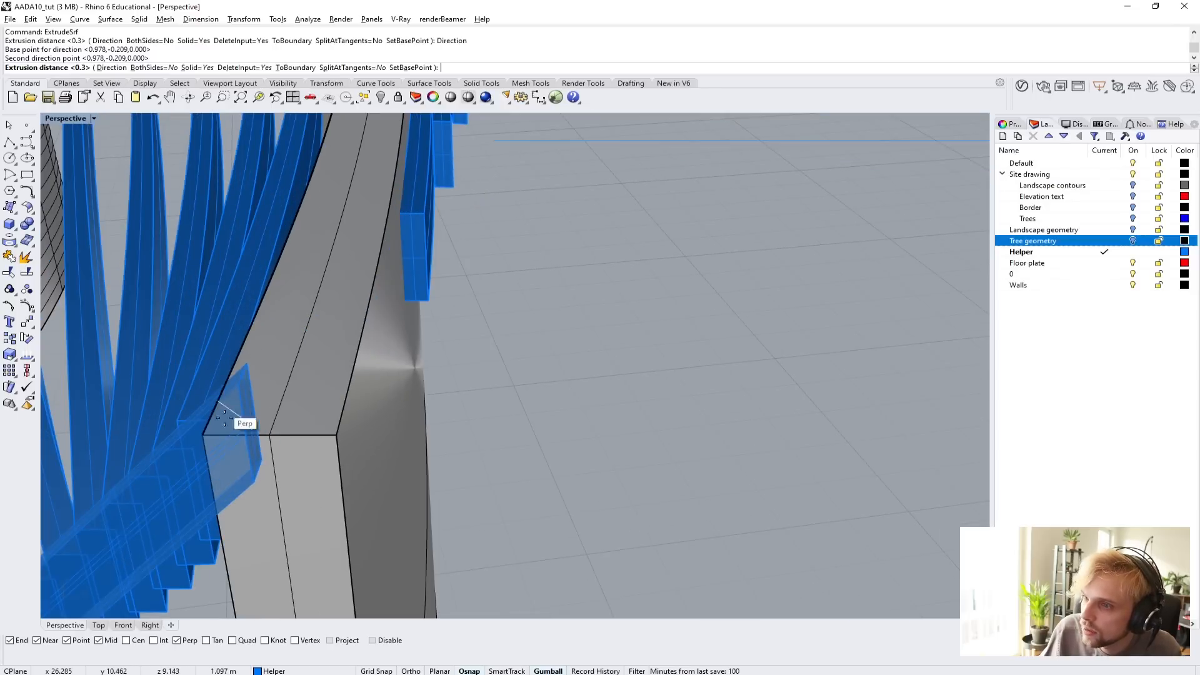
left_click(268, 434)
Examine how the sloped end member covers the stepped beam ends and runs into the upper wall.
scroll(272, 418, "down", 3)
right_click_drag(273, 415, 384, 328)
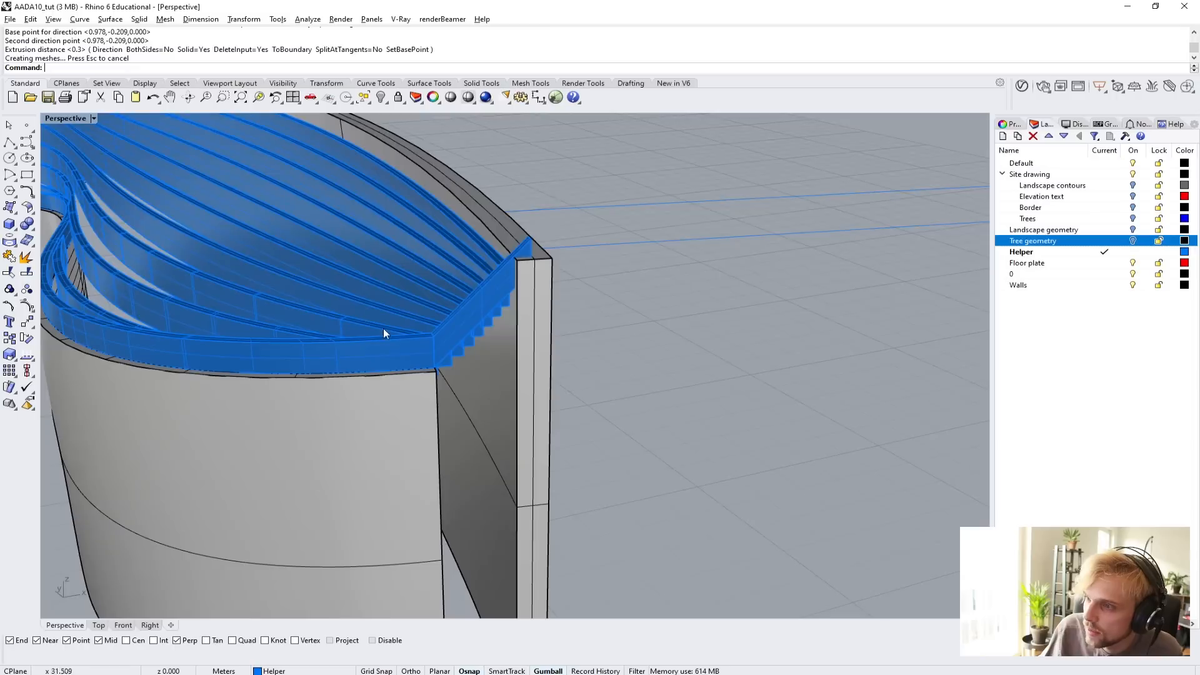
scroll(534, 230, "up", 6)
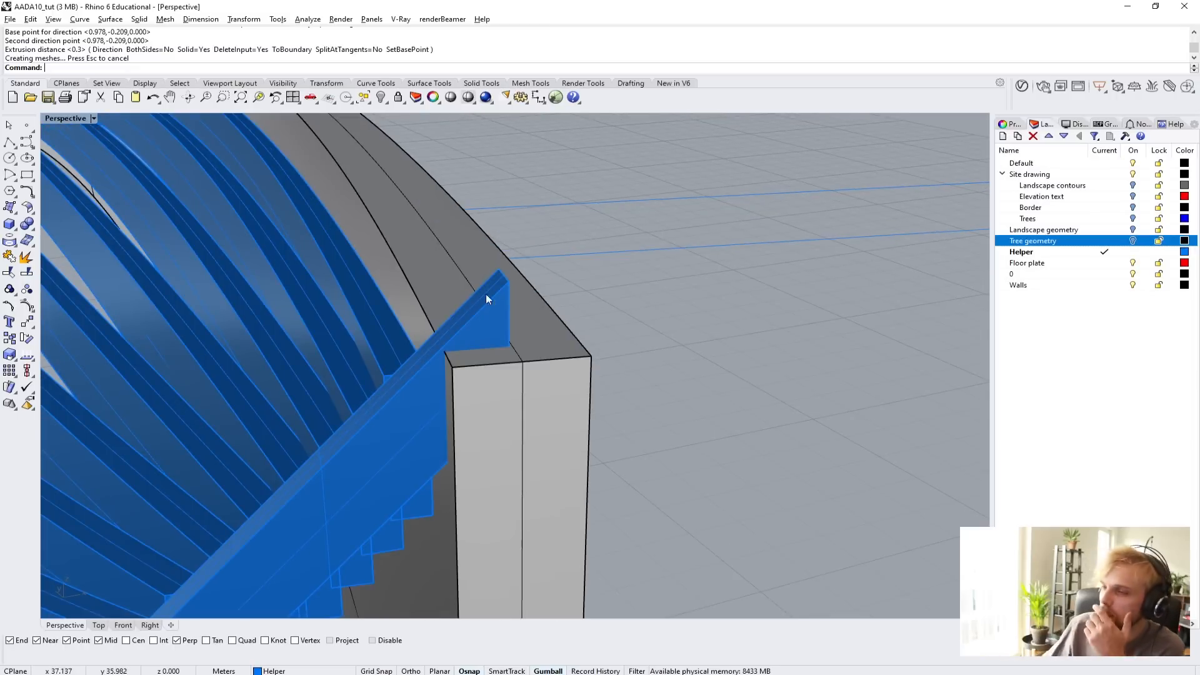
right_click_drag(485, 294, 429, 324)
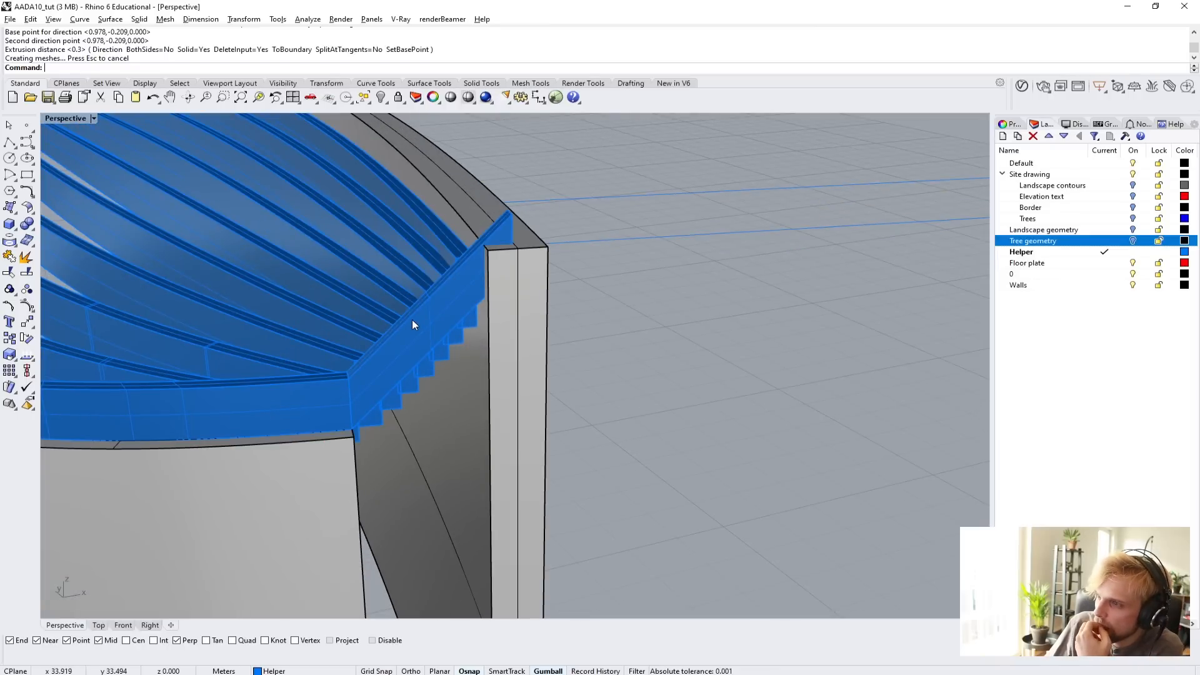
scroll(413, 320, "down", 8)
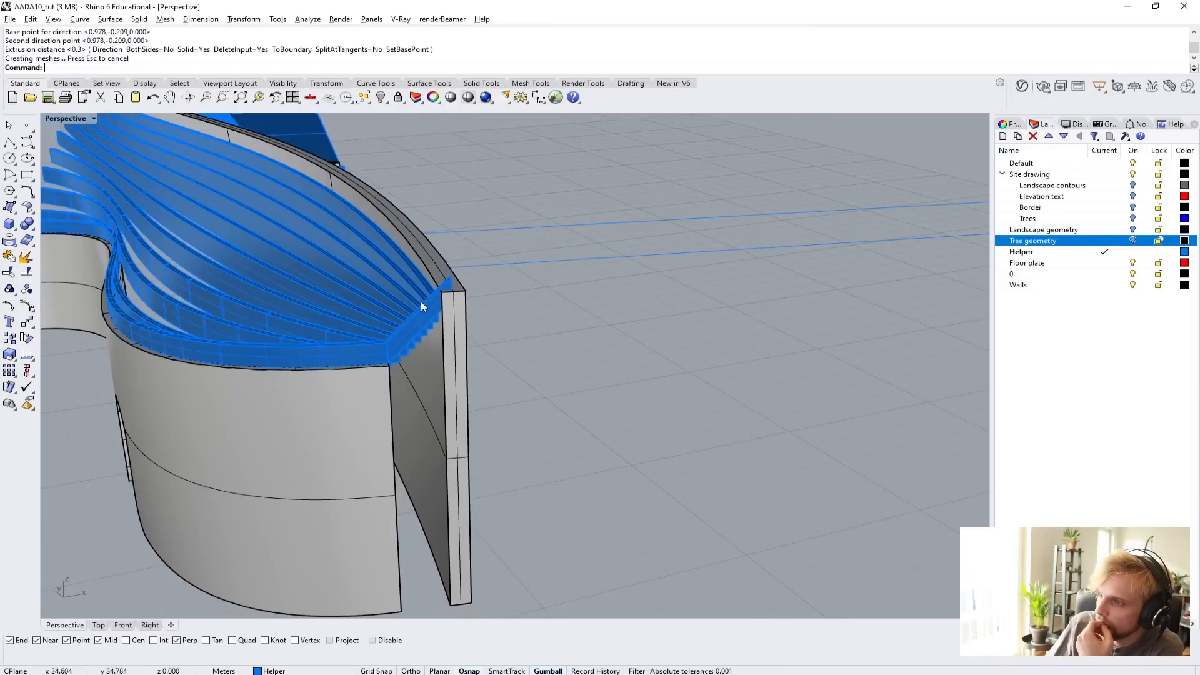
scroll(422, 302, "up", 15)
scroll(370, 338, "down", 3)
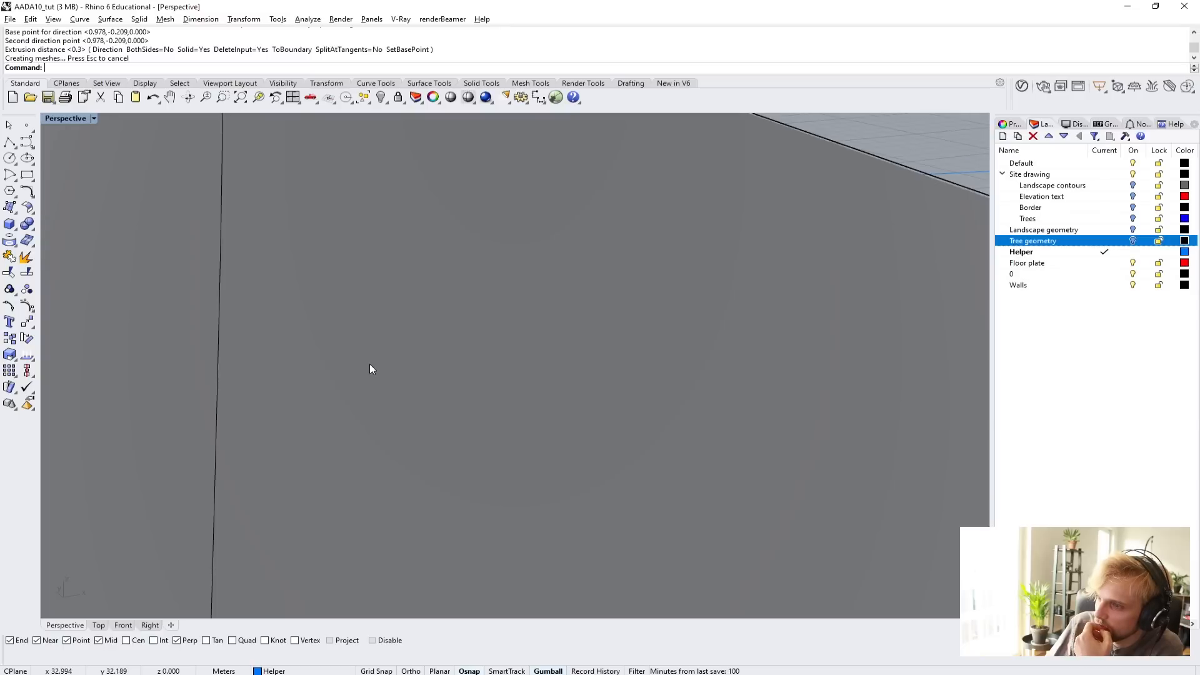
scroll(364, 369, "down", 4)
scroll(344, 390, "down", 3)
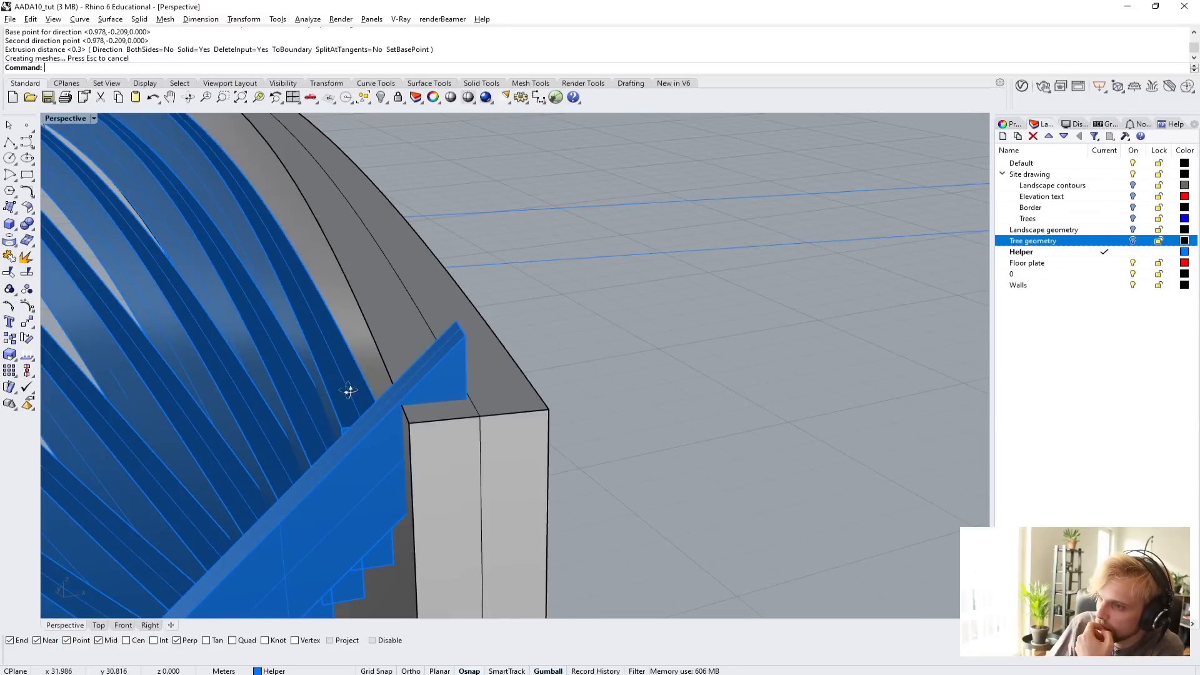
scroll(356, 395, "down", 2)
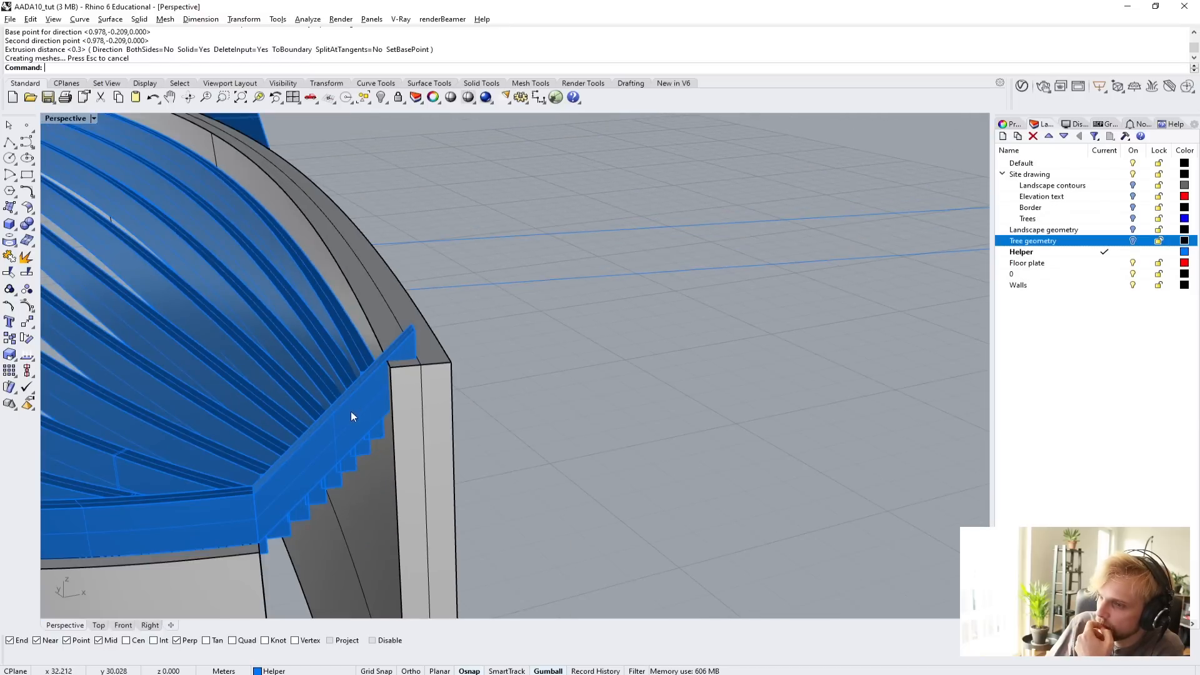
left_click(332, 429)
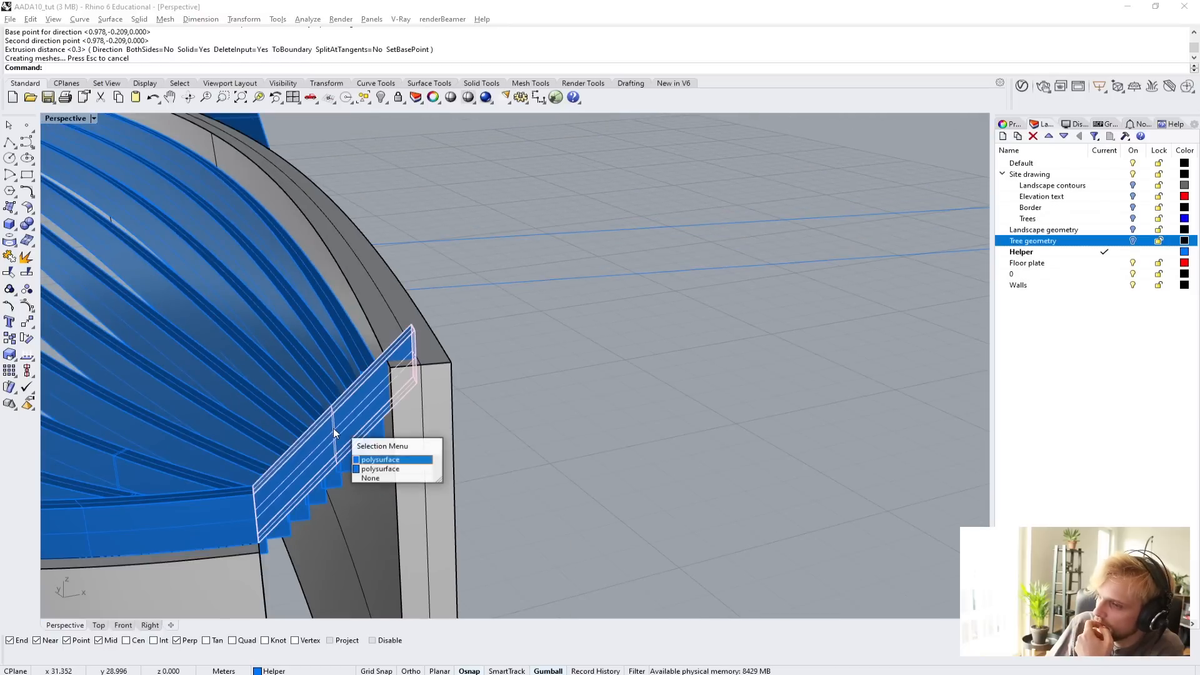
left_click(369, 459)
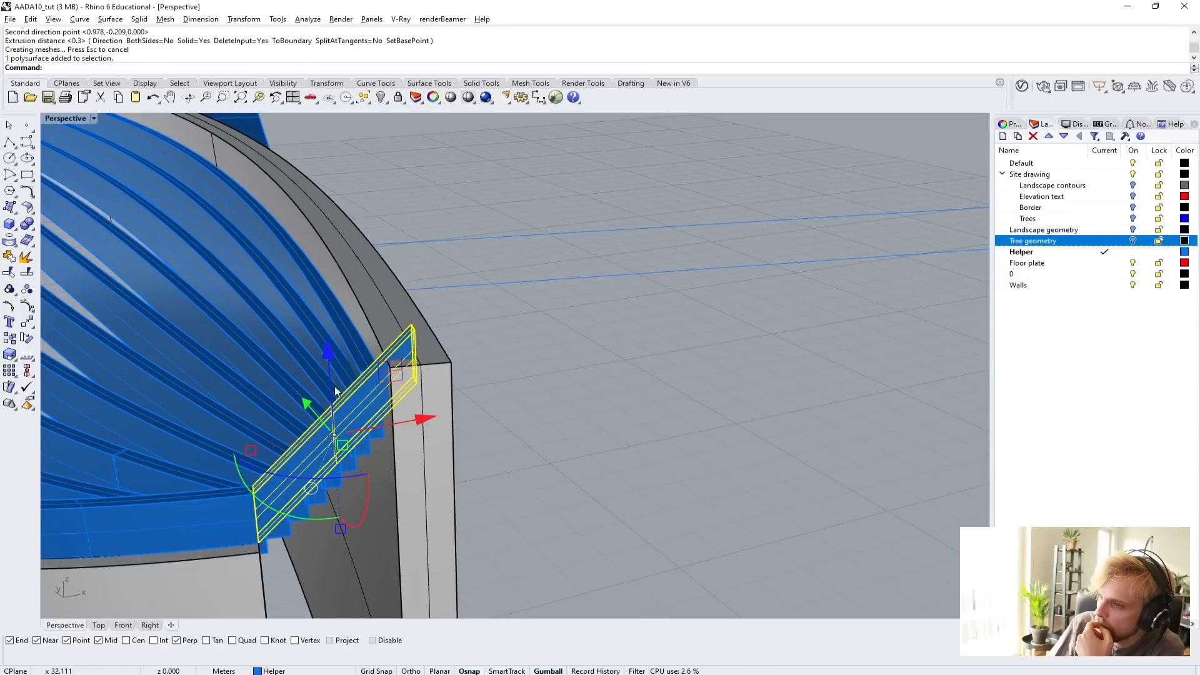
left_click(325, 347)
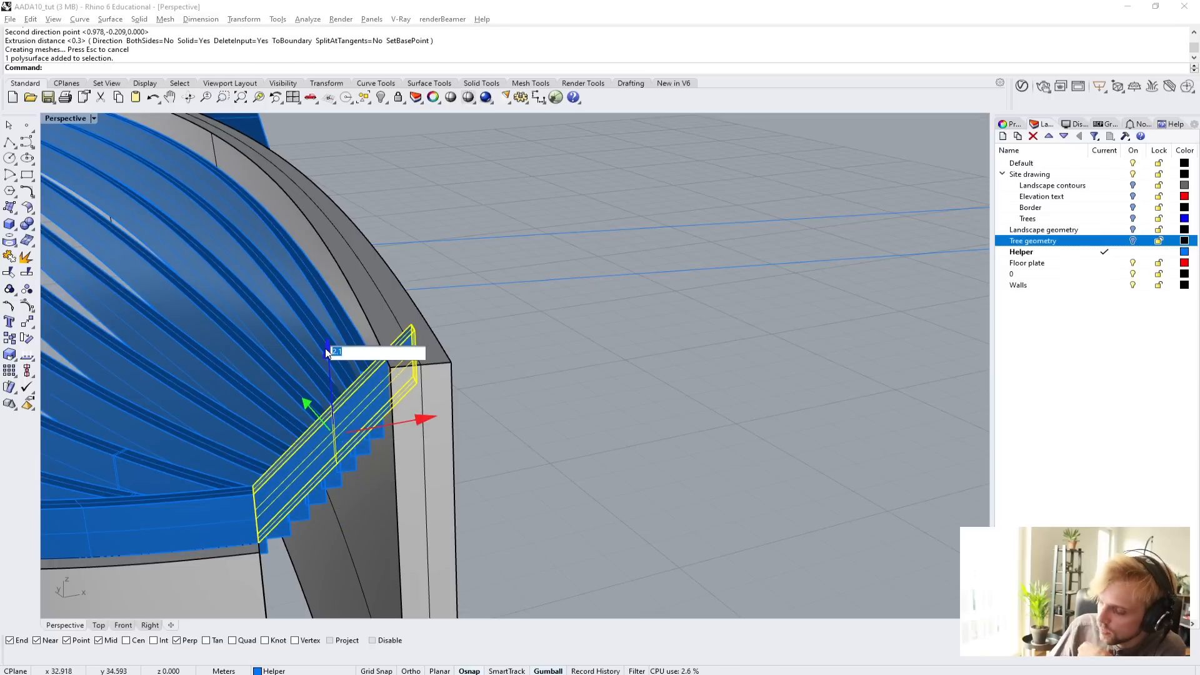
type("-")
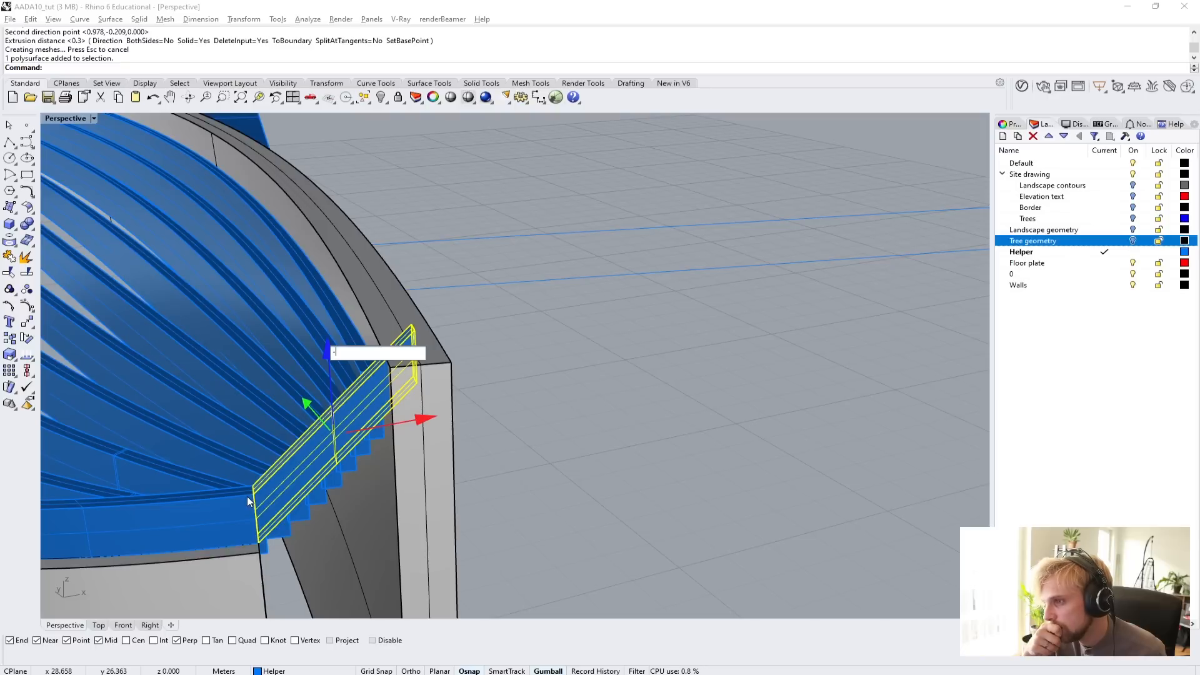
key("Escape")
key("Escape")
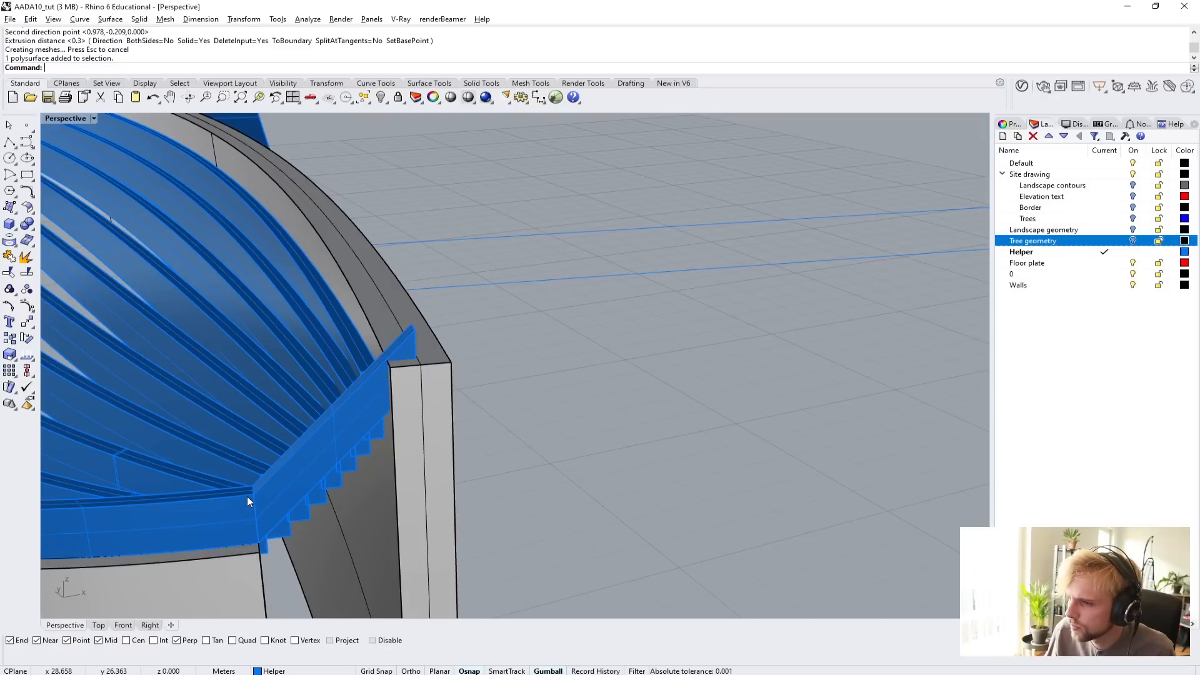
Turn on the solid edit points of the sloped end member with SolidPtOn.
left_click(350, 403)
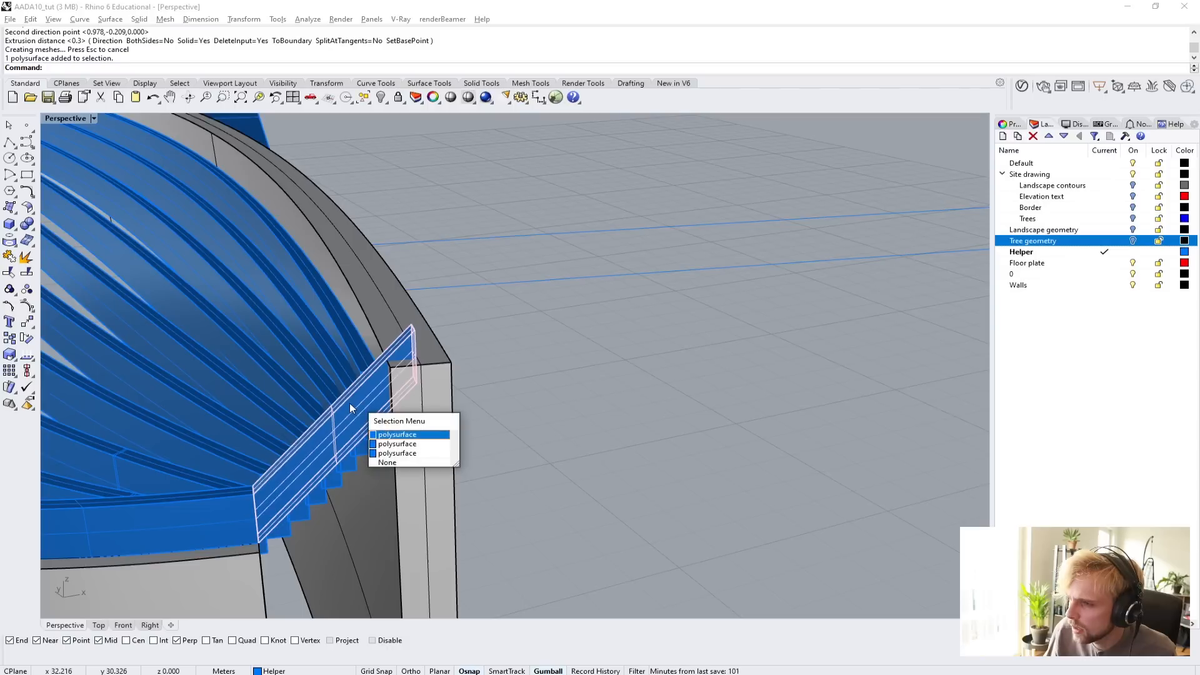
left_click(404, 438)
mouse_move(405, 439)
right_mouse_down()
mouse_move(479, 434)
mouse_move(401, 451)
right_mouse_up()
scroll(479, 433, "down", 5)
scroll(494, 461, "up", 5)
type("SolidPtOn")
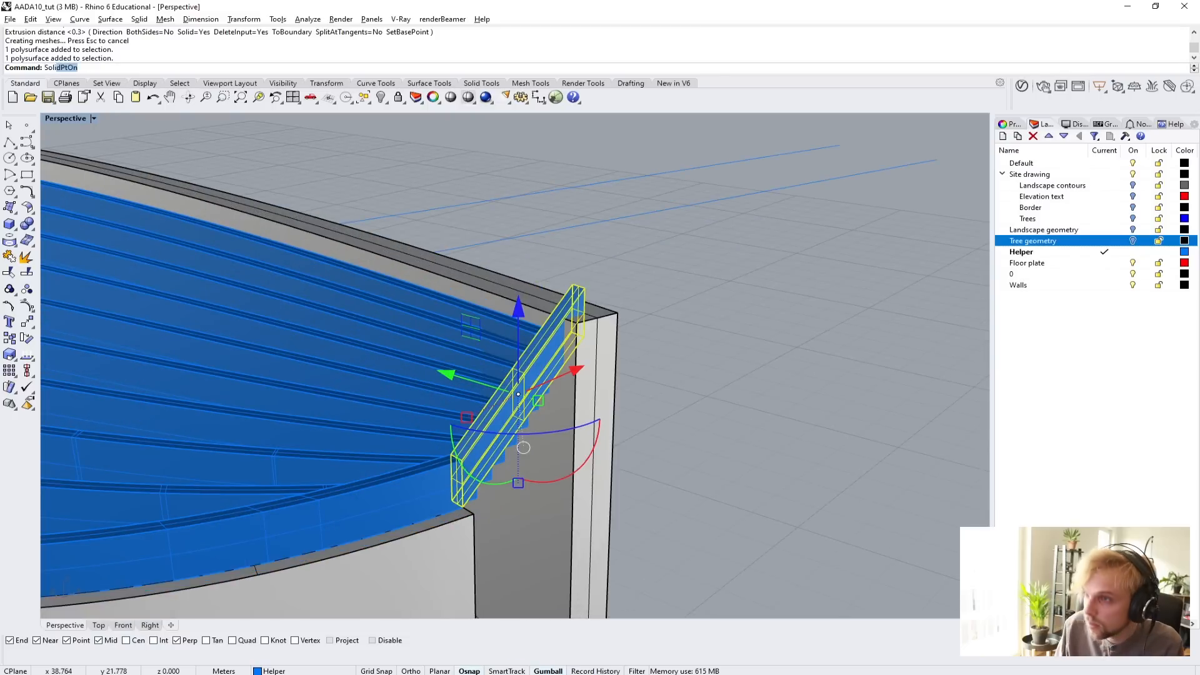
key("Return")
Lower the four edit points at the member's upper-wall end vertically so its top edge sits closer to the beam tops.
left_click_drag(563, 258, 648, 385)
scroll(577, 244, "up", 5)
scroll(571, 294, "down", 4)
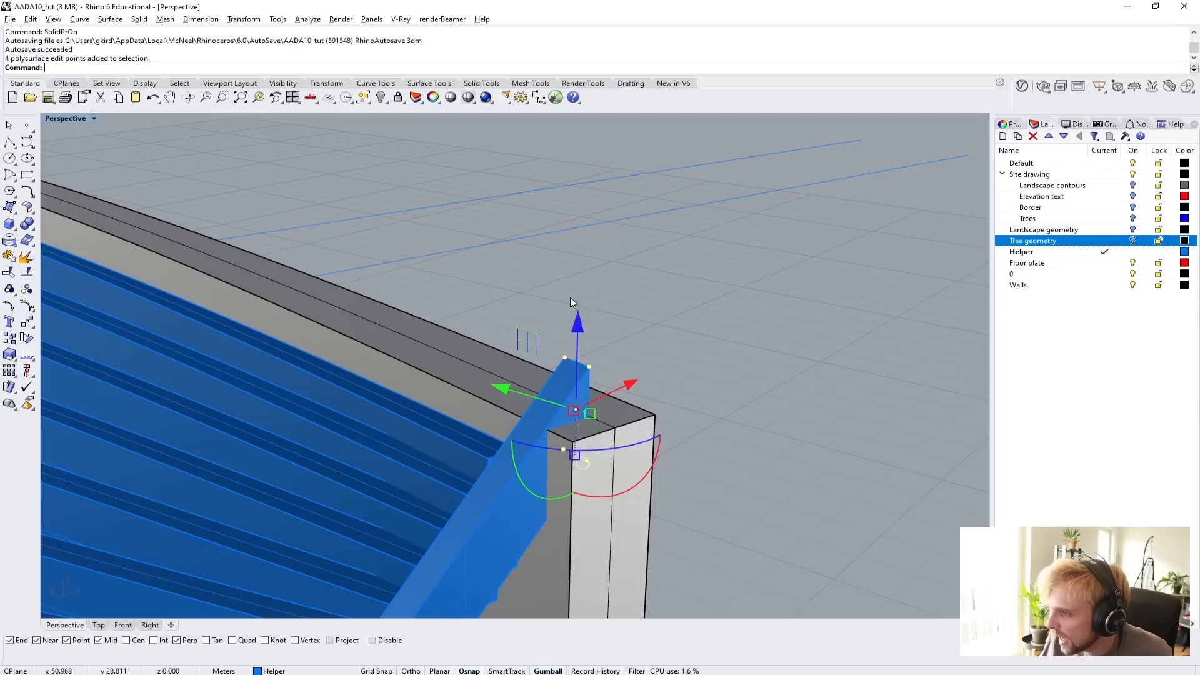
type("ZS")
key("Return")
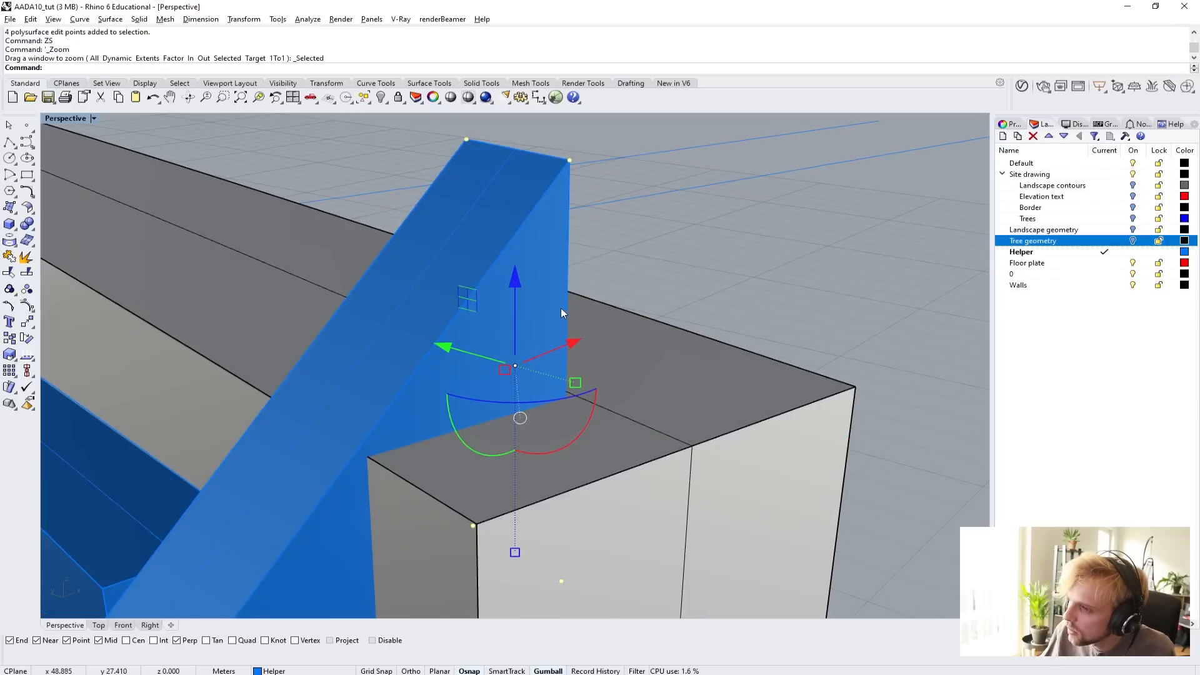
scroll(562, 307, "down", 3)
left_click_drag(542, 251, 541, 315)
scroll(437, 373, "up", 1)
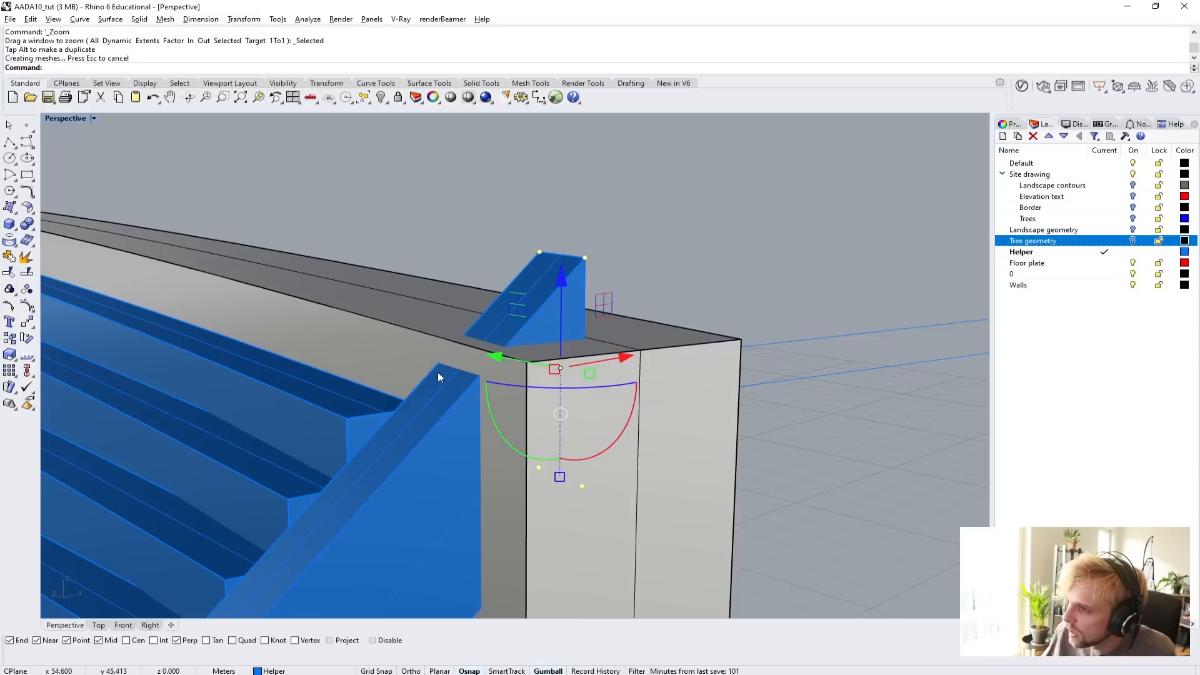
scroll(453, 349, "down", 2)
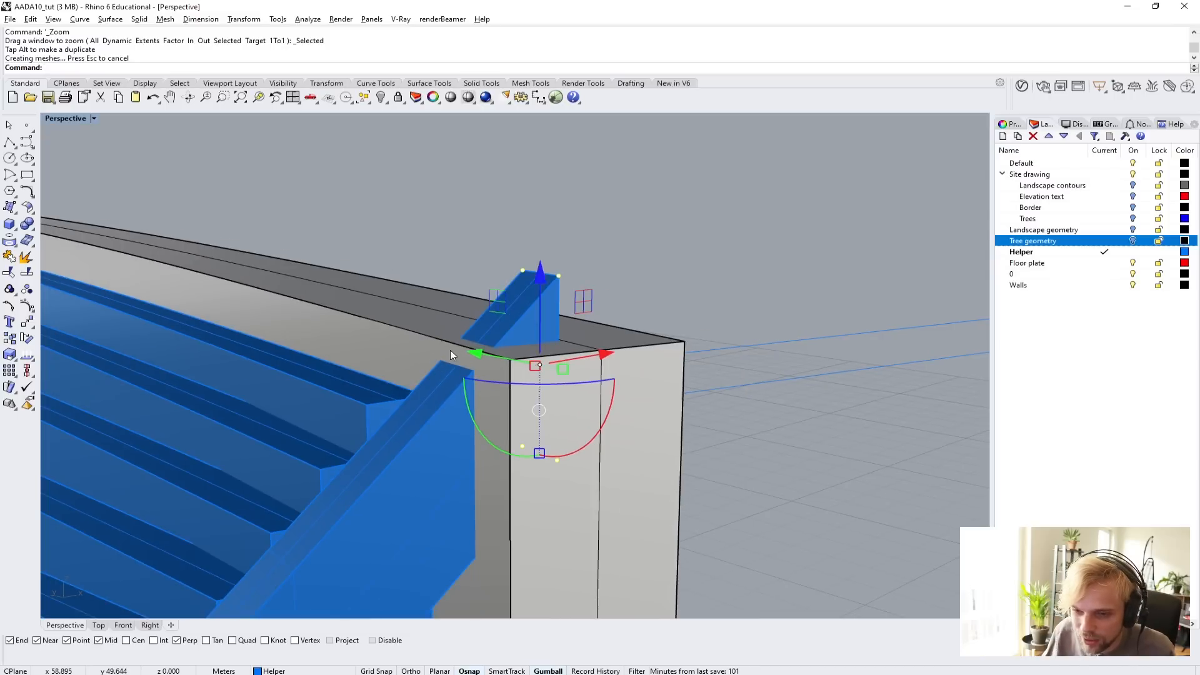
scroll(337, 457, "down", 4)
right_click_drag(314, 474, 475, 287, "shift")
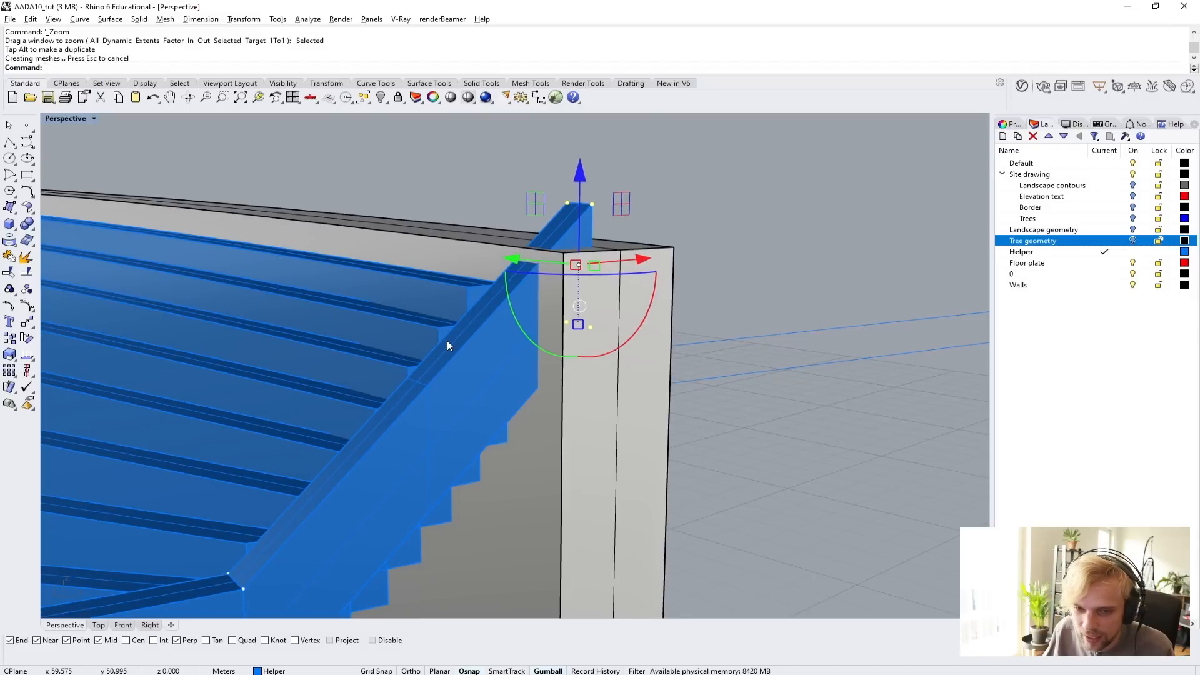
key("Escape")
right_click_drag(448, 341, 533, 389)
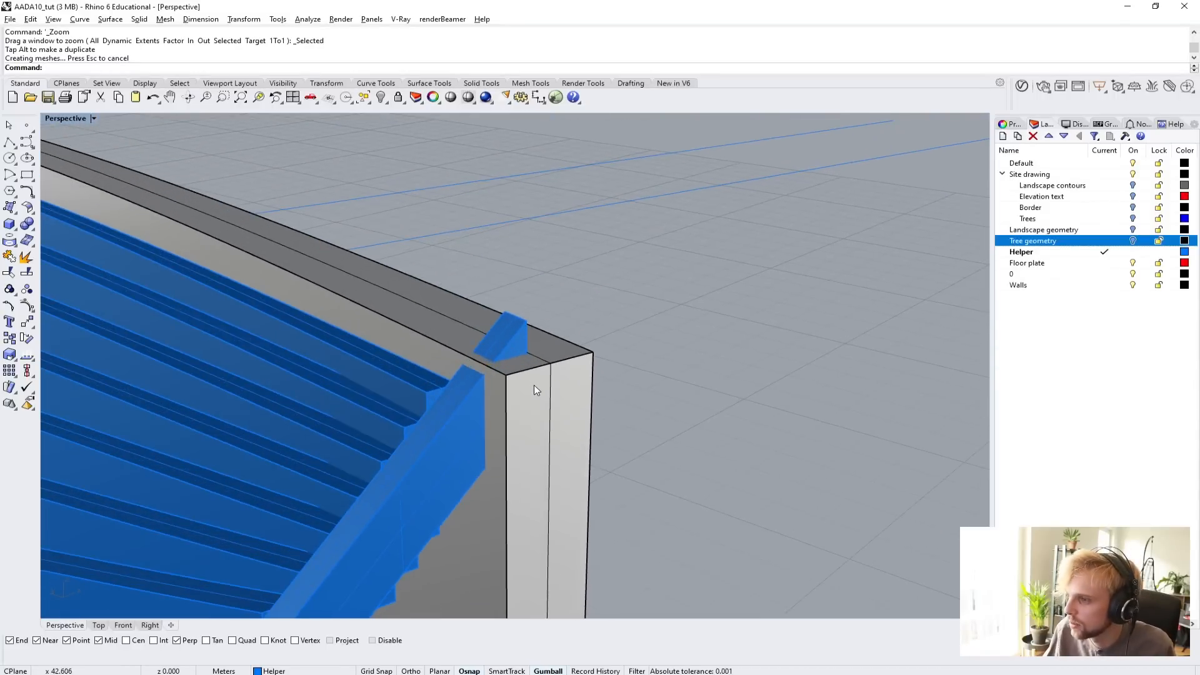
Subtract the upper wall from the sloped end member with BooleanDifference, keeping the wall, and delete the leftover piece above the wall top.
type("BooleanDifference")
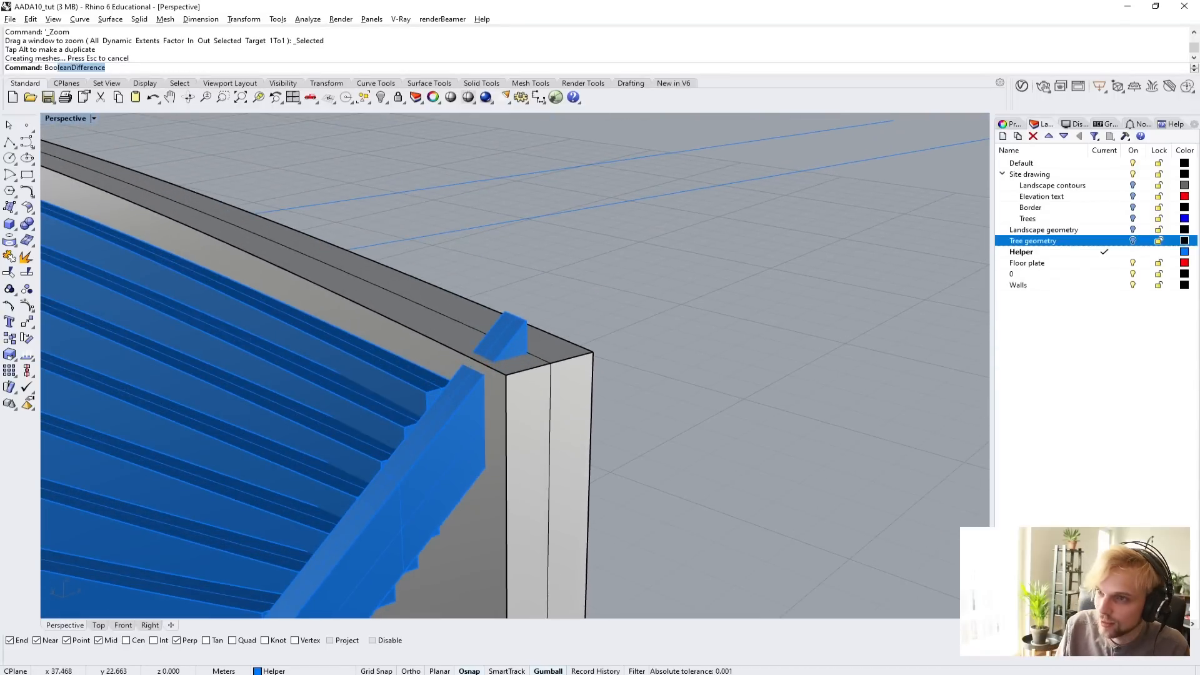
key("Return")
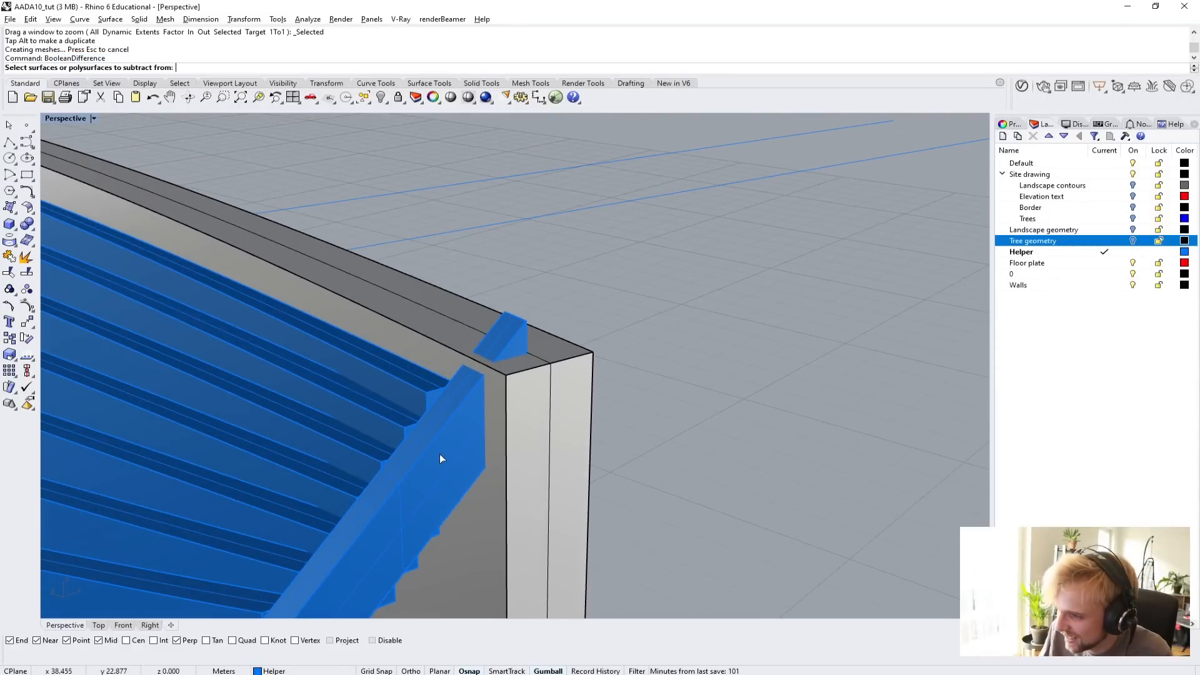
left_click(431, 457)
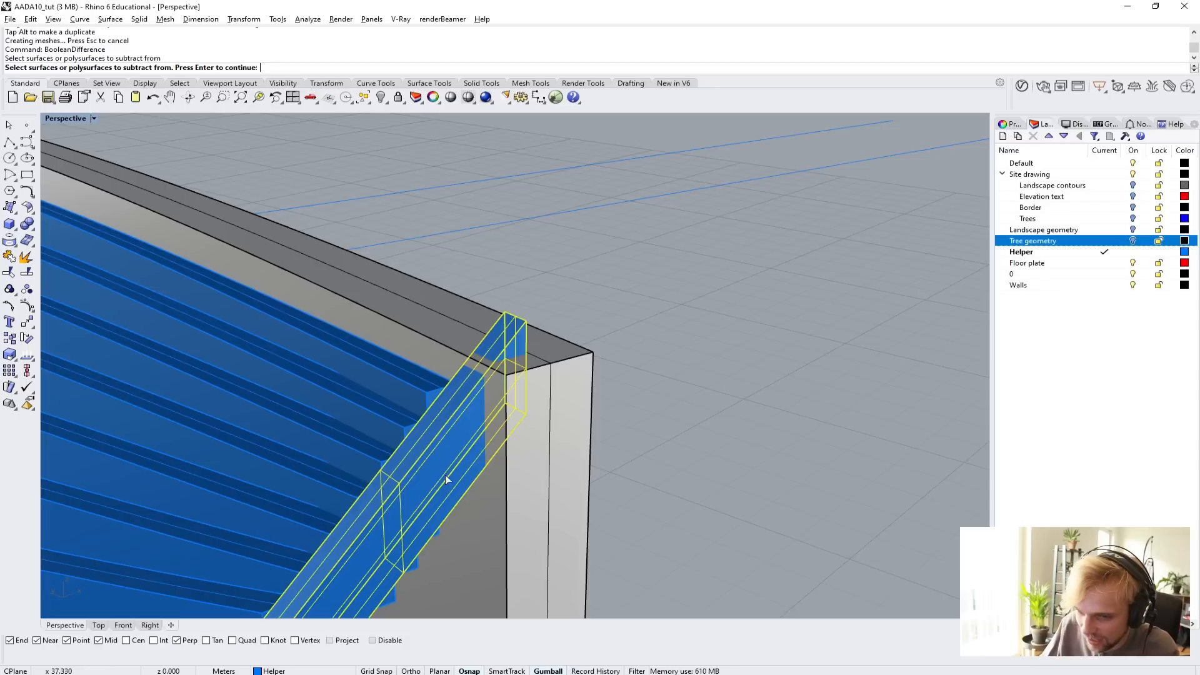
key("Return")
left_click(541, 490)
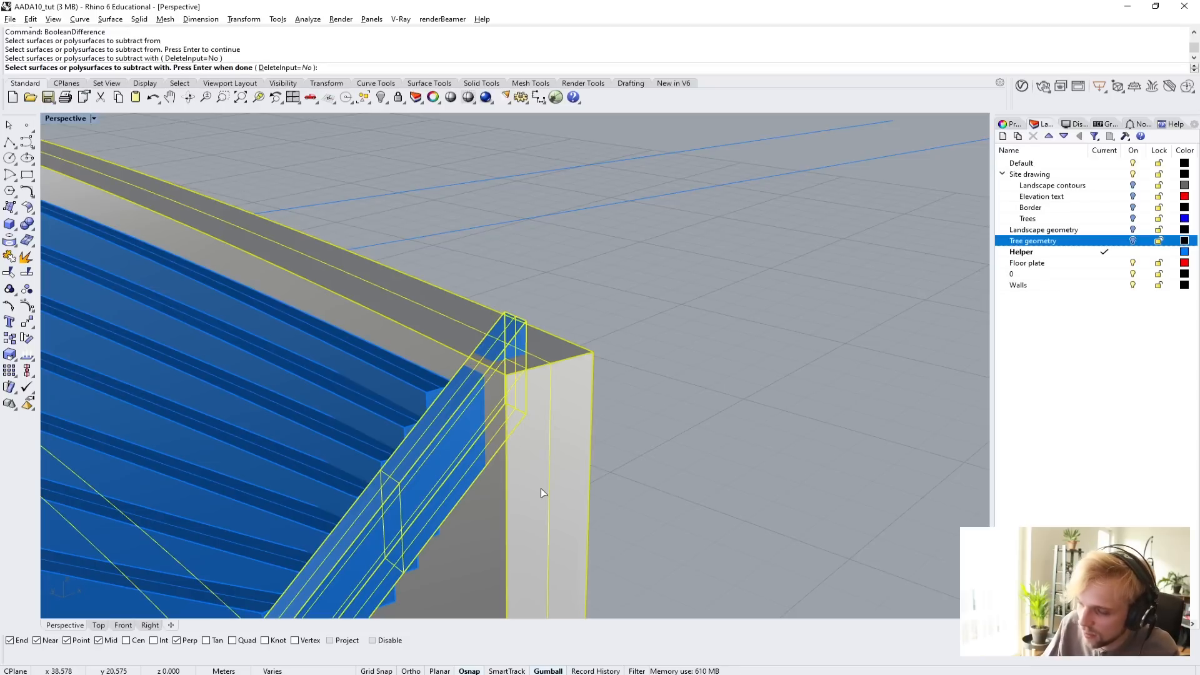
key("Return")
left_click(524, 325)
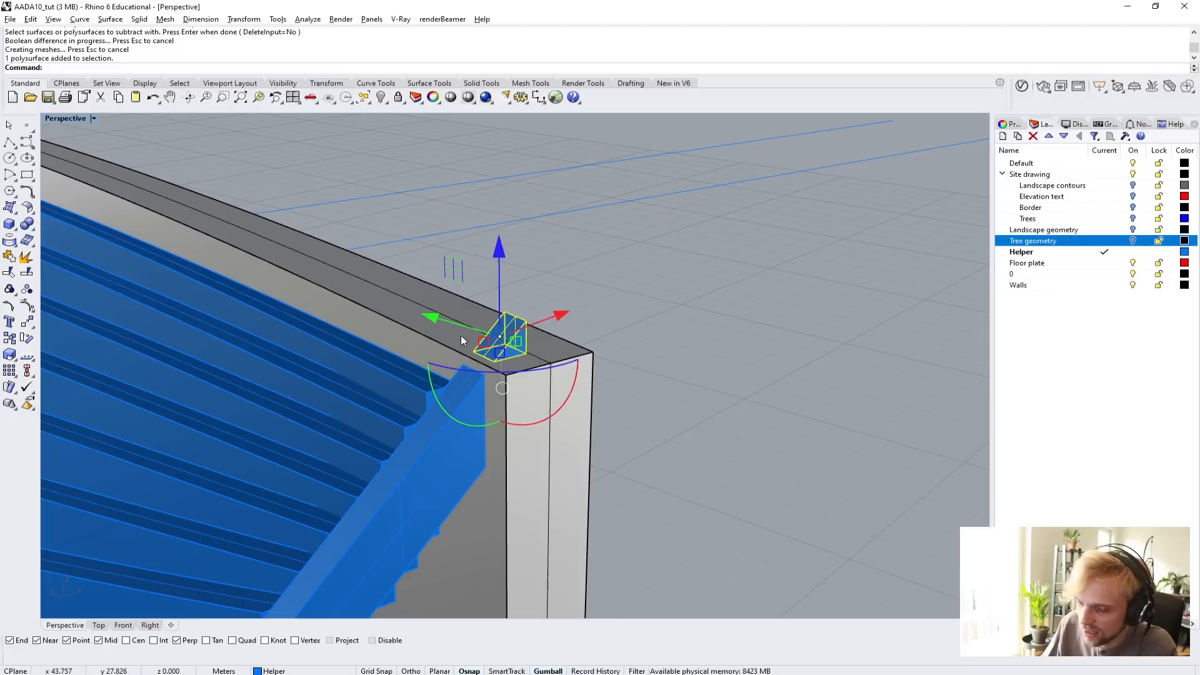
key("Delete")
left_click(450, 453)
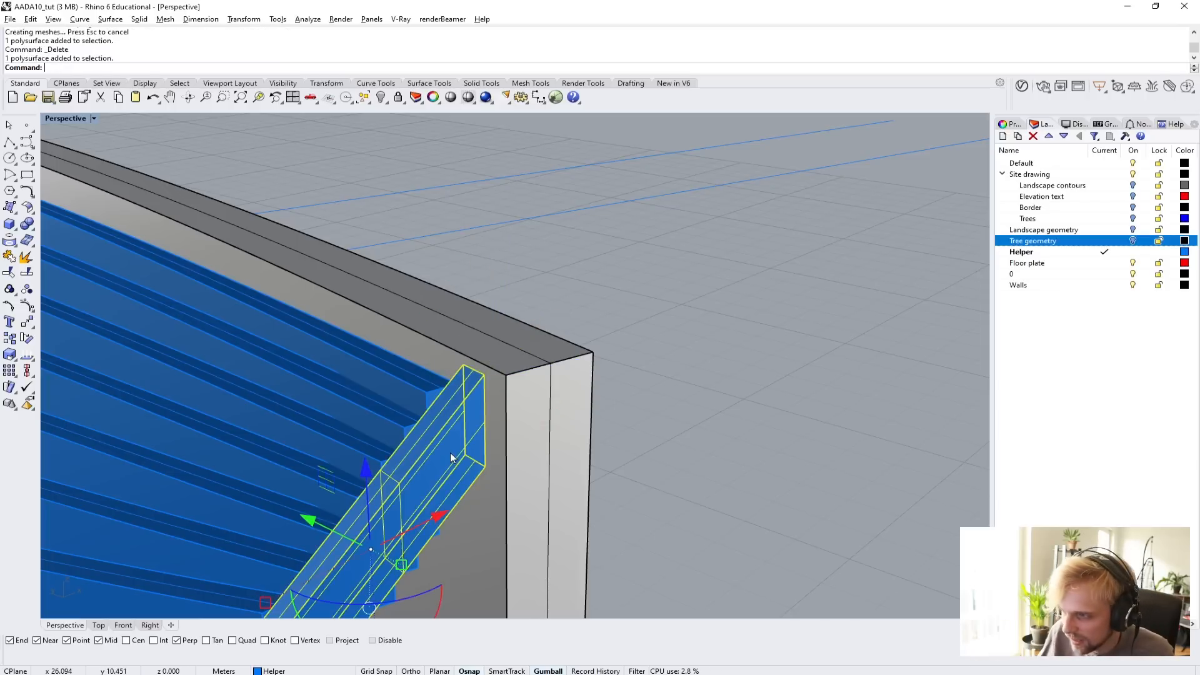
right_click_drag(450, 452, 538, 369)
left_click(654, 378)
right_click_drag(654, 378, 631, 425)
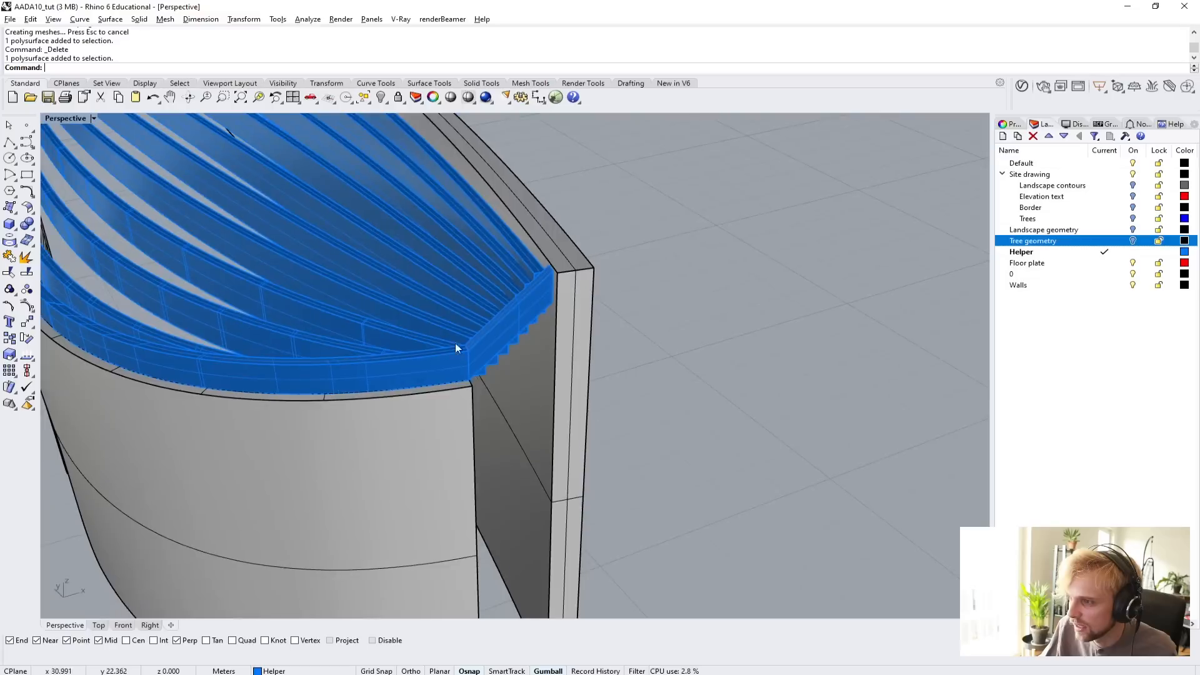
Join the curved edge strip and the sloped end member into one solid with BooleanUnion.
scroll(455, 344, "up", 4)
right_click_drag(455, 344, 453, 422)
left_click(419, 421)
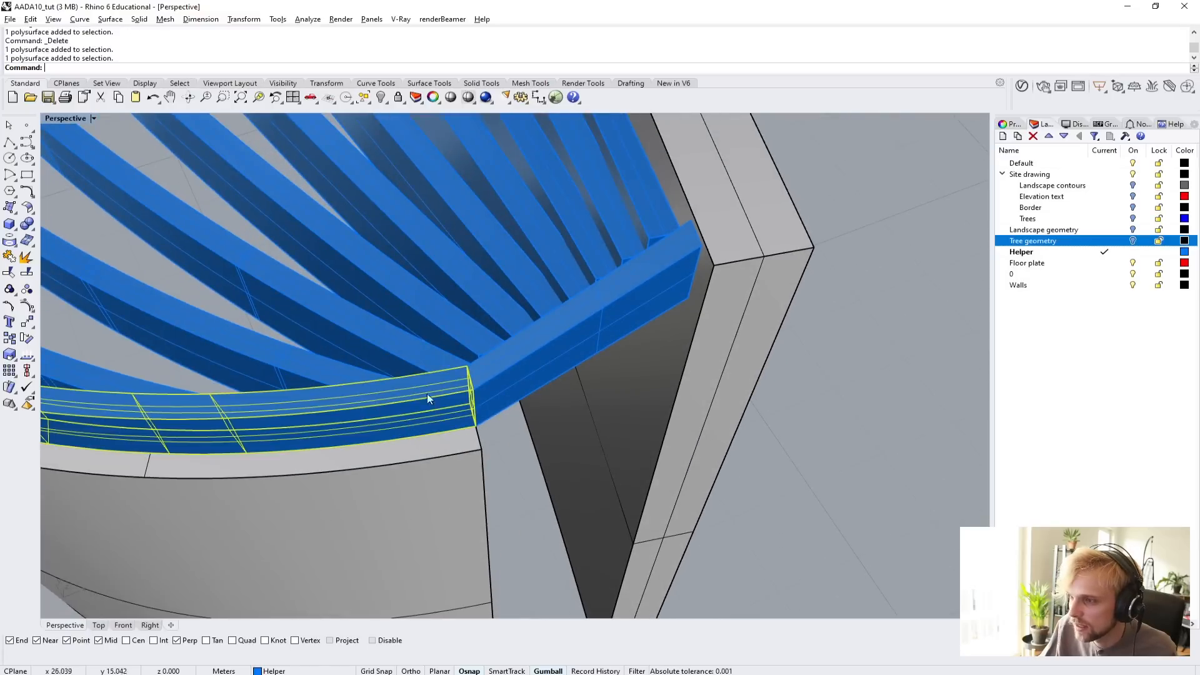
left_click(486, 391, "shift")
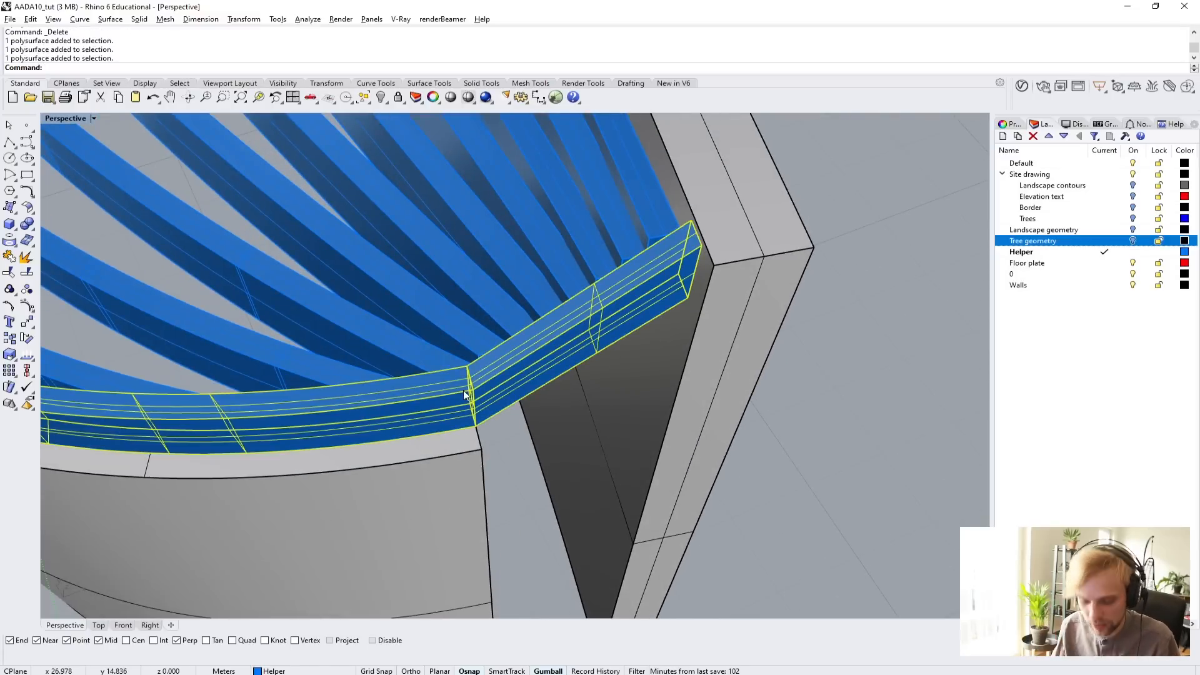
type("Bolle")
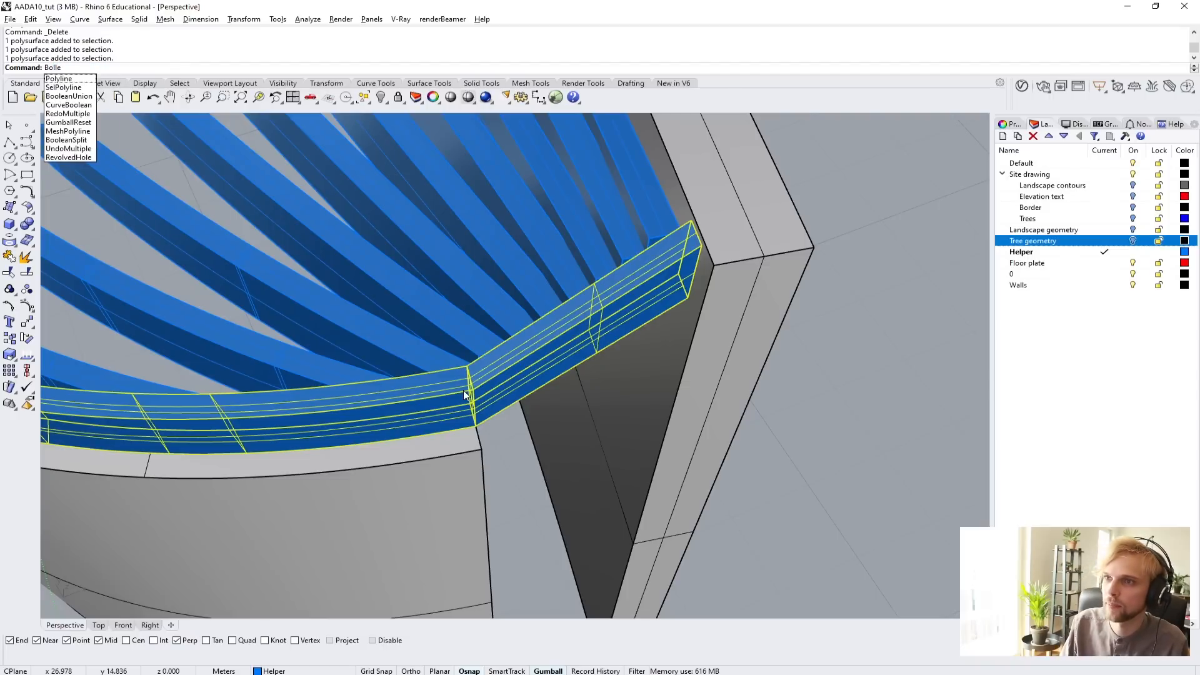
key("BackSpace")
key("BackSpace")
key("BackSpace")
type("oleanUnion")
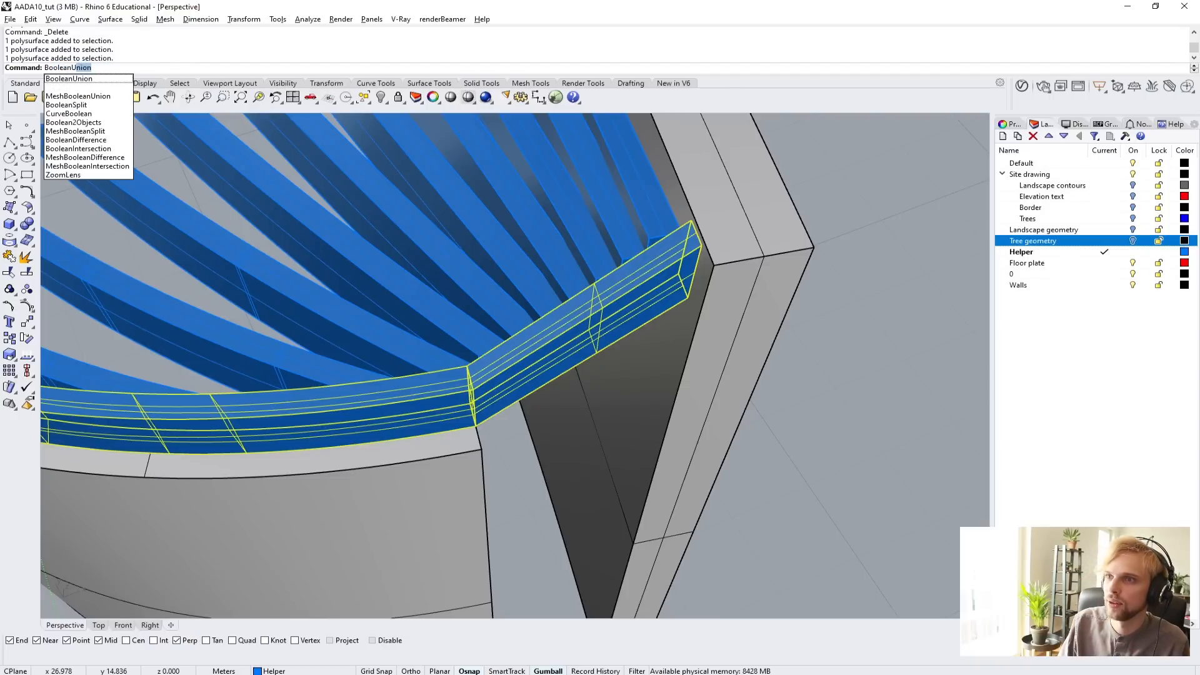
key("Return")
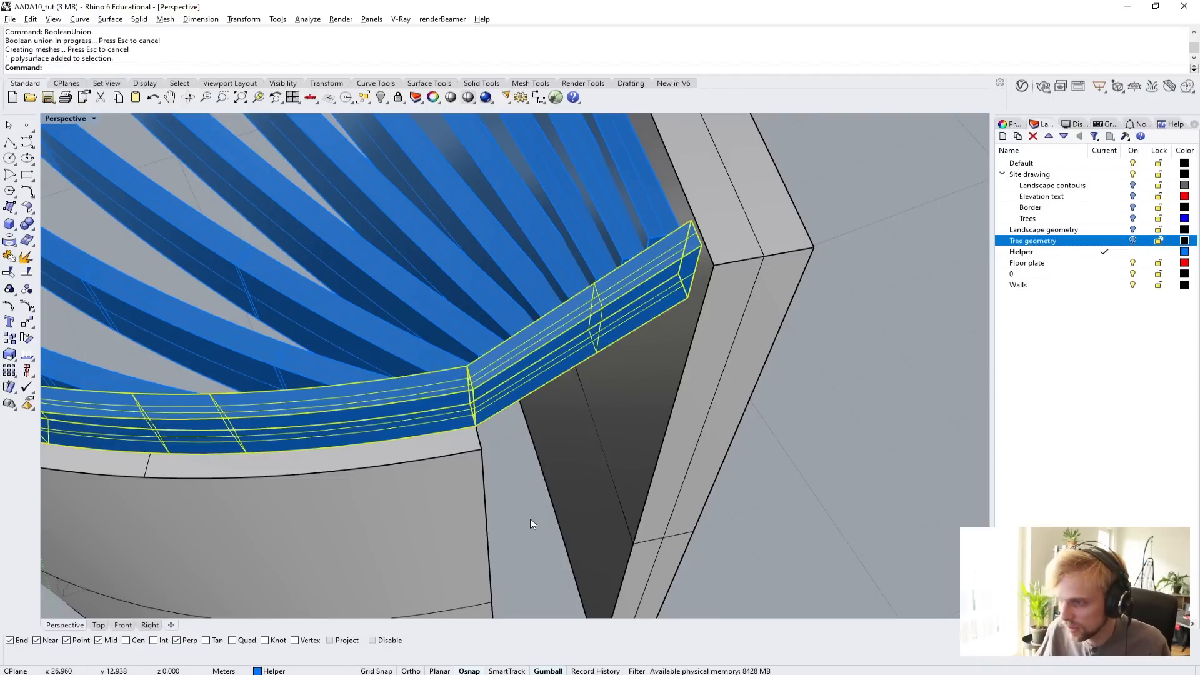
left_click(530, 518)
scroll(530, 519, "down", 5)
right_click_drag(530, 519, 548, 470)
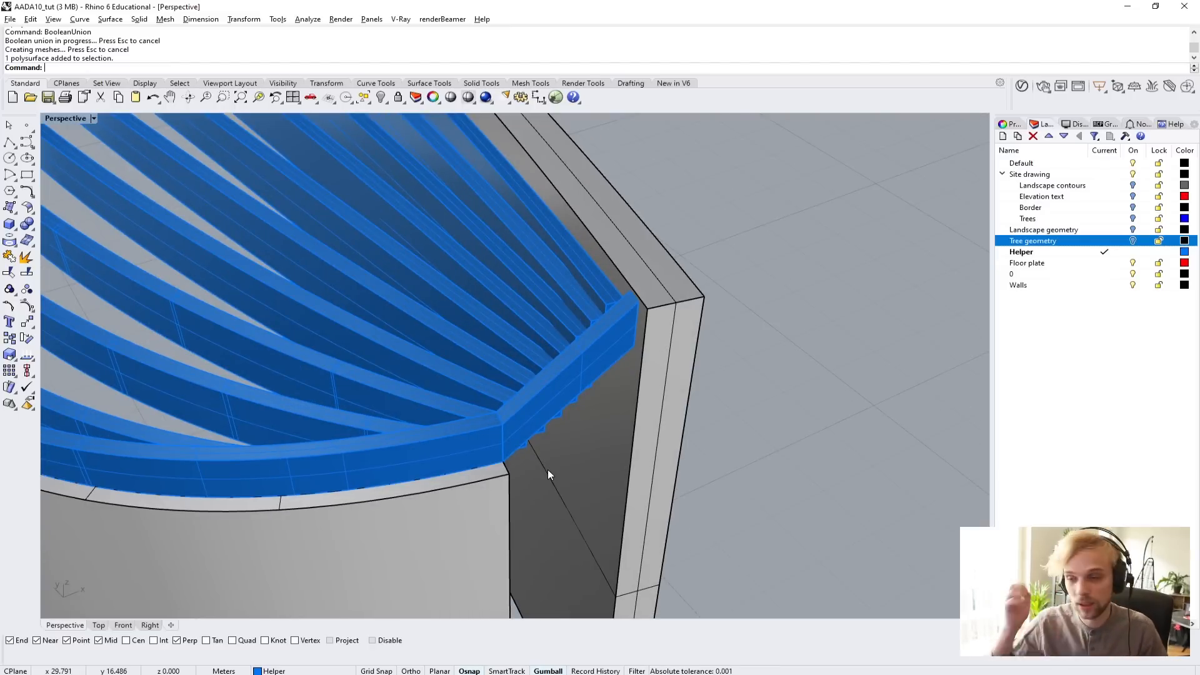
Draw a three-point box filling the gap between the lower and upper wall ends, from the wall base to above the roof frame.
right_click_drag(547, 470, 475, 431)
left_click(15, 229)
left_click(27, 230)
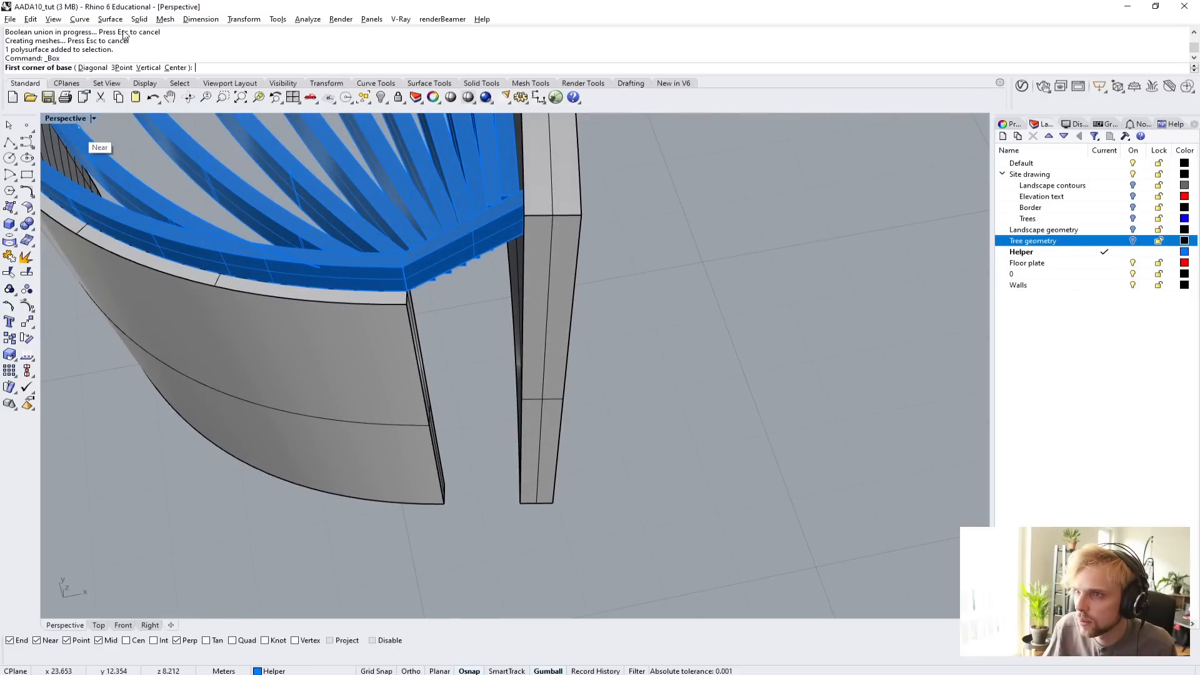
left_click(120, 68)
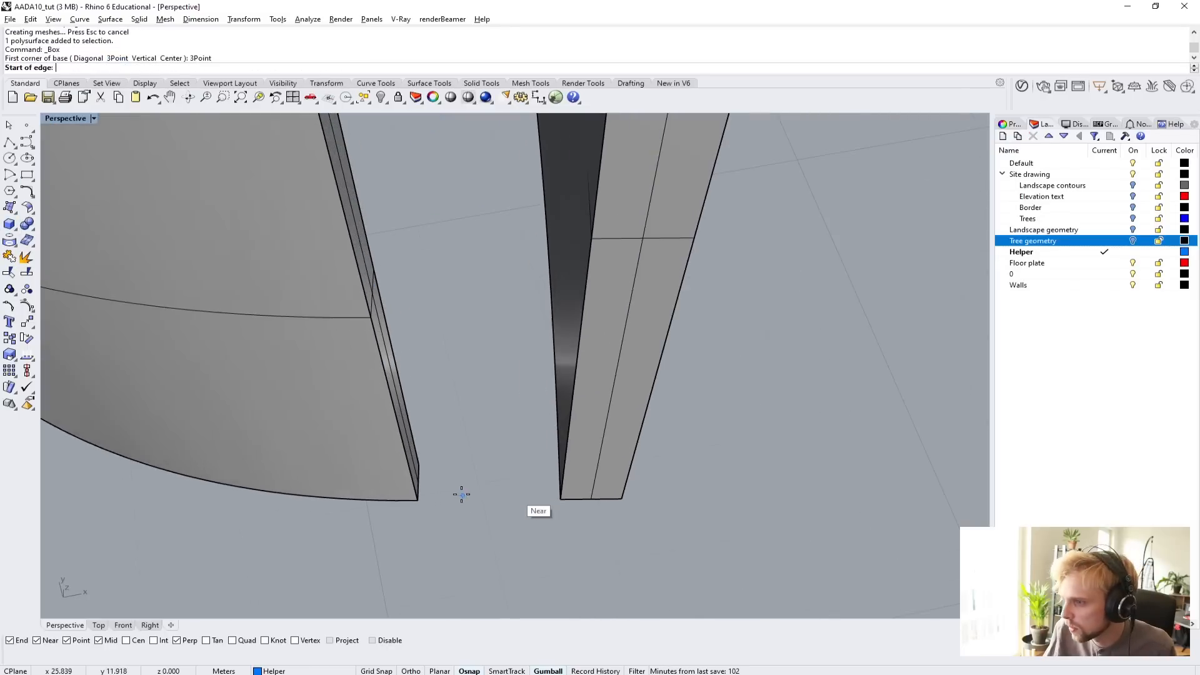
scroll(463, 493, "up", 3)
scroll(409, 474, "up", 2)
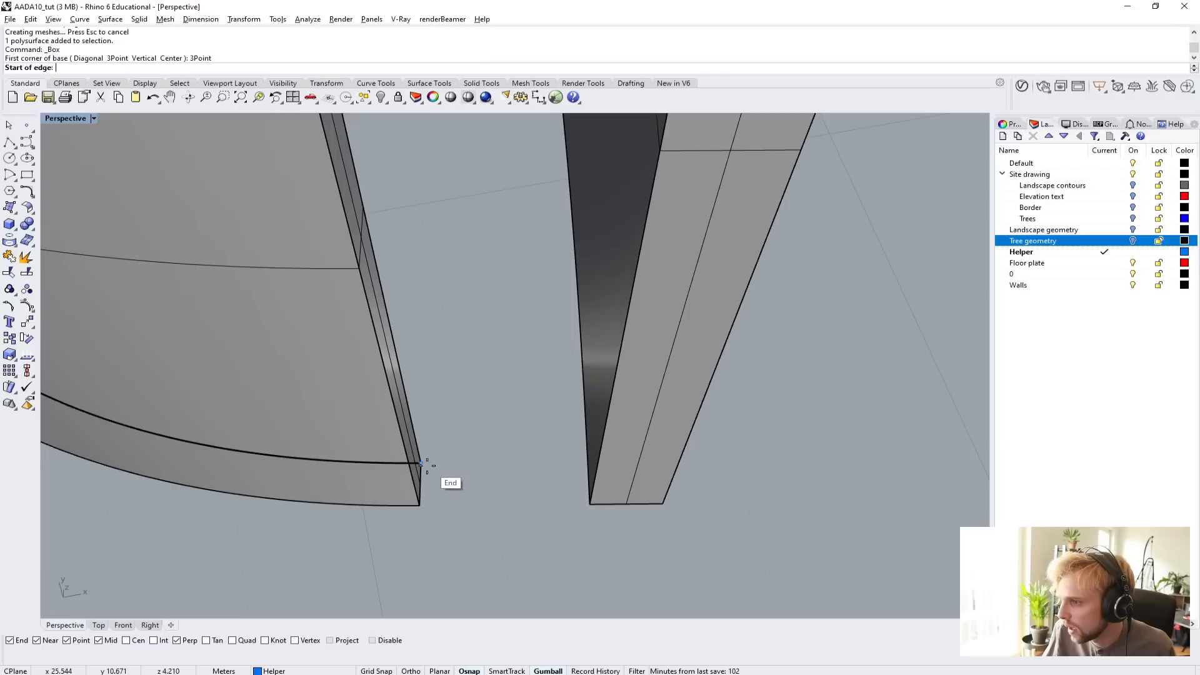
left_click(426, 466)
left_click(417, 509)
left_click(591, 508)
scroll(576, 511, "down", 4)
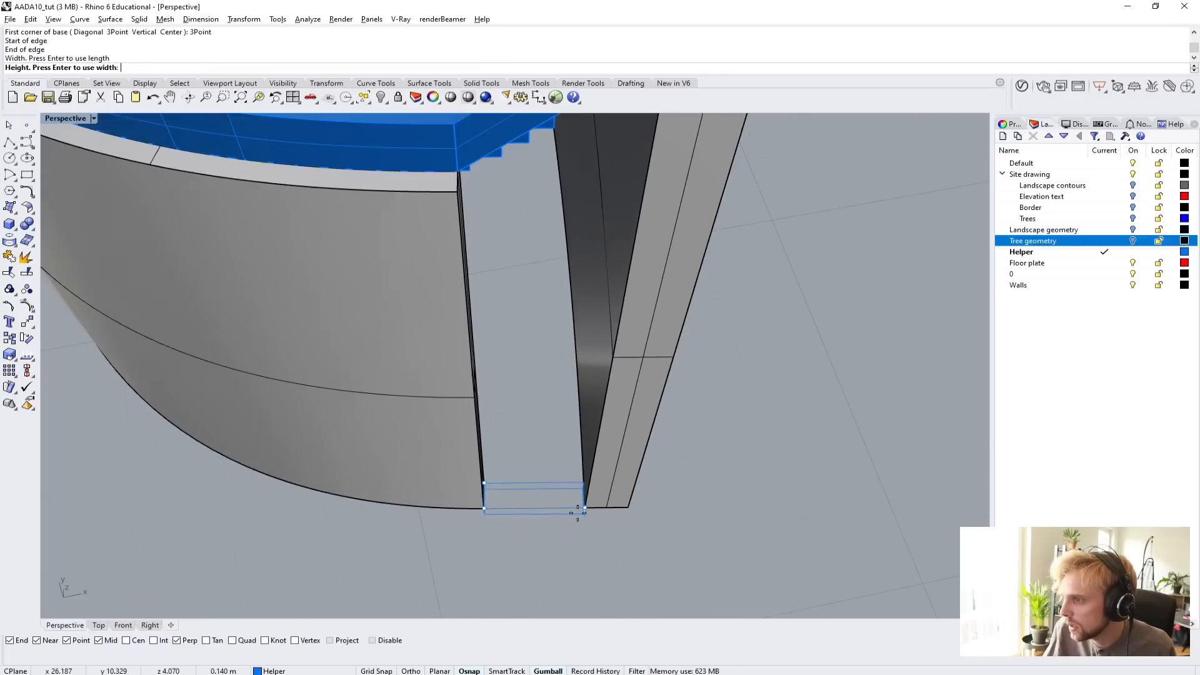
scroll(544, 377, "down", 1)
scroll(543, 378, "down", 2)
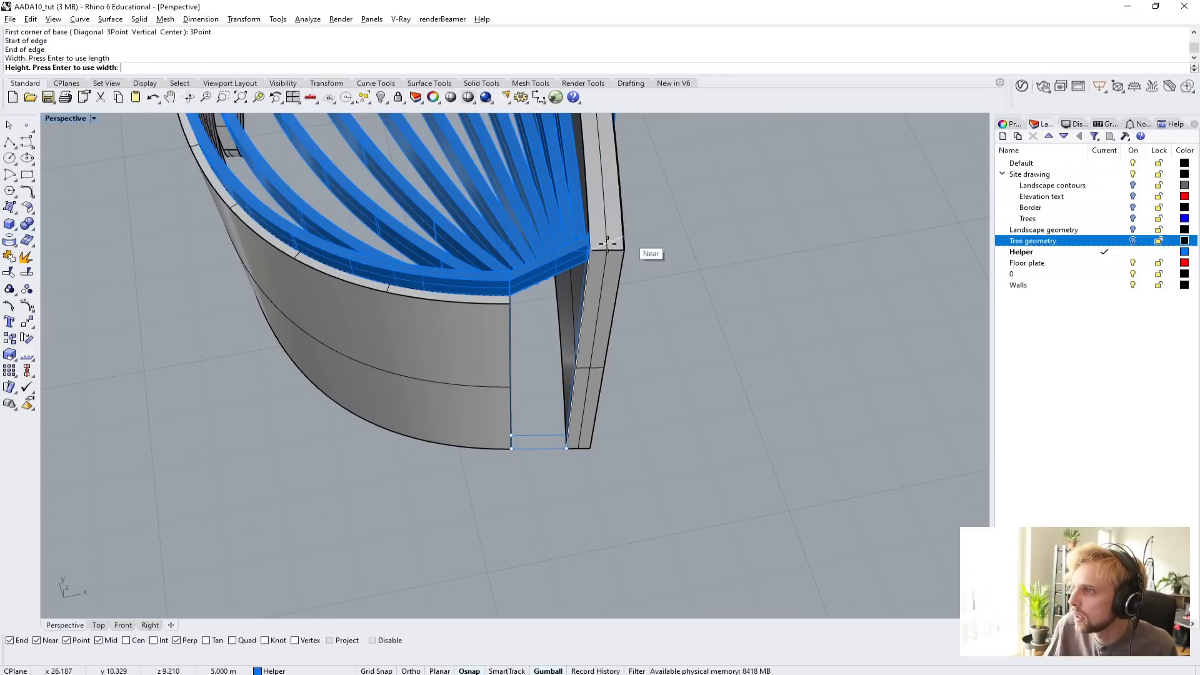
left_click(756, 215)
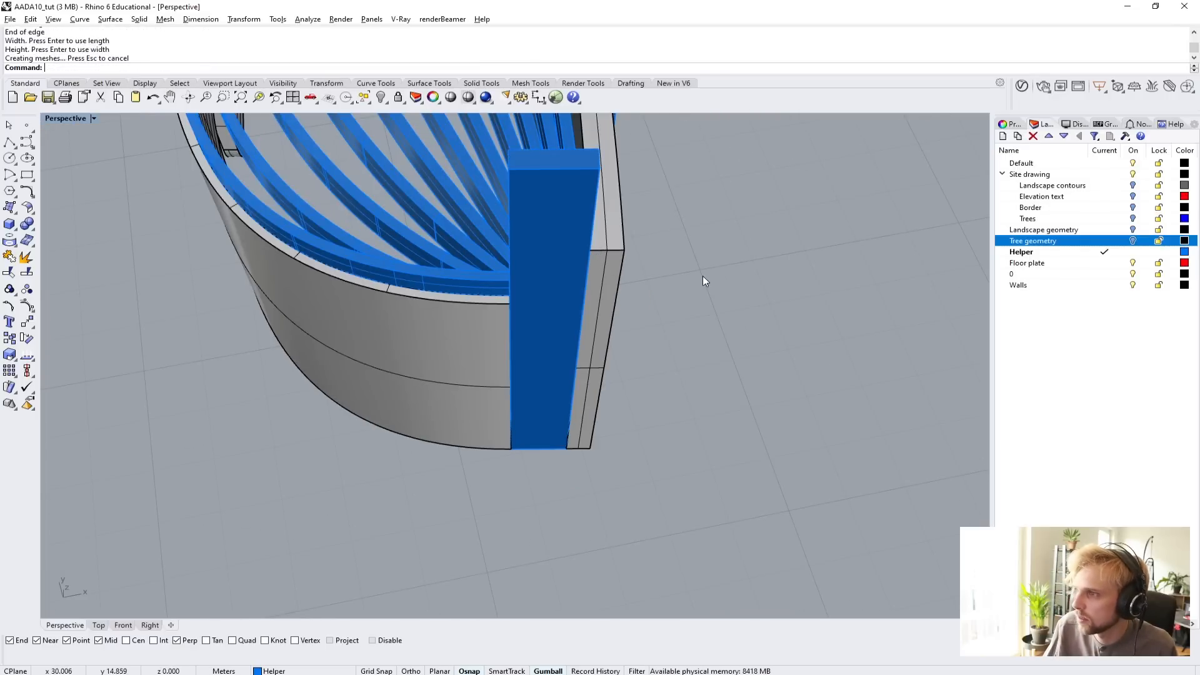
Isolate the new end box together with the joined edge frame.
scroll(581, 259, "up", 3)
right_click_drag(581, 258, 723, 257)
scroll(501, 308, "up", 5)
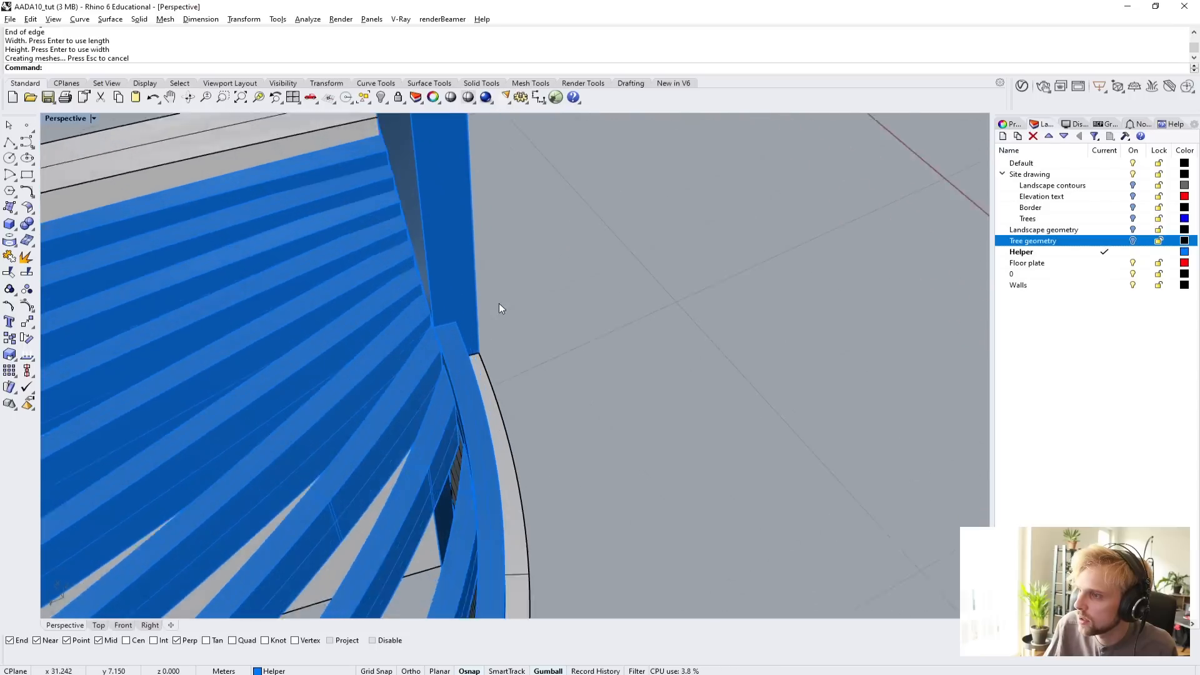
left_click(444, 346)
right_click_drag(610, 335, 477, 375)
left_click(487, 366)
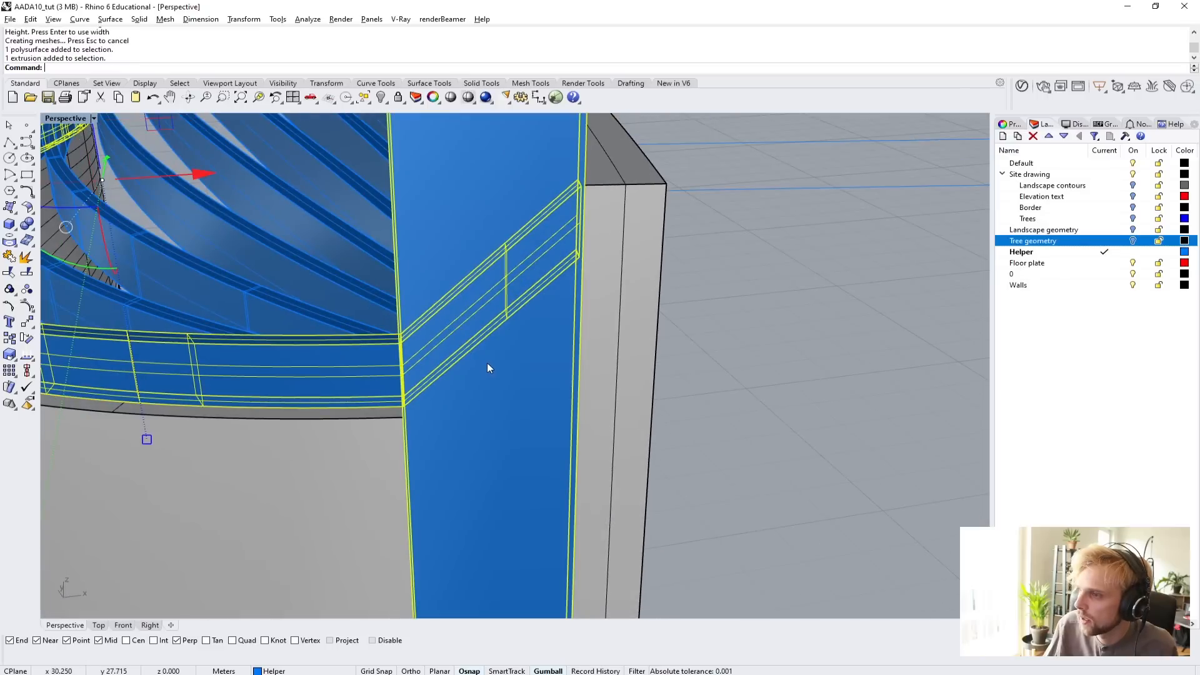
type("s")
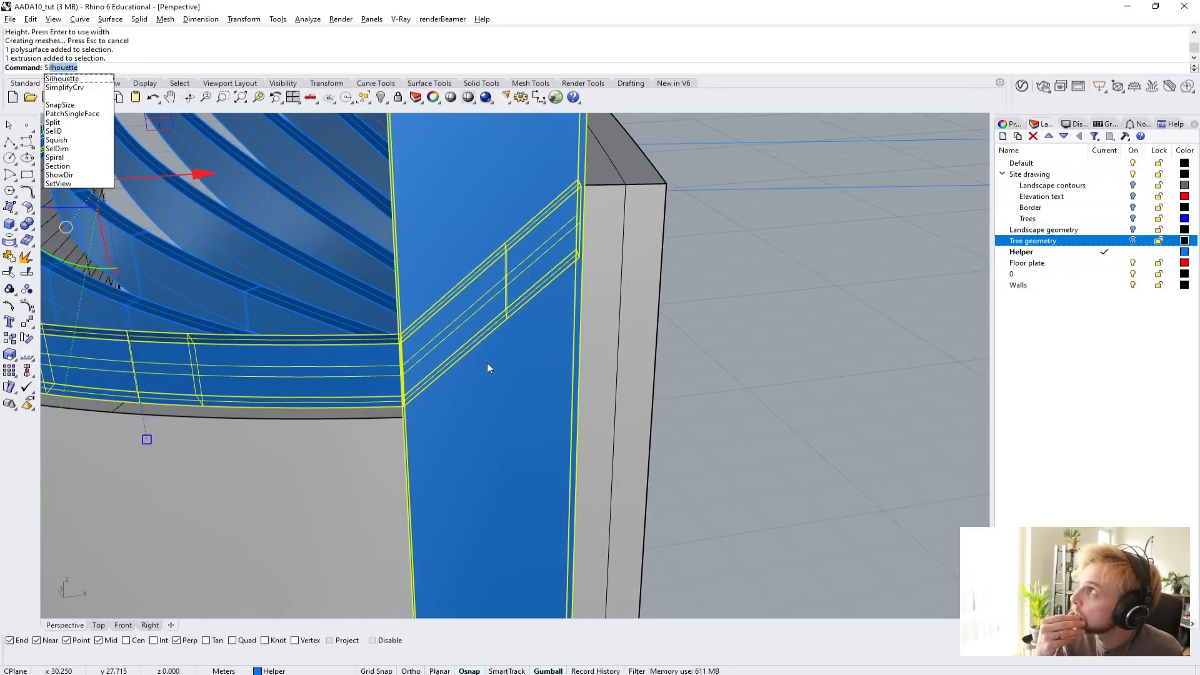
key("Escape")
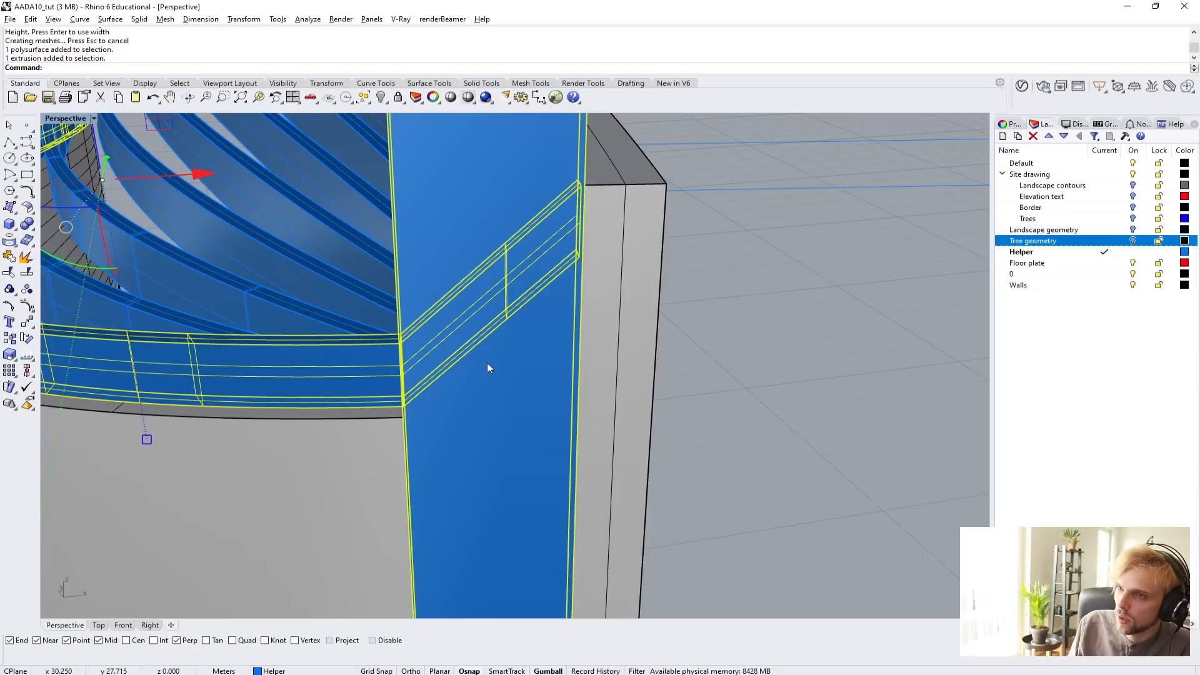
type("Isolate")
key("Return")
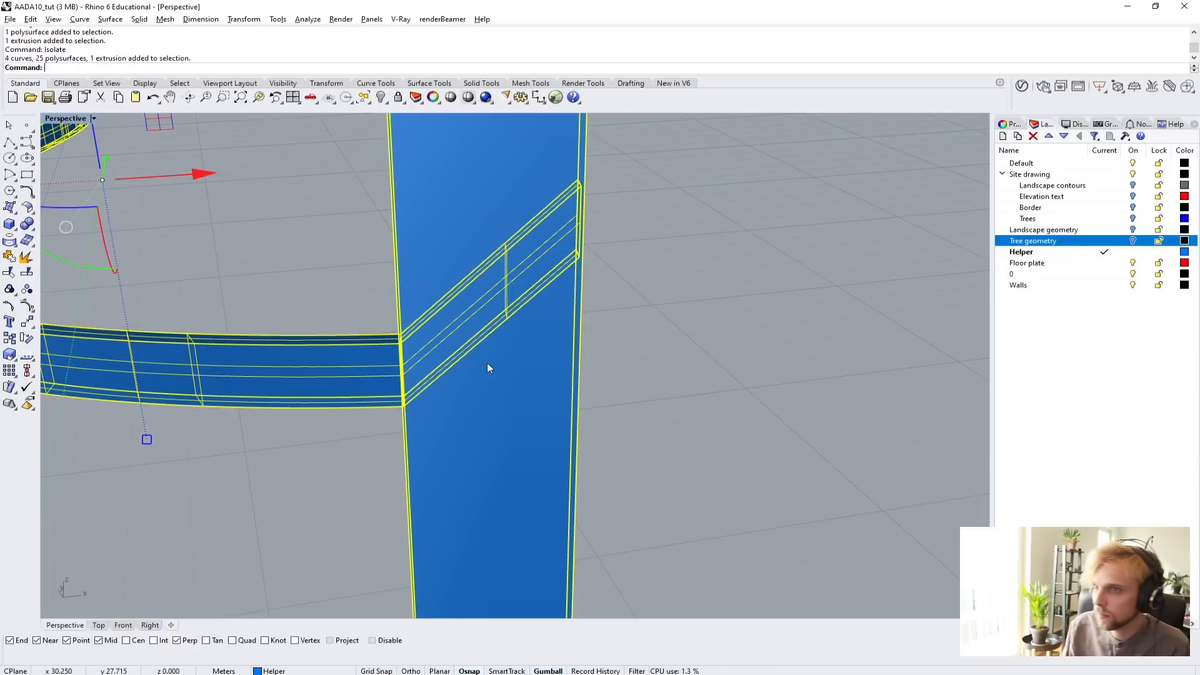
key("Escape")
Examine how the sloped part of the frame passes through the tall end box from several sides.
right_click_drag(487, 363, 392, 369)
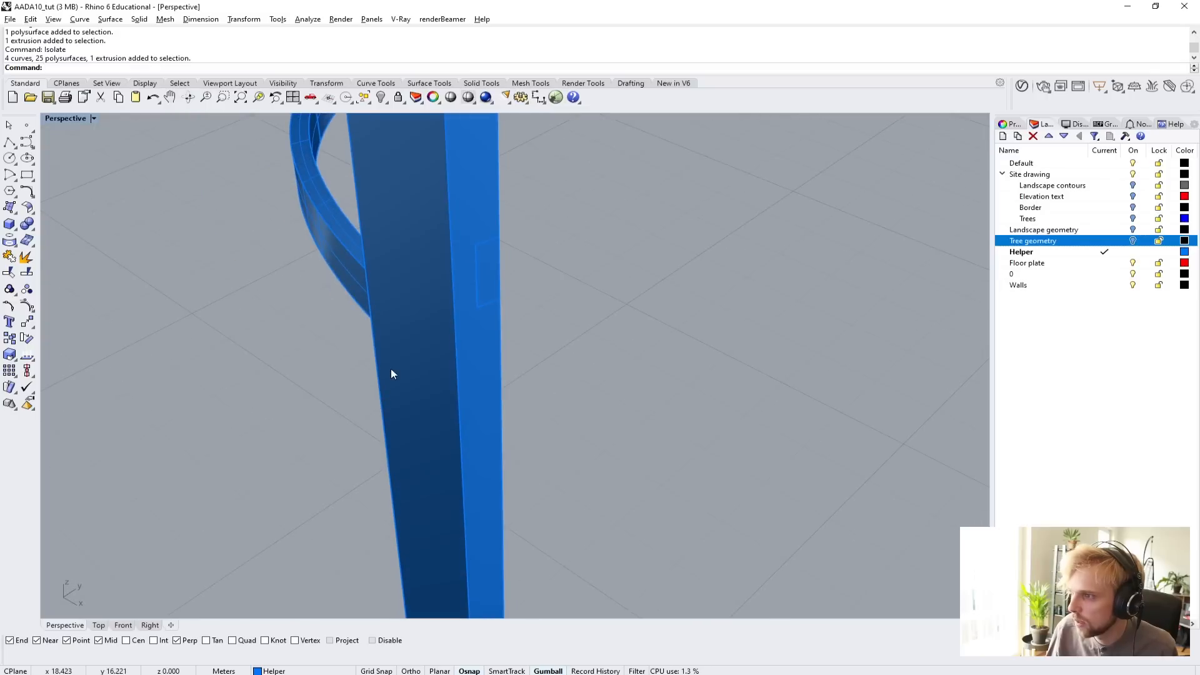
scroll(479, 280, "up", 4)
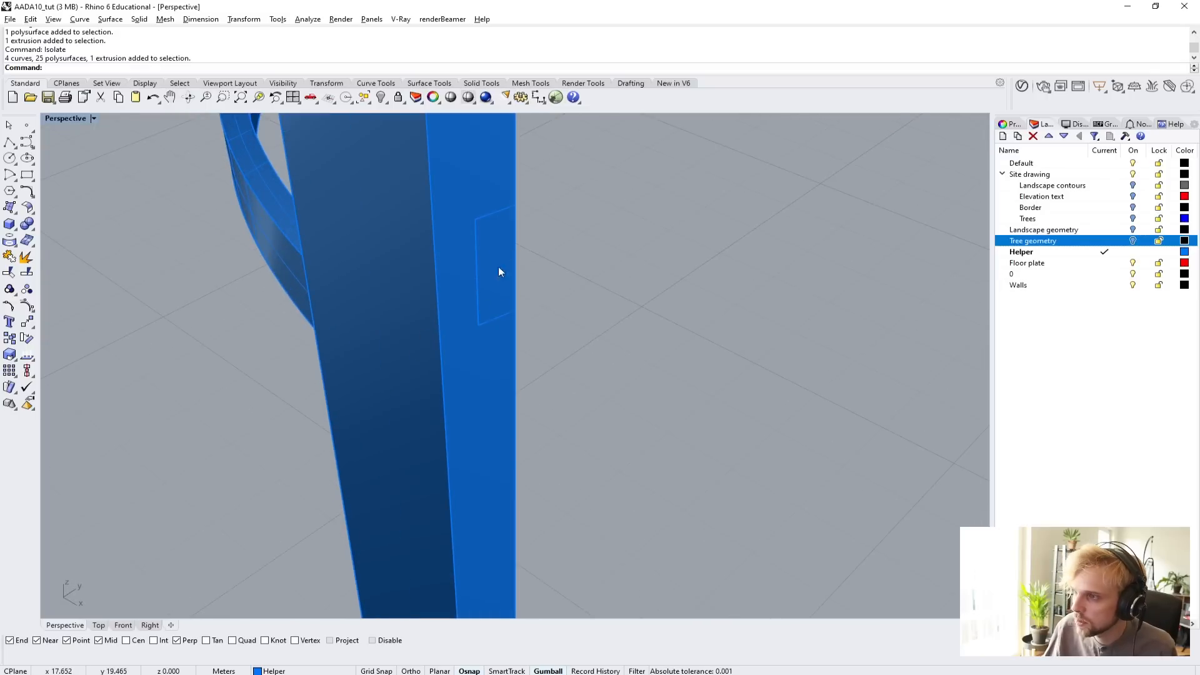
right_click_drag(499, 269, 187, 269)
left_click(456, 224)
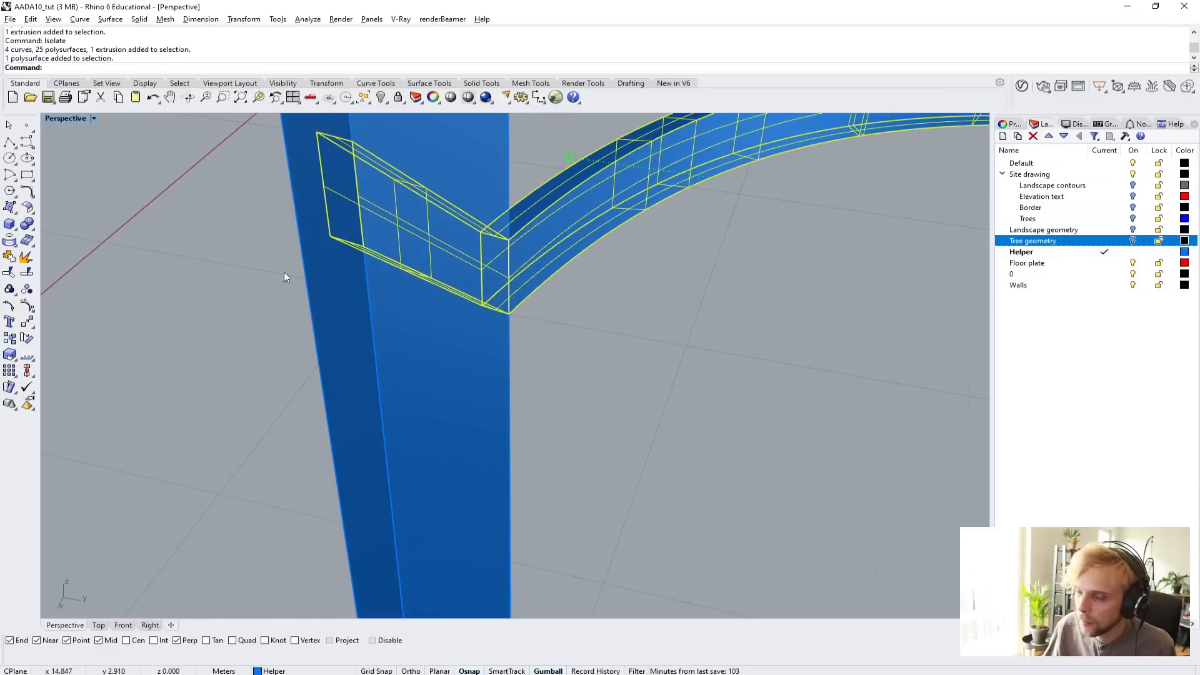
right_click_drag(435, 250, 374, 382, "shift")
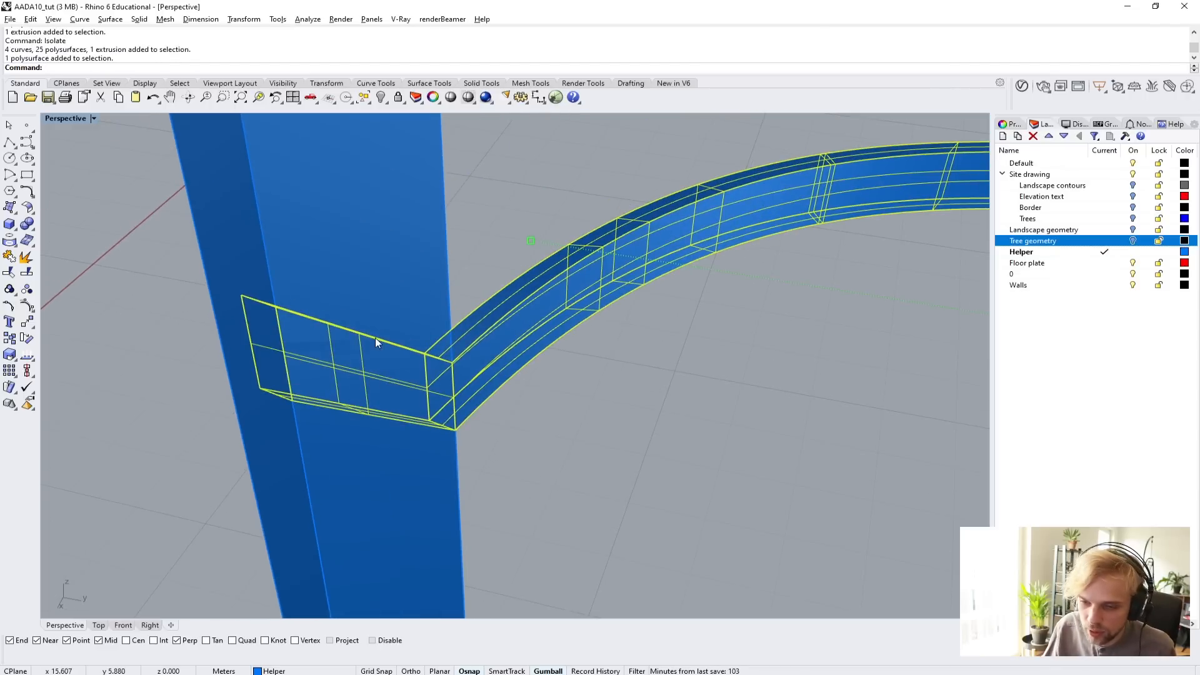
right_click_drag(375, 341, 443, 344)
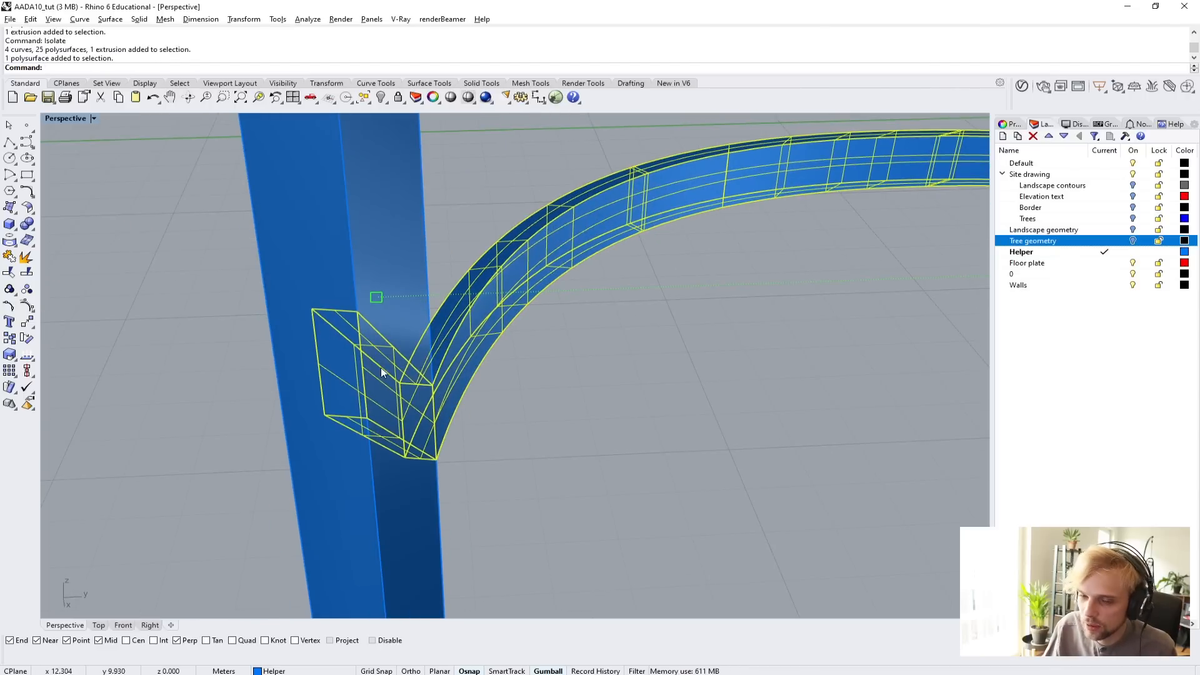
left_click(460, 479)
right_click_drag(461, 479, 489, 386)
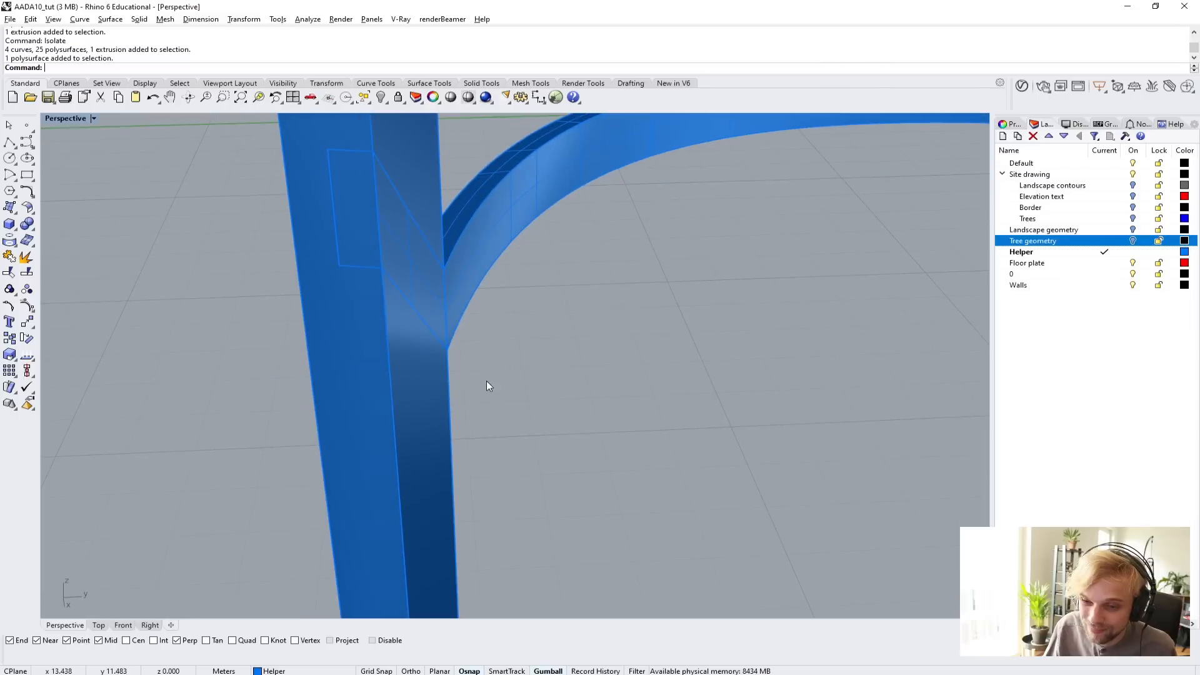
right_click_drag(405, 312, 425, 384, "shift")
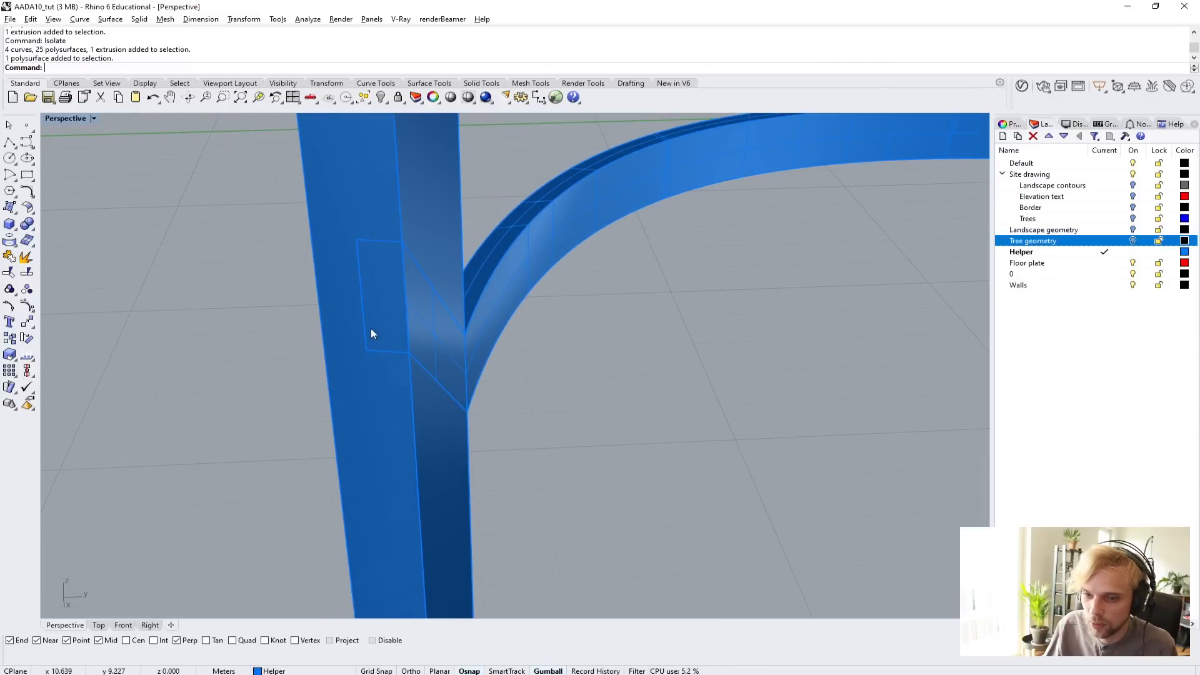
right_click_drag(418, 379, 369, 303)
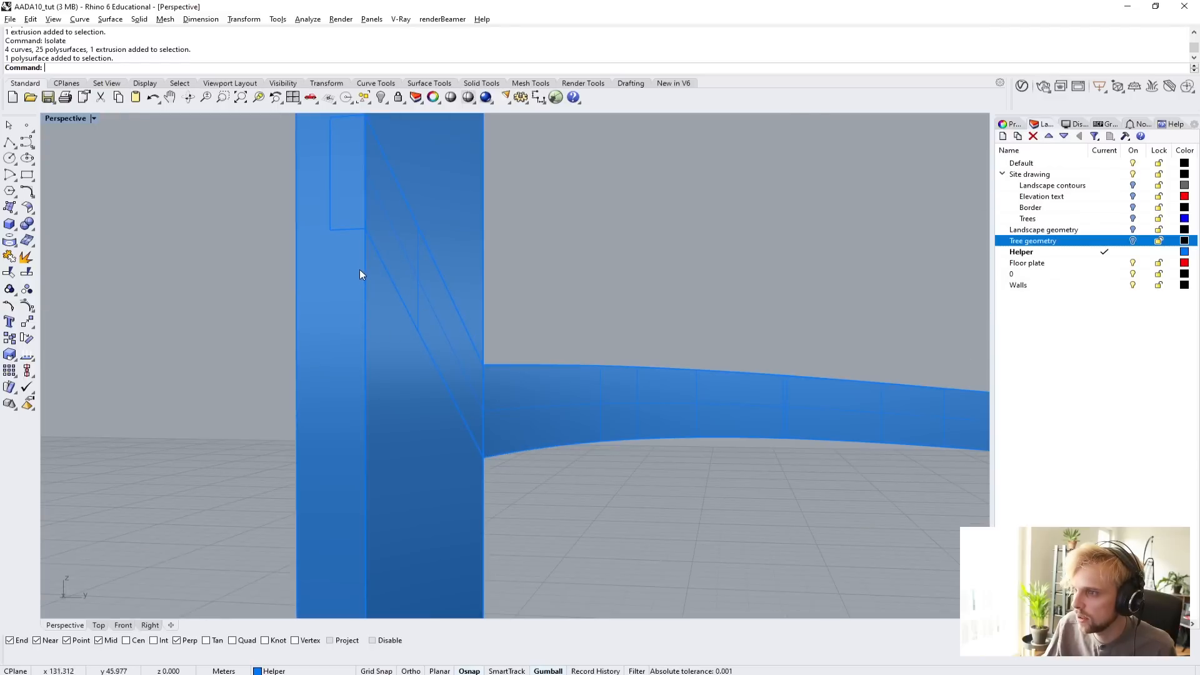
In wireframe display, extract a copy of the sloped member's underside face with ExtractSrf, and hide the joined edge frame.
left_click(66, 119)
left_click(63, 148)
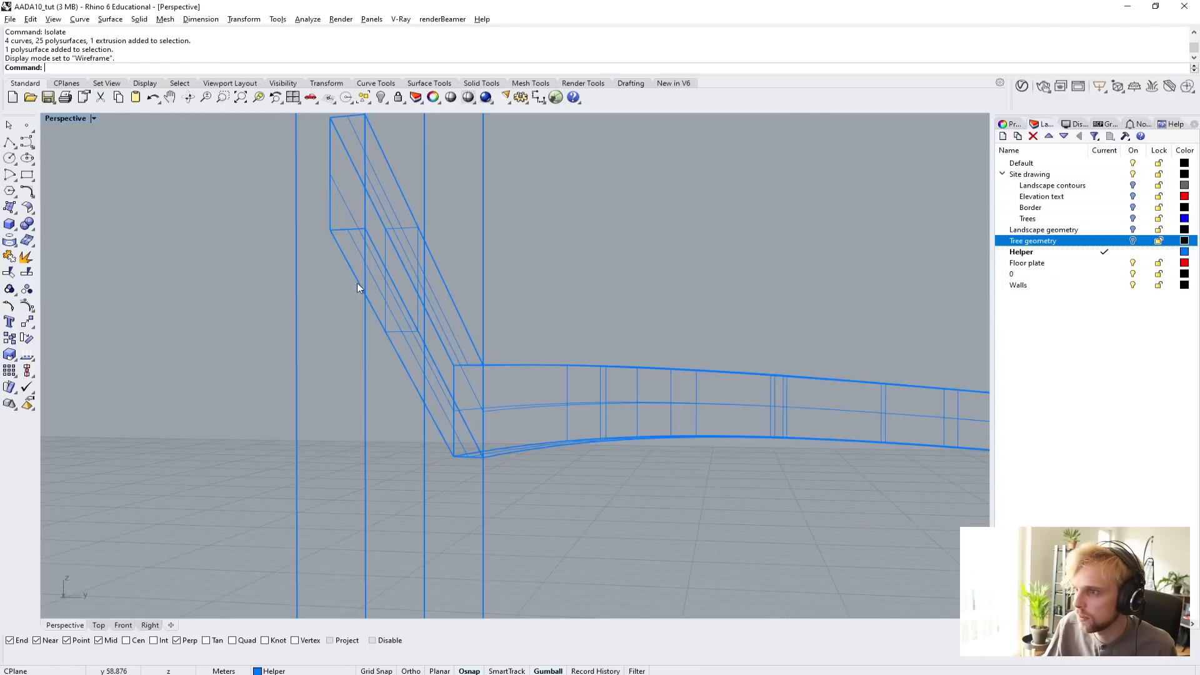
type("Ex")
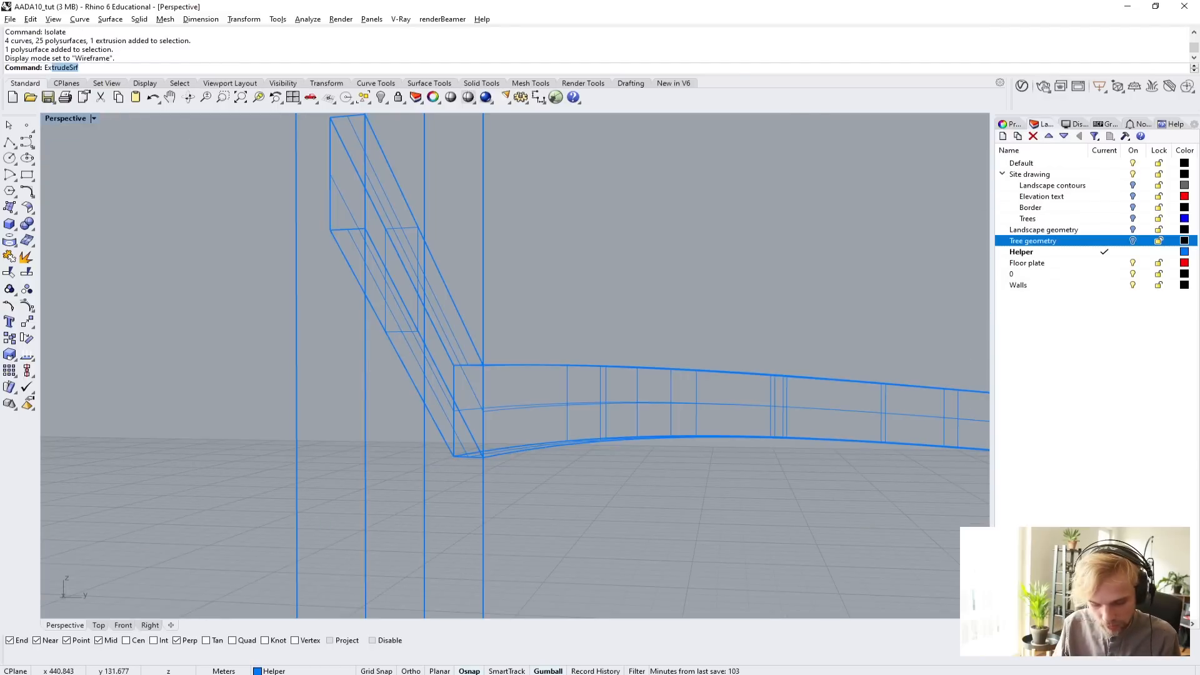
type("tract")
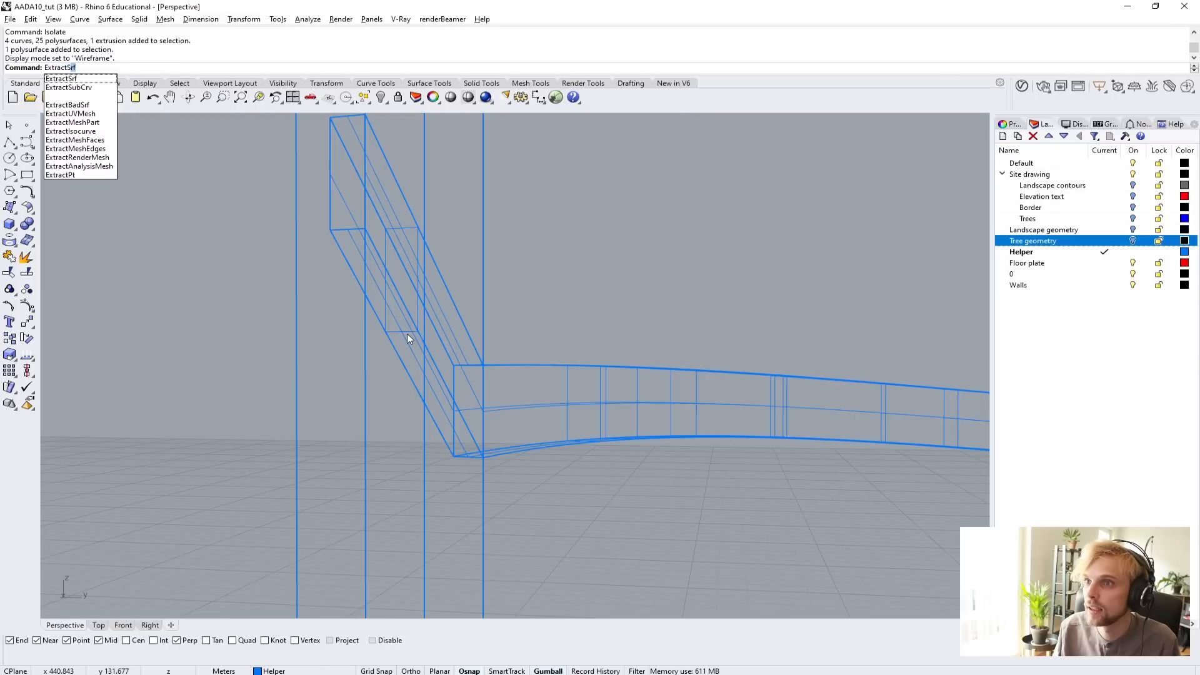
key("Return")
left_click(407, 335)
key("Return")
right_click_drag(407, 334, 412, 377)
key("Escape")
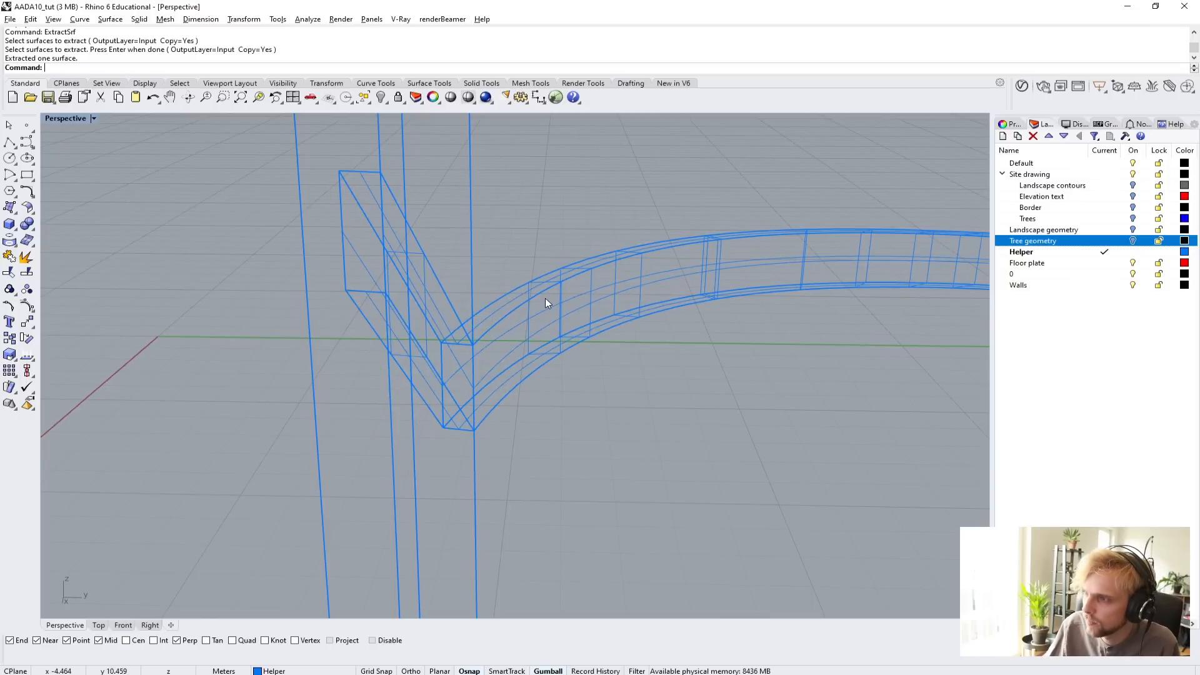
left_click(543, 288)
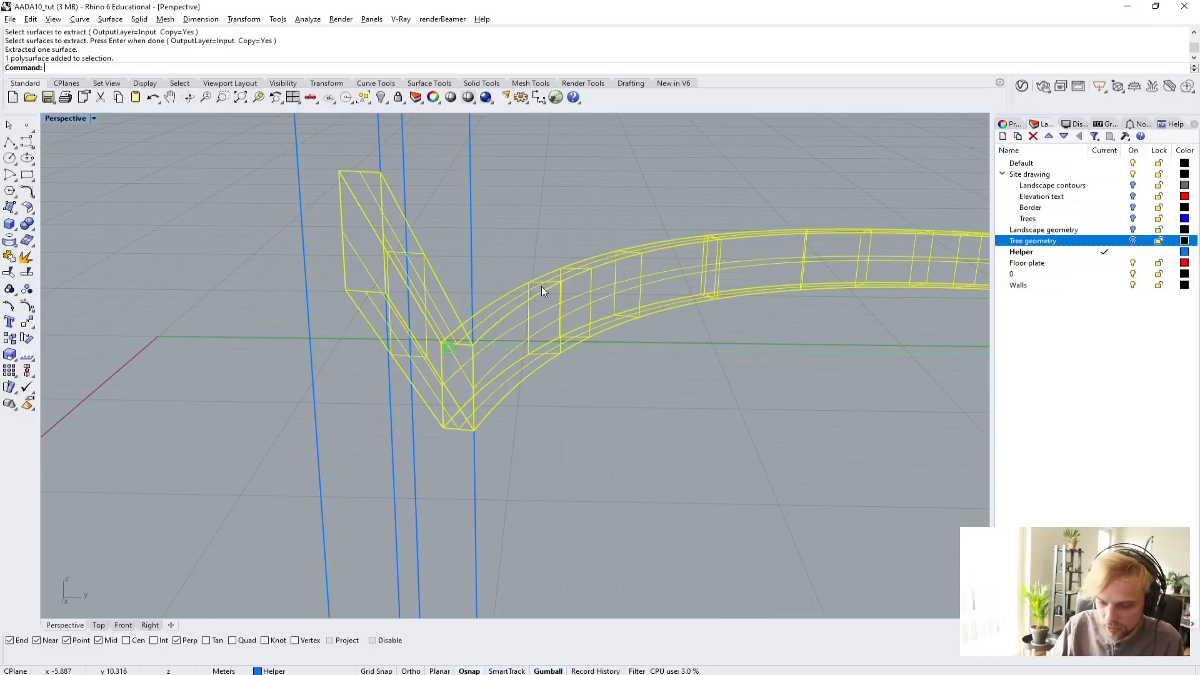
key("Return")
Stretch the extracted sloped face across the box's thickness with Scale1D, until it extends well past the box's side.
left_click(432, 369)
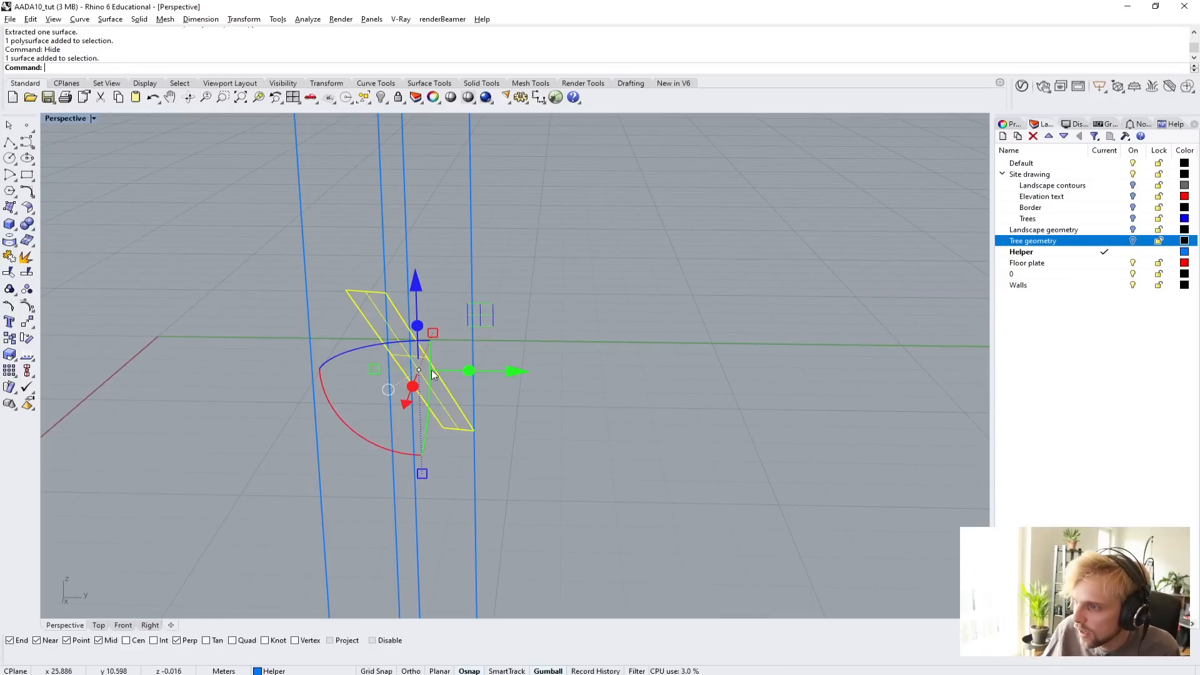
right_click_drag(462, 371, 414, 434)
type("S")
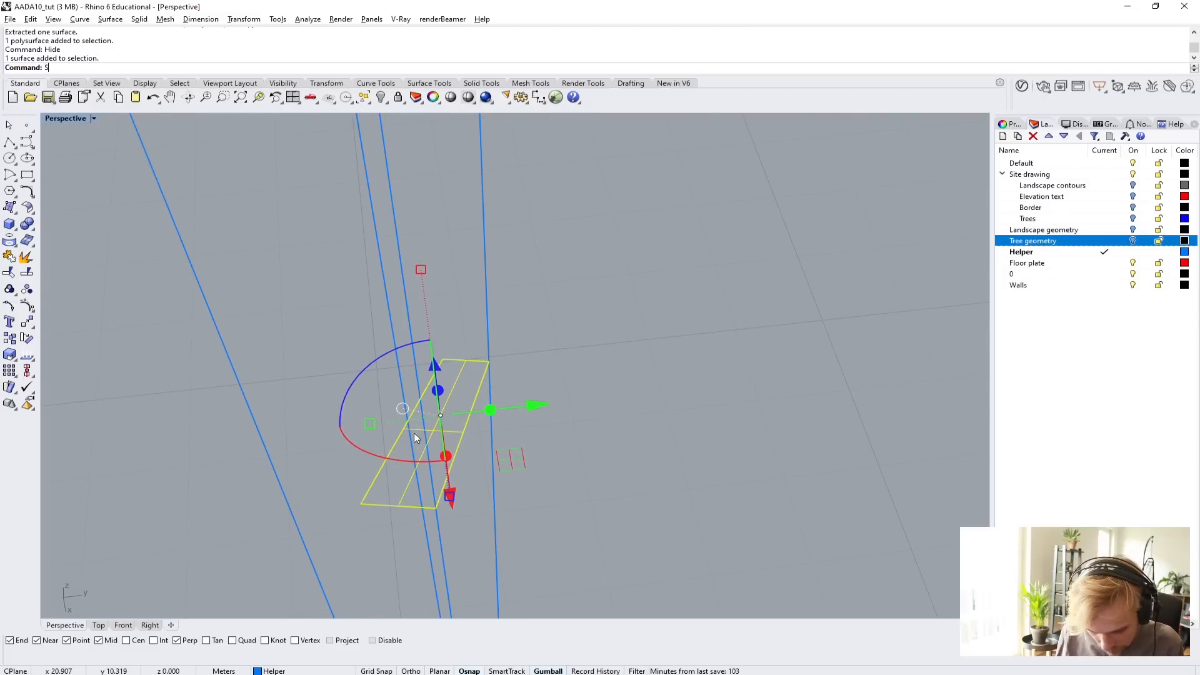
type("cale1D")
key("Return")
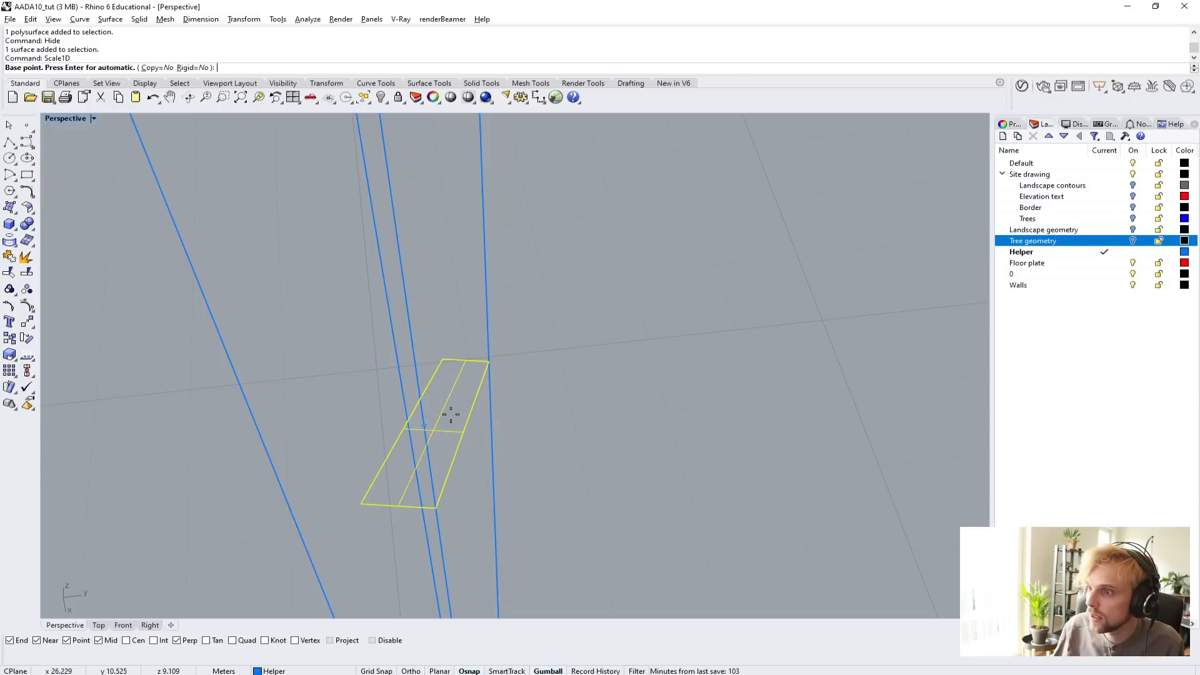
left_click(472, 408)
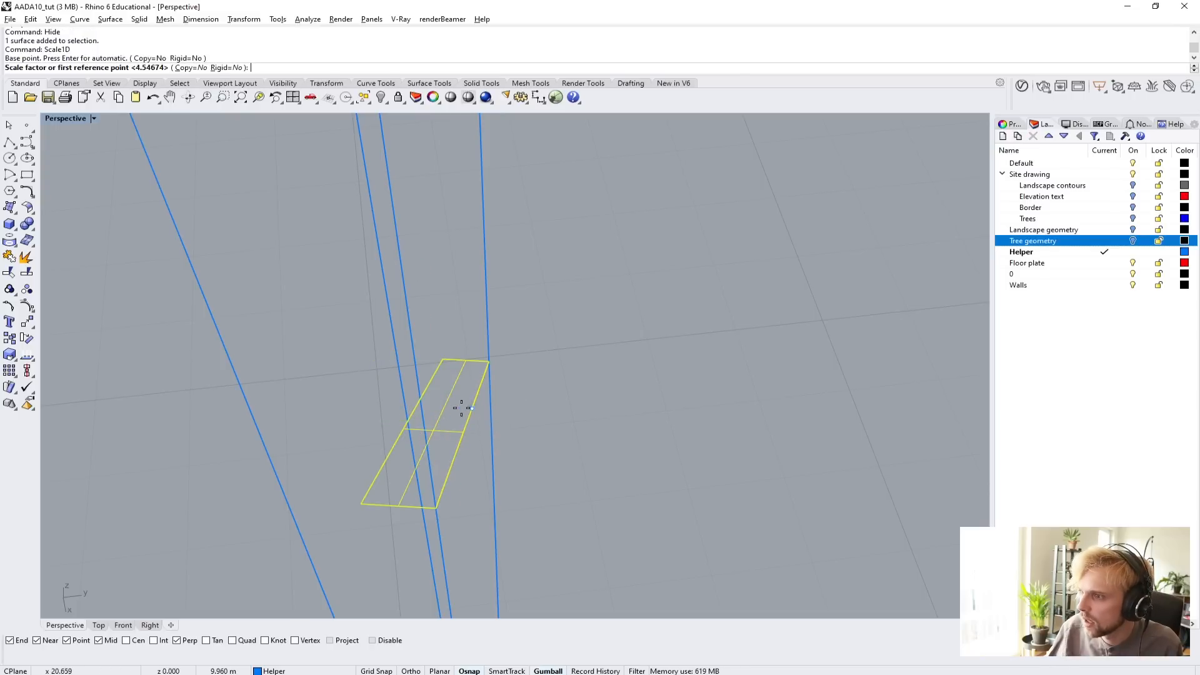
left_click(417, 405)
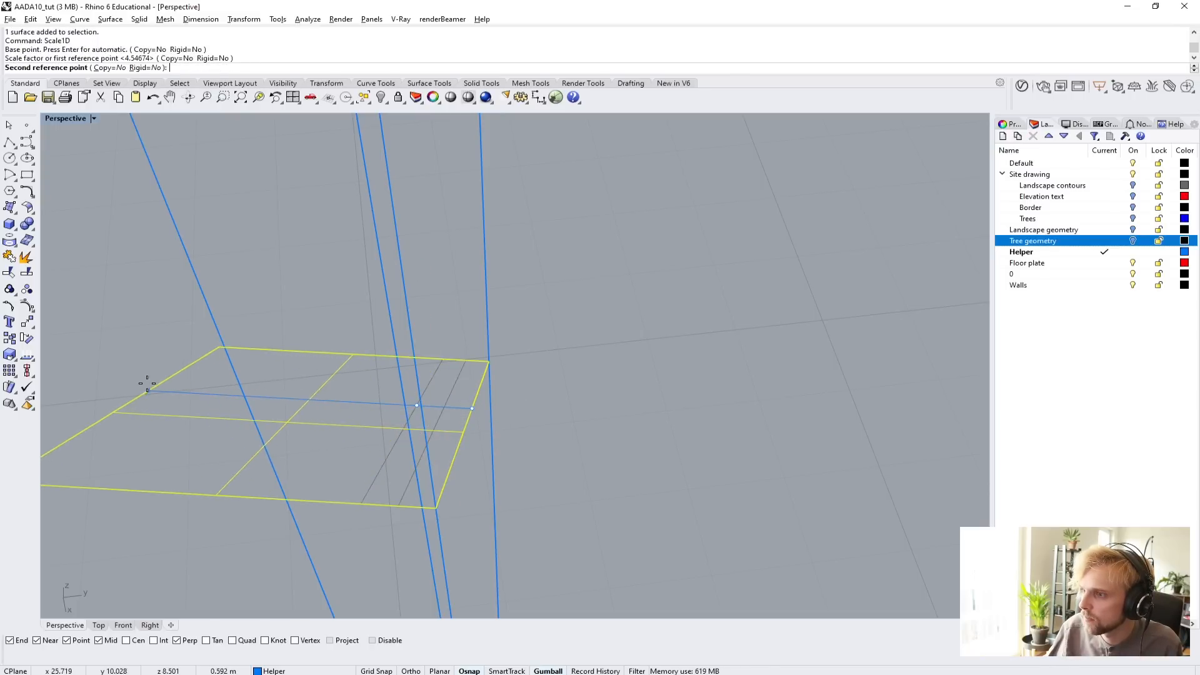
left_click(147, 384)
left_click(174, 546)
right_click_drag(186, 524, 358, 440)
left_click(409, 400)
right_click_drag(409, 400, 368, 414)
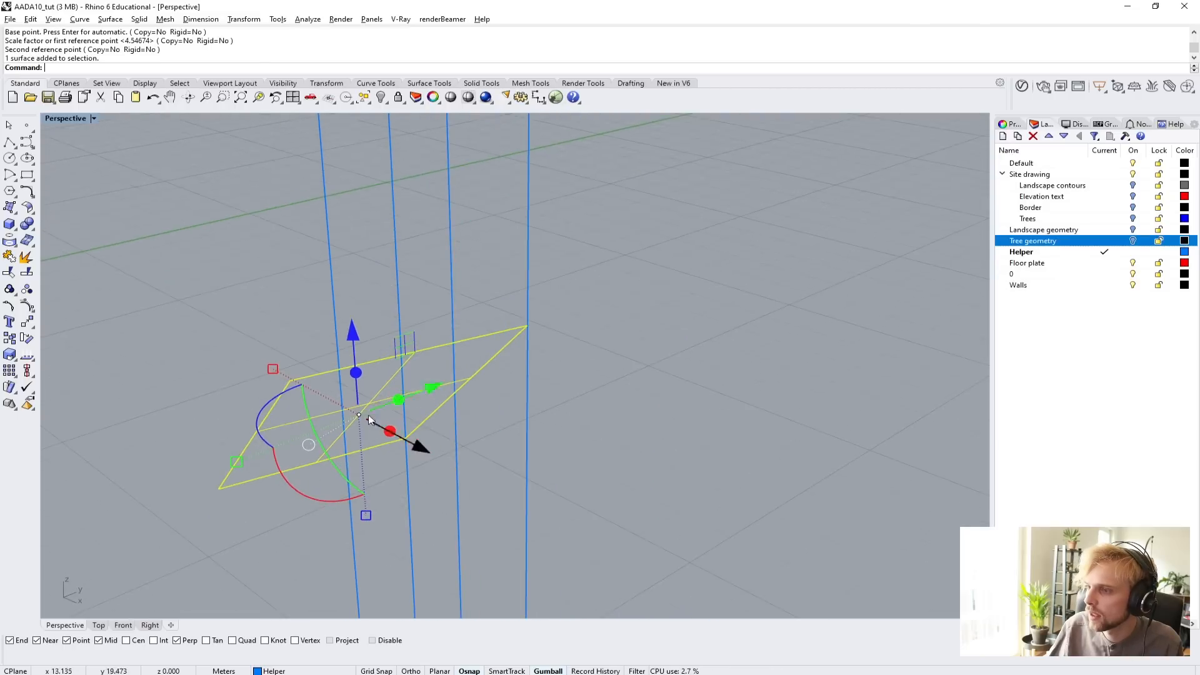
Switch the perspective viewport to Shaded display and view the box with the stretched face from the side.
left_click(72, 122)
left_click(77, 162)
mouse_move(165, 253)
right_mouse_down()
mouse_move(438, 250)
mouse_move(606, 281)
mouse_move(195, 325)
mouse_move(316, 344)
mouse_move(373, 401)
right_mouse_up()
Try to trim off the part of the tall box above the stretched sloped face, using that face as the cutter.
type("Boole")
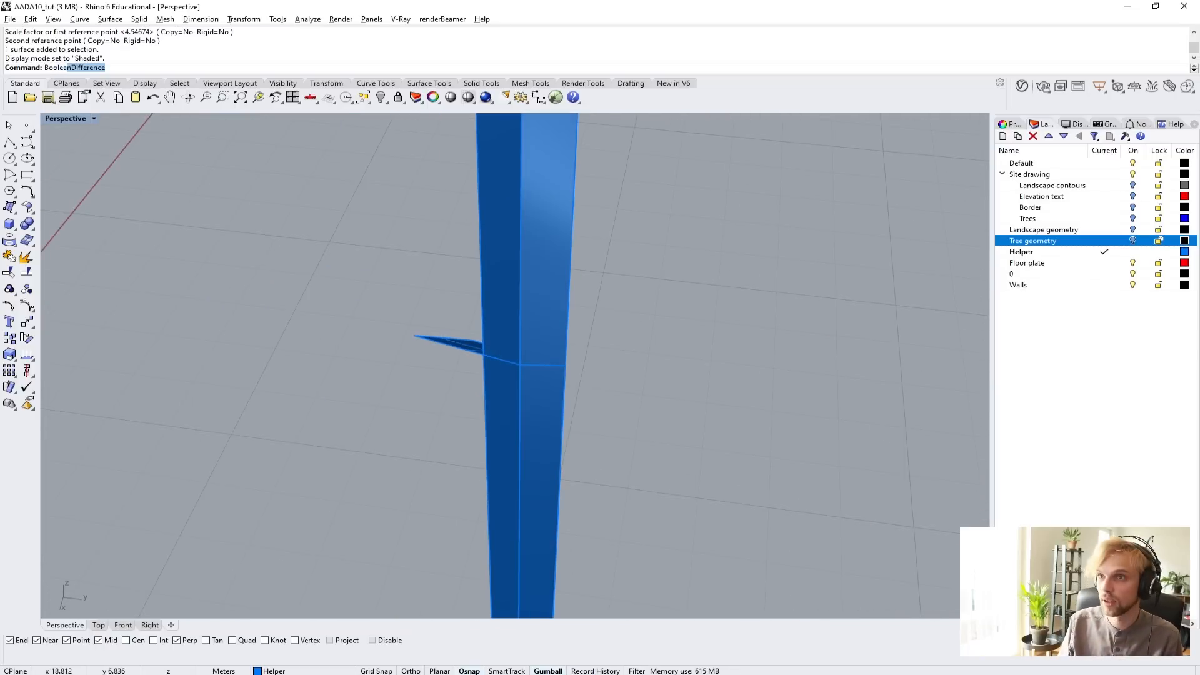
key("BackSpace")
key("BackSpace")
key("BackSpace")
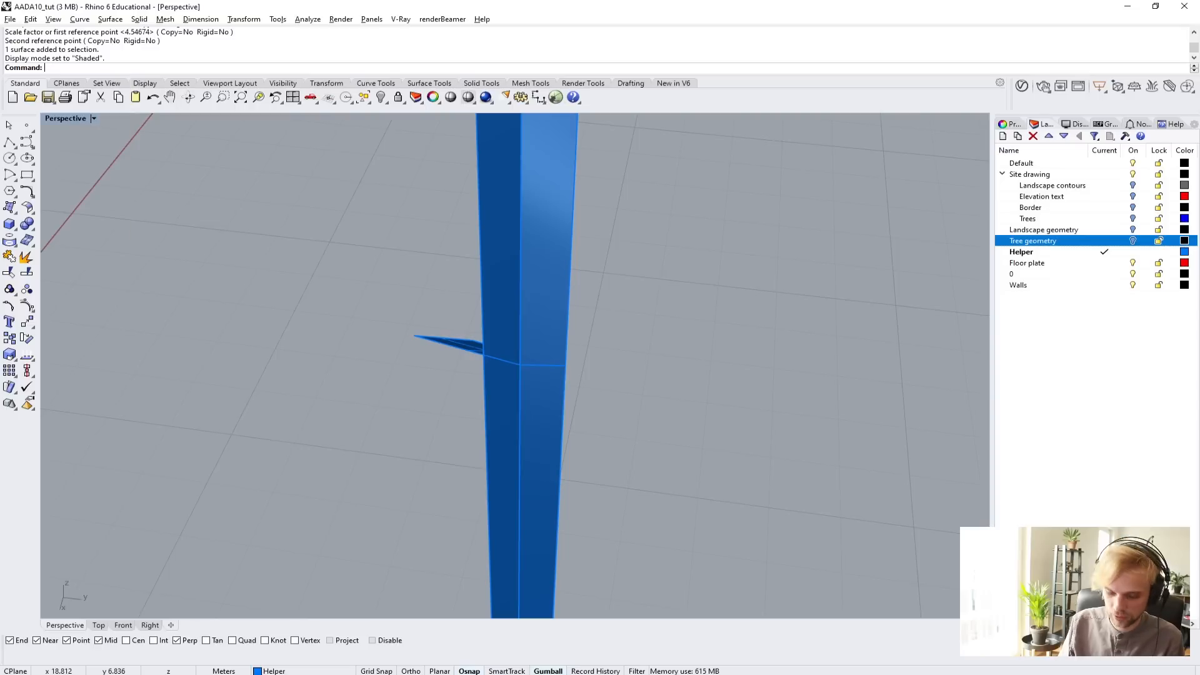
type("Trim")
key("Return")
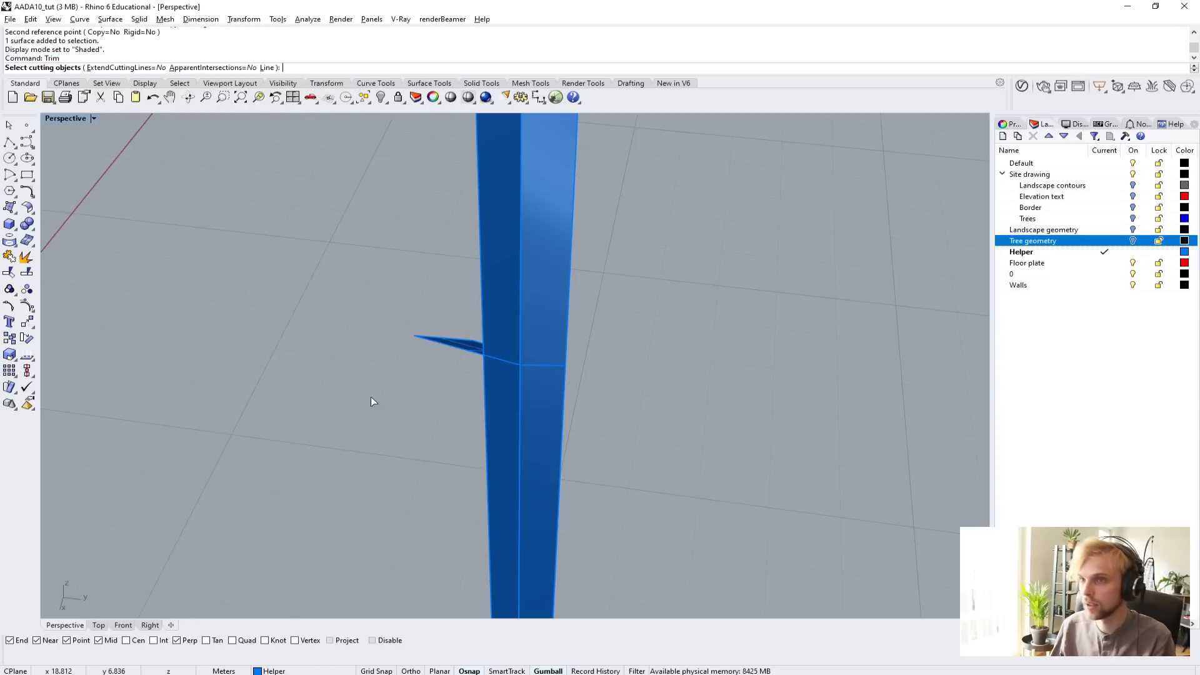
left_click(466, 344)
scroll(391, 370, "up", 5)
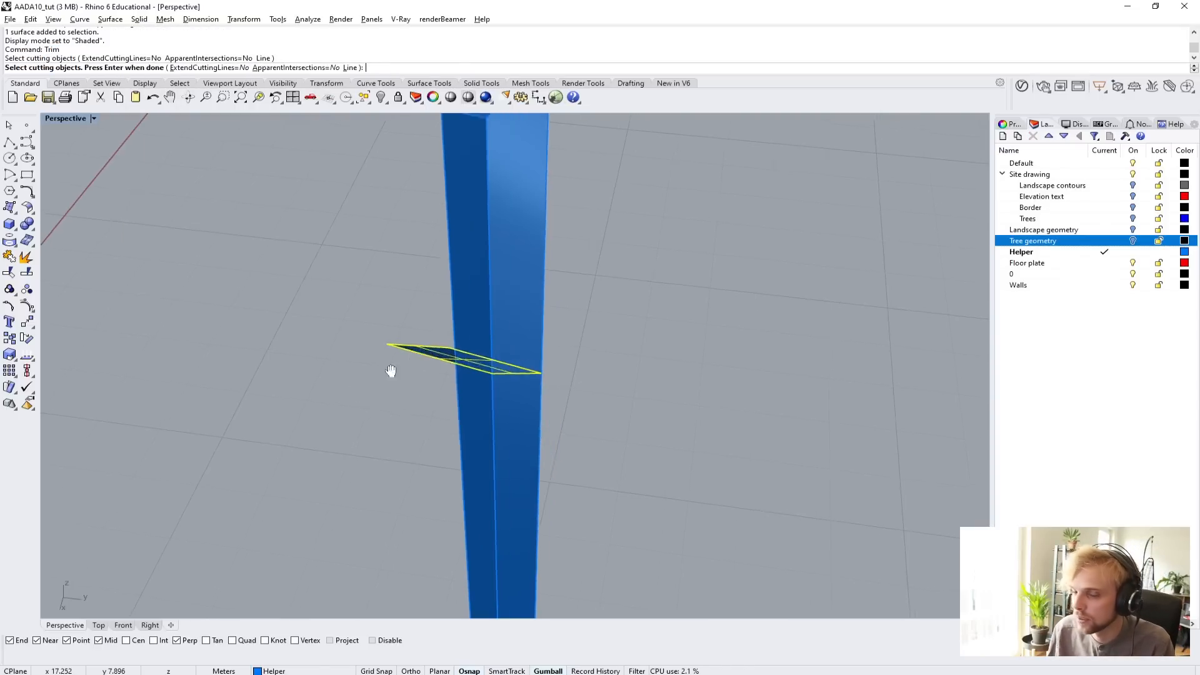
key("Return")
left_click(365, 215)
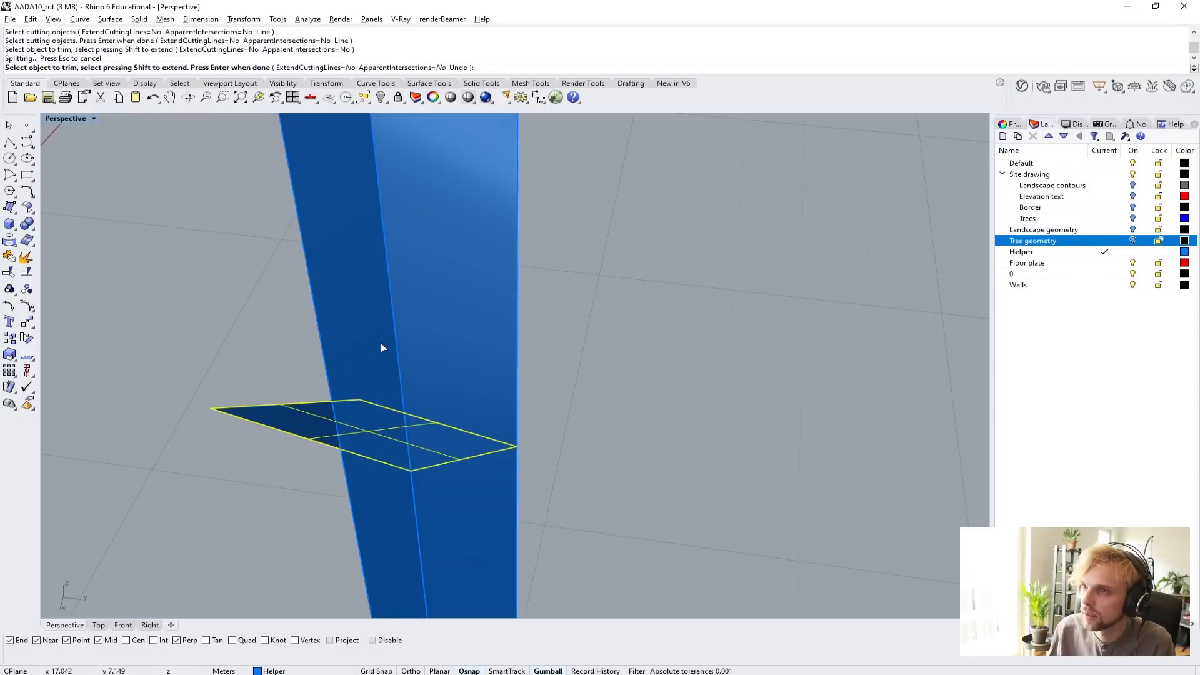
right_click_drag(380, 348, 340, 295)
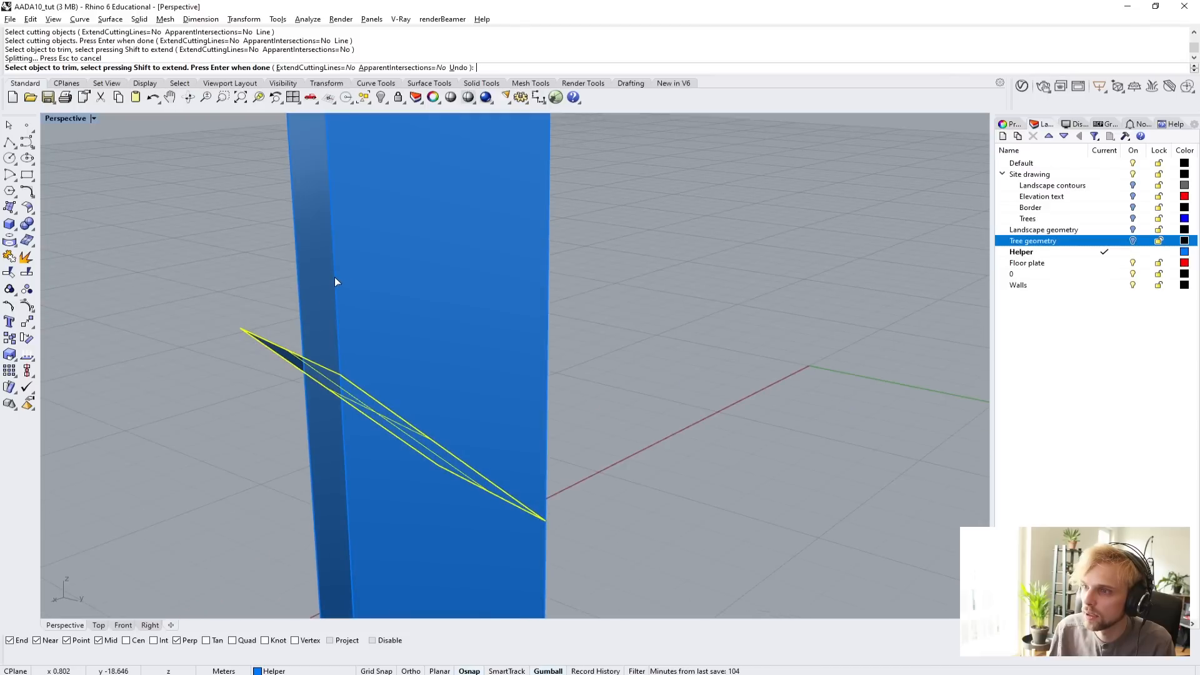
left_click(593, 265)
left_click(521, 265)
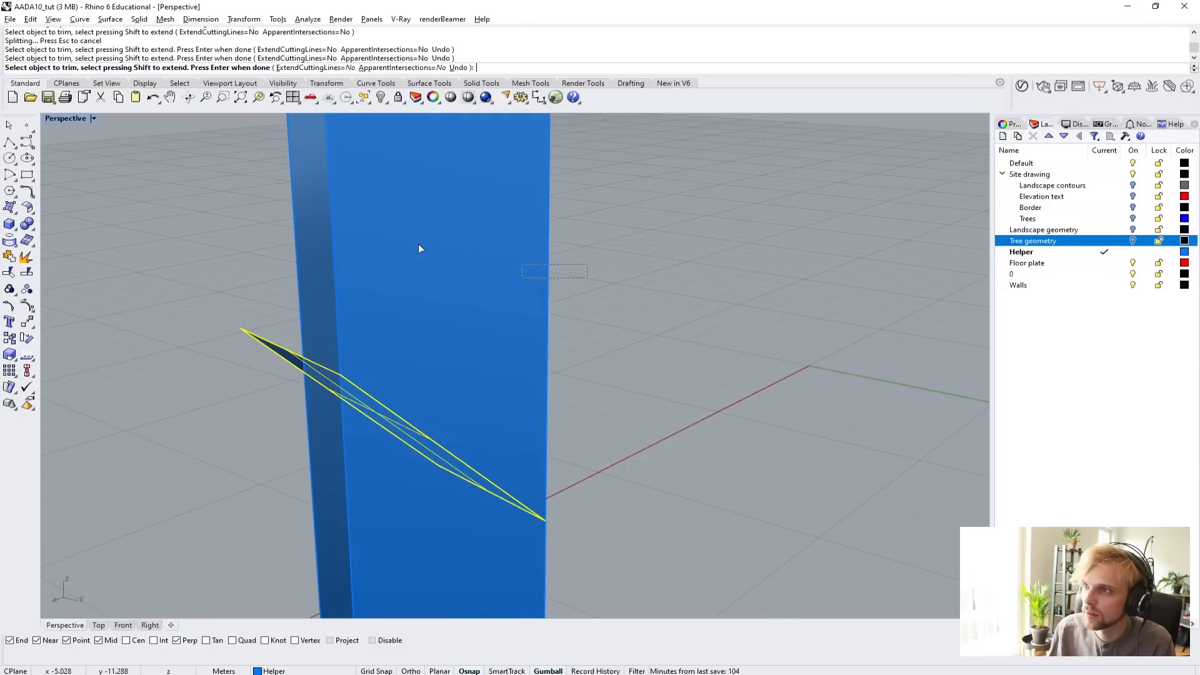
left_click(418, 244)
right_click_drag(331, 249, 310, 425)
key("Return")
Move the sloped cutting face slightly along its own edge so it overhangs the box on both broad sides.
left_click(296, 445)
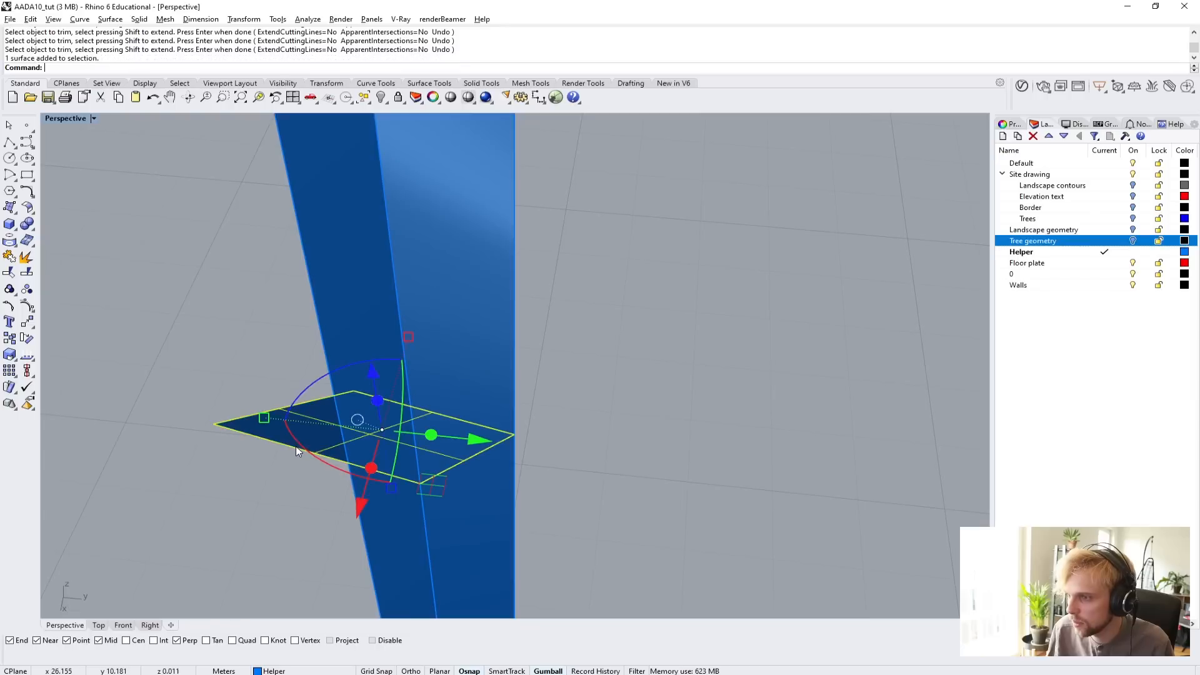
type("m")
key("Return")
scroll(295, 450, "up", 4)
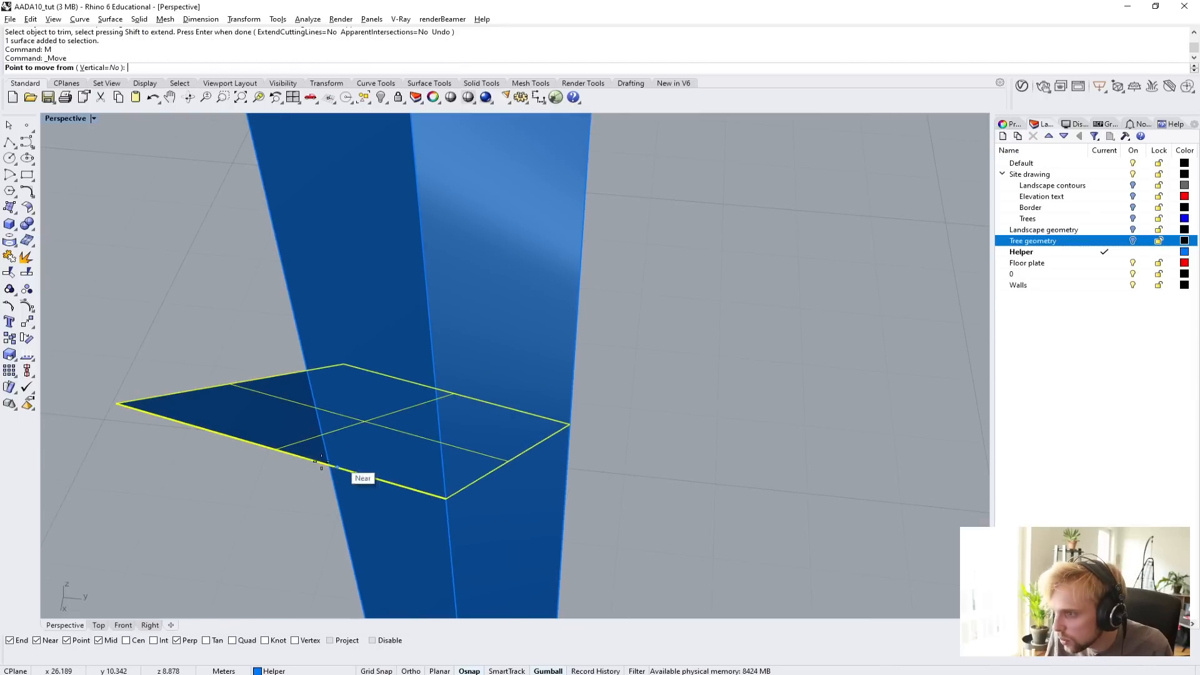
left_click(294, 457)
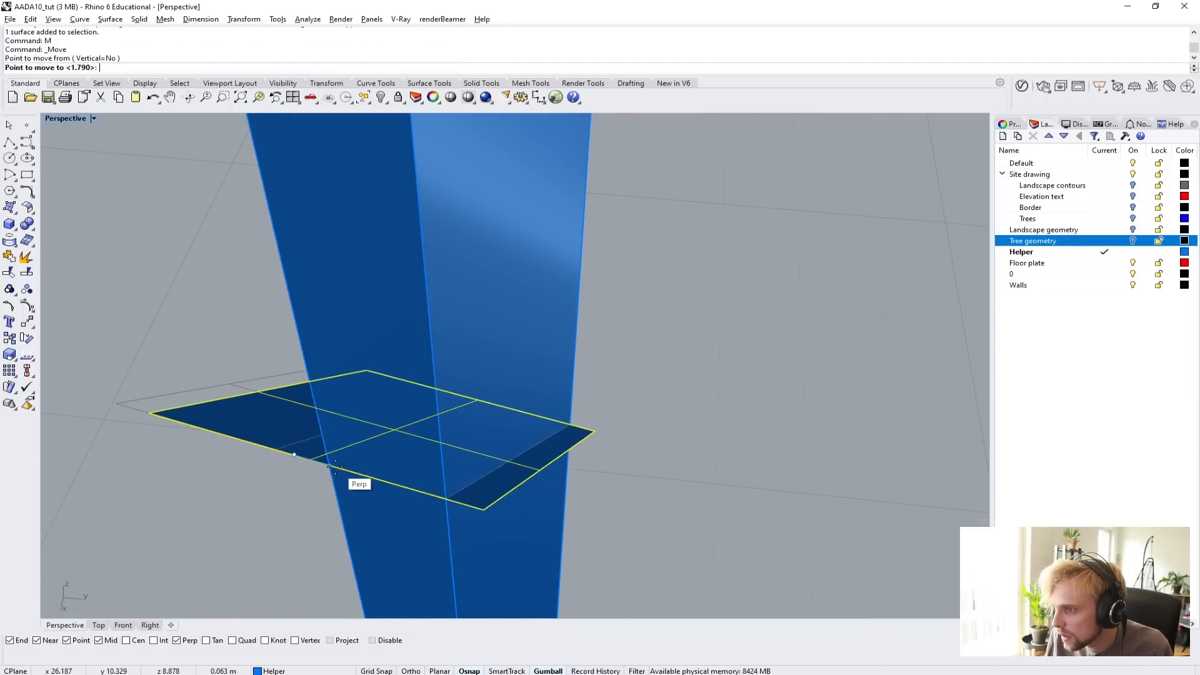
left_click(333, 469)
Lengthen the cutting face along its slope with Scale1D from its middle, so it projects beyond both narrow sides of the box.
right_click_drag(458, 464, 403, 418)
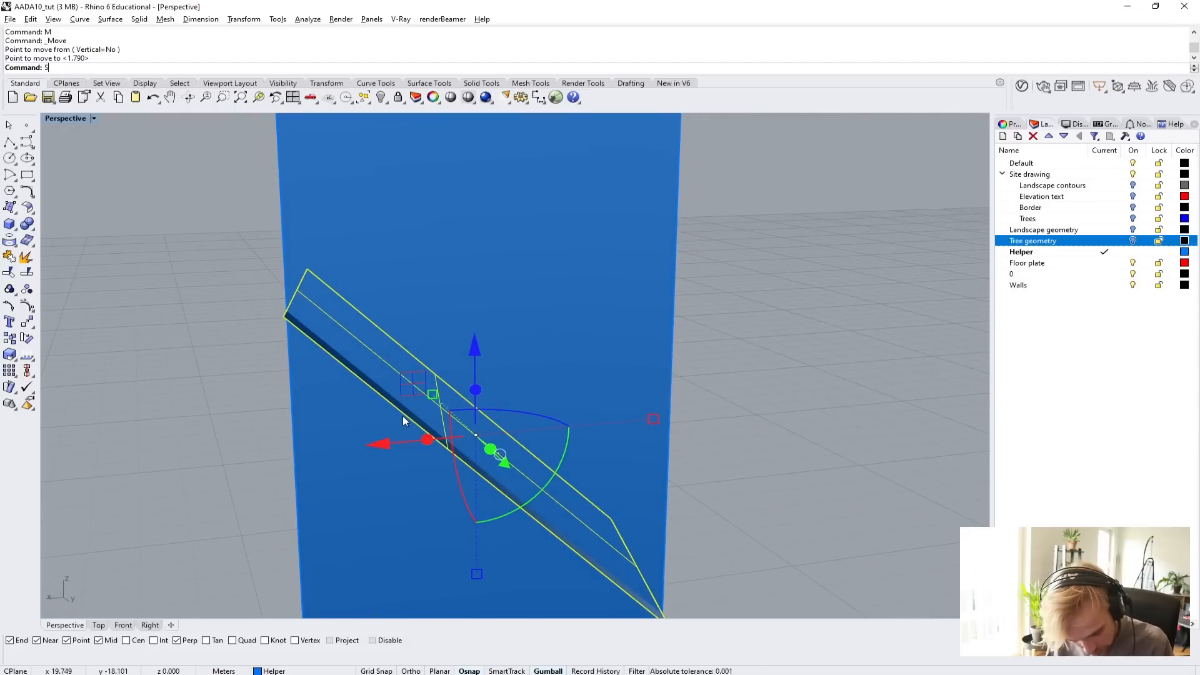
type("cale1D")
key("Return")
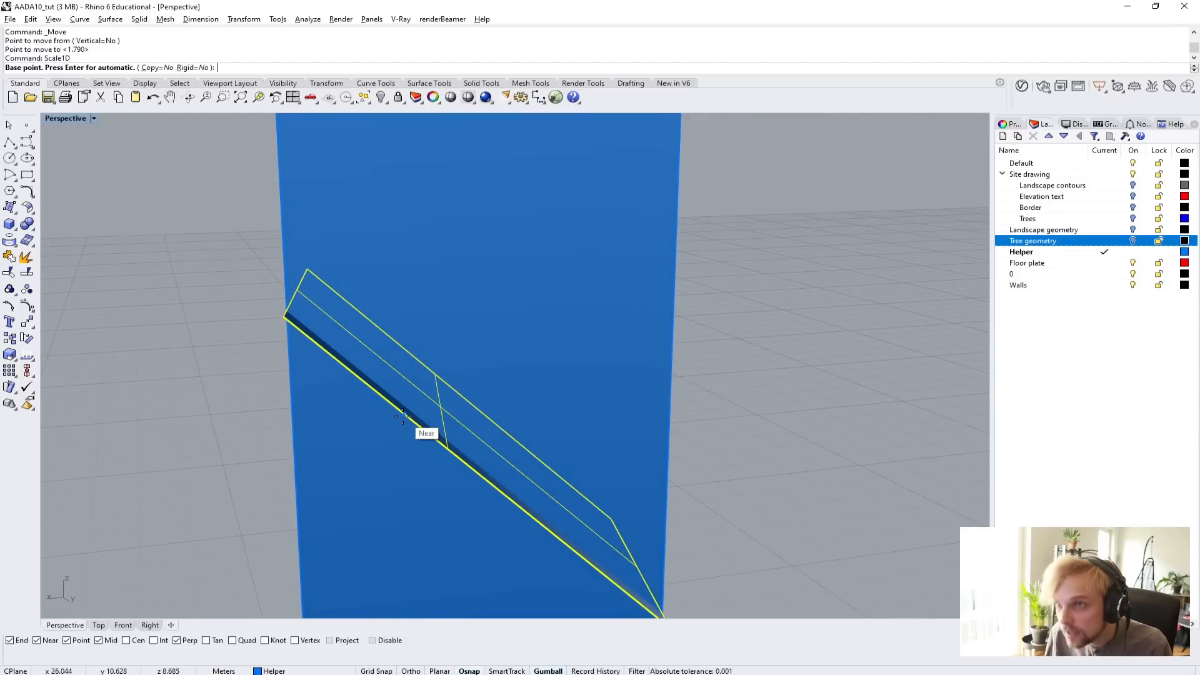
left_click(450, 450)
left_click(406, 418)
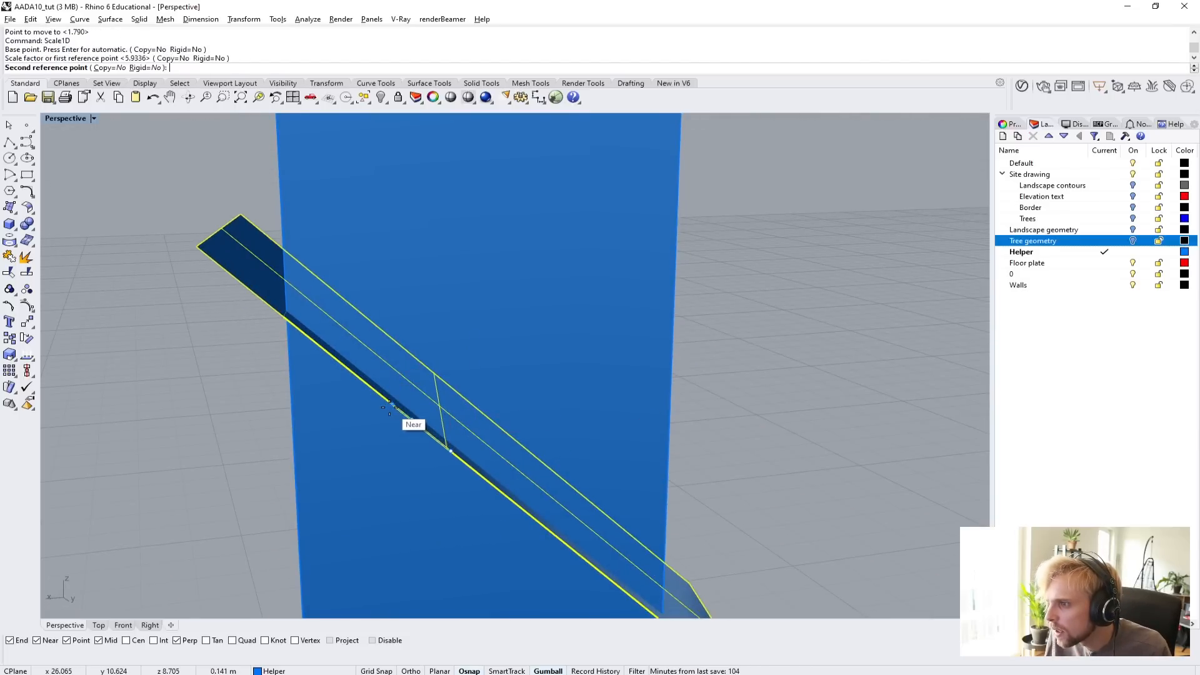
left_click(388, 403)
left_click(231, 383)
right_click_drag(228, 383, 247, 454)
scroll(249, 457, "down", 3)
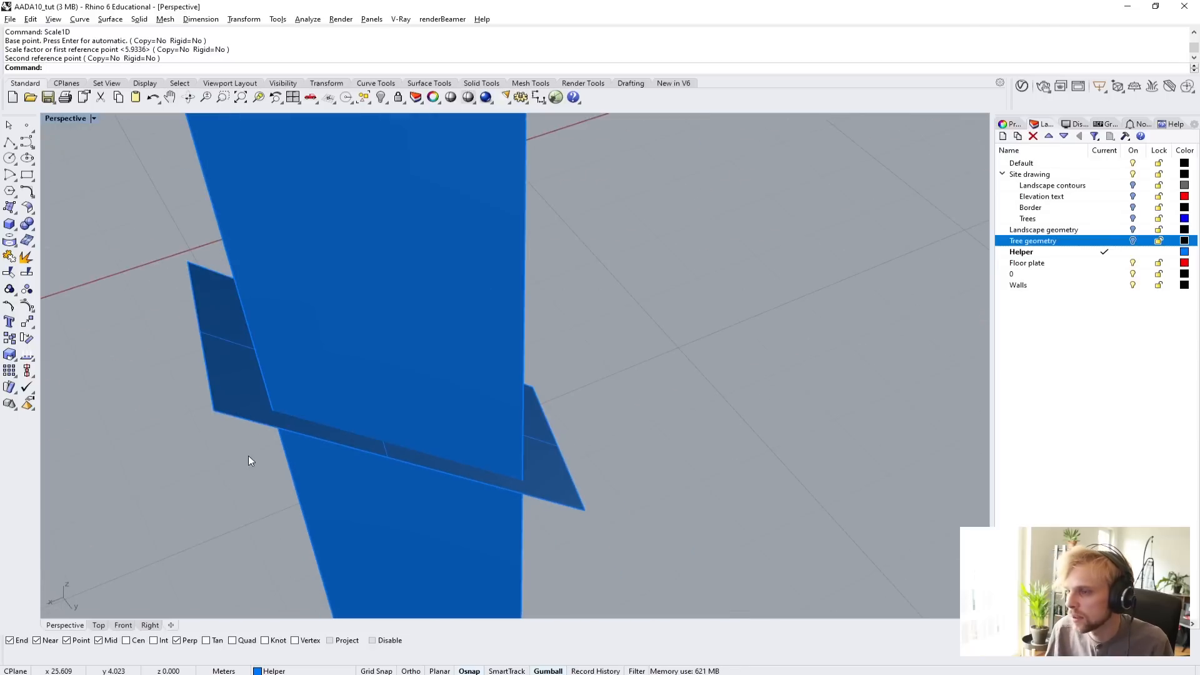
Trim away the part of the box above the enlarged sloped face, using that face as the cutting object.
left_click(215, 407)
type("Trim")
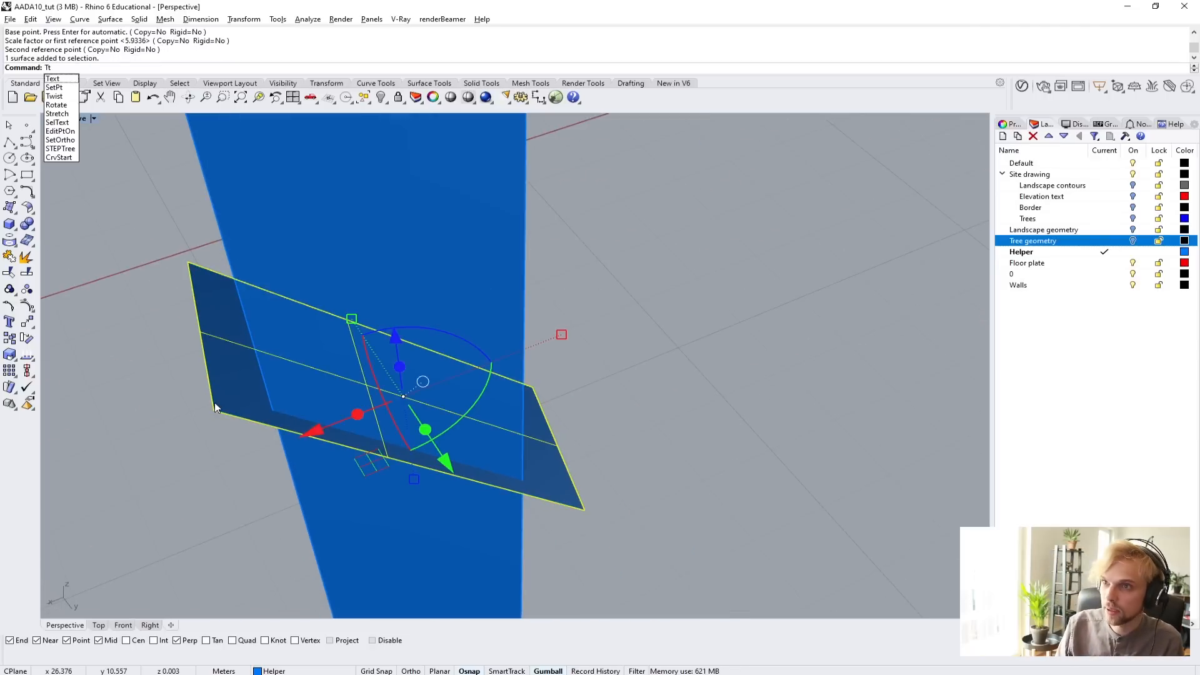
key("Return")
left_click(215, 407)
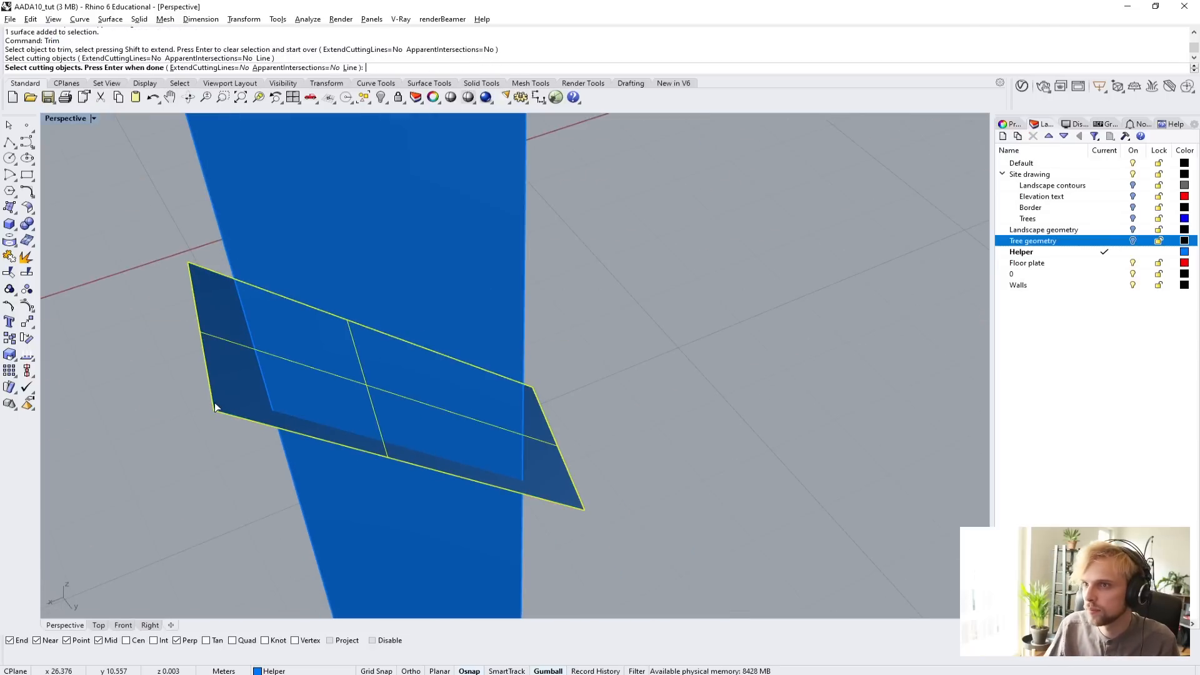
key("Return")
left_click(304, 279)
right_click_drag(304, 279, 272, 265)
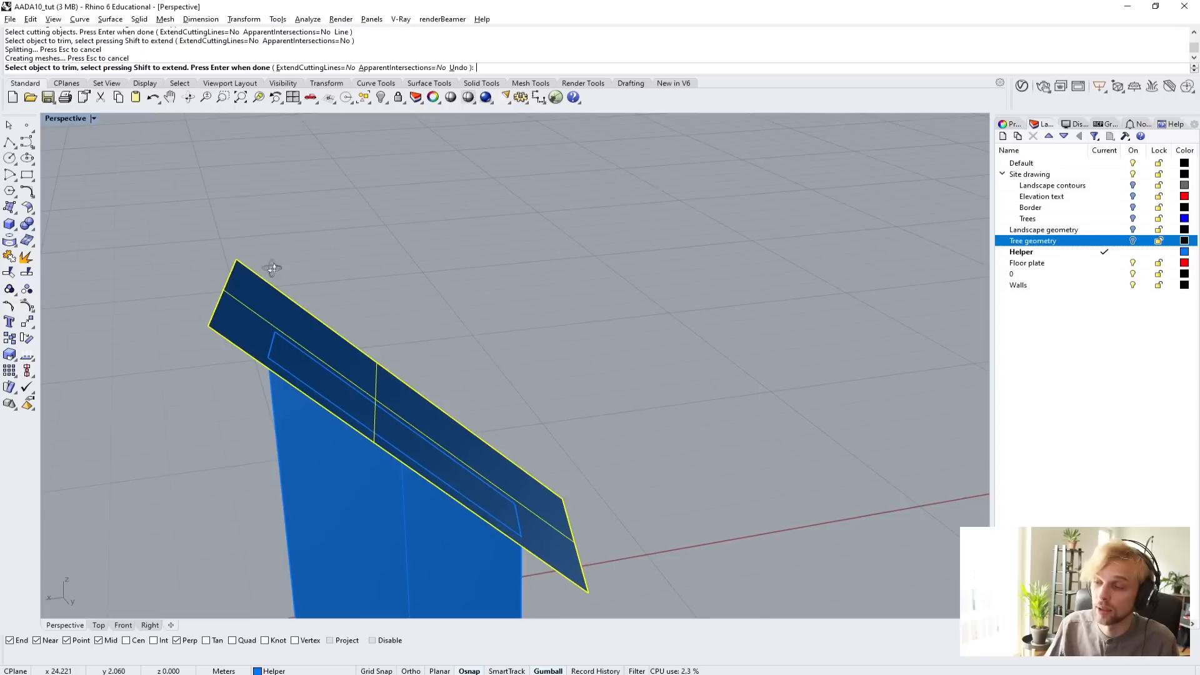
key("Return")
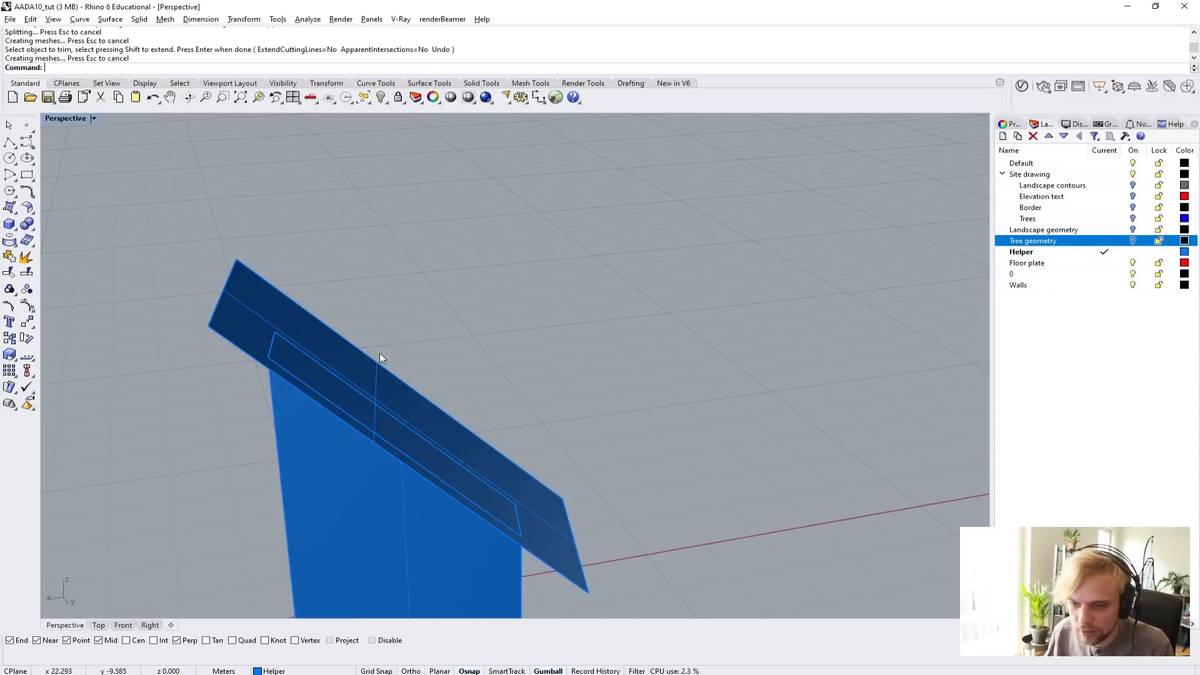
Delete the cutting face and close the open sloped top of the trimmed box with Cap.
right_click_drag(380, 354, 229, 383)
left_click(455, 354)
key("Delete")
left_click(367, 412)
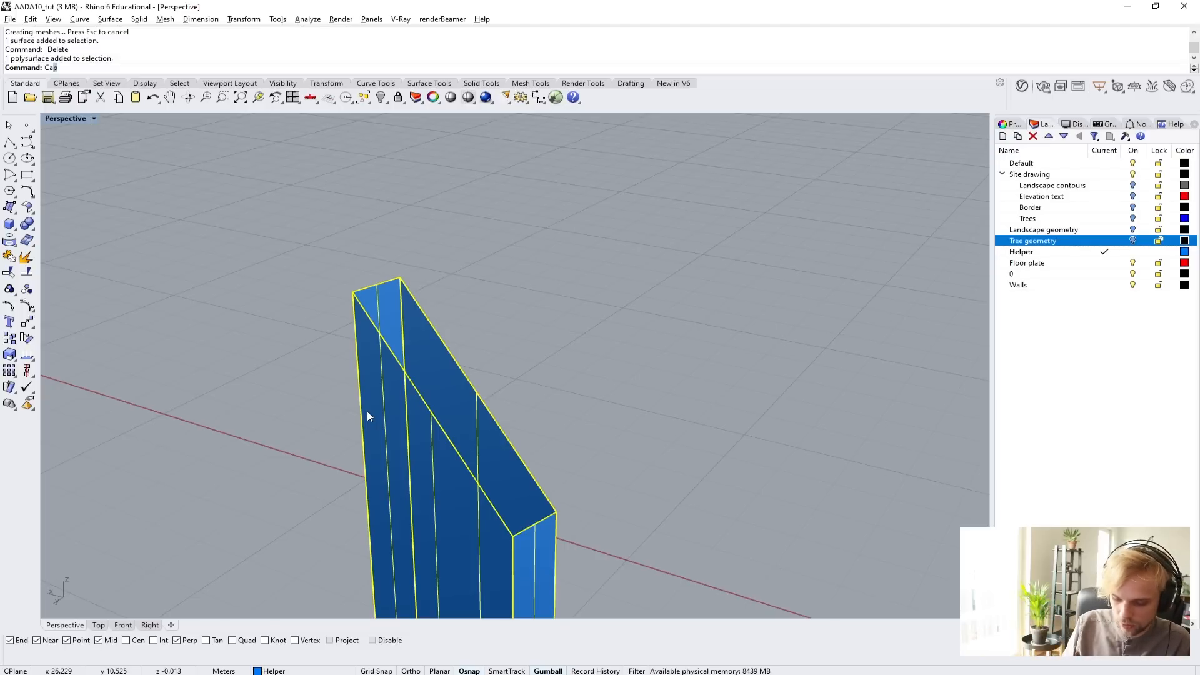
key("Return")
Show all hidden objects again around the capped end piece.
right_click_drag(366, 411, 278, 393)
type("Show")
key("Return")
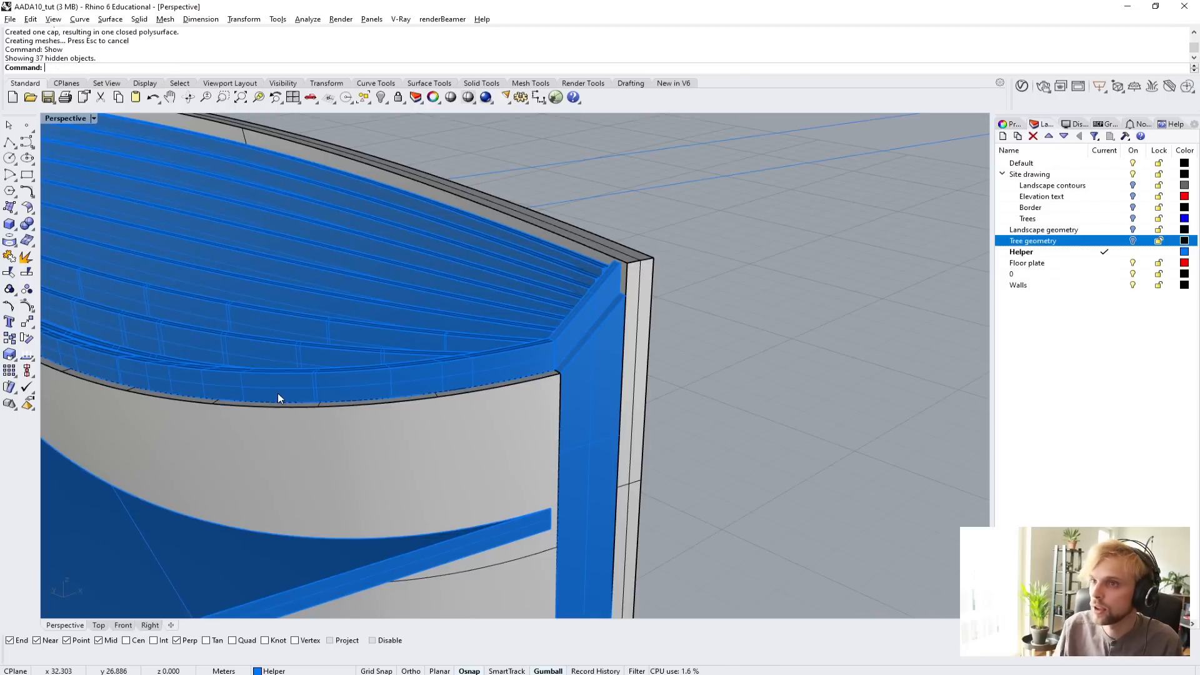
Merge the slope-cut end piece with the lower curved wall using BooleanUnion.
scroll(506, 375, "up", 6)
right_click_drag(588, 351, 441, 358, "shift")
scroll(440, 357, "down", 6)
left_click(405, 430)
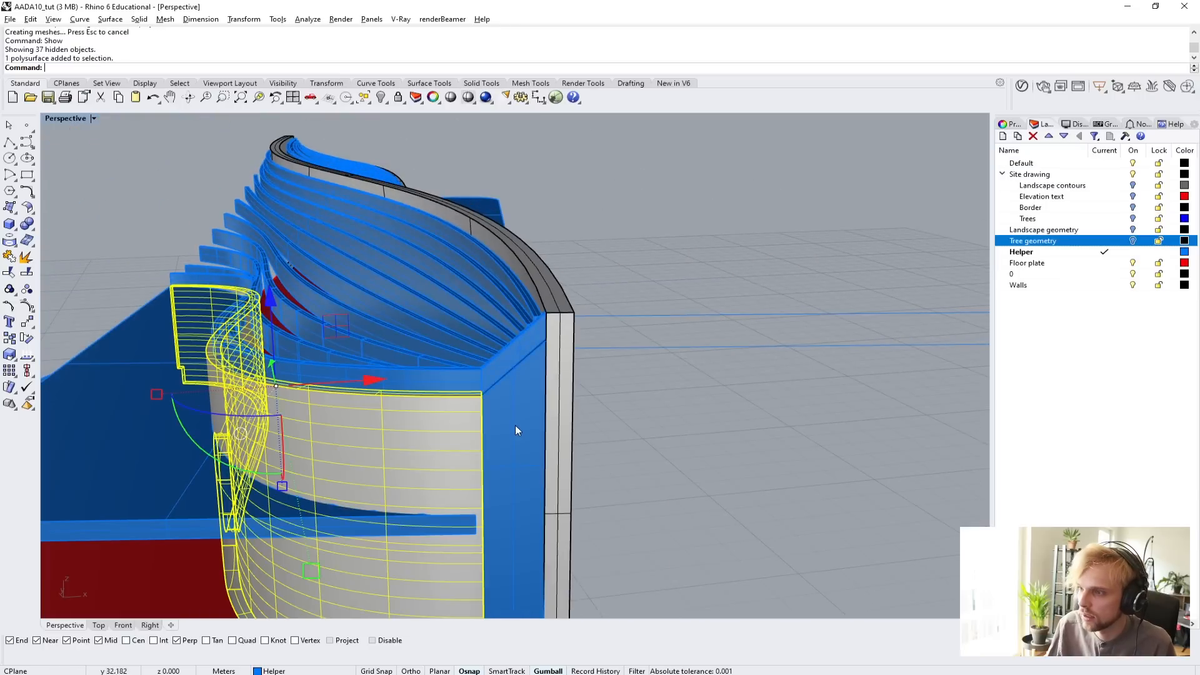
left_click(517, 430, "shift")
type("B")
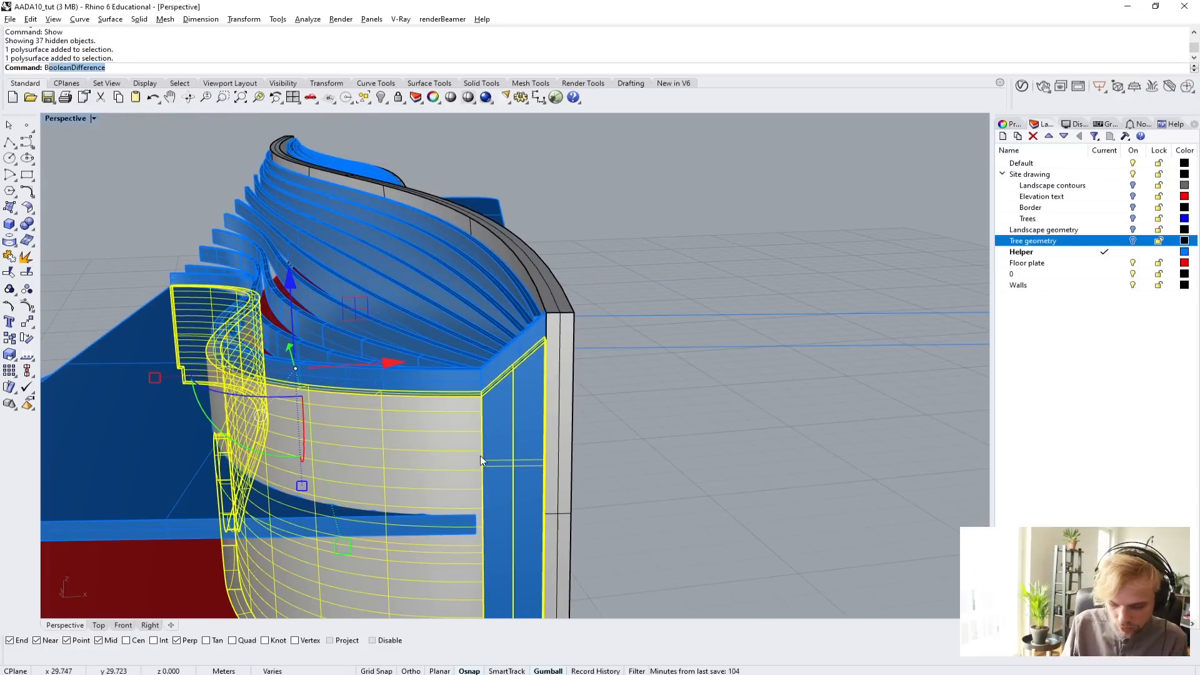
type("ooleanUnion")
key("Return")
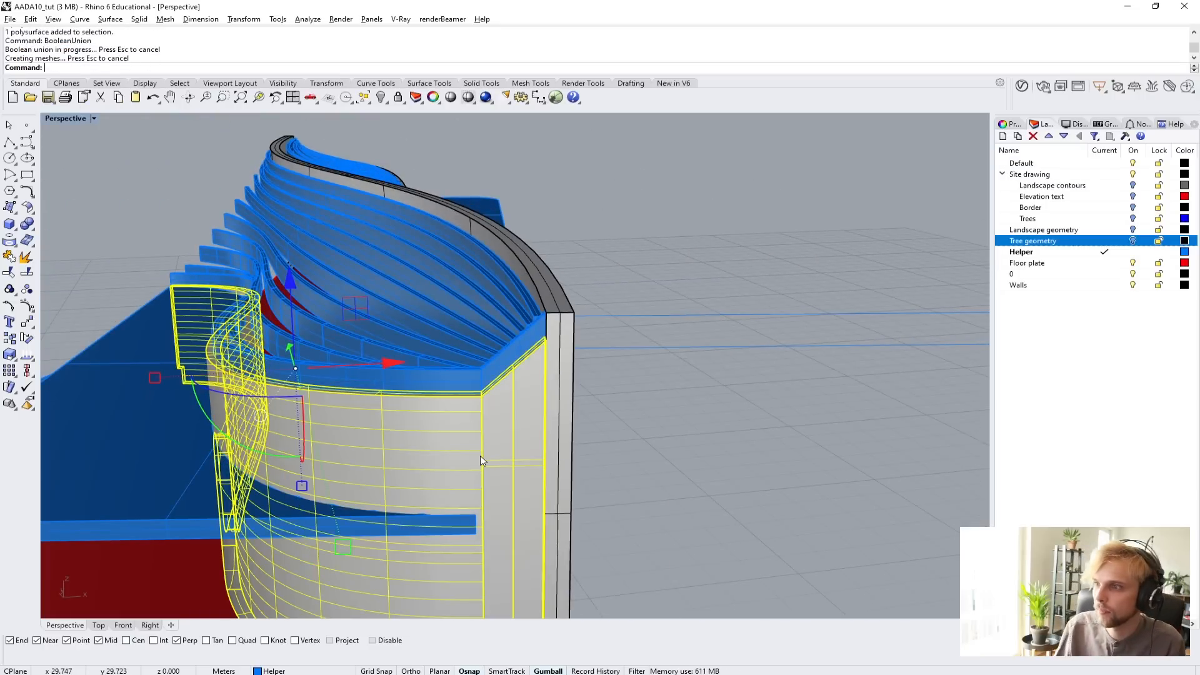
Merge the lower wall and its end piece with the taller upper wall using BooleanUnion, and clear the selection.
scroll(517, 494, "up", 3)
right_click_drag(516, 493, 509, 485)
left_click(440, 433)
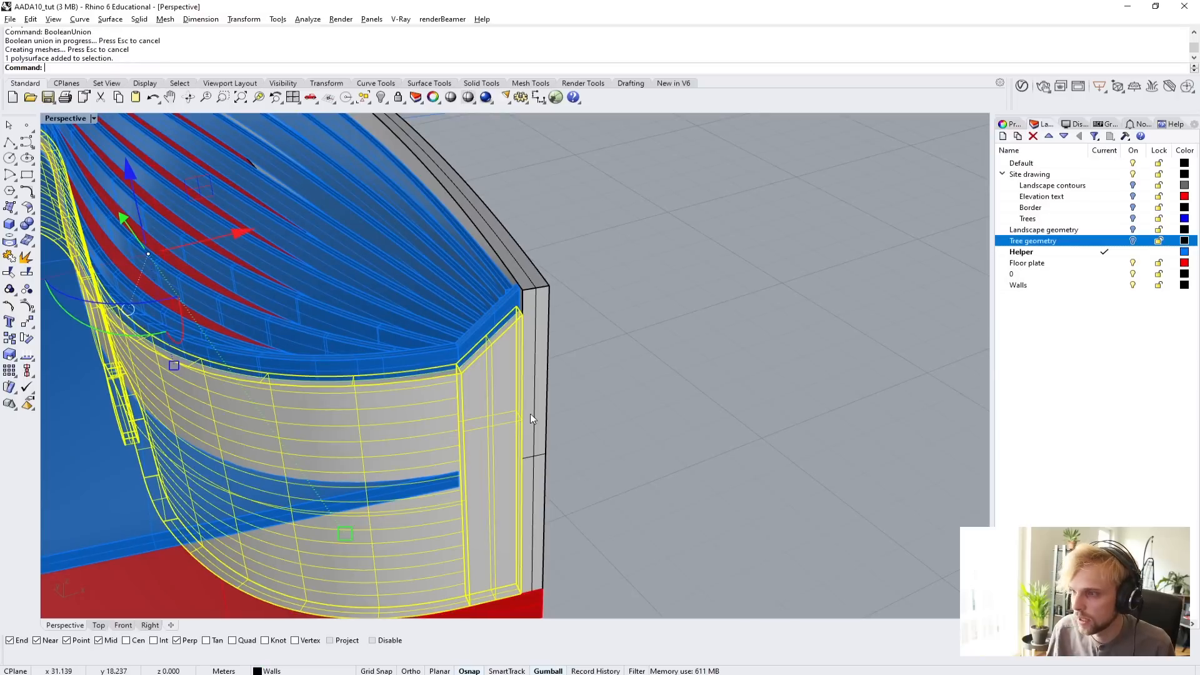
left_click(530, 414, "shift")
right_click_drag(641, 445, 610, 412)
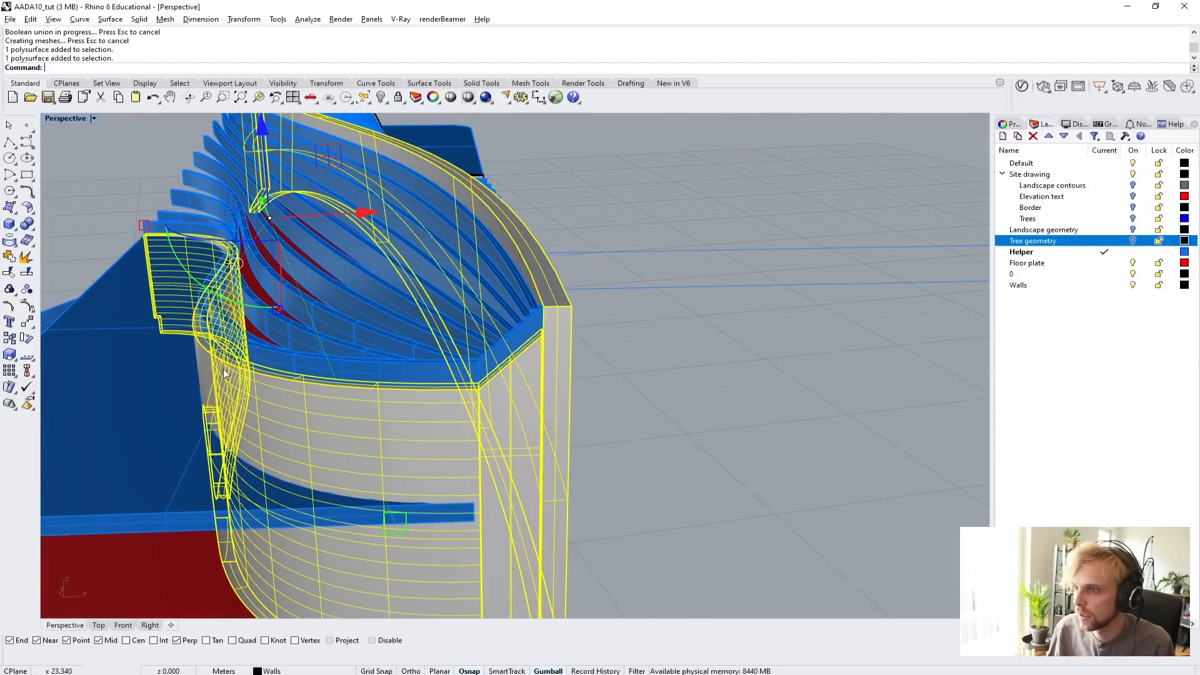
type("Bo")
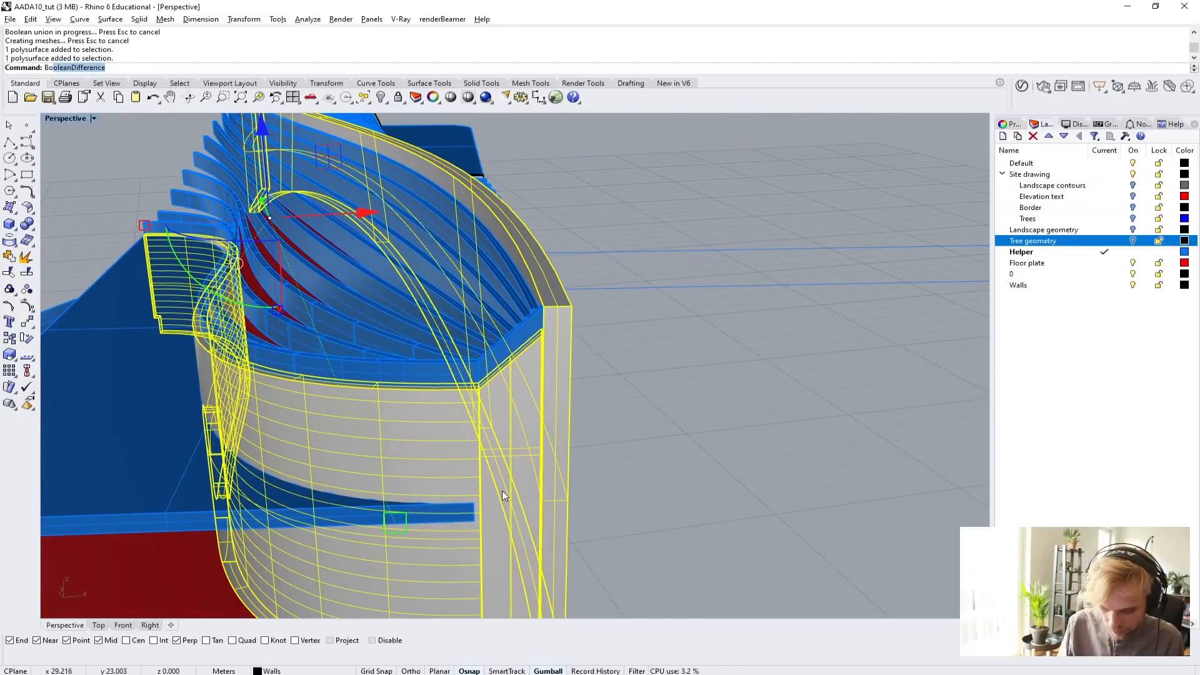
type("olea")
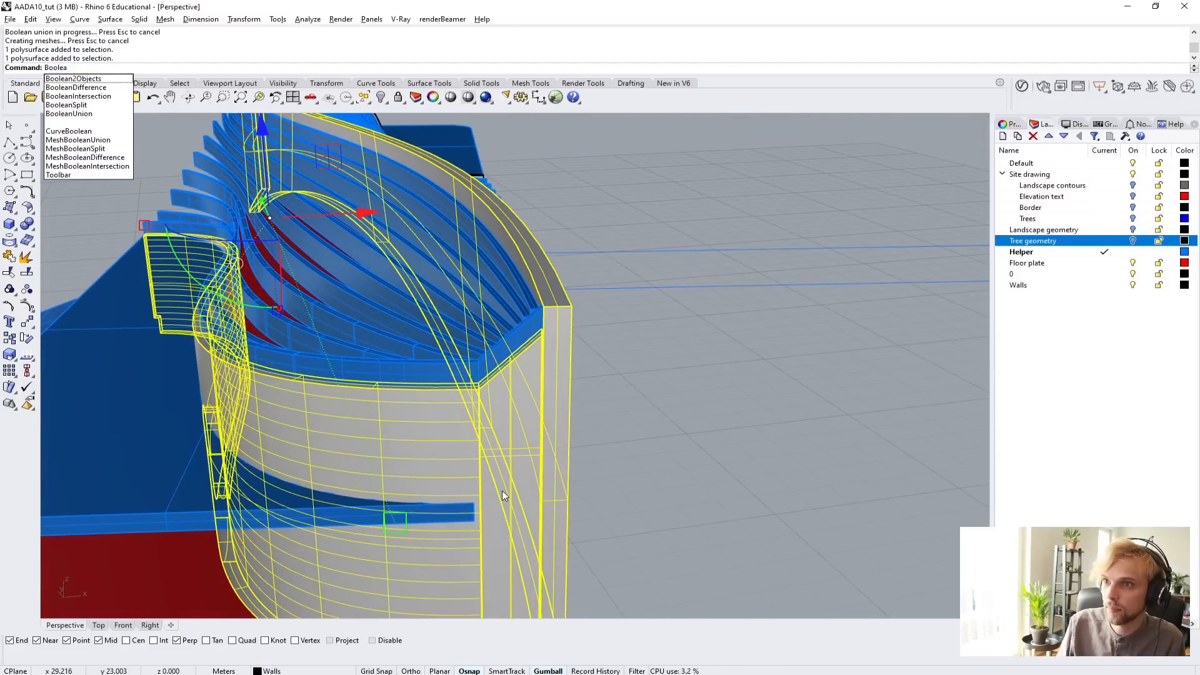
key("Down")
key("Down")
key("Down")
key("Down")
key("Down")
key("Return")
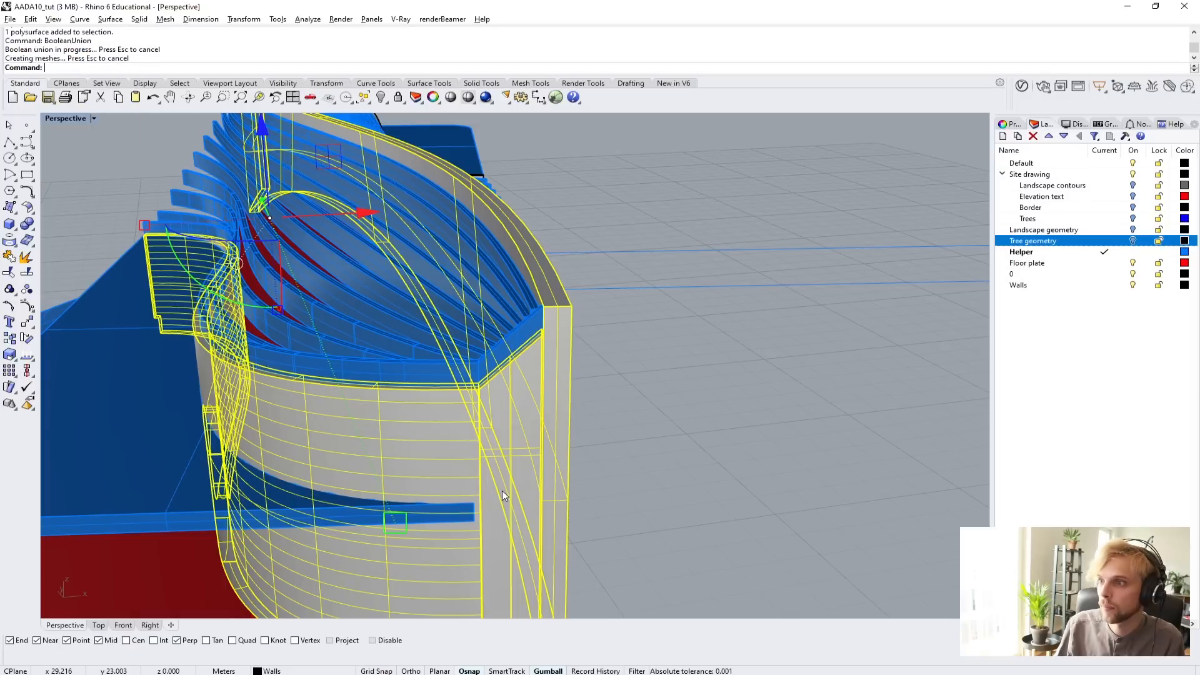
left_click(555, 374)
left_click(682, 391)
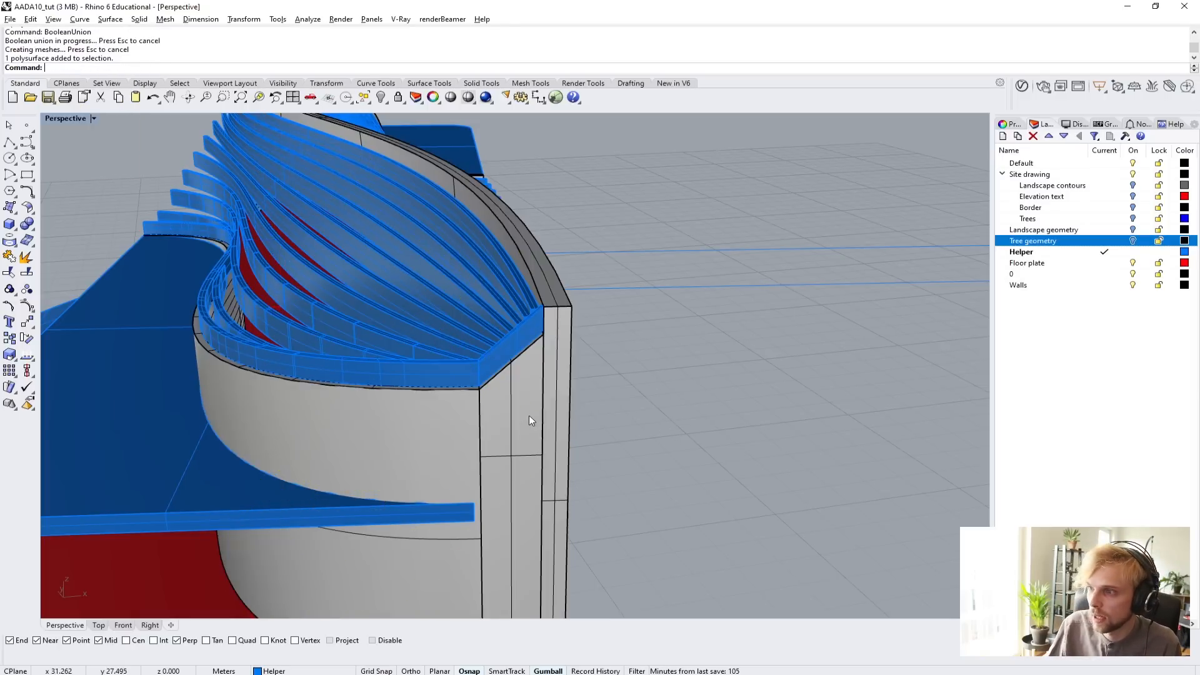
Examine the merged wall end from several angles, checking how the roof beams meet the curved lower wall.
left_click(529, 415)
left_click(692, 420)
right_click_drag(691, 421, 650, 417)
scroll(461, 319, "down", 8)
scroll(331, 294, "up", 8)
right_click_drag(470, 318, 538, 209)
scroll(203, 231, "down", 5)
right_click_drag(324, 290, 423, 273)
scroll(887, 430, "up", 6)
right_click_drag(887, 430, 628, 368, "shift")
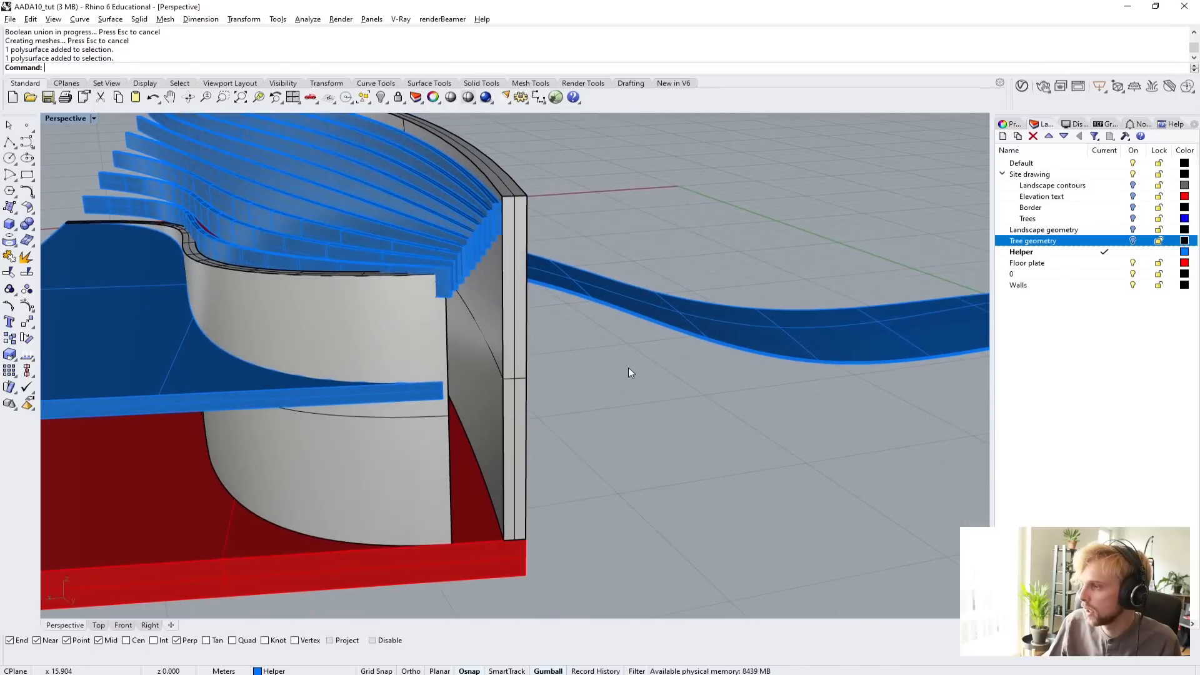
right_click_drag(509, 347, 396, 383)
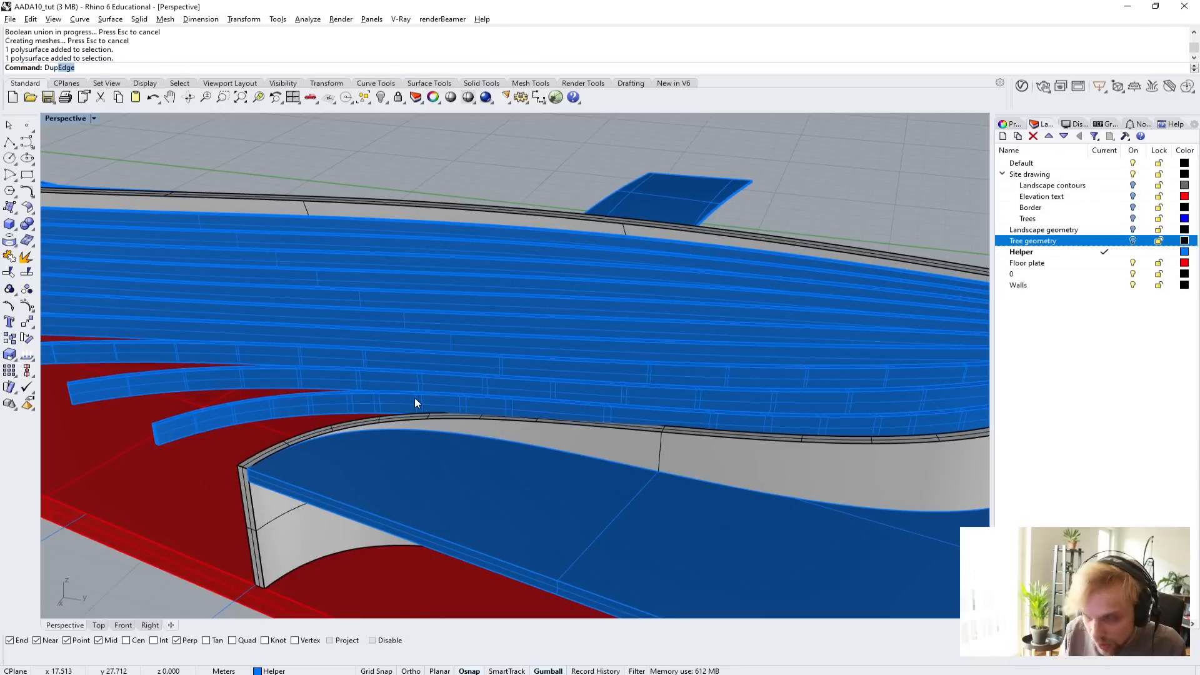
Duplicate the inner top edge of the lower curved wall with DupEdge.
key("Return")
scroll(372, 413, "up", 3)
left_click(335, 438)
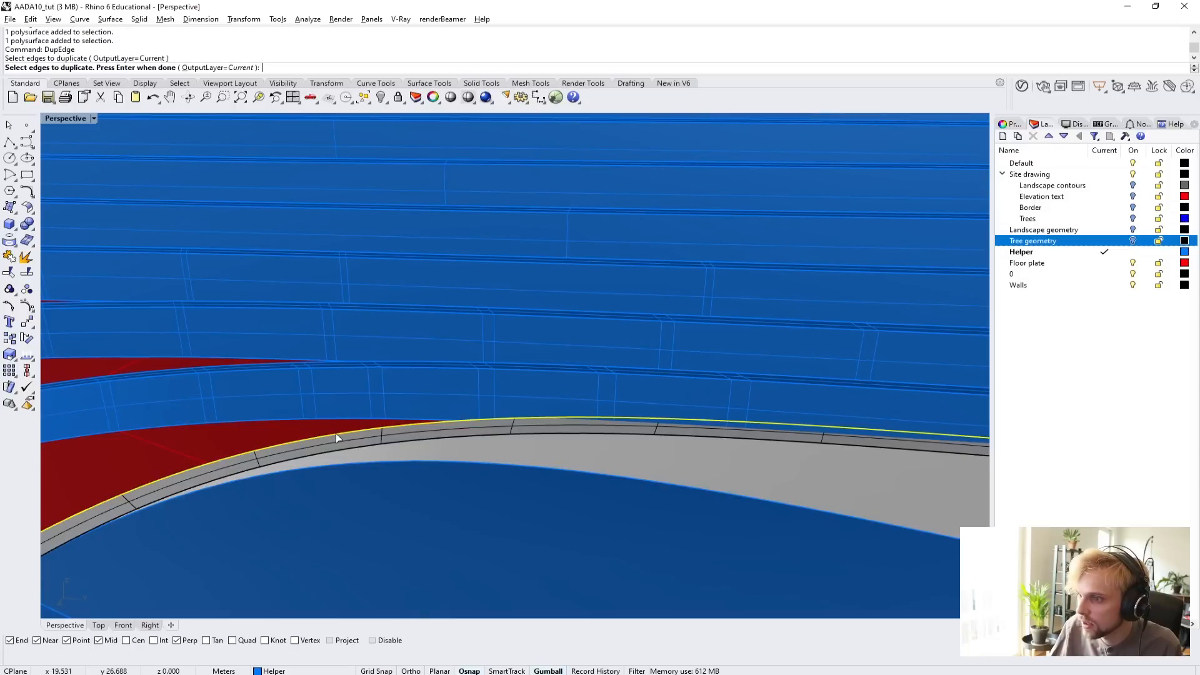
key("Return")
scroll(336, 433, "down", 5)
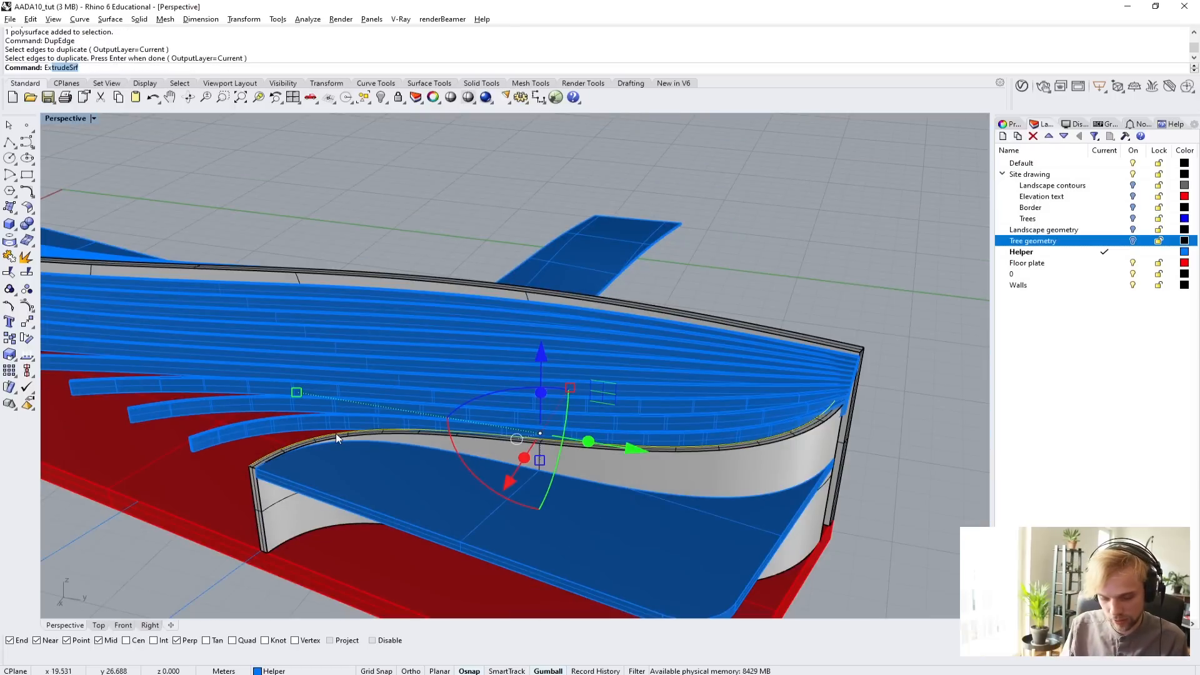
type("Extrude")
key("Return")
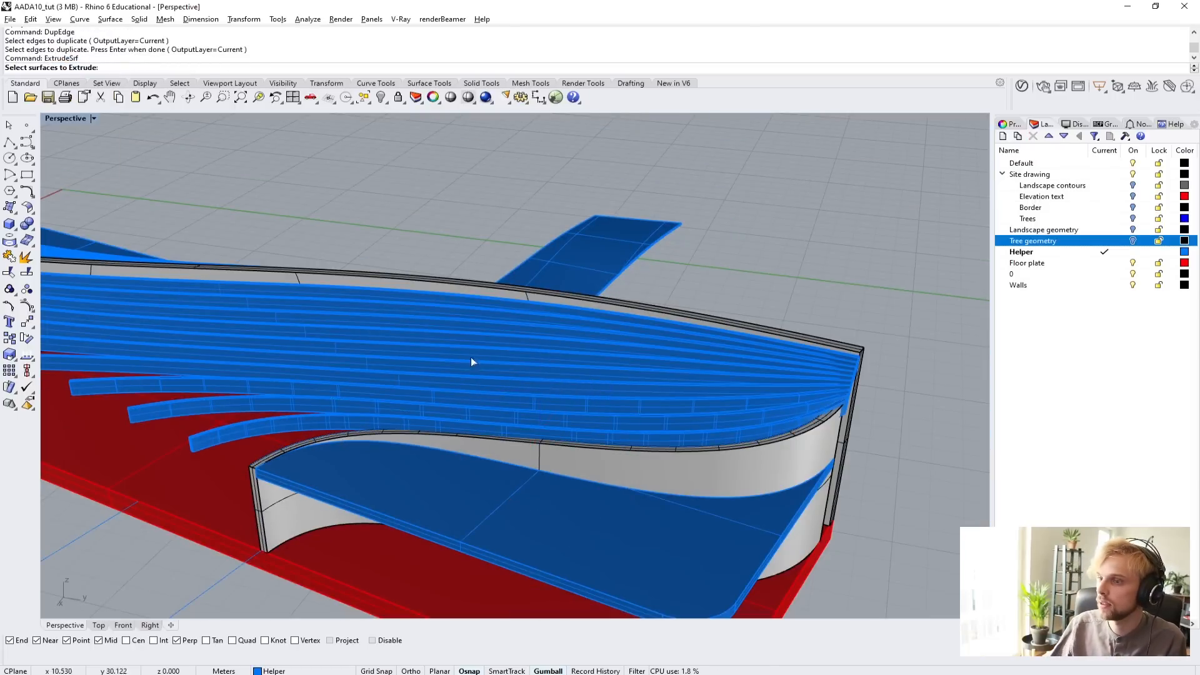
key("Escape")
Extrude the duplicated edge curve straight up with ExtrudeCrv so the surface rises well above the roof beams.
scroll(282, 463, "up", 2)
left_click(290, 454)
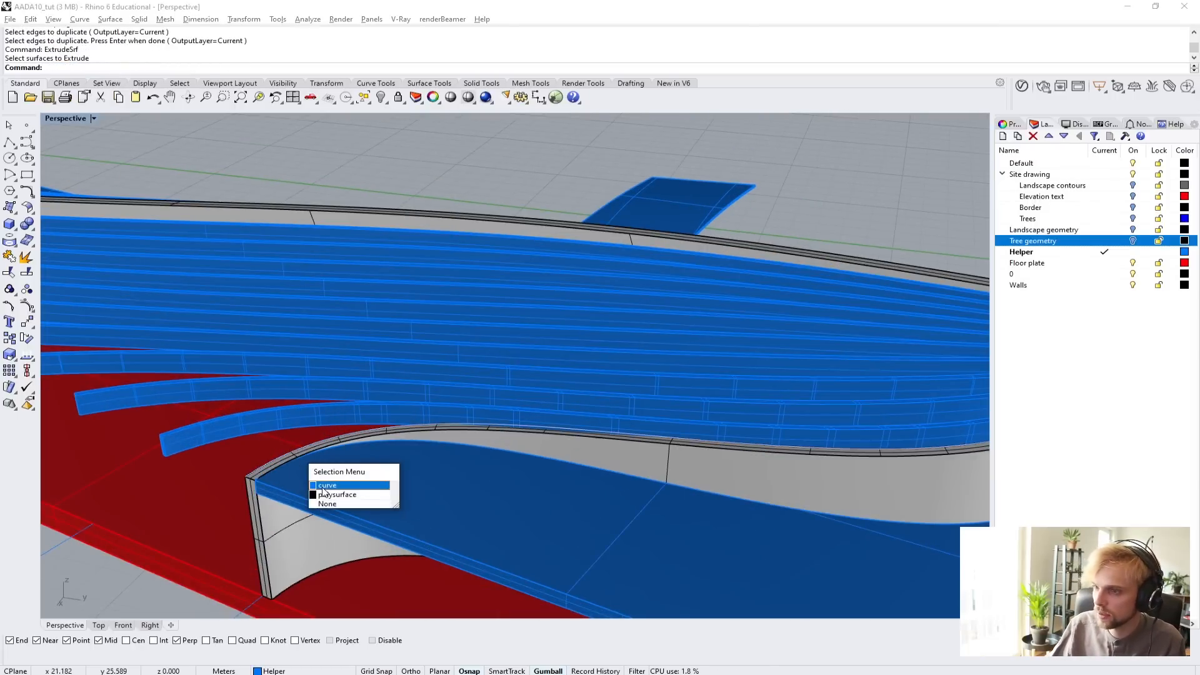
left_click(322, 487)
type("ExtrudeCrv")
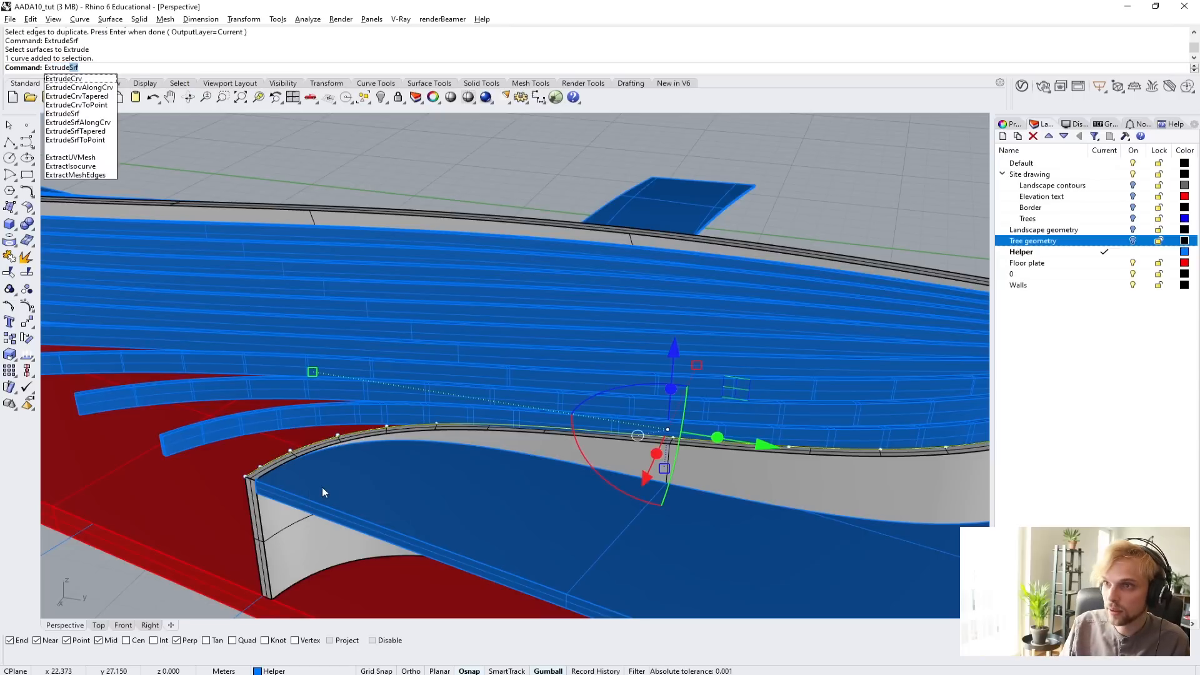
key("Return")
scroll(464, 319, "down", 5)
left_click(458, 120)
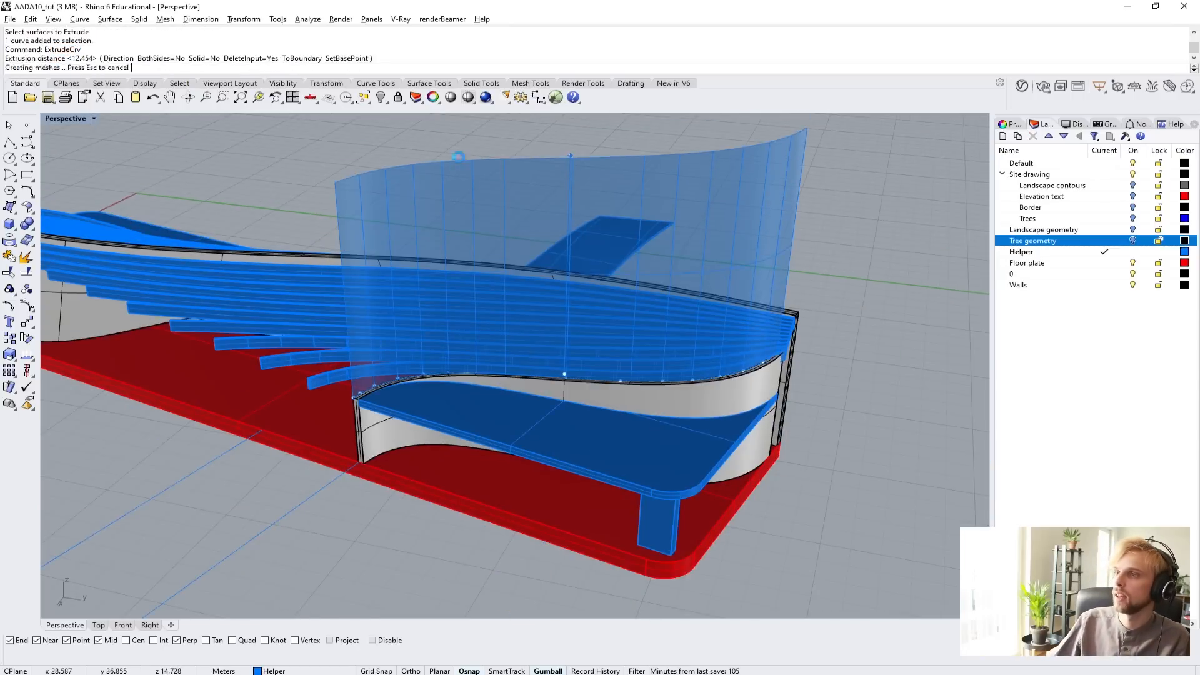
Extrude the curved surface's vertical end edge outward past the wall end, using the floor plate's short edge as the direction.
right_click_drag(744, 300, 366, 320)
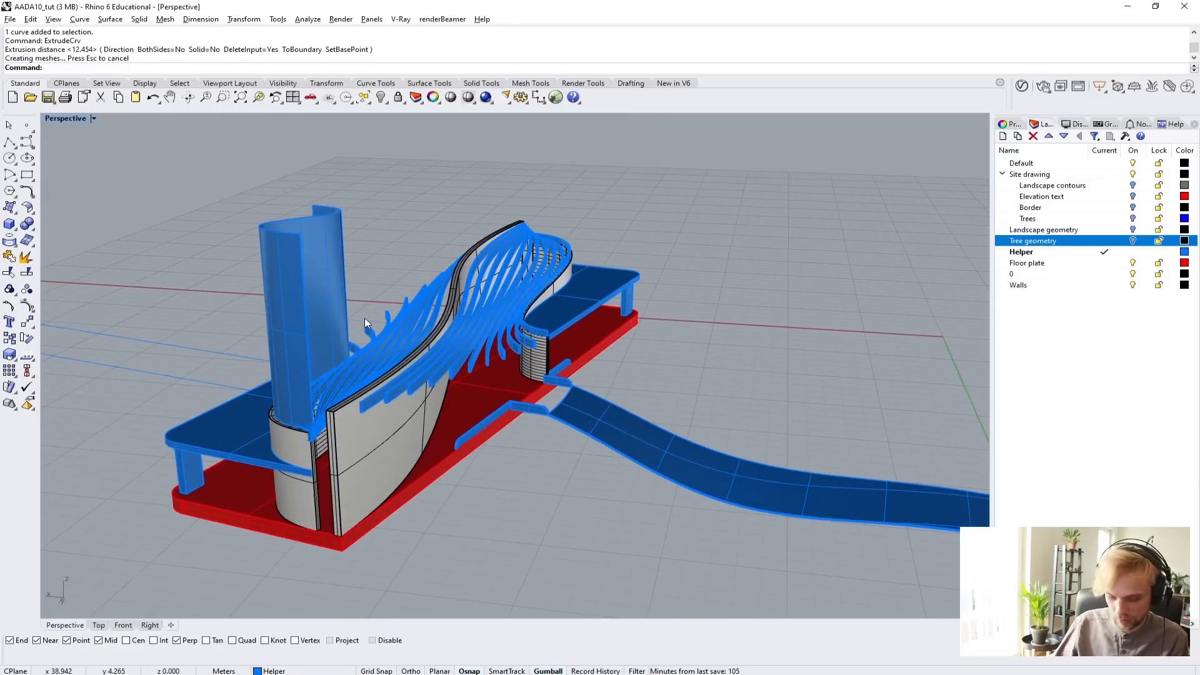
type("ExtrudeCrv")
key("Return")
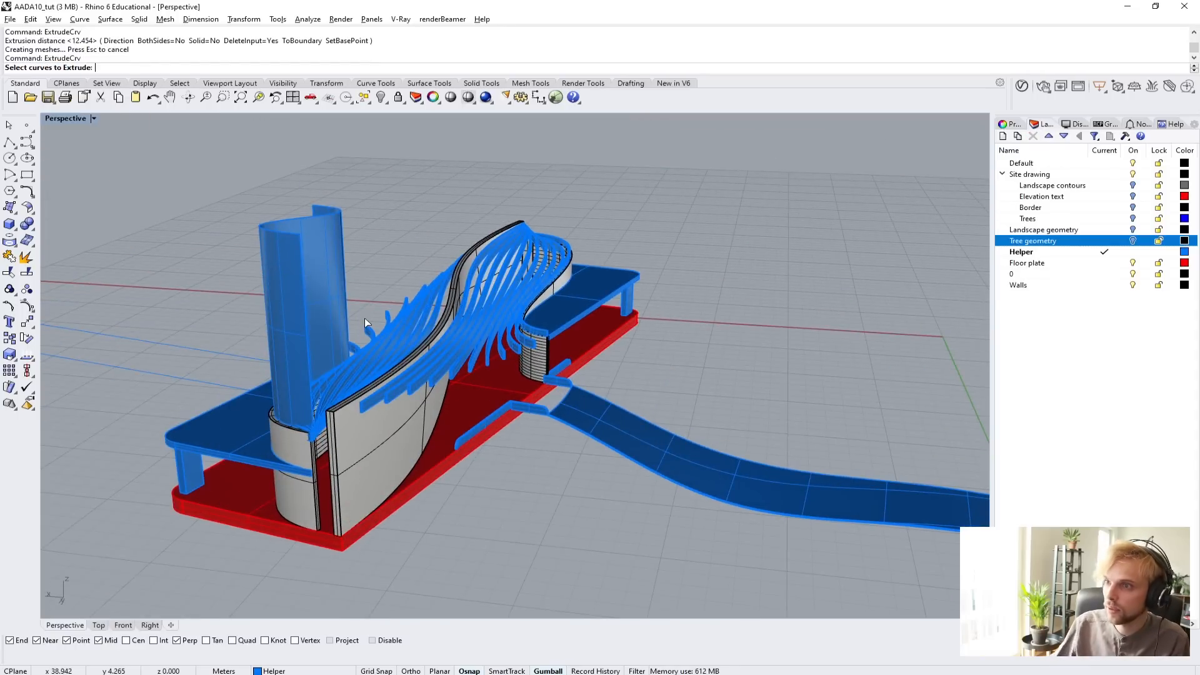
scroll(303, 275, "up", 5)
left_click(347, 272)
key("Return")
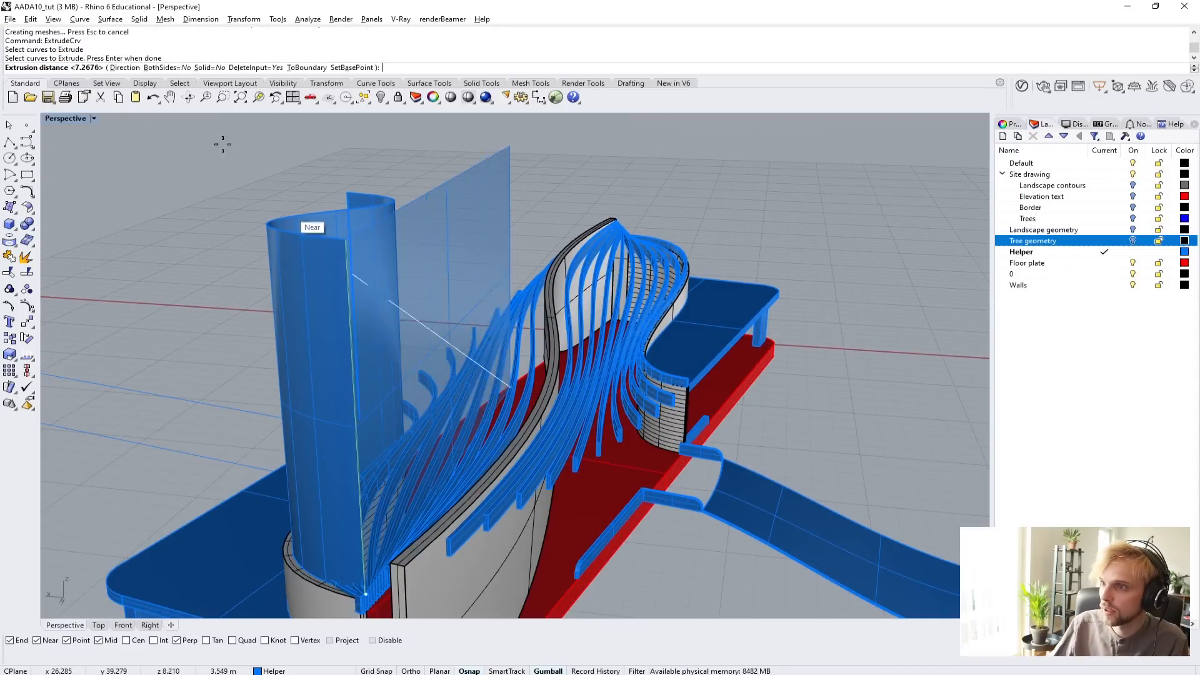
left_click(118, 67)
right_click_drag(236, 400, 231, 209, "shift")
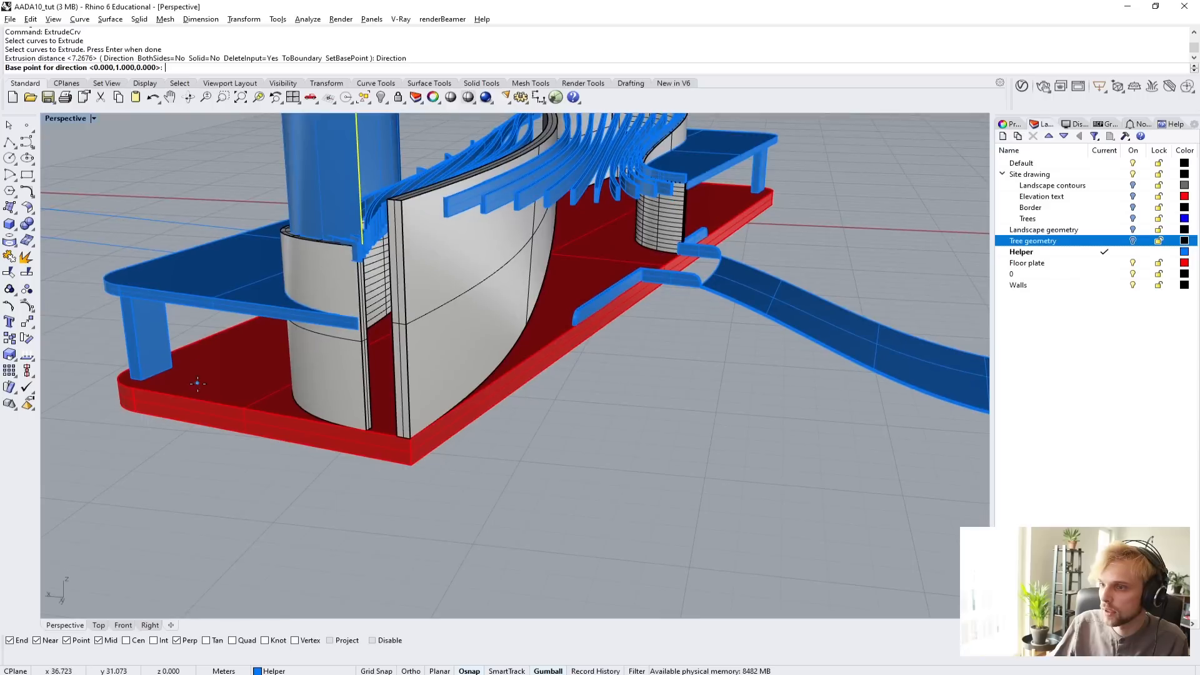
left_click(204, 405)
left_click(268, 419)
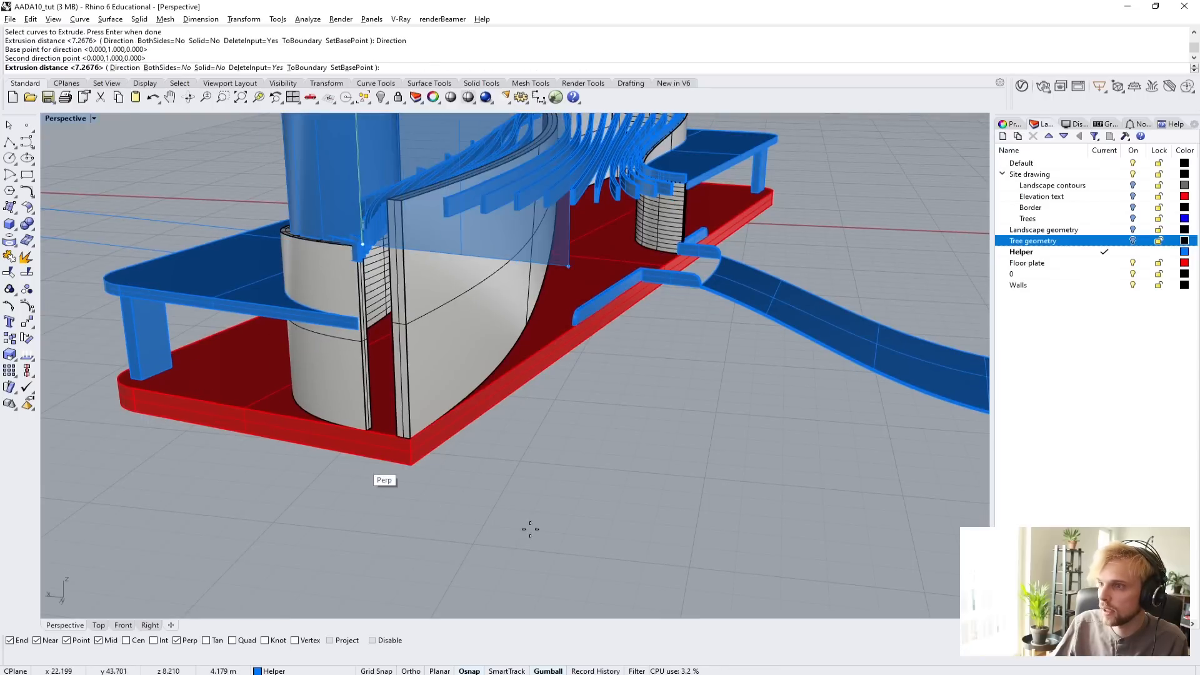
left_click(535, 401)
Join the curved surface and its flat extension into one polysurface.
right_click_drag(536, 395, 654, 433)
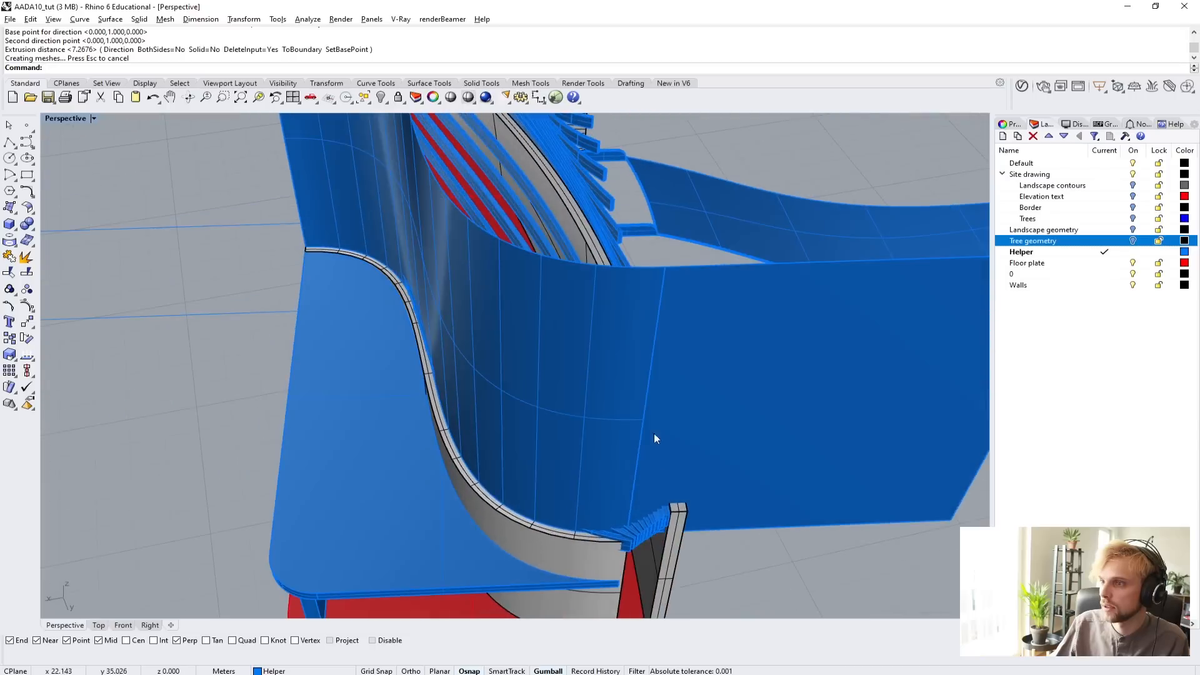
left_click(654, 433)
left_click(579, 339, "shift")
type("Jon")
key("Return")
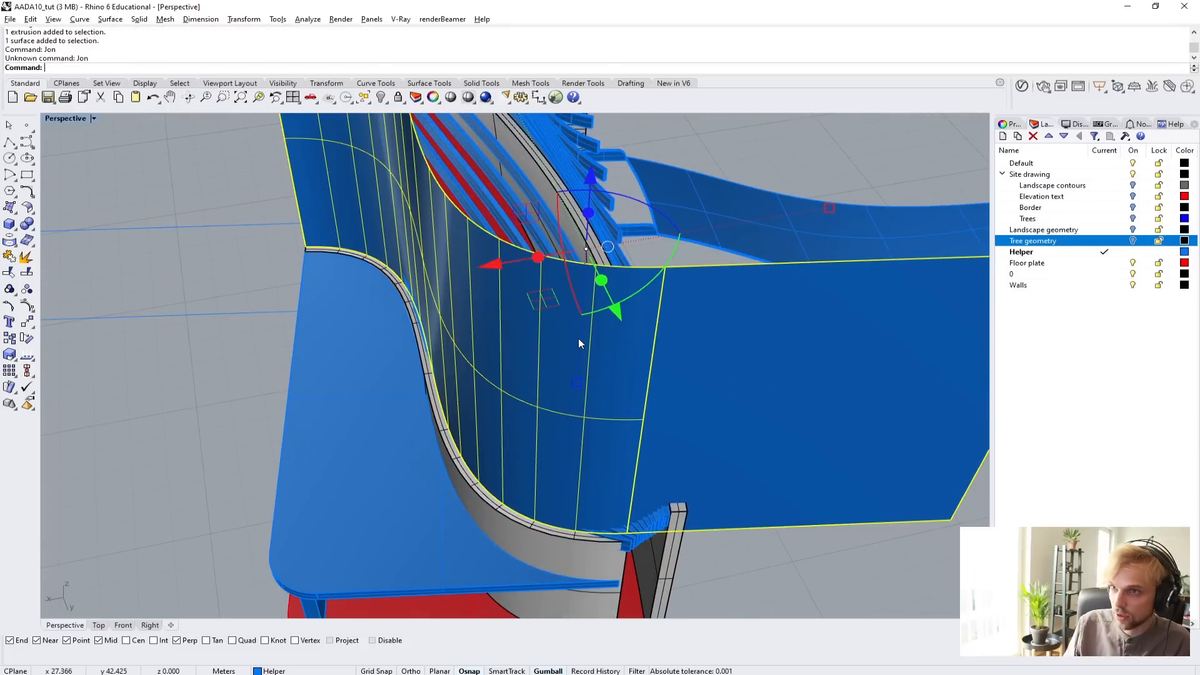
key("Return")
Offset the joined polysurface outward by 1 m as a solid with OffsetSrf.
type("O")
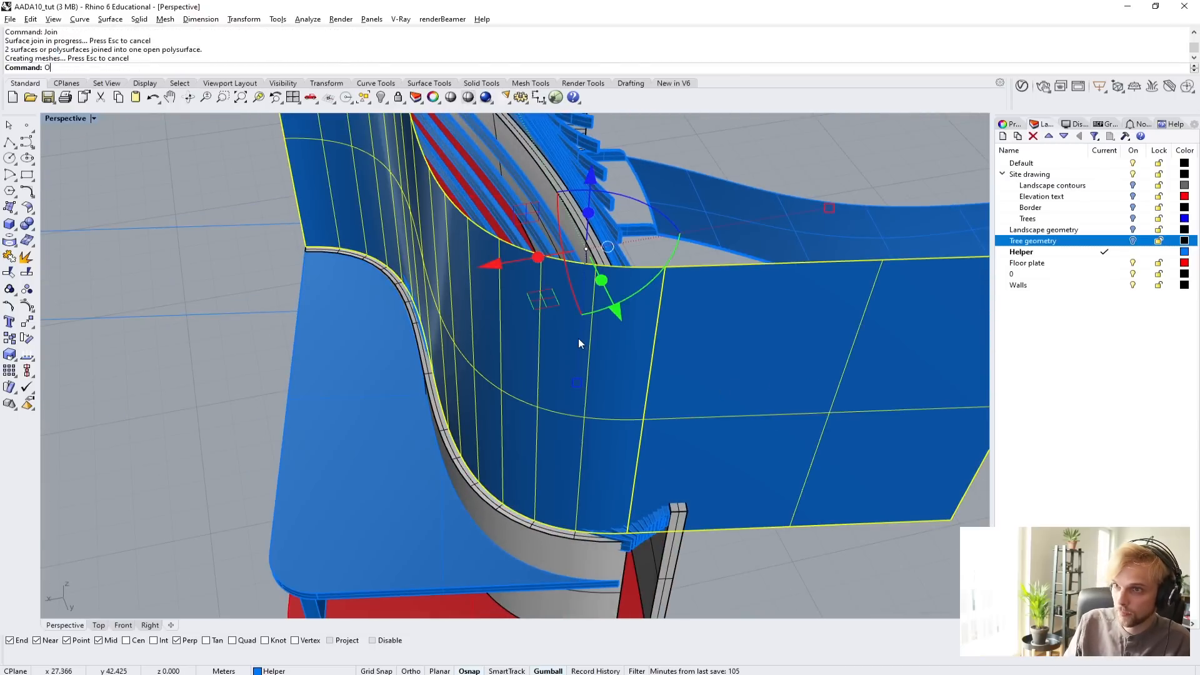
type("ffsetSrf")
key("Return")
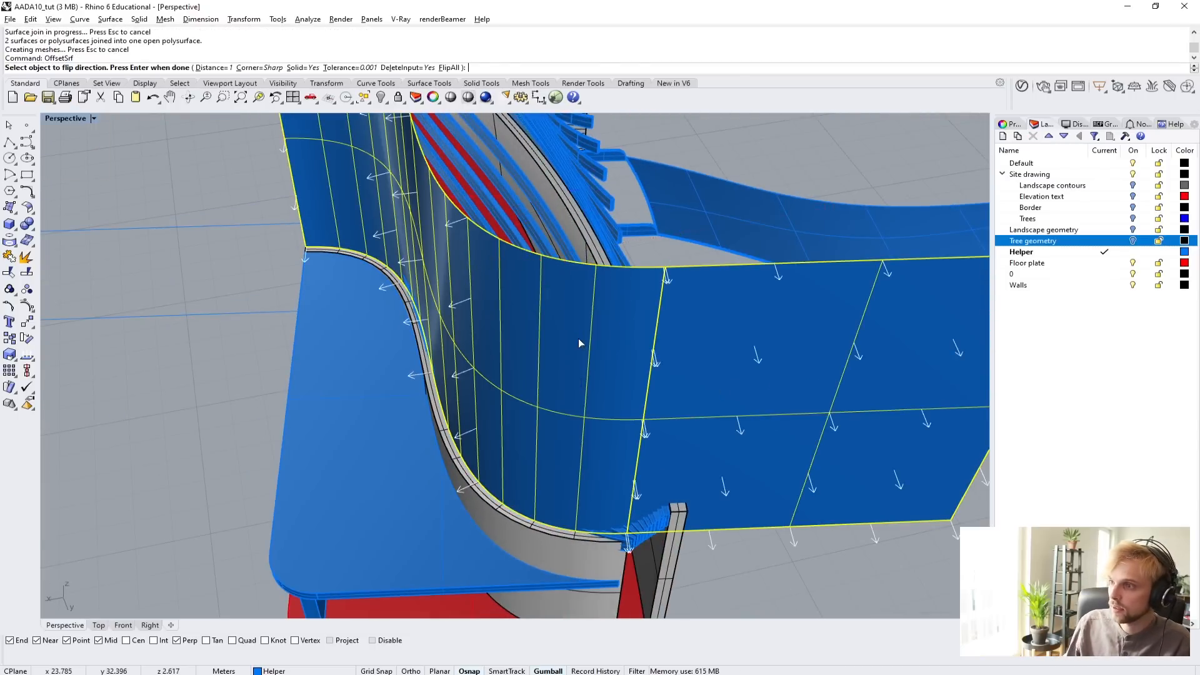
key("Return")
right_click_drag(579, 343, 524, 267)
type("Boole")
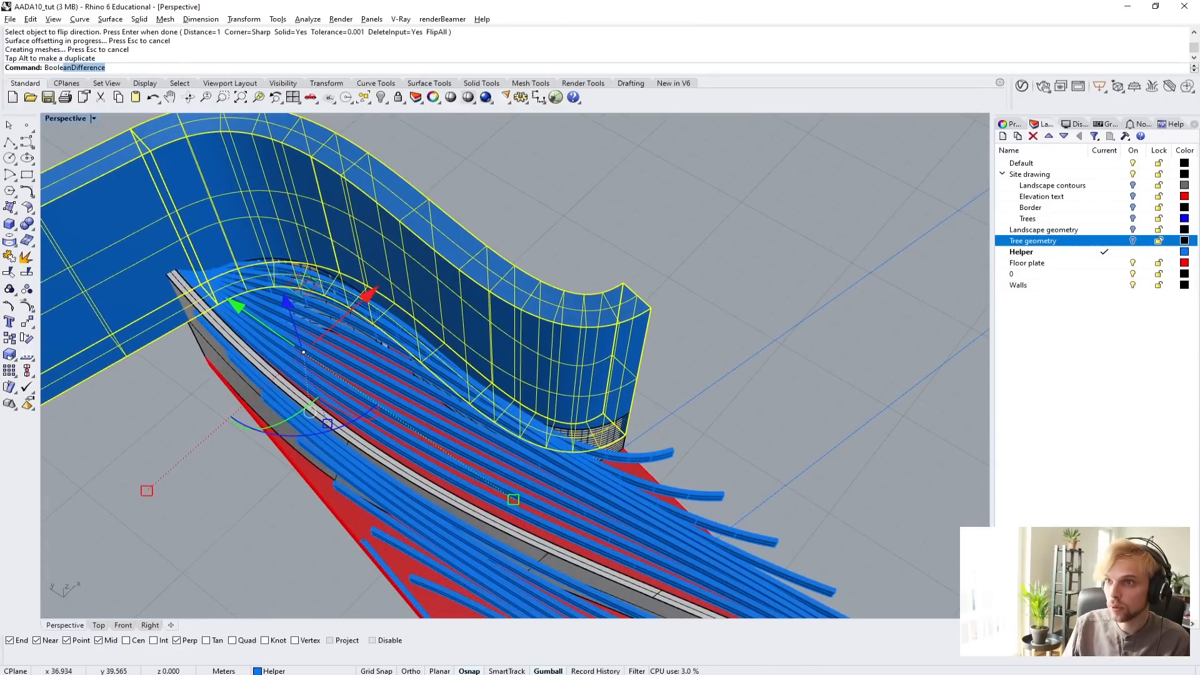
type("a")
key("Escape")
Hide the floor plate beneath the roof beams.
right_click_drag(780, 551, 736, 464, "shift")
left_click(514, 355)
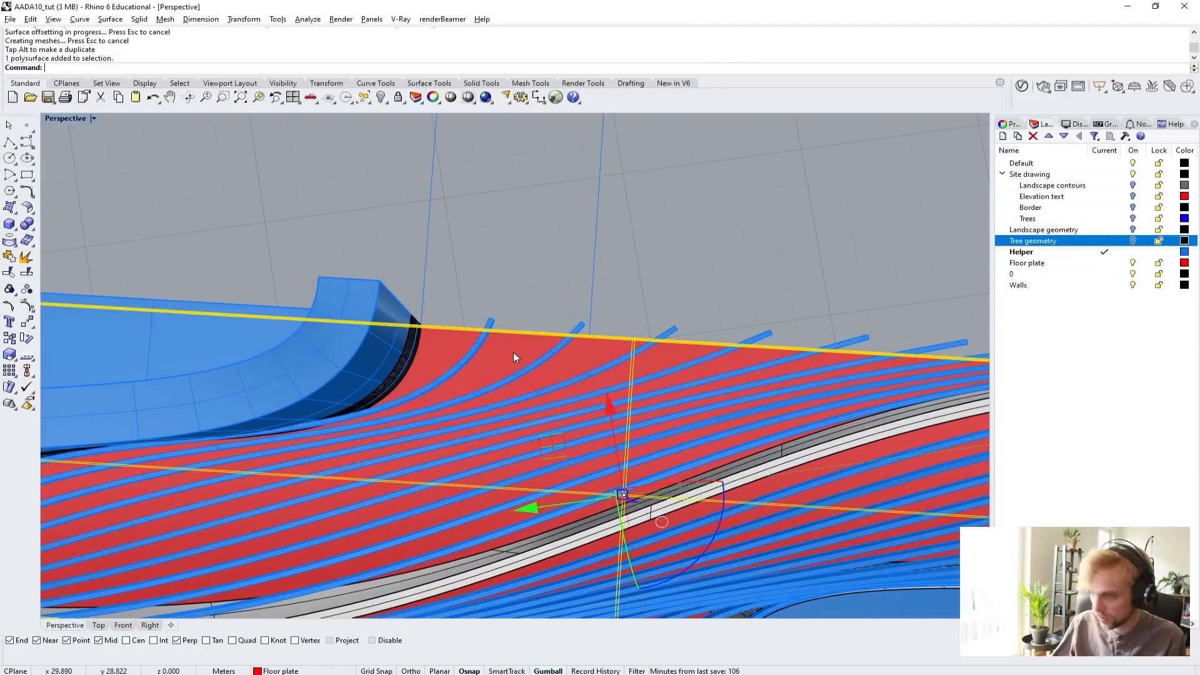
key("ctrl+h")
Trim the roof beams between the taller wall and the lower curved wall by subtracting the offset solid with BooleanDifference.
right_click_drag(512, 351, 561, 362)
scroll(587, 379, "up", 2)
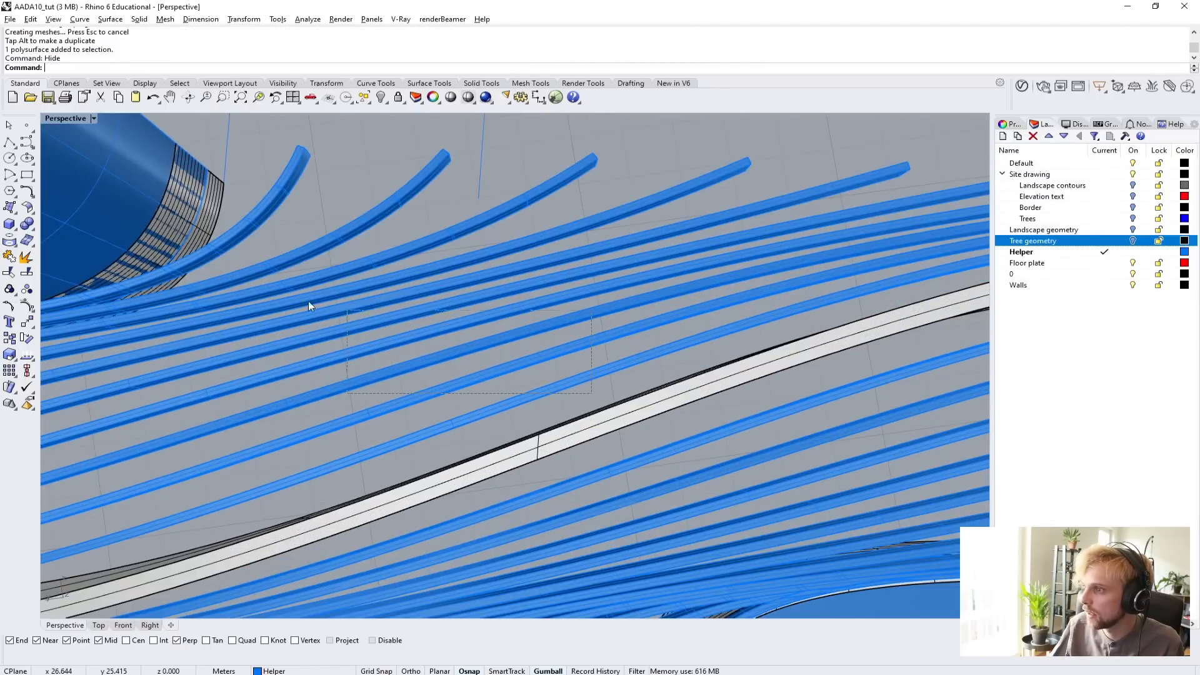
left_click_drag(230, 217, 230, 216)
scroll(267, 235, "down", 8)
right_click_drag(375, 269, 646, 323, "shift")
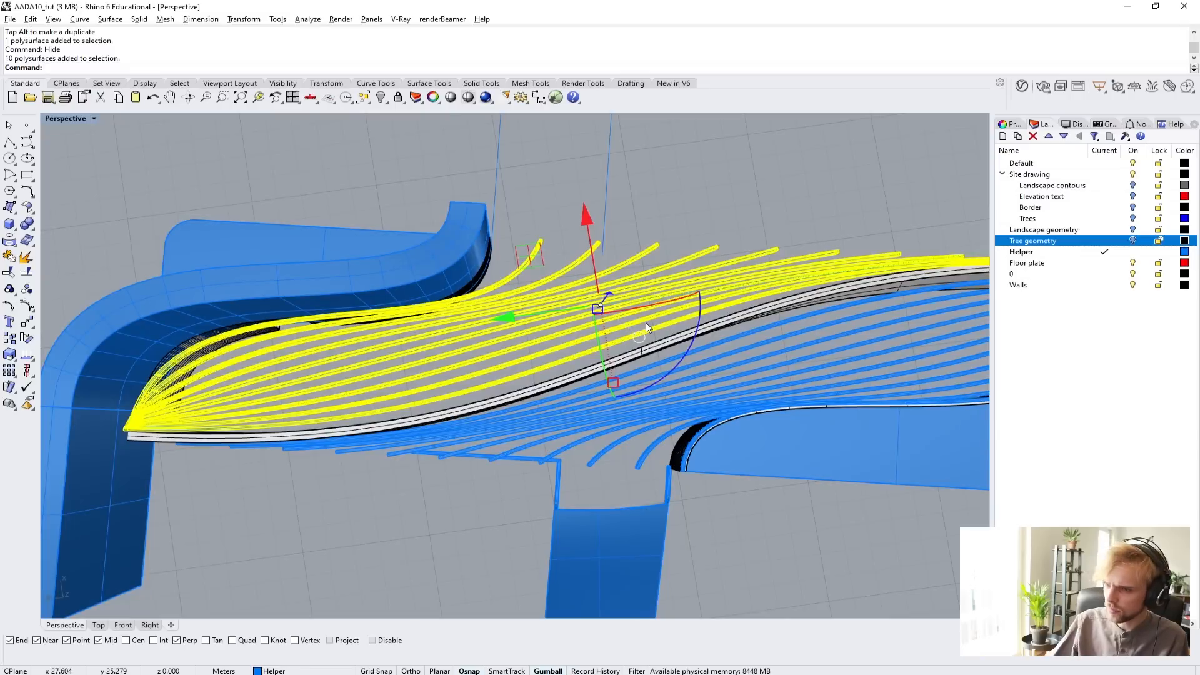
type("BooleanDifference")
key("Return")
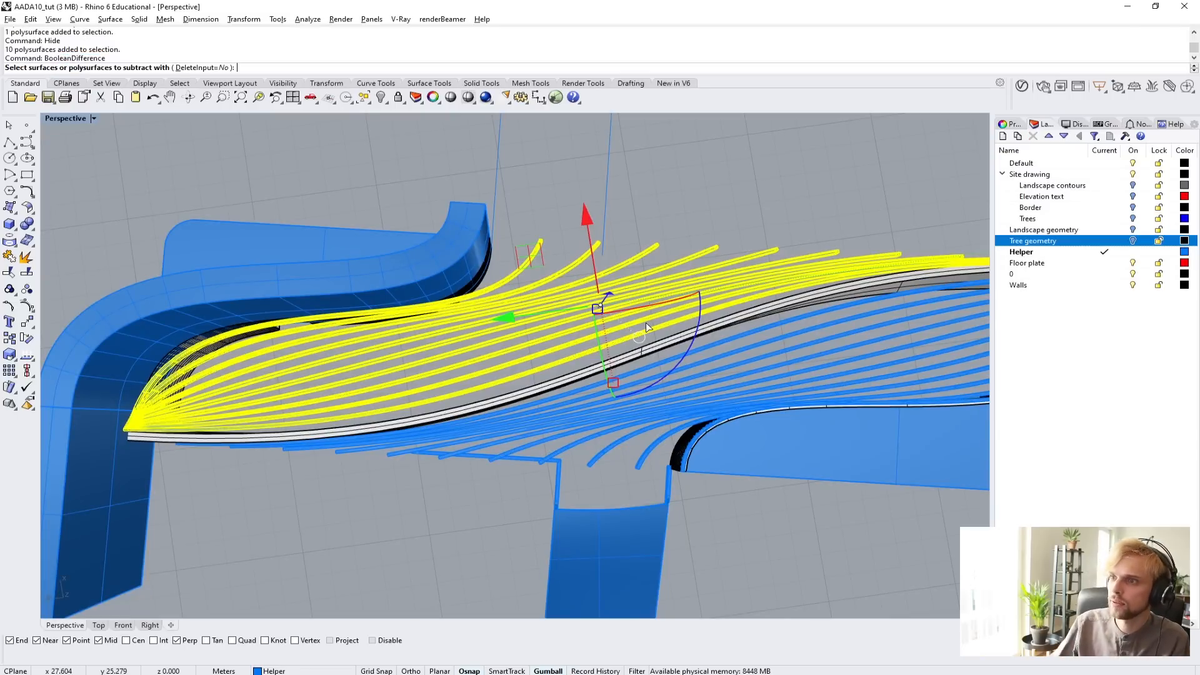
left_click(365, 283)
key("Return")
Delete the offset solid used as the cutter.
right_click_drag(429, 344, 222, 307)
left_click(208, 186)
key("Delete")
Duplicate the lower curved wall's inner top edge again beside the trimmed beams with DupEdge.
right_click_drag(208, 185, 525, 292)
scroll(424, 370, "up", 5)
scroll(572, 333, "up", 3)
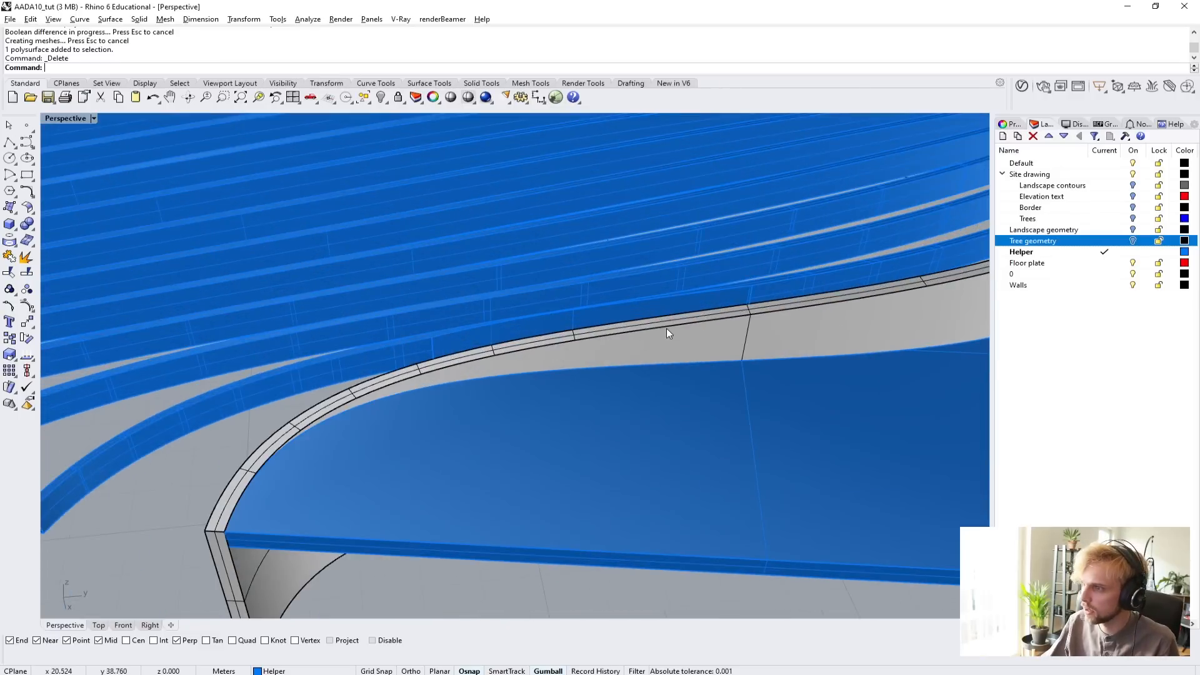
right_click_drag(667, 331, 679, 460)
key("Return")
left_click(417, 324)
key("Return")
Offset the duplicated edge curve by 0.1 m across the top of the wall.
type("offset")
key("Return")
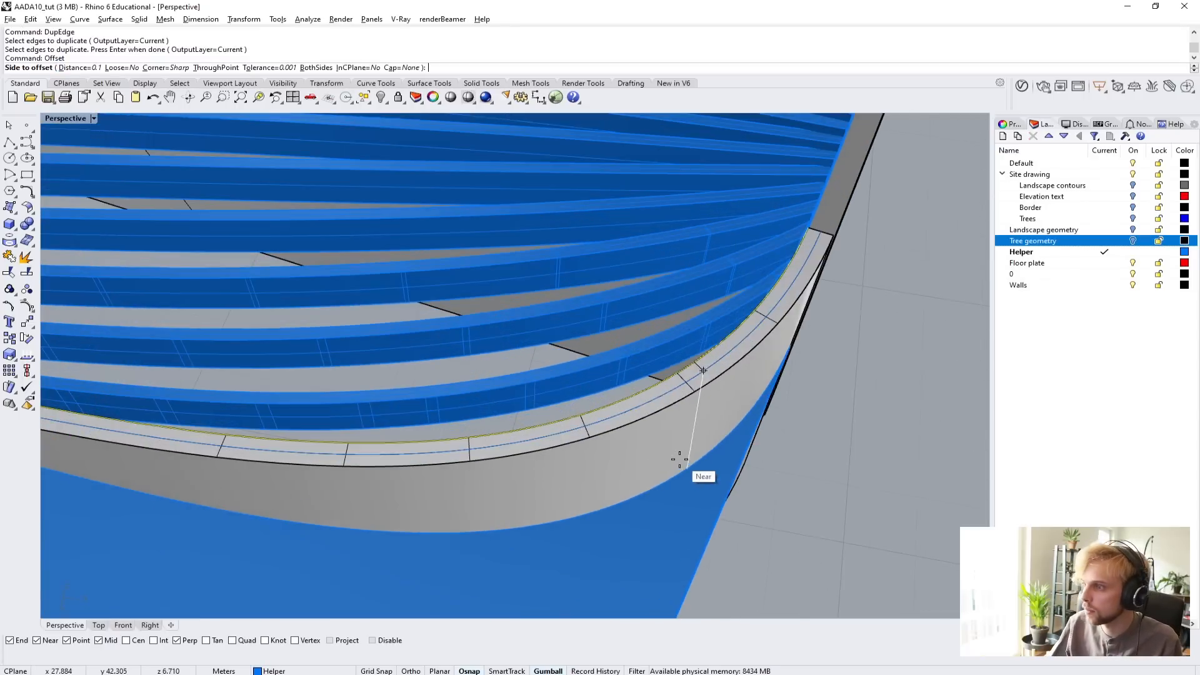
left_click(675, 386)
Loft a strip between the duplicated edge and its offset curve, and delete the two source curves.
scroll(676, 386, "up", 5)
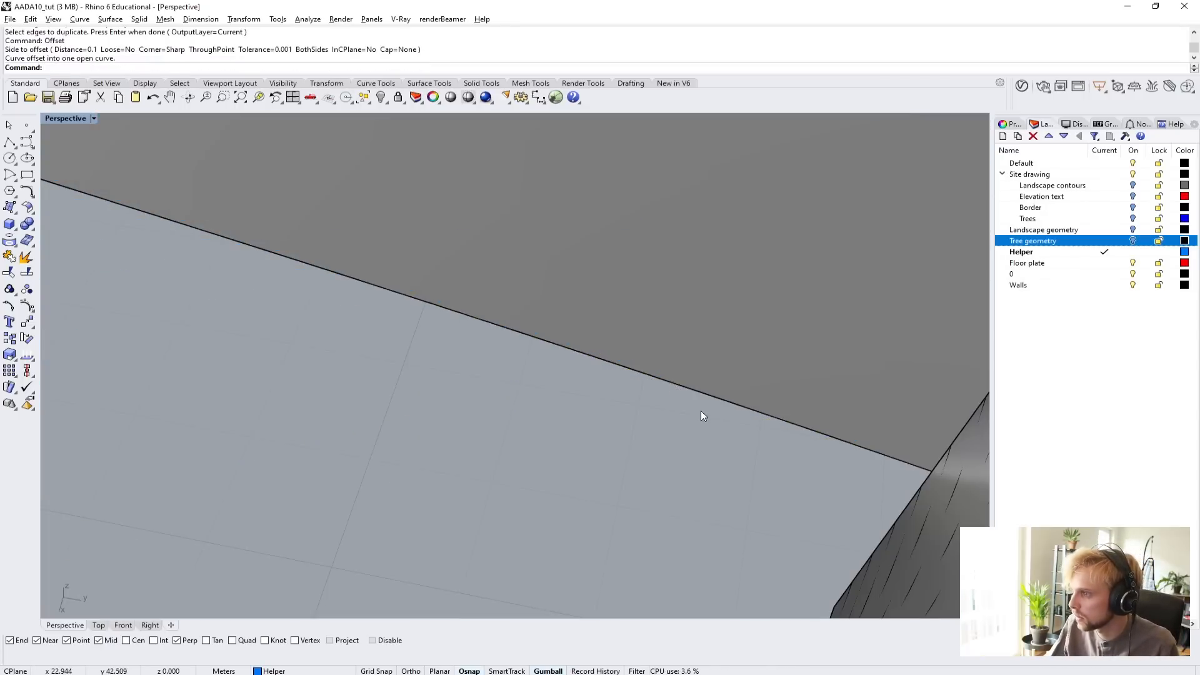
scroll(702, 415, "down", 5)
left_click(713, 425)
left_click(744, 459)
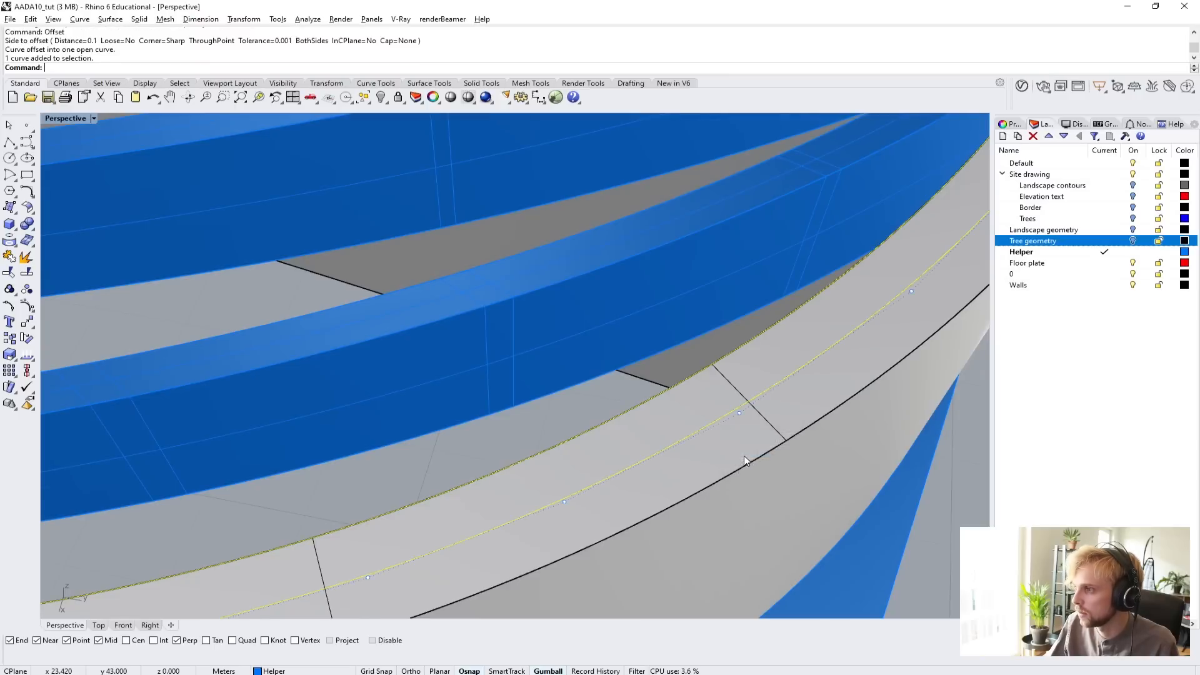
scroll(744, 460, "down", 5)
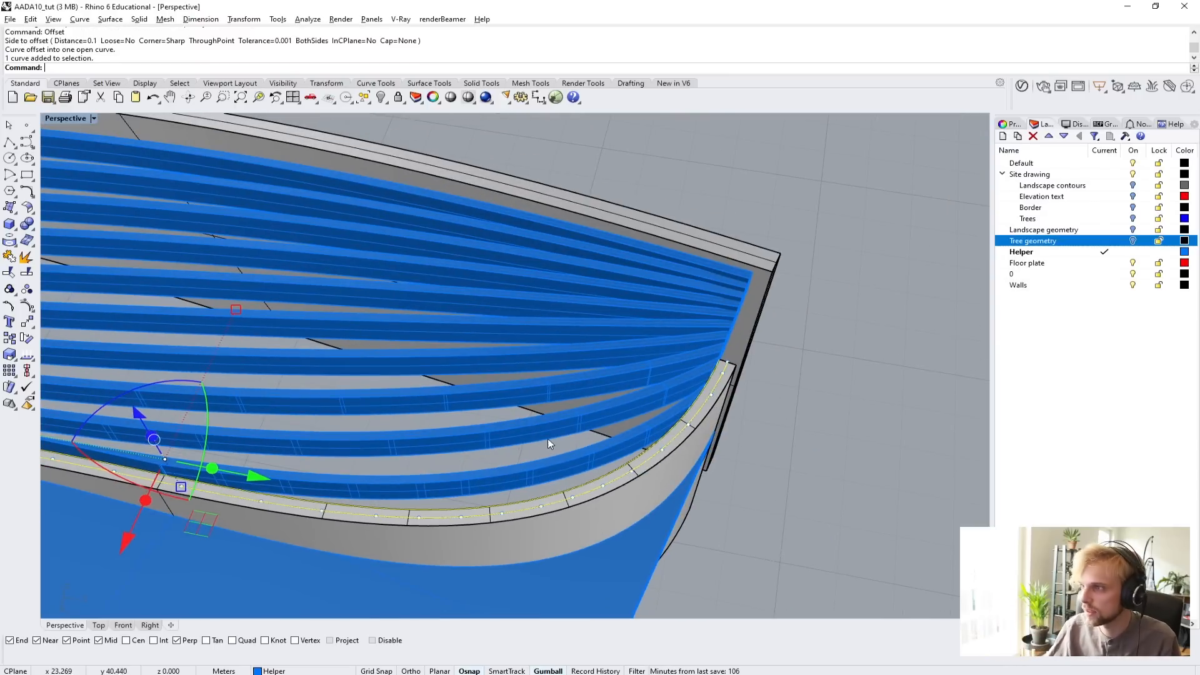
scroll(383, 340, "down", 5)
right_click_drag(383, 340, 616, 396, "shift")
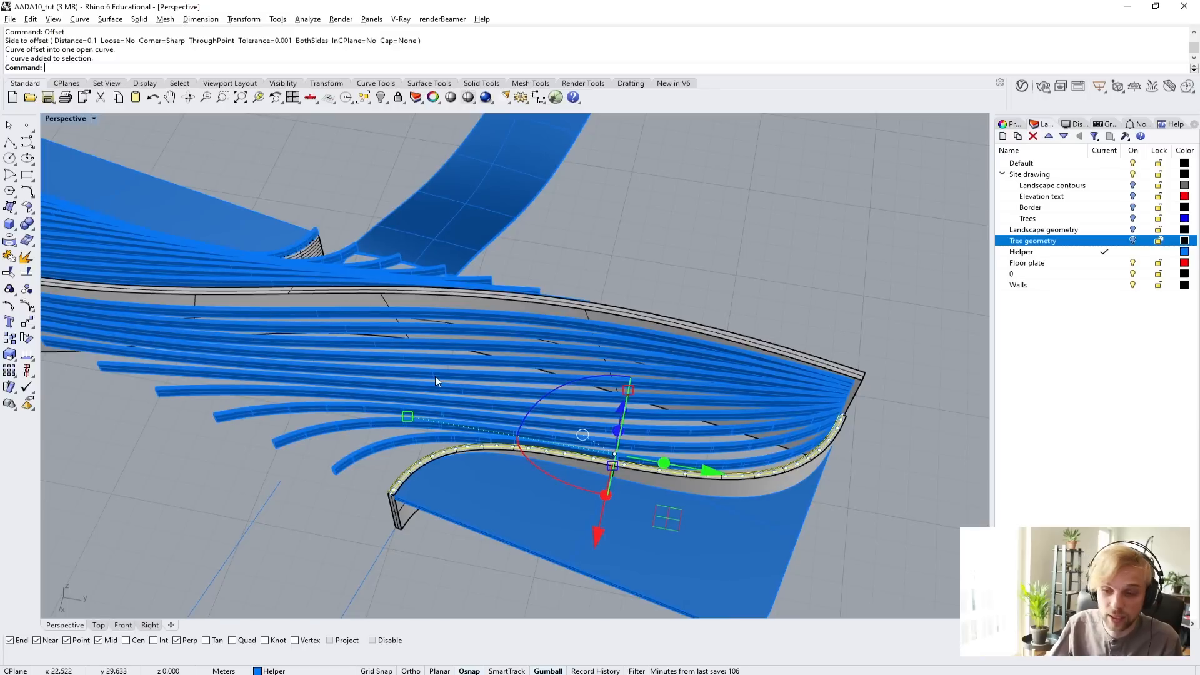
scroll(550, 455, "up", 5)
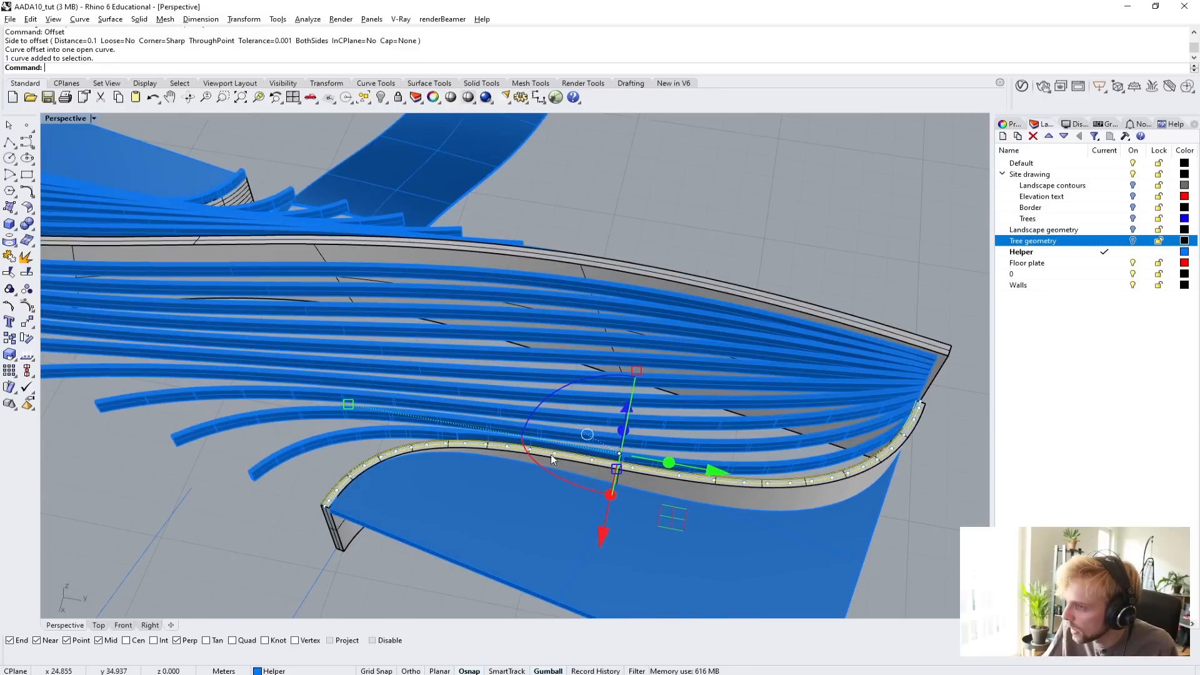
type("loft")
key("Return")
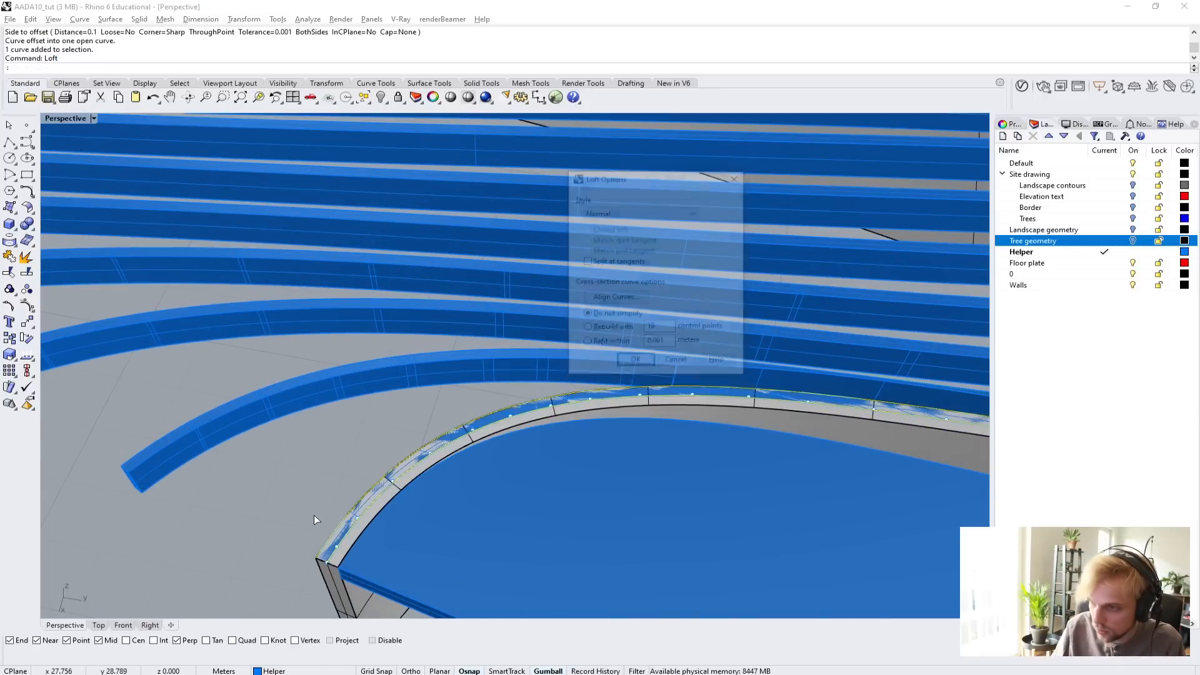
key("Return")
key("Delete")
Extrude the lofted strip on the lower curved wall's top upward by 0.3 m as a solid, deleting the input surface.
scroll(335, 549, "up", 5)
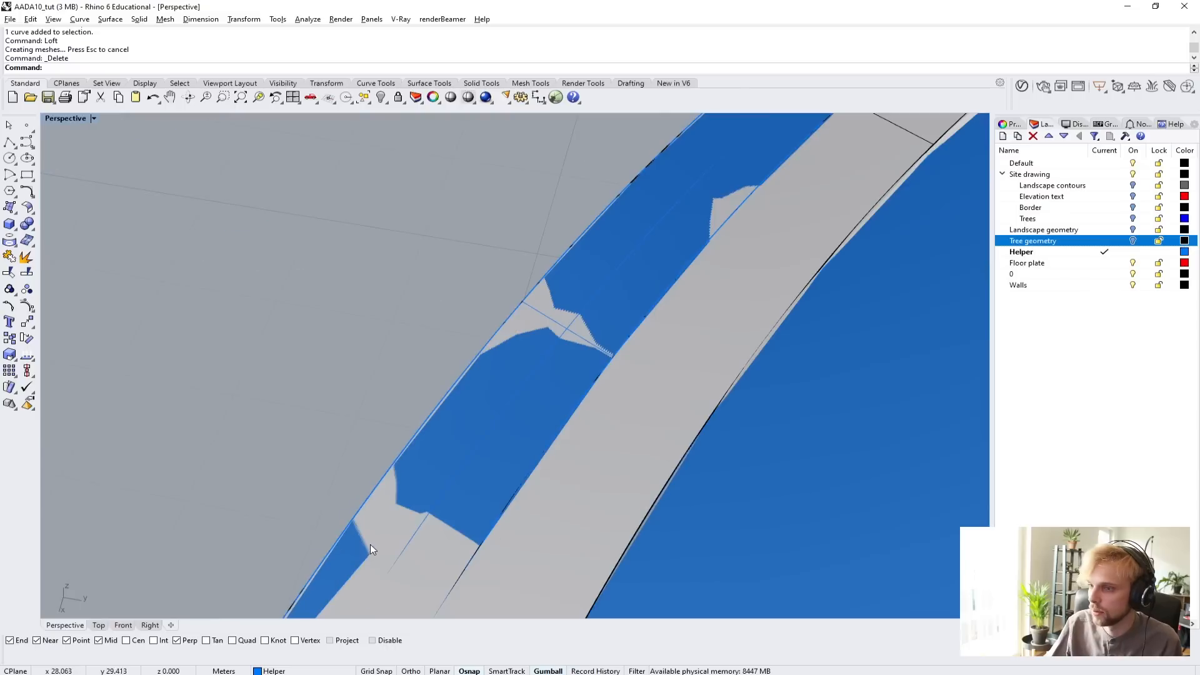
scroll(371, 545, "down", 2)
left_click(439, 548)
left_click(451, 562)
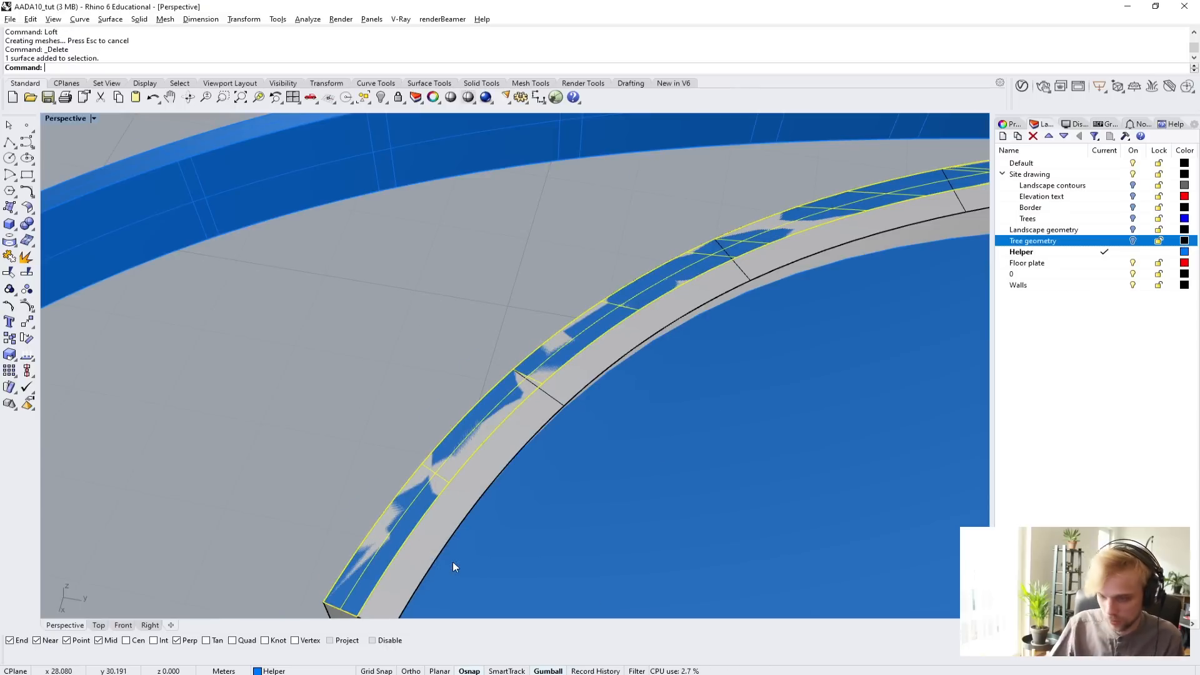
type("ExtrudeSrf")
key("Return")
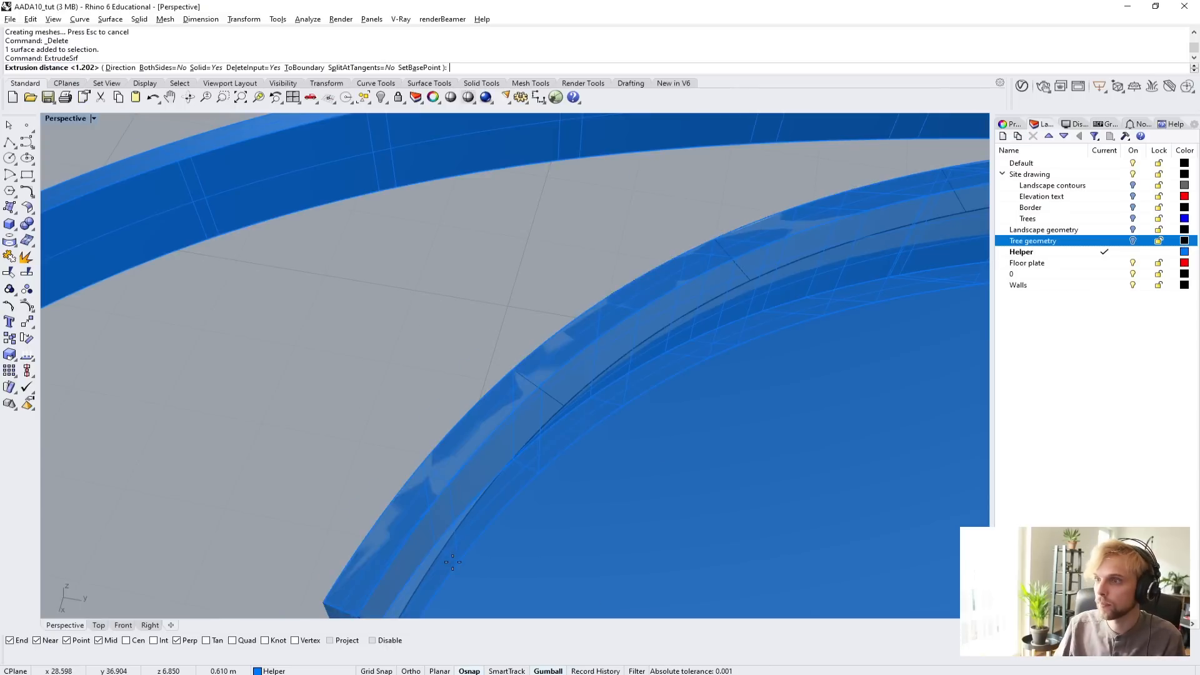
scroll(765, 425, "down", 7)
right_click_drag(785, 398, 524, 400, "shift")
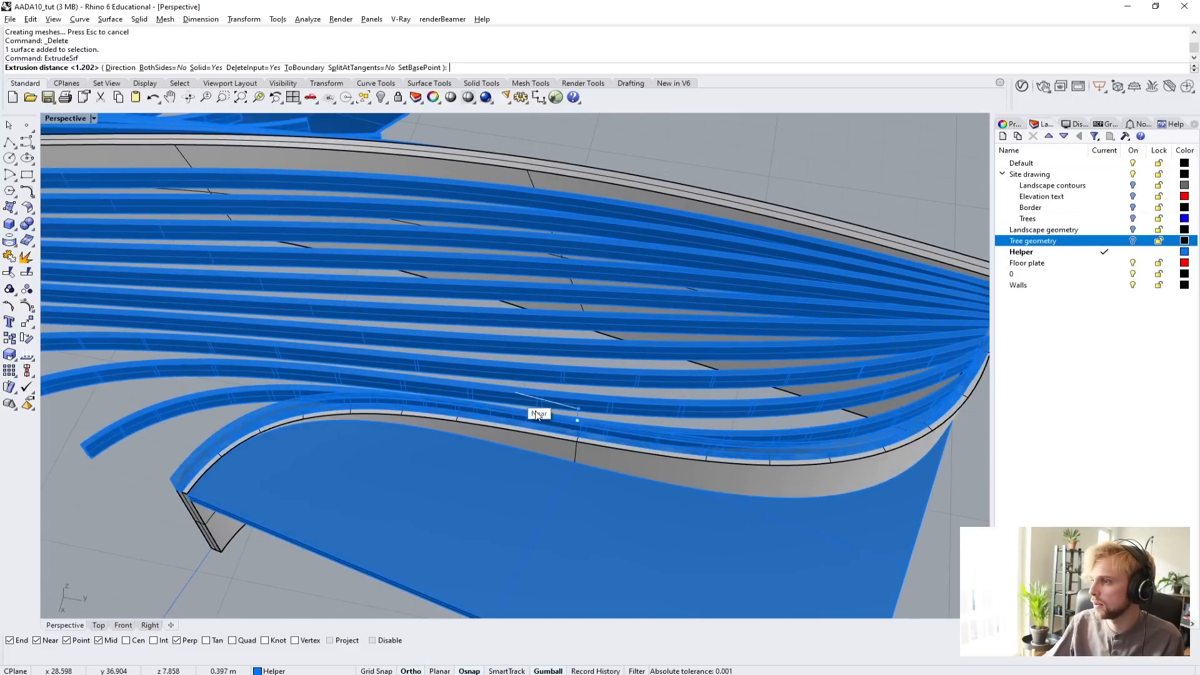
type("0.3")
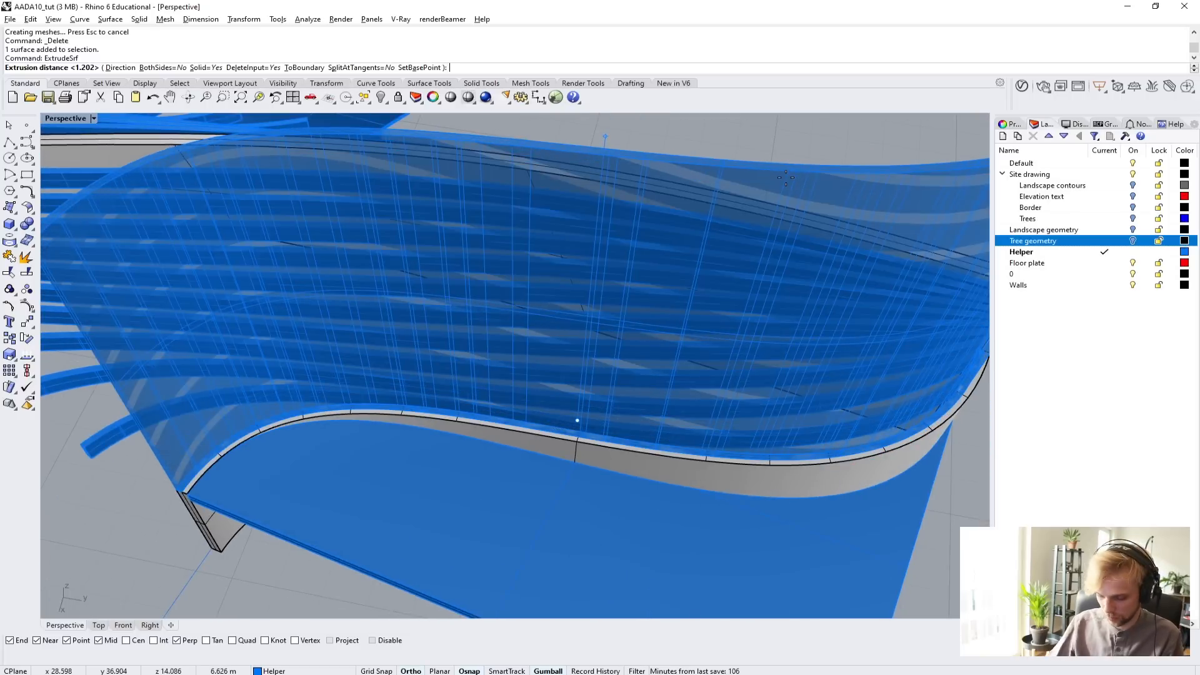
key("Return")
right_click_drag(785, 178, 429, 346)
scroll(429, 346, "up", 5)
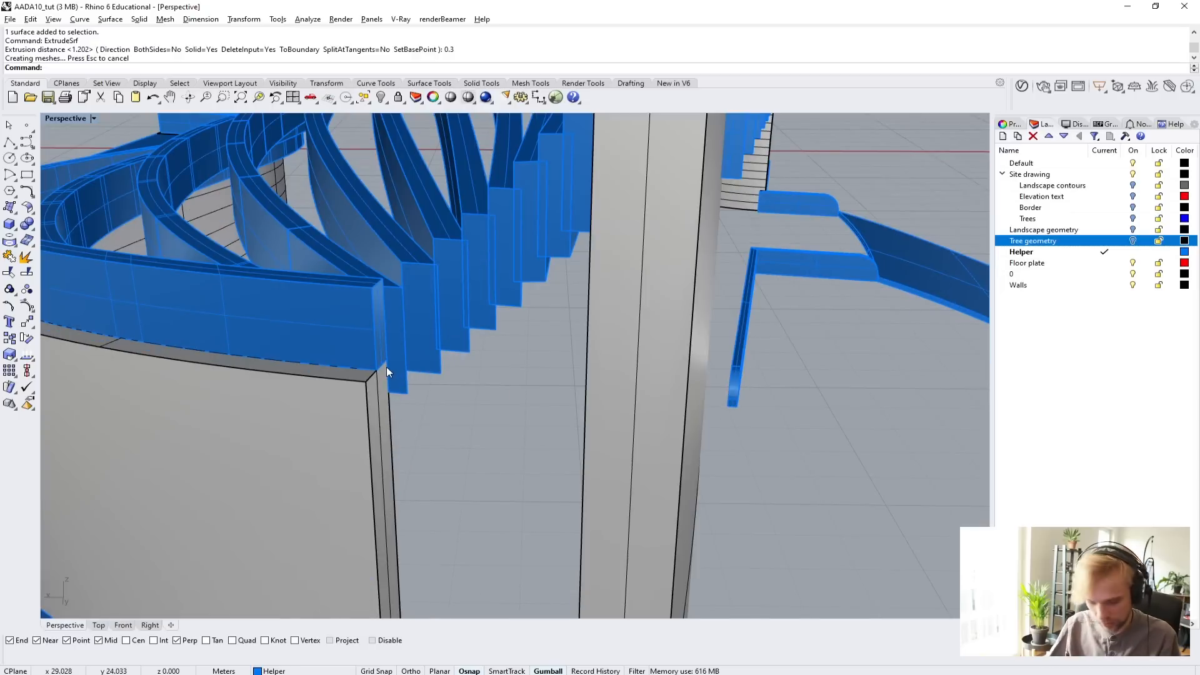
type("DupEdge")
key("Return")
key("Escape")
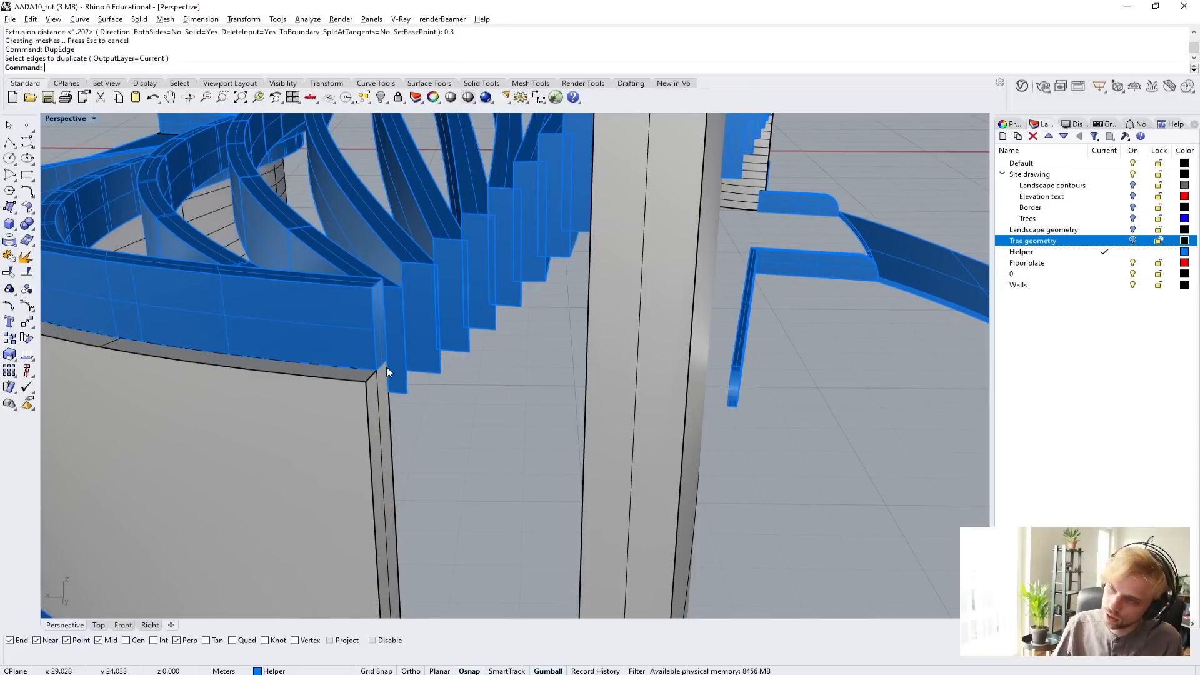
Extract a copy of the narrow end face of the extruded edge strip at the open end of the lower wall.
type("Ex")
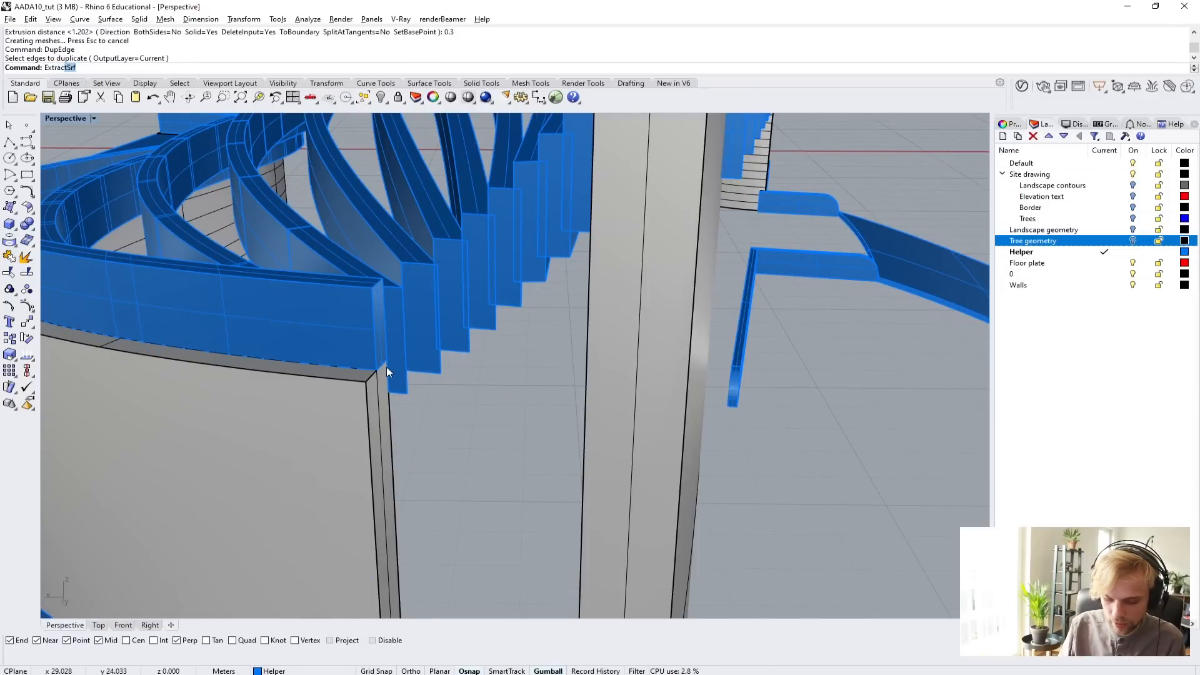
type("tract")
key("Return")
scroll(359, 323, "up", 5)
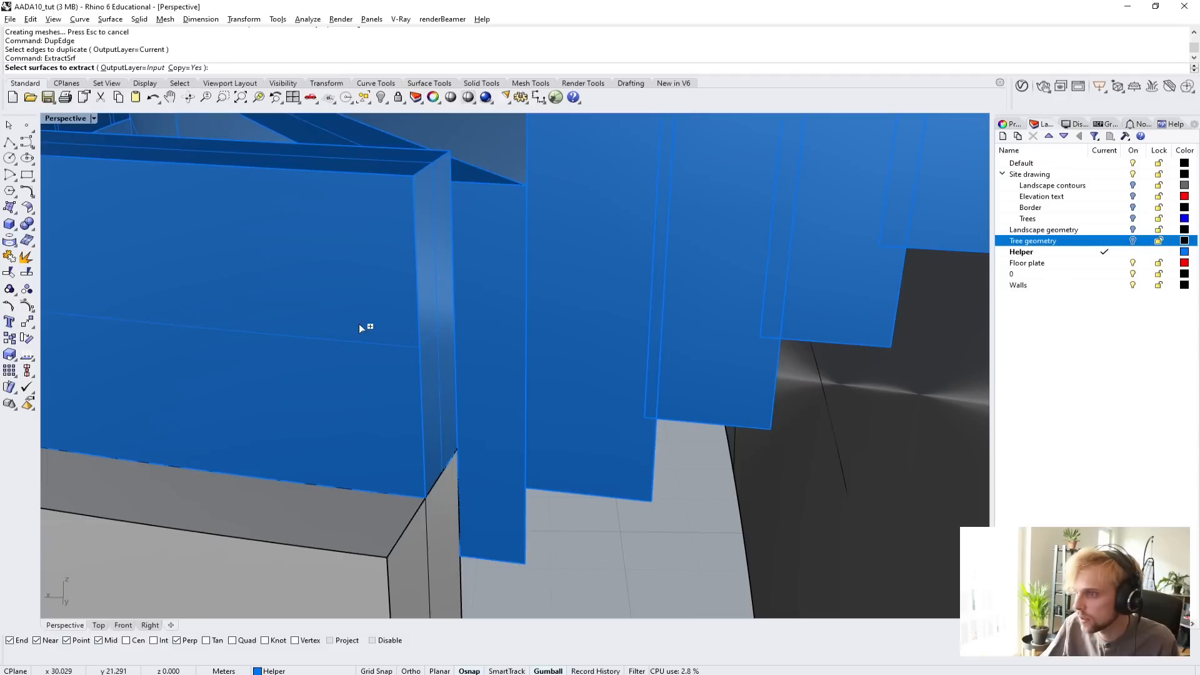
left_click(431, 319)
key("Return")
Extrude the extracted end face as a solid along a direction picked across the beam ends, running past the top of the taller wall.
scroll(430, 320, "down", 5)
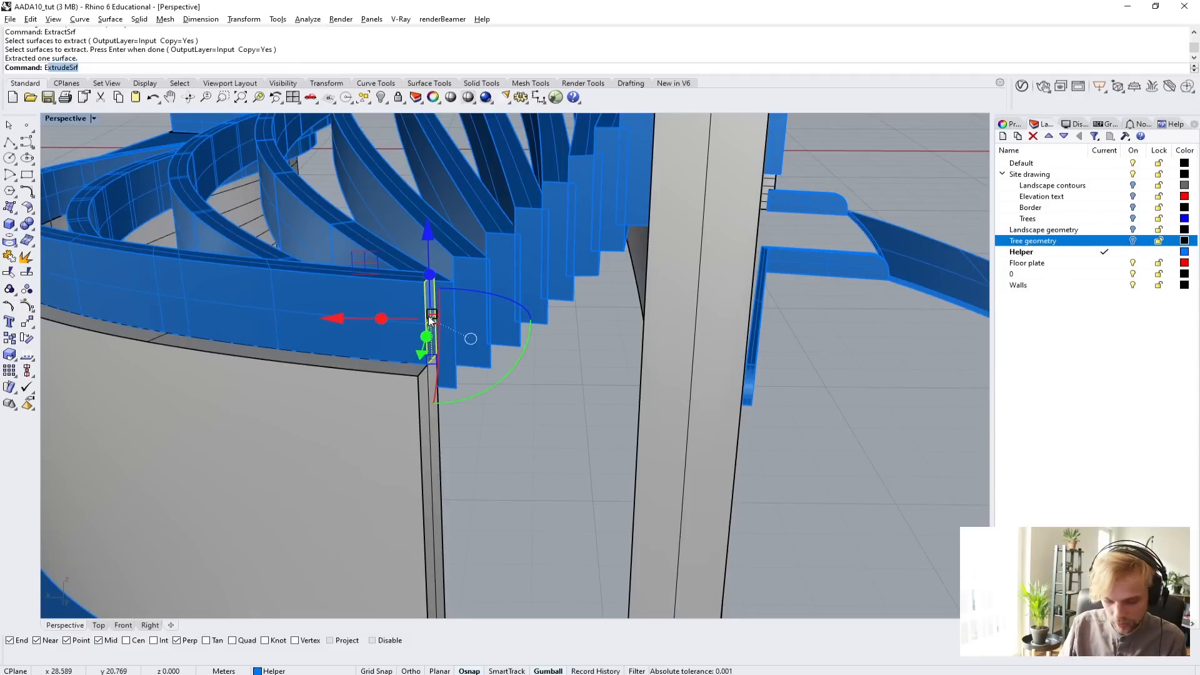
type("ExtrudeSrf")
key("Return")
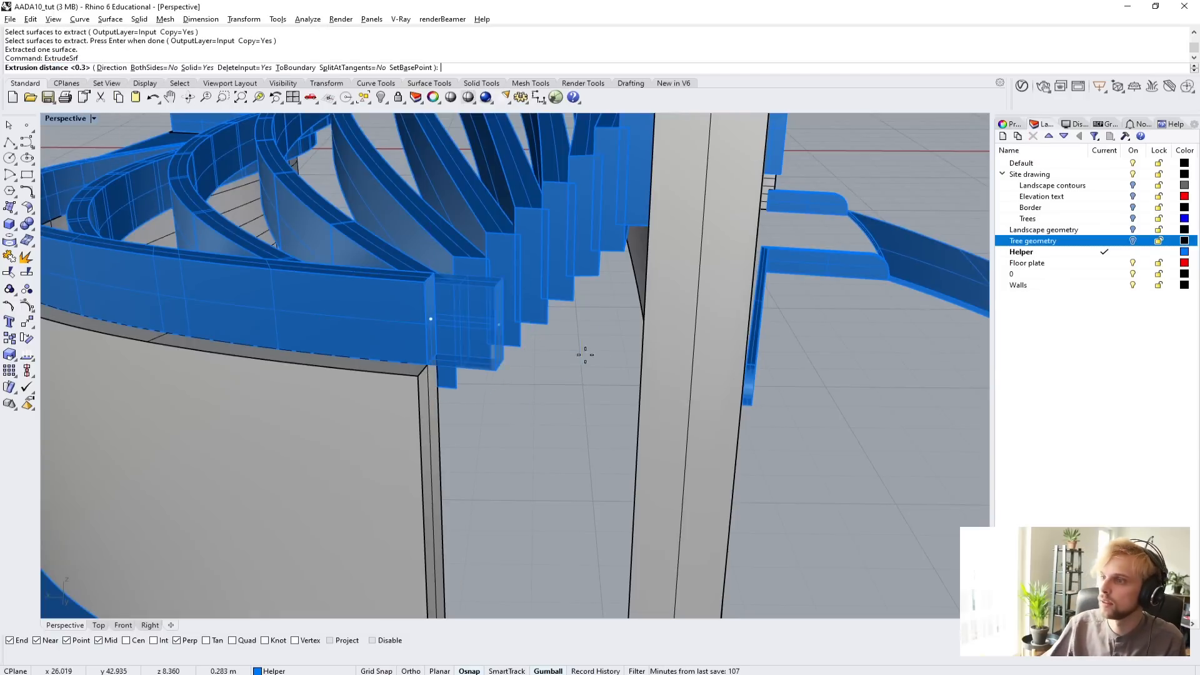
scroll(578, 350, "down", 5)
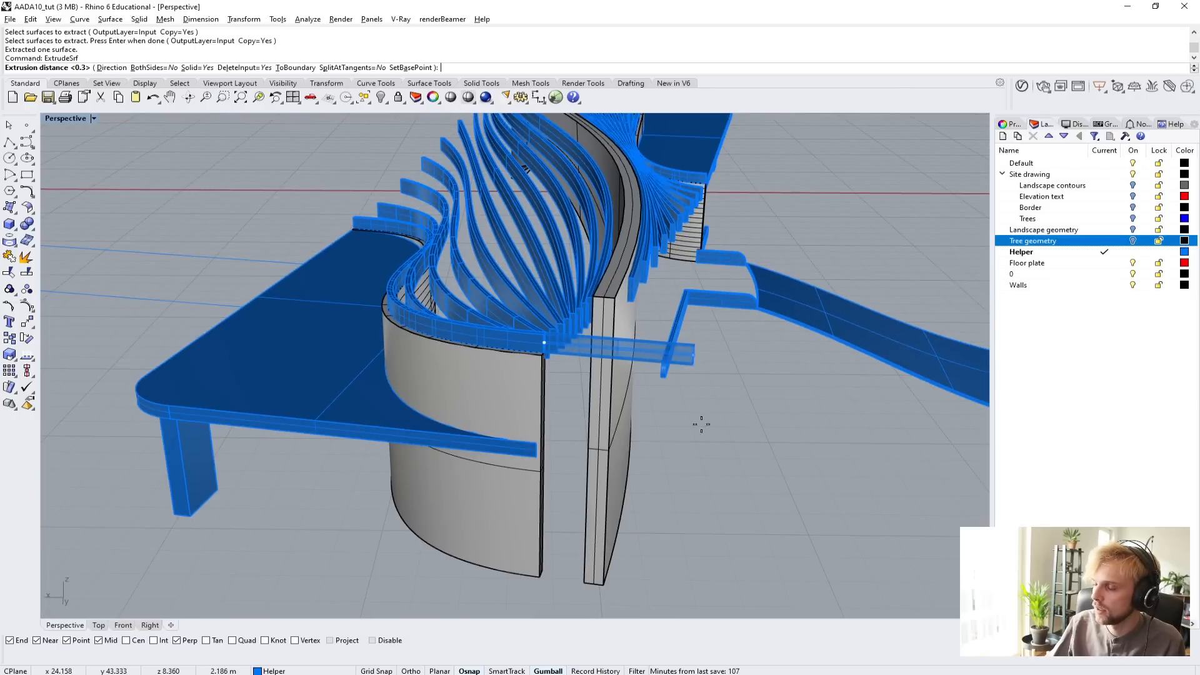
scroll(702, 423, "up", 3)
type("di")
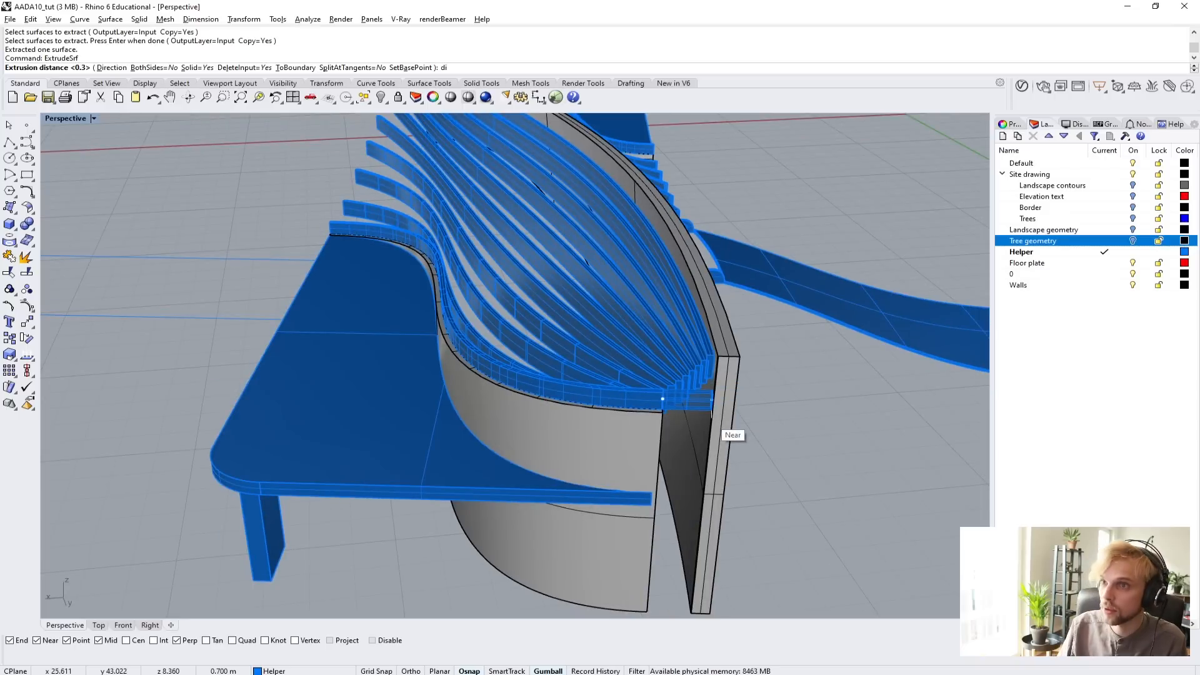
key("Return")
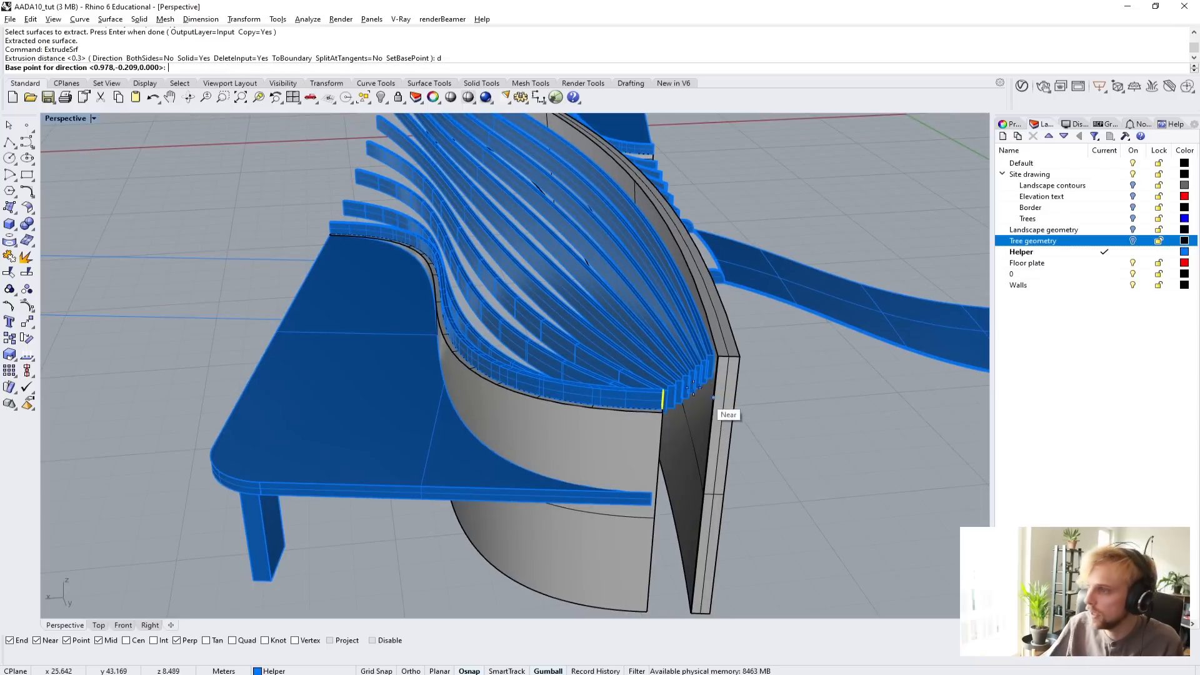
scroll(708, 403, "up", 3)
left_click(598, 391)
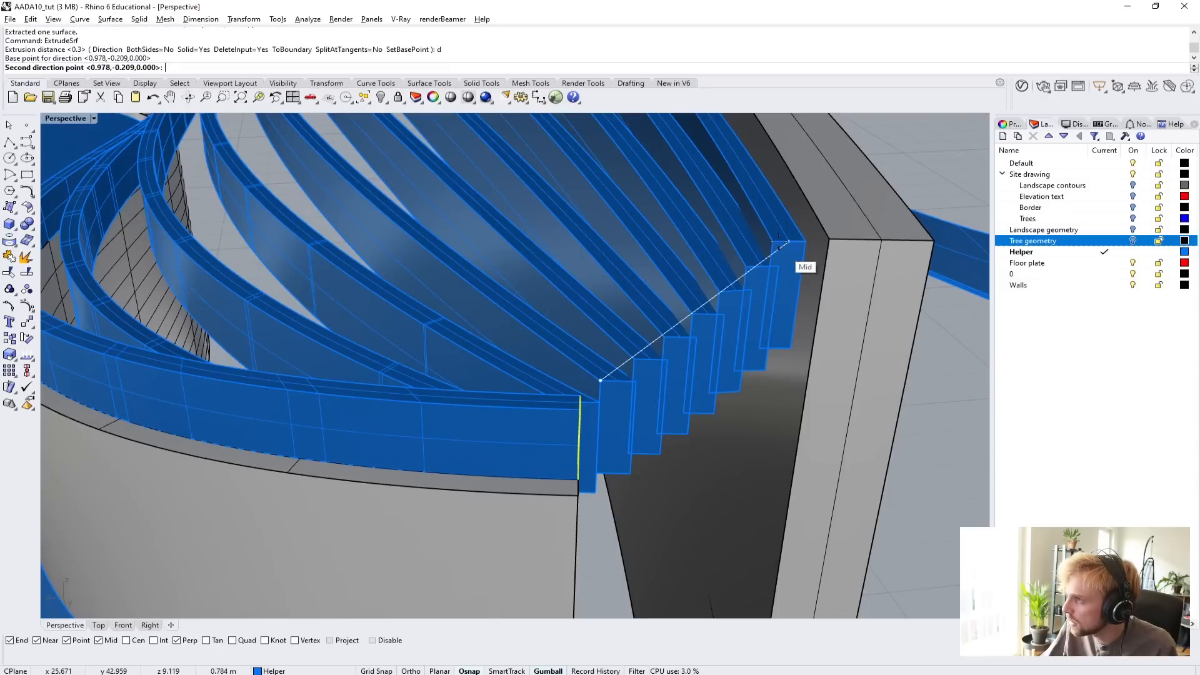
left_click(770, 244)
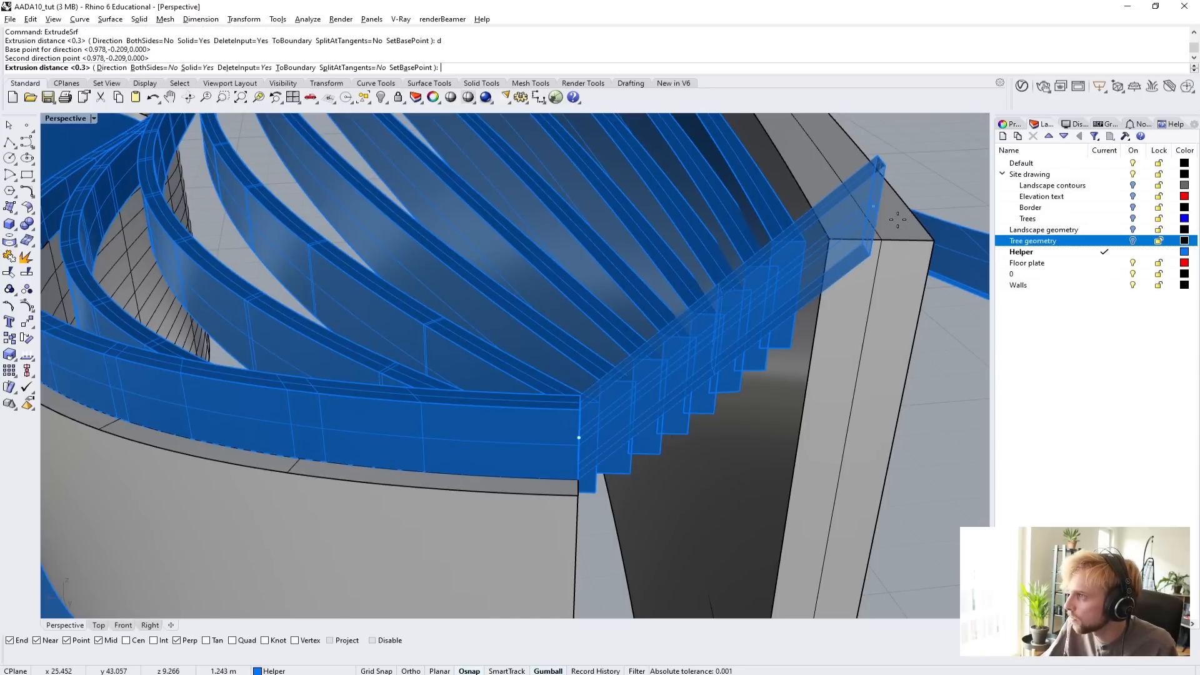
left_click(942, 155)
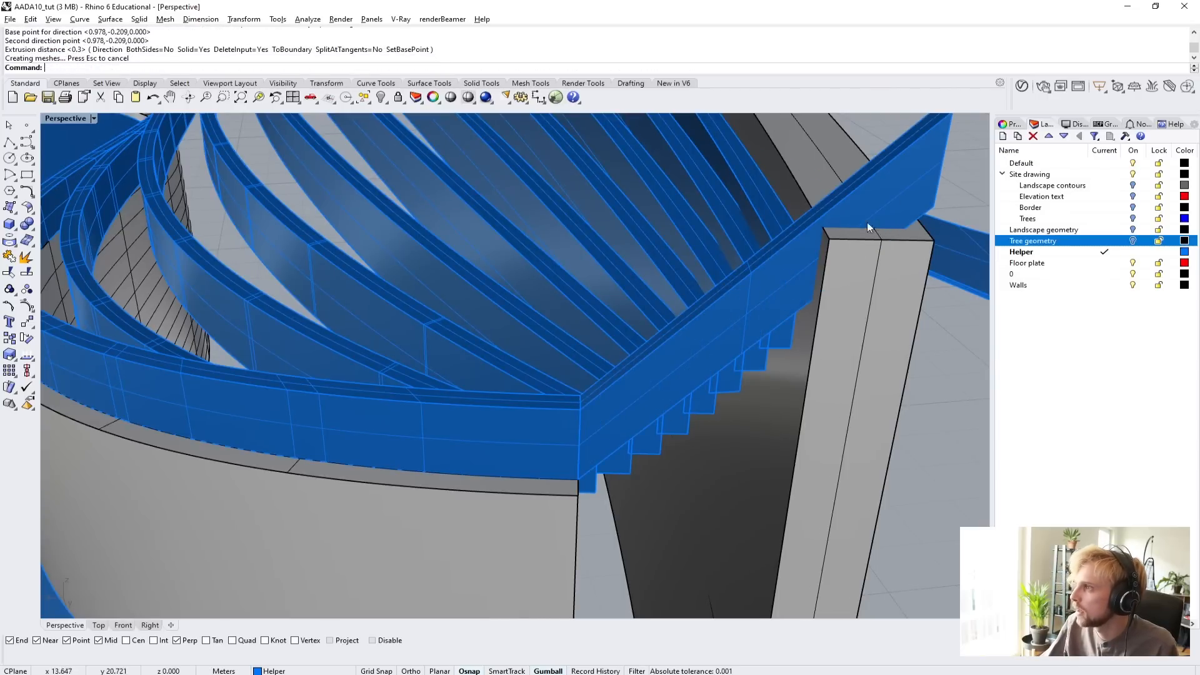
Turn on the new end beam's solid points and lower its four far end points slightly along the vertical.
right_click_drag(682, 269, 630, 258, "shift")
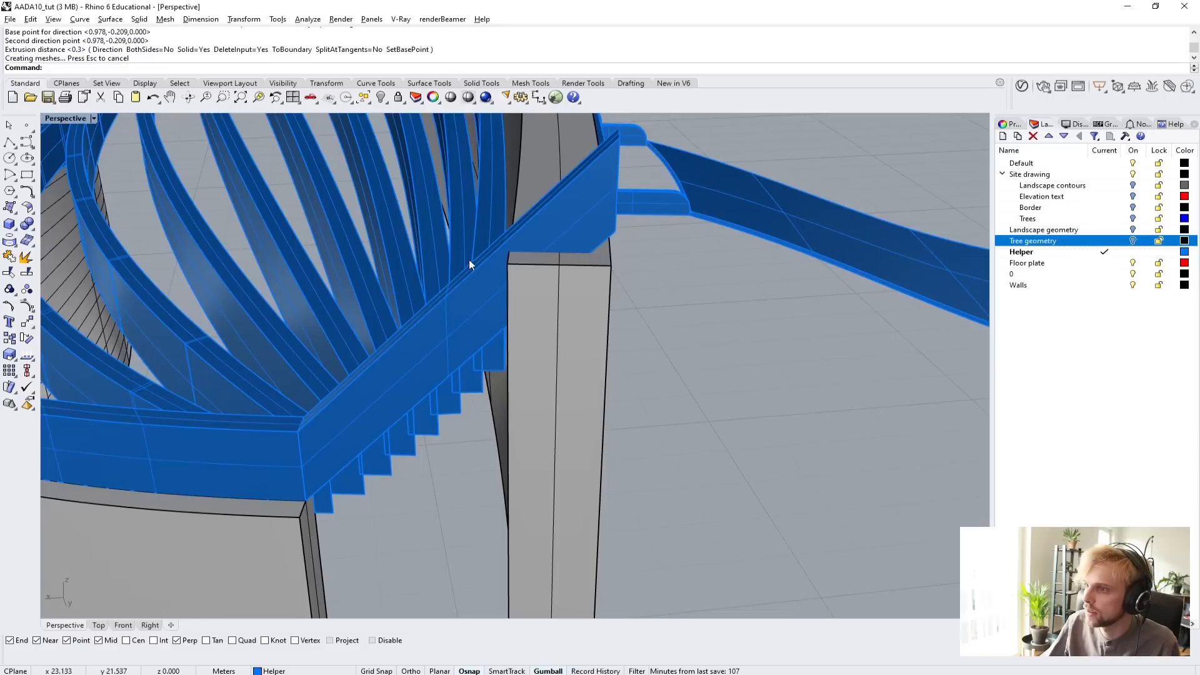
left_click(542, 239)
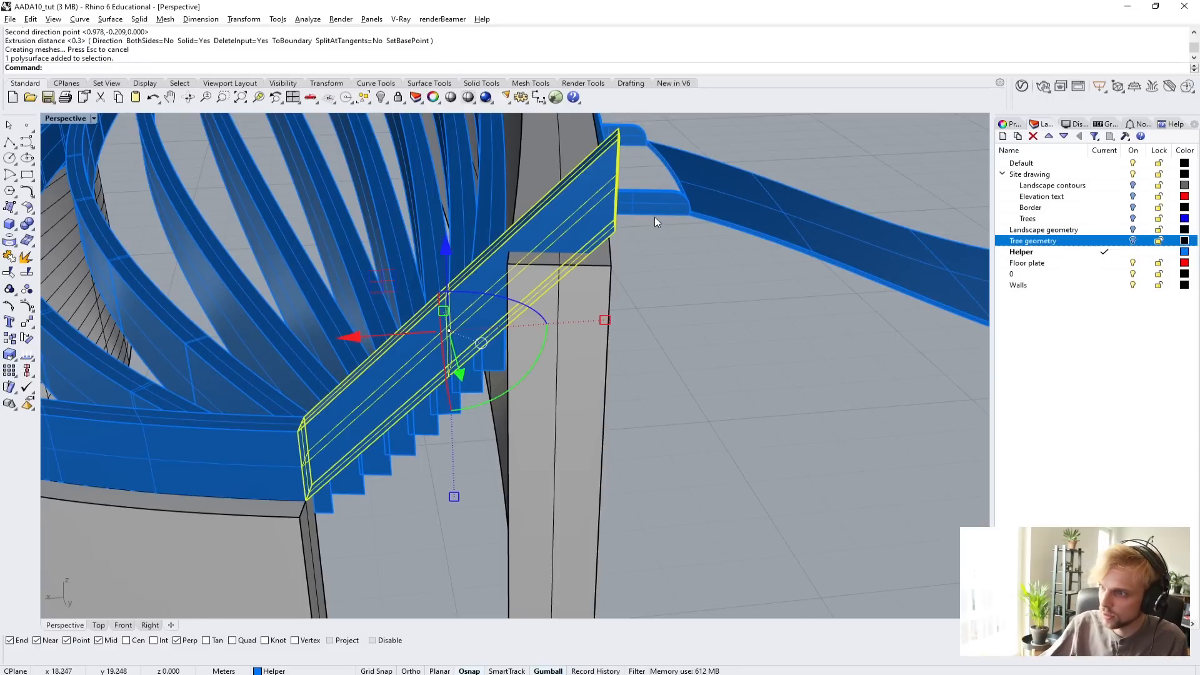
scroll(512, 241, "up", 4)
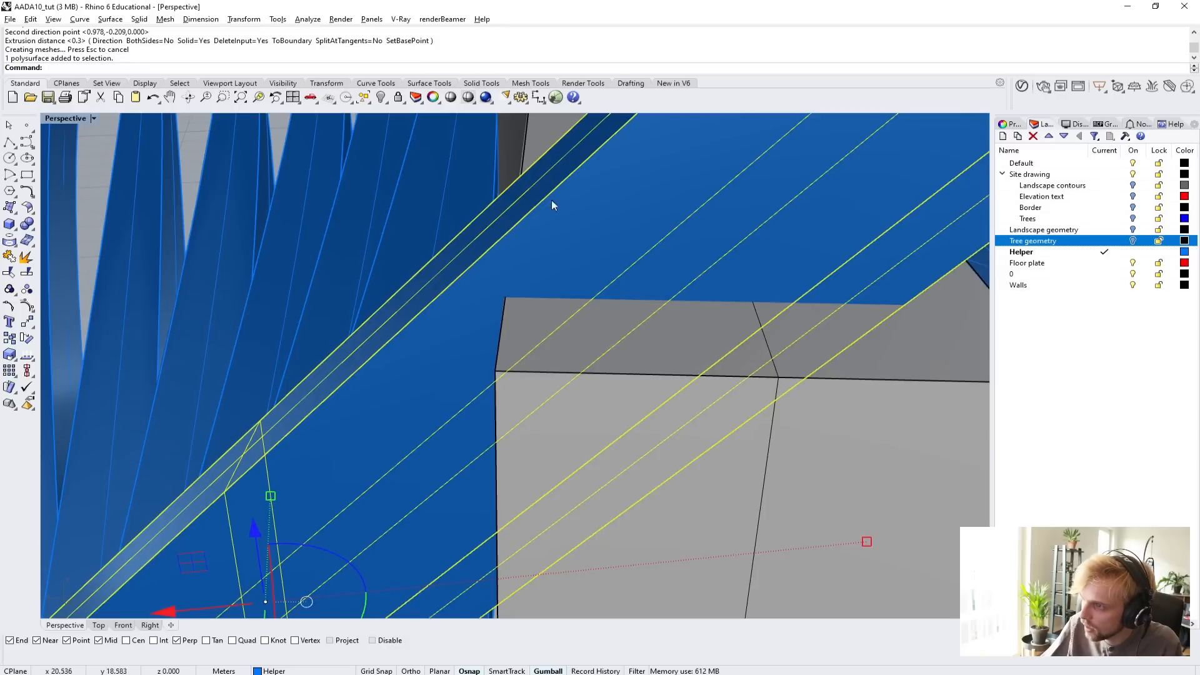
scroll(588, 276, "down", 5)
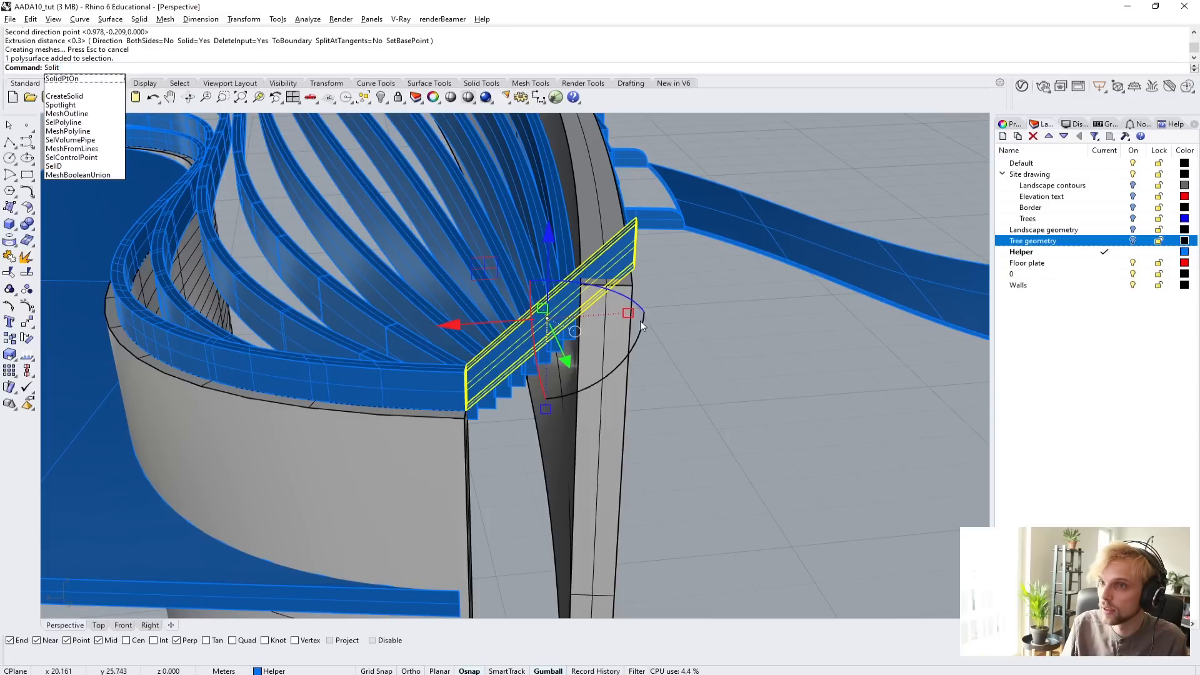
key("Return")
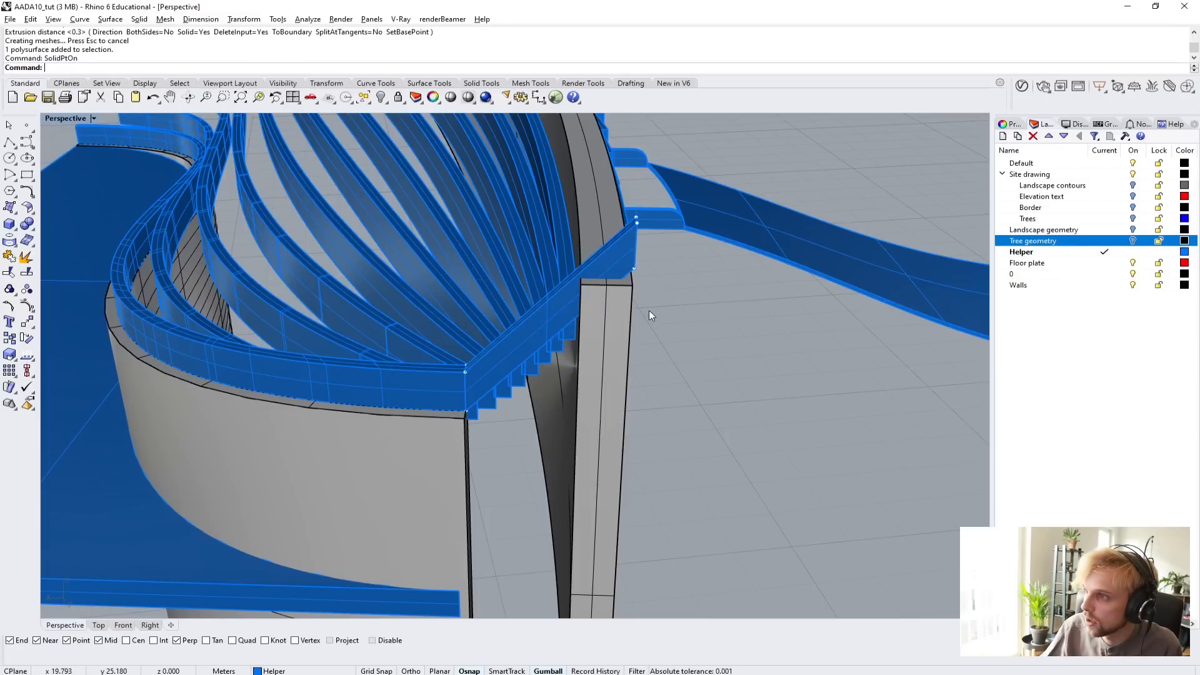
right_click_drag(650, 314, 524, 366)
right_click_drag(513, 423, 507, 465, "shift")
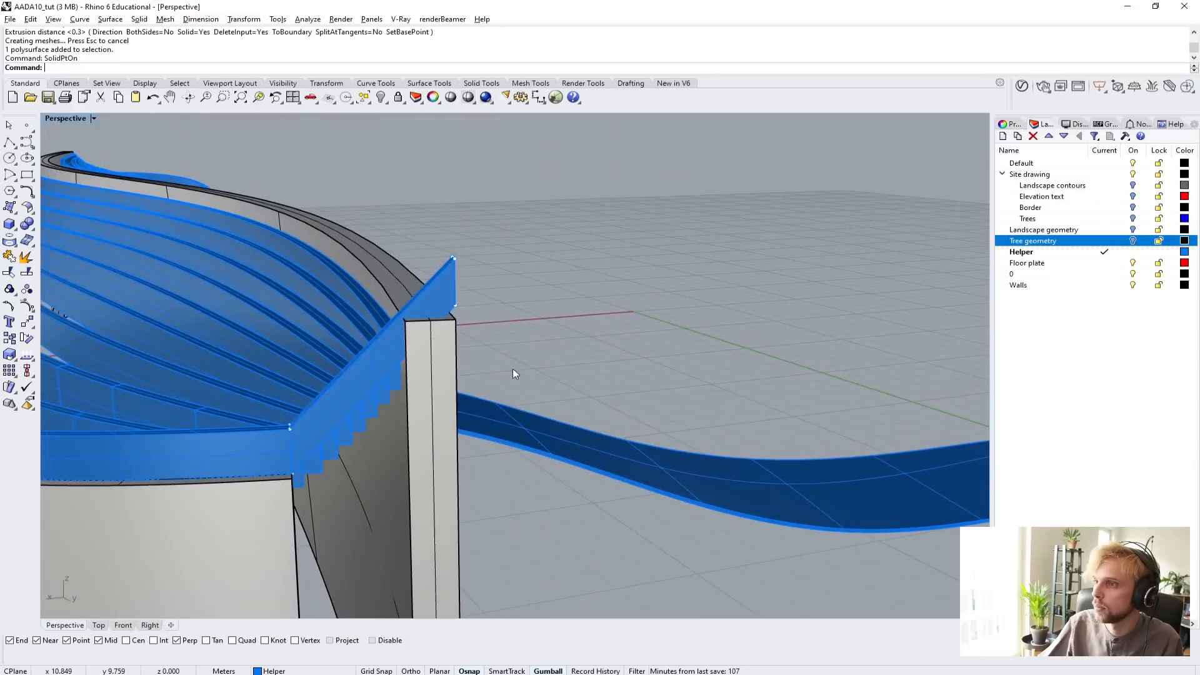
right_click_drag(513, 370, 522, 362)
left_click_drag(569, 268, 569, 269)
scroll(508, 189, "up", 2)
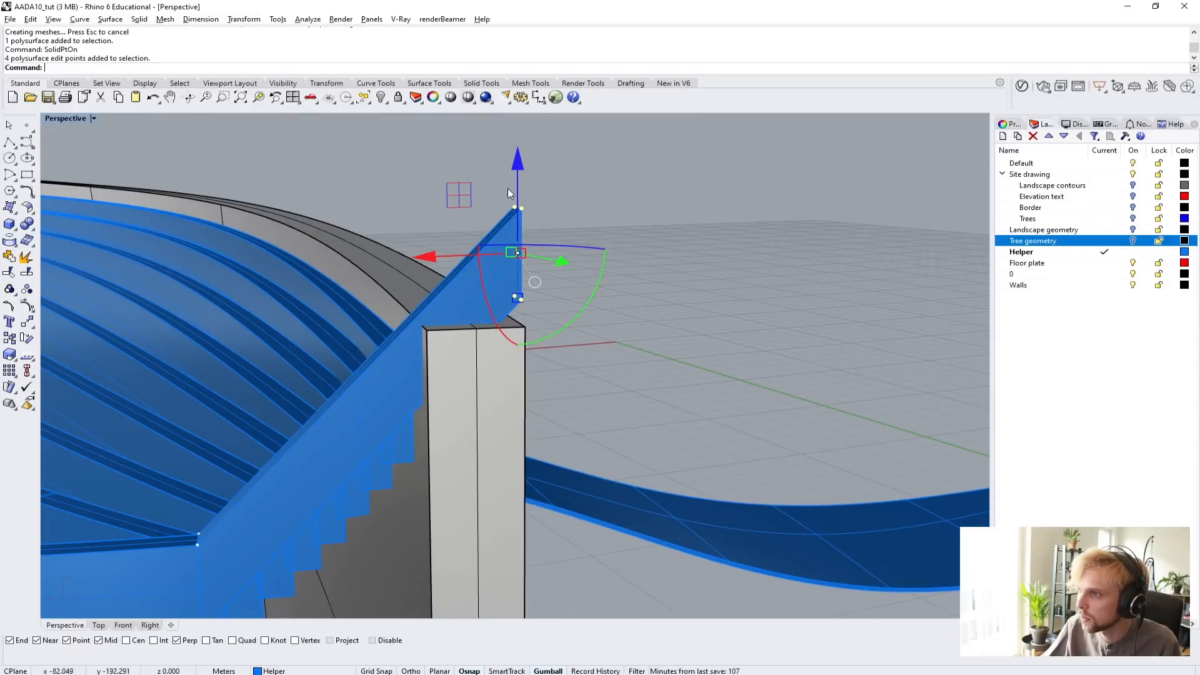
left_click_drag(520, 169, 527, 200)
left_click(646, 231)
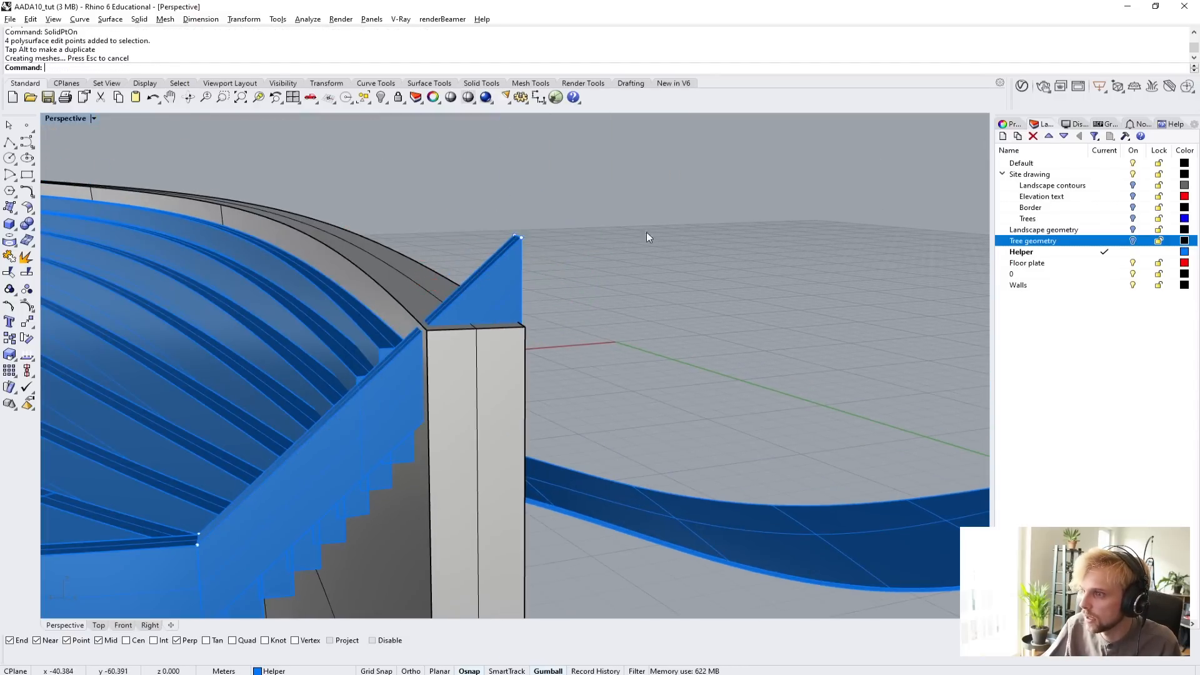
Subtract the taller wall from the sloped end beam while keeping the wall, and delete the leftover triangular piece on top of it.
right_click_drag(646, 234, 384, 482)
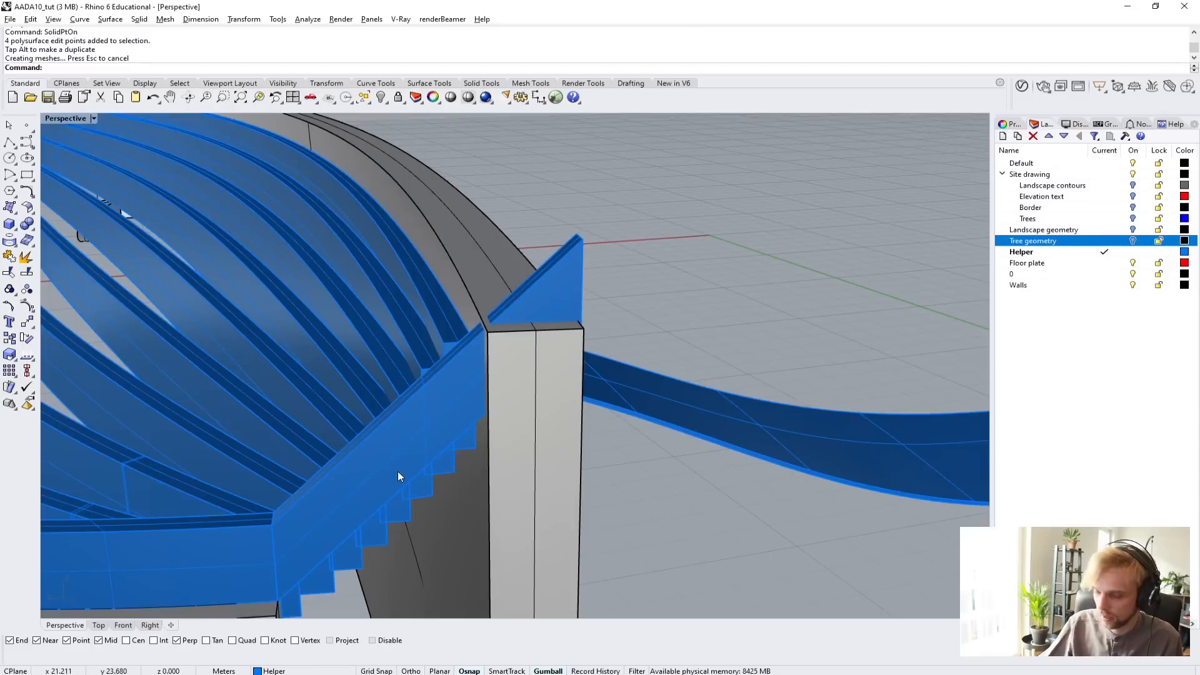
key("Return")
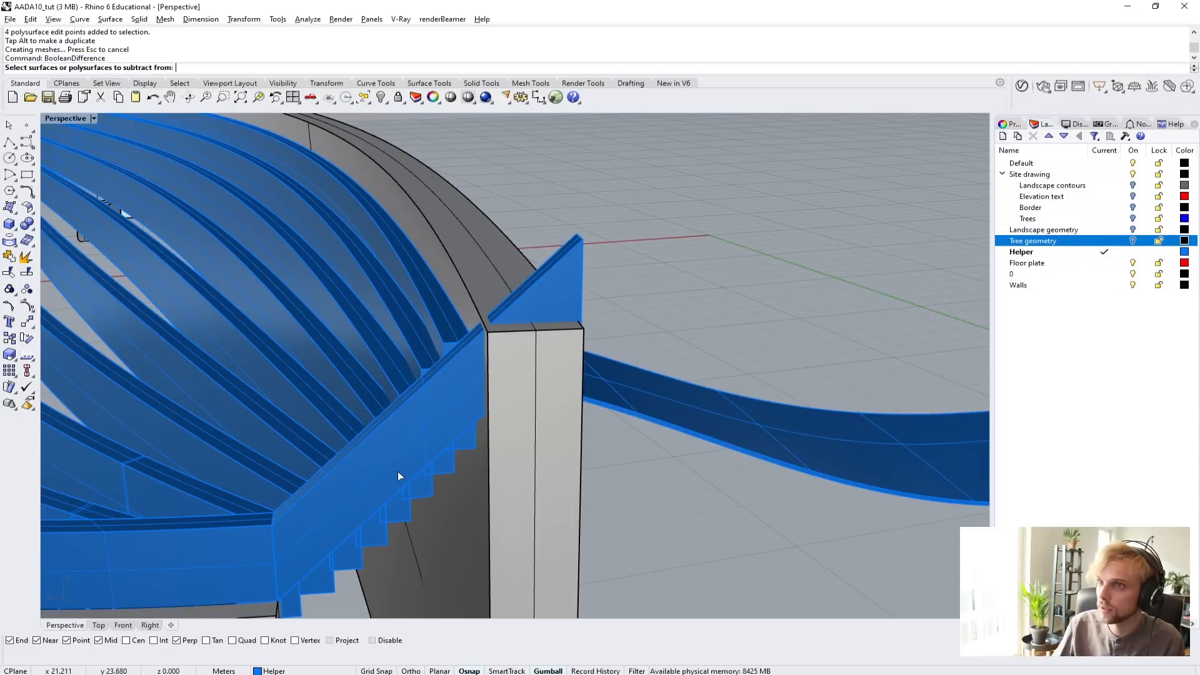
left_click(438, 404)
key("Return")
left_click(563, 460)
key("Return")
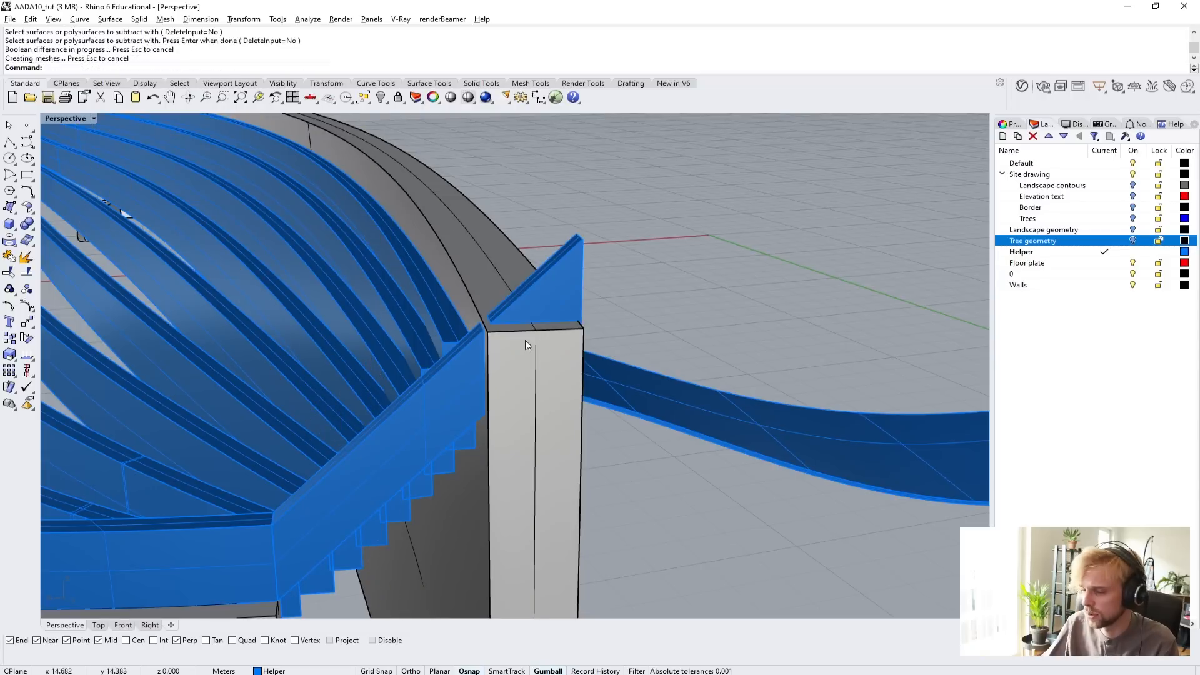
left_click(549, 296)
key("Delete")
Boolean-union the sloped end beam with the curved edge strip on the lower wall.
right_click_drag(545, 294, 586, 297)
left_click(588, 295)
left_click(442, 349, "shift")
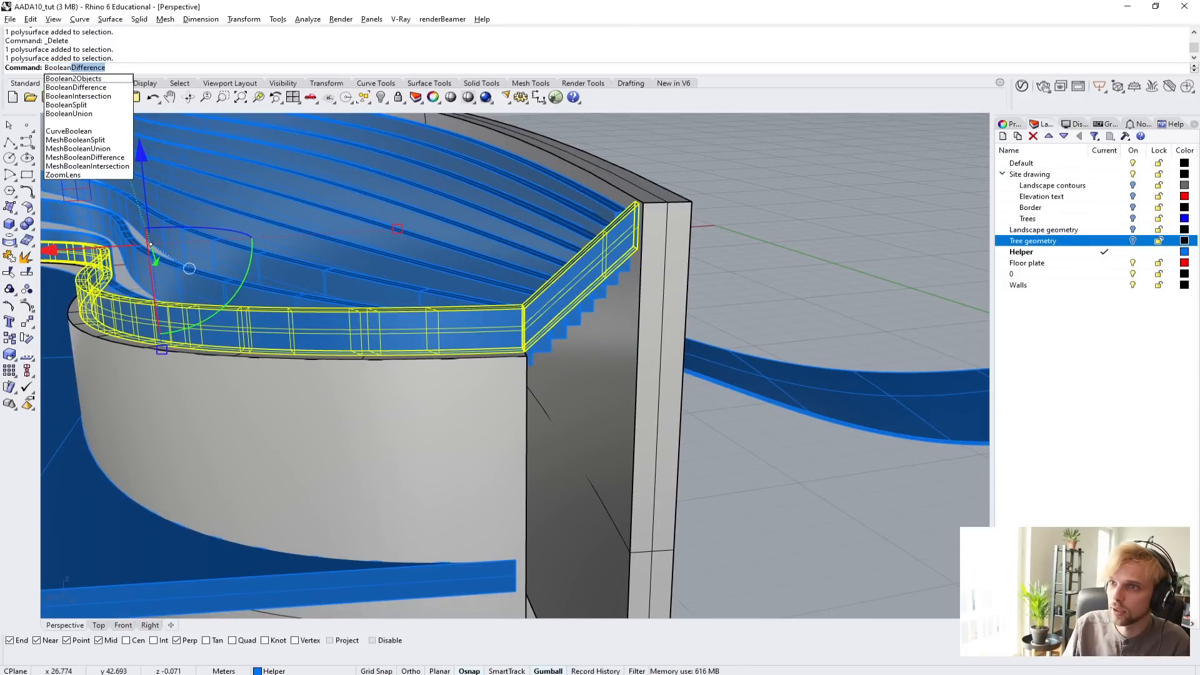
type("Union")
key("Return")
Draw a 3Point box from the lower wall's end edge across the gap to the taller wall, extending from the base to above the roof.
scroll(487, 438, "down", 6)
right_click_drag(496, 469, 418, 324, "shift")
right_click_drag(222, 246, 294, 289)
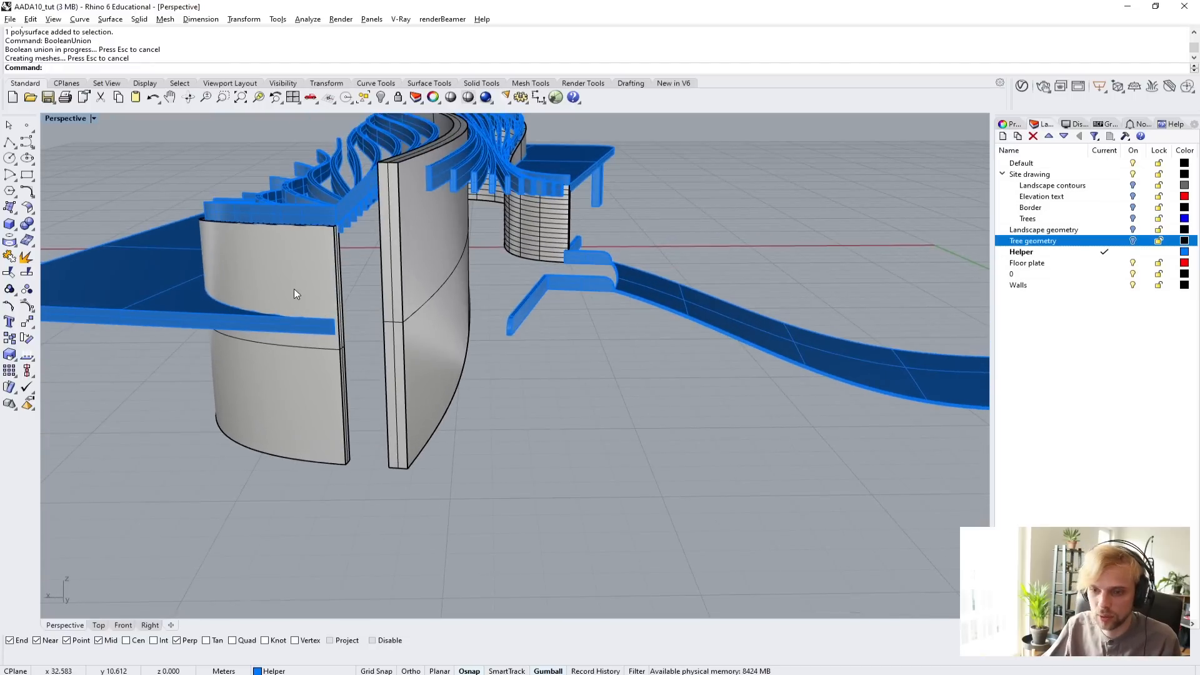
scroll(340, 307, "up", 2)
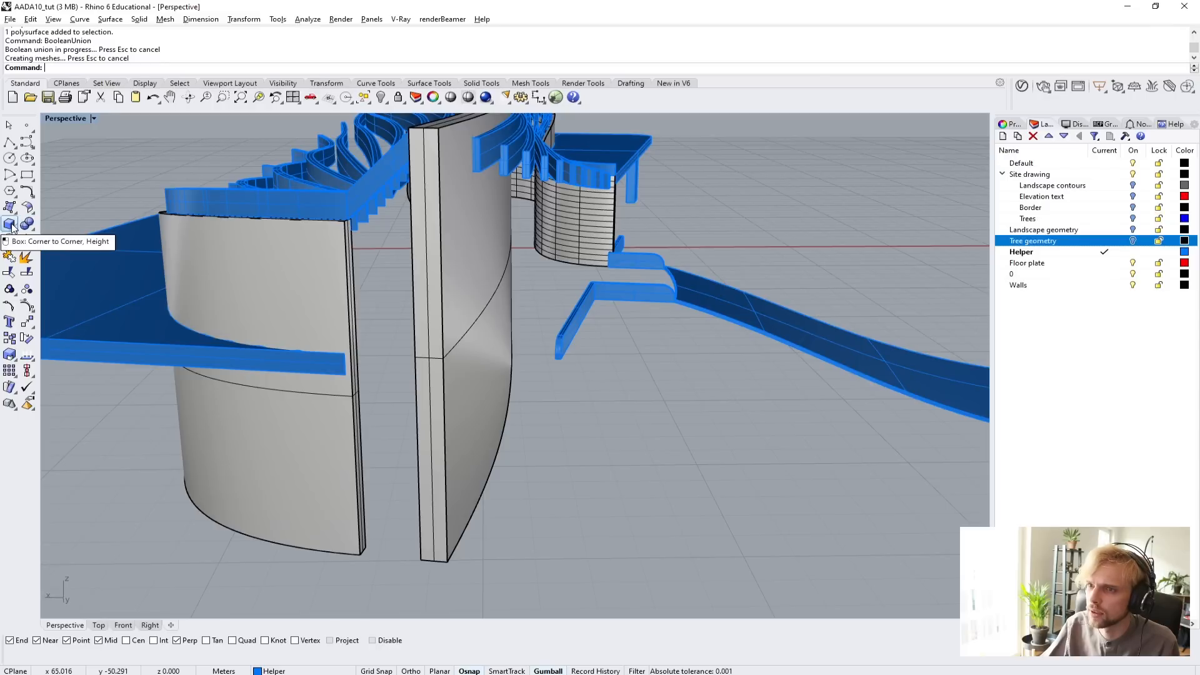
left_click(10, 223)
left_click(121, 67)
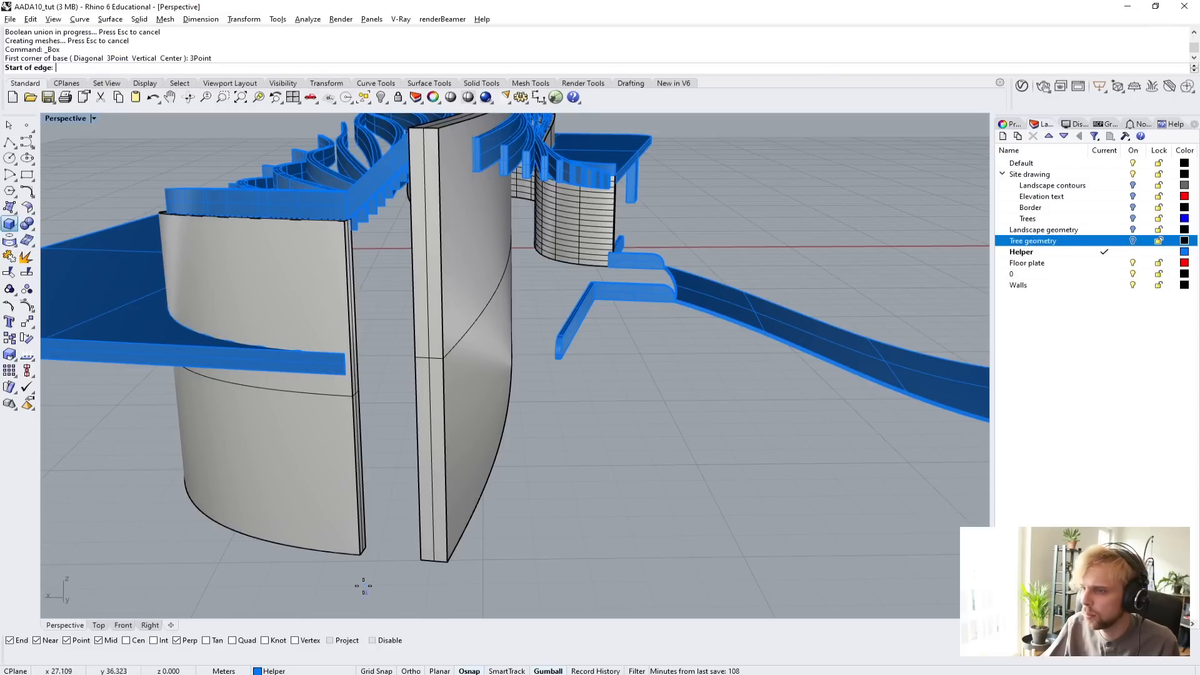
scroll(363, 586, "up", 4)
left_click(362, 542)
left_click(368, 531)
right_click_drag(391, 531, 468, 546)
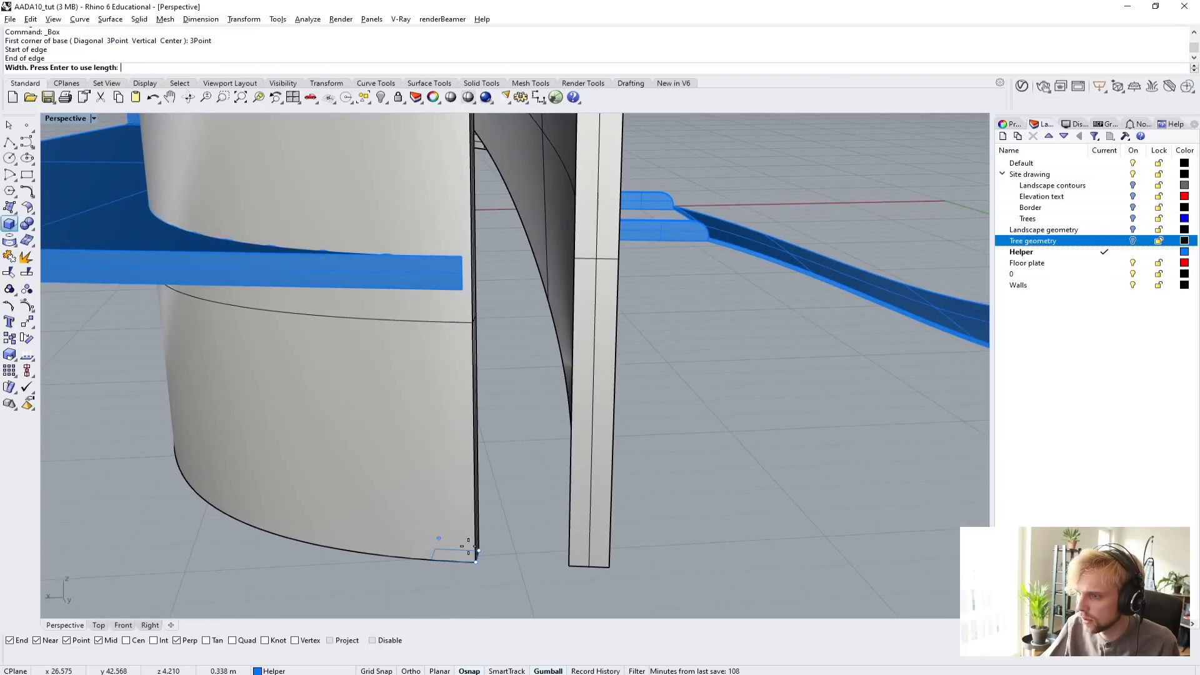
left_click(572, 567)
scroll(585, 338, "down", 5)
scroll(550, 332, "up", 5)
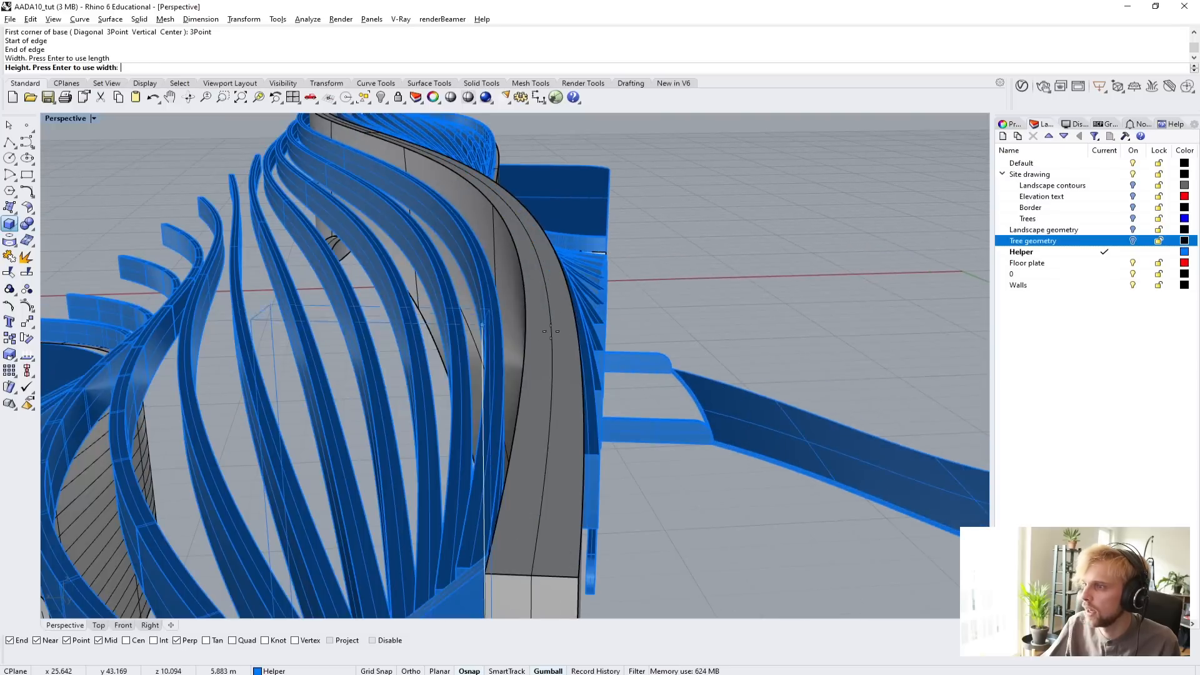
scroll(661, 373, "down", 5)
left_click(767, 169)
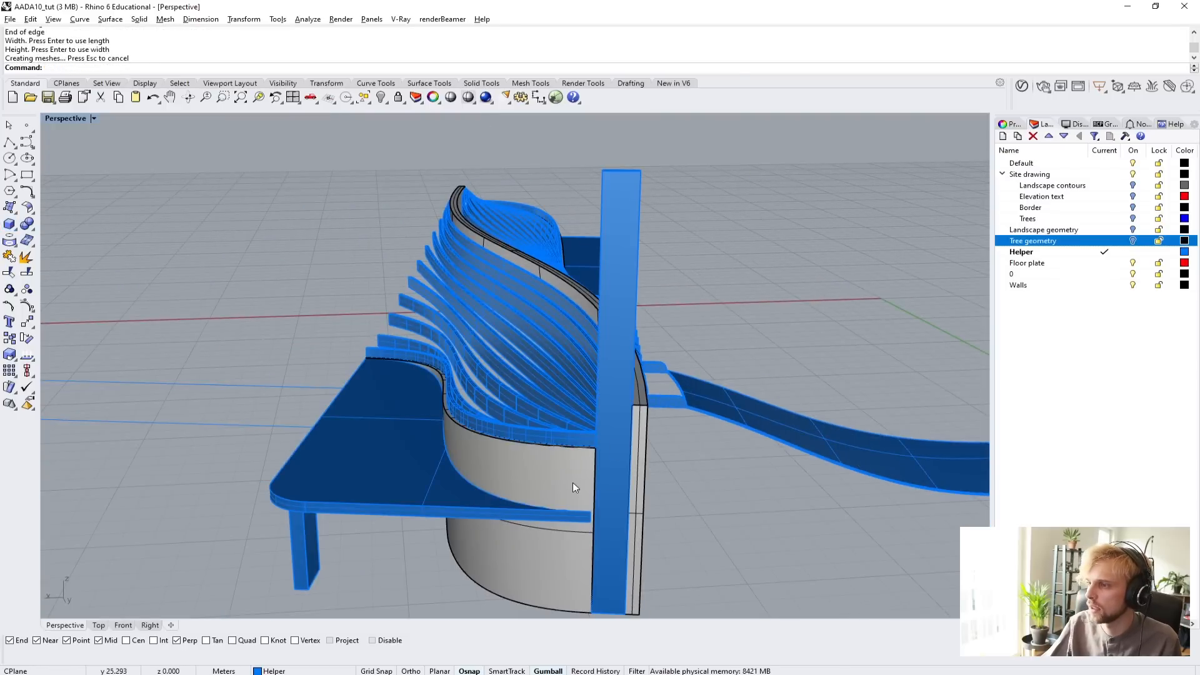
Isolate the joined edge beam together with the tall box that closes the wall gap.
right_click_drag(572, 485, 579, 457)
scroll(484, 419, "up", 6)
left_click(524, 423)
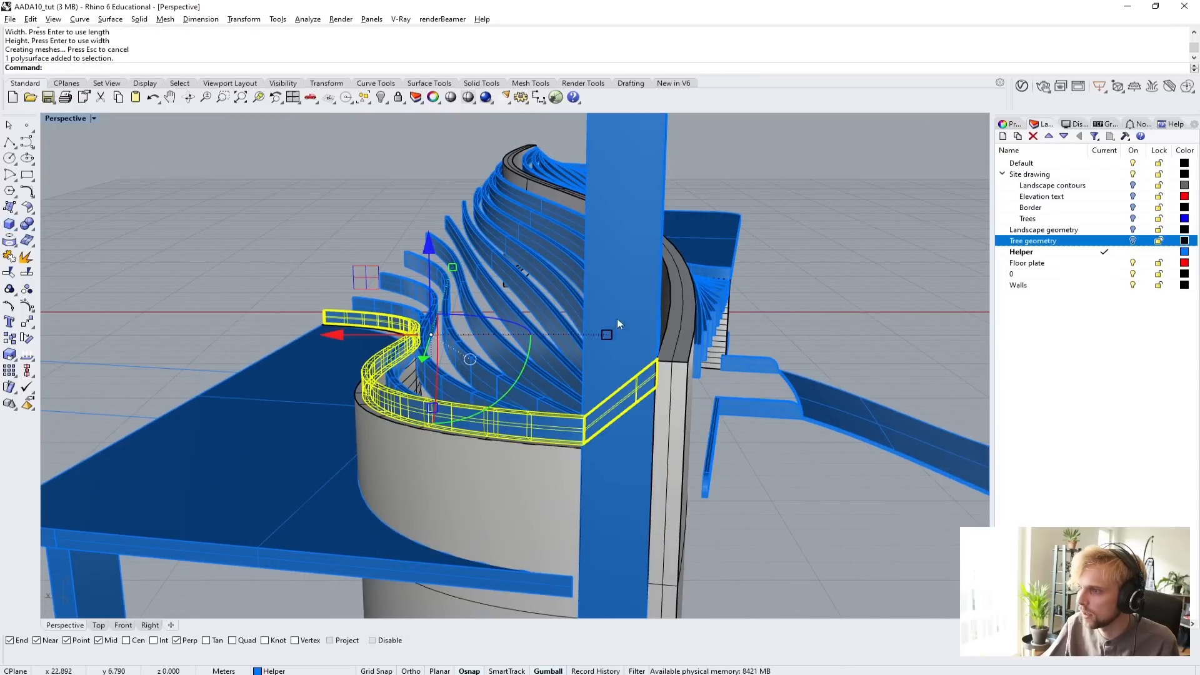
left_click(628, 293, "shift")
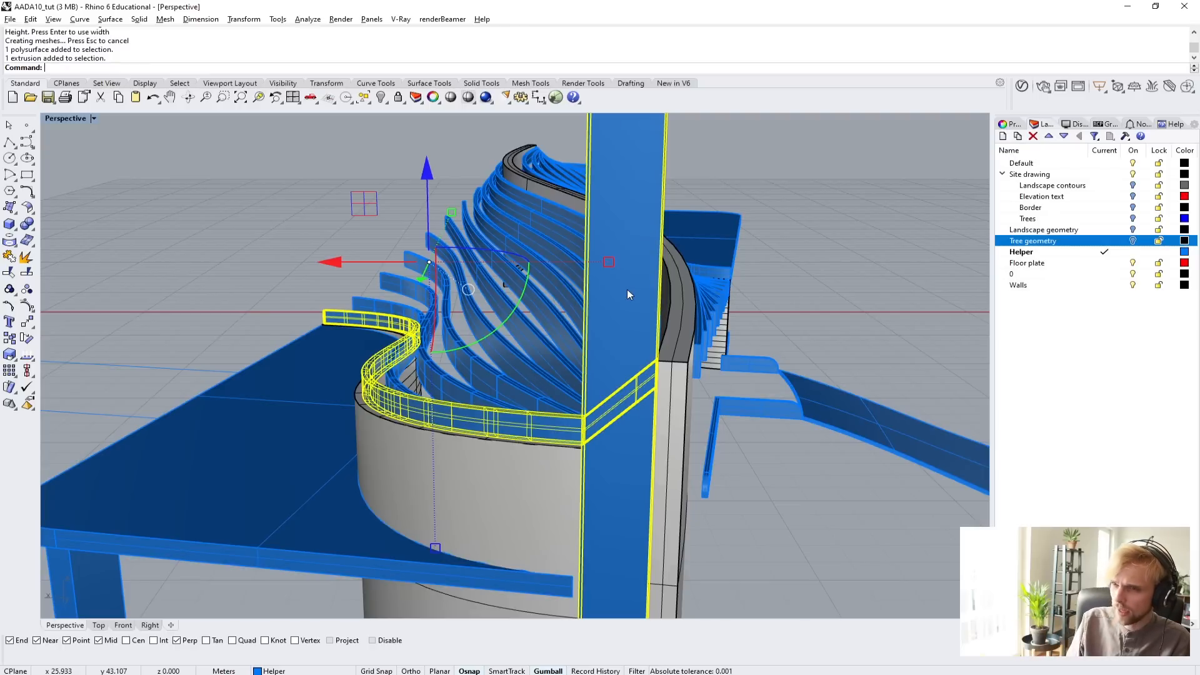
type("Isolate")
key("Return")
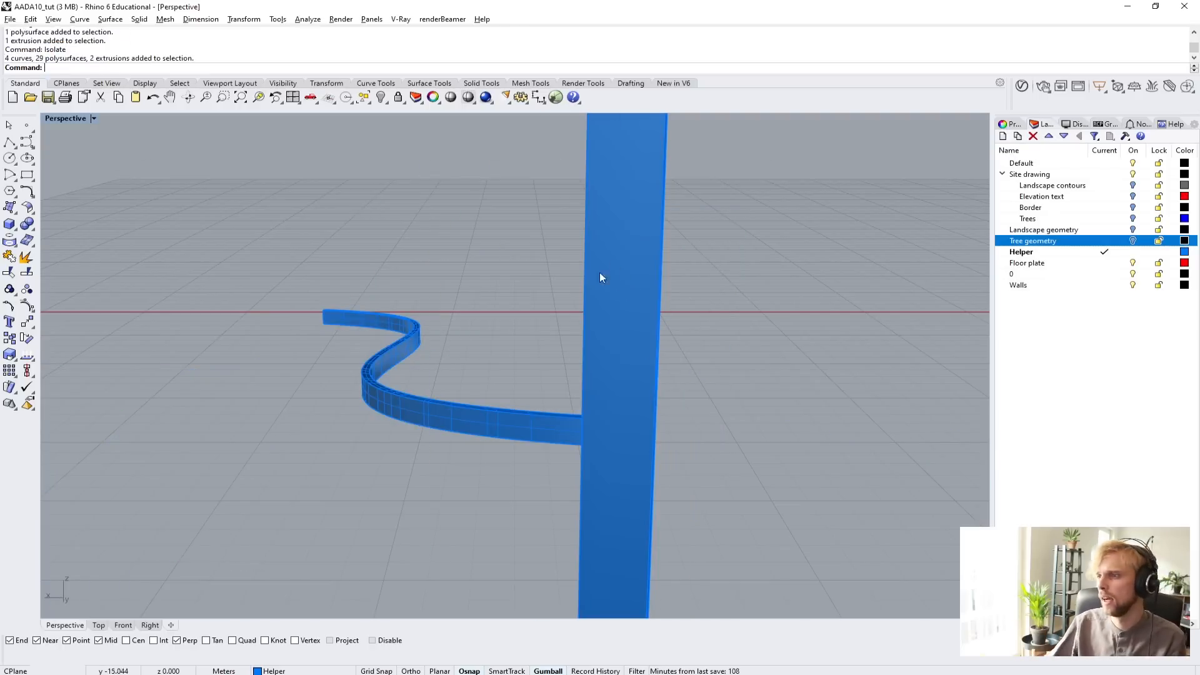
Set the view to Wireframe and extract a copy of the underside face of the sloped end beam.
right_click_drag(599, 273, 283, 286)
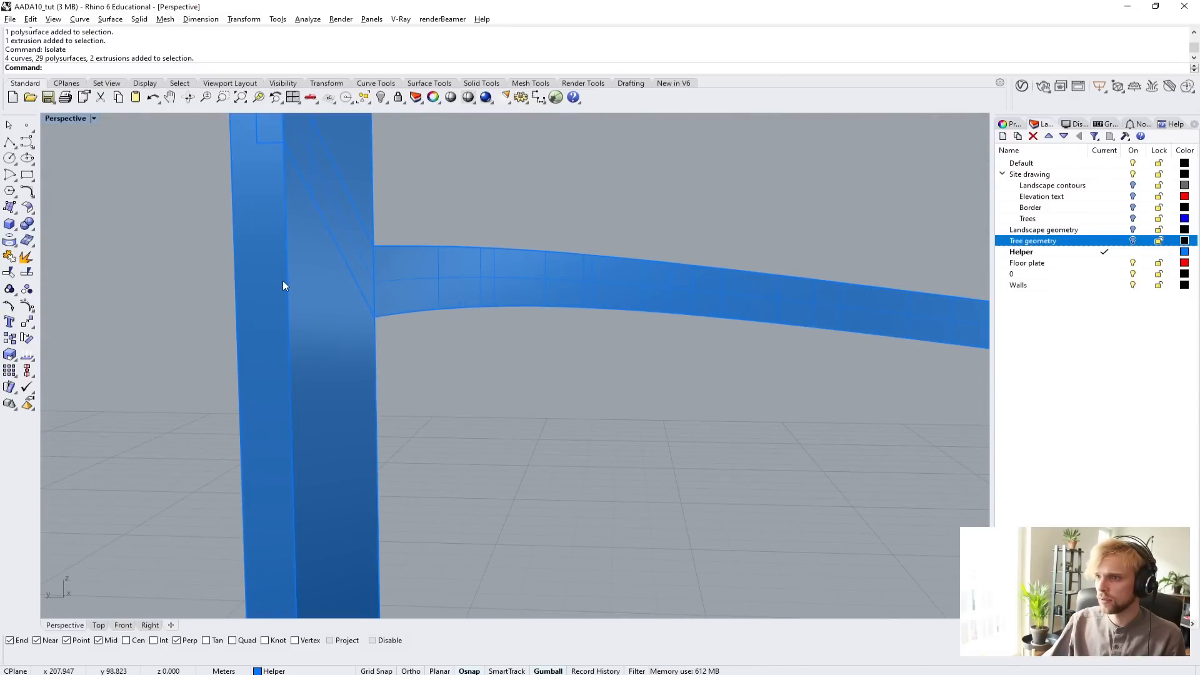
left_click(80, 121)
left_click(72, 131)
right_click_drag(362, 262, 289, 293)
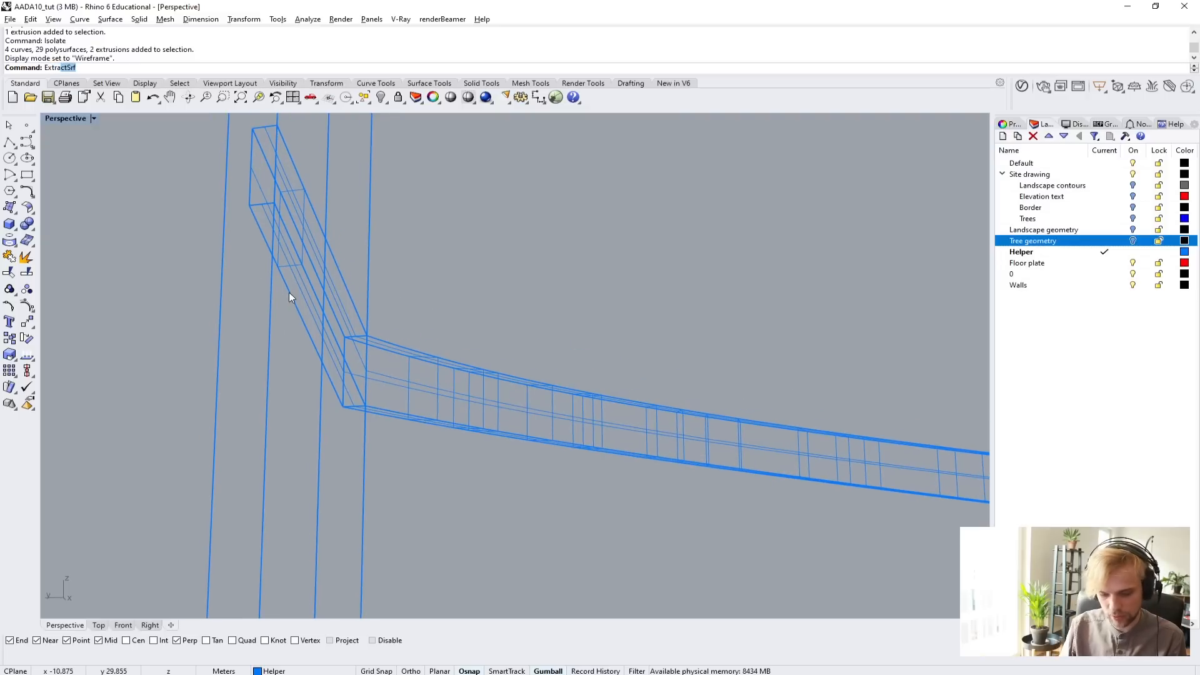
type("a")
key("Return")
left_click(290, 265)
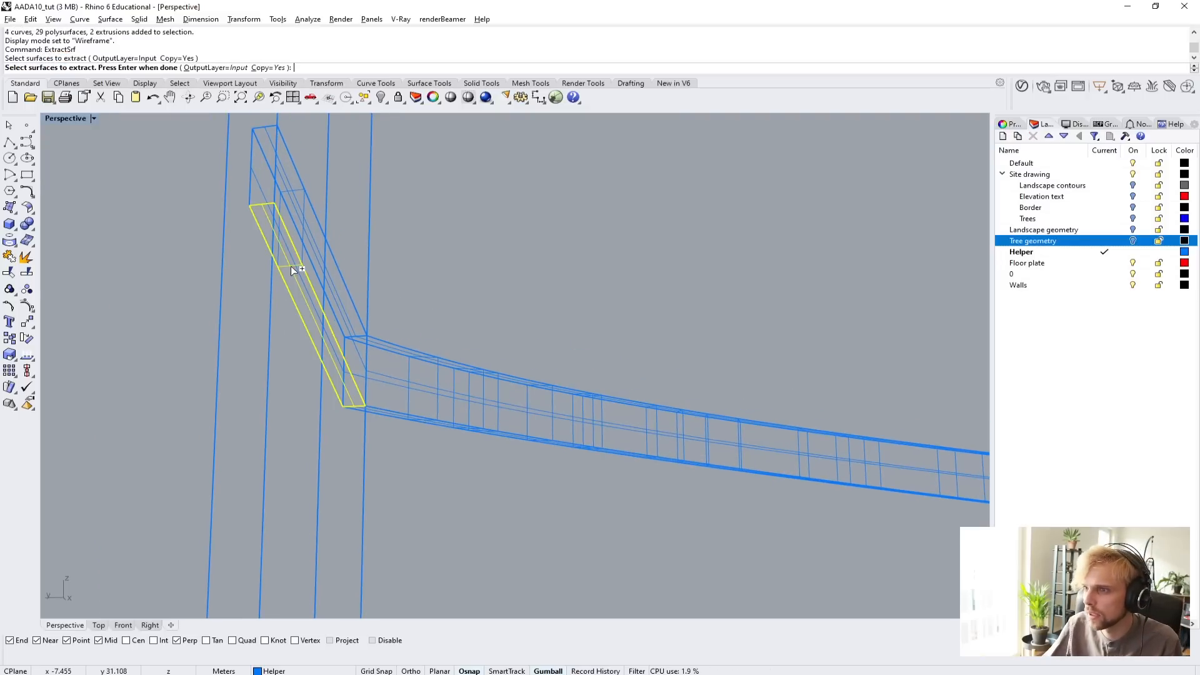
key("Return")
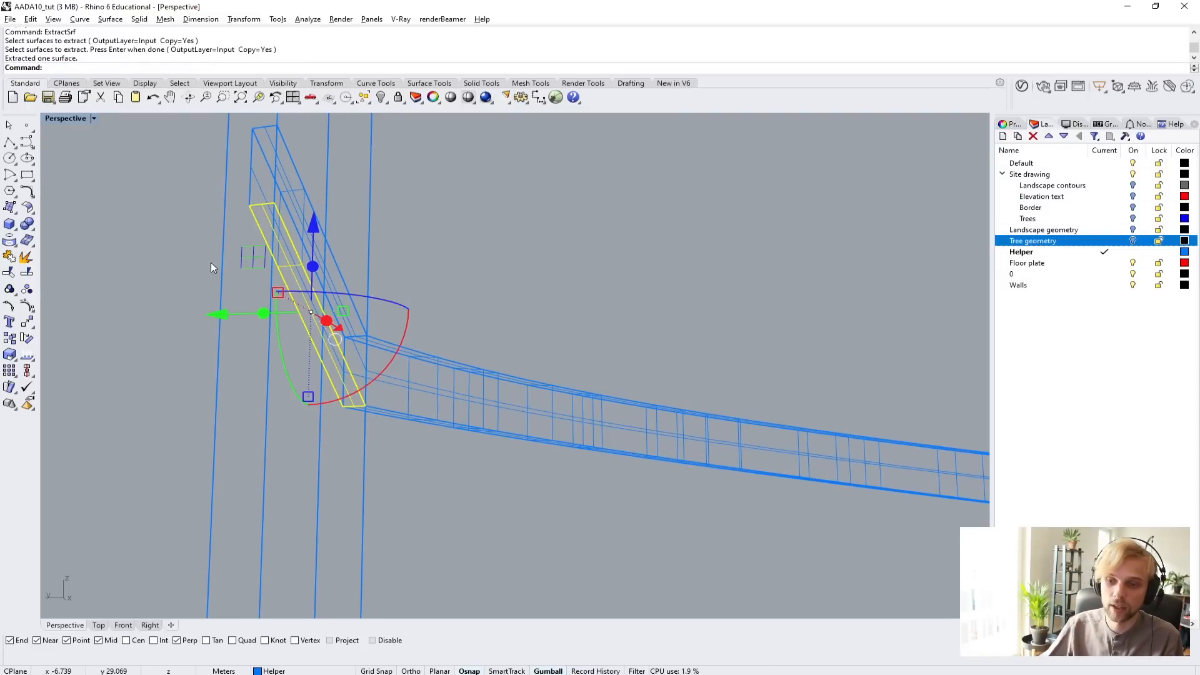
Hide the joined edge beam, leaving the extracted face and the tall box in view.
left_click(159, 309)
scroll(158, 313, "down", 2)
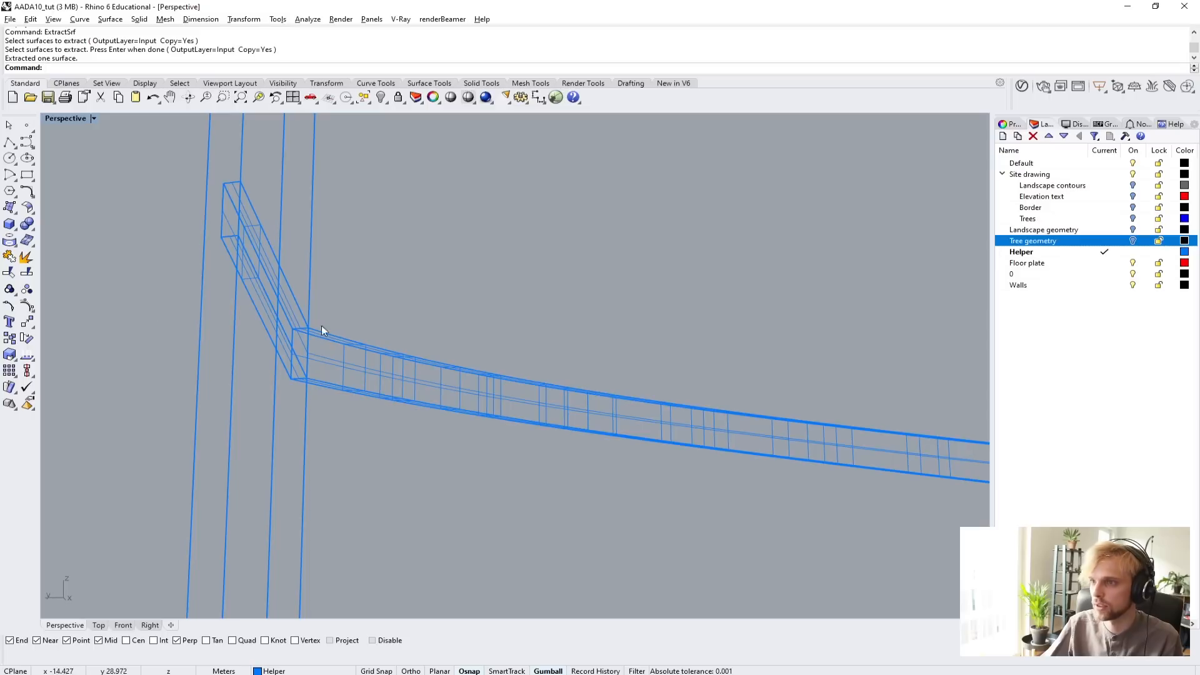
left_click(455, 370)
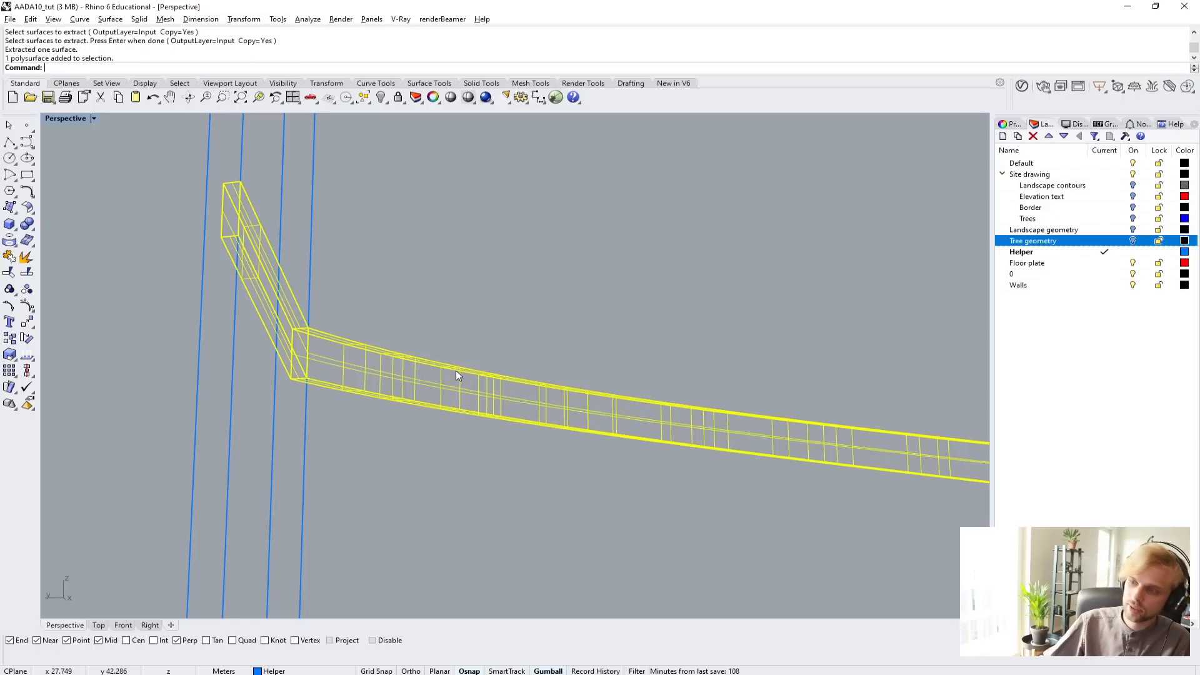
key("Return")
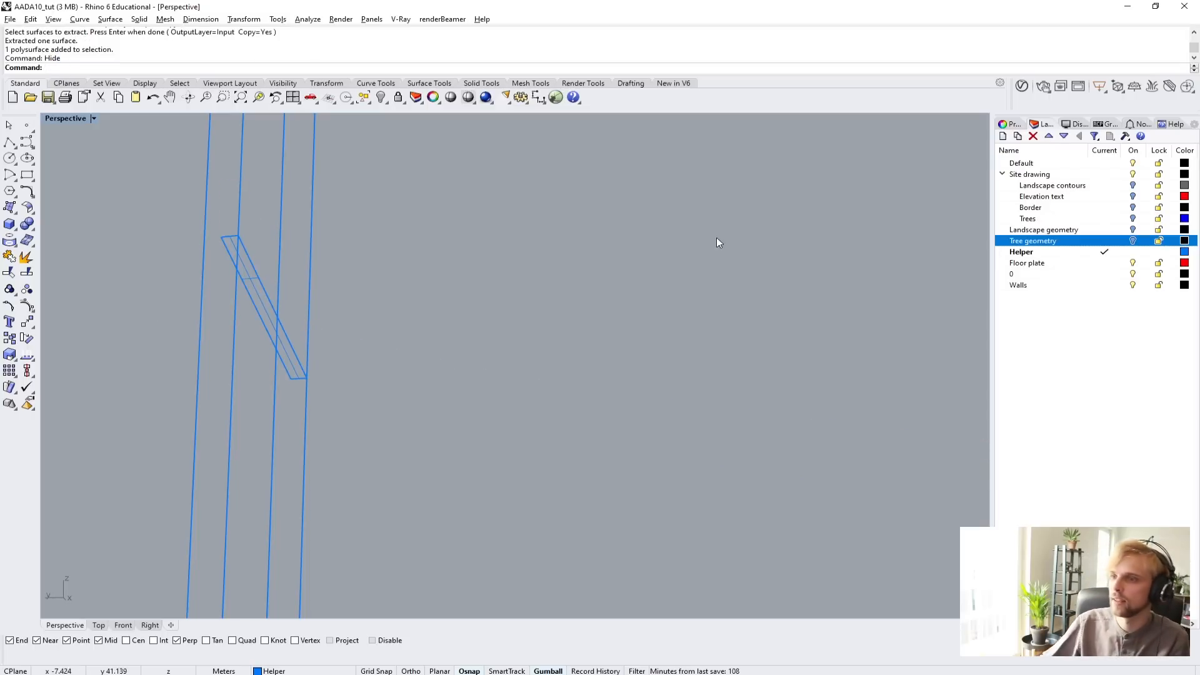
Stretch the extracted face lengthwise with Scale1D so both ends extend past the tall box.
left_click(260, 299)
type("scale1d")
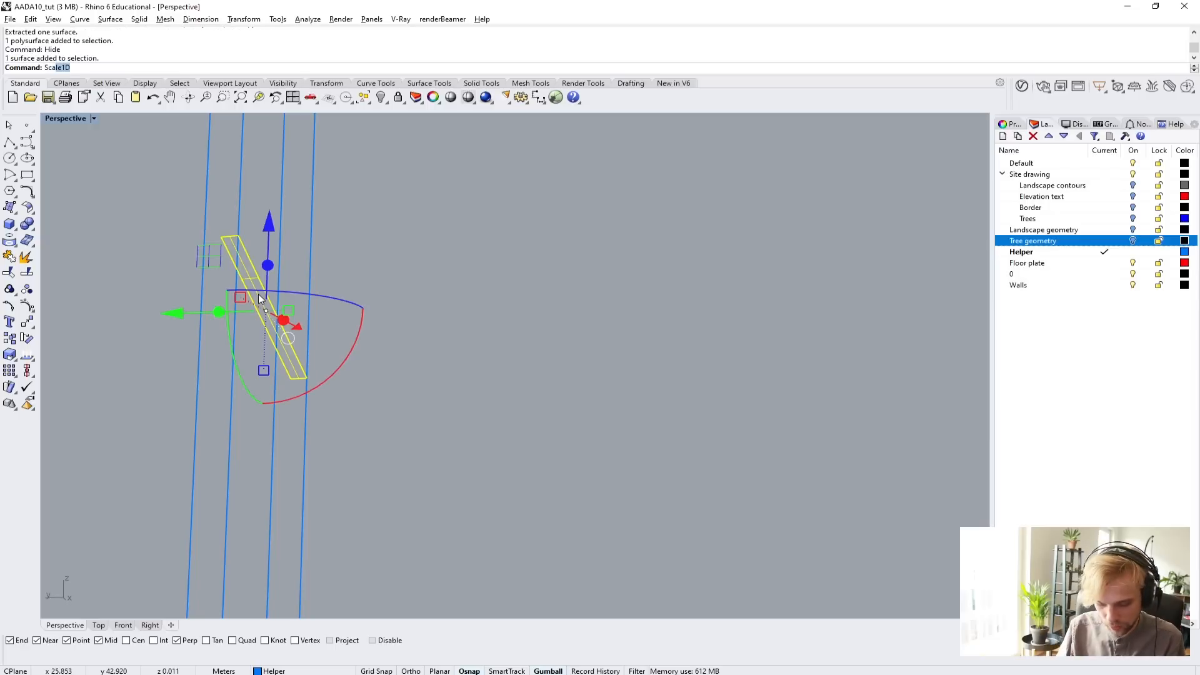
key("Return")
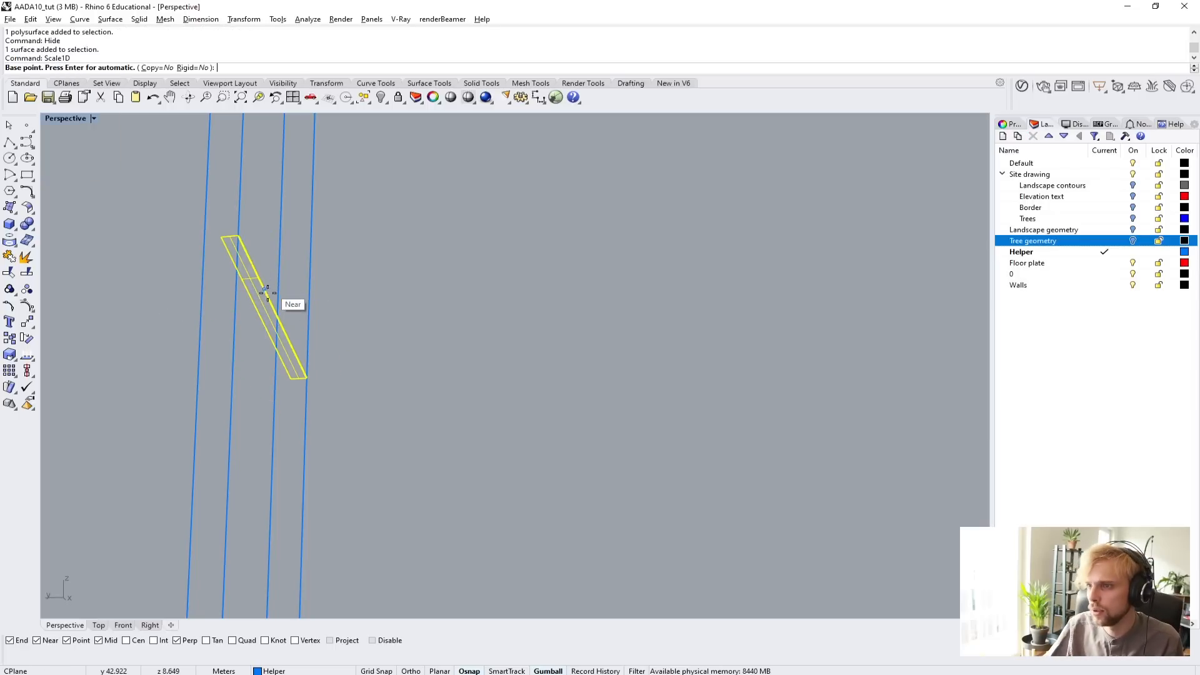
left_click(265, 290)
left_click(240, 244)
left_click(184, 191)
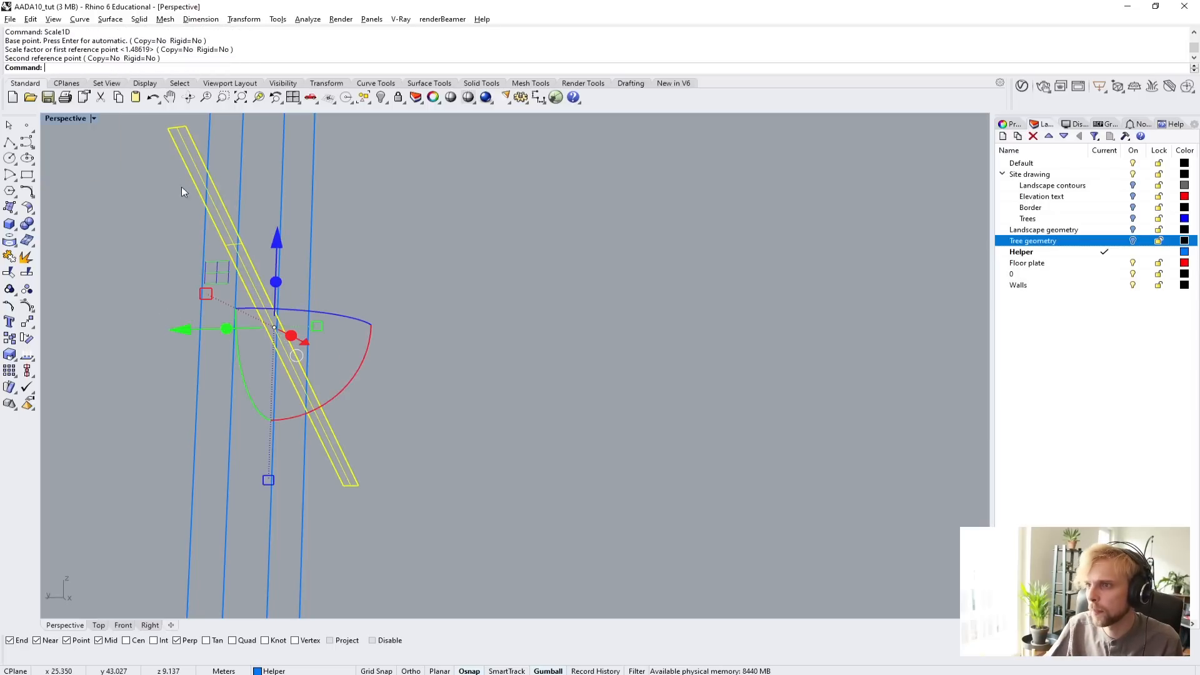
Stretch the extracted face widthwise with Scale1D from the midpoint of its end edge until it is wider than the box.
right_click(237, 302)
right_click_drag(177, 165, 221, 231, "shift")
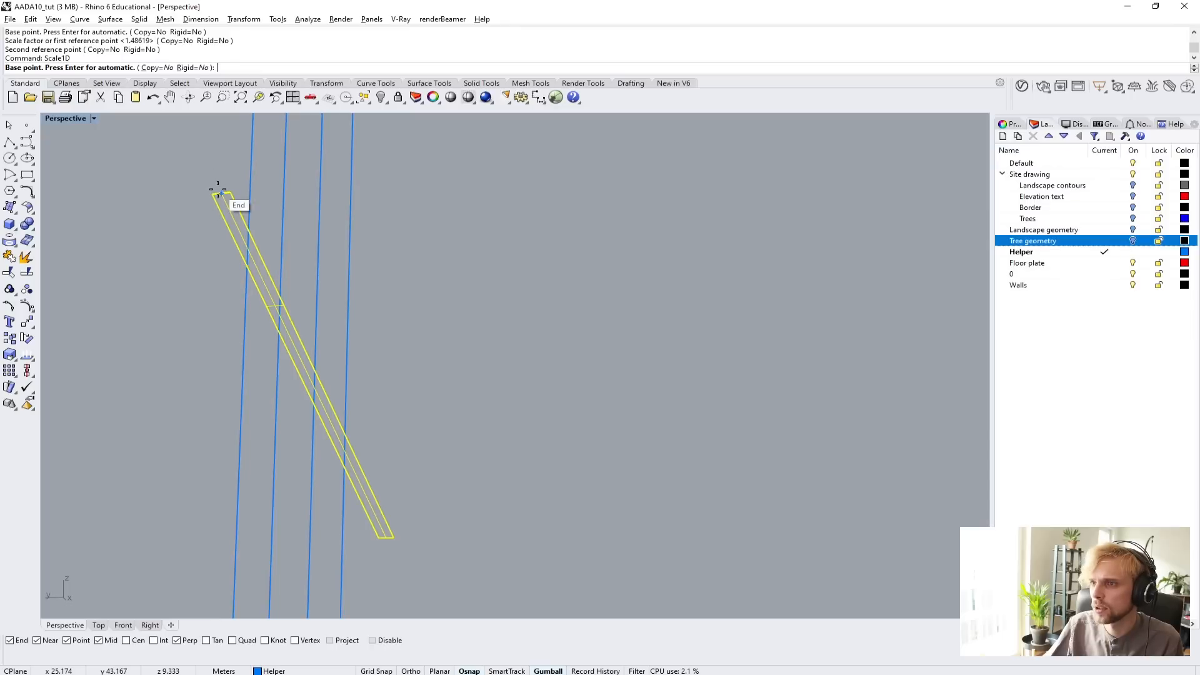
left_click(221, 193)
left_click(213, 194)
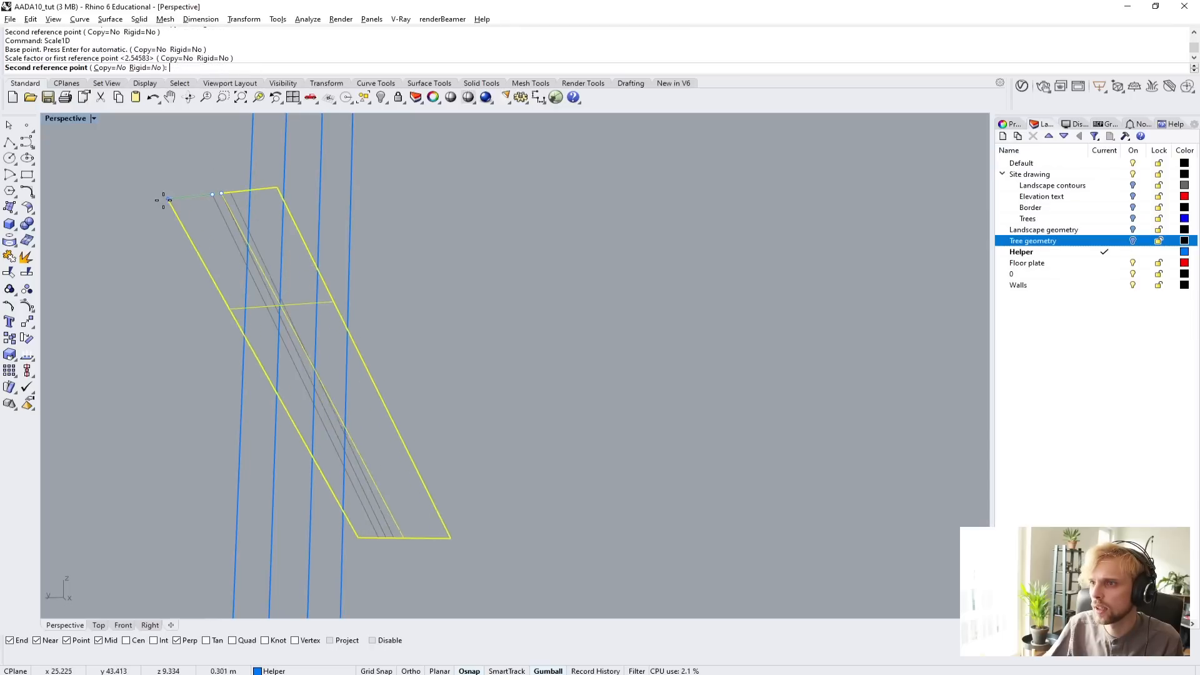
left_click(116, 205)
left_click(542, 320)
Set the view to Shaded, trim away the box above the enlarged sloped surface, and delete the cutting surface.
mouse_move(543, 320)
right_mouse_down()
mouse_move(421, 326)
mouse_move(562, 374)
mouse_move(548, 415)
mouse_move(494, 350)
mouse_move(340, 388)
mouse_move(243, 335)
mouse_move(364, 455)
mouse_move(308, 379)
right_mouse_up()
left_click(65, 118)
left_click(59, 154)
left_click(245, 303)
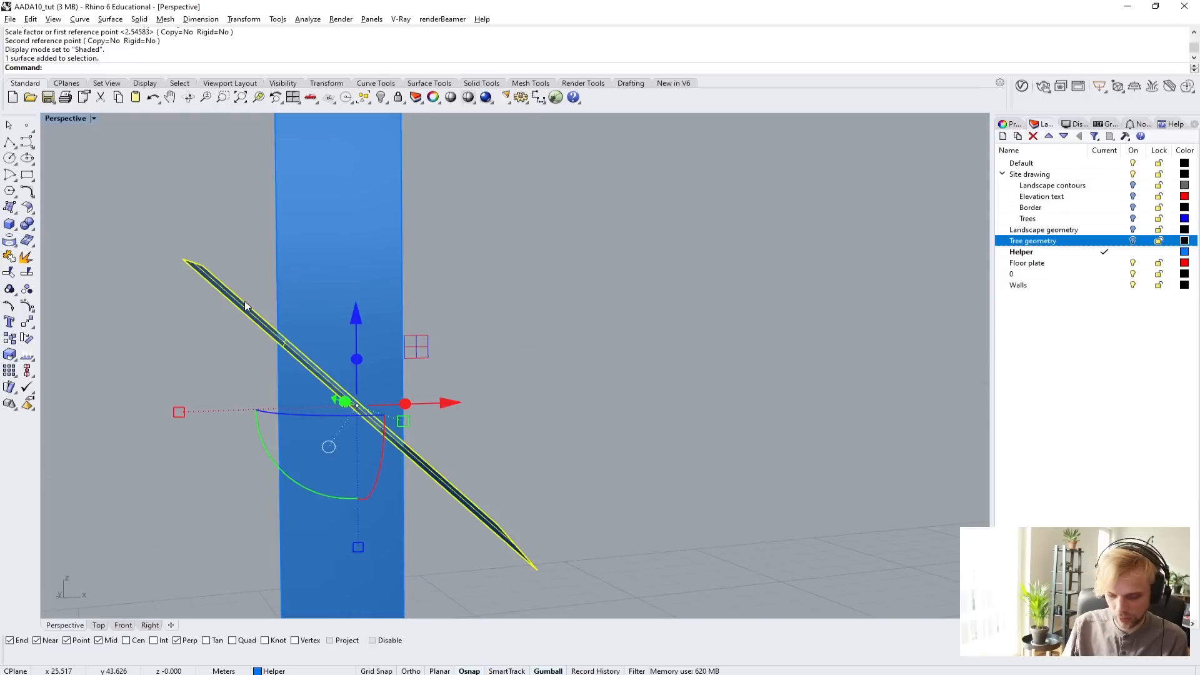
type("trim")
key("Return")
left_click(324, 256)
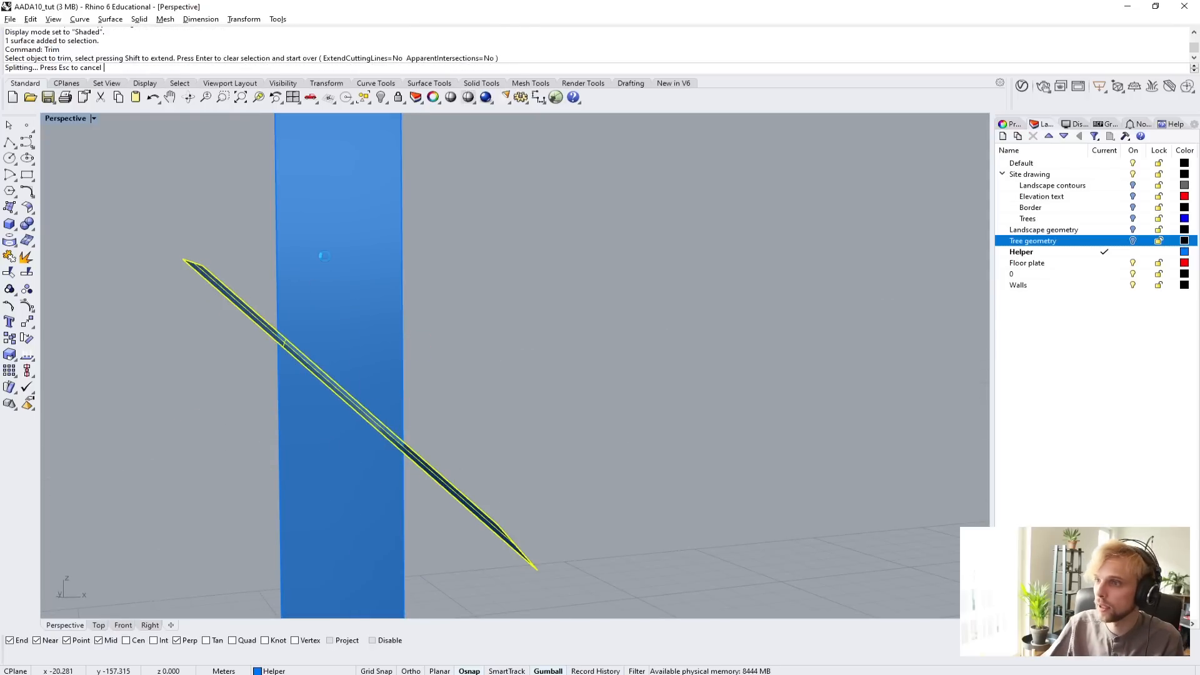
left_click(224, 291)
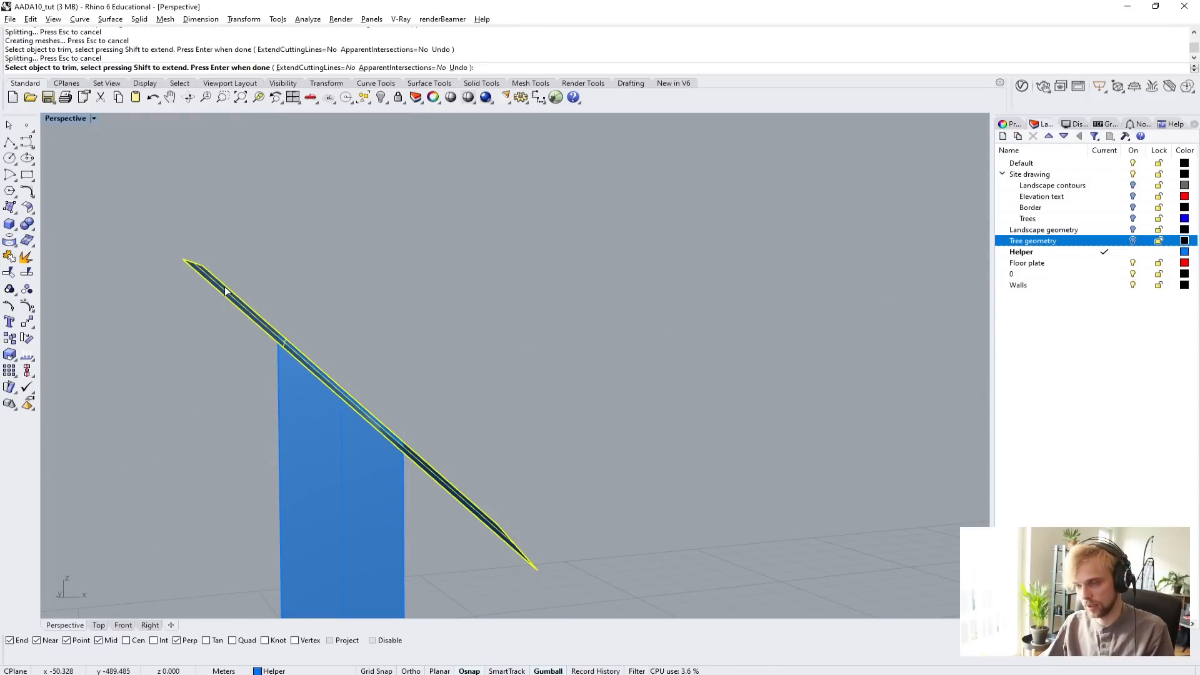
key("Return")
left_click(224, 287)
key("Delete")
Cap the open sloped top of the trimmed end wall.
left_click(278, 414)
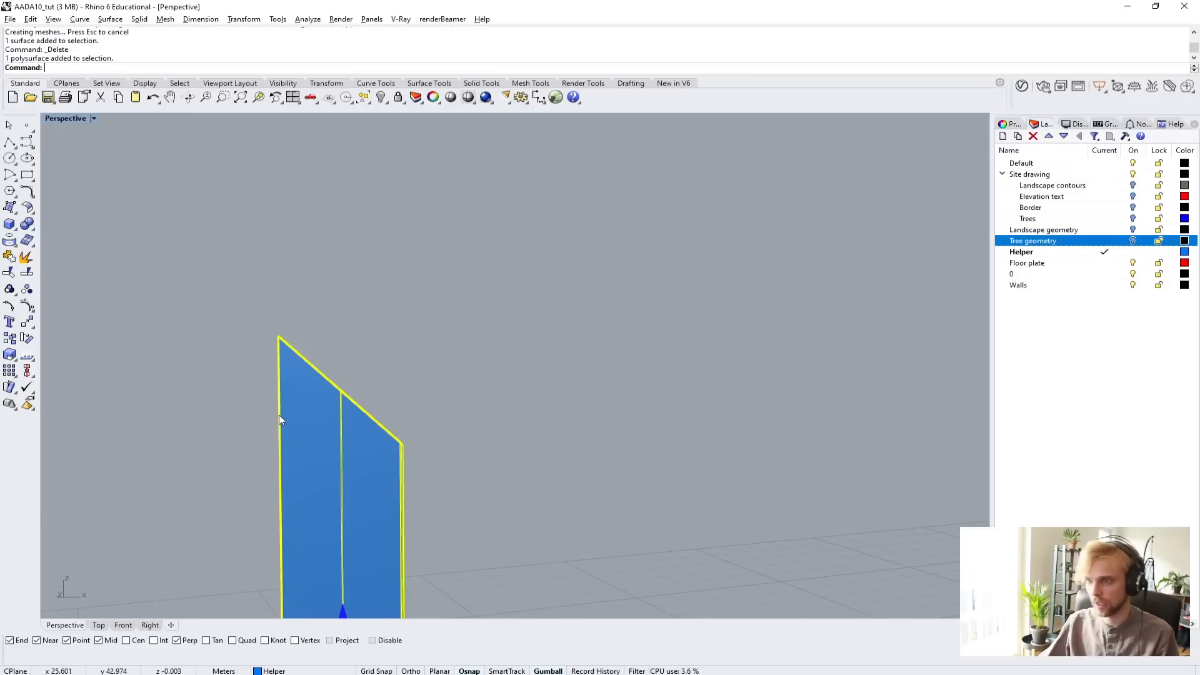
type("Cap")
key("Return")
right_click_drag(279, 414, 330, 309)
left_click(212, 338)
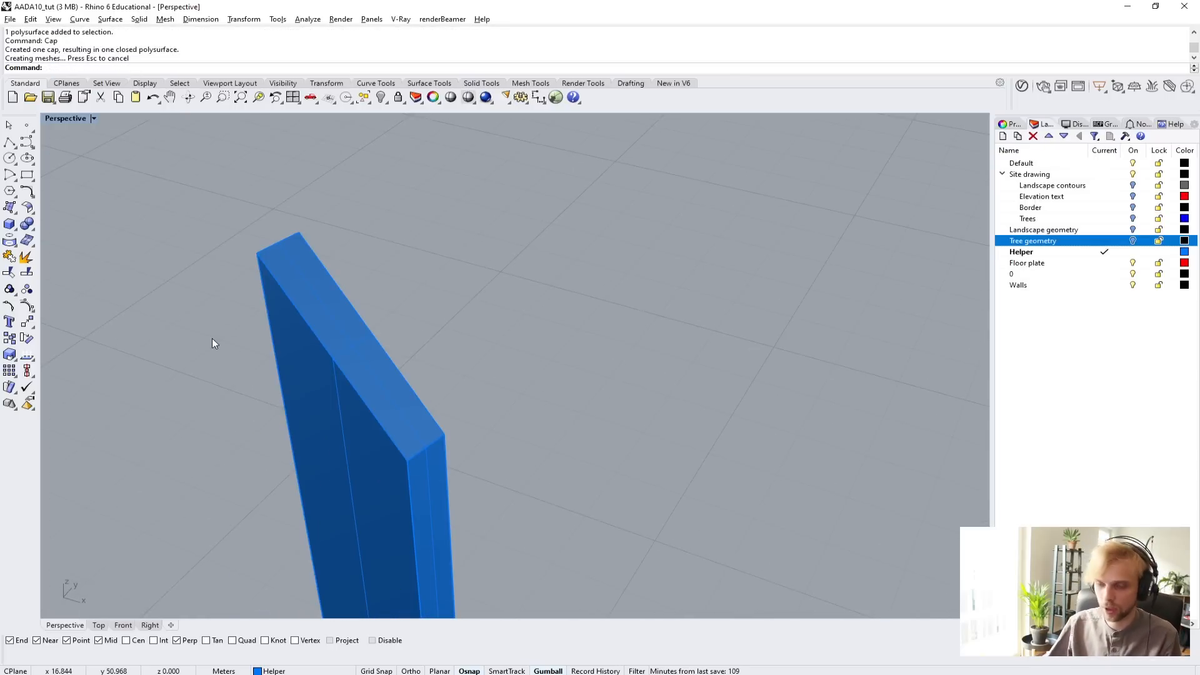
Show all hidden objects and boolean-union the end wall with the lower and taller curved walls.
type("Show")
key("Return")
right_click_drag(394, 400, 522, 332)
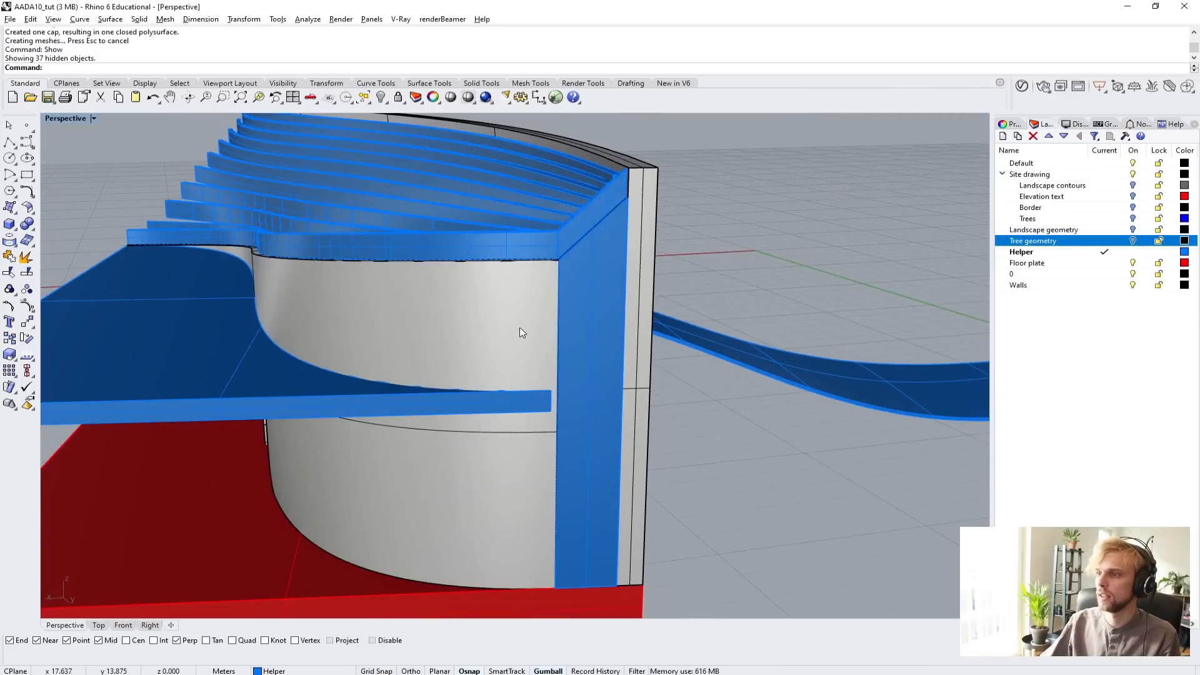
left_click(524, 329)
left_click(600, 315, "shift")
left_click(639, 264, "shift")
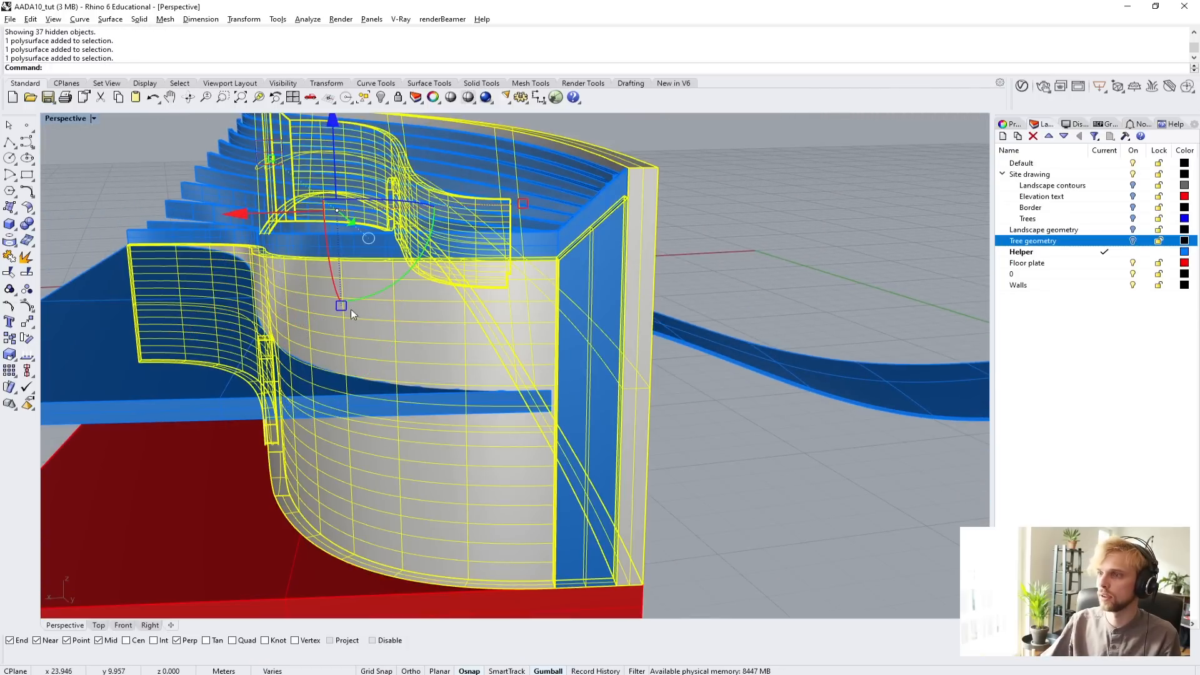
type("BooleanU")
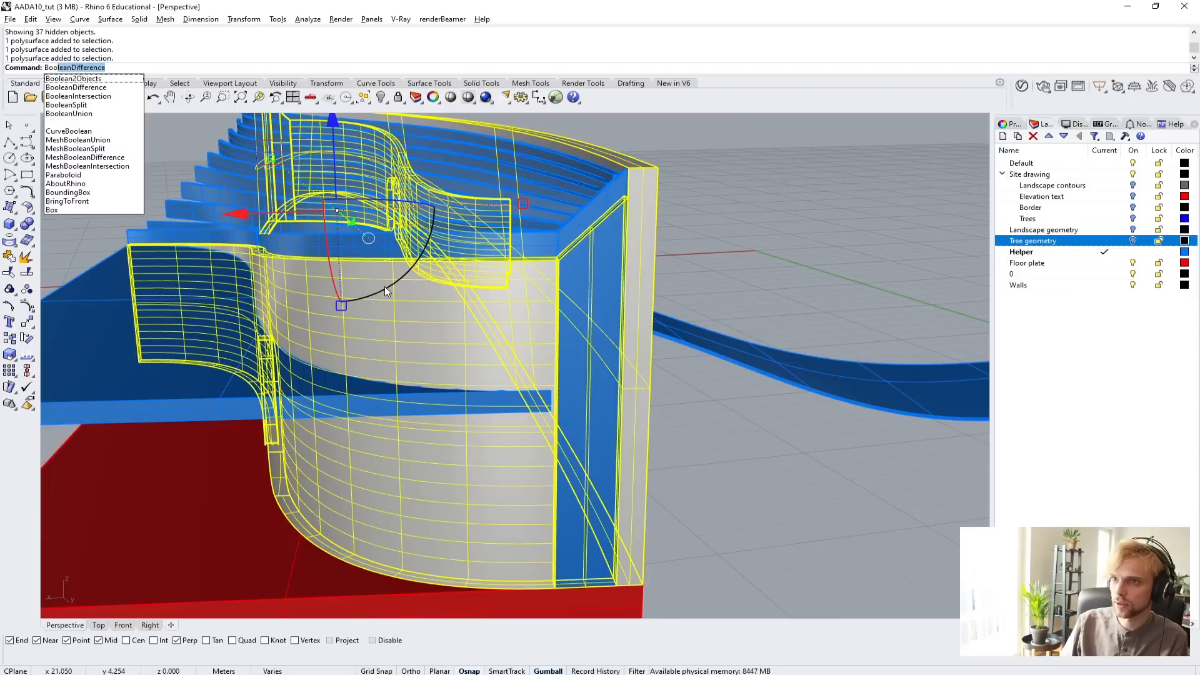
key("Return")
left_click(677, 271)
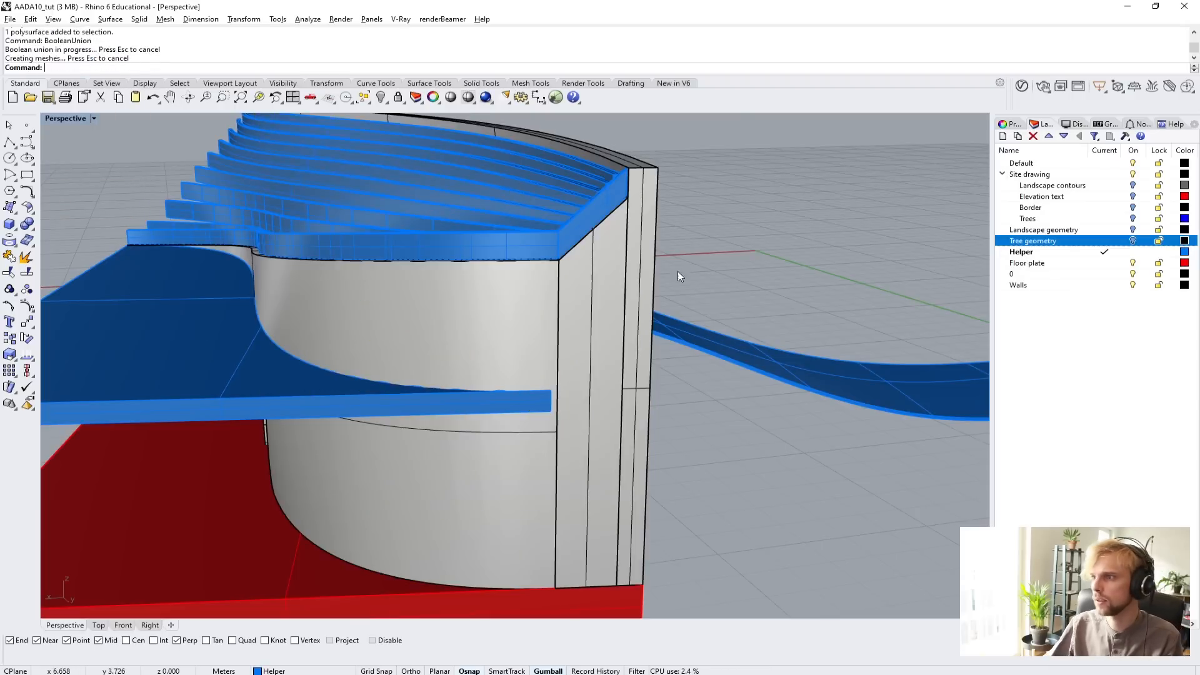
Try to boolean-union the edge frame with all the curved roof beams at once.
left_click(644, 258)
left_click(702, 246)
right_click_drag(608, 195, 490, 323)
left_click(530, 460)
left_click(537, 433, "shift")
left_click(536, 393, "shift")
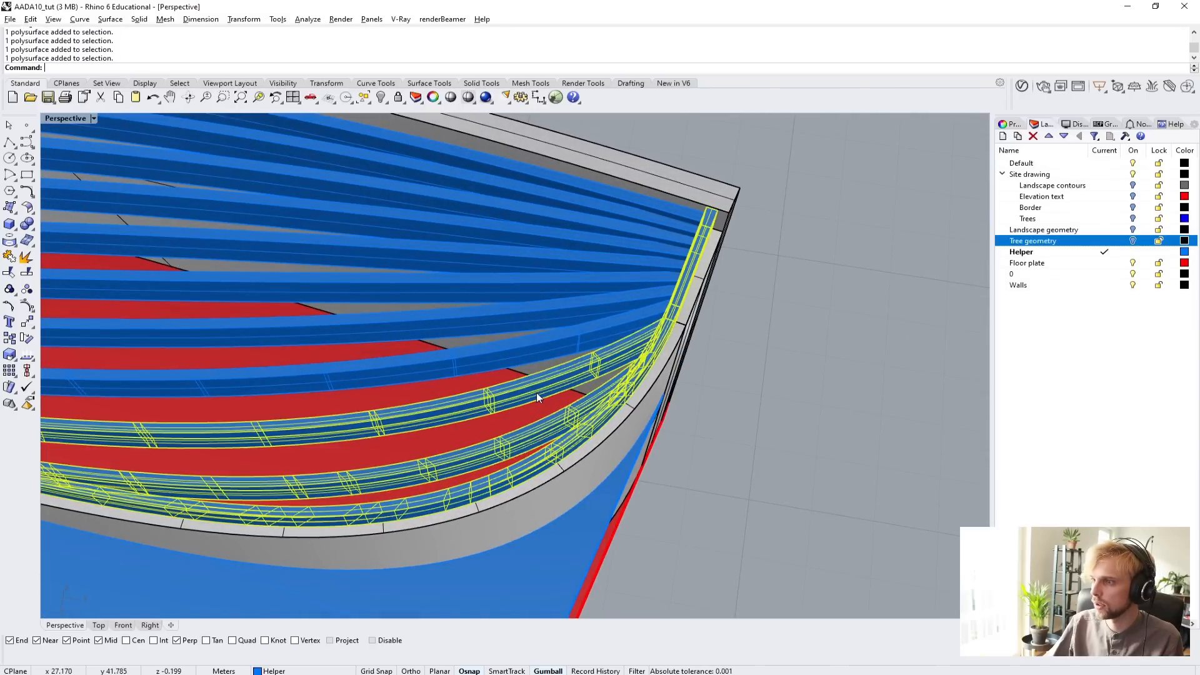
left_click(537, 351, "shift")
left_click(537, 313, "shift")
left_click(539, 290, "shift")
left_click(545, 252, "shift")
left_click(546, 236, "shift")
left_click(548, 217, "shift")
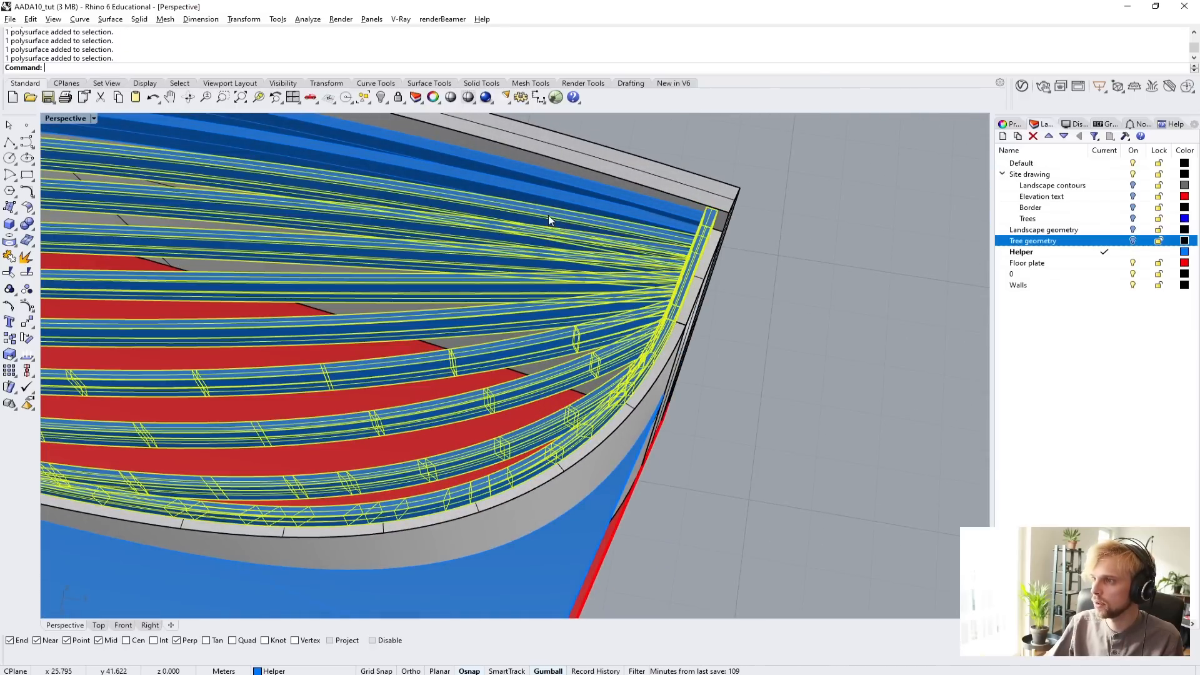
left_click(556, 198, "shift")
left_click(564, 183, "shift")
scroll(595, 303, "down", 6)
right_click_drag(595, 302, 670, 476)
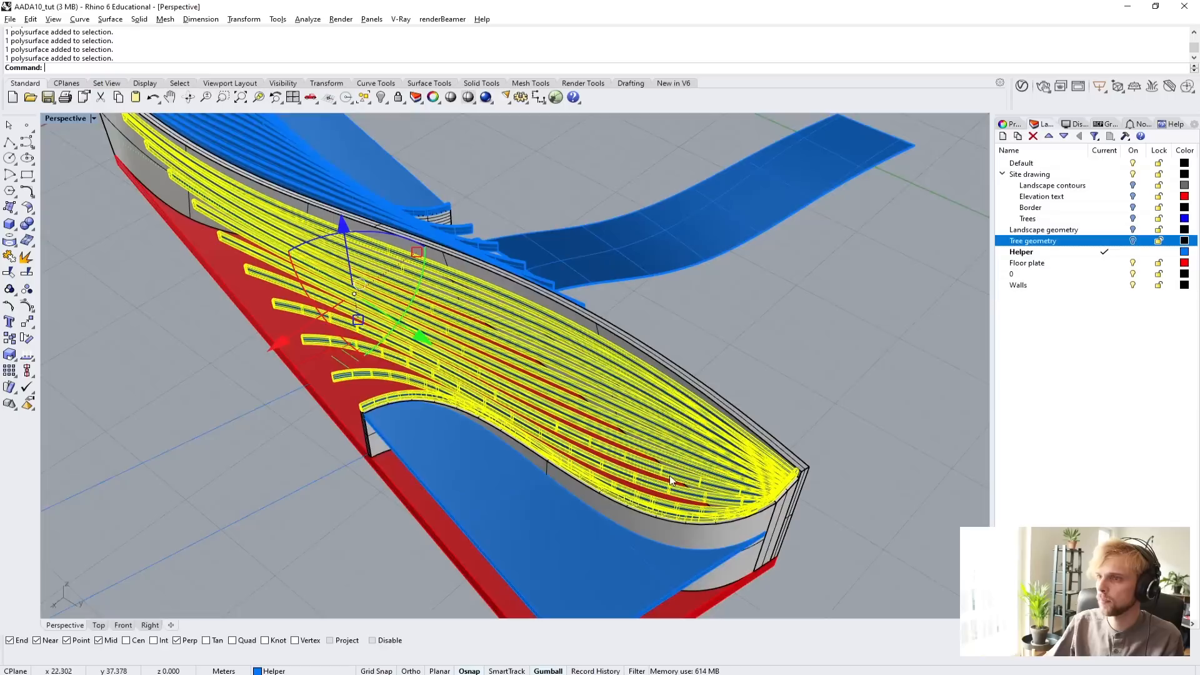
type("lean")
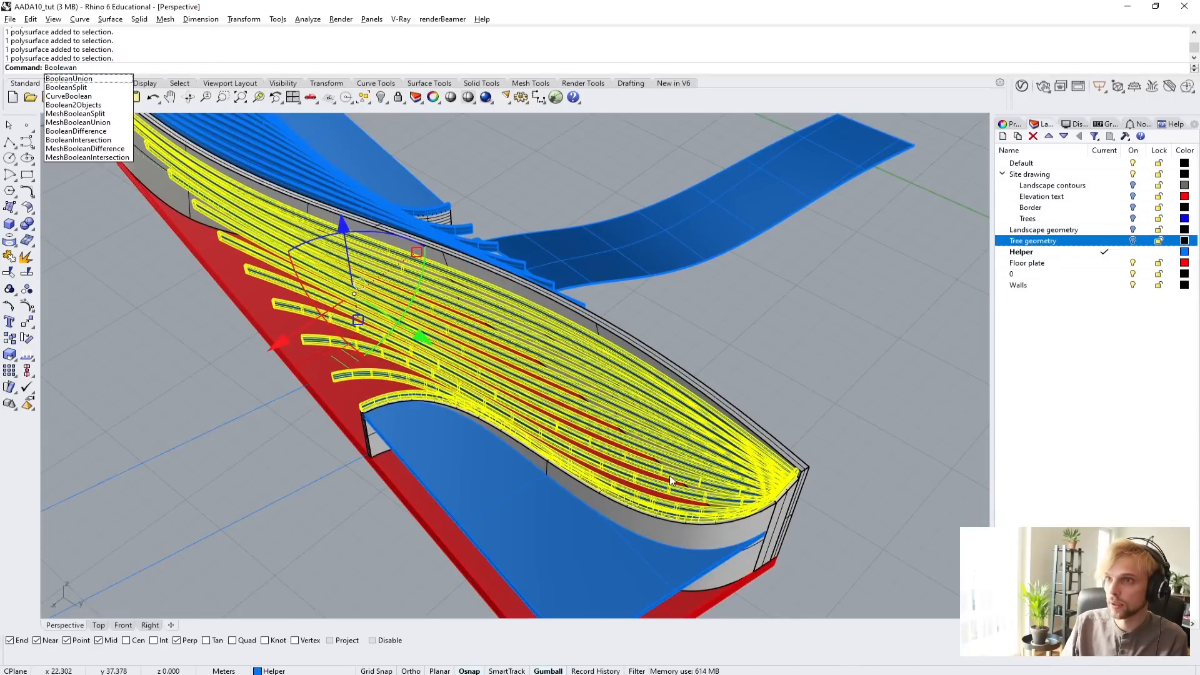
type("Union")
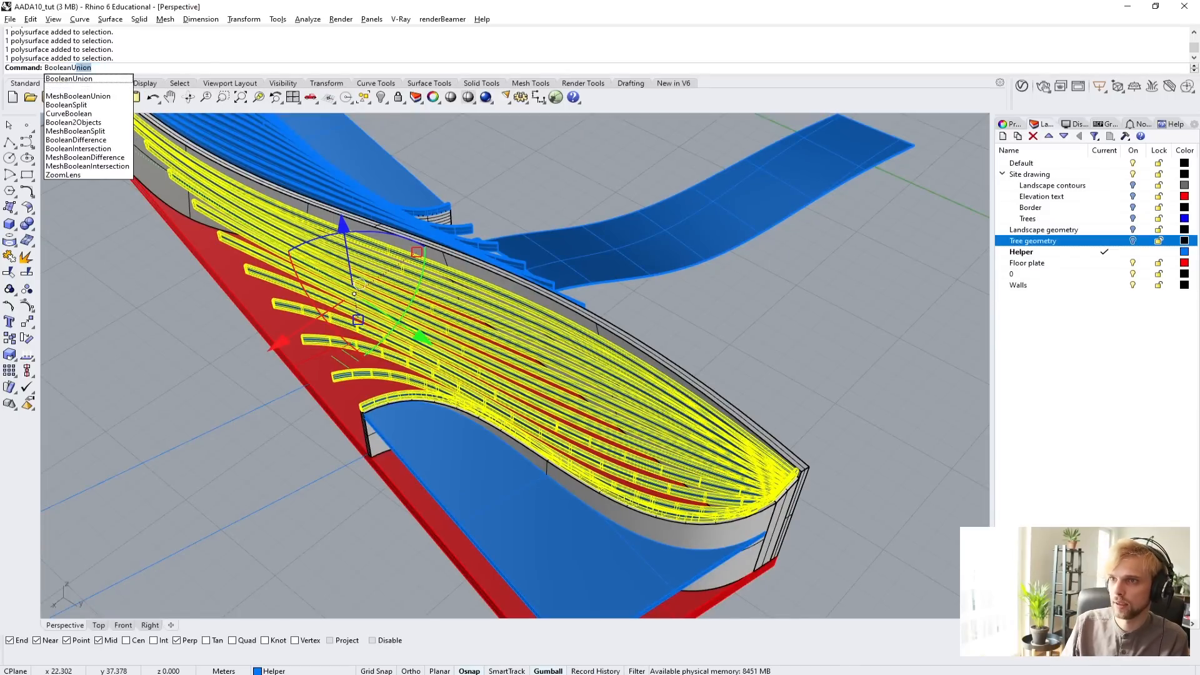
key("Return")
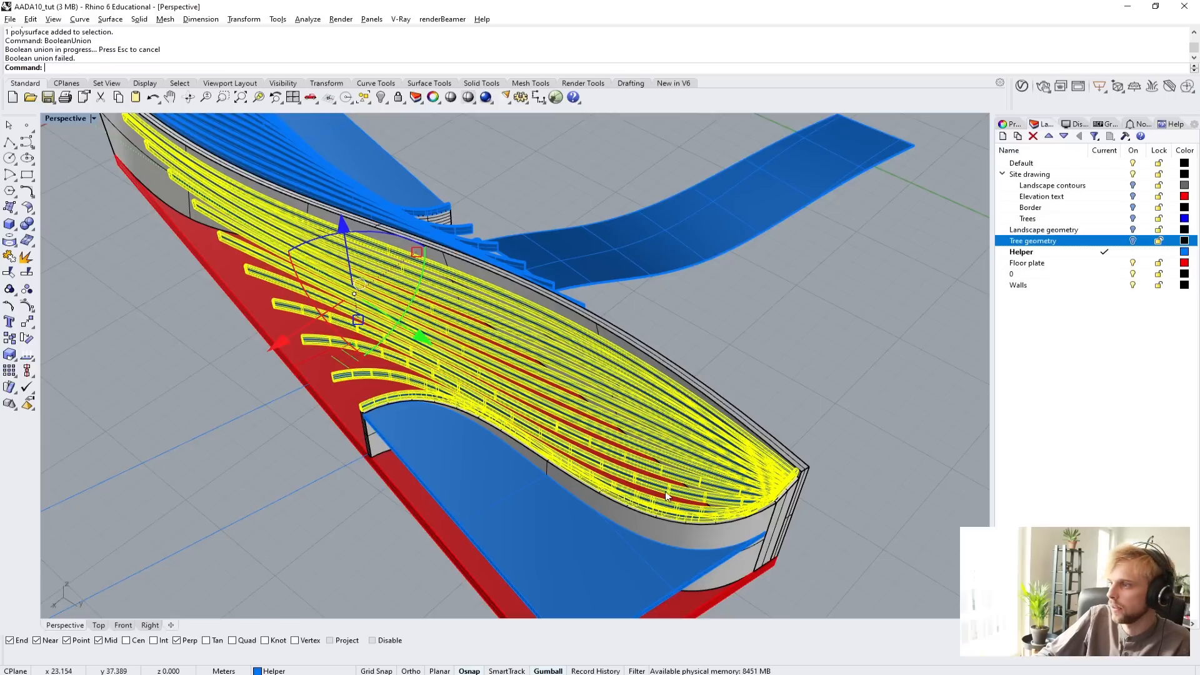
Delete the text dot marking the boolean error at the edge frame's corner.
left_click(857, 363)
scroll(714, 474, "up", 10)
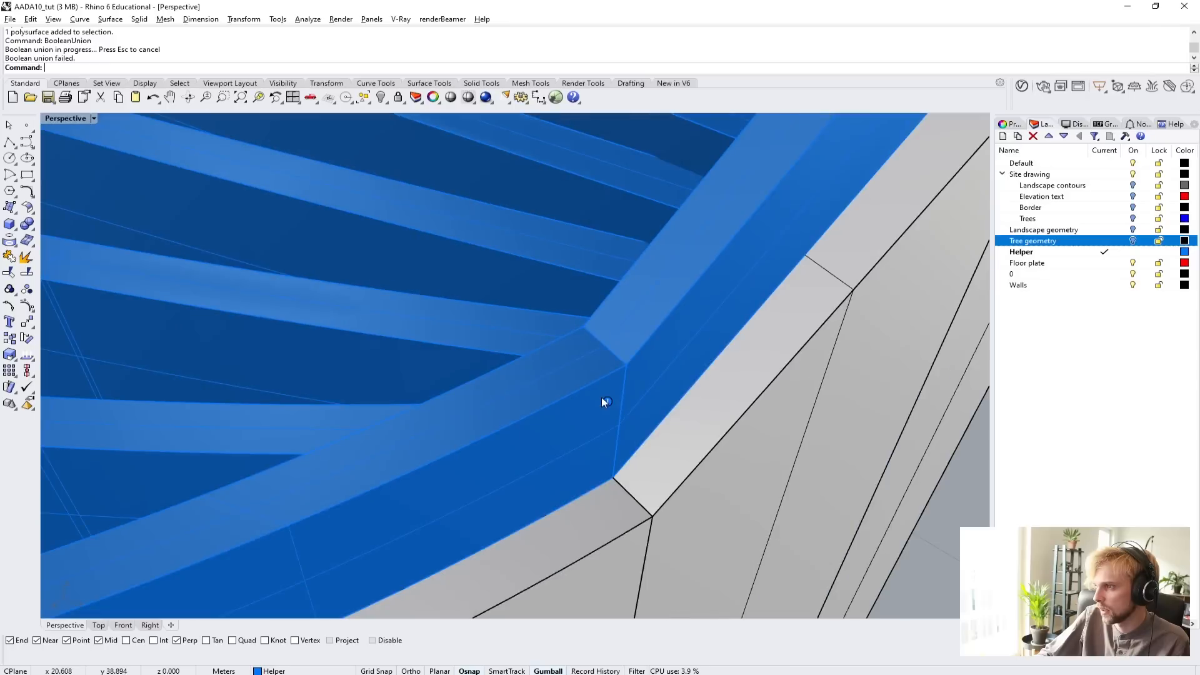
left_click(606, 401)
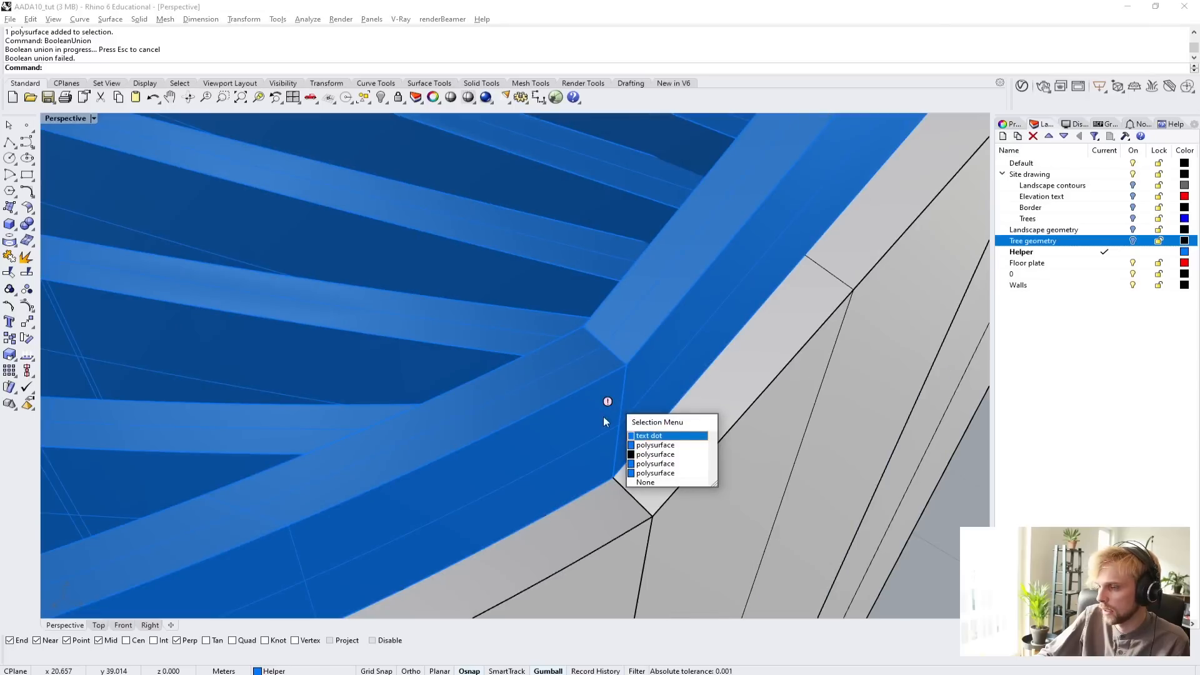
left_click(635, 436)
right_click_drag(571, 406, 519, 389)
key("ctrl+End")
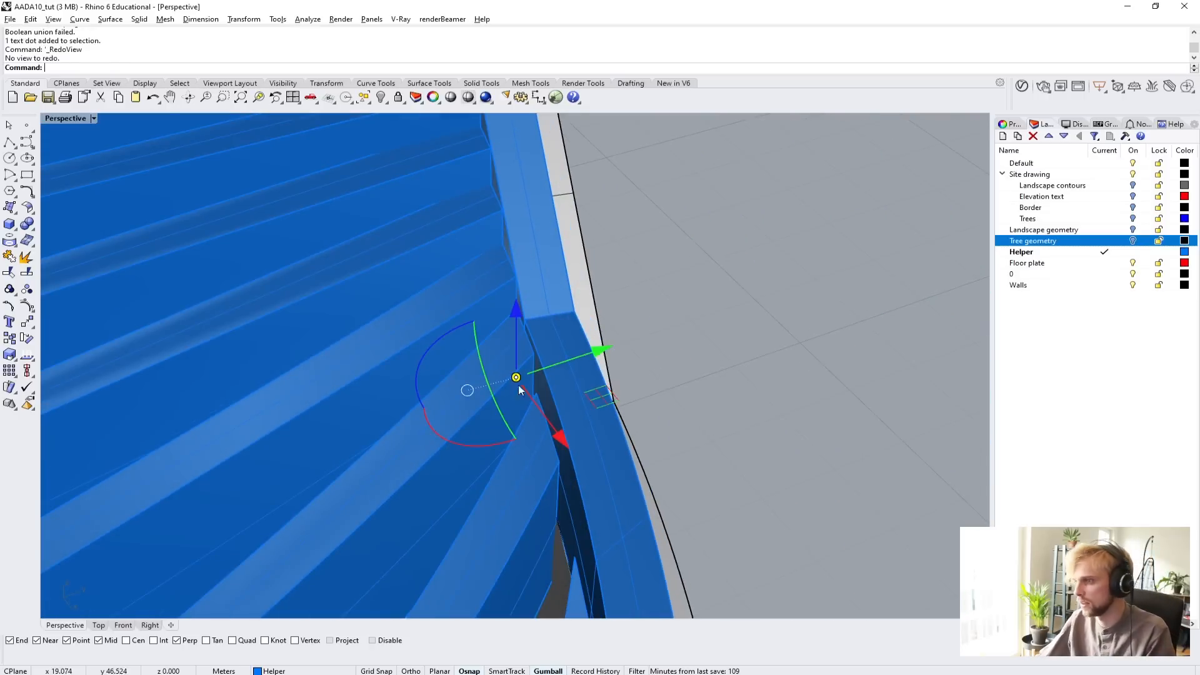
key("Delete")
key("Delete")
Boolean-union the single roof beam that meets the frame's corner with the edge frame.
left_click(484, 413)
left_click(578, 349, "shift")
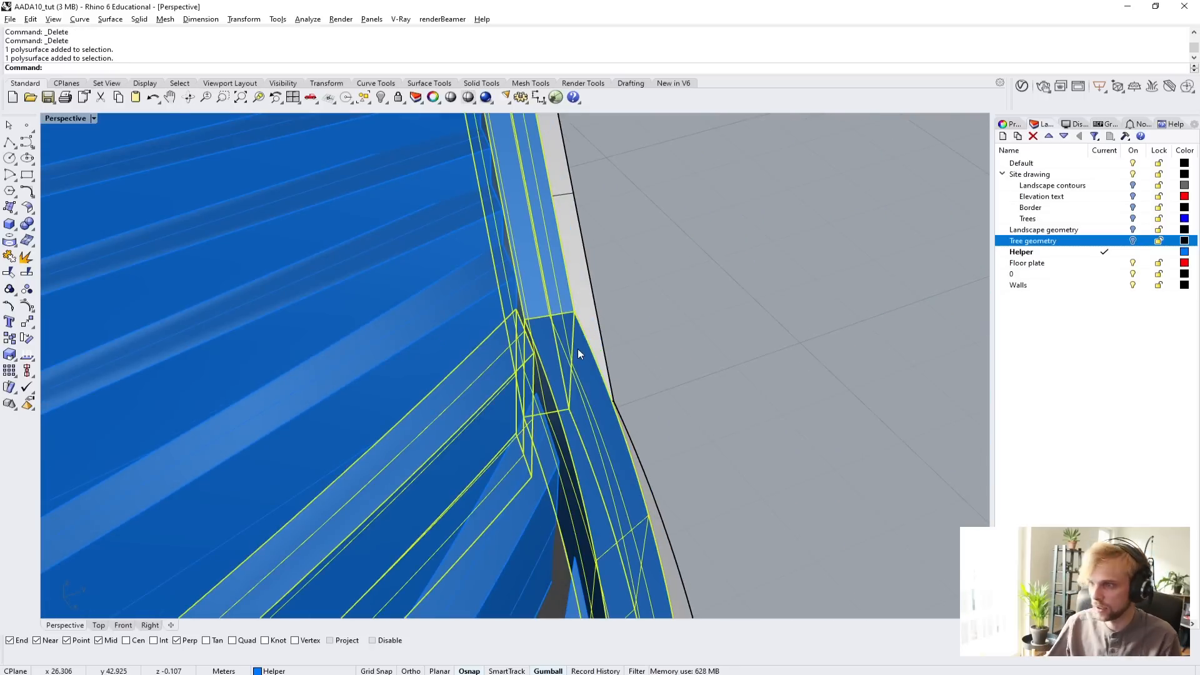
type("BooleanUnion")
key("Return")
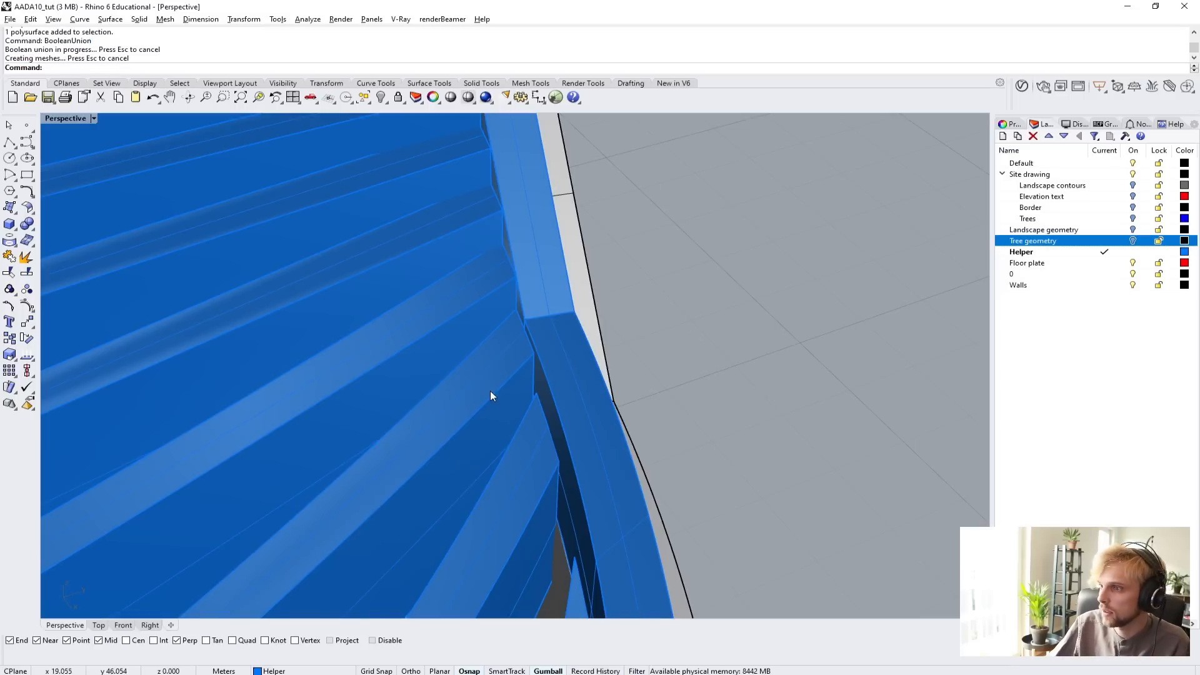
Boolean-union the next roof beams beside the edge frame's corner with the edge frame.
left_click(508, 479)
key("Return")
left_click(514, 485)
left_click(470, 422)
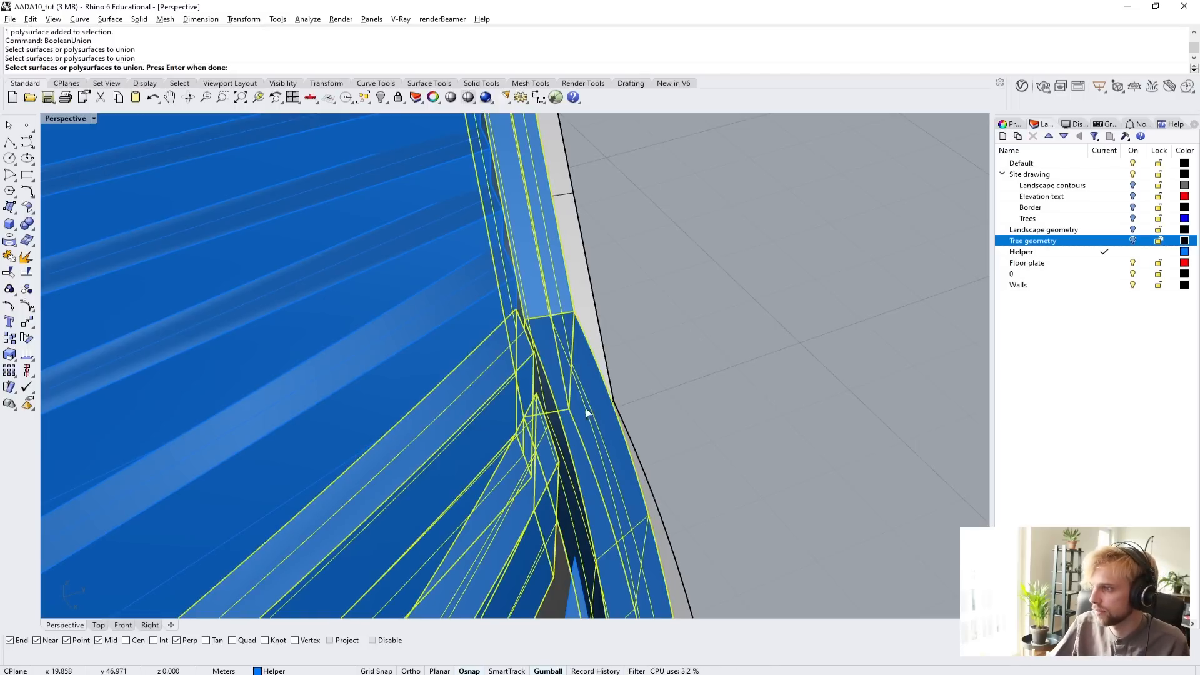
key("Return")
scroll(741, 338, "down", 5)
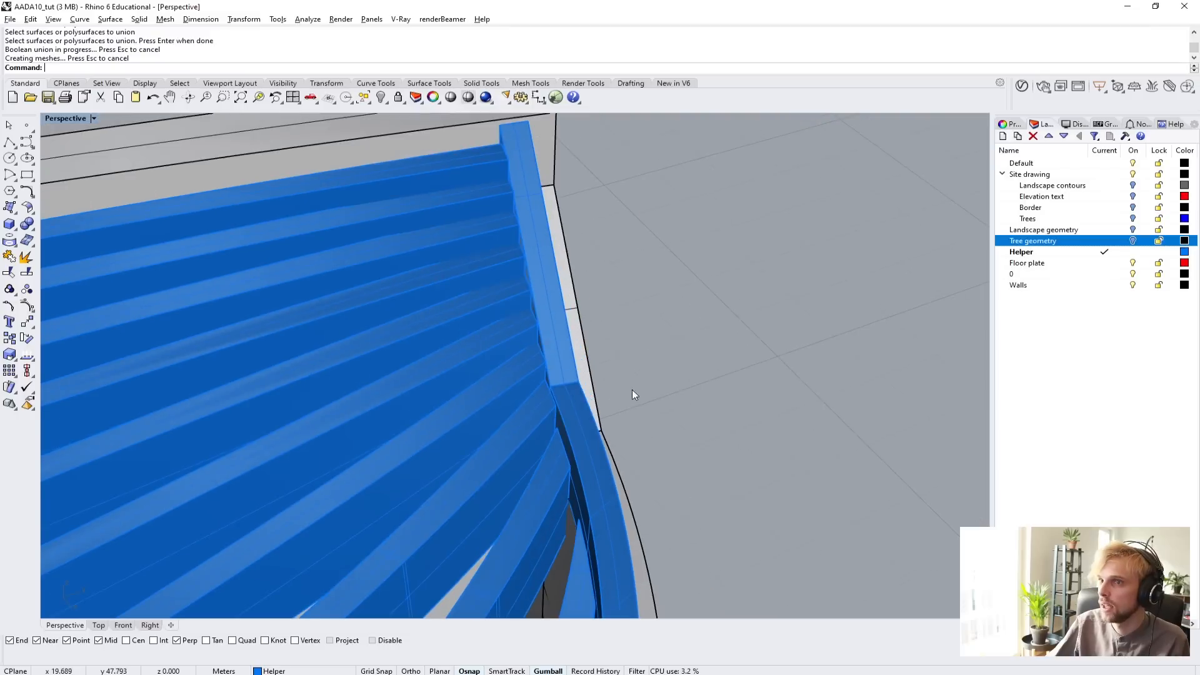
Boolean-union the following group of neighbouring roof beams along the frame's short end piece.
left_click(553, 413)
key("Return")
left_click(504, 392)
left_click(487, 346)
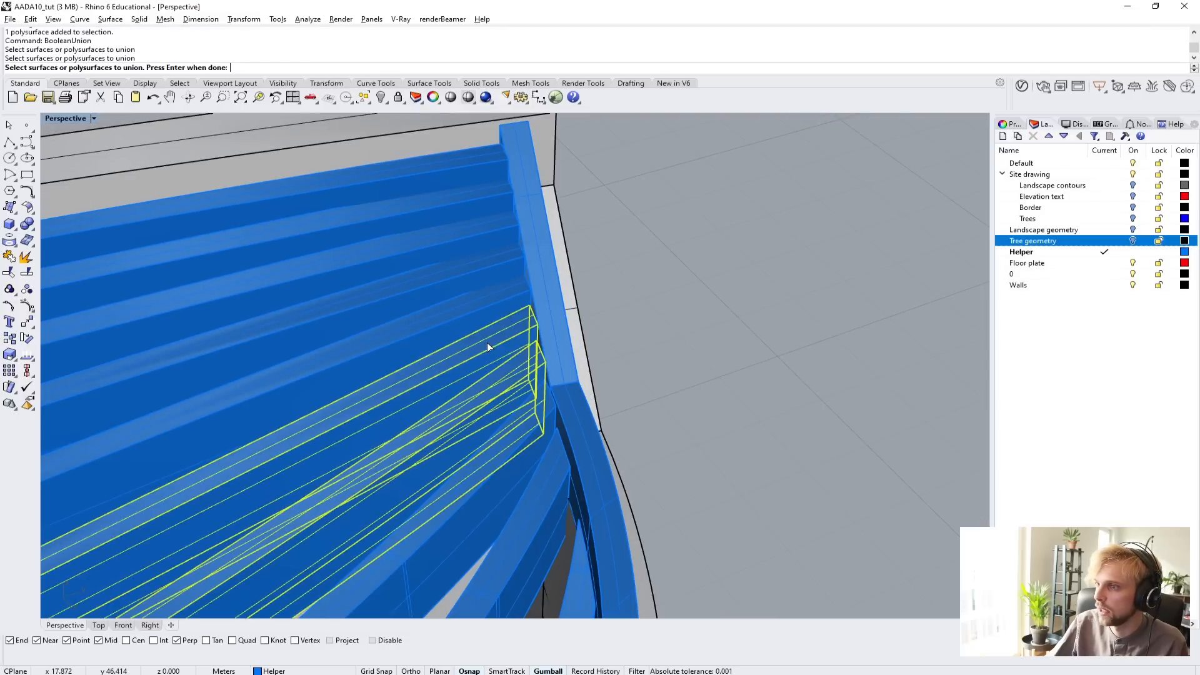
left_click(475, 275)
left_click(486, 299)
key("Return")
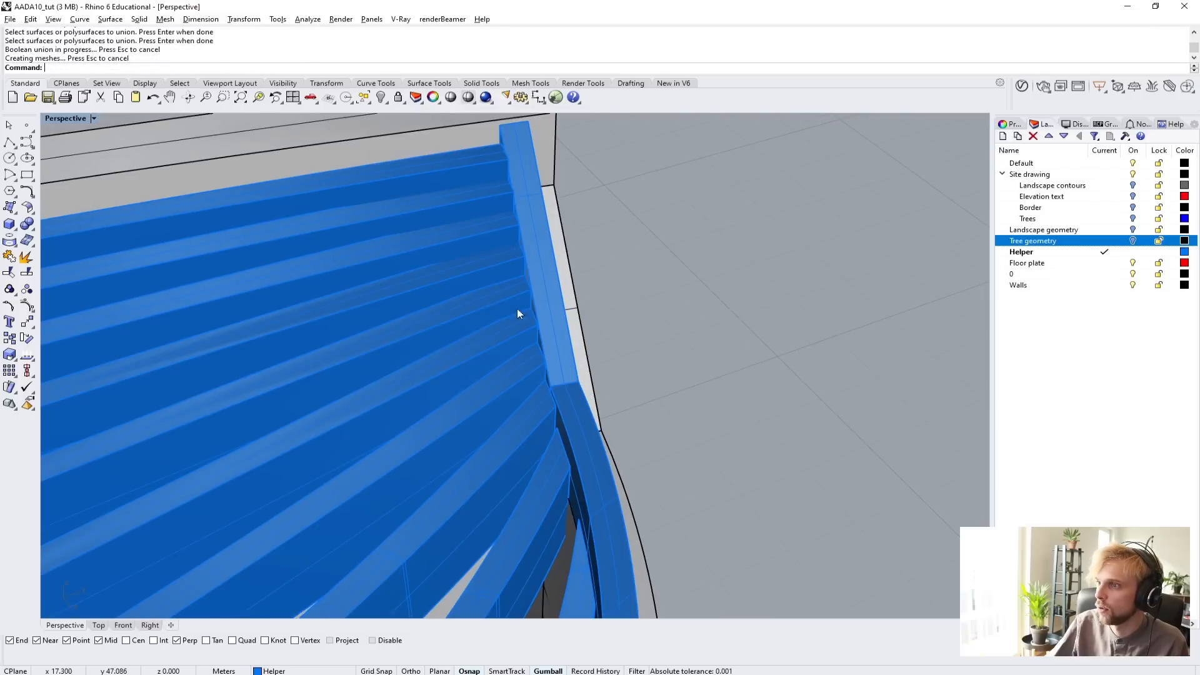
Boolean-union the edge frame with the adjoining beams and the remaining uppermost beams beside the taller wall.
left_click(516, 312)
left_click(552, 309)
key("Return")
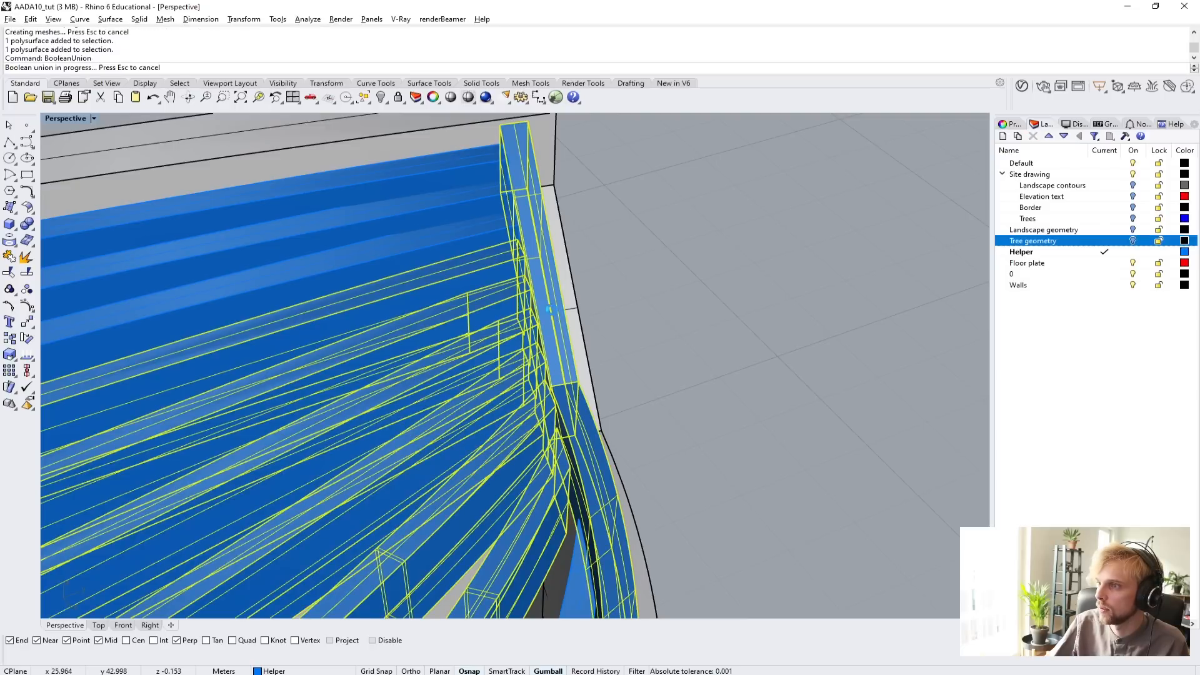
left_click(461, 235)
left_click(459, 205)
left_click(454, 159)
key("Return")
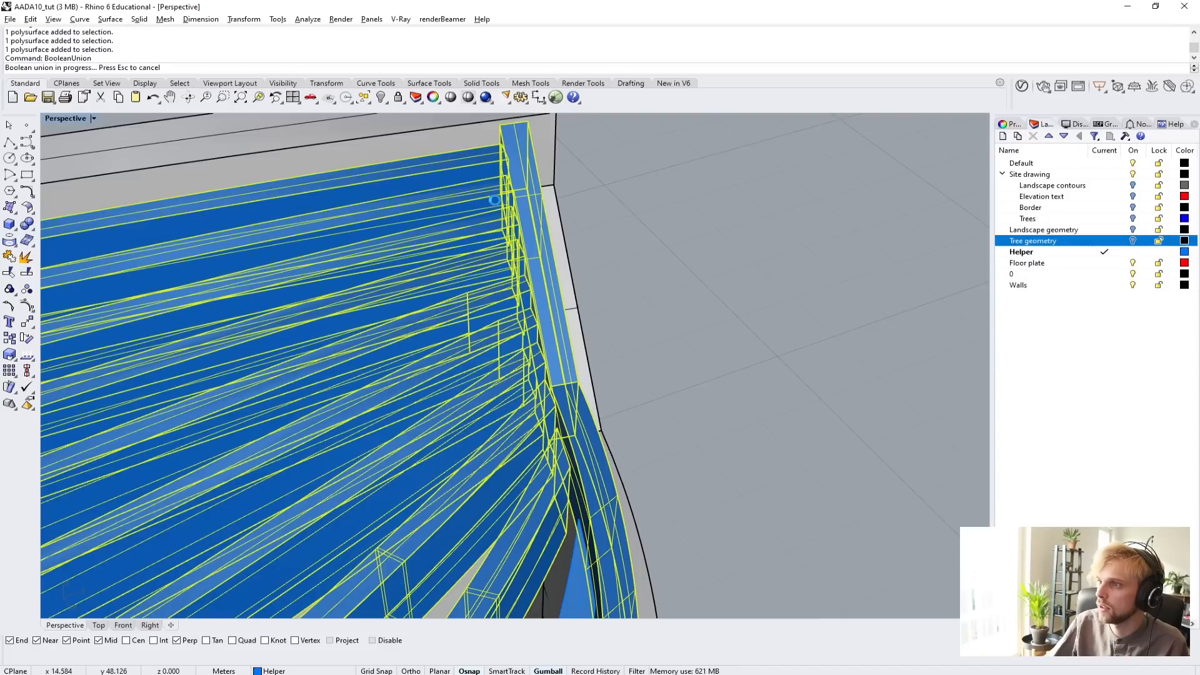
scroll(628, 365, "down", 5)
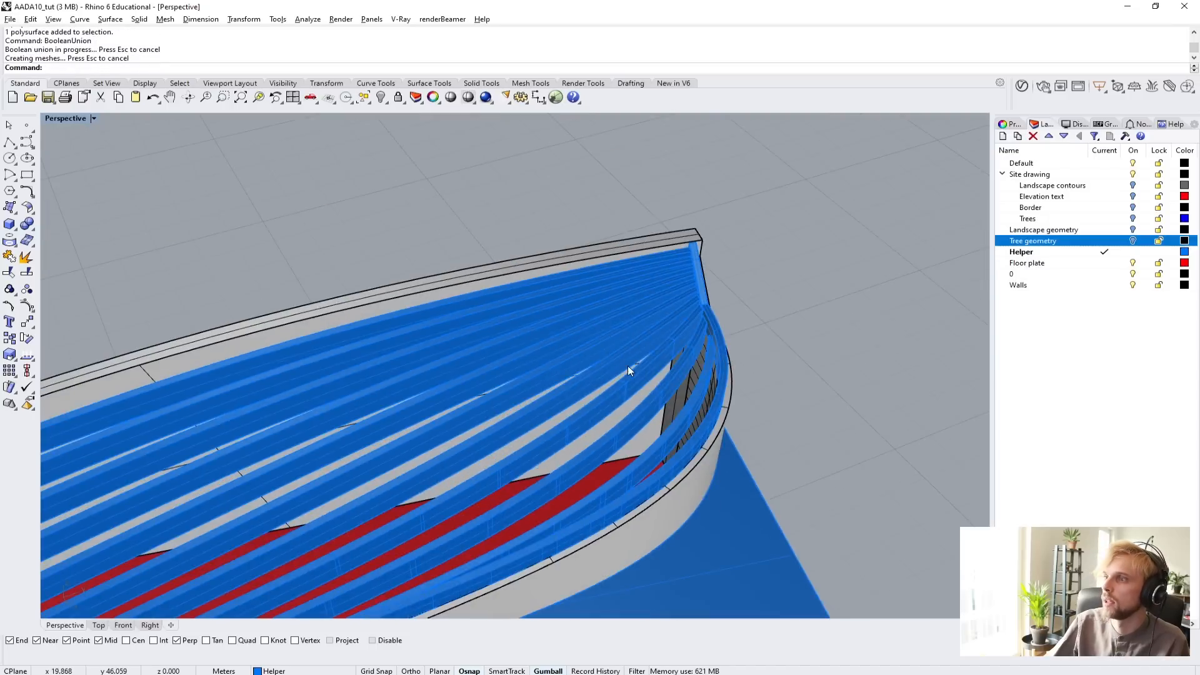
Boolean-union the last loose beam at the roof's curved end with the united frame and beams.
left_click(628, 367)
scroll(688, 369, "down", 9)
scroll(695, 377, "up", 13)
right_click_drag(682, 297, 571, 355, "shift")
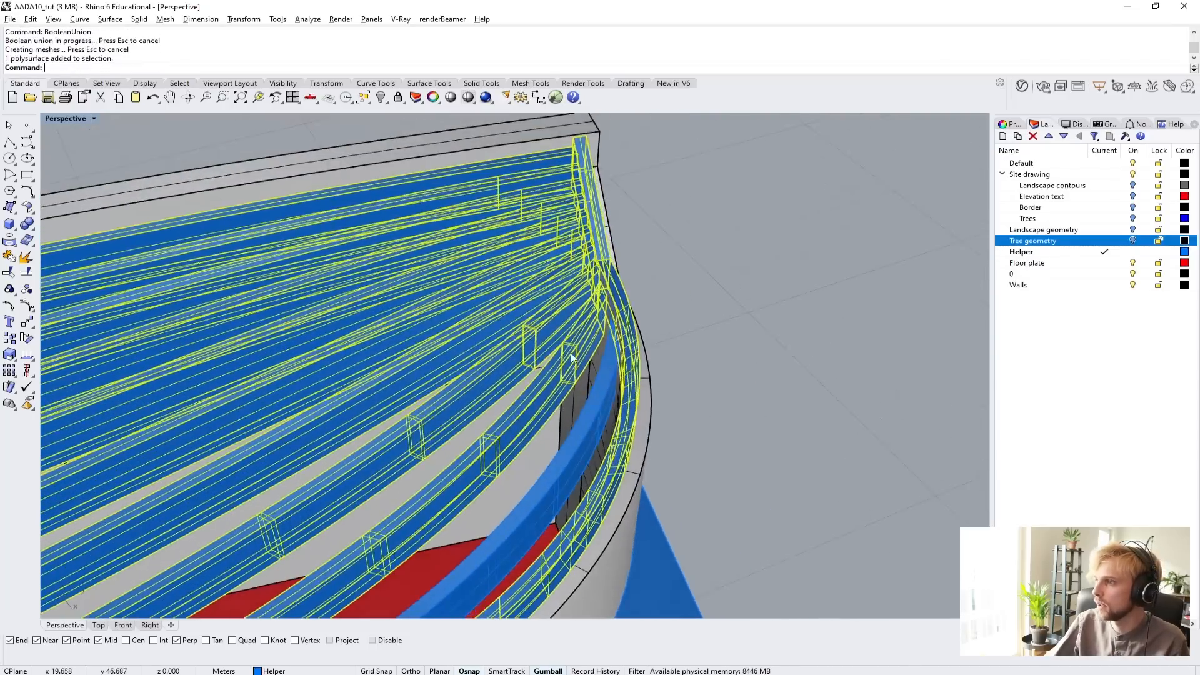
scroll(712, 393, "up", 6)
key("Return")
left_click(612, 314)
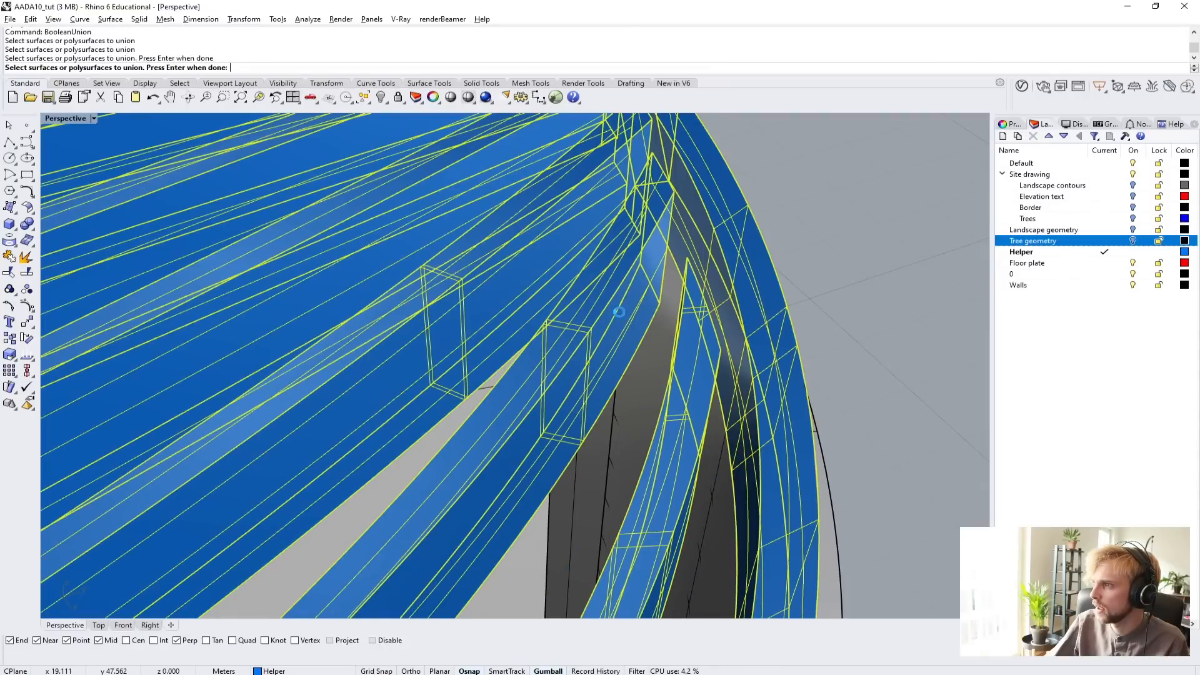
key("Return")
Select the united roof structure and check that it includes every beam and the edge frame.
left_click(705, 373)
scroll(758, 315, "down", 11)
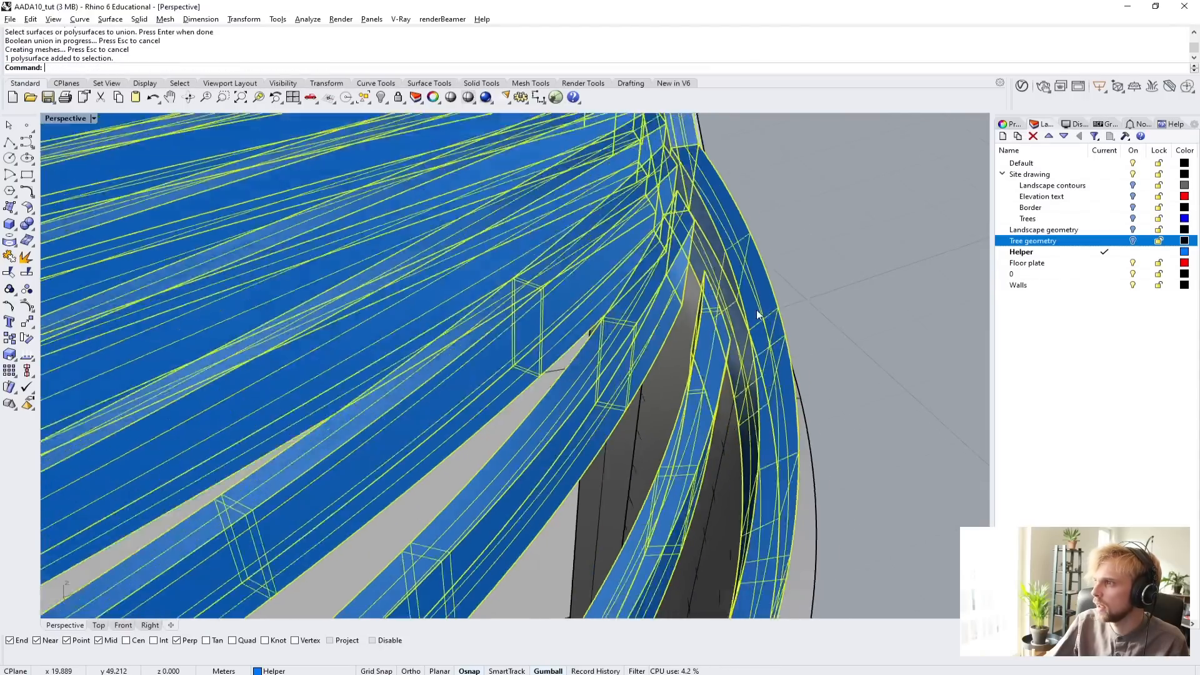
left_click(793, 306)
right_click_drag(782, 312, 687, 367)
left_click(686, 367)
scroll(466, 536, "down", 8)
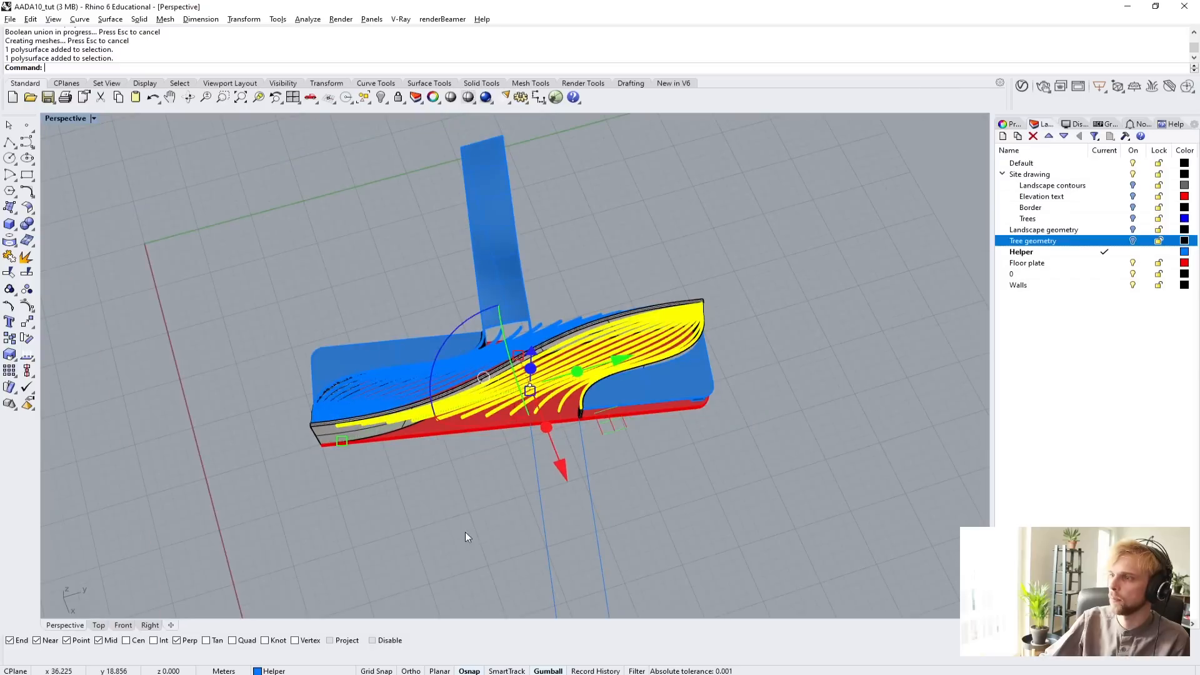
left_click(466, 535)
left_click(487, 401)
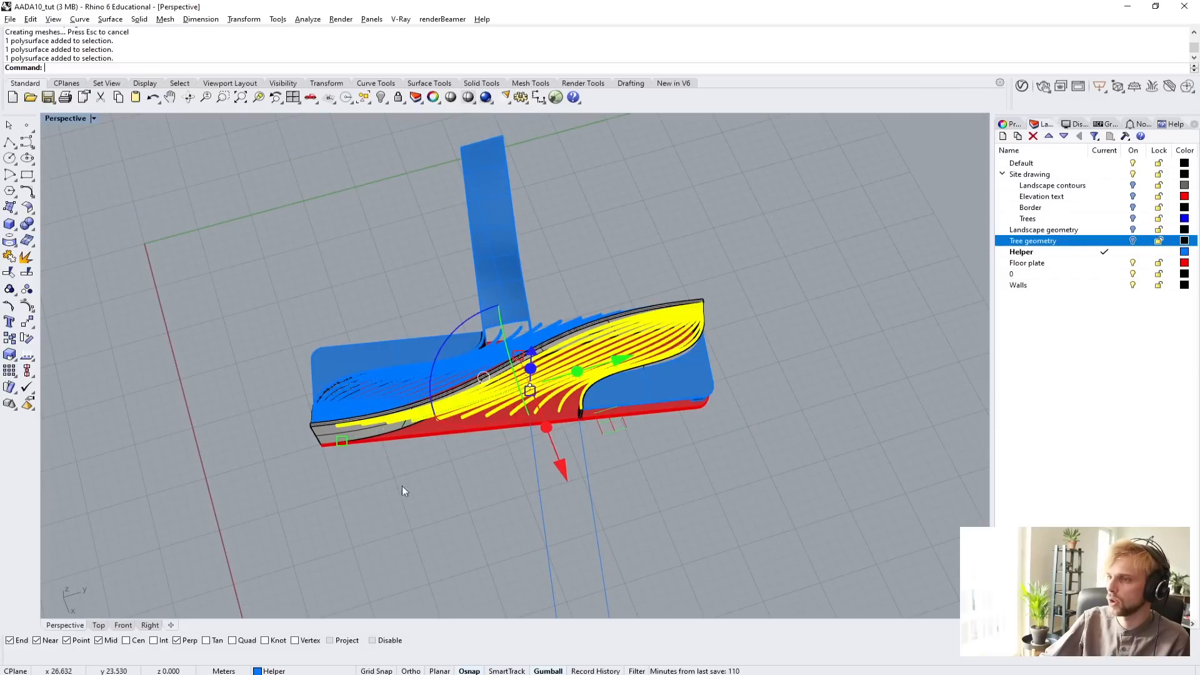
left_click(403, 485)
right_click_drag(402, 485, 488, 431)
Boolean-union the edge frame of the roof on the opposite side with the four beams nearest its open end.
scroll(488, 430, "up", 10)
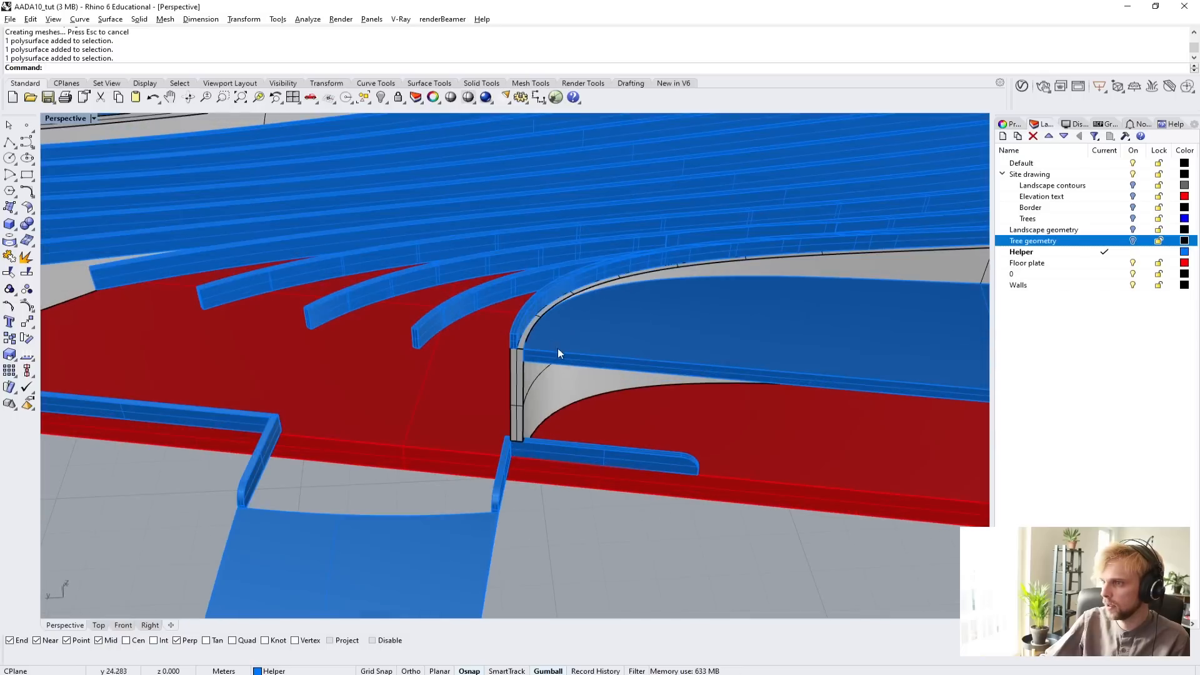
right_click_drag(558, 347, 467, 505, "shift")
left_click(517, 423)
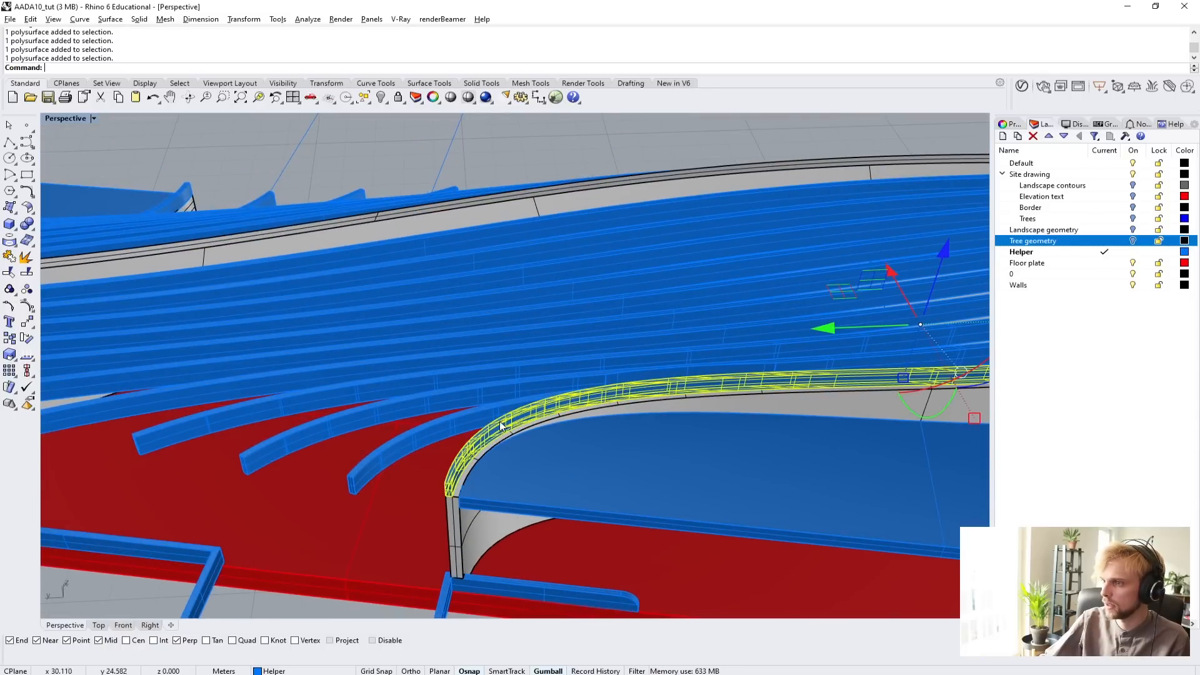
key("space")
left_click(465, 447)
left_click(428, 437)
left_click(369, 415)
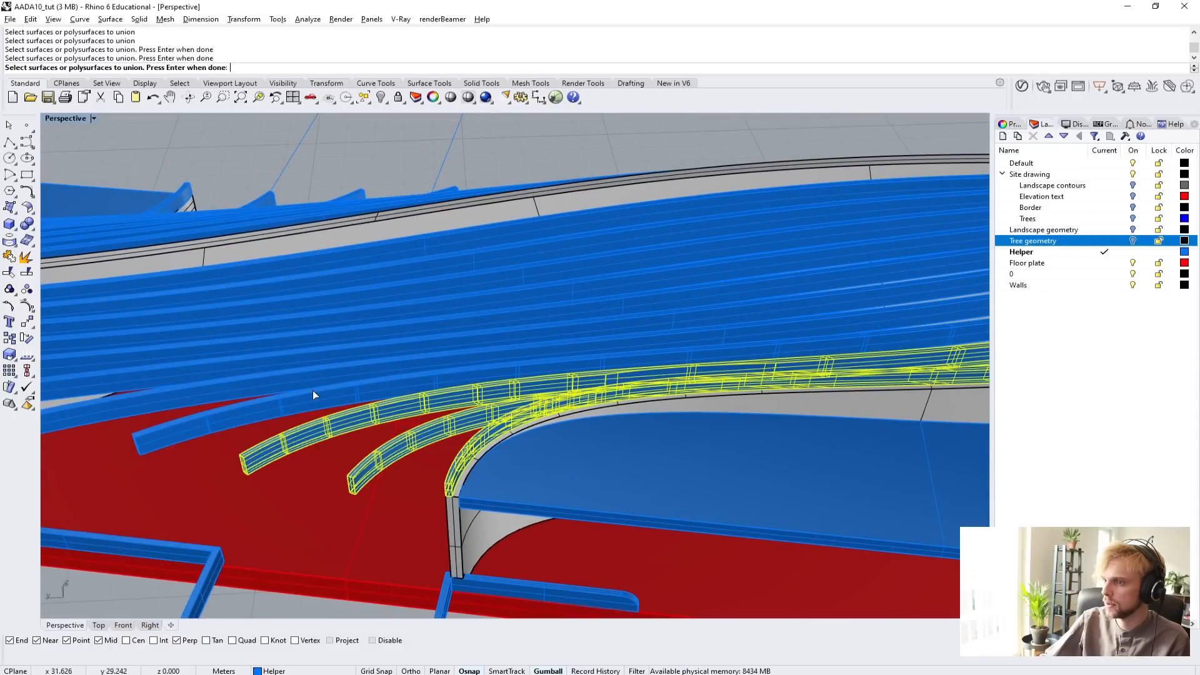
left_click(304, 395)
left_click(257, 380)
key("space")
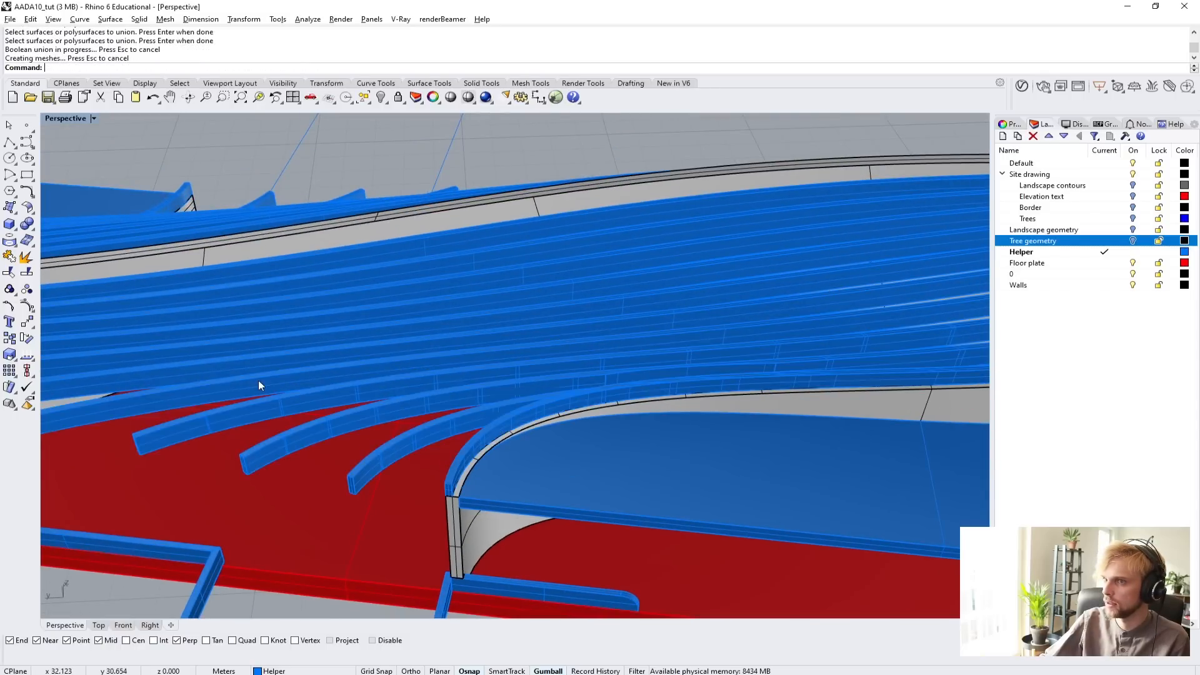
Boolean-union the next beams further along the opposite roof's stepped side with its united edge frame.
right_click_drag(258, 380, 513, 427, "shift")
left_click(513, 427)
key("space")
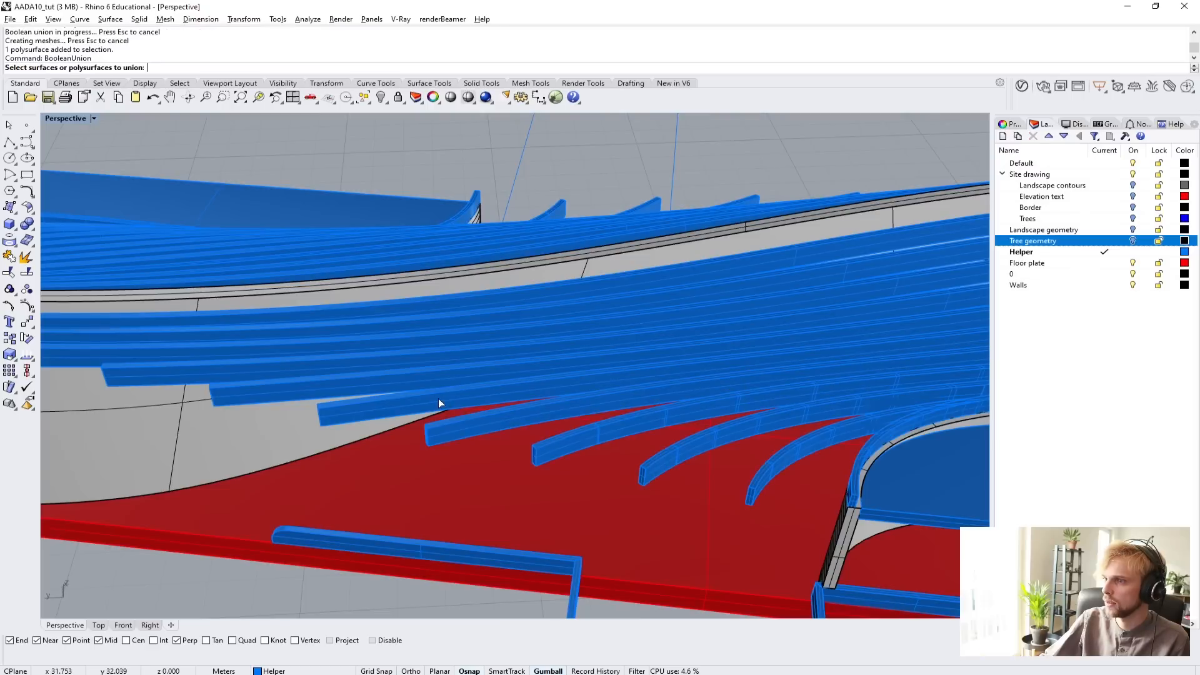
left_click(437, 398)
left_click(372, 376)
left_click(390, 382)
left_click(490, 422)
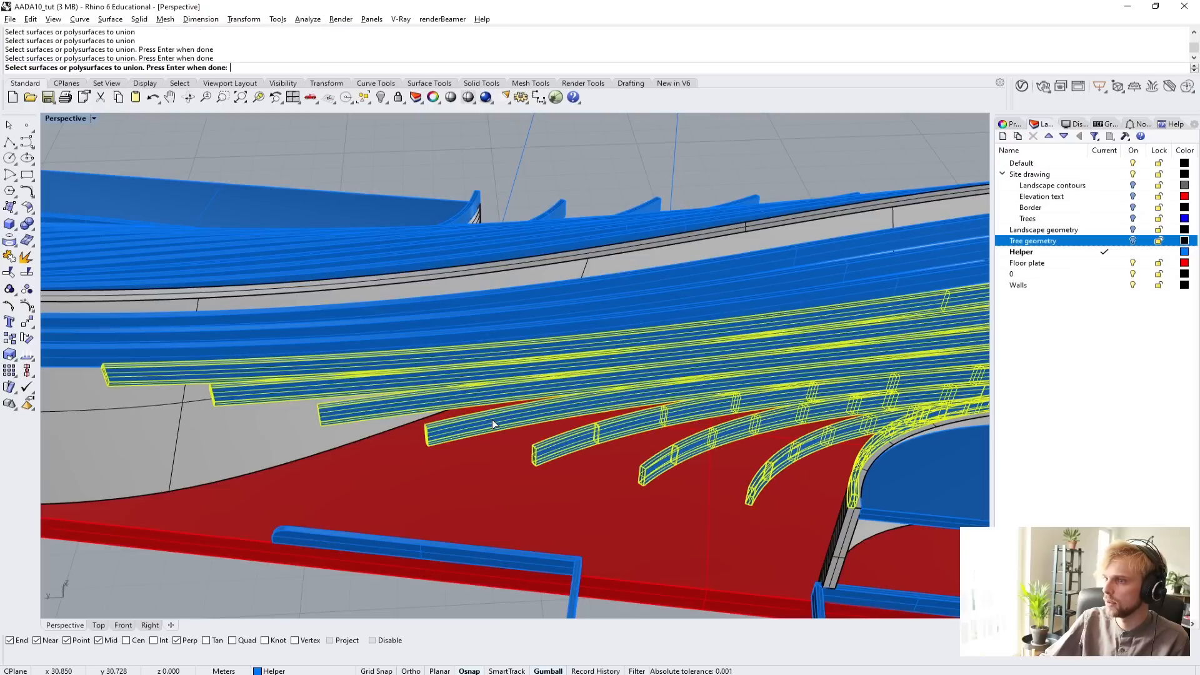
key("space")
Boolean-union the outermost stepped beams beside the tall curved wall with the rest of the opposite roof structure.
right_click_drag(333, 372, 509, 413, "shift")
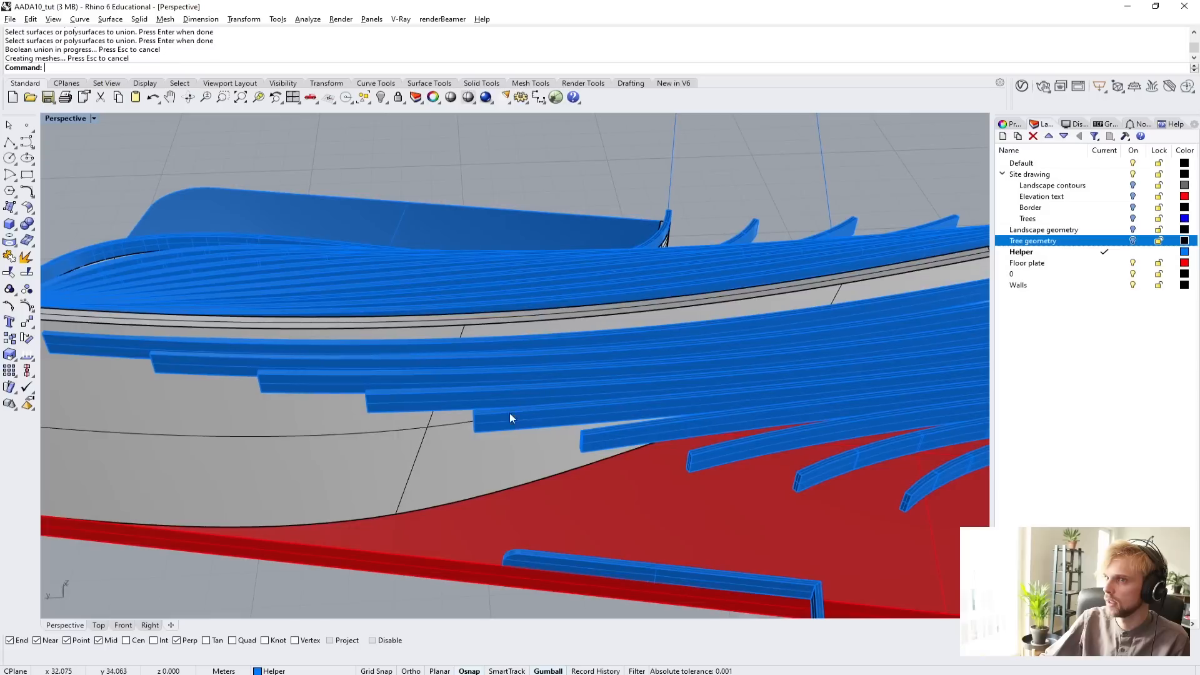
left_click(469, 400)
key("space")
left_click(323, 380)
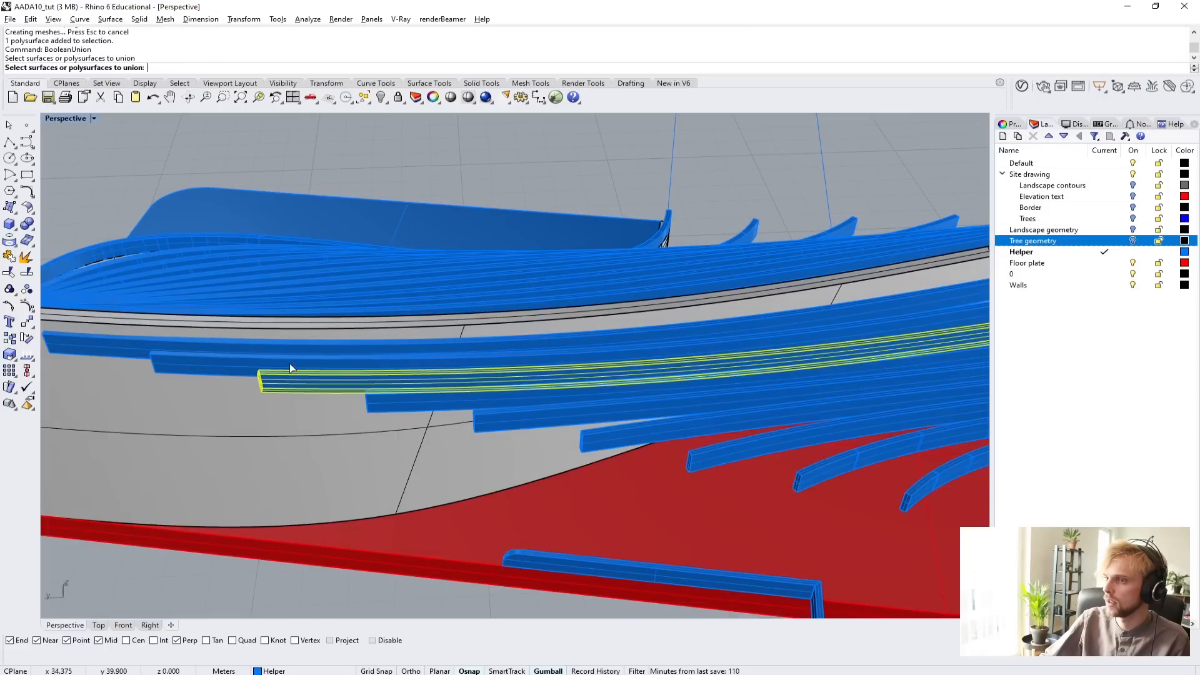
left_click(290, 363)
left_click(264, 351)
left_click(425, 400)
key("space")
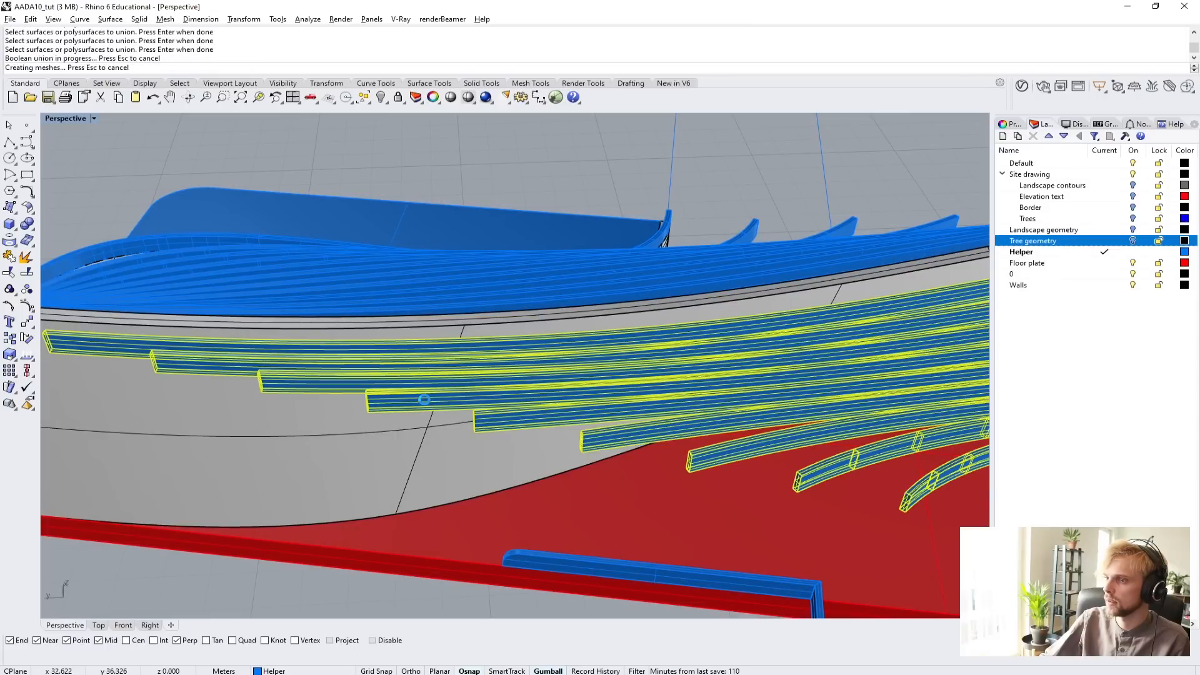
Boolean-union the loose beam left at the rounded end of the opposite roof with its united structure.
left_click(425, 399)
scroll(425, 399, "down", 10)
right_click_drag(426, 399, 637, 422)
scroll(749, 453, "up", 10)
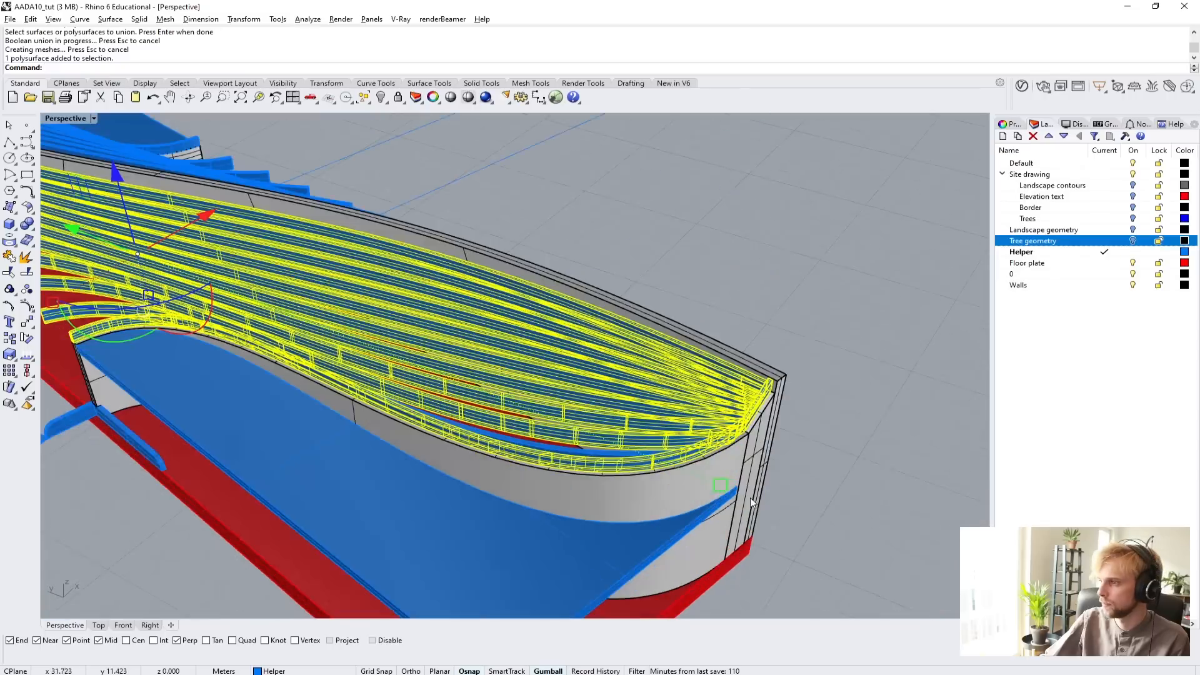
key("space")
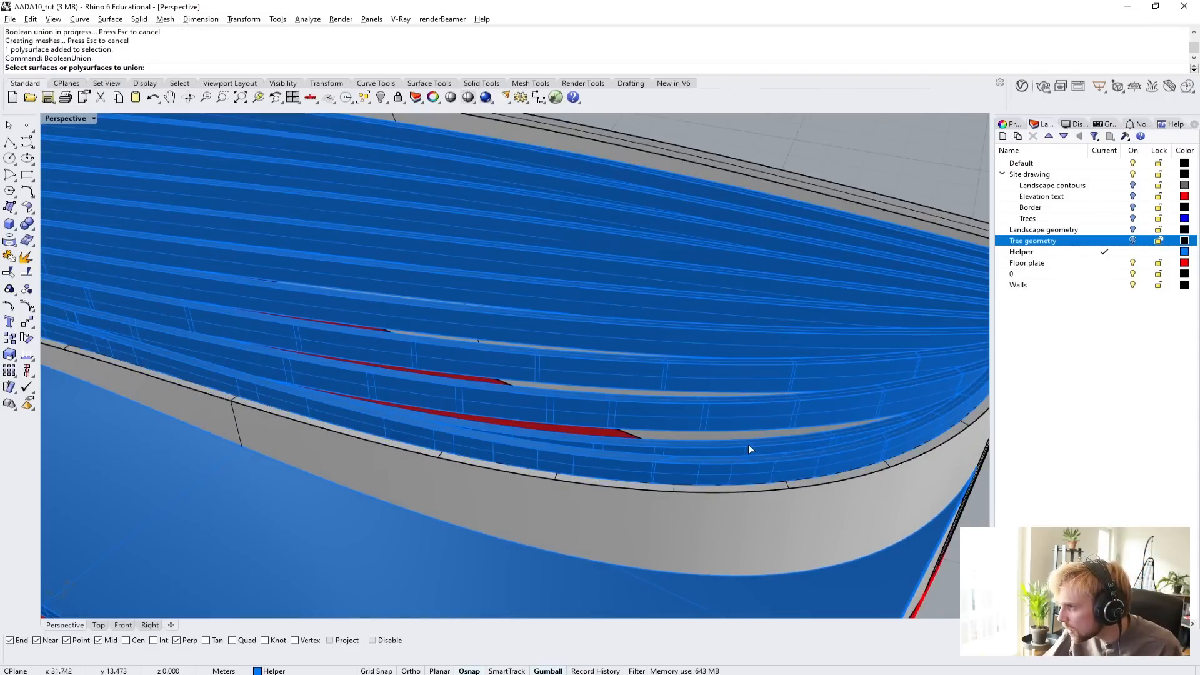
left_click(751, 456)
left_click(749, 452)
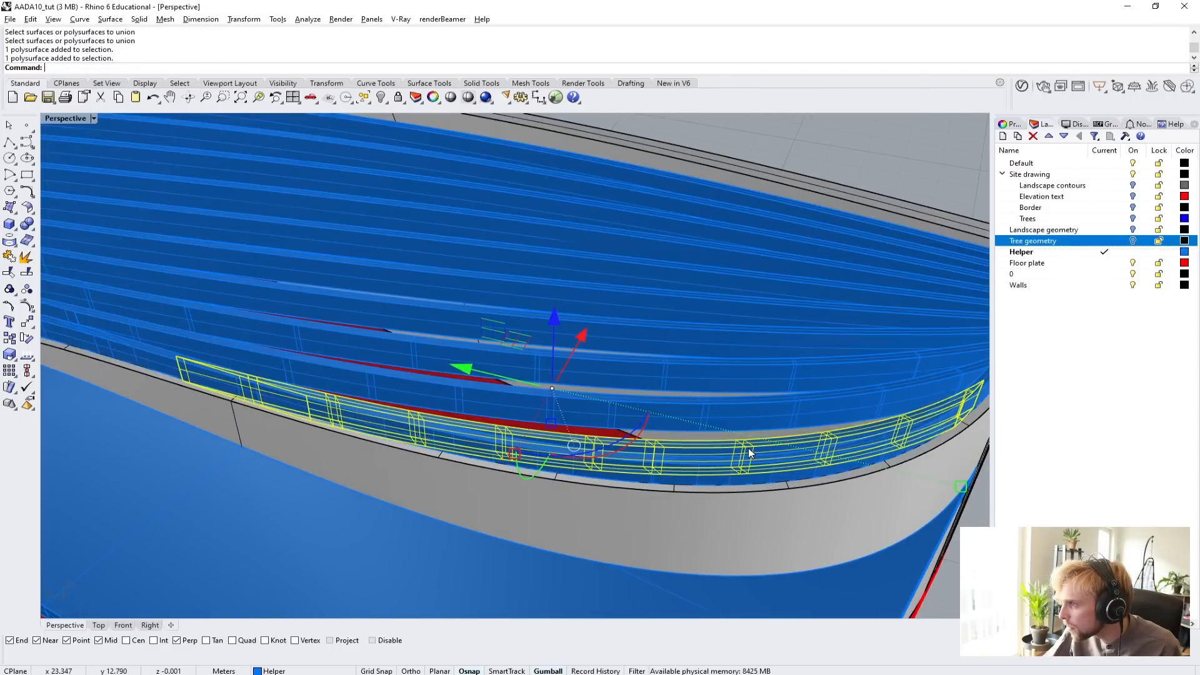
key("space")
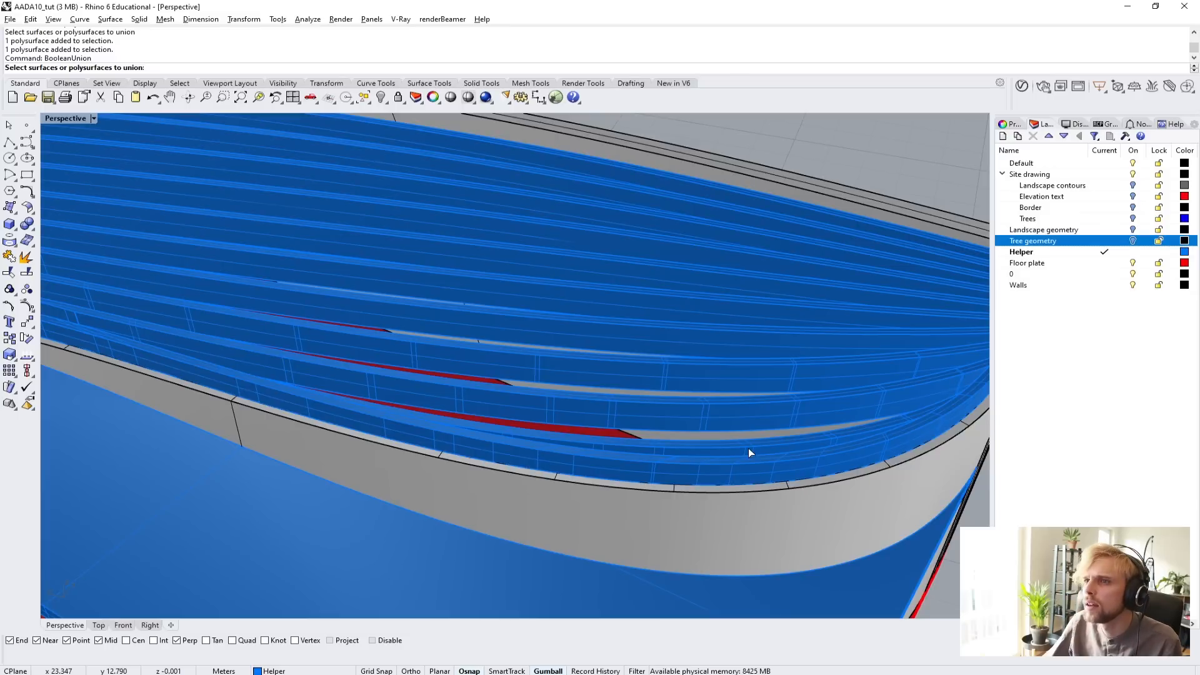
left_click(748, 448)
key("Return")
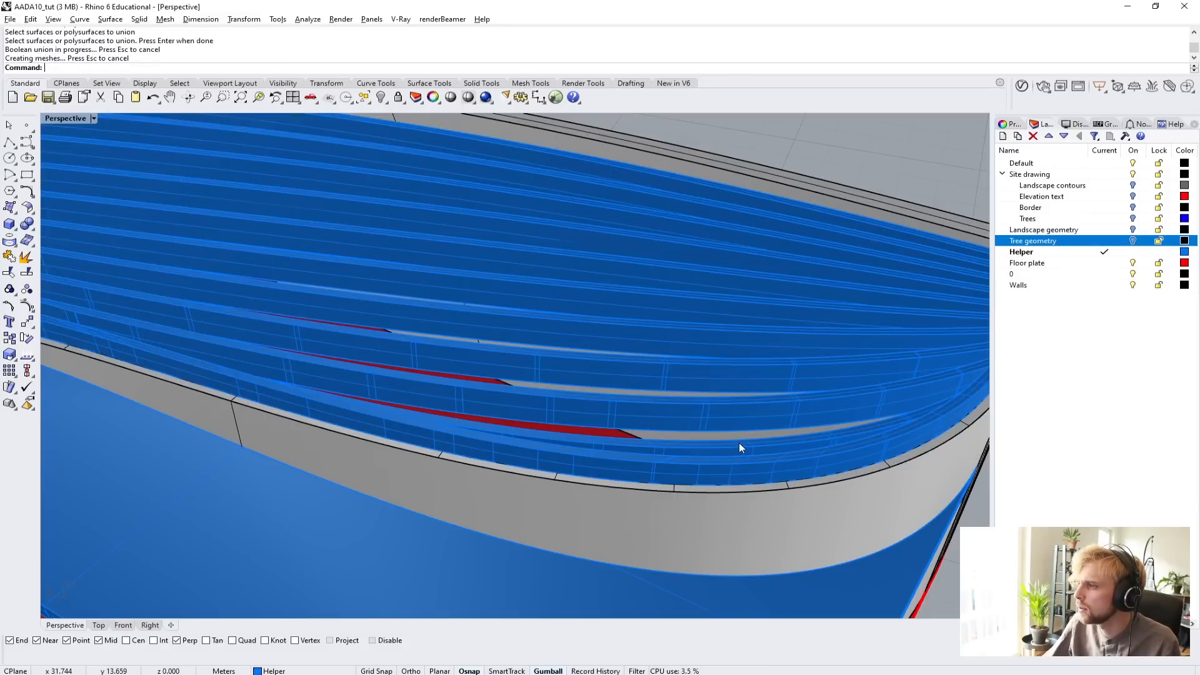
Inspect both united roof structures from several sides for beams that are still separate.
left_click(739, 442)
scroll(739, 443, "down", 10)
left_click(837, 427)
scroll(836, 427, "up", 6)
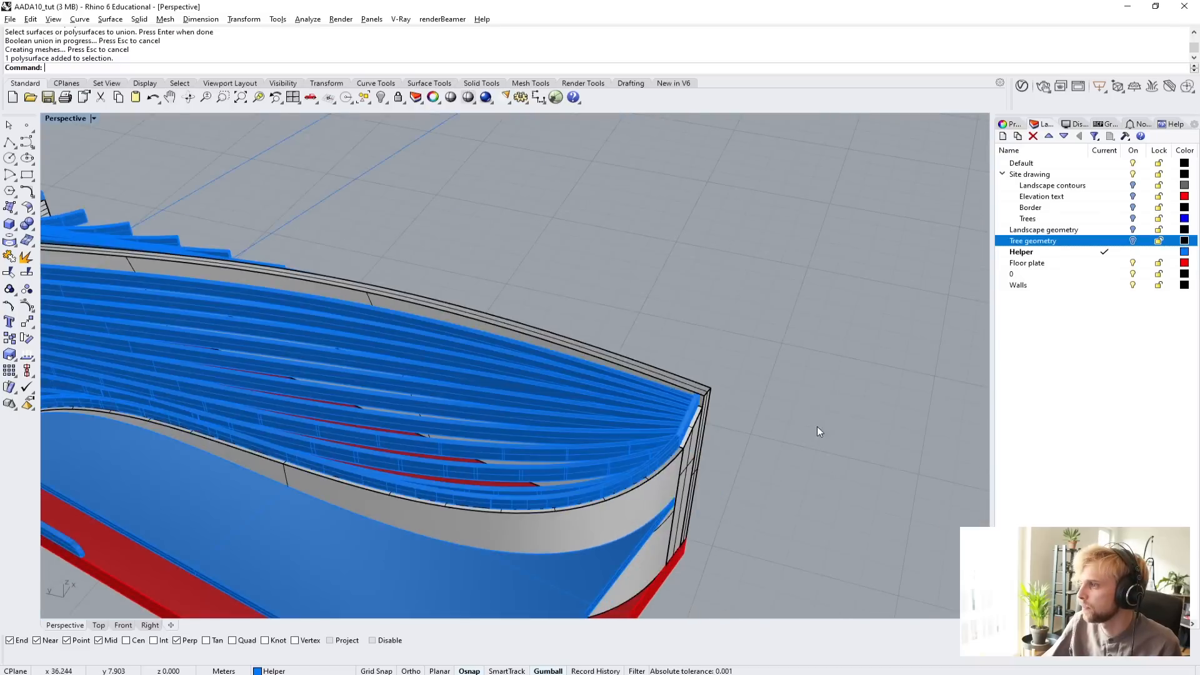
right_click_drag(817, 426, 663, 400)
scroll(460, 359, "up", 6)
left_click(490, 391)
scroll(588, 397, "down", 12)
left_click(700, 395)
scroll(546, 392, "up", 6)
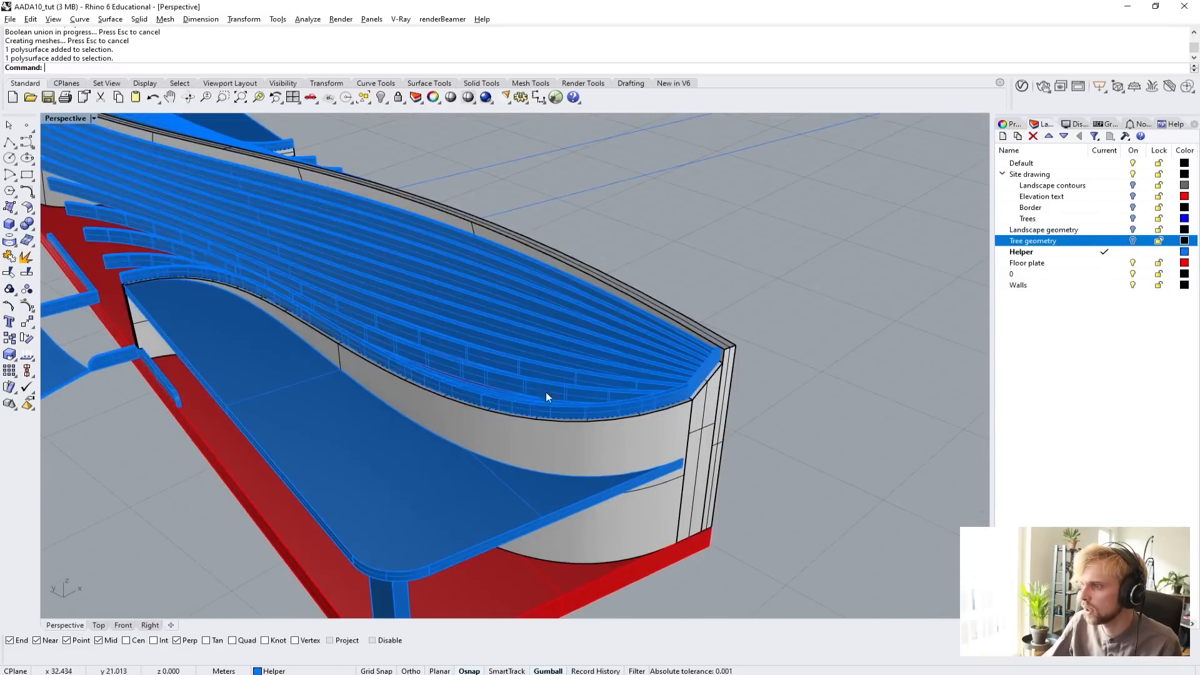
left_click(546, 392)
right_click_drag(813, 485, 349, 287)
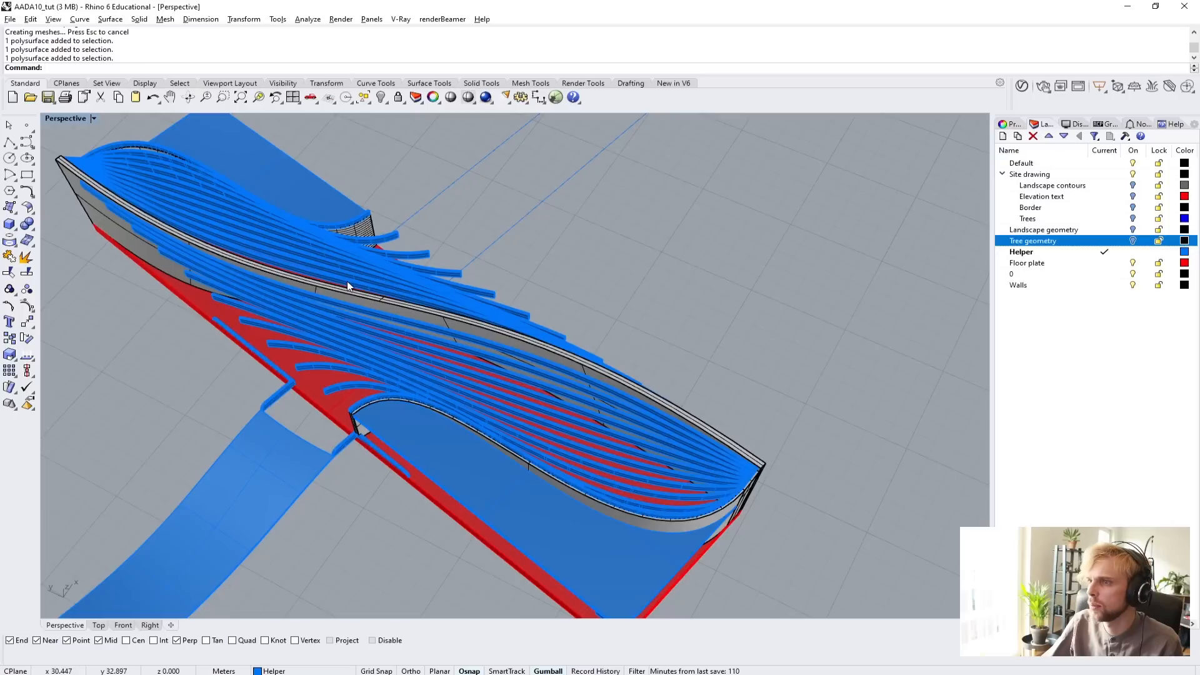
left_click(349, 287)
left_click(806, 393)
right_click_drag(324, 240, 516, 375, "shift")
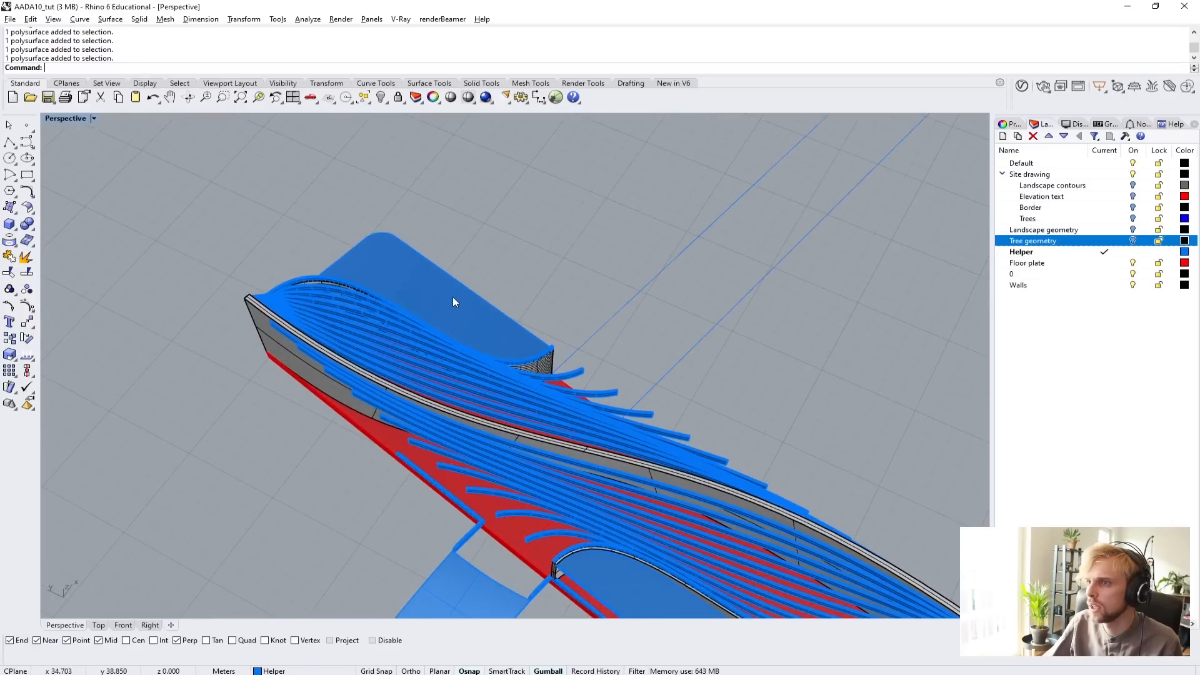
Select the upper slab, the joined walls and the ramp railings in turn to check which parts form single solids.
left_click(453, 298)
right_click_drag(321, 381, 751, 395)
left_click(818, 462)
right_click_drag(818, 464, 590, 397, "shift")
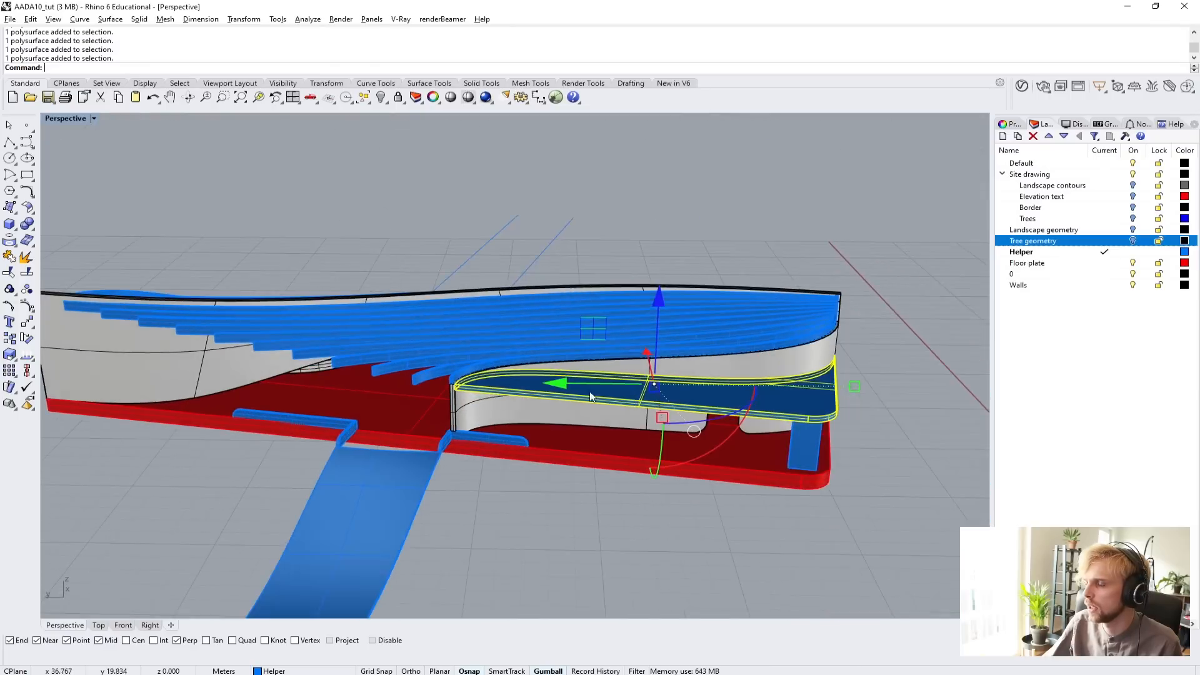
left_click(497, 427)
right_click_drag(312, 414, 444, 380)
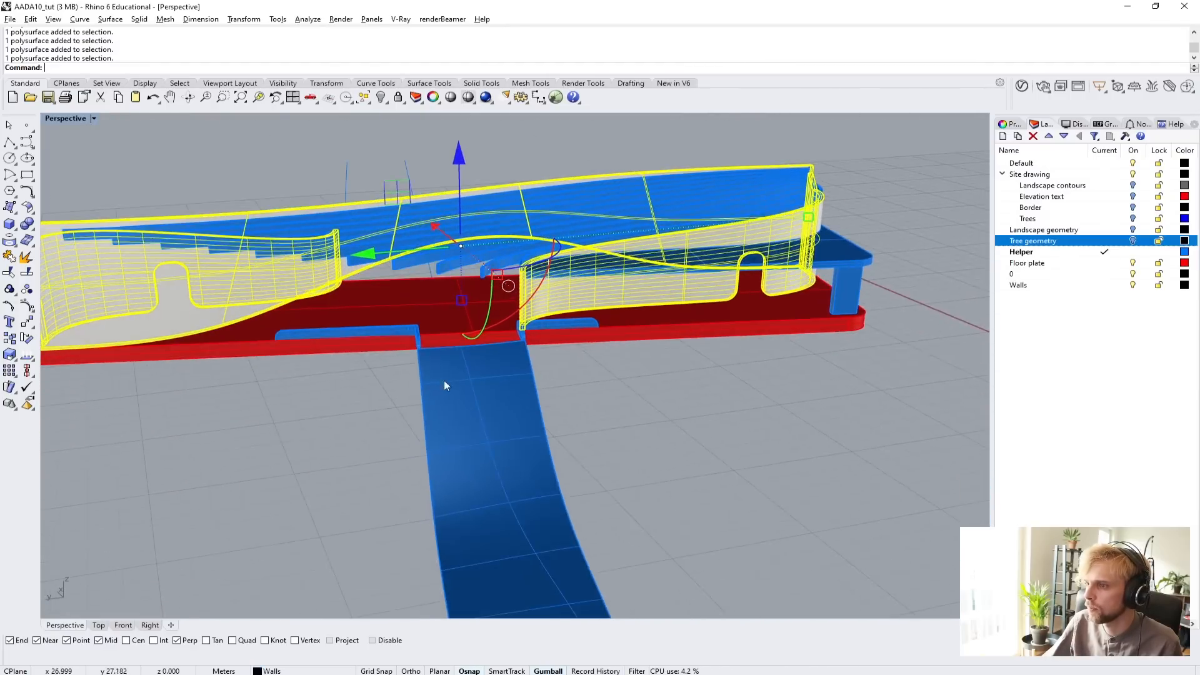
scroll(541, 341, "up", 5)
right_click_drag(543, 344, 466, 448)
left_click(491, 322)
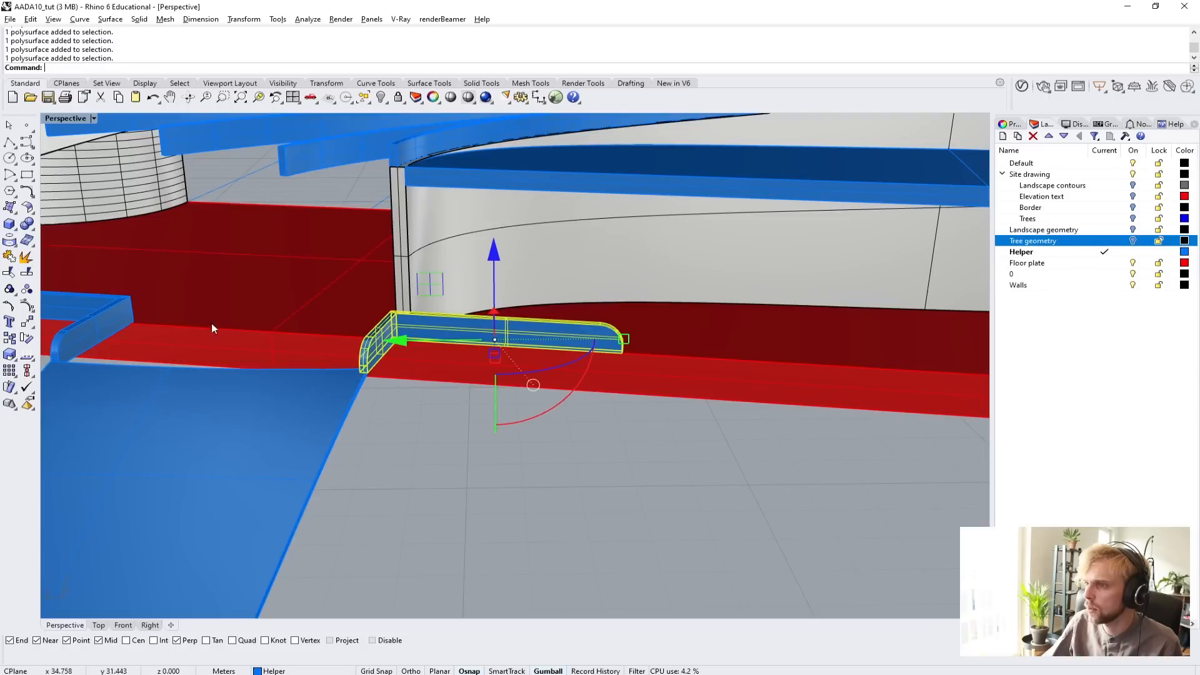
left_click(126, 324)
Turn on the Landscape geometry and Tree geometry layers to show the building on its site.
left_click(648, 475)
scroll(647, 475, "down", 9)
right_click_drag(647, 475, 499, 468)
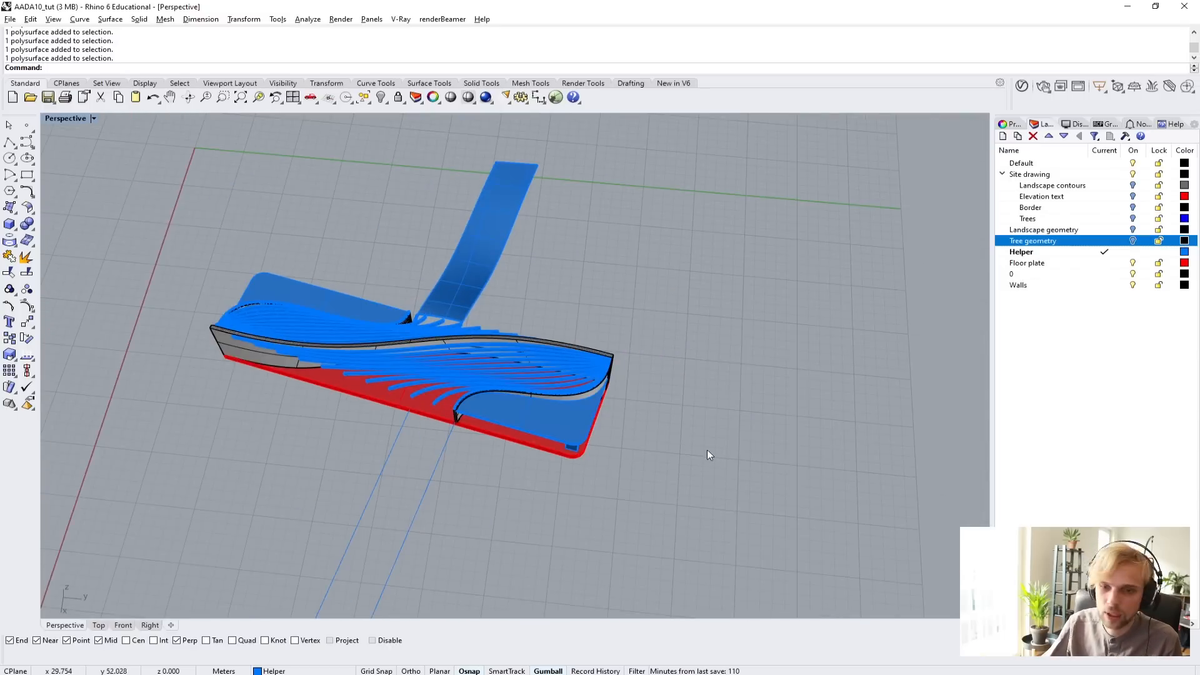
left_click(1132, 229)
left_click(1133, 241)
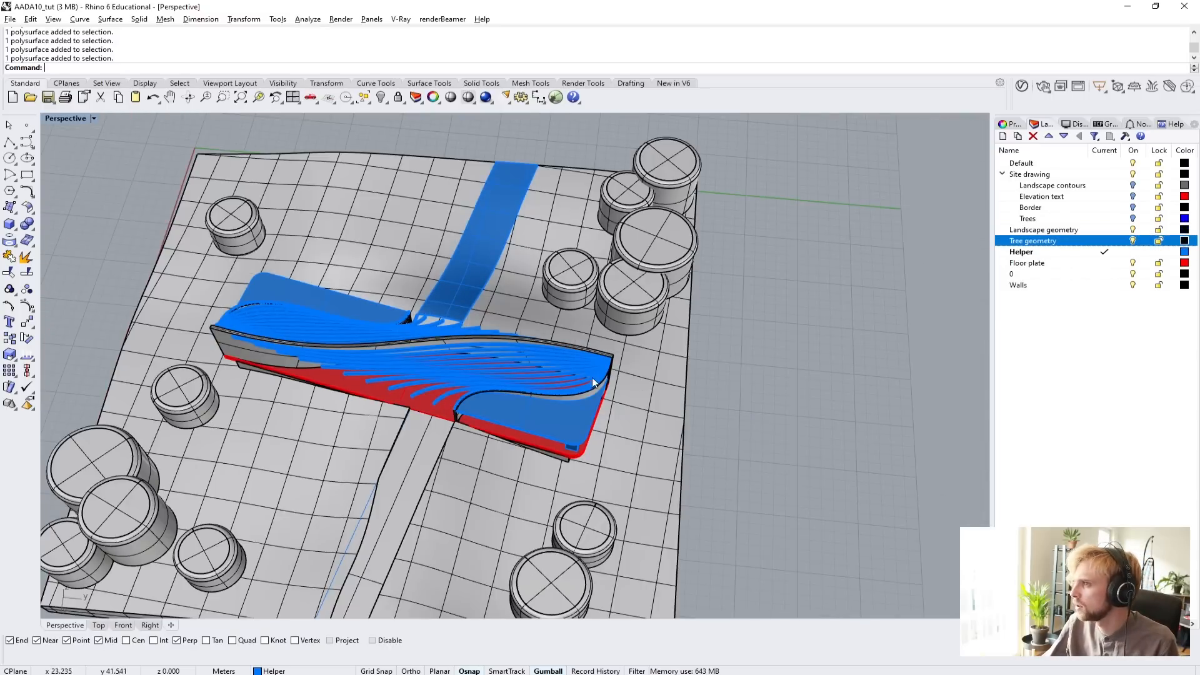
Duplicate both long edges of the curved blue access ramp as separate curves.
right_click_drag(711, 339, 759, 334)
scroll(759, 334, "up", 6)
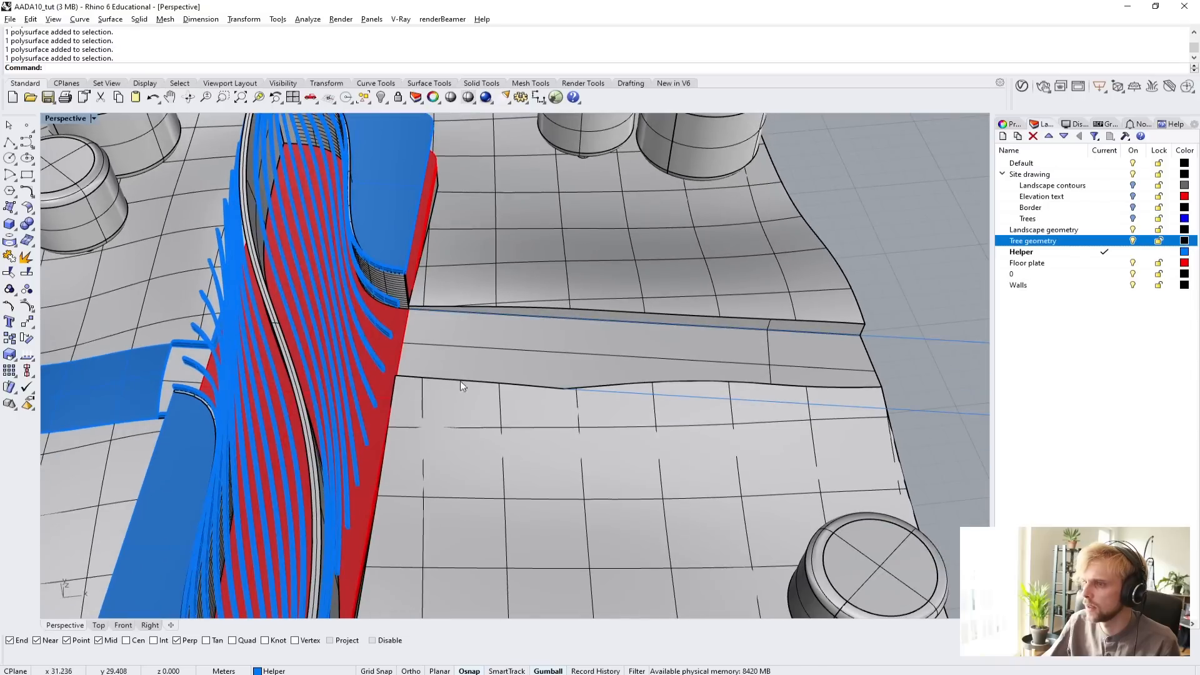
right_click_drag(461, 383, 546, 336)
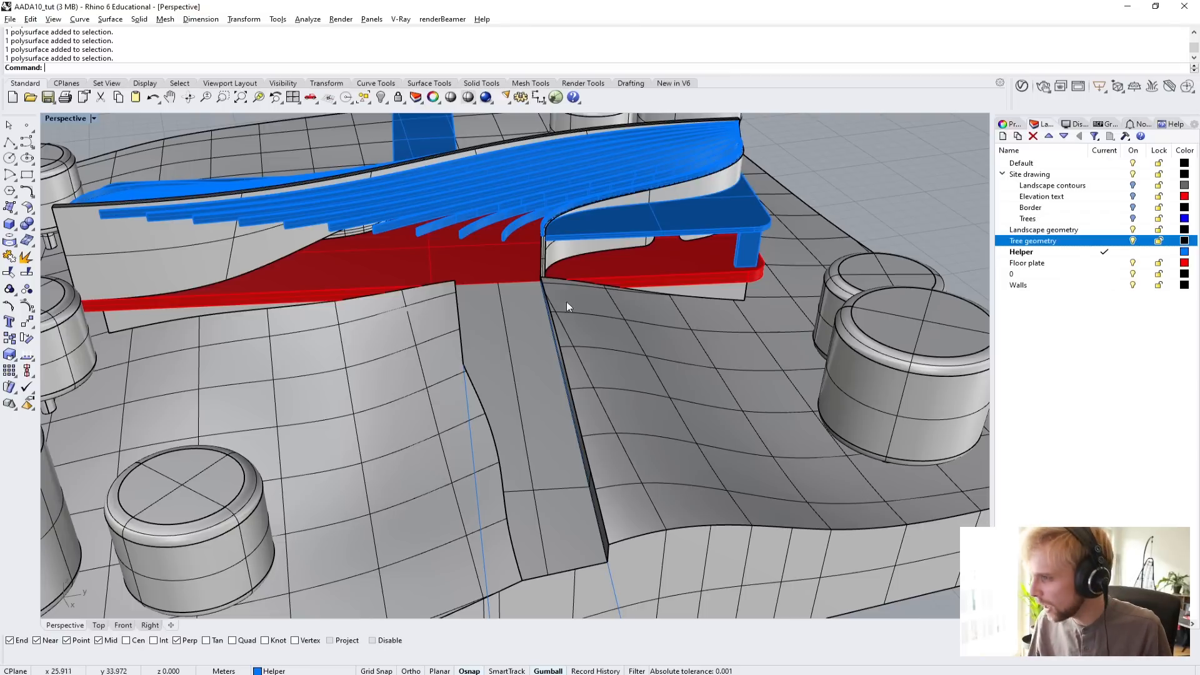
right_click_drag(566, 302, 660, 411)
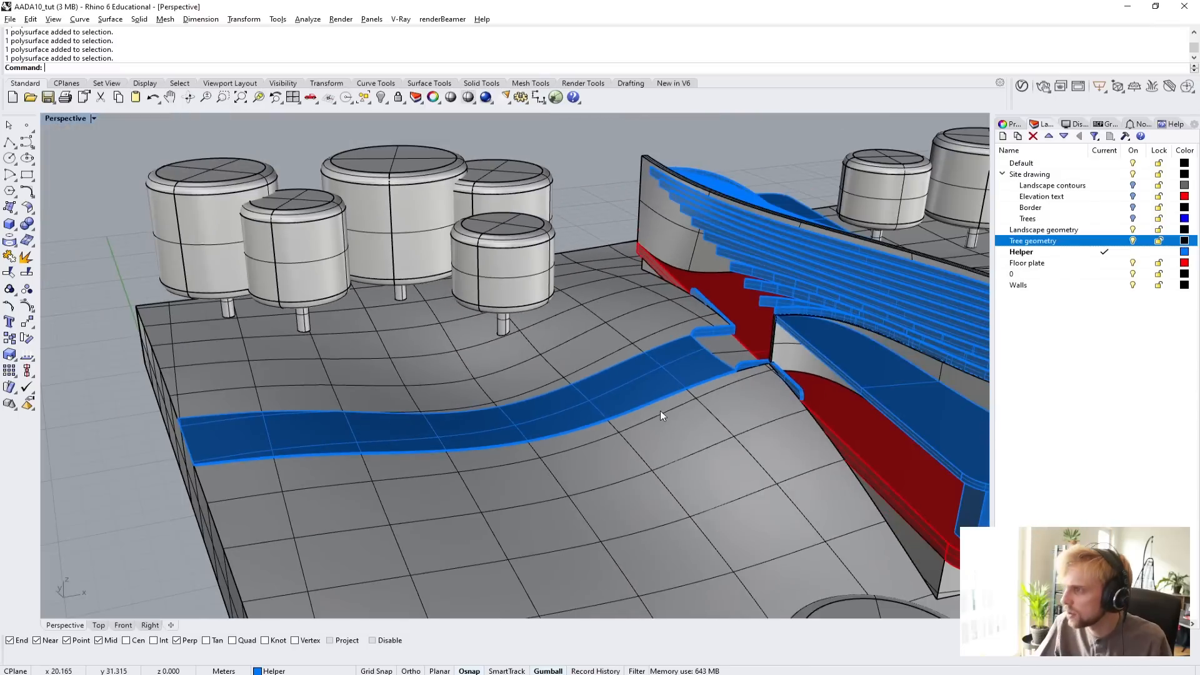
scroll(749, 350, "up", 2)
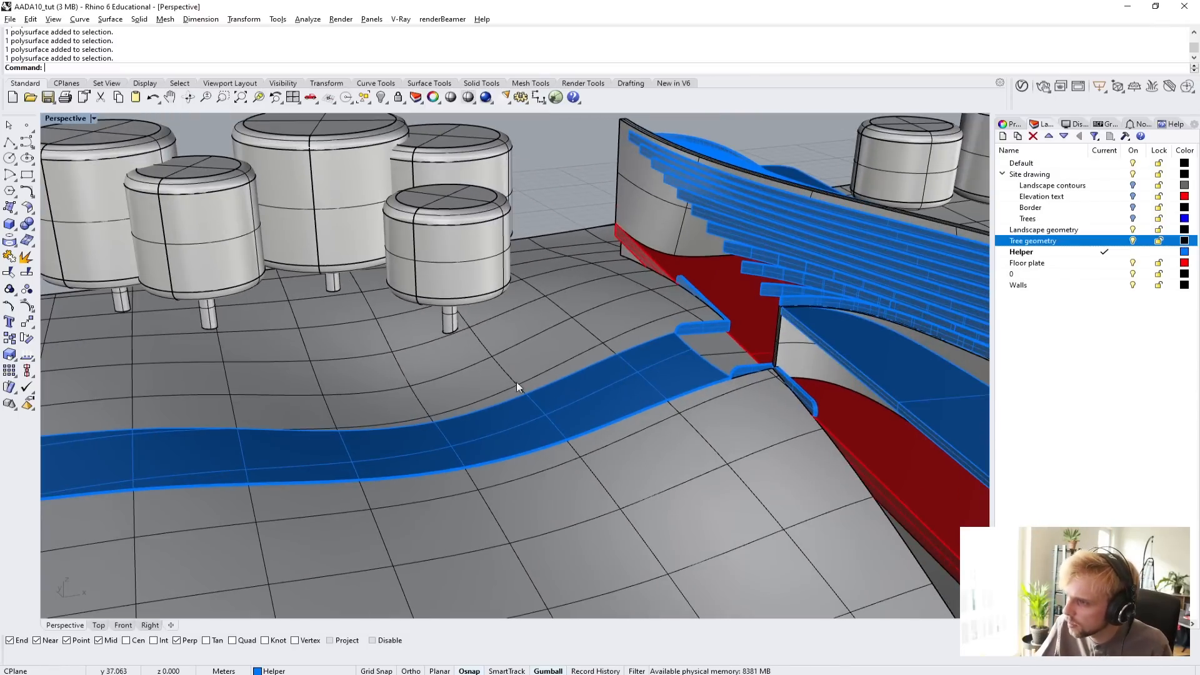
scroll(546, 361, "up", 2)
right_click_drag(546, 362, 716, 348)
key("Return")
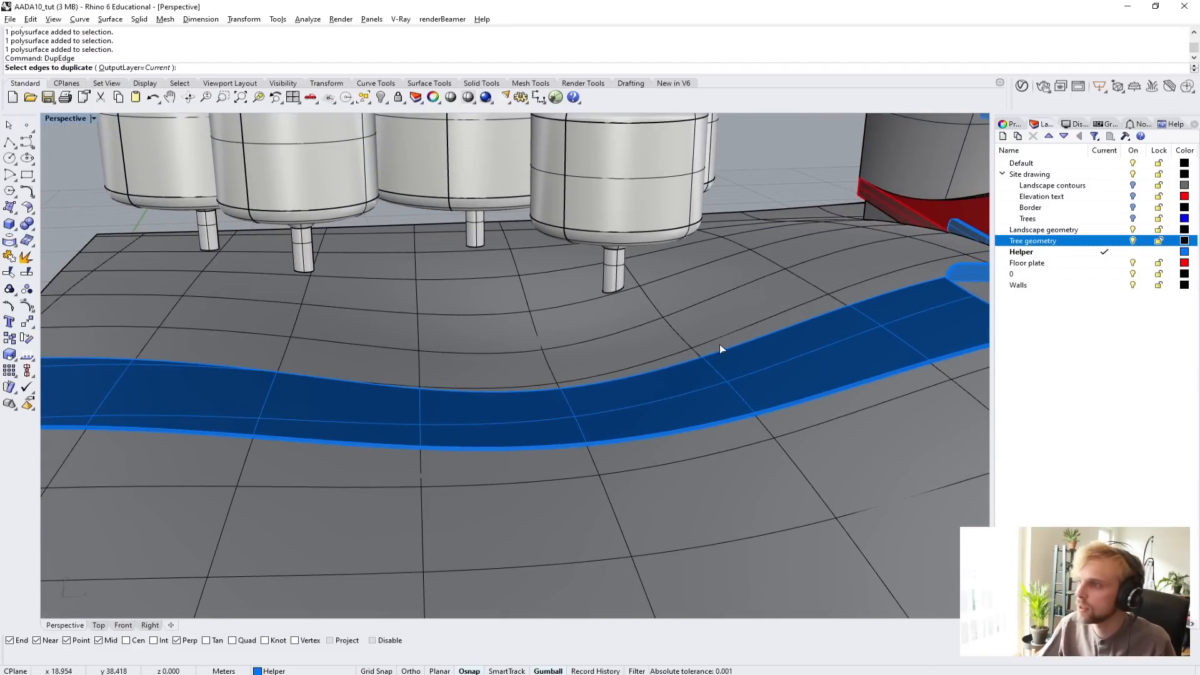
left_click(737, 344)
key("Return")
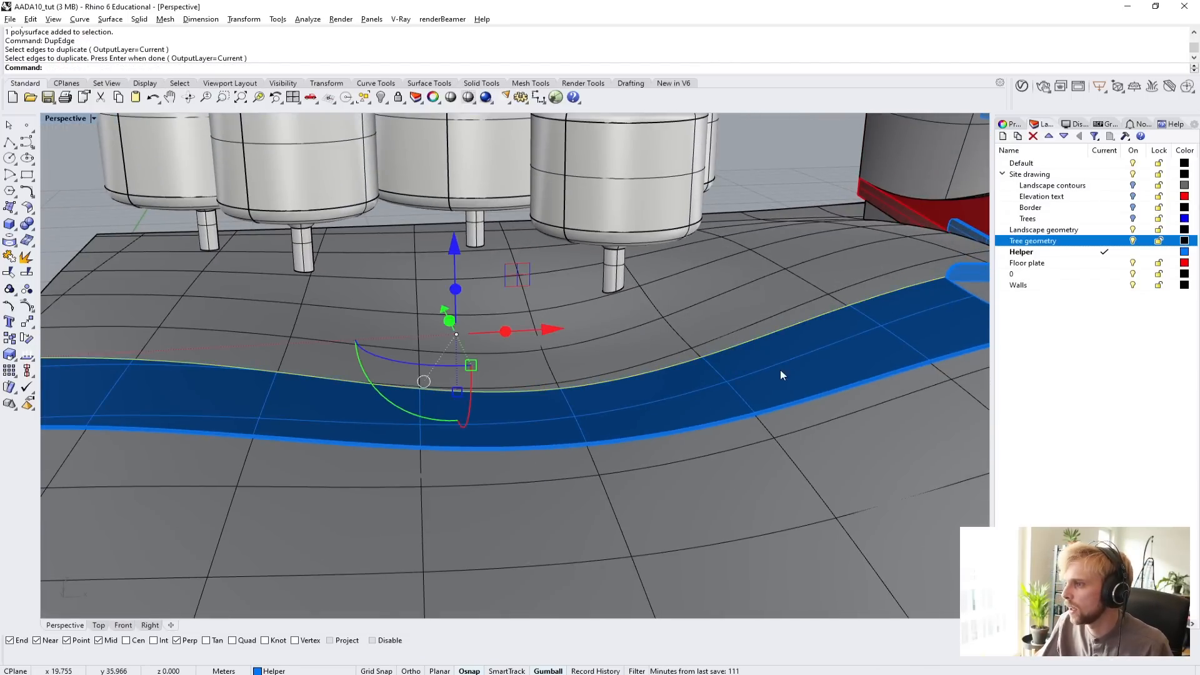
key("Return")
left_click(805, 396)
key("Return")
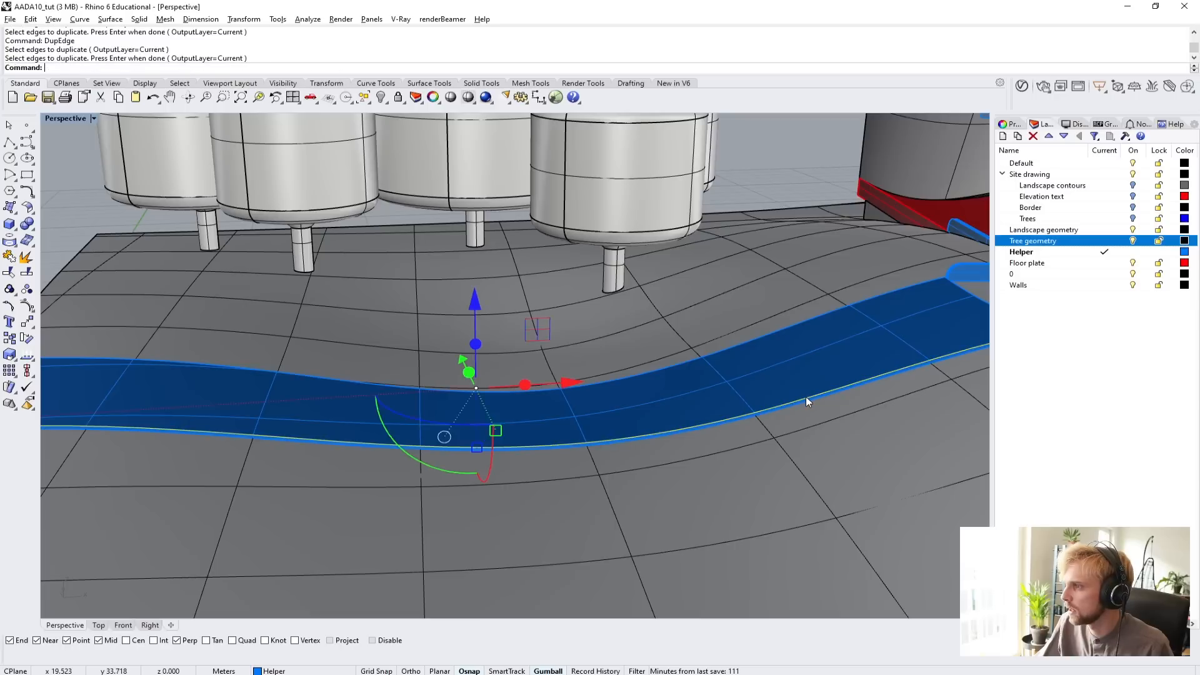
Try to extrude the two duplicated ramp edge curves vertically into surfaces.
left_click(774, 328, "shift")
scroll(827, 388, "down", 4)
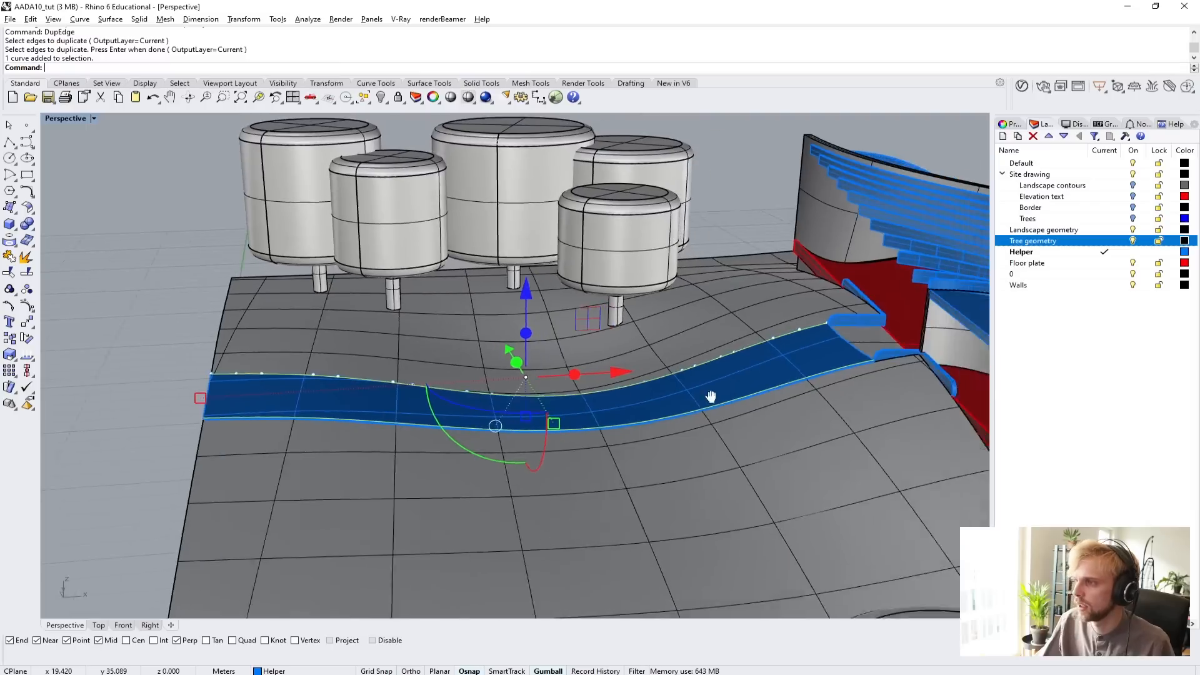
type("Extrude")
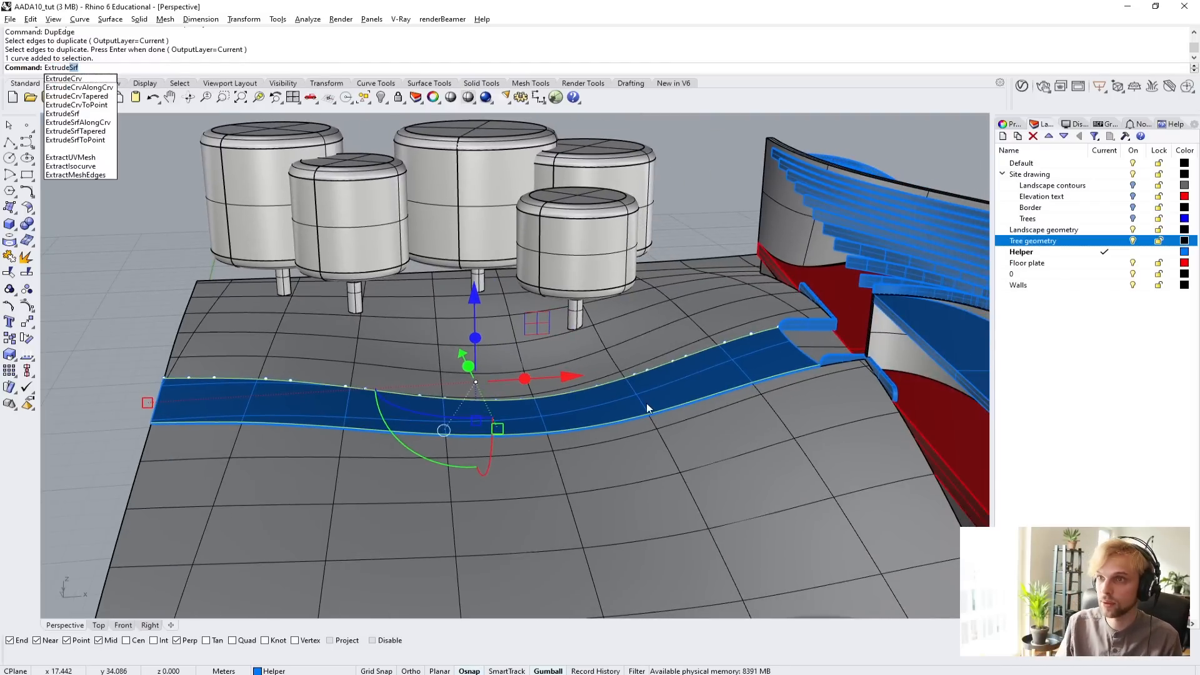
type("C")
key("Return")
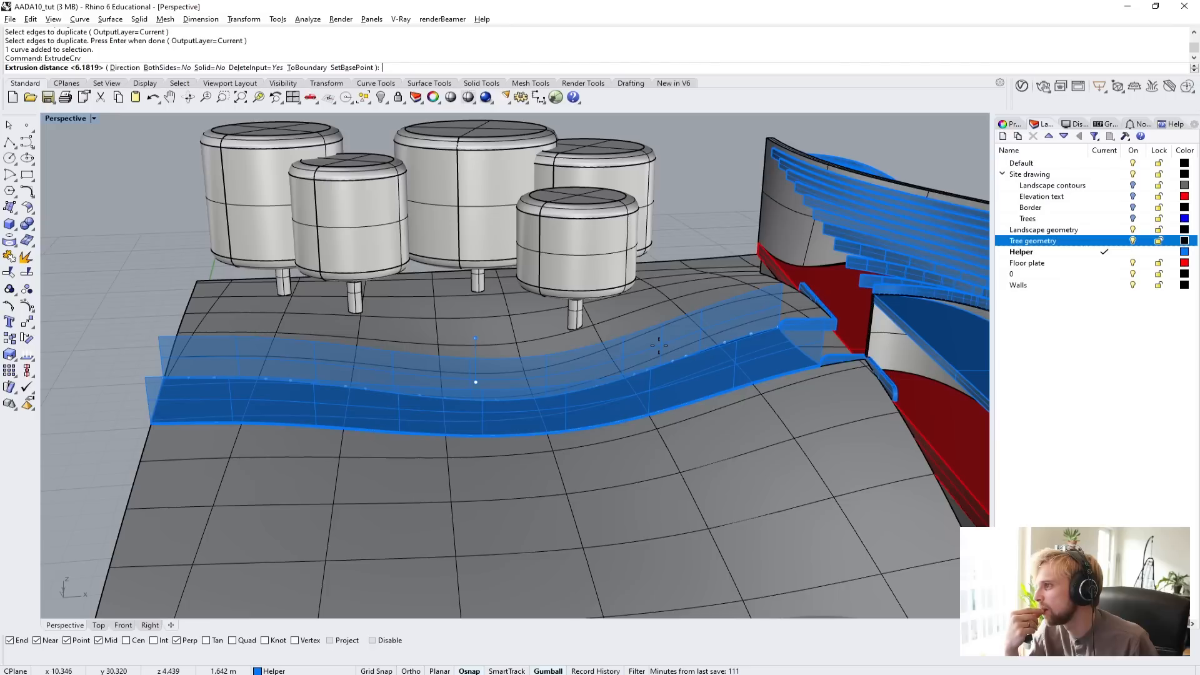
key("Escape")
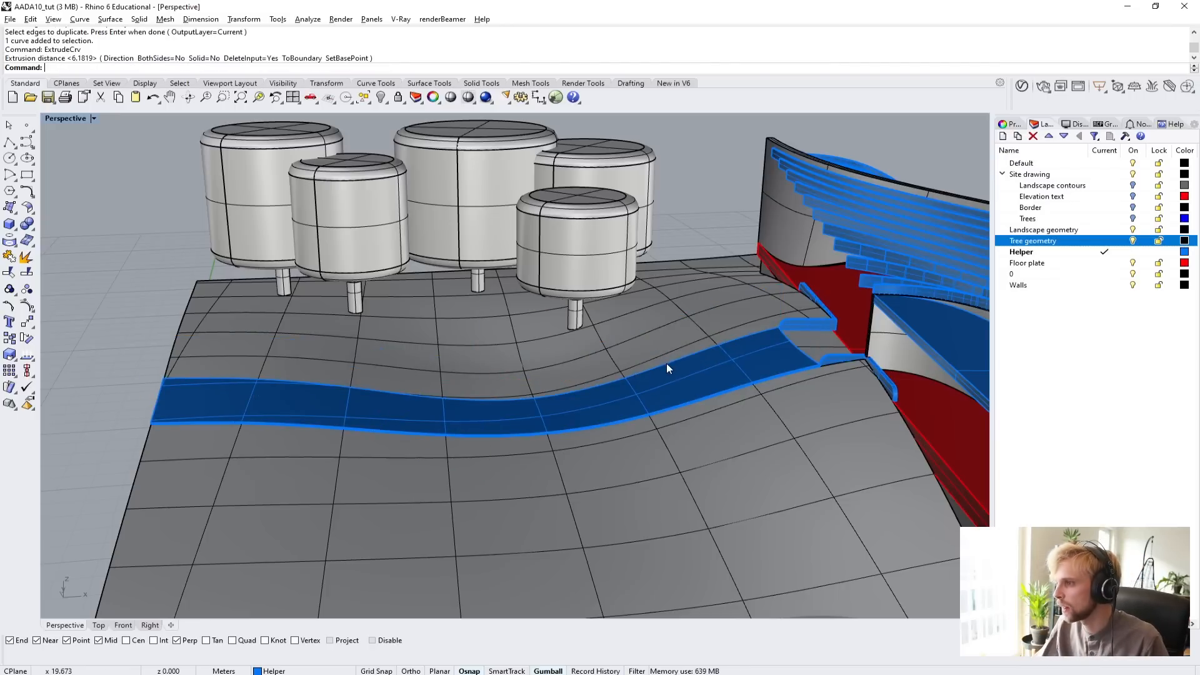
Delete the two duplicated edge curves along the blue ramp.
left_click(666, 362)
left_click(719, 392)
key("Delete")
left_click(698, 402)
key("Delete")
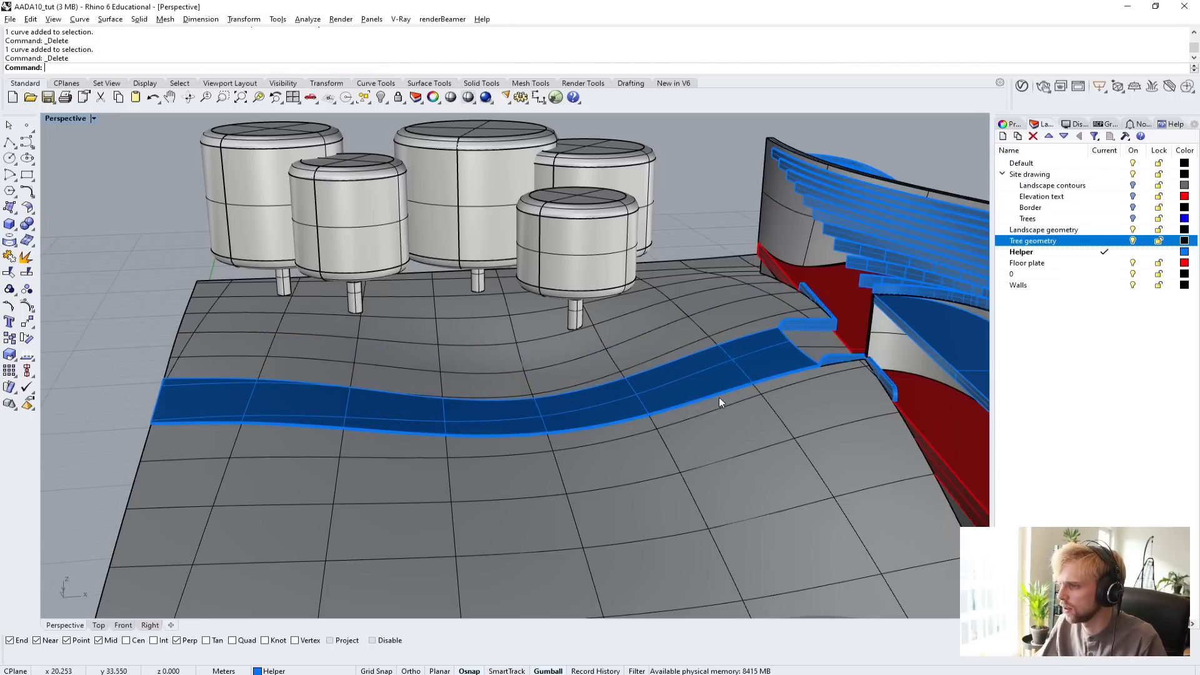
Select the curved blue ramp solid and isolate it from the rest of the model.
right_click_drag(719, 396, 784, 400)
scroll(782, 400, "up", 8)
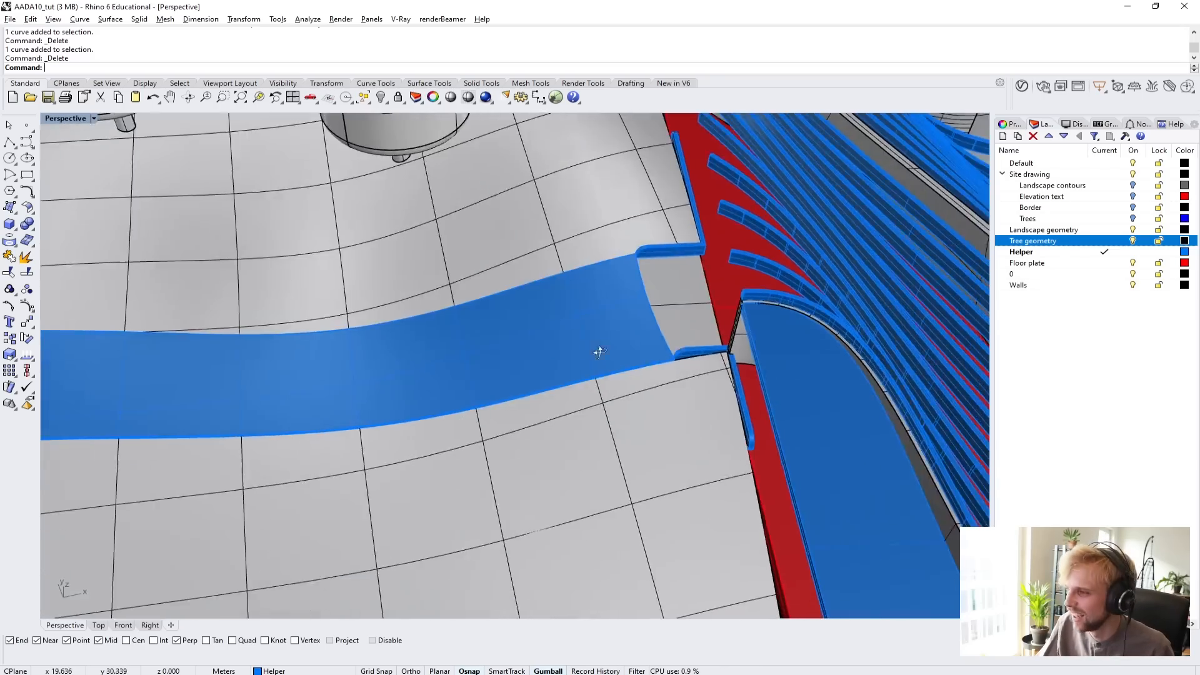
right_click_drag(599, 352, 542, 295)
left_click(542, 294)
scroll(627, 415, "up", 3)
right_click_drag(598, 399, 617, 341)
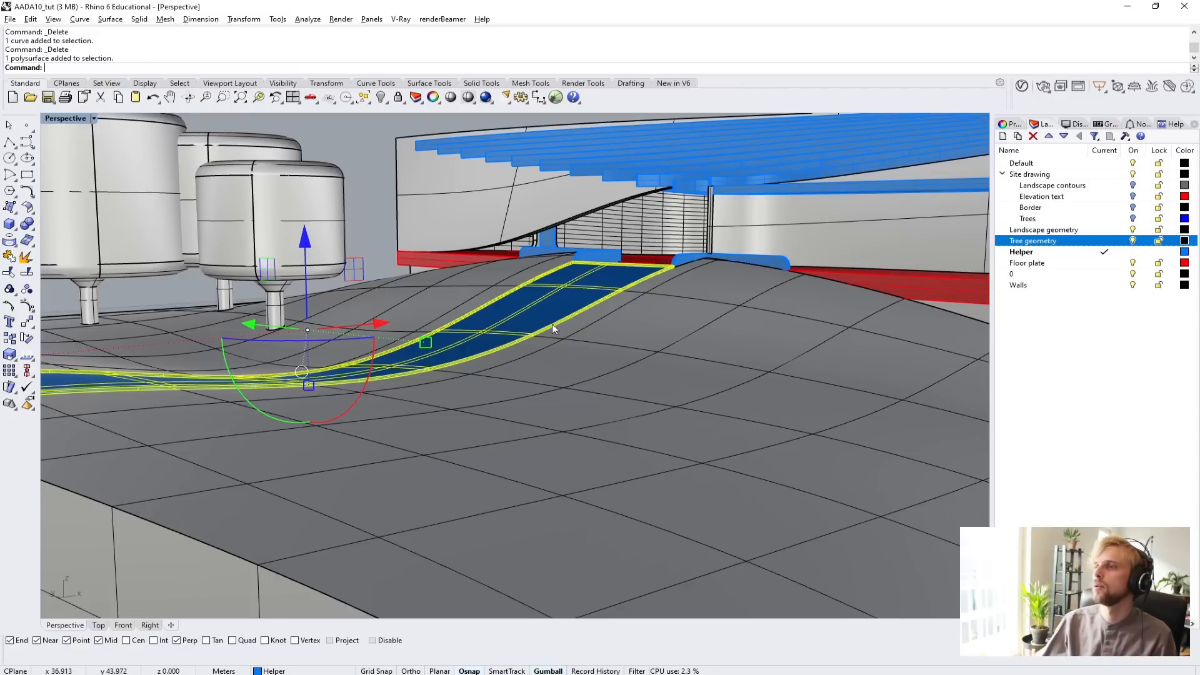
right_click_drag(553, 324, 549, 211)
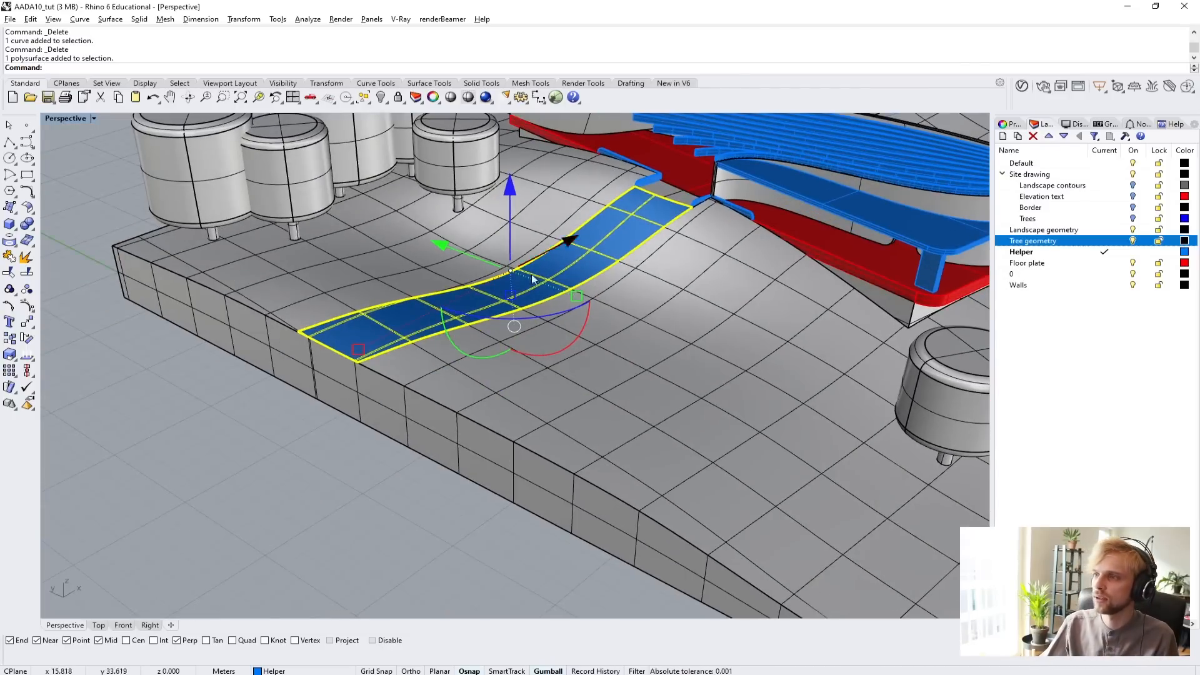
scroll(658, 212, "up", 5)
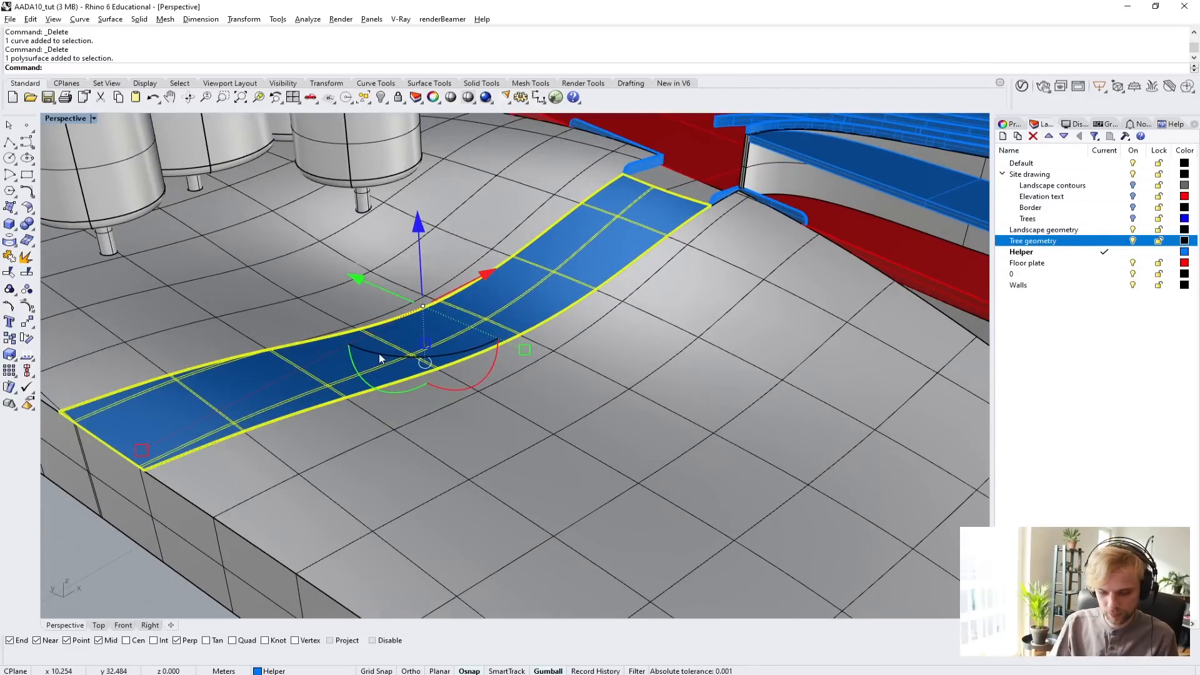
type("Isolate")
key("Return")
key("Escape")
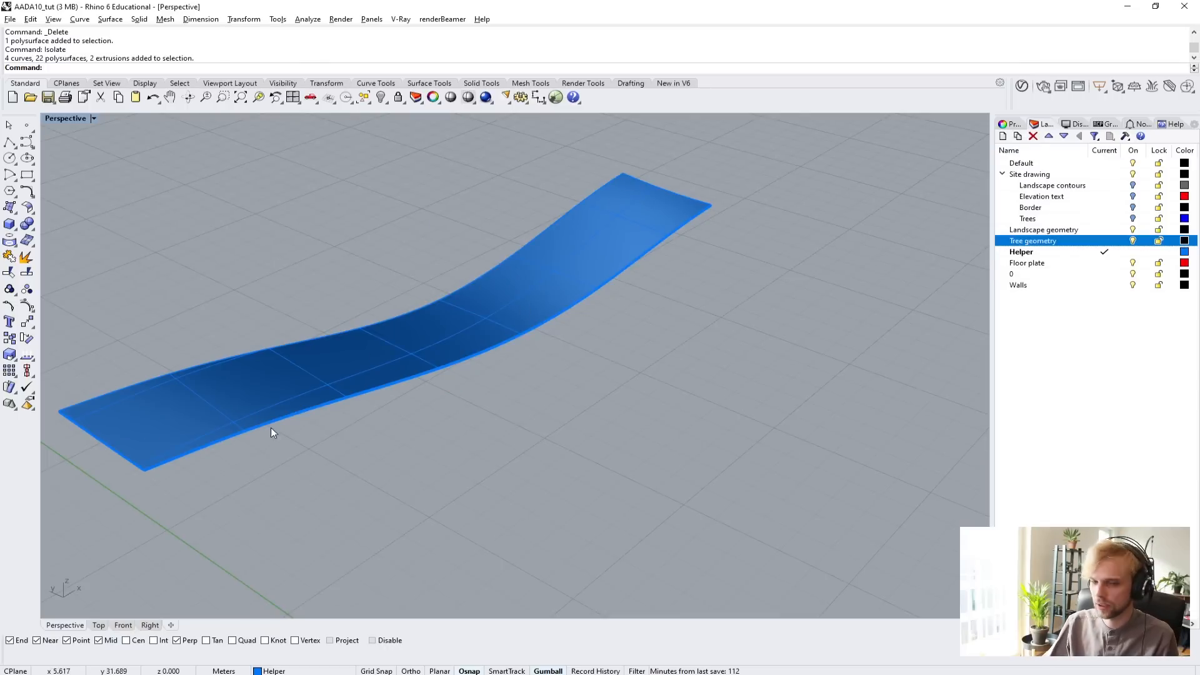
Create a freehand vertical solid cylinder on the ground plane, in the empty area beside the isolated ramp.
right_click_drag(295, 391, 584, 215)
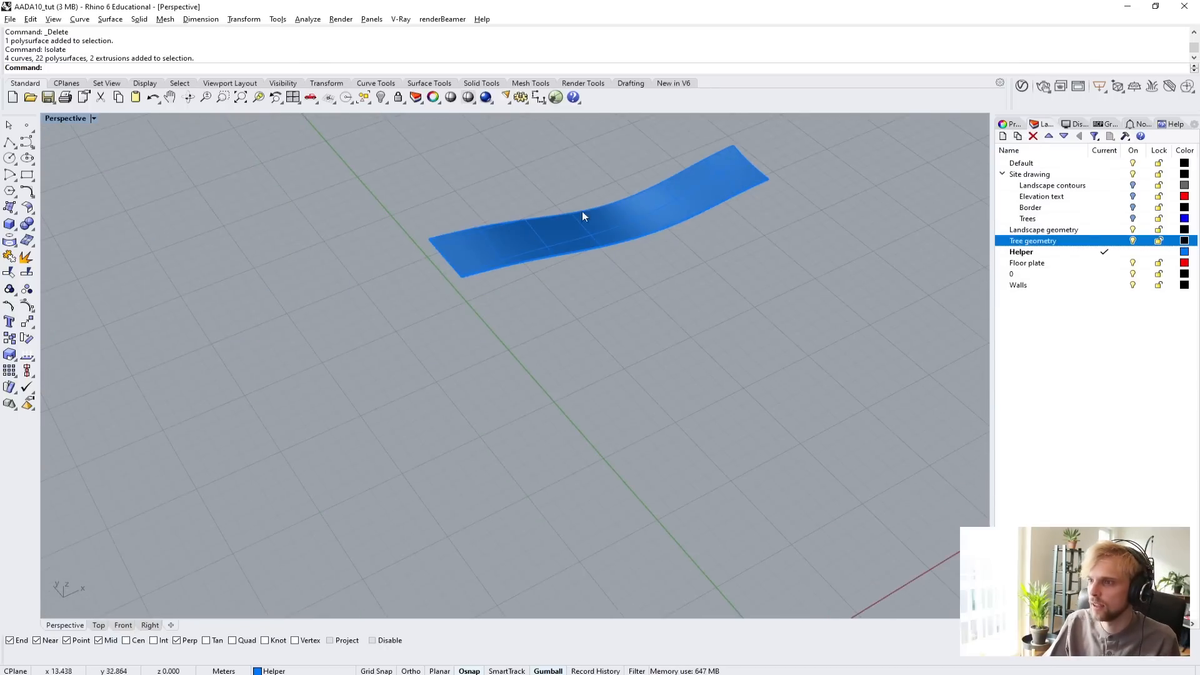
left_click(10, 239)
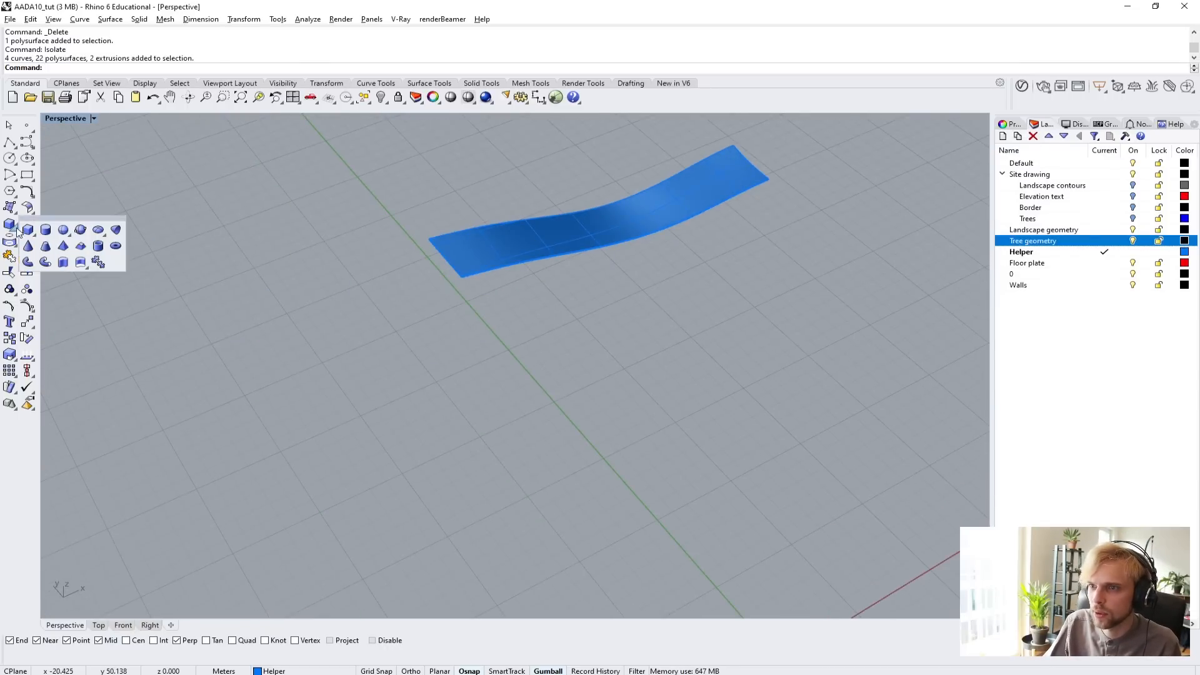
left_click(54, 235)
left_click(526, 444)
left_click(482, 453)
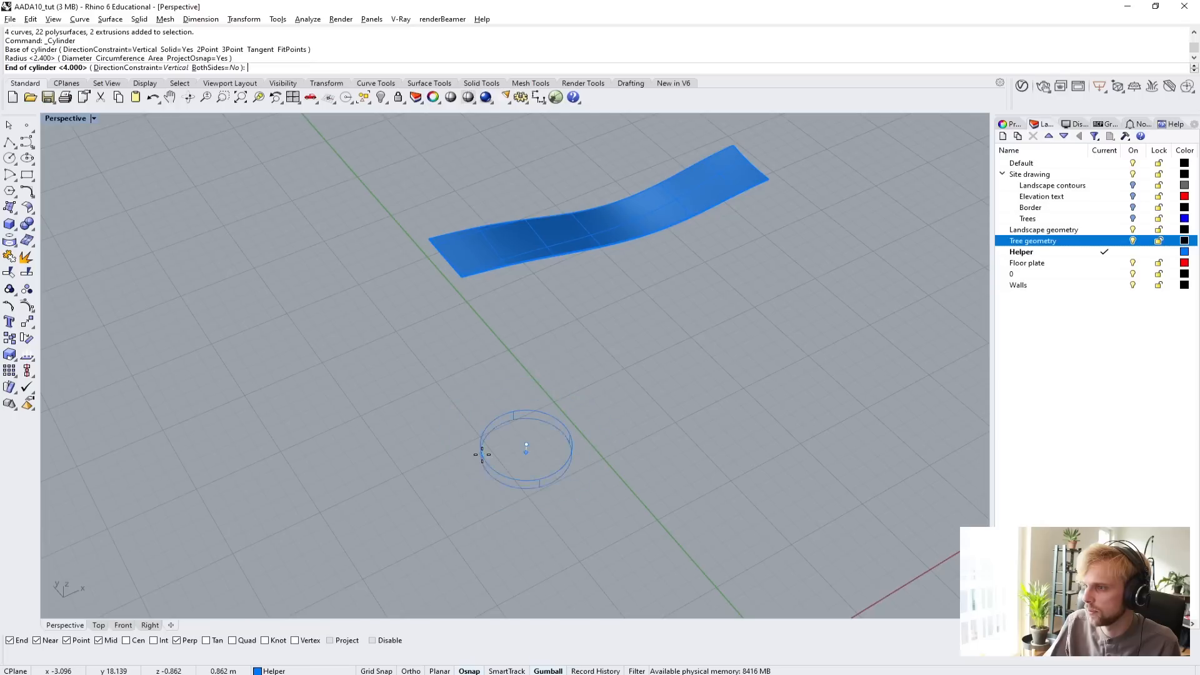
left_click(405, 340)
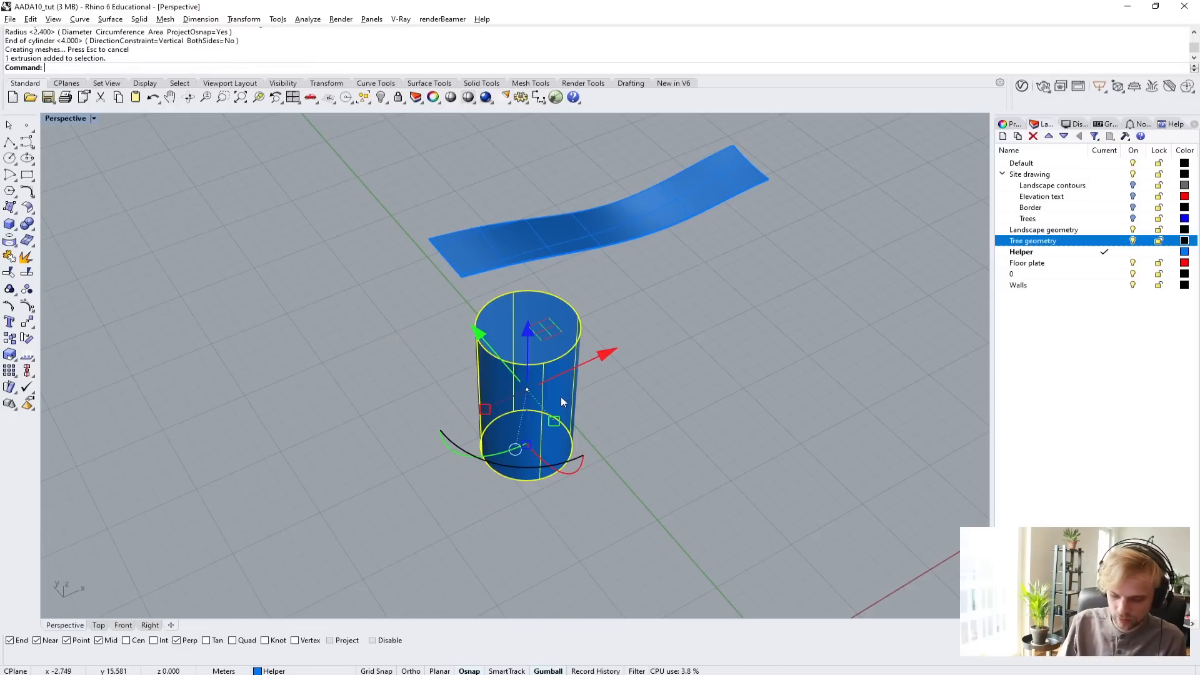
type("CageEdit")
key("Return")
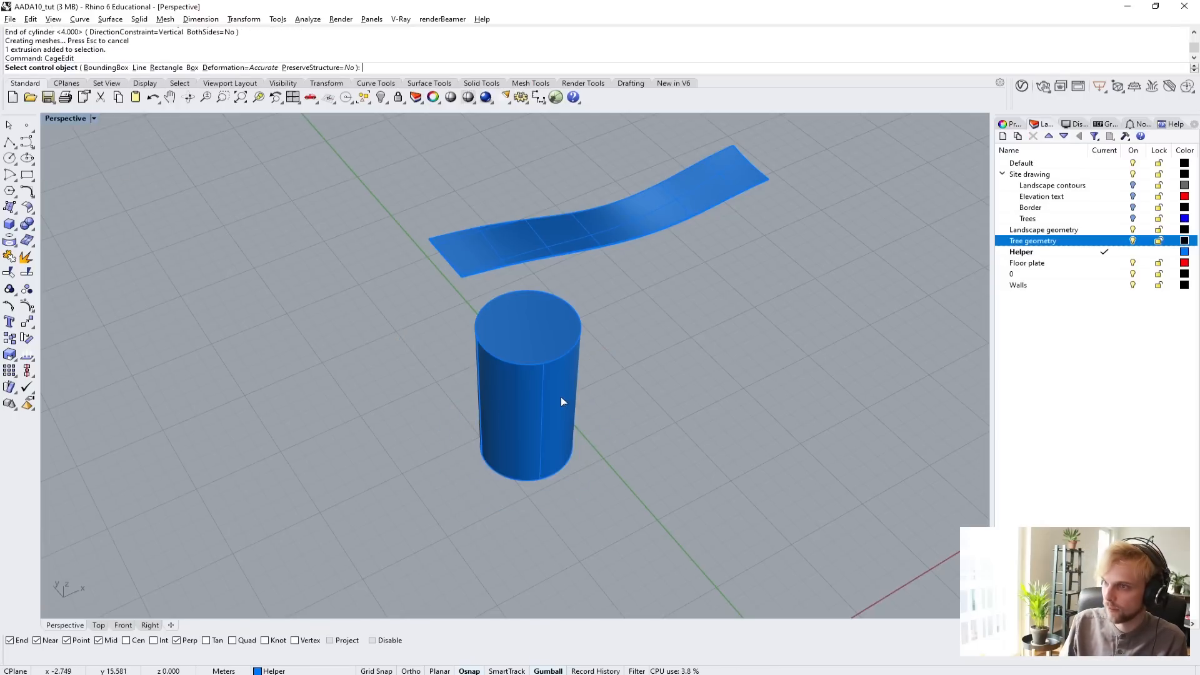
key("Escape")
key("Return")
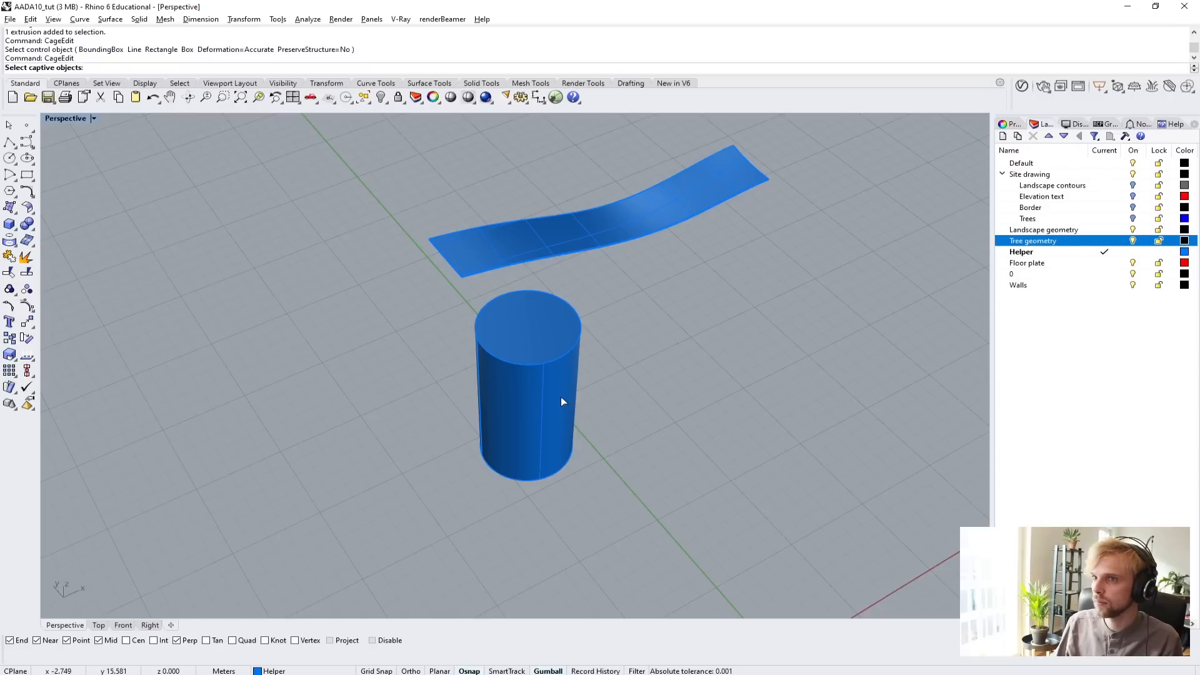
left_click(560, 397)
key("Return")
key("Return")
key("Return")
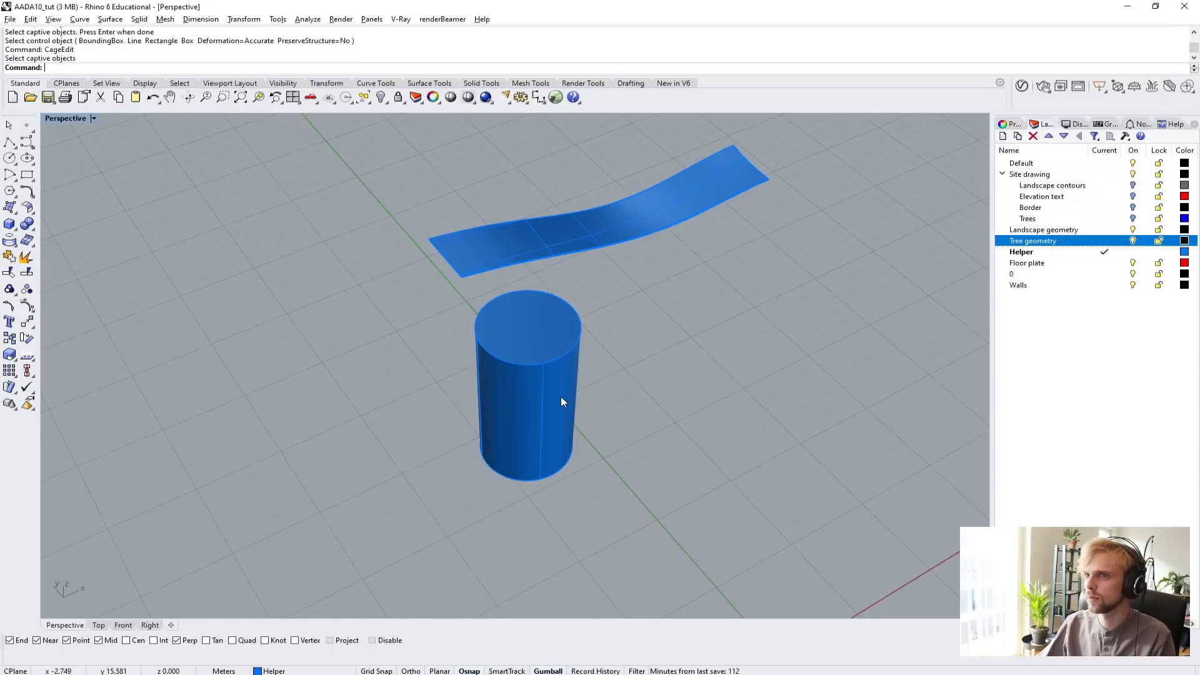
Apply CageEdit to the cylinder with a bounding-box cage in World coordinates, 4 points and degree 3 per direction, Global region.
left_click(561, 396)
right_click_drag(561, 397, 632, 342)
key("Escape")
right_click_drag(662, 234, 572, 339, "shift")
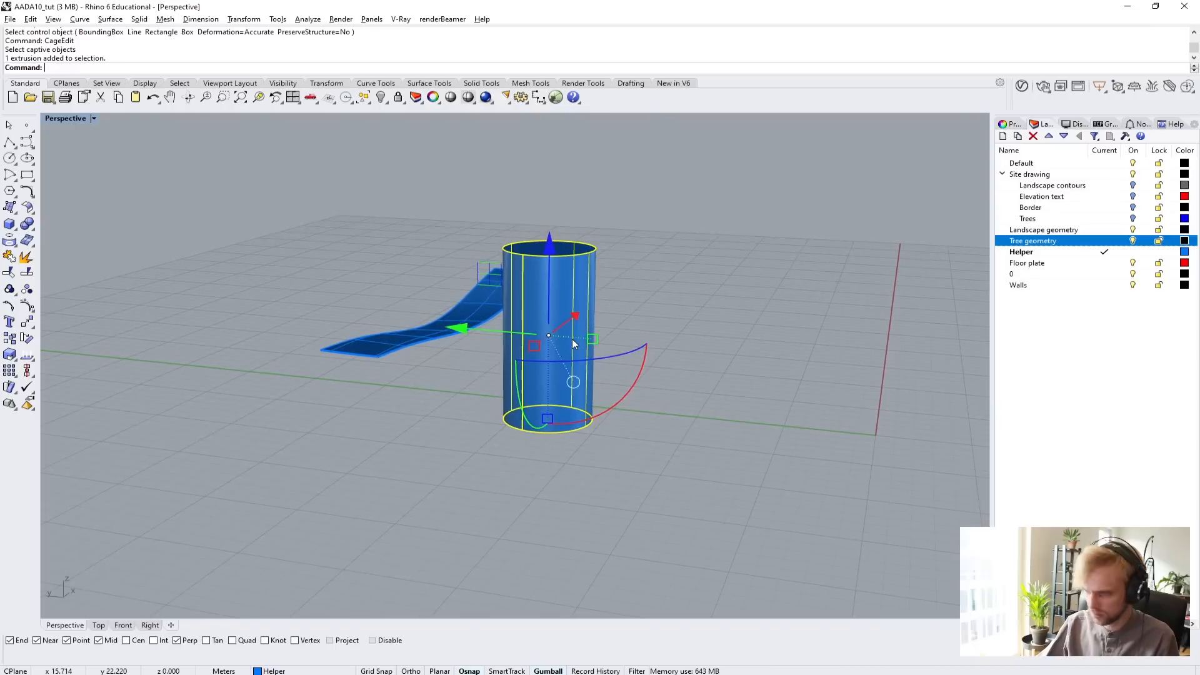
type("CageEdit")
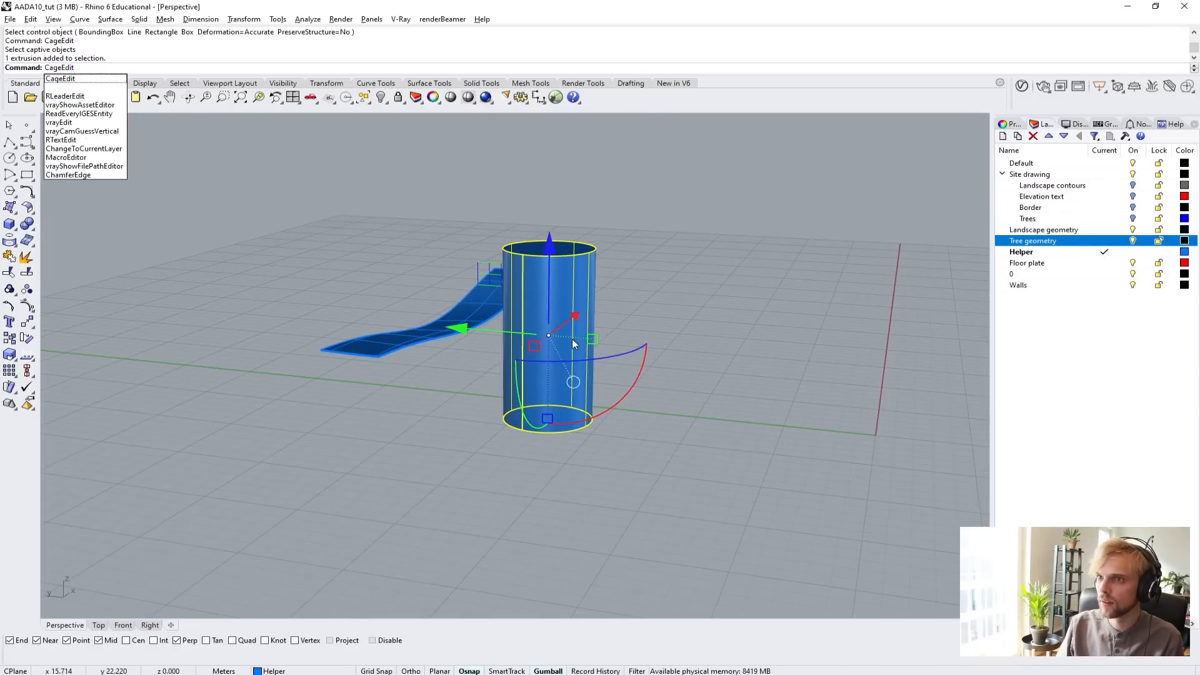
key("Return")
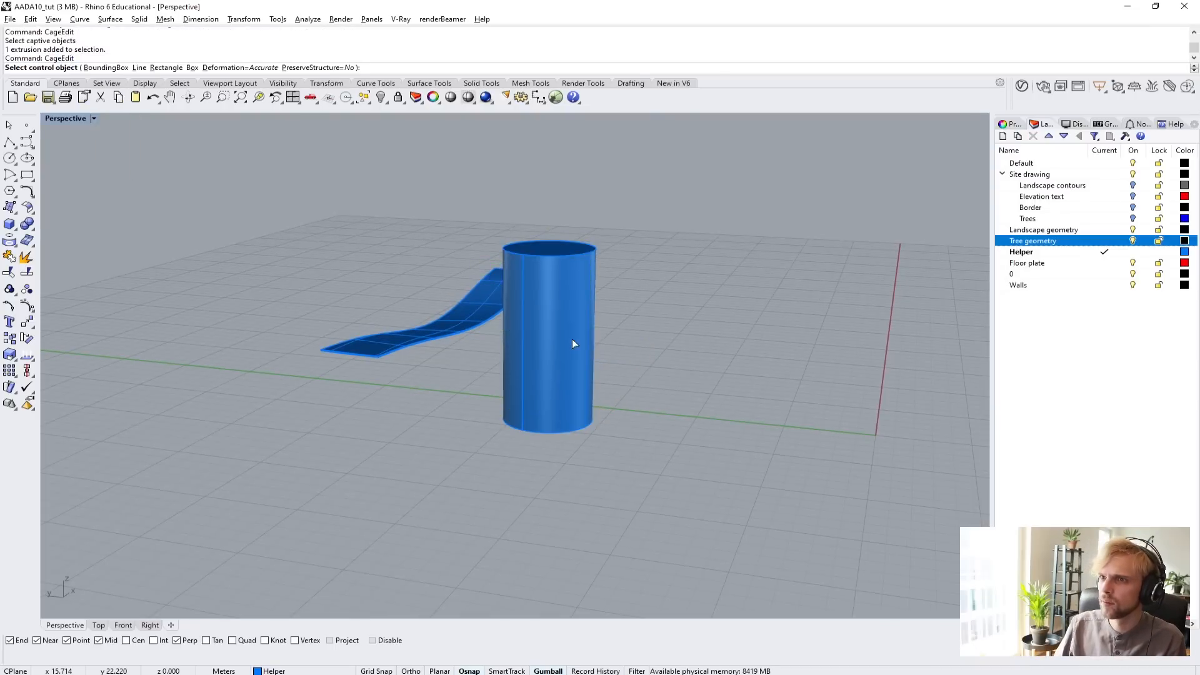
left_click(106, 67)
key("Return")
key("Return")
key("Return")
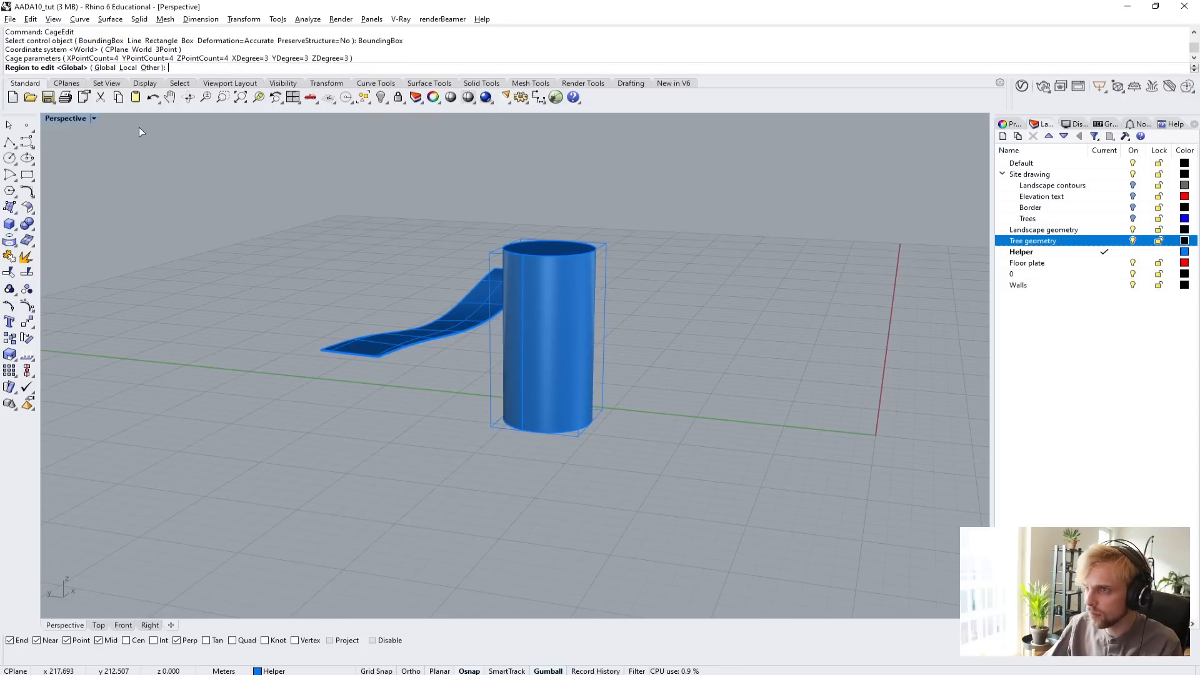
Select the cage points in the upper two rows and move and rotate them to bend the cylinder sideways.
right_click_drag(479, 301, 604, 268)
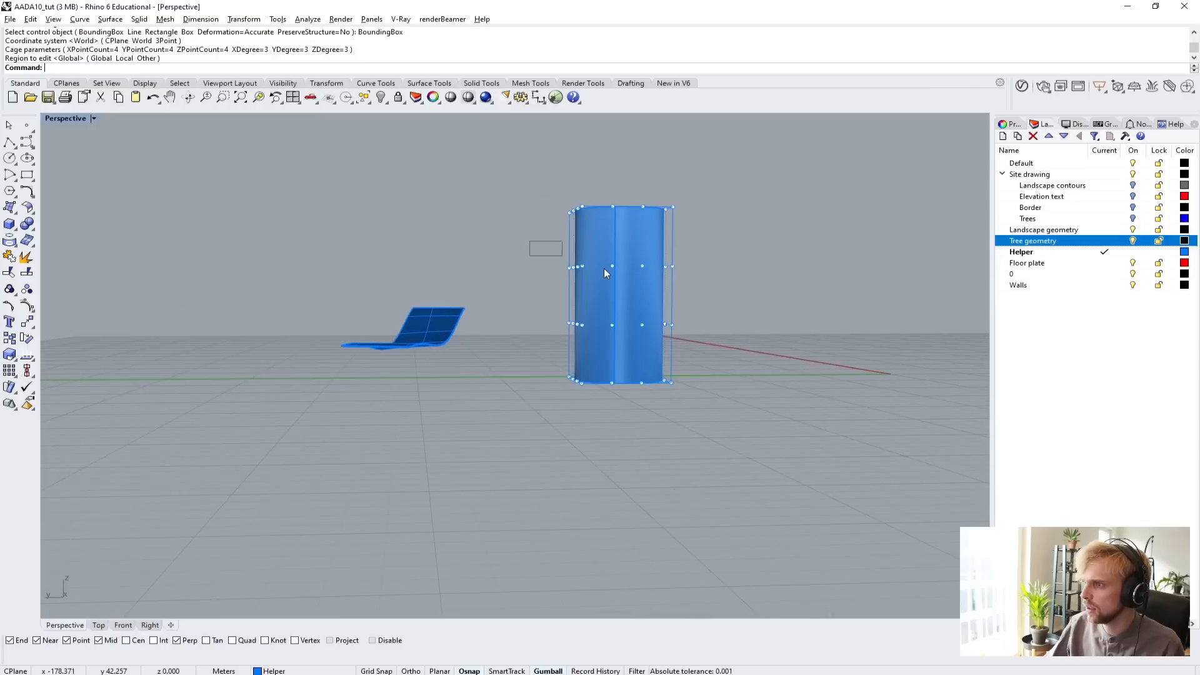
left_click_drag(714, 293, 715, 293)
left_click_drag(523, 163, 733, 246, "shift")
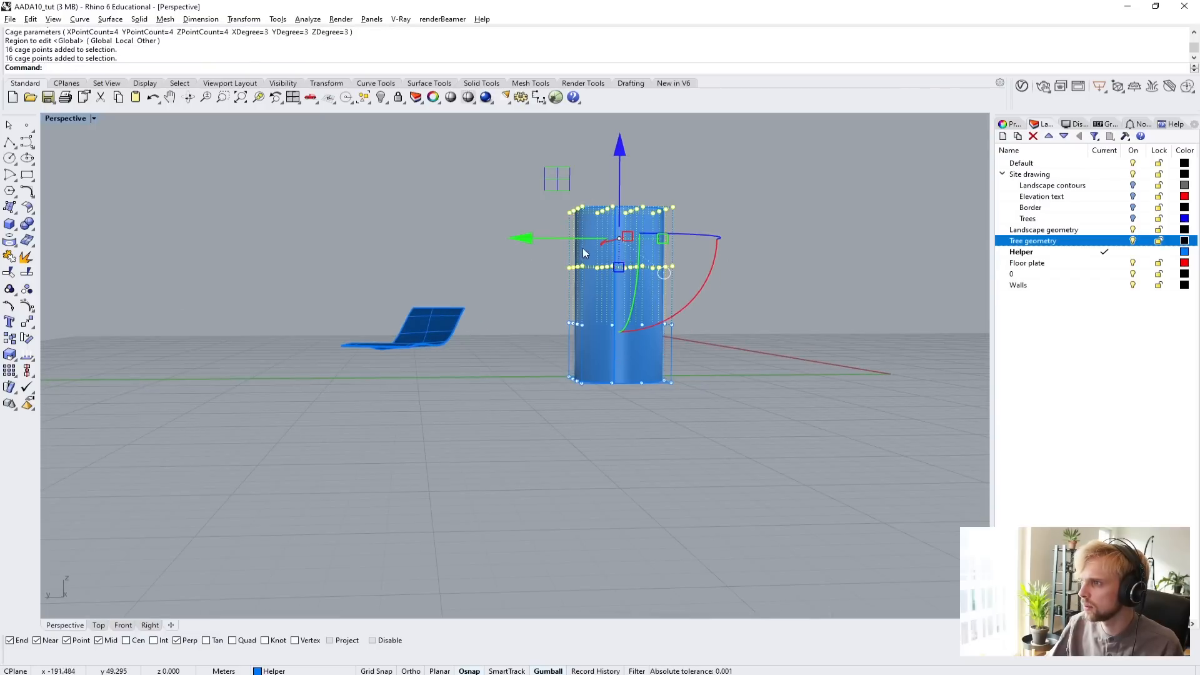
left_click_drag(545, 233, 650, 239)
left_click_drag(498, 172, 707, 280)
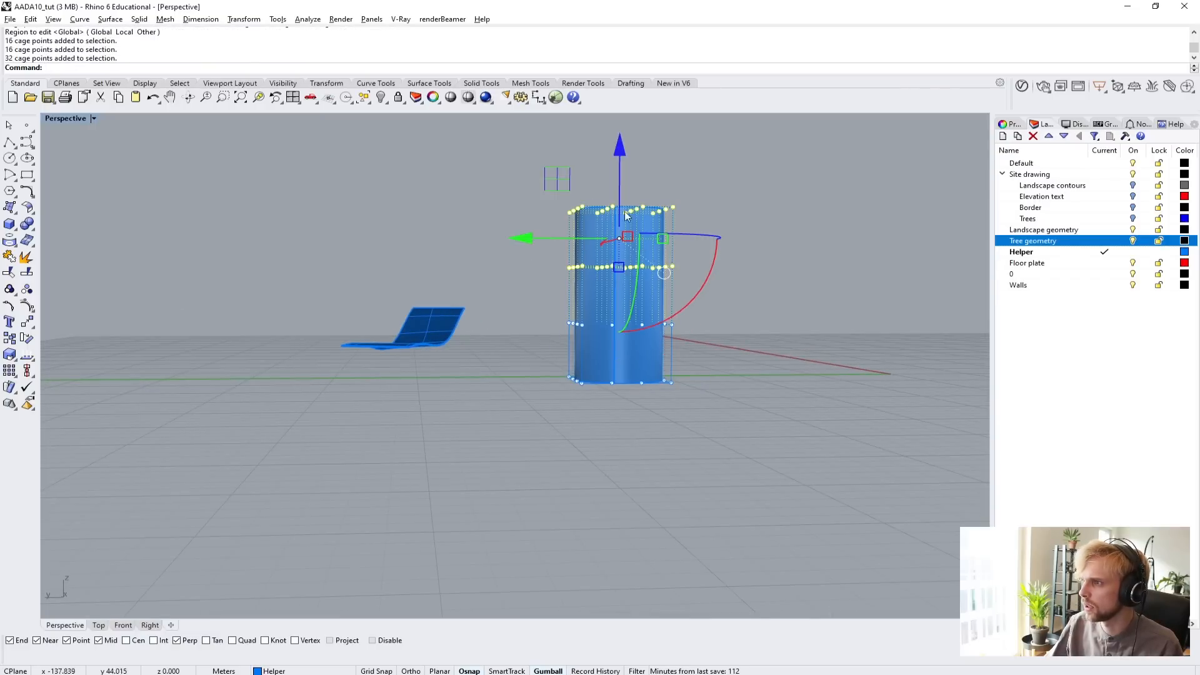
left_click_drag(536, 239, 608, 240)
left_click_drag(737, 269, 633, 336)
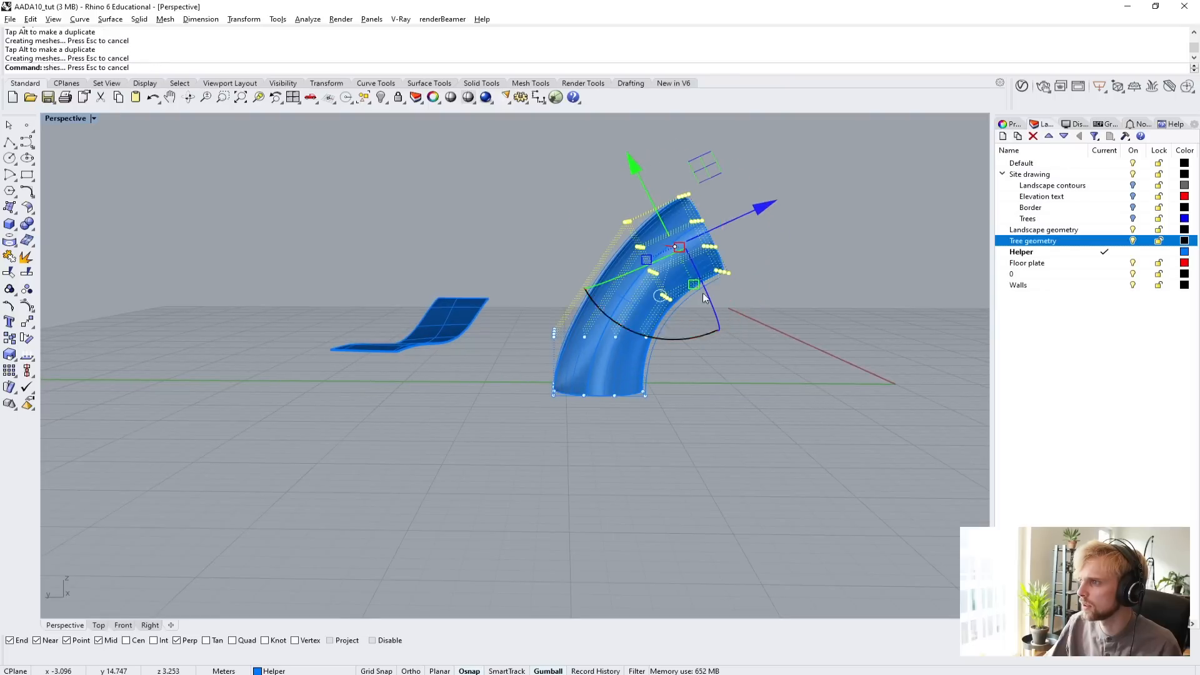
left_click_drag(647, 197, 638, 325)
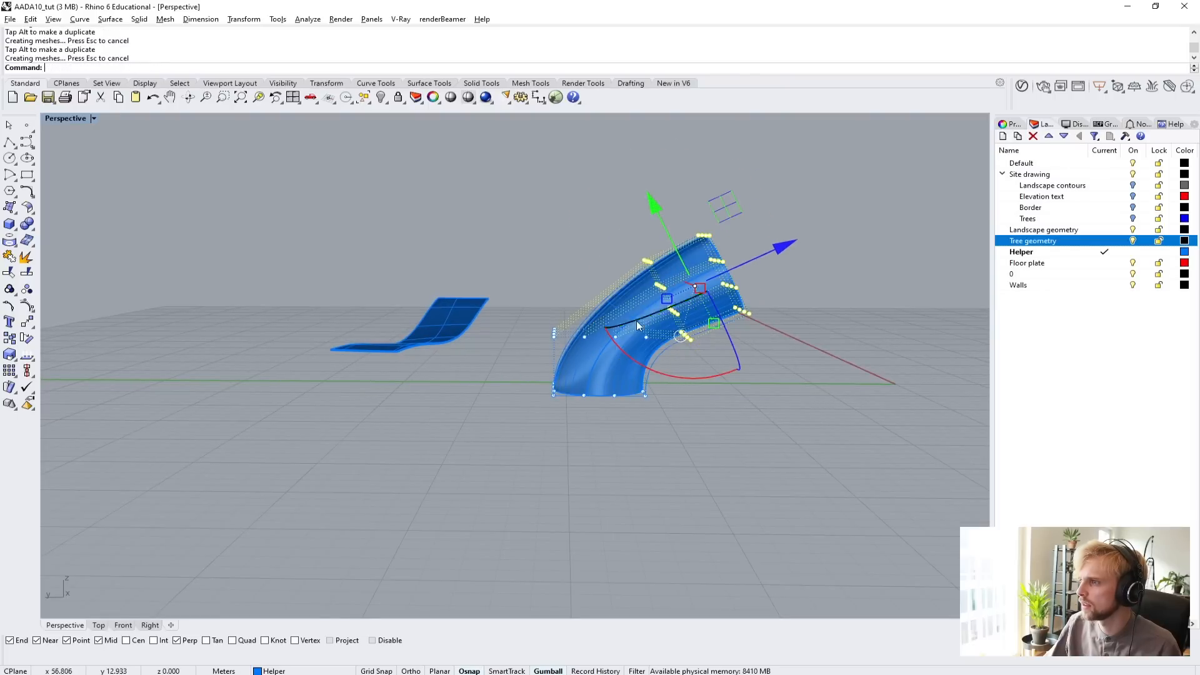
Pull eight cage points on the outside of the bend outward, and four cage points on another side, to bulge the cylinder.
right_click_drag(592, 334, 540, 298)
left_click_drag(523, 283, 599, 315)
left_click_drag(501, 252, 415, 182)
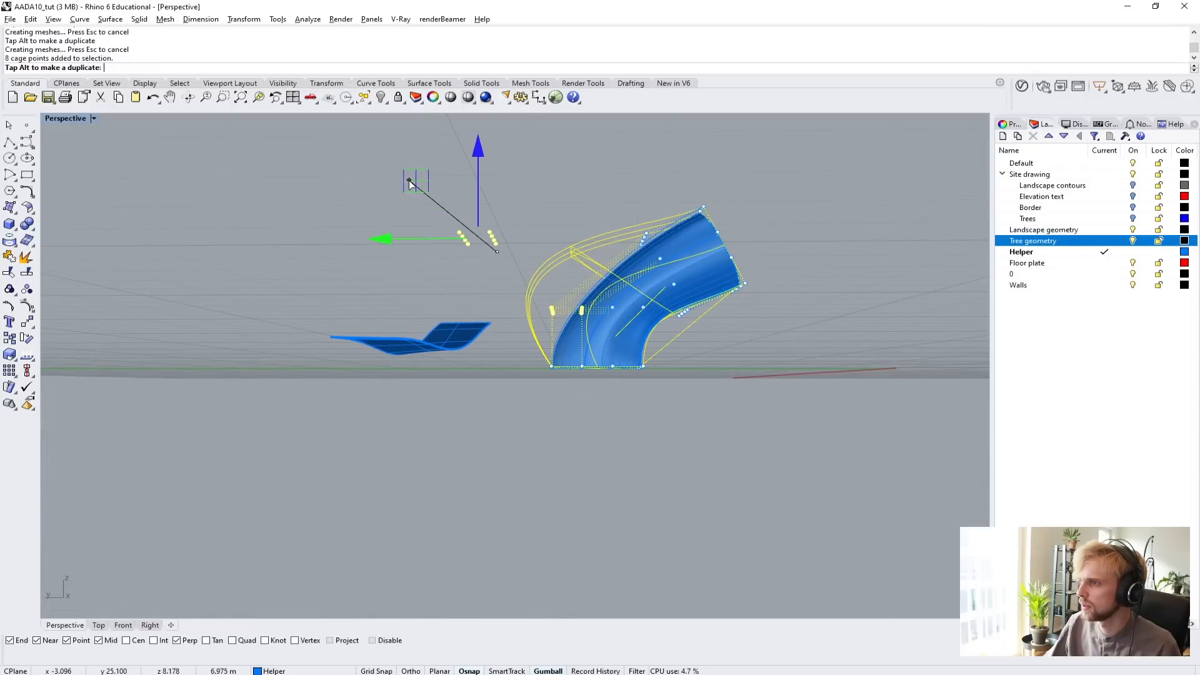
right_click_drag(748, 312, 249, 272)
scroll(238, 257, "up", 3)
left_click_drag(245, 276, 357, 317)
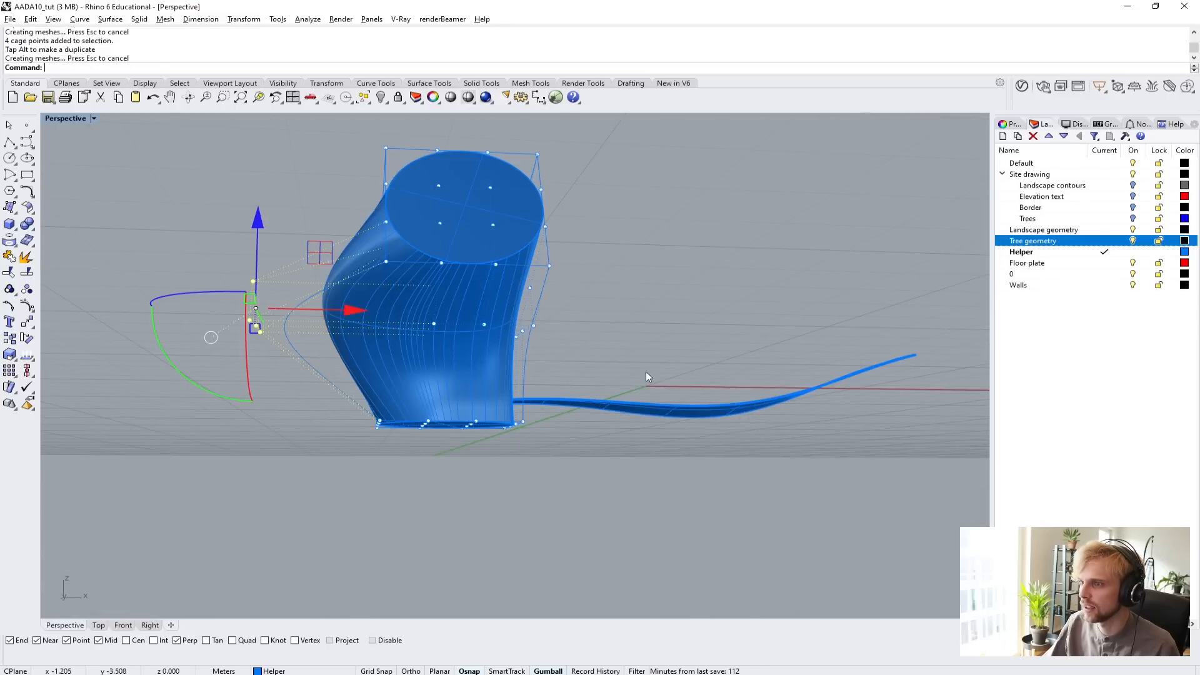
Delete the control cage surrounding the bent cylinder, keeping the deformed solid itself.
right_click_drag(666, 299, 467, 332)
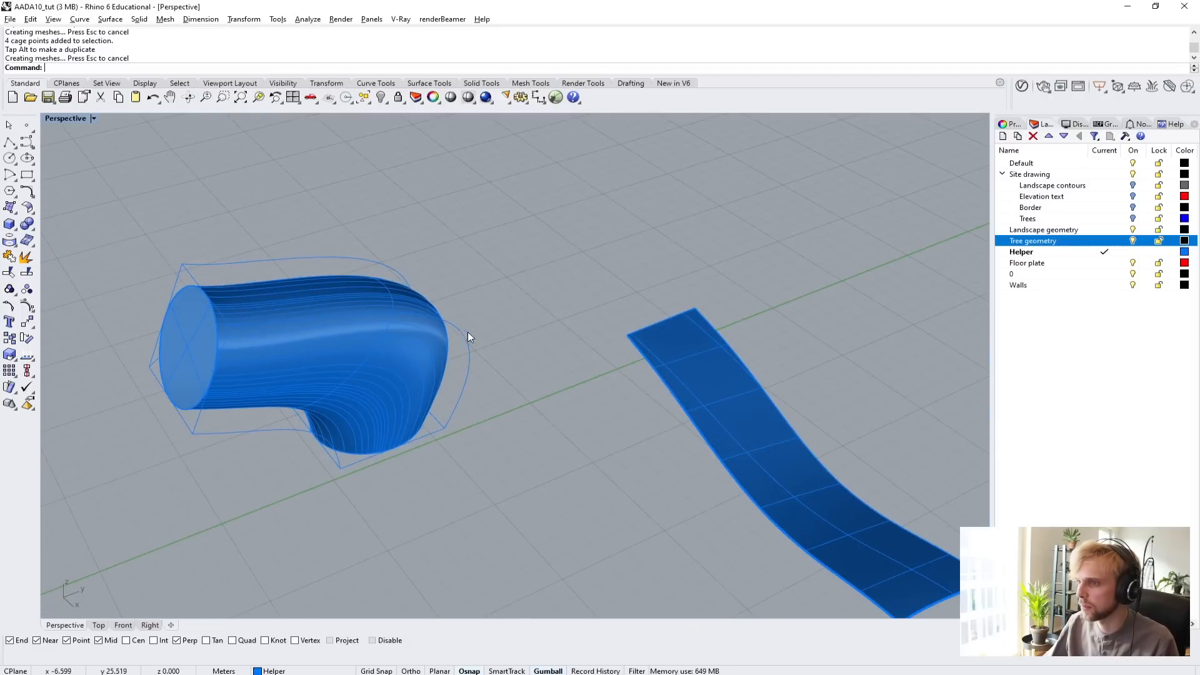
left_click(464, 344)
key("Delete")
Start Contour on the bent cylinder and place the contour plane base point on the rim of its lower end.
right_click_drag(398, 292, 587, 351)
left_click(611, 362)
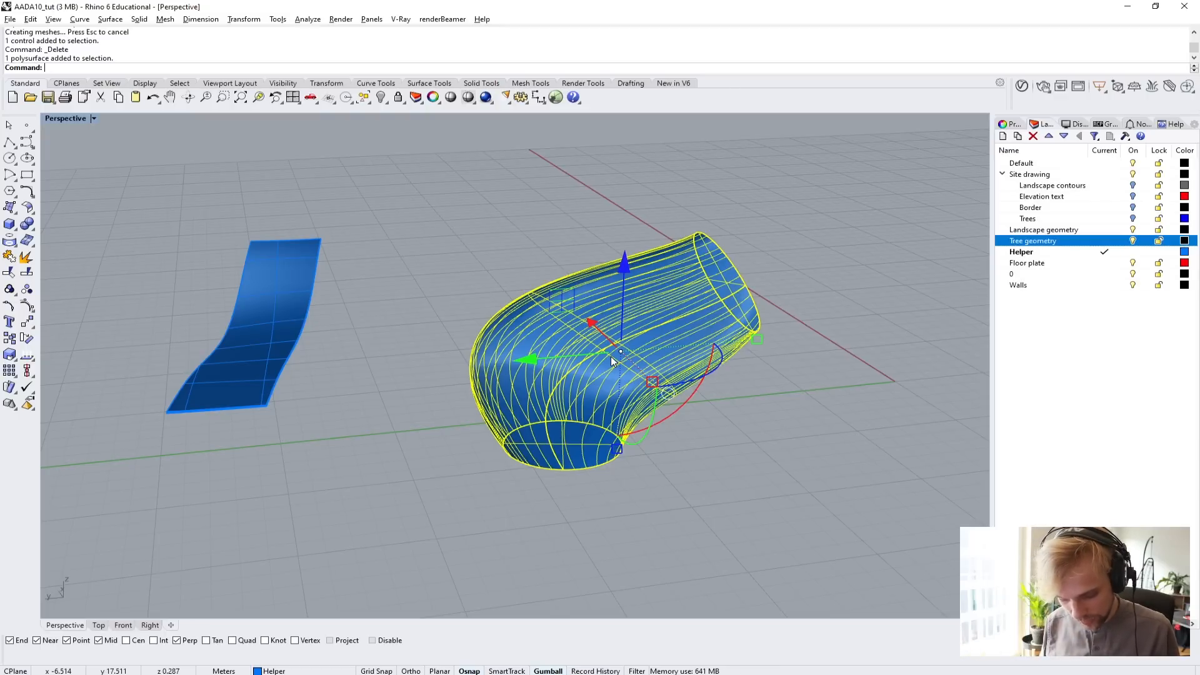
type("C")
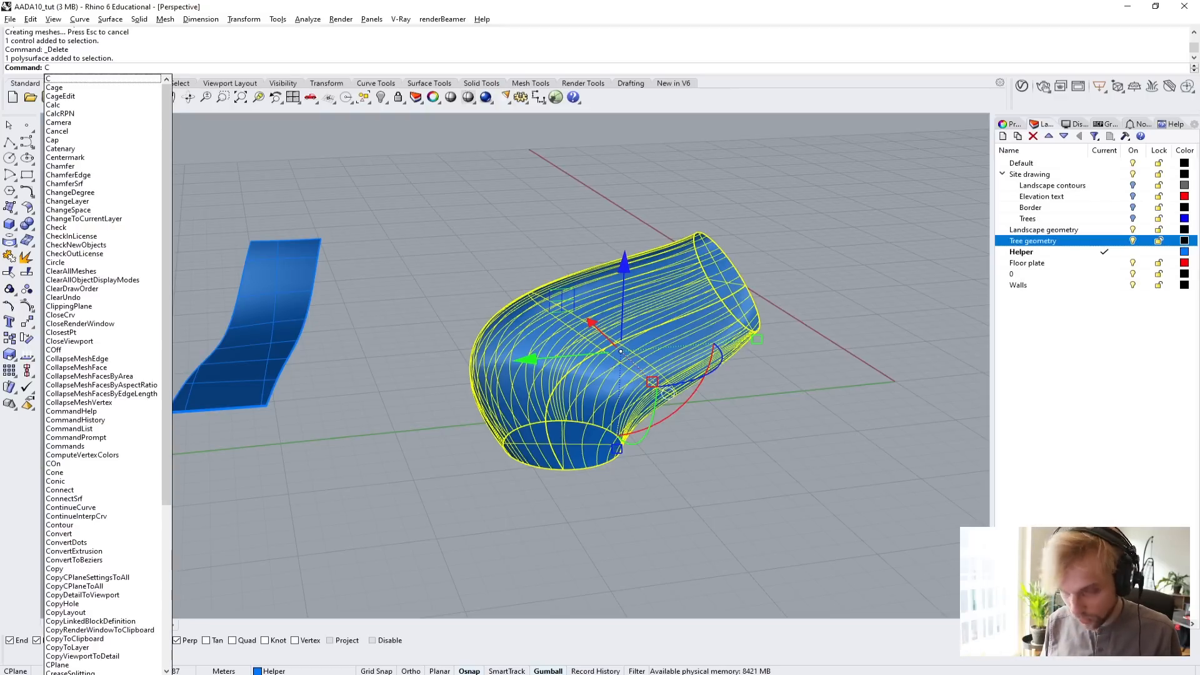
type("Ontour")
key("Return")
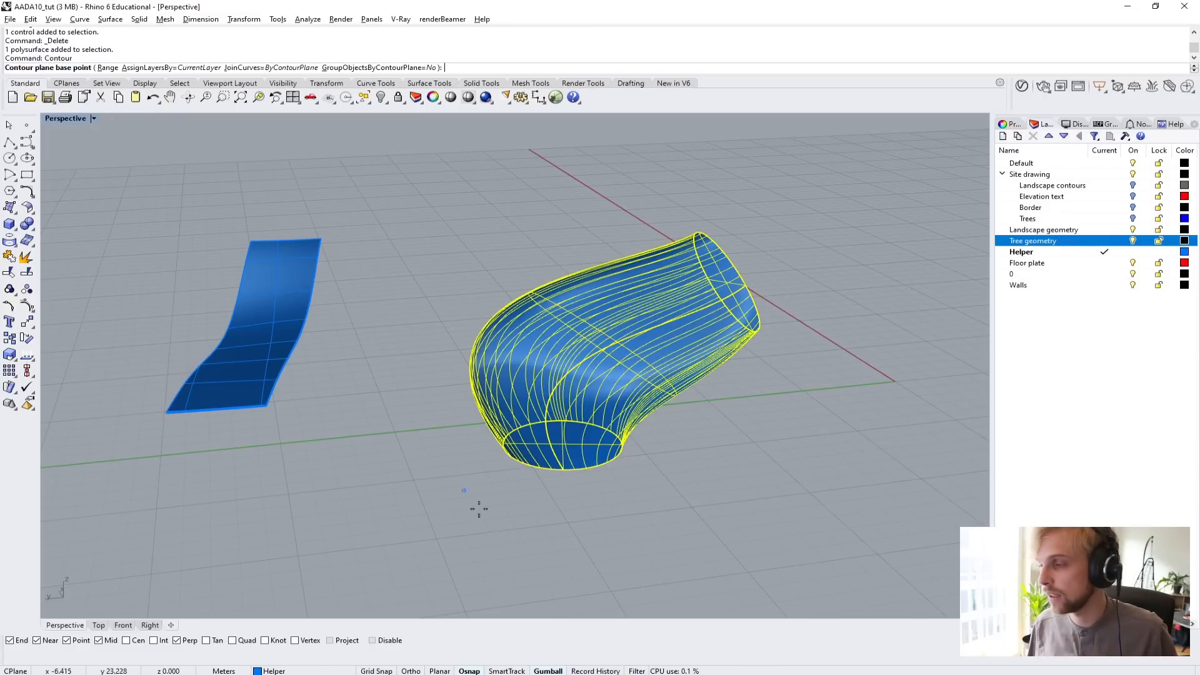
scroll(553, 473, "up", 4)
left_click(553, 474)
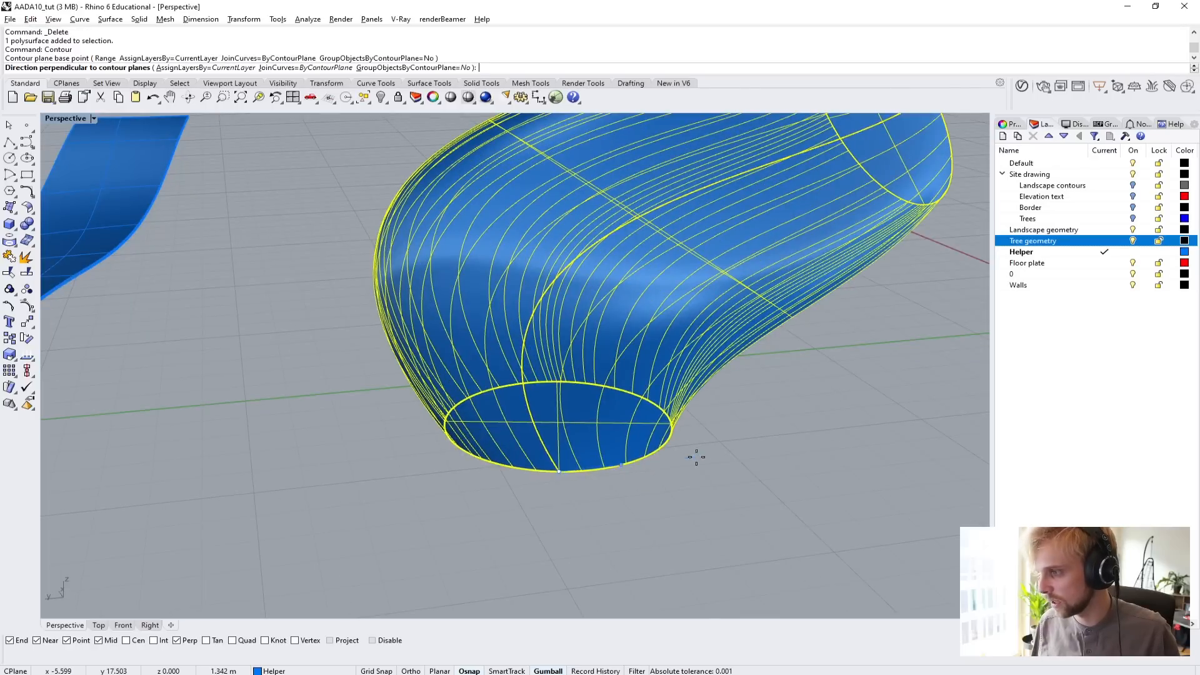
Set the contour direction straight up in the Right view and generate the contours at 0.2 m spacing.
scroll(700, 455, "down", 5)
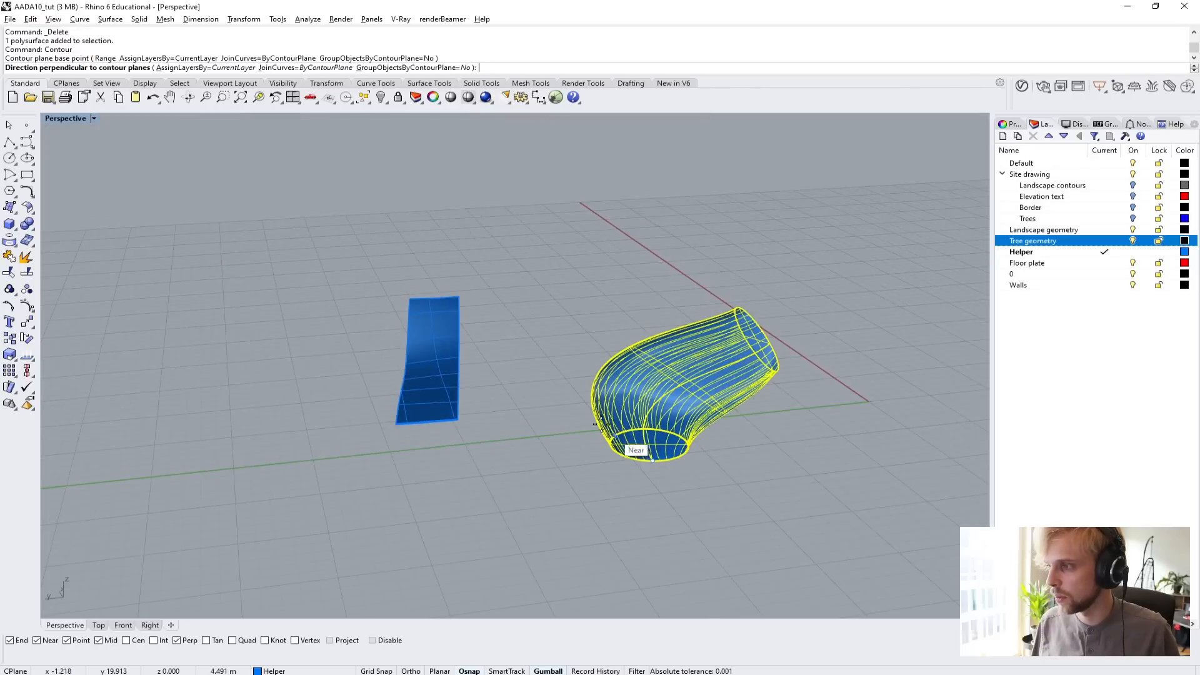
double_click(66, 119)
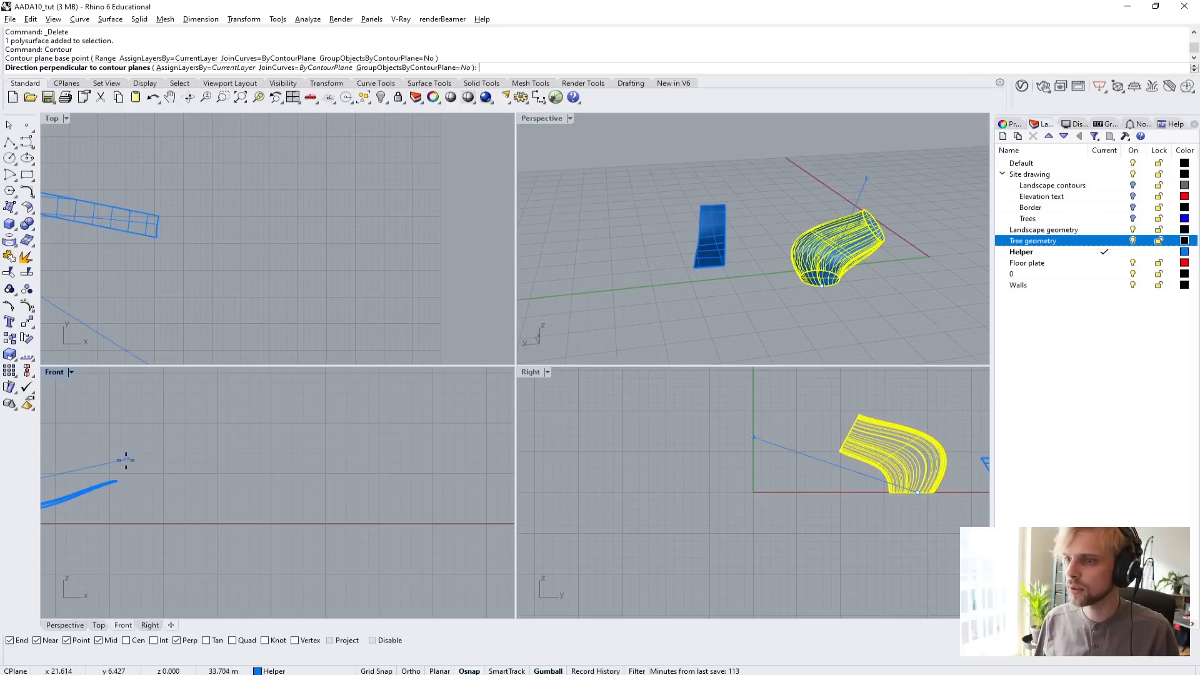
right_click_drag(741, 511, 553, 542)
scroll(702, 425, "up", 6)
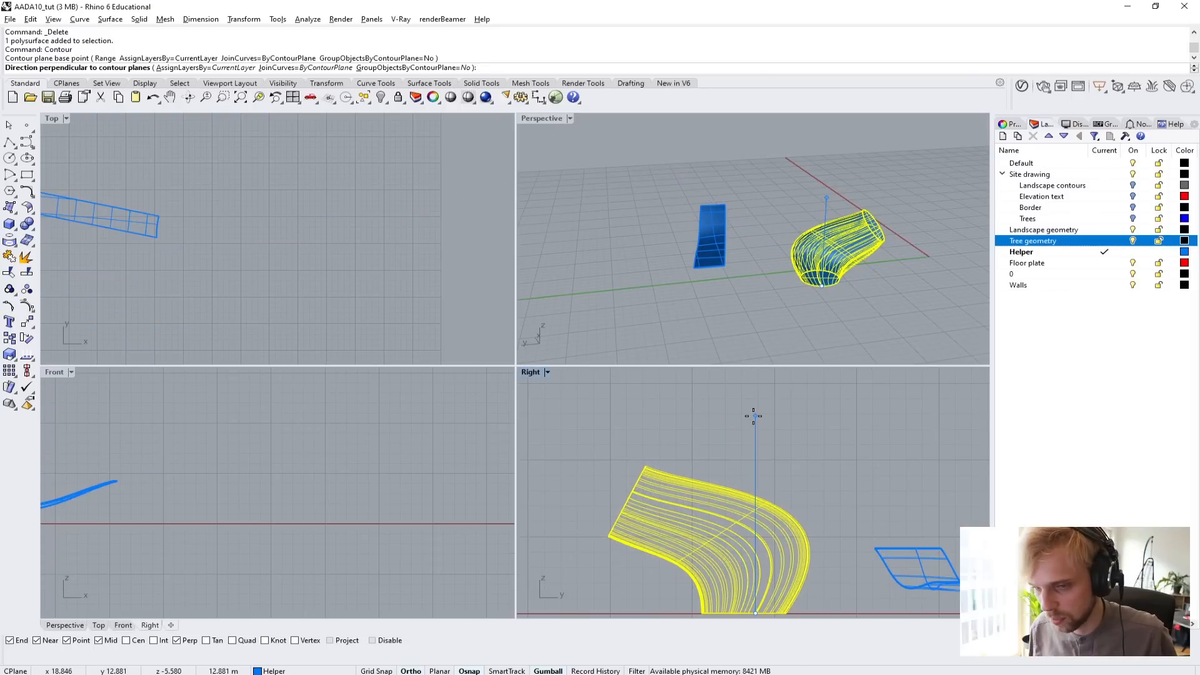
left_click(754, 416)
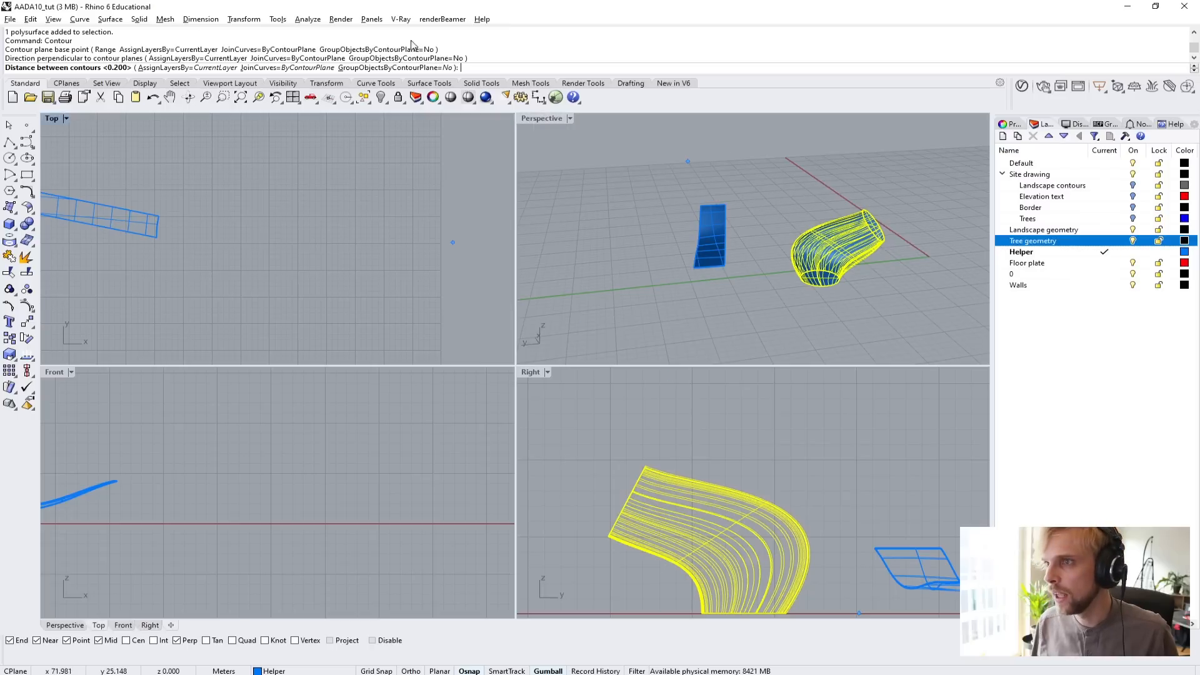
double_click(528, 118)
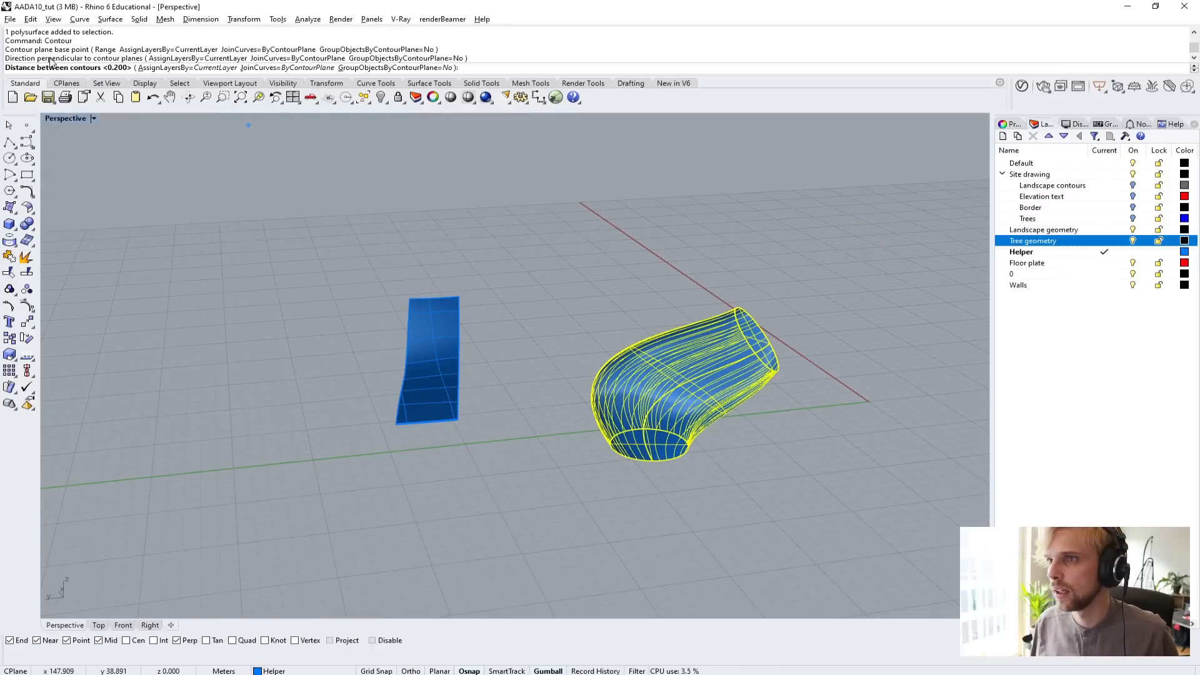
right_click_drag(547, 299, 529, 281)
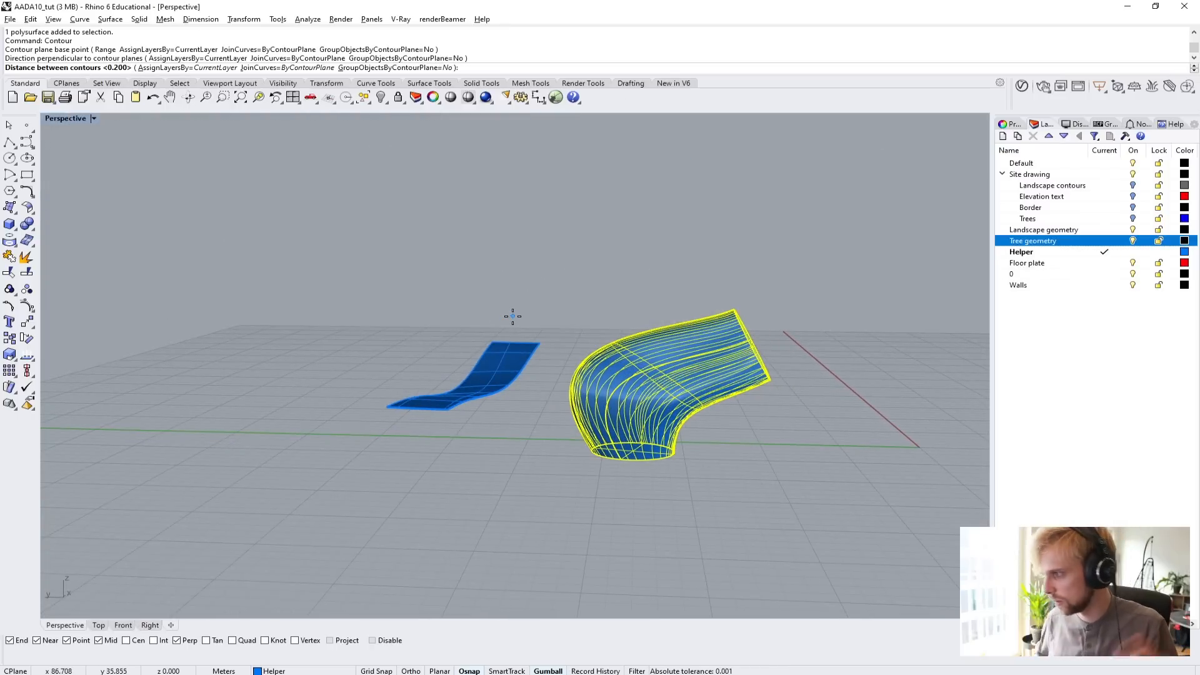
key("Return")
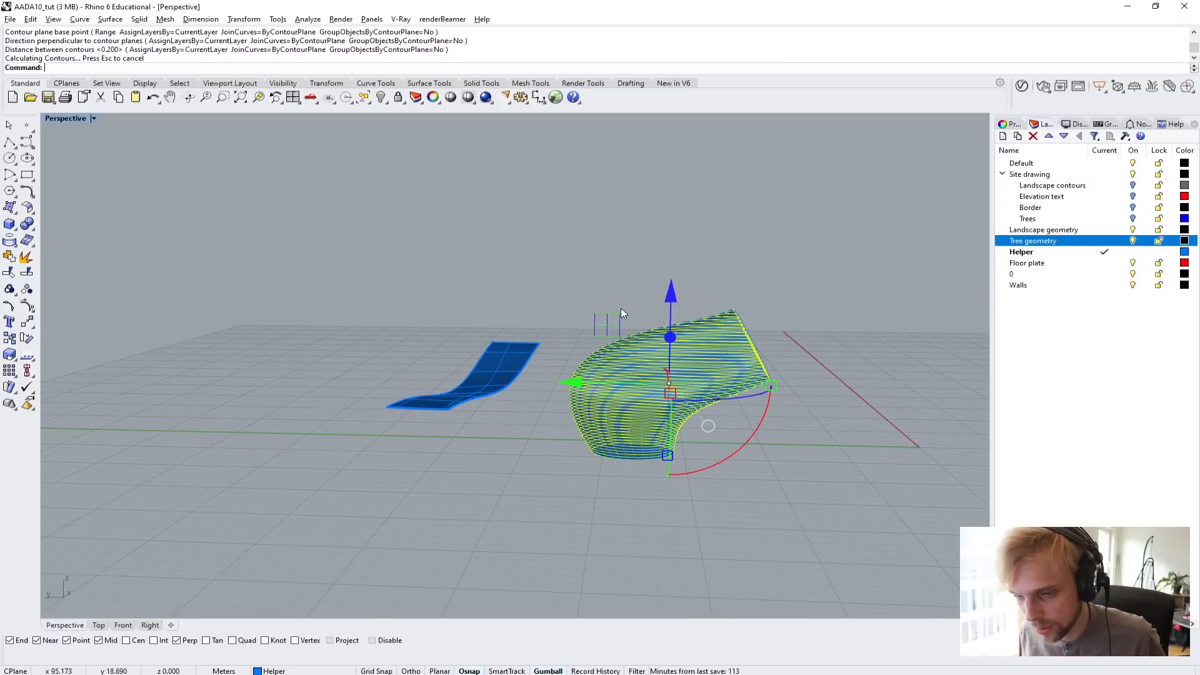
Move the contour curves along the X axis until they stand clear of the solid cylinder.
right_click_drag(622, 313, 500, 369)
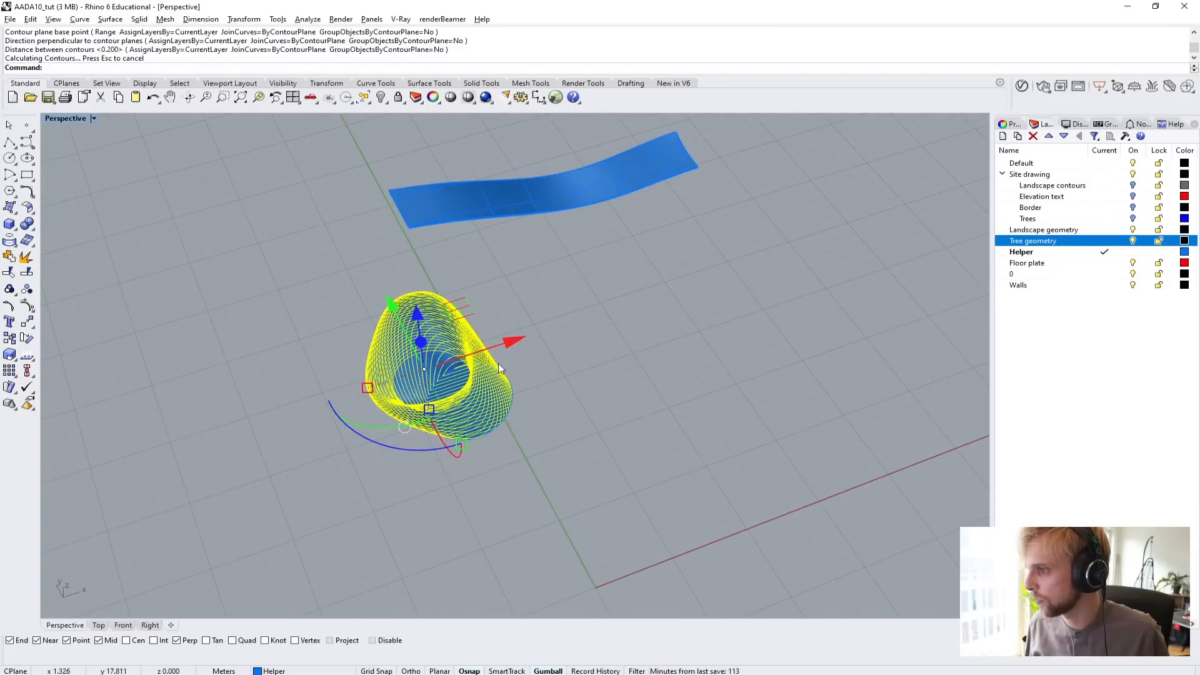
left_click_drag(515, 342, 706, 319)
left_click(801, 456)
Create a planar surface from one closed contour curve near the base of the contour stack.
right_click_drag(797, 453, 340, 374)
scroll(589, 314, "up", 6)
left_click(336, 371)
left_click(400, 398)
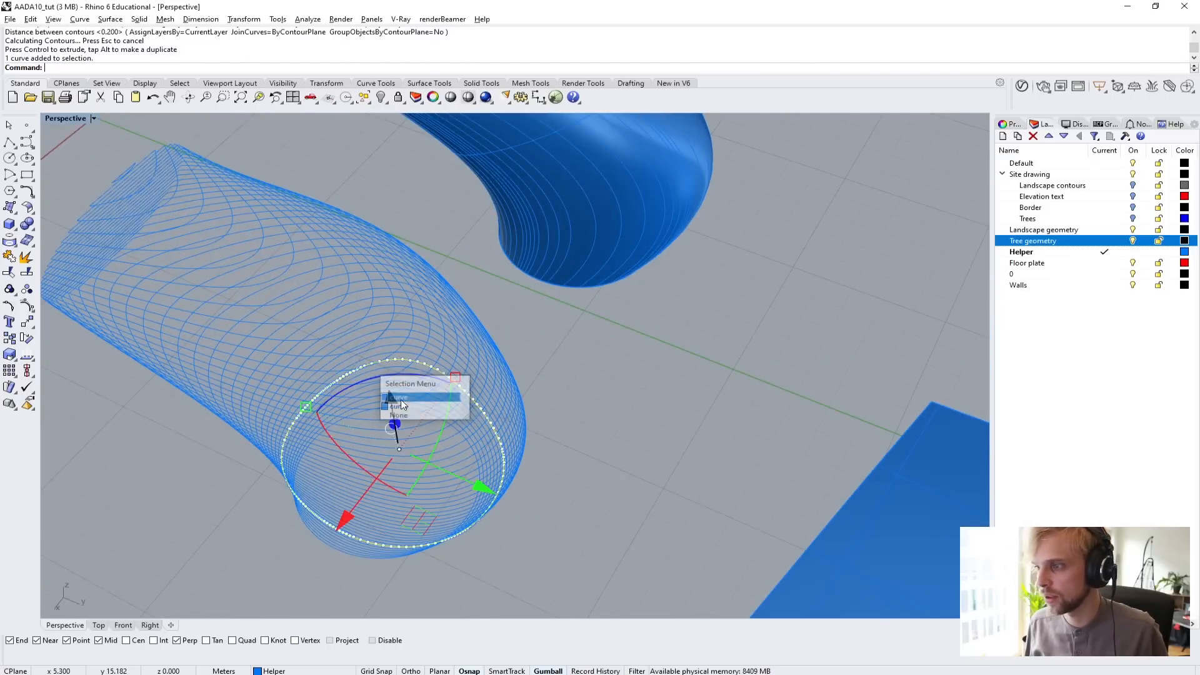
right_click_drag(400, 400, 353, 369)
key("Return")
Create a second planar surface from a closed contour curve higher up in the stack.
left_click(369, 320)
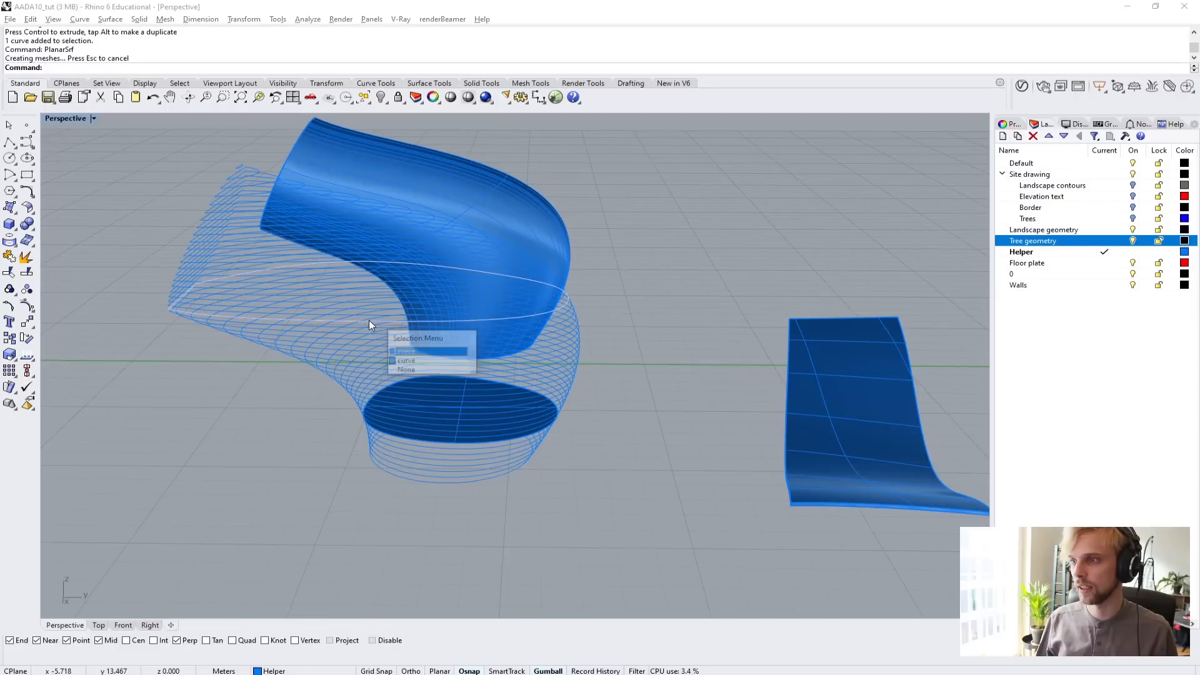
left_click(369, 320)
key("Return")
left_click(218, 446)
right_click_drag(217, 447, 238, 369)
Delete the bent cylinder, all of its contour curves and both planar surfaces beside the ramp.
left_click(665, 225)
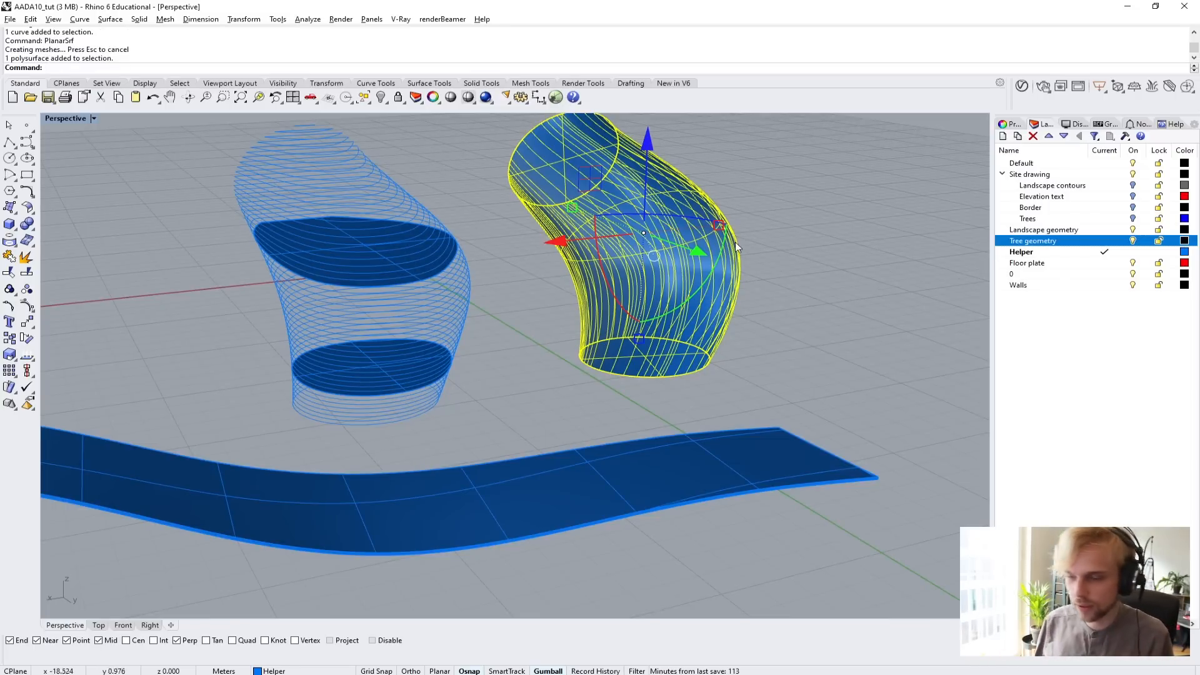
right_click_drag(735, 243, 749, 292)
left_click_drag(788, 391, 253, 140)
key("Delete")
scroll(298, 155, "down", 4)
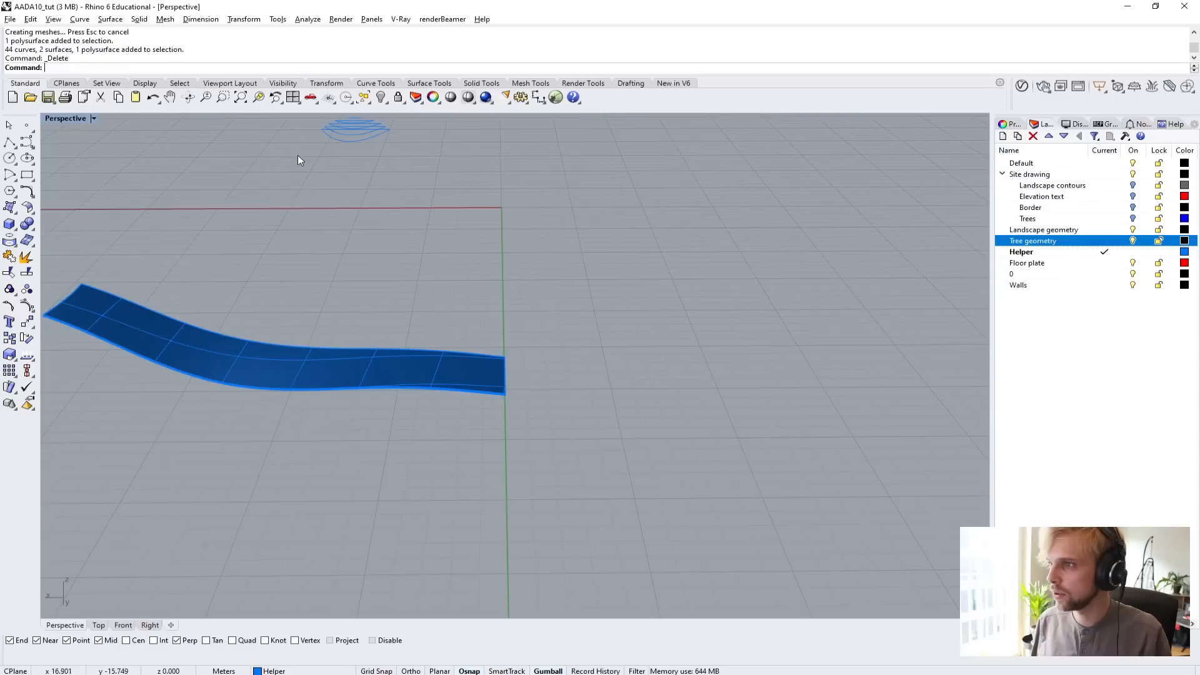
right_click_drag(427, 182, 464, 298, "shift")
left_click_drag(464, 299, 362, 195)
key("Delete")
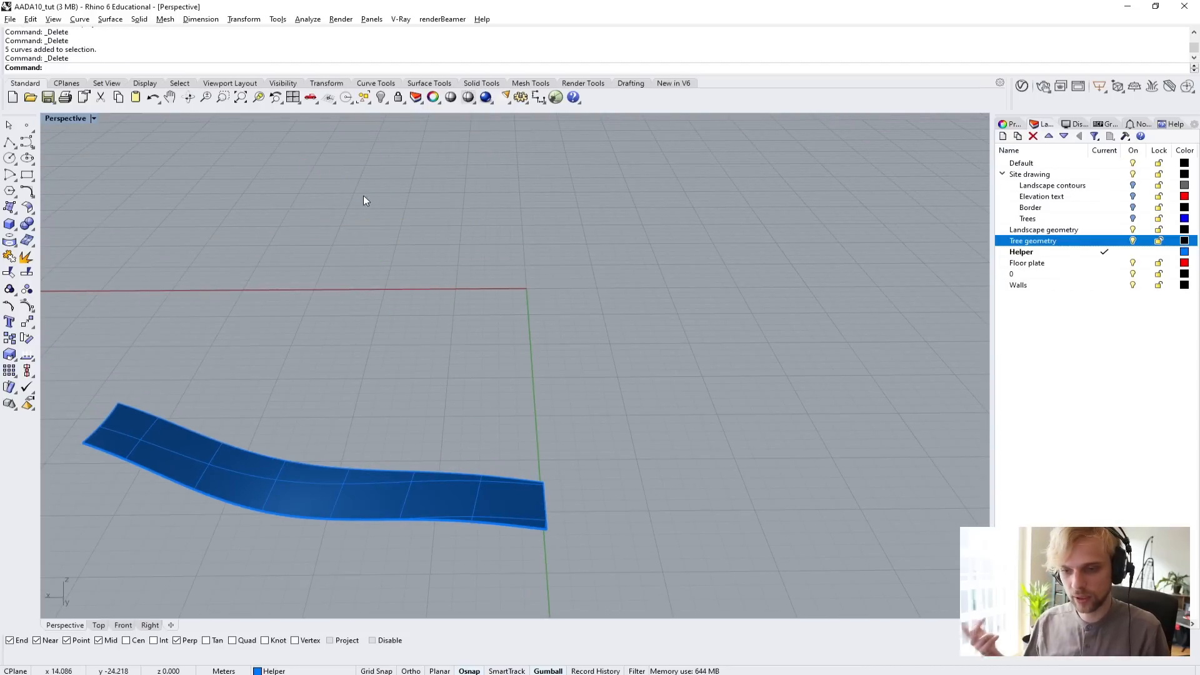
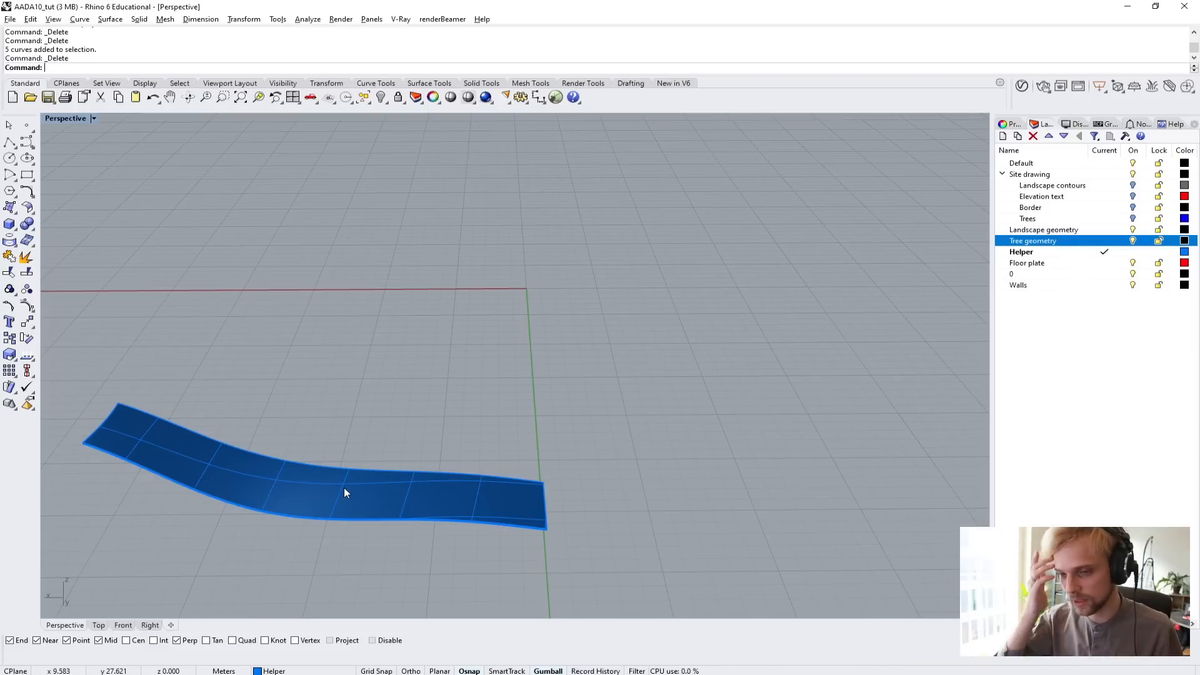
Extract a copy of the ramp's top surface and isolate it from the rest of the ramp.
right_click_drag(344, 487, 355, 367)
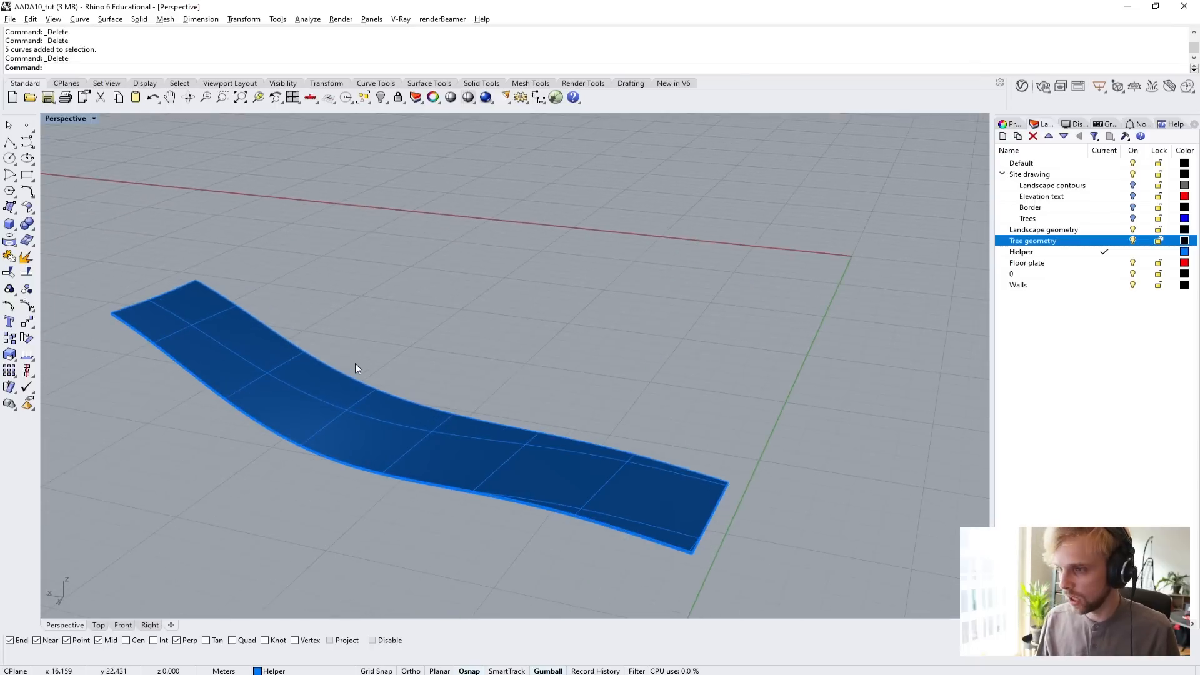
type("ExtractSrf")
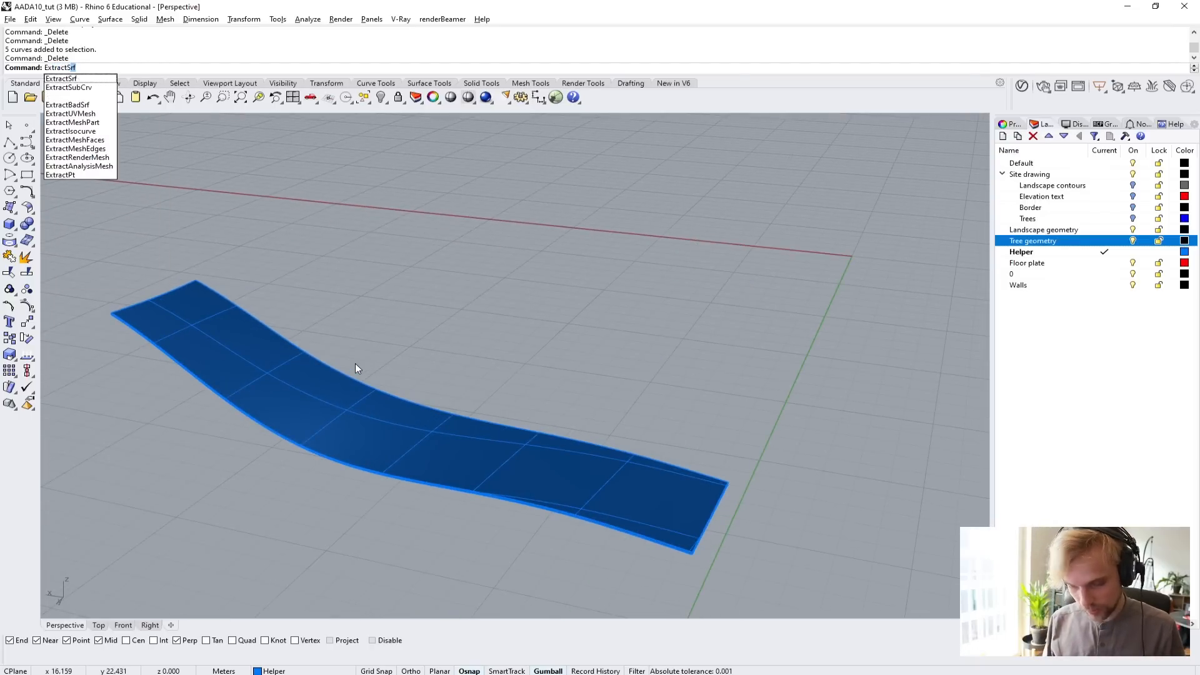
key("Return")
left_click(308, 402)
key("Return")
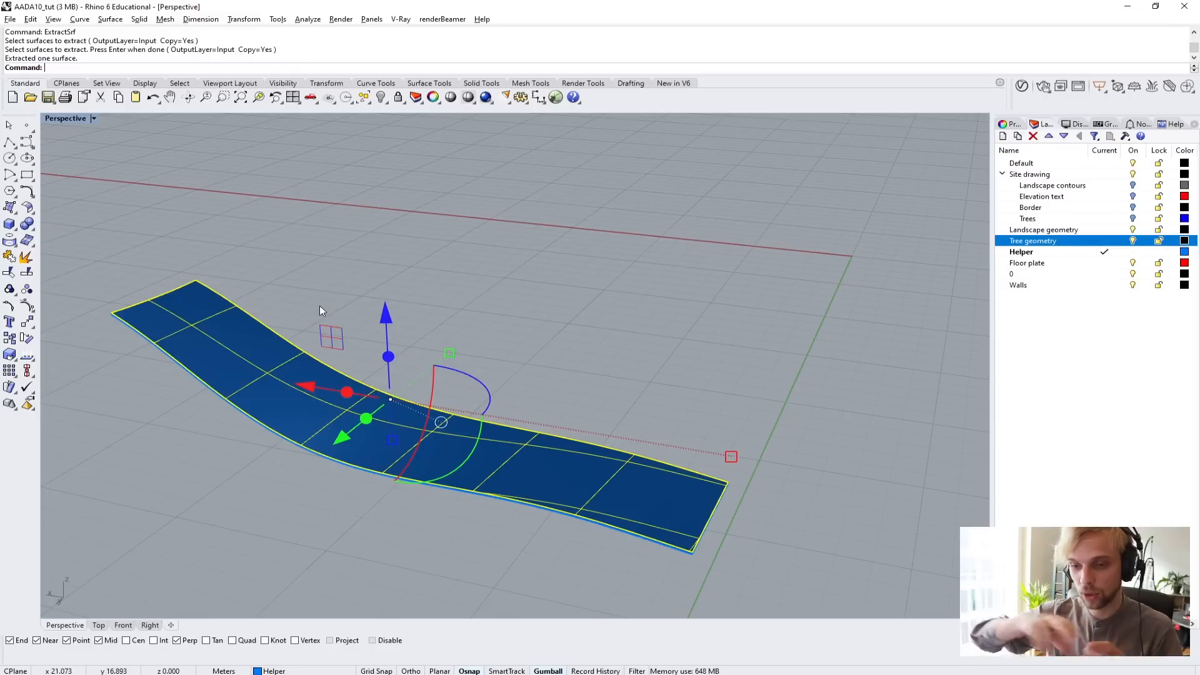
type("Isolate")
key("Return")
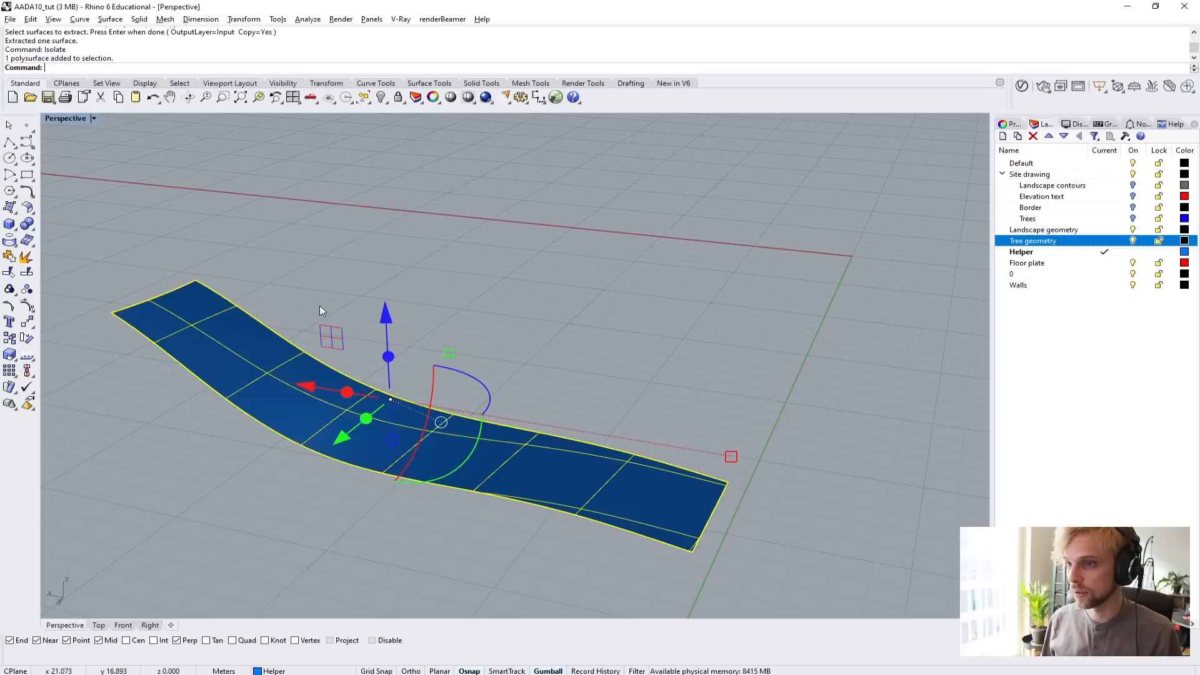
Start contouring the extracted ramp surface and place the contour plane base point just below the ramp in the Right viewport.
left_click(320, 306)
left_click(255, 363)
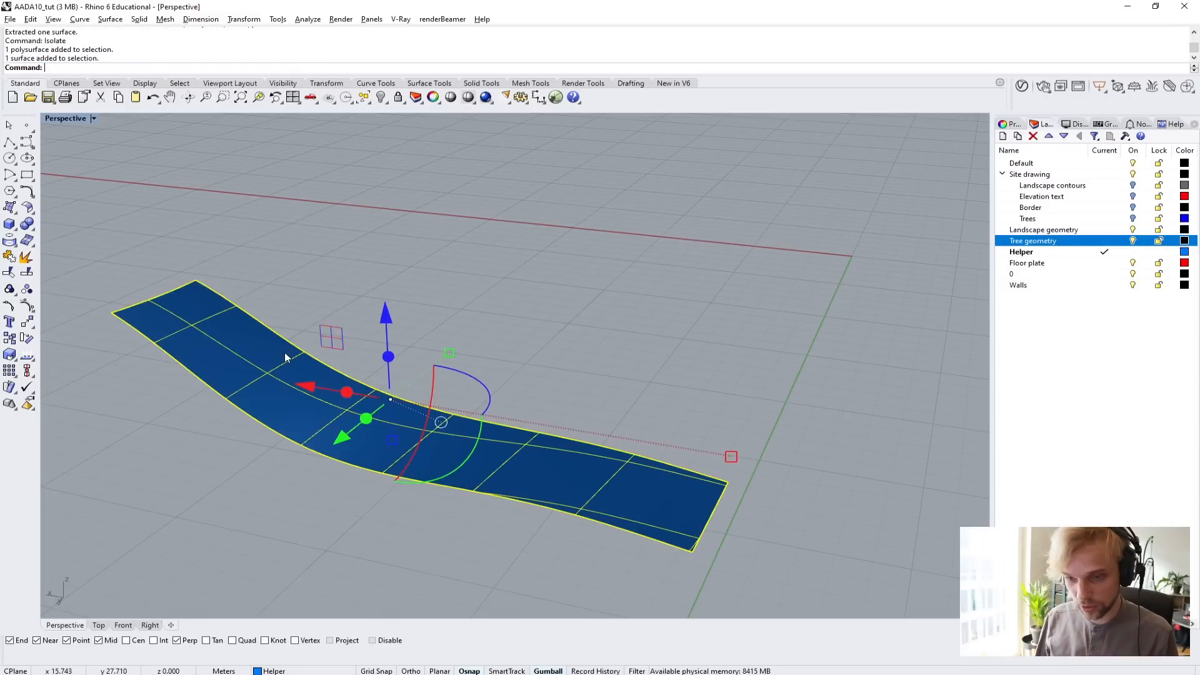
right_click_drag(255, 362, 498, 340)
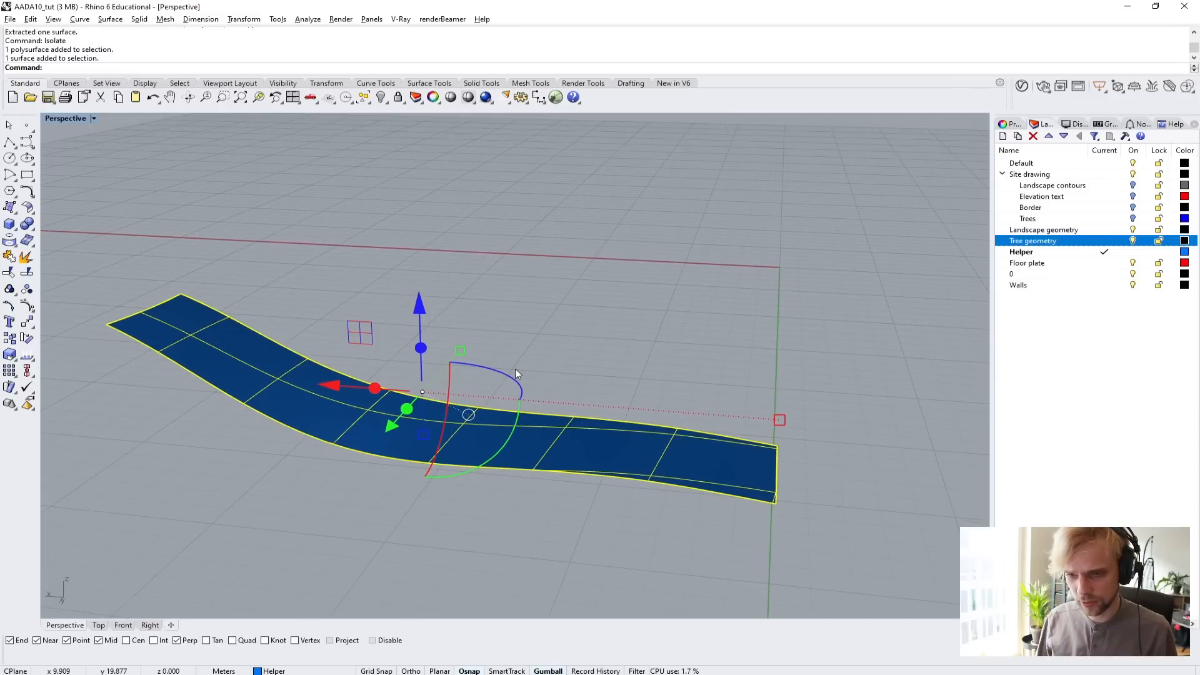
type("Contour")
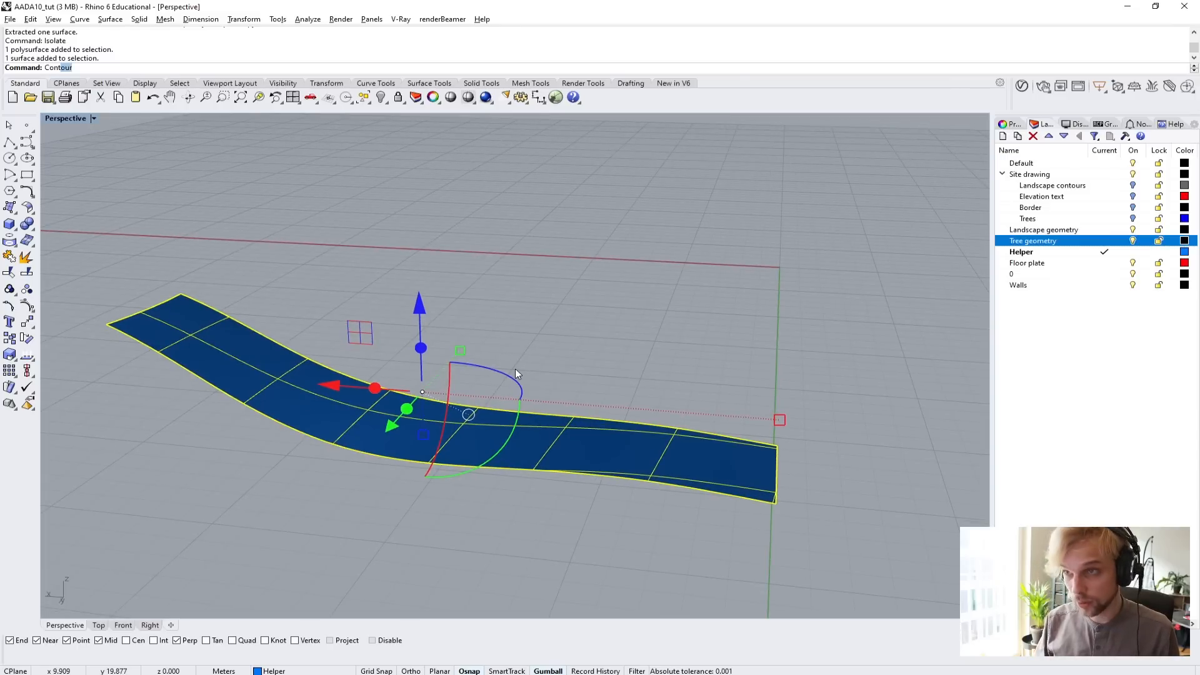
key("Return")
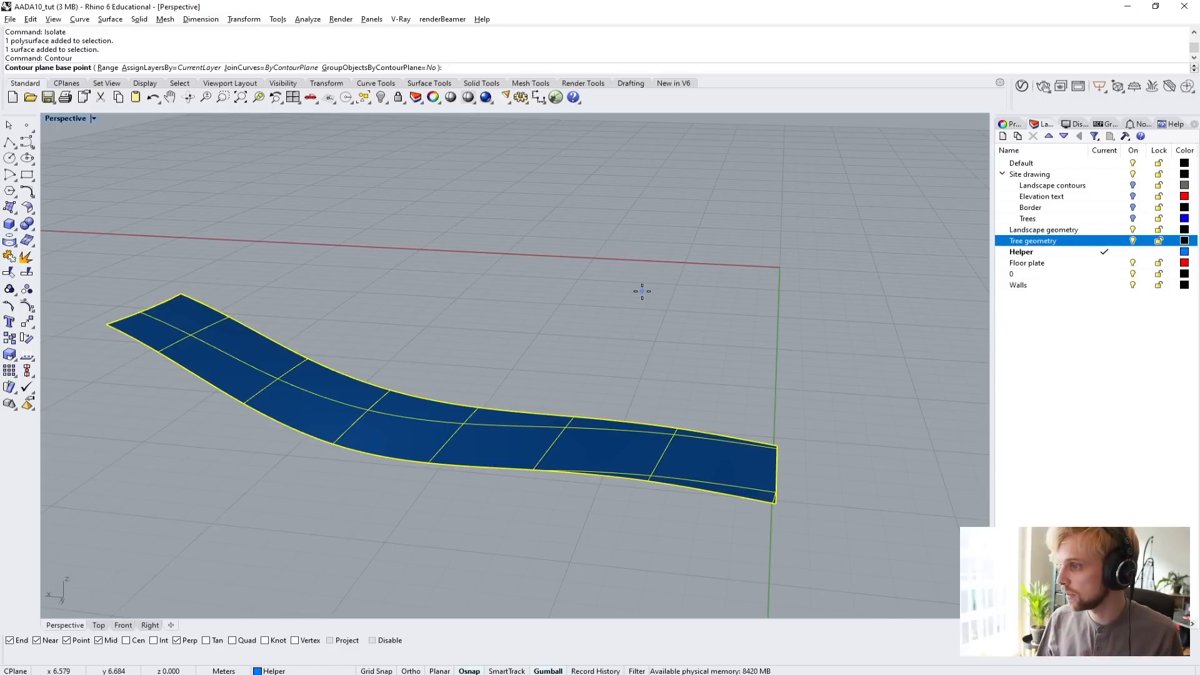
right_click_drag(646, 290, 455, 251)
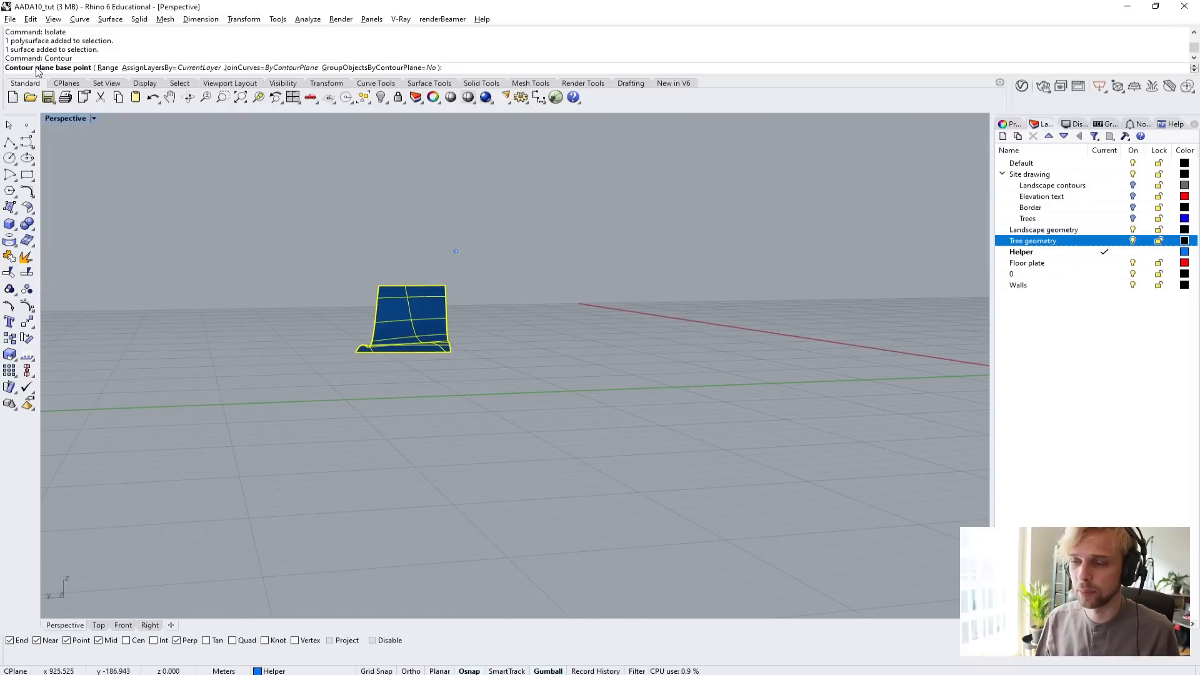
double_click(65, 119)
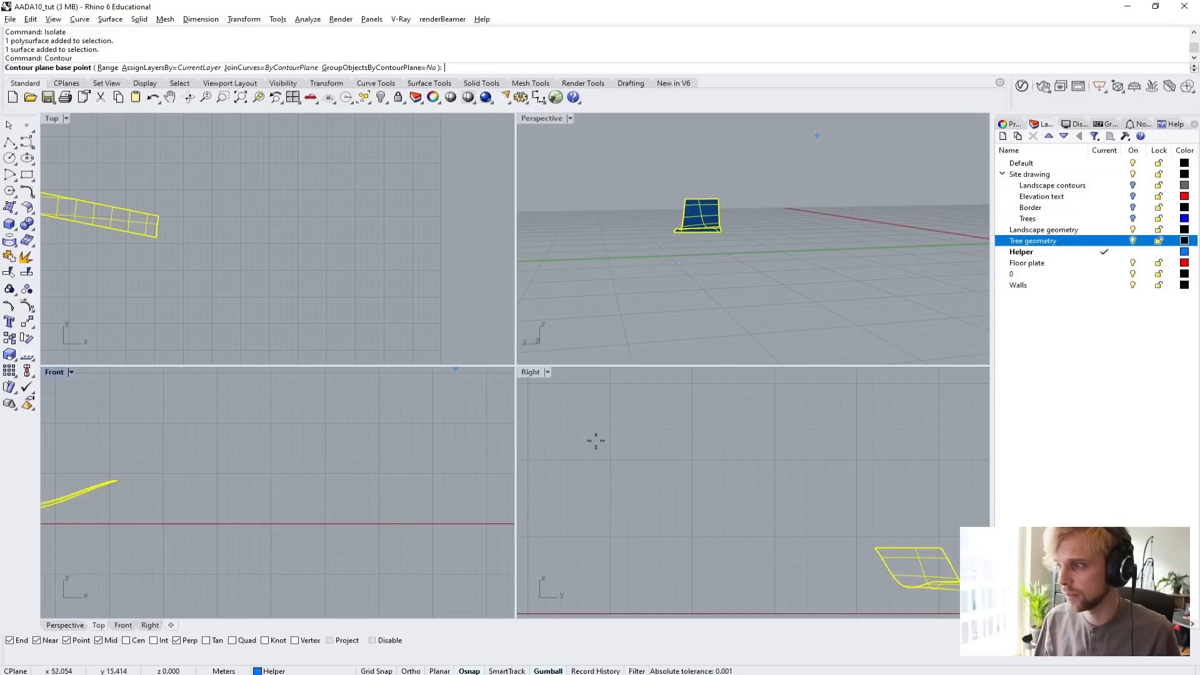
scroll(632, 466, "down", 4)
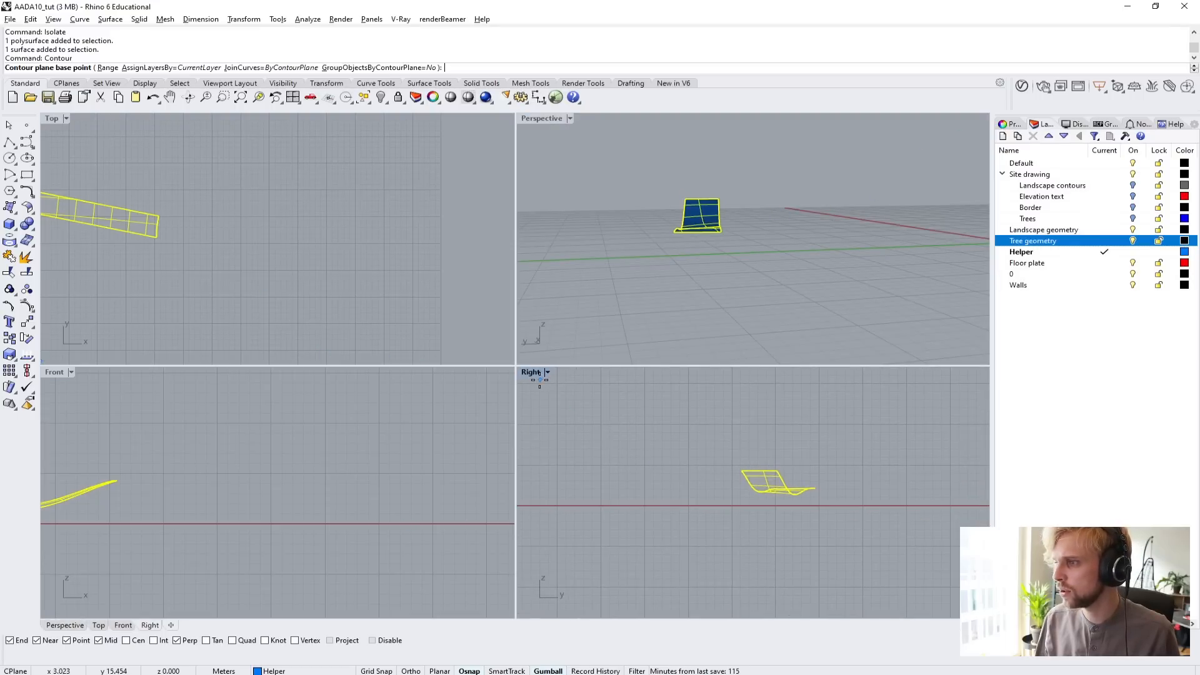
scroll(745, 500, "up", 5)
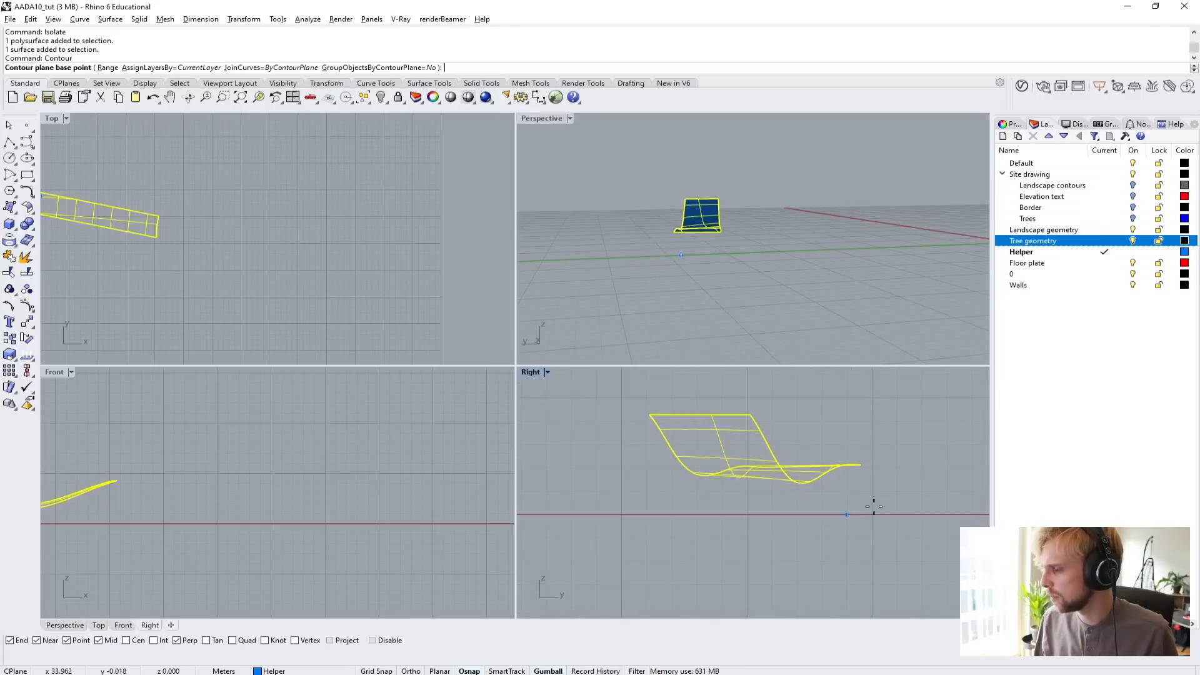
right_click_drag(881, 486, 806, 486)
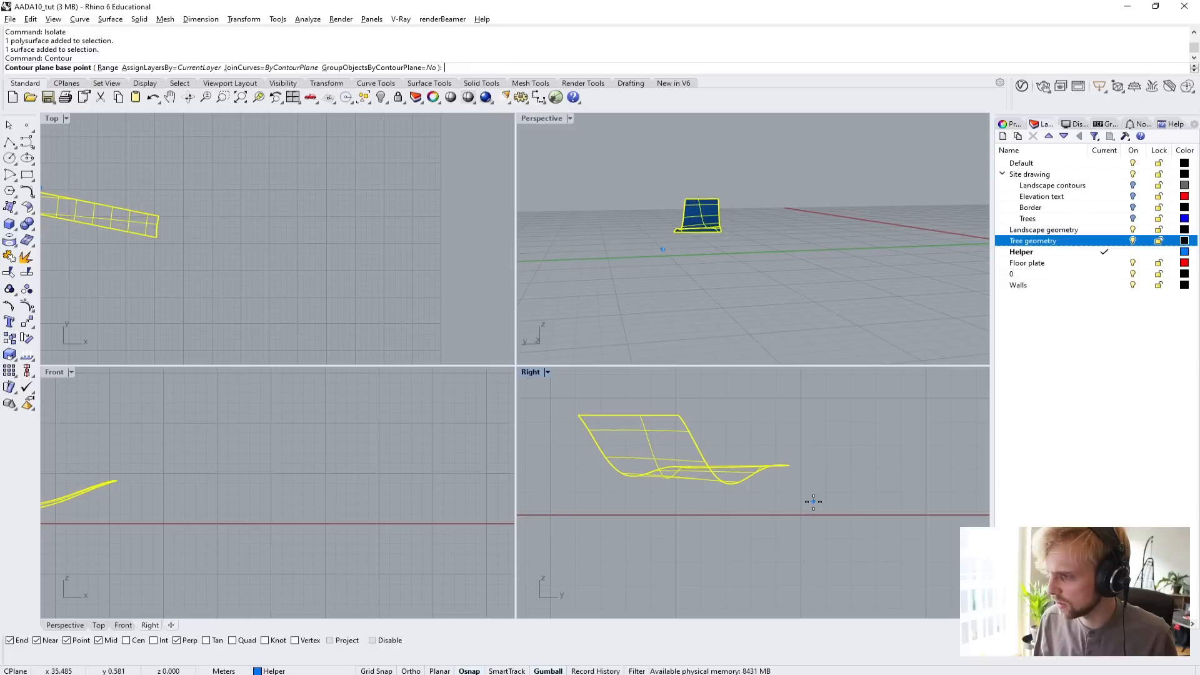
left_click(813, 501)
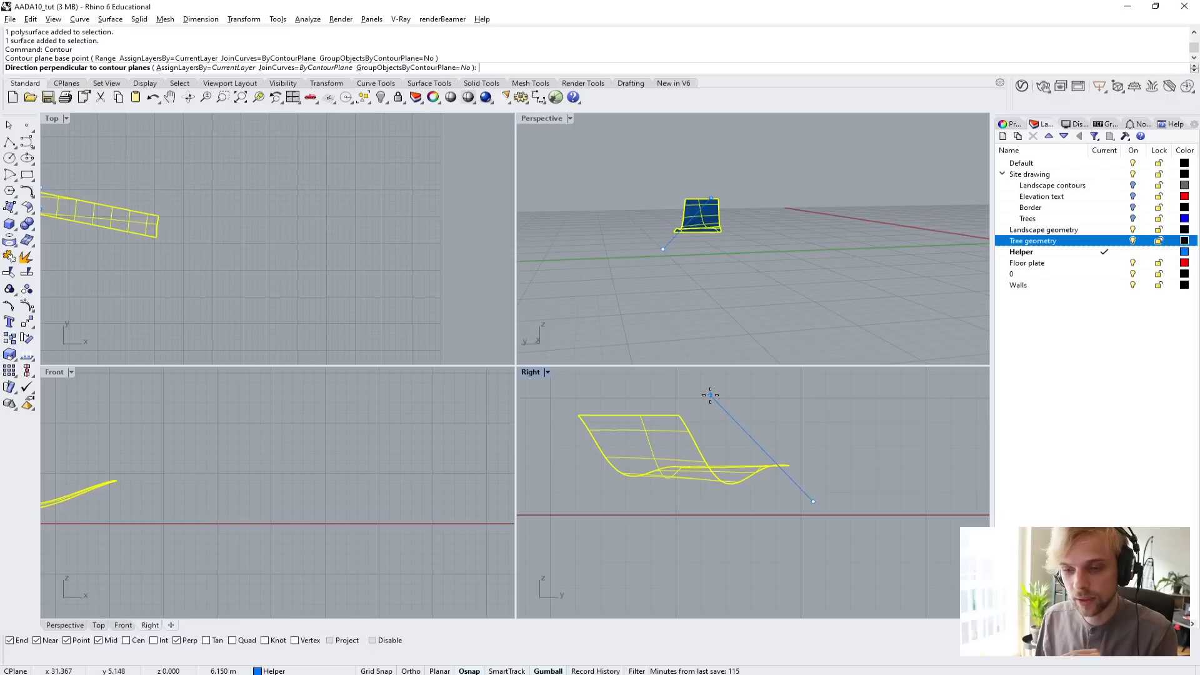
Generate the contours along the vertical direction using Ortho, with a distance of 0.15 m between them.
key("F8")
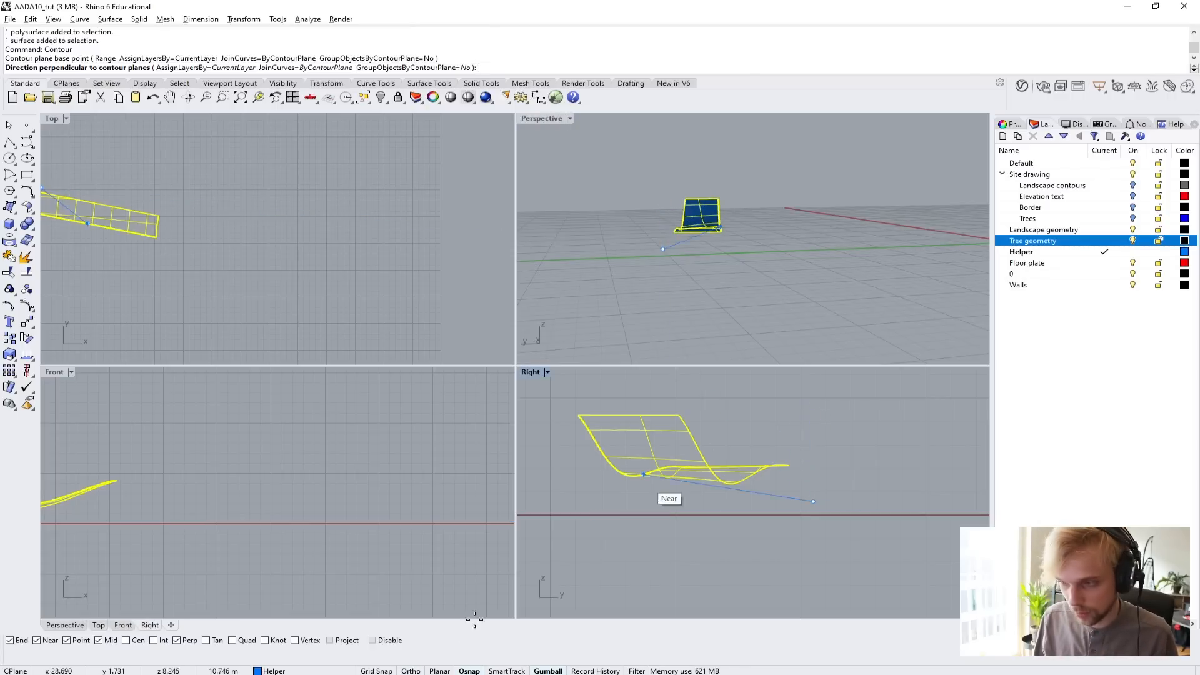
key("F8")
key("F8")
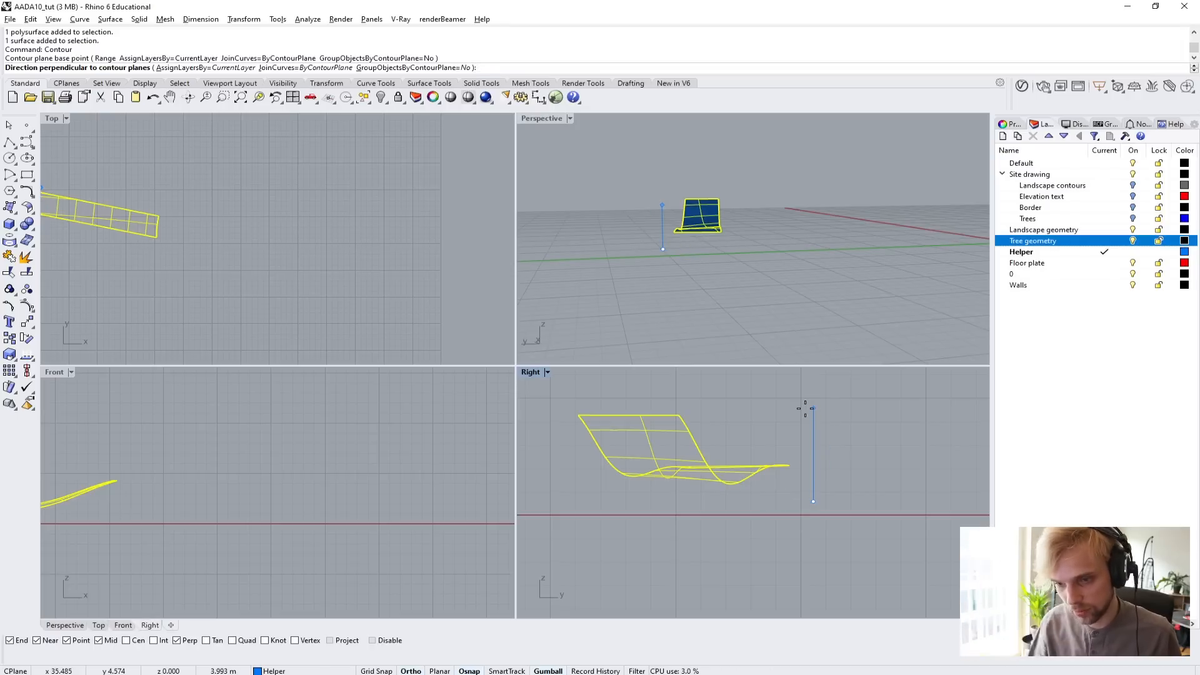
left_click(805, 409)
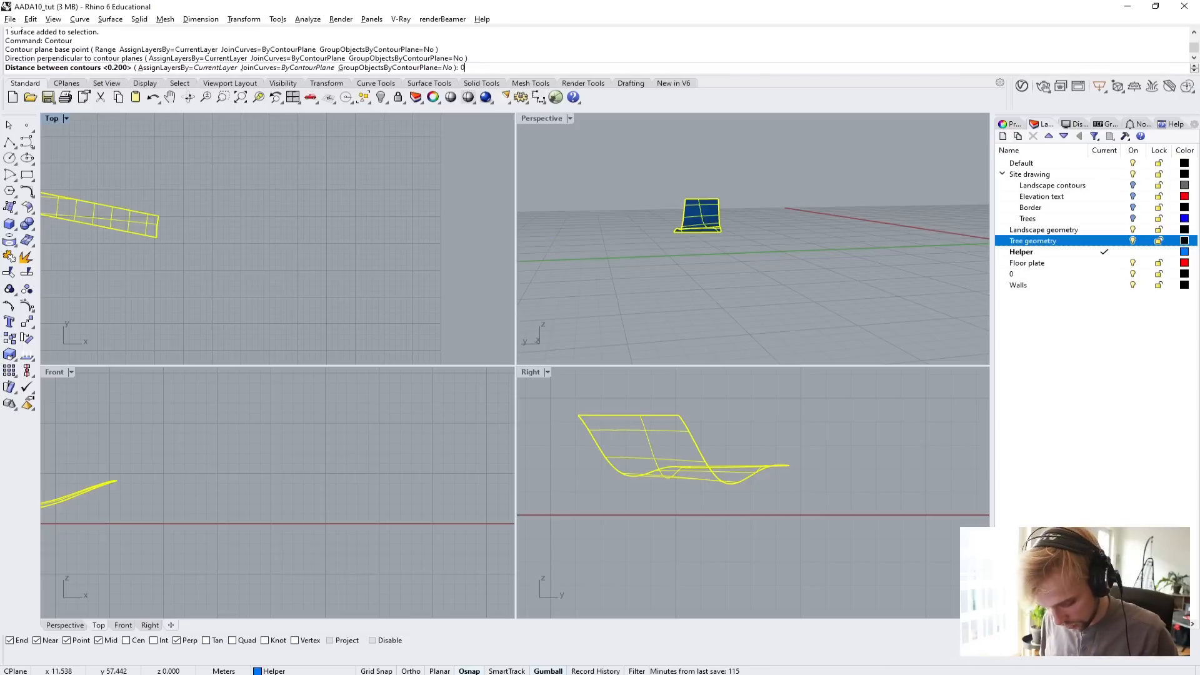
type("0.15")
key("Return")
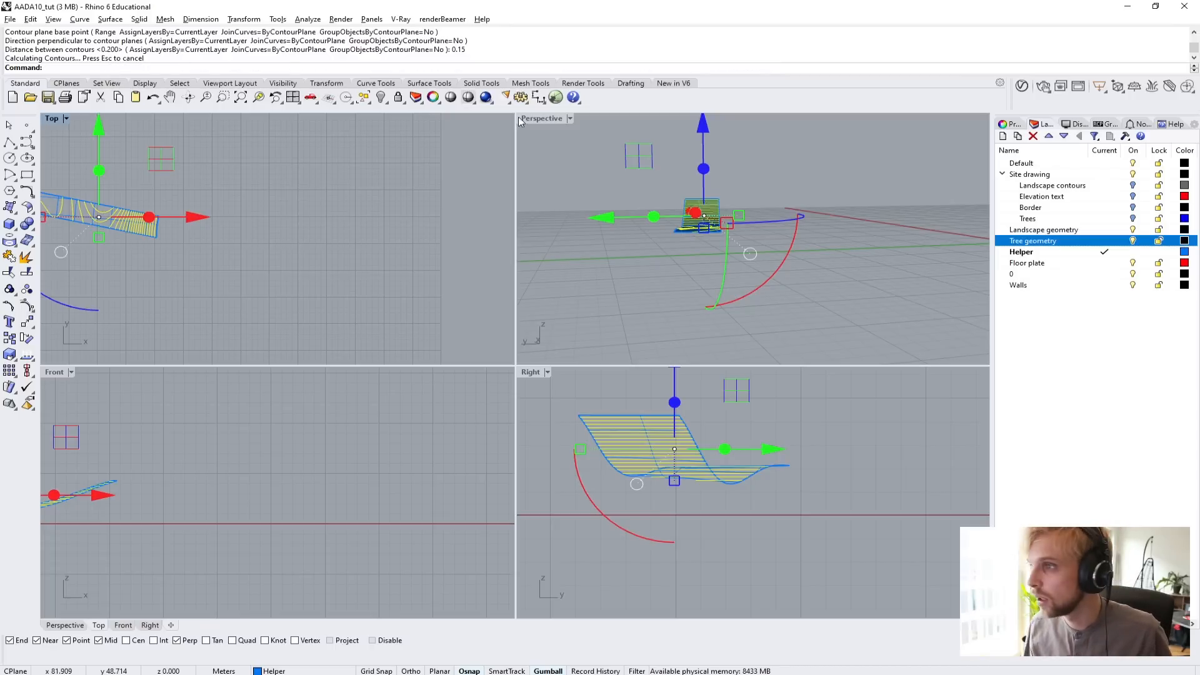
Delete the extracted ramp surface from the Perspective view, keeping its contour curves.
double_click(546, 117)
right_click_drag(557, 281, 451, 331)
scroll(458, 269, "up", 8)
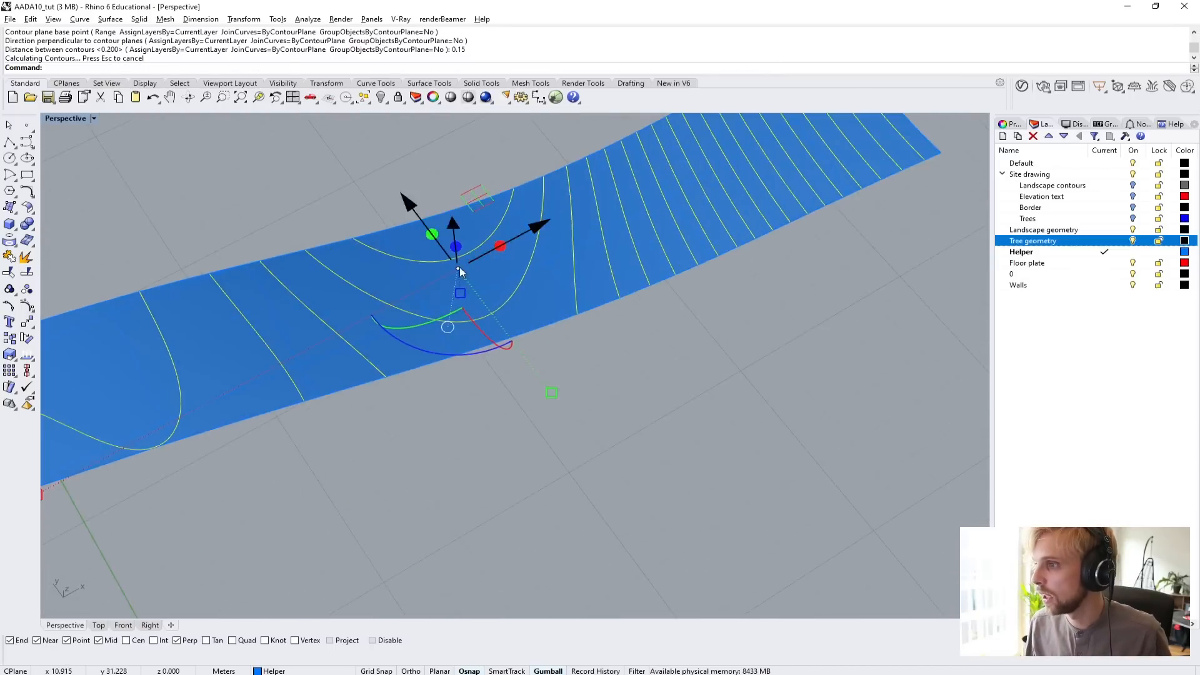
right_click_drag(459, 267, 641, 275)
scroll(328, 388, "down", 3)
right_click_drag(391, 340, 477, 395)
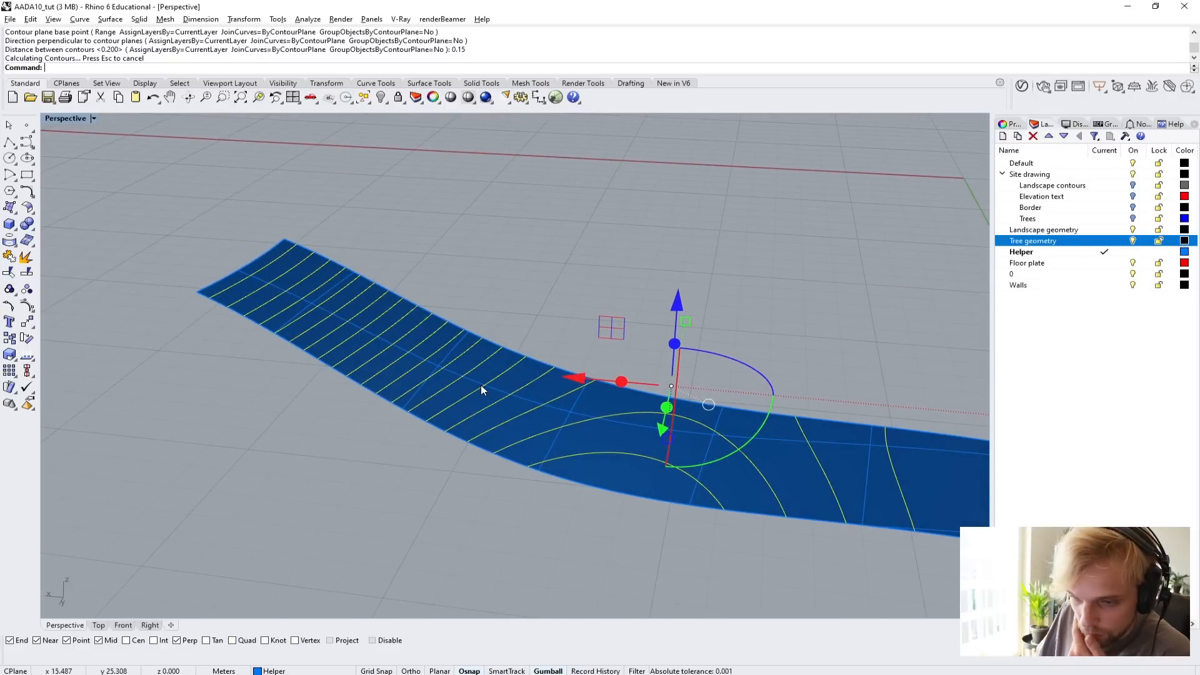
right_click_drag(485, 382, 613, 447)
left_click(612, 447)
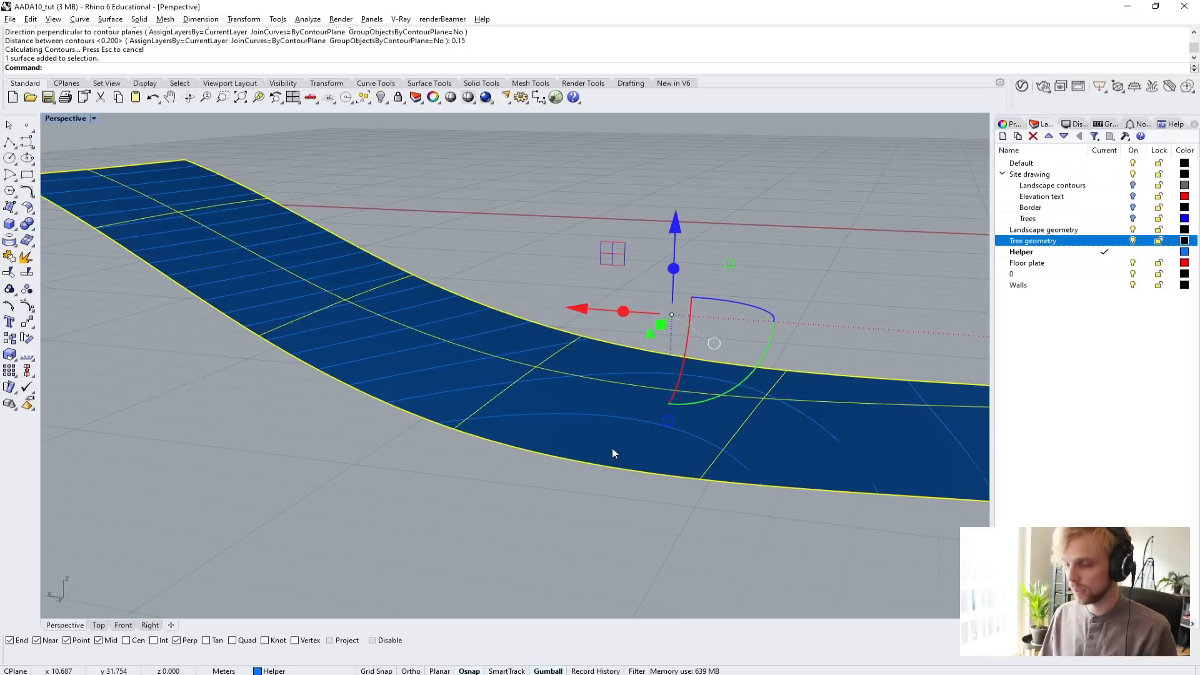
key("Delete")
Examine the contour curves along the ramp's slope, from the steep end towards the flatter section.
right_click_drag(493, 394, 576, 431)
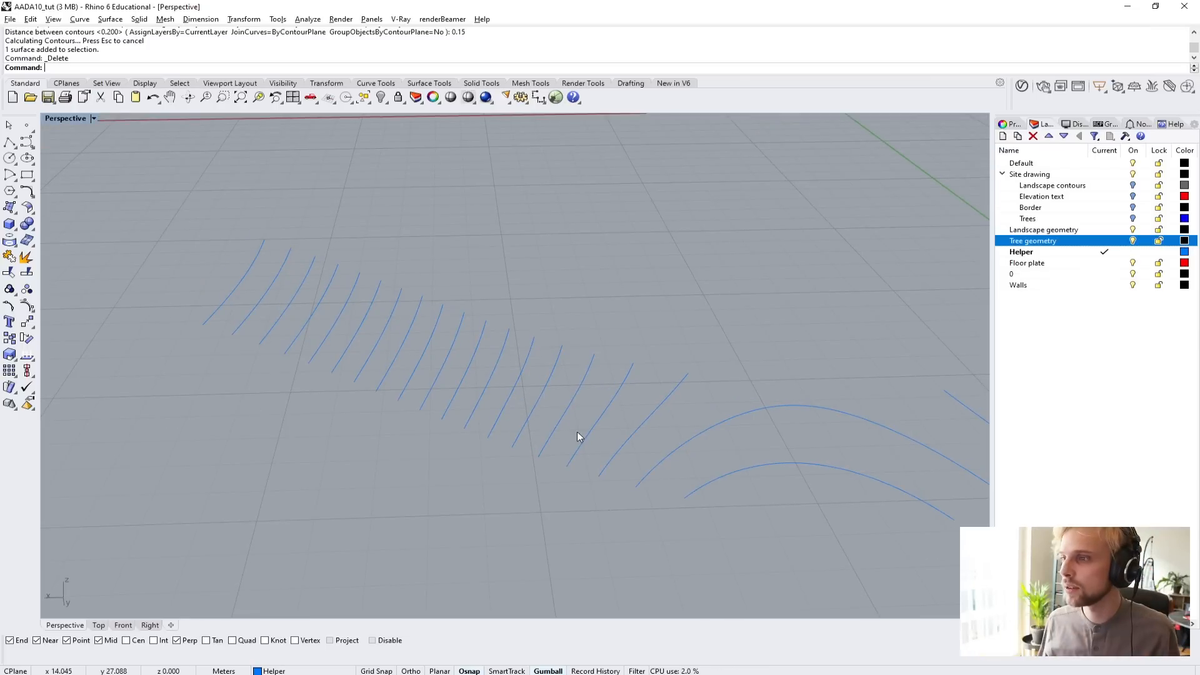
scroll(305, 318, "up", 3)
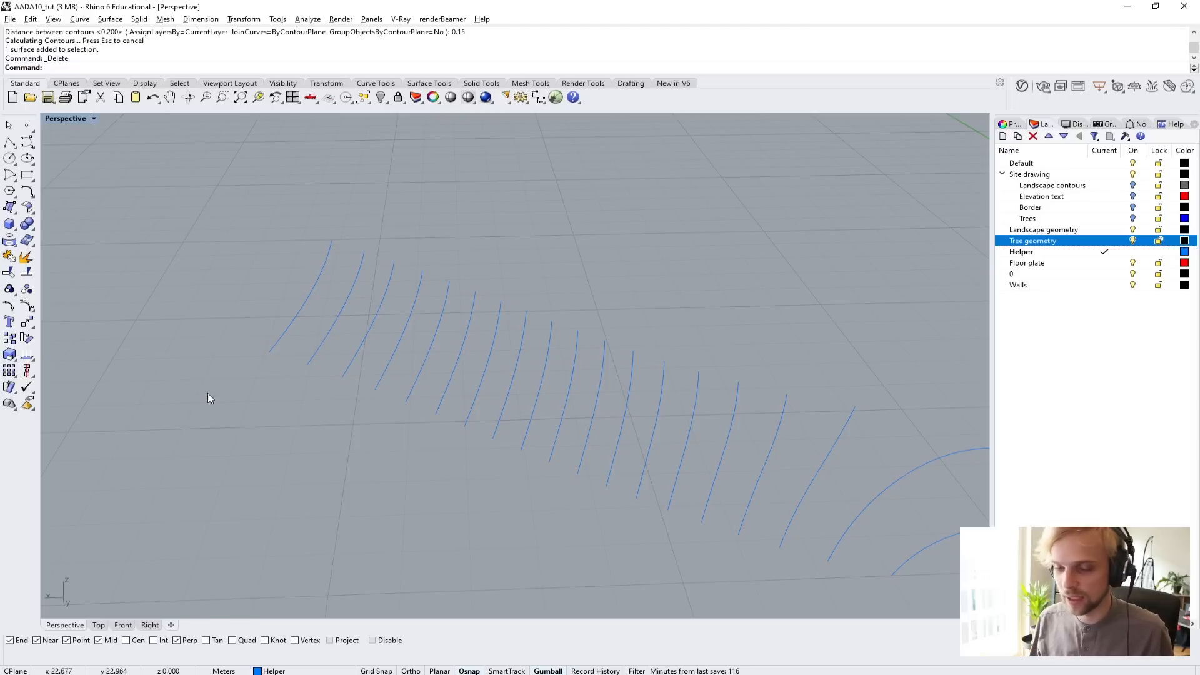
right_click_drag(320, 307, 361, 309)
left_click(357, 280)
left_click(227, 455)
scroll(305, 389, "up", 4)
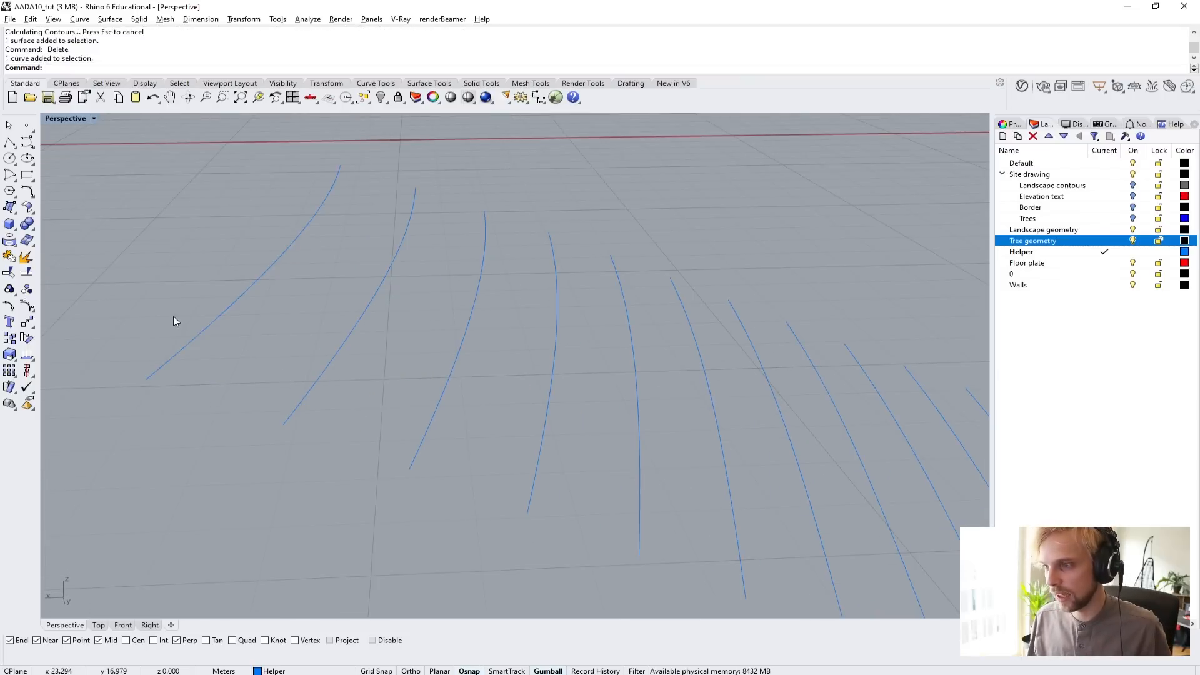
scroll(209, 305, "down", 4)
scroll(759, 510, "down", 6)
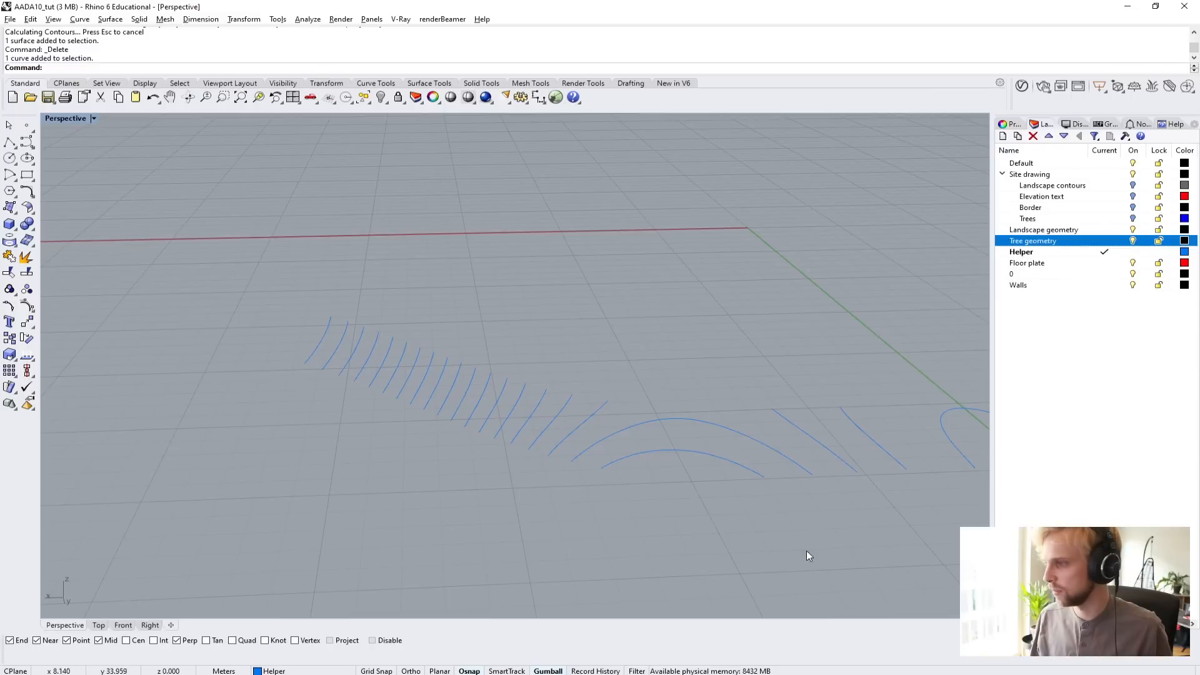
Create a layer named Step curves and move all of the ramp's contour curves onto it.
left_click_drag(635, 496, 196, 268)
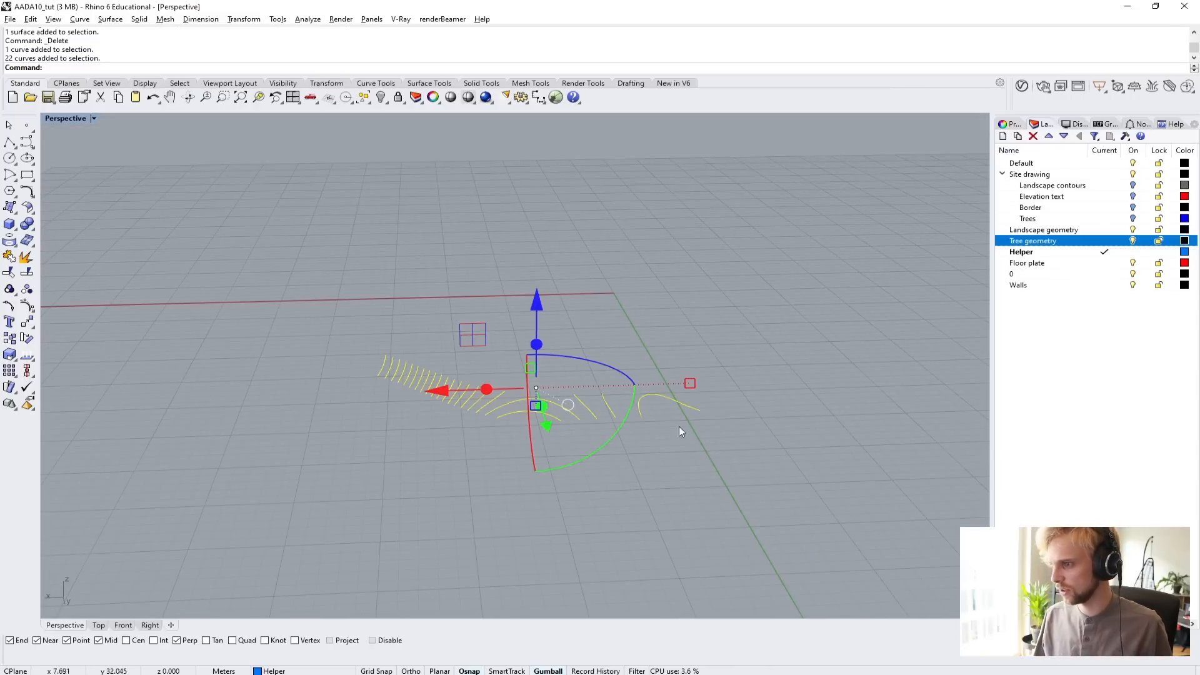
left_click(1003, 136)
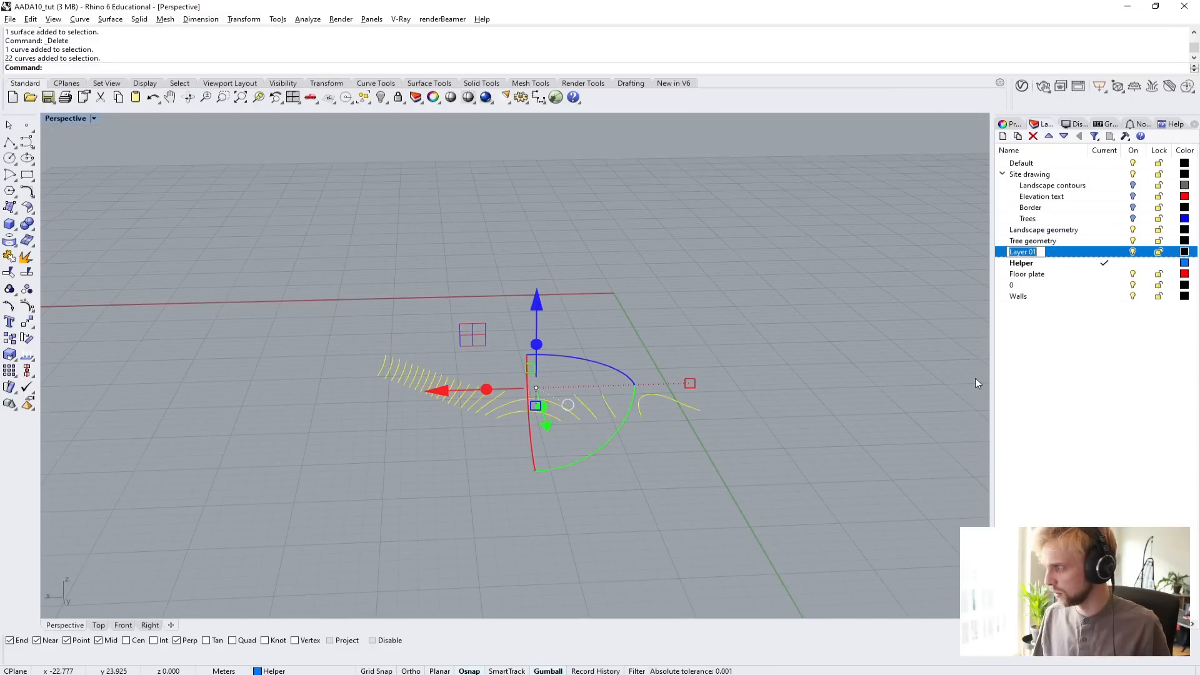
type("Step")
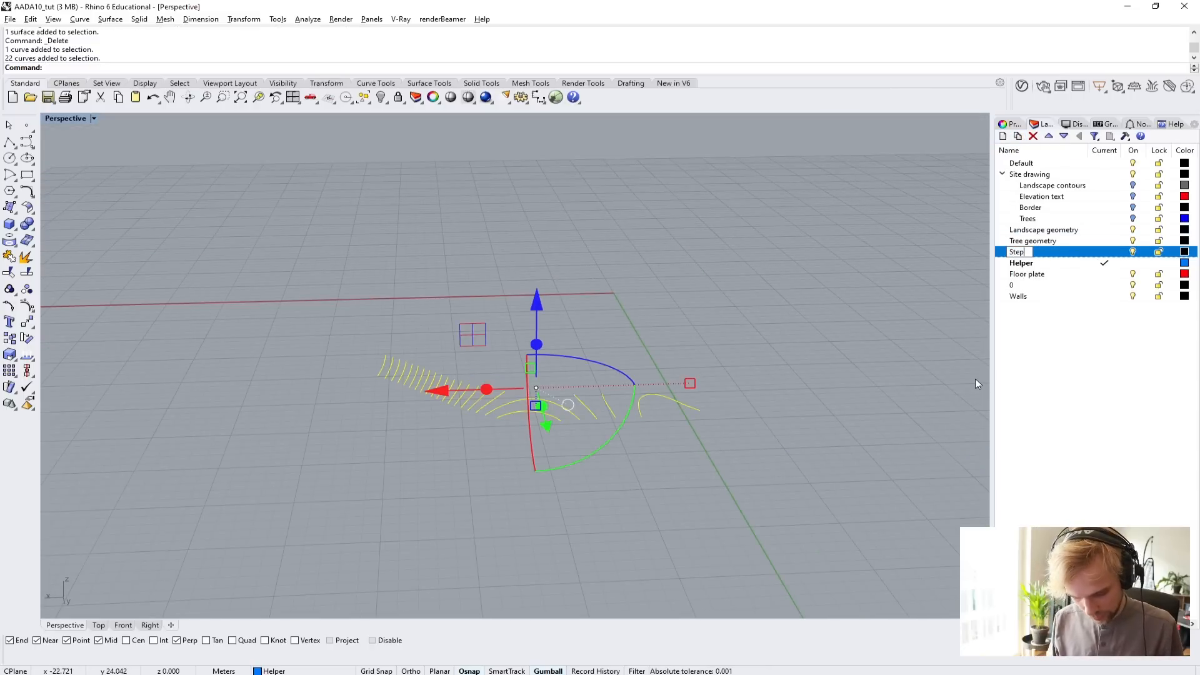
type(" curves")
key("Return")
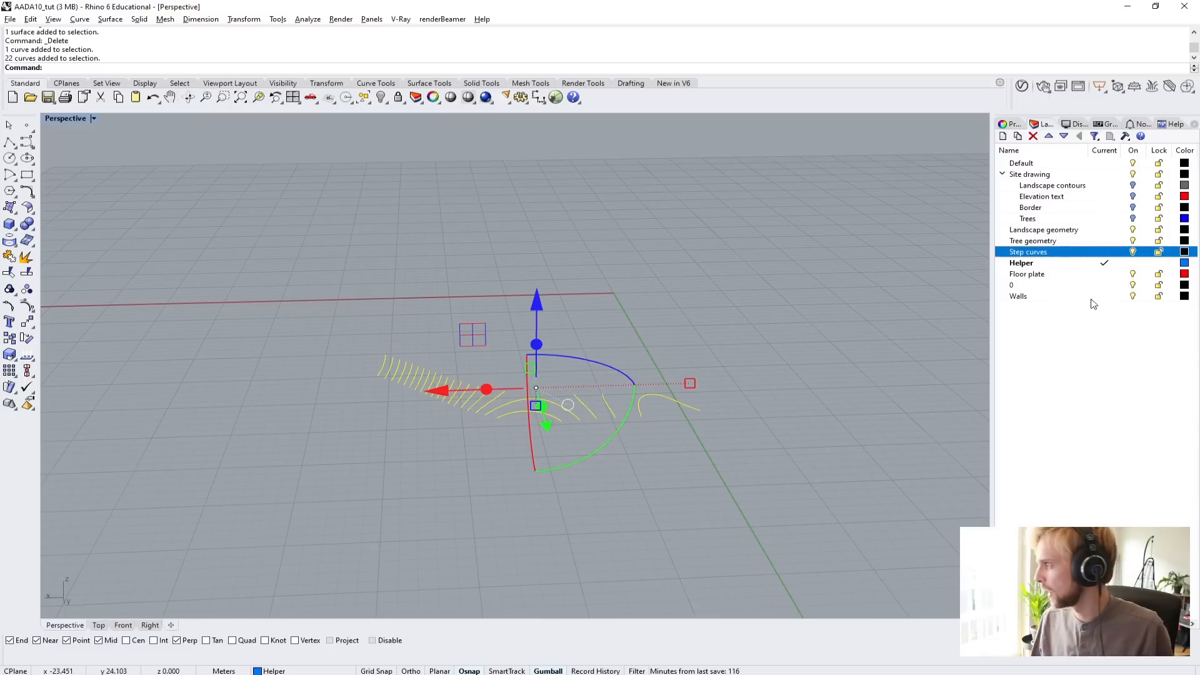
right_click(1070, 253)
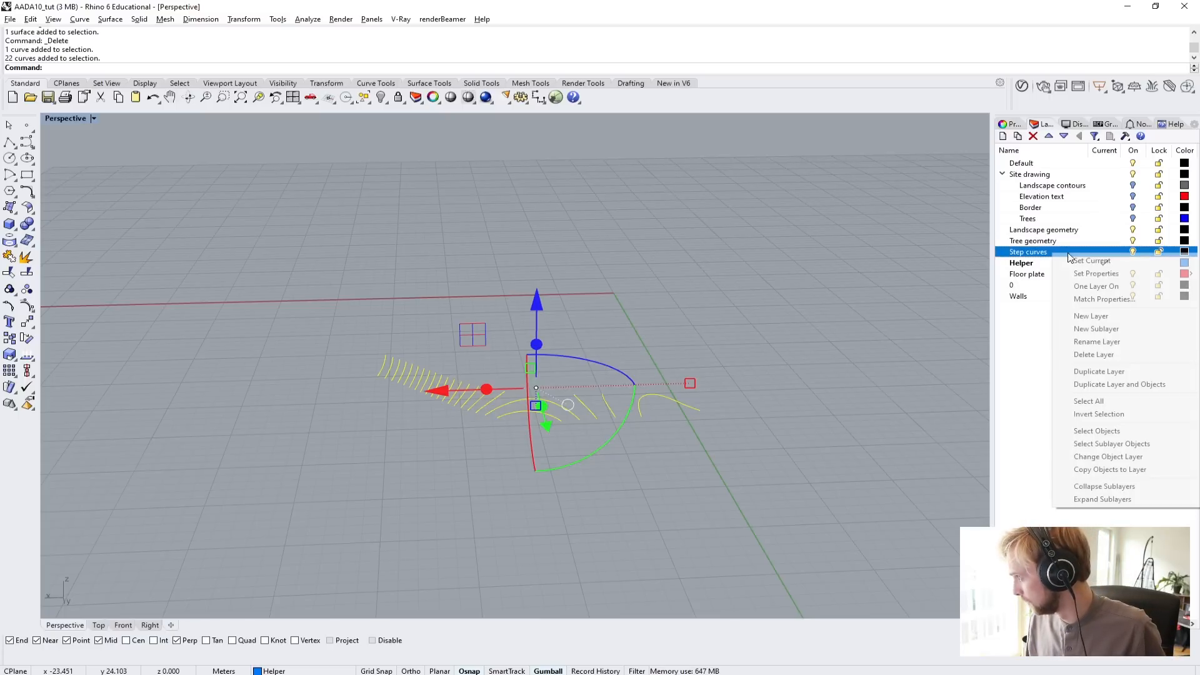
left_click(1086, 458)
Set the Step curves layer's colour to Orange.
left_click(1181, 253)
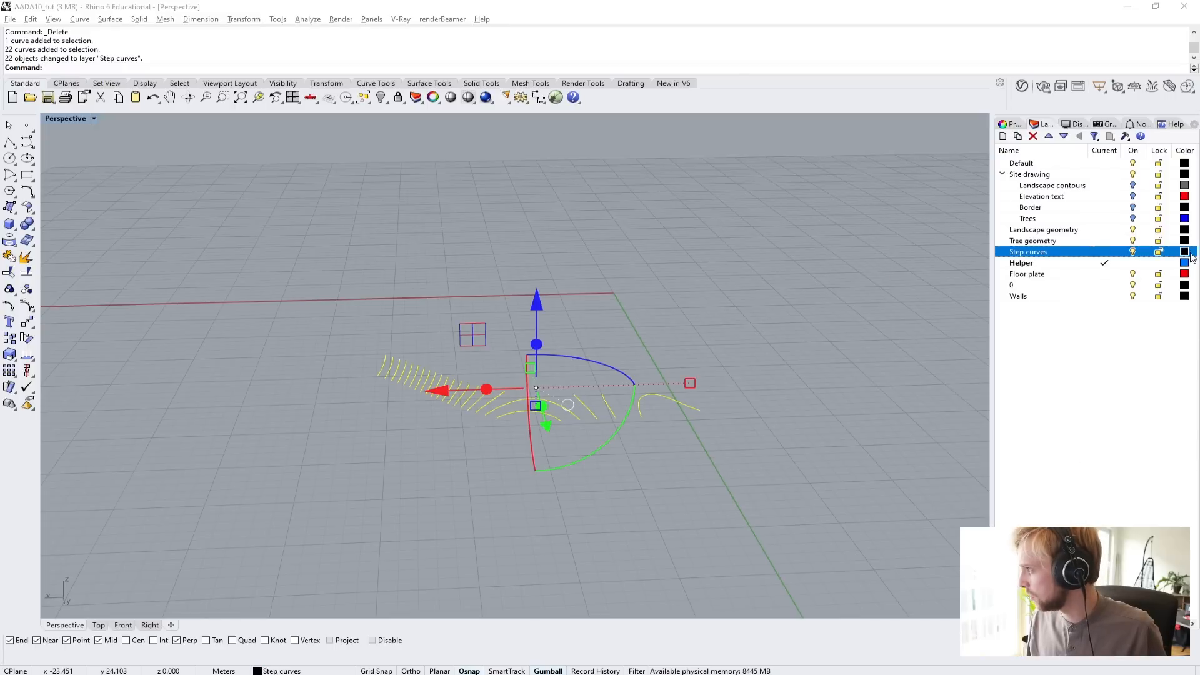
left_click(613, 286)
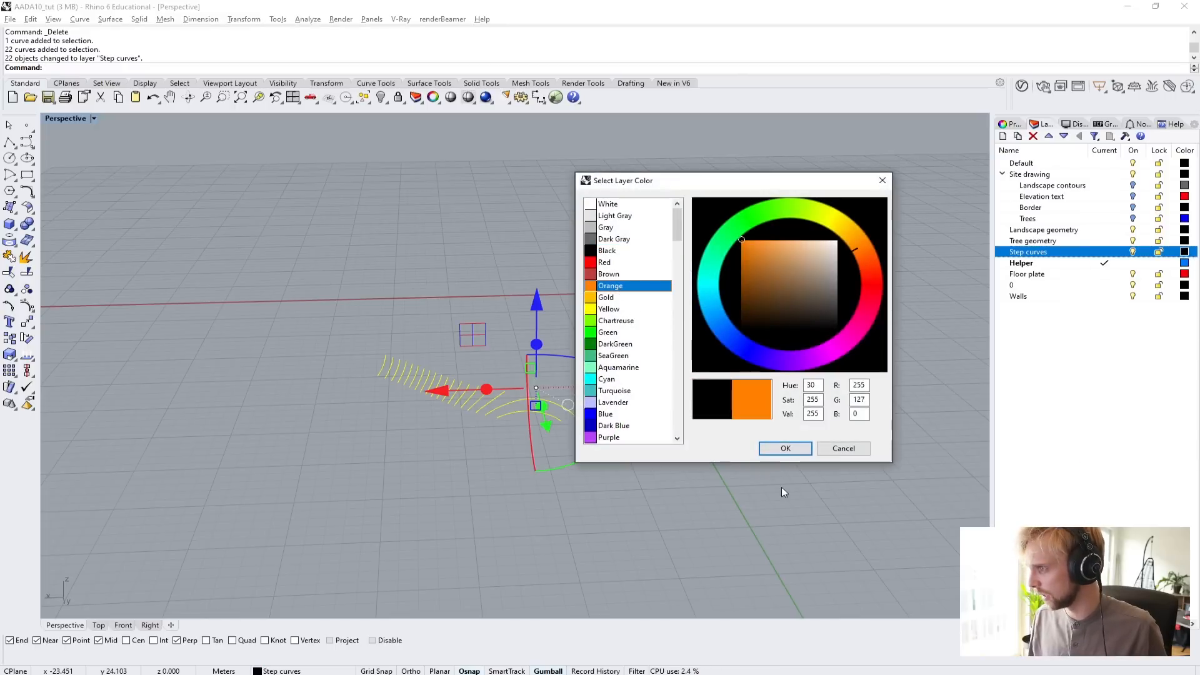
left_click(773, 449)
left_click(674, 507)
right_click_drag(633, 465, 594, 462)
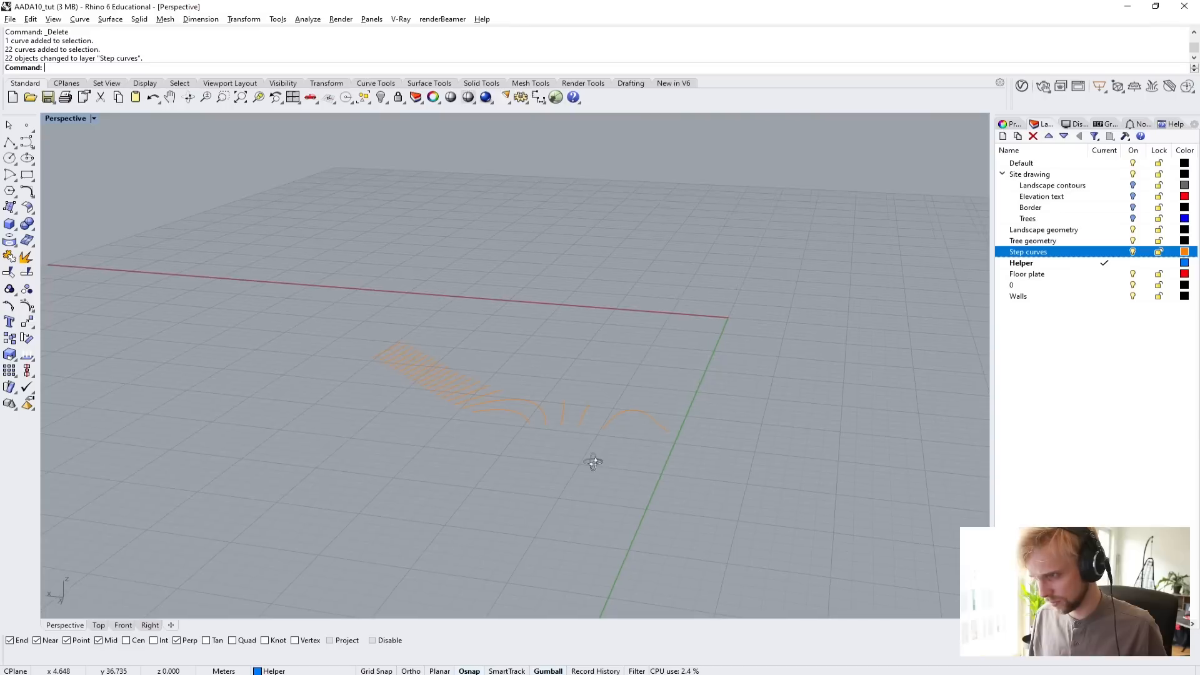
Change the Step curves layer's colour to Chartreuse.
left_click(1184, 252)
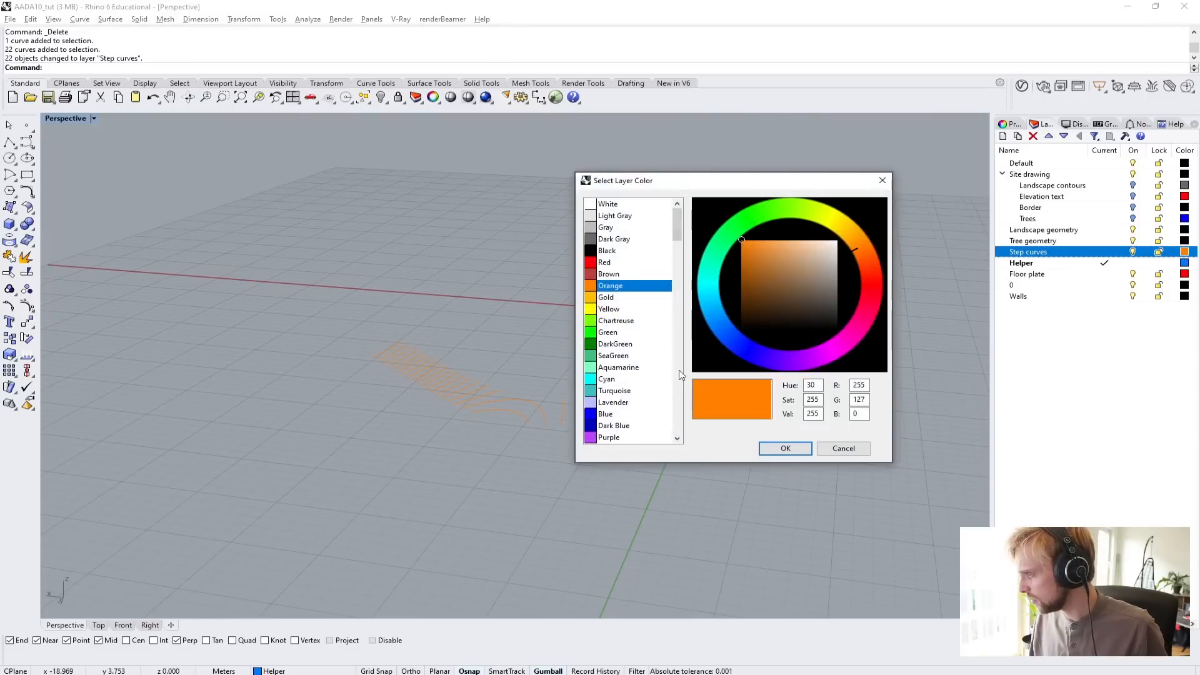
left_click(625, 320)
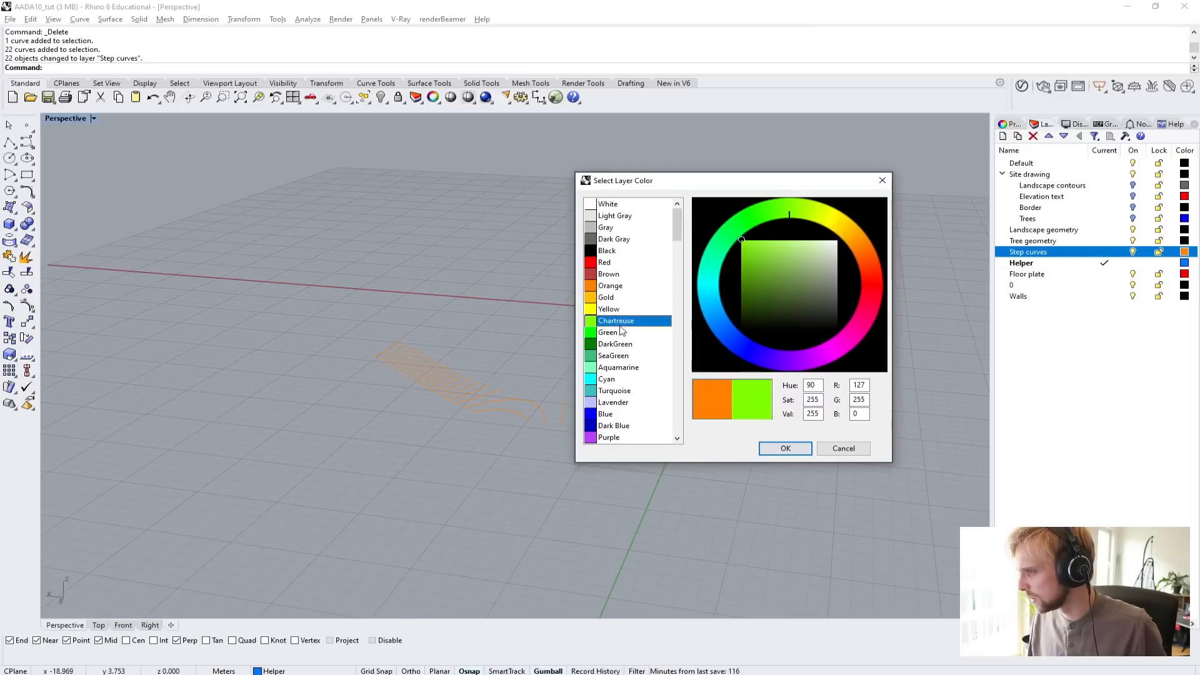
left_click(784, 449)
Show all hidden objects again around the ramp's step curves.
right_click_drag(734, 388, 634, 318)
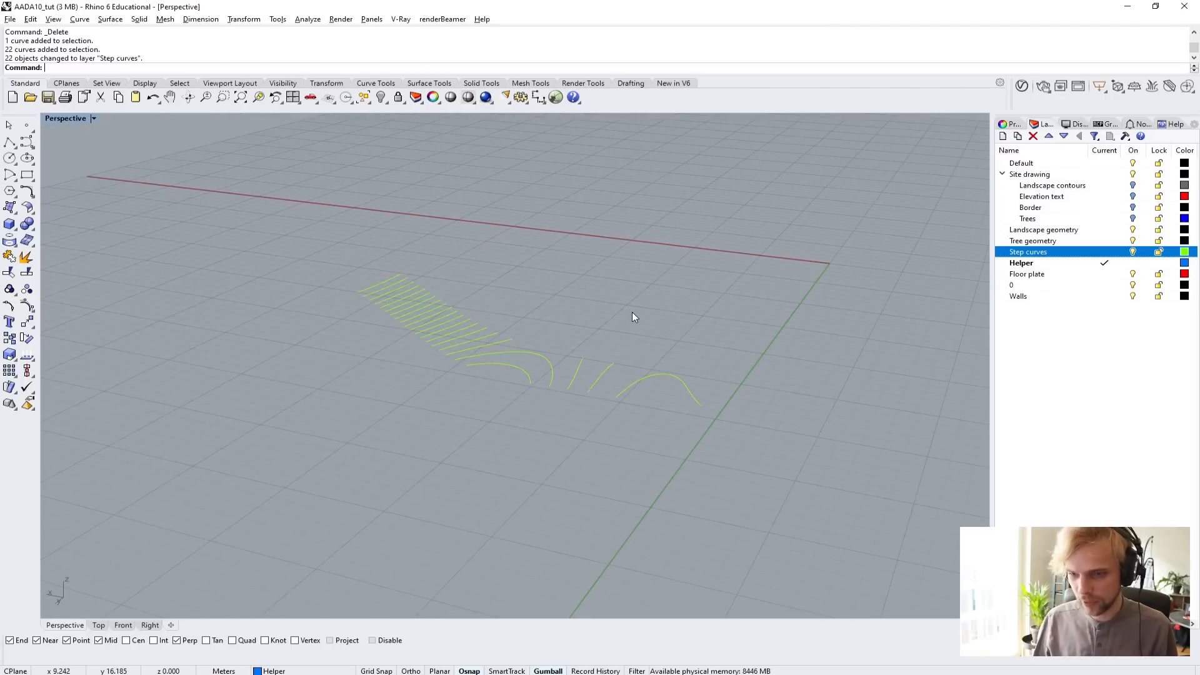
type("how")
key("Return")
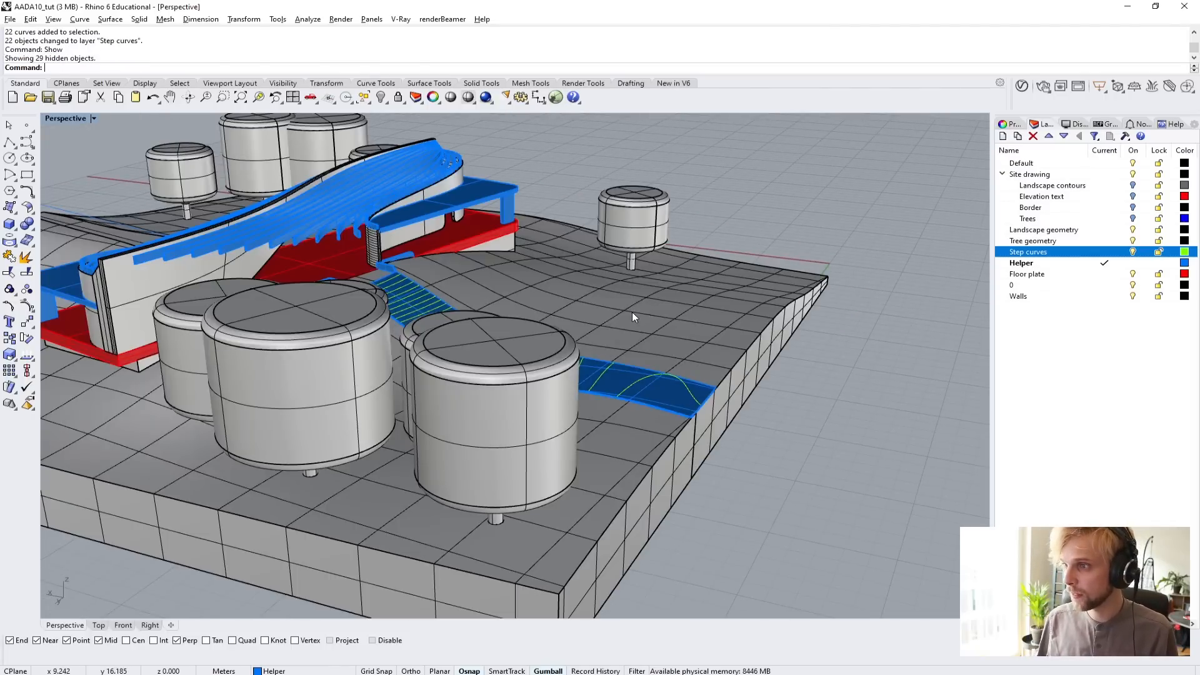
Examine the uppermost step curve up close and how it relates to the ramp's upper edge by the pavilion entrance.
right_click_drag(646, 307, 494, 291)
scroll(639, 242, "up", 5)
right_click_drag(639, 242, 591, 293)
scroll(567, 320, "down", 6)
scroll(582, 306, "up", 6)
scroll(561, 302, "up", 6)
left_click(562, 303)
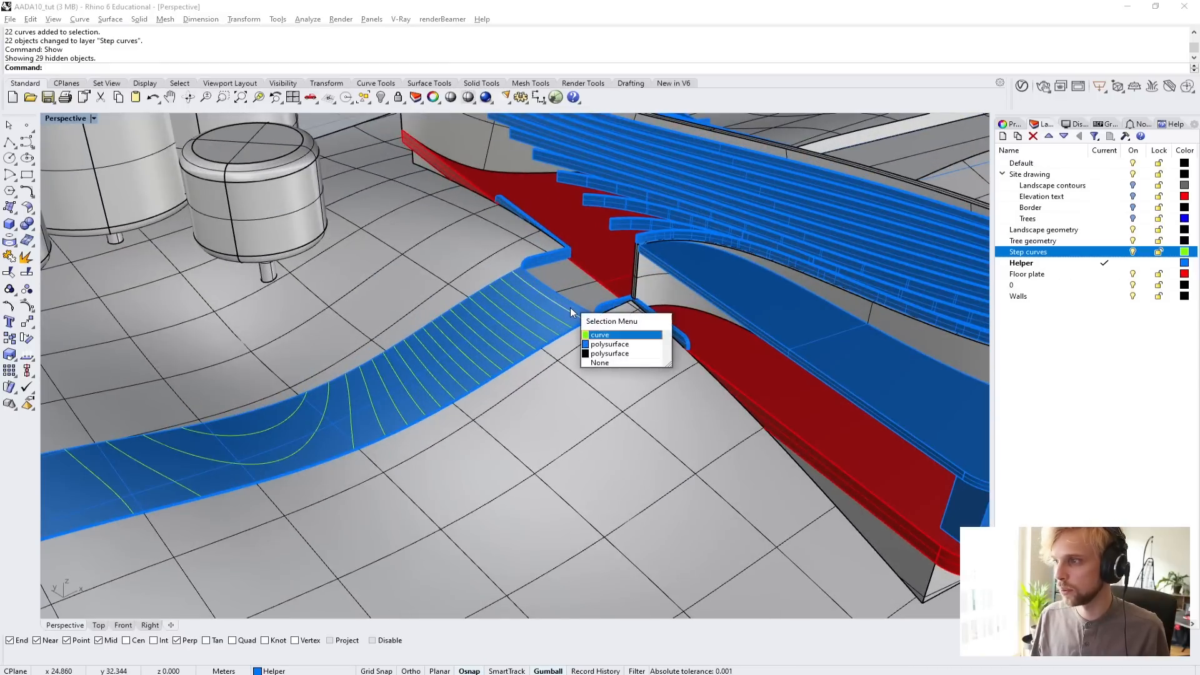
left_click(599, 335)
type("zs")
key("Return")
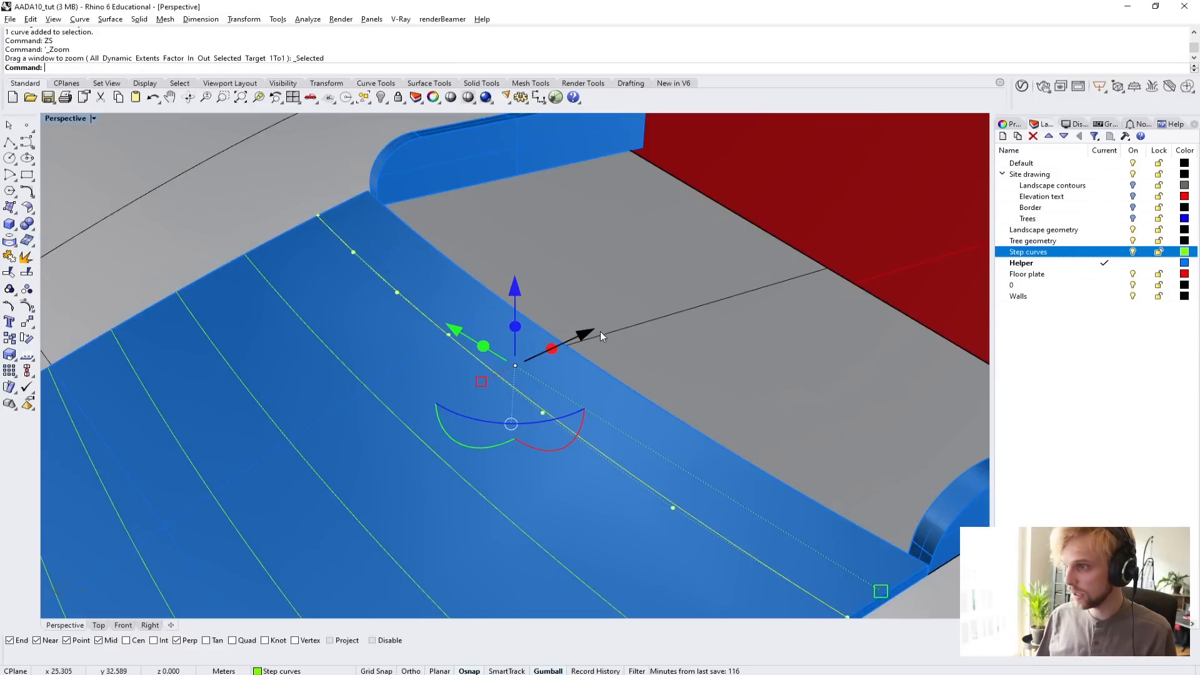
key("Escape")
right_click_drag(600, 332, 555, 261)
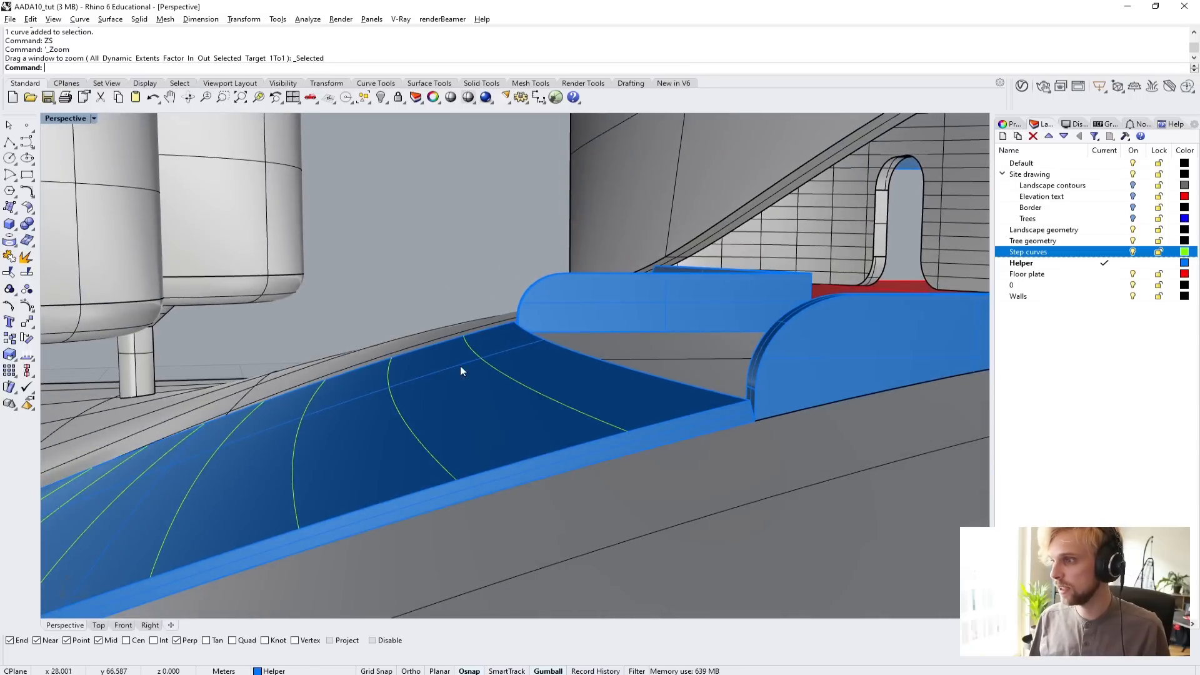
mouse_move(566, 364)
right_mouse_down()
mouse_move(550, 356)
mouse_move(588, 364)
right_mouse_up()
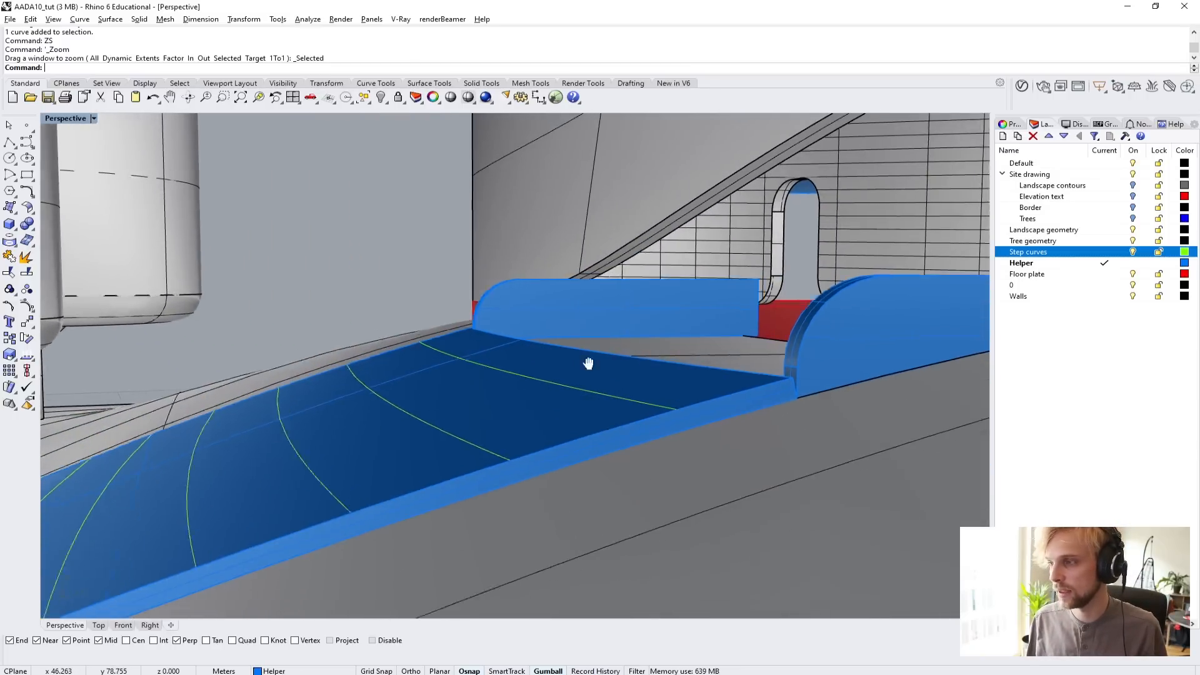
scroll(575, 344, "up", 5)
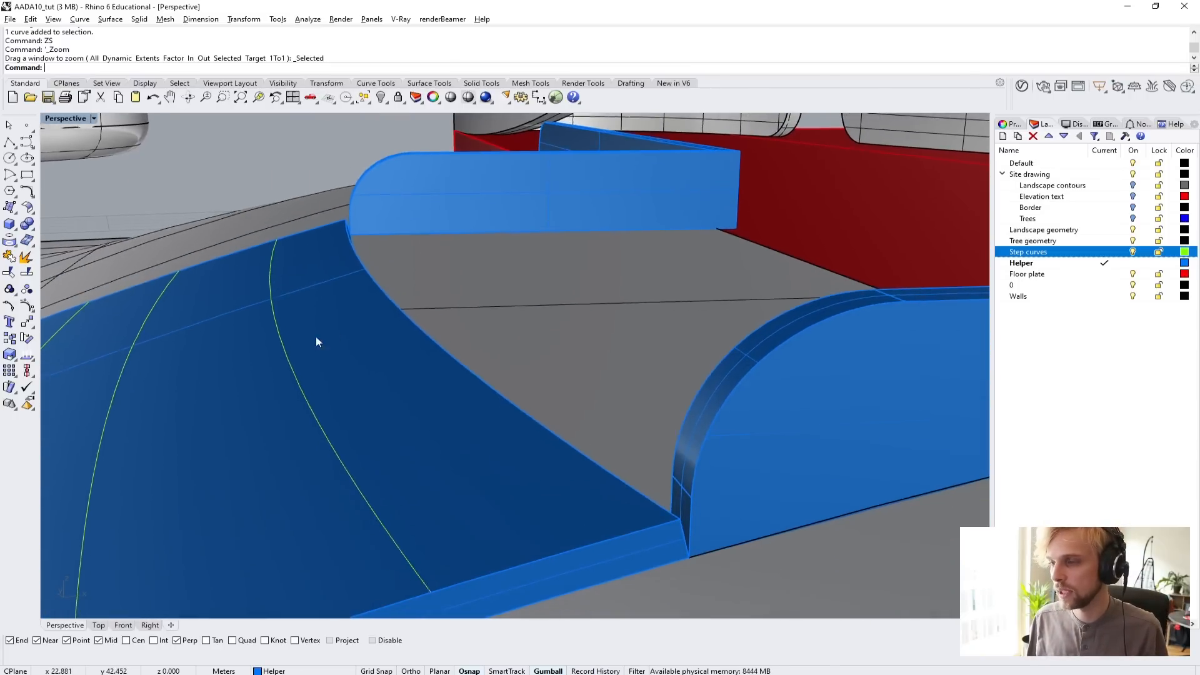
right_click_drag(429, 343, 419, 320)
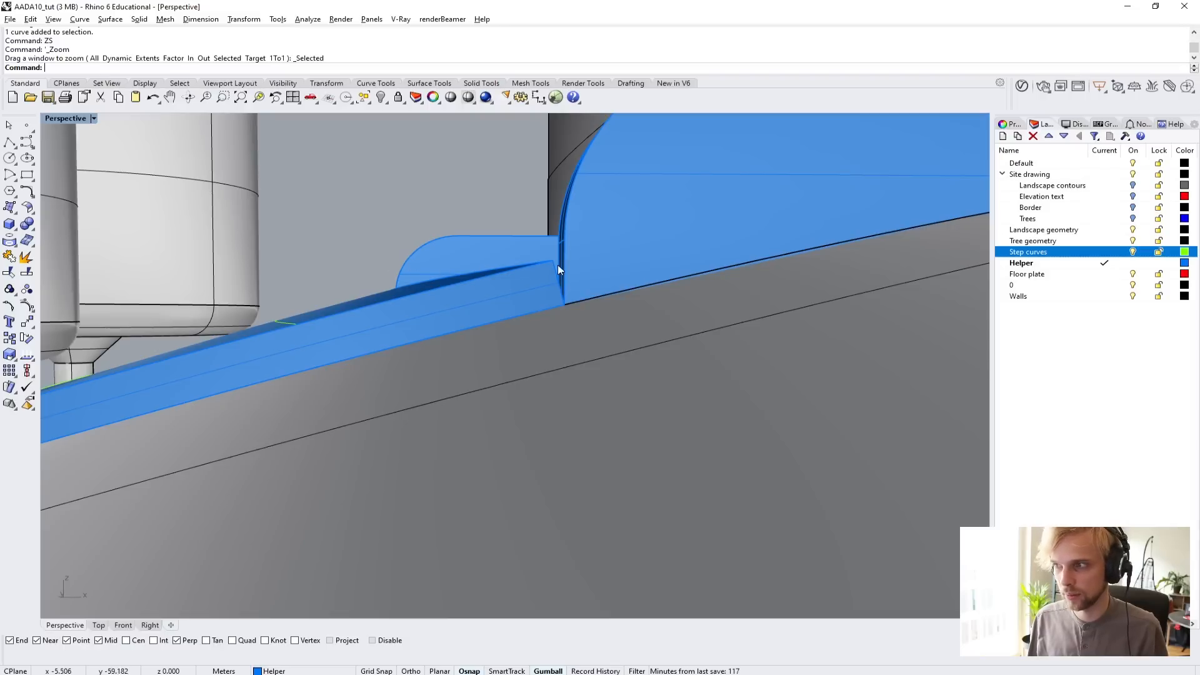
right_click_drag(278, 282, 410, 296)
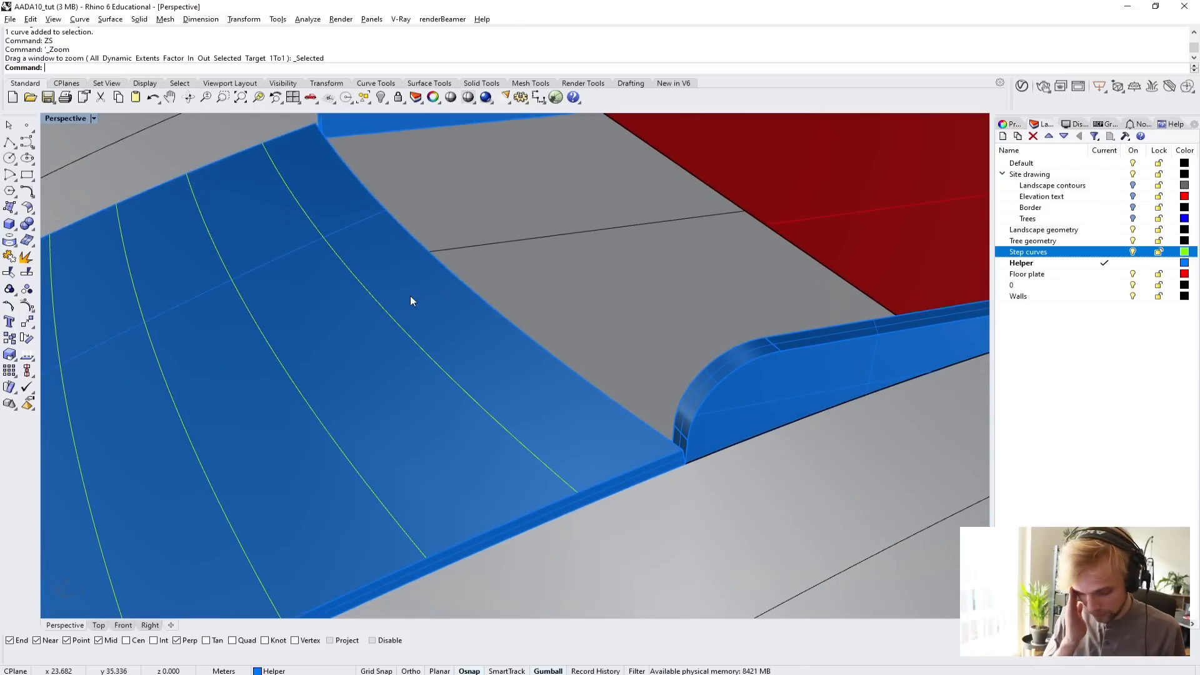
Duplicate the ramp's upper edge next to the pavilion entrance as a separate curve with DupEdge.
type("DupEdge")
key("Return")
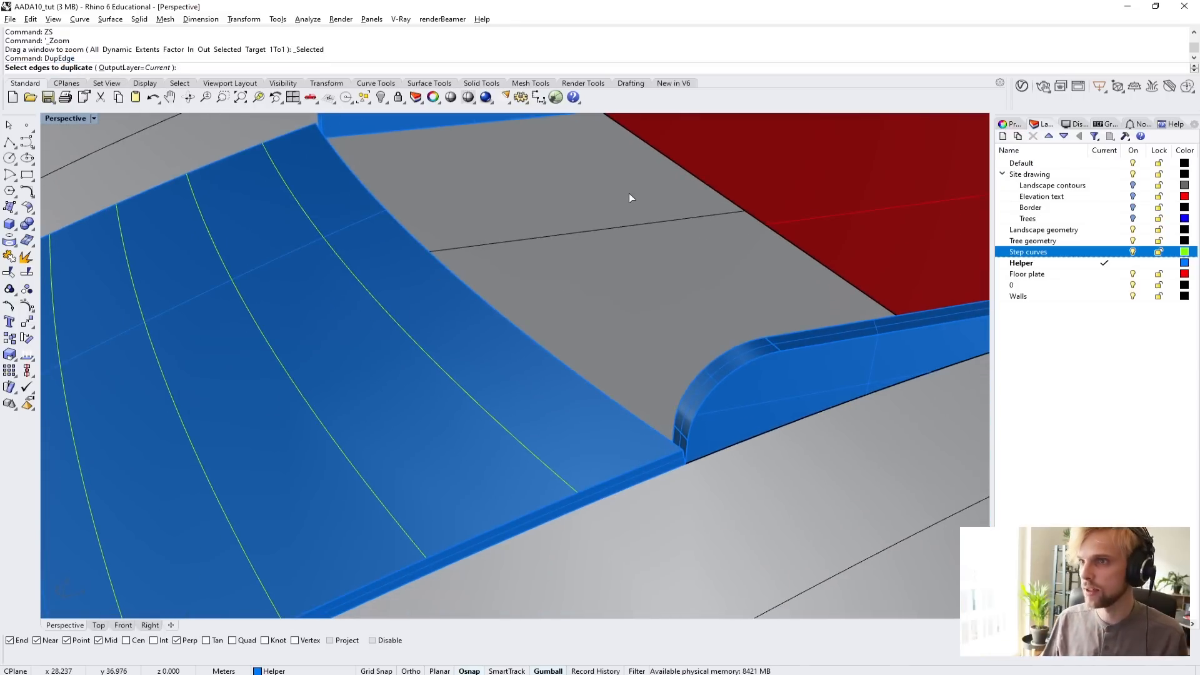
left_click(535, 346)
key("Return")
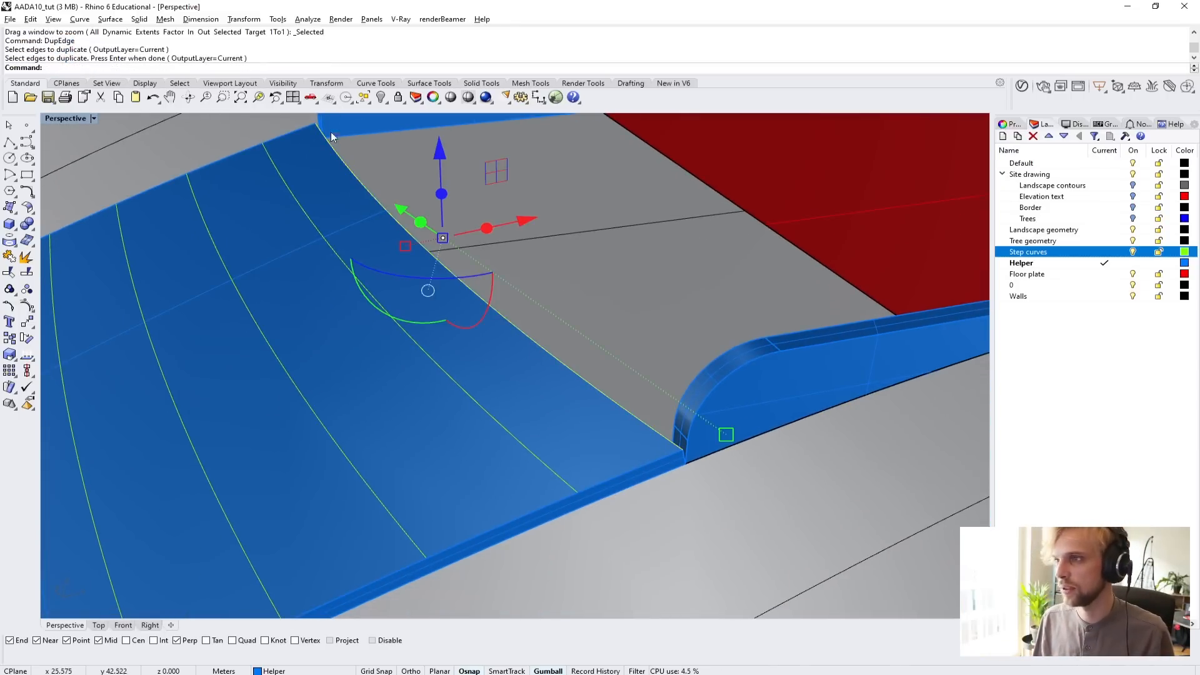
key("Escape")
left_click(437, 261)
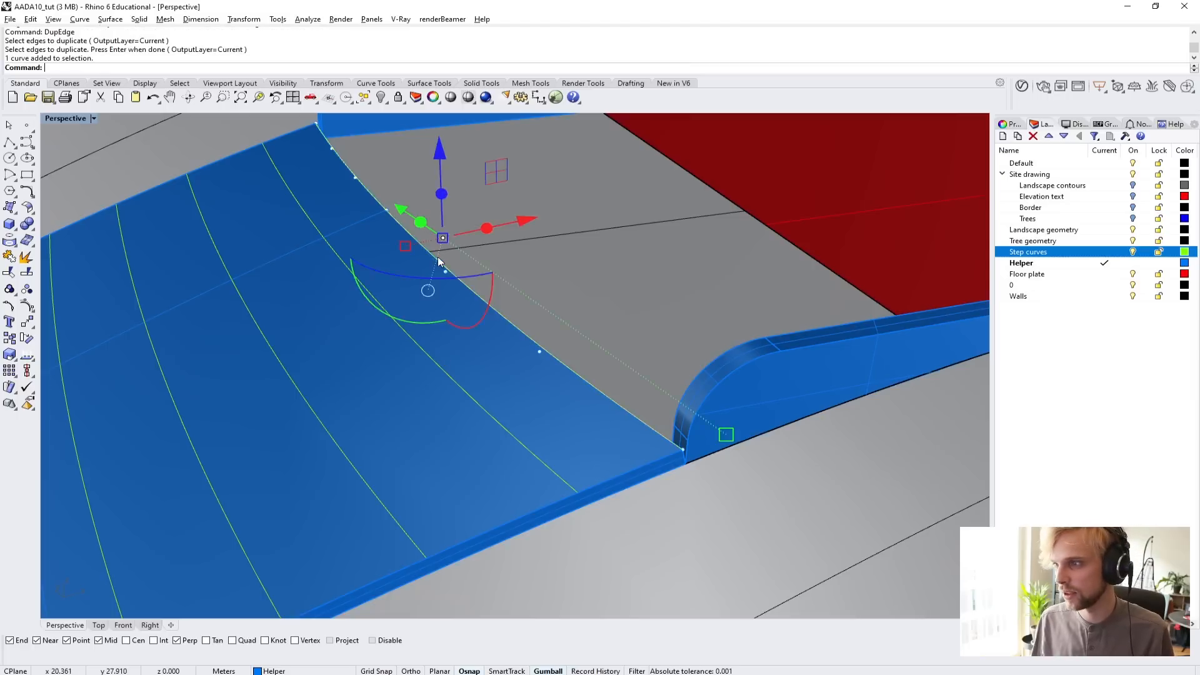
key("Escape")
Copy the uppermost step curve vertically, from its end point up to the height of the ramp's upper edge.
right_click_drag(448, 299, 401, 280)
left_click(385, 311)
left_click(392, 320)
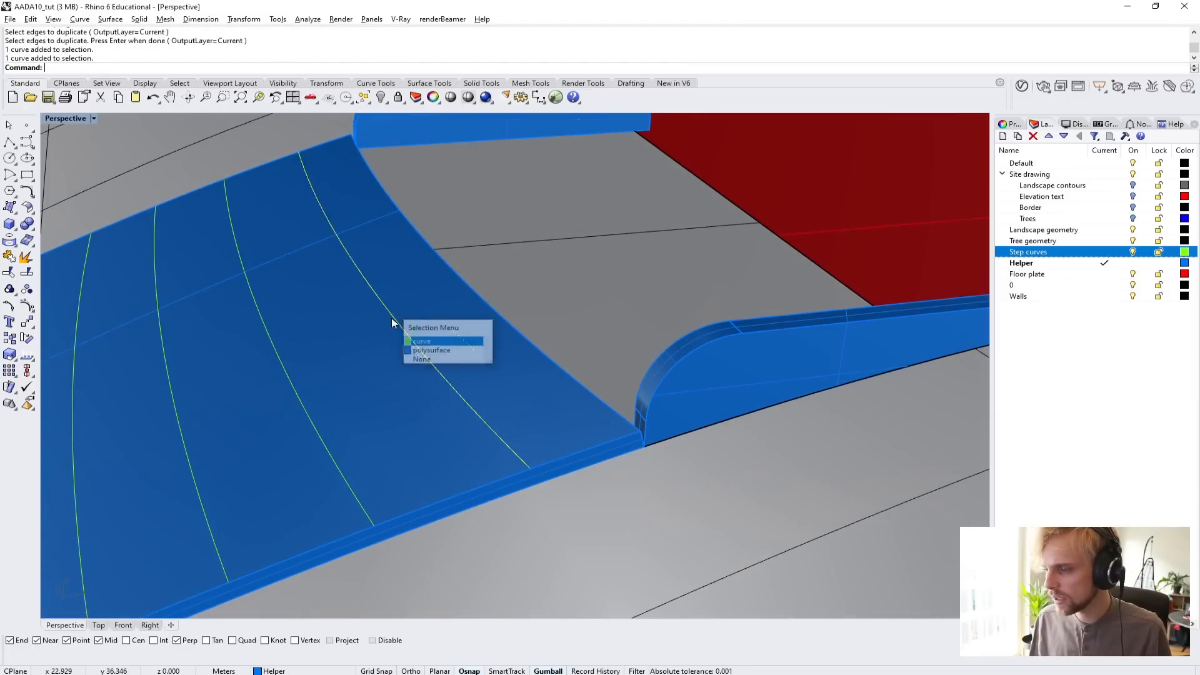
right_click_drag(399, 328, 400, 283)
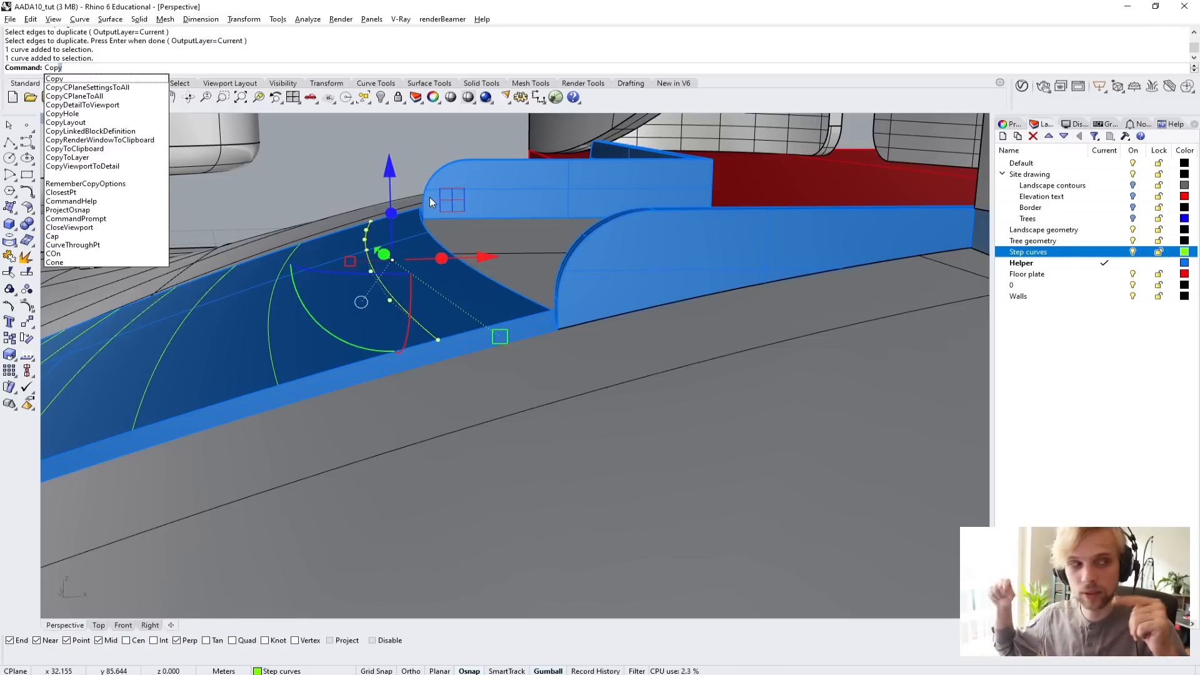
key("Return")
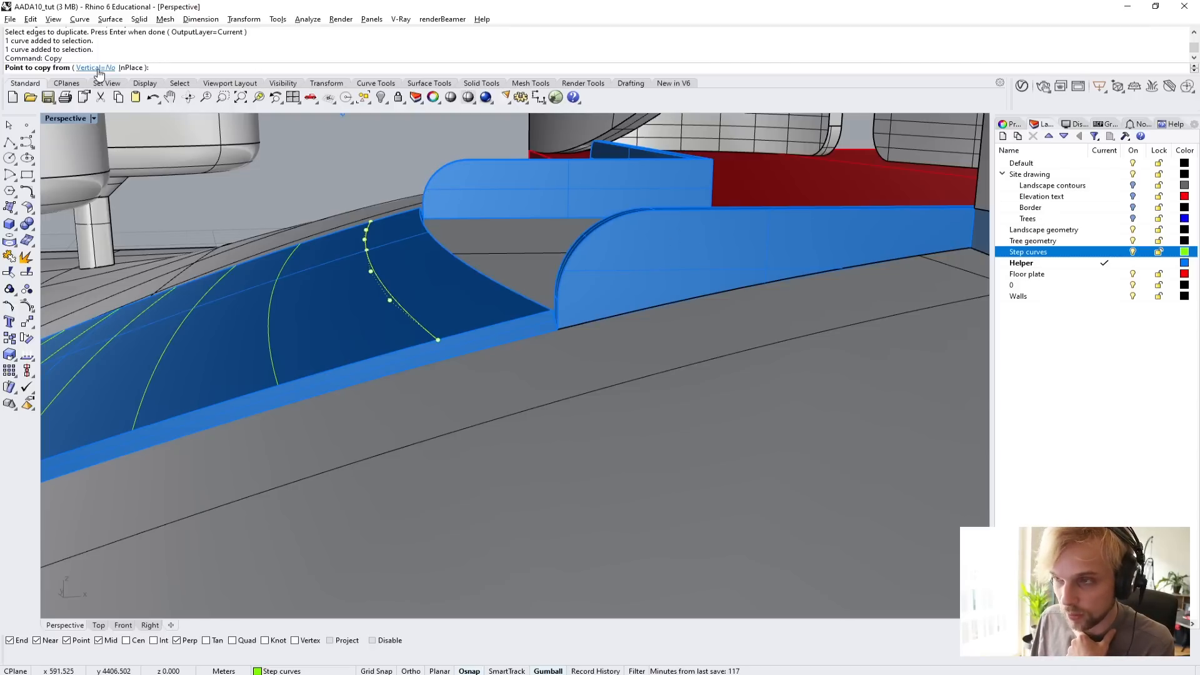
left_click(98, 73)
left_click(440, 340)
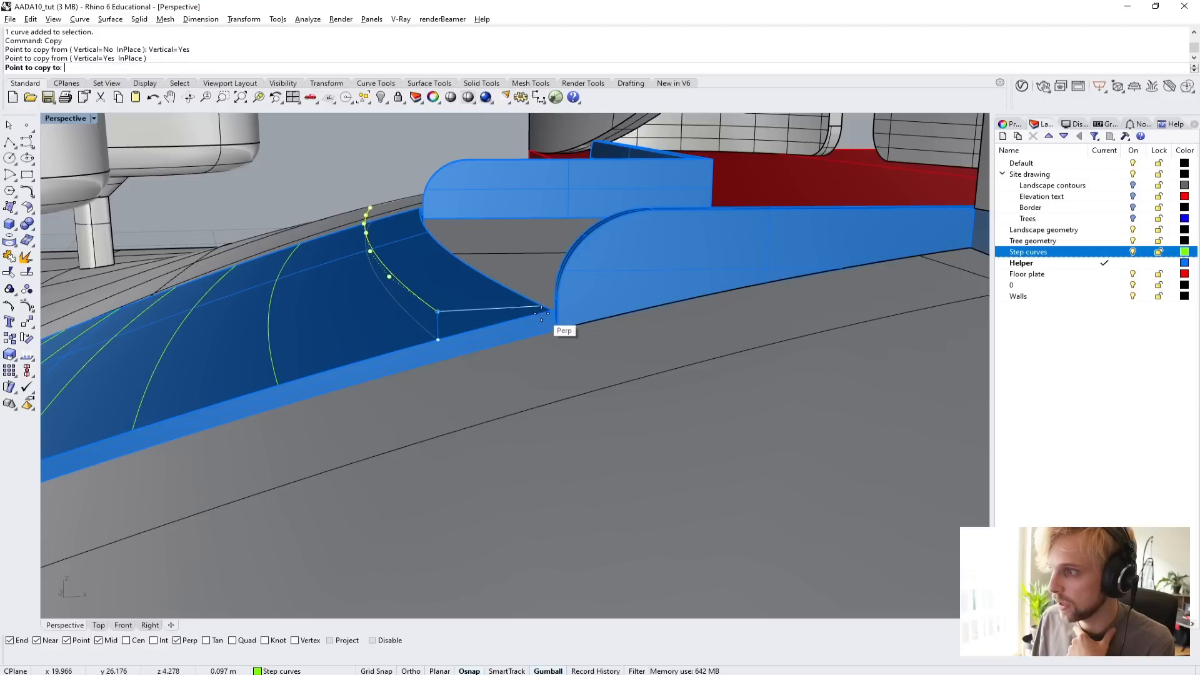
left_click(541, 319)
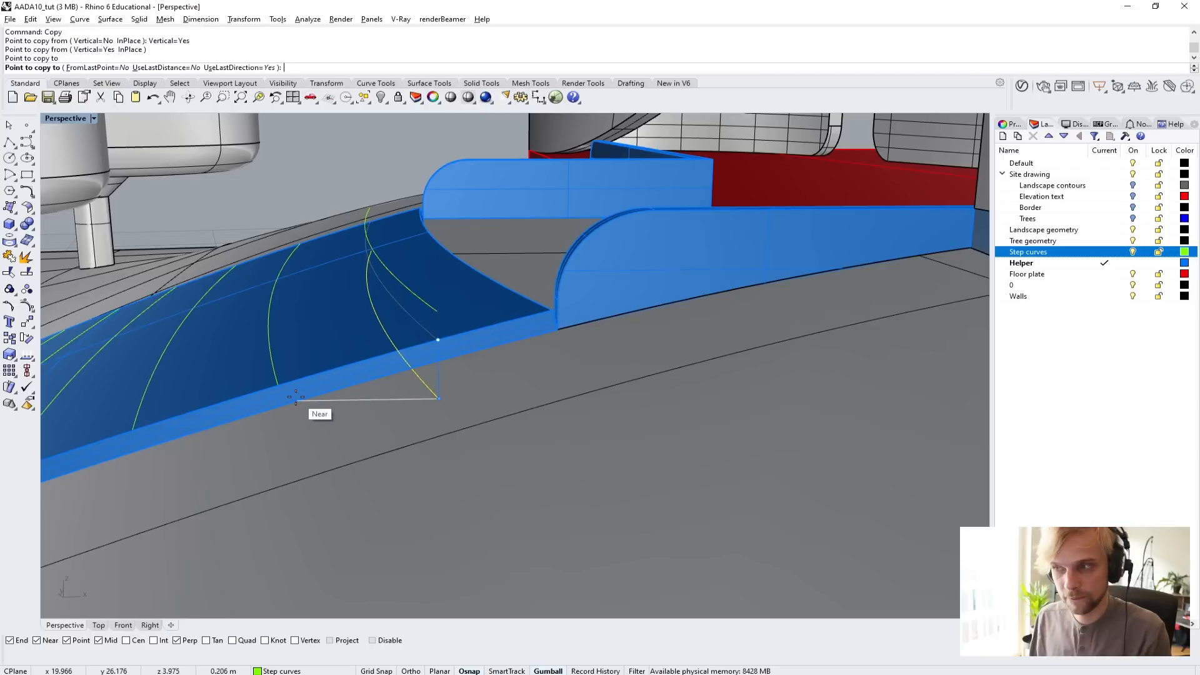
key("Escape")
key("Escape")
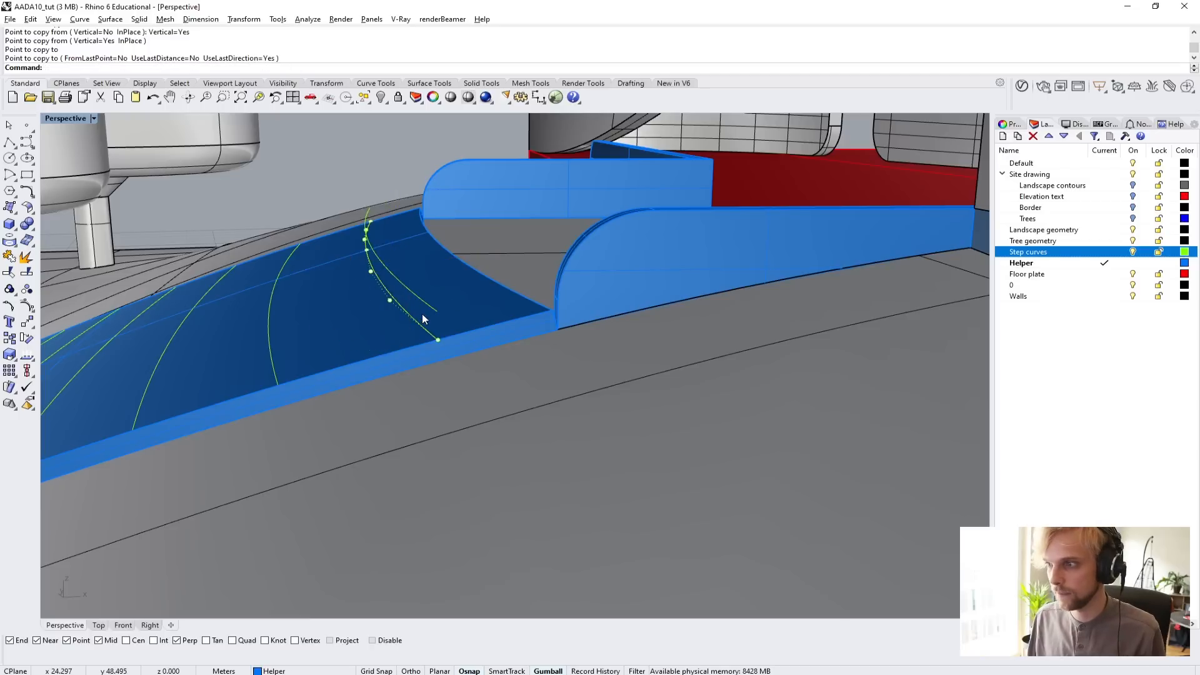
key("Escape")
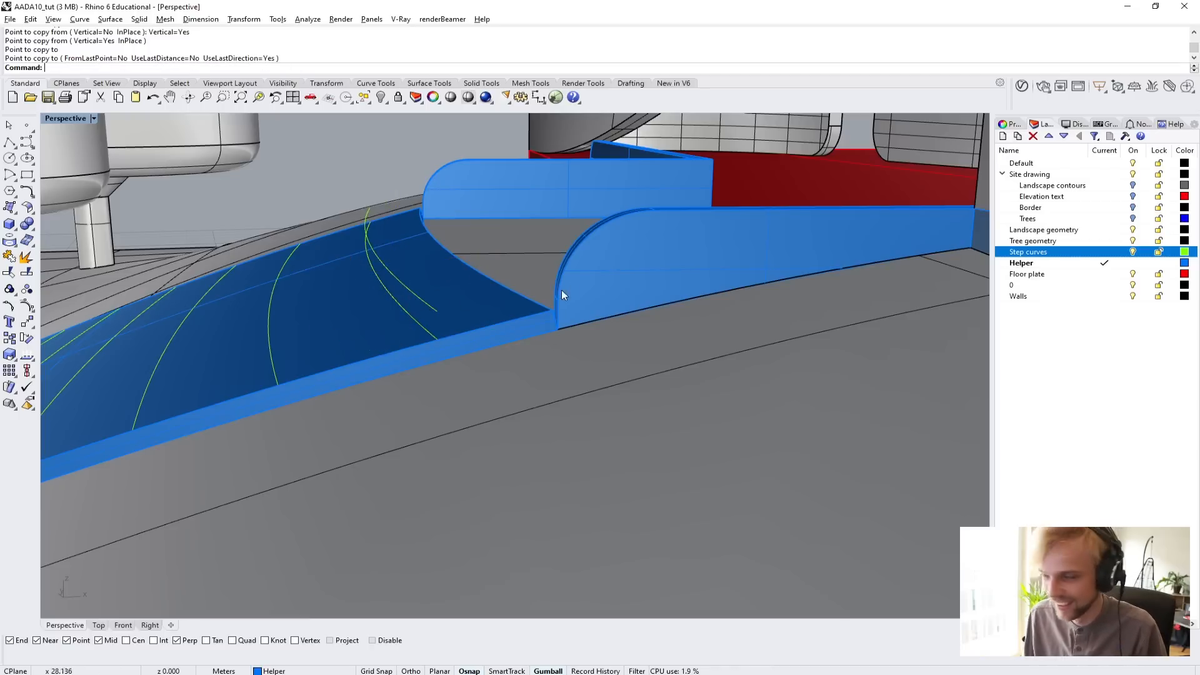
Loft the top step's tread between the raised curve copy and the duplicated ramp edge, using Normal style without simplifying.
left_click(423, 297)
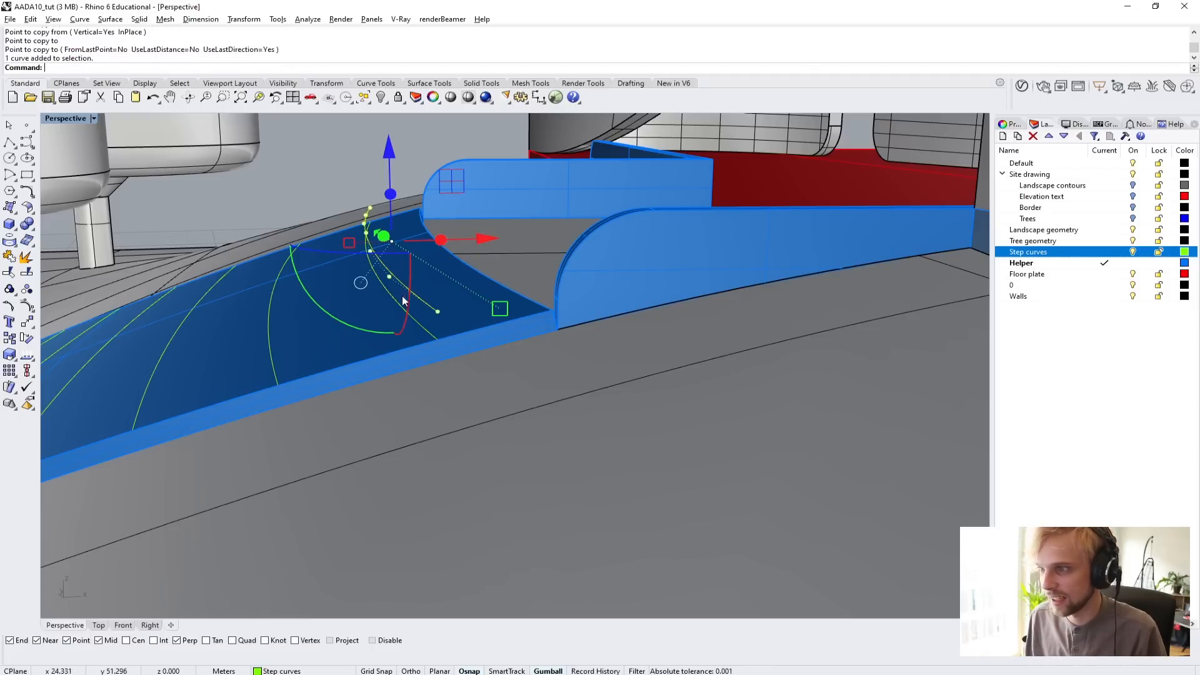
left_click(518, 296, "shift")
left_click(546, 328)
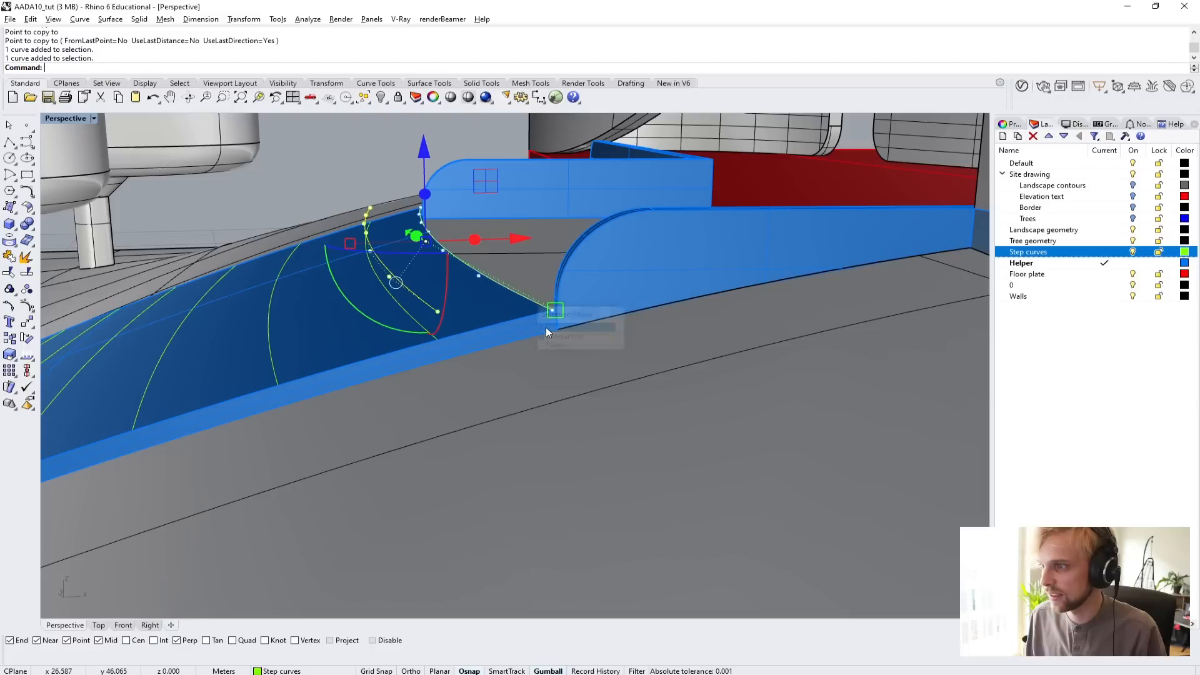
key("Return")
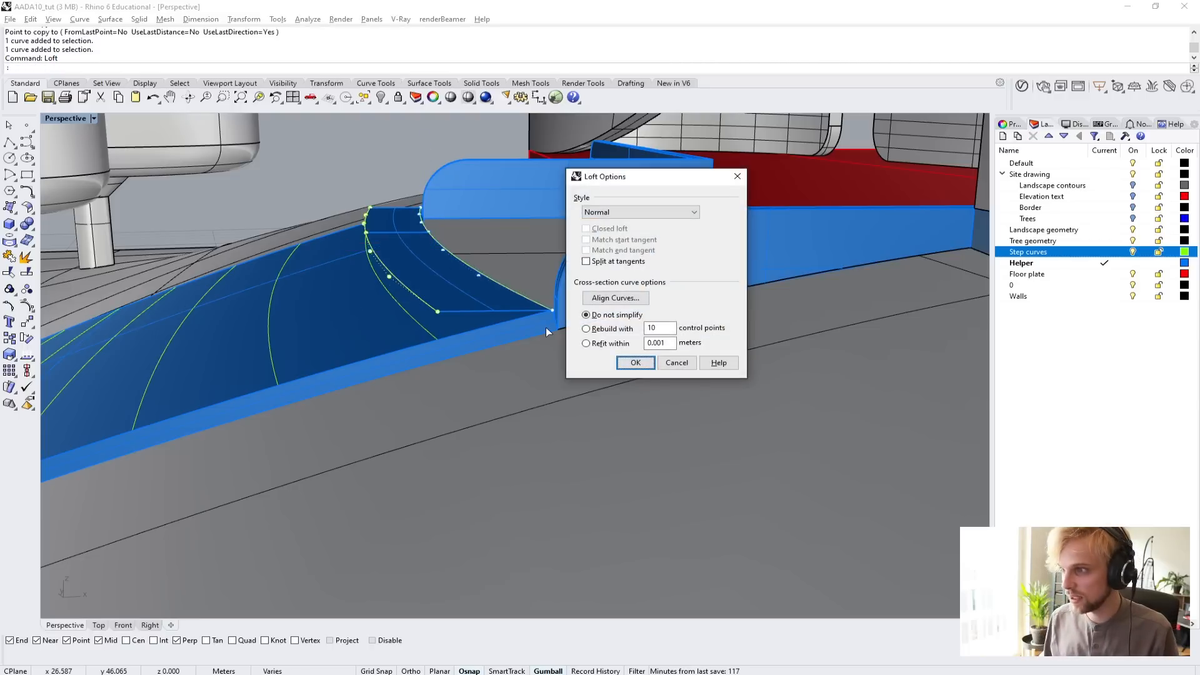
key("Return")
Loft the top step's vertical riser between the raised curve copy and the original uppermost step curve.
right_click_drag(457, 326, 552, 351)
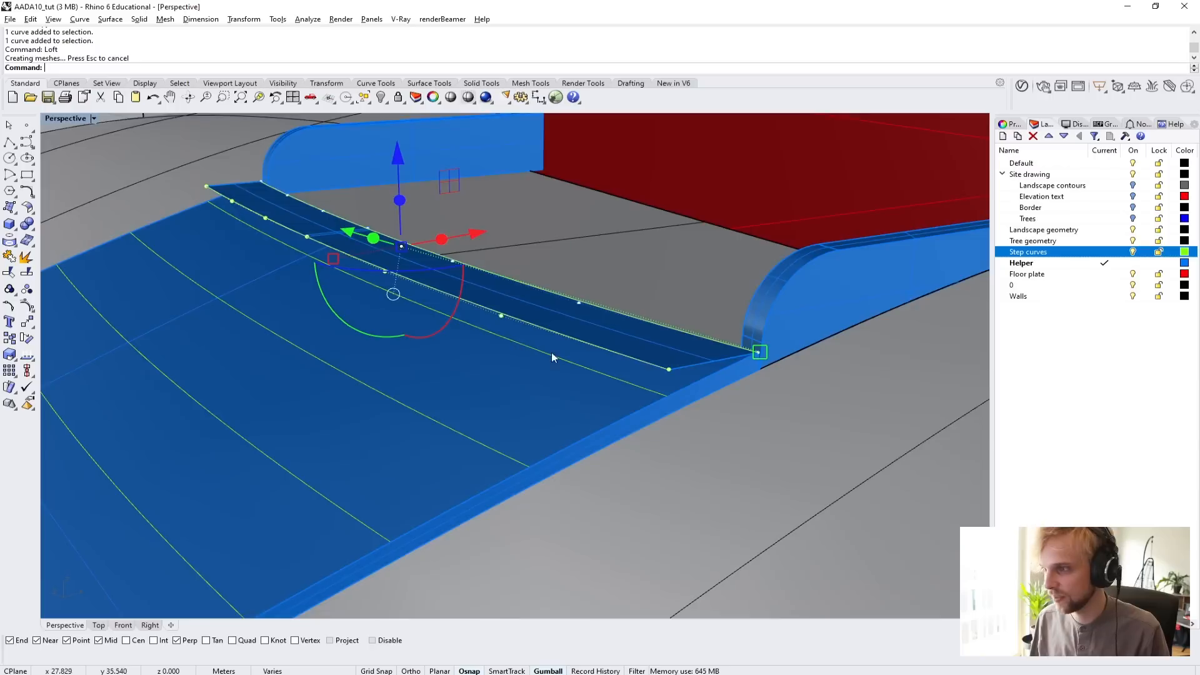
left_click(640, 360)
left_click(663, 390)
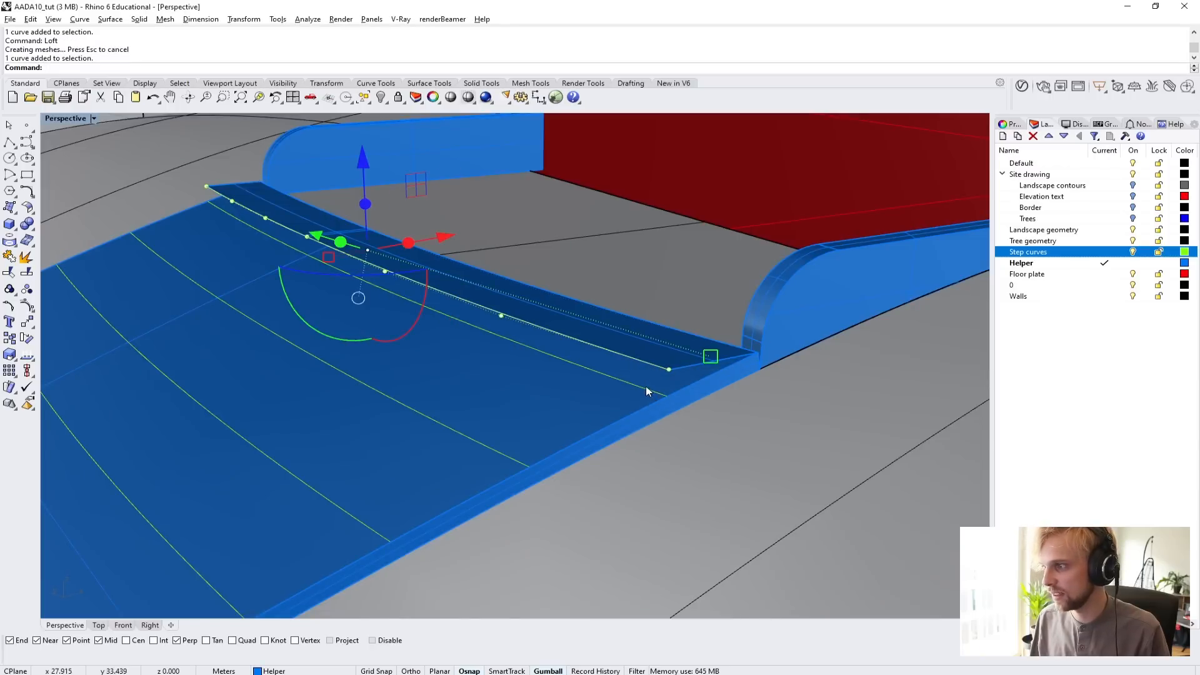
left_click(624, 378)
key("Return")
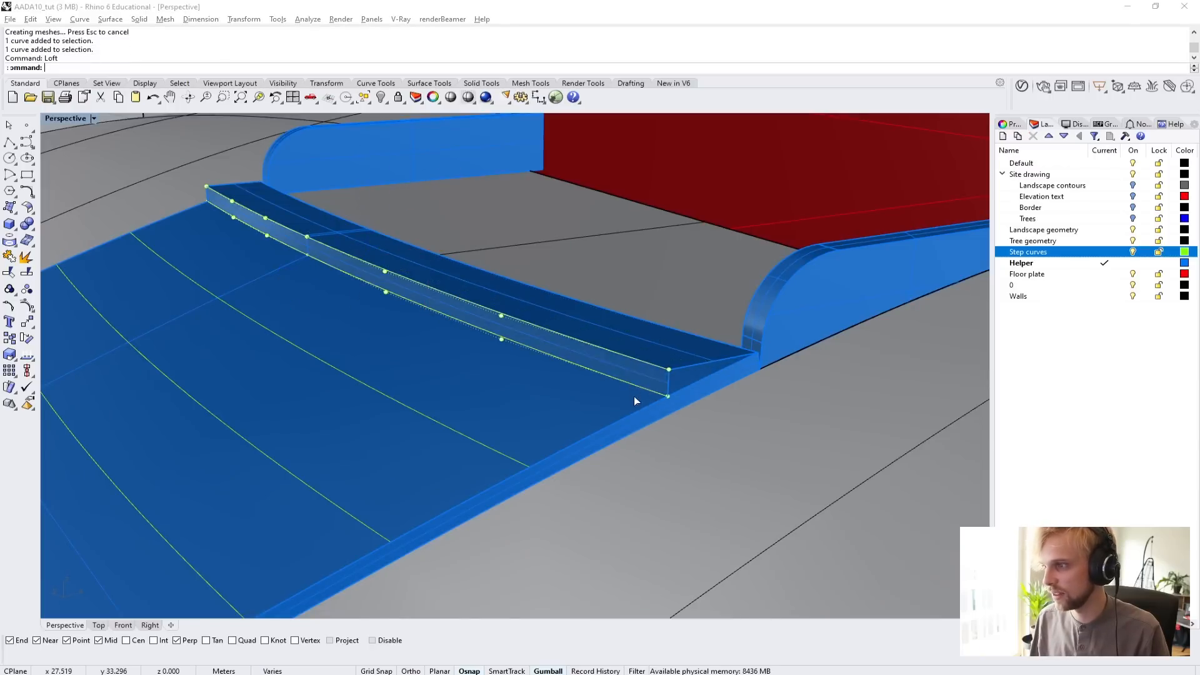
key("Return")
right_click_drag(634, 396, 638, 265)
key("Escape")
Delete the two strongly curved contour curves where the ramp's slope flattens out.
scroll(628, 298, "up", 2)
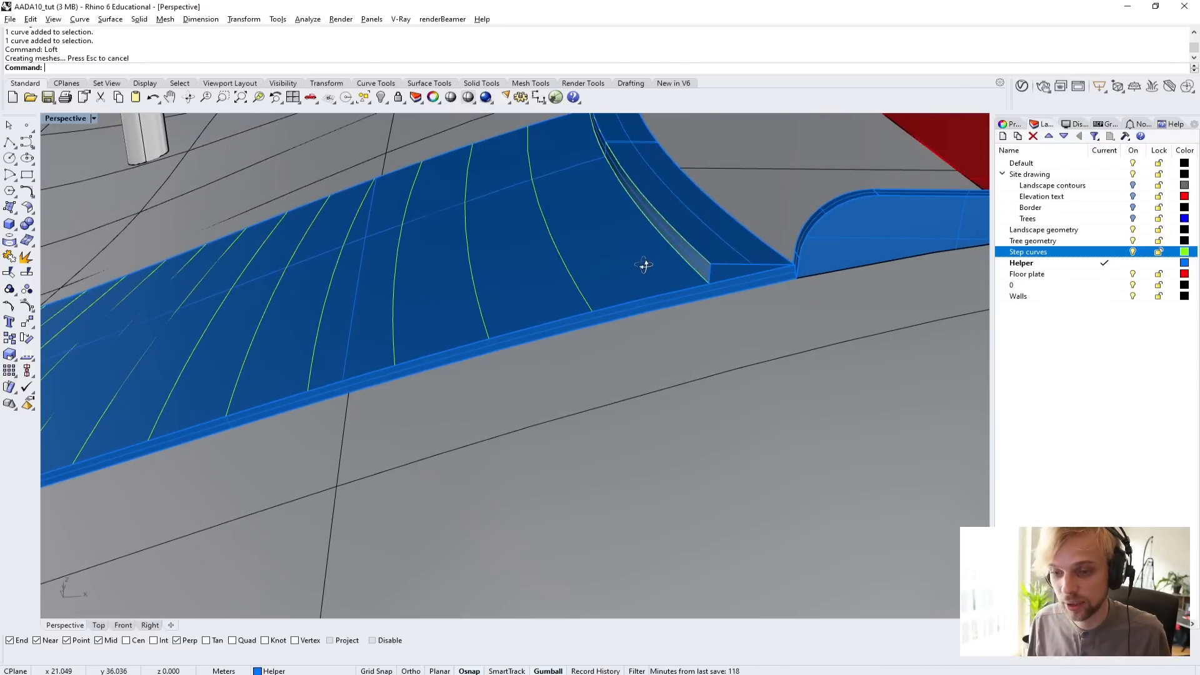
scroll(639, 264, "down", 6)
right_click_drag(575, 299, 835, 390)
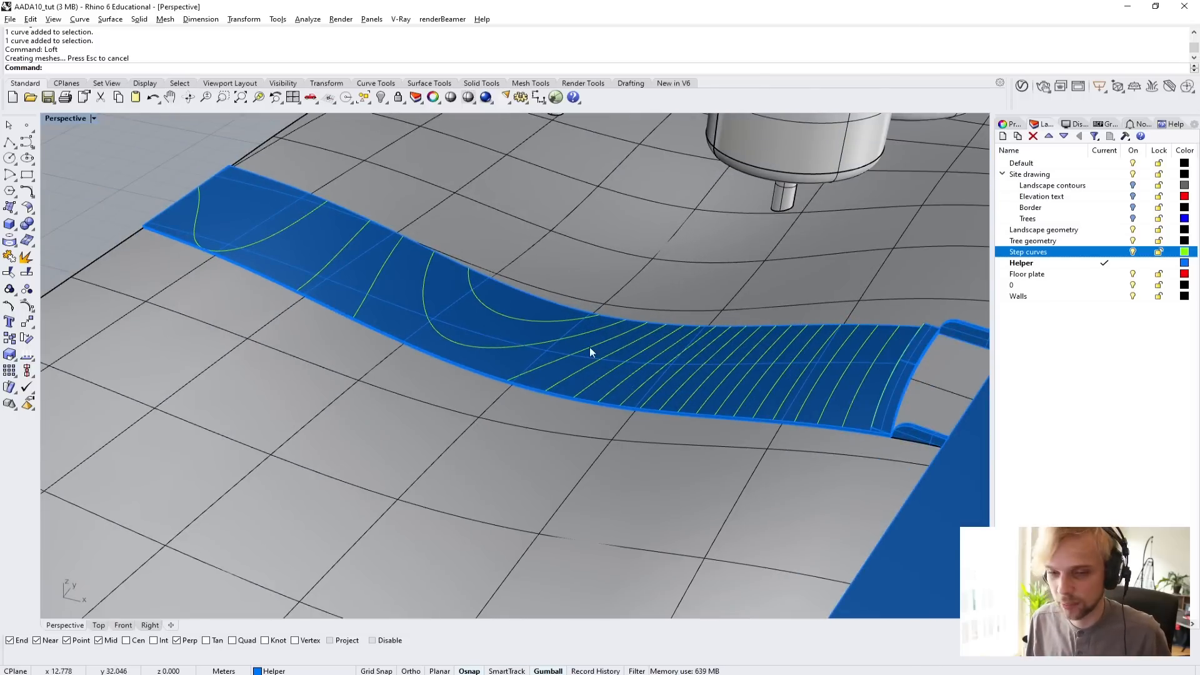
scroll(590, 351, "up", 2)
left_click(535, 349)
key("Delete")
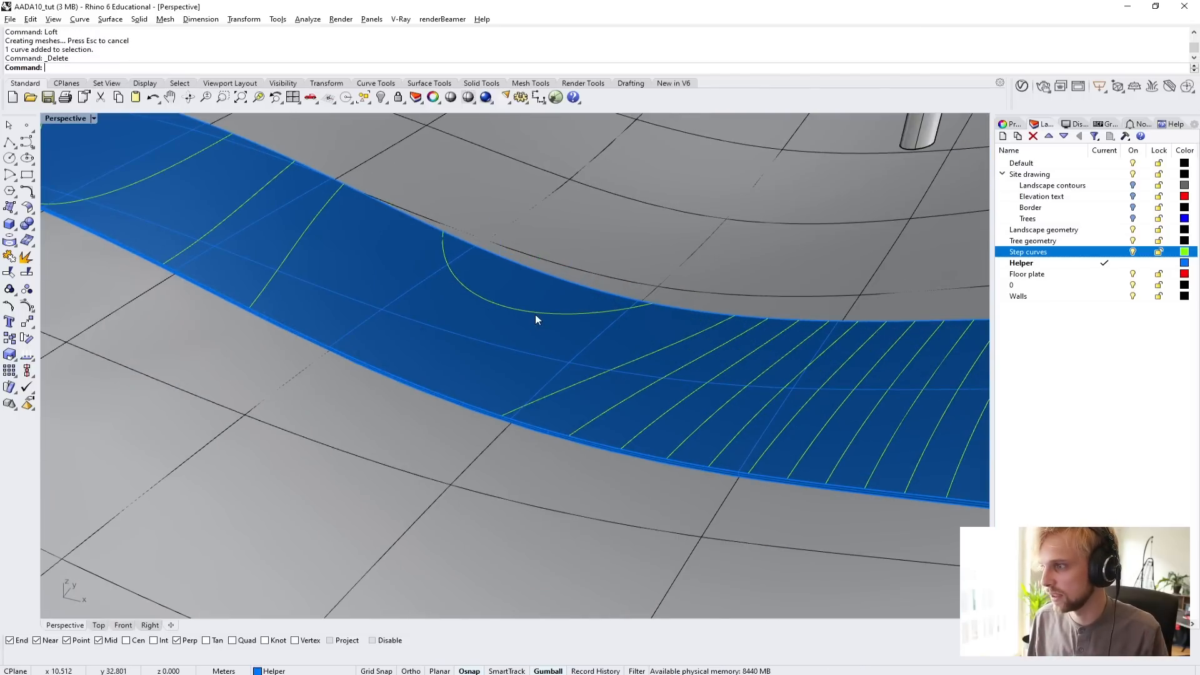
left_click(535, 314)
key("Delete")
Delete the remaining contour curves on the ramp's flat lower section and the most slanted curve at the start of the slope.
right_click_drag(343, 294, 563, 411, "shift")
left_click(474, 322)
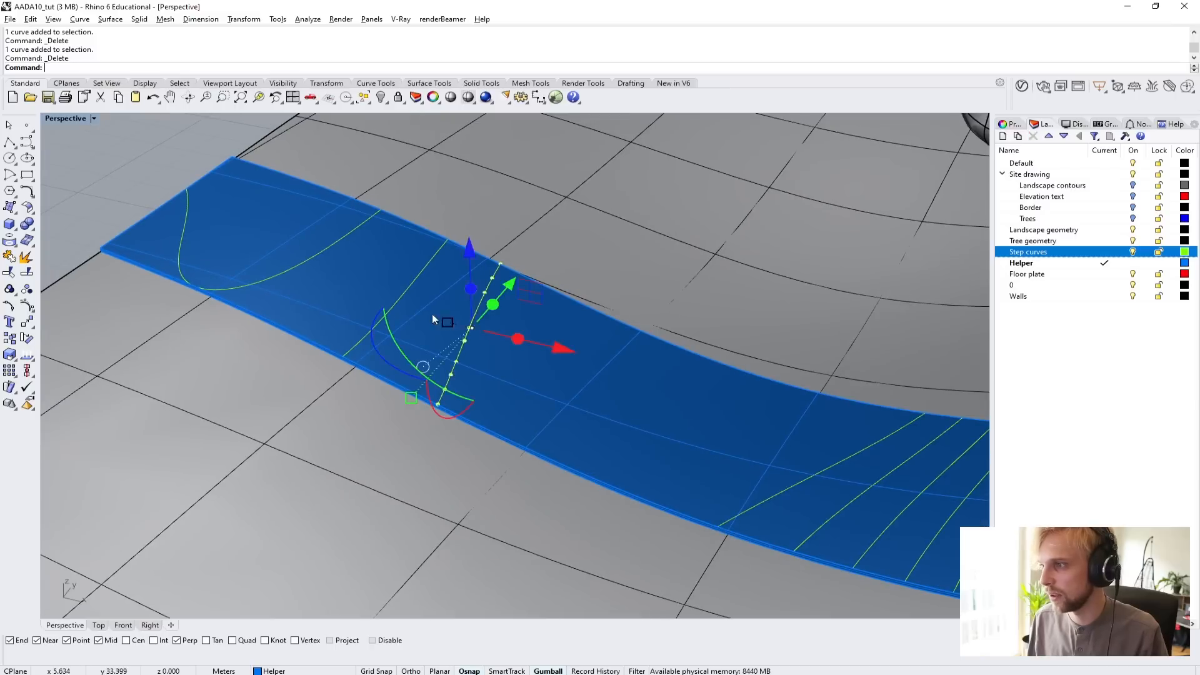
key("Delete")
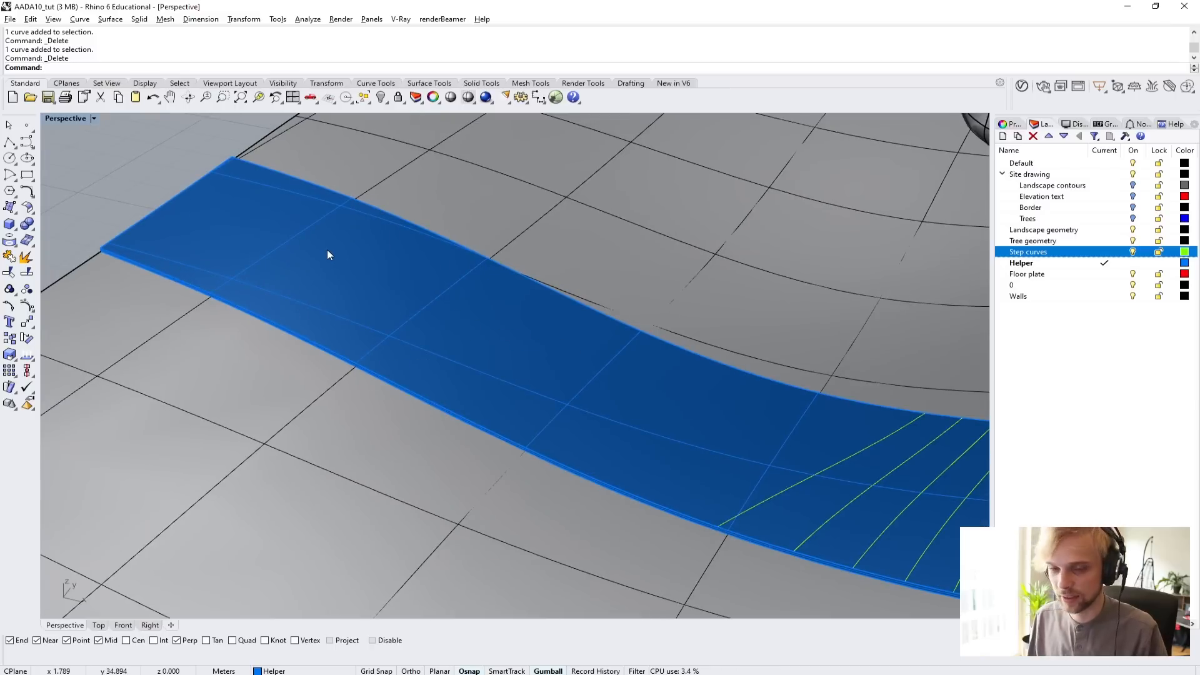
right_click_drag(328, 249, 520, 410, "shift")
left_click(727, 418)
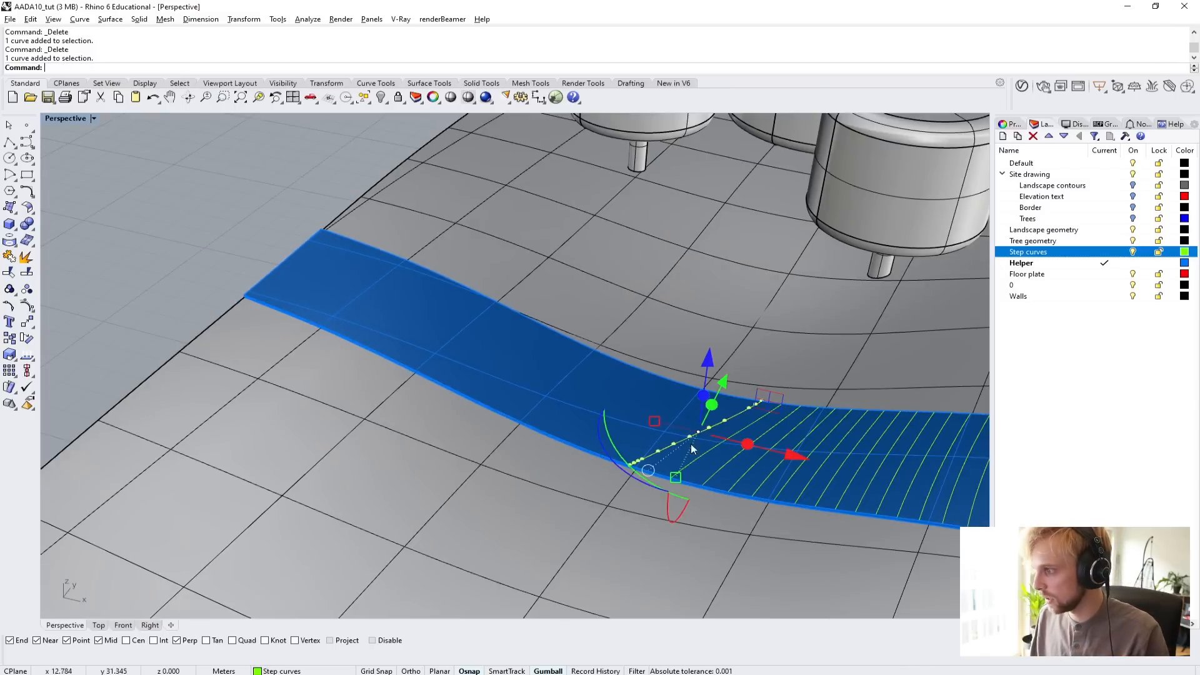
key("Delete")
right_click_drag(692, 449, 744, 400)
right_click_drag(700, 416, 753, 366, "shift")
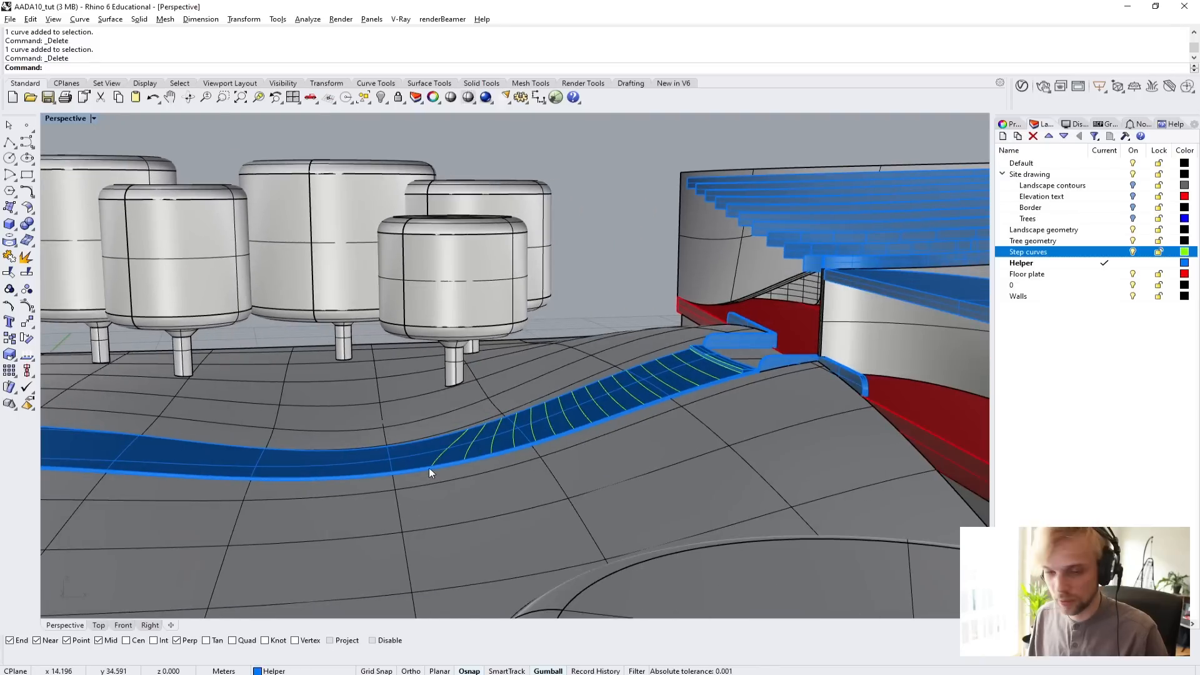
scroll(715, 409, "up", 2)
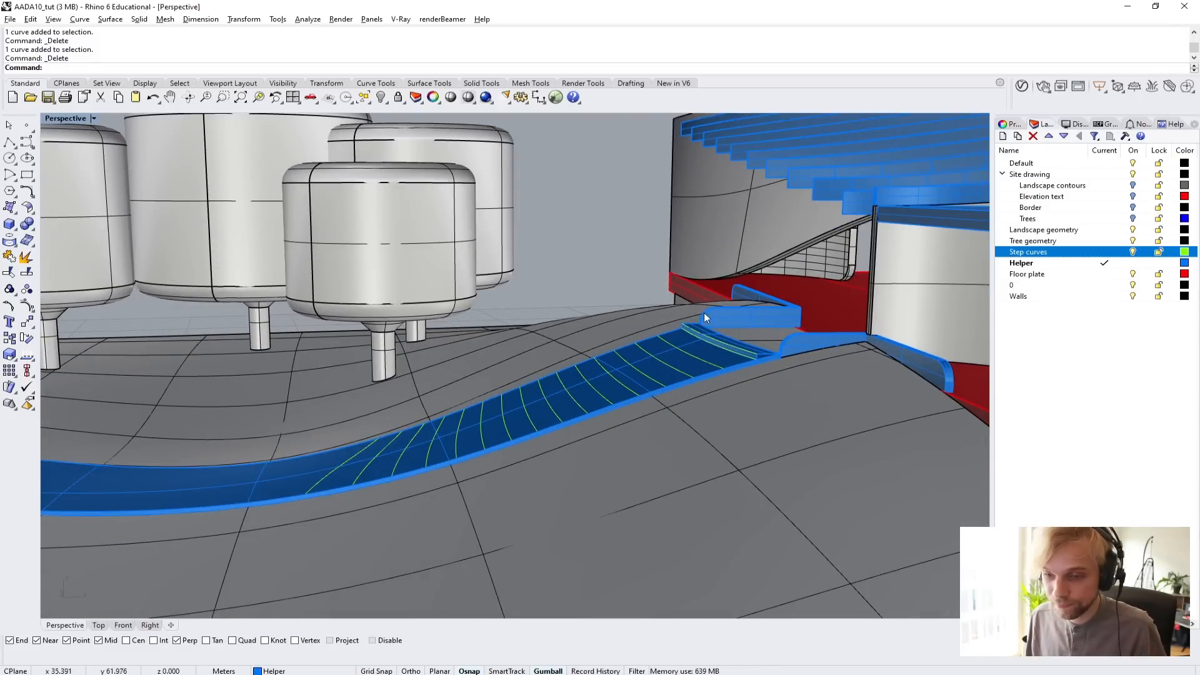
Isolate all curves on the Step curves layer together with the top step's tread and riser surfaces.
scroll(707, 350, "down", 5)
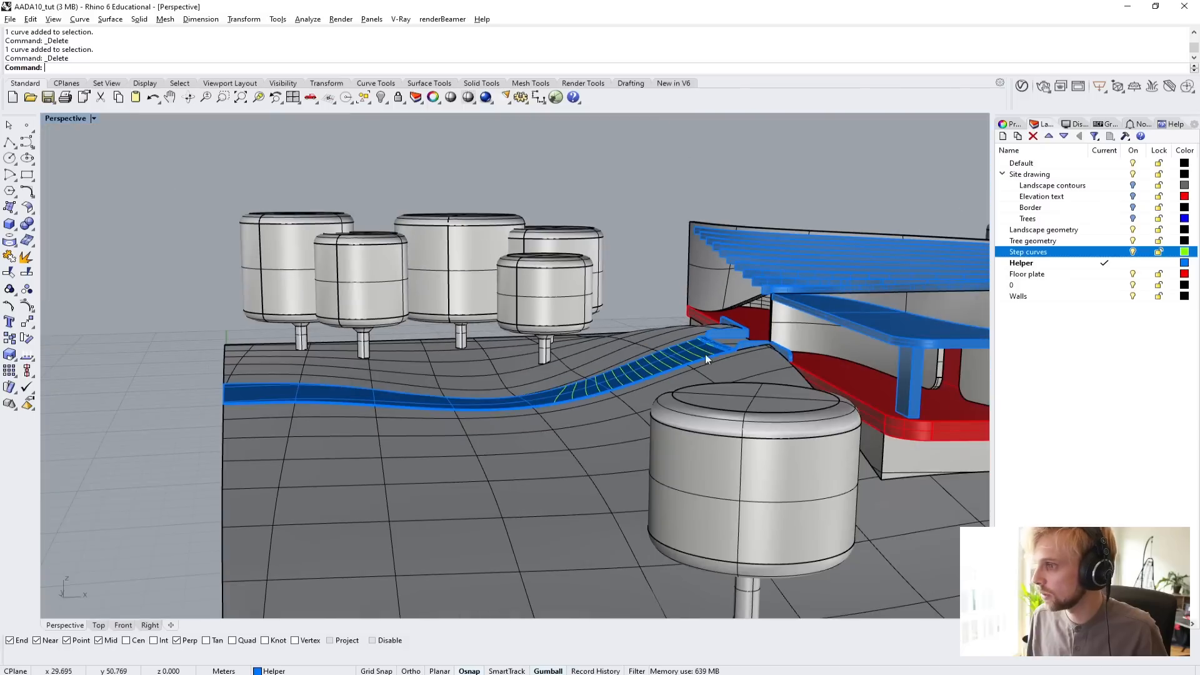
right_click(1072, 253)
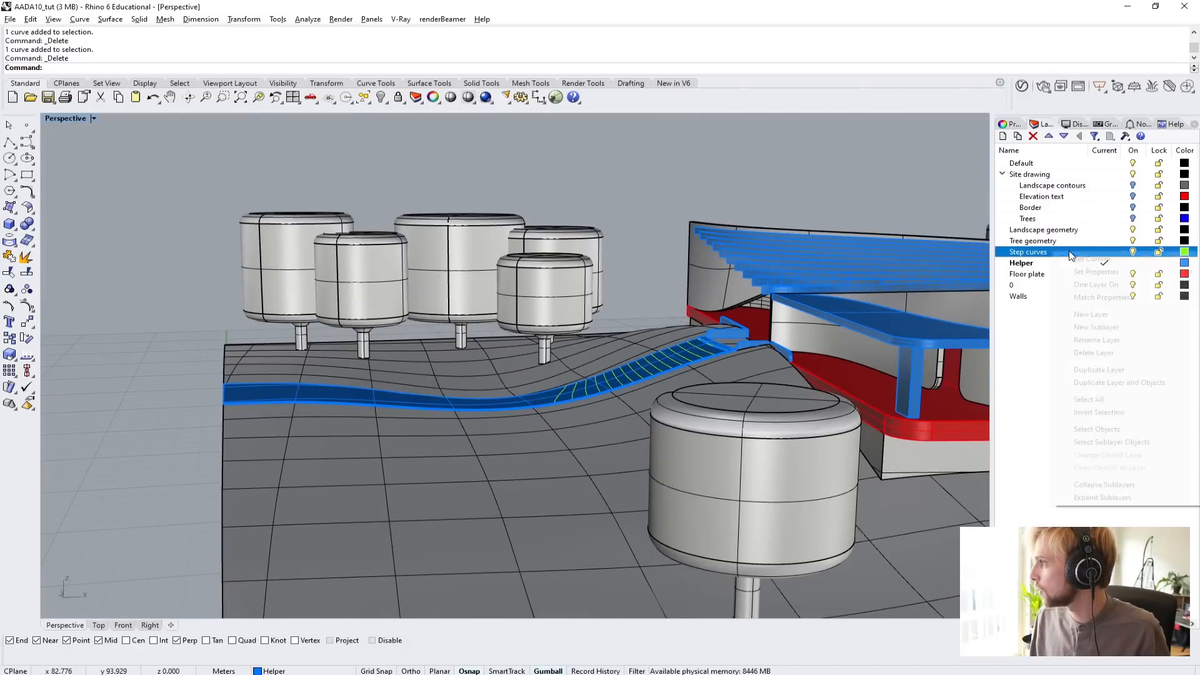
left_click(1080, 431)
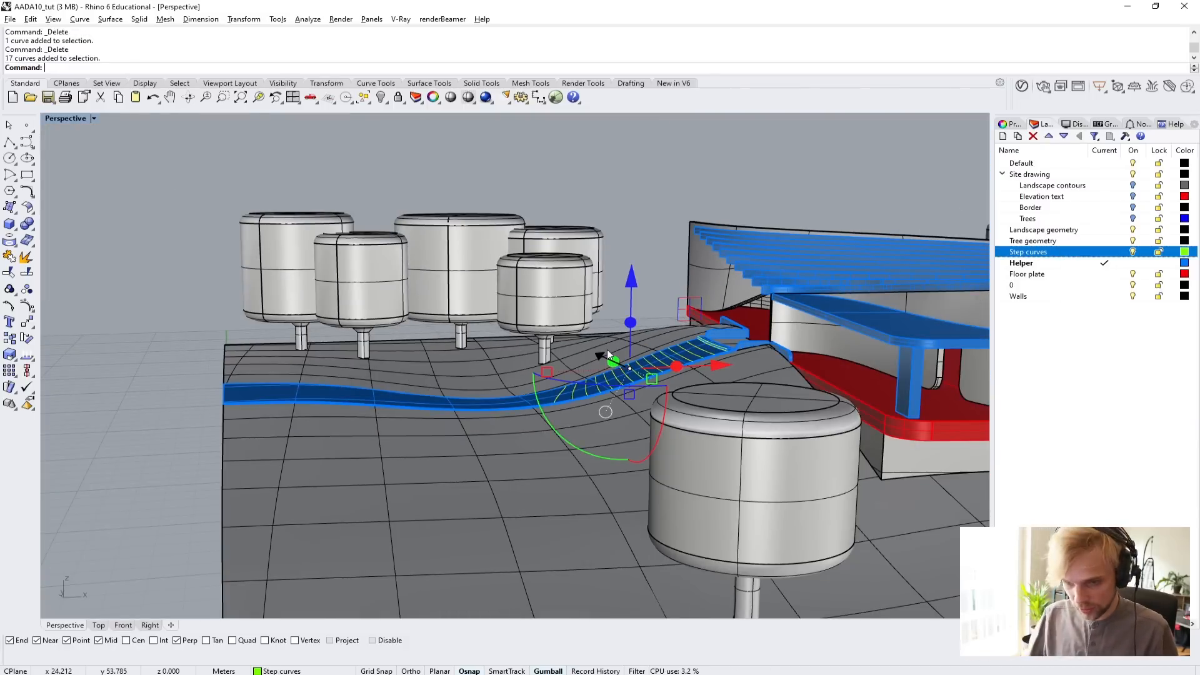
scroll(721, 336, "up", 8)
left_click(737, 365, "shift")
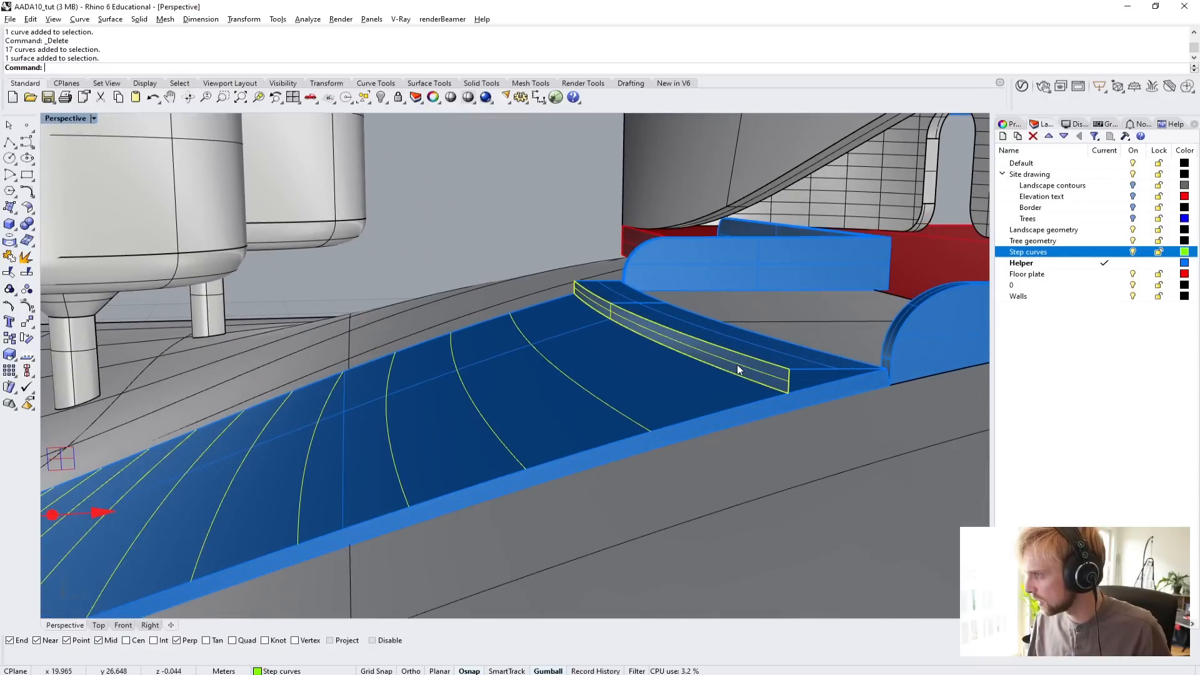
left_click(756, 353, "shift")
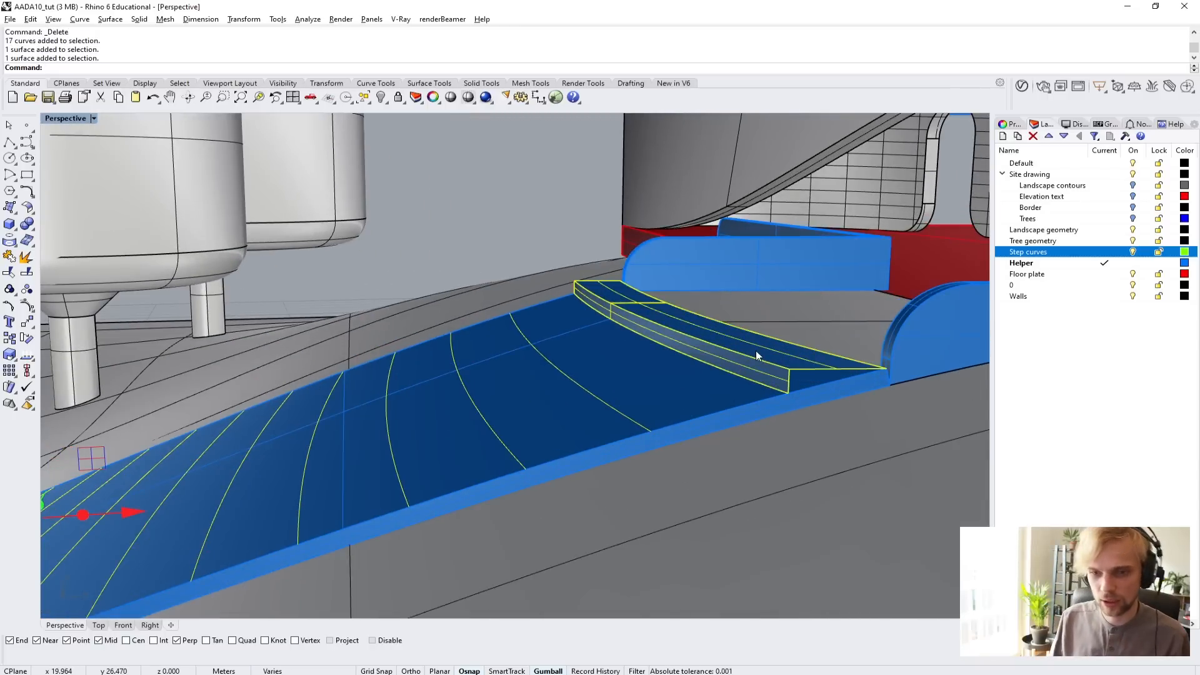
type("Isolate")
key("Return")
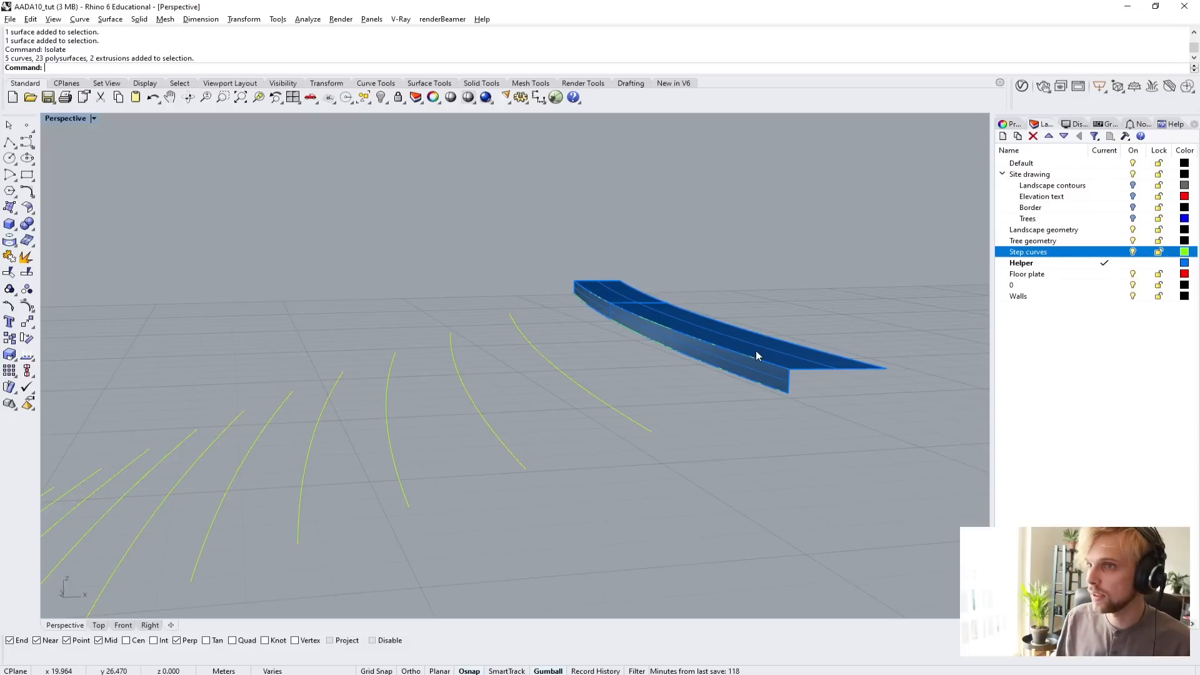
right_click_drag(756, 356, 672, 322)
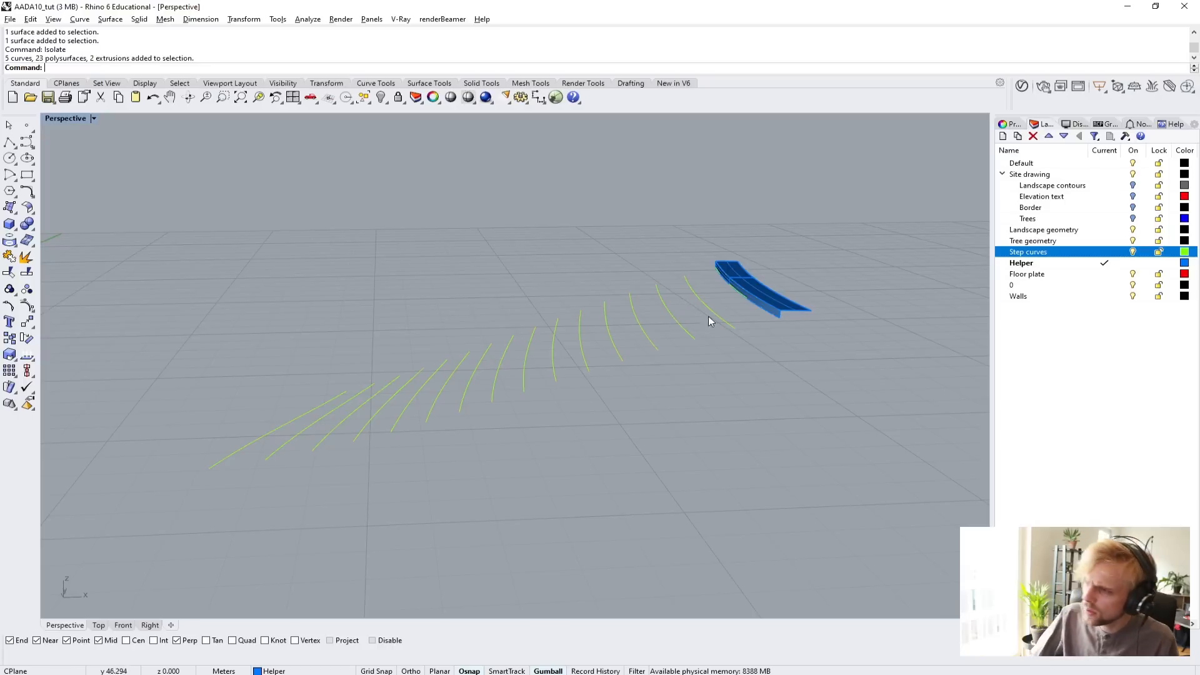
Copy the 15 step curves below the top step vertically upward by 0.15 m, keeping the originals.
right_click_drag(737, 362, 767, 466)
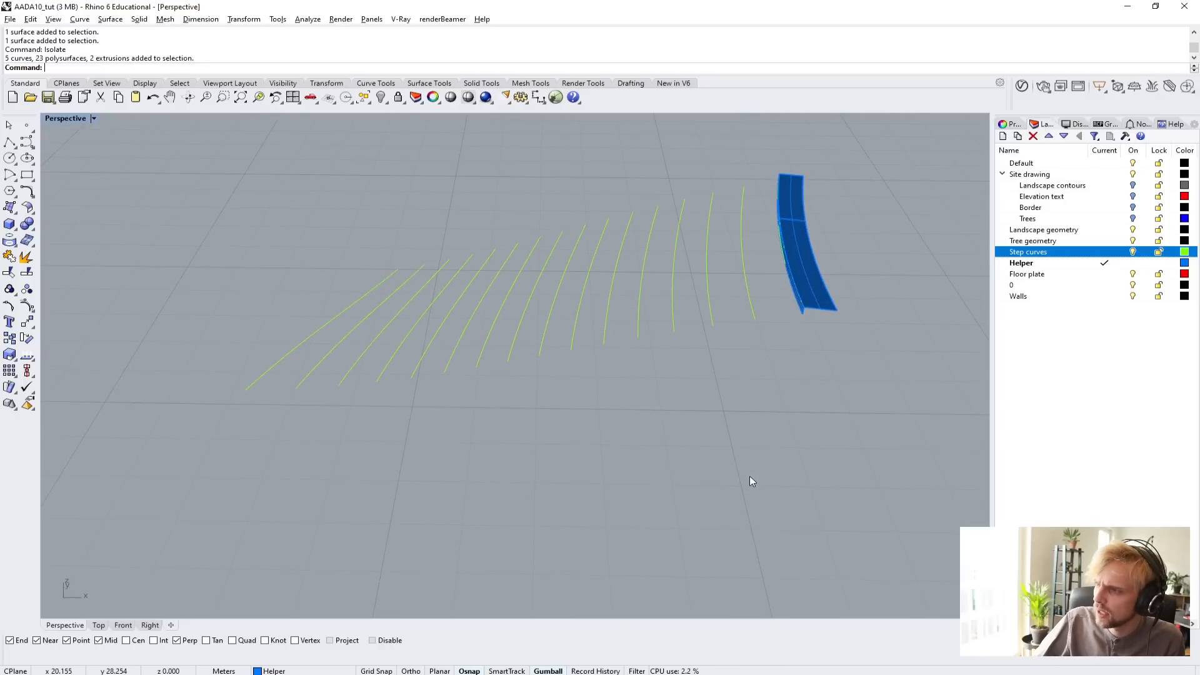
left_click_drag(675, 477, 291, 287)
right_click_drag(497, 431, 517, 356)
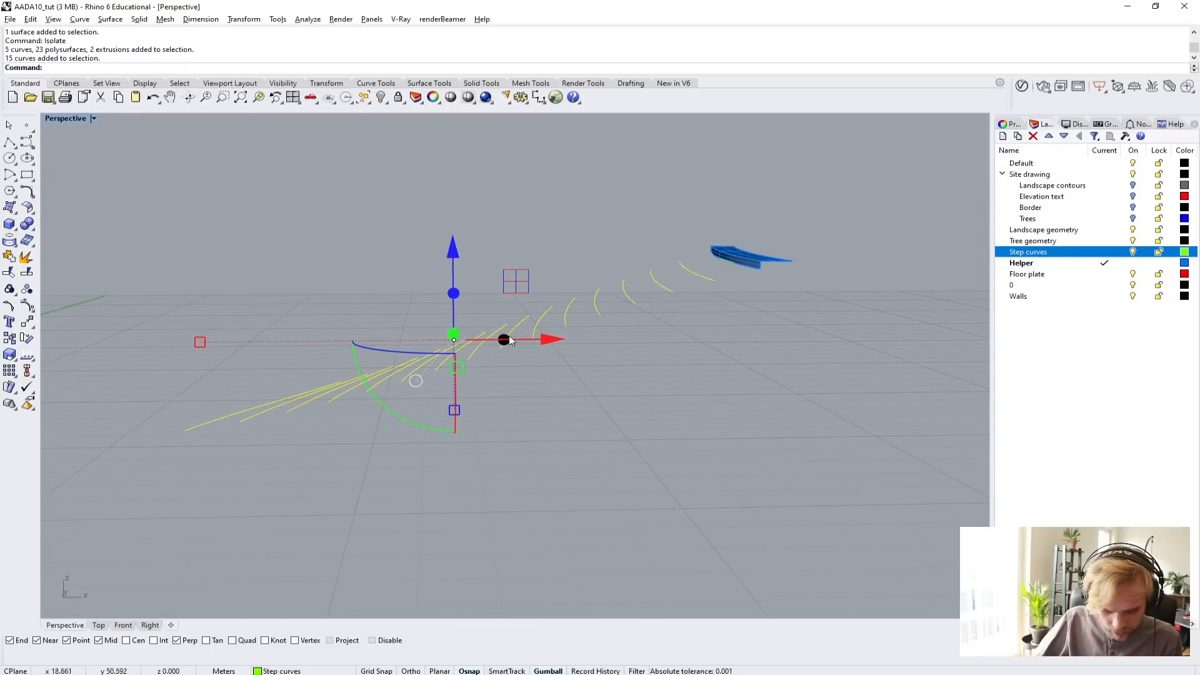
left_click(455, 255)
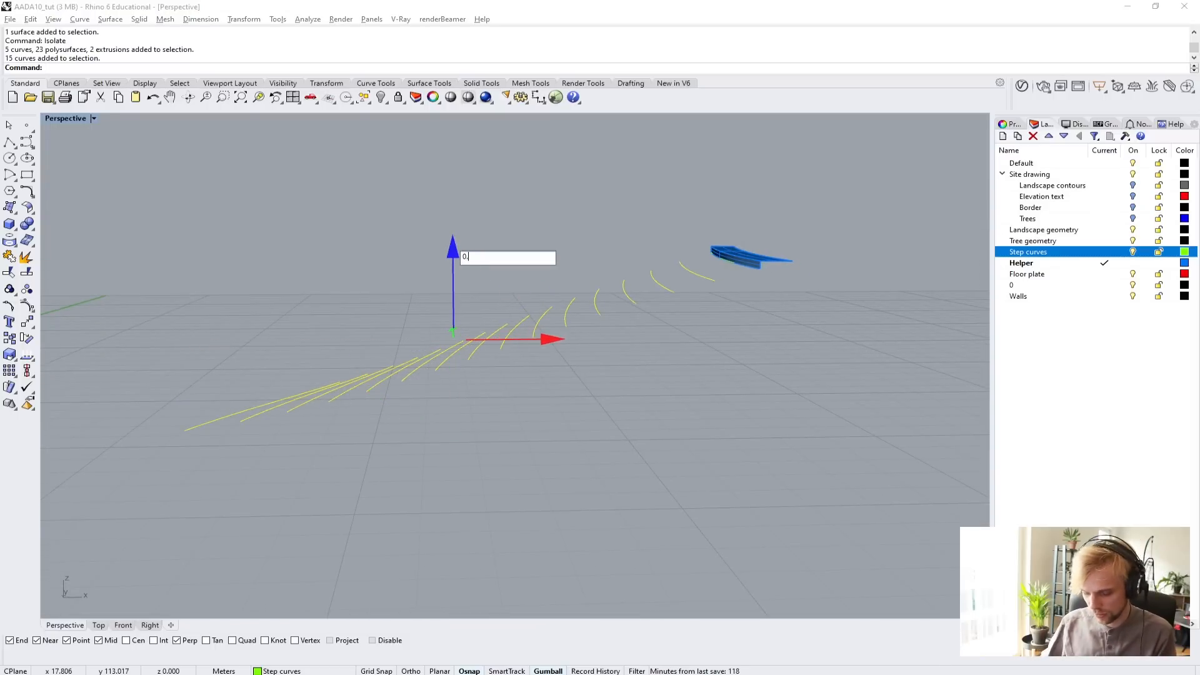
type("0.15")
key("Return")
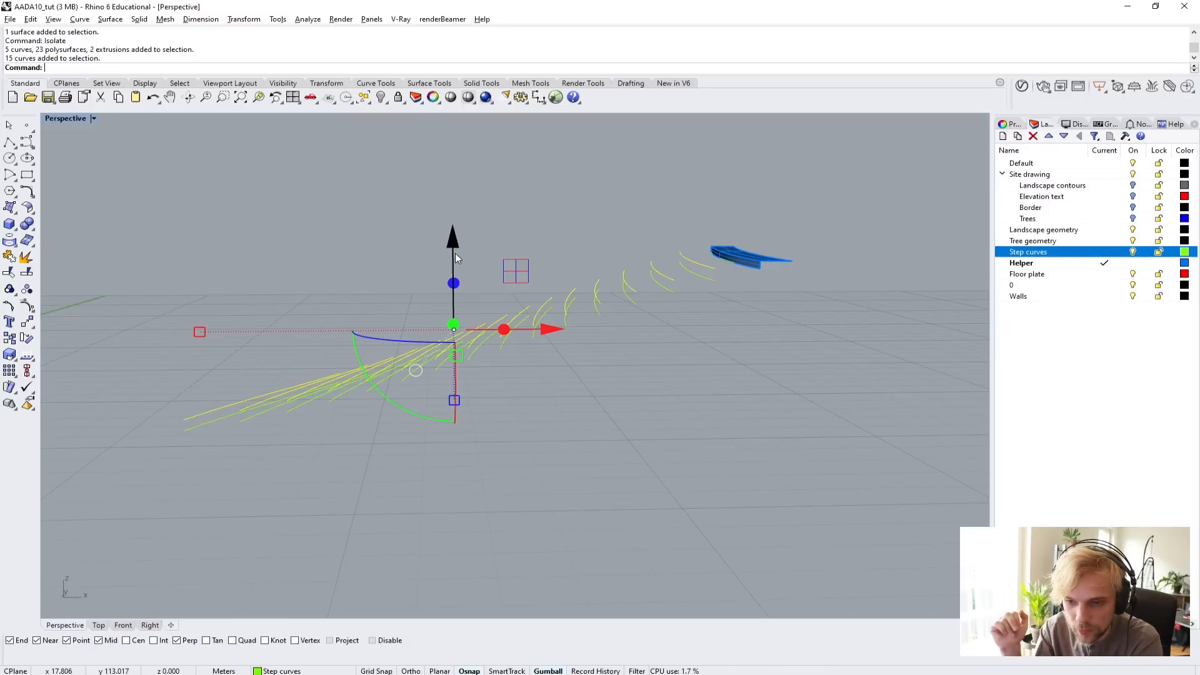
left_click(801, 341)
Loft the second step's tread between the curve under the top riser and the raised copy of the next curve down.
scroll(740, 260, "up", 8)
left_click(744, 276)
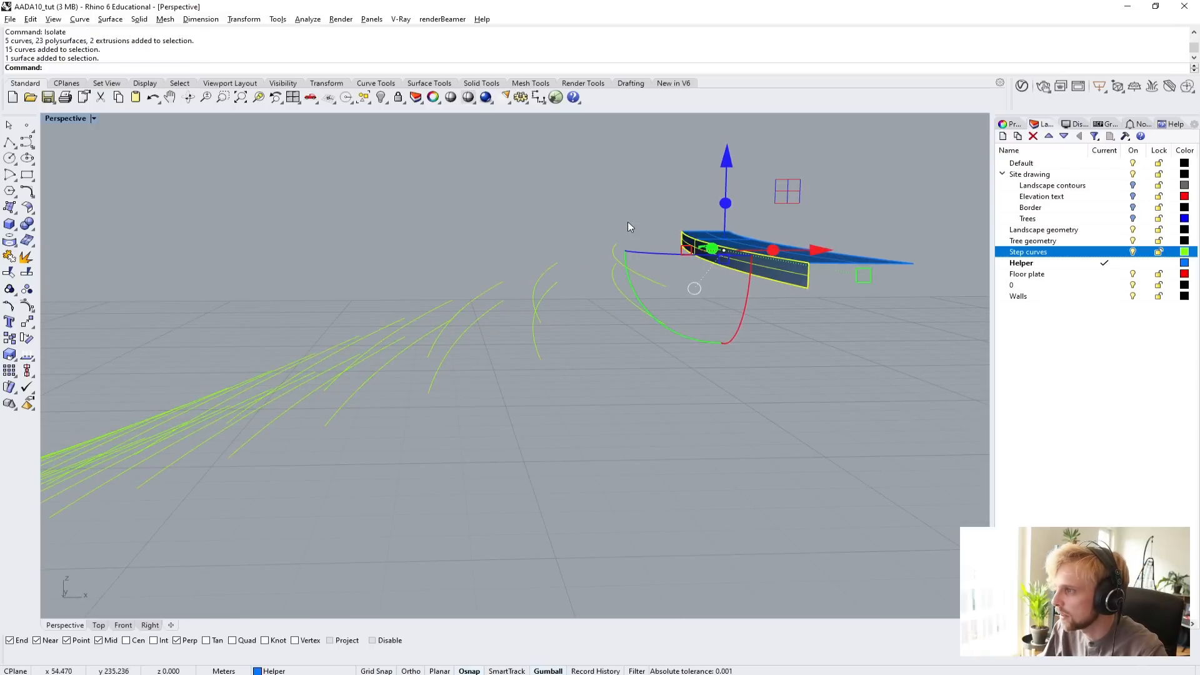
left_click(627, 221)
scroll(713, 270, "up", 4)
left_click(701, 269)
left_click(728, 298)
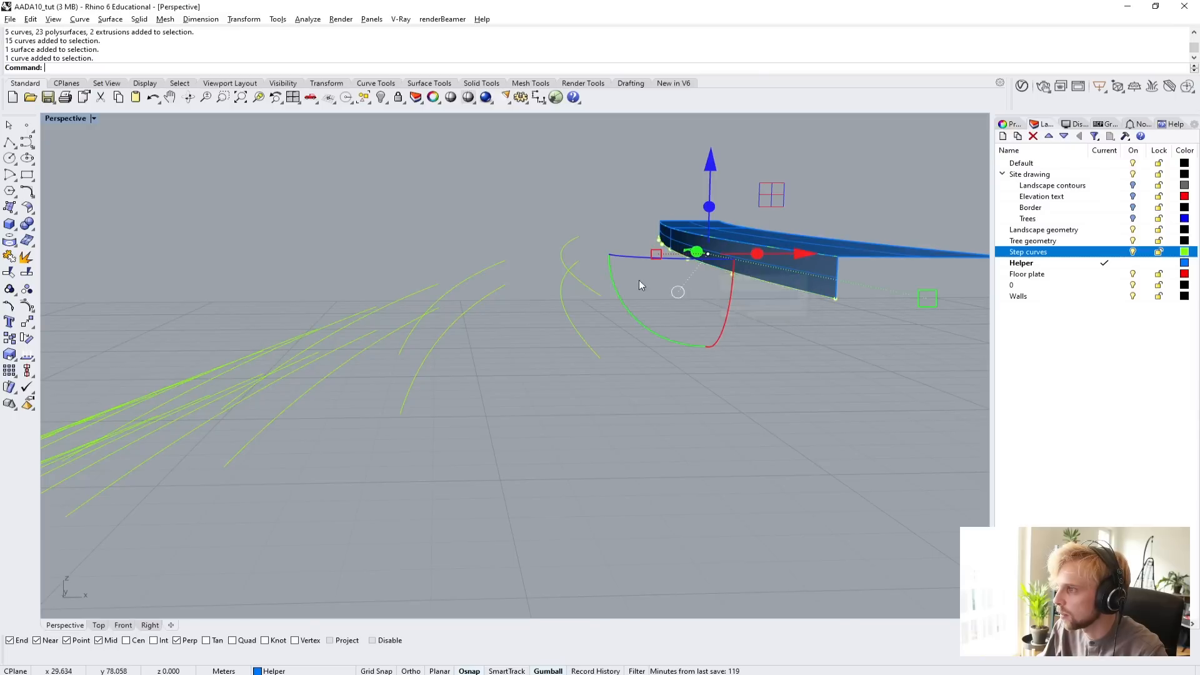
left_click(564, 254, "shift")
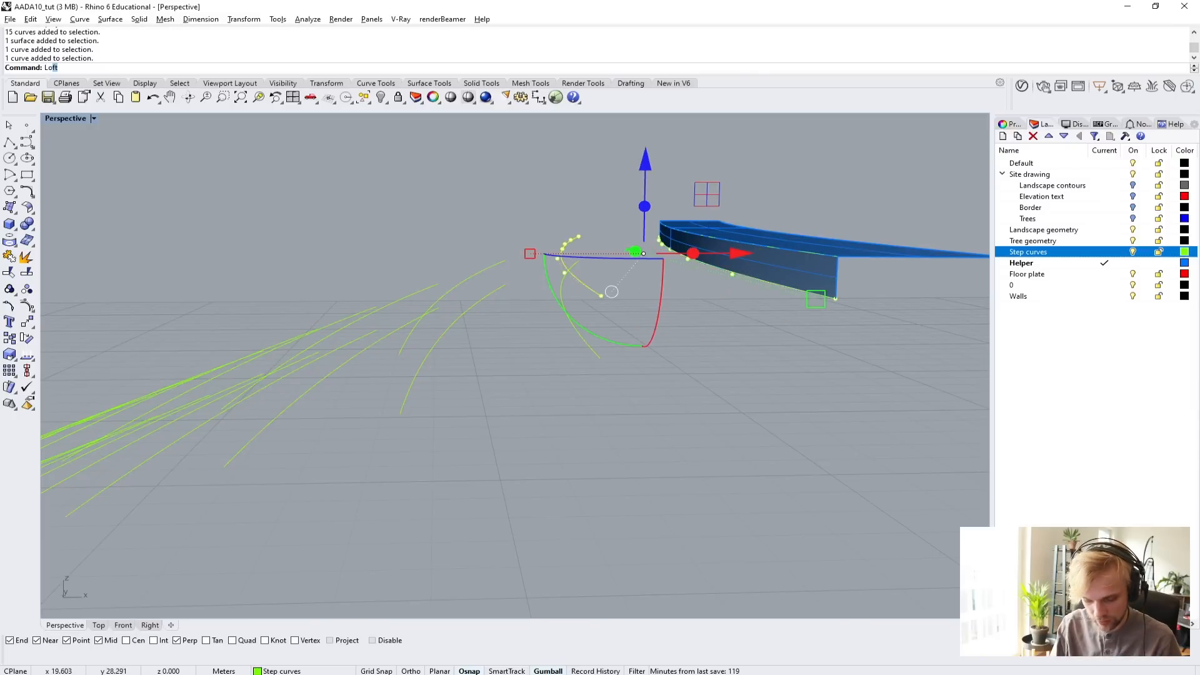
type("Loft")
key("Return")
key("Return")
scroll(568, 214, "up", 5)
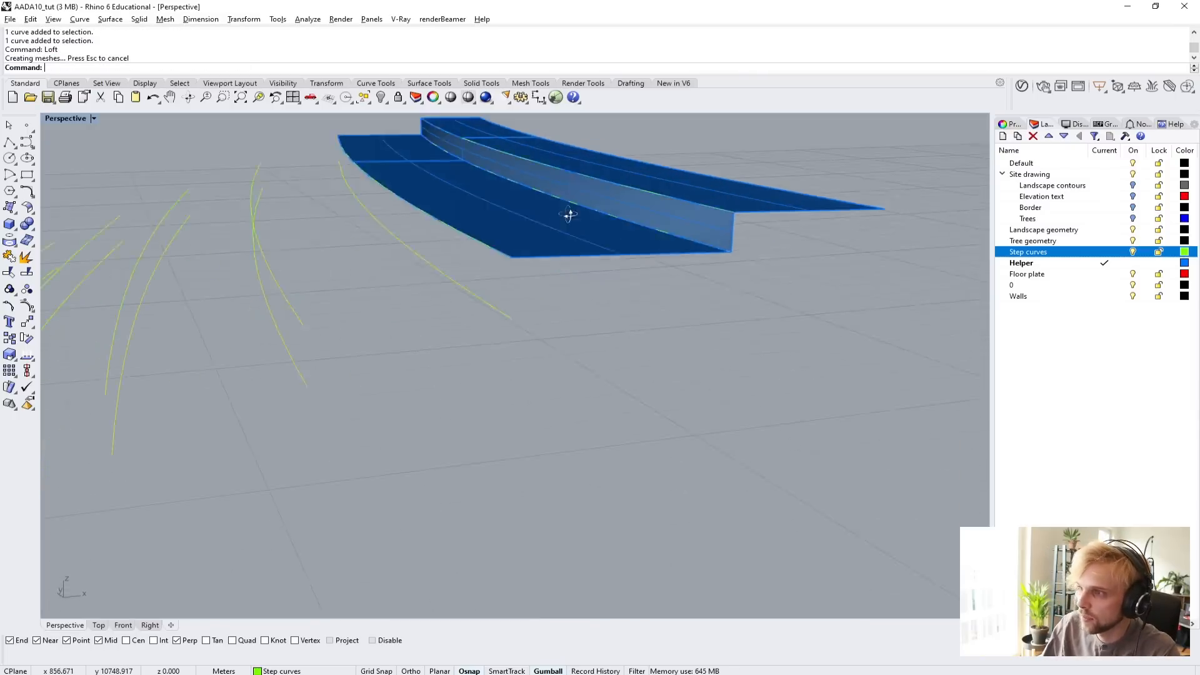
right_click_drag(569, 214, 528, 222)
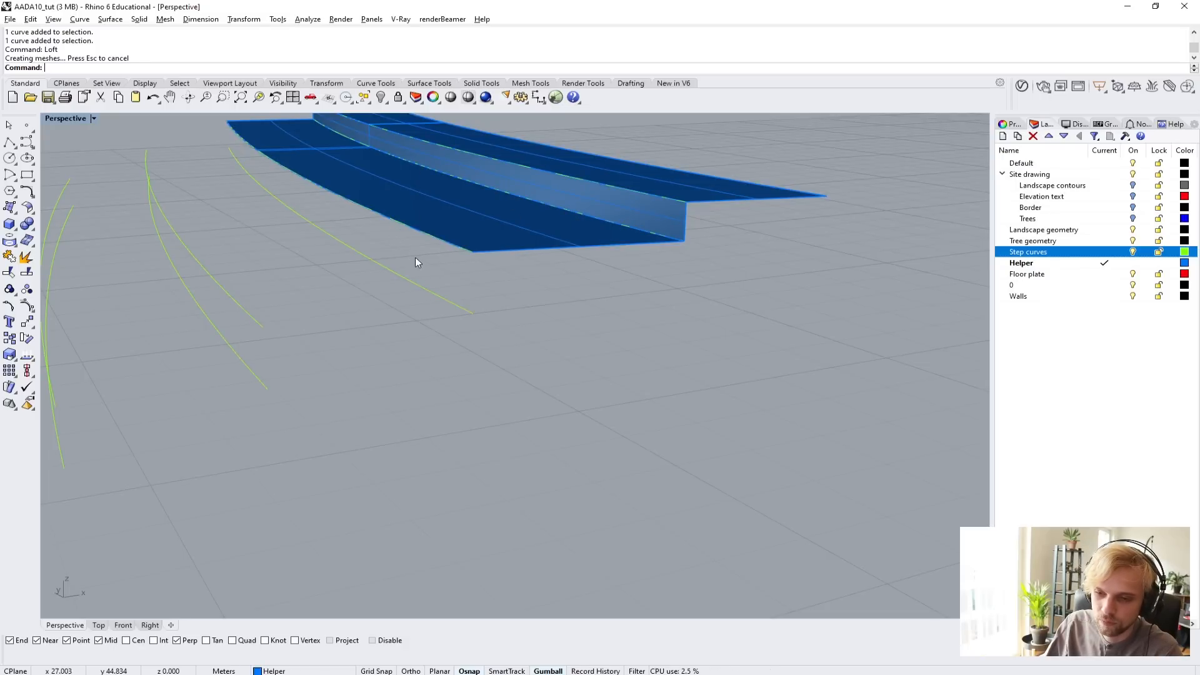
Loft the third tread from the next original curve to the following raised copy, using Normal style without simplifying.
right_click_drag(410, 264, 651, 207)
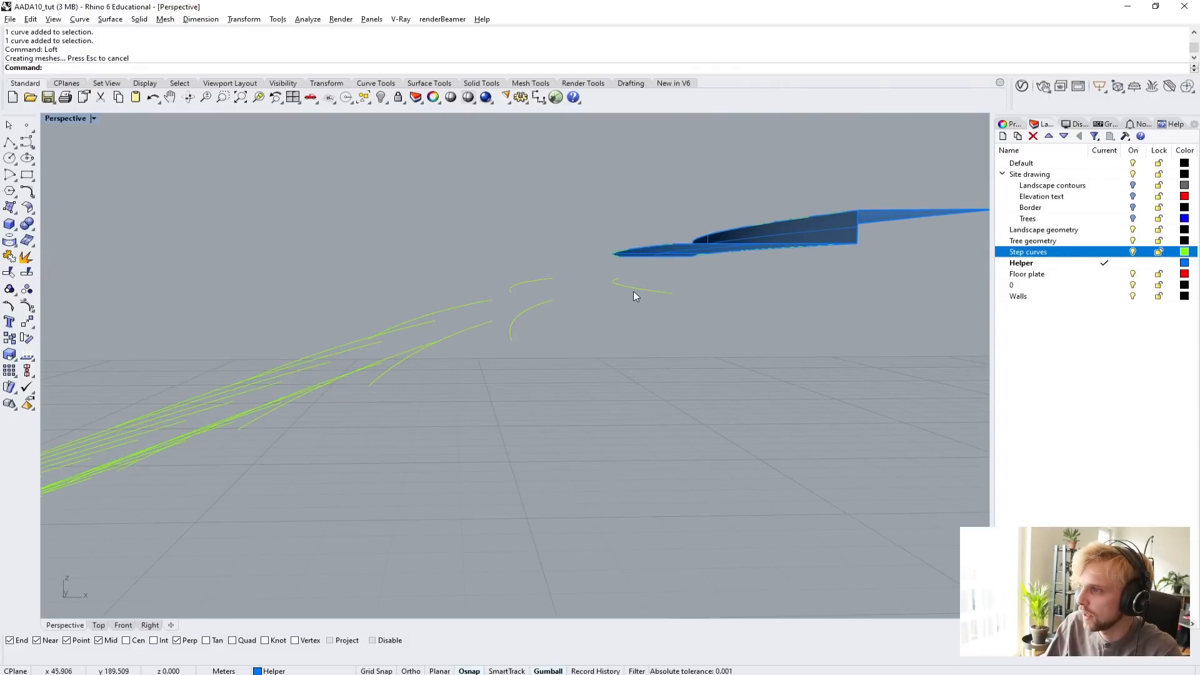
left_click(534, 281)
left_click(508, 291)
key("Return")
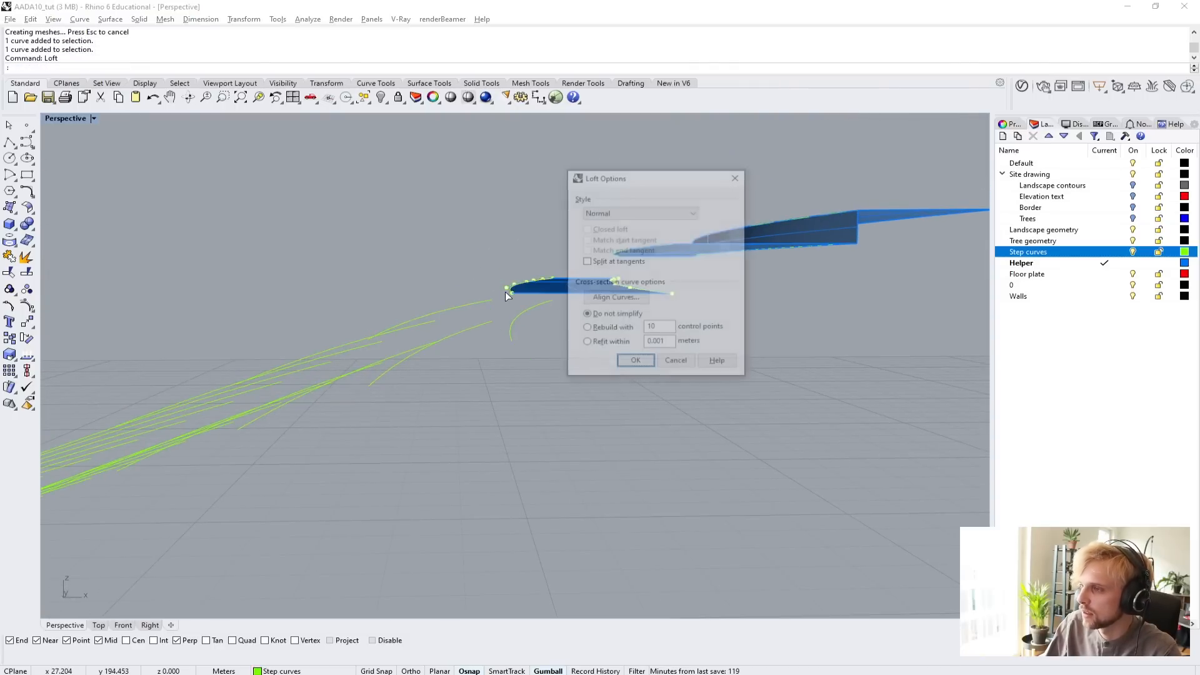
key("Return")
left_click(549, 248)
Loft the fourth tread between the next original step curve and the raised copy of the curve below it.
right_click_drag(479, 269, 485, 326)
left_click(429, 250)
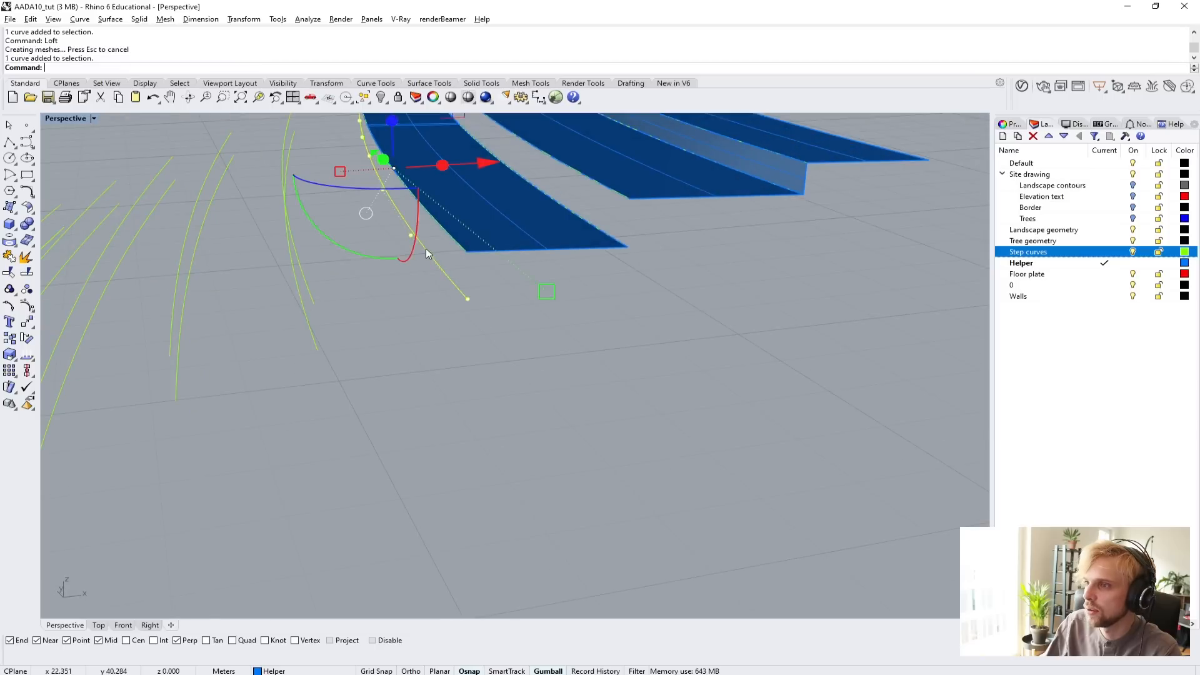
left_click(313, 291, "shift")
key("Return")
key("Return")
scroll(319, 295, "down", 7)
right_click_drag(336, 304, 508, 331, "shift")
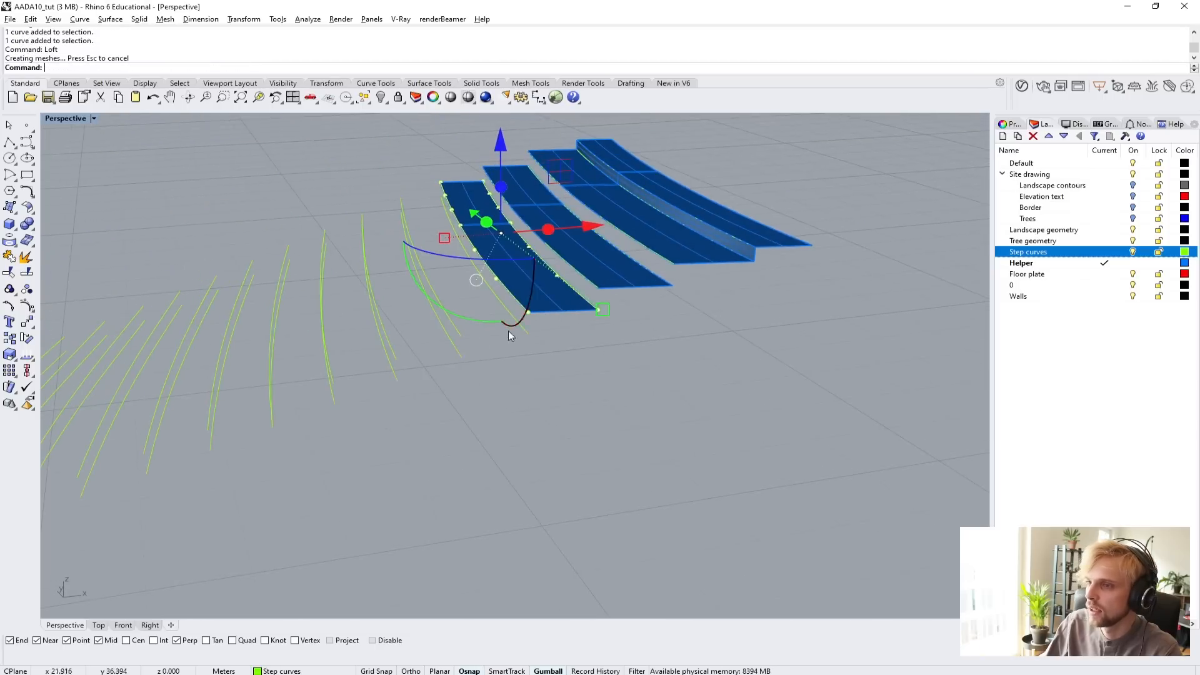
Loft the fifth and sixth treads, each between an original curve and the raised copy of the next lower curve.
scroll(496, 381, "up", 3)
left_click(528, 320)
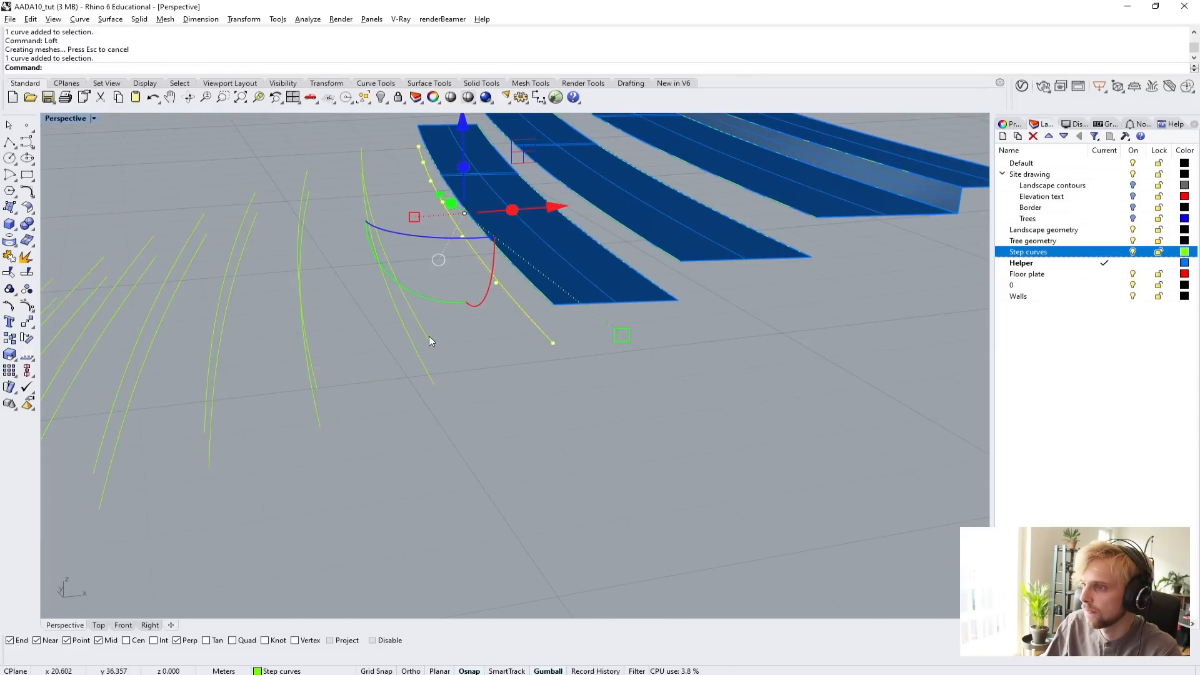
left_click(428, 336, "shift")
key("Return")
key("Return")
left_click(418, 363)
left_click(313, 371, "shift")
key("Return")
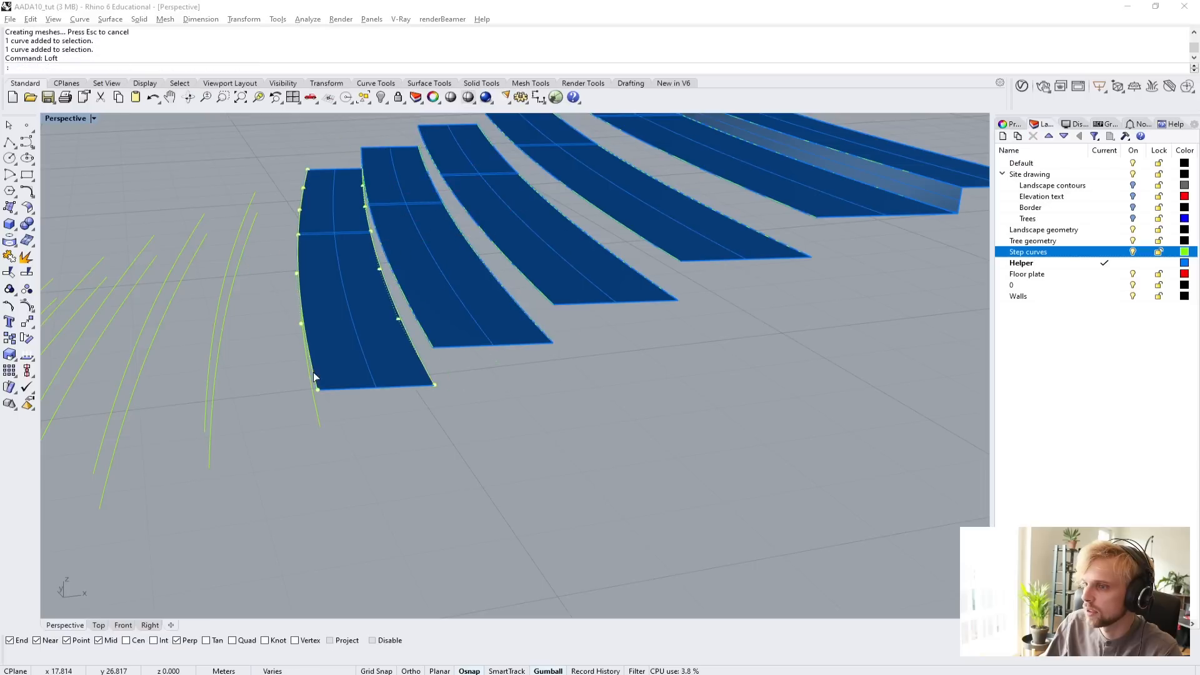
key("Return")
right_click_drag(383, 420, 644, 346, "shift")
left_click(549, 316)
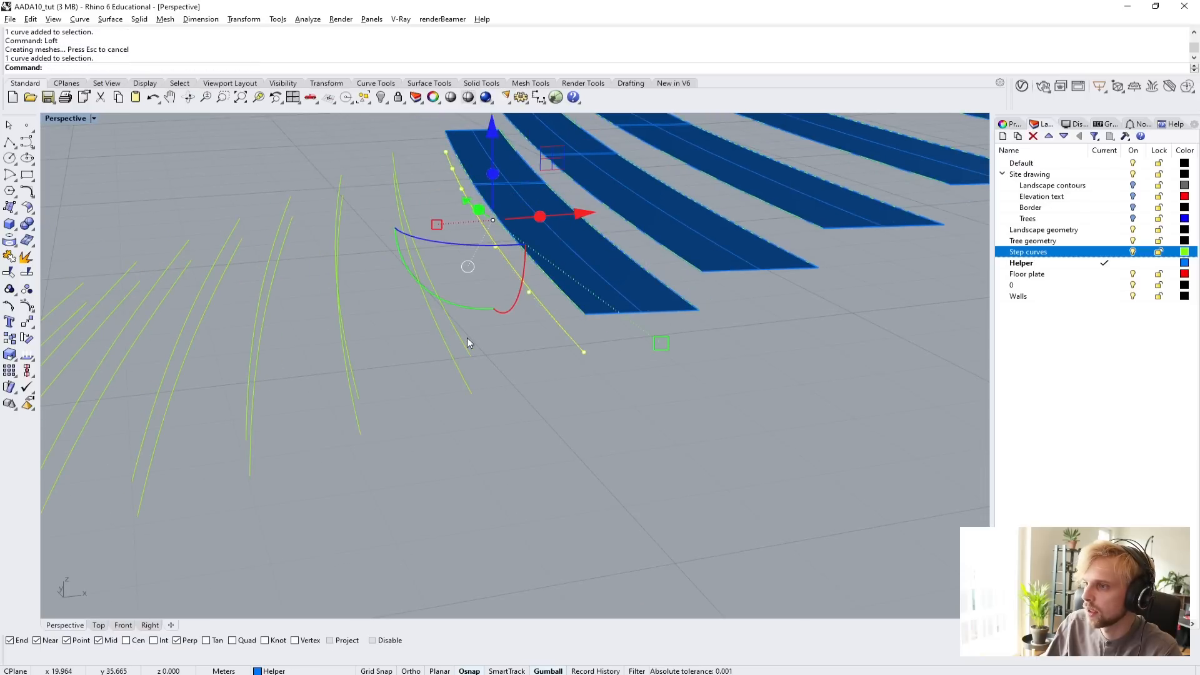
key("Return")
key("Escape")
right_click_drag(528, 353, 613, 422)
left_click_drag(523, 392, 476, 383)
key("Escape")
Loft the seventh tread between the original curve below the sixth tread's front edge and the next raised copy.
left_click_drag(625, 395, 472, 389)
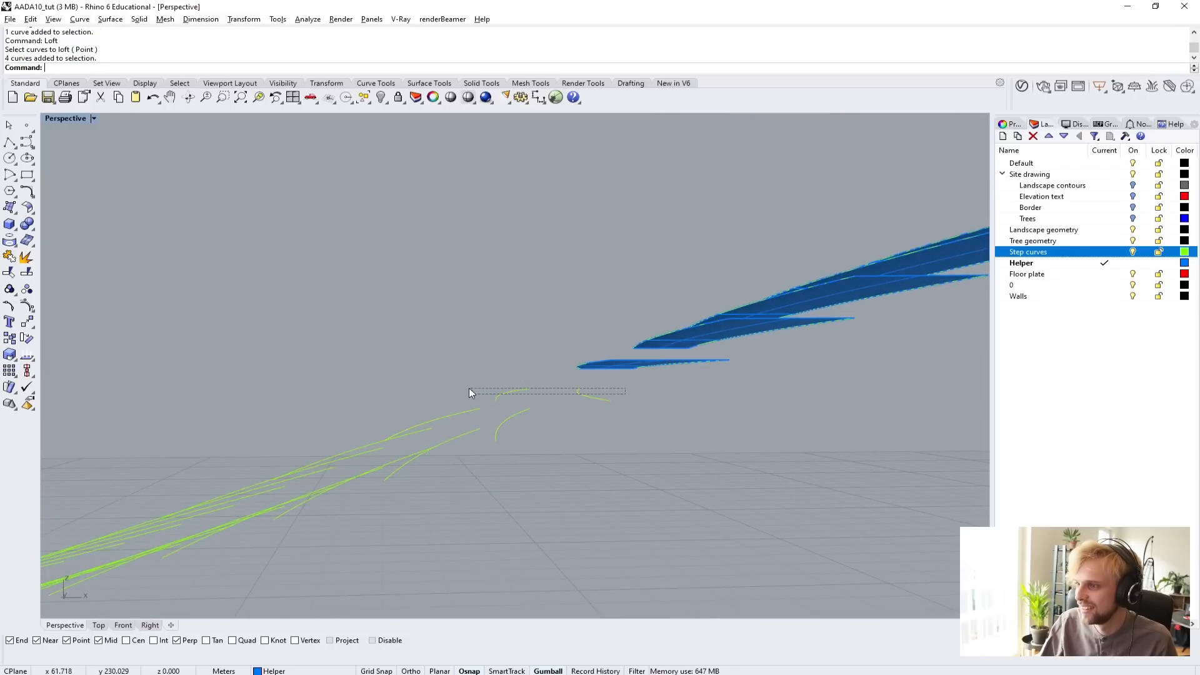
key("Return")
left_click(631, 362)
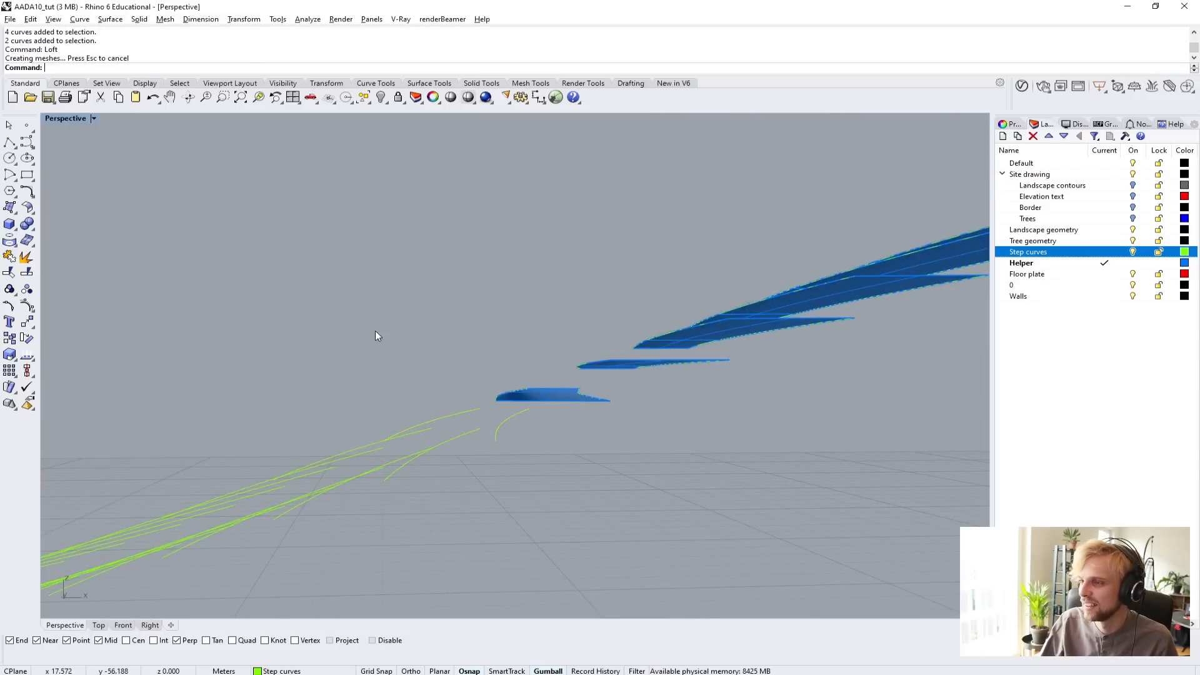
Loft the eighth and ninth treads, each from an original step curve to the raised copy of the next curve down.
right_click_drag(375, 331, 453, 384)
left_click(395, 368)
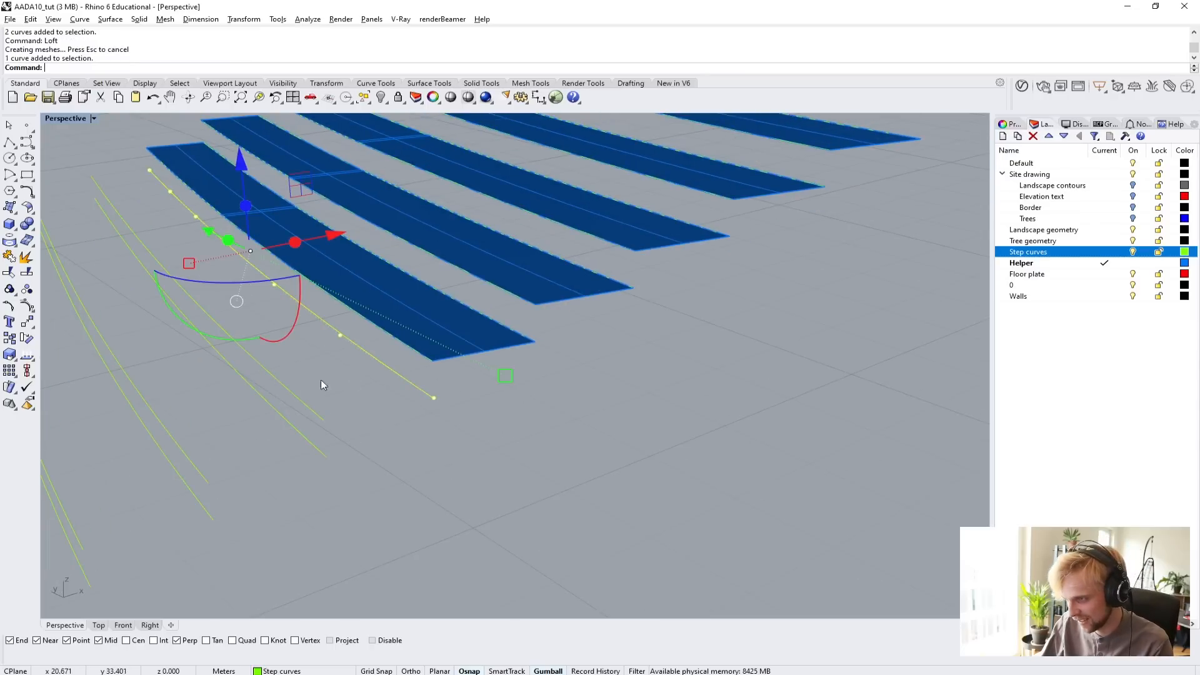
left_click(294, 395)
key("Return")
key("Return")
right_click_drag(293, 395, 520, 407)
left_click(563, 345)
left_click(500, 389, "shift")
Loft the tenth and eleventh treads between their original step curves and the next lower raised copies.
key("Return")
key("Return")
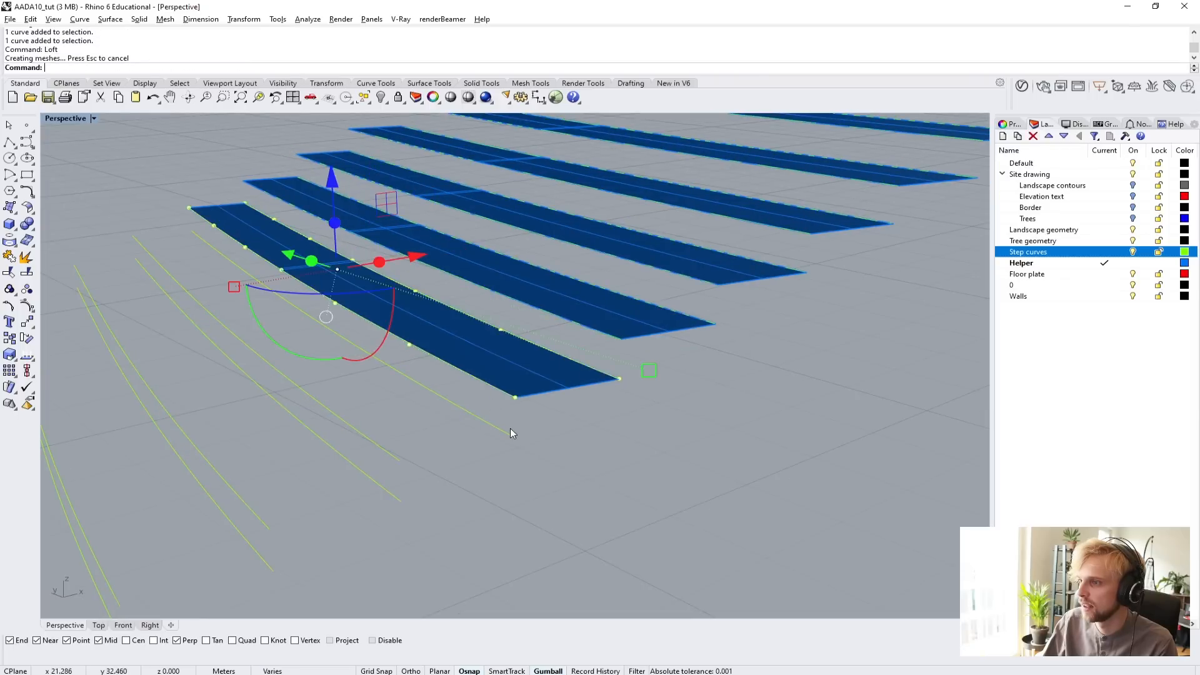
left_click(508, 433)
left_click(393, 453, "shift")
key("Return")
Loft the twelfth and thirteenth treads, pairing each original step curve with the raised copy of the curve below.
key("Return")
left_click(396, 494)
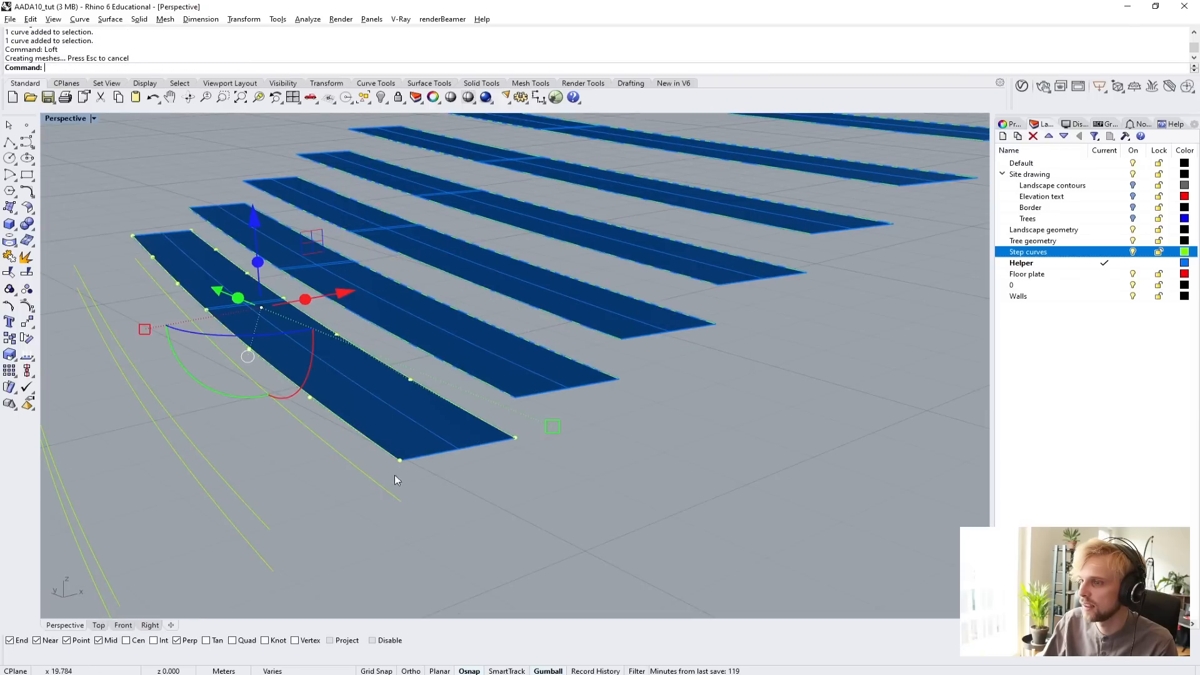
left_click(253, 510, "shift")
key("Return")
key("Return")
right_click_drag(377, 497, 663, 347, "shift")
left_click(499, 379)
left_click(400, 419, "shift")
key("Return")
key("Return")
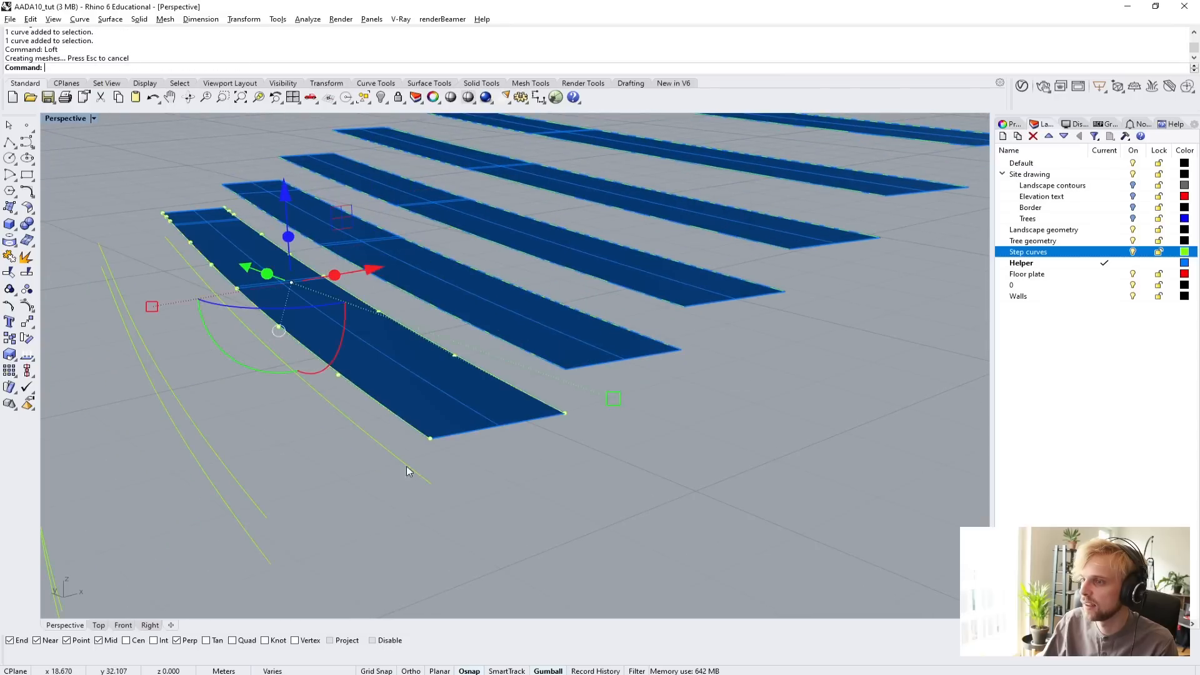
right_click_drag(406, 466, 650, 375, "shift")
left_click(650, 374)
left_click(490, 392, "shift")
key("Return")
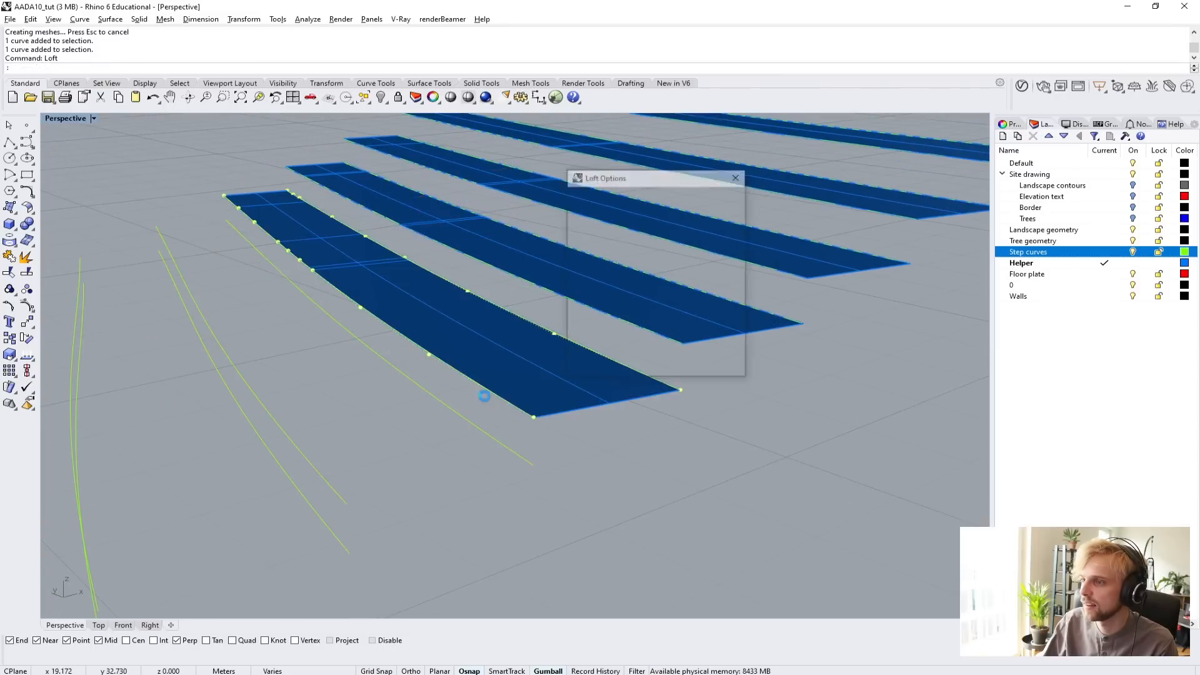
Loft the fourteenth and fifteenth treads from their original step curves to the next raised copies down the slope.
key("Return")
right_click_drag(484, 425, 640, 357, "shift")
left_click(647, 343)
left_click(503, 378, "shift")
key("Return")
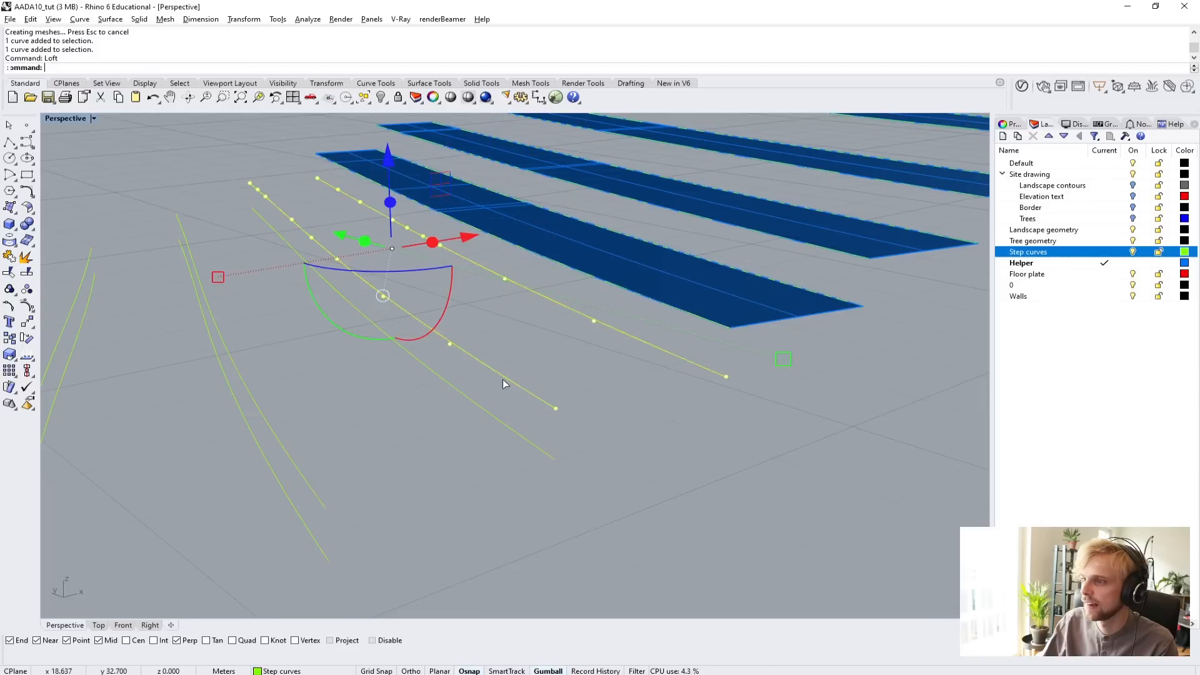
key("Return")
right_click_drag(516, 417, 691, 320, "shift")
left_click(690, 320)
left_click(548, 382, "shift")
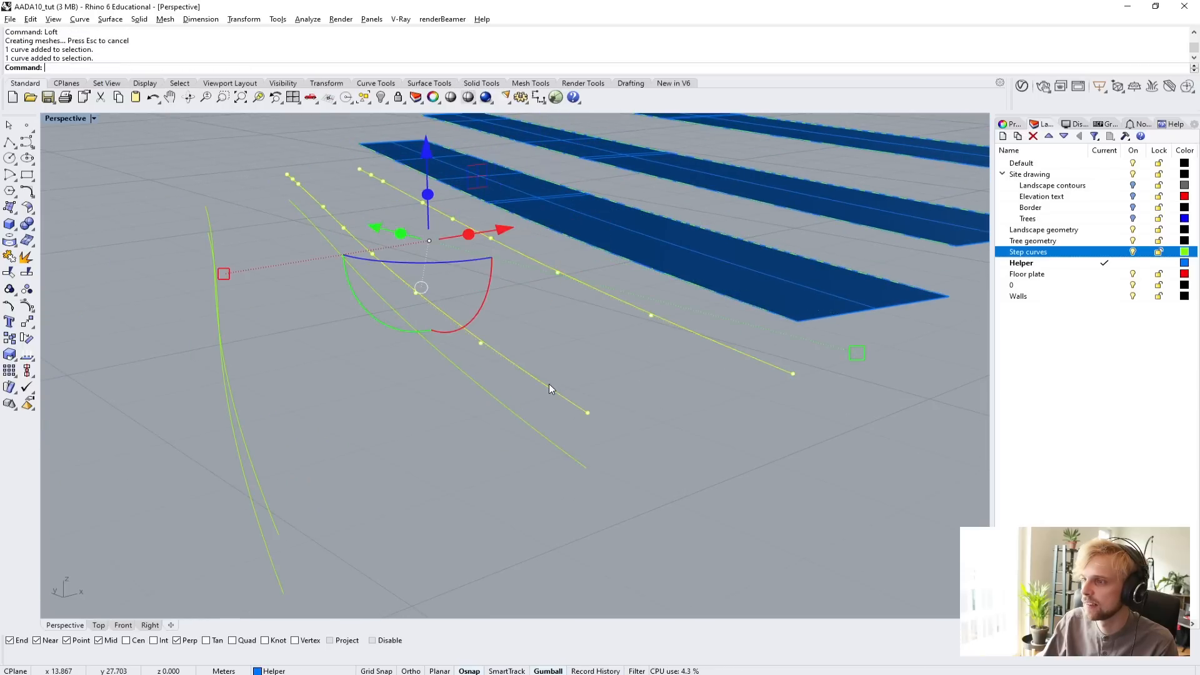
key("Return")
key("Return")
Loft the lowest tread between the last two step levels and select the leftover original curve beneath its front edge.
right_click_drag(461, 423, 590, 344, "shift")
left_click(581, 347)
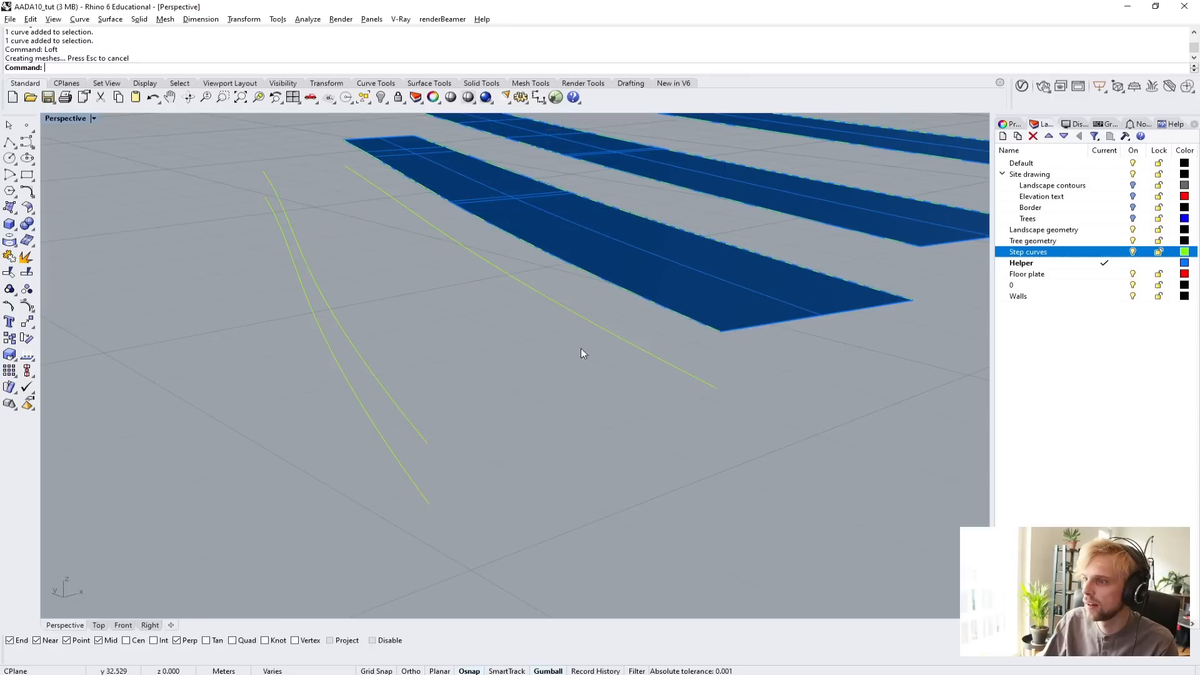
left_click(619, 334)
left_click(384, 388, "shift")
key("Return")
key("Return")
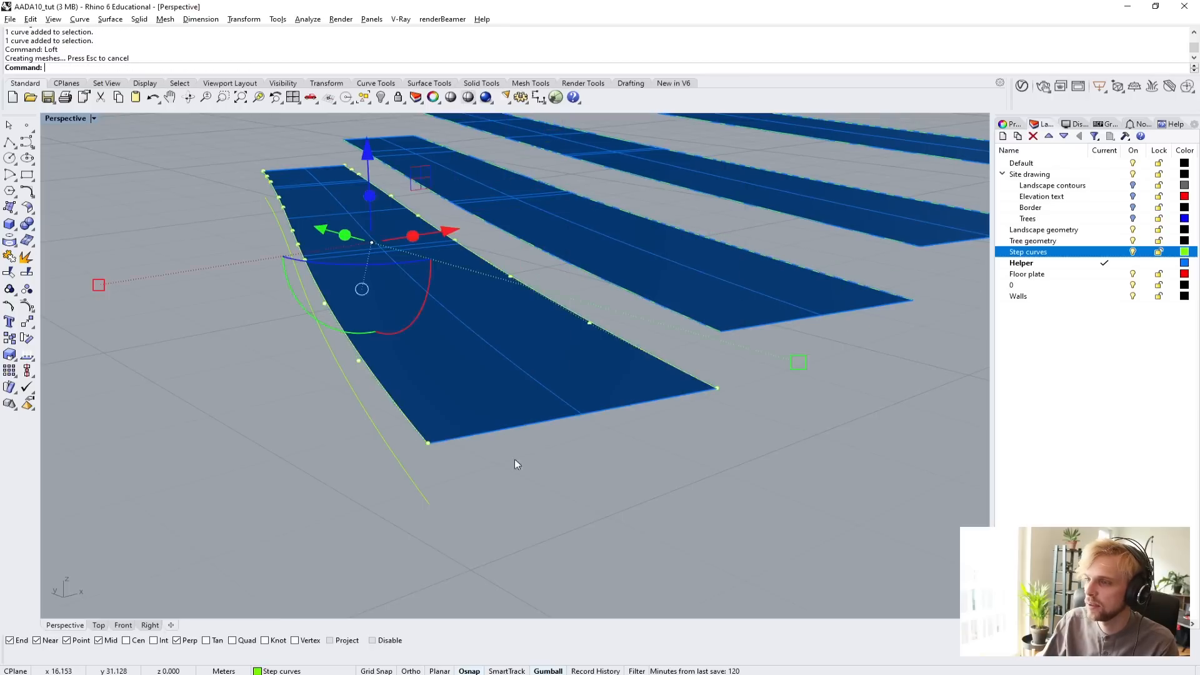
left_click(410, 460)
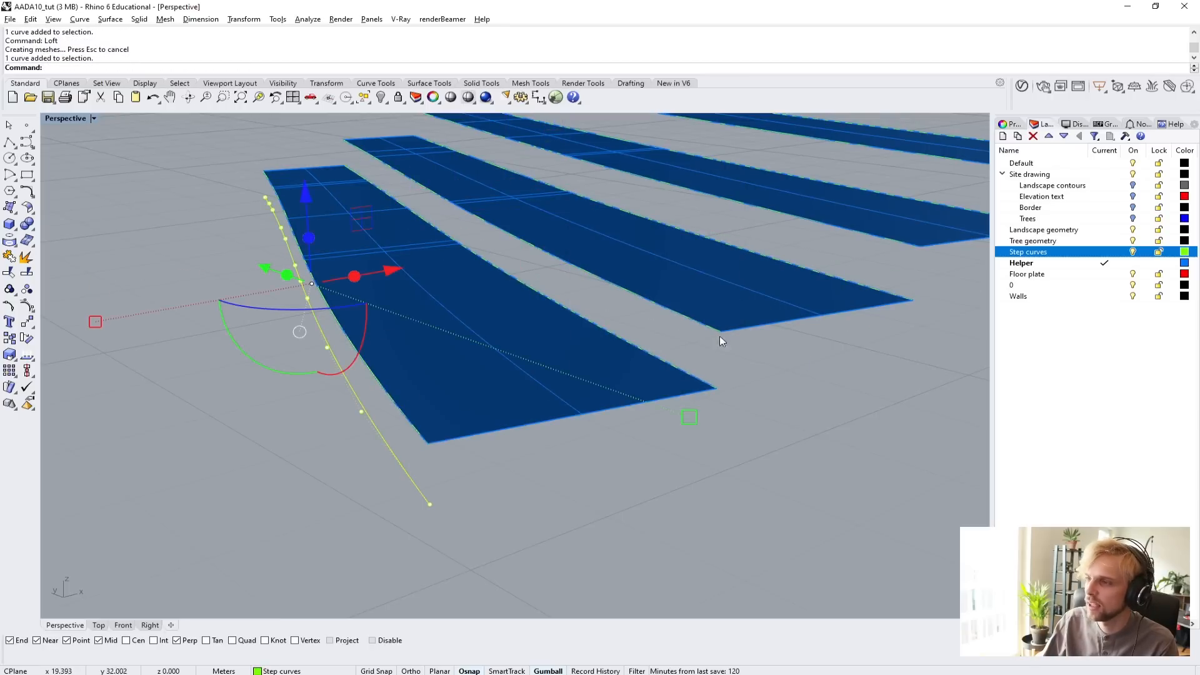
left_click(688, 375, "shift")
right_click_drag(740, 399, 613, 427, "shift")
left_click(648, 475)
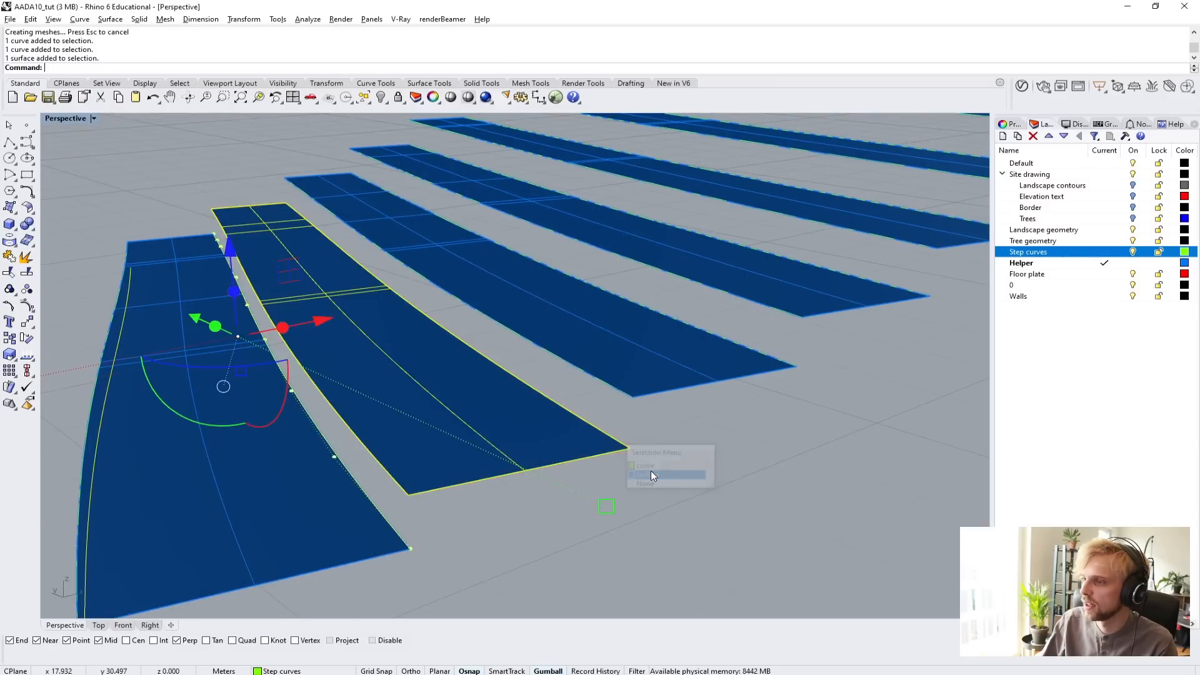
left_click(651, 464)
right_click_drag(651, 463, 466, 391)
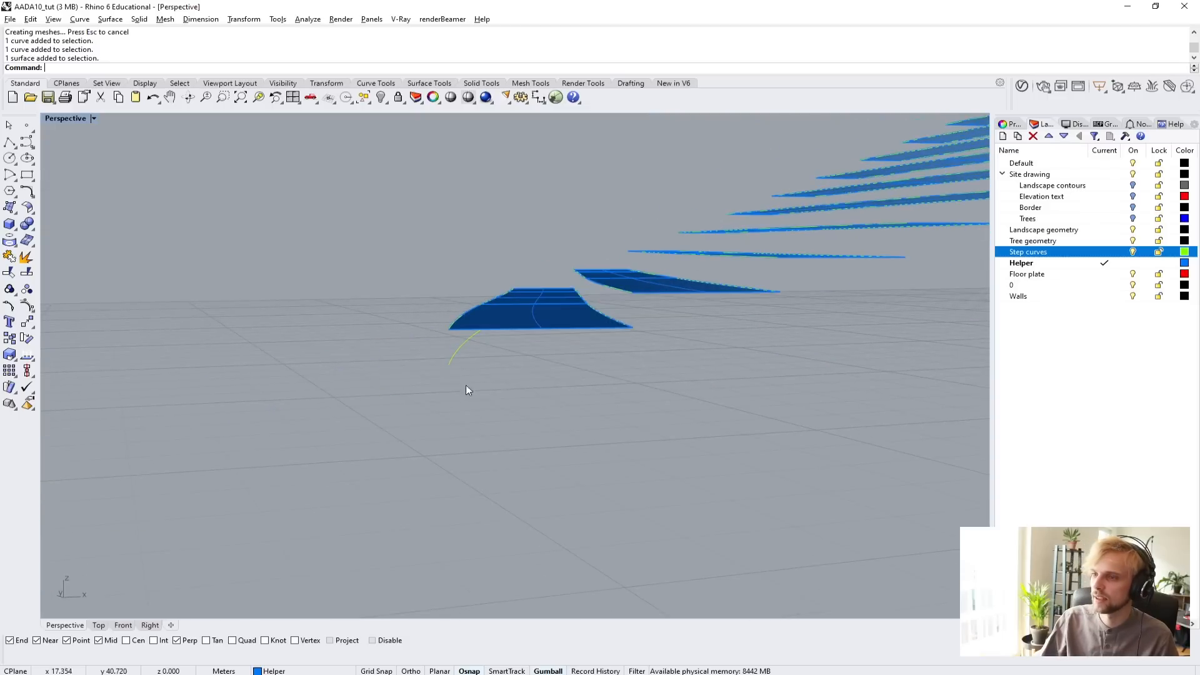
scroll(637, 331, "up", 2)
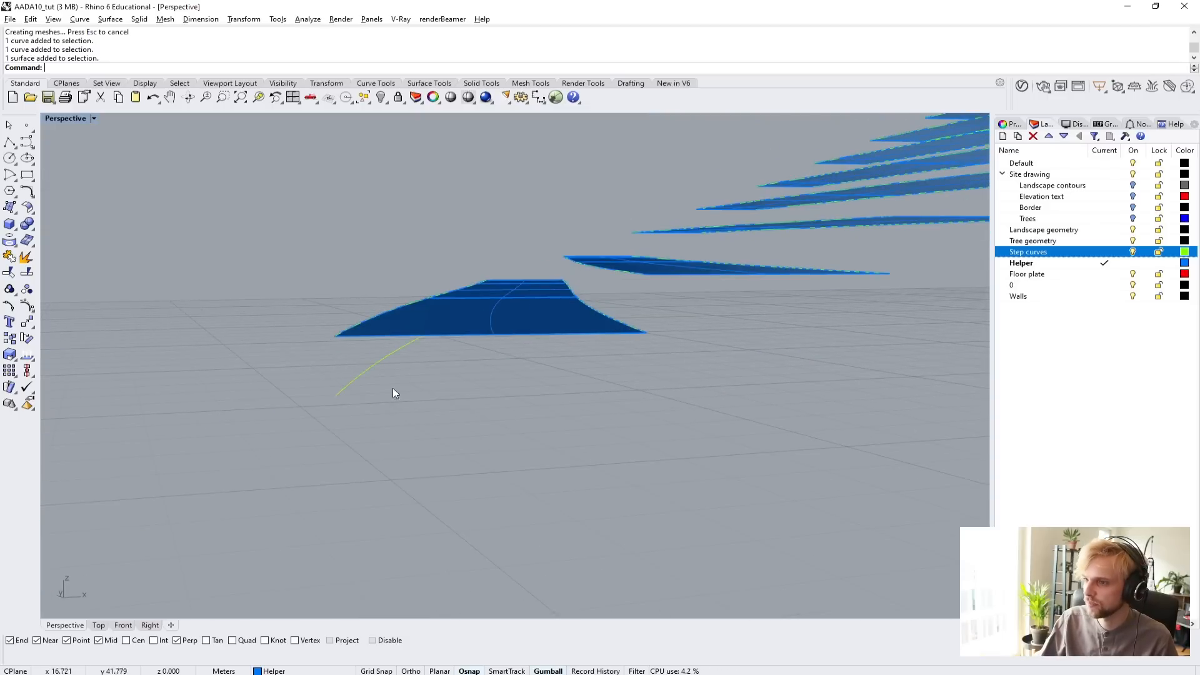
left_click(342, 390)
left_click(603, 318, "shift")
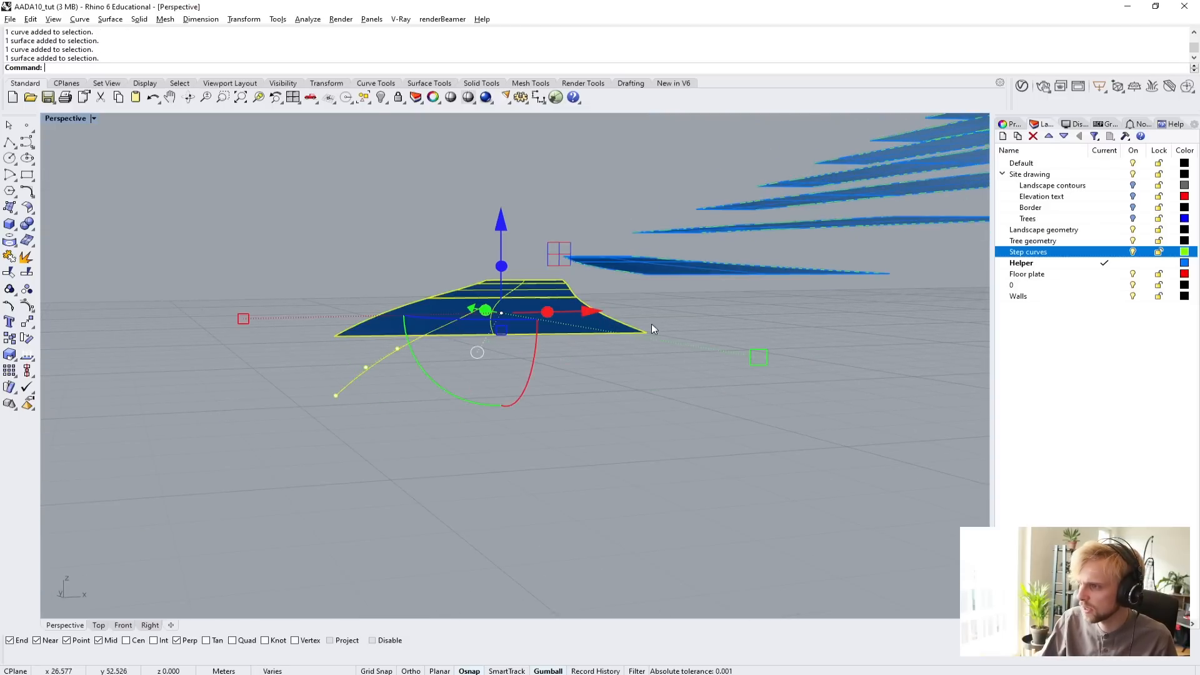
left_click(716, 329)
scroll(729, 317, "down", 5)
right_click_drag(729, 317, 606, 359, "shift")
Make the Step curves layer current and lock the Helper layer that holds the tread surfaces.
scroll(607, 359, "up", 4)
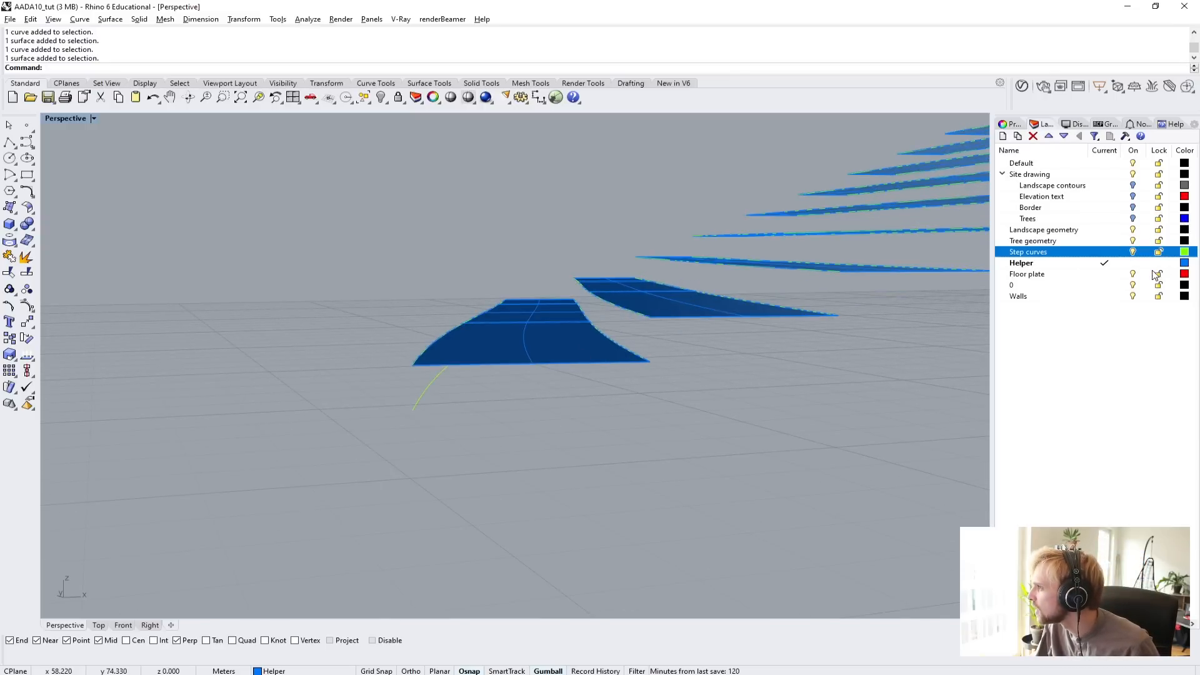
left_click(1105, 252)
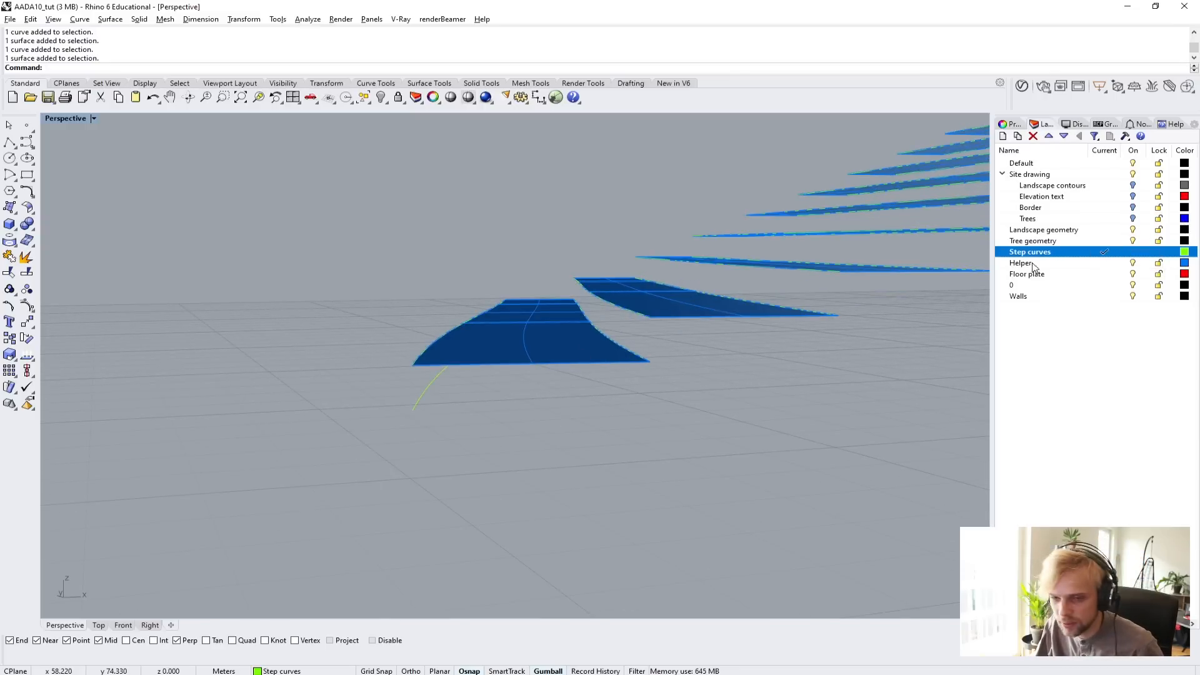
left_click(1158, 262)
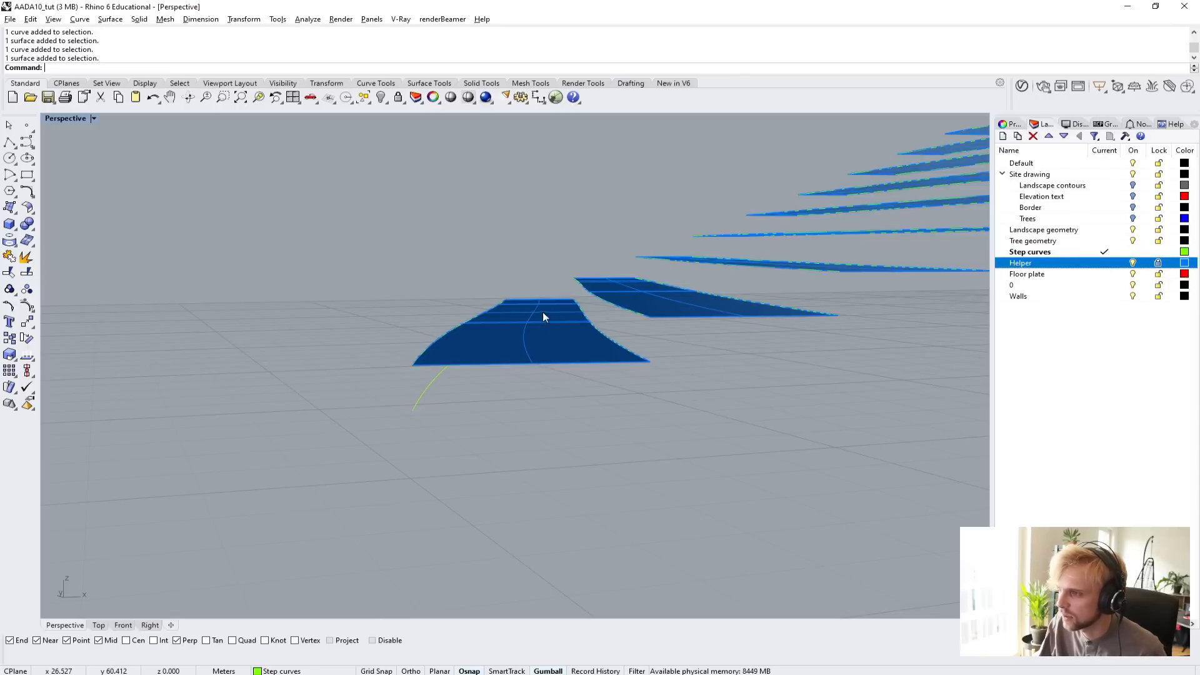
left_click_drag(535, 370, 497, 386)
left_click_drag(482, 448, 349, 397)
left_click(620, 351, "shift")
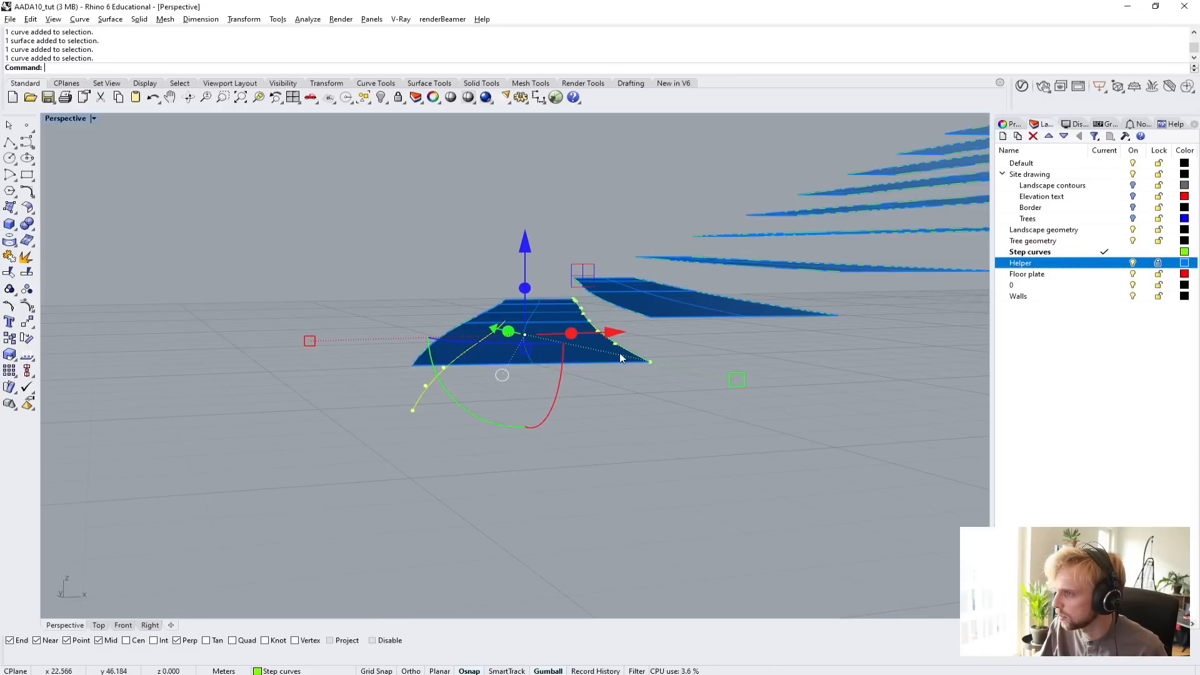
right_click_drag(781, 375, 700, 398, "shift")
left_click_drag(697, 396, 649, 347, "shift")
right_click_drag(719, 385, 604, 415, "shift")
left_click_drag(648, 389, 578, 330, "shift")
right_click_drag(769, 350, 602, 400, "shift")
left_click_drag(633, 399, 591, 354, "shift")
right_click_drag(745, 350, 642, 403, "shift")
left_click_drag(693, 407, 626, 360, "shift")
right_click_drag(780, 365, 685, 408, "shift")
left_click_drag(713, 409, 665, 361, "shift")
right_click_drag(773, 381, 669, 428, "shift")
left_click_drag(703, 421, 660, 364, "shift")
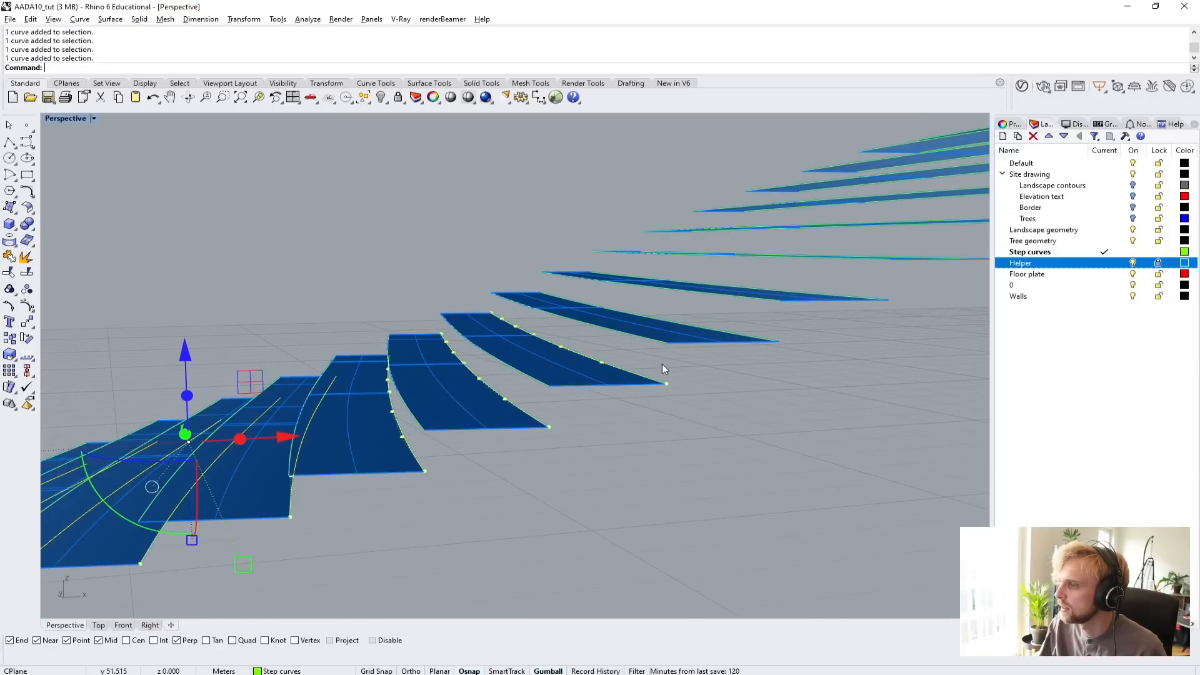
right_click_drag(743, 380, 625, 430, "shift")
left_click_drag(618, 365, 620, 367, "shift")
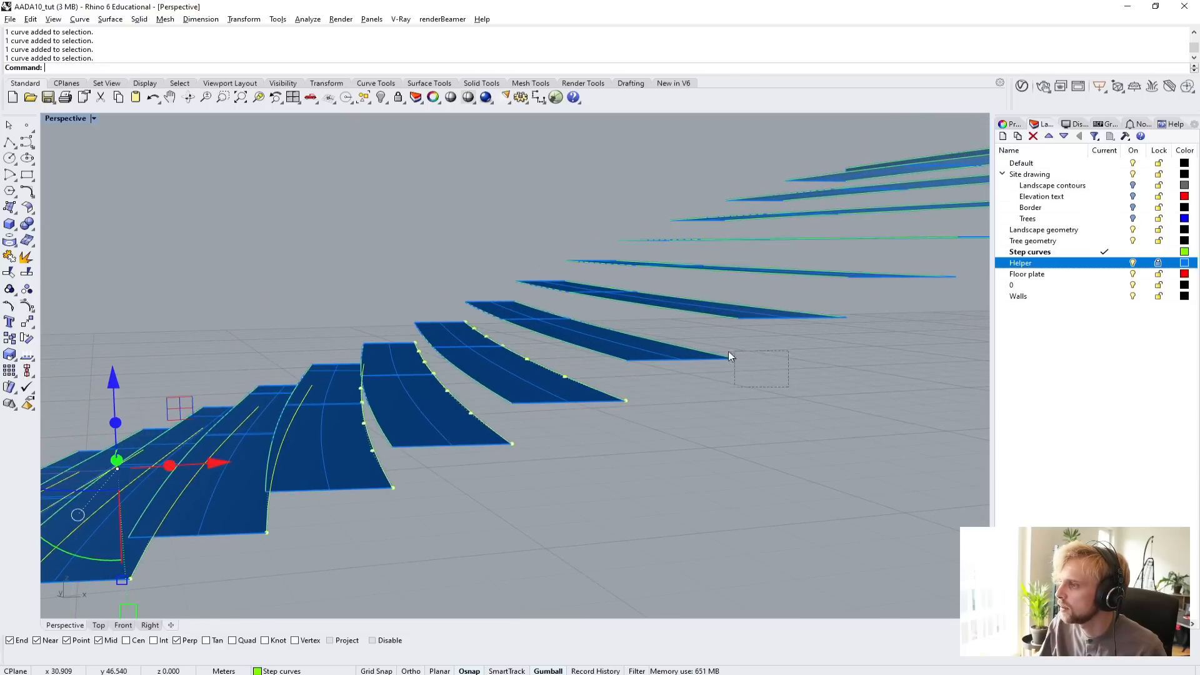
left_click_drag(729, 352, 723, 348, "shift")
right_click_drag(750, 381, 593, 433, "shift")
left_click_drag(649, 401, 602, 362, "shift")
left_click_drag(757, 363, 727, 326, "shift")
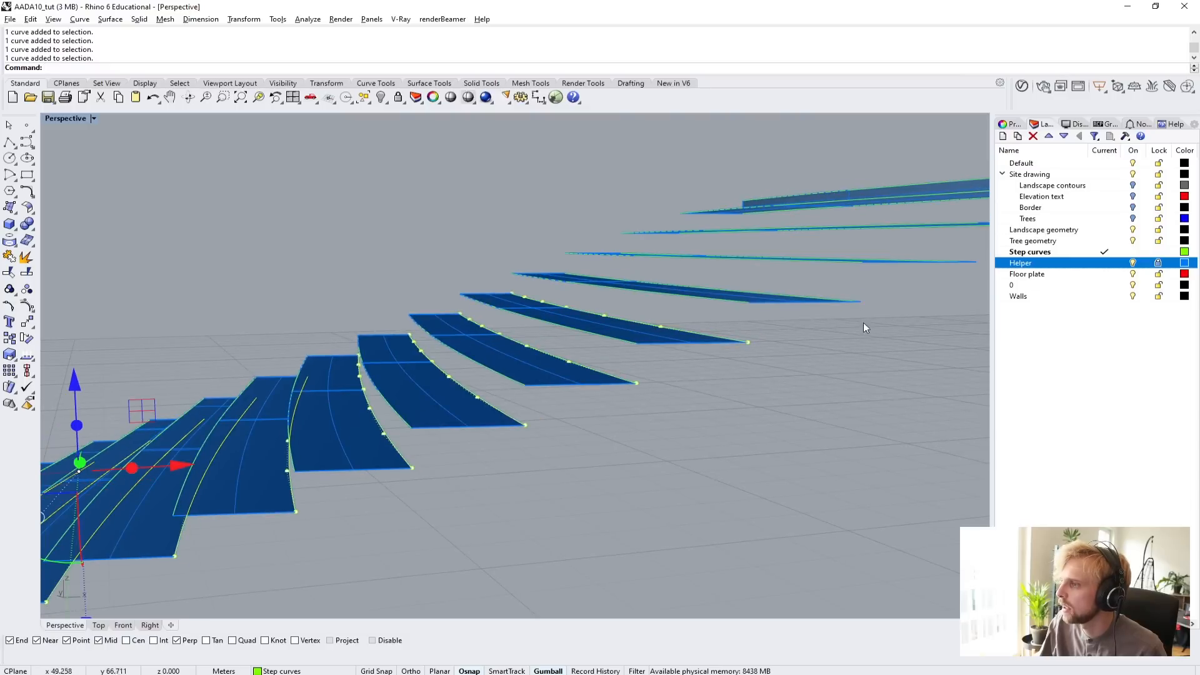
right_click_drag(909, 310, 567, 419)
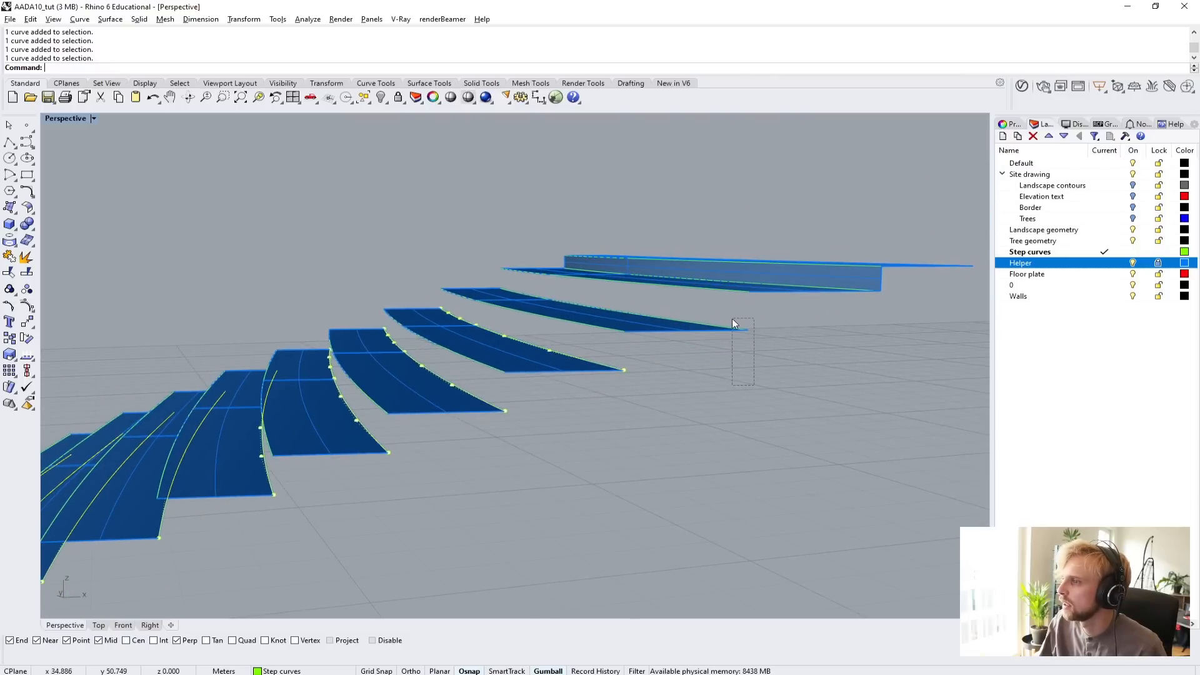
left_click_drag(733, 320, 734, 321)
right_click_drag(868, 332, 706, 406)
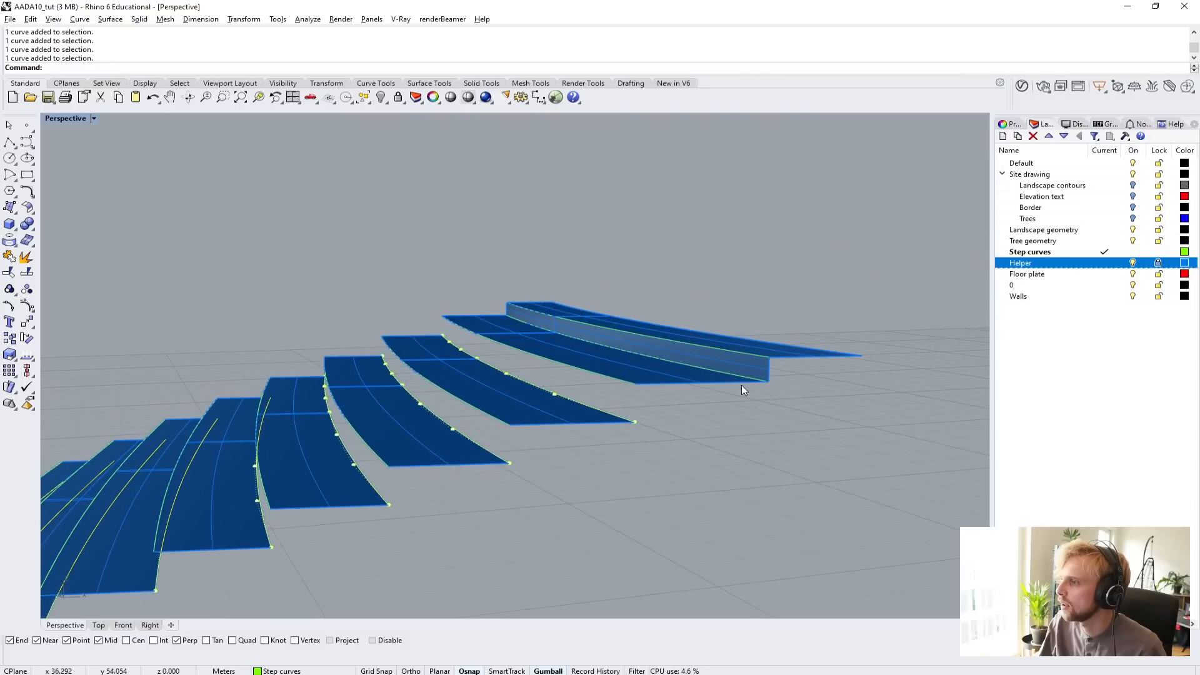
scroll(742, 385, "down", 7)
right_click_drag(538, 474, 605, 390, "shift")
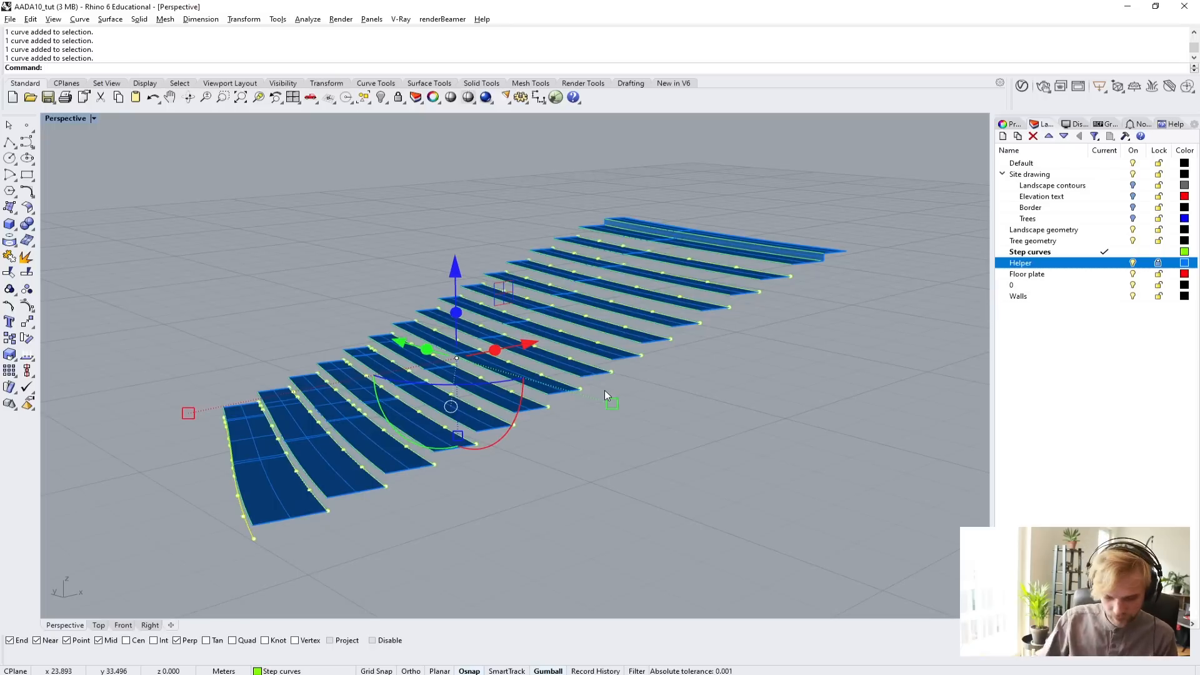
type("deSrf")
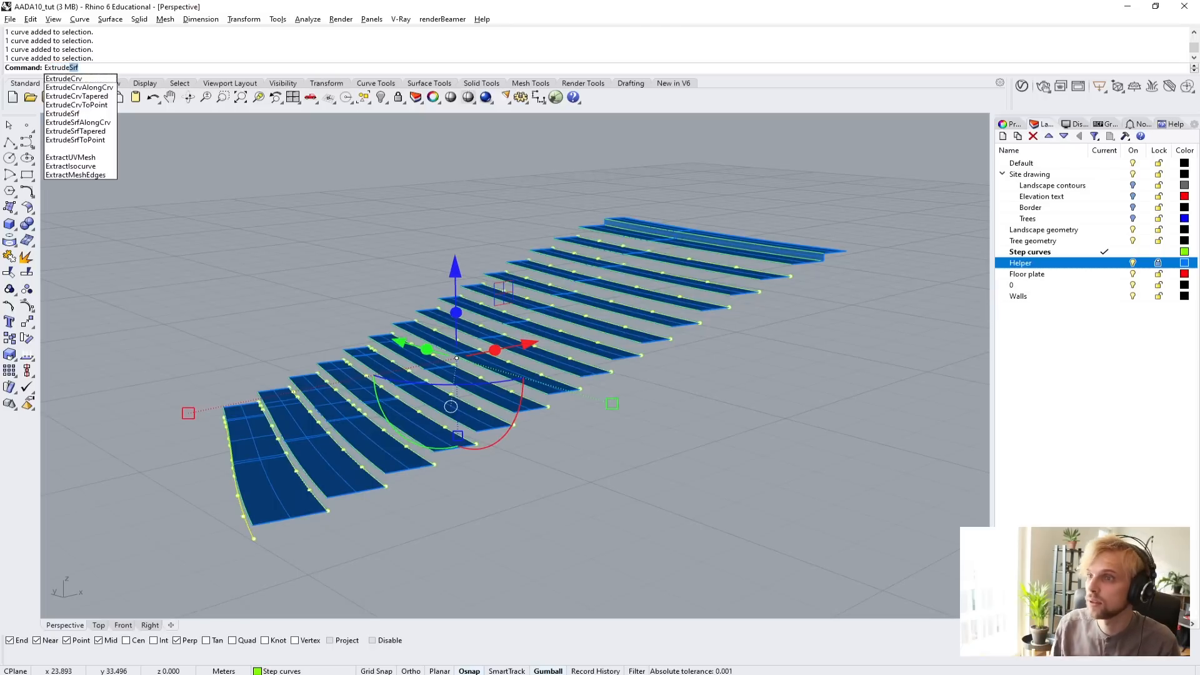
key("Return")
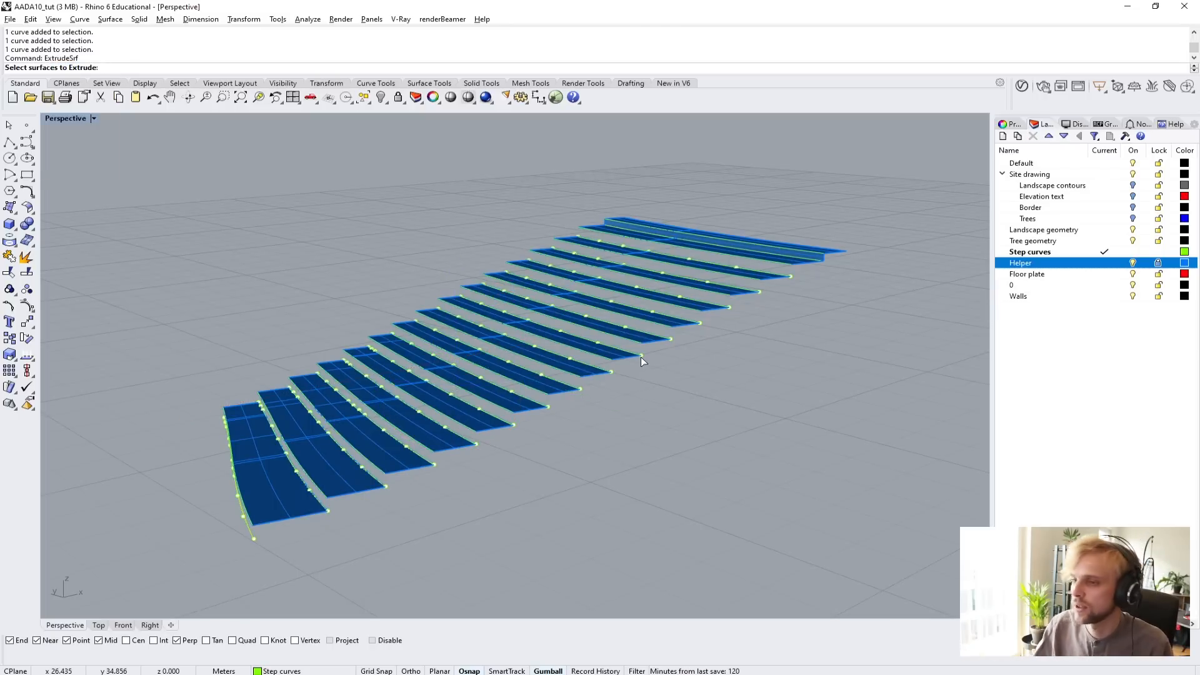
key("Escape")
key("Escape")
Extrude the original step curves at the remaining gaps between treads and at the lowest front edge by 0.15 m with ExtrudeCrv to form risers.
scroll(251, 538, "up", 3)
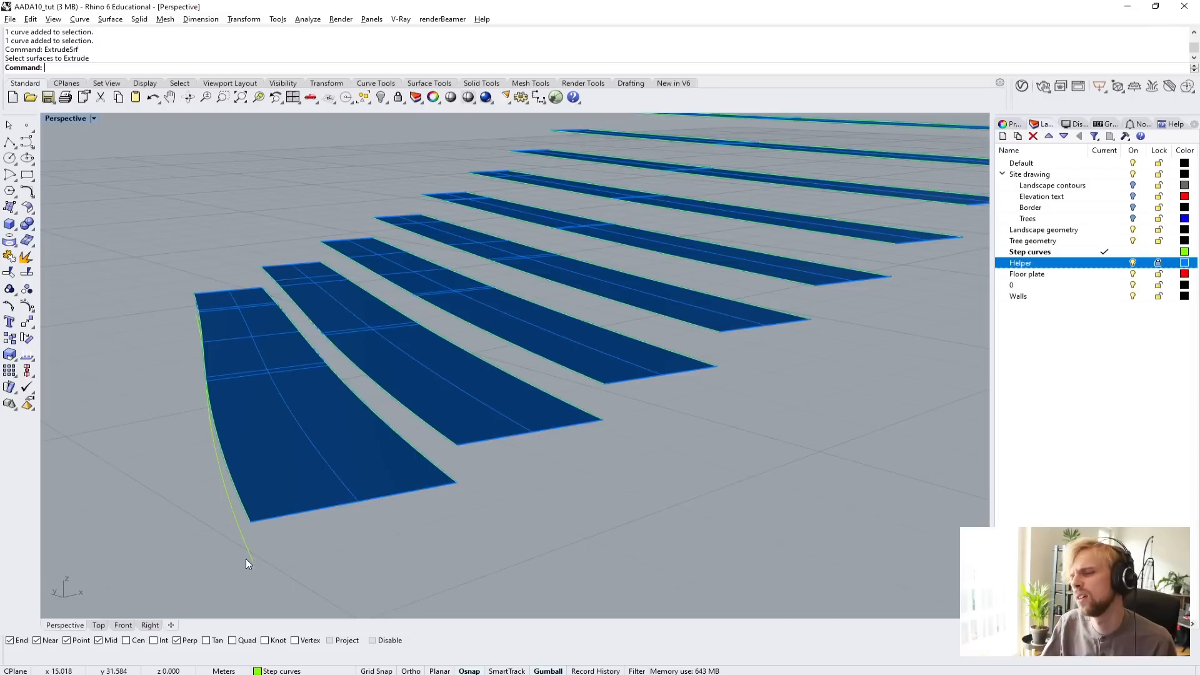
left_click(246, 556)
left_click(441, 466, "shift")
left_click(595, 415, "shift")
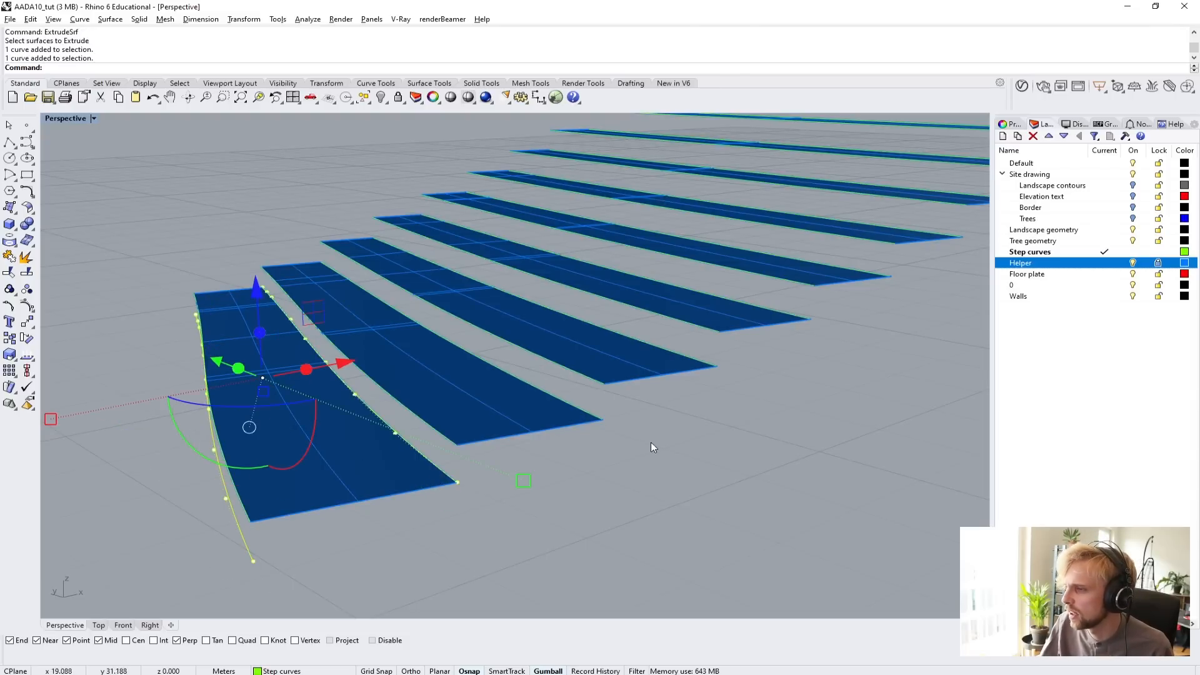
left_click_drag(688, 353, 686, 352, "shift")
left_click_drag(833, 347, 787, 306, "shift")
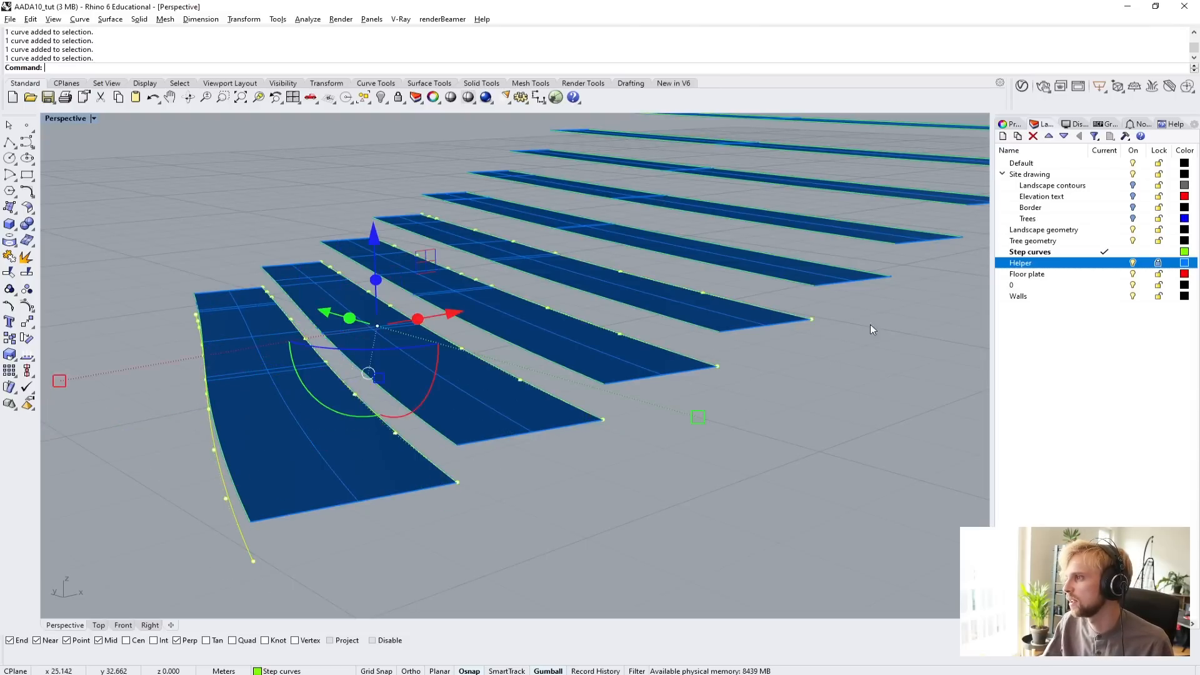
right_click_drag(870, 325, 554, 449, "shift")
left_click_drag(554, 449, 505, 409, "shift")
left_click(597, 375, "shift")
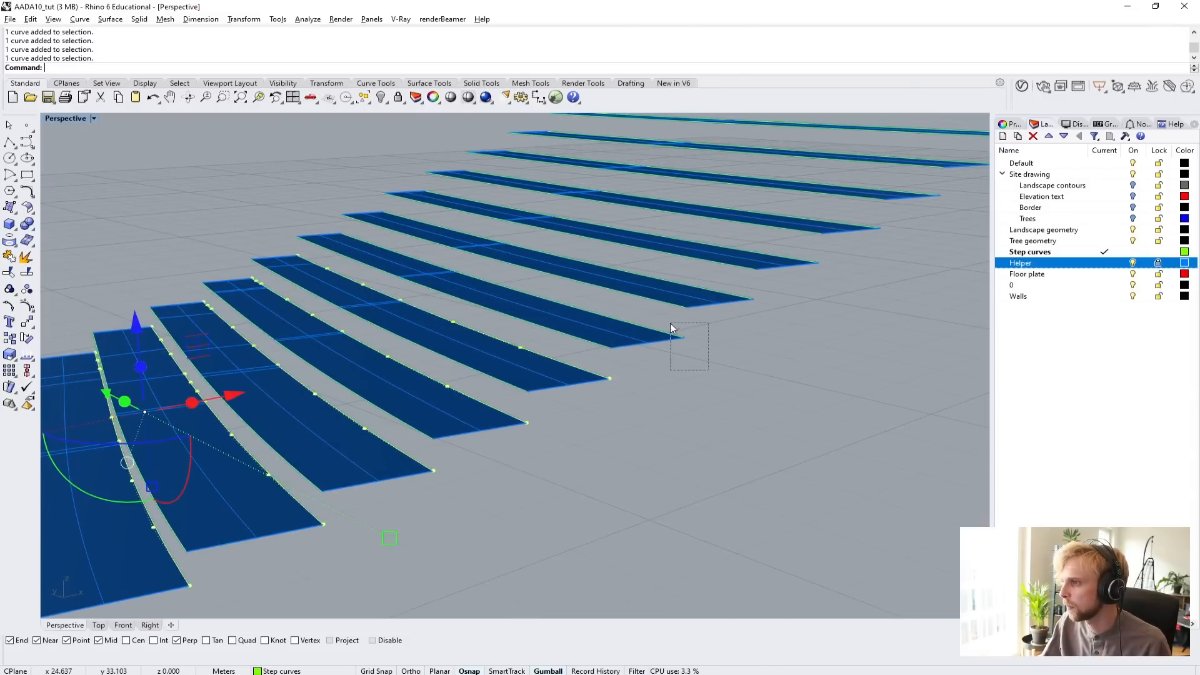
left_click(672, 330, "shift")
left_click(747, 296, "shift")
left_click(826, 267, "shift")
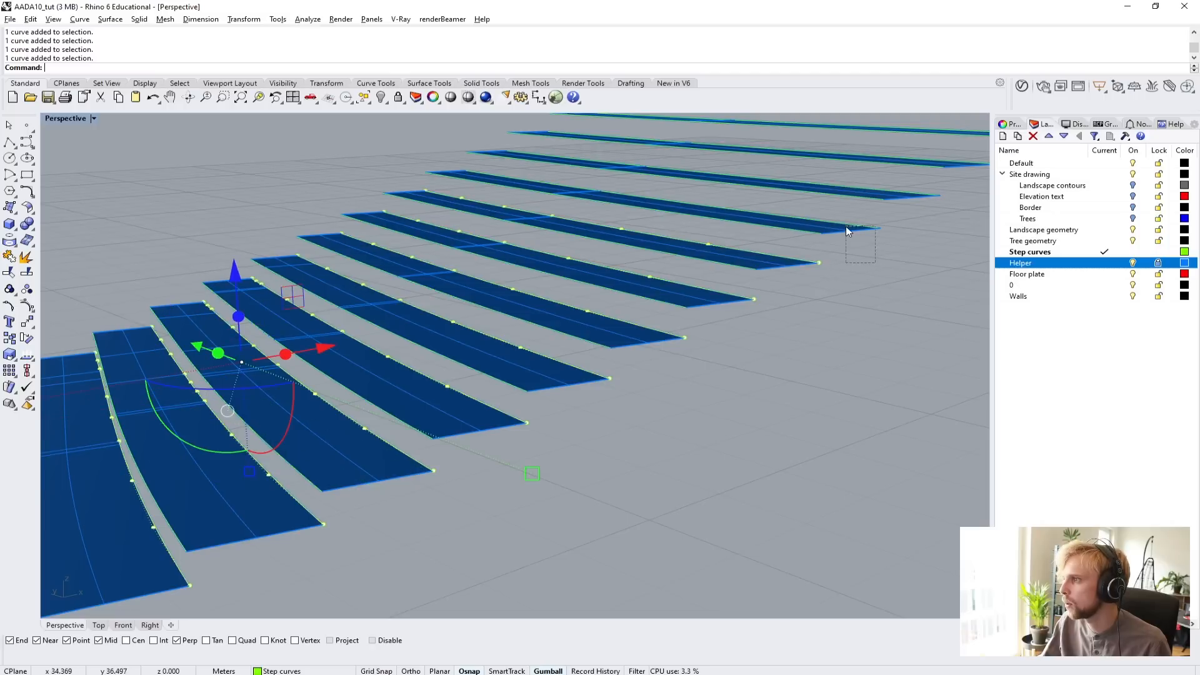
left_click_drag(846, 226, 845, 224, "shift")
left_click_drag(945, 219, 921, 191, "shift")
right_click_drag(951, 219, 552, 410, "shift")
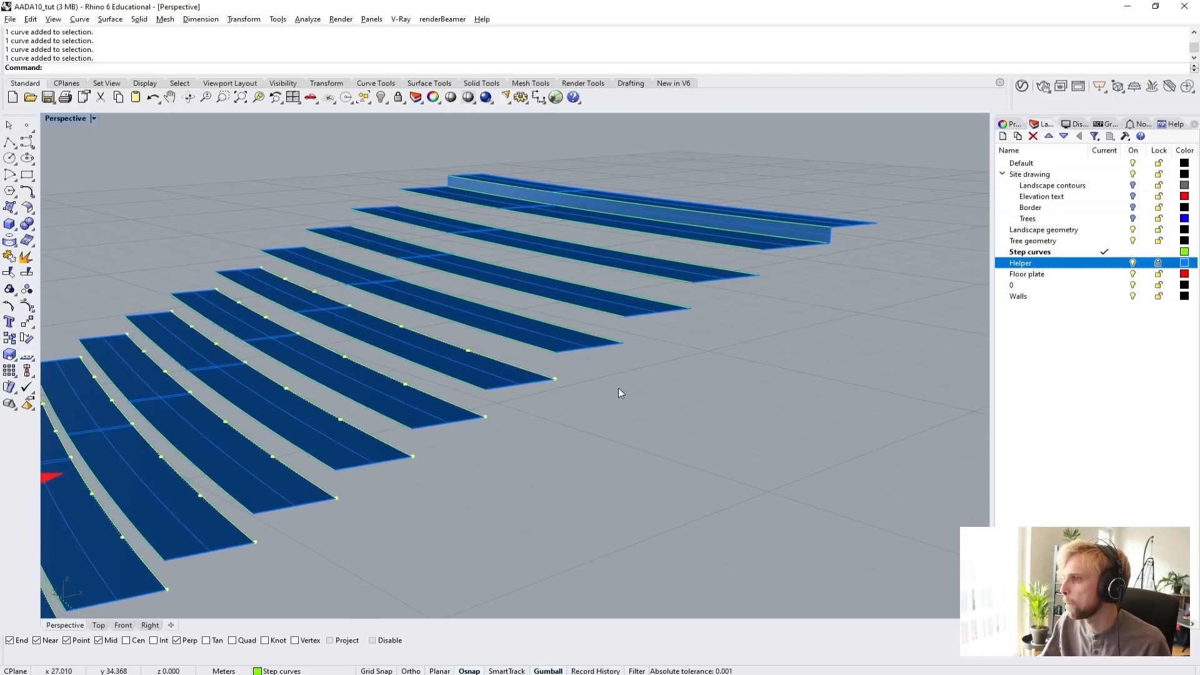
left_click_drag(671, 287, 670, 285, "shift")
left_click(762, 276, "shift")
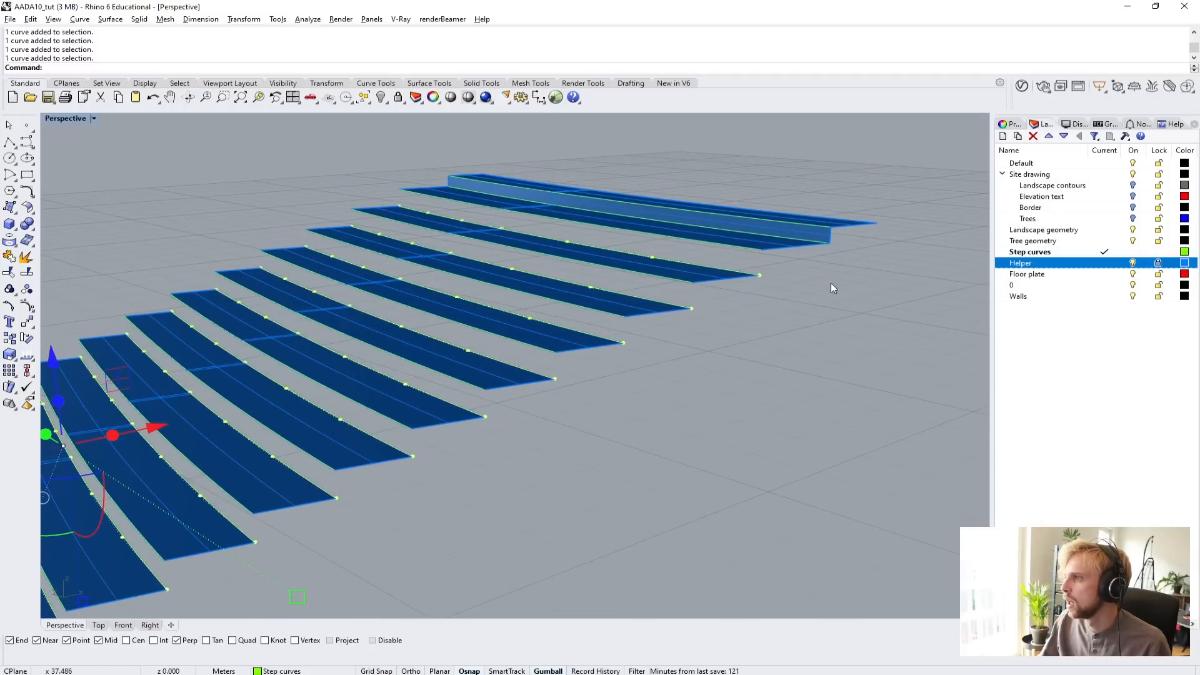
scroll(787, 287, "down", 3)
right_click_drag(485, 442, 639, 292, "shift")
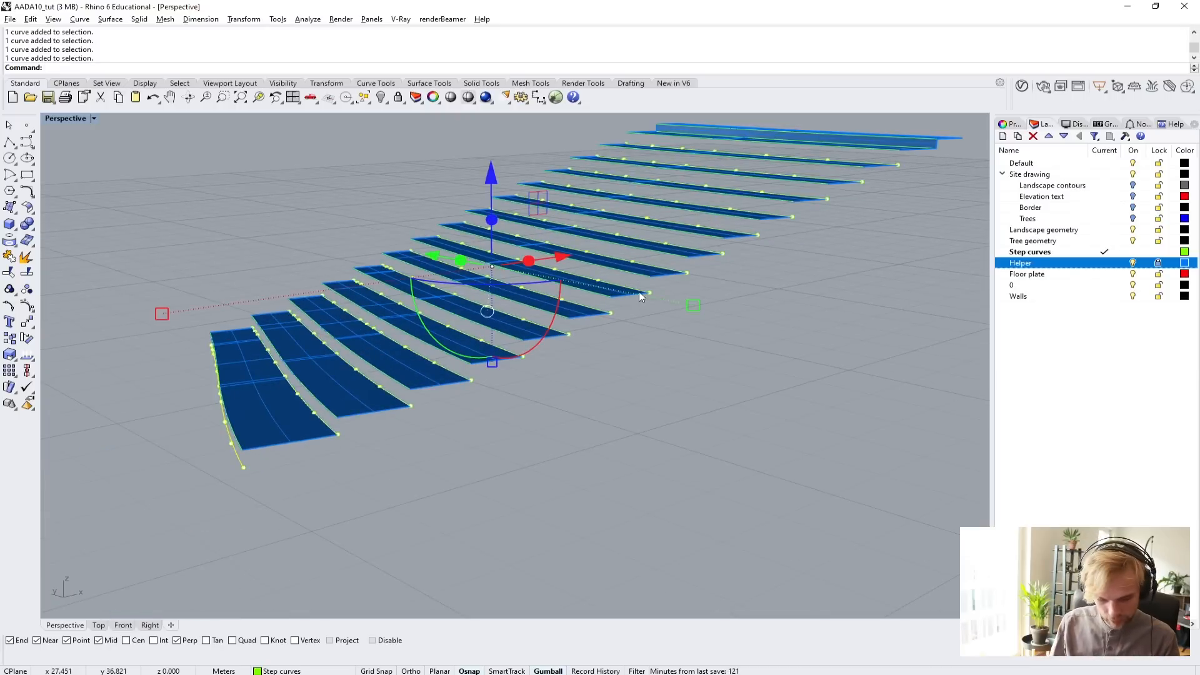
type("ExtrudeCrv")
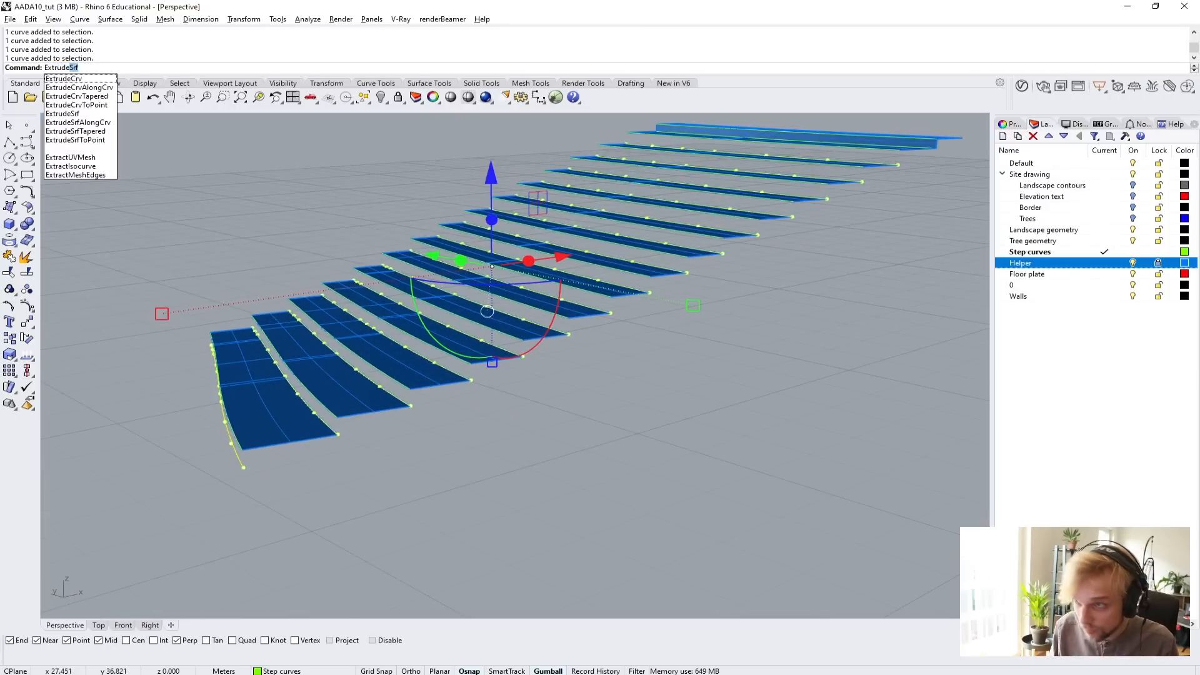
key("Return")
scroll(375, 394, "up", 5)
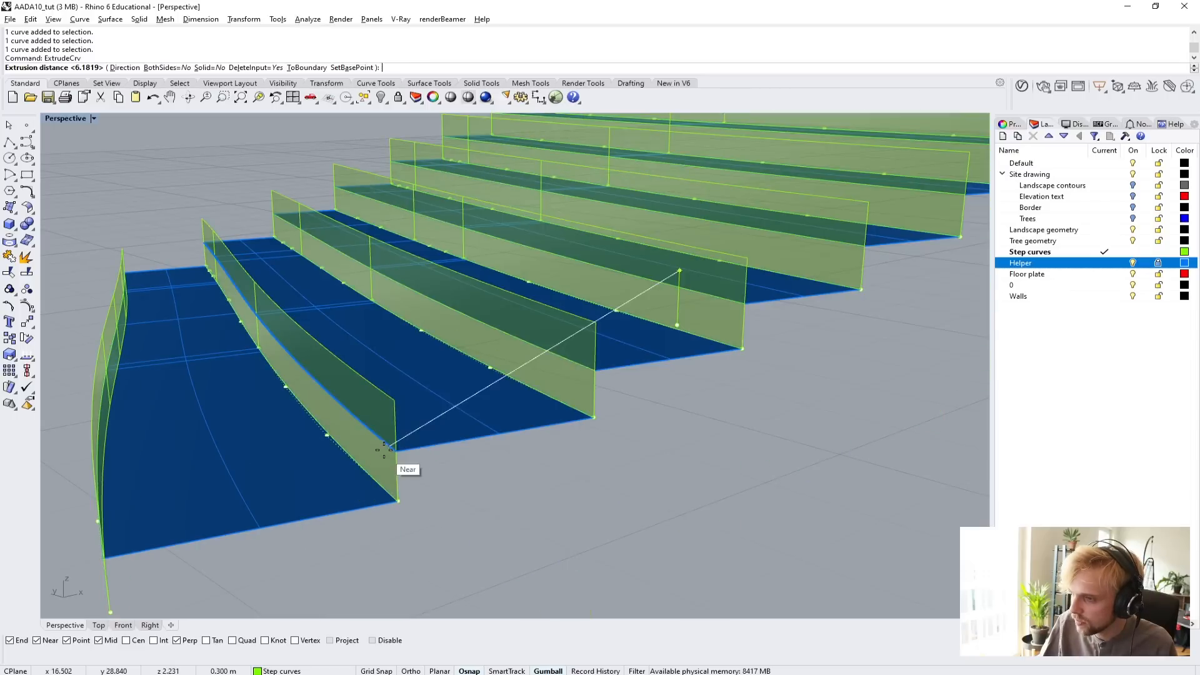
type("0.15")
key("Return")
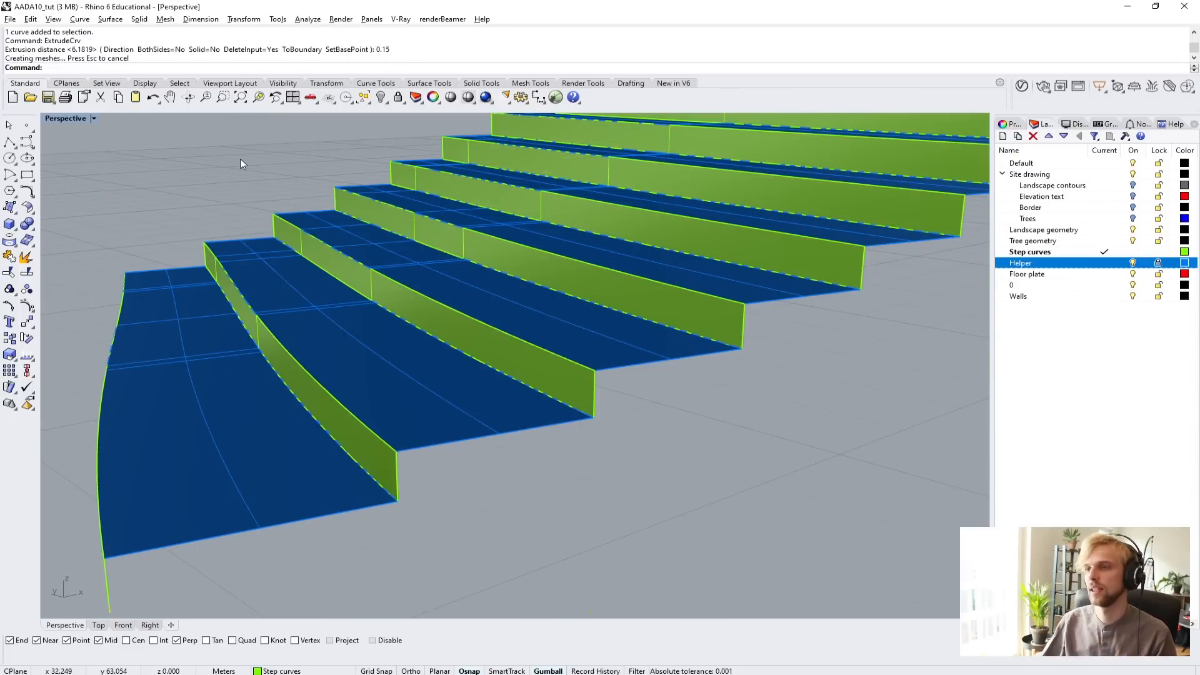
Unlock the Helper layer, then select all visible curves with SelCrv and delete them.
right_click_drag(338, 266, 438, 430)
scroll(471, 302, "down", 5)
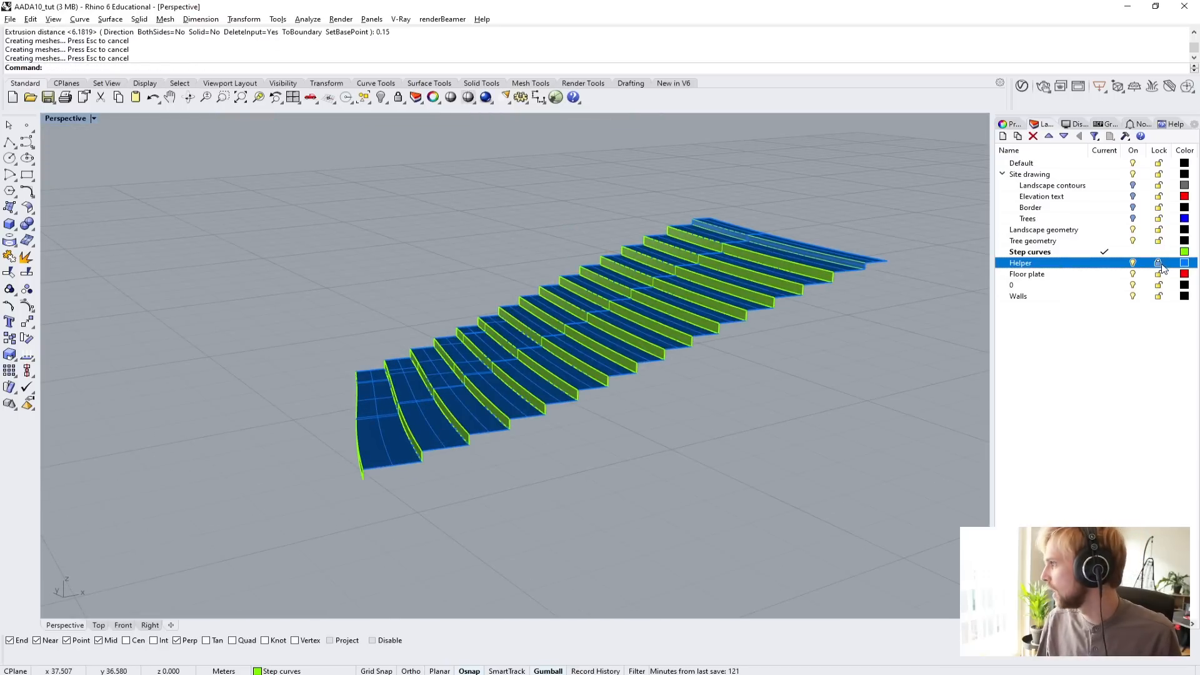
right_click_drag(770, 310, 710, 465)
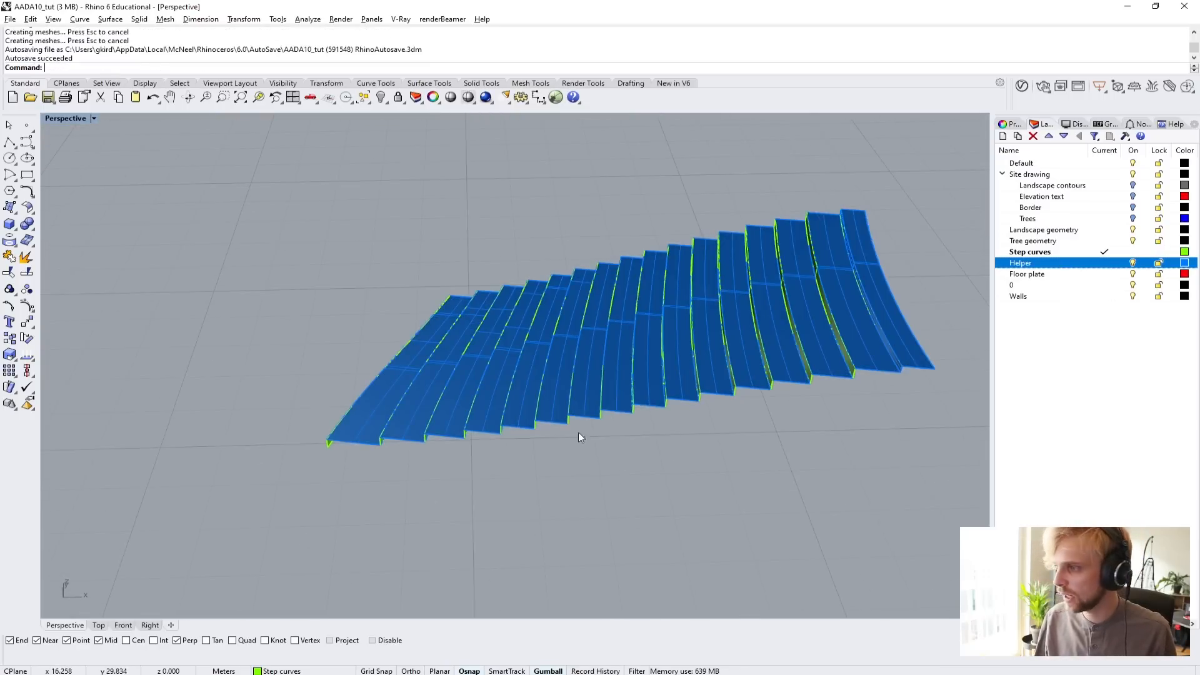
right_click_drag(578, 437, 680, 424)
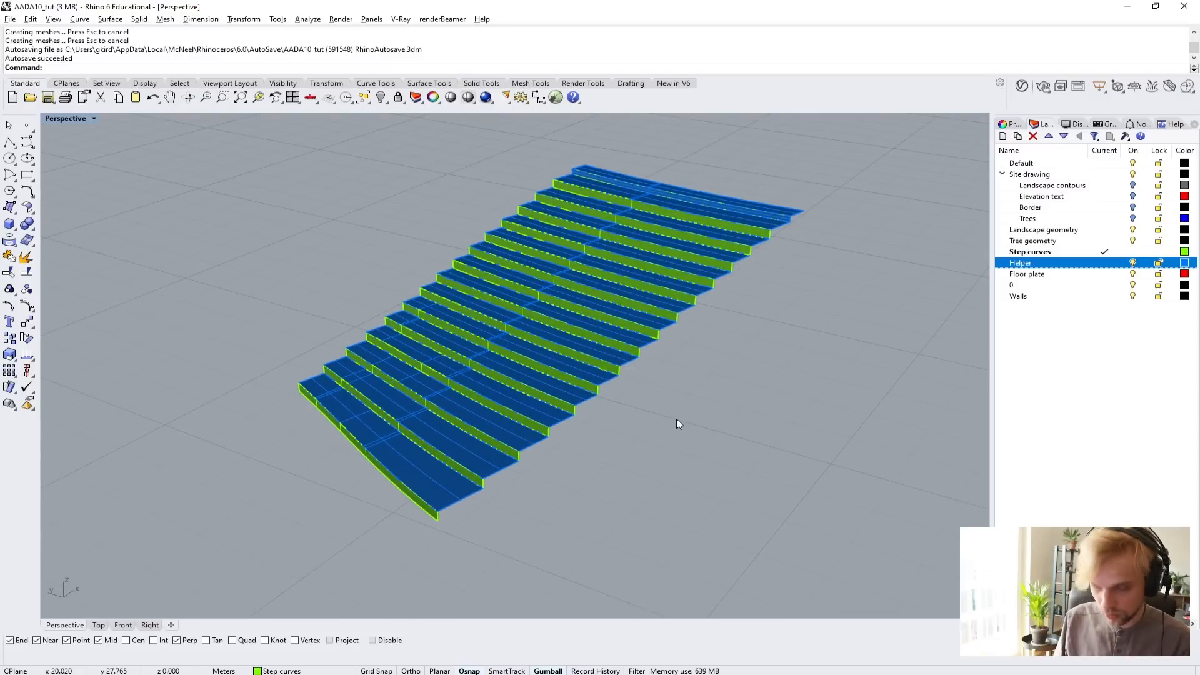
type("SelCrv")
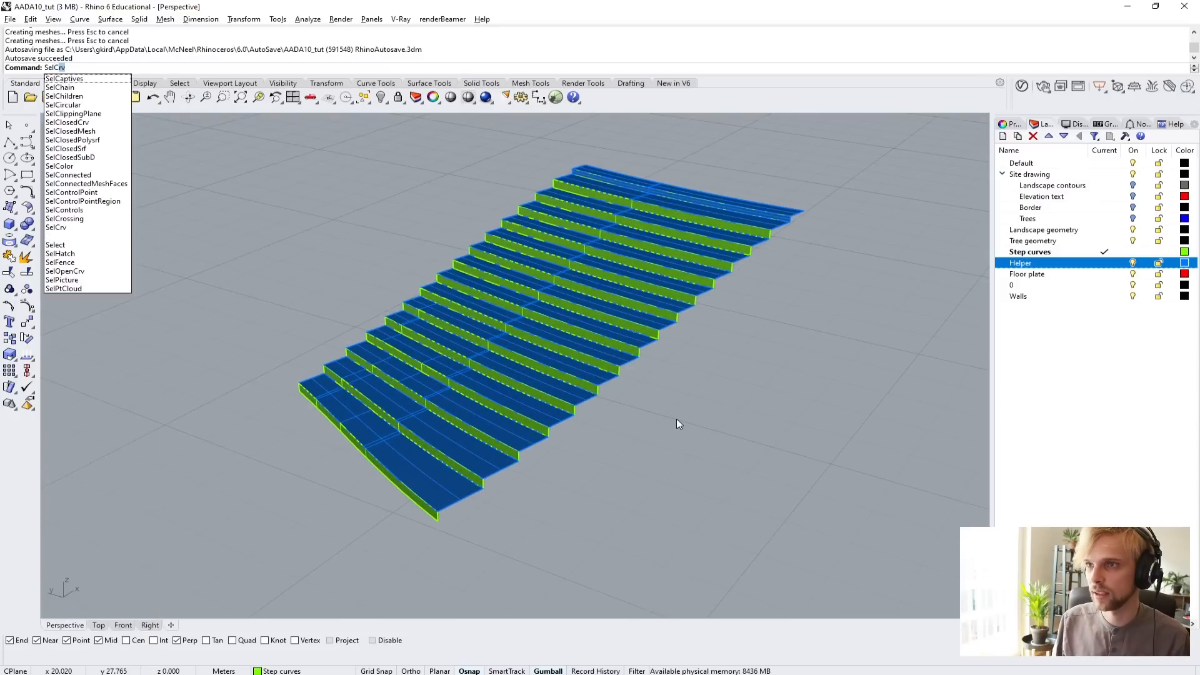
key("Return")
key("Delete")
Join all tread and riser surfaces into a single stair polysurface and check that it selects as one object.
right_click_drag(676, 423, 677, 480)
left_click_drag(678, 519, 400, 350)
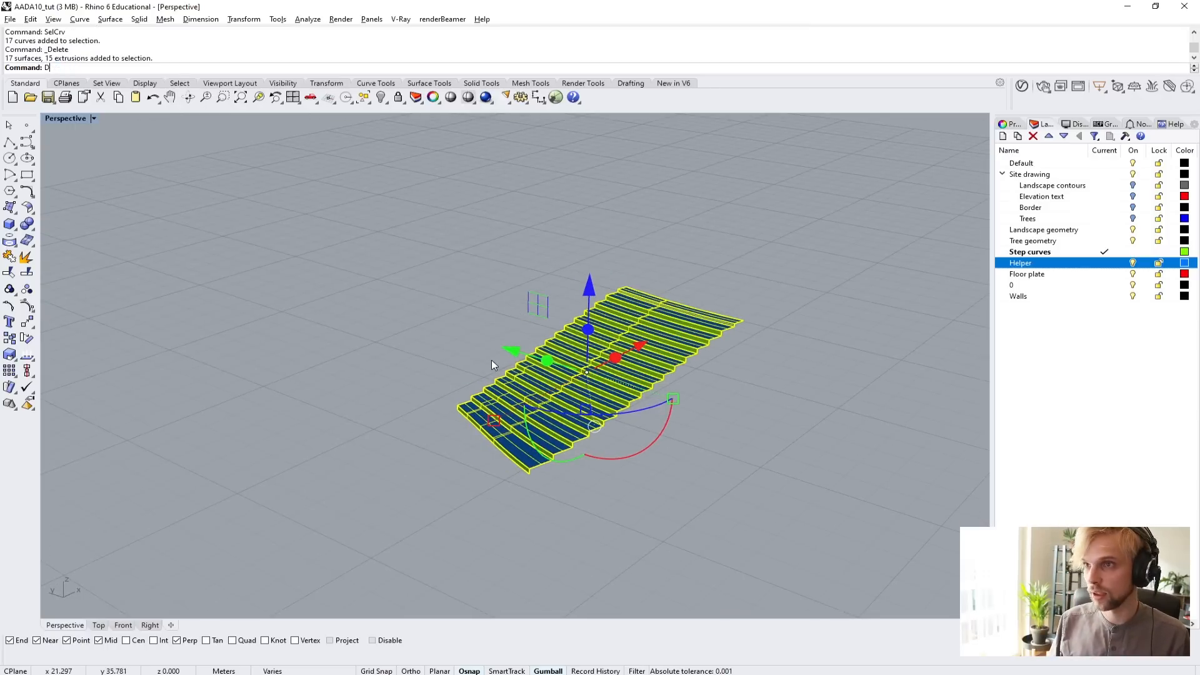
type("Join")
key("Return")
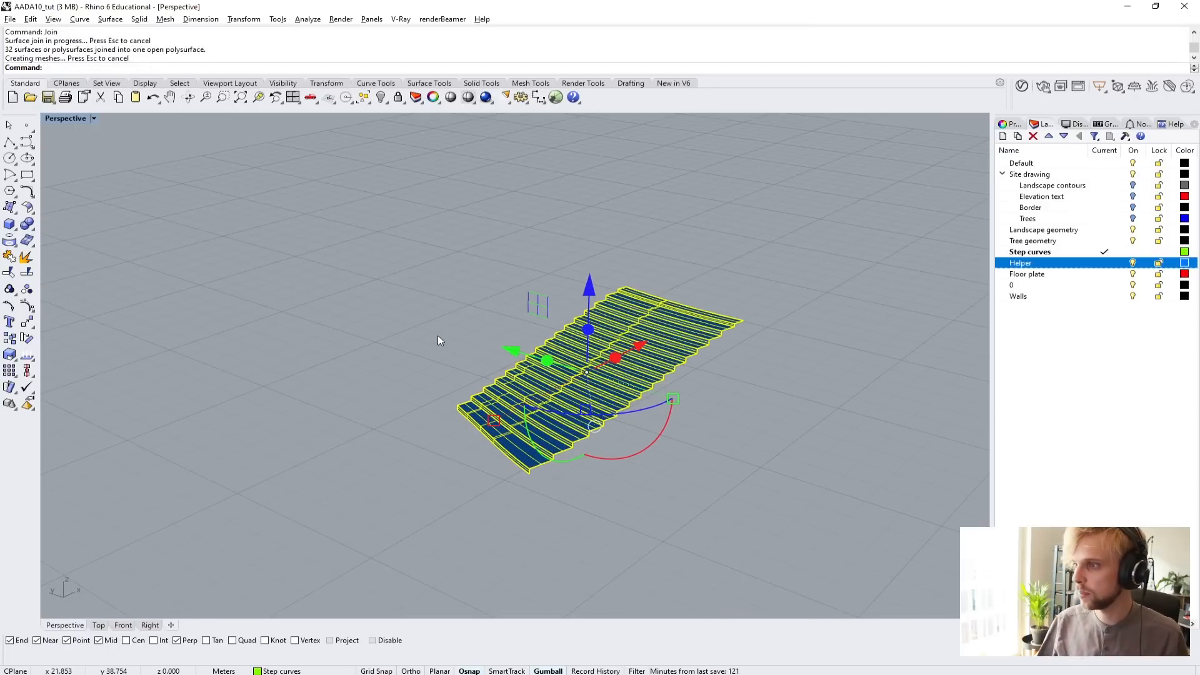
left_click(438, 336)
scroll(545, 350, "up", 4)
left_click(620, 402)
left_click(718, 461)
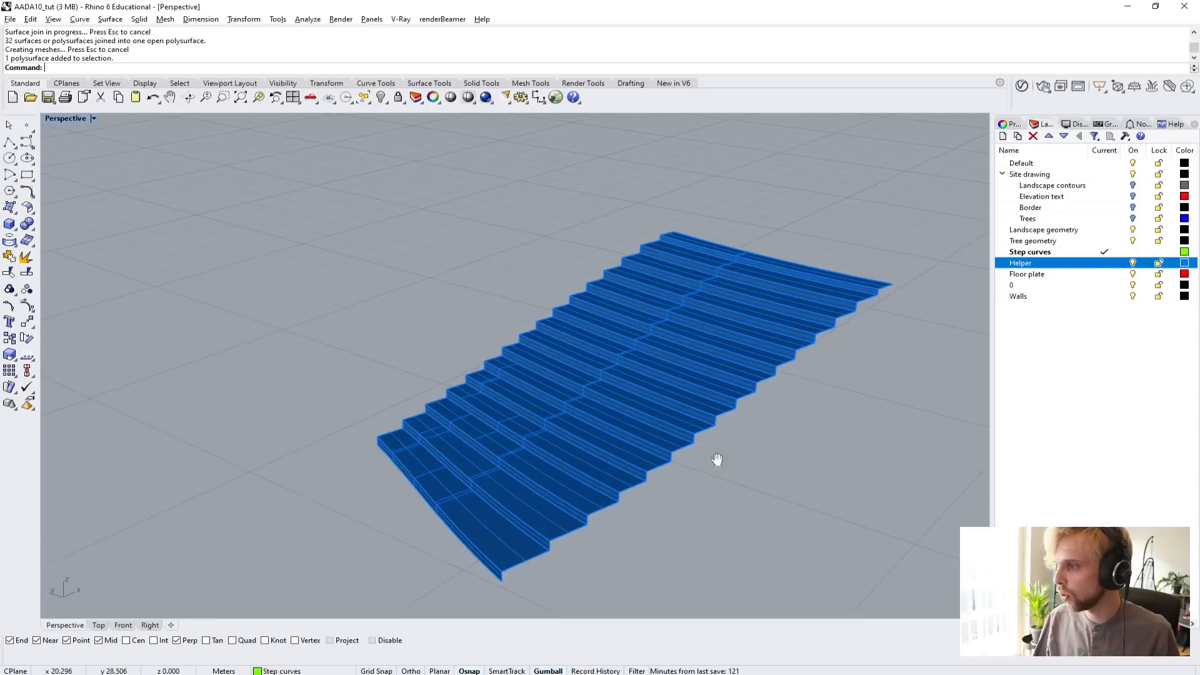
Show the hidden objects again to view the stair in place on the ramp and landscape.
right_click_drag(718, 461, 535, 452, "shift")
type("Show")
key("Return")
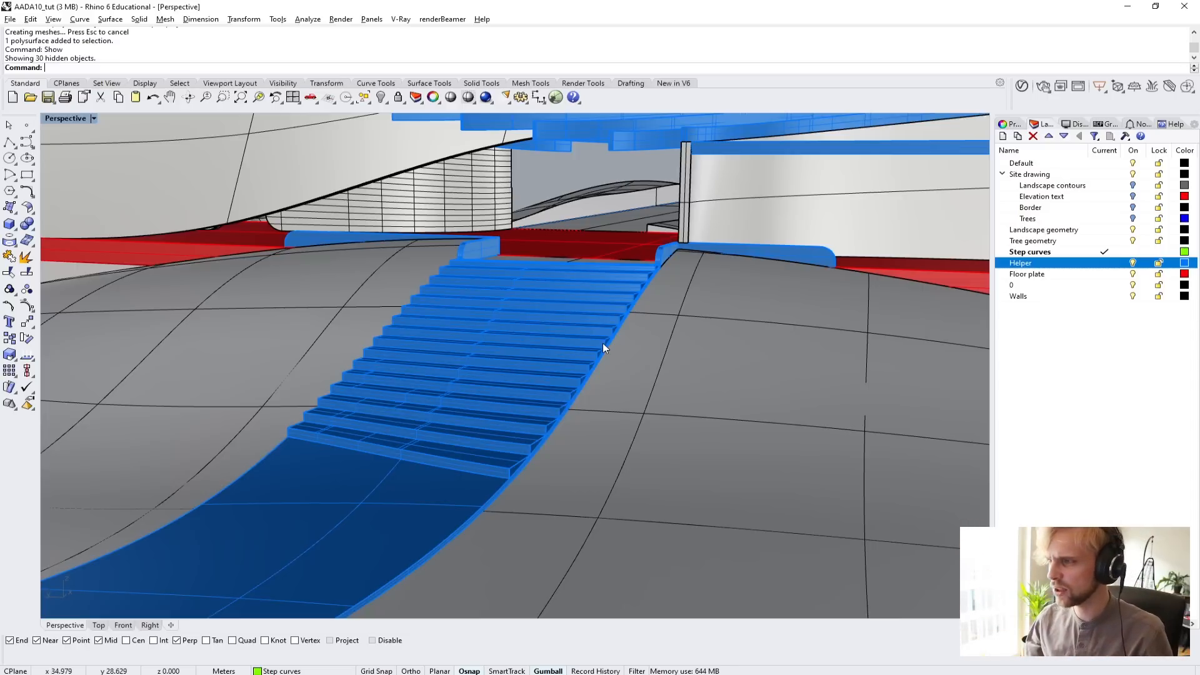
Inspect the finished stair on the ramp from several angles, checking its side edges and its junction with the low walls at the entrance.
right_click_drag(594, 266, 617, 351)
scroll(711, 231, "up", 4)
right_click_drag(717, 325, 599, 386, "shift")
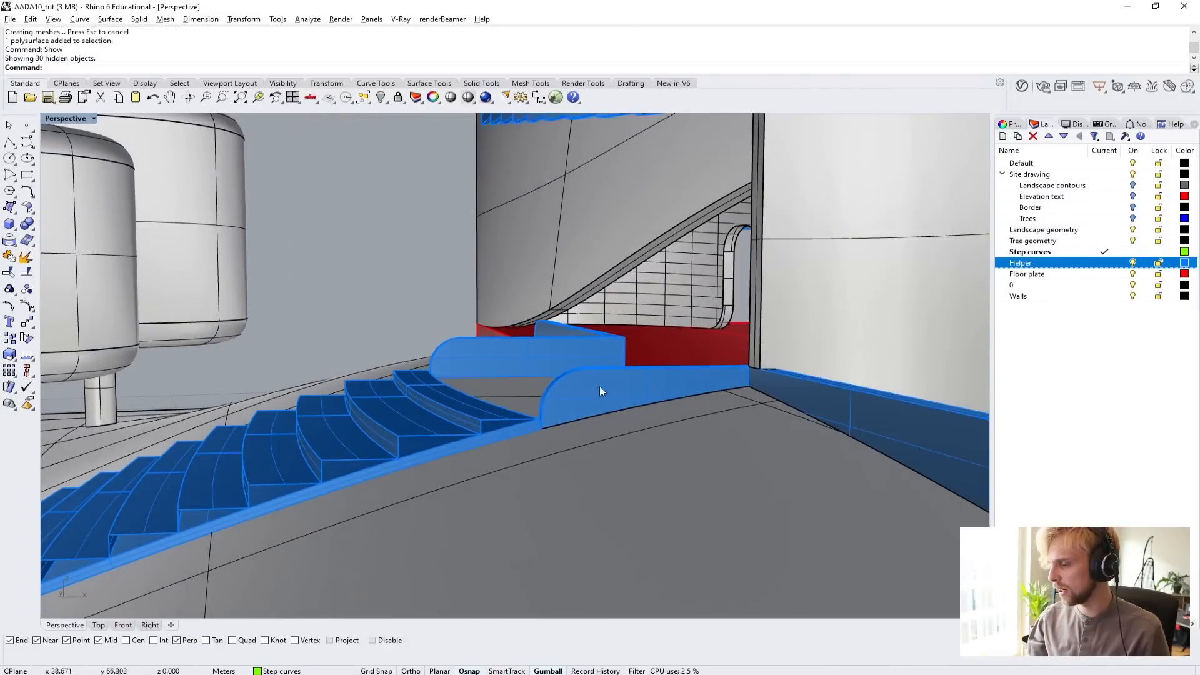
scroll(598, 391, "up", 5)
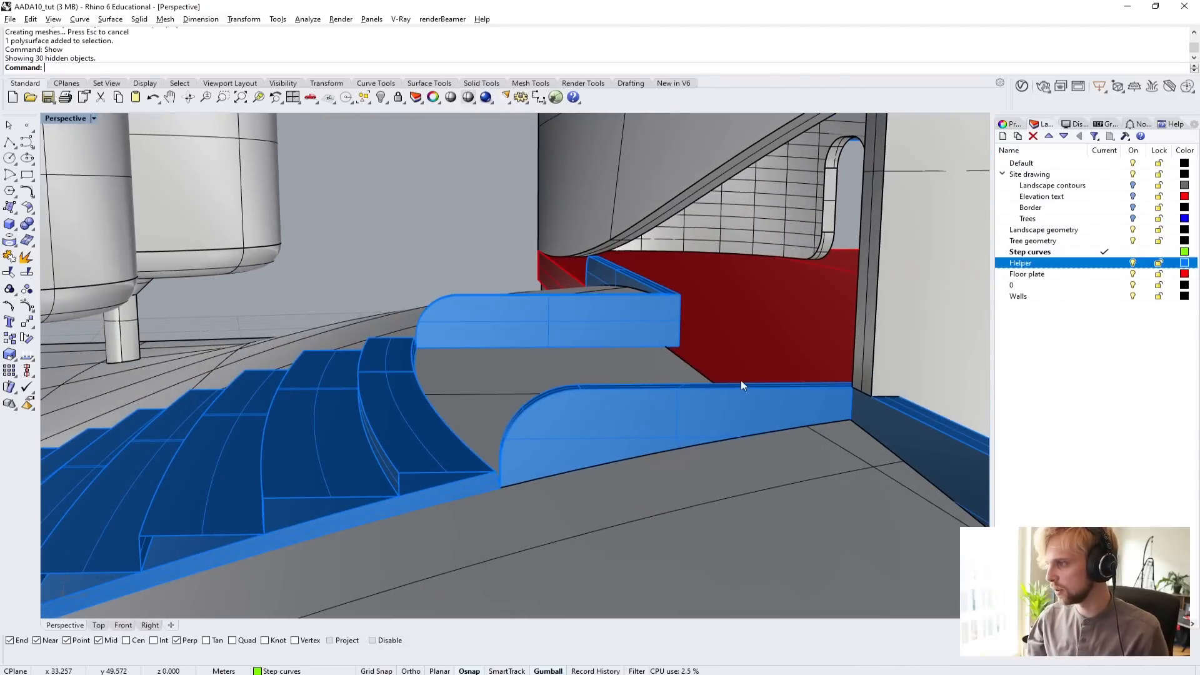
scroll(571, 389, "down", 3)
right_click_drag(570, 388, 943, 258)
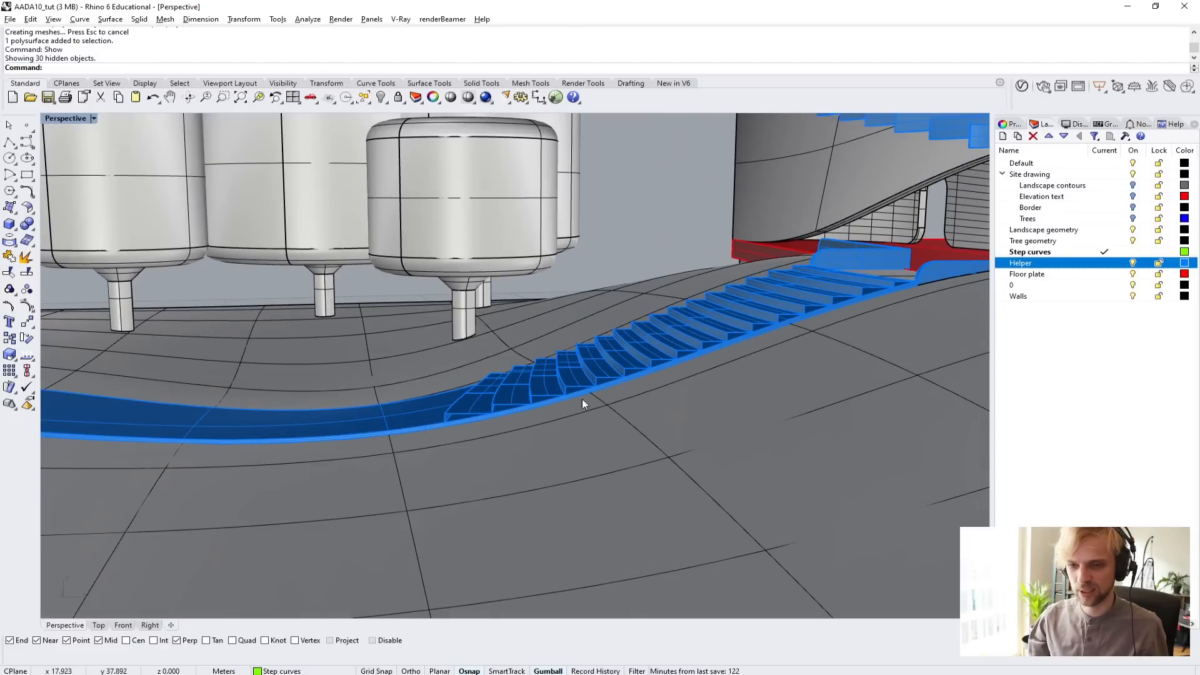
right_click_drag(610, 366, 594, 491)
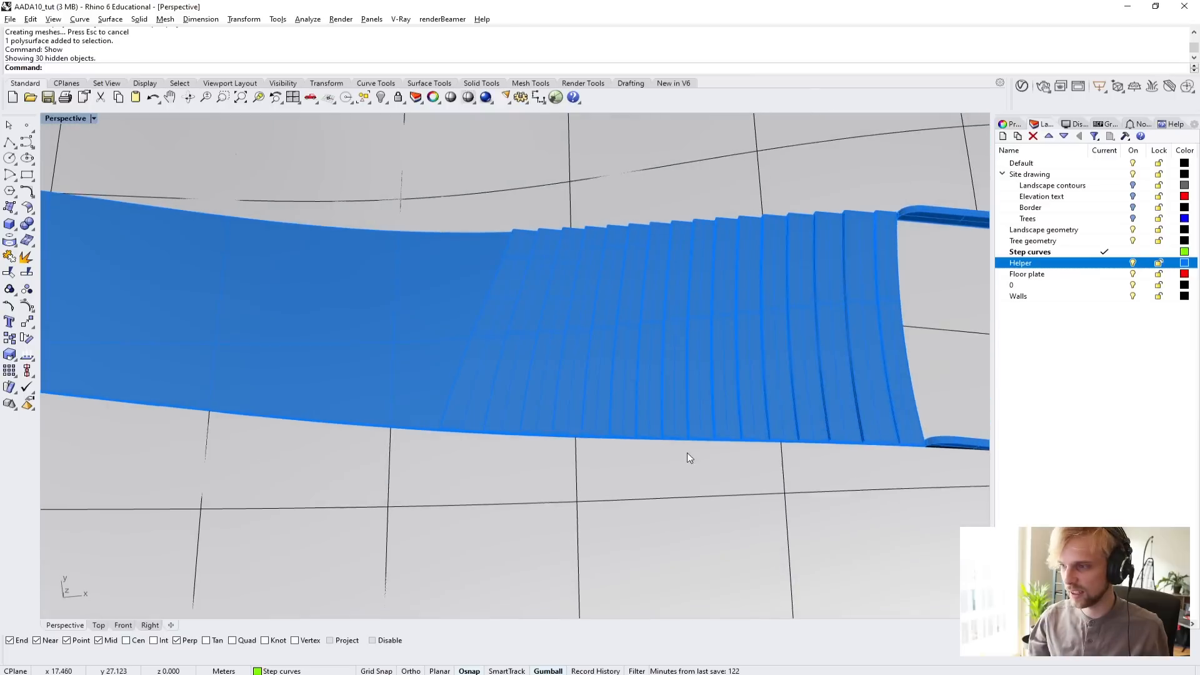
right_click_drag(688, 455, 451, 400, "shift")
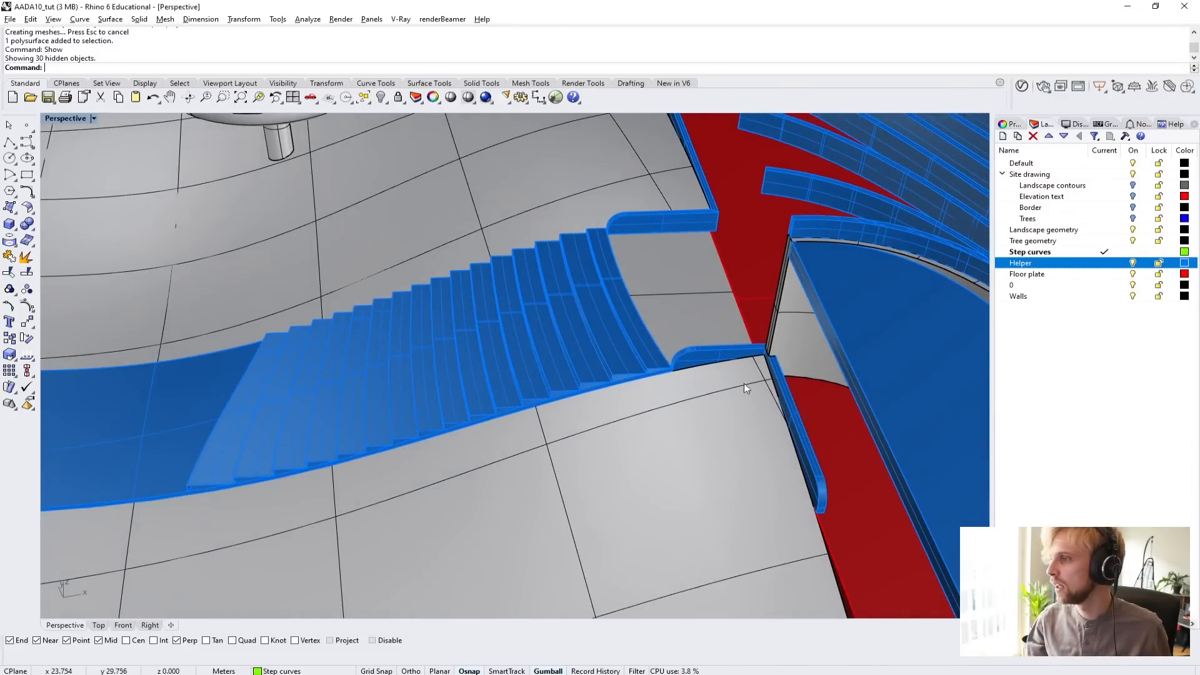
scroll(681, 367, "up", 5)
right_click_drag(674, 368, 659, 340)
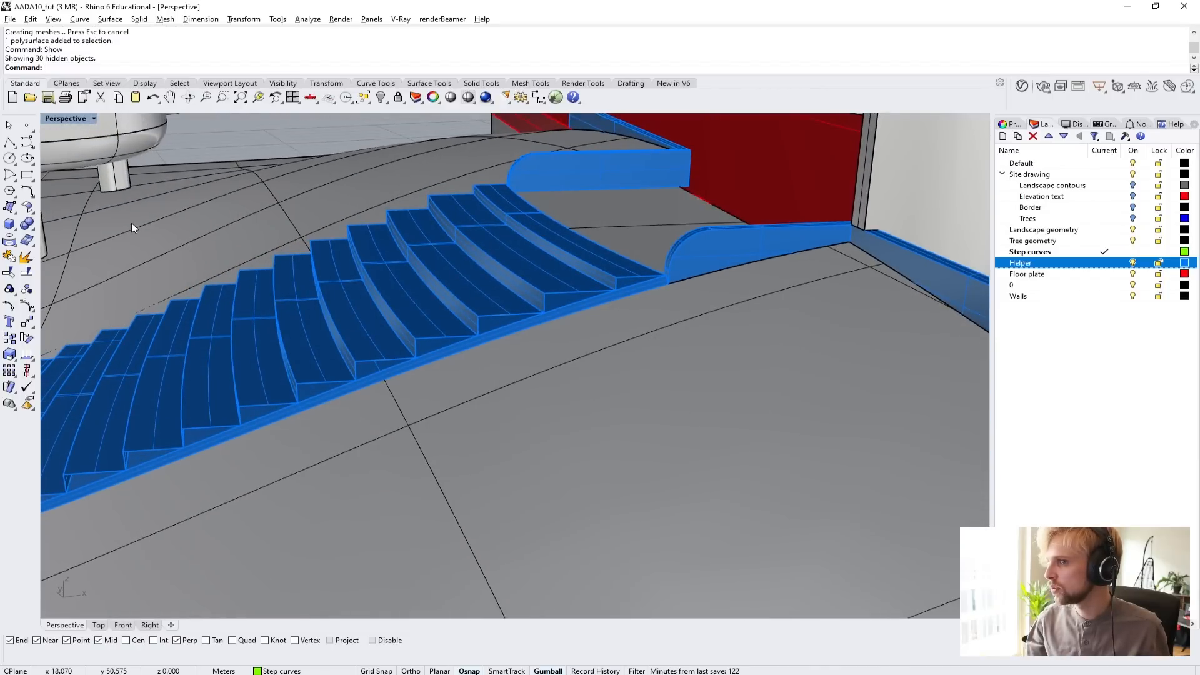
scroll(701, 235, "up", 4)
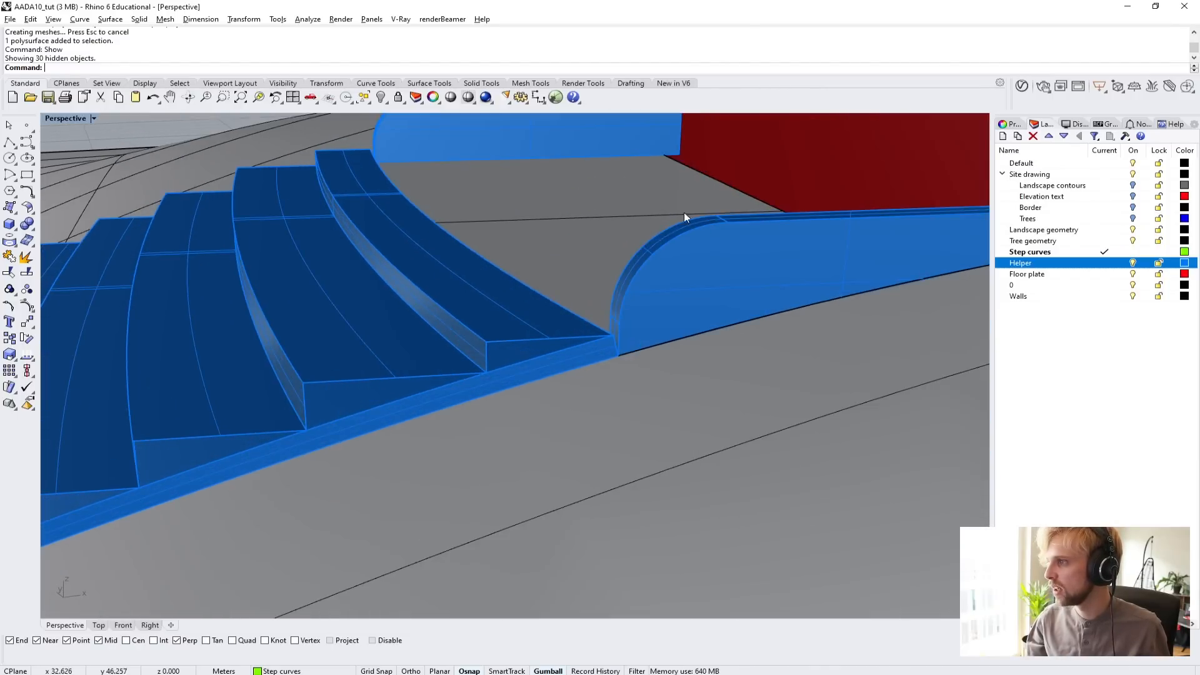
scroll(666, 254, "down", 8)
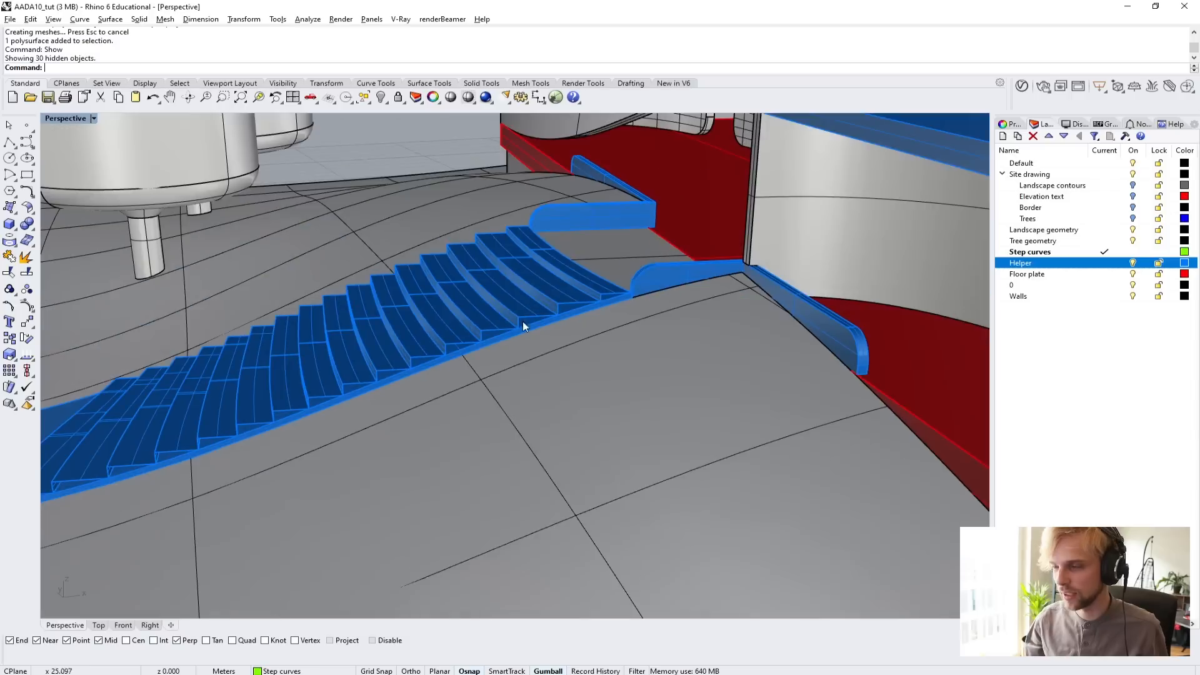
right_click_drag(523, 324, 735, 246, "shift")
scroll(735, 246, "down", 4)
scroll(549, 278, "up", 4)
right_click_drag(528, 298, 427, 332, "shift")
right_click_drag(427, 331, 561, 368)
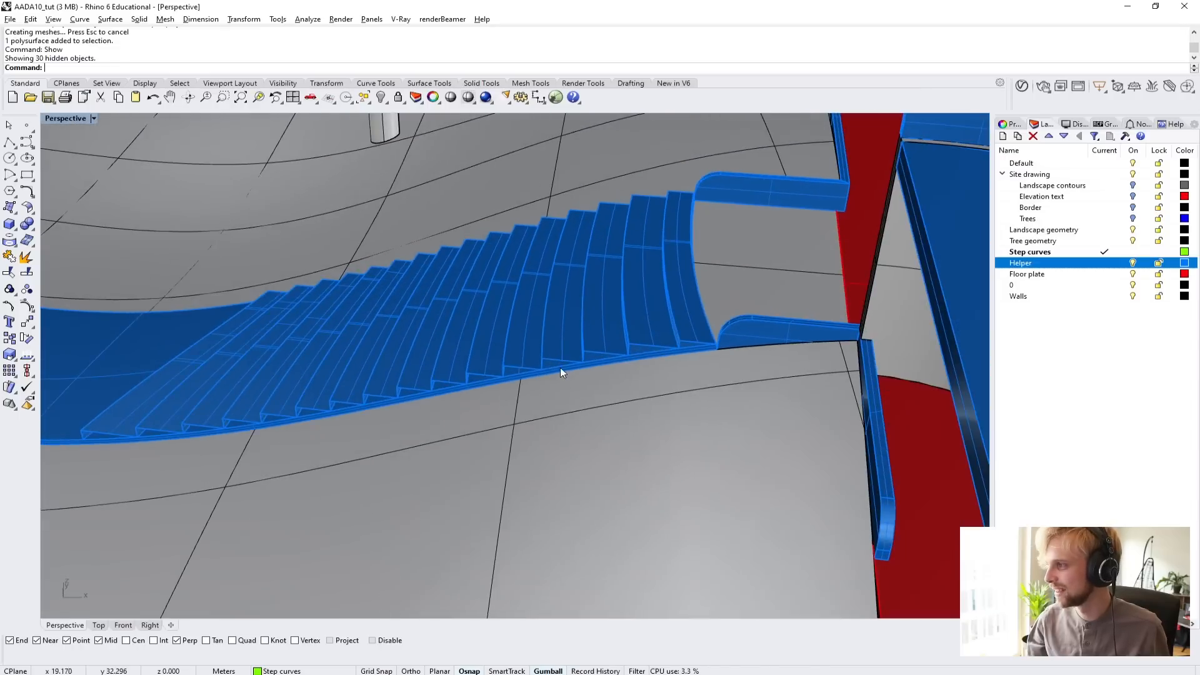
left_click(11, 142)
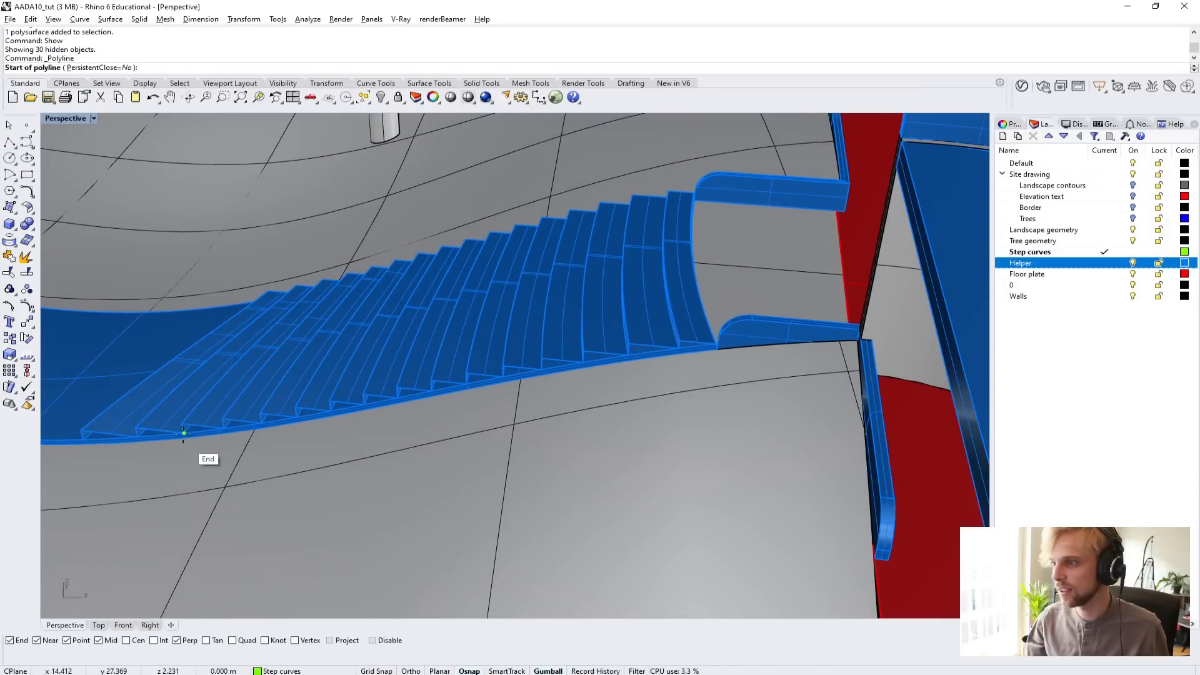
right_click_drag(205, 376, 878, 365)
key("Escape")
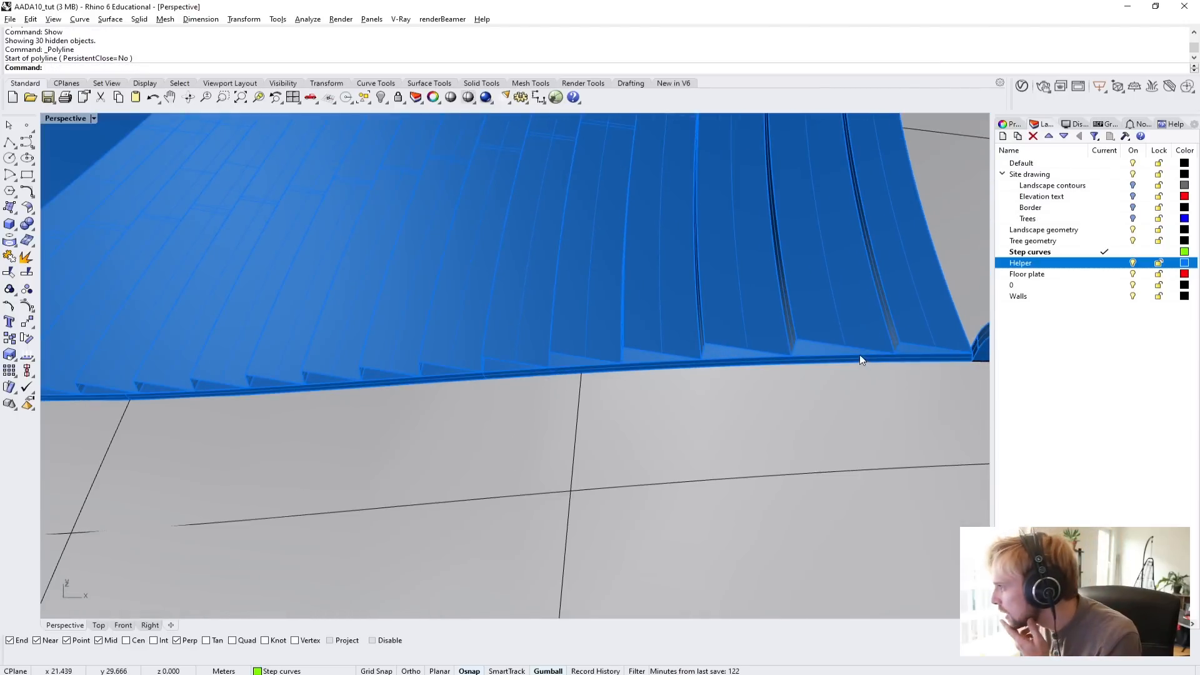
Examine up close how the upper stair corner and tread ends meet the ramp edge and the rounded low wall.
scroll(860, 354, "down", 5)
right_click_drag(648, 376, 738, 431)
scroll(868, 464, "up", 13)
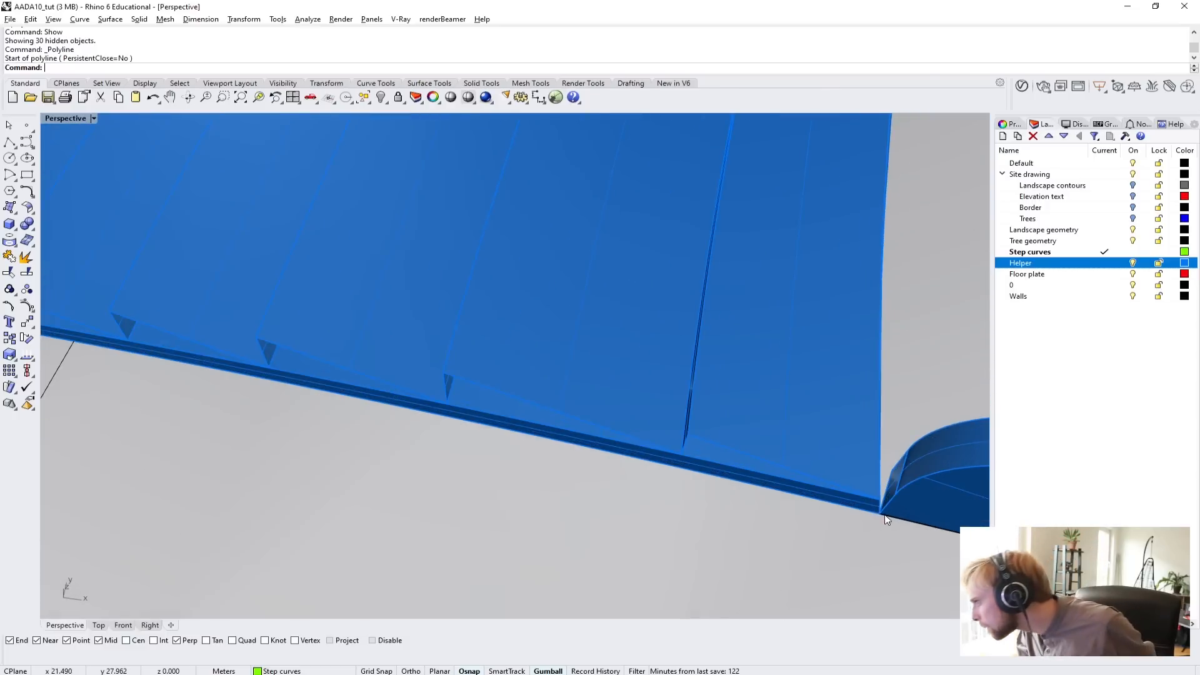
right_click_drag(884, 515, 760, 459, "shift")
right_click_drag(549, 354, 561, 394)
scroll(715, 310, "down", 8)
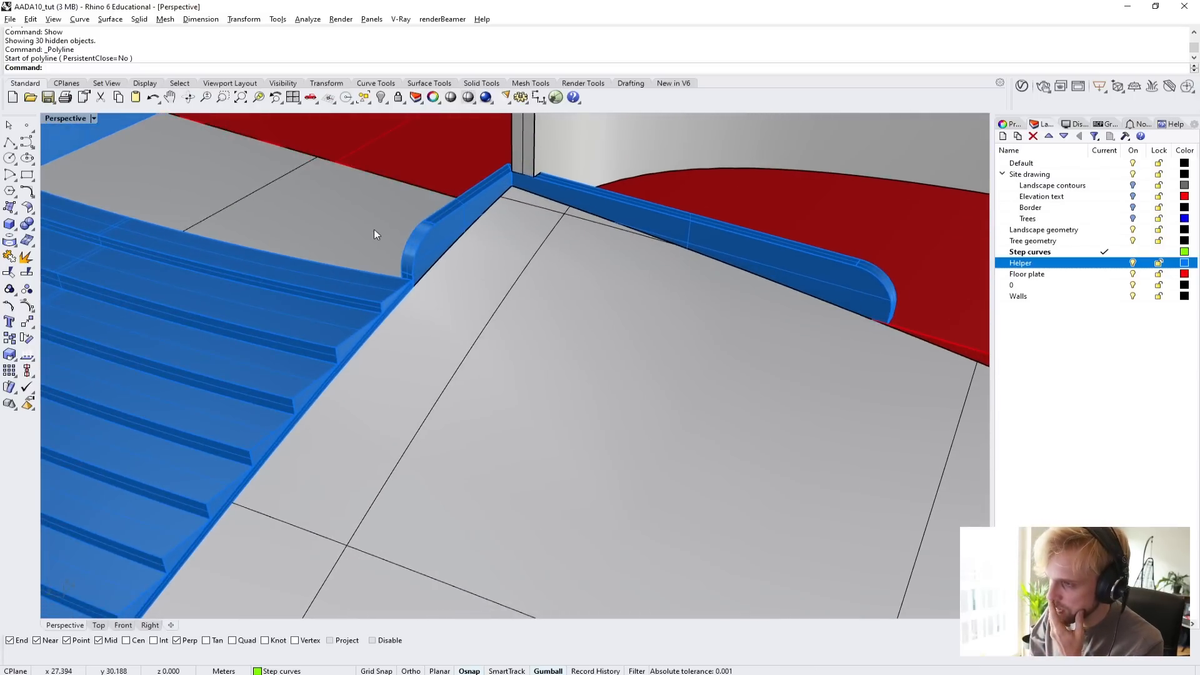
scroll(382, 237, "down", 1)
scroll(399, 250, "down", 1)
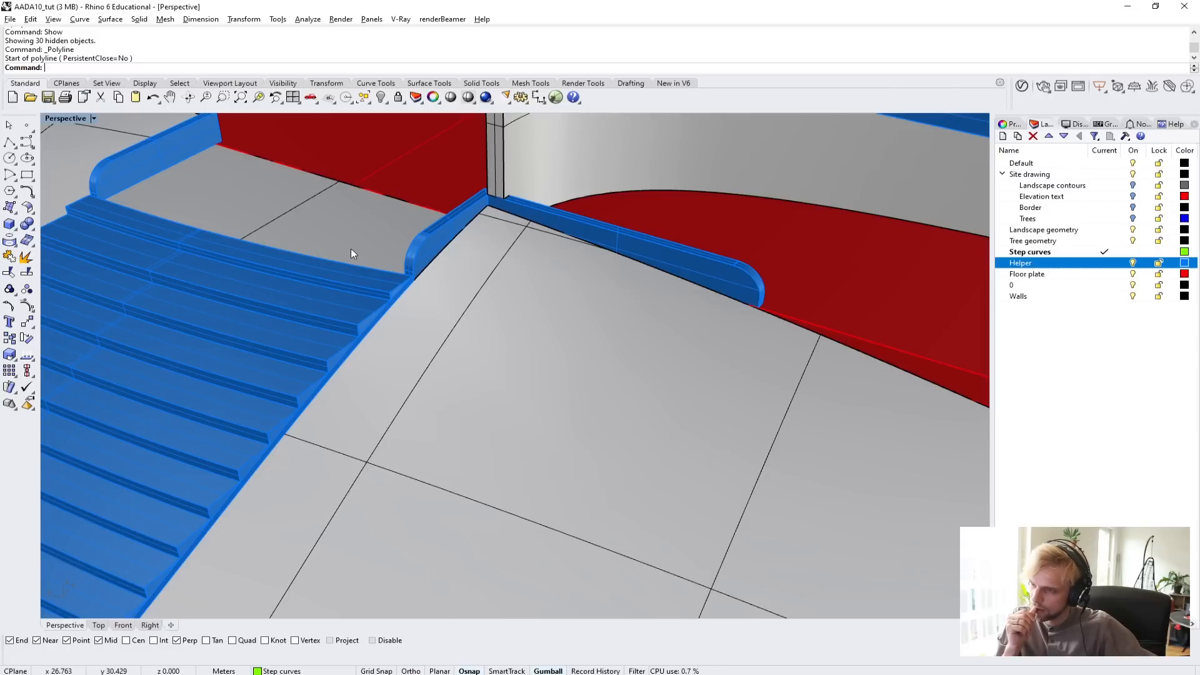
Duplicate the two long upper side edges of the ramp as curves with DupEdge.
key("Return")
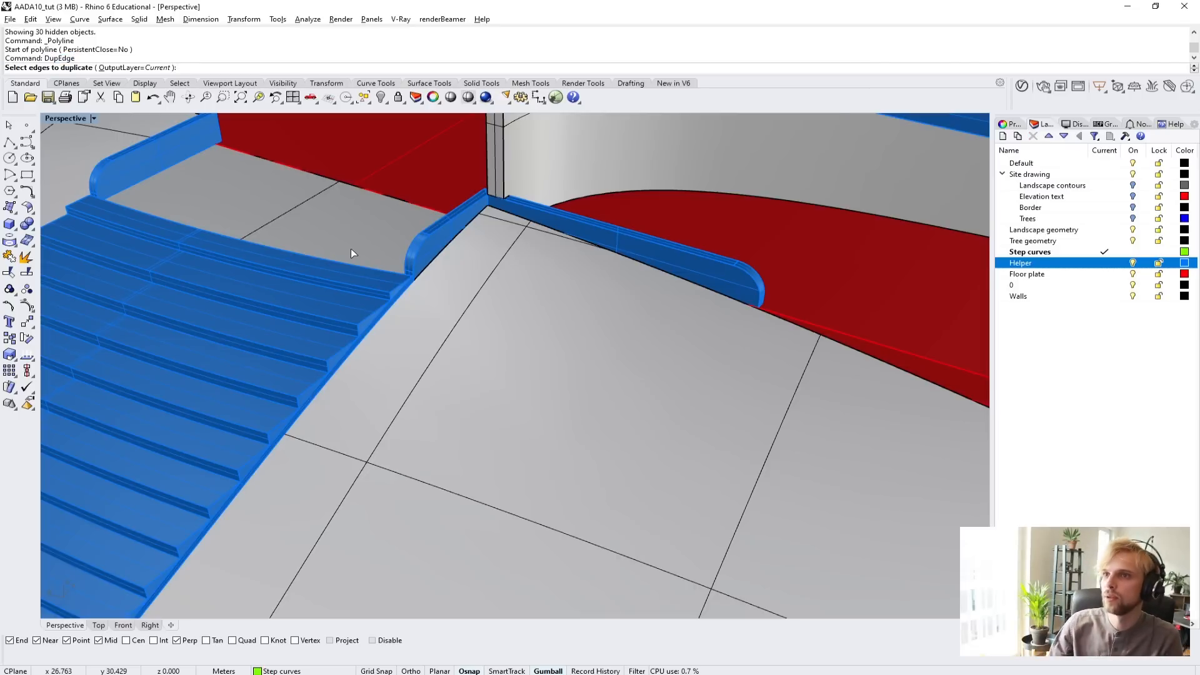
scroll(389, 305, "up", 4)
left_click(392, 276)
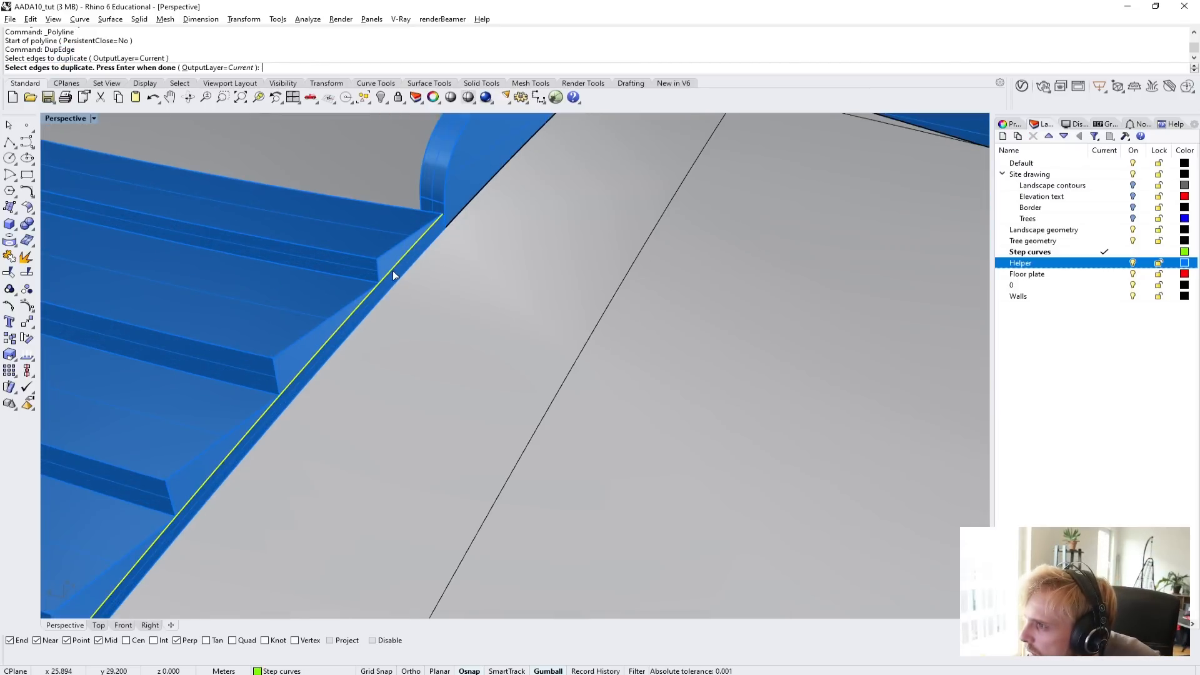
scroll(377, 320, "down", 5)
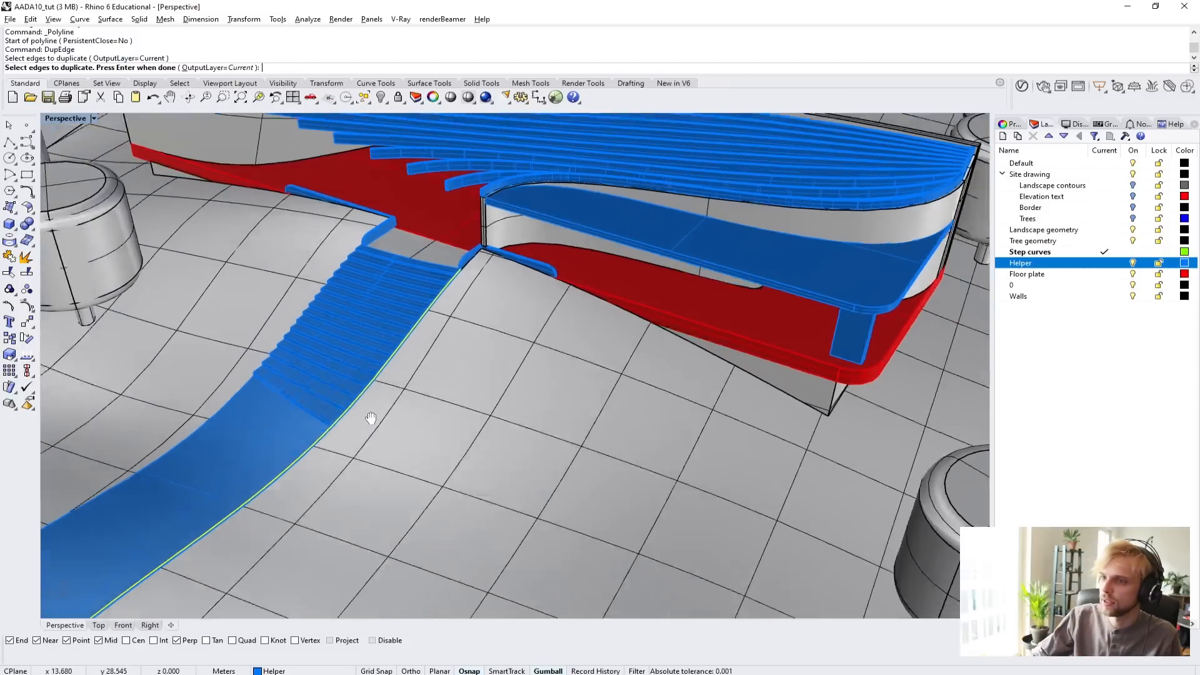
scroll(448, 324, "down", 2)
right_click_drag(371, 418, 332, 370, "shift")
scroll(368, 356, "up", 6)
right_click_drag(206, 396, 448, 392)
scroll(469, 418, "up", 5)
left_click(473, 423)
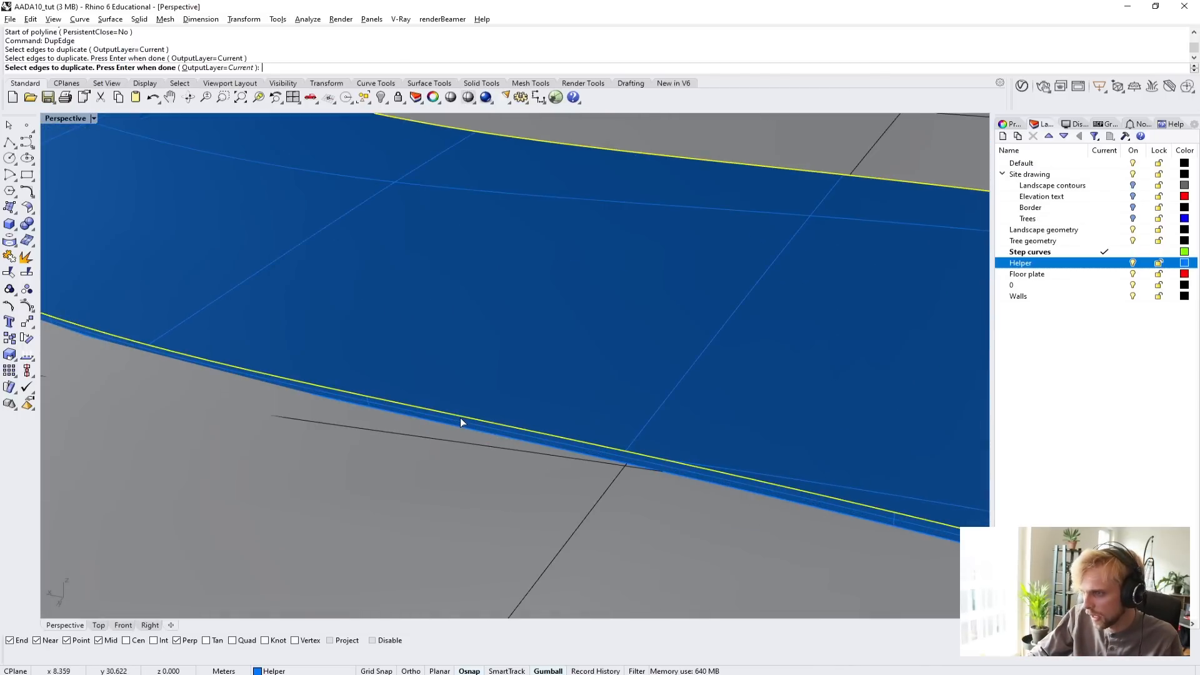
scroll(461, 419, "down", 5)
scroll(372, 398, "up", 3)
scroll(369, 400, "up", 2)
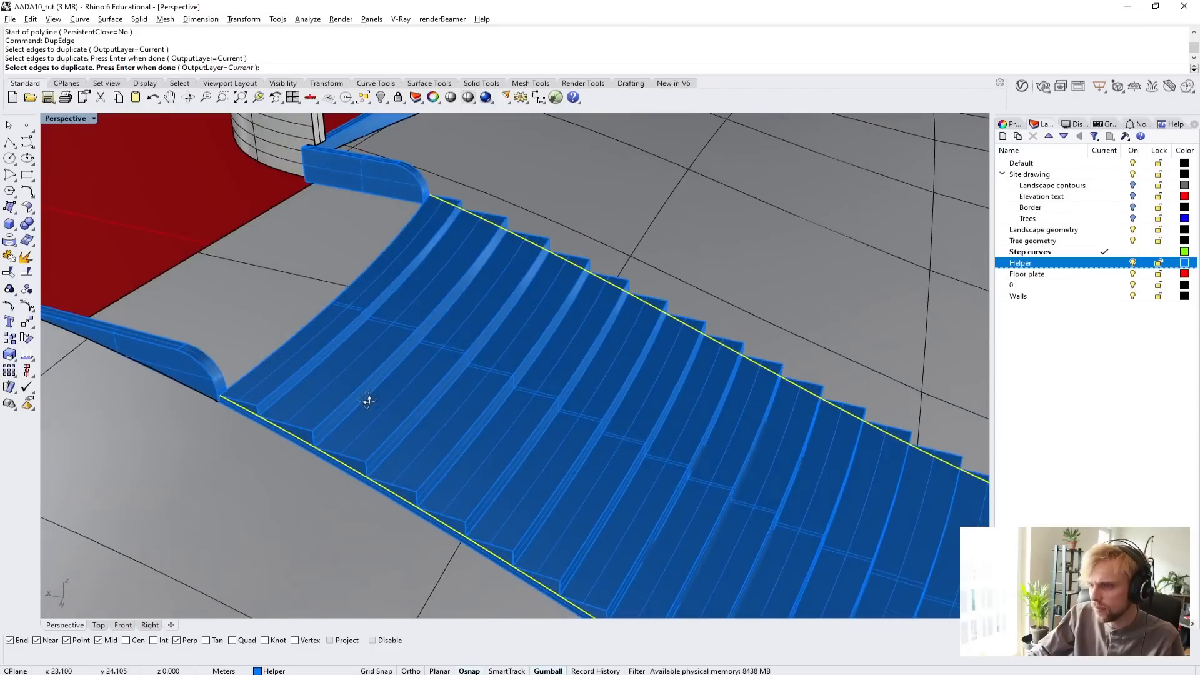
key("Return")
Extrude both duplicated ramp edge curves upward by 0.3 m with ExtrudeCrv to form side surfaces along the stair.
scroll(330, 405, "up", 5)
scroll(214, 355, "down", 4)
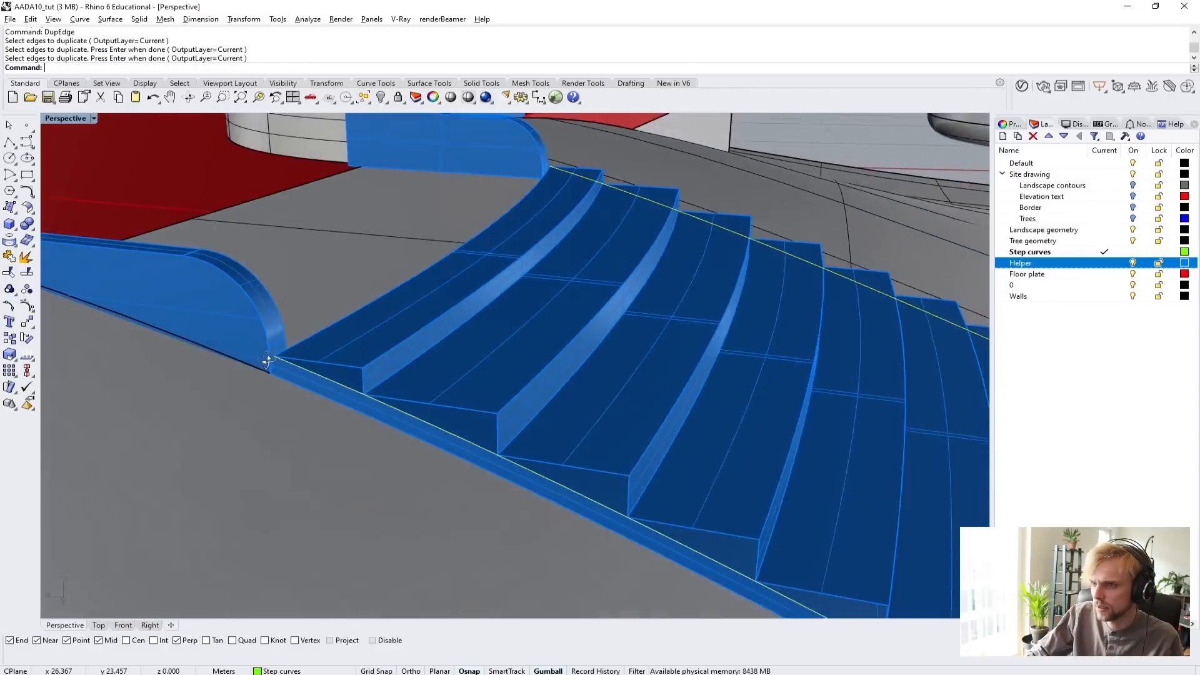
right_click_drag(273, 357, 377, 410)
scroll(381, 390, "up", 3)
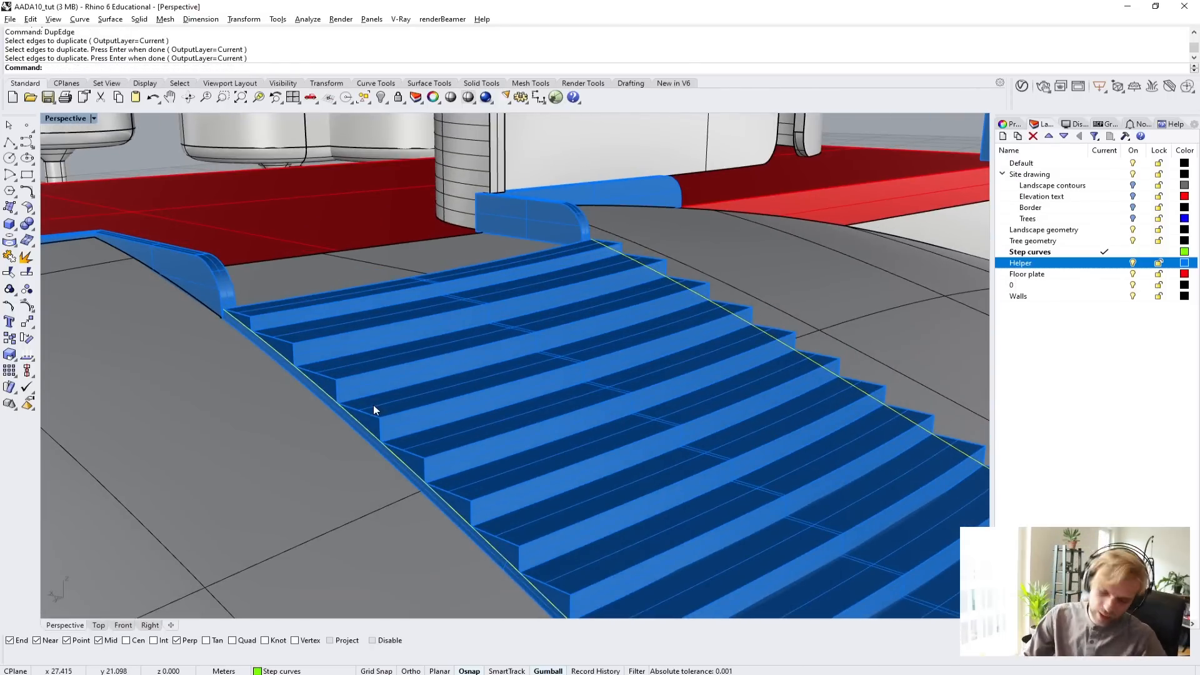
type("Extrude")
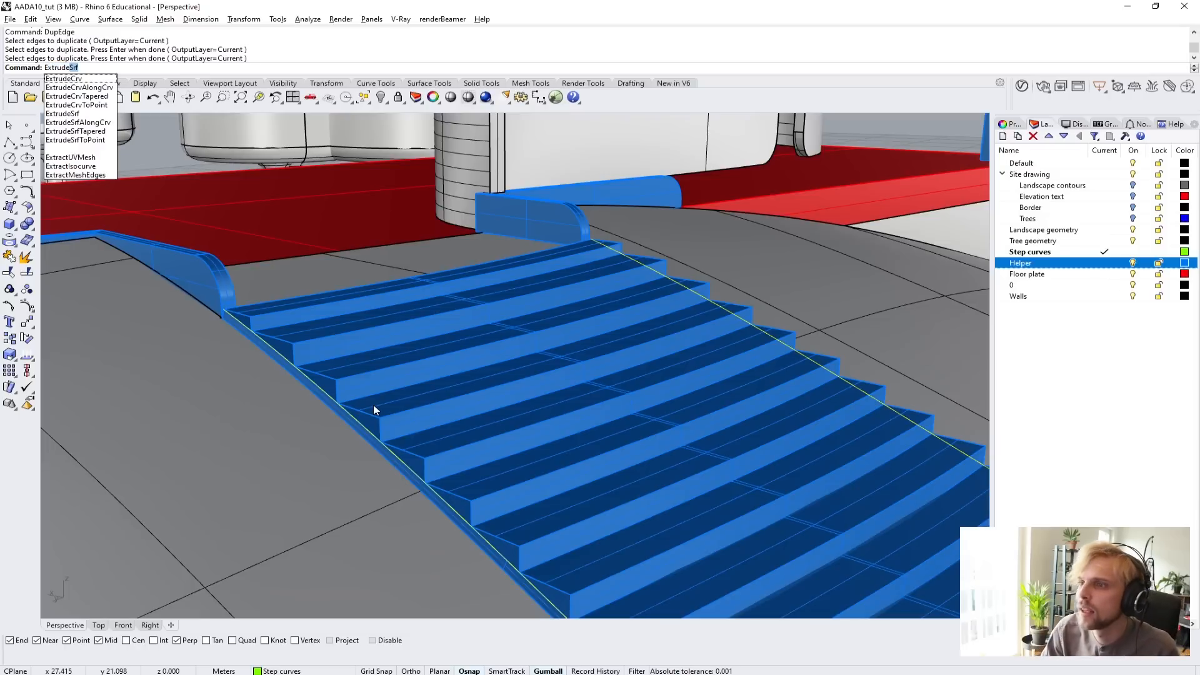
type("C")
key("Return")
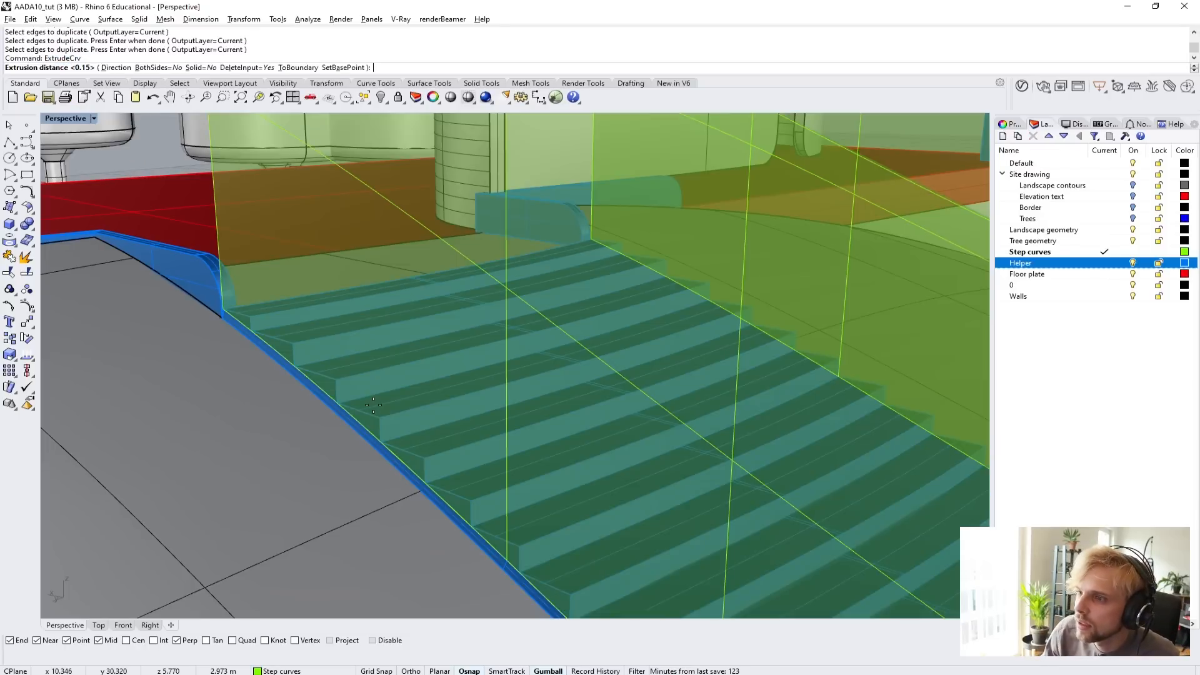
scroll(191, 253, "up", 3)
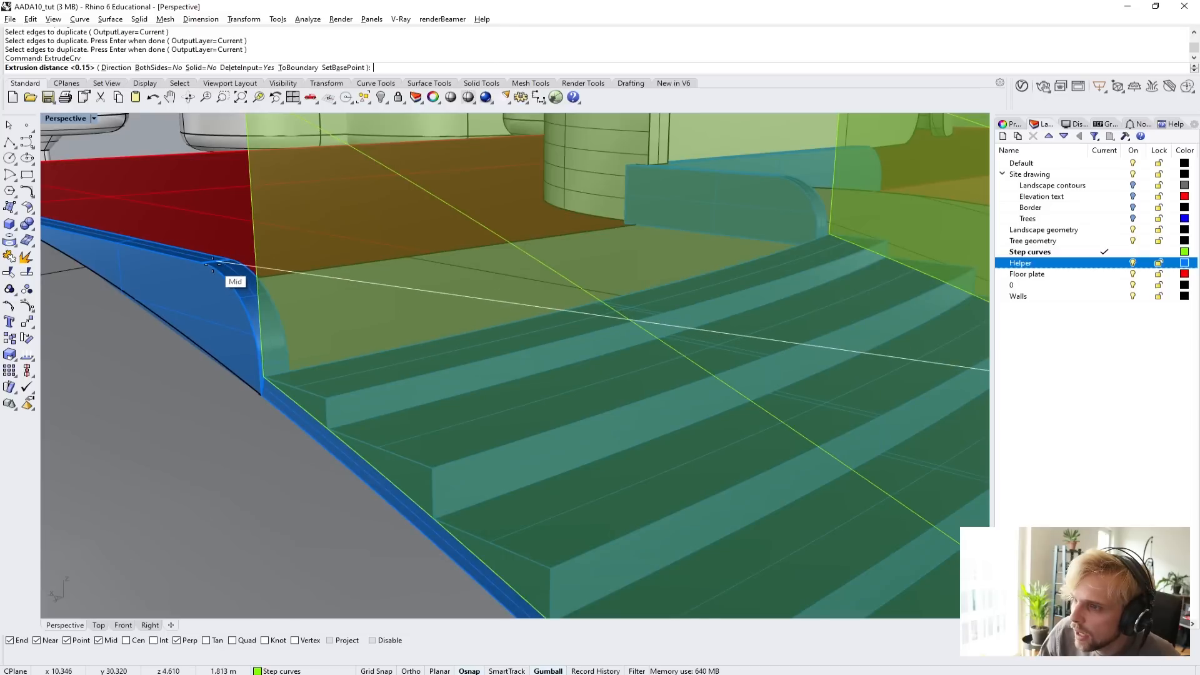
type("0.3")
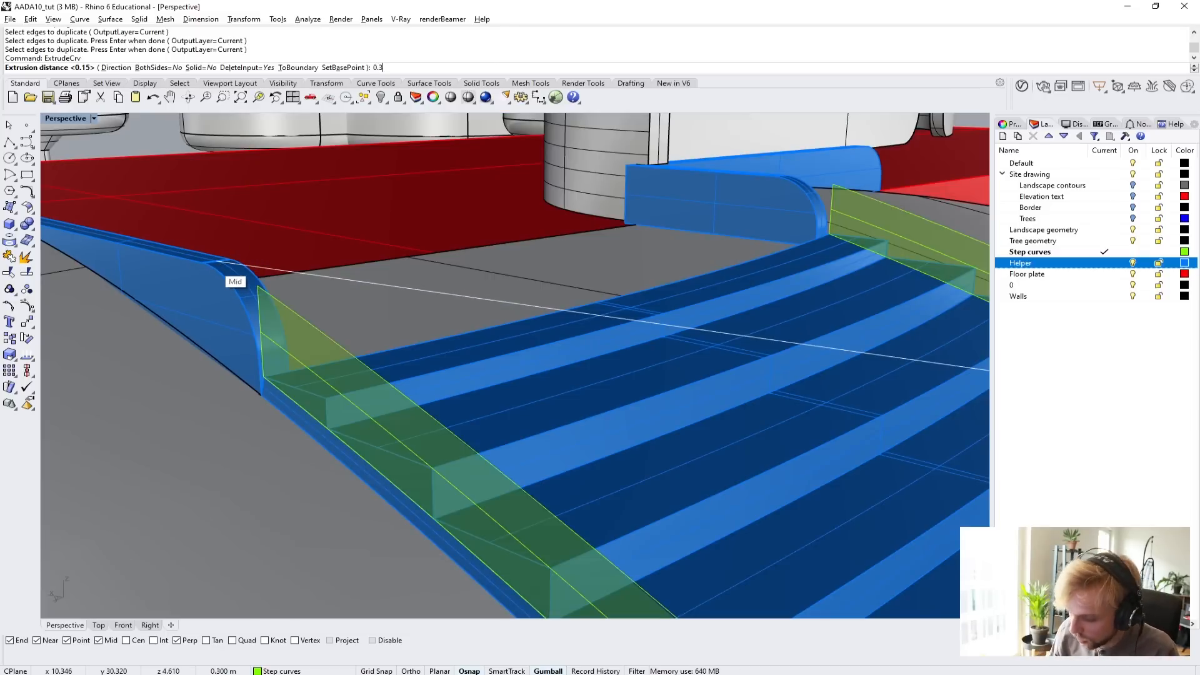
key("Return")
Select both extruded side surfaces along the stair and ramp.
scroll(213, 264, "down", 4)
right_click_drag(388, 290, 409, 269)
left_click(410, 270)
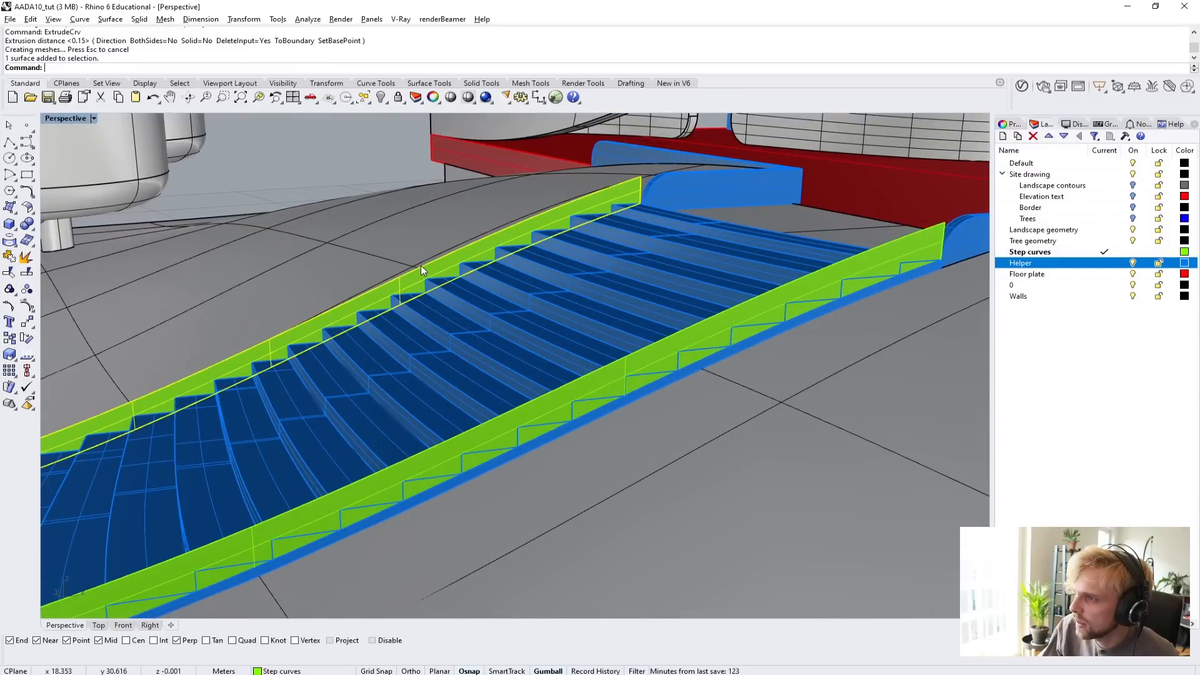
left_click(625, 365, "shift")
Try to offset both side surfaces inward as solids by 1 m with OffsetSrf, and undo the offset.
type("Off")
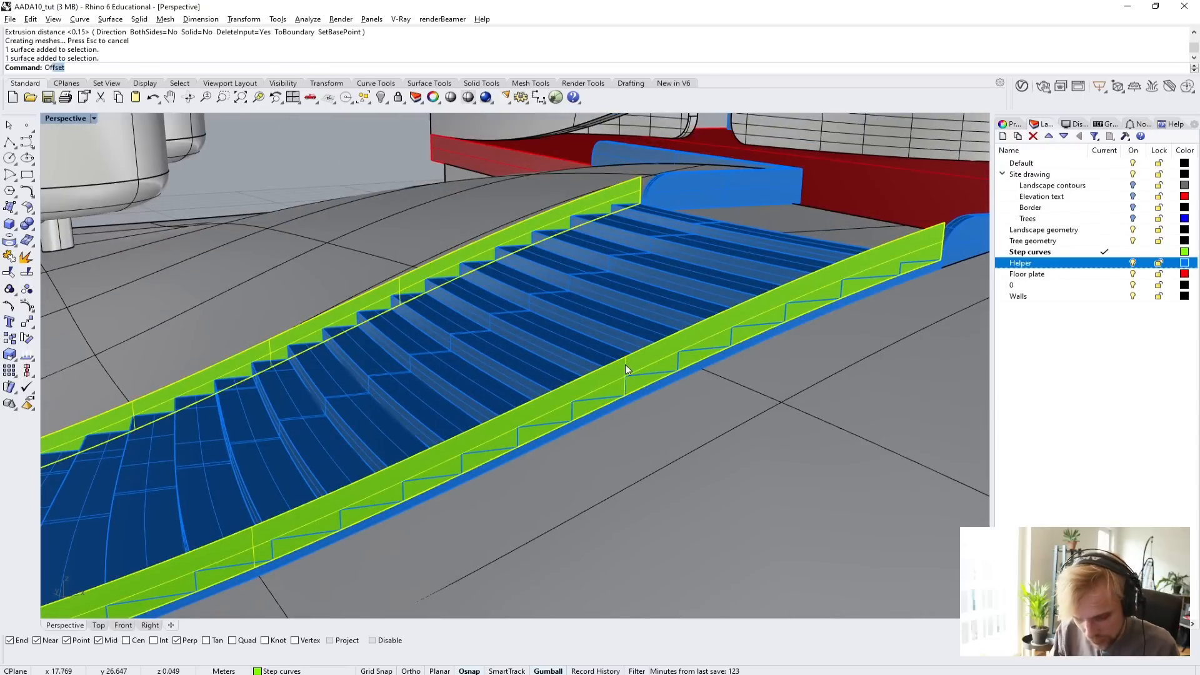
type("setSrf")
key("Return")
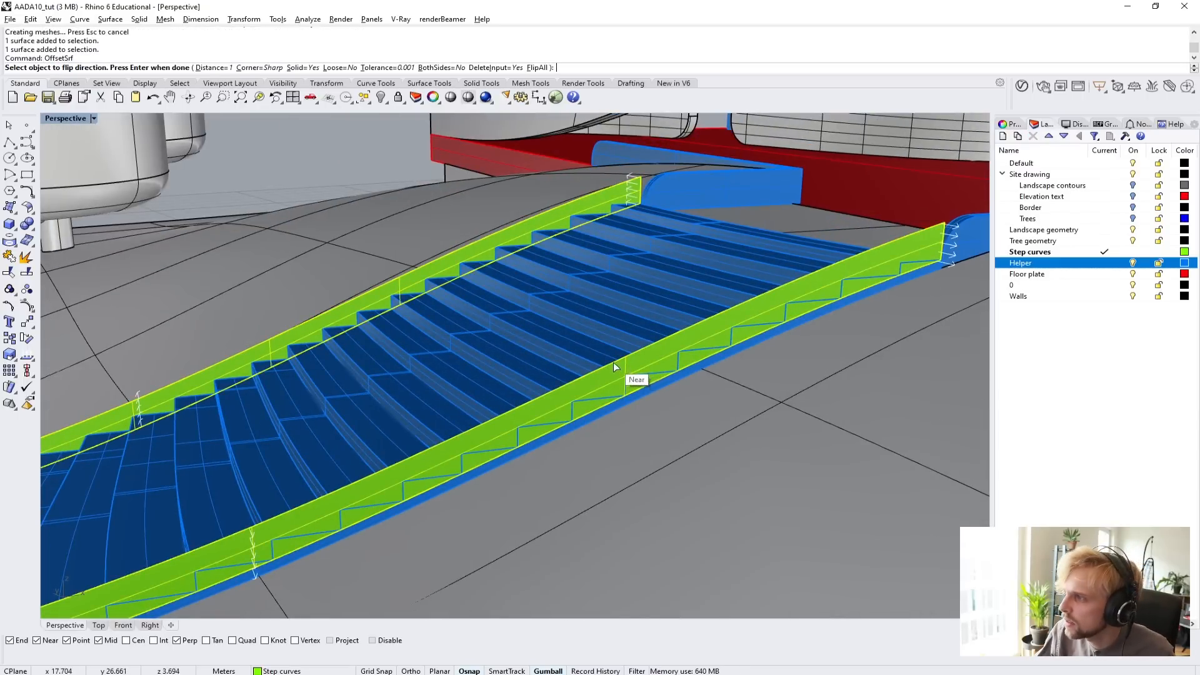
right_click_drag(613, 362, 662, 390)
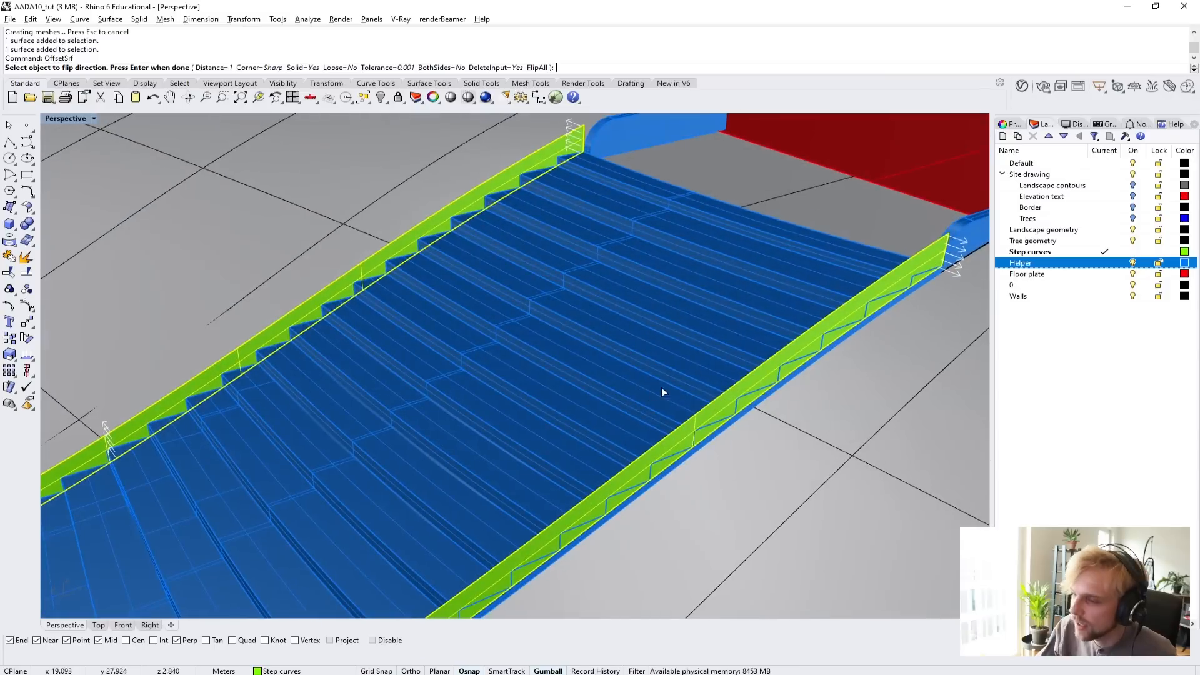
left_click(734, 393)
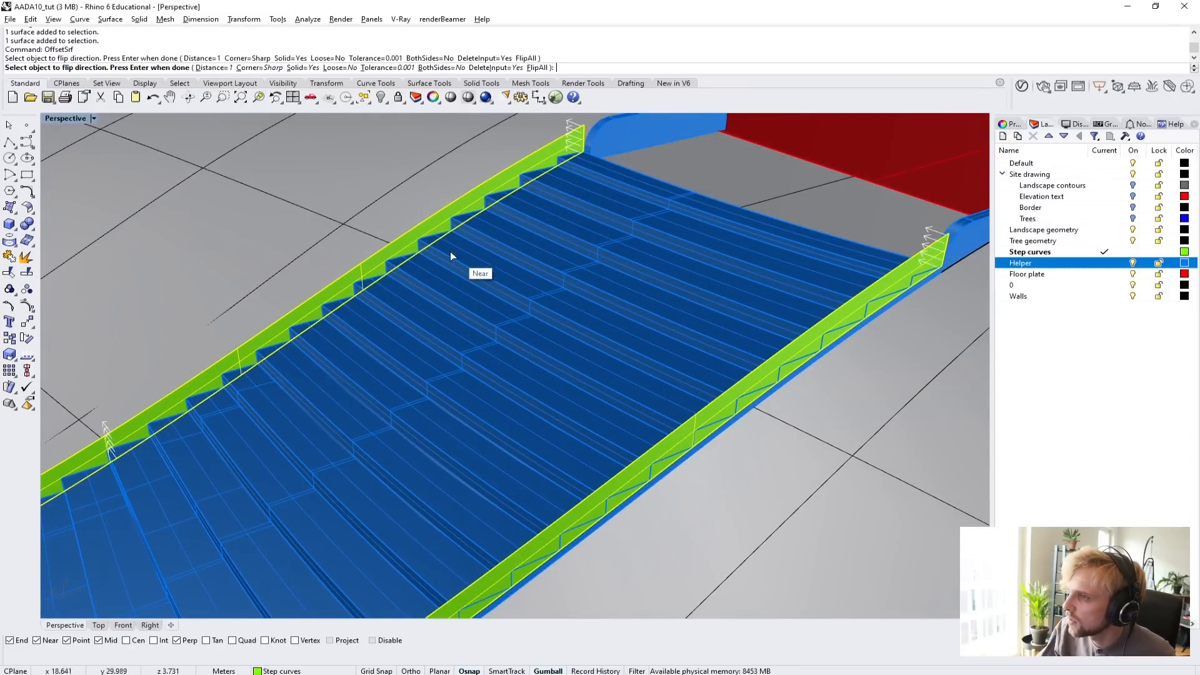
left_click(430, 223)
key("Return")
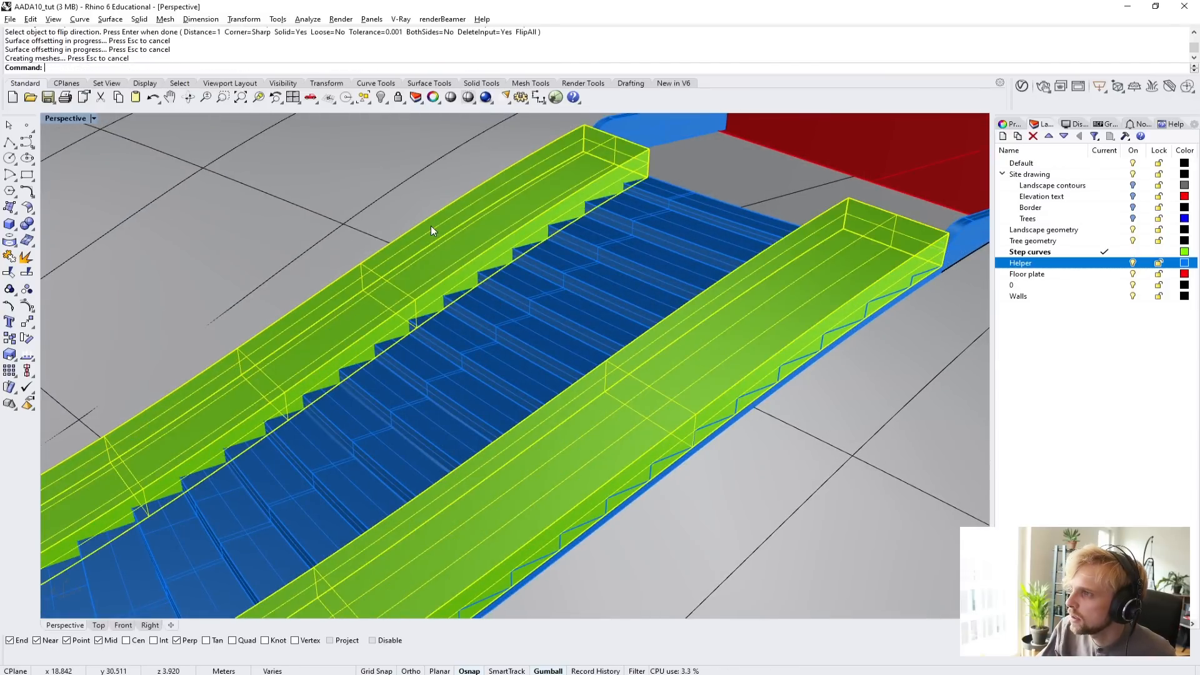
key("ctrl+z")
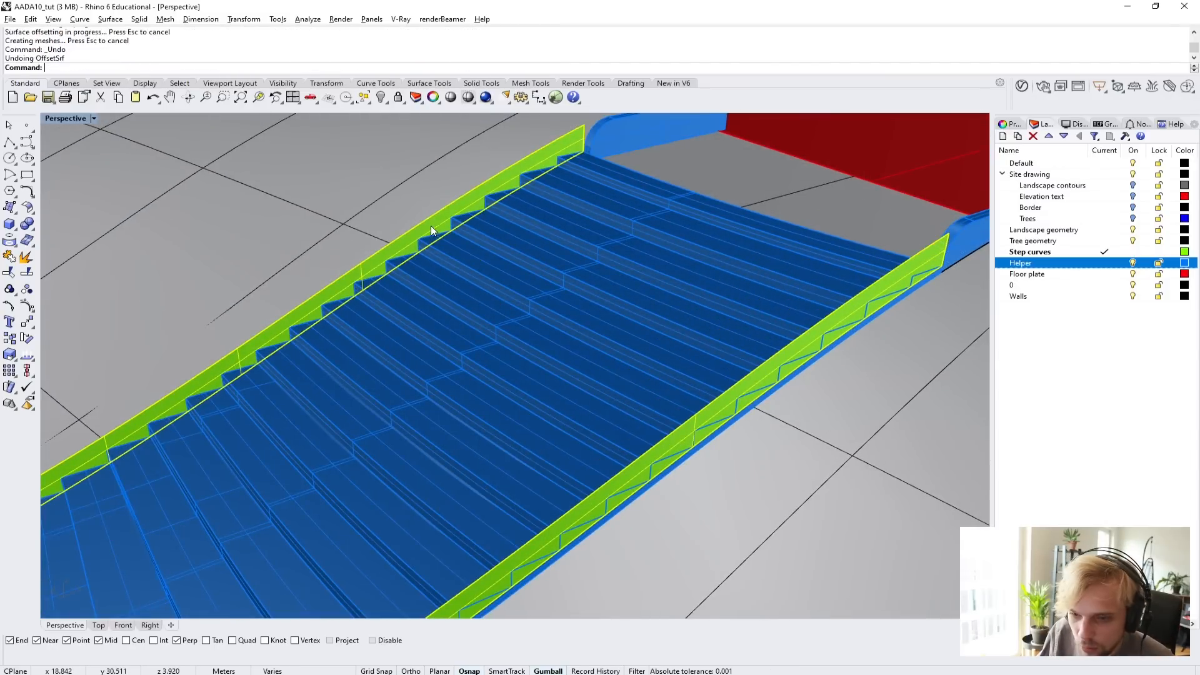
Offset both side surfaces inward over the stair as solids by 0.1 m with OffsetSrf, flipping their directions.
key("Return")
right_click_drag(850, 241, 566, 335, "shift")
scroll(586, 347, "up", 1)
left_click(562, 381)
left_click(218, 213)
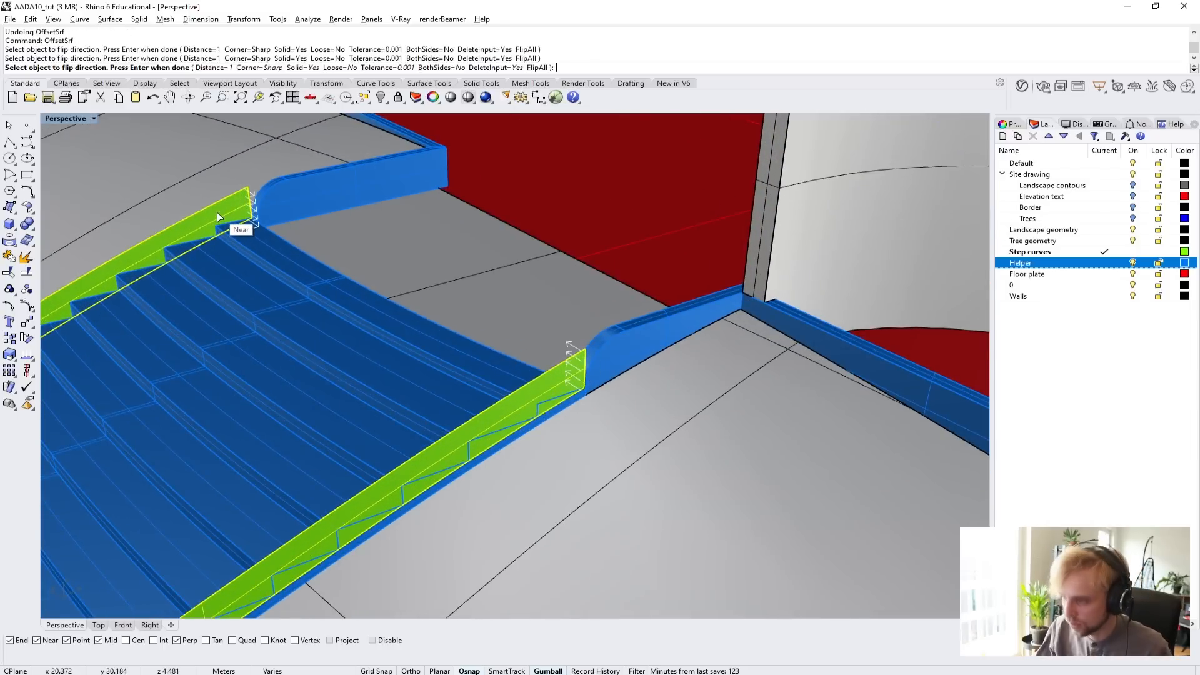
type("0.1")
key("Return")
key("Return")
Inspect the thickened side curbs along the stair and the ramp, including their ends at the low entrance walls.
right_click_drag(413, 235, 399, 322)
scroll(432, 429, "down", 2)
scroll(586, 502, "up", 4)
scroll(439, 408, "down", 3)
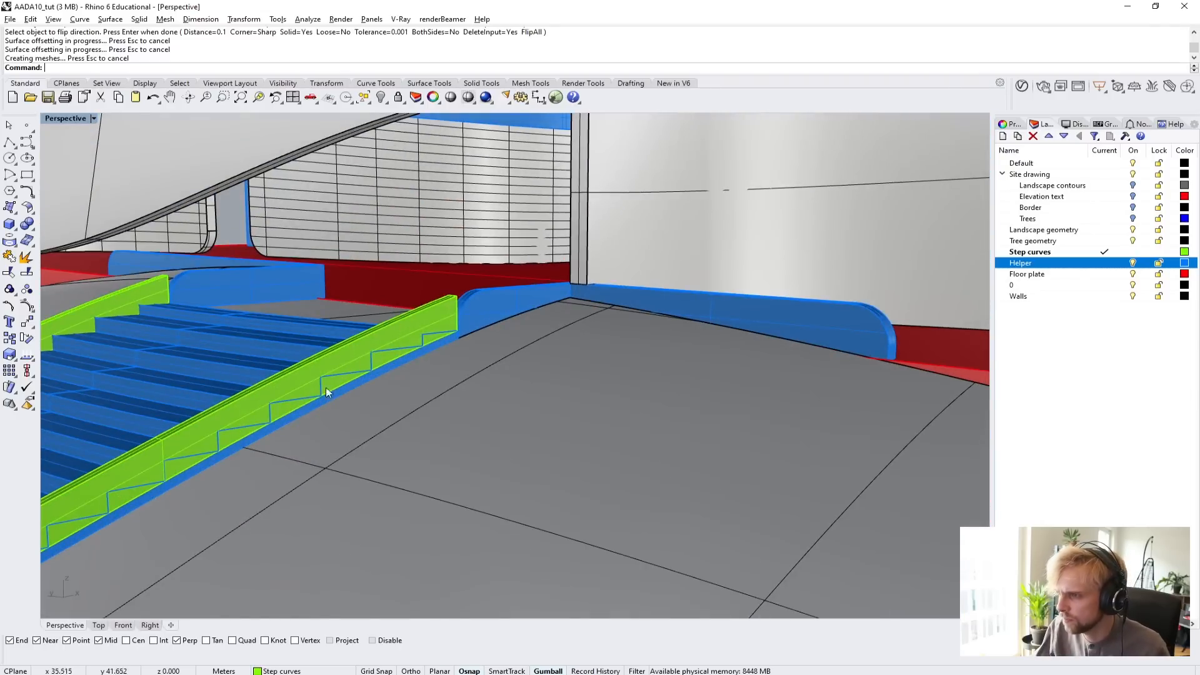
right_click_drag(308, 385, 631, 340)
scroll(519, 308, "down", 5)
scroll(632, 340, "up", 5)
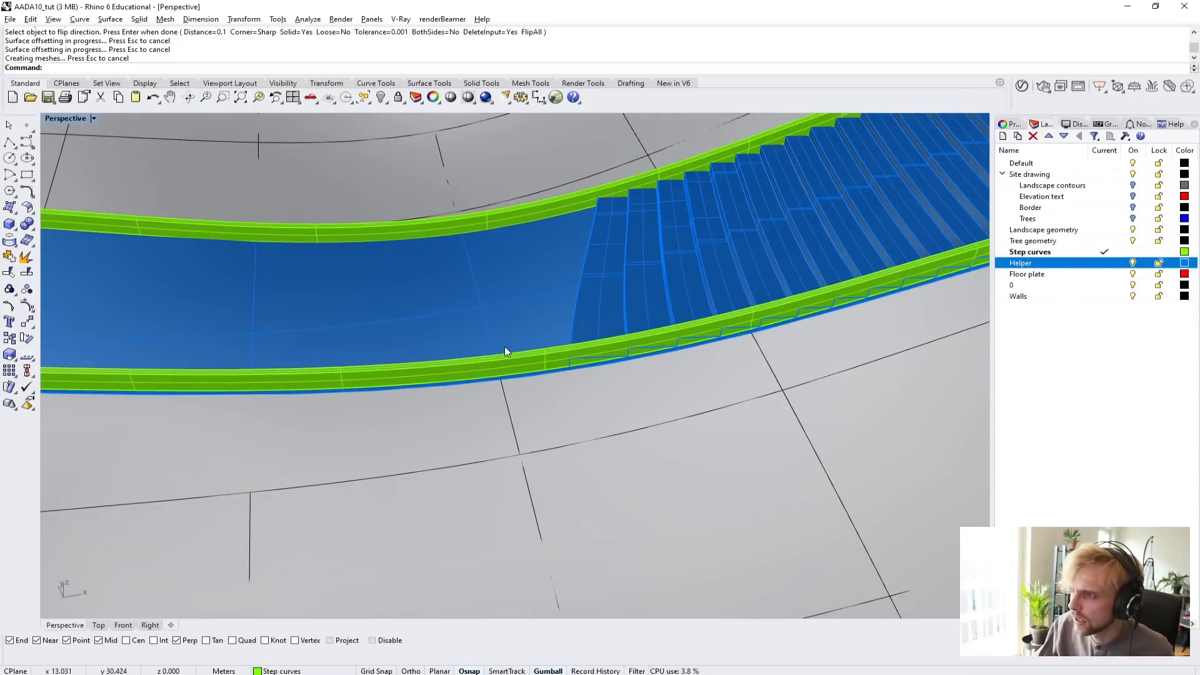
right_click_drag(504, 347, 515, 291)
scroll(517, 276, "down", 3)
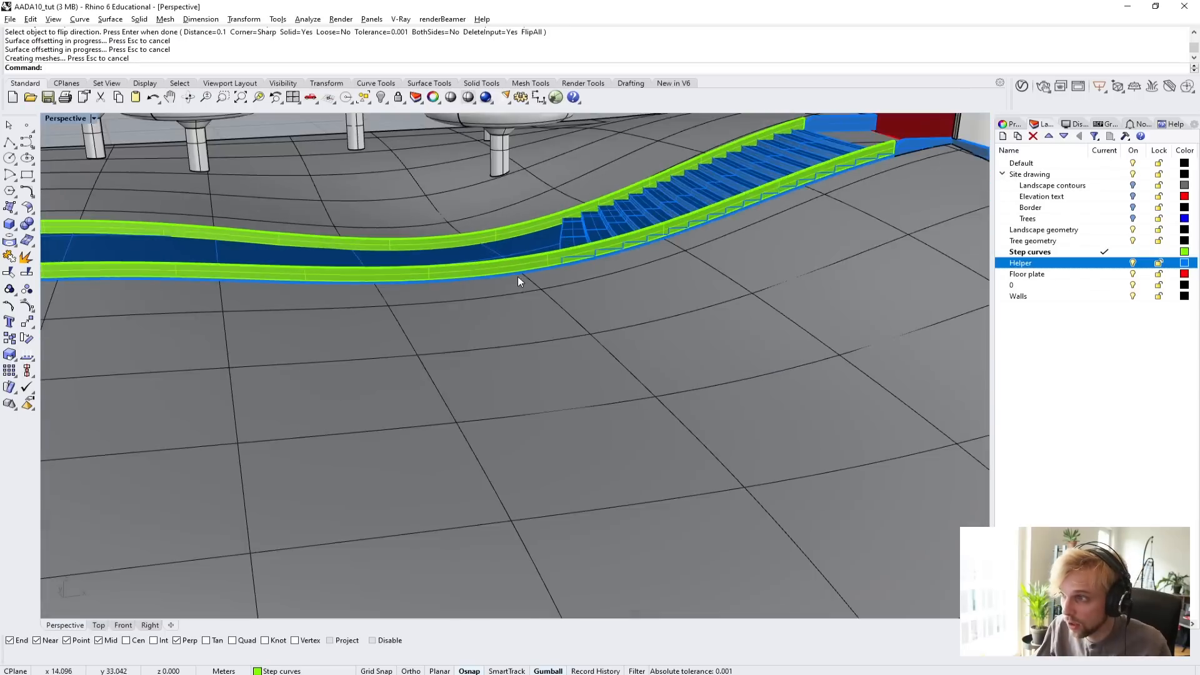
right_click_drag(517, 276, 576, 268)
scroll(535, 333, "up", 2)
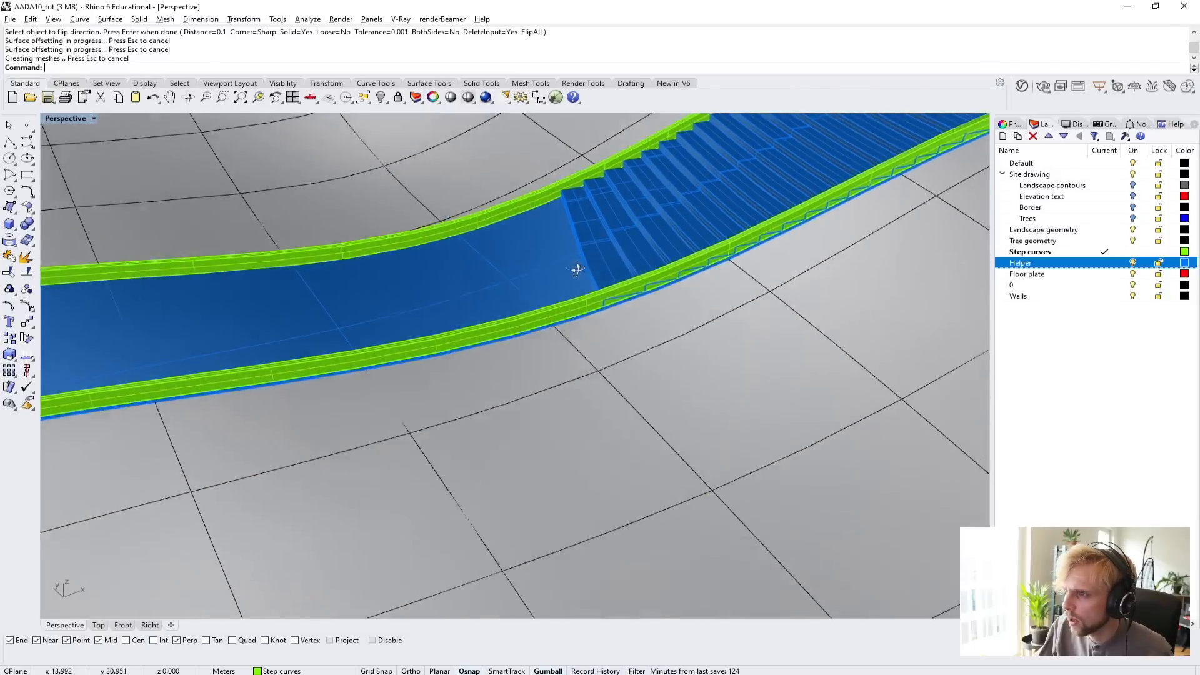
scroll(623, 268, "up", 2)
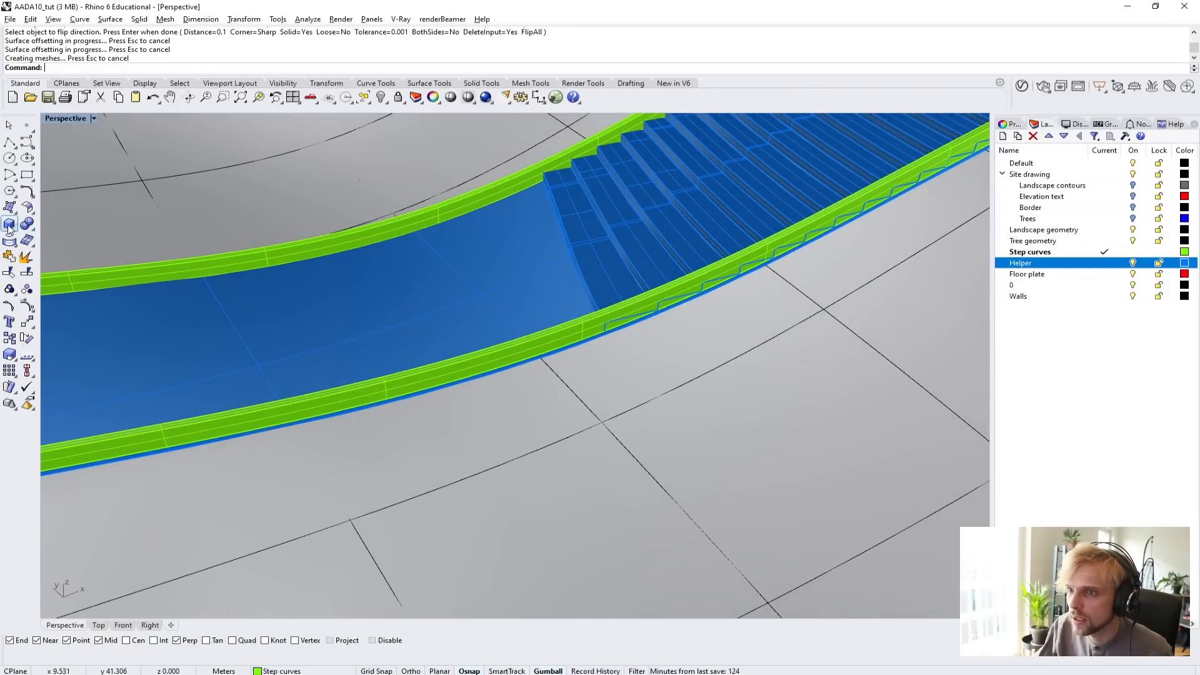
left_click(9, 225)
scroll(563, 340, "up", 3)
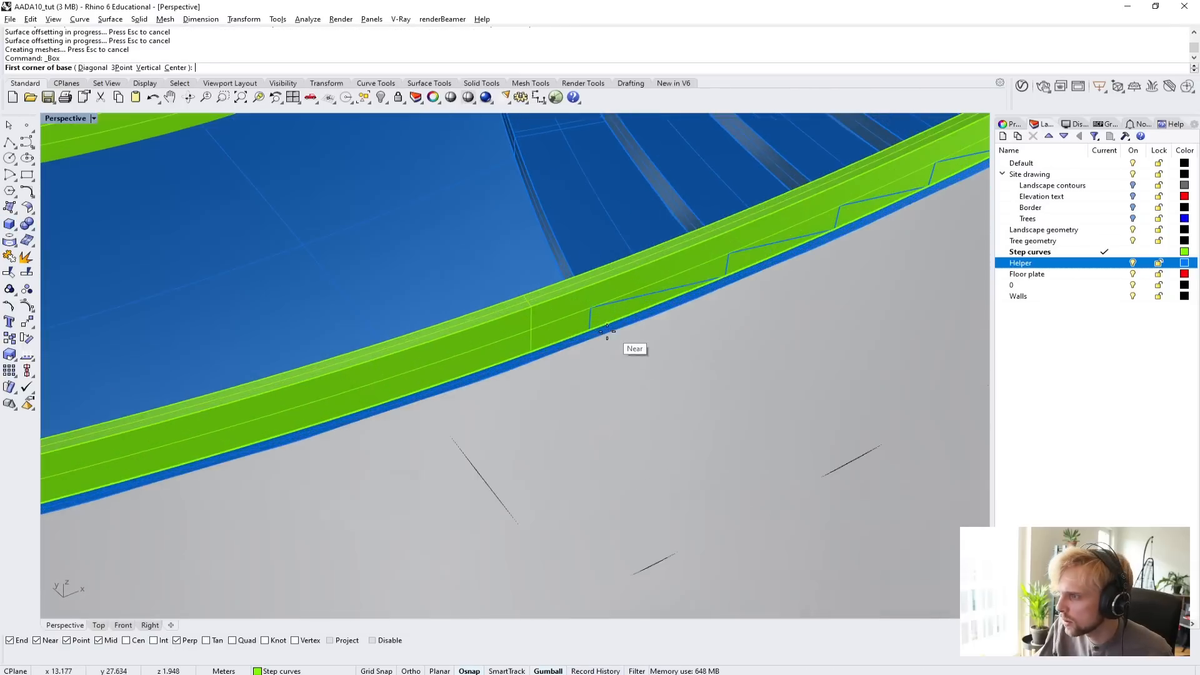
left_click(561, 343)
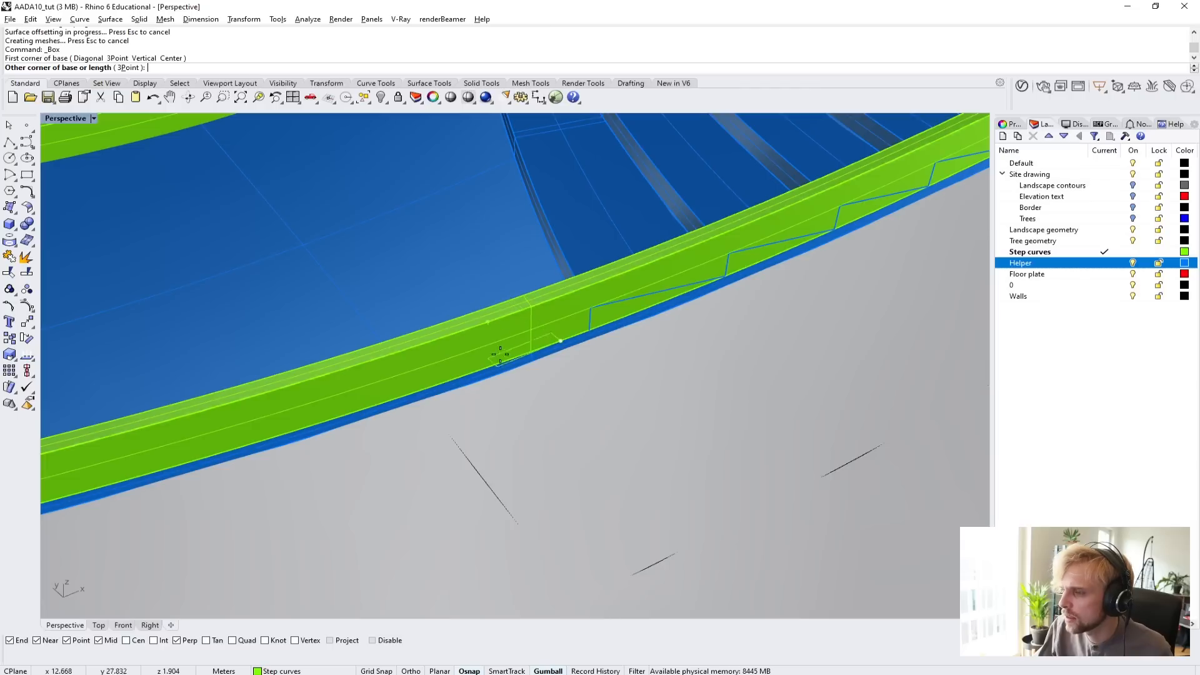
key("Escape")
scroll(465, 306, "down", 6)
right_click_drag(466, 306, 533, 330)
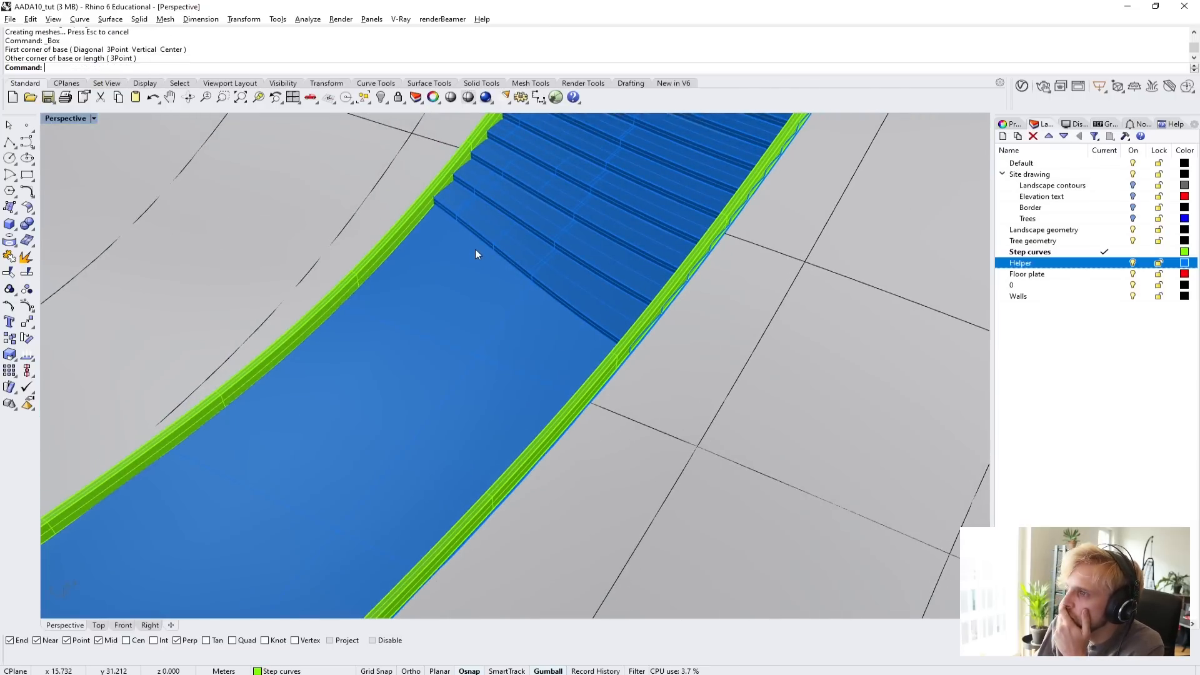
left_click(9, 143)
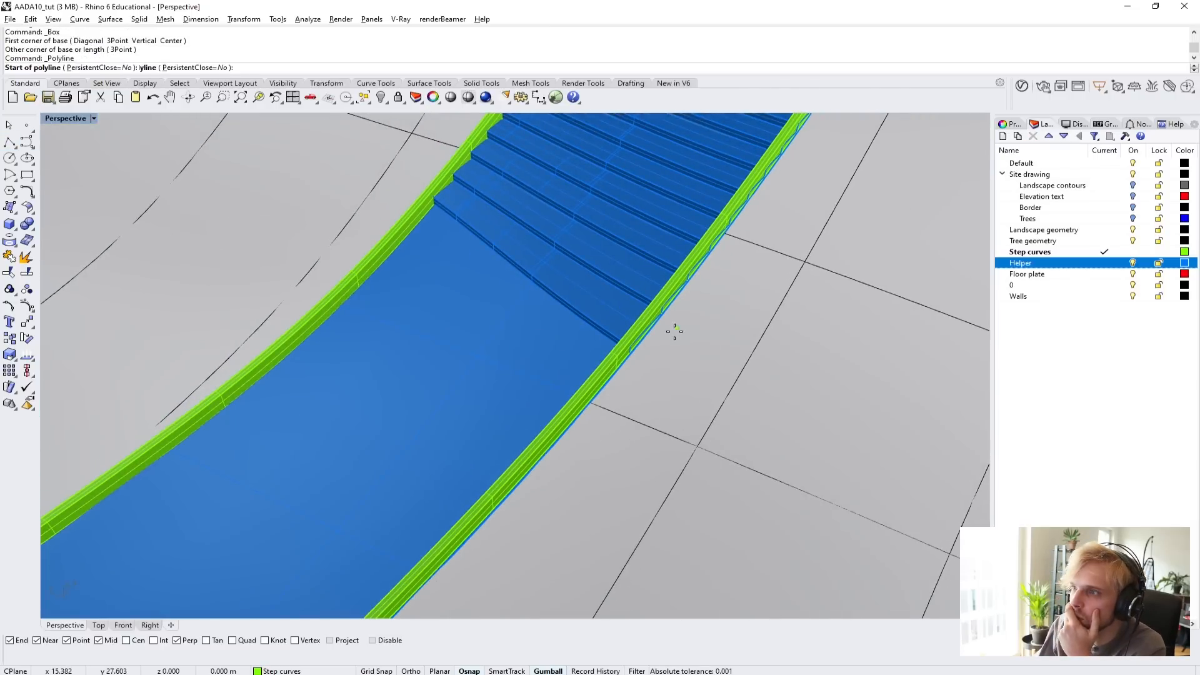
scroll(626, 350, "up", 5)
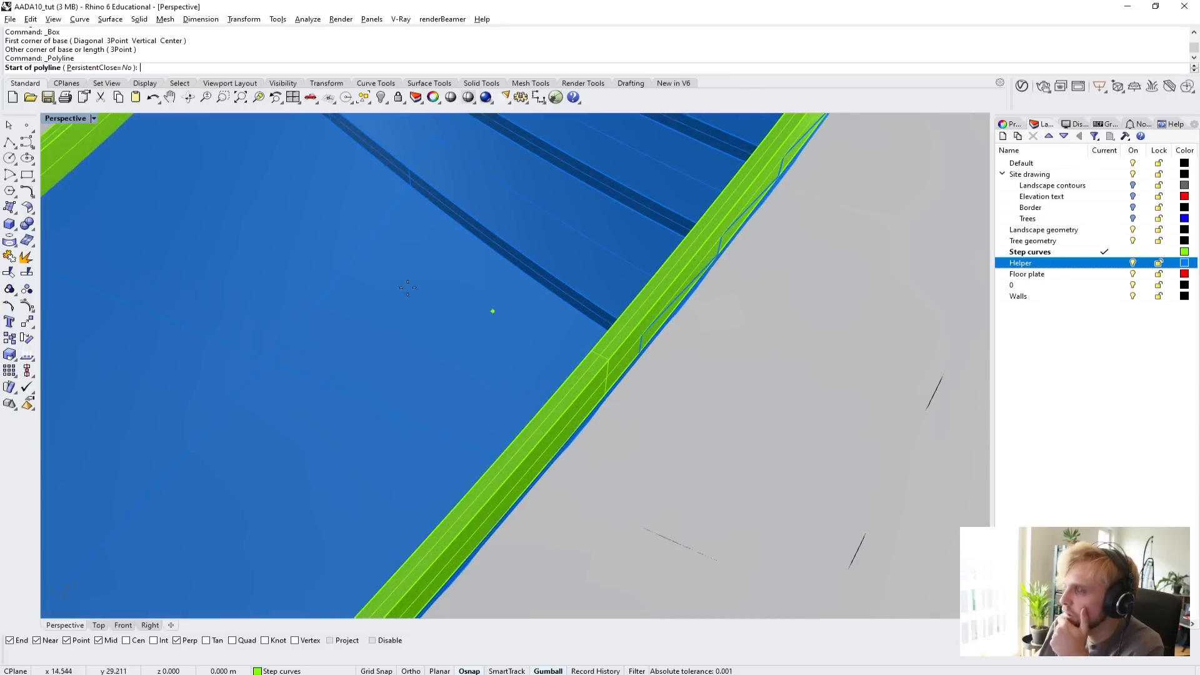
key("Escape")
In the Top view, draw a straight polyline about 8.4 m long across the ramp just before the foot of the stairs.
double_click(62, 117)
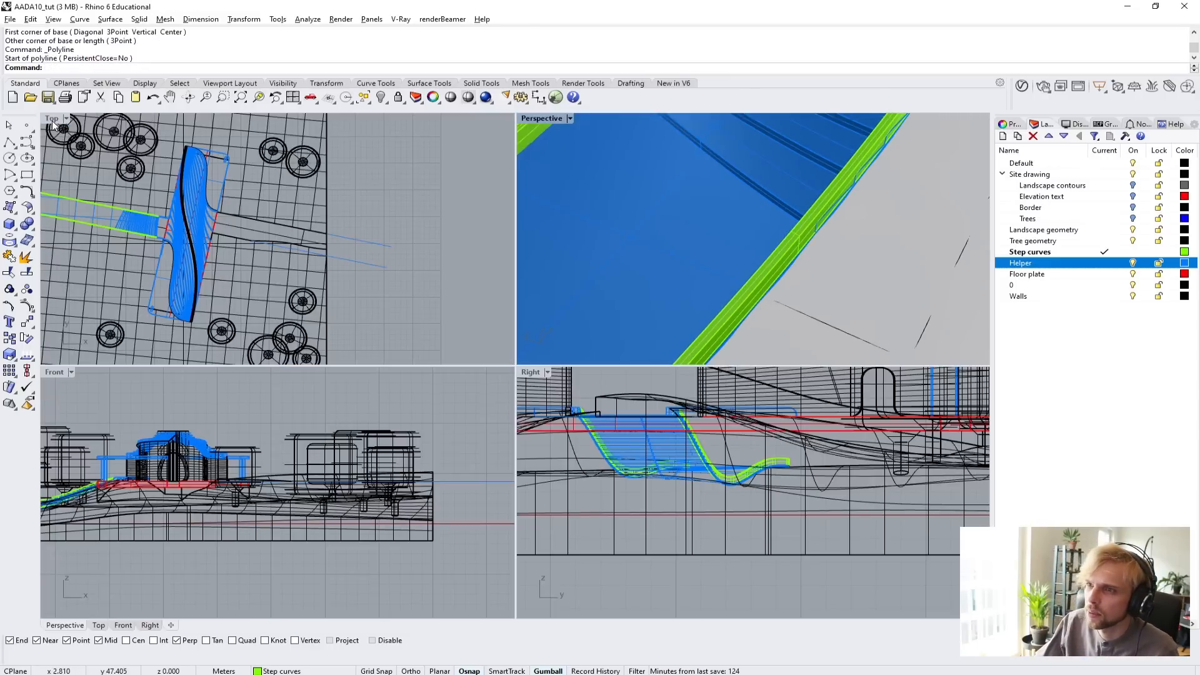
double_click(51, 121)
scroll(332, 287, "up", 5)
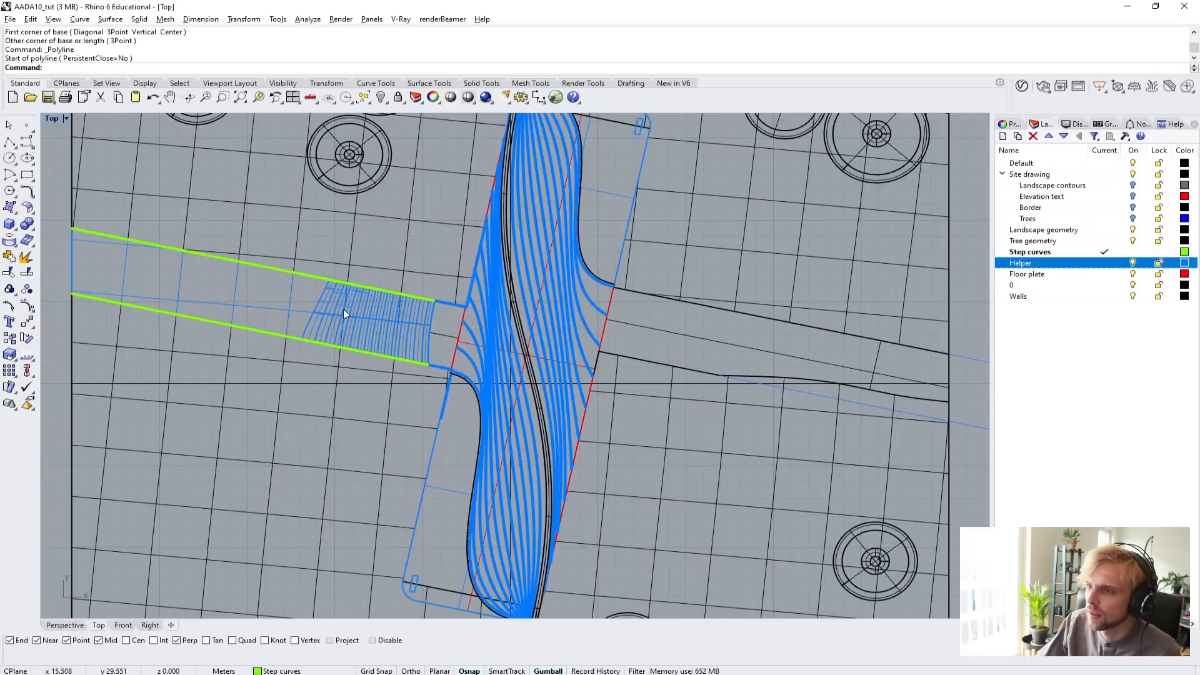
left_click(10, 144)
scroll(325, 285, "up", 4)
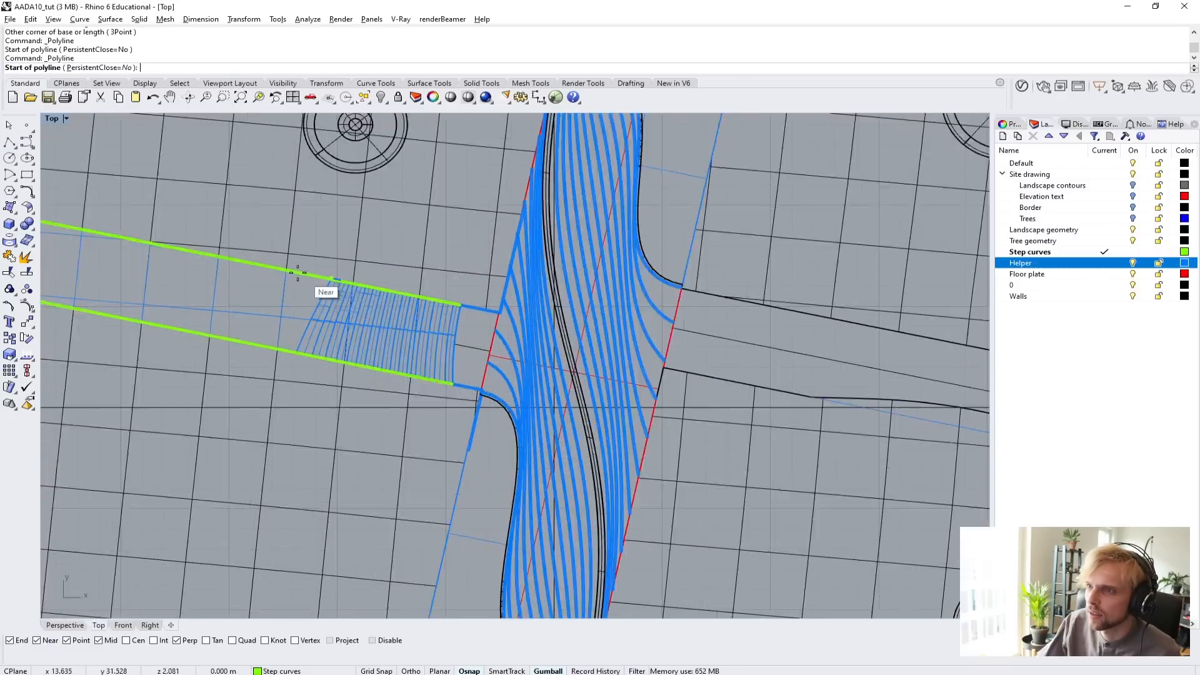
left_click(338, 294)
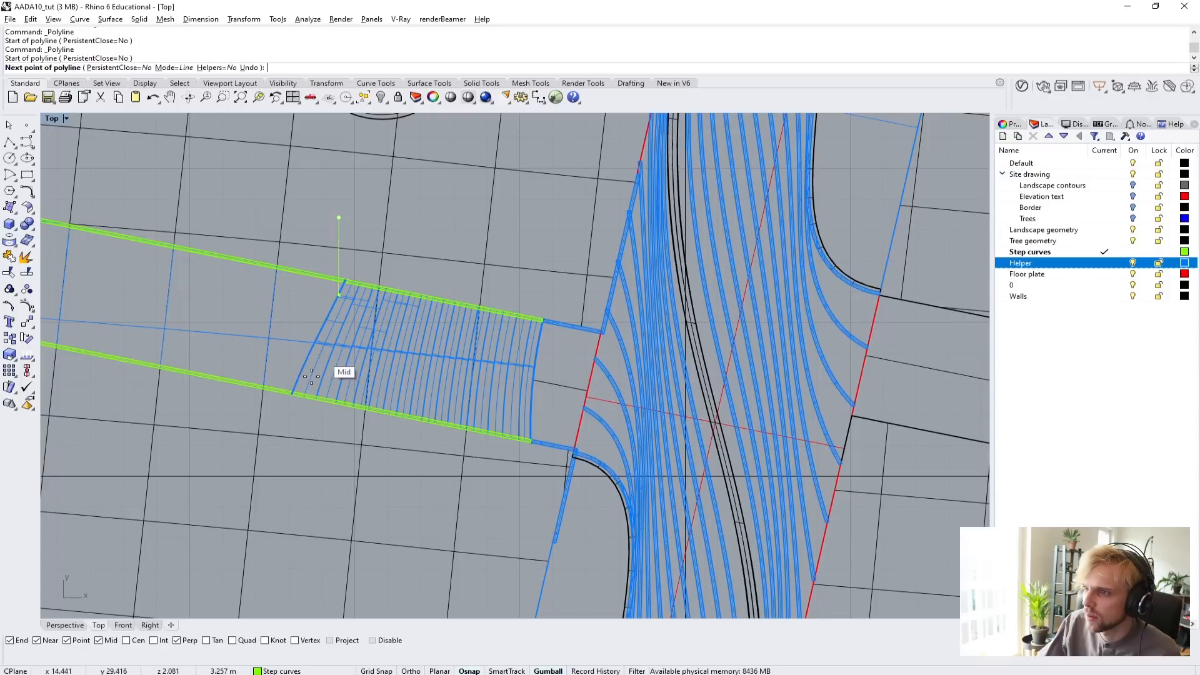
left_click(266, 469)
key("Return")
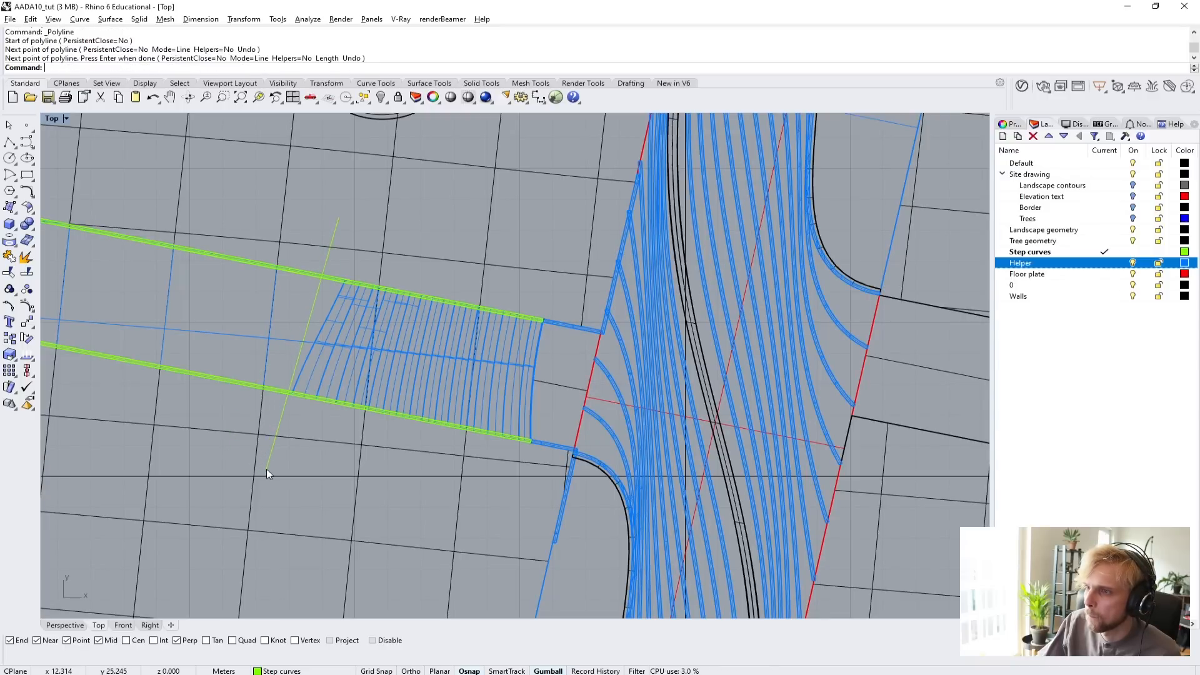
Move the line slightly away from the stairs and shift its upper end point a little further in the same direction.
left_click(310, 295)
left_click_drag(370, 290, 360, 284)
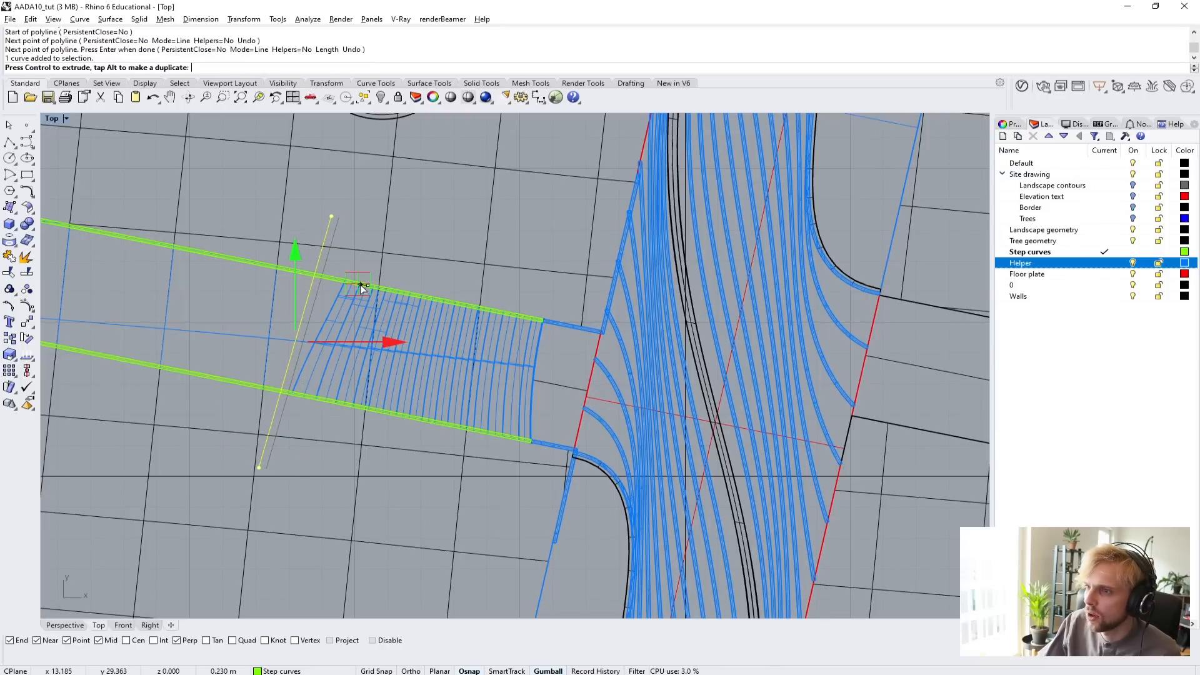
left_click(298, 191)
scroll(314, 253, "up", 6)
left_click(327, 265)
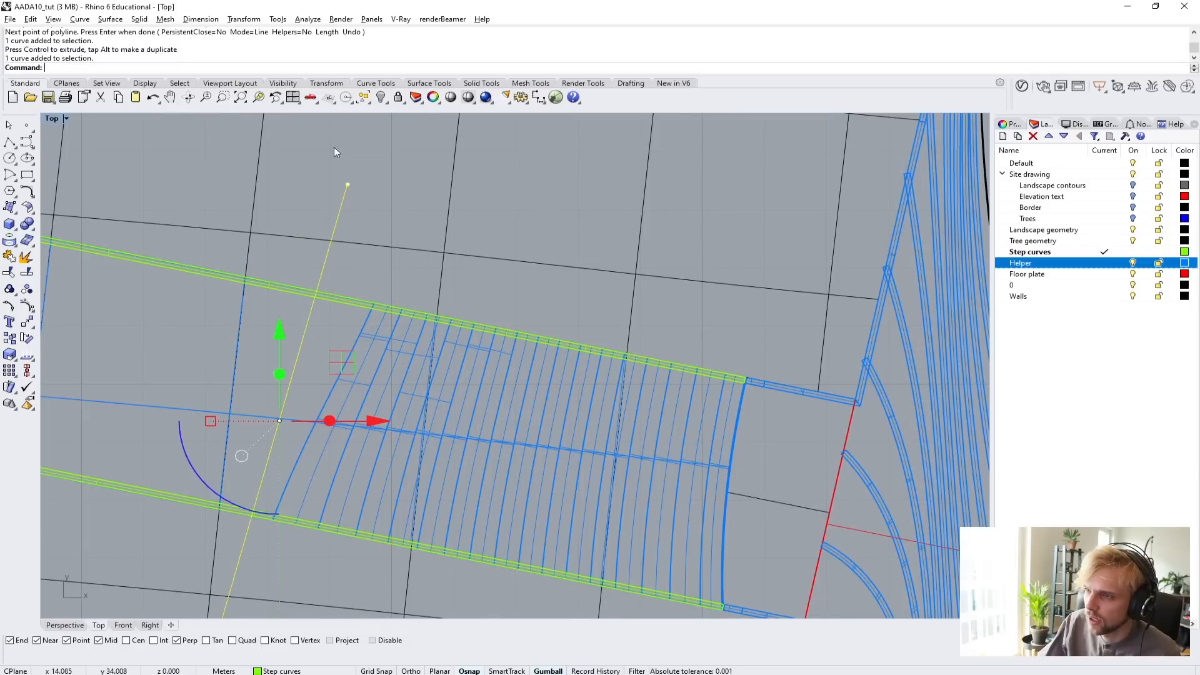
left_click(347, 185)
left_click_drag(413, 129, 398, 129)
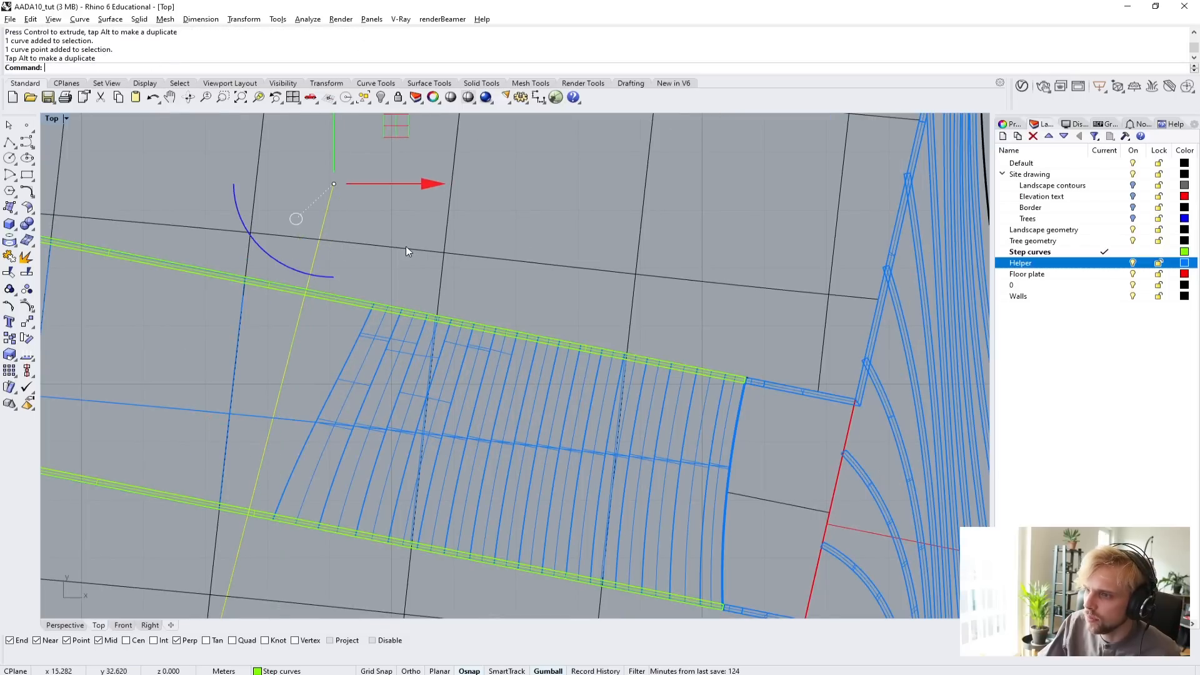
left_click(407, 248)
scroll(400, 254, "down", 8)
scroll(358, 275, "up", 5)
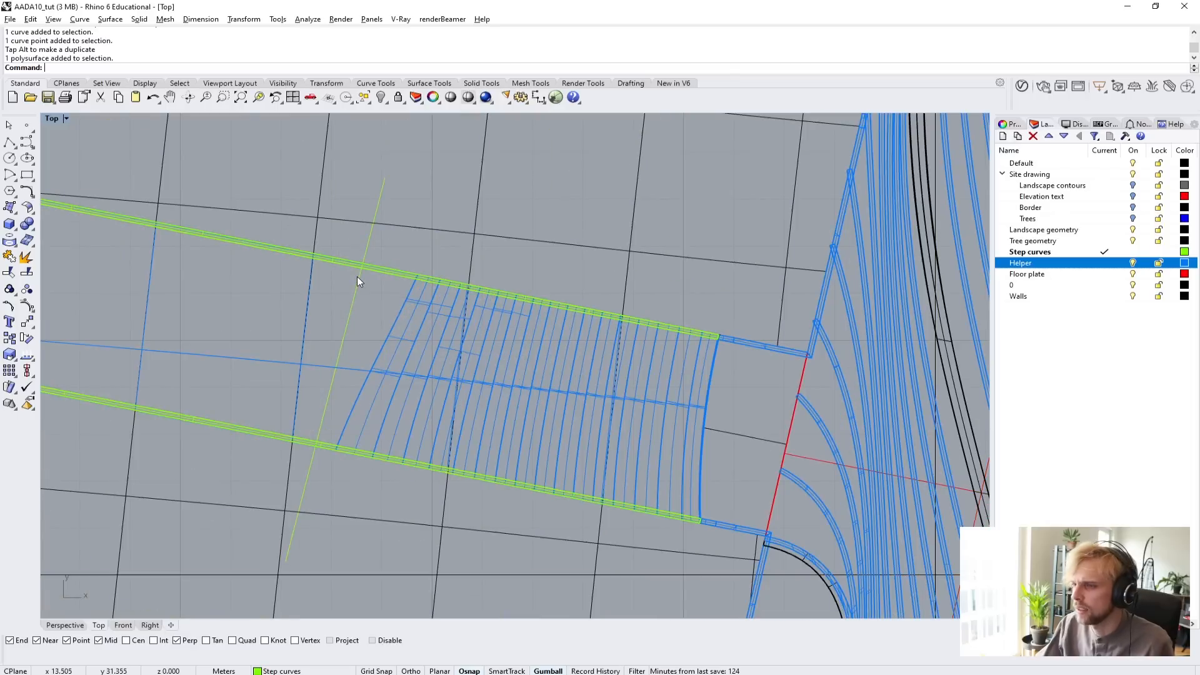
Trim both side curbs at the line with Trim, removing the parts along the ramp, and delete the cutting line.
left_click(352, 310)
type("trim")
key("Return")
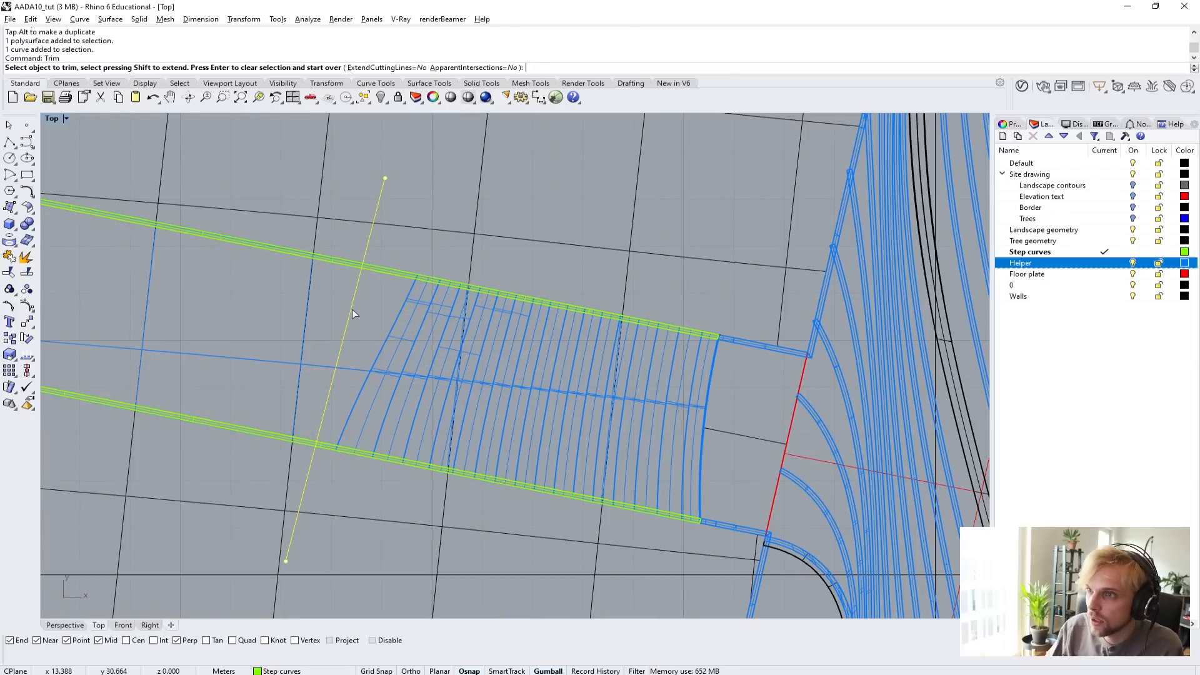
scroll(351, 309, "up", 5)
left_click(320, 301)
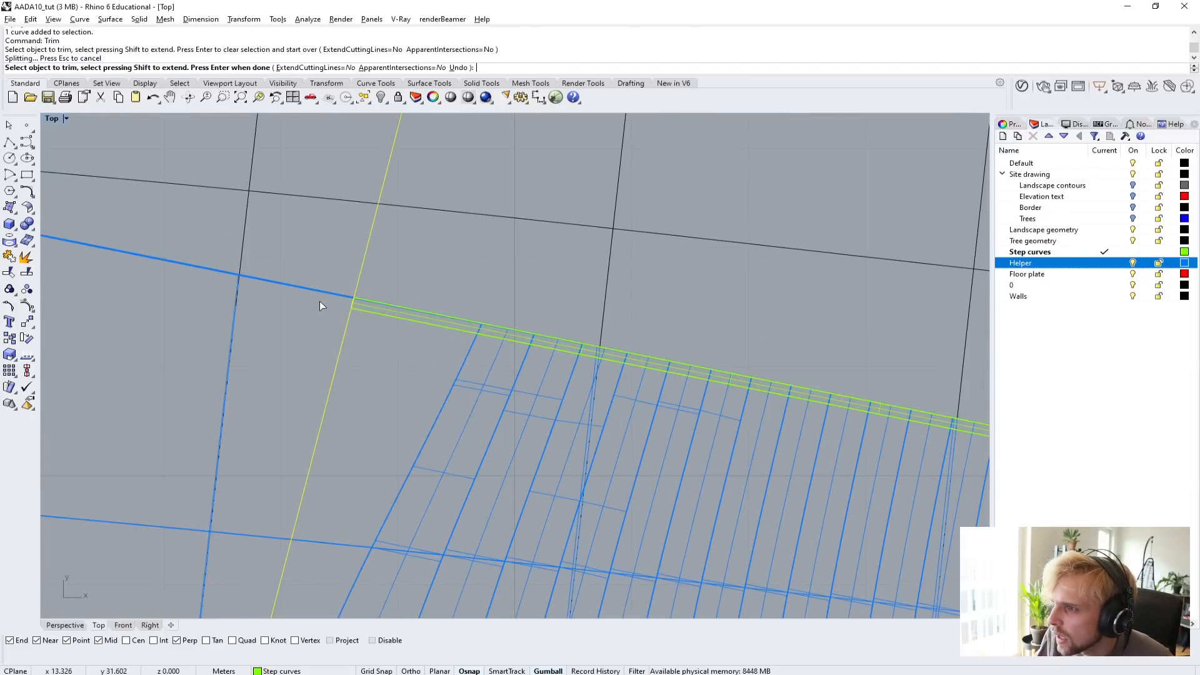
scroll(320, 301, "down", 3)
scroll(224, 528, "up", 6)
left_click(246, 495)
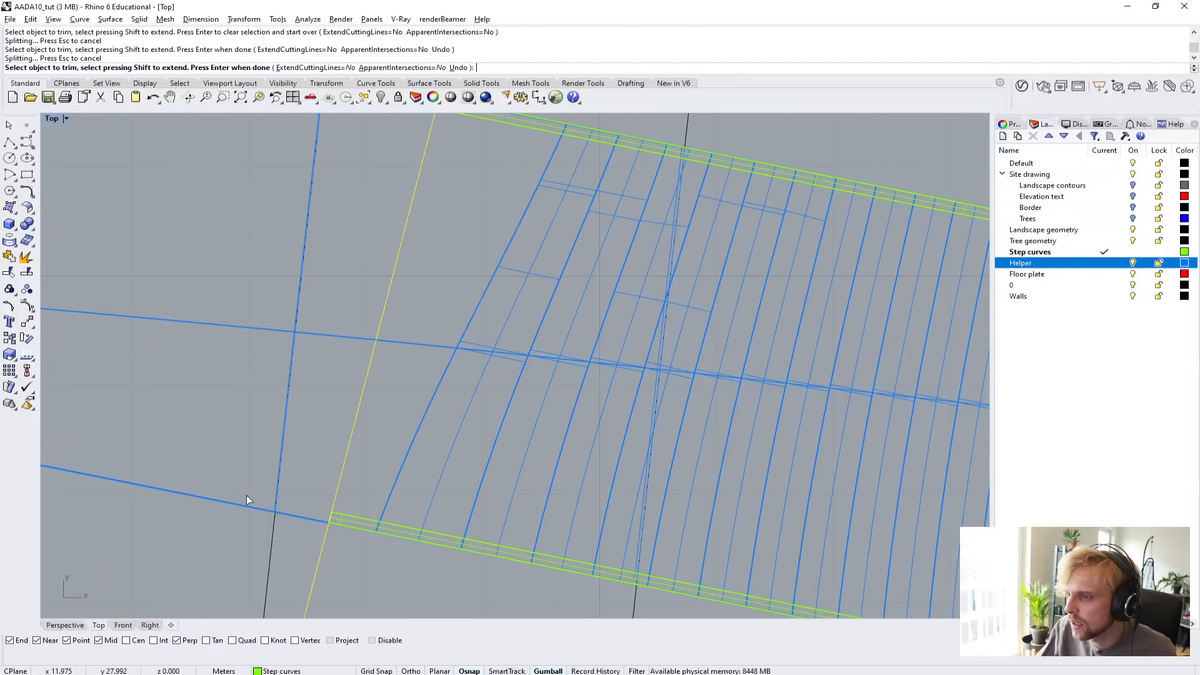
key("Return")
left_click(359, 408)
key("Delete")
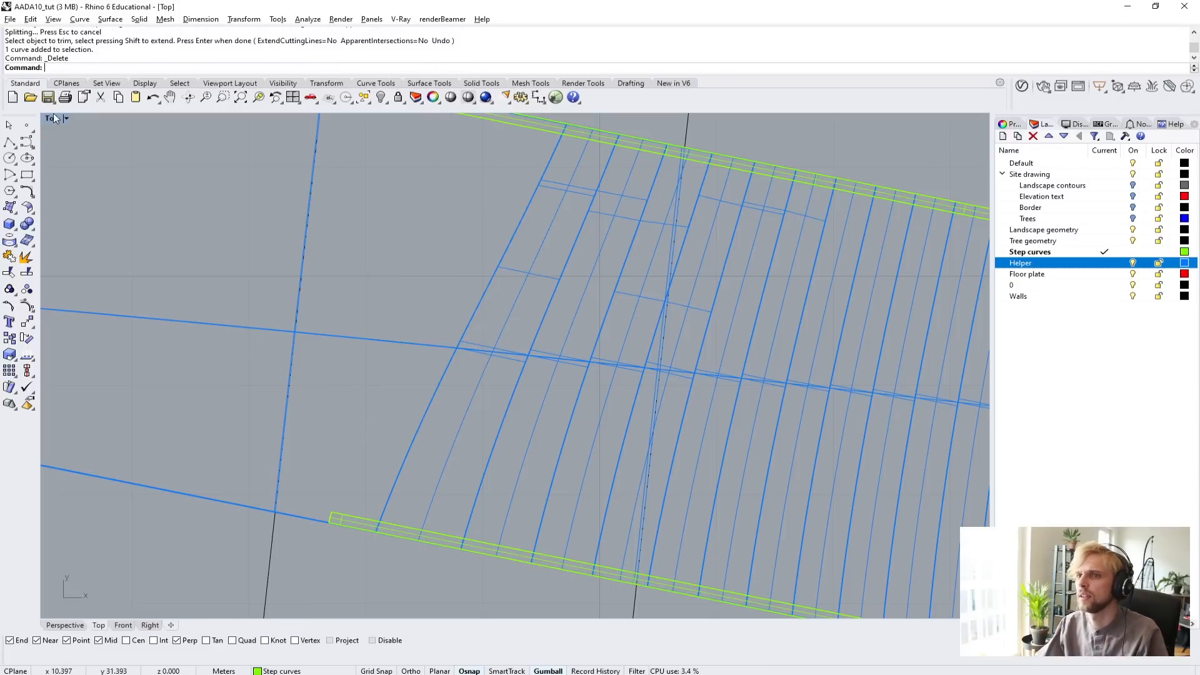
In the Perspective view, close the open trimmed ends of the stair's side curbs with Cap.
double_click(53, 120)
double_click(545, 119)
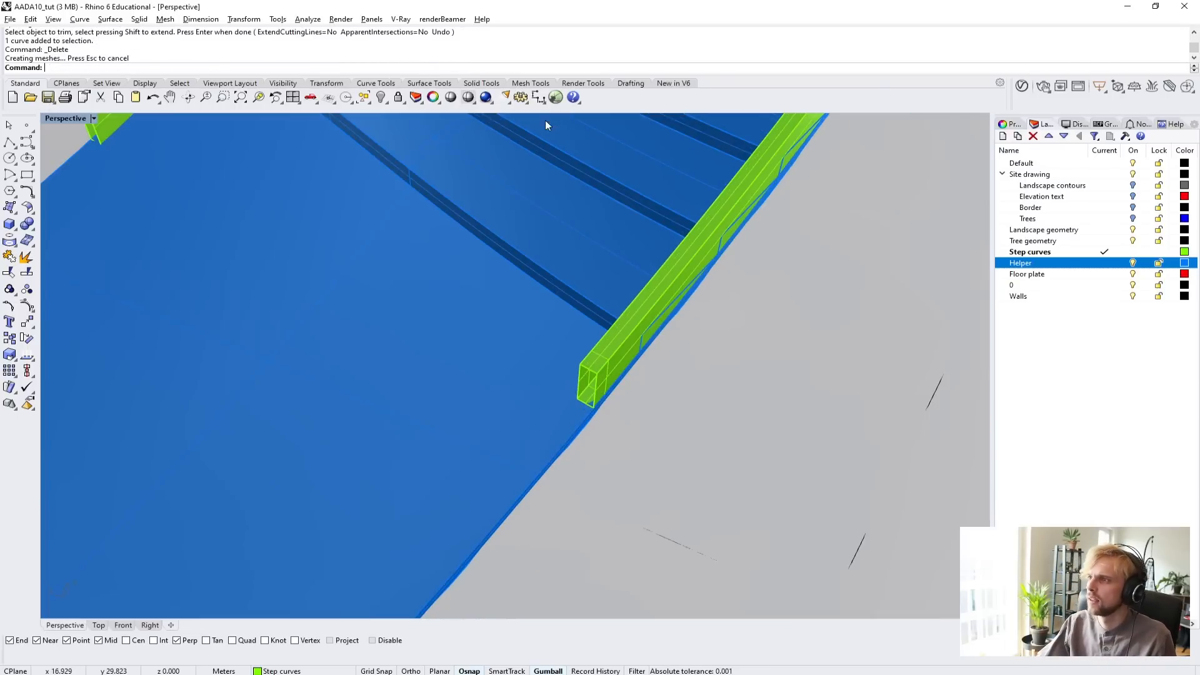
right_click_drag(491, 313, 382, 325)
scroll(459, 249, "down", 4)
right_click_drag(521, 447, 552, 452)
scroll(448, 379, "up", 5)
left_click(459, 314)
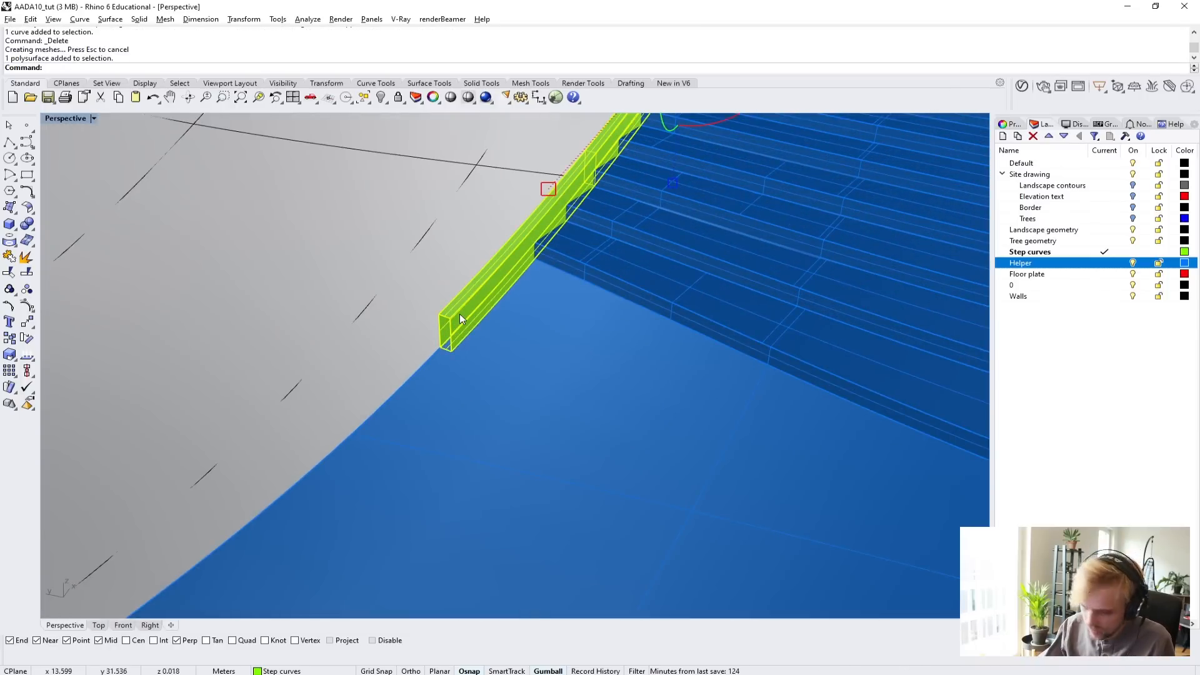
type("Cap")
key("Return")
right_click_drag(471, 328, 535, 387)
scroll(587, 370, "up", 5)
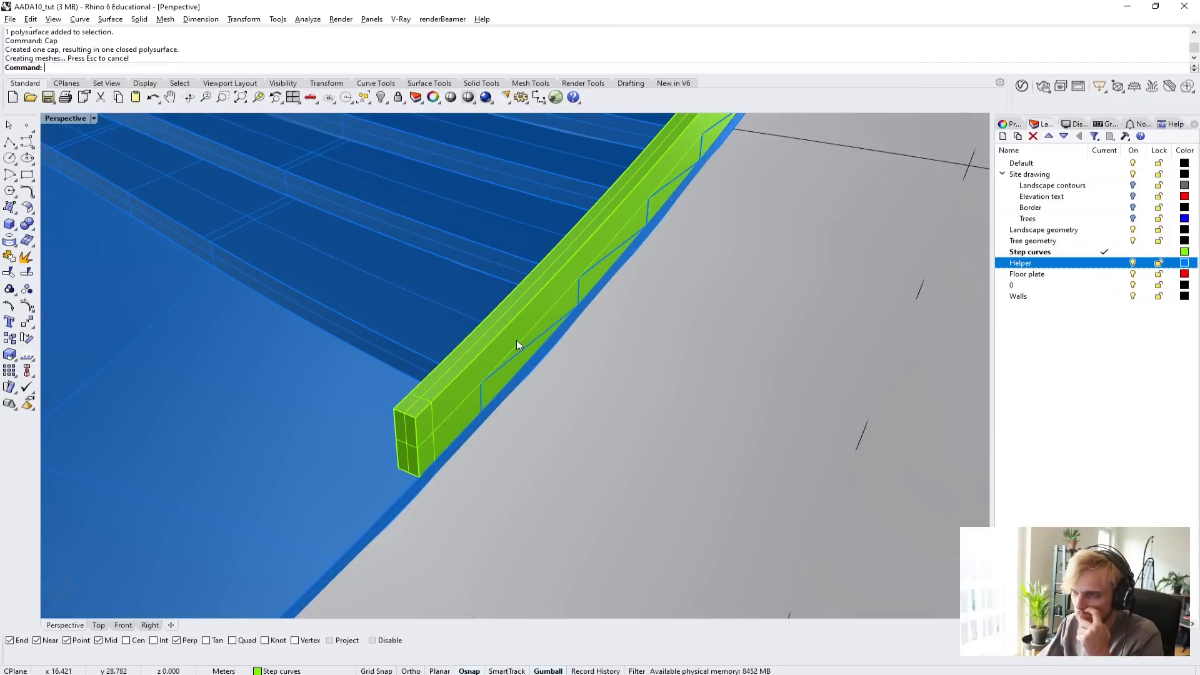
Try to subtract both side curbs from the stair polysurface with BooleanDifference, keeping the cutting solids with DeleteInput=No.
left_click(397, 269)
key("Escape")
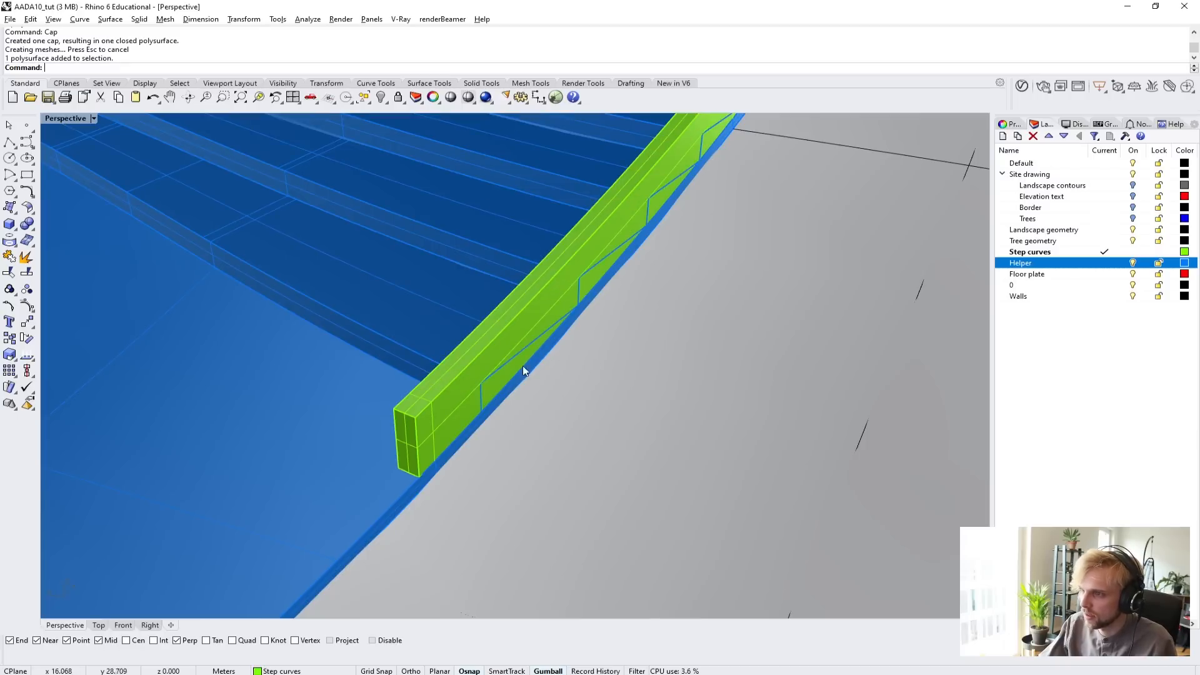
left_click(401, 325)
scroll(401, 324, "down", 5)
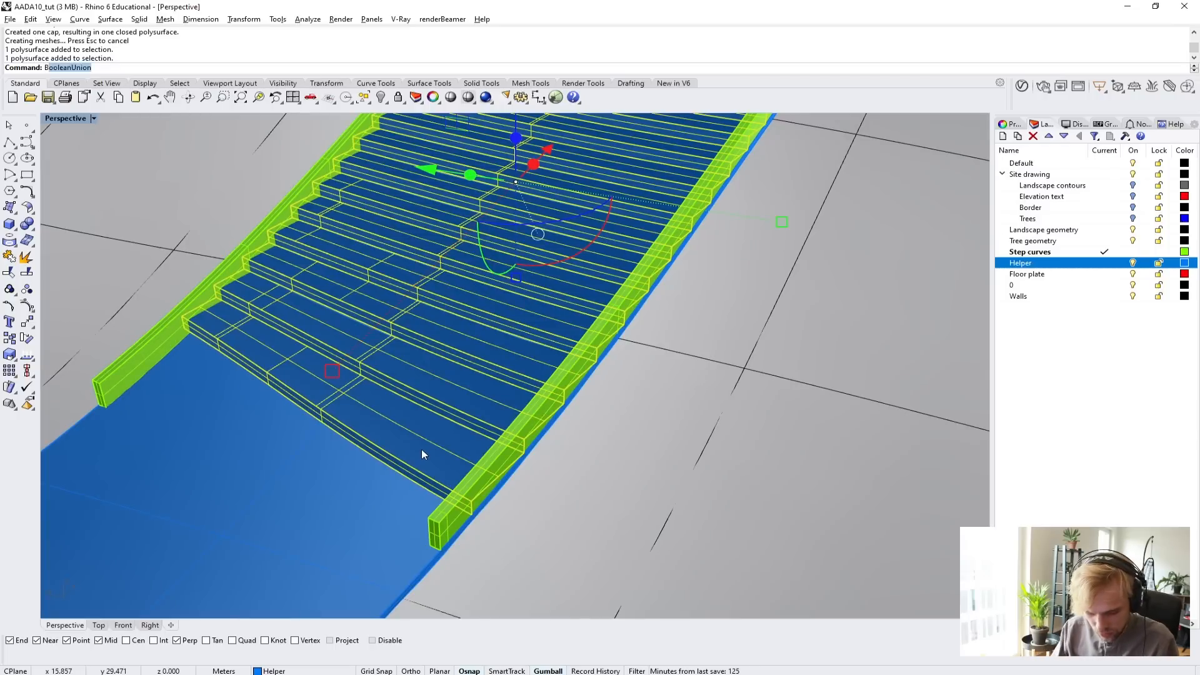
type("BooleanDifference")
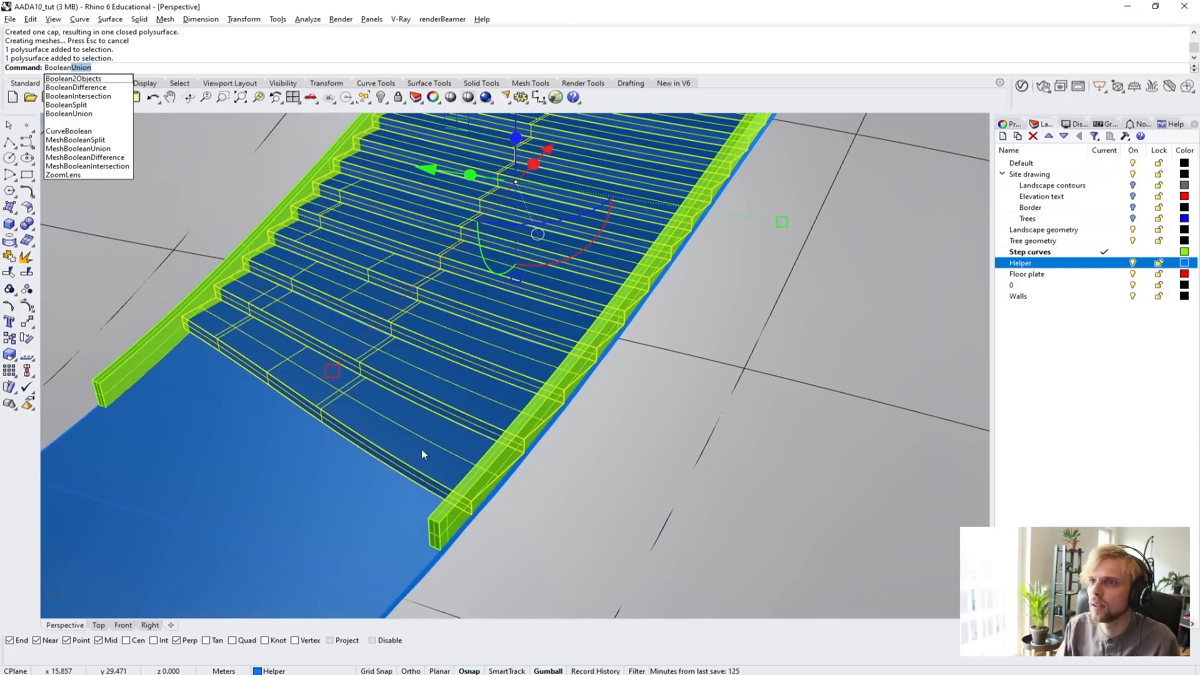
key("Return")
left_click(447, 530)
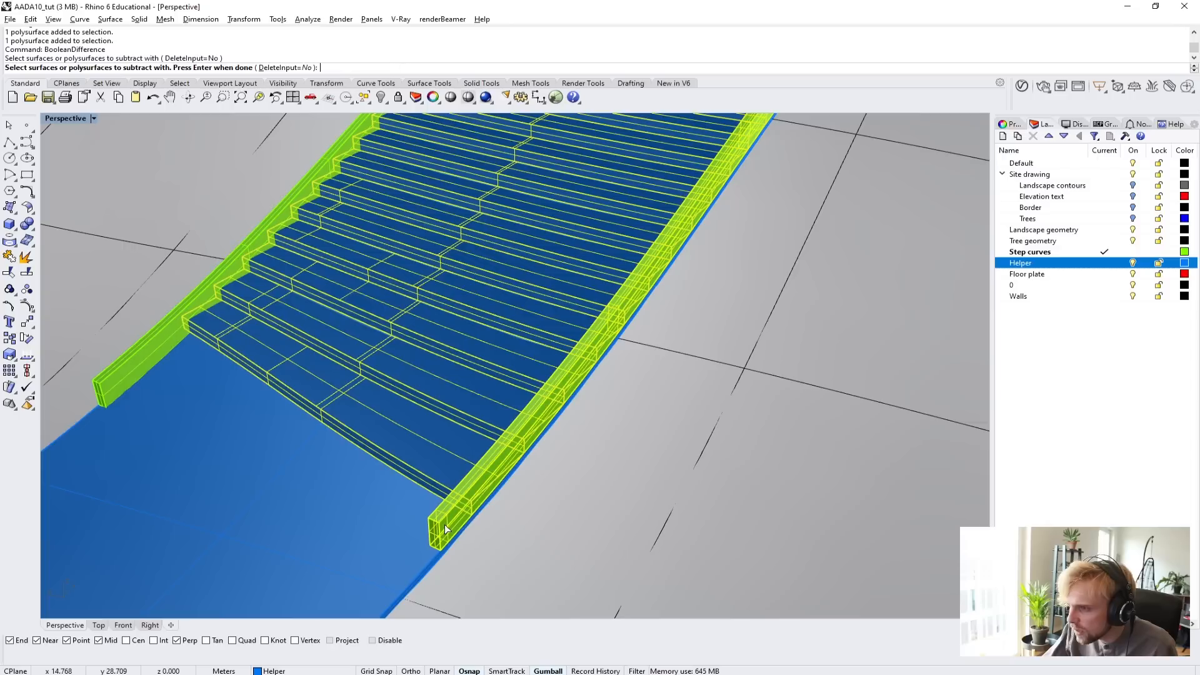
left_click(139, 357)
key("Return")
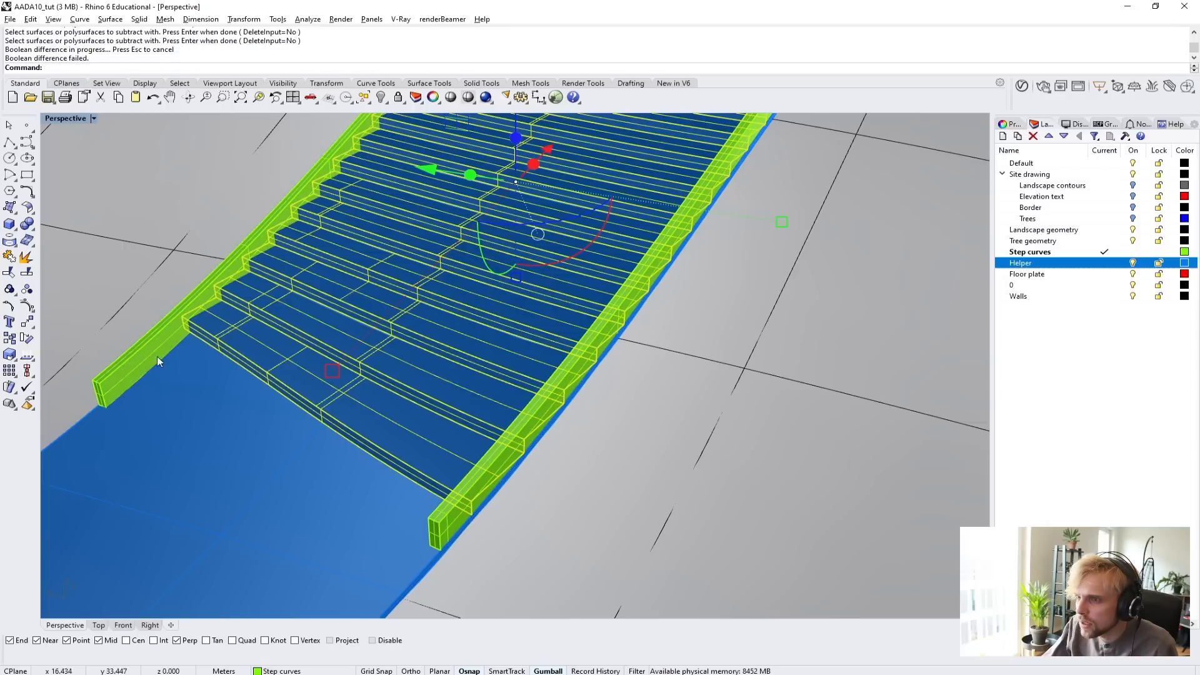
right_click_drag(418, 410, 437, 287)
key("Escape")
Try to subtract only one side curb from the stair polysurface with BooleanDifference, using DeleteInput=No.
right_click_drag(513, 312, 432, 341)
scroll(559, 373, "up", 5)
left_click(453, 393)
key("Return")
left_click(541, 389)
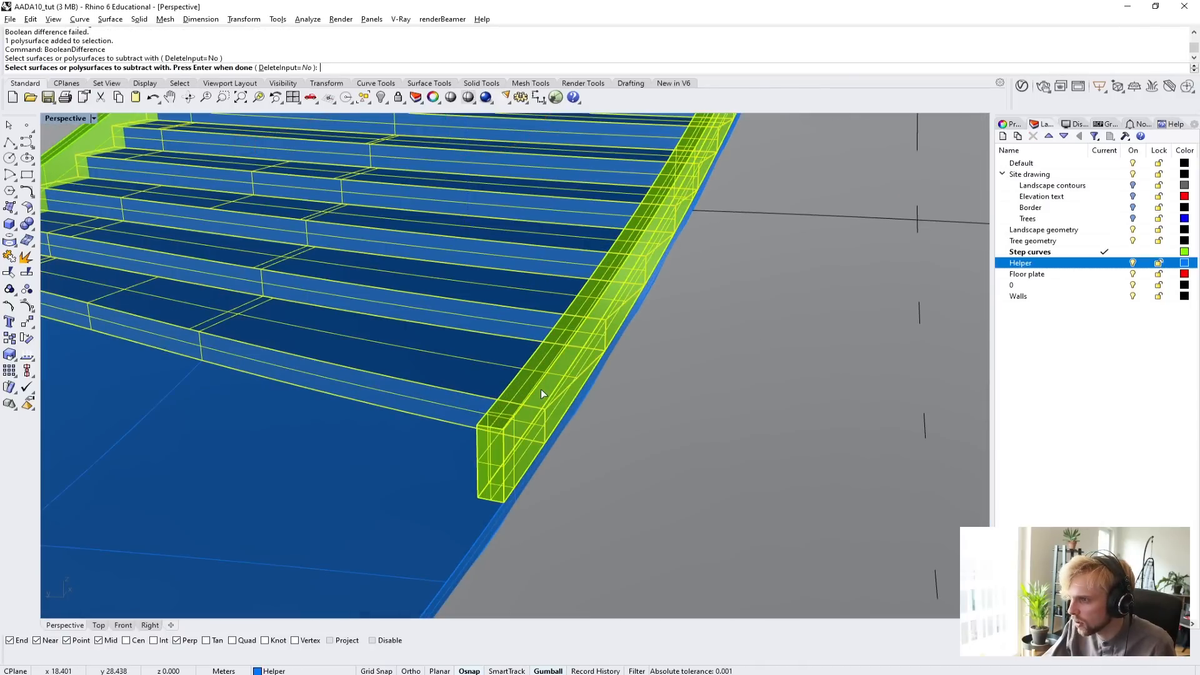
key("Return")
Examine the curb's upper end beside the low entrance wall, undo the last BooleanDifference and delete the marker dot there.
scroll(257, 351, "down", 10)
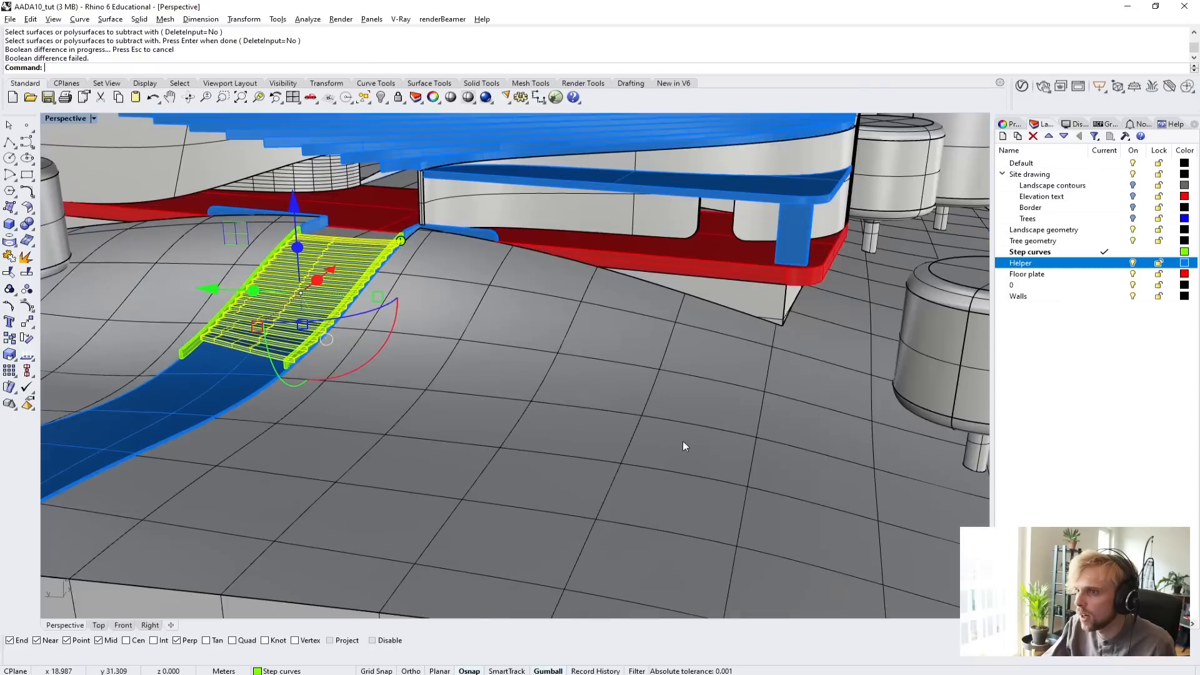
scroll(221, 348, "up", 10)
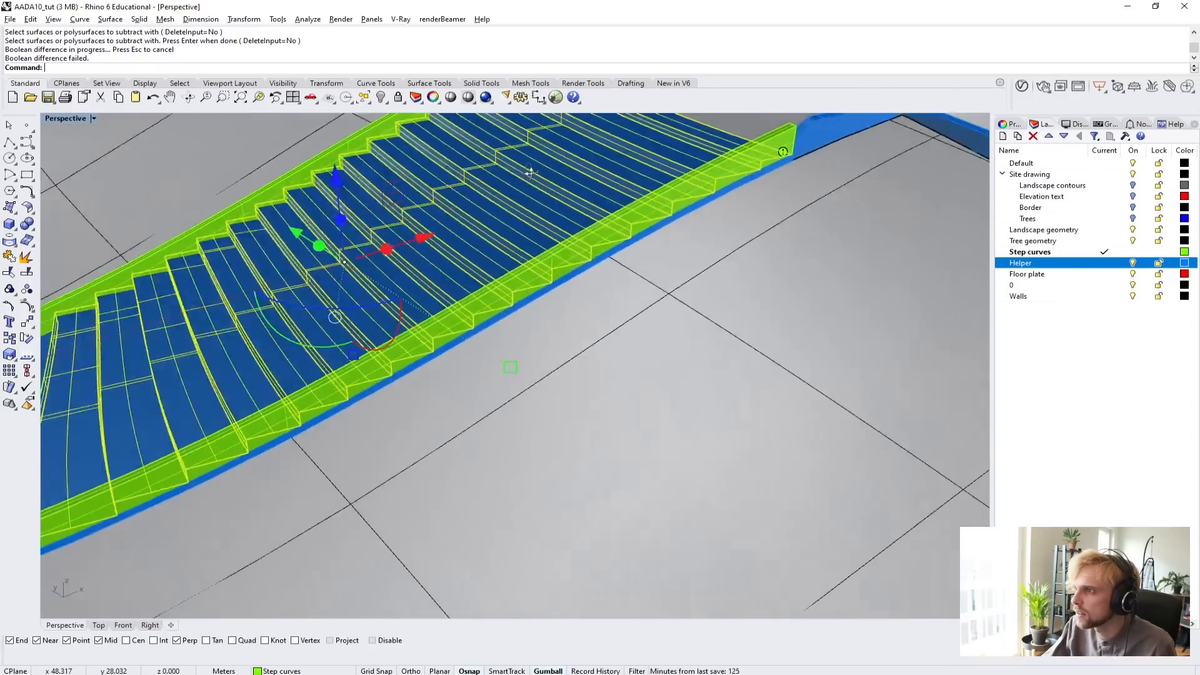
right_click_drag(530, 173, 479, 194)
right_click_drag(851, 235, 543, 310, "shift")
scroll(543, 310, "up", 10)
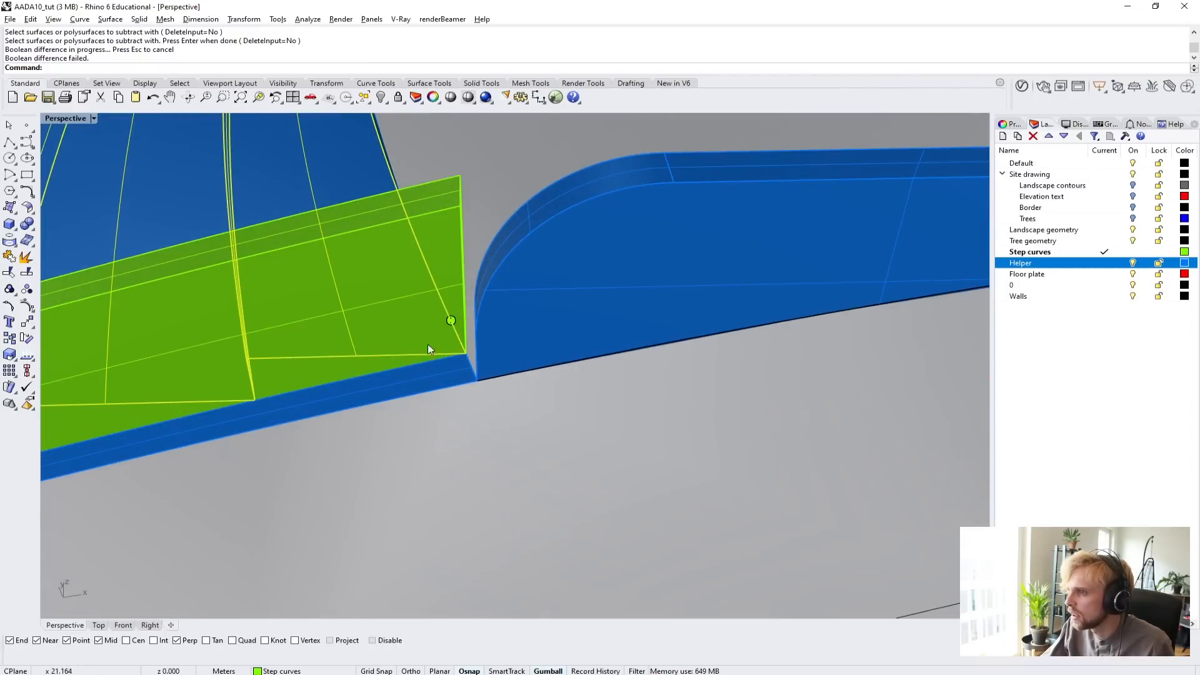
scroll(432, 347, "up", 3)
mouse_move(435, 351)
right_mouse_down()
mouse_move(375, 367)
mouse_move(182, 335)
mouse_move(517, 405)
mouse_move(388, 348)
mouse_move(378, 317)
mouse_move(327, 311)
mouse_move(415, 317)
mouse_move(444, 342)
mouse_move(339, 336)
mouse_move(343, 376)
mouse_move(417, 359)
mouse_move(384, 354)
mouse_move(466, 344)
mouse_move(410, 386)
mouse_move(440, 321)
mouse_move(421, 335)
right_mouse_up()
key("ctrl+z")
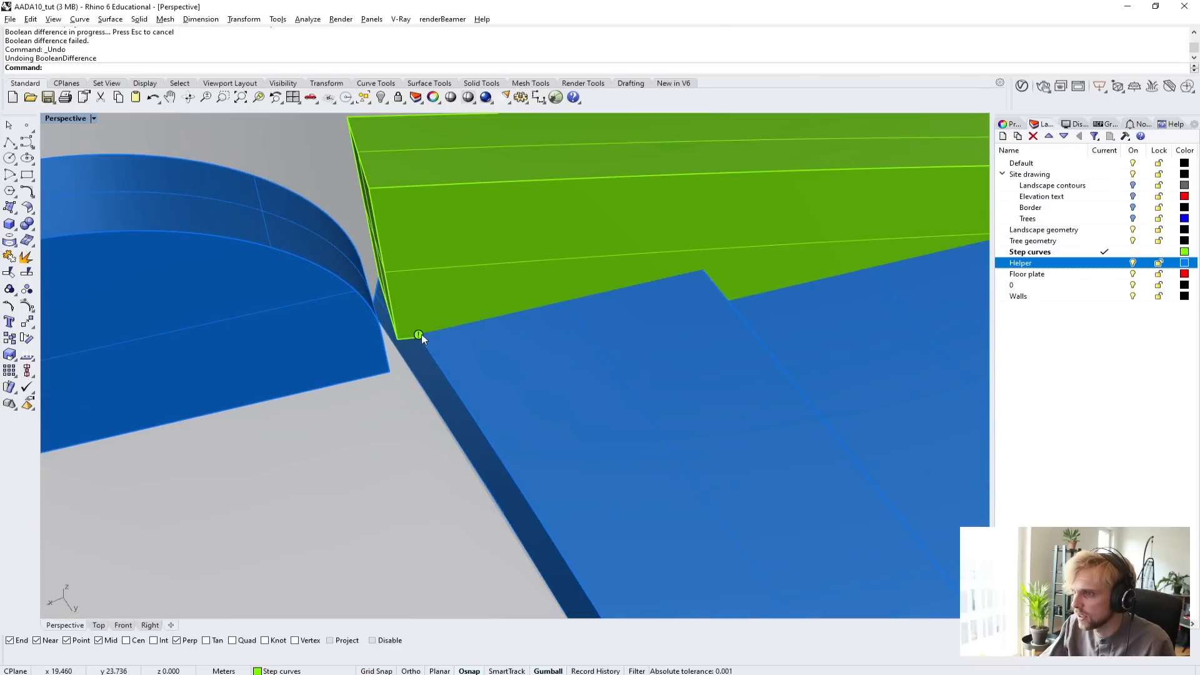
left_click(420, 336)
left_click(462, 375)
key("Delete")
scroll(460, 373, "down", 8)
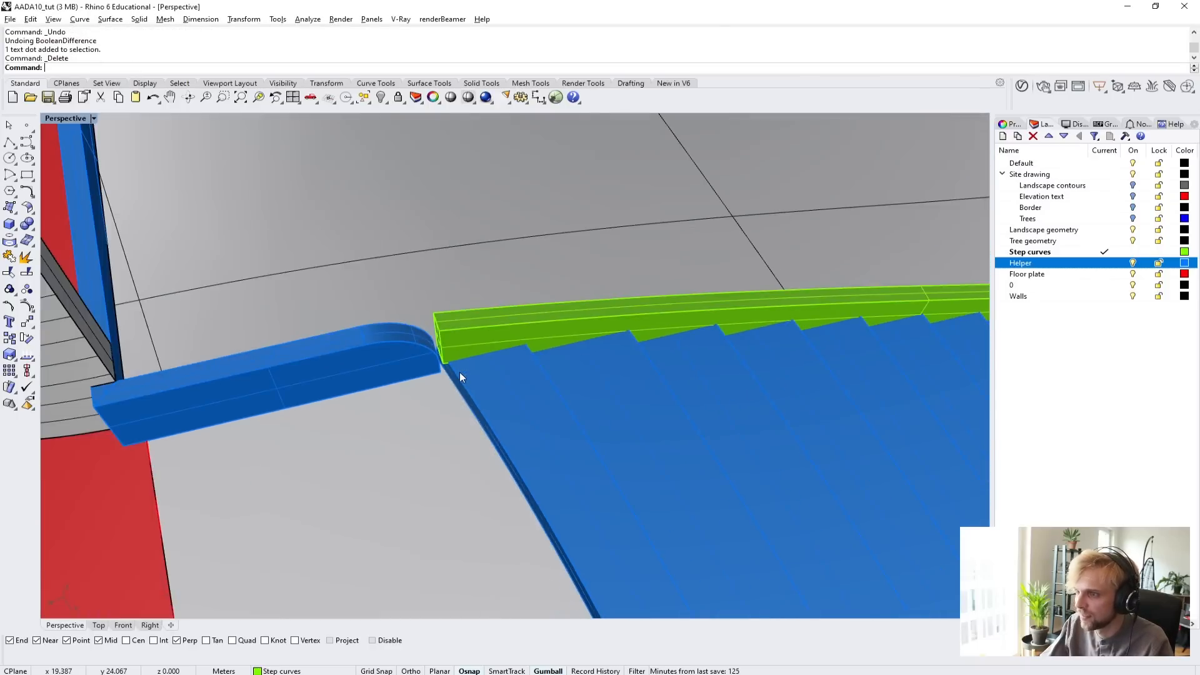
Duplicate the inner lengthwise edge of both green side curbs with DupEdge.
right_click_drag(459, 373, 635, 406)
scroll(532, 378, "down", 8)
scroll(532, 378, "up", 4)
left_click(487, 352)
right_click_drag(344, 410, 269, 369)
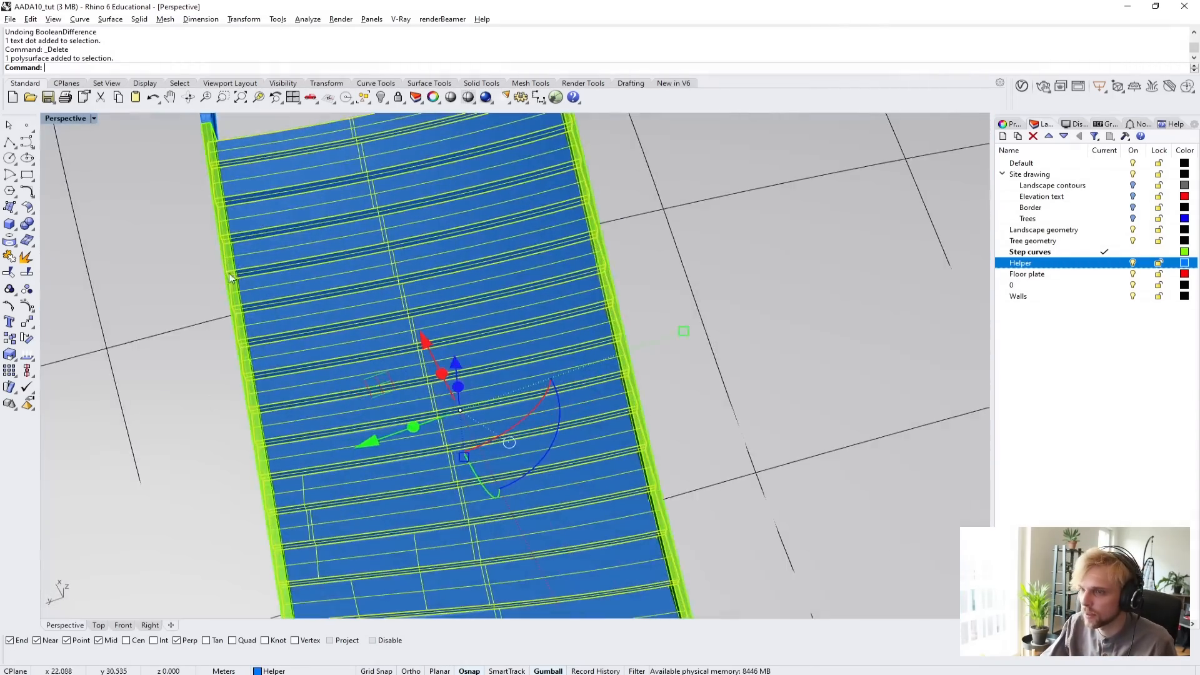
scroll(317, 325, "up", 8)
right_click_drag(317, 325, 308, 369, "shift")
key("Escape")
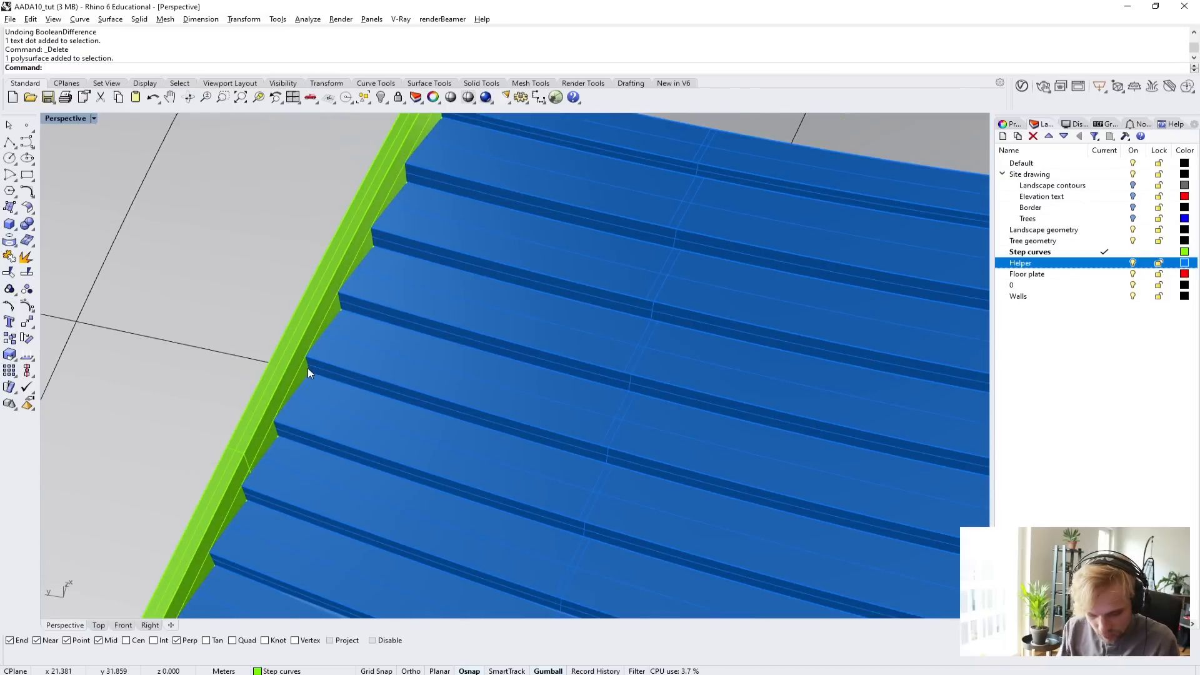
type("DupEdge")
key("Return")
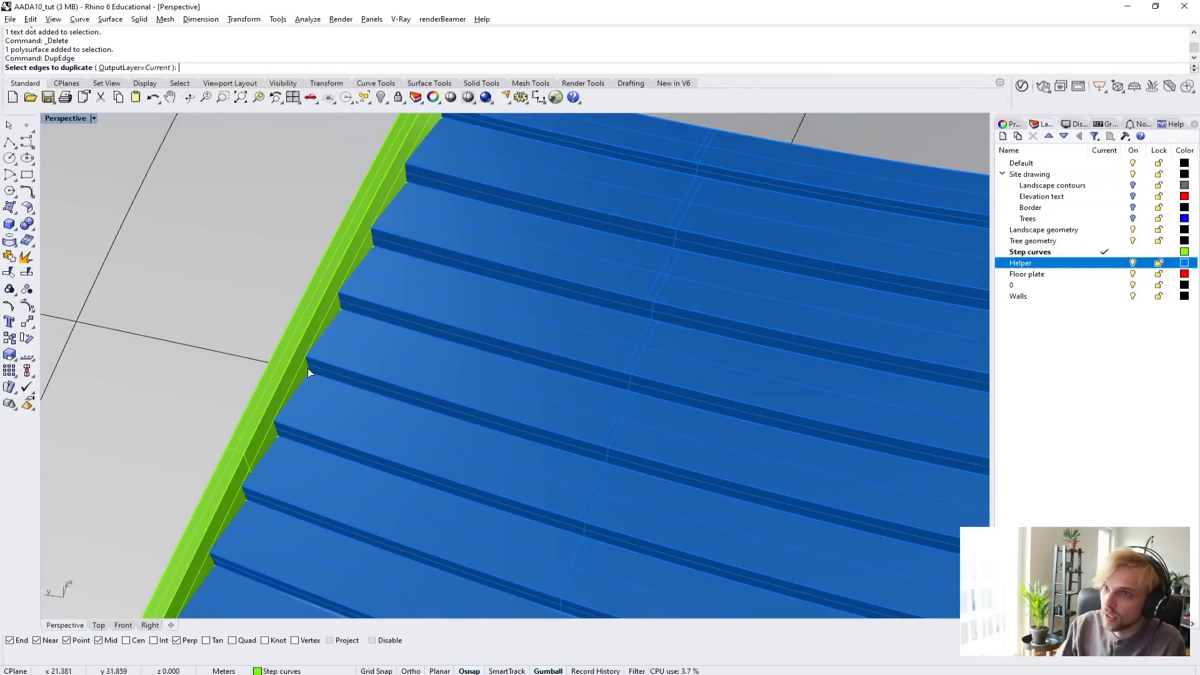
left_click(328, 285)
scroll(347, 331, "down", 12)
scroll(629, 368, "up", 4)
scroll(465, 318, "up", 5)
left_click(466, 315)
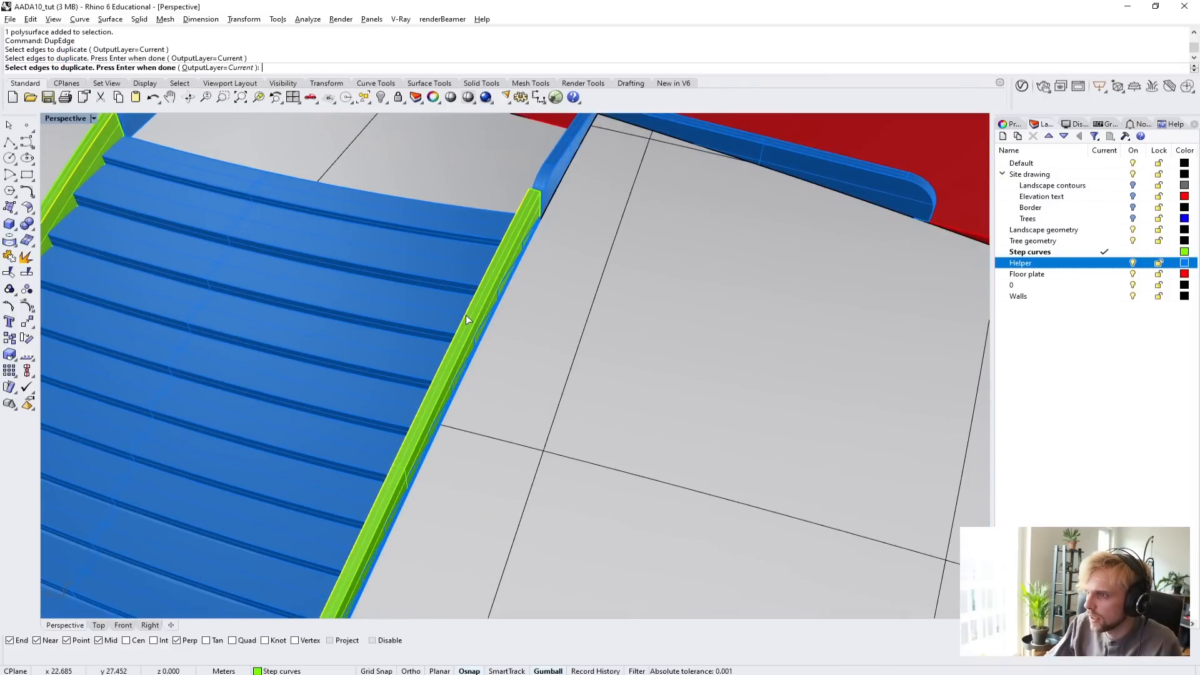
key("Return")
Isolate the stair polysurface together with the two duplicated edge curves and show them in the maximized Top view.
scroll(362, 358, "down", 5)
scroll(292, 288, "up", 3)
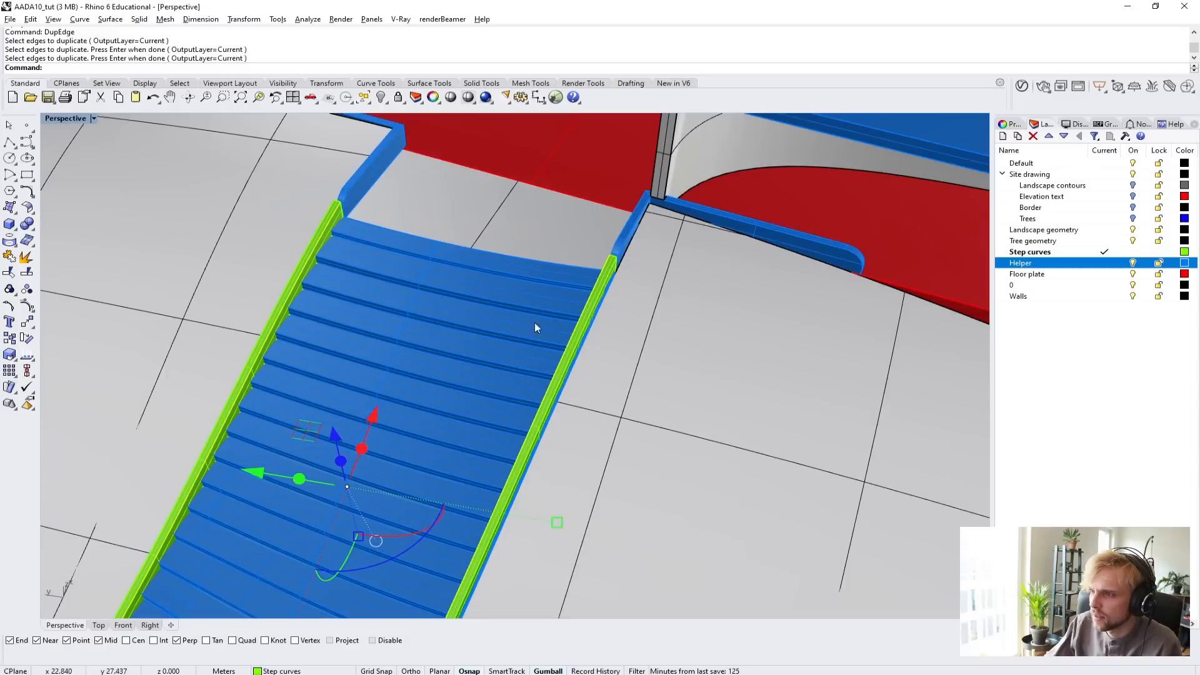
left_click(472, 331)
type("I")
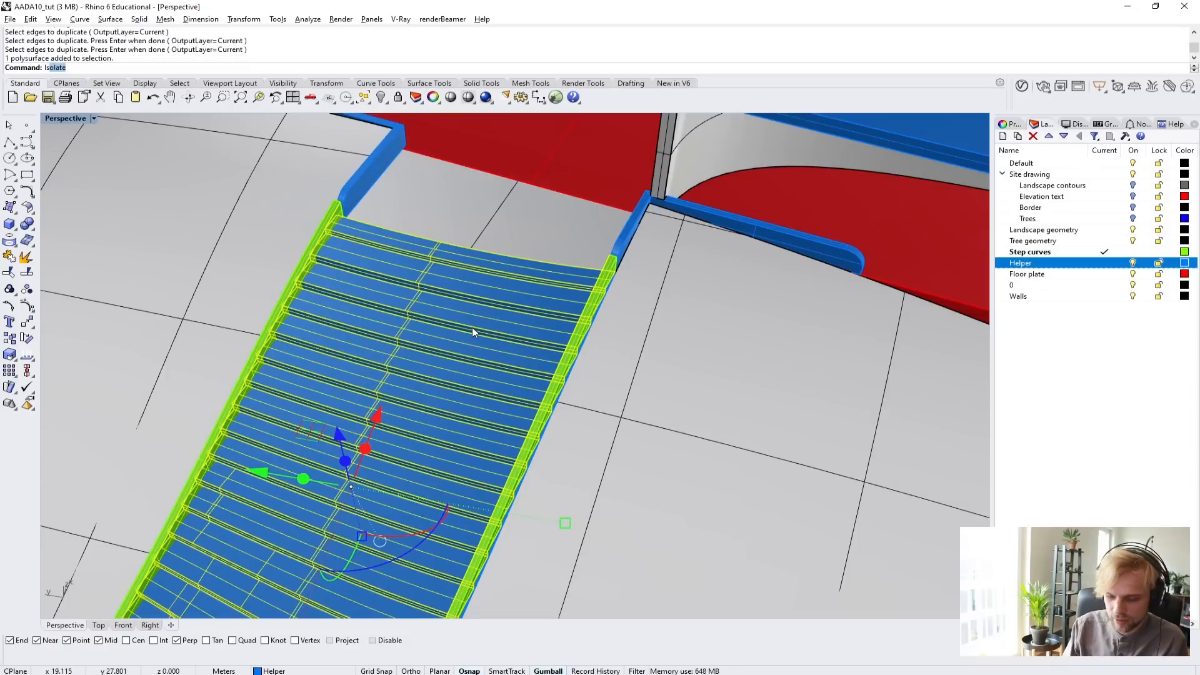
type("s")
key("Return")
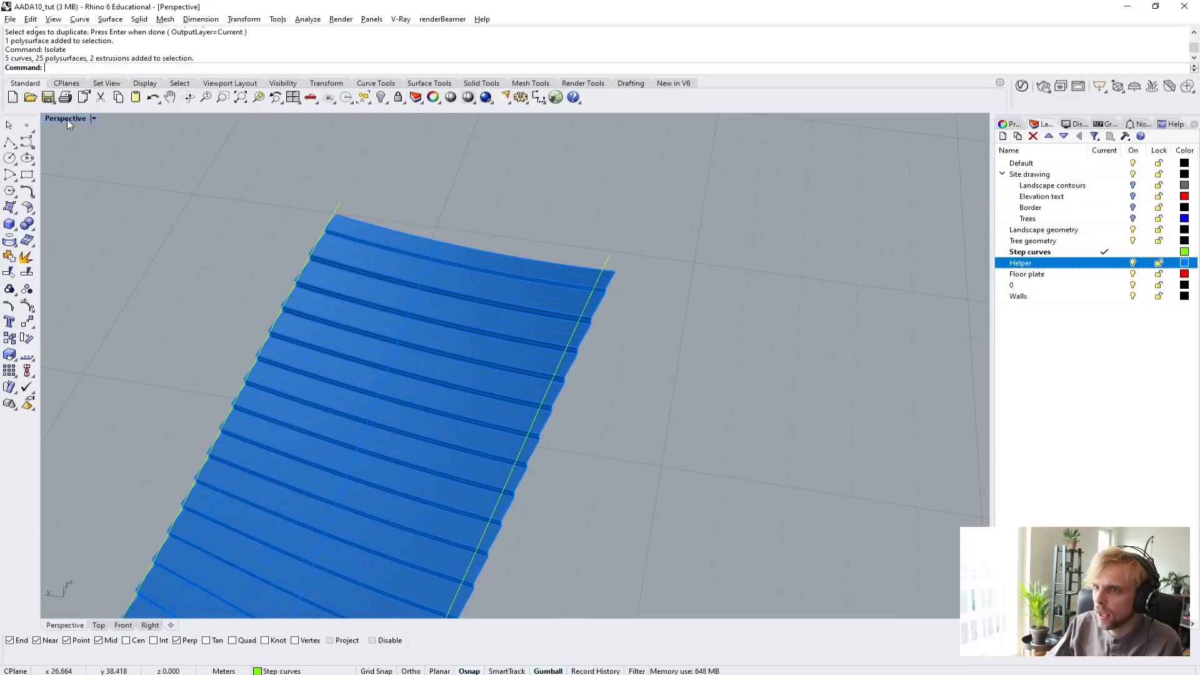
double_click(67, 118)
double_click(53, 119)
Trim the stair with both duplicated edge curves, removing the narrow strips outside them along its two sides.
scroll(520, 367, "down", 3)
scroll(497, 290, "up", 2)
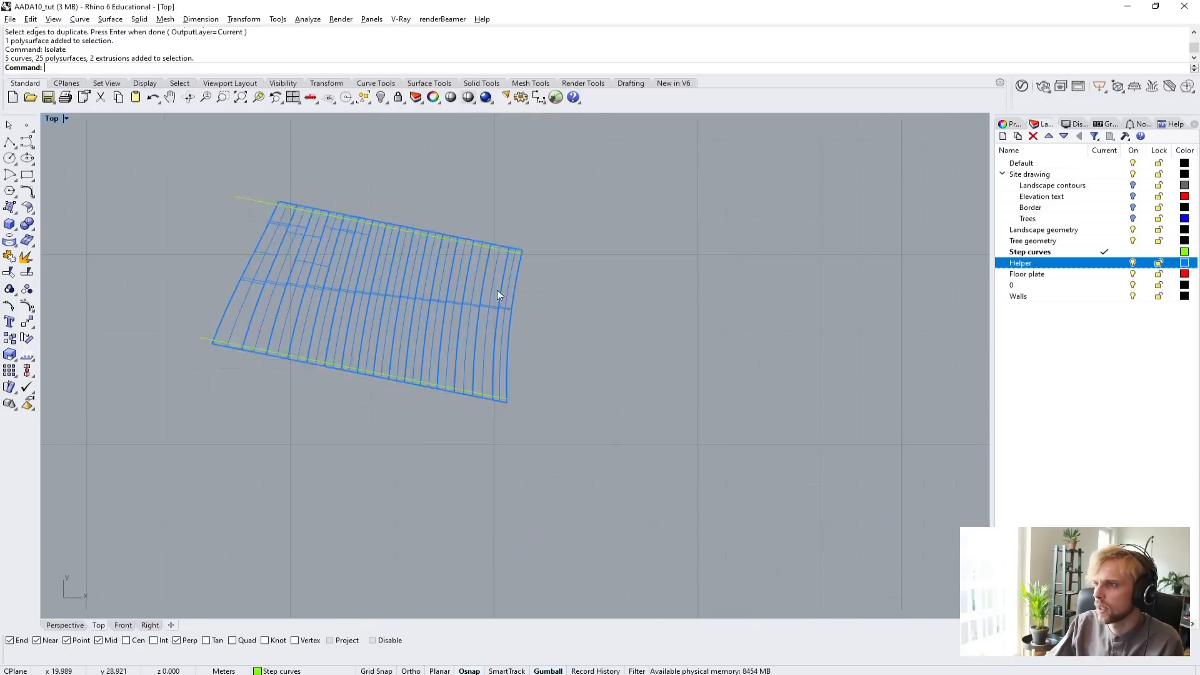
scroll(553, 206, "up", 10)
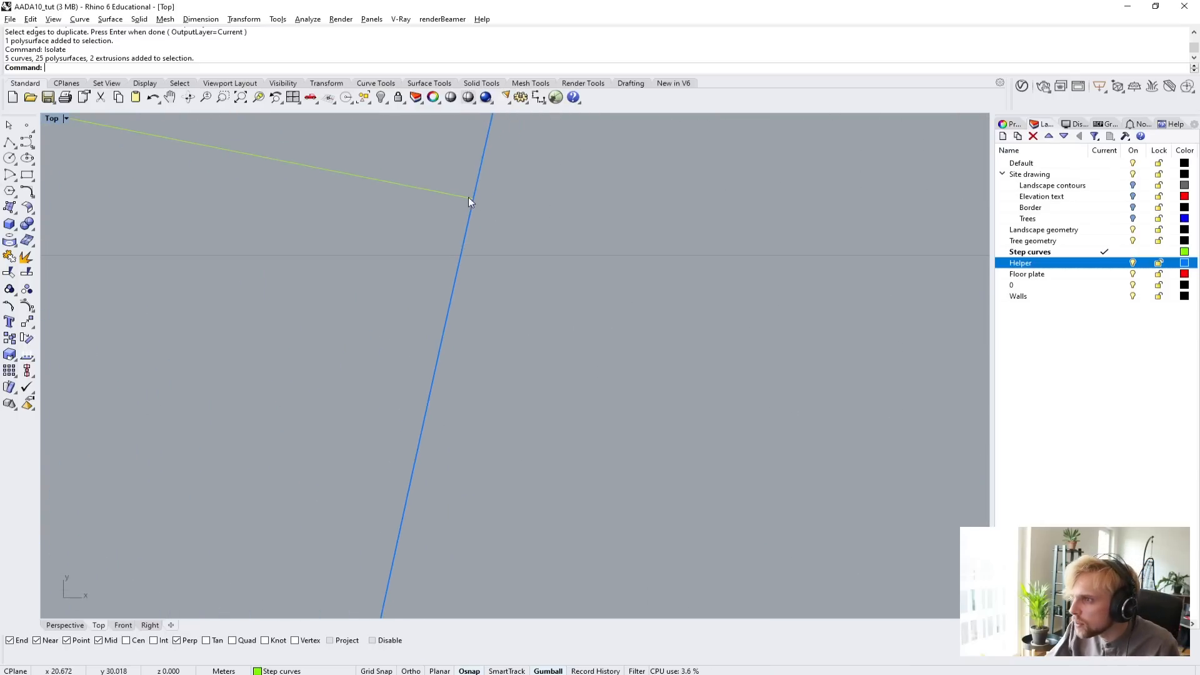
scroll(470, 200, "down", 6)
scroll(473, 473, "up", 6)
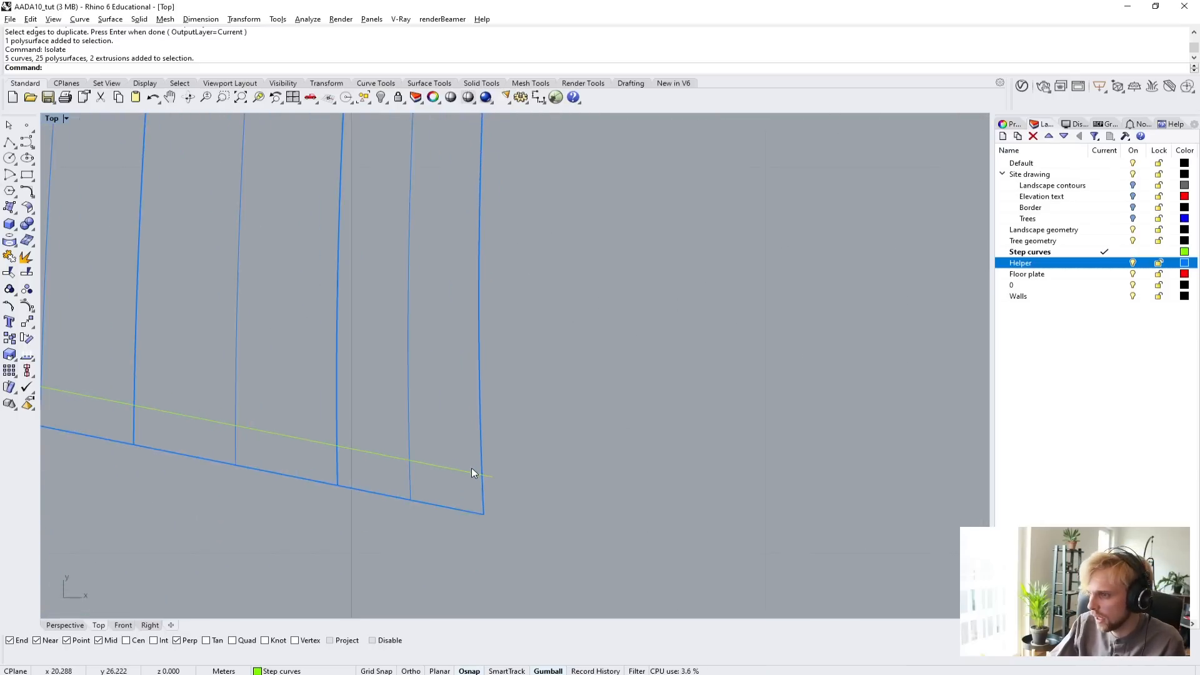
scroll(472, 473, "down", 8)
scroll(350, 375, "up", 4)
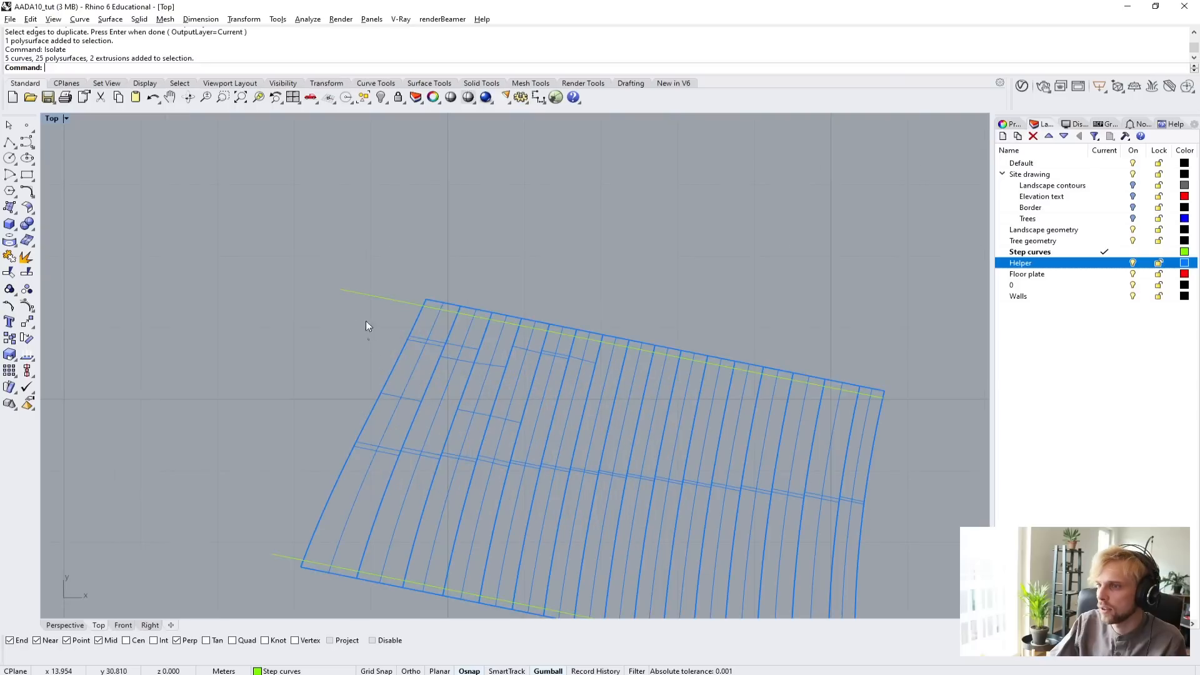
left_click_drag(368, 339, 354, 280)
left_click_drag(278, 572, 242, 539, "shift")
right_click_drag(233, 537, 126, 381)
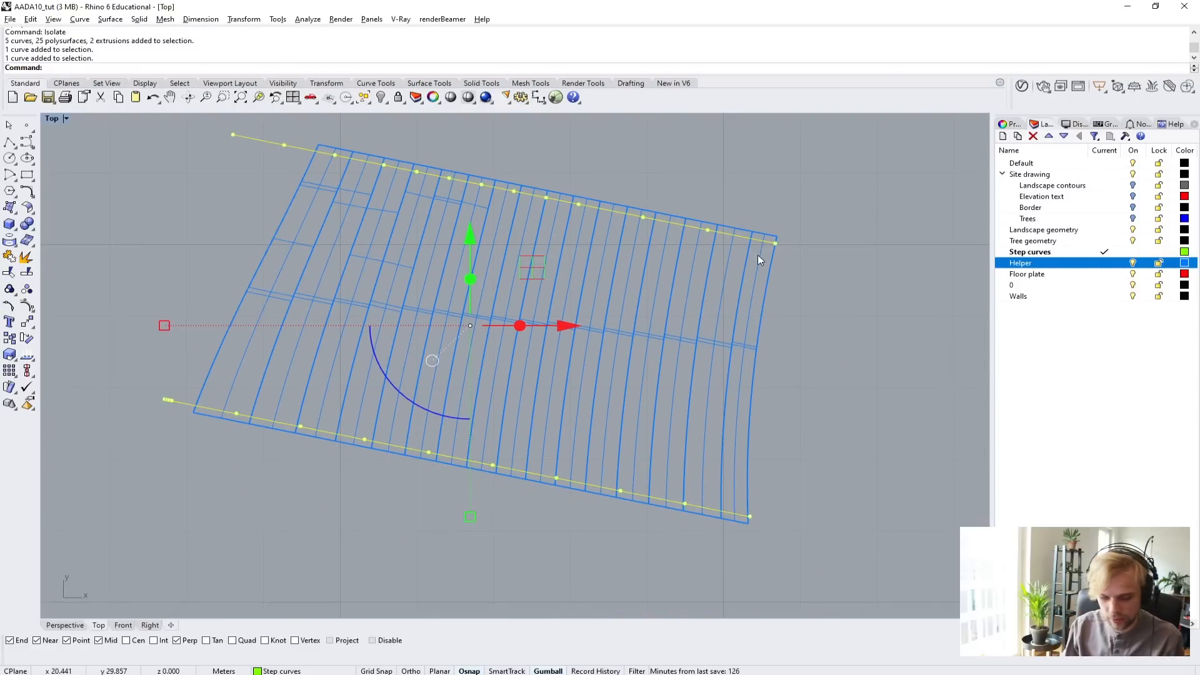
type("trim")
key("Return")
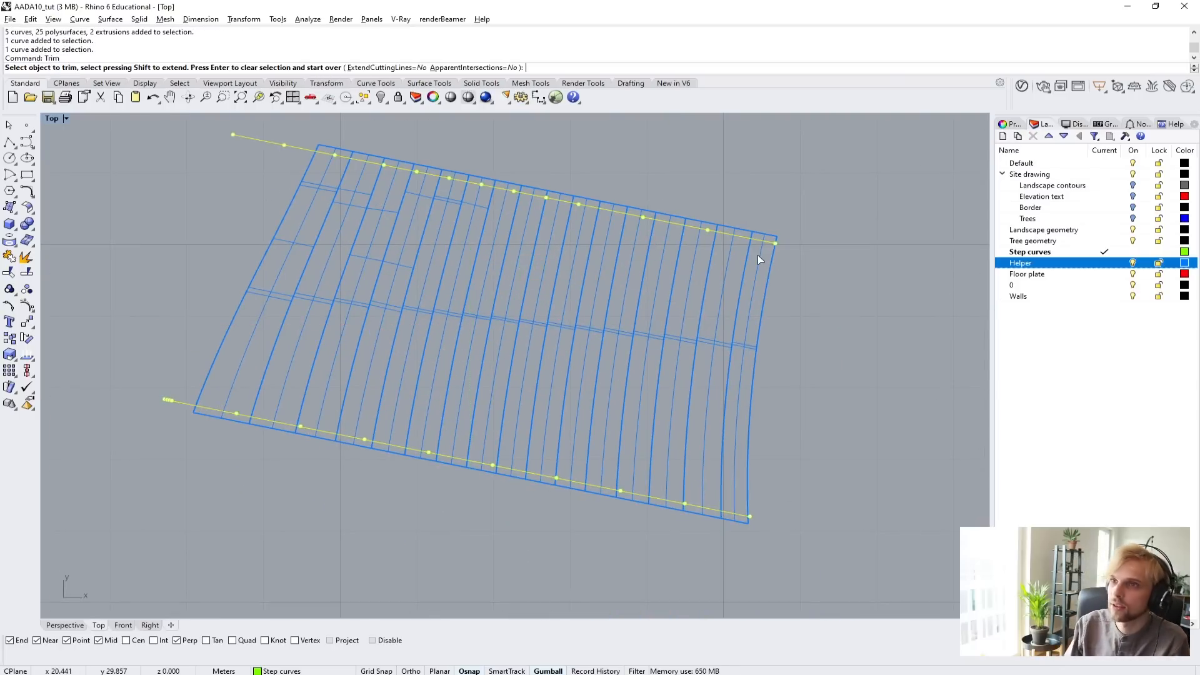
left_click(695, 221)
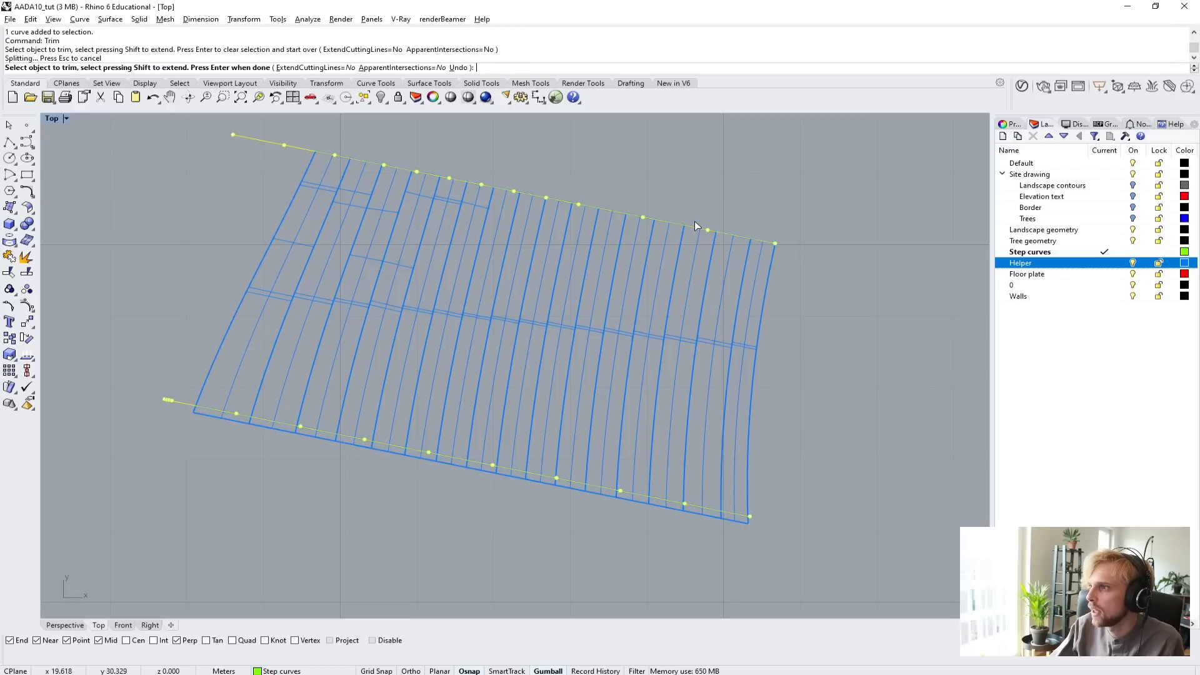
left_click(577, 491)
key("Return")
key("Escape")
Delete the two duplicated curves used for trimming the stair.
left_click_drag(179, 431, 148, 378)
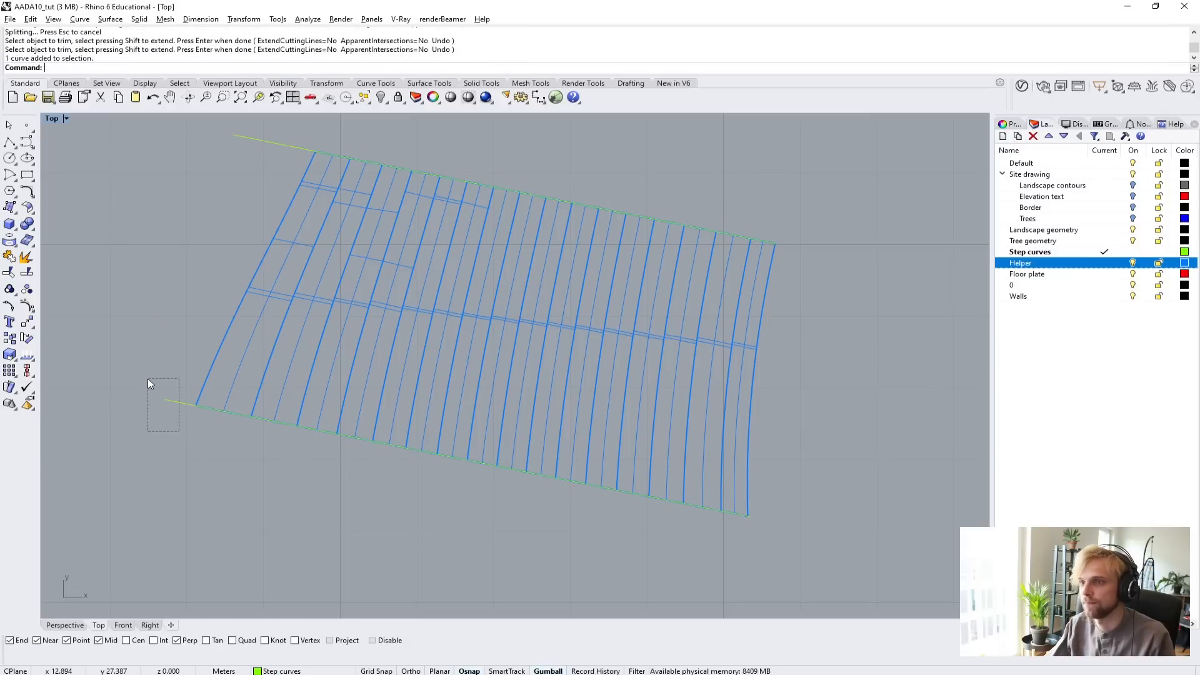
key("Delete")
left_click_drag(260, 165, 235, 125)
key("Delete")
Show all hidden objects again and return to the maximized Perspective view.
type("Show")
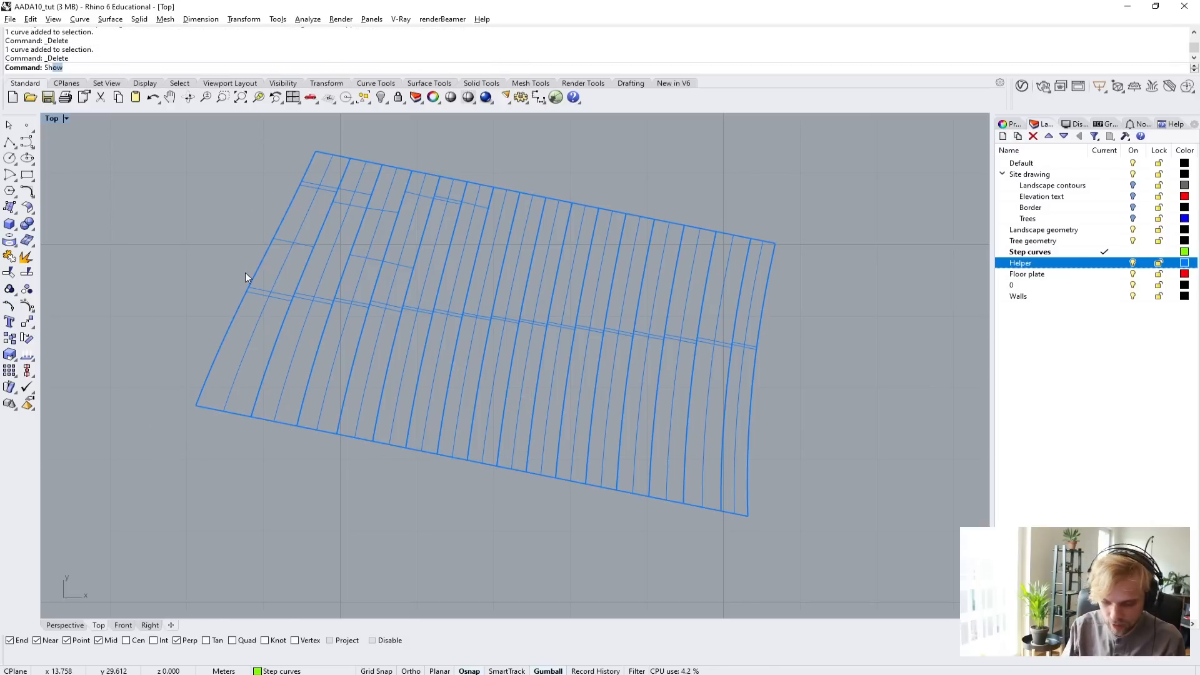
key("Return")
scroll(245, 273, "down", 2)
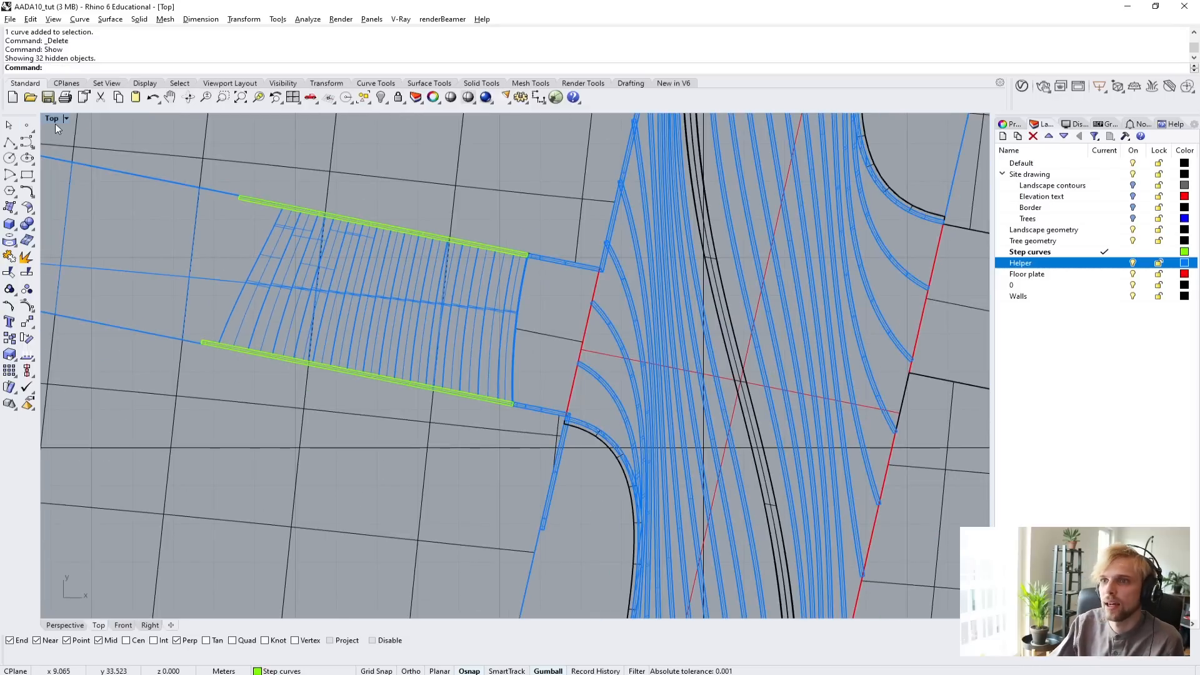
double_click(55, 123)
double_click(534, 114)
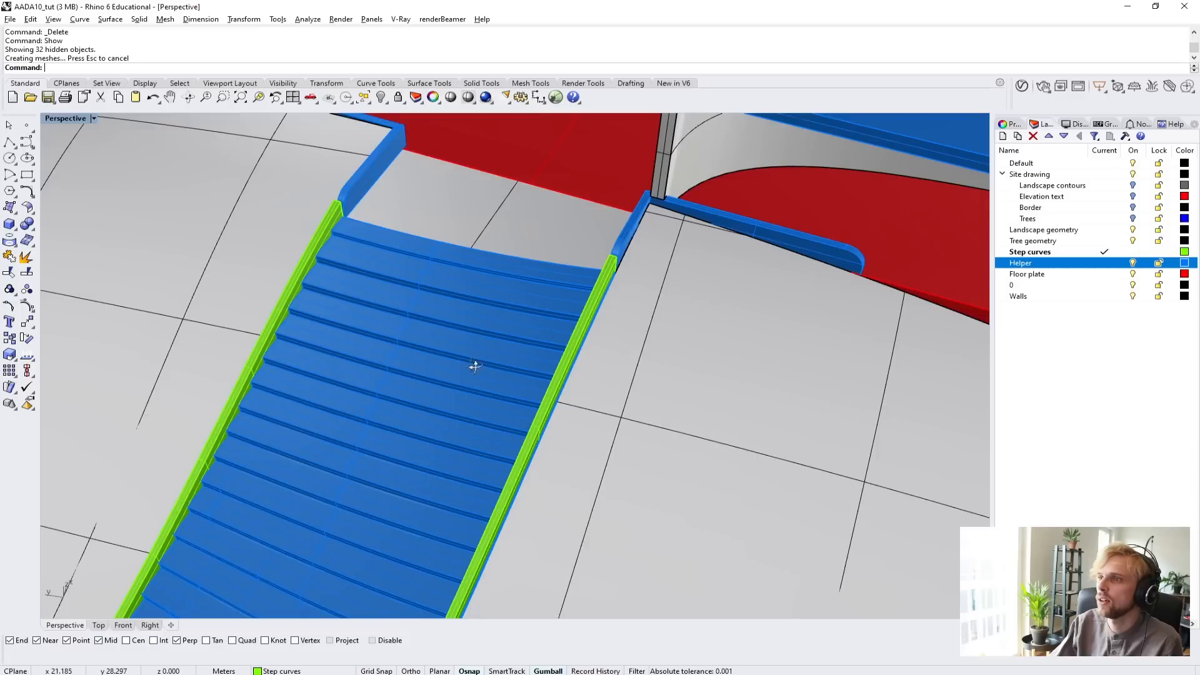
Round the top edge at the lower end of the far side curb using FilletEdge with radius 0.3.
right_click_drag(475, 366, 416, 413)
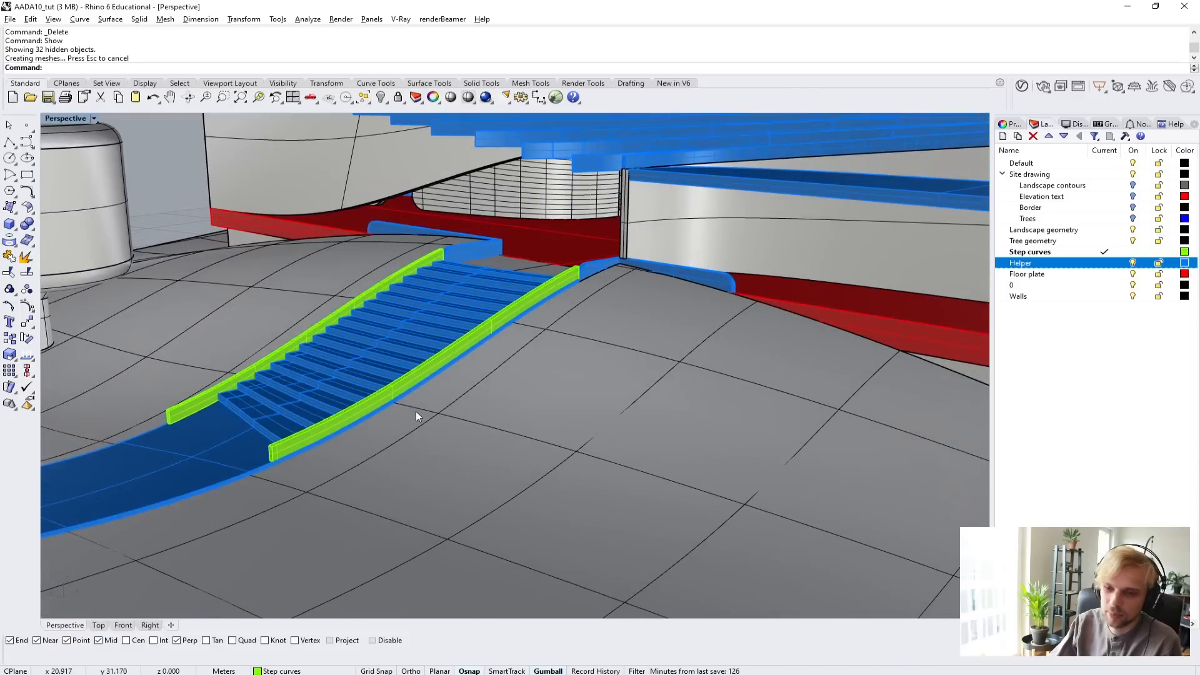
scroll(443, 378, "up", 5)
right_click_drag(442, 375, 412, 343)
right_click_drag(281, 403, 345, 384, "shift")
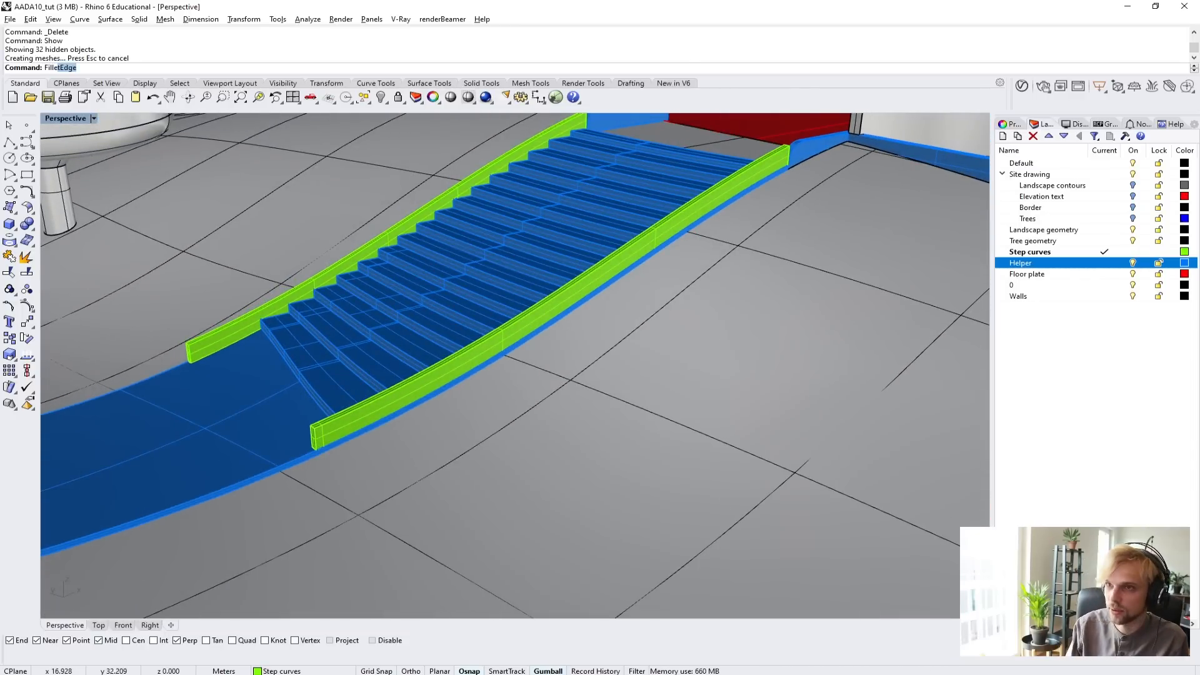
key("Return")
scroll(313, 348, "up", 6)
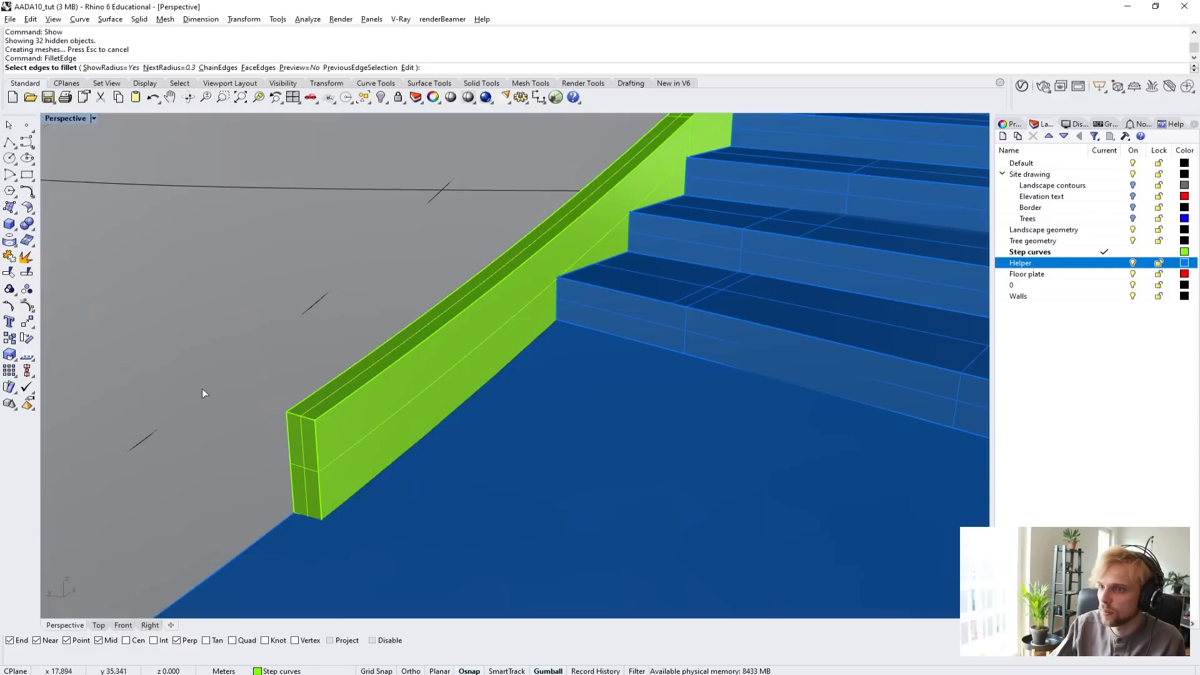
left_click(303, 415)
key("Return")
Round the lower end of the opposite side curb with the same 0.3 FilletEdge radius.
key("Return")
scroll(387, 428, "down", 4)
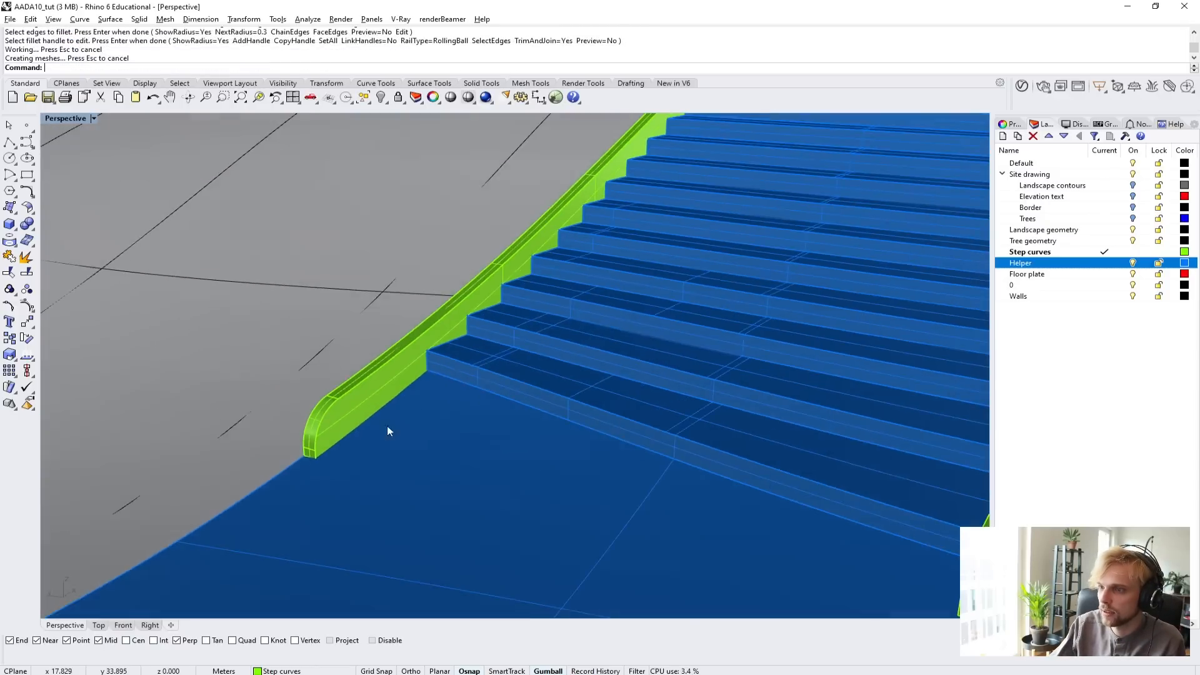
right_click_drag(387, 431, 538, 461)
key("Return")
left_click(591, 488)
key("Return")
Try to fillet the near curb's upper end edge with radius 0.3, and undo that FilletEdge.
scroll(591, 489, "down", 8)
right_click_drag(775, 406, 524, 497, "shift")
scroll(591, 467, "up", 6)
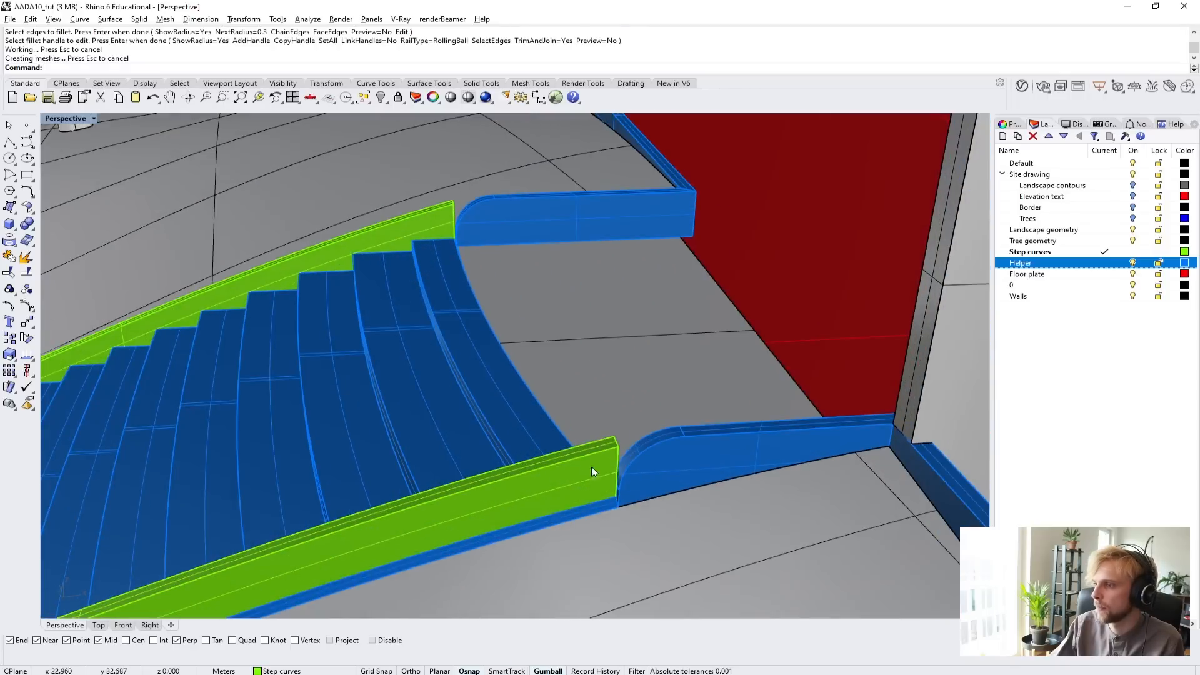
key("Return")
left_click(613, 442)
key("Return")
Set FilletEdge's NextRadius to 0.2 and round the top edge at the near side curb's upper end.
key("Return")
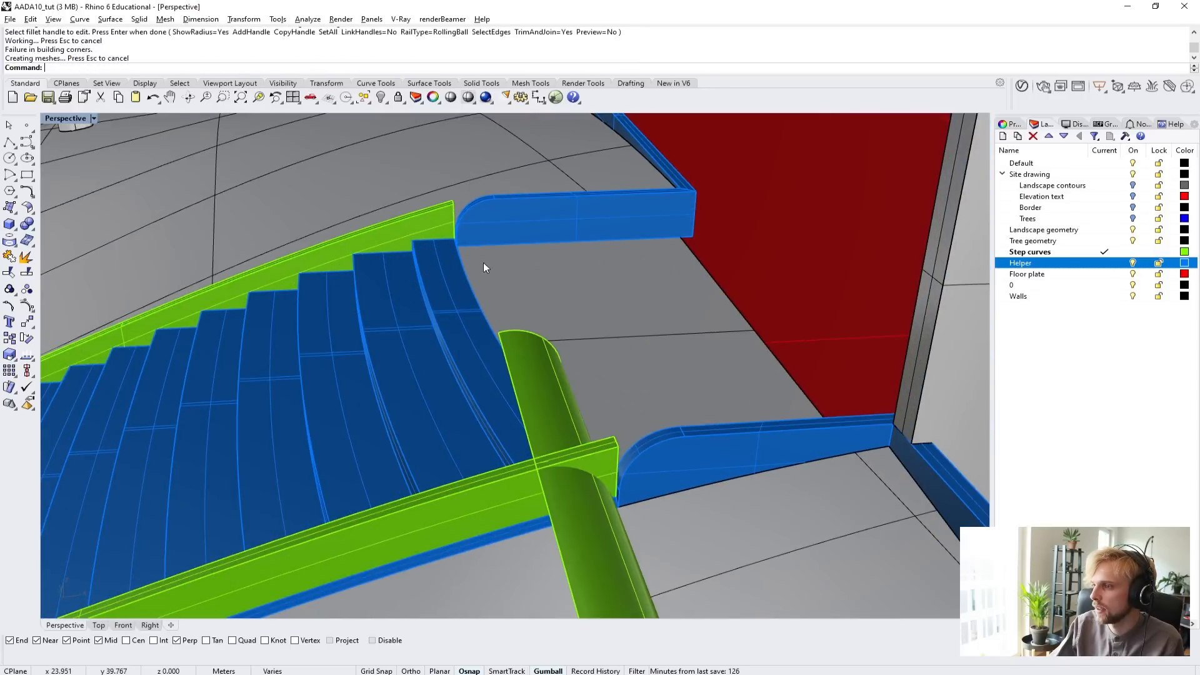
scroll(531, 338, "down", 3)
right_click_drag(622, 482, 406, 263)
scroll(497, 335, "up", 5)
key("ctrl+z")
key("Return")
scroll(389, 243, "up", 3)
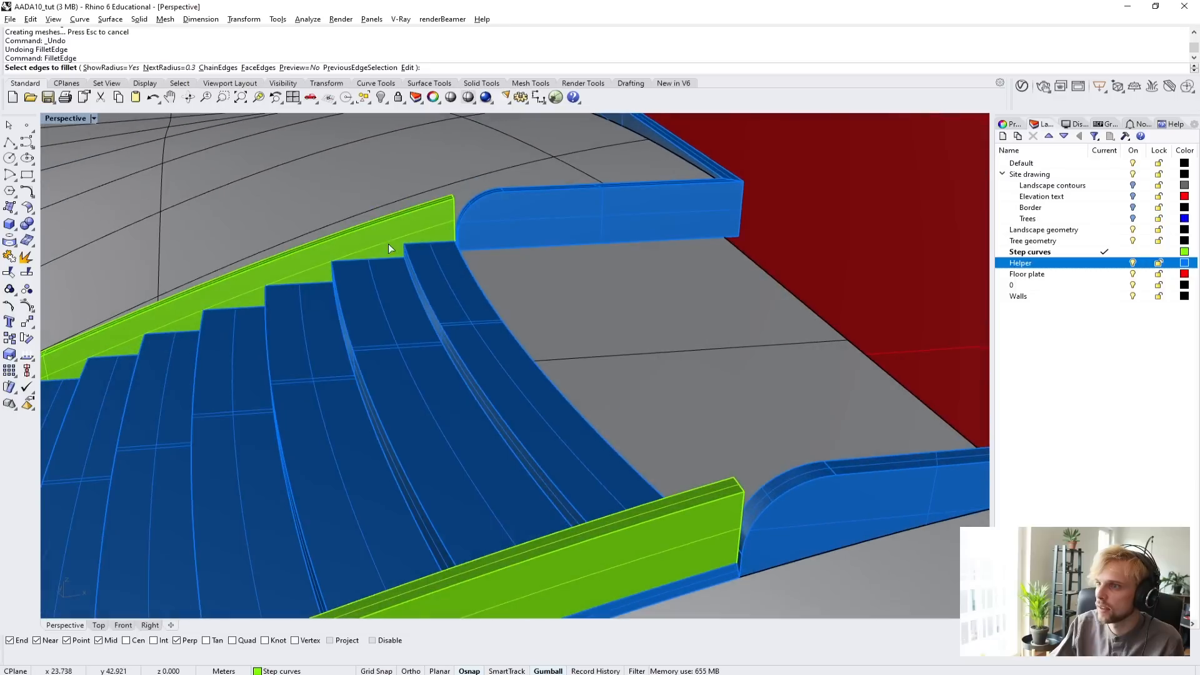
left_click(168, 67)
key("Return")
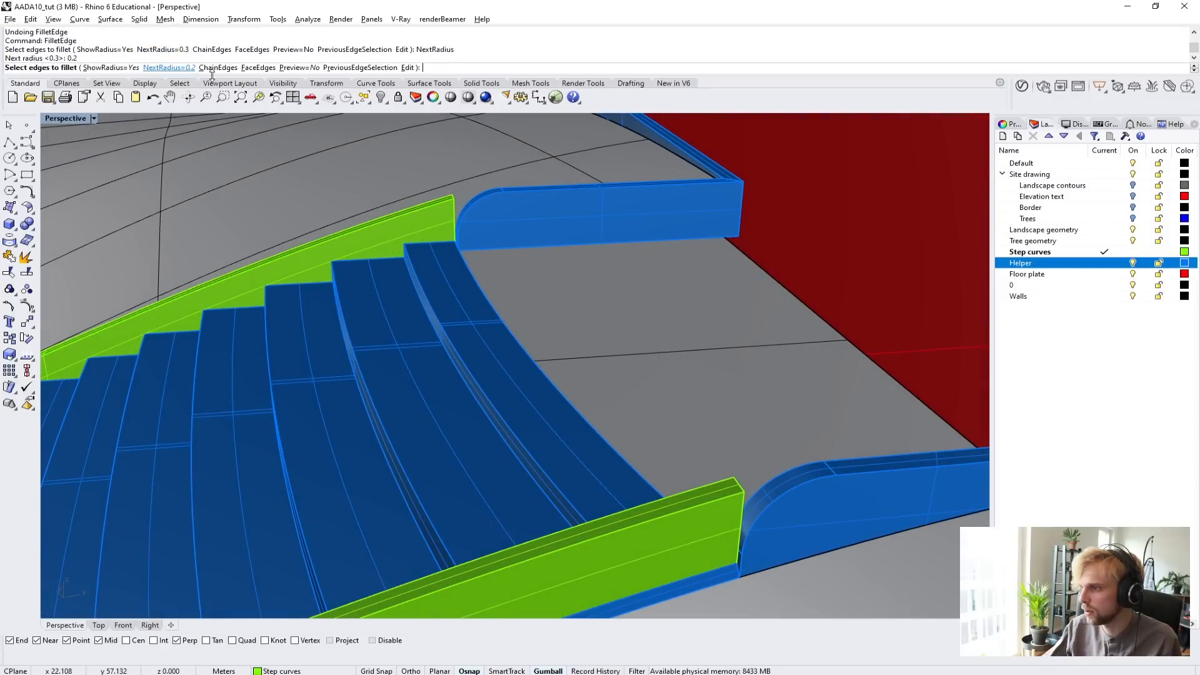
left_click(740, 479)
key("Return")
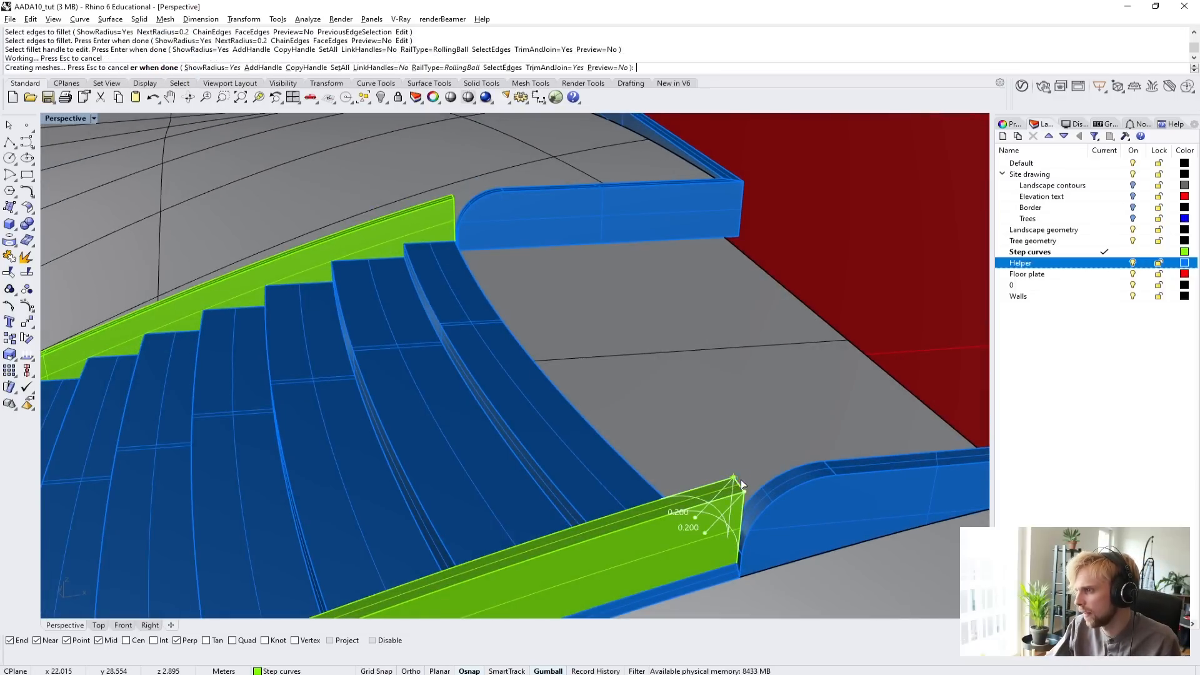
key("Return")
Fillet the top edge at the far side curb's upper end with radius 0.2.
scroll(728, 467, "down", 5)
scroll(582, 370, "up", 5)
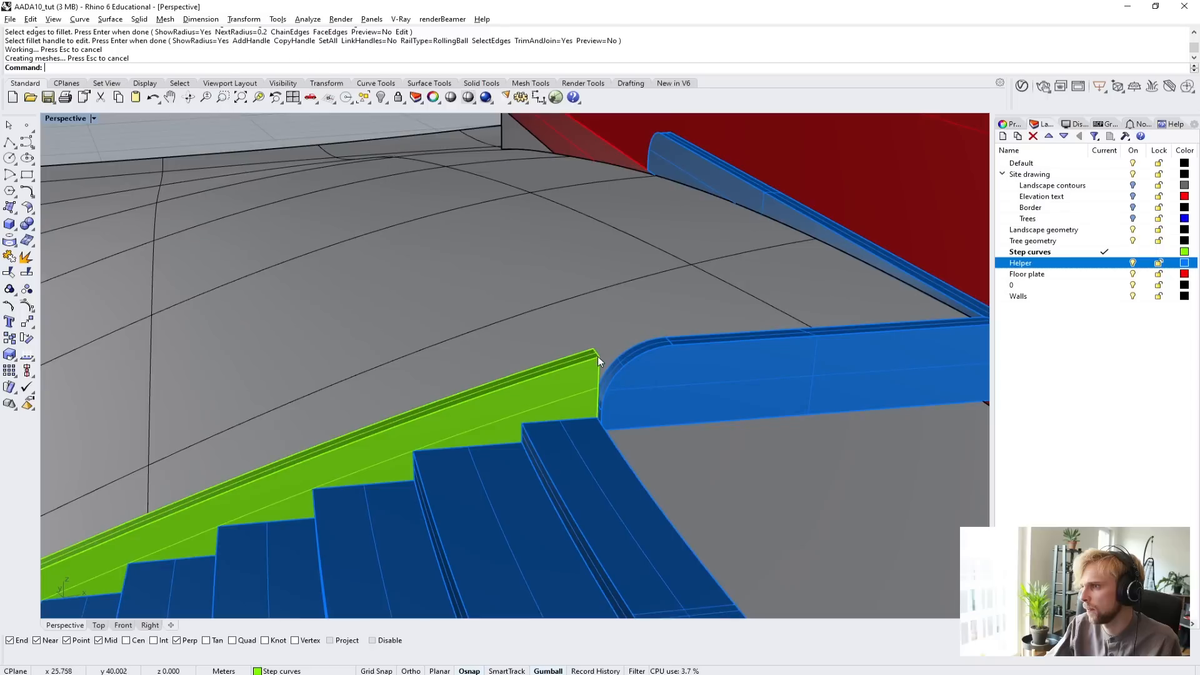
key("Return")
left_click(596, 354)
key("Return")
key("Return")
scroll(605, 362, "down", 5)
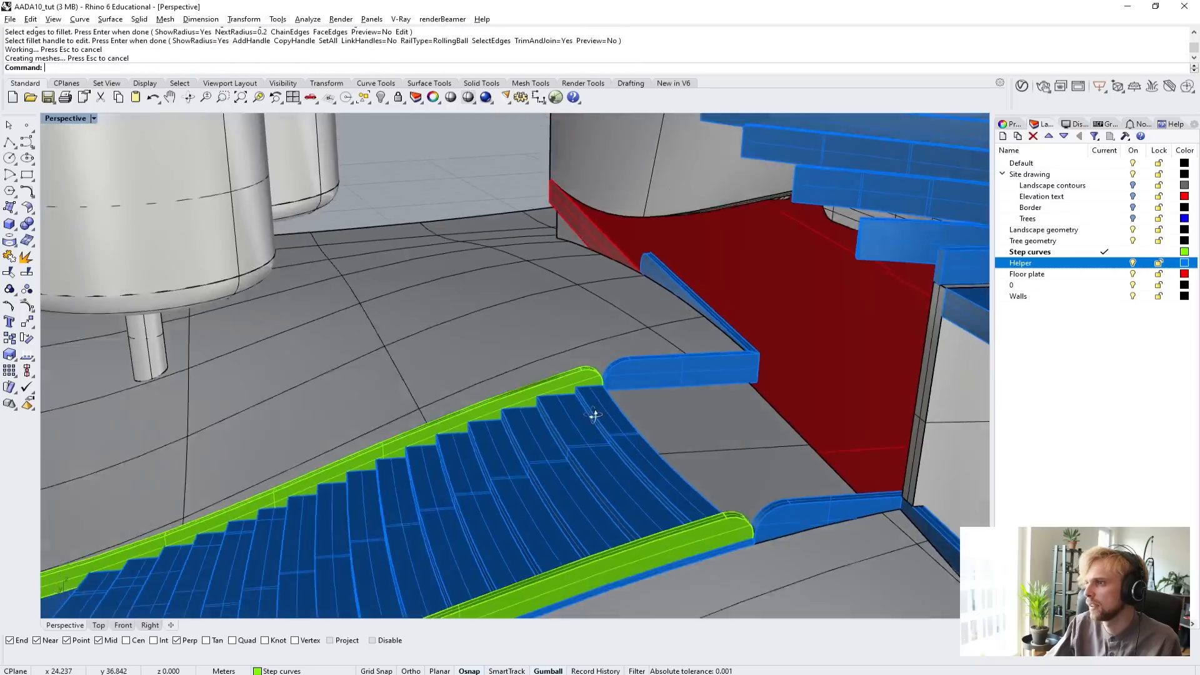
Move both rounded side curbs to the Helper layer.
left_click(607, 413)
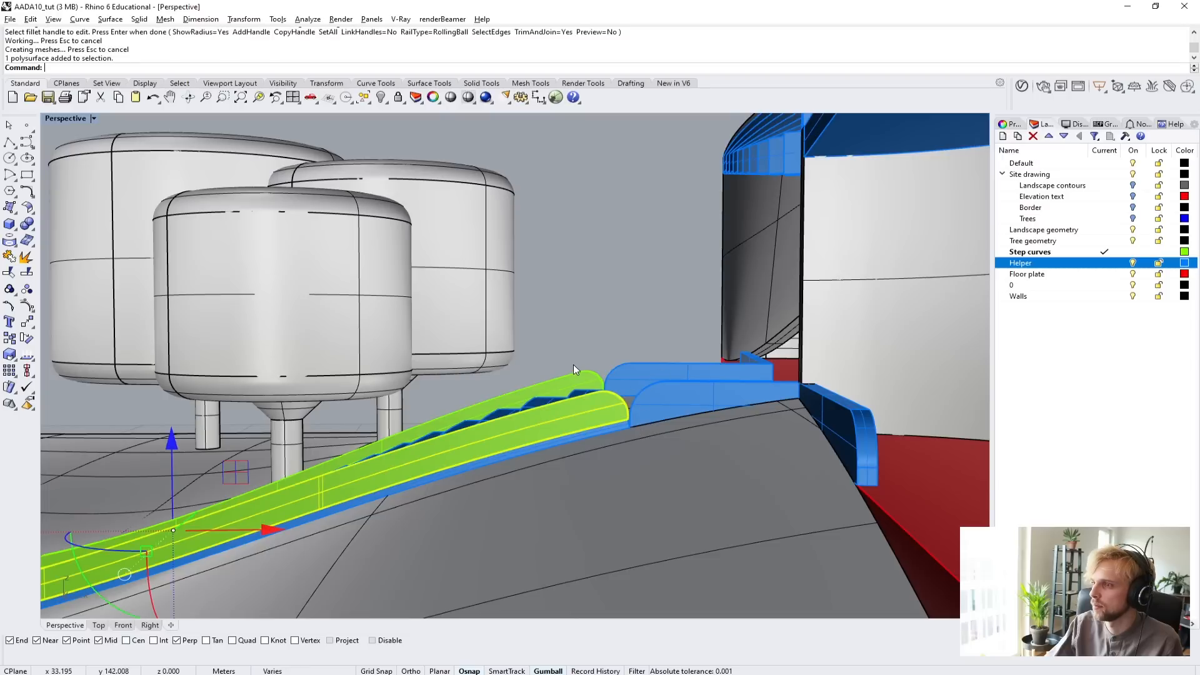
left_click(574, 373, "shift")
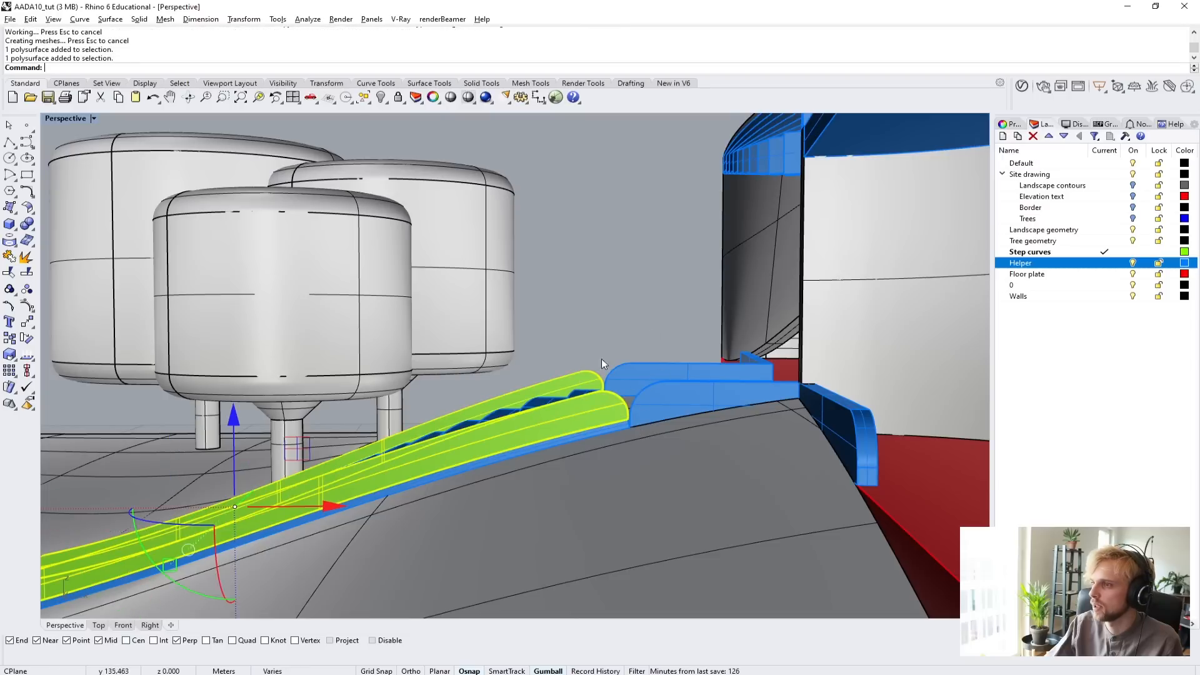
right_click(1076, 260)
left_click(1108, 460)
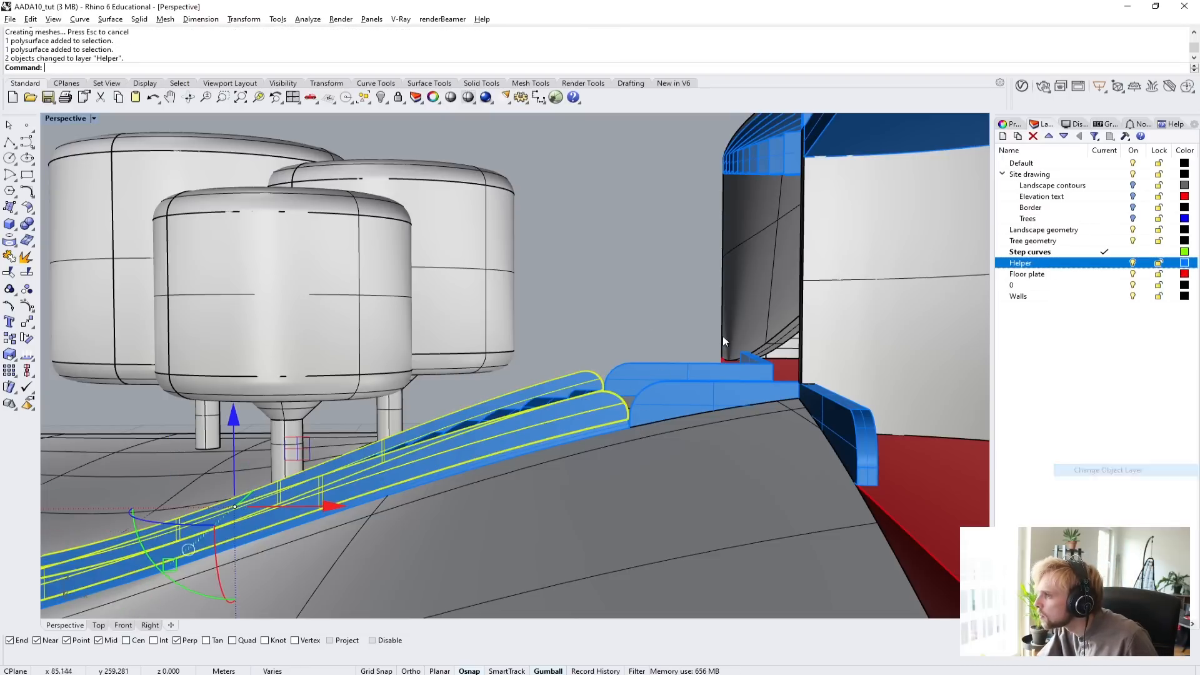
Isolate the two straight Helper-layer edge lines of the ramp on the opposite side of the pavilion.
right_click_drag(634, 302, 677, 411)
scroll(704, 327, "down", 3)
right_click_drag(628, 468, 660, 335)
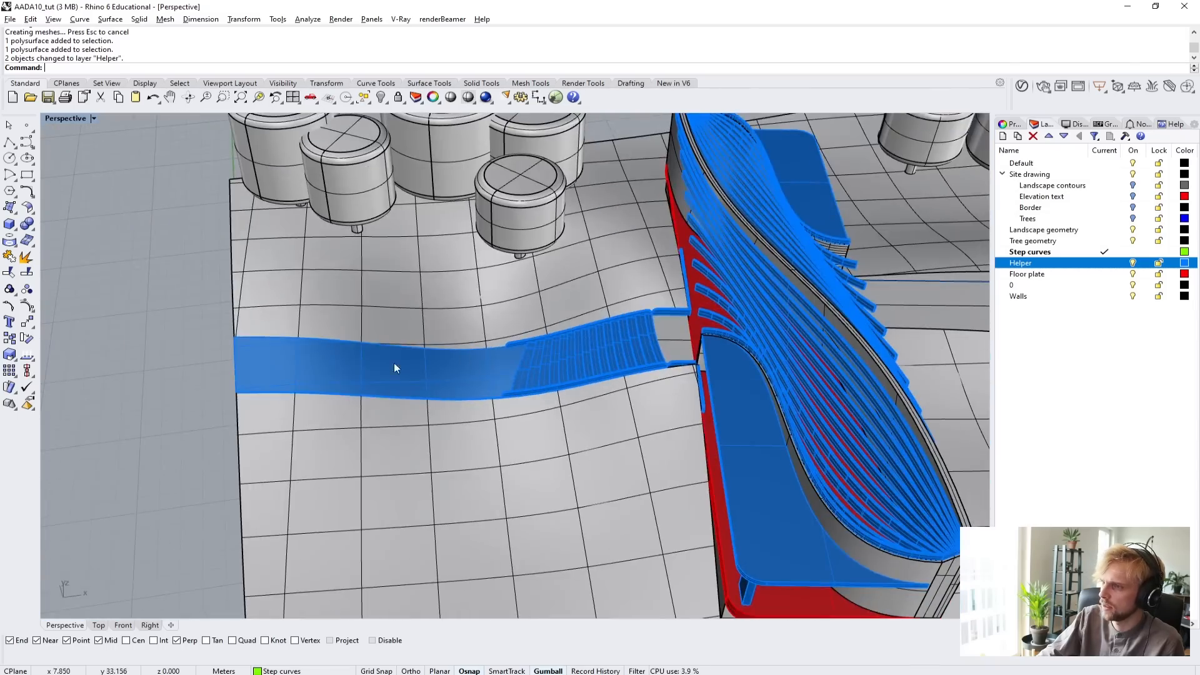
right_click_drag(760, 314, 597, 364)
right_click_drag(597, 365, 608, 453, "shift")
left_click(692, 482)
scroll(609, 453, "down", 5)
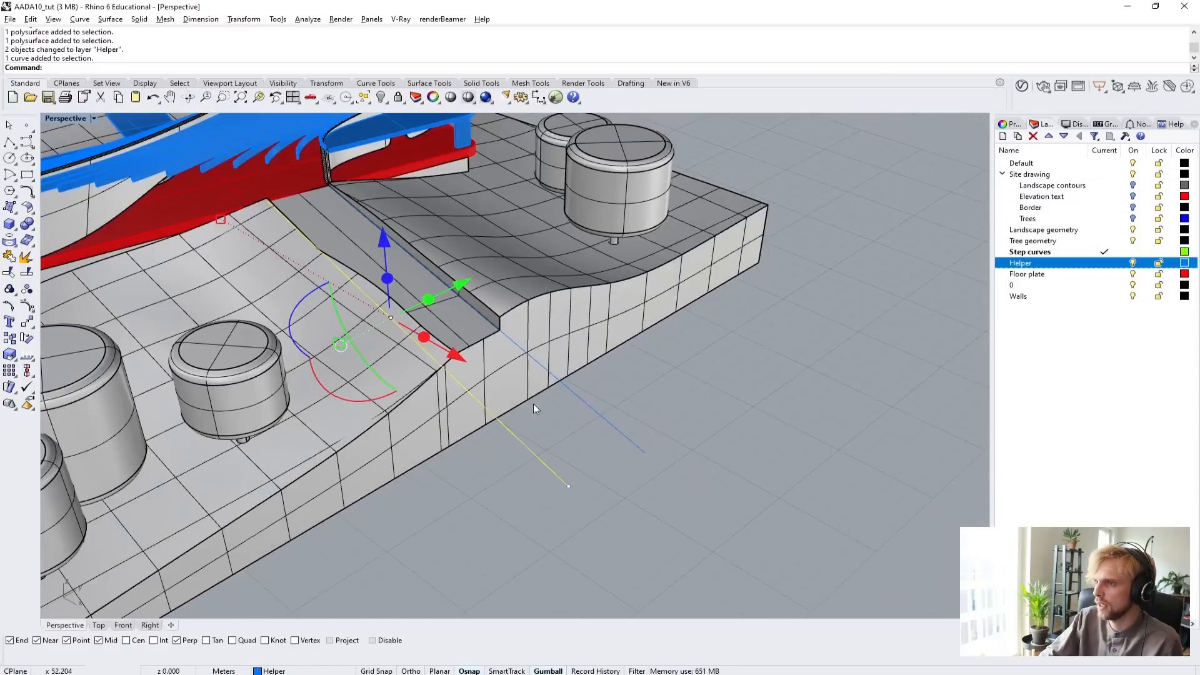
right_click_drag(534, 403, 510, 427)
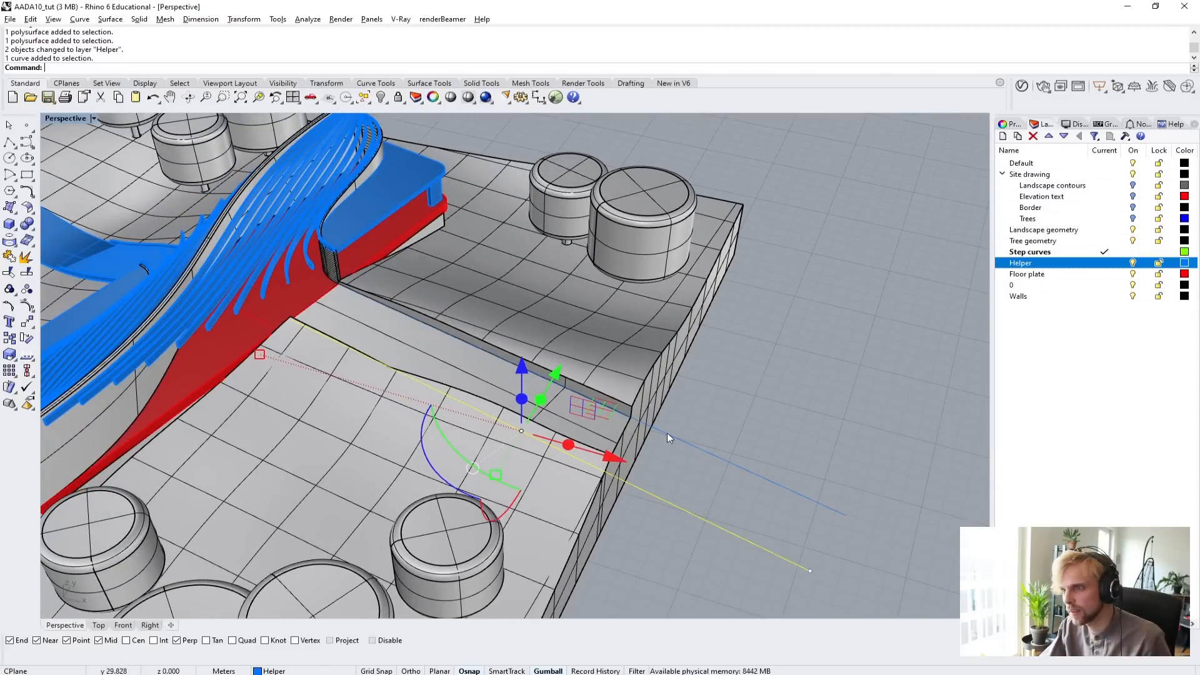
left_click(685, 440, "shift")
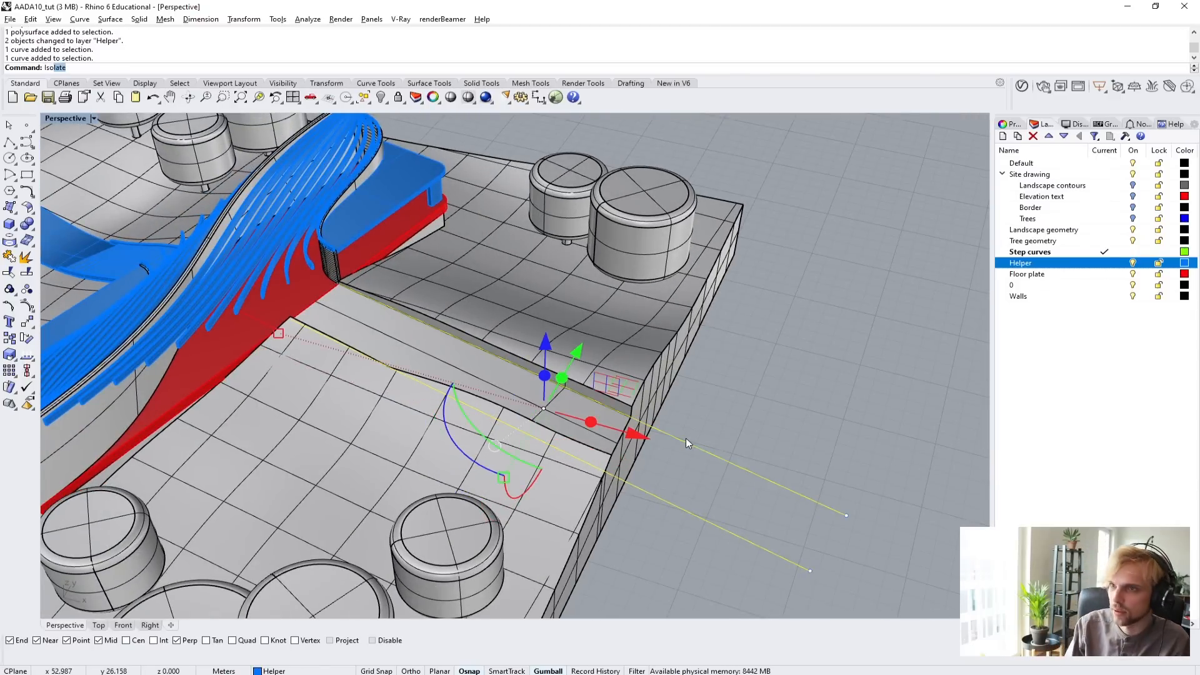
key("Return")
key("Escape")
Offset one of the two isolated edge lines by 0.1 m toward the other line.
right_click_drag(685, 438, 475, 388)
left_click(369, 311)
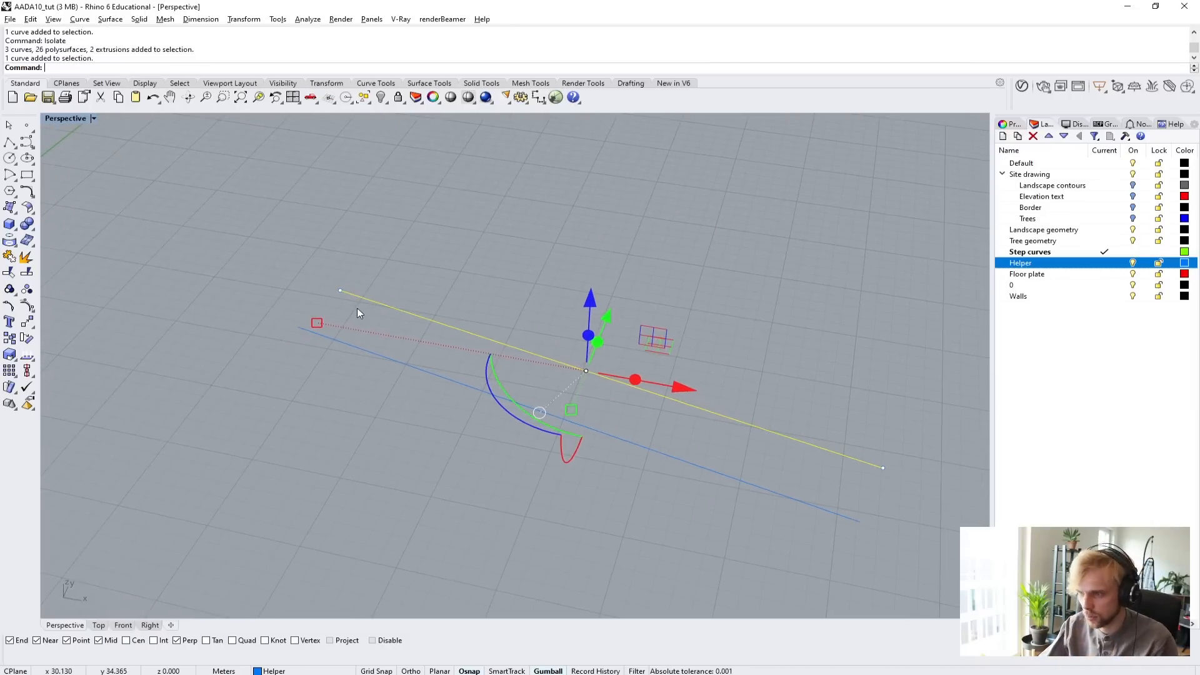
type("Offset")
key("Return")
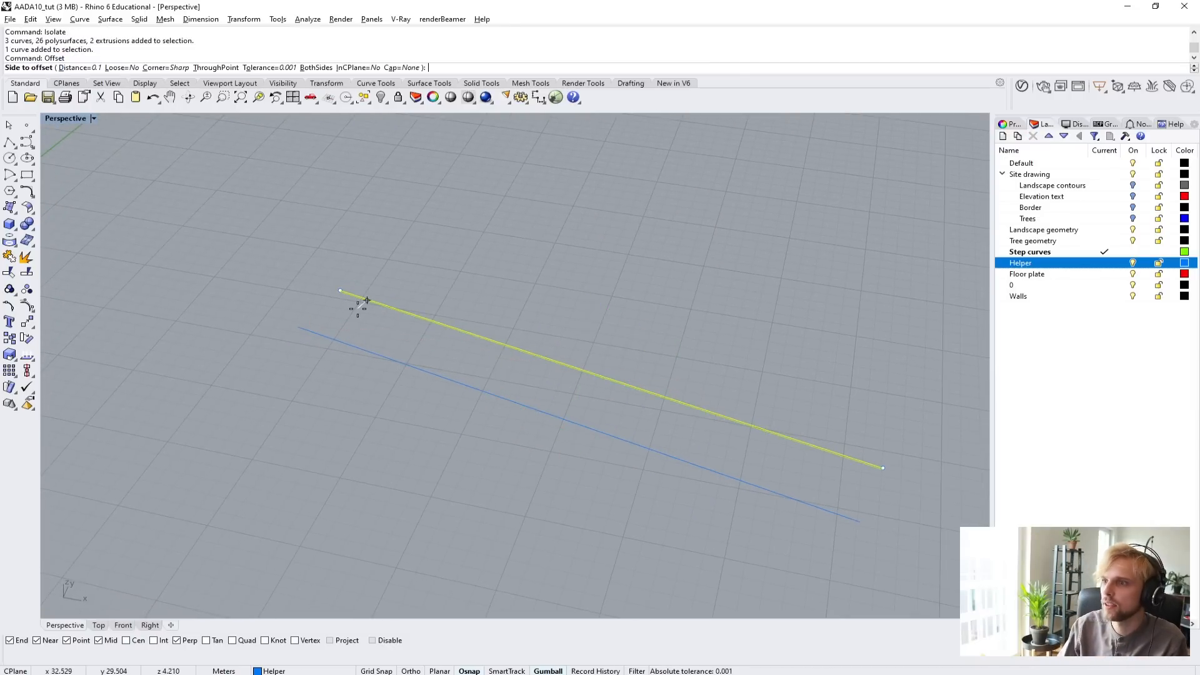
scroll(350, 322, "up", 3)
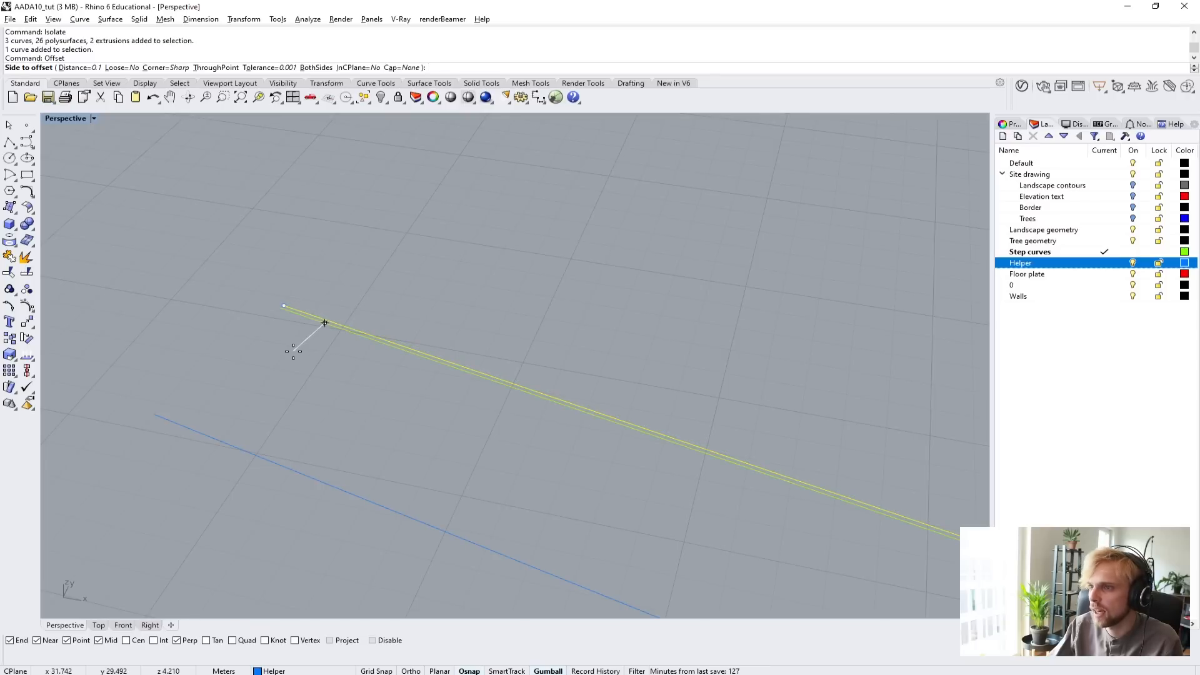
left_click(293, 351)
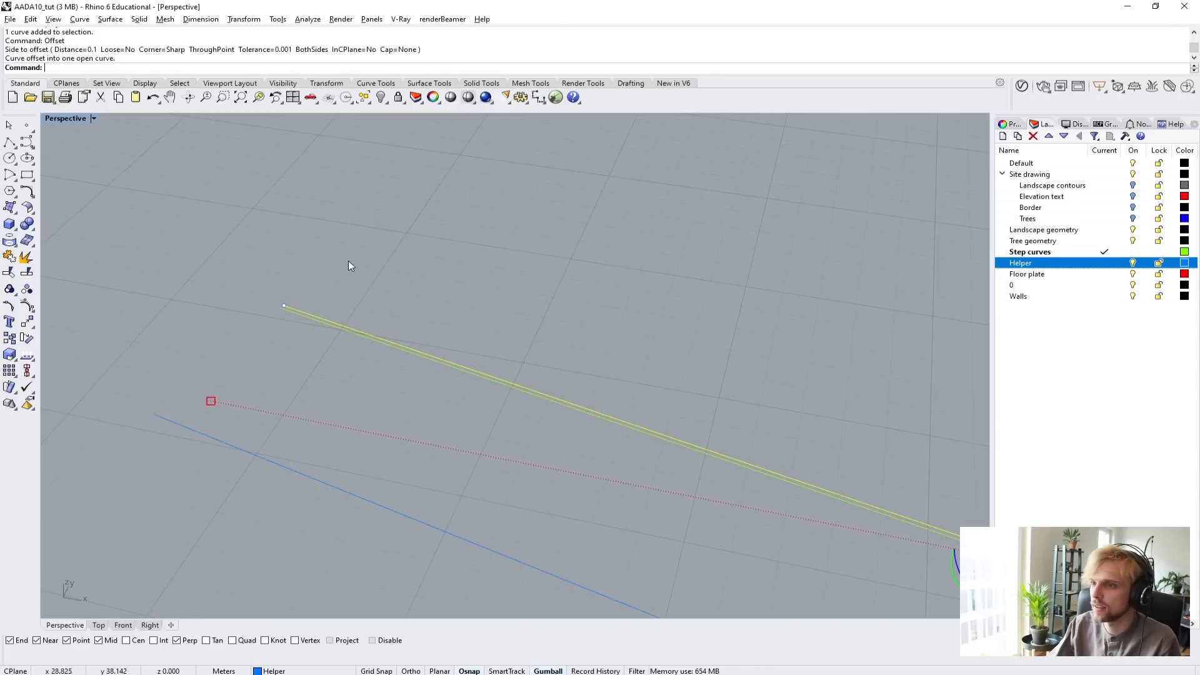
Create a three-point box from the offset line's end to the original line's end, running 1 m along the lines and 0.05 m high.
right_click_drag(347, 261, 289, 279)
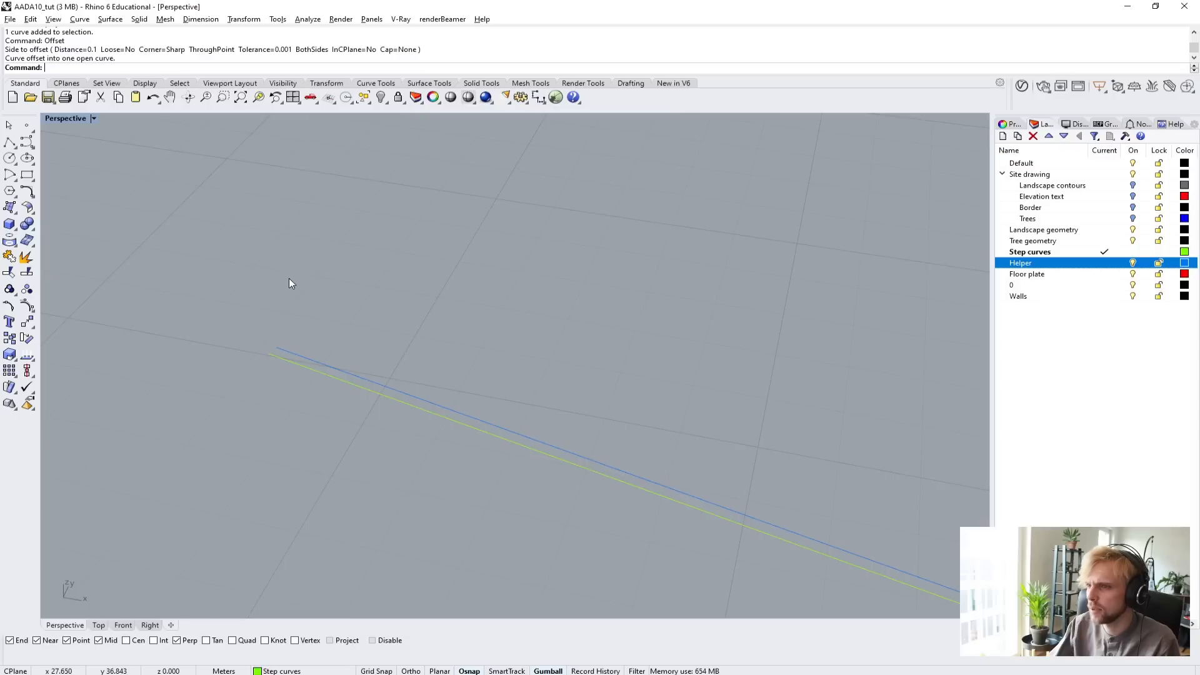
left_click(9, 210)
left_click(271, 356)
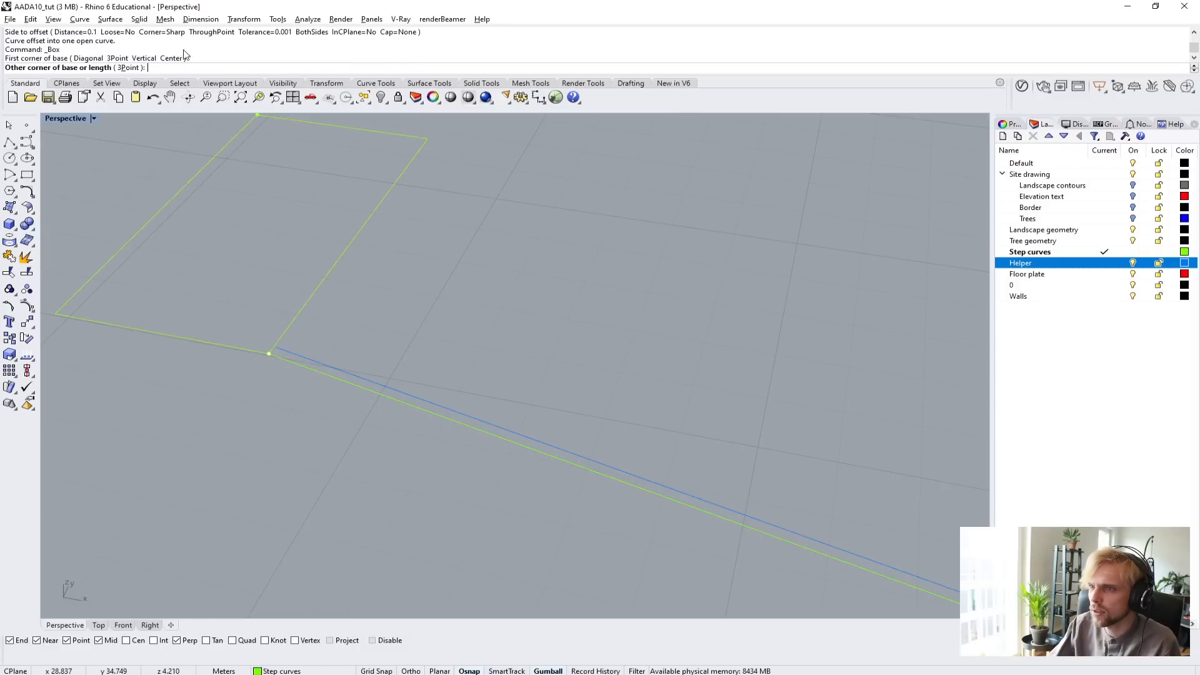
left_click(128, 68)
scroll(281, 335, "up", 3)
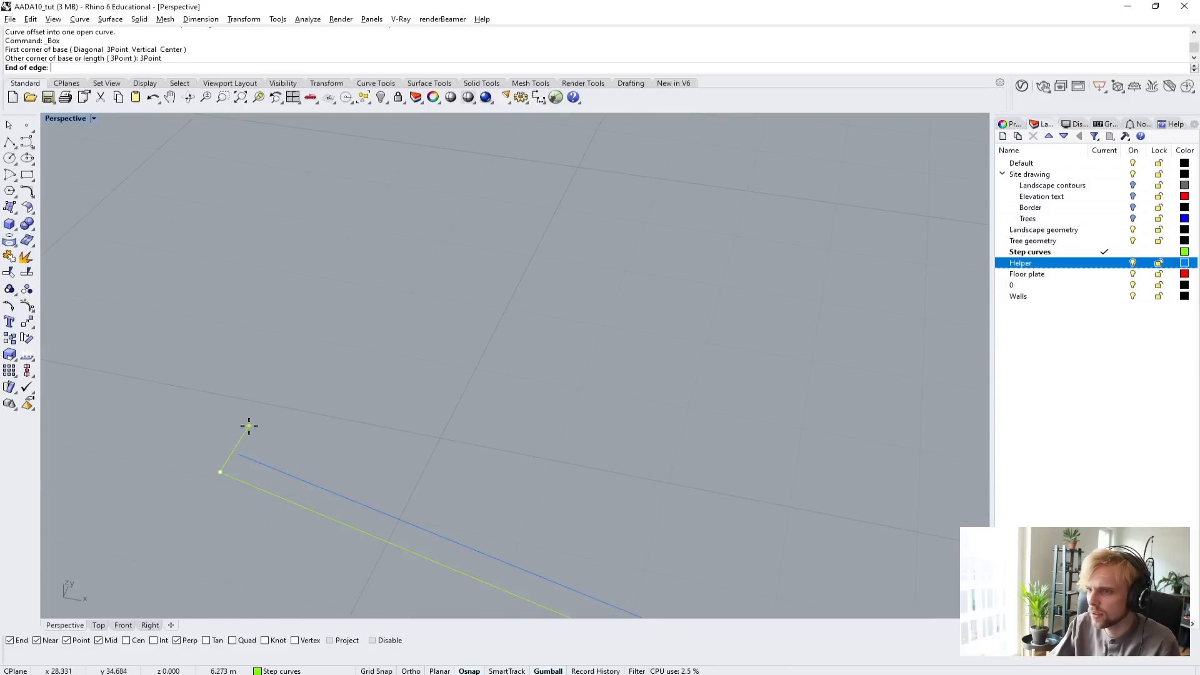
left_click(234, 457)
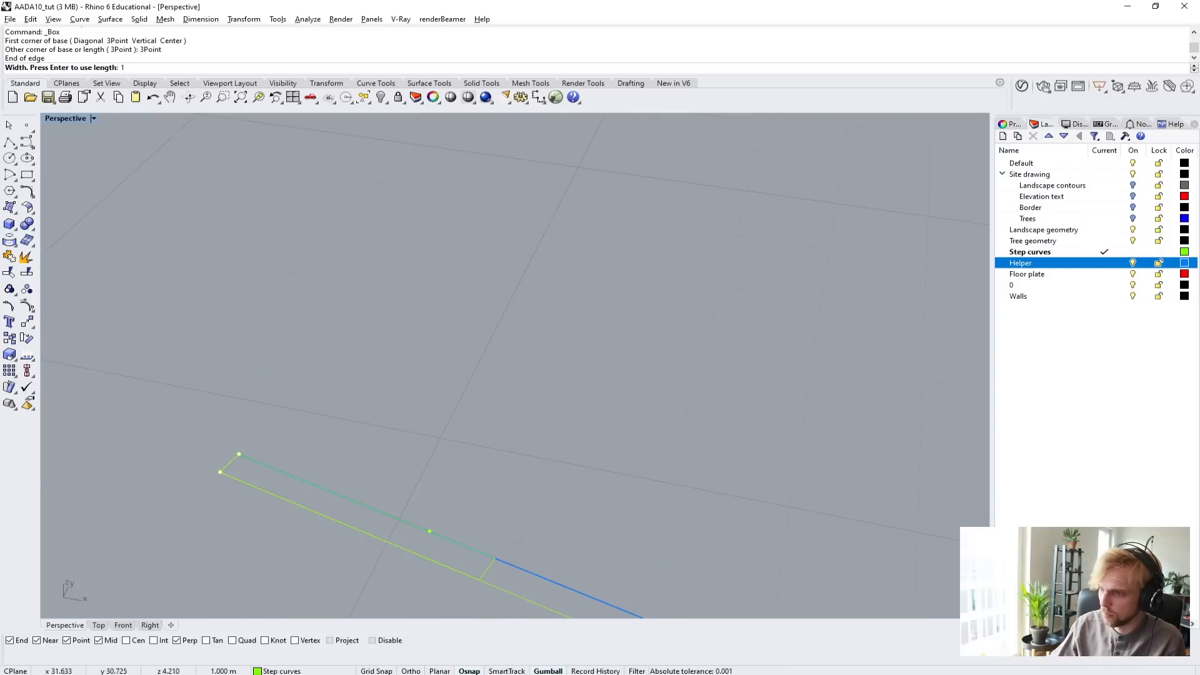
left_click(429, 532)
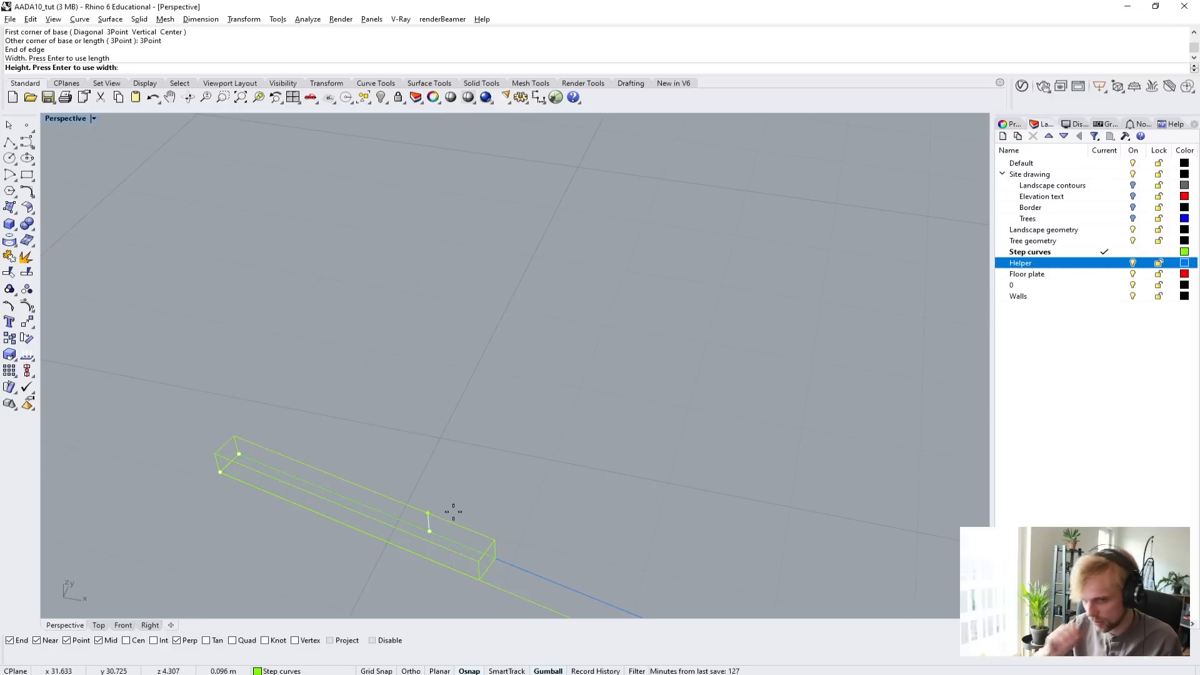
type("0")
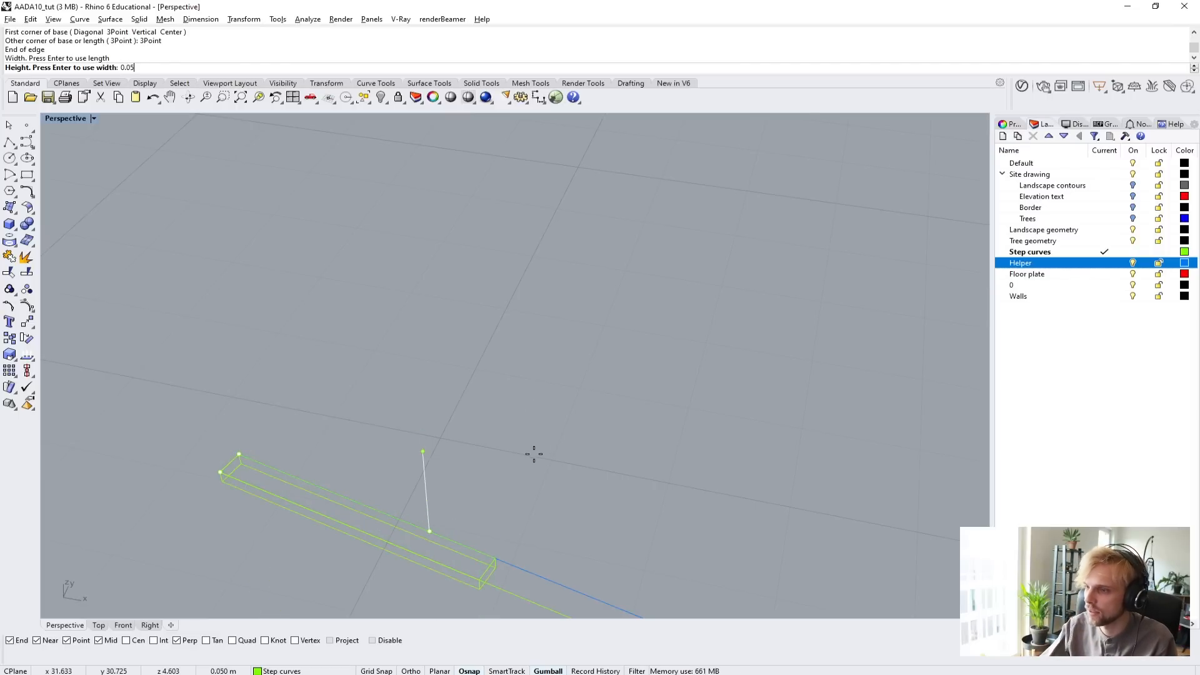
type(".05")
key("Return")
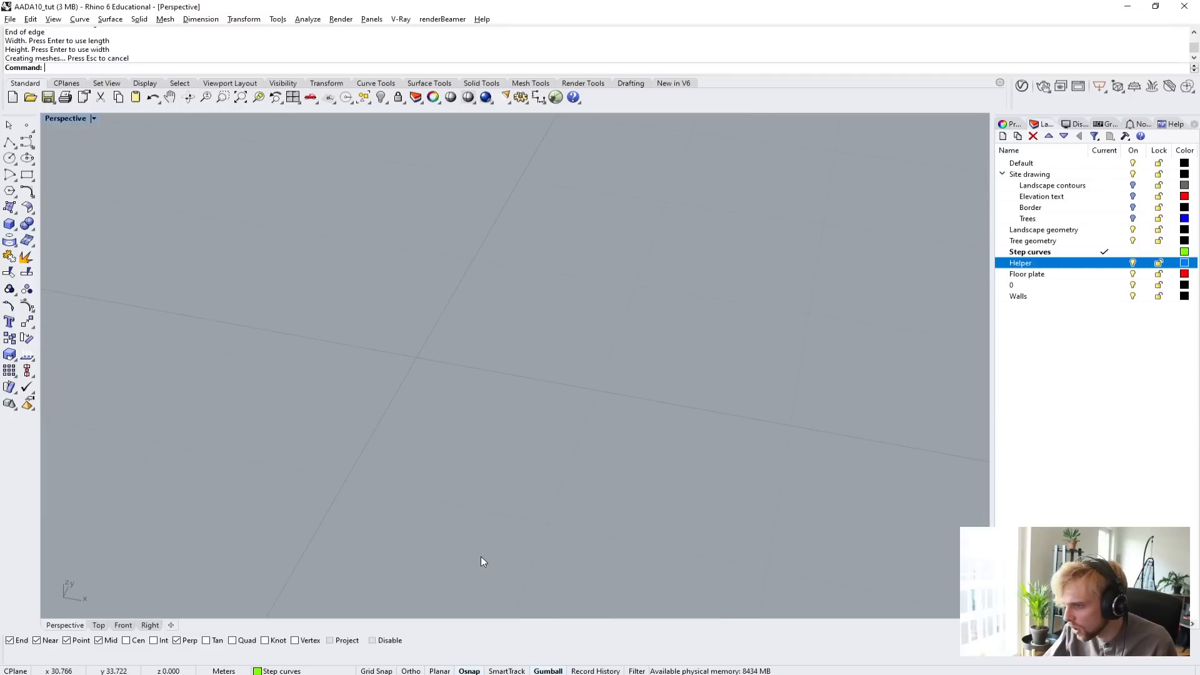
Move the new slab 0.05 m vertically upward.
left_click(477, 550)
type("zs")
key("Return")
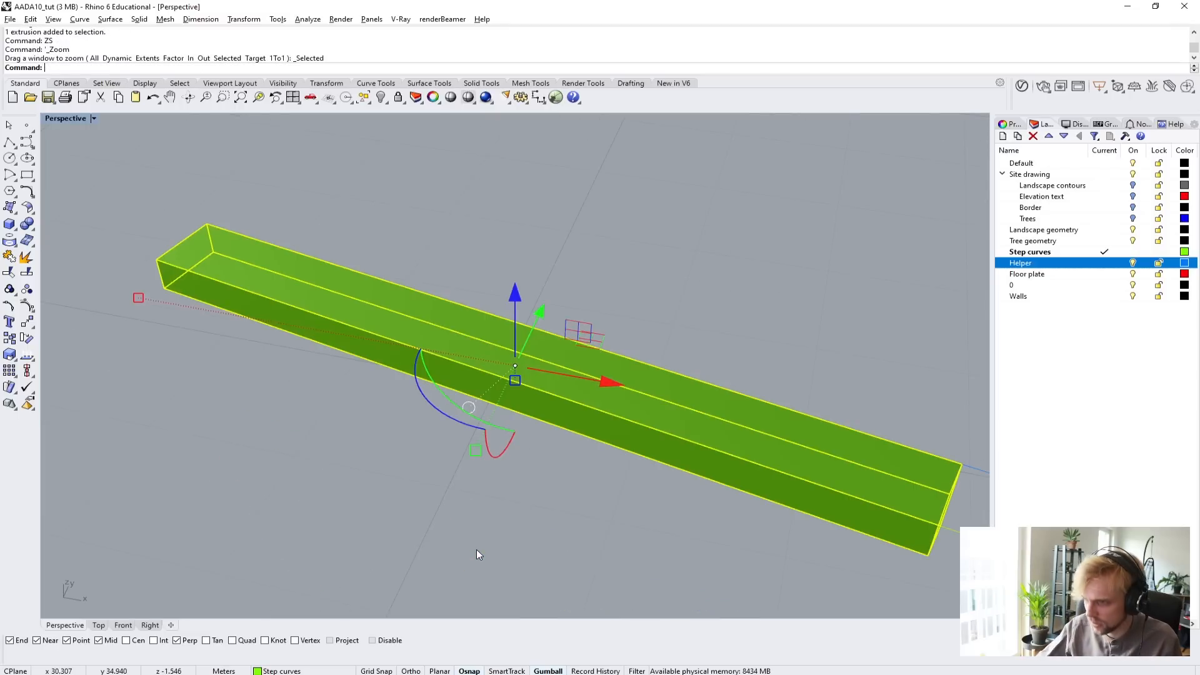
right_click_drag(459, 458, 639, 553)
left_click(509, 286)
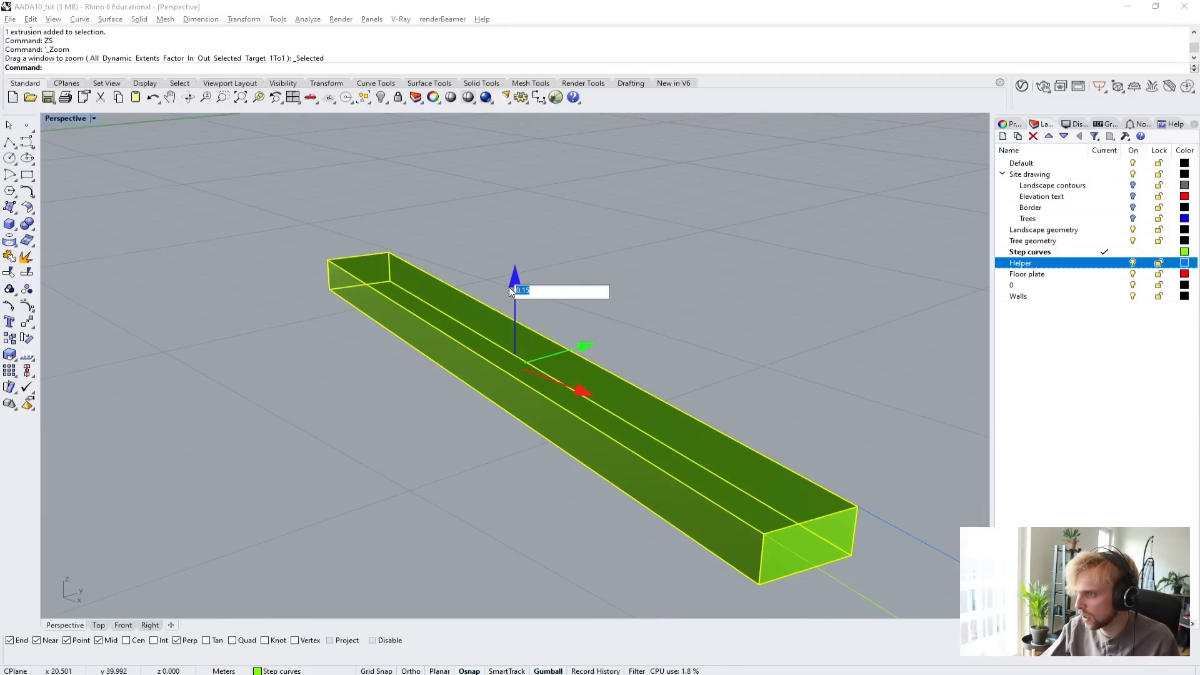
type(".05")
key("Return")
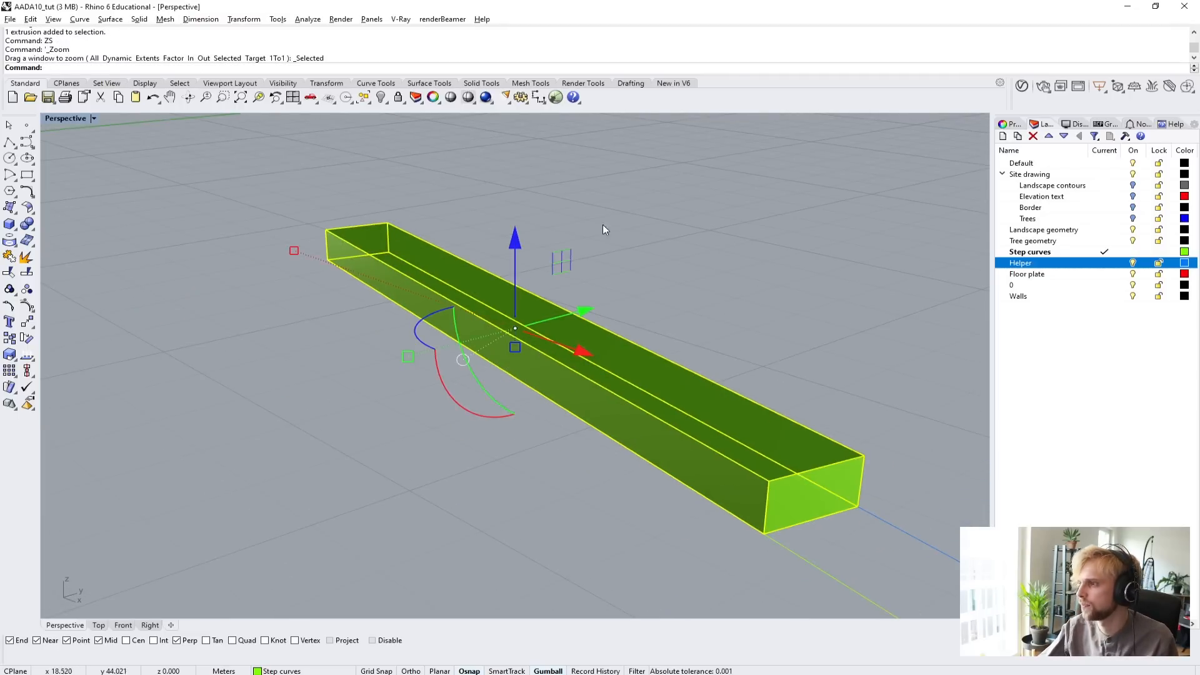
scroll(588, 226, "down", 7)
left_click(392, 271)
right_click_drag(392, 271, 558, 366)
left_click(537, 305)
right_click_drag(538, 305, 294, 387, "shift")
type("copy")
key("Return")
scroll(295, 387, "up", 2)
left_click(271, 368)
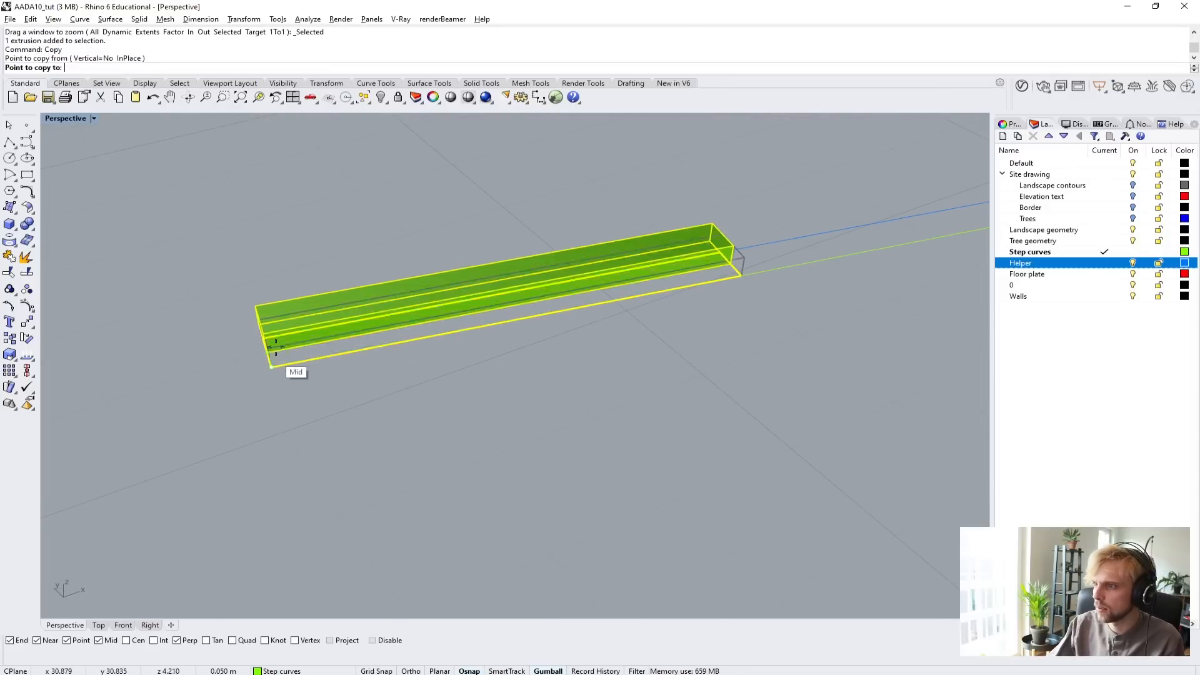
key("Escape")
Copy the slab three times from its end corner, placing the copies as staggered rows stepping outward along the edge line.
left_click(234, 342)
right_click_drag(233, 342, 363, 359)
left_click(366, 401)
right_click(338, 416)
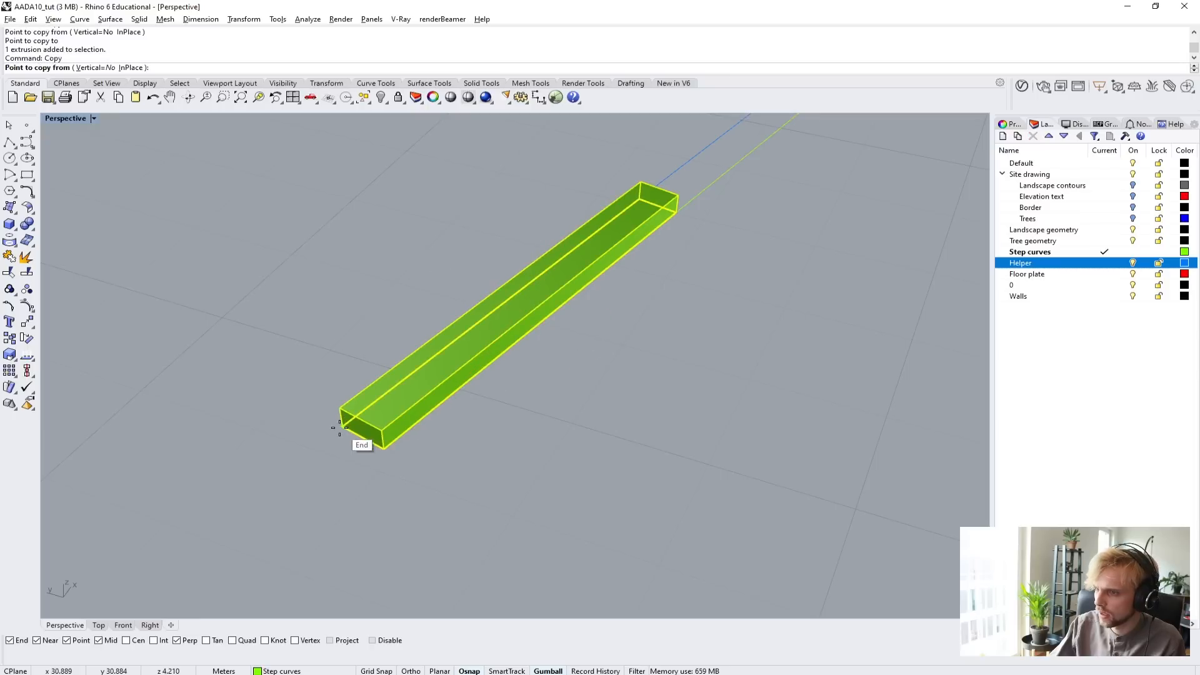
left_click(343, 427)
left_click(473, 431)
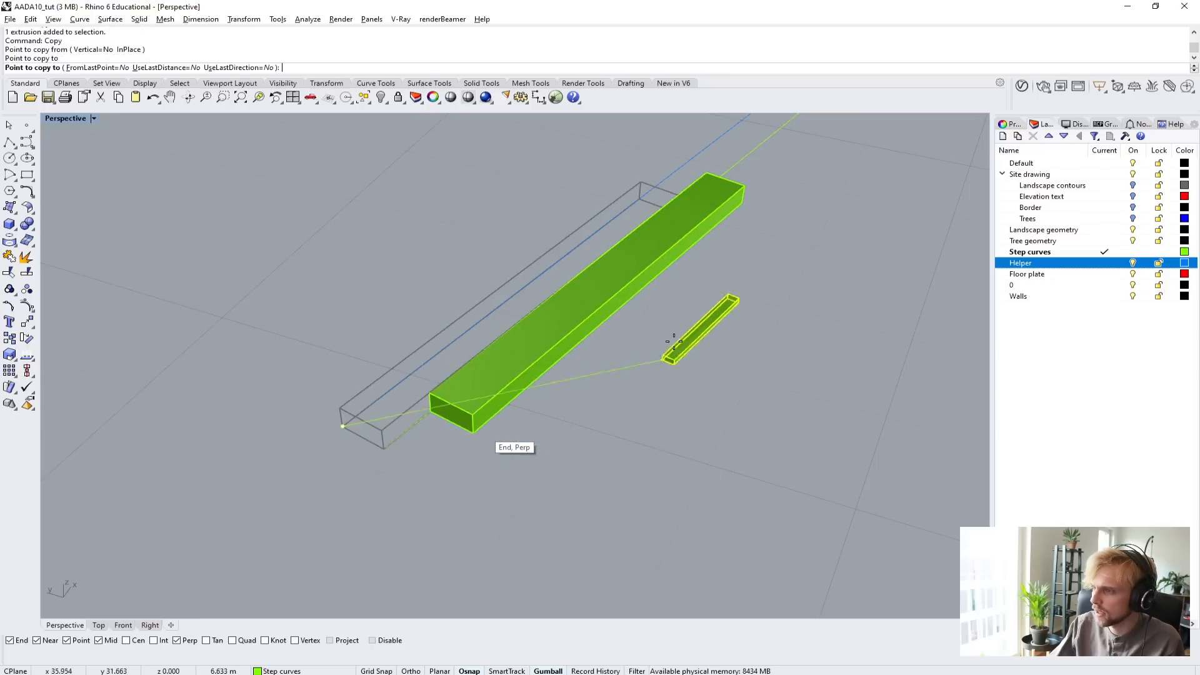
left_click(732, 248)
scroll(724, 327, "down", 3)
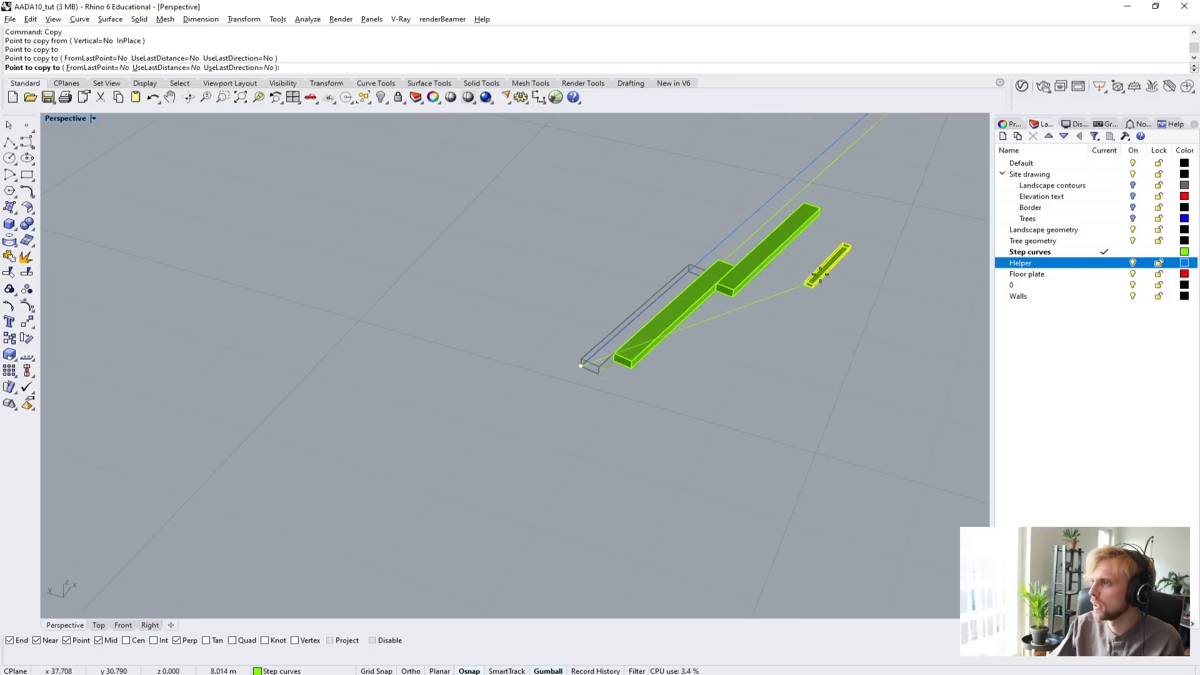
scroll(701, 338, "up", 3)
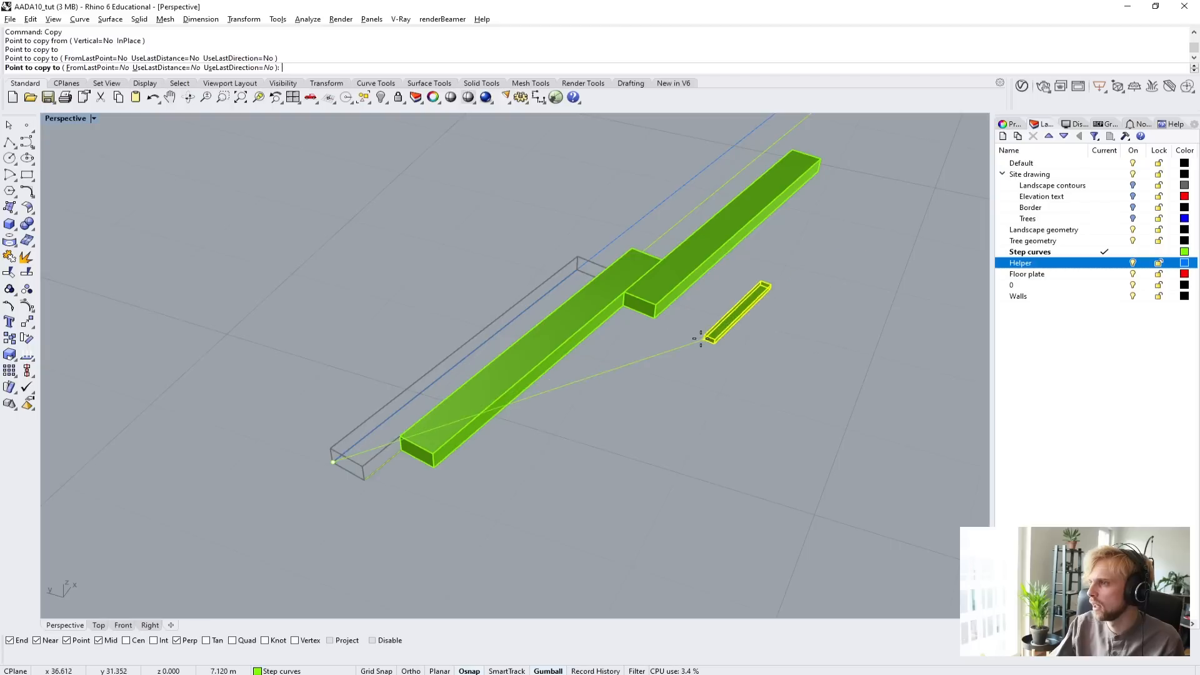
left_click(741, 244)
scroll(773, 280, "down", 5)
key("Escape")
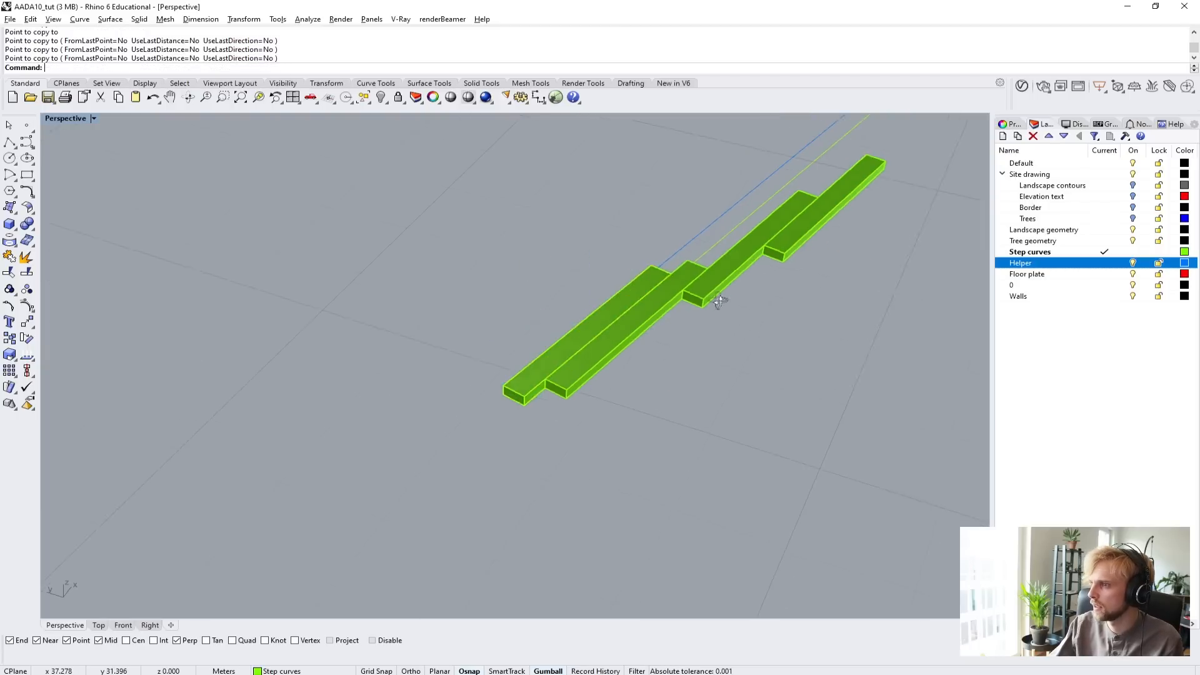
Copy the two slabs farthest along the line together, placing the pair as additional rows beyond the existing ones.
right_click_drag(719, 300, 628, 370)
left_click(732, 380)
left_click(669, 344, "shift")
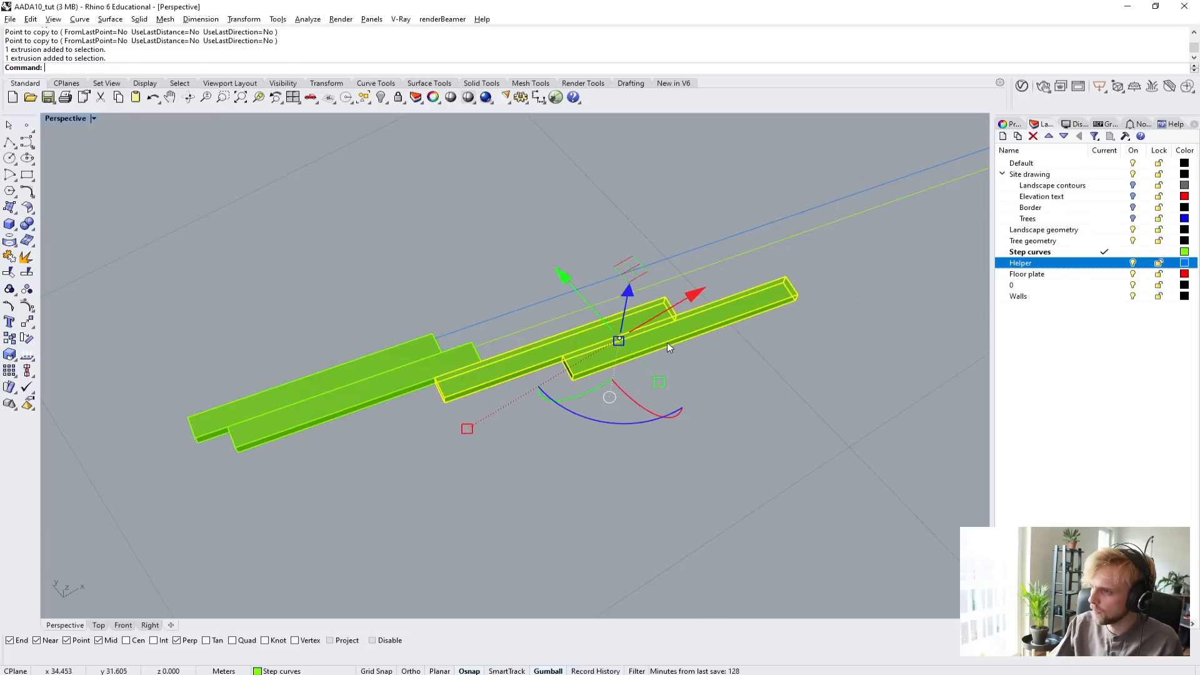
type("copy")
key("Return")
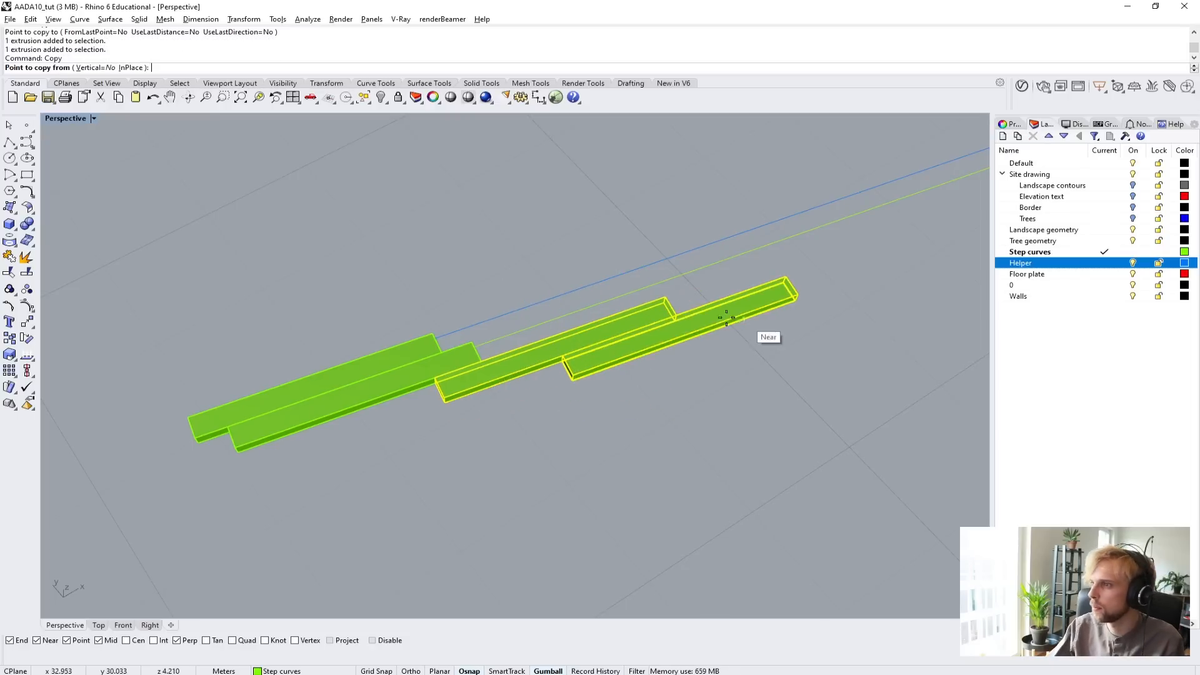
scroll(659, 298, "up", 2)
left_click(666, 306)
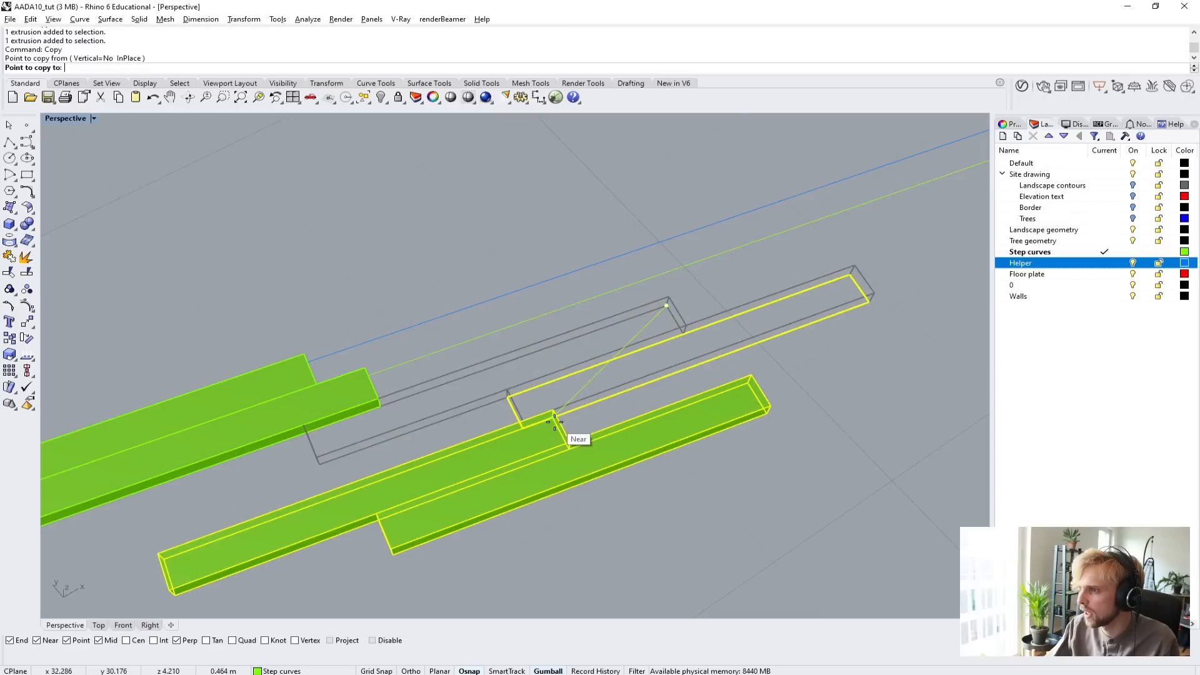
scroll(554, 420, "down", 8)
key("Escape")
key("Escape")
scroll(550, 413, "up", 4)
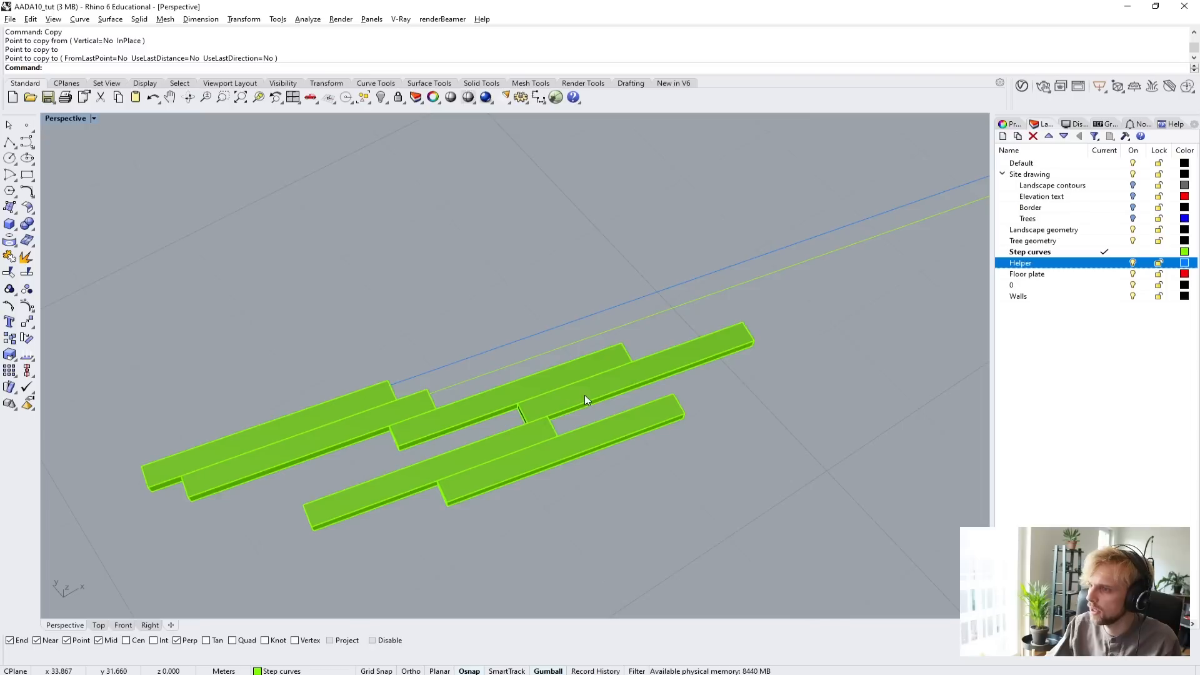
Lengthen the farthest slab of the original row of copies to about 1.53 times with Scale1D from its long edge's midpoint.
left_click(582, 395)
right_click_drag(582, 395, 535, 440)
type("Sc")
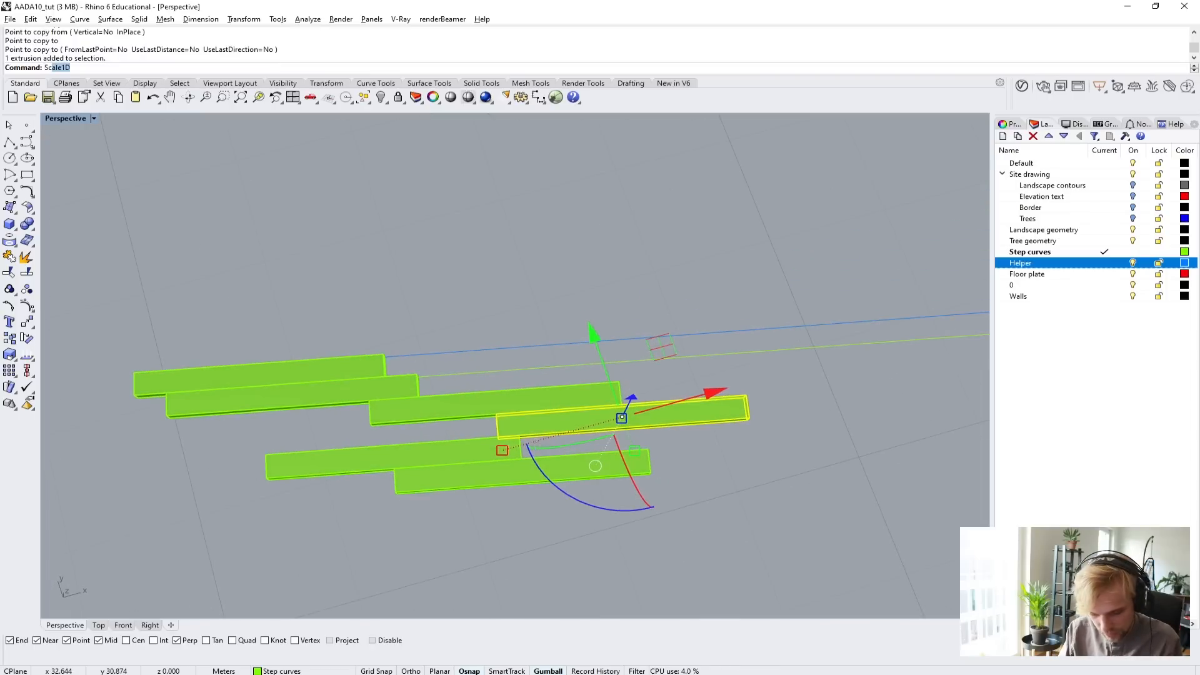
type("ale")
key("Return")
key("Escape")
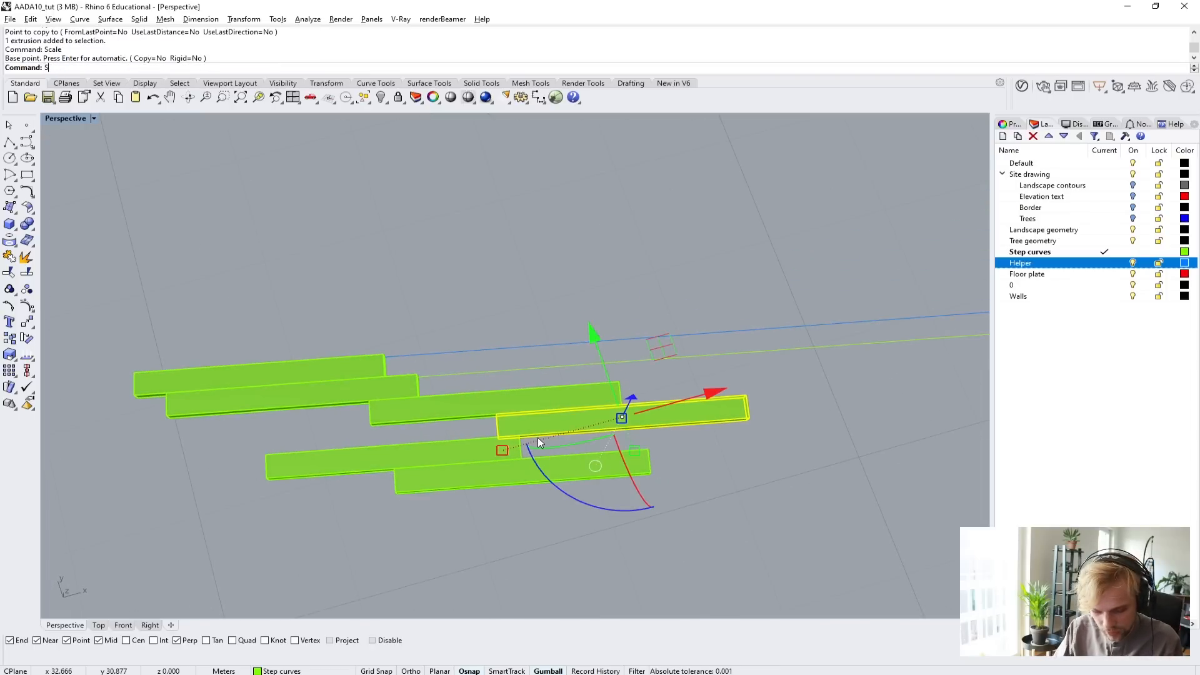
type("Scale1D")
key("Return")
scroll(653, 391, "up", 4)
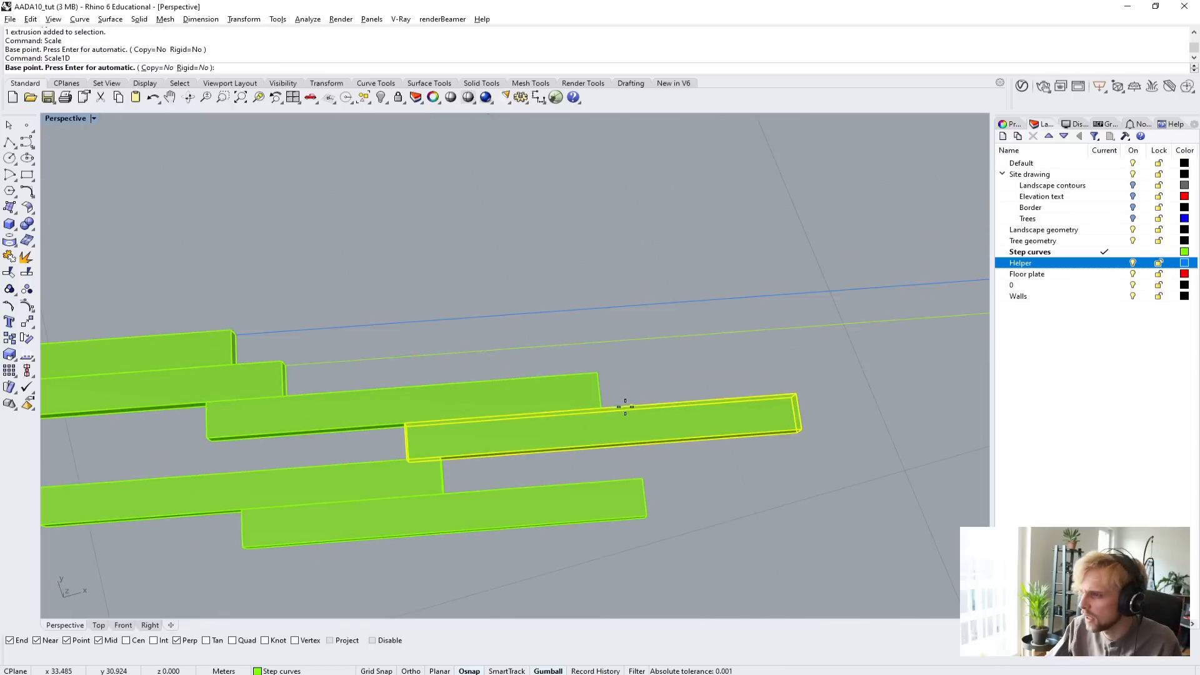
left_click(606, 406)
left_click(412, 413)
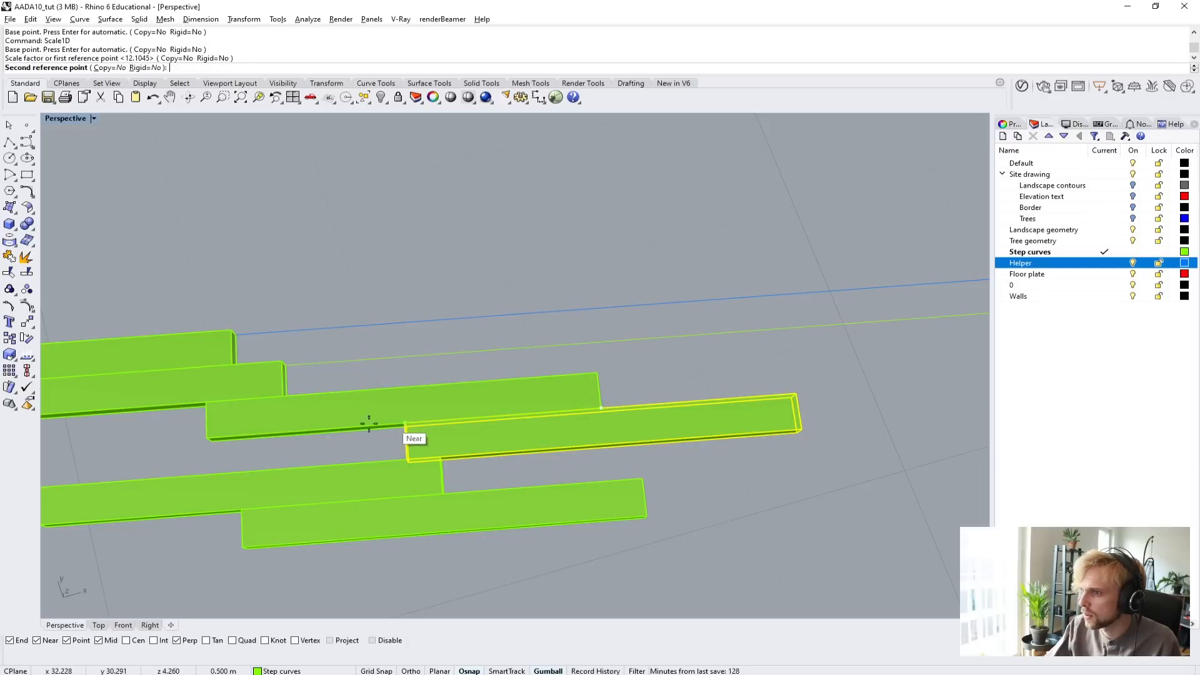
left_click(300, 423)
Stretch the neighbouring slab lengthwise to about 1.36 times with Scale1D from the midpoint of its long edge.
left_click(310, 414)
key("Return")
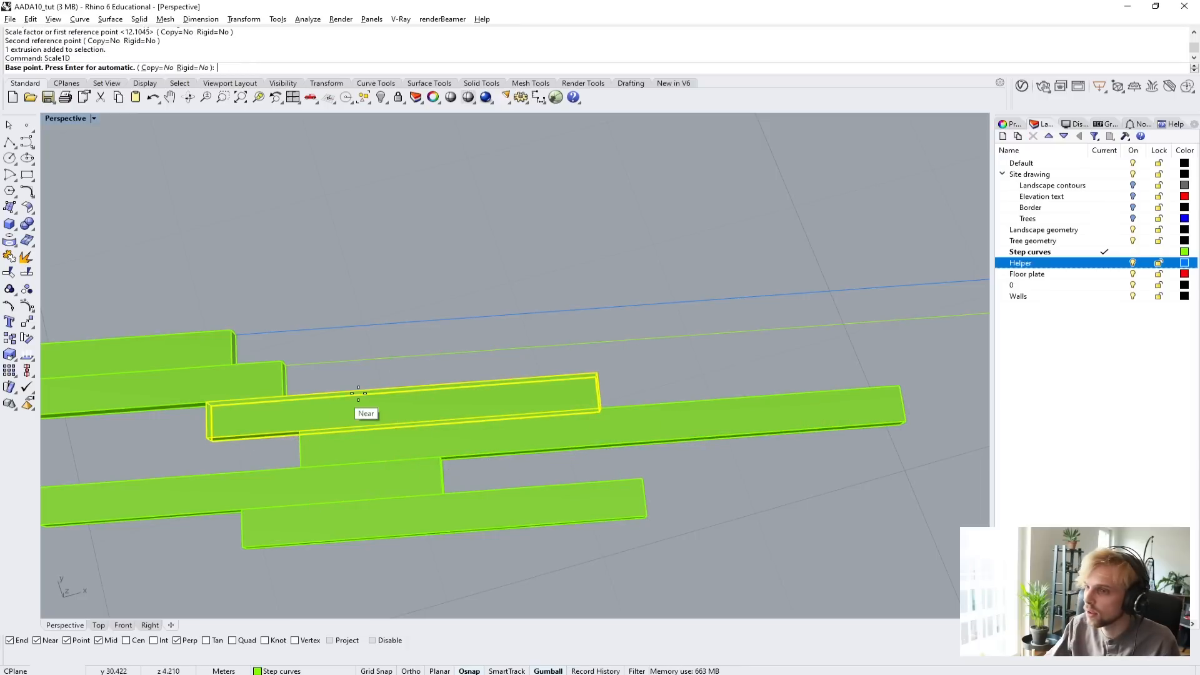
left_click(391, 388)
left_click(214, 396)
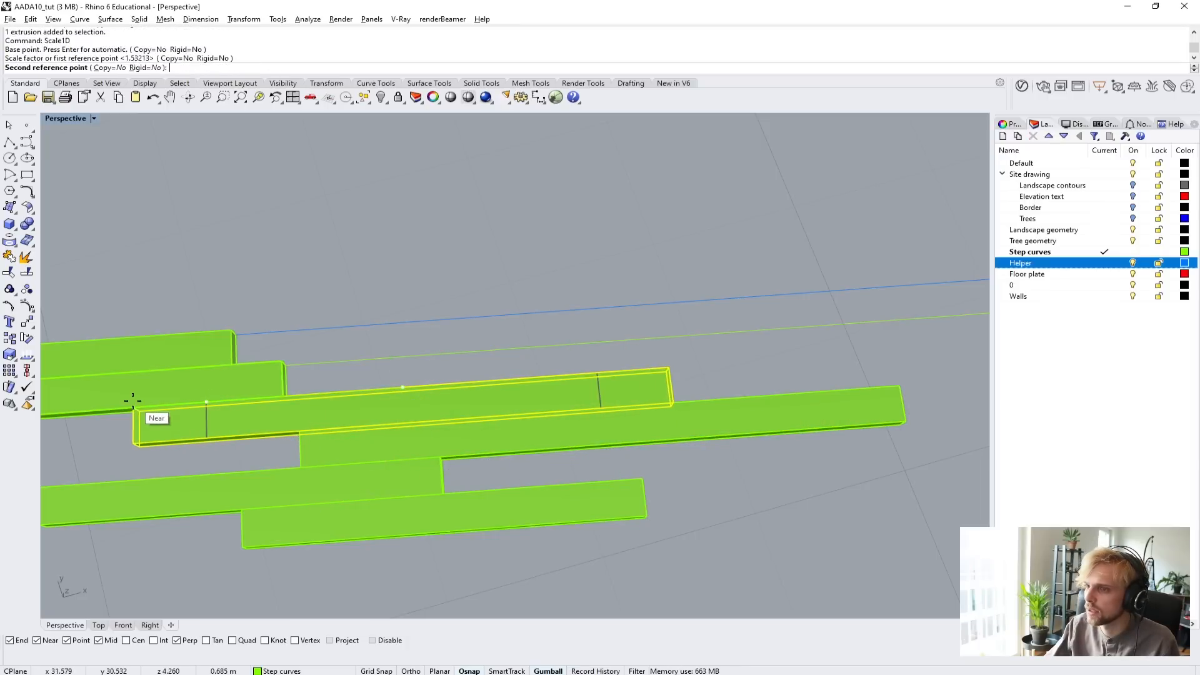
left_click(136, 410)
Shorten the outermost slab lengthwise to about 0.60 times with Scale1D from a base point on its long edge.
left_click(430, 527)
key("Return")
left_click(414, 494)
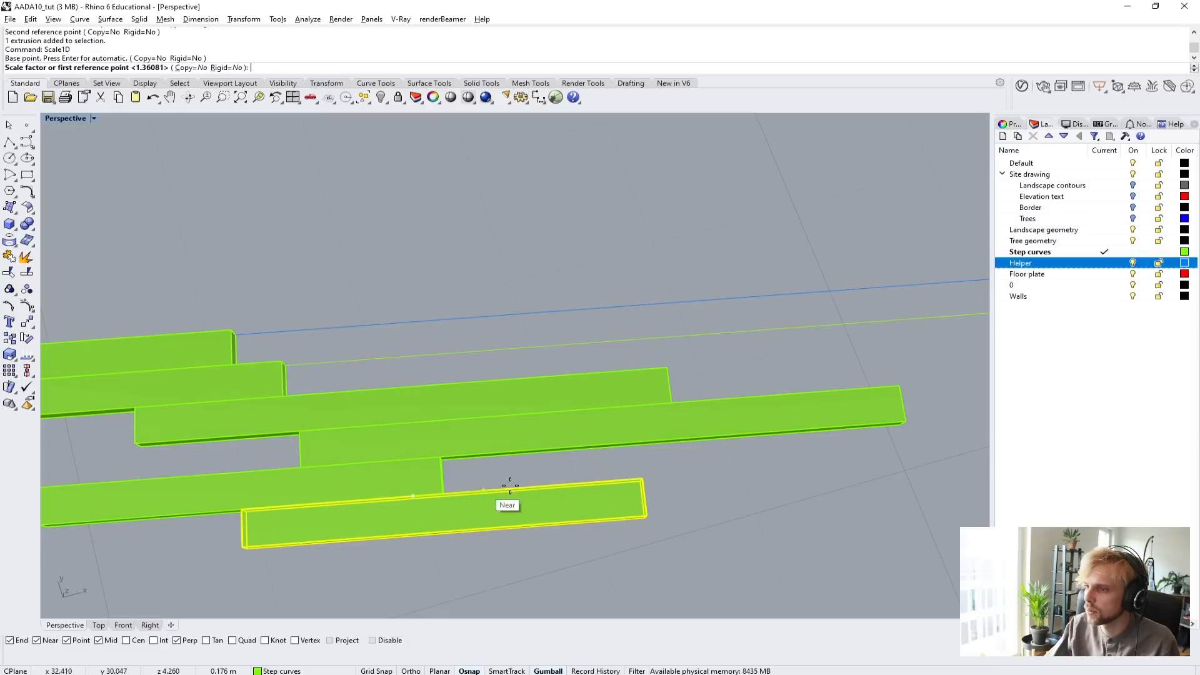
left_click(640, 477)
key("Escape")
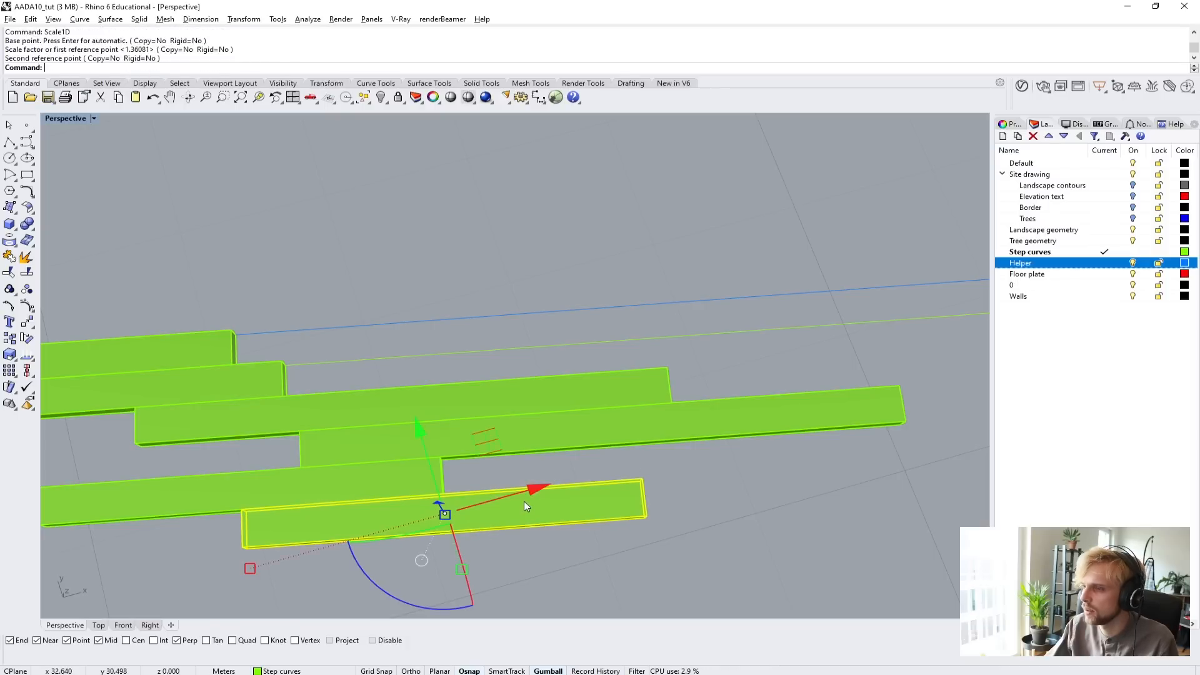
key("Return")
left_click(460, 494)
left_click(604, 482)
left_click(547, 485)
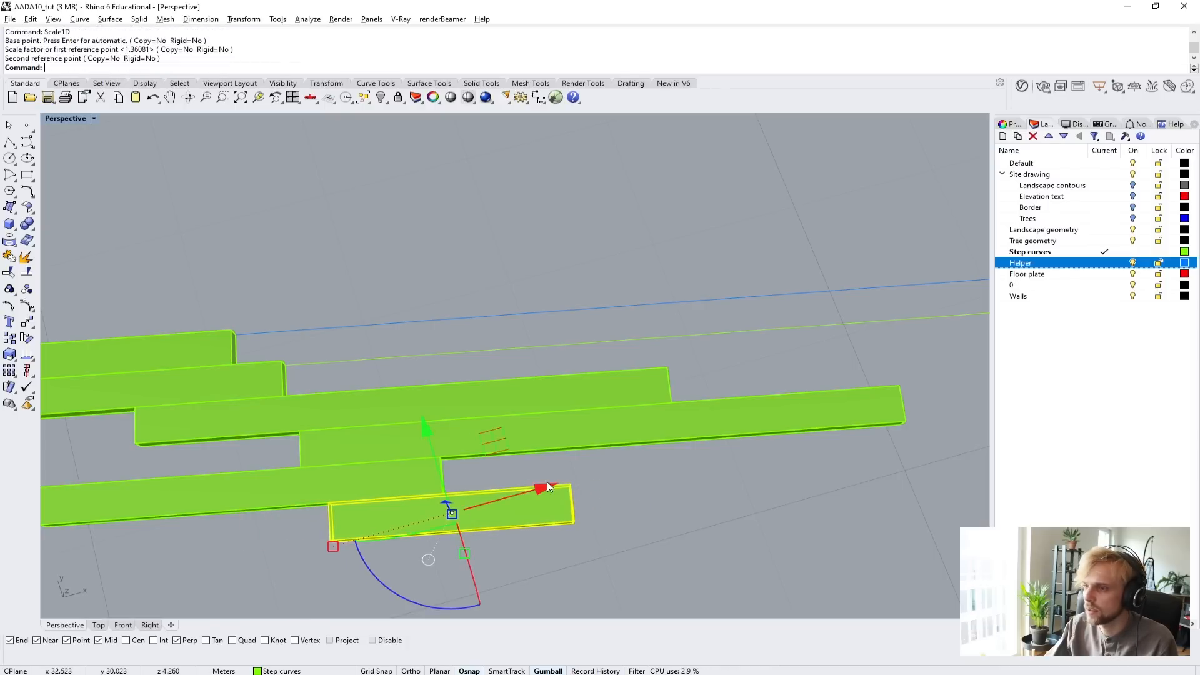
Stretch the slab beside the shortened one lengthwise with Scale1D from near the middle of its long edge.
right_click_drag(240, 505, 478, 472, "shift")
left_click(471, 468)
key("Return")
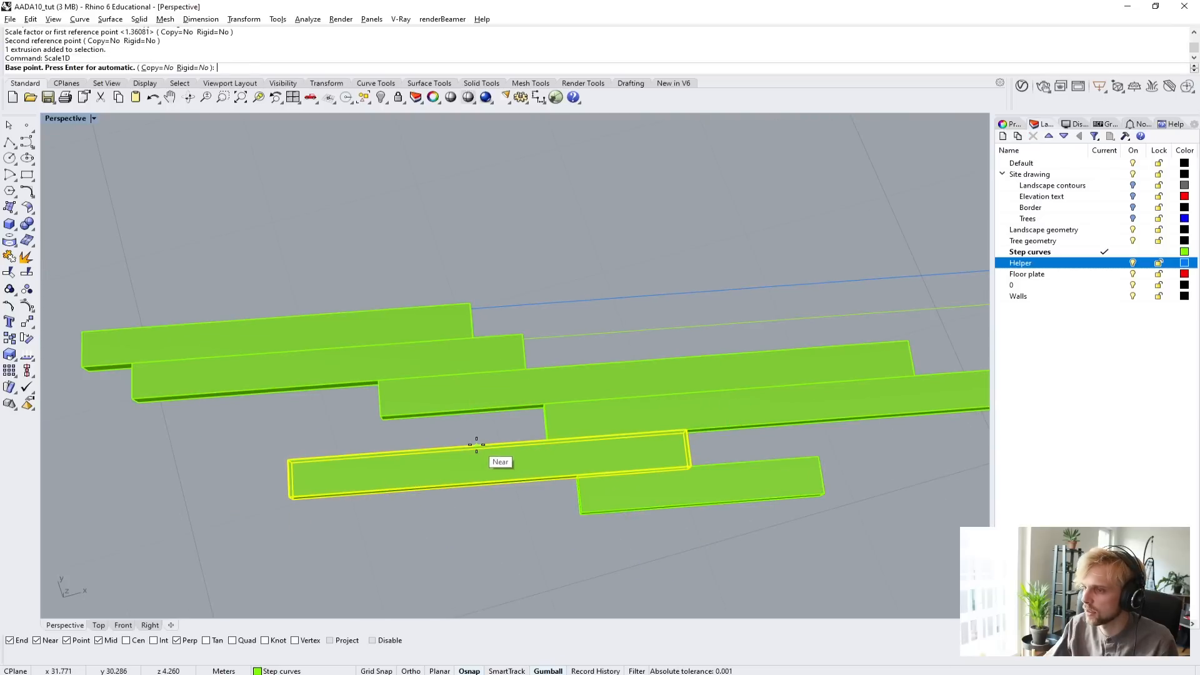
left_click(477, 446)
left_click(379, 452)
left_click(317, 458)
key("Escape")
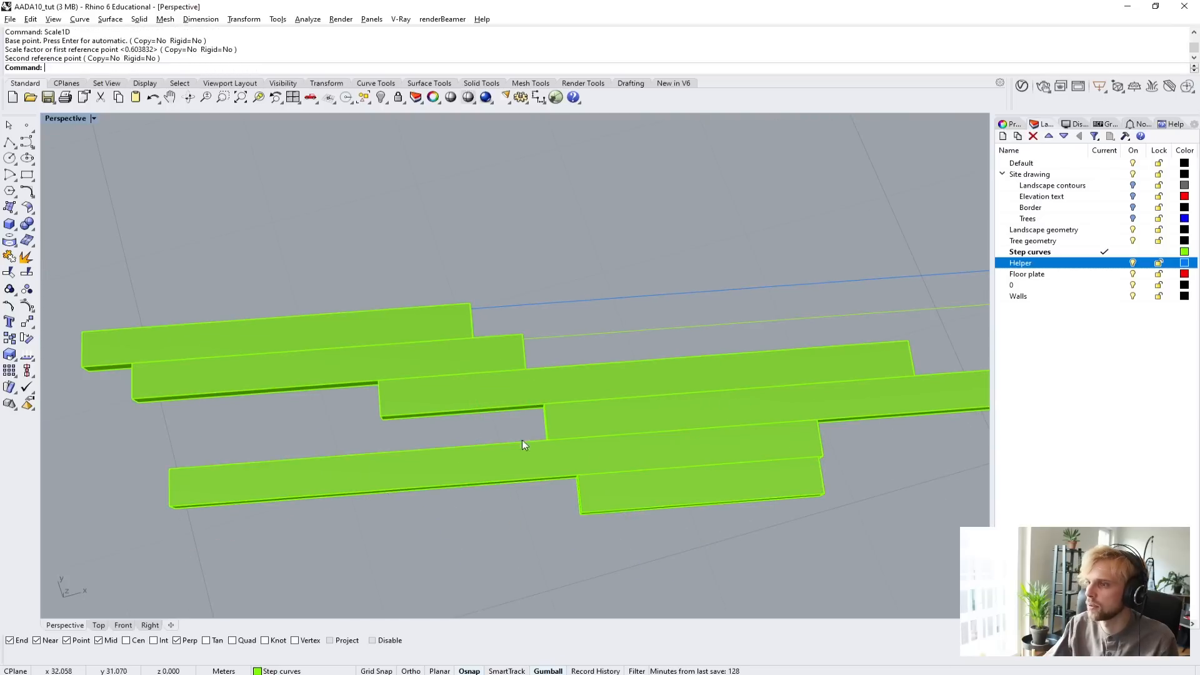
Copy the shortened slab three times, filling the gaps in two inner rows and extending the cluster beside its far end.
left_click(677, 462)
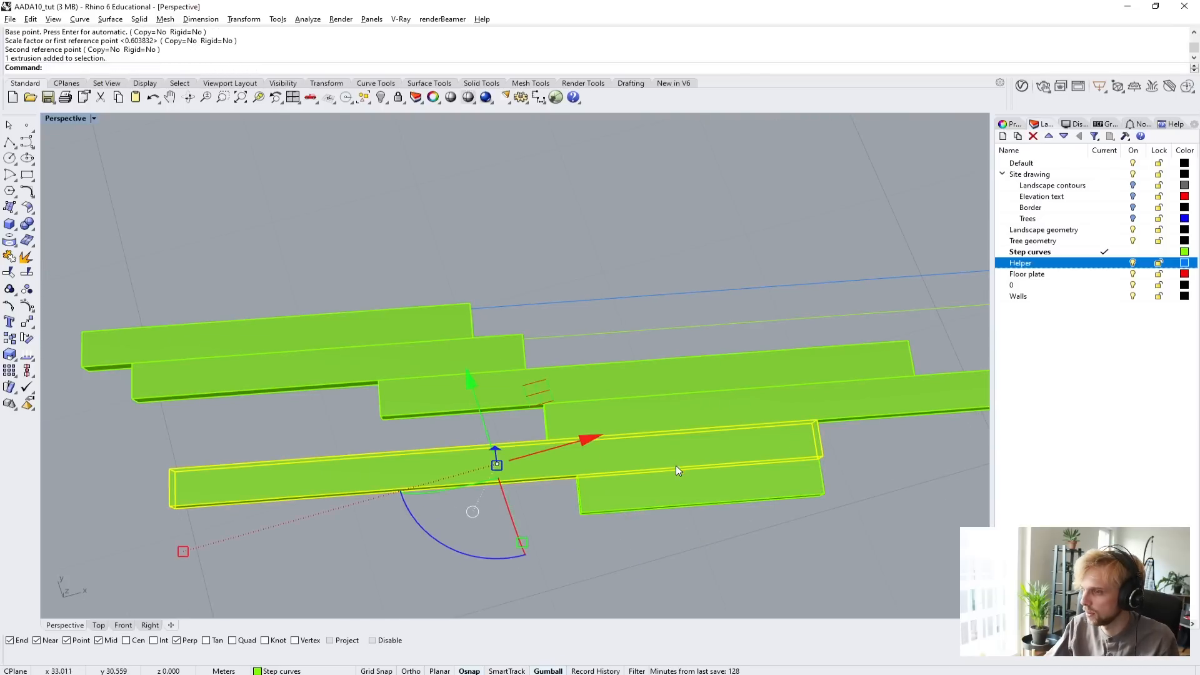
right_click_drag(677, 462, 678, 425)
key("Escape")
left_click(685, 353)
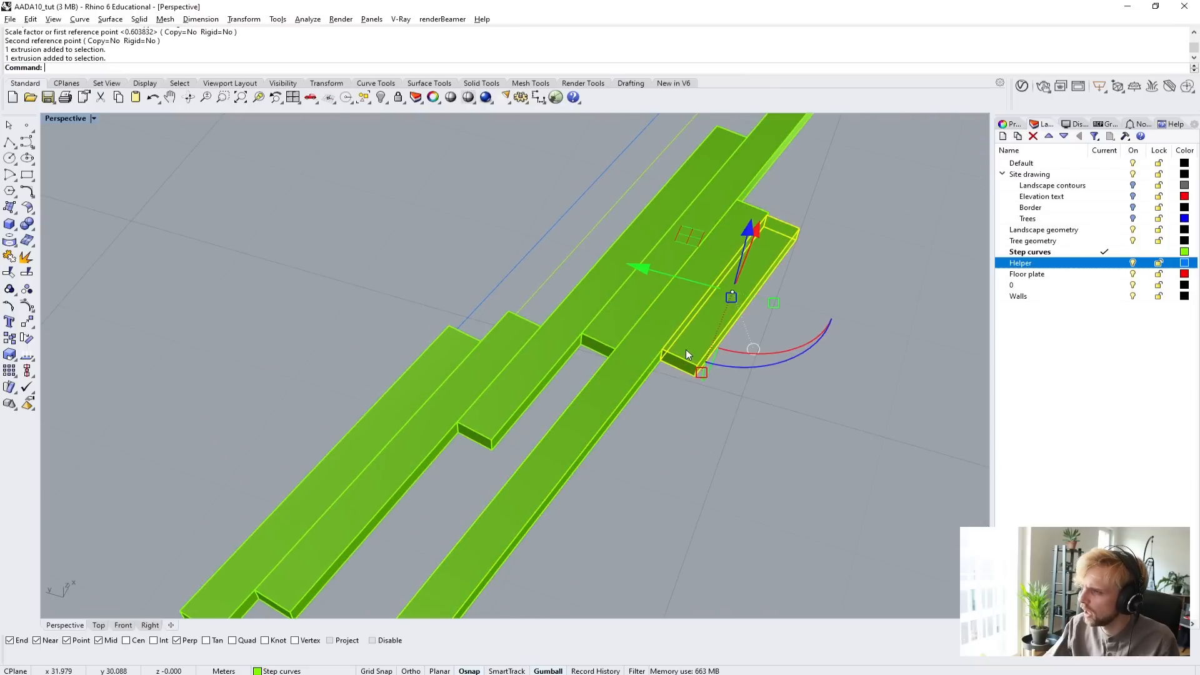
type("copy")
key("Return")
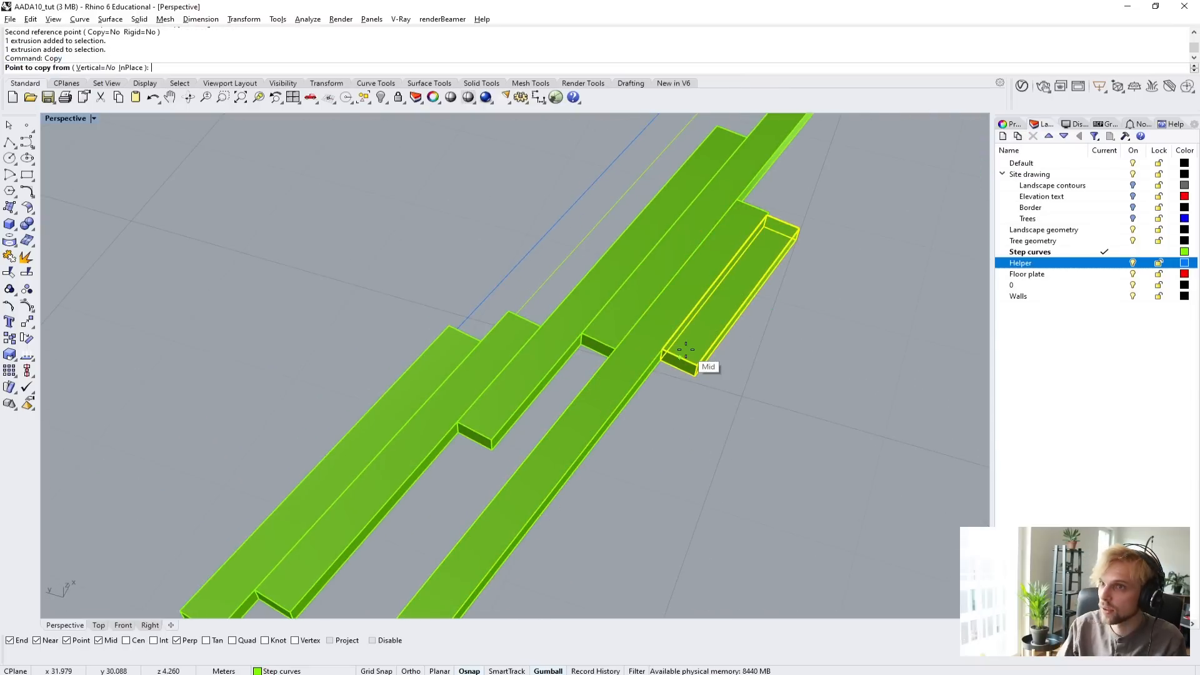
left_click(770, 226)
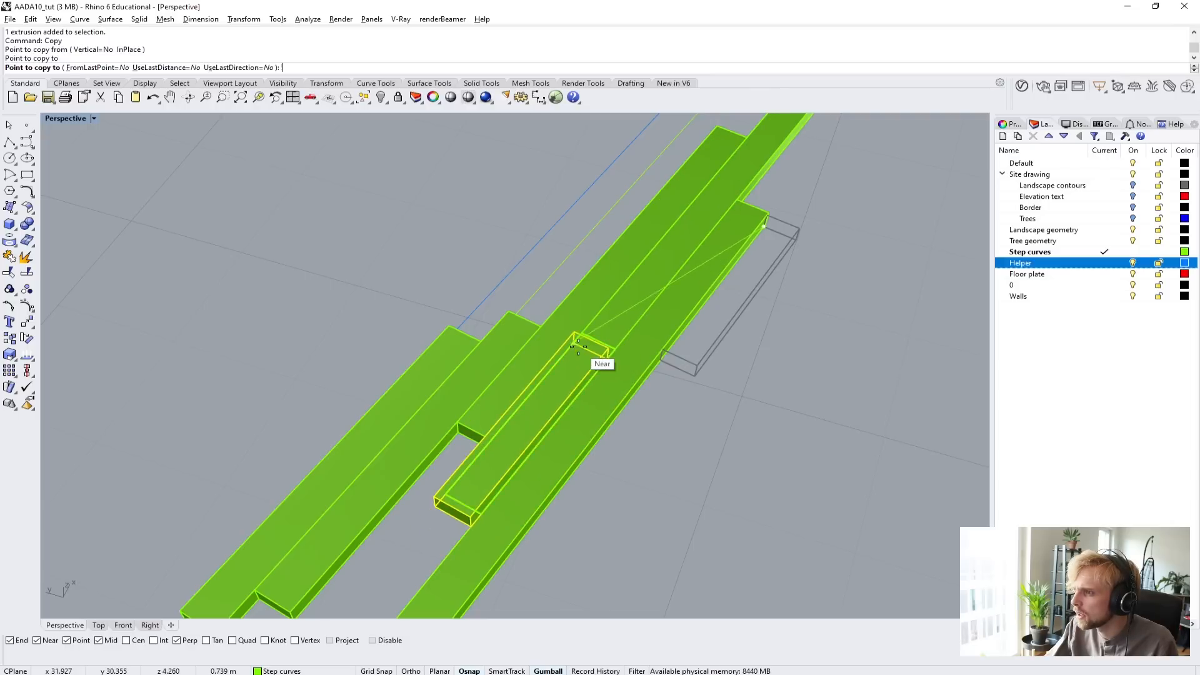
left_click(472, 453)
scroll(475, 453, "down", 4)
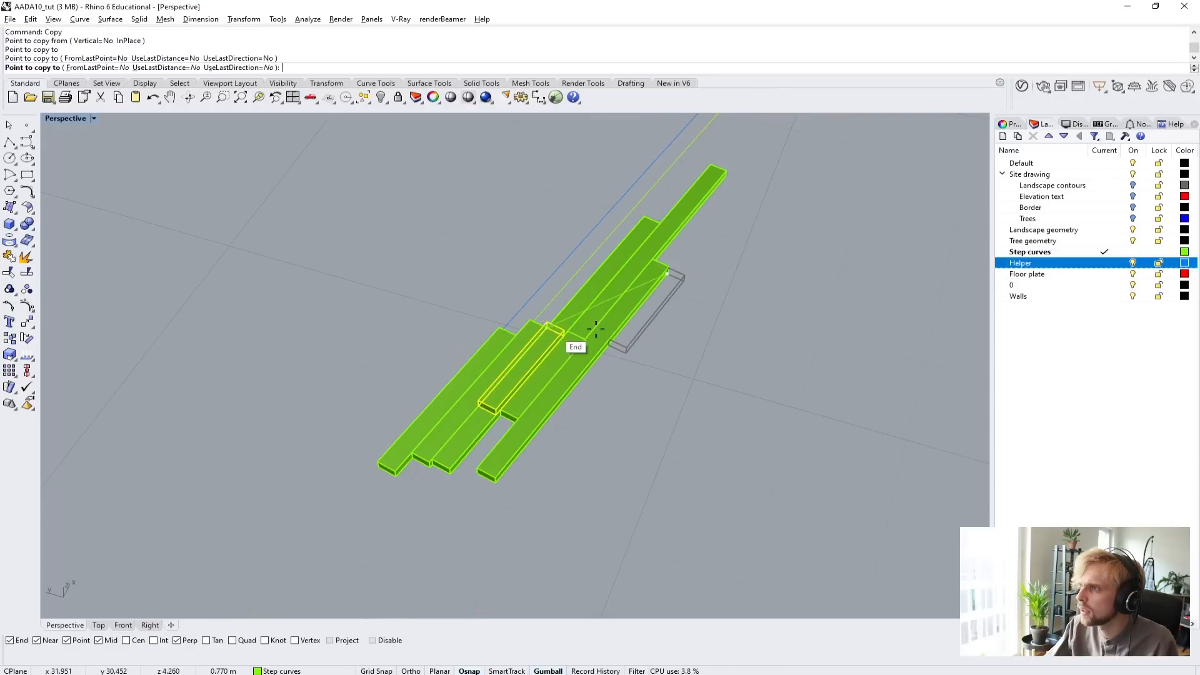
left_click(727, 176)
key("Escape")
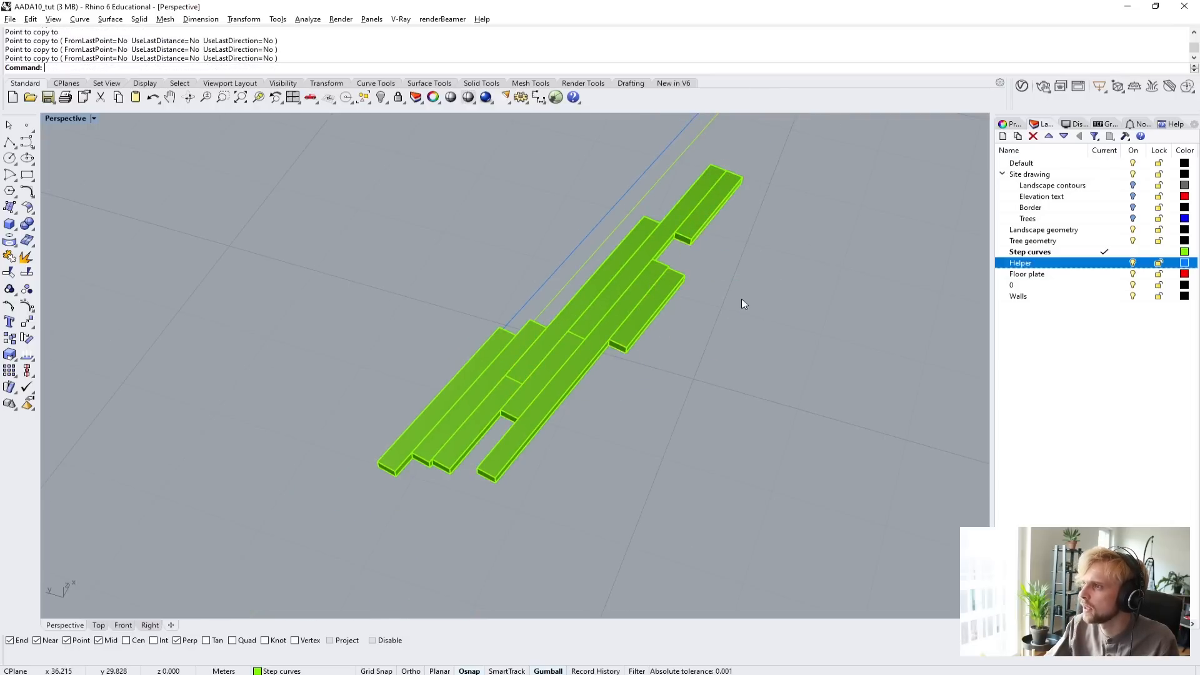
Move the original shortened slab about 0.14 m along its neighbour's long edge so their ends no longer align.
right_click_drag(741, 299, 664, 418)
left_click(672, 418)
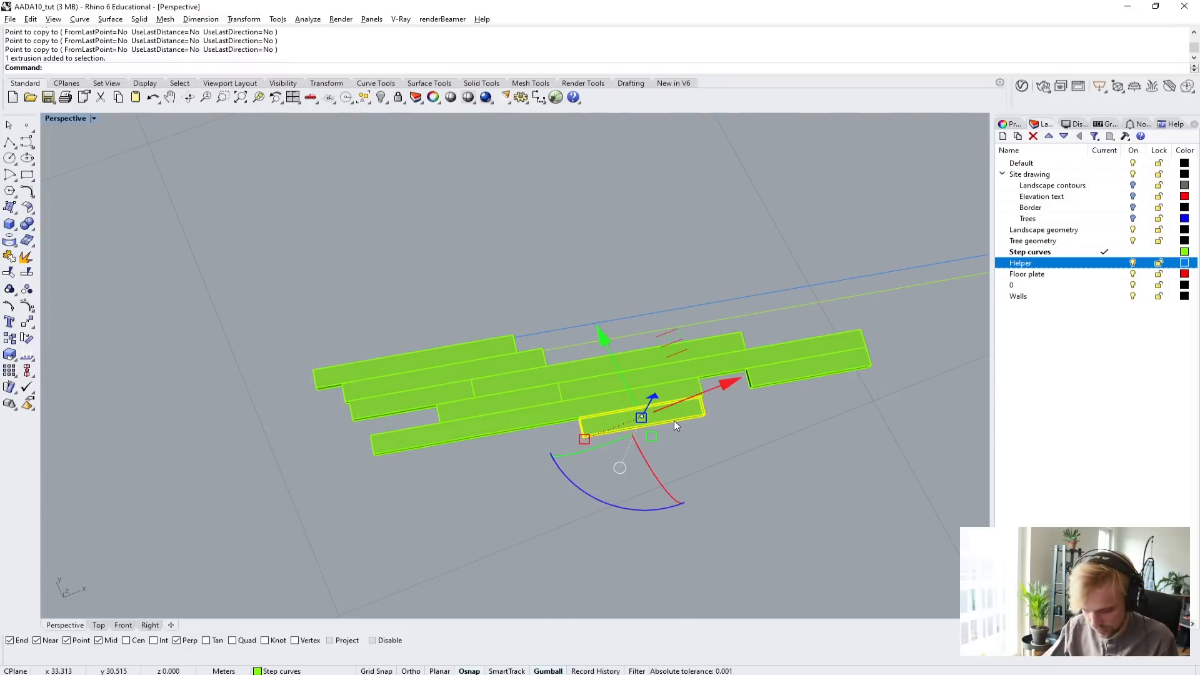
type("m")
key("Return")
scroll(702, 396, "up", 4)
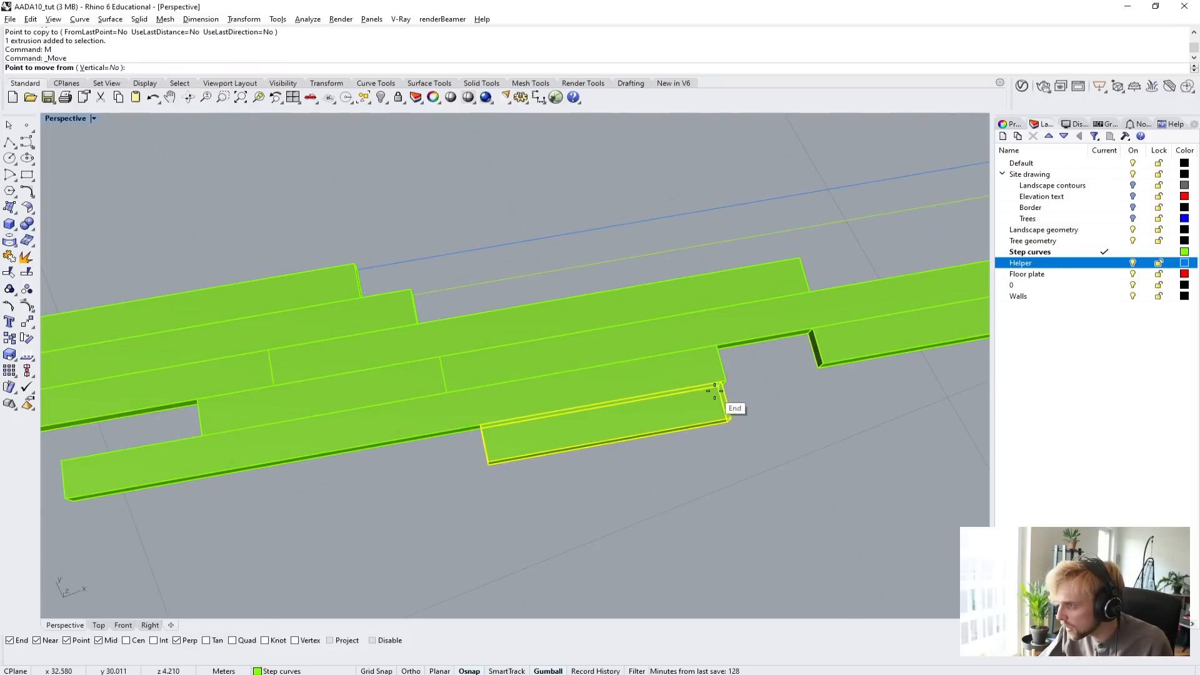
left_click(715, 390)
left_click(668, 396)
scroll(670, 398, "down", 6)
left_click(736, 444)
Copy the two long slabs together from a lower end corner, placing the pair on the cluster's side facing the edge lines.
right_click_drag(648, 393, 564, 390, "shift")
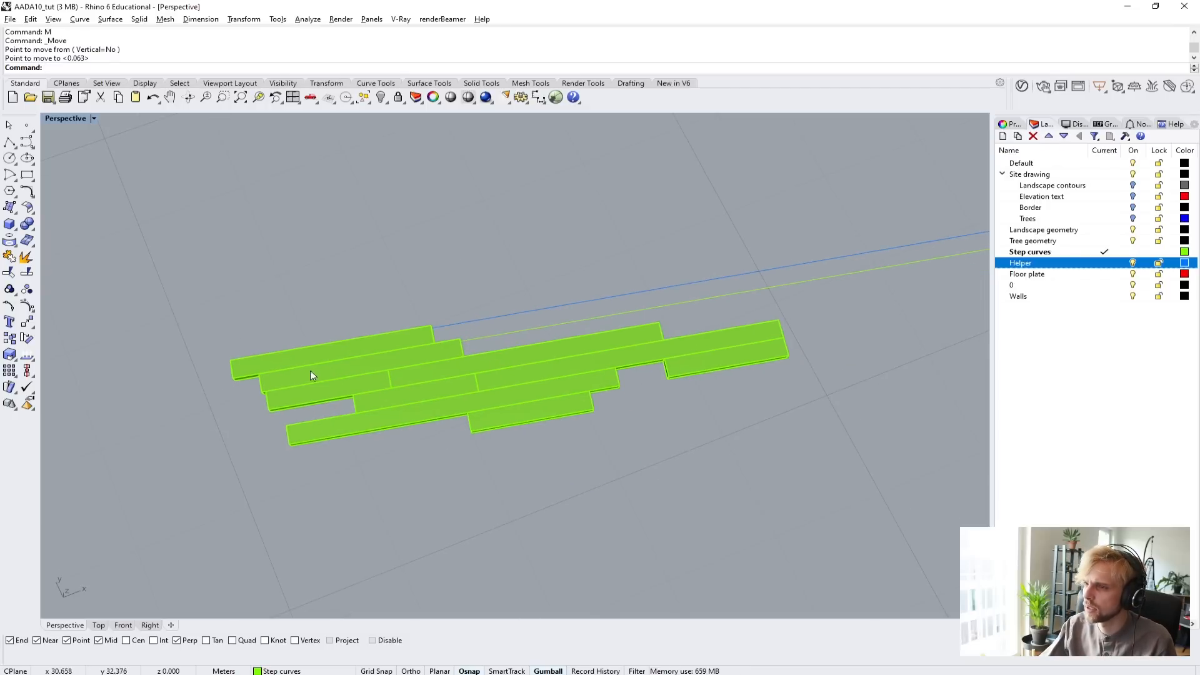
left_click(547, 381)
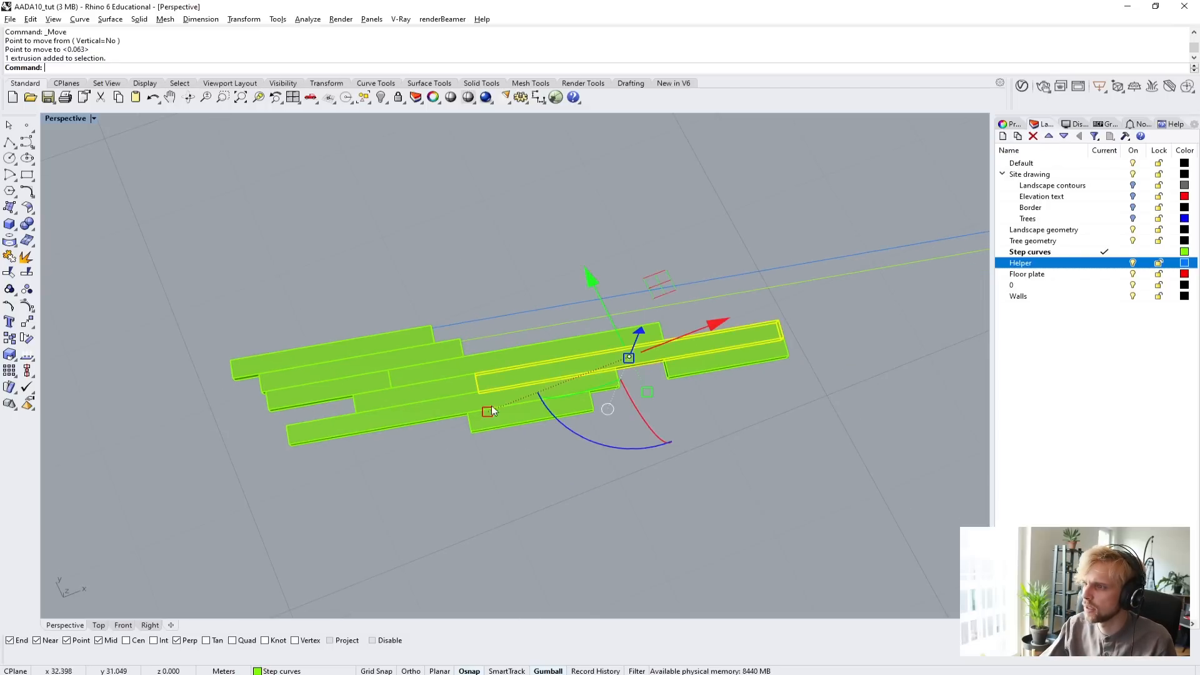
left_click(406, 415, "shift")
type("Copy")
key("Return")
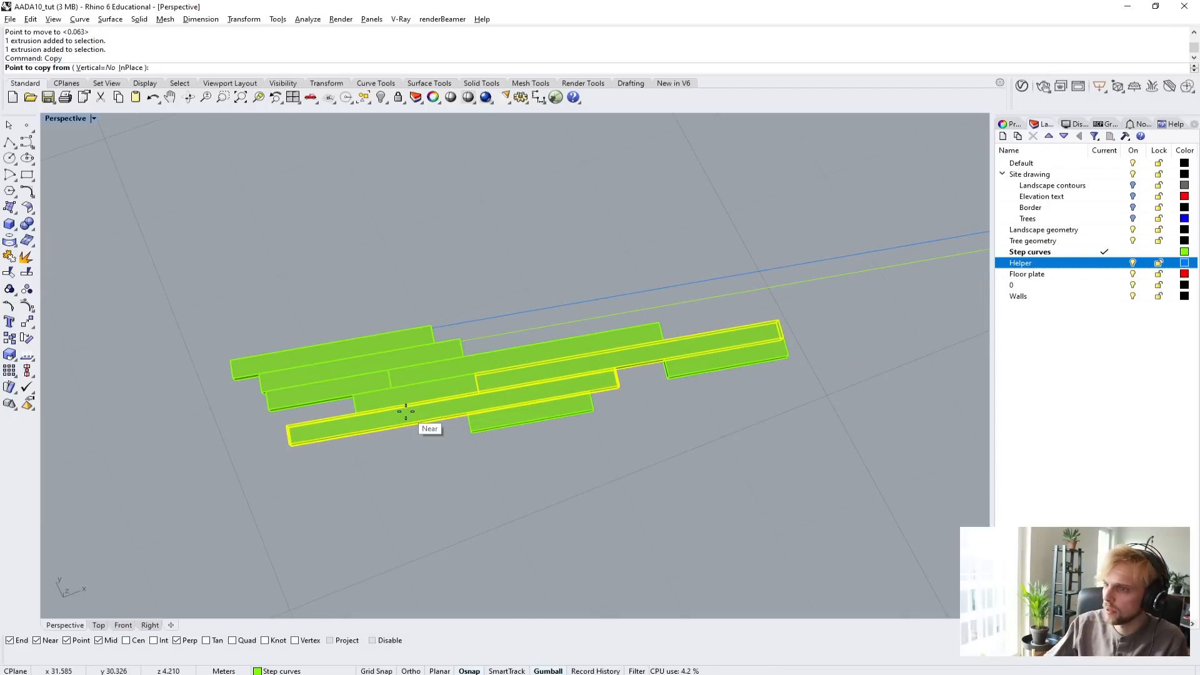
scroll(275, 458, "up", 3)
left_click(283, 419)
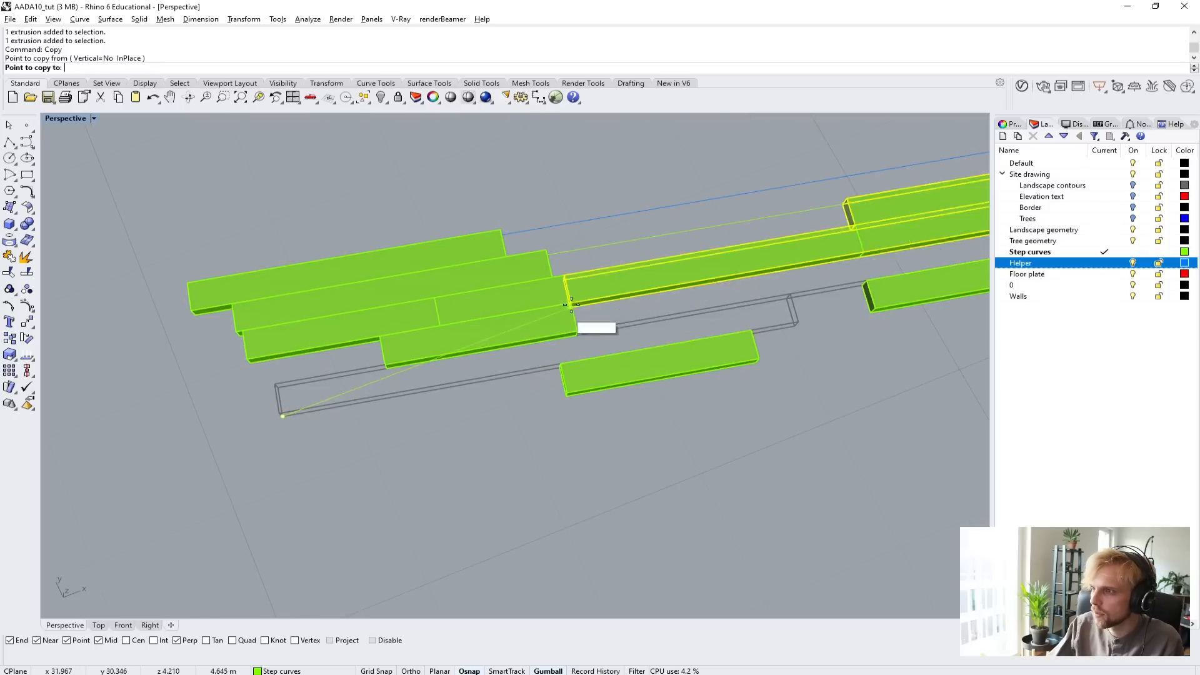
right_click_drag(558, 263, 364, 289)
scroll(450, 341, "up", 3)
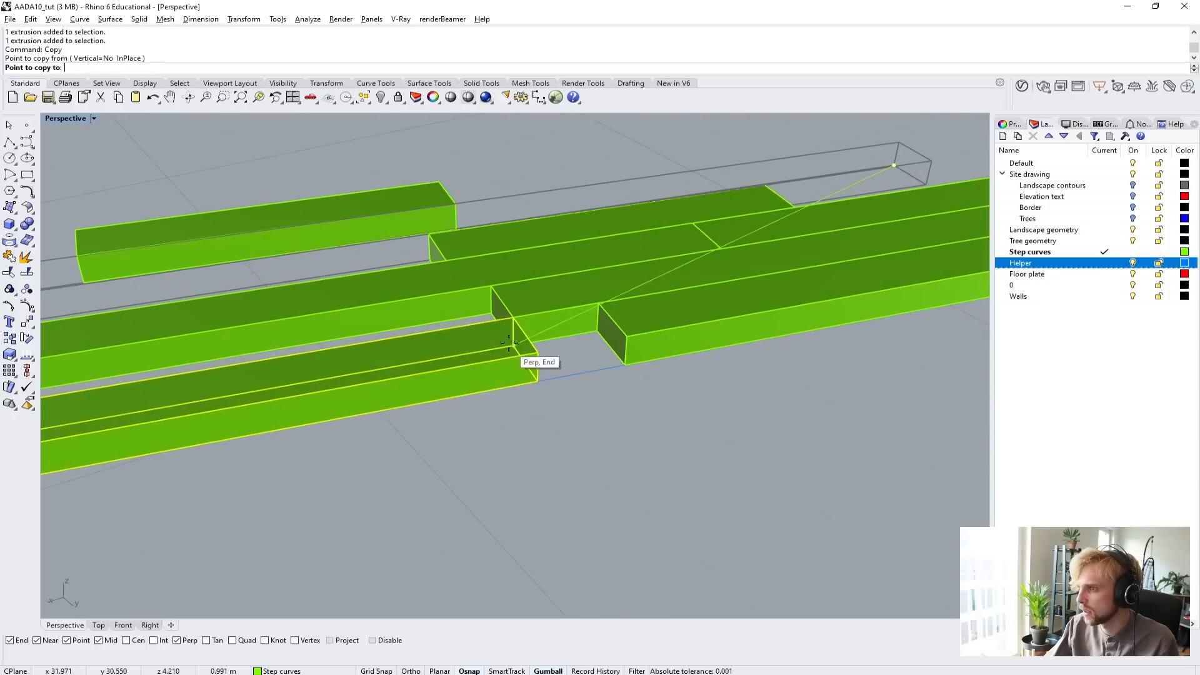
left_click(517, 346)
scroll(517, 345, "down", 6)
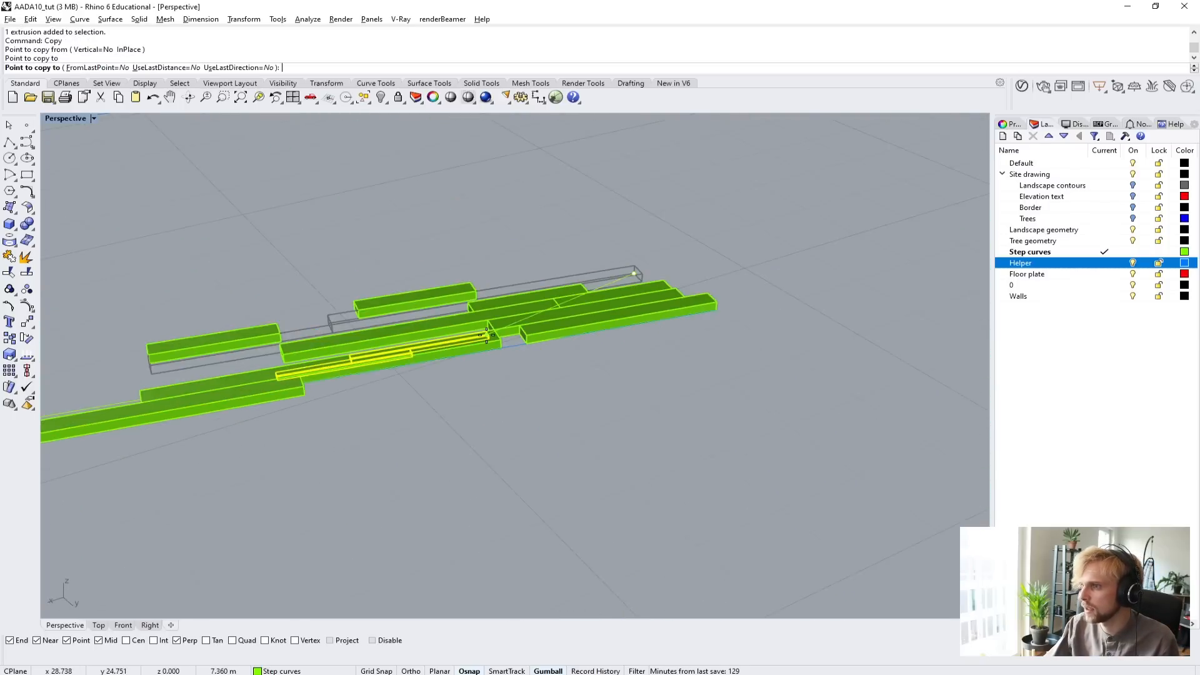
key("Return")
Move the outer slab of the copied pair to the inner side of the other copy, into the gap beside the existing rows.
right_click_drag(306, 377, 404, 467, "shift")
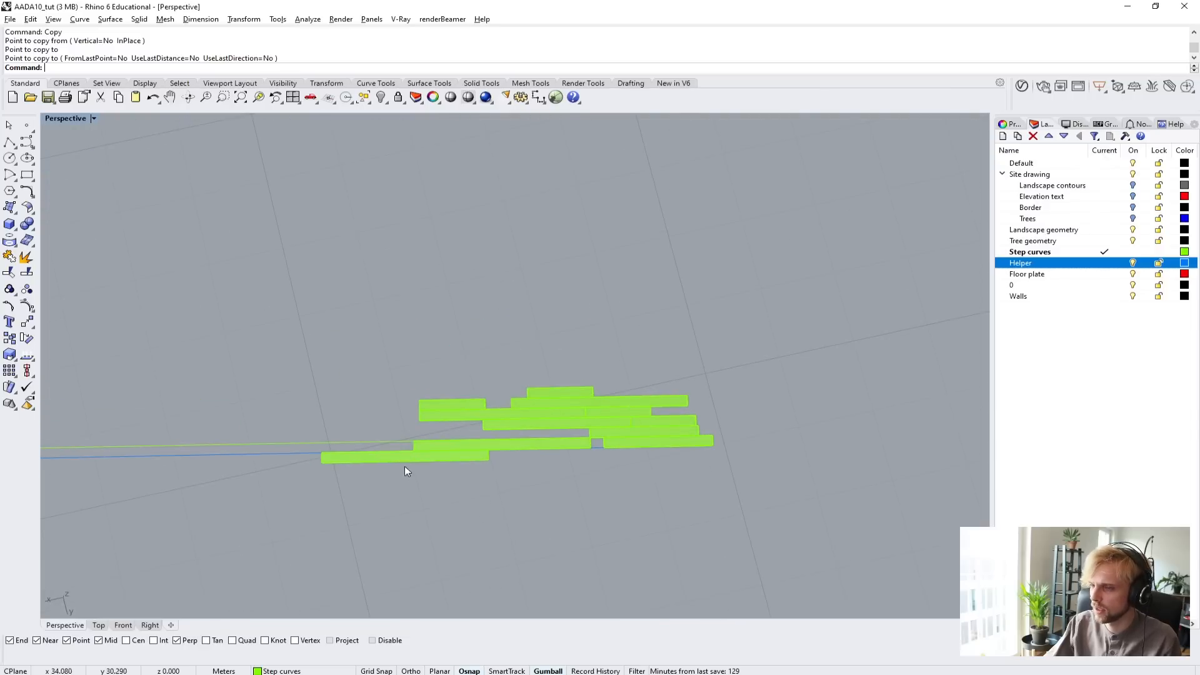
left_click(405, 455)
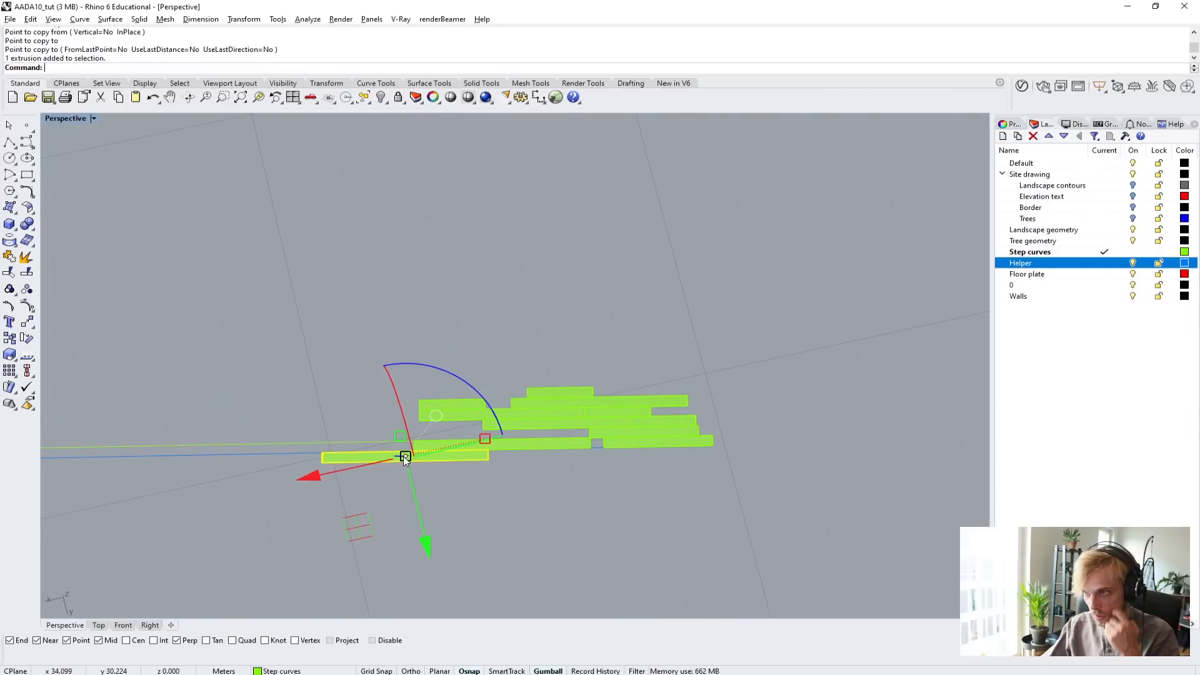
type("m")
key("Return")
scroll(413, 450, "up", 5)
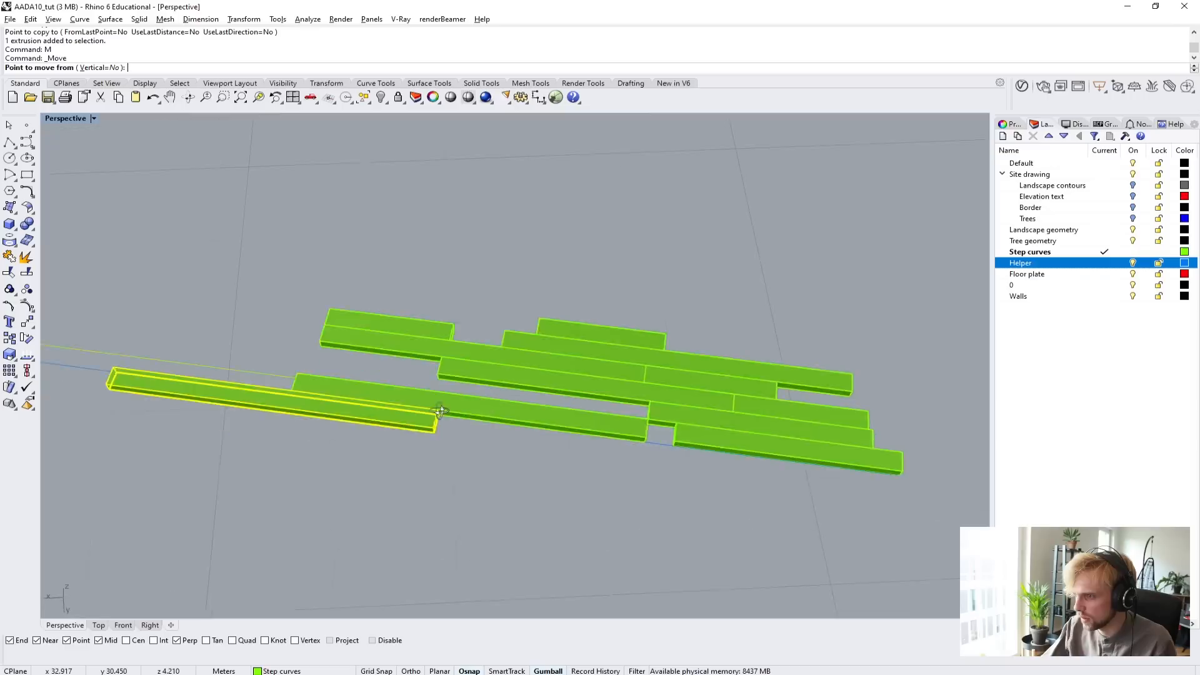
left_click(420, 389)
scroll(709, 428, "up", 6)
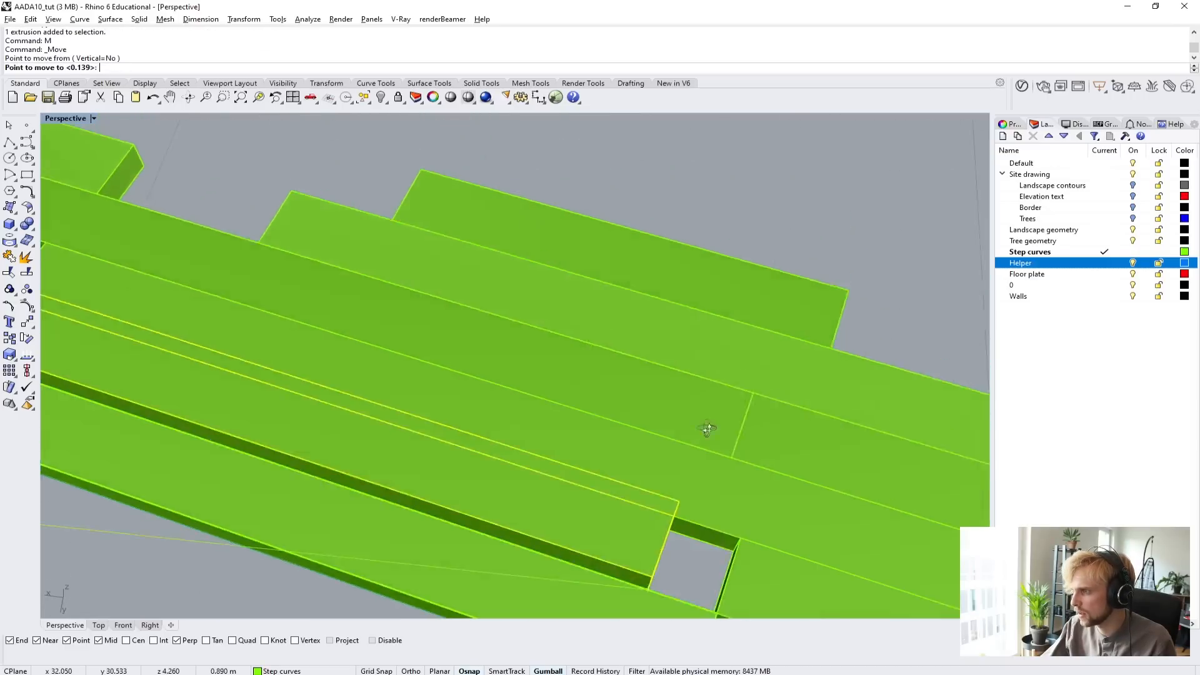
right_click_drag(707, 429, 709, 422)
right_click_drag(632, 576, 430, 504)
scroll(385, 365, "down", 6)
left_click(219, 254)
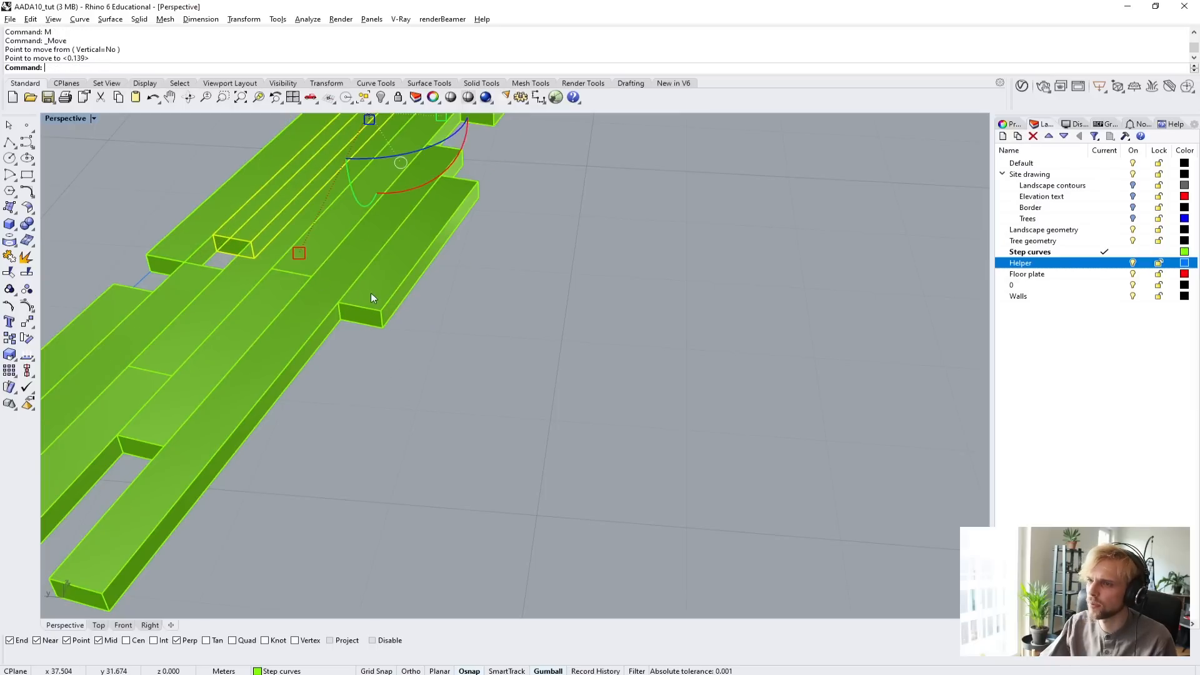
Select all slabs of the staggered cluster together.
scroll(389, 305, "down", 6)
right_click_drag(406, 309, 323, 228)
left_click_drag(271, 185, 497, 511)
right_click_drag(444, 416, 593, 386)
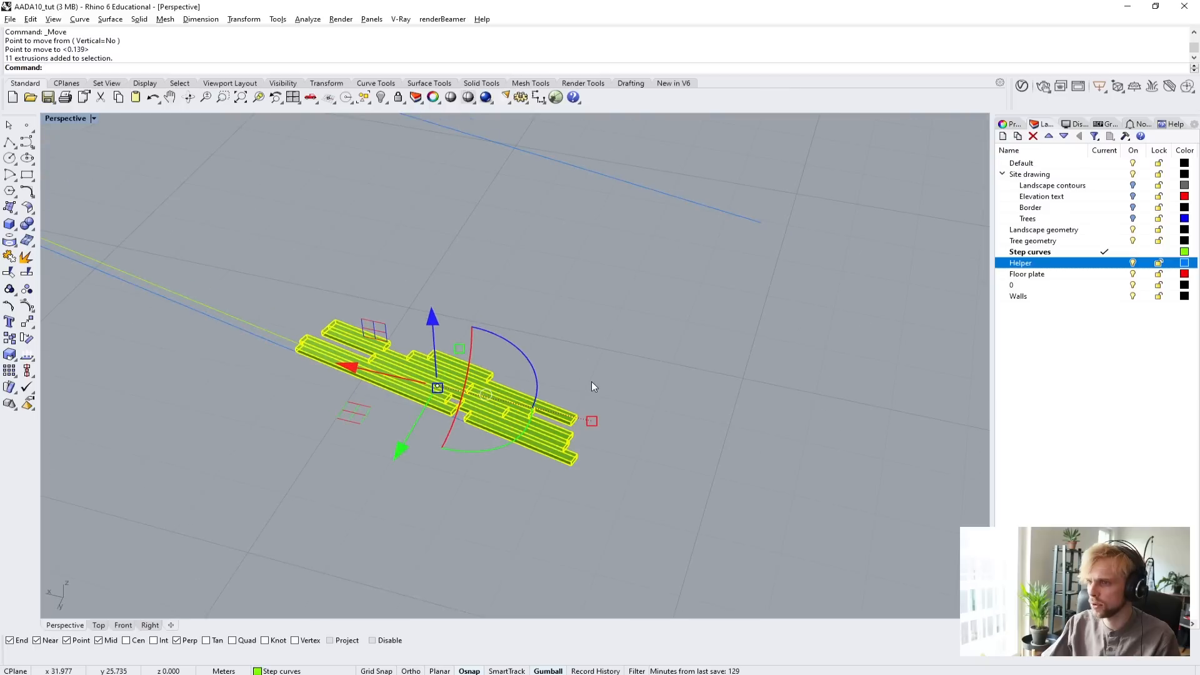
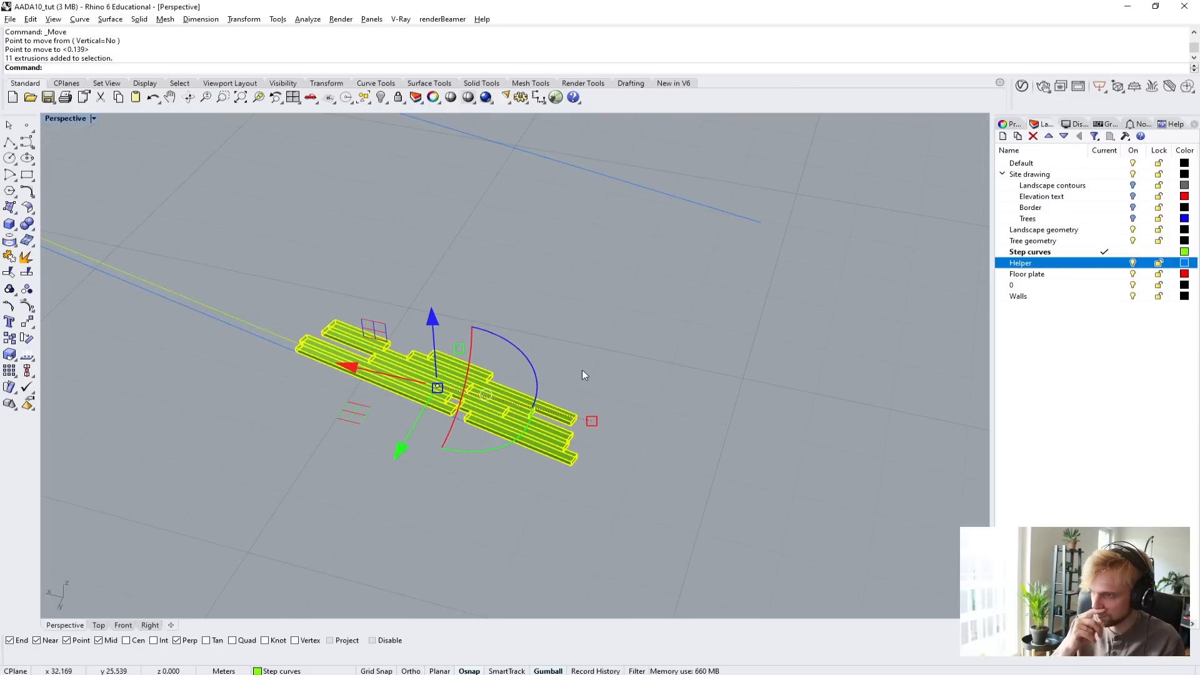
type("copy")
key("Return")
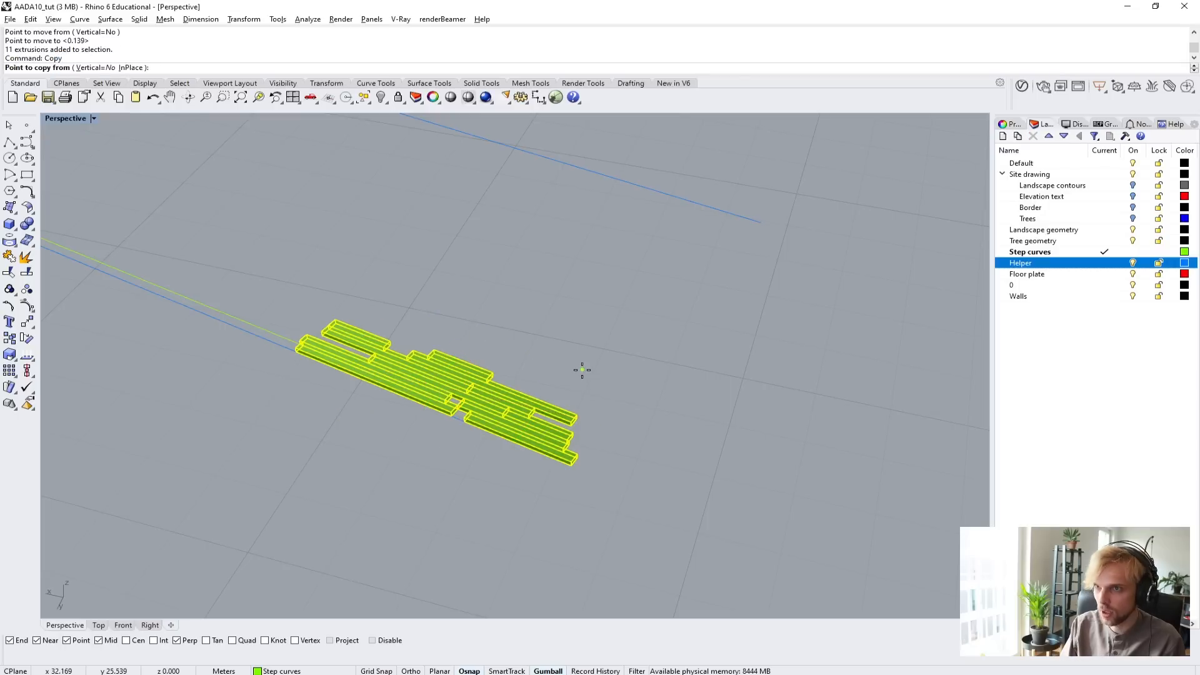
scroll(574, 504, "up", 5)
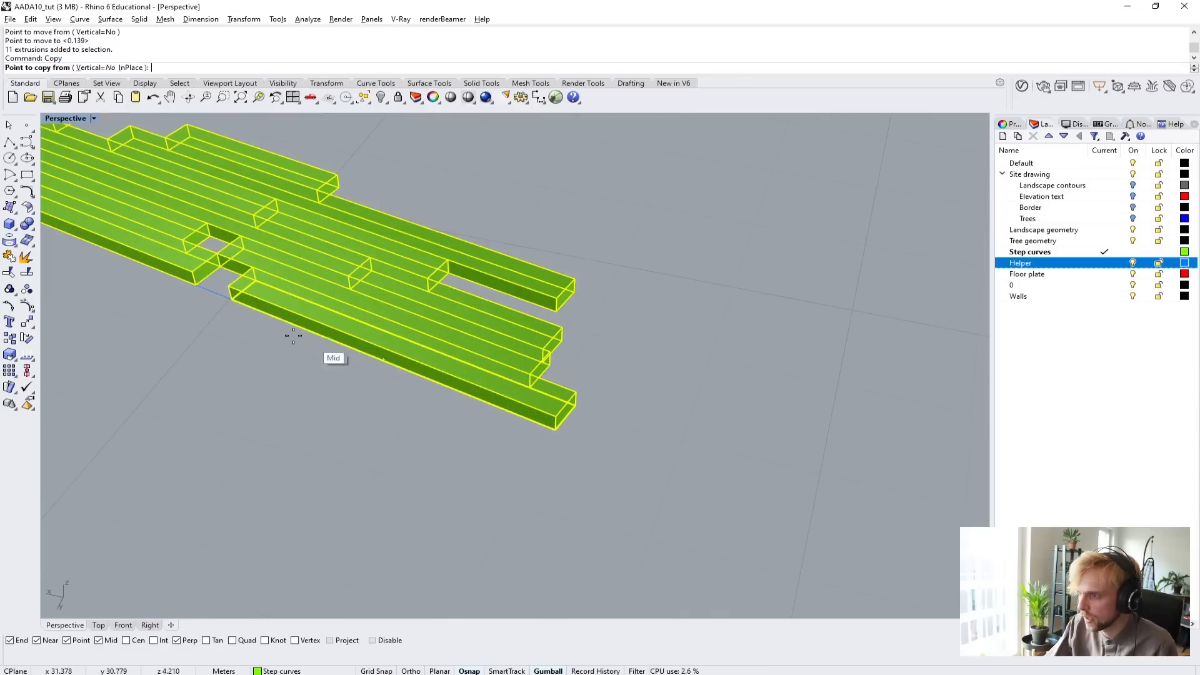
scroll(269, 320, "down", 4)
scroll(383, 359, "up", 3)
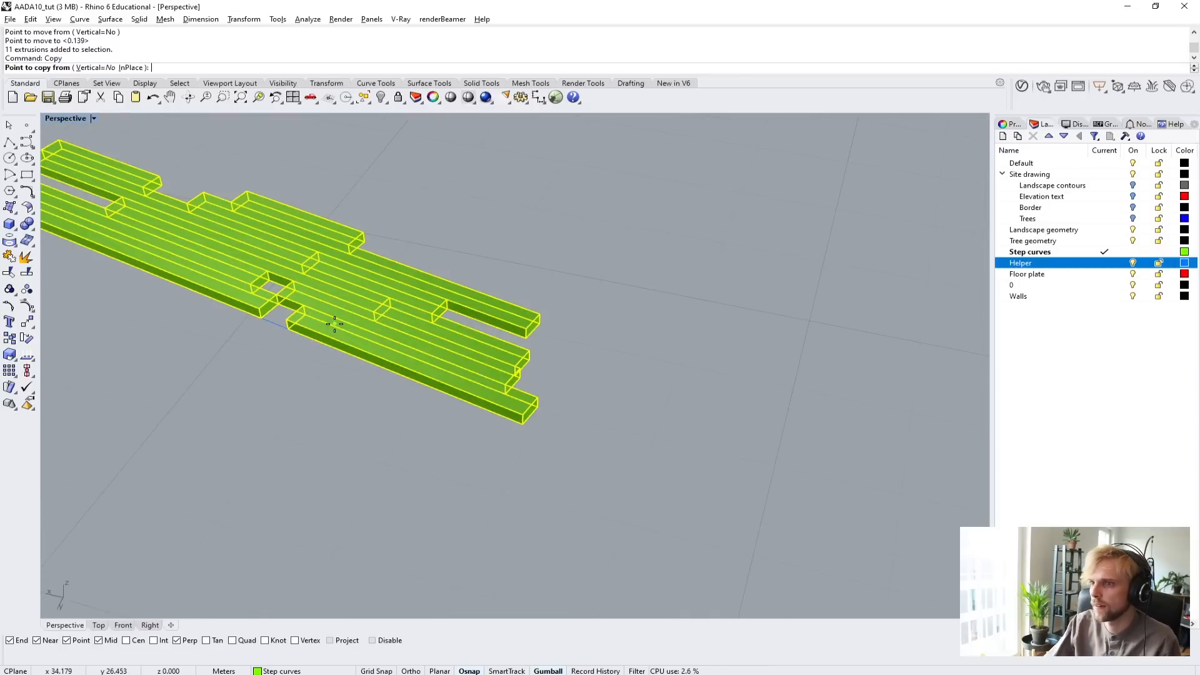
scroll(419, 375, "down", 5)
right_click_drag(417, 363, 444, 374)
key("Escape")
key("Escape")
Scale all the planks in one direction with Scale1D, using an end plank's width as reference and setting it to 0.25 m.
scroll(450, 256, "down", 2)
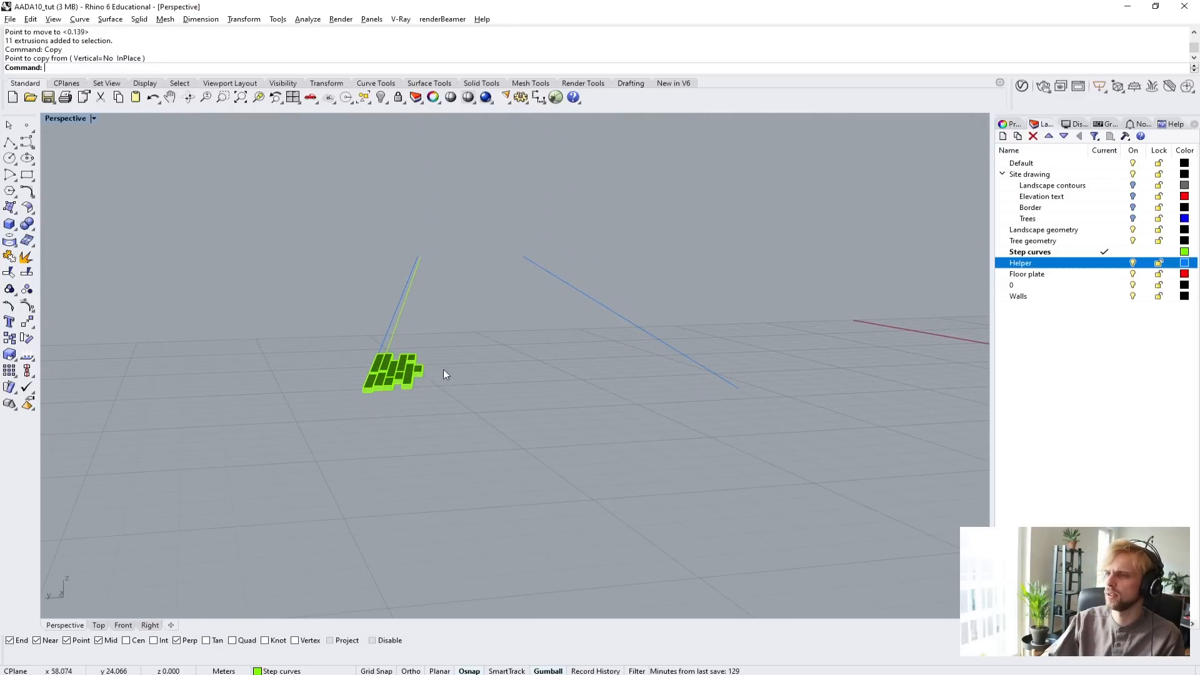
left_click_drag(298, 288, 502, 453)
right_click_drag(501, 453, 383, 505)
scroll(383, 505, "up", 2)
type("S")
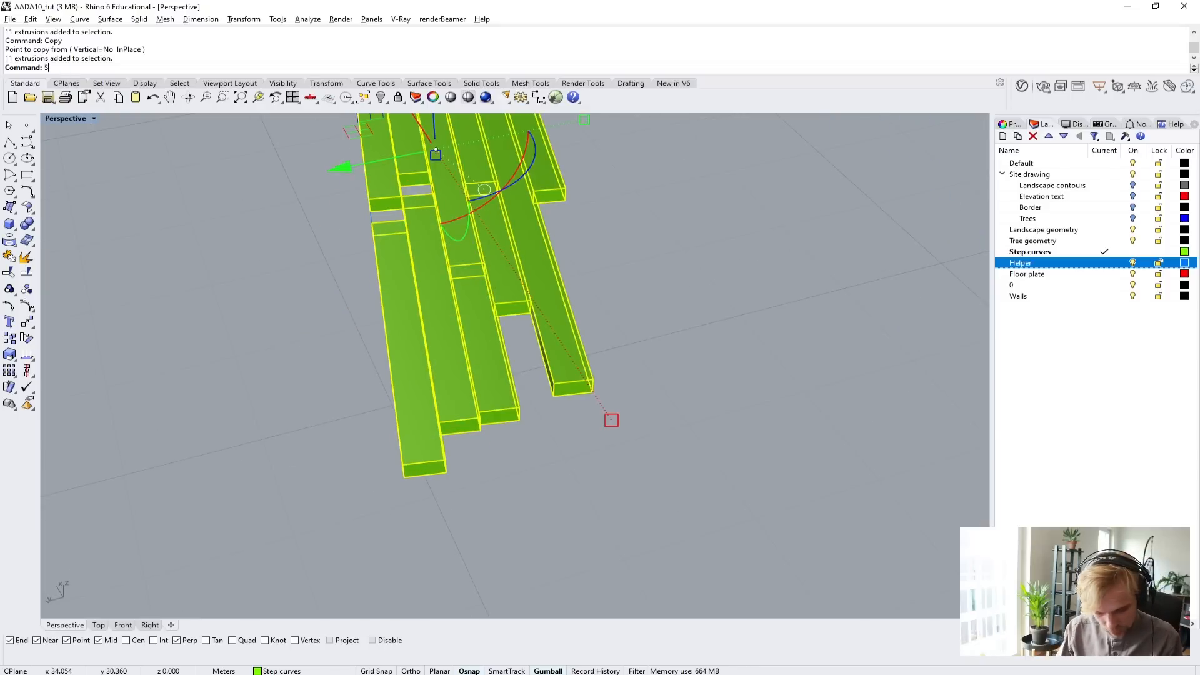
type("cale1D")
key("Return")
scroll(382, 500, "up", 2)
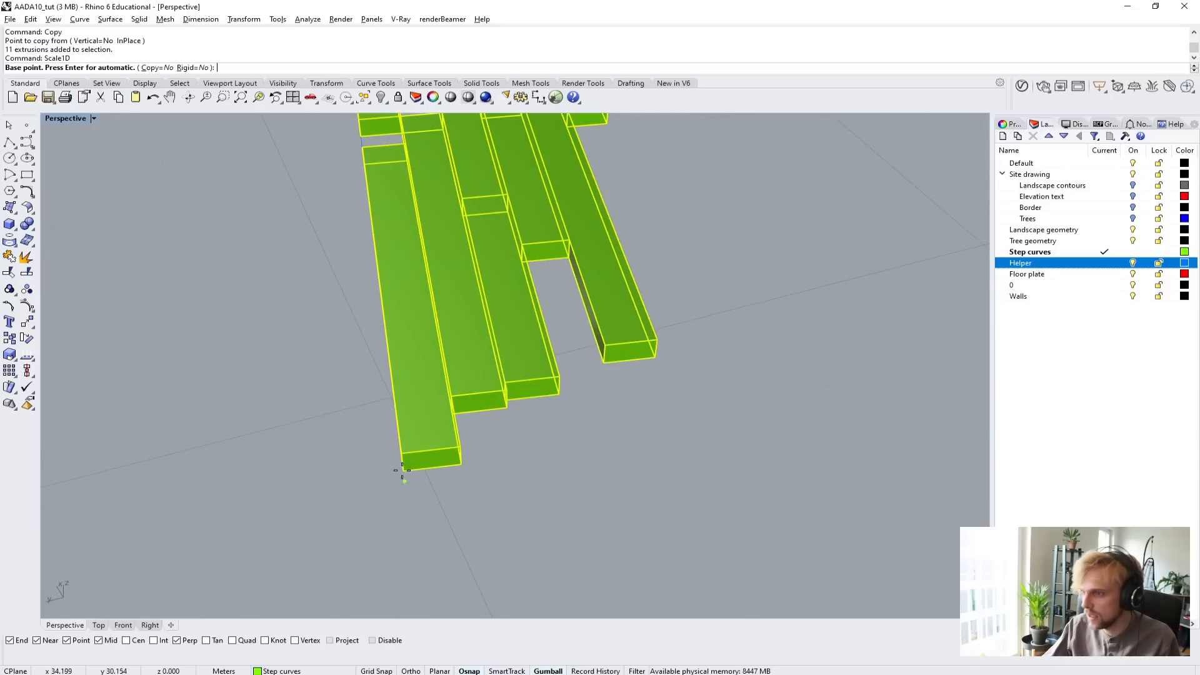
left_click(404, 475)
left_click(468, 479)
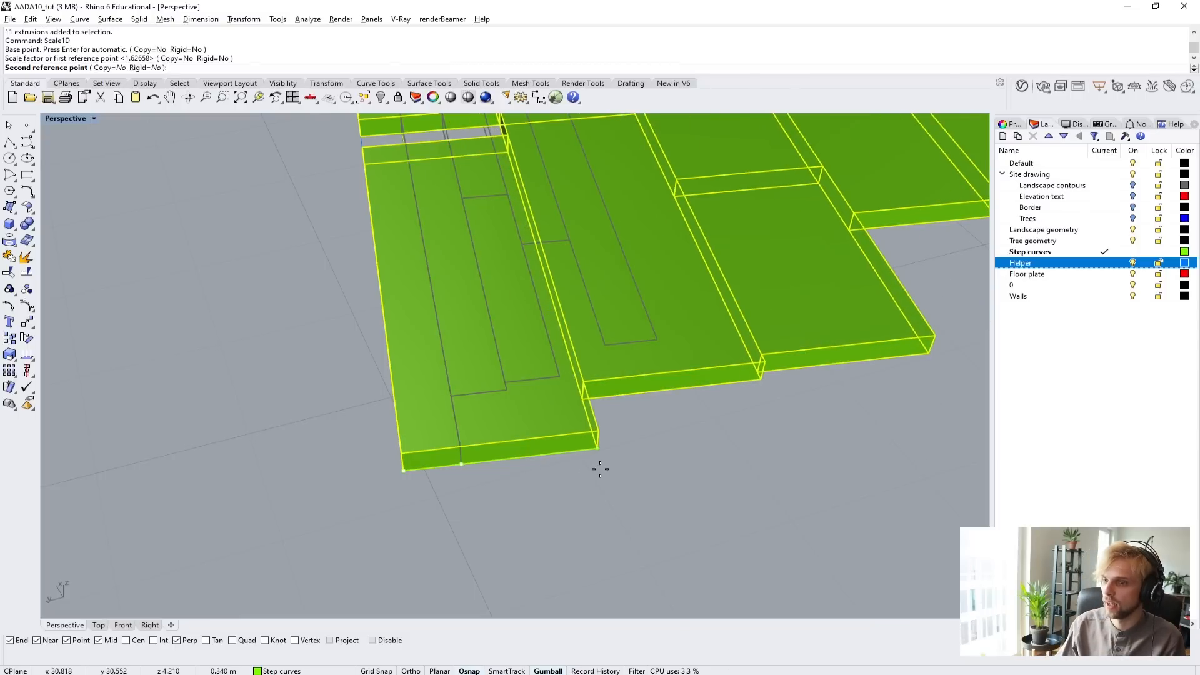
type("0.25")
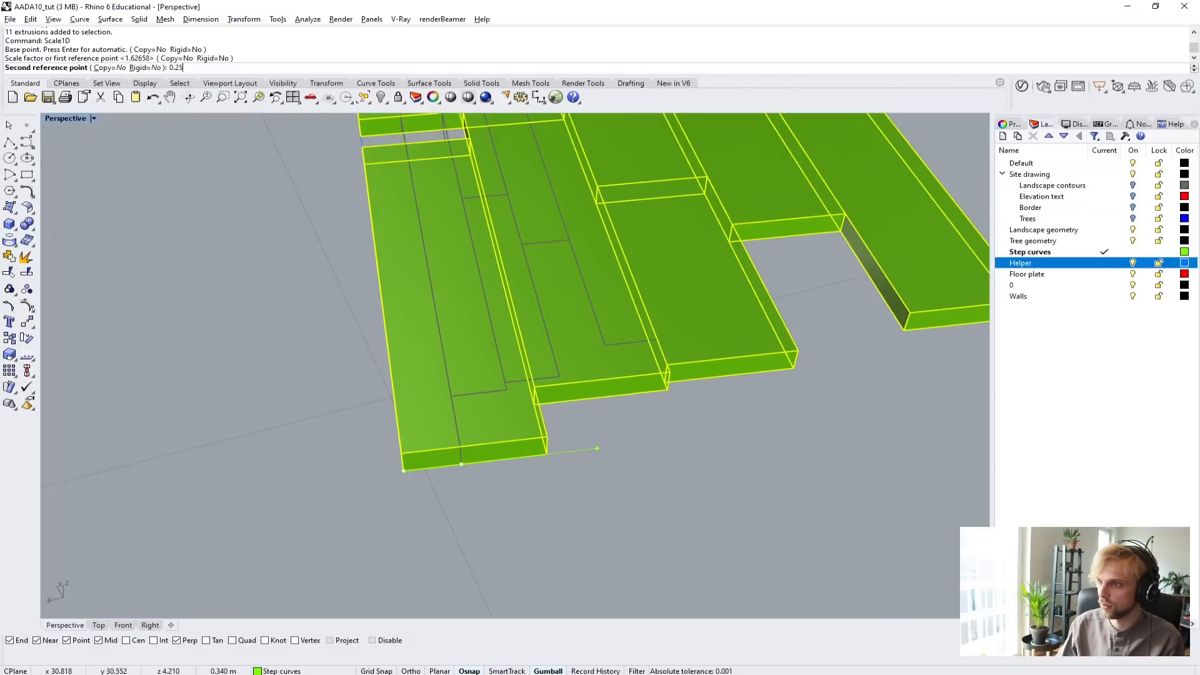
key("Return")
Scale the planks lengthwise with Scale1D, using the outer edge plank's length as reference and setting it to 2 m.
scroll(433, 366, "down", 5)
right_click_drag(433, 366, 625, 334)
scroll(659, 329, "up", 5)
right_click(660, 328)
left_click(668, 325)
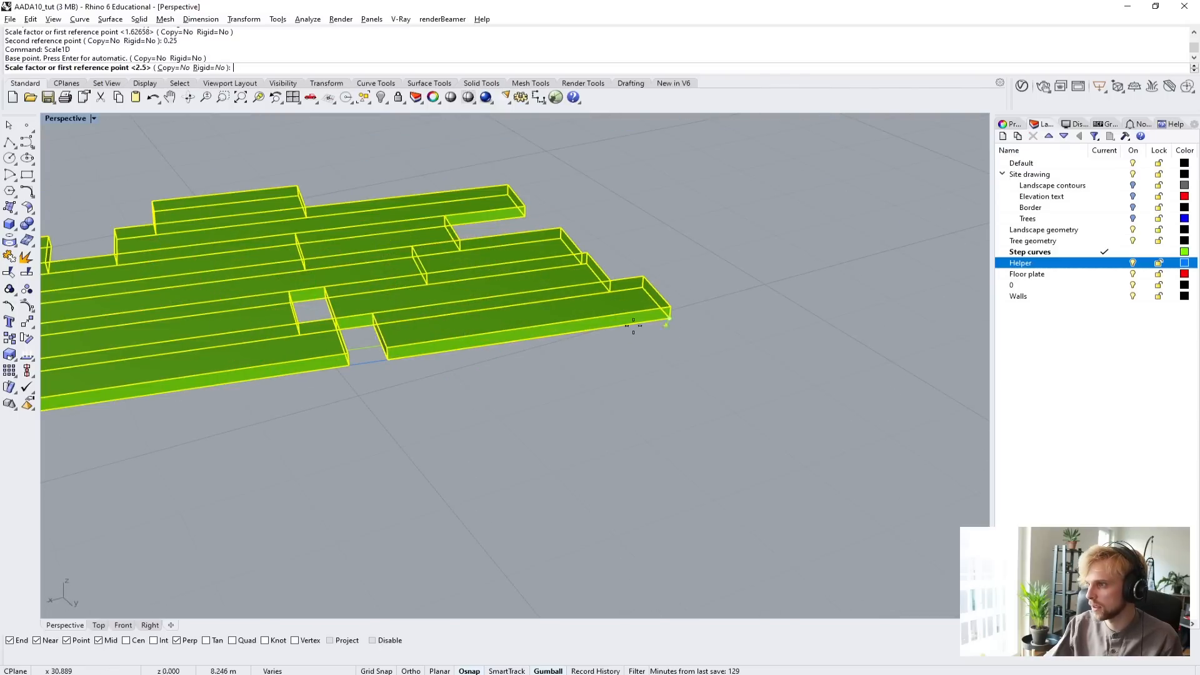
left_click(390, 359)
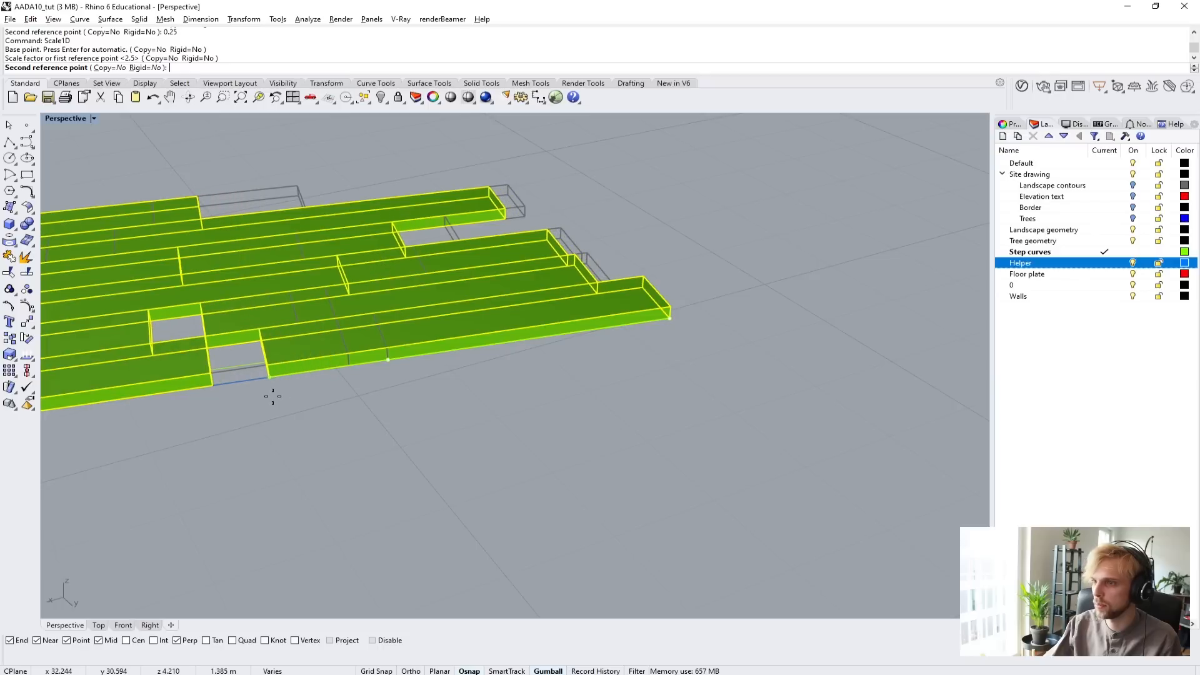
type("2")
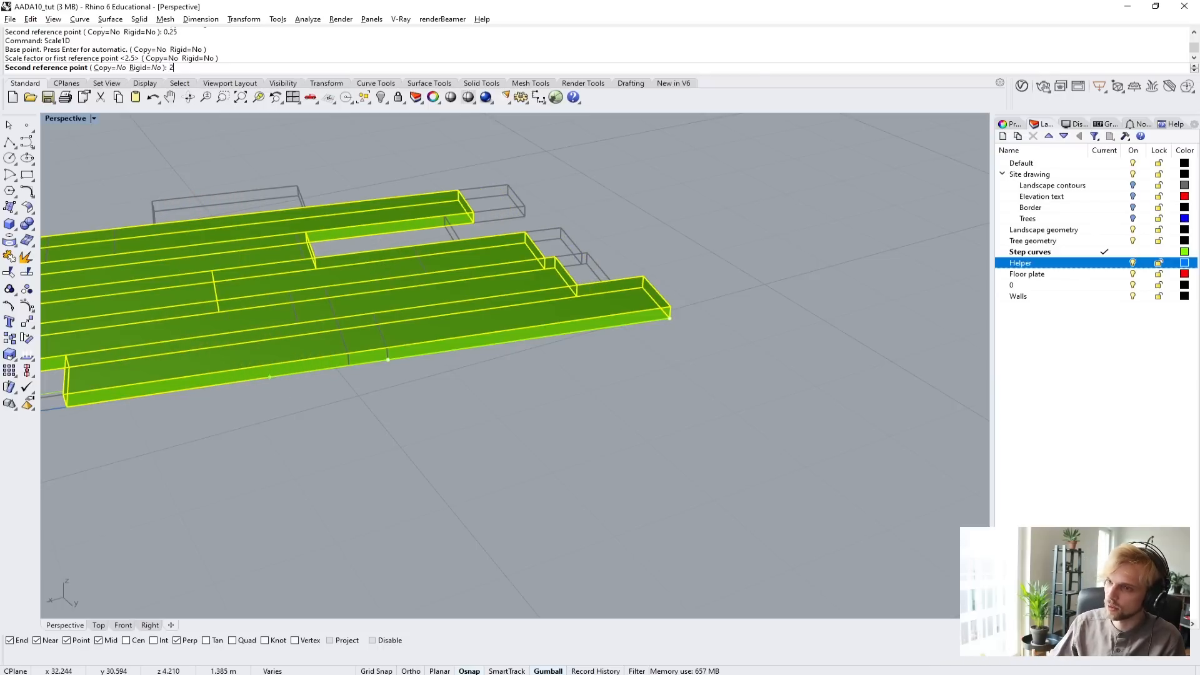
left_click(272, 396)
scroll(272, 396, "down", 9)
right_click_drag(519, 354, 314, 328)
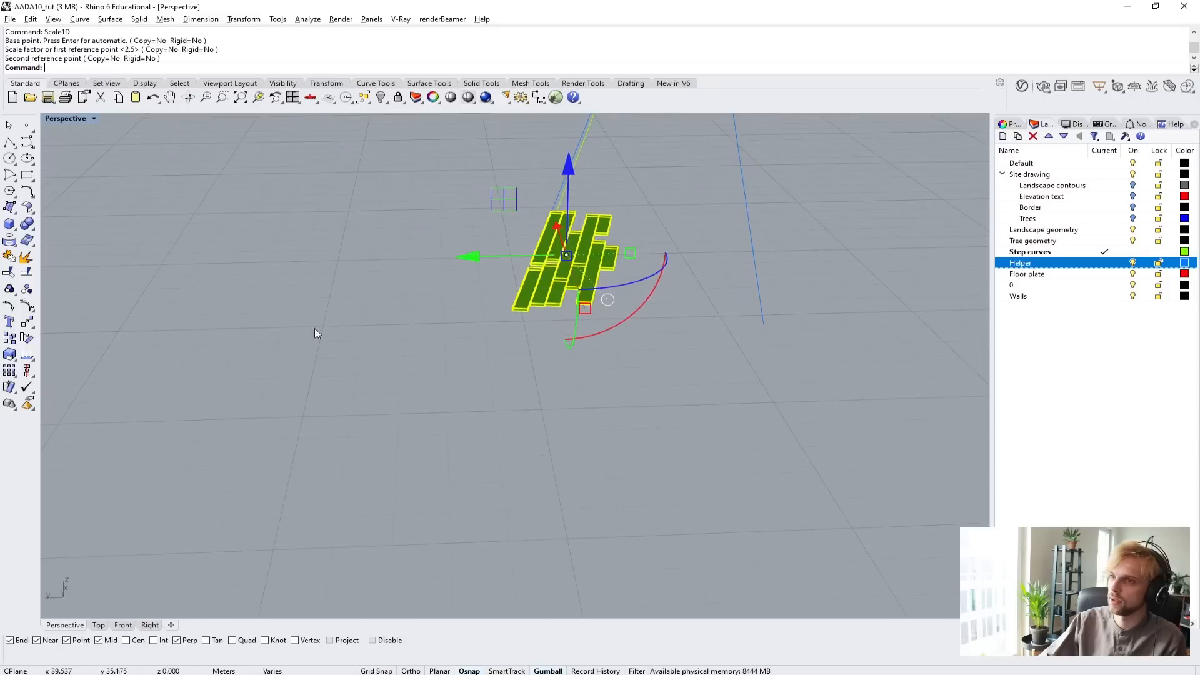
right_click_drag(464, 315, 362, 510, "shift")
scroll(438, 463, "down", 7)
right_click_drag(513, 436, 500, 308)
scroll(470, 445, "up", 8)
scroll(400, 375, "up", 5)
type("copy")
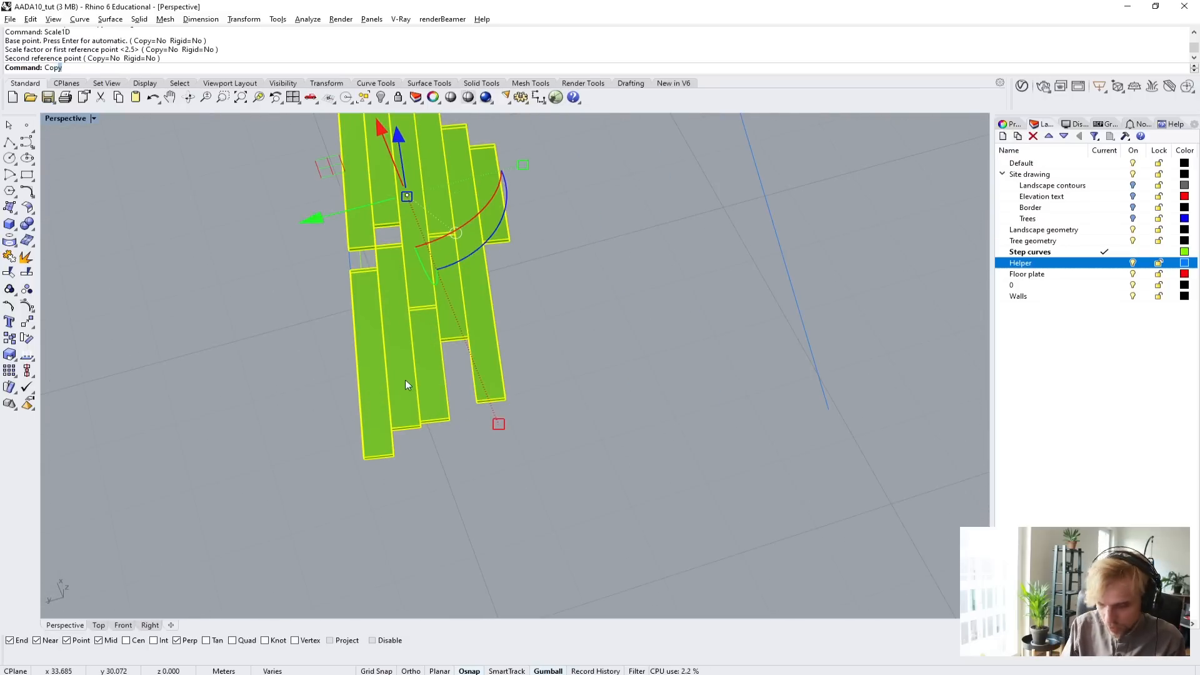
key("Return")
scroll(490, 406, "up", 3)
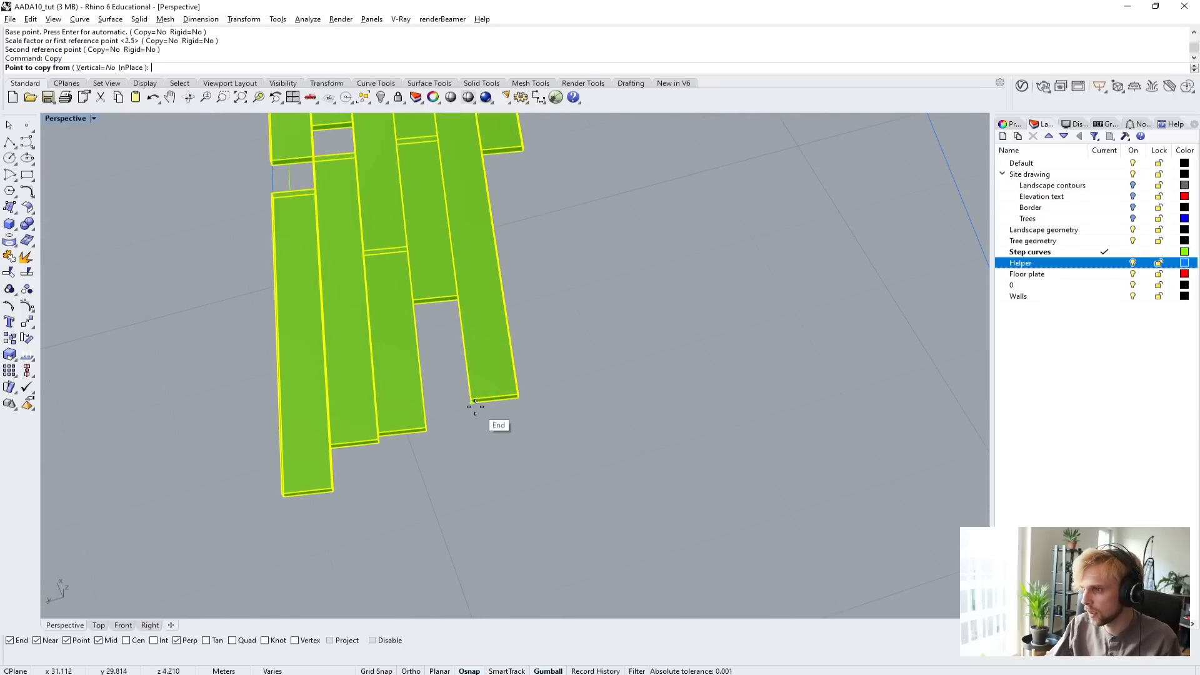
left_click(475, 403)
scroll(487, 406, "down", 5)
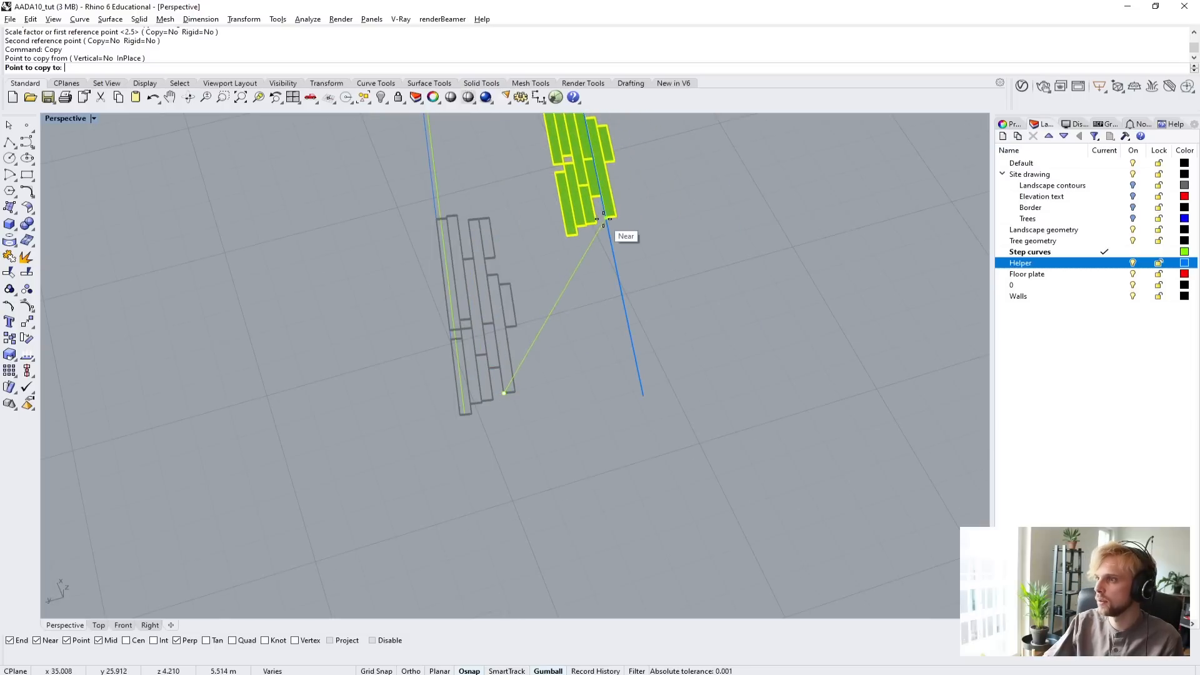
key("Escape")
Mirror a copy of the whole plank group across the inner long edge of its short outermost plank.
left_click_drag(375, 189, 548, 450)
scroll(487, 331, "up", 3)
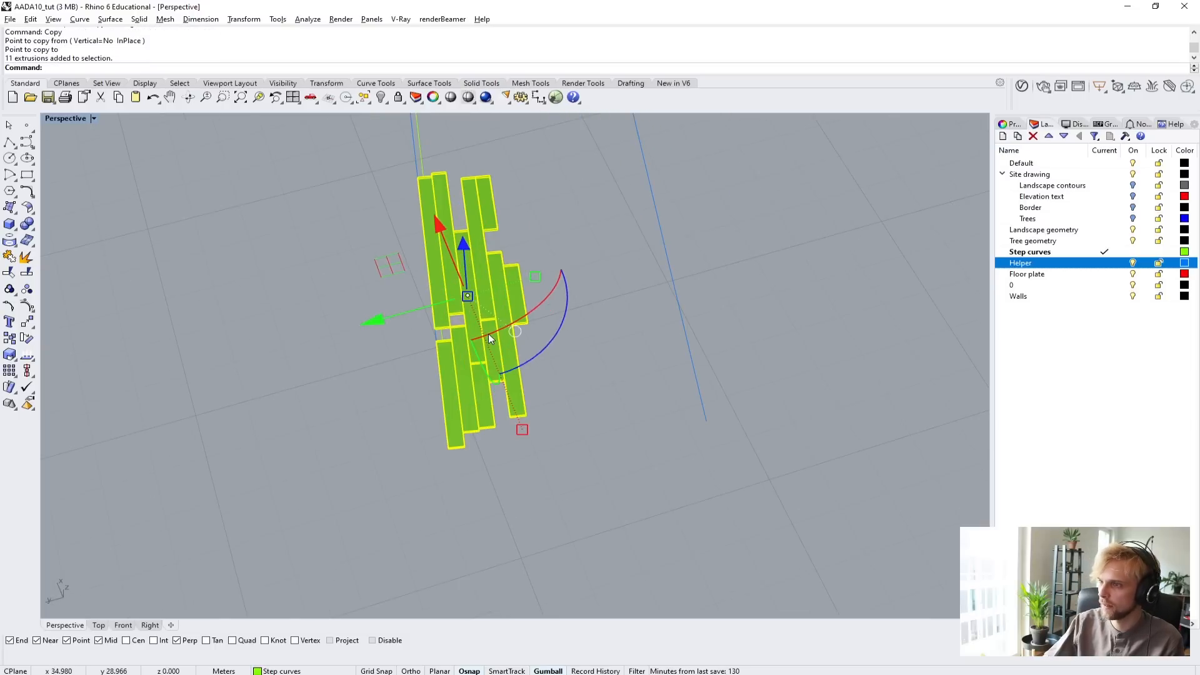
type("Mir")
key("Return")
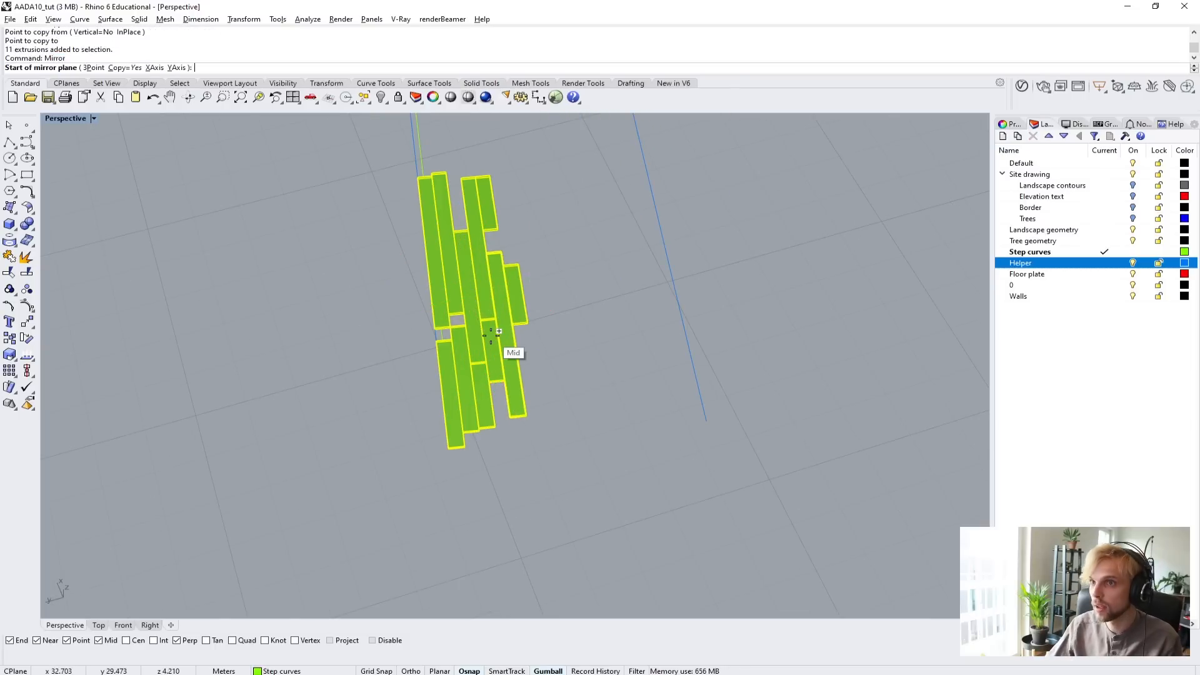
scroll(507, 398, "up", 2)
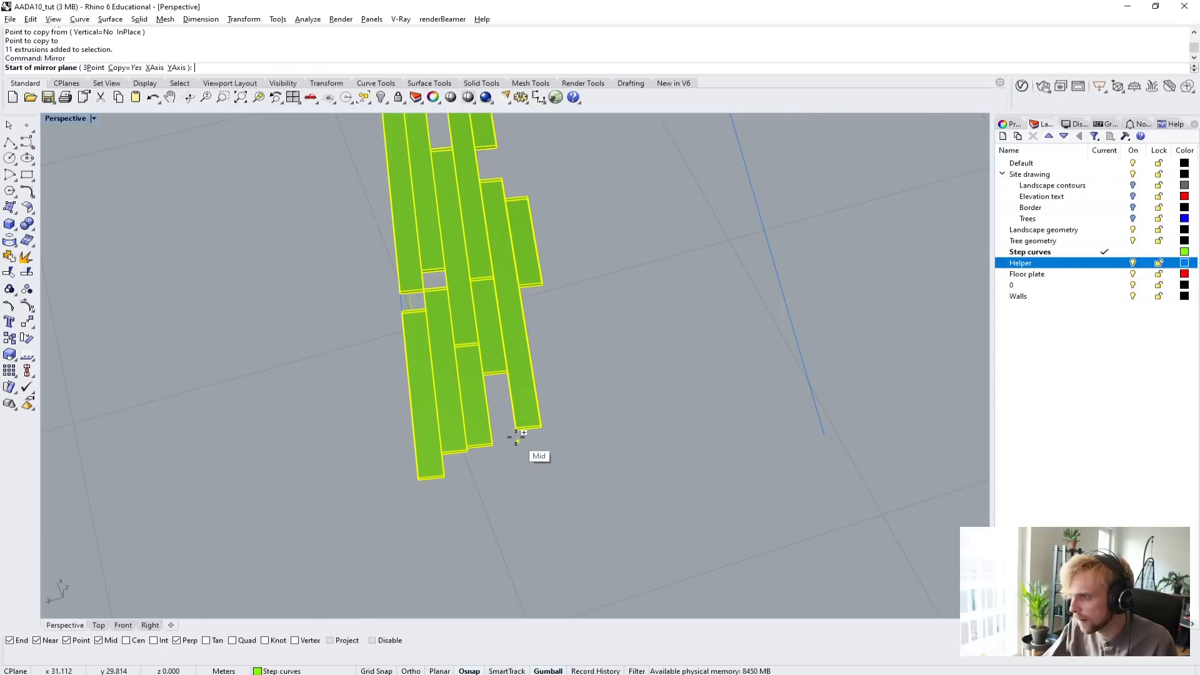
scroll(562, 257, "up", 3)
right_click_drag(563, 255, 408, 271)
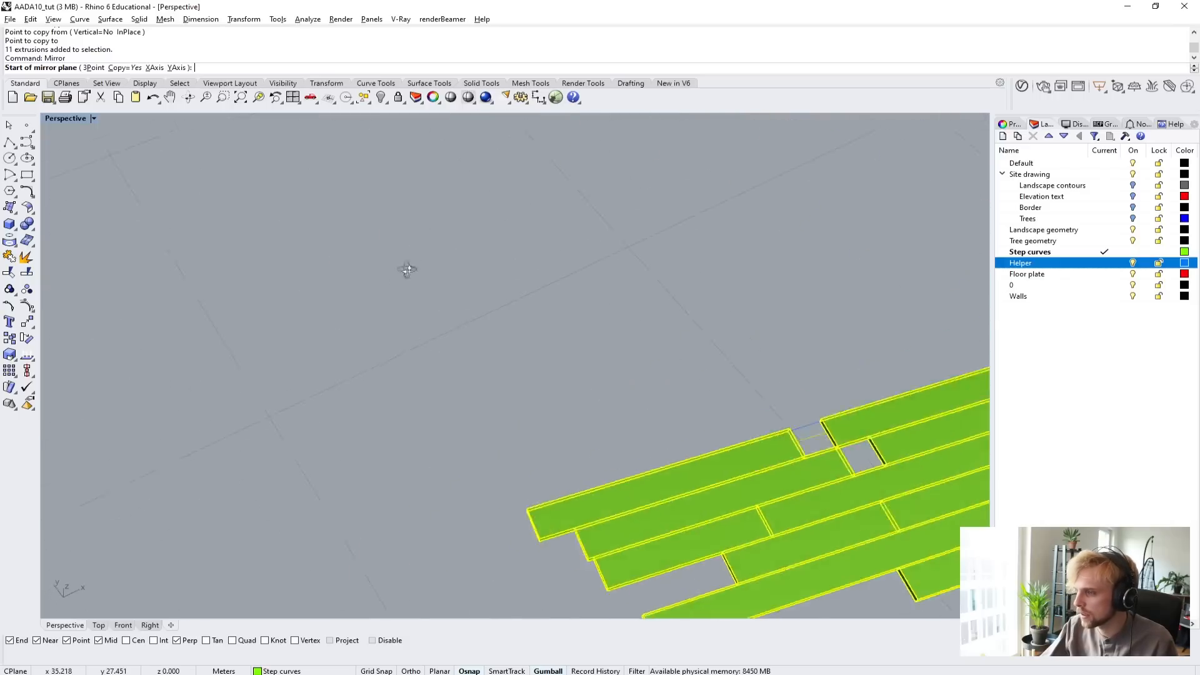
scroll(412, 265, "down", 3)
right_click_drag(666, 452, 559, 345, "shift")
scroll(559, 343, "up", 3)
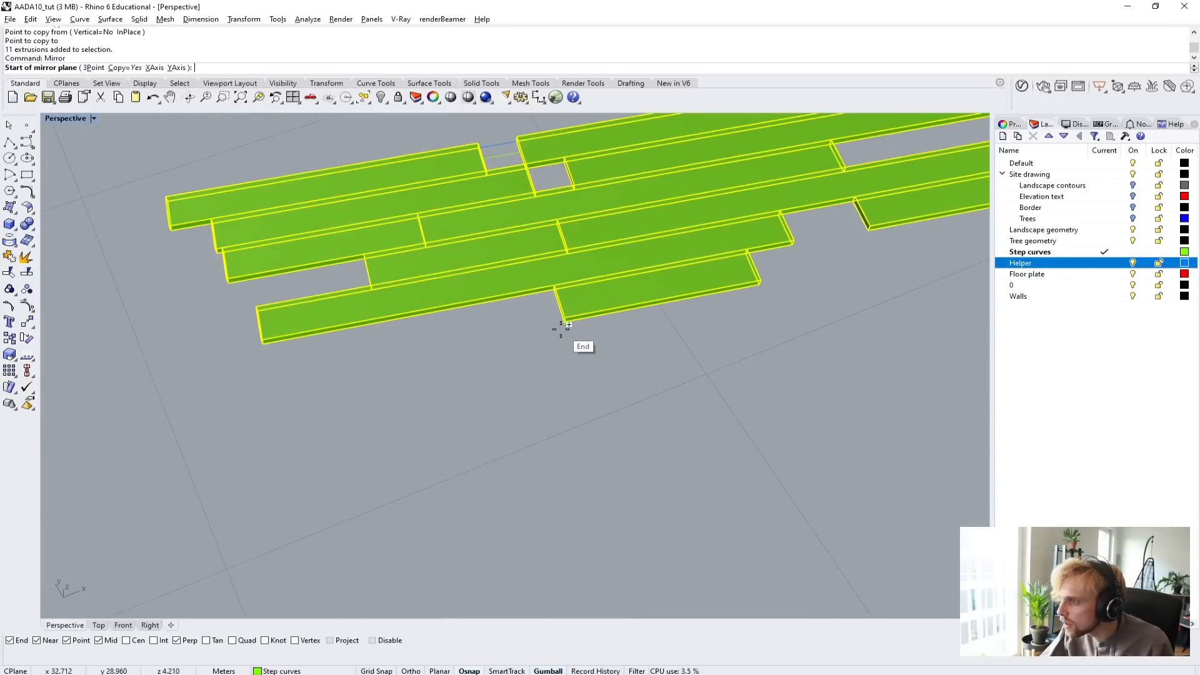
left_click(561, 329)
left_click(761, 287)
scroll(740, 299, "down", 12)
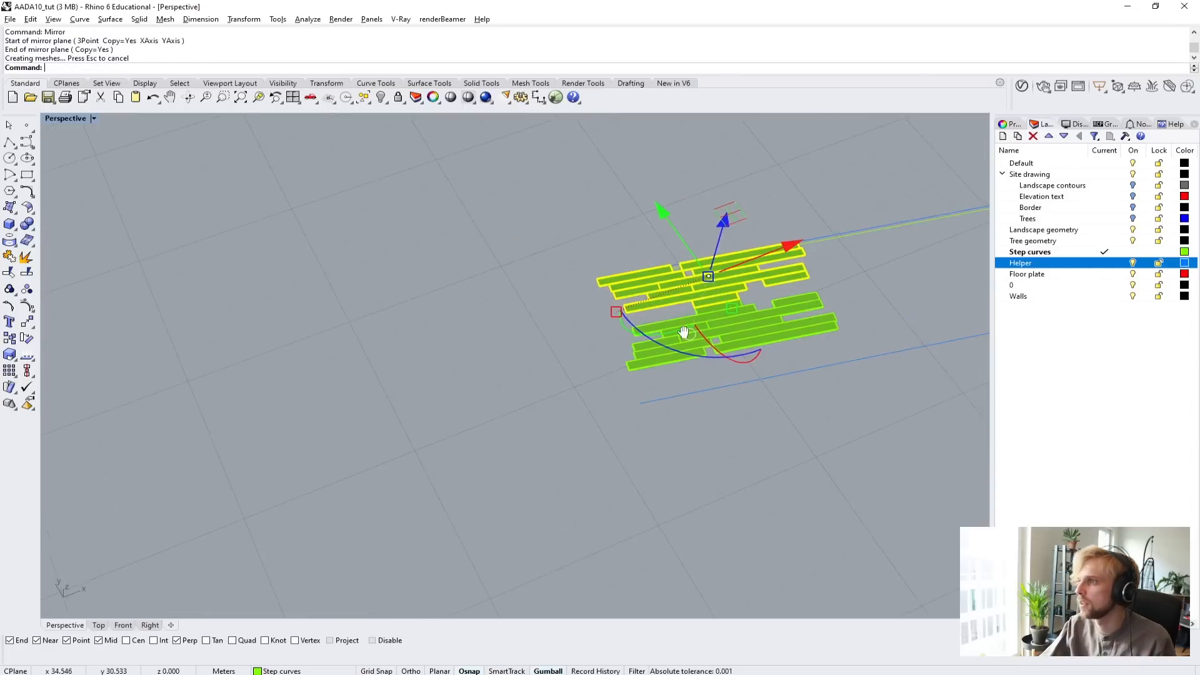
Move the mirrored planks lengthwise to snap onto an end corner of the original group, switching the viewport to Wireframe display.
right_click_drag(637, 303, 421, 378, "shift")
scroll(423, 350, "up", 4)
left_click_drag(401, 260, 441, 286)
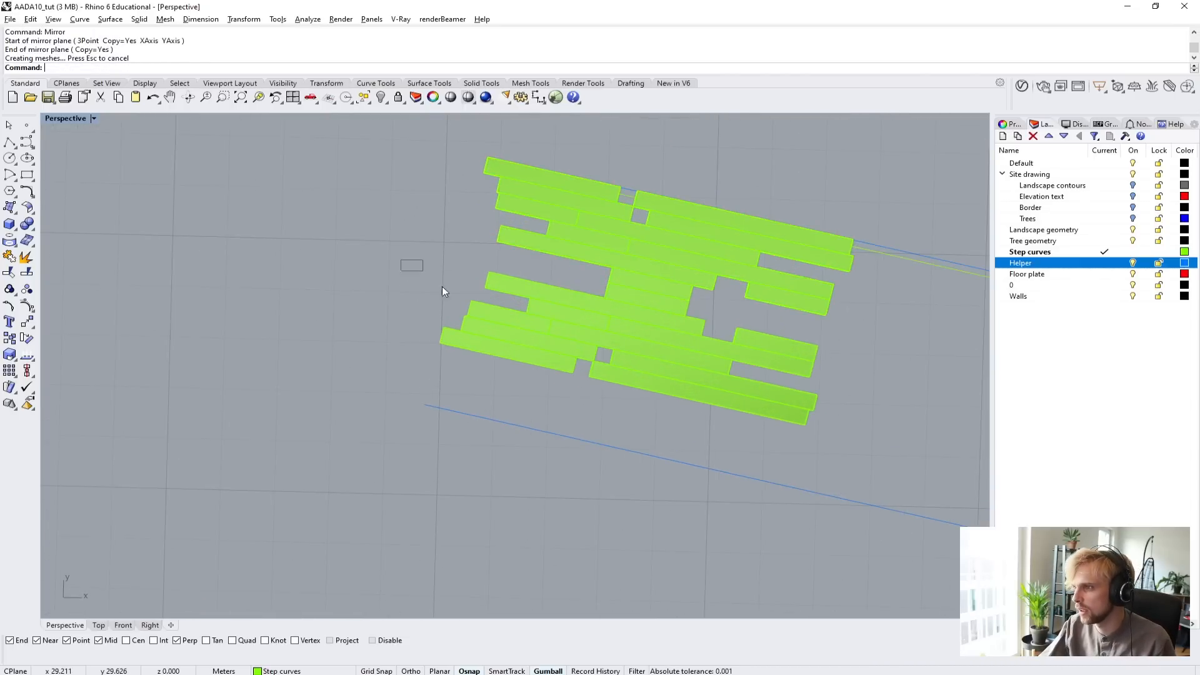
left_click_drag(618, 396, 614, 397)
right_click_drag(708, 400, 569, 376, "shift")
left_click_drag(692, 412, 483, 307, "shift")
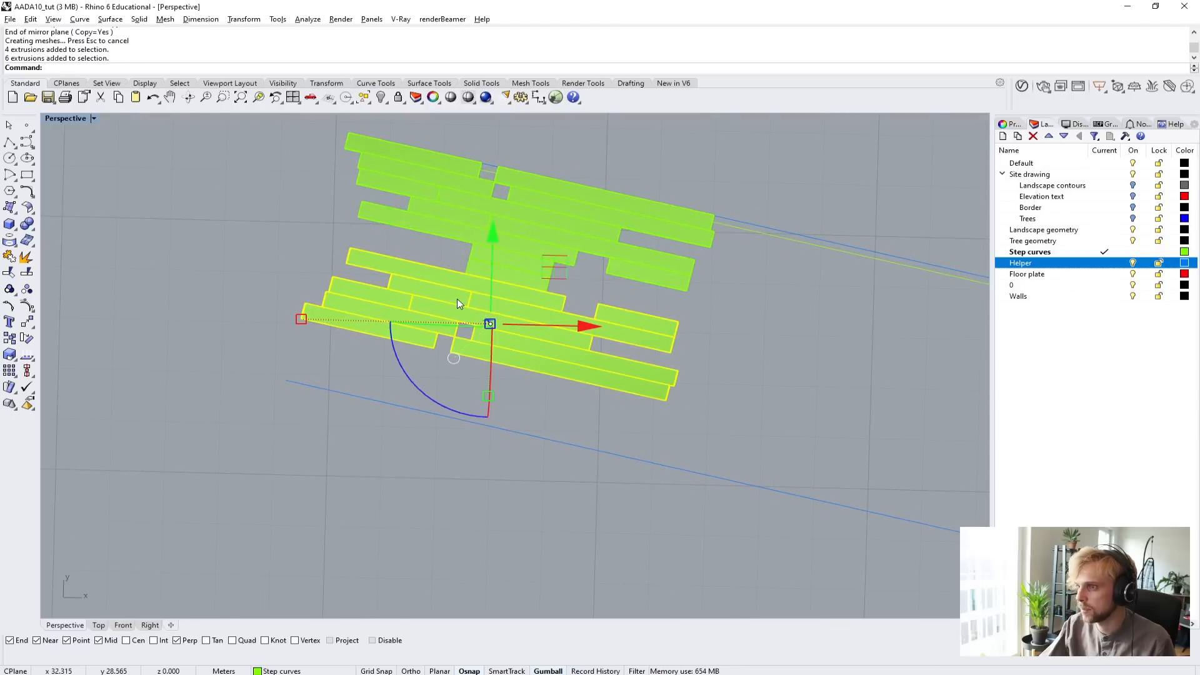
key("Return")
right_click_drag(413, 291, 456, 428)
scroll(462, 407, "up", 3)
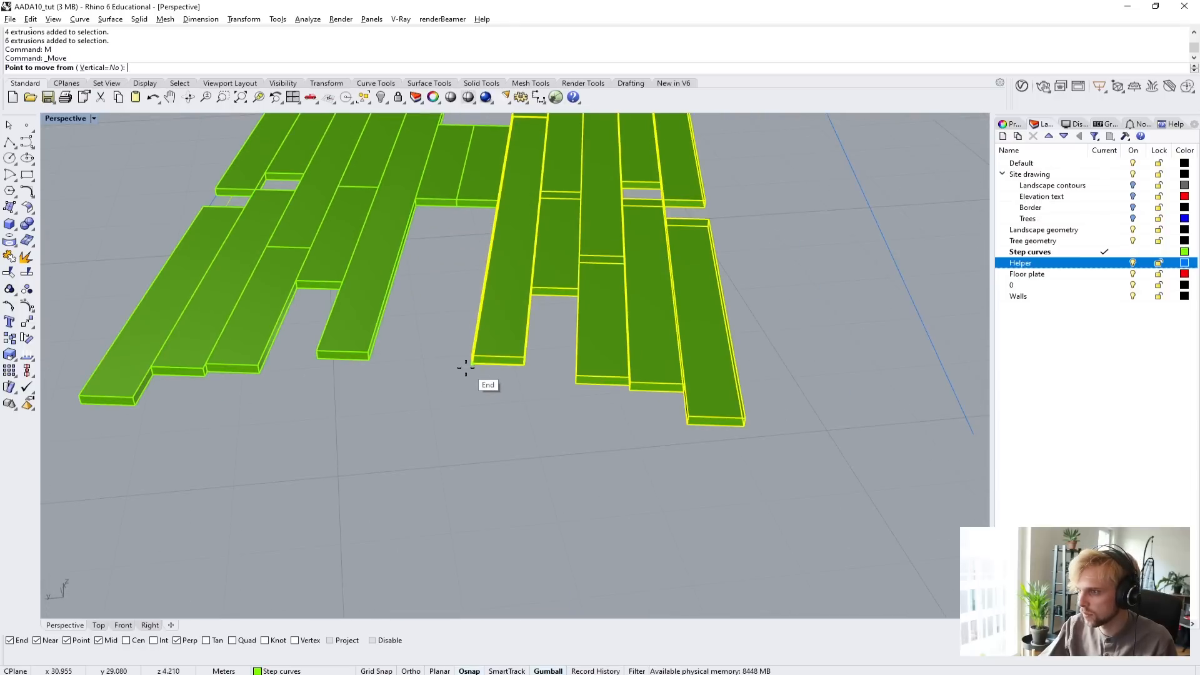
left_click(480, 377)
scroll(485, 188, "up", 5)
scroll(460, 232, "up", 2)
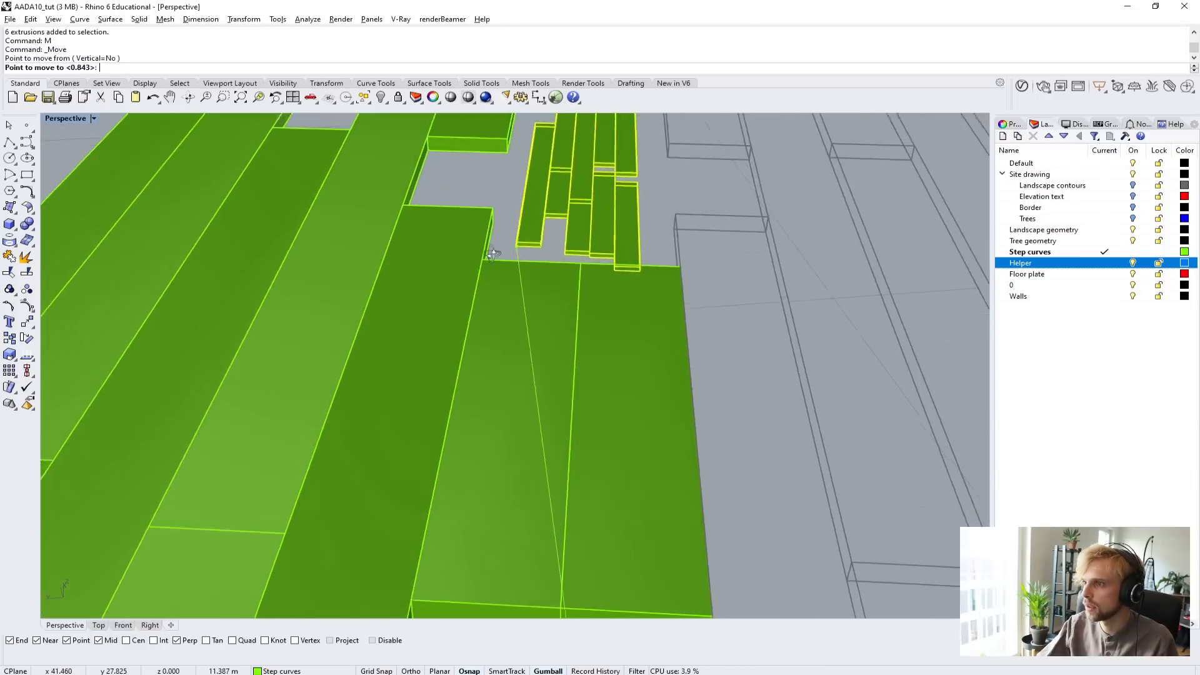
right_click_drag(490, 249, 331, 209)
right_click(67, 120)
left_click(72, 150)
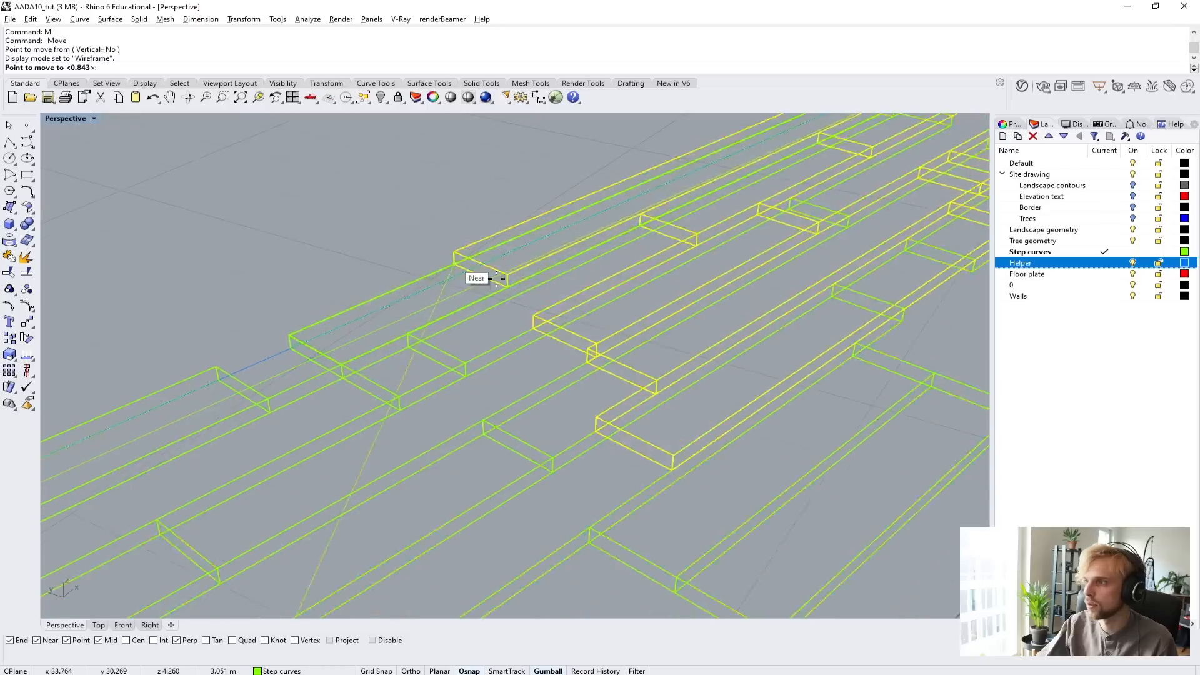
scroll(844, 344, "down", 2)
left_click(821, 351)
scroll(808, 353, "down", 4)
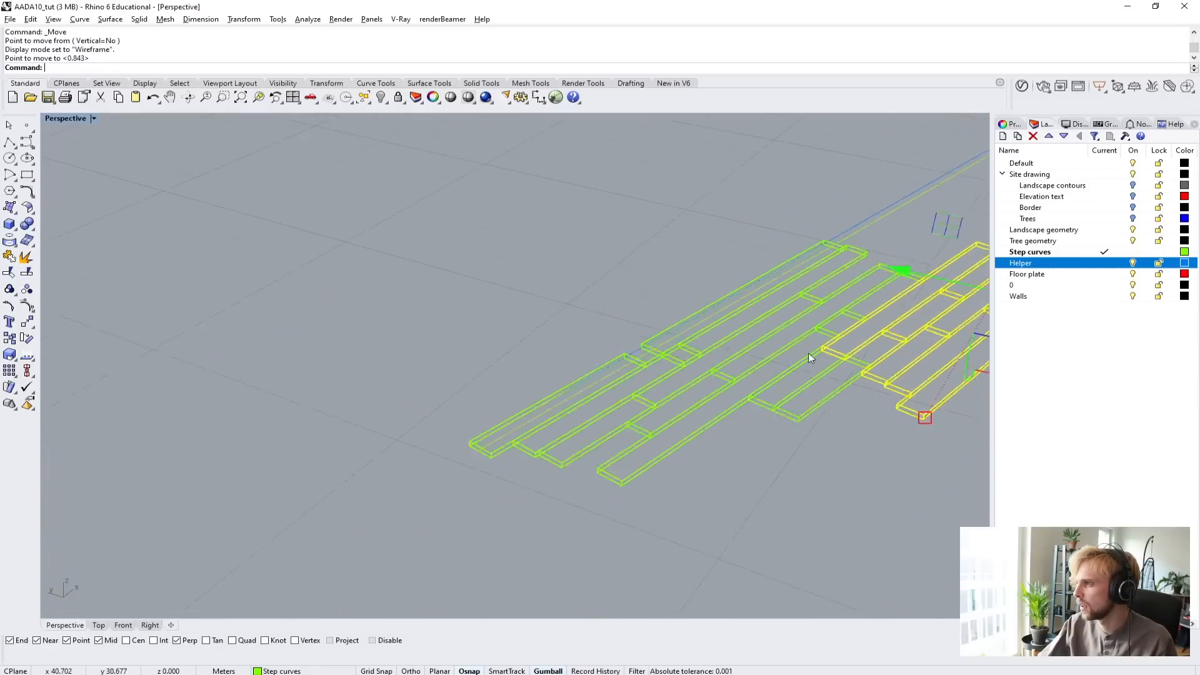
scroll(538, 381, "up", 5)
scroll(550, 463, "down", 3)
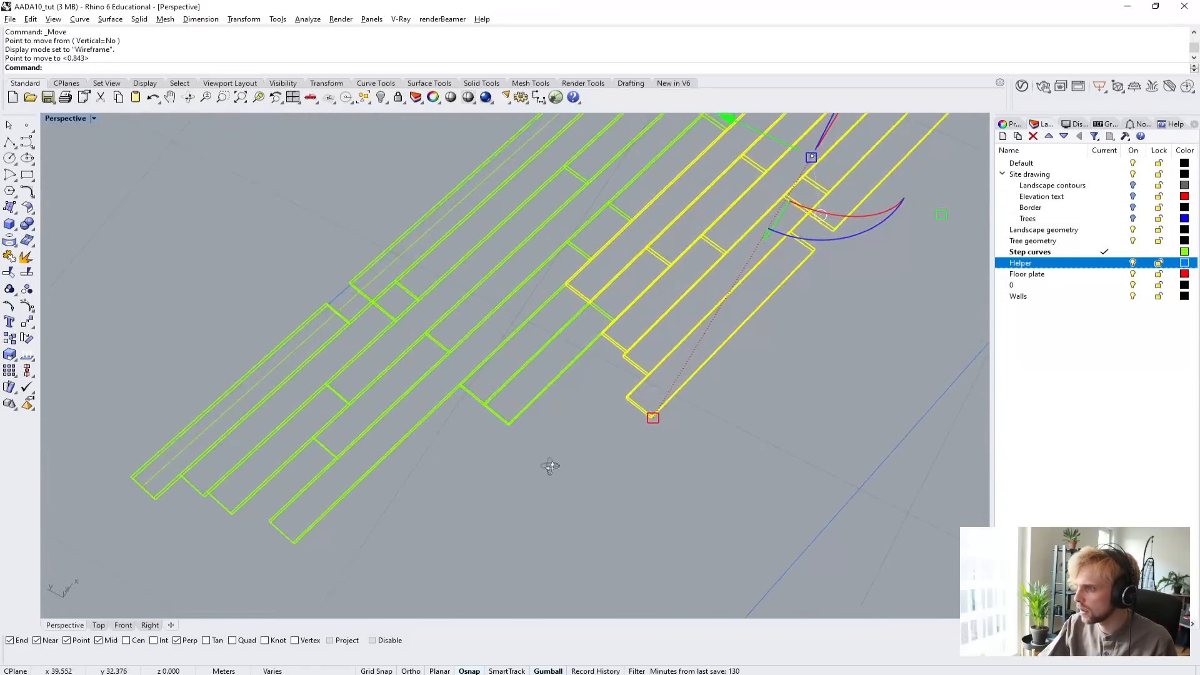
Copy both plank groups together, from their outer plank corner to a point farther along the nearby blue helper line.
right_click_drag(550, 463, 304, 305)
left_click_drag(279, 286, 800, 516)
right_click_drag(647, 483, 654, 440)
type("Copy")
key("Return")
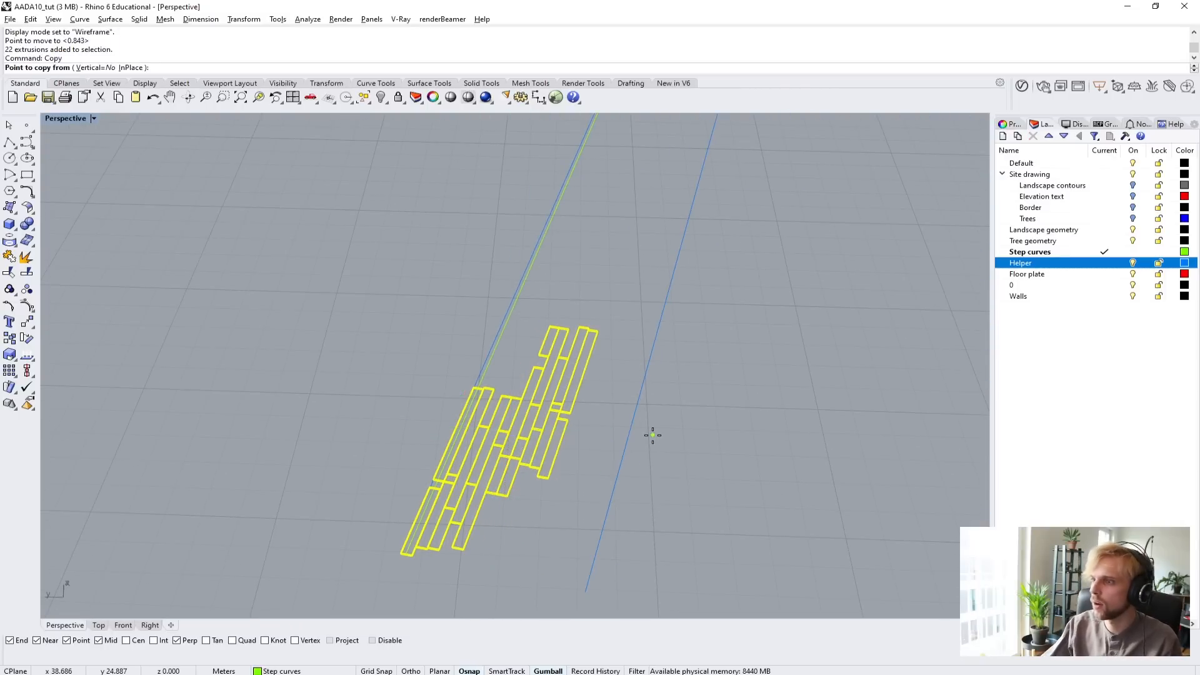
scroll(560, 452, "up", 3)
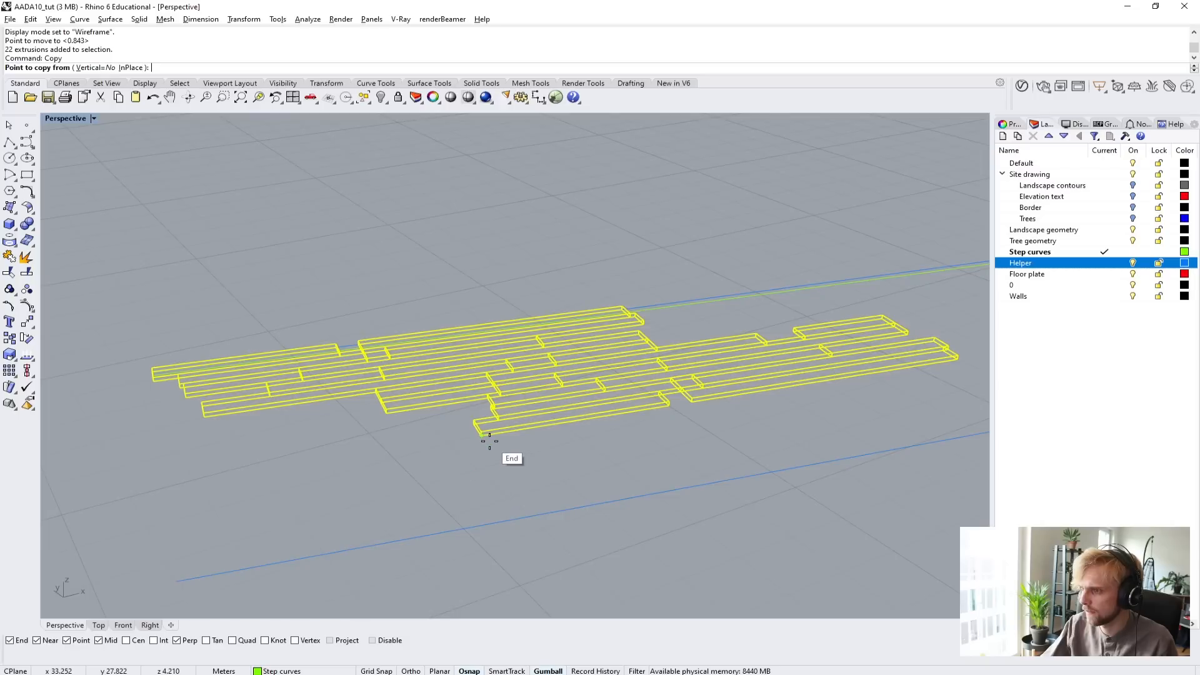
left_click(500, 439)
scroll(500, 440, "down", 4)
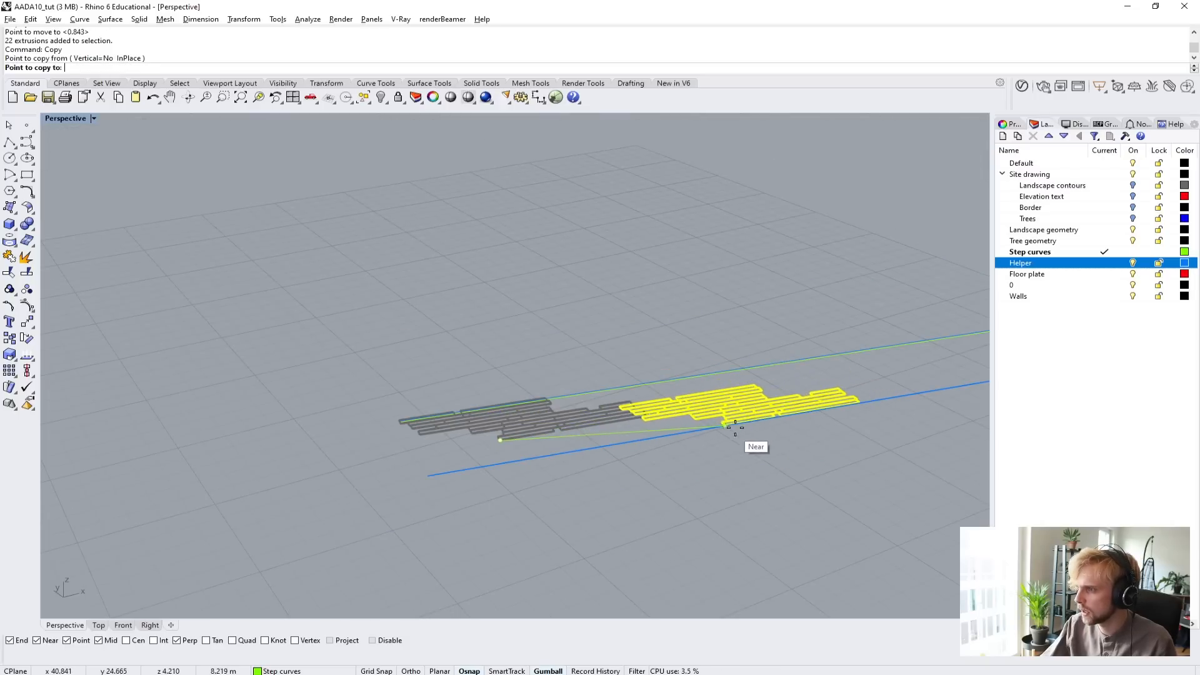
left_click(743, 425)
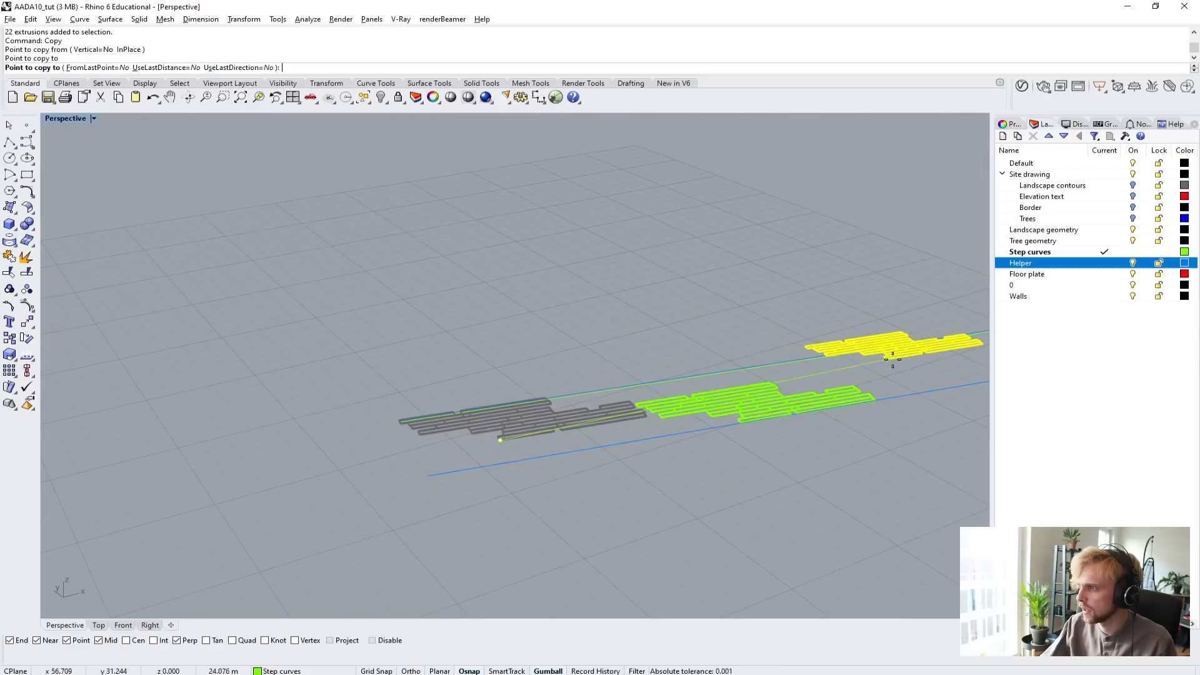
key("Return")
Duplicate all the planks into the empty area beside the helper lines and rotate the duplicate half a turn.
right_click_drag(777, 362, 410, 431)
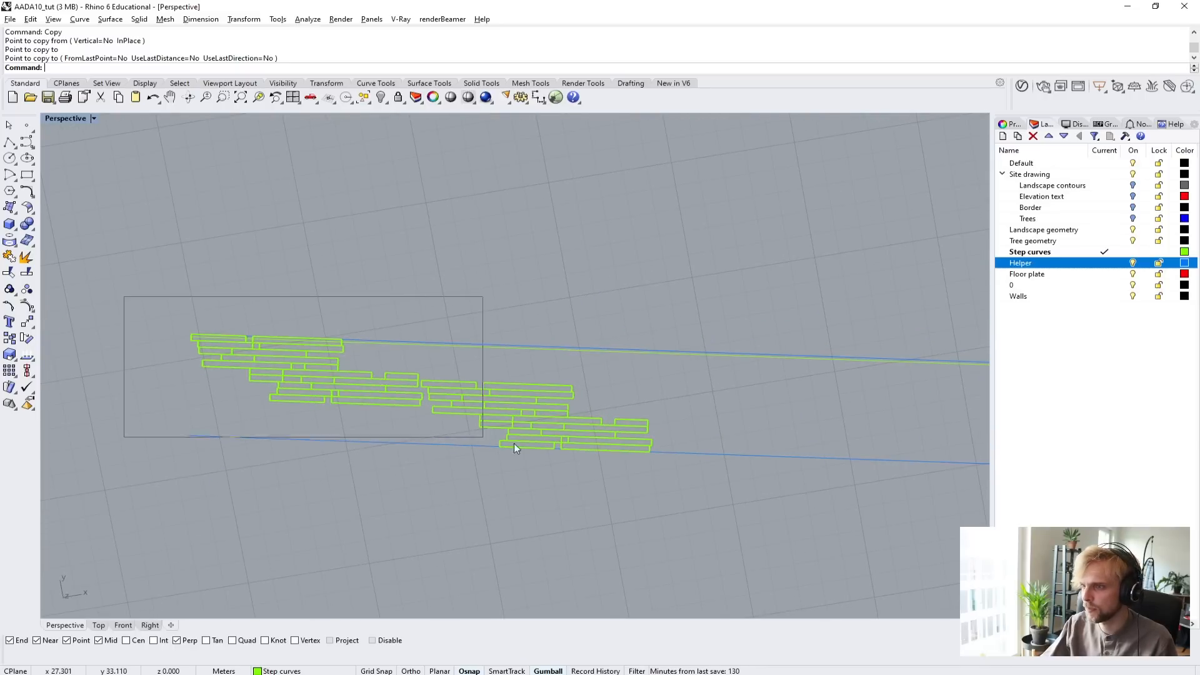
left_click_drag(514, 444, 677, 483)
scroll(593, 428, "down", 7)
right_click_drag(584, 415, 483, 430, "shift")
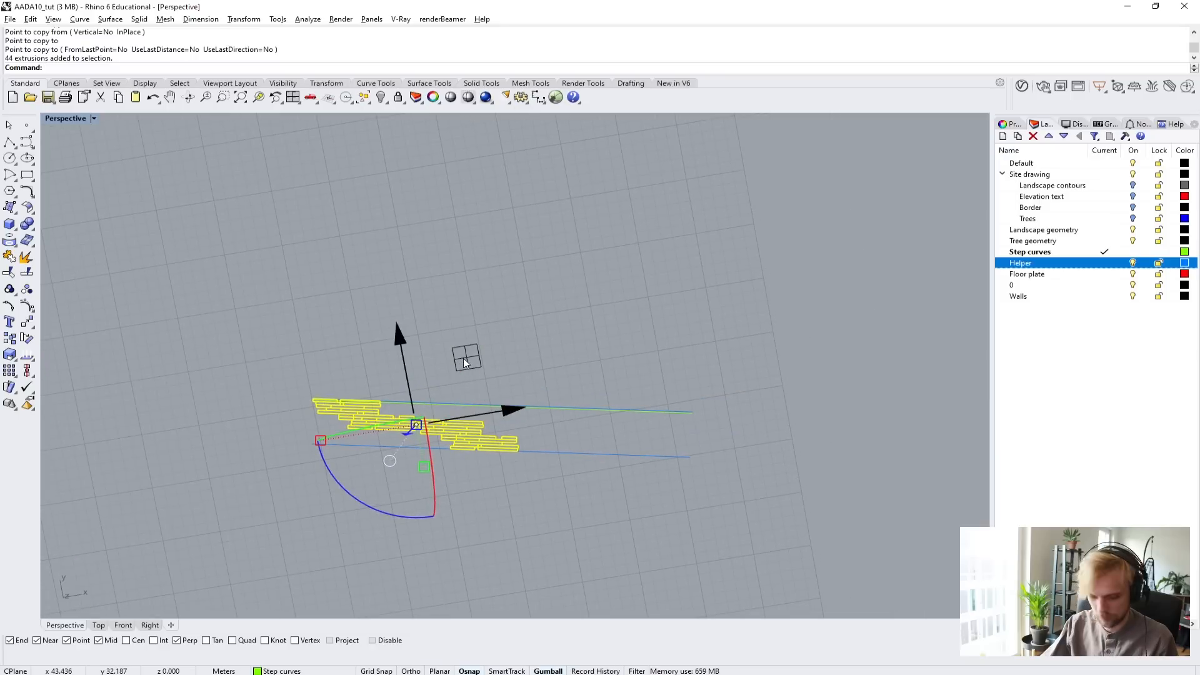
left_click_drag(465, 364, 593, 263)
left_click_drag(480, 402, 579, 251)
scroll(549, 332, "up", 3)
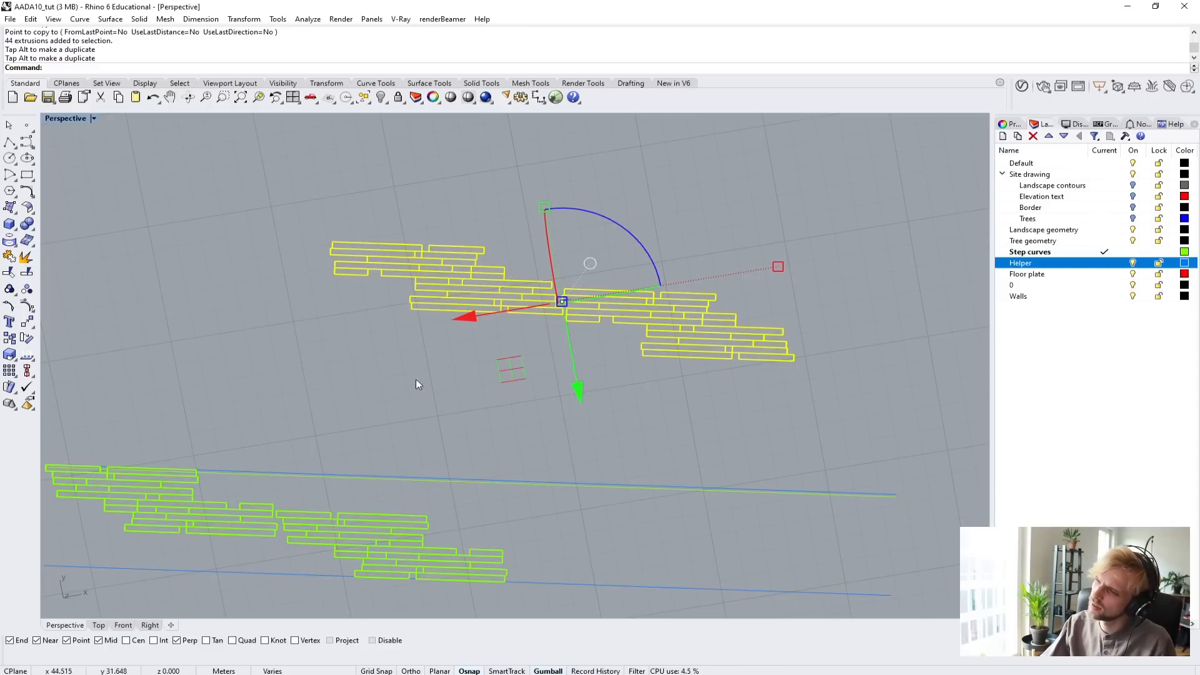
Copy ten planks from the lower end of the rotated duplicate's first group into the gap between the first plank group and the far helper line.
key("Escape")
left_click_drag(423, 285, 406, 282)
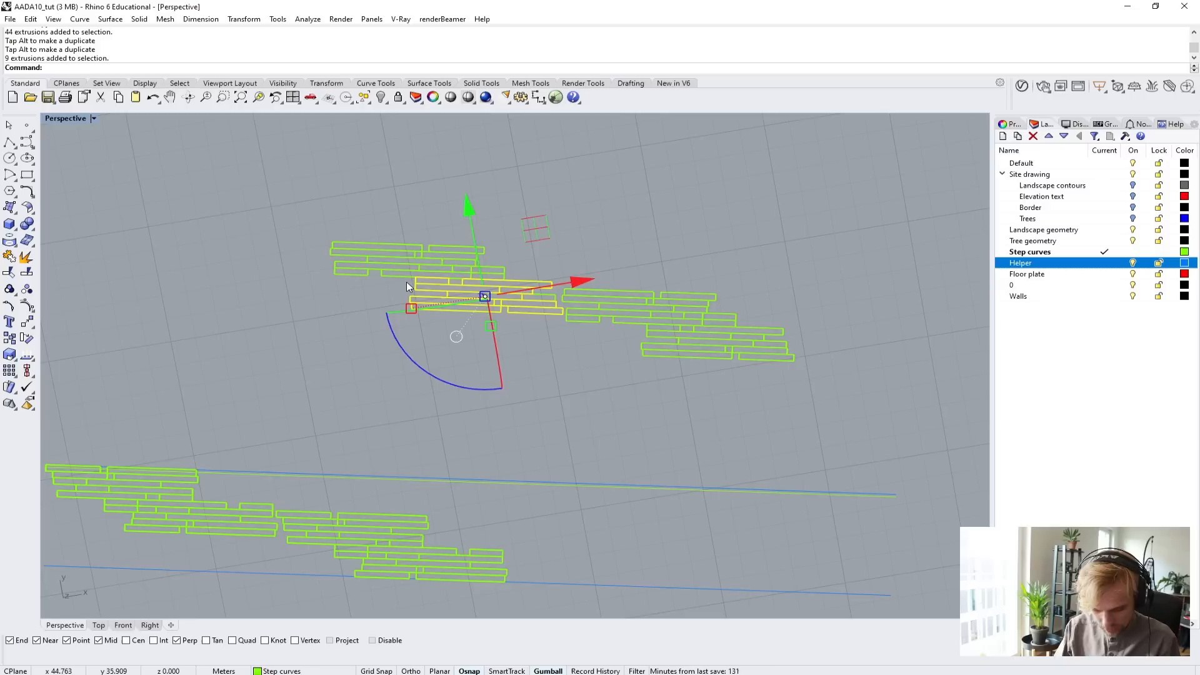
scroll(476, 323, "up", 3)
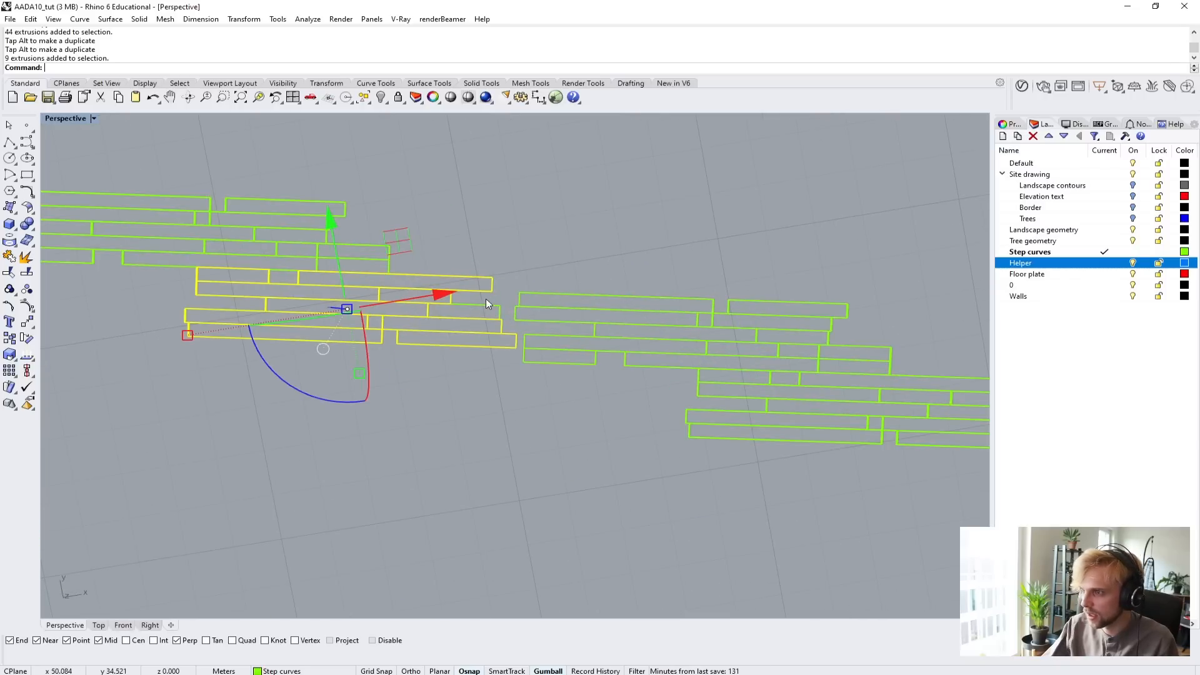
key("Return")
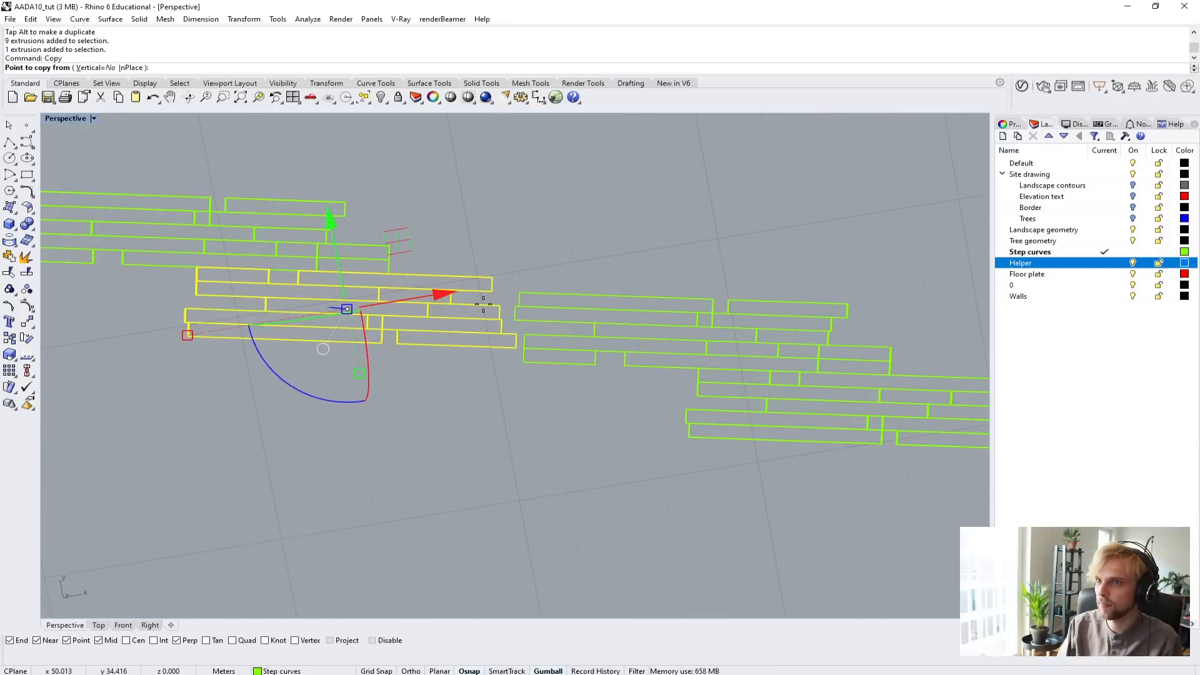
left_click(482, 277)
scroll(489, 281, "down", 3)
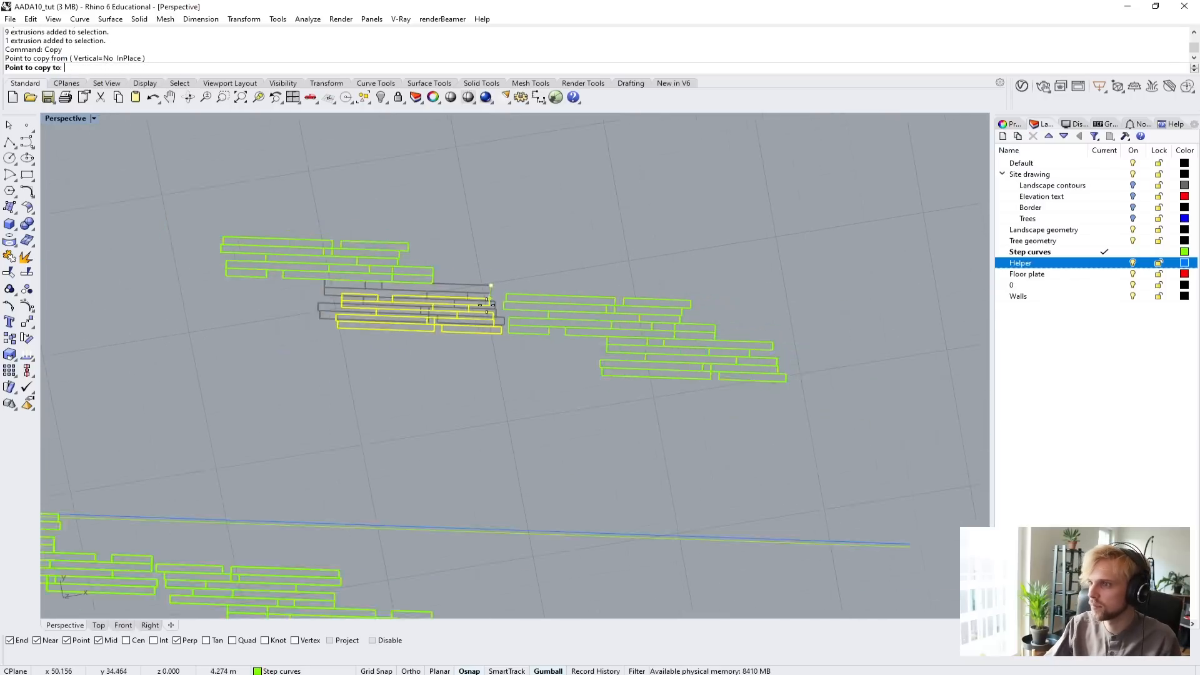
scroll(317, 511, "up", 3)
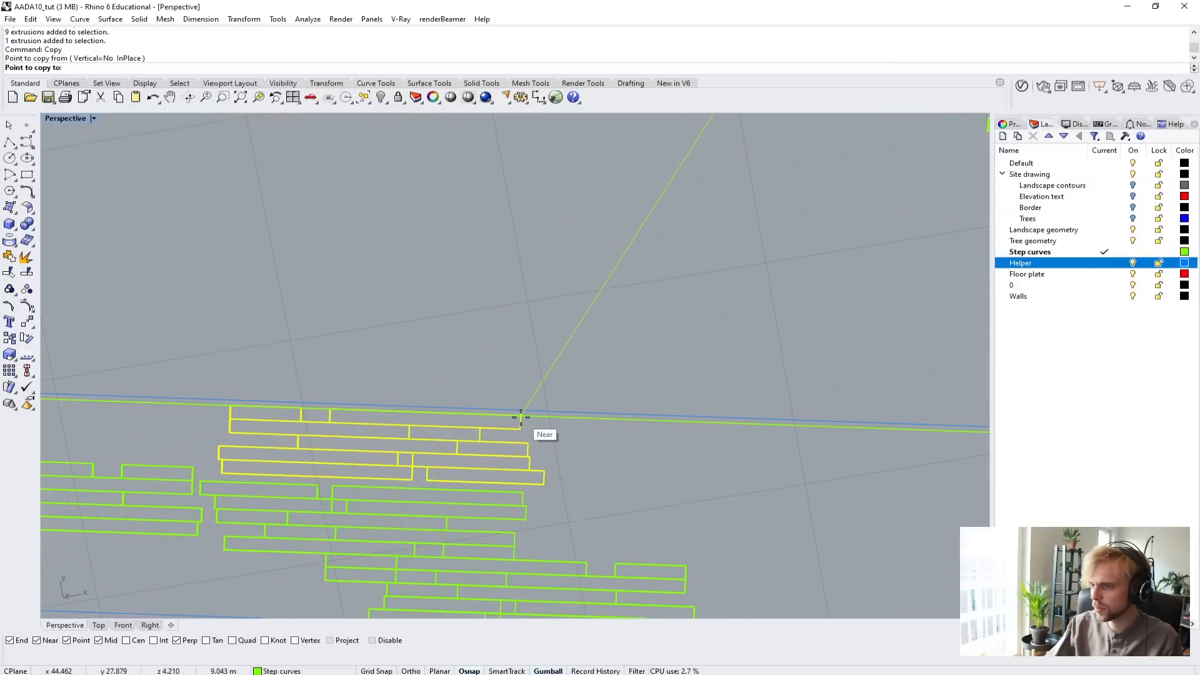
scroll(520, 417, "down", 3)
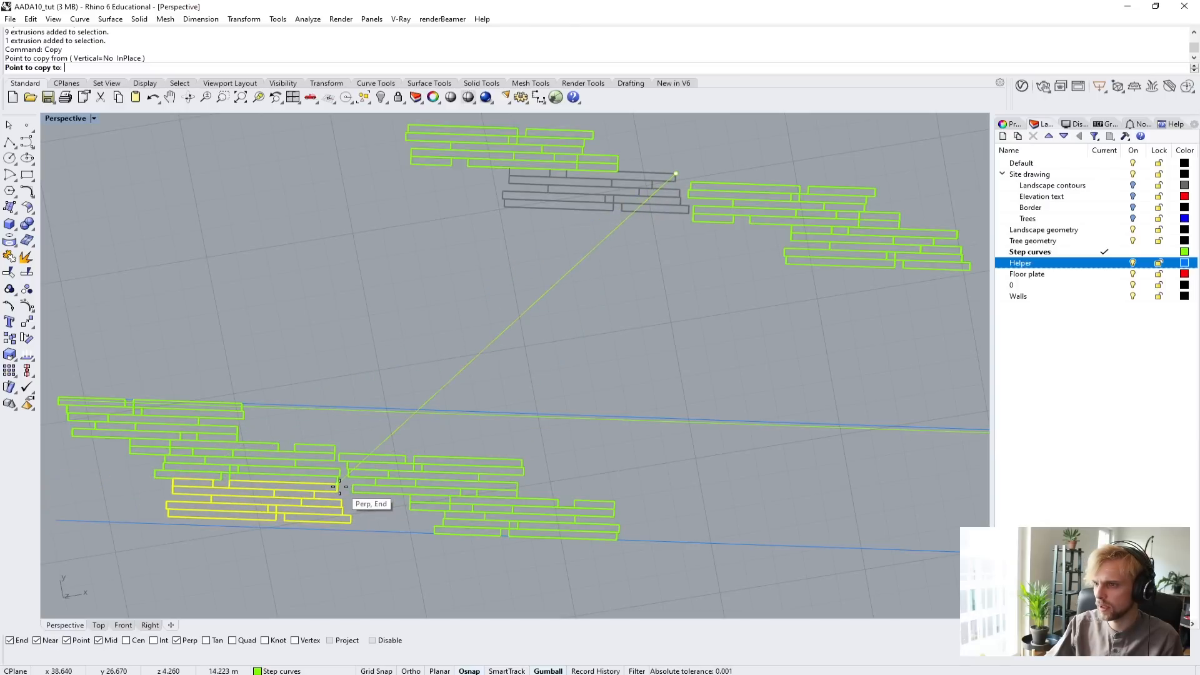
left_click(294, 486)
key("Escape")
scroll(420, 404, "down", 7)
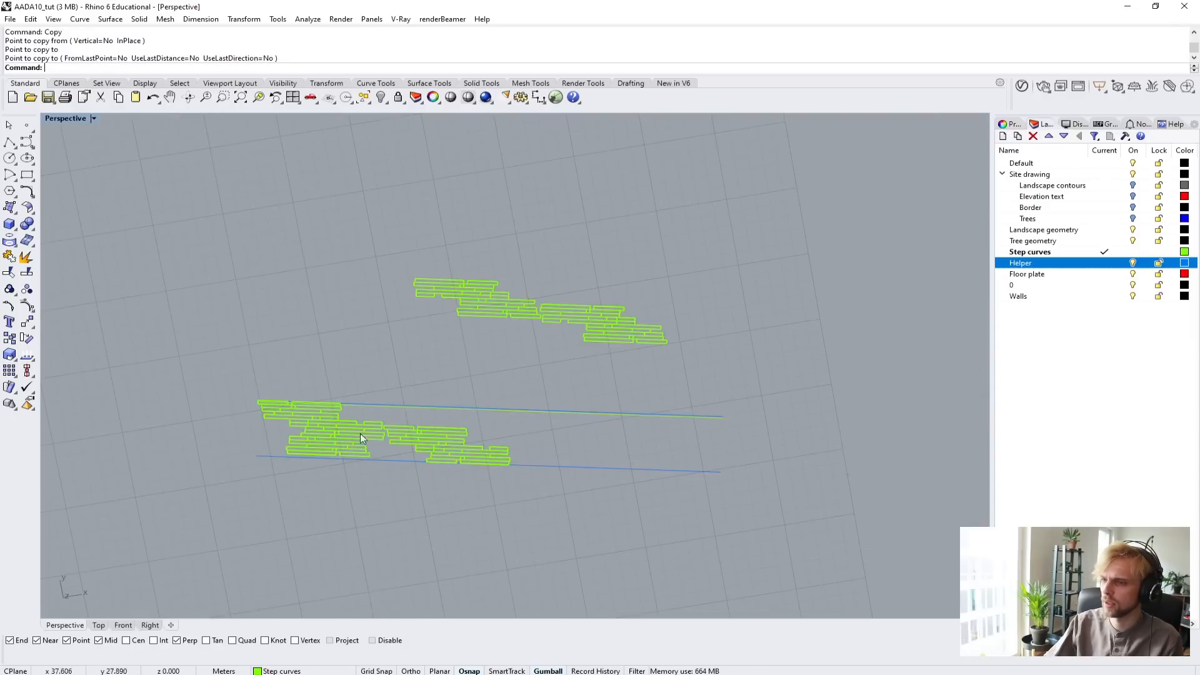
scroll(365, 439, "up", 8)
right_click_drag(365, 440, 464, 353)
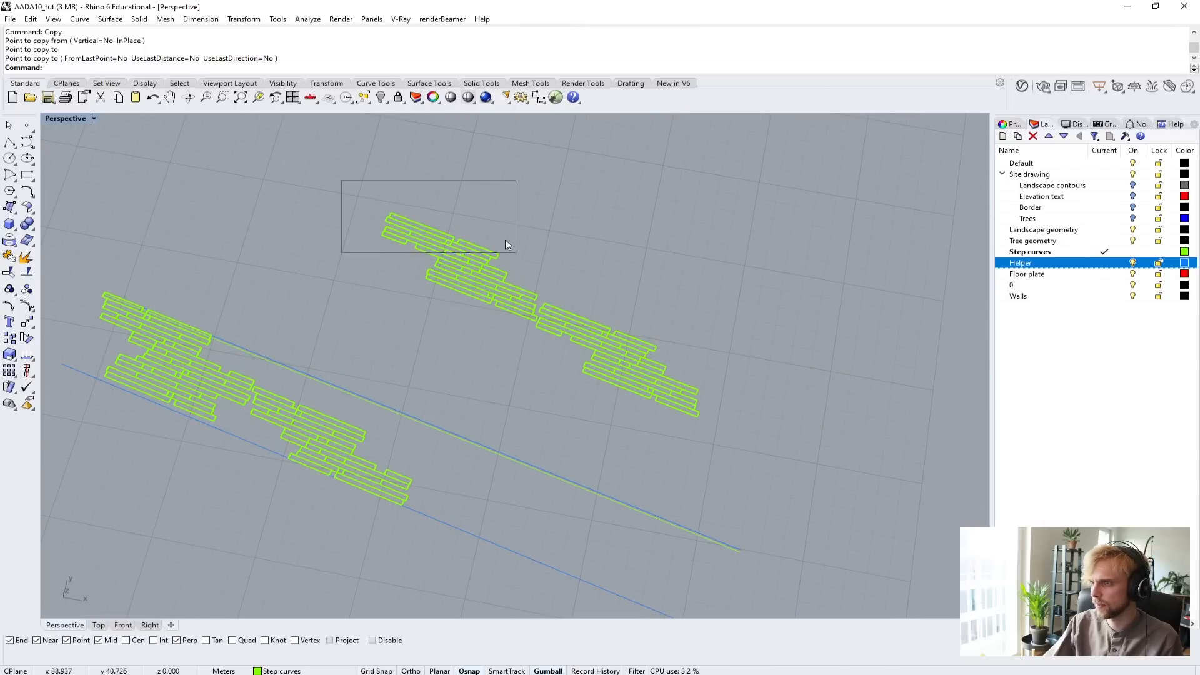
left_click_drag(505, 241, 345, 182)
right_click_drag(346, 183, 417, 223)
scroll(563, 316, "up", 4)
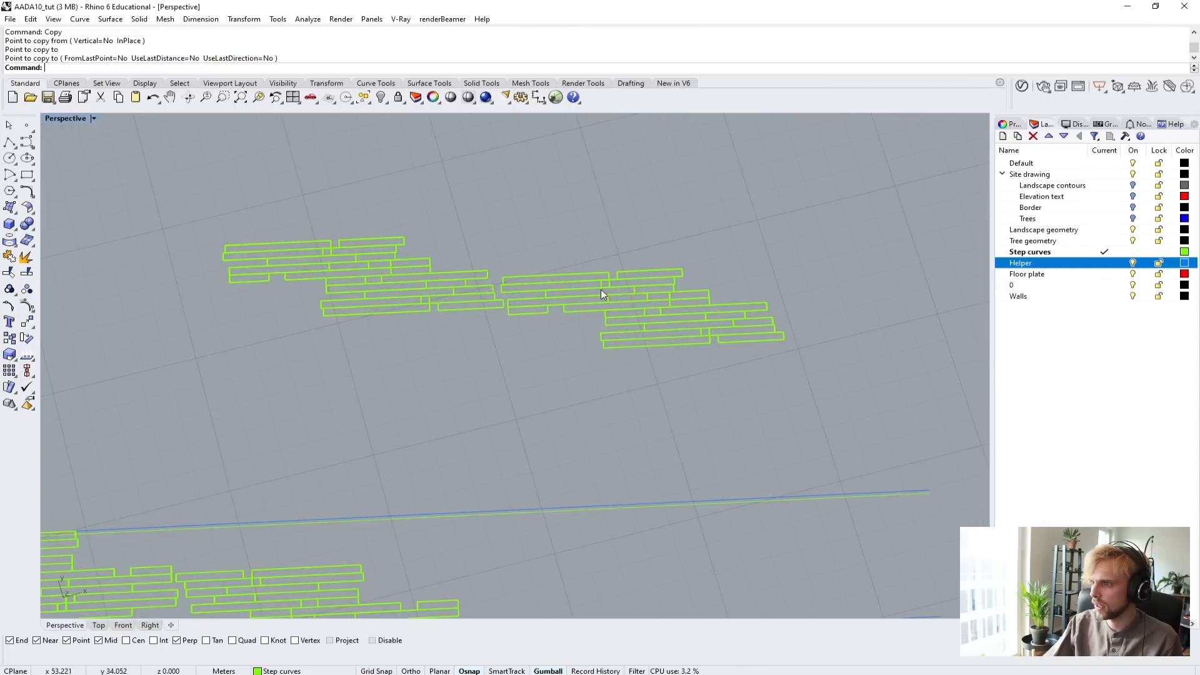
left_click_drag(740, 302, 389, 293)
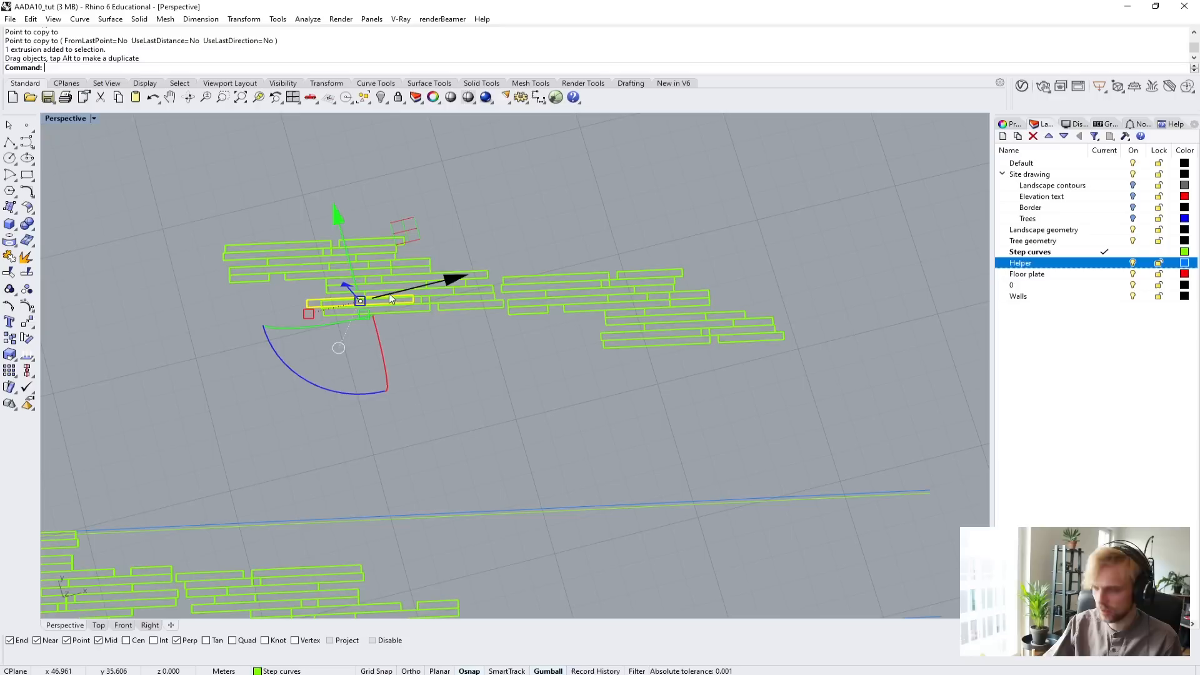
key("ctrl+z")
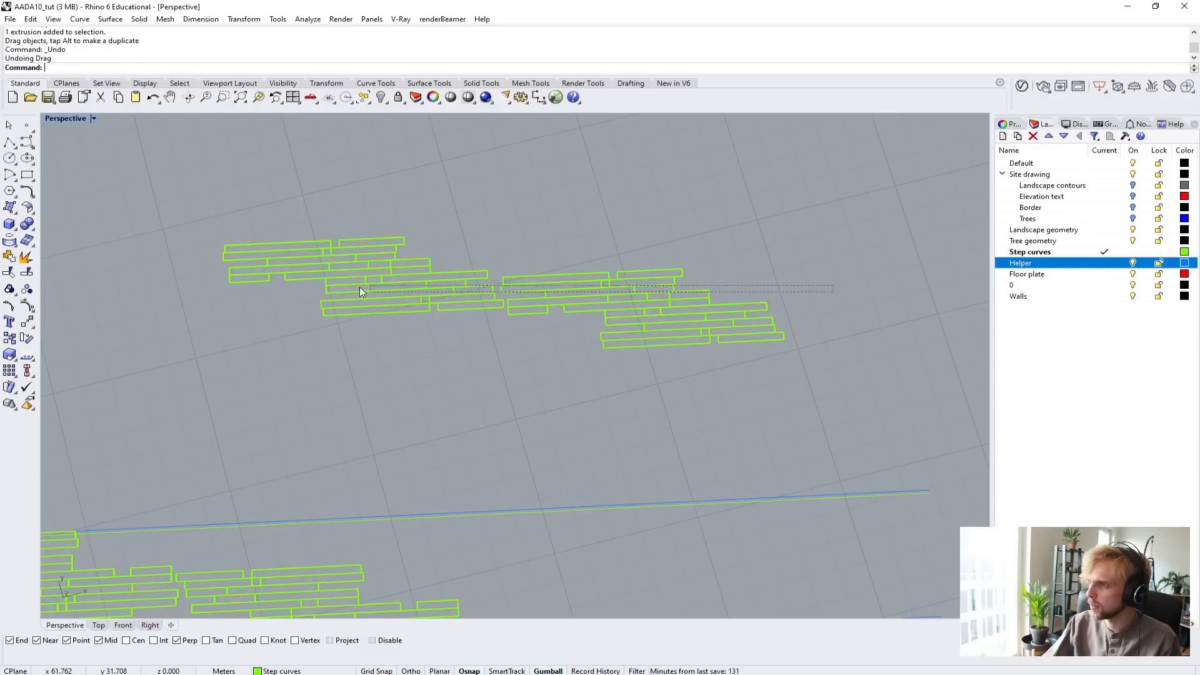
Copy the 24 middle planks of the rotated duplicate from their upper end corner to a point on the helper line beside the existing planks.
right_click_drag(796, 266, 803, 294)
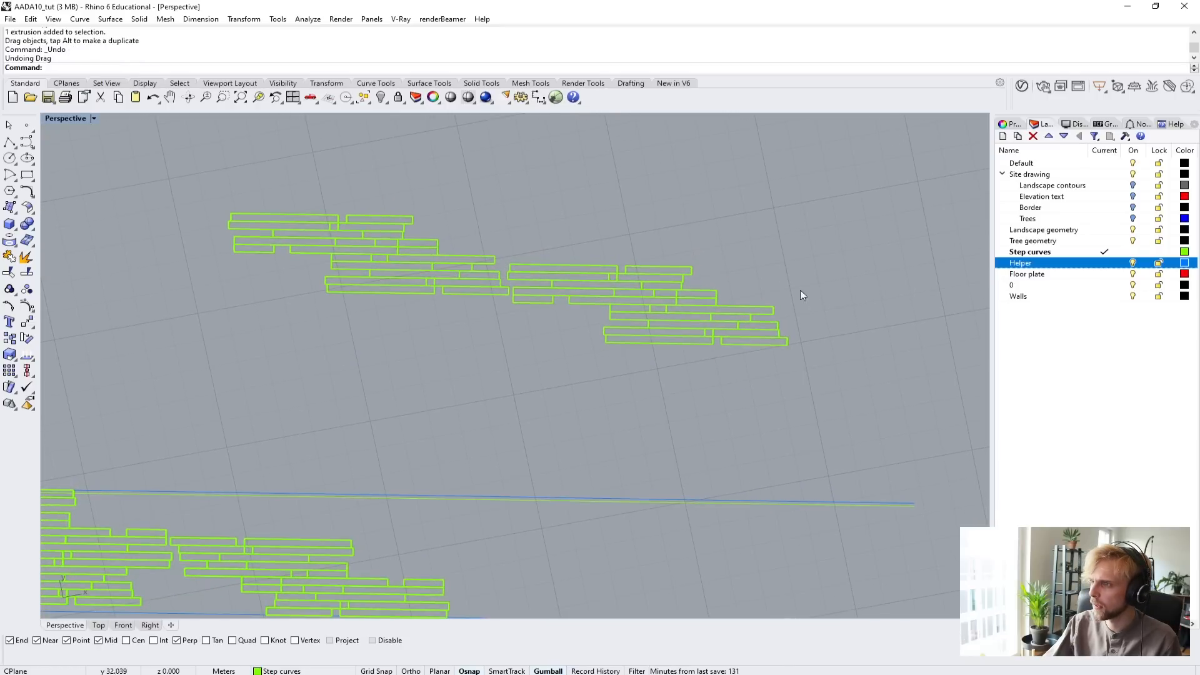
left_click_drag(279, 267, 290, 257)
type("copy")
key("Return")
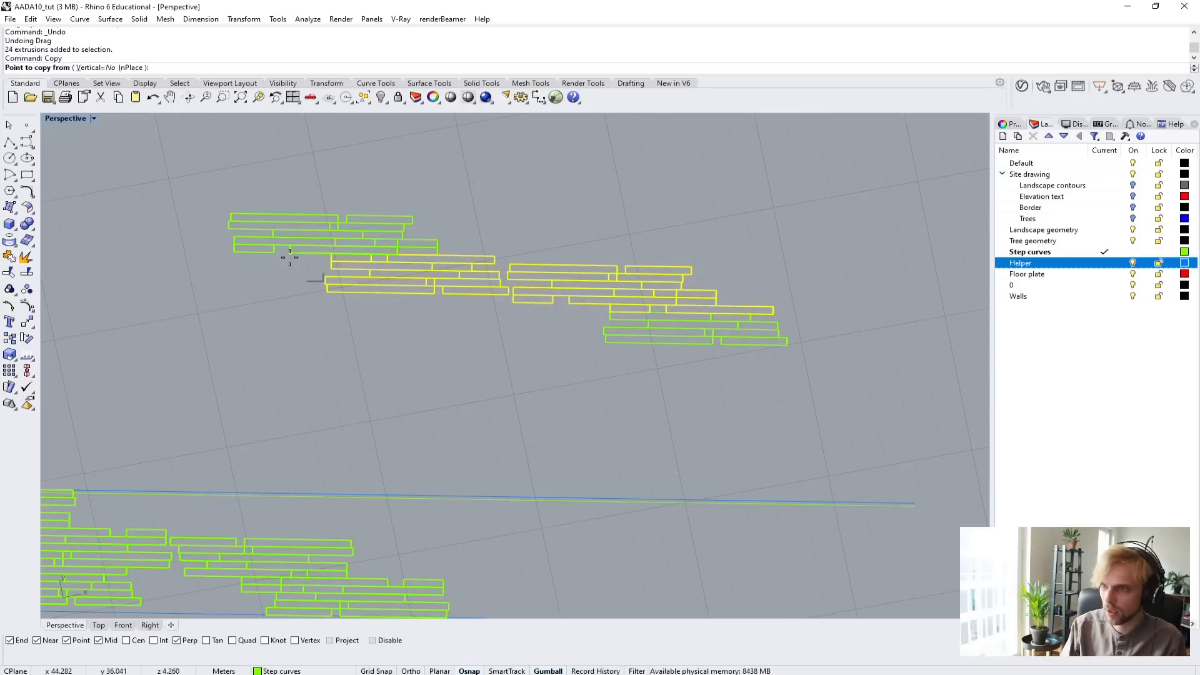
scroll(306, 268, "up", 5)
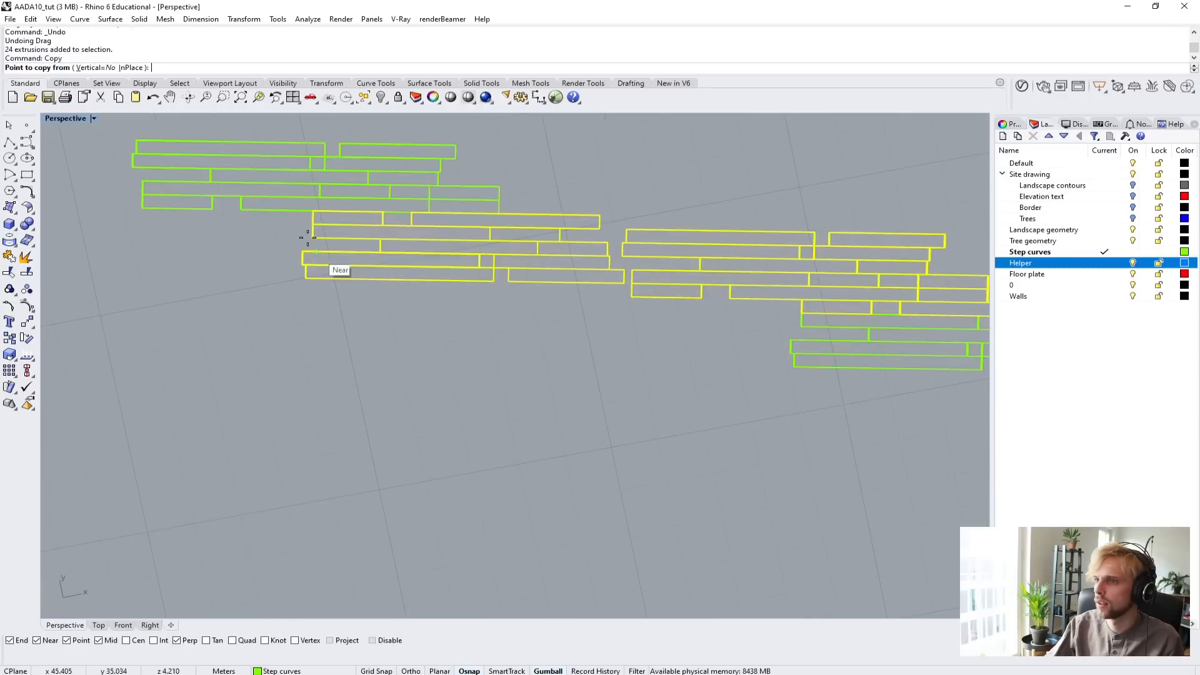
left_click(318, 207)
key("Escape")
key("Return")
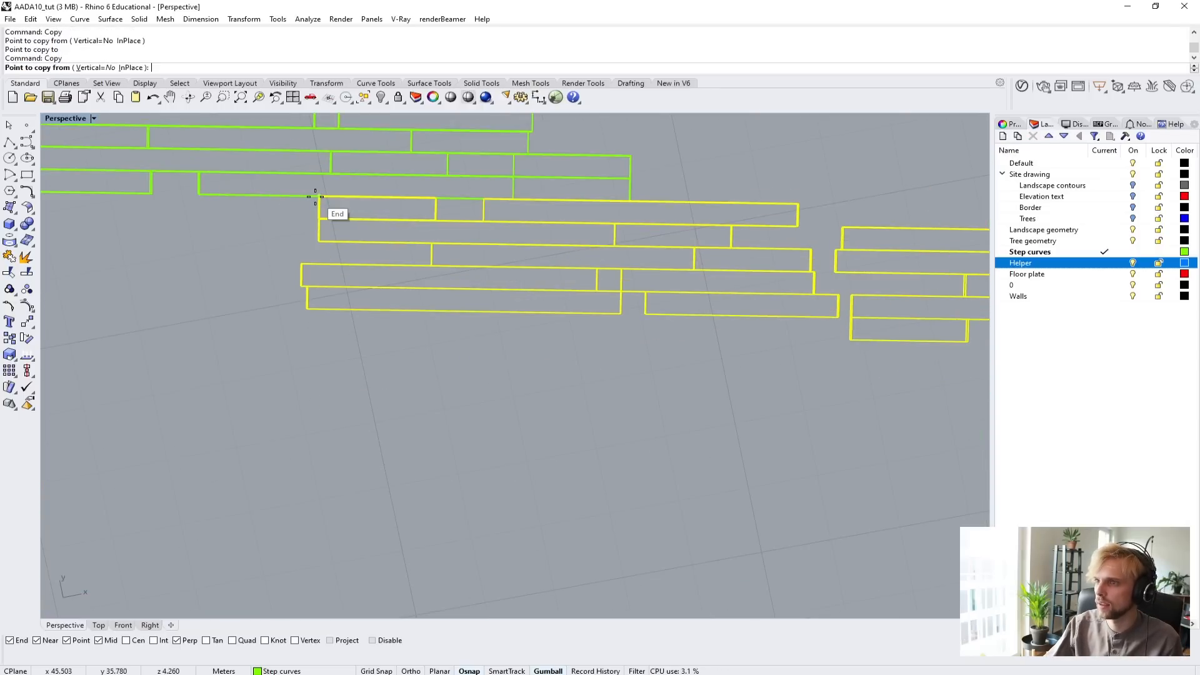
left_click(316, 196)
scroll(381, 288, "down", 10)
scroll(270, 420, "up", 5)
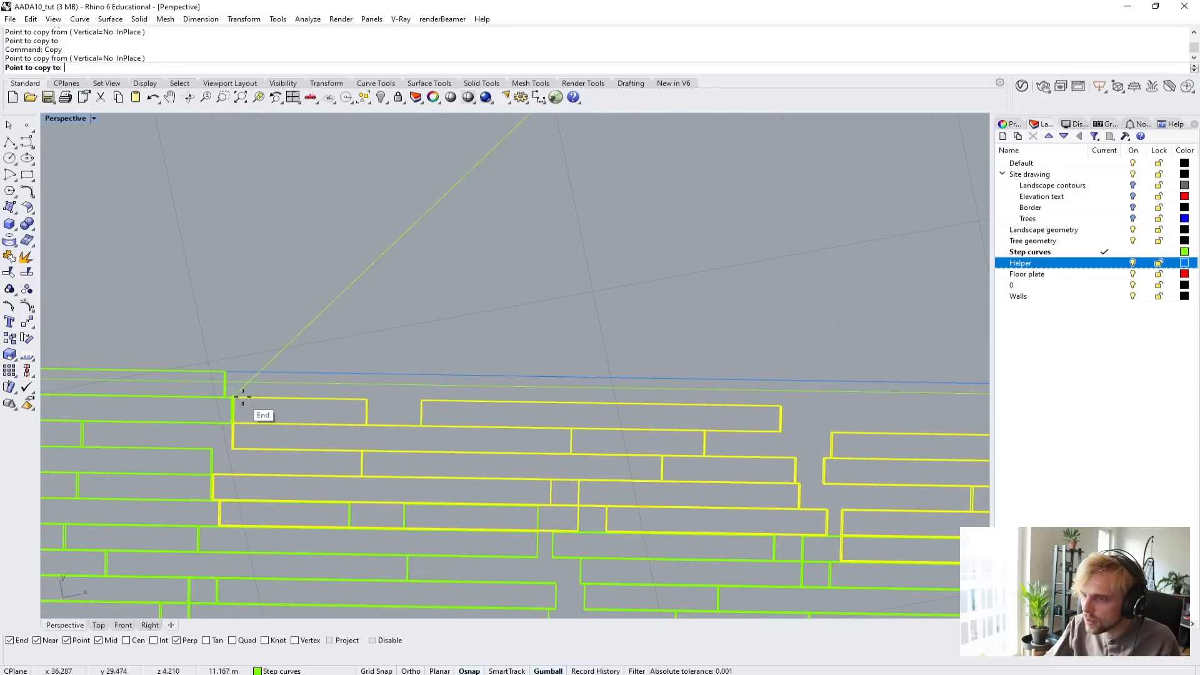
left_click(273, 371)
Place a second copy of the same 24 planks farther along the strip, against the end of the laid planks, and finish copying.
scroll(300, 373, "down", 3)
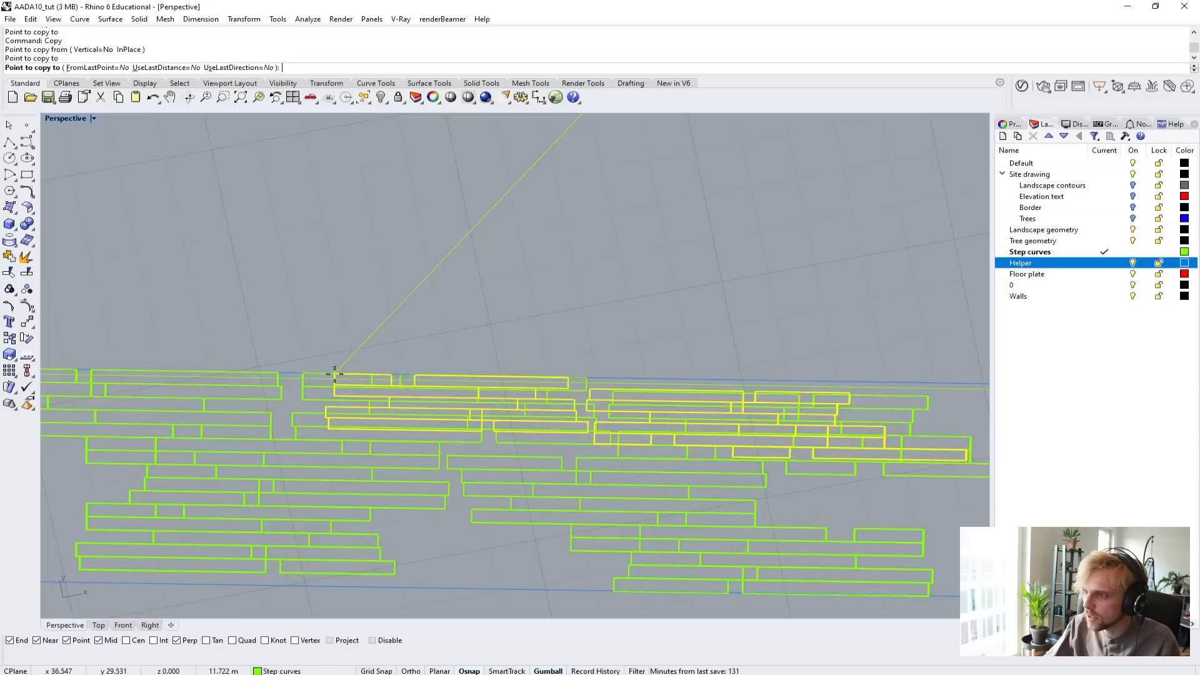
scroll(650, 500, "down", 4)
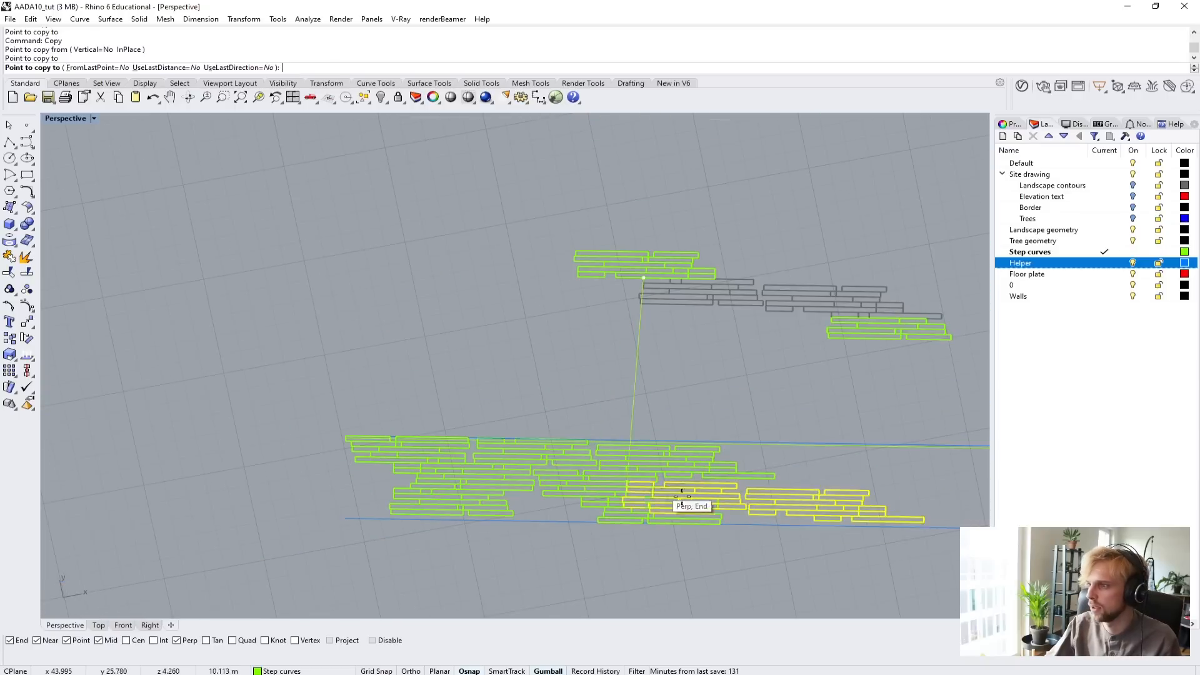
left_click(726, 484)
key("Return")
left_click(667, 365)
Delete the spare rotated duplicate of the planks lying outside the helper lines.
scroll(667, 365, "down", 6)
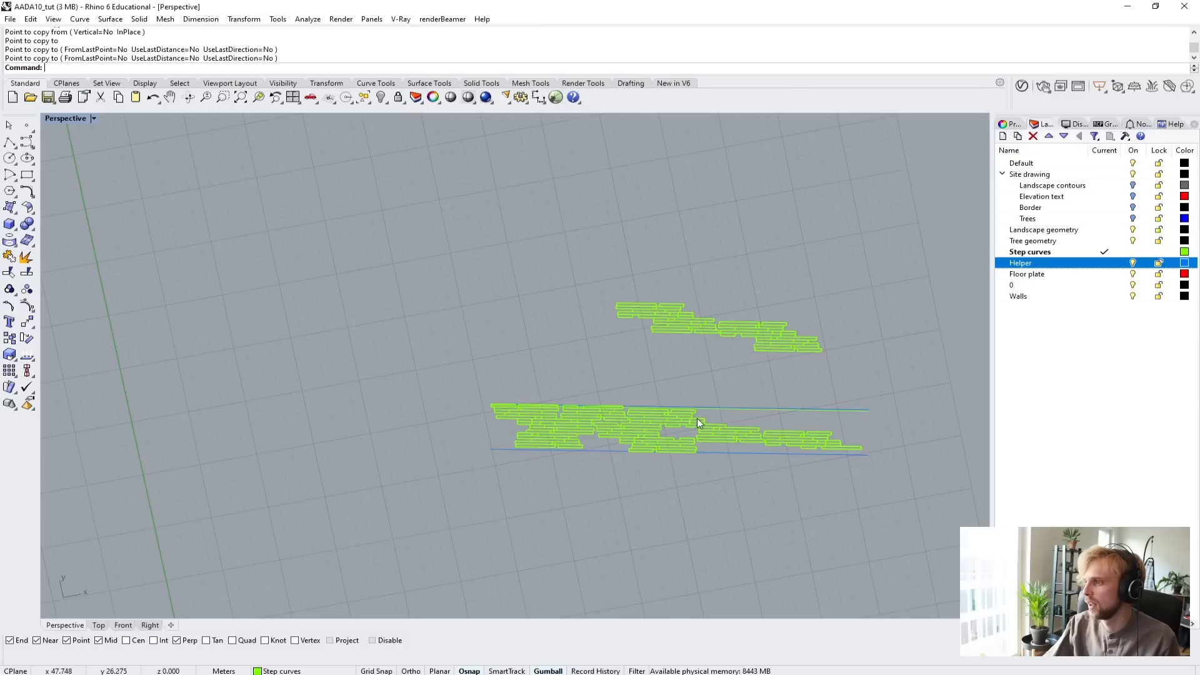
right_click_drag(697, 418, 543, 439, "shift")
left_click_drag(383, 297, 383, 295)
key("Delete")
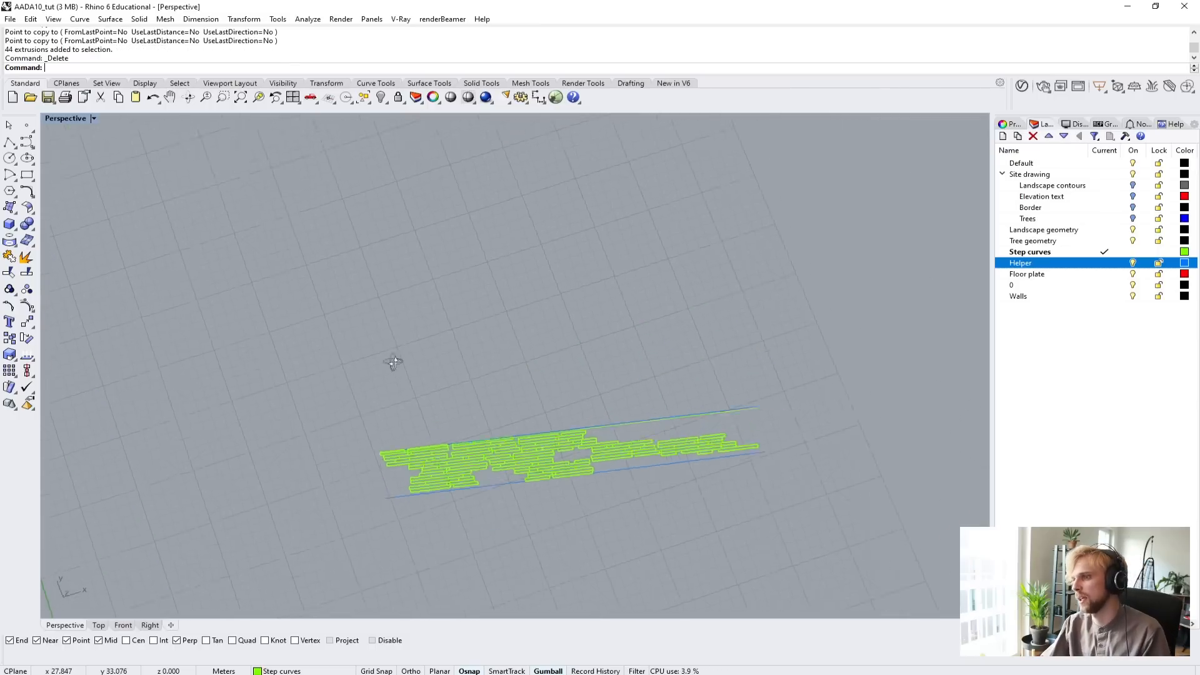
right_click_drag(394, 357, 763, 227)
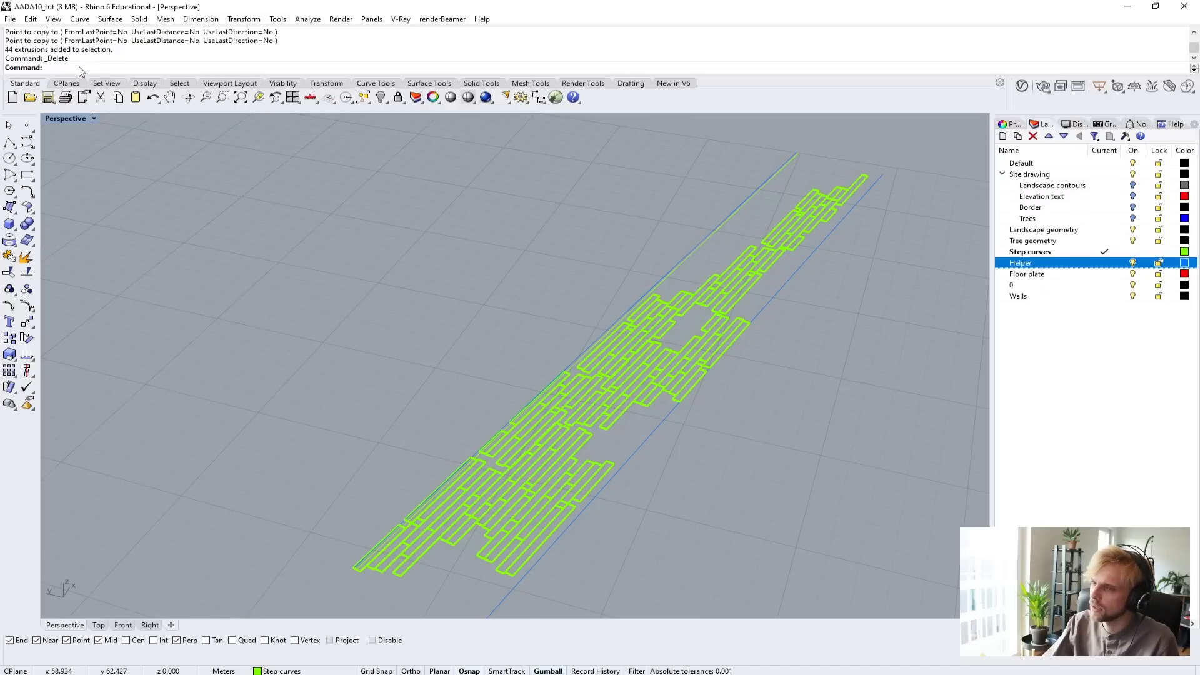
Set the Perspective viewport to Shaded display.
left_click(71, 125)
left_click(72, 164)
mouse_move(561, 351)
right_mouse_down()
mouse_move(656, 309)
mouse_move(556, 376)
mouse_move(732, 503)
right_mouse_up()
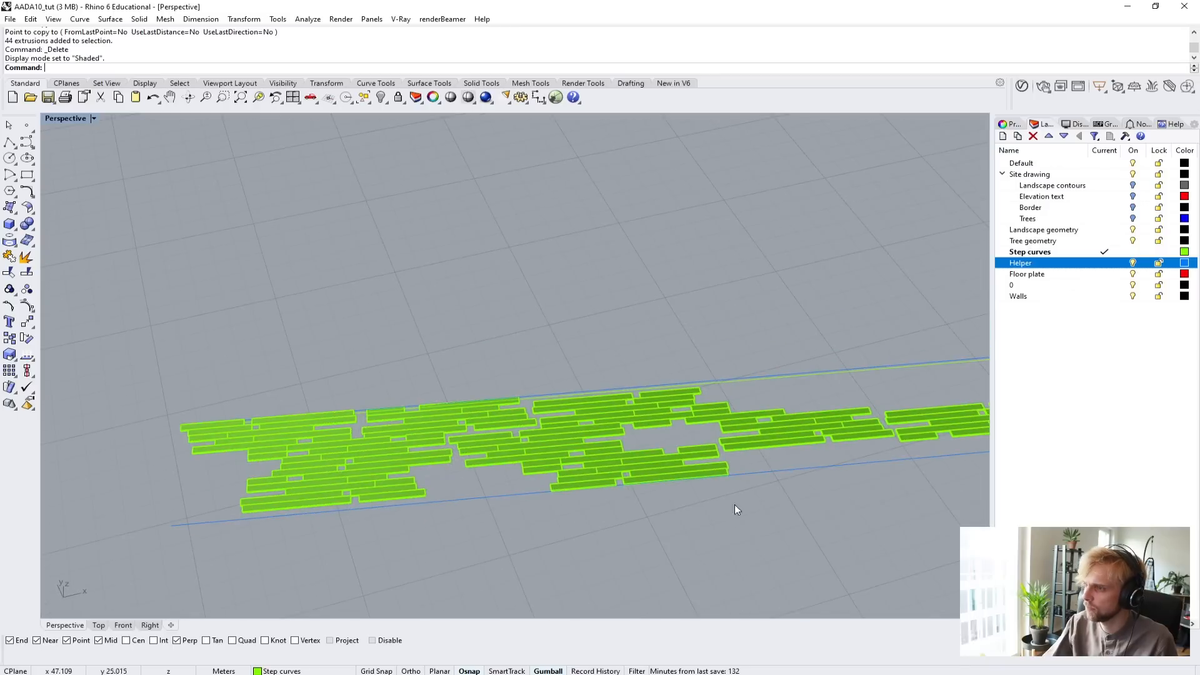
Delete the helper curves running along both long sides of the plank surface.
left_click(836, 478)
key("Delete")
left_click(824, 378)
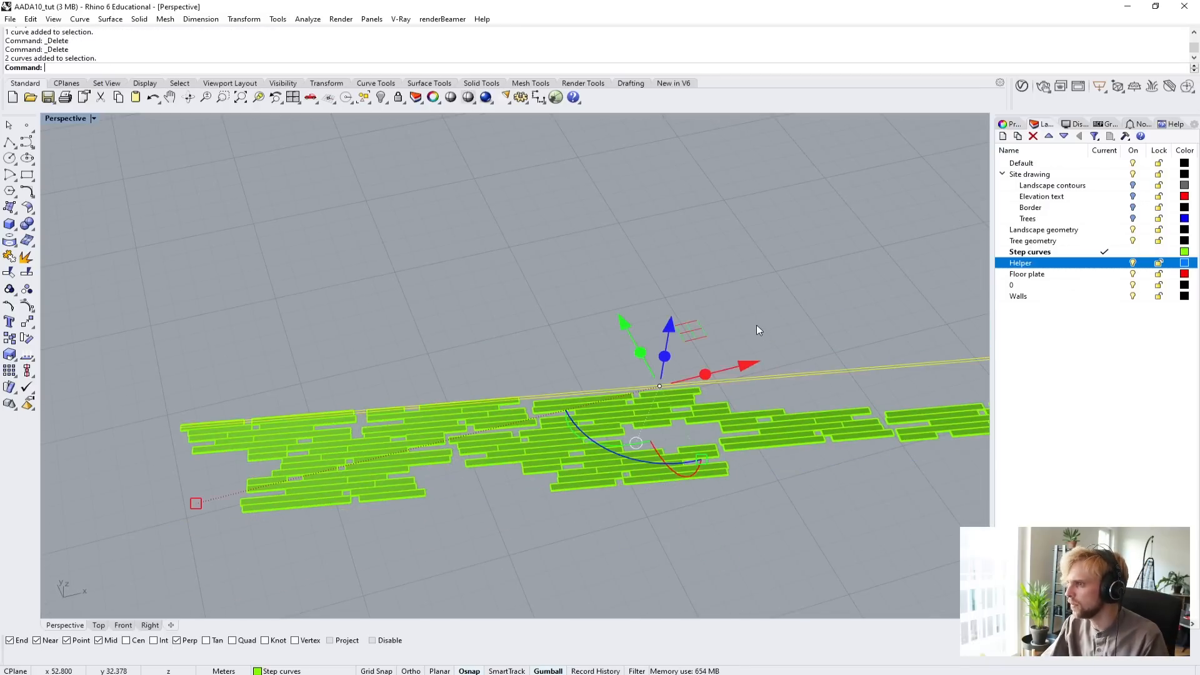
right_click_drag(756, 325, 737, 309)
key("Delete")
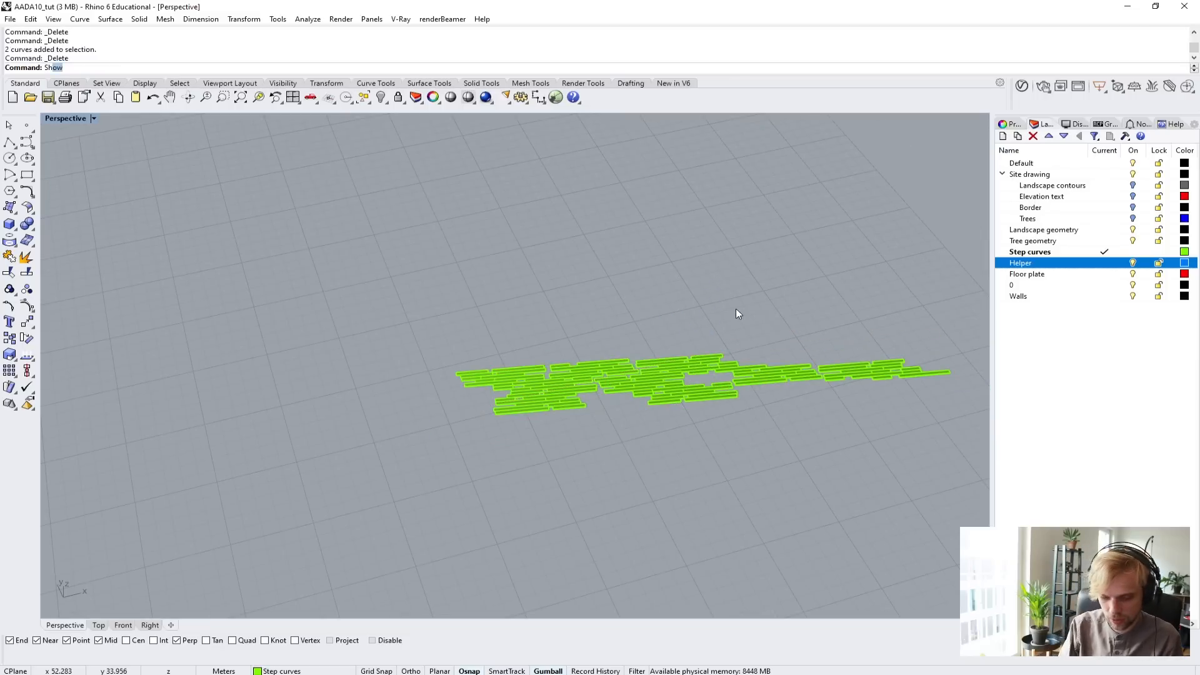
Show all hidden objects to bring back the building, terrain and trees around the planks.
type("Sh")
key("Return")
right_click_drag(737, 313, 546, 281)
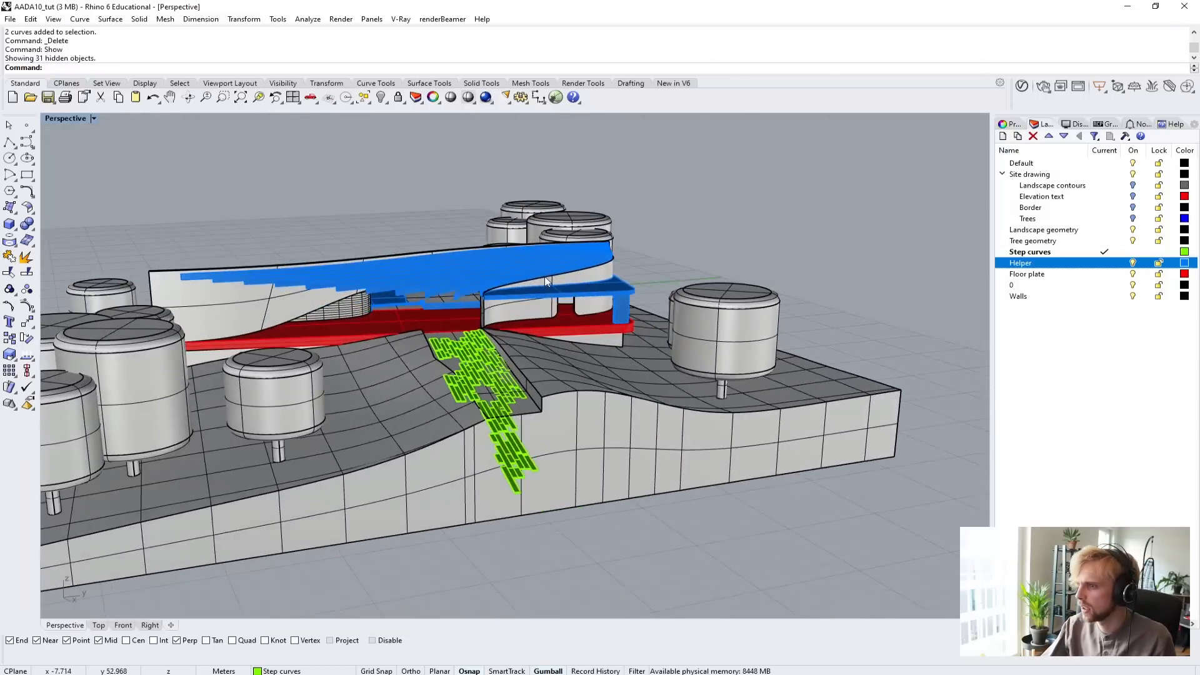
Delete the outermost planks that protrude beyond the path's curved edge over the terrain, partway along the plank surface.
scroll(470, 380, "up", 5)
right_click_drag(471, 381, 700, 438)
scroll(463, 317, "up", 6)
right_click_drag(808, 346, 485, 272, "shift")
left_click(498, 303)
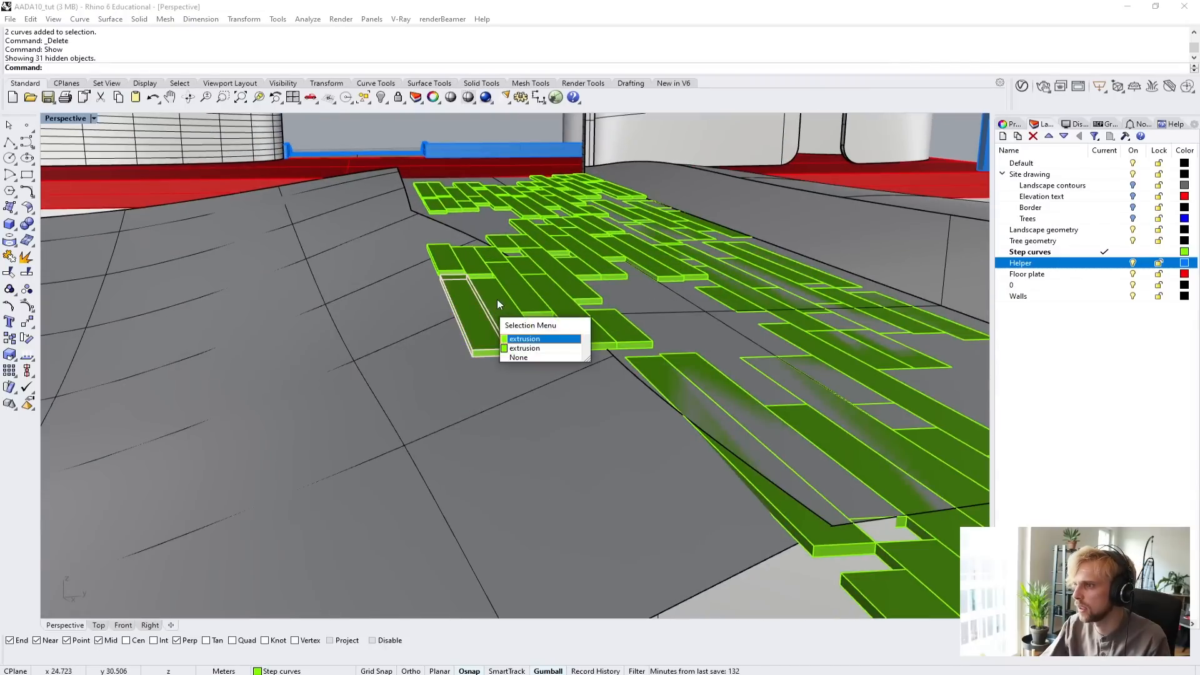
left_click(514, 339)
key("Delete")
left_click(487, 318)
key("Delete")
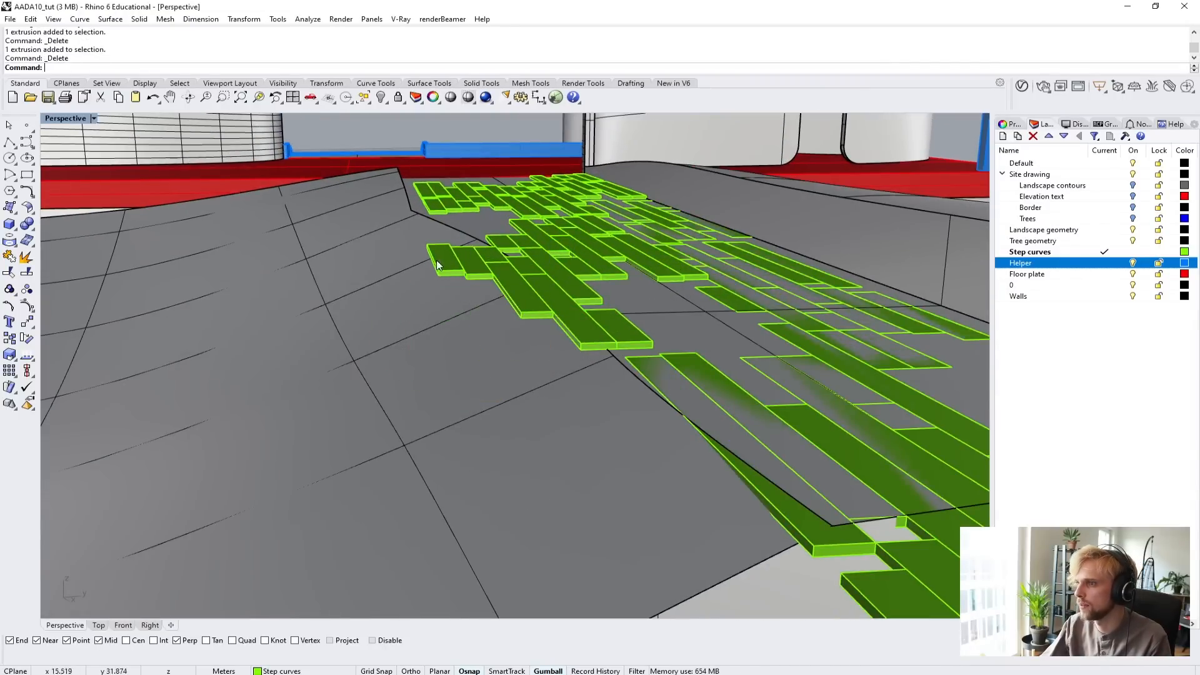
left_click(470, 264)
key("Delete")
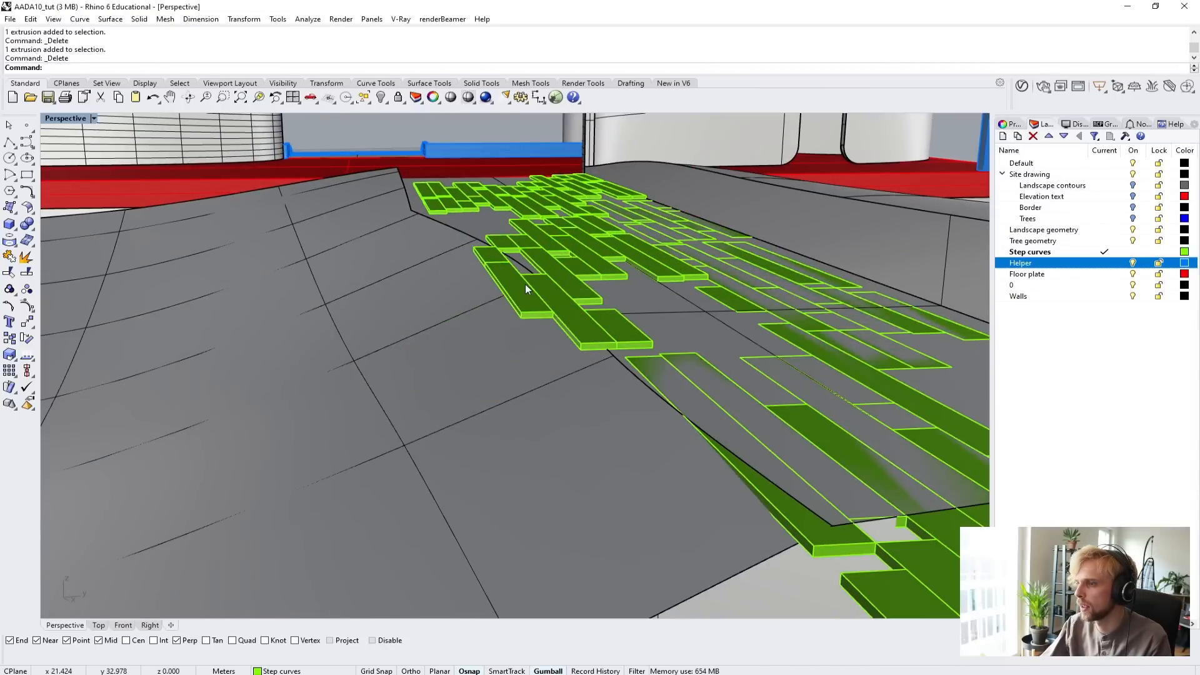
Delete the narrow long plank overhanging the path's edge just beyond the removed planks.
right_click_drag(525, 284, 545, 308)
left_click(600, 368)
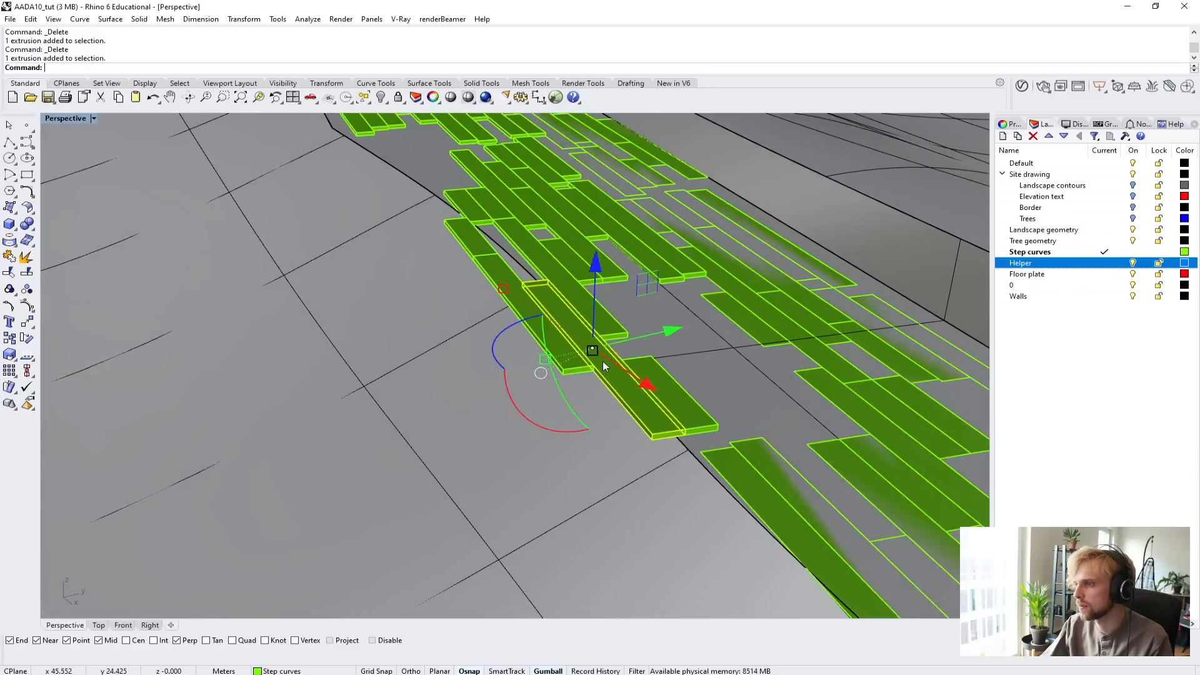
key("Delete")
Start a polyline at the path's open-side corner beside the red floor plate and run it along the edge to the first bend.
right_click_drag(467, 239, 541, 378)
scroll(556, 279, "down", 6)
scroll(433, 334, "up", 5)
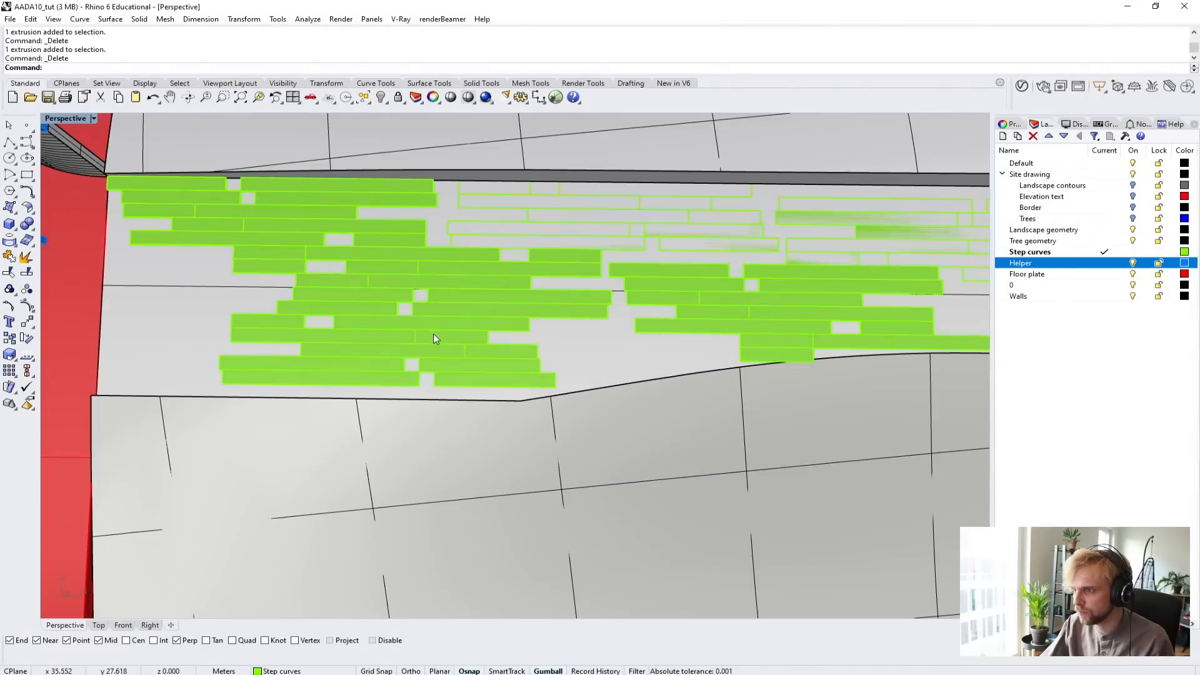
scroll(433, 333, "down", 7)
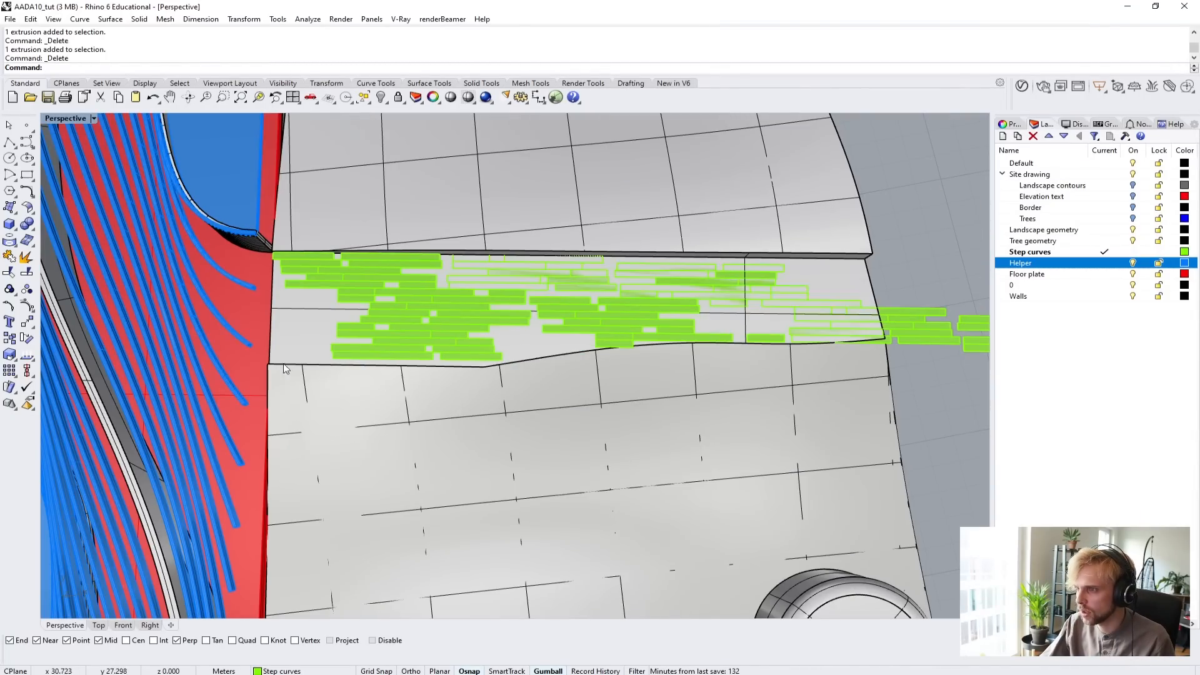
right_click_drag(532, 385, 577, 427)
scroll(557, 400, "up", 2)
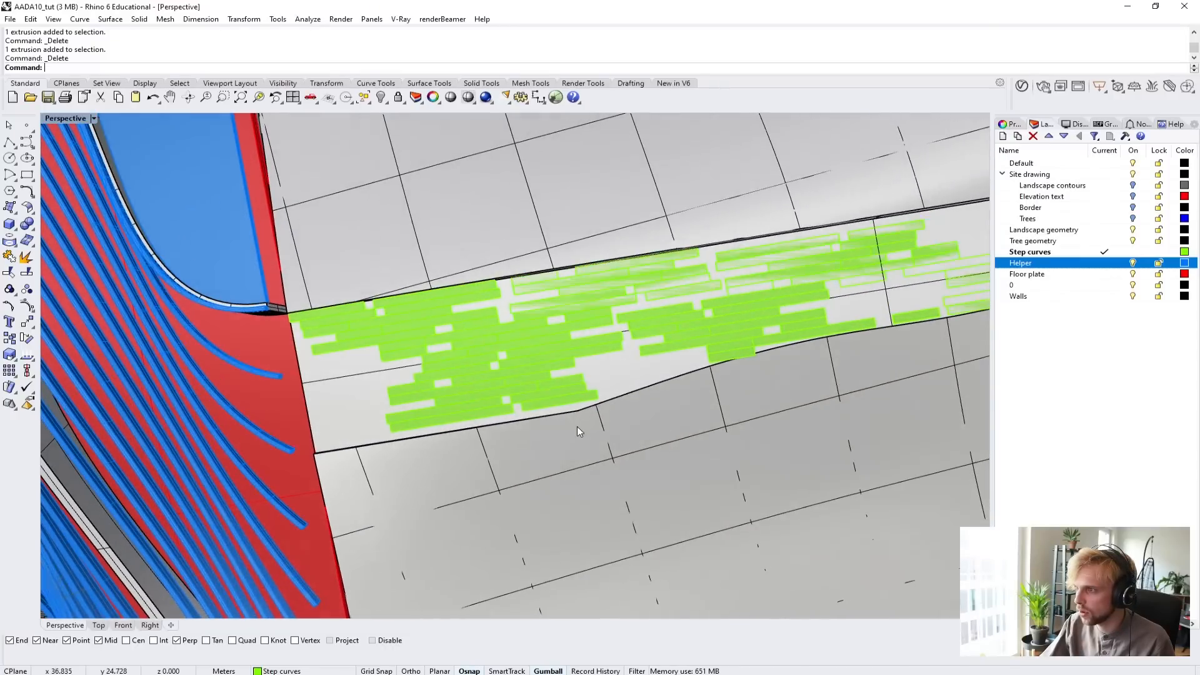
left_click(10, 143)
scroll(464, 428, "up", 8)
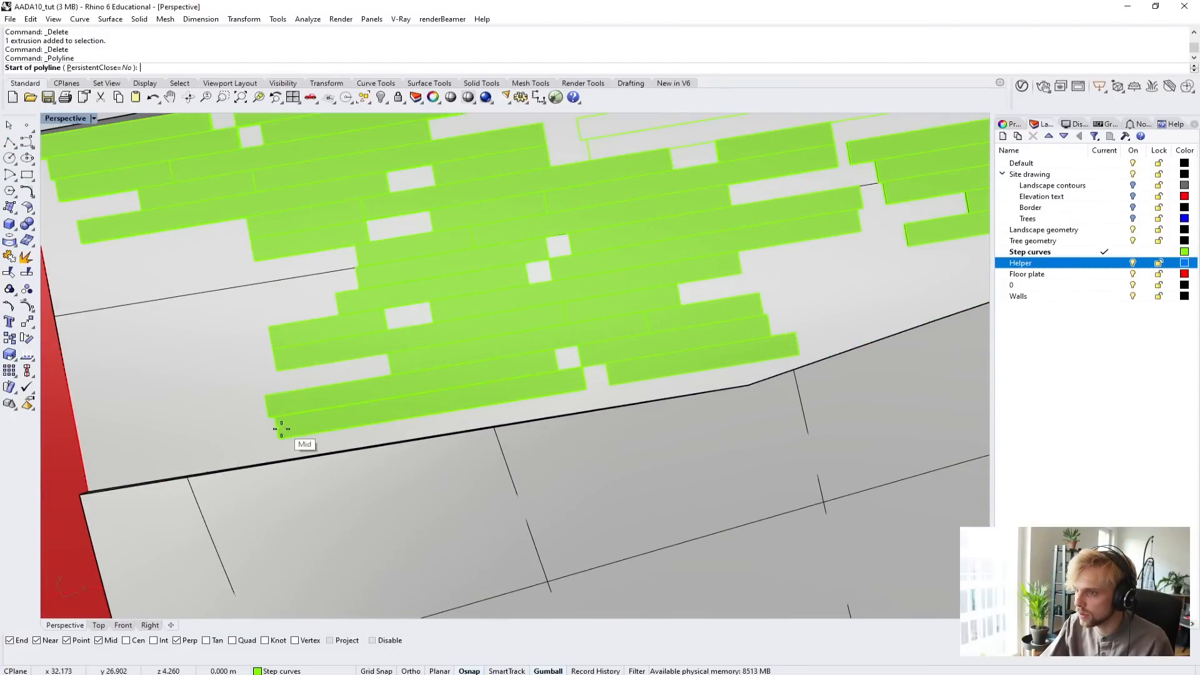
scroll(283, 431, "up", 4)
scroll(334, 466, "down", 8)
right_click_drag(535, 498, 227, 408)
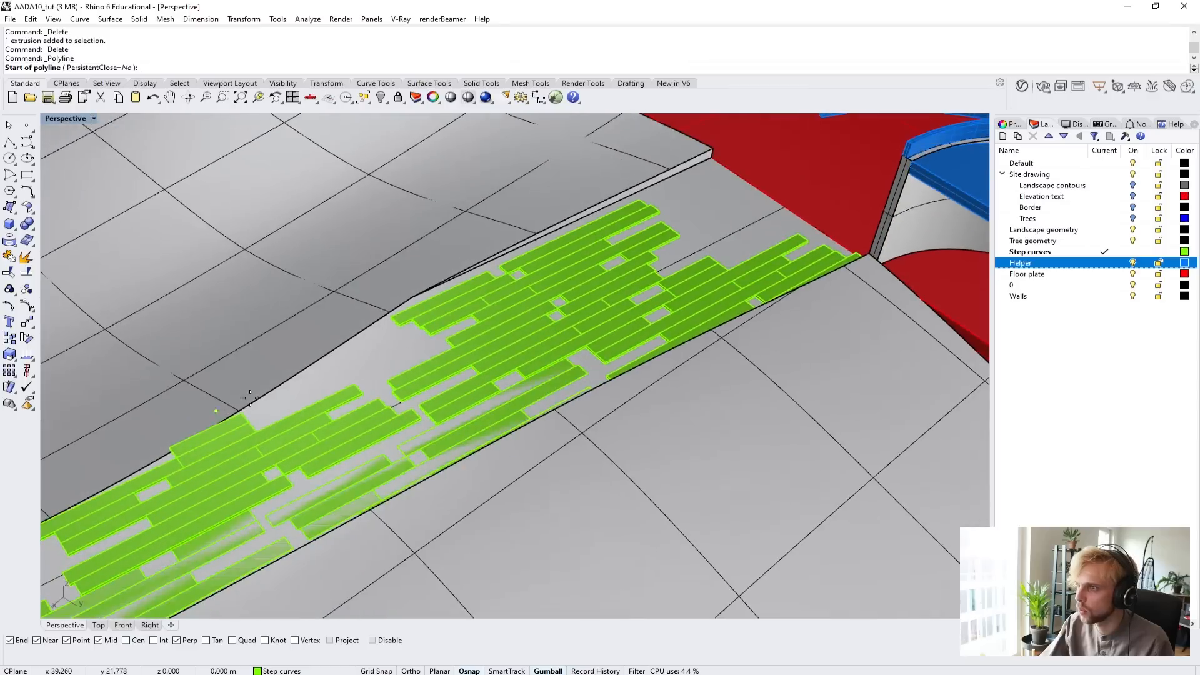
scroll(650, 234, "up", 6)
scroll(679, 353, "down", 3)
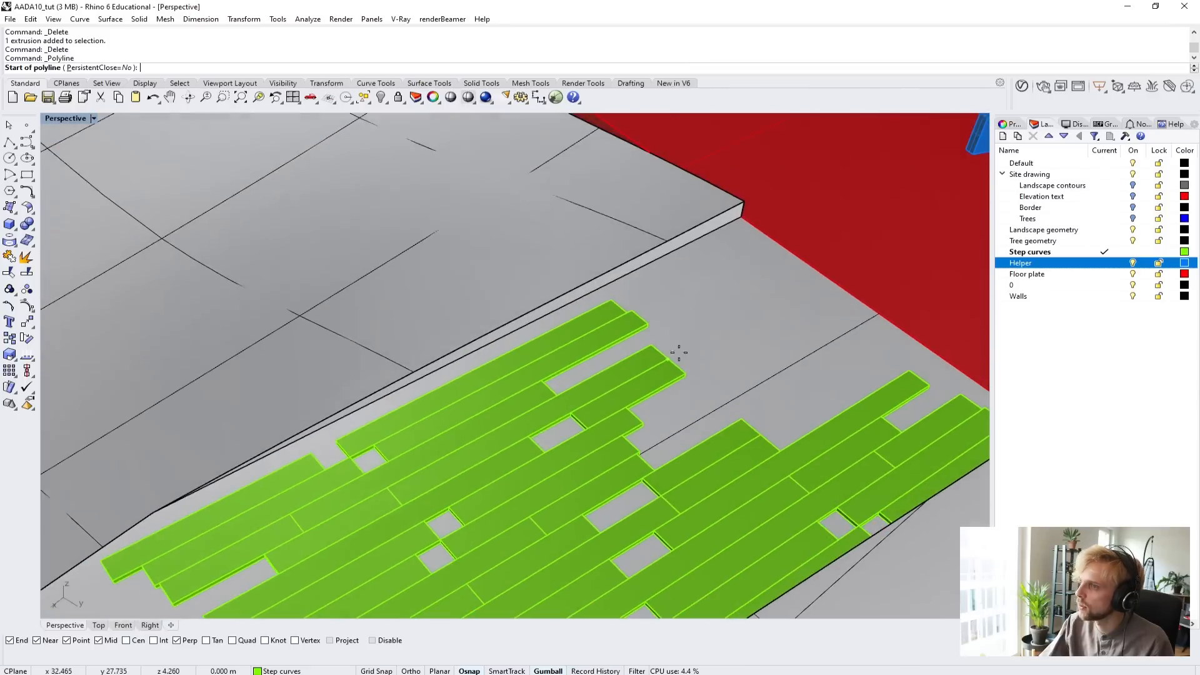
left_click(743, 218)
right_click_drag(704, 209, 398, 350)
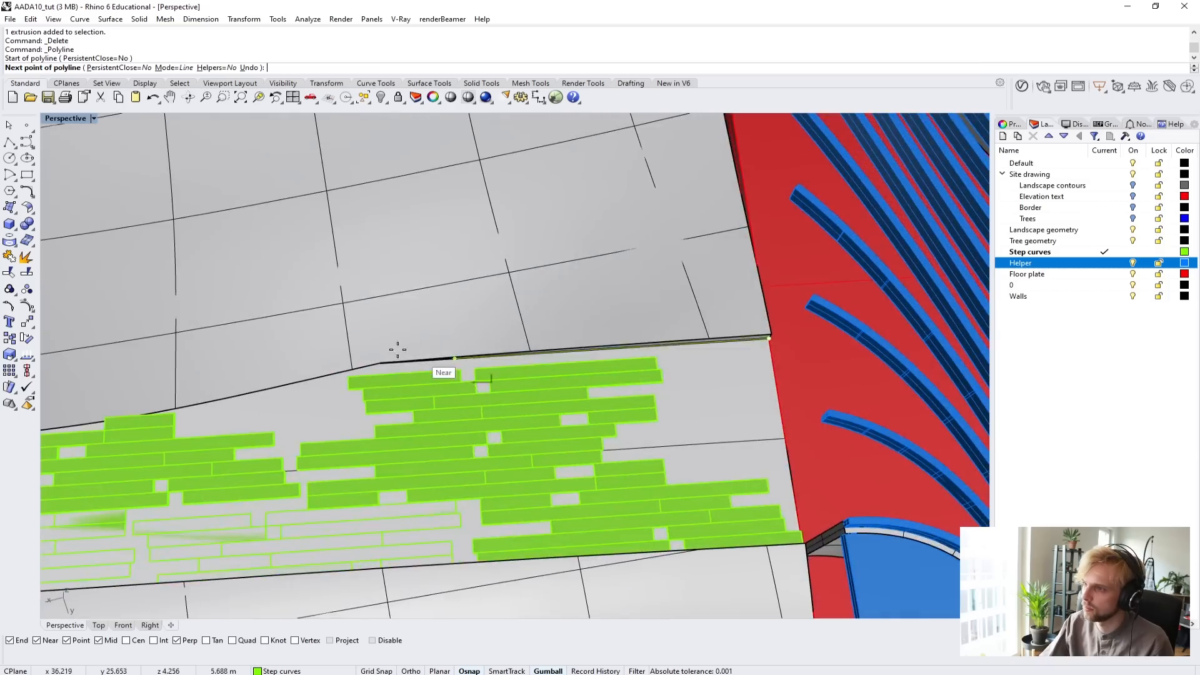
scroll(397, 350, "up", 8)
left_click(430, 367)
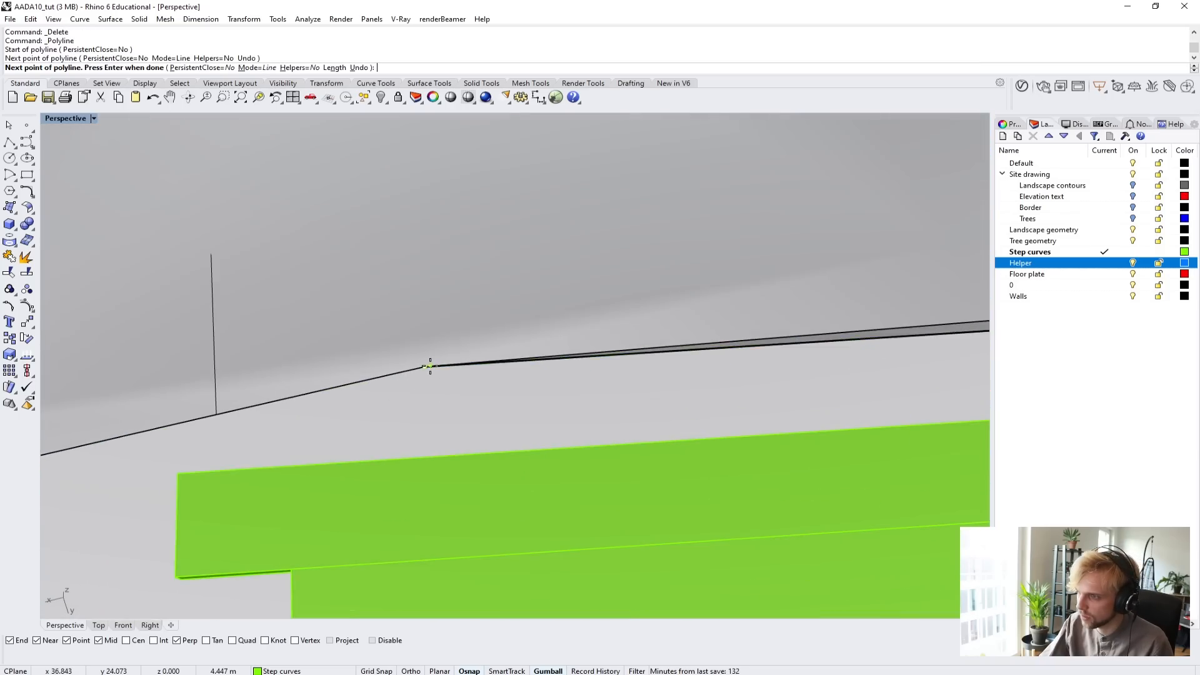
Extend the polyline from the edge's bend to the lower outer corner of the protruding plank and finish it there.
scroll(434, 362, "down", 8)
scroll(300, 358, "up", 6)
right_click_drag(300, 358, 177, 321)
scroll(177, 321, "down", 4)
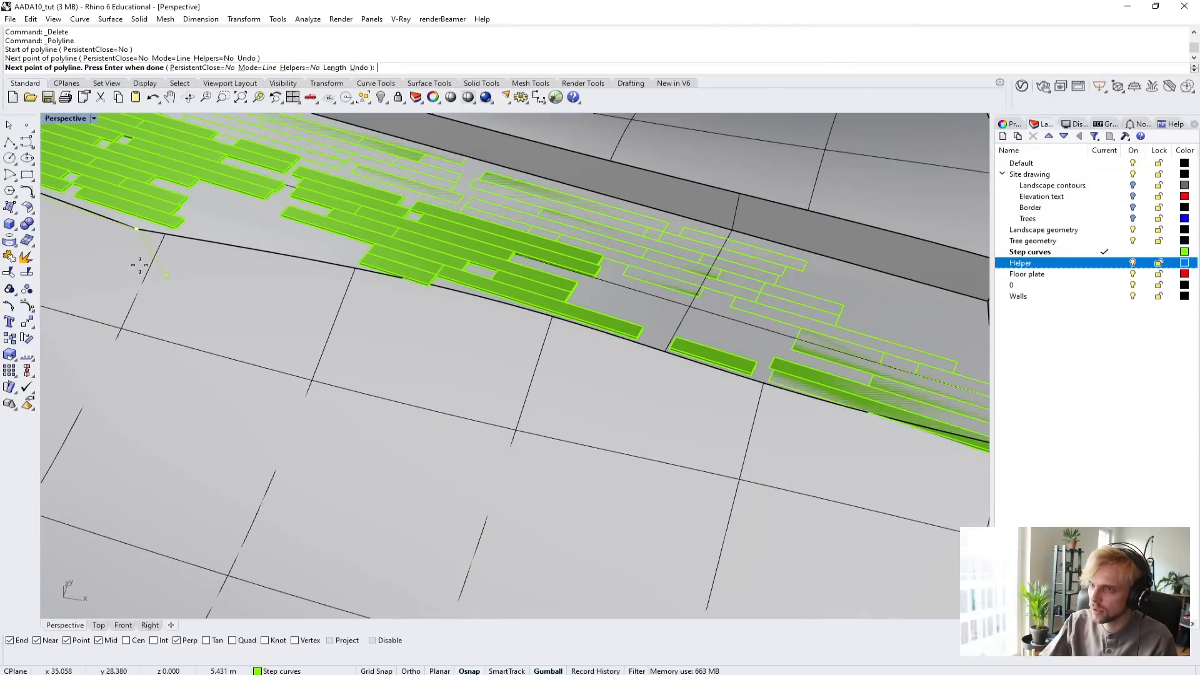
scroll(397, 279, "up", 6)
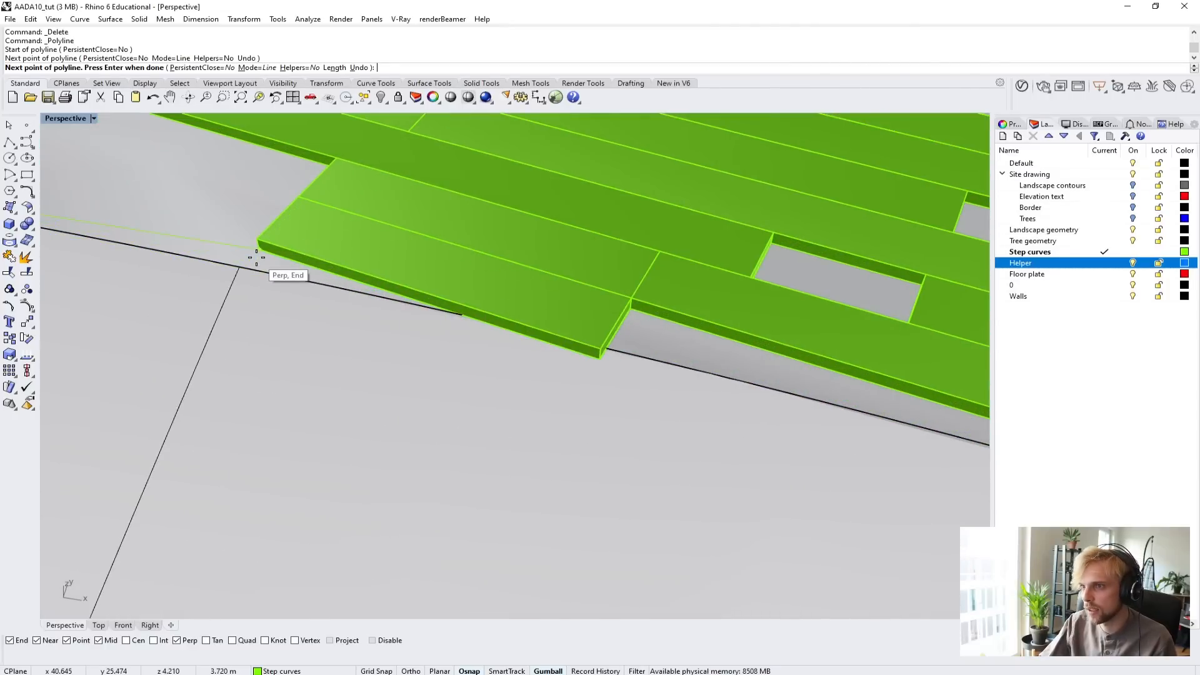
scroll(256, 257, "down", 4)
scroll(388, 303, "up", 3)
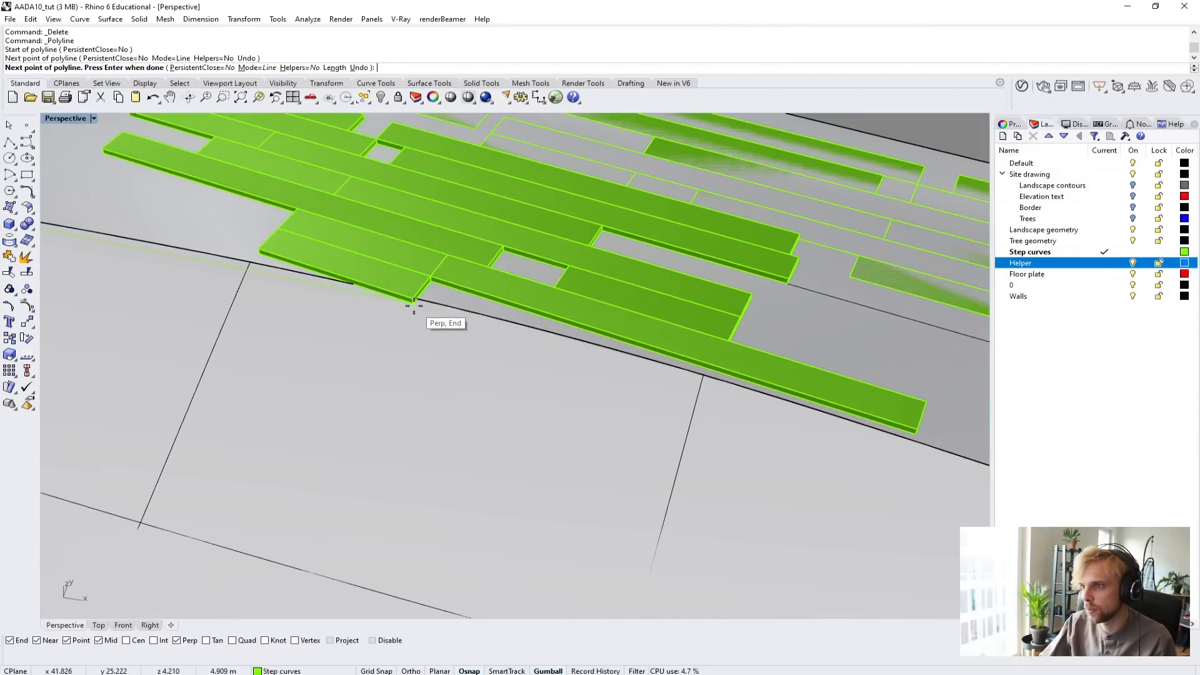
left_click(414, 306)
scroll(414, 306, "down", 4)
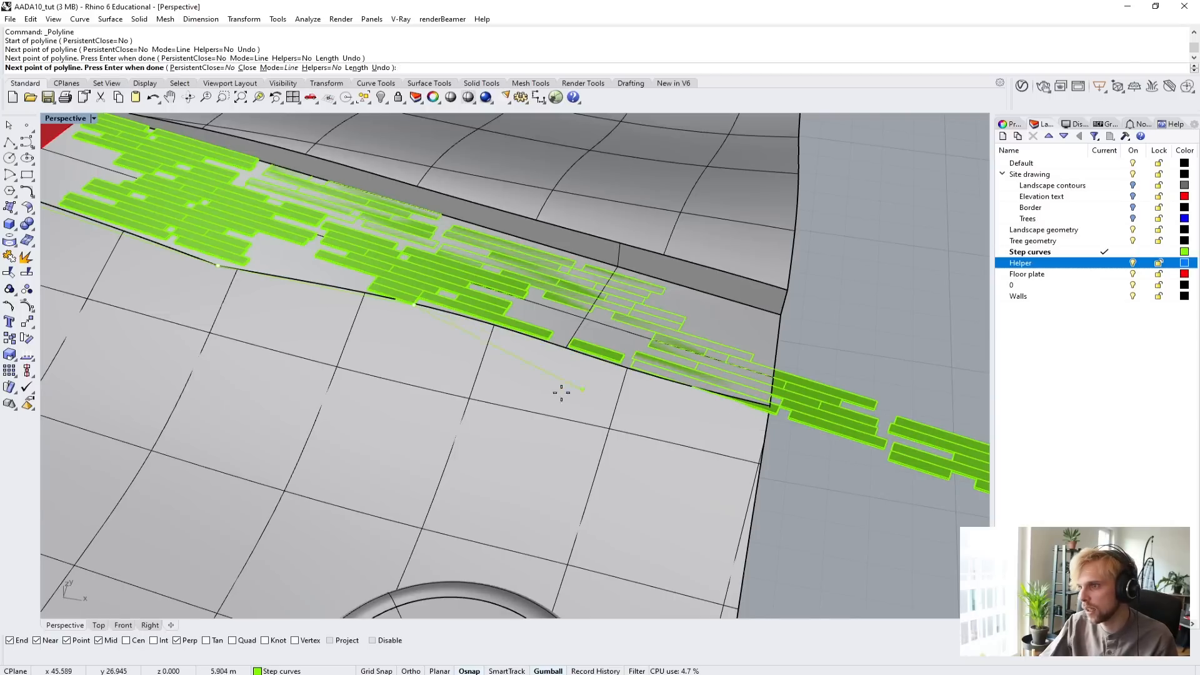
key("Return")
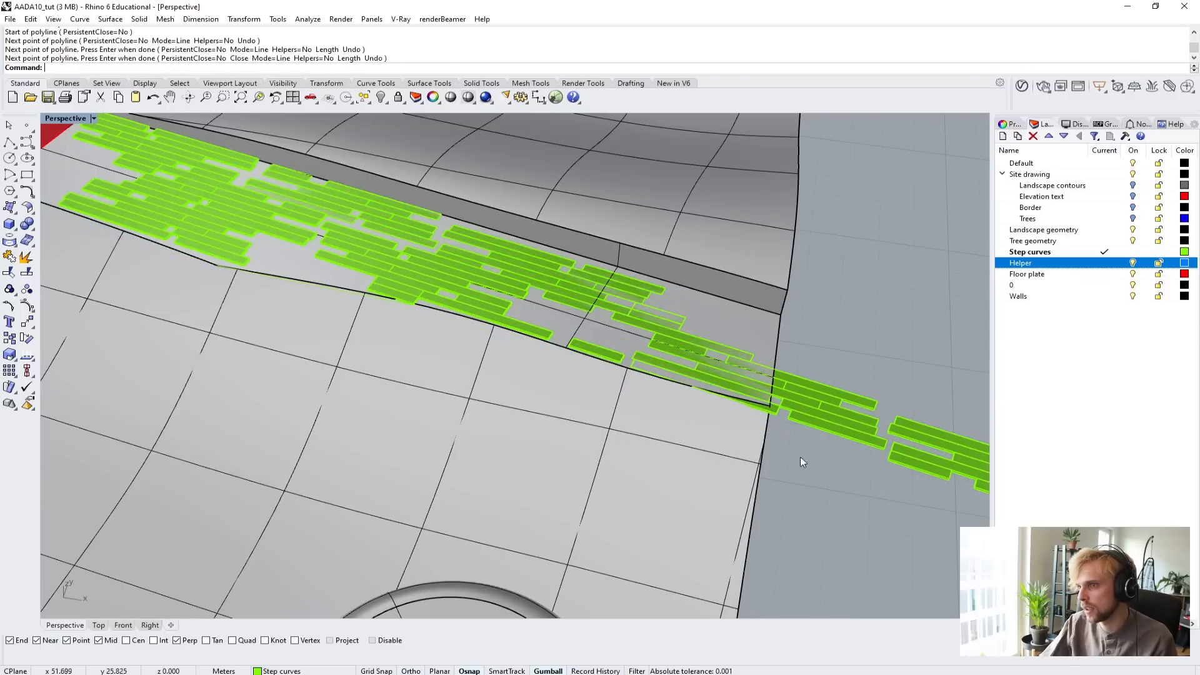
Draw a short straight line over the polyline's first stretch, beside the planks nearest the building.
right_click_drag(136, 282, 135, 271)
key("Return")
left_click(102, 227)
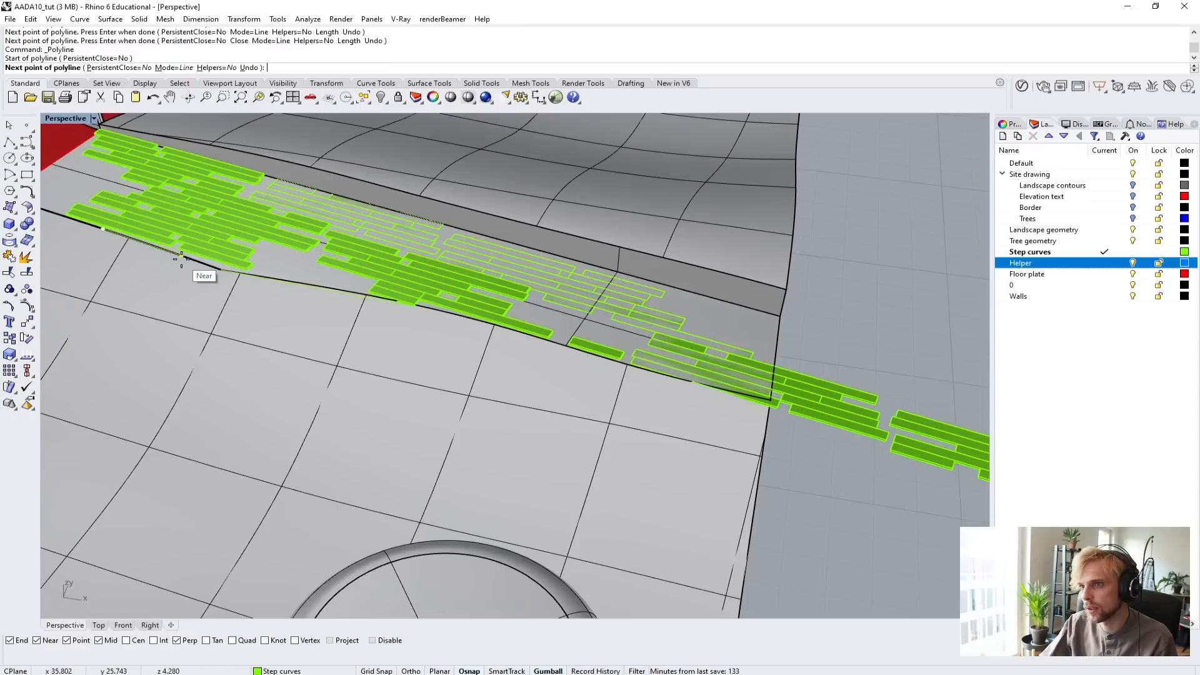
left_click(180, 254)
key("Return")
Move the short line by its building-side end onto the polyline's endpoint at the protruding plank's outer corner.
left_click(171, 252)
left_click(209, 281)
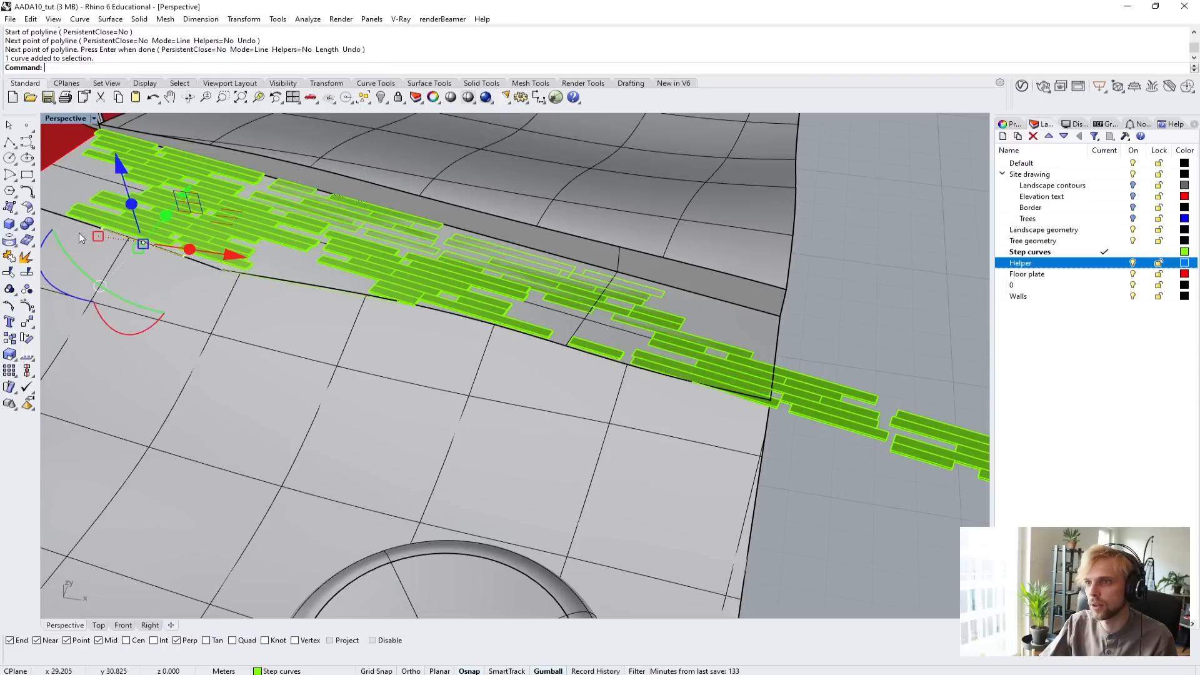
type("M")
key("Return")
scroll(102, 229, "up", 5)
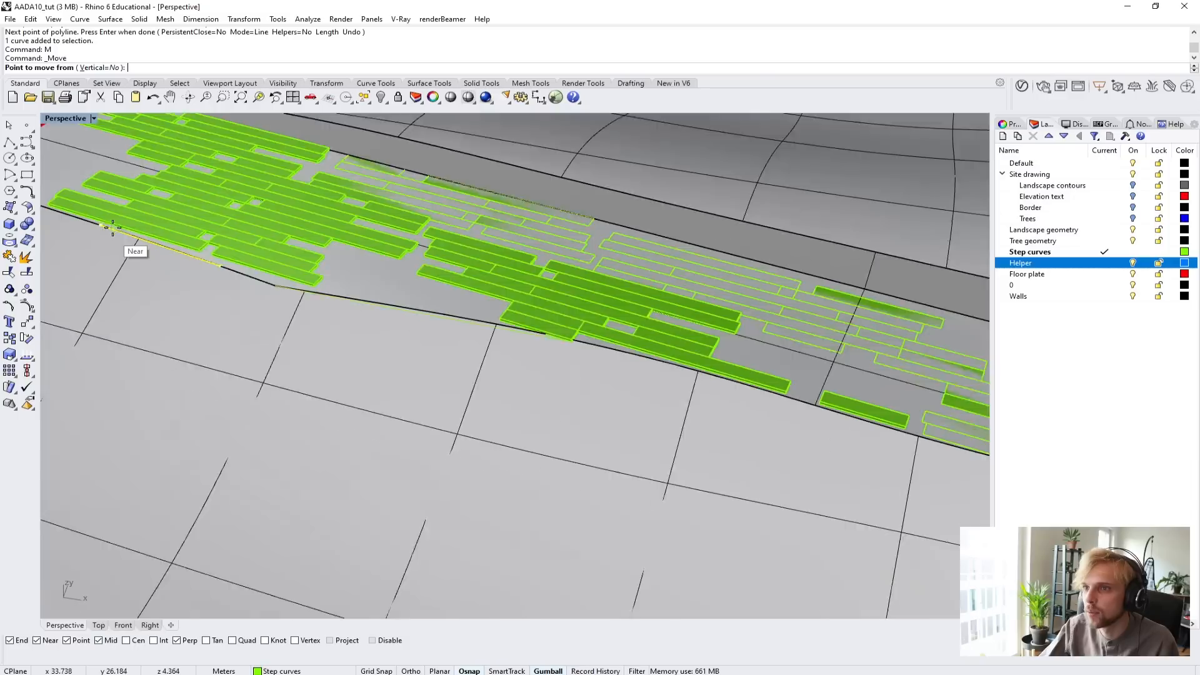
left_click(99, 224)
scroll(683, 389, "down", 5)
scroll(594, 348, "up", 6)
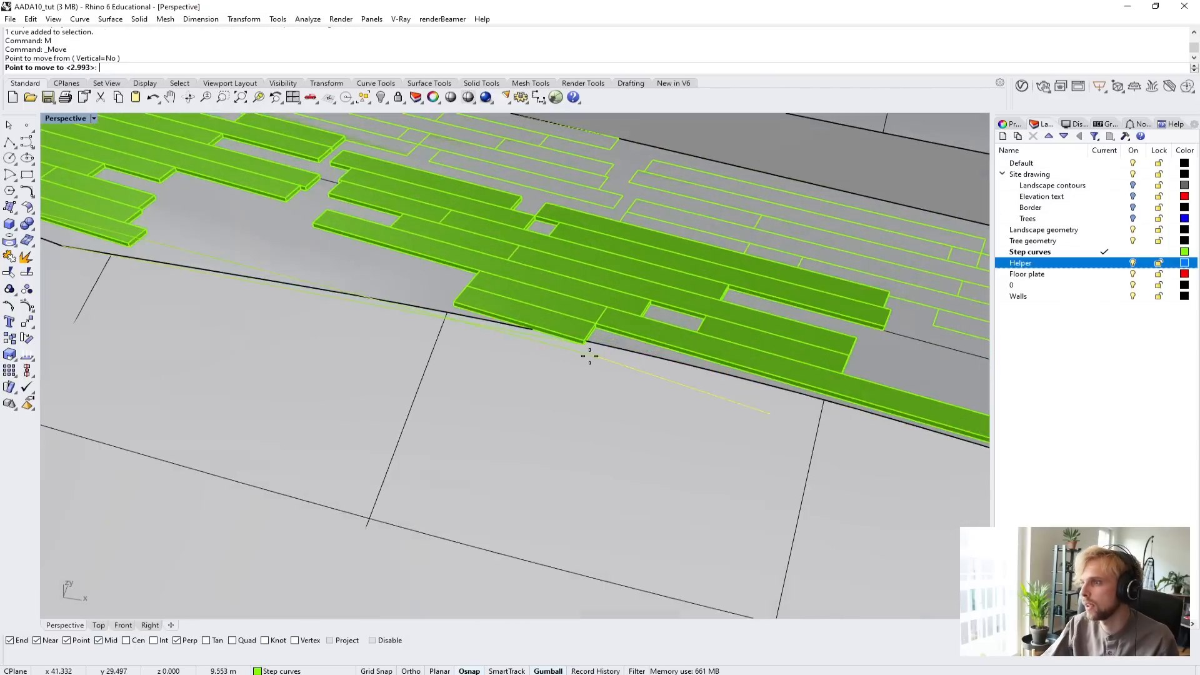
left_click(586, 331)
right_click(587, 332)
scroll(586, 340, "down", 3)
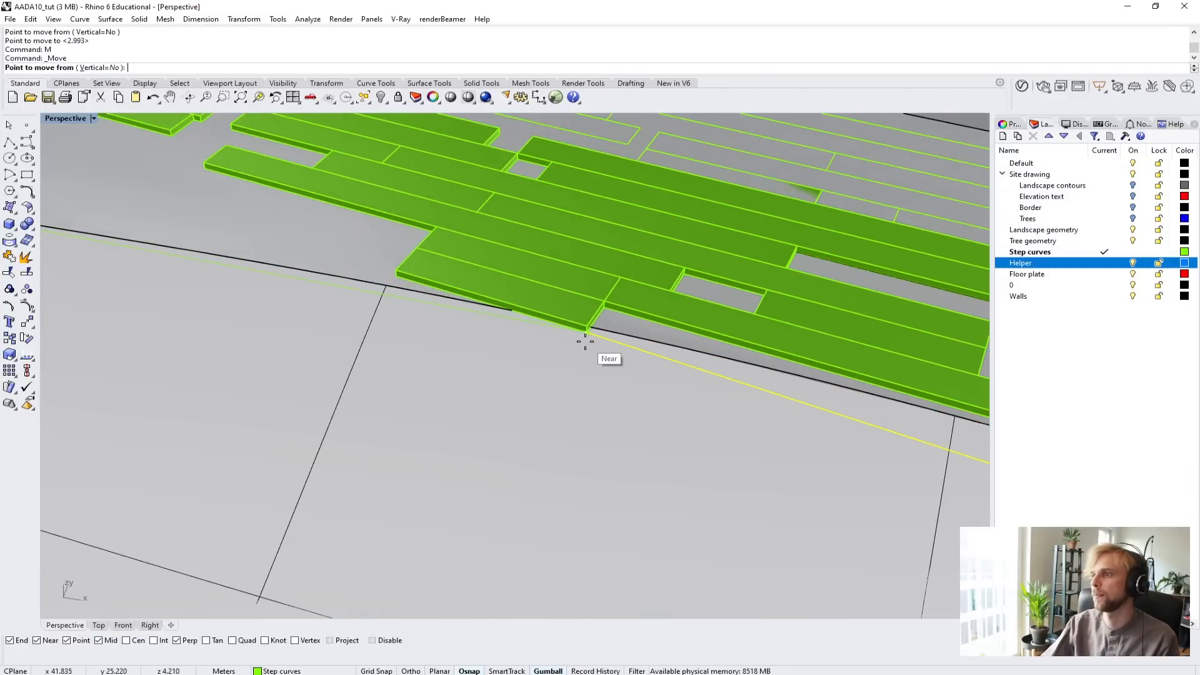
key("Escape")
key("Escape")
scroll(568, 351, "down", 7)
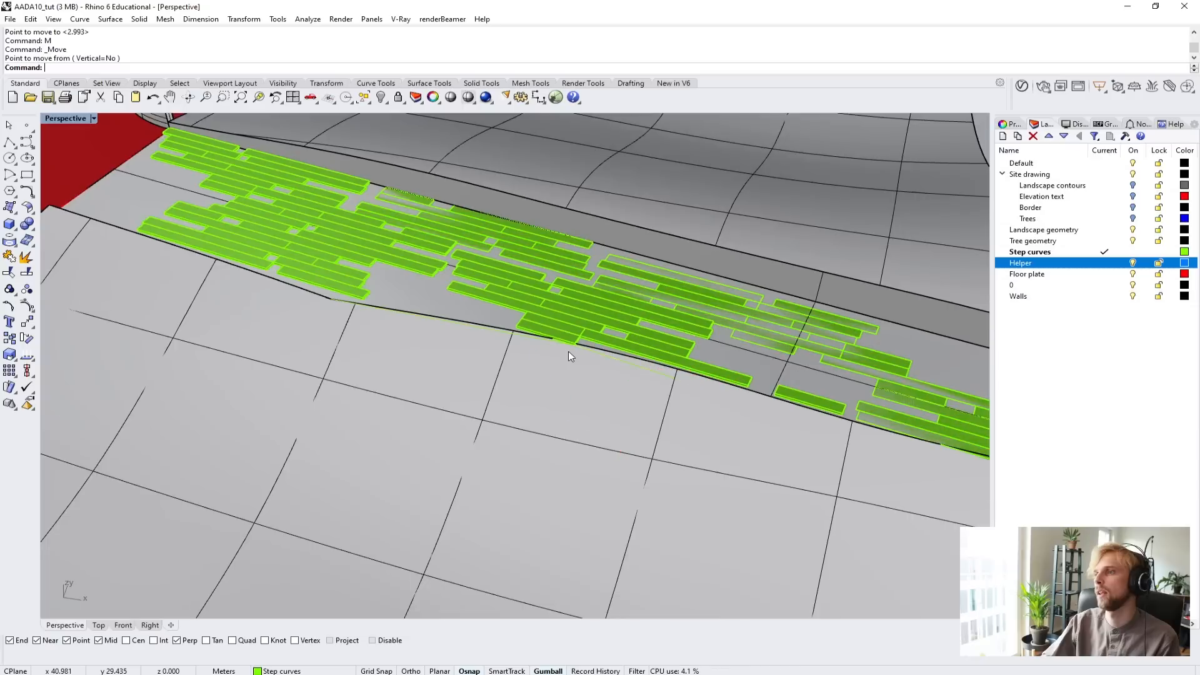
Join the moved line and the polyline along the path's curved edge into one open curve.
left_click(620, 356)
left_click(666, 389)
scroll(500, 332, "up", 4)
left_click(508, 328, "shift")
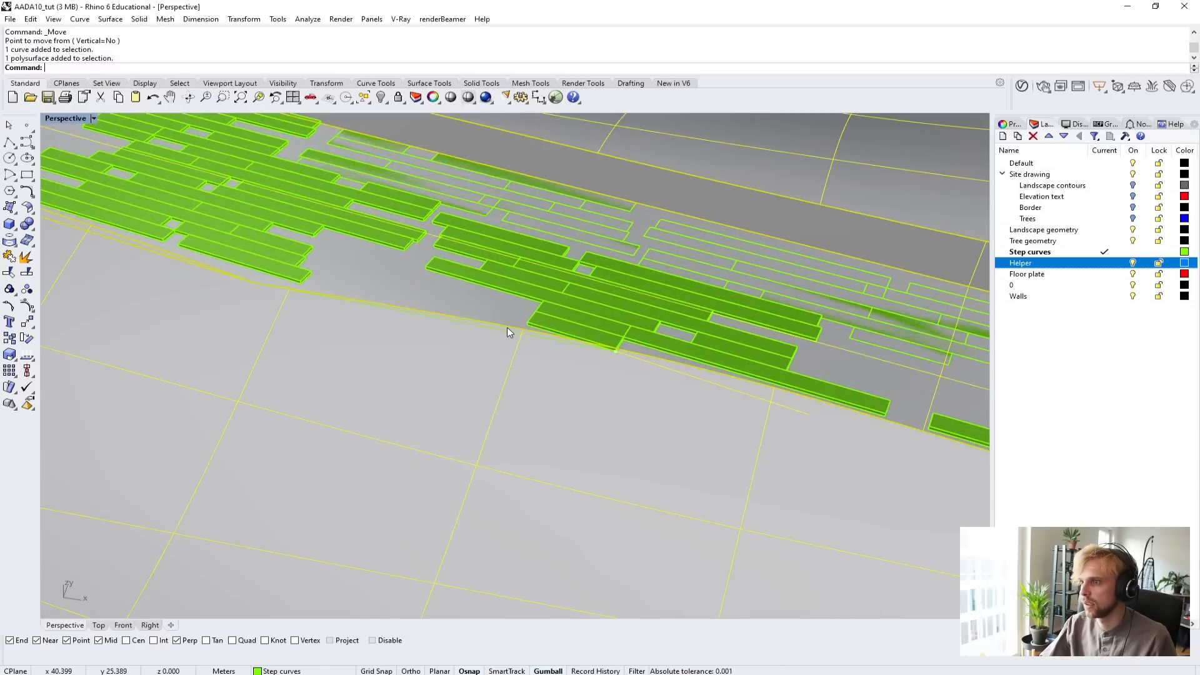
left_click(492, 331, "ctrl")
right_click_drag(492, 331, 565, 420)
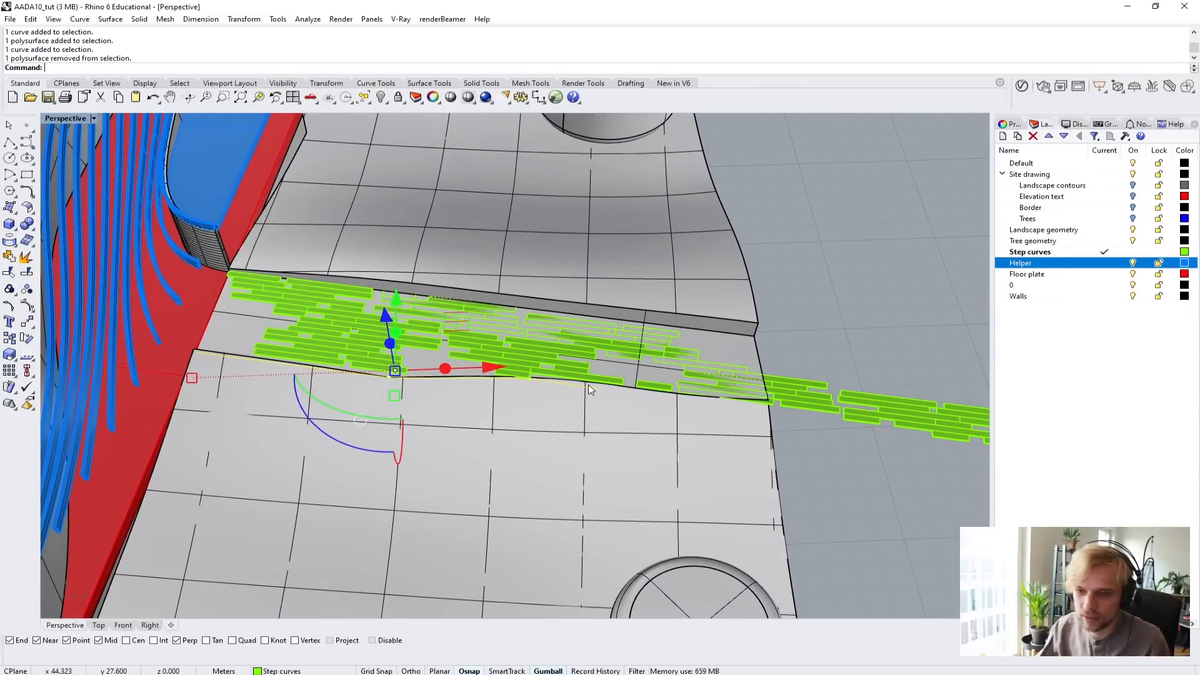
type("join")
key("Return")
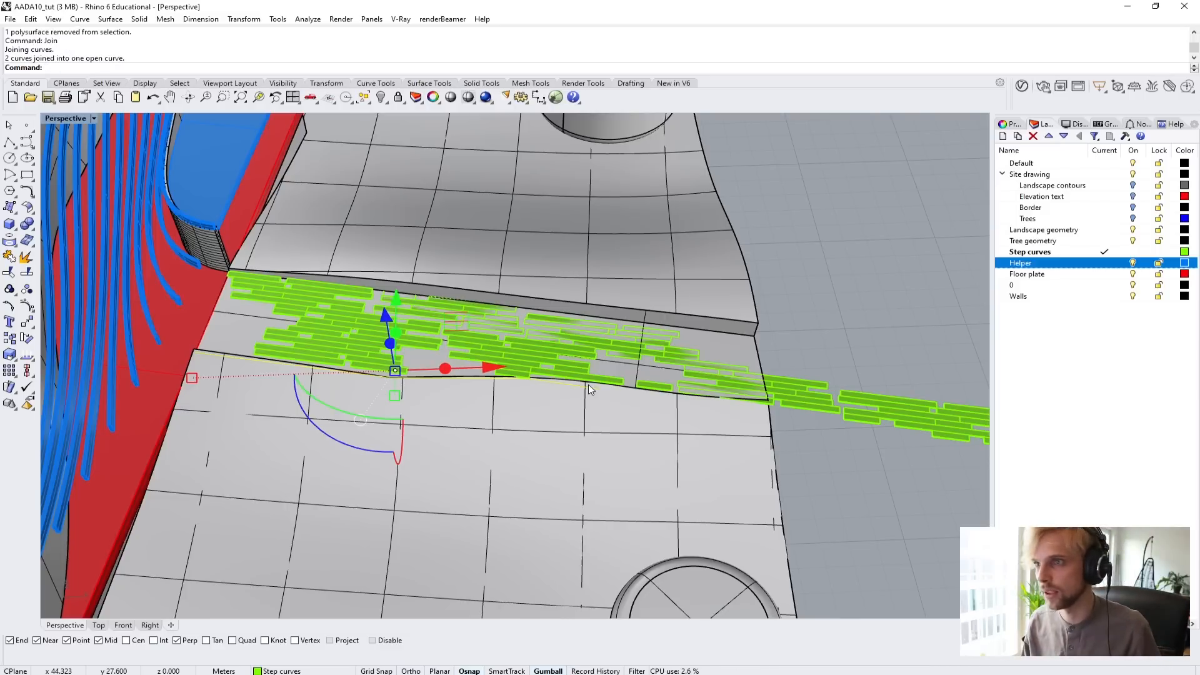
key("Escape")
Draw a straight line along the path's opposite edge, from its outer corner away from the building to a point partway along the retaining face.
right_click_drag(370, 289, 380, 312)
scroll(359, 270, "up", 3)
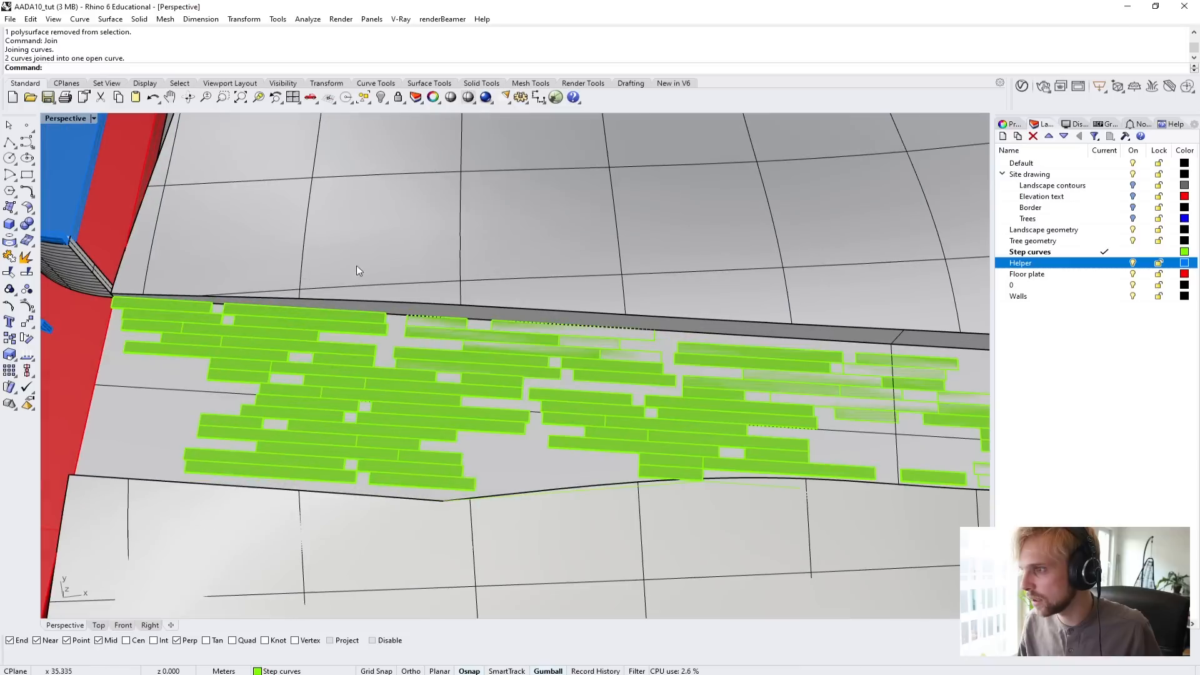
left_click(8, 143)
scroll(114, 302, "up", 10)
scroll(353, 335, "down", 10)
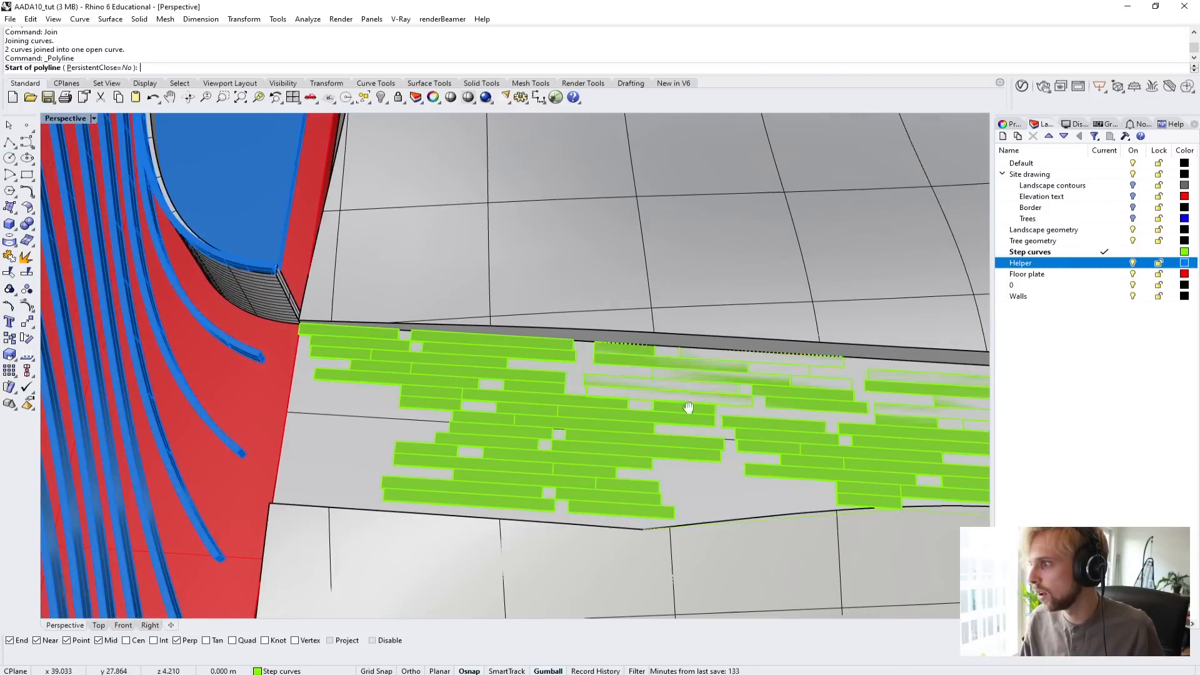
right_click_drag(689, 407, 260, 400, "shift")
left_click(827, 374)
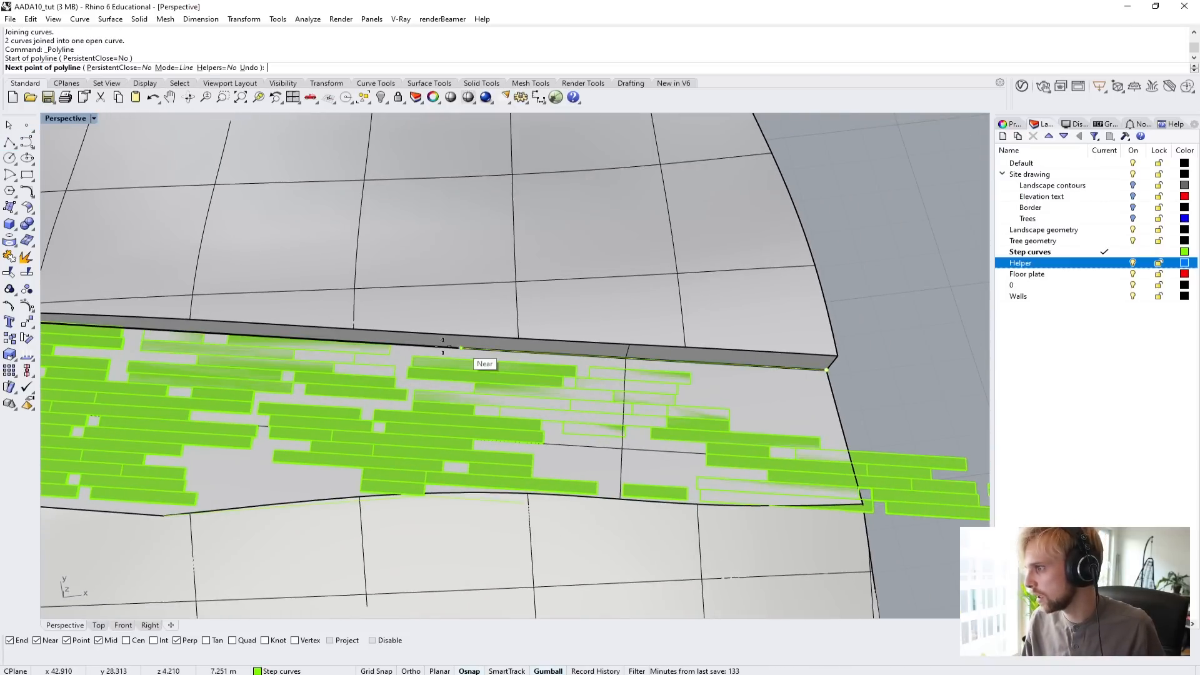
scroll(450, 351, "down", 3)
scroll(423, 350, "up", 5)
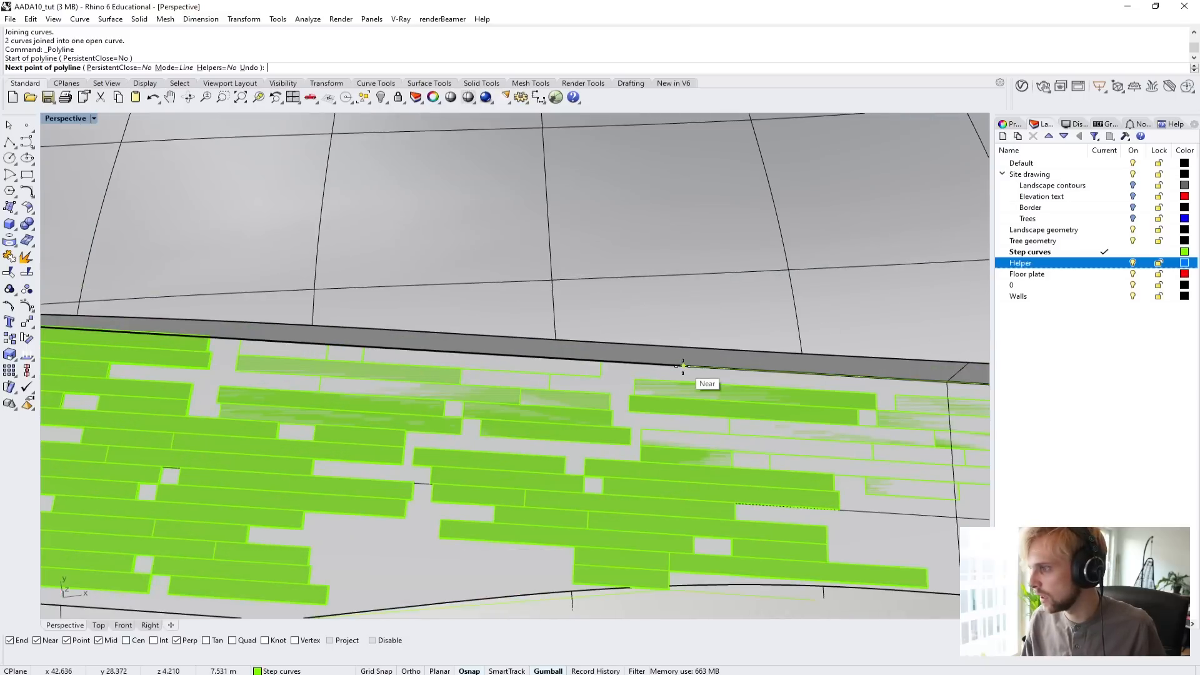
left_click(648, 369)
key("Return")
Move the new line's free endpoint along the edge to the path corner where the curved wall meets the planks.
left_click(663, 362)
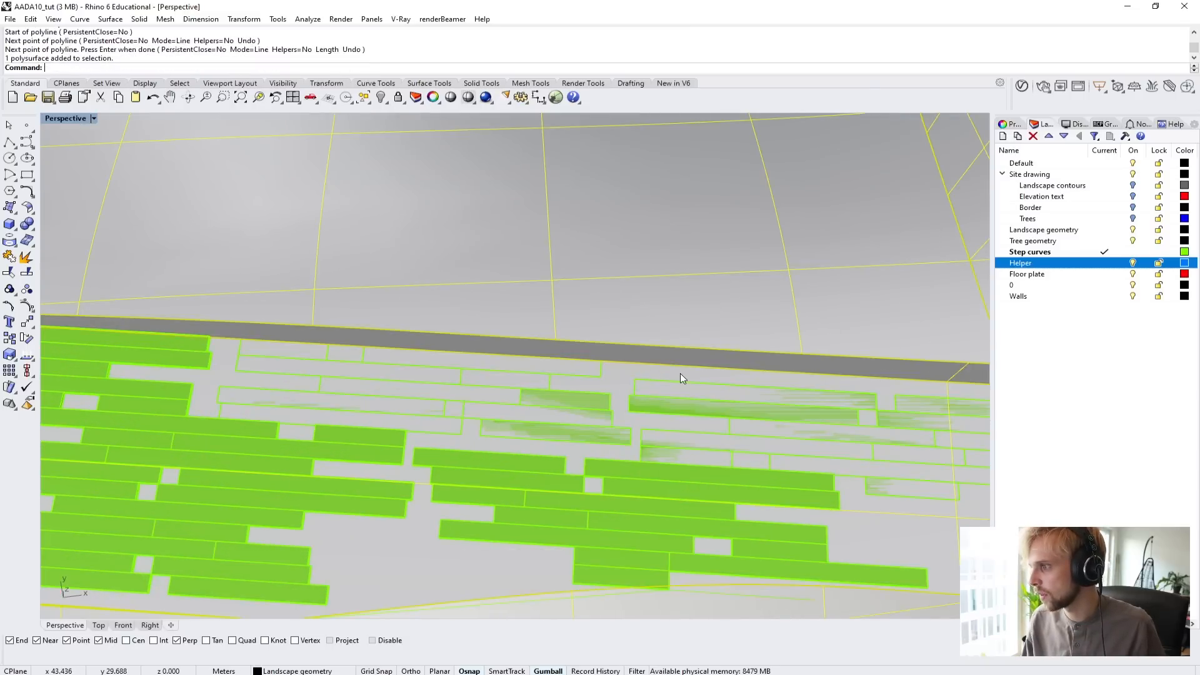
left_click(686, 374)
left_click(735, 402)
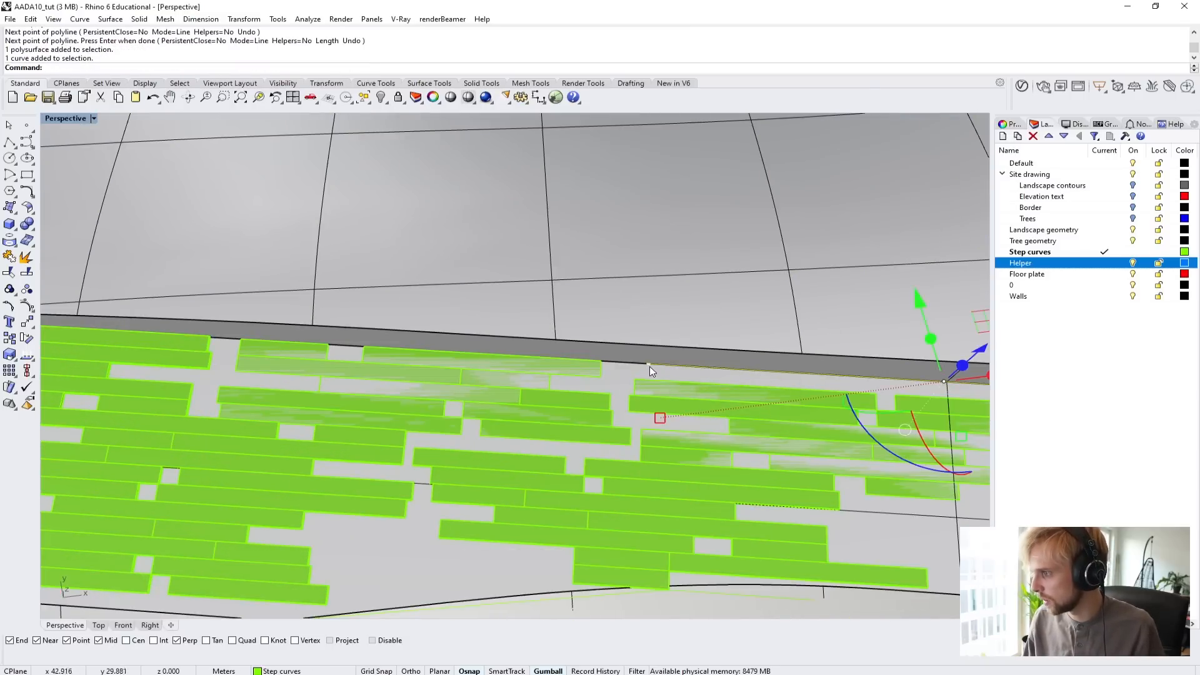
left_click(650, 365, "ctrl+shift")
type("M")
key("Return")
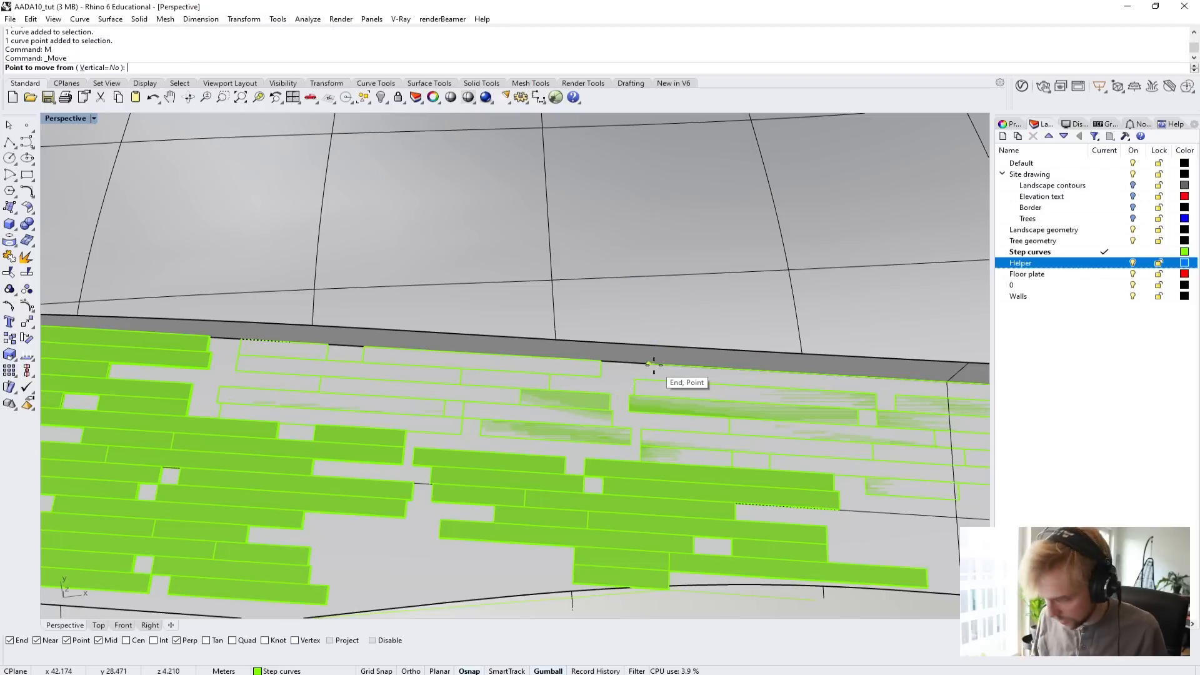
left_click(654, 365)
scroll(401, 391, "down", 3)
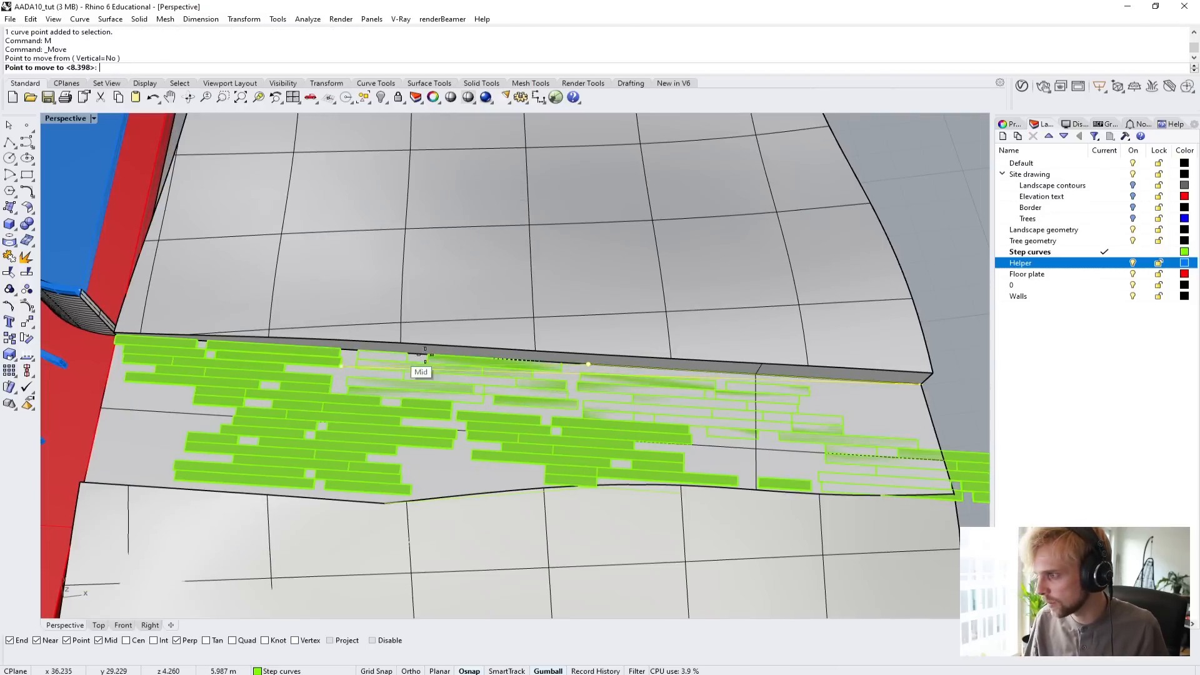
scroll(93, 344, "up", 8)
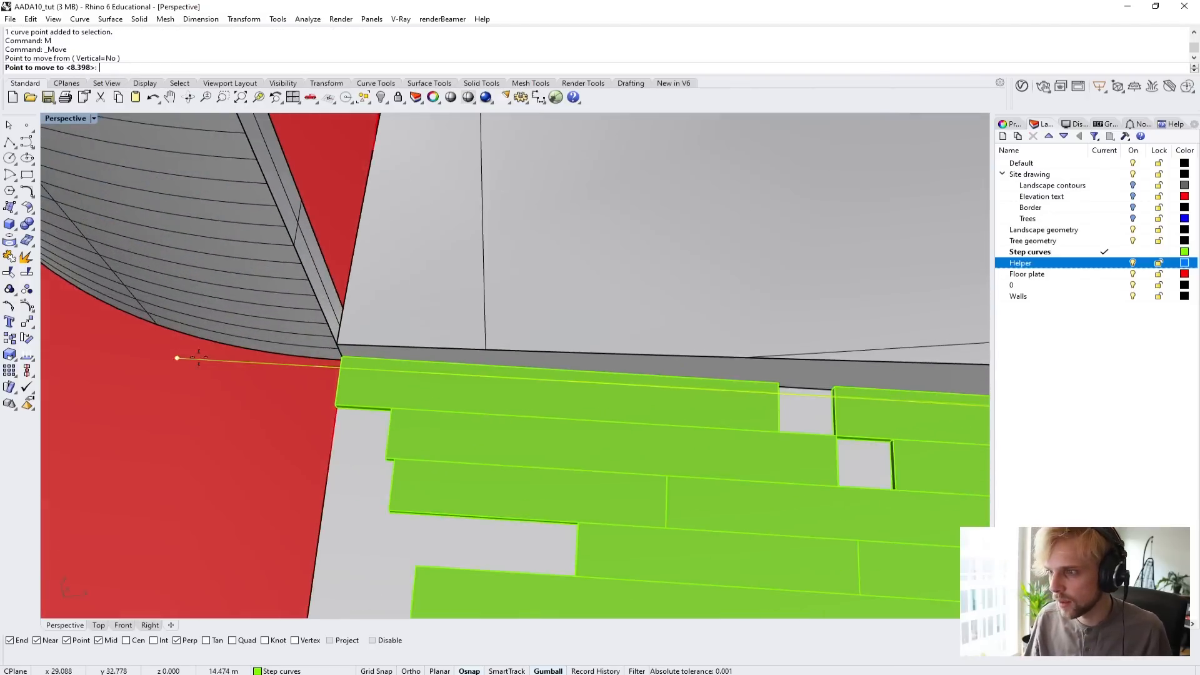
right_click_drag(334, 362, 463, 354)
scroll(463, 354, "down", 7)
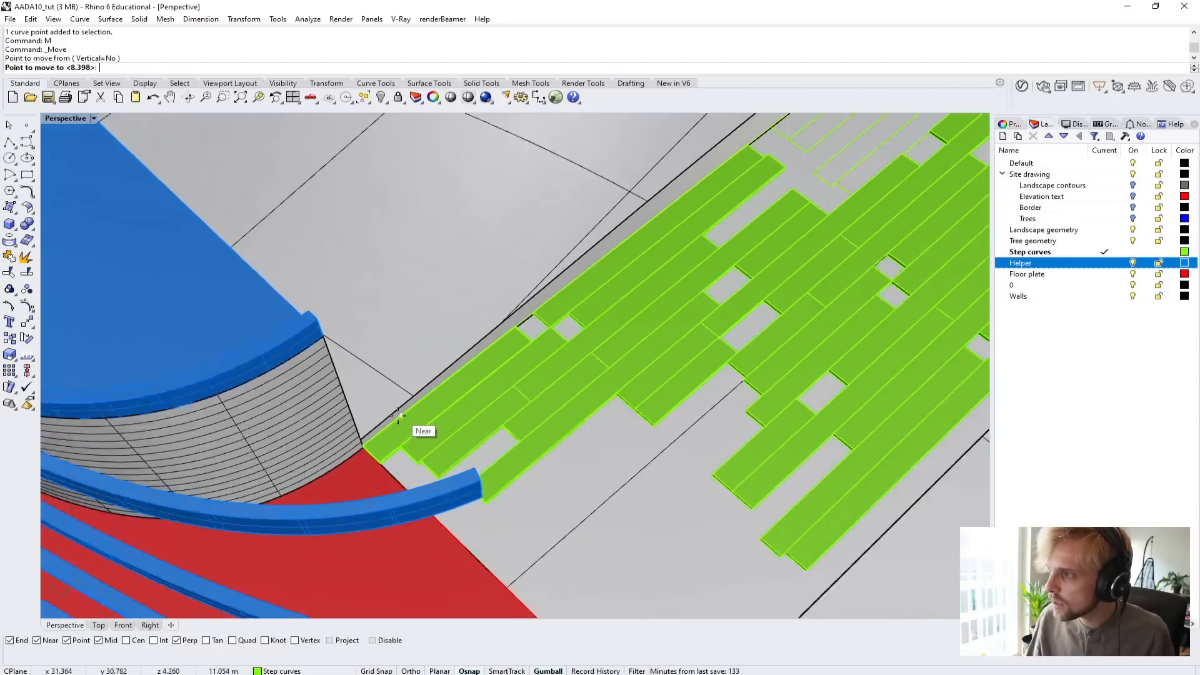
scroll(294, 486, "up", 3)
scroll(306, 486, "up", 3)
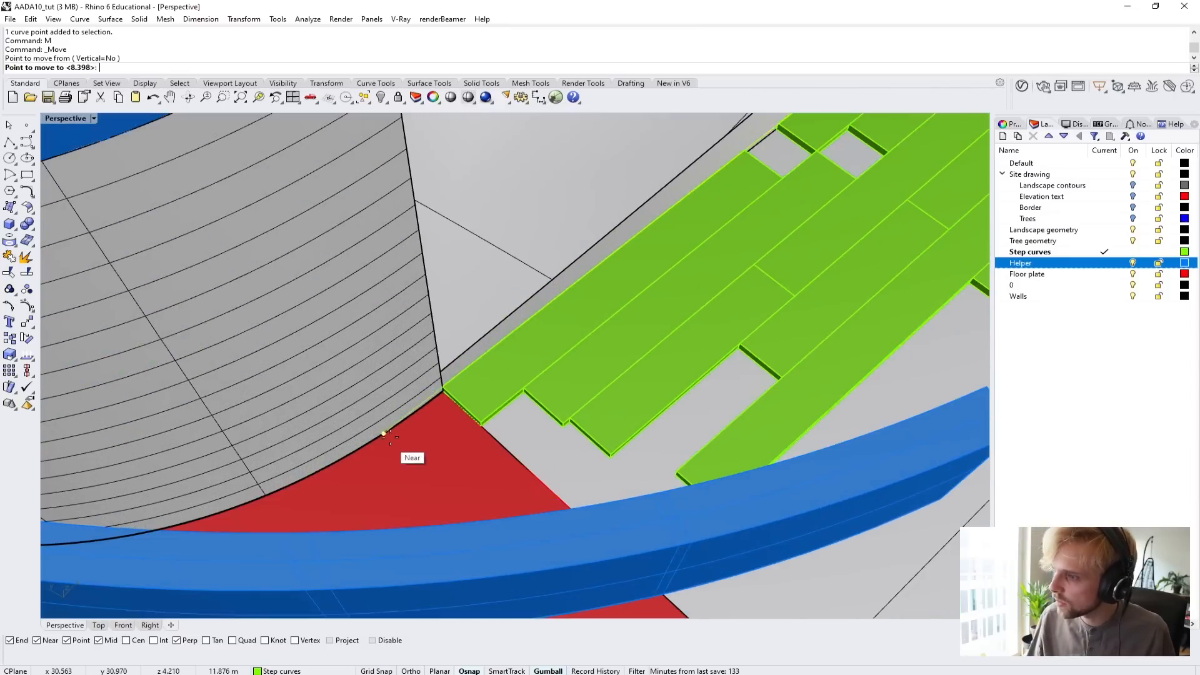
left_click(439, 396)
key("Escape")
scroll(440, 395, "down", 8)
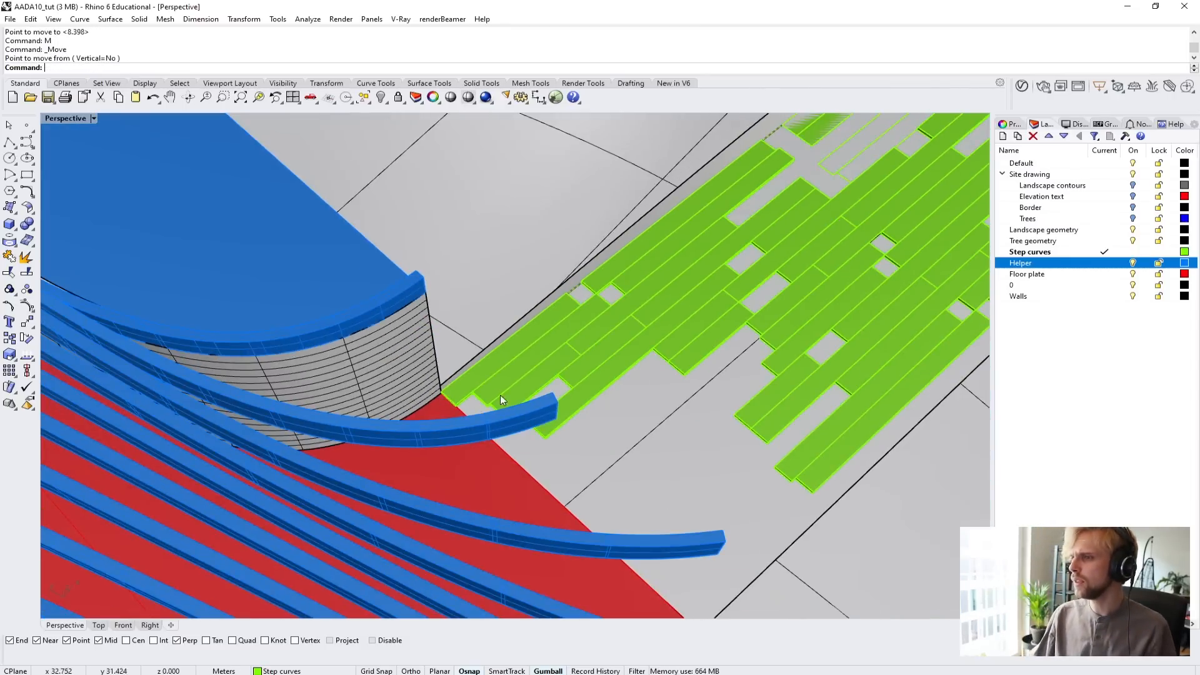
right_click_drag(538, 395, 333, 375)
scroll(758, 472, "down", 5)
right_click_drag(682, 460, 485, 225, "shift")
right_click_drag(565, 514, 572, 393, "shift")
right_click_drag(361, 338, 493, 287)
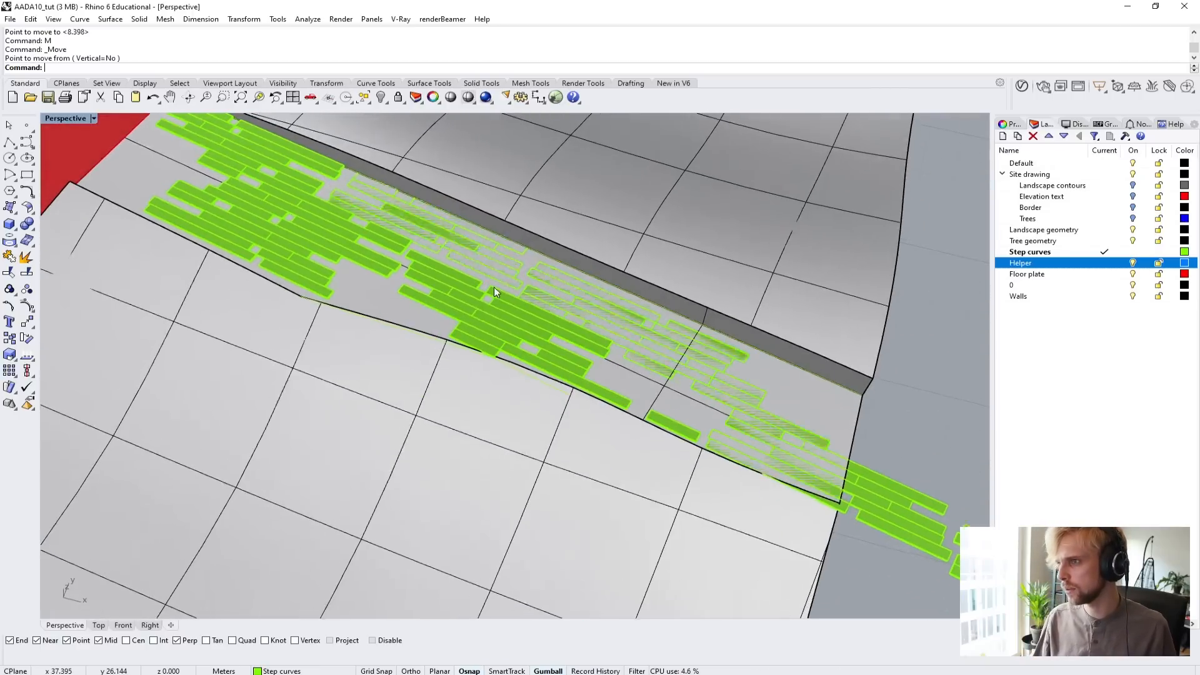
Isolate the two boundary curves along the path's edges together with the landscape solid.
scroll(192, 214, "up", 6)
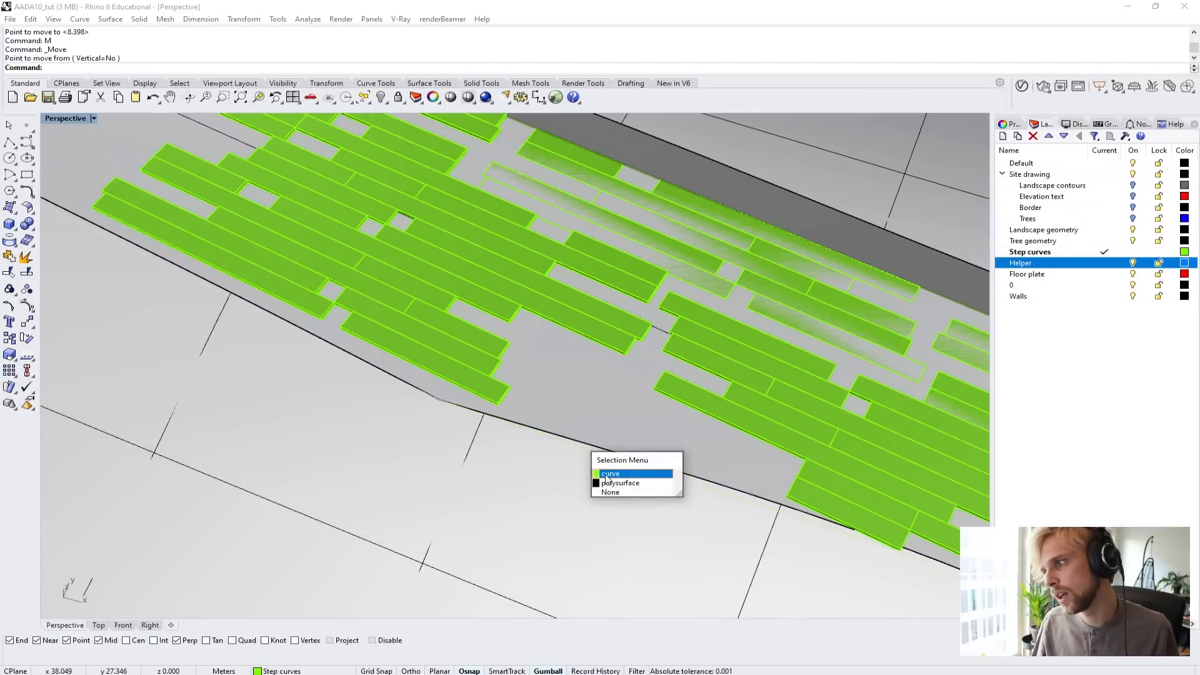
left_click(607, 479)
scroll(576, 418, "down", 5)
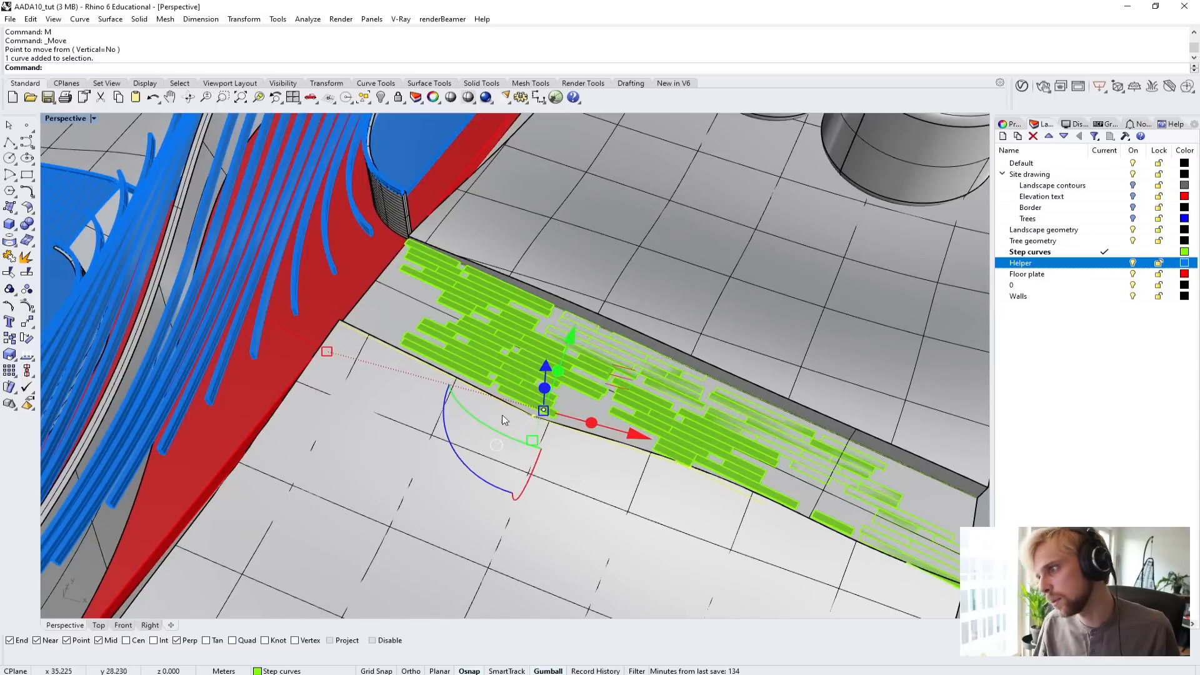
right_click_drag(688, 426, 243, 253, "shift")
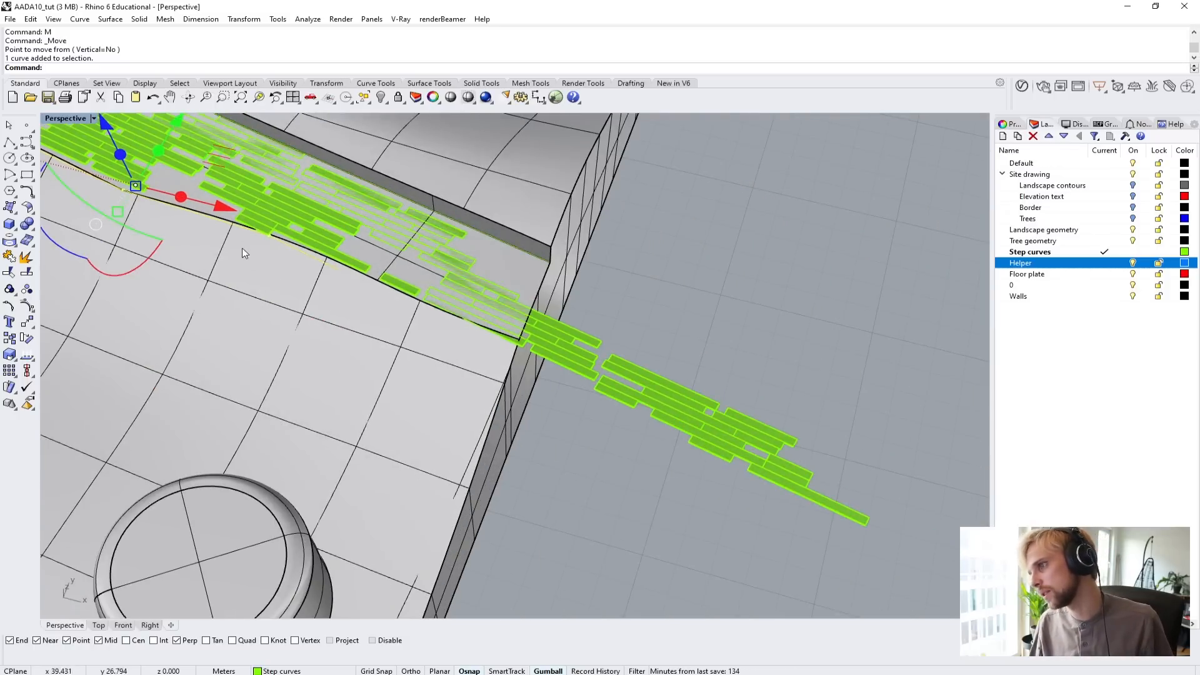
right_click_drag(429, 355, 562, 418)
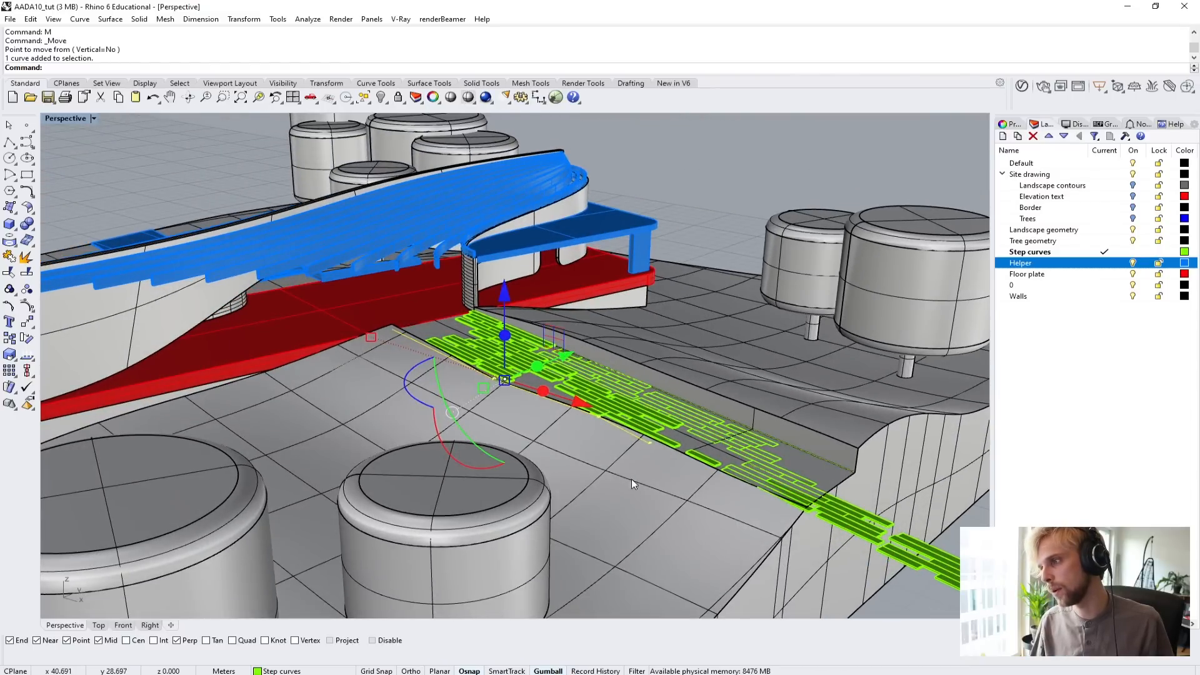
right_click_drag(632, 479, 697, 579)
right_click_drag(680, 437, 807, 437)
left_click(813, 440)
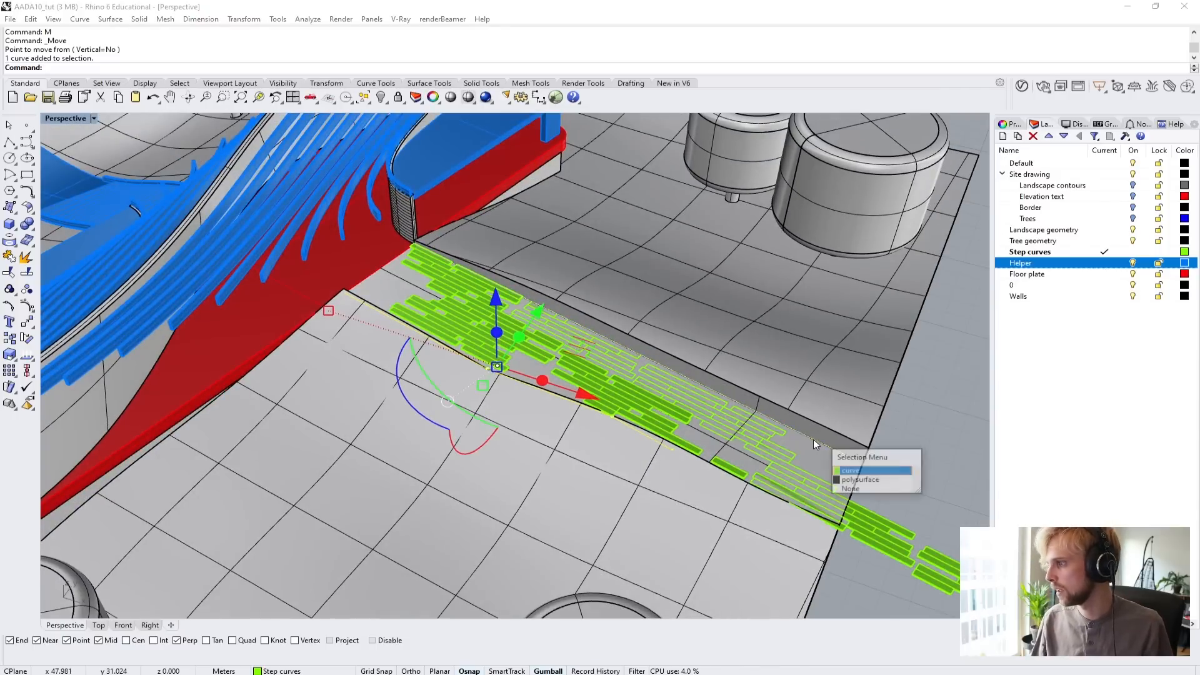
left_click(853, 480)
type("Isolate")
key("Return")
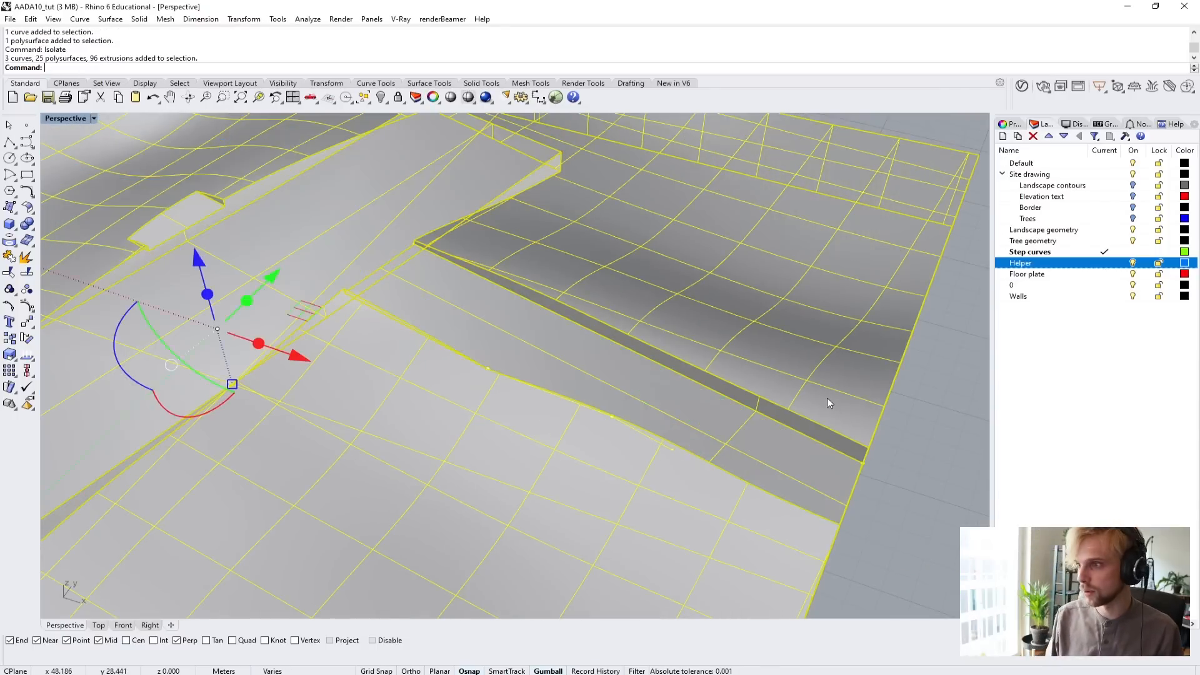
key("Escape")
right_click_drag(745, 454, 522, 377, "shift")
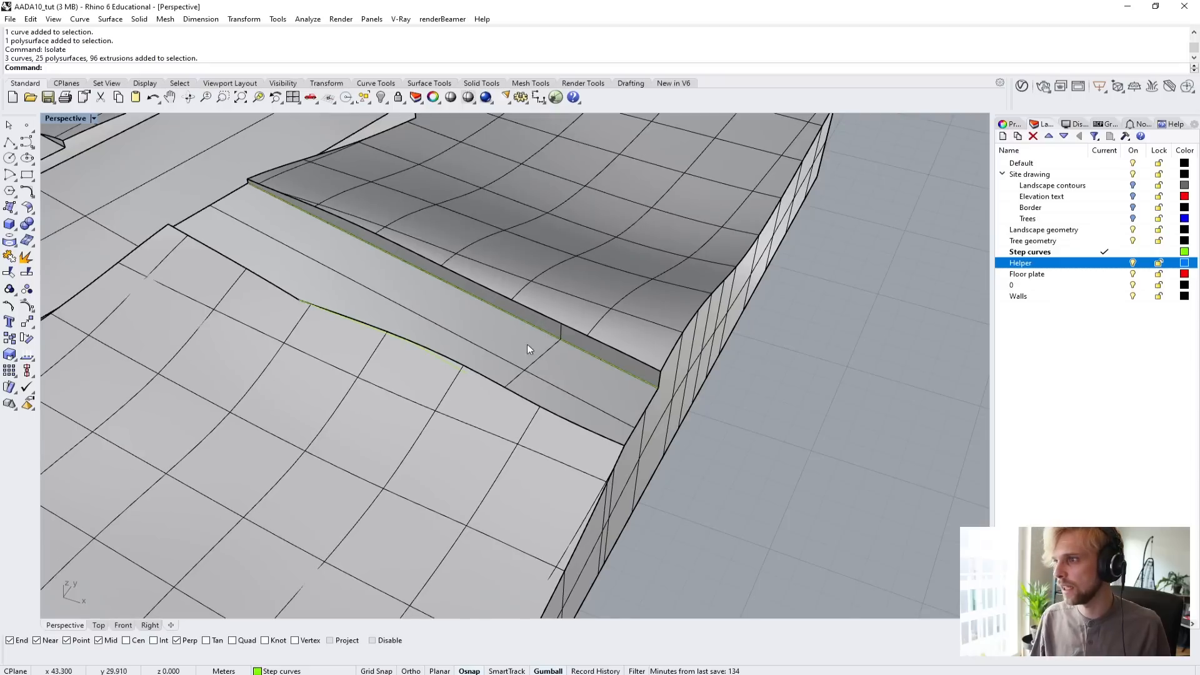
scroll(531, 337, "up", 3)
left_click(538, 325)
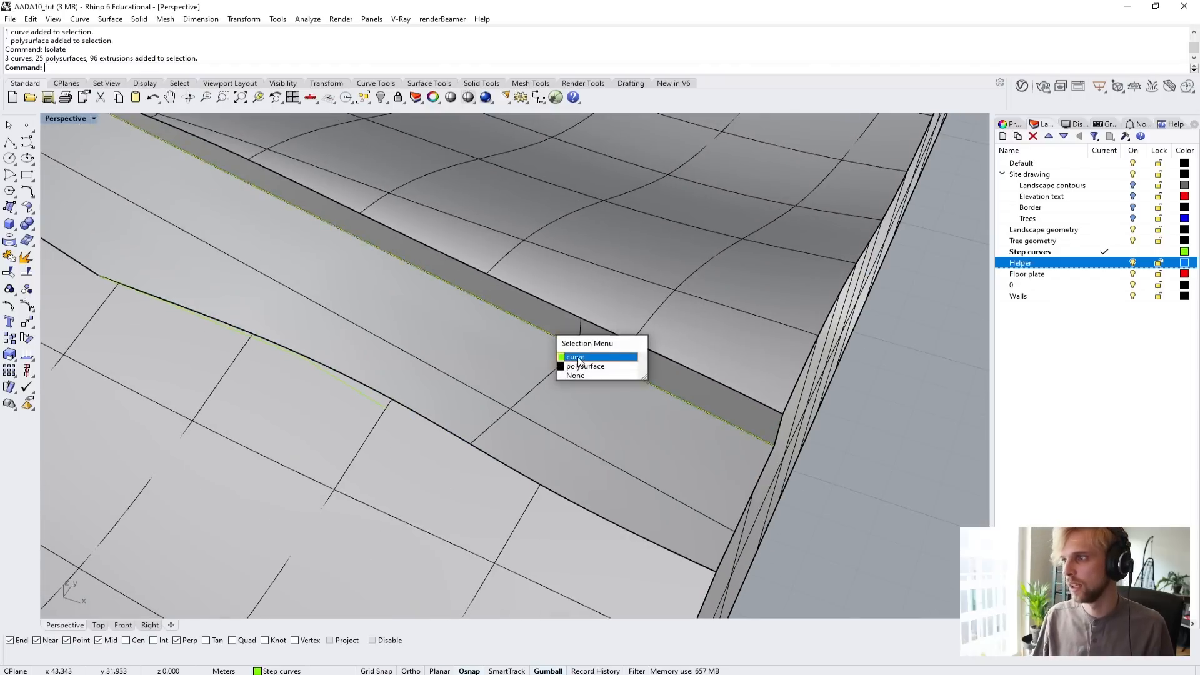
left_click(578, 362)
scroll(476, 377, "down", 5)
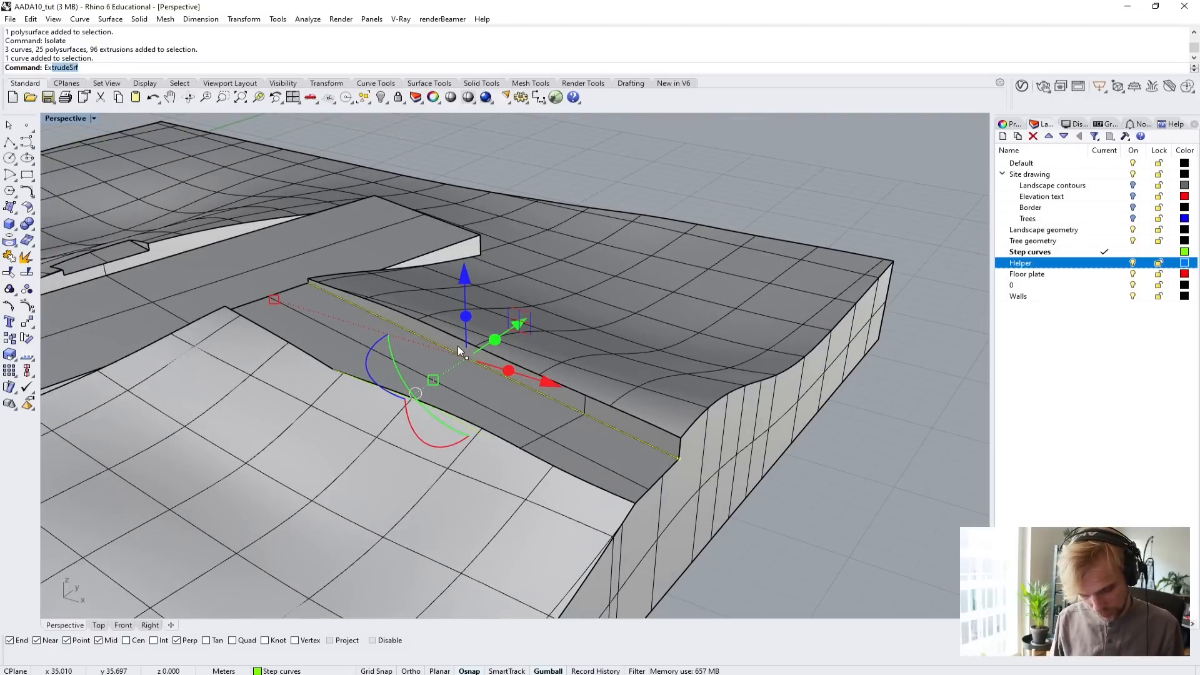
type("Extrude")
key("Return")
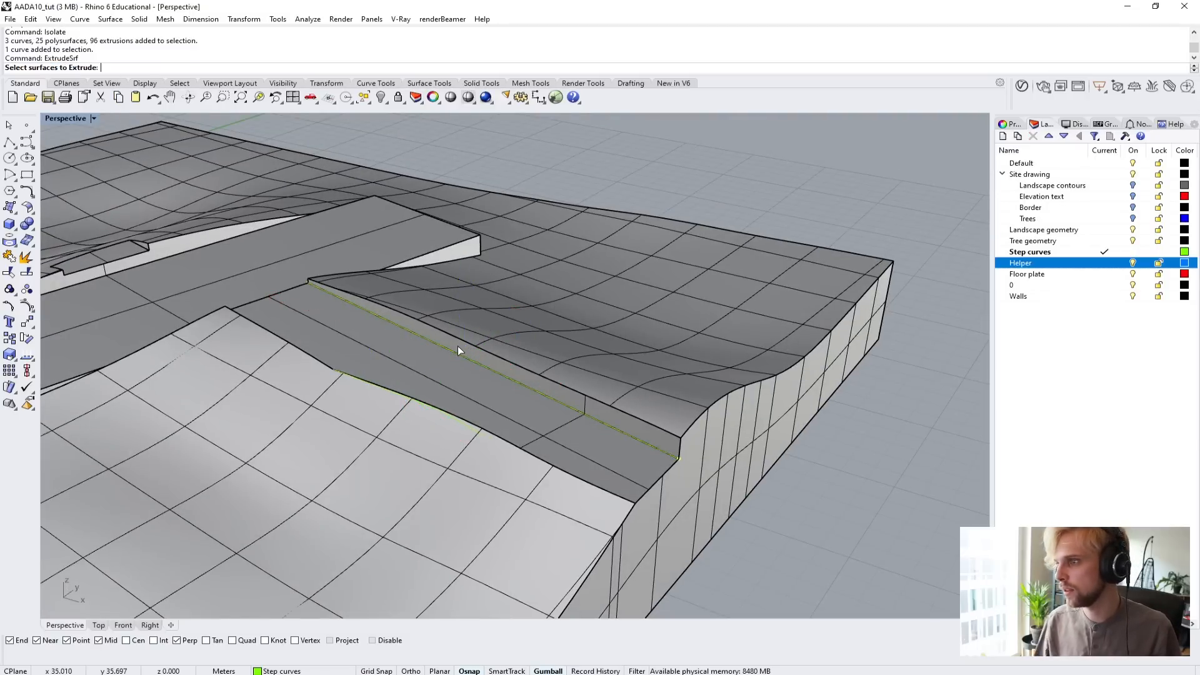
key("Escape")
Extrude the straight boundary curve at the foot of the retaining face 0.9 m upward into a surface.
left_click(463, 354)
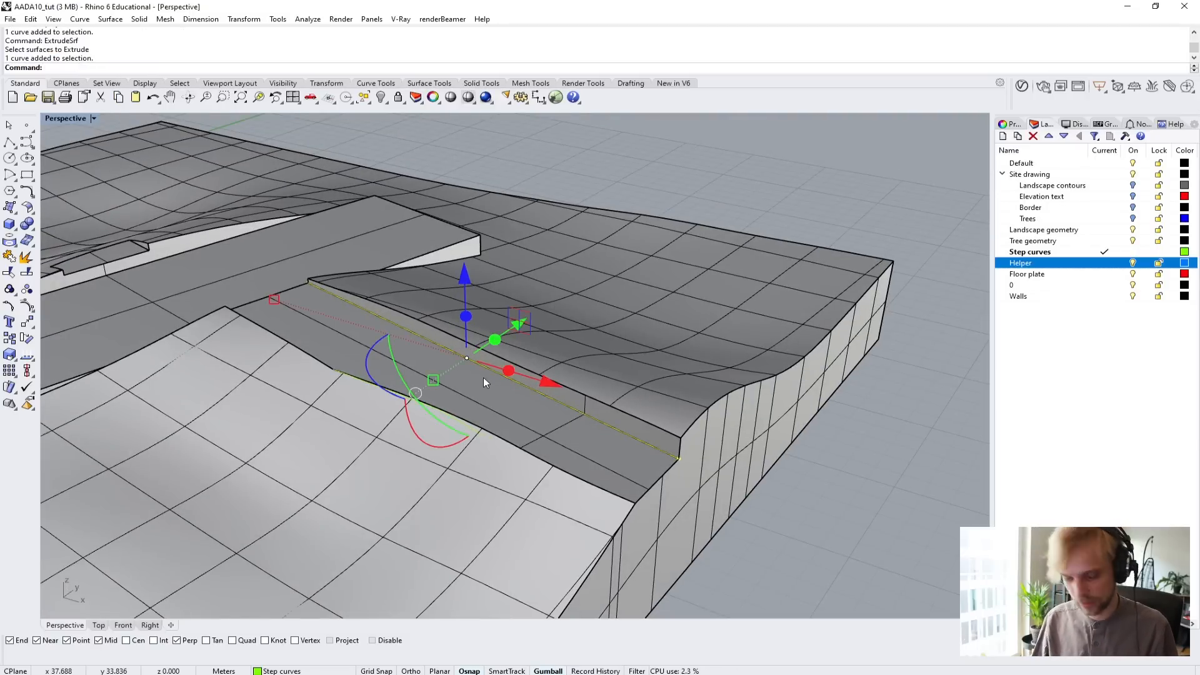
type("c")
key("Return")
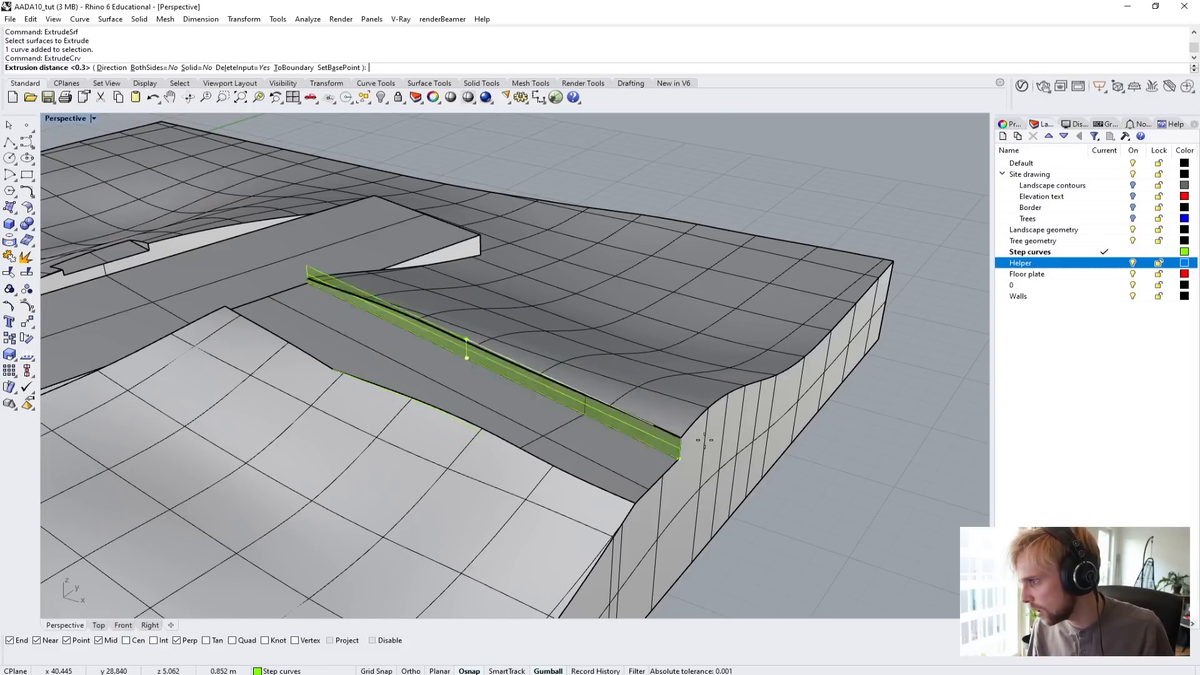
scroll(464, 350, "up", 3)
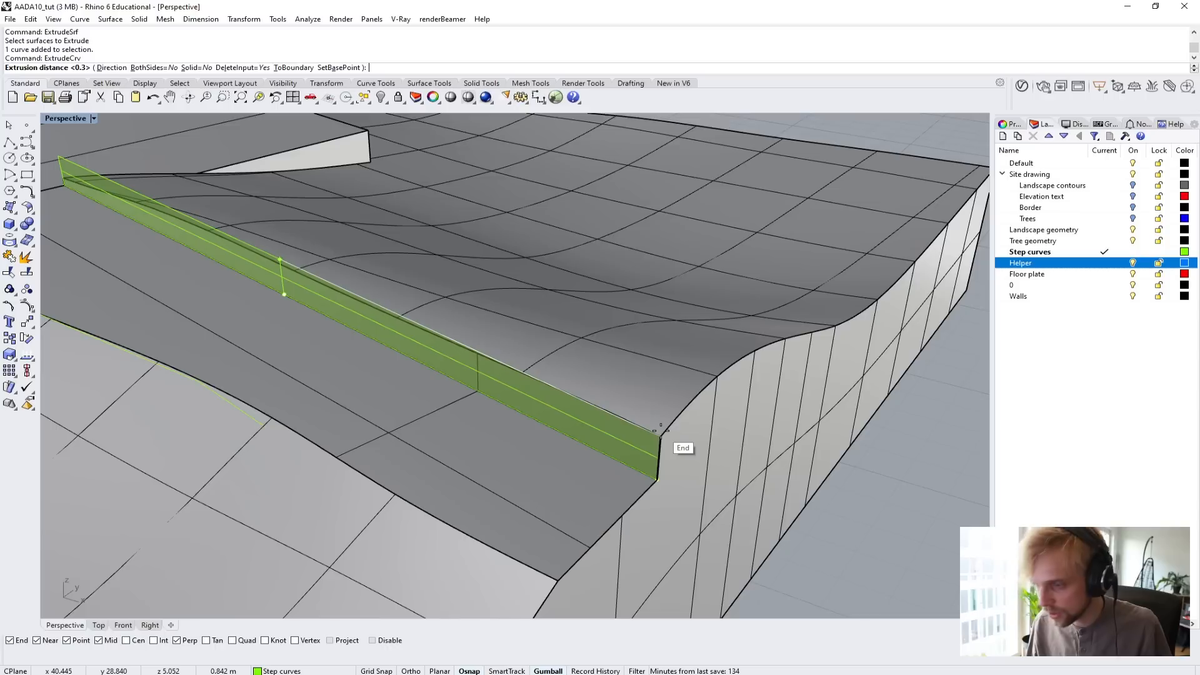
type("0.")
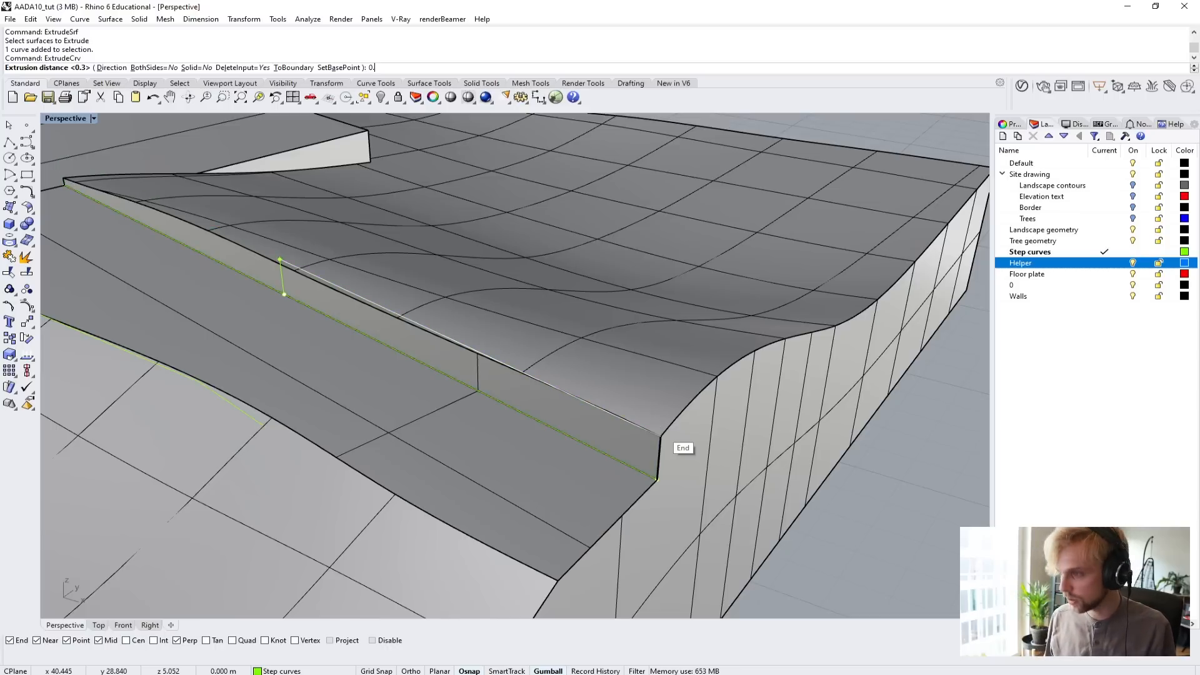
type("9")
key("Return")
scroll(661, 436, "down", 3)
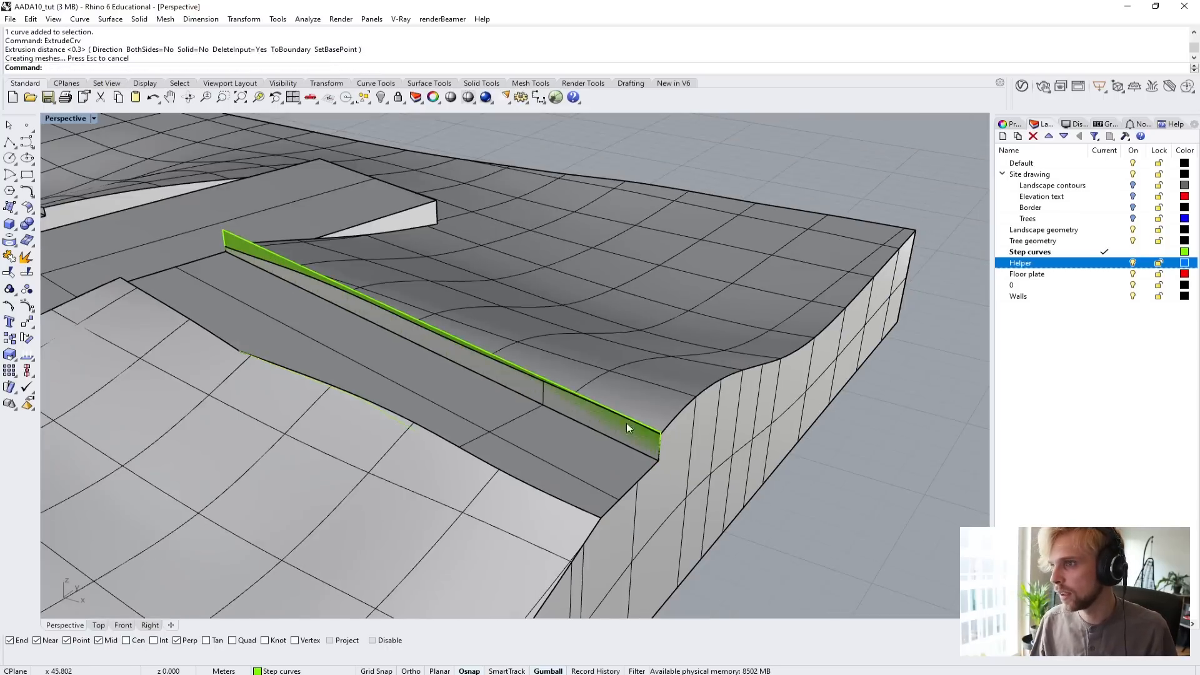
Offset the extruded wall surface 0.1 m into a solid, toward the terrain behind the retaining face.
right_click_drag(626, 422, 385, 264)
left_click(380, 255)
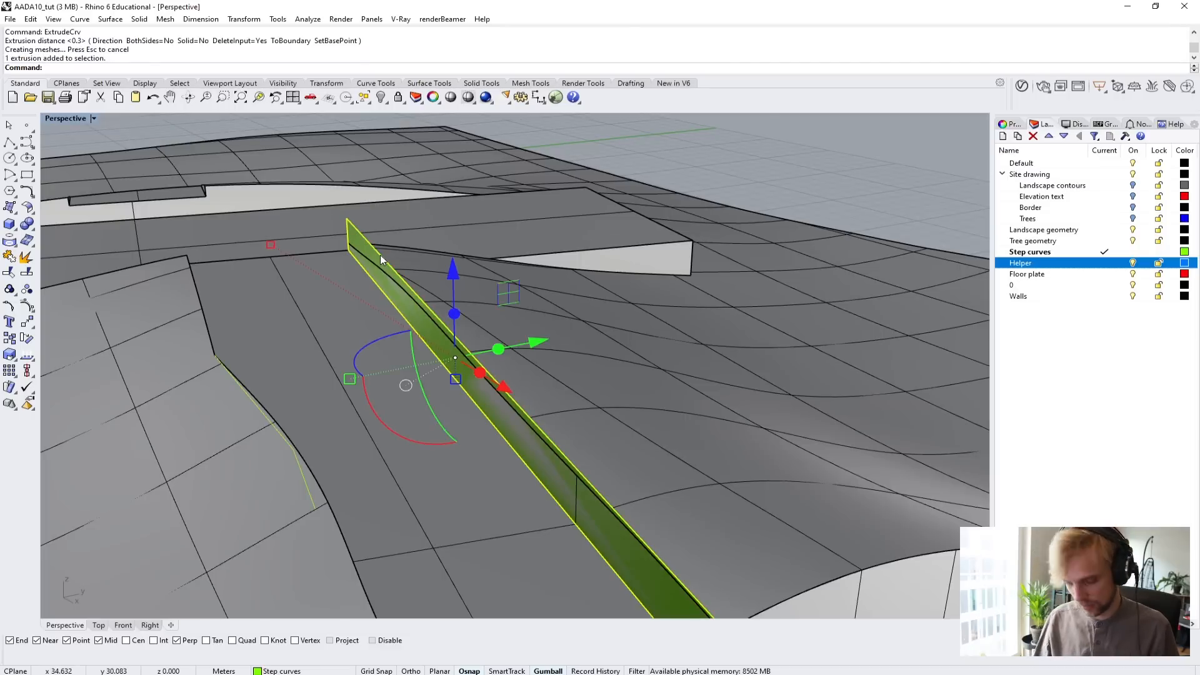
type("OffsetSrf")
key("Return")
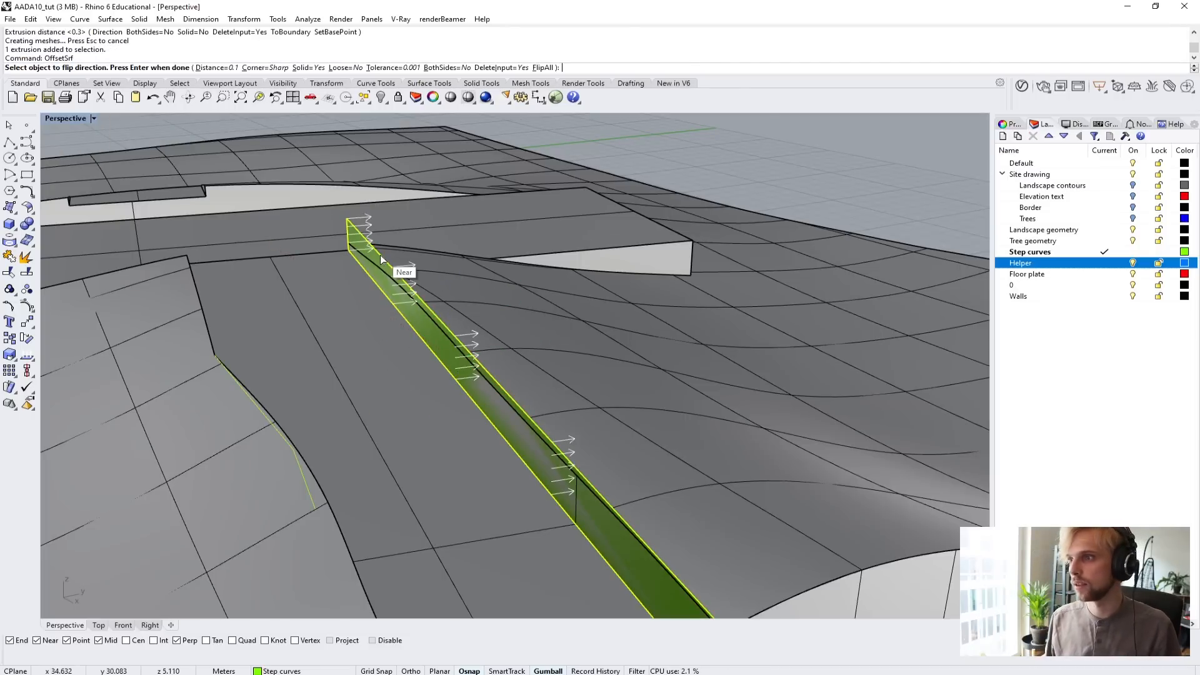
type("0.1")
key("Return")
key("Return")
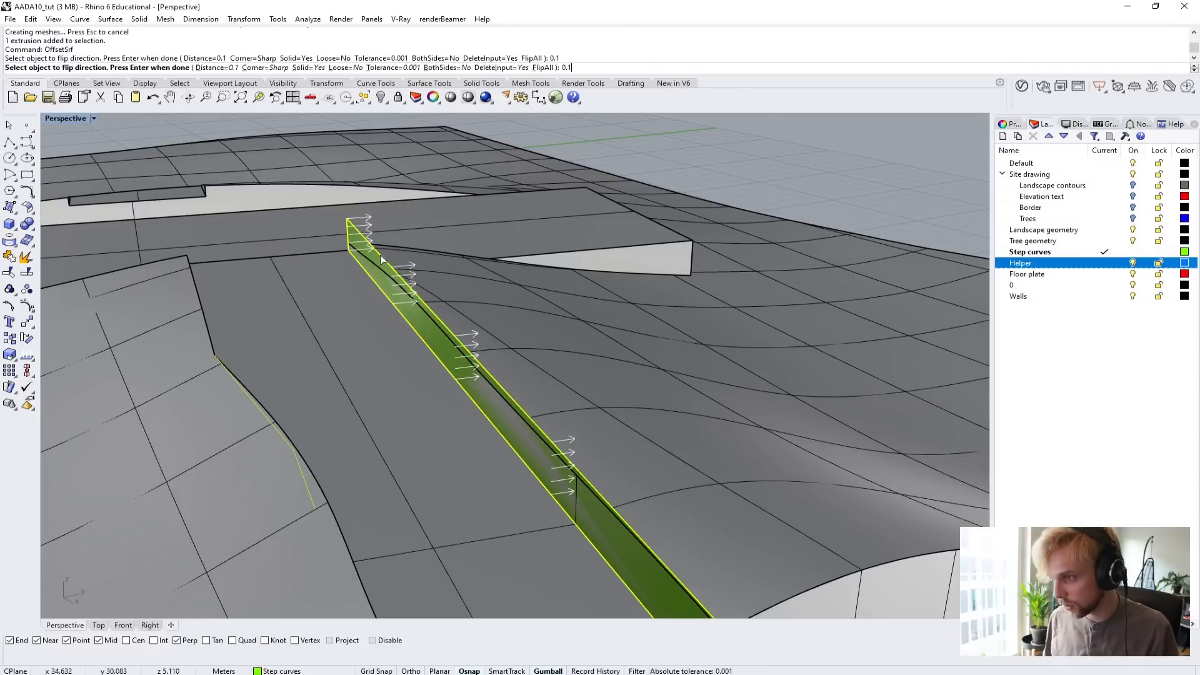
key("Escape")
Subtract the thickened wall from the landscape solid with BooleanDifference, keeping the wall as a separate object.
right_click_drag(381, 255, 437, 404)
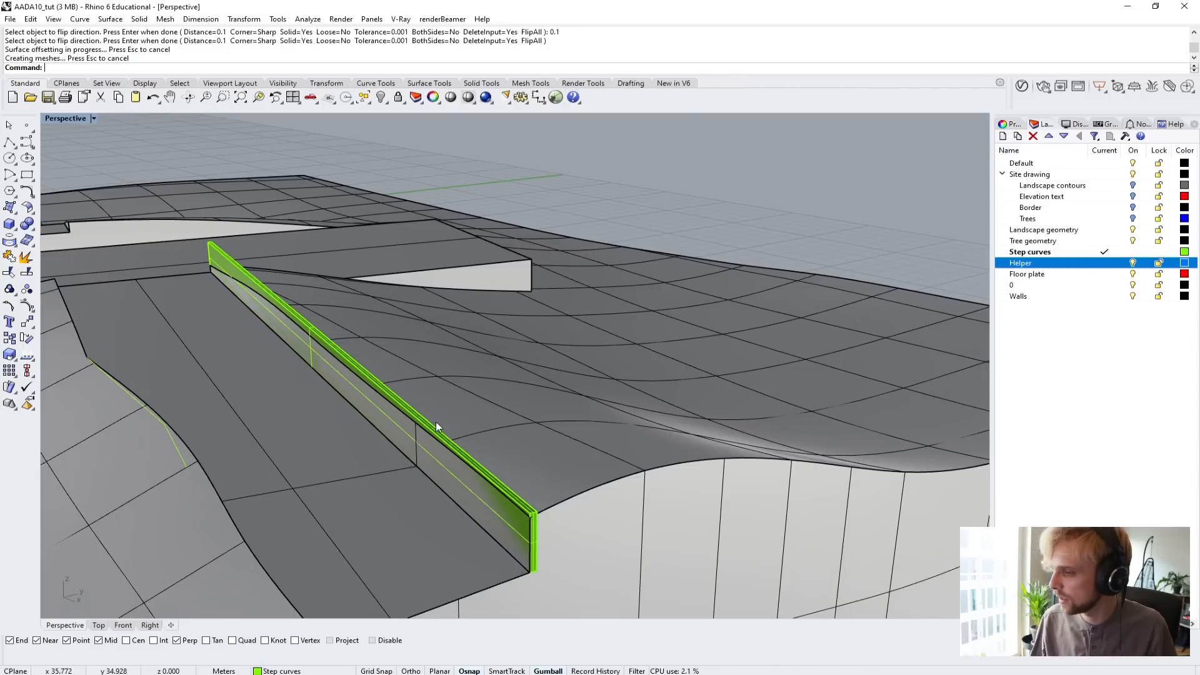
right_click_drag(436, 422, 558, 424)
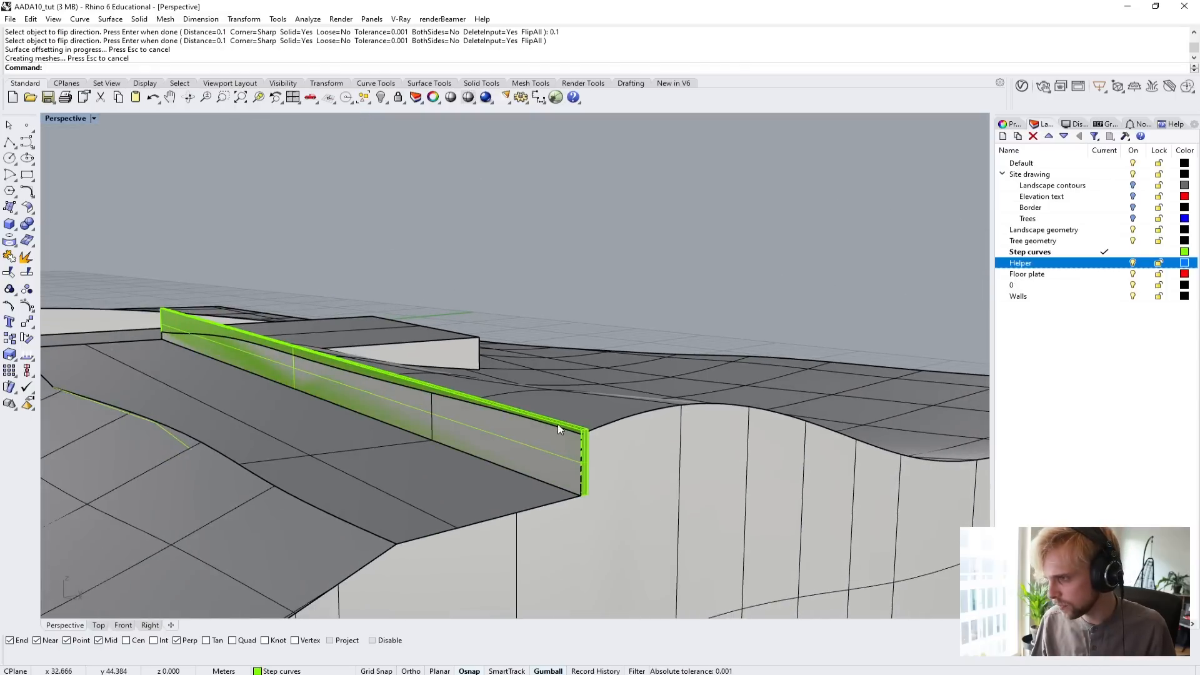
left_click(561, 423)
key("Escape")
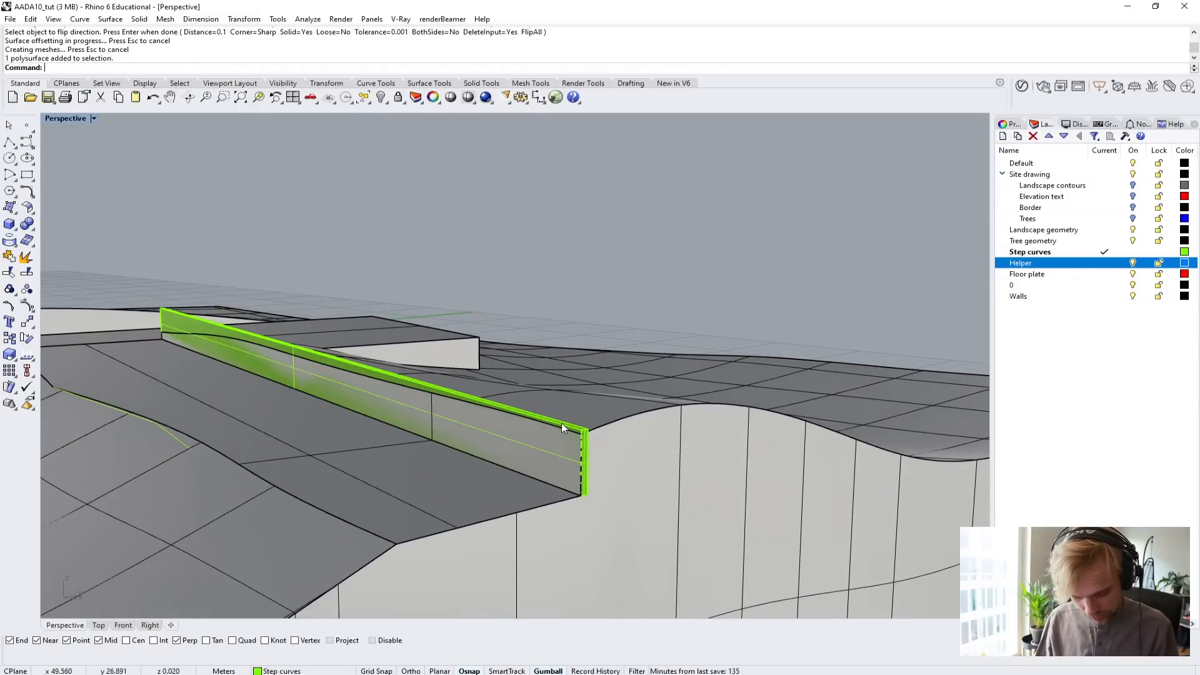
type("BooleanDifference")
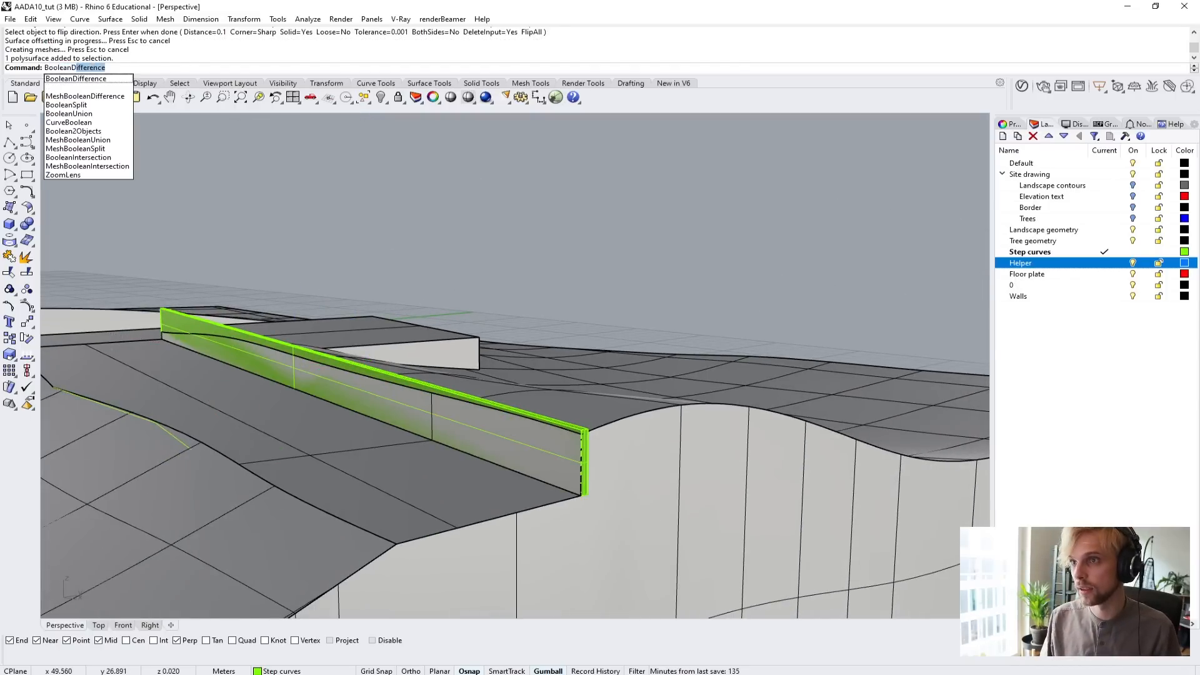
key("Return")
left_click(699, 425)
key("Return")
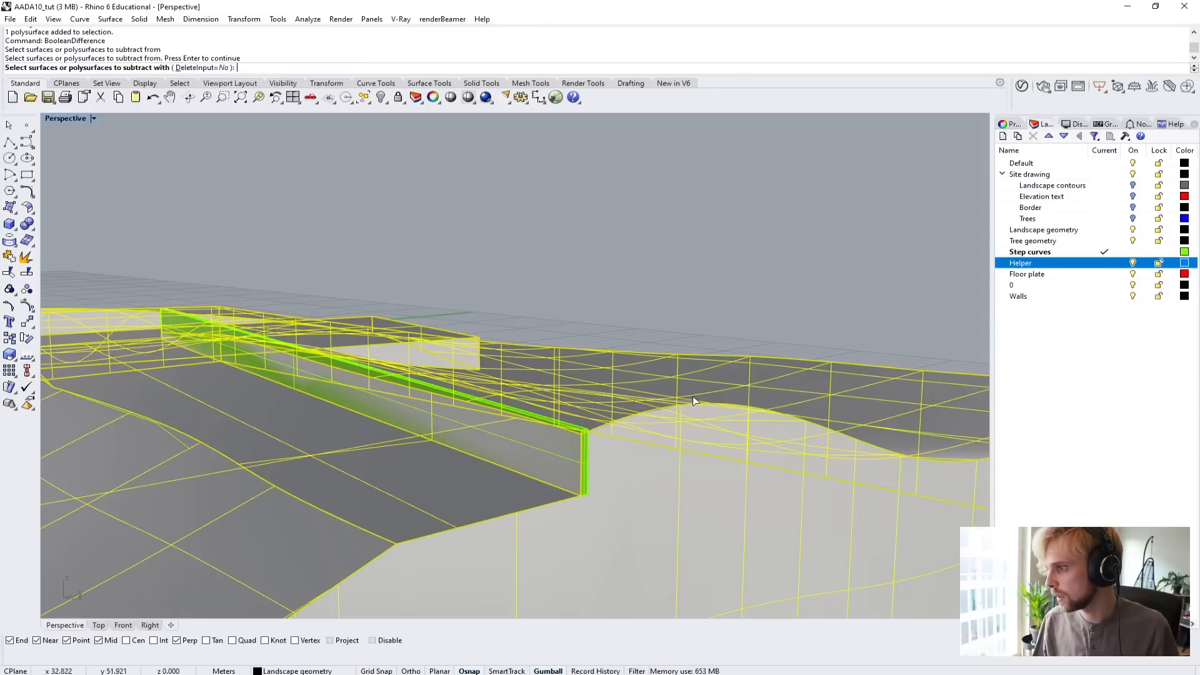
left_click(585, 429)
key("Return")
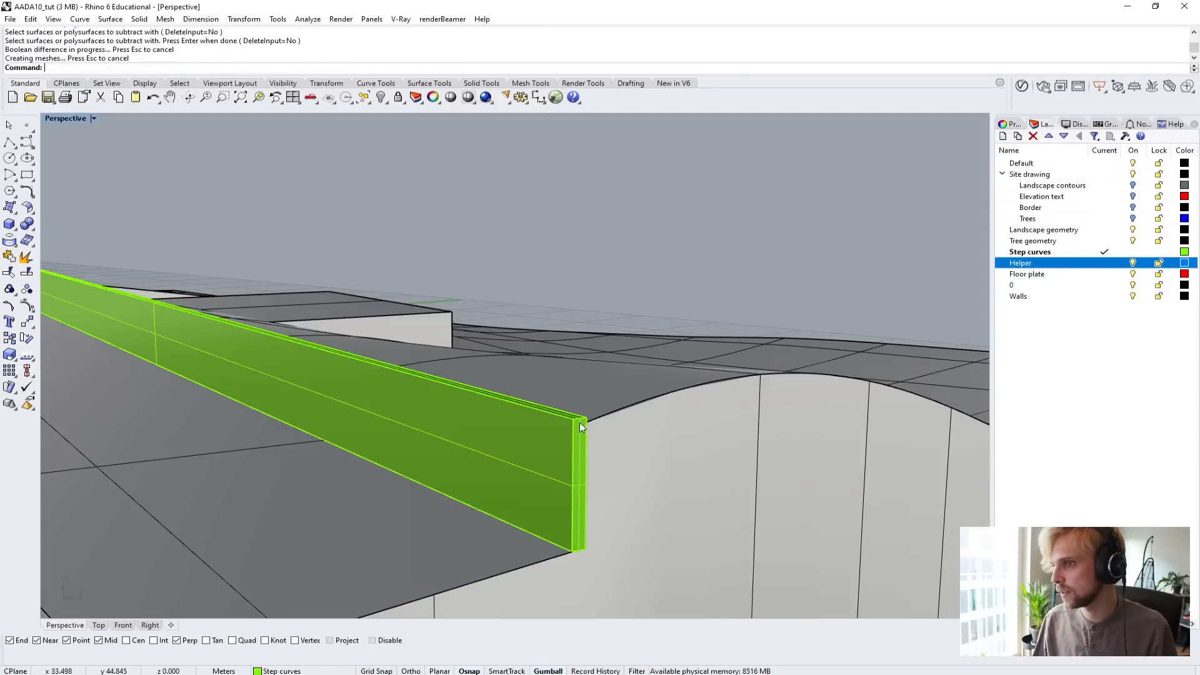
left_click(579, 430)
scroll(576, 441, "down", 3)
right_click_drag(576, 442, 550, 341)
key("Escape")
Move the outer endpoint of the boundary curve on the path's curved edge 10 m outward along its last segment, past the terrain's edge.
right_click_drag(550, 341, 669, 337)
scroll(672, 336, "up", 3)
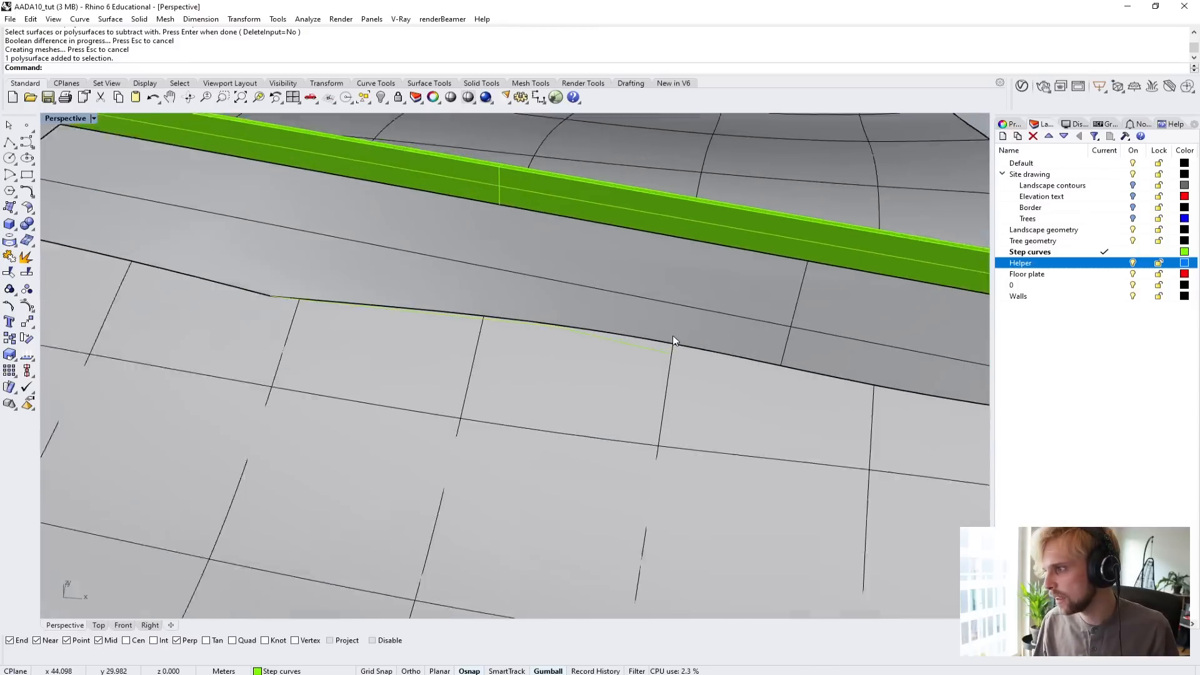
scroll(672, 336, "up", 2)
left_click(631, 354)
left_click(662, 382)
scroll(672, 387, "down", 6)
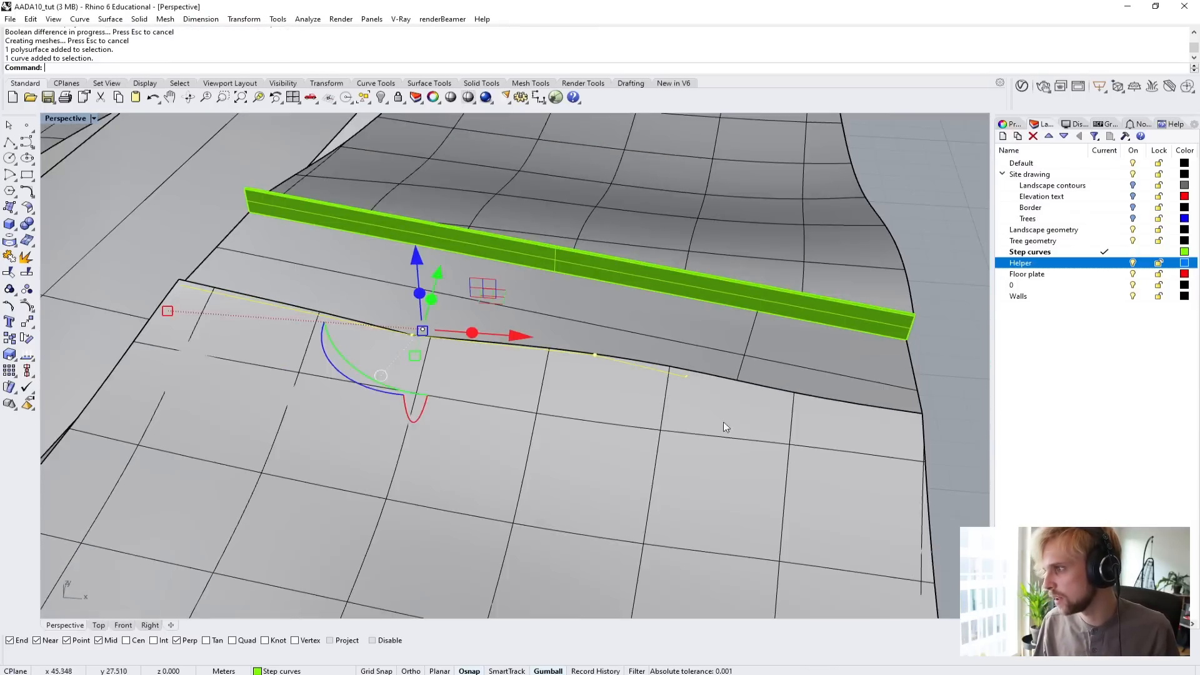
right_click_drag(724, 427, 598, 341, "shift")
scroll(500, 296, "up", 4)
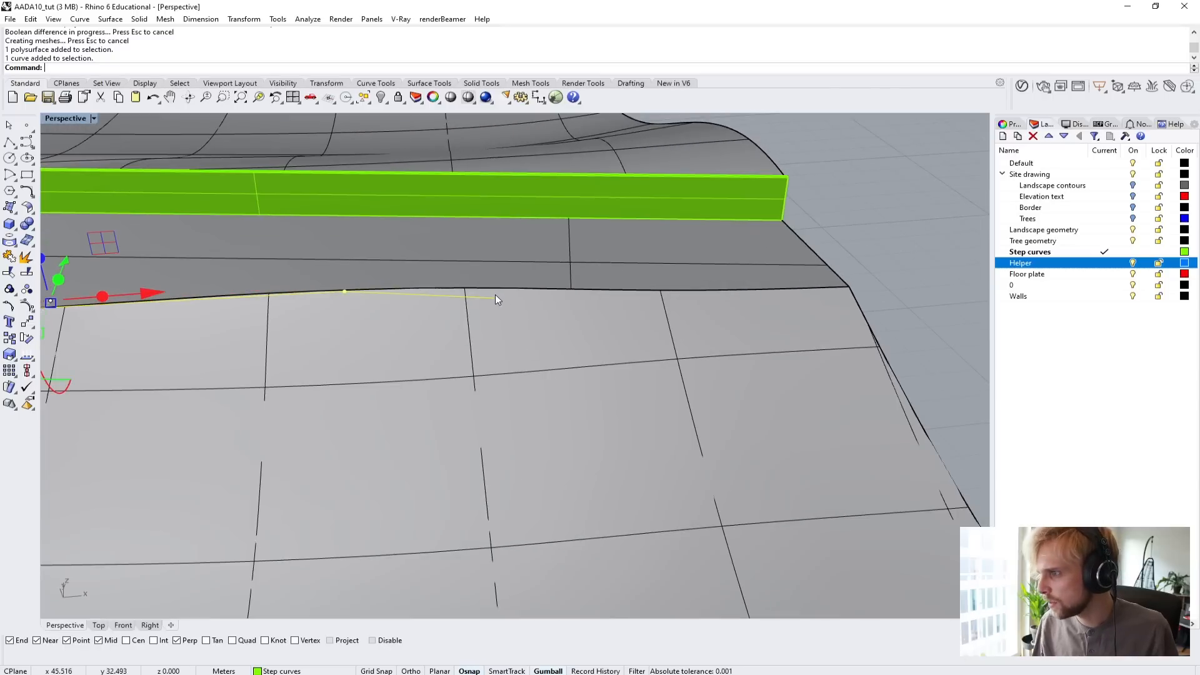
left_click(493, 299)
type("M")
key("Return")
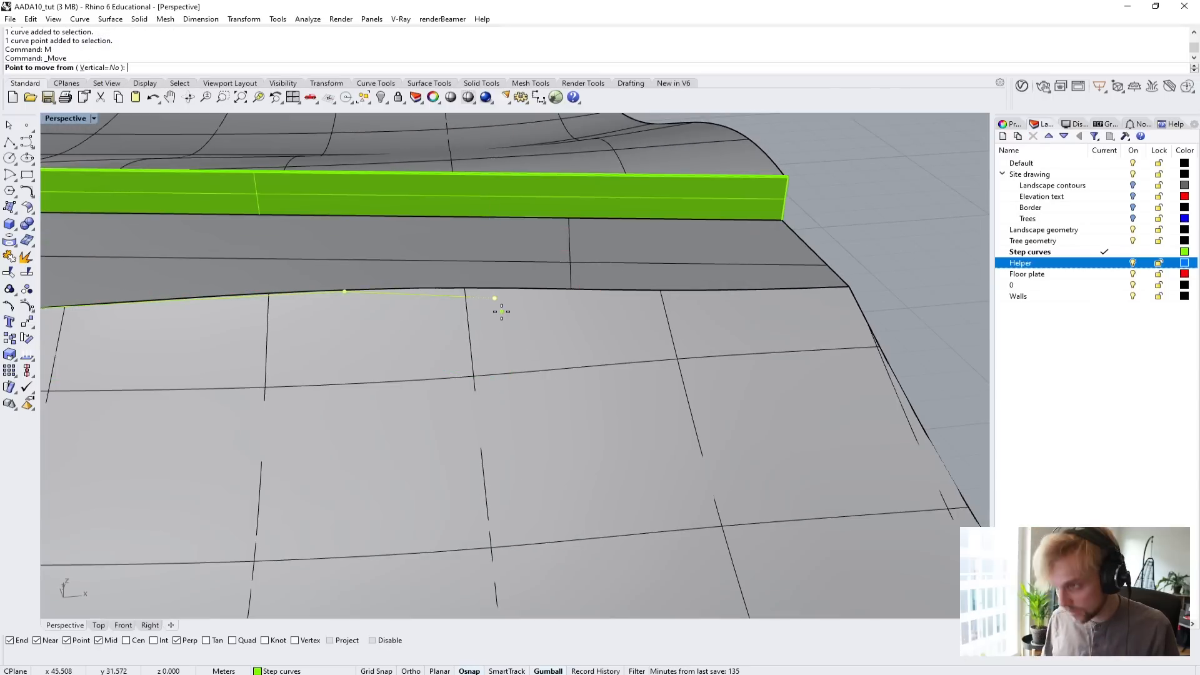
left_click(346, 292)
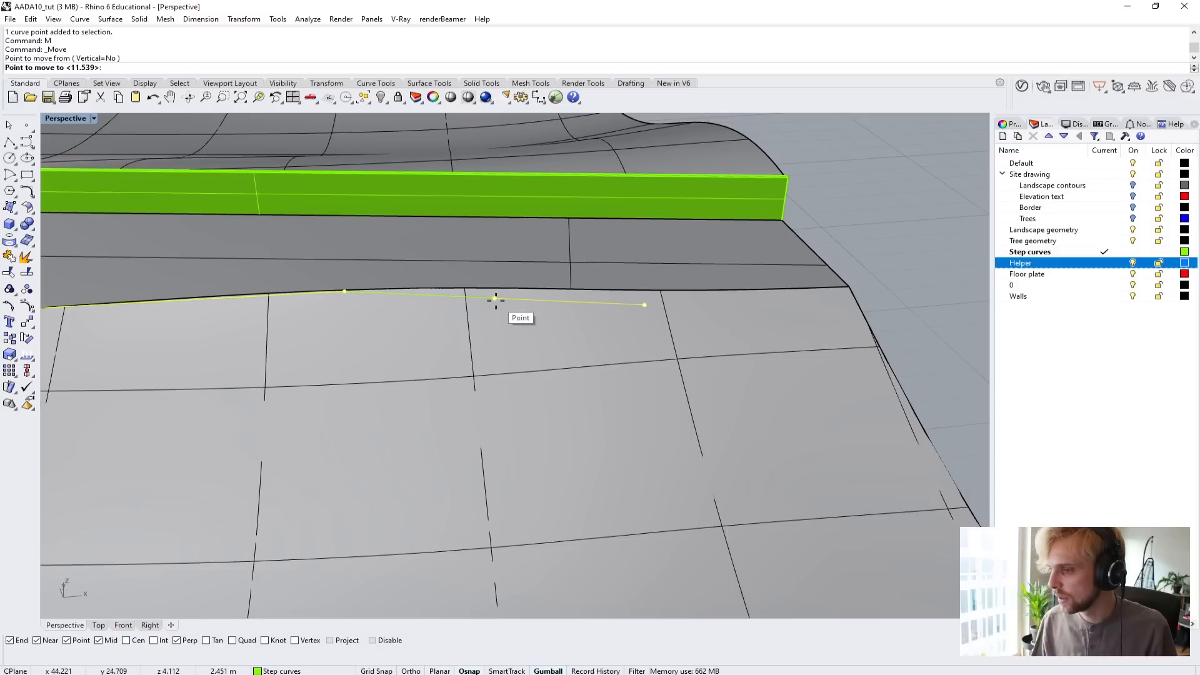
type("5")
key("Return")
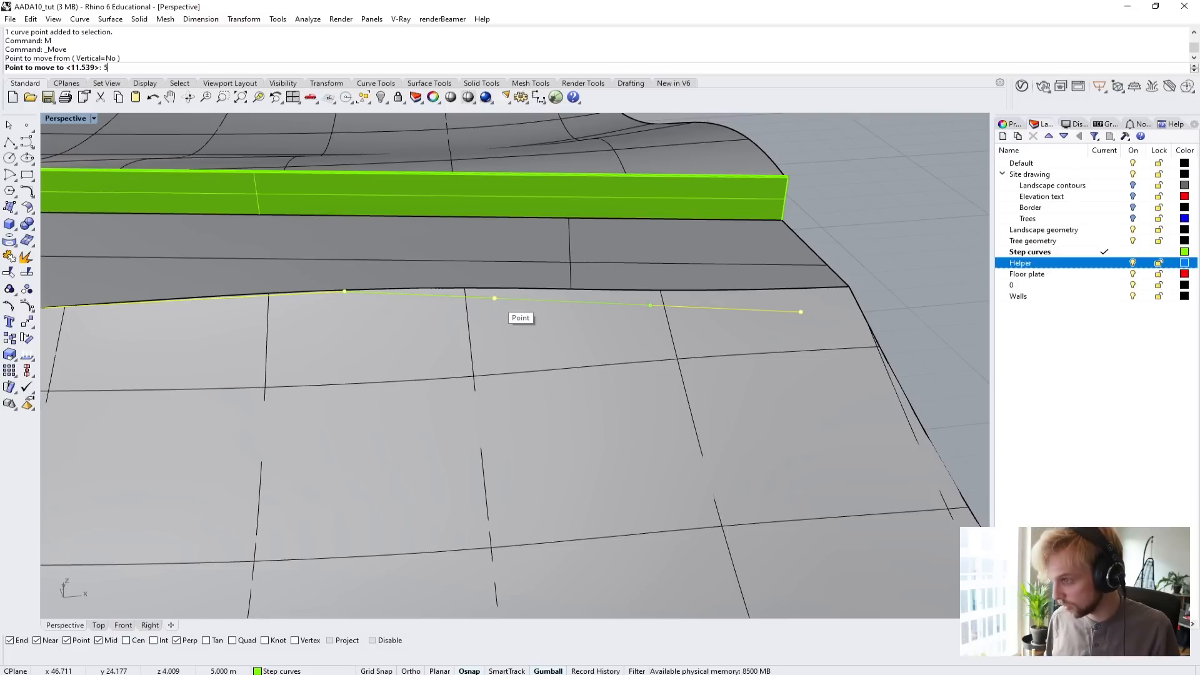
type("10")
key("Return")
left_click(496, 300)
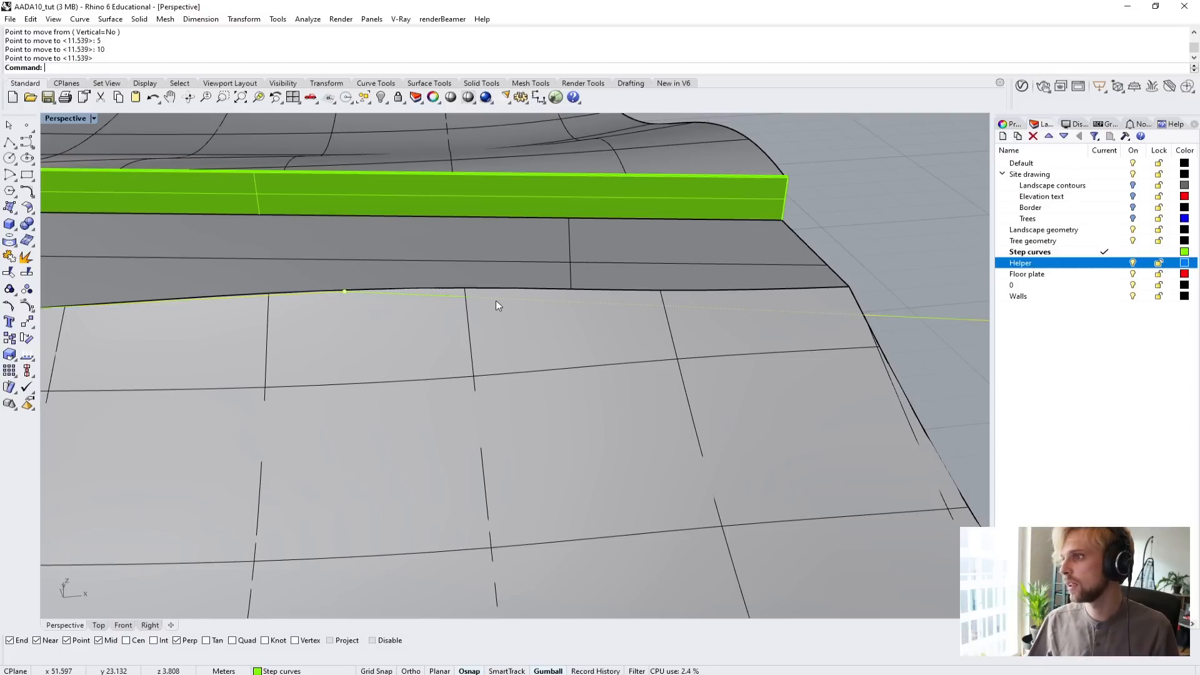
scroll(497, 300, "down", 1)
scroll(497, 303, "down", 3)
Undo the last move of the boundary curve's outer endpoint.
right_click_drag(750, 354, 582, 338)
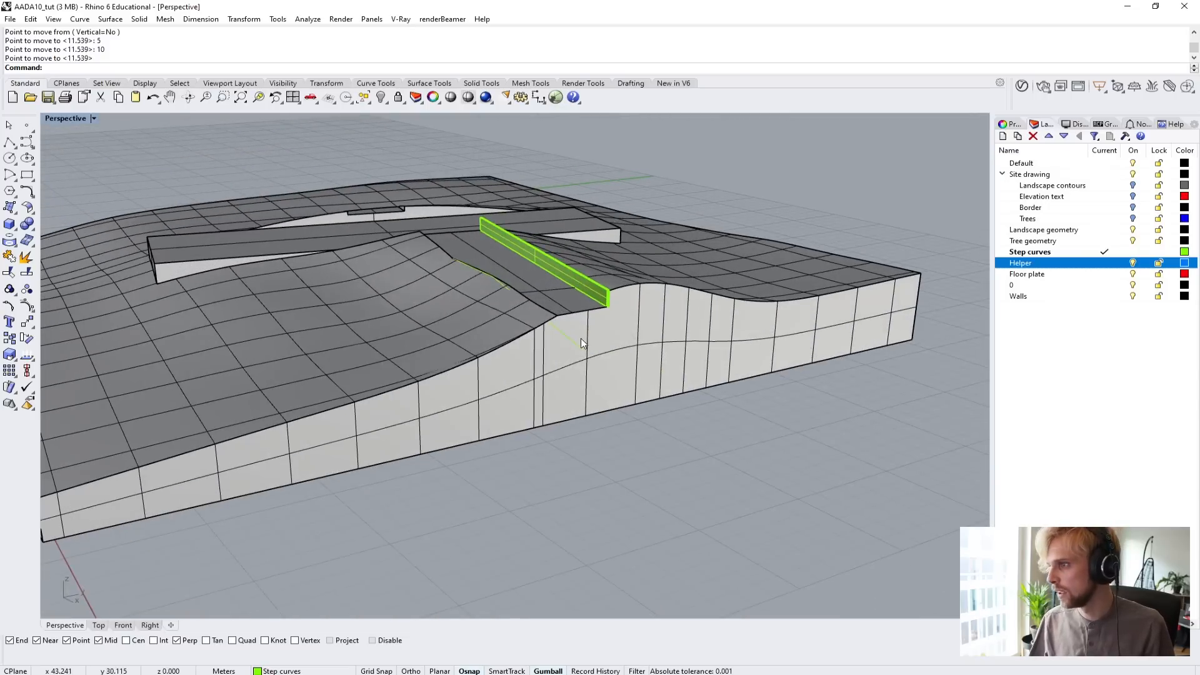
left_click(579, 346)
left_click(581, 349)
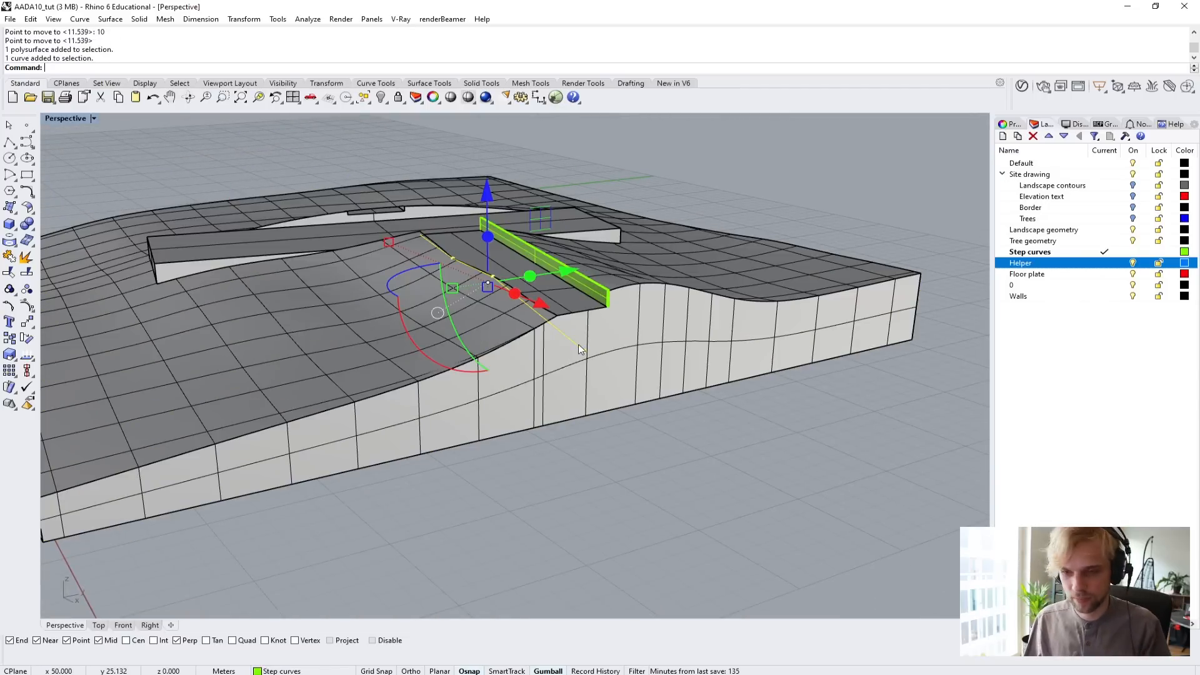
right_click_drag(579, 346, 338, 306)
left_click(629, 477)
scroll(500, 303, "up", 5)
left_click(871, 326)
key("ctrl+z")
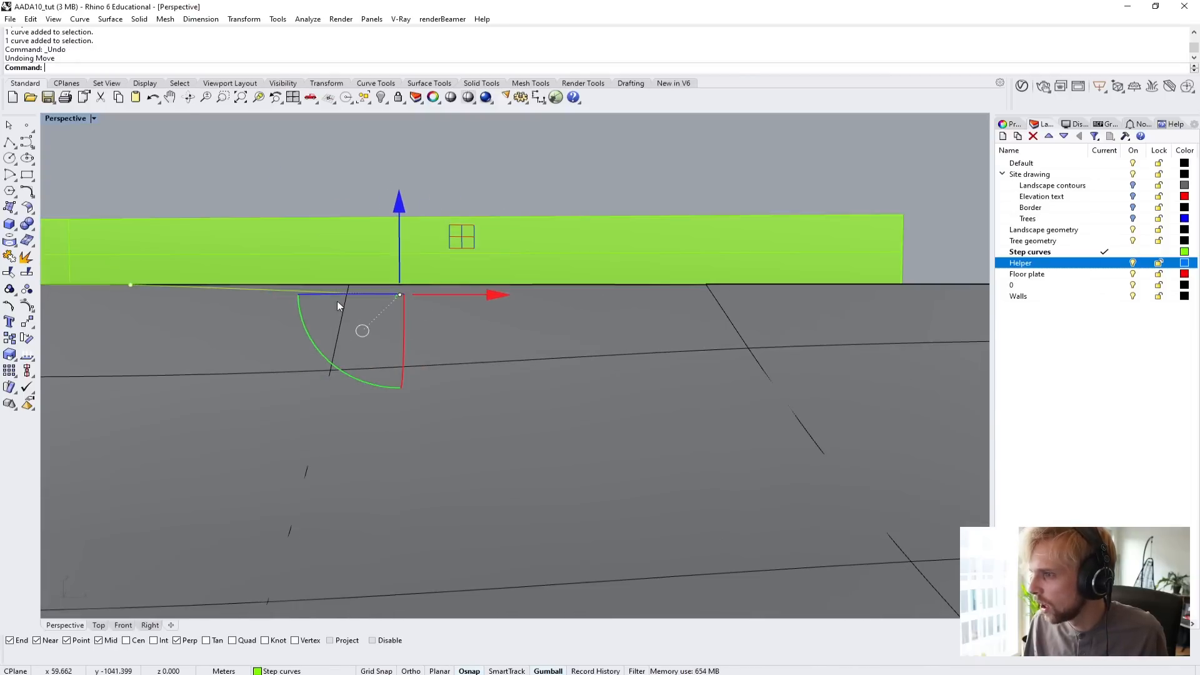
Select the boundary curve on the path's curved edge and display the Perspective view in Wireframe.
left_click(31, 23)
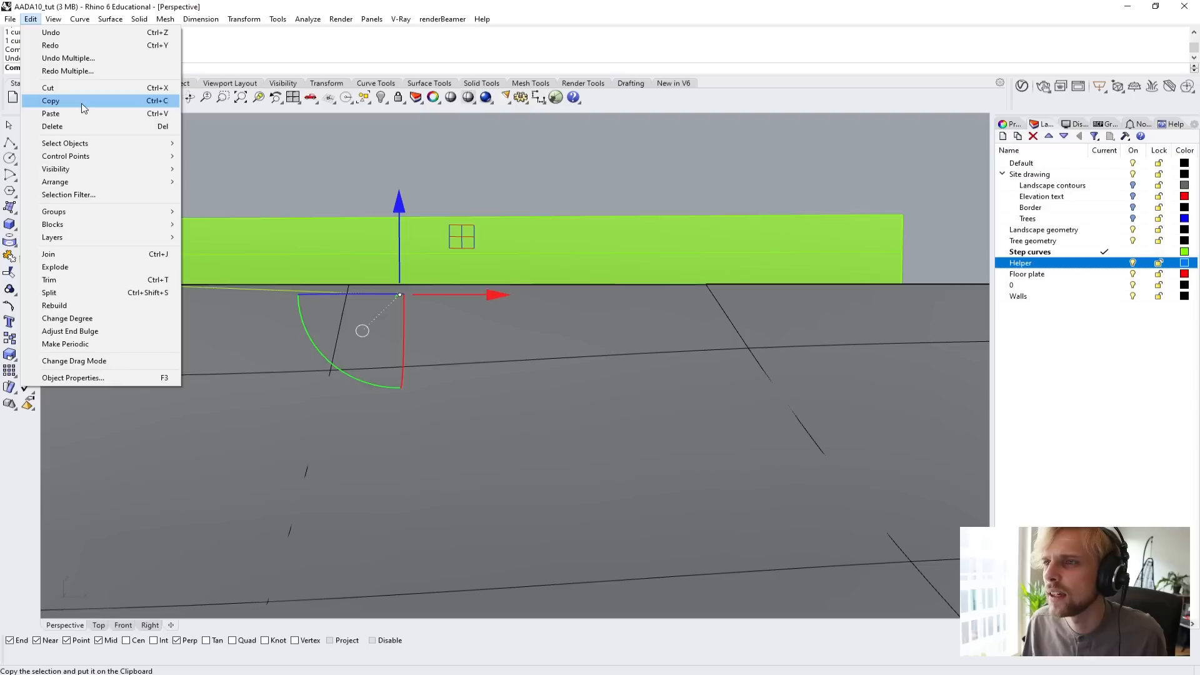
left_click(369, 147)
right_click_drag(369, 147, 432, 335)
left_click(513, 323)
mouse_move(407, 396)
right_mouse_down()
mouse_move(463, 404)
mouse_move(532, 381)
mouse_move(395, 381)
right_mouse_up()
left_click(63, 119)
left_click(63, 148)
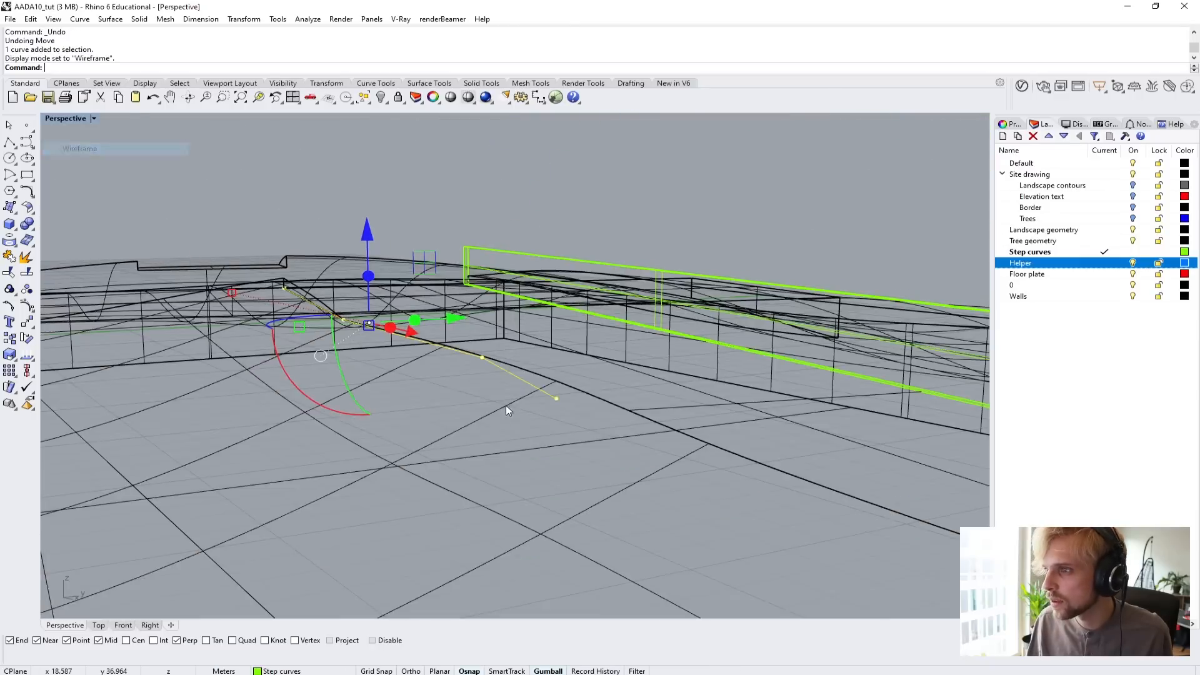
Move the boundary curve's outer endpoint vertically with the Vertical option to the height of the neighbouring curve point.
left_click(543, 388)
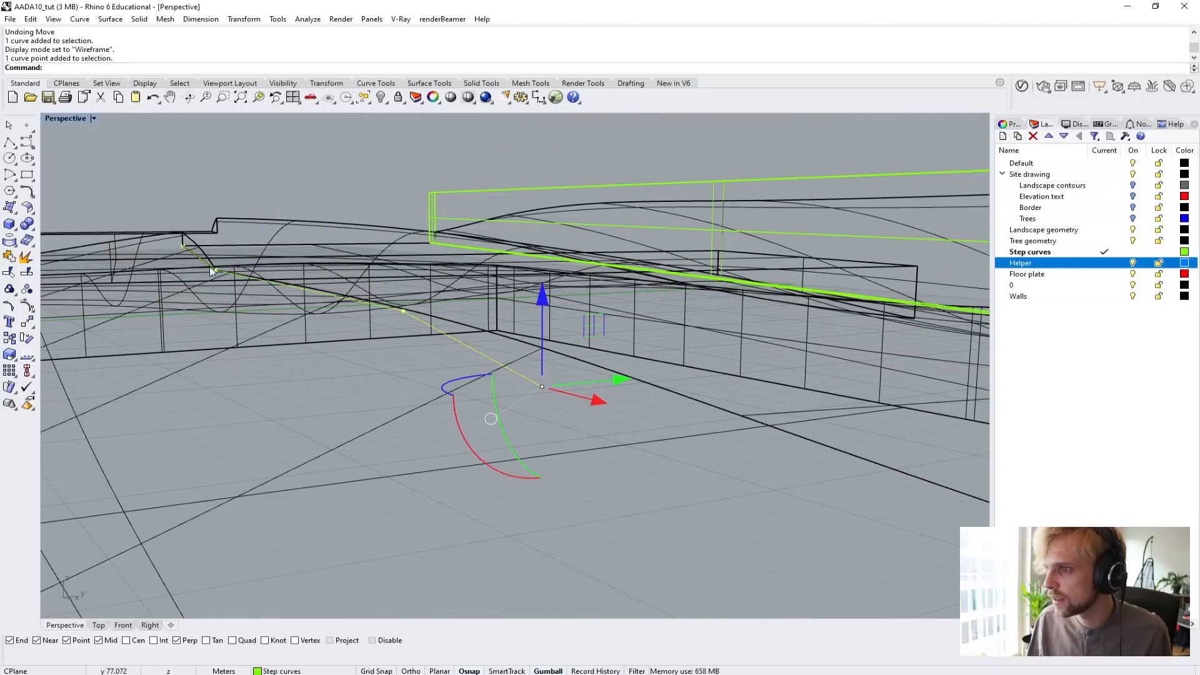
right_click_drag(208, 266, 371, 374)
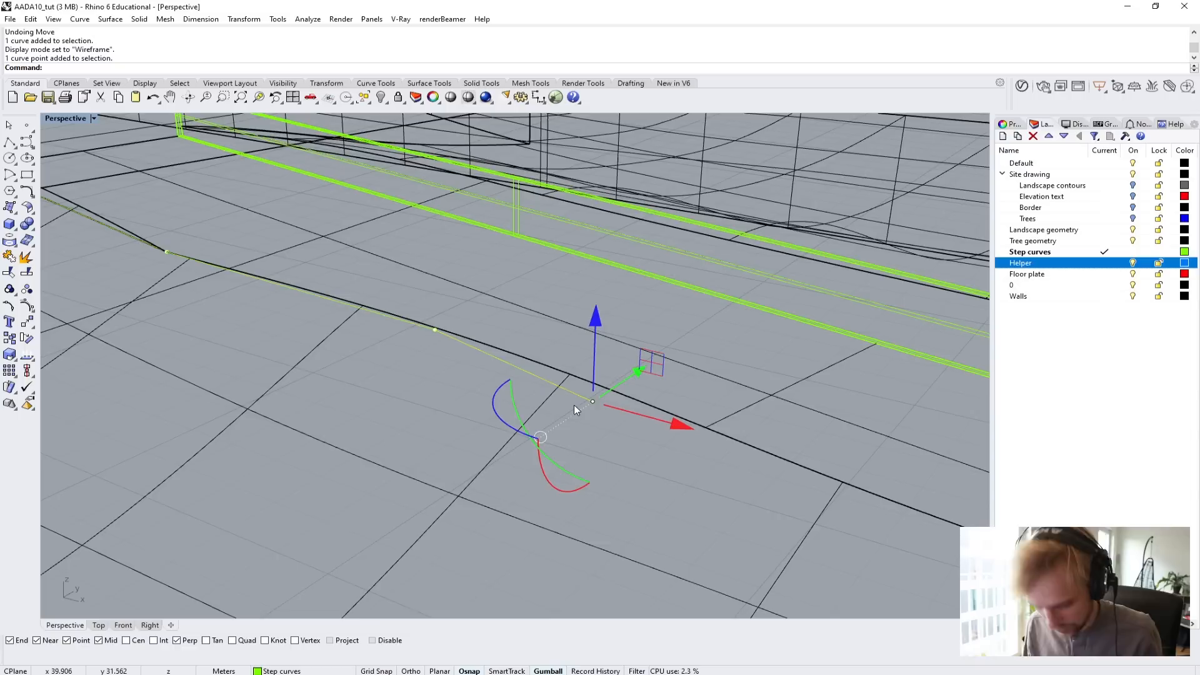
type("M")
key("Return")
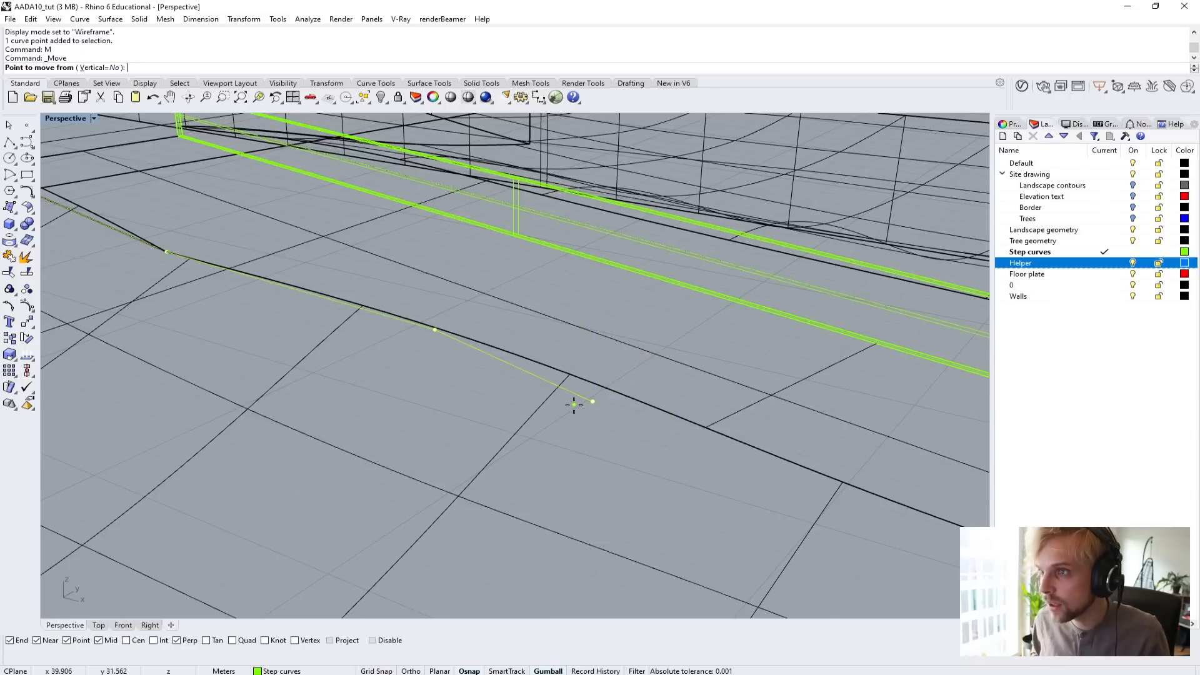
type("v")
key("Return")
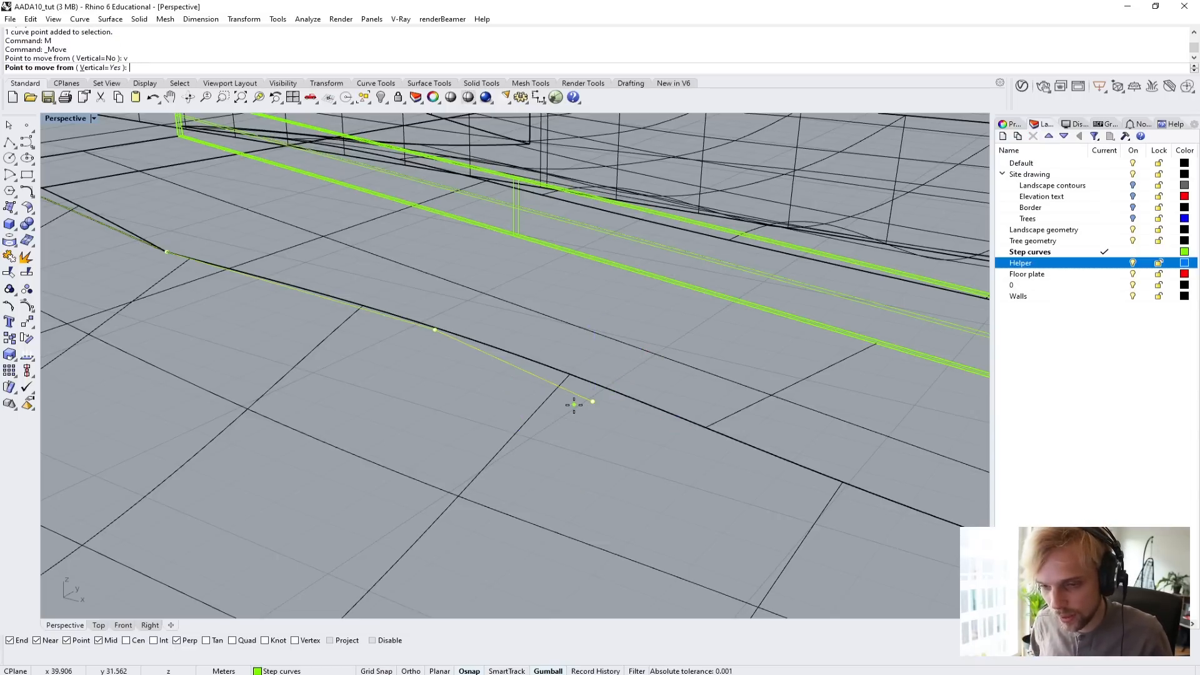
left_click(591, 400)
scroll(438, 331, "down", 4)
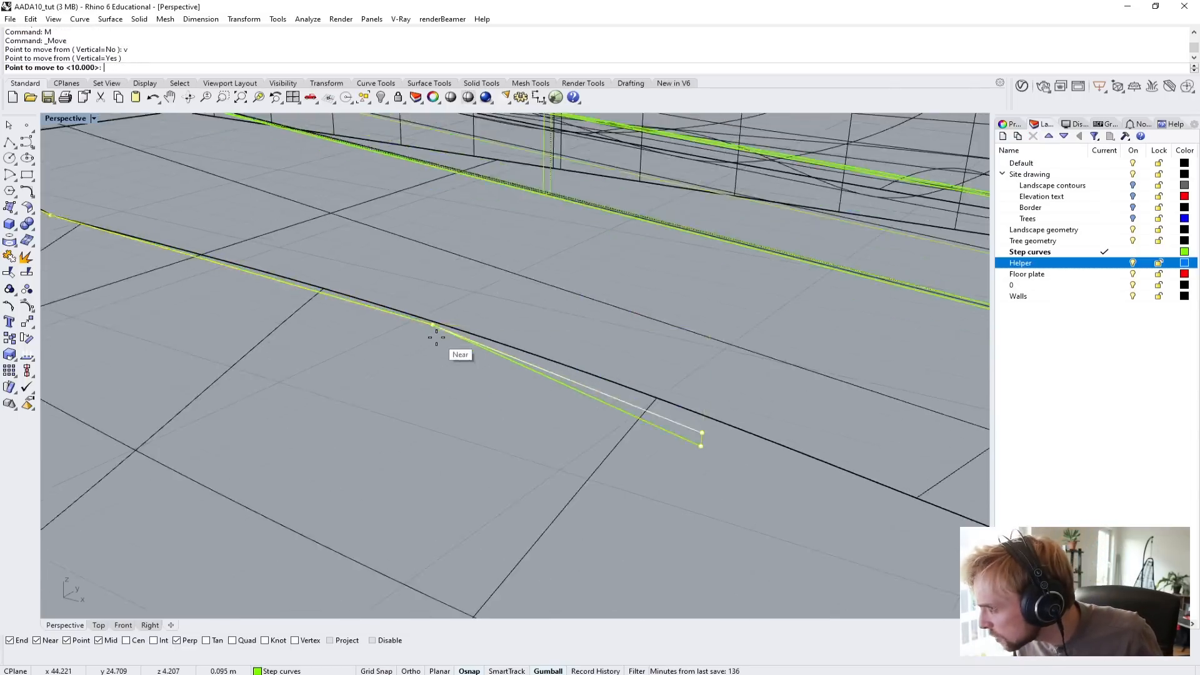
left_click(424, 324)
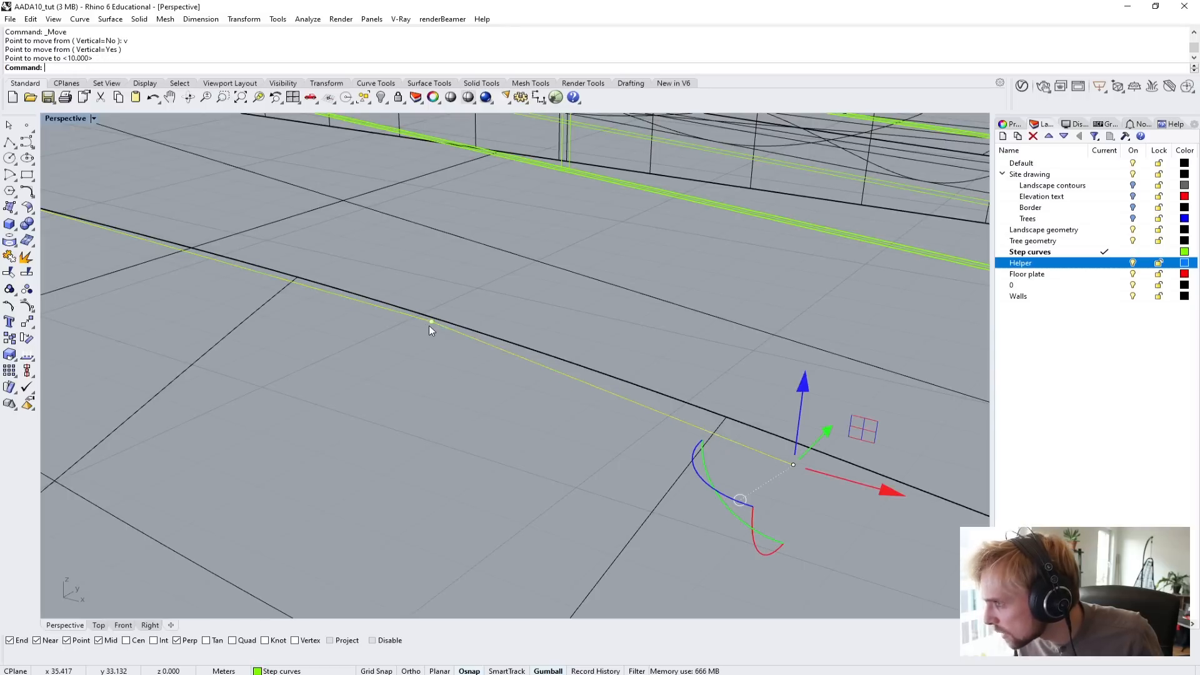
Try to move the boundary curve's outer endpoint 10 m outward in the direction of its last segment.
scroll(433, 321, "down", 3)
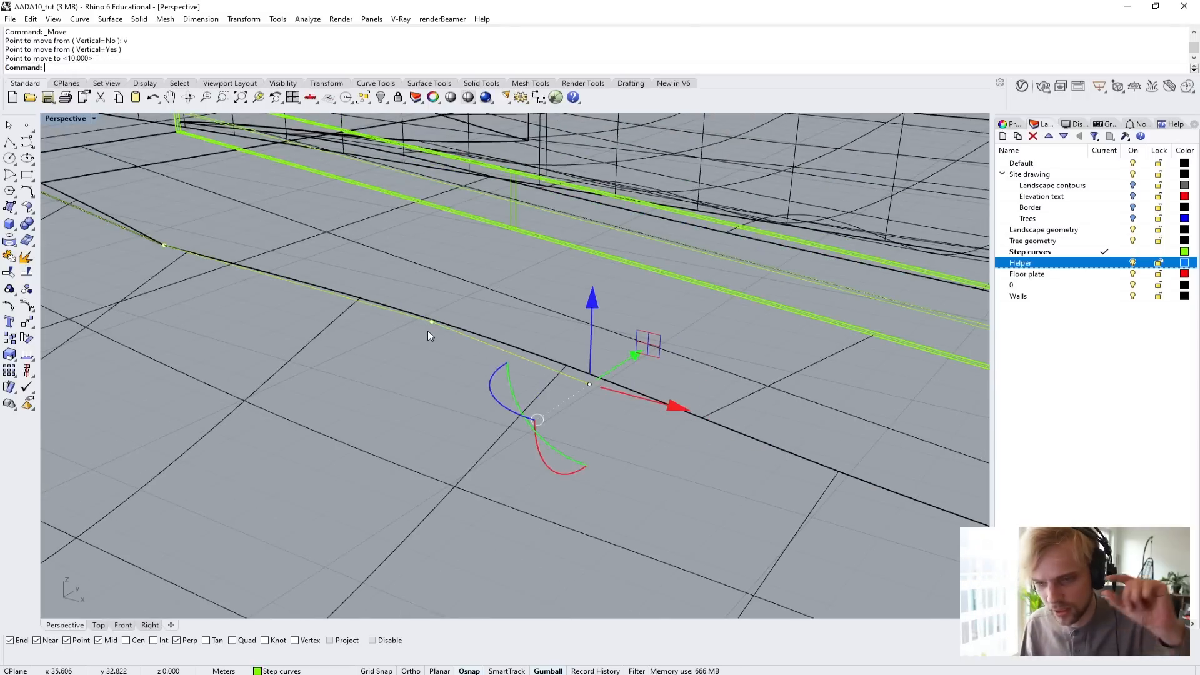
scroll(427, 331, "down", 3)
right_click_drag(427, 329, 496, 361)
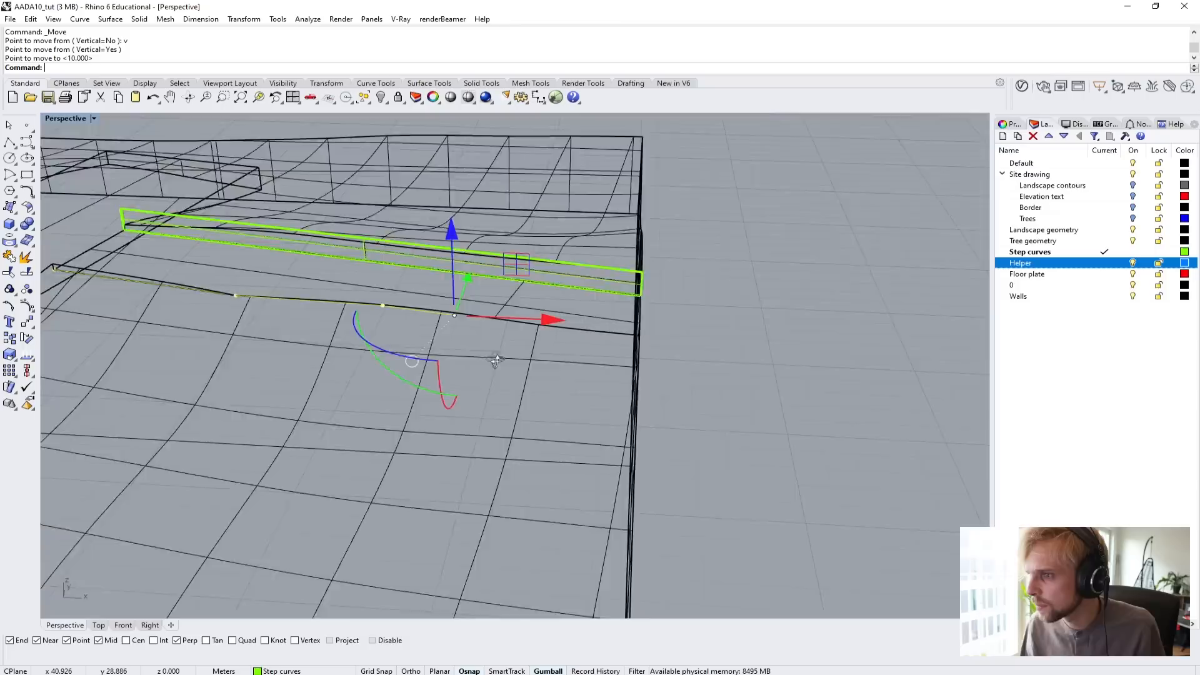
scroll(448, 341, "up", 4)
type("M")
key("Return")
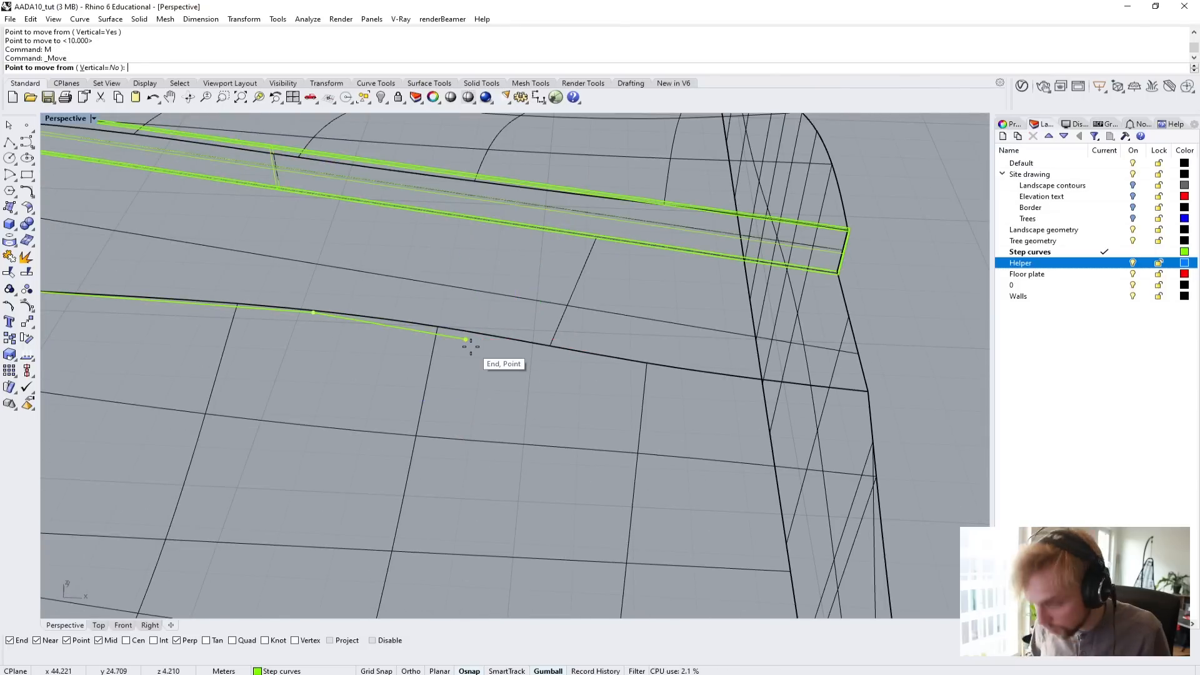
scroll(325, 309, "up", 3)
left_click(305, 318)
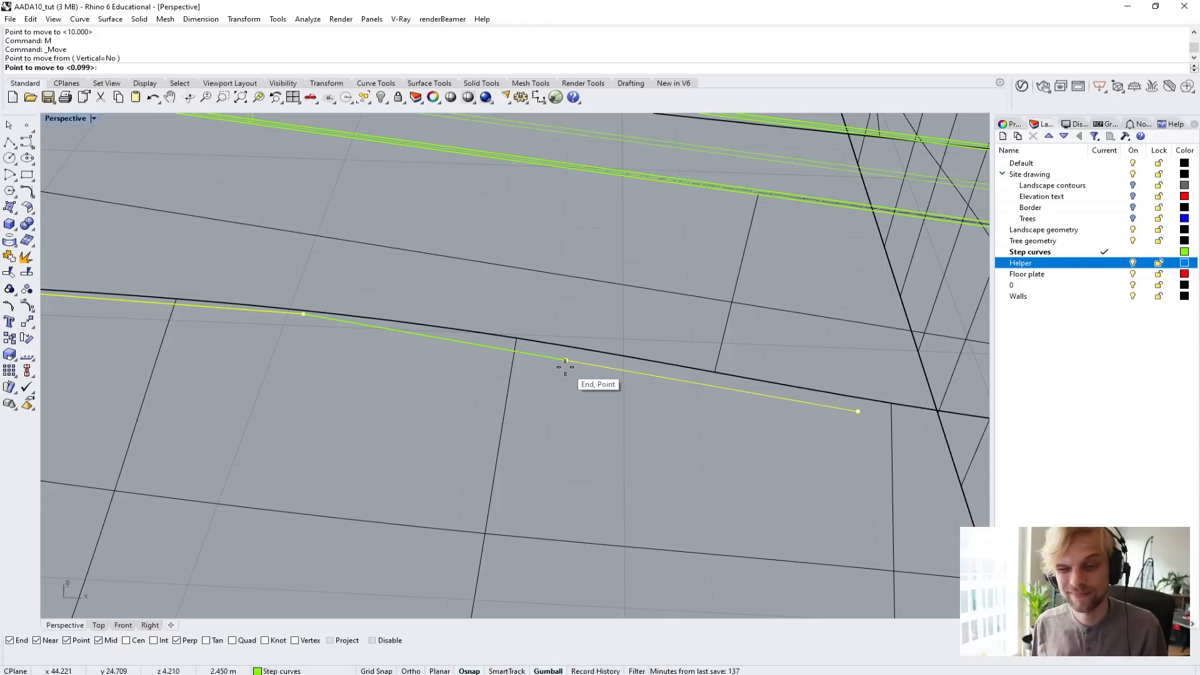
type("10")
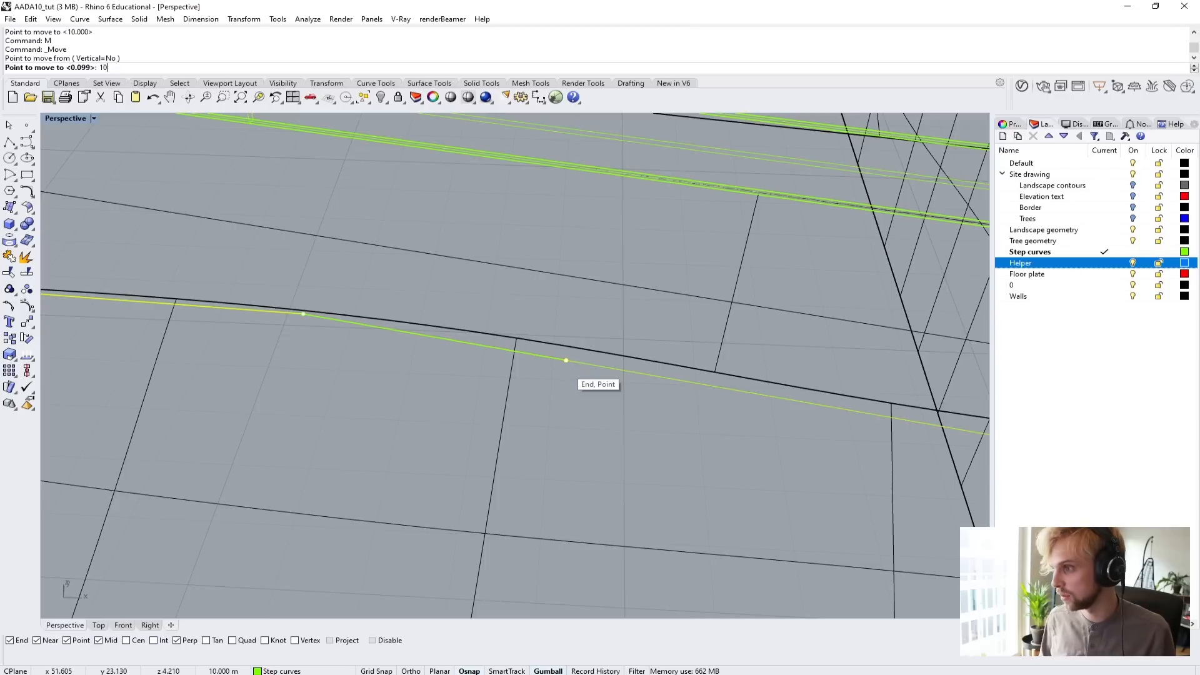
key("Return")
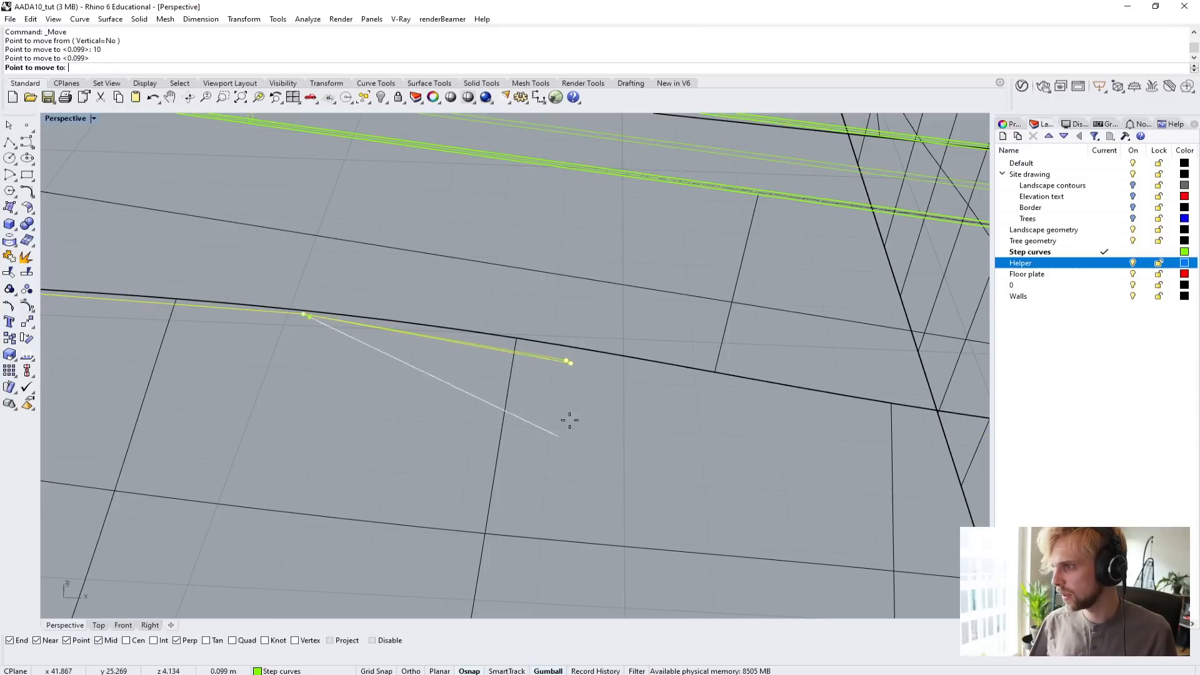
type("1")
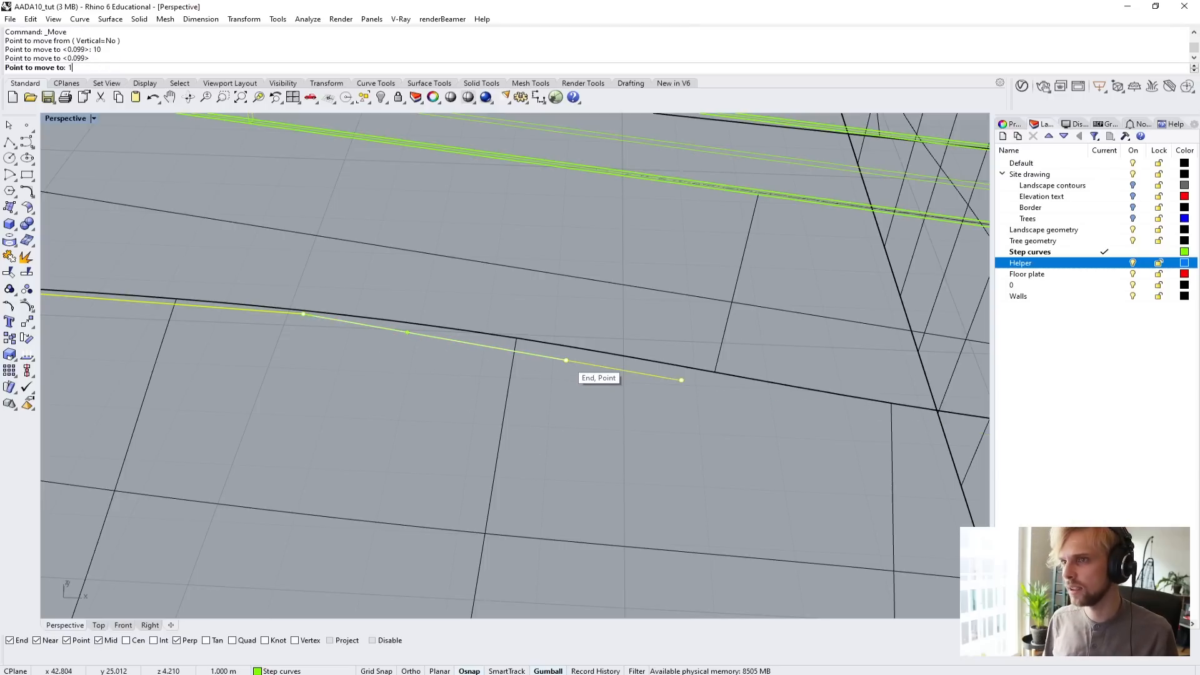
type("0")
key("Return")
left_click(565, 362)
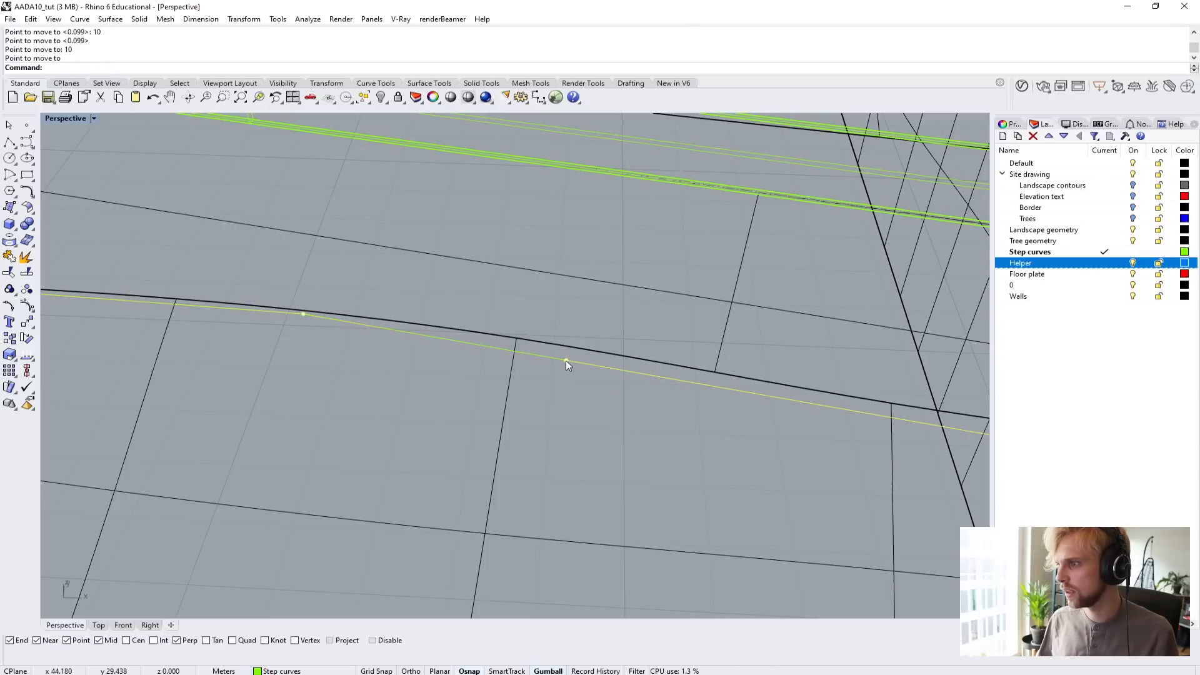
scroll(496, 395, "down", 3)
key("Escape")
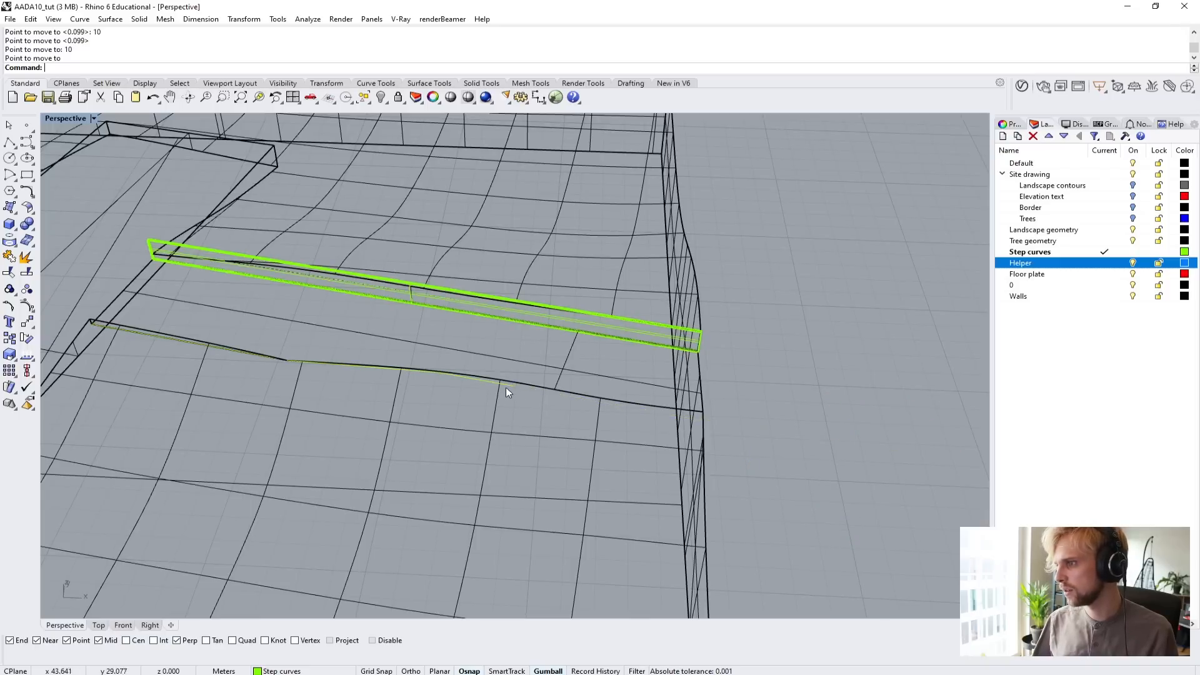
left_click(506, 385)
type("M")
key("Return")
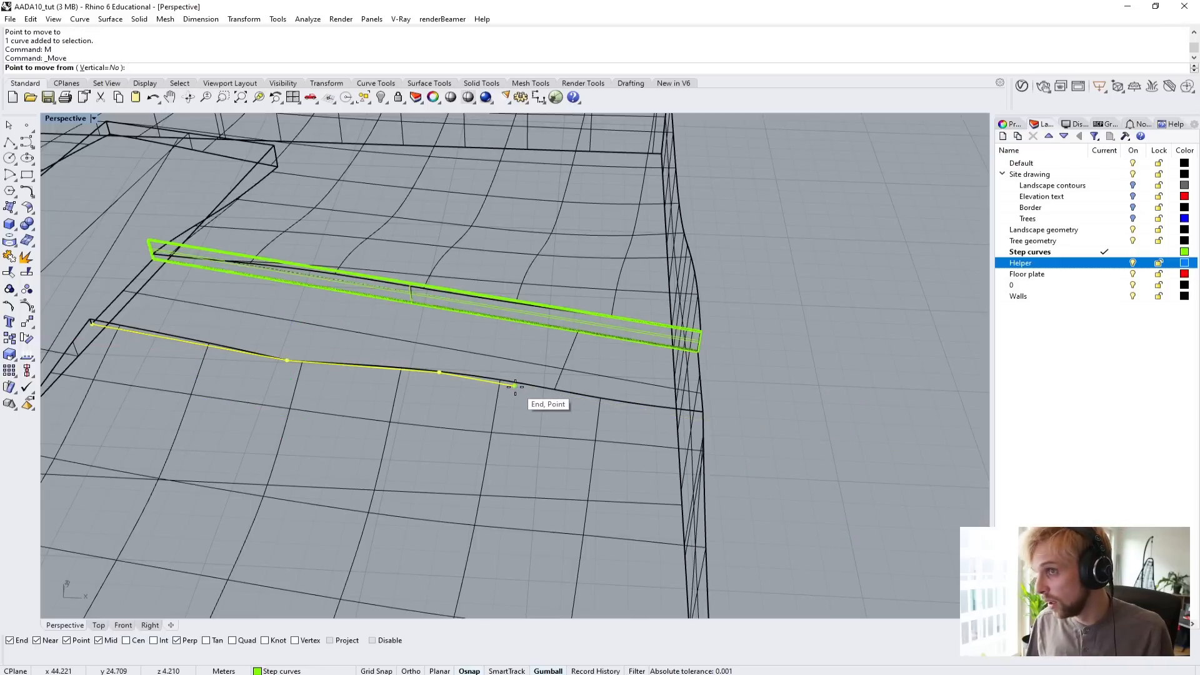
key("Escape")
Move the boundary curve's levelled outer endpoint 10 m along its last segment, past the terrain's edge.
left_click(515, 386)
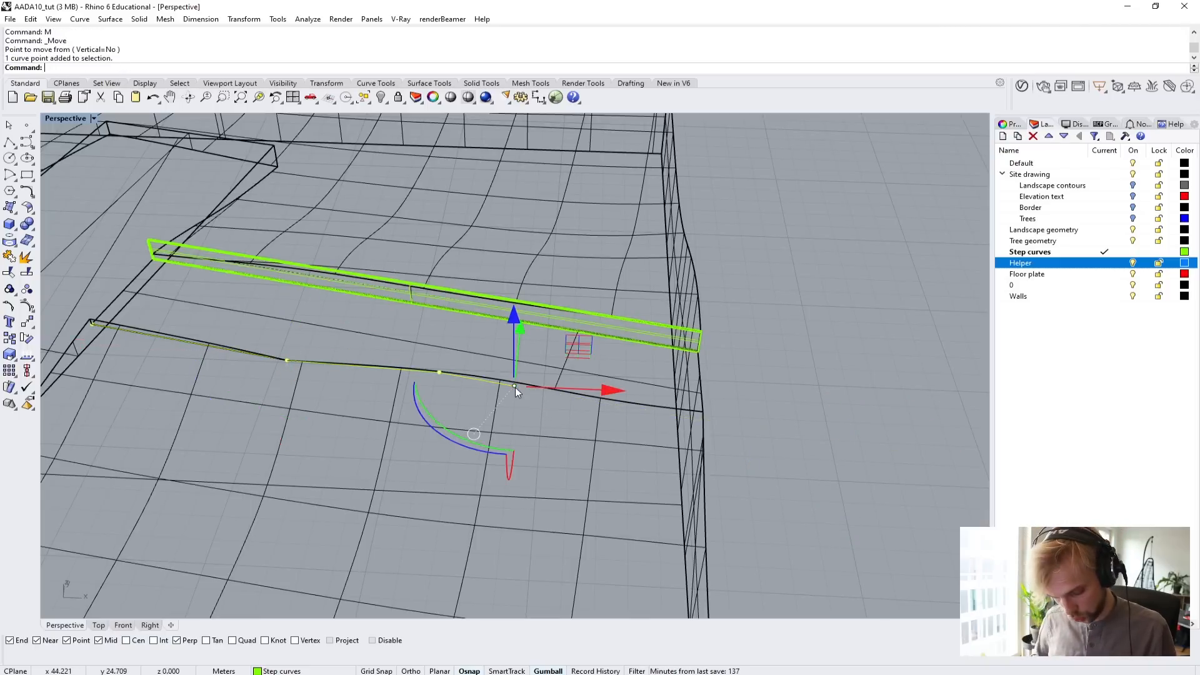
type("M")
key("Return")
scroll(463, 379, "up", 2)
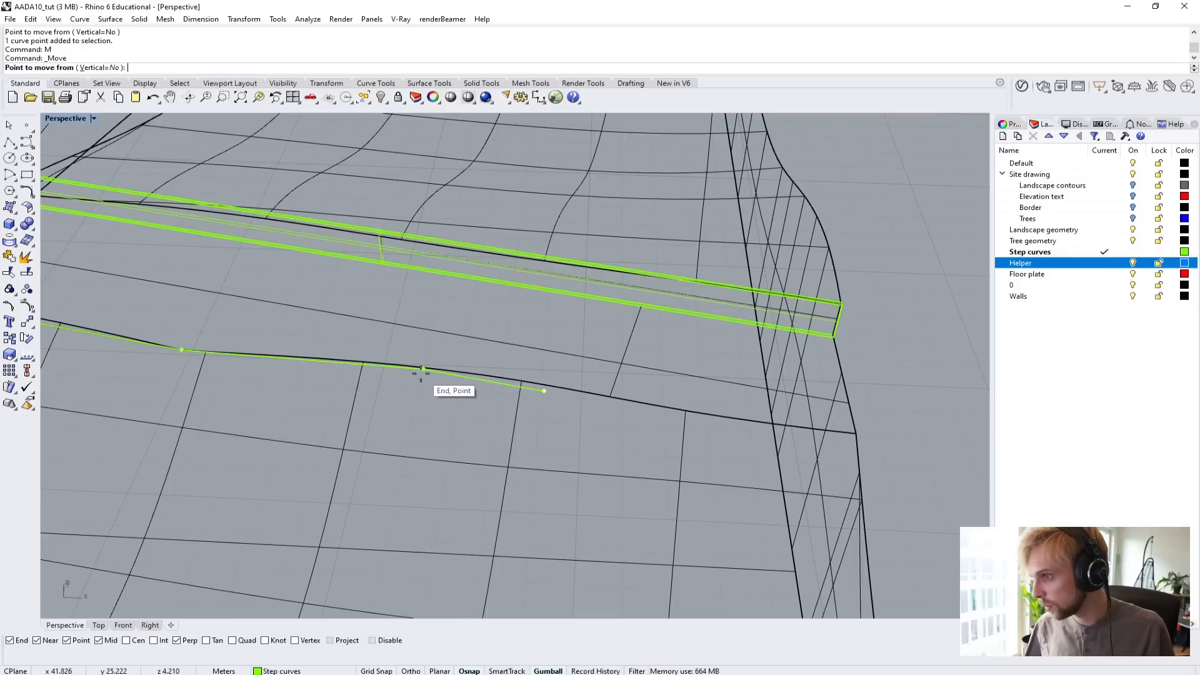
left_click(421, 373)
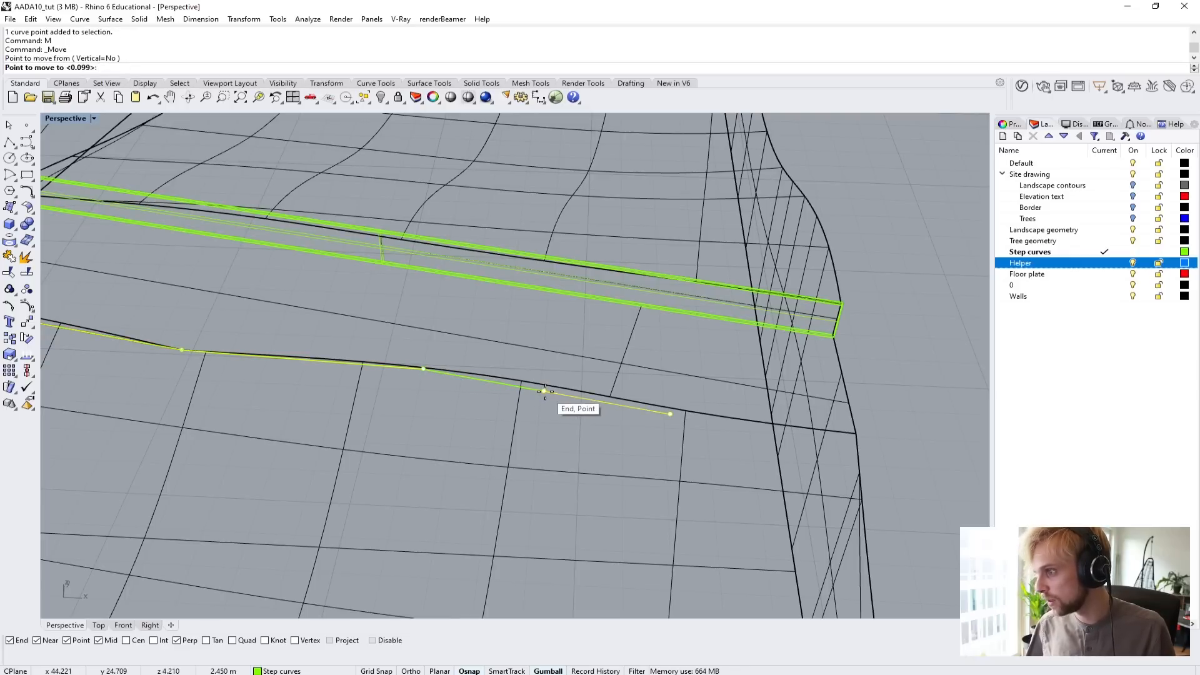
type("10")
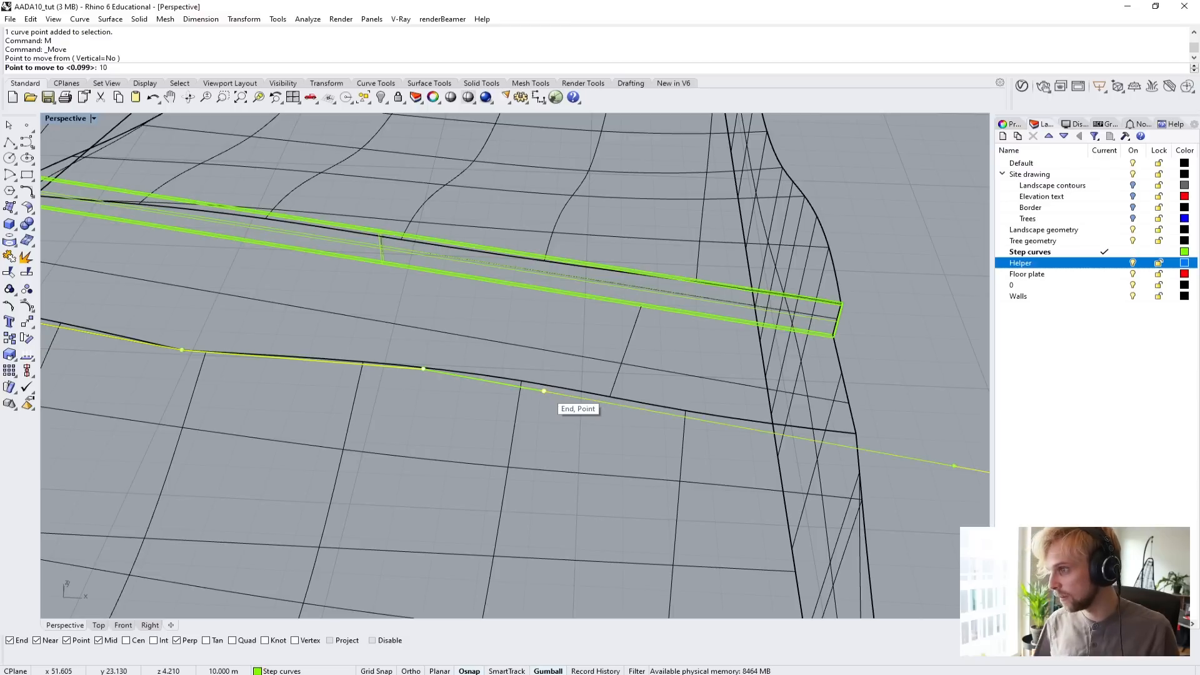
key("Return")
scroll(545, 391, "down", 5)
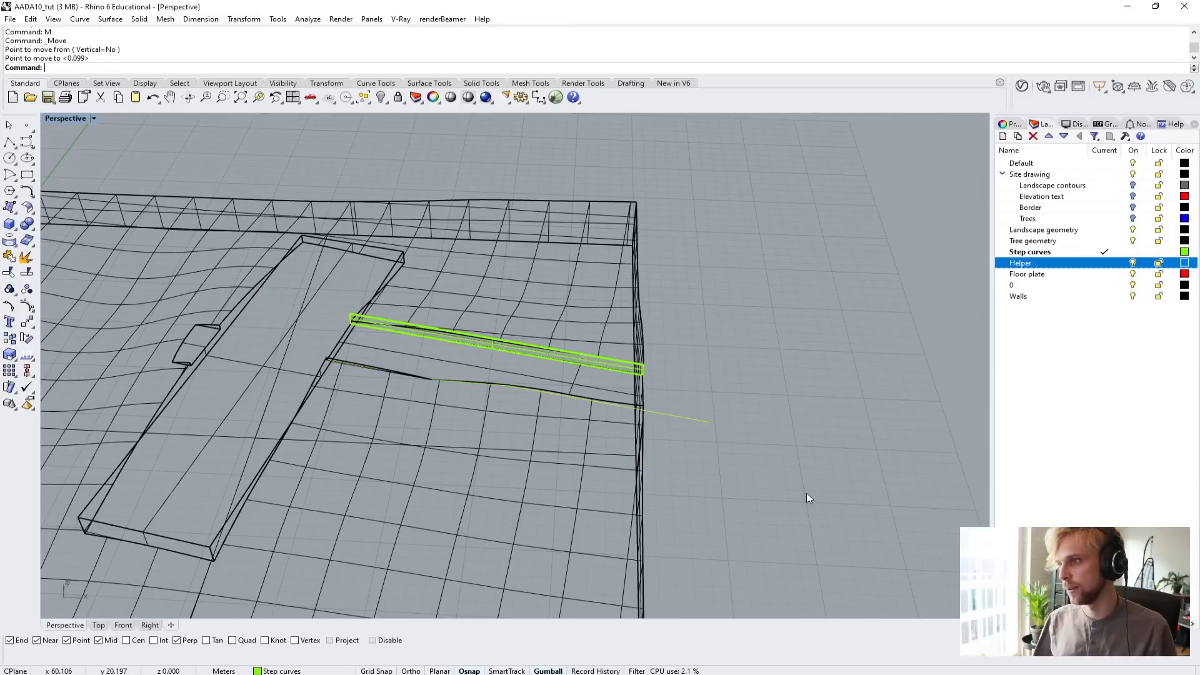
Switch the Perspective view back to Shaded and check the extended boundary curve against the path and terrain.
right_click_drag(807, 498, 700, 427)
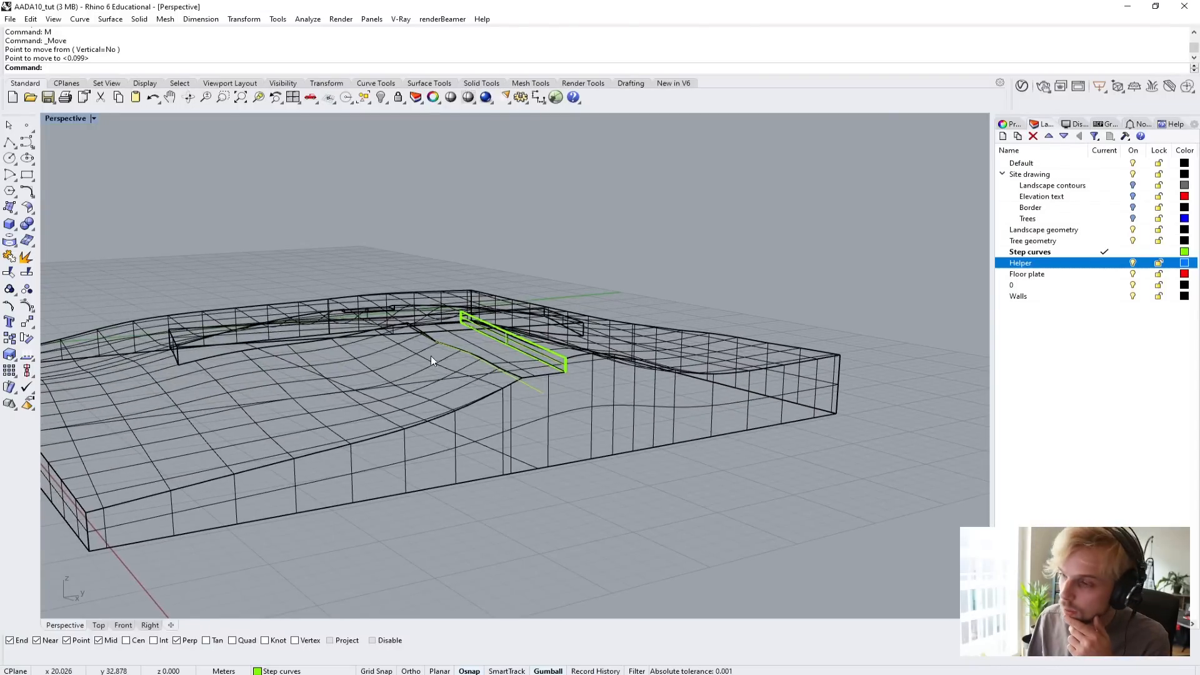
right_click_drag(430, 357, 701, 433)
right_click_drag(692, 432, 226, 186)
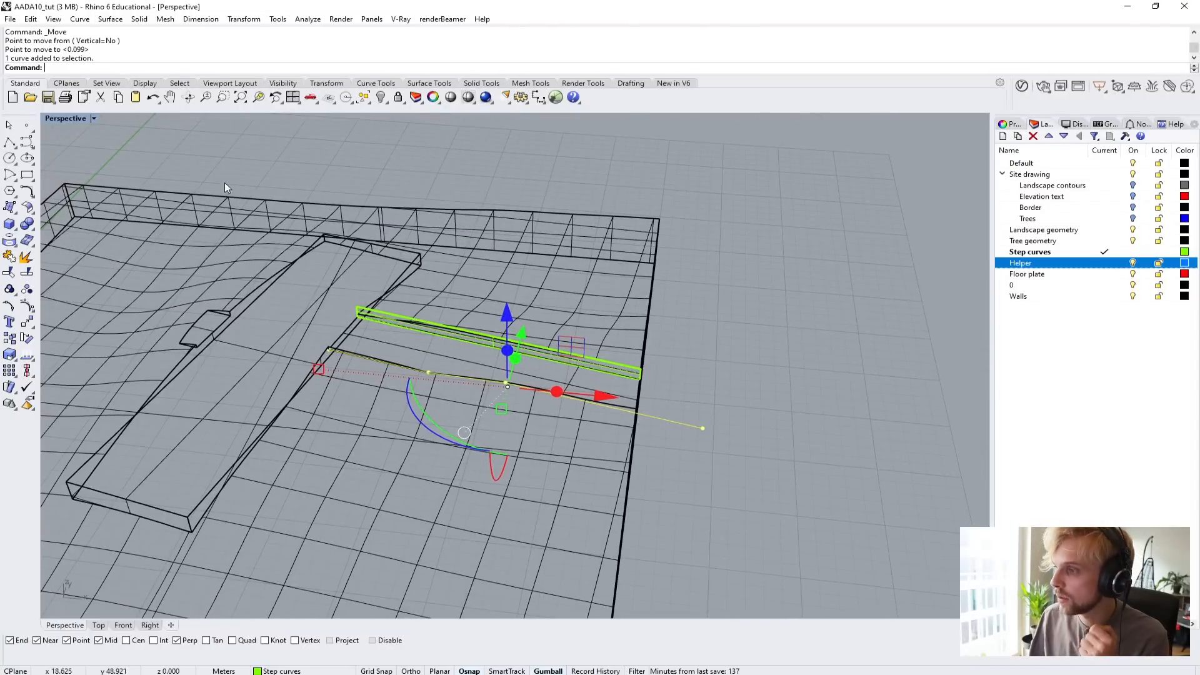
left_click(62, 119)
left_click(63, 147)
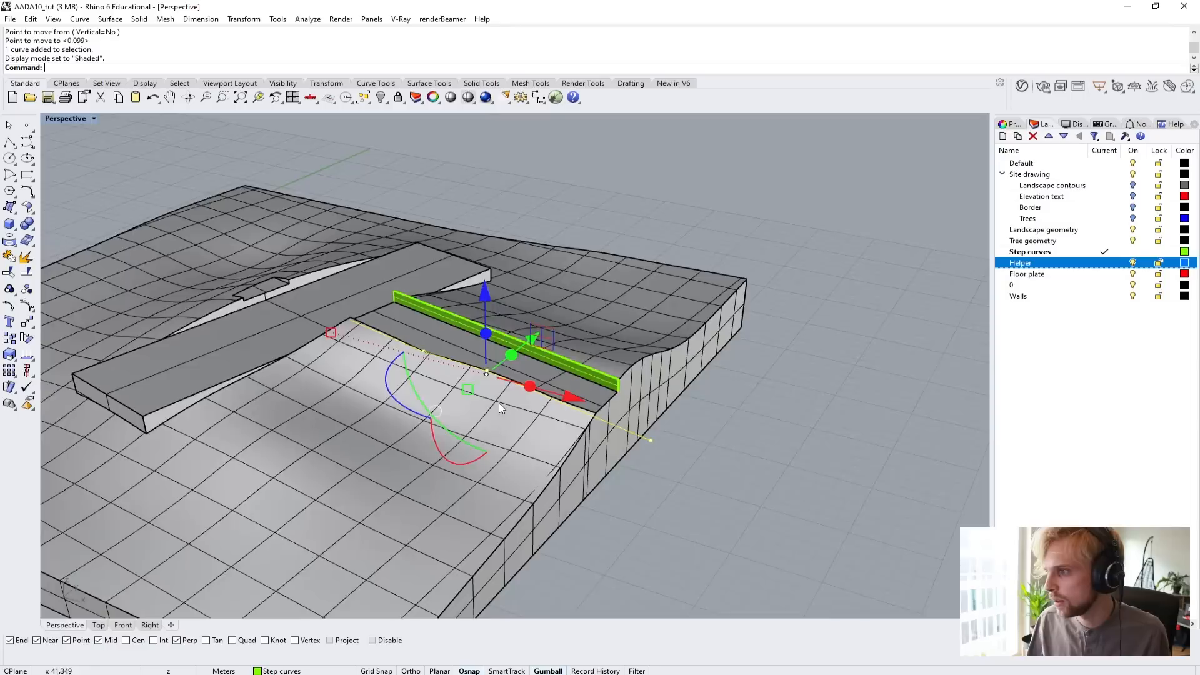
scroll(570, 390, "up", 3)
mouse_move(499, 403)
right_mouse_down()
mouse_move(571, 389)
mouse_move(500, 348)
mouse_move(590, 371)
mouse_move(490, 401)
mouse_move(612, 418)
mouse_move(419, 320)
right_mouse_up()
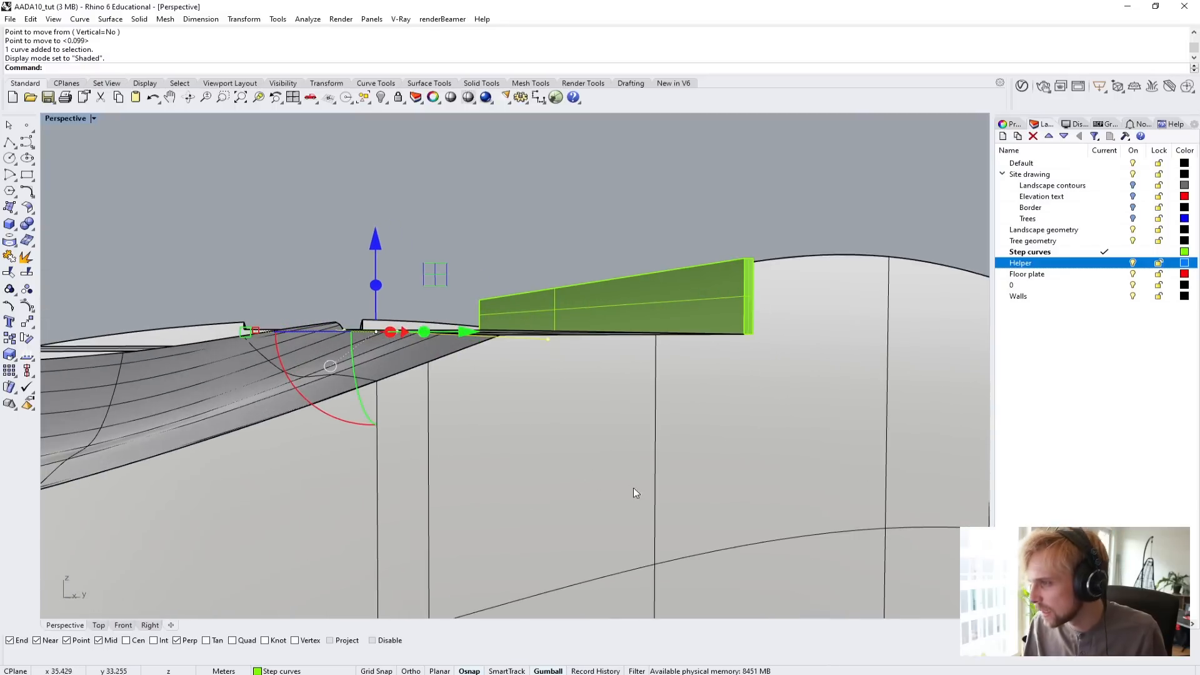
Lower the extended boundary curve slightly below the path's surface and deselect it.
left_click(509, 237)
right_click_drag(524, 388, 756, 501)
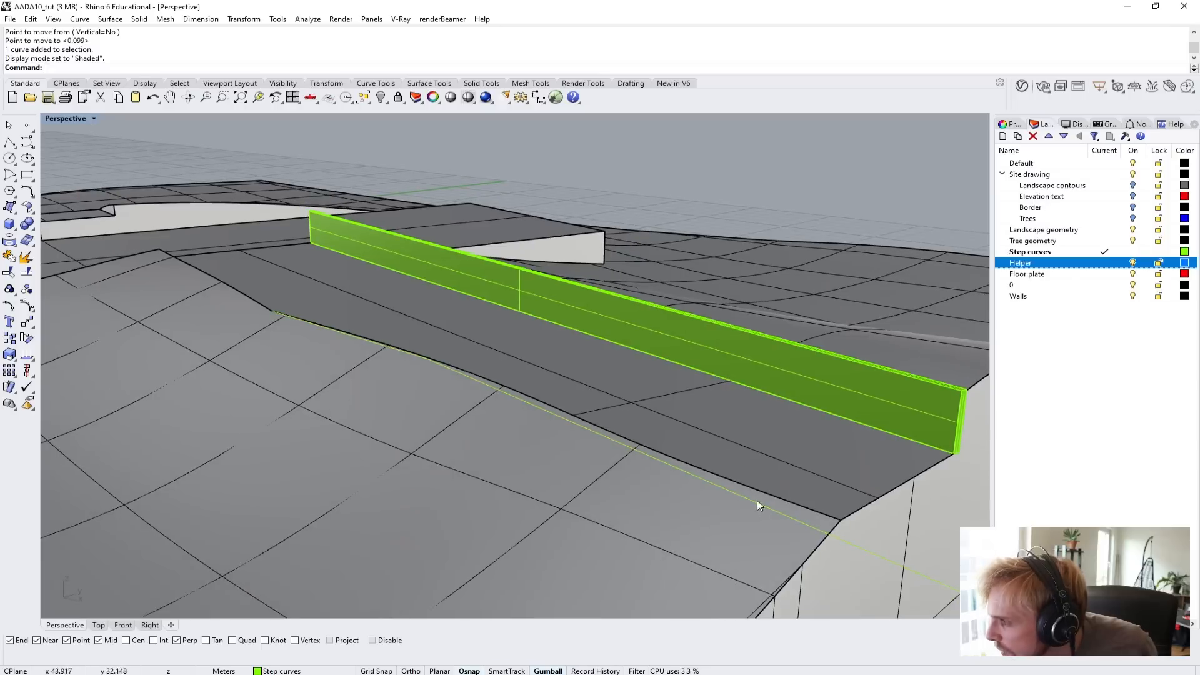
left_click(875, 552)
right_click_drag(835, 537, 647, 452)
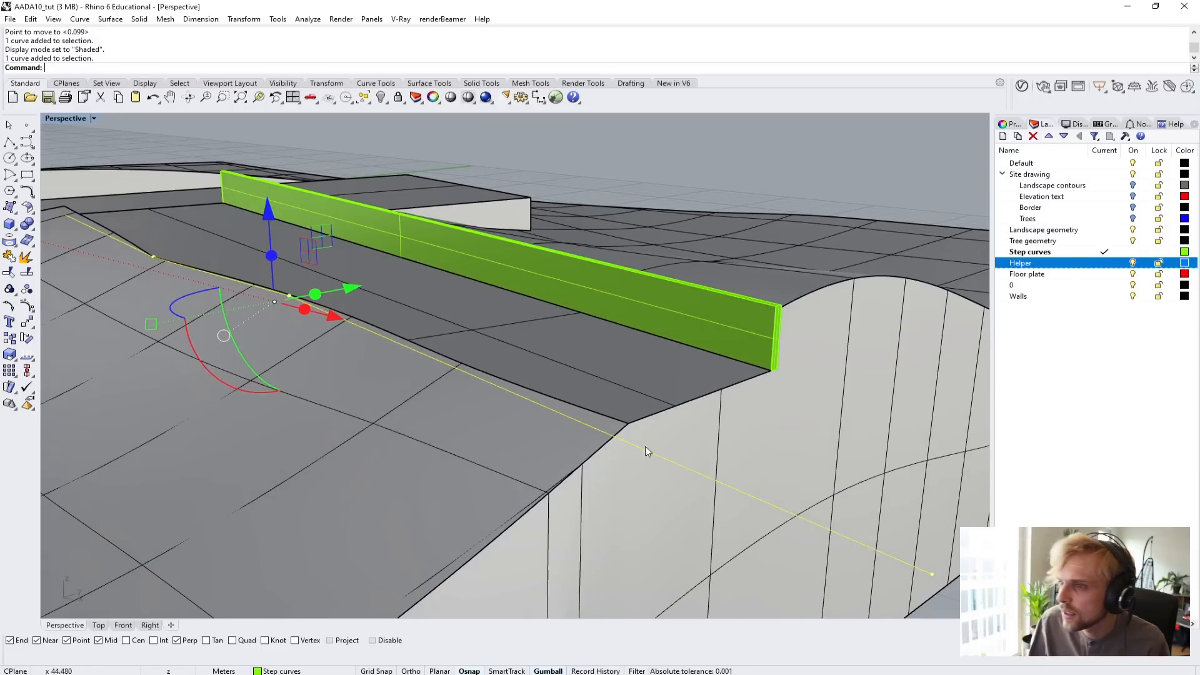
left_click_drag(273, 214, 268, 235)
right_click_drag(542, 374, 427, 327)
left_click(265, 185)
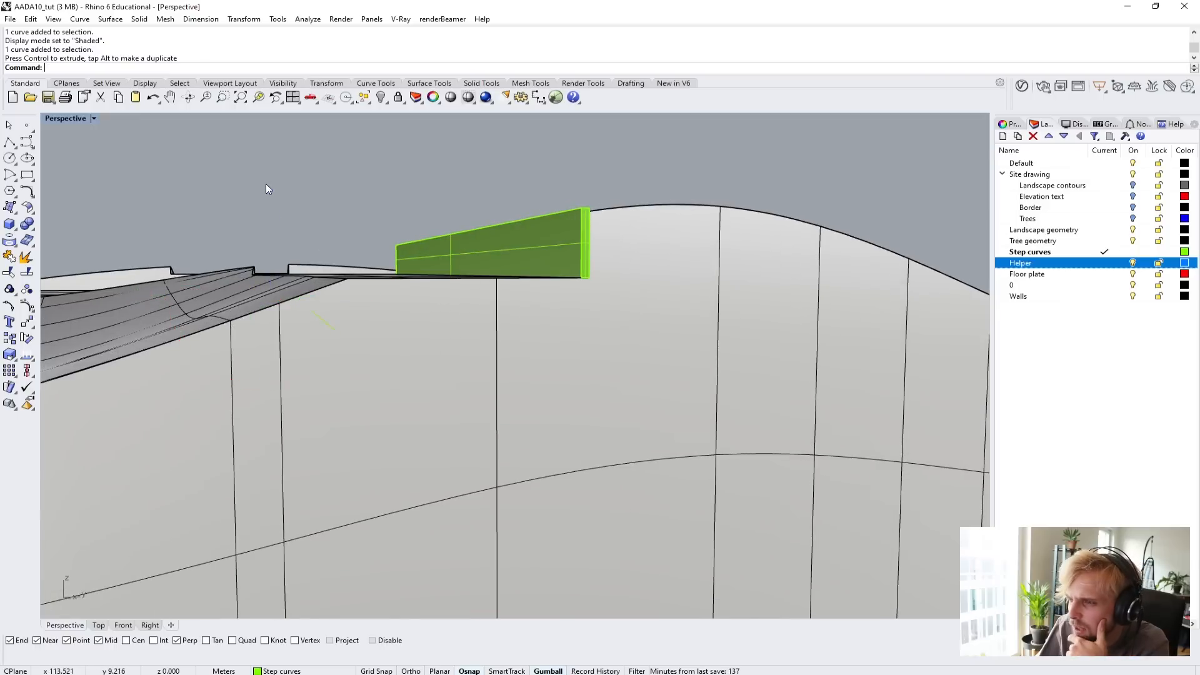
Offset the lowered boundary curve 0.1 m toward the path with sharp corners and no cap.
scroll(331, 327, "up", 5)
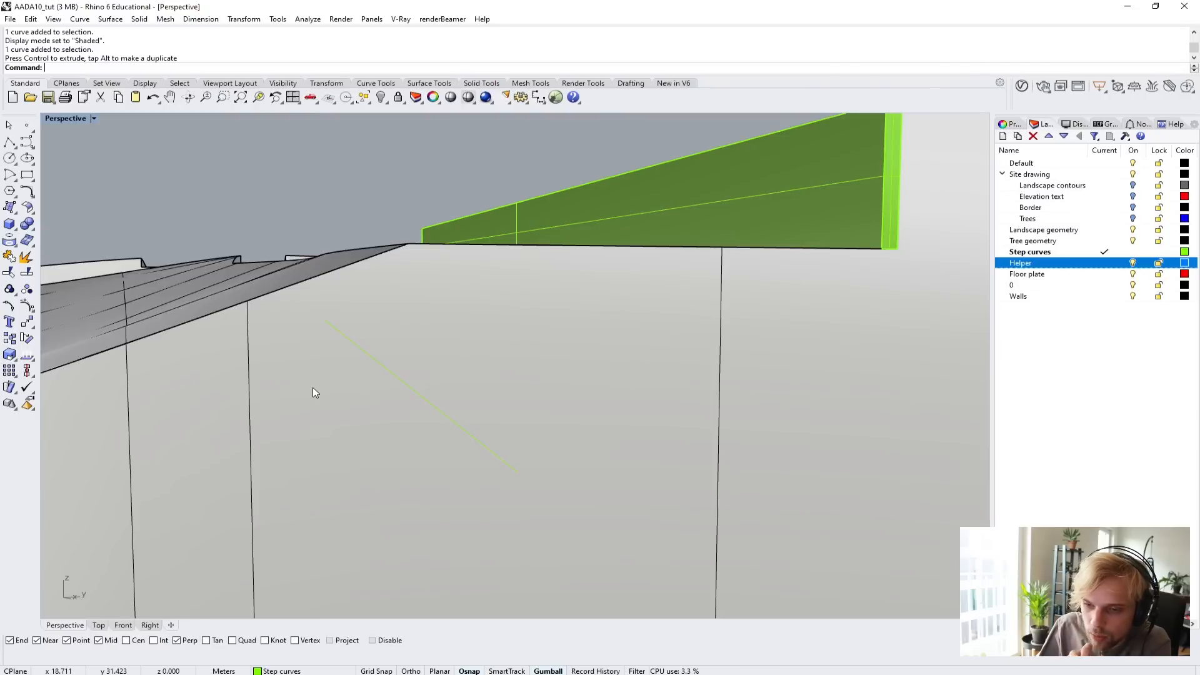
mouse_move(315, 393)
right_mouse_down()
mouse_move(324, 400)
mouse_move(295, 397)
mouse_move(310, 394)
right_mouse_up()
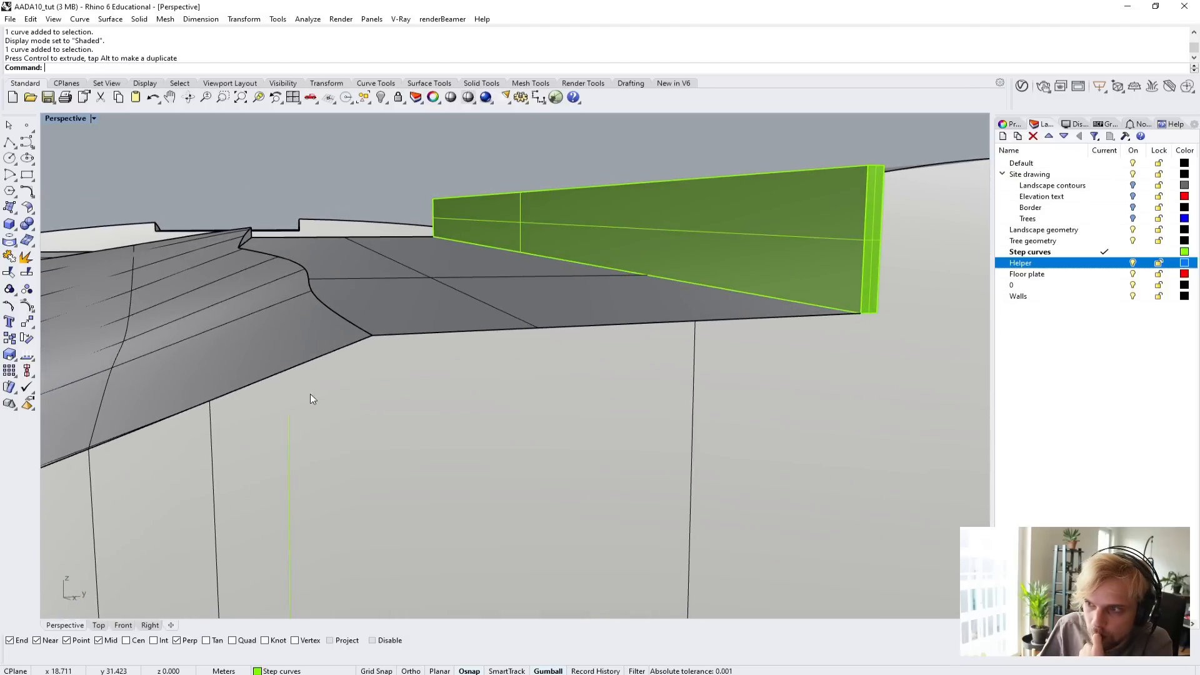
left_click(293, 493)
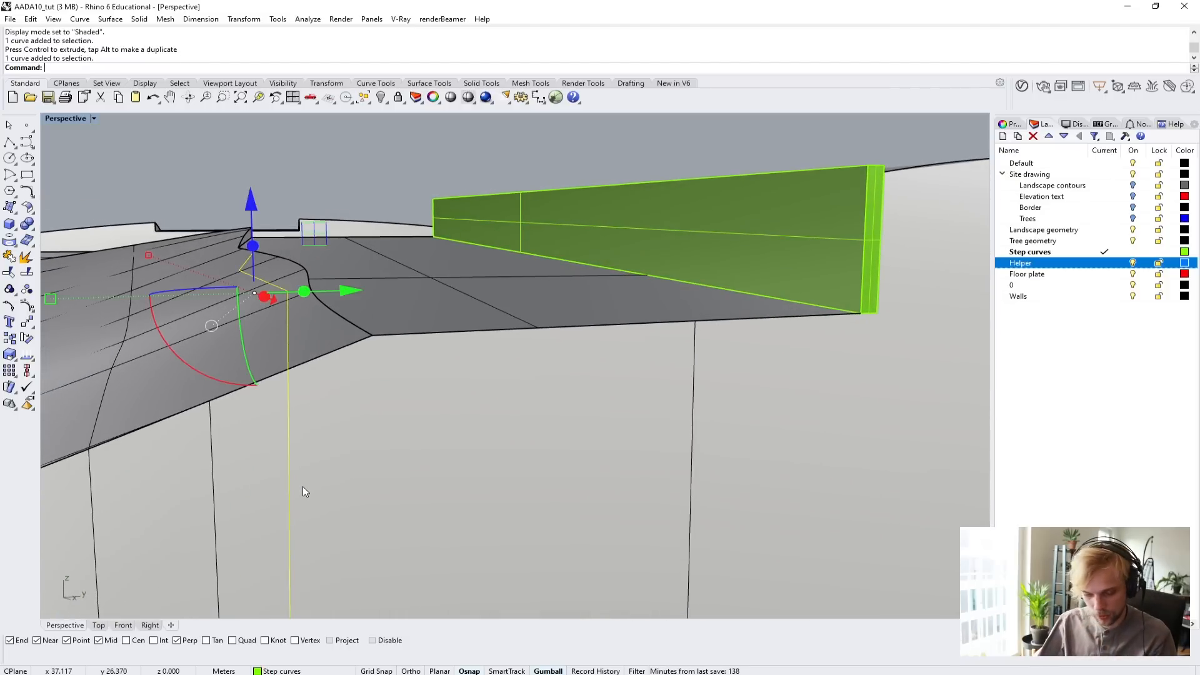
key("Return")
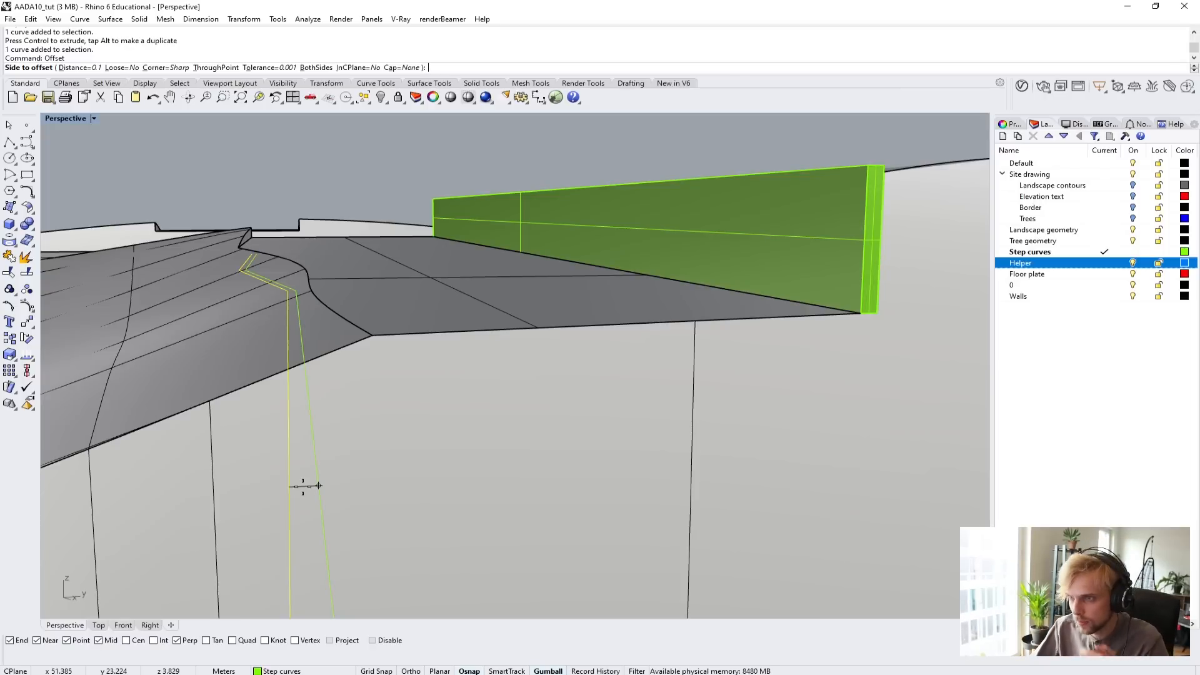
left_click(303, 486)
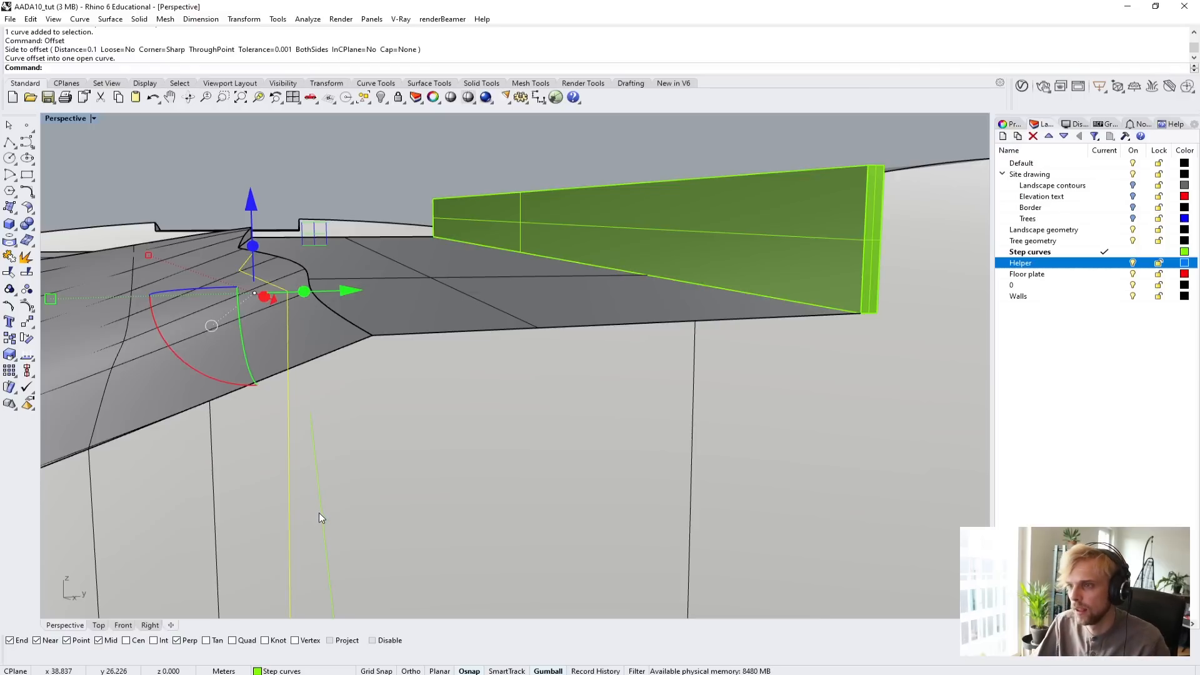
Loft a Normal-style, unsimplified strip between the lowered boundary curve and its offset, and delete both source curves.
left_click(319, 513)
right_click_drag(319, 512, 429, 461)
type("Lk")
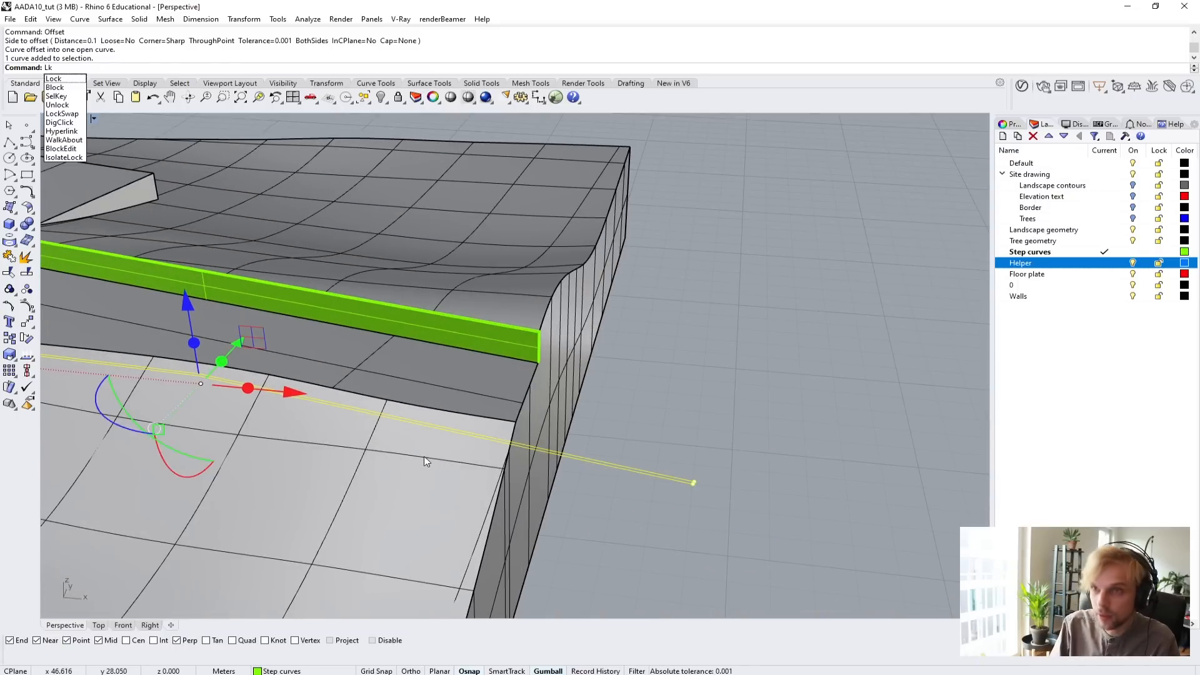
key("BackSpace")
type("oft")
key("Return")
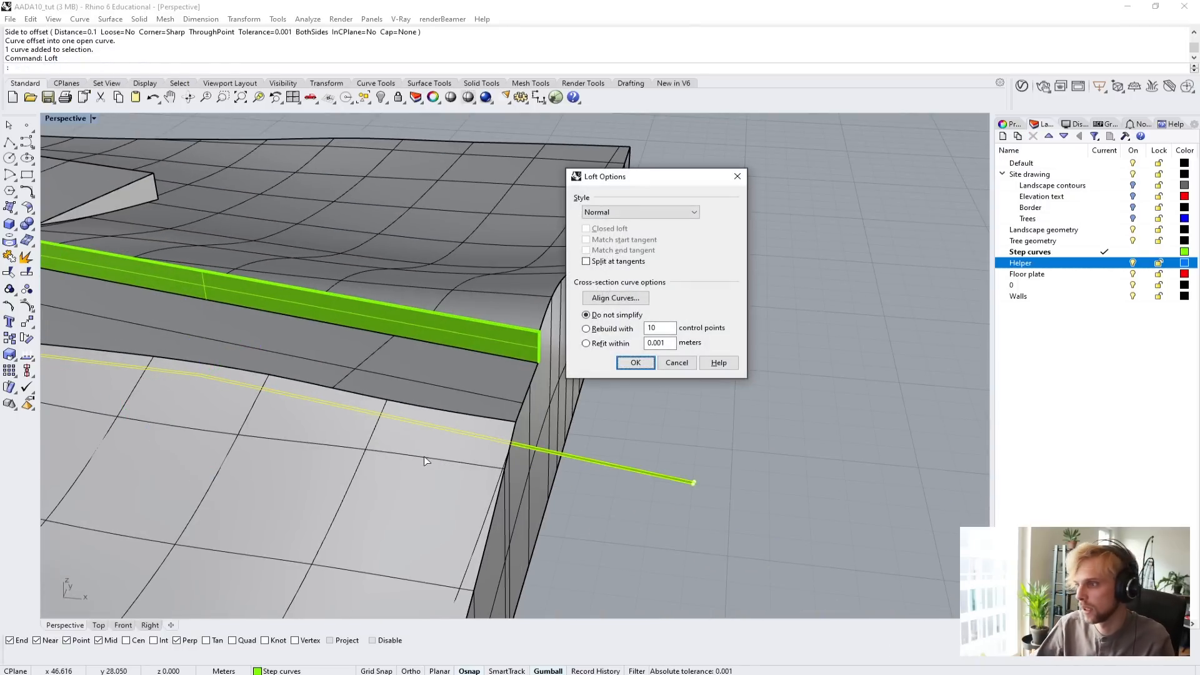
key("Return")
key("Delete")
Try to thicken the lofted strip upward with a solid surface offset of 0.1 m and sharp corners.
scroll(605, 469, "up", 5)
left_click(614, 472)
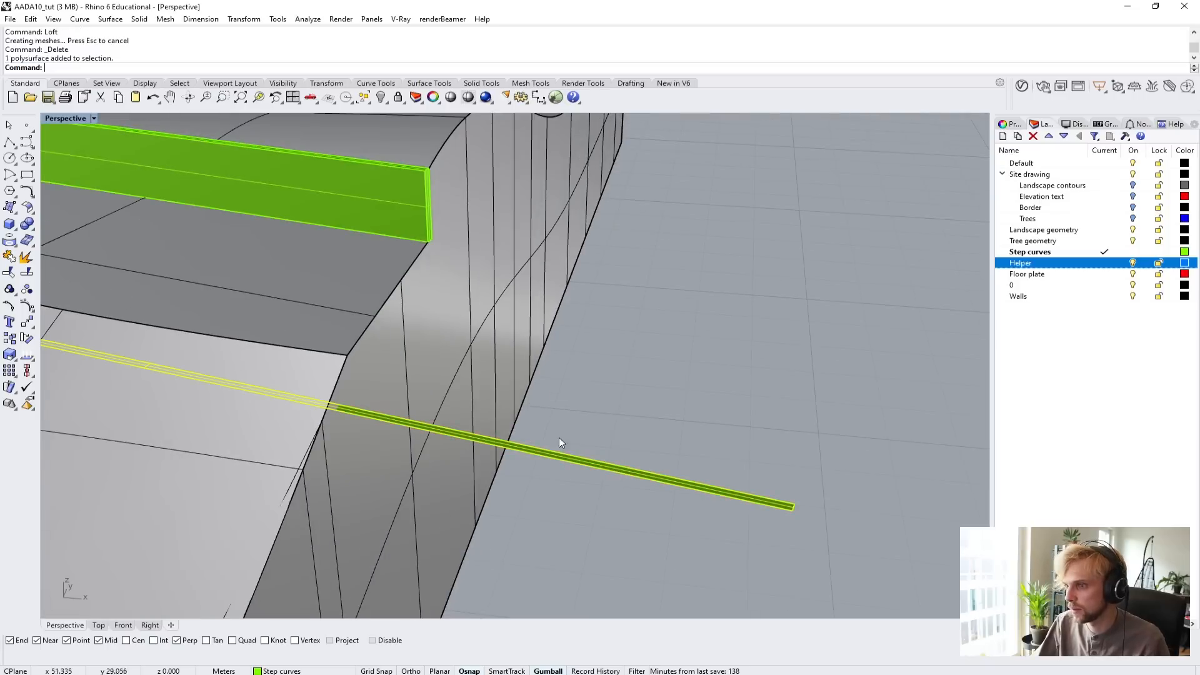
scroll(559, 438, "down", 7)
right_click_drag(331, 386, 528, 403, "shift")
scroll(290, 349, "up", 2)
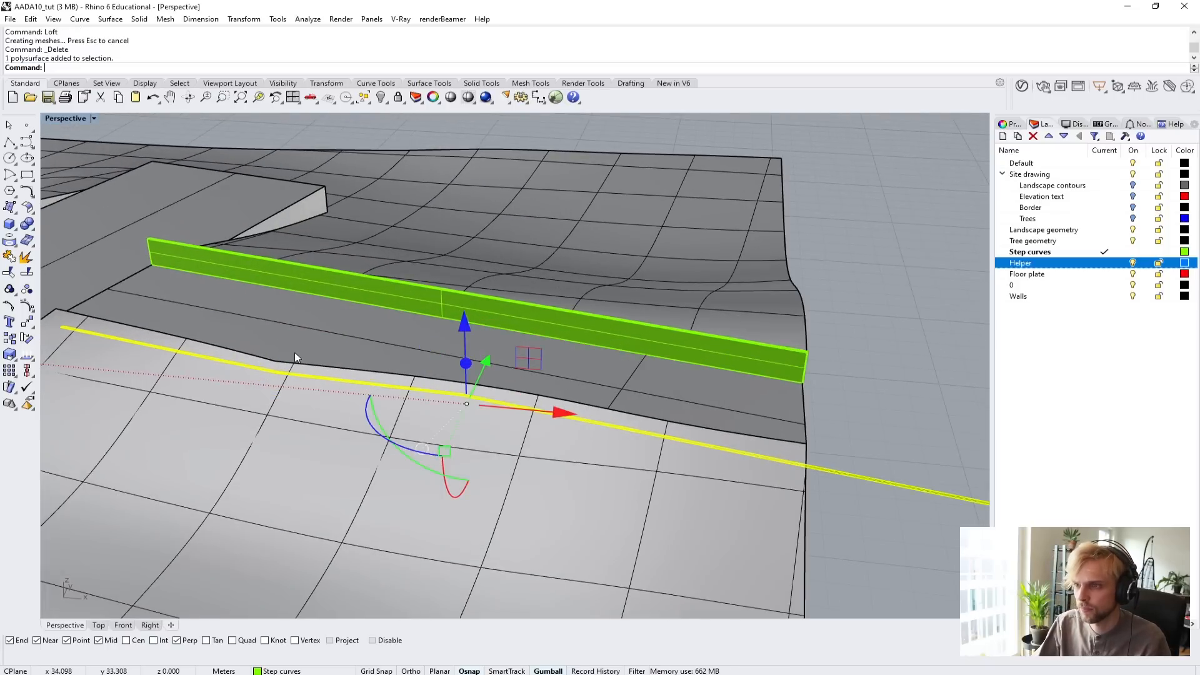
type("Off")
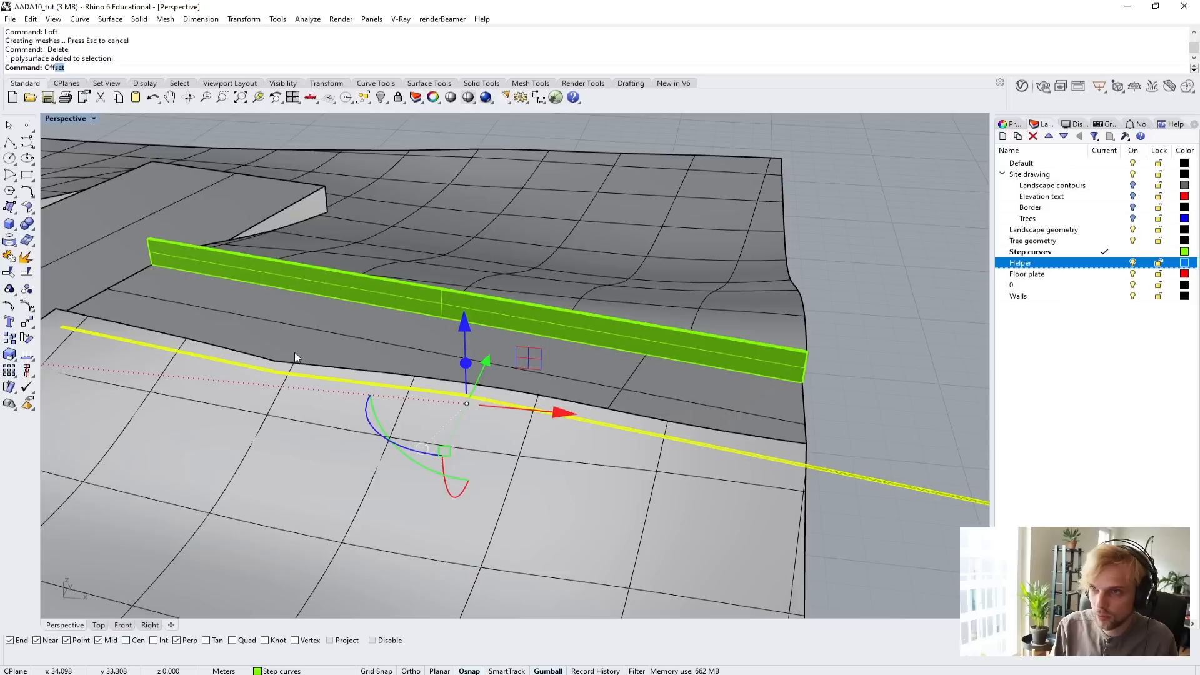
type("set")
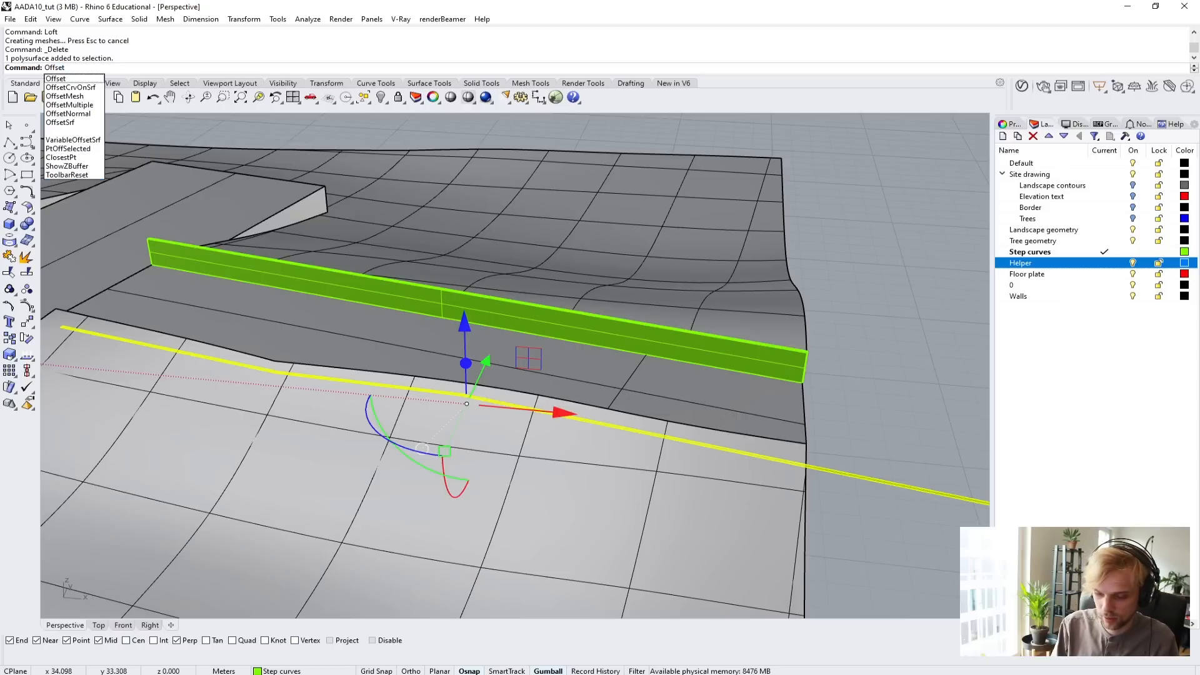
type("Srf")
key("Return")
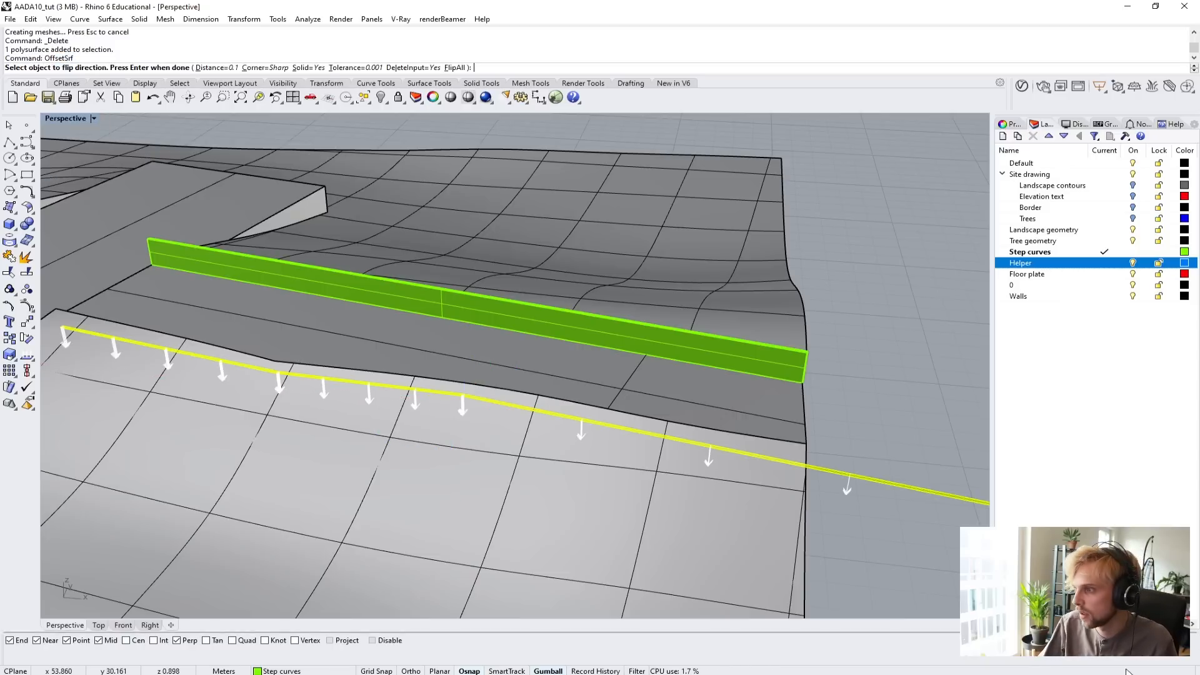
left_click(862, 478)
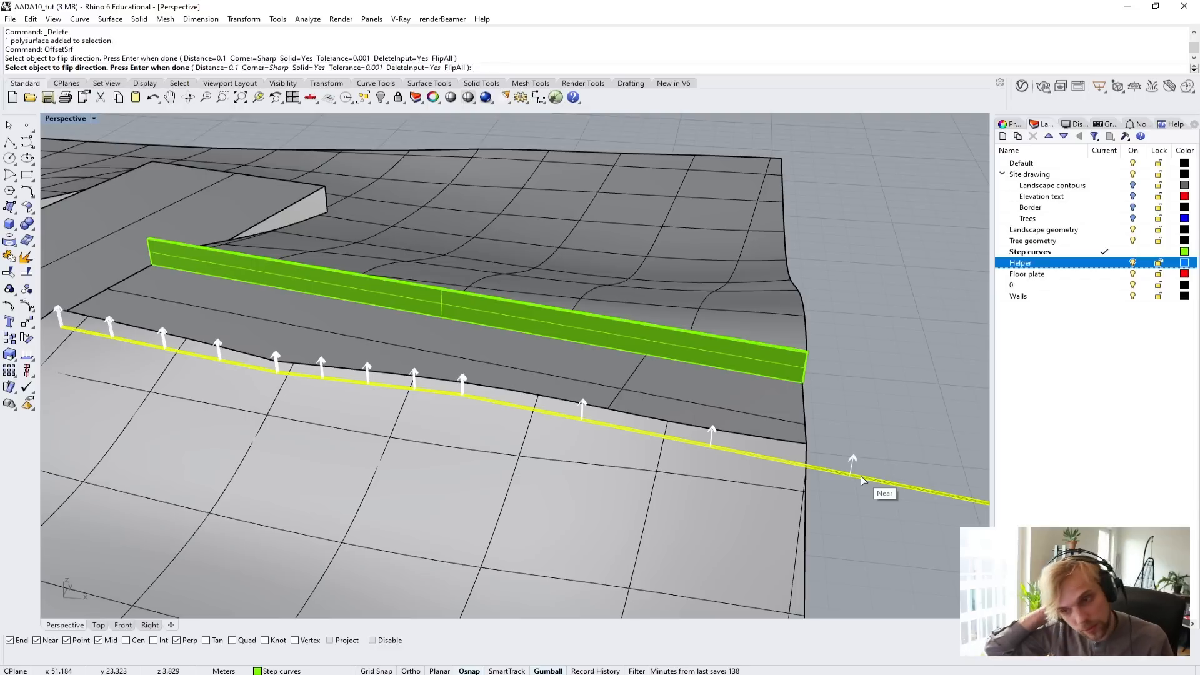
key("Return")
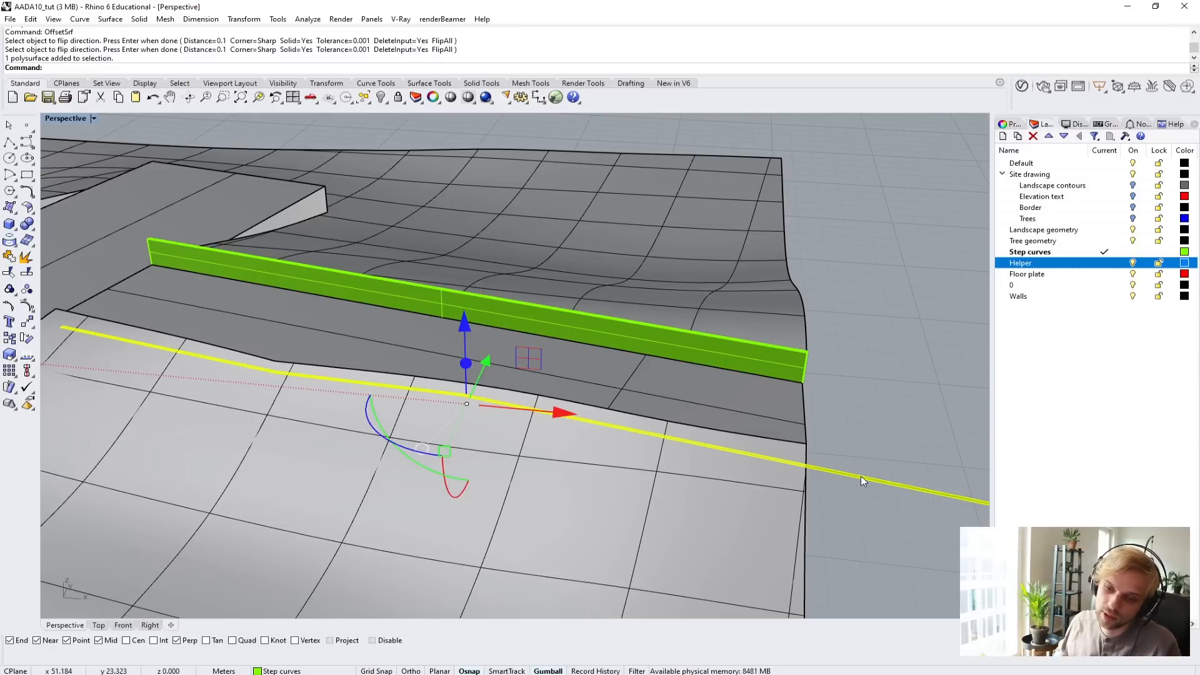
Pick all three faces of the lofted strip for a surface extrusion, using Wireframe display to reach the buried ones.
type("Ext")
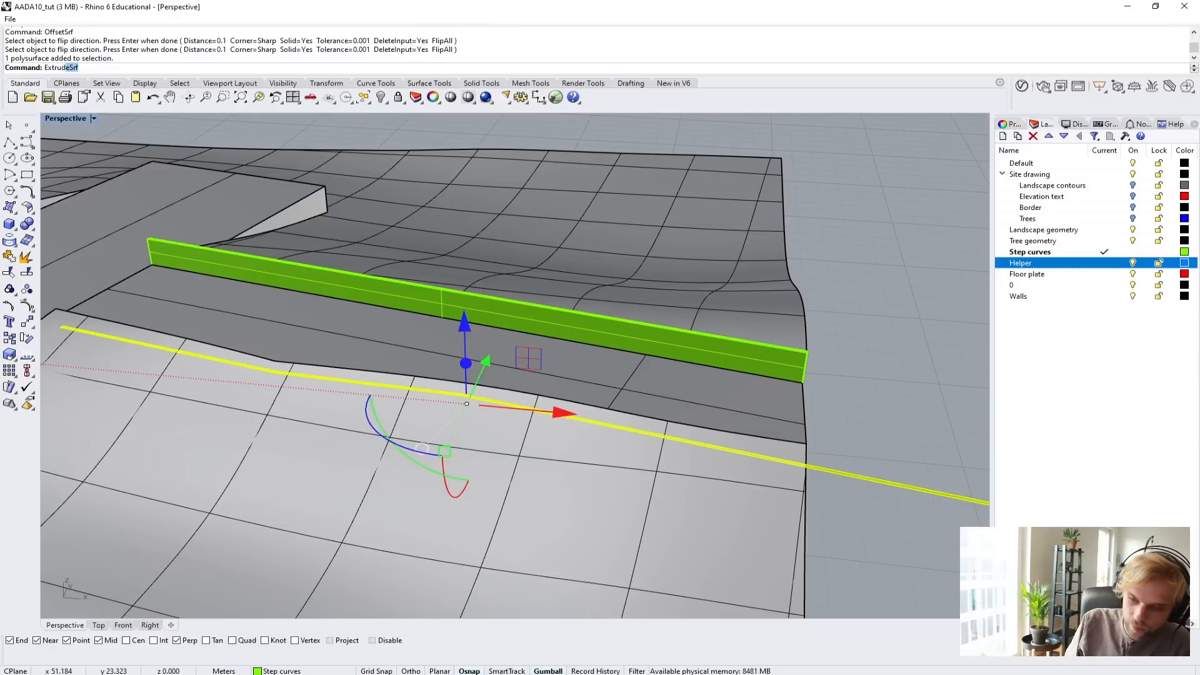
type("rude")
key("Return")
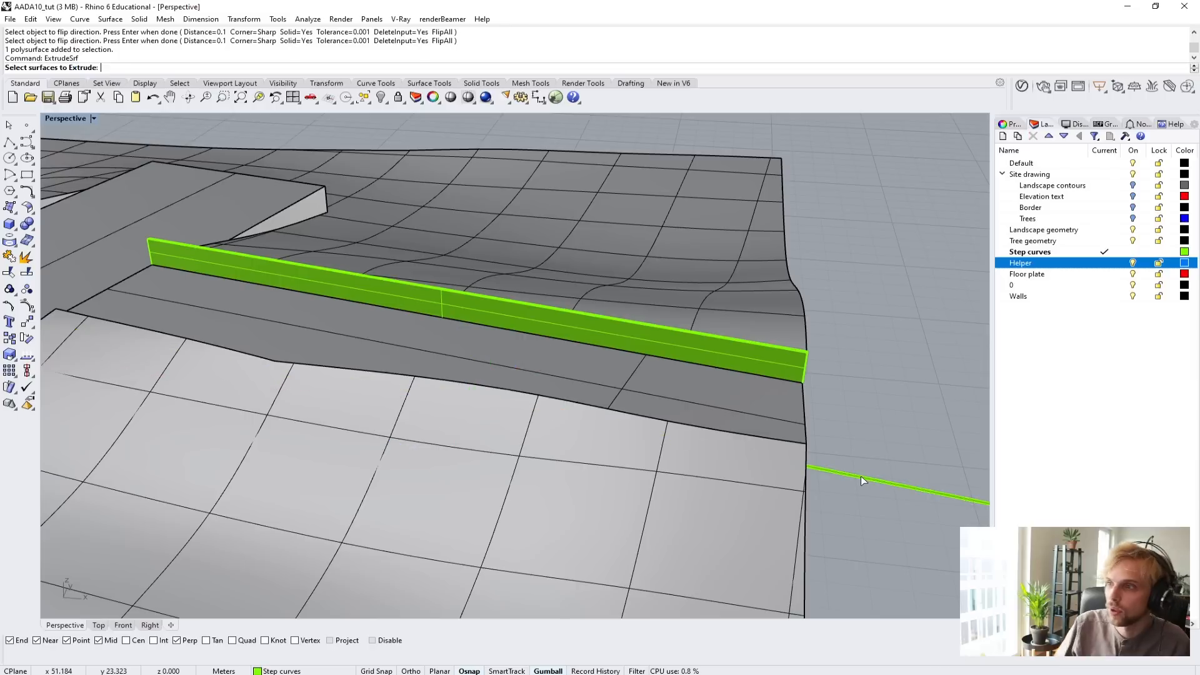
scroll(861, 475, "up", 2)
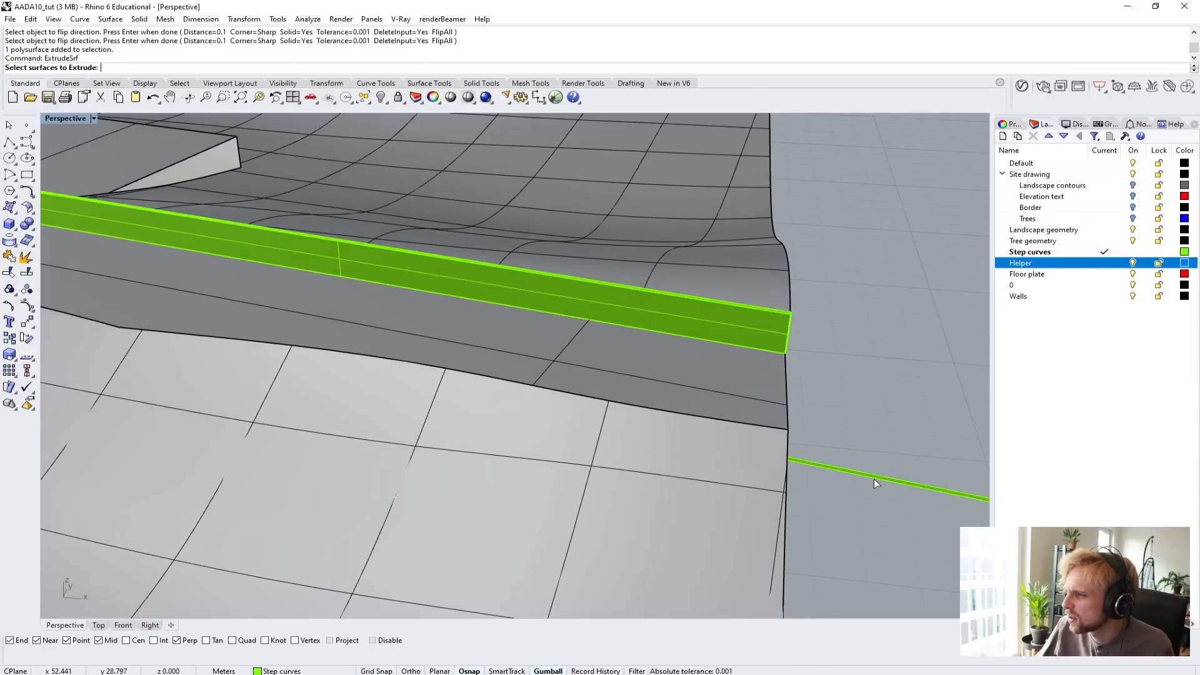
left_click(873, 479)
scroll(312, 375, "up", 2)
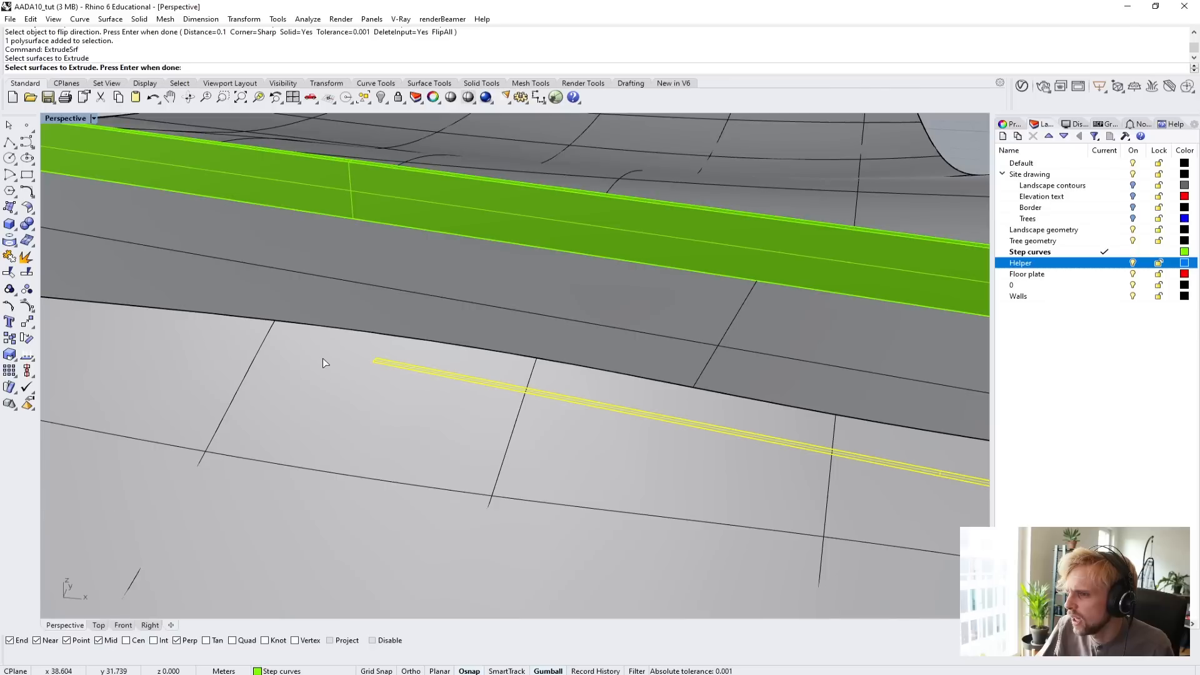
left_click(323, 363)
left_click(324, 361)
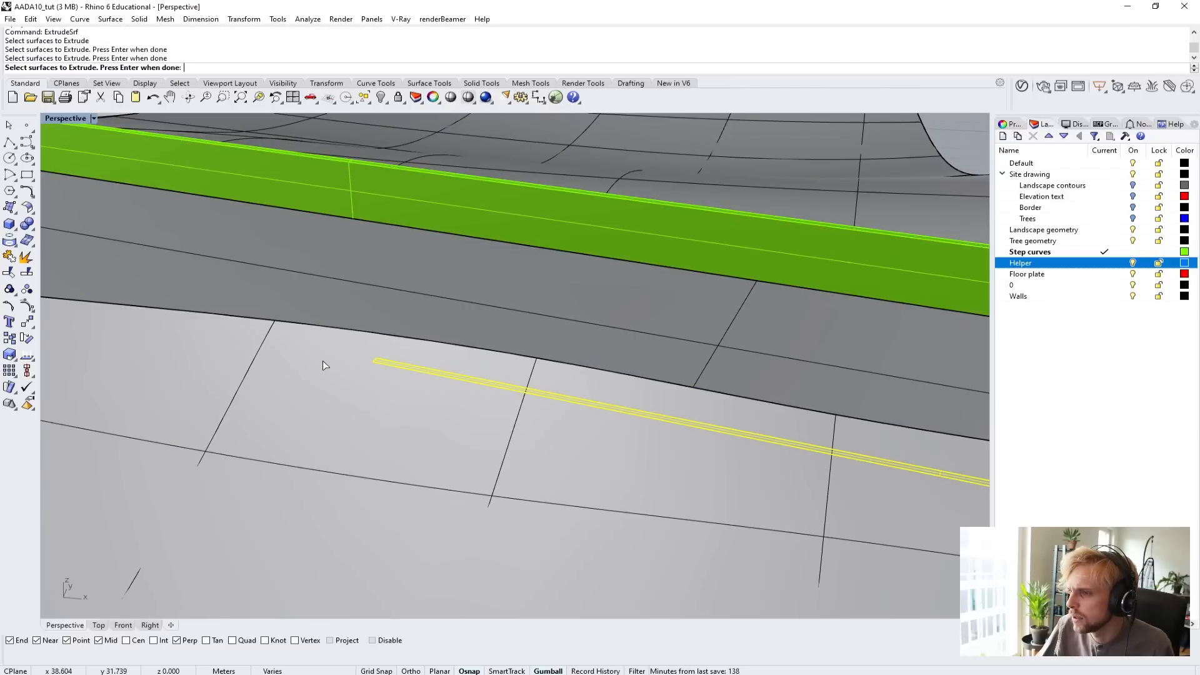
left_click(63, 118)
left_click(80, 149)
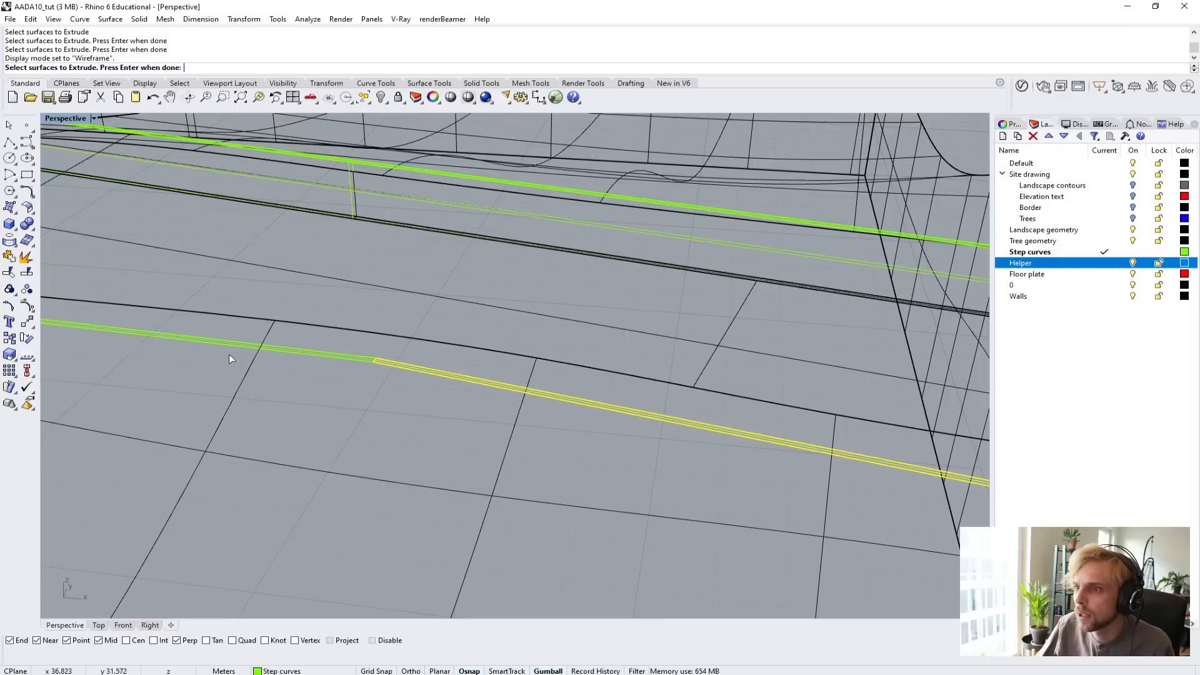
left_click(282, 350)
right_click_drag(164, 339, 496, 411, "shift")
left_click(337, 379)
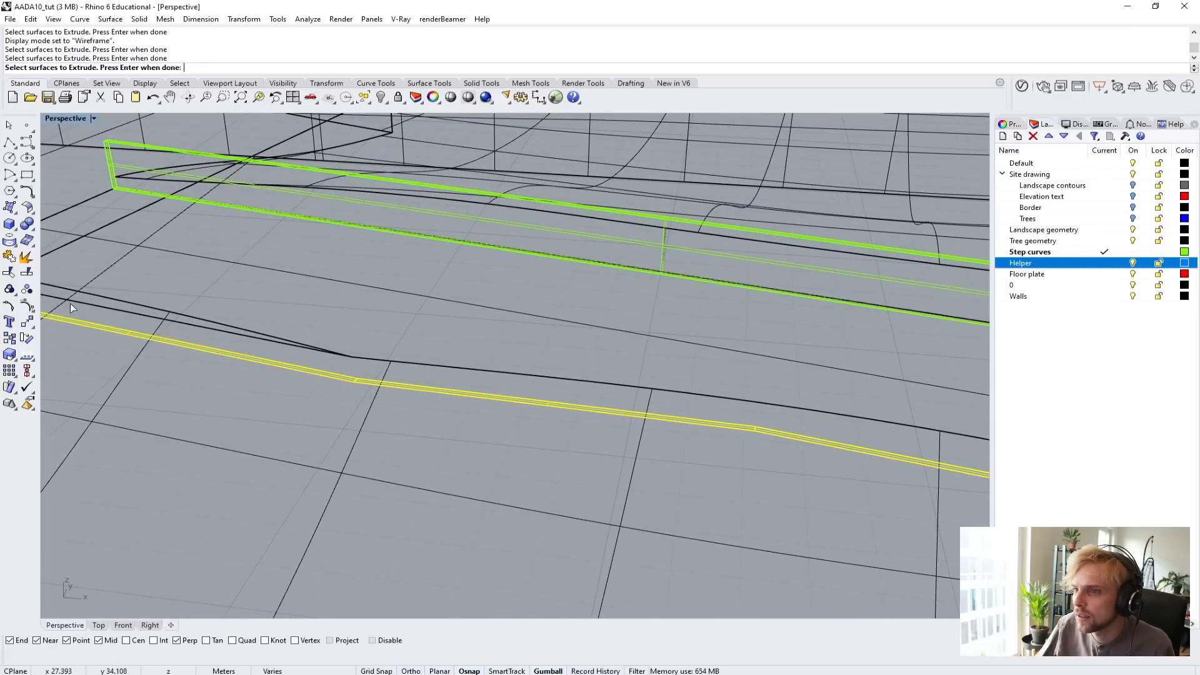
scroll(786, 452, "down", 2)
right_click_drag(730, 460, 566, 456, "shift")
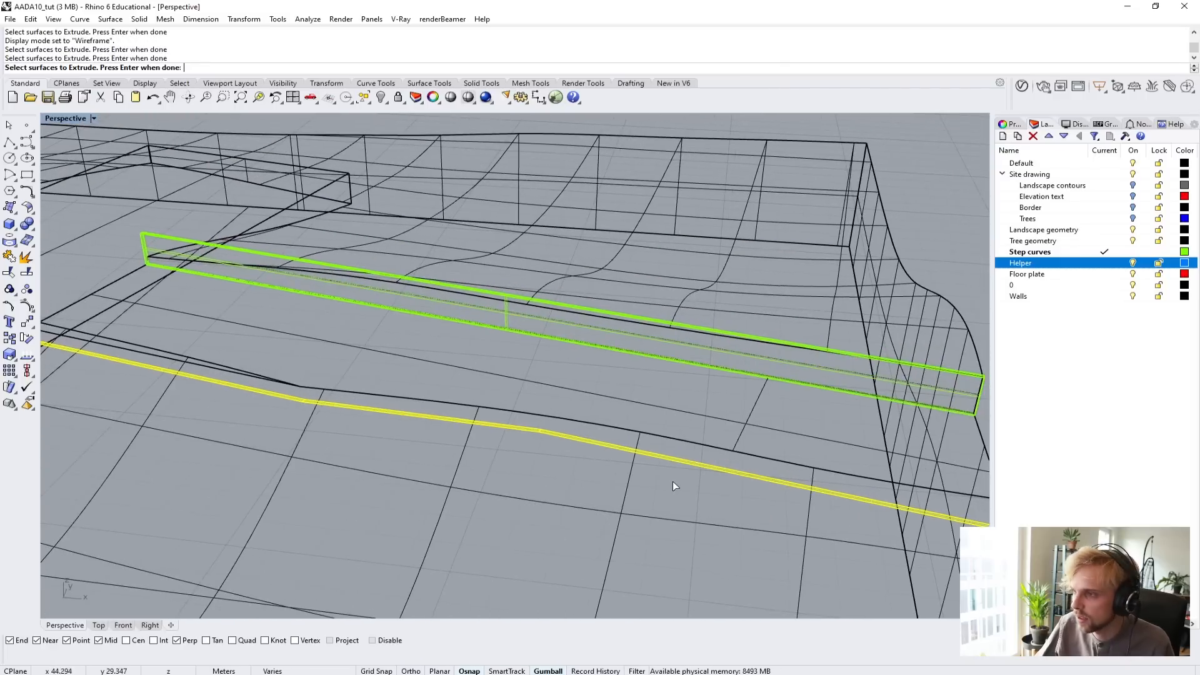
scroll(680, 494, "down", 5)
right_click_drag(681, 497, 576, 451, "shift")
Extrude the picked strip faces 0.8 m upward as a solid side wall.
key("Return")
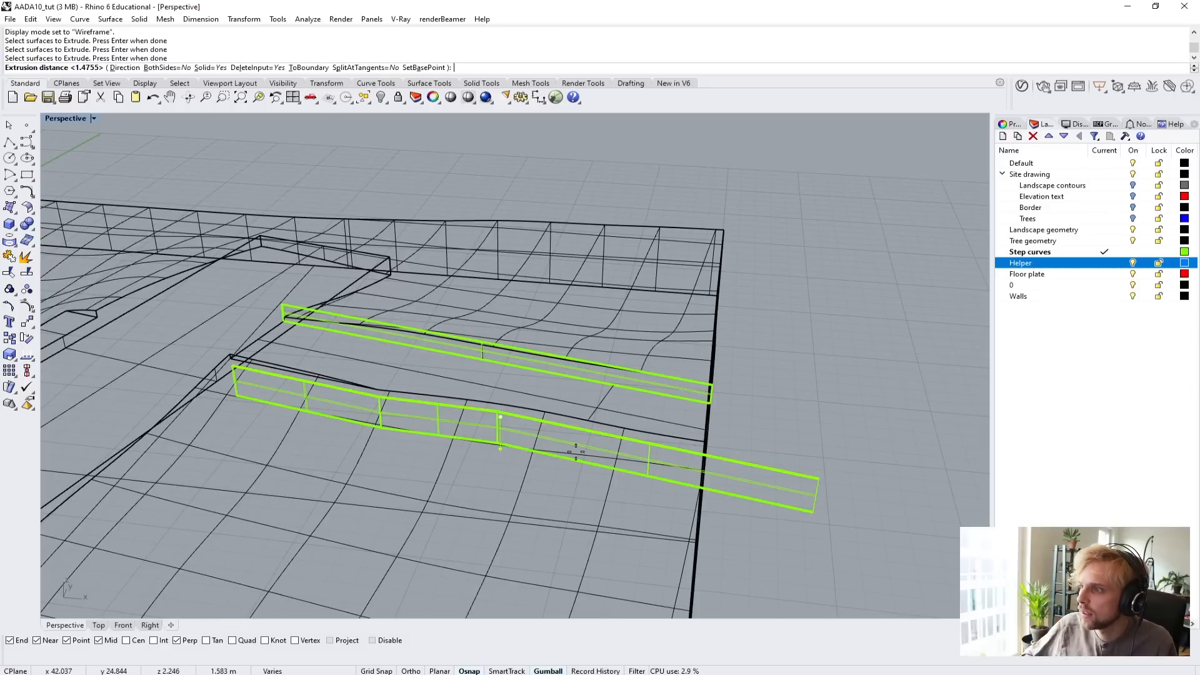
scroll(691, 396, "up", 5)
scroll(632, 429, "up", 1)
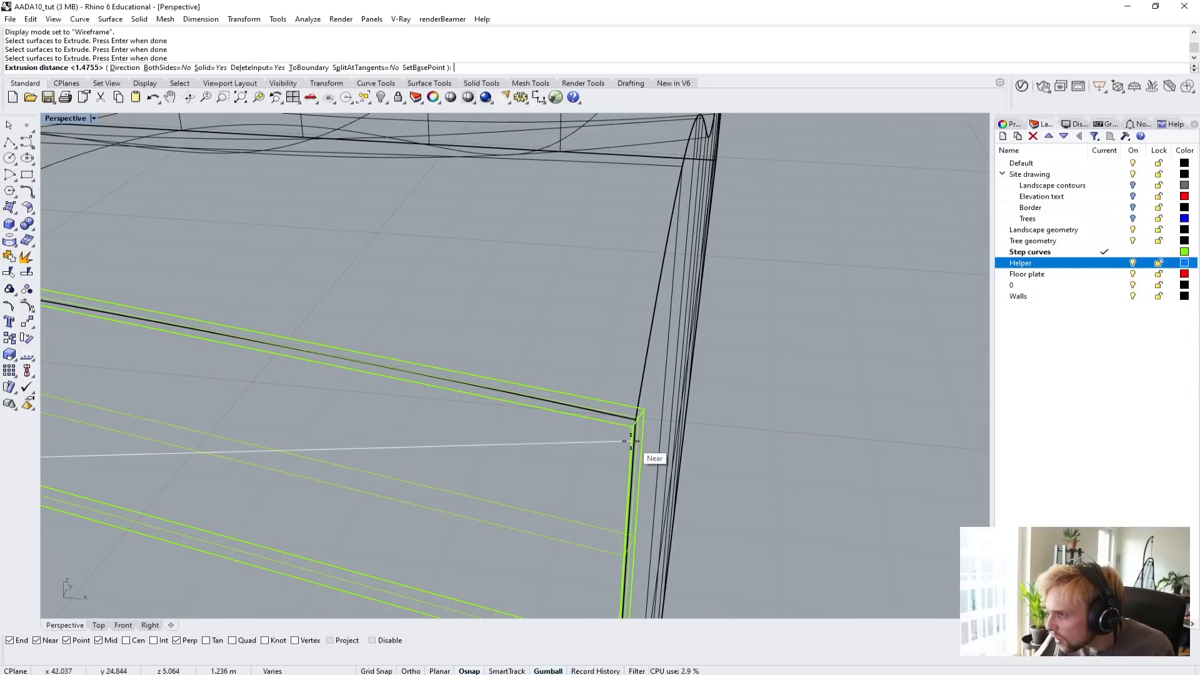
scroll(633, 429, "down", 3)
scroll(630, 428, "down", 2)
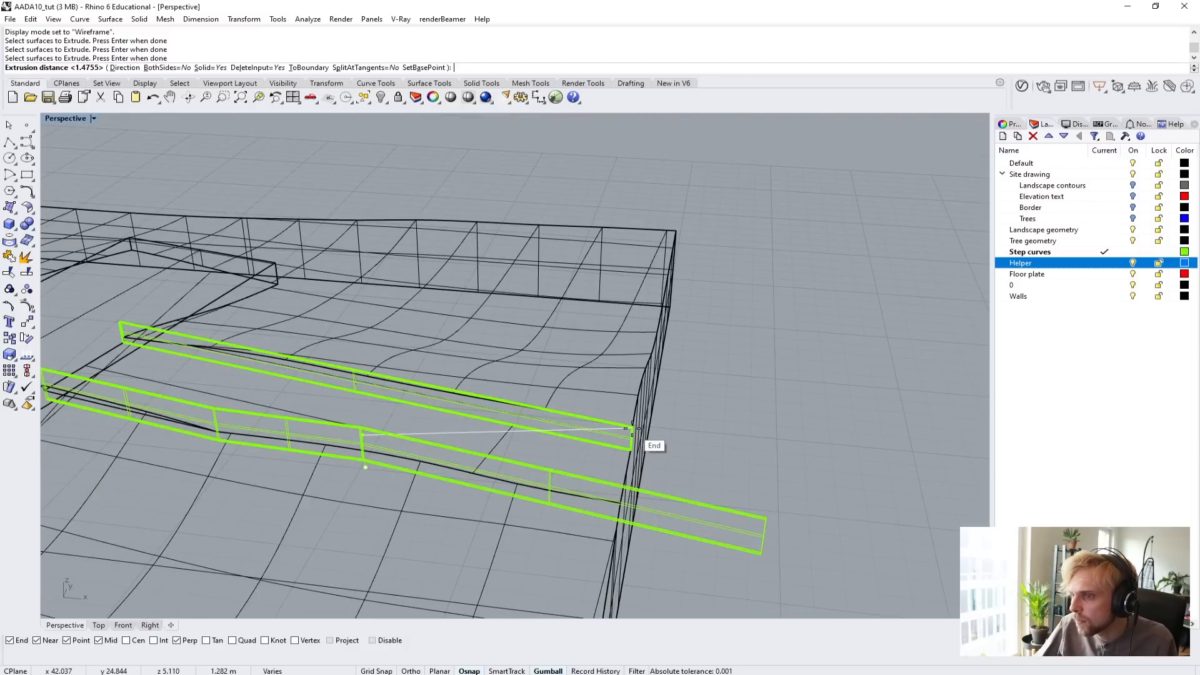
right_click_drag(203, 408, 531, 427, "shift")
scroll(321, 405, "up", 3)
scroll(321, 404, "up", 3)
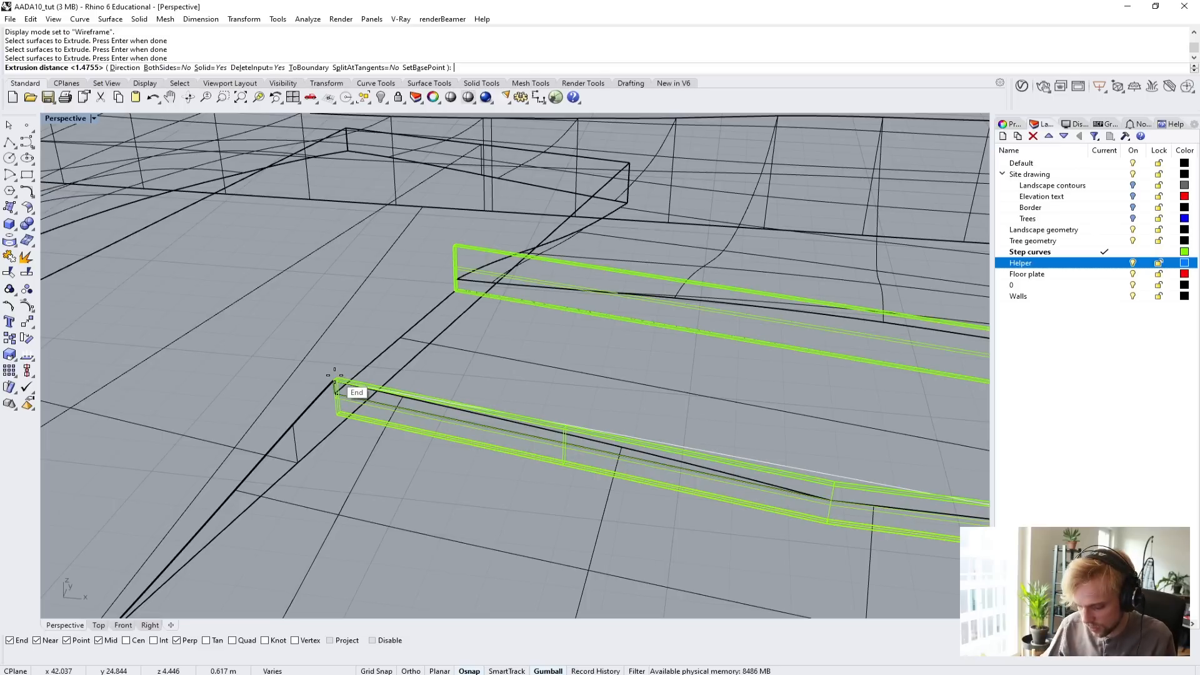
type("0.8")
key("Return")
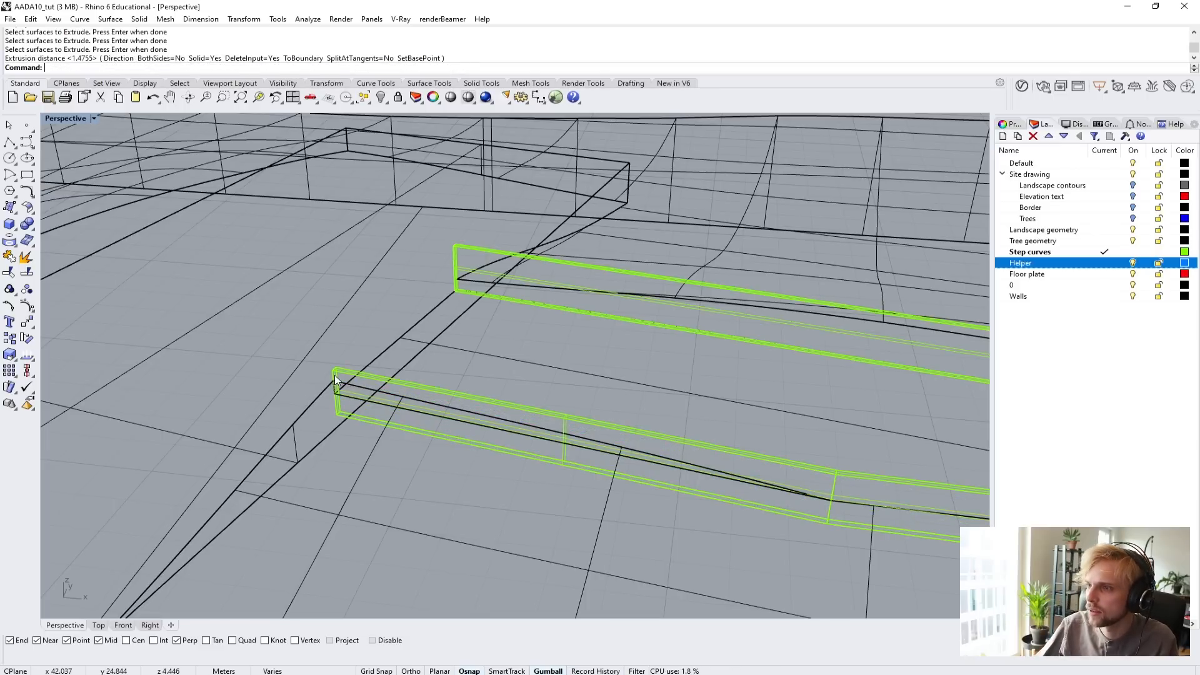
Return the Perspective view to Shaded and inspect both side walls against the path and terrain.
left_click(72, 119)
left_click(94, 162)
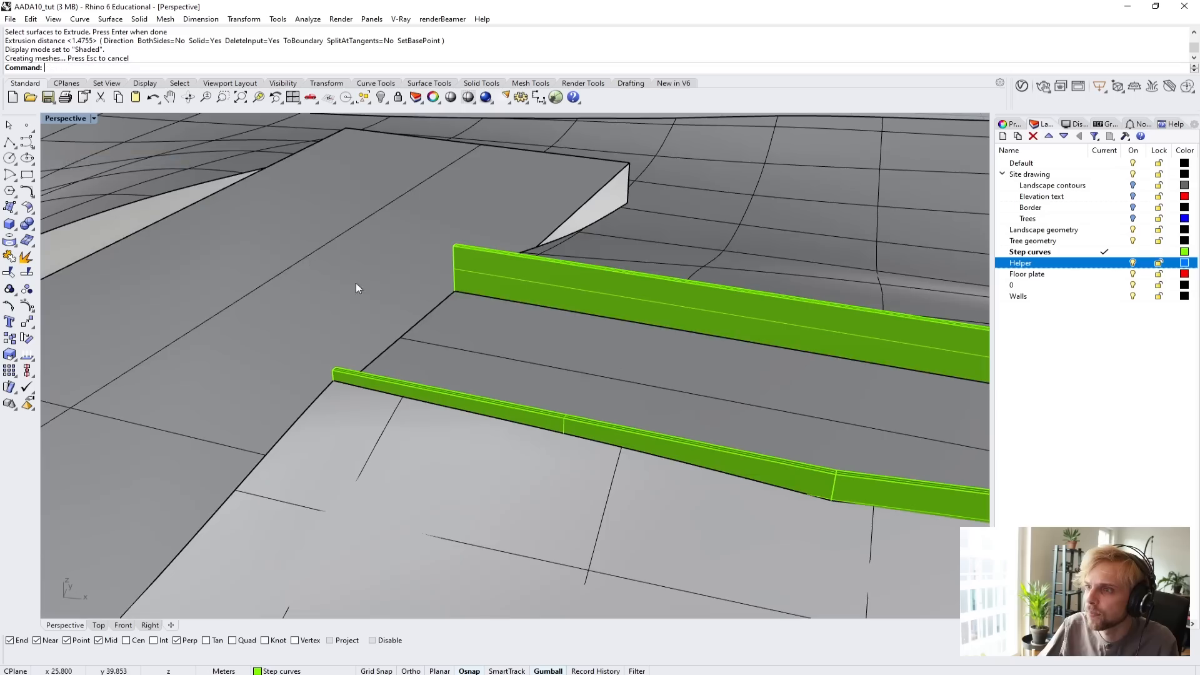
mouse_move(357, 287)
right_mouse_down()
mouse_move(316, 331)
mouse_move(374, 383)
mouse_move(319, 415)
mouse_move(327, 477)
right_mouse_up()
right_click_drag(302, 391, 380, 373)
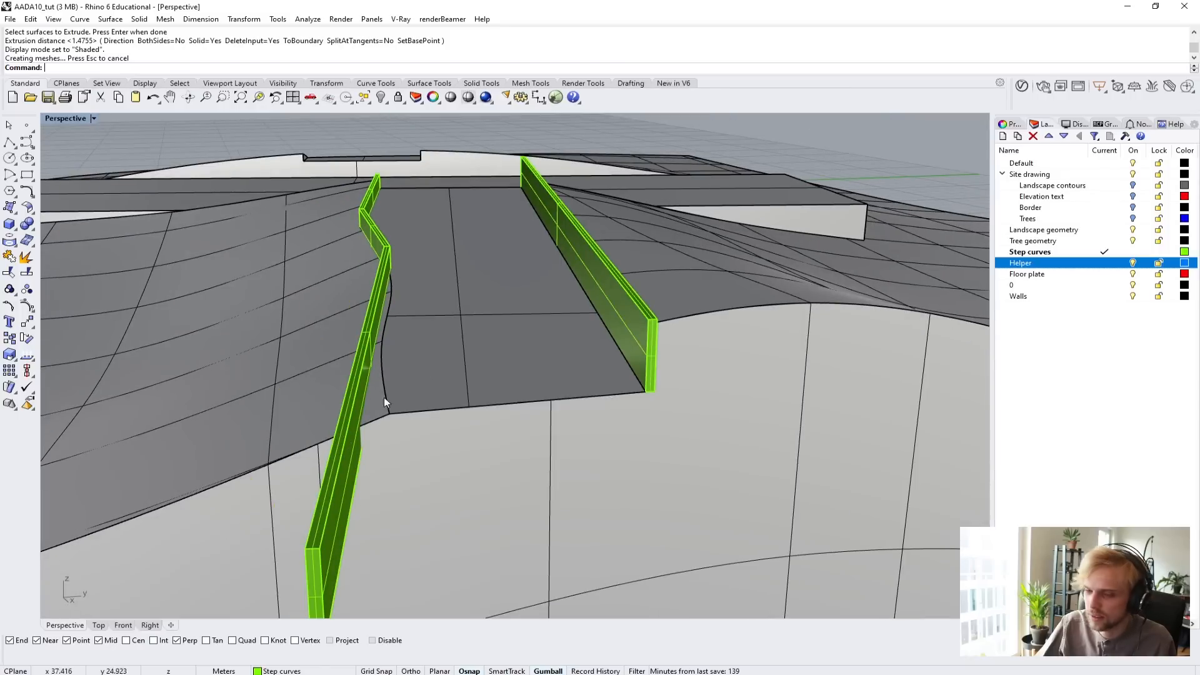
scroll(398, 383, "down", 5)
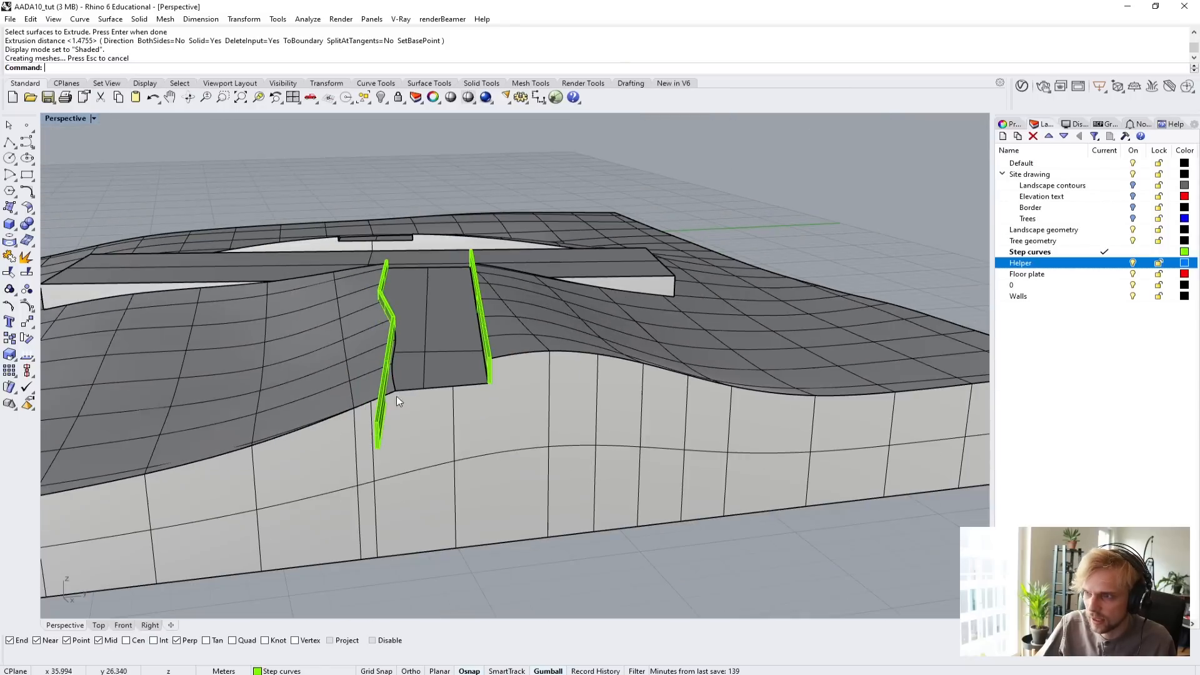
mouse_move(563, 575)
right_mouse_down()
mouse_move(593, 550)
mouse_move(648, 534)
mouse_move(565, 563)
mouse_move(546, 583)
right_mouse_up()
scroll(396, 481, "up", 6)
right_click_drag(414, 470, 490, 441)
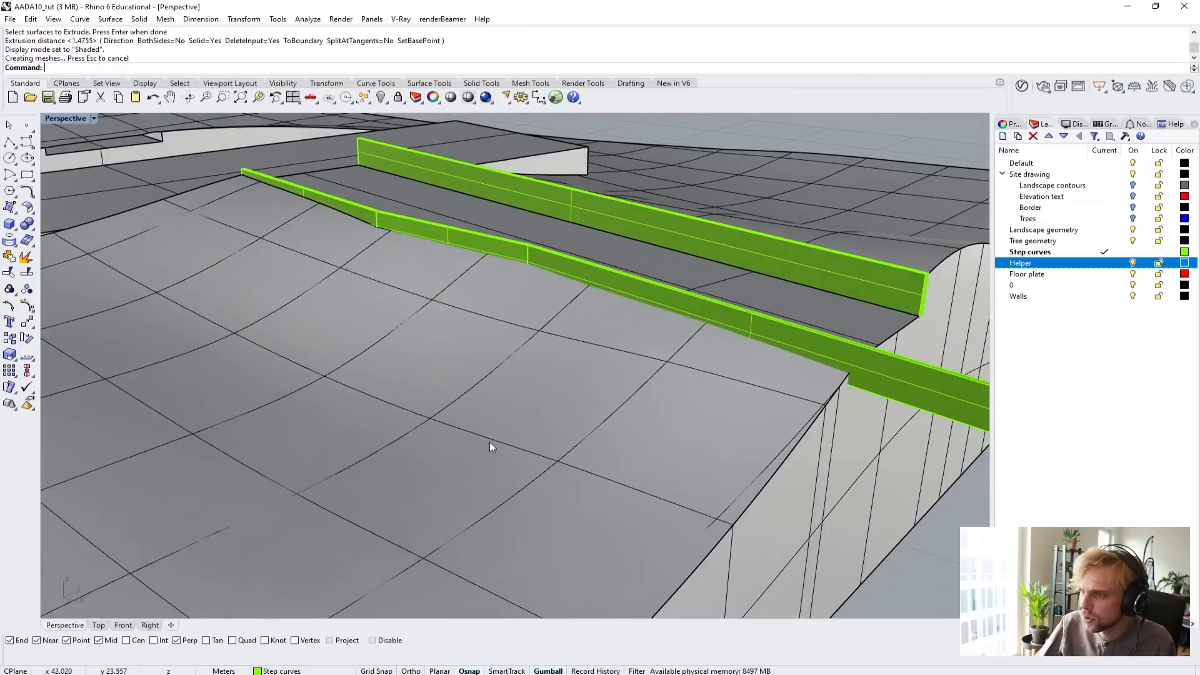
Try to cut the overhanging new side wall with the landscape solid using BooleanDifference, keeping the input.
left_click(520, 398)
right_click_drag(520, 397, 890, 517)
left_click(783, 513)
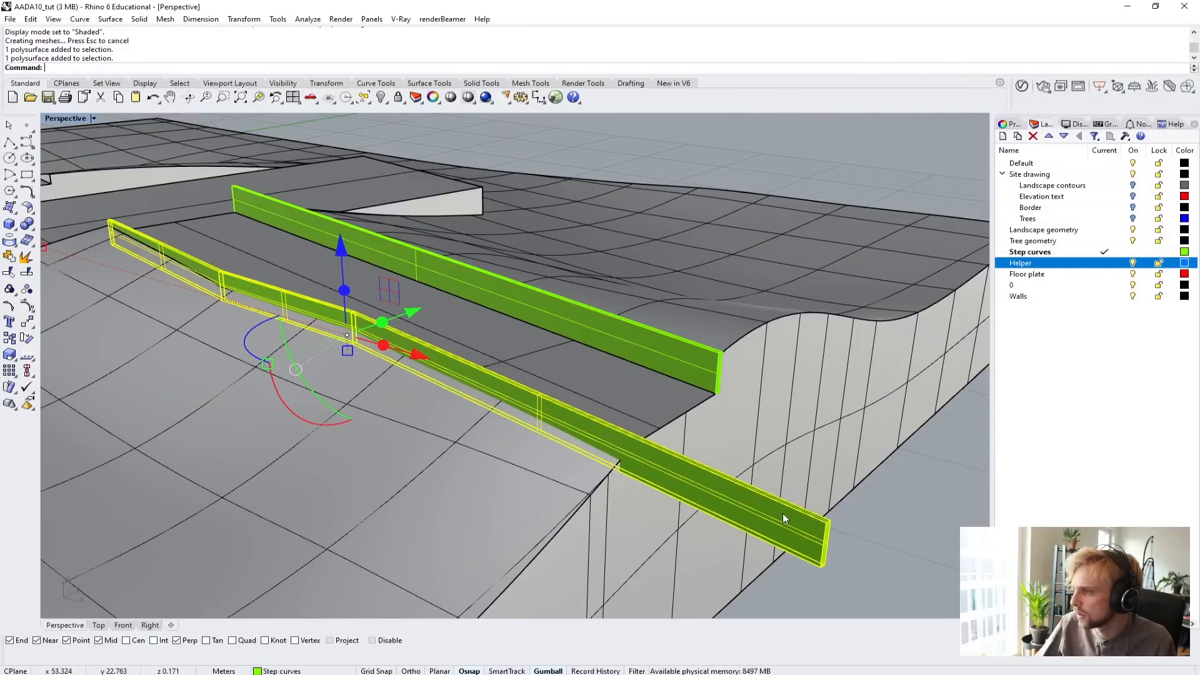
type("Boole")
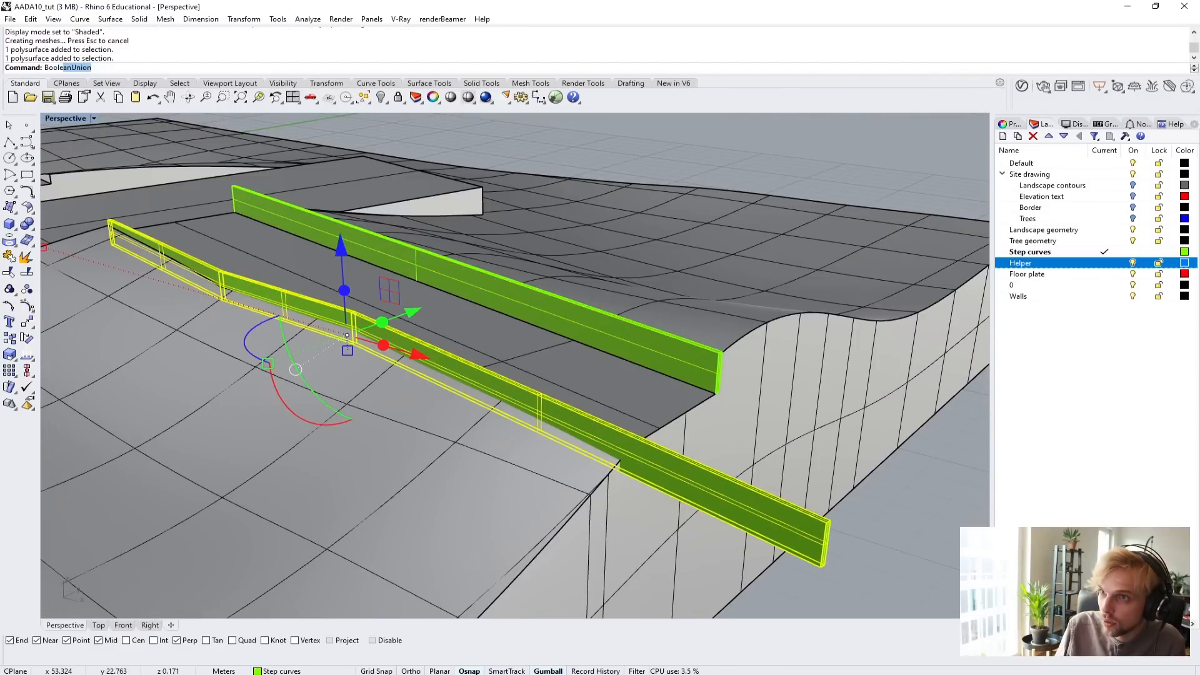
type("anDifference")
key("Return")
left_click(661, 406)
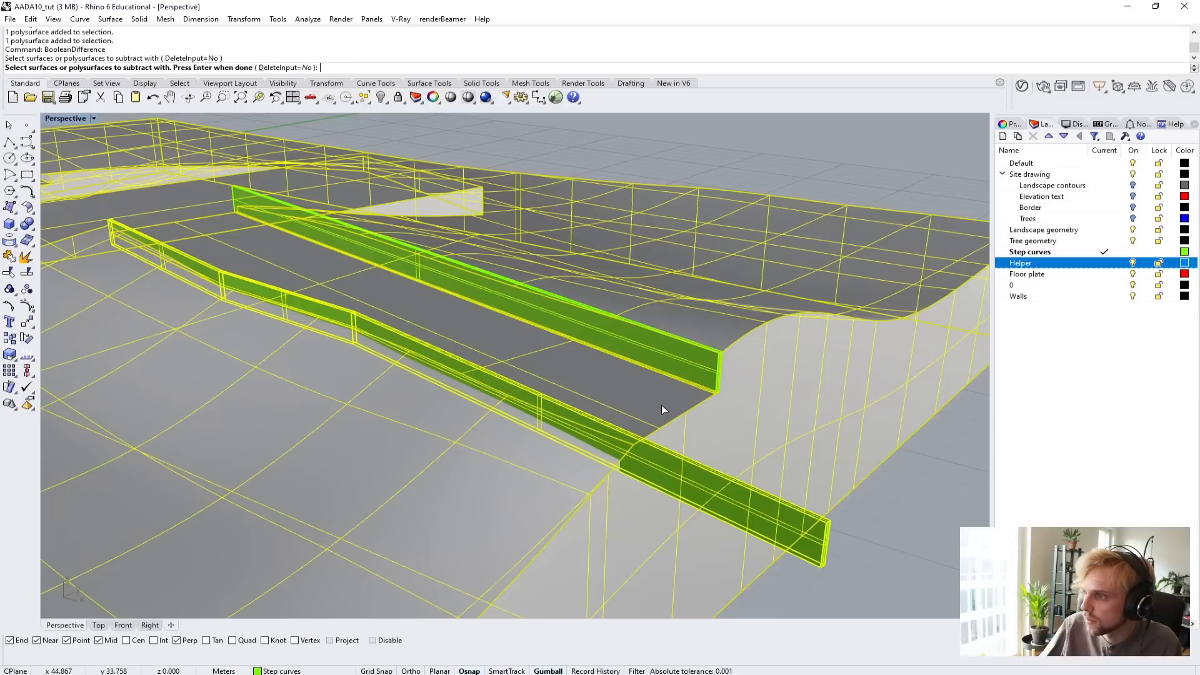
key("Return")
left_click(719, 482)
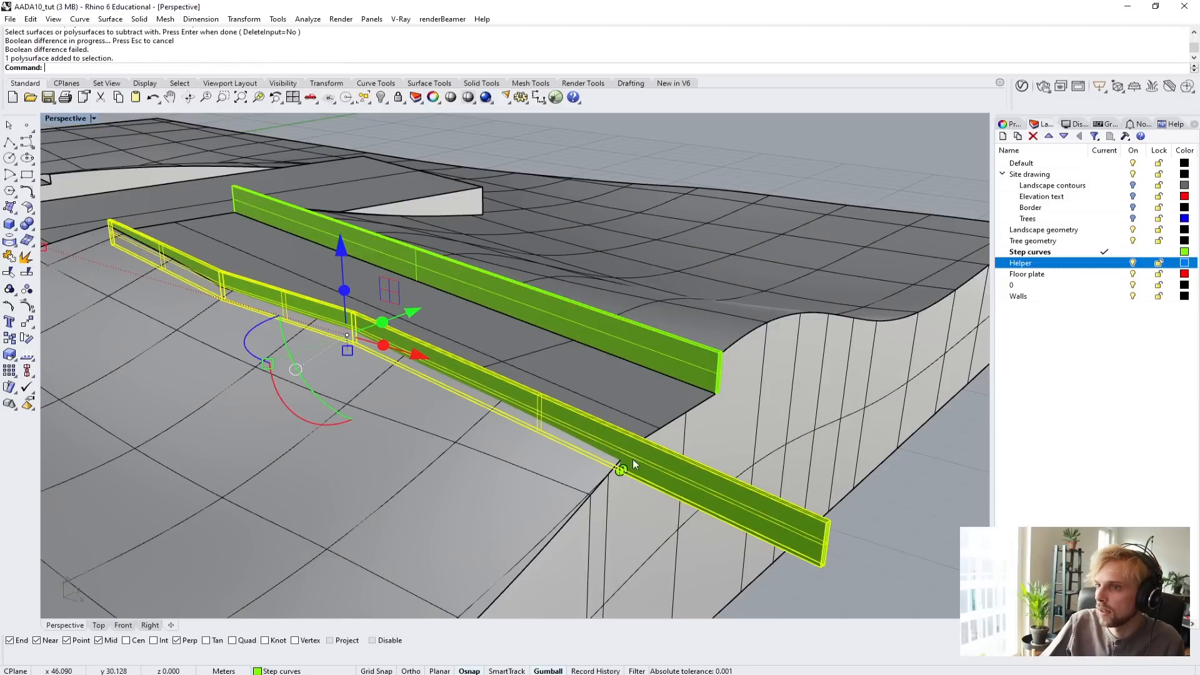
scroll(633, 459, "up", 10)
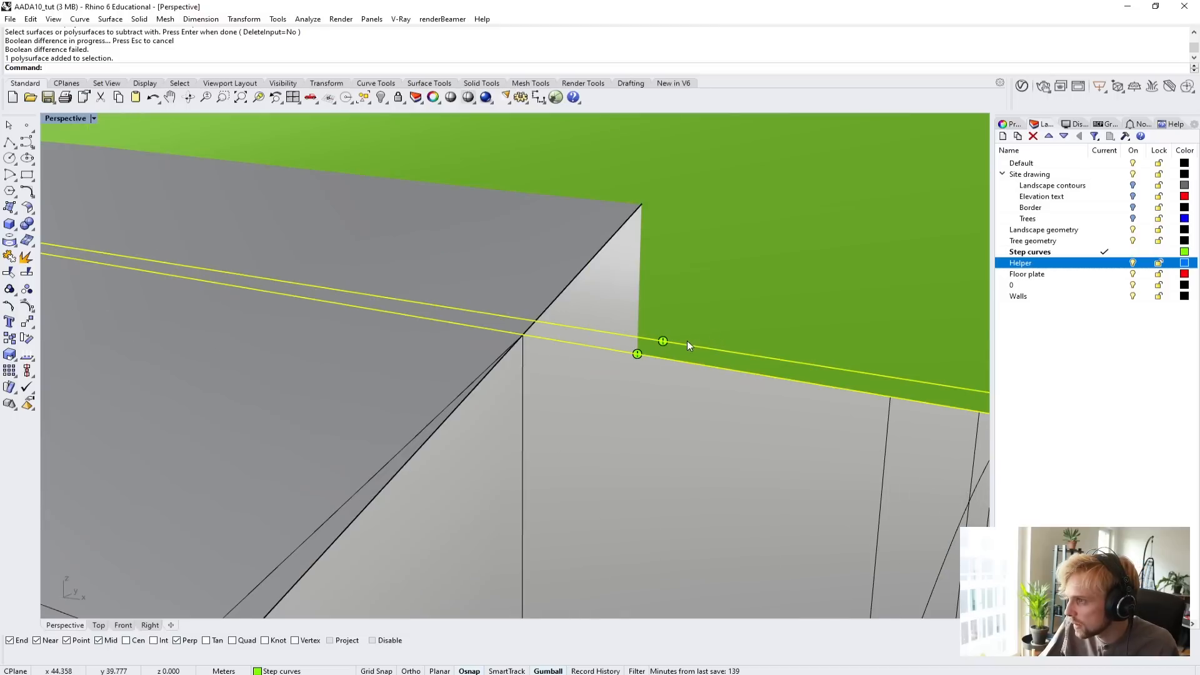
Undo the last BooleanDifference and deselect the side wall.
key("ctrl+z")
scroll(636, 358, "down", 12)
right_click_drag(636, 357, 740, 438)
left_click(658, 495)
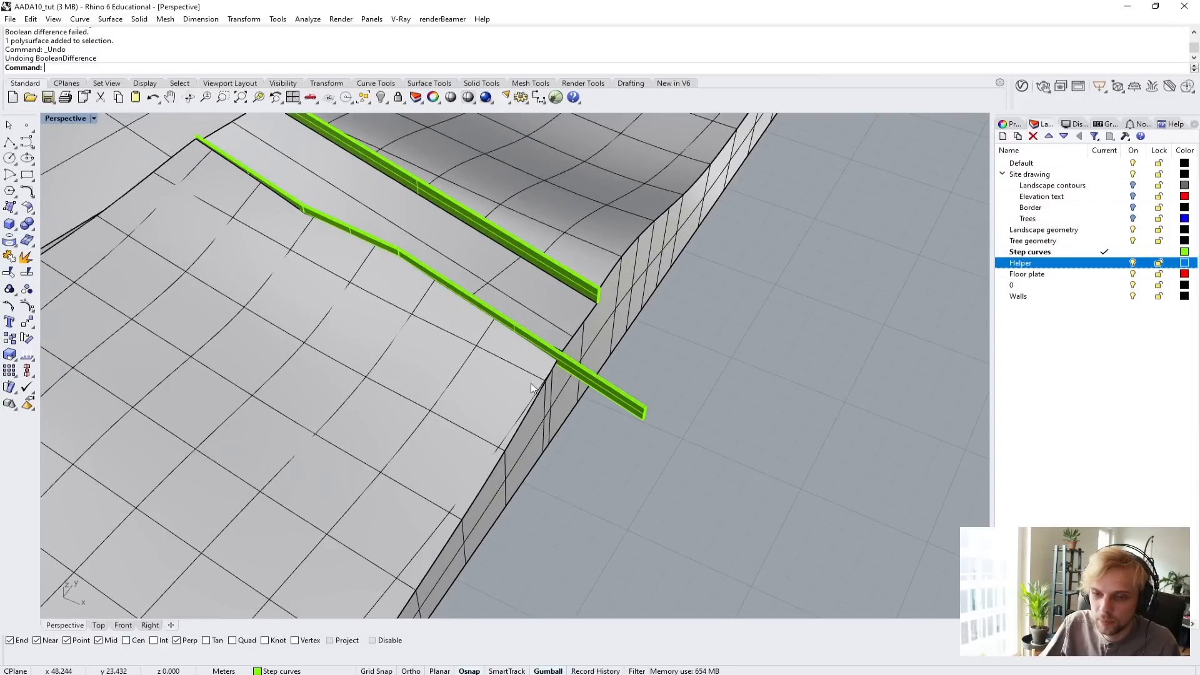
Draw a three-point box outside the landscape's vertical edge, about 11 m along its bottom edge and enclosing the overhanging wall end.
right_click_drag(531, 384, 590, 314)
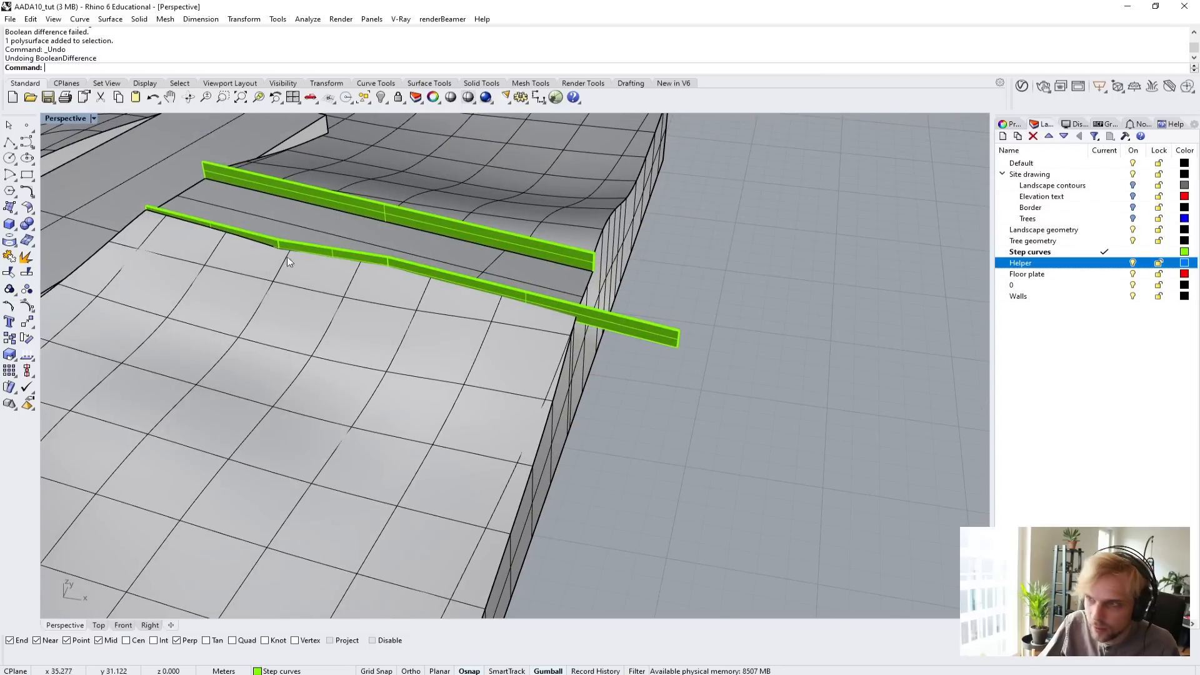
left_click(9, 223)
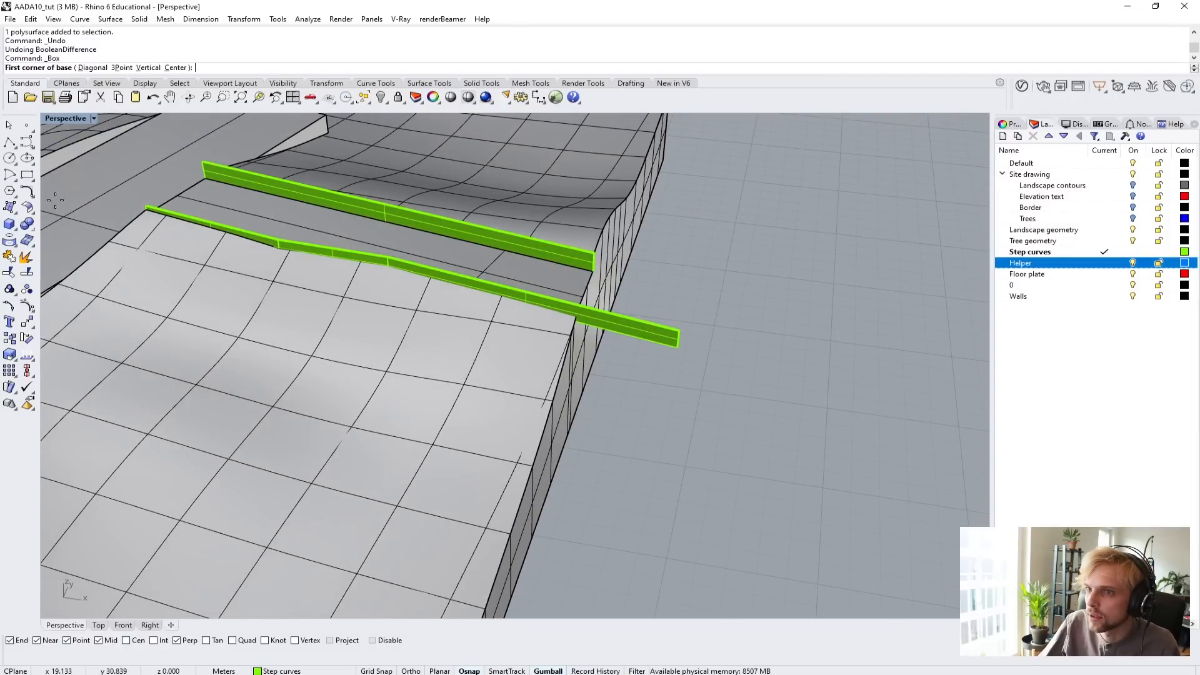
left_click(121, 68)
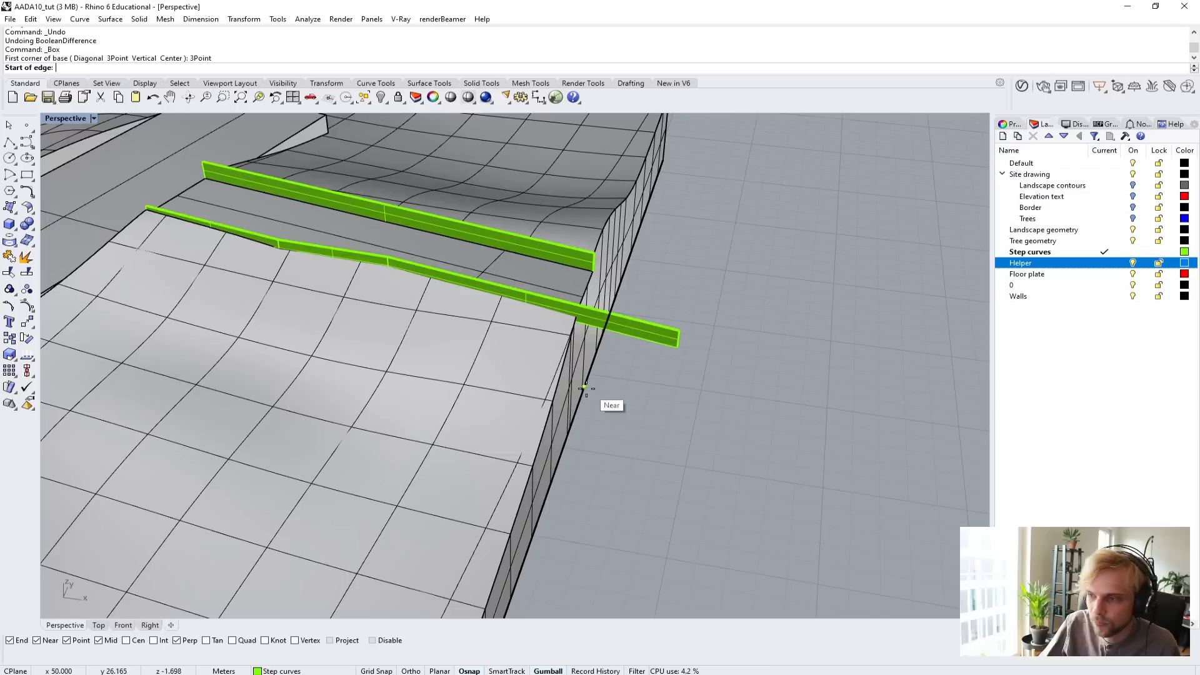
right_click_drag(579, 393, 413, 490)
left_click(399, 499)
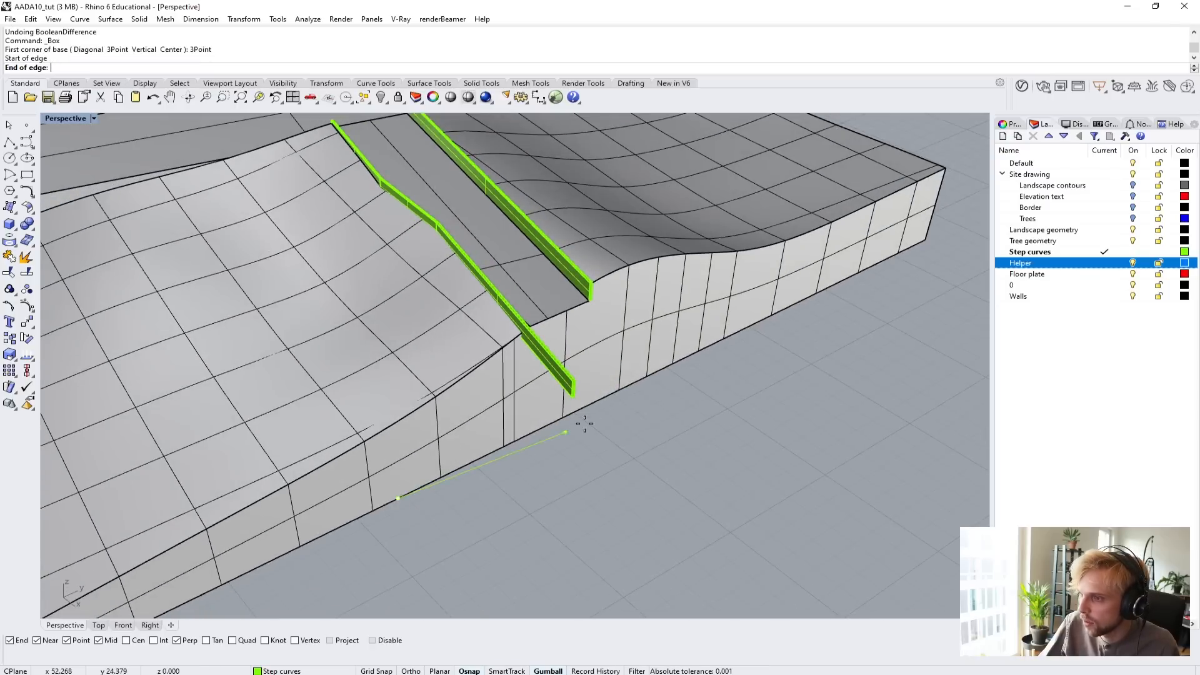
left_click(616, 392)
left_click(712, 507)
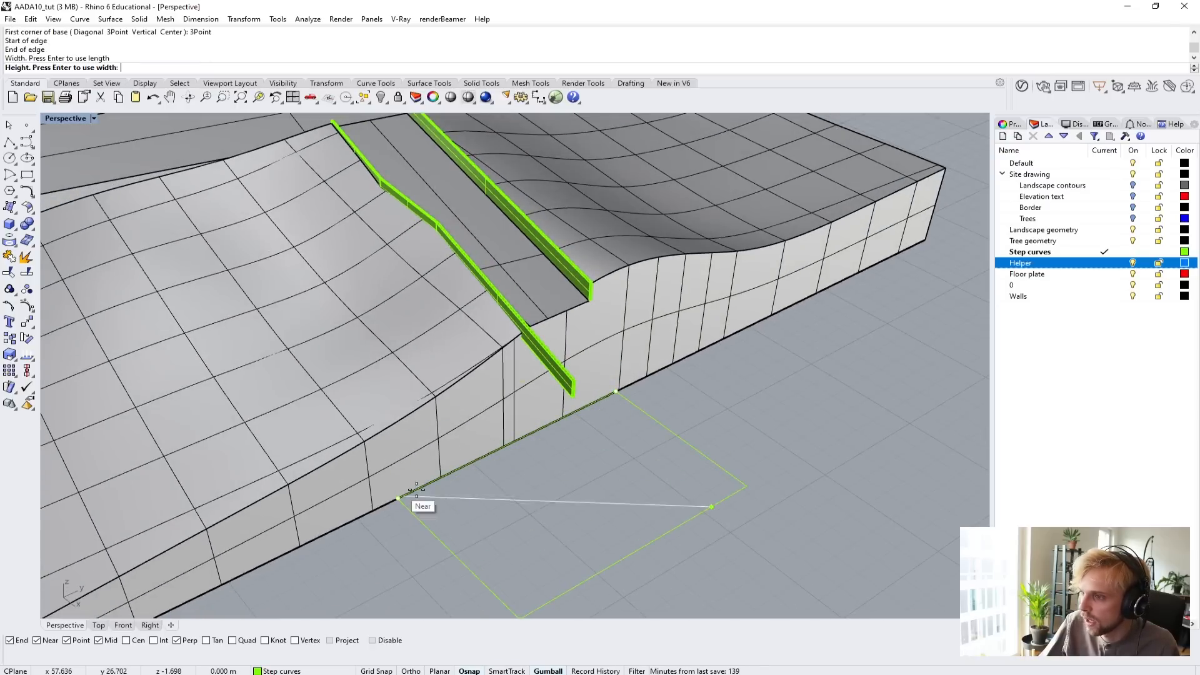
left_click(957, 134)
Try to cut the overhanging side wall with the box using BooleanDifference, keeping the input, and undo the attempt.
right_click_drag(475, 331, 590, 304)
right_click_drag(590, 304, 485, 402, "shift")
scroll(469, 399, "up", 4)
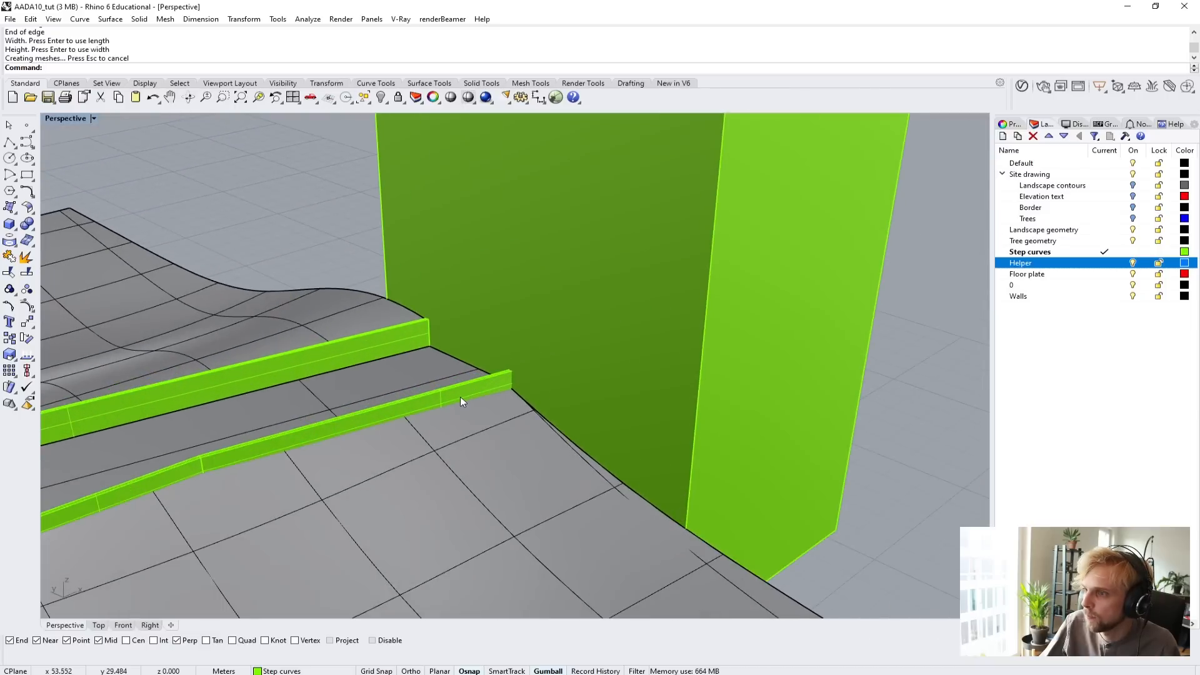
left_click(459, 398)
type("Boole")
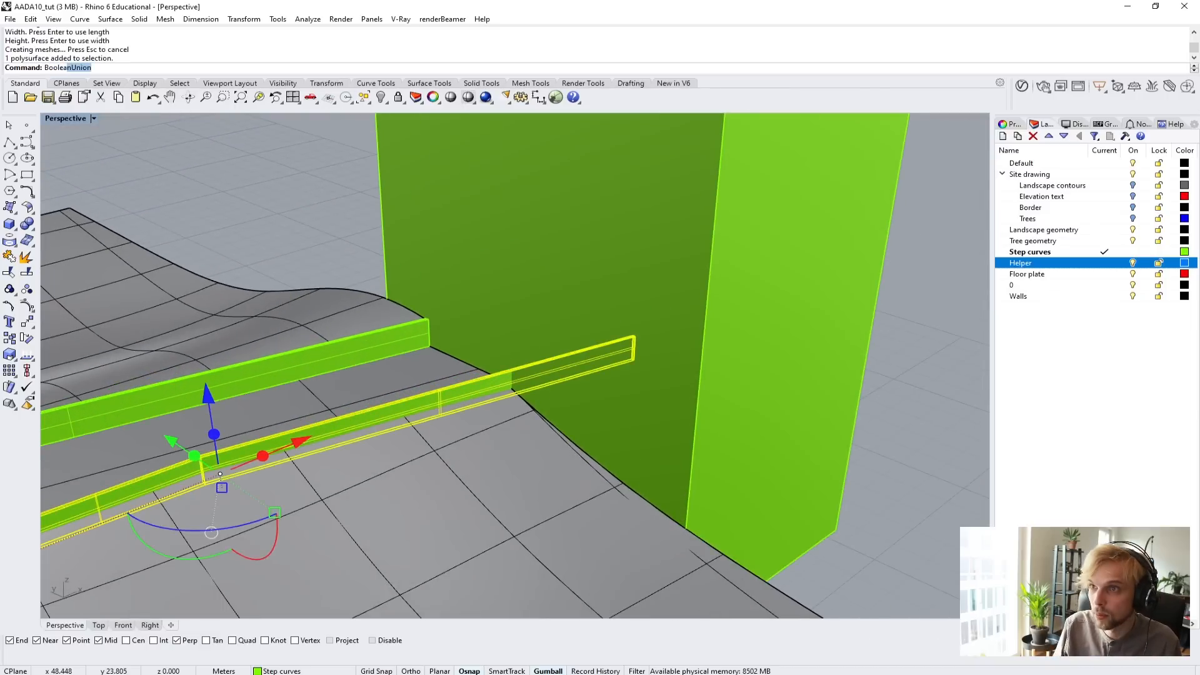
type("ad")
key("Return")
type("BooleanDifference")
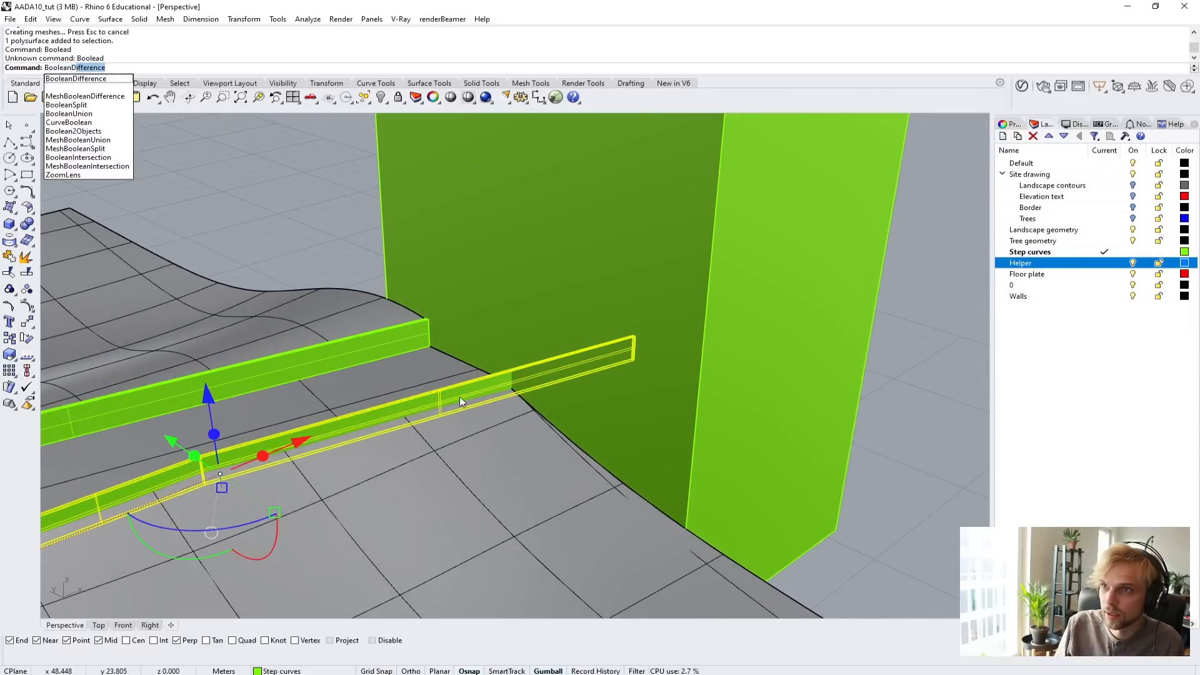
key("Return")
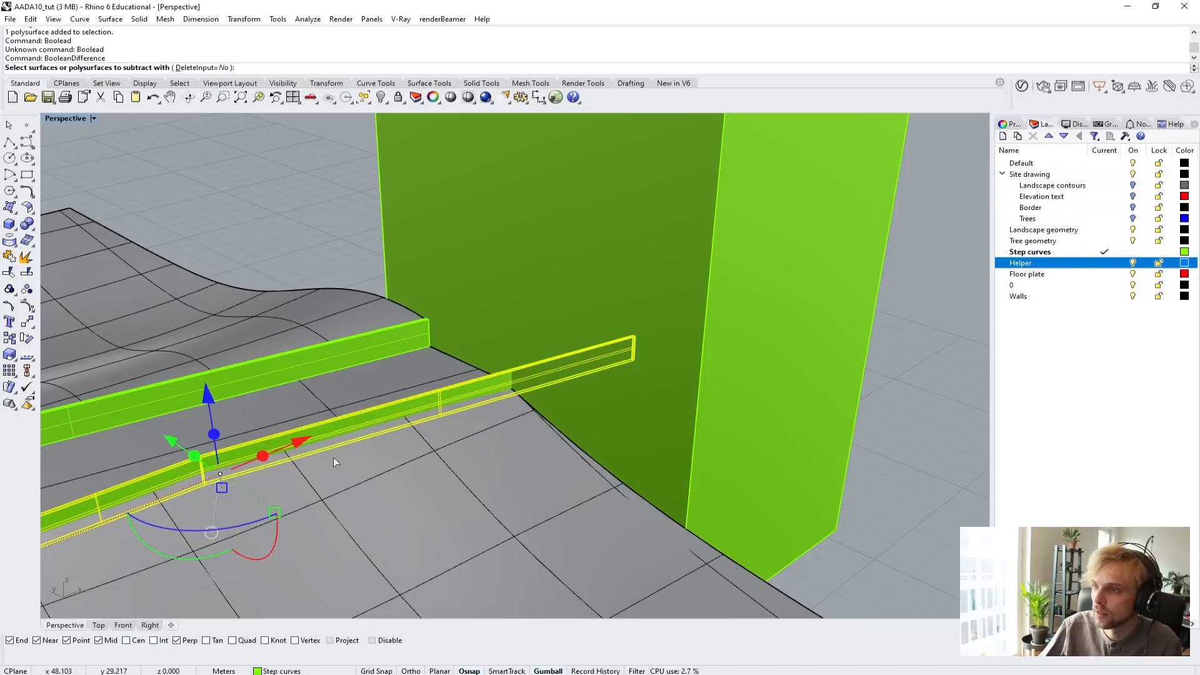
left_click(617, 347)
key("Return")
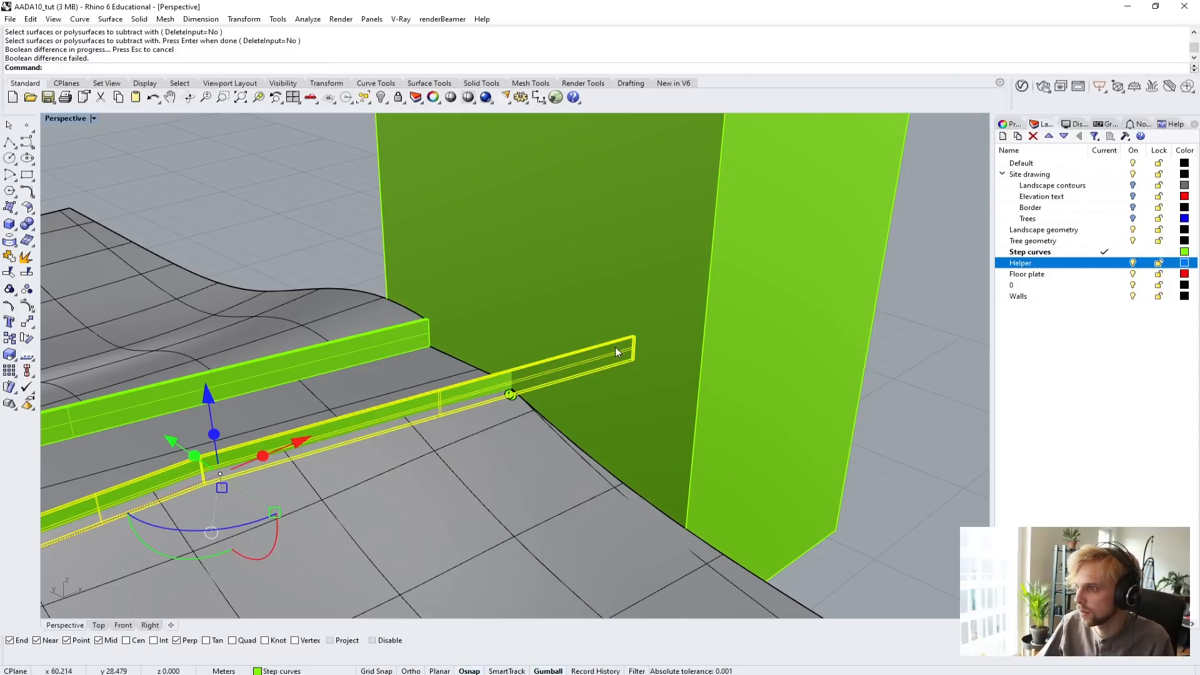
key("ctrl+z")
Check the overhanging side wall's object description with the What command for whether its polysurface is closed.
right_click_drag(542, 372, 462, 323)
key("Escape")
right_click_drag(438, 282, 456, 365)
left_click(457, 365)
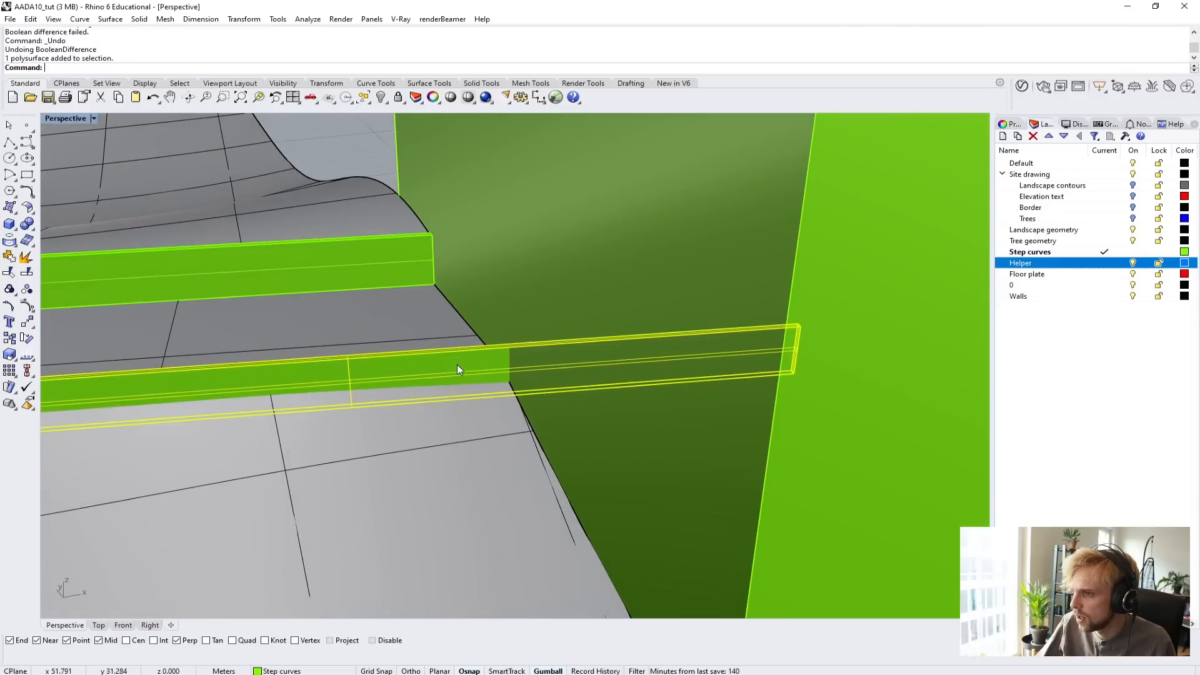
type("Wh")
key("Return")
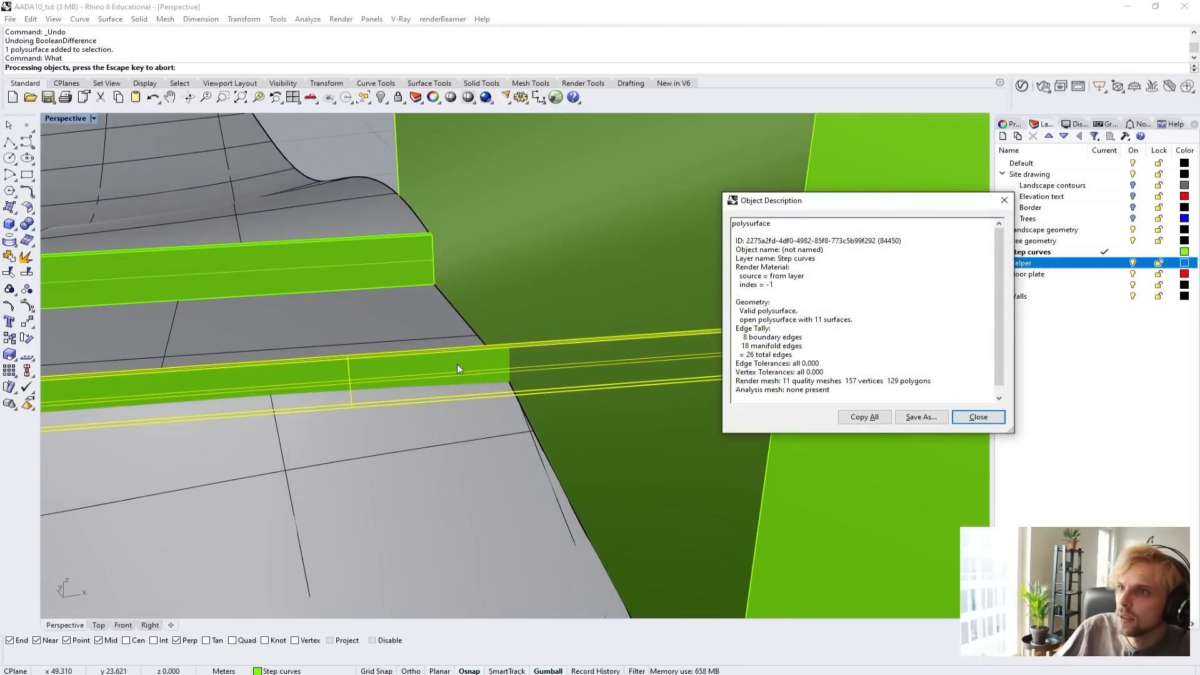
left_click(978, 417)
Delete the cutting box and examine the side wall's end and underside.
right_click_drag(731, 355, 549, 286)
left_click(880, 163)
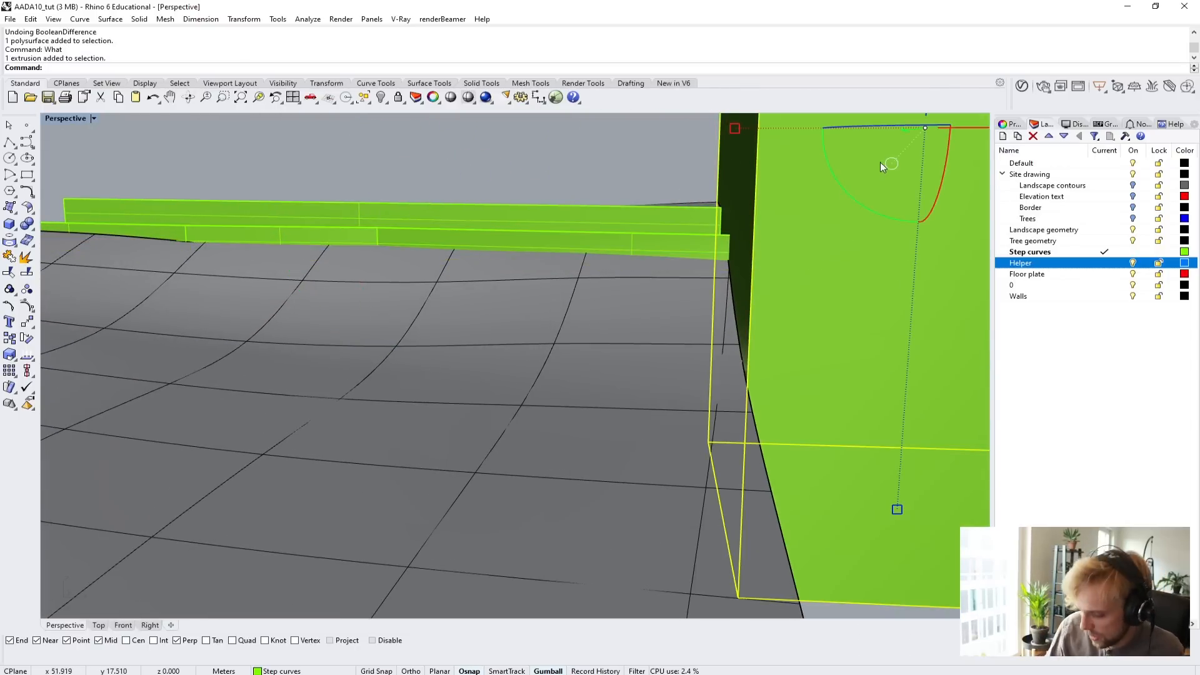
key("Delete")
right_click_drag(761, 188, 482, 336)
scroll(459, 260, "up", 8)
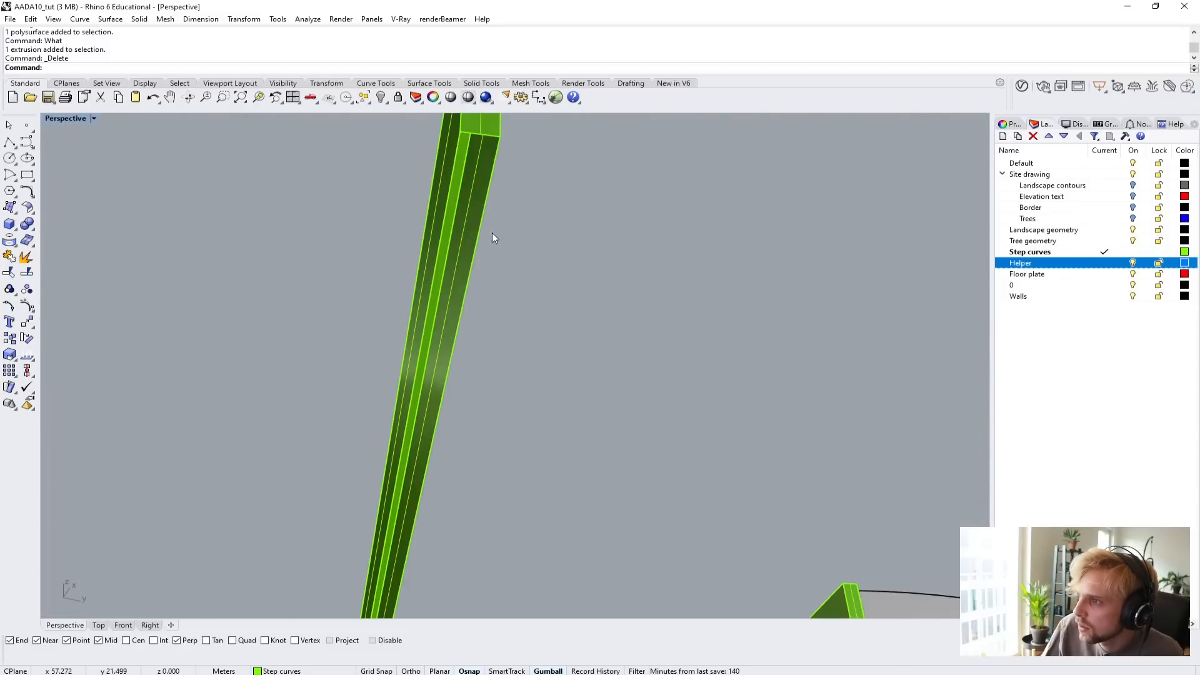
scroll(492, 238, "down", 6)
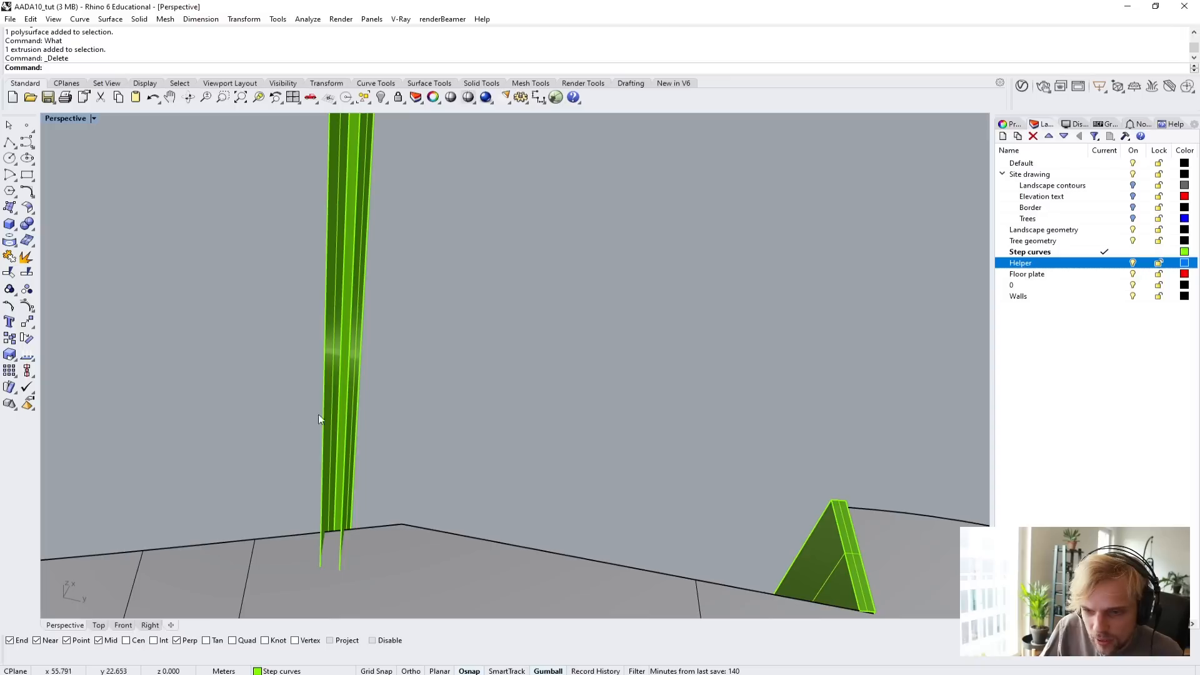
Undo the box deletion, the box itself and the side wall's surface extrusion.
key("ctrl+z")
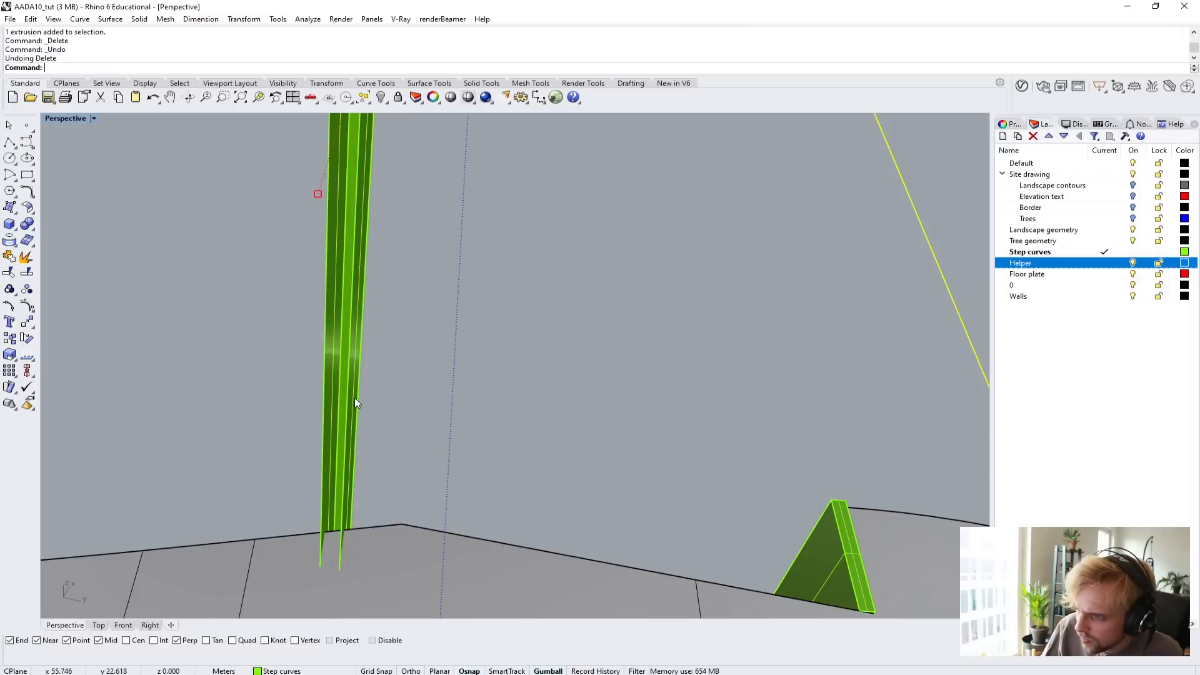
scroll(355, 397, "up", 8)
right_click_drag(461, 478, 509, 410, "shift")
scroll(451, 312, "down", 5)
key("ctrl+z")
key("ctrl+z")
Select the three connected faces of the flat boundary strip for ExtrudeSrf, using Wireframe display to reach the ones beneath the terrain.
scroll(510, 409, "up", 5)
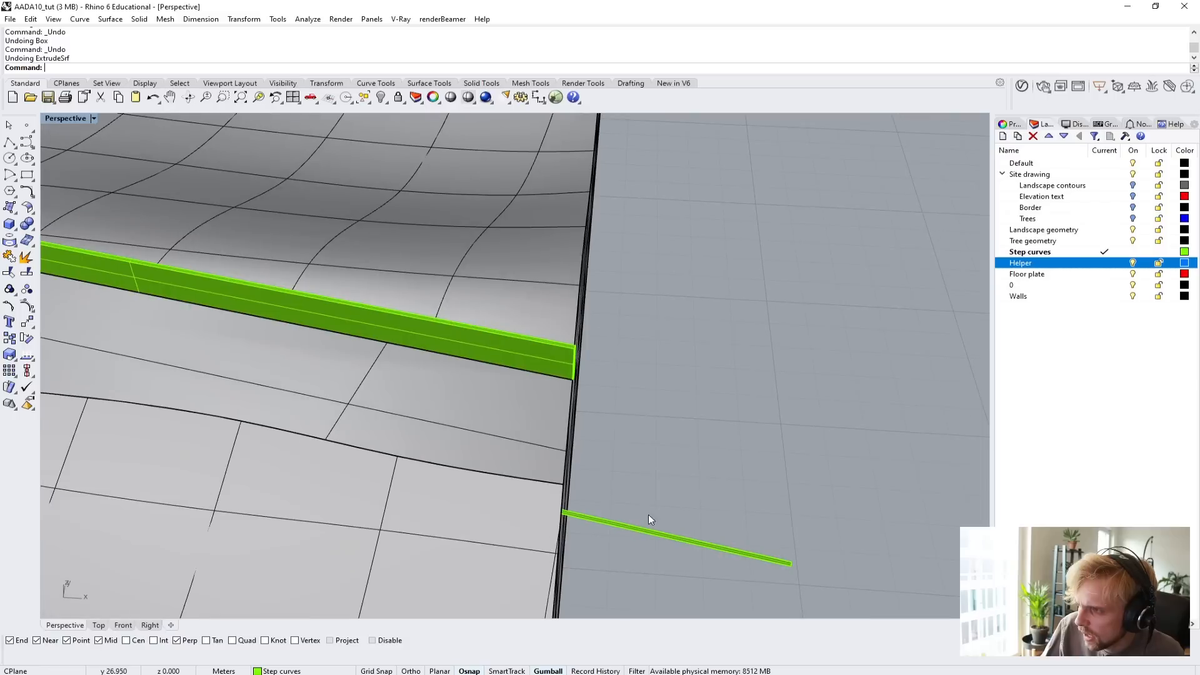
left_click(605, 531)
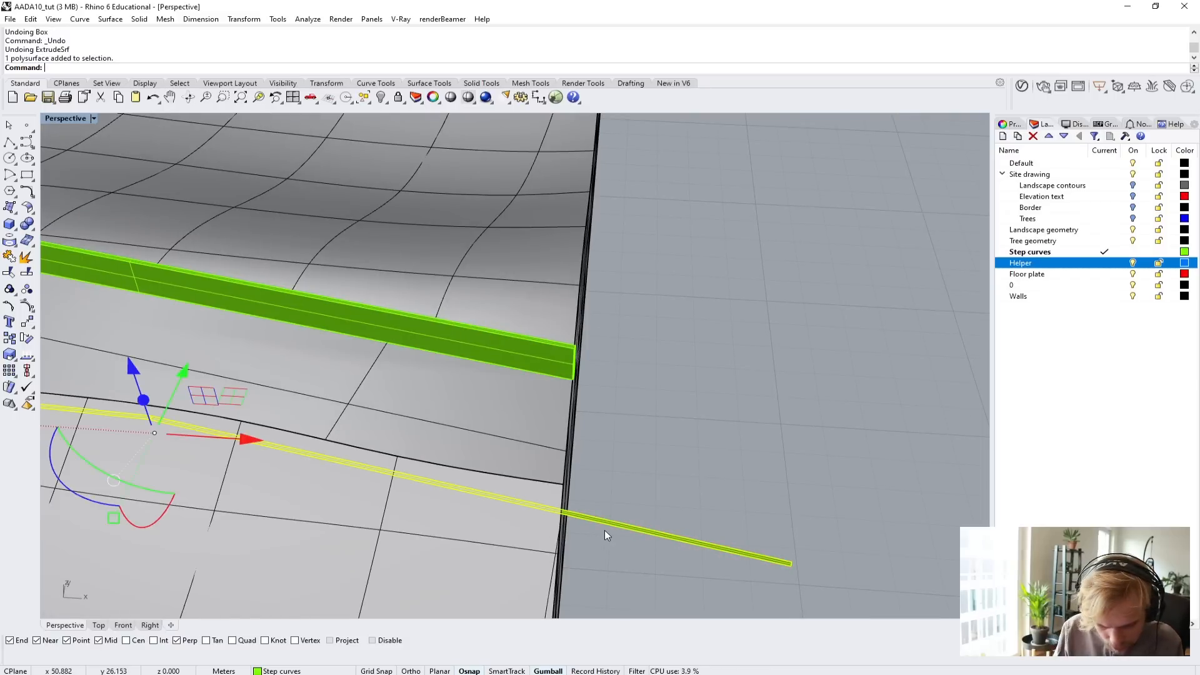
type("extrudesrf")
key("Return")
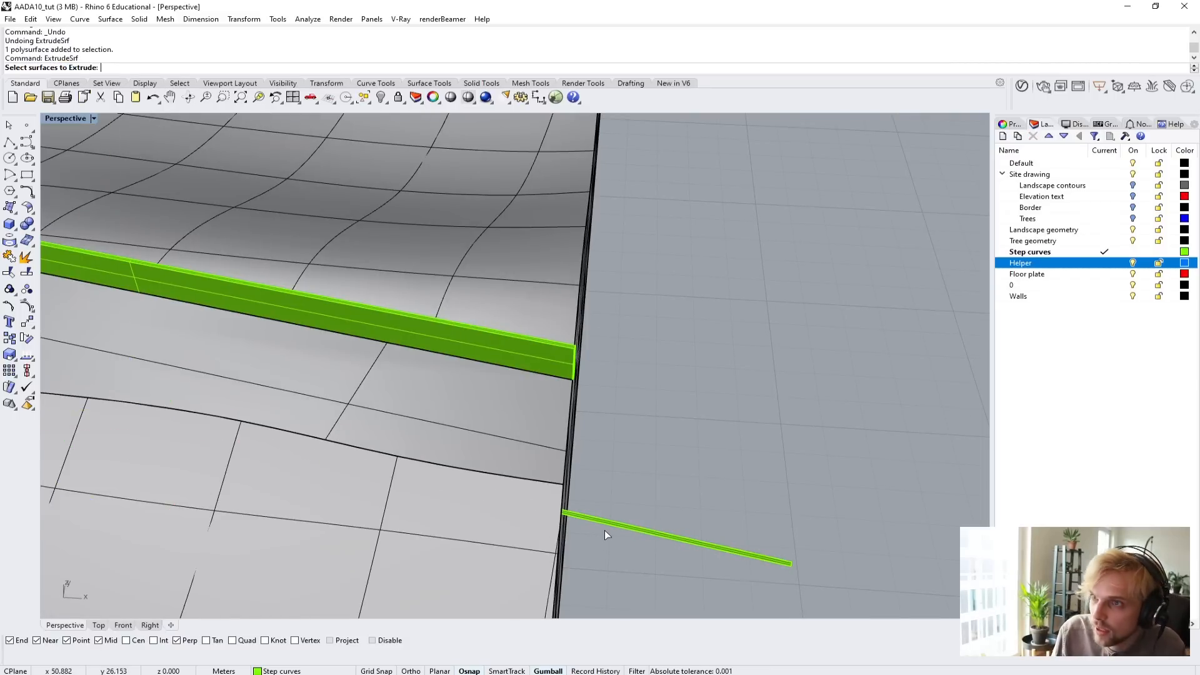
left_click(598, 519)
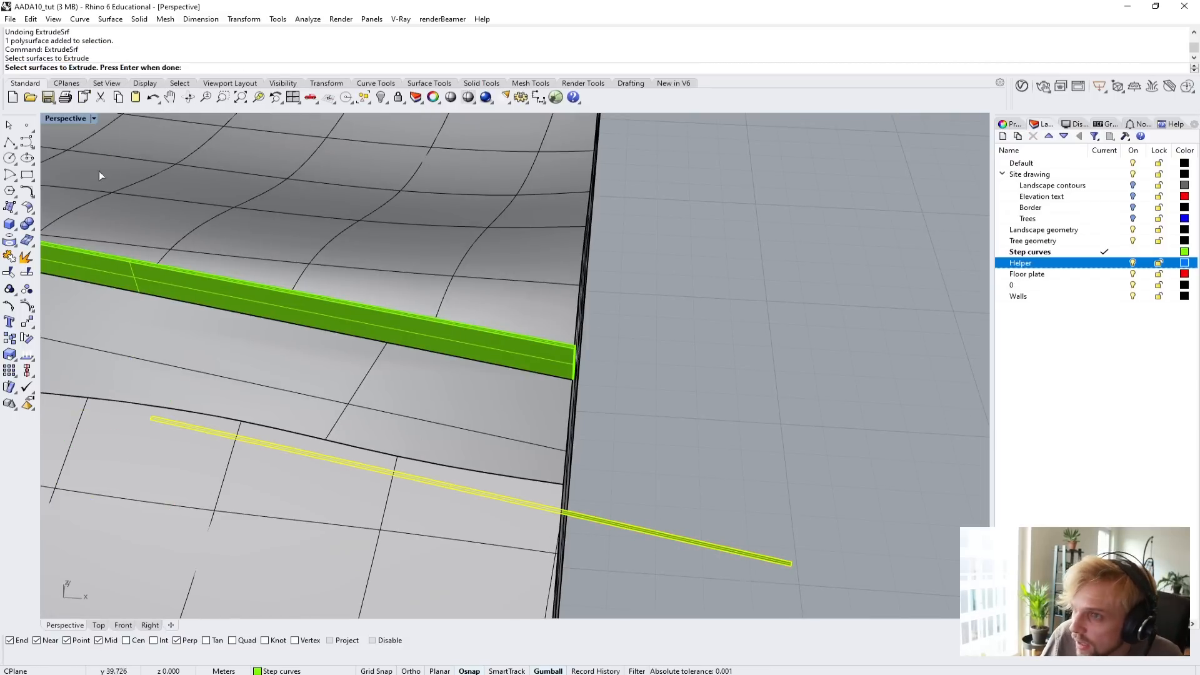
left_click(63, 120)
left_click(68, 147)
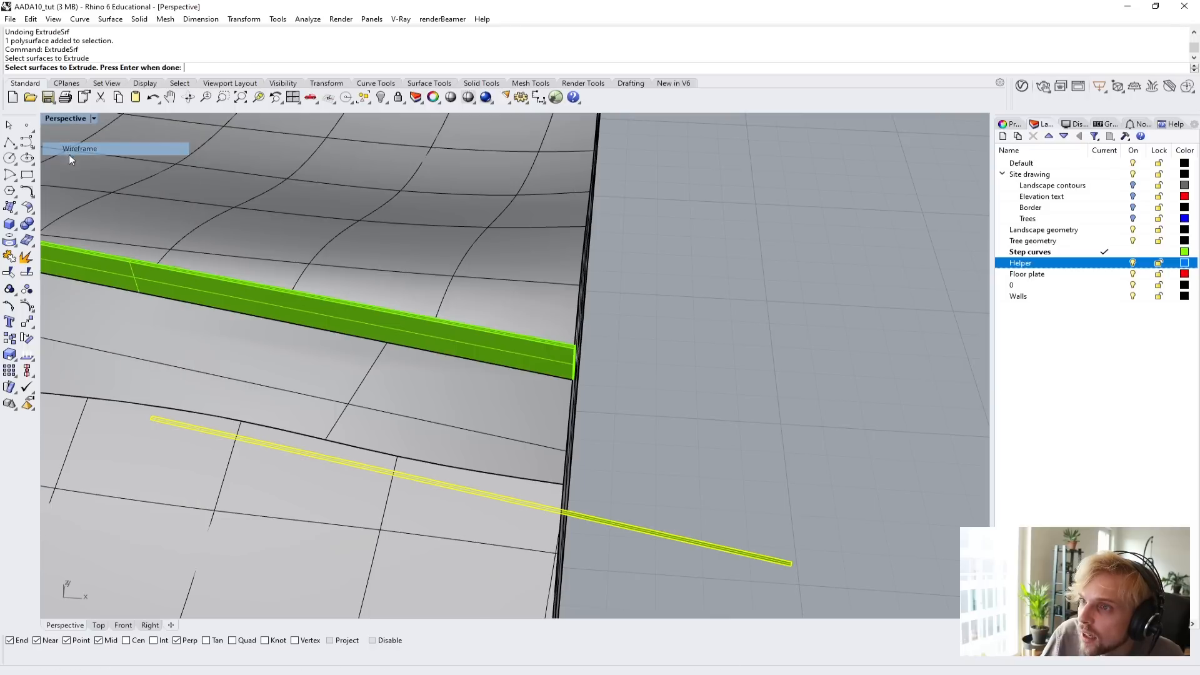
scroll(202, 398, "down", 1)
scroll(202, 398, "down", 3)
right_click_drag(284, 419, 631, 460, "shift")
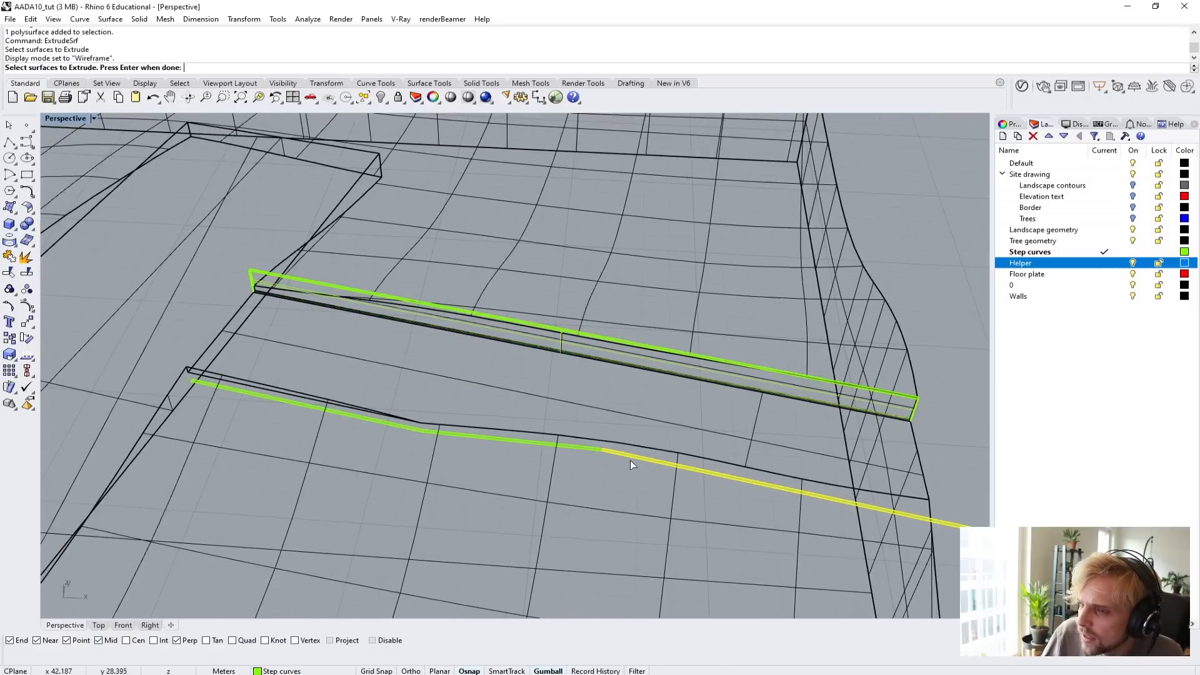
left_click(484, 439)
left_click(377, 425)
key("Return")
Extrude the selected strip faces 0.8 m upward as solids with DeleteInput set to No.
right_click_drag(389, 435, 169, 392, "shift")
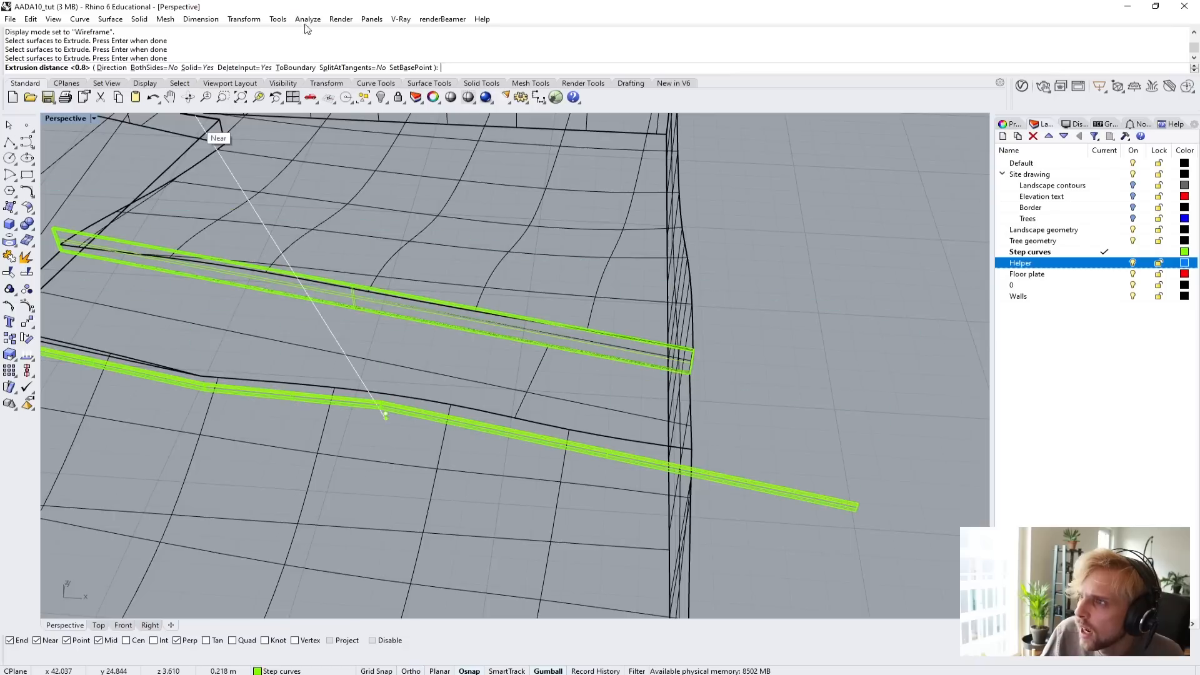
left_click(243, 67)
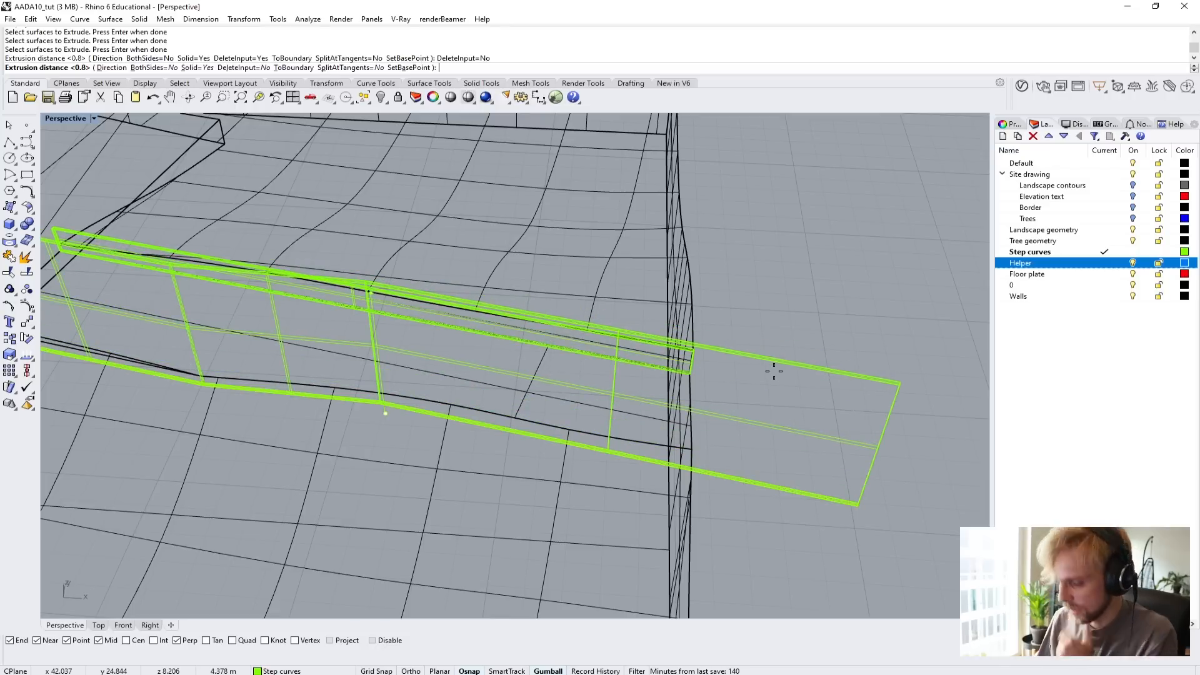
type("0.8")
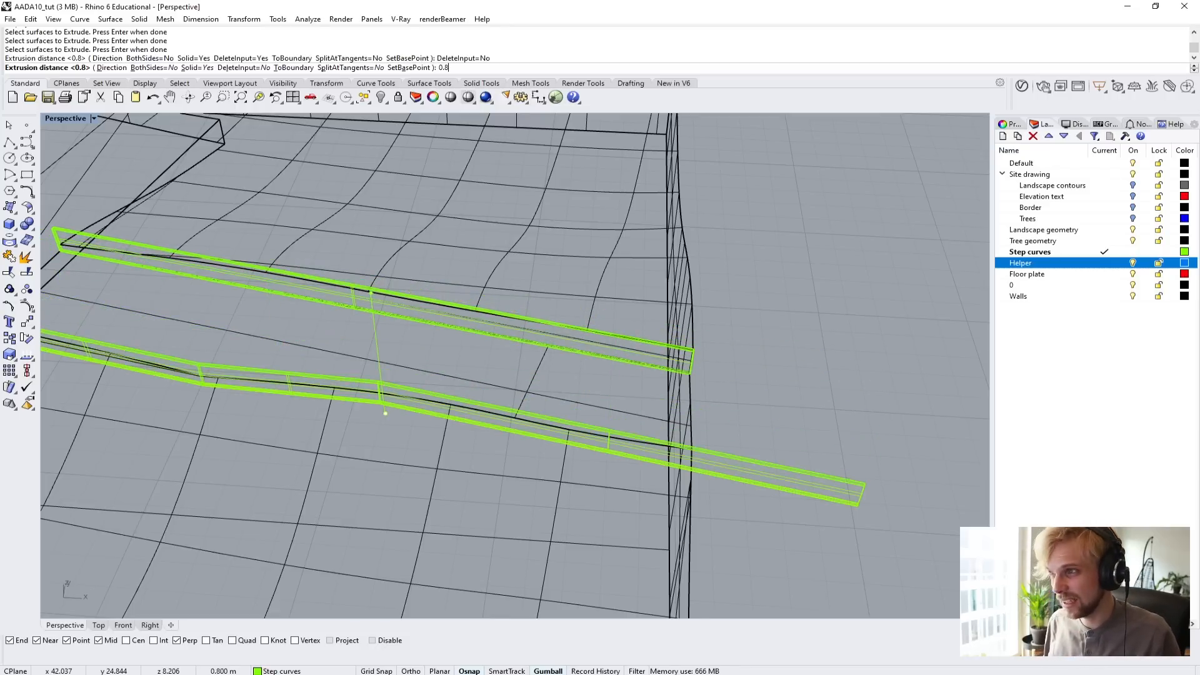
key("Return")
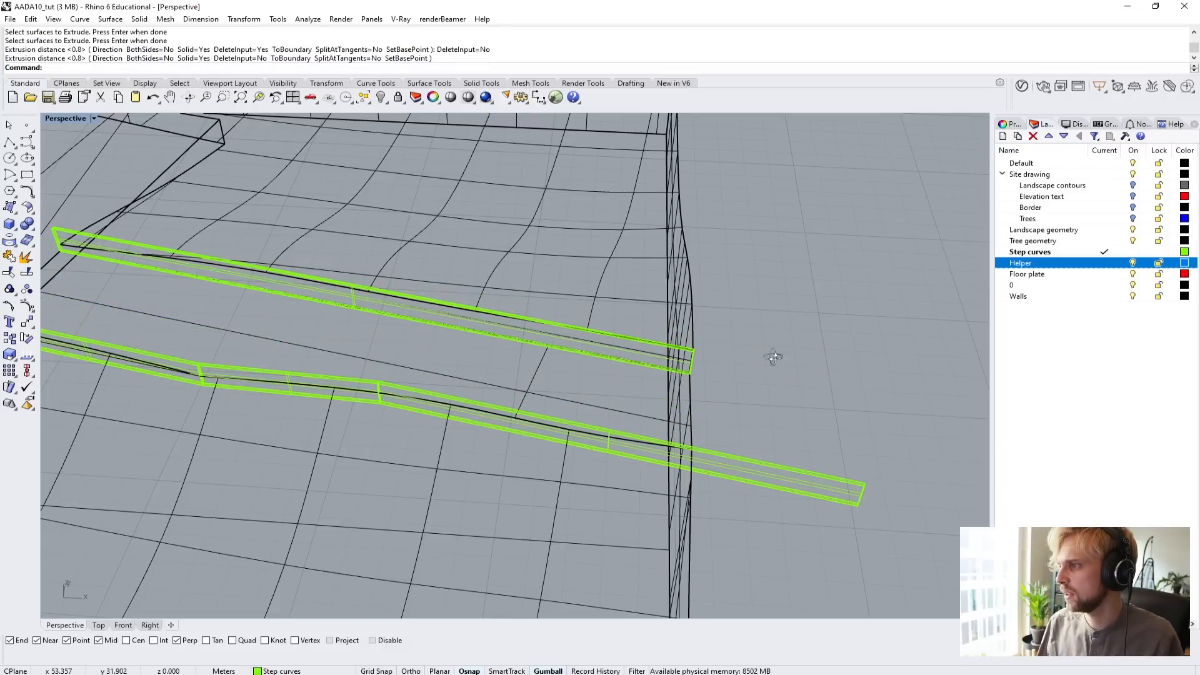
Return the Perspective view to Shaded display.
right_click_drag(775, 373, 710, 407)
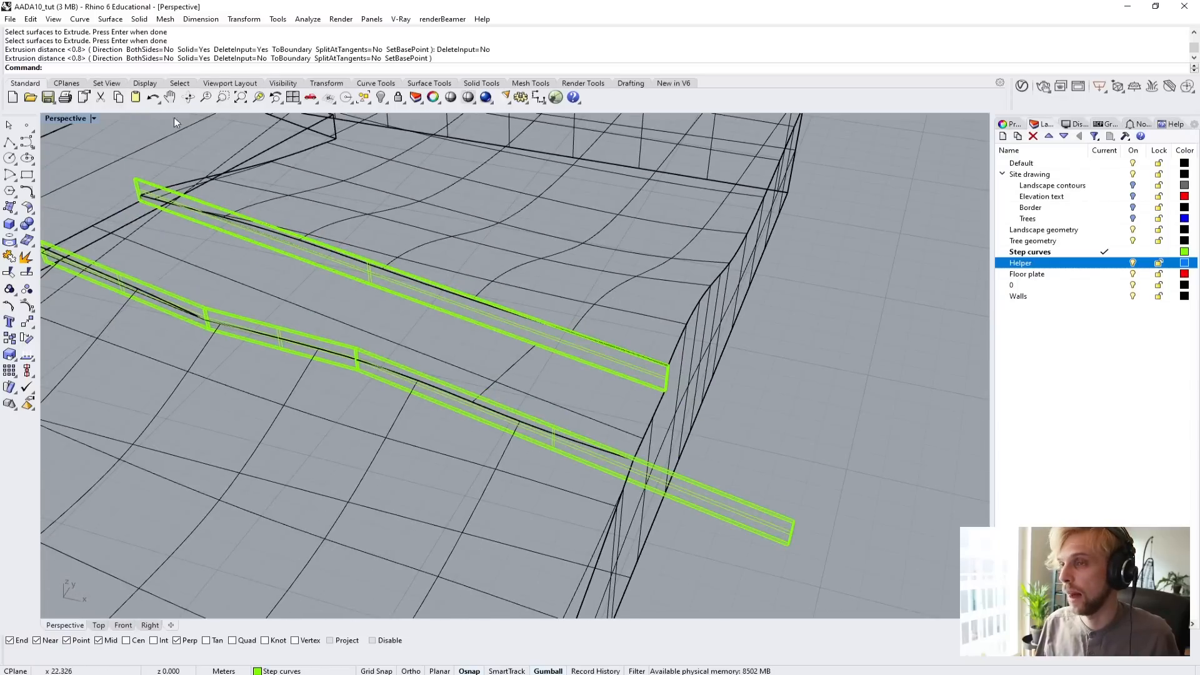
right_click(58, 120)
left_click(70, 161)
Draw a three-point box from the landscape's bottom edge outward, tall enough to enclose the overhanging end of the re-extruded wall.
mouse_move(271, 269)
right_mouse_down()
mouse_move(606, 402)
mouse_move(563, 350)
right_mouse_up()
left_click(10, 224)
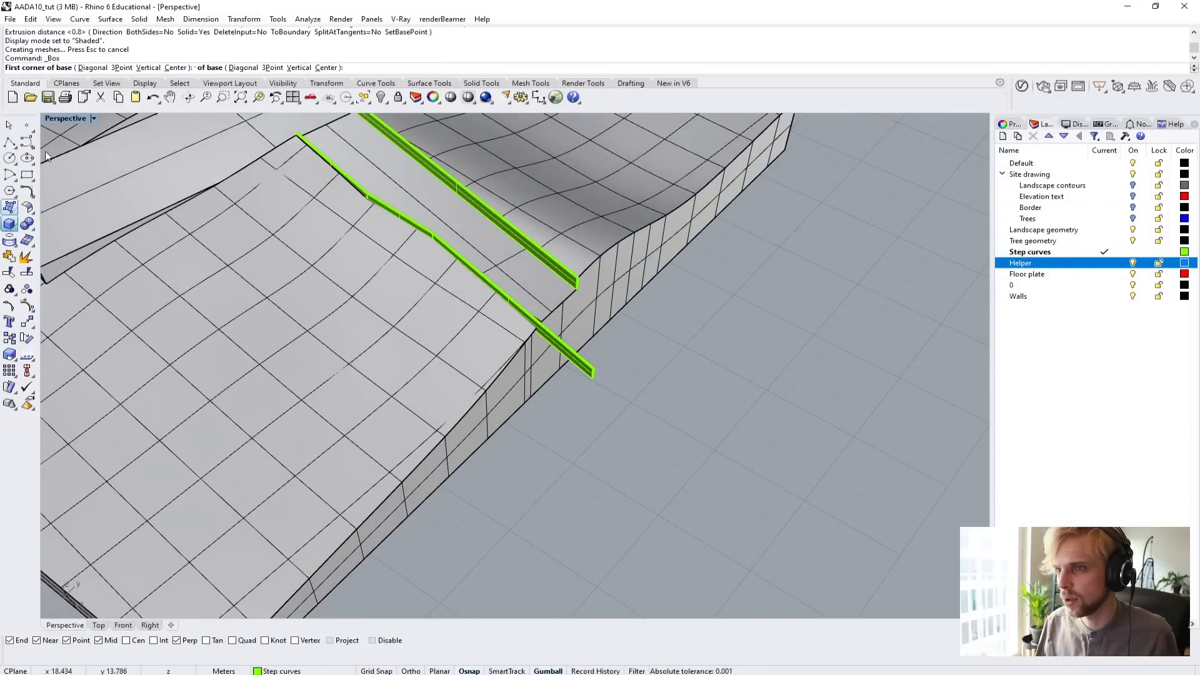
left_click(98, 68)
left_click(465, 462)
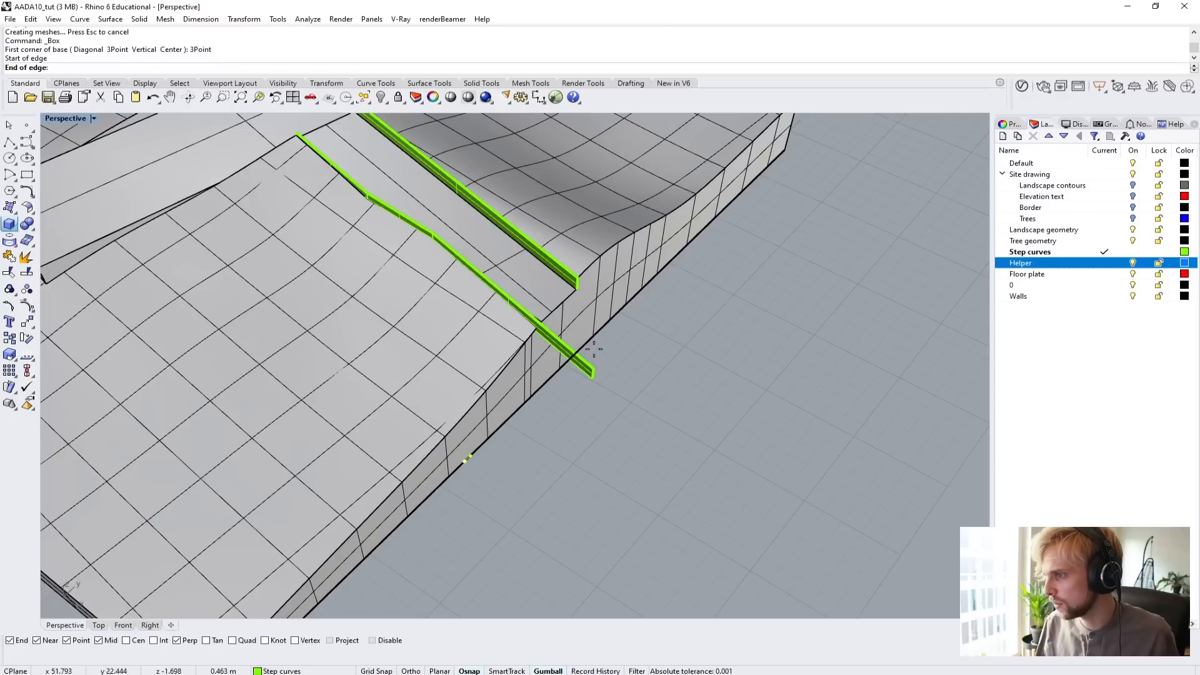
left_click(622, 308)
left_click(811, 432)
left_click(838, 207)
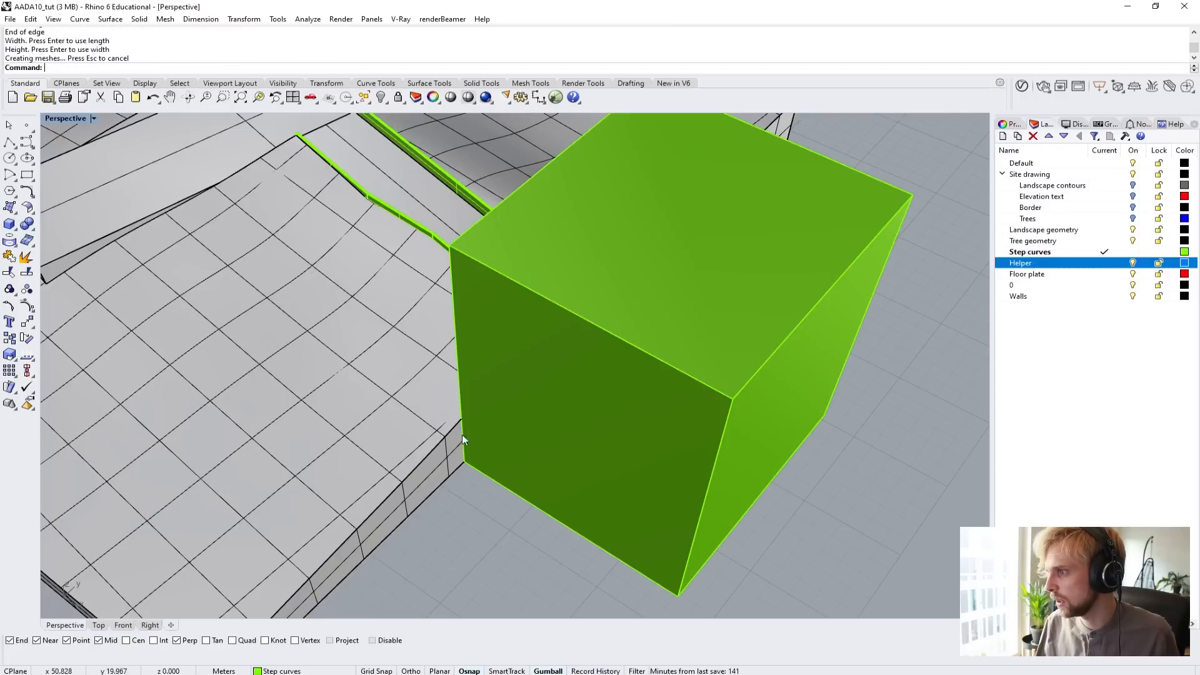
Subtract the box from the wall section that overhangs the landscape's edge, using BooleanDifference with DeleteInput set to No.
right_click_drag(463, 434, 395, 355)
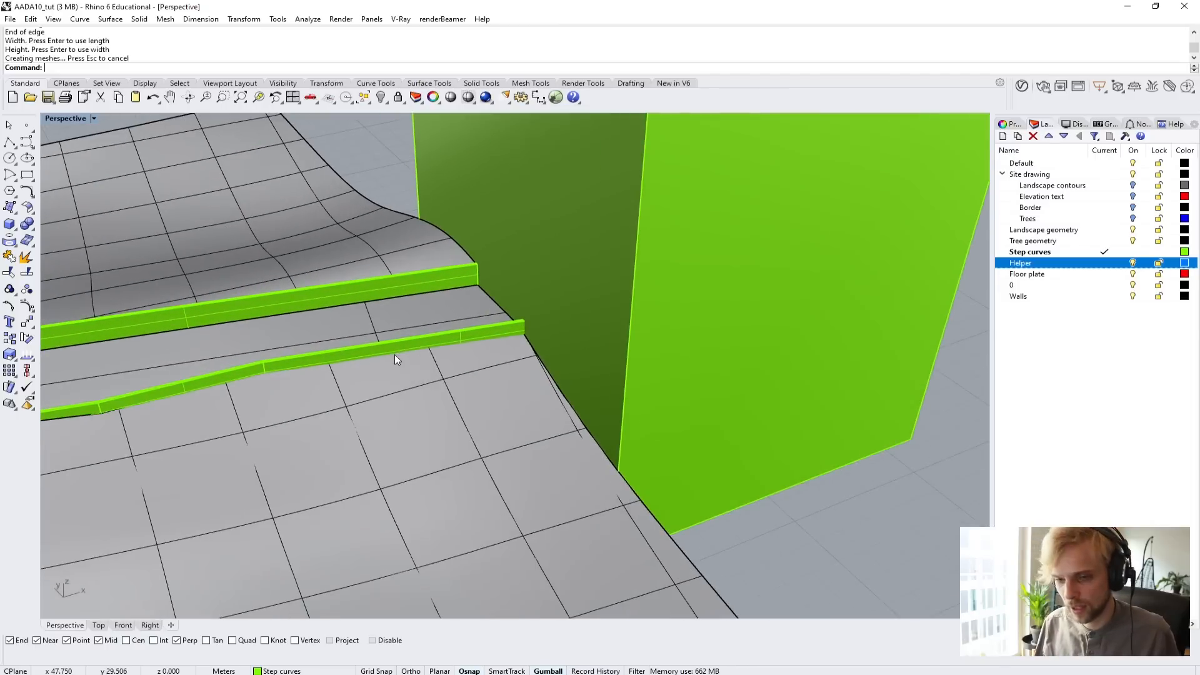
type("BooleanDifference")
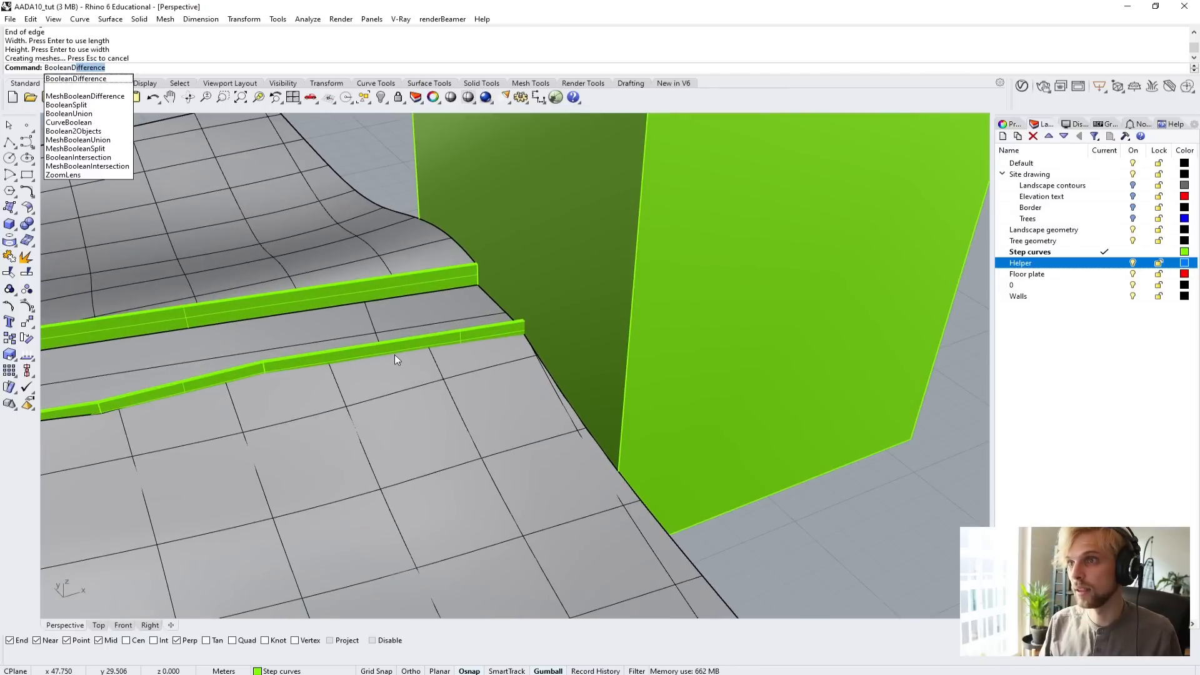
key("Return")
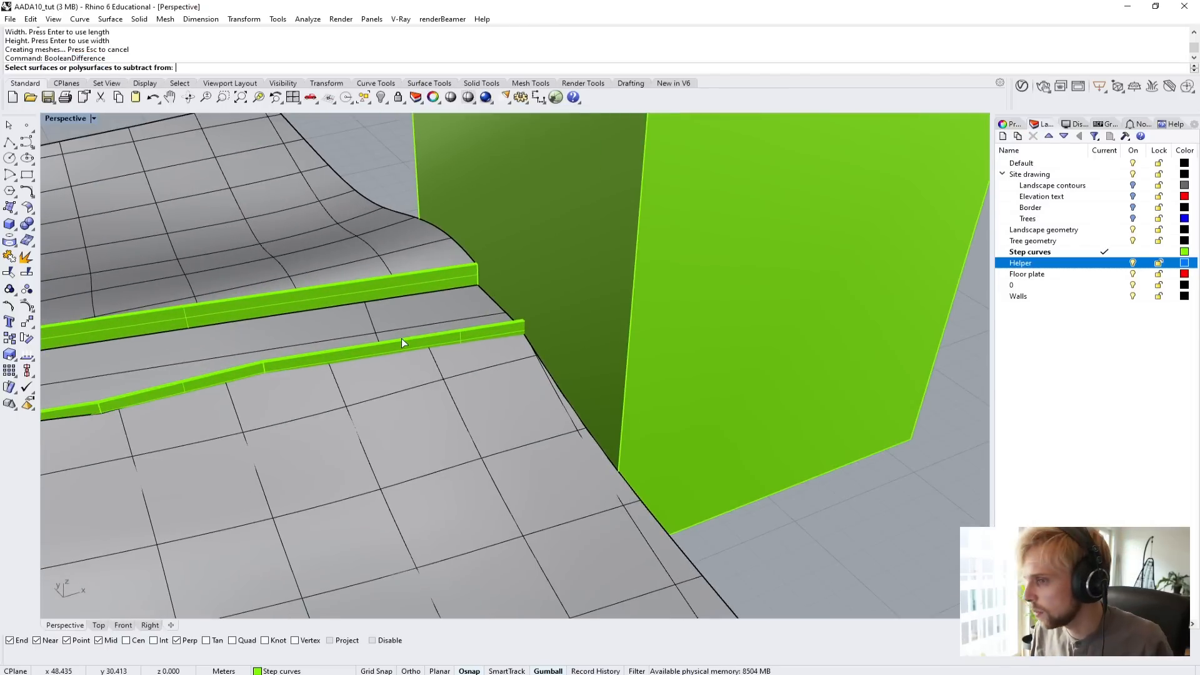
left_click(401, 338)
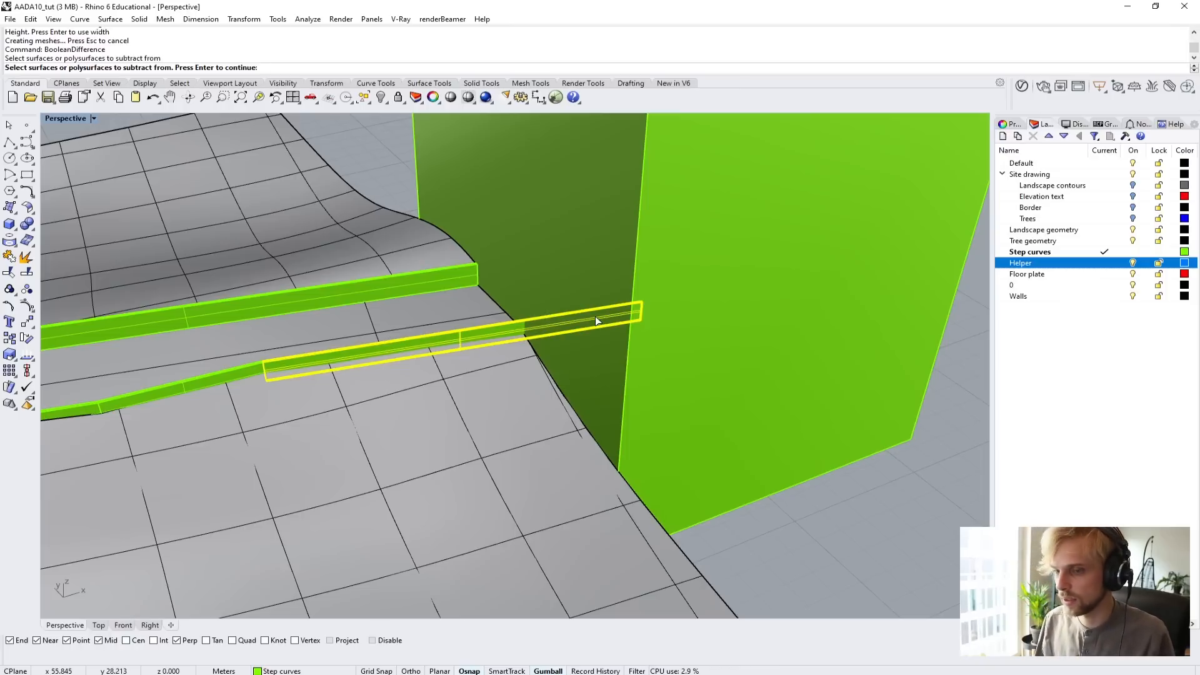
key("Return")
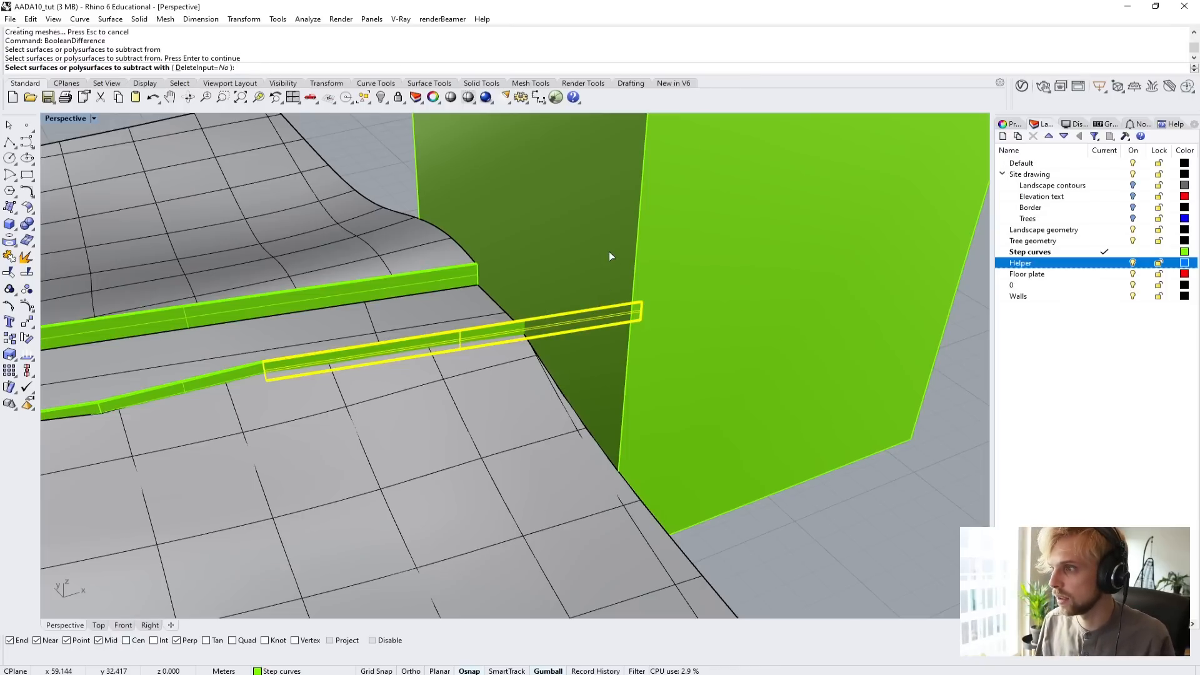
left_click(609, 252)
key("Return")
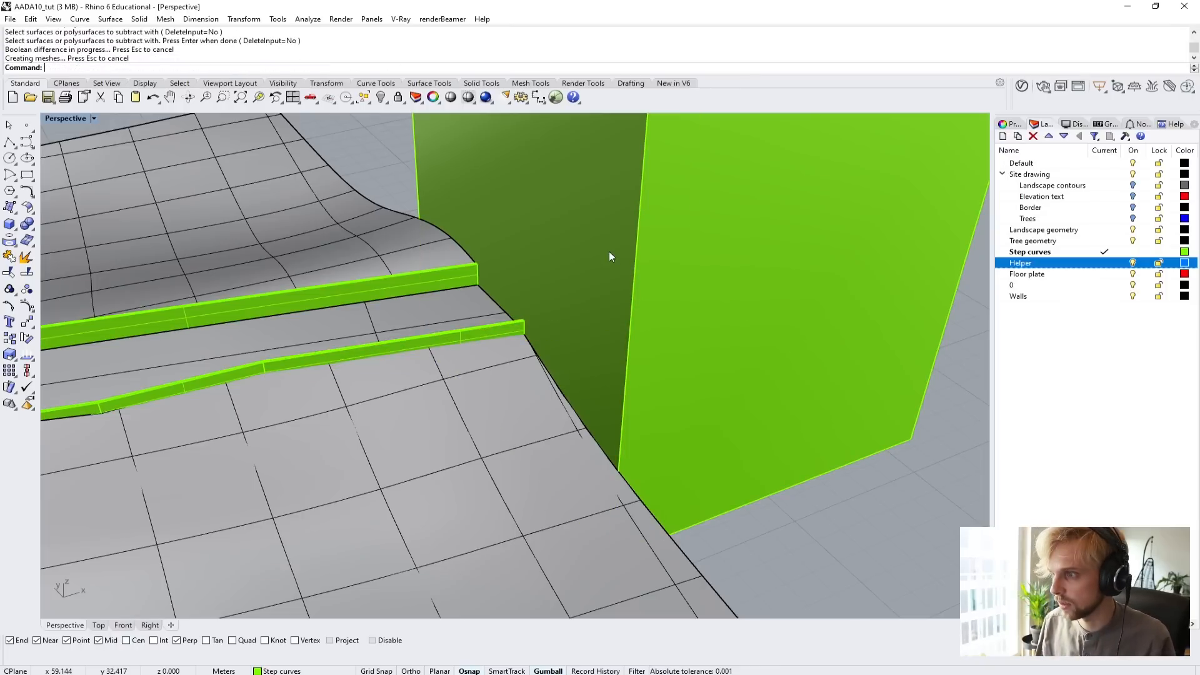
Delete the cutting box and the leftover flat boundary strip beneath the wall.
left_click(609, 252)
key("Delete")
right_click_drag(571, 282, 430, 266)
scroll(437, 285, "up", 10)
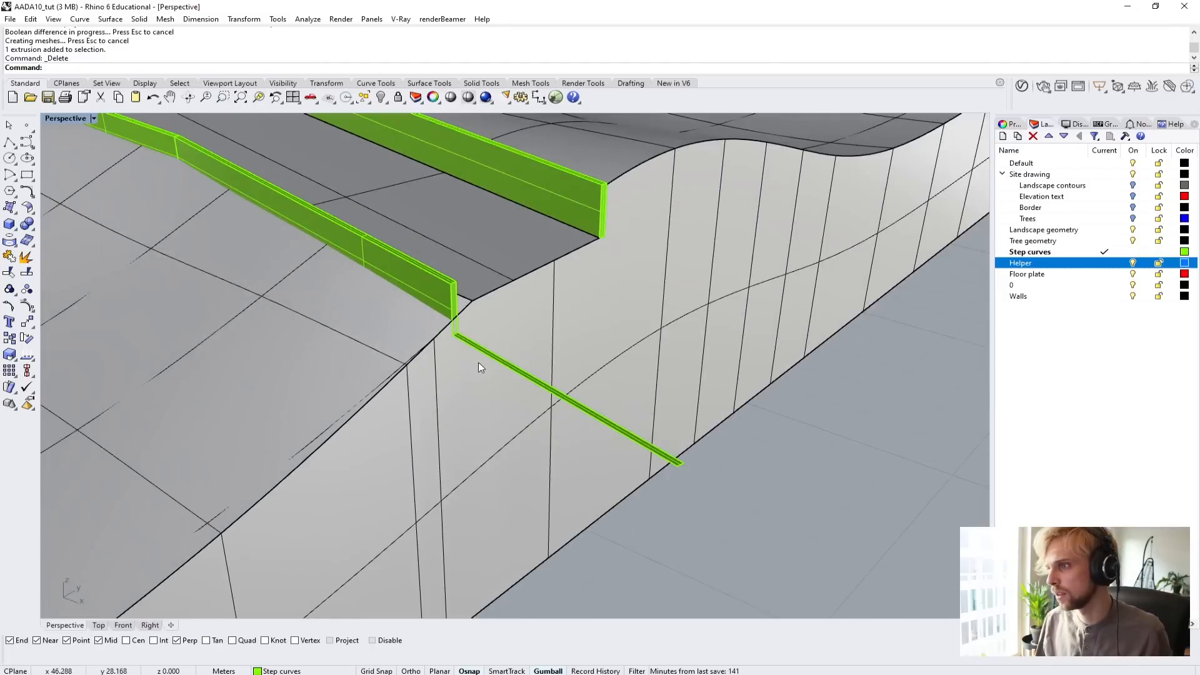
left_click(516, 358)
left_click(515, 359)
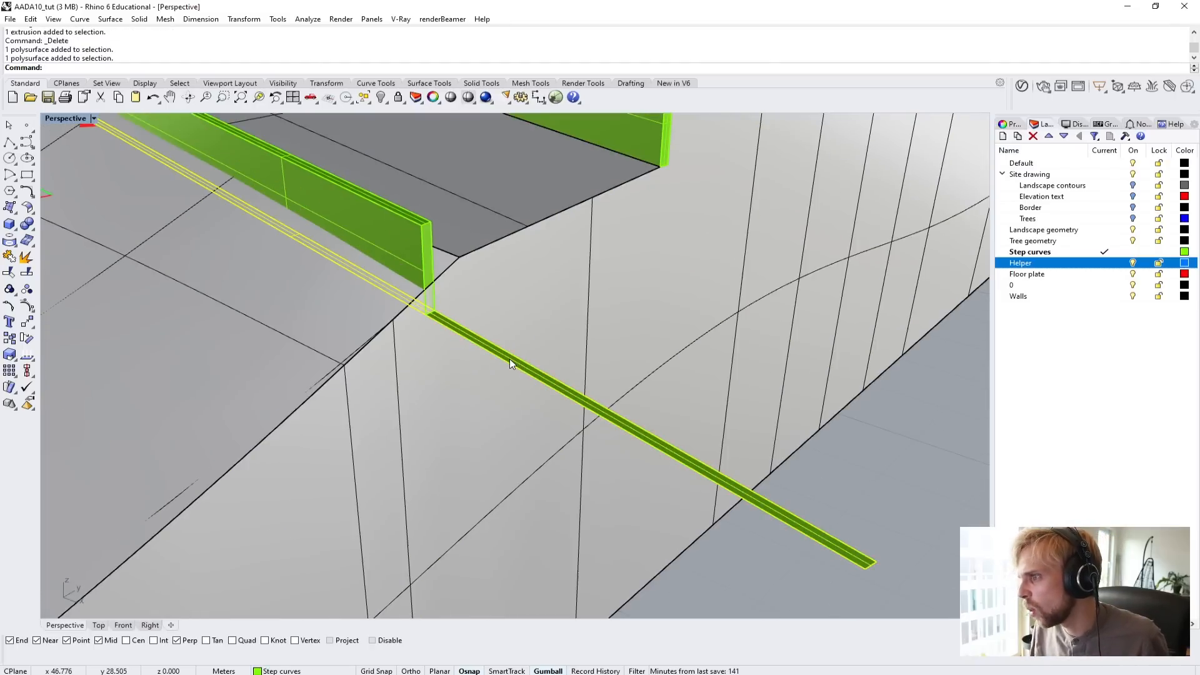
key("Delete")
Join the three sections of the bent side wall into one solid with BooleanUnion.
right_click_drag(509, 359, 704, 530)
left_click(353, 257)
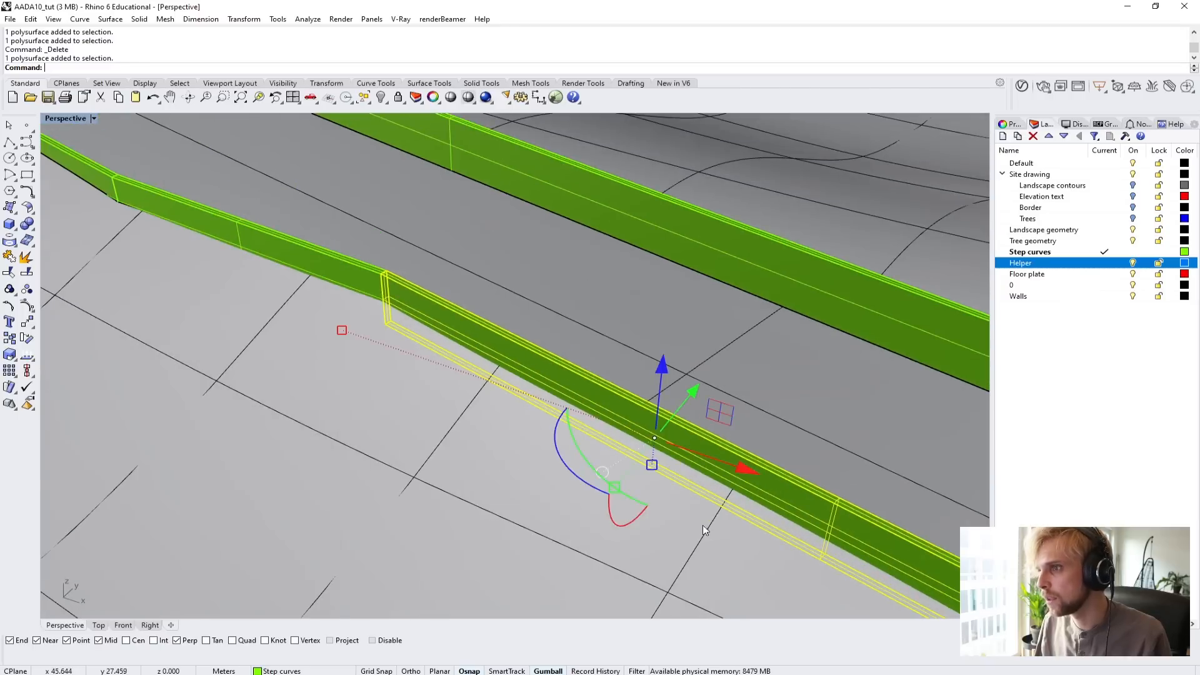
left_click(358, 290)
scroll(305, 324, "down", 4)
right_click_drag(305, 325, 453, 382, "shift")
left_click(330, 290)
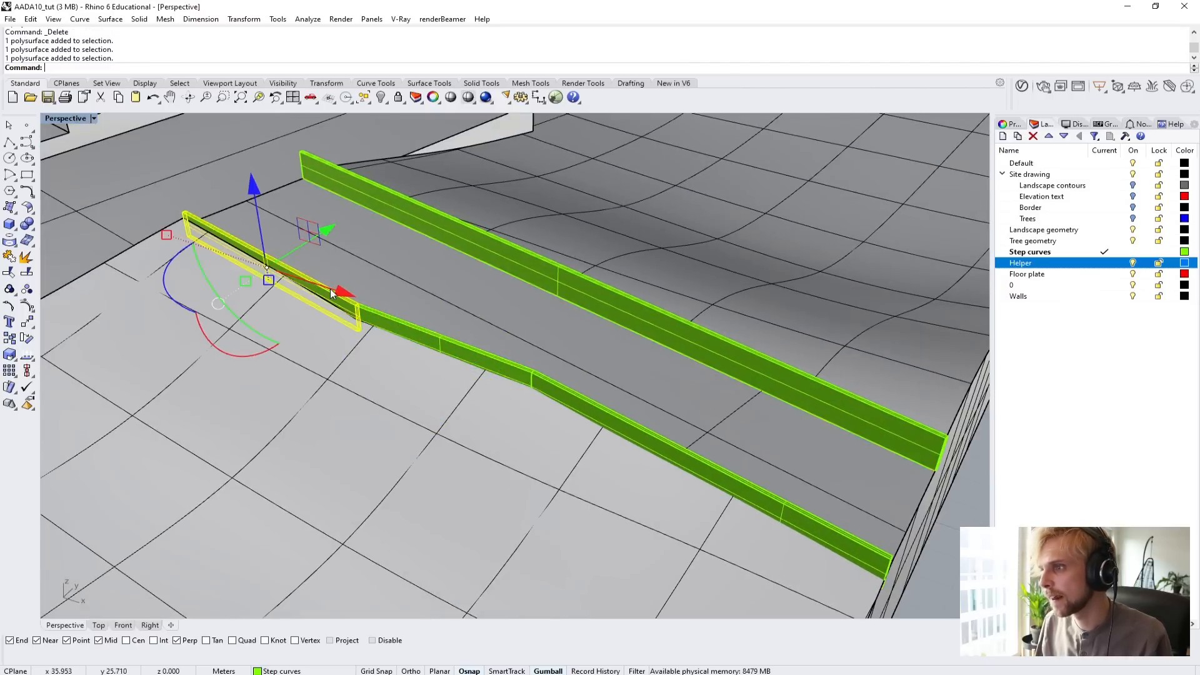
scroll(343, 317, "up", 5)
left_click(430, 320, "shift")
right_click_drag(481, 334, 508, 332)
left_click(514, 340, "shift")
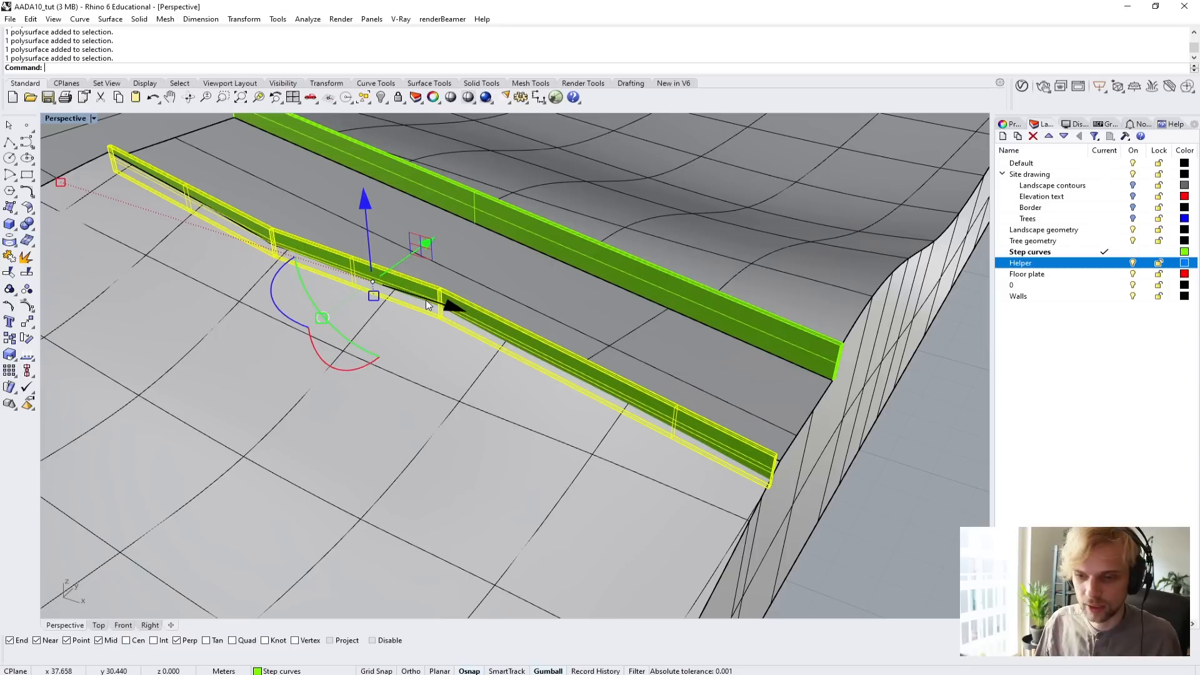
type("Noo")
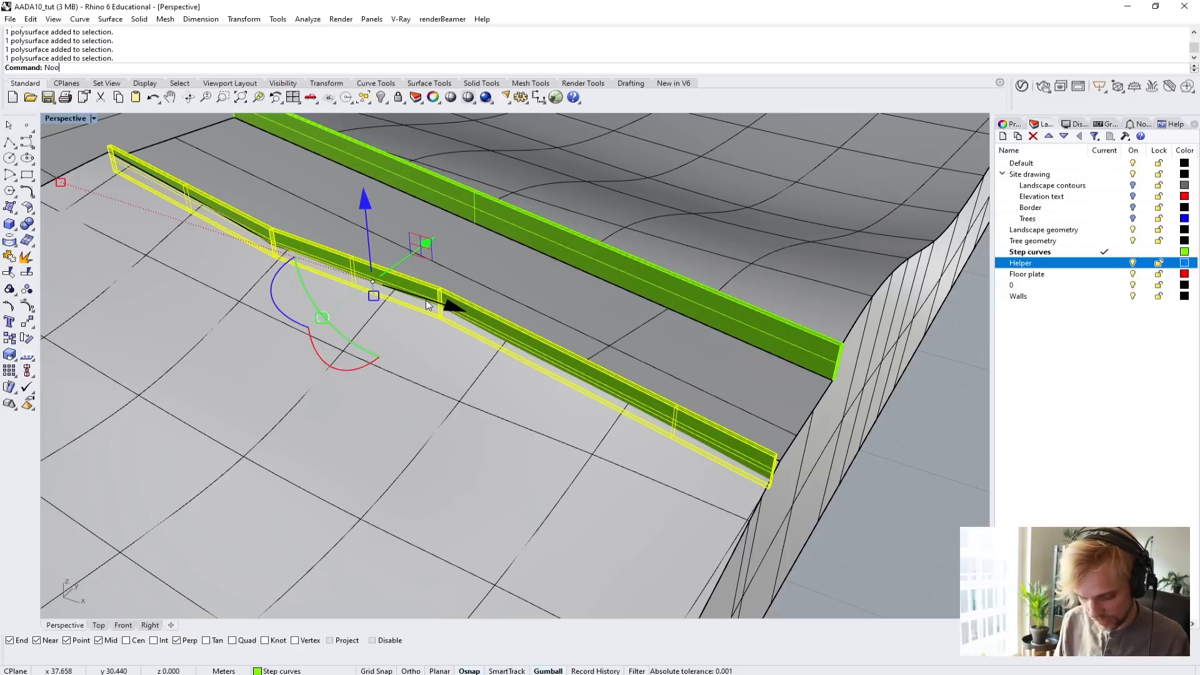
key("BackSpace")
key("BackSpace")
key("BackSpace")
type("B")
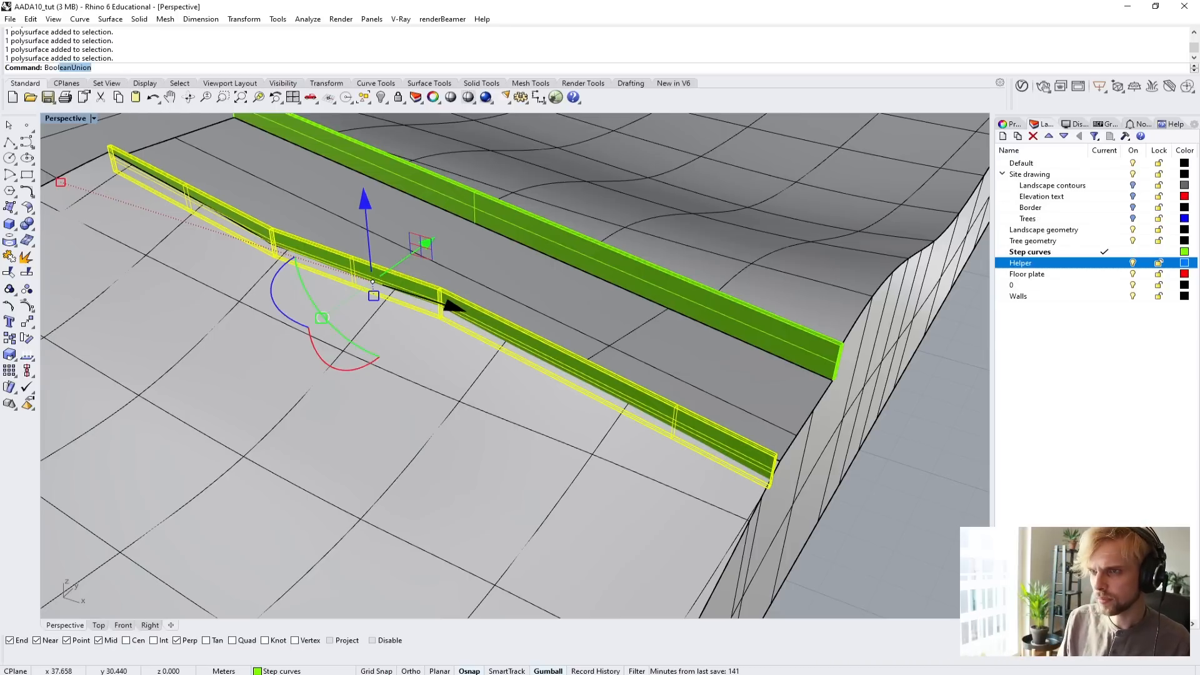
type("oo")
key("Return")
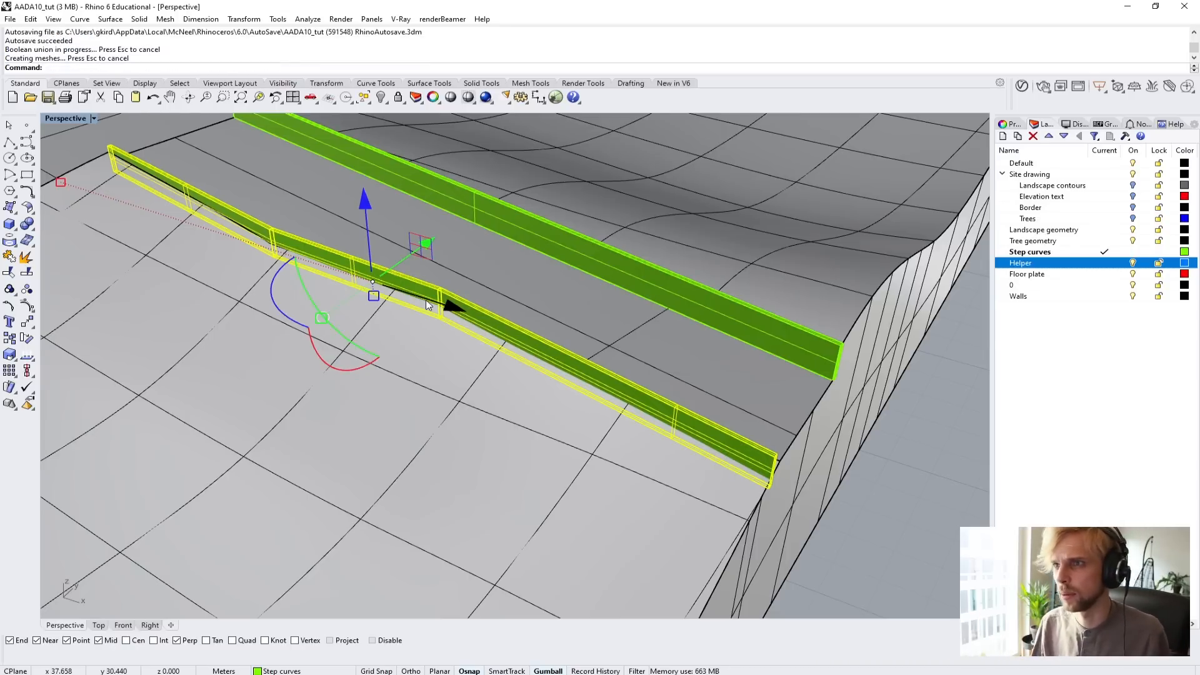
Subtract the landscape from the joined side wall with BooleanDifference, keeping the landscape with DeleteInput set to No.
right_click_drag(428, 306, 502, 384)
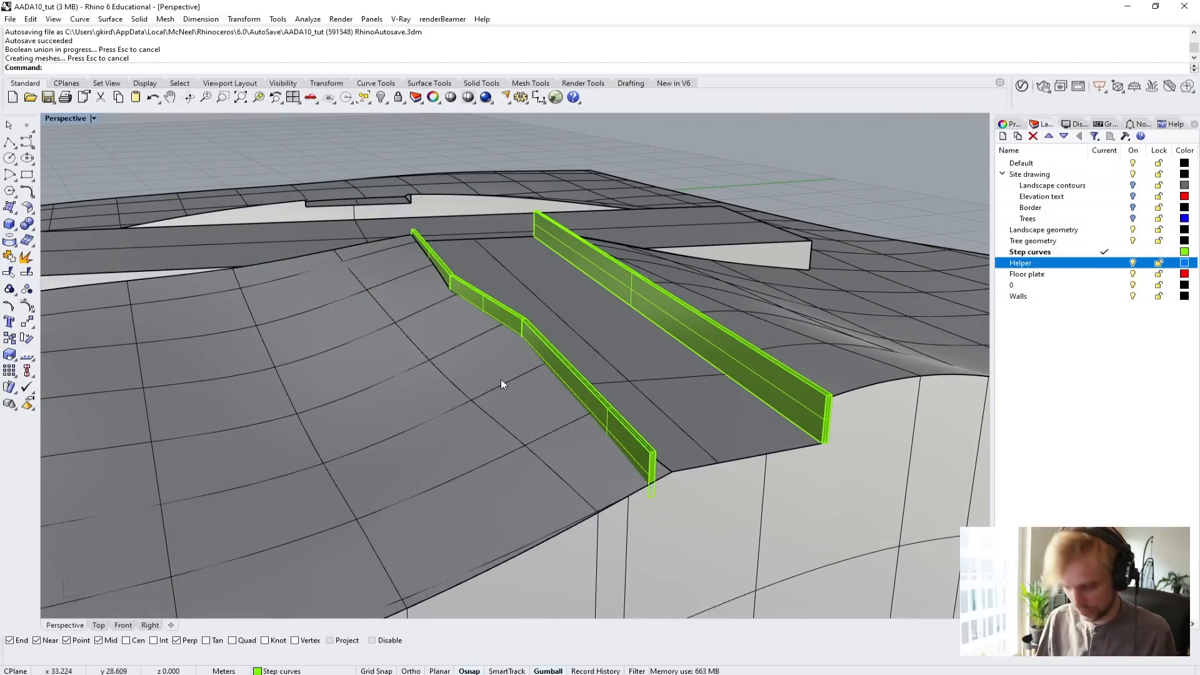
type("BooleanDifference")
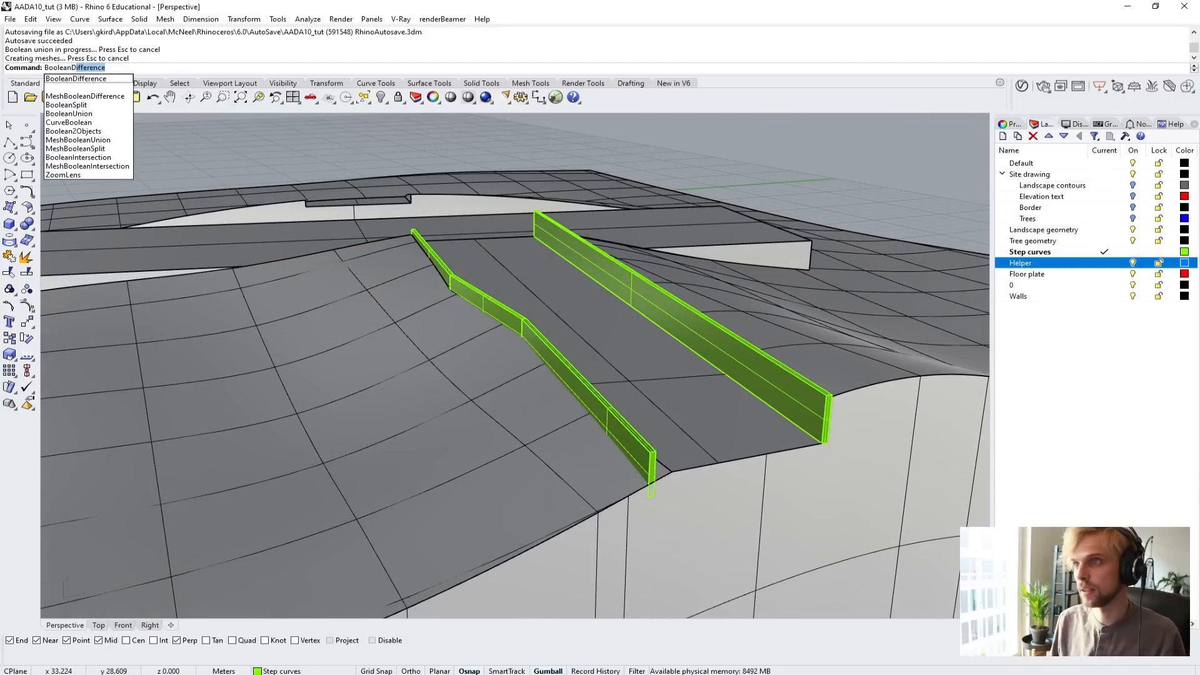
key("Return")
left_click(595, 397)
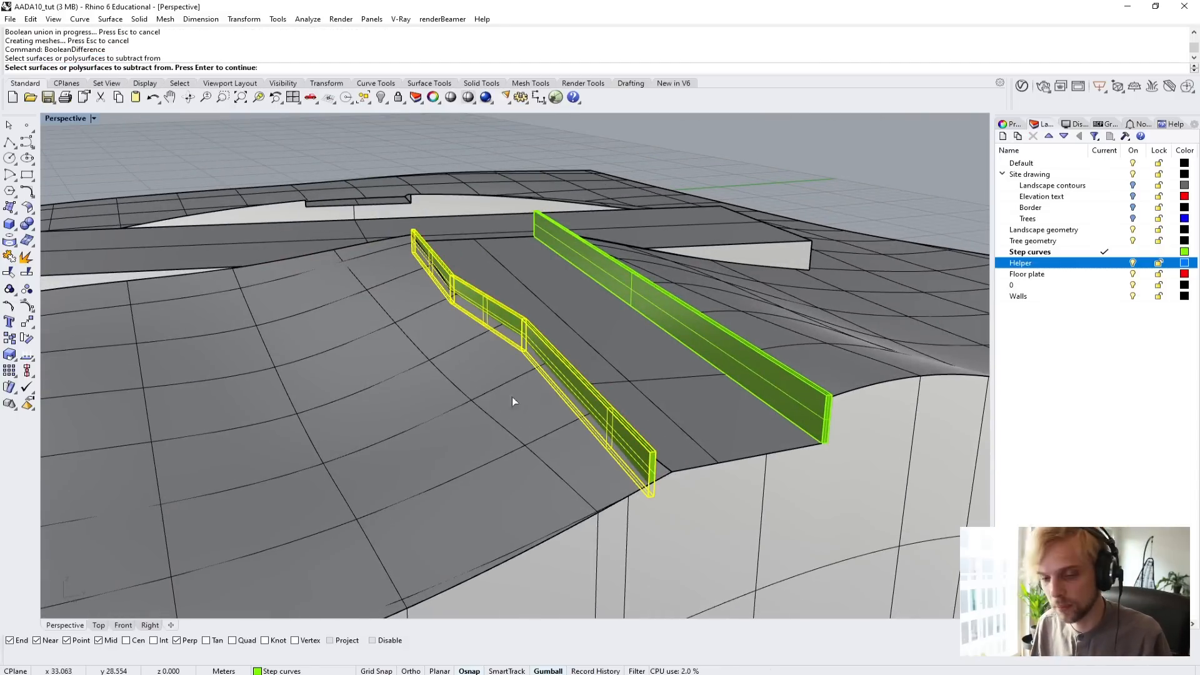
key("Return")
left_click(683, 423)
key("Return")
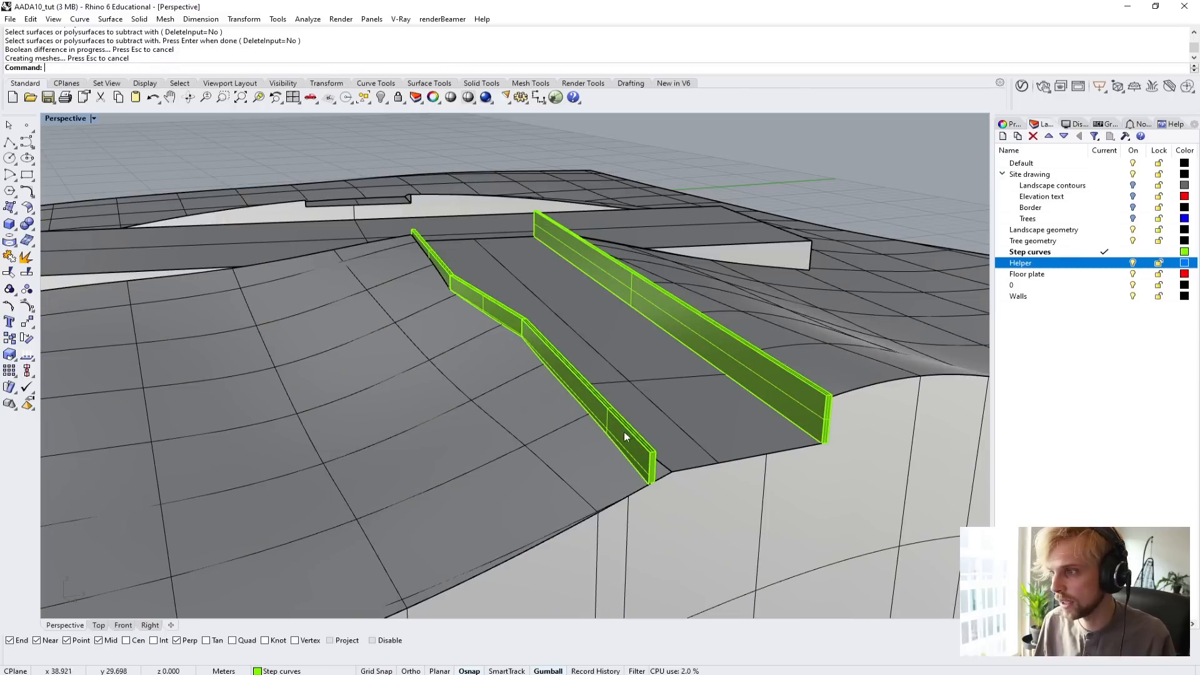
right_click_drag(698, 467, 550, 447)
left_click(365, 198)
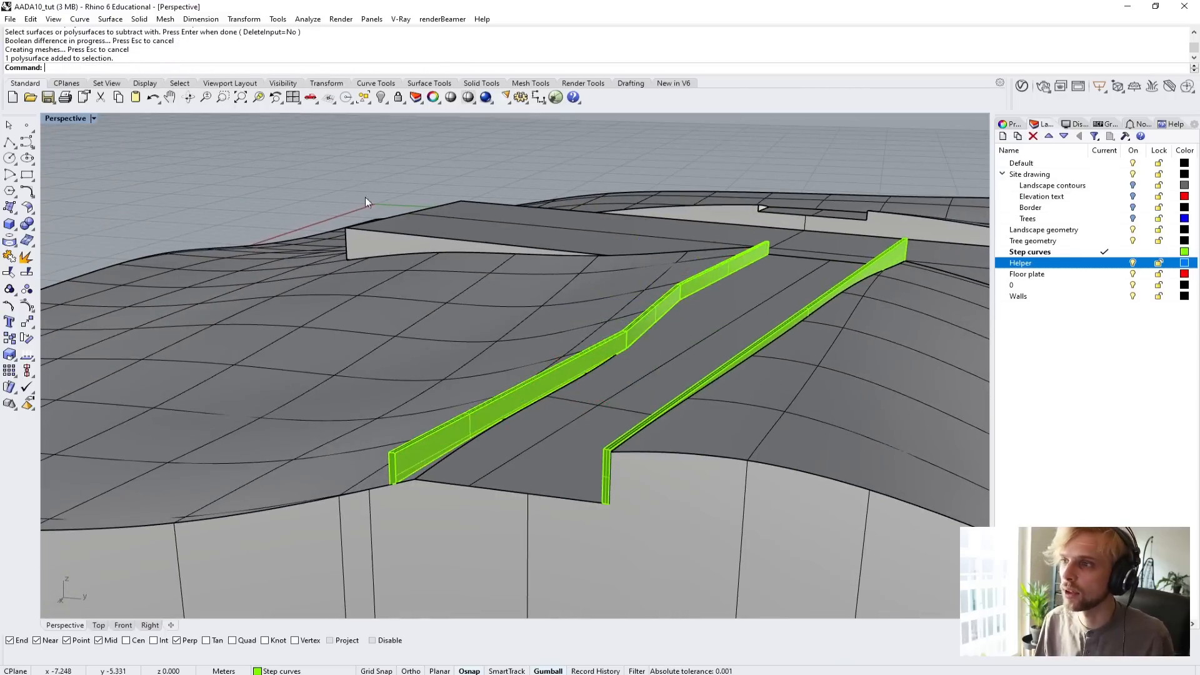
Show all hidden objects again.
right_click_drag(380, 263, 524, 317)
type("Show")
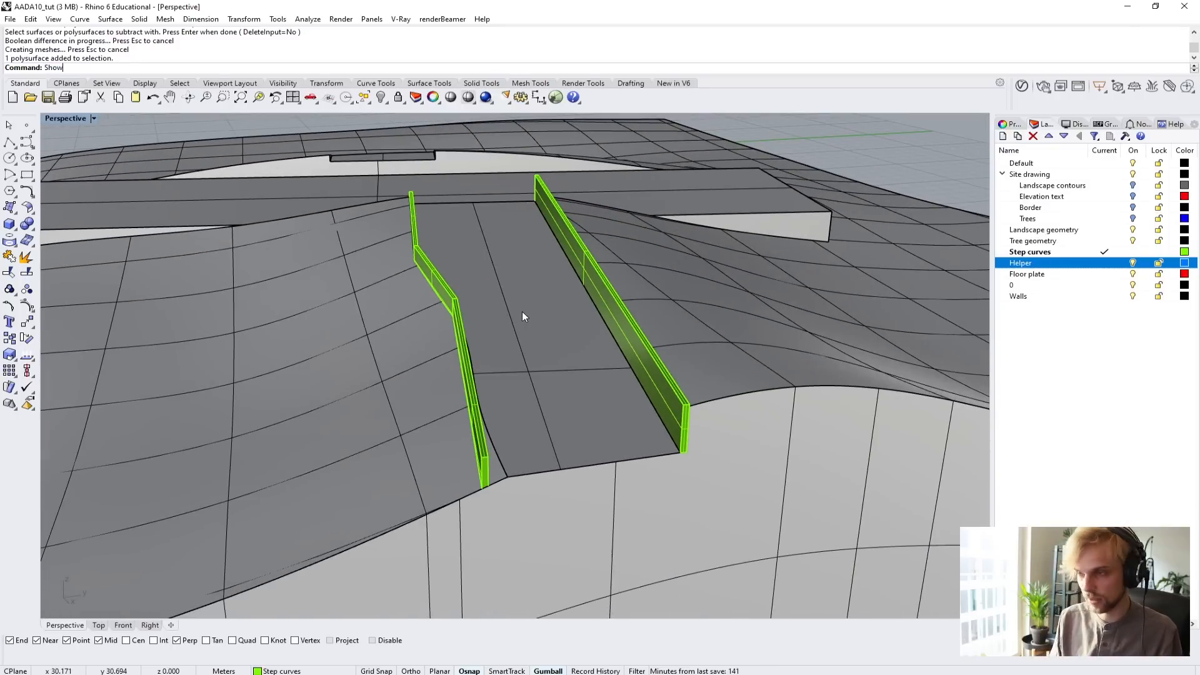
key("Return")
Delete the planks that lie beyond the landscape's edge, leaving those that cross it.
right_click_drag(589, 338, 824, 419)
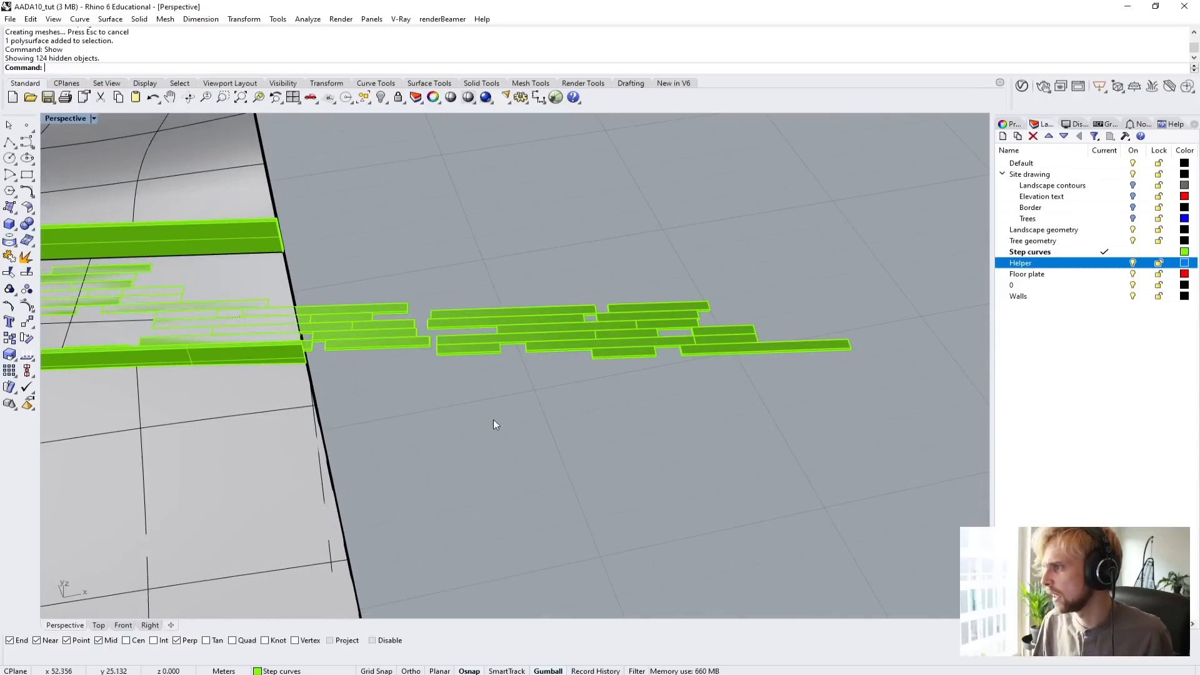
left_click_drag(825, 417, 459, 254)
left_click_drag(369, 256, 369, 257)
key("Delete")
Draw a three-point box from the landscape's bottom edge outward, wide and tall enough to enclose the overhanging plank ends.
right_click_drag(343, 275, 284, 306)
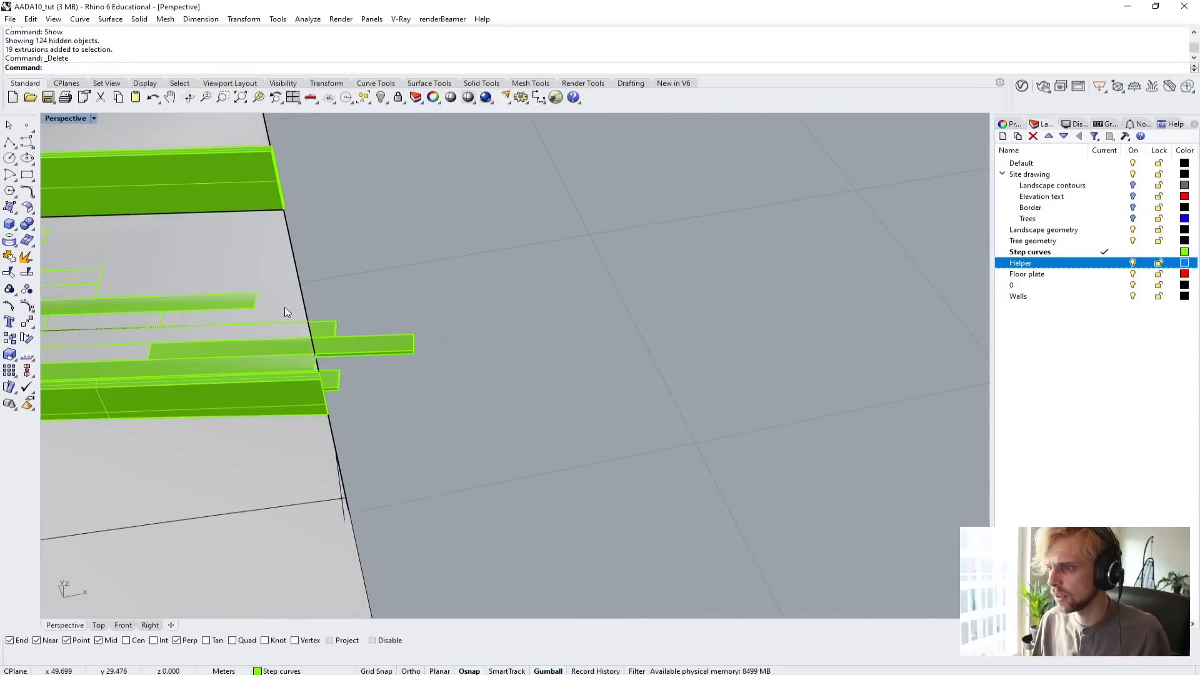
left_click(402, 349)
right_click_drag(509, 395, 310, 397)
left_click(9, 224)
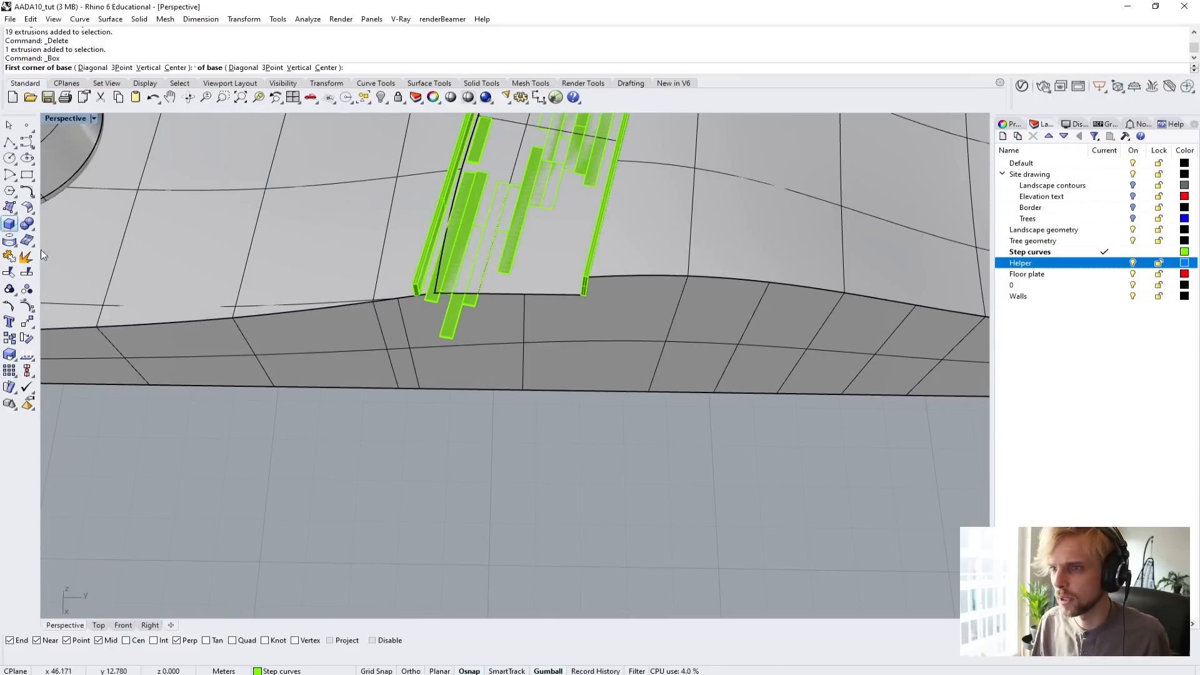
left_click(315, 388)
left_click(123, 67)
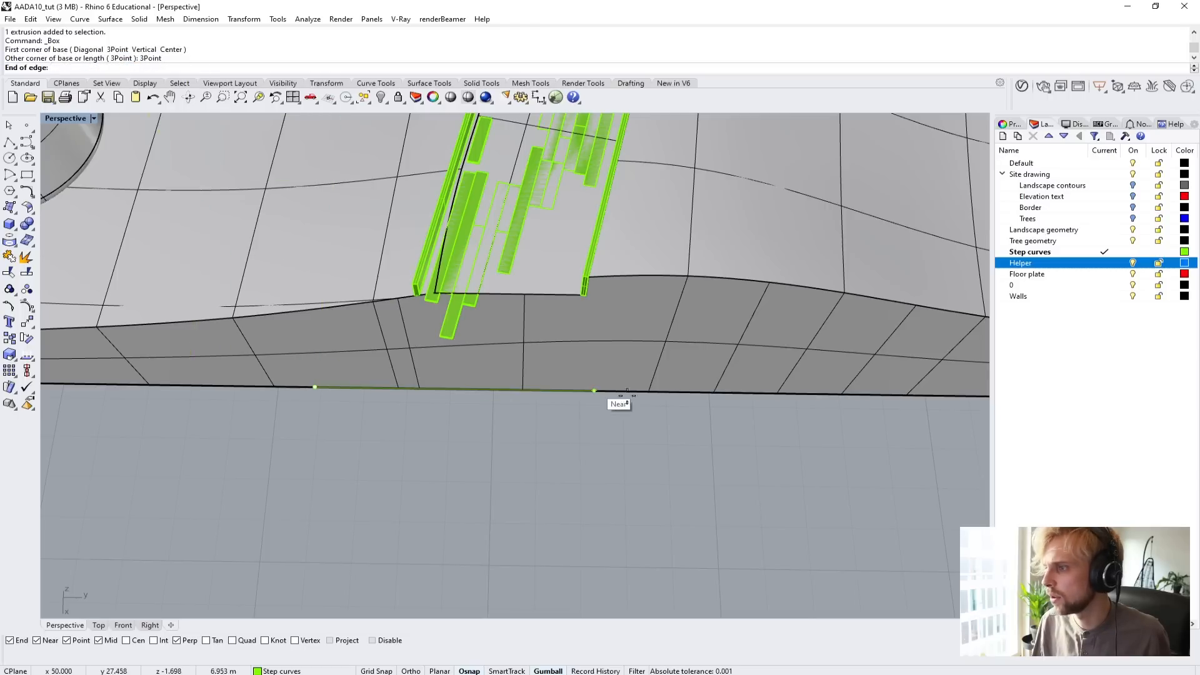
left_click(658, 392)
left_click(703, 579)
left_click(694, 238)
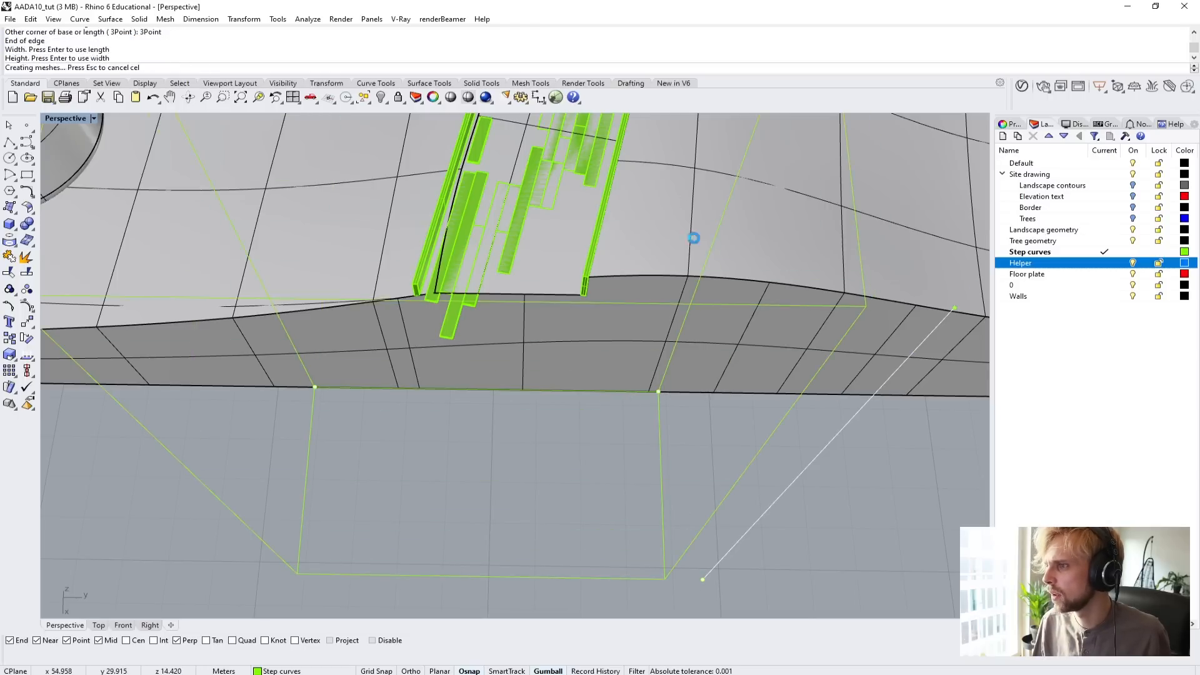
Subtract the box from the four planks crossing the landscape's edge using BooleanDifference with DeleteInput set to No, and delete the box.
right_click_drag(694, 238, 292, 306)
scroll(658, 393, "up", 9)
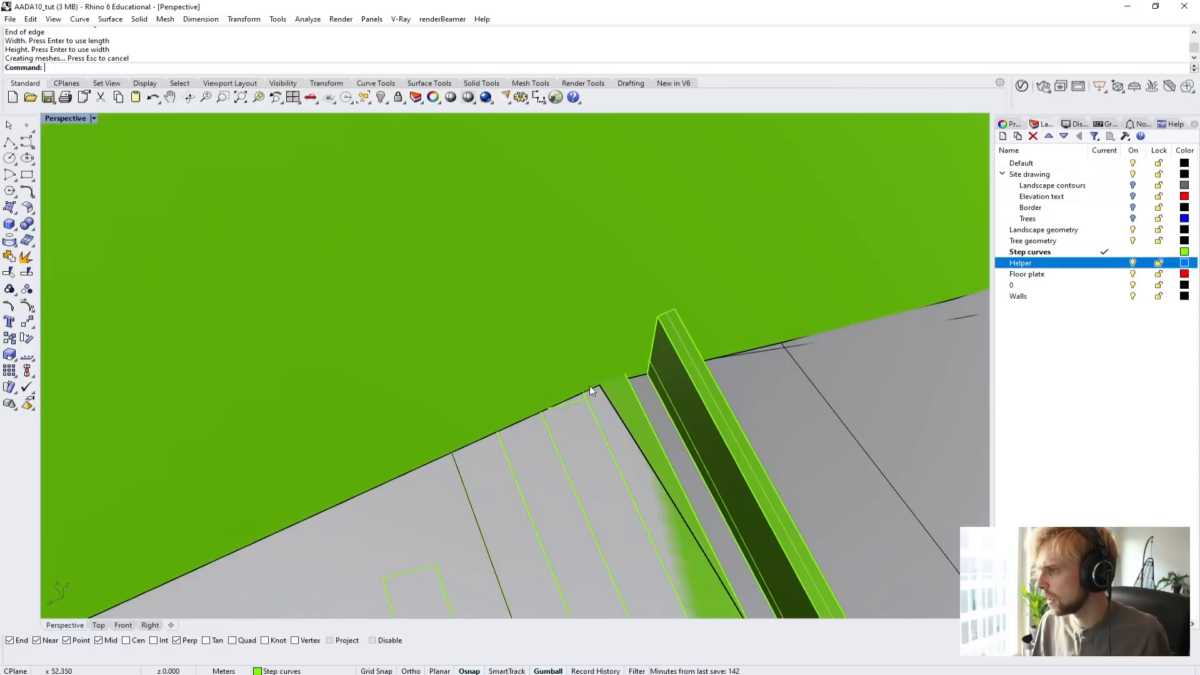
scroll(590, 386, "up", 5)
left_click(664, 380)
left_click(543, 431)
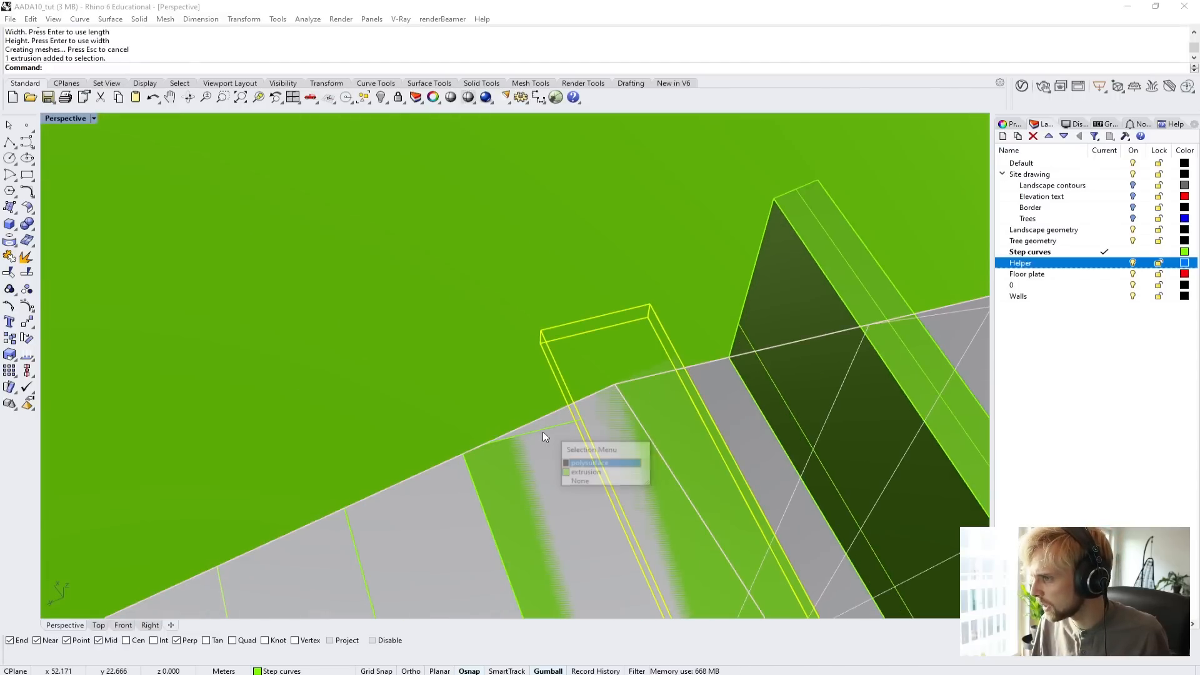
left_click(586, 472)
left_click(348, 530)
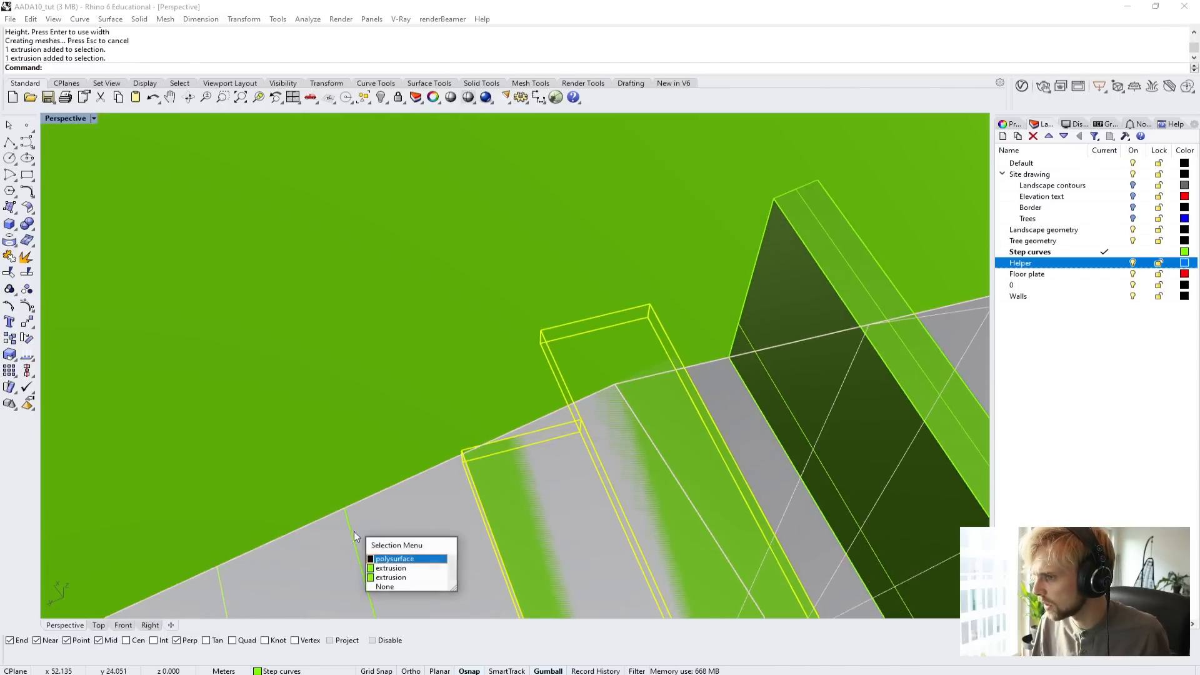
left_click(386, 568)
left_click(216, 580)
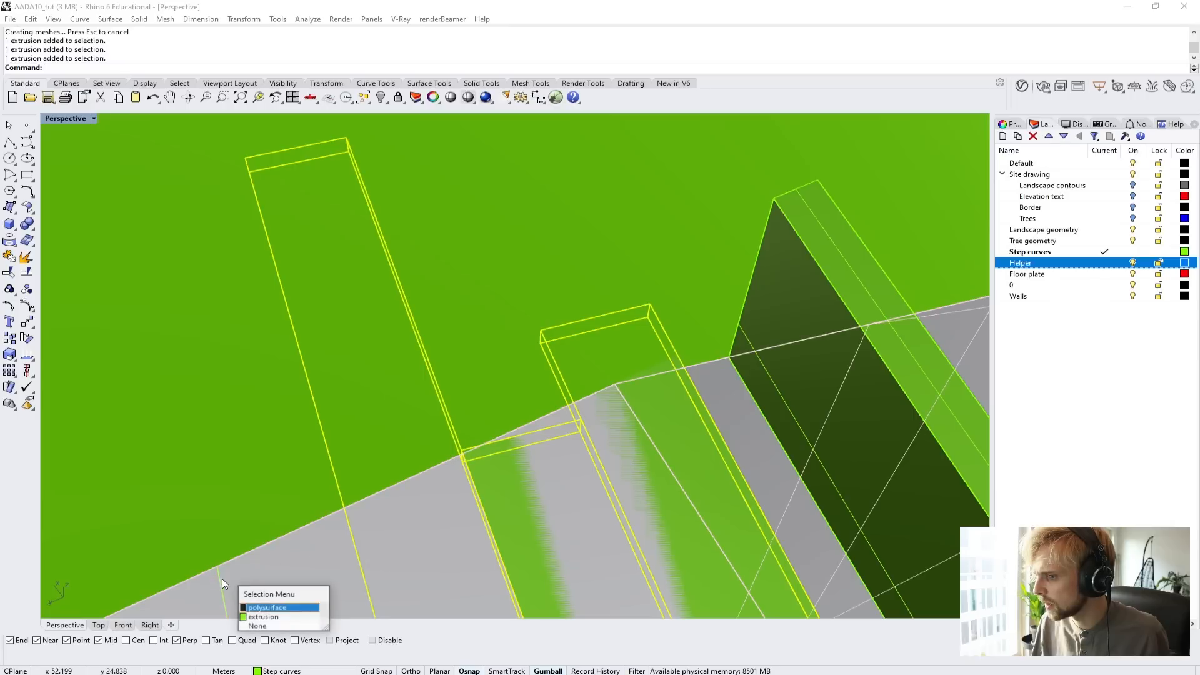
left_click(262, 608)
scroll(484, 521, "down", 5)
scroll(485, 521, "down", 5)
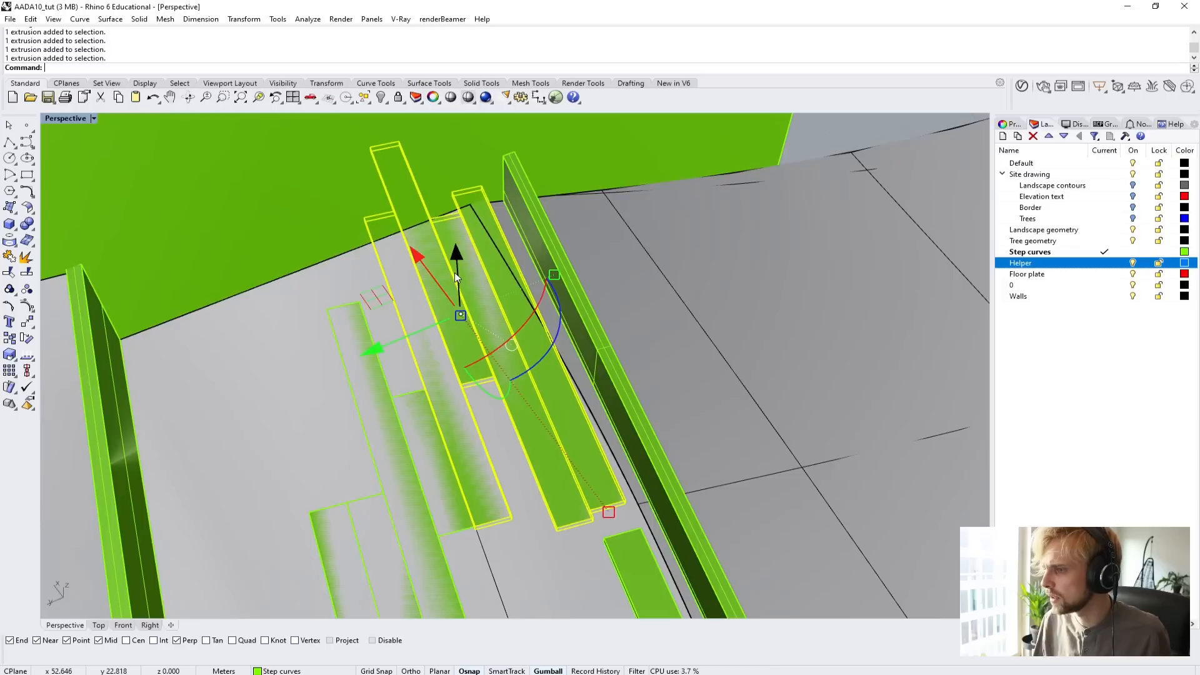
type("BooleanDifference")
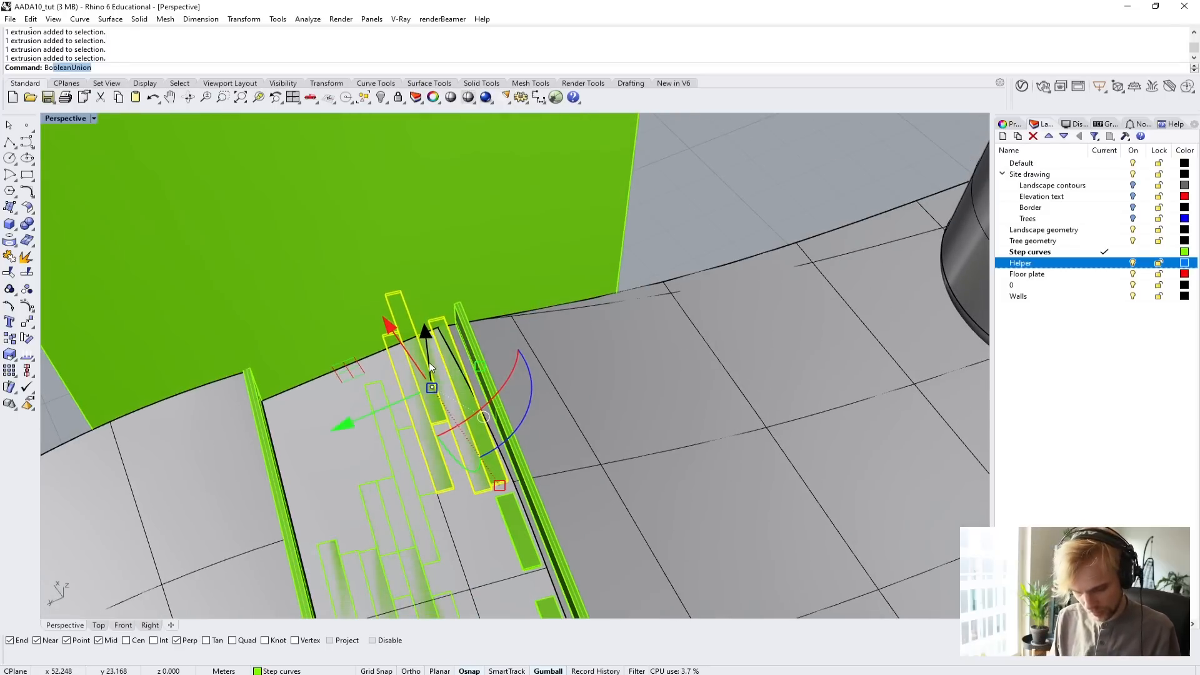
key("Return")
left_click(460, 247)
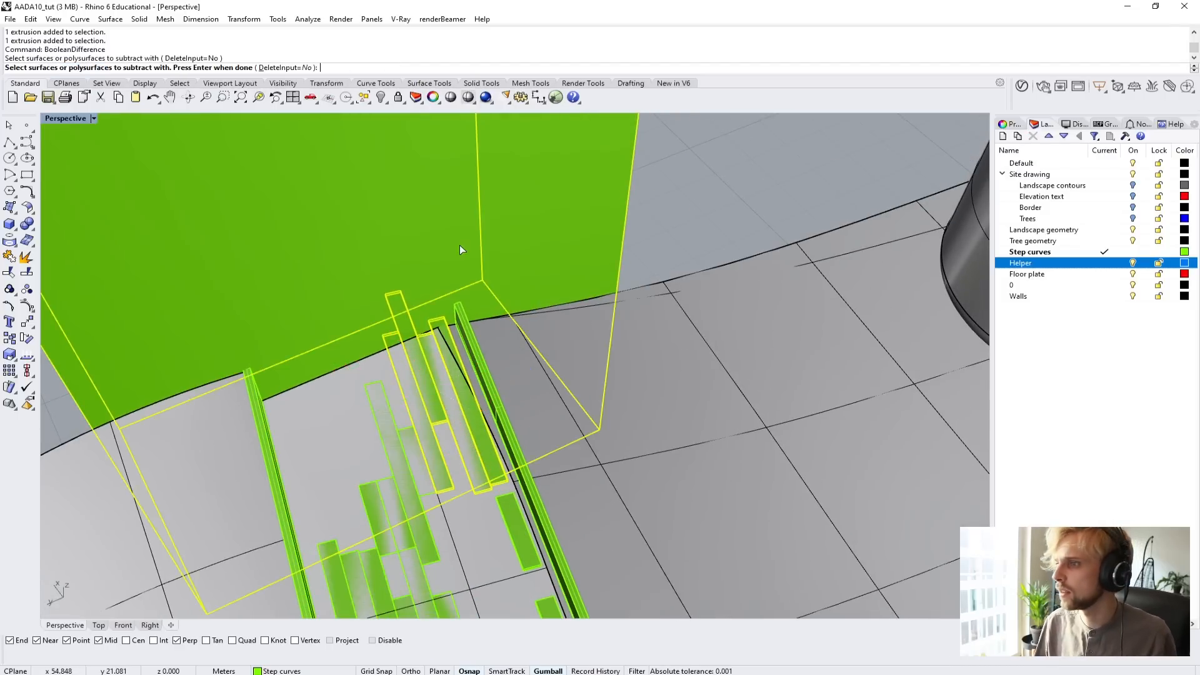
key("Return")
left_click(517, 243)
key("Delete")
Inspect the trimmed planks and side walls along the path, from the landscape's edge up to the building.
right_click_drag(628, 269, 150, 247)
scroll(476, 294, "down", 6)
scroll(456, 403, "up", 6)
right_click_drag(476, 294, 504, 414)
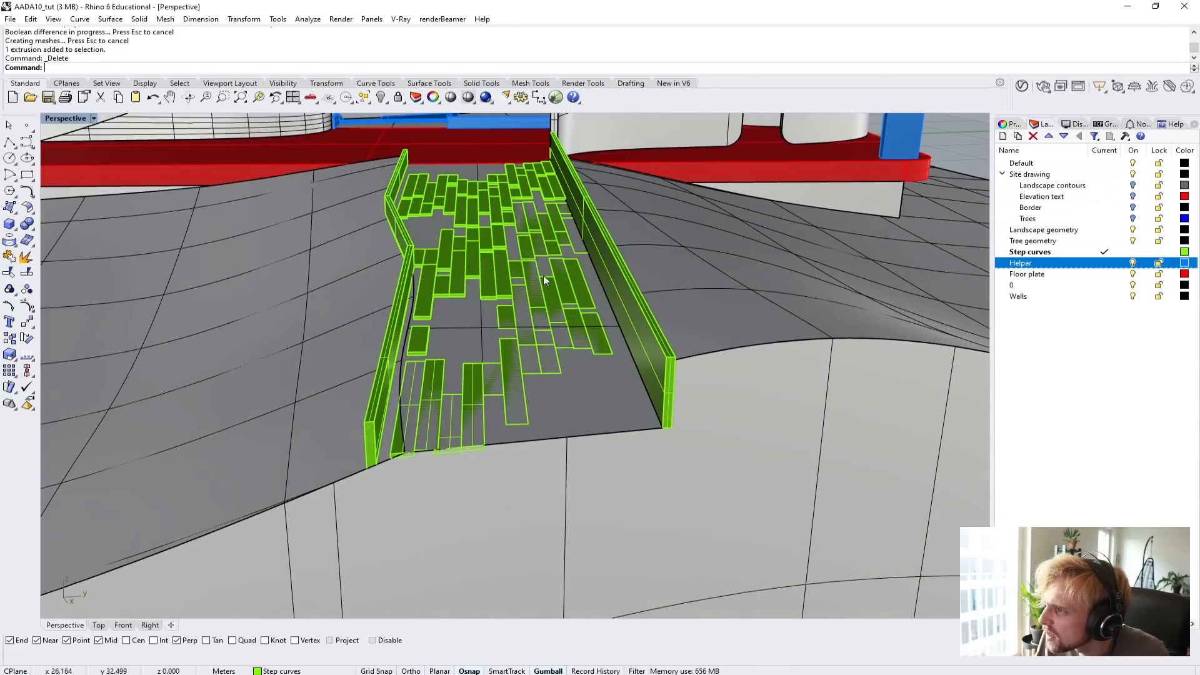
right_click_drag(543, 338, 535, 393)
scroll(525, 311, "down", 12)
right_click_drag(535, 393, 502, 494, "shift")
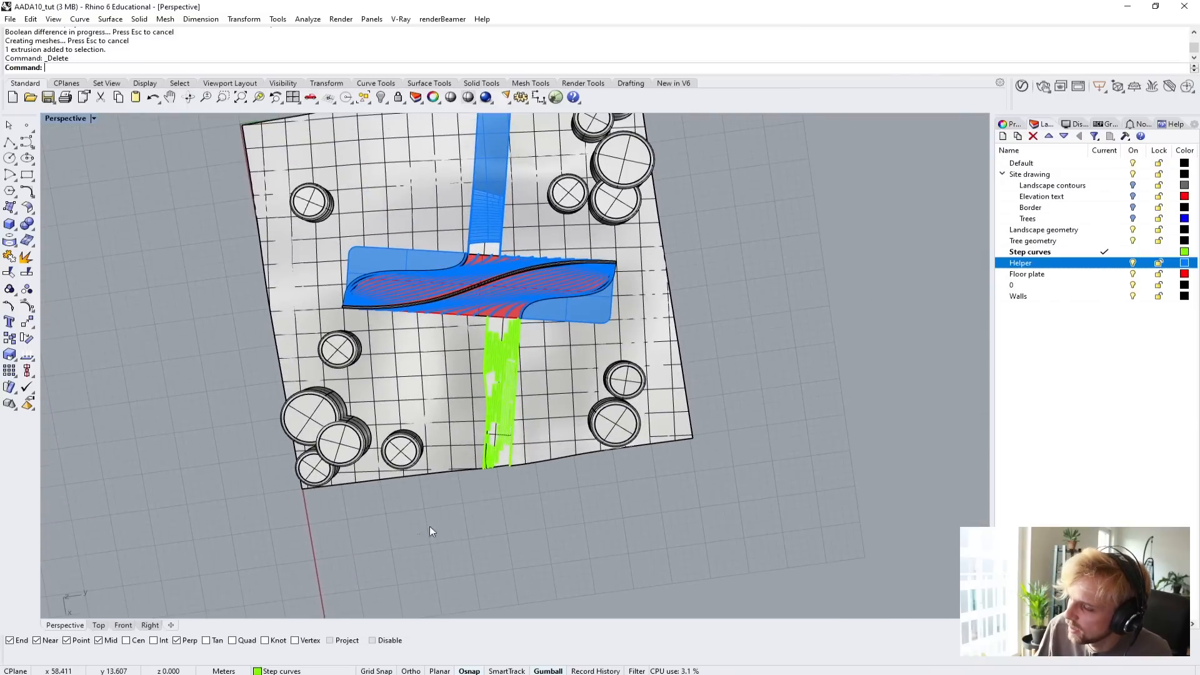
Isolate the path's planks from the rest of the model and examine how their heights line up.
left_click_drag(421, 533, 561, 329)
scroll(500, 381, "up", 4)
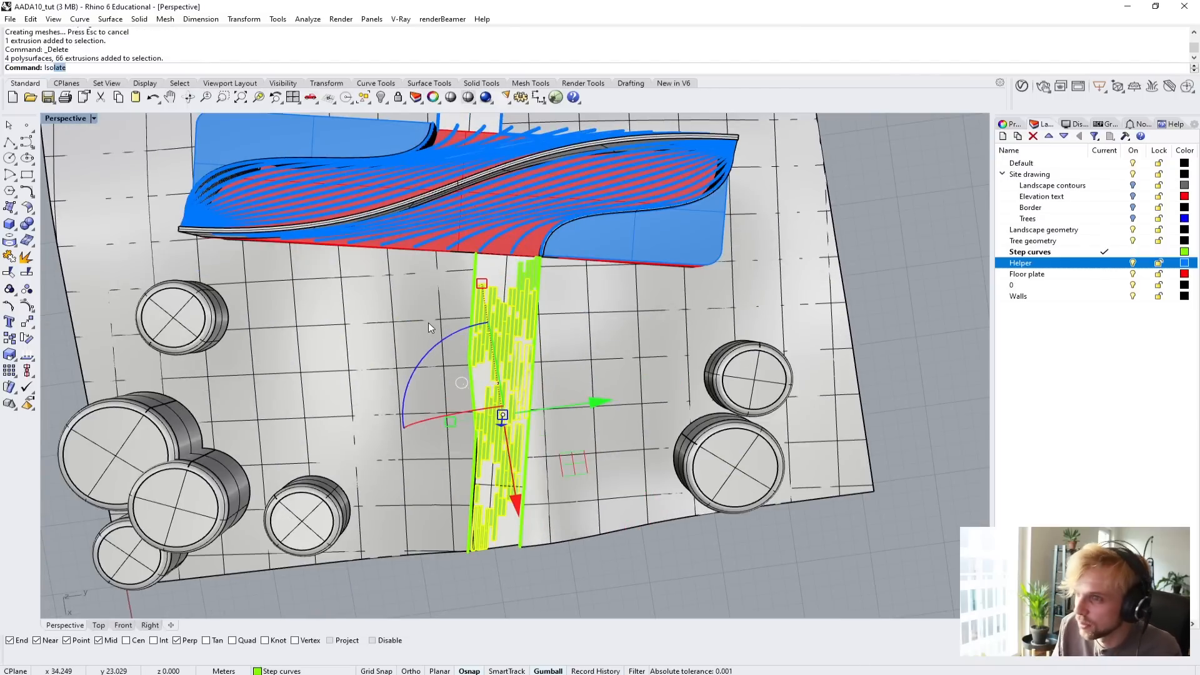
key("Return")
key("Escape")
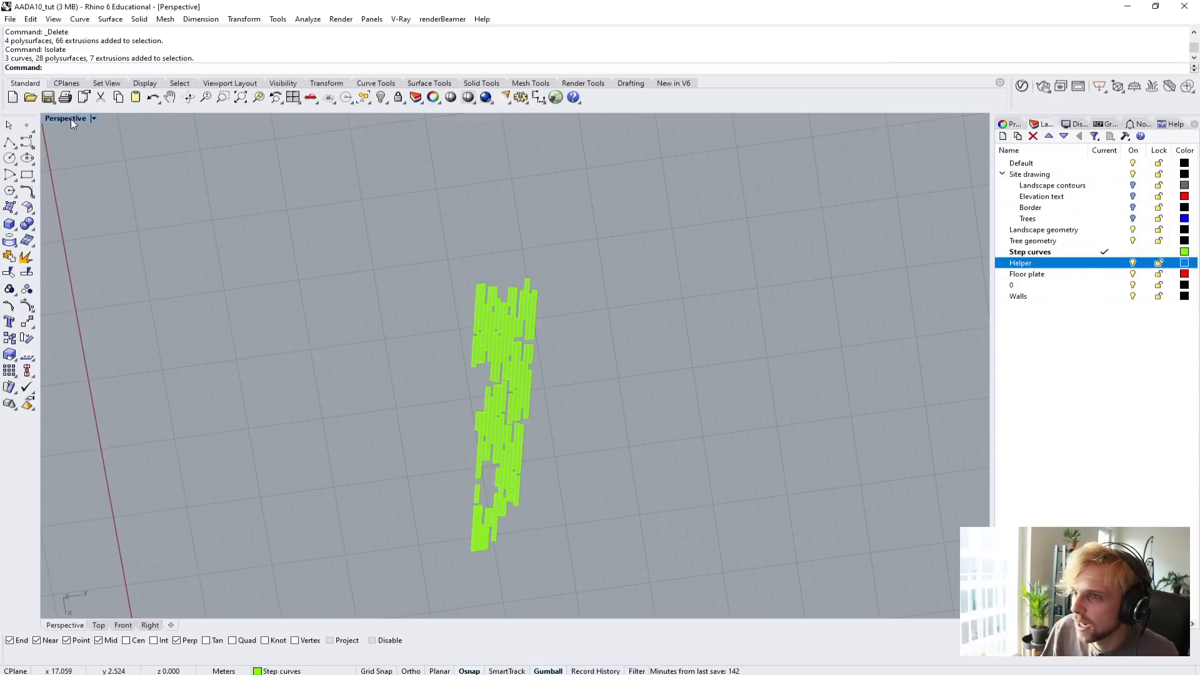
right_click_drag(448, 450, 508, 252)
scroll(536, 430, "up", 6)
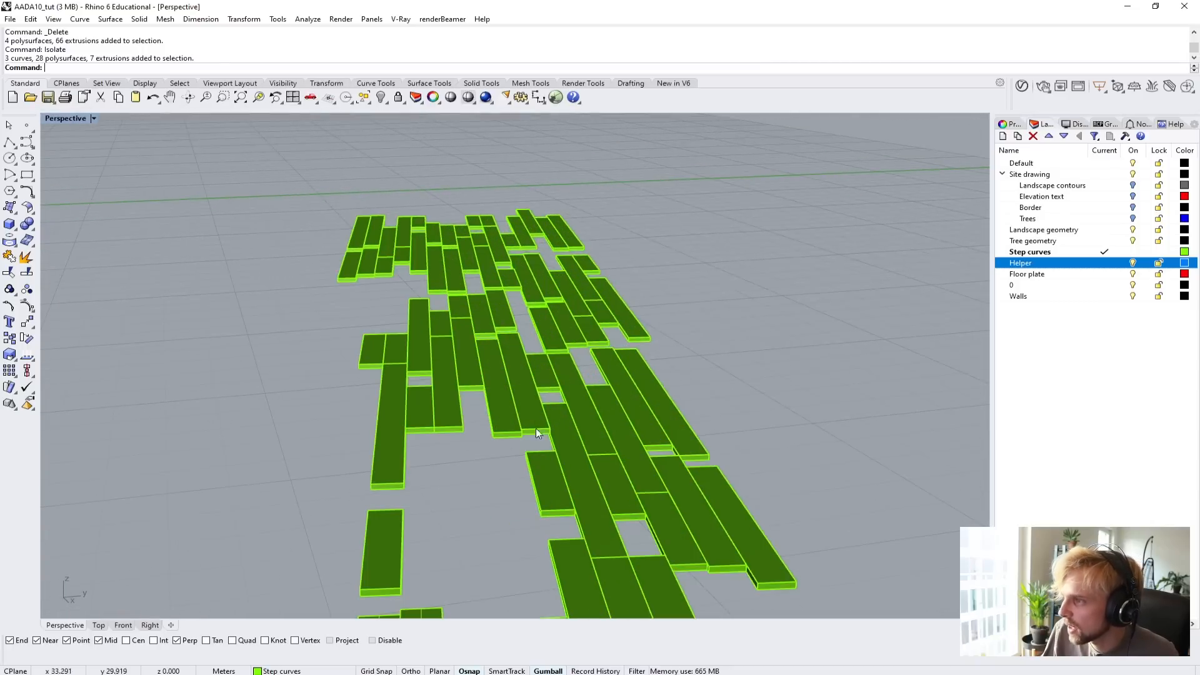
scroll(568, 495, "up", 8)
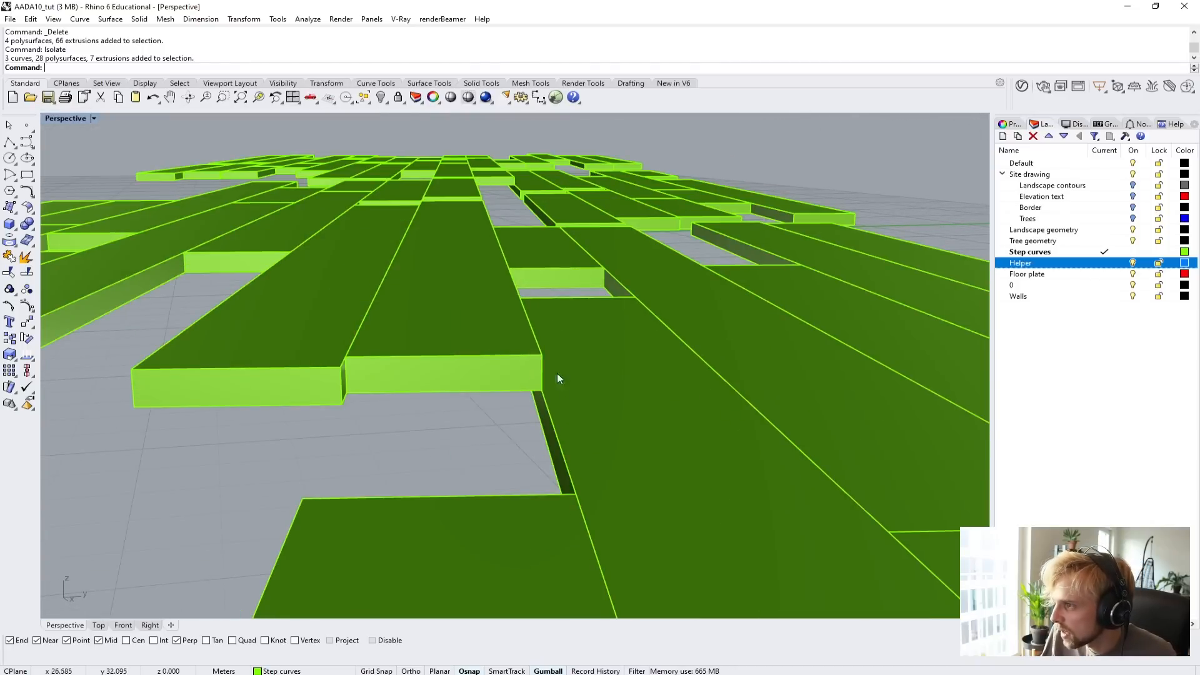
right_click_drag(515, 394, 362, 289)
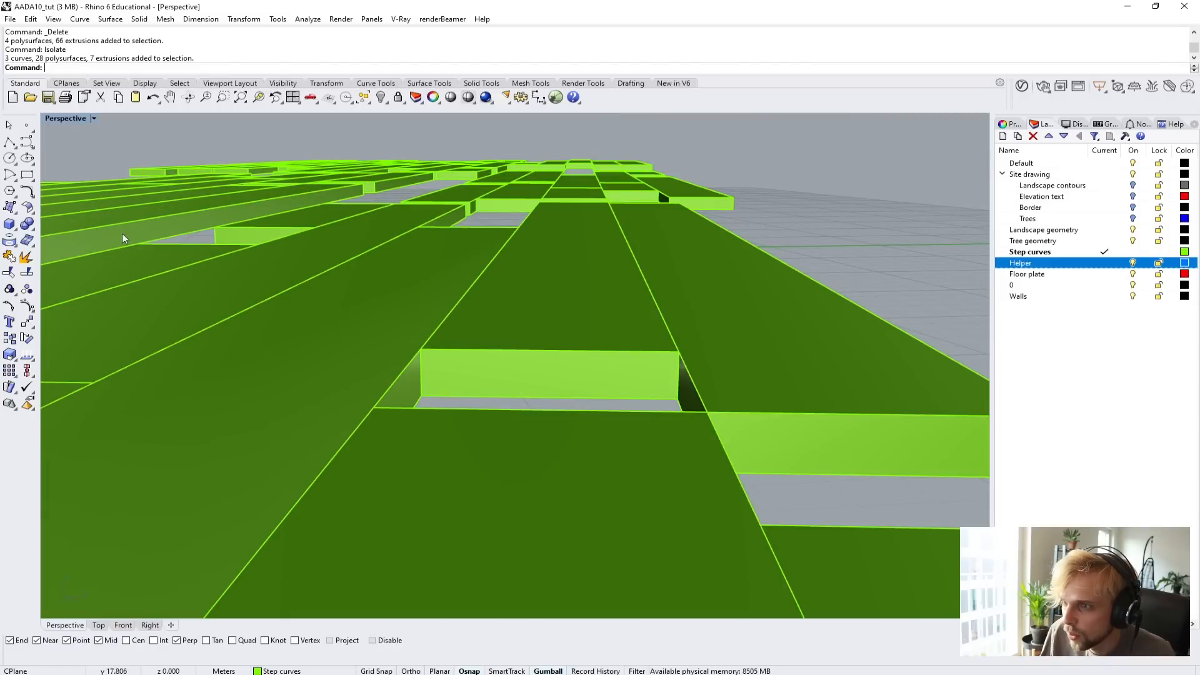
right_click_drag(122, 234, 235, 265)
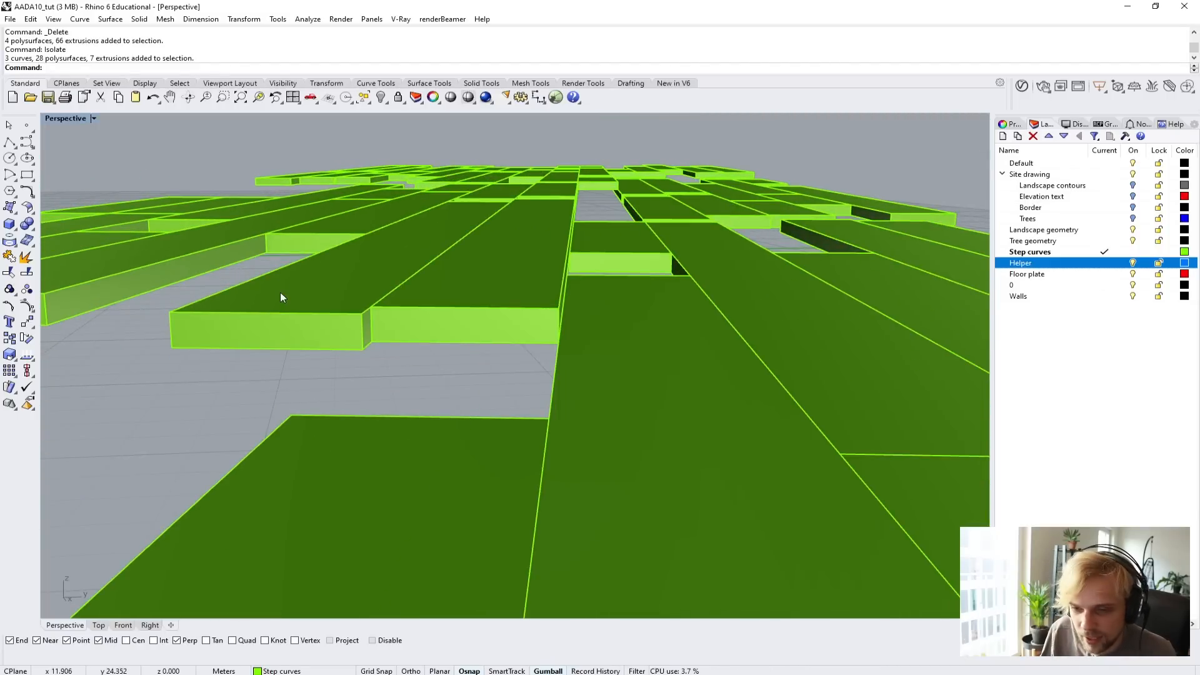
In the Right view, raise the lower layer of planks by 0.05 m to align it with the upper layer.
double_click(74, 118)
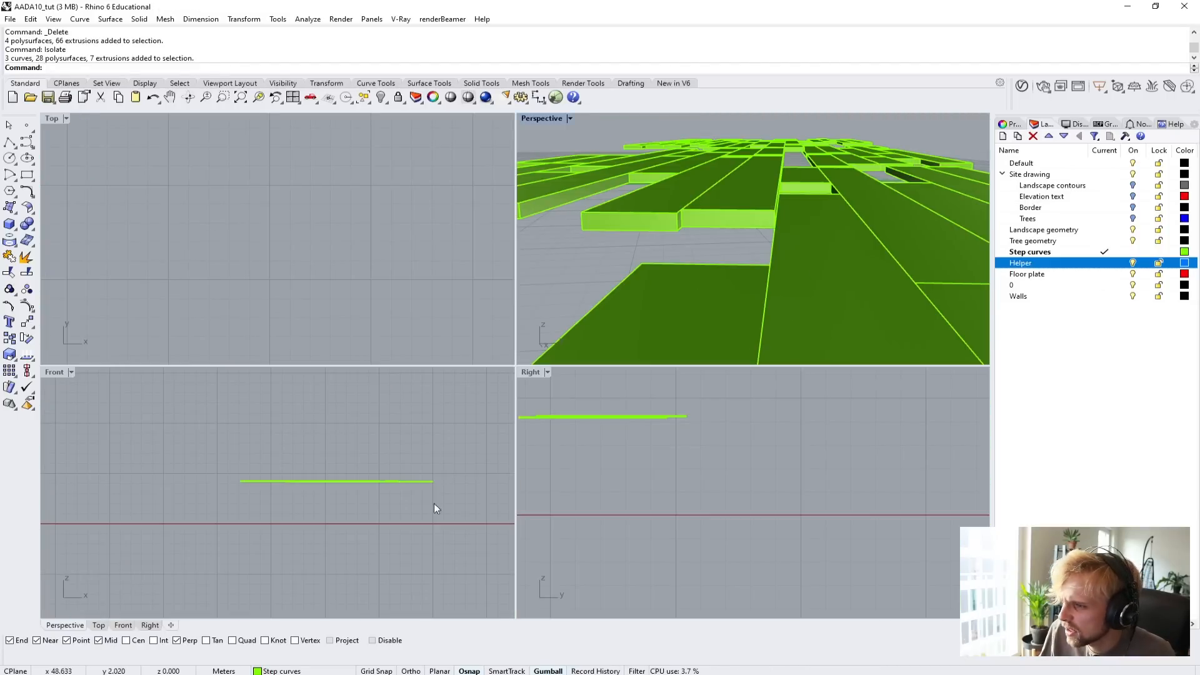
double_click(531, 373)
right_click_drag(319, 257, 683, 305)
scroll(625, 295, "up", 6)
scroll(616, 286, "up", 4)
scroll(657, 300, "down", 2)
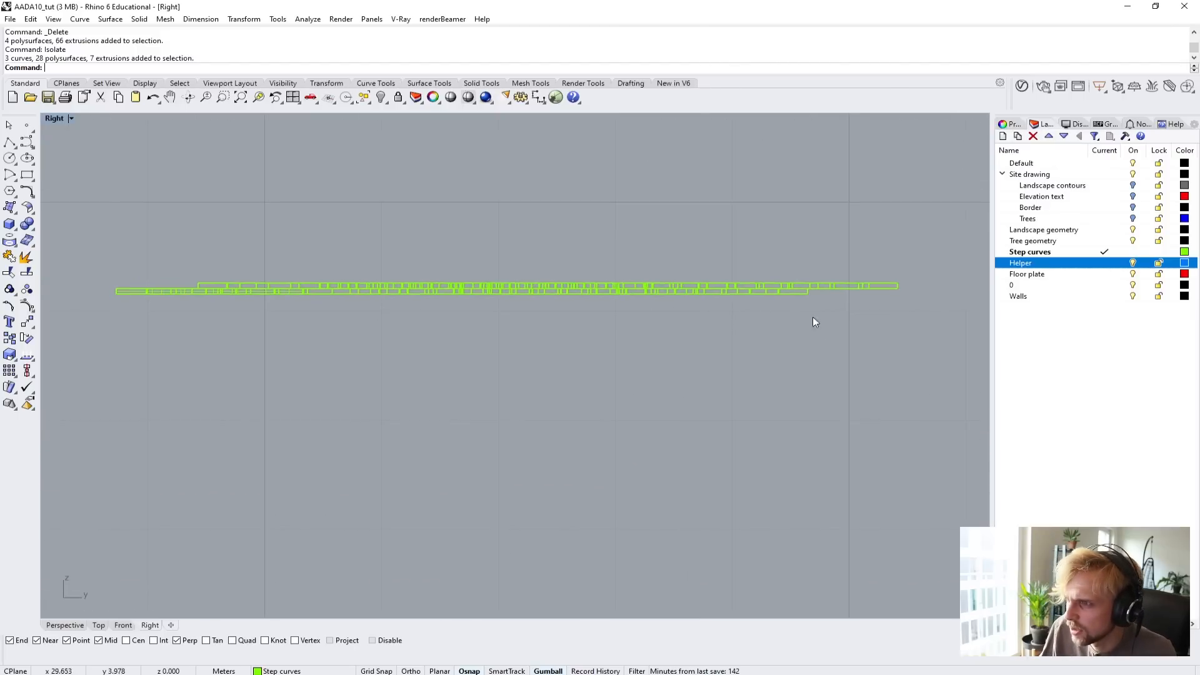
left_click_drag(96, 294, 84, 291)
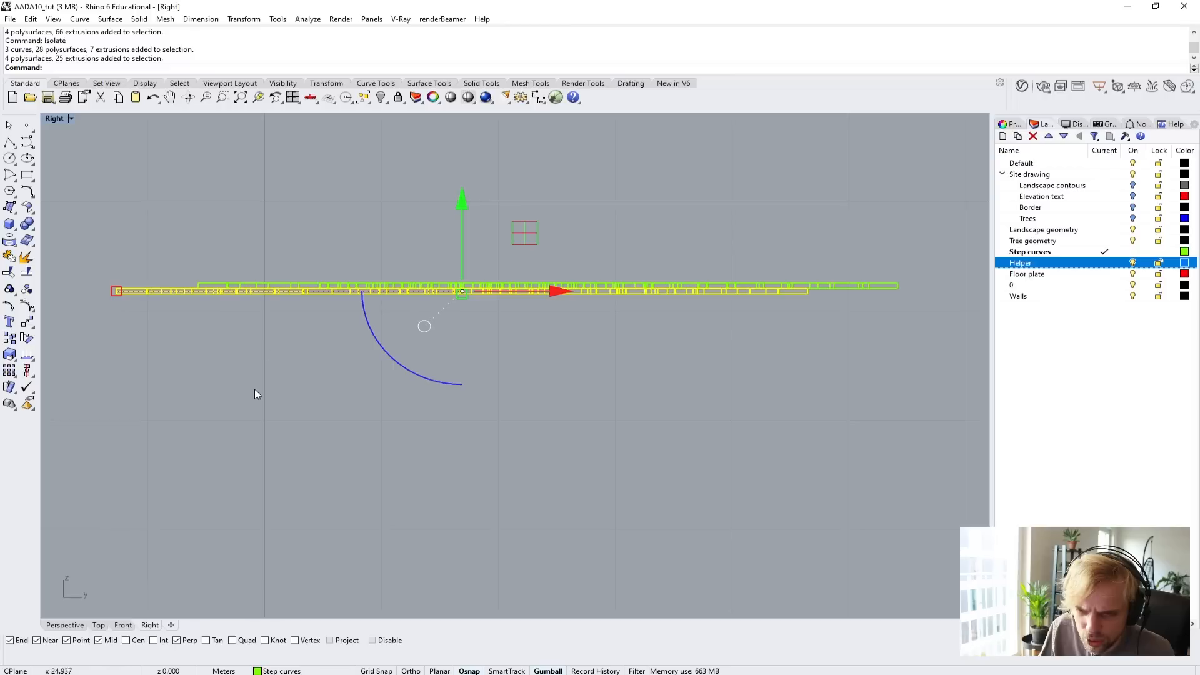
left_click(463, 227)
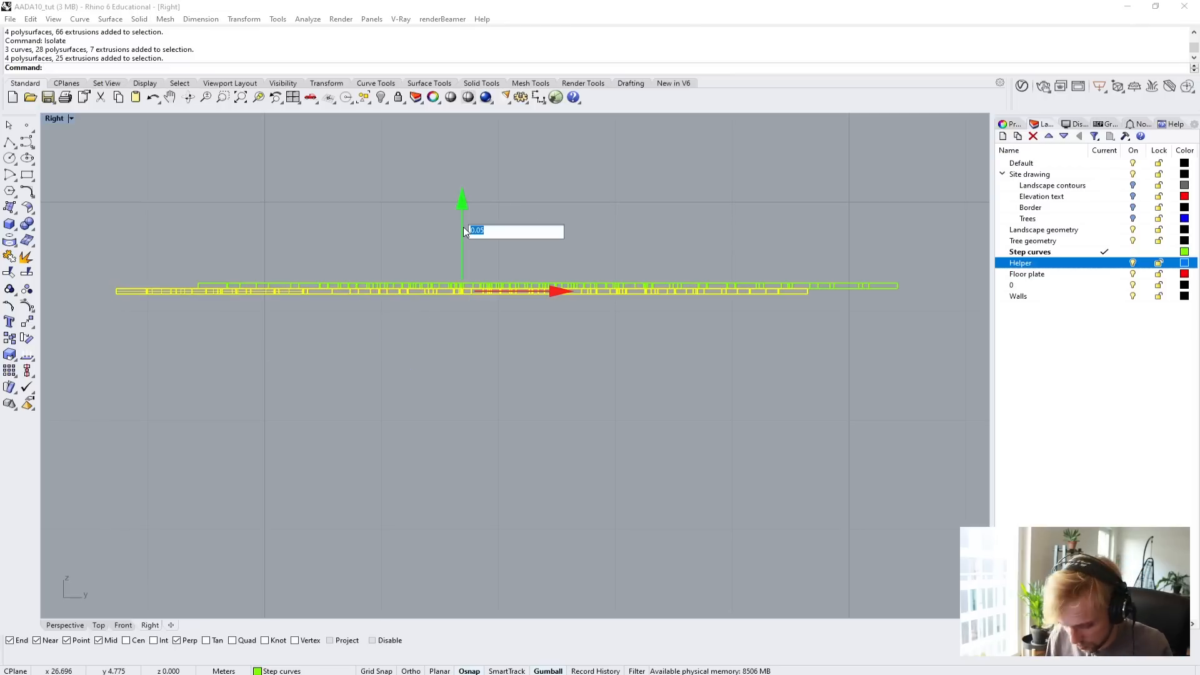
key("Return")
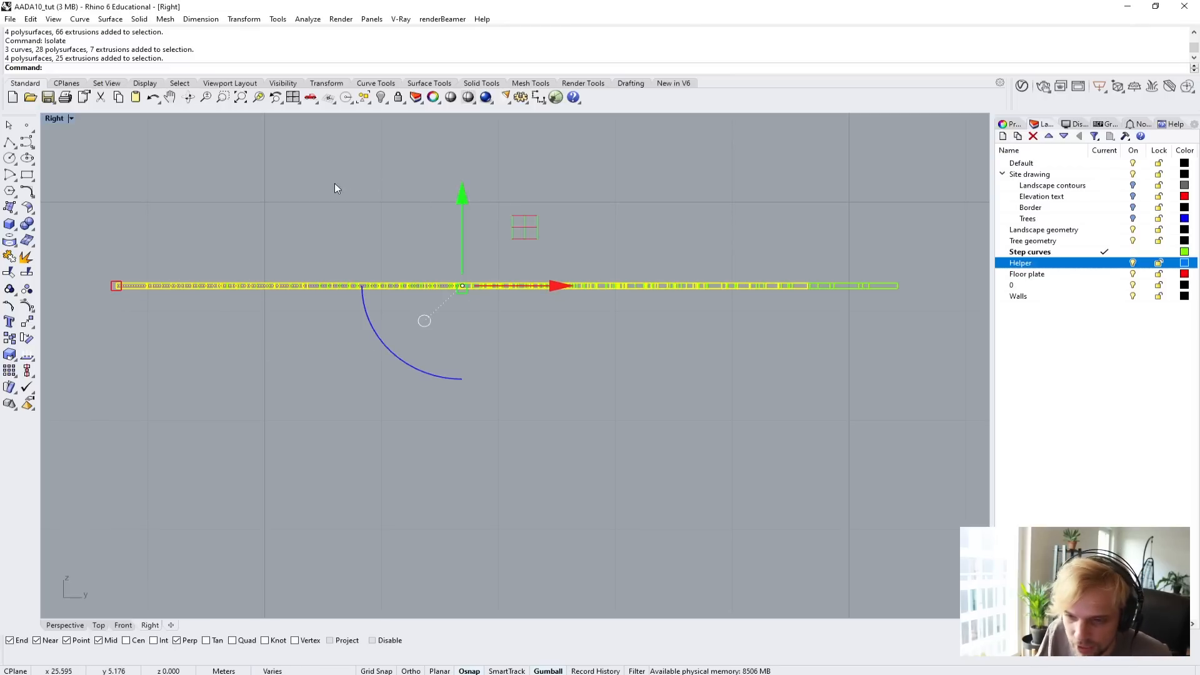
key("Escape")
Return to a maximized Perspective view and show all hidden objects again.
double_click(53, 118)
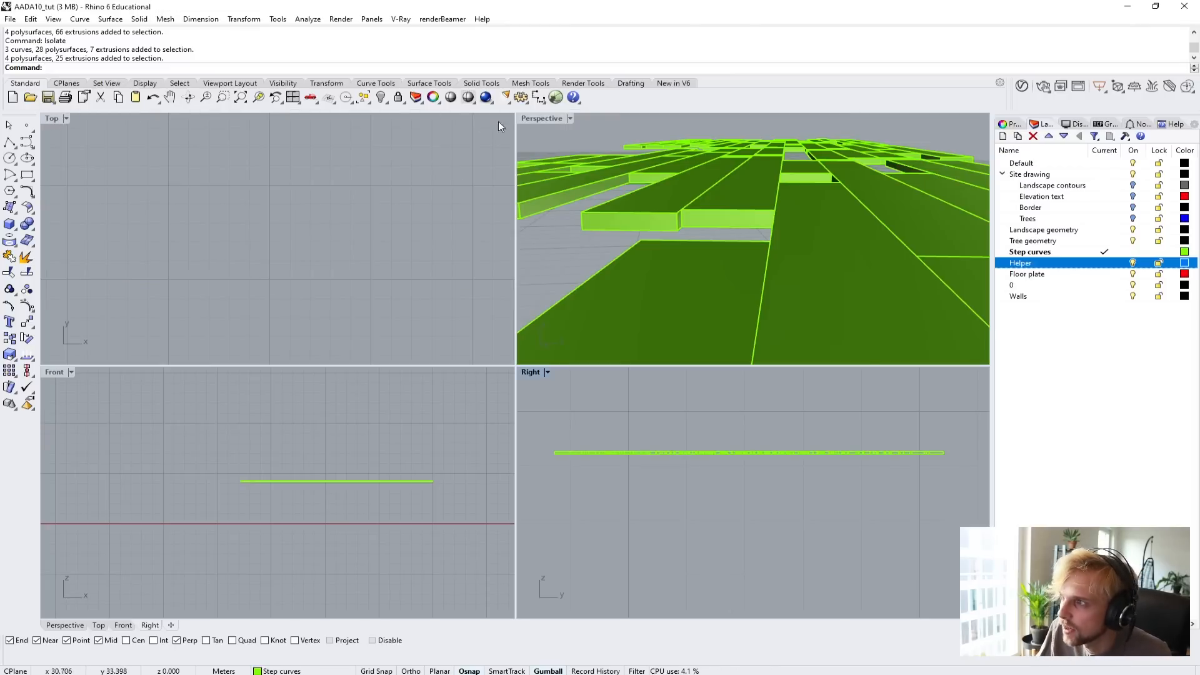
double_click(537, 118)
scroll(590, 256, "down", 5)
right_click_drag(590, 256, 550, 310)
type("how")
key("Return")
scroll(550, 310, "up", 8)
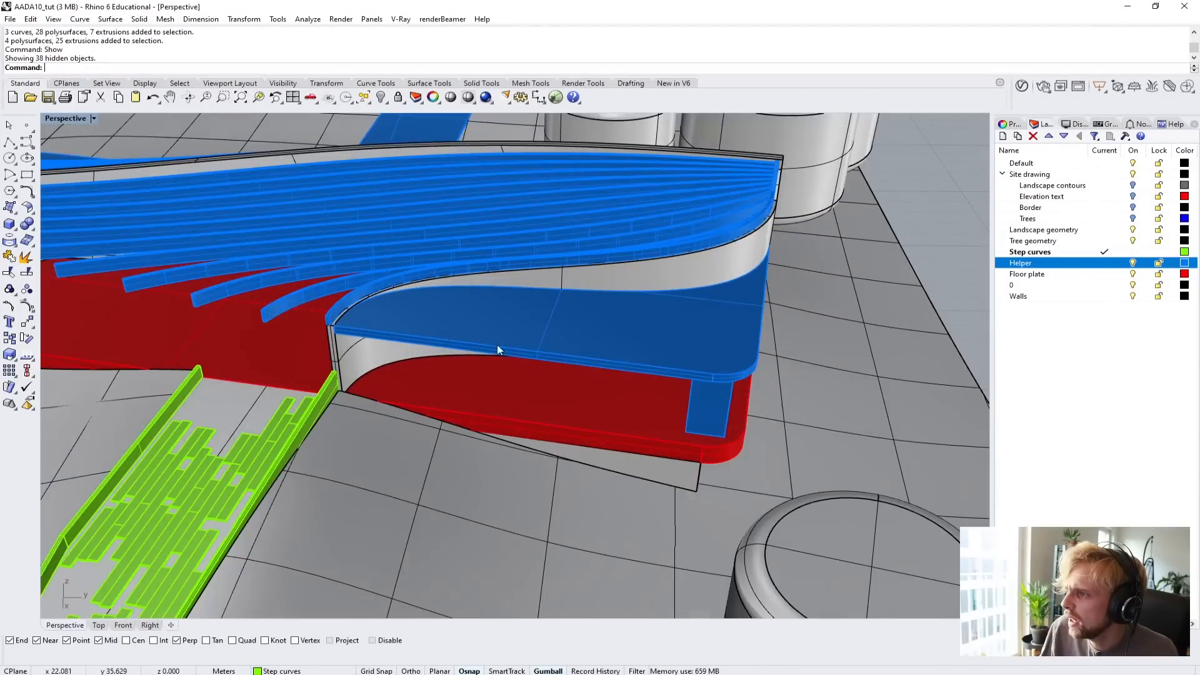
right_click_drag(497, 345, 527, 322)
scroll(771, 324, "up", 3)
scroll(772, 324, "down", 6)
Inspect the path's planks and side walls in Arctic display mode, and set the Perspective view back to Shaded.
left_click(65, 118)
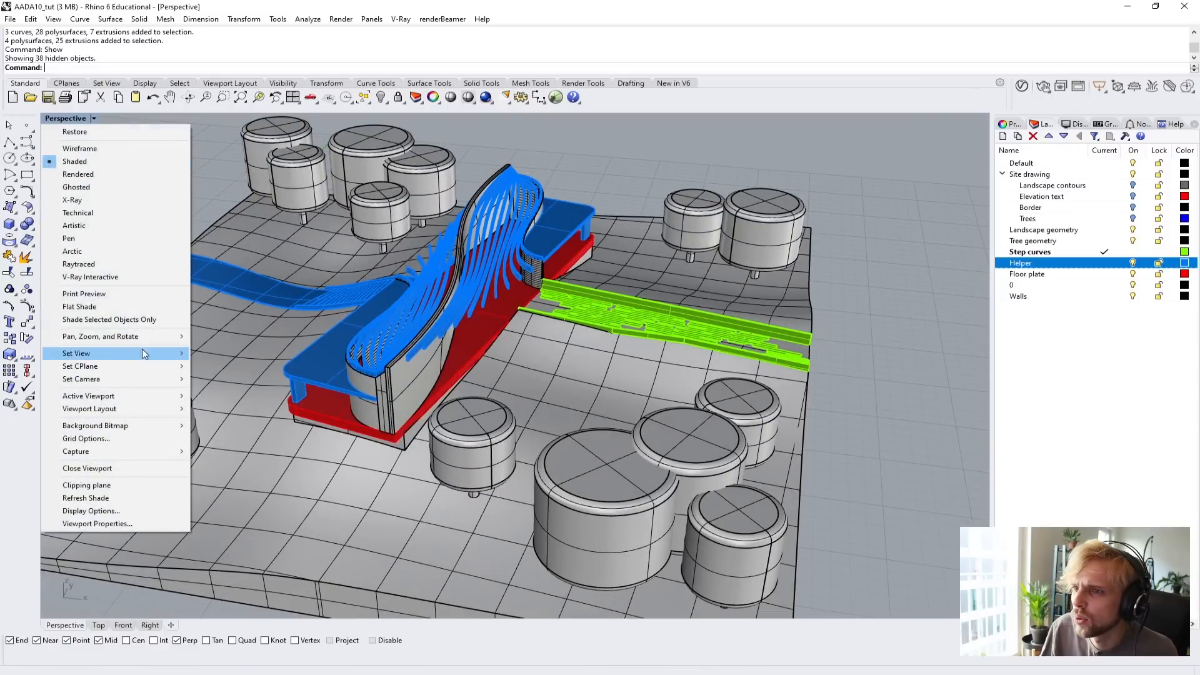
left_click(136, 250)
right_click_drag(700, 341, 481, 357)
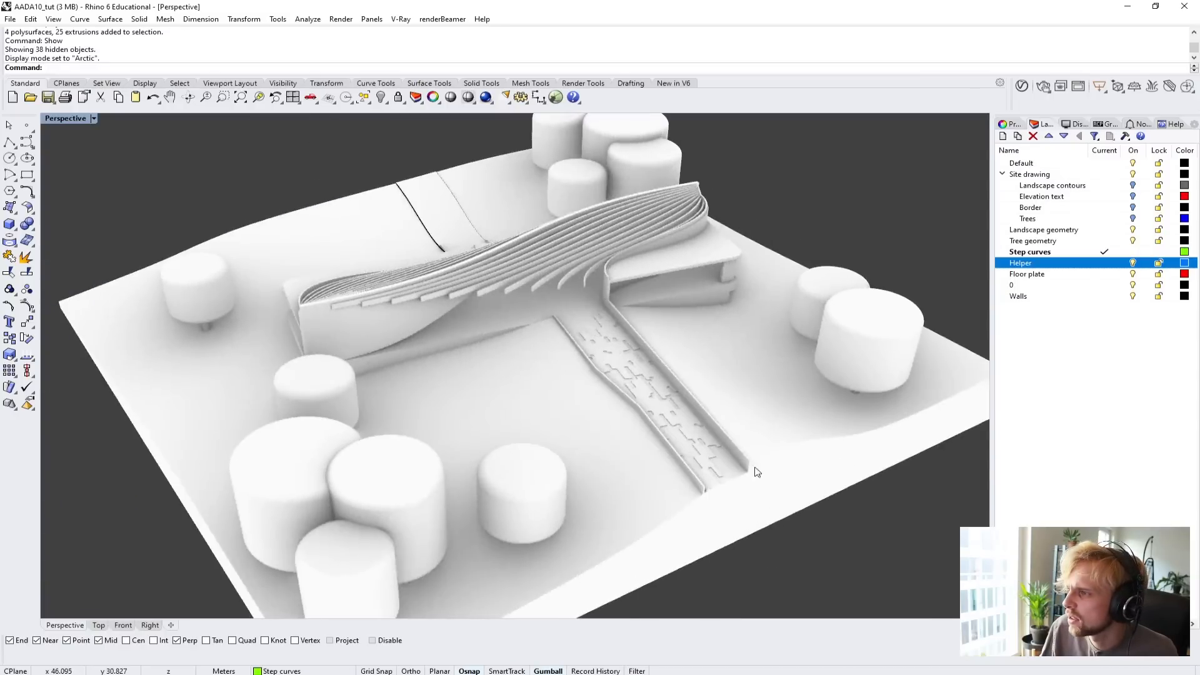
scroll(755, 471, "up", 6)
right_click_drag(642, 407, 504, 345)
scroll(506, 349, "up", 4)
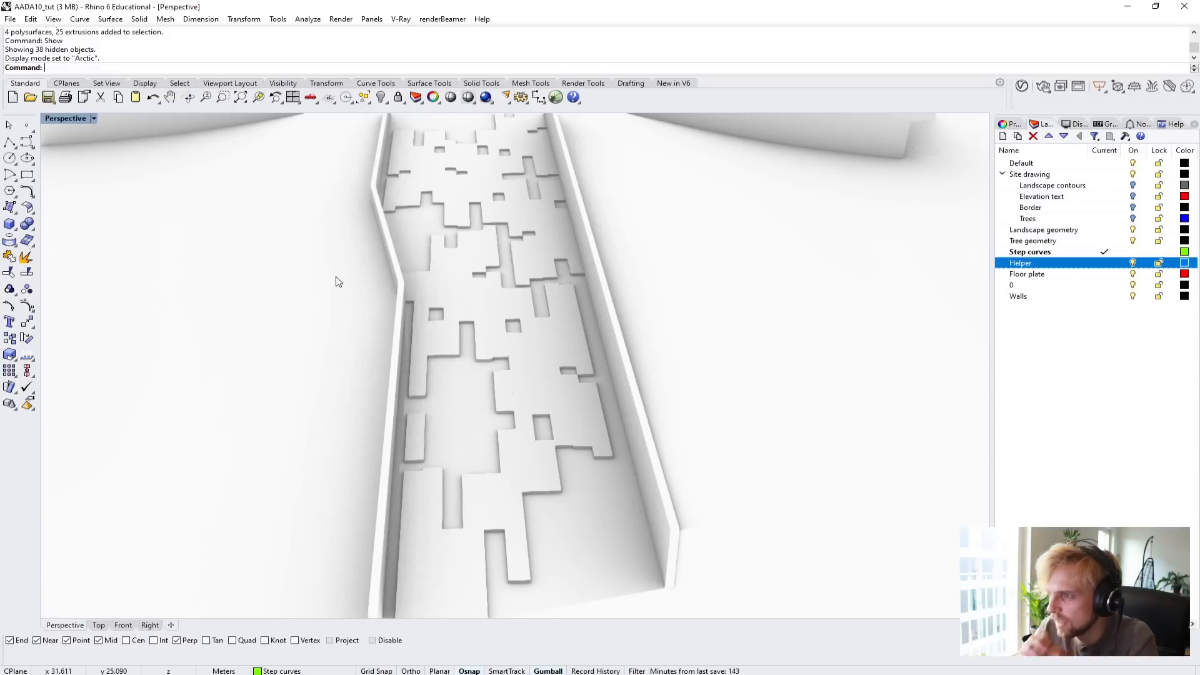
left_click(87, 119)
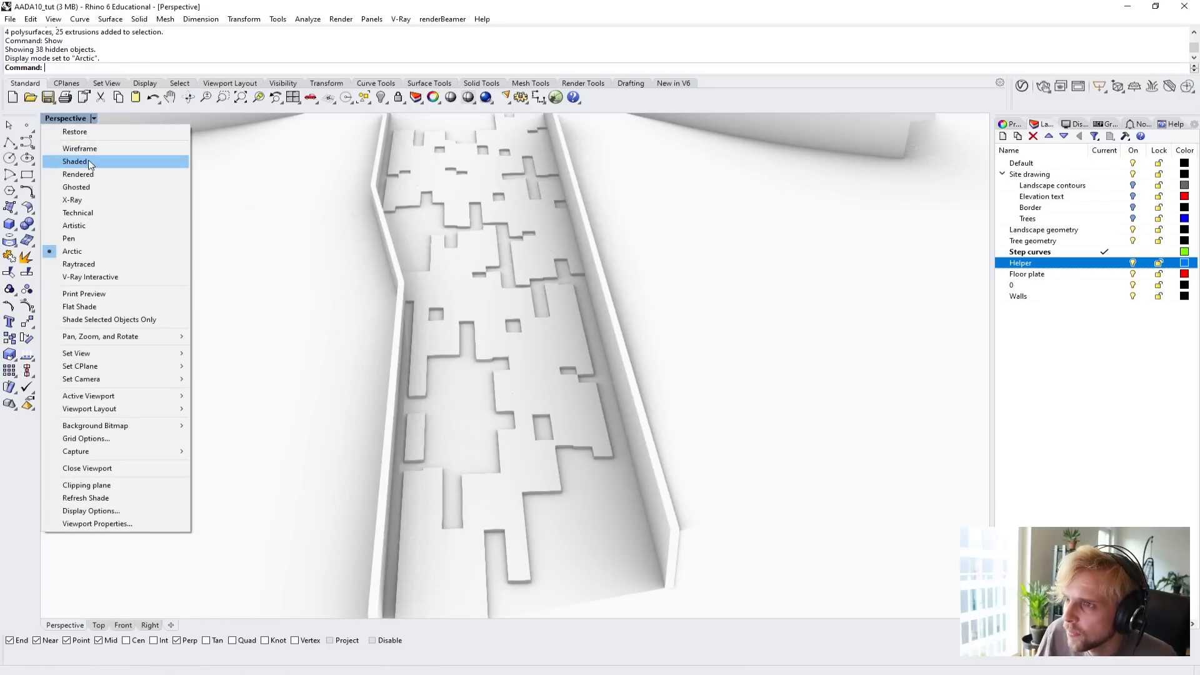
left_click(68, 145)
Select all planks of the path between the side walls and isolate them again.
right_click_drag(242, 187, 262, 523)
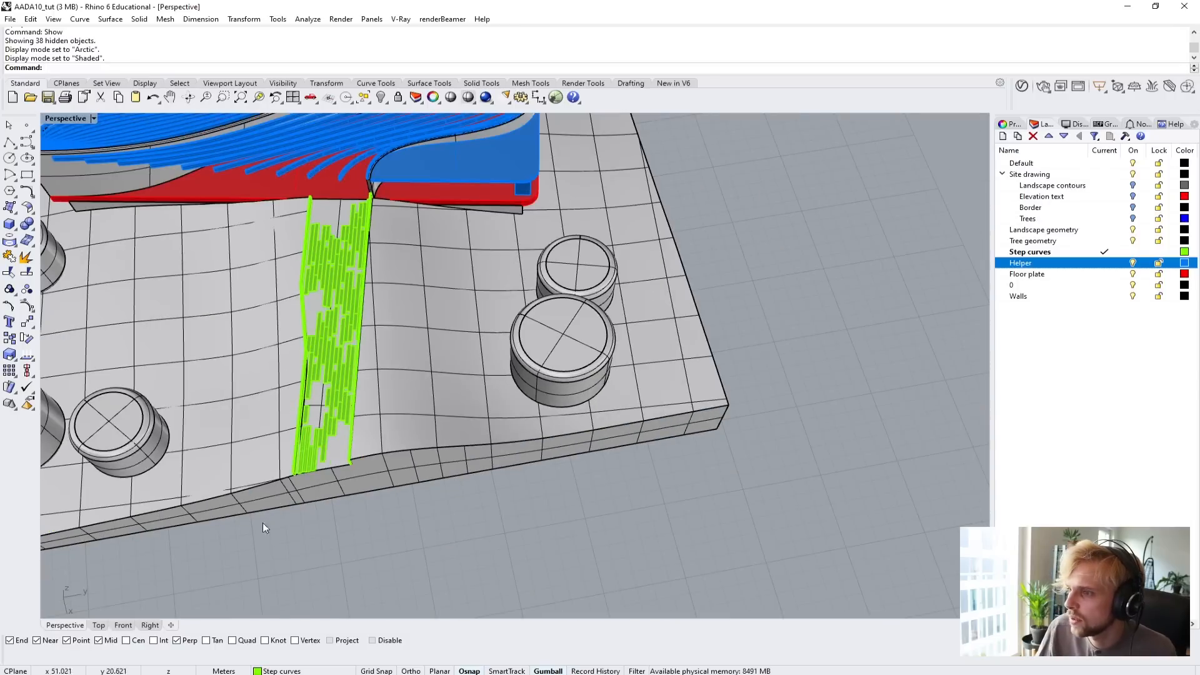
left_click_drag(242, 561, 433, 200)
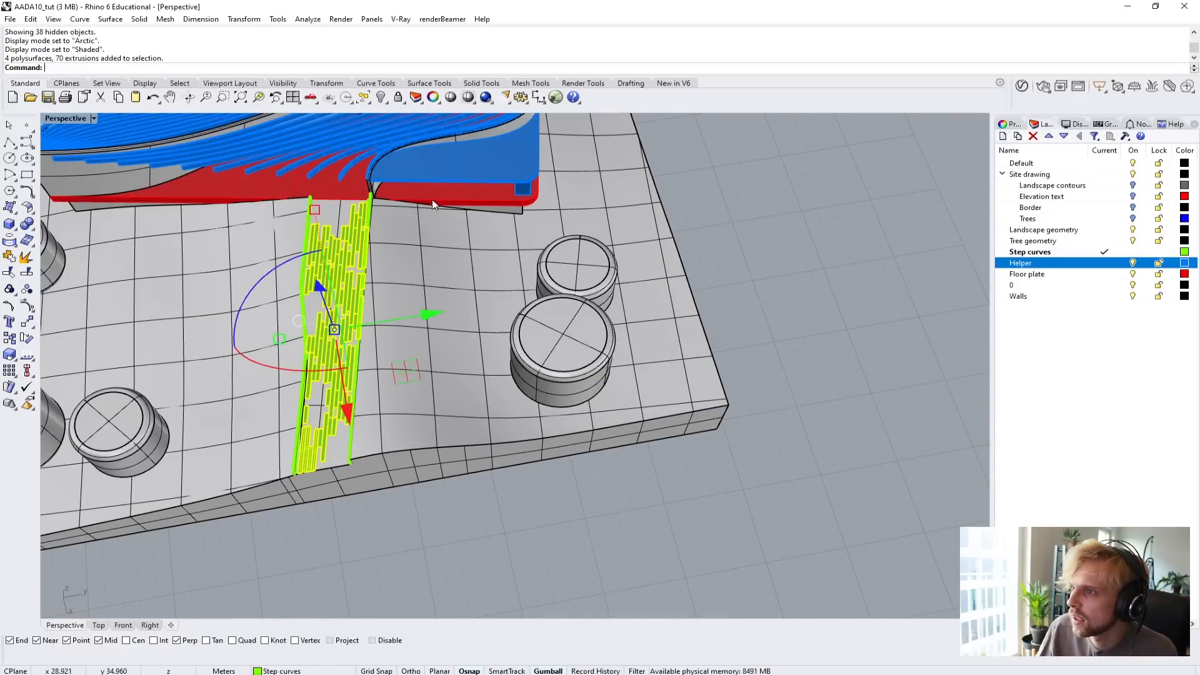
type("isolate")
key("Return")
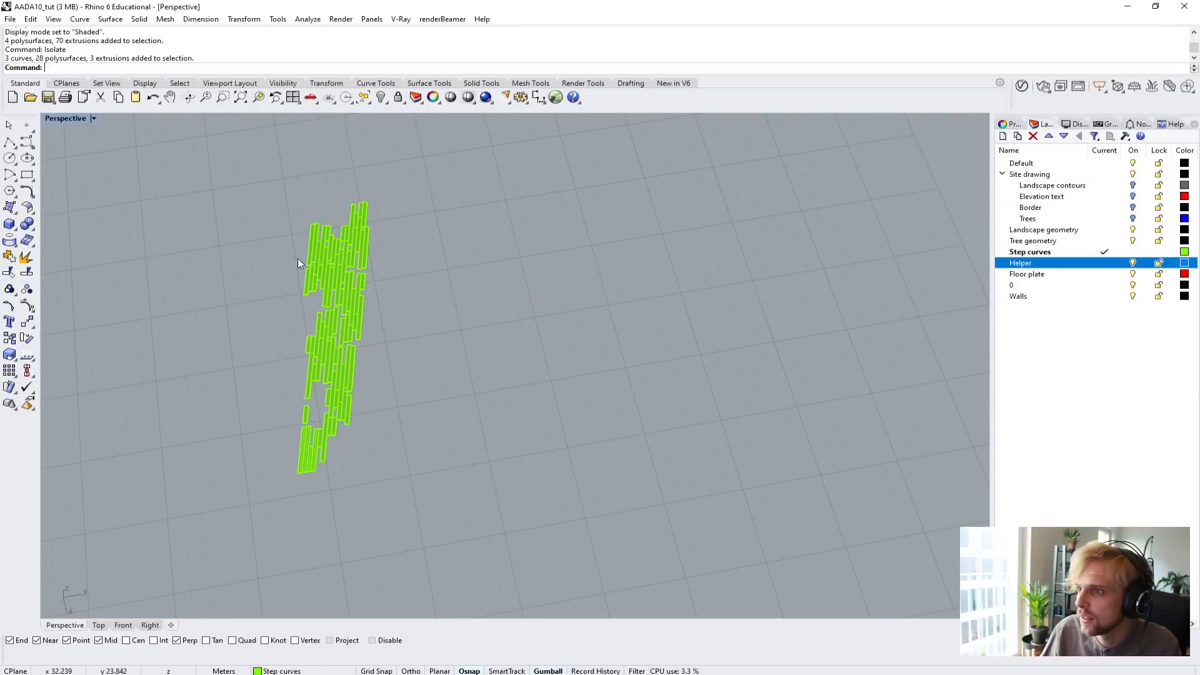
scroll(298, 258, "up", 2)
right_click_drag(427, 269, 404, 276)
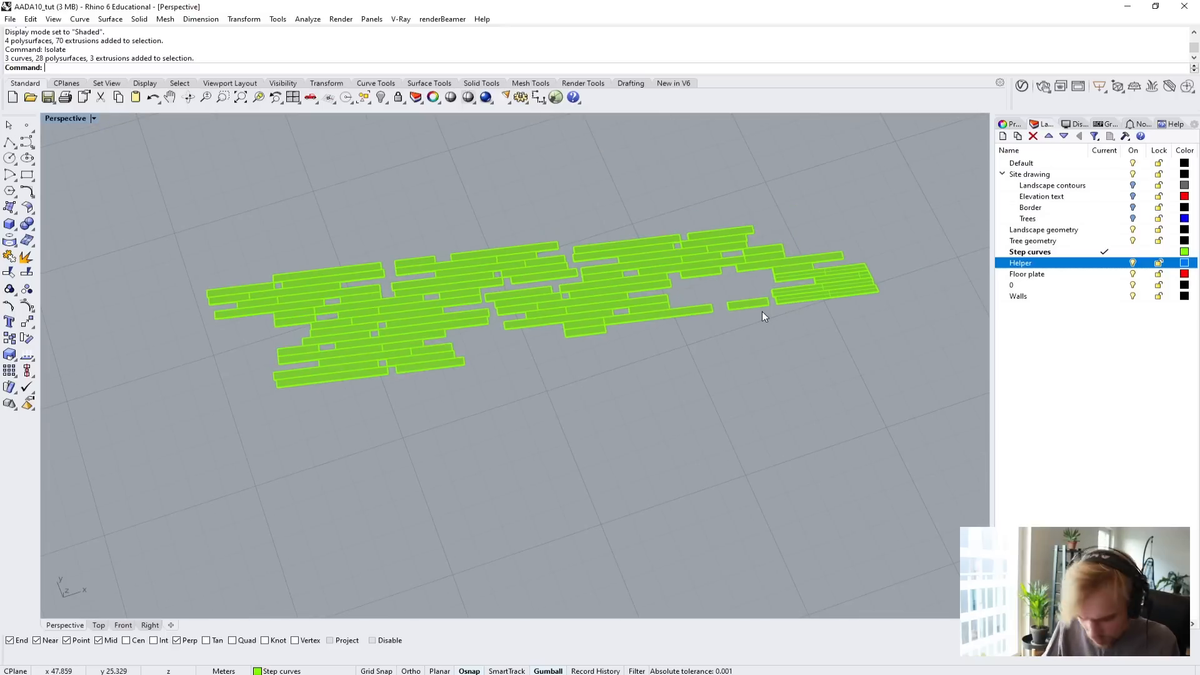
type("chamfe")
key("Return")
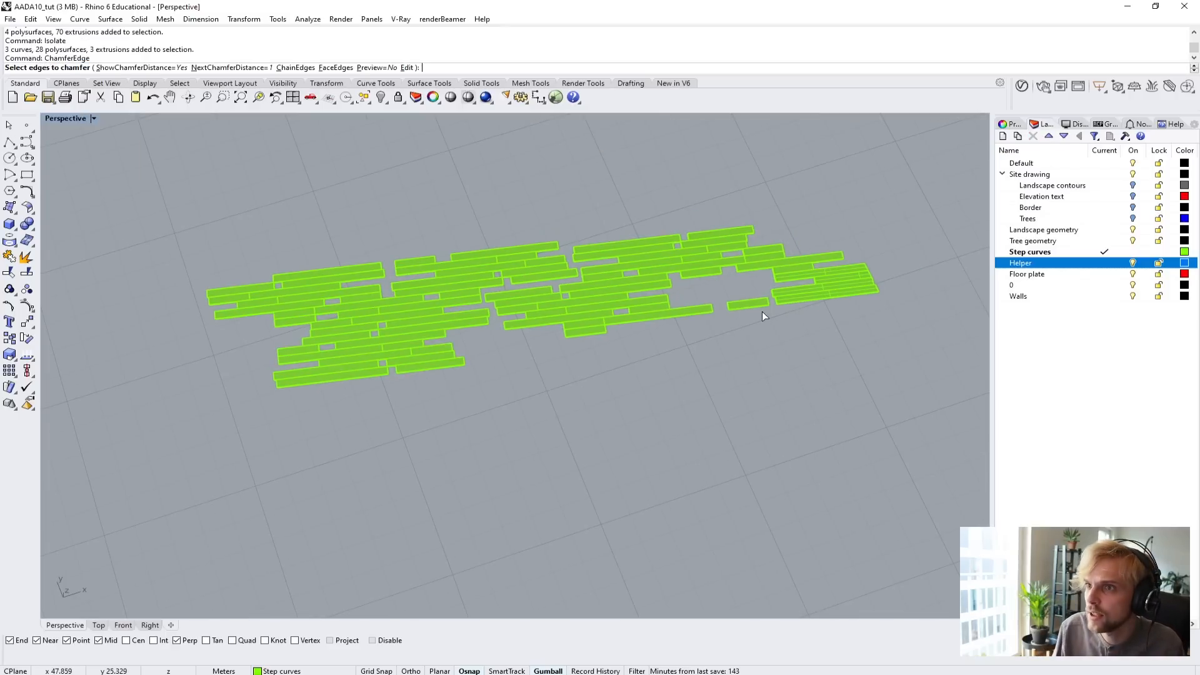
left_click(243, 67)
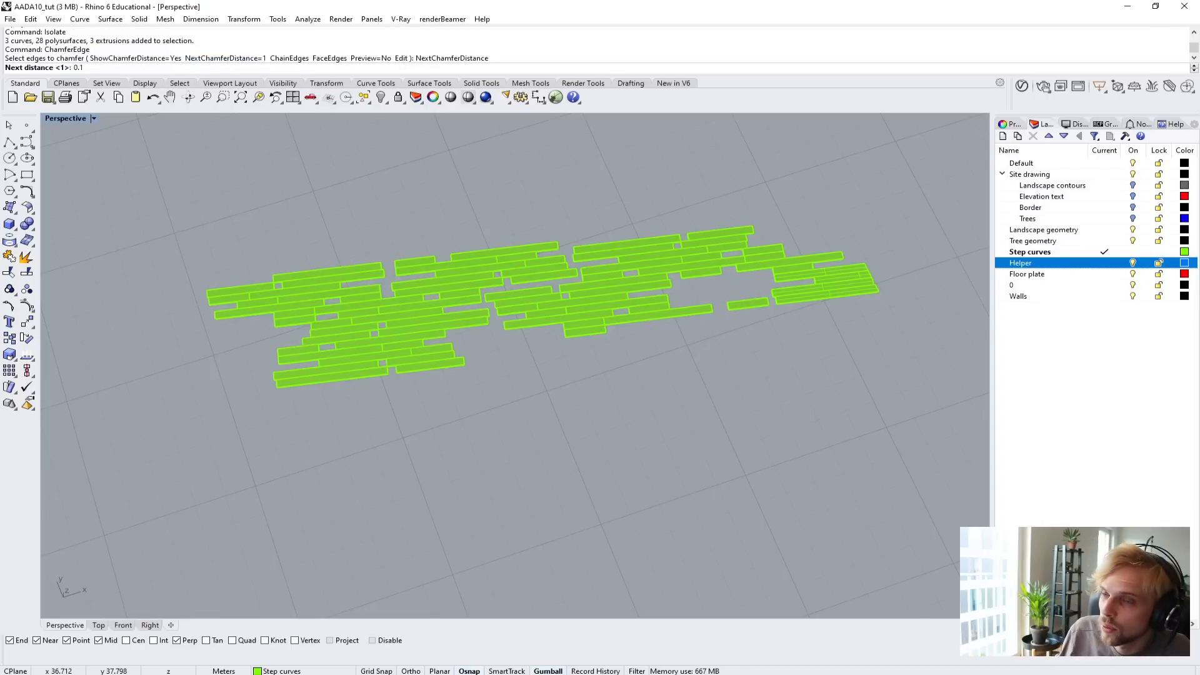
key("Escape")
Save the file and chamfer all edges of the isolated planks with ChamferEdge at a distance of 0.01 m.
key("ctrl+s")
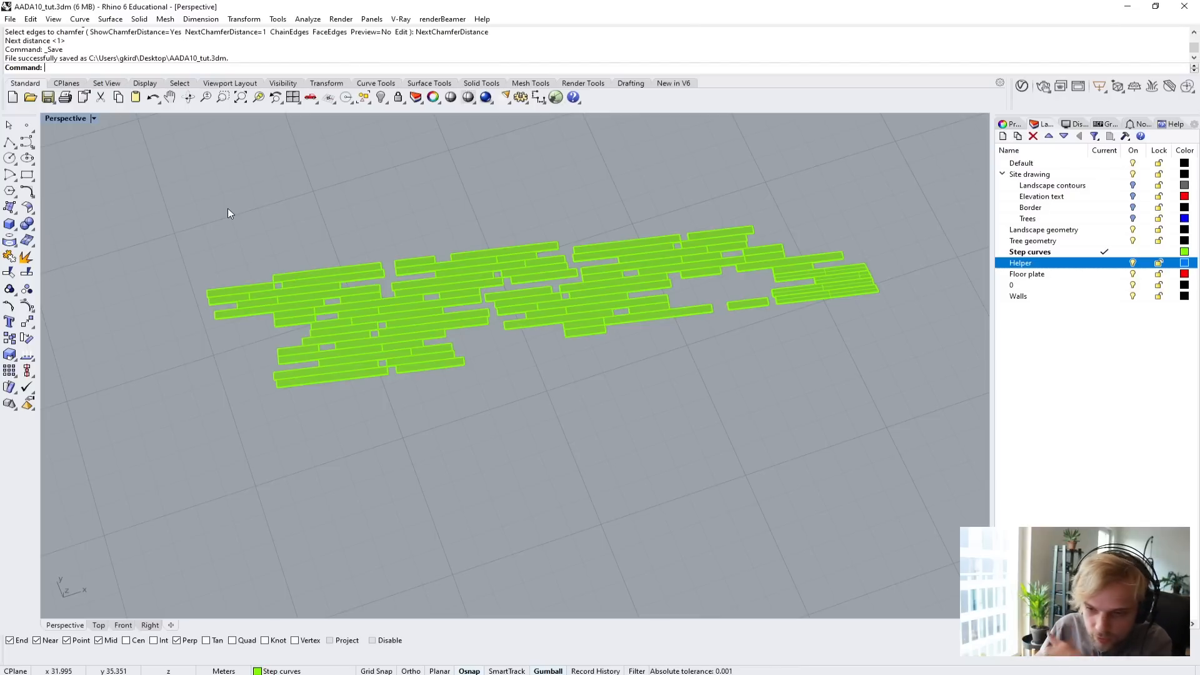
type("Chamfer")
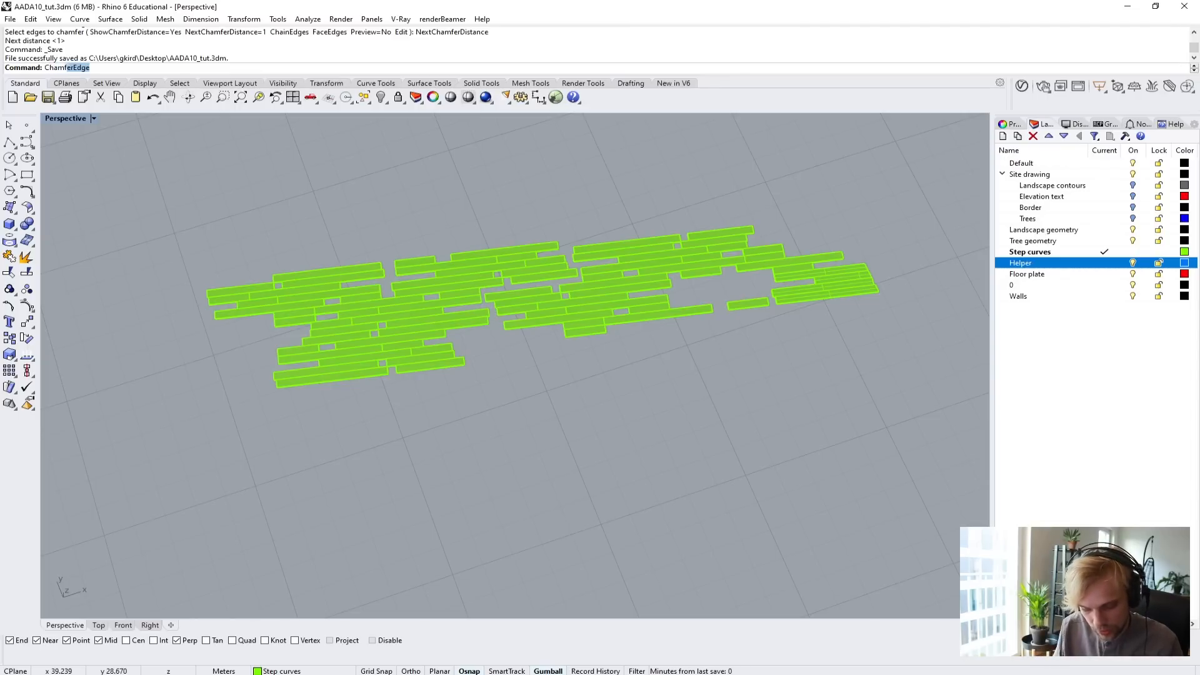
type("Ed")
key("Return")
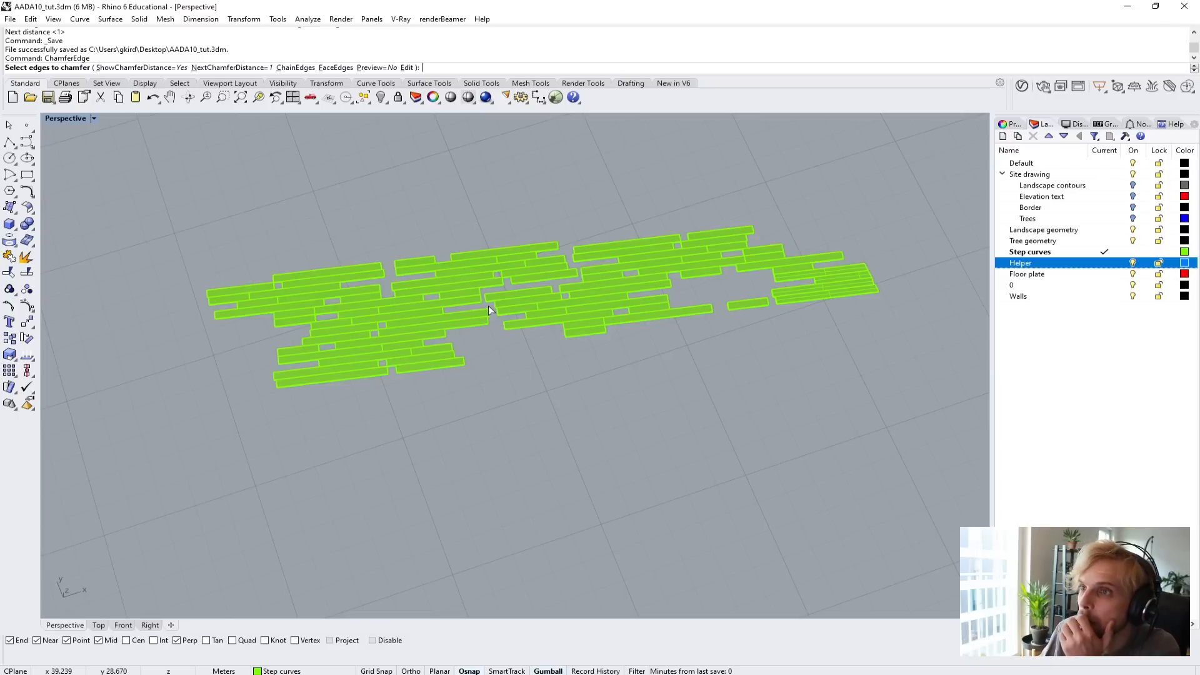
left_click(244, 69)
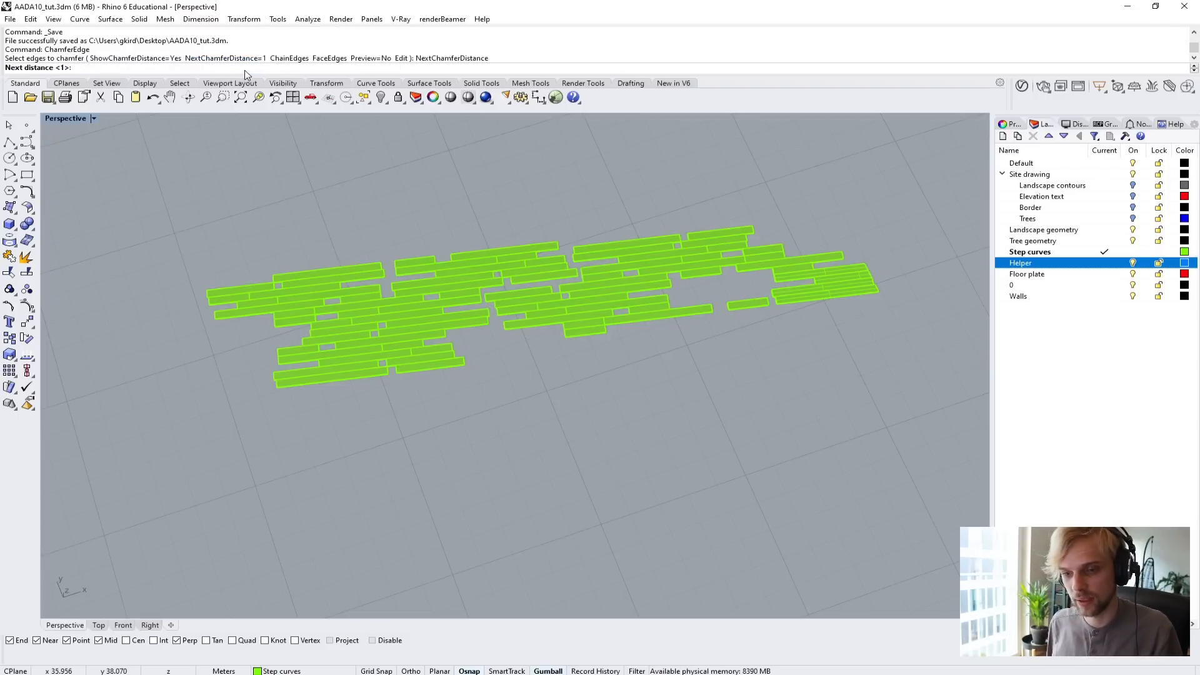
type("0.0")
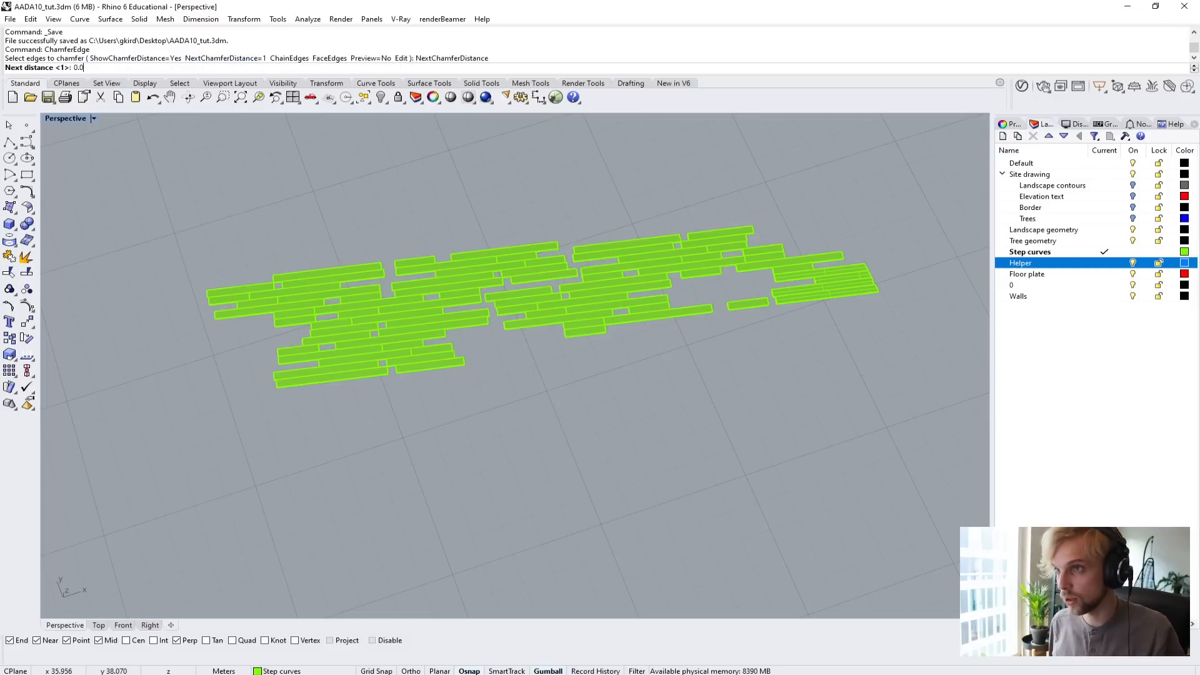
type("1")
key("Return")
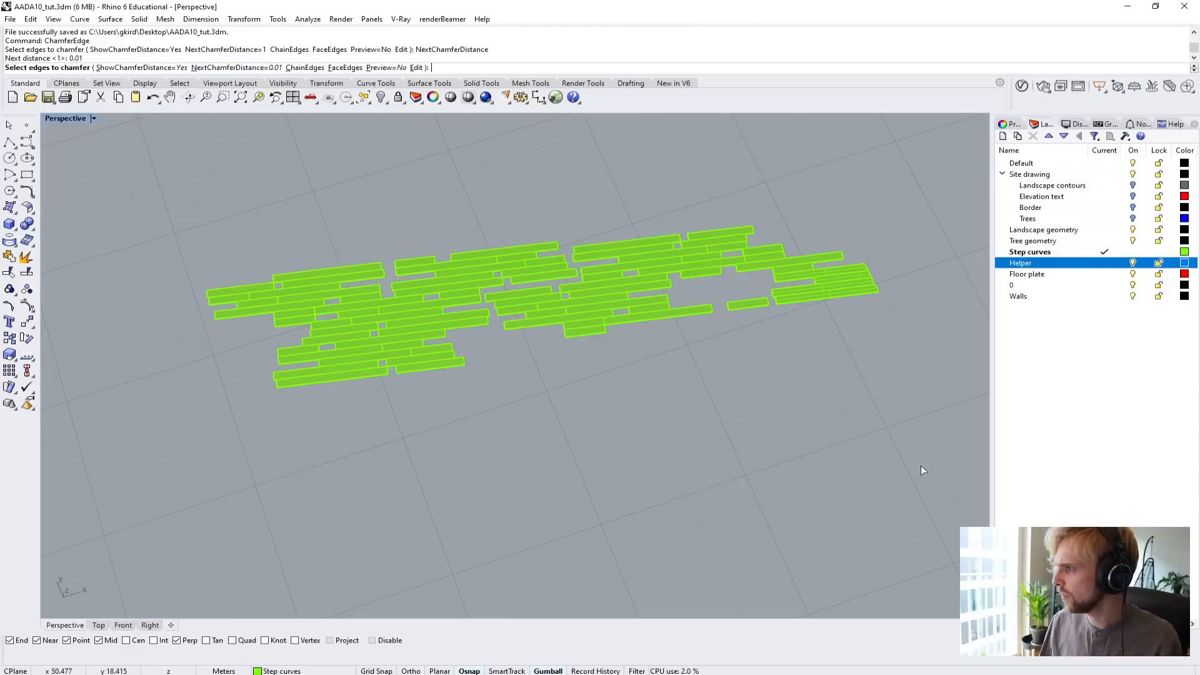
left_click_drag(147, 212, 94, 193)
scroll(178, 279, "up", 8)
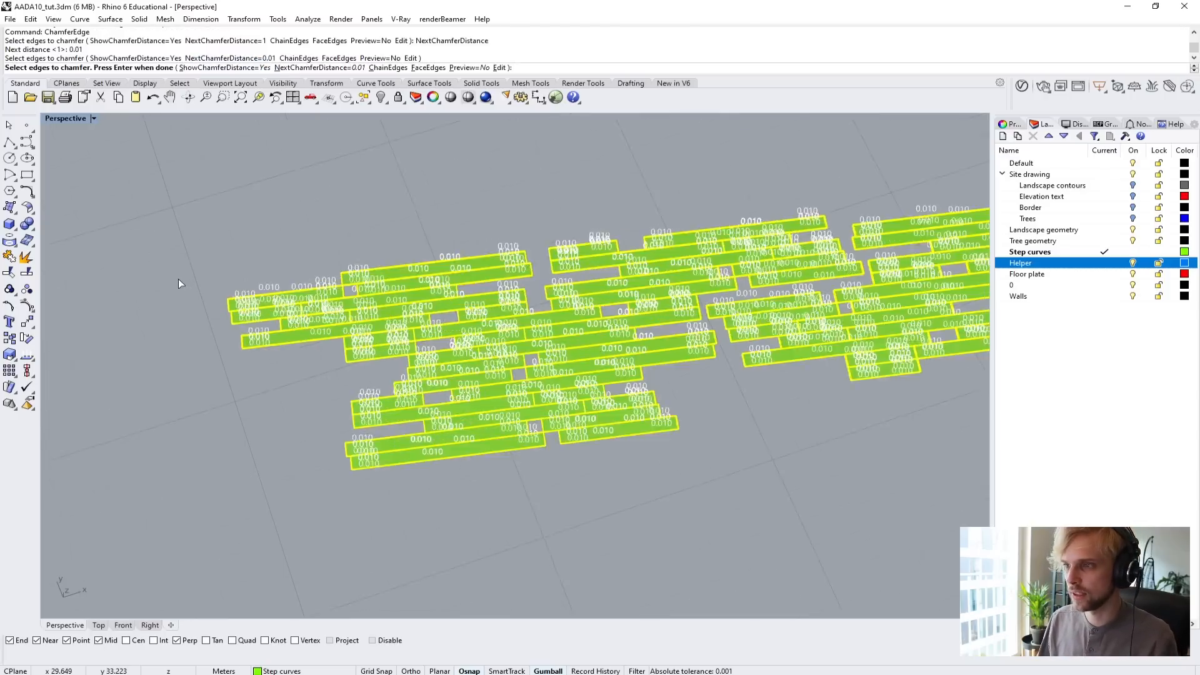
scroll(410, 424, "down", 8)
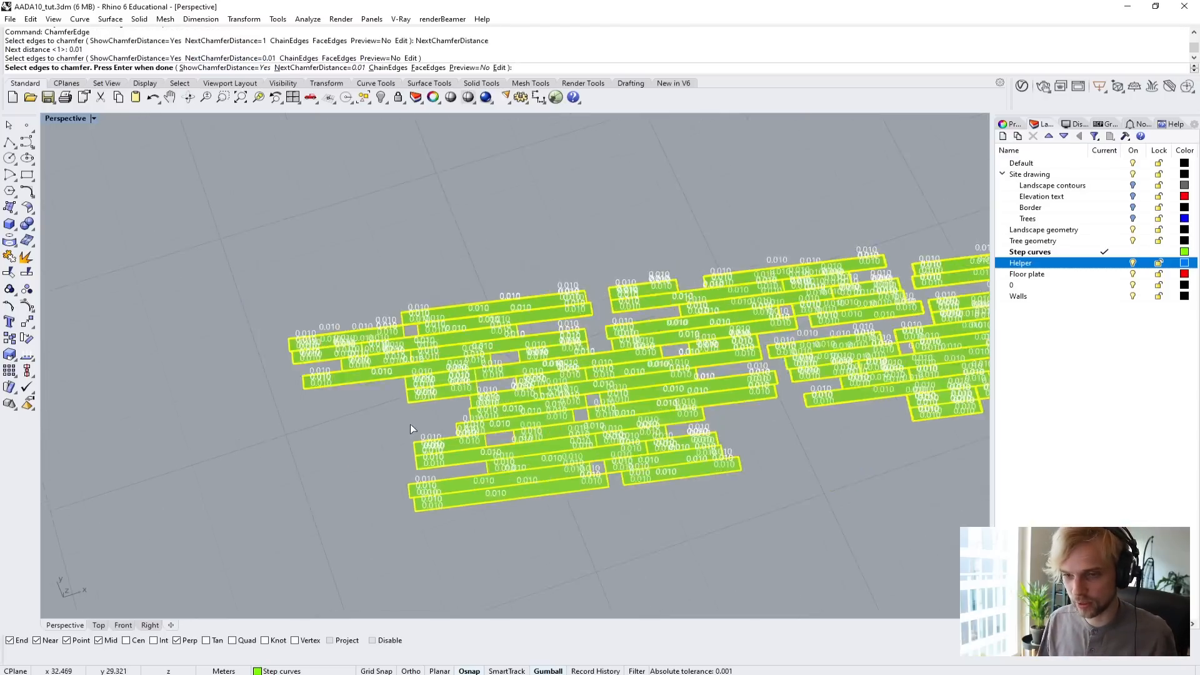
right_click_drag(509, 472, 335, 418, "shift")
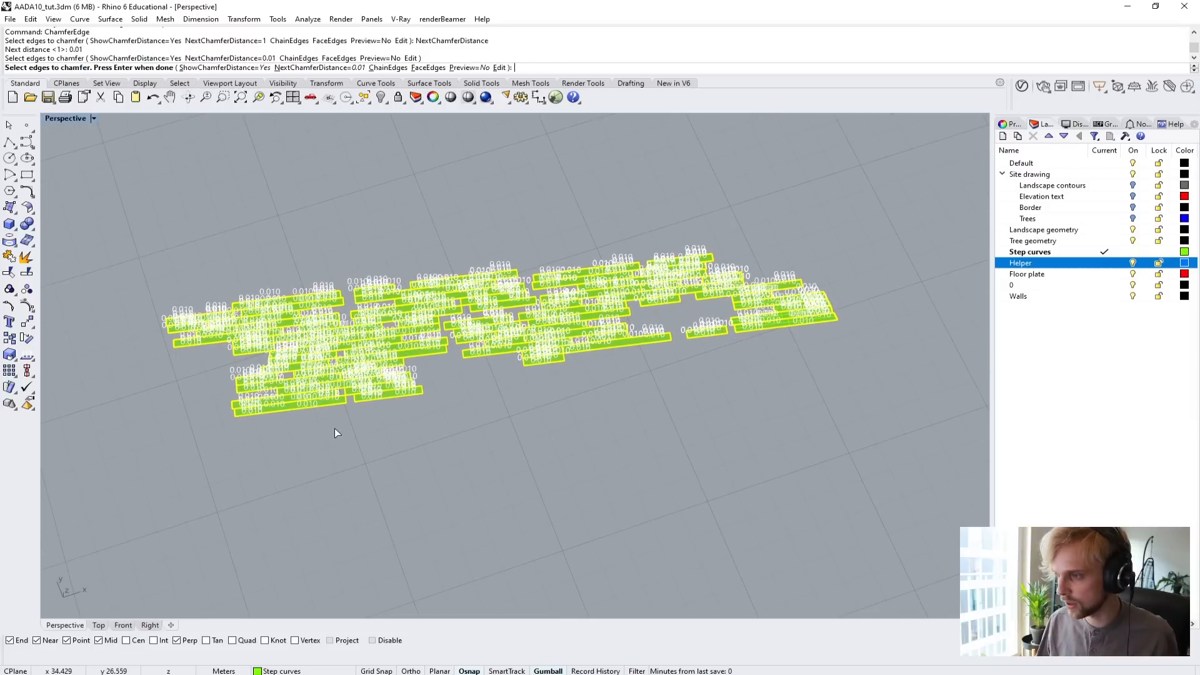
key("Return")
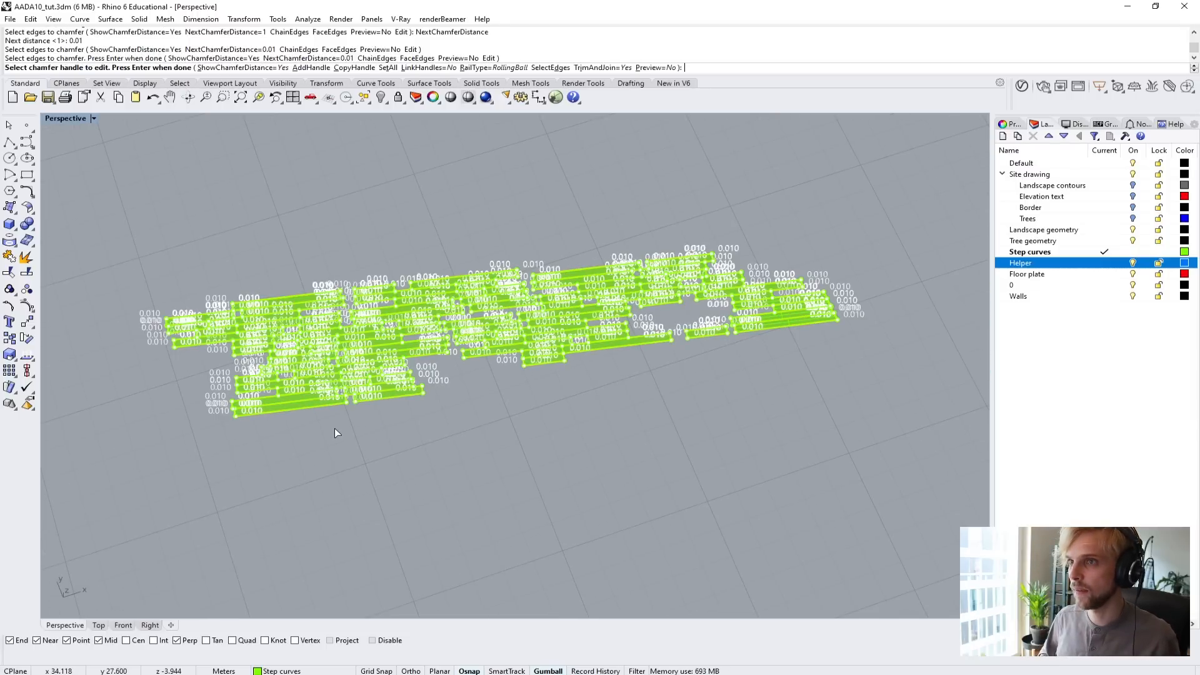
key("Return")
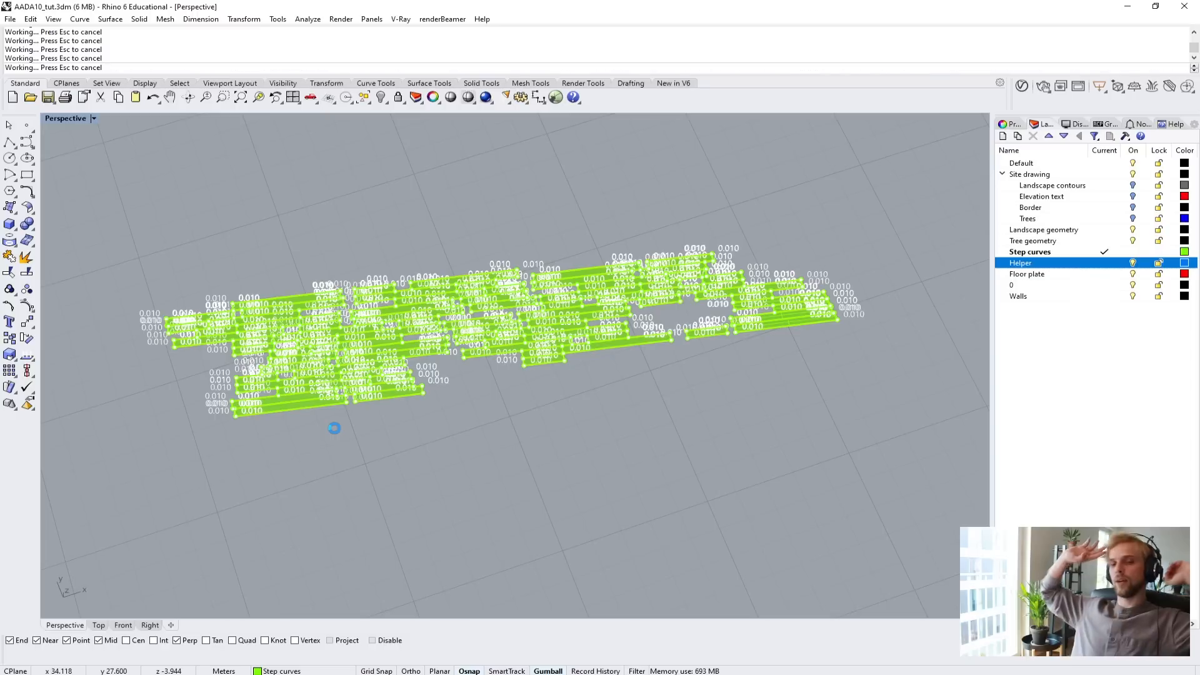
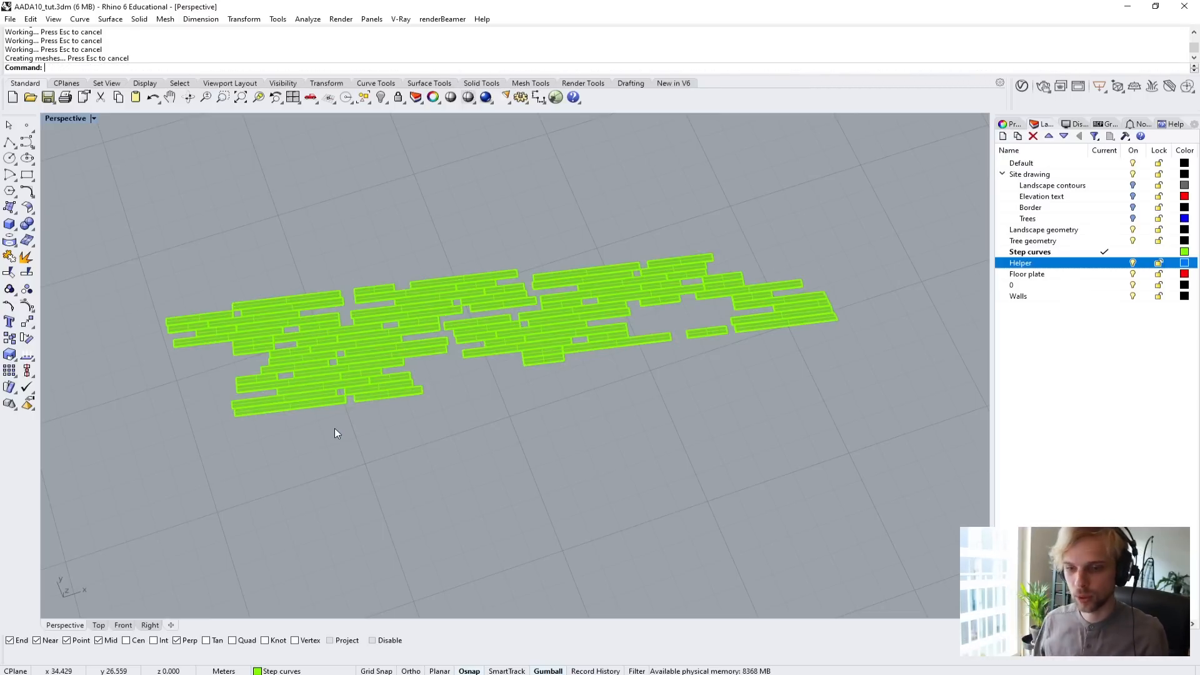
Inspect the chamfered edges and corners of the isolated planks up close in the Perspective view.
right_click_drag(264, 413, 379, 298)
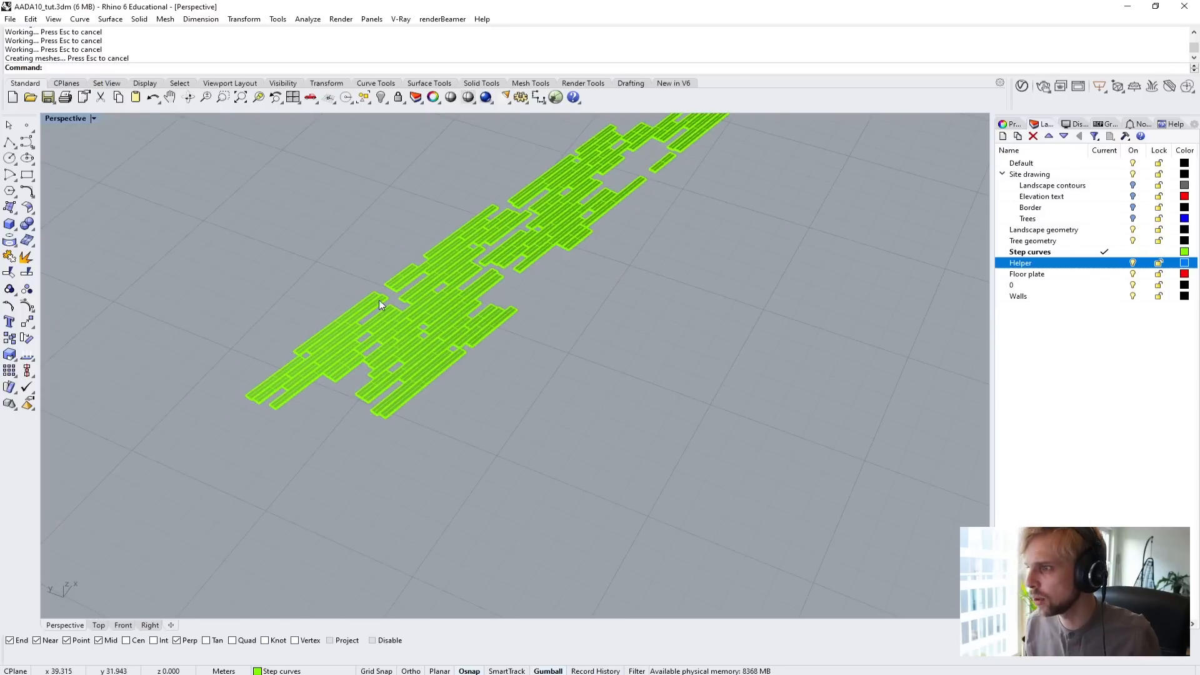
scroll(440, 279, "up", 10)
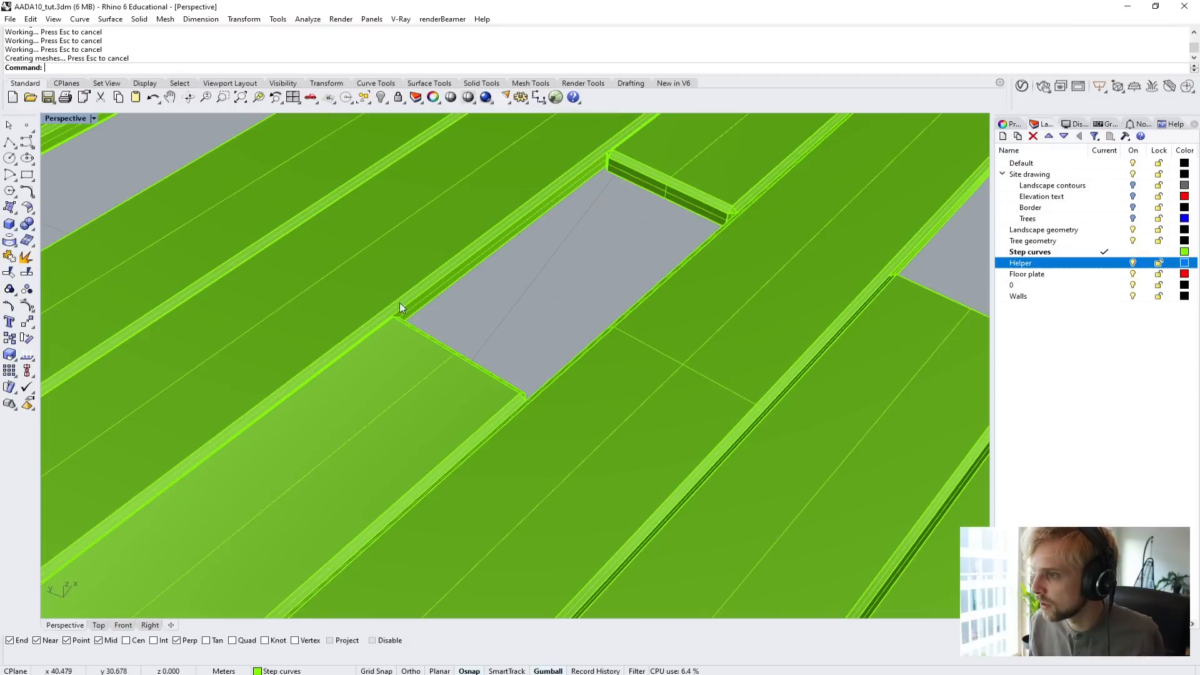
right_click_drag(399, 302, 646, 267)
right_click_drag(695, 336, 494, 238, "shift")
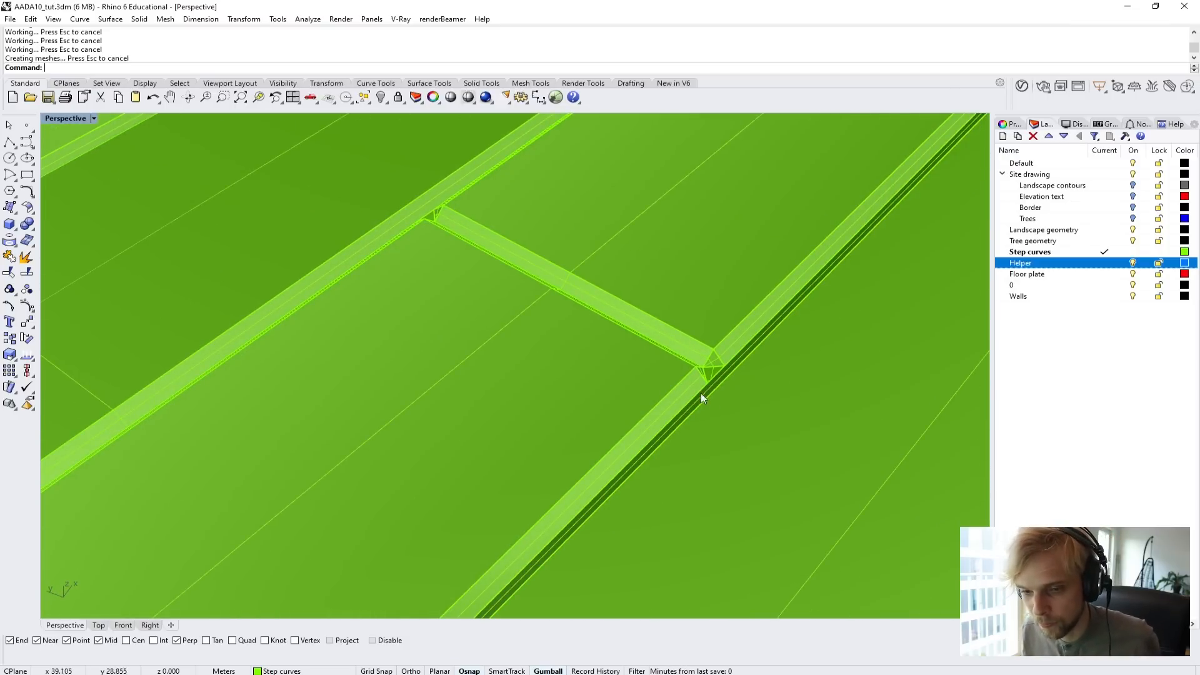
scroll(620, 304, "down", 10)
scroll(486, 293, "up", 4)
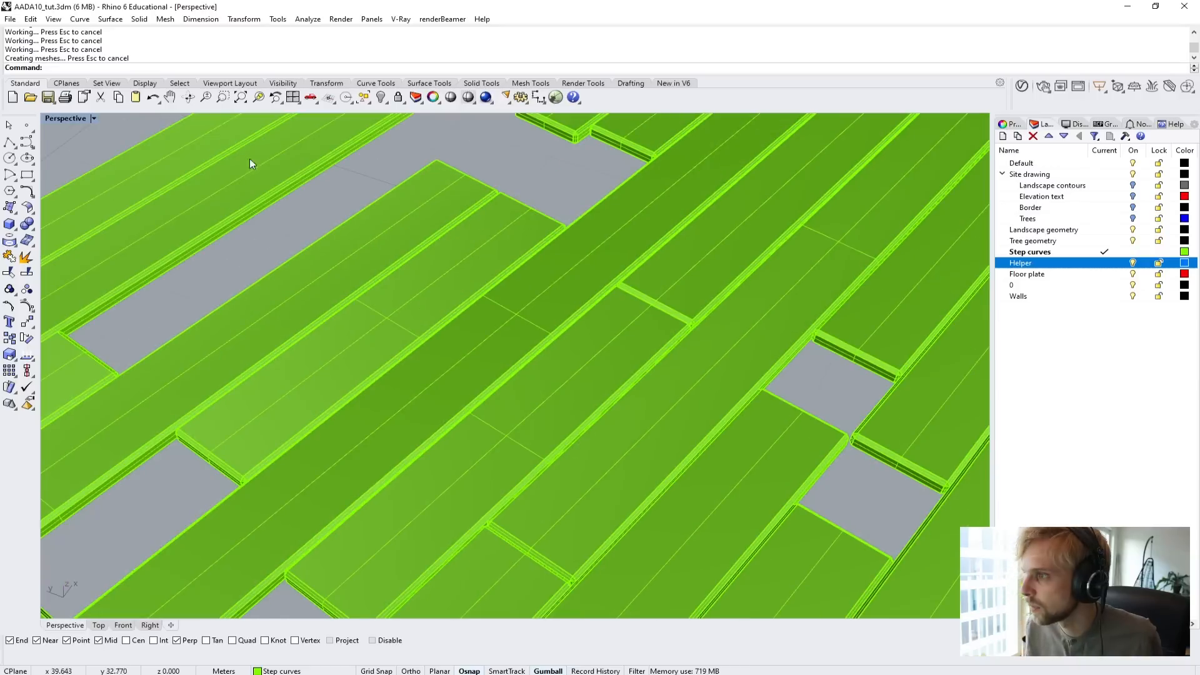
Set the Perspective view to Arctic display mode and inspect the chamfered planks and the gaps between them.
right_click(65, 118)
left_click(87, 251)
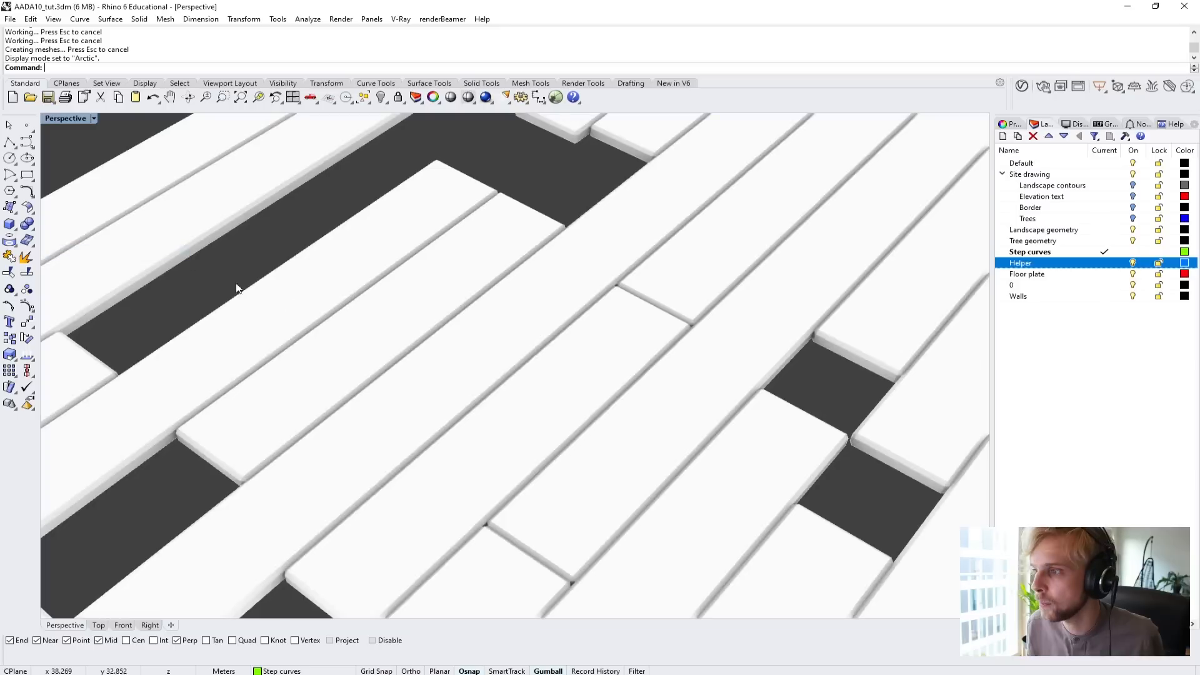
scroll(393, 331, "down", 5)
scroll(440, 356, "up", 8)
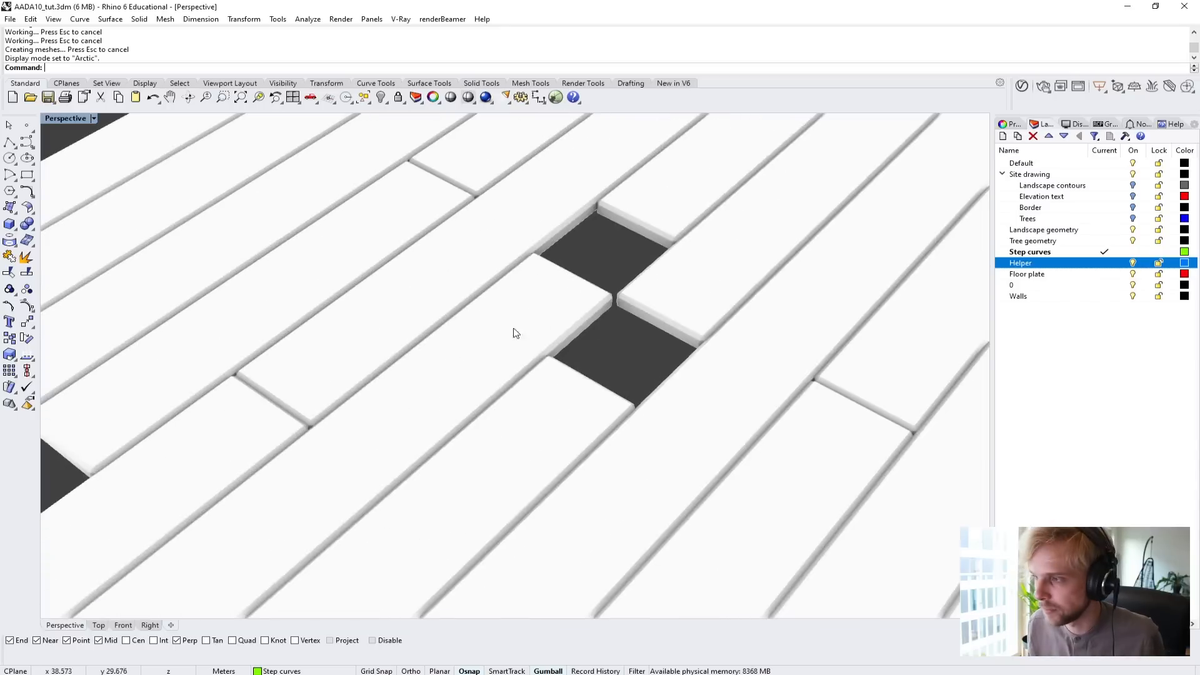
right_click_drag(360, 389, 377, 375, "shift")
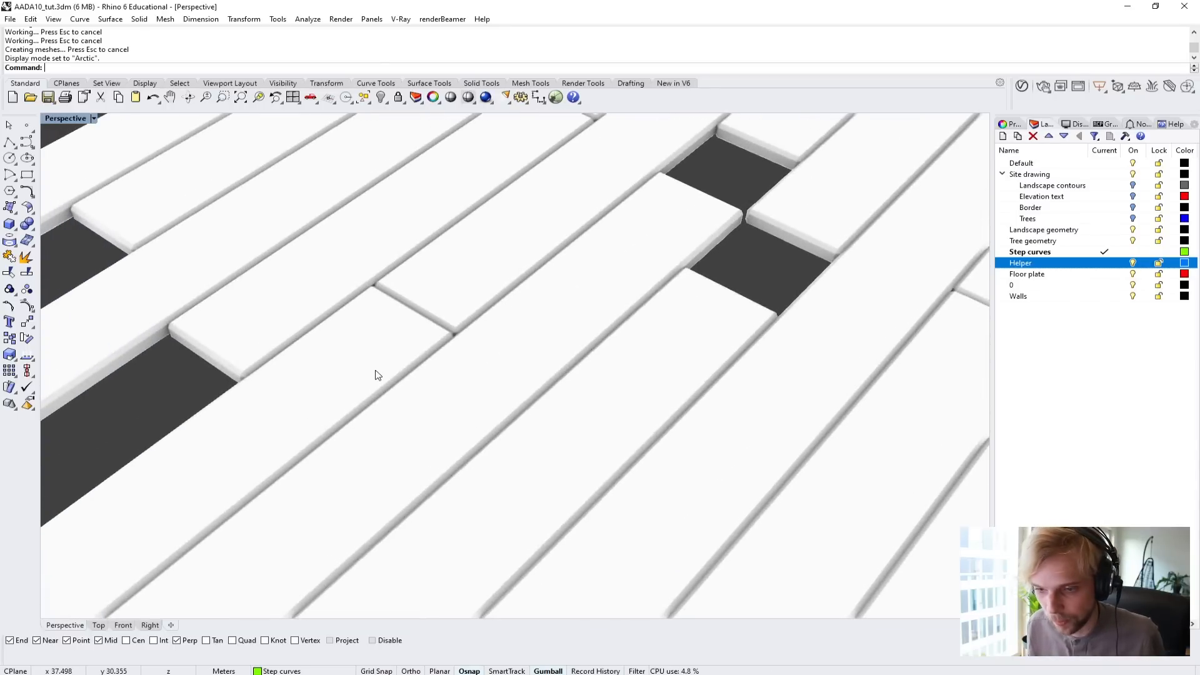
scroll(377, 376, "down", 3)
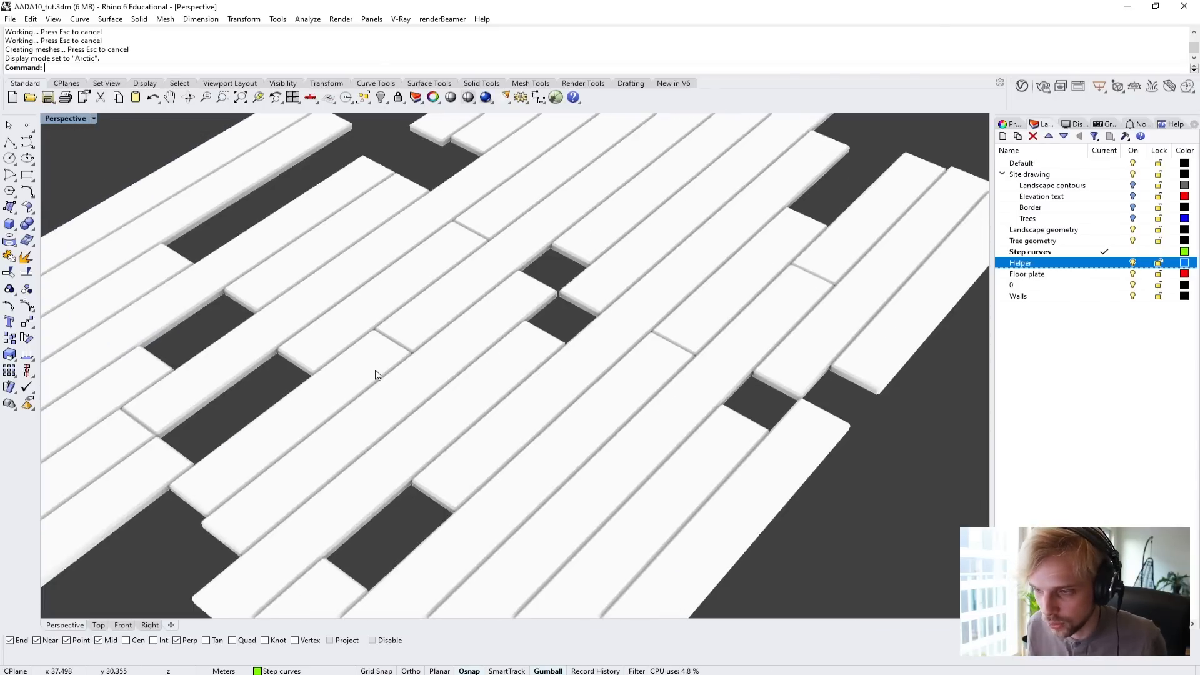
scroll(375, 372, "down", 6)
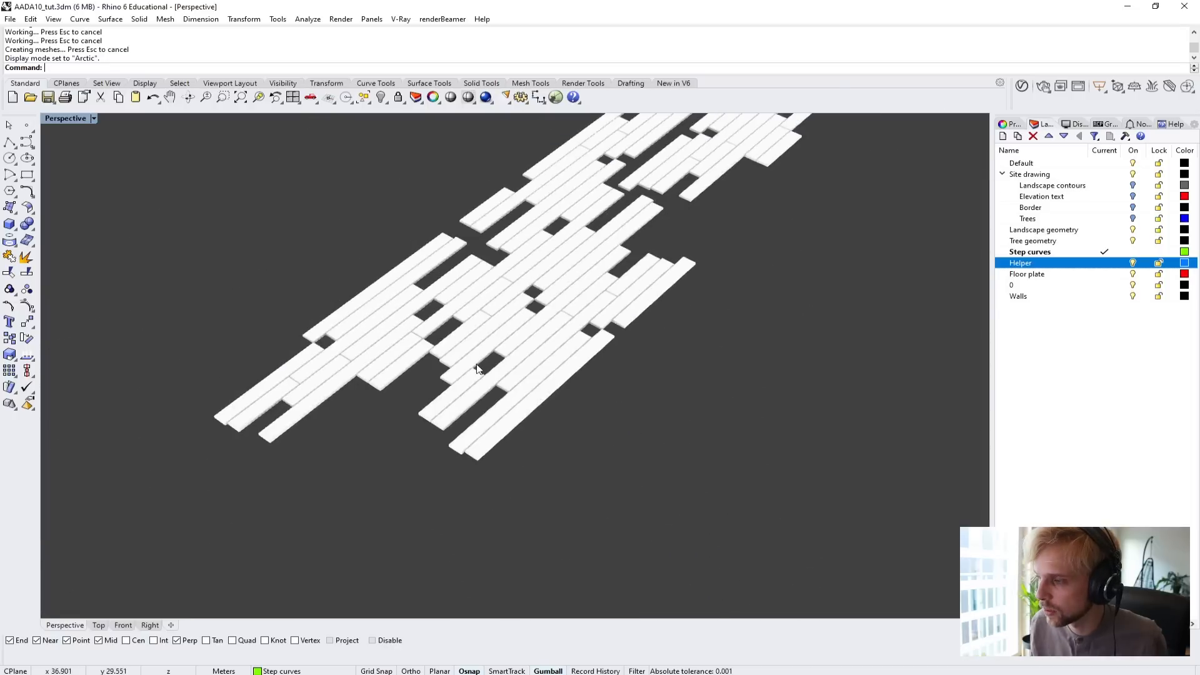
Show all hidden objects again and inspect the plank path between its side walls.
right_click_drag(476, 369, 359, 427)
type("S")
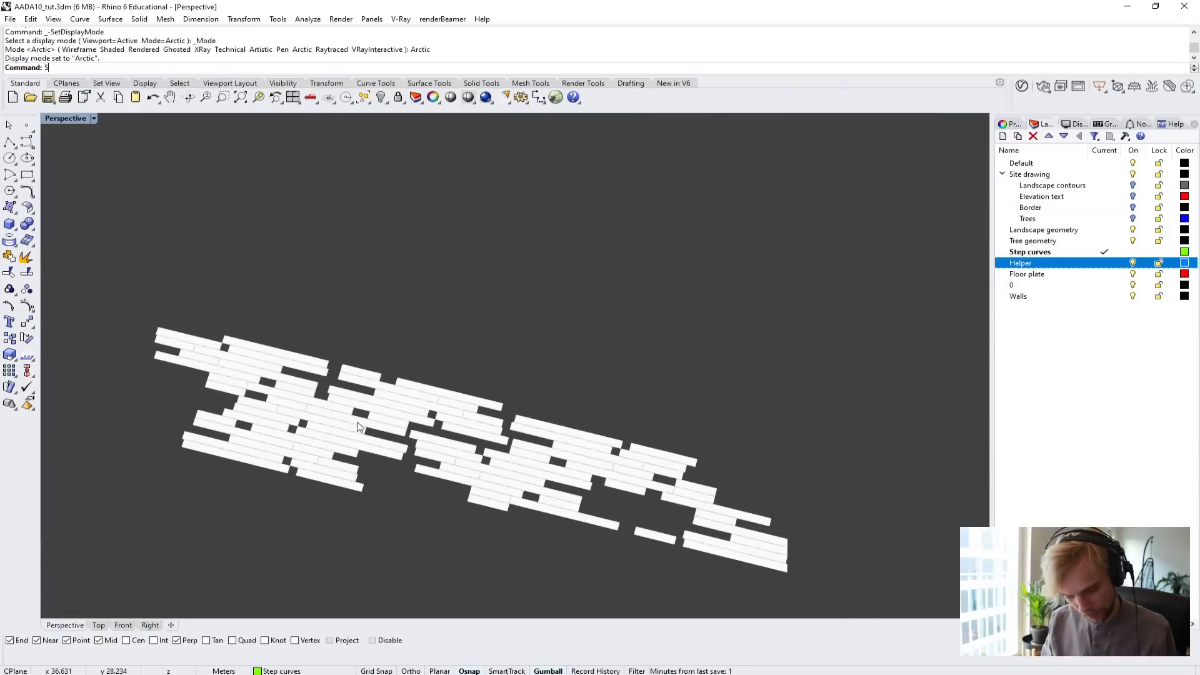
type("how")
key("Return")
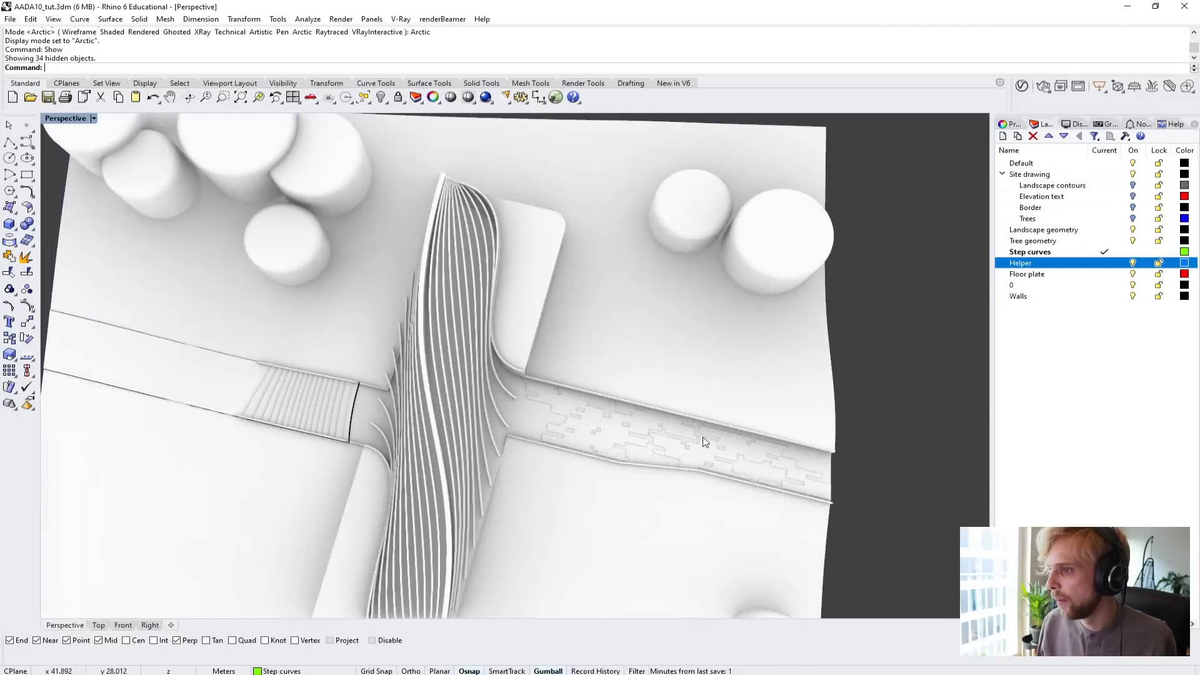
right_click_drag(706, 443, 400, 252)
scroll(504, 317, "up", 5)
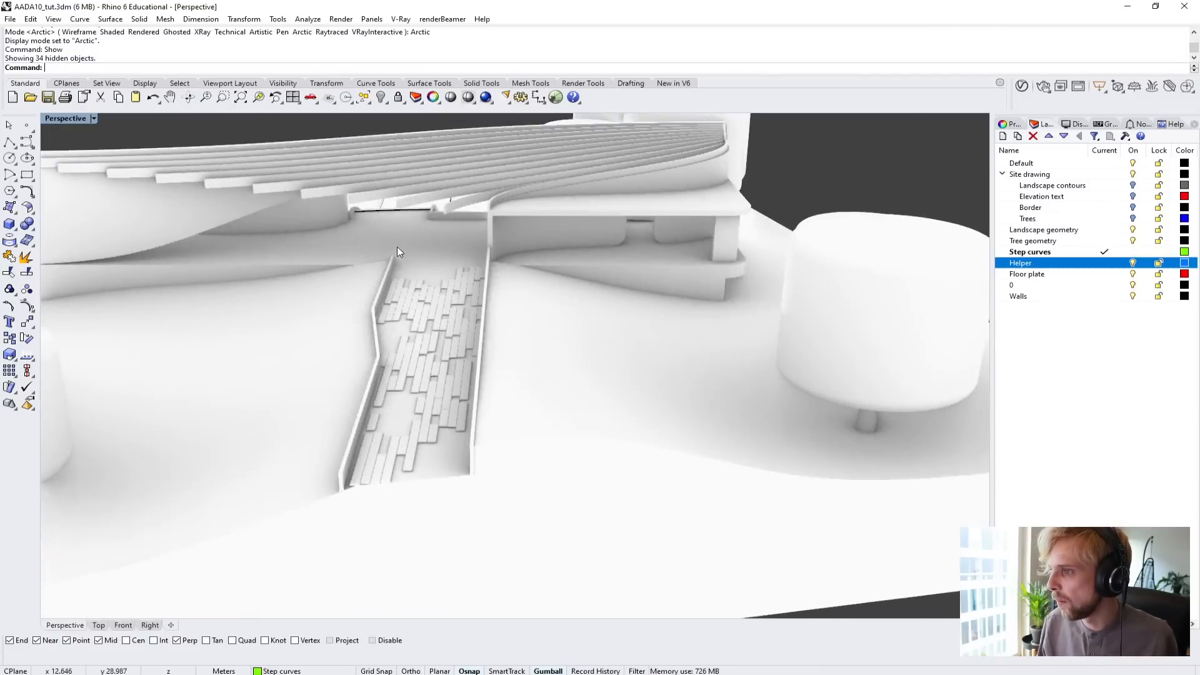
scroll(396, 246, "up", 4)
right_click_drag(400, 536, 423, 451)
scroll(492, 377, "up", 3)
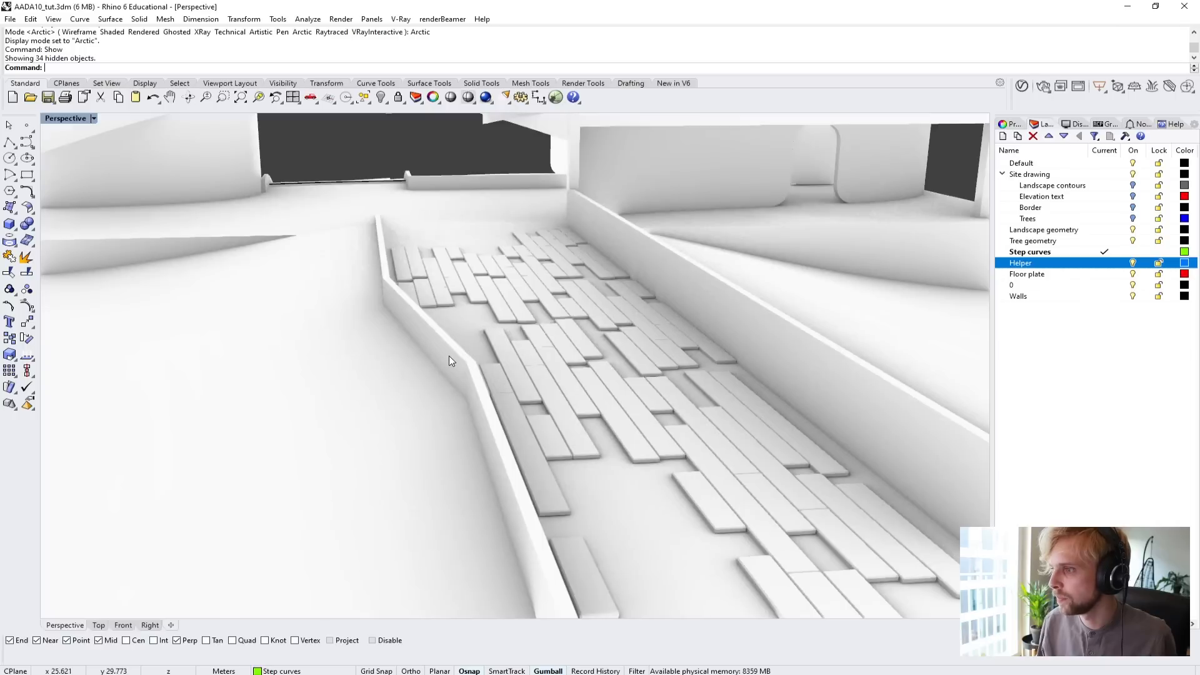
type("C")
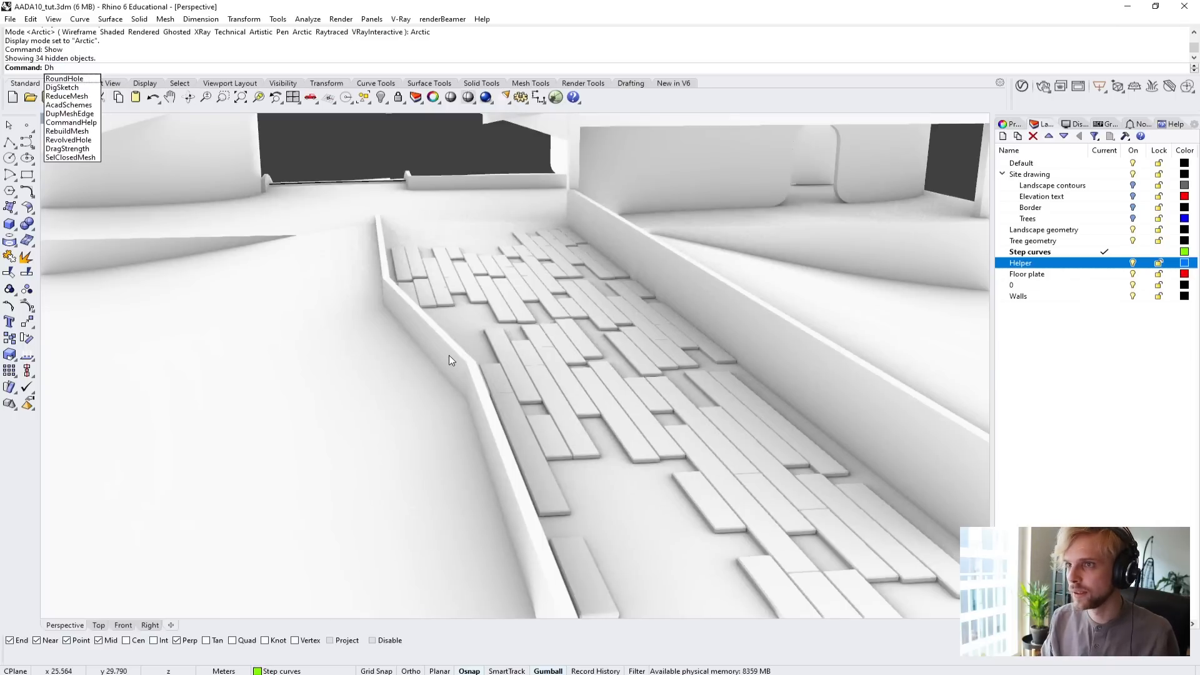
type("hamferEdge")
key("Return")
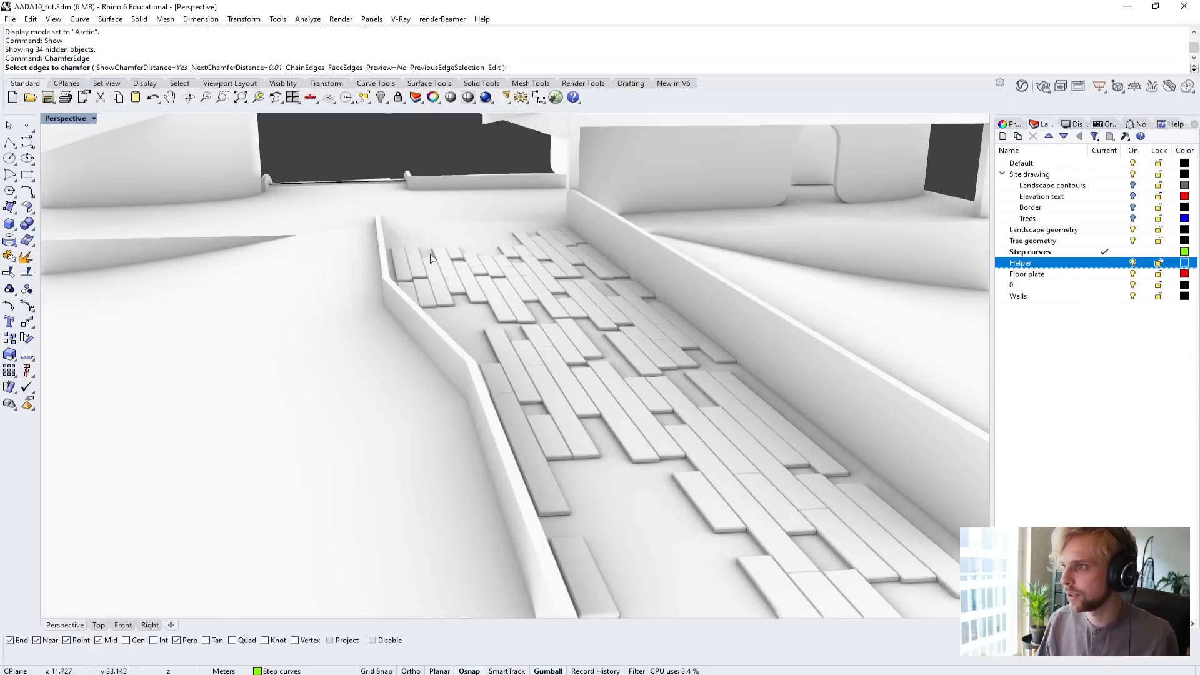
scroll(383, 257, "up", 2)
scroll(382, 257, "up", 2)
left_click(387, 294)
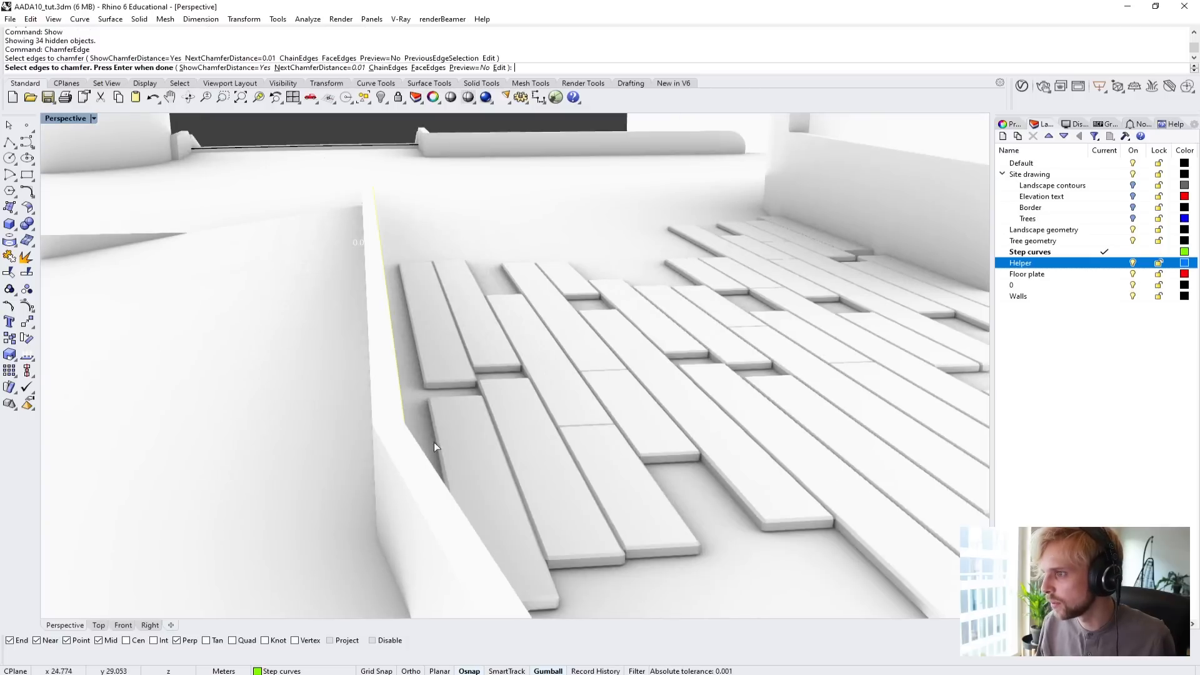
key("Escape")
Examine the plank path, the building's interior and exterior, and the staircase on the opposite side in Arctic display.
scroll(455, 405, "down", 5)
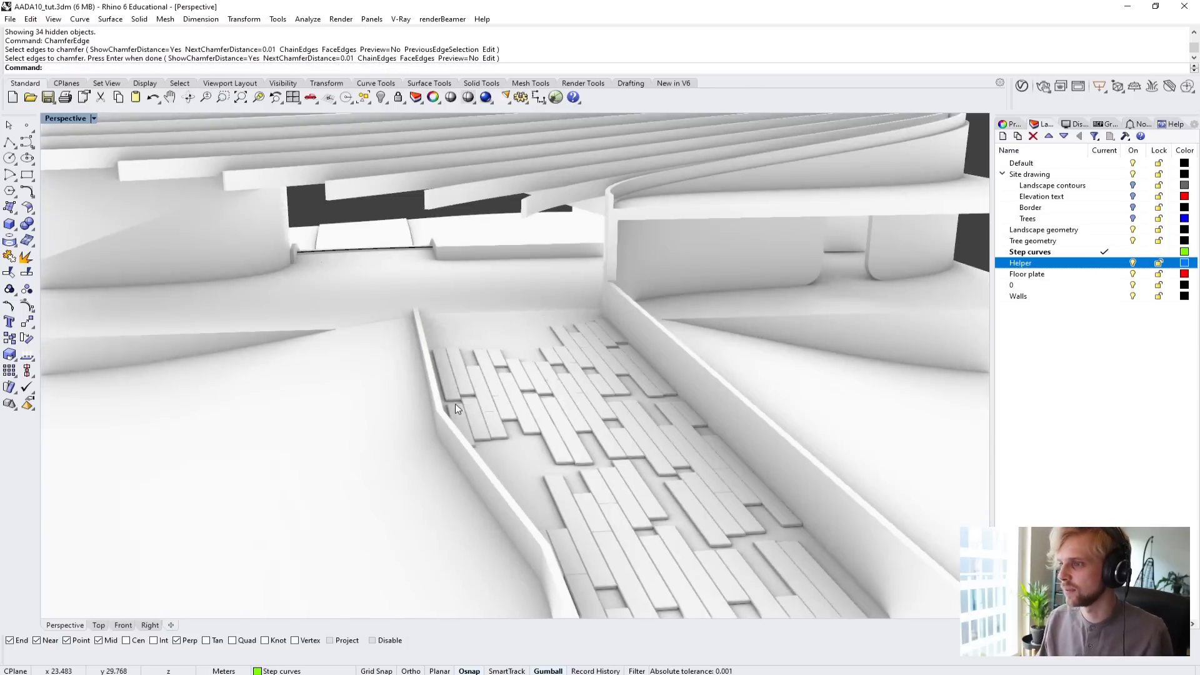
right_click_drag(455, 404, 505, 390)
scroll(517, 373, "up", 6)
scroll(516, 374, "down", 6)
scroll(584, 390, "down", 6)
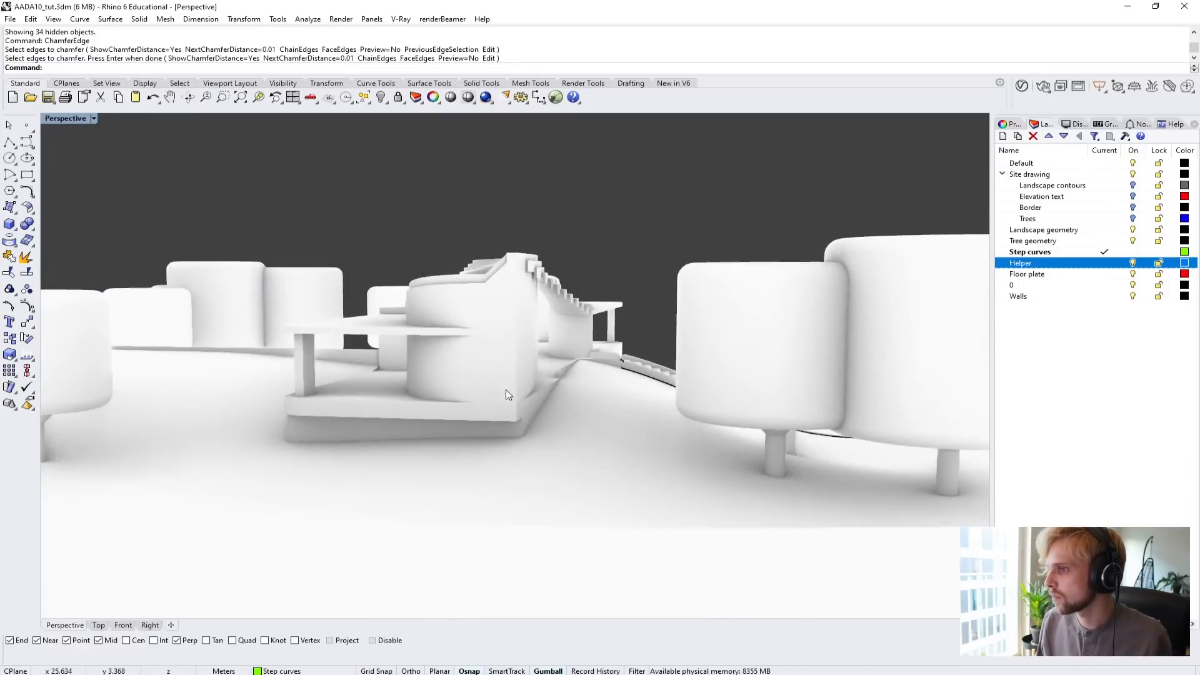
scroll(354, 358, "up", 6)
scroll(354, 362, "up", 8)
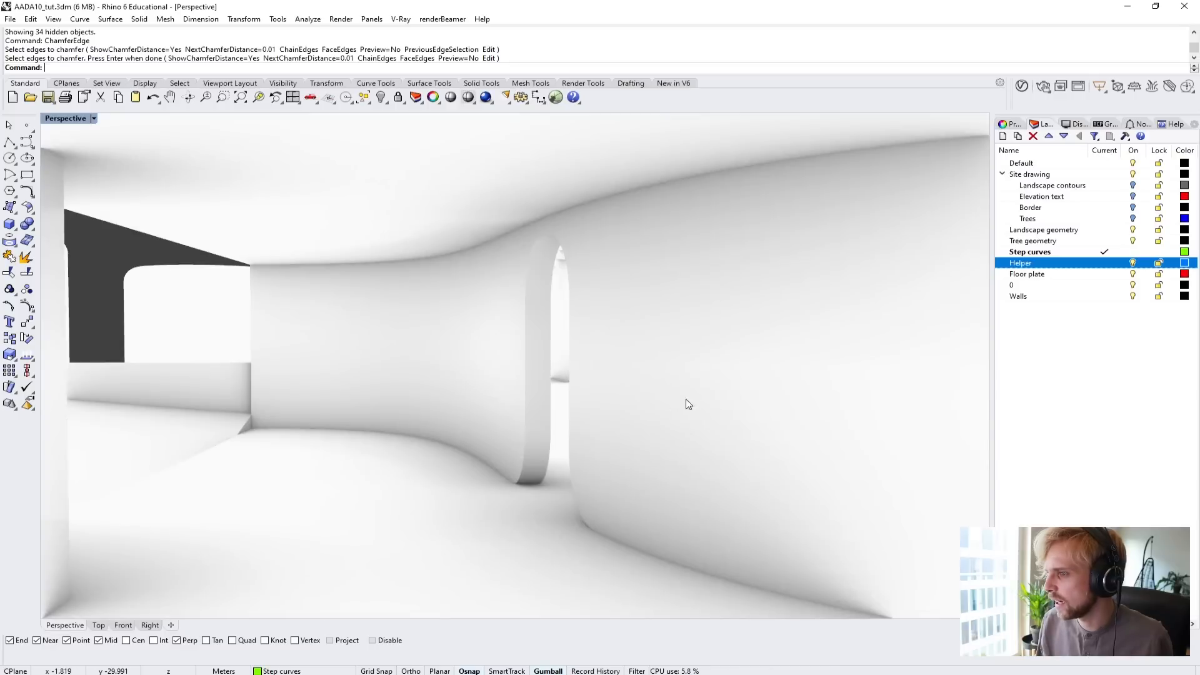
right_click_drag(689, 404, 352, 406)
scroll(435, 455, "down", 8)
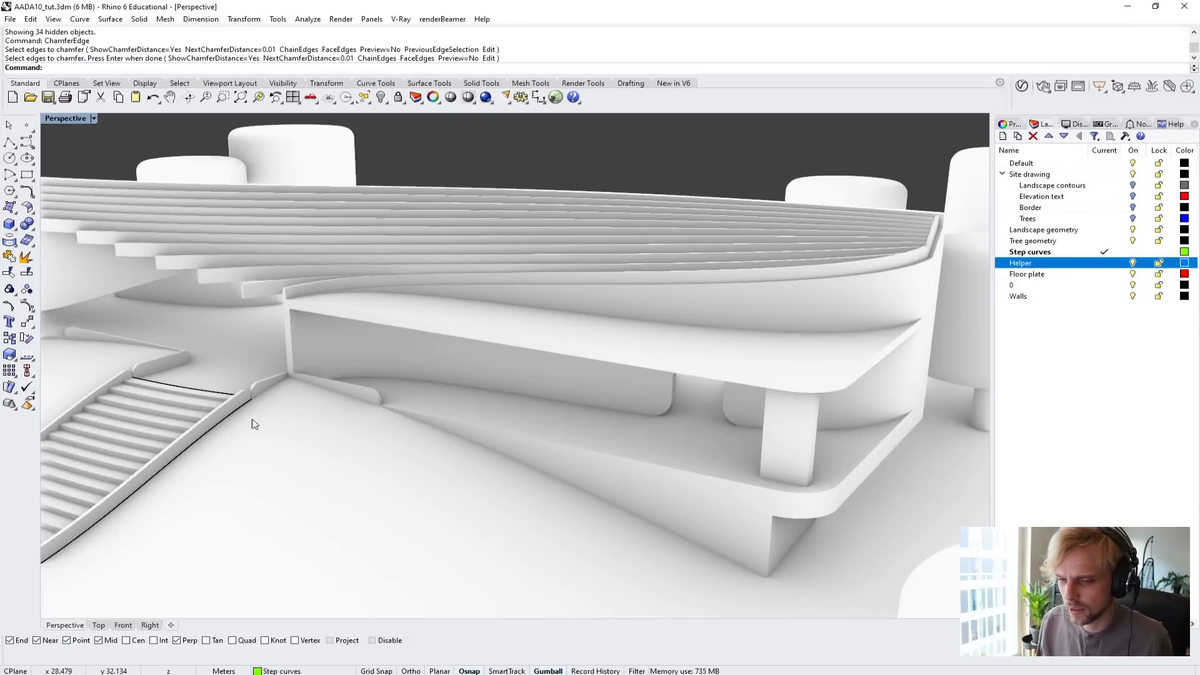
mouse_move(398, 416)
right_mouse_down()
mouse_move(528, 382)
mouse_move(421, 416)
right_mouse_up()
scroll(422, 417, "up", 6)
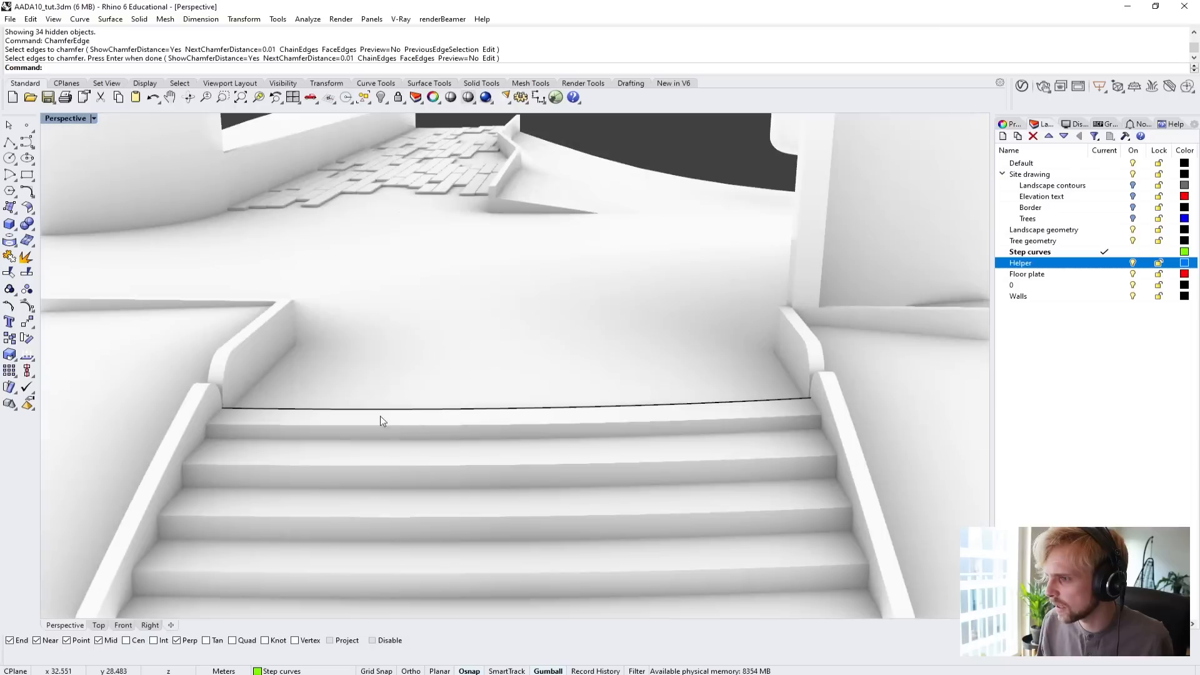
scroll(305, 430, "down", 8)
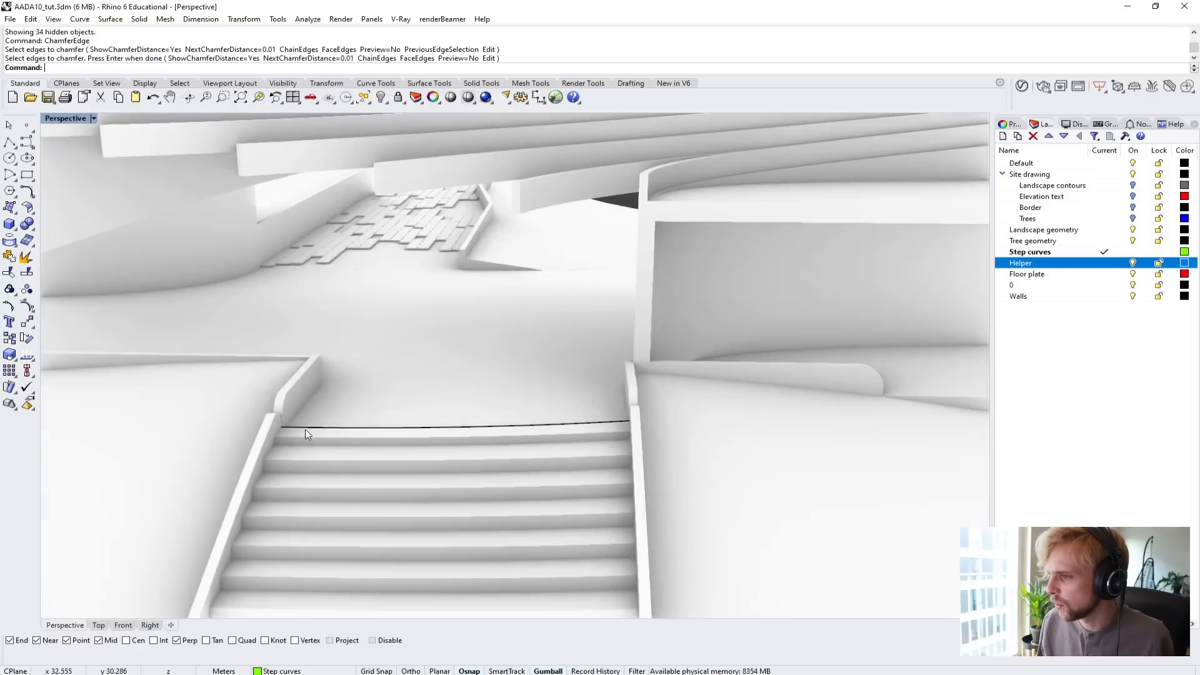
Select all remaining curves in the model with SelCrv, including the one along the top stair, and delete them.
right_click_drag(305, 430, 338, 475)
right_click_drag(338, 475, 586, 406, "shift")
scroll(420, 387, "up", 6)
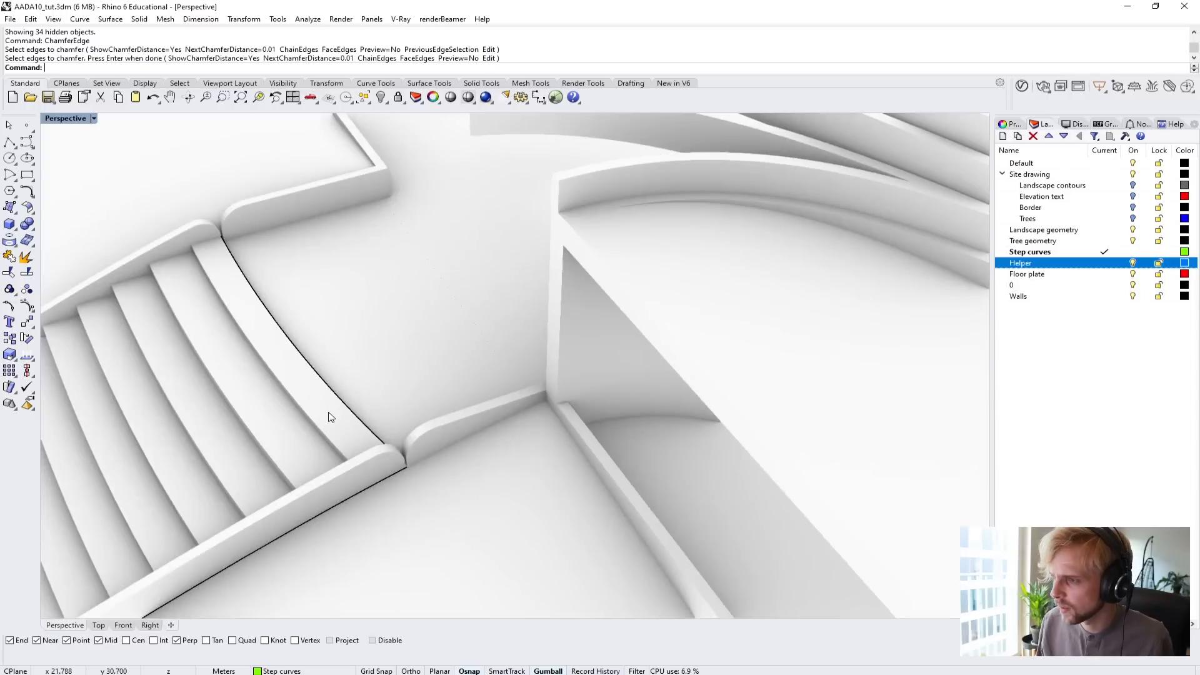
left_click(354, 419)
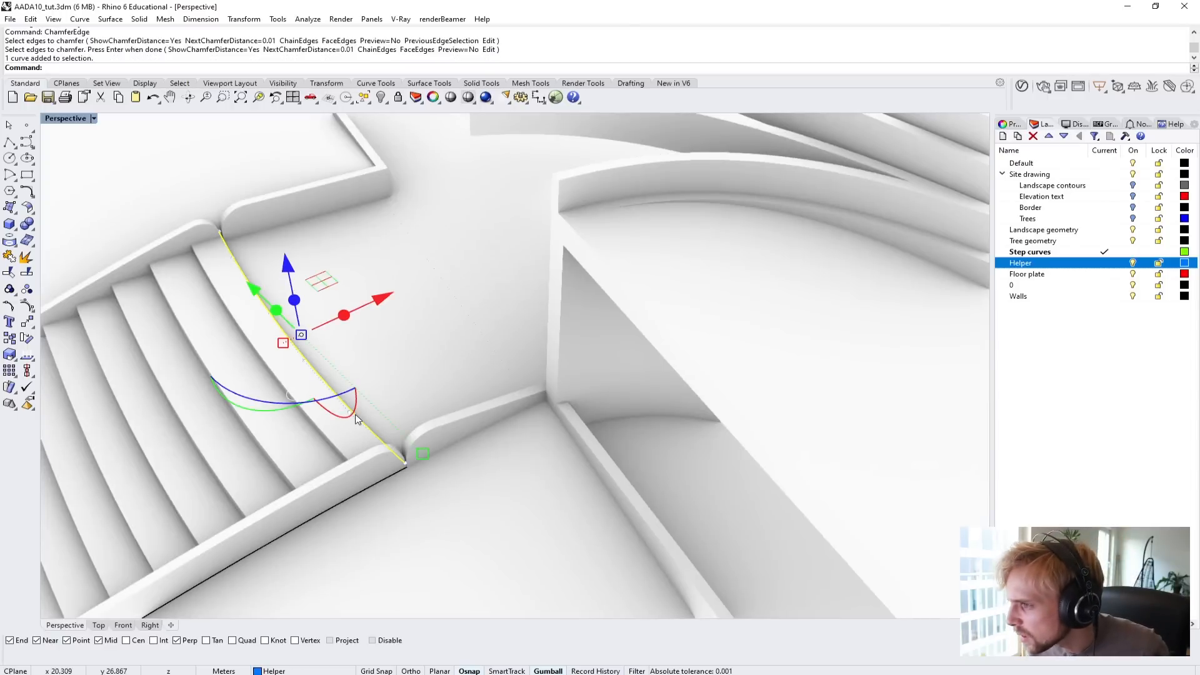
key("Escape")
type("SelCrv")
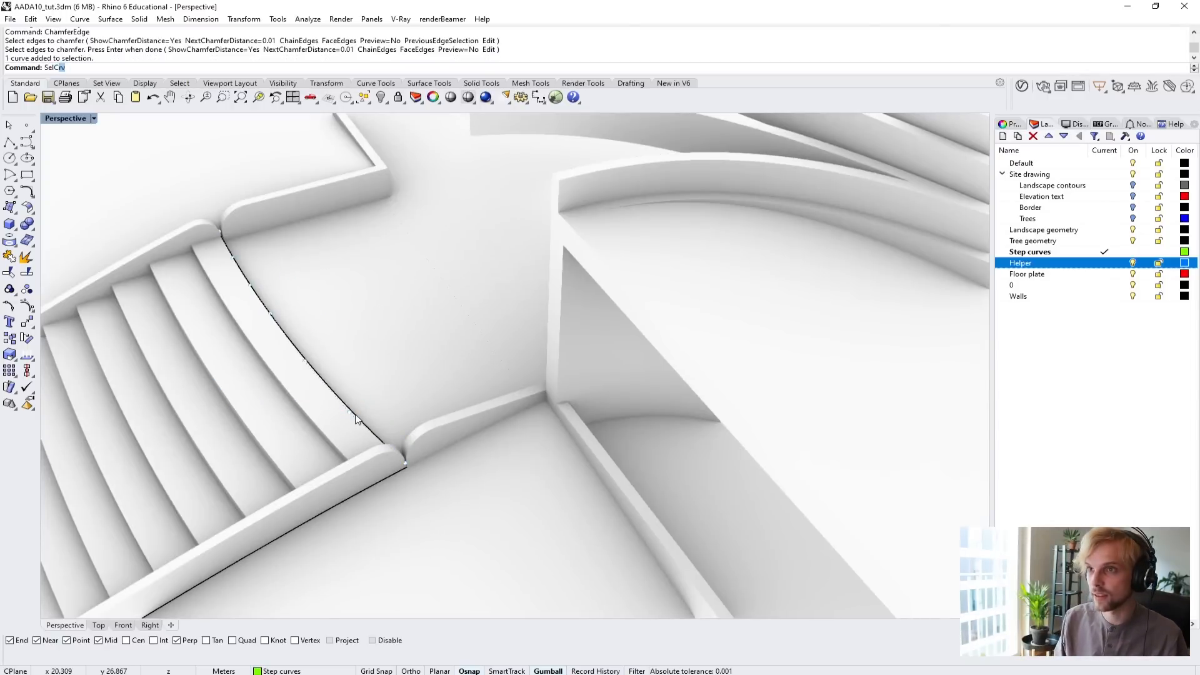
key("Return")
key("Delete")
Inspect the cleaned-up staircase and the whole site model with building, paths and trees.
scroll(383, 398, "down", 5)
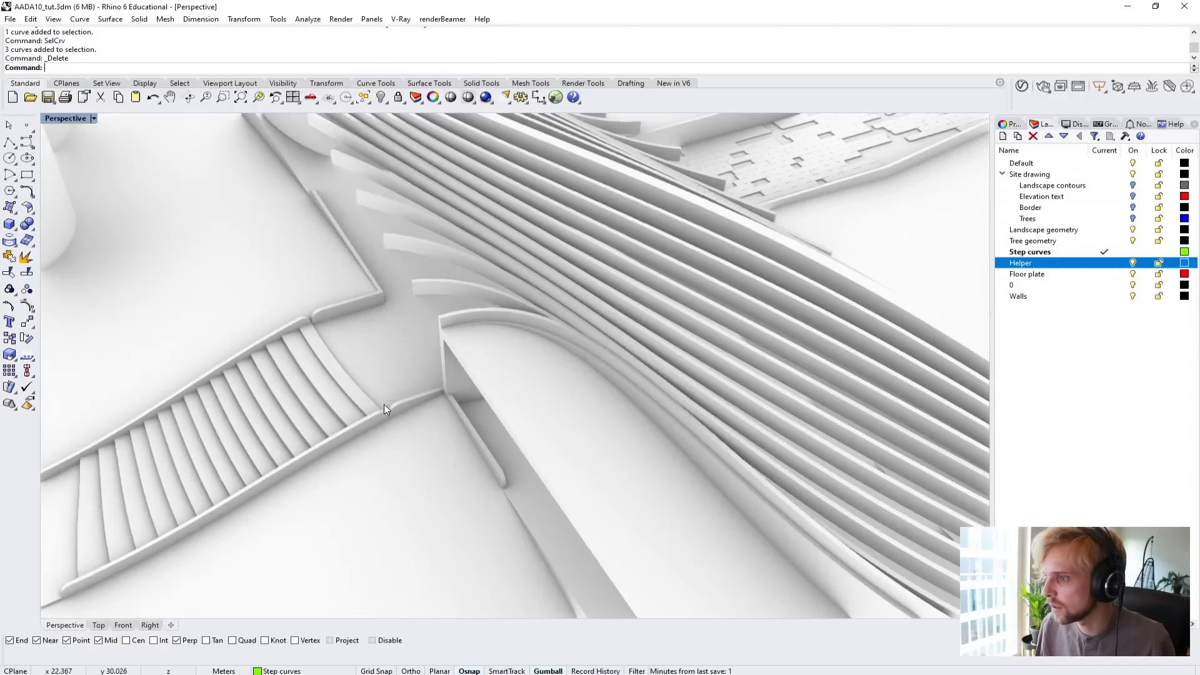
scroll(614, 358, "up", 4)
scroll(614, 357, "down", 3)
right_click_drag(440, 440, 528, 386)
scroll(529, 386, "down", 4)
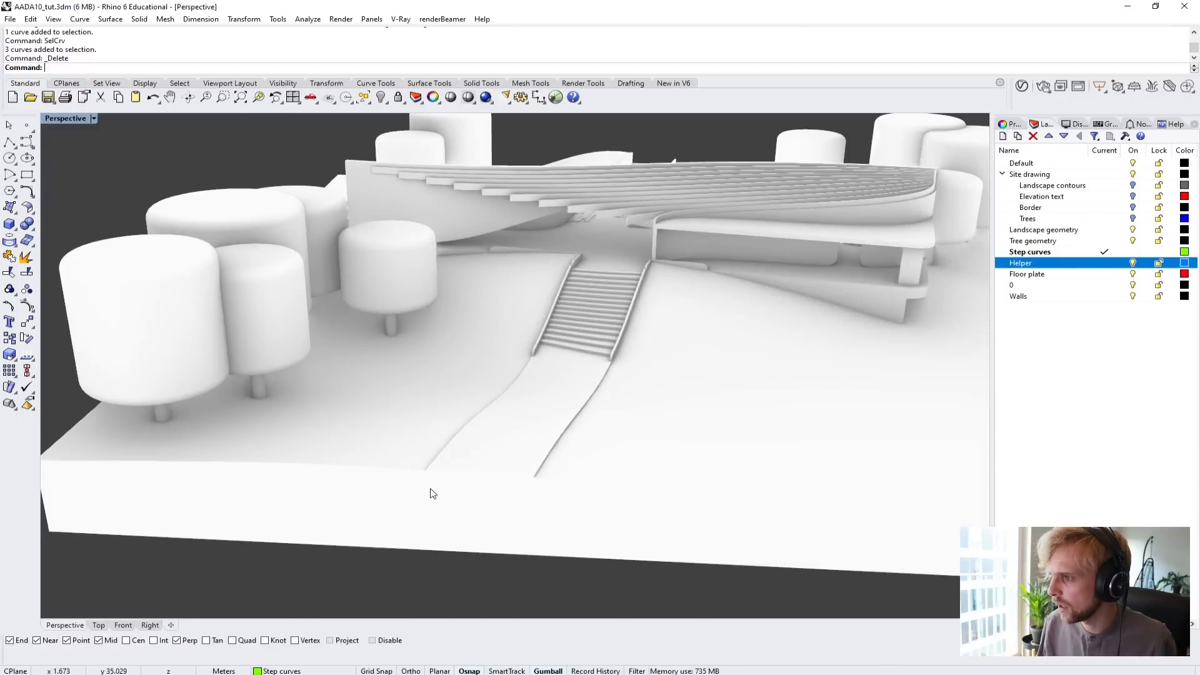
right_click_drag(610, 333, 452, 367)
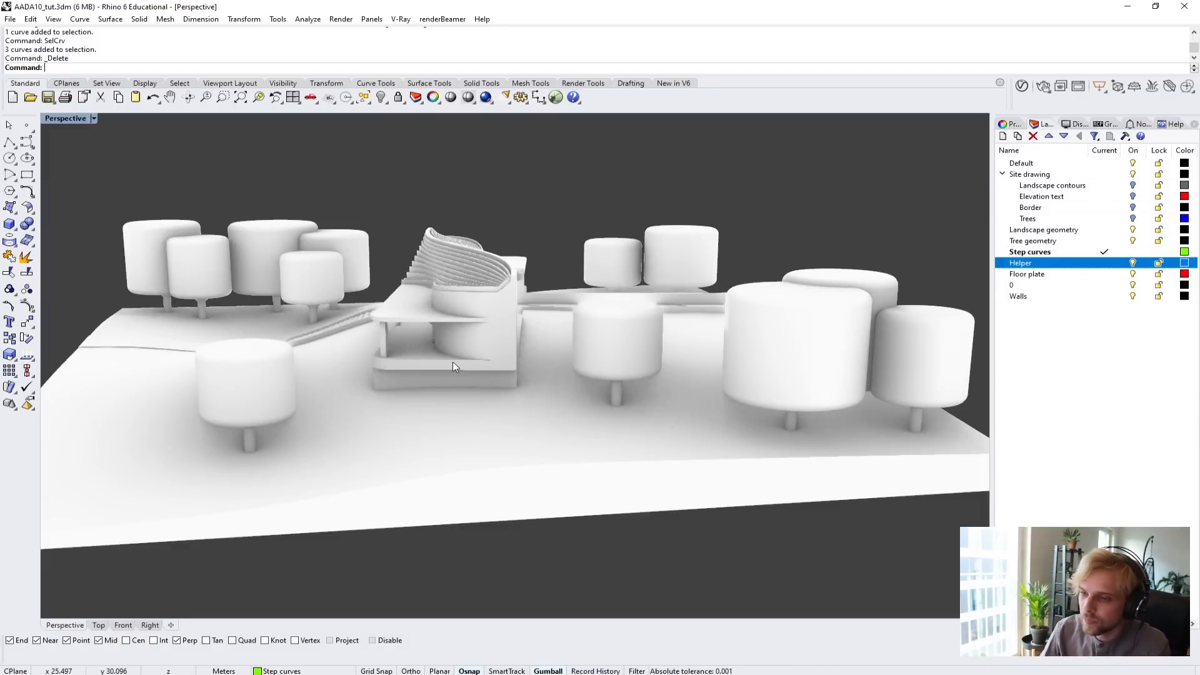
Switch to the Rhino command list PDF in Chrome and examine the 1- and 2-dimensional commands, including PlanarSrf, NetworkSrf, Loft, EdgeSrf and Patch.
key("alt+Tab")
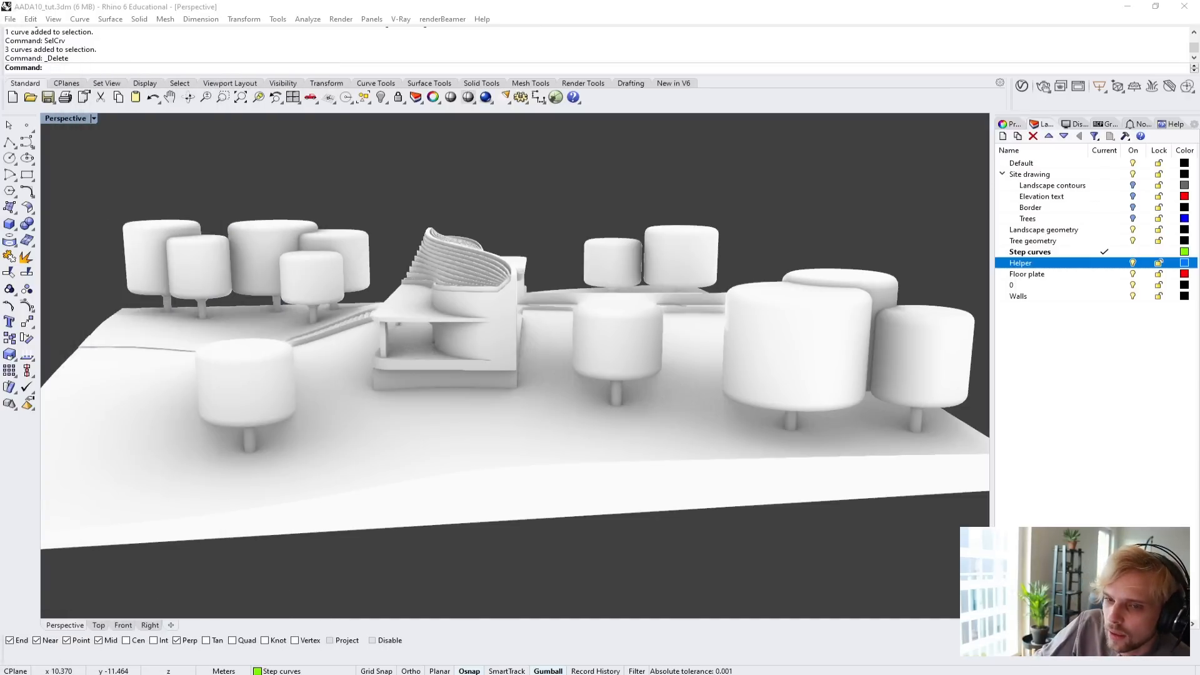
left_click_drag(87, 28, 723, 18)
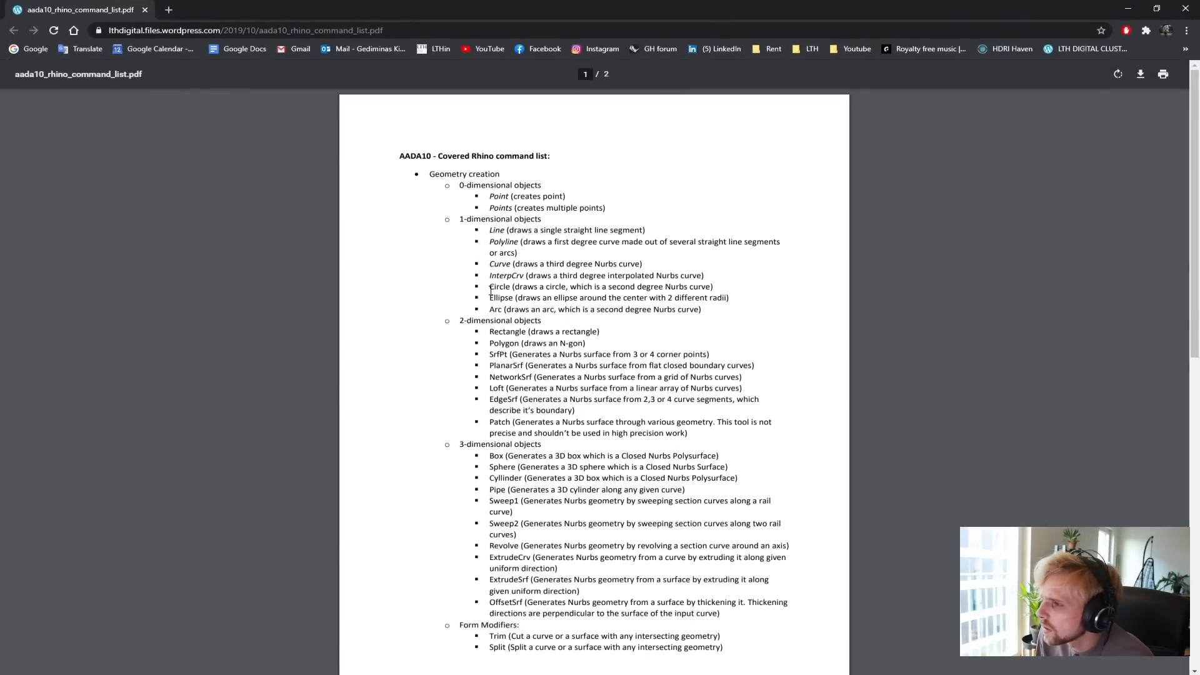
scroll(493, 291, "down", 2)
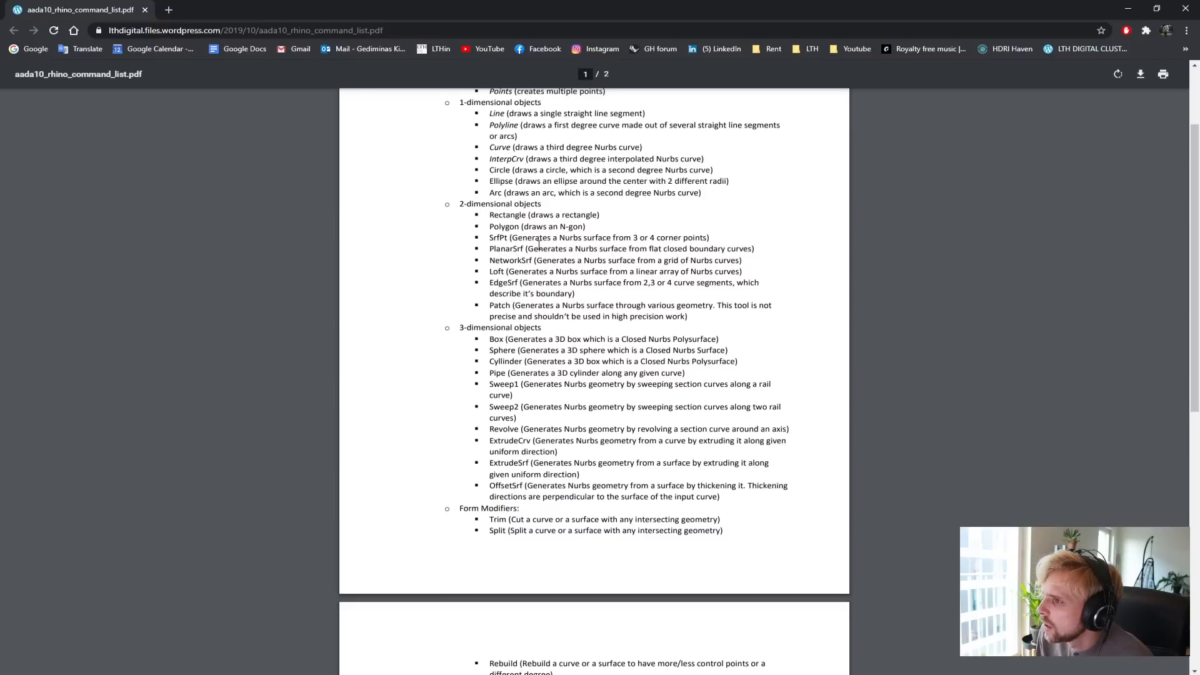
left_click_drag(539, 244, 755, 269)
left_click(513, 266)
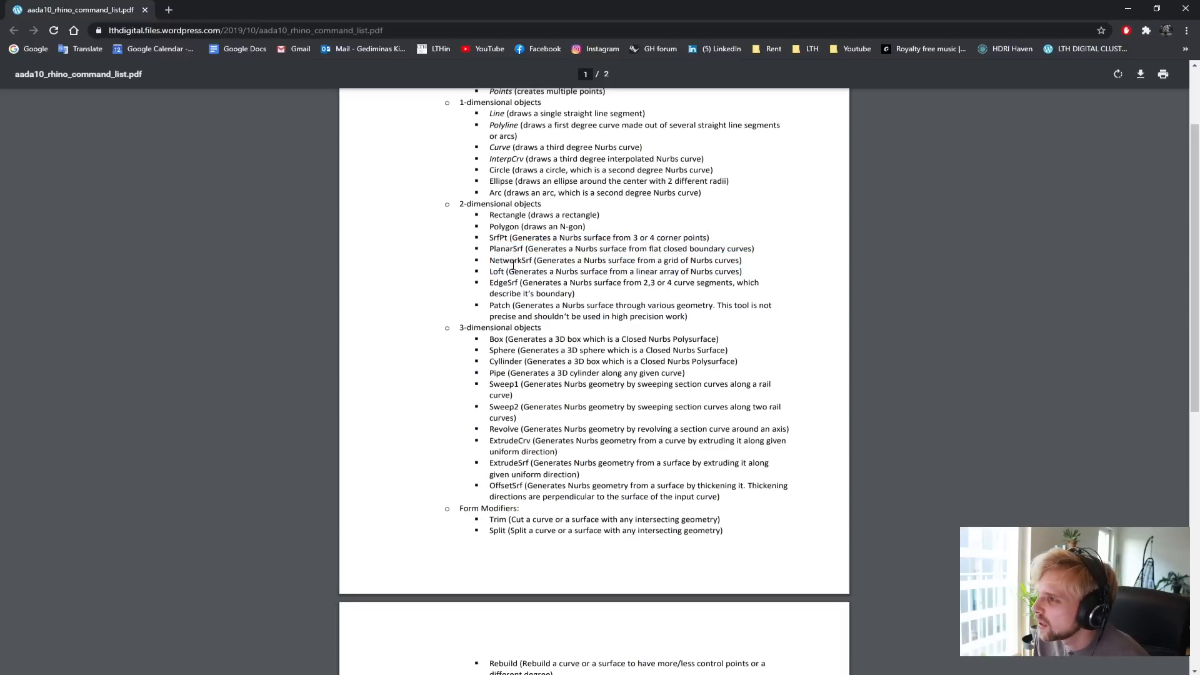
left_click_drag(488, 263, 746, 259)
left_click(743, 252)
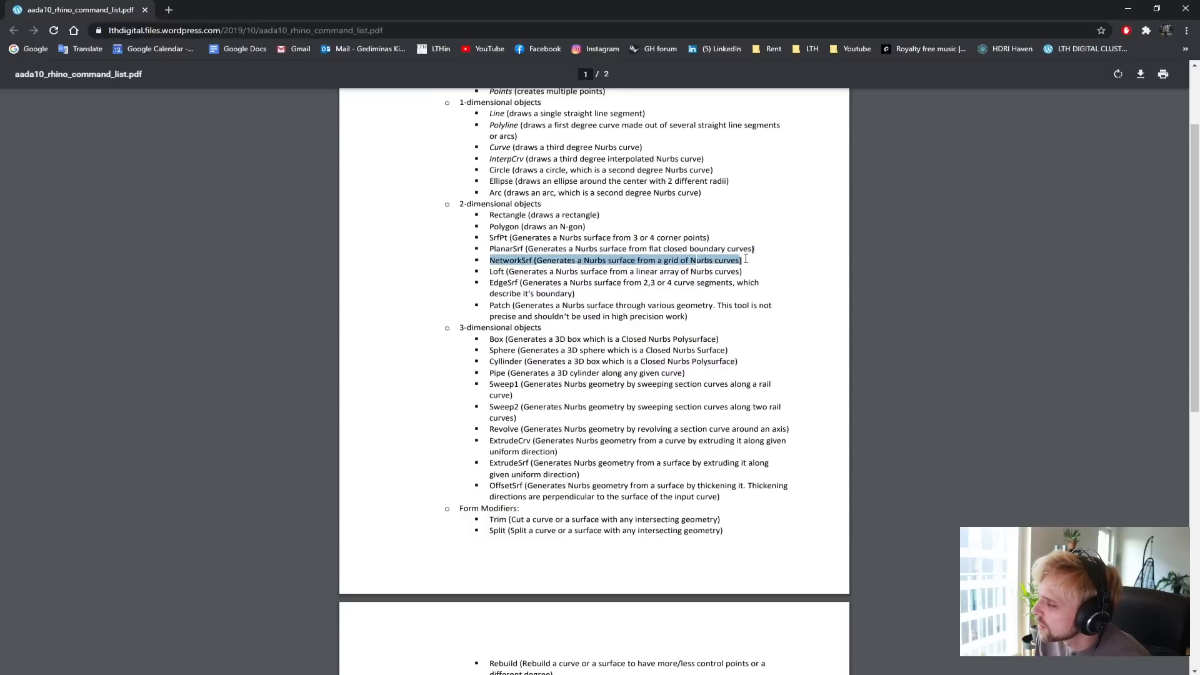
left_click_drag(490, 271, 580, 272)
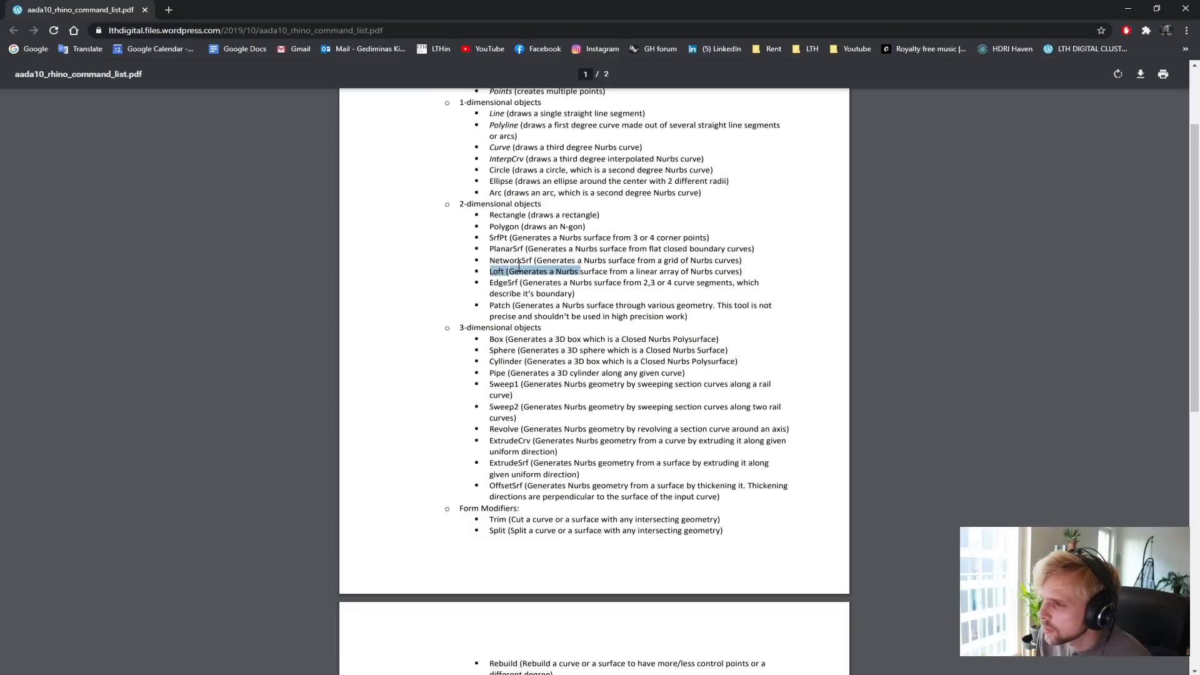
left_click_drag(491, 283, 564, 277)
left_click(535, 291)
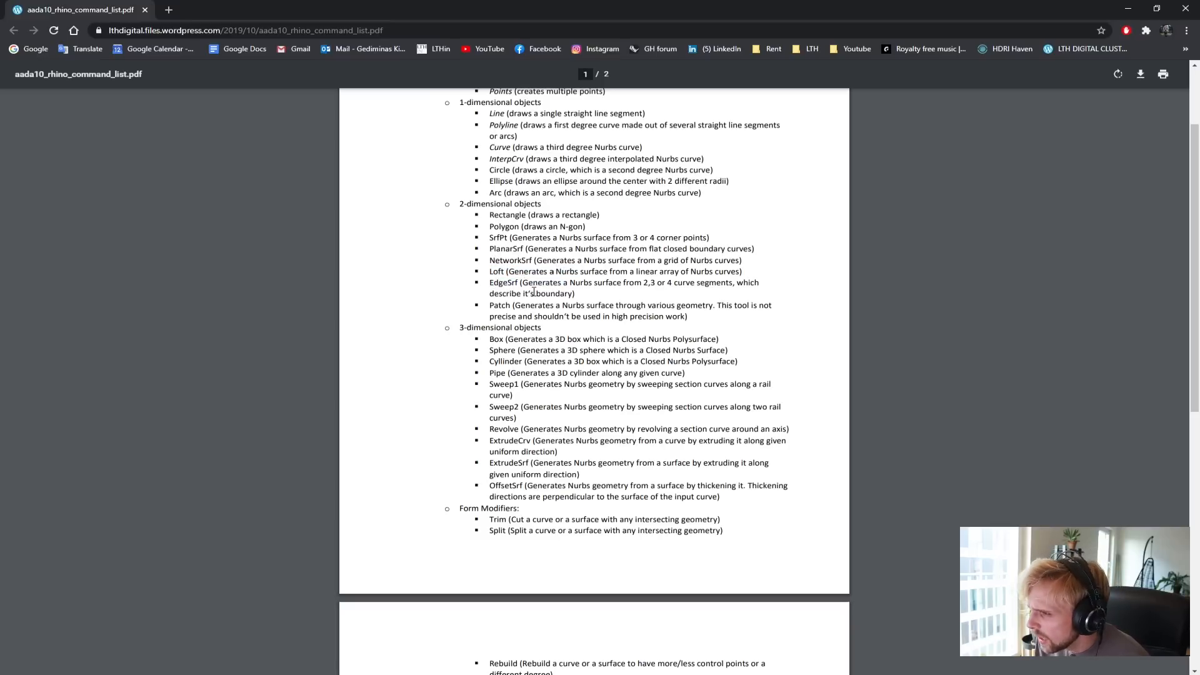
left_click_drag(489, 305, 561, 317)
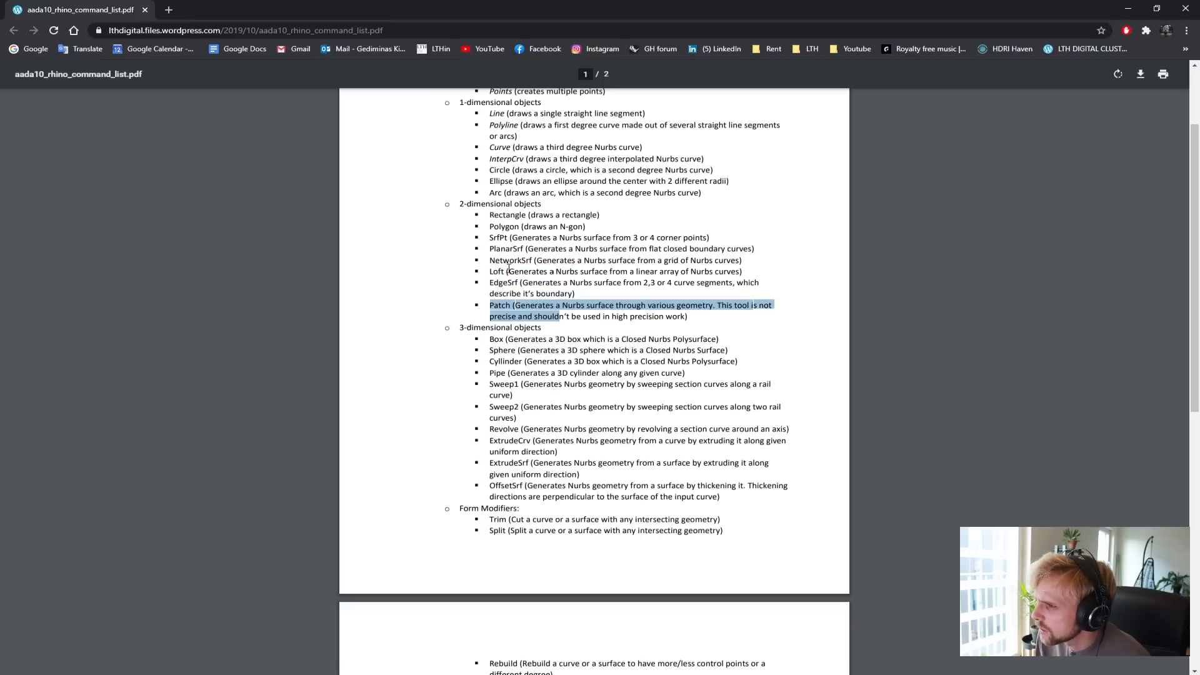
Examine the 3-dimensional object commands in the list, particularly Sweep1, Sweep2, Revolve and ExtrudeCrv.
scroll(488, 376, "down", 3)
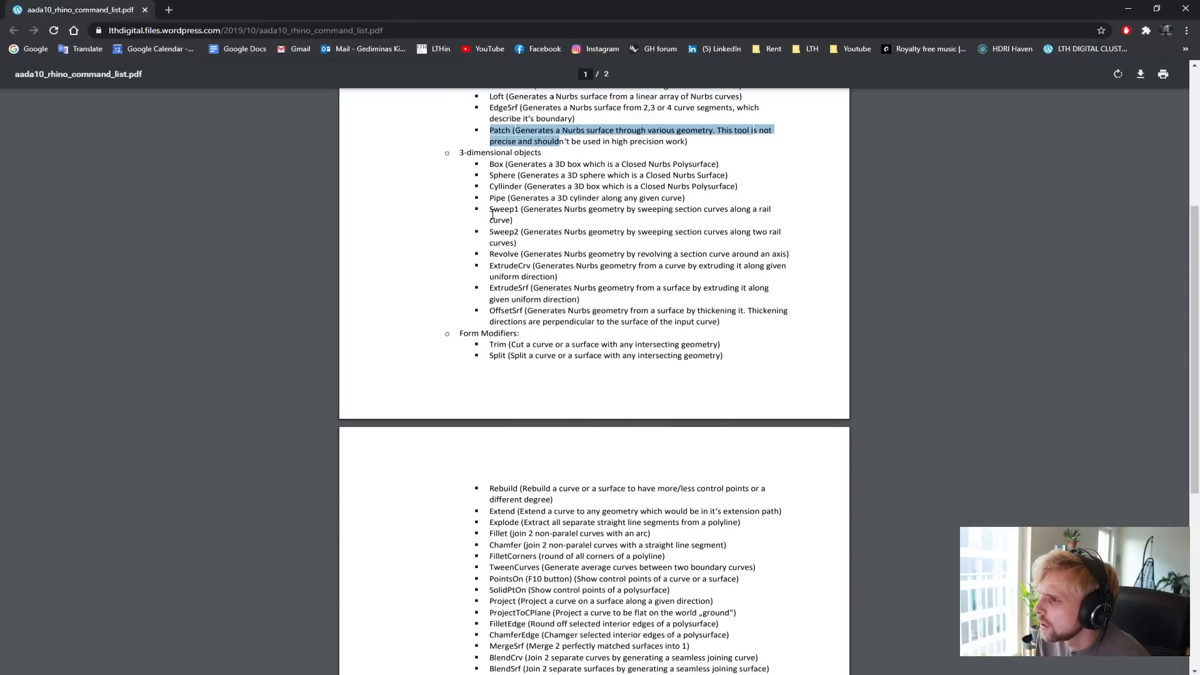
left_click_drag(492, 214, 494, 276)
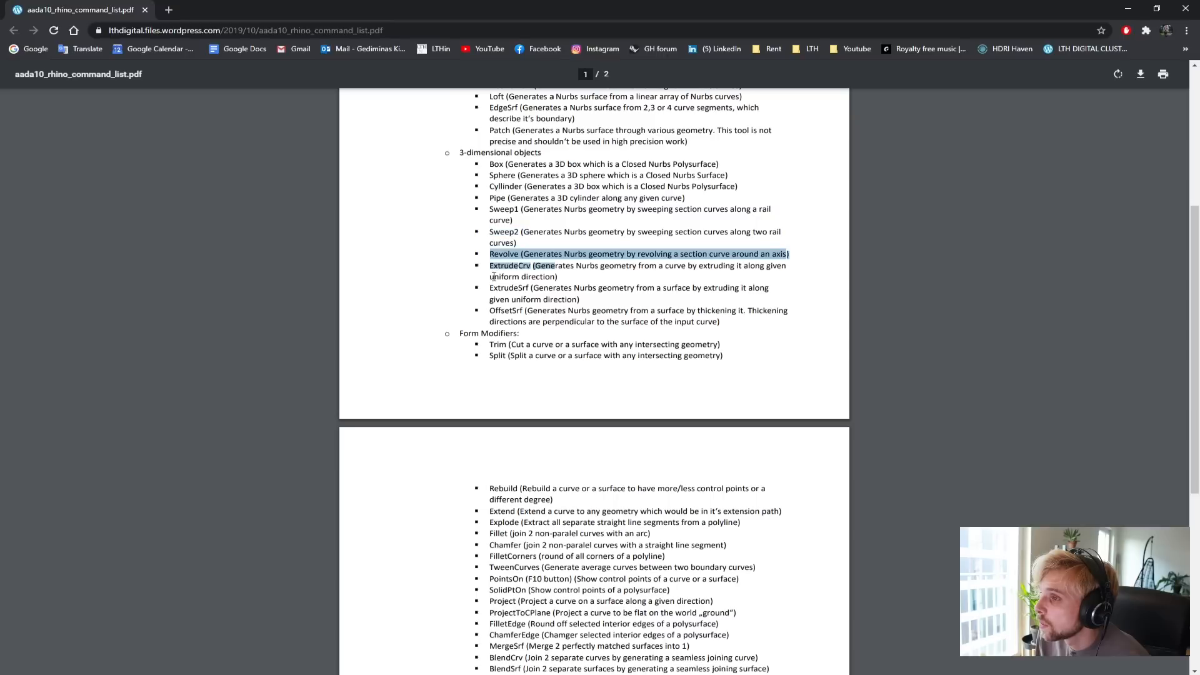
left_click(495, 269)
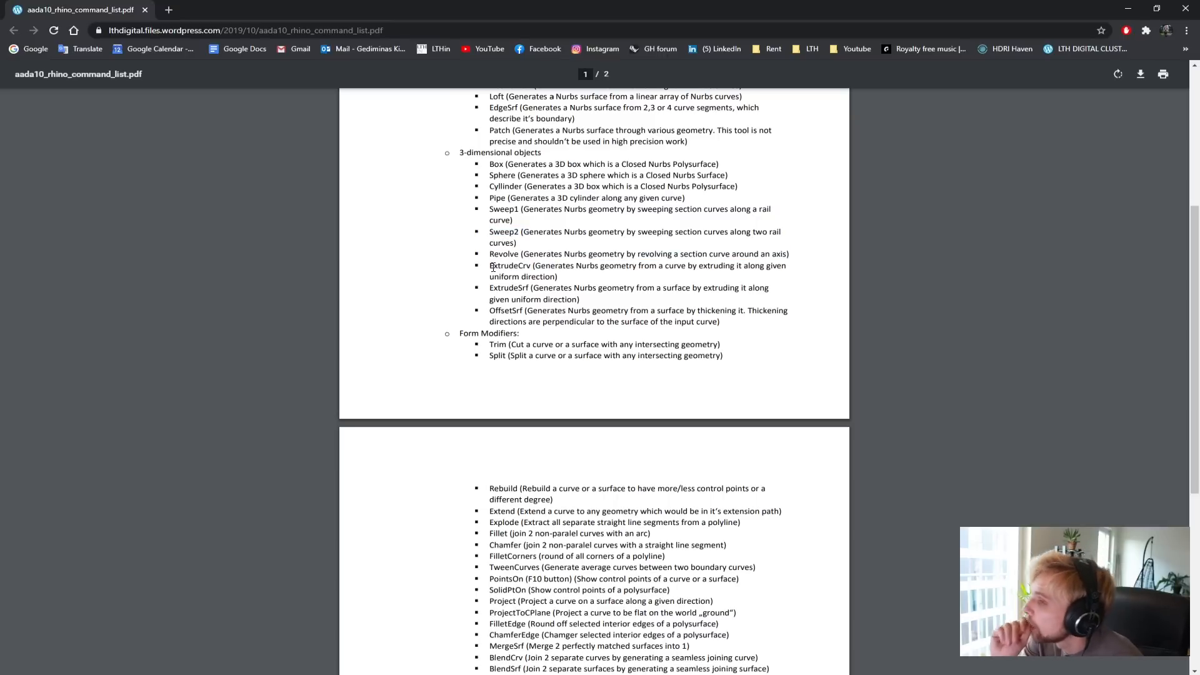
left_click_drag(492, 253, 517, 254)
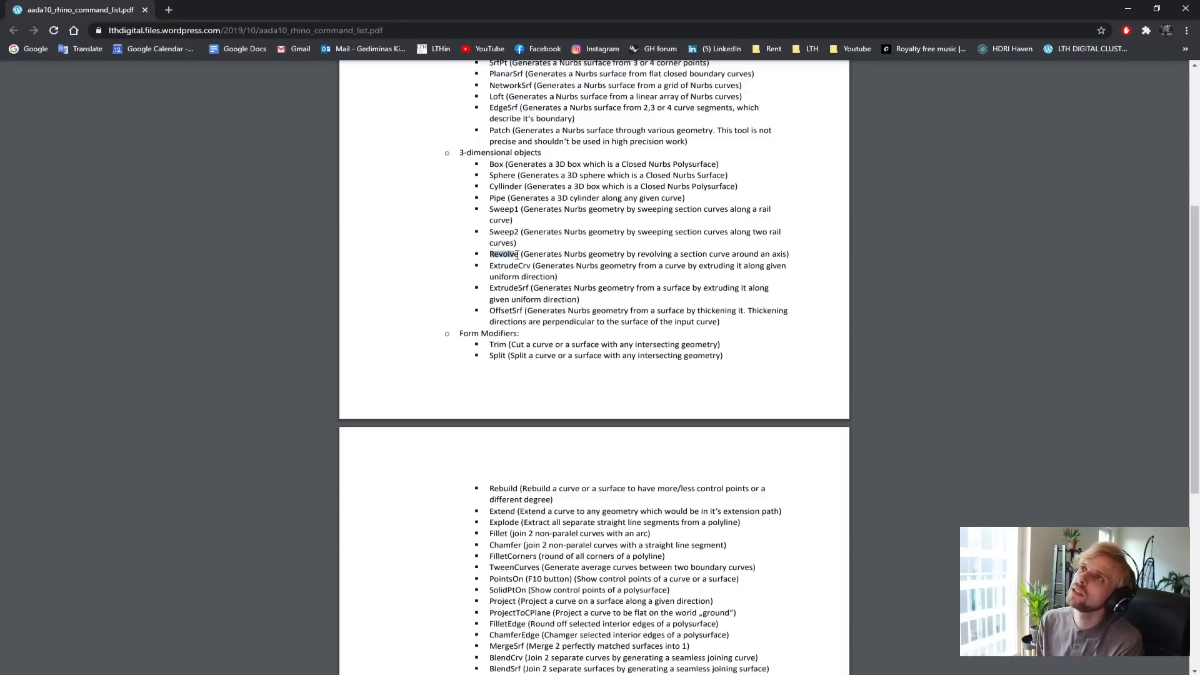
left_click(500, 255)
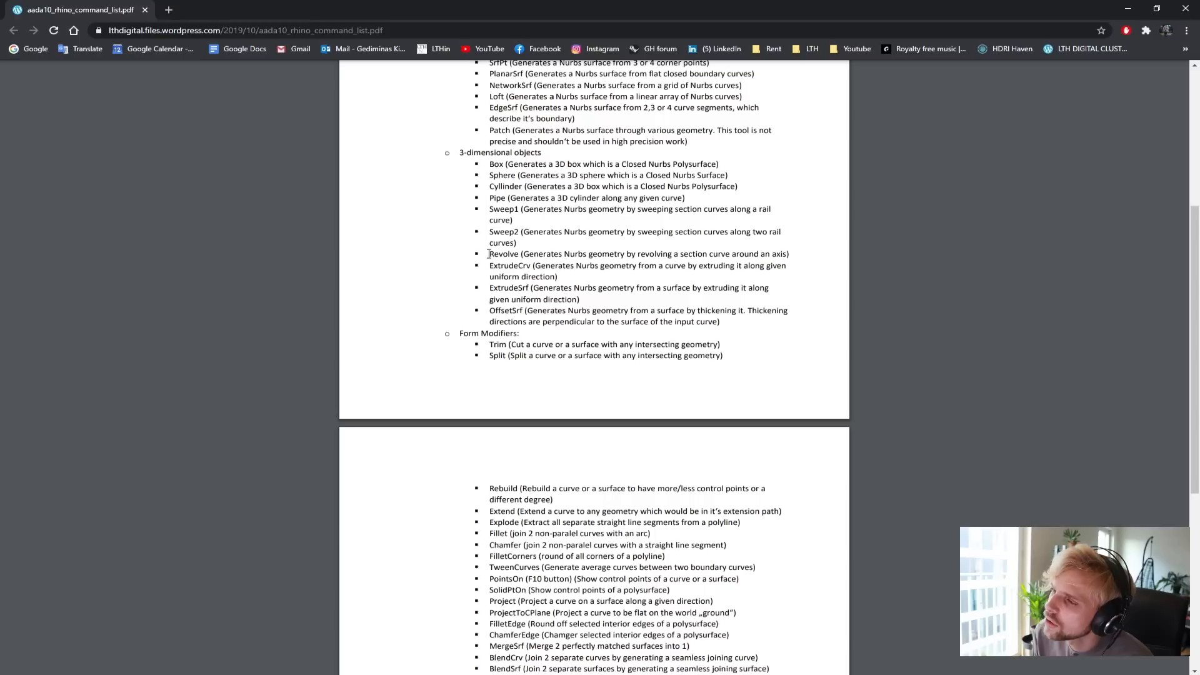
double_click(500, 254)
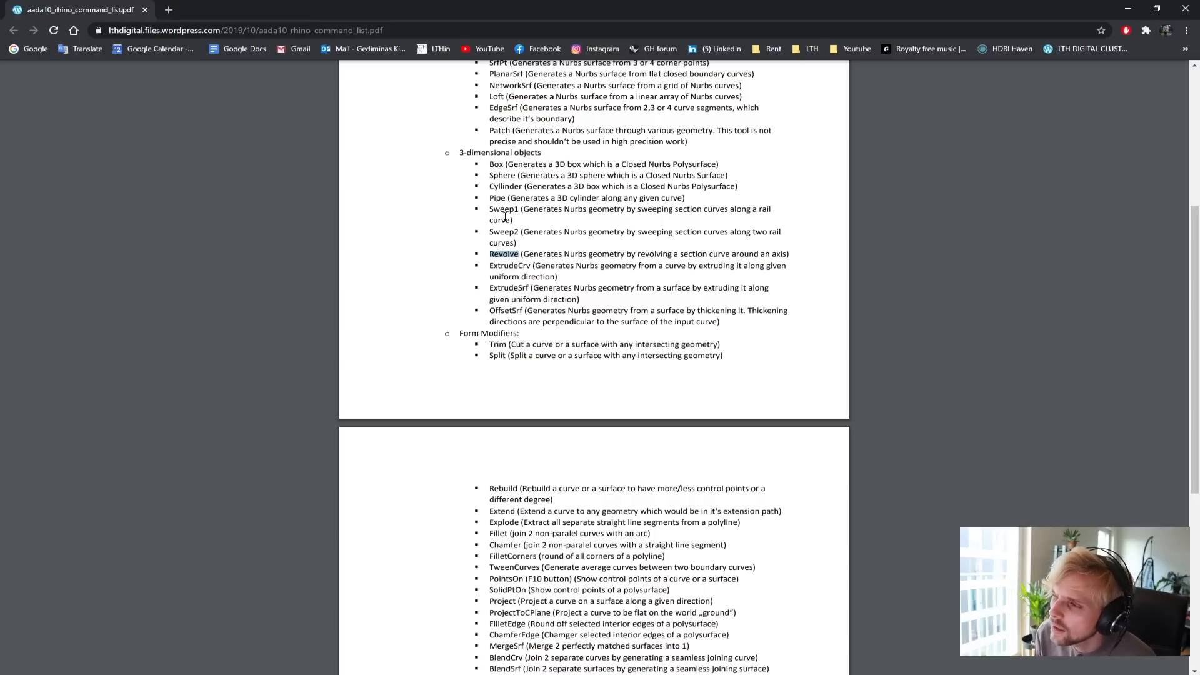
left_click(500, 242)
double_click(504, 233)
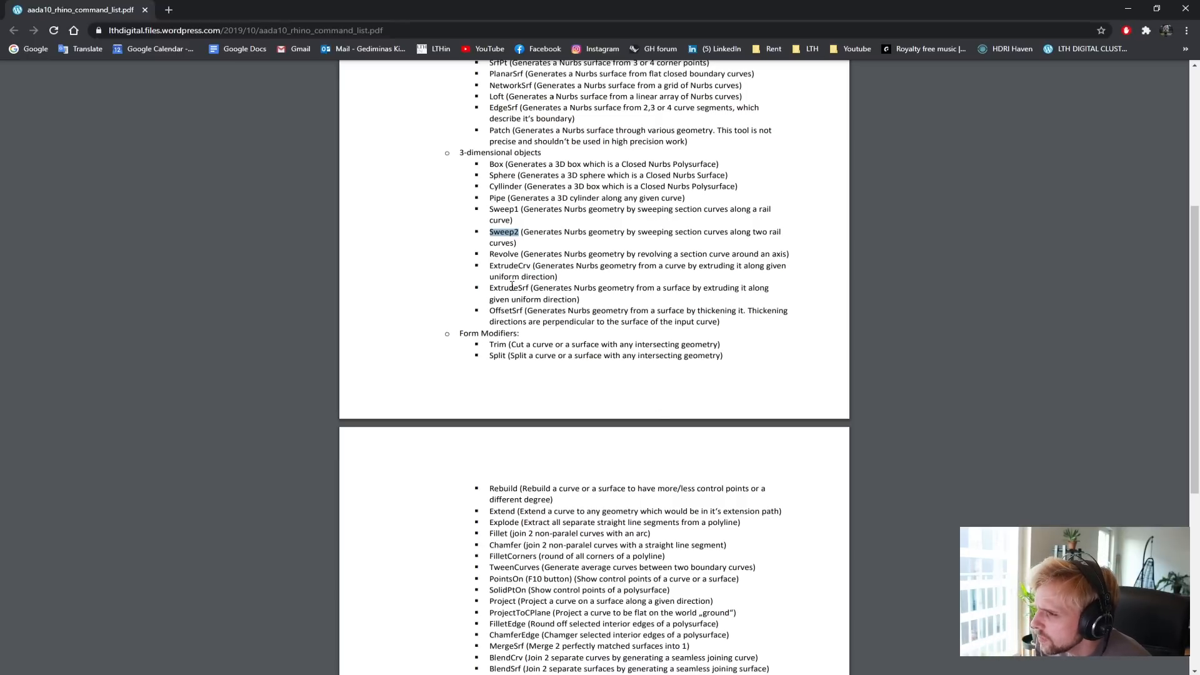
Read through the form modifiers, solid operators and utility commands on the list's second page.
scroll(508, 338, "down", 3)
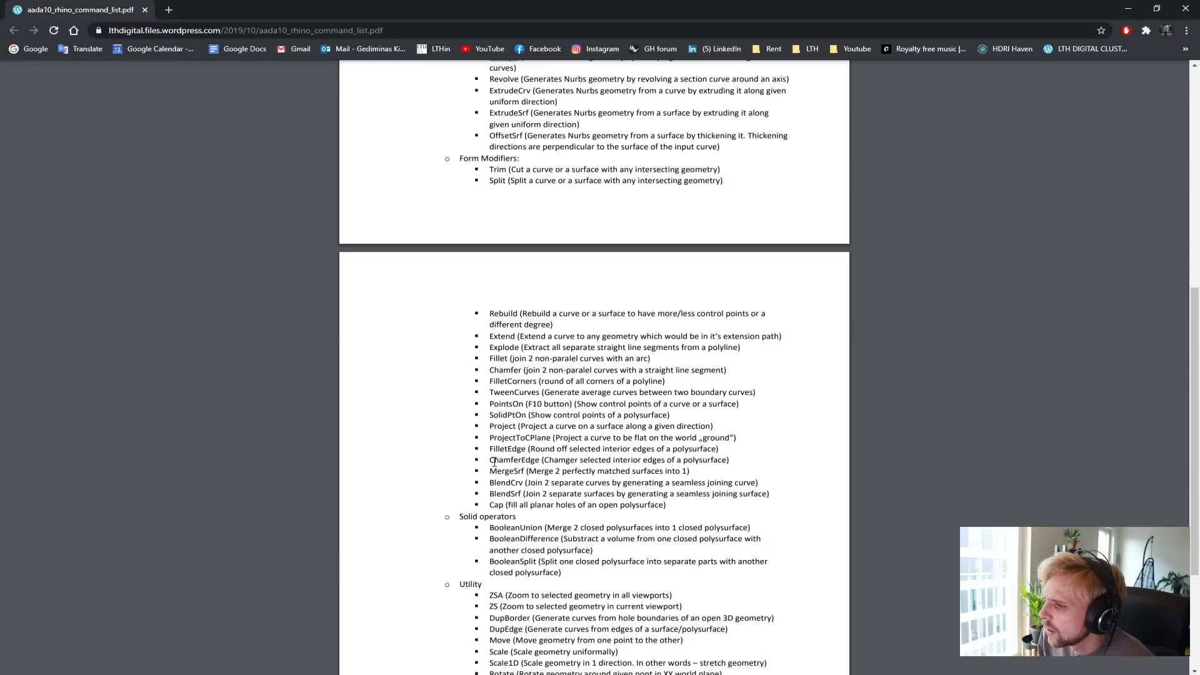
scroll(495, 462, "down", 2)
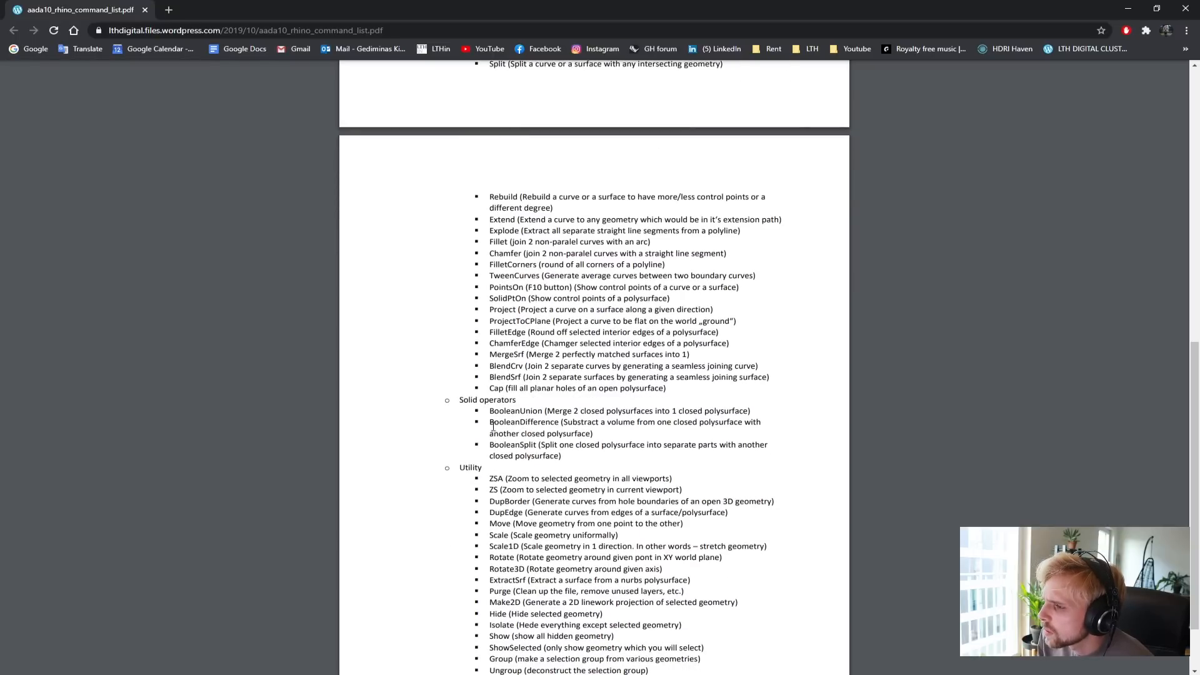
scroll(514, 472, "down", 1)
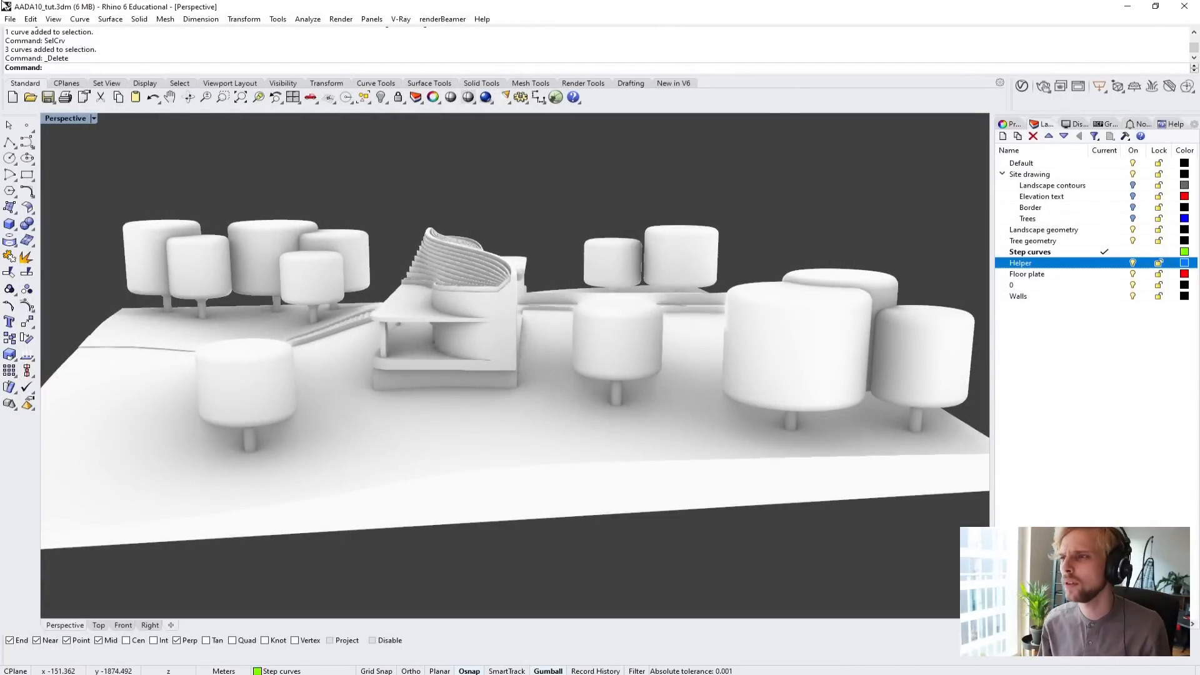
Switch to Rhino, set the Perspective viewport to Shaded display, and look at the Monumental Vase reference image in the browser.
left_click(73, 118)
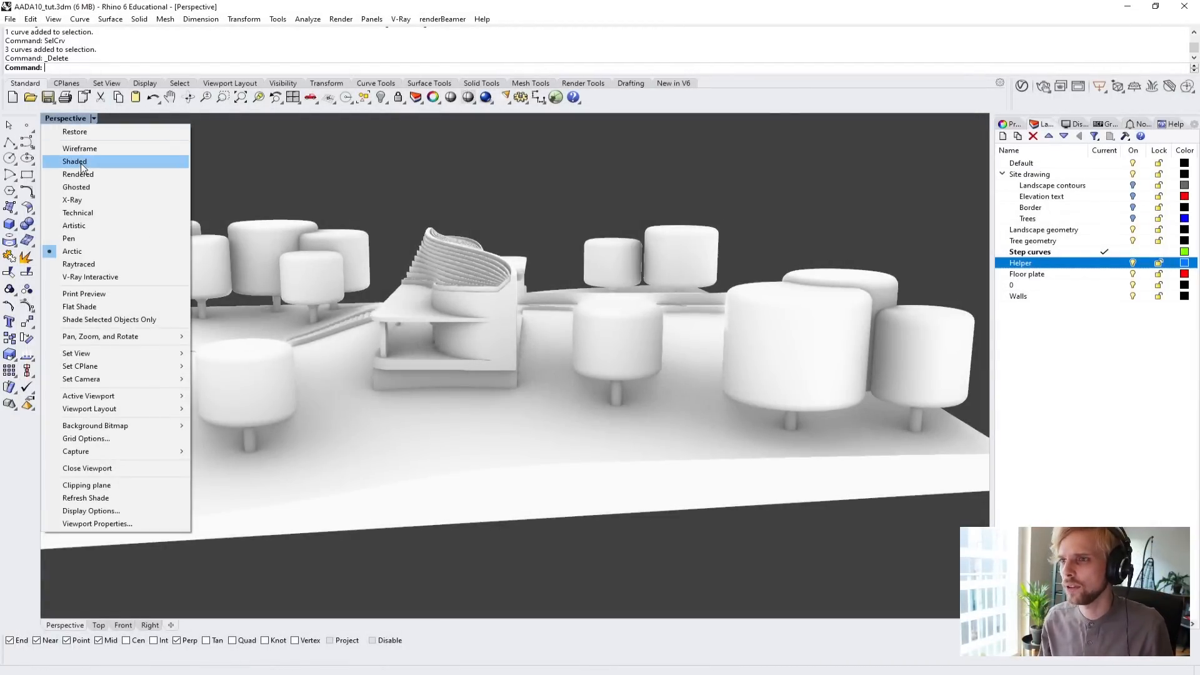
left_click(81, 161)
scroll(406, 305, "down", 5)
right_click_drag(615, 284, 455, 294, "shift")
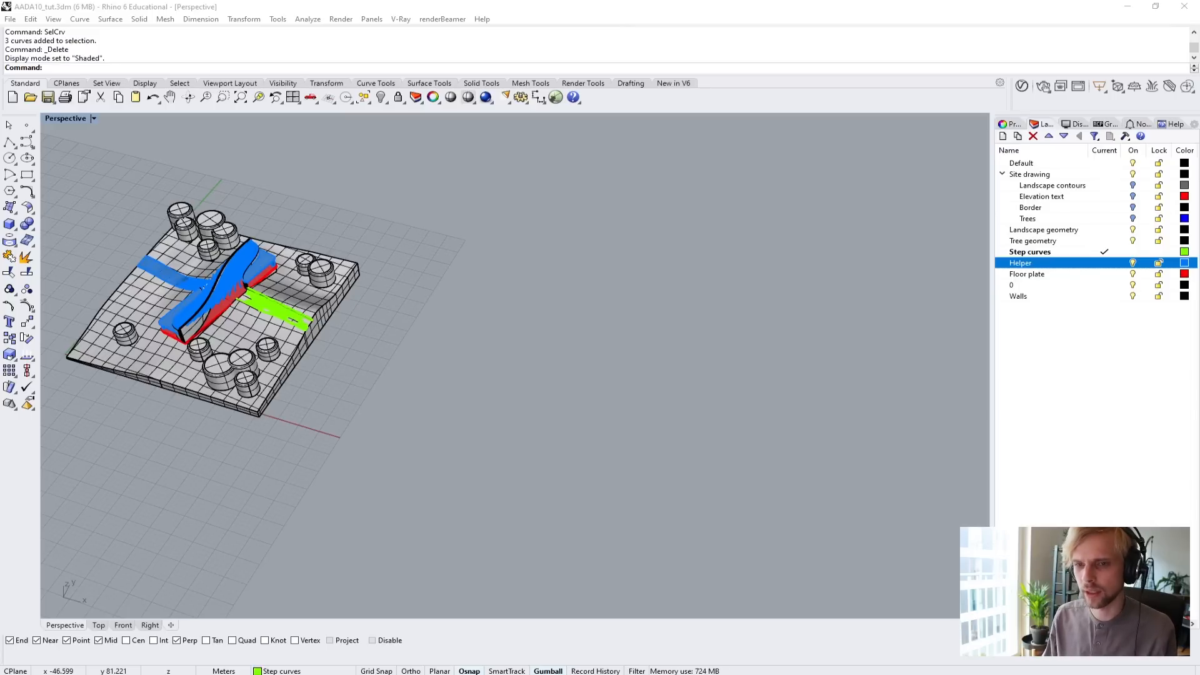
left_click_drag(0, 119, 347, 98)
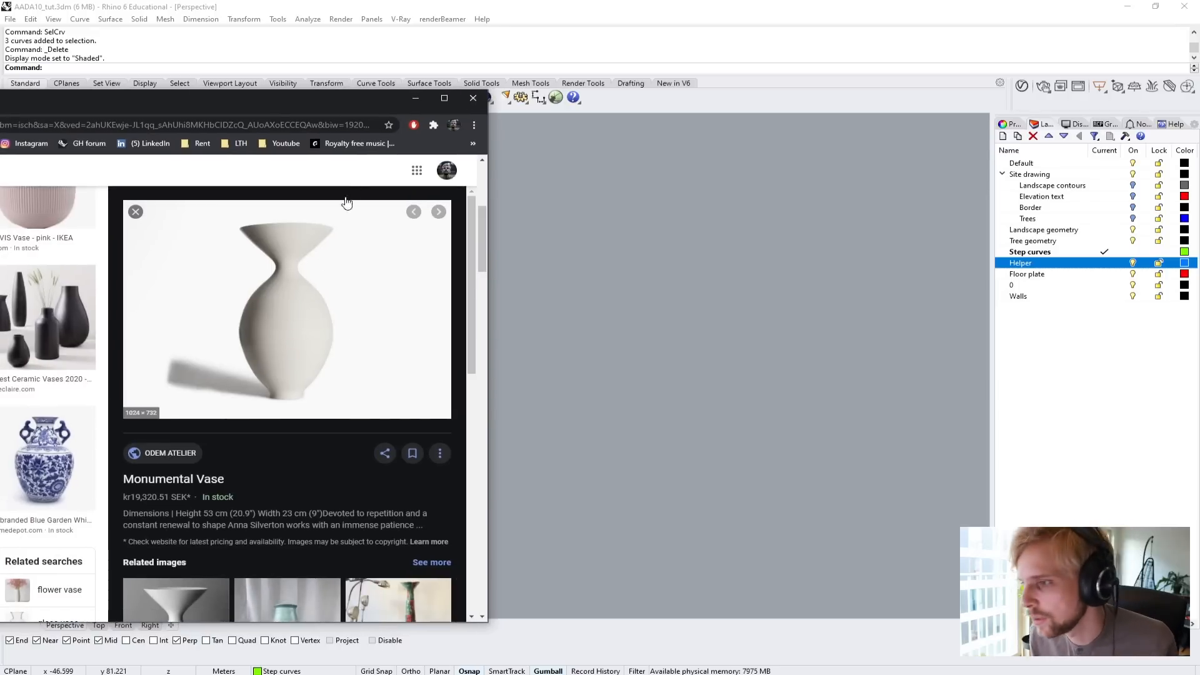
left_click(416, 98)
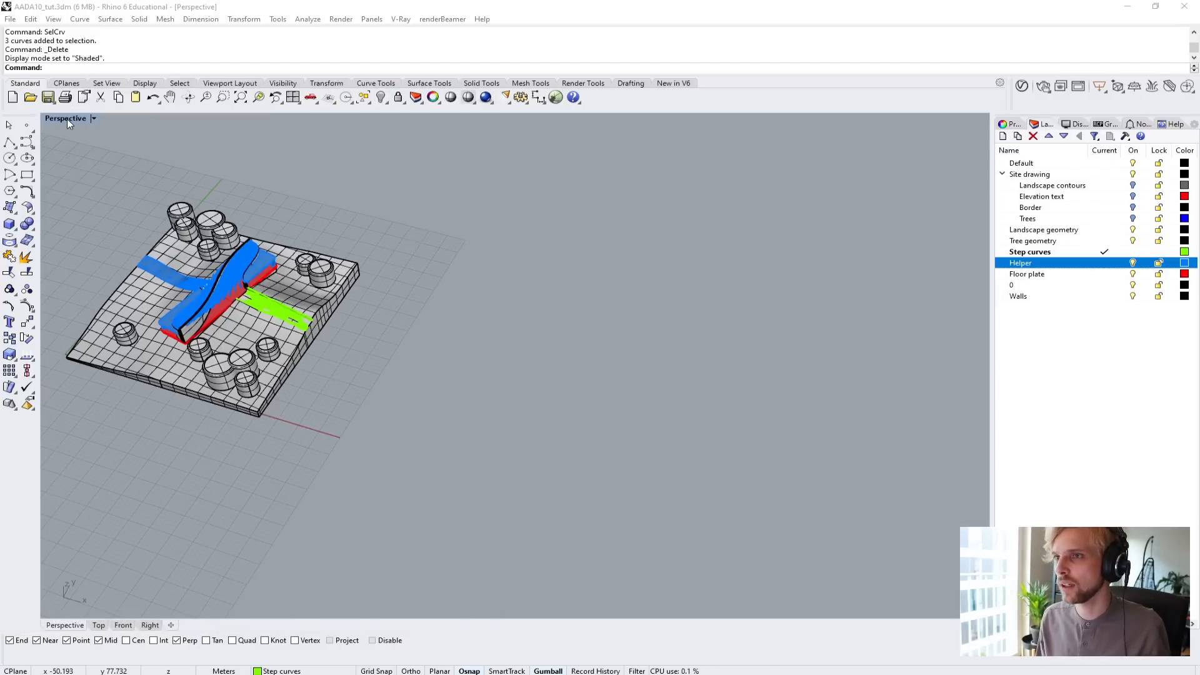
Maximize the Top viewport with free space beside the site model and check the vase reference image once more.
double_click(66, 119)
double_click(57, 118)
scroll(620, 334, "down", 4)
right_click_drag(789, 330, 224, 318)
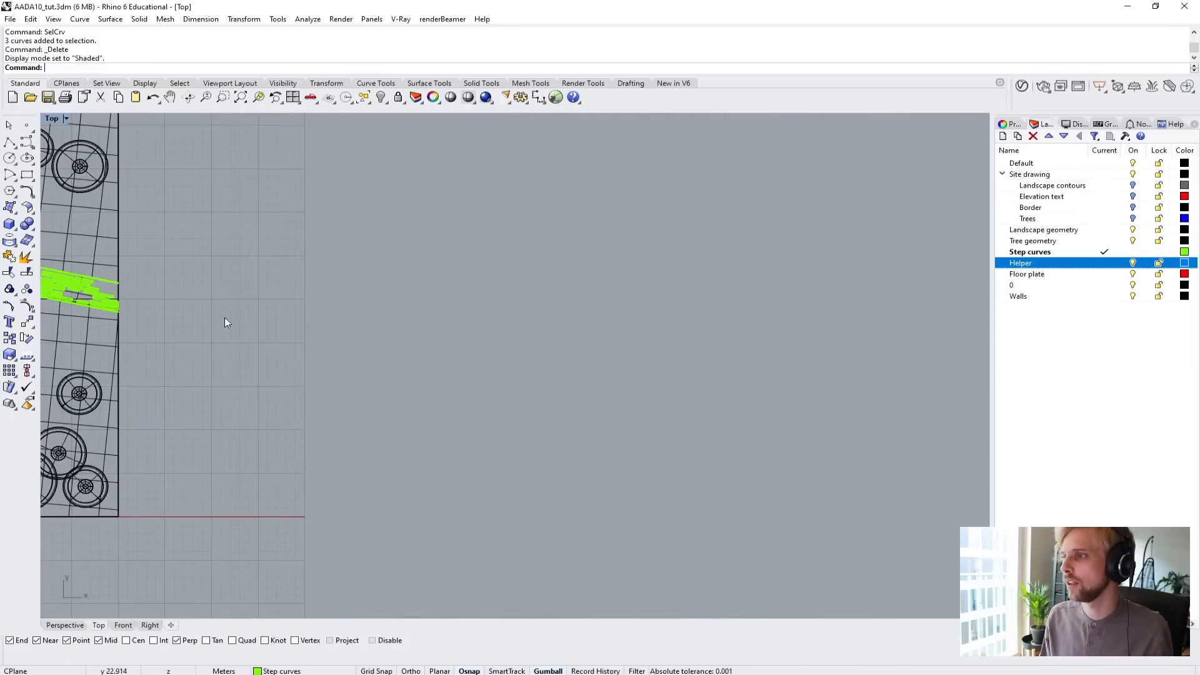
right_click_drag(368, 373, 344, 337)
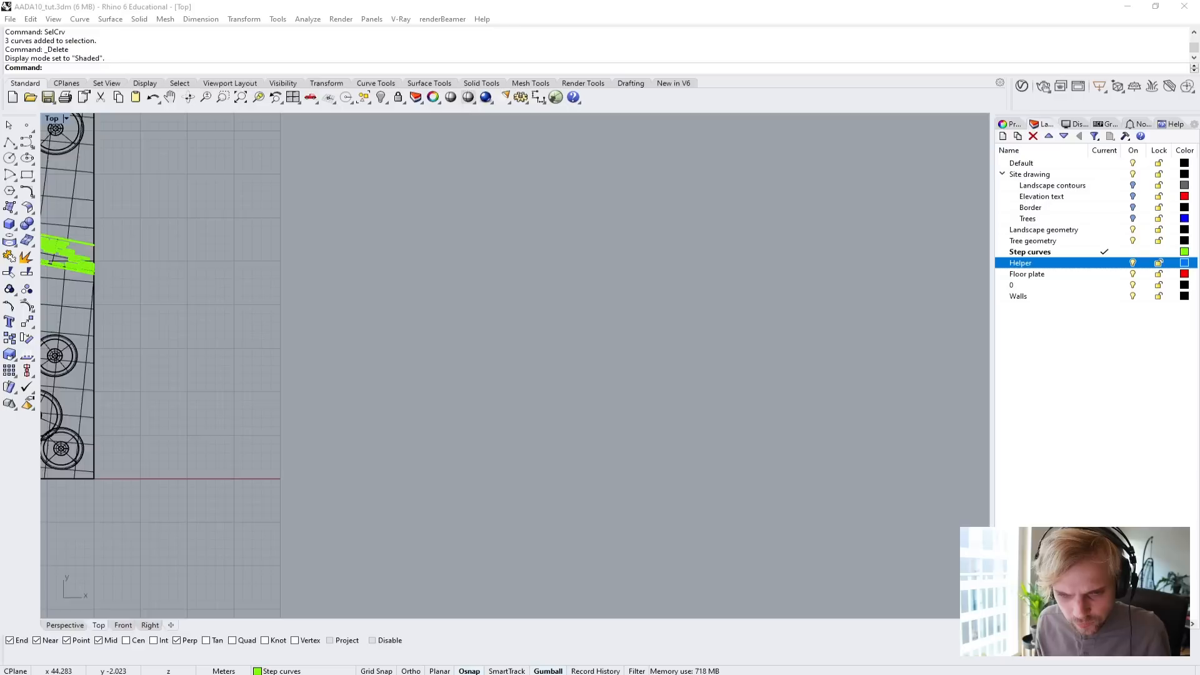
left_click_drag(0, 103, 0, 98)
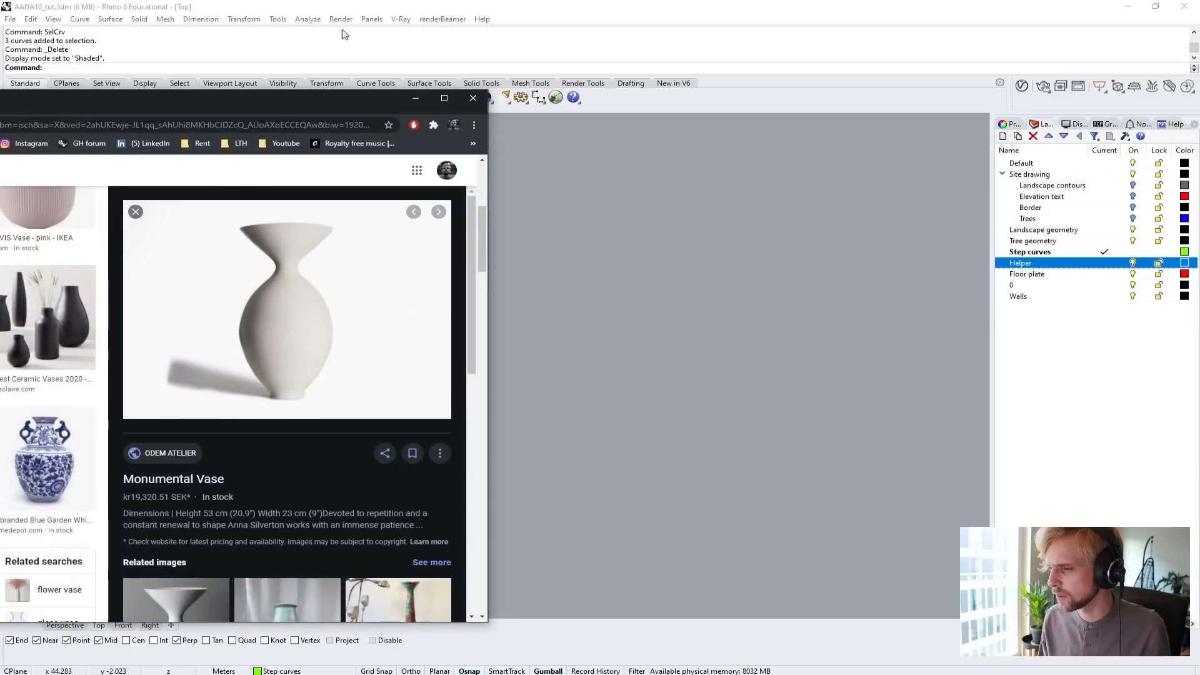
left_click_drag(331, 110, 0, 106)
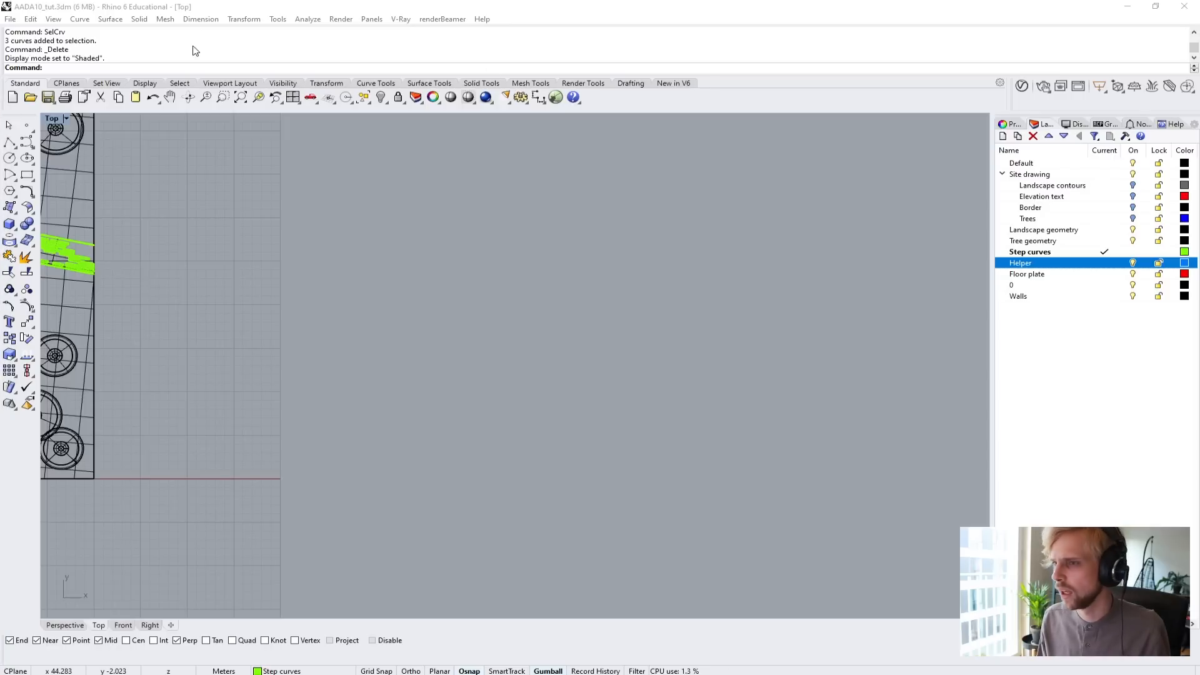
Draw a degree-3 control-point curve beside the site model, tracing half of the vase's silhouette from rim through neck and belly to the base.
left_click(26, 142)
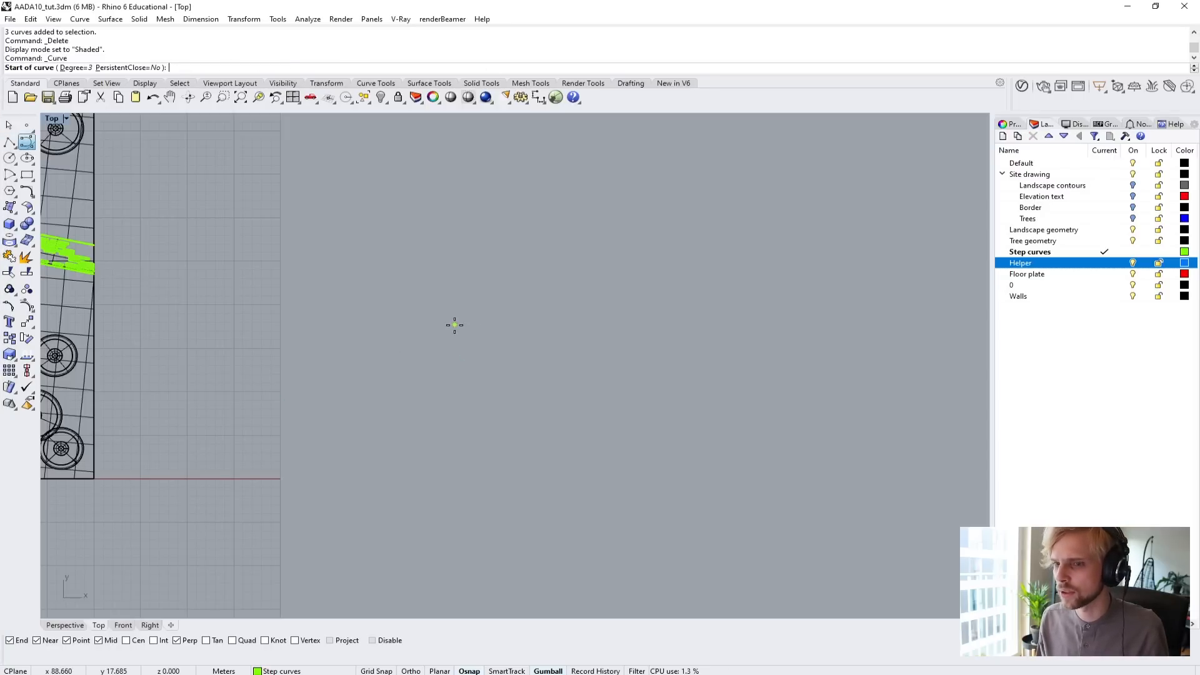
left_click(473, 217)
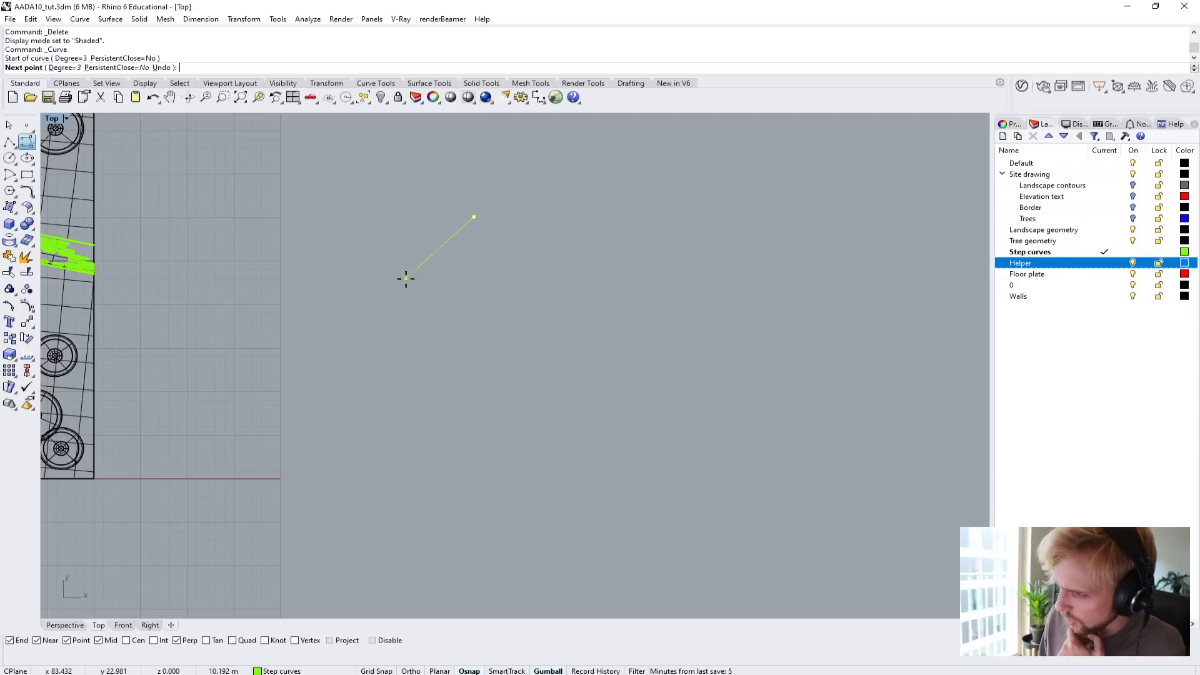
left_click(401, 265)
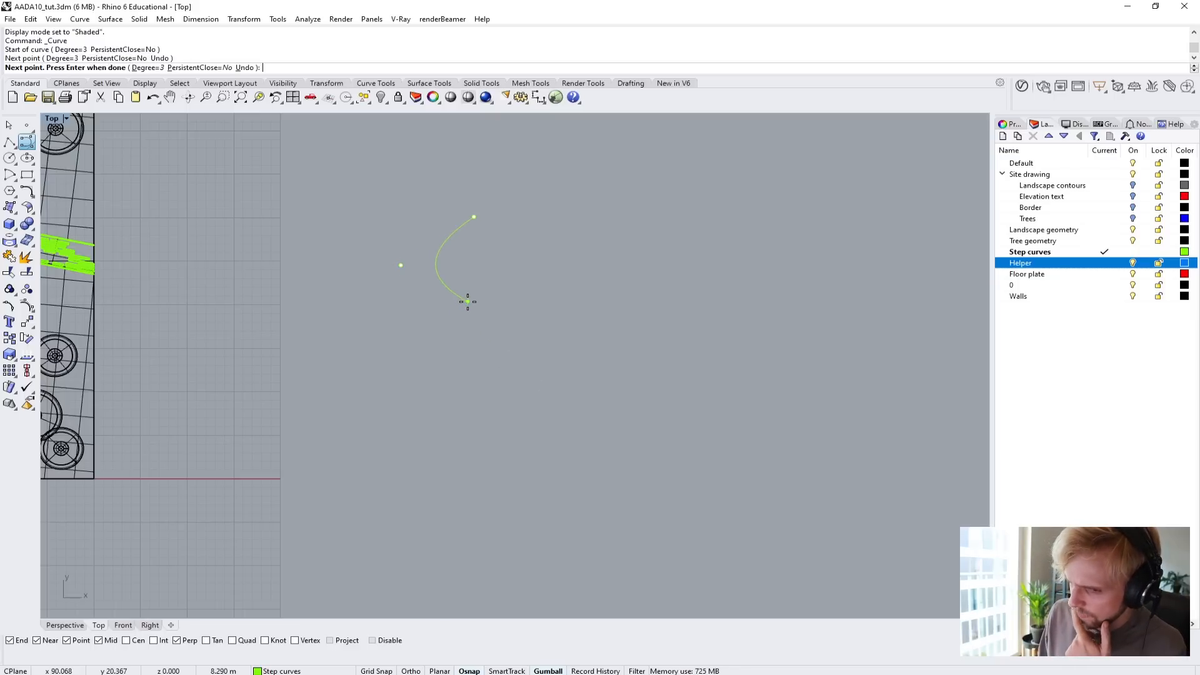
left_click(399, 275)
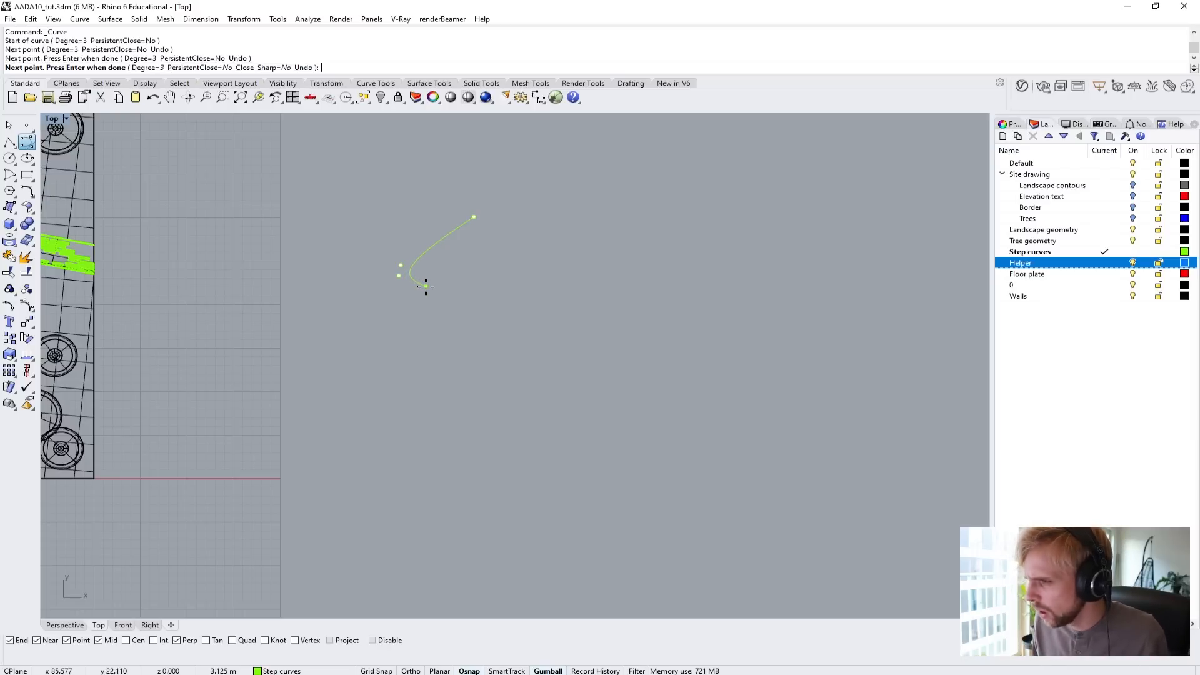
left_click(468, 304)
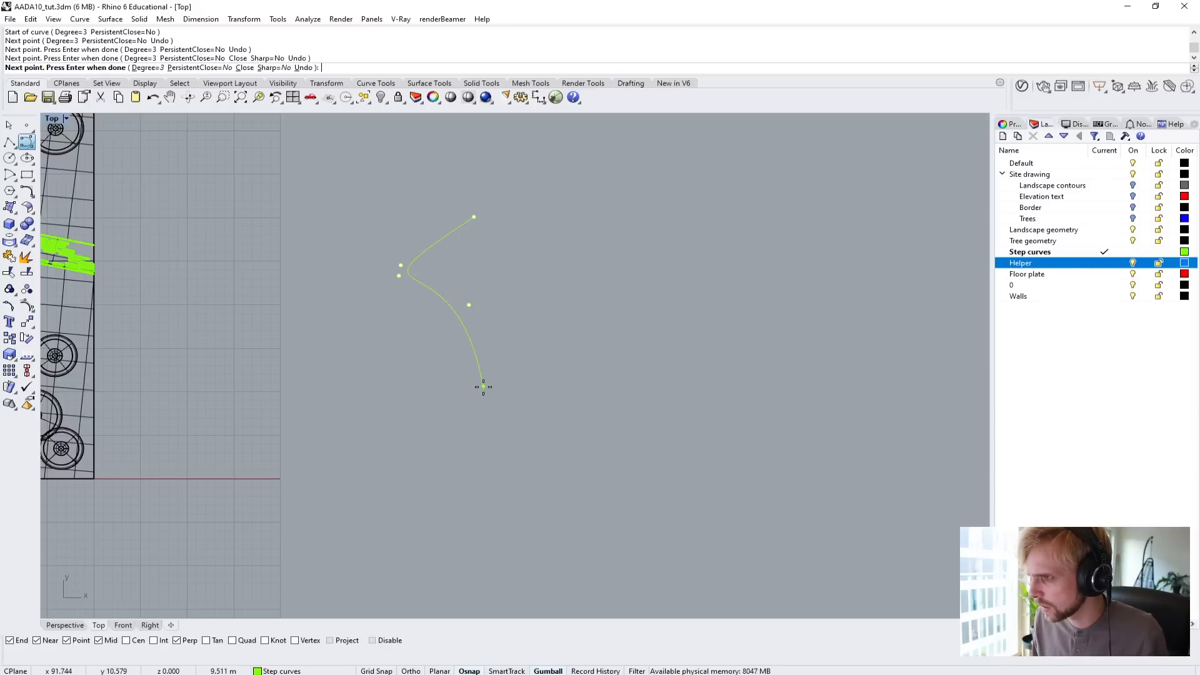
left_click(487, 379)
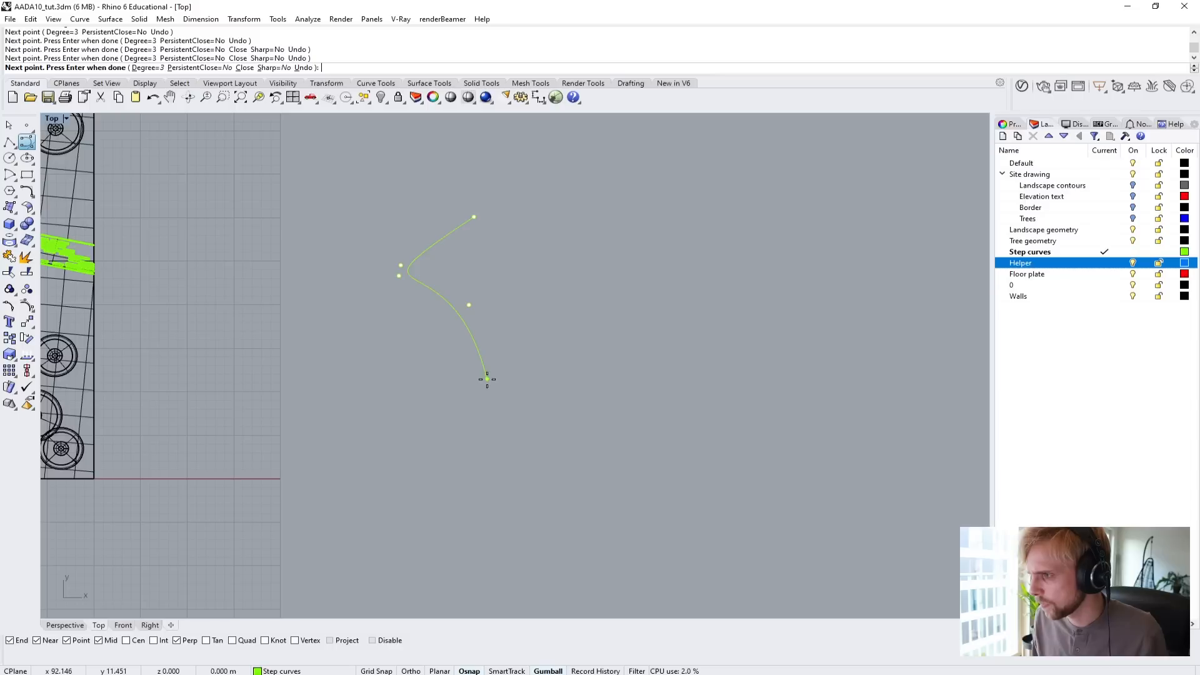
left_click(410, 462)
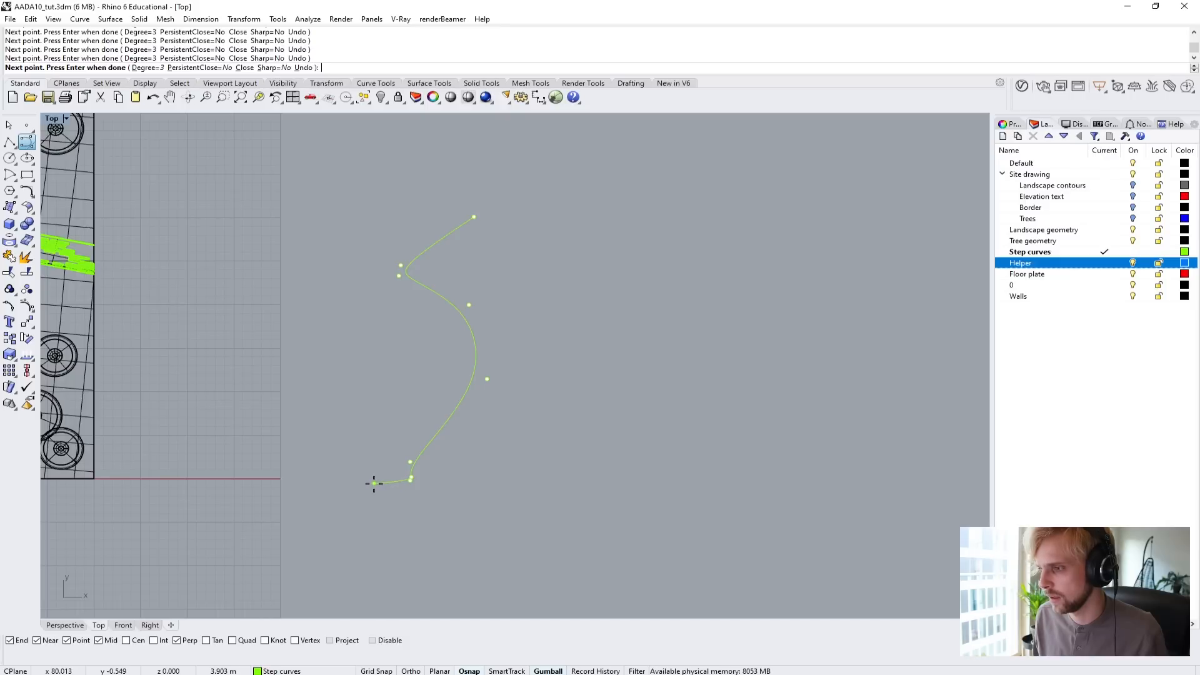
key("Return")
Move the outermost control point of the vase profile curve straight down to give the lower belly a fuller bulge.
scroll(389, 453, "up", 3)
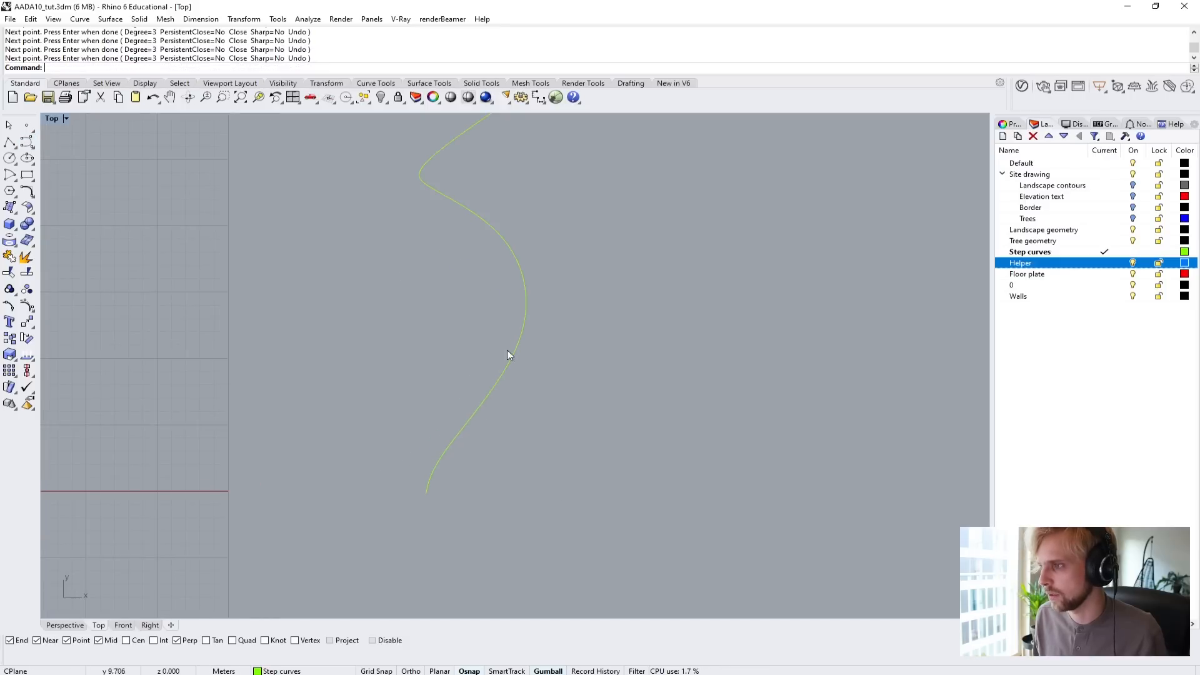
left_click(521, 339)
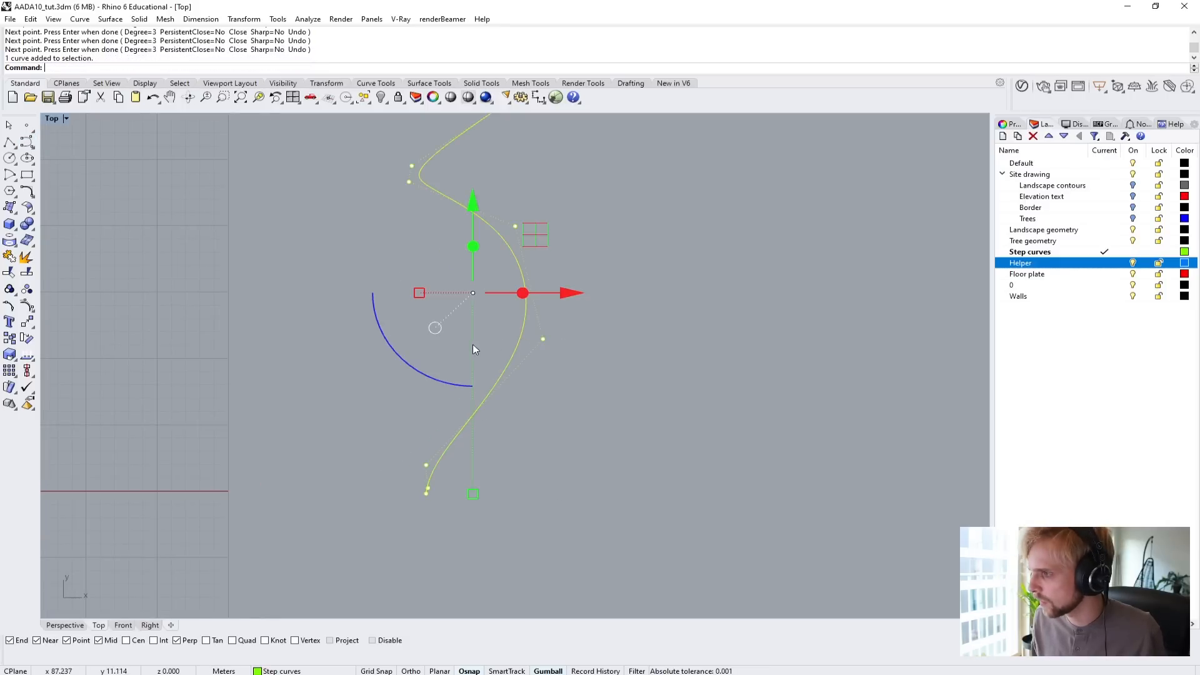
left_click_drag(490, 325, 562, 367)
left_click_drag(549, 267, 540, 347)
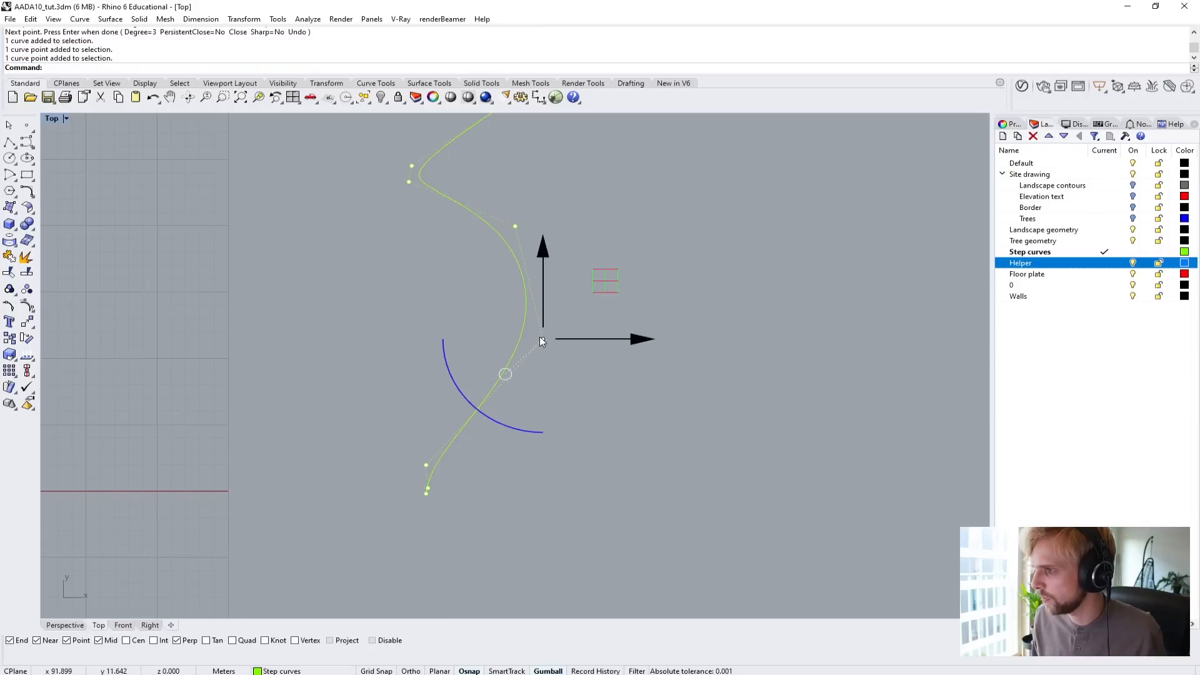
left_click_drag(545, 275, 540, 326)
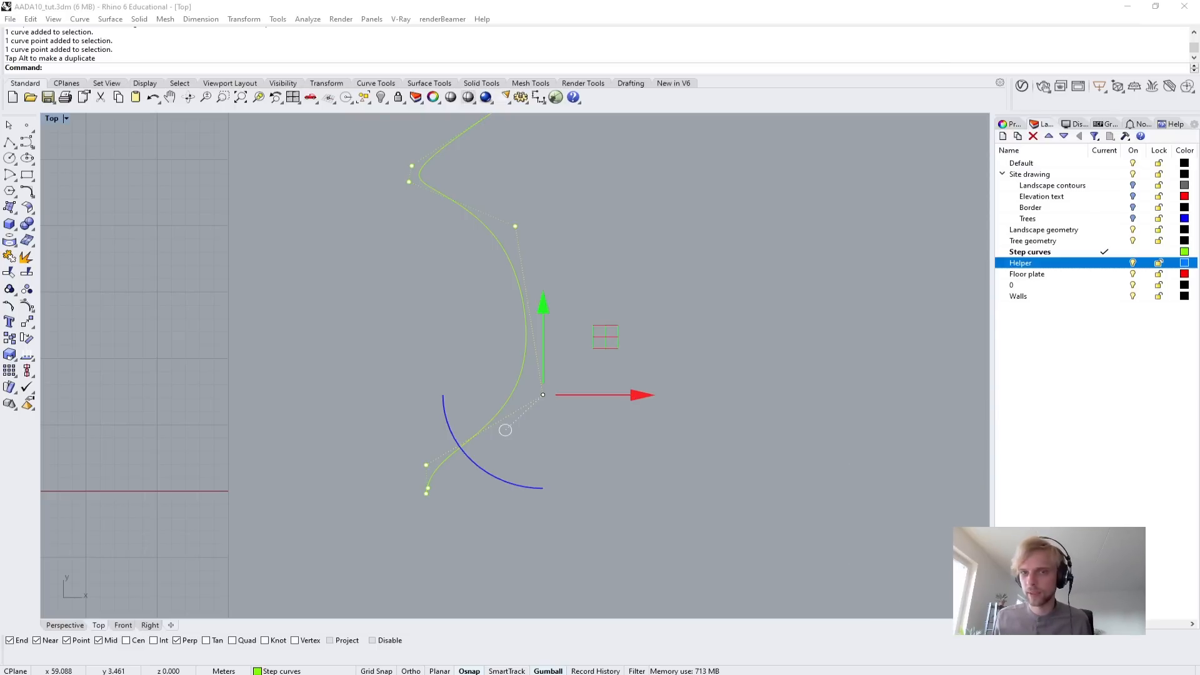
left_click(355, 333)
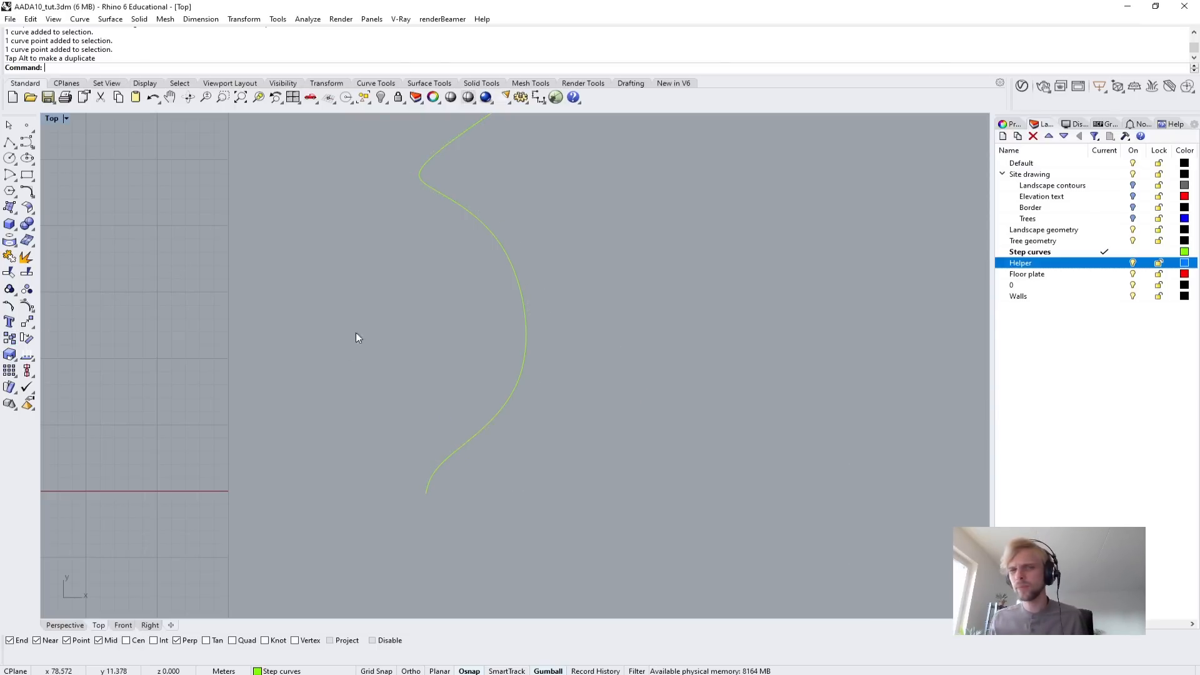
right_click_drag(414, 259, 343, 392)
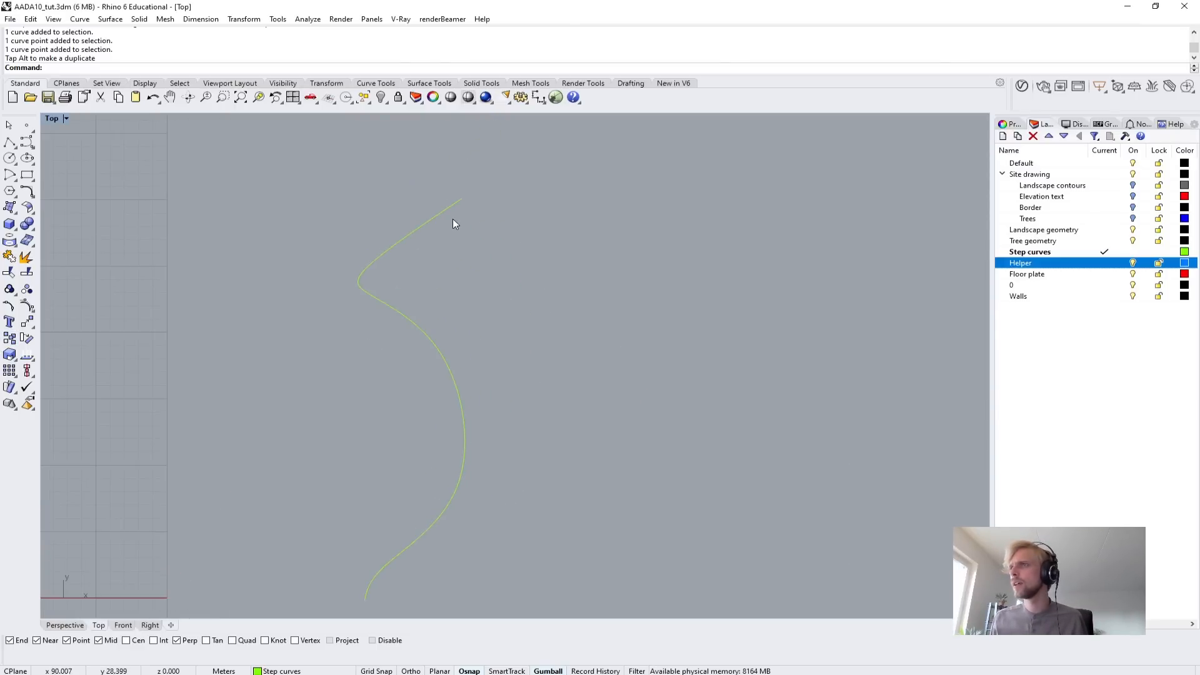
left_click(440, 216)
right_click_drag(270, 411, 290, 321)
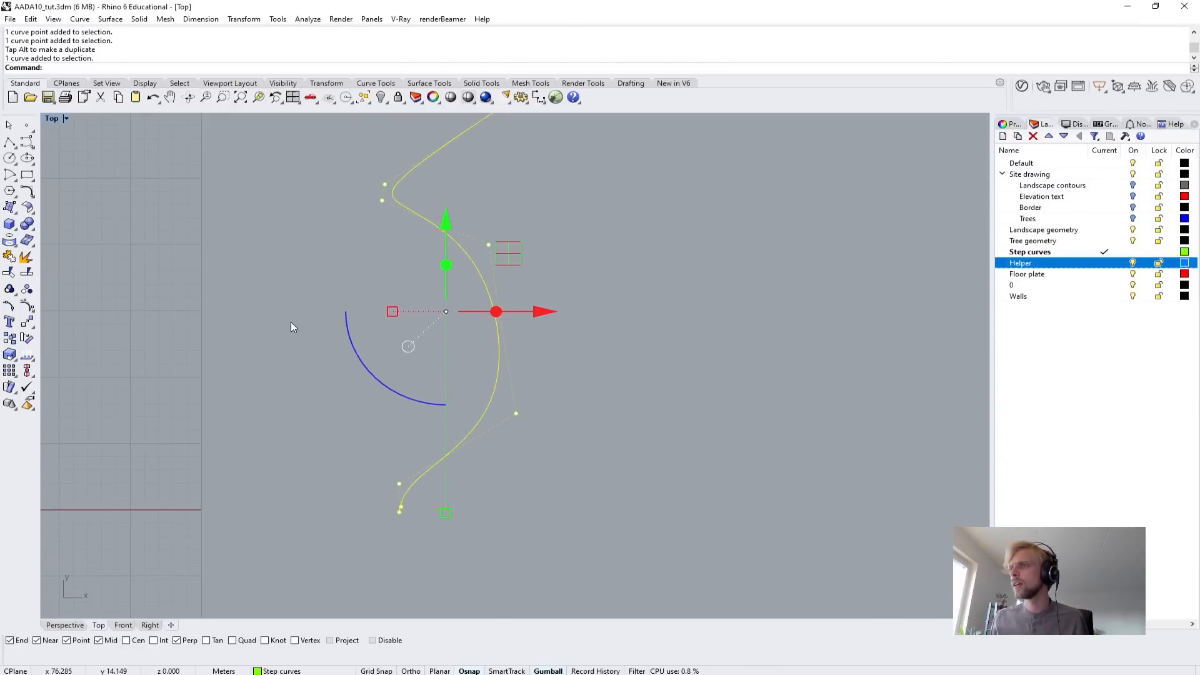
left_click(291, 321)
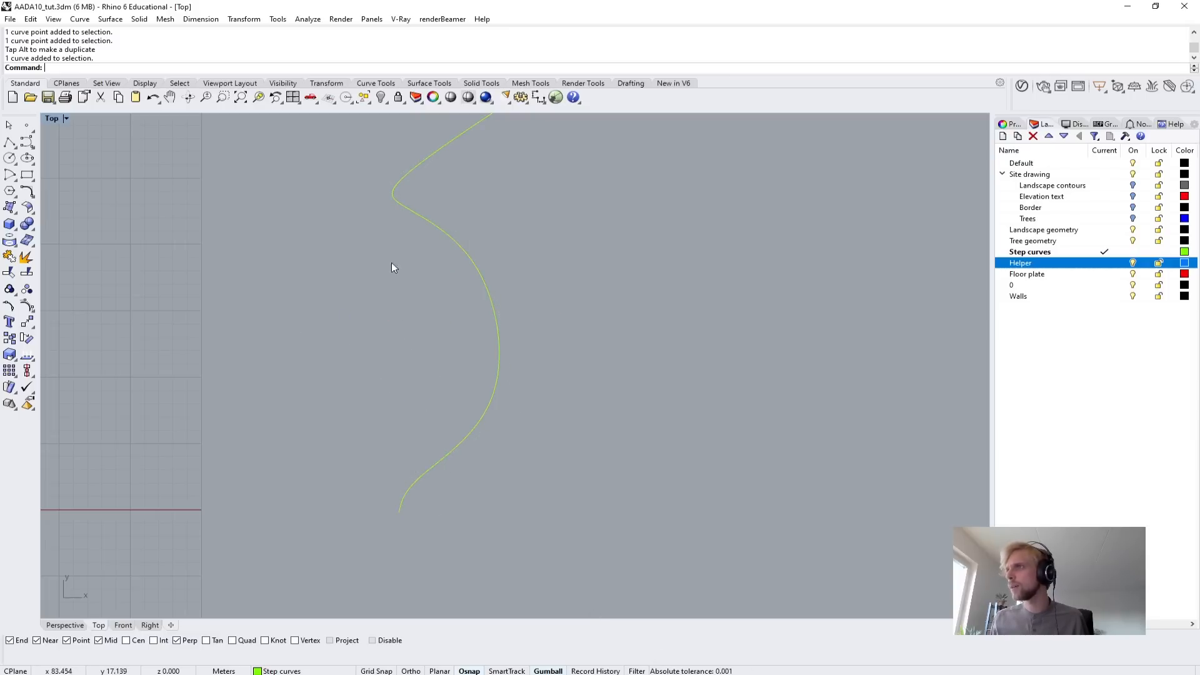
right_click_drag(429, 187, 412, 251)
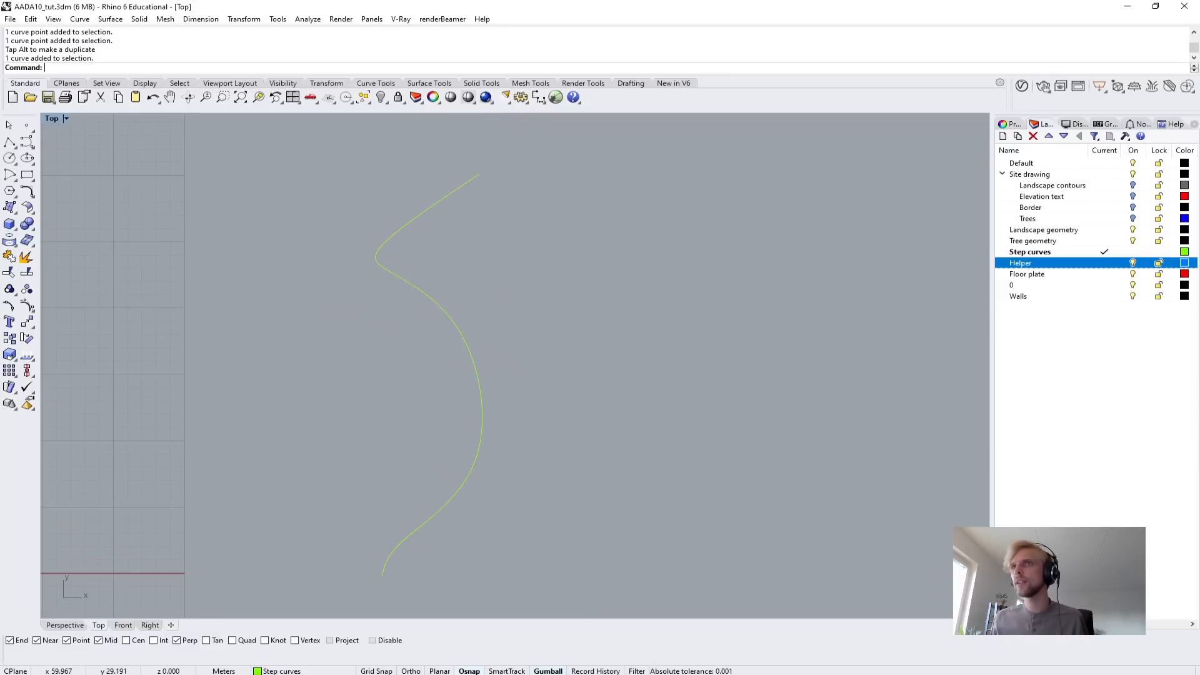
left_click(471, 182)
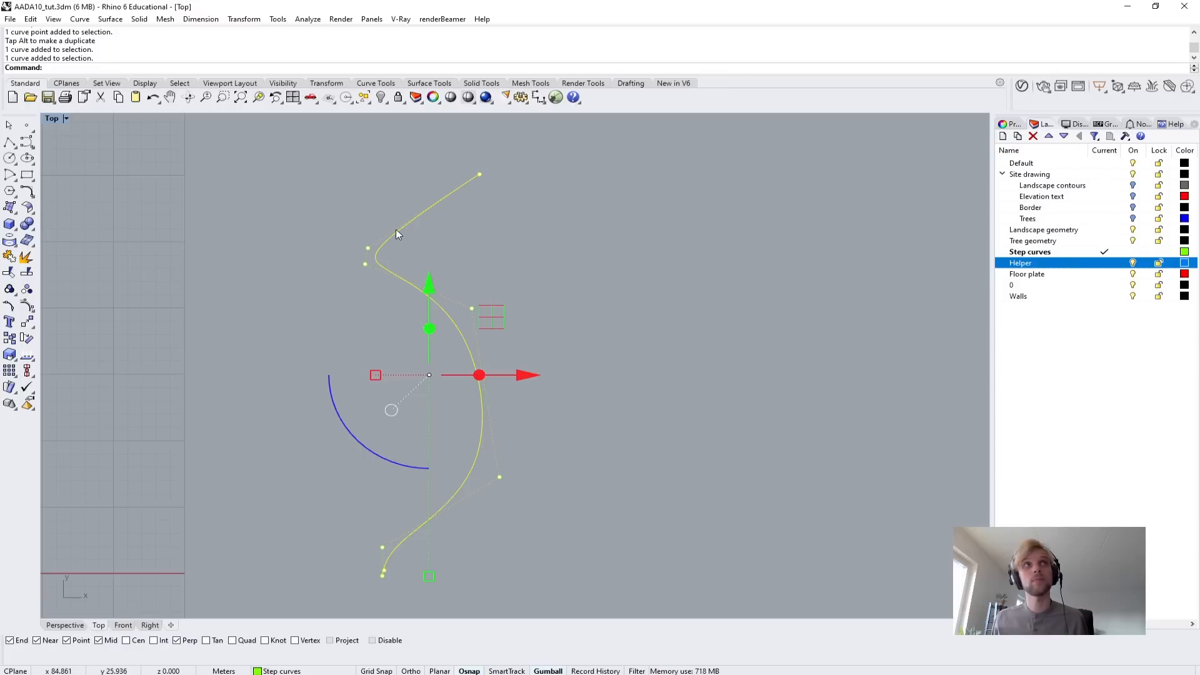
left_click(348, 231)
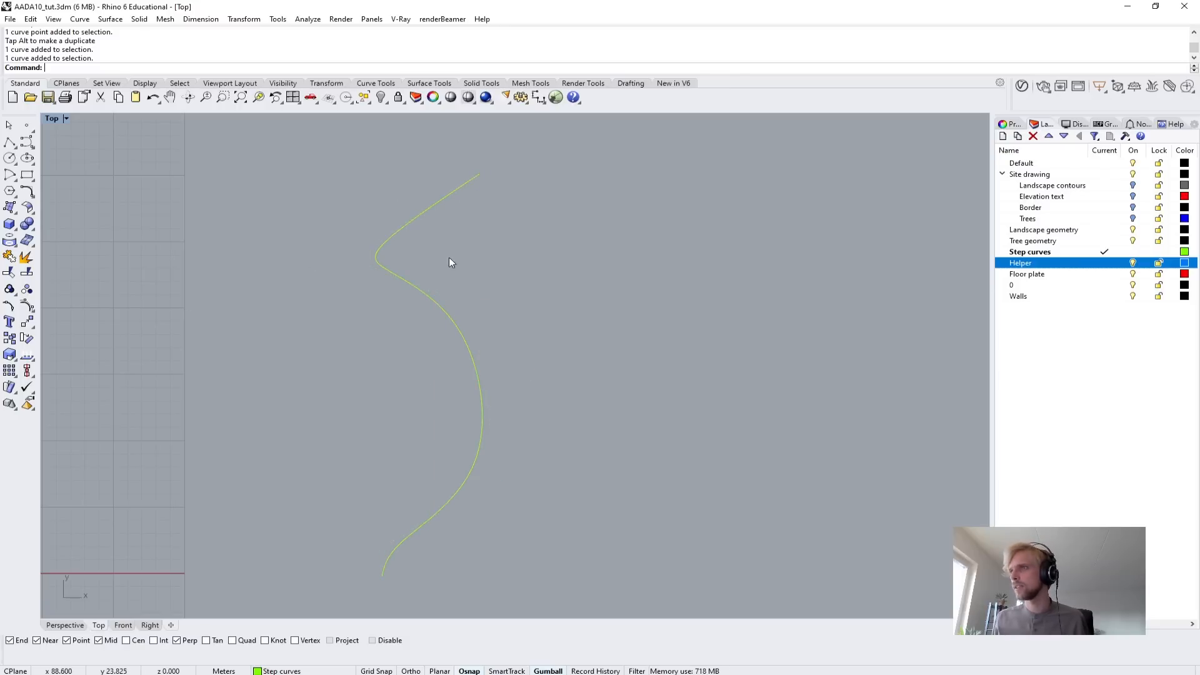
Draw a short horizontal base line inward from the profile curve's lower end and join it with the curve.
left_click(9, 142)
left_click(381, 586)
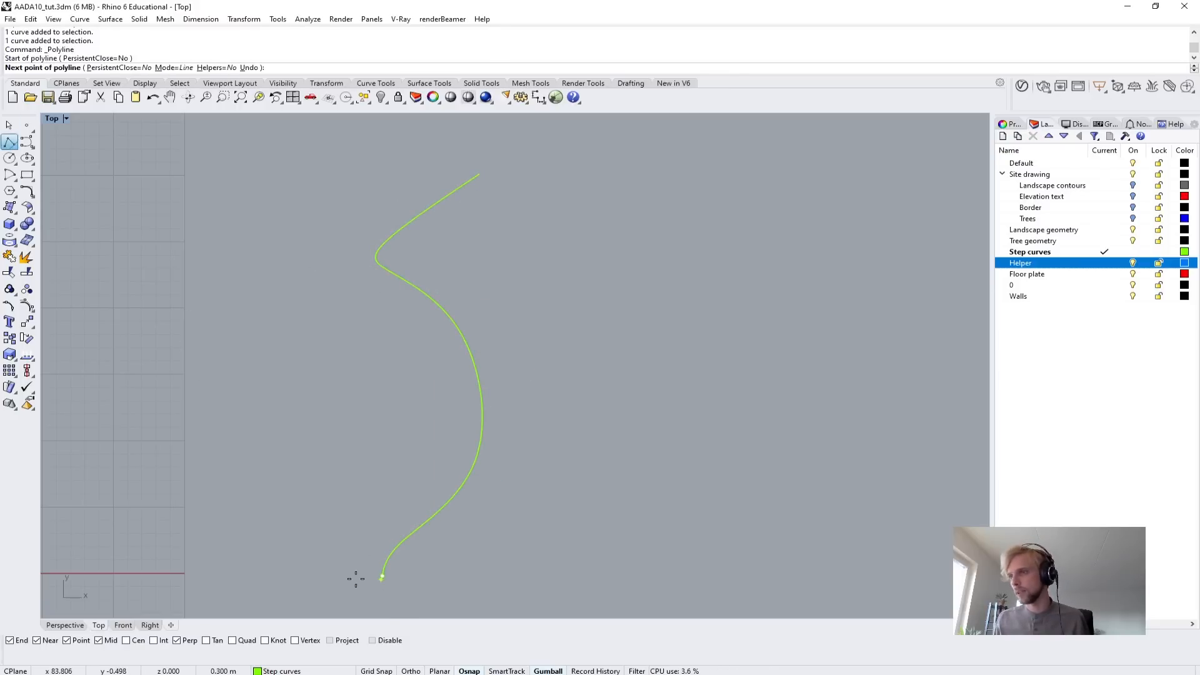
left_click(317, 581)
key("Return")
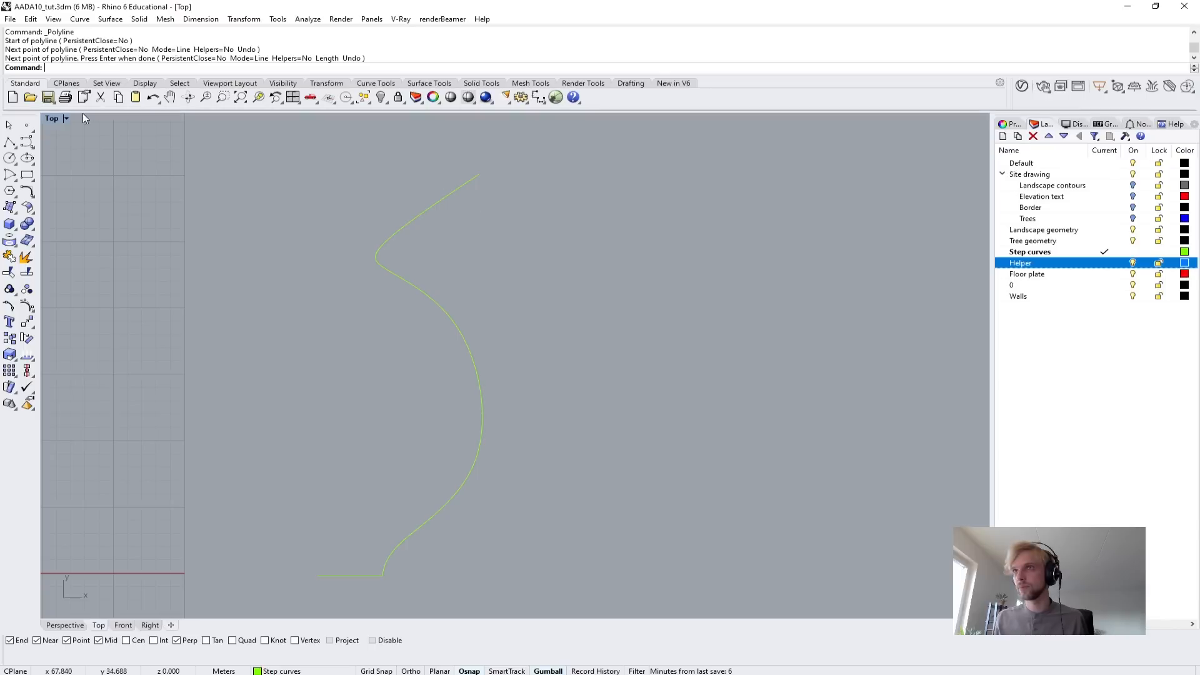
left_click_drag(307, 512, 294, 494)
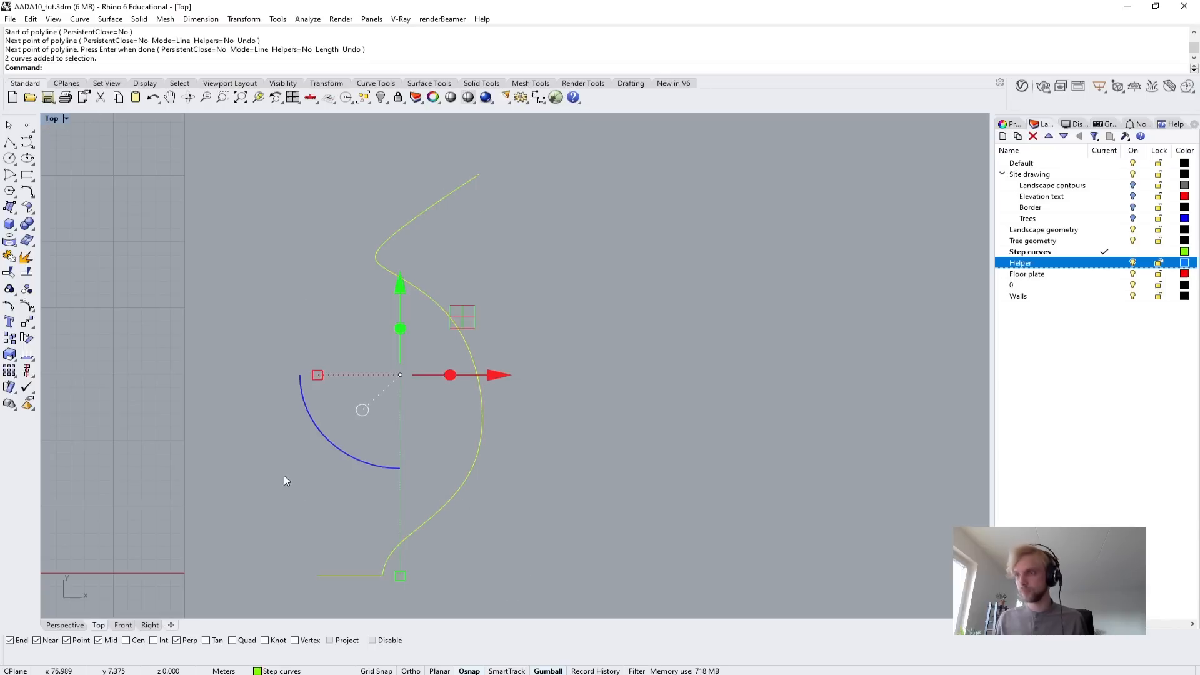
type("join")
key("Return")
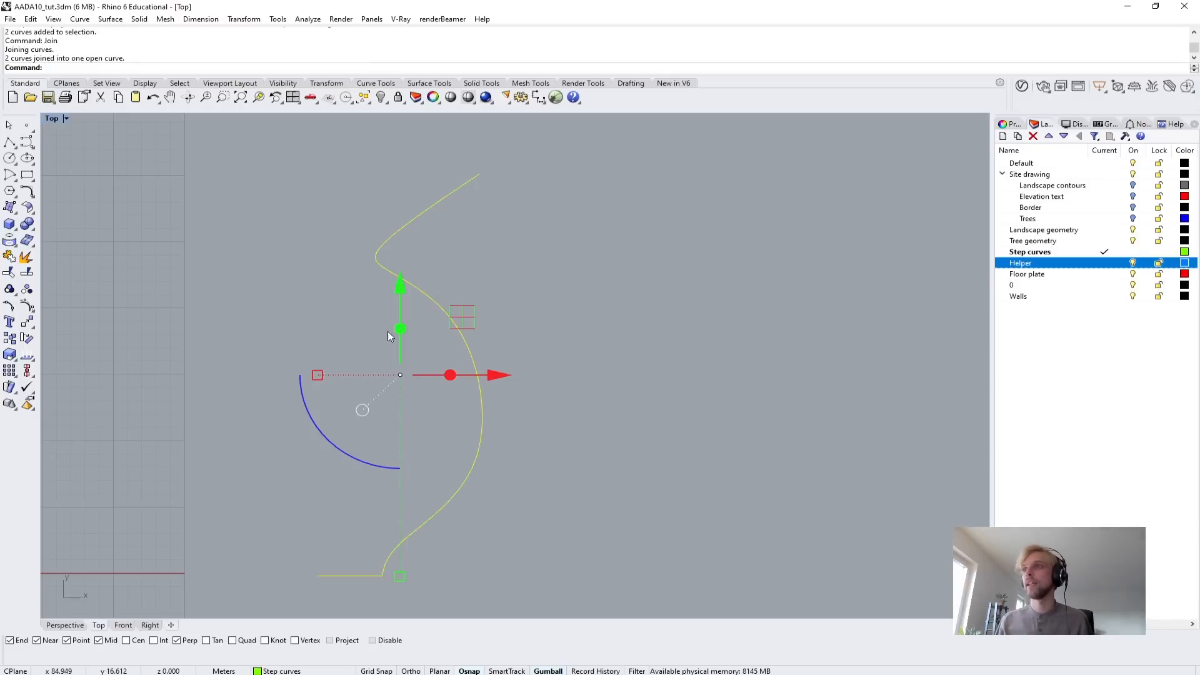
Revolve the joined profile 360 degrees around a vertical axis through the inner end of the base line.
scroll(364, 276, "down", 4)
right_click_drag(371, 340, 419, 291)
type("rev")
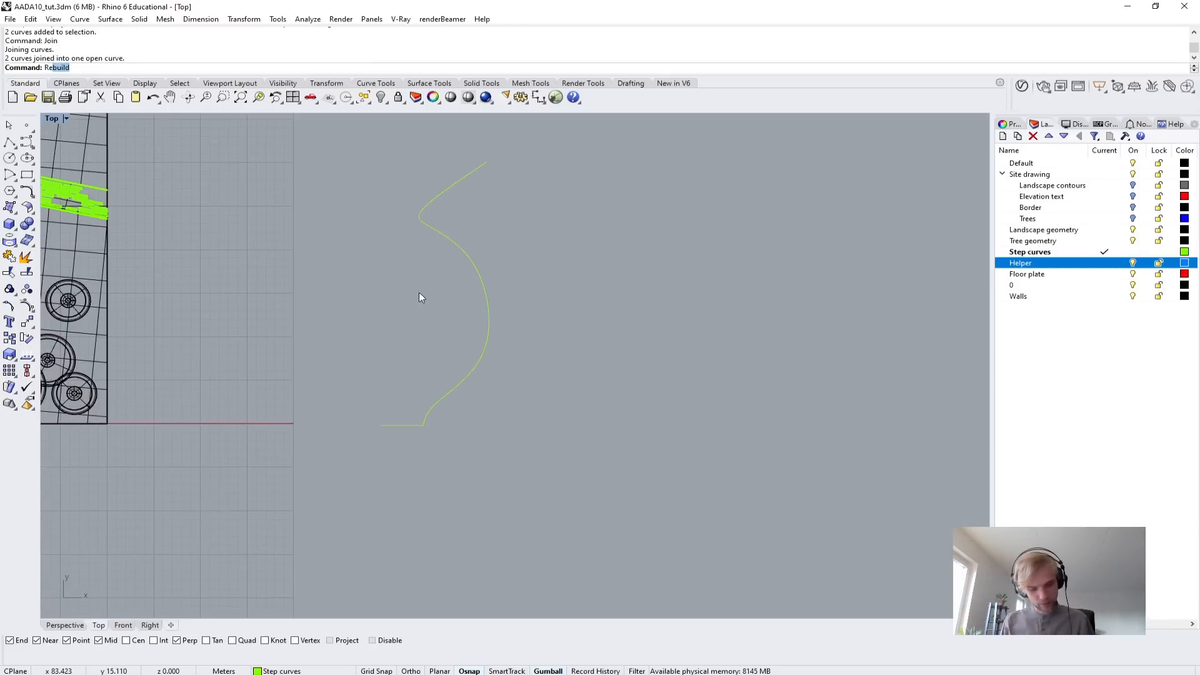
key("Return")
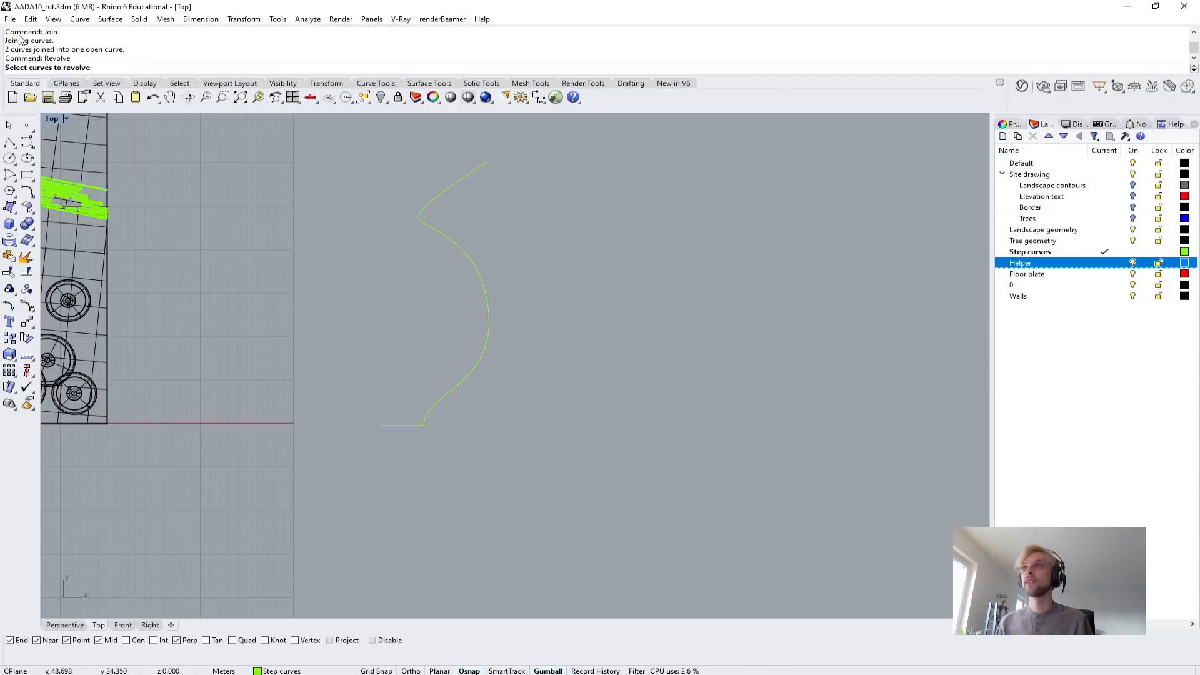
left_click(487, 319)
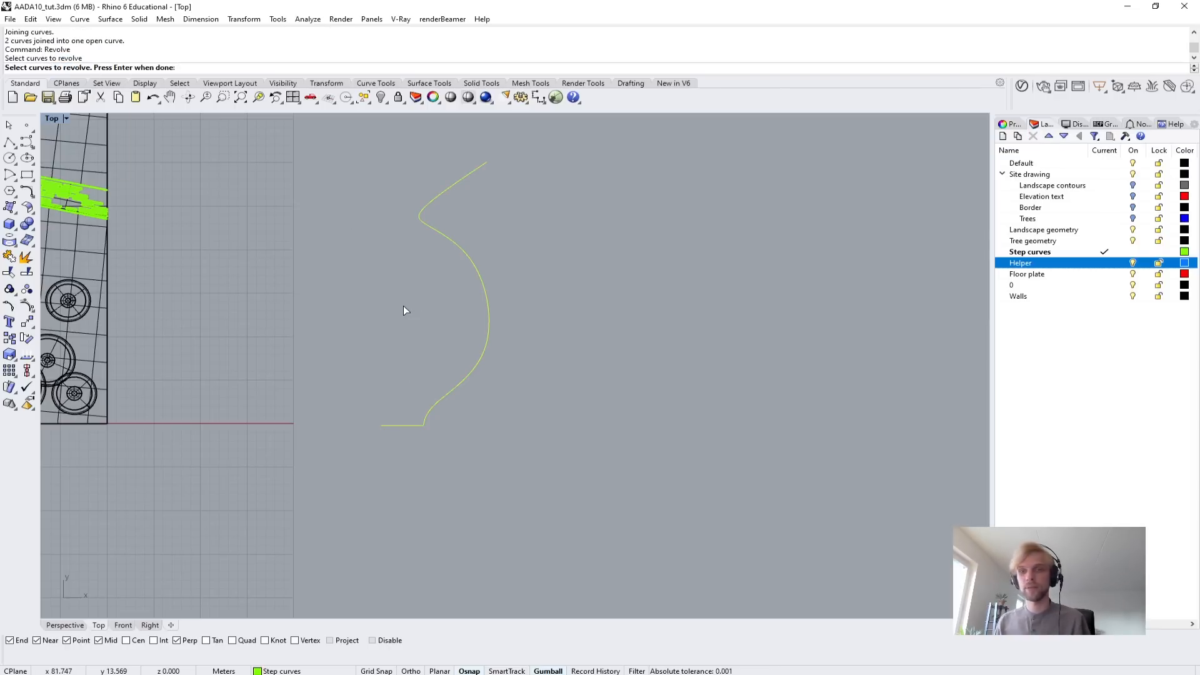
key("Return")
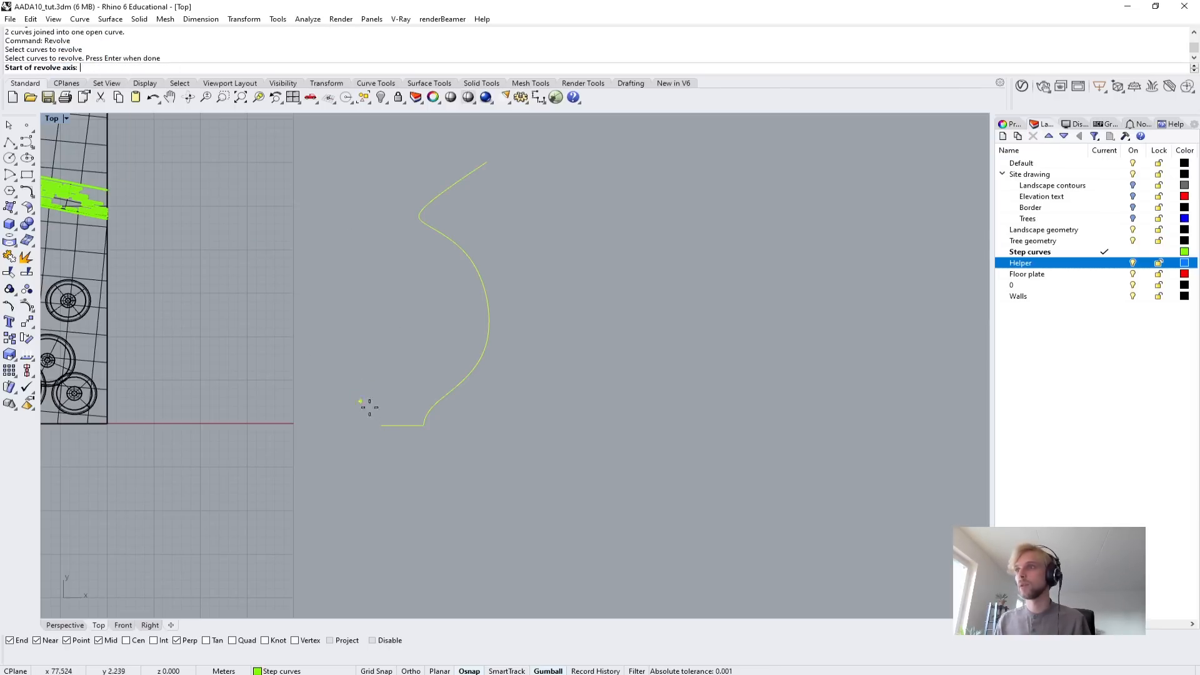
left_click(381, 426)
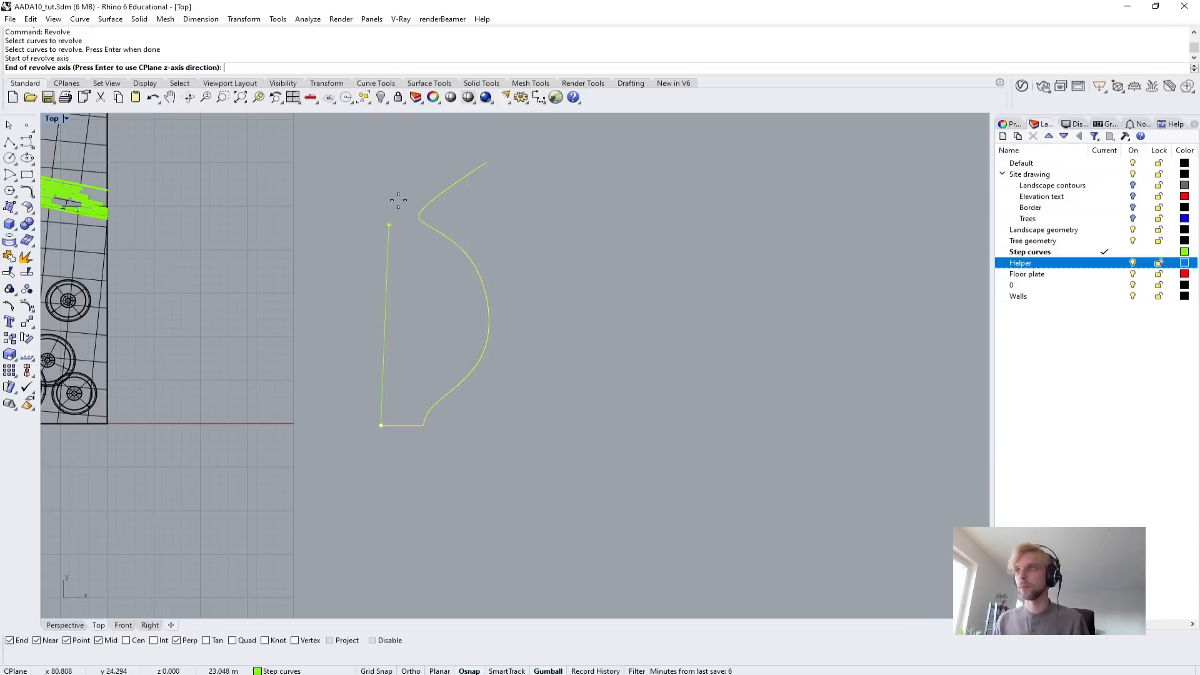
key("F8")
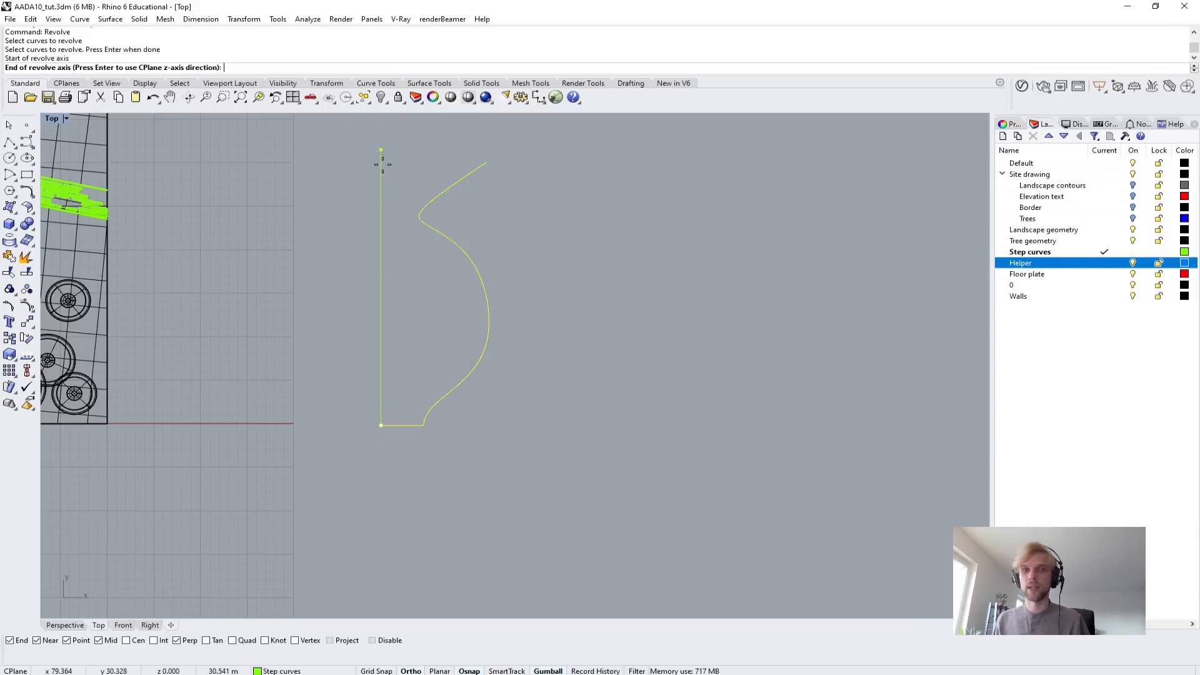
left_click(384, 147, "shift")
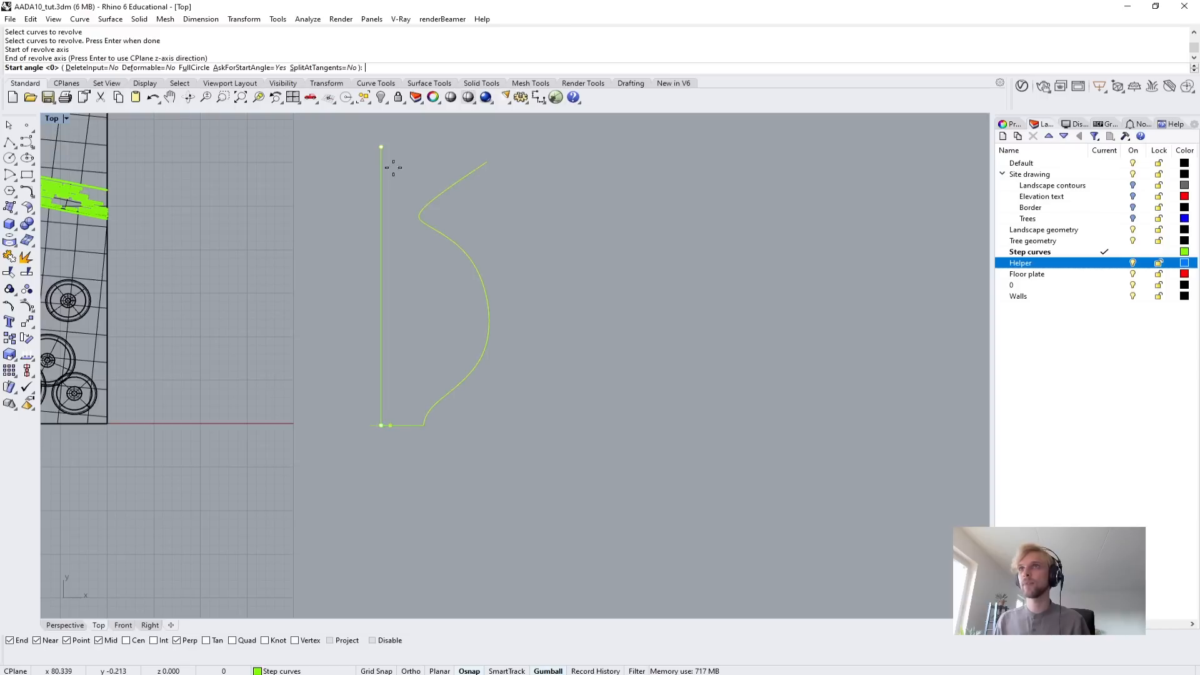
key("Return")
key("Return")
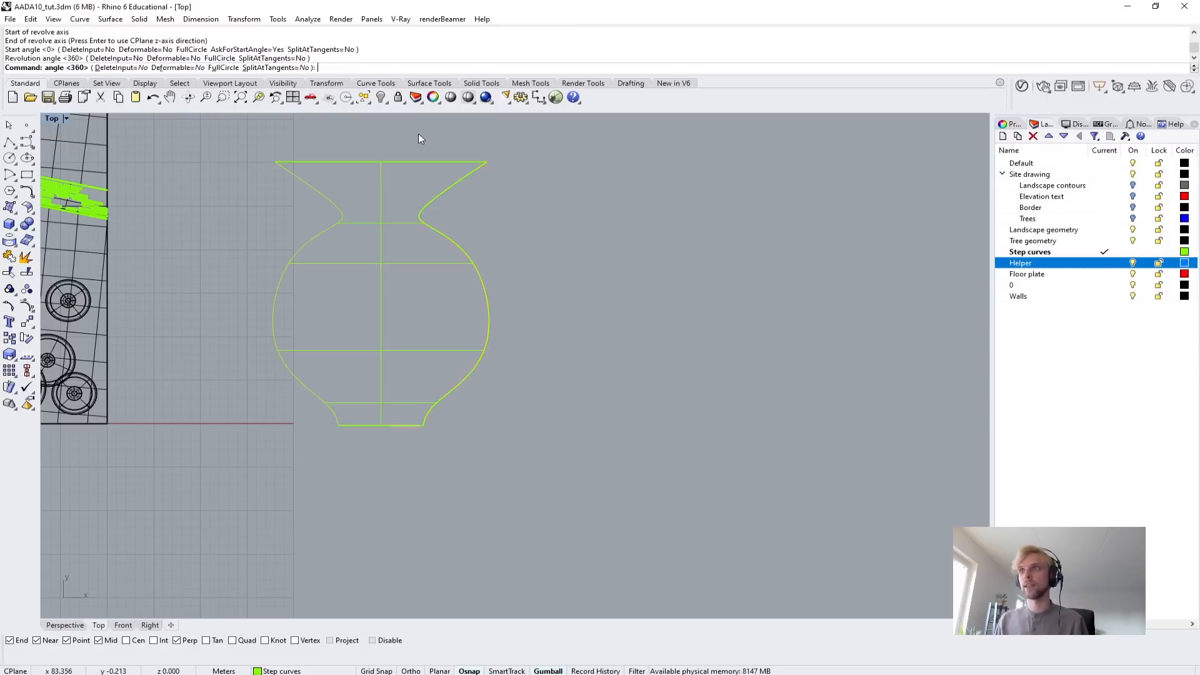
Inspect the revolved vase in the maximized Perspective viewport and move it aside from its profile curve.
double_click(45, 119)
double_click(532, 117)
right_click_drag(567, 295, 379, 316)
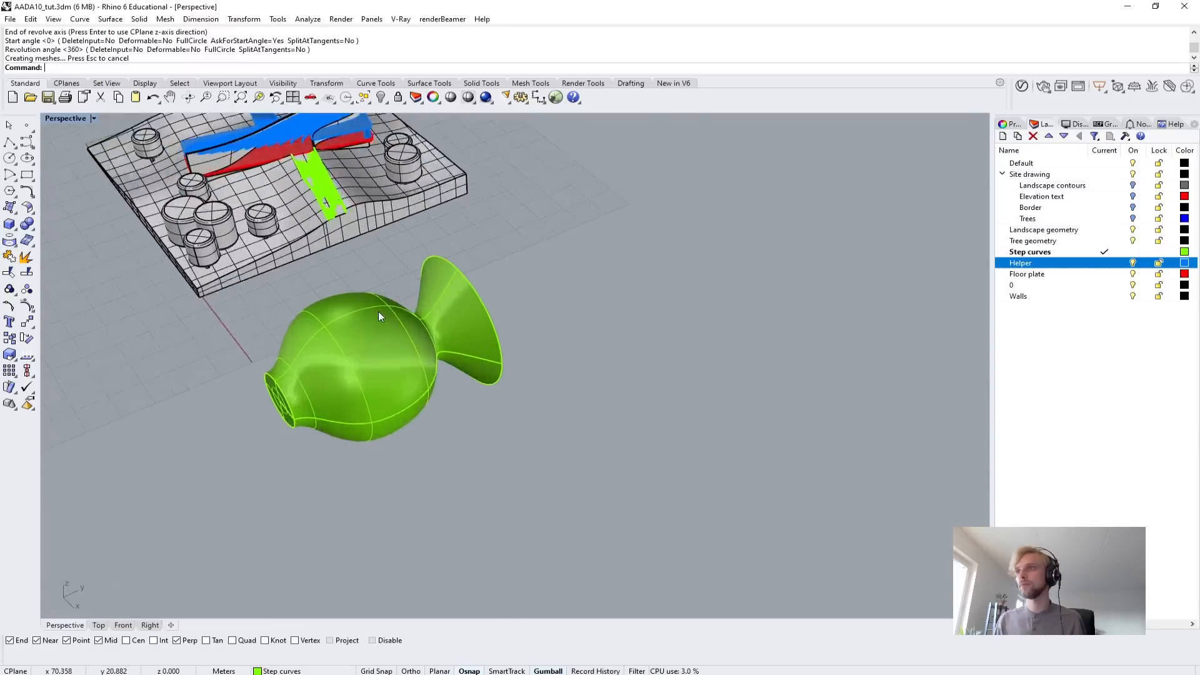
scroll(378, 311, "up", 5)
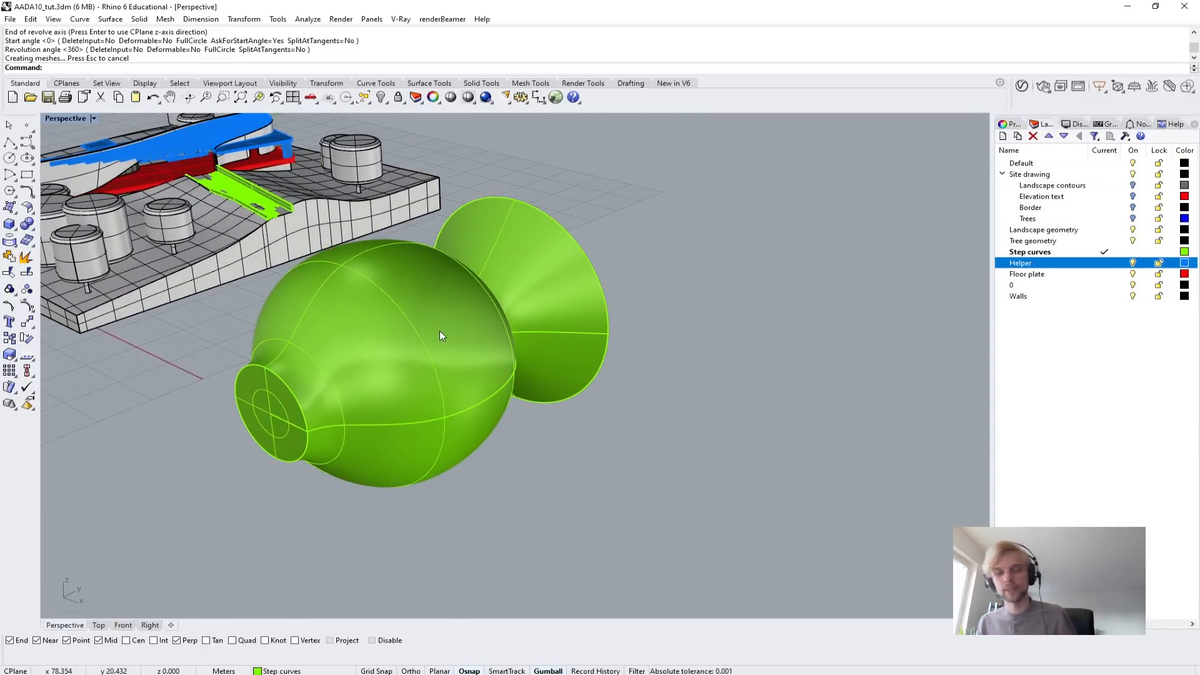
left_click(441, 337)
left_click_drag(347, 433, 530, 299)
left_click_drag(578, 448, 844, 502)
left_click(441, 235)
right_click_drag(674, 402, 678, 364)
Delete the revolved vase and return to the maximized Top viewport around the profile curve.
left_click(650, 291)
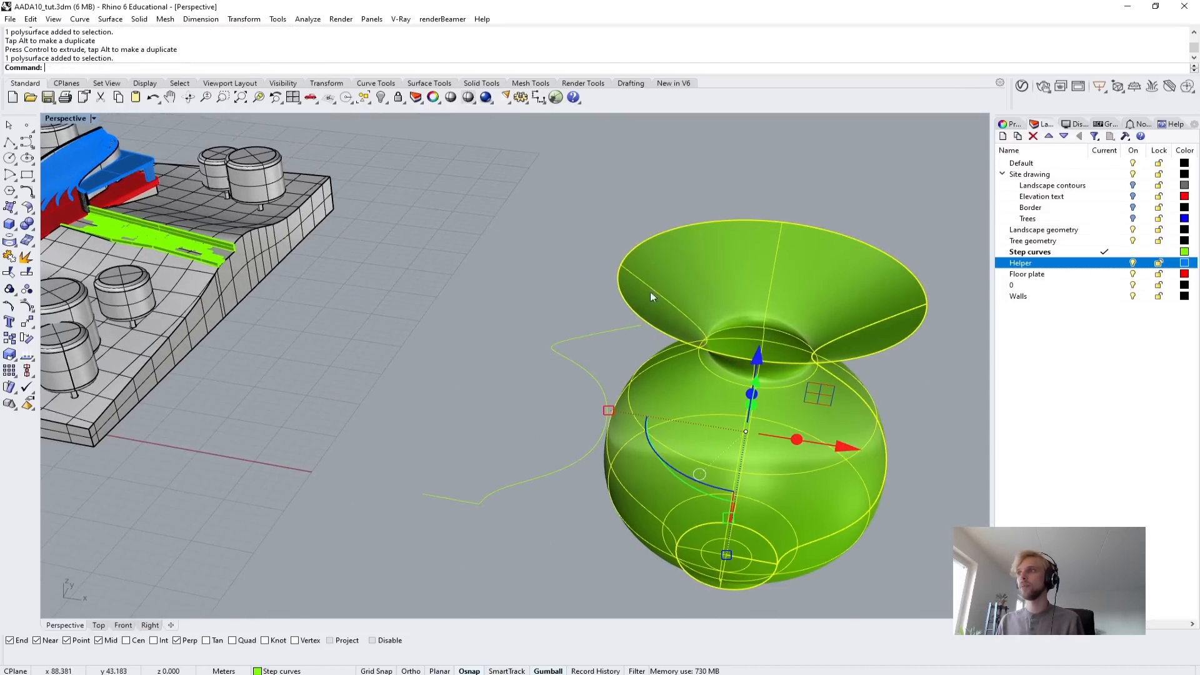
scroll(654, 273, "up", 4)
key("Delete")
scroll(581, 297, "down", 4)
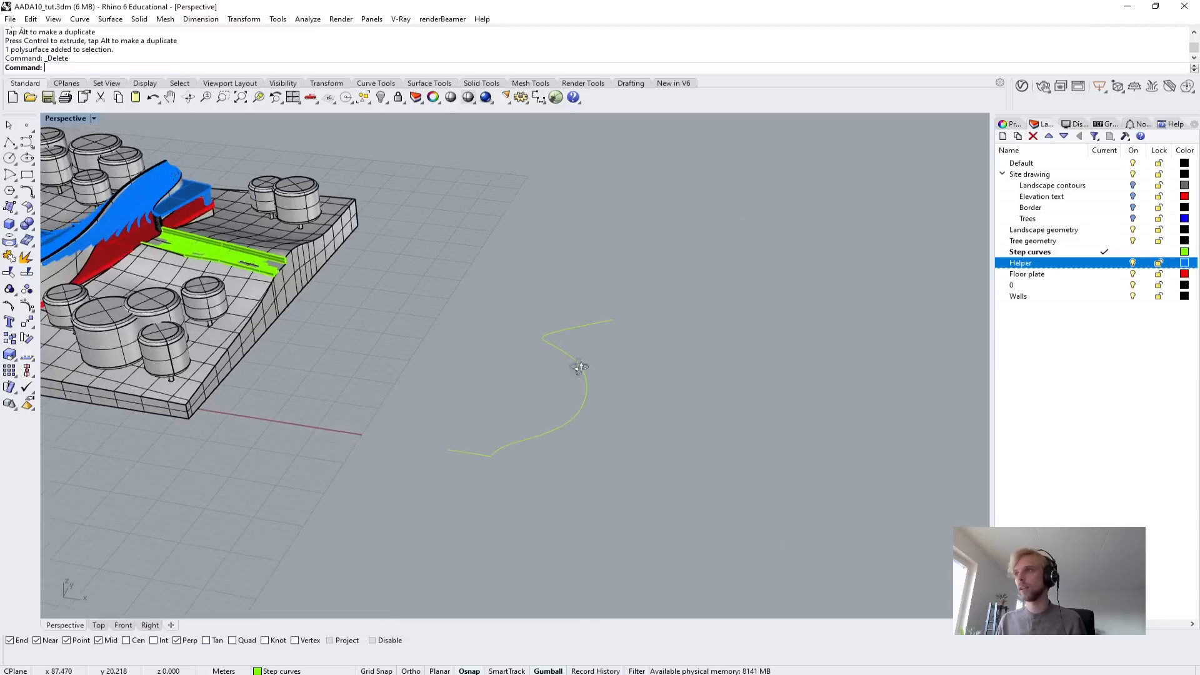
double_click(62, 118)
double_click(51, 118)
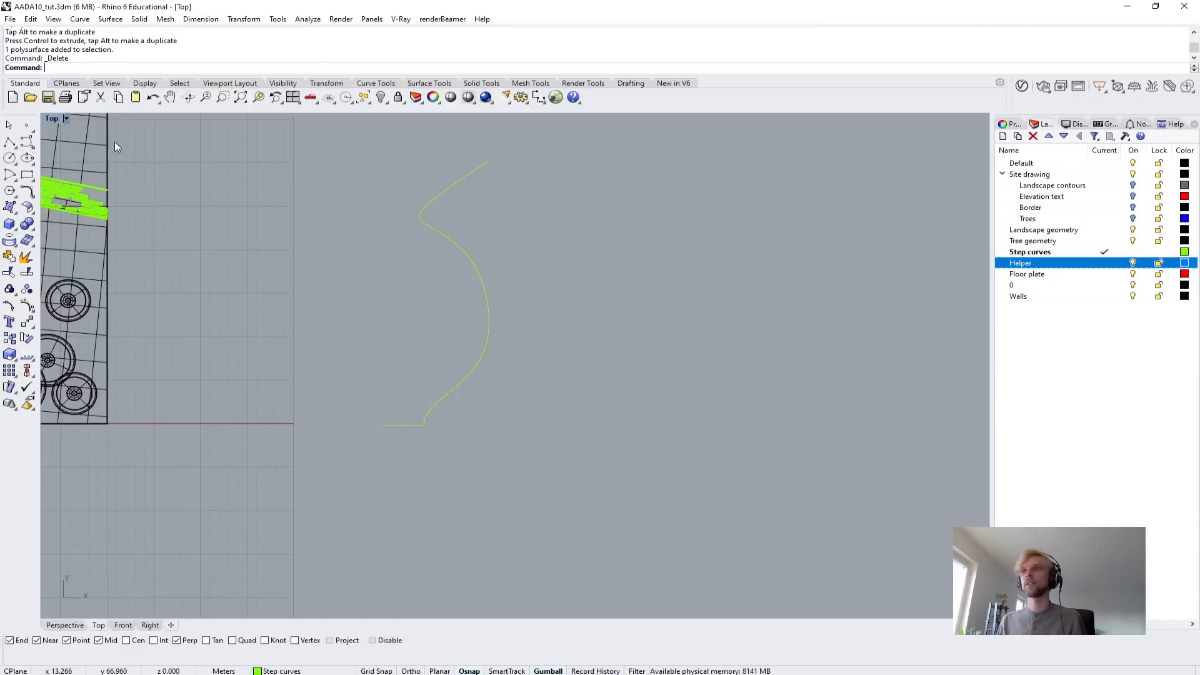
scroll(438, 400, "up", 3)
right_click_drag(451, 389, 403, 481)
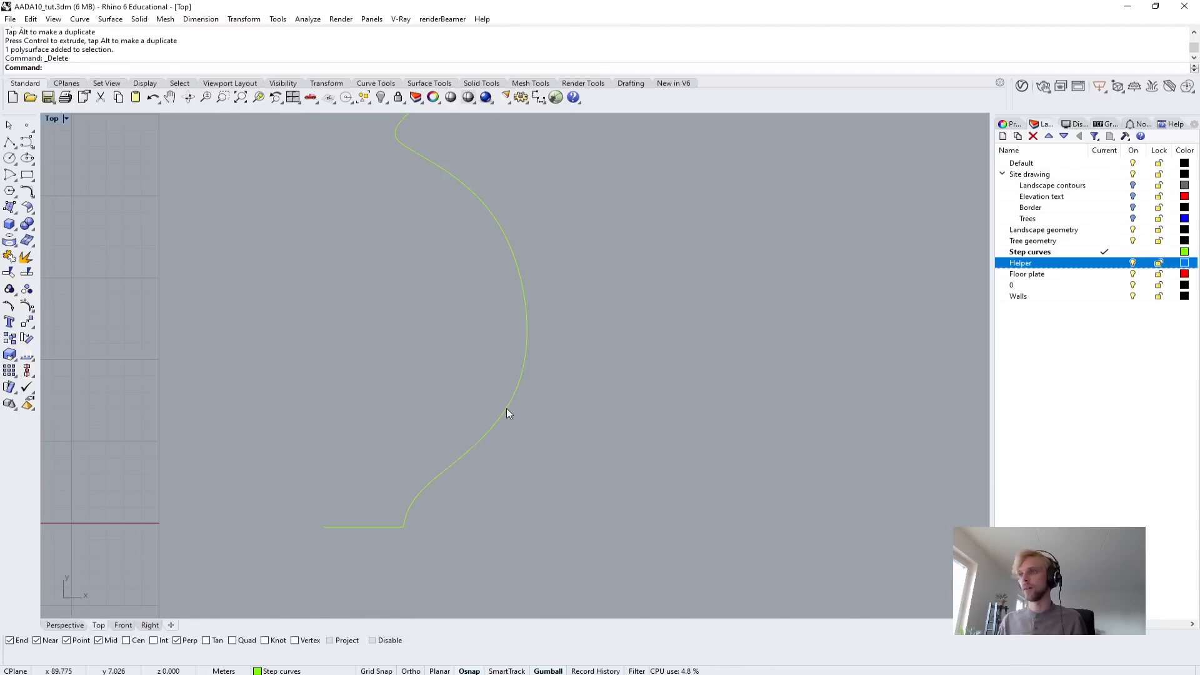
left_click(506, 407)
type("Fillet")
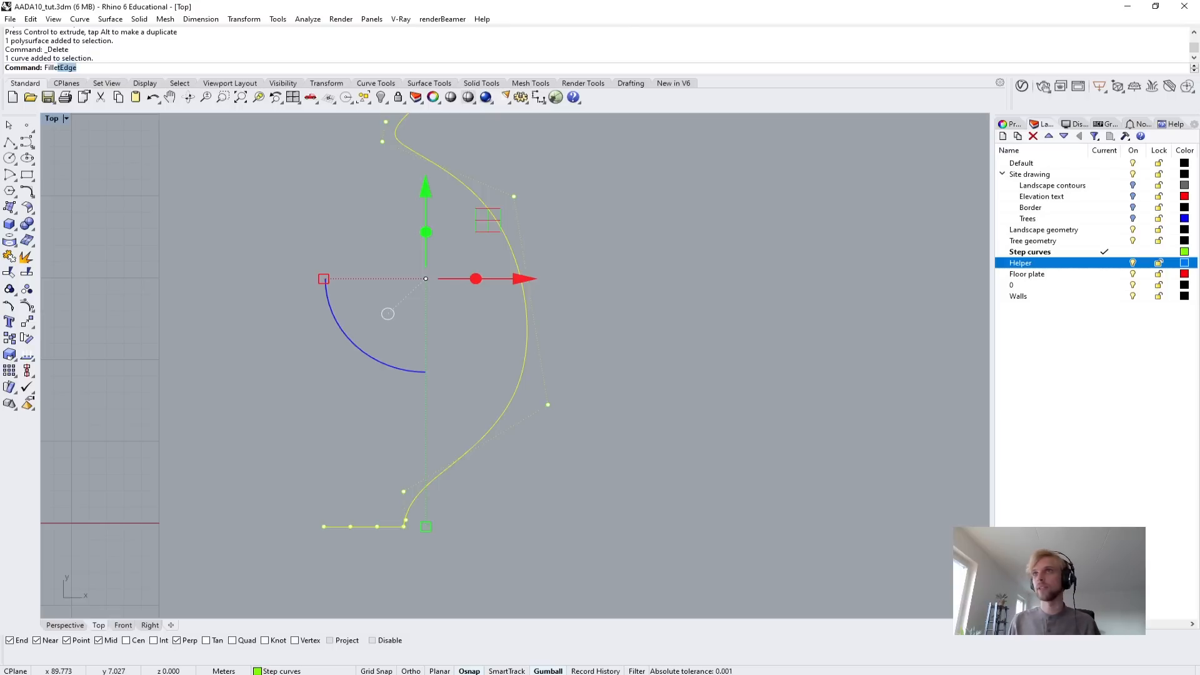
type("C")
key("Escape")
key("Escape")
Offset the vase profile curve 0.5 m toward the inside to create the wall thickness.
left_click(506, 408)
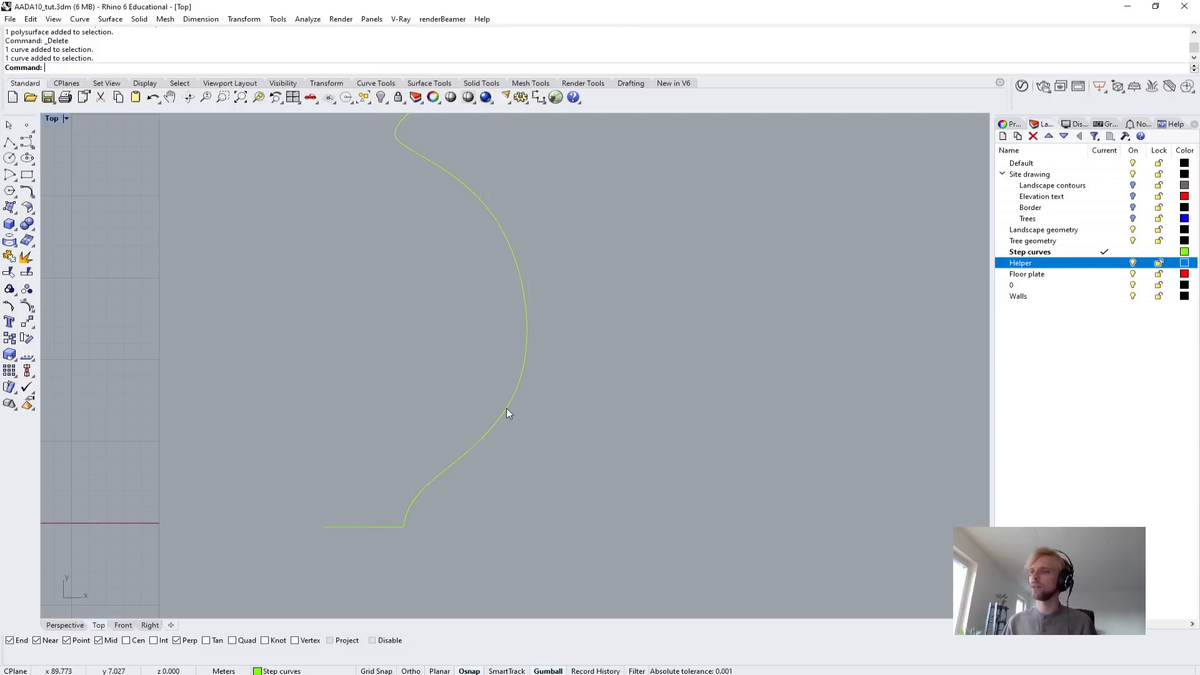
type("Offset")
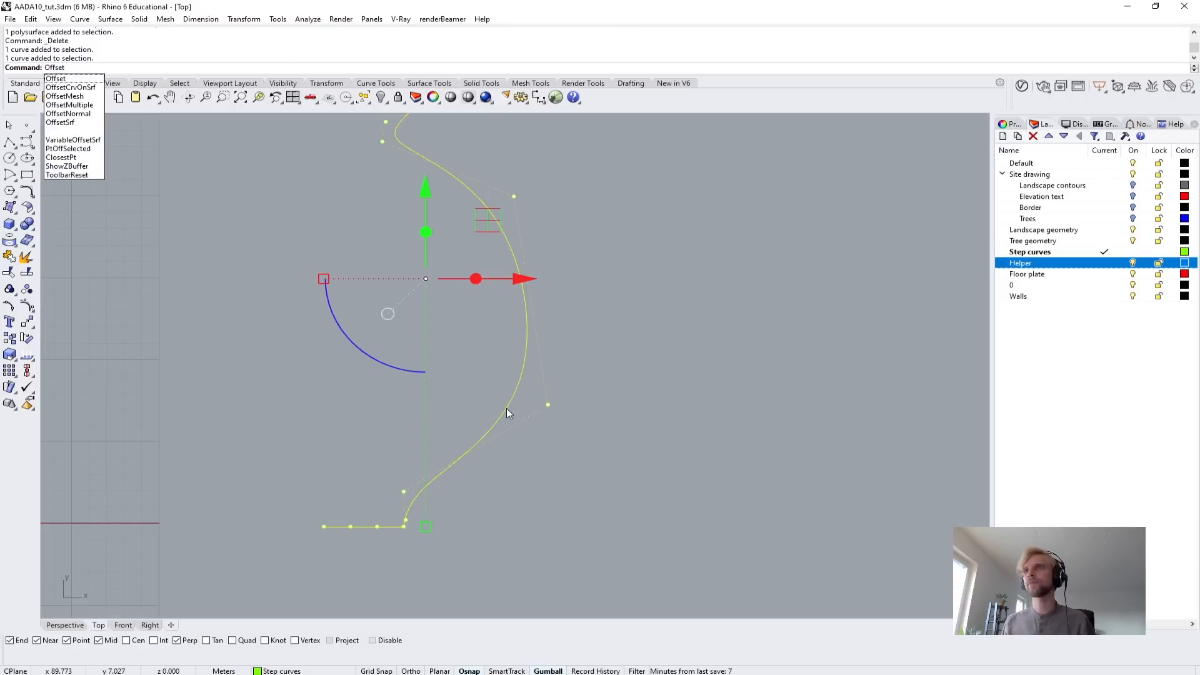
key("Return")
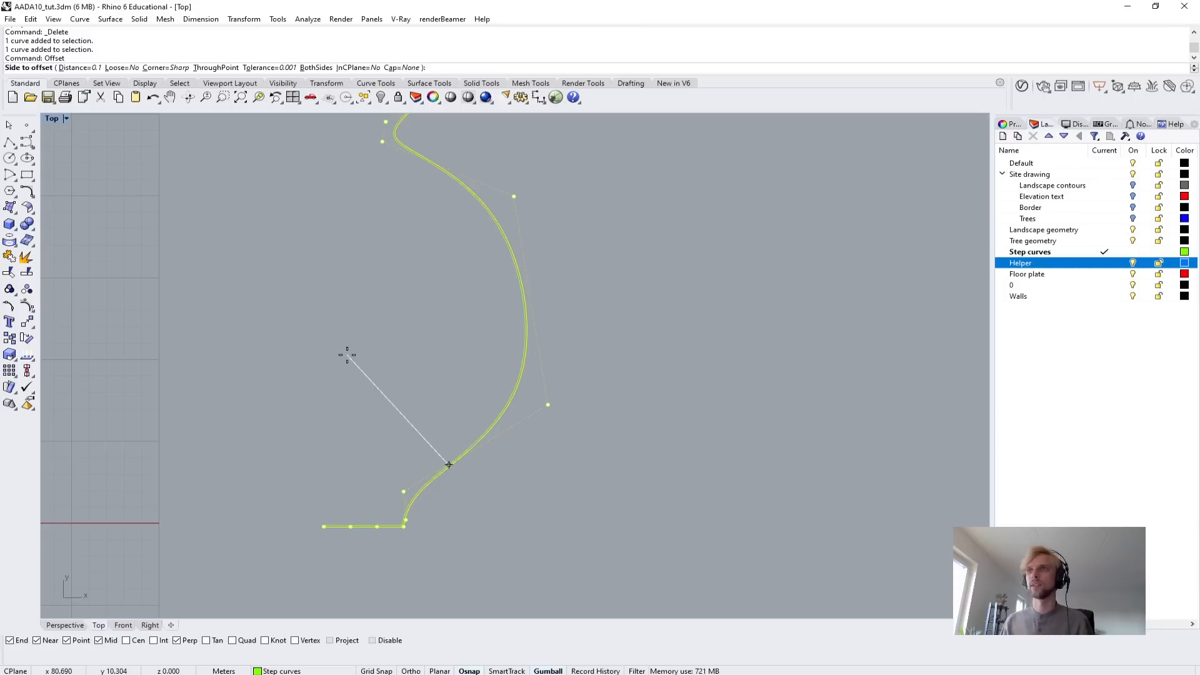
type("0.5")
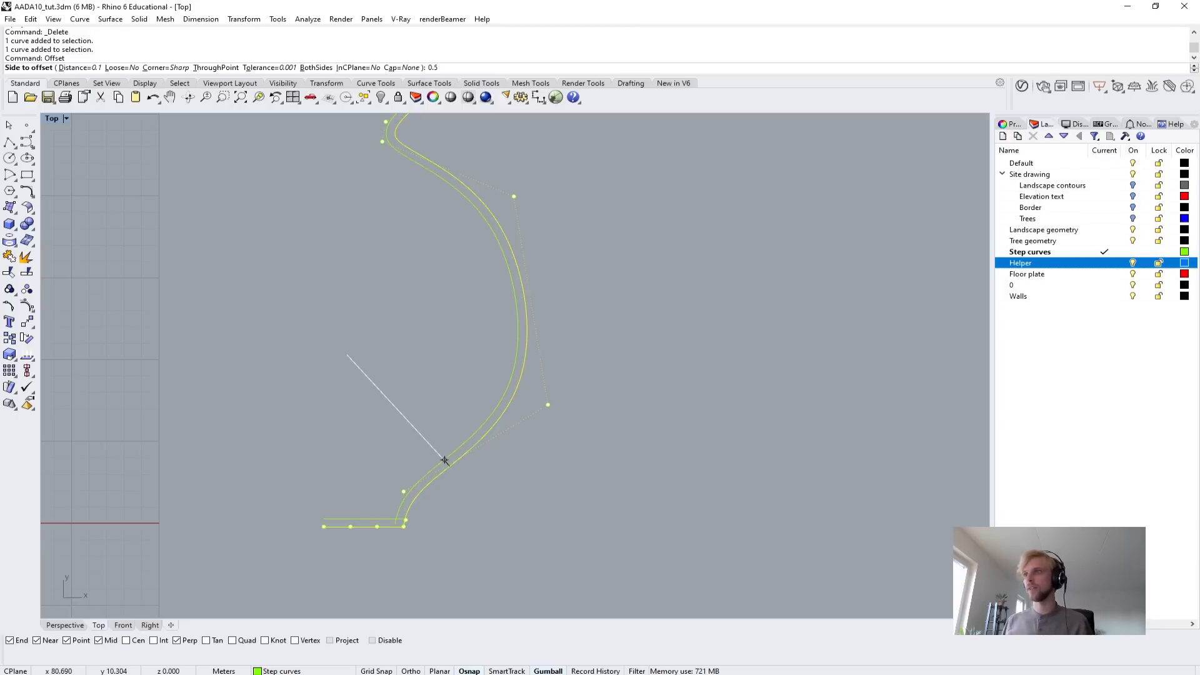
left_click(347, 355)
key("Escape")
key("Escape")
Fillet the corners of the vase profile and its offset curve with a radius of 0.5 m.
left_click_drag(555, 502, 351, 379)
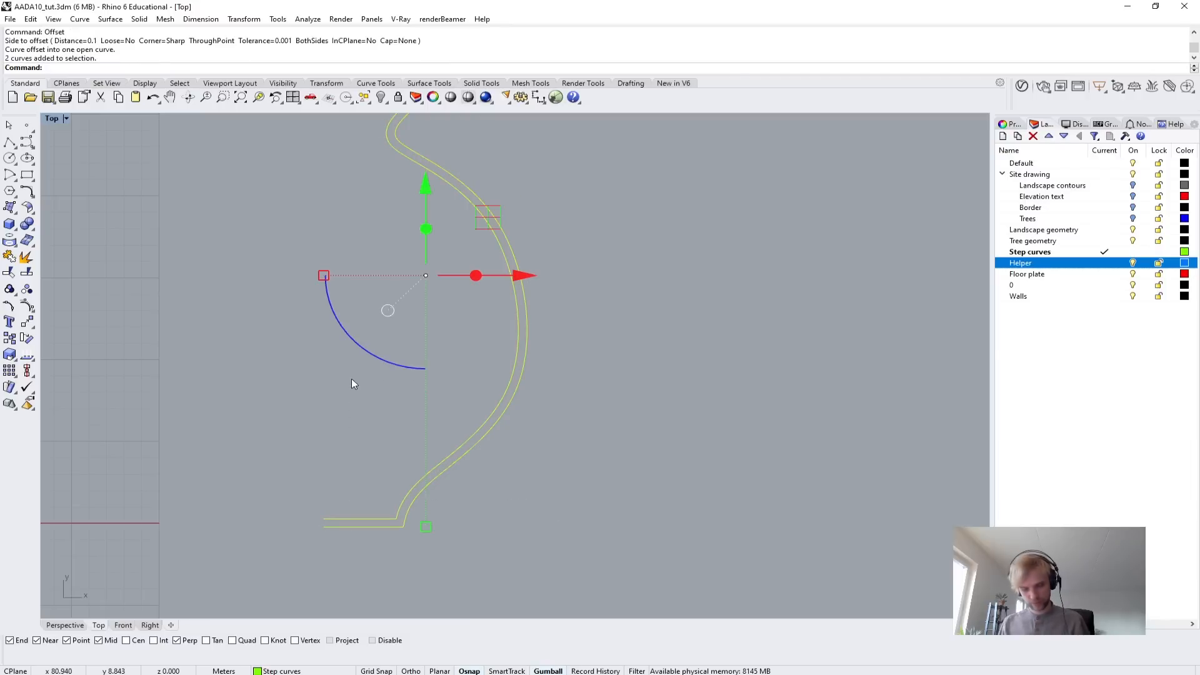
type("FilletCorners")
key("Return")
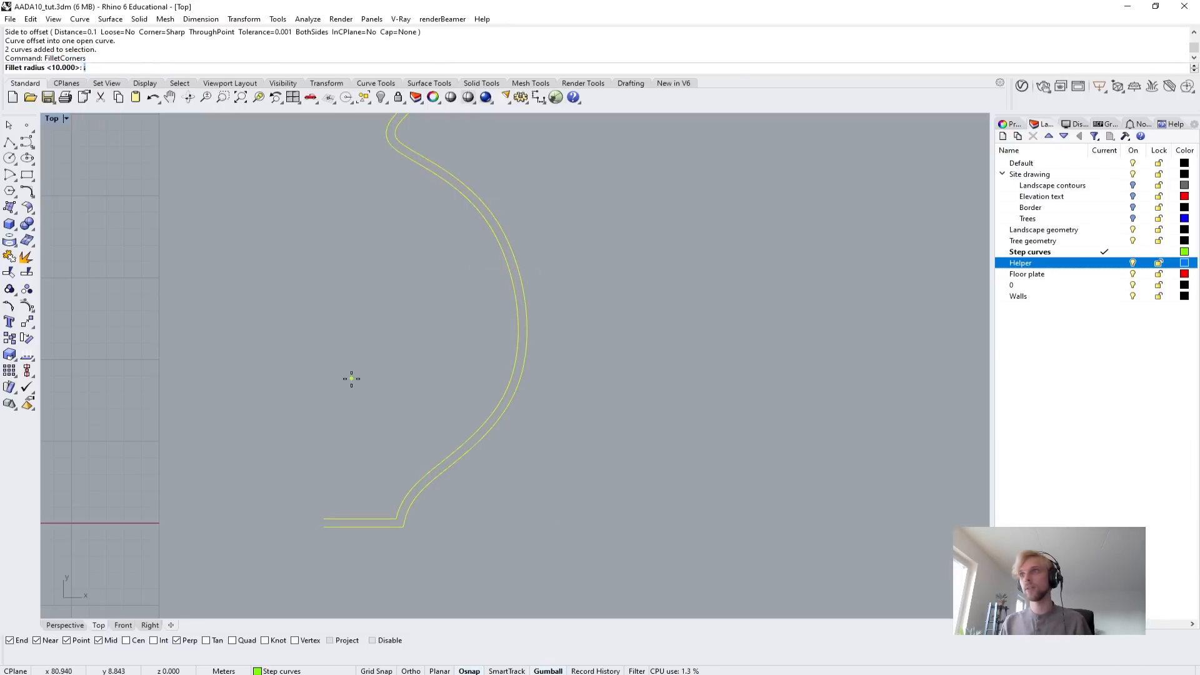
key("Return")
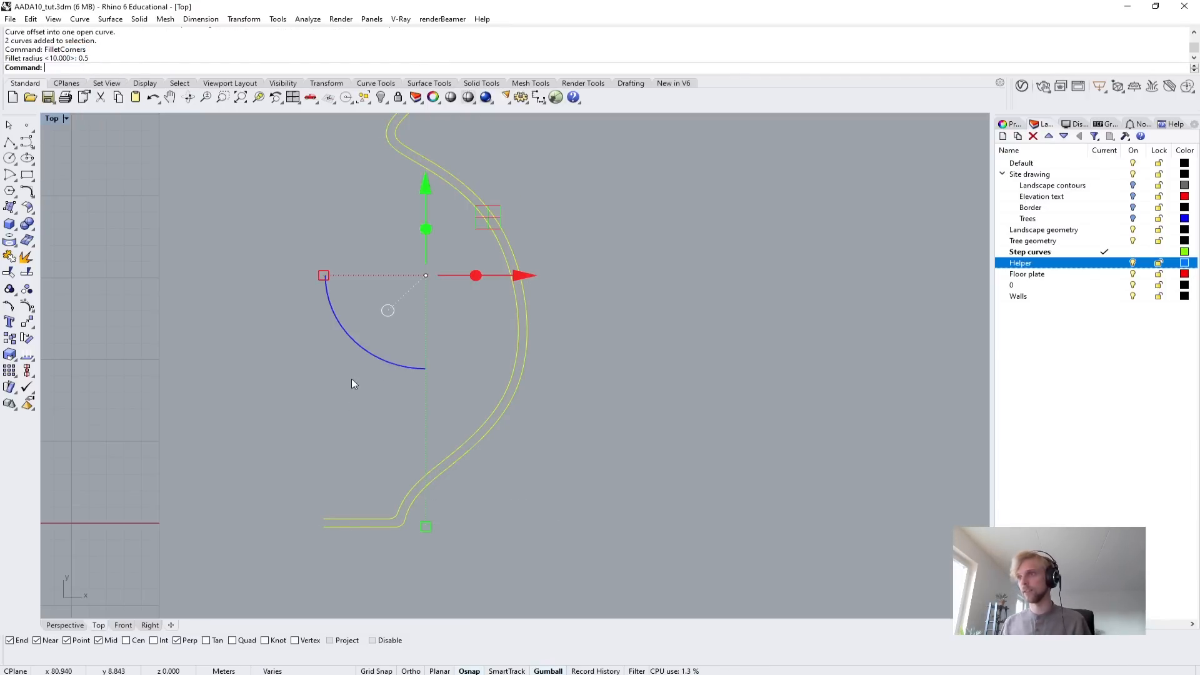
key("Escape")
Draw a straight line connecting the open ends of the two profile curves at the vase rim.
scroll(346, 328, "down", 6)
scroll(437, 170, "up", 6)
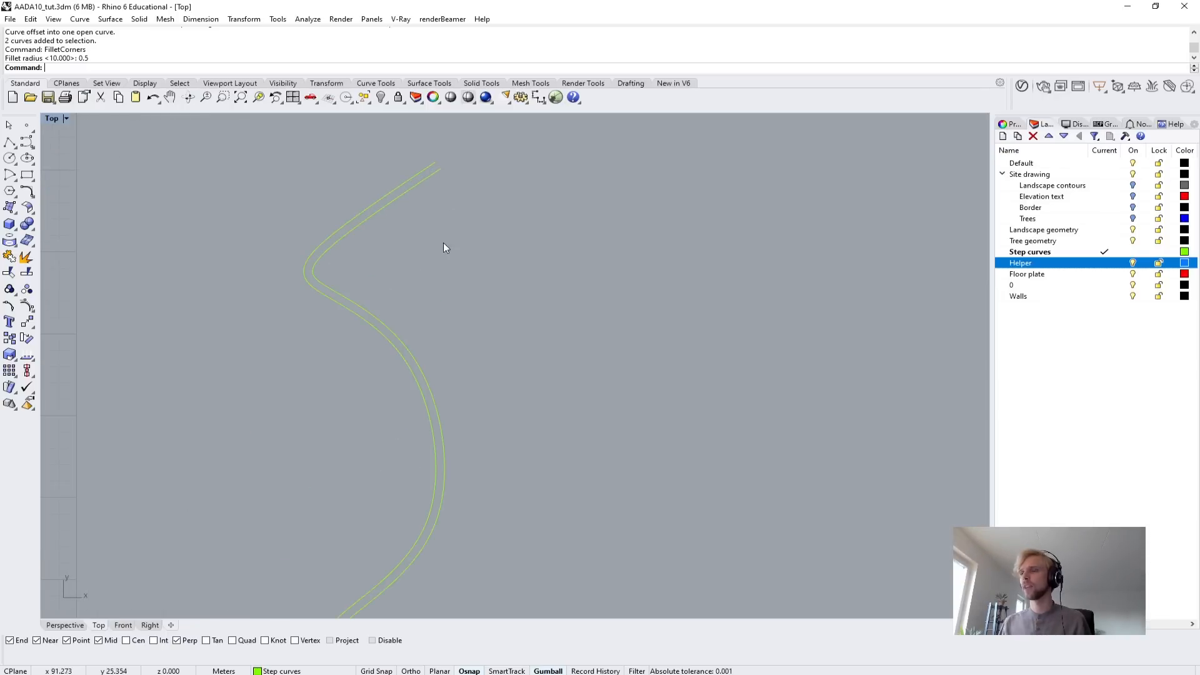
scroll(388, 335, "down", 3)
scroll(386, 181, "up", 3)
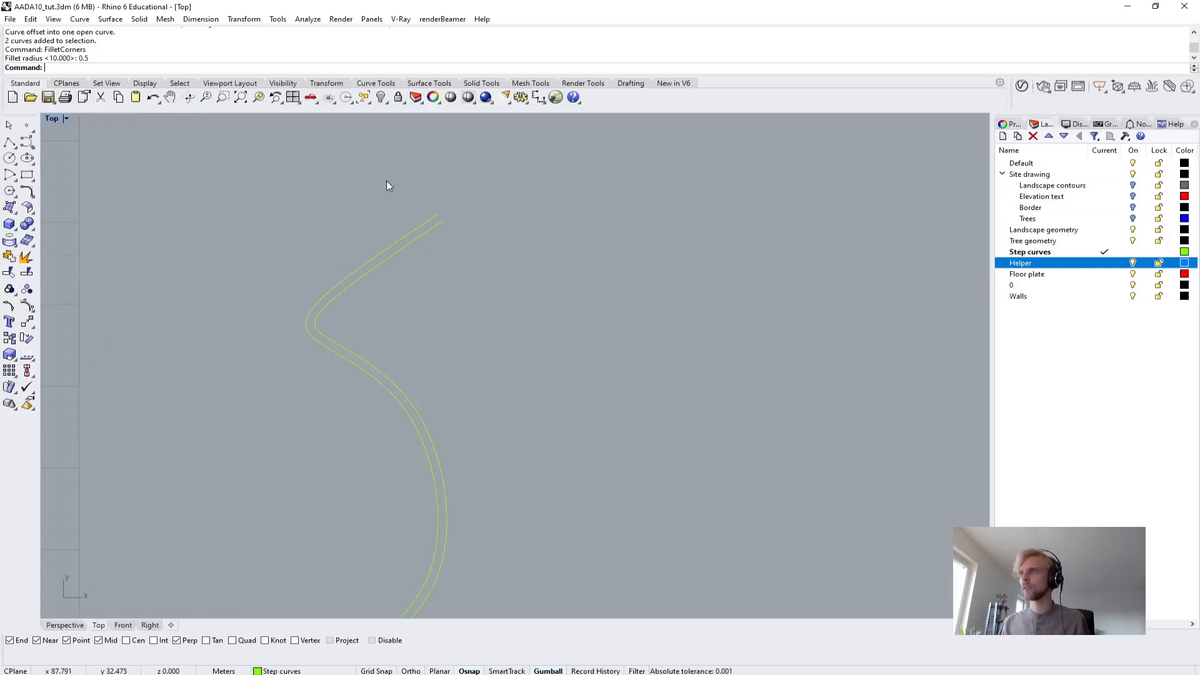
left_click(9, 143)
scroll(428, 207, "up", 6)
left_click(447, 222)
left_click(457, 236)
key("Return")
Join the two profile curves with the rim line and close the joined curve with CloseCrv.
left_click_drag(522, 294, 388, 186)
type("join")
key("Return")
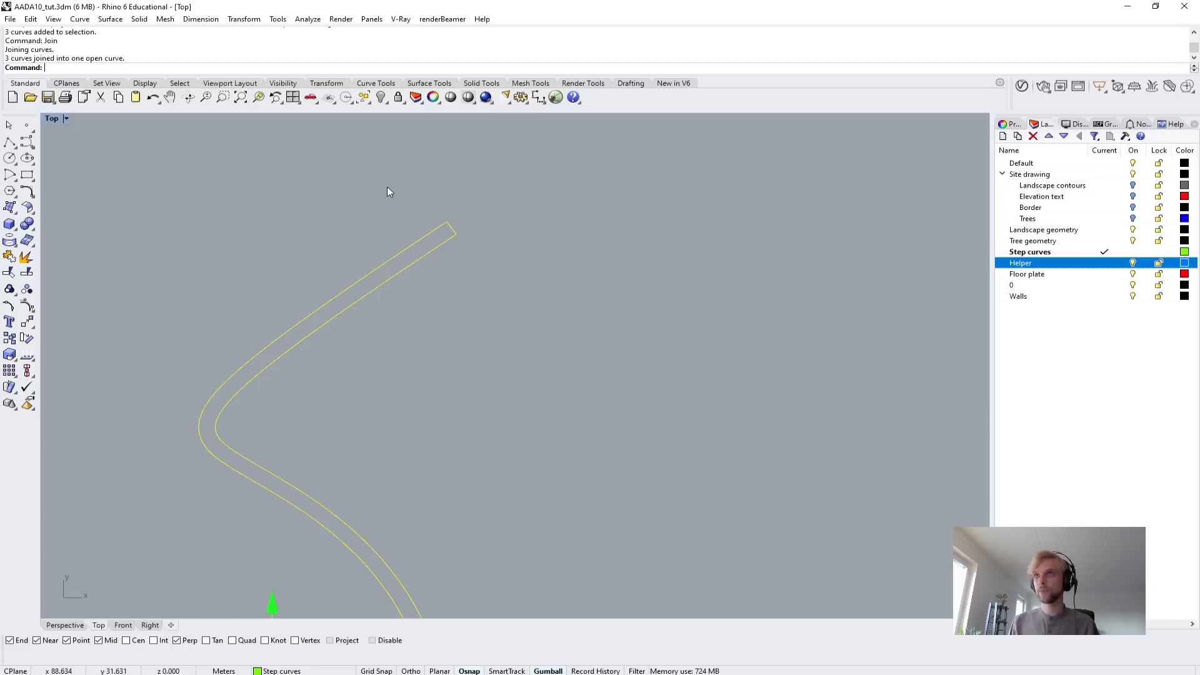
type("closecrv")
key("Return")
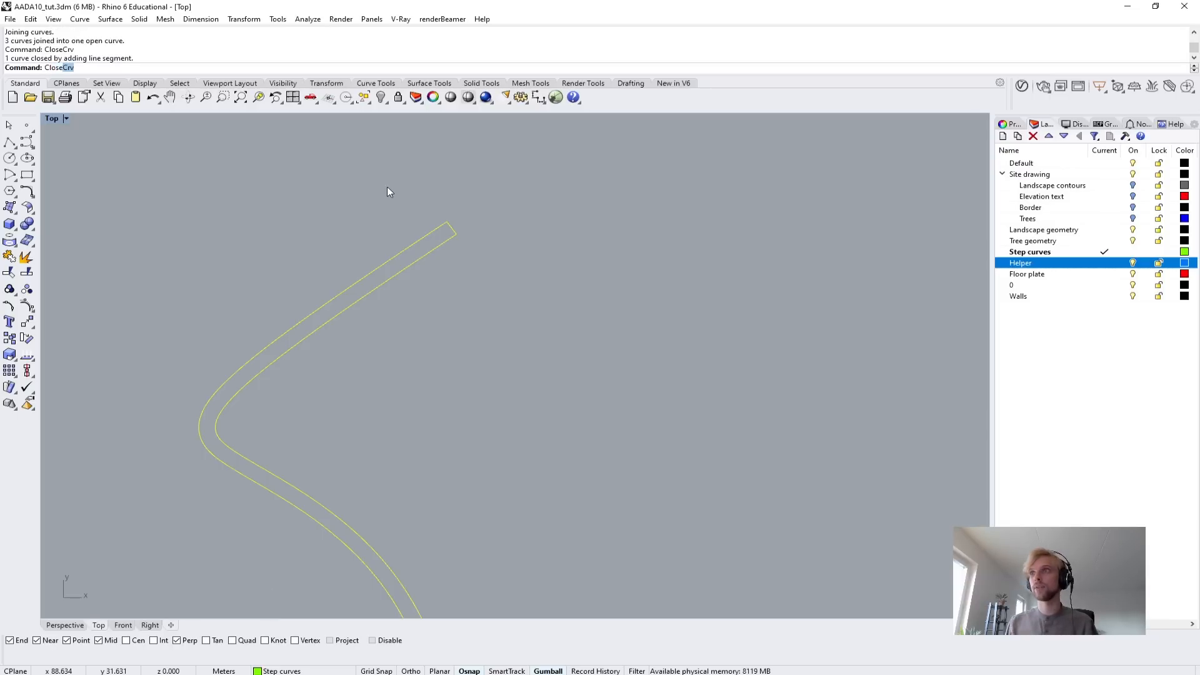
Fillet the remaining sharp corners at the rim and base end of the closed profile with a 0.2 m radius.
scroll(399, 206, "down", 9)
right_click_drag(356, 348, 528, 119)
scroll(453, 365, "up", 10)
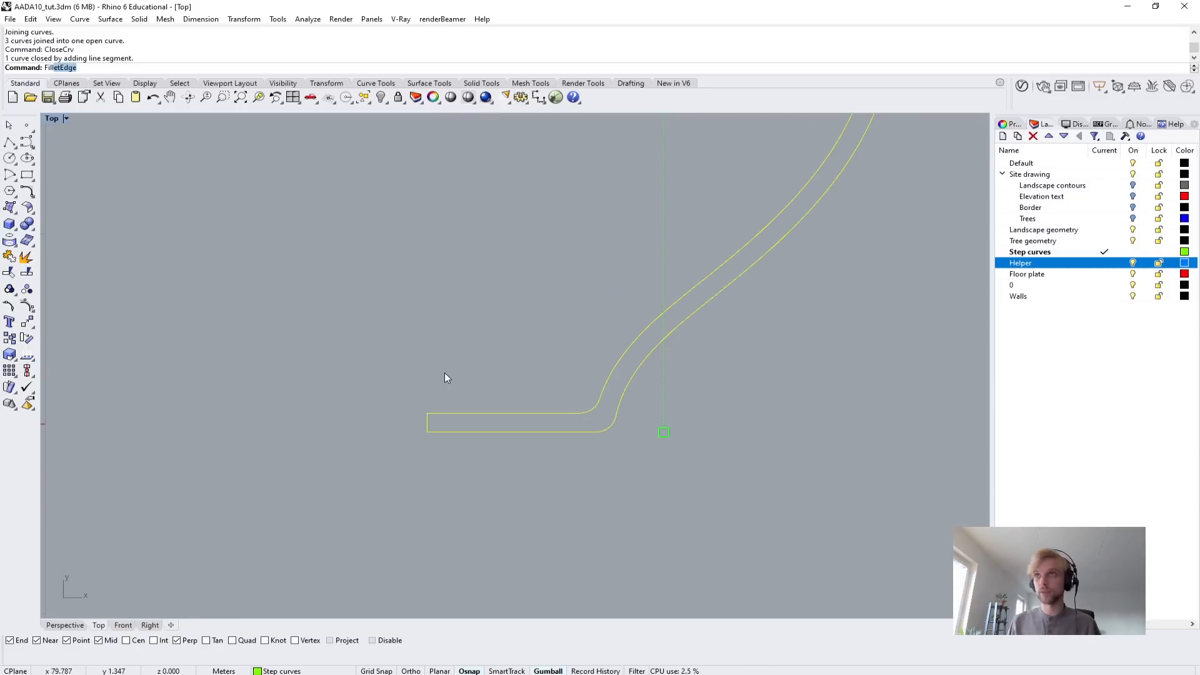
type("Fillect")
key("BackSpace")
key("BackSpace")
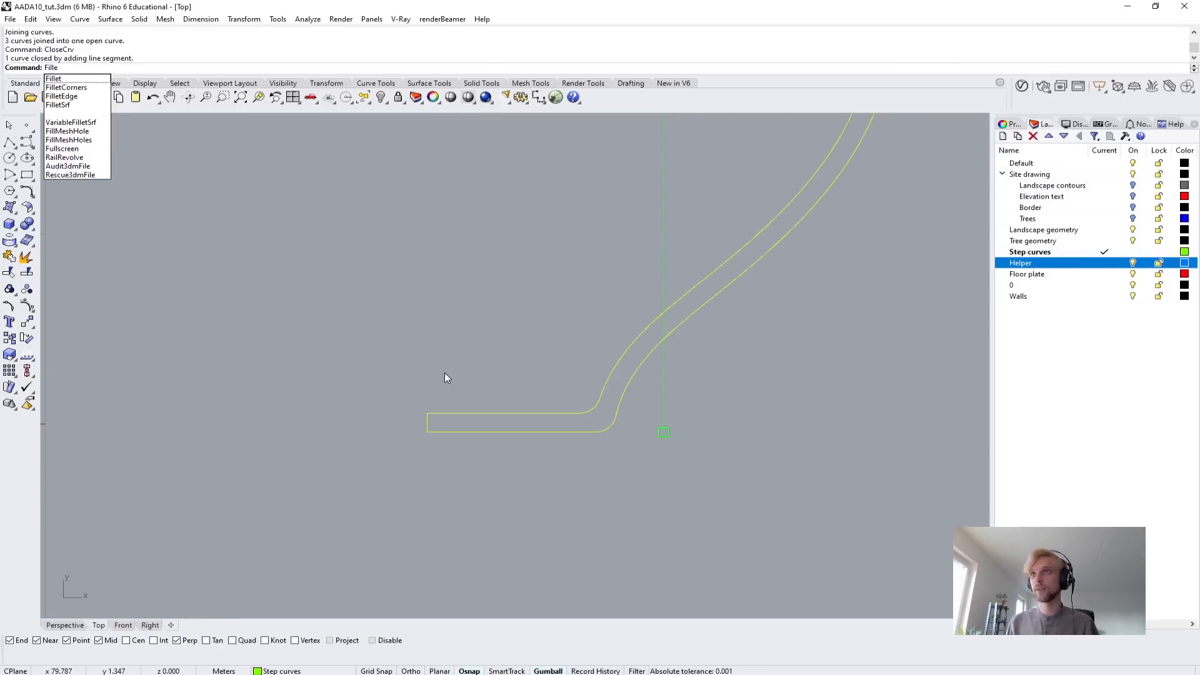
type("tc")
key("Return")
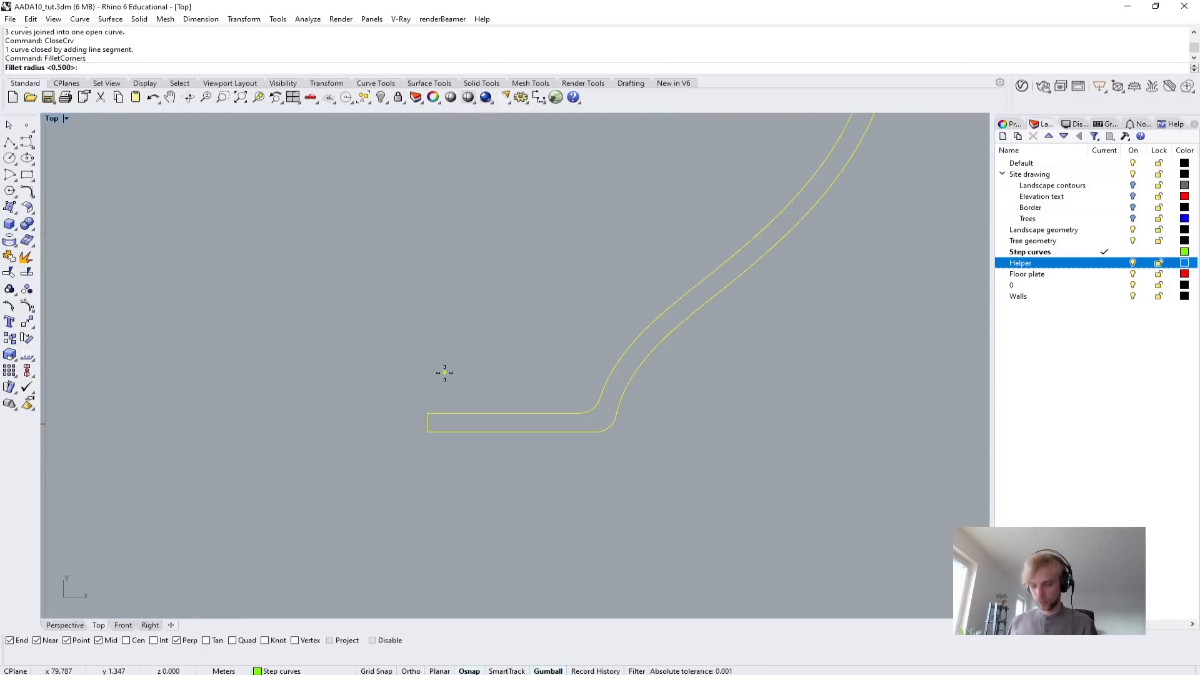
type("0.")
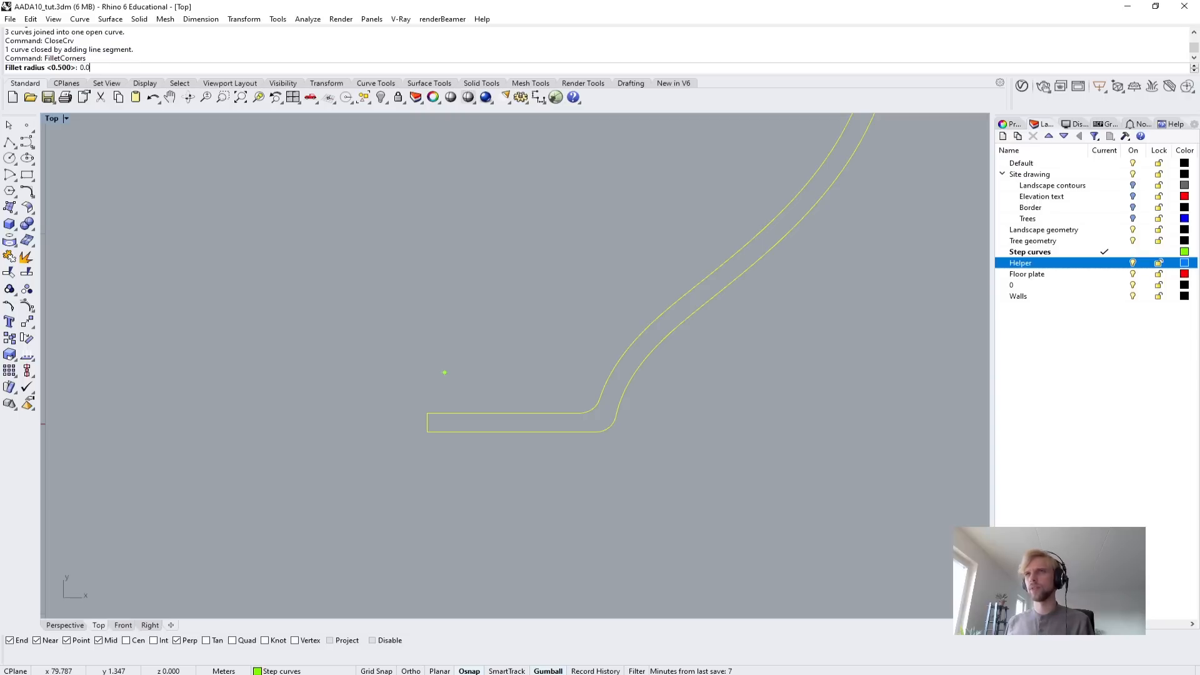
type("2")
key("Return")
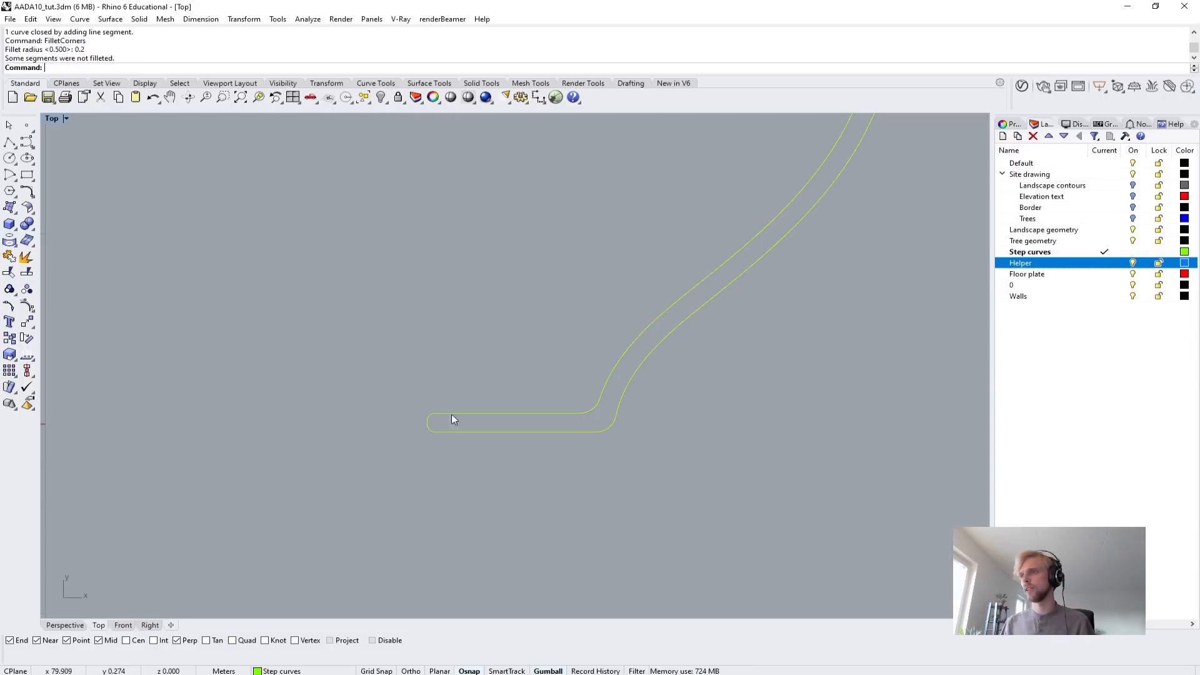
Revolve the closed profile from 0 through 360 degrees around a vertical axis at the rounded inner end of the base.
scroll(447, 413, "down", 13)
scroll(574, 141, "up", 11)
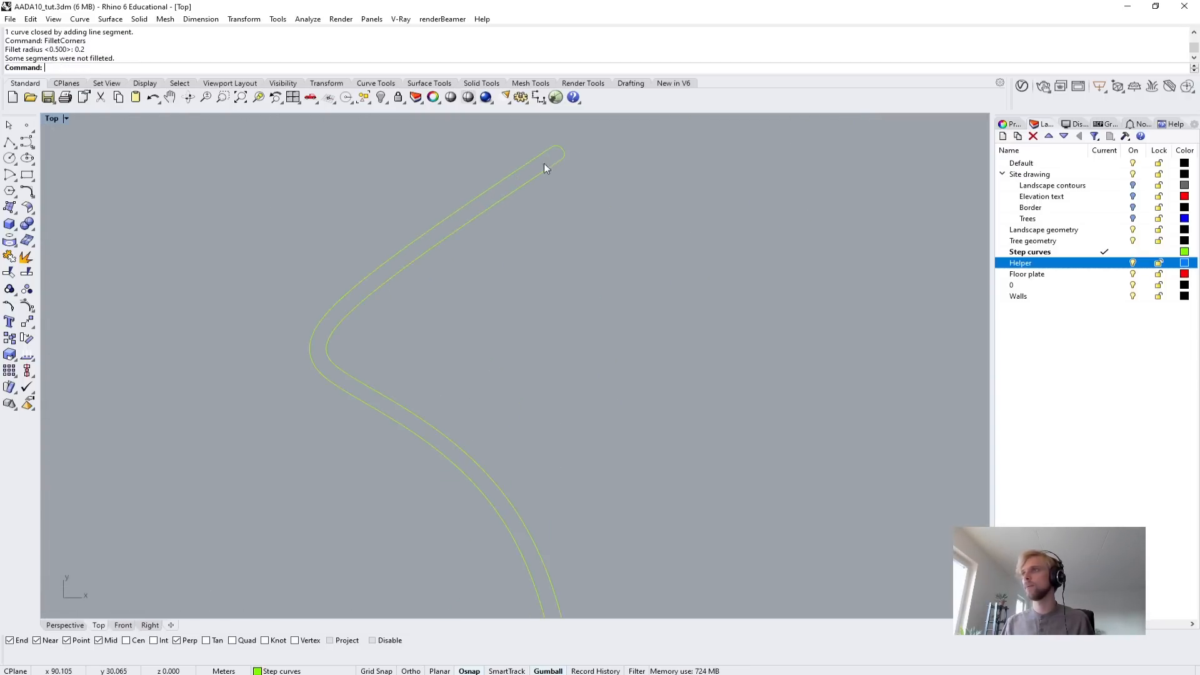
scroll(506, 228, "down", 9)
right_click_drag(429, 391, 466, 360)
left_click_drag(473, 326, 473, 326)
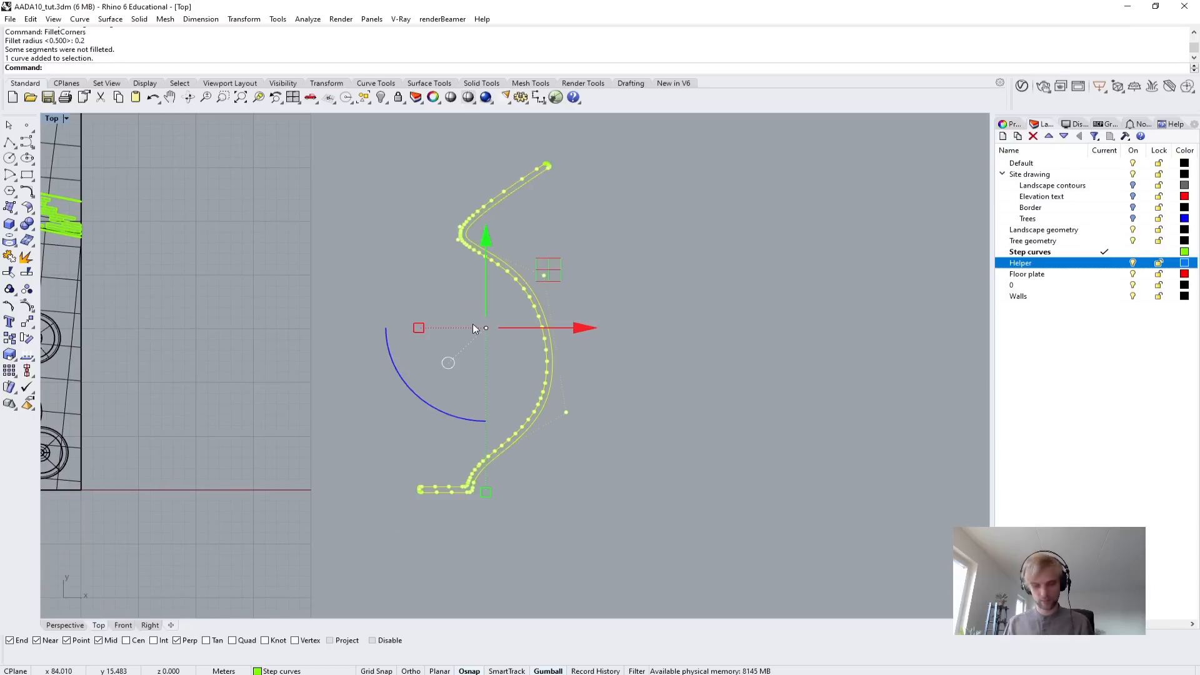
type("Revolve")
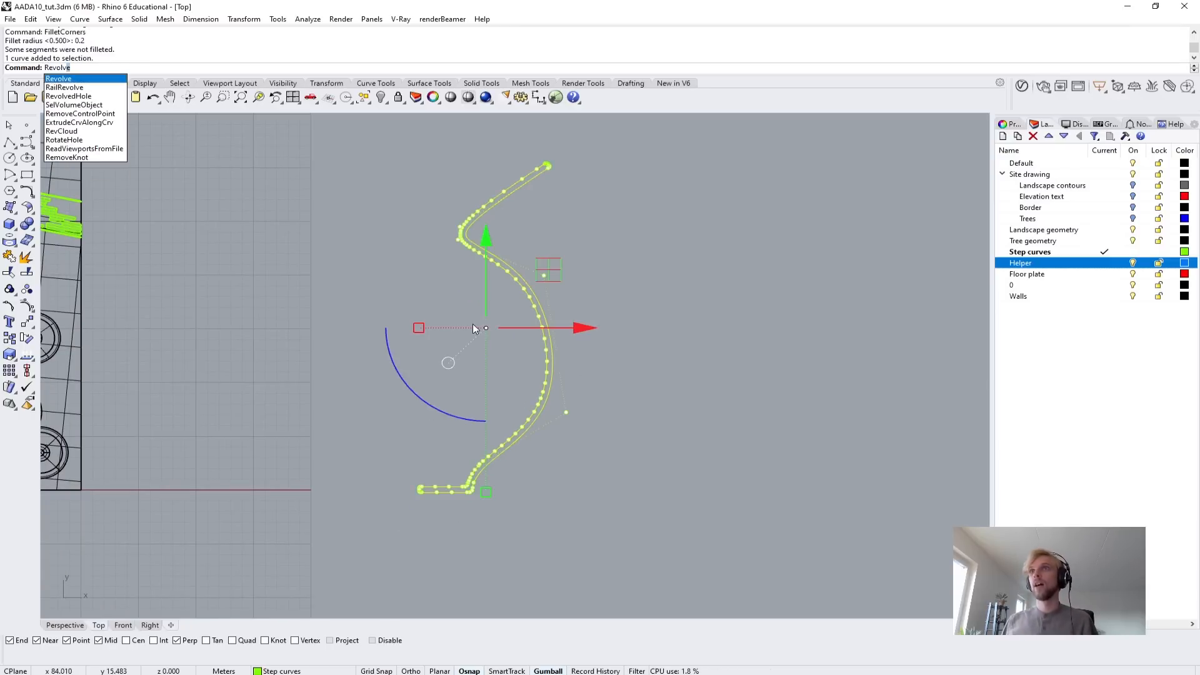
key("Return")
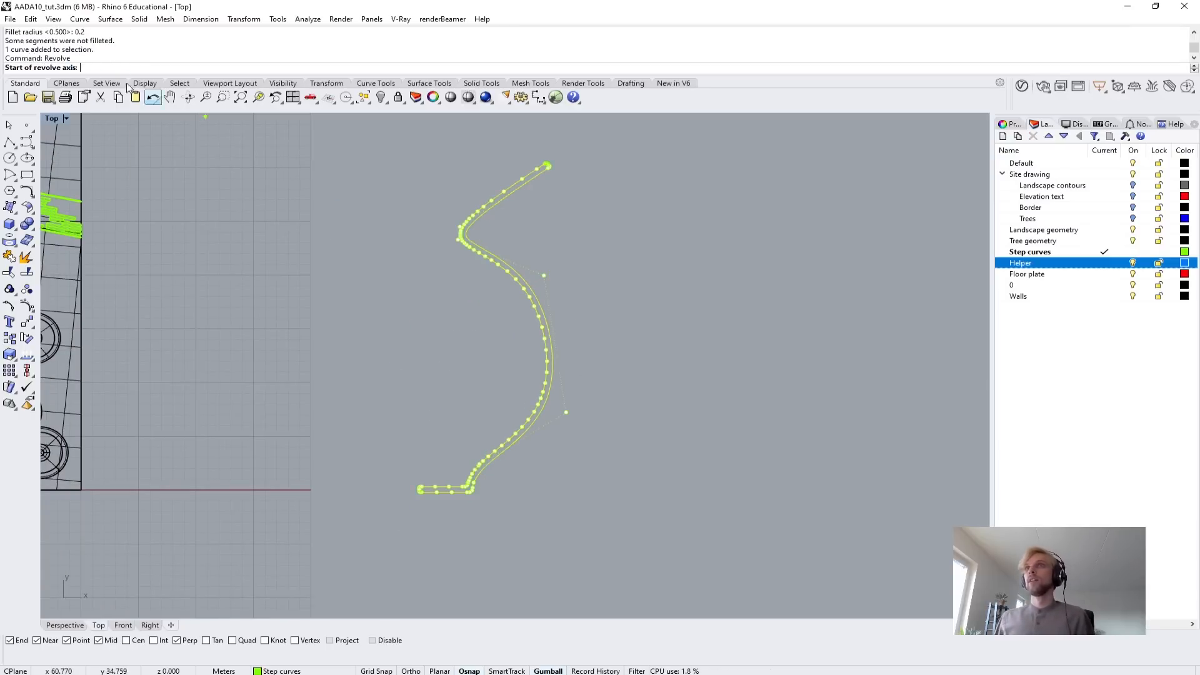
scroll(399, 478, "up", 6)
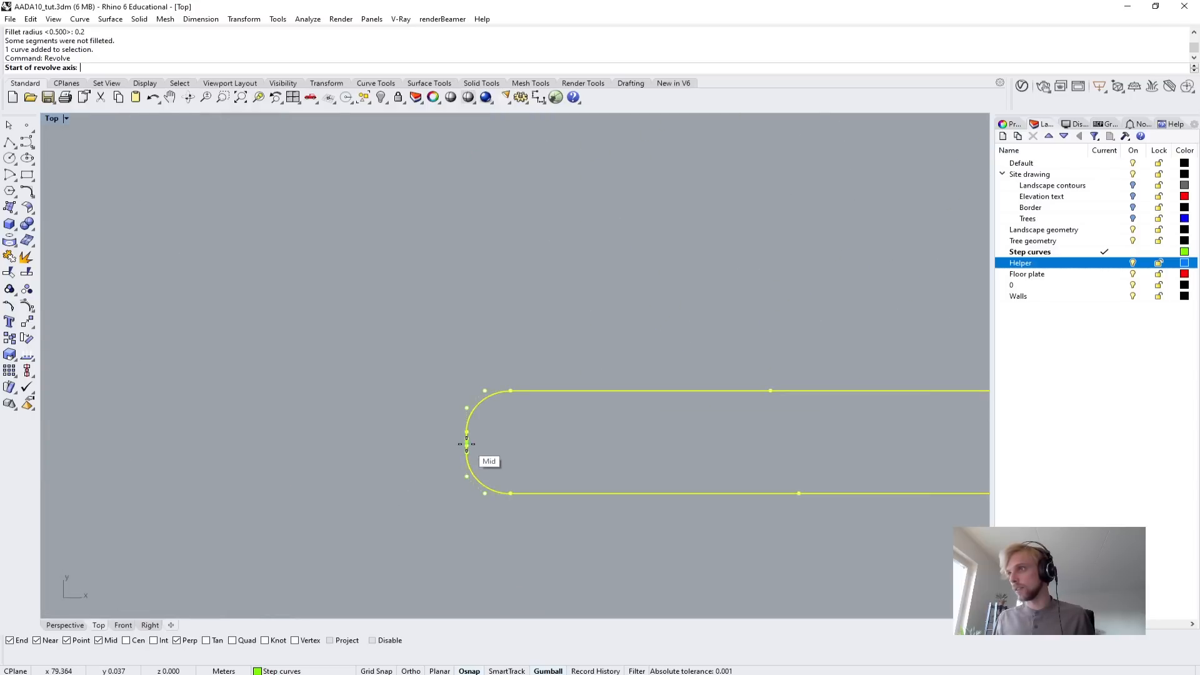
left_click(464, 431)
scroll(423, 367, "down", 8)
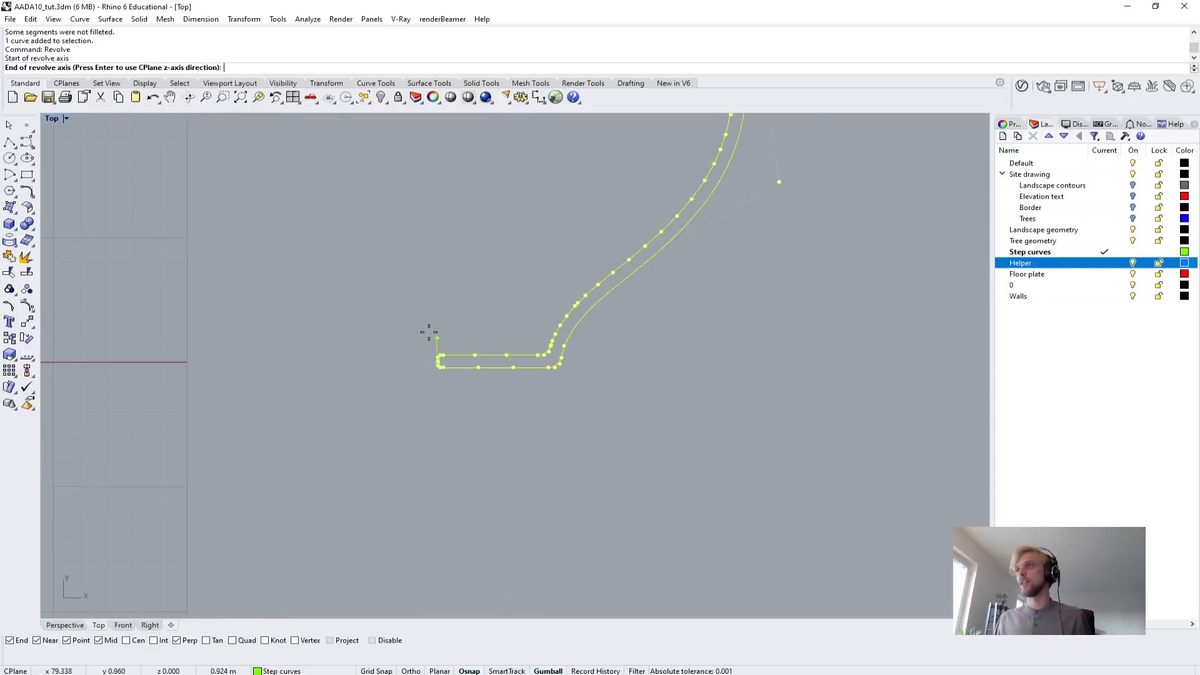
left_click(391, 260)
key("Return")
key("Return")
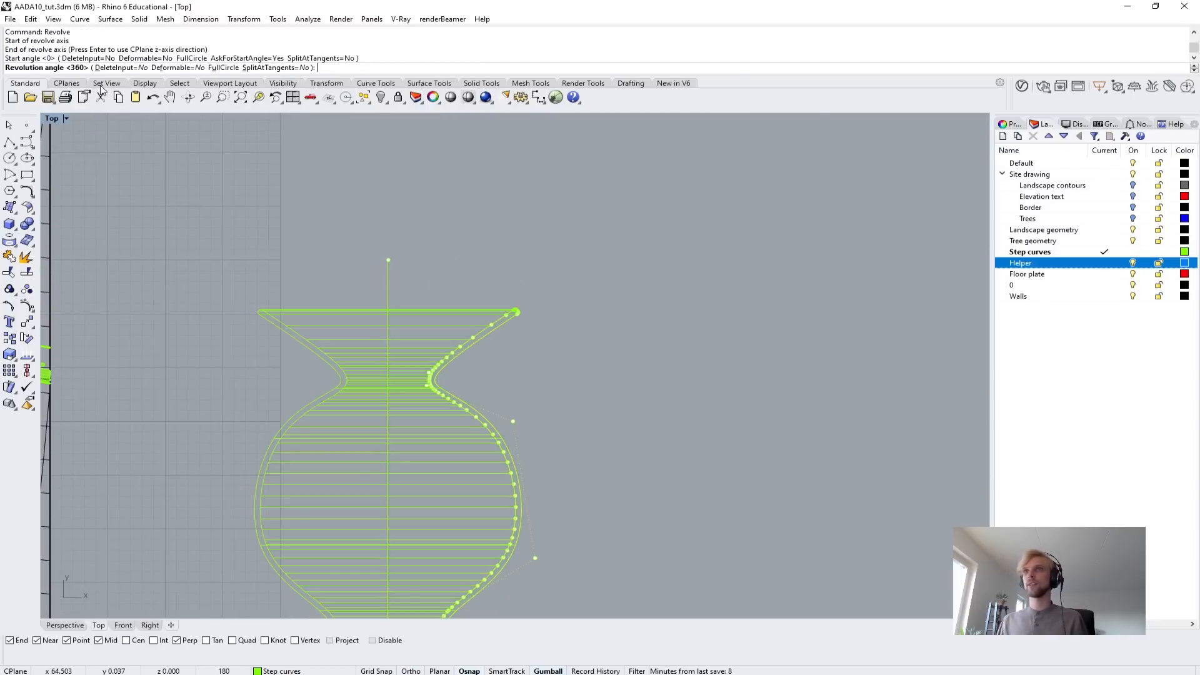
Maximize the Perspective viewport and delete the vase's profile curve.
double_click(62, 119)
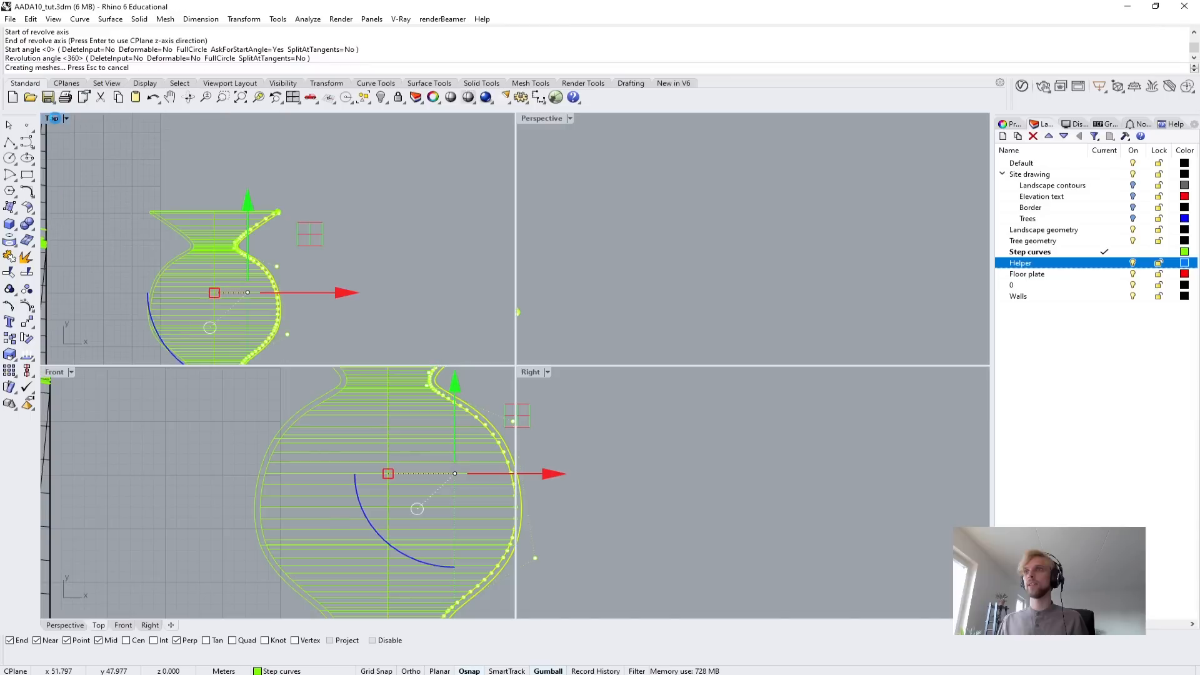
left_click(541, 120)
double_click(542, 119)
right_click_drag(537, 169, 514, 318)
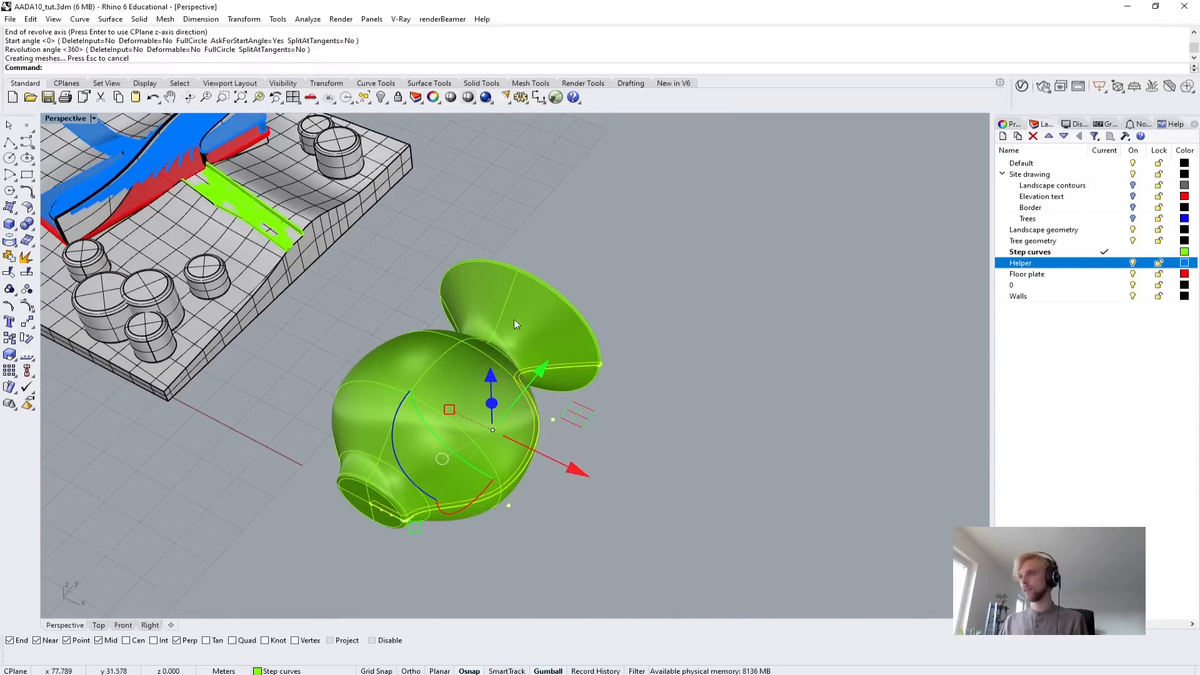
key("Delete")
Rotate the revolved vase about its X axis so that it stands upright.
left_click(505, 336)
right_click_drag(430, 488, 389, 437)
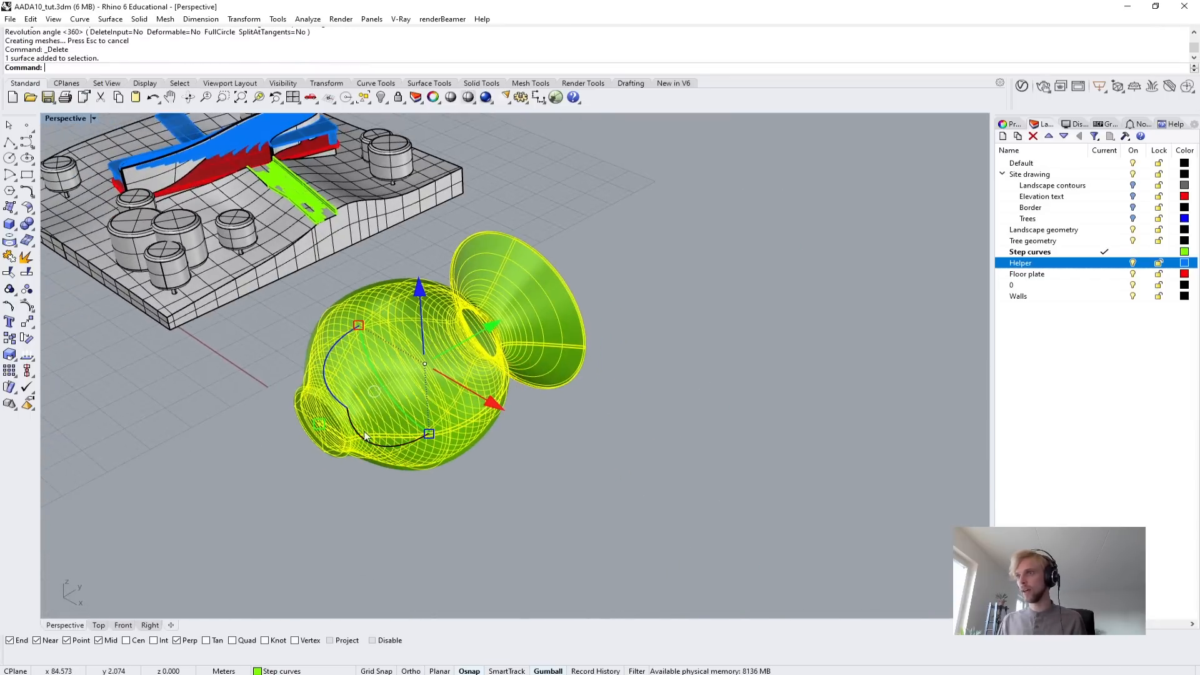
left_click_drag(363, 438, 554, 445)
left_click(611, 458)
Run the EMap surface analysis on the vase and examine the reflections on its curved surface.
right_click_drag(469, 346, 518, 321)
scroll(543, 360, "up", 5)
left_click(518, 321)
type("E")
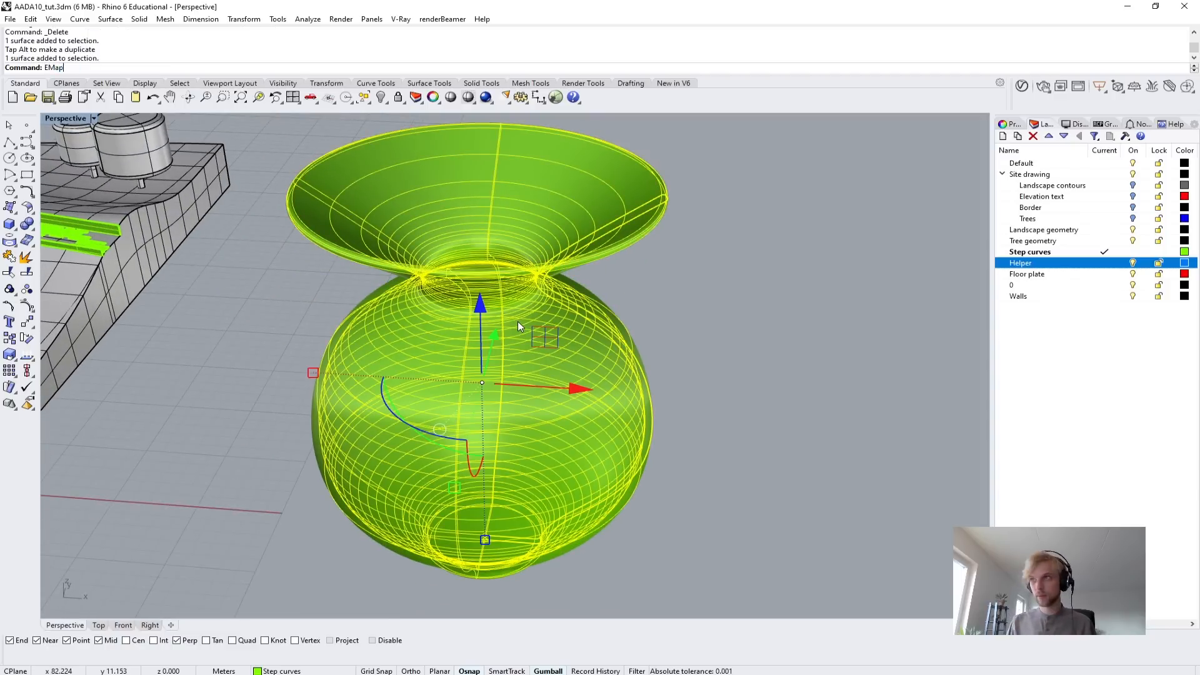
type("Map")
key("Return")
right_click_drag(800, 261, 641, 352)
scroll(684, 239, "down", 2)
scroll(514, 446, "up", 9)
scroll(530, 374, "down", 6)
Delete the revolved vase from the model.
left_click(640, 352)
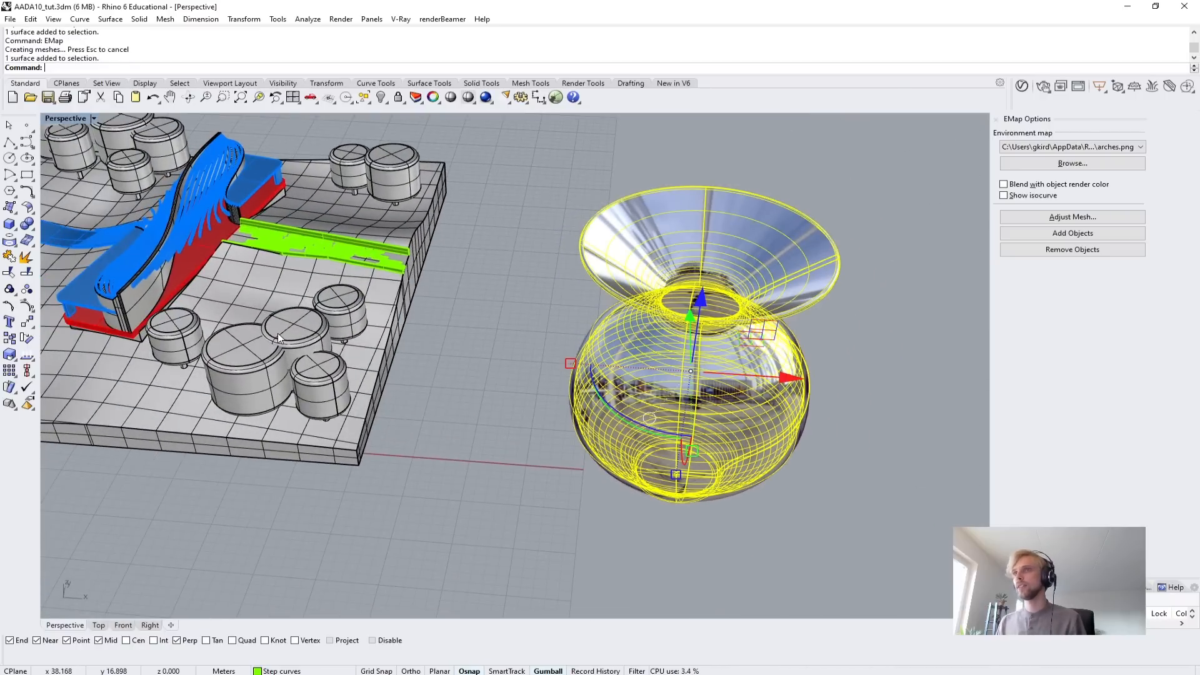
key("Delete")
Apply the EMap analysis to the small tree beside the building's end and examine its reflections up close.
right_click_drag(187, 298, 488, 250, "shift")
scroll(485, 275, "up", 4)
left_click(486, 279)
key("space")
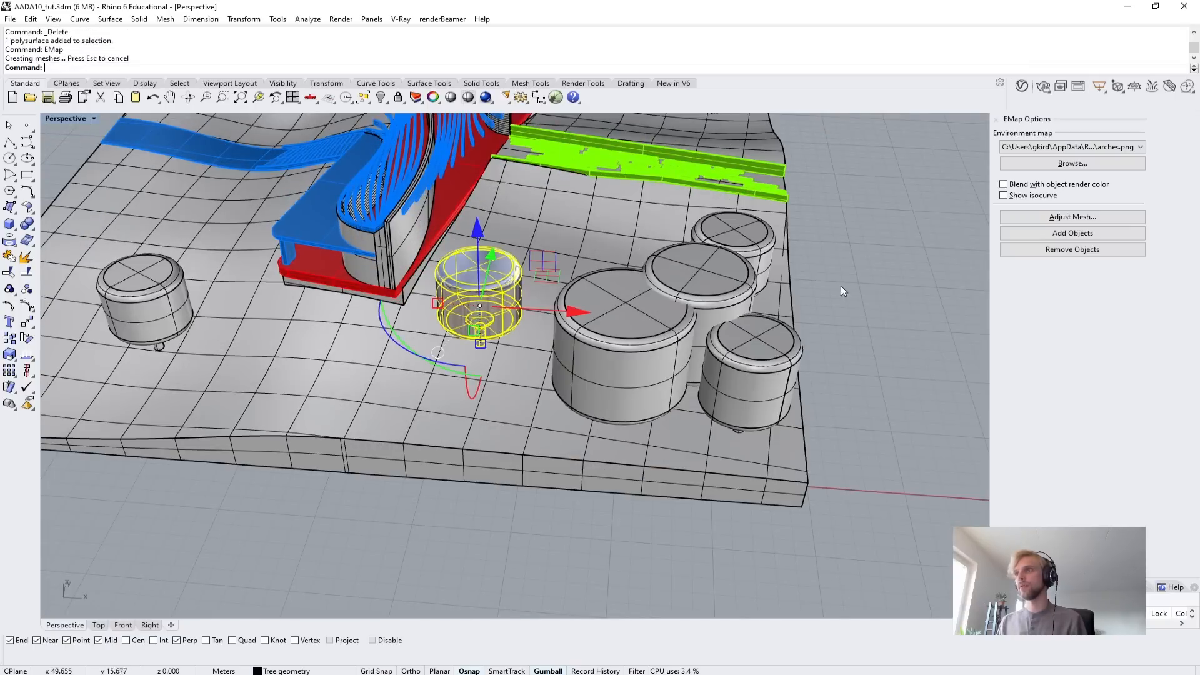
left_click(919, 245)
scroll(505, 287, "up", 6)
right_click_drag(525, 314, 397, 463)
right_click_drag(397, 462, 480, 414)
scroll(606, 250, "up", 6)
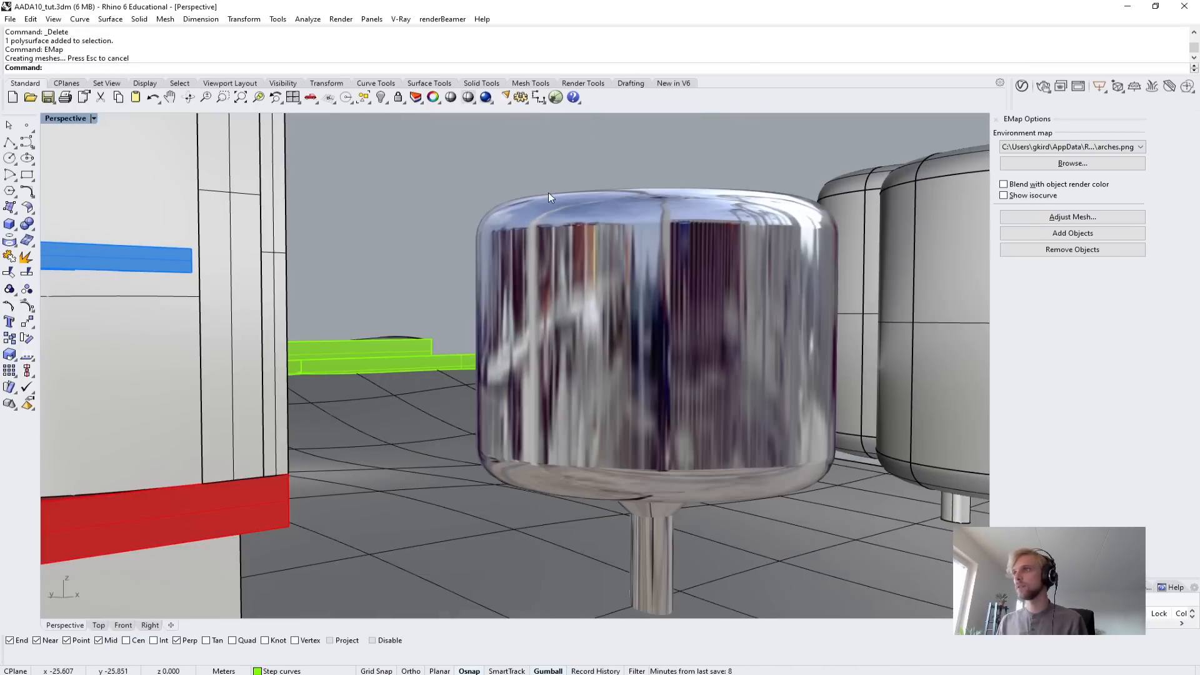
scroll(494, 334, "down", 5)
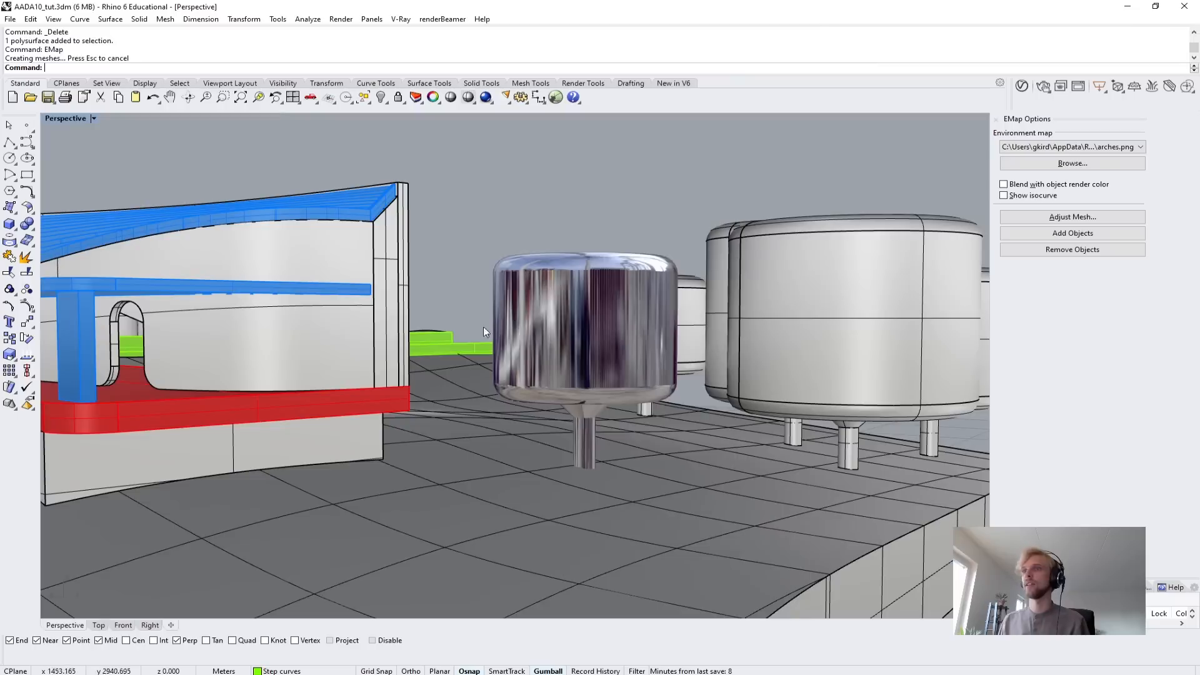
Apply the EMap analysis to the building's curved walls and inspect the reflections from several angles.
left_click(361, 372)
right_click(334, 395)
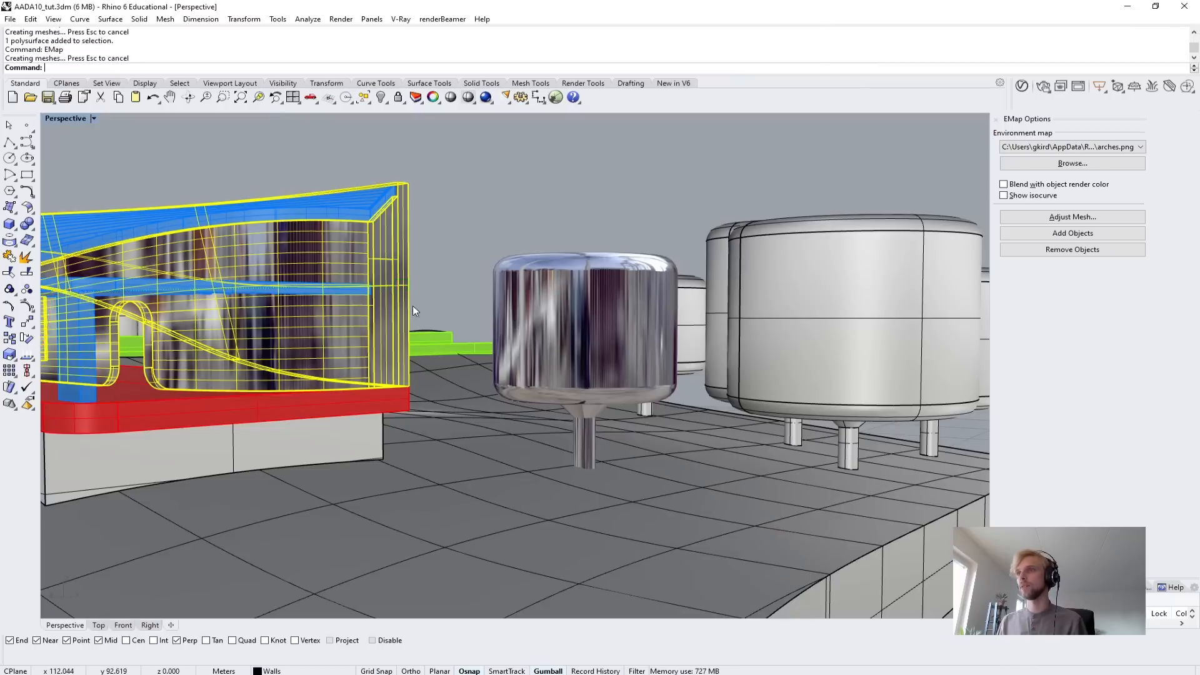
left_click(492, 194)
scroll(369, 303, "up", 3)
scroll(344, 379, "up", 3)
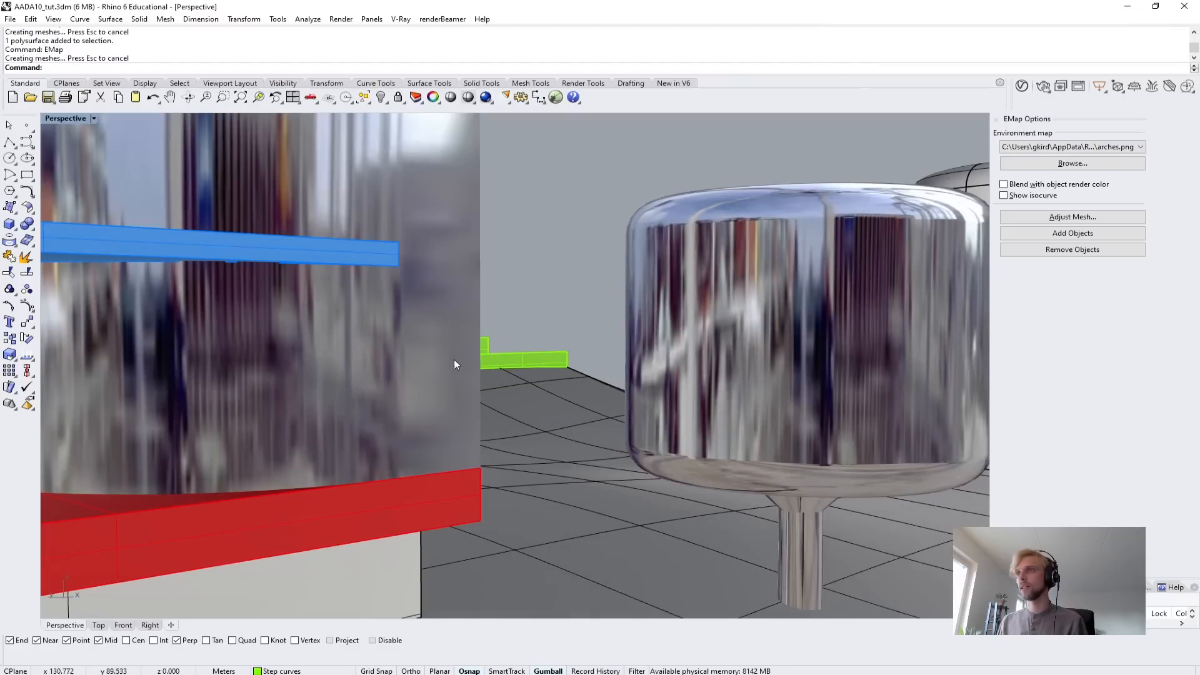
scroll(412, 340, "down", 5)
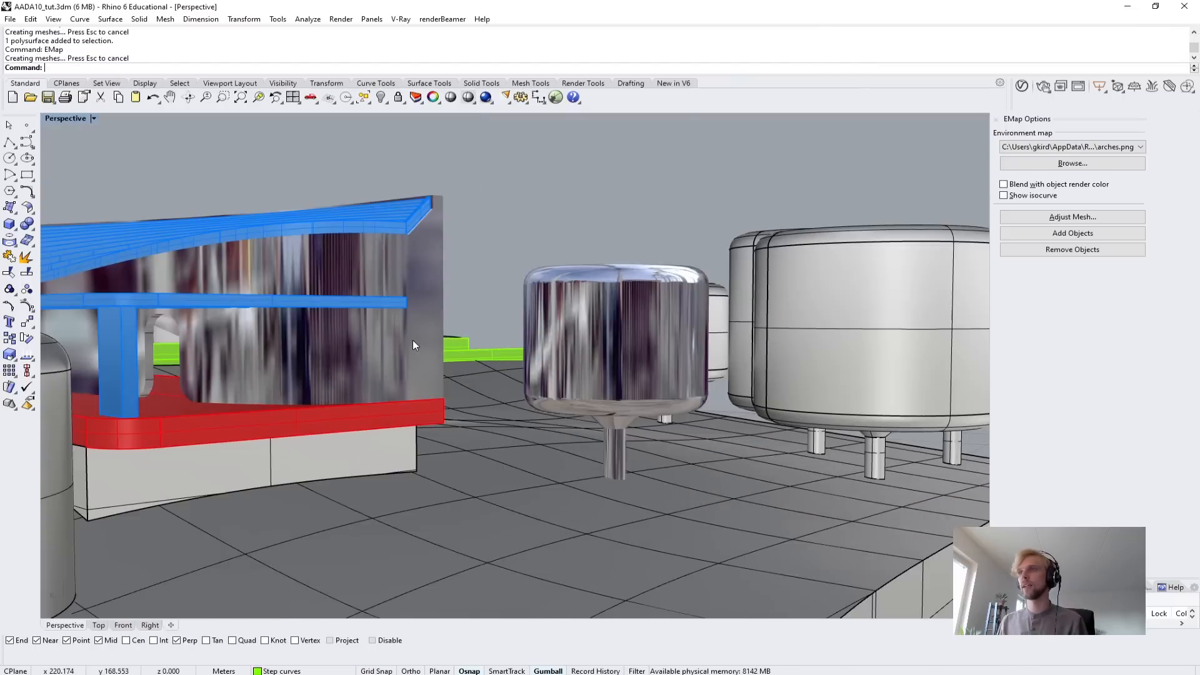
right_click_drag(413, 340, 333, 332)
right_click_drag(260, 345, 504, 351, "shift")
scroll(350, 292, "up", 5)
right_click_drag(340, 291, 489, 355)
scroll(489, 355, "down", 5)
right_click_drag(567, 370, 475, 349)
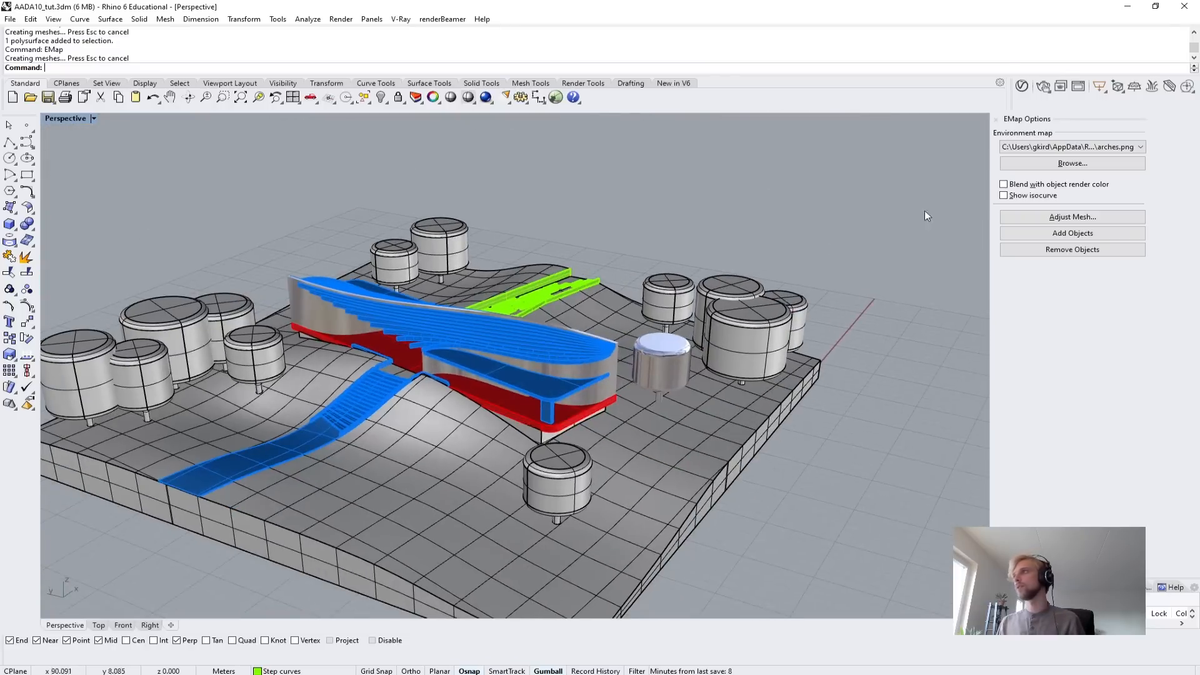
Close the EMap options and bring the whole site model into view.
left_click(997, 120)
right_click_drag(844, 228, 527, 316)
scroll(621, 307, "down", 6)
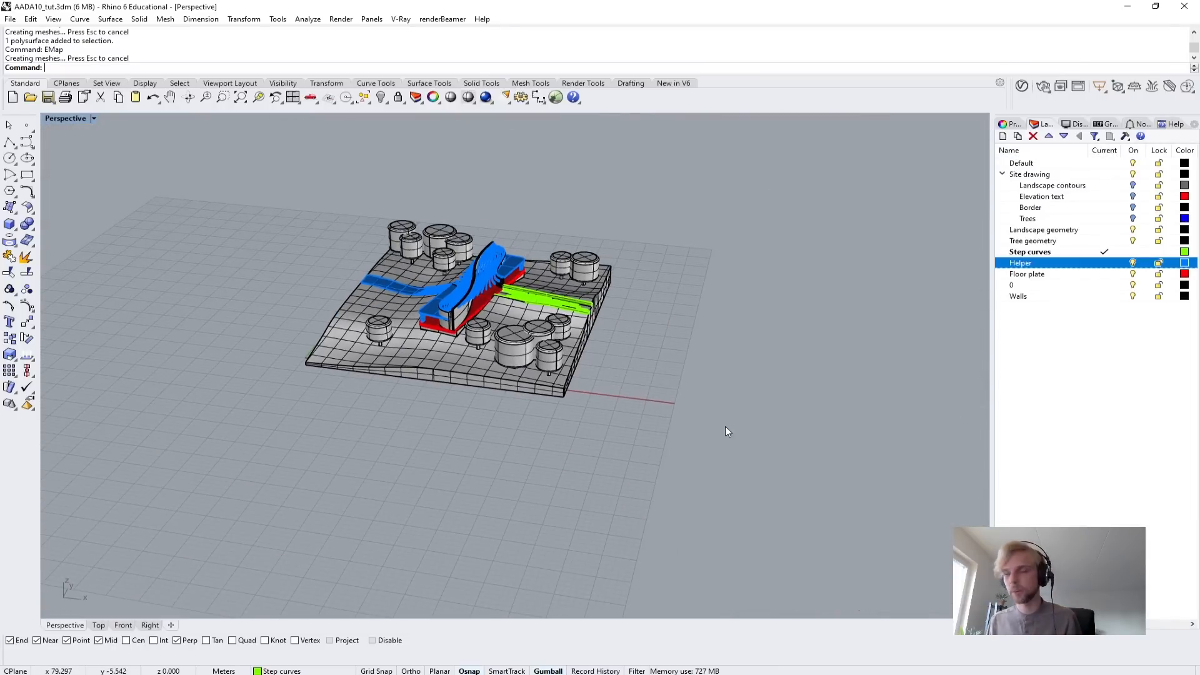
right_click_drag(648, 429, 494, 391, "shift")
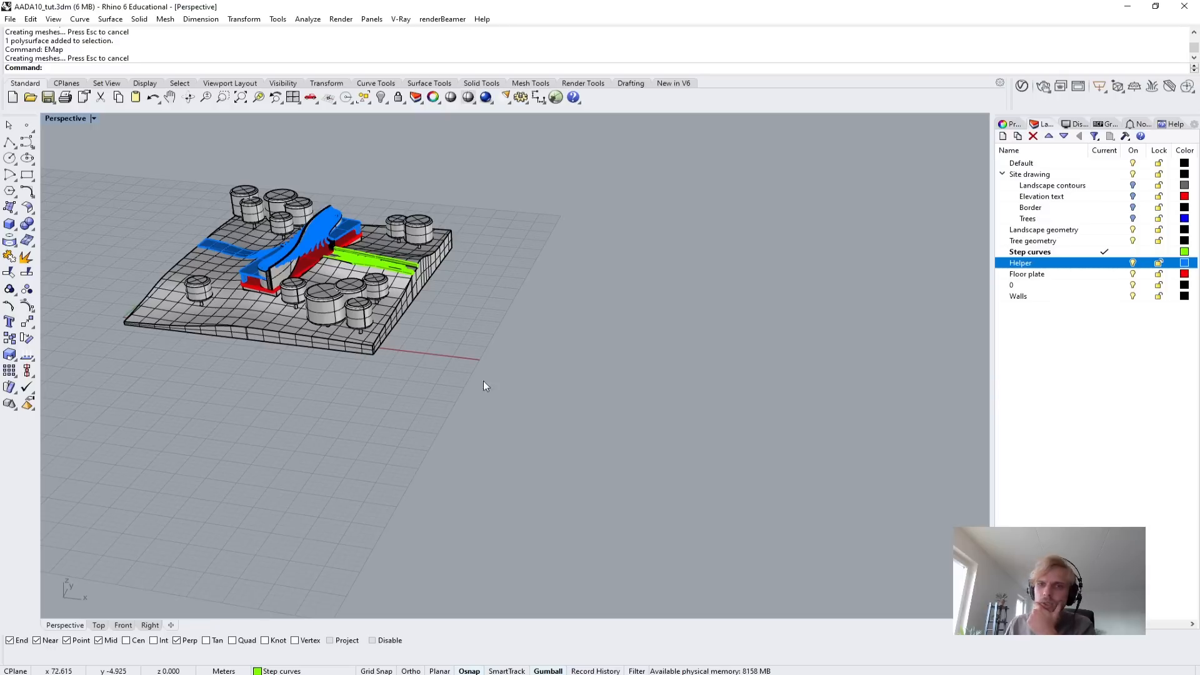
Run the Zebra analysis on the small tree beside the building's end.
scroll(275, 278, "up", 5)
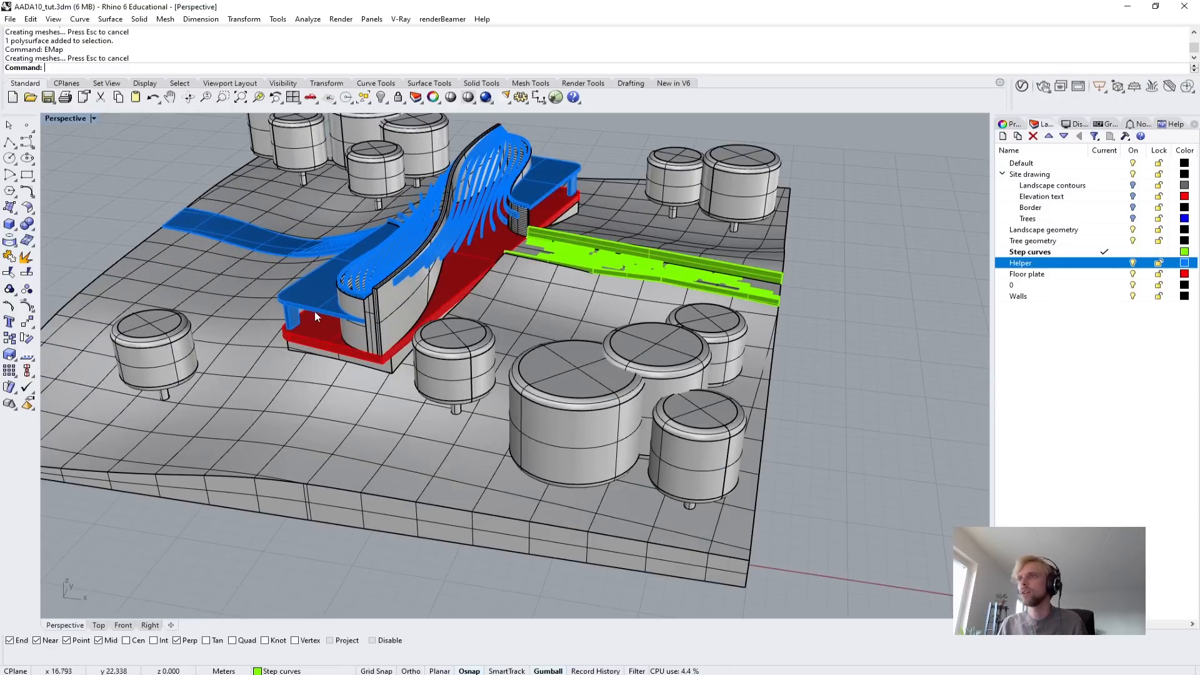
scroll(520, 358, "up", 2)
left_click(411, 358)
type("Z")
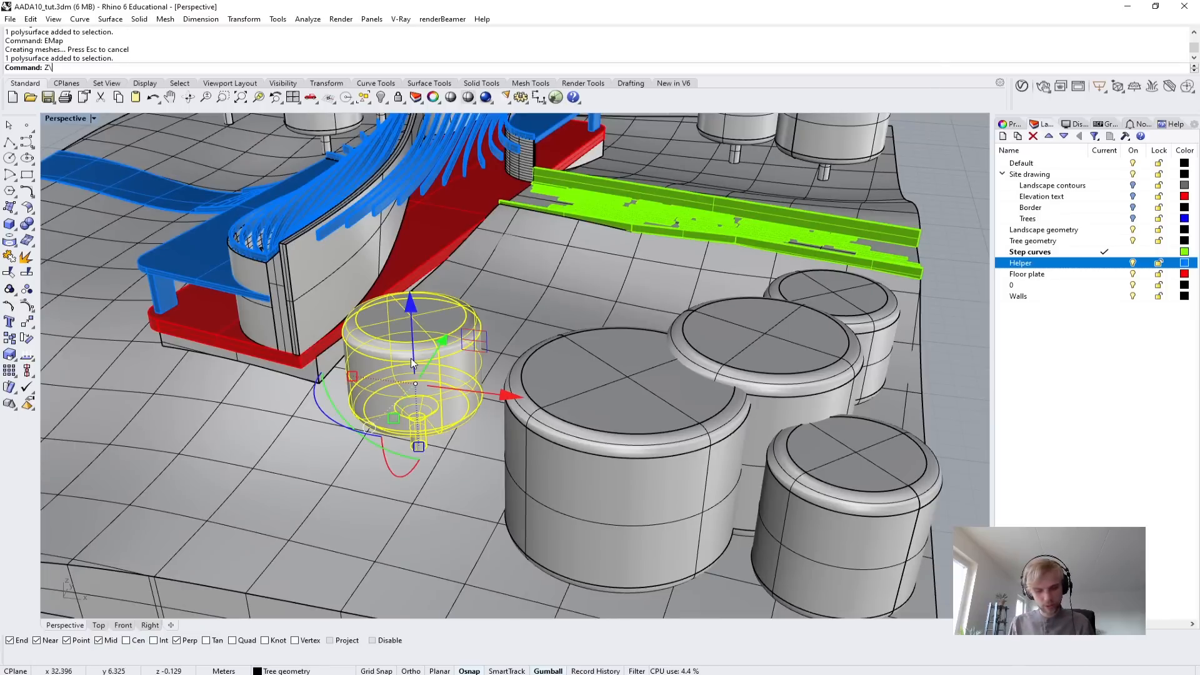
type("ebra")
key("Return")
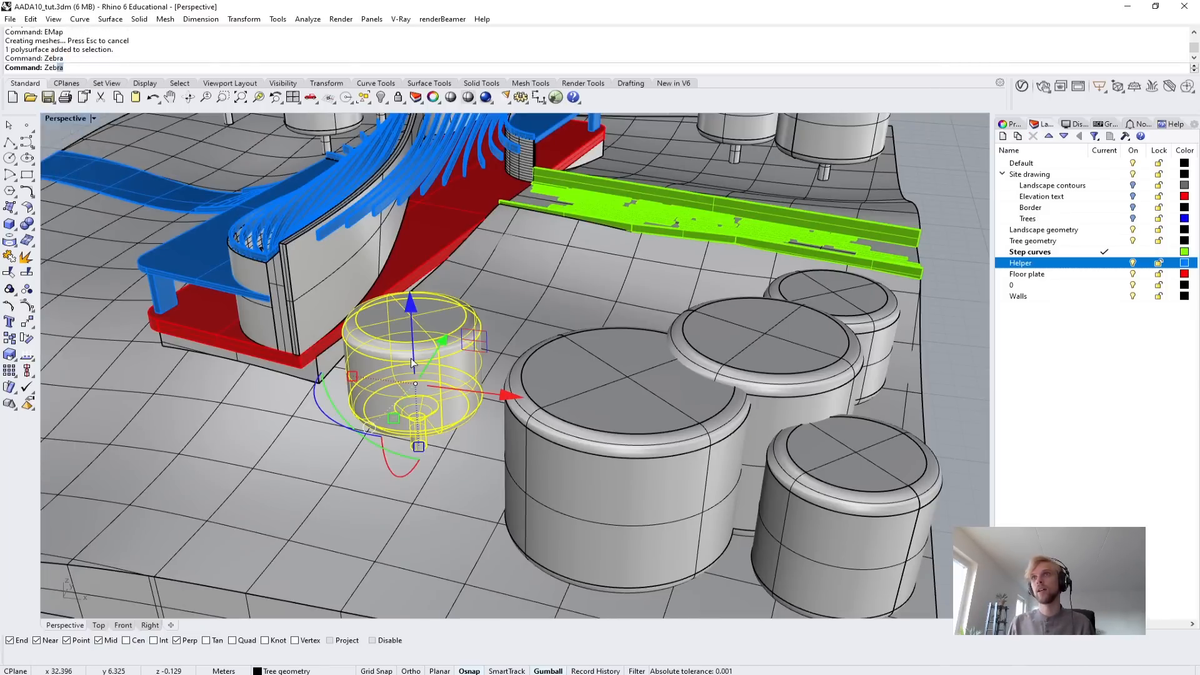
Examine the zebra stripes on the tree up close from several angles, and close the Zebra options.
right_click_drag(485, 317, 673, 221)
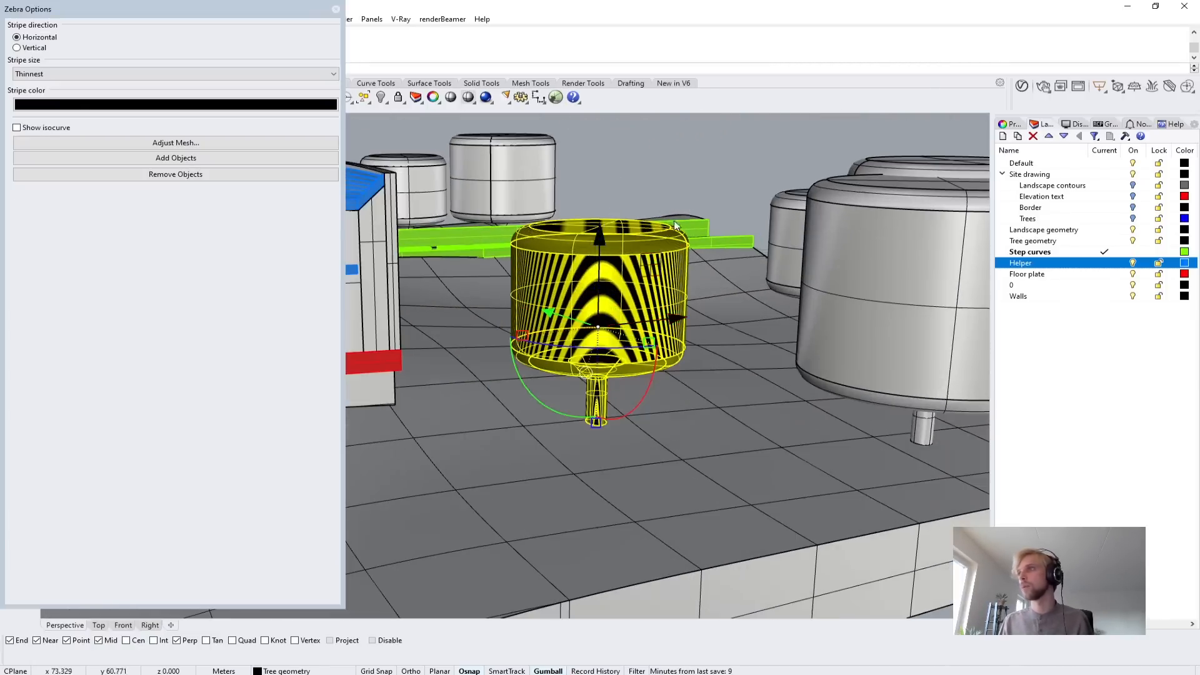
key("Escape")
right_click_drag(695, 281, 669, 224)
scroll(670, 223, "up", 5)
right_click_drag(627, 336, 638, 385)
scroll(638, 383, "down", 7)
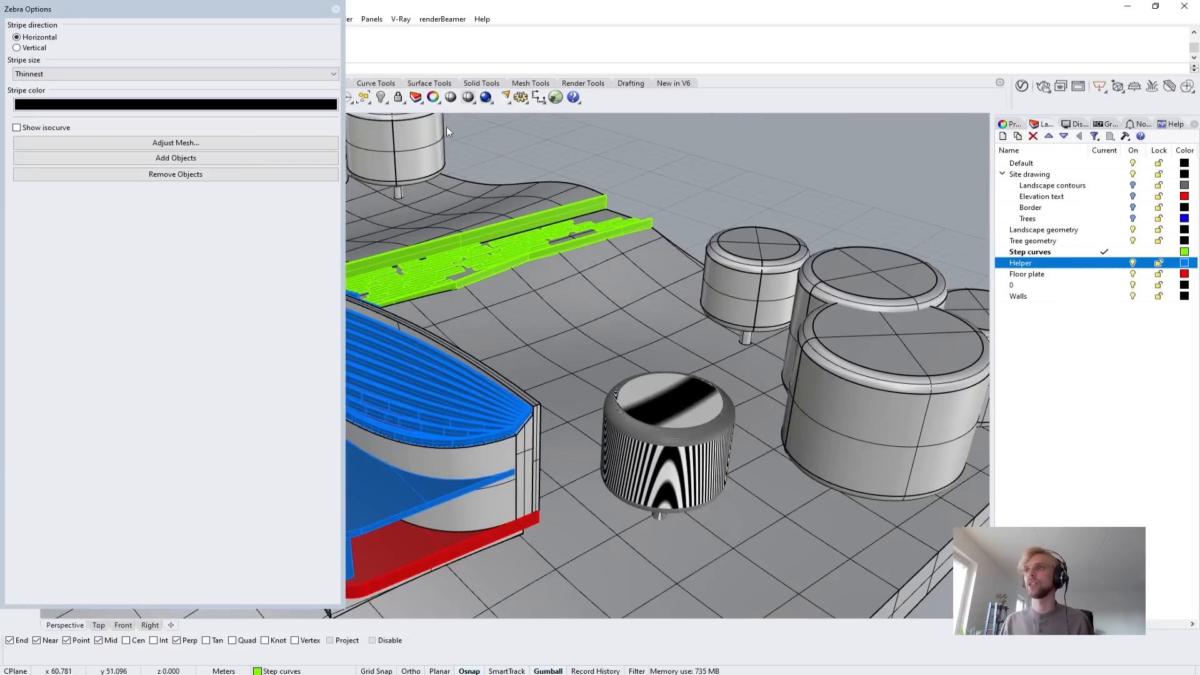
left_click(336, 9)
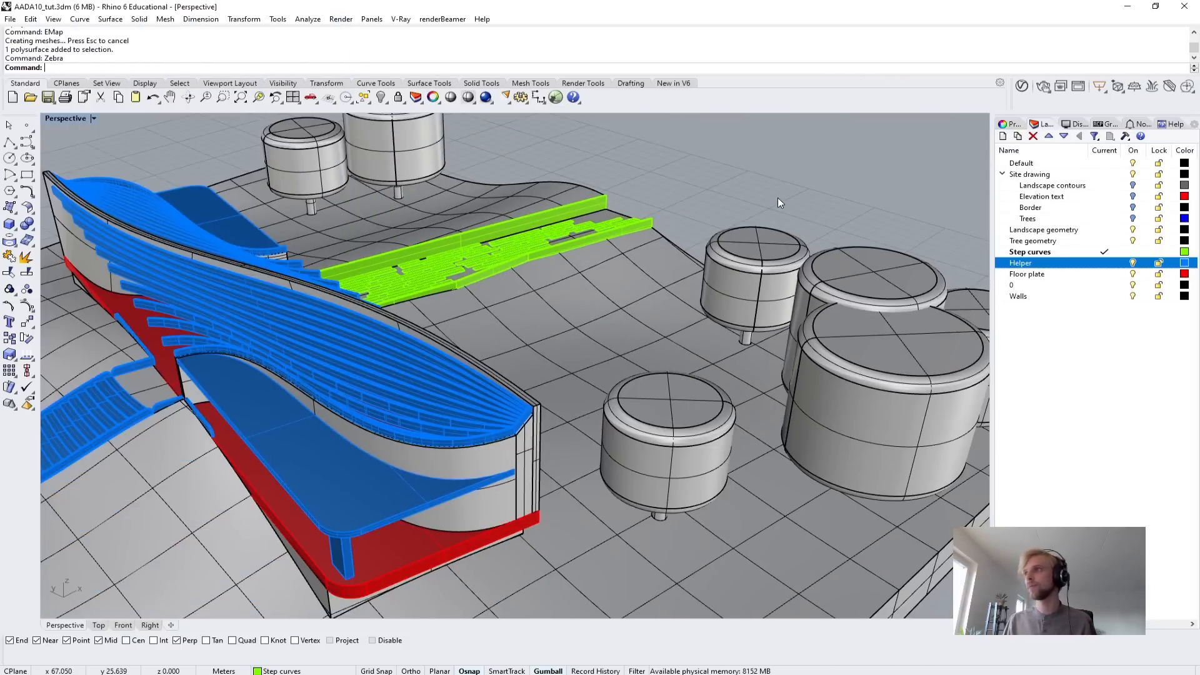
Draw a winding degree-3 control point curve with six points on the empty ground beside the site model.
right_click_drag(778, 198, 553, 306)
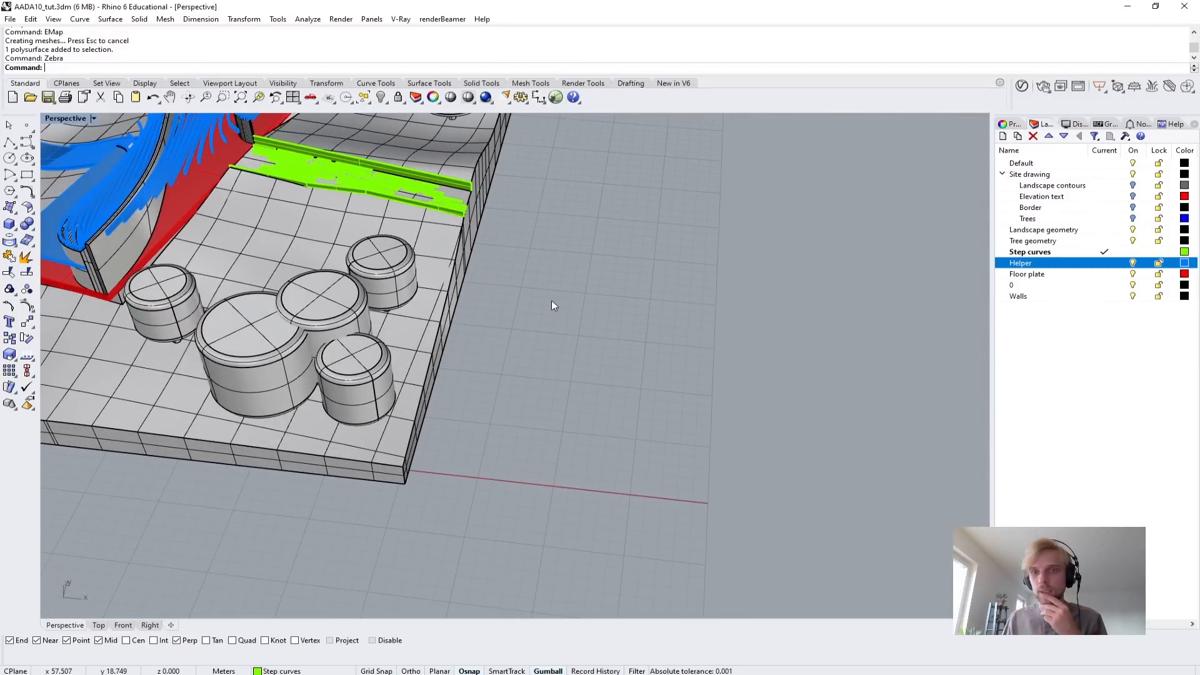
right_click_drag(432, 293, 143, 243, "shift")
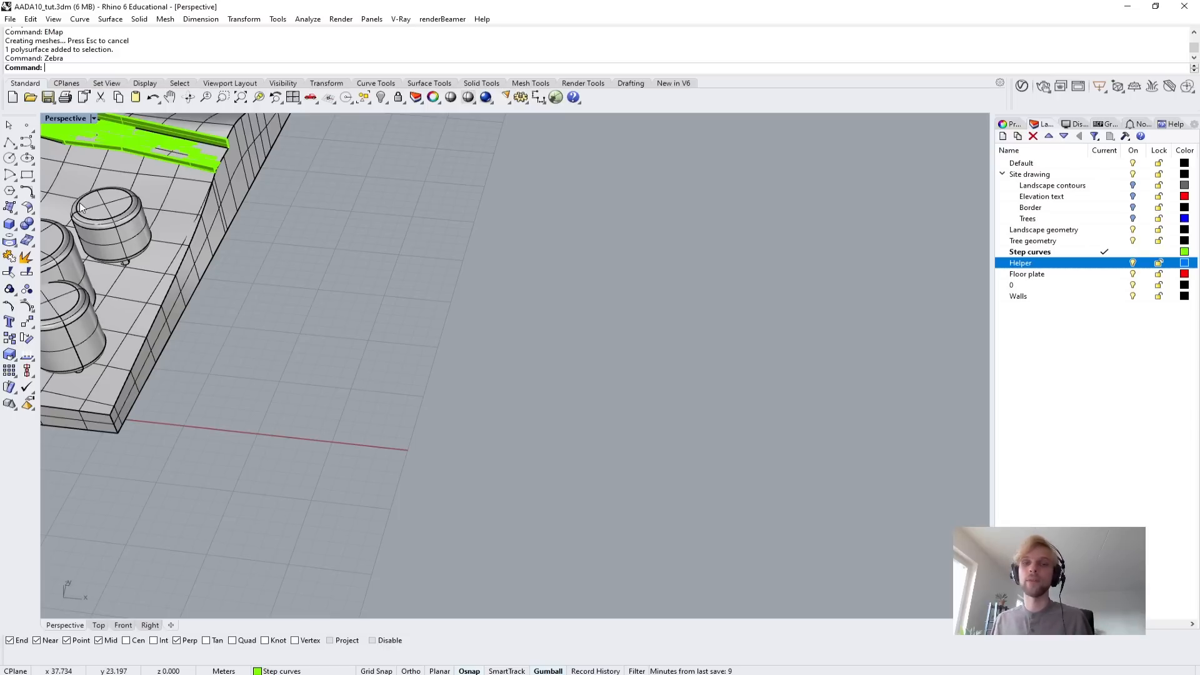
left_click(28, 147)
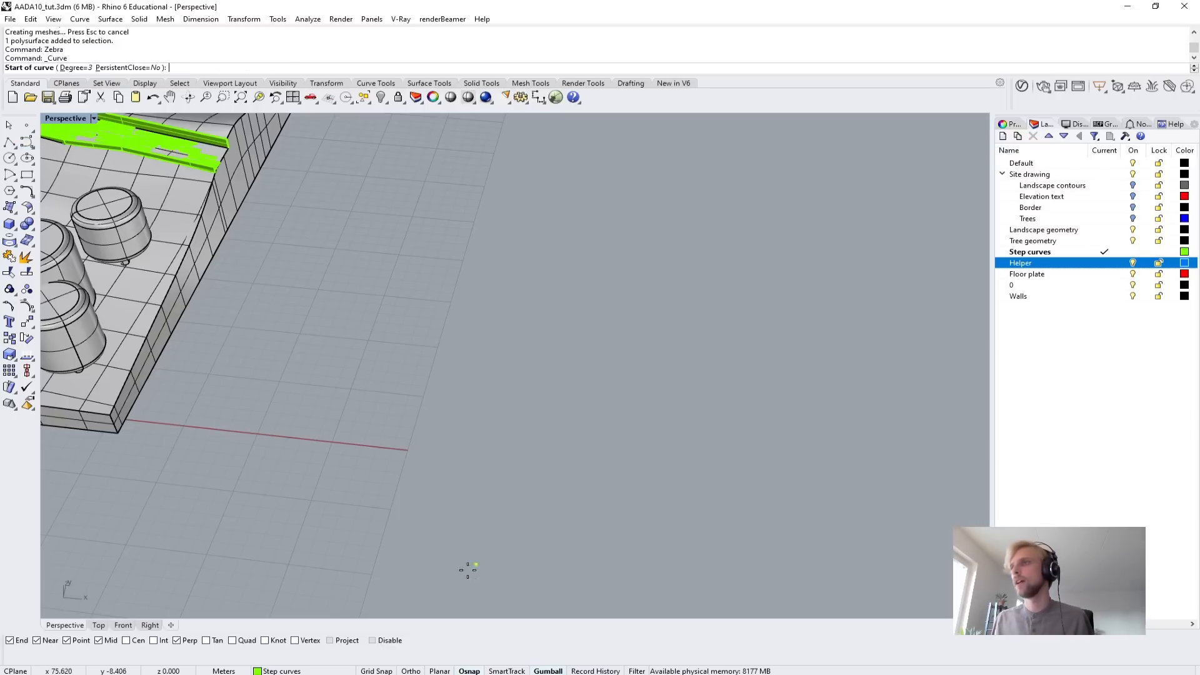
left_click(513, 574)
left_click(583, 504)
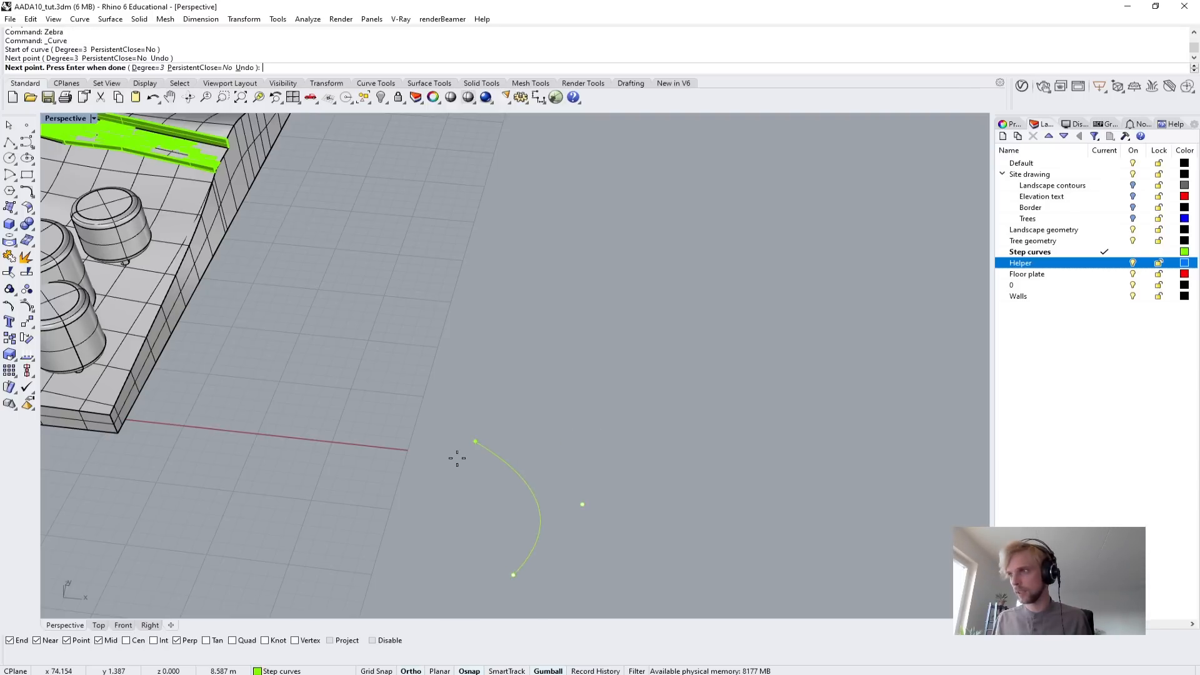
left_click(476, 442)
left_click(509, 299)
left_click(723, 284, "shift")
left_click(716, 204, "shift")
right_click(742, 313)
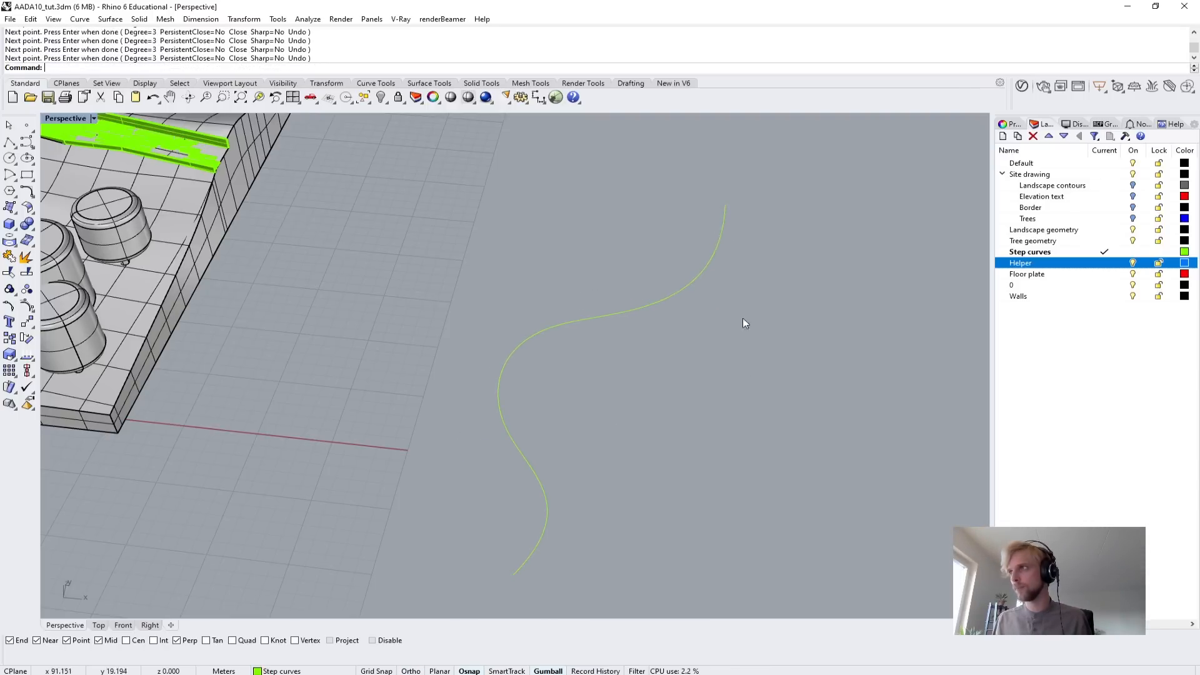
Duplicate the winding curve straight upward so that the copy sits a short distance above the original.
right_click_drag(738, 478, 610, 330, "shift")
right_click_drag(470, 273, 568, 407)
left_click(541, 326)
right_click_drag(549, 340, 546, 330)
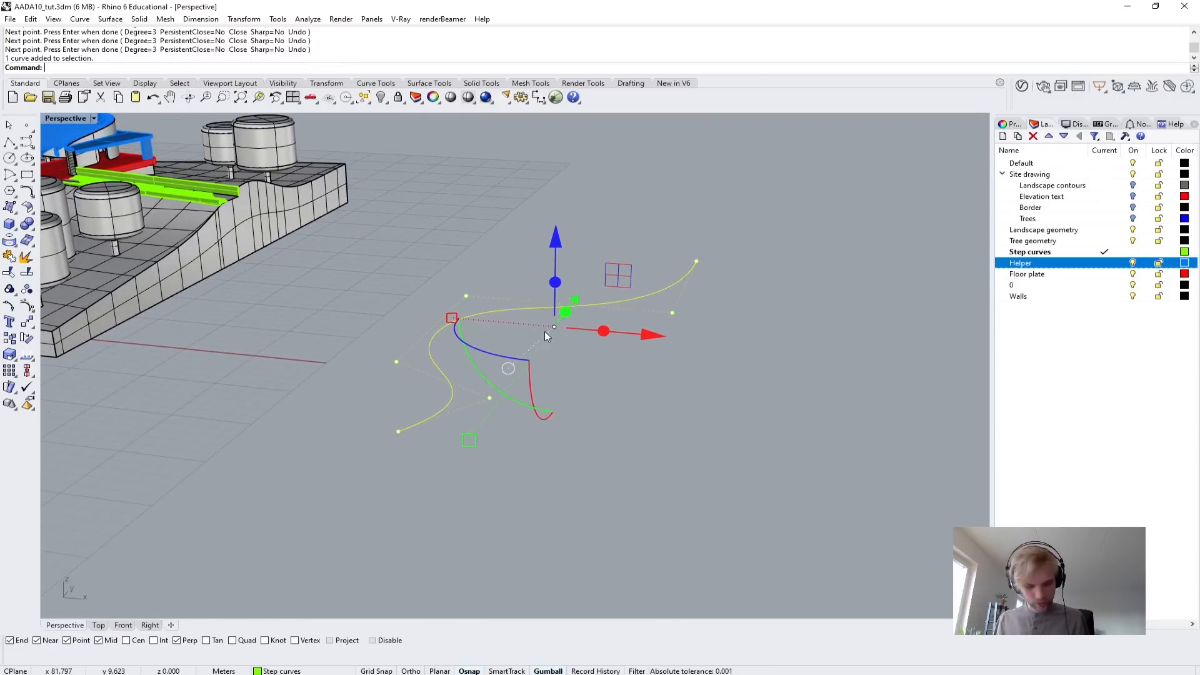
left_click_drag(555, 241, 555, 227, "alt")
left_click(636, 424)
right_click_drag(636, 424, 768, 326)
left_click(595, 264)
left_click(768, 325)
scroll(547, 339, "up", 2)
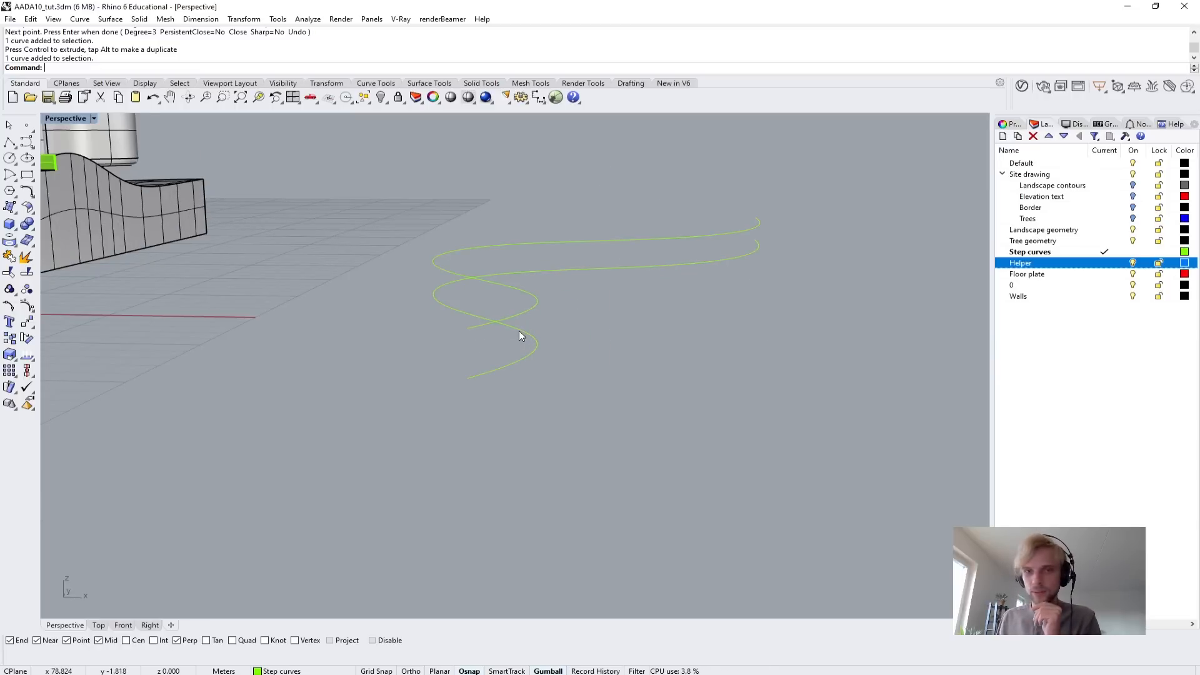
scroll(550, 325, "down", 2)
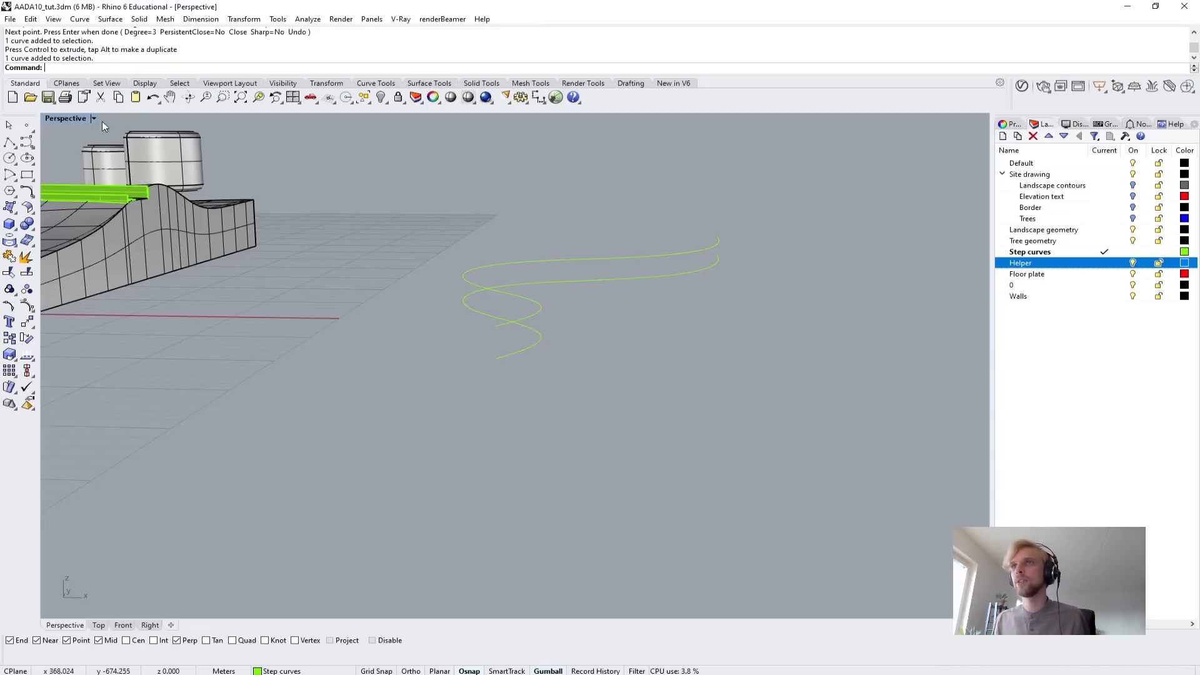
Switch to the Top view and frame the lower end of the winding curve.
double_click(76, 119)
double_click(53, 118)
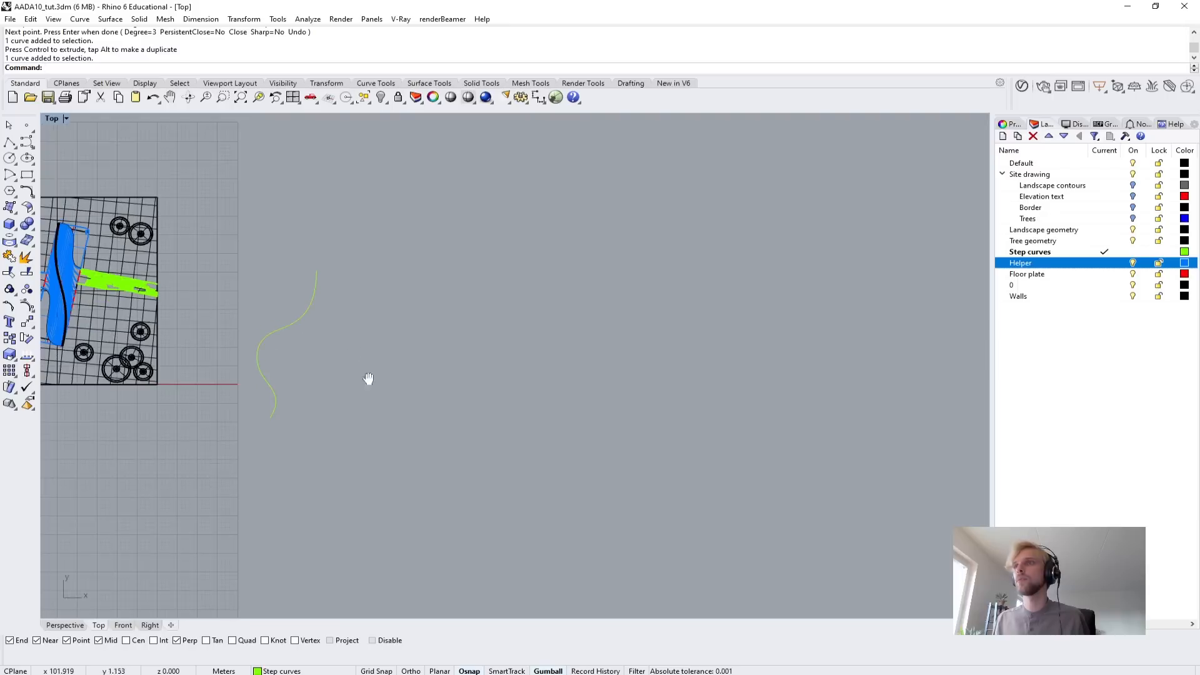
scroll(369, 378, "up", 3)
left_click(10, 142)
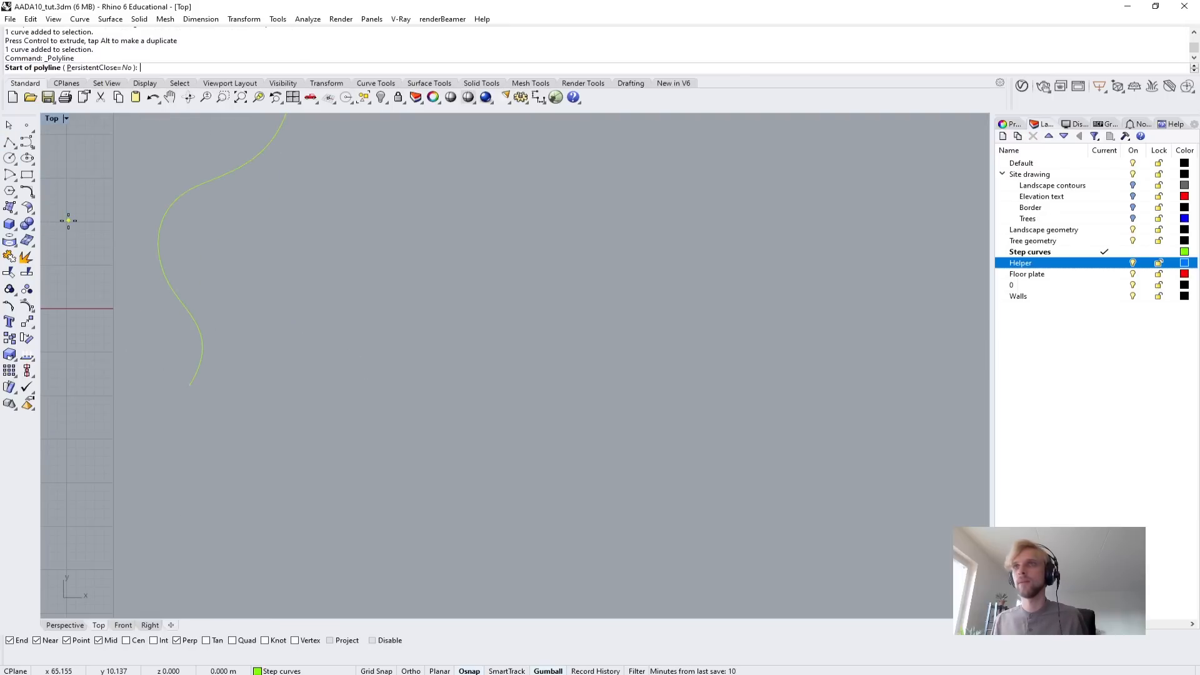
scroll(228, 447, "up", 5)
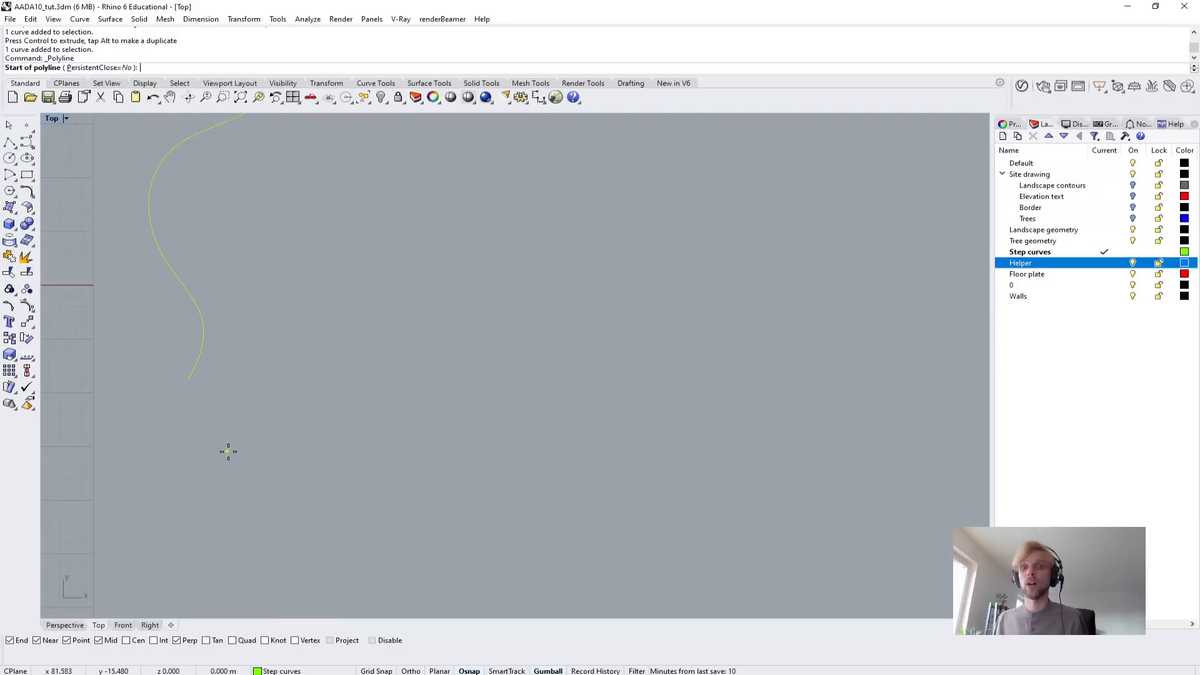
left_click(213, 256)
scroll(225, 250, "up", 3)
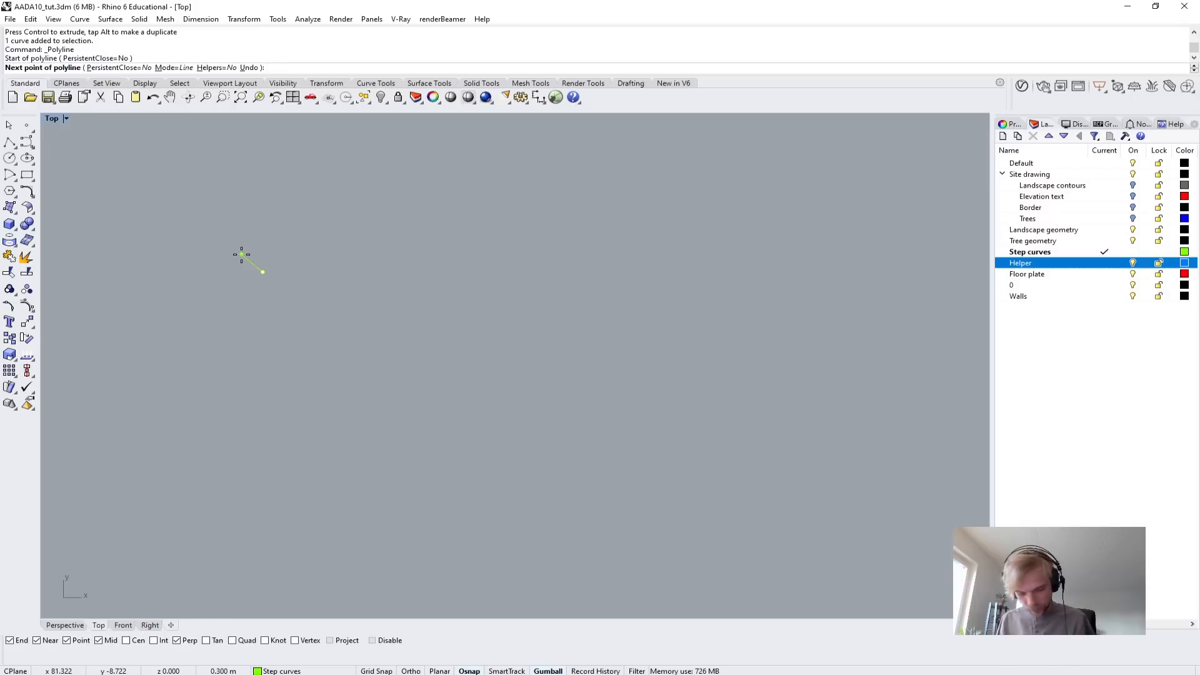
key("F10")
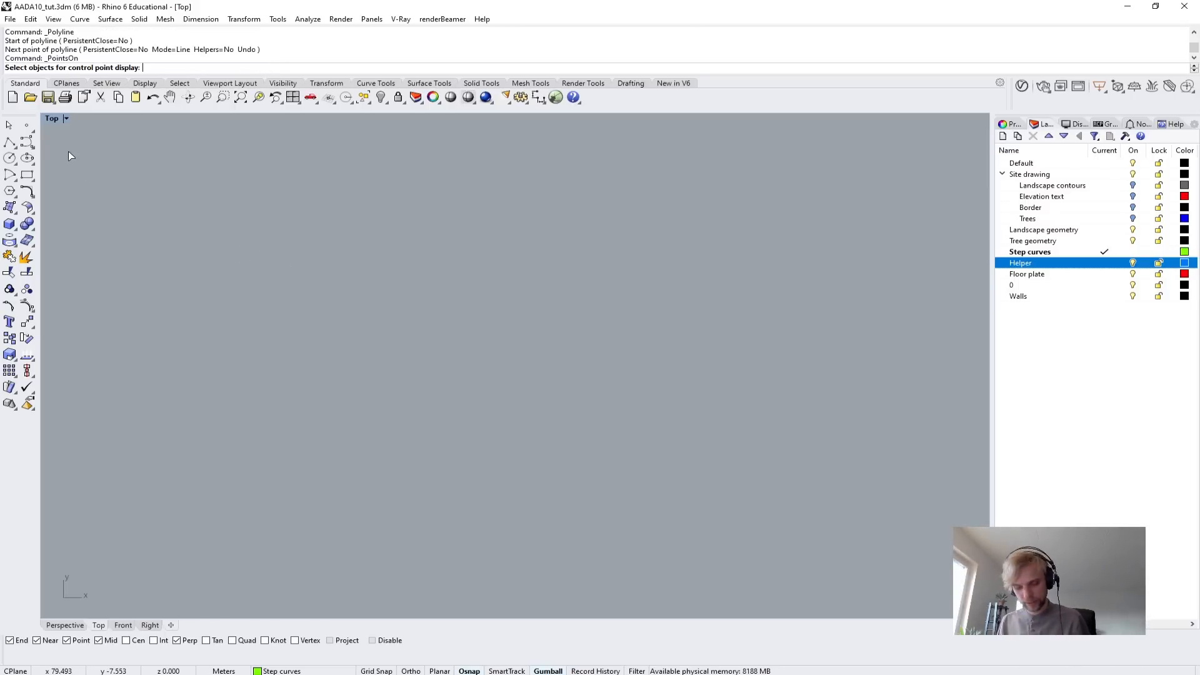
Turn on Ortho and start a polyline next to the curve's lower end with a 1 m horizontal segment as the I-beam's top edge.
key("F8")
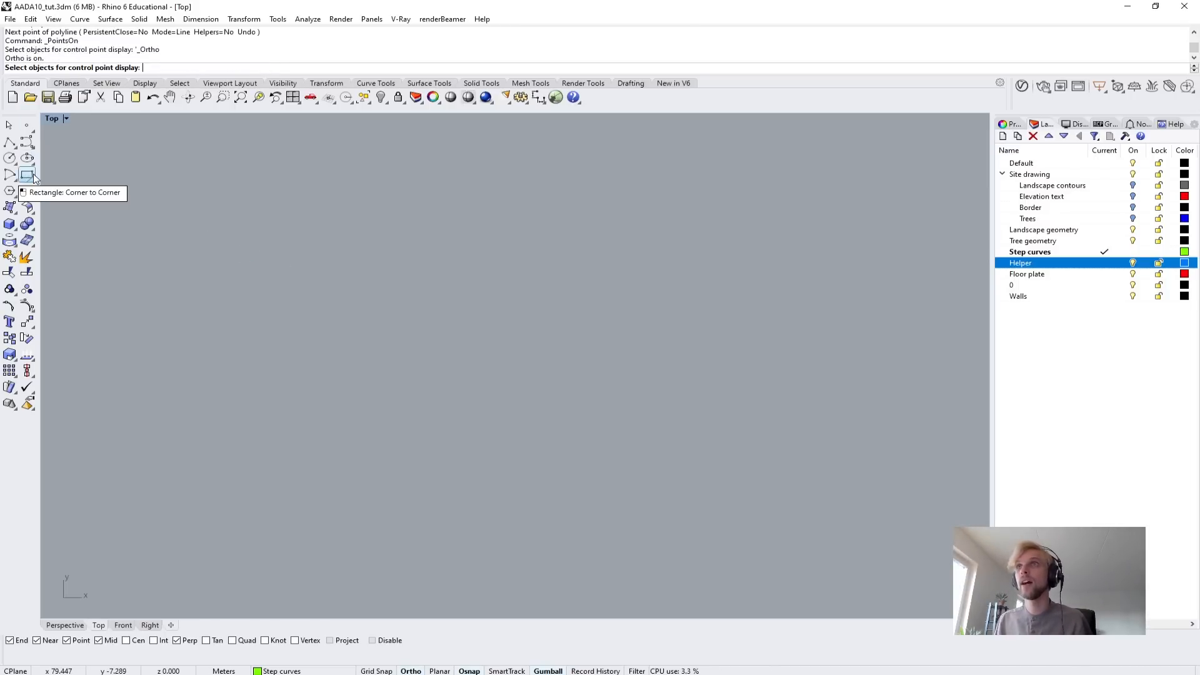
left_click(9, 143)
scroll(300, 325, "down", 9)
right_click_drag(268, 324, 394, 364)
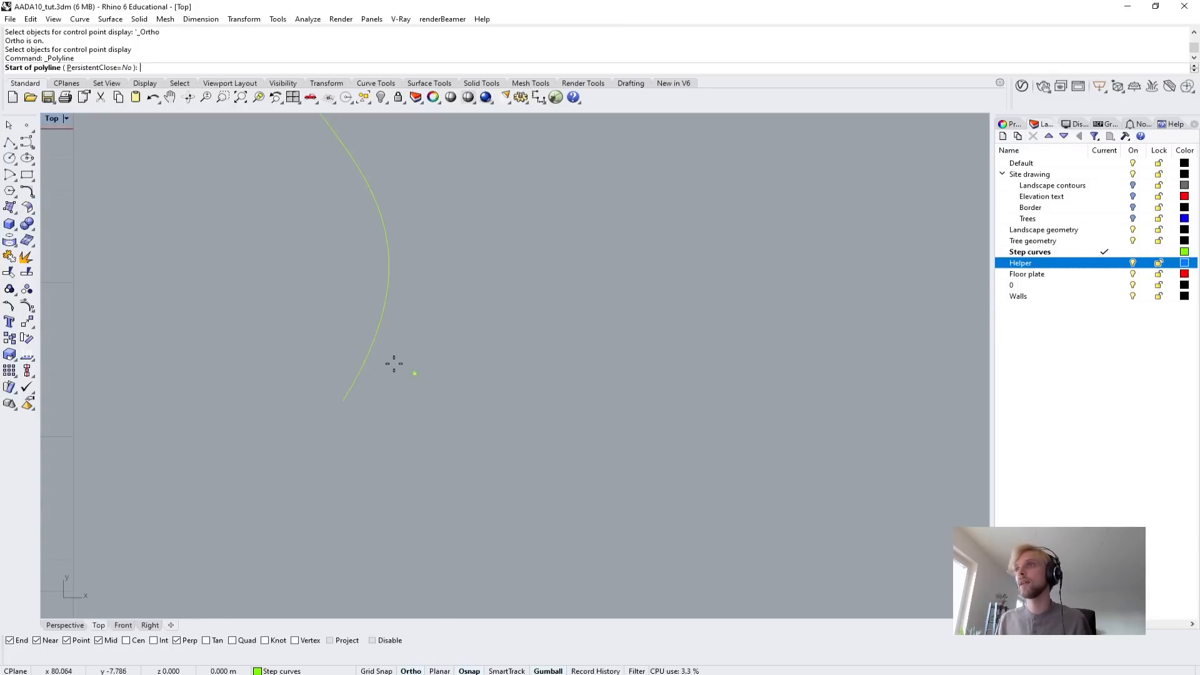
scroll(419, 393, "up", 8)
right_click_drag(456, 396, 398, 361)
left_click(355, 303)
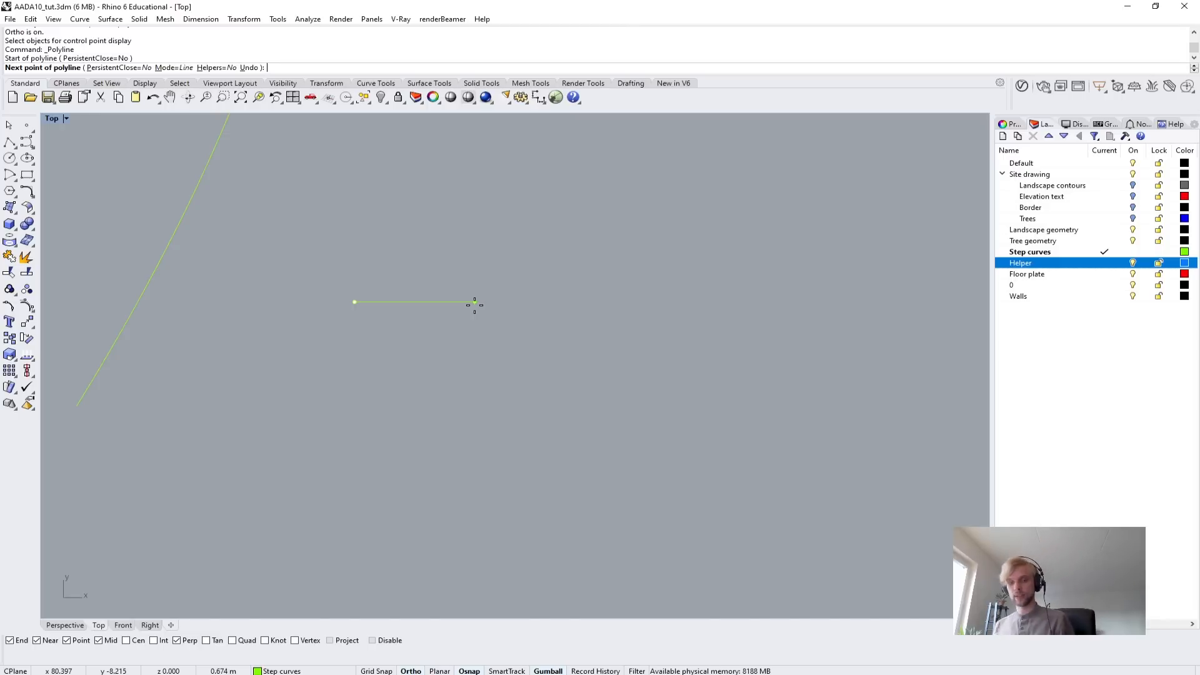
type("3")
key("Return")
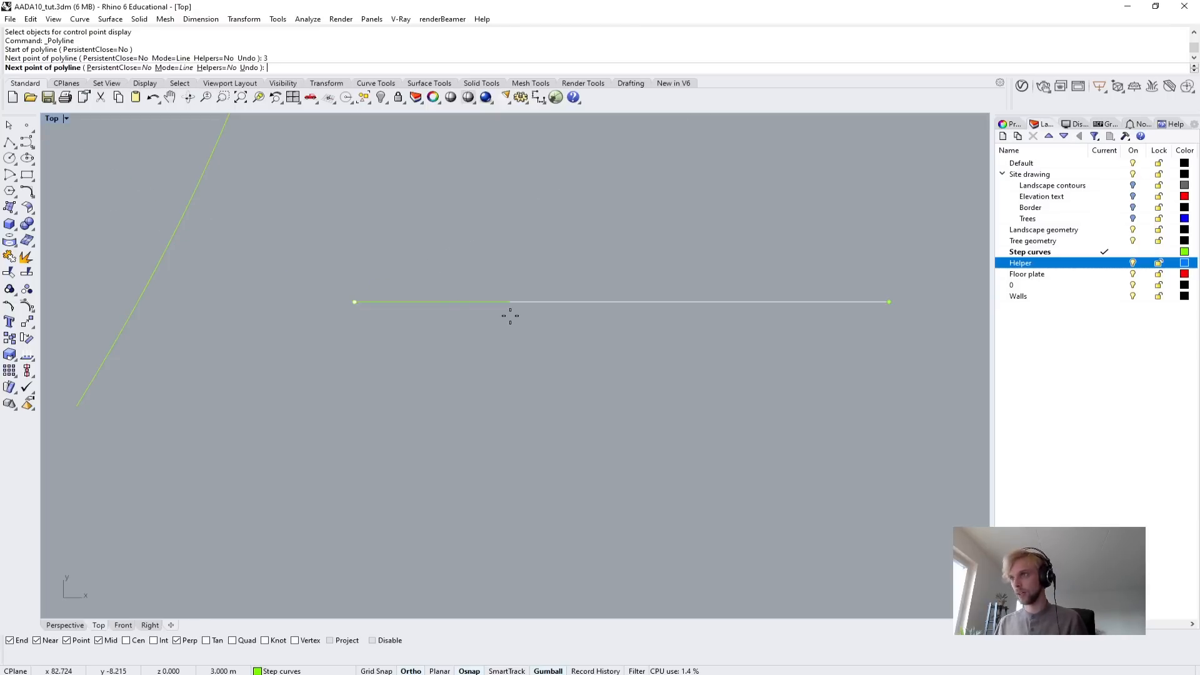
type("1")
key("Return")
left_click(534, 333)
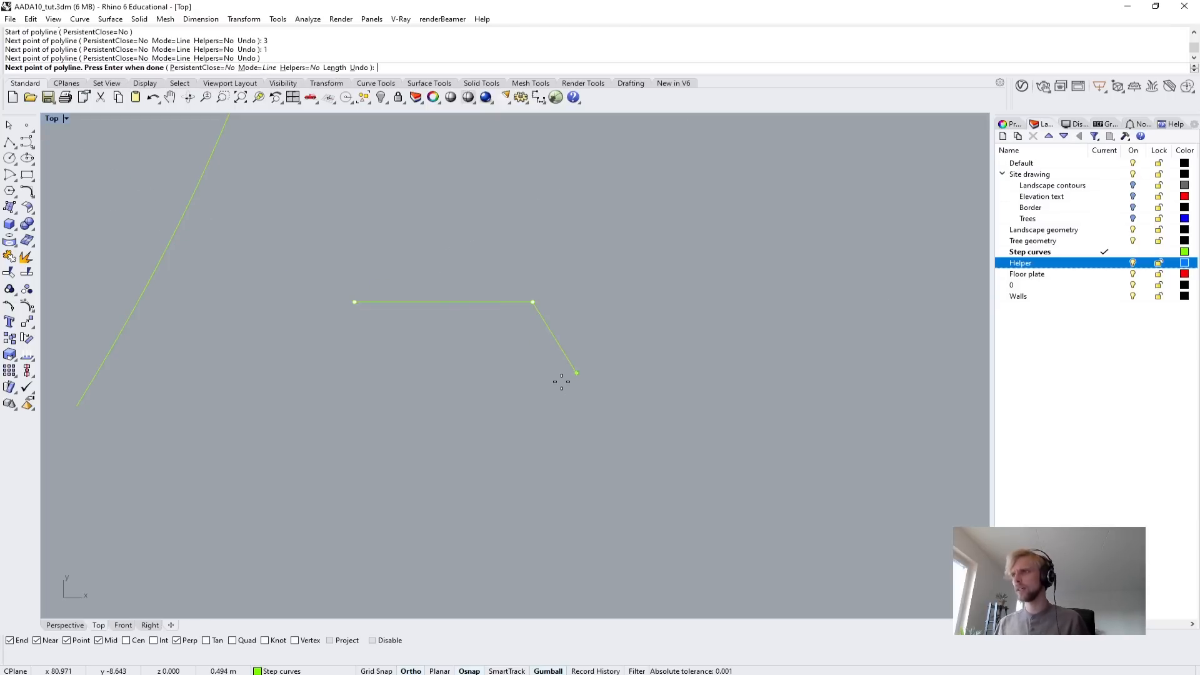
Continue the I-beam outline 0.1 m down and 0.45 m back inward to form the top flange's right half.
type("0.1")
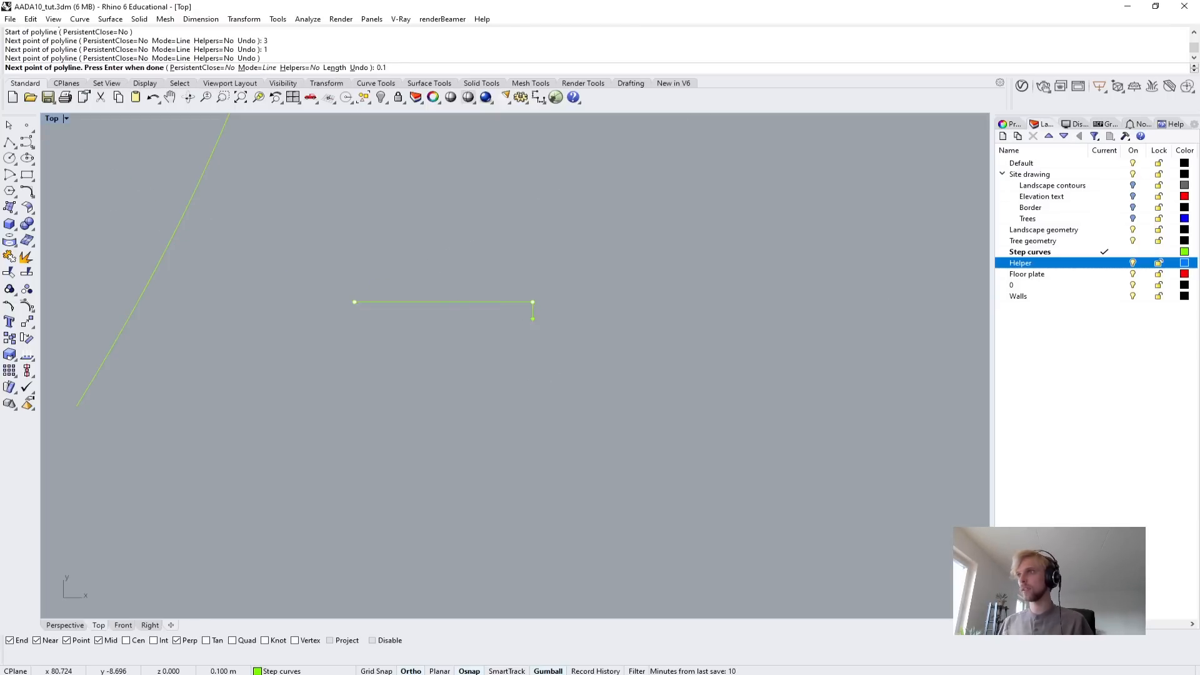
key("Return")
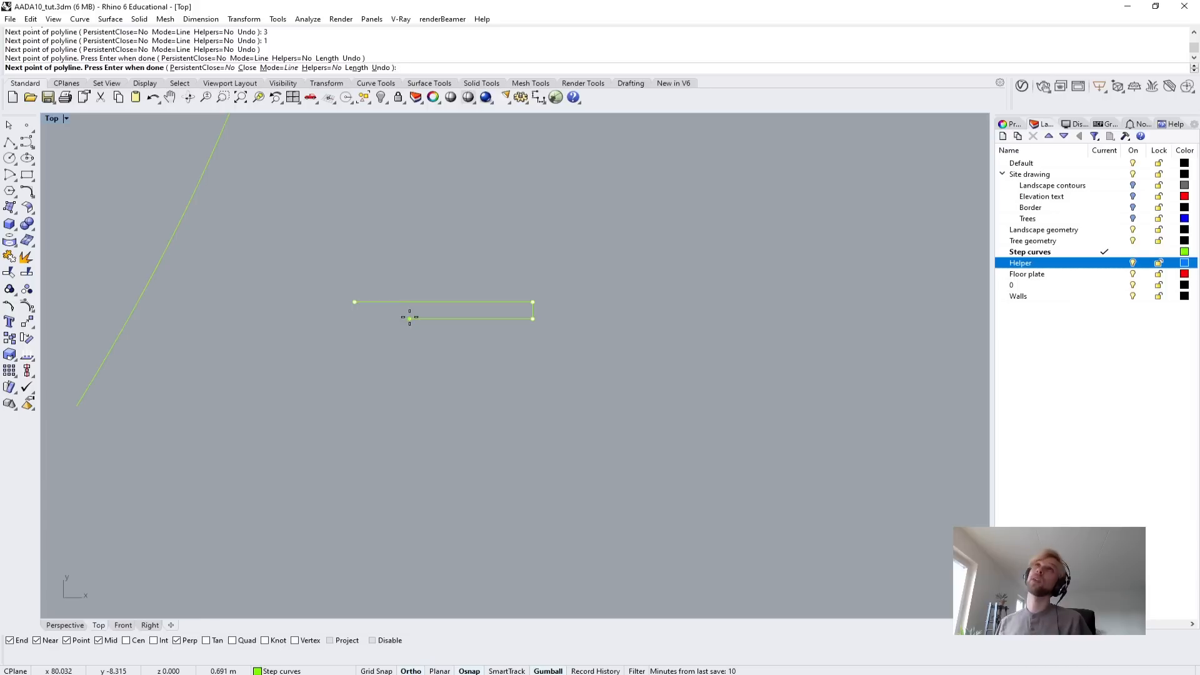
type("0")
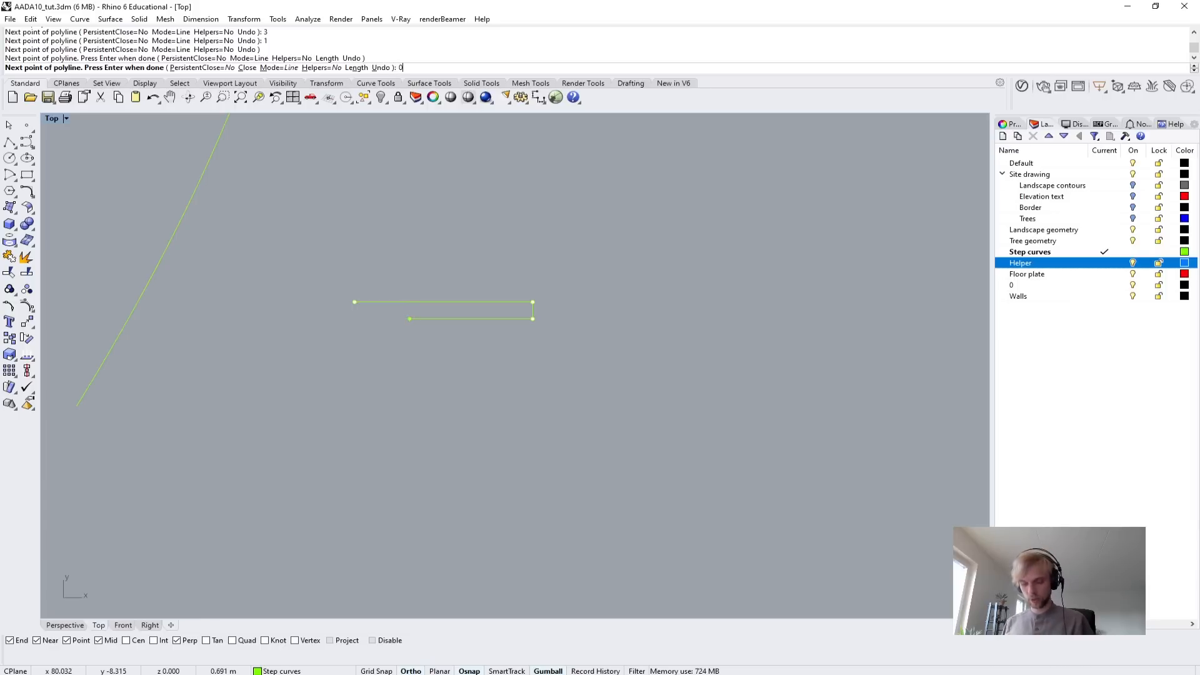
type(".45")
key("Return")
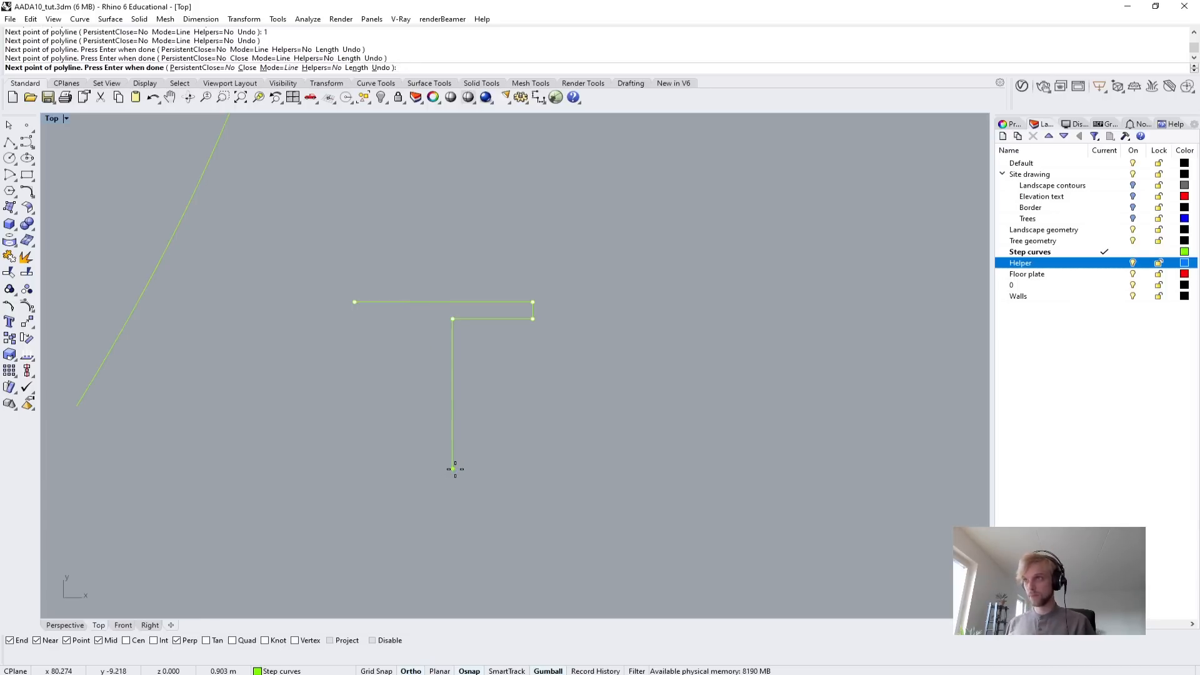
Add the web's 1 m downward segment and a 0.45 m segment outward for the bottom flange.
type("1.5")
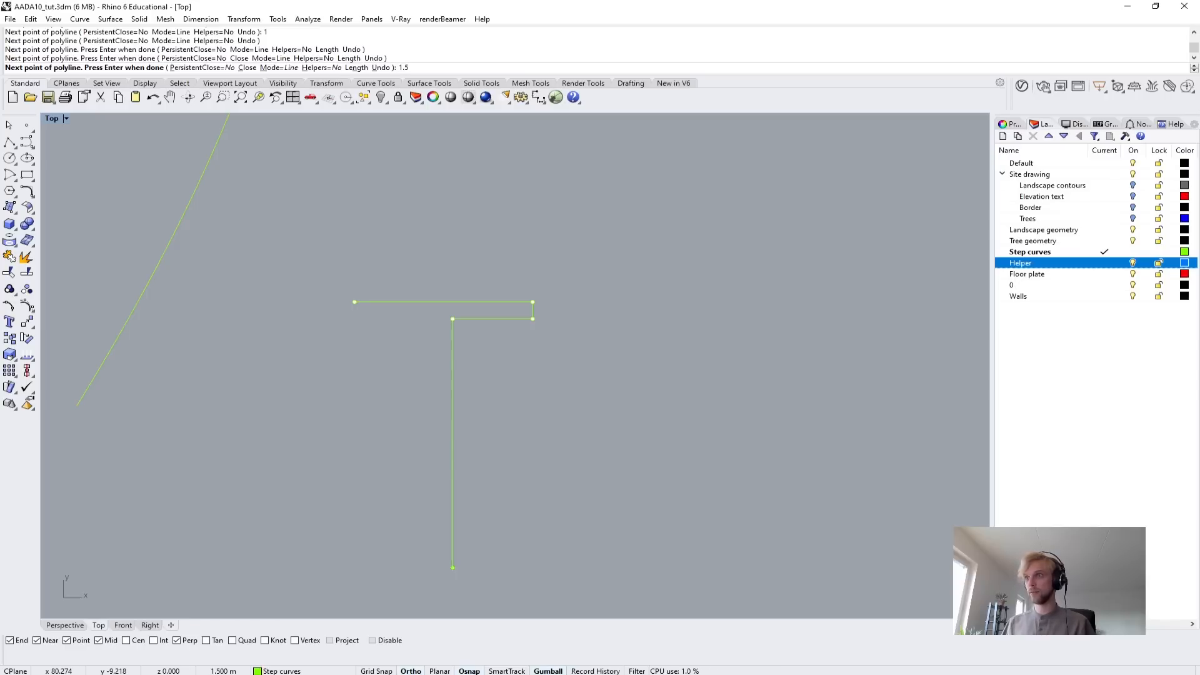
key("BackSpace")
key("BackSpace")
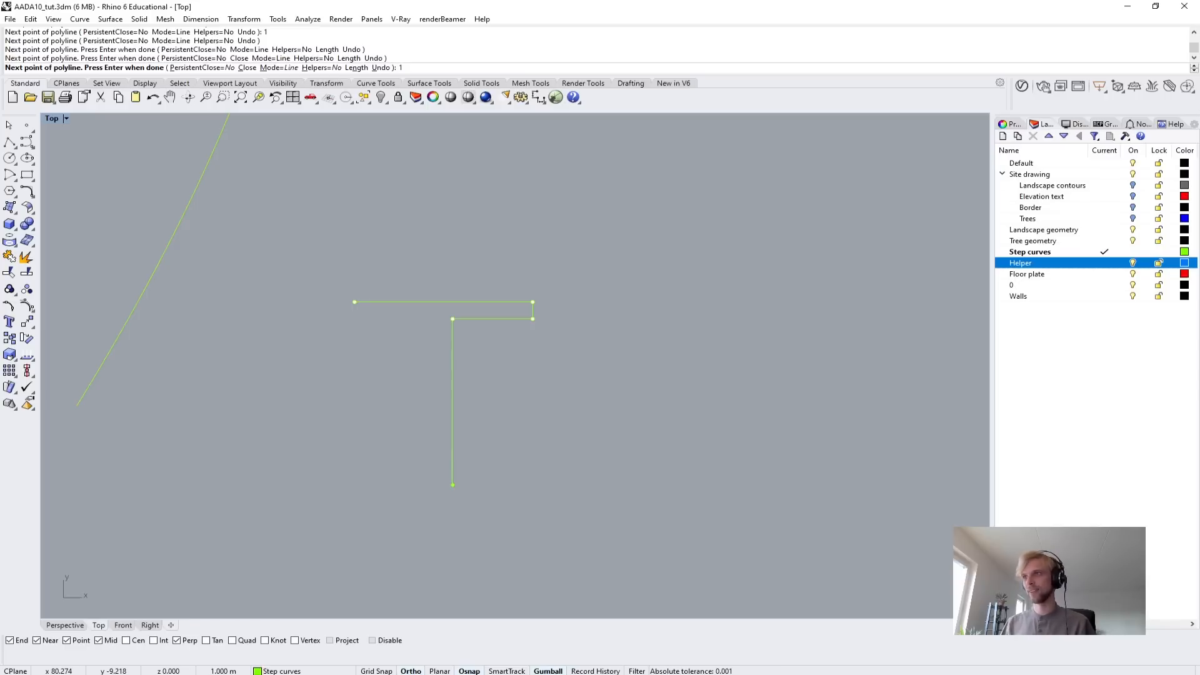
key("Return")
type("0")
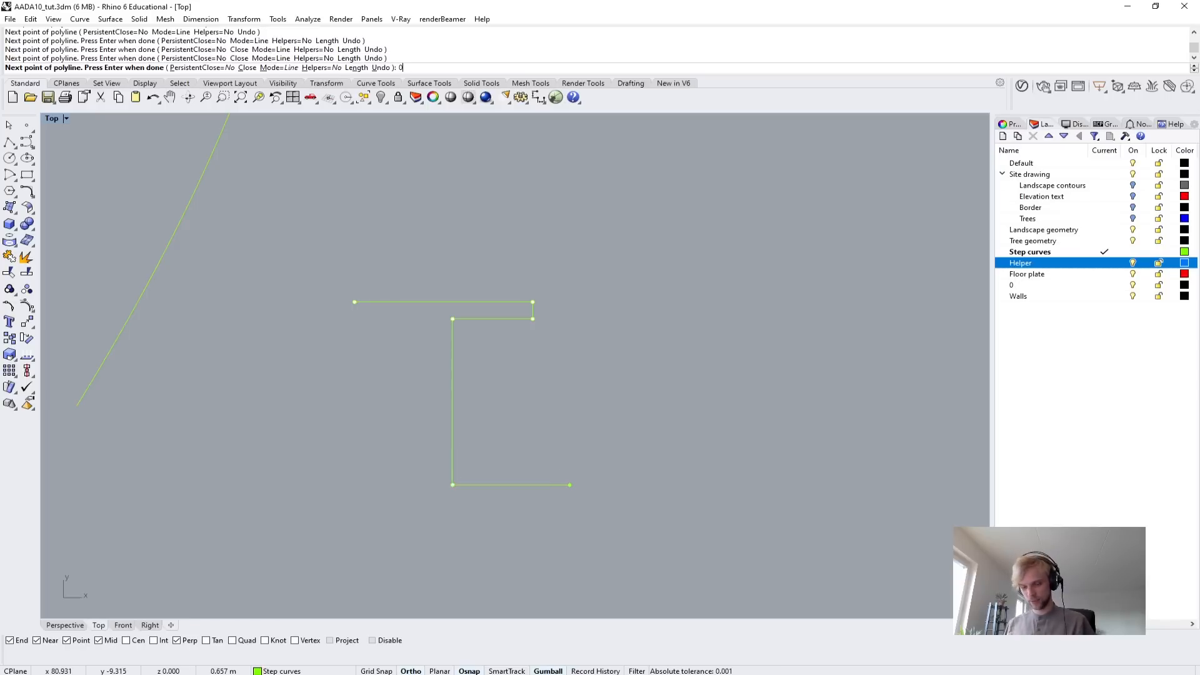
type(".45")
key("Return")
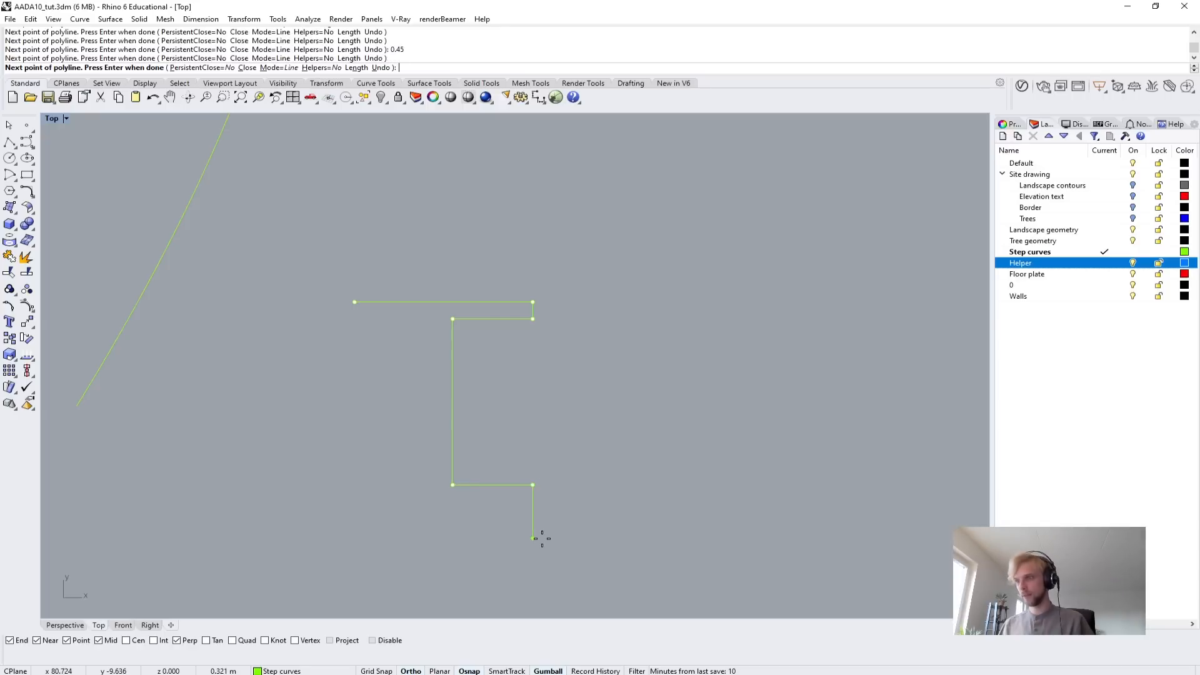
Outline the bottom flange with segments 0.1 m down, 1 m back to the left and 0.1 m up.
type("0.1")
key("Return")
type("1")
key("Return")
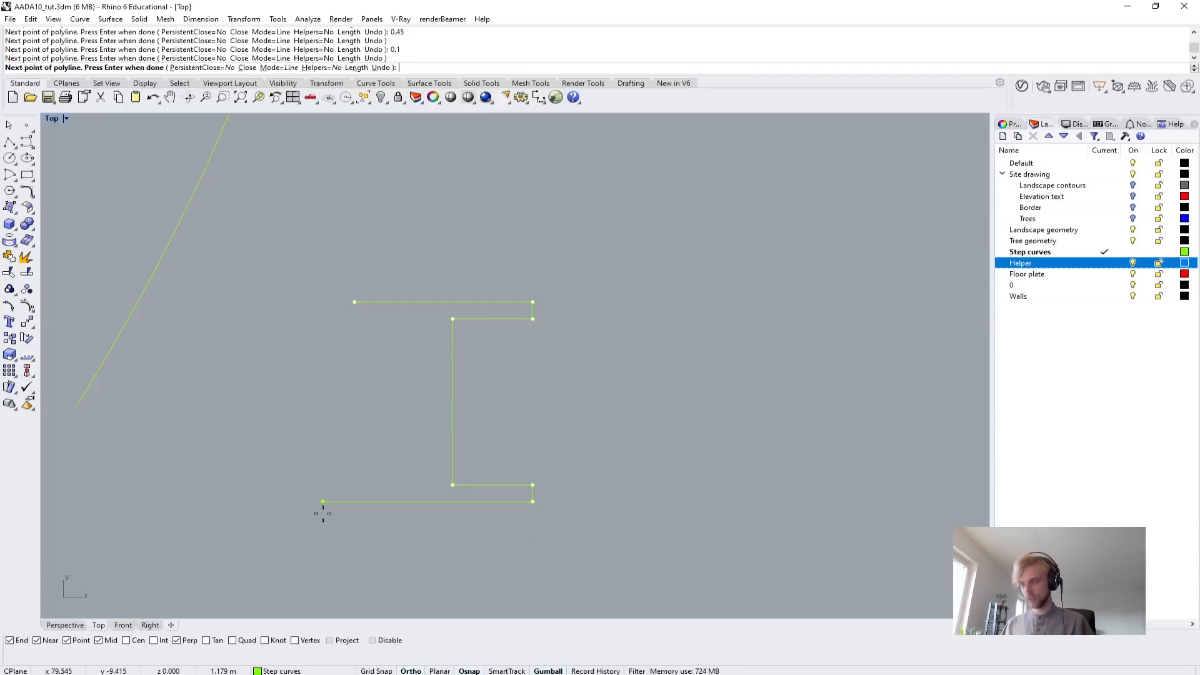
left_click(324, 512)
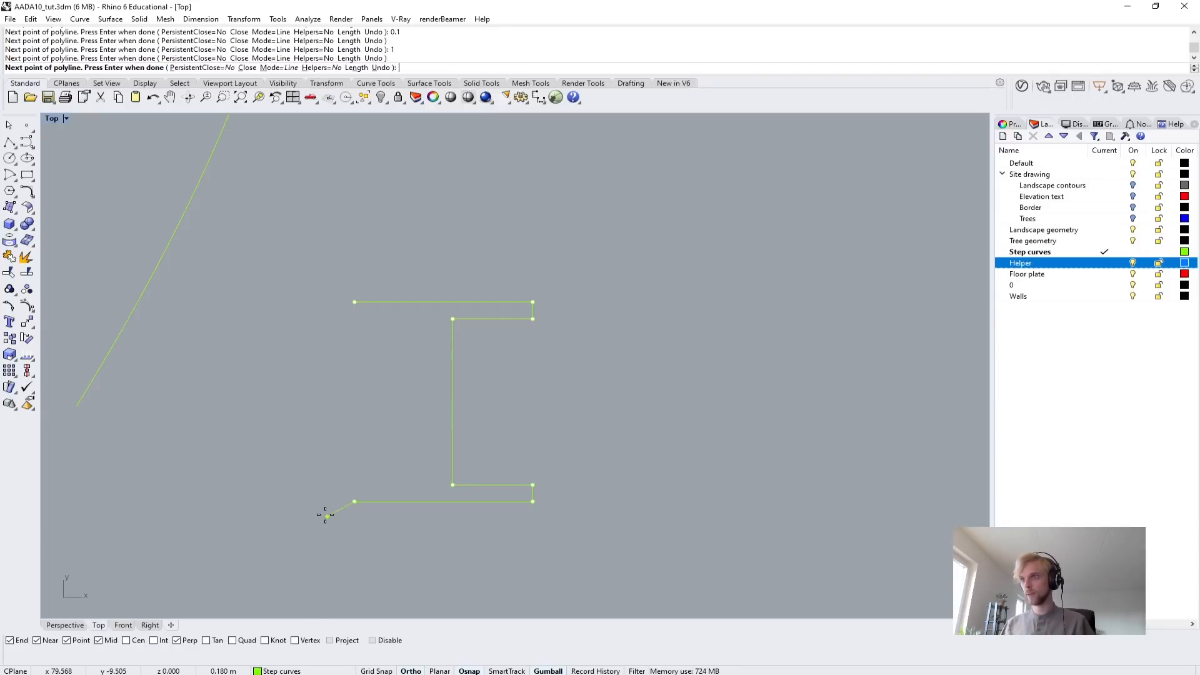
type("0.1")
key("Return")
left_click(360, 445)
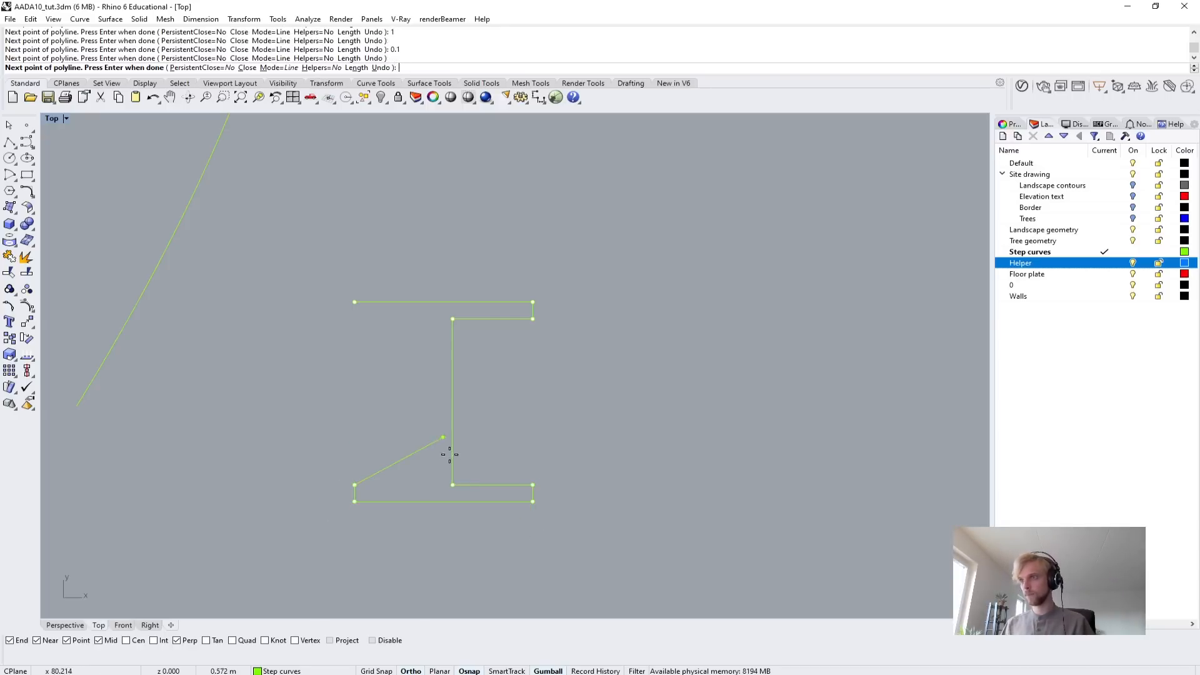
Continue the I-beam outline 0.45 m inward along the bottom flange and 1 m up for the web's second side.
type("0.45")
key("Return")
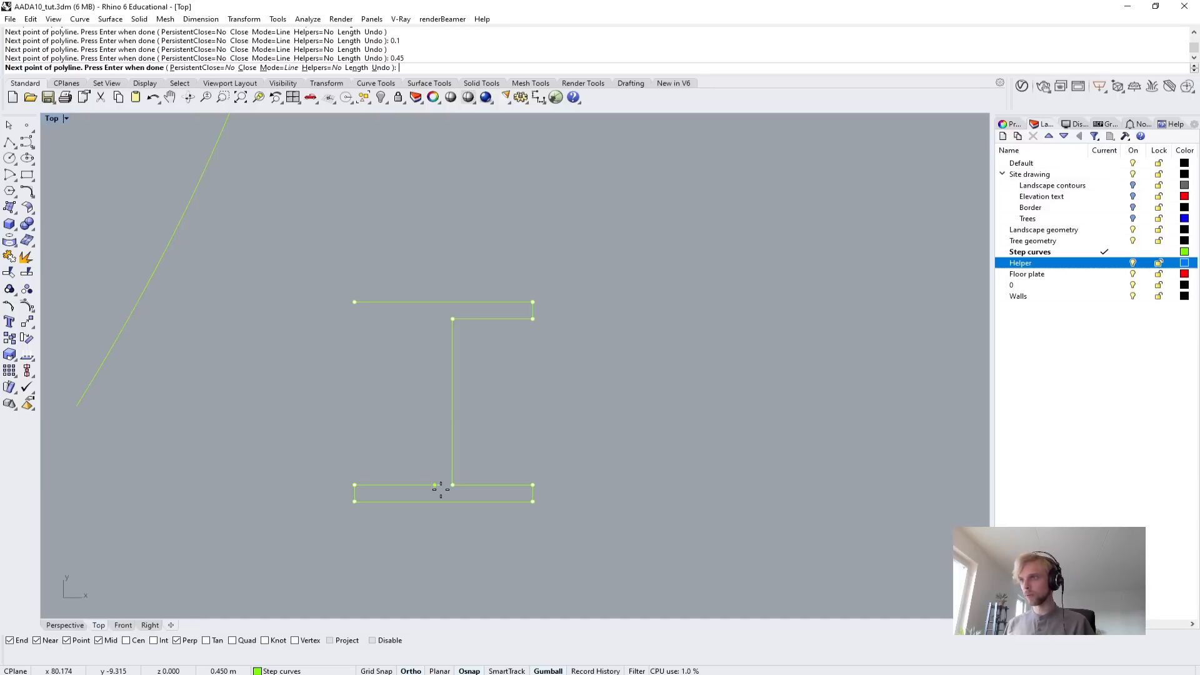
left_click(430, 476)
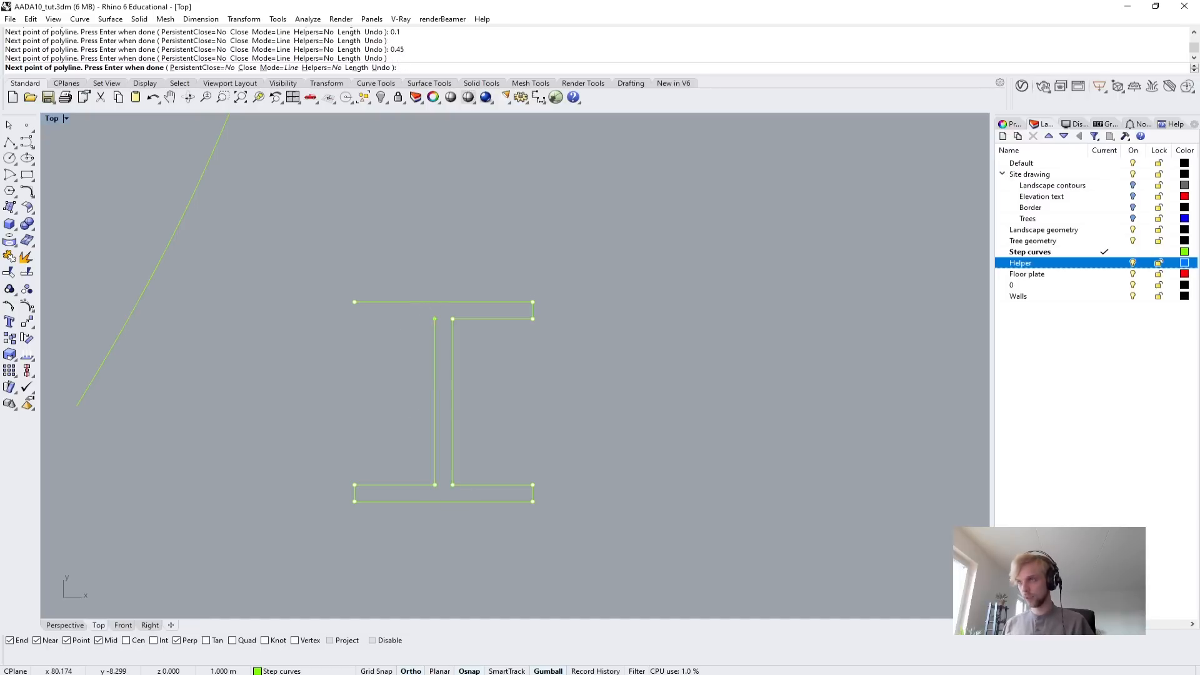
type("1")
key("Return")
left_click(430, 317)
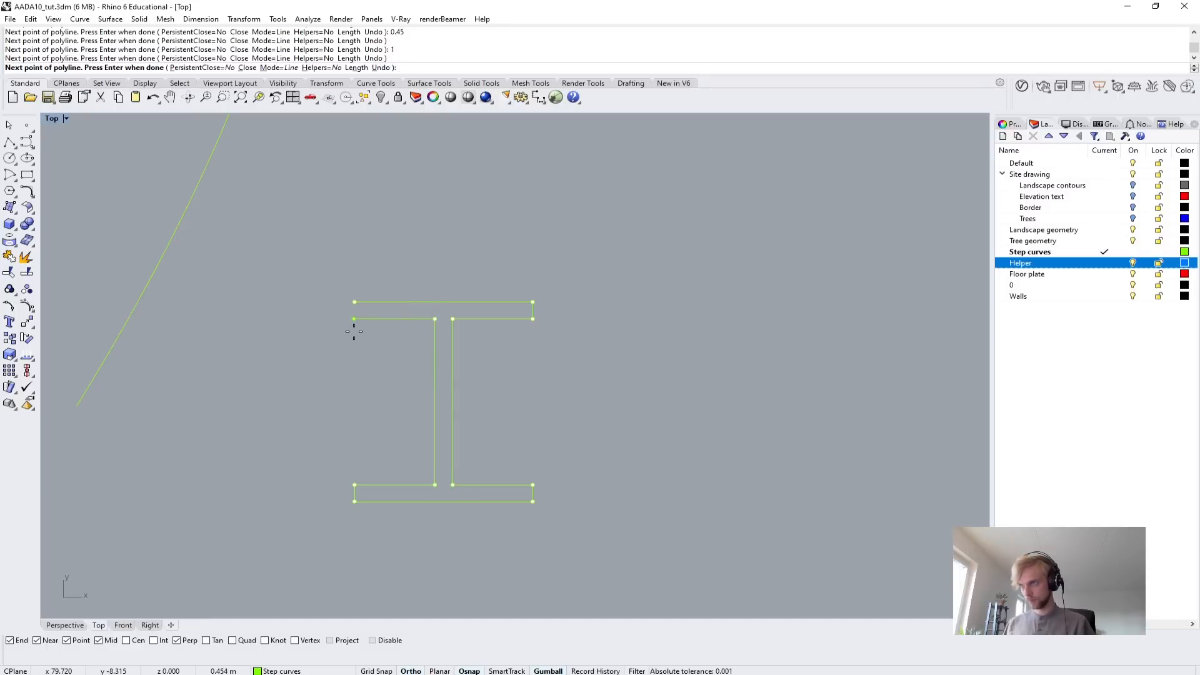
Extend the outline 0.45 m outward under the top flange and close the polyline at its start point.
type("0.4")
key("Return")
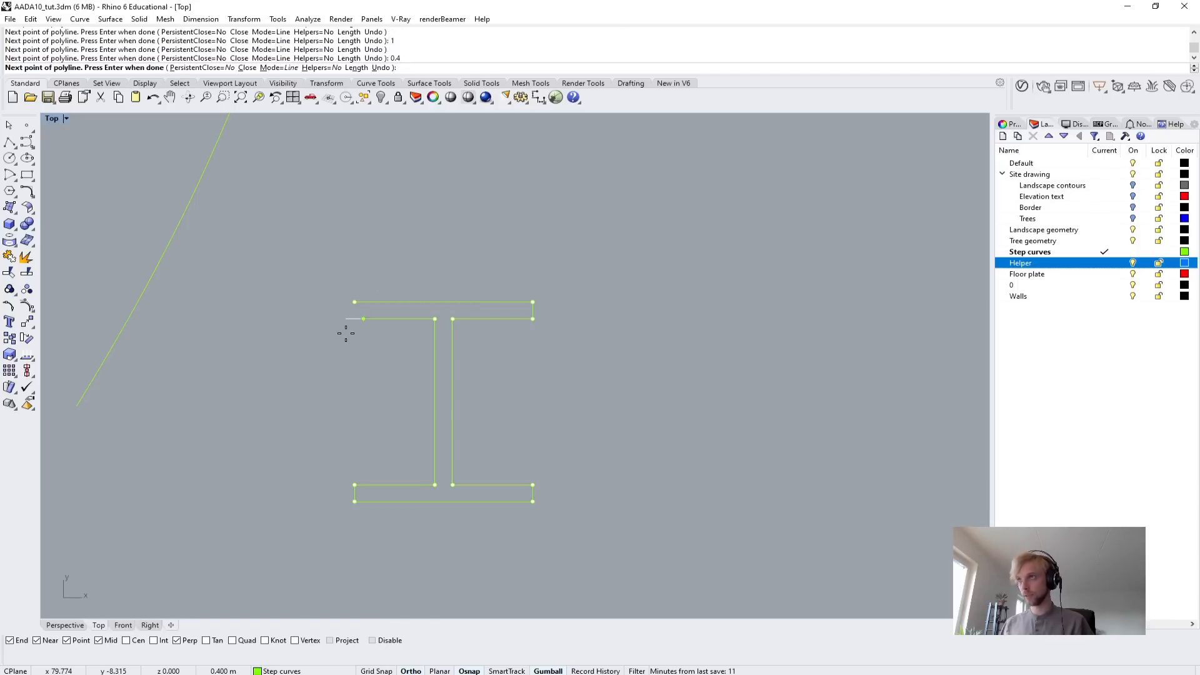
type("0.4")
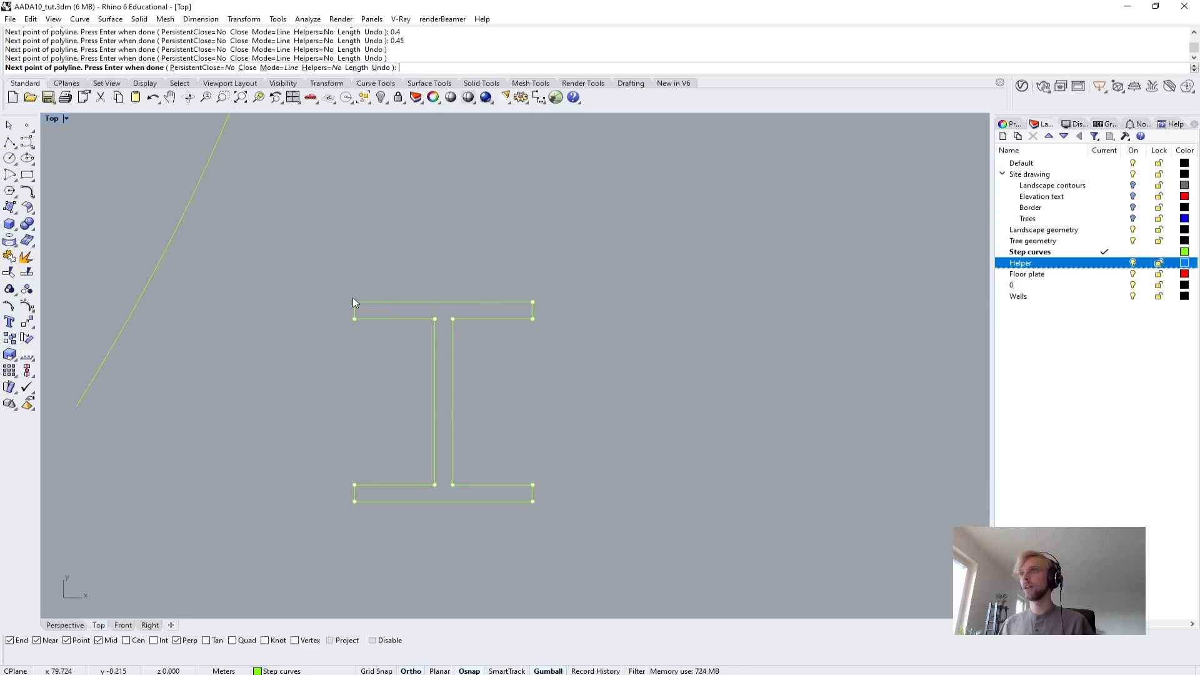
left_click(354, 302)
key("Return")
key("Escape")
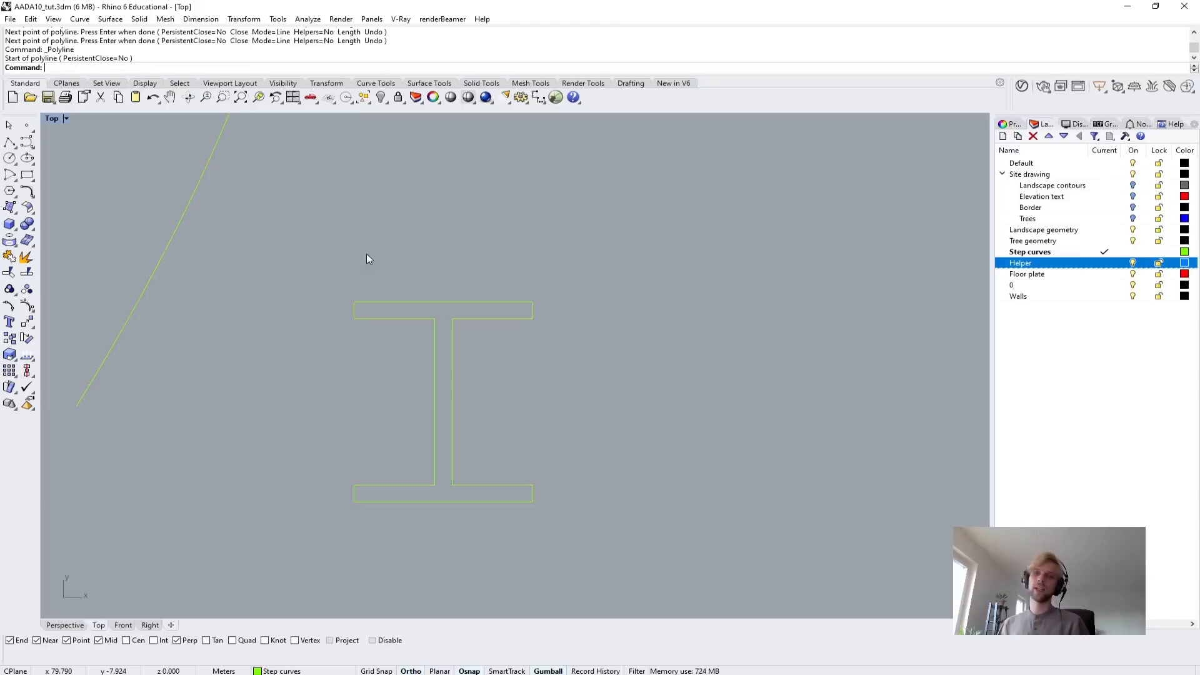
Rotate the finished I-beam profile in the Perspective view so that it stands upright.
left_click(421, 300)
right_click_drag(432, 357, 339, 292)
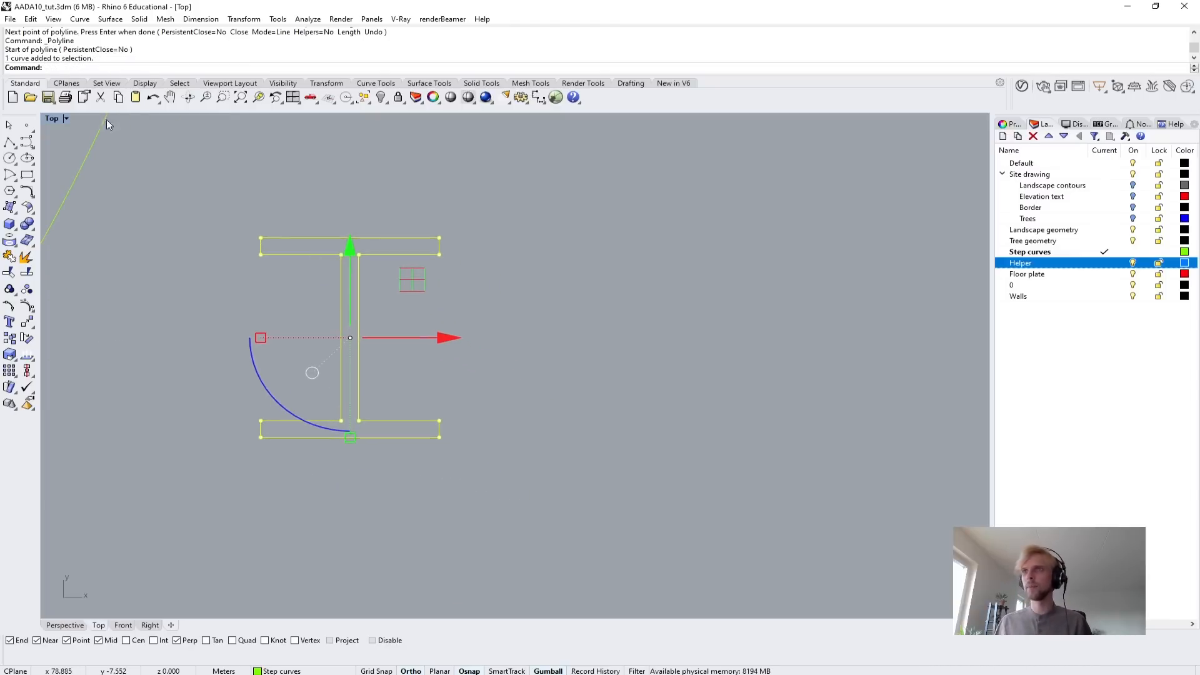
double_click(55, 118)
double_click(535, 119)
right_click_drag(548, 159, 576, 292)
scroll(308, 317, "up", 2)
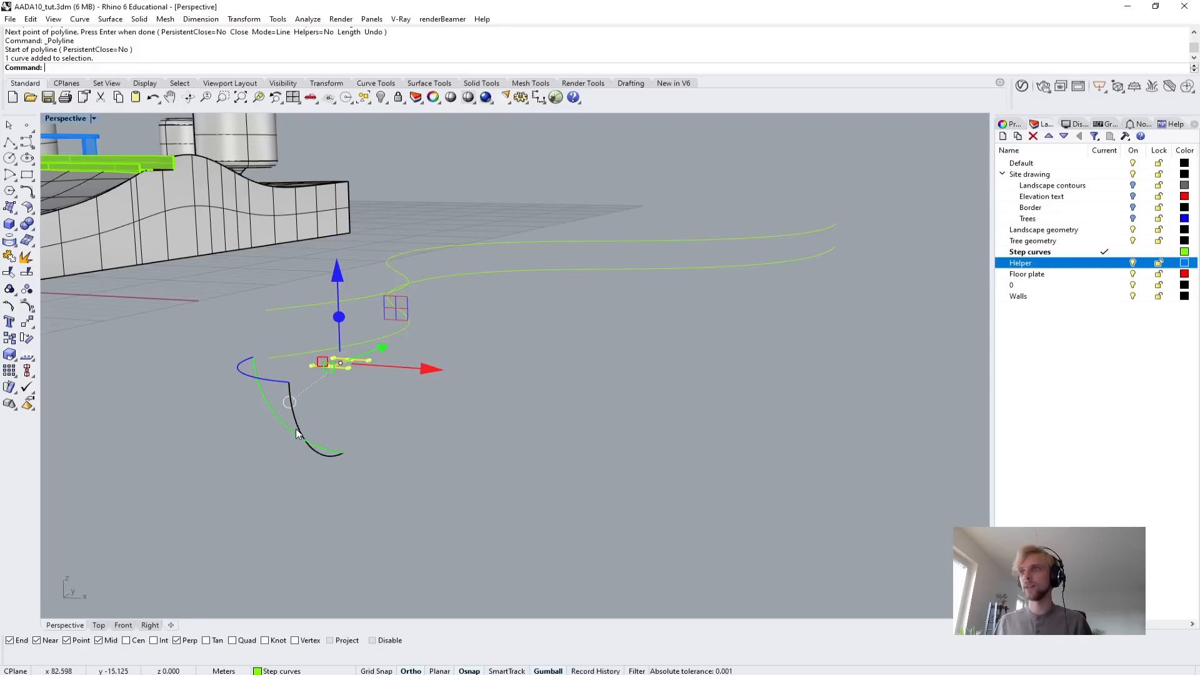
left_click_drag(298, 429, 392, 472)
left_click(459, 401)
scroll(331, 363, "up", 8)
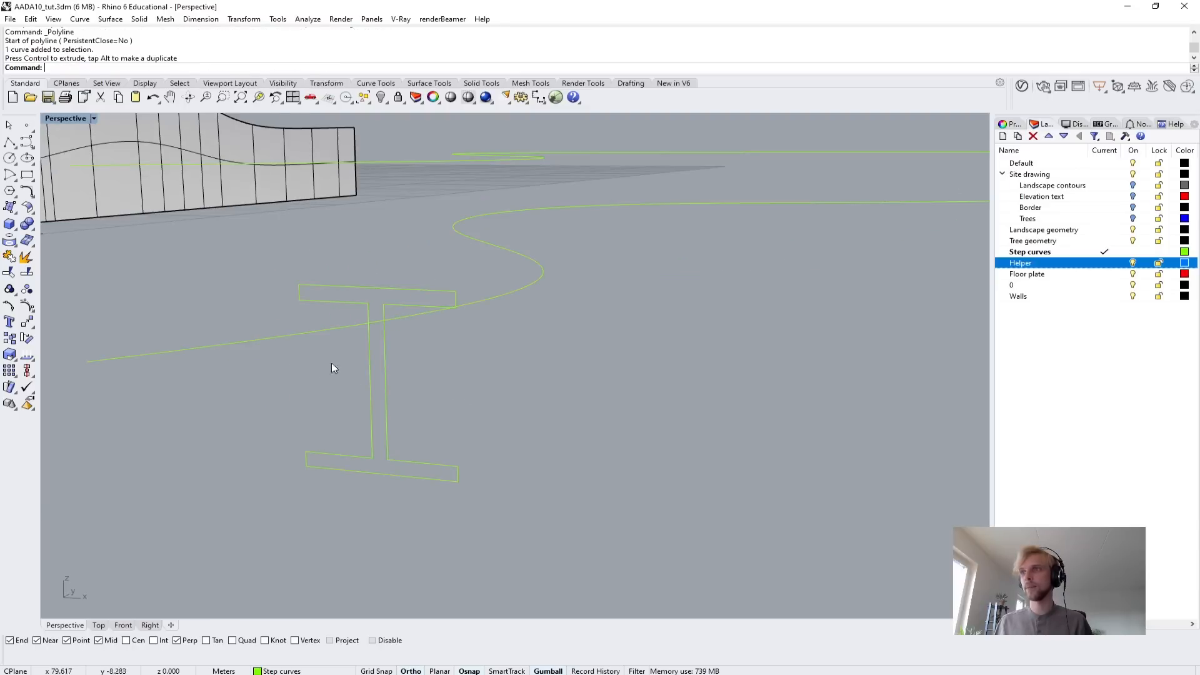
Move the I-beam profile from the midpoint of its bottom edge to the near end of the lower curve.
left_click(389, 411)
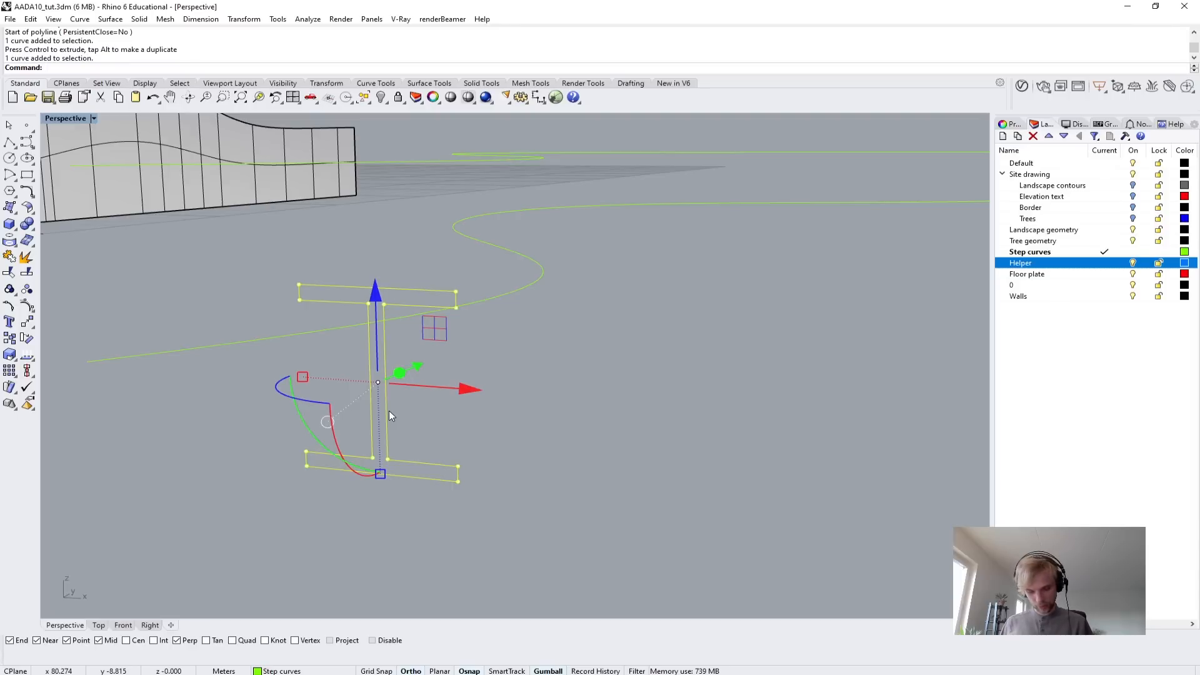
type("m")
key("Return")
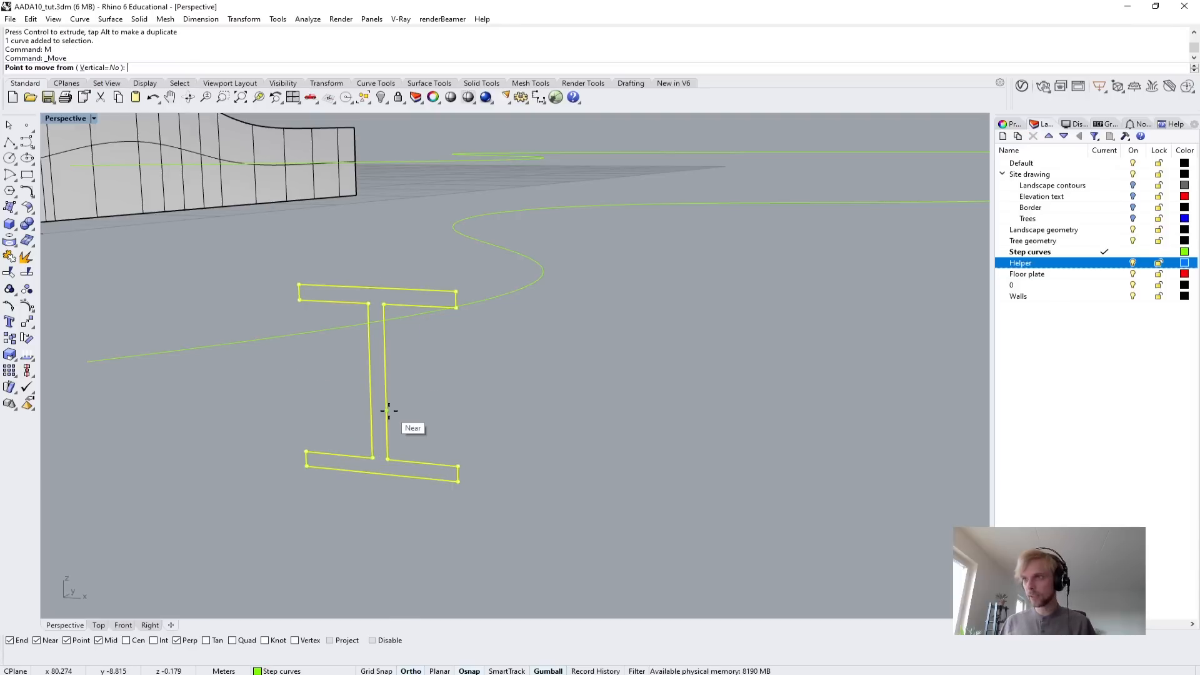
left_click(378, 475)
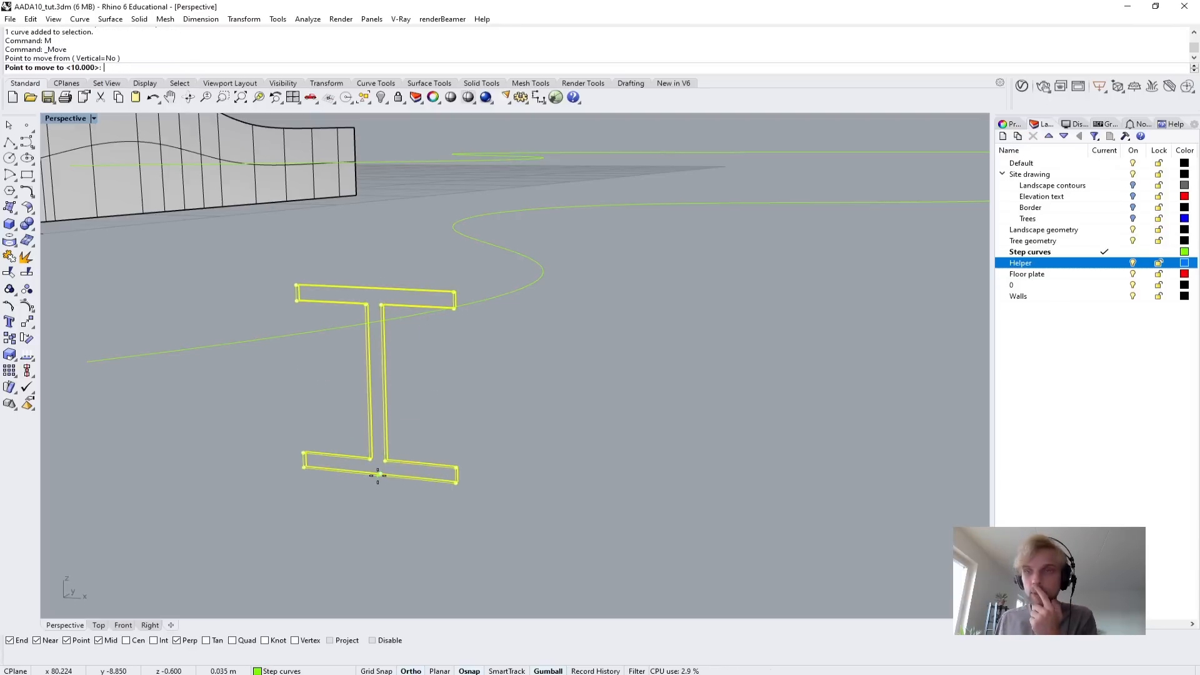
scroll(350, 425, "down", 5)
scroll(477, 512, "down", 4)
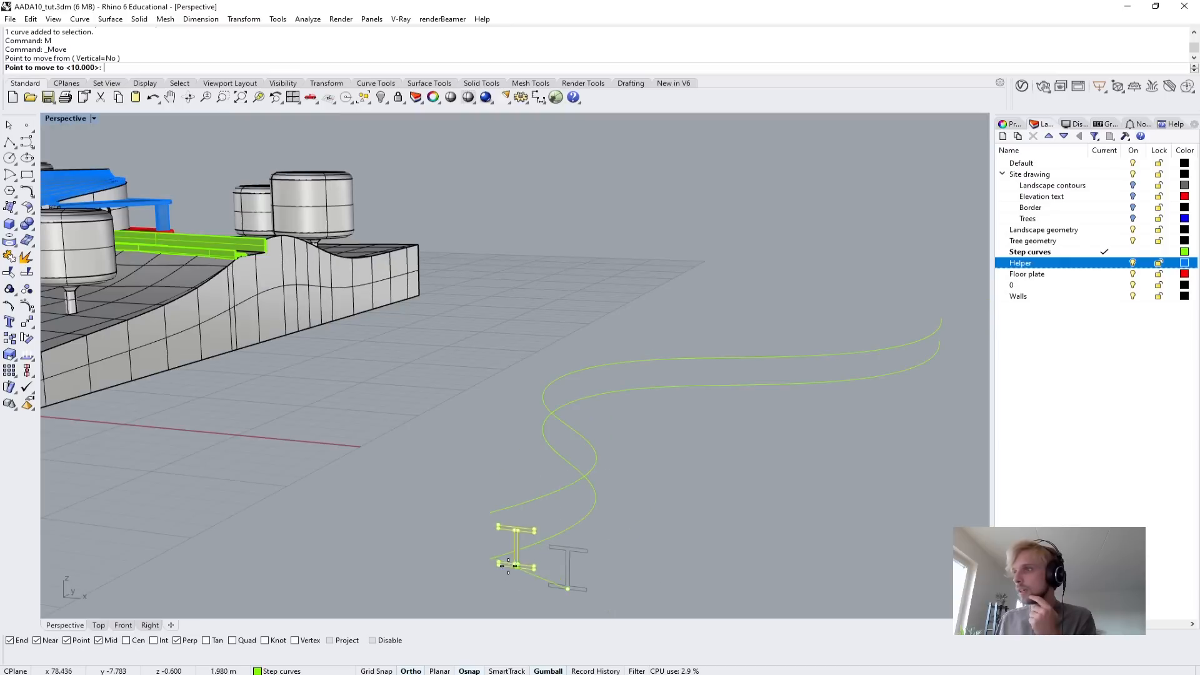
left_click(490, 558)
key("Escape")
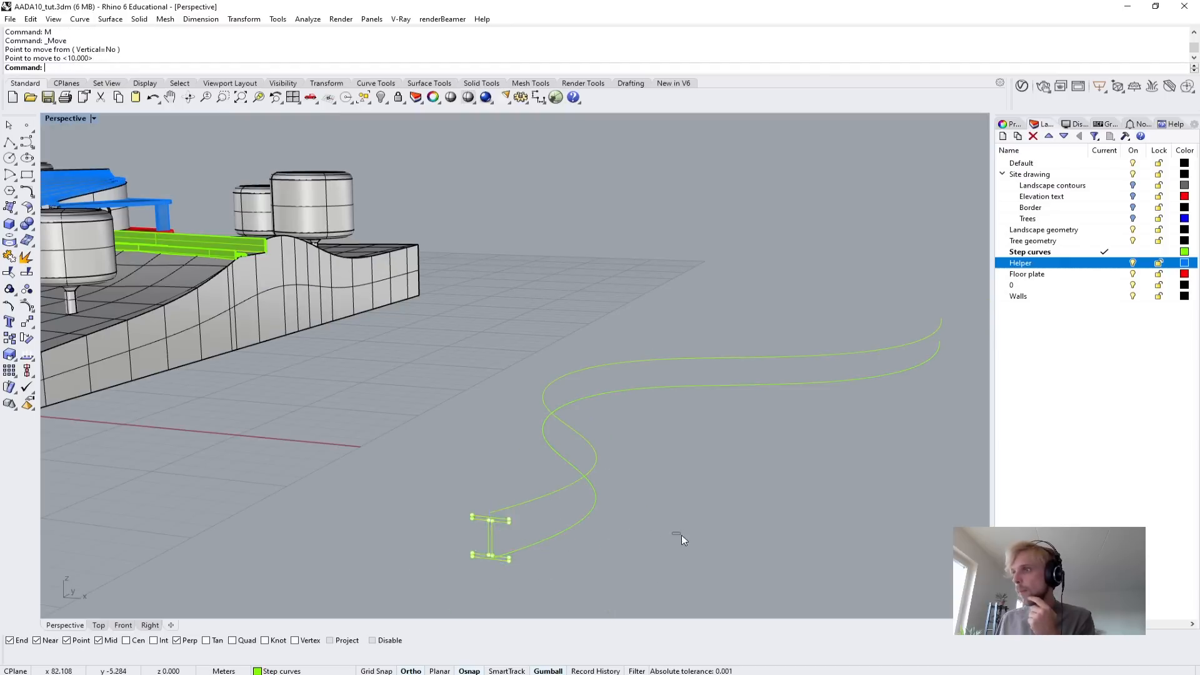
Move the upper curve from its near endpoint onto the midpoint of the I-beam profile's top edge.
scroll(534, 514, "up", 2)
left_click(521, 500)
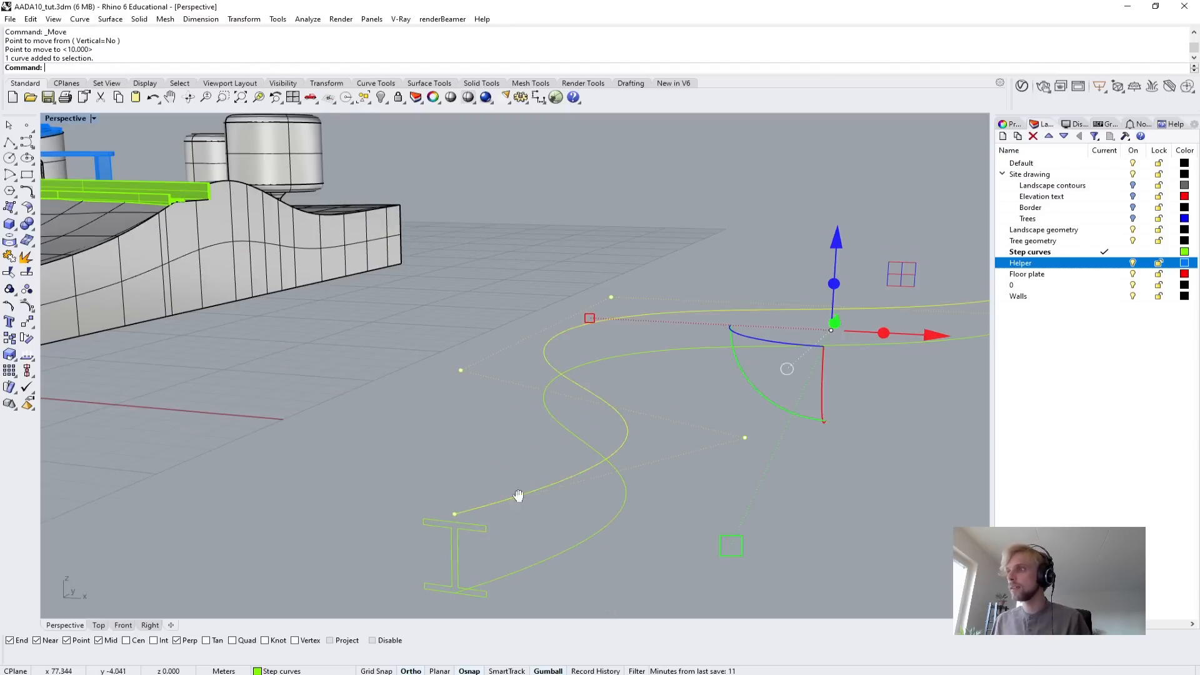
scroll(449, 404, "up", 3)
type("m")
key("Return")
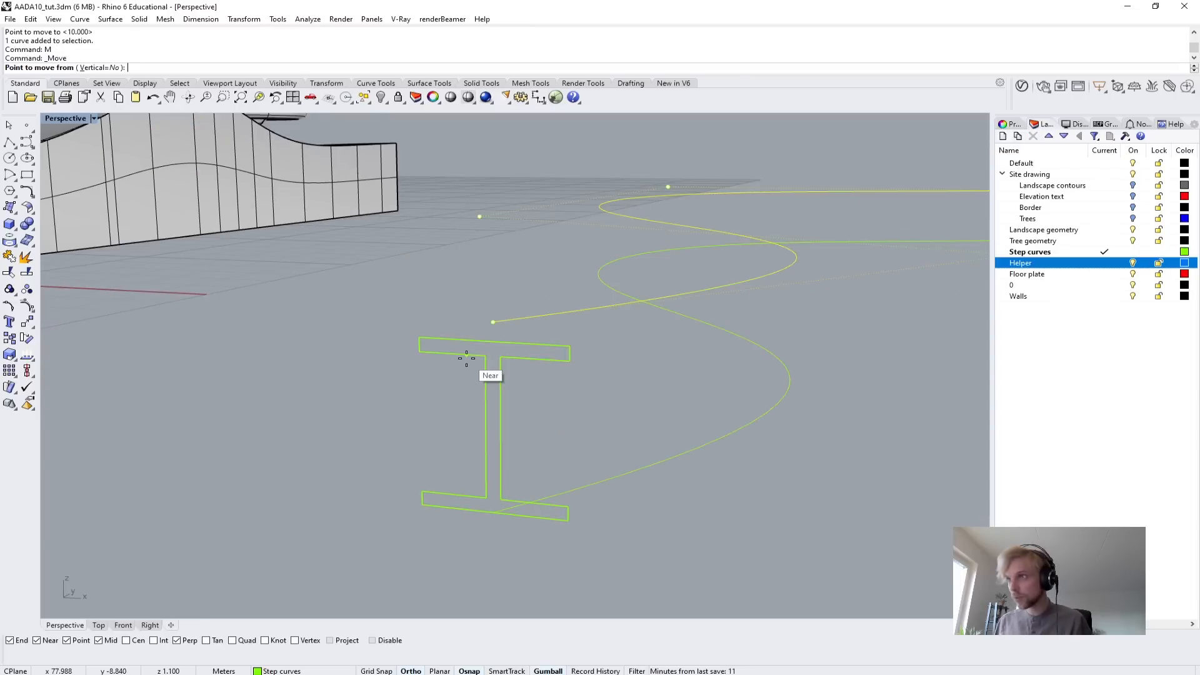
left_click(478, 327)
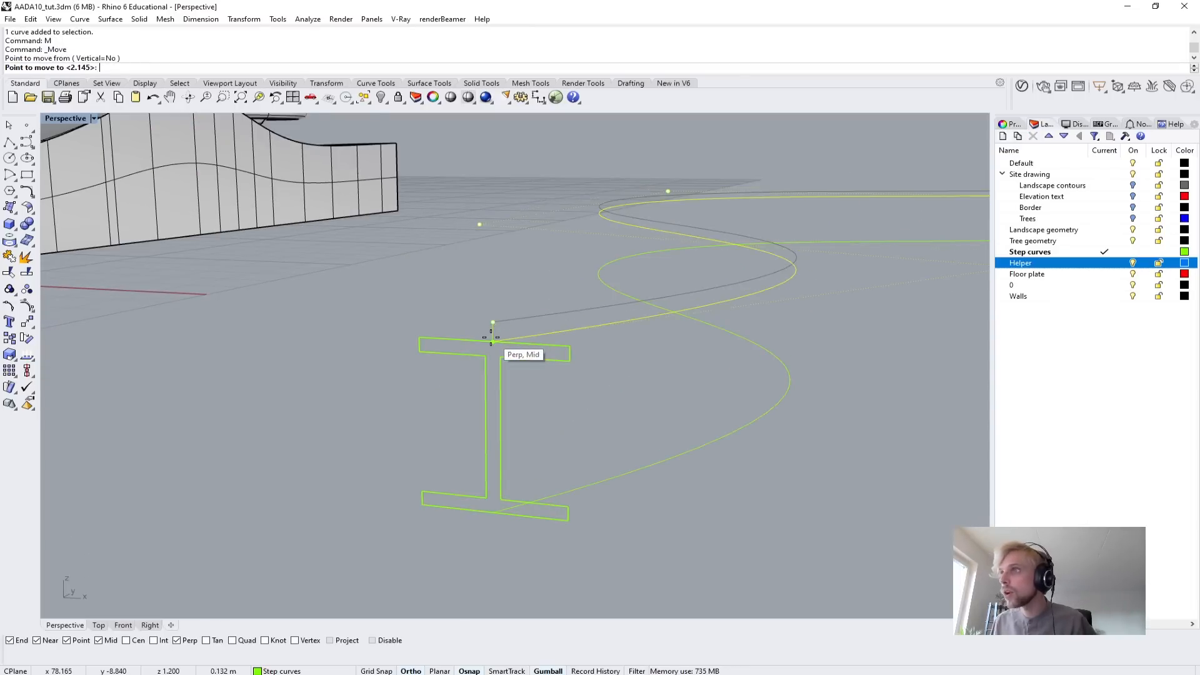
left_click(485, 331)
key("Escape")
Select the I-beam profile with both curves and zoom to the selection.
scroll(455, 292, "down", 2)
scroll(470, 381, "up", 3)
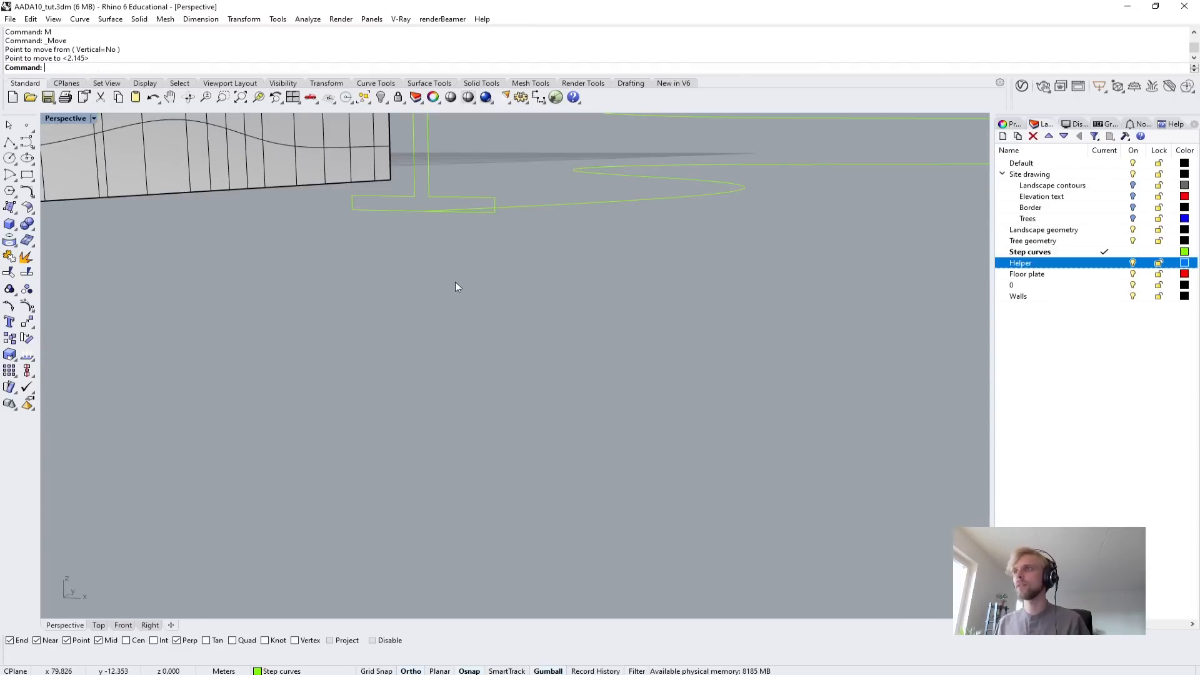
scroll(455, 283, "down", 3)
right_click_drag(478, 295, 498, 404, "shift")
left_click_drag(525, 452, 421, 261)
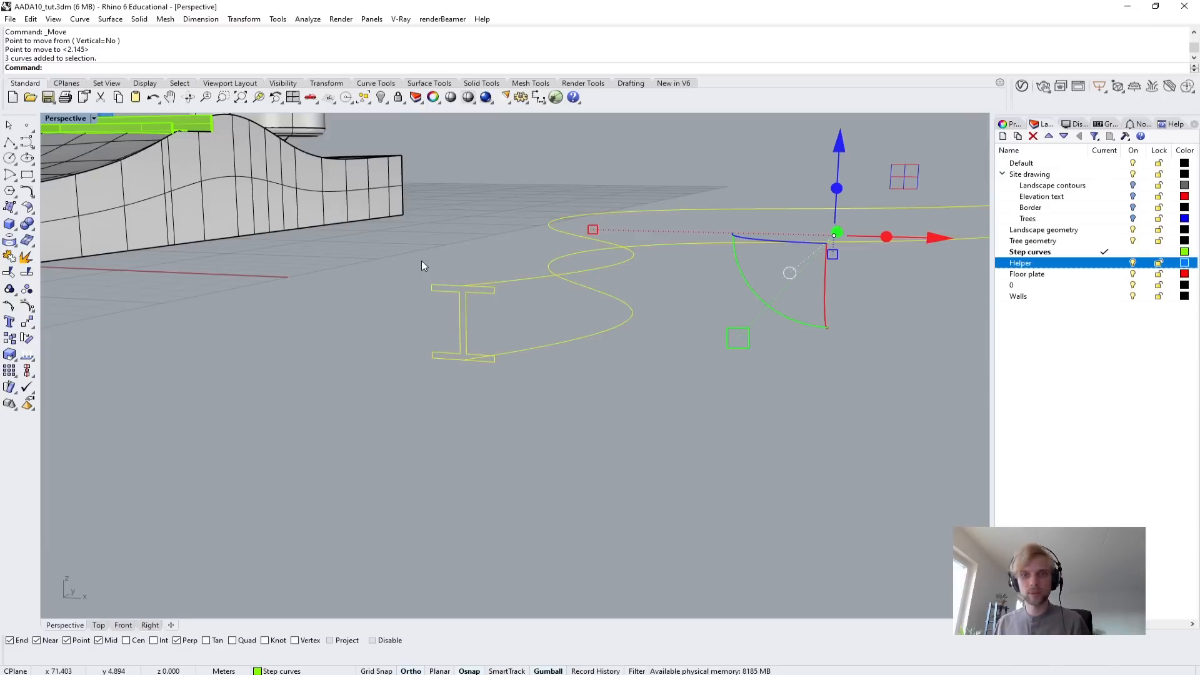
type("zs")
key("Return")
key("Escape")
Examine from several angles where the two curve ends meet the I-beam profile's top and bottom edges.
right_click_drag(422, 261, 466, 307)
scroll(485, 222, "up", 6)
left_click(500, 216)
scroll(349, 330, "down", 5)
right_click_drag(348, 332, 420, 304)
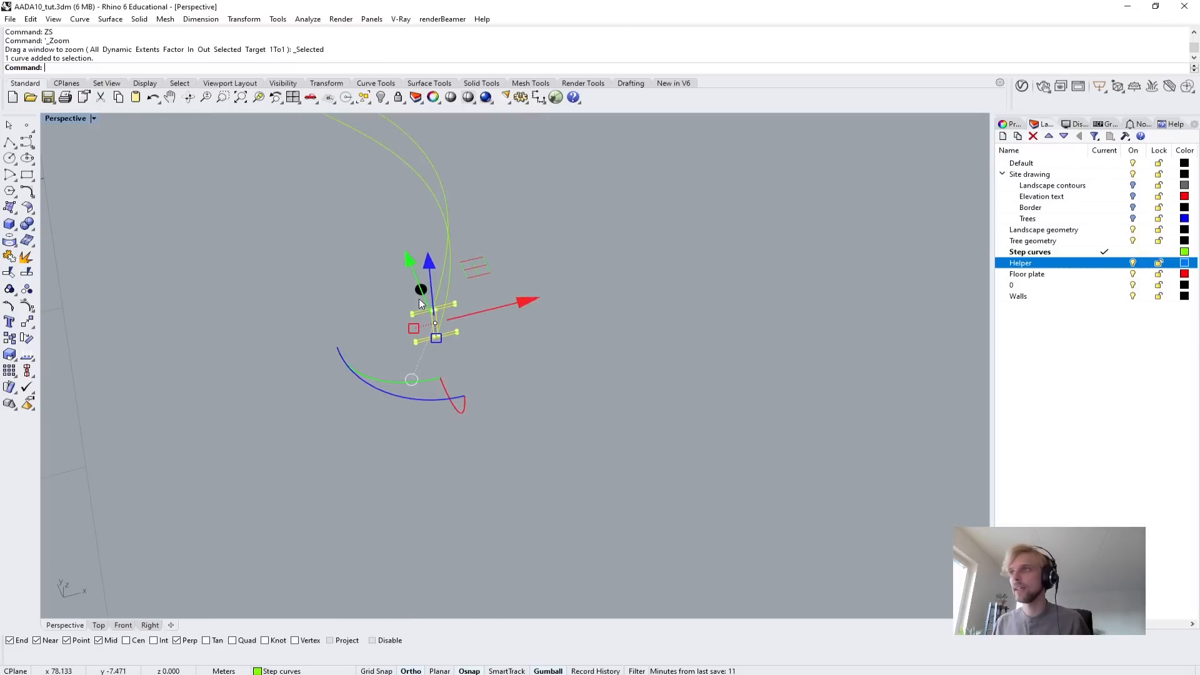
scroll(423, 294, "up", 5)
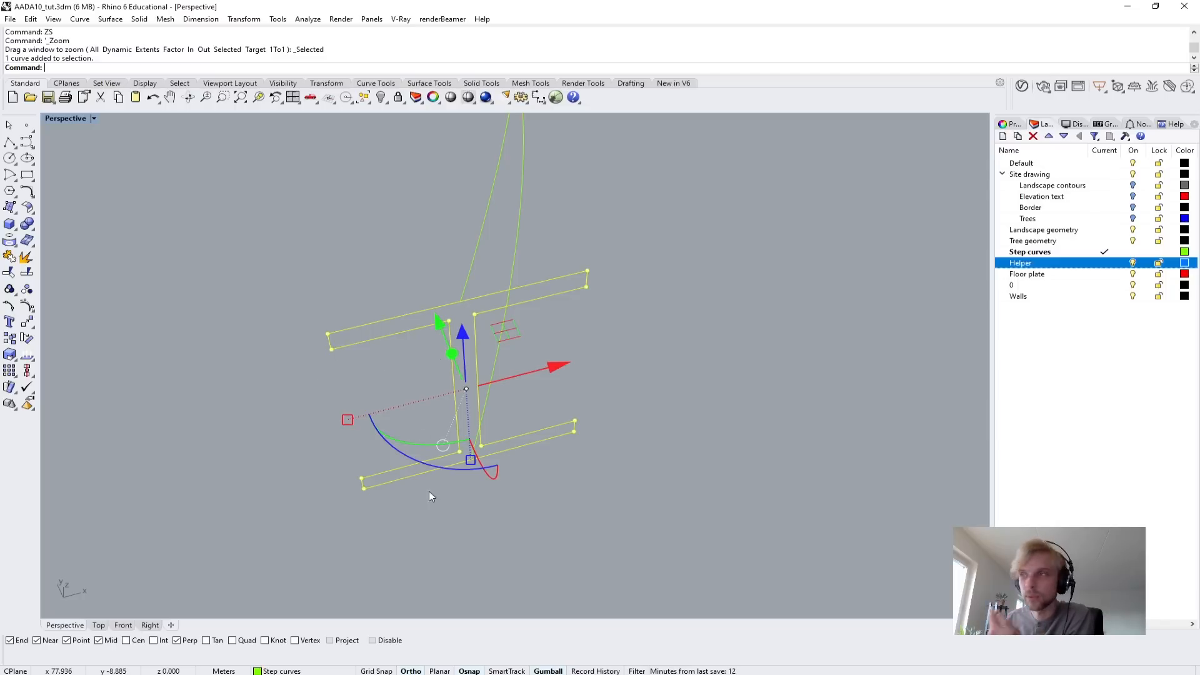
left_click_drag(406, 452, 361, 437)
left_click(381, 189)
right_click_drag(380, 189, 392, 238)
scroll(393, 238, "down", 7)
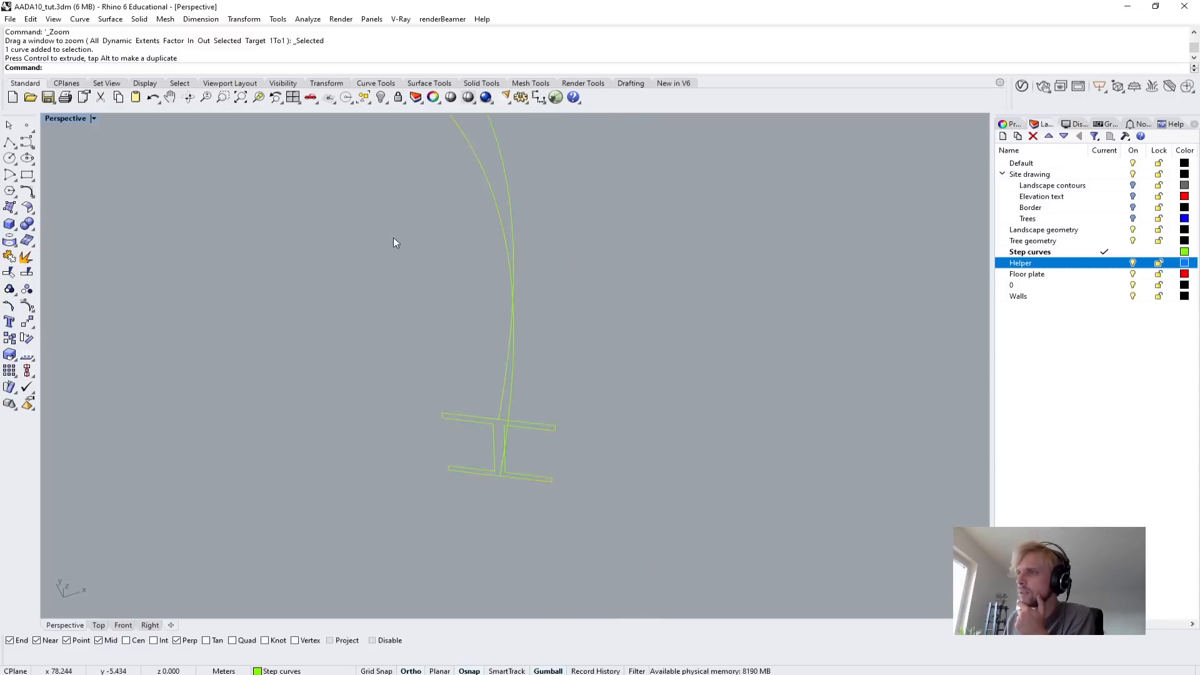
scroll(392, 237, "down", 4)
scroll(452, 348, "up", 10)
scroll(493, 357, "down", 5)
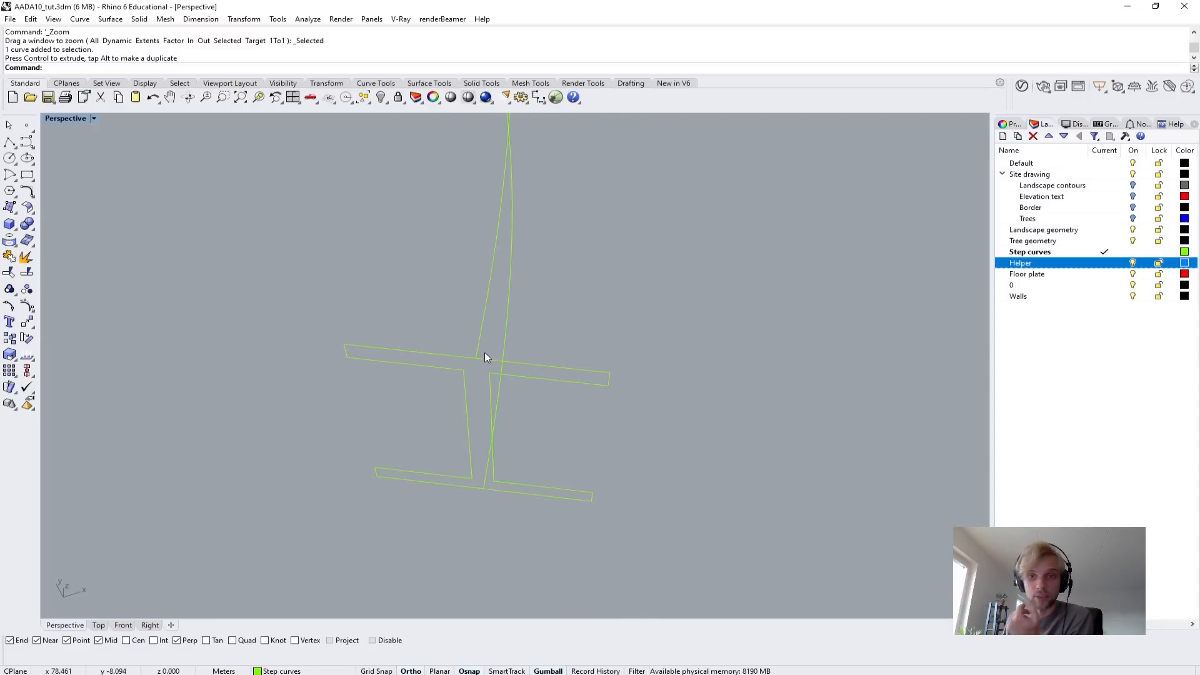
right_click_drag(568, 350, 448, 398)
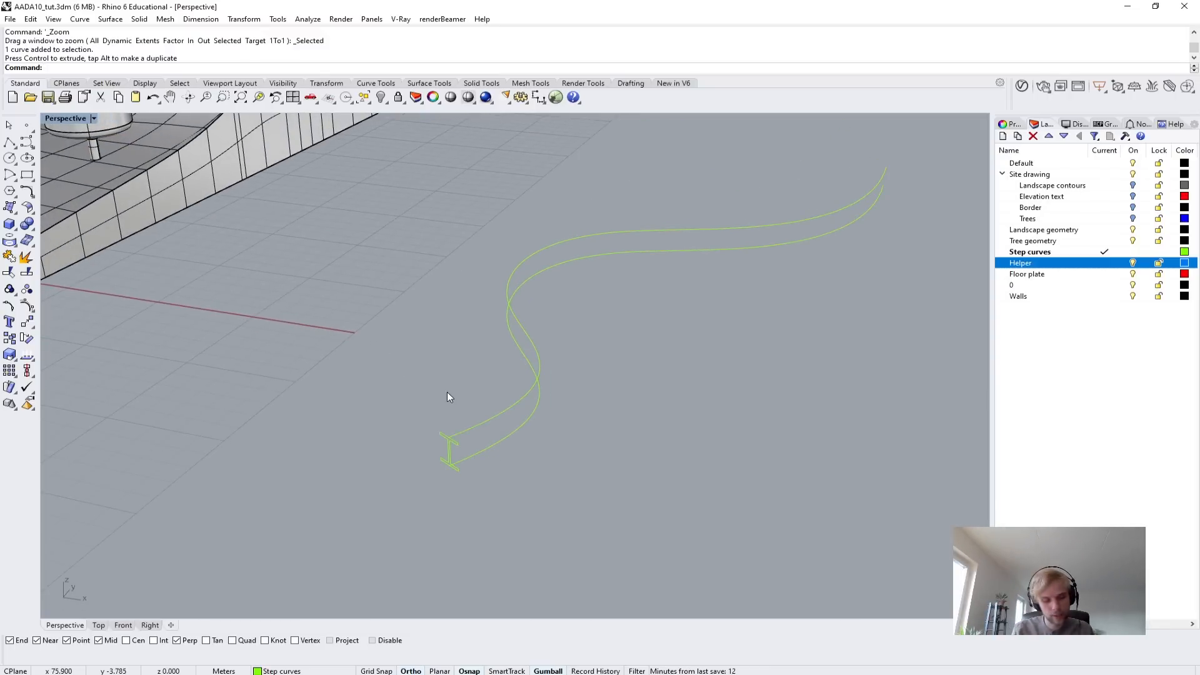
Sweep the I-beam profile with Sweep2 along the upper and lower curves as rails, using the Do not change cross sections option.
type("weep2")
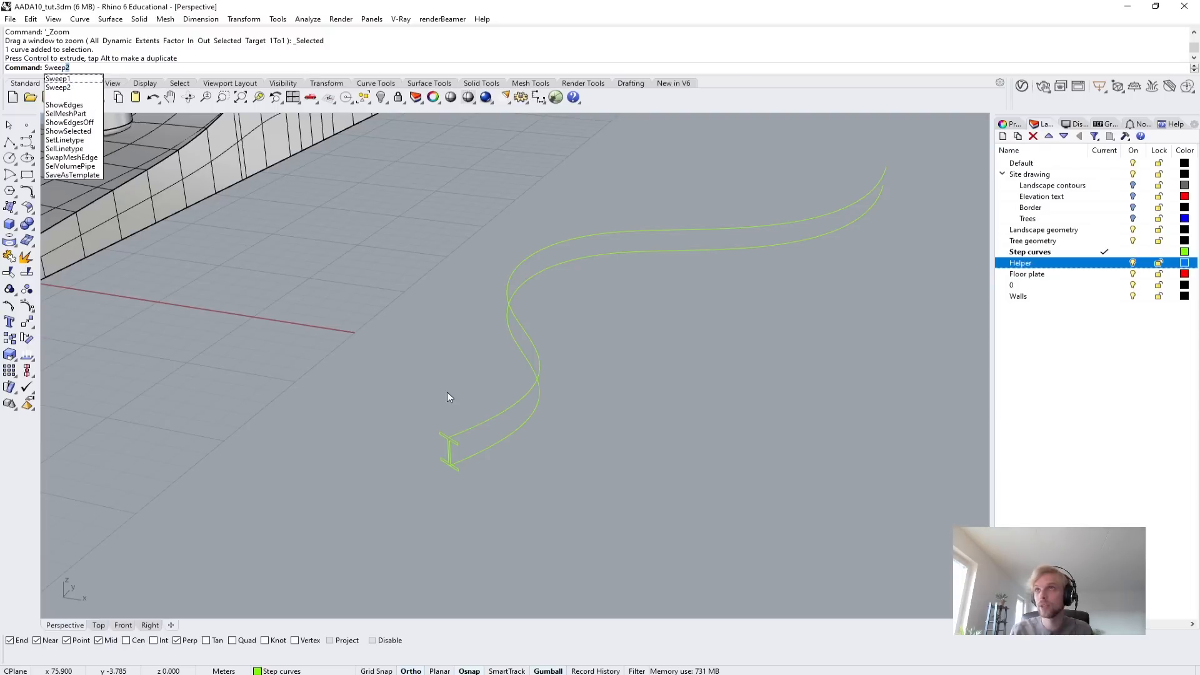
key("Return")
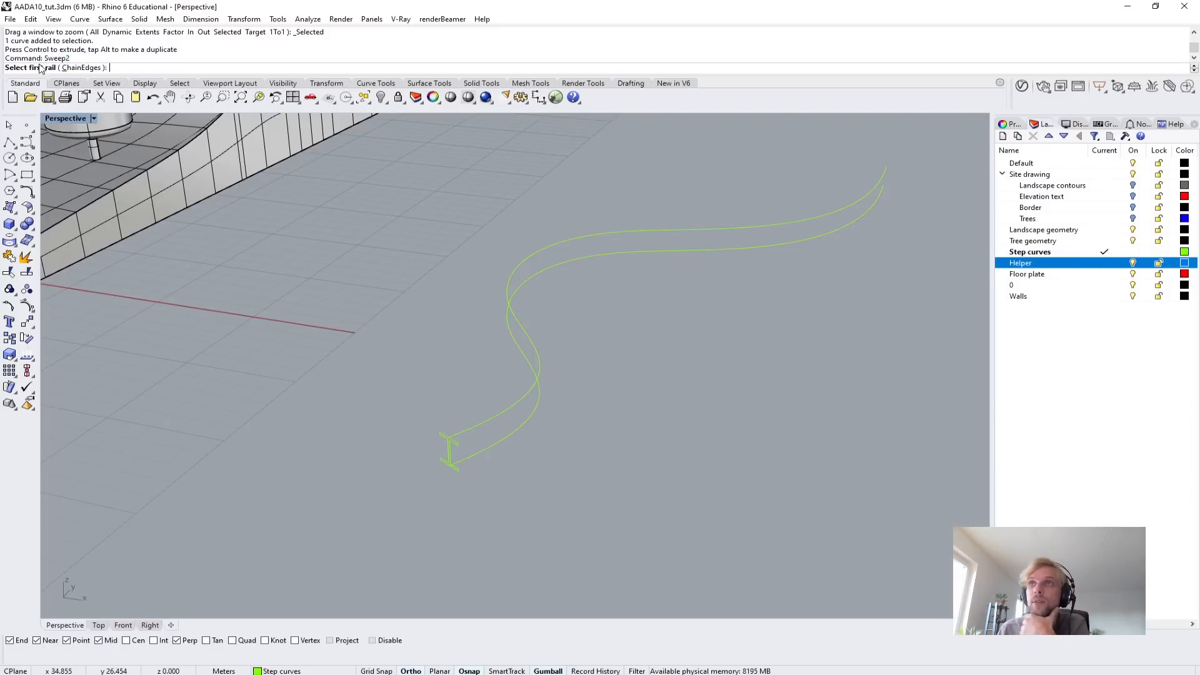
left_click(475, 426)
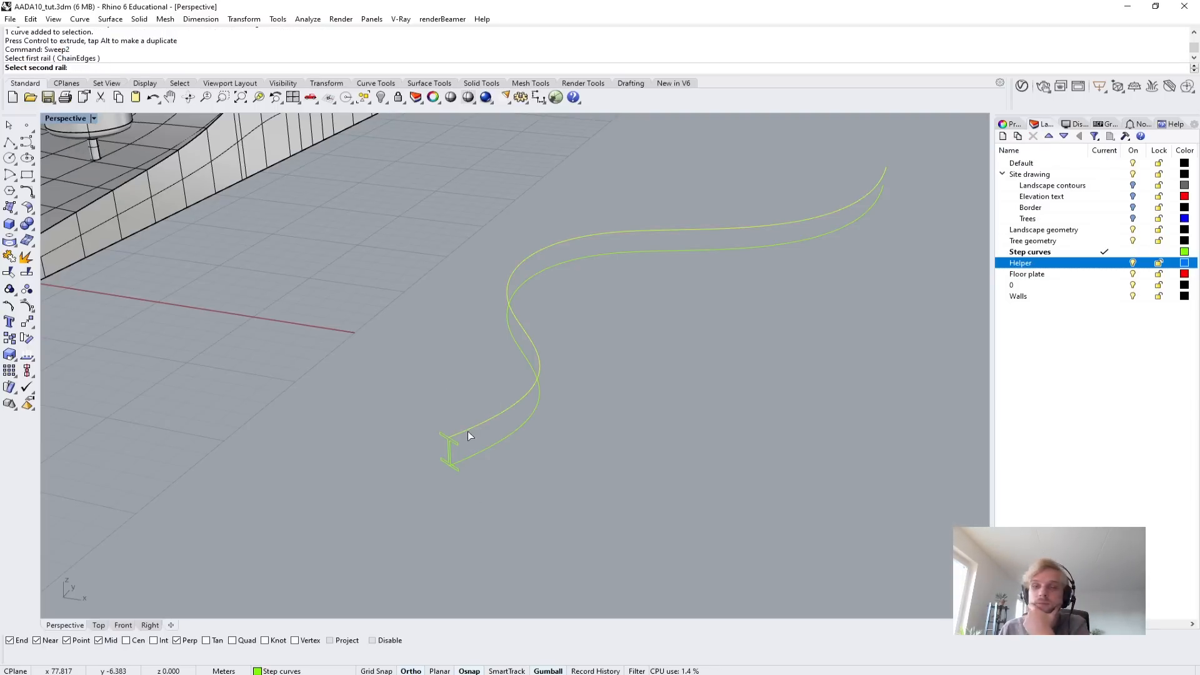
scroll(485, 444, "up", 2)
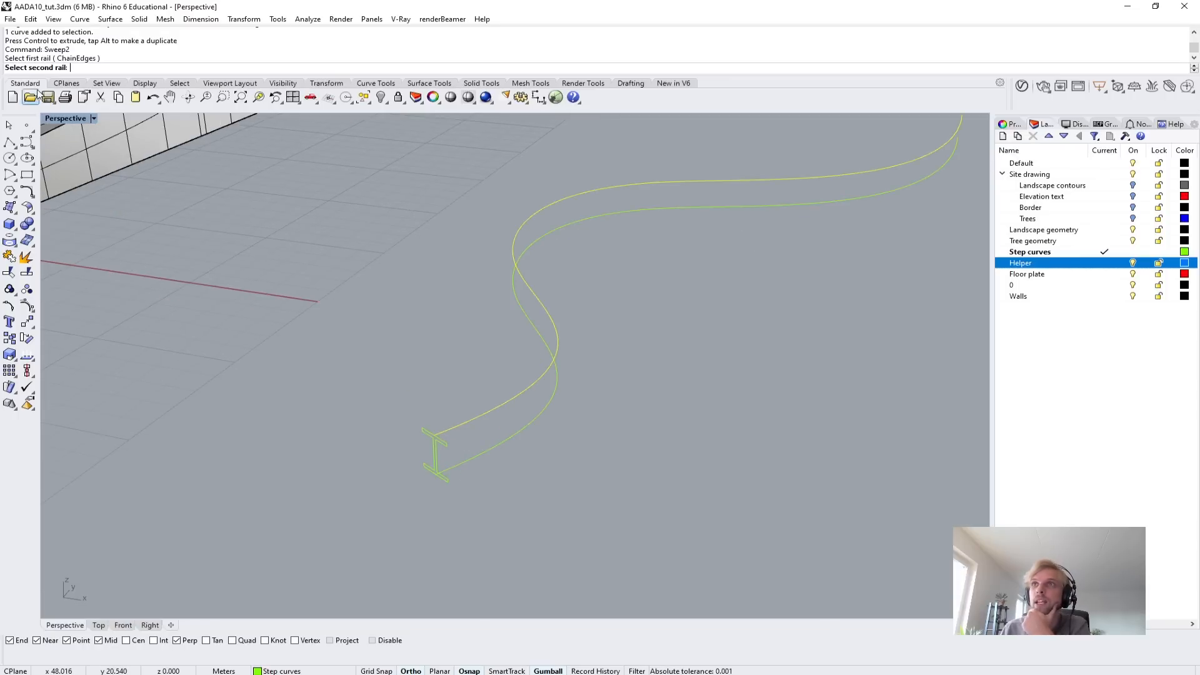
left_click(495, 448)
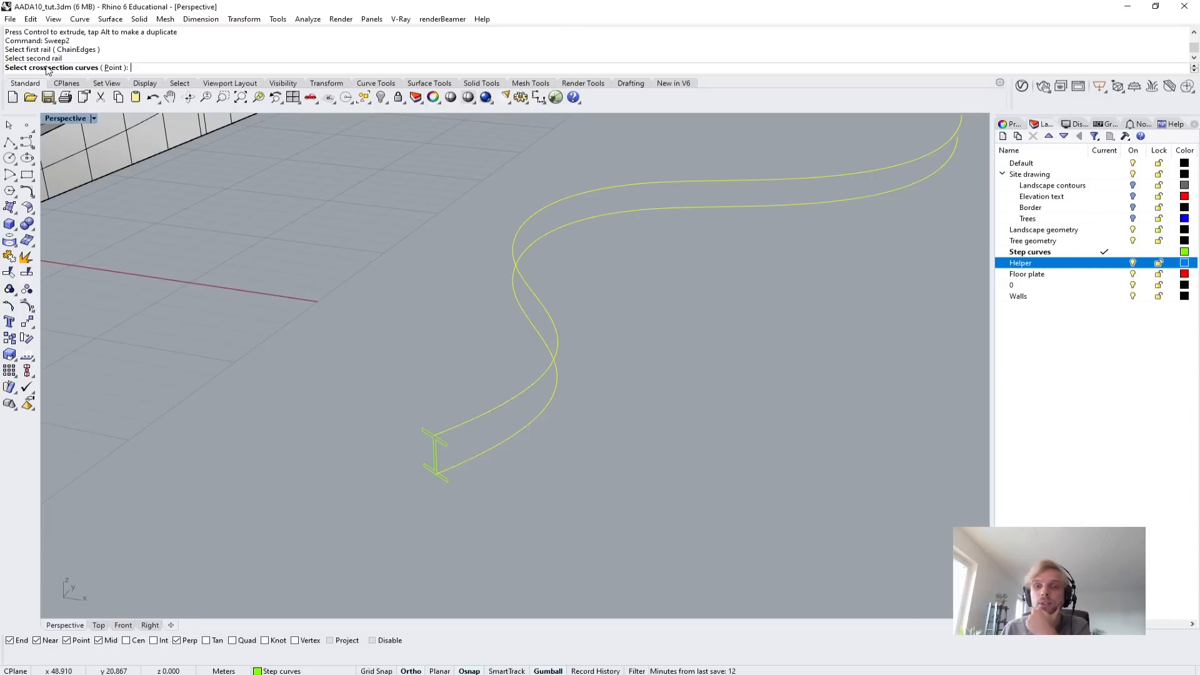
left_click(437, 448)
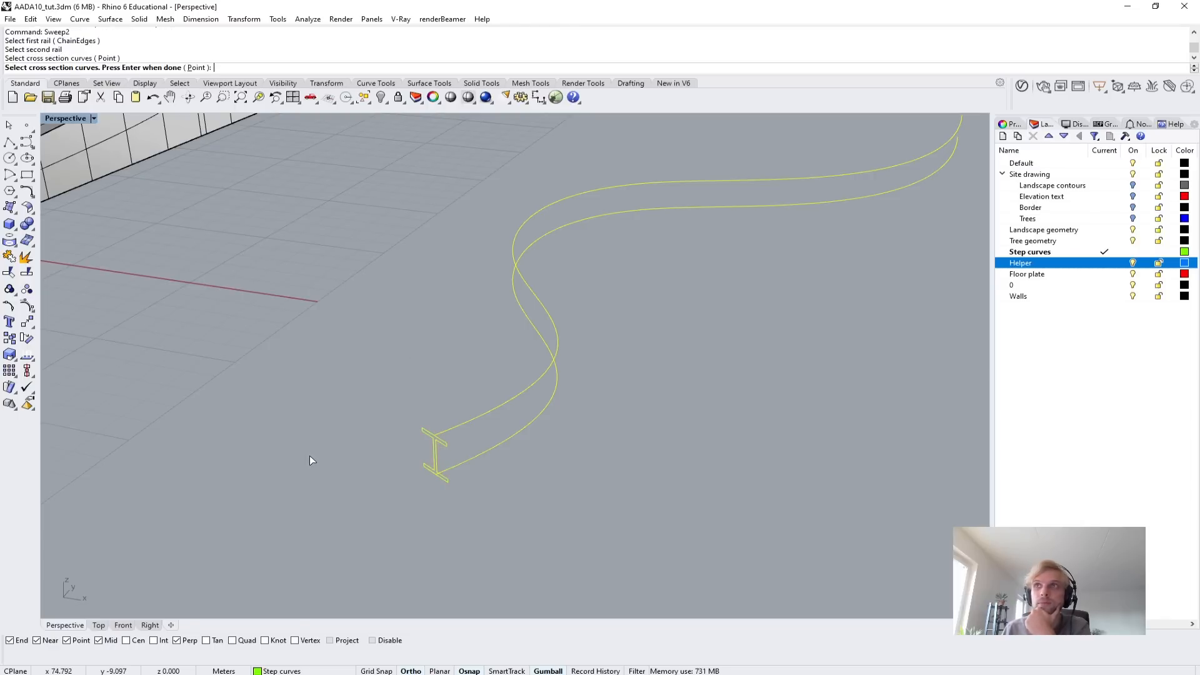
key("Return")
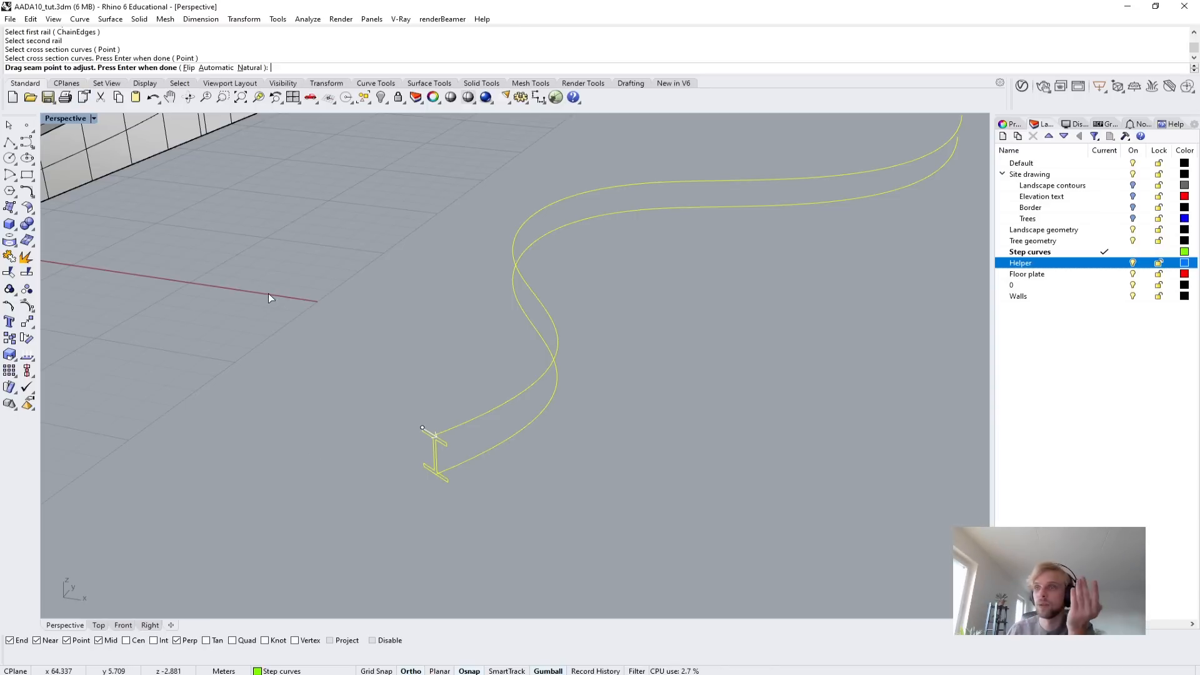
key("Return")
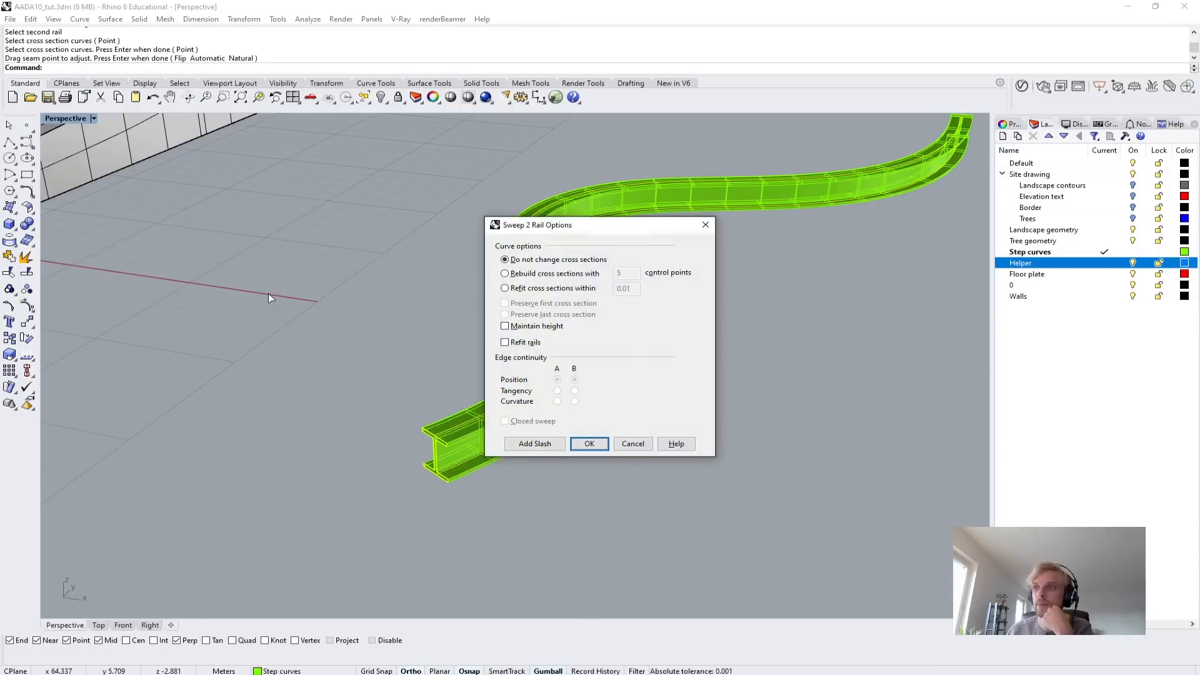
left_click_drag(588, 233, 825, 314)
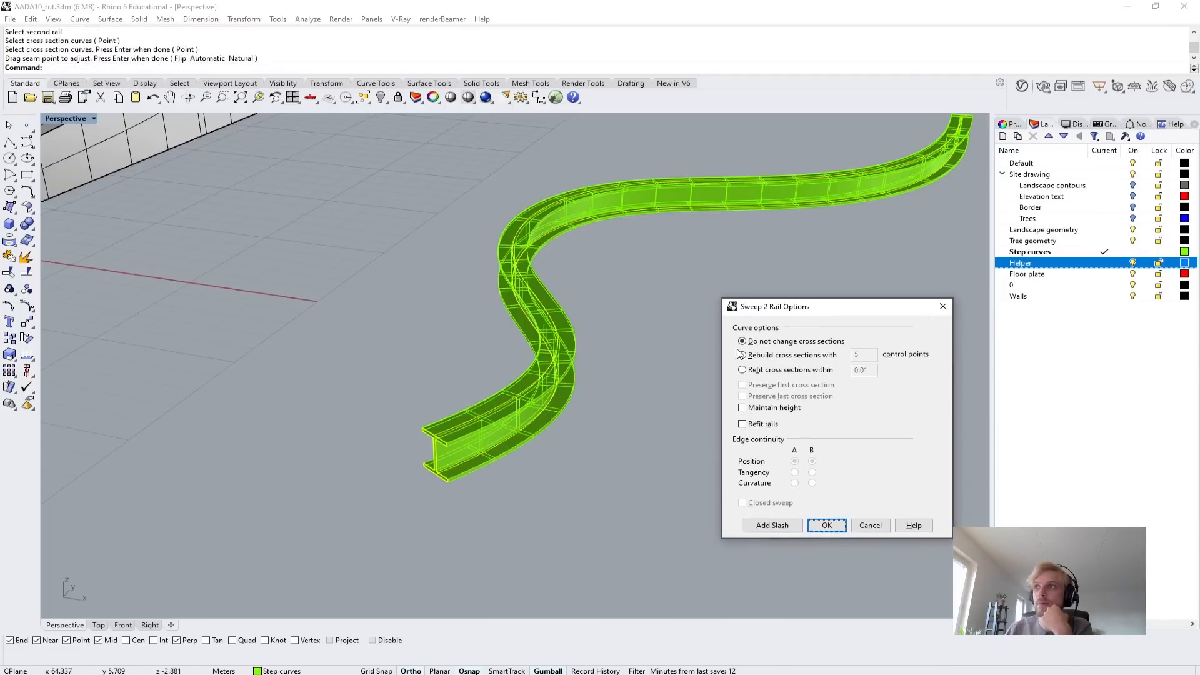
left_click(825, 526)
Switch the perspective view to Arctic display and inspect the swept I-beam along its length and at its end.
right_click_drag(714, 379, 625, 383)
scroll(625, 383, "down", 4)
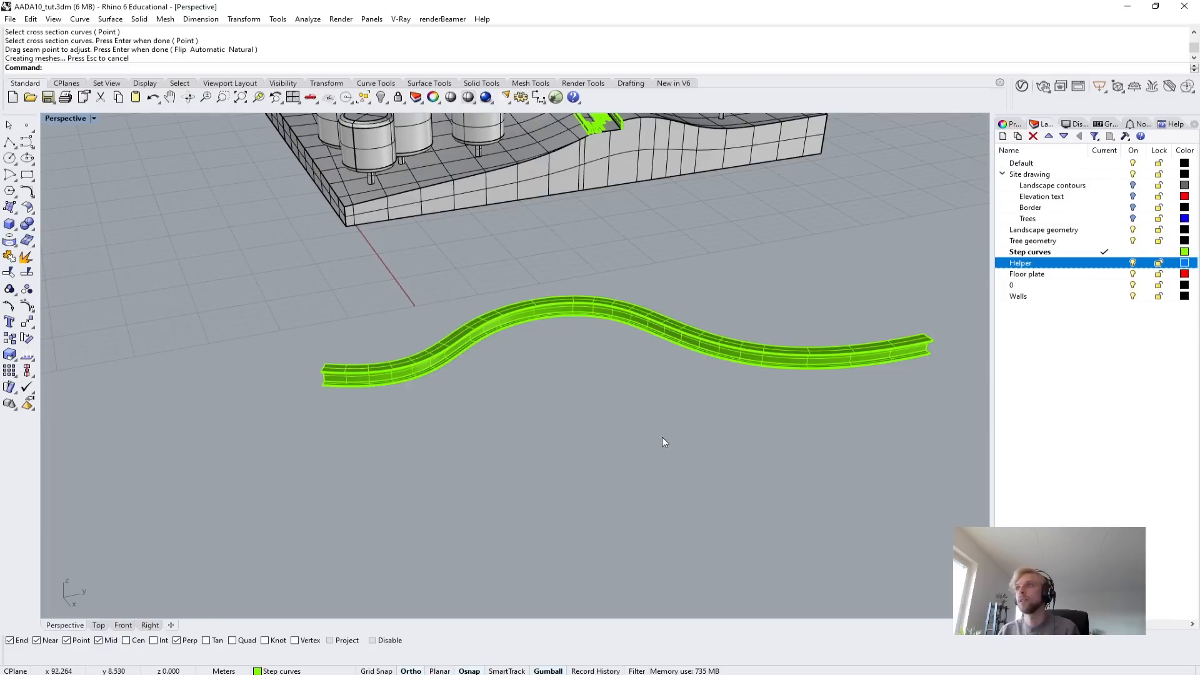
right_click_drag(662, 437, 379, 391)
left_click(55, 119)
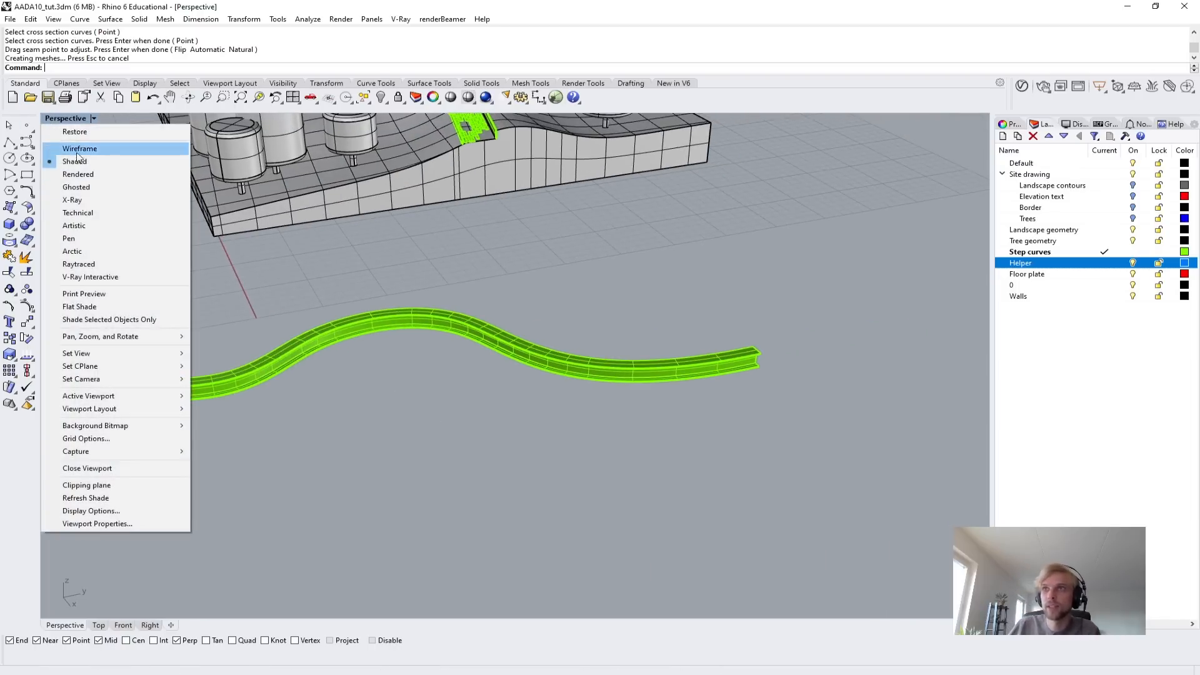
left_click(87, 256)
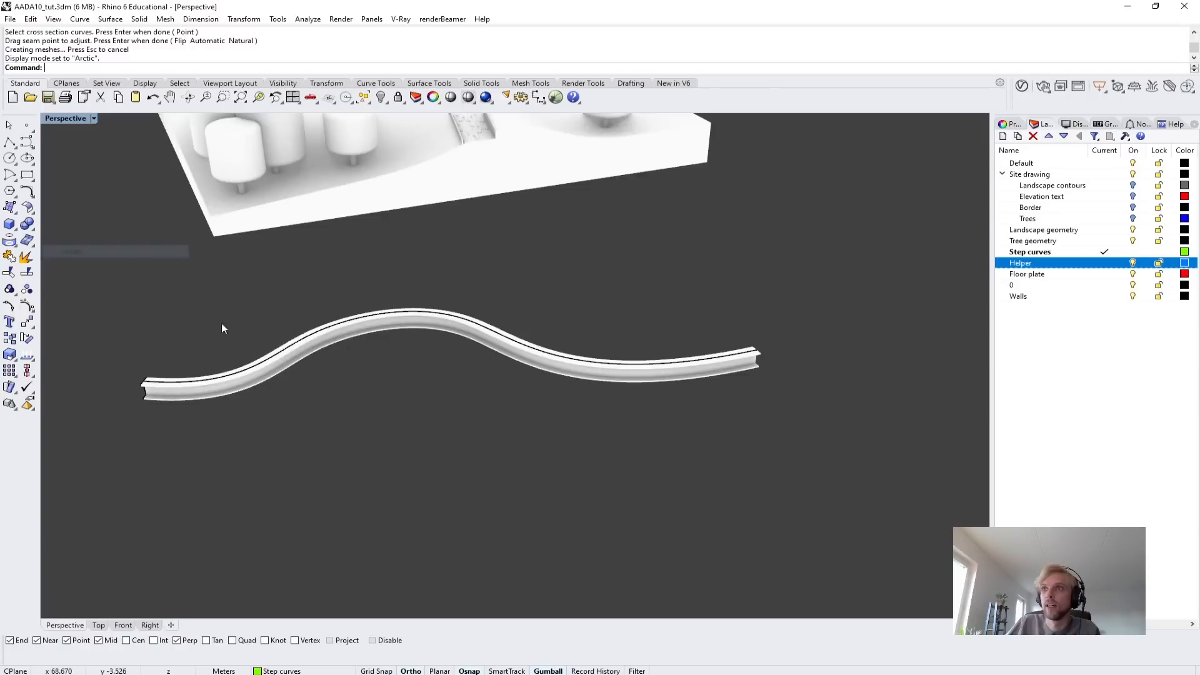
right_click_drag(222, 324, 423, 385)
scroll(423, 385, "up", 5)
scroll(446, 290, "up", 3)
right_click_drag(446, 290, 465, 321)
Undo the Sweep2 of the I-beam and set the perspective view back to Shaded display.
key("ctrl+z")
scroll(539, 305, "down", 2)
right_click(75, 119)
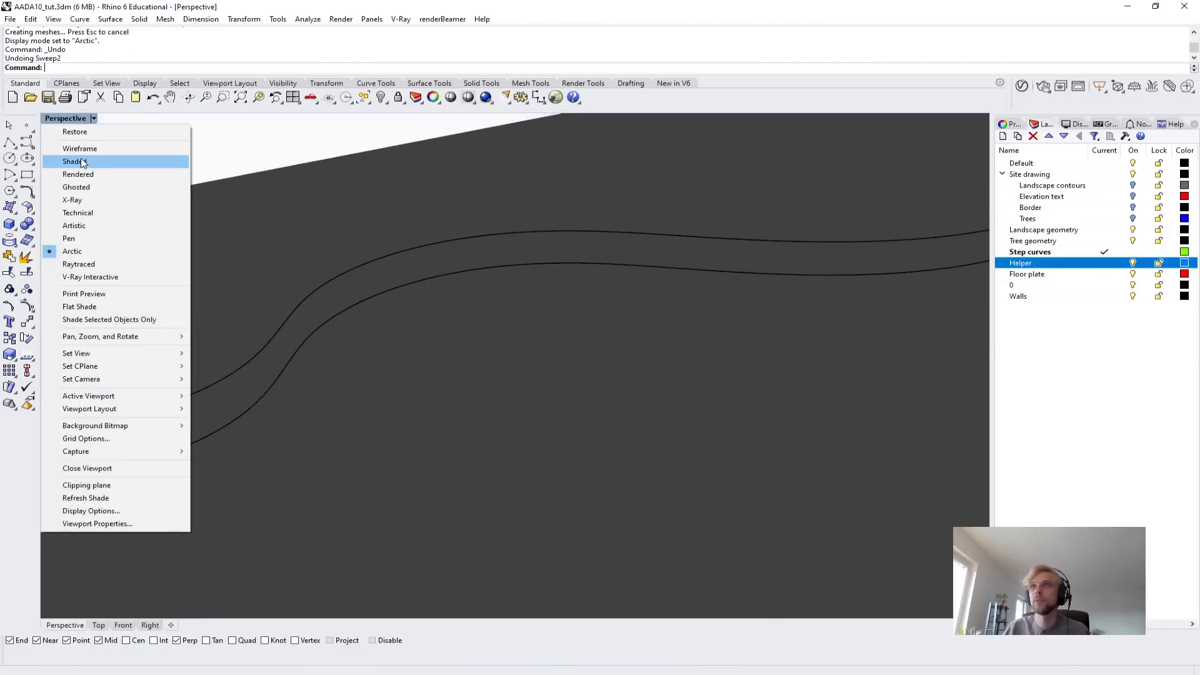
left_click(74, 161)
Select both rail curves, move the control points at their far ends vertically to bend the curves downward, and clear the selection.
left_click(488, 276)
right_click_drag(489, 282, 470, 291)
left_click(514, 275, "shift")
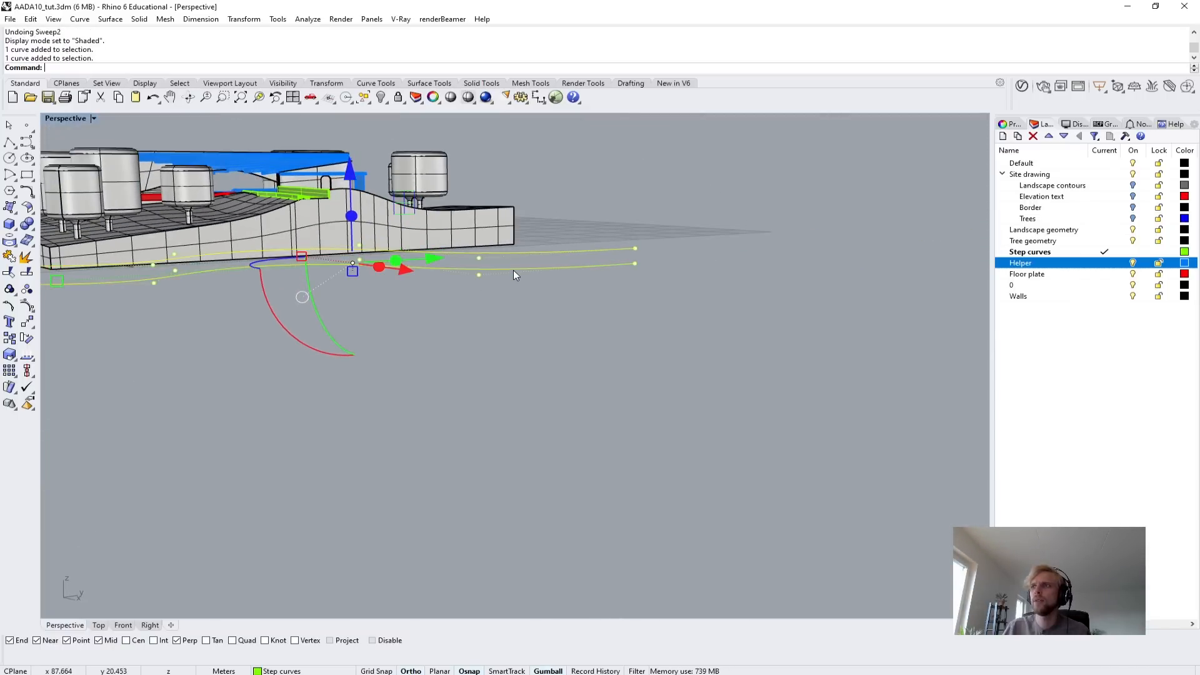
right_click_drag(506, 250, 477, 235)
left_click_drag(477, 235, 711, 388)
left_click_drag(564, 212, 565, 292)
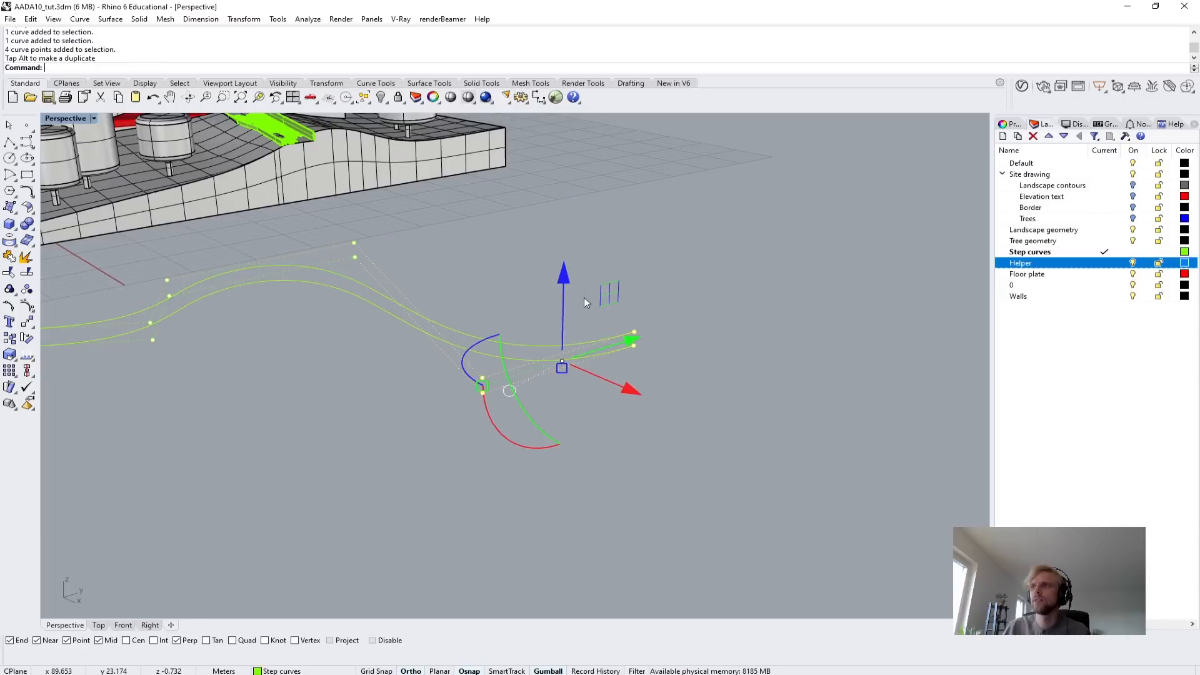
right_click_drag(523, 476, 626, 446)
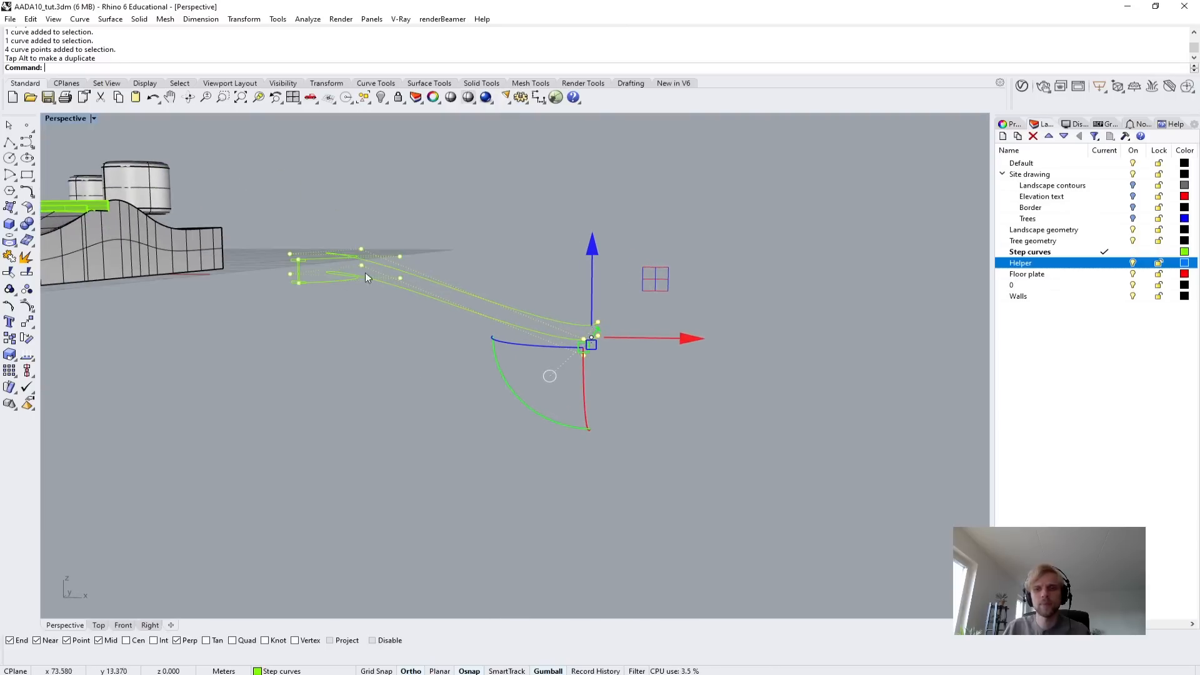
scroll(662, 325, "up", 4)
left_click_drag(489, 413, 464, 283)
key("Escape")
key("Escape")
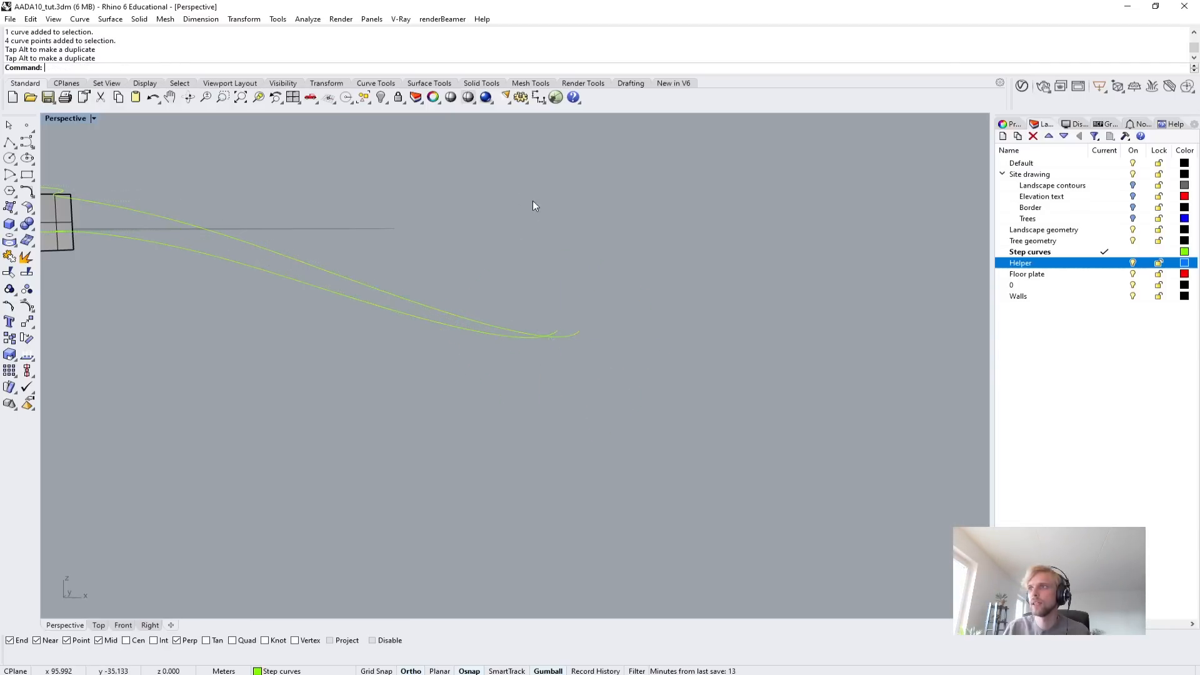
right_click_drag(532, 201, 570, 265)
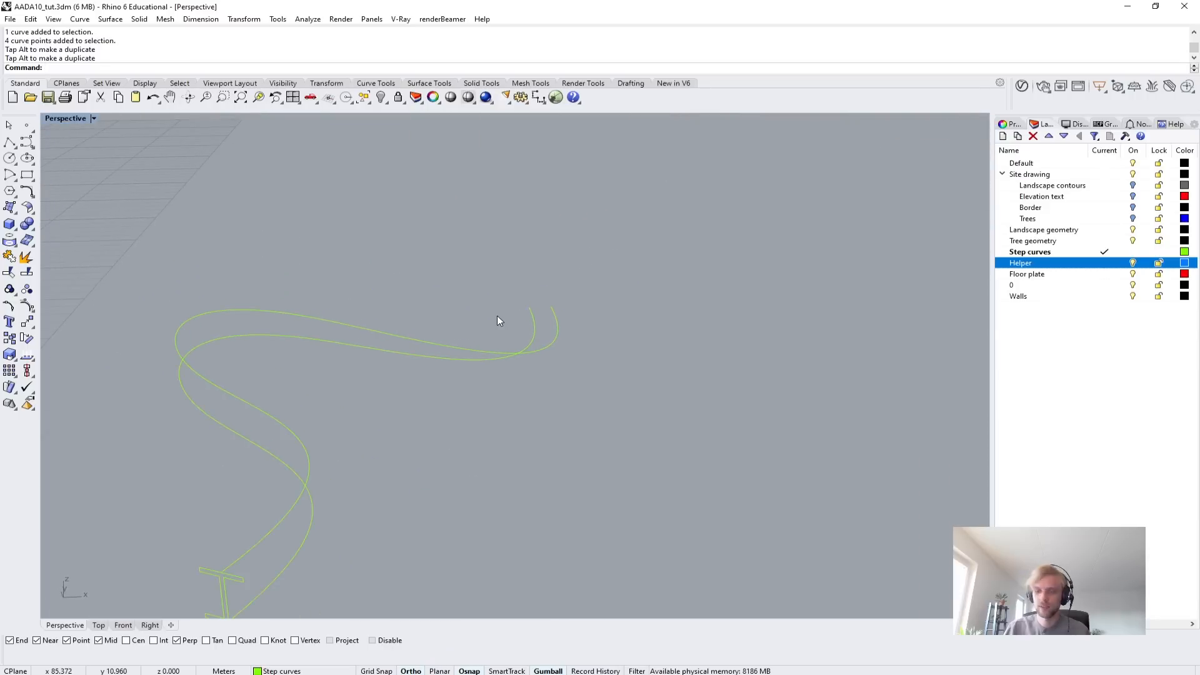
type("Swep2")
key("Return")
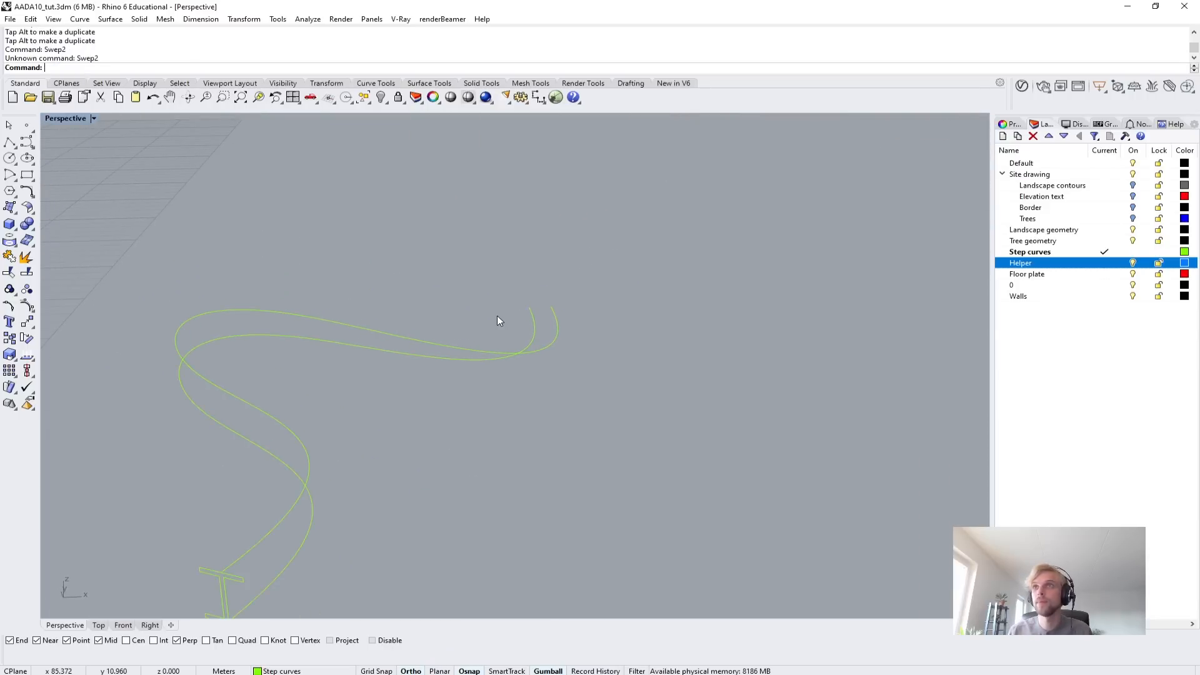
right_click_drag(257, 496, 290, 403)
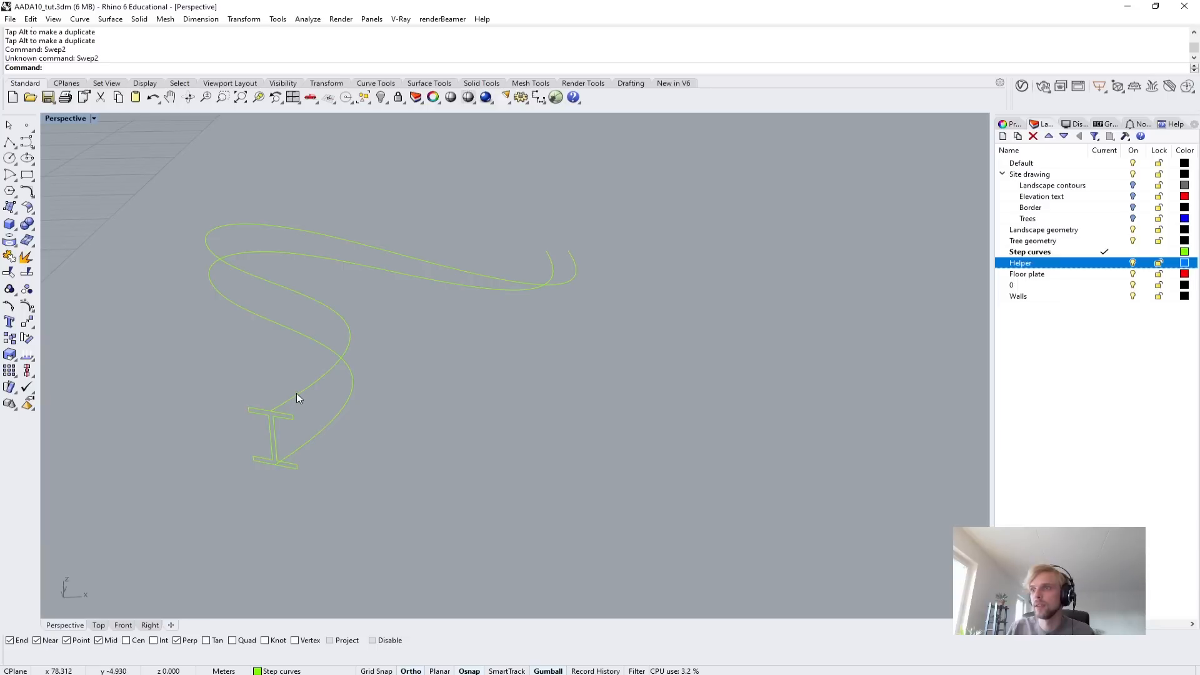
left_click(312, 436)
left_click(313, 434)
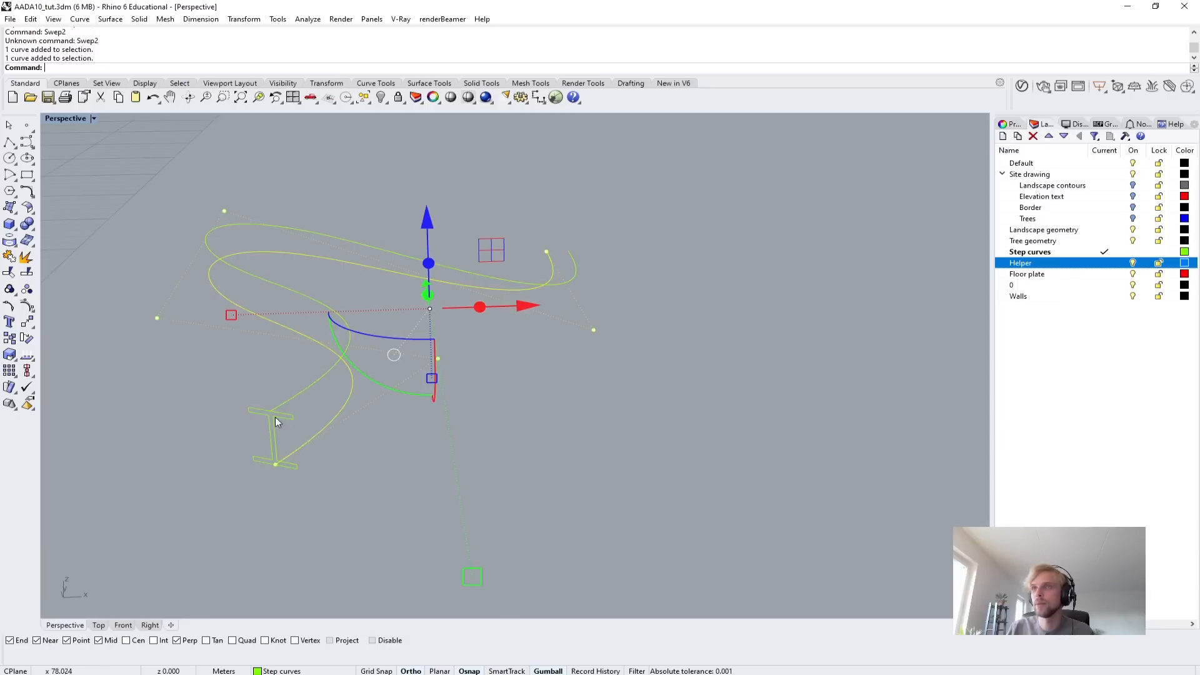
key("Escape")
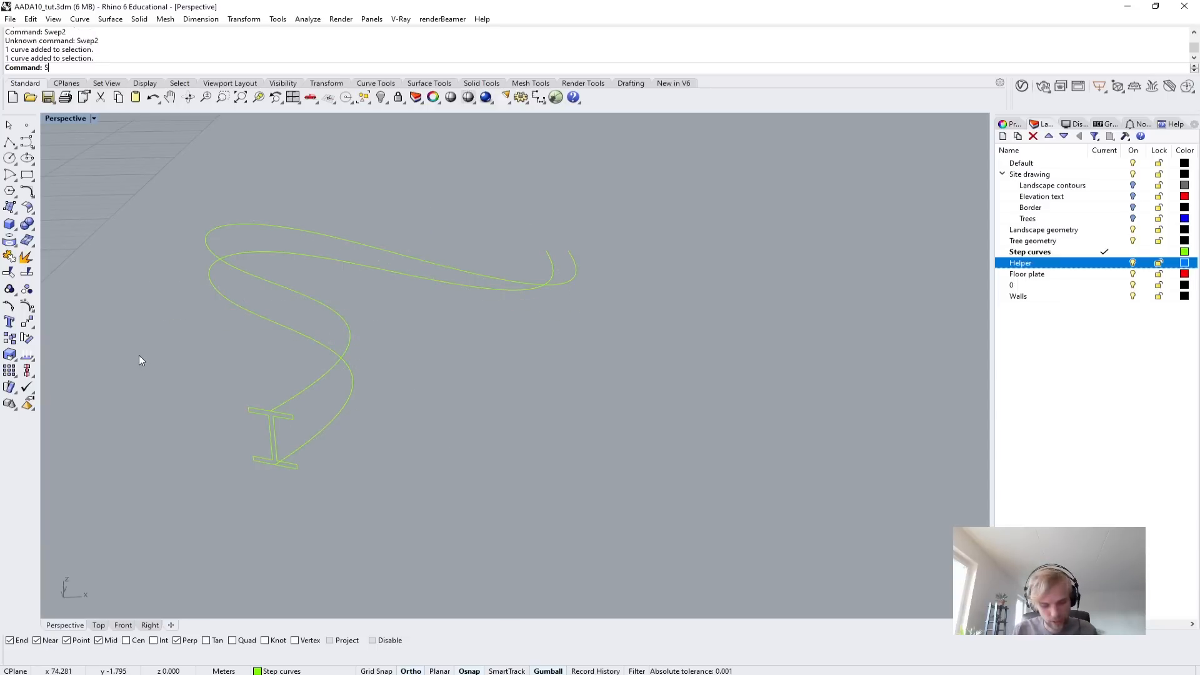
Sweep the I-beam profile with Sweep2 along the two reshaped curves, keeping the default seam and sweep options.
type("Sweep2")
key("Return")
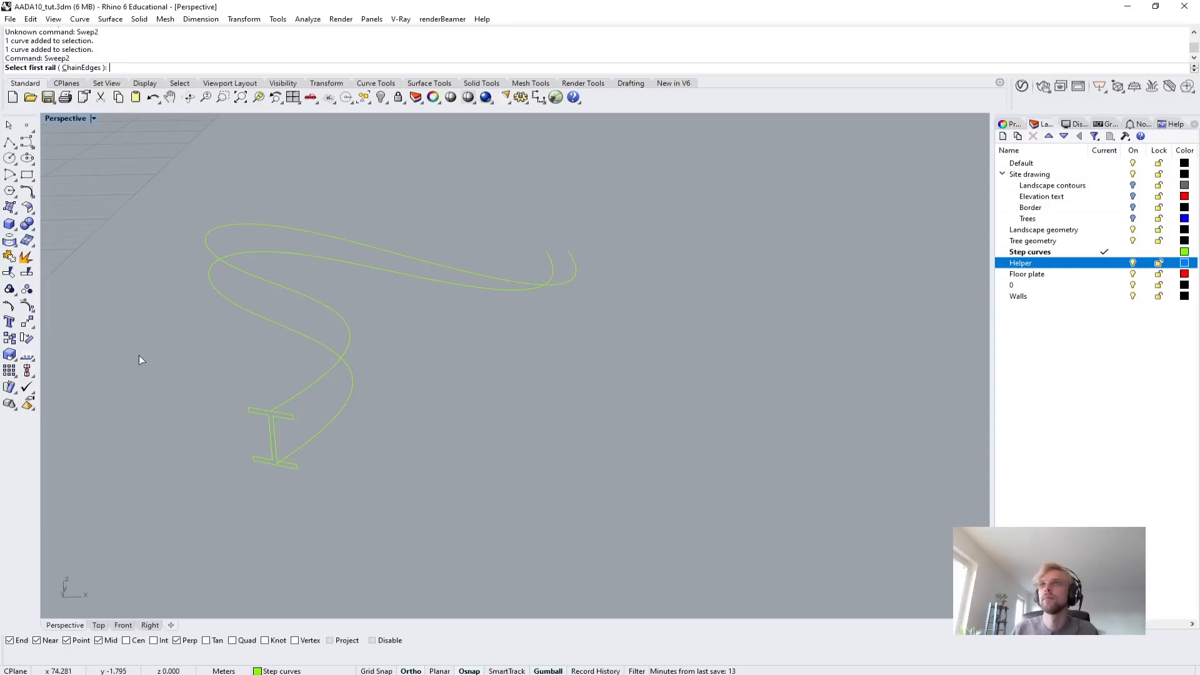
left_click(309, 386)
left_click(319, 429)
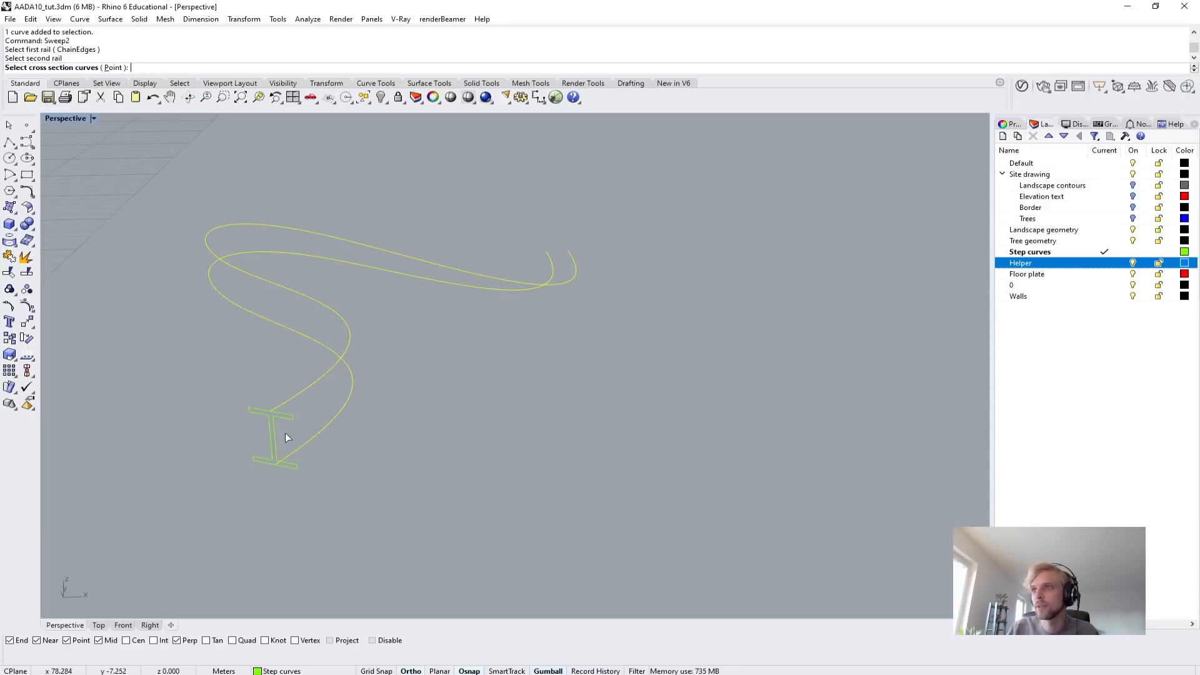
key("Return")
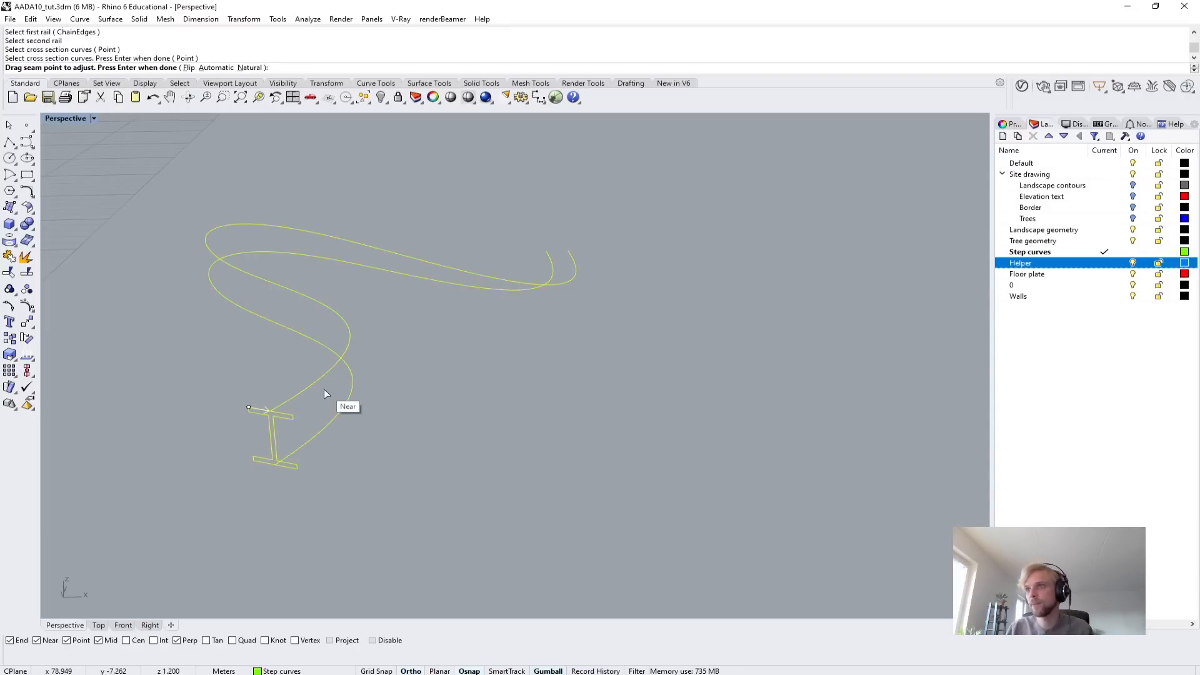
key("Return")
key("Return")
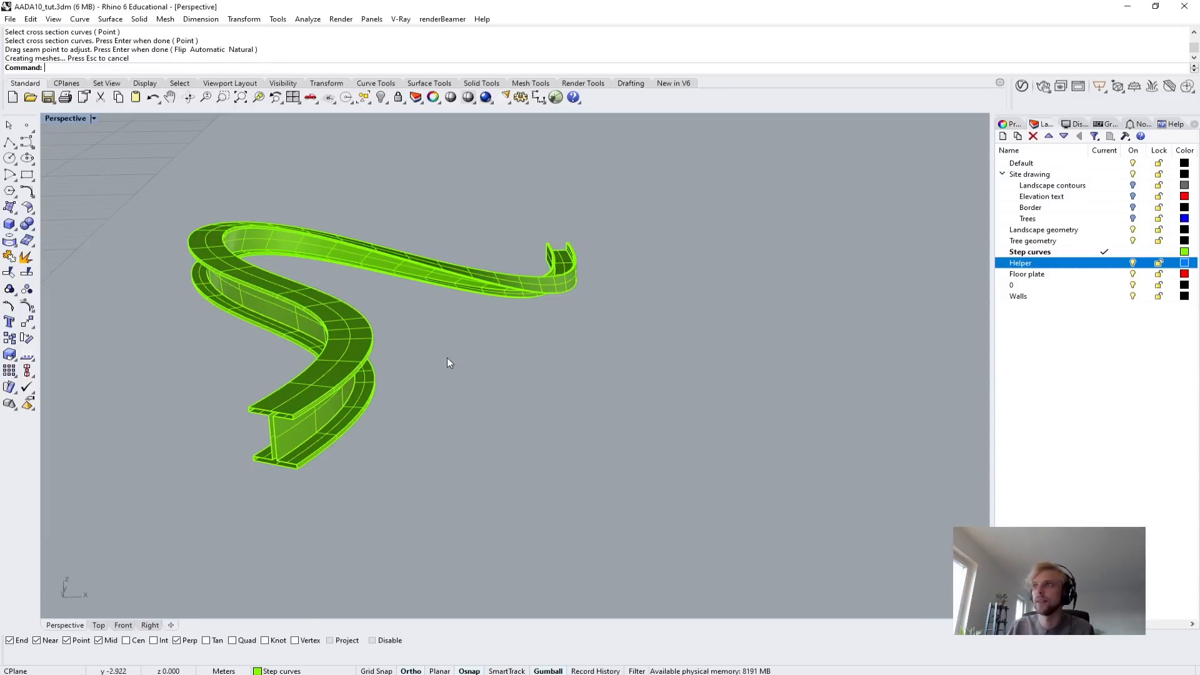
Inspect the sloping swept beam from several angles and undo its Sweep2.
right_click_drag(495, 324, 448, 324)
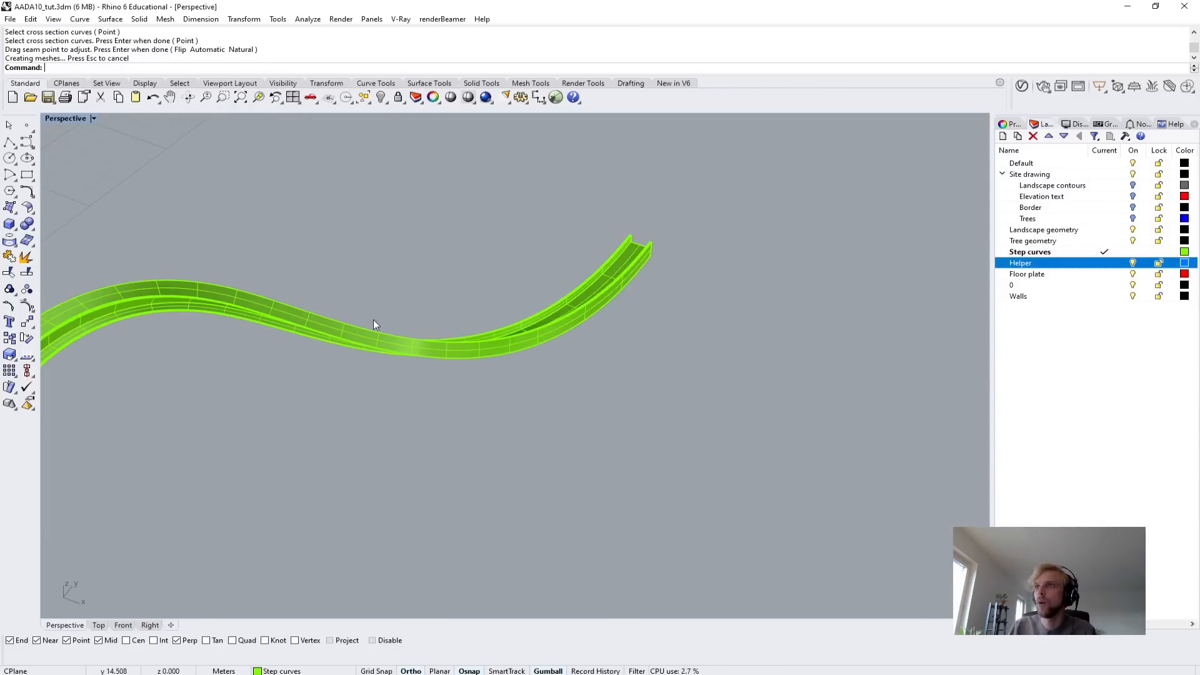
right_click_drag(651, 247, 529, 401)
right_click_drag(355, 461, 588, 452)
key("ctrl+z")
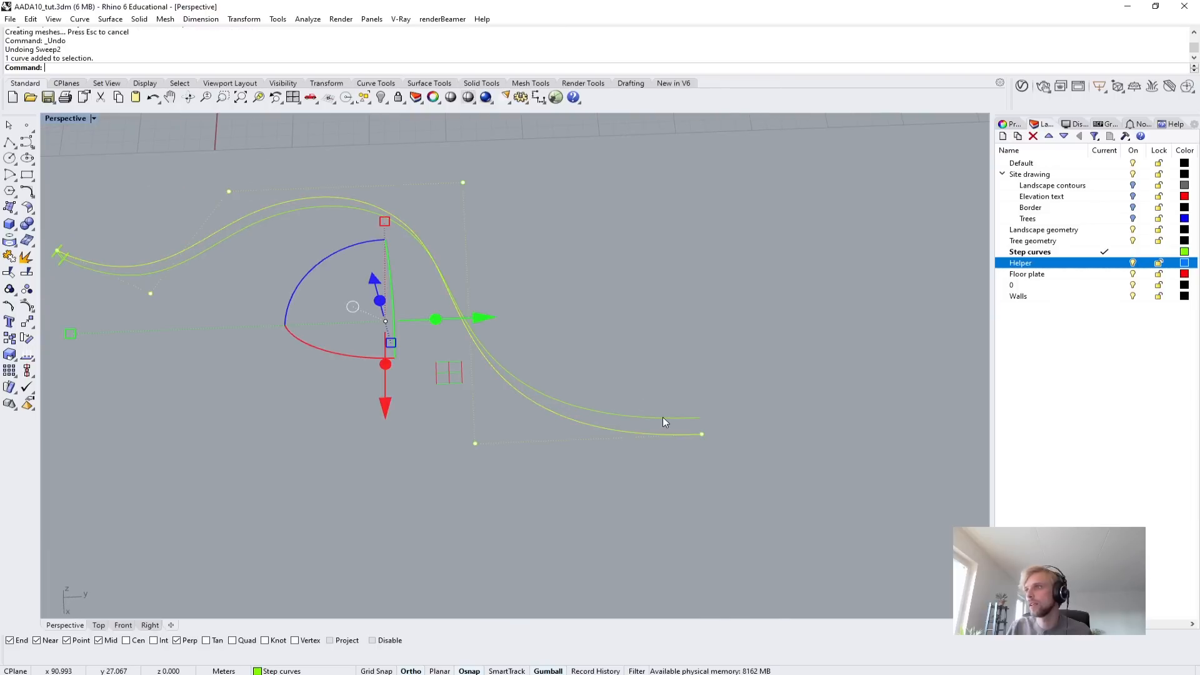
Move the last two control points of the lower rail curve along the X axis, away from the upper rail.
left_click(475, 426)
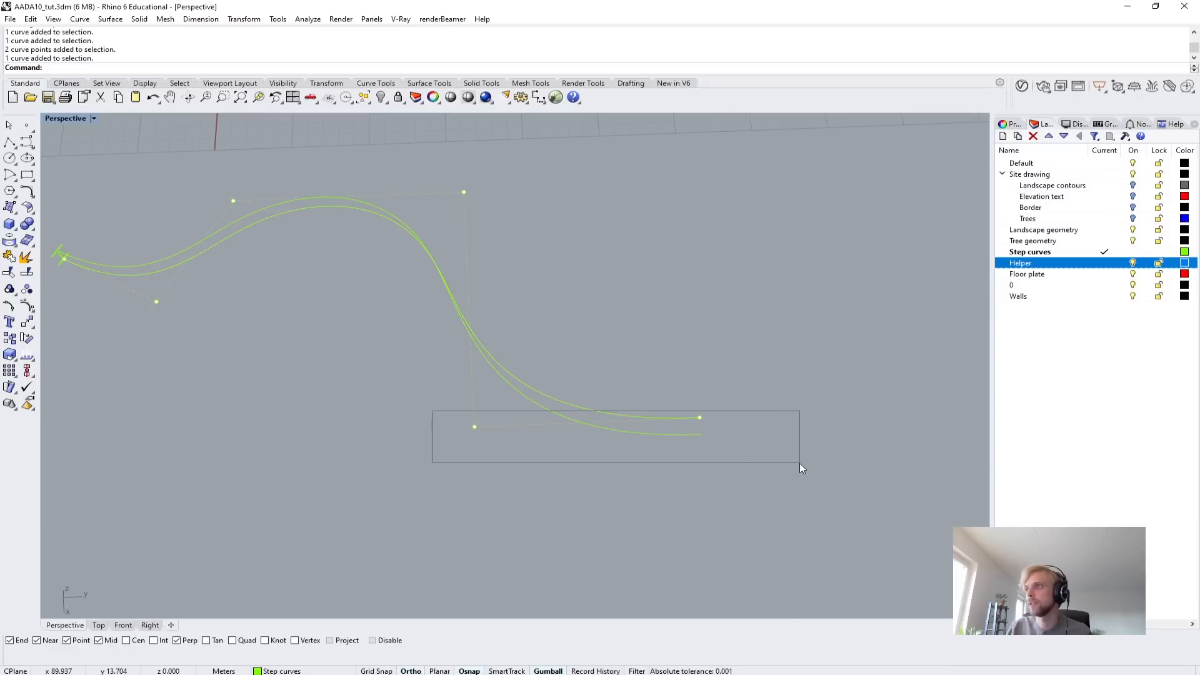
left_click(558, 403)
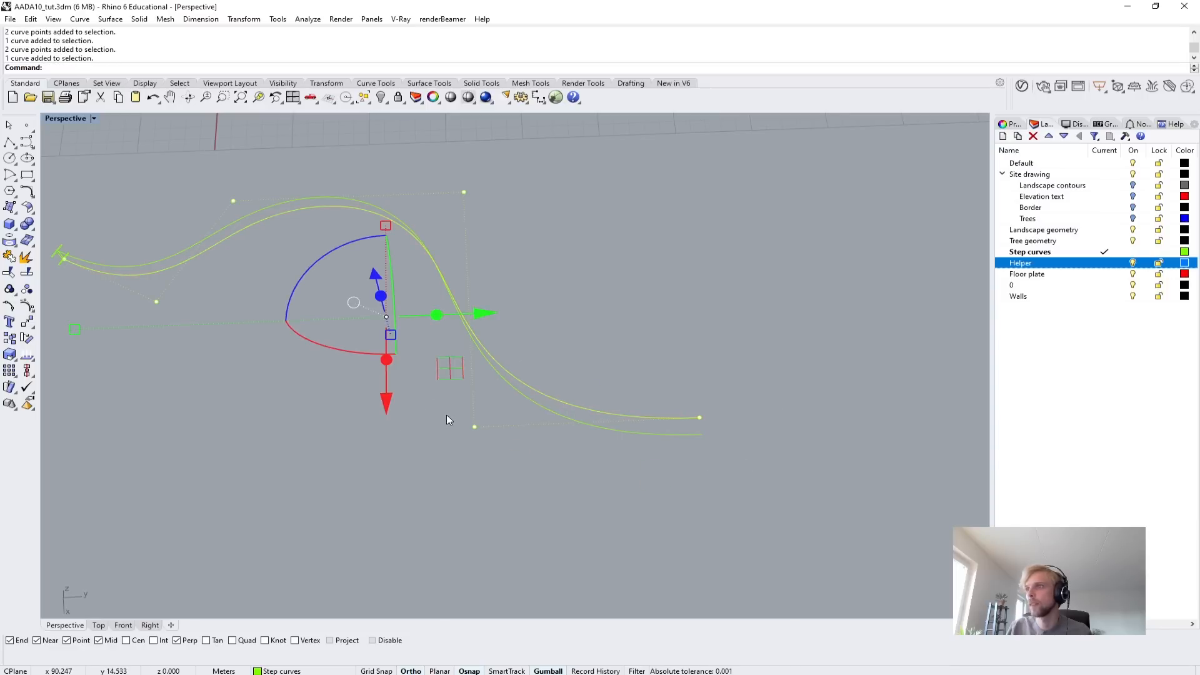
left_click_drag(450, 415, 752, 455)
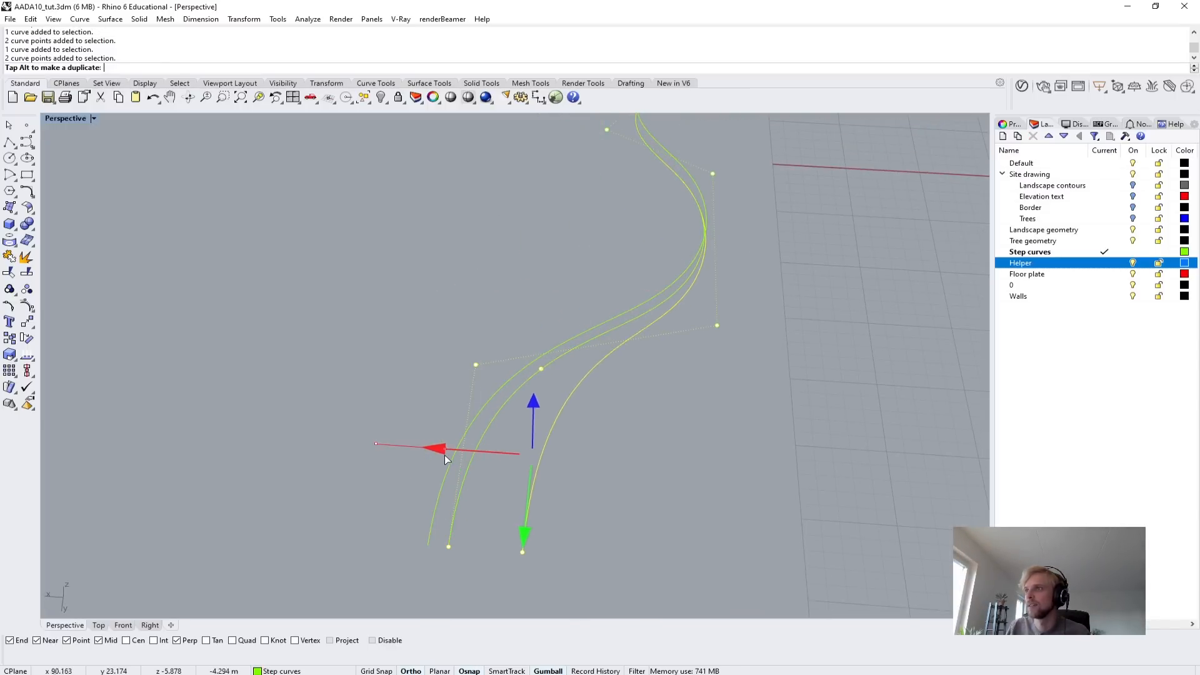
right_click_drag(328, 355, 516, 449)
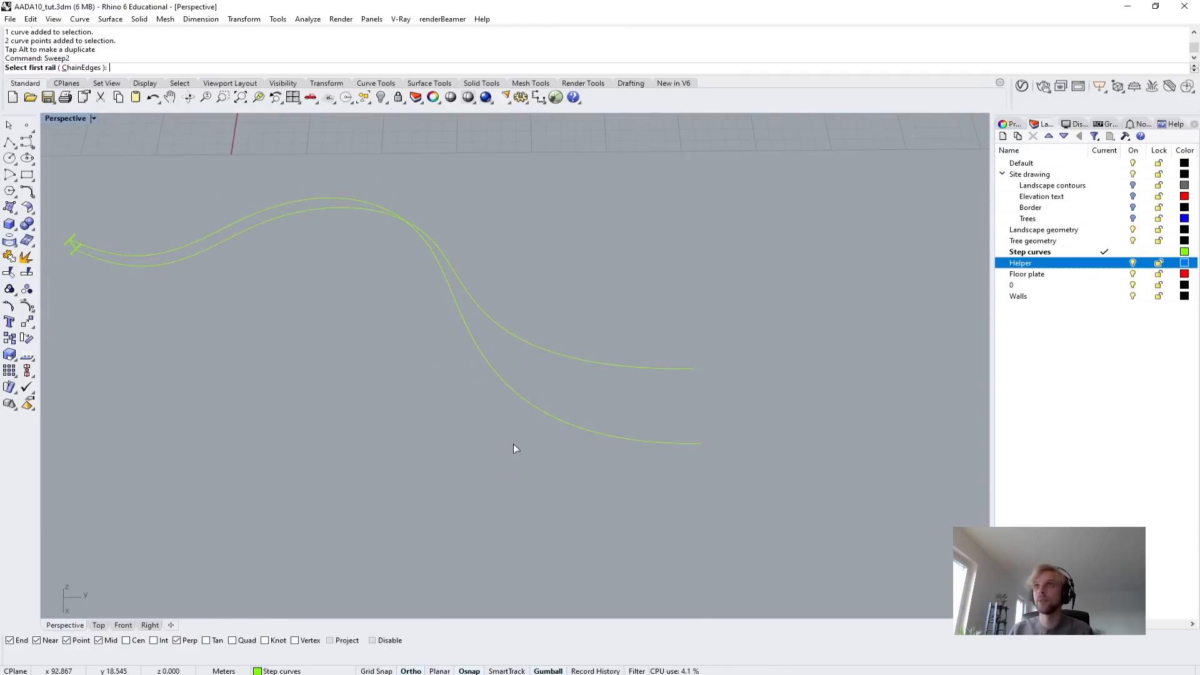
Sweep the I-beam profile with Sweep2 along the two diverging rails, using the Do not change cross sections option.
left_click(118, 254)
left_click(118, 265)
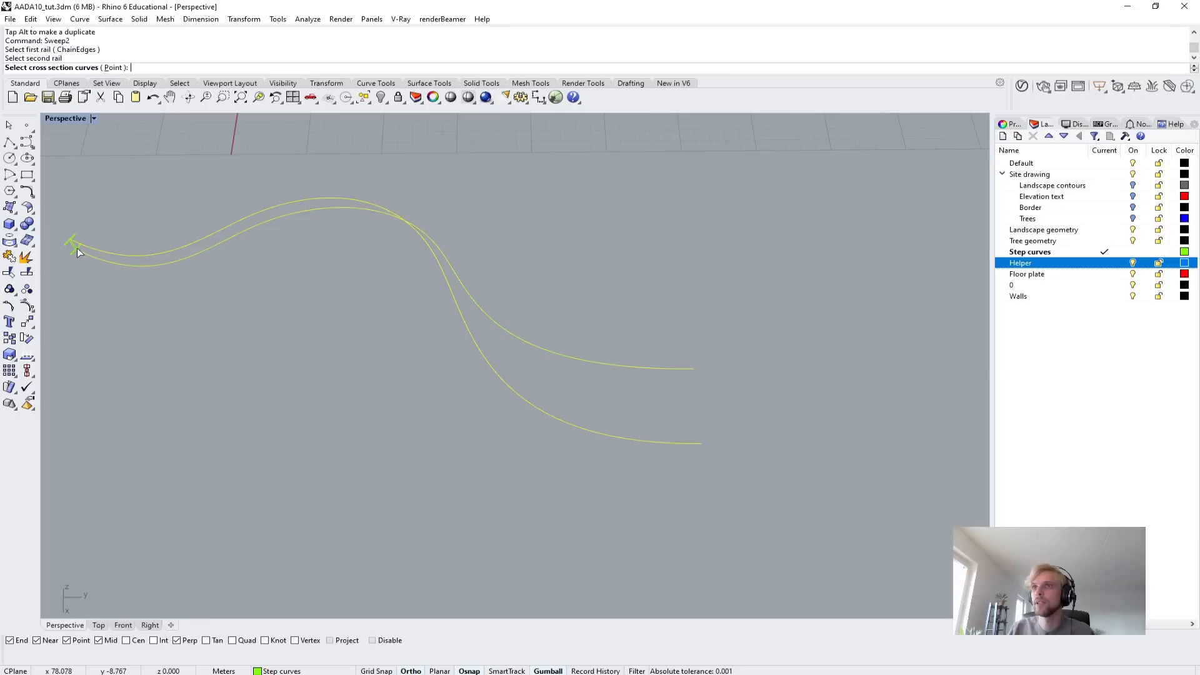
key("Return")
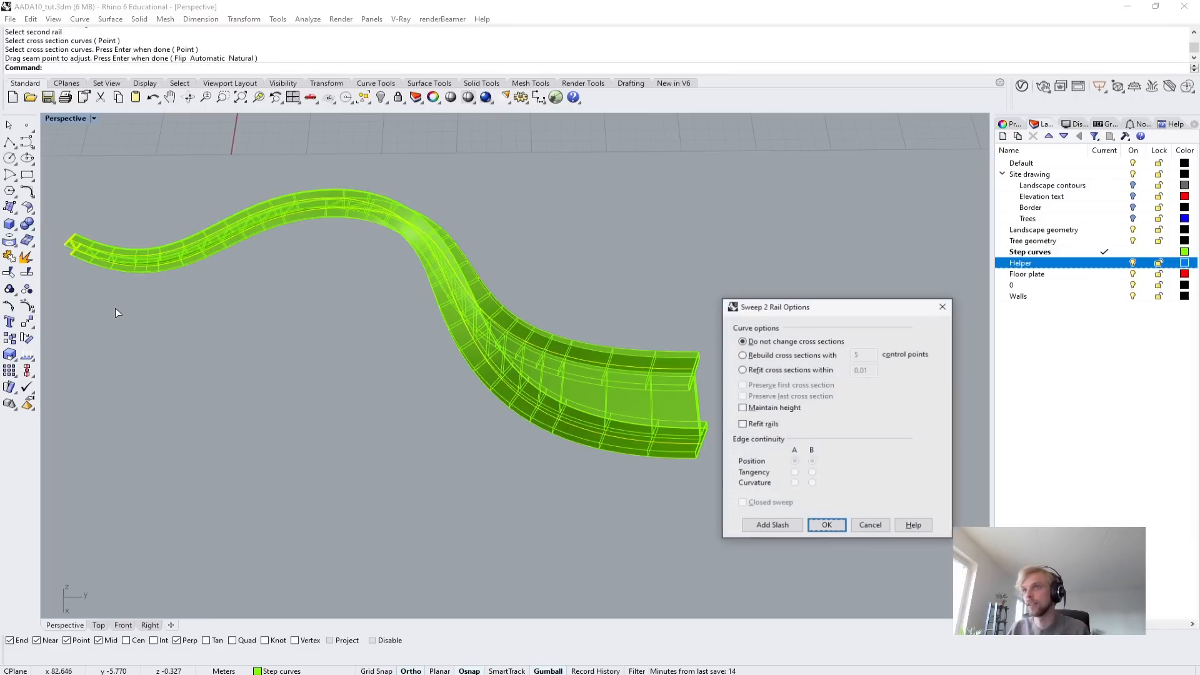
key("Return")
Delete the swept beam together with its two rail curves and the I-beam profile in front of the site model.
right_click_drag(466, 461, 541, 283)
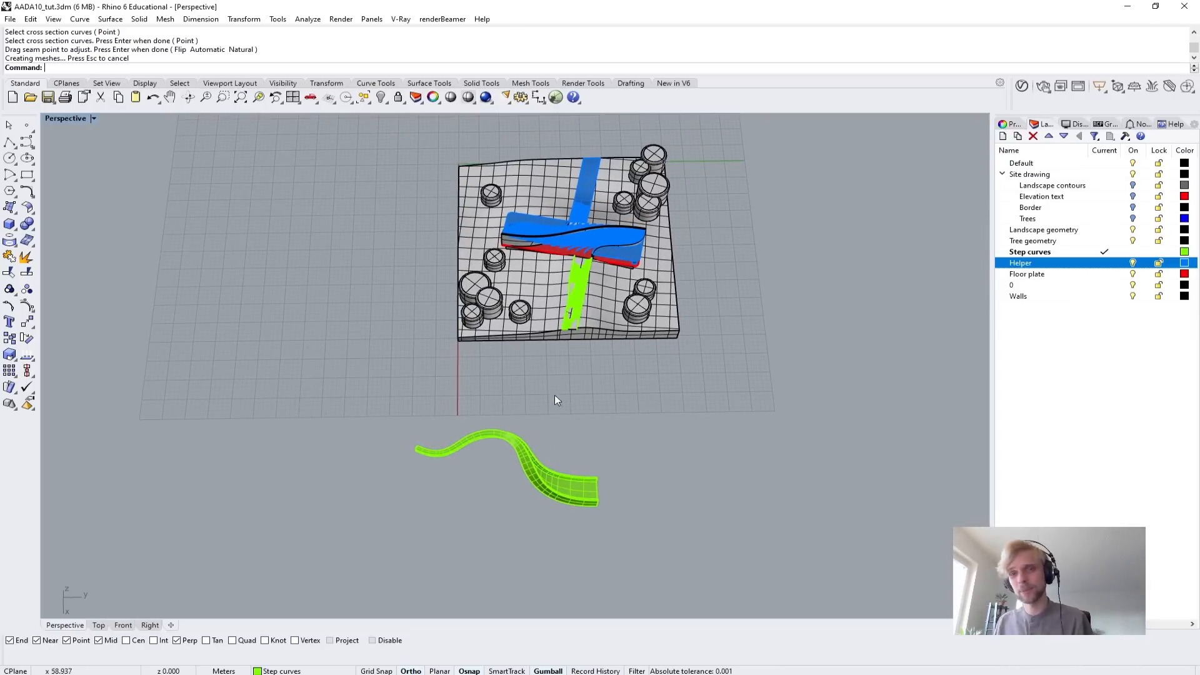
right_click_drag(554, 395, 517, 510)
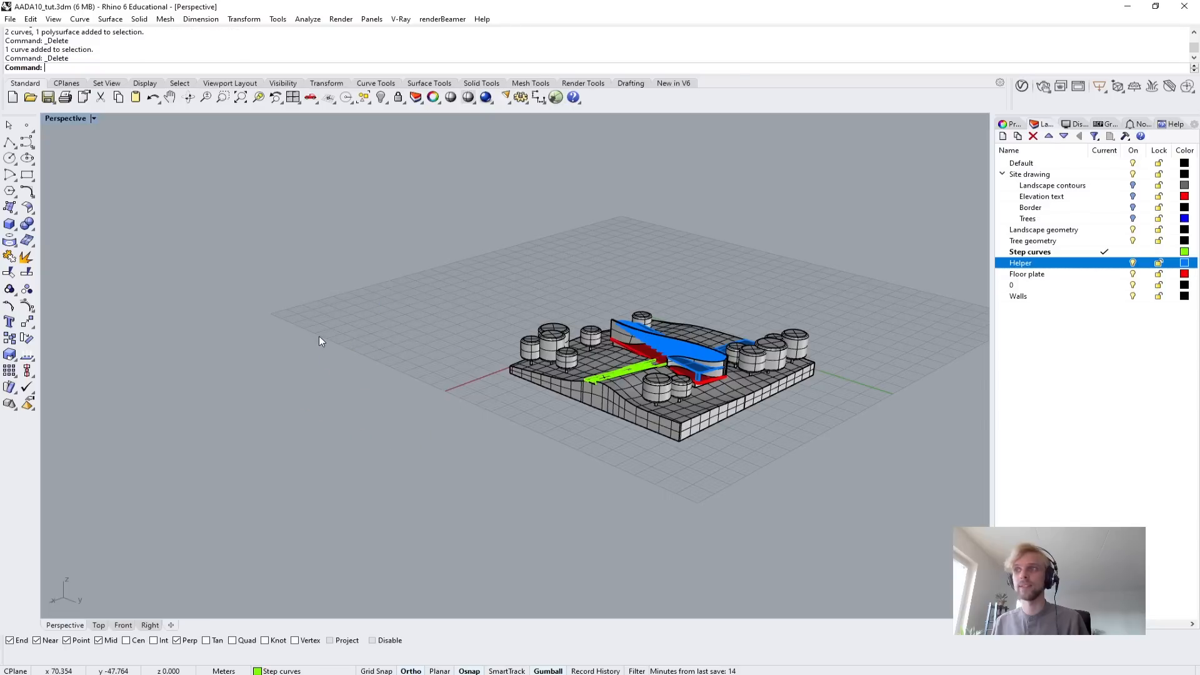
Set the perspective view to Arctic display and frame the whole site model from an elevated angle.
right_click_drag(319, 341, 502, 387)
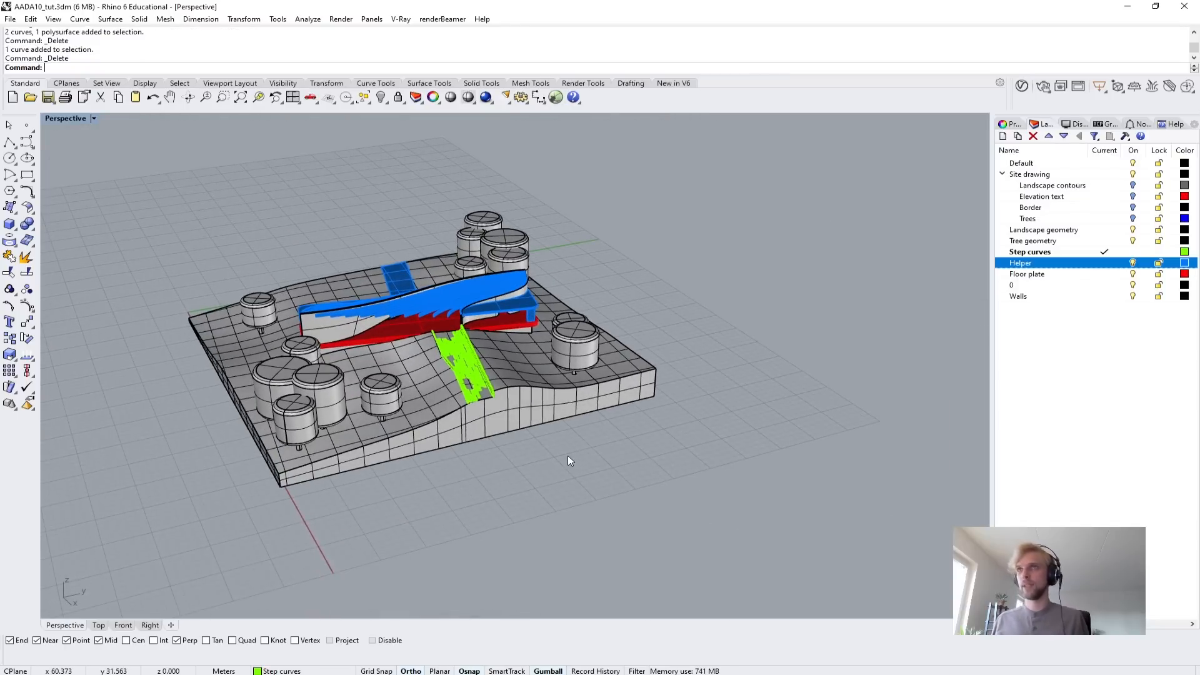
left_click(51, 120)
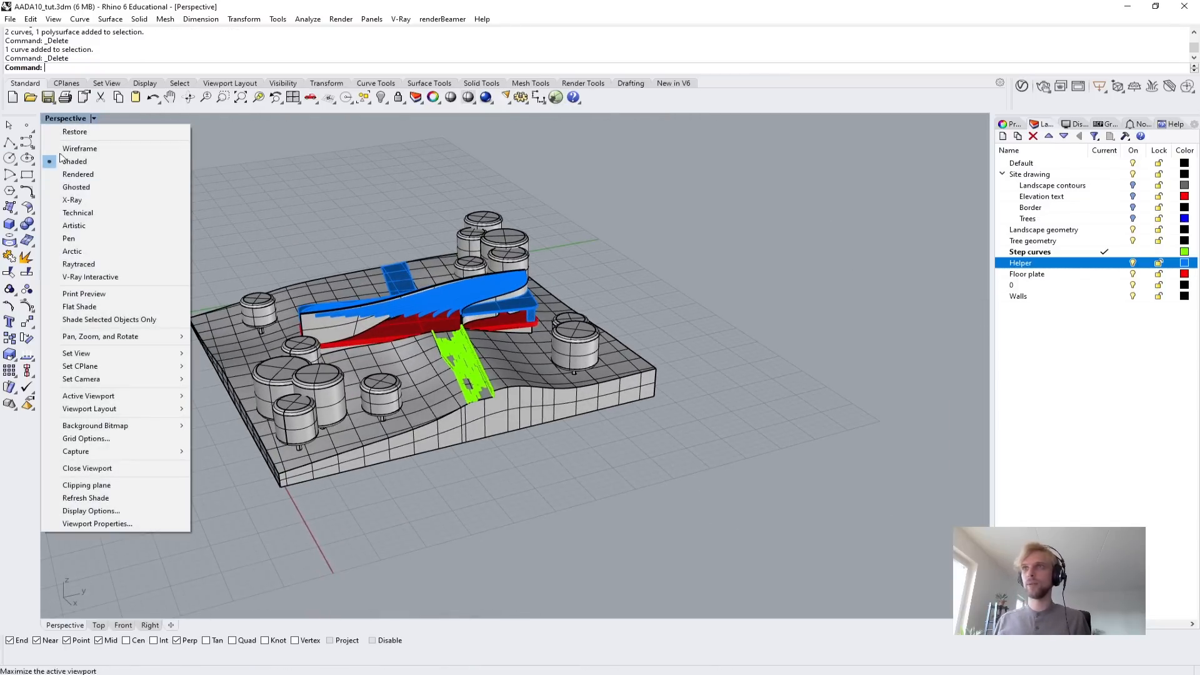
left_click(105, 253)
right_click_drag(358, 459, 450, 410, "shift")
scroll(450, 341, "up", 3)
right_click_drag(450, 341, 440, 384, "shift")
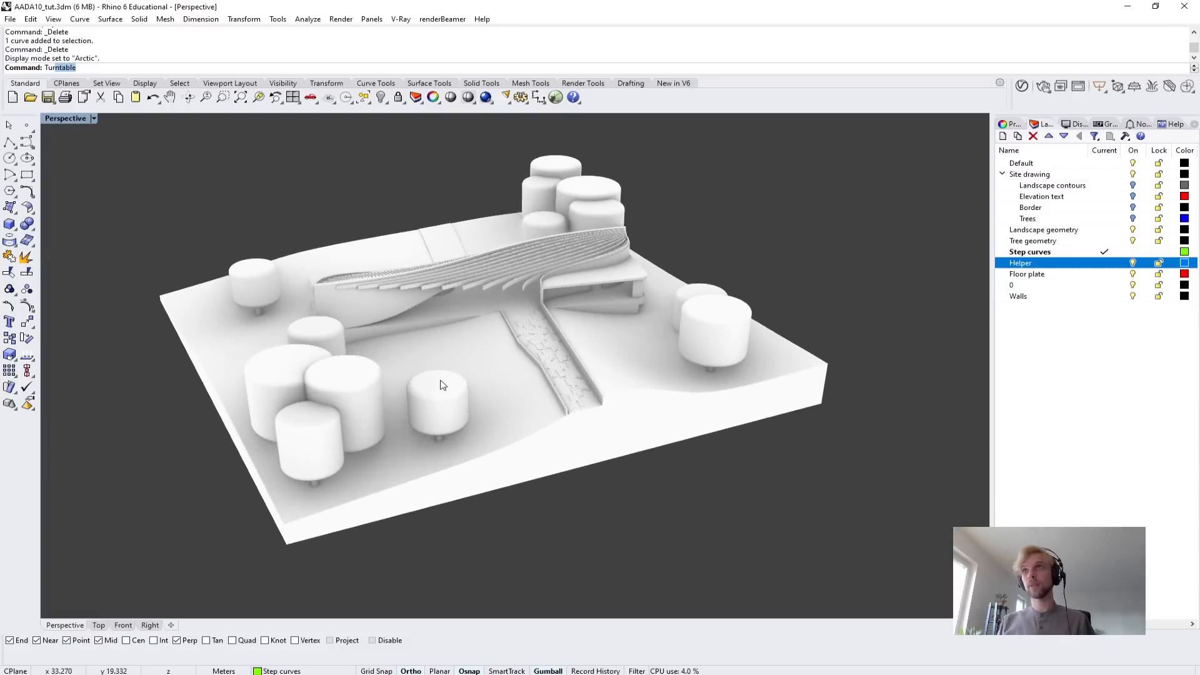
Run Turntable to rotate the view around the site model and move its speed dialog clear of the model.
type("Tur")
key("Return")
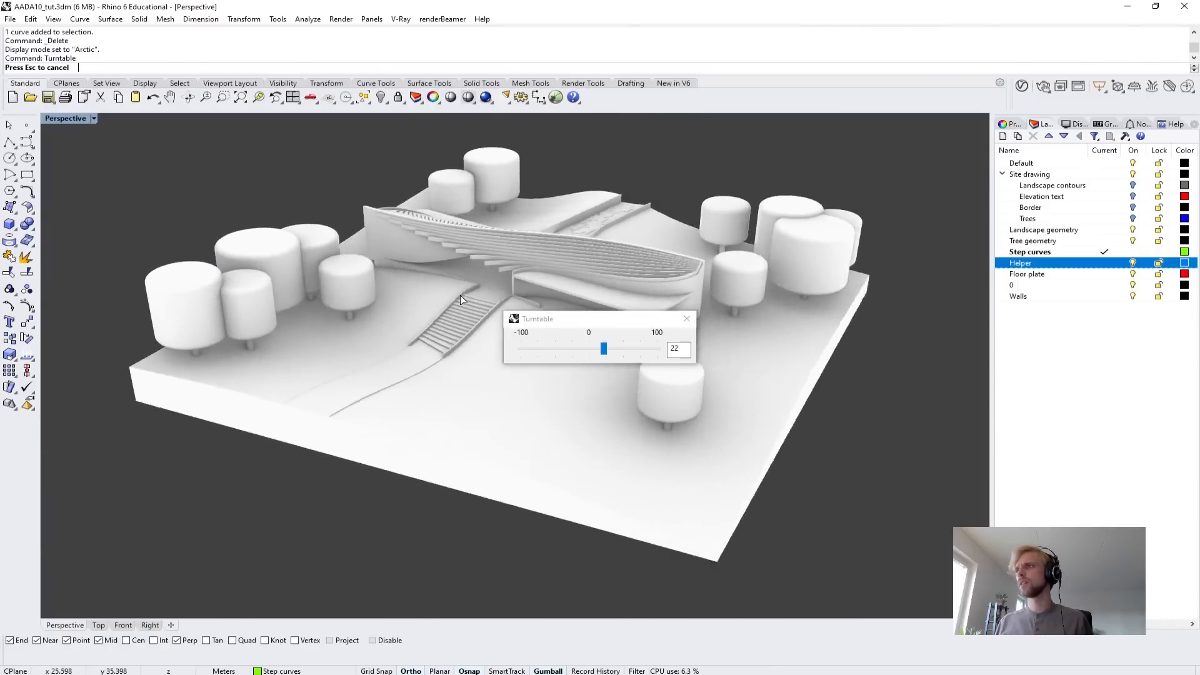
left_click_drag(563, 329, 1037, 438)
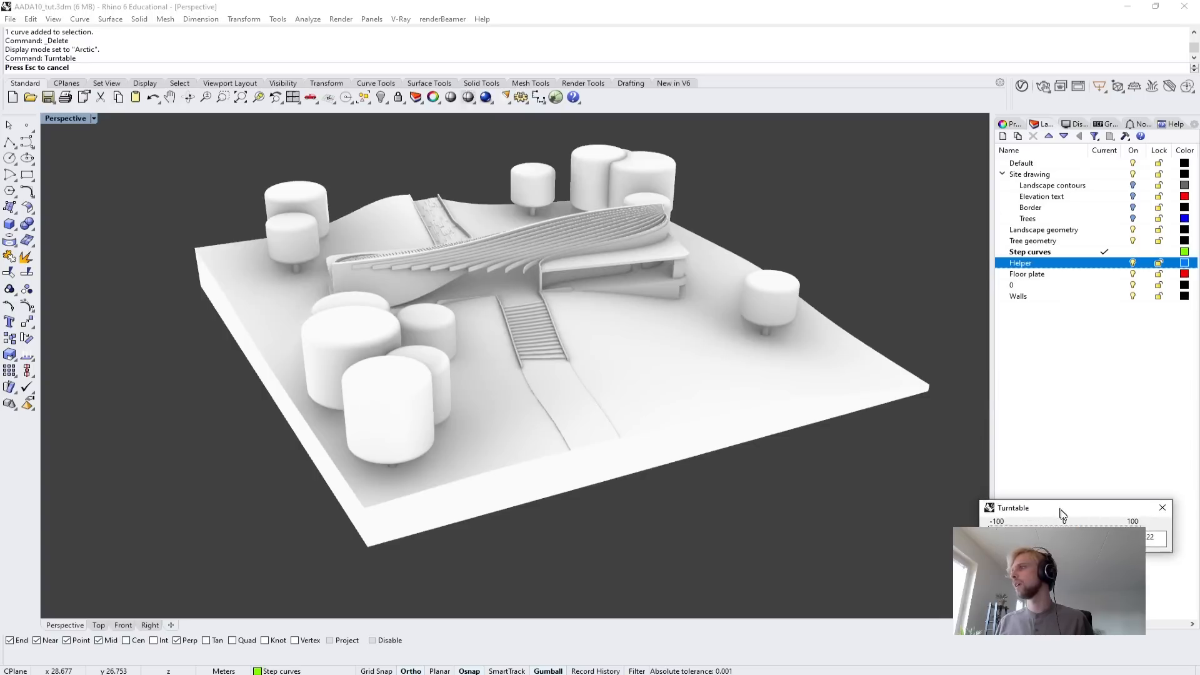
left_click_drag(1062, 514, 1077, 535)
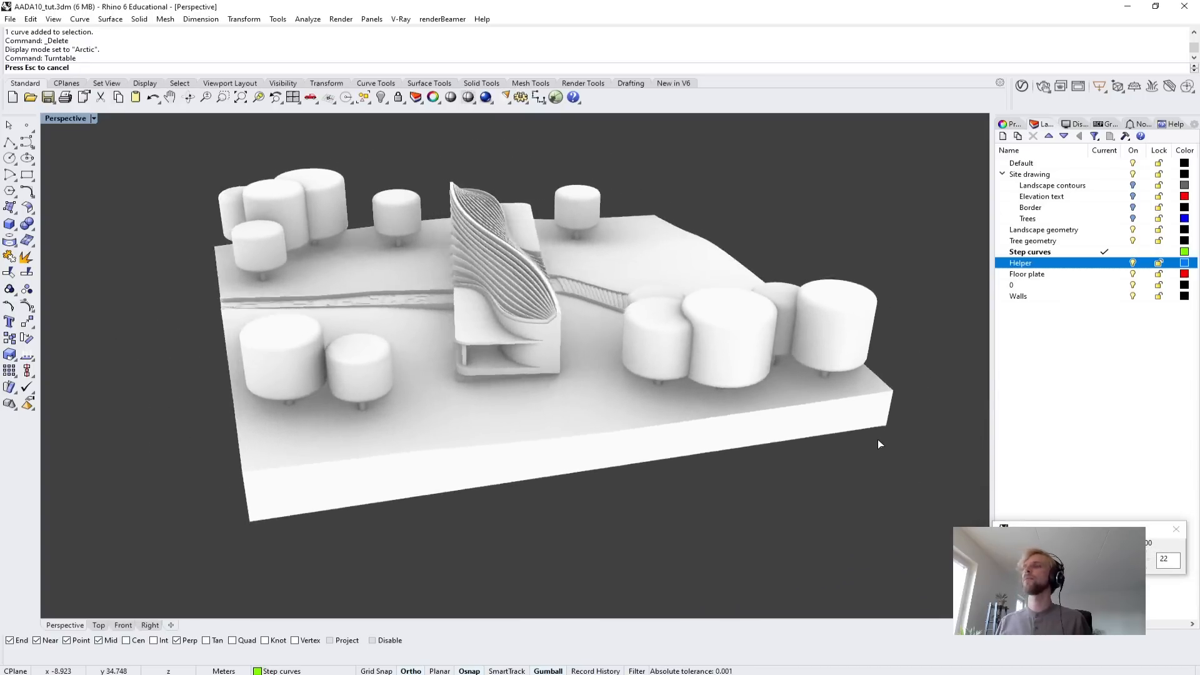